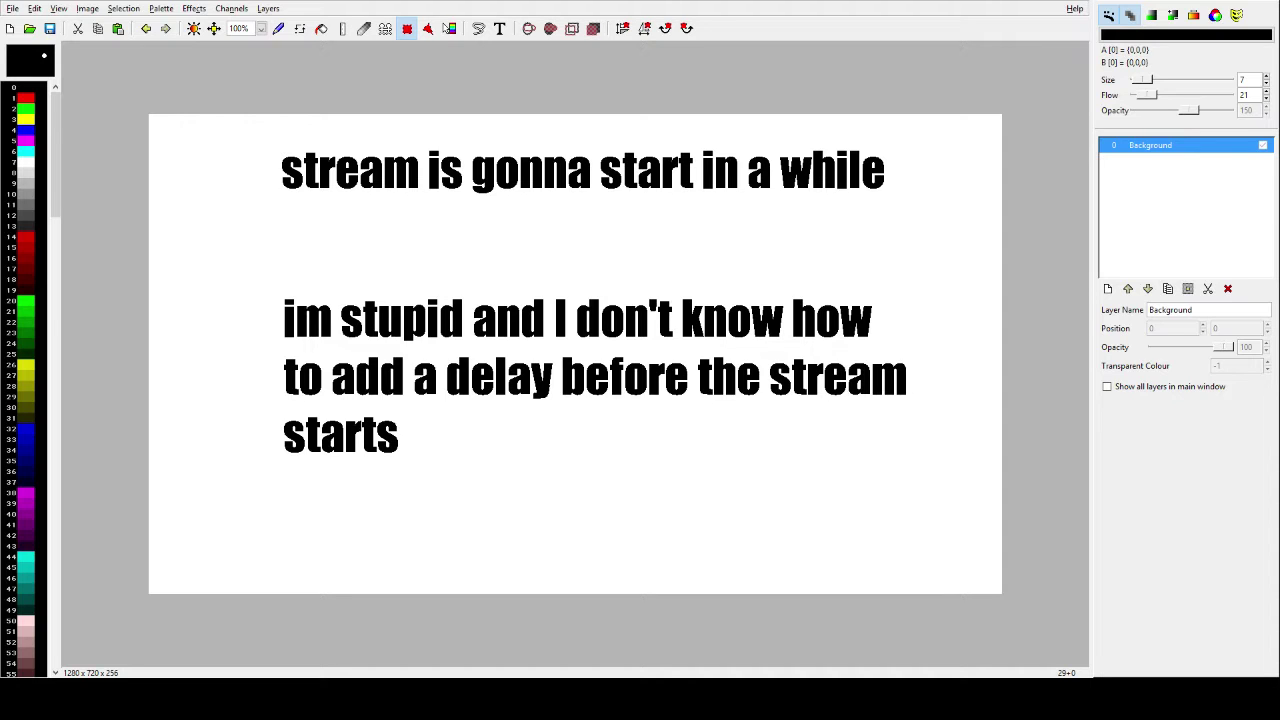
# - Place the text "maybe 5 minutes" between the canvas's heading line and the paragraph below it
pyautogui.press('F4')
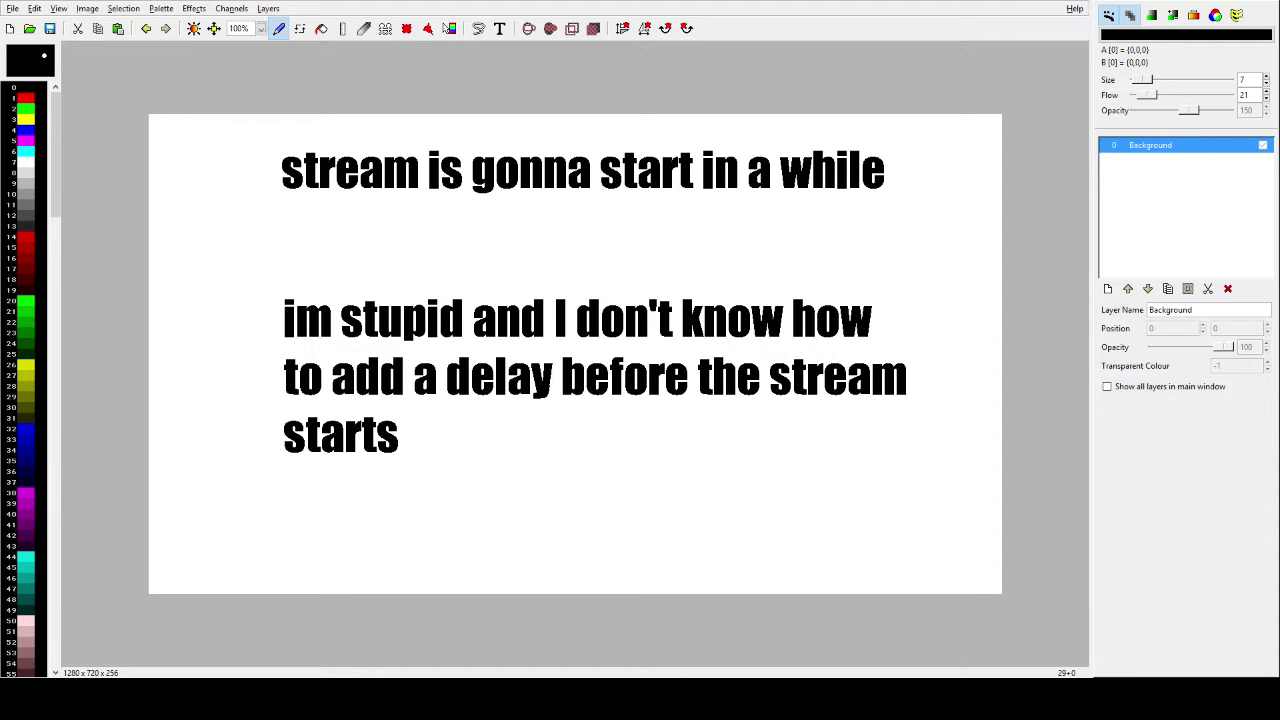
pyautogui.hotkey('ctrl', 'v')
pyautogui.moveTo(506, 352); pyautogui.dragTo(640, 486)
pyautogui.press('Delete')
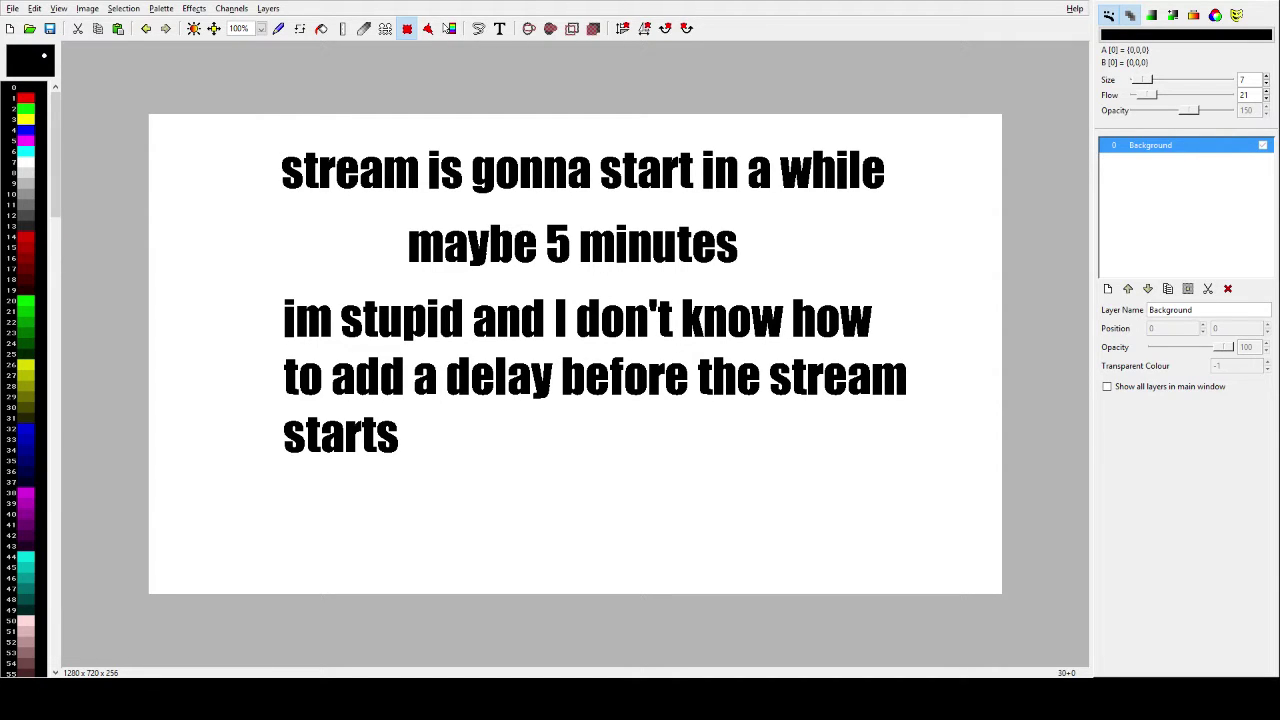
# - Switch to Open Broadcaster Software to check the live stream preview, and minimise its window to return to the canvas
pyautogui.hotkey('alt', 'Tab')
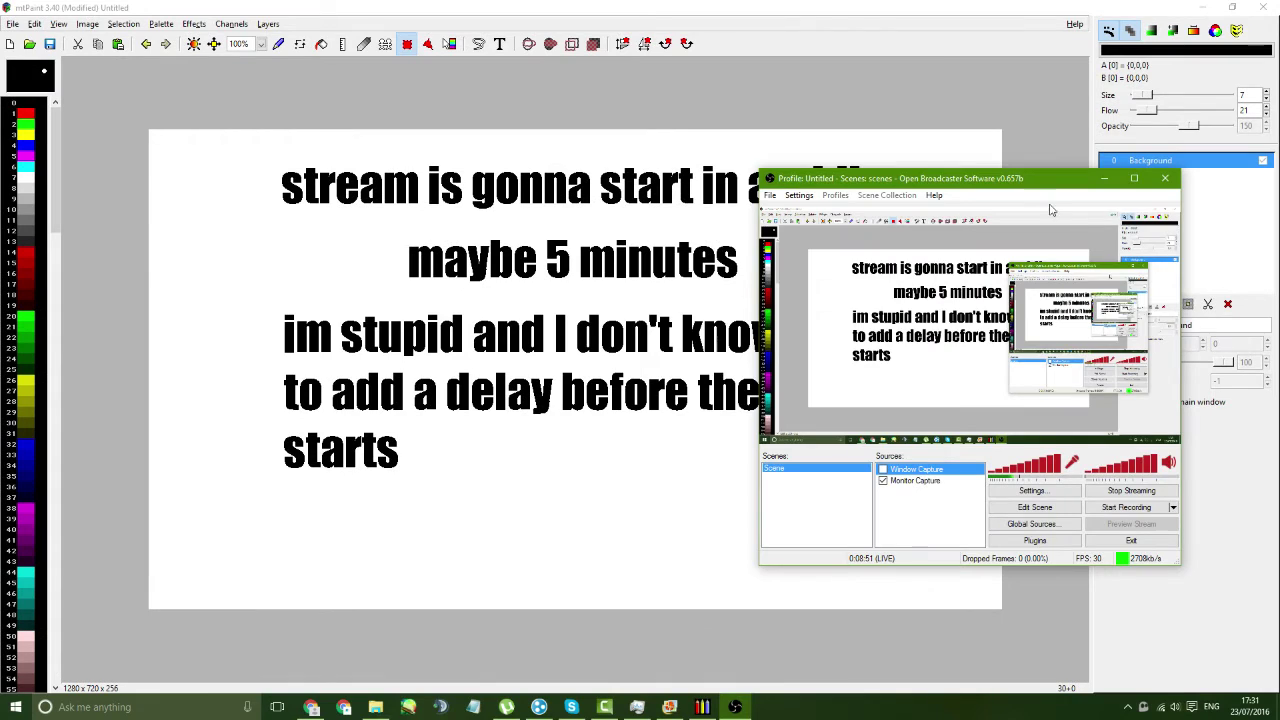
pyautogui.moveTo(1028, 182); pyautogui.dragTo(964, 170)
pyautogui.click(1040, 166)
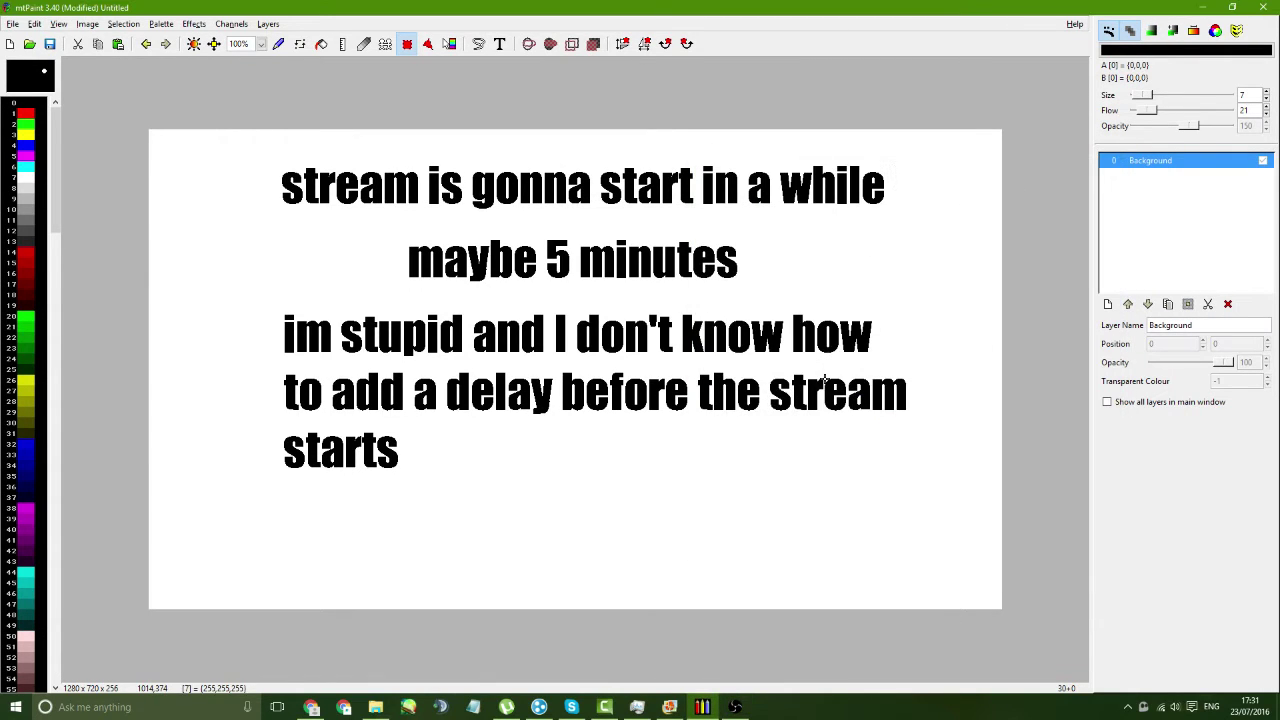
# - Erase all the text by filling a selection across the canvas with white, and clear the selection
pyautogui.click(279, 43)
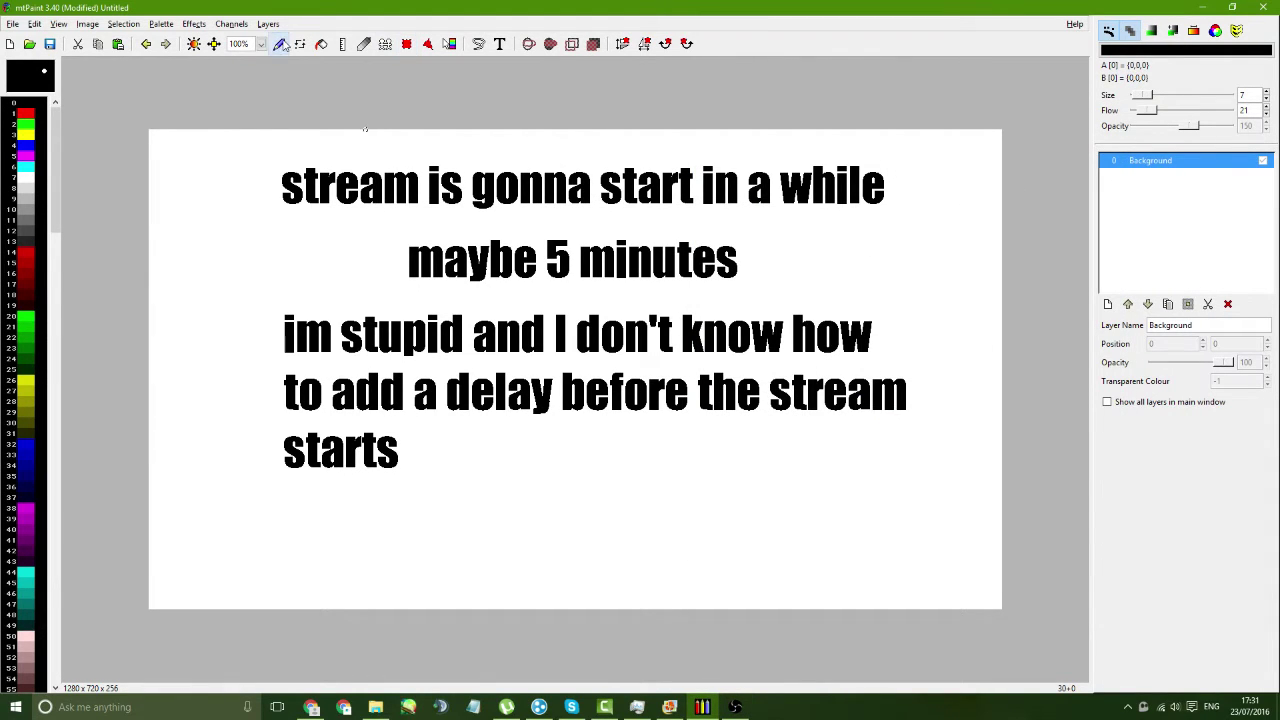
pyautogui.click(20, 180)
pyautogui.click(406, 43)
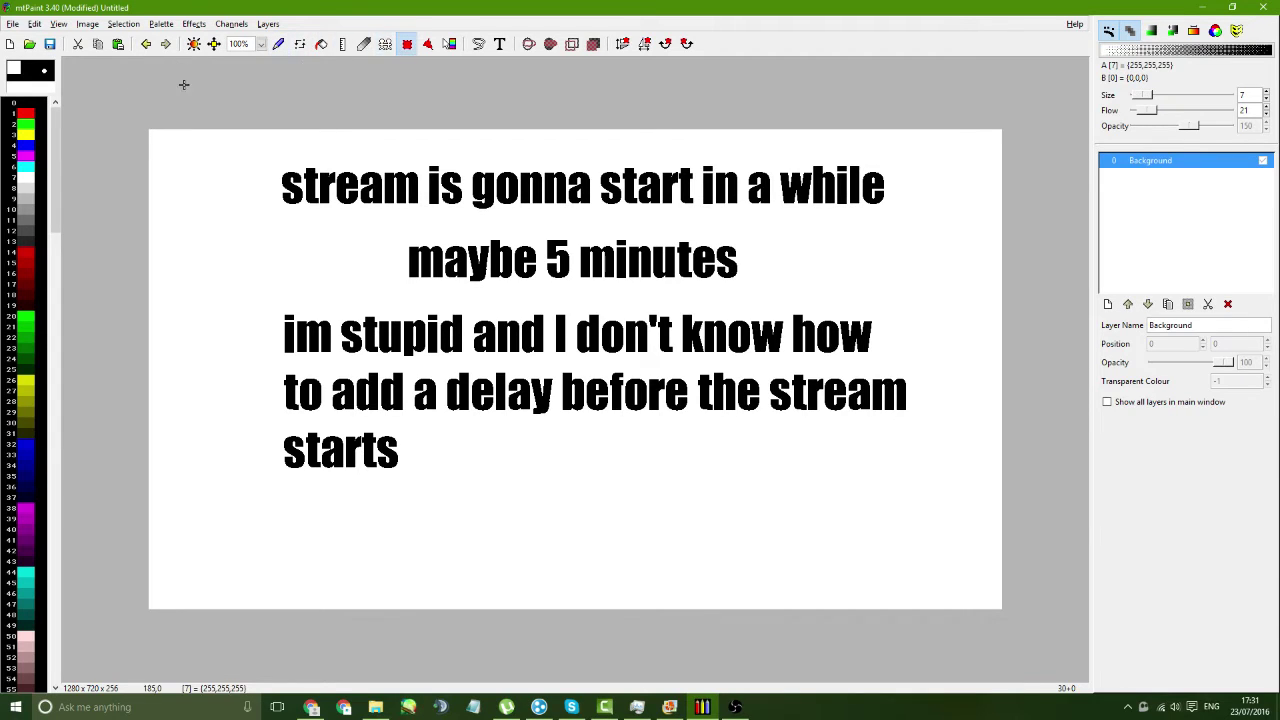
pyautogui.moveTo(183, 83)
pyautogui.mouseDown()
pyautogui.moveTo(906, 563)
pyautogui.moveTo(1005, 601)
pyautogui.mouseUp()
pyautogui.click(593, 43)
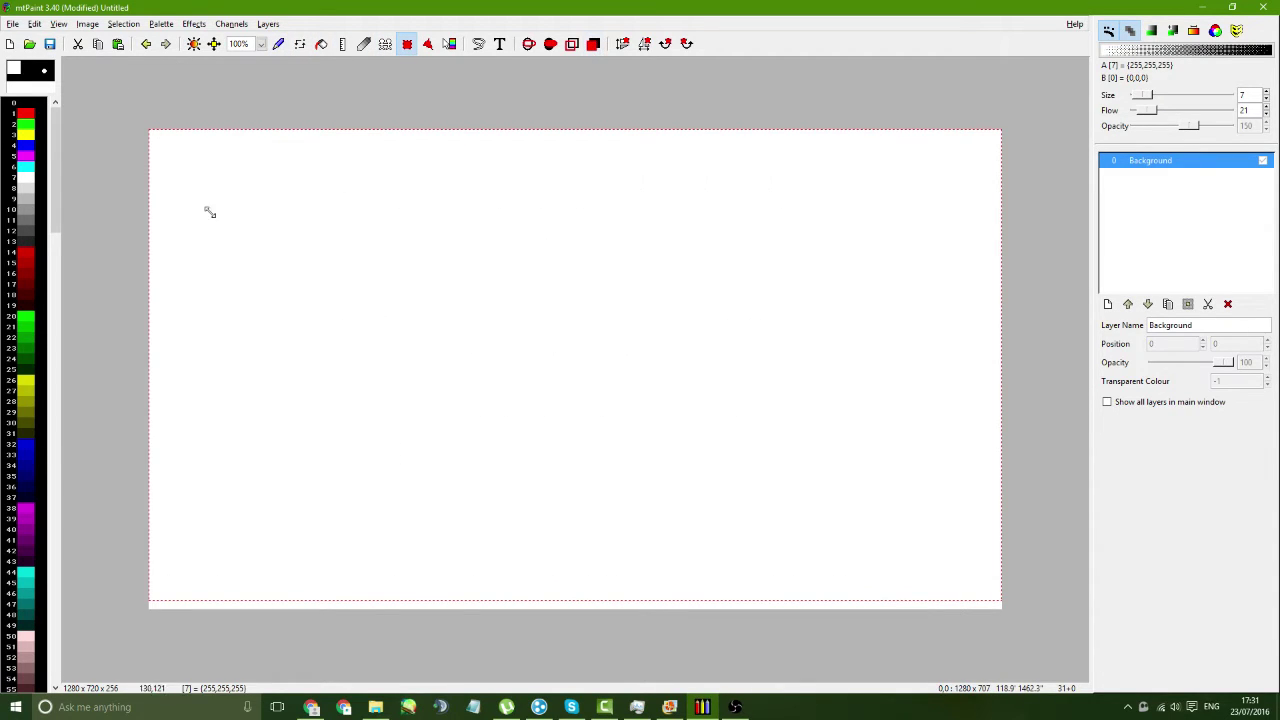
pyautogui.press('Escape')
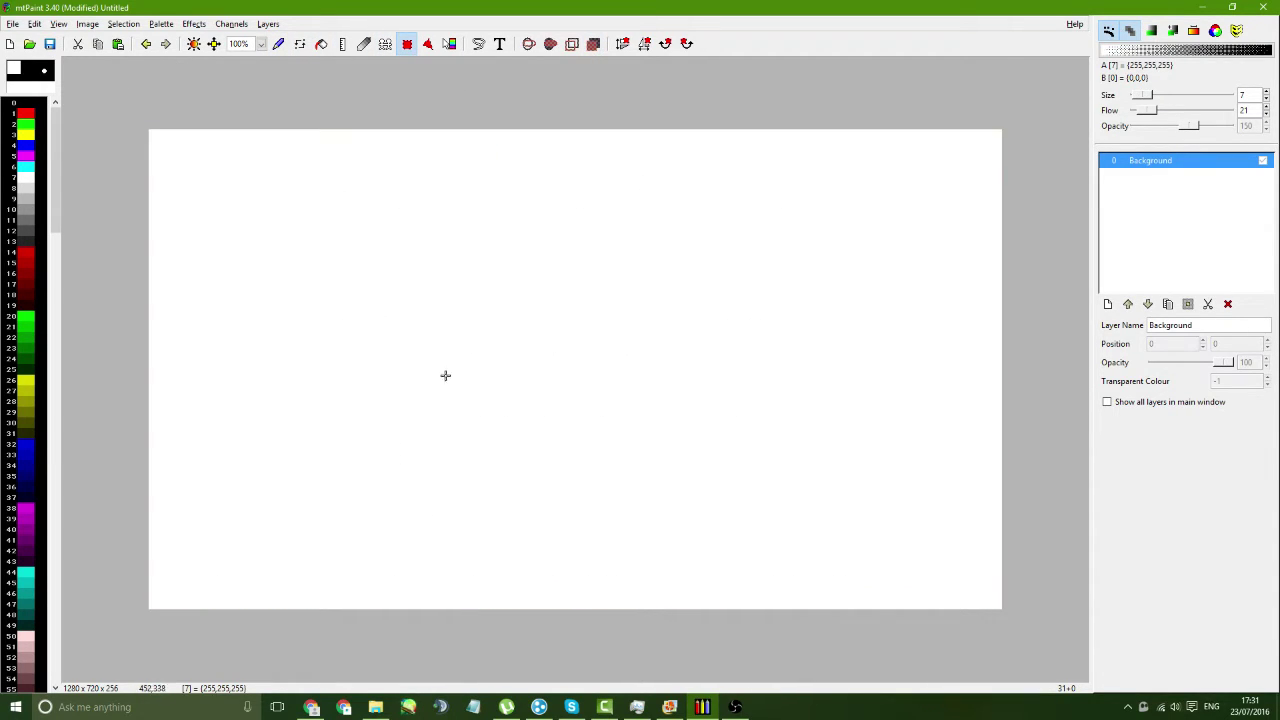
# - Switch to the YouTube live dashboard in Chrome, pop out the stream chat and move its window over the dashboard
pyautogui.click(311, 707)
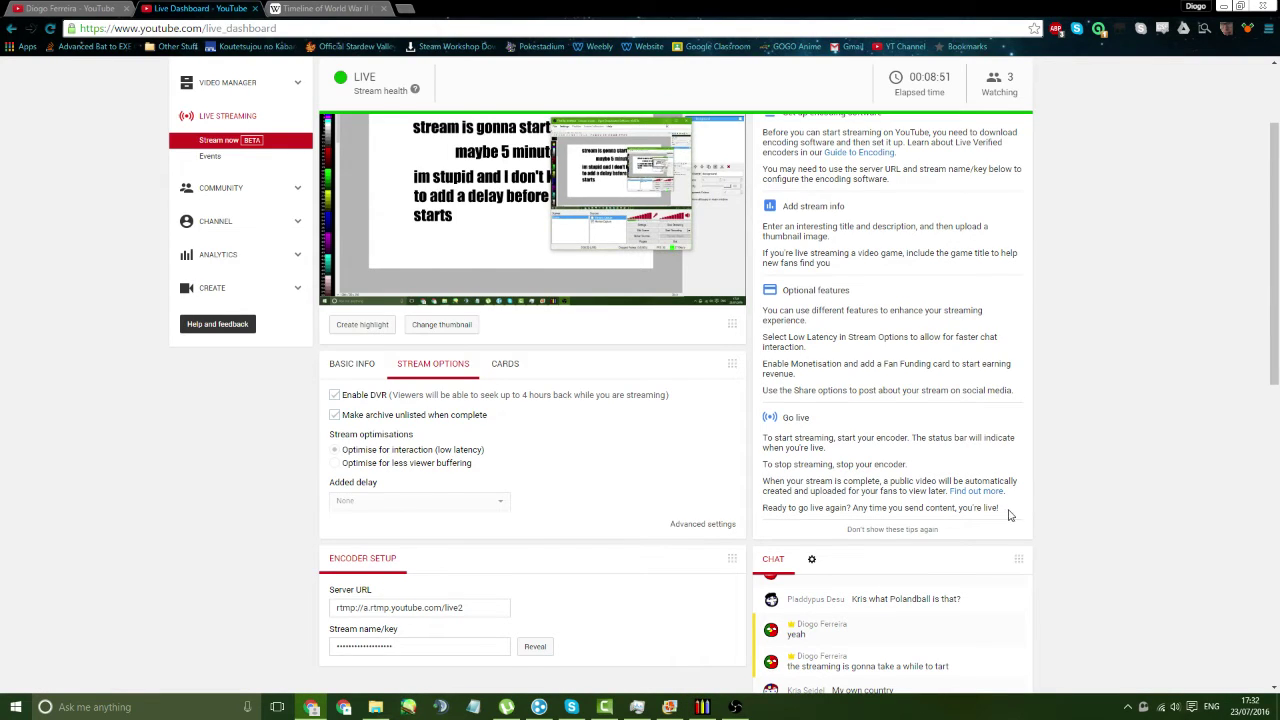
pyautogui.scroll(-3, 1013, 514)
pyautogui.scroll(-2, 1040, 584)
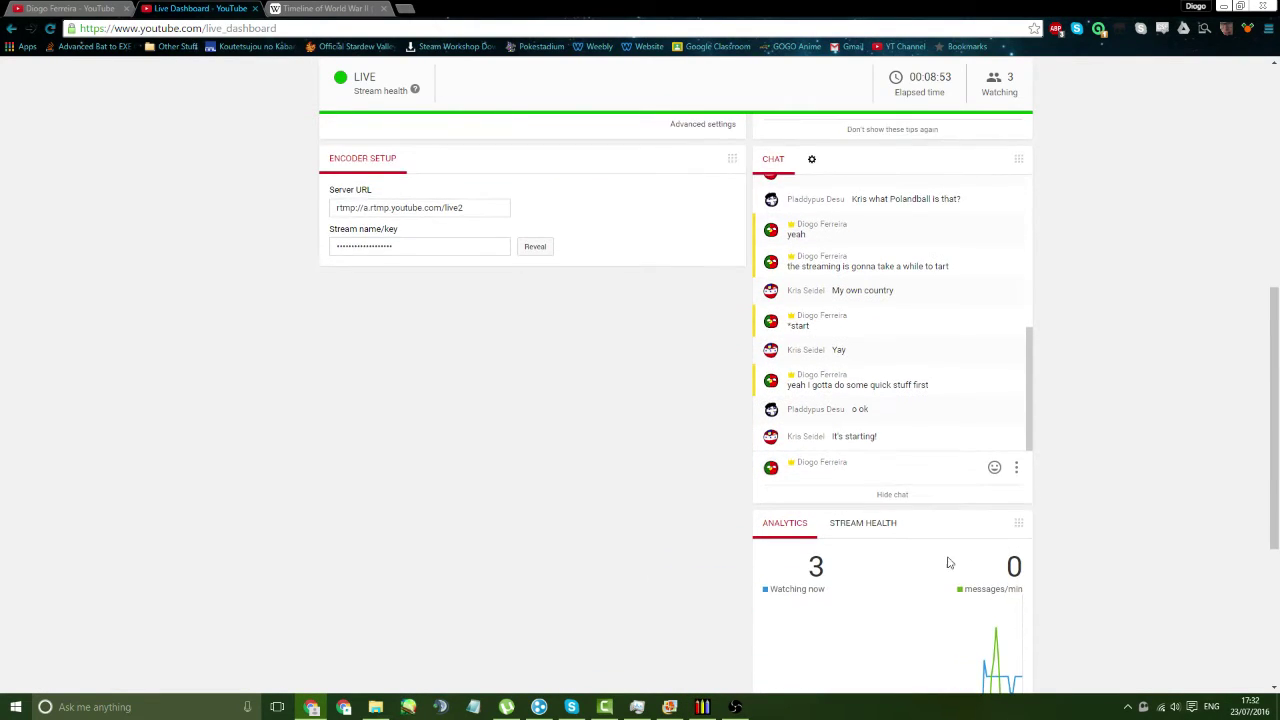
pyautogui.click(1016, 403)
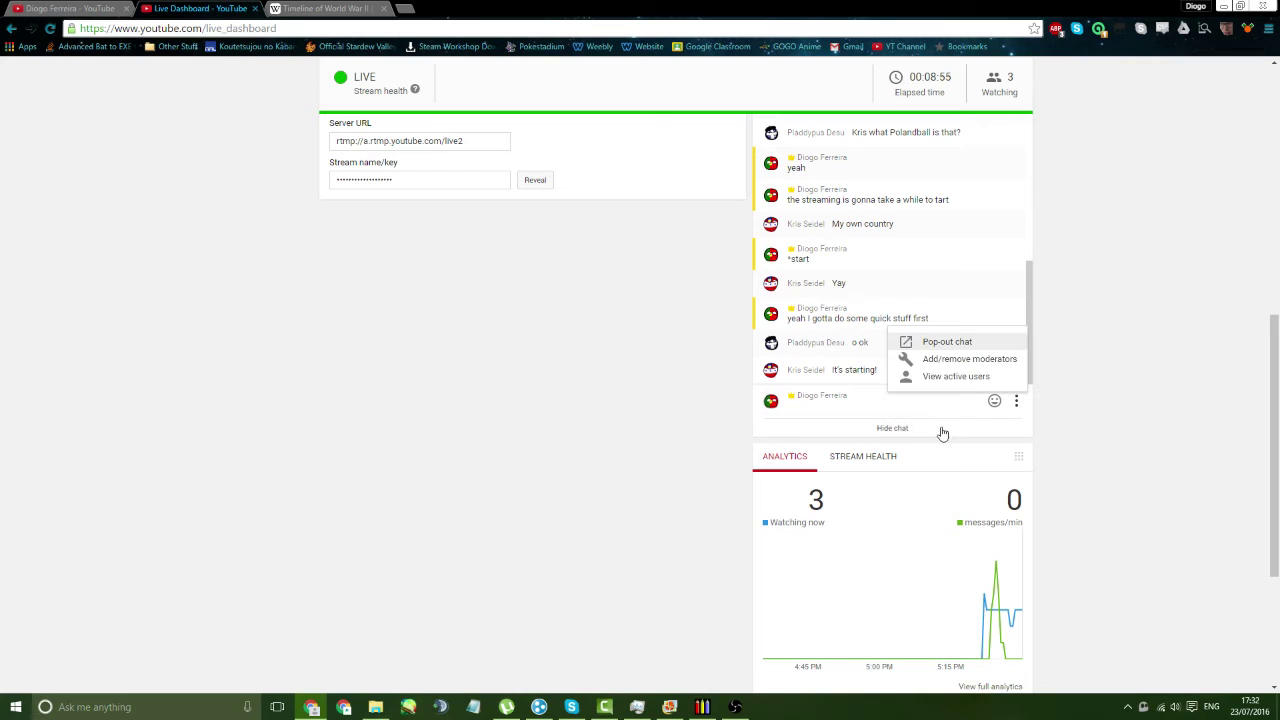
pyautogui.click(951, 346)
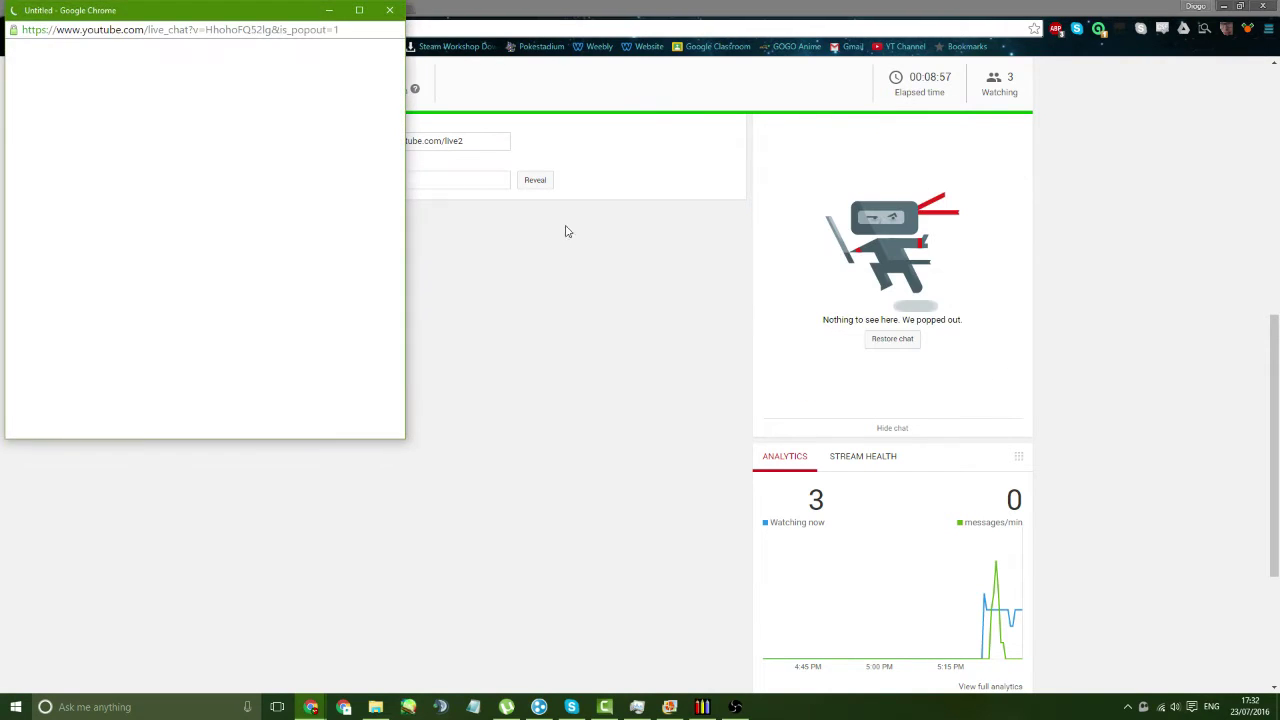
pyautogui.moveTo(218, 17); pyautogui.dragTo(795, 114)
# - In File Explorer, run always-on-top.exe from the Always on Top folder under Documents > Apps and accept the security warning
pyautogui.click(386, 707)
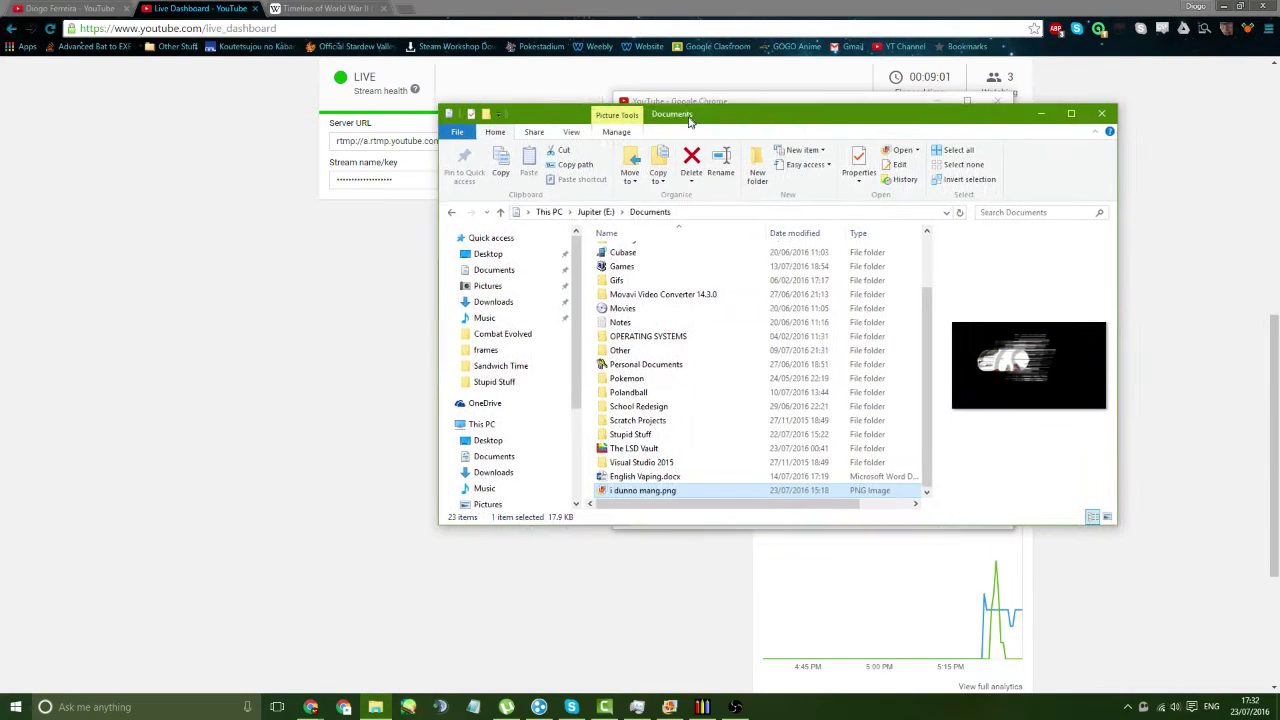
pyautogui.scroll(2, 646, 233)
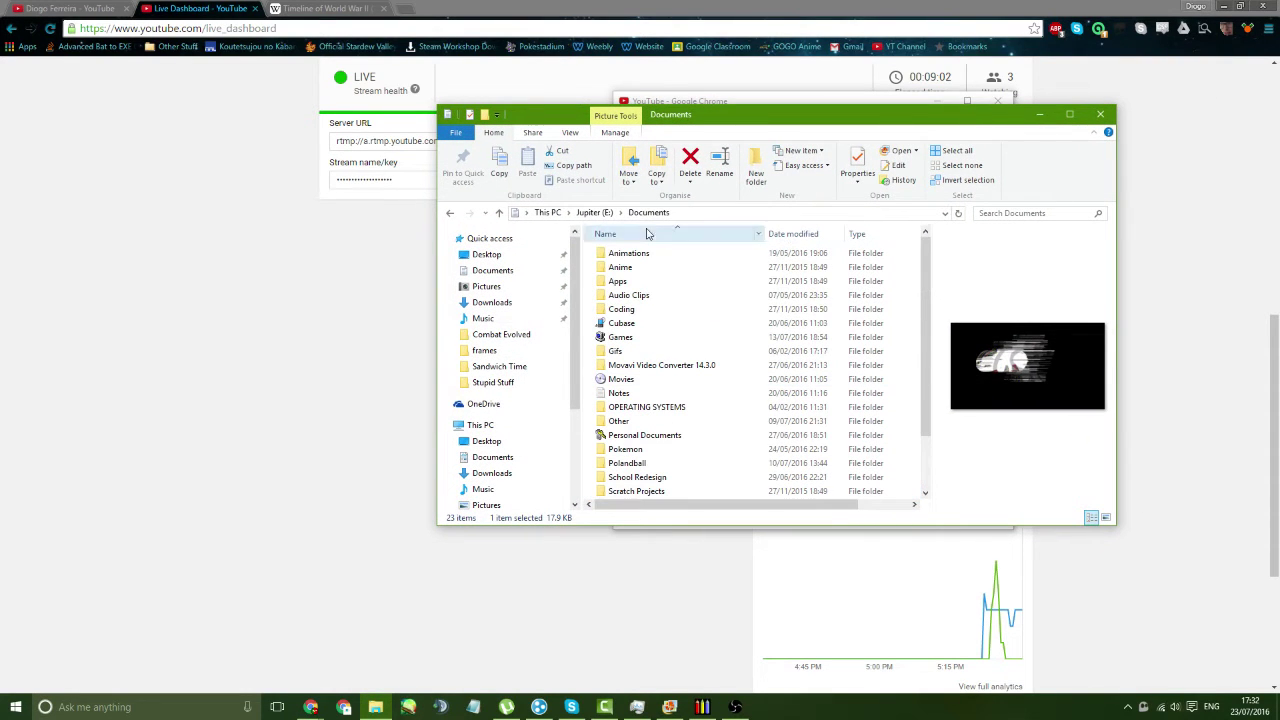
pyautogui.click(645, 295)
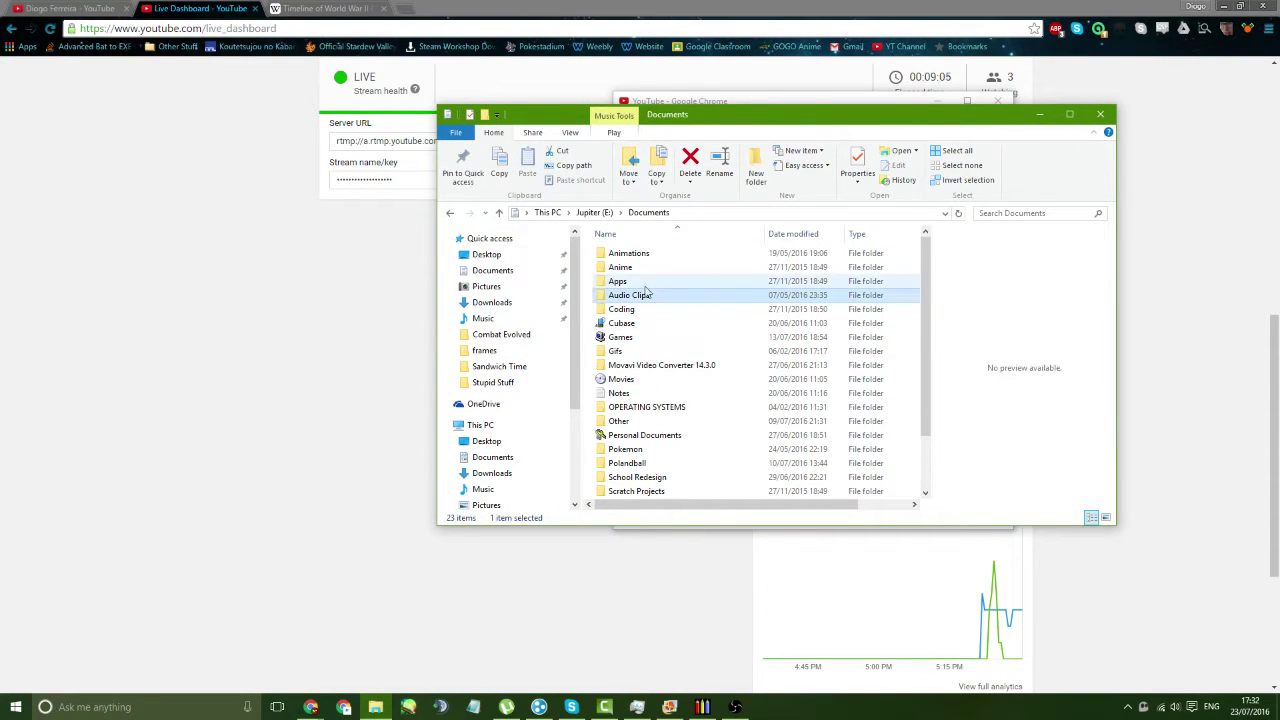
pyautogui.doubleClick(641, 283)
pyautogui.doubleClick(641, 254)
pyautogui.doubleClick(640, 256)
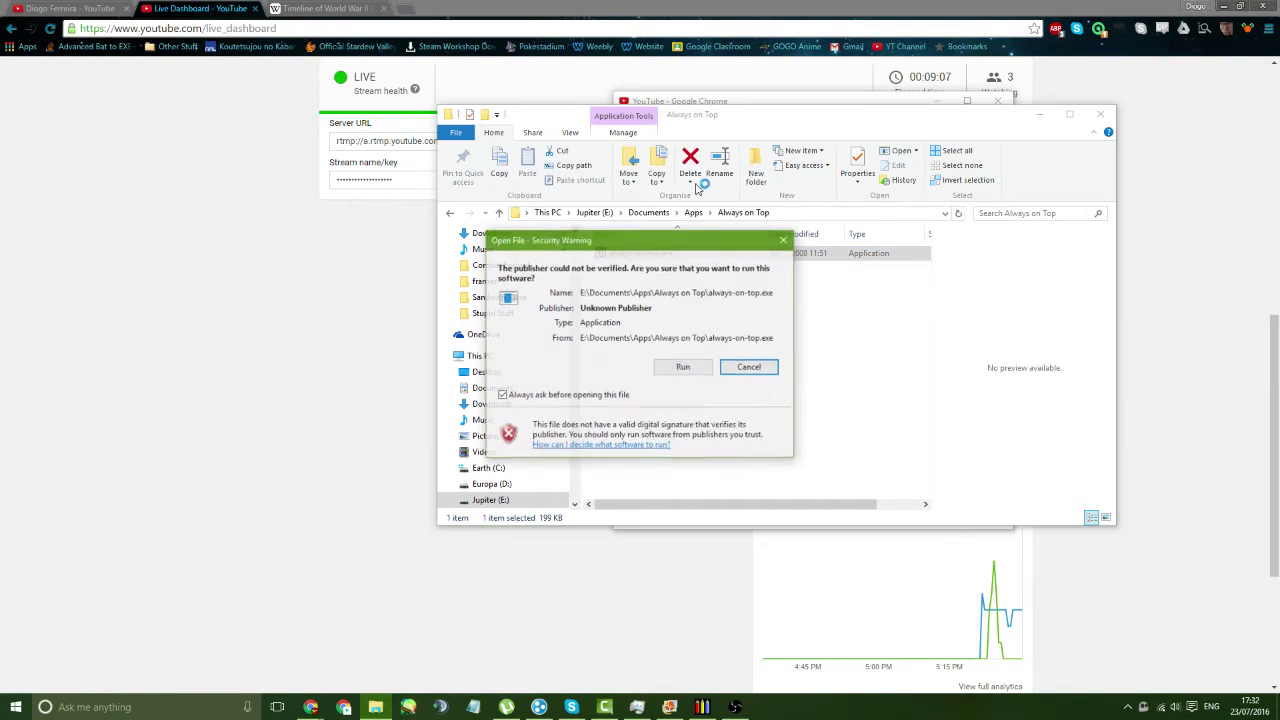
pyautogui.click(674, 372)
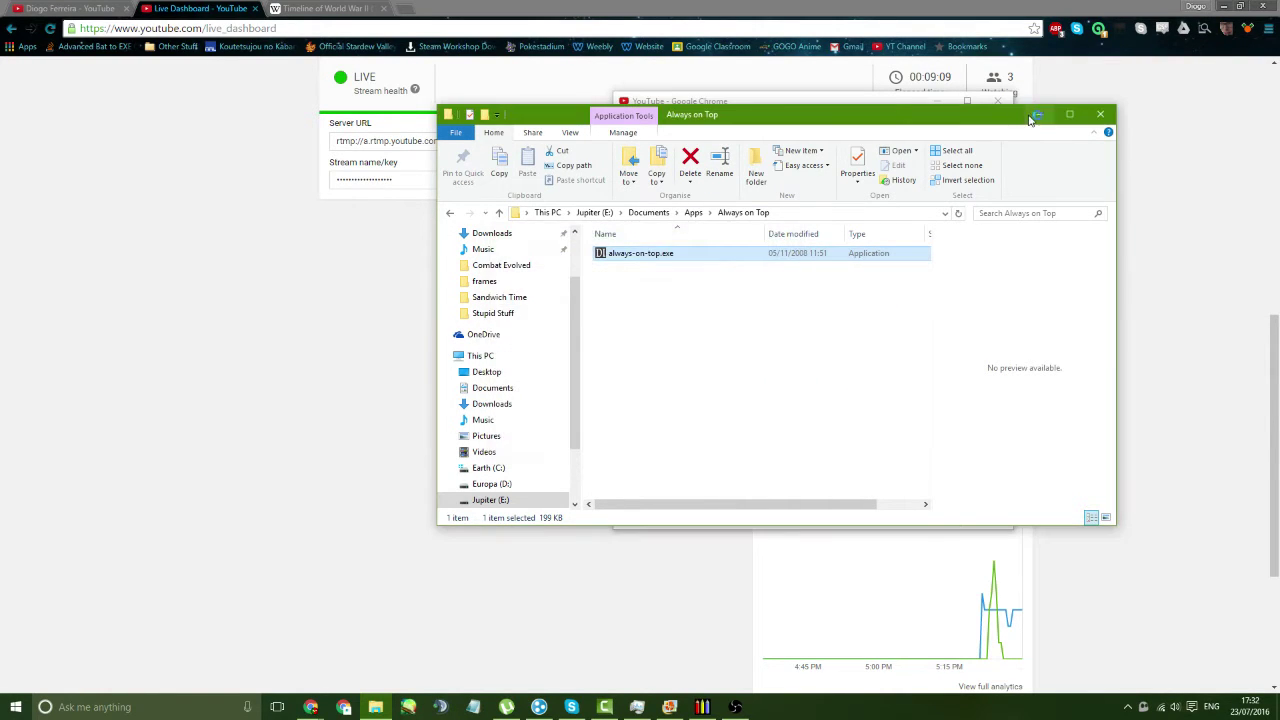
# - Bring the pop-out chat forward, check that it stays above Open Broadcaster Software, and minimise the broadcaster window
pyautogui.click(801, 104)
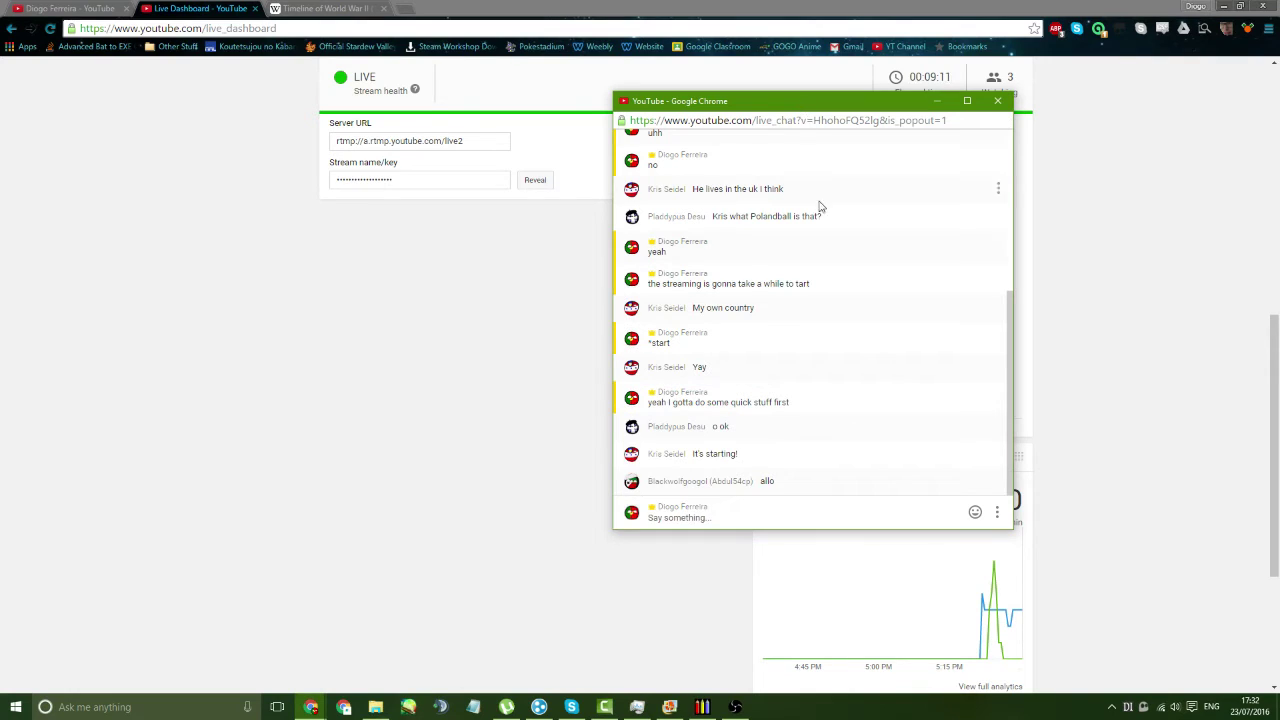
pyautogui.moveTo(746, 115); pyautogui.dragTo(843, 126)
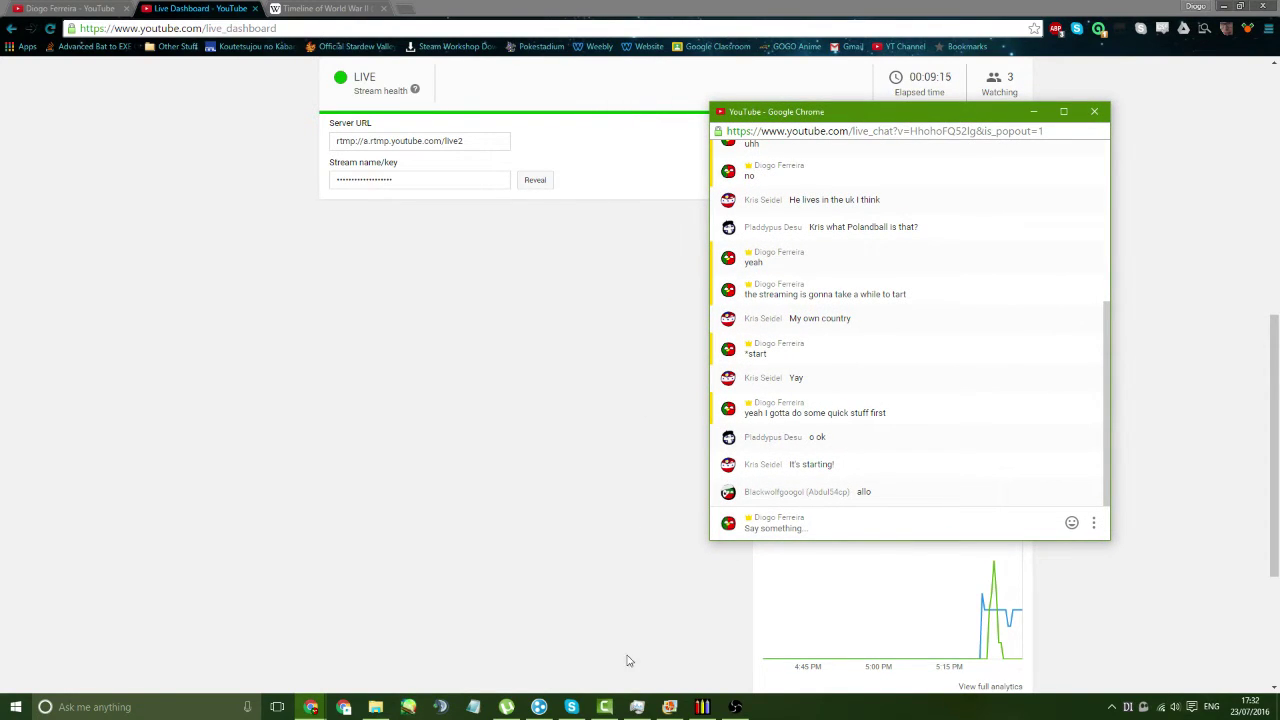
pyautogui.click(735, 707)
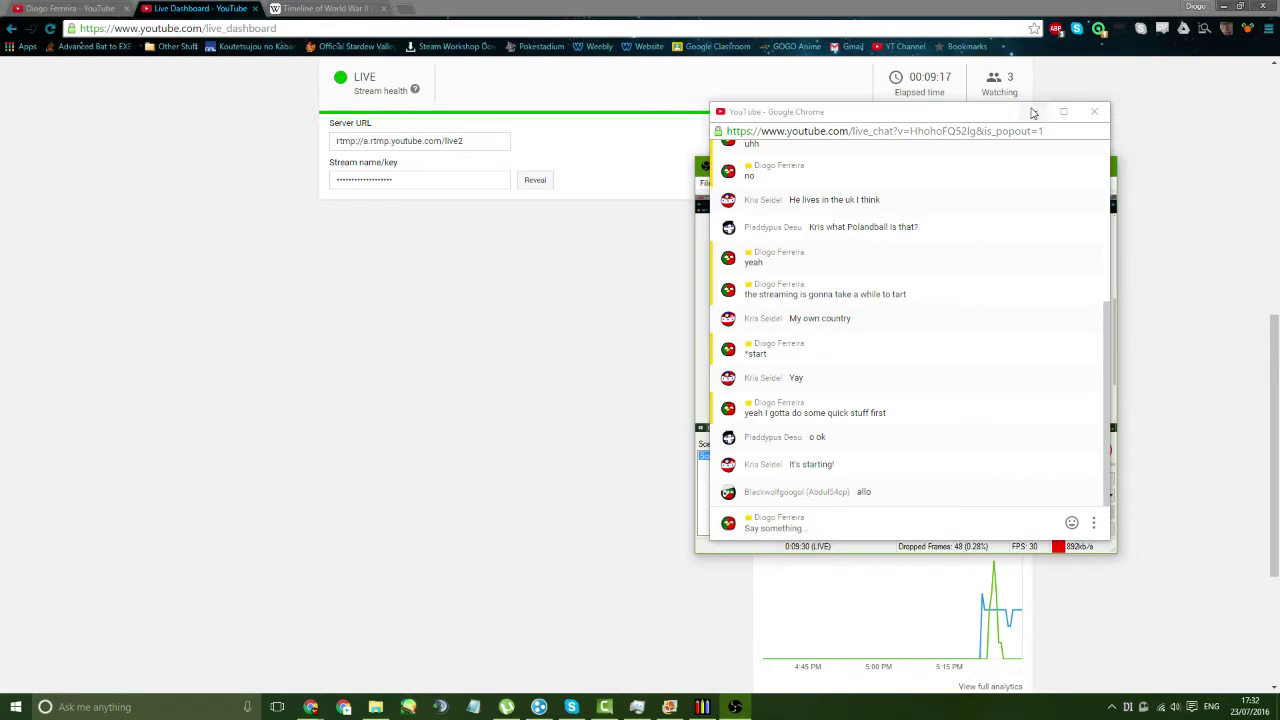
pyautogui.moveTo(965, 114); pyautogui.dragTo(814, 143)
pyautogui.click(1108, 165)
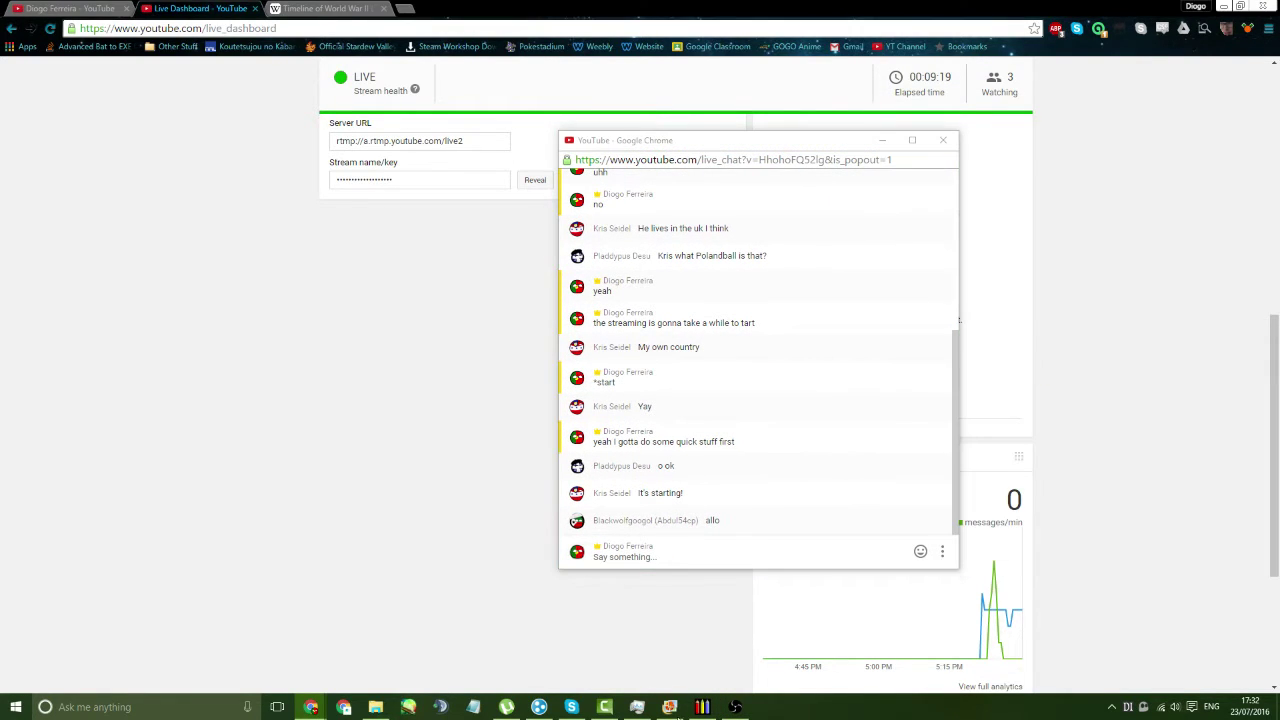
# - Switch to mtPaint and position the pop-out chat over the canvas's lower-right corner with its message field visible
pyautogui.click(702, 707)
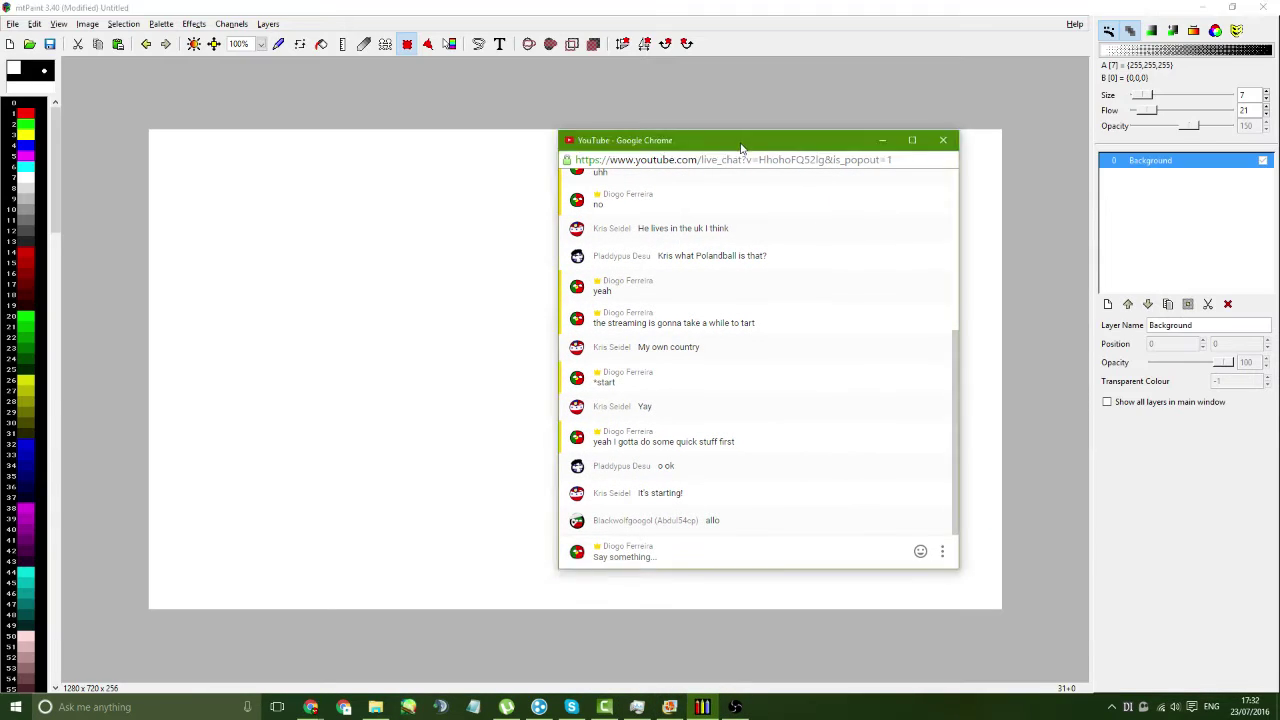
pyautogui.moveTo(743, 141)
pyautogui.mouseDown()
pyautogui.moveTo(1020, 60)
pyautogui.moveTo(1014, 46)
pyautogui.moveTo(1030, 207)
pyautogui.moveTo(1051, 262)
pyautogui.moveTo(1037, 421)
pyautogui.moveTo(1014, 466)
pyautogui.moveTo(1062, 492)
pyautogui.moveTo(1056, 501)
pyautogui.mouseUp()
pyautogui.scroll(-5, 1098, 416)
pyautogui.click(52, 107)
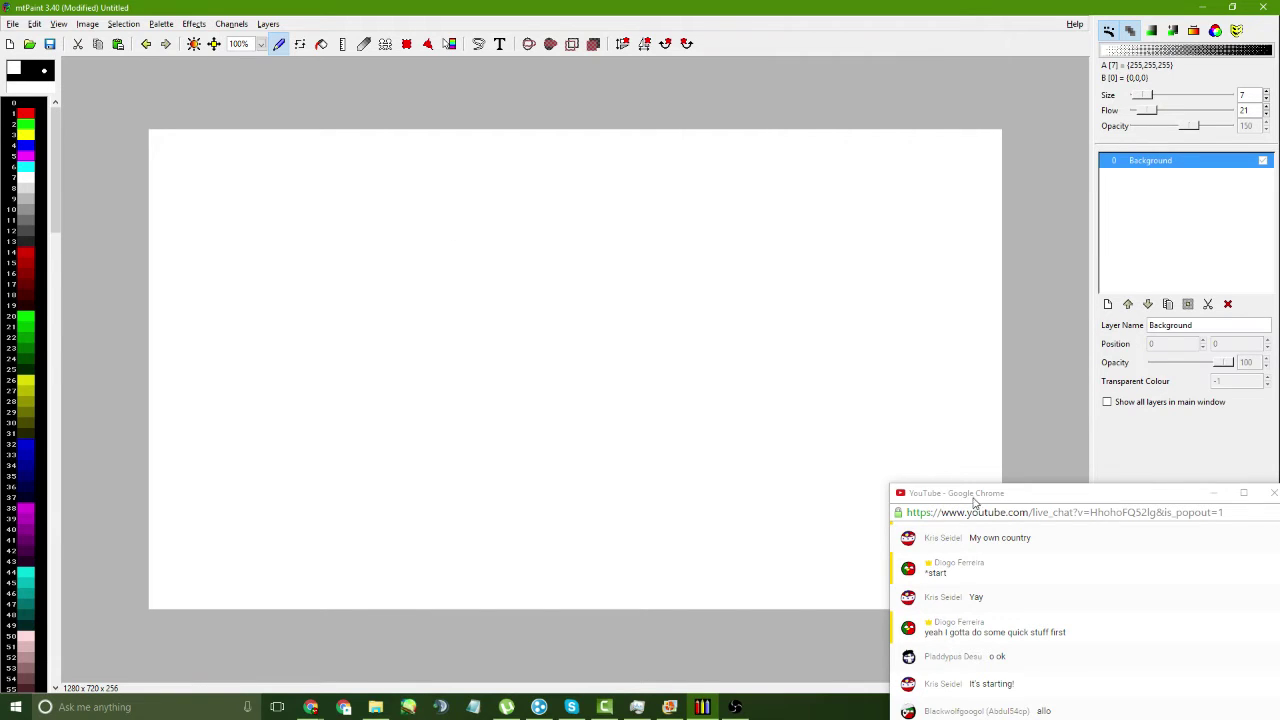
pyautogui.moveTo(971, 493); pyautogui.dragTo(955, 433)
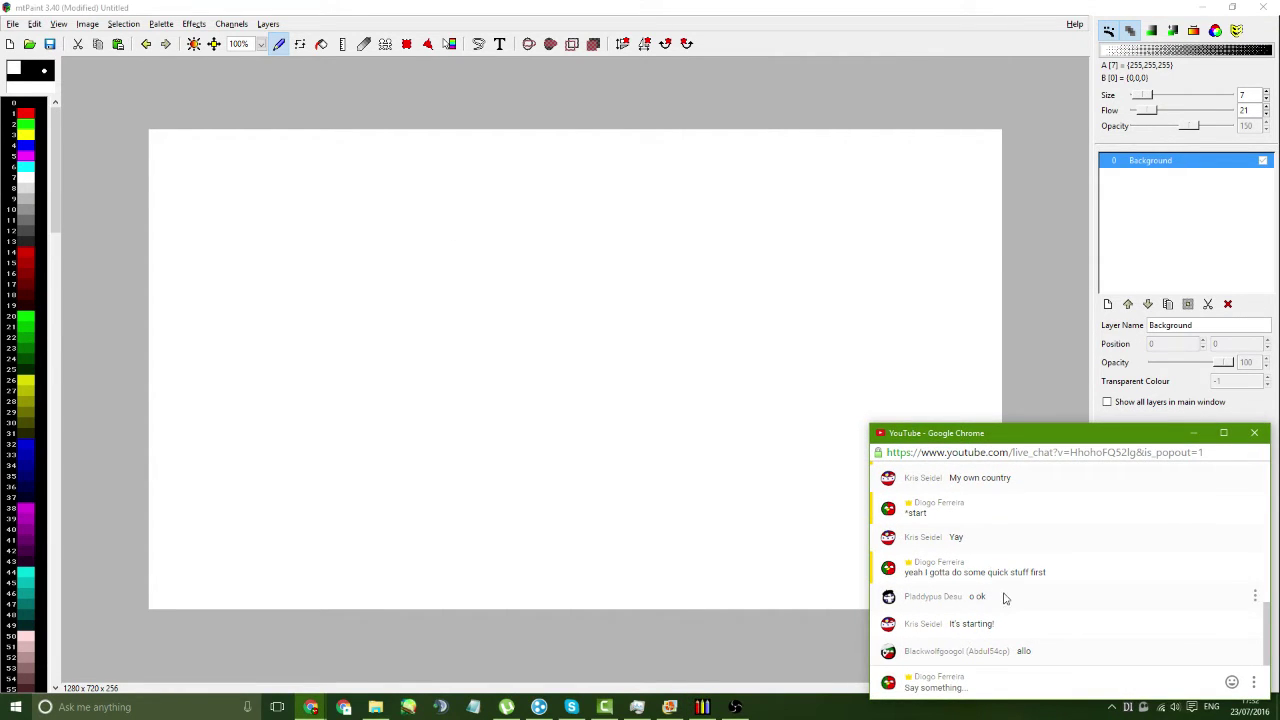
# - Send the message "hello" in the live chat
pyautogui.click(959, 683)
pyautogui.write('hello')
pyautogui.press('Return')
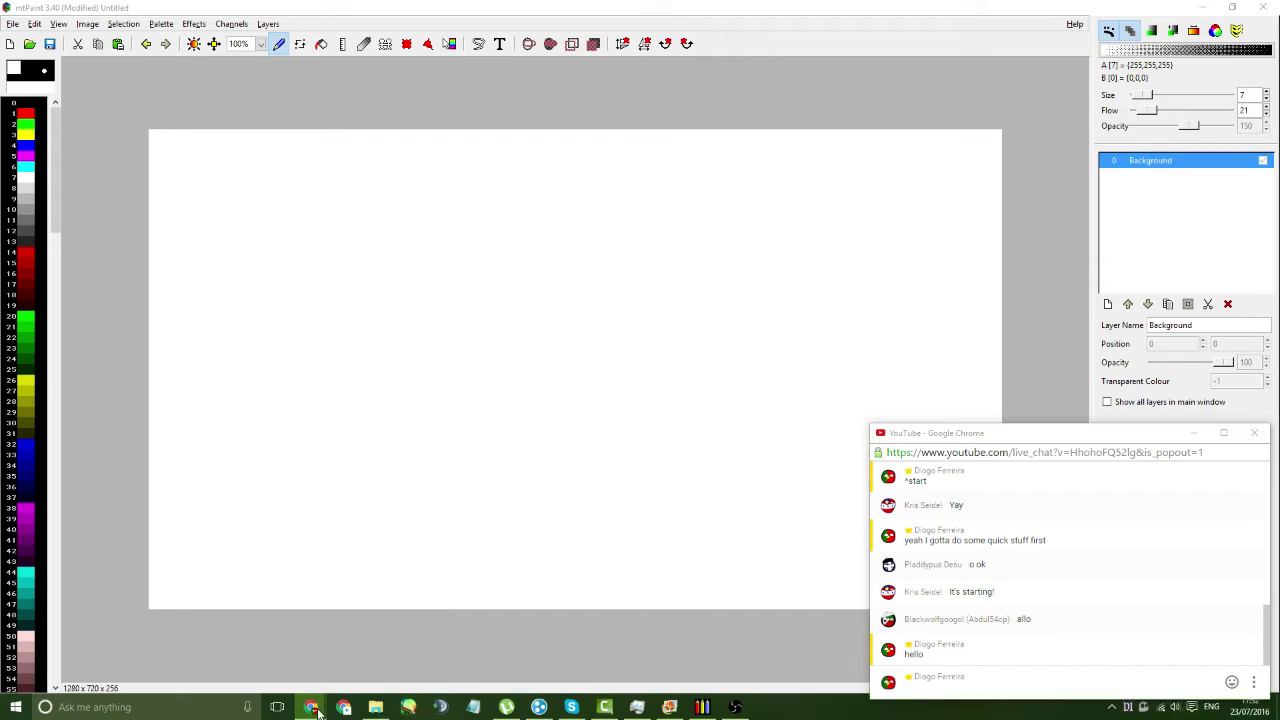
# - Switch to Chrome's Wikipedia page "Timeline of World War II (1939)" and read through the September 1939 events
pyautogui.moveTo(311, 707)
pyautogui.click(266, 672)
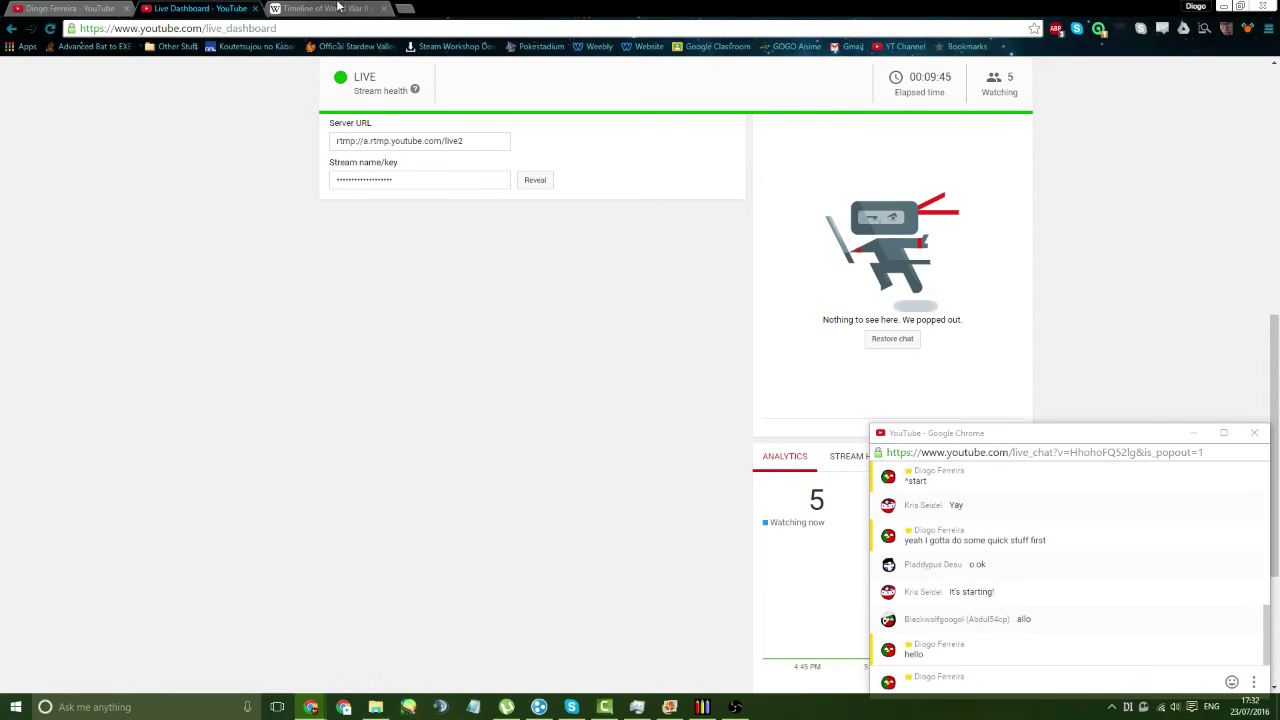
pyautogui.click(340, 9)
pyautogui.scroll(-1, 629, 410)
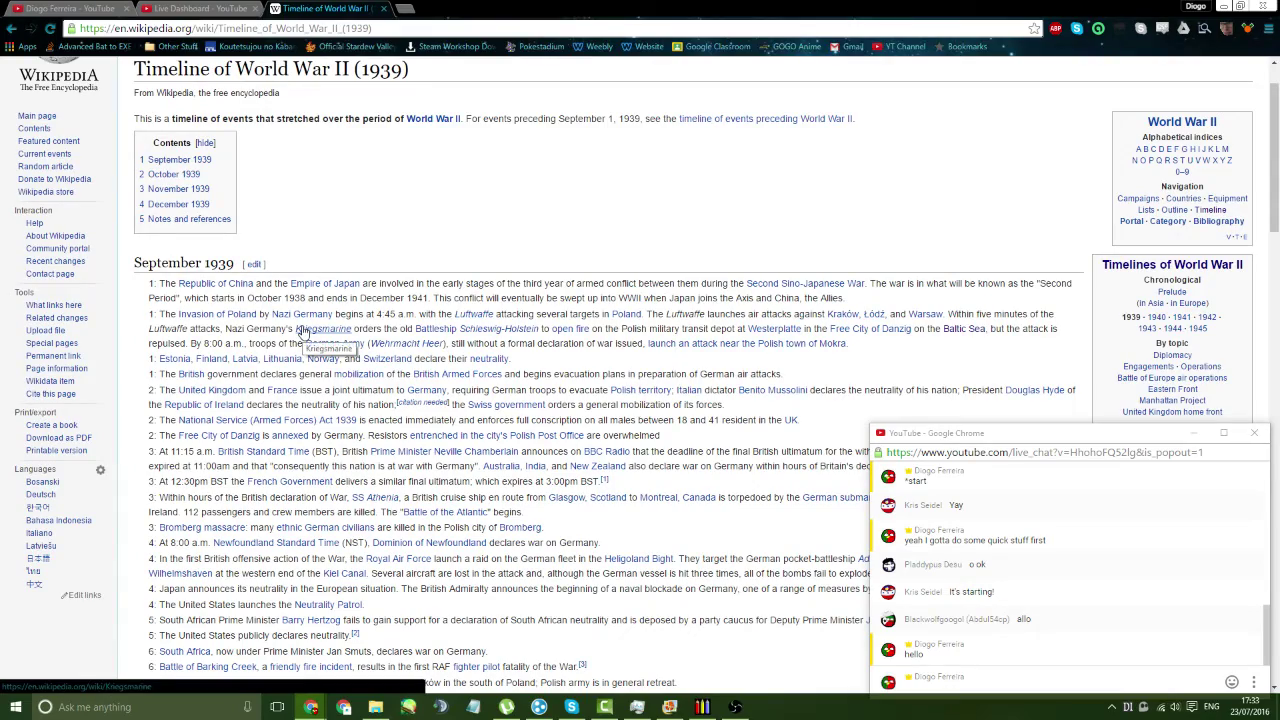
pyautogui.scroll(-6, 302, 333)
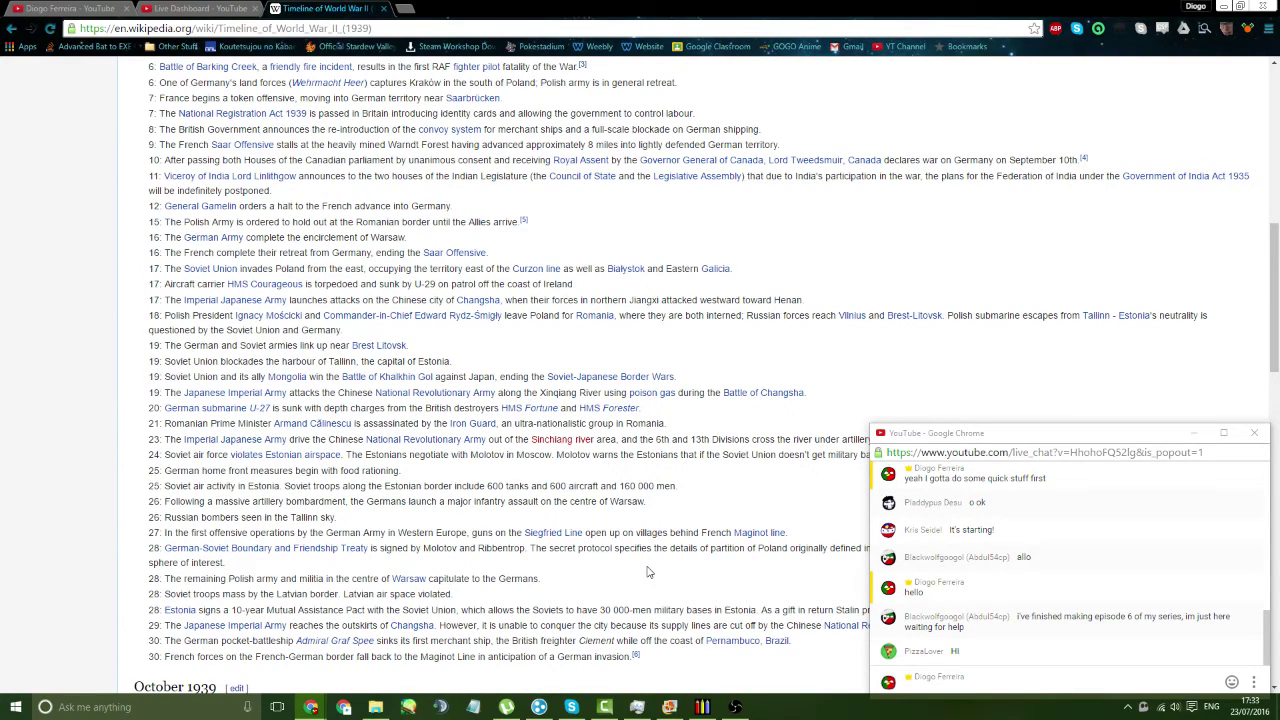
# - Search the timeline page for "vilnius", go to its second occurrence under October 1939, and close the search
pyautogui.hotkey('ctrl', 'f')
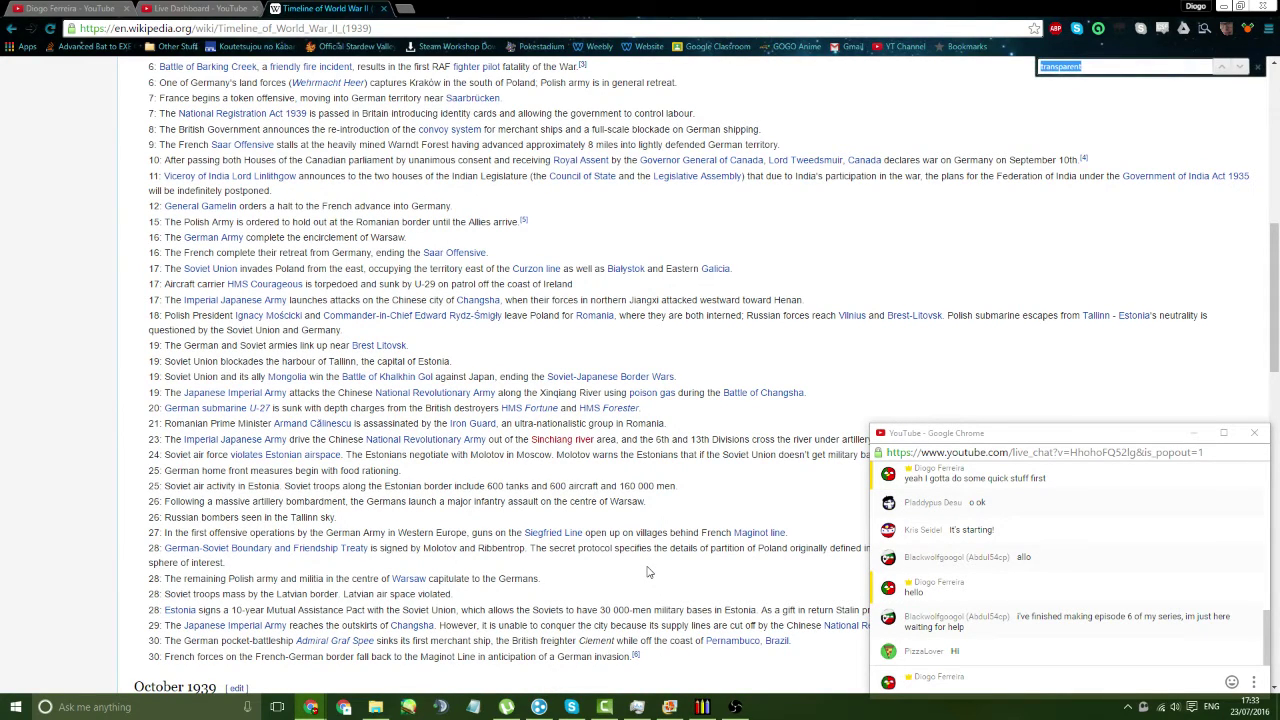
pyautogui.write('vi')
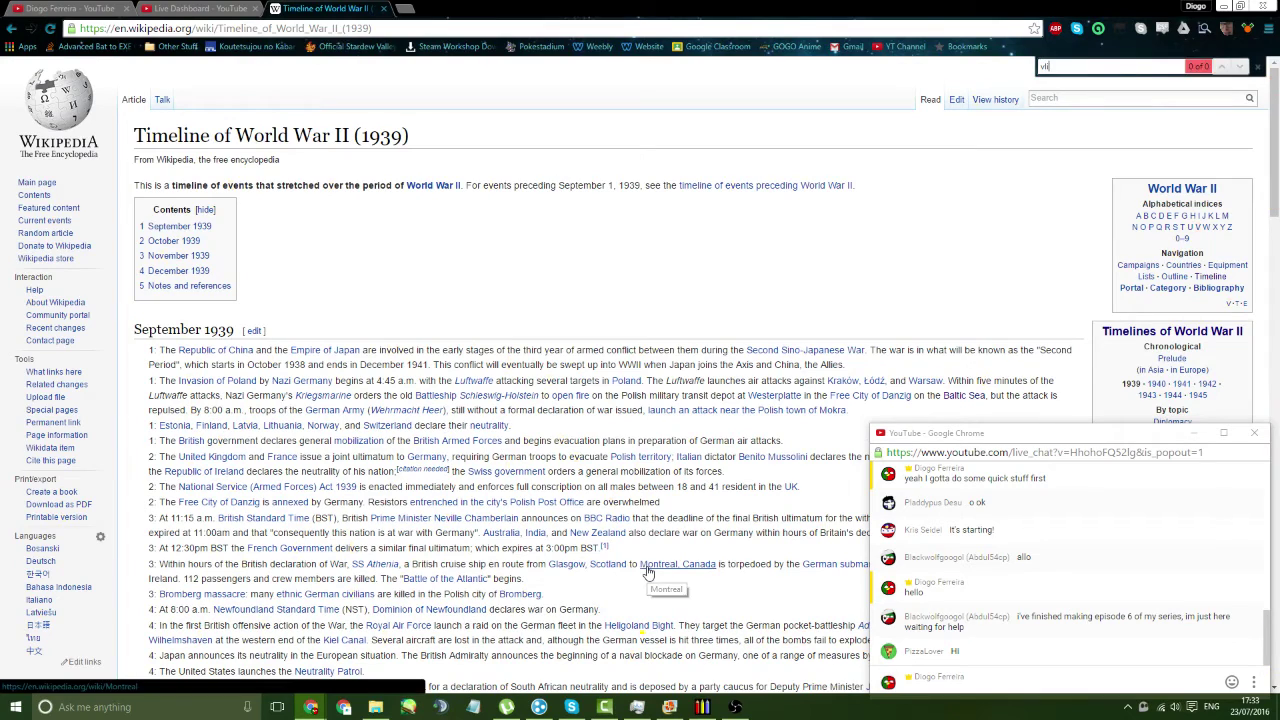
pyautogui.write('lnius')
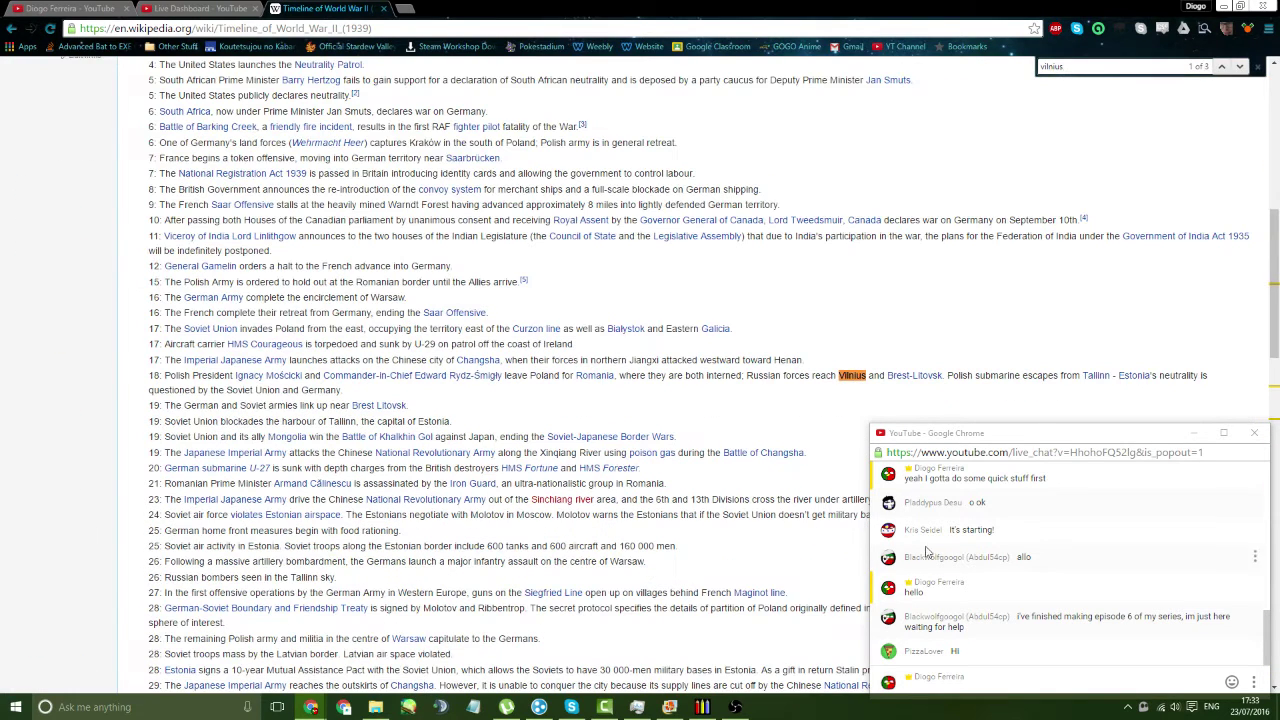
pyautogui.click(1240, 67)
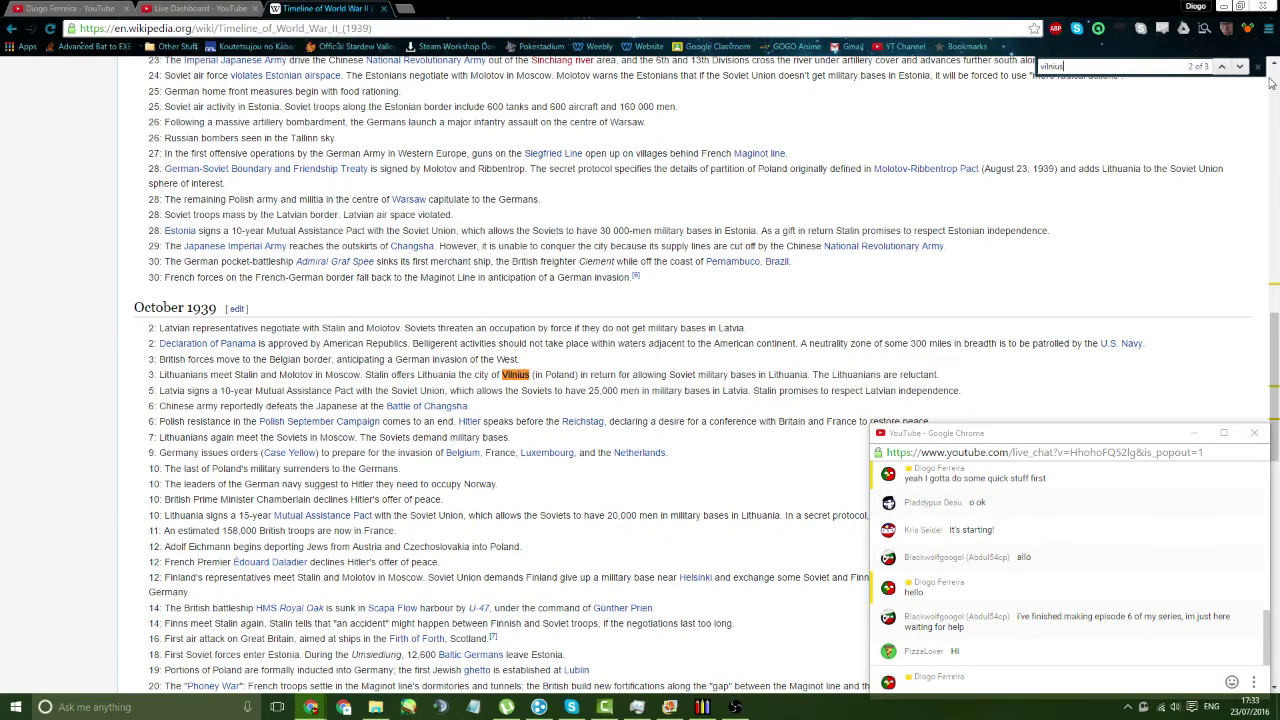
pyautogui.click(1257, 67)
pyautogui.click(636, 390)
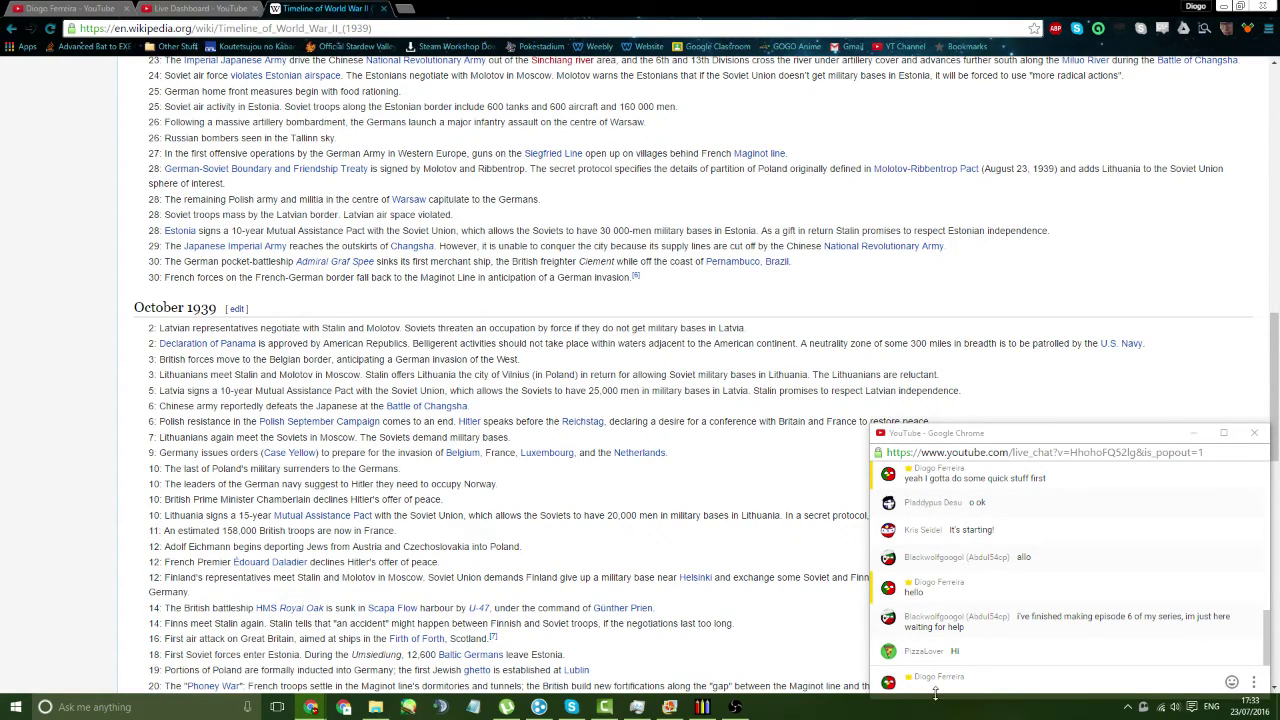
pyautogui.click(938, 688)
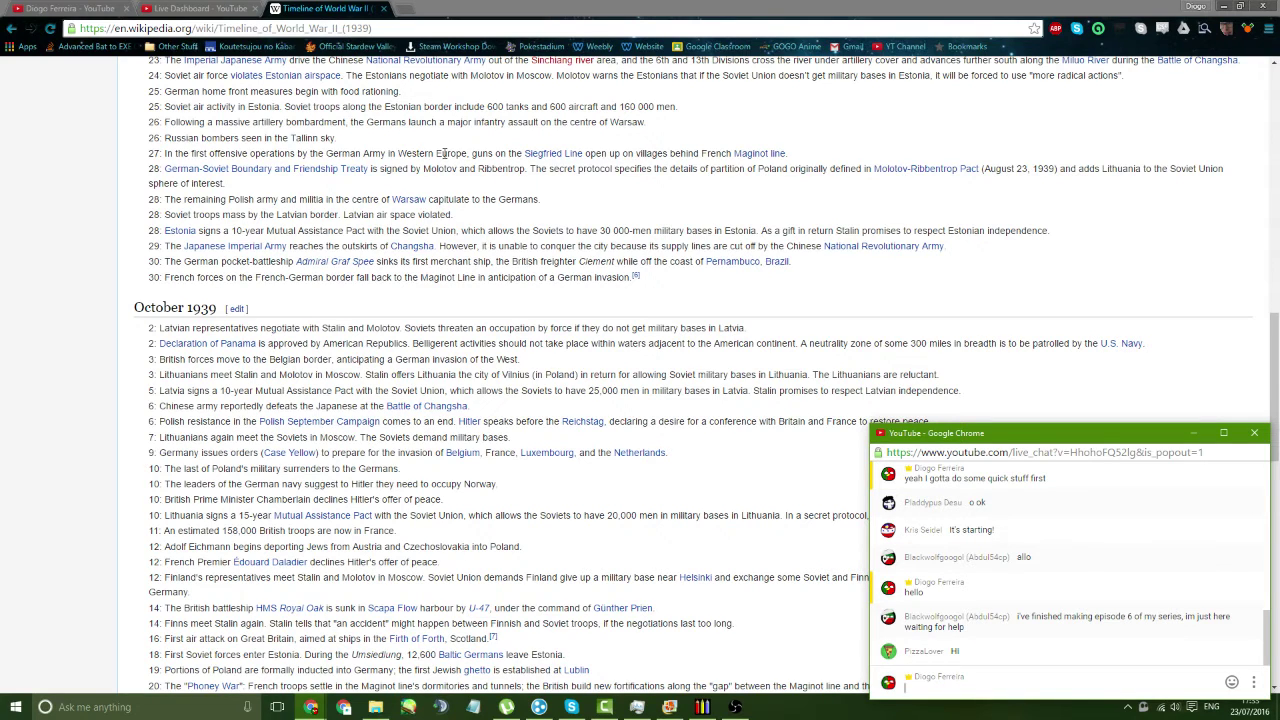
pyautogui.scroll(-1, 250, 371)
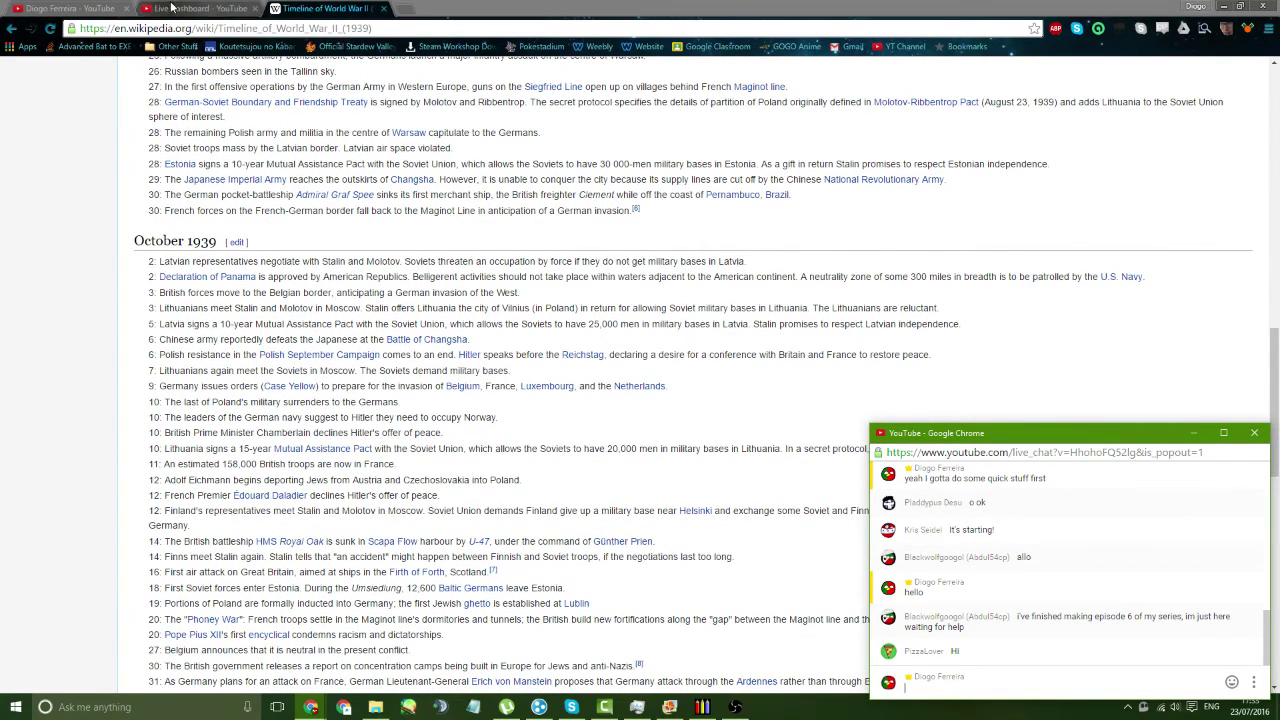
# - Find "Polandball: WWII Part #1" among the YouTube channel's uploads and open it in its own tab
pyautogui.click(65, 8)
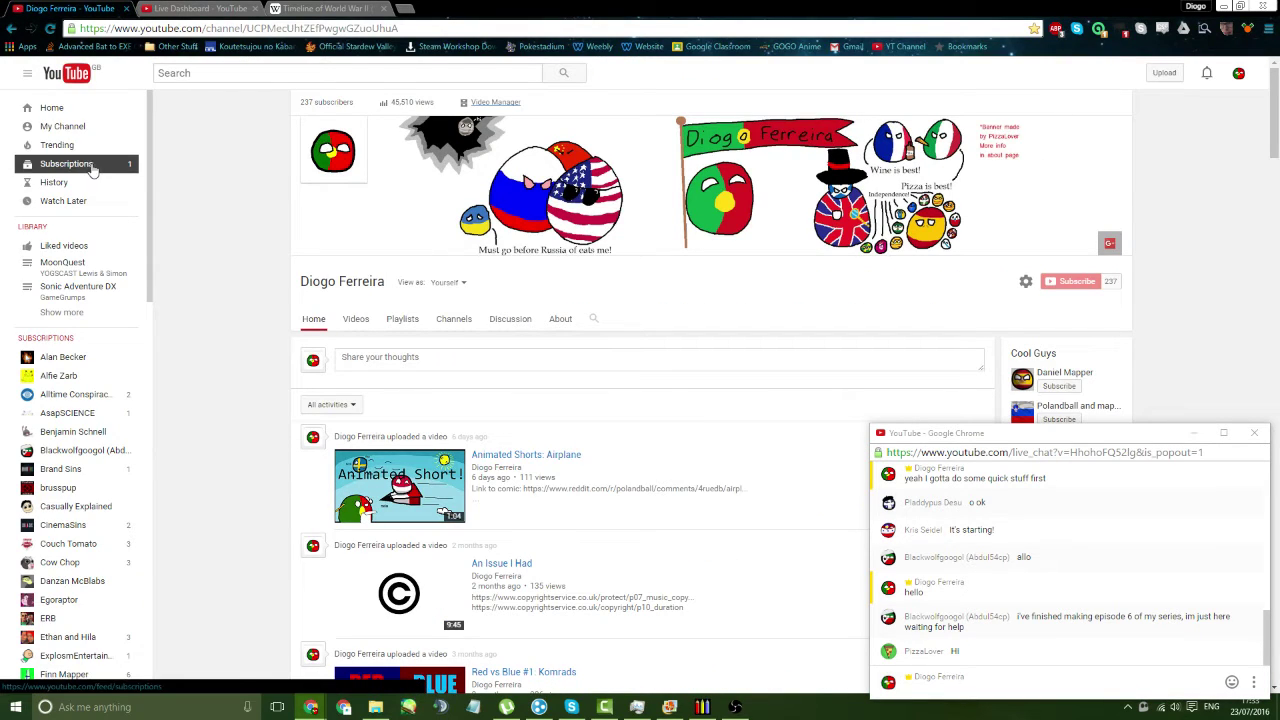
pyautogui.scroll(-4, 457, 487)
pyautogui.scroll(-12, 457, 487)
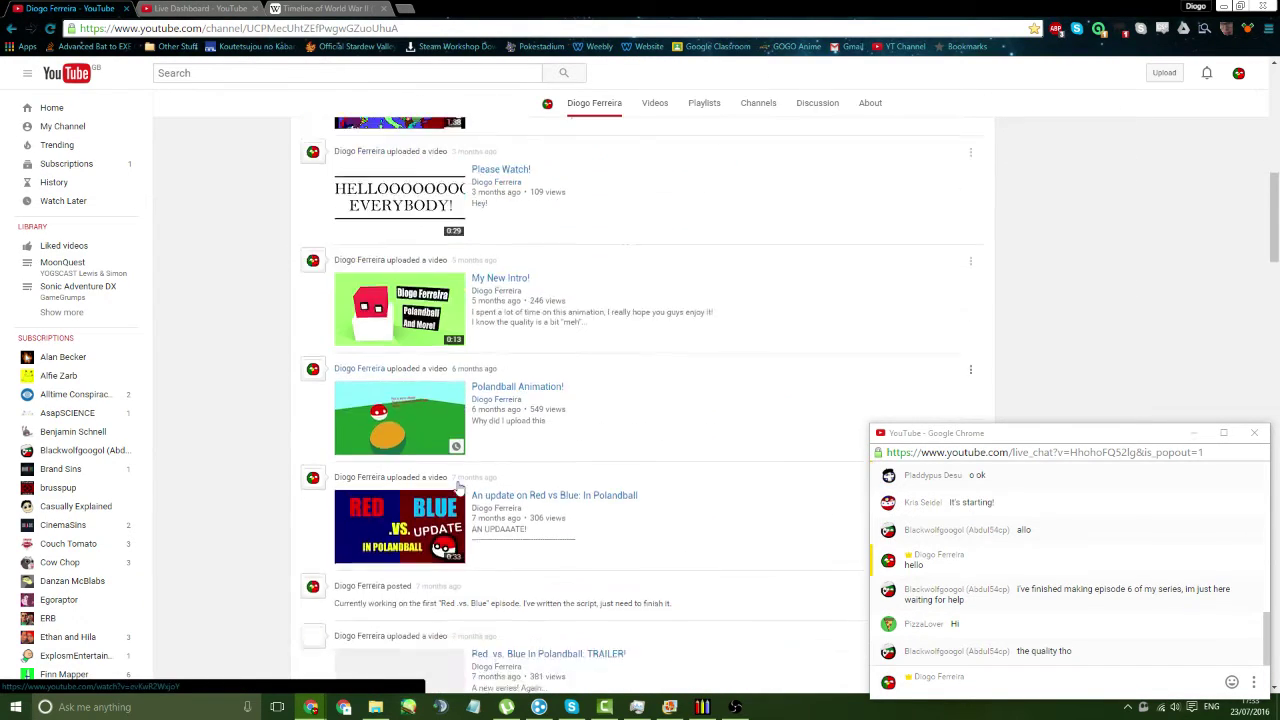
pyautogui.scroll(-13, 457, 487)
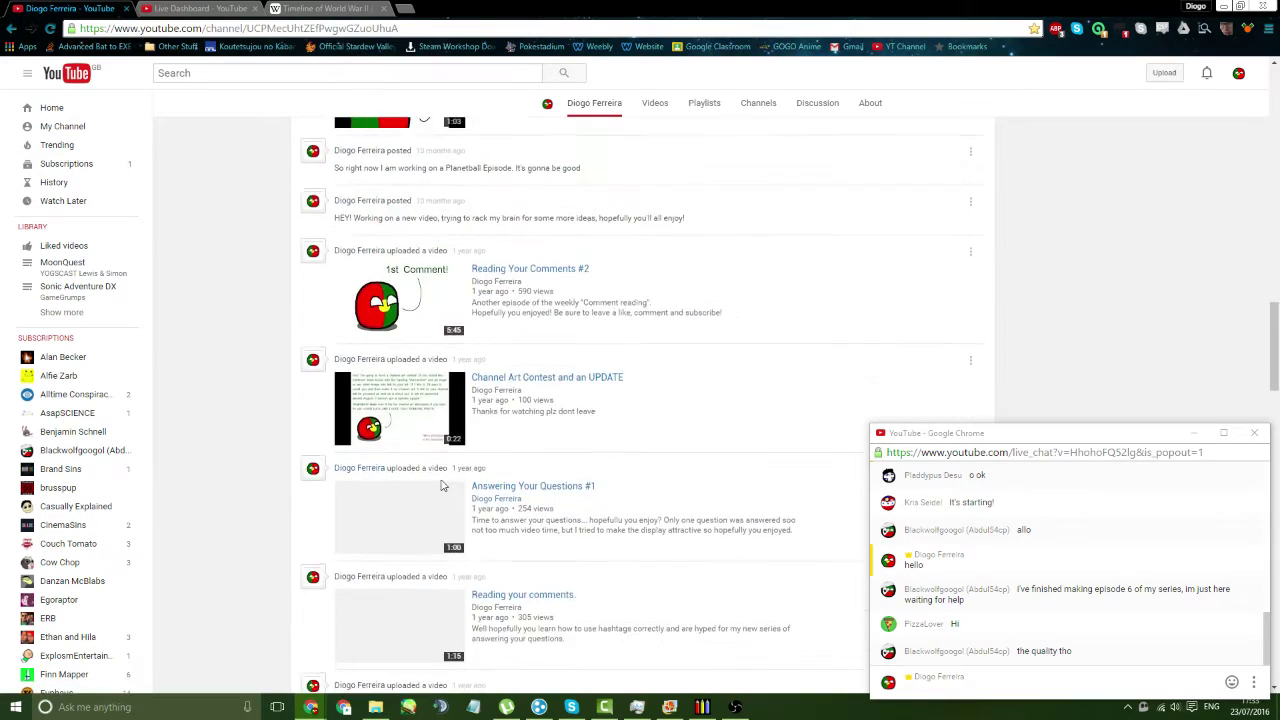
pyautogui.scroll(-11, 444, 485)
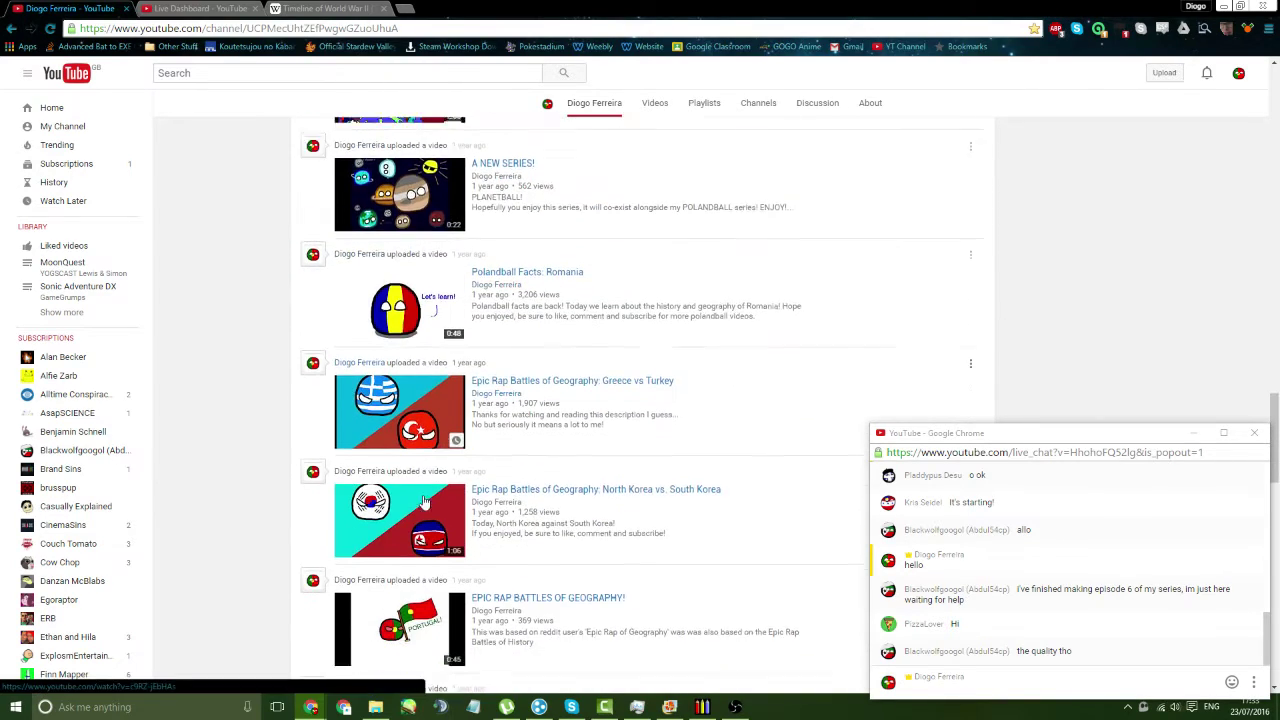
pyautogui.scroll(-1, 440, 464)
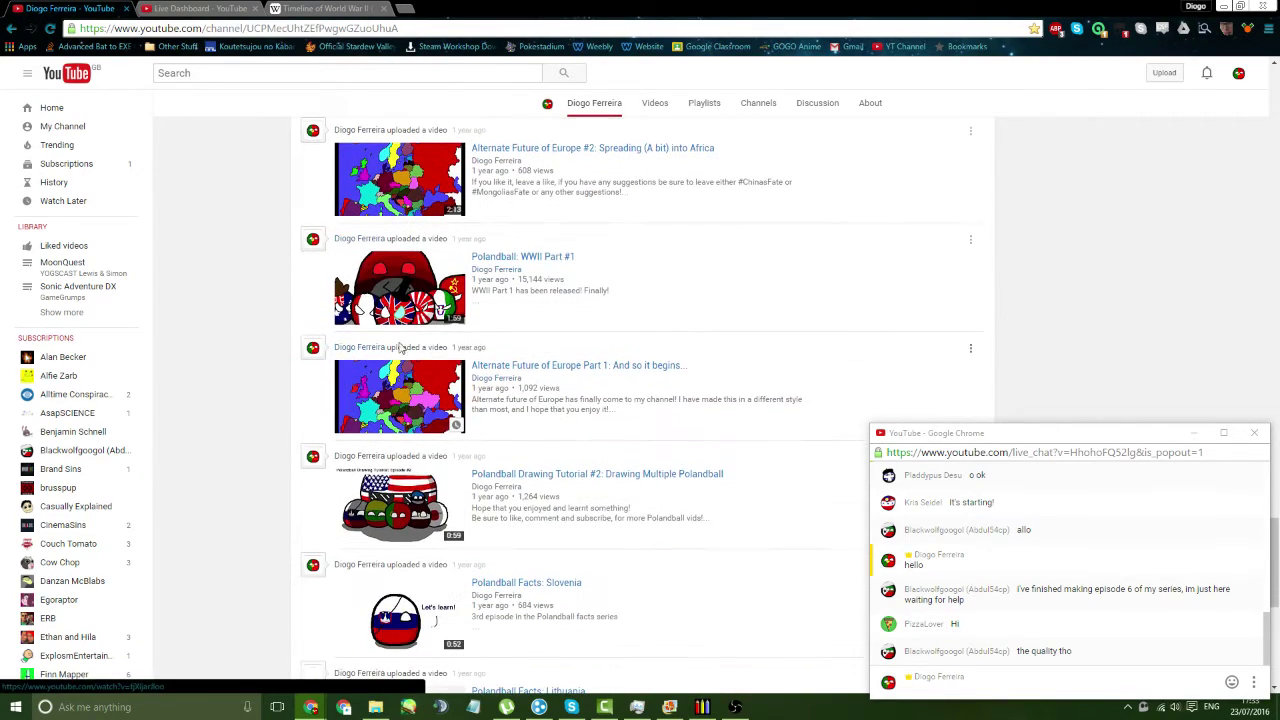
pyautogui.middleClick(454, 314)
pyautogui.click(195, 8)
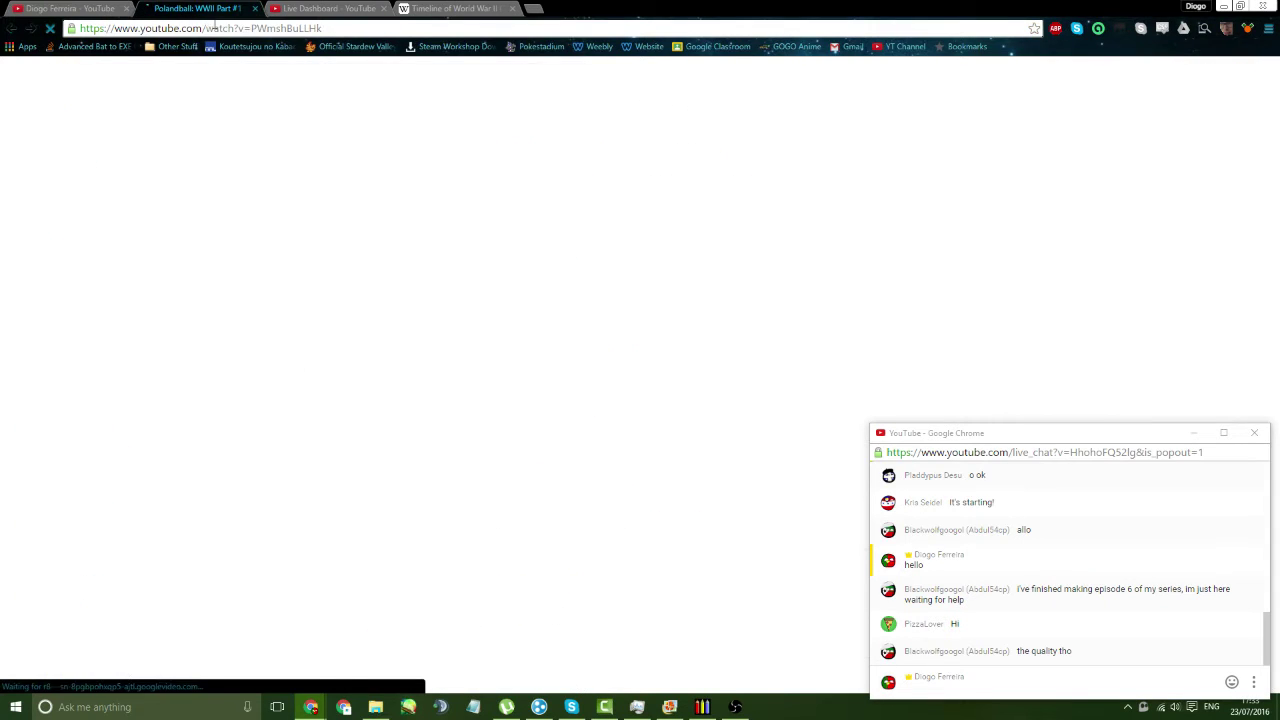
pyautogui.click(934, 686)
pyautogui.write('thanks')
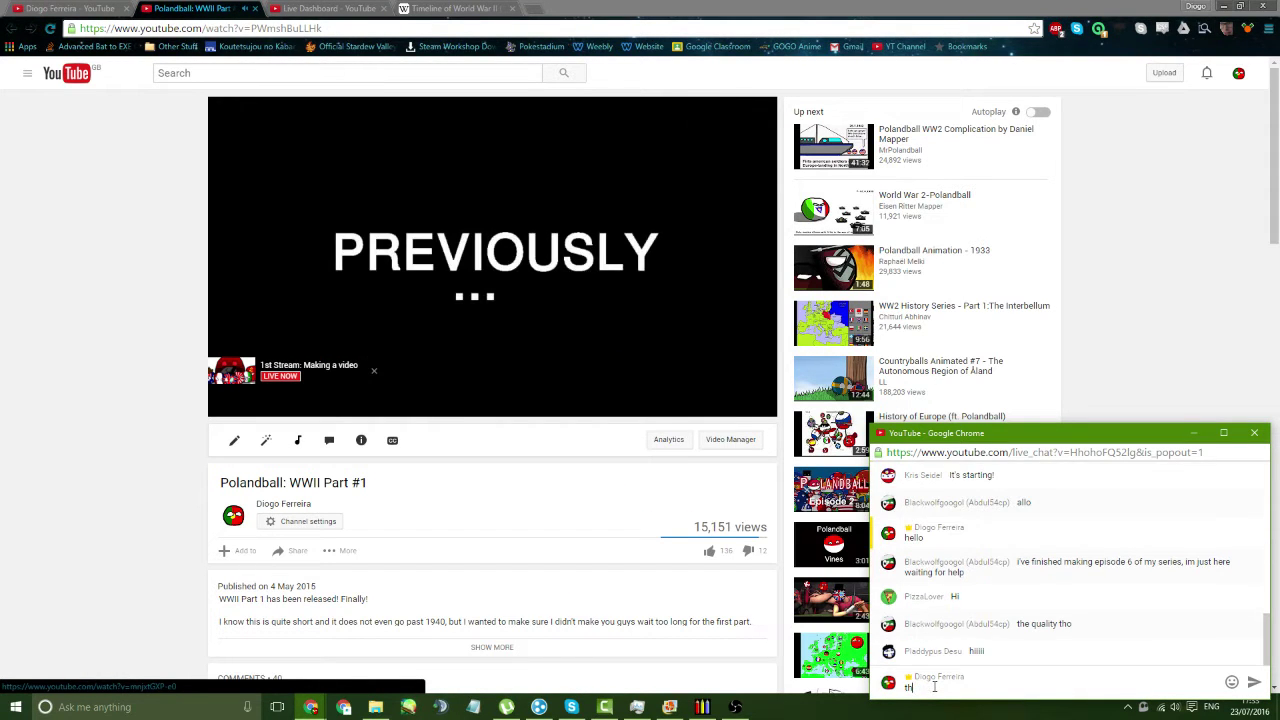
pyautogui.press('Return')
# - Pause the "Polandball: WWII Part #1" video and check the stream preview on the Live Dashboard page
pyautogui.click(470, 542)
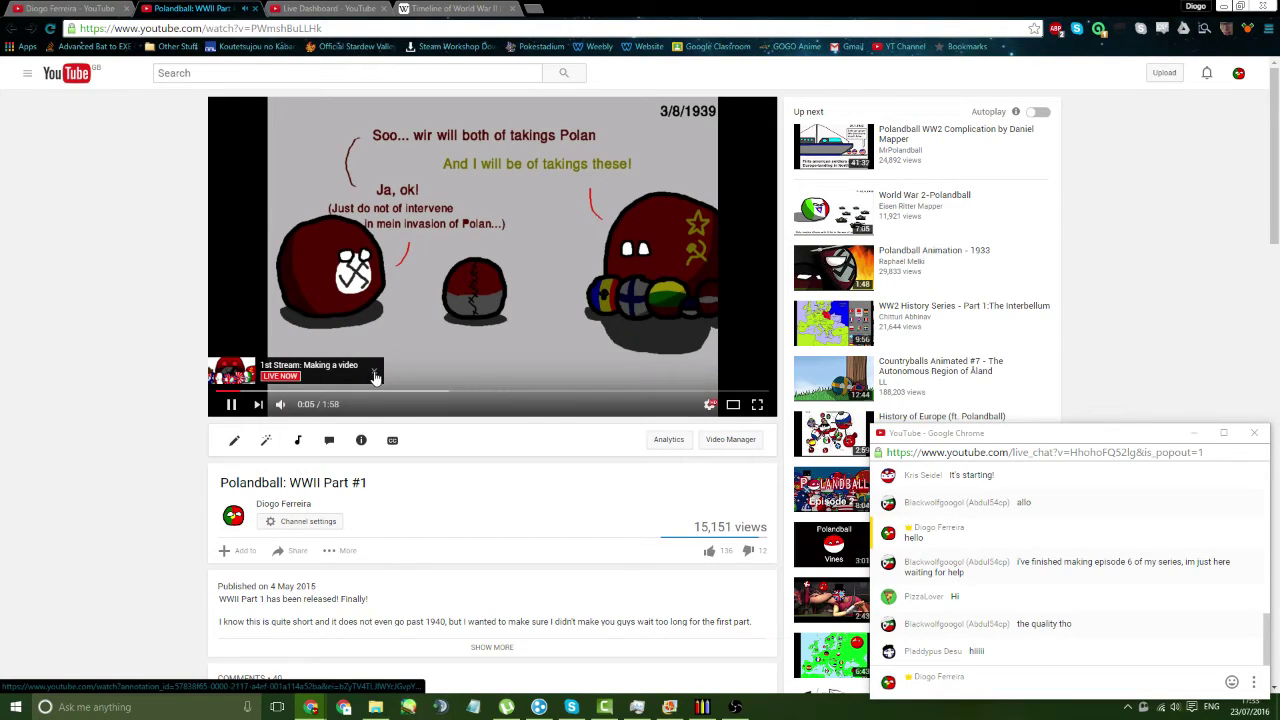
pyautogui.click(355, 318)
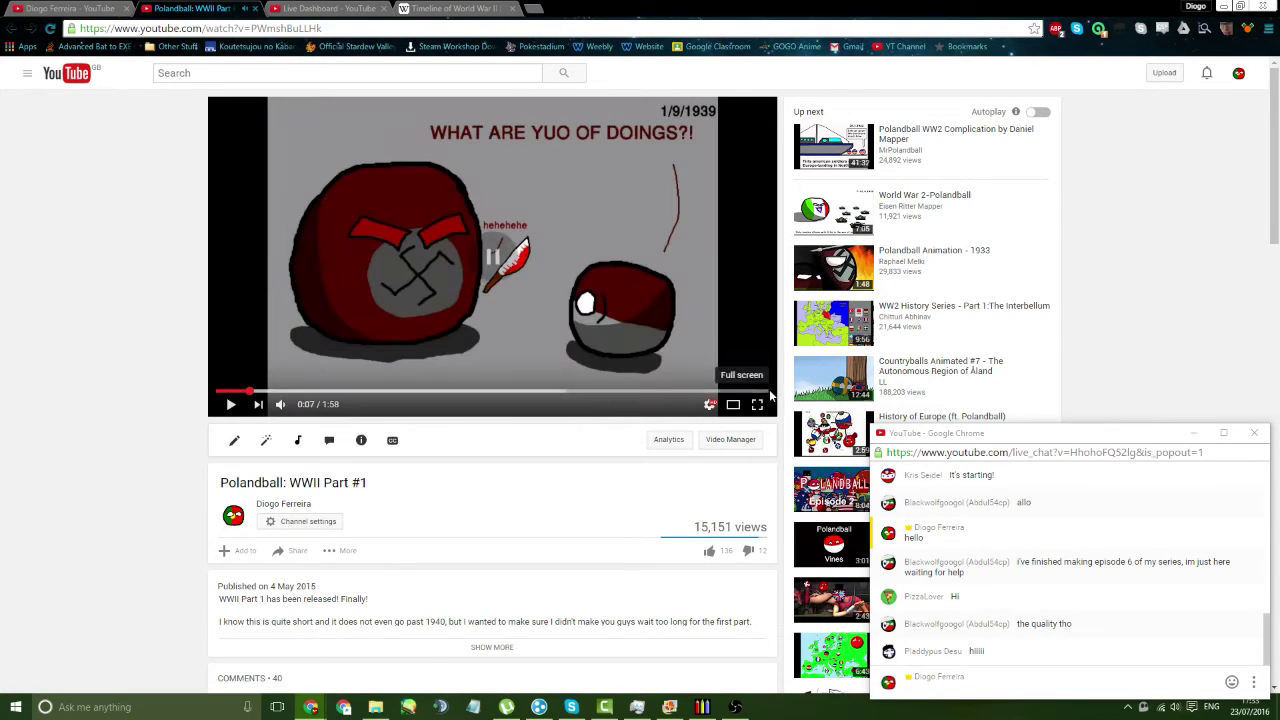
pyautogui.click(325, 8)
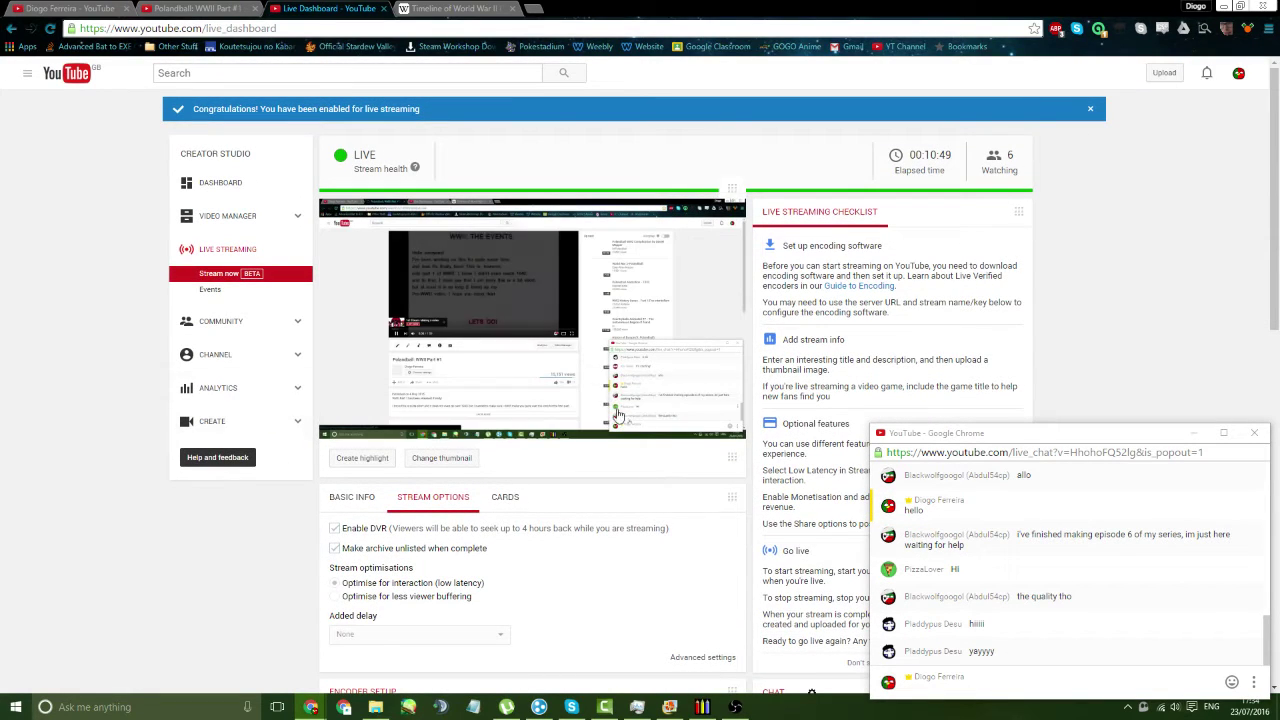
pyautogui.click(703, 427)
pyautogui.click(703, 427)
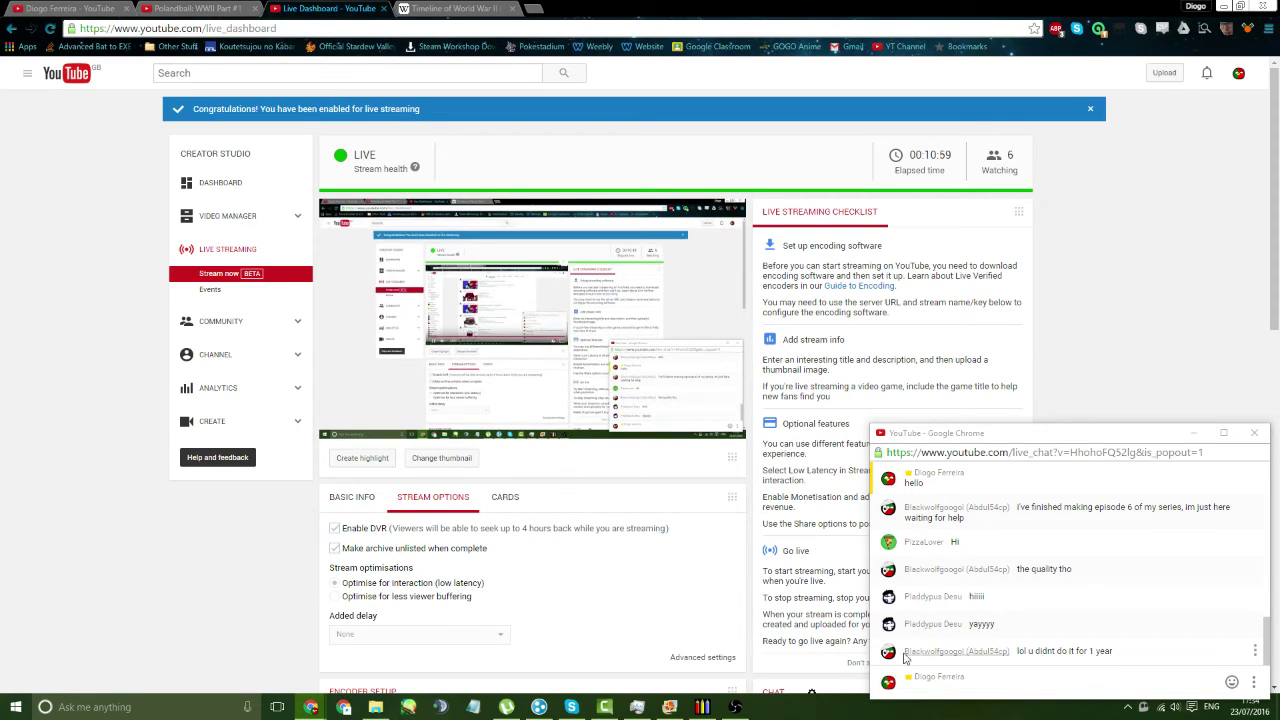
# - Return to the "Polandball: WWII Part #1" video and skip to the Vilnius scene at 1:50
pyautogui.click(212, 8)
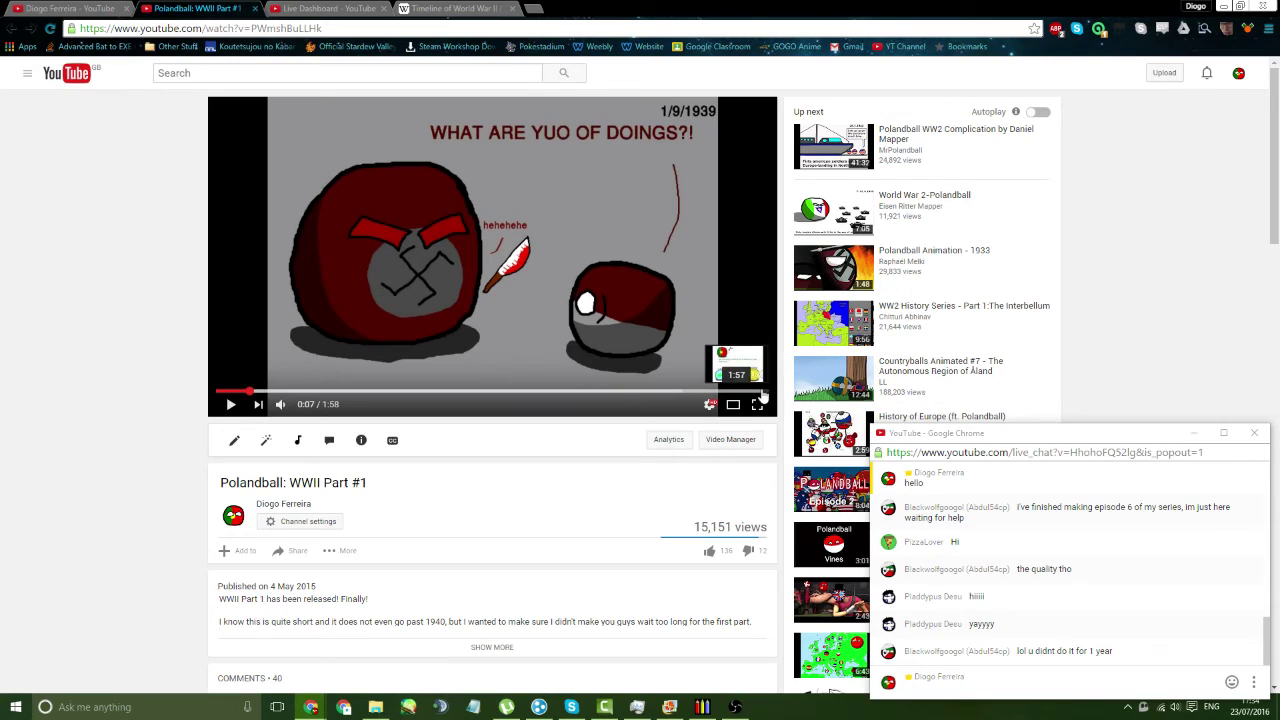
pyautogui.click(729, 390)
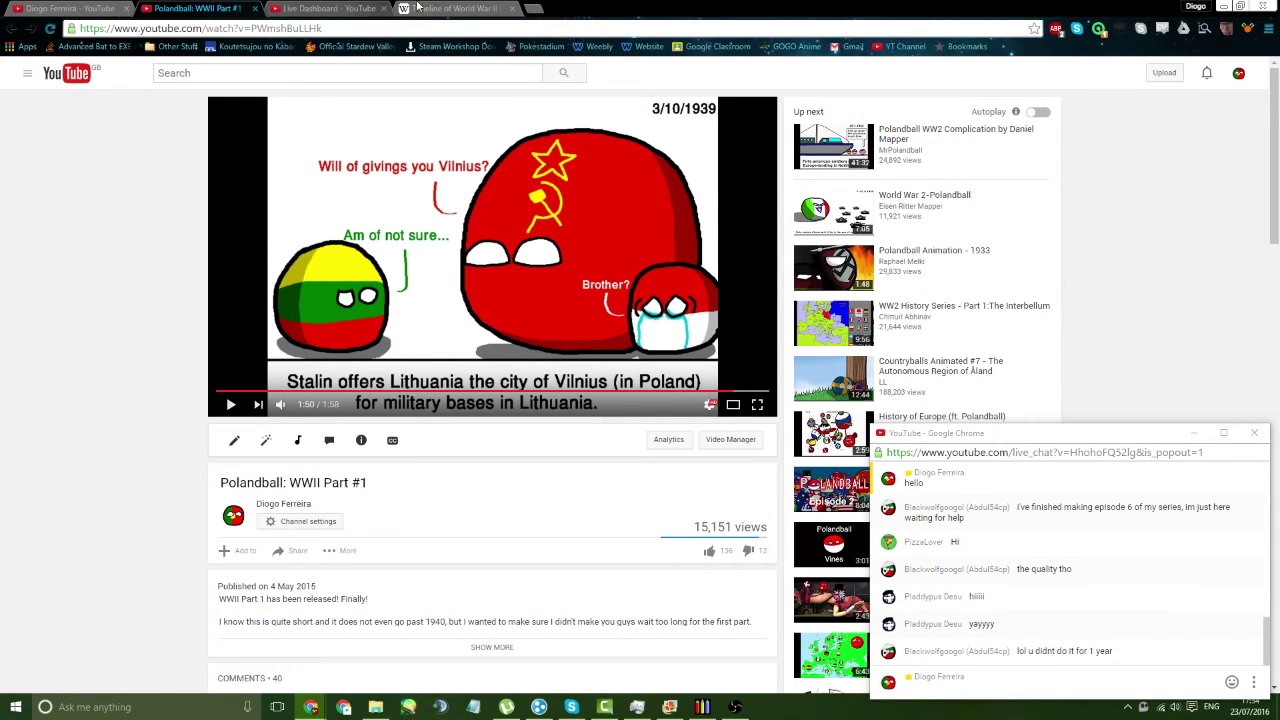
# - Switch to the Wikipedia 1939 timeline and examine the October 1939 events, especially the 5 October entry on Latvia
pyautogui.click(450, 8)
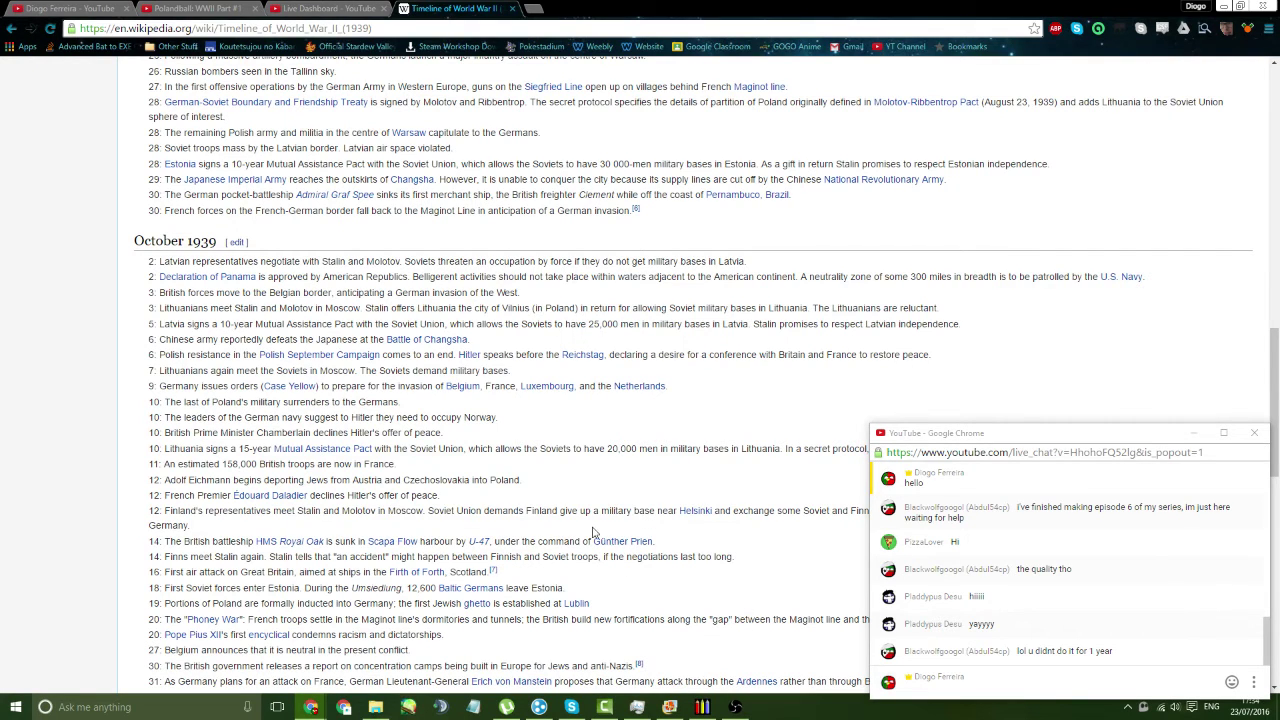
pyautogui.scroll(-1, 592, 535)
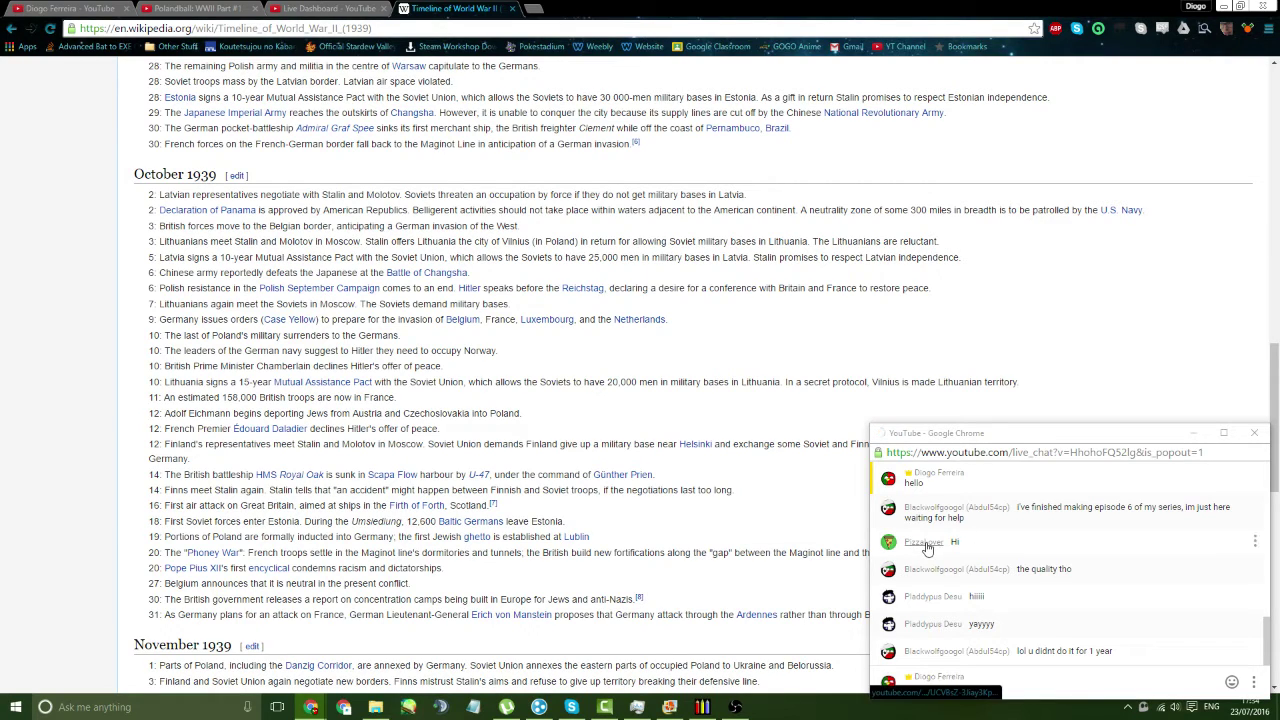
pyautogui.moveTo(927, 548)
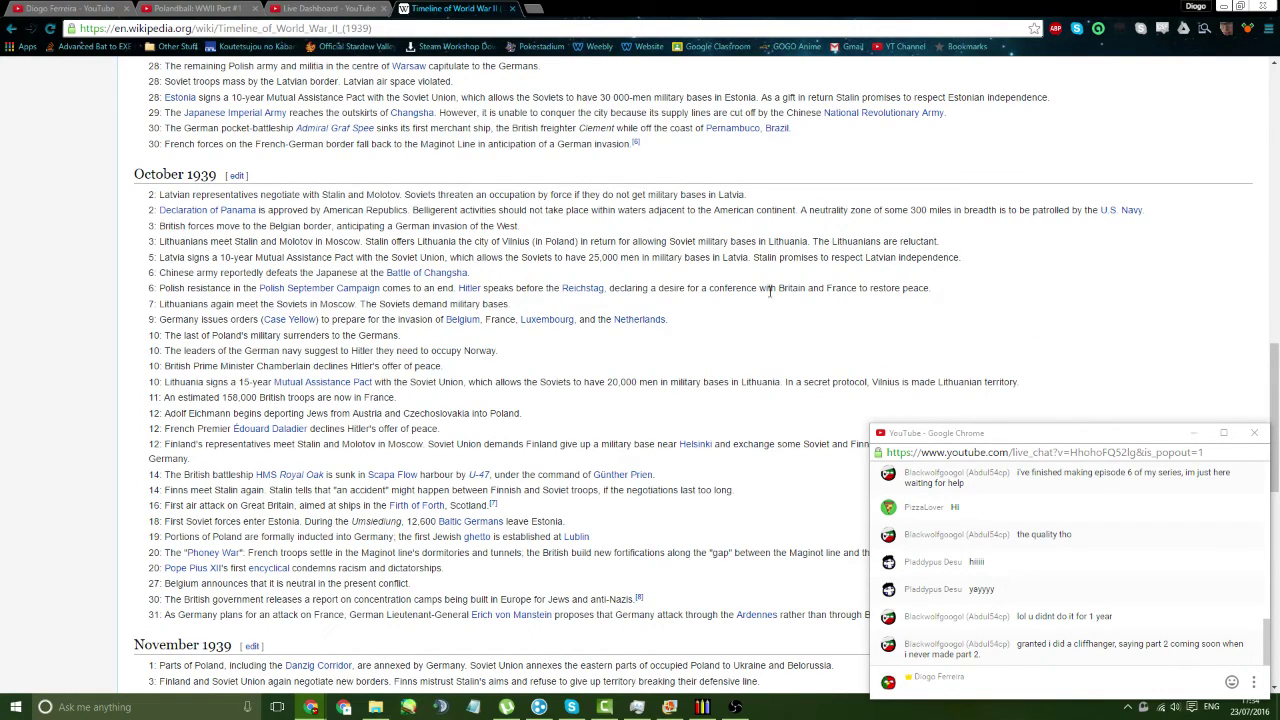
pyautogui.moveTo(683, 257); pyautogui.dragTo(940, 255)
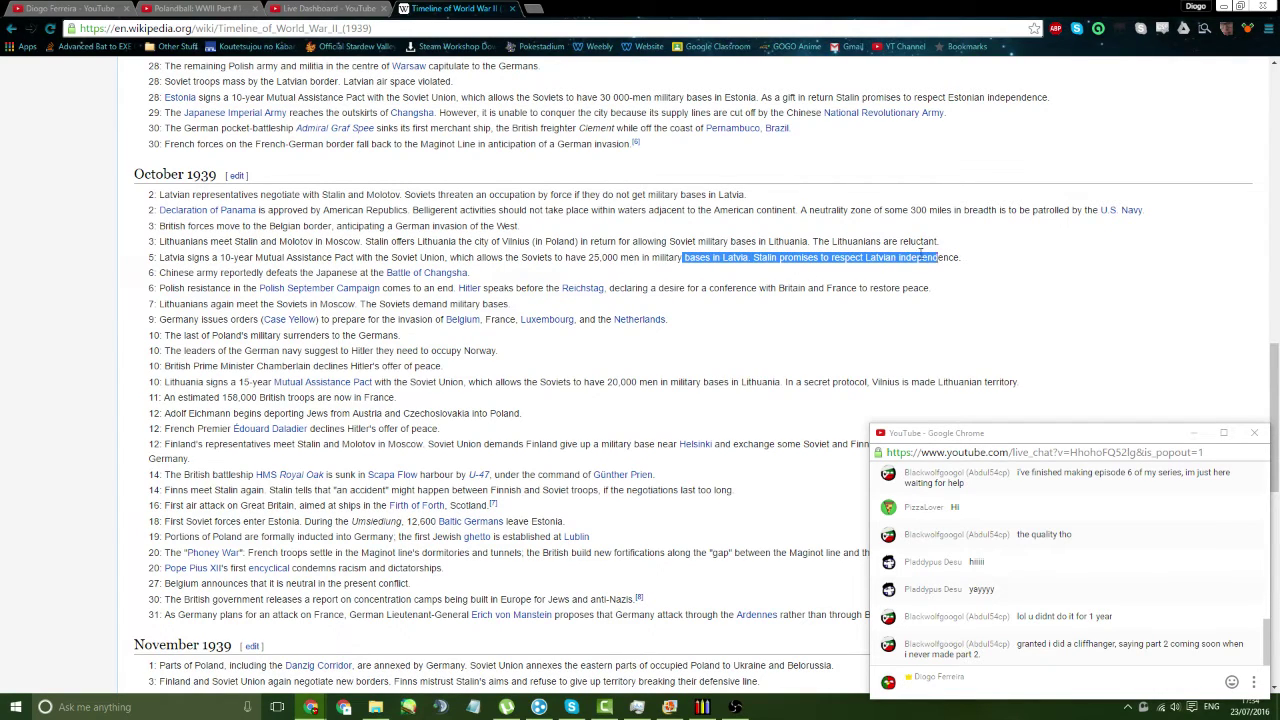
pyautogui.moveTo(566, 257); pyautogui.dragTo(414, 243)
pyautogui.click(440, 254)
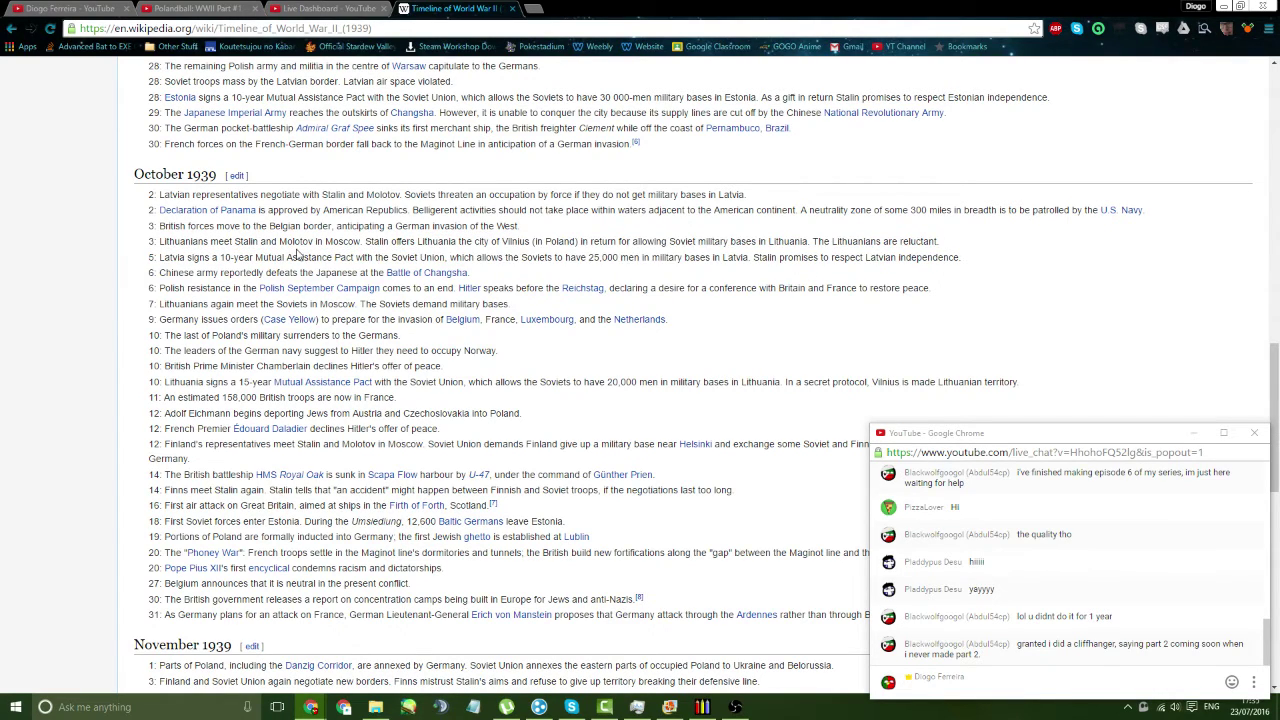
# - Bring up mtPaint, switch to Open Broadcaster Software over the canvas, and enable the Window Capture source
pyautogui.click(702, 707)
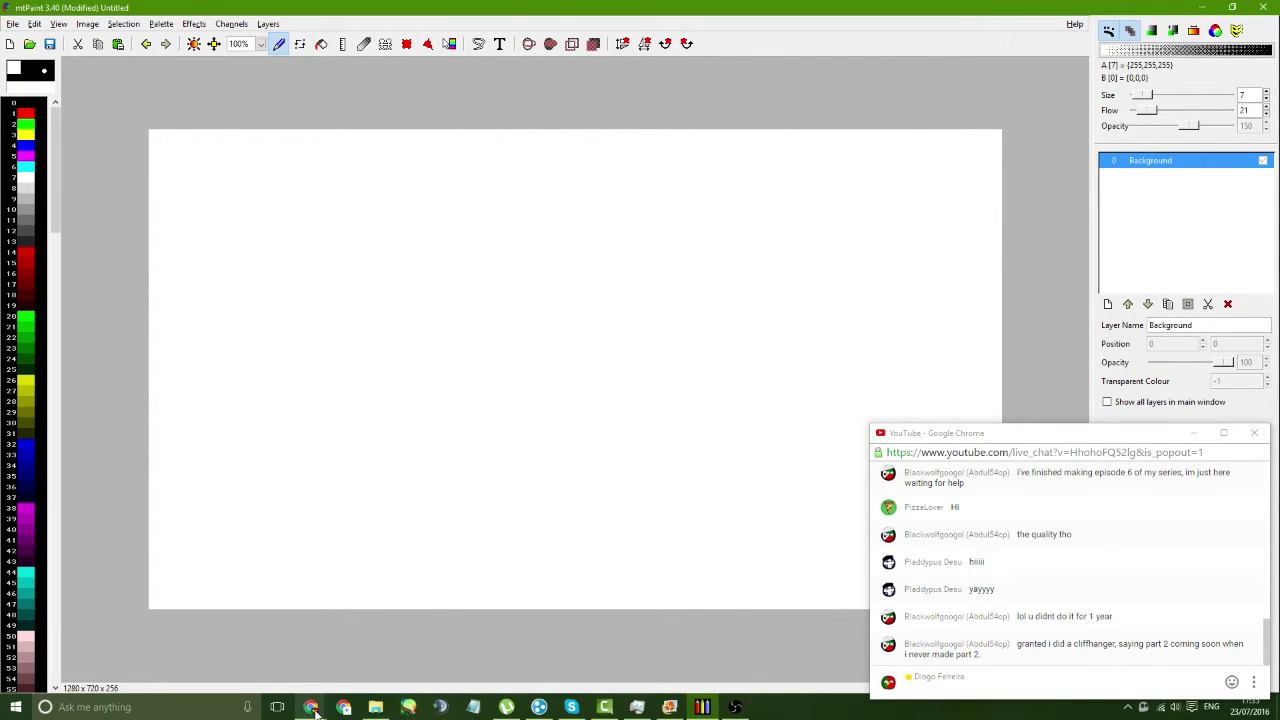
pyautogui.moveTo(314, 710)
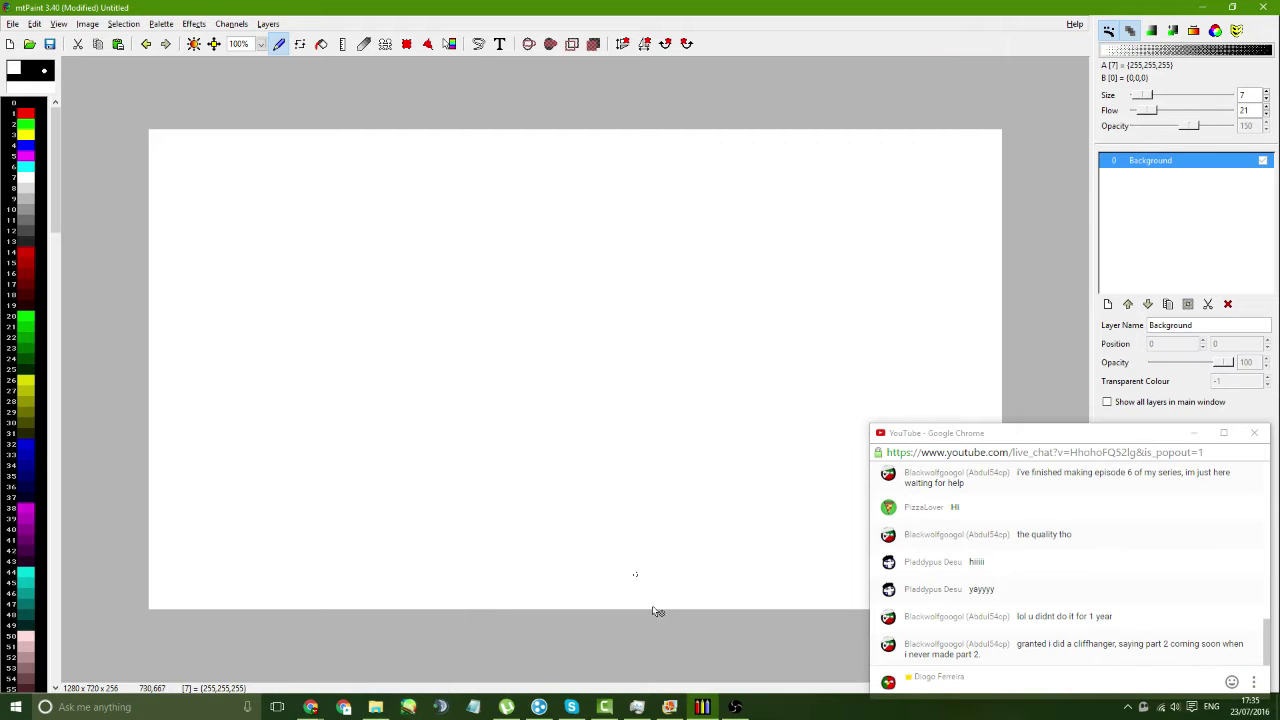
pyautogui.click(736, 707)
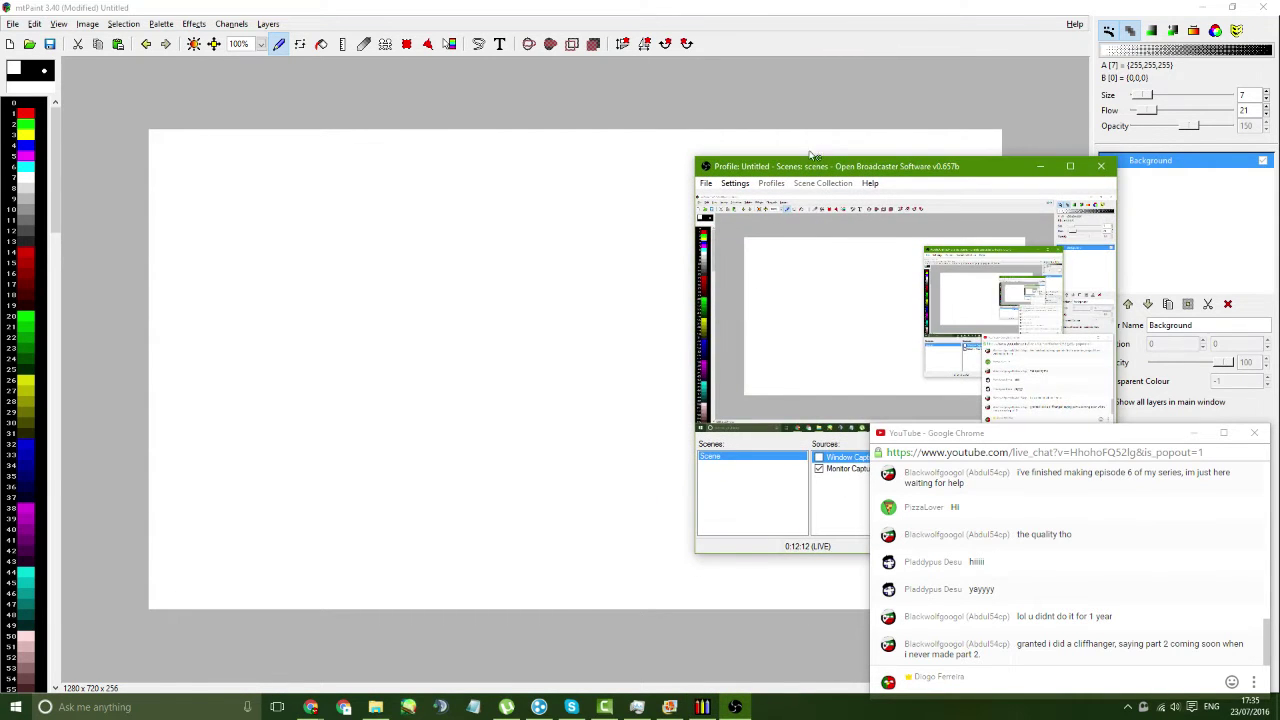
pyautogui.moveTo(815, 164); pyautogui.dragTo(532, 134)
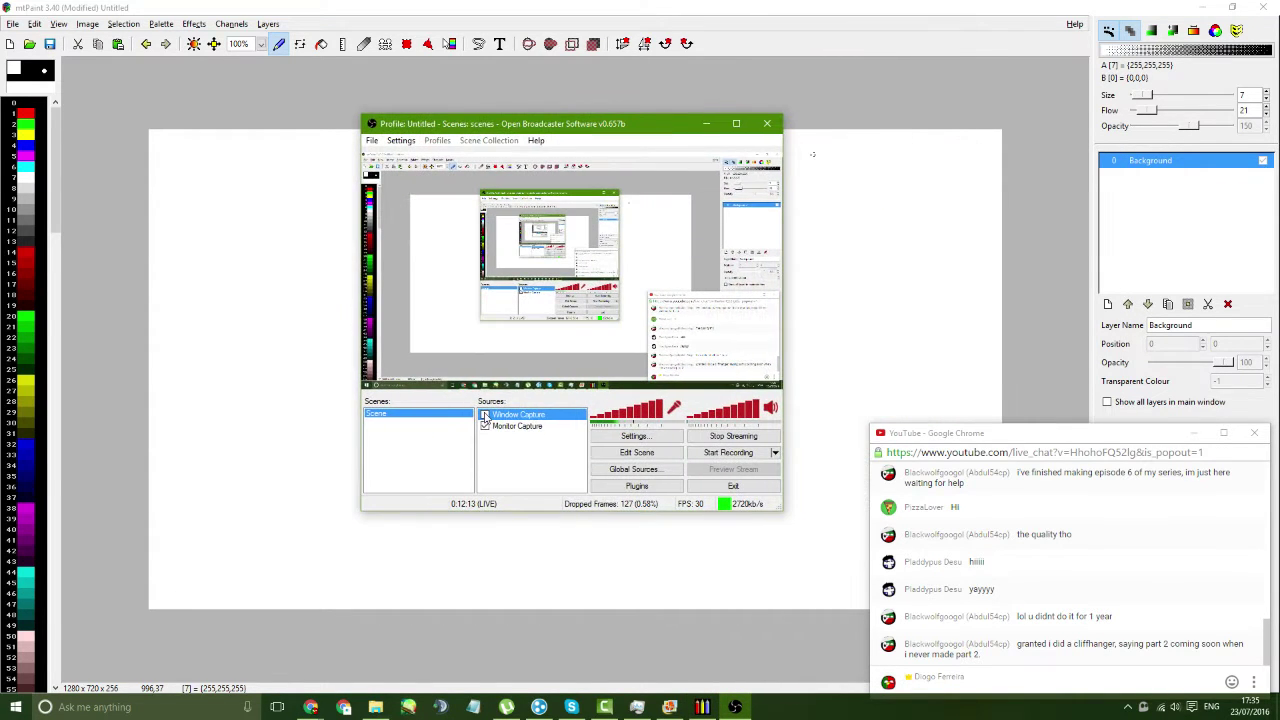
pyautogui.click(487, 420)
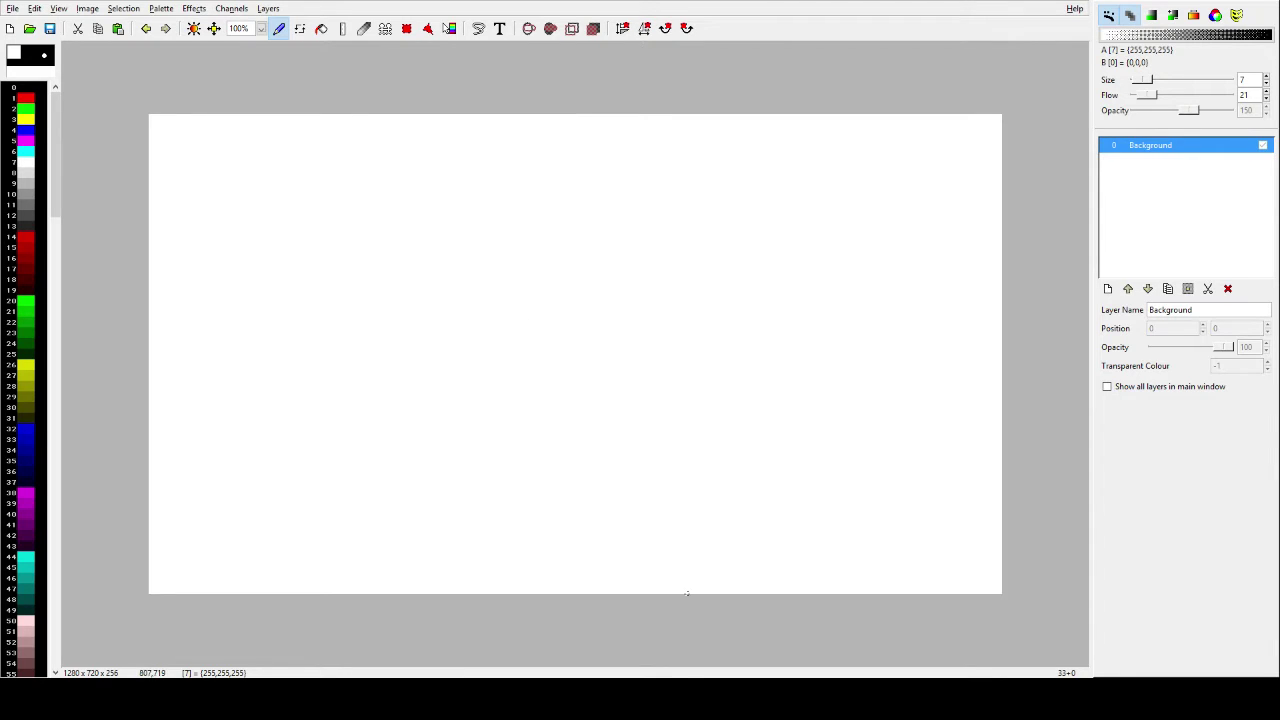
# - Set mtPaint's drawing colour to black (colour 0) and test it with a freehand zigzag near the canvas centre, undoing the stroke
pyautogui.click(27, 99)
pyautogui.click(25, 88)
pyautogui.moveTo(537, 348)
pyautogui.mouseDown()
pyautogui.moveTo(554, 421)
pyautogui.moveTo(646, 463)
pyautogui.mouseUp()
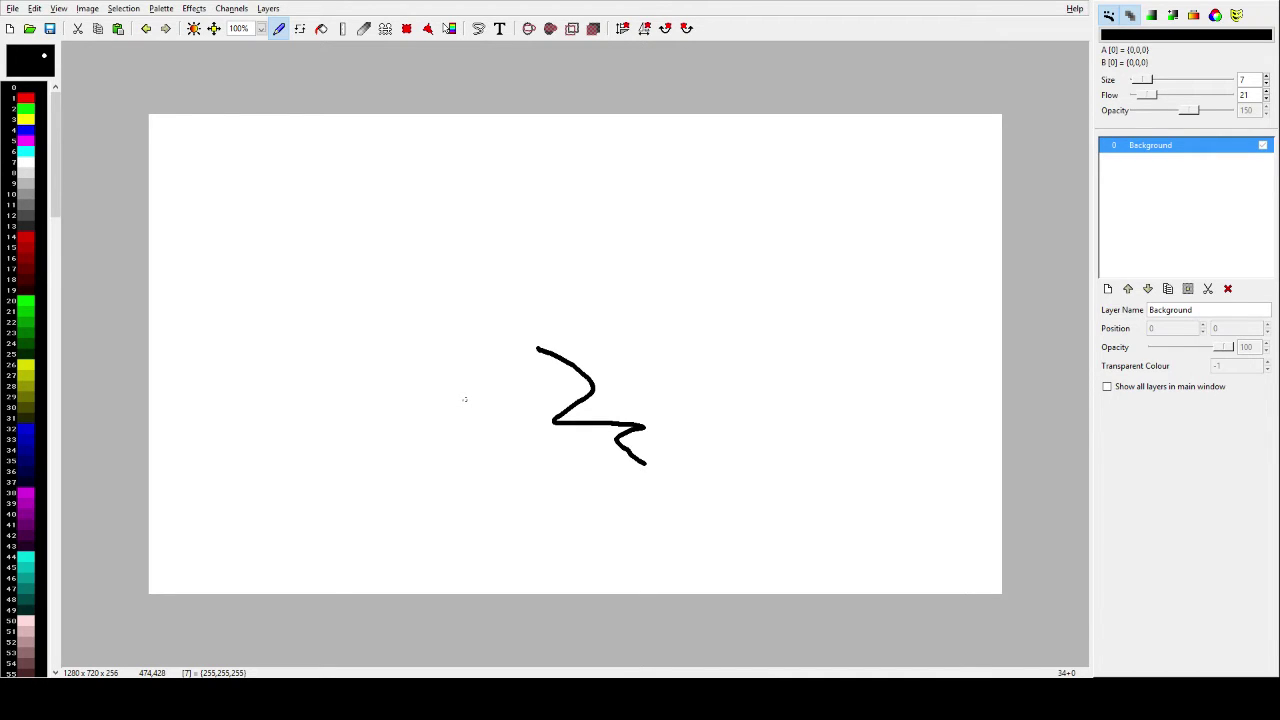
pyautogui.hotkey('ctrl', 'z')
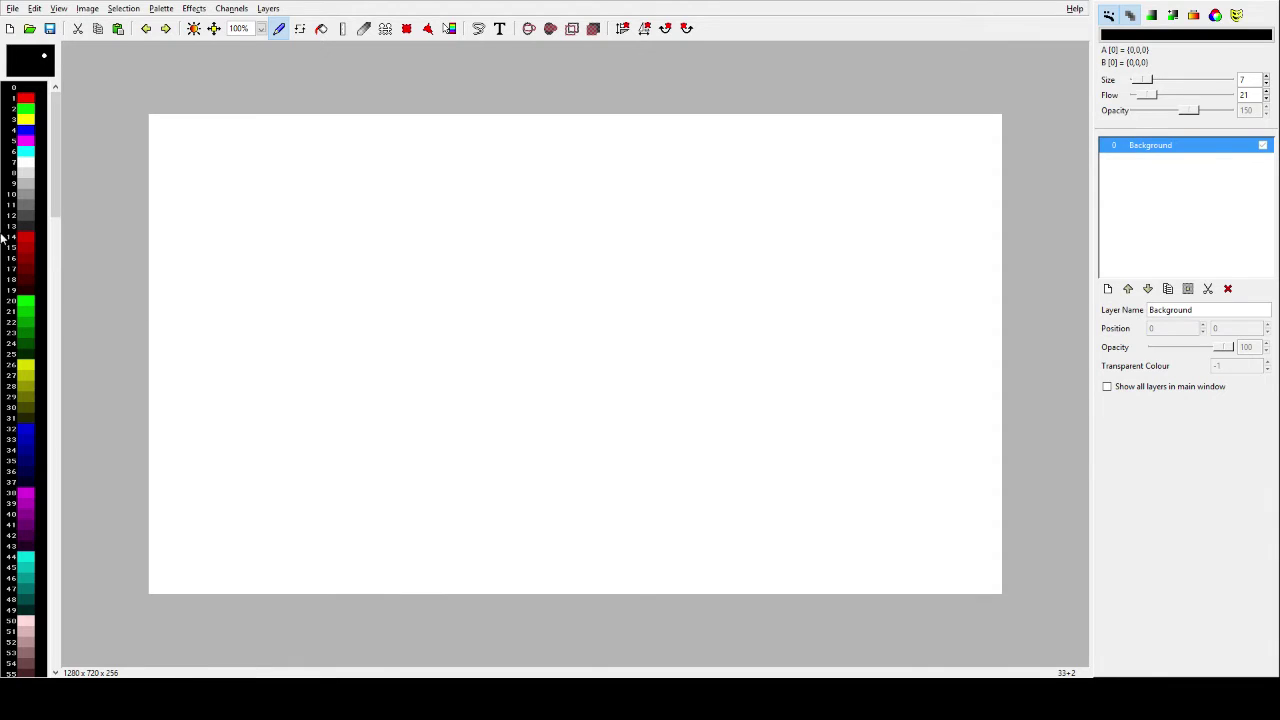
# - Look through the shades available in the mtPaint colour palette and return to its first colours
pyautogui.moveTo(56, 140); pyautogui.dragTo(189, 471)
pyautogui.scroll(-10, 29, 250)
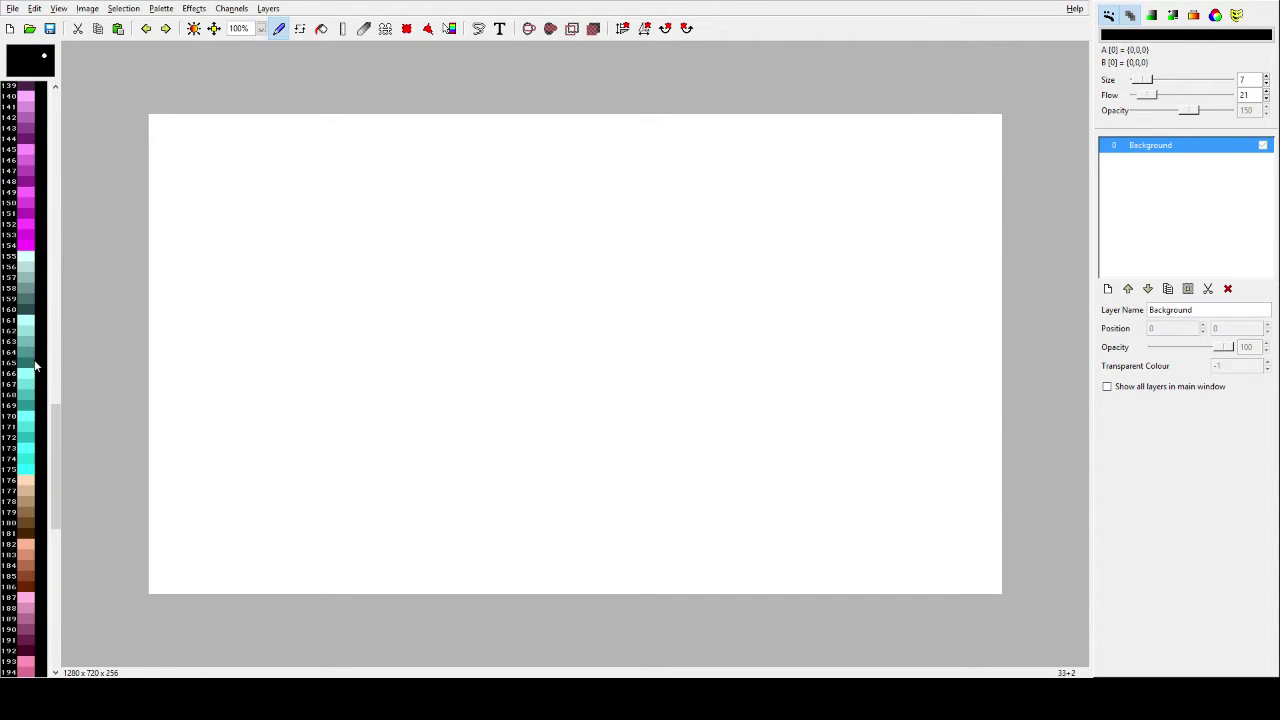
pyautogui.scroll(-4, 30, 370)
pyautogui.scroll(10, 27, 375)
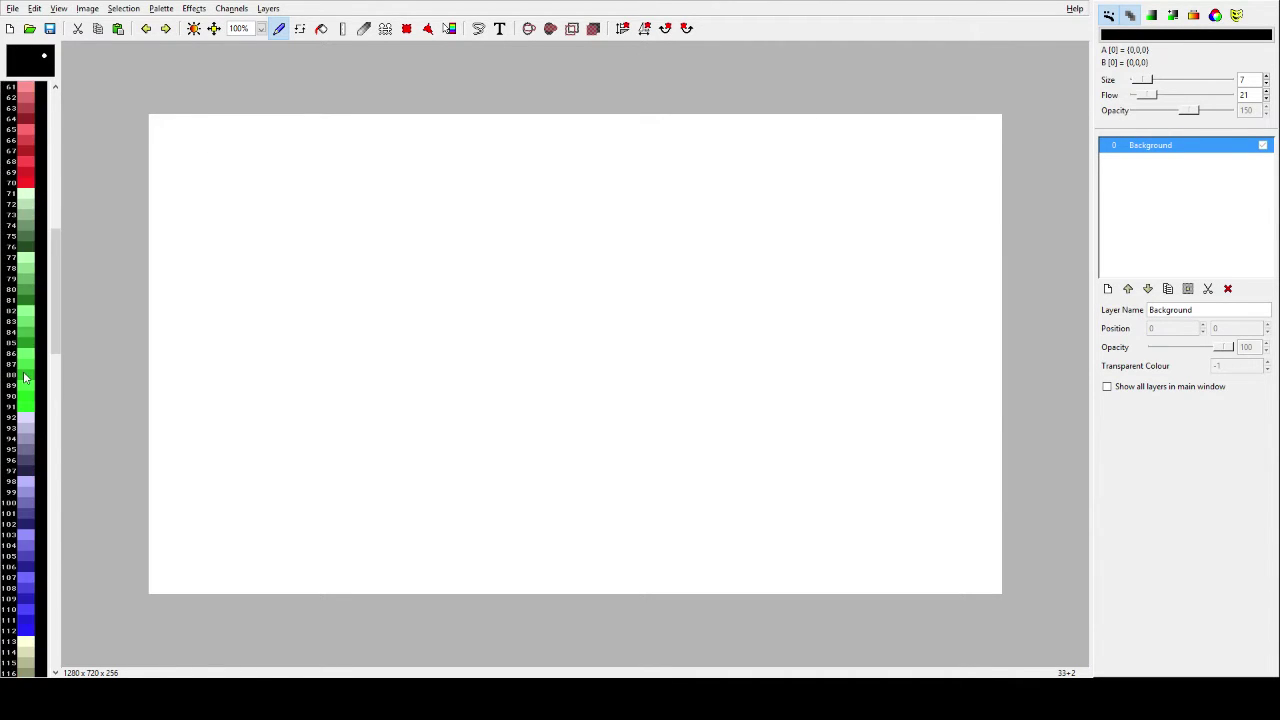
pyautogui.scroll(5, 25, 377)
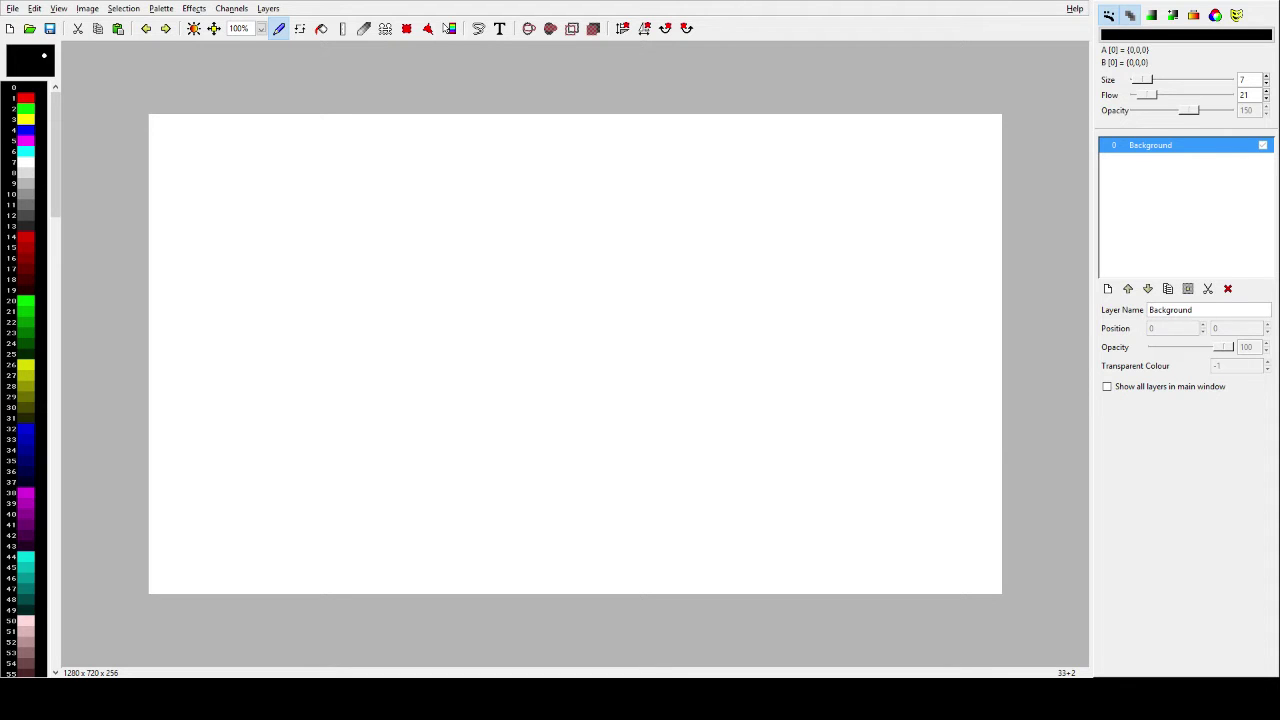
# - Switch to File Explorer, go up from the Latvia folder to Polandball Animations, and move the window clear of Open Broadcaster Software
pyautogui.hotkey('alt', 'Tab')
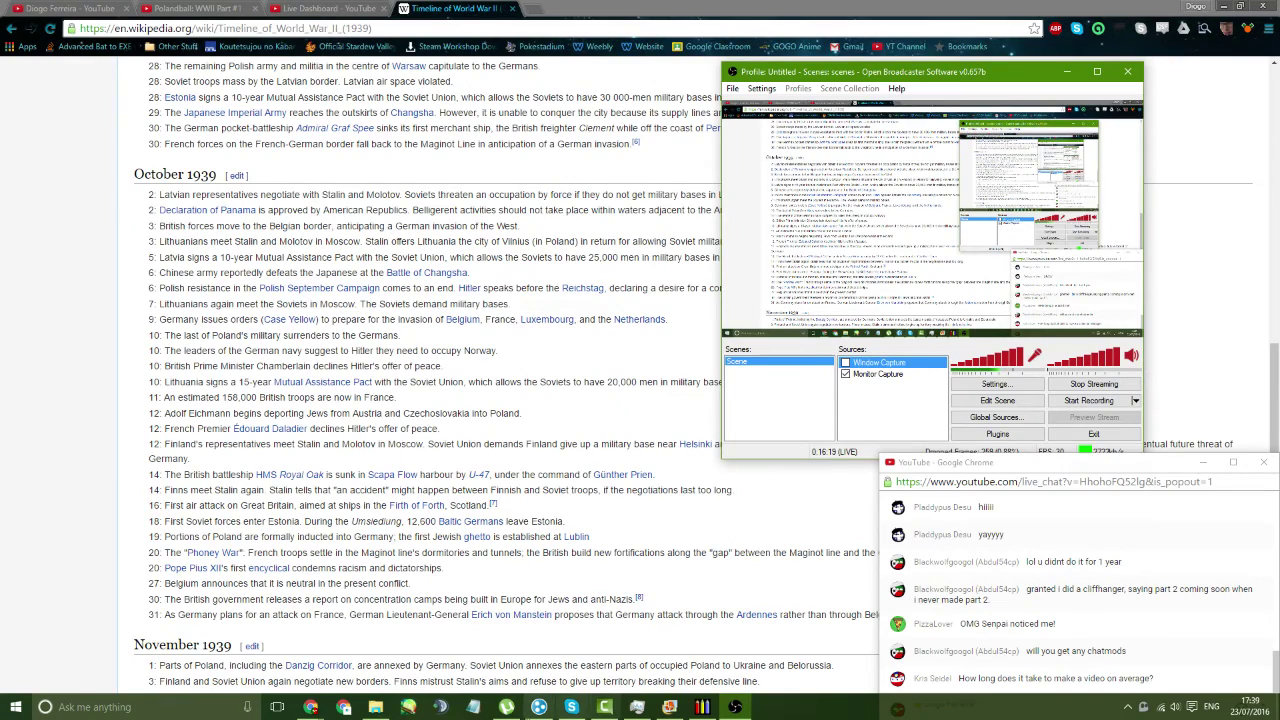
pyautogui.click(375, 707)
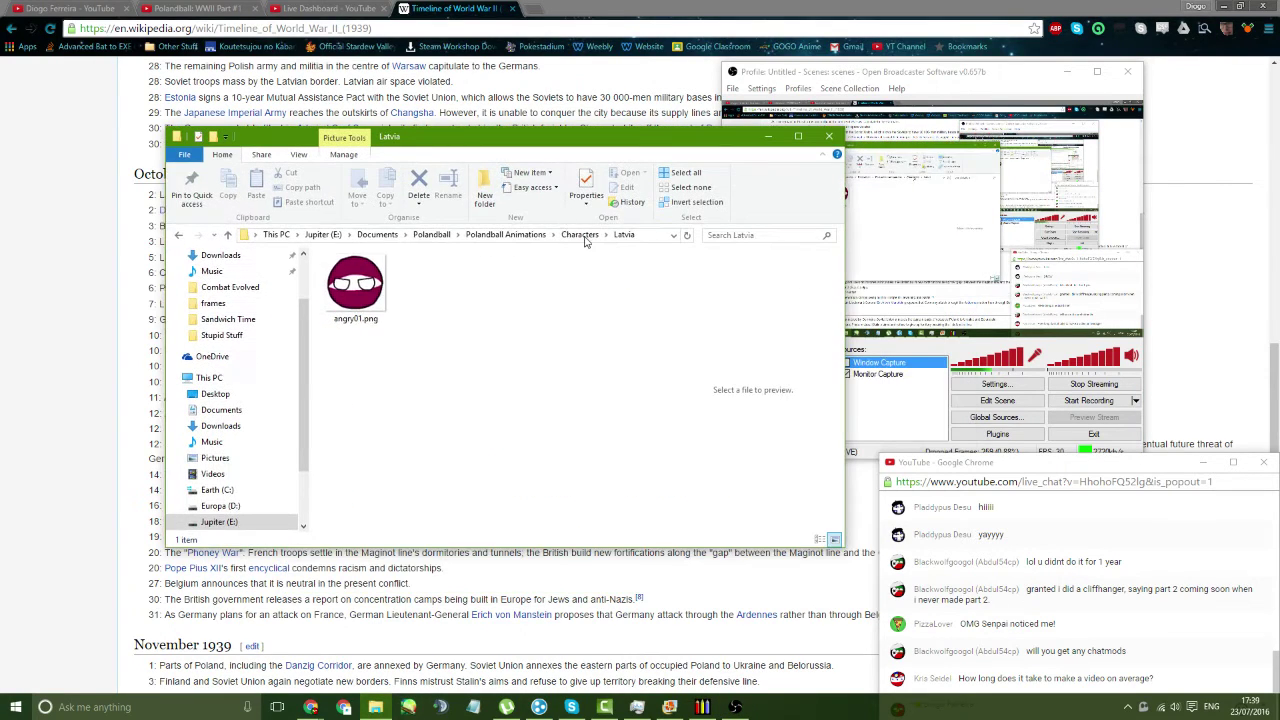
pyautogui.click(580, 234)
pyautogui.click(505, 234)
pyautogui.moveTo(578, 140); pyautogui.dragTo(475, 118)
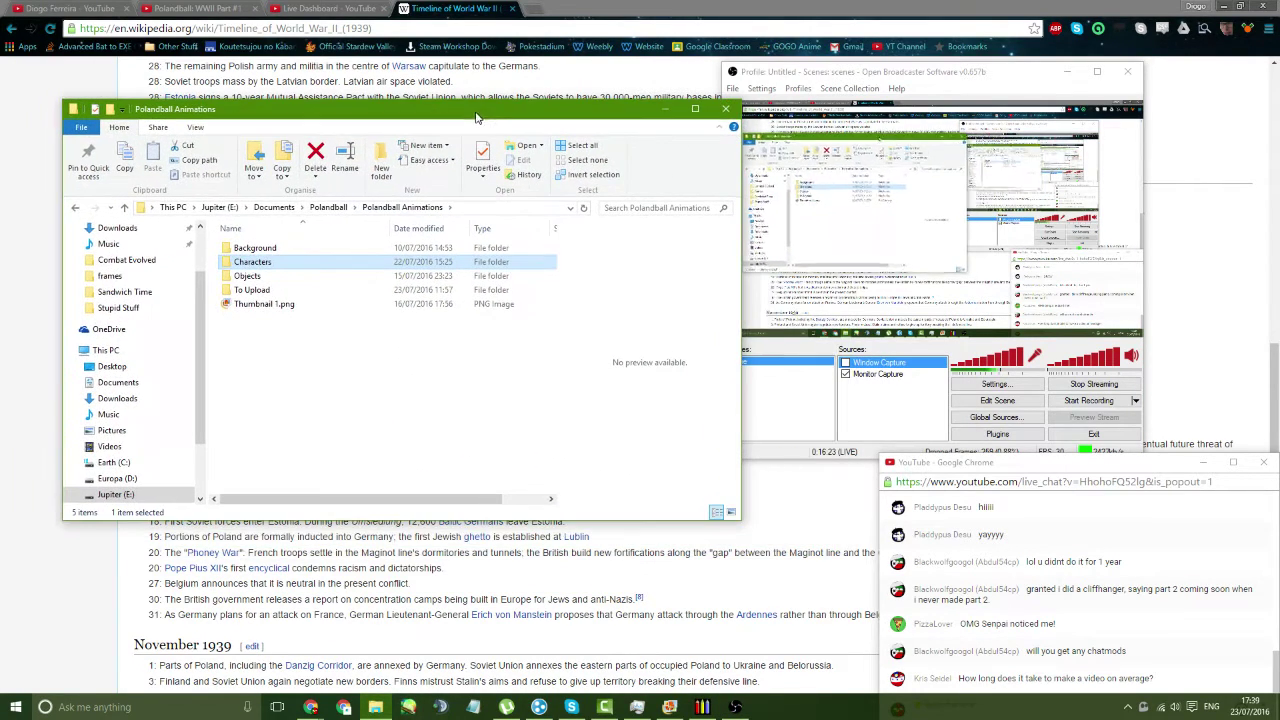
# - Minimise Open Broadcaster Software and reposition the Polandball Animations folder window beside the pop-out chat
pyautogui.moveTo(900, 72); pyautogui.dragTo(951, 78)
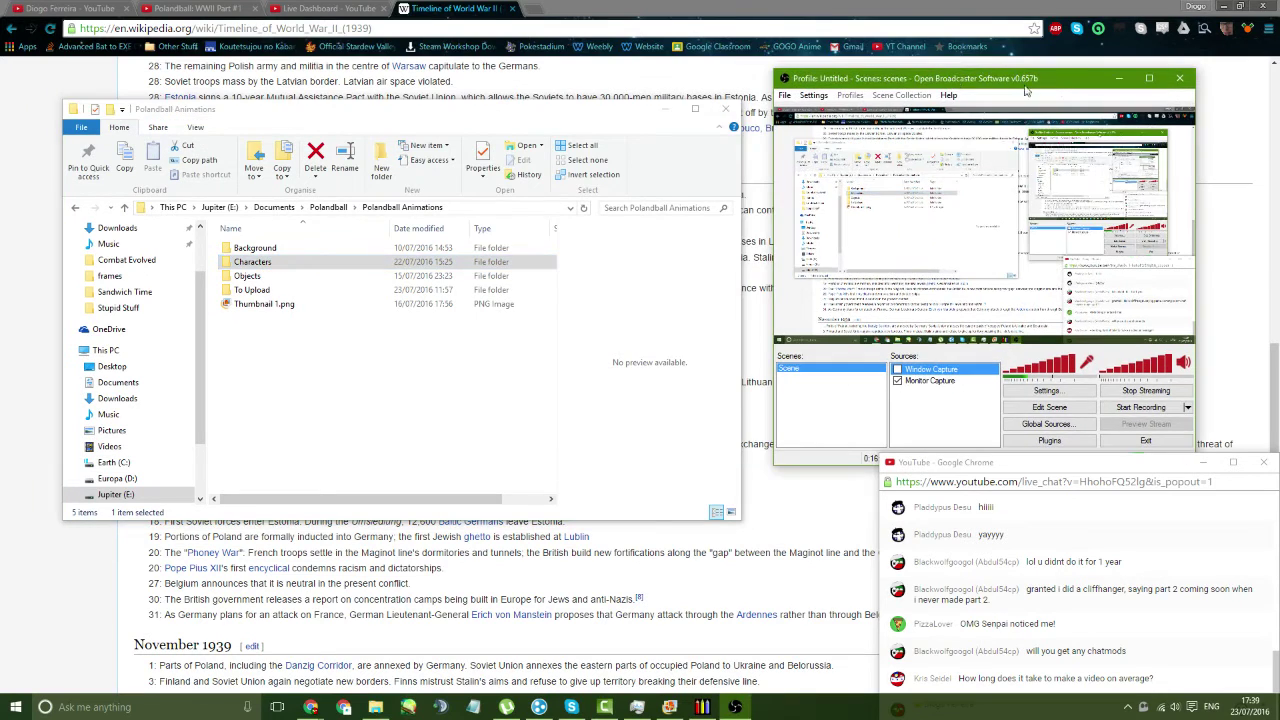
pyautogui.click(1118, 77)
pyautogui.moveTo(450, 108); pyautogui.dragTo(548, 90)
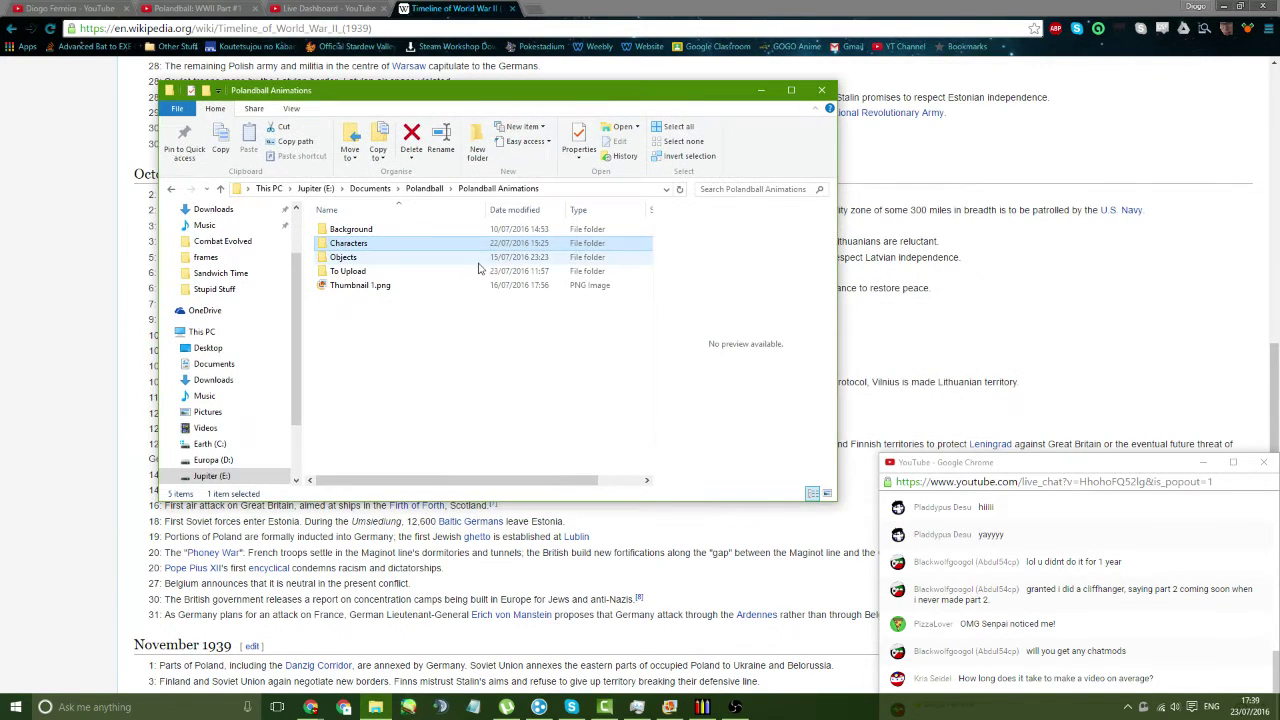
# - Look into the Background folder, return to Polandball Animations, and open the To Upload folder
pyautogui.doubleClick(350, 229)
pyautogui.press('BackSpace')
pyautogui.moveTo(385, 333); pyautogui.dragTo(423, 309)
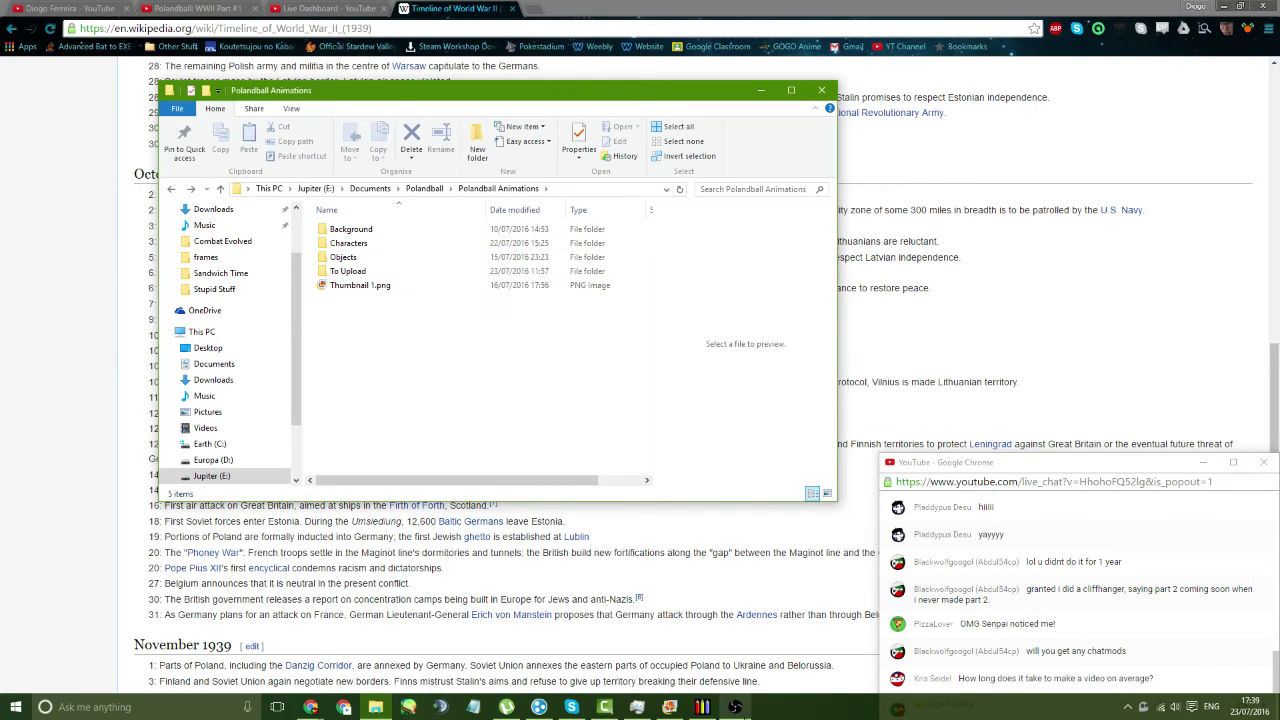
pyautogui.moveTo(429, 355); pyautogui.dragTo(463, 374)
pyautogui.doubleClick(420, 271)
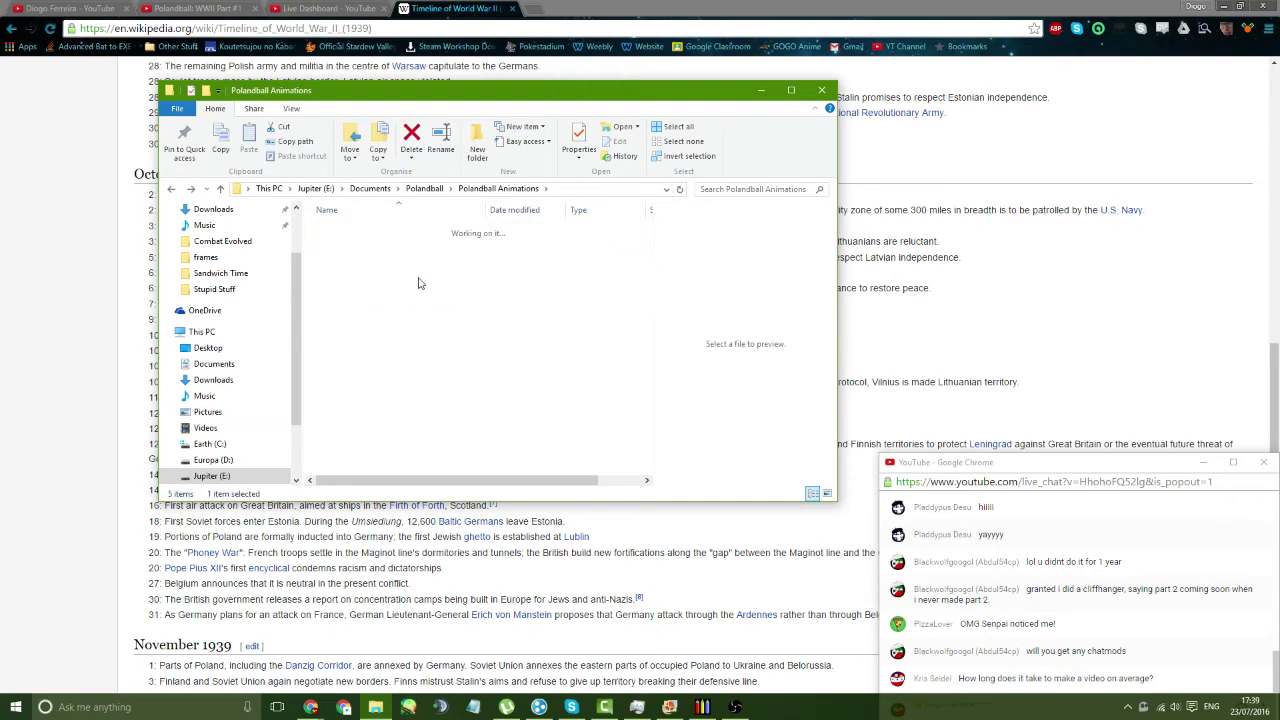
# - Go back to Polandball Animations, look into the Objects folder, and open the Characters folder
pyautogui.hotkey('alt', 'Left')
pyautogui.doubleClick(414, 262)
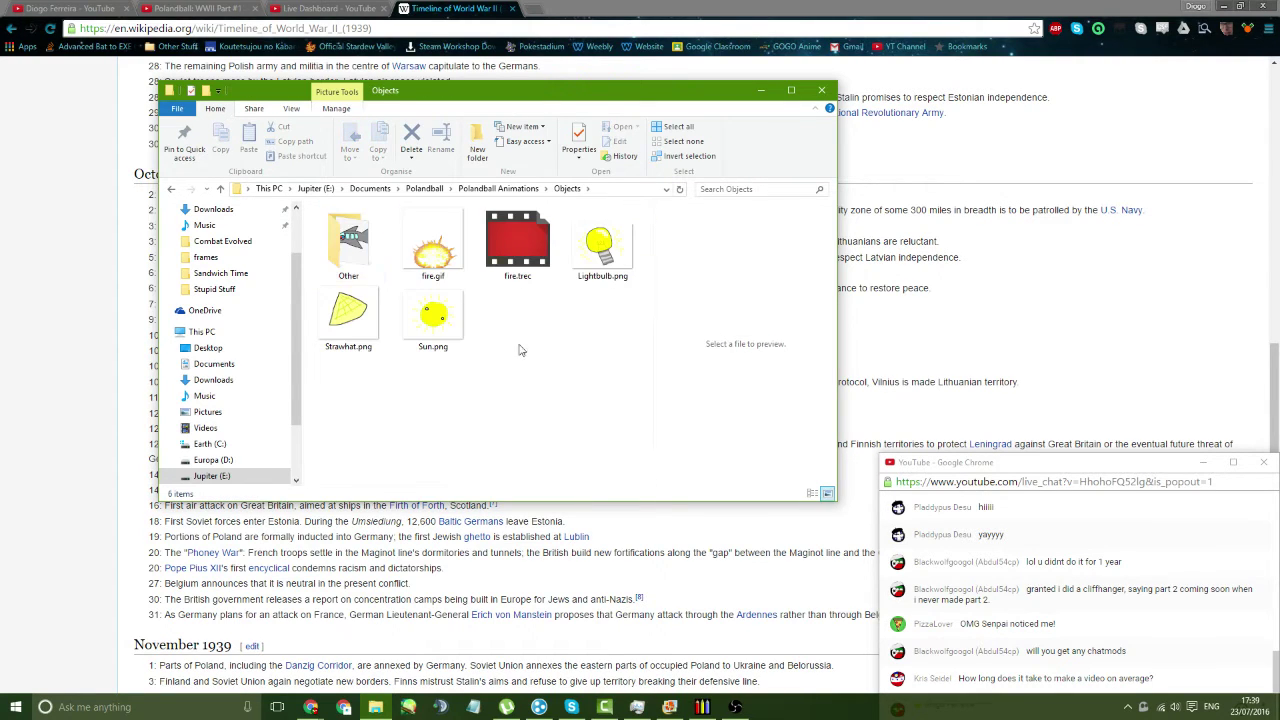
pyautogui.hotkey('alt', 'Left')
pyautogui.click(352, 276)
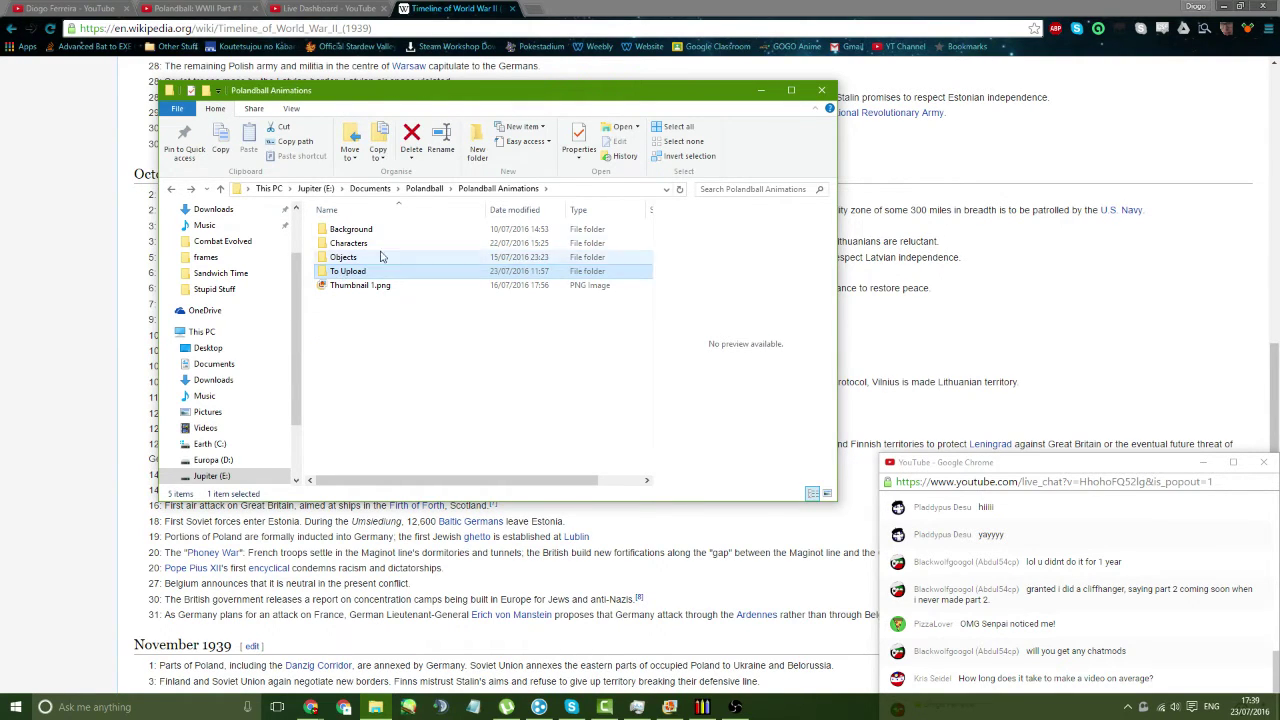
pyautogui.doubleClick(380, 245)
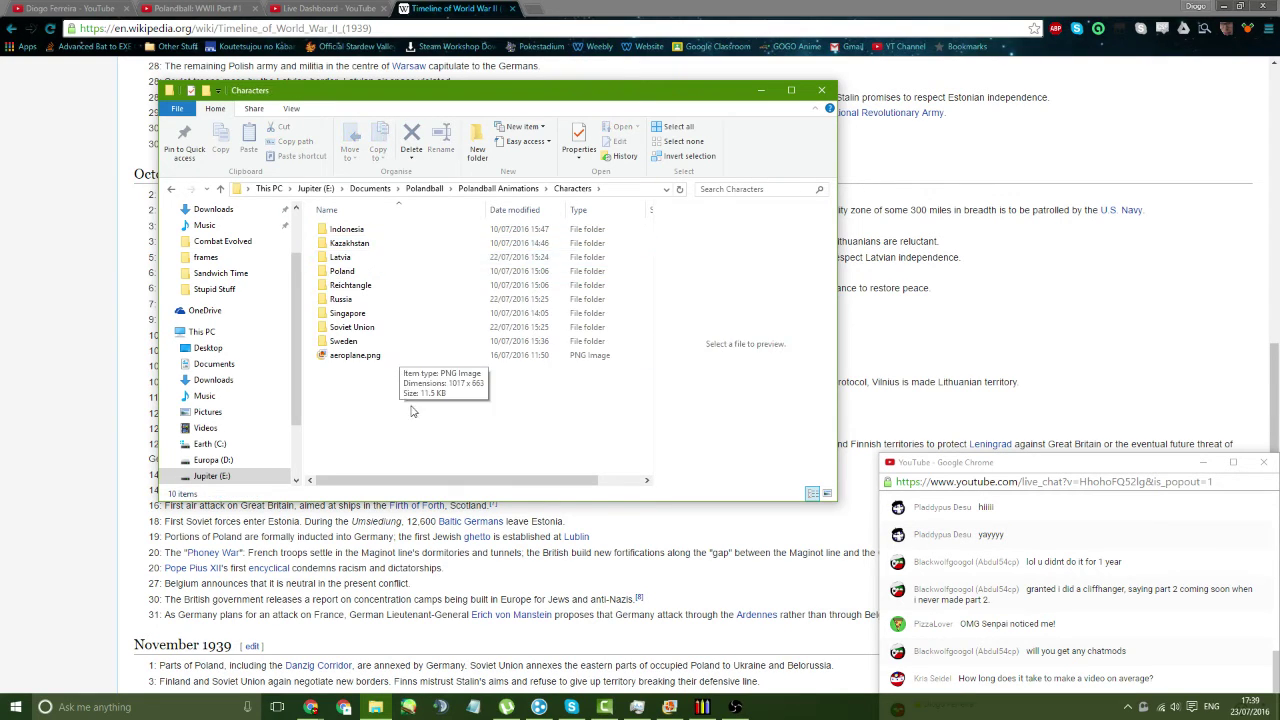
pyautogui.moveTo(413, 410)
pyautogui.mouseDown()
pyautogui.moveTo(360, 225)
pyautogui.moveTo(412, 400)
pyautogui.mouseUp()
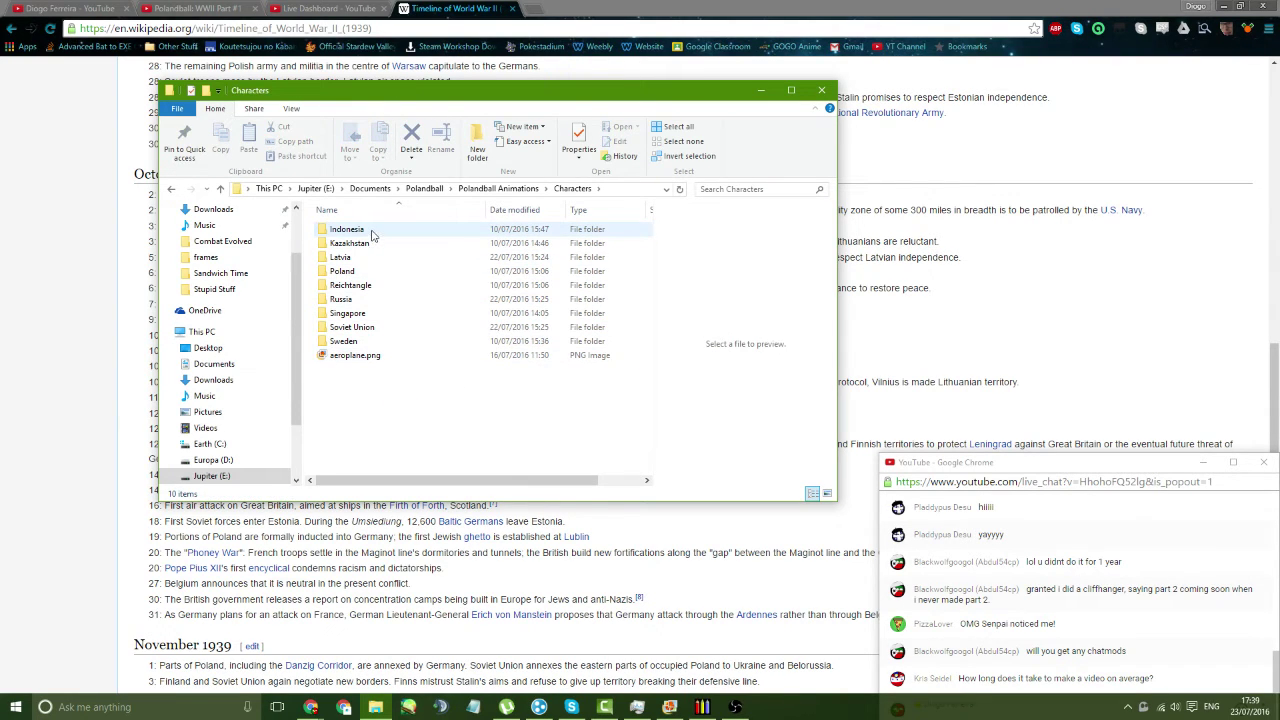
# - Nudge the pop-out chat, look into the Indonesia and Kazakhstan character folders, and return to Characters
pyautogui.click(1006, 471)
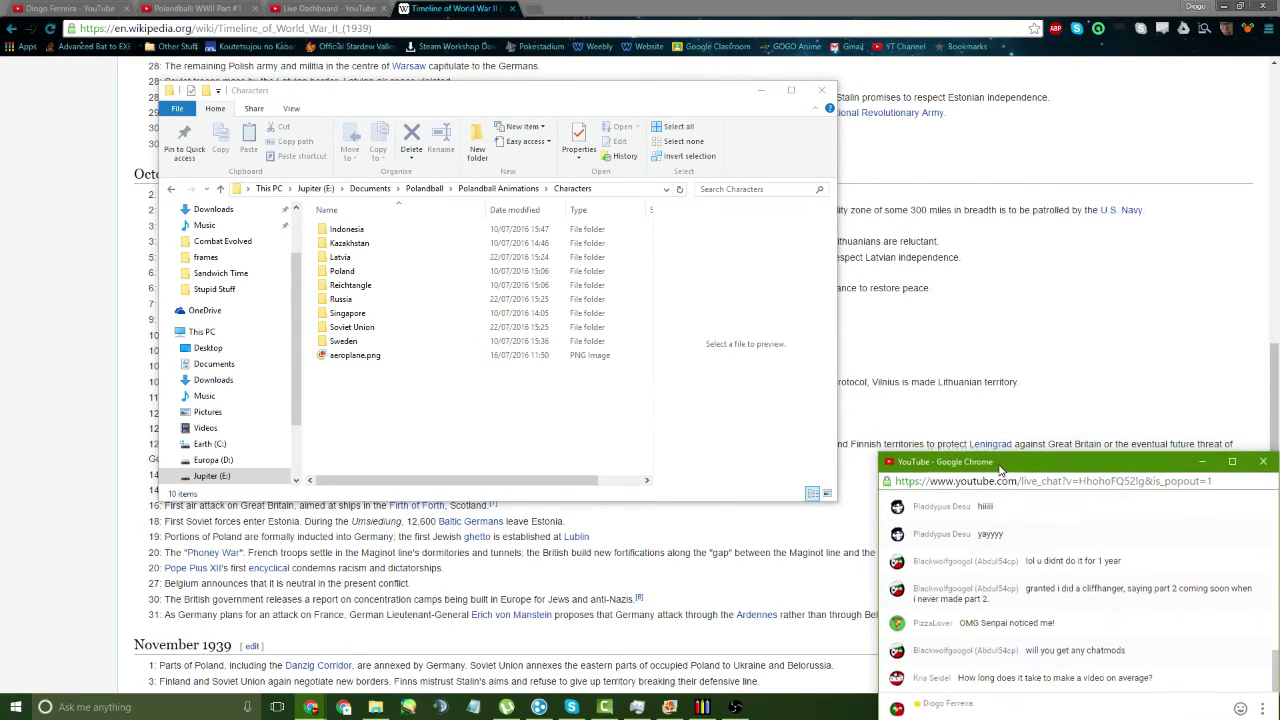
pyautogui.moveTo(999, 466)
pyautogui.mouseDown()
pyautogui.moveTo(1001, 480)
pyautogui.moveTo(1003, 450)
pyautogui.moveTo(1005, 466)
pyautogui.mouseUp()
pyautogui.click(509, 403)
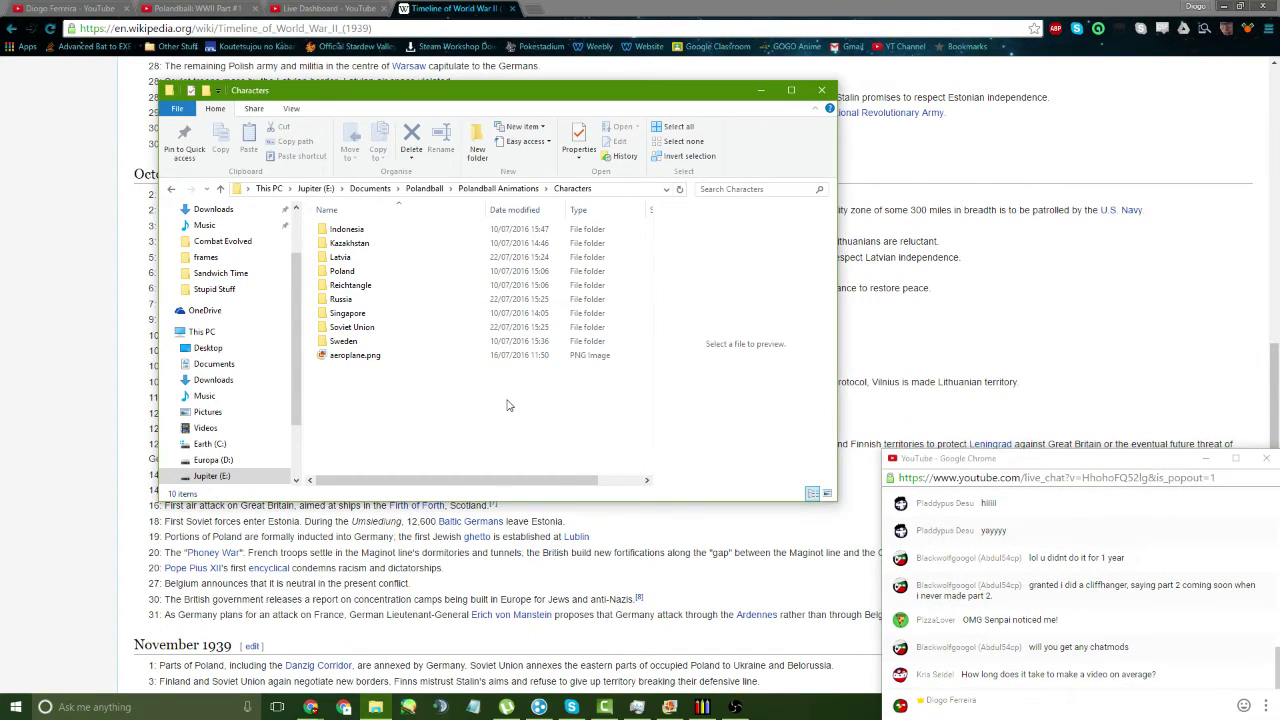
pyautogui.doubleClick(385, 232)
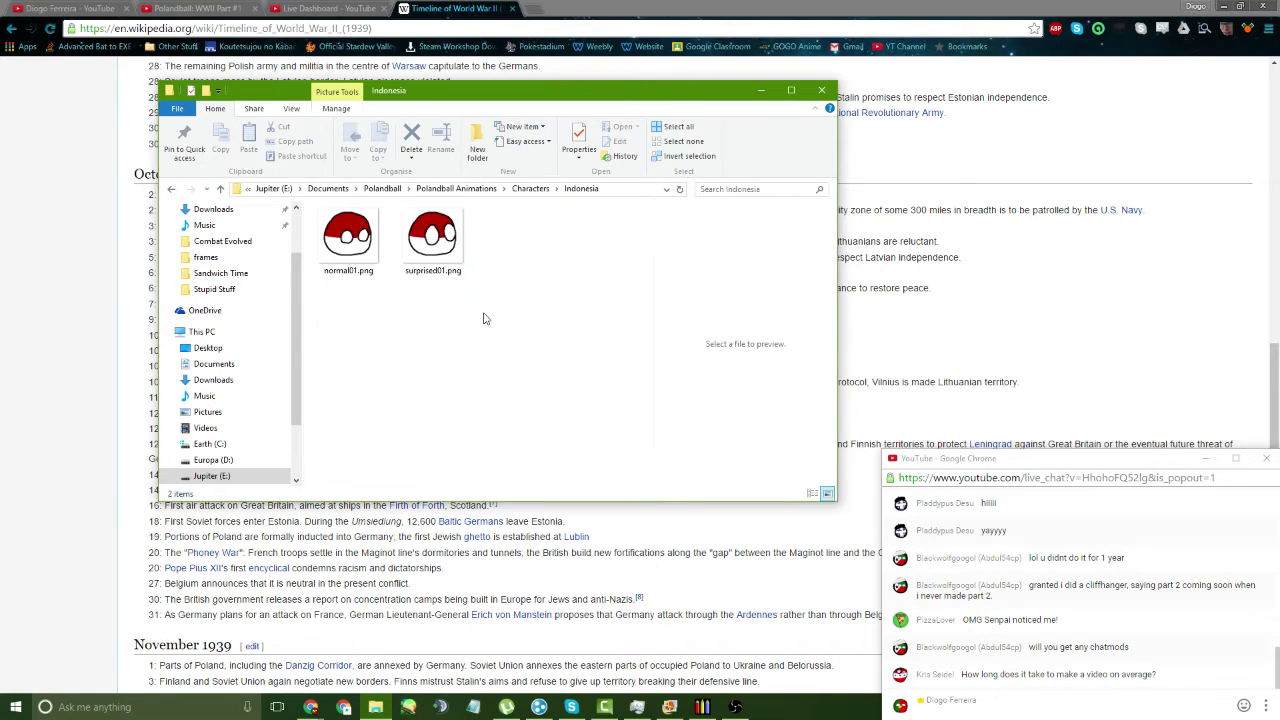
pyautogui.moveTo(484, 318); pyautogui.dragTo(350, 265)
pyautogui.click(458, 369)
pyautogui.press('BackSpace')
pyautogui.press('Down')
pyautogui.press('Return')
pyautogui.press('BackSpace')
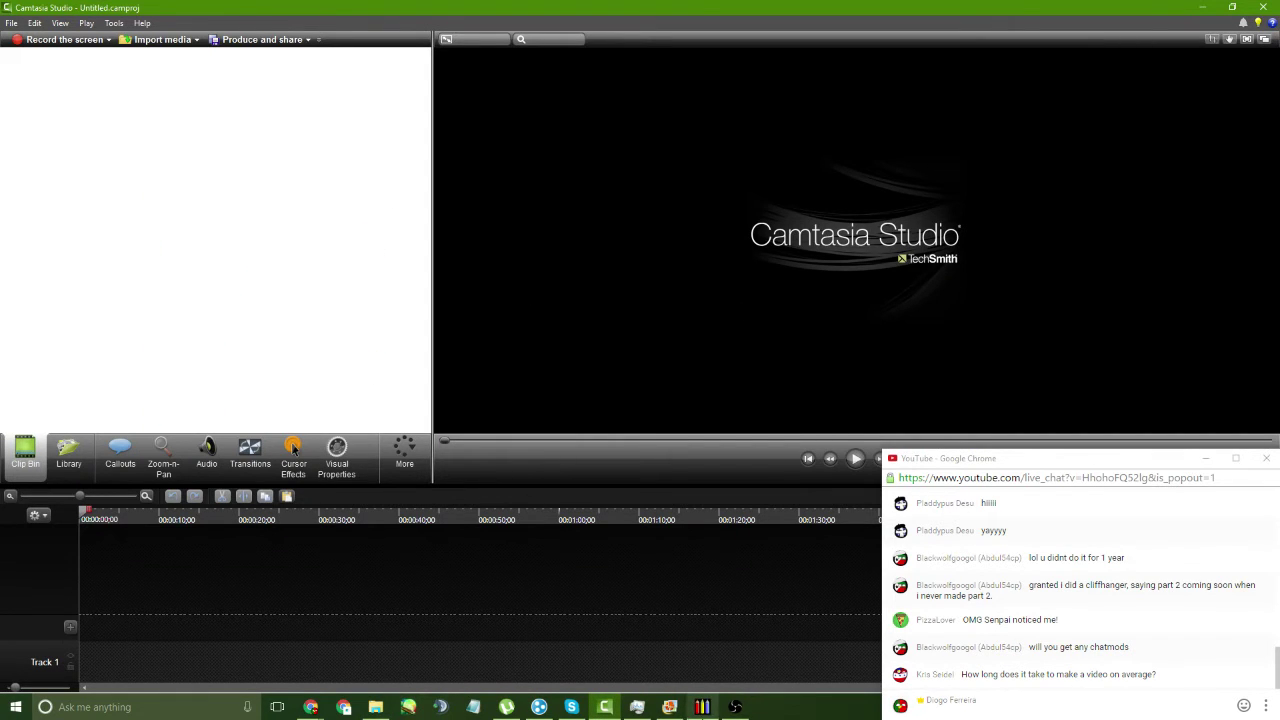
# - Switch to mtPaint, try a freehand black stroke on the white canvas, and undo it
pyautogui.click(702, 707)
pyautogui.moveTo(569, 262)
pyautogui.mouseDown()
pyautogui.moveTo(515, 381)
pyautogui.moveTo(634, 453)
pyautogui.mouseUp()
pyautogui.hotkey('ctrl', 'z')
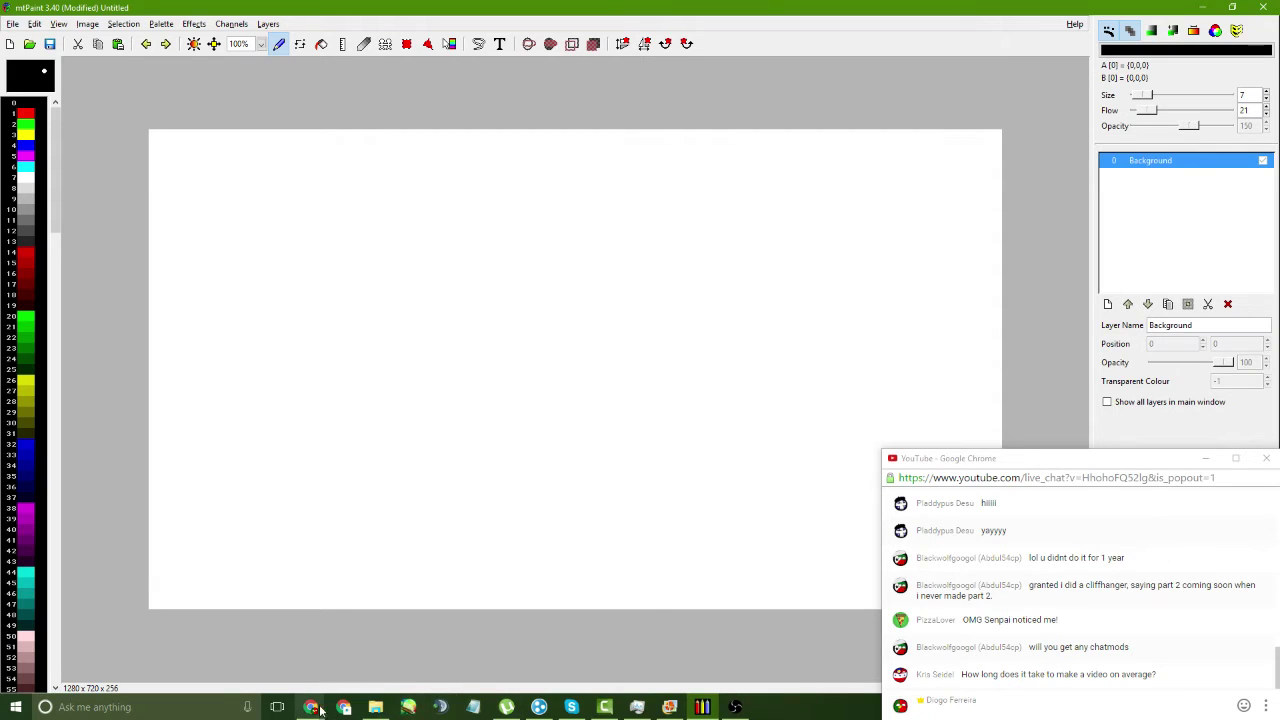
# - Switch to the main Chrome window and check the YouTube Live Dashboard
pyautogui.moveTo(310, 707)
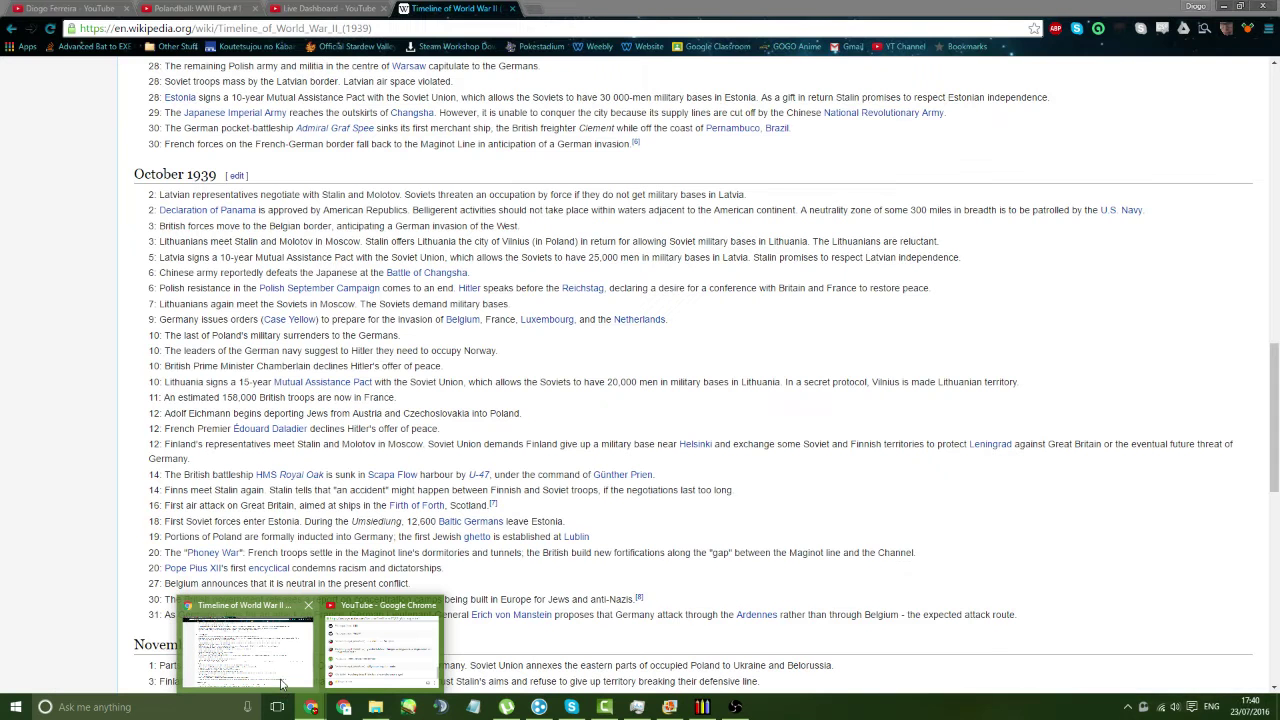
pyautogui.click(282, 684)
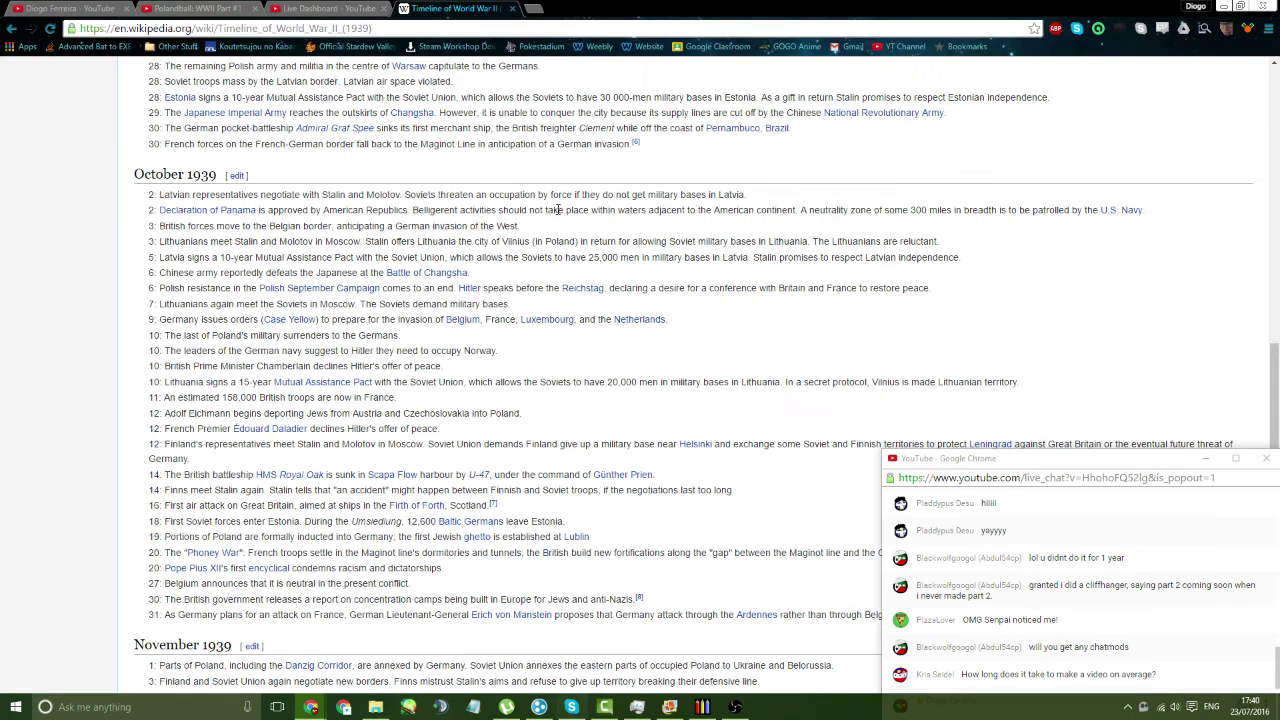
pyautogui.click(363, 7)
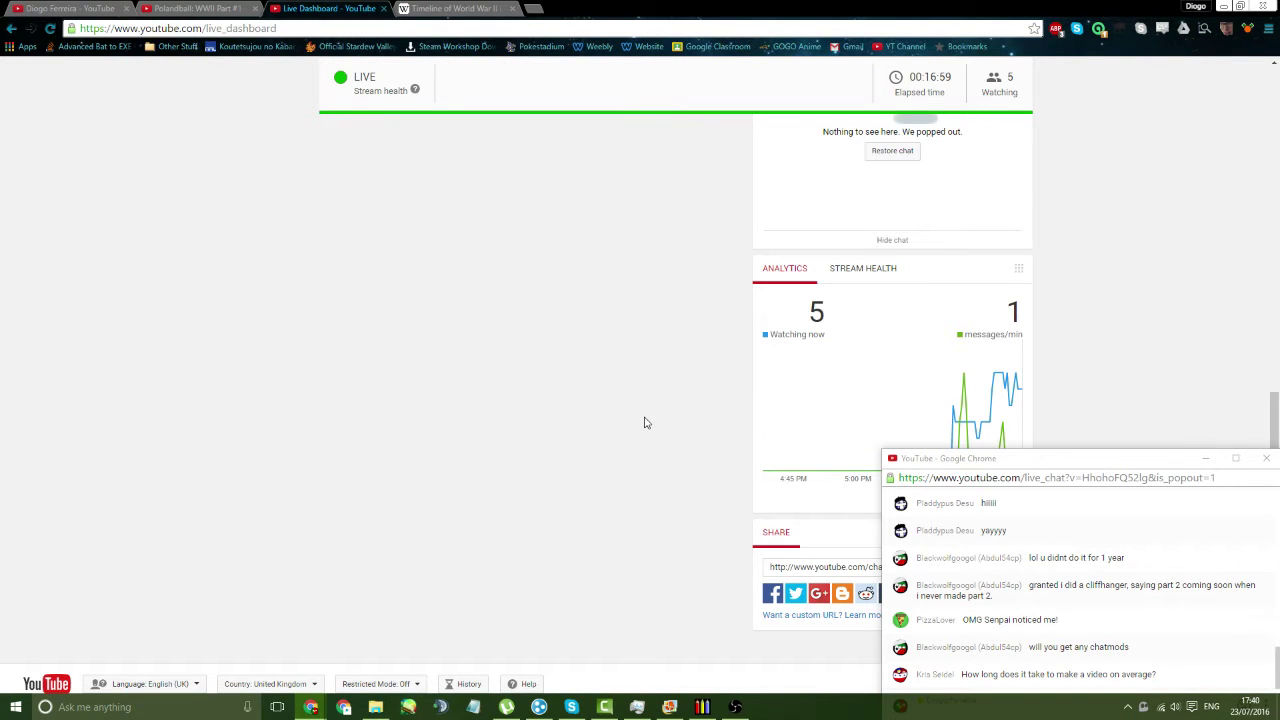
# - Return to mtPaint and try a wavy black stroke near the middle of the canvas, undoing it
pyautogui.click(703, 707)
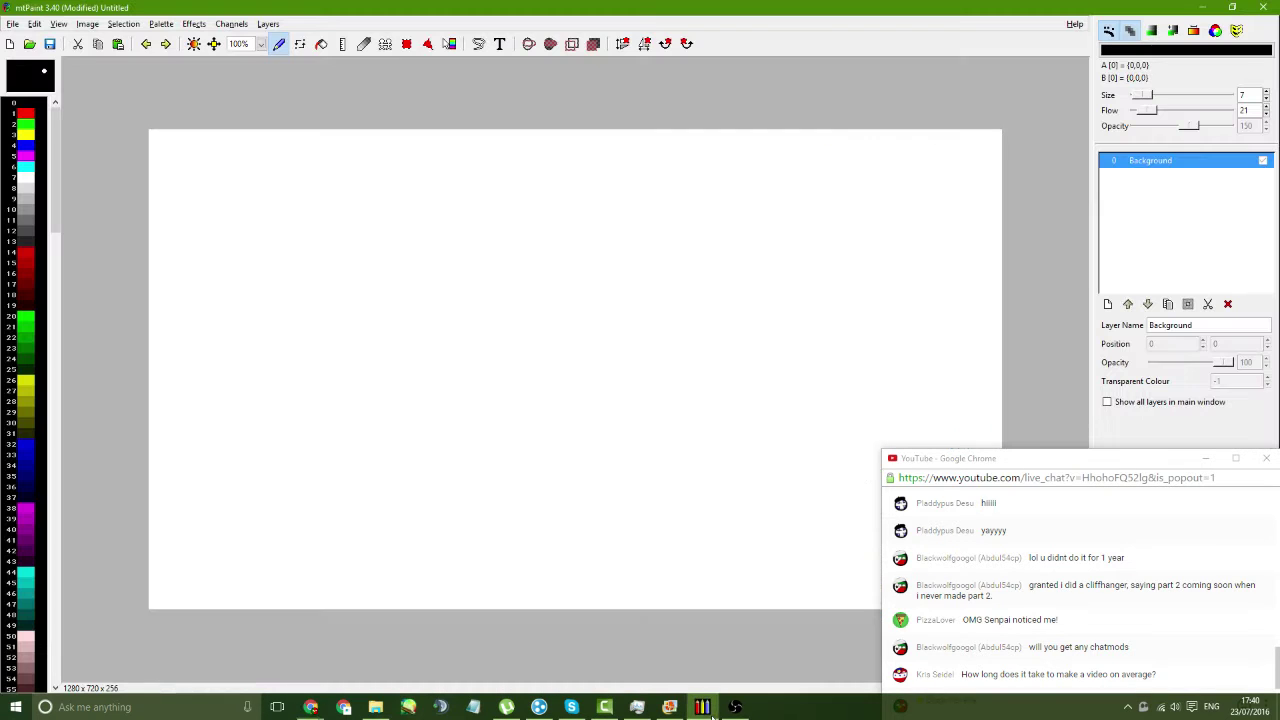
pyautogui.moveTo(511, 269); pyautogui.dragTo(495, 432)
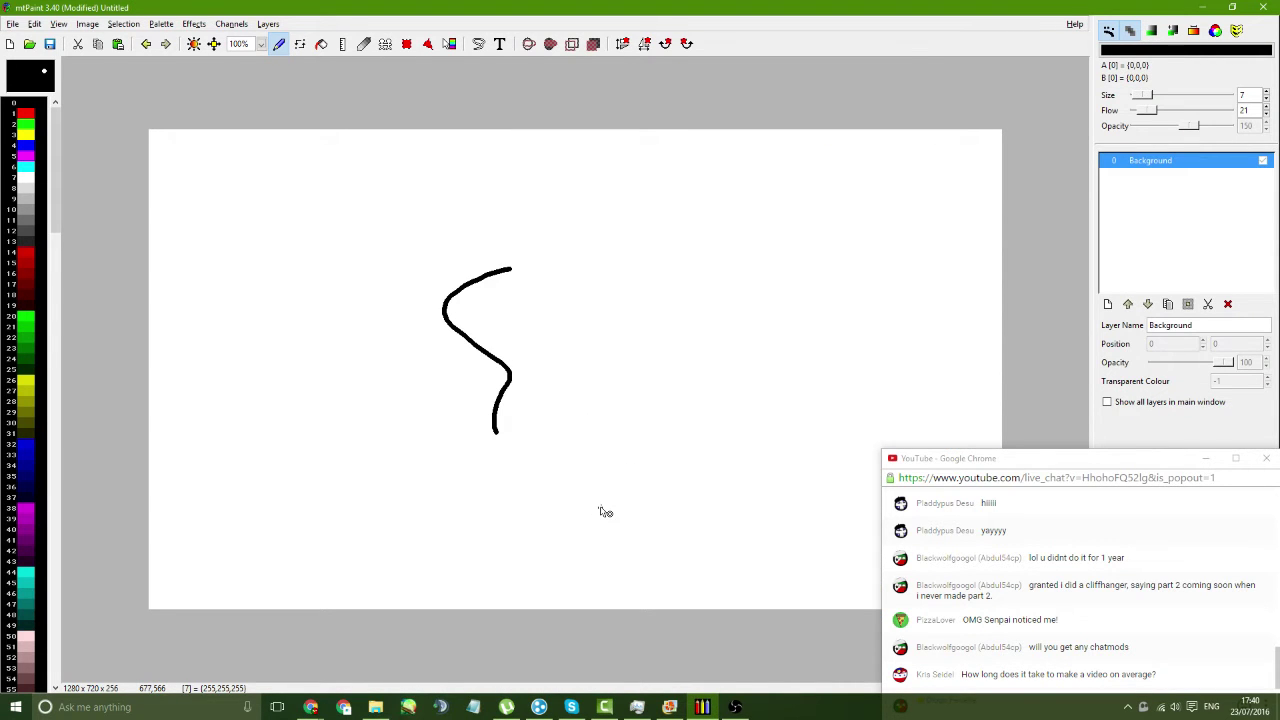
pyautogui.hotkey('ctrl', 'z')
# - Bring the pop-out chat fully into view, send the message "thank you", and move the chat window back
pyautogui.moveTo(992, 458); pyautogui.dragTo(894, 328)
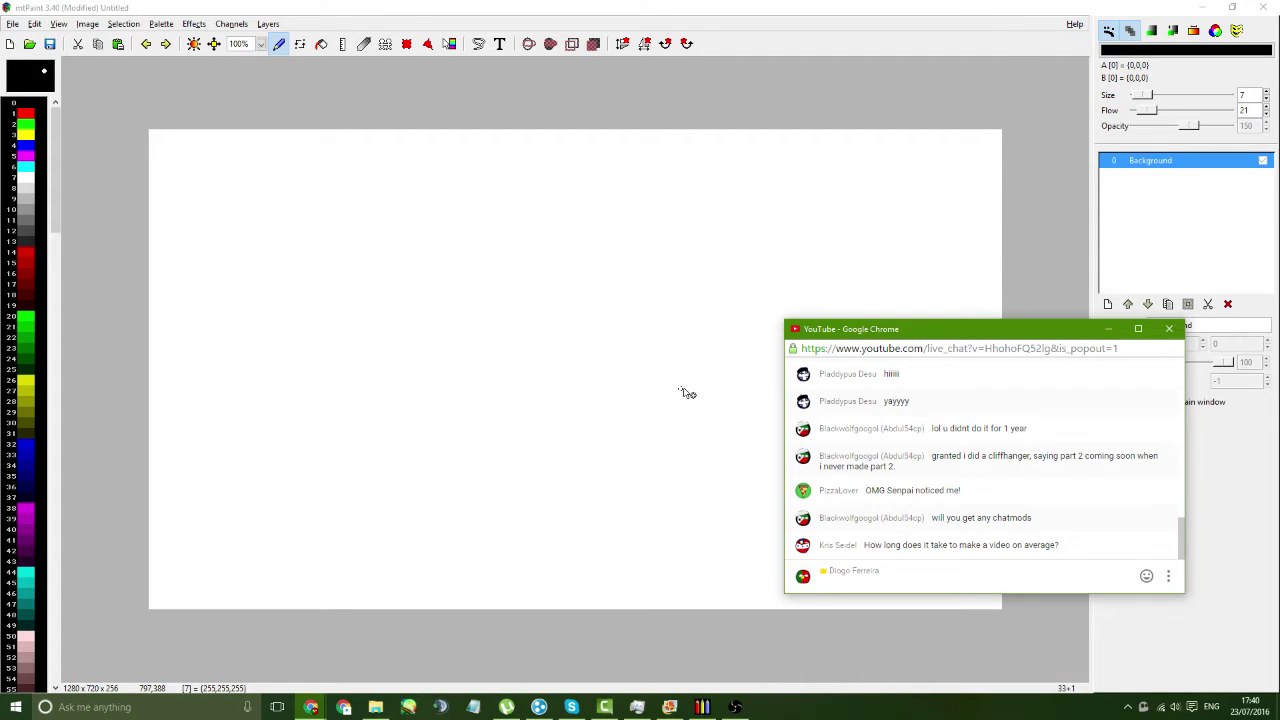
pyautogui.moveTo(911, 331); pyautogui.dragTo(962, 384)
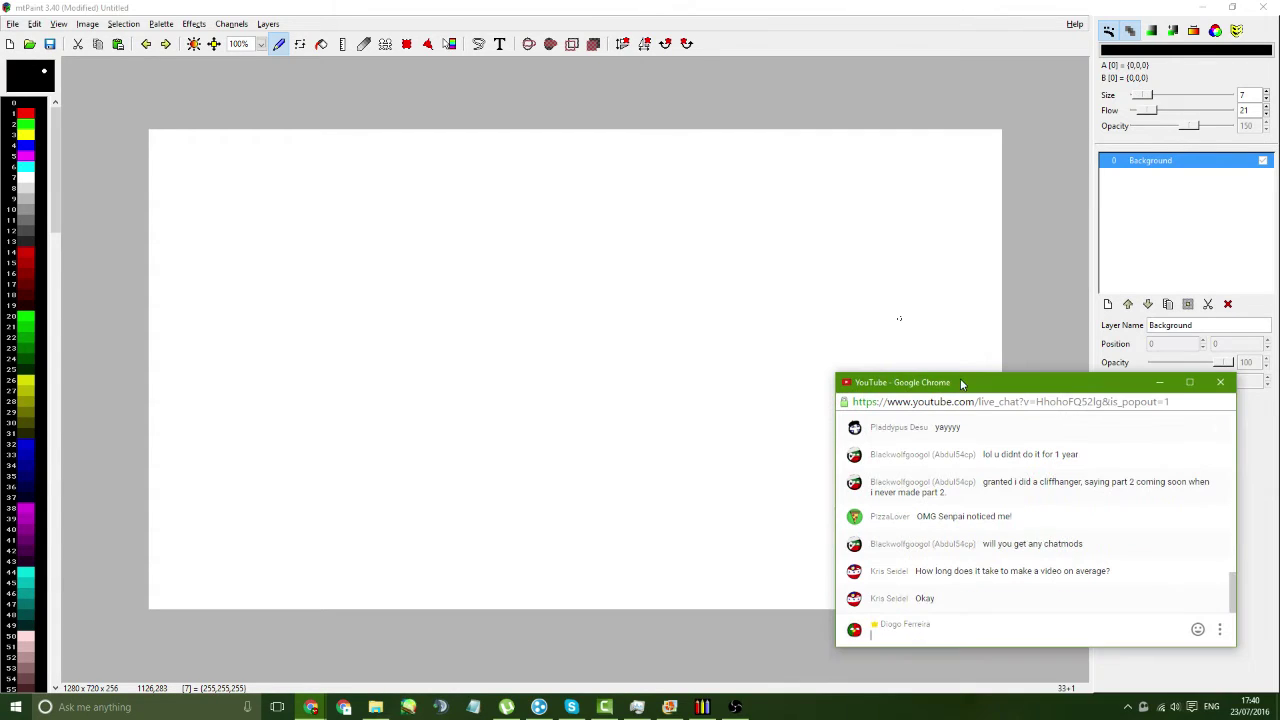
pyautogui.write('thank you')
pyautogui.press('Return')
pyautogui.moveTo(963, 390); pyautogui.dragTo(1005, 495)
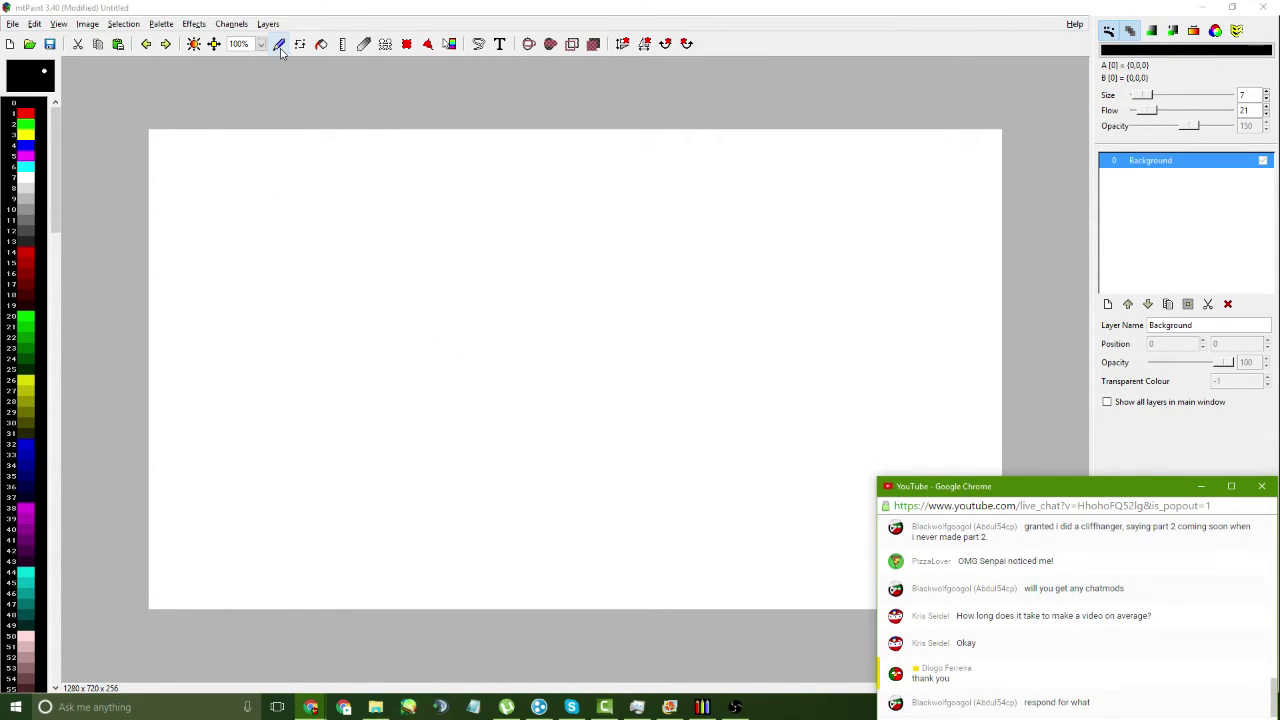
# - Answer the viewer's question in the live chat with "i dunno" and move the chat window back out of the way
pyautogui.moveTo(966, 492); pyautogui.dragTo(876, 382)
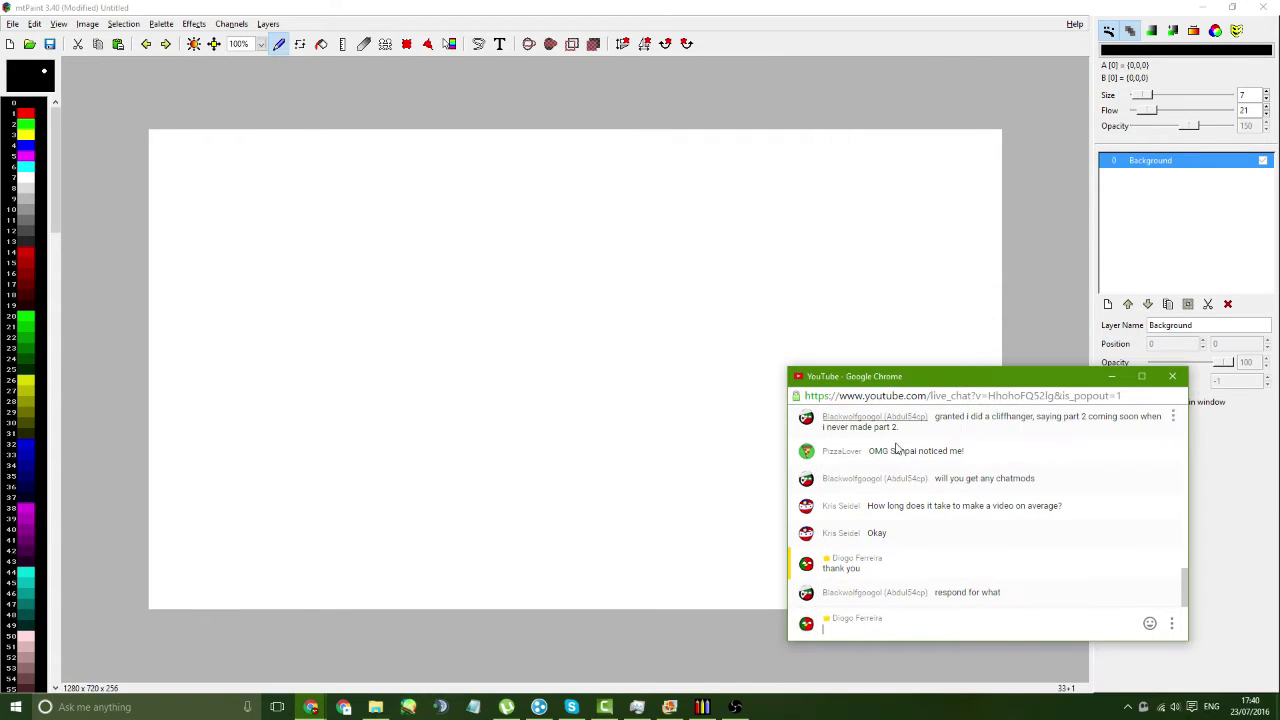
pyautogui.write('o')
pyautogui.press('Return')
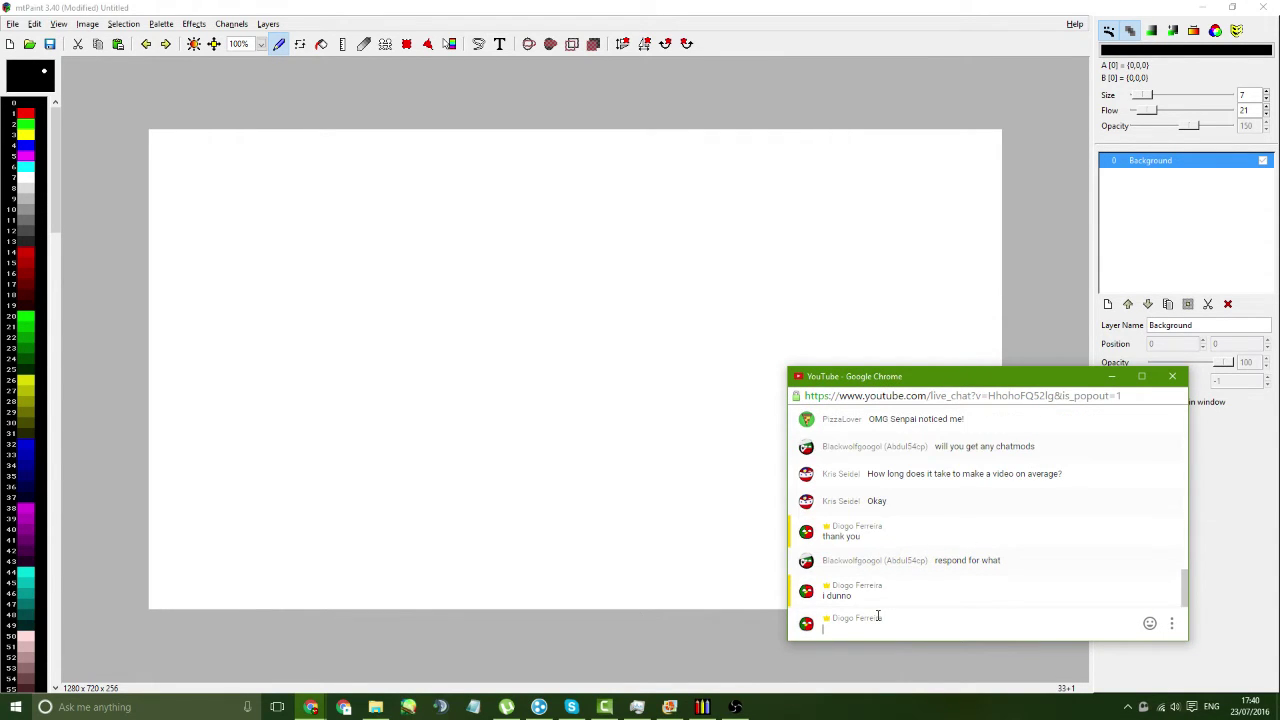
pyautogui.moveTo(885, 381); pyautogui.dragTo(973, 485)
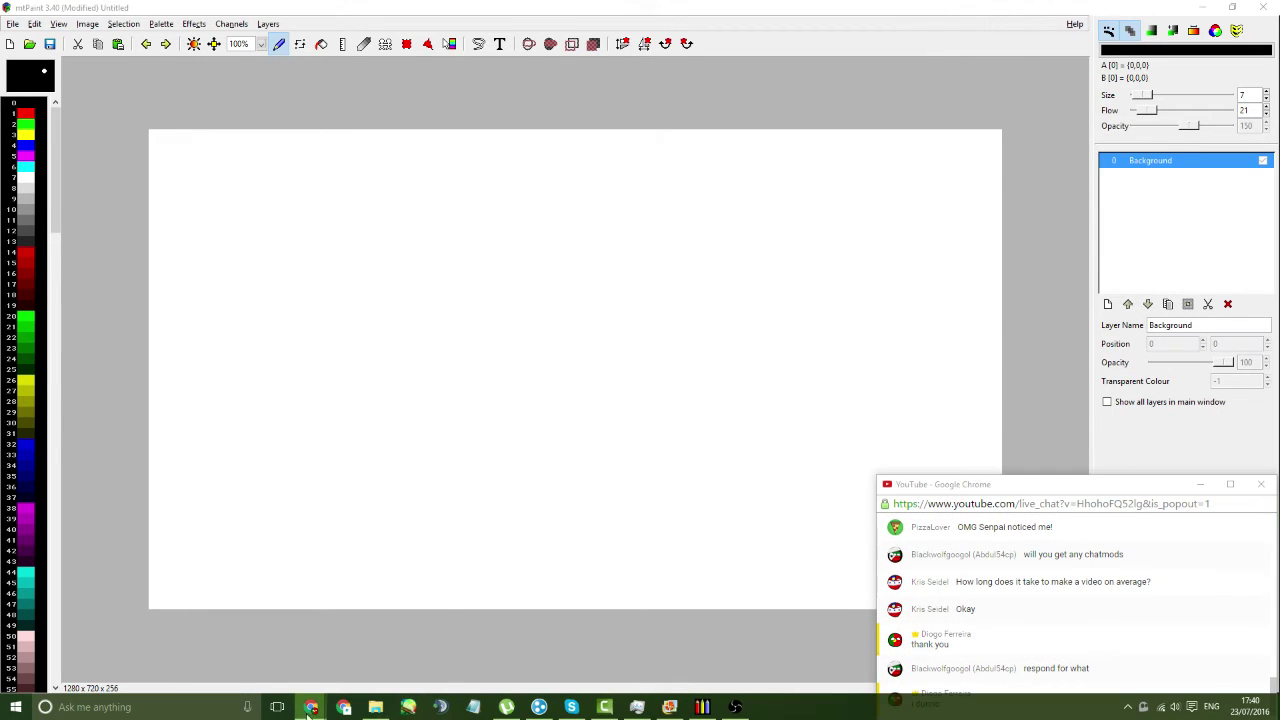
# - Check the number of current viewers on the YouTube Live Dashboard and return to mtPaint
pyautogui.click(240, 640)
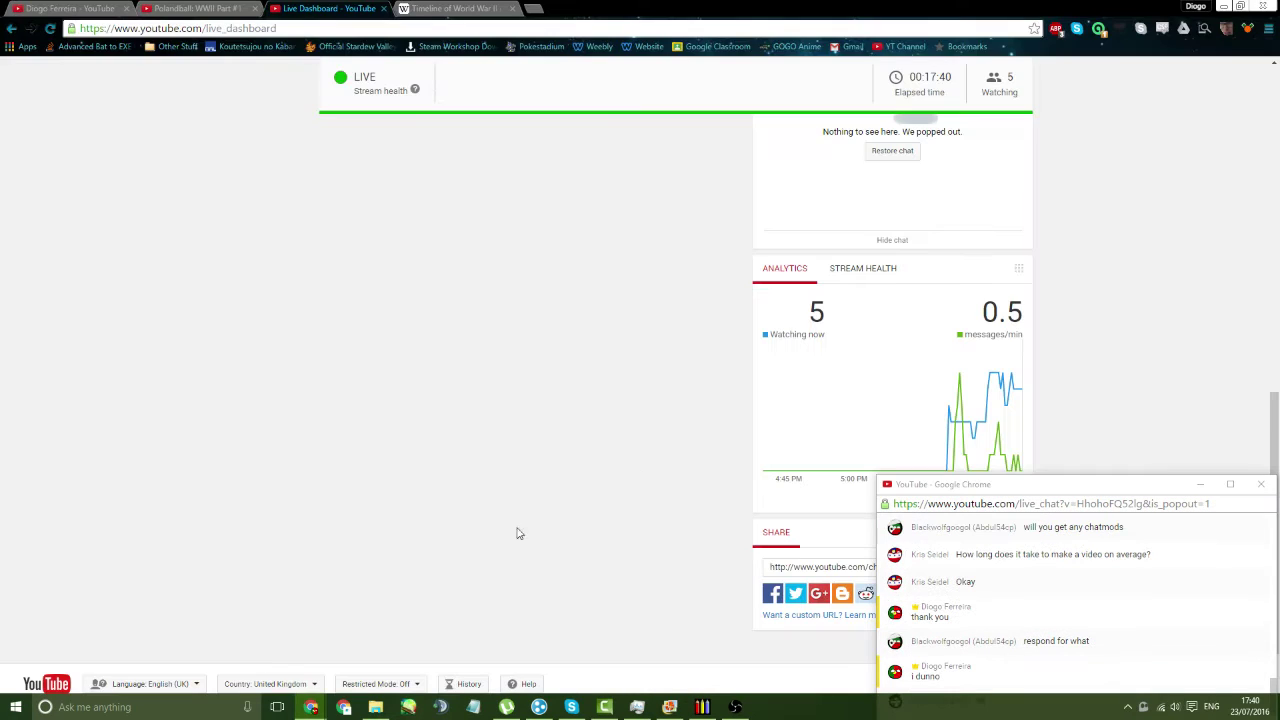
pyautogui.doubleClick(817, 311)
pyautogui.click(843, 323)
pyautogui.click(705, 710)
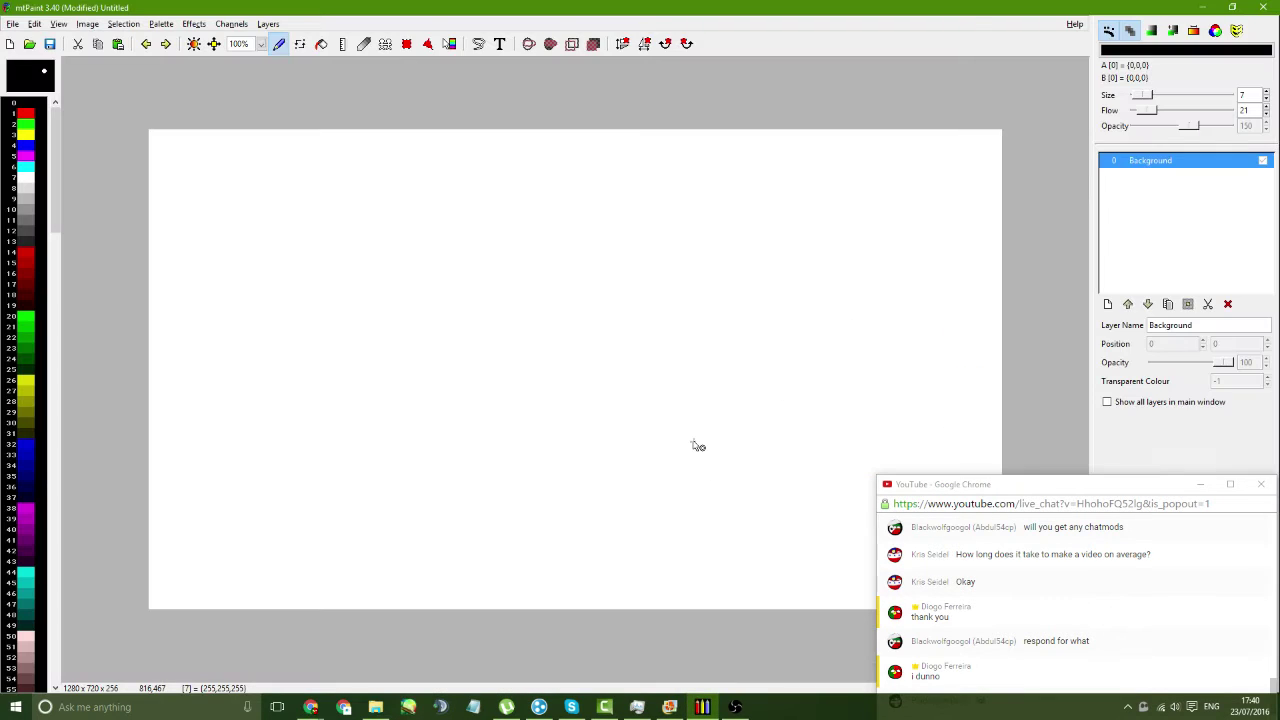
# - Adjust the pop-out chat's position, look into the Latvia character folder in File Explorer, and minimise File Explorer
pyautogui.moveTo(958, 488)
pyautogui.mouseDown()
pyautogui.moveTo(952, 446)
pyautogui.moveTo(959, 465)
pyautogui.mouseUp()
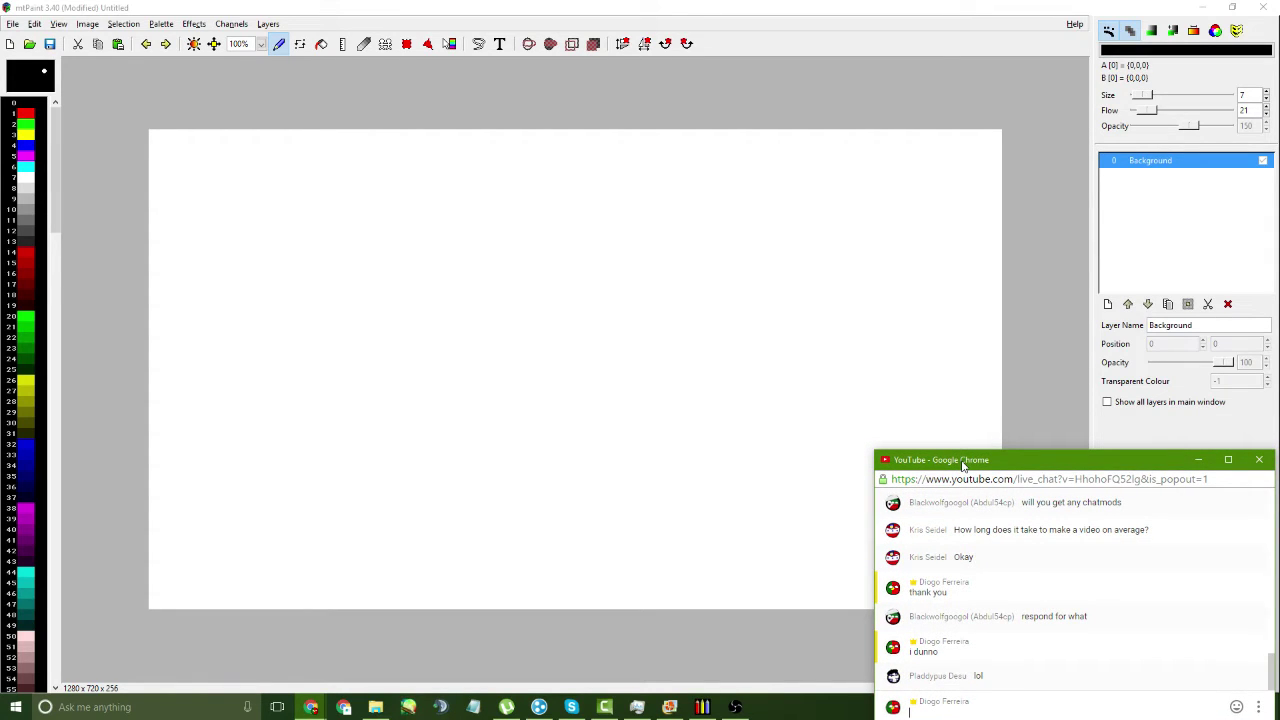
pyautogui.moveTo(963, 463); pyautogui.dragTo(955, 497)
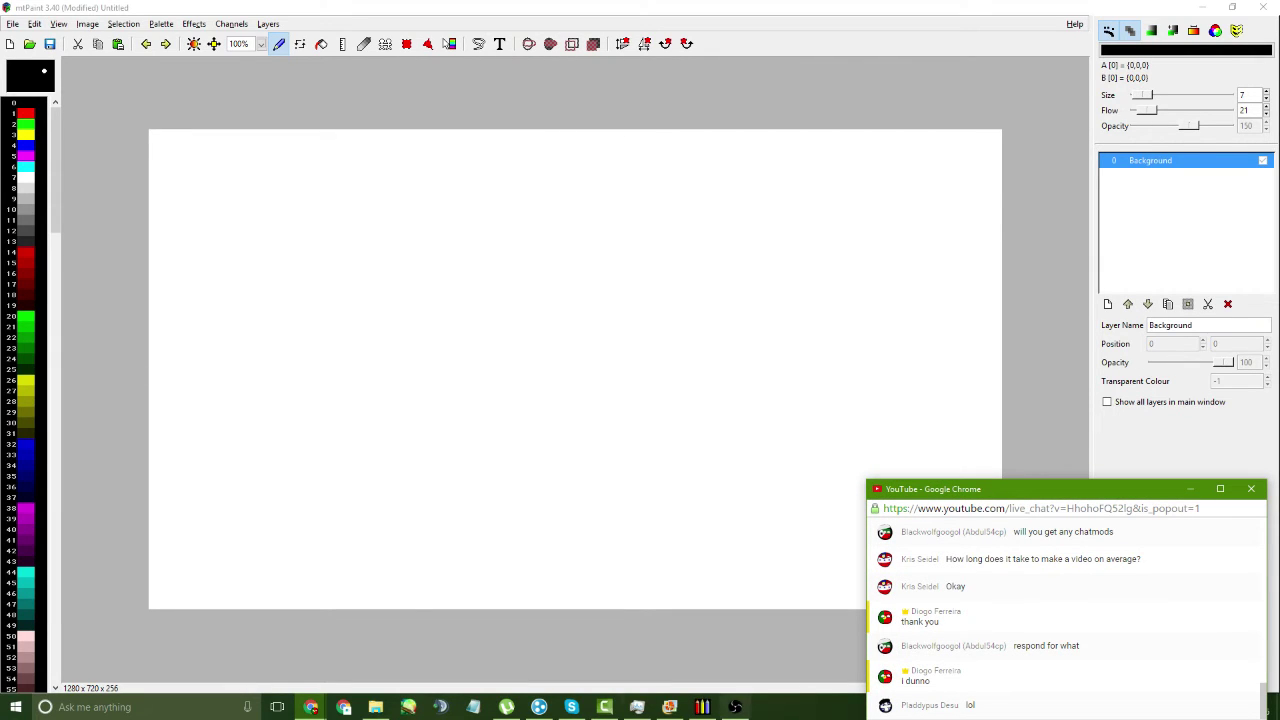
pyautogui.click(375, 707)
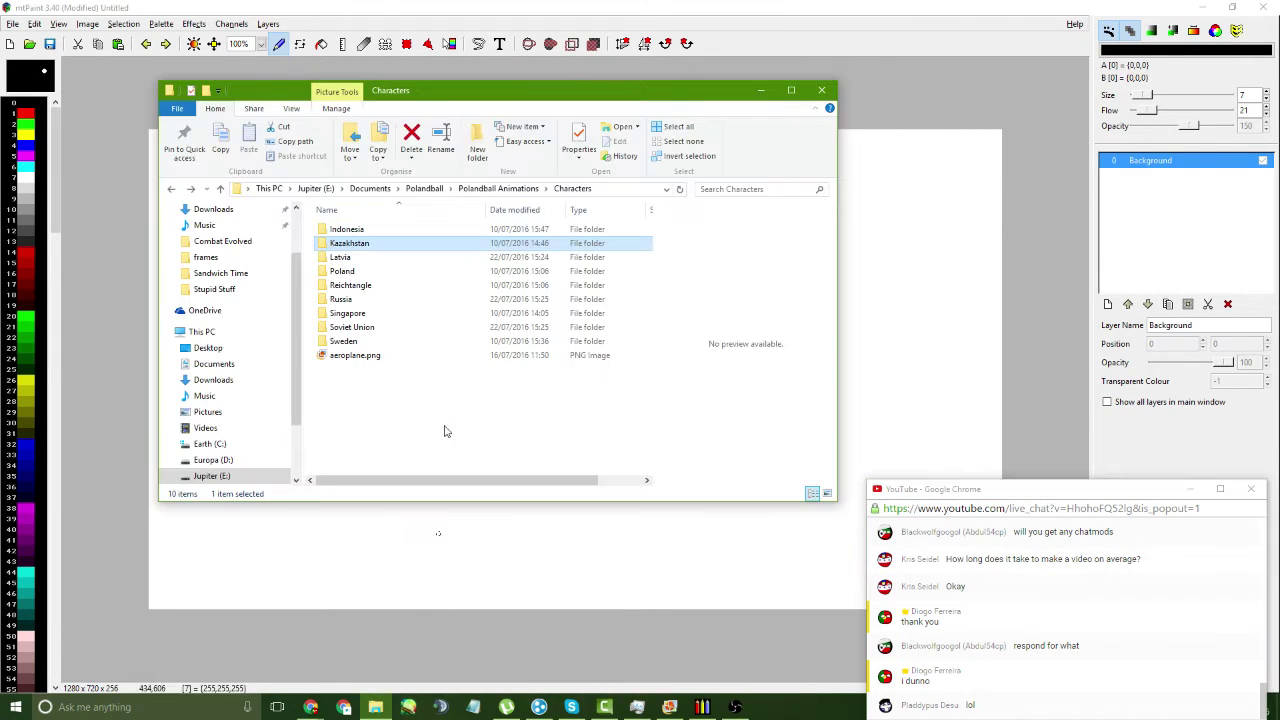
pyautogui.doubleClick(366, 262)
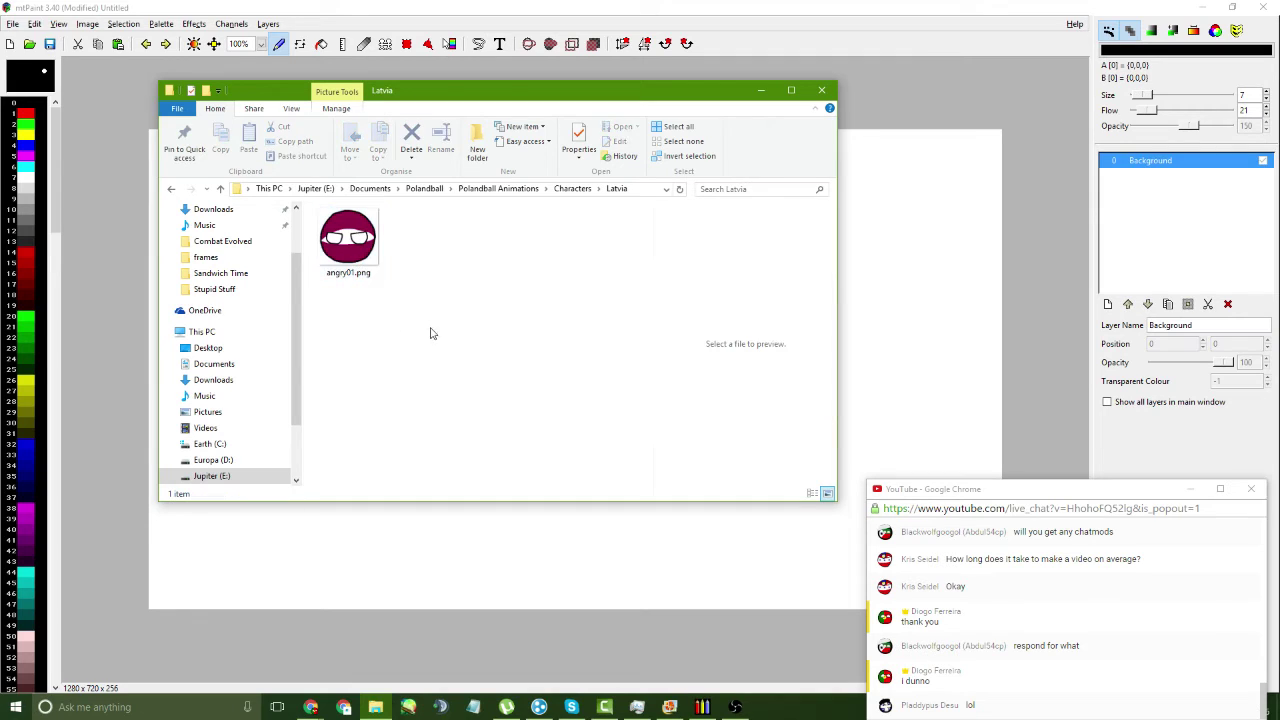
pyautogui.click(760, 90)
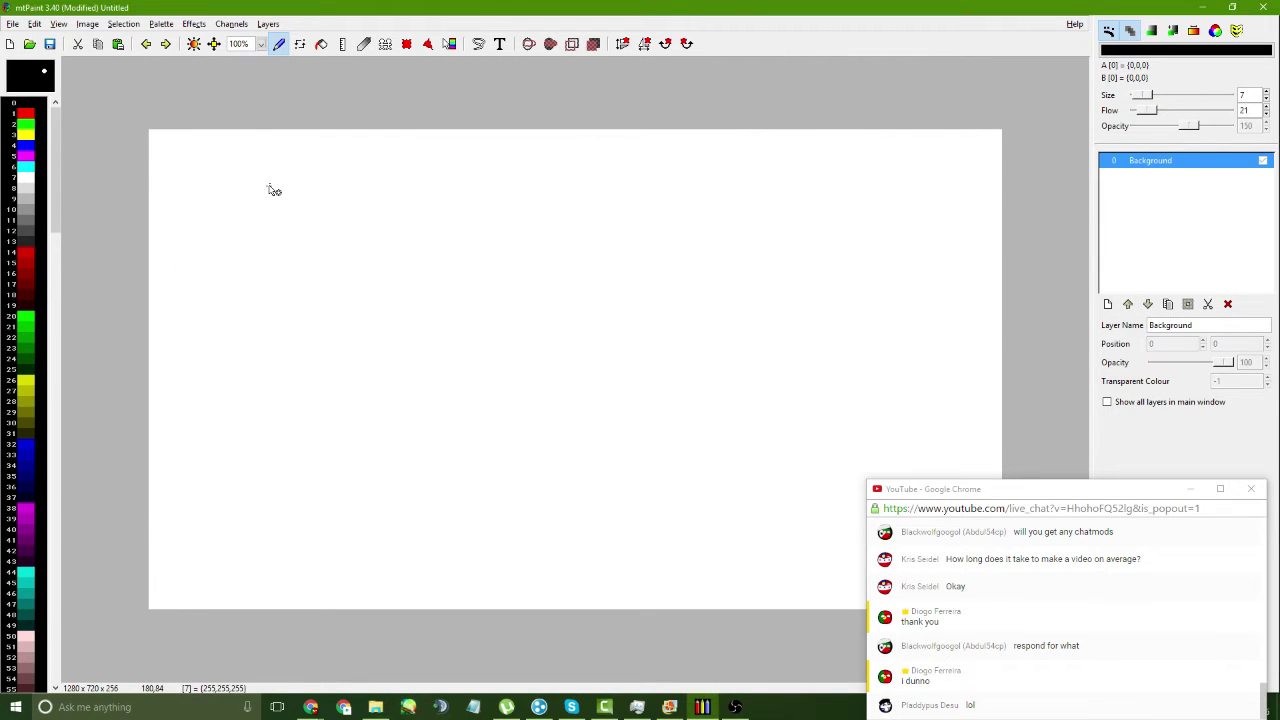
# - Set the transparency index to 113 in mtPaint's file preferences and apply it
pyautogui.hotkey('ctrl', 'p')
pyautogui.click(540, 271)
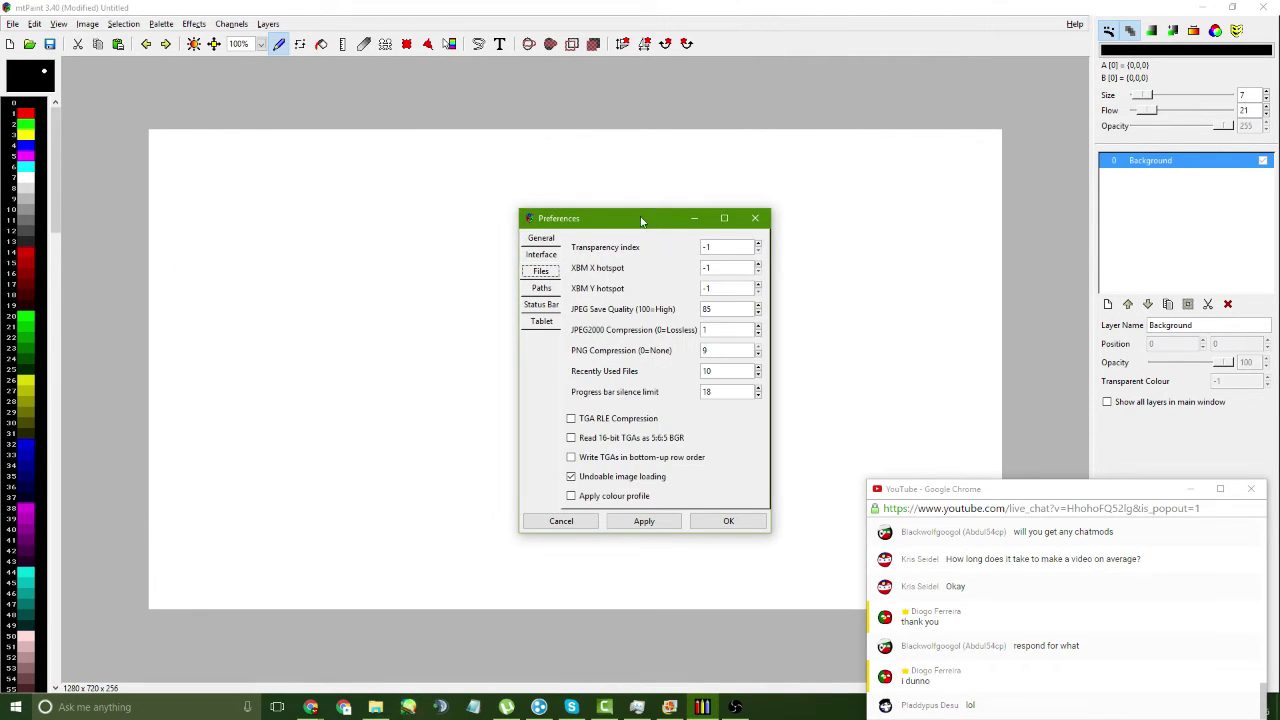
pyautogui.moveTo(641, 221); pyautogui.dragTo(591, 203)
pyautogui.press('Tab')
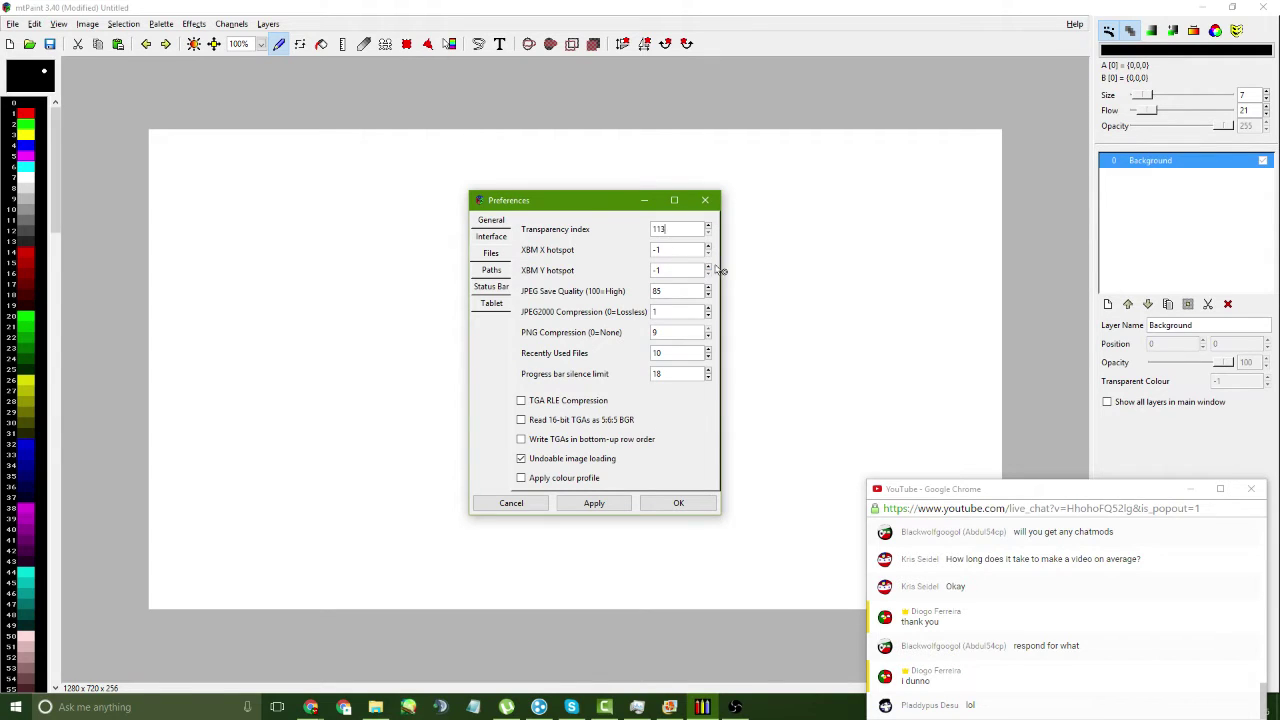
pyautogui.write('113')
pyautogui.press('Return')
# - Flood fill the whole canvas with palette colour 113 to make the background transparent
pyautogui.moveTo(57, 210); pyautogui.dragTo(62, 358)
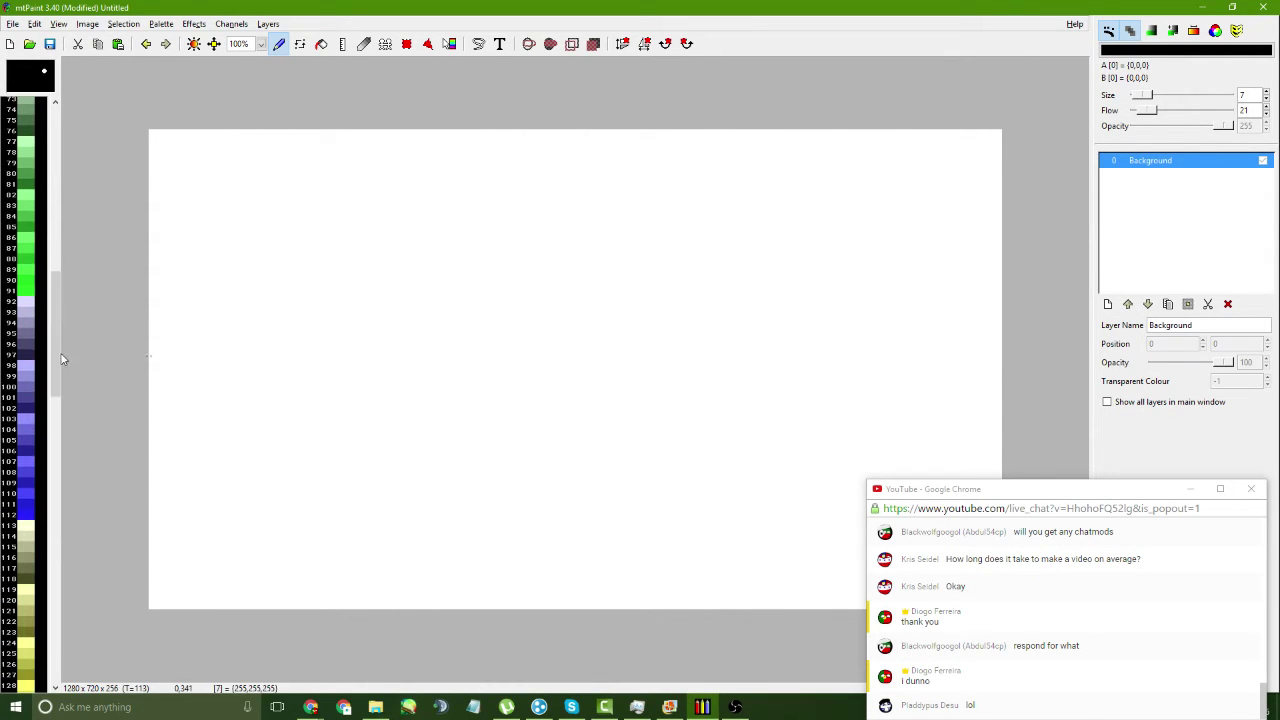
pyautogui.scroll(-5, 31, 359)
pyautogui.click(27, 218)
pyautogui.click(321, 43)
pyautogui.click(210, 150)
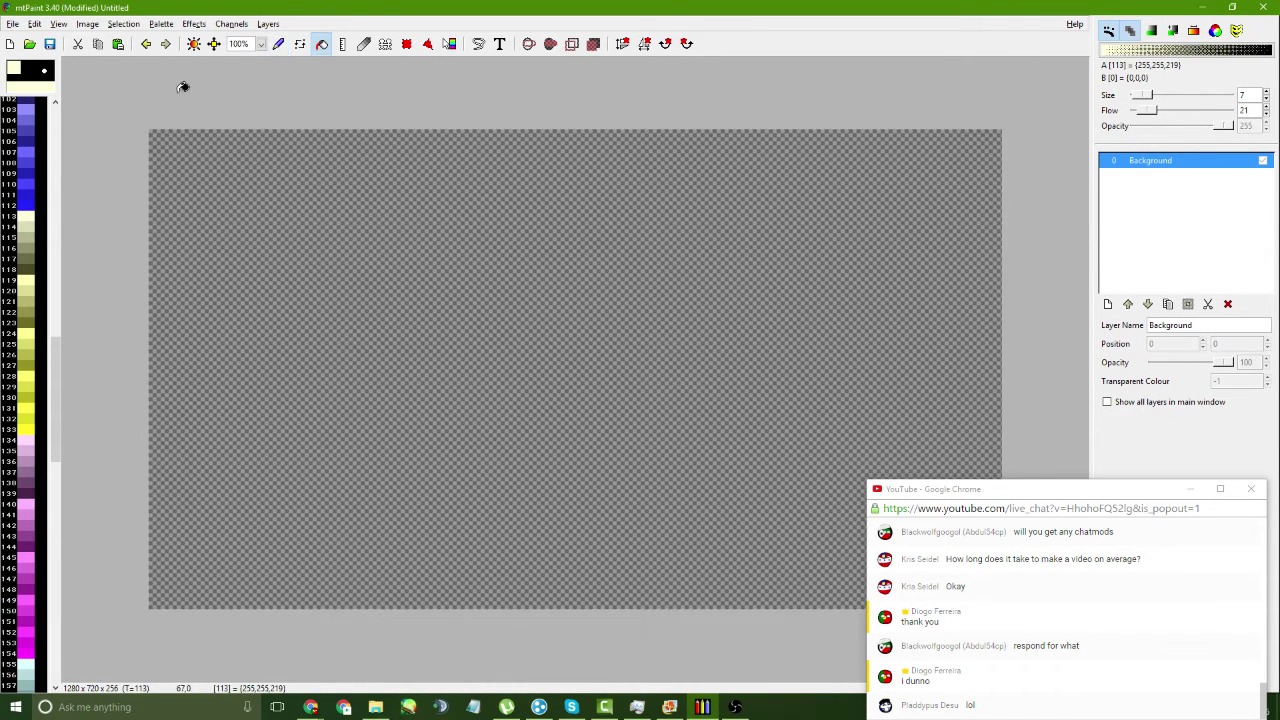
# - Select black (colour 0) with the Paint tool and shift the pop-out chat slightly
pyautogui.scroll(15, 20, 265)
pyautogui.click(27, 104)
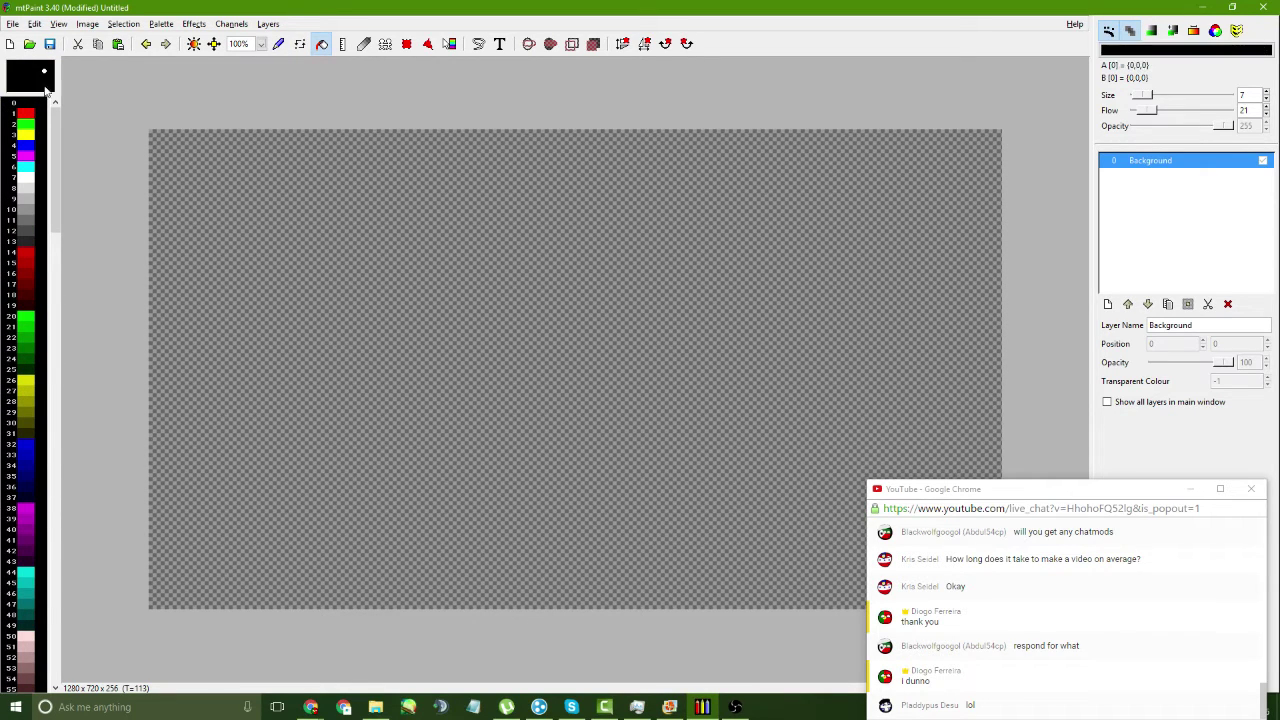
pyautogui.click(279, 45)
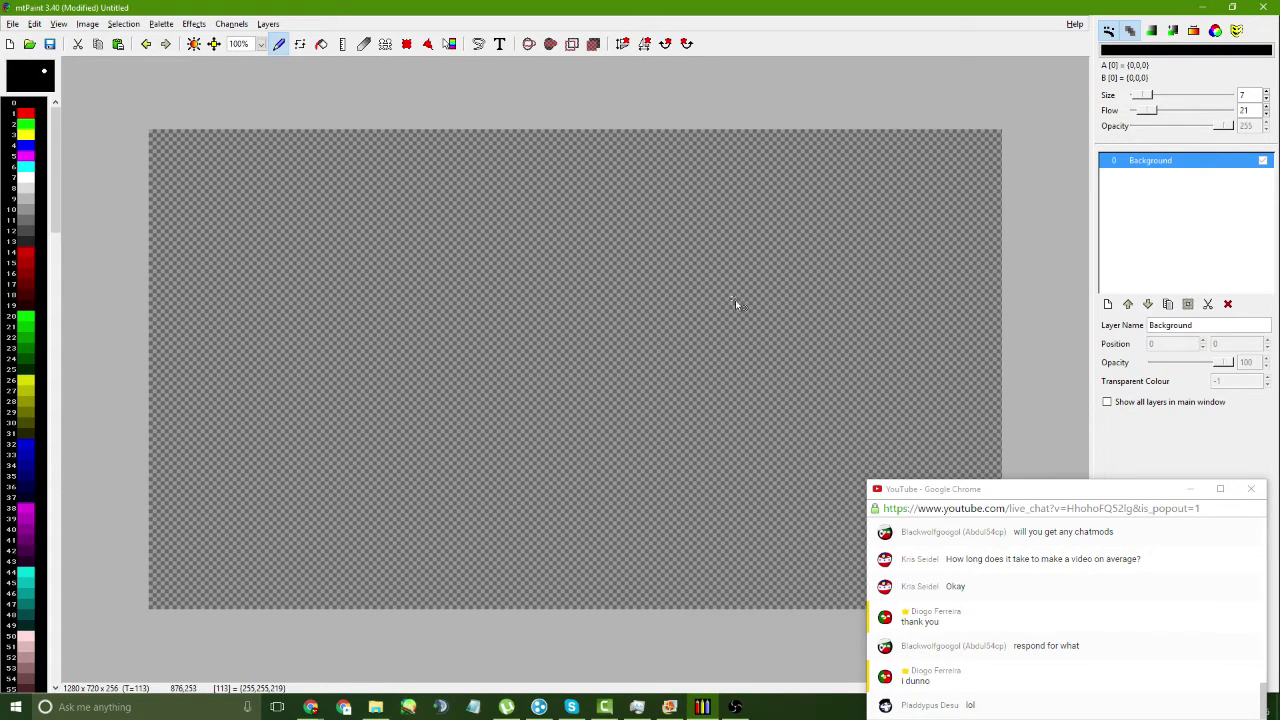
pyautogui.moveTo(955, 489)
pyautogui.mouseDown()
pyautogui.moveTo(955, 465)
pyautogui.moveTo(986, 485)
pyautogui.mouseUp()
# - Try a short black freehand stroke on the transparent canvas and undo it
pyautogui.moveTo(492, 282); pyautogui.dragTo(444, 306)
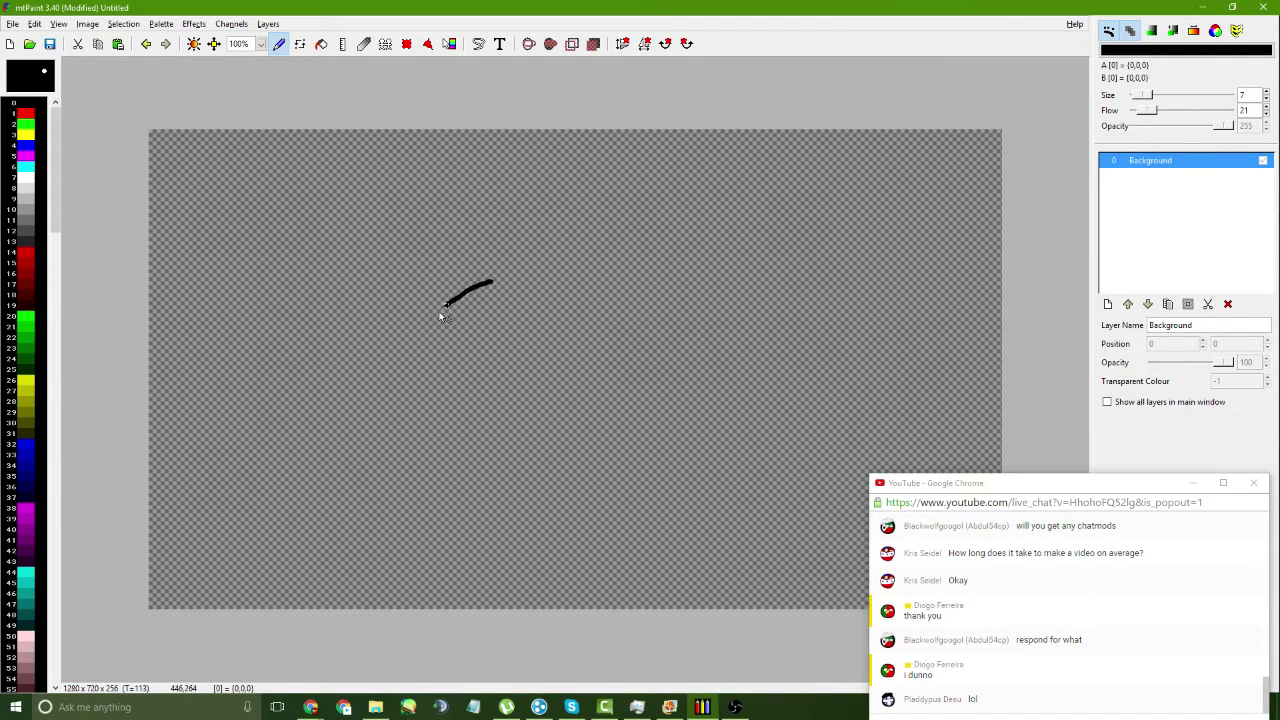
pyautogui.hotkey('ctrl', 'z')
pyautogui.click(1080, 27)
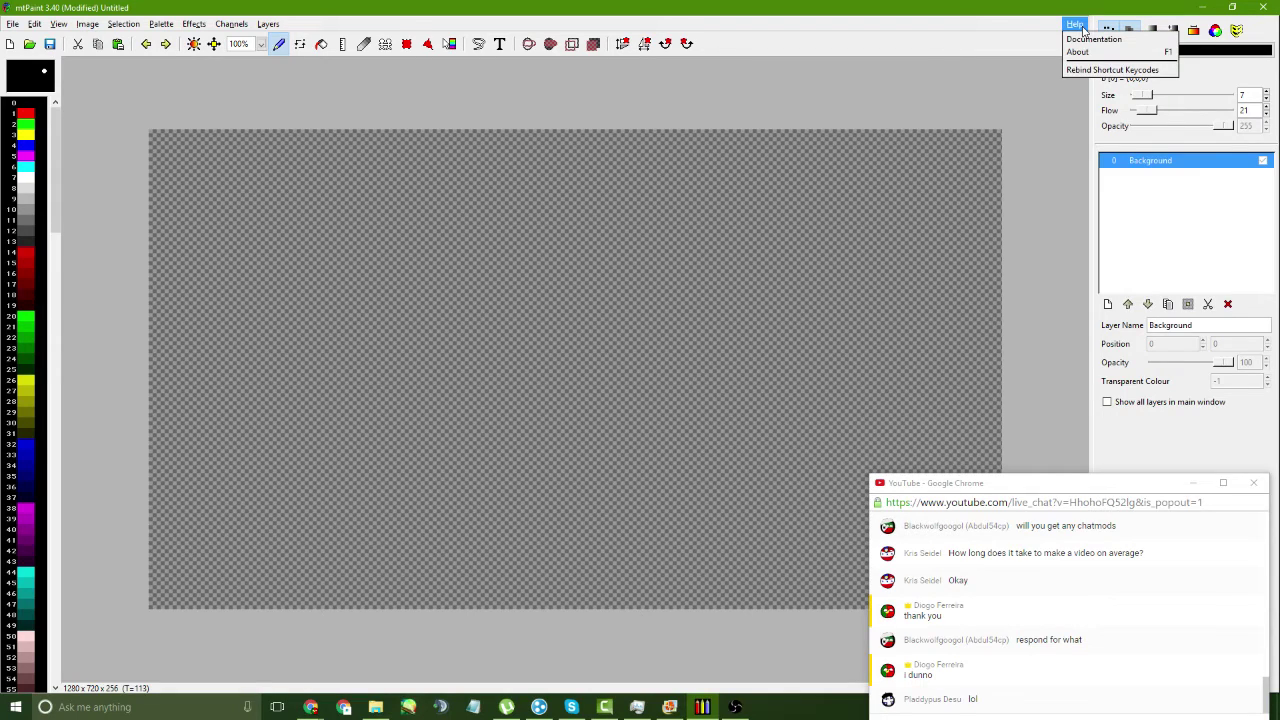
# - Open the mtPaint documentation, skim the handbook's table of contents, and check the Open Broadcaster Software streaming window
pyautogui.click(1090, 39)
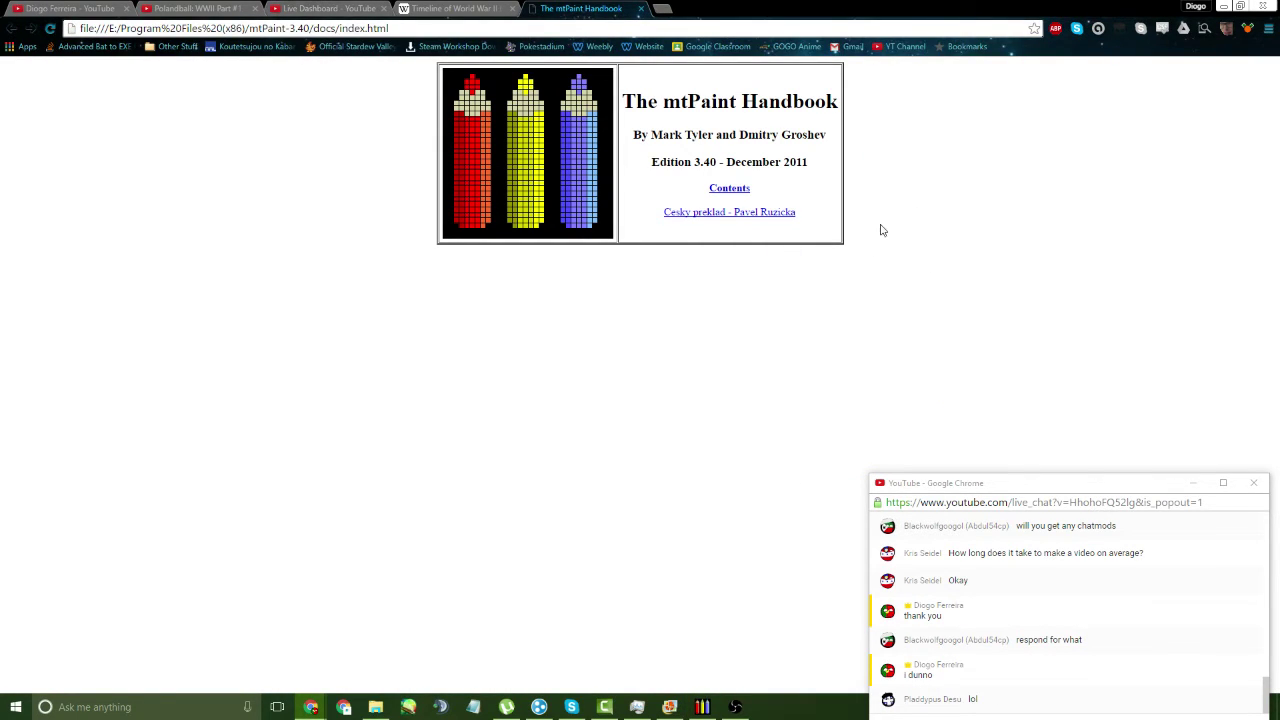
pyautogui.click(740, 192)
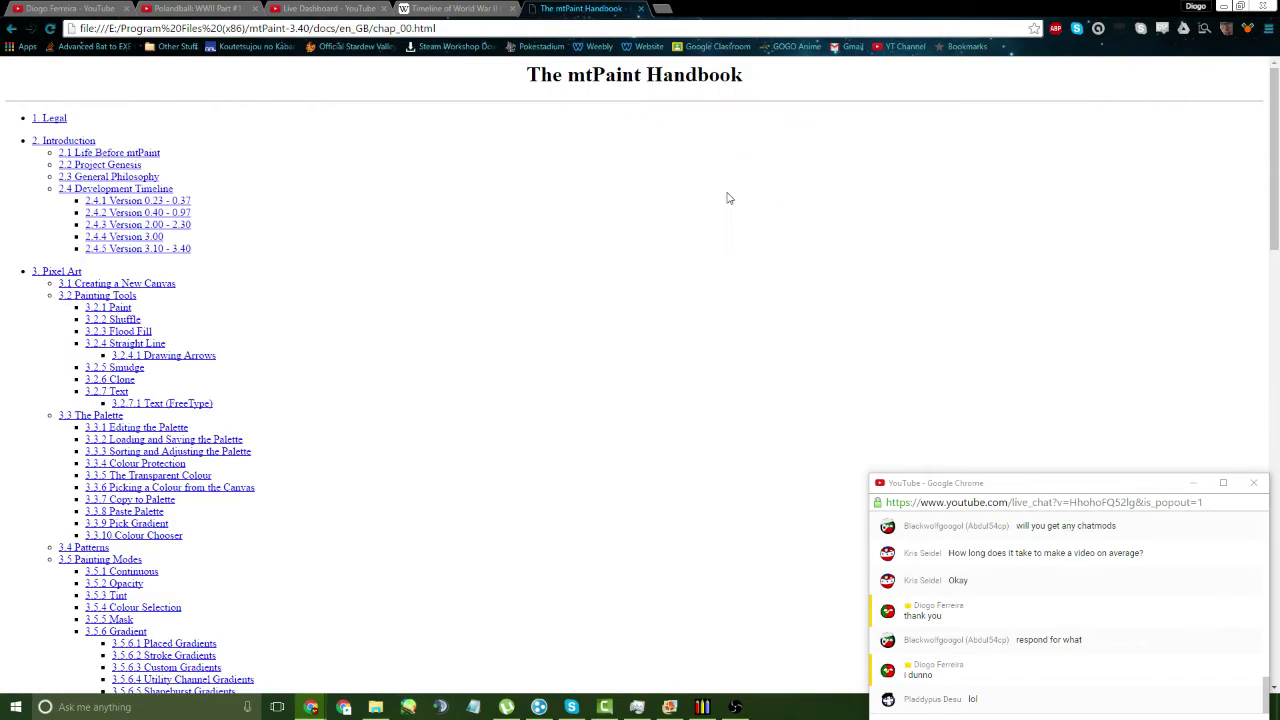
pyautogui.scroll(-15, 153, 258)
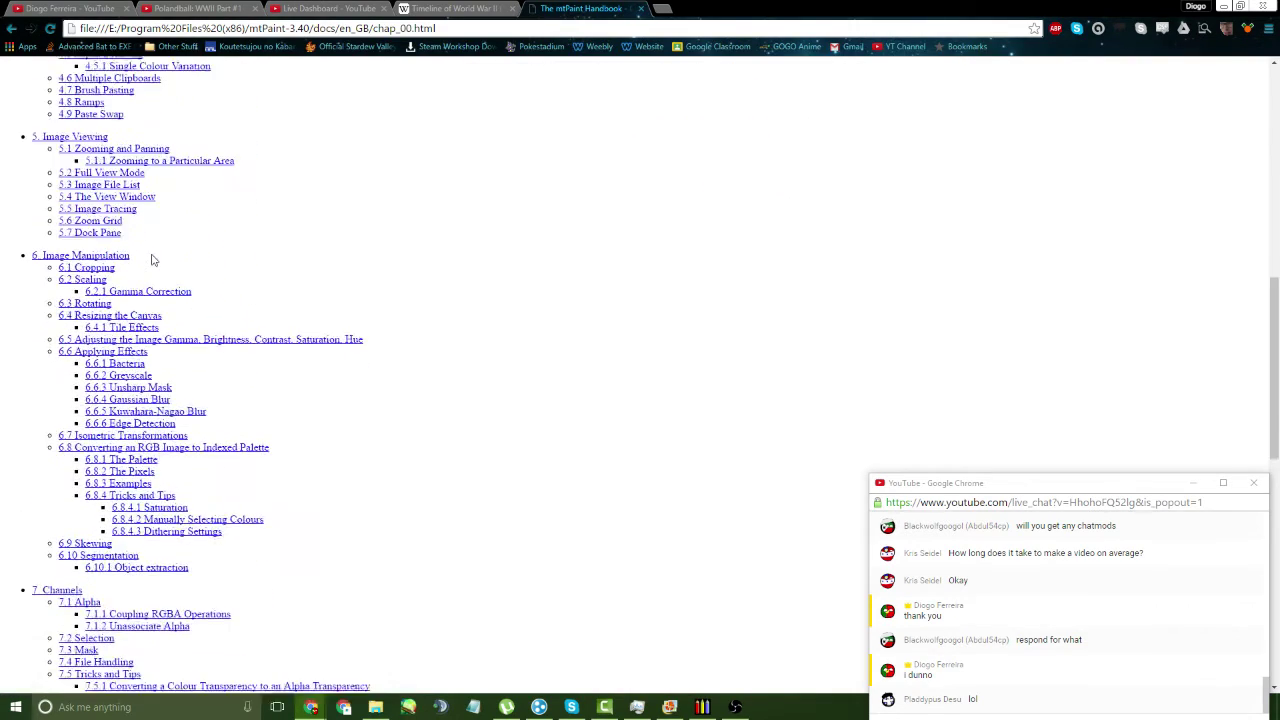
pyautogui.scroll(-3, 153, 258)
pyautogui.scroll(20, 297, 309)
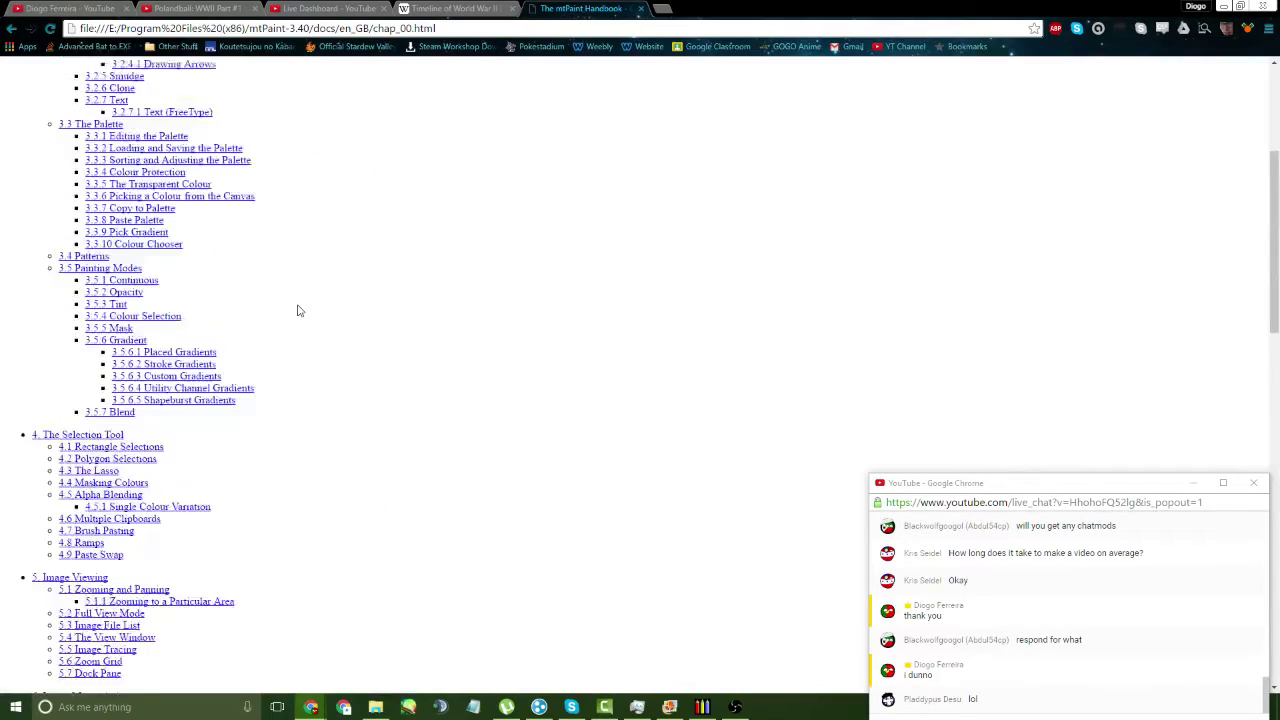
pyautogui.click(500, 8)
pyautogui.click(702, 707)
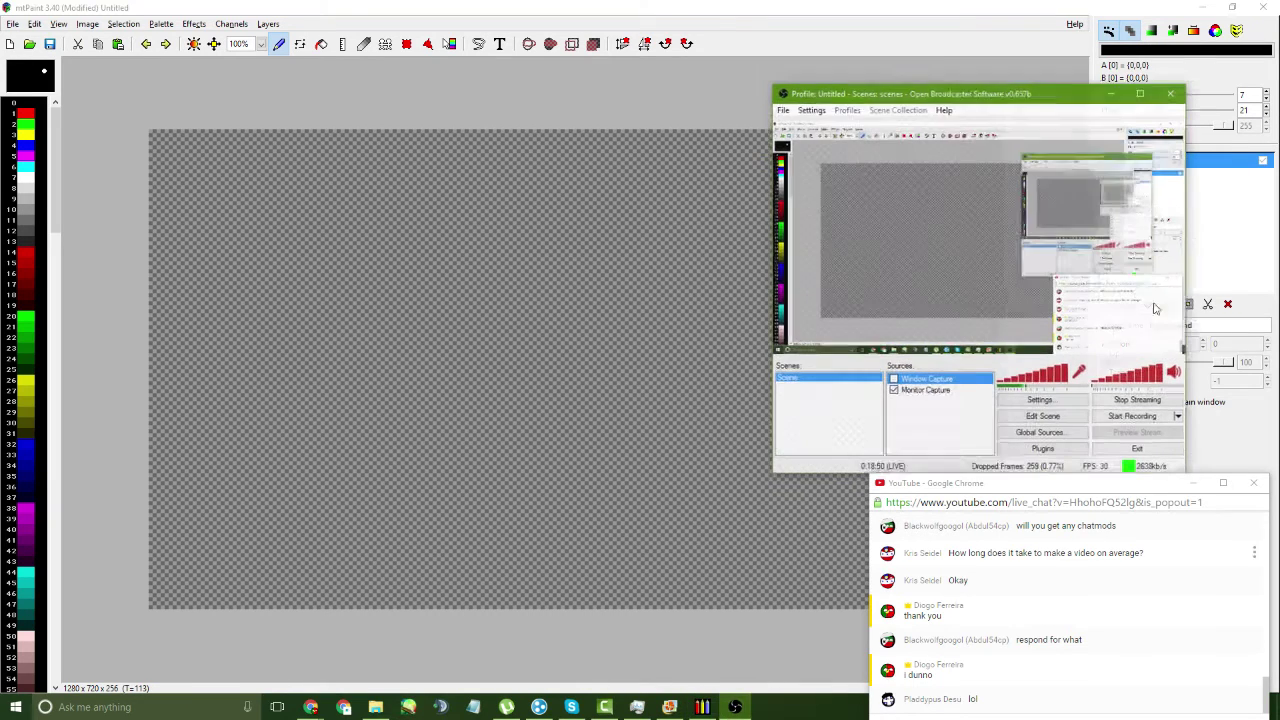
pyautogui.click(735, 707)
pyautogui.click(1120, 79)
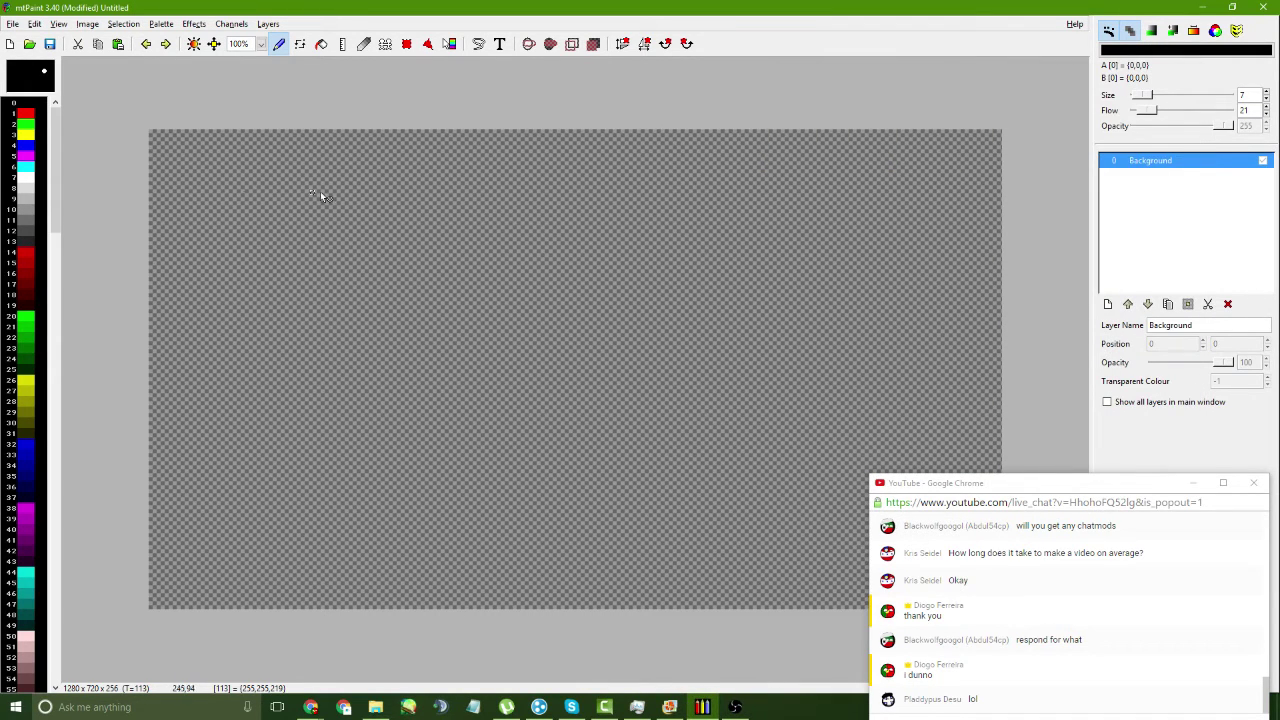
# - Choose the square size 3 brush, then test it with a short black stroke and undo that stroke
pyautogui.click(30, 75)
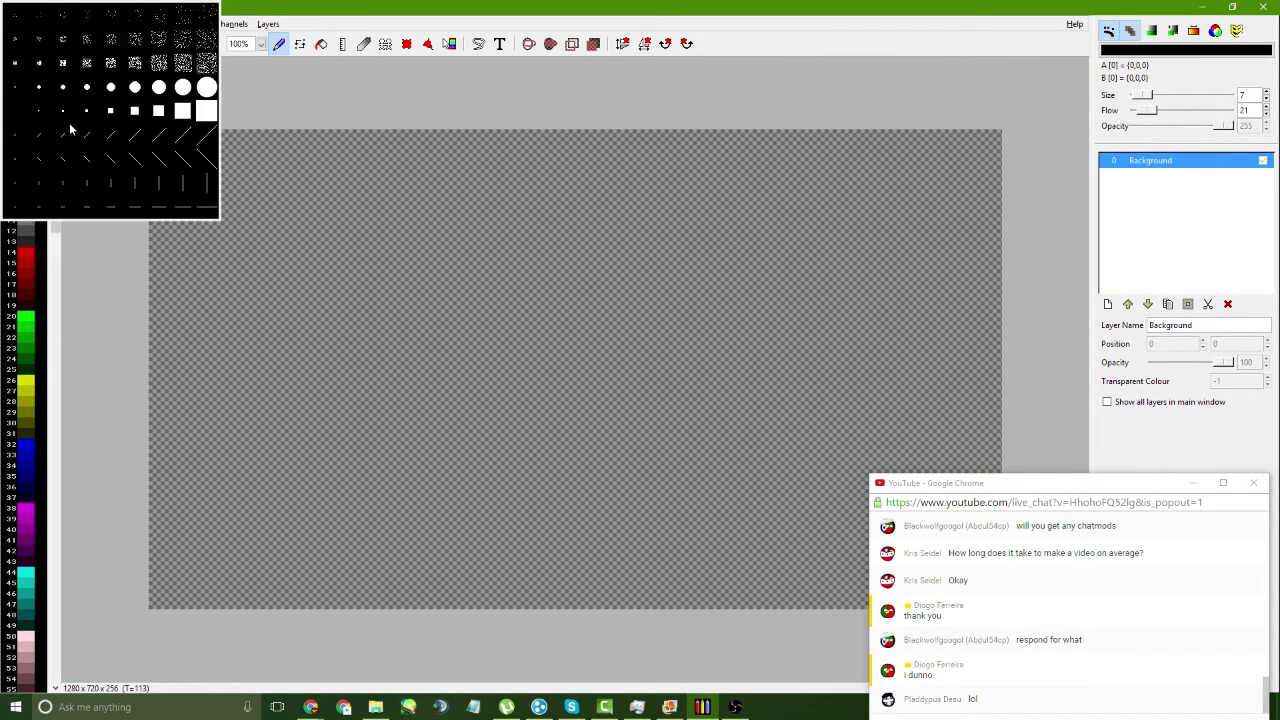
pyautogui.click(69, 122)
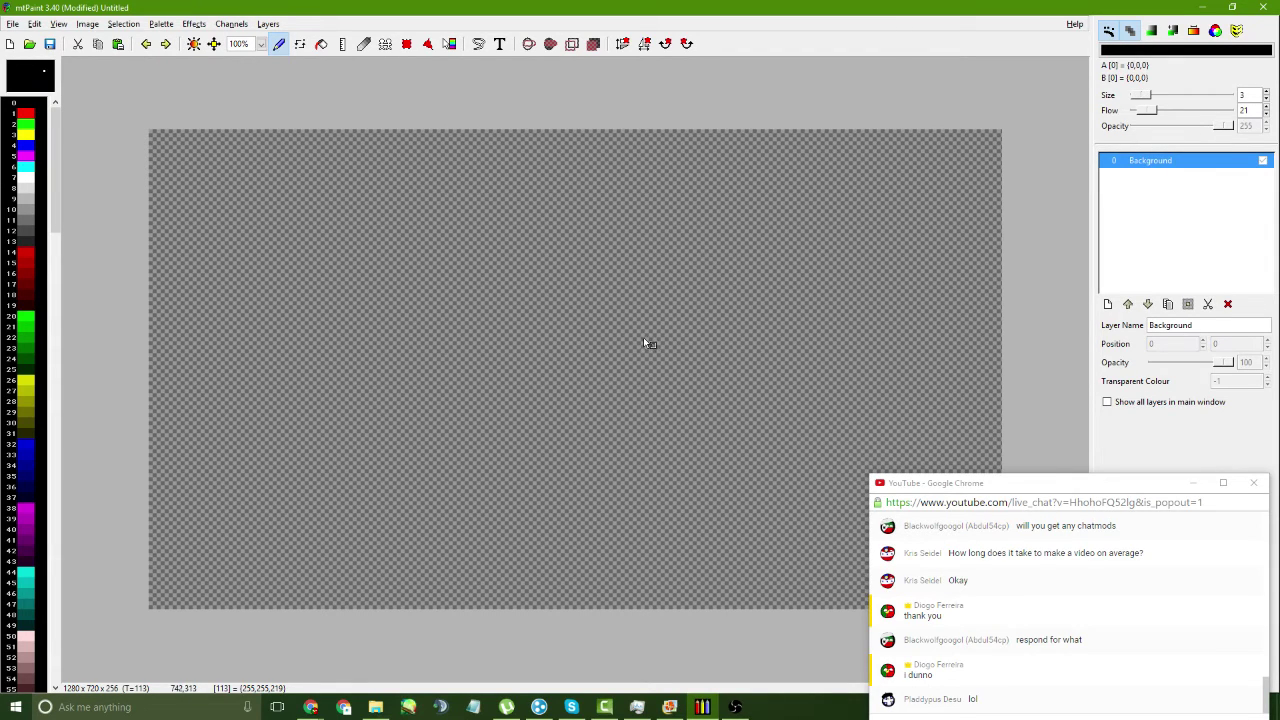
pyautogui.moveTo(643, 343); pyautogui.dragTo(492, 332)
pyautogui.hotkey('ctrl', 'z')
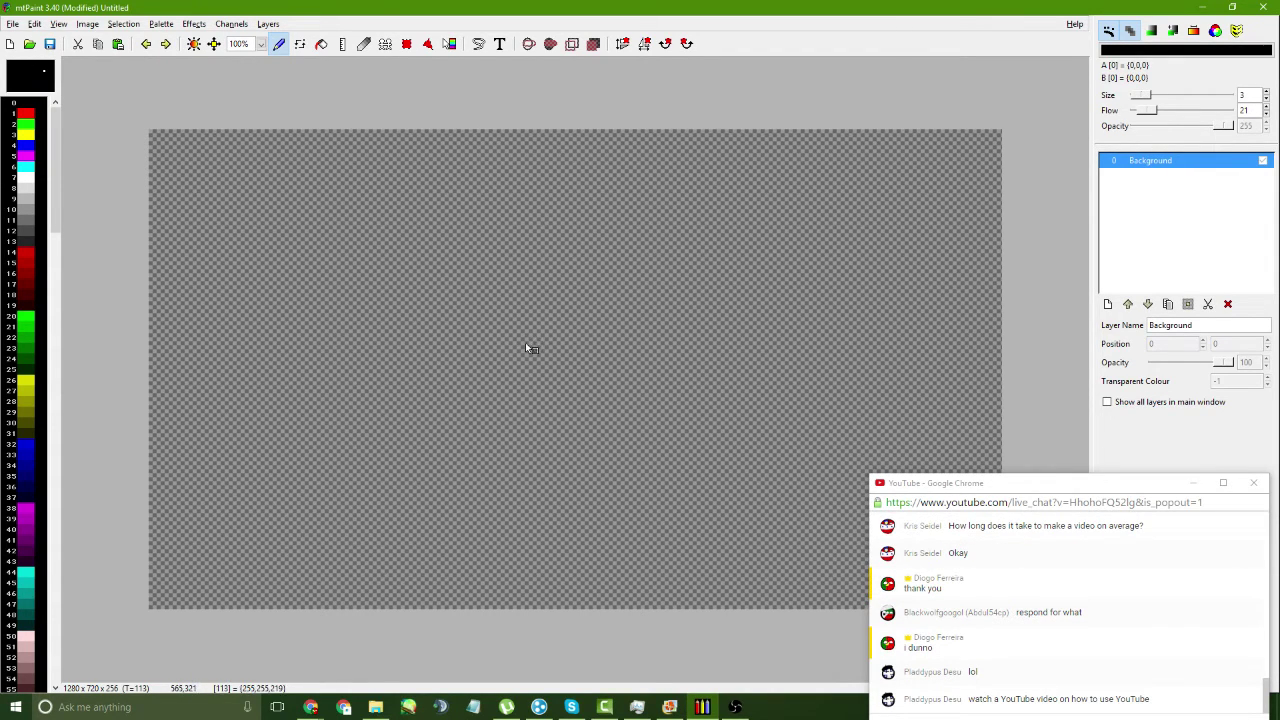
# - Start a live chat reply, discard the draft, and reposition the pop-out chat window near the screen's lower edge
pyautogui.moveTo(980, 487); pyautogui.dragTo(957, 448)
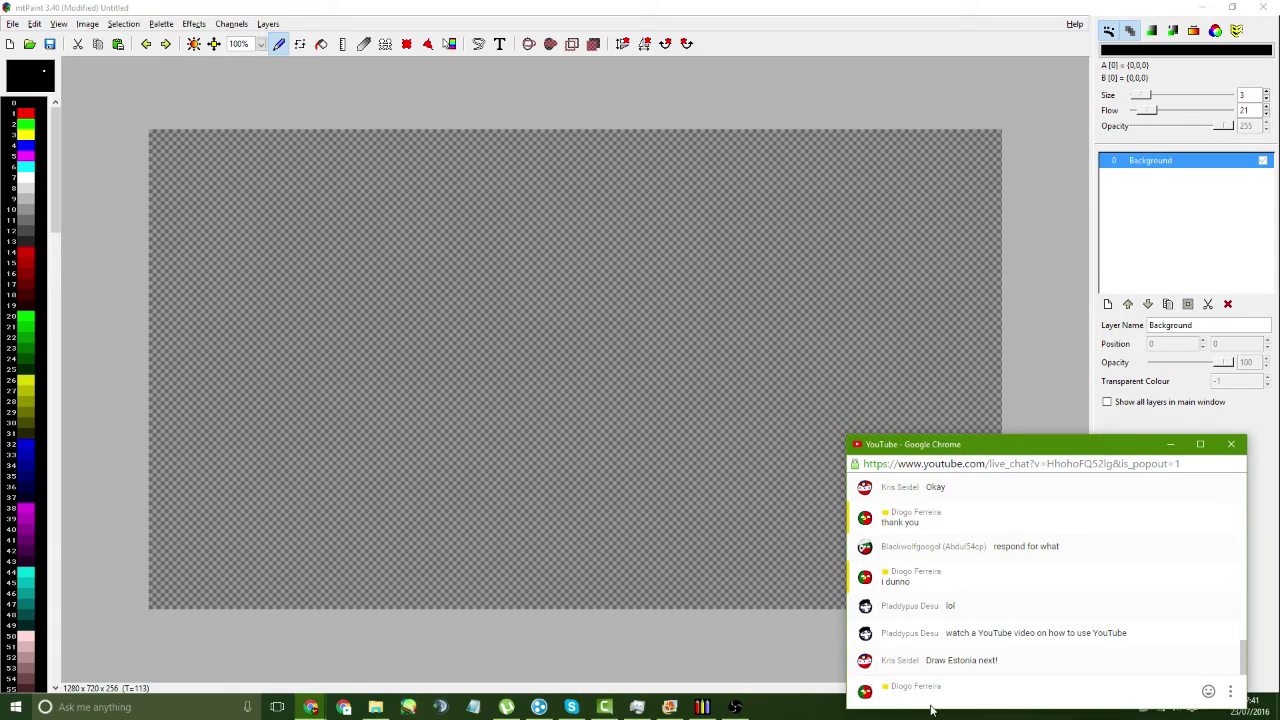
pyautogui.write('thi')
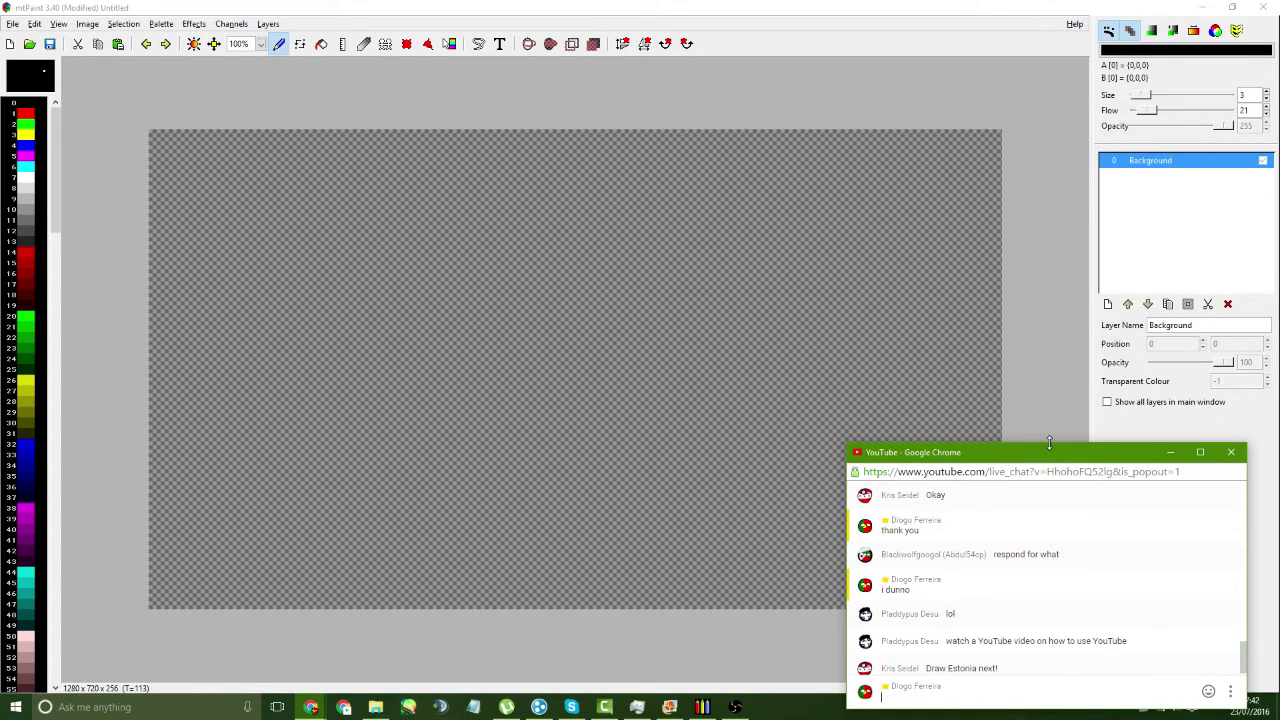
pyautogui.moveTo(1046, 446); pyautogui.dragTo(1073, 445)
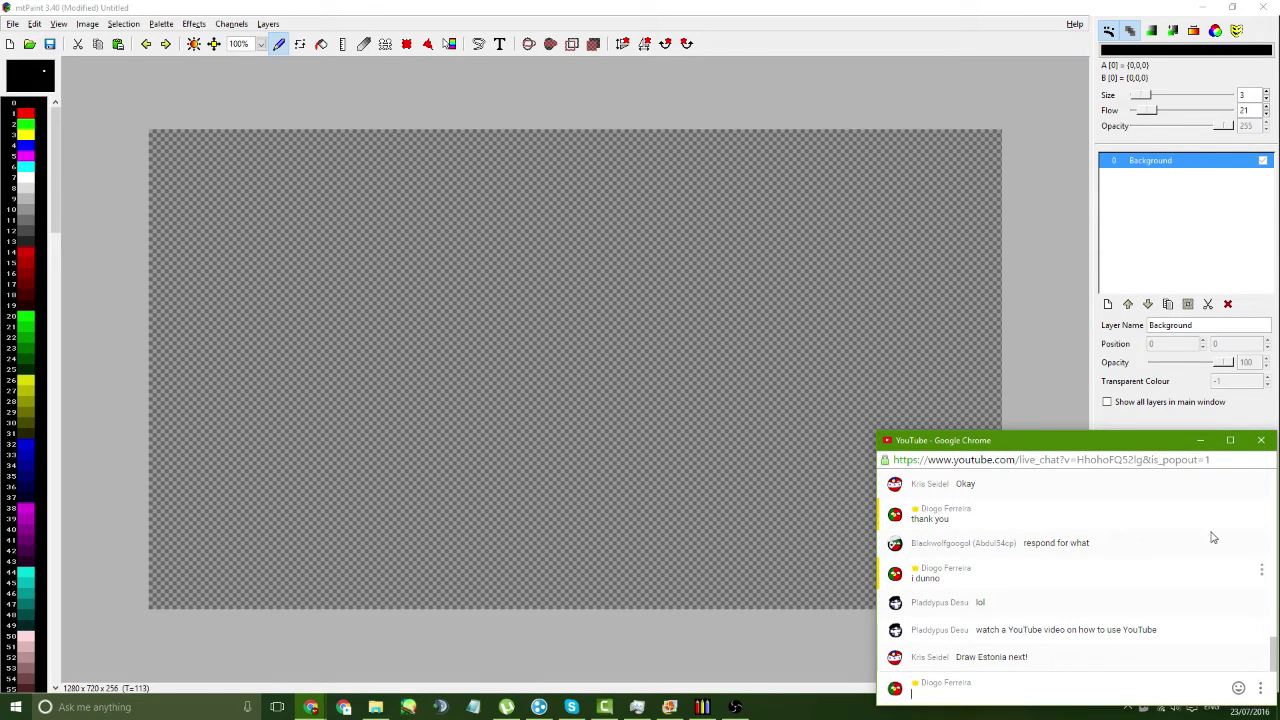
pyautogui.moveTo(1161, 453)
pyautogui.mouseDown()
pyautogui.moveTo(1143, 500)
pyautogui.moveTo(1140, 465)
pyautogui.mouseUp()
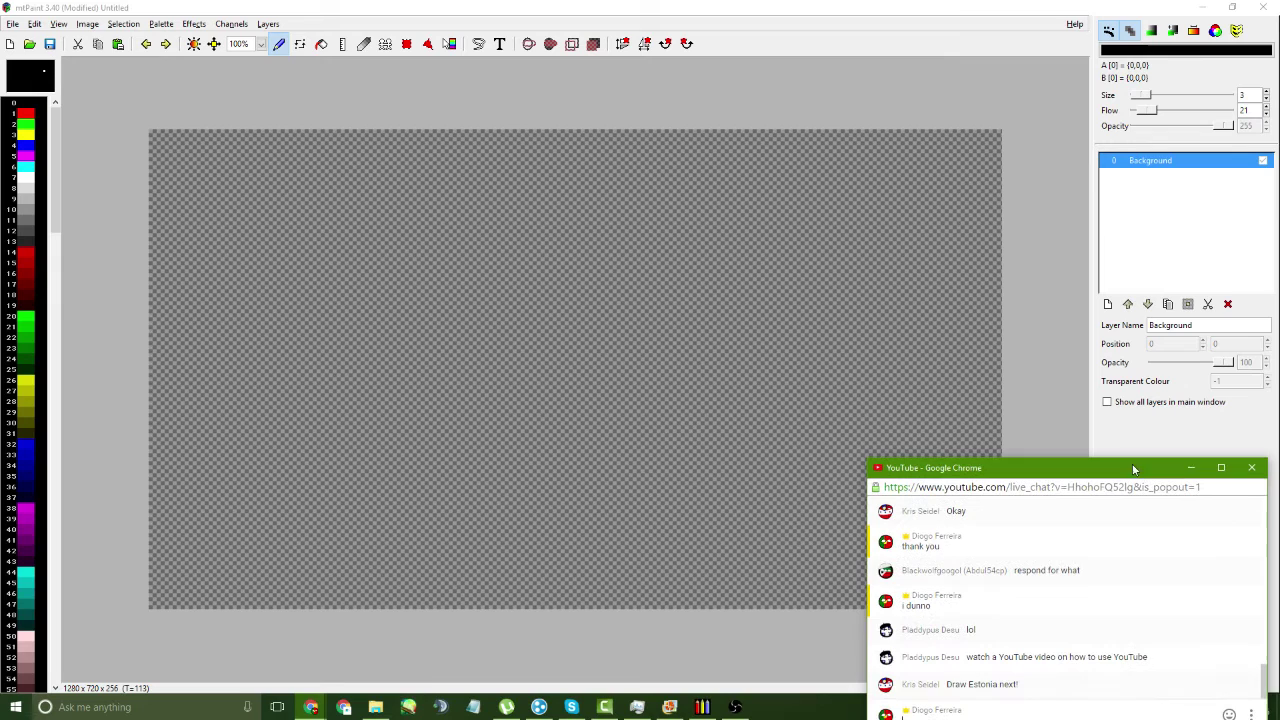
# - Read the 6 October 1939 Battle of Changsha entry in the Wikipedia timeline, then return to mtPaint with the chat open
pyautogui.click(1190, 459)
pyautogui.moveTo(311, 707)
pyautogui.click(385, 640)
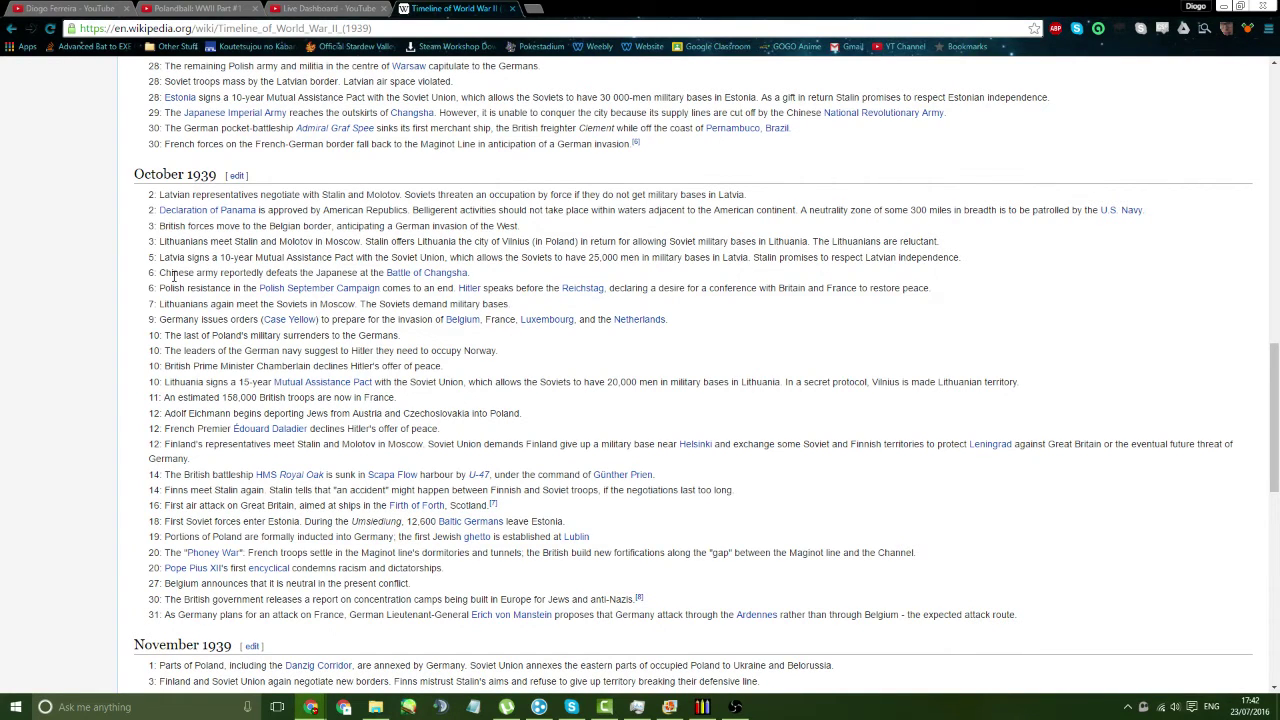
pyautogui.moveTo(166, 272); pyautogui.dragTo(472, 274)
pyautogui.click(530, 285)
pyautogui.click(702, 707)
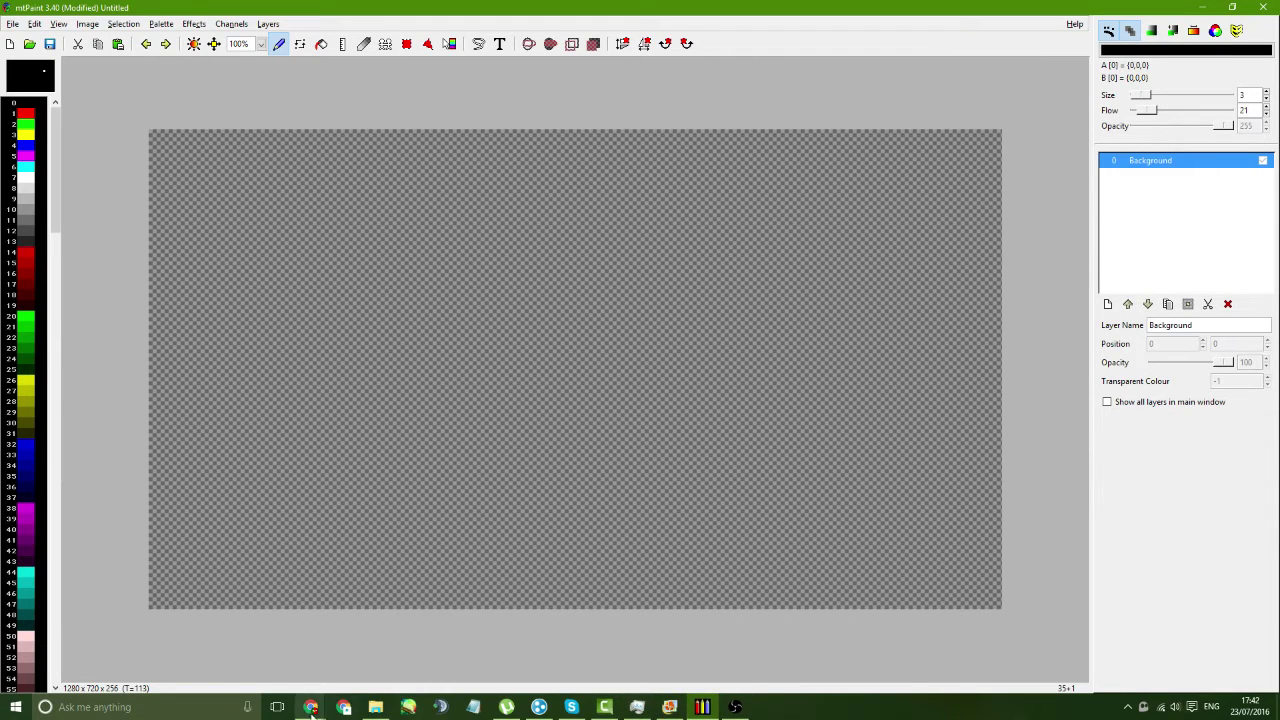
pyautogui.moveTo(310, 707)
pyautogui.click(358, 688)
pyautogui.click(779, 405)
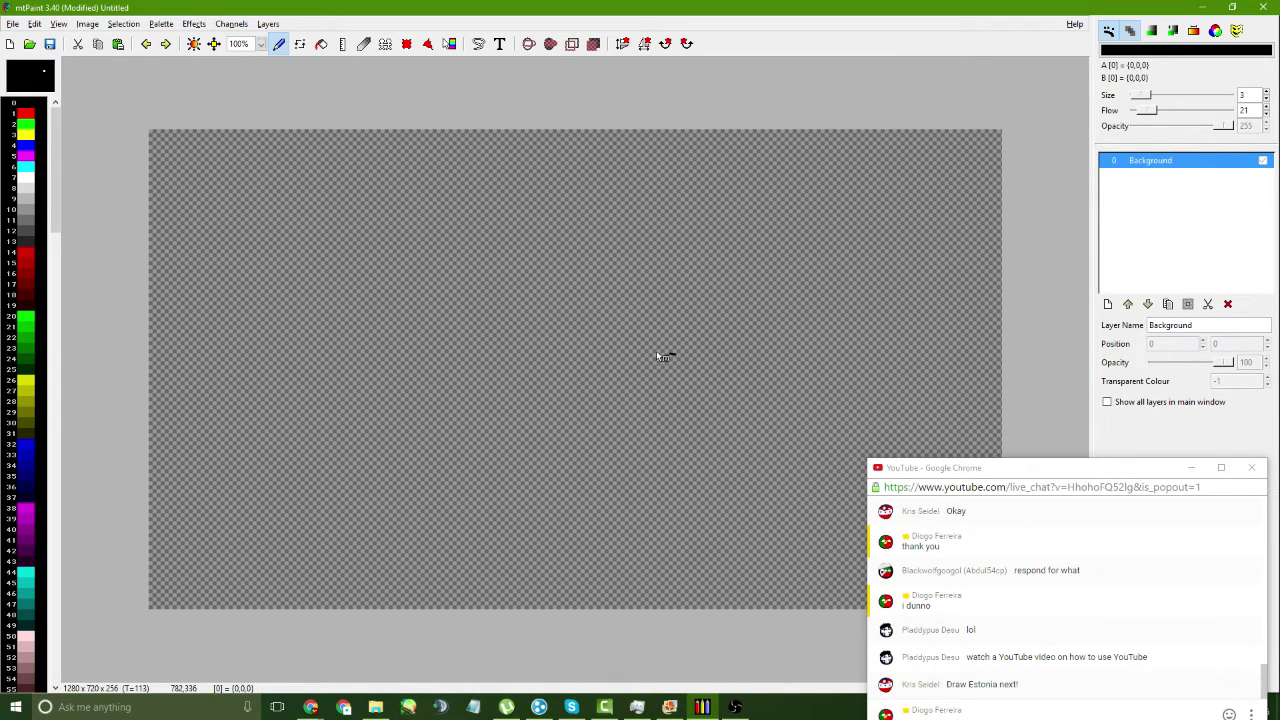
pyautogui.moveTo(674, 354); pyautogui.dragTo(491, 362)
pyautogui.hotkey('ctrl', 'z')
pyautogui.moveTo(655, 354)
pyautogui.mouseDown()
pyautogui.moveTo(578, 343)
pyautogui.moveTo(425, 367)
pyautogui.moveTo(524, 374)
pyautogui.mouseUp()
pyautogui.moveTo(651, 378); pyautogui.dragTo(657, 362)
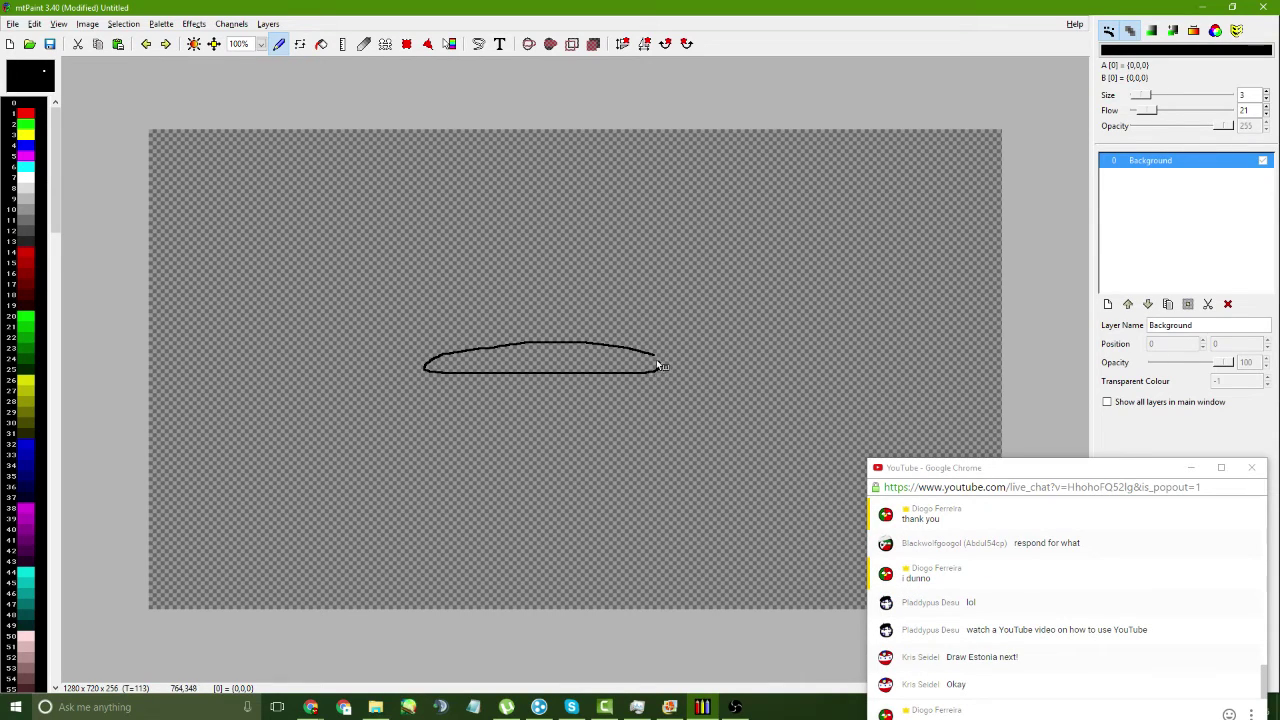
pyautogui.hotkey('ctrl', 'z')
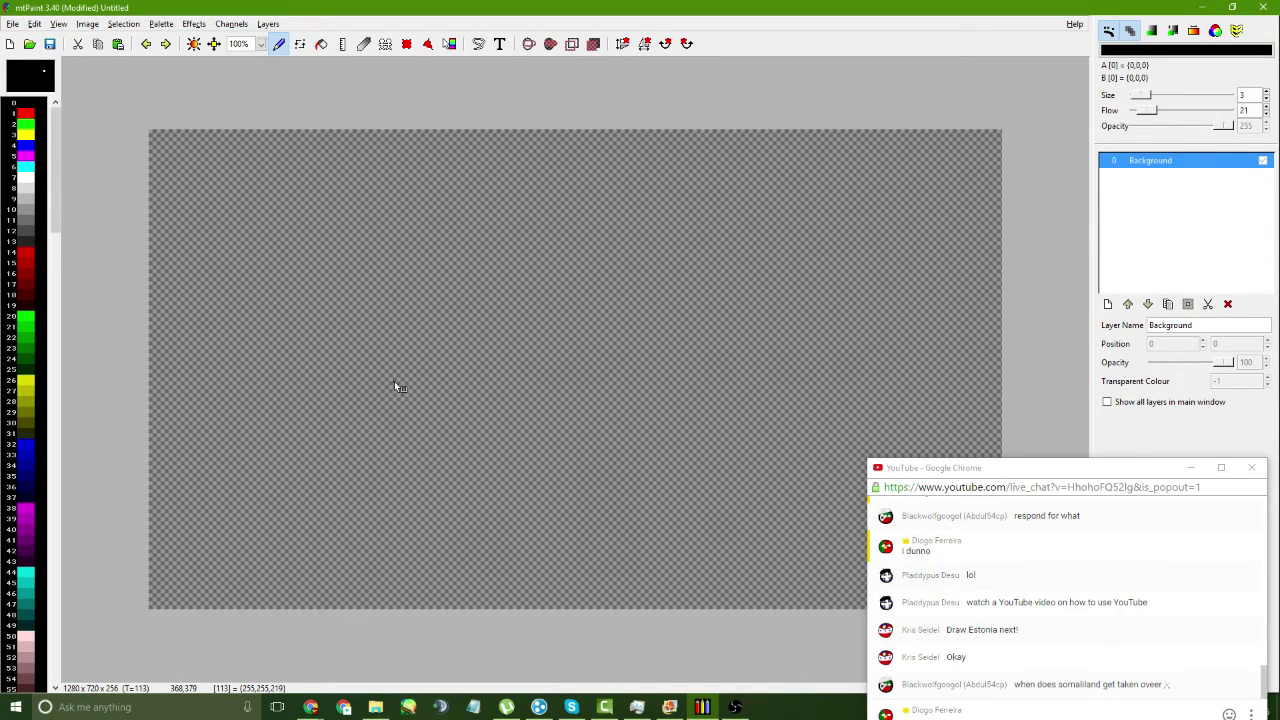
# - Draw two mirrored black curves as the outer sides of the shape, undoing the strokes that miss
pyautogui.moveTo(394, 381)
pyautogui.mouseDown()
pyautogui.moveTo(422, 377)
pyautogui.moveTo(443, 452)
pyautogui.mouseUp()
pyautogui.moveTo(656, 382)
pyautogui.mouseDown()
pyautogui.moveTo(603, 371)
pyautogui.moveTo(588, 448)
pyautogui.mouseUp()
pyautogui.hotkey('ctrl', 'z')
pyautogui.moveTo(650, 372); pyautogui.dragTo(626, 364)
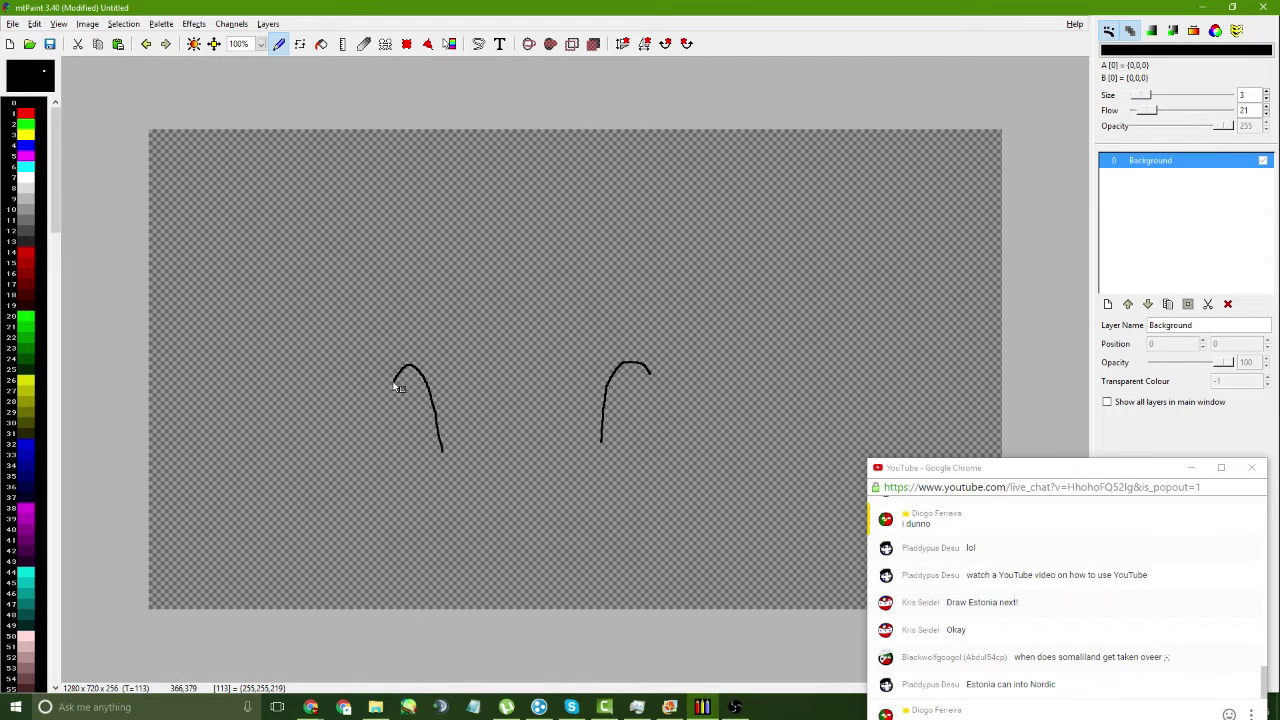
pyautogui.moveTo(394, 381); pyautogui.dragTo(483, 389)
pyautogui.hotkey('ctrl', 'z')
# - Draw a flat, wide rim across both curves and complete the body below it with side lines and a base
pyautogui.moveTo(1032, 474)
pyautogui.mouseDown()
pyautogui.moveTo(1035, 453)
pyautogui.moveTo(1044, 494)
pyautogui.mouseUp()
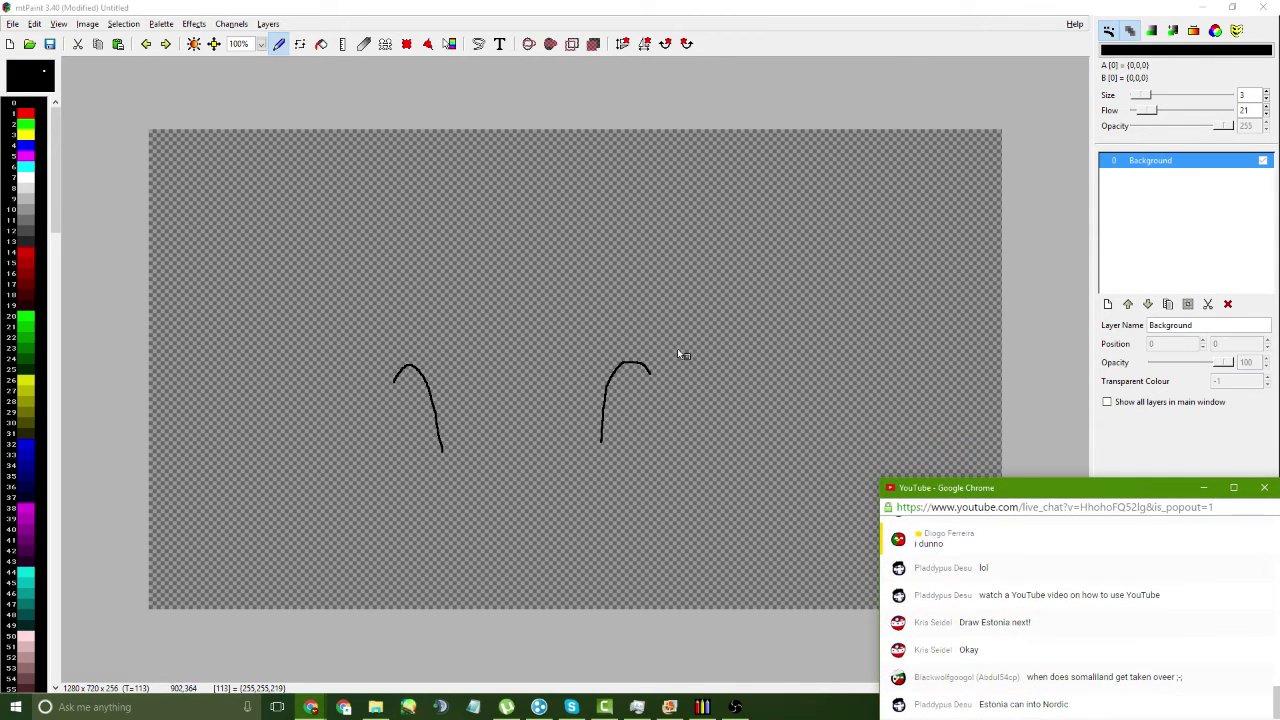
pyautogui.moveTo(650, 376)
pyautogui.mouseDown()
pyautogui.moveTo(395, 380)
pyautogui.moveTo(410, 367)
pyautogui.moveTo(645, 363)
pyautogui.mouseUp()
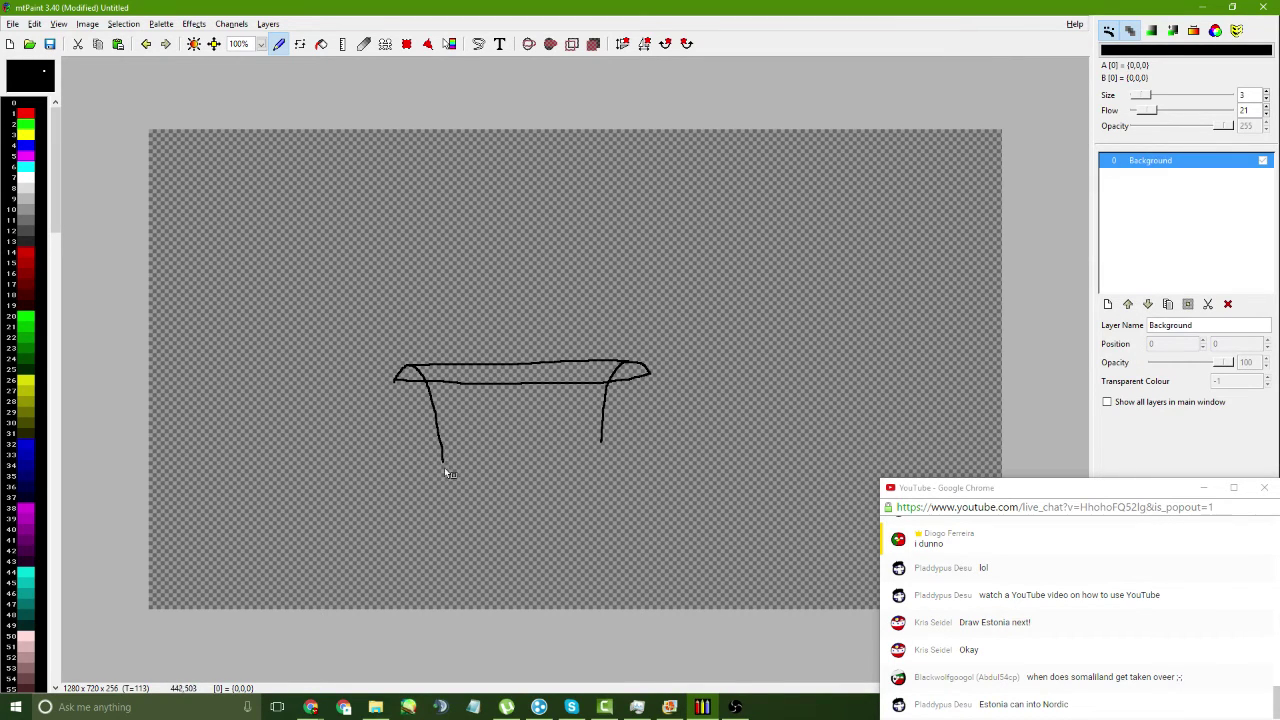
pyautogui.moveTo(445, 468); pyautogui.dragTo(446, 512)
pyautogui.moveTo(447, 513); pyautogui.dragTo(601, 505)
# - Zoom to 200% and clear the leftover line fragments inside the rim by flood filling them with colour 113
pyautogui.click(261, 44)
pyautogui.click(256, 138)
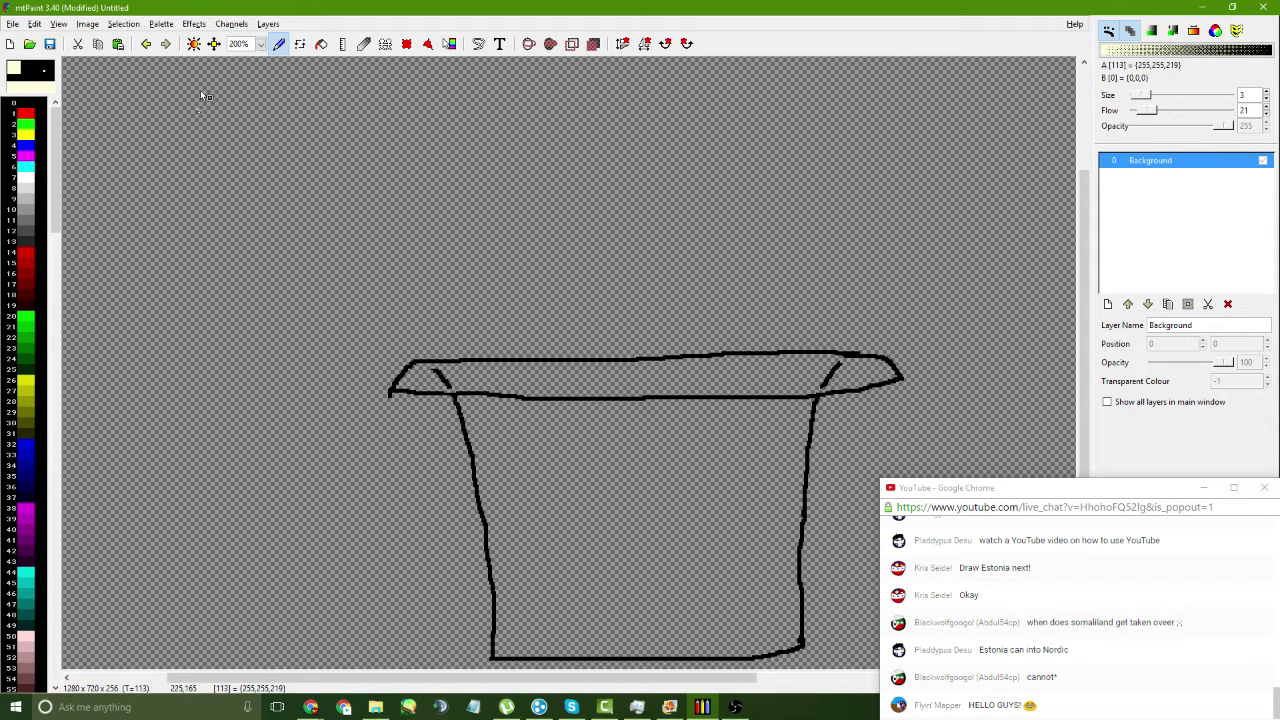
pyautogui.click(321, 43)
pyautogui.click(441, 378)
pyautogui.click(834, 370)
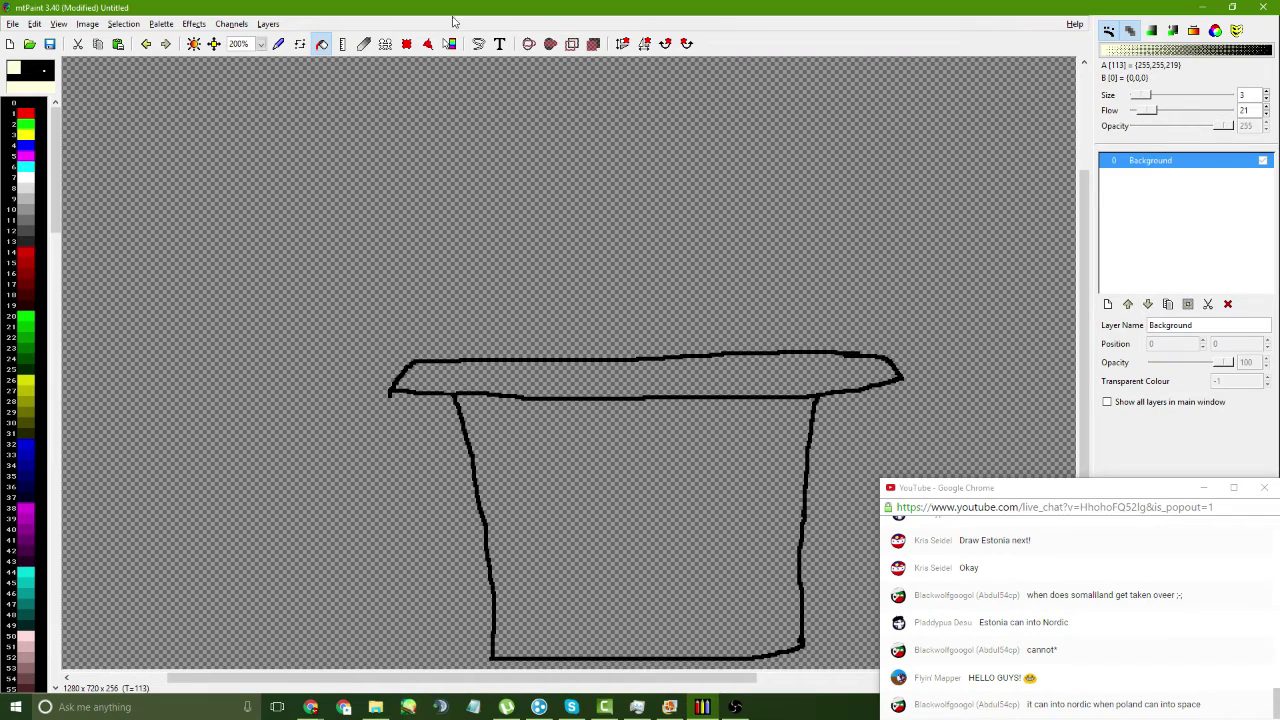
# - Flood fill the rim and the body of the outlined shape with white (colour 7)
pyautogui.click(25, 167)
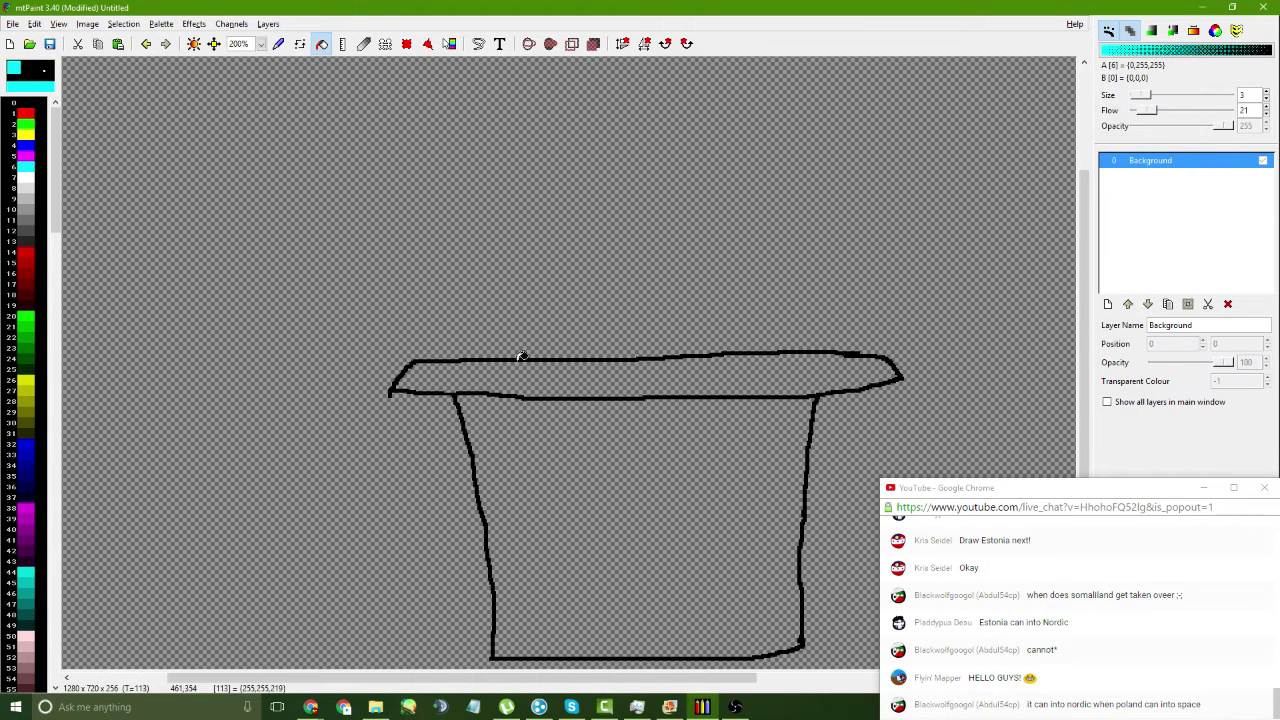
pyautogui.click(28, 177)
pyautogui.click(544, 381)
pyautogui.click(566, 431)
pyautogui.scroll(-3, 683, 314)
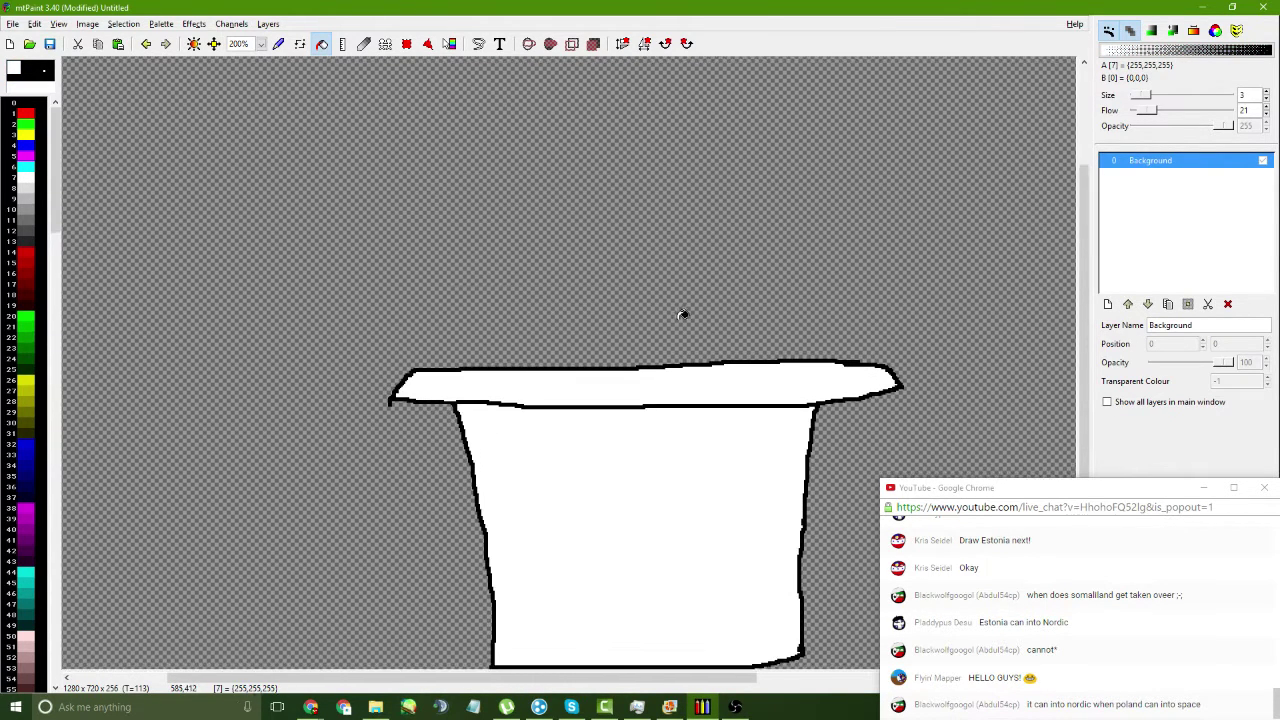
pyautogui.scroll(3, 671, 306)
# - Paint three short black detail lines, one straight and two wavy, across the white rim
pyautogui.click(279, 43)
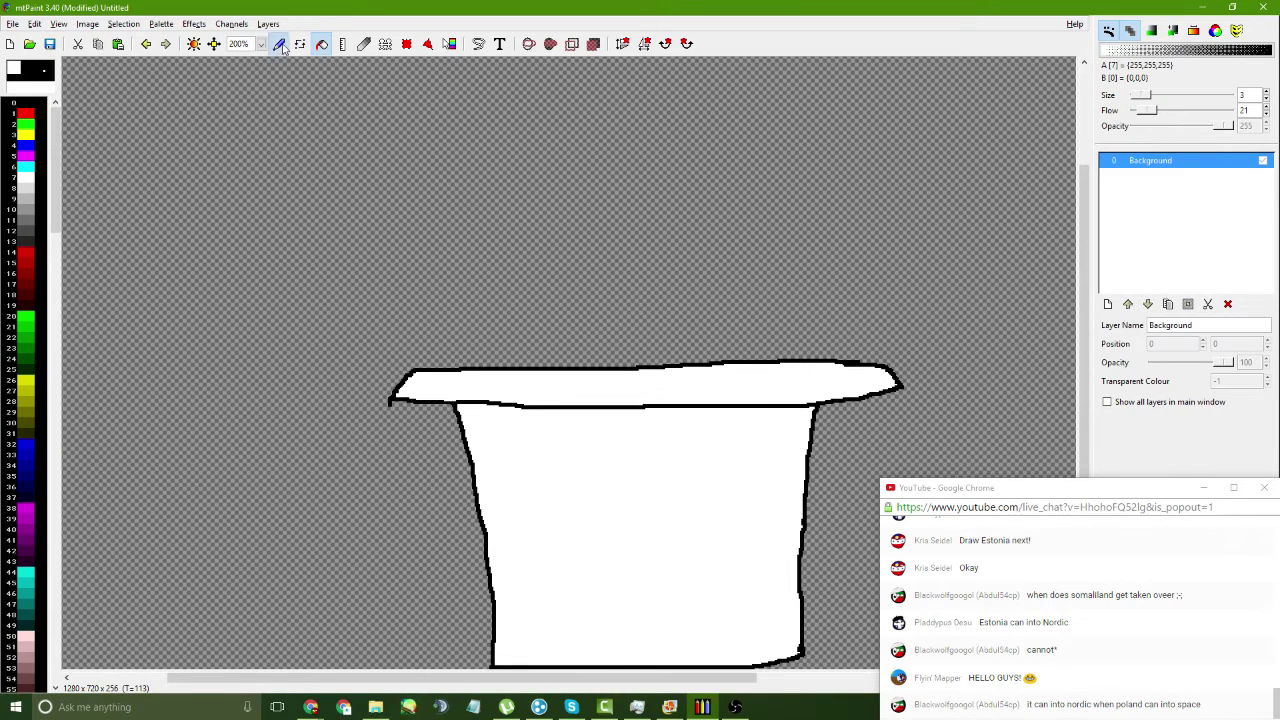
pyautogui.click(25, 105)
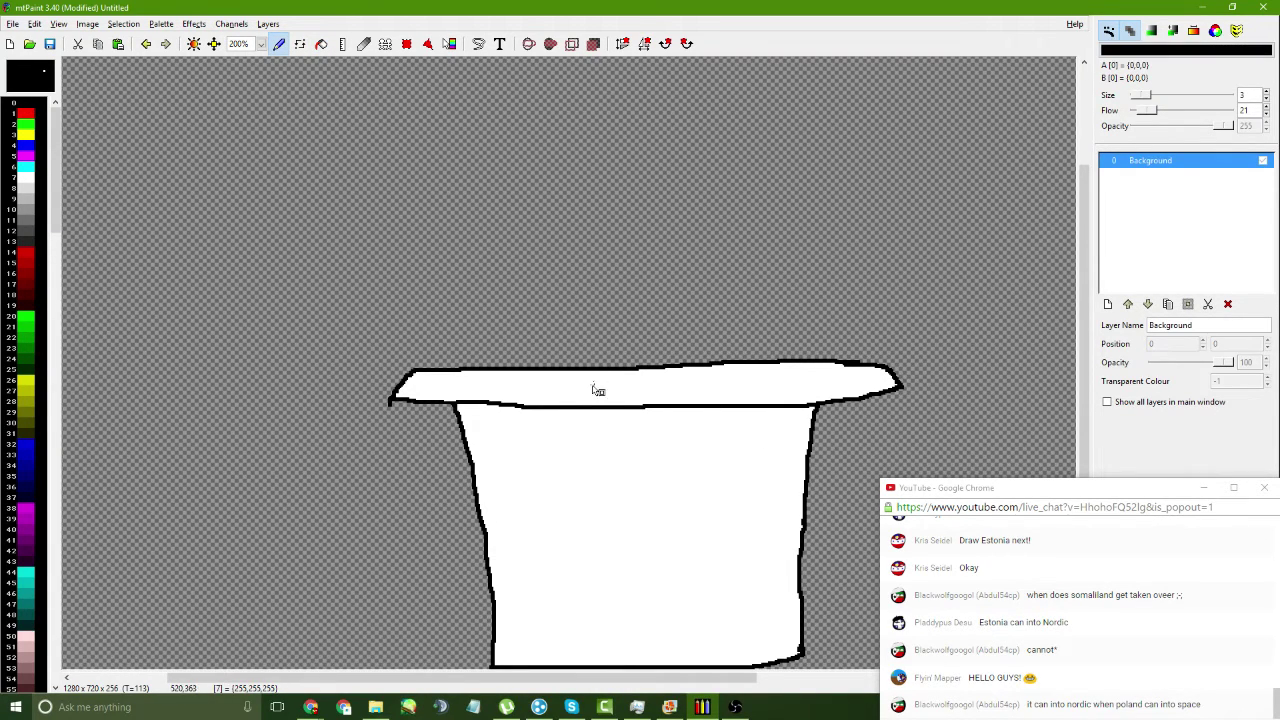
pyautogui.moveTo(460, 385)
pyautogui.mouseDown()
pyautogui.moveTo(705, 387)
pyautogui.moveTo(820, 367)
pyautogui.mouseUp()
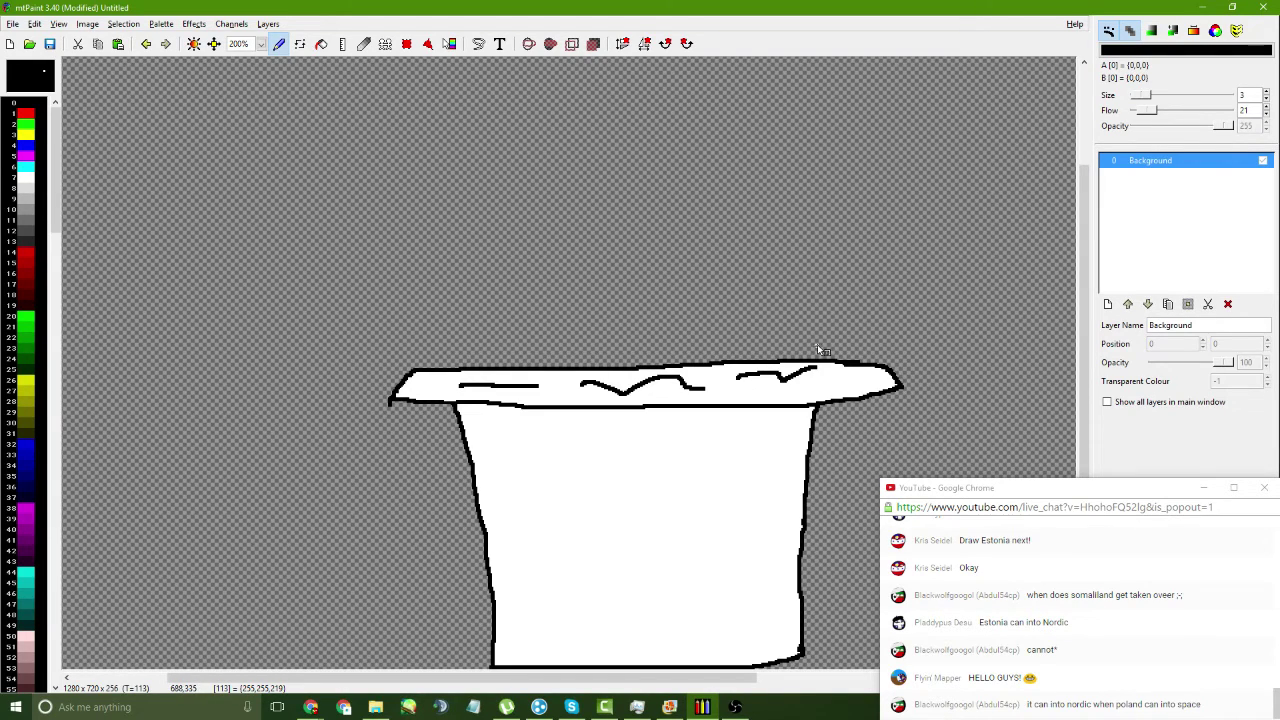
pyautogui.moveTo(657, 129)
pyautogui.mouseDown()
pyautogui.moveTo(544, 178)
pyautogui.moveTo(727, 249)
pyautogui.moveTo(657, 130)
pyautogui.mouseUp()
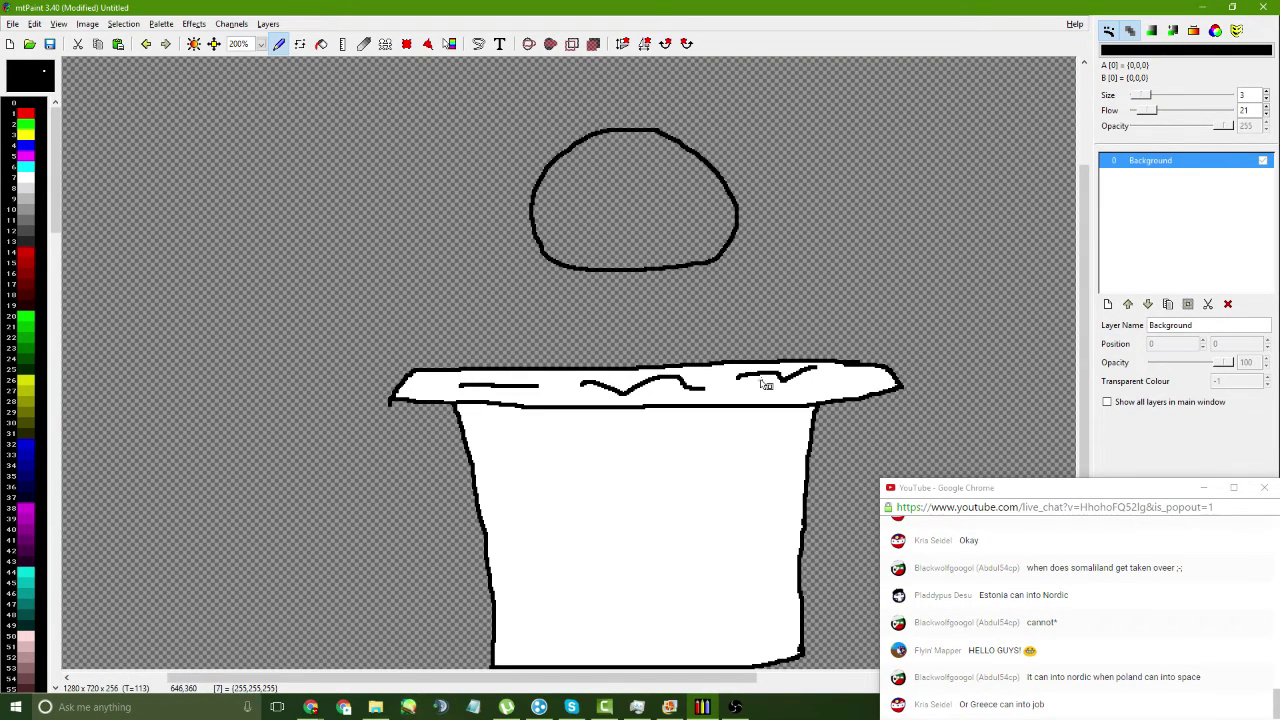
pyautogui.moveTo(614, 269); pyautogui.dragTo(618, 335)
pyautogui.moveTo(600, 268); pyautogui.dragTo(484, 344)
pyautogui.moveTo(690, 265)
pyautogui.mouseDown()
pyautogui.moveTo(735, 290)
pyautogui.moveTo(762, 352)
pyautogui.mouseUp()
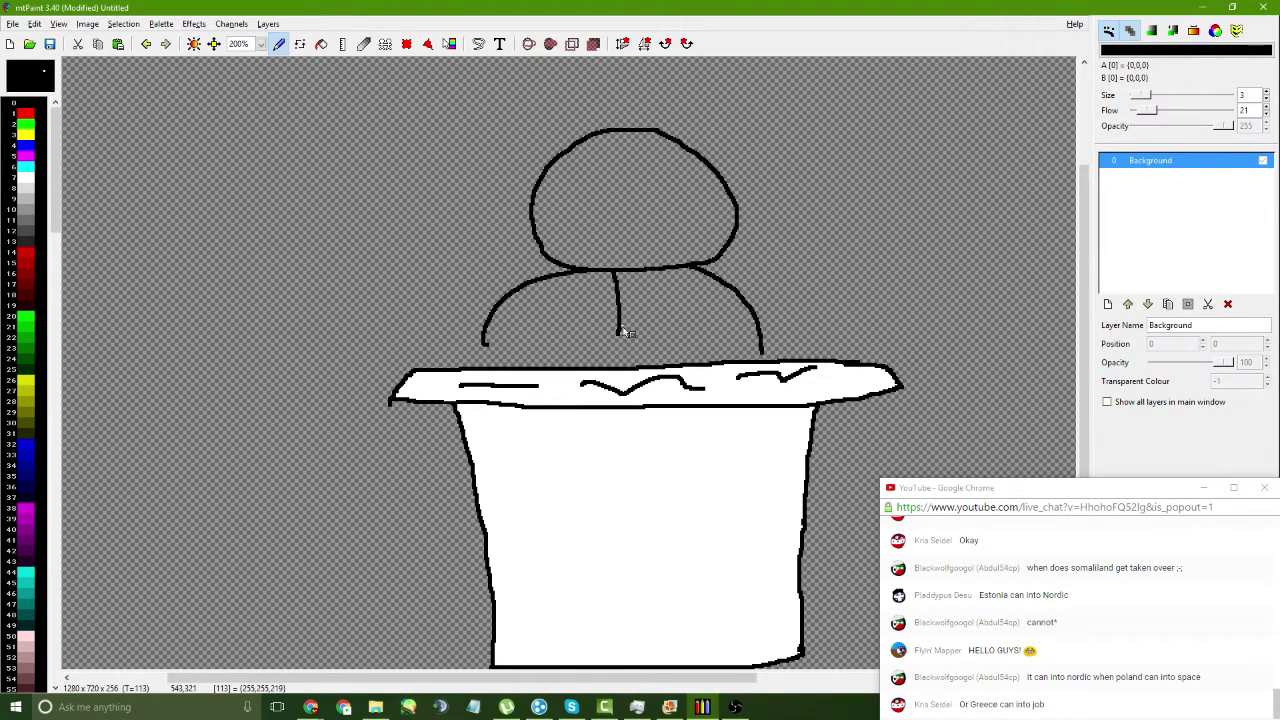
pyautogui.moveTo(618, 333); pyautogui.dragTo(618, 368)
pyautogui.hotkey('ctrl', 'z')
pyautogui.hotkey('ctrl', 'z')
pyautogui.hotkey('ctrl', 'z')
pyautogui.hotkey('ctrl', 'z')
pyautogui.hotkey('ctrl', 'z')
pyautogui.hotkey('ctrl', 'z')
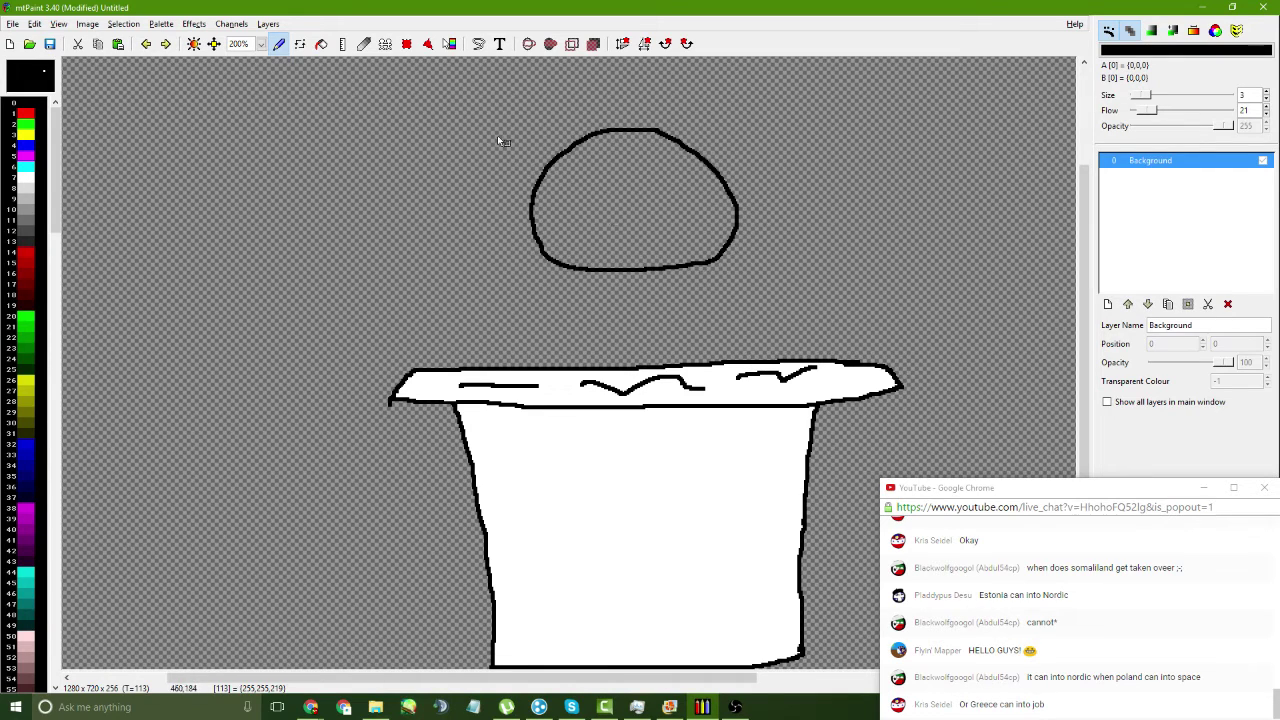
# - Return to 100% zoom, select a rectangle around the finished shape, and crop the canvas to it
pyautogui.press('1')
pyautogui.press('F9')
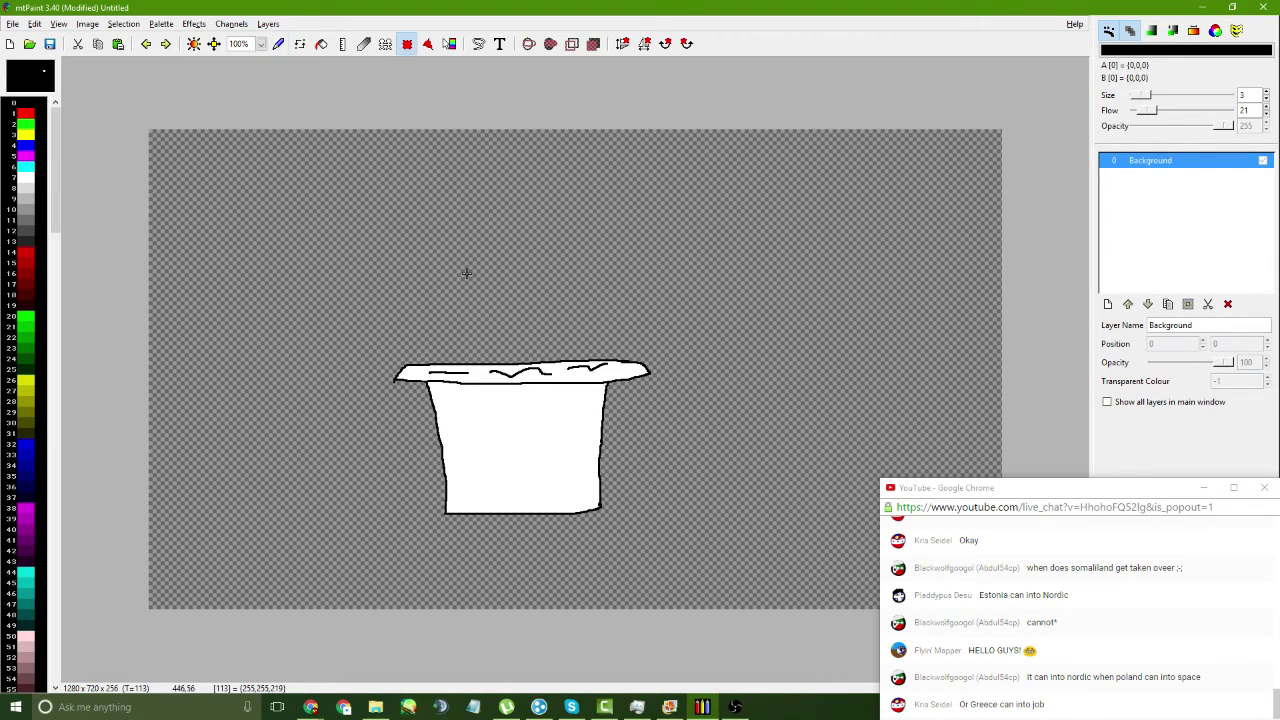
pyautogui.moveTo(375, 304)
pyautogui.mouseDown()
pyautogui.moveTo(671, 528)
pyautogui.moveTo(667, 549)
pyautogui.mouseUp()
pyautogui.hotkey('ctrl', 'shift', 'x')
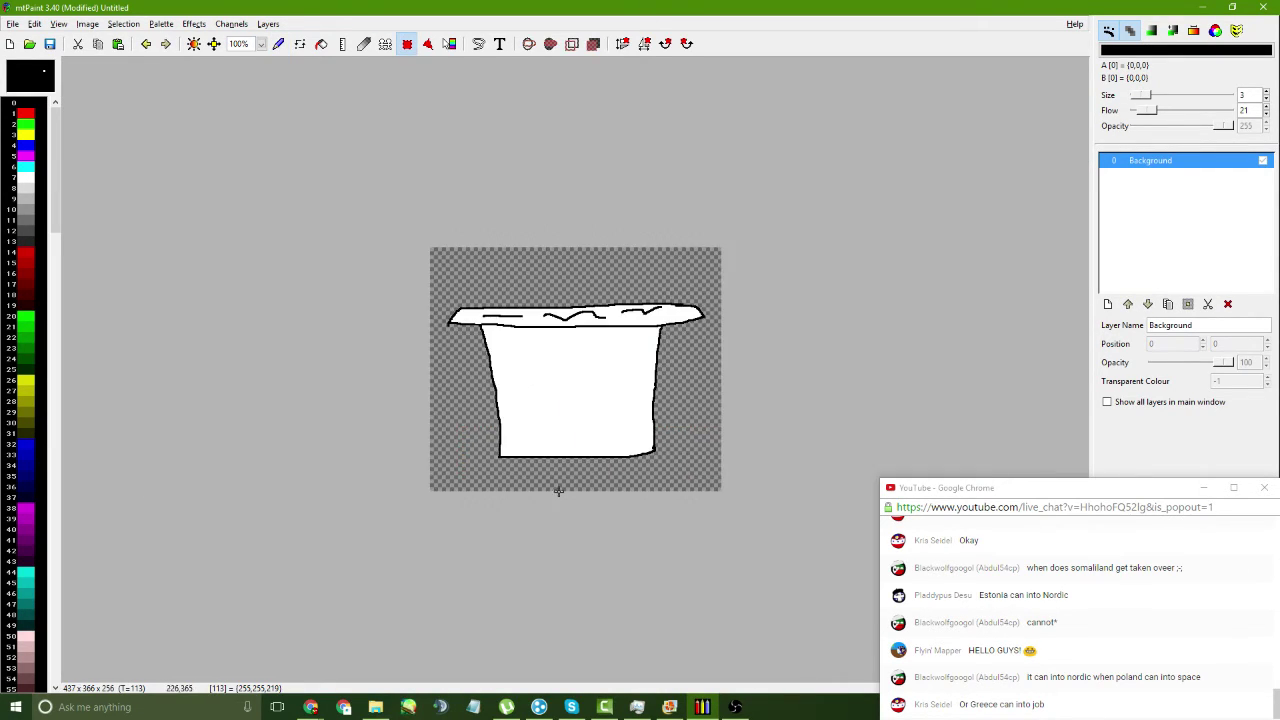
# - Save the drawing as a PNG named paper3Dfromfront with transparency index 113 in the Polandball Animations\Objects folder
pyautogui.hotkey('ctrl', 's')
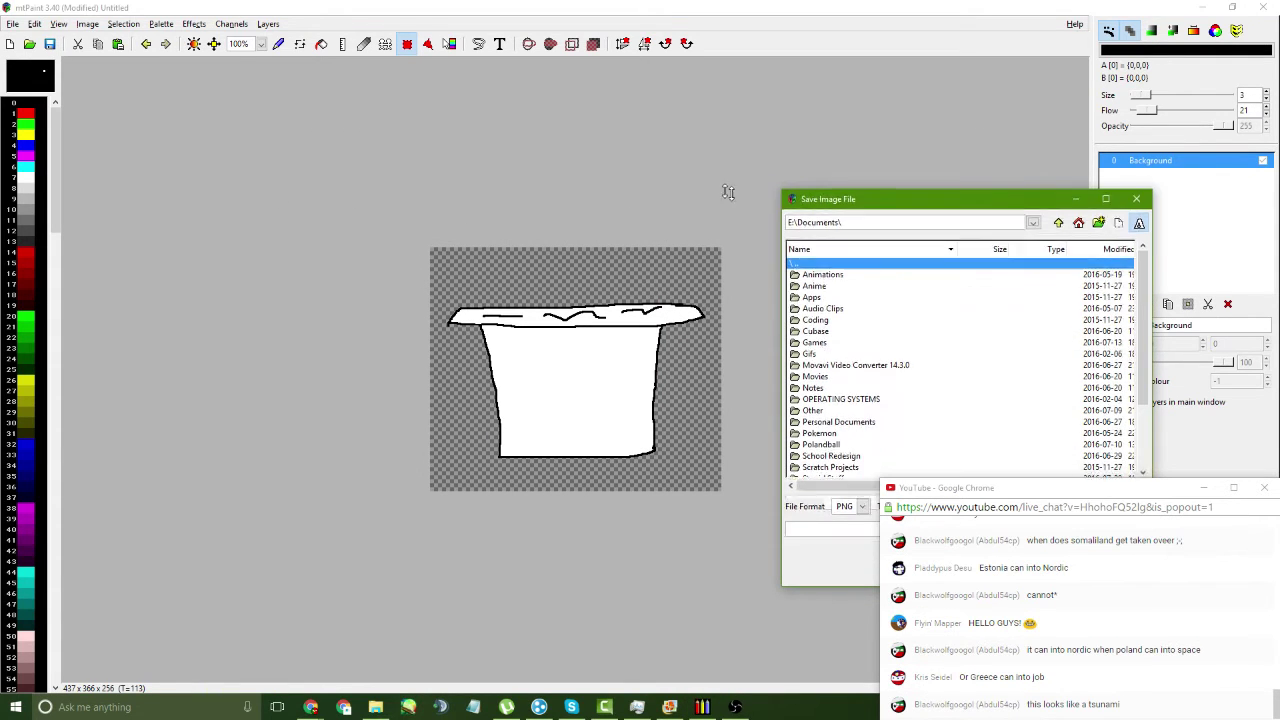
pyautogui.scroll(-2, 572, 275)
pyautogui.scroll(2, 524, 415)
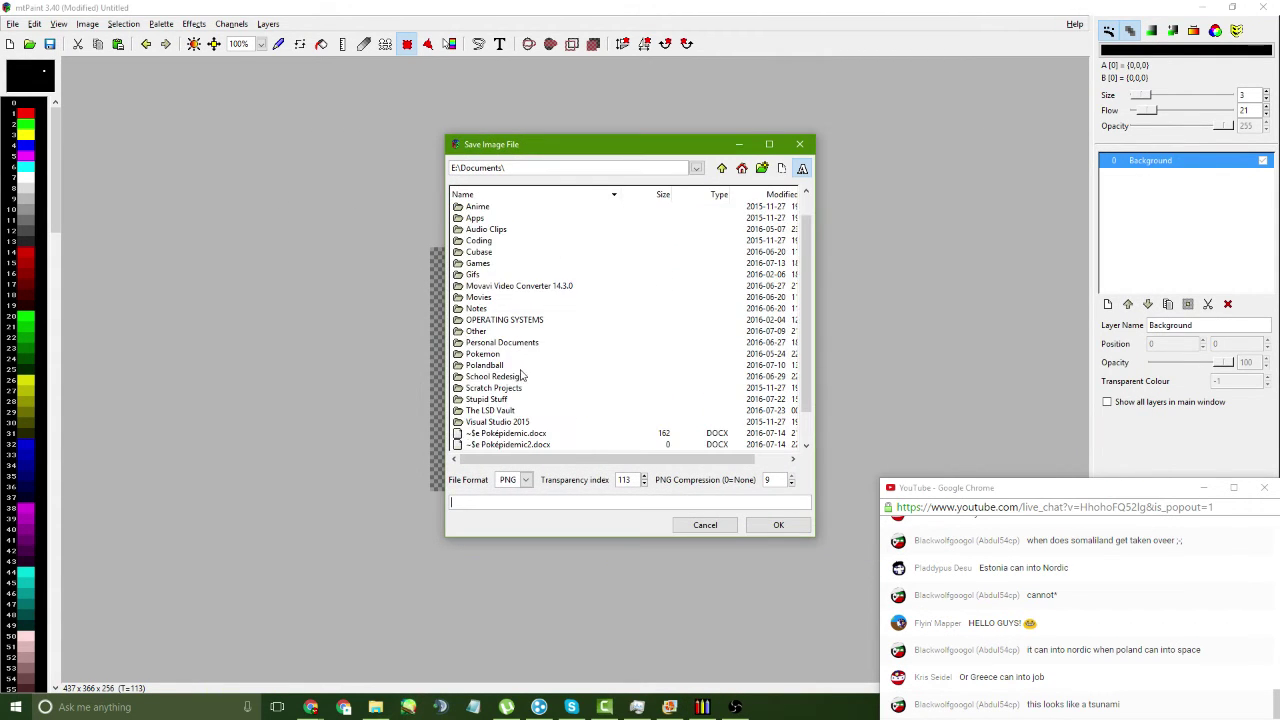
pyautogui.doubleClick(493, 389)
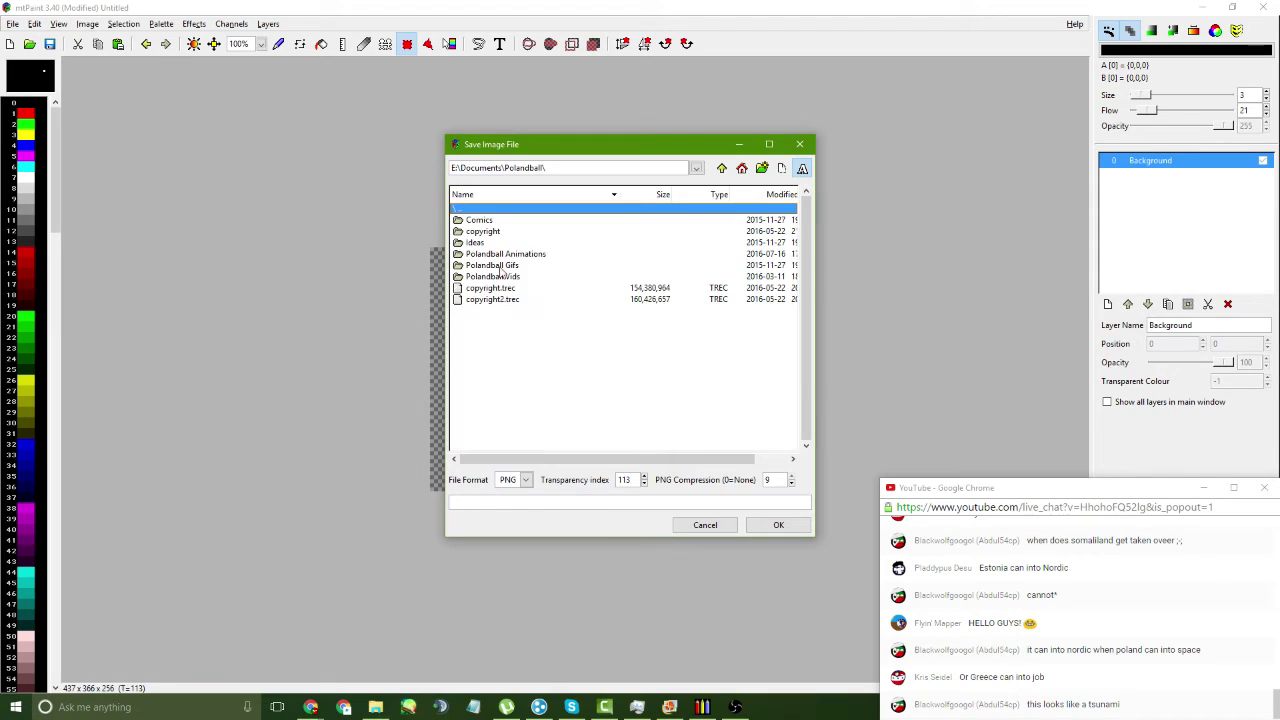
pyautogui.doubleClick(506, 255)
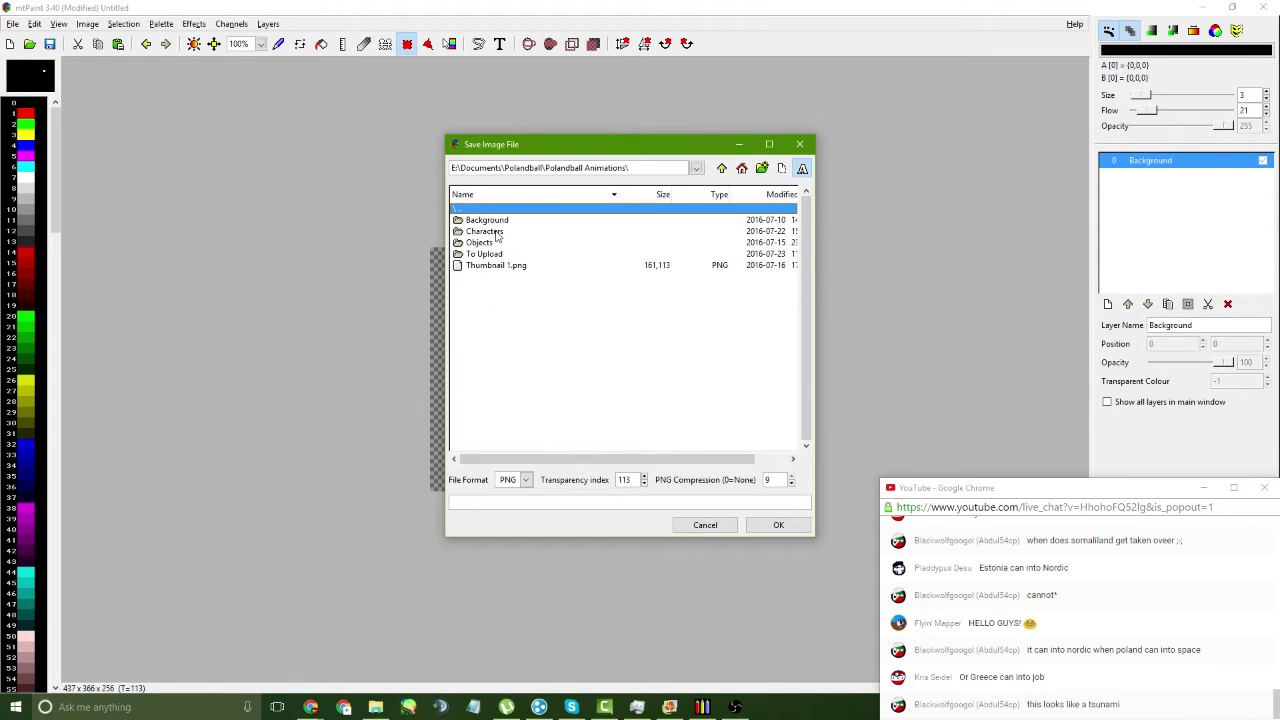
pyautogui.doubleClick(480, 242)
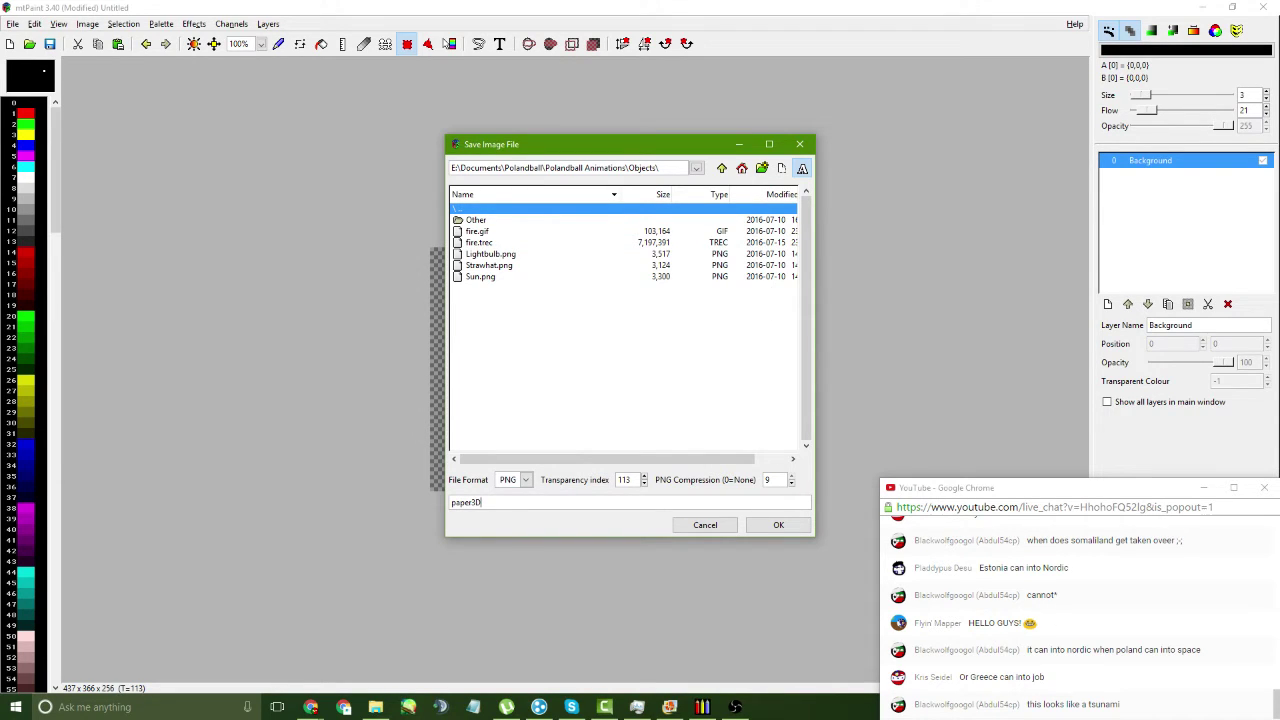
pyautogui.press('Return')
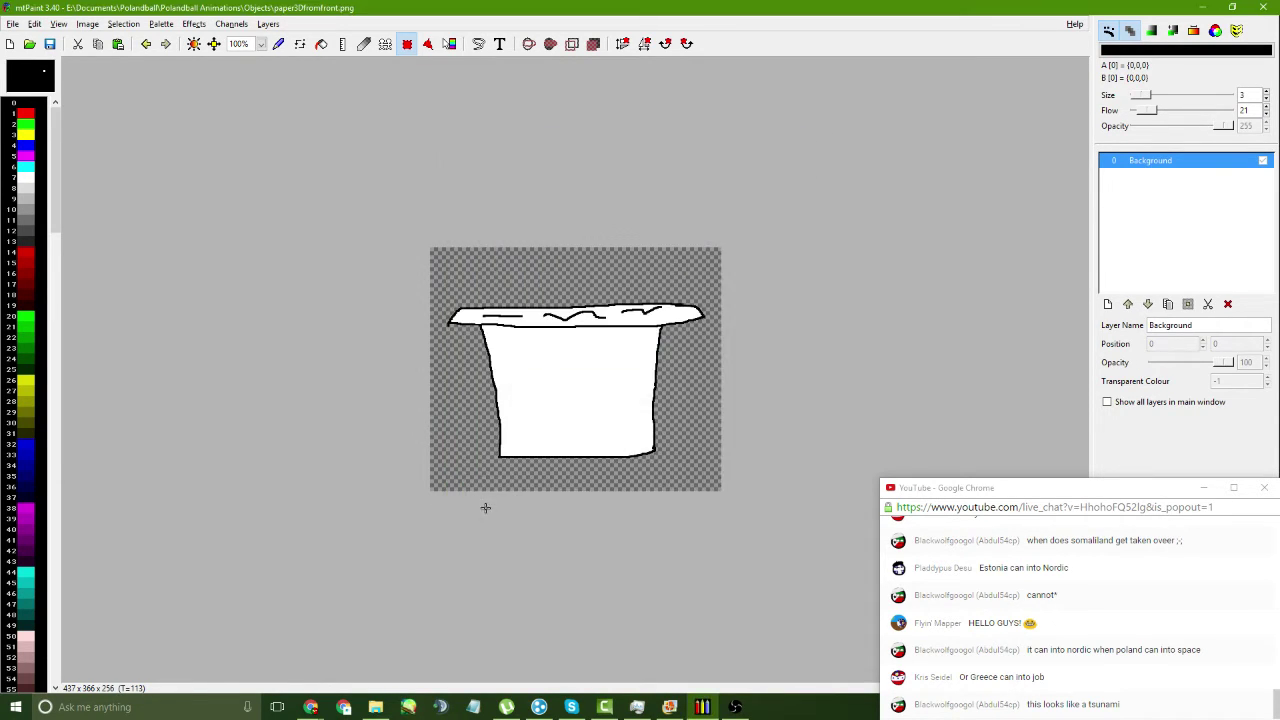
# - Switch to Camtasia Studio and import angry01.png from the Characters\Latvia folder into the clip bin
pyautogui.click(604, 707)
pyautogui.click(376, 707)
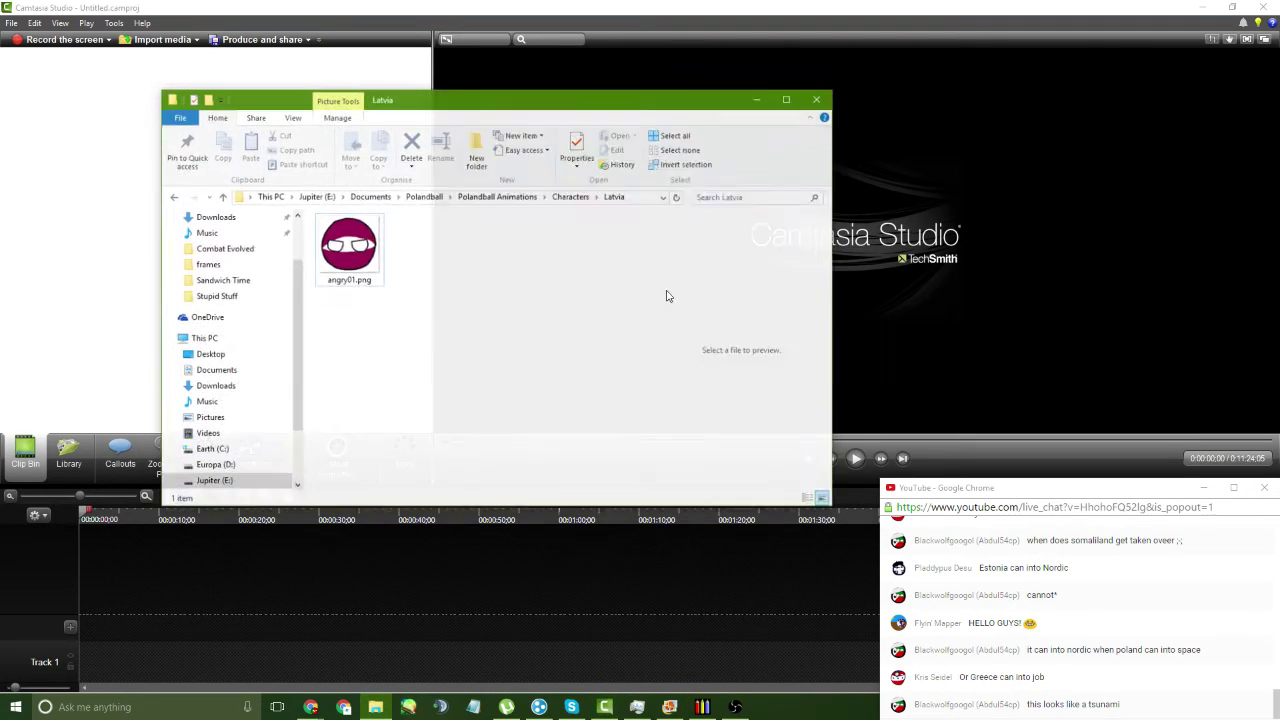
pyautogui.moveTo(477, 95); pyautogui.dragTo(635, 103)
pyautogui.click(740, 201)
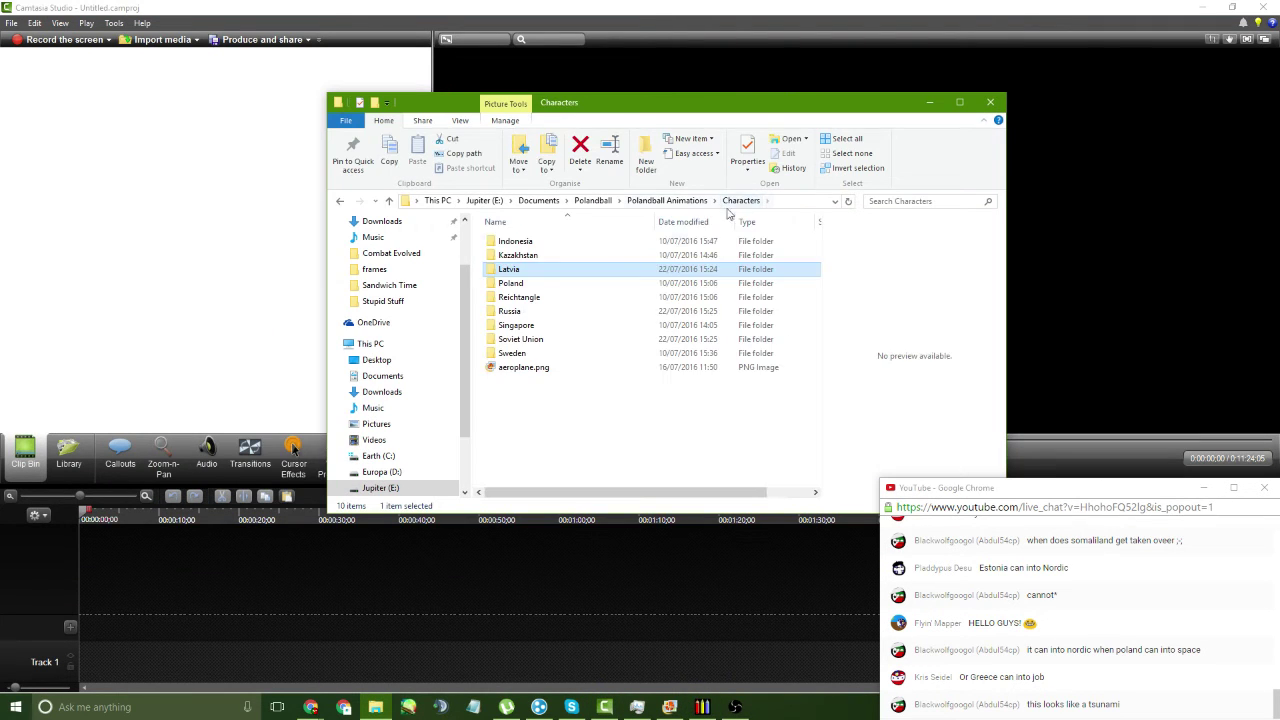
pyautogui.doubleClick(625, 266)
pyautogui.moveTo(516, 250); pyautogui.dragTo(80, 187)
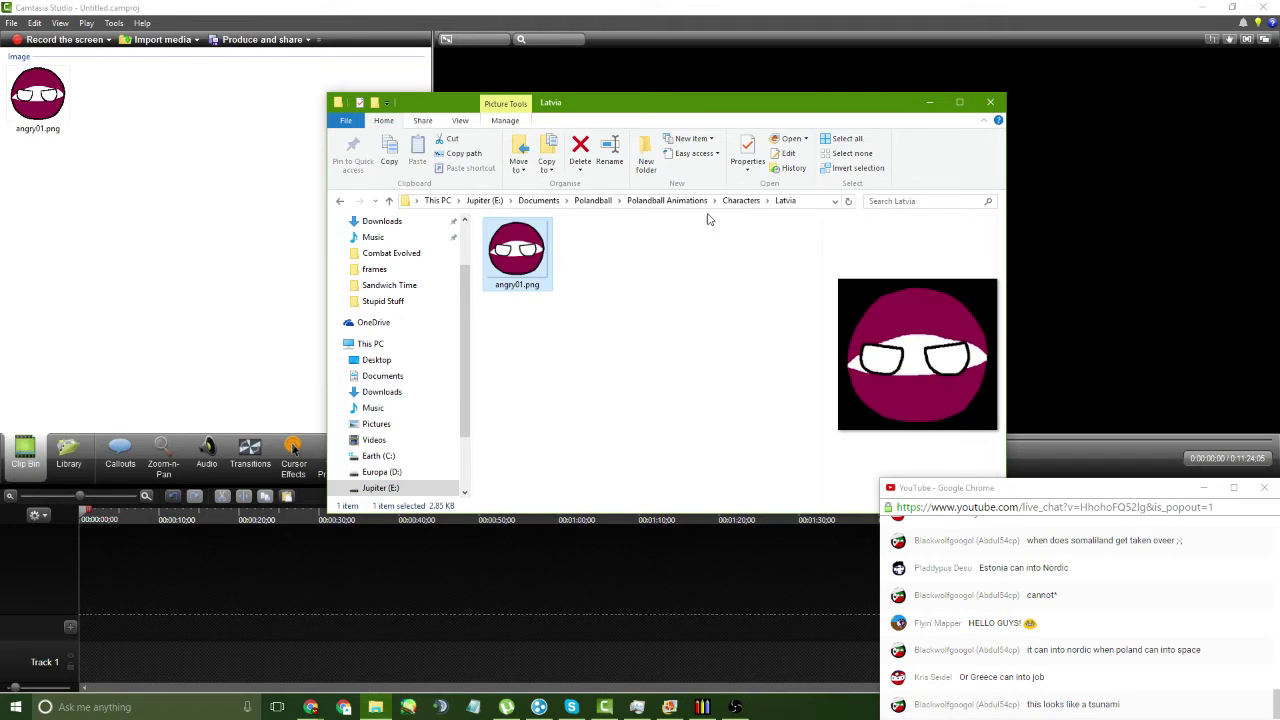
# - Import paper3Dfromfront.png from the Polandball Animations\Objects folder into the clip bin
pyautogui.click(740, 201)
pyautogui.click(690, 201)
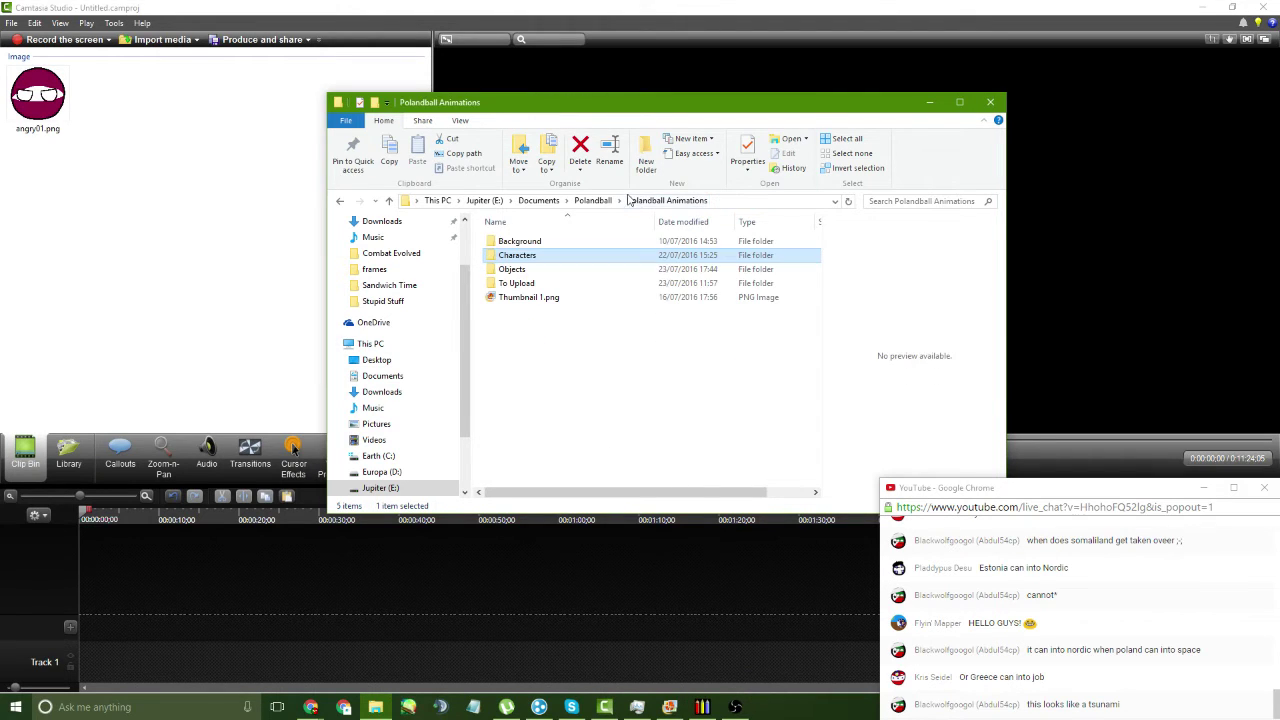
pyautogui.doubleClick(560, 270)
pyautogui.moveTo(517, 335); pyautogui.dragTo(180, 228)
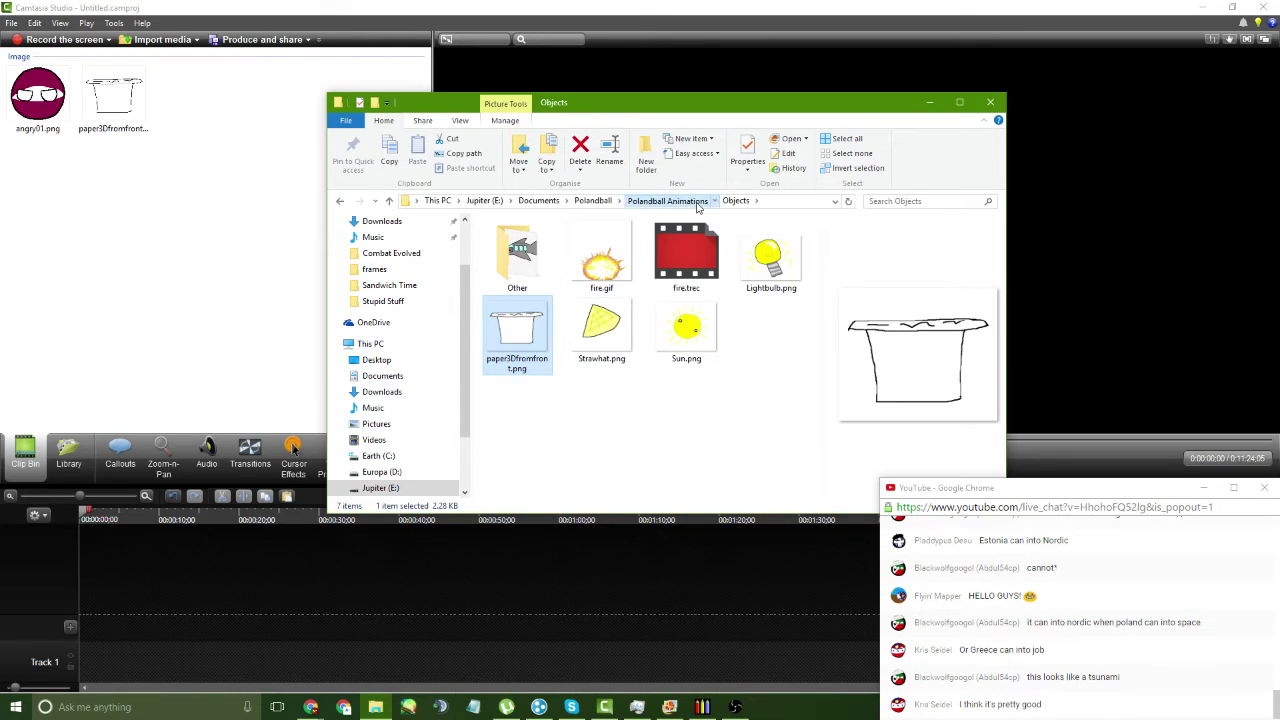
# - Import Sky.png from the Polandball Animations\Background folder into the clip bin and minimise the file browser
pyautogui.click(666, 200)
pyautogui.doubleClick(505, 237)
pyautogui.moveTo(517, 240); pyautogui.dragTo(190, 100)
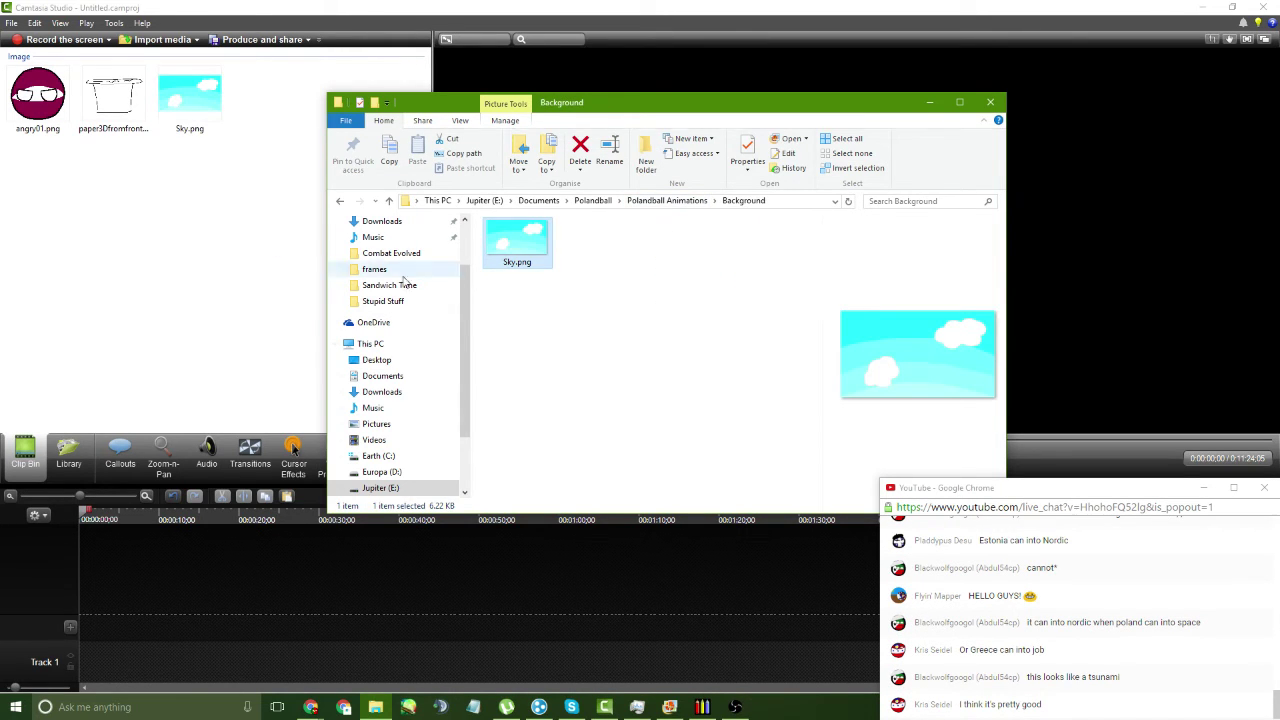
pyautogui.click(929, 102)
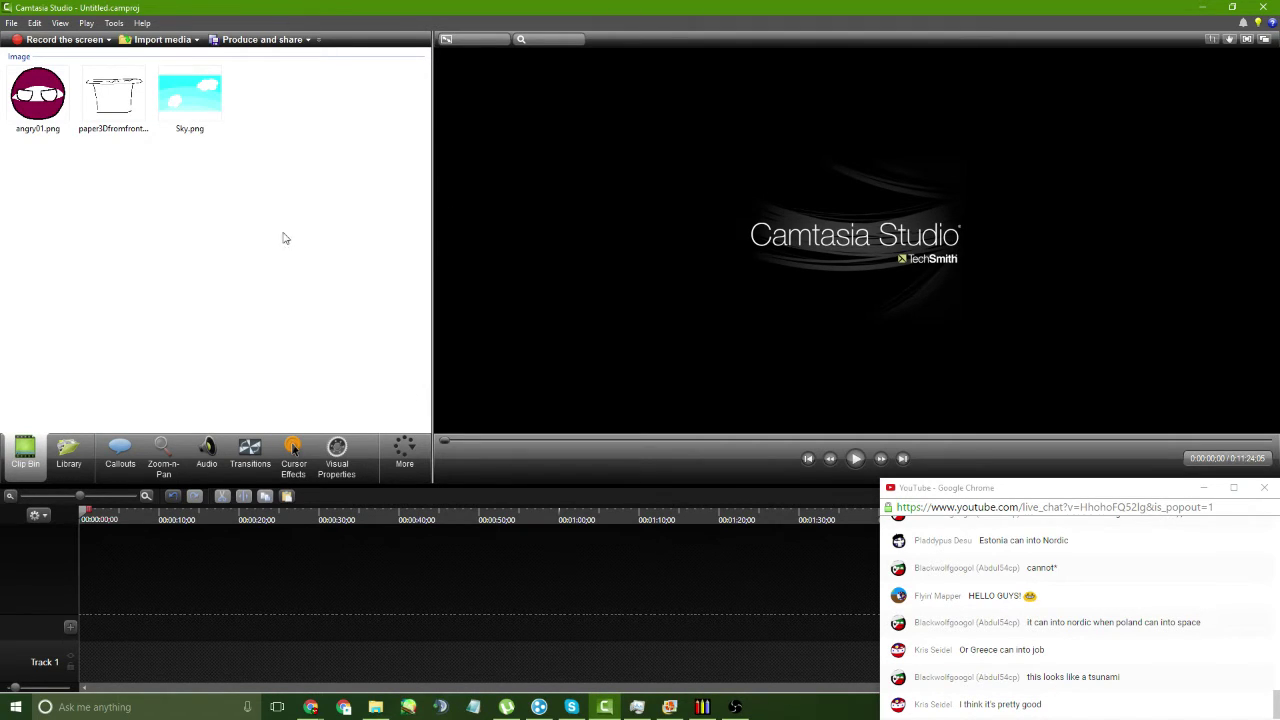
# - Stack Sky.png, angry01.png and paper3Dfromfront.png at the start of Tracks 1, 2 and 3, adding the missing tracks
pyautogui.moveTo(183, 108); pyautogui.dragTo(172, 662)
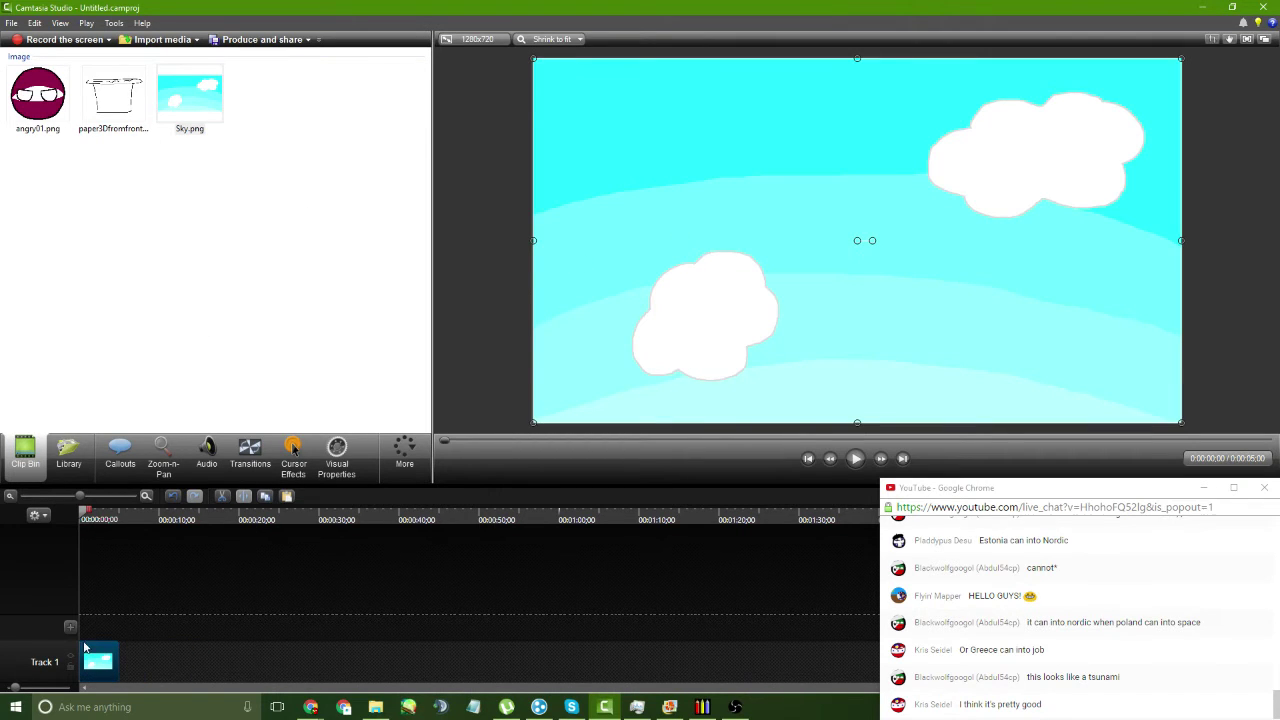
pyautogui.click(70, 630)
pyautogui.click(71, 591)
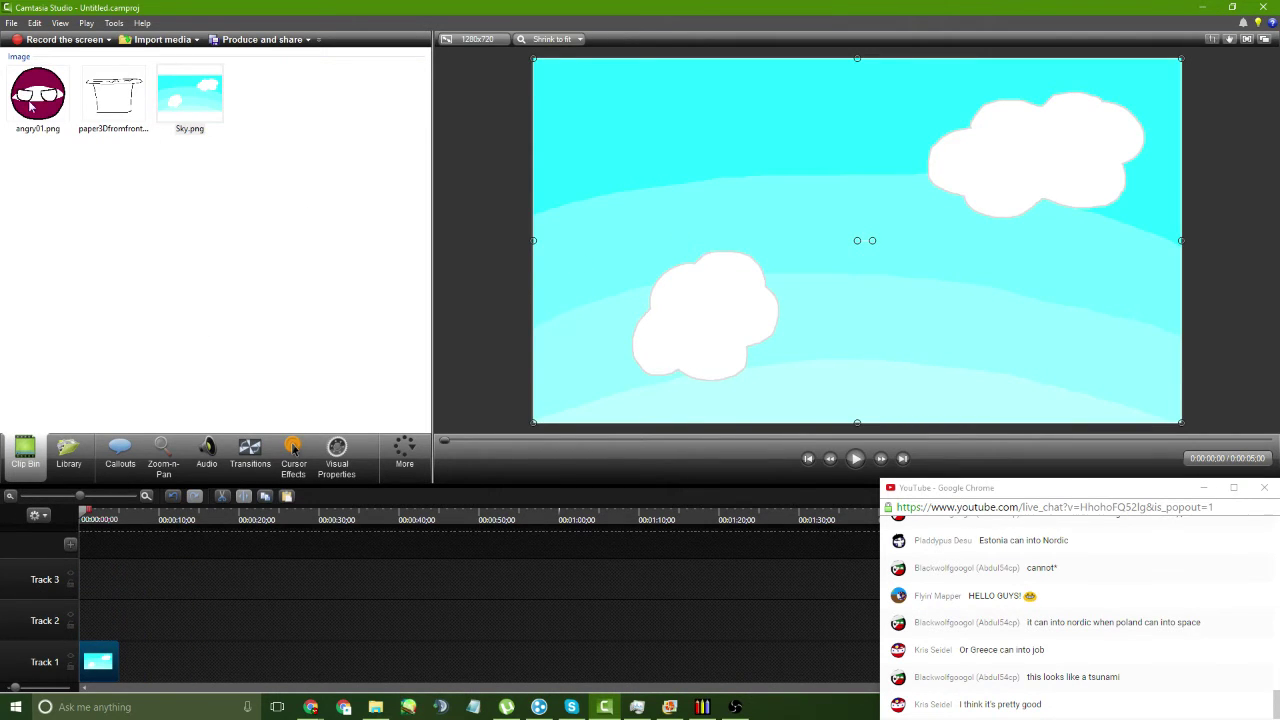
pyautogui.moveTo(30, 105); pyautogui.dragTo(112, 618)
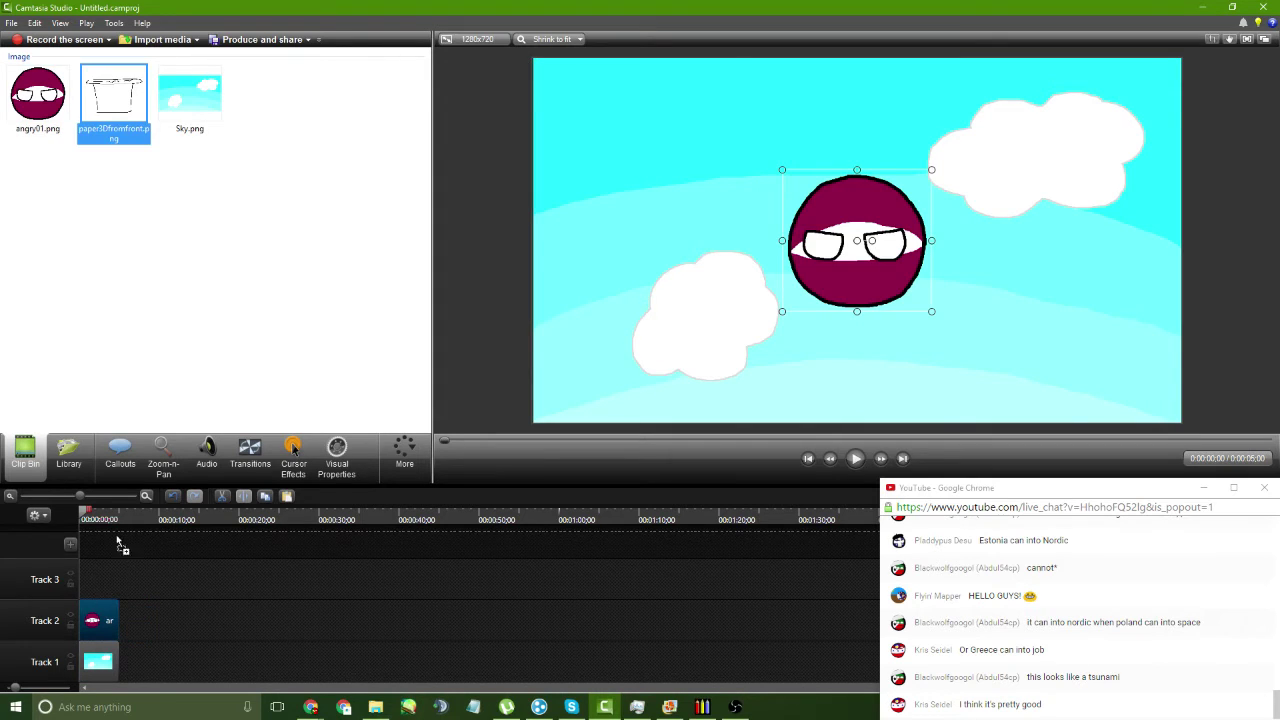
pyautogui.moveTo(117, 545); pyautogui.dragTo(112, 584)
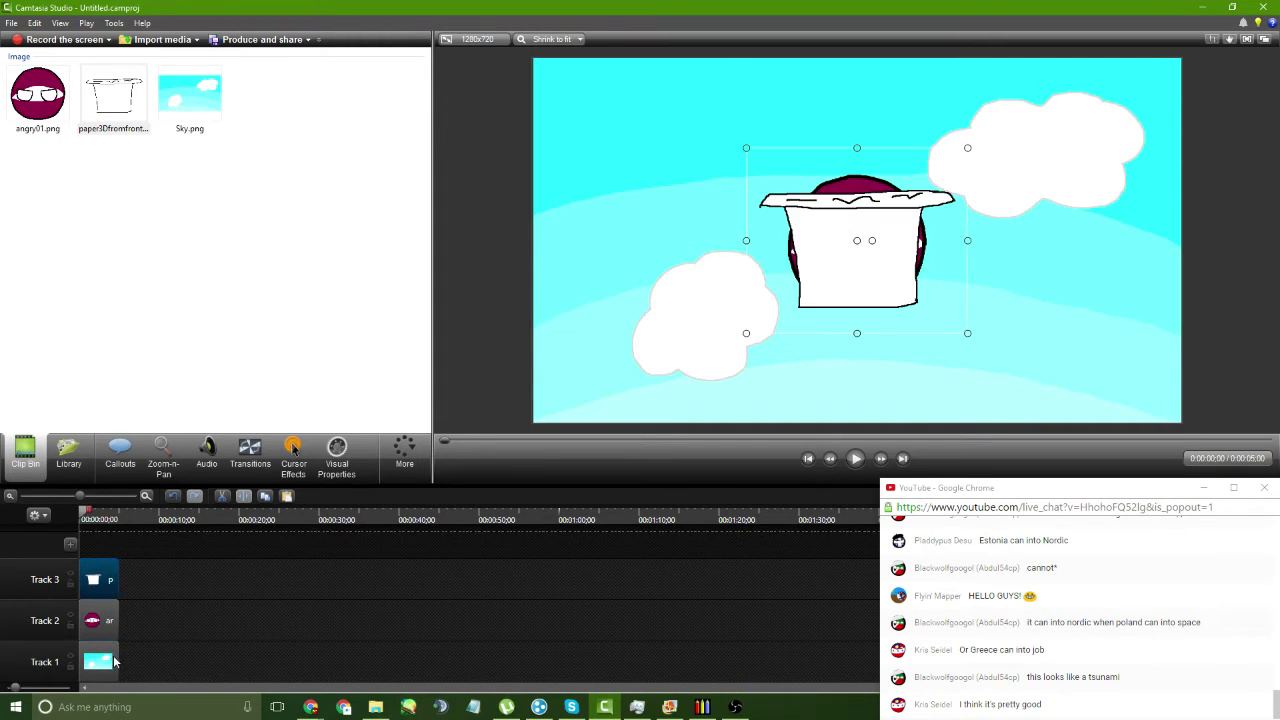
# - Move the paper drawing off the Latvia ball to the upper-right corner of the canvas
pyautogui.moveTo(854, 240); pyautogui.dragTo(1097, 165)
pyautogui.click(864, 226)
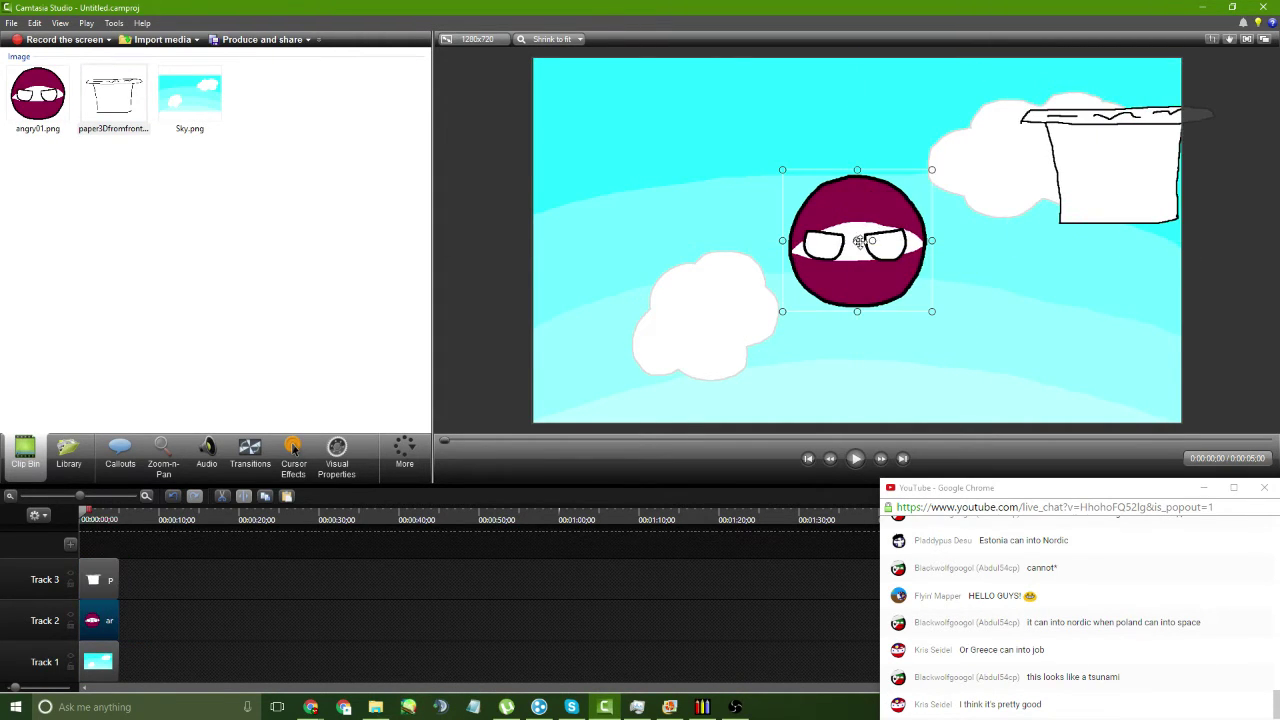
pyautogui.click(1080, 182)
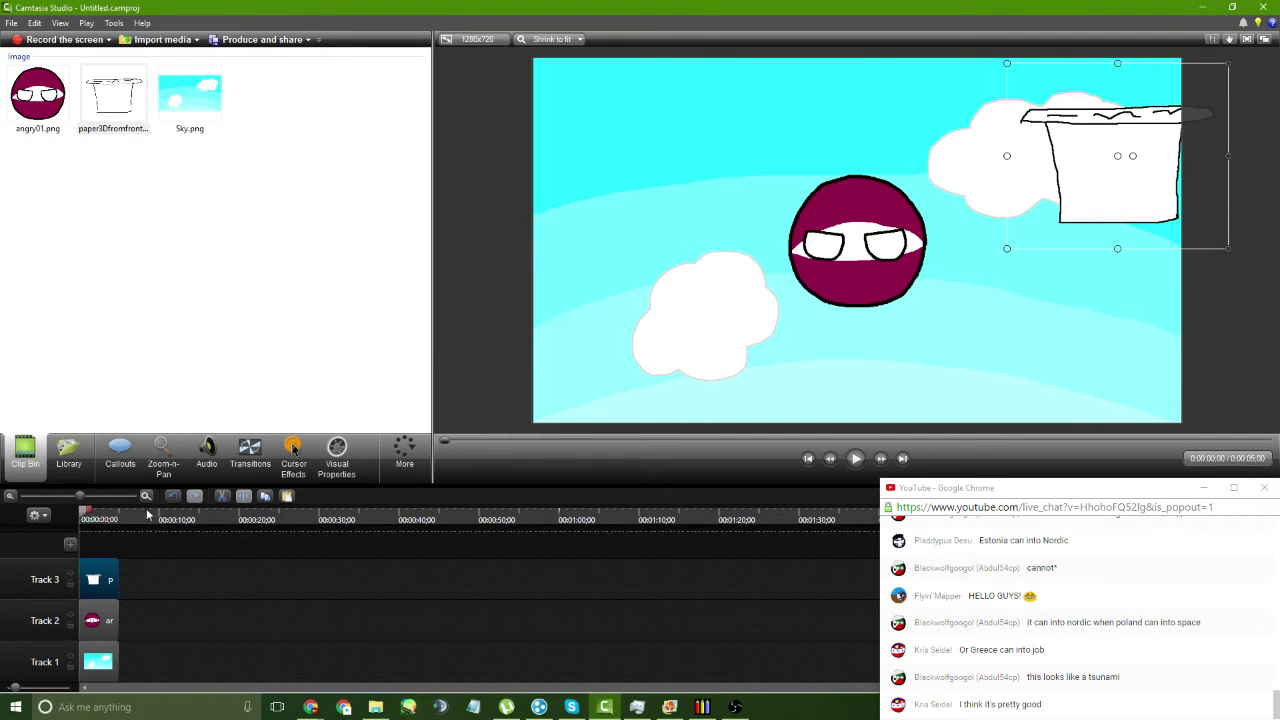
# - Replace the sky clip on Track 1 with a filled rectangle callout behind the ball
pyautogui.click(100, 664)
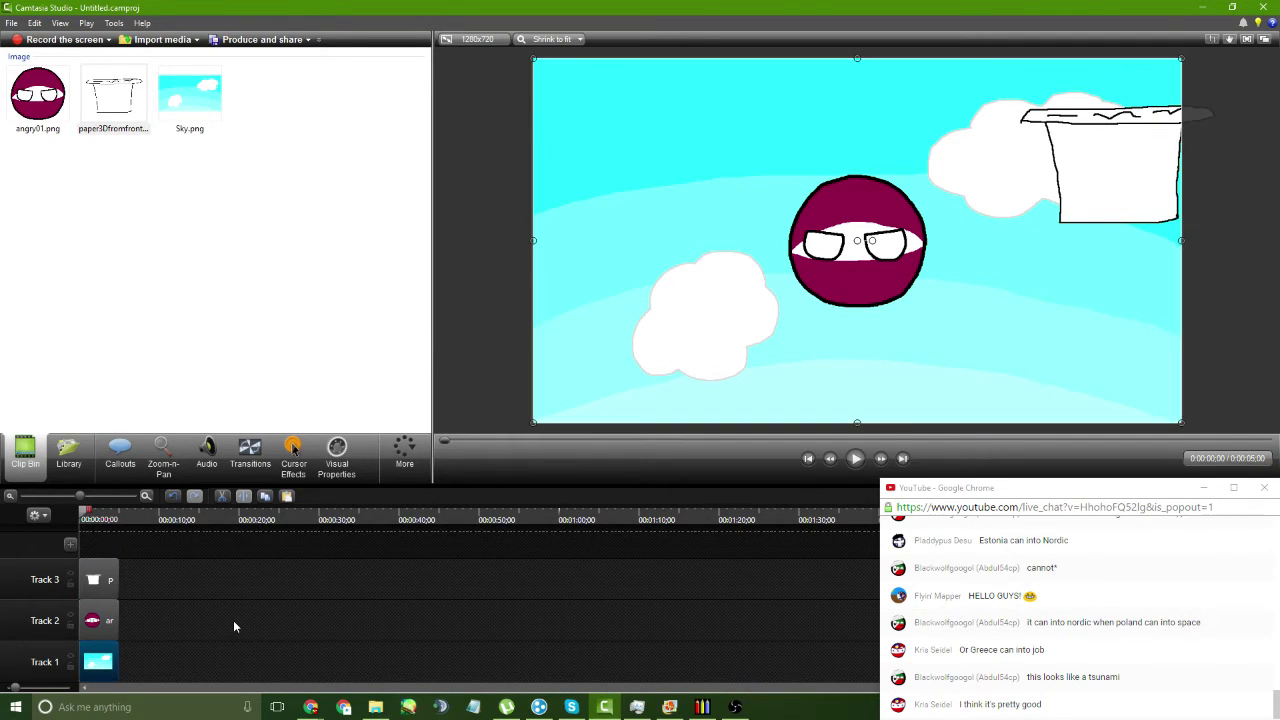
pyautogui.press('Delete')
pyautogui.click(120, 452)
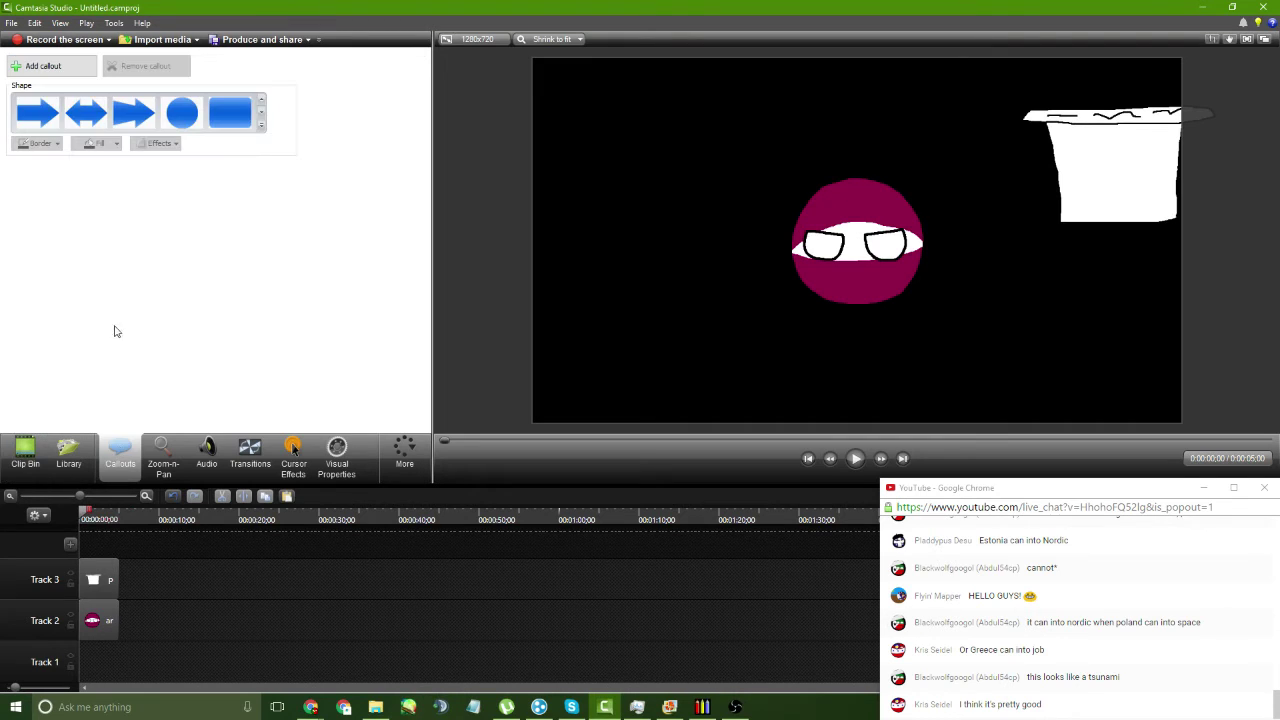
pyautogui.click(261, 125)
pyautogui.click(227, 198)
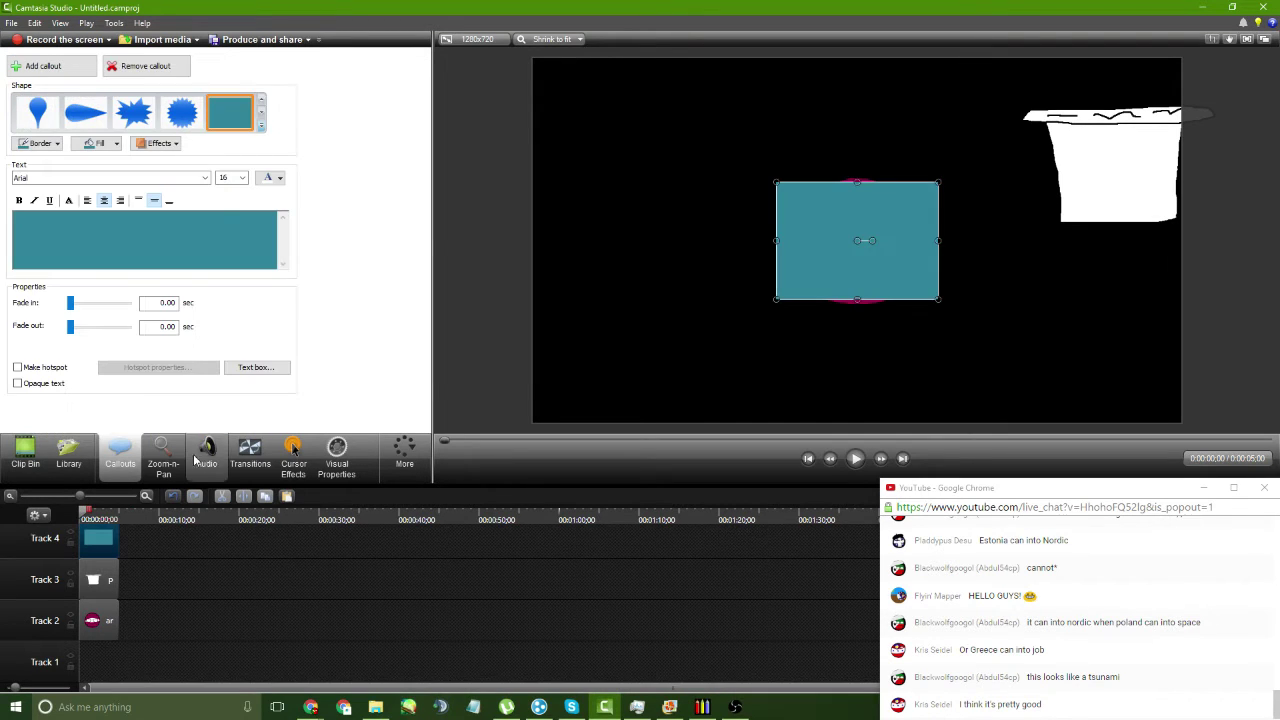
pyautogui.moveTo(98, 540); pyautogui.dragTo(98, 662)
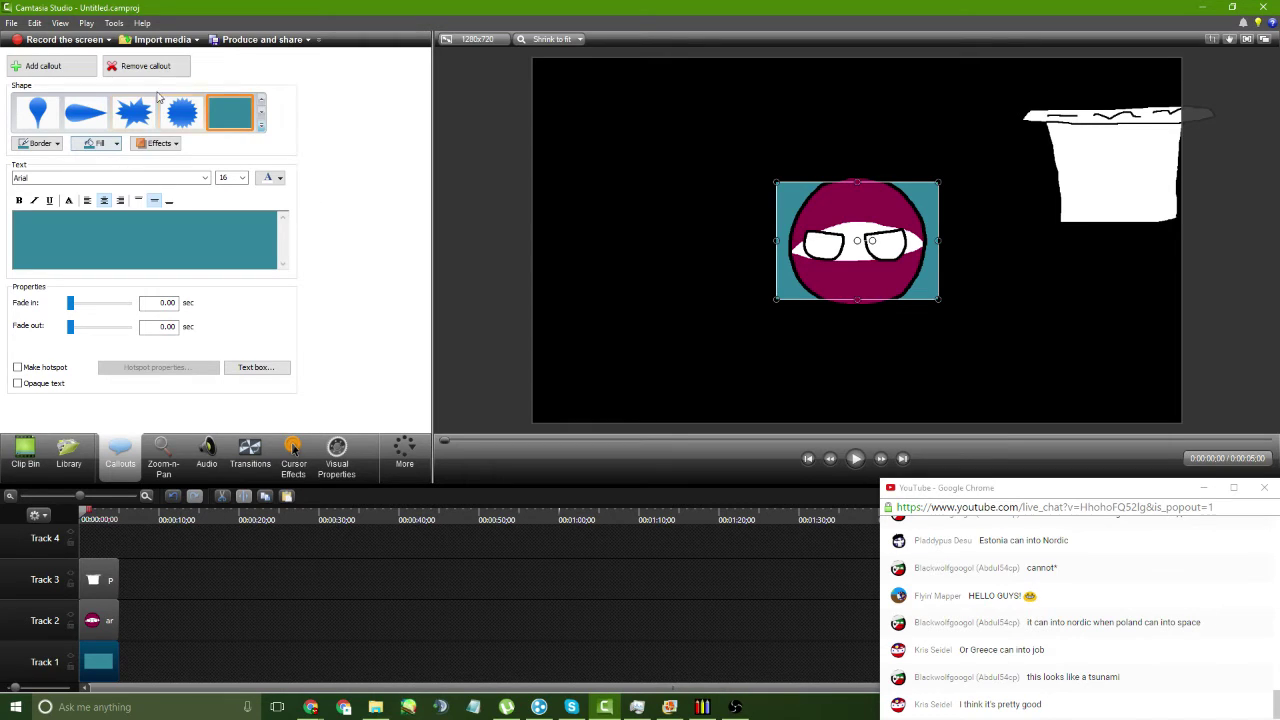
pyautogui.click(100, 143)
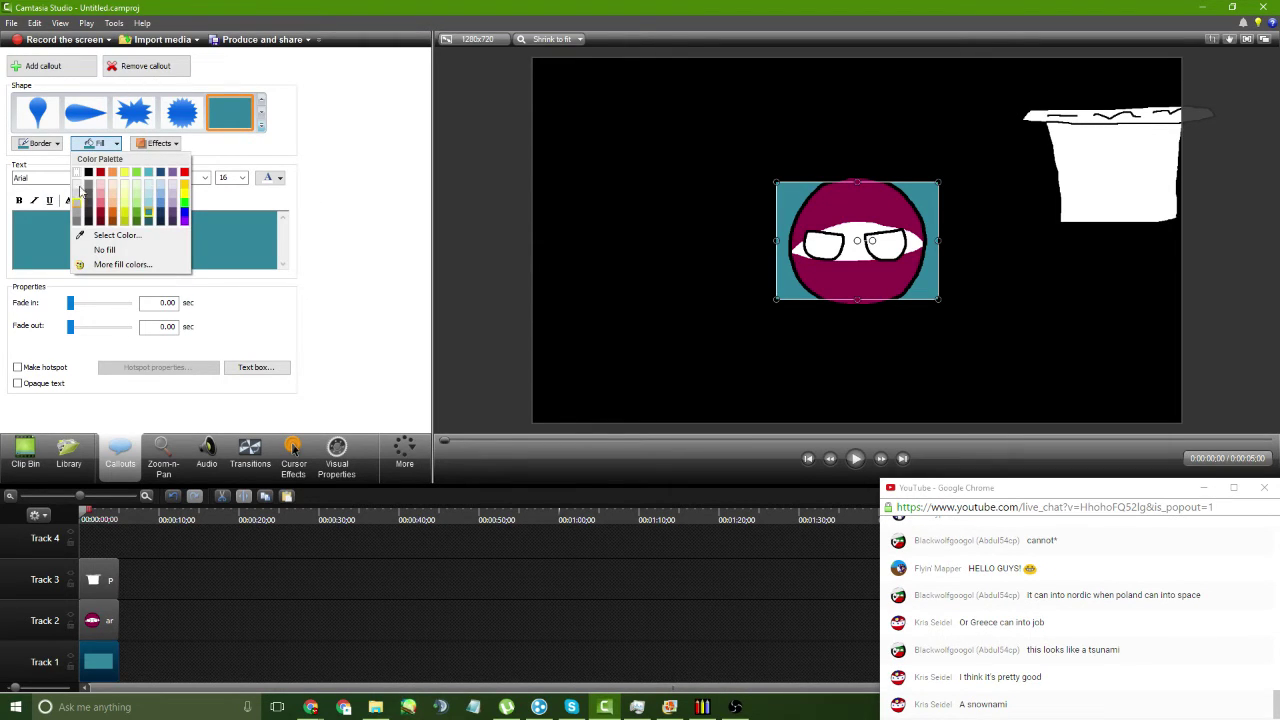
pyautogui.click(33, 247)
pyautogui.click(68, 458)
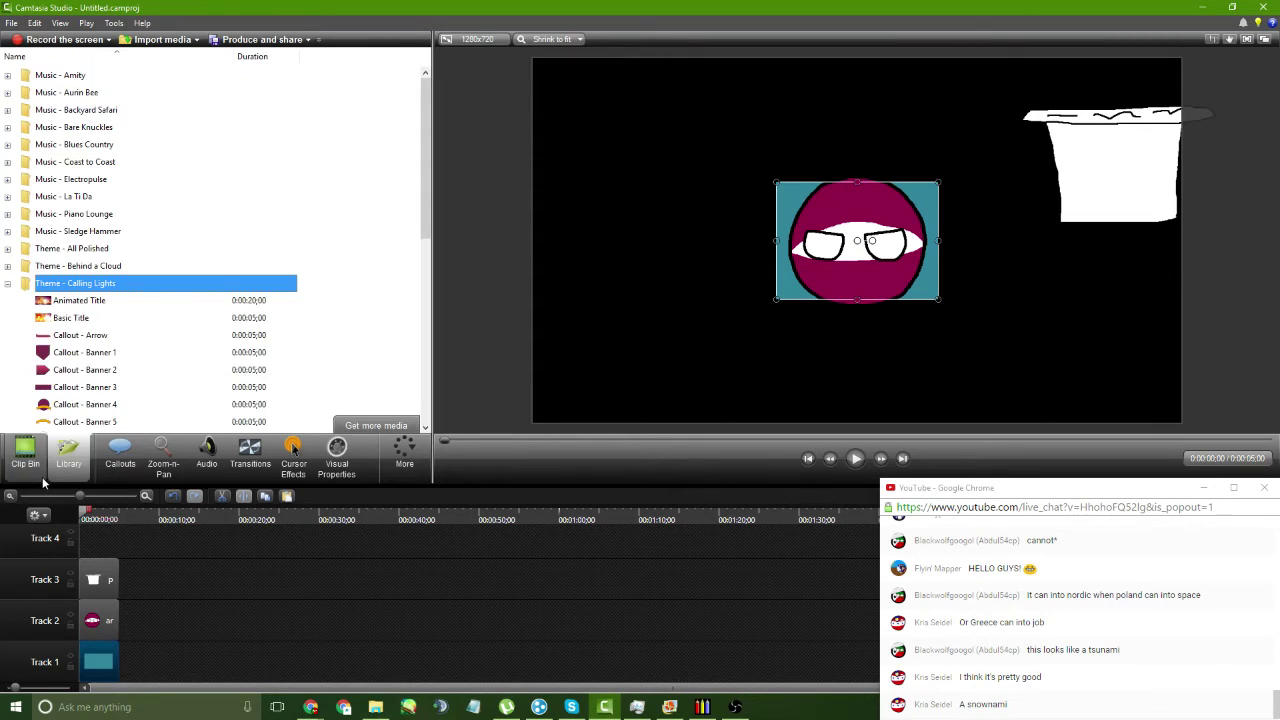
# - Place Sky.png on Track 4 and fill the Track 1 rectangle callout with the palest blue sampled from it
pyautogui.click(33, 465)
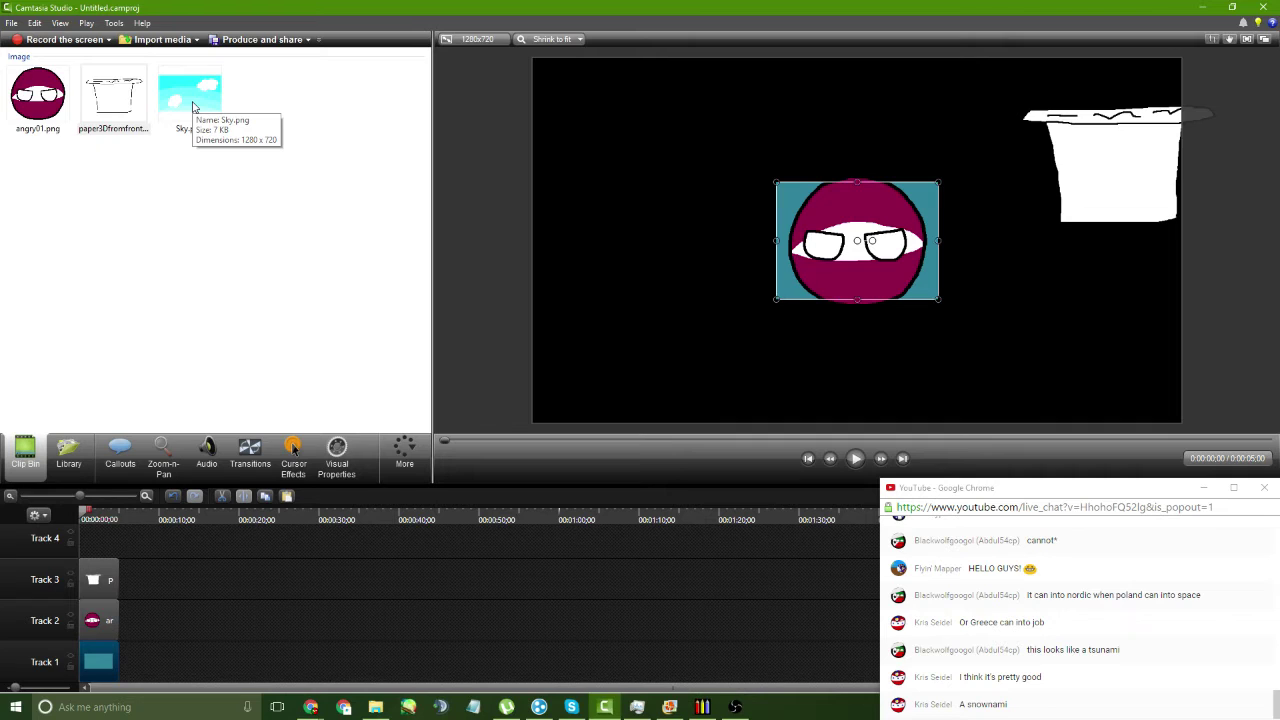
pyautogui.moveTo(198, 112); pyautogui.dragTo(139, 455)
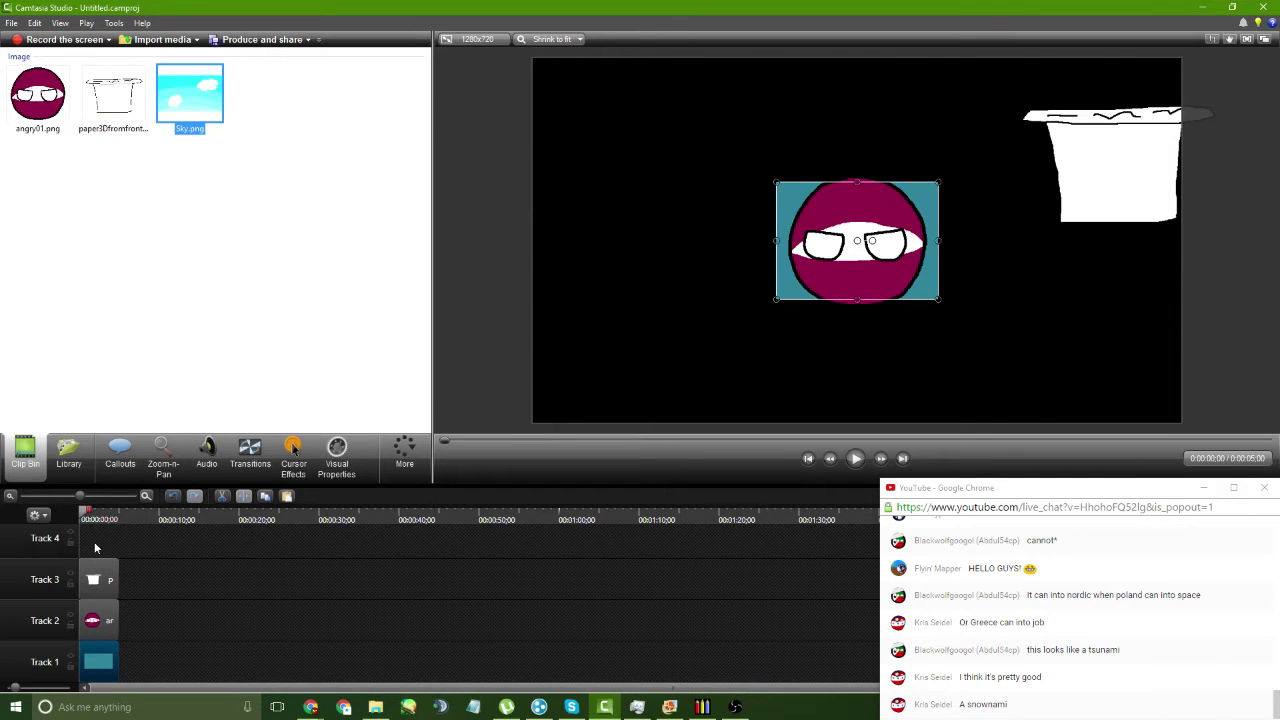
pyautogui.moveTo(95, 548); pyautogui.dragTo(97, 548)
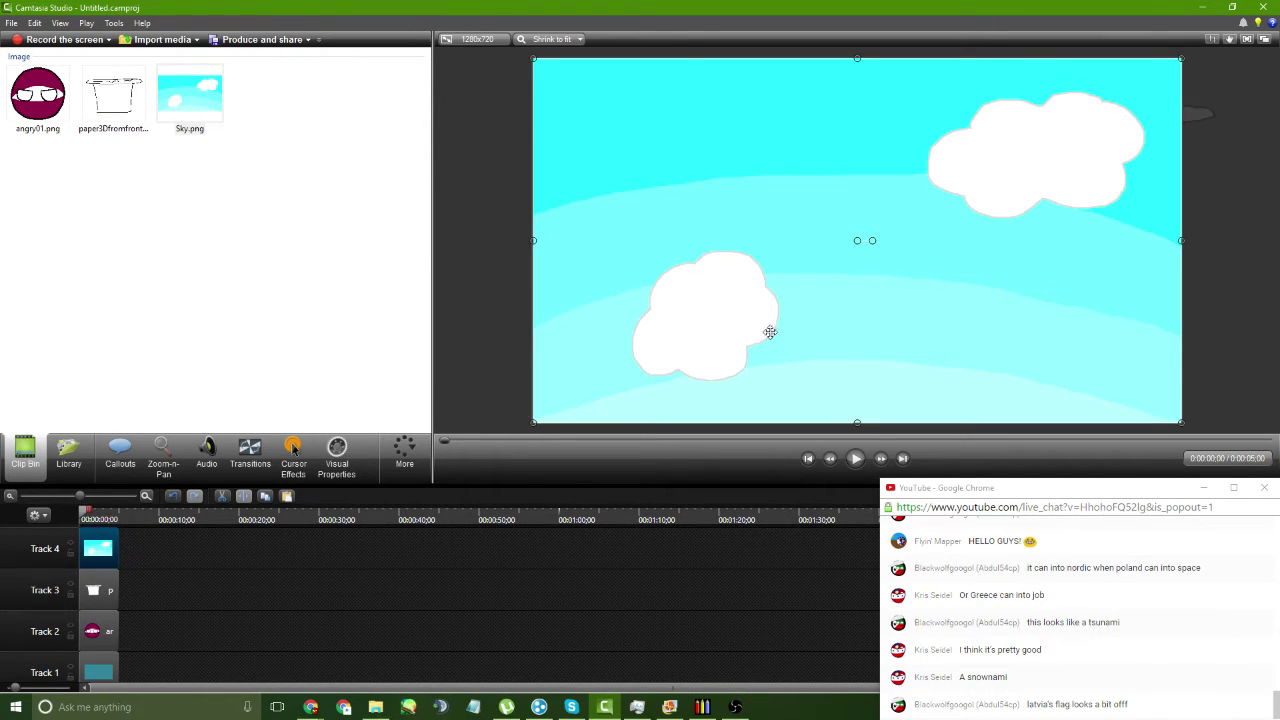
pyautogui.click(102, 672)
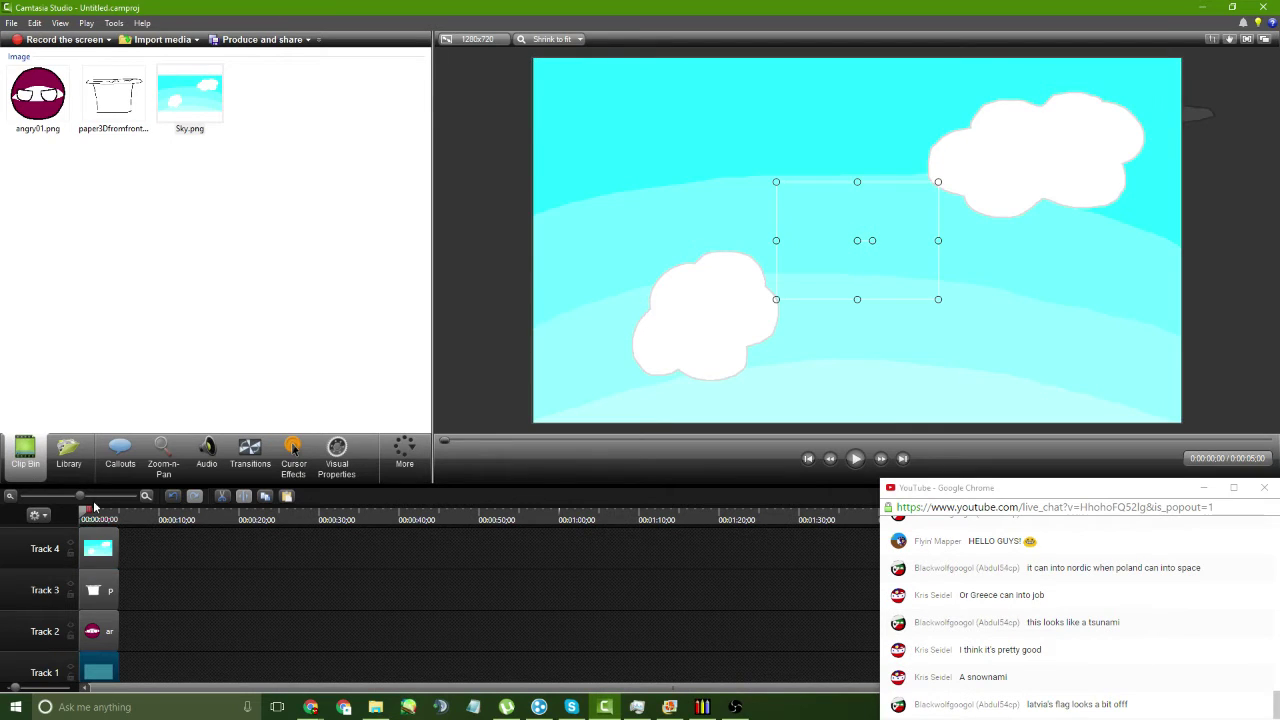
pyautogui.click(120, 452)
pyautogui.click(100, 143)
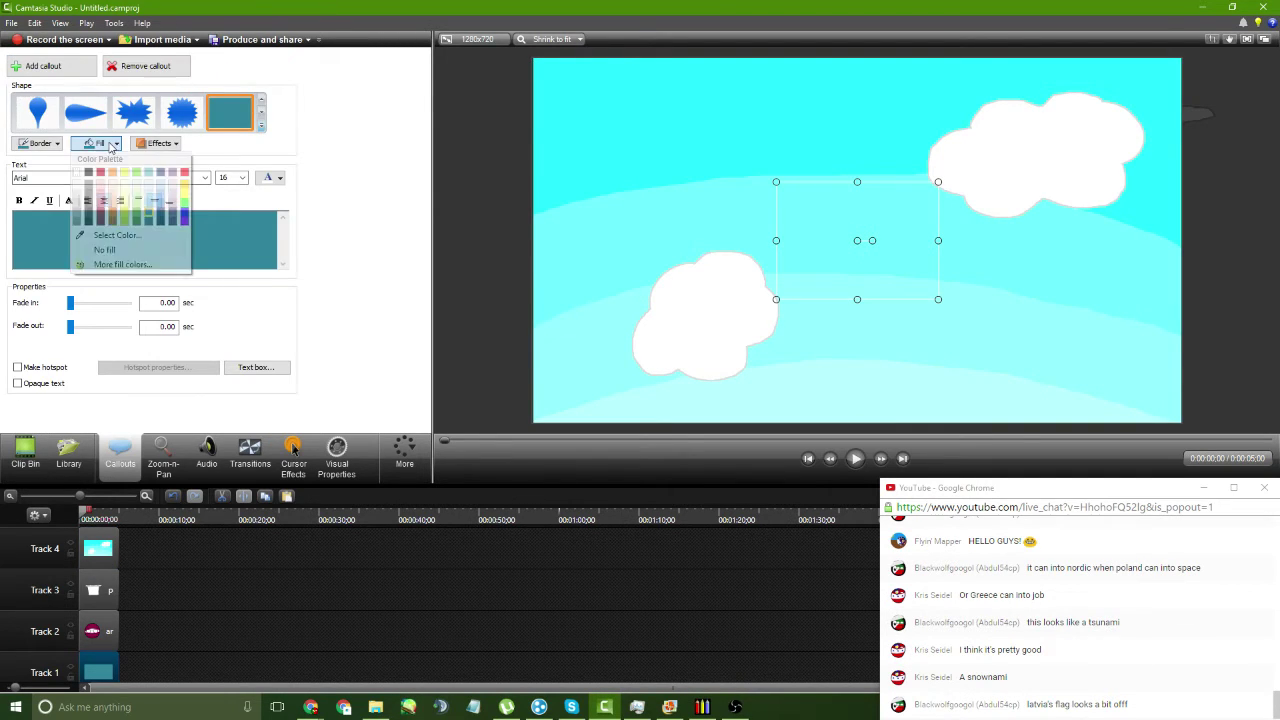
pyautogui.click(108, 250)
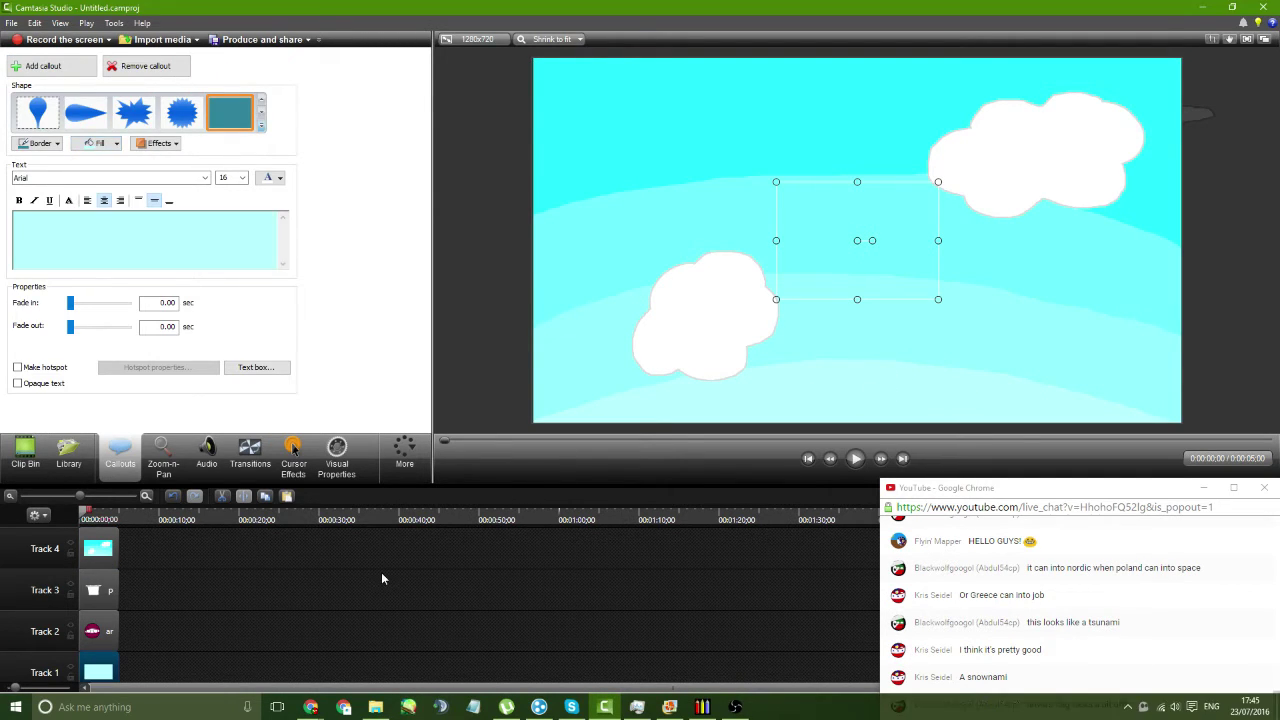
# - Delete the sky clip from Track 4 and stretch the pale blue rectangle to cover the whole canvas
pyautogui.click(100, 556)
pyautogui.press('Delete')
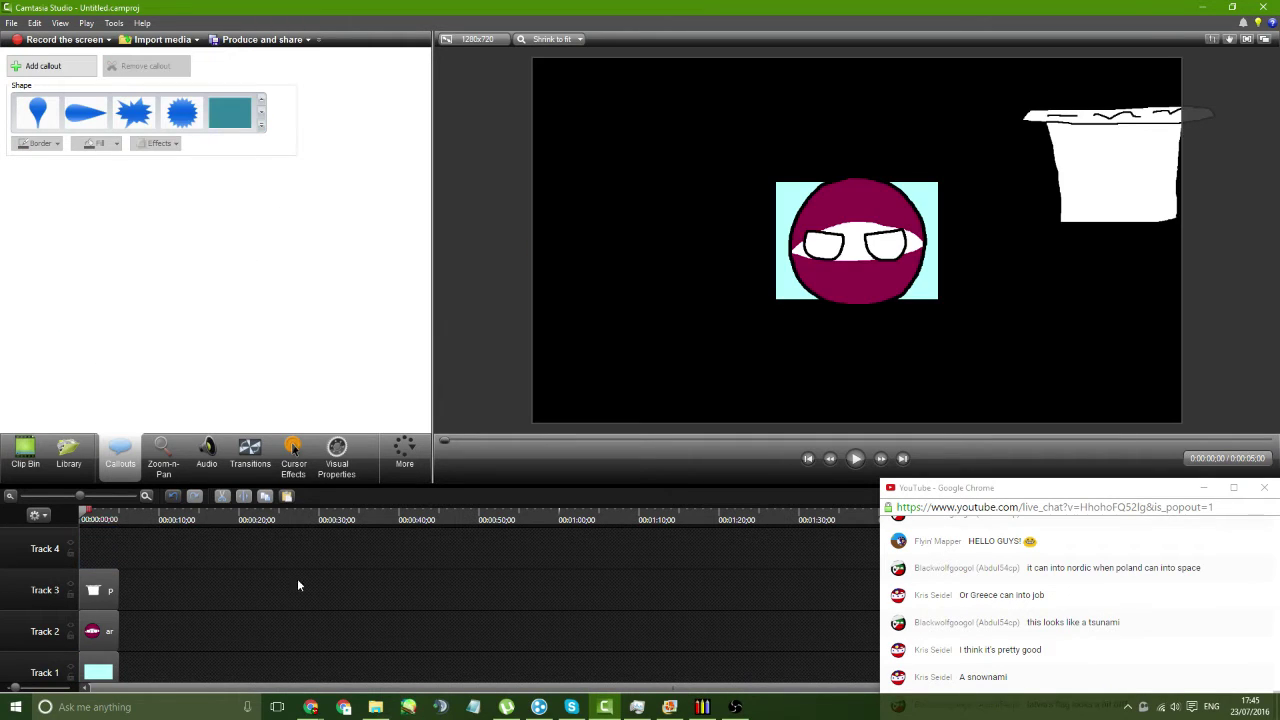
pyautogui.click(792, 215)
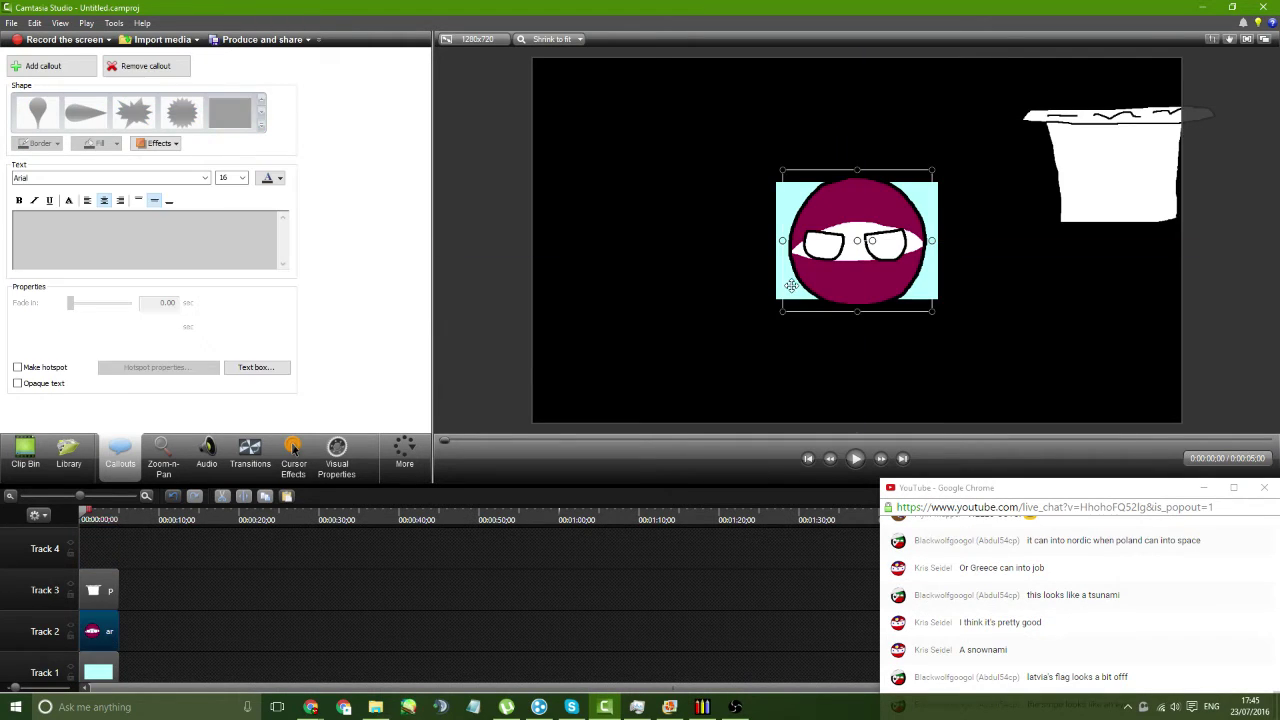
pyautogui.click(778, 205)
pyautogui.moveTo(777, 181); pyautogui.dragTo(534, 59)
pyautogui.moveTo(936, 306); pyautogui.dragTo(1181, 423)
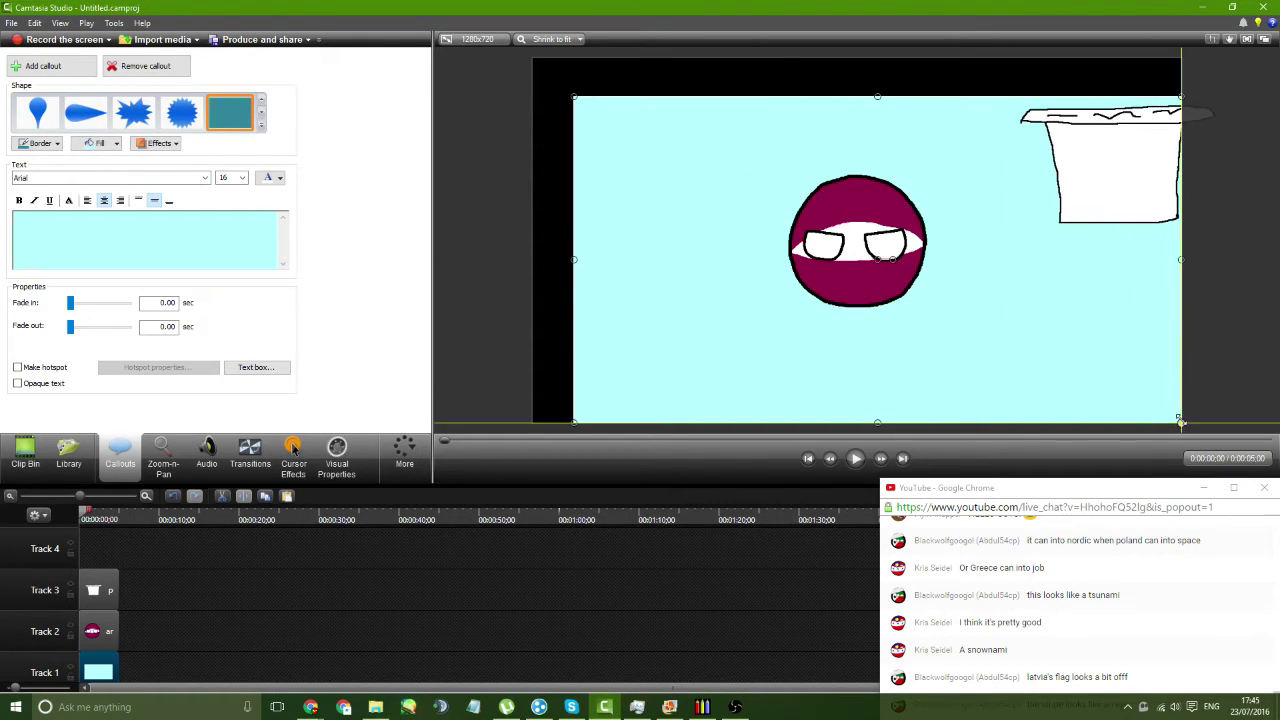
pyautogui.moveTo(572, 96); pyautogui.dragTo(532, 56)
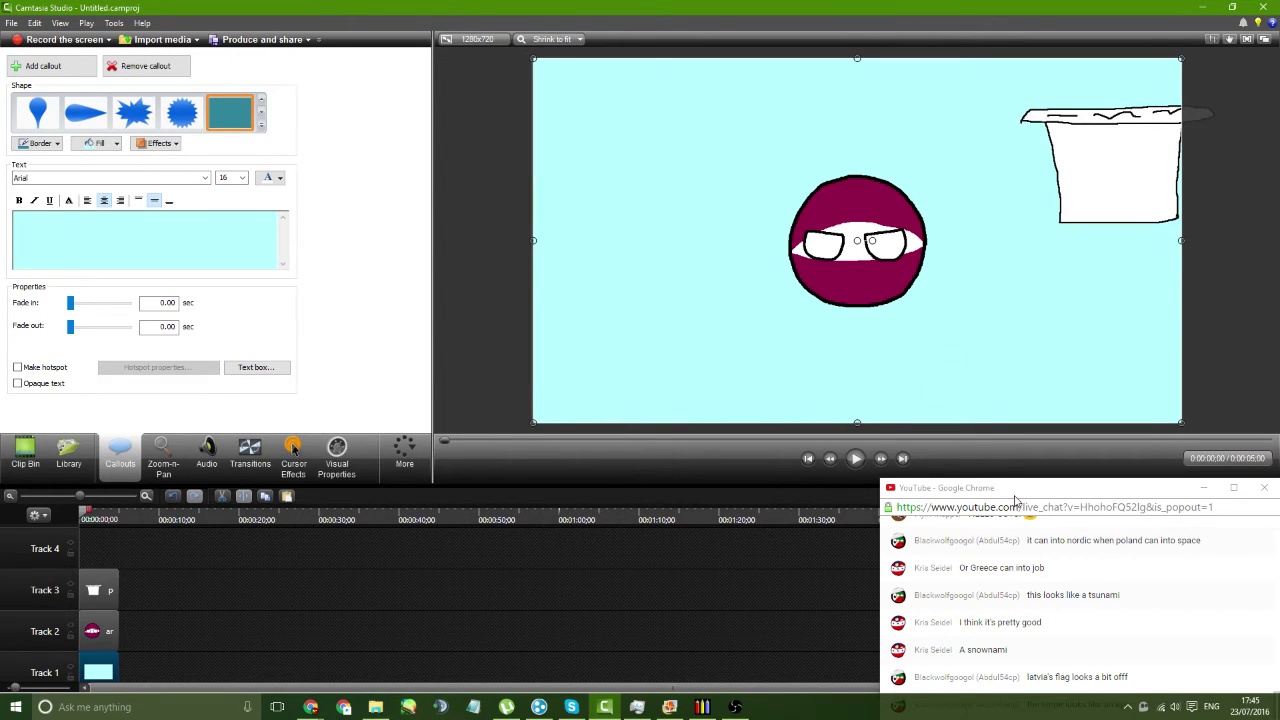
# - Switch to Chrome and look up "latvia flag" in Google Images in a new tab
pyautogui.moveTo(1014, 494); pyautogui.dragTo(1007, 469)
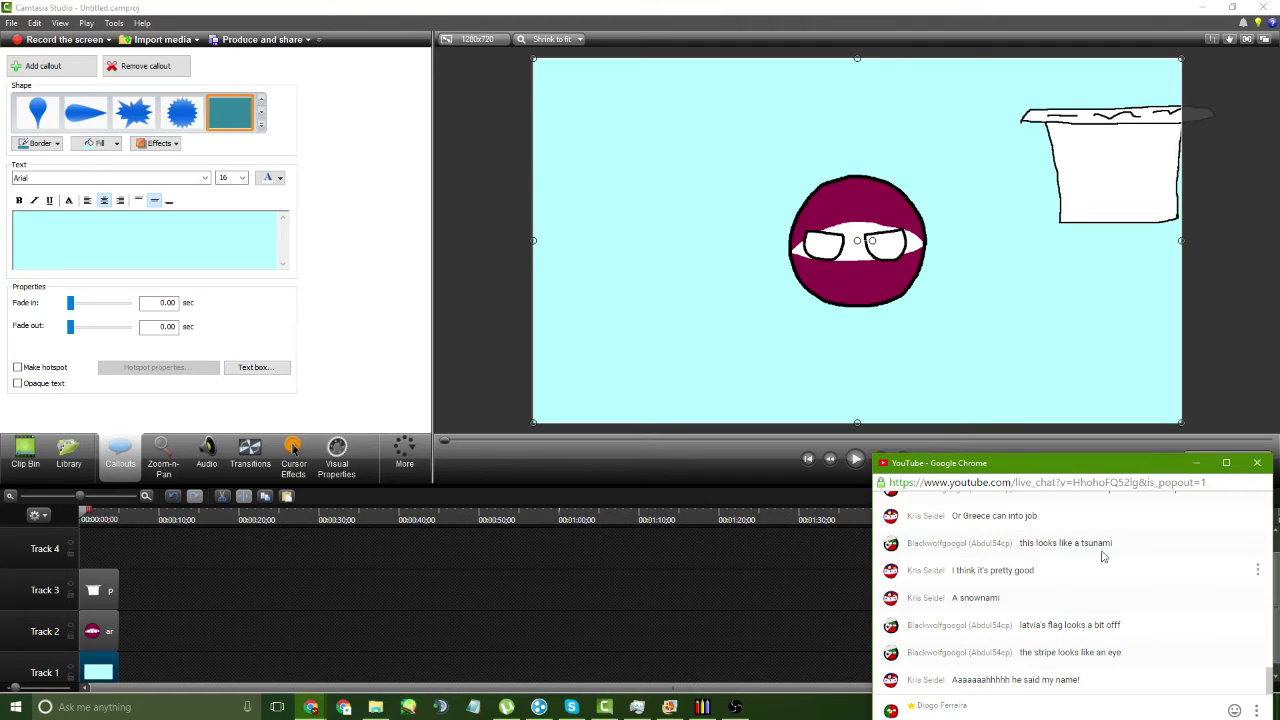
pyautogui.moveTo(1051, 470); pyautogui.dragTo(1055, 478)
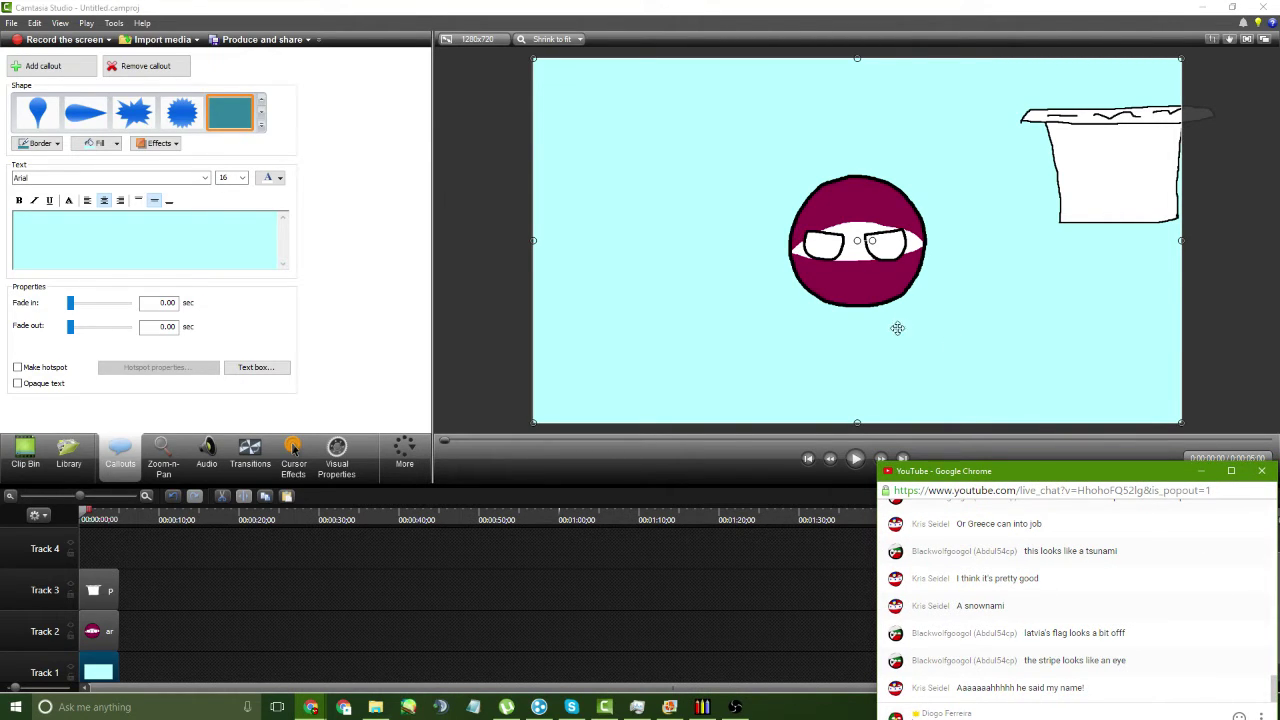
pyautogui.moveTo(311, 707)
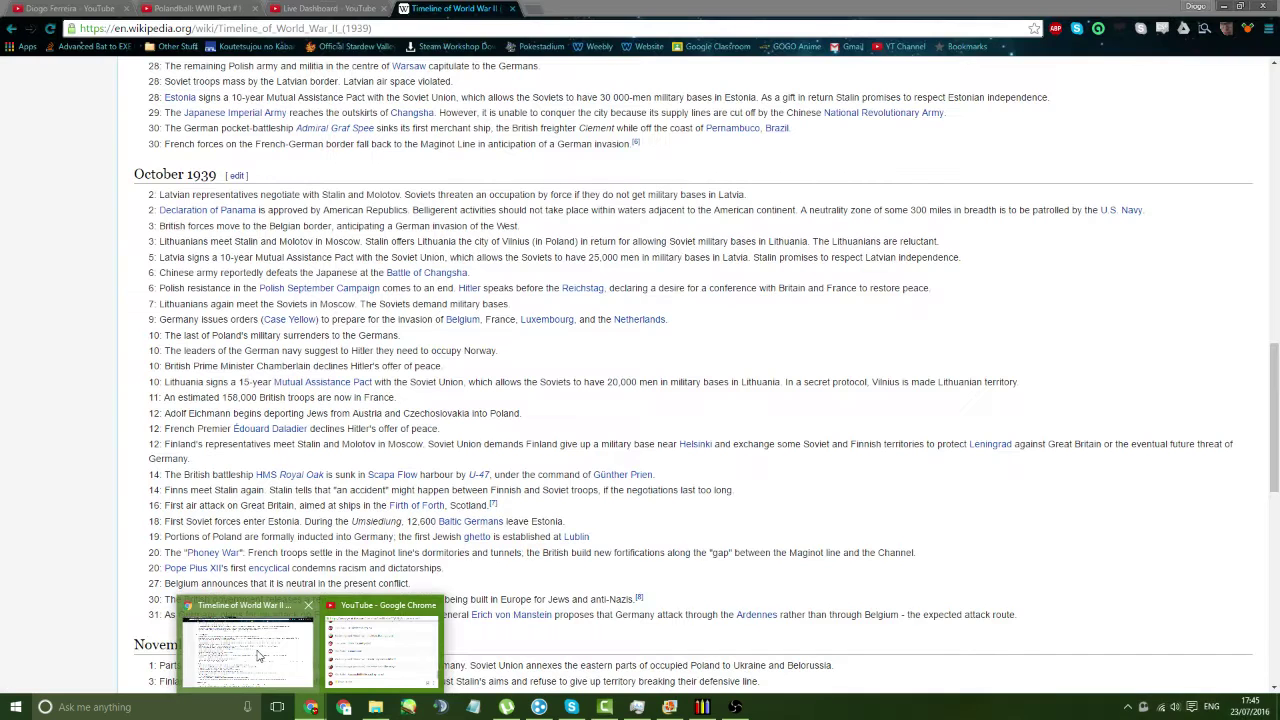
pyautogui.click(258, 655)
pyautogui.click(531, 8)
pyautogui.write('lat')
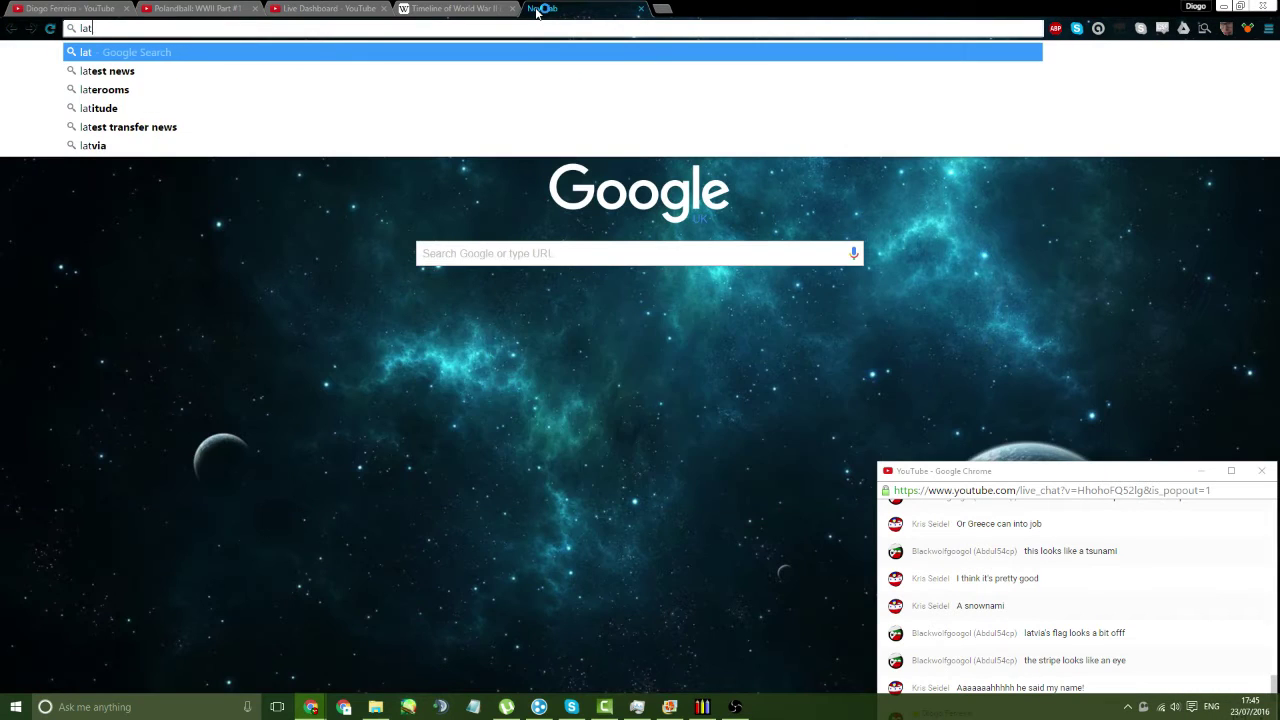
pyautogui.write('via flag')
pyautogui.press('Return')
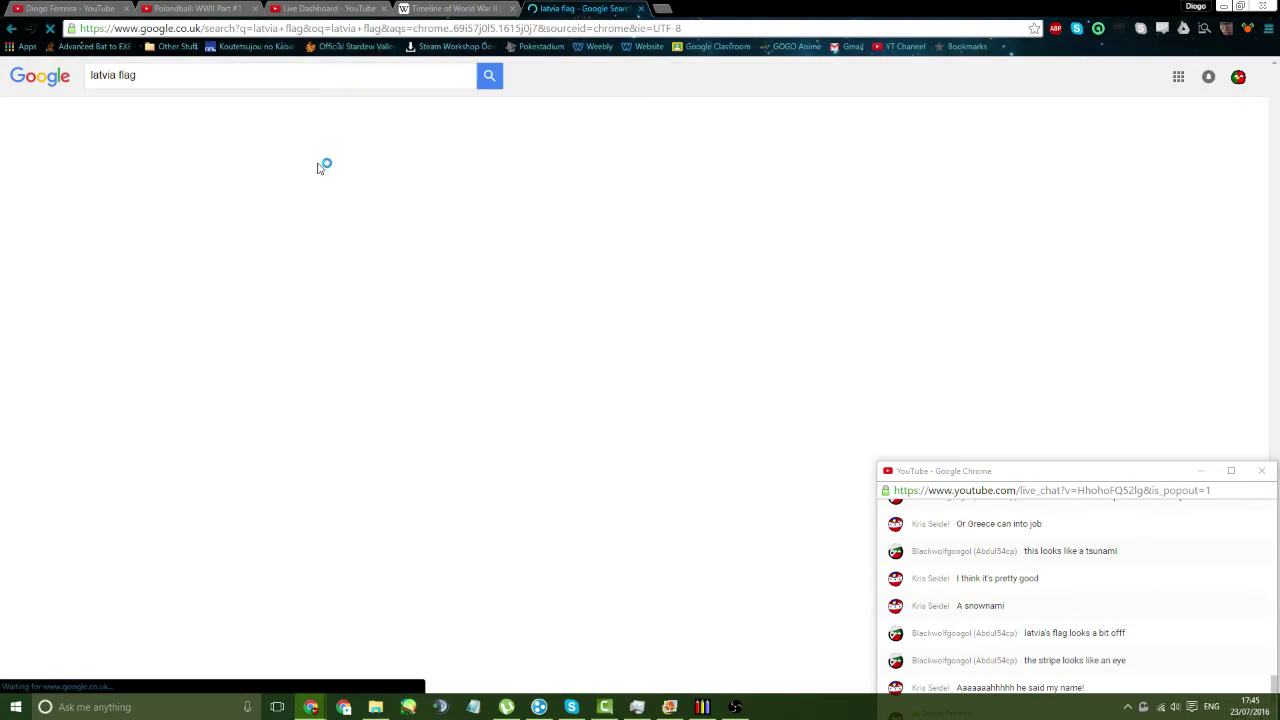
pyautogui.click(137, 115)
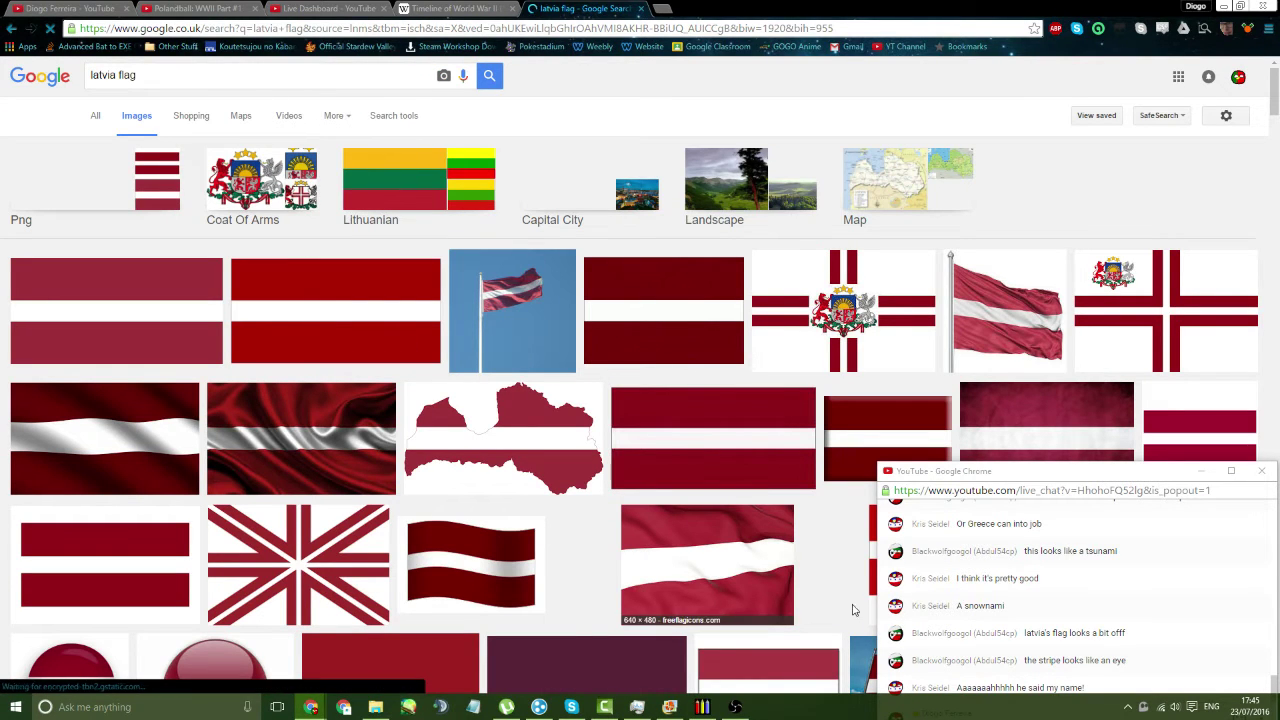
pyautogui.click(1021, 490)
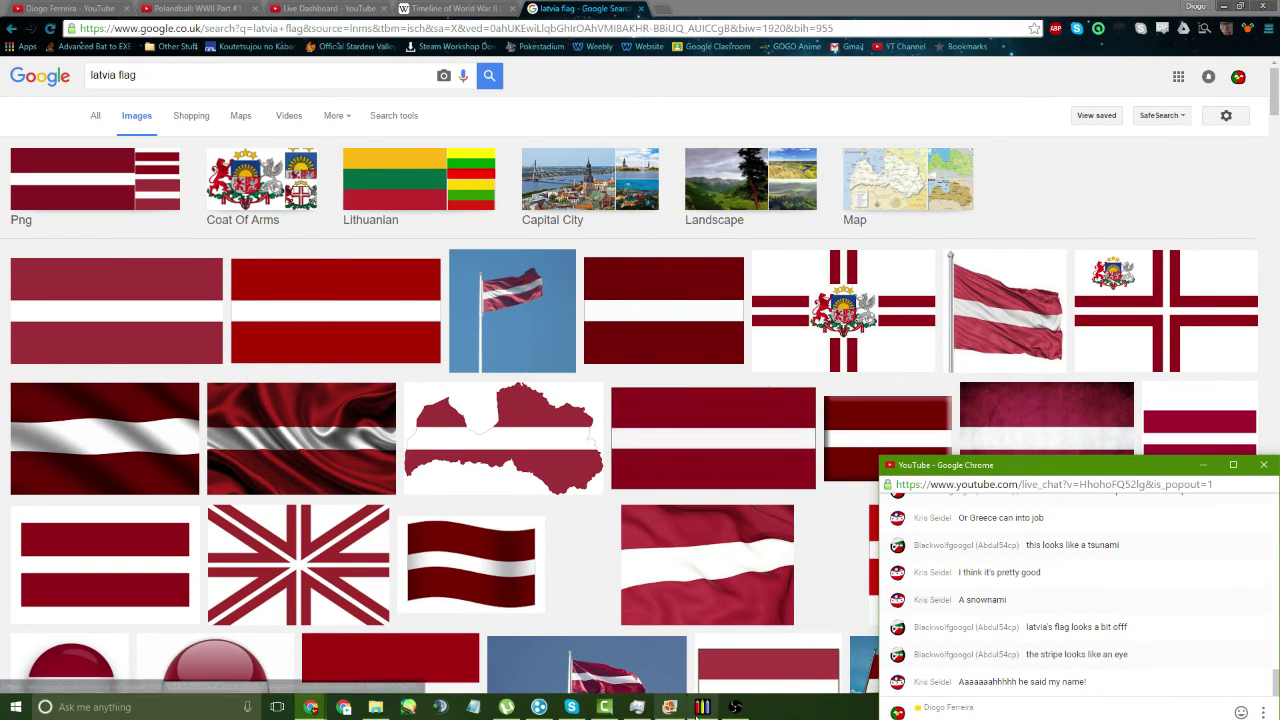
# - Switch to Camtasia Studio and add a rectangle callout filled with dark green on Track 4
pyautogui.click(605, 708)
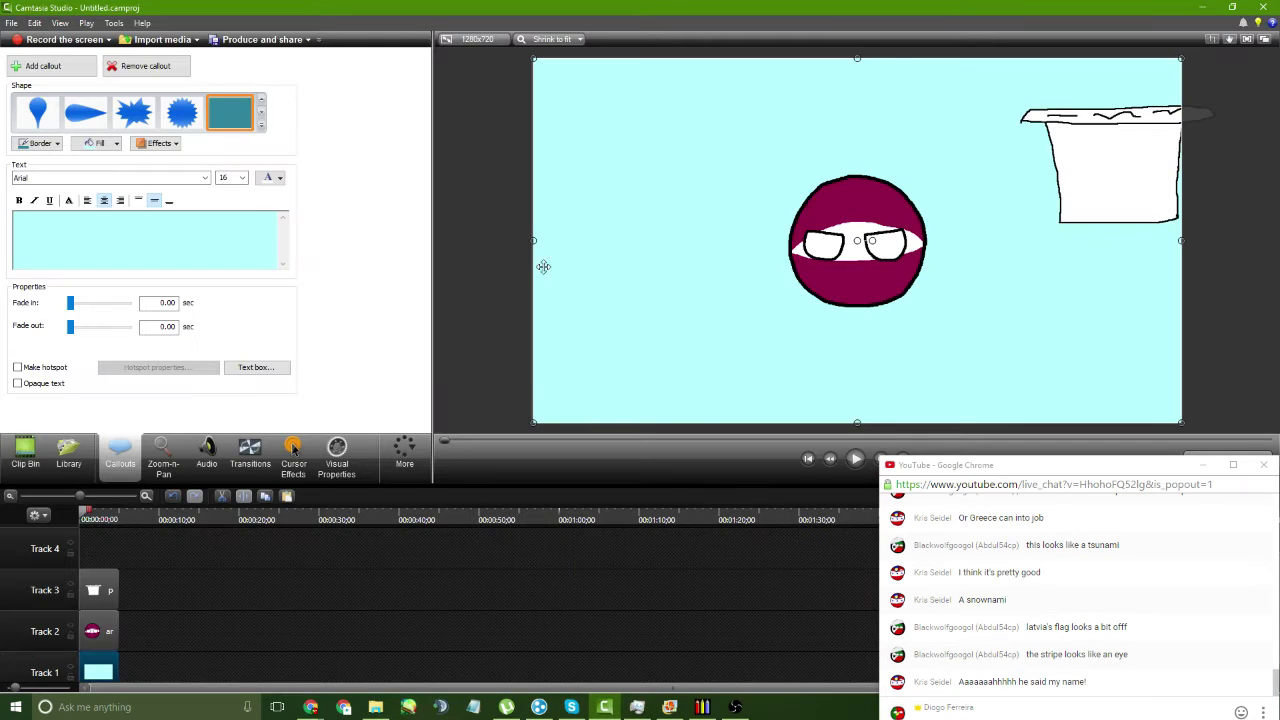
pyautogui.click(852, 245)
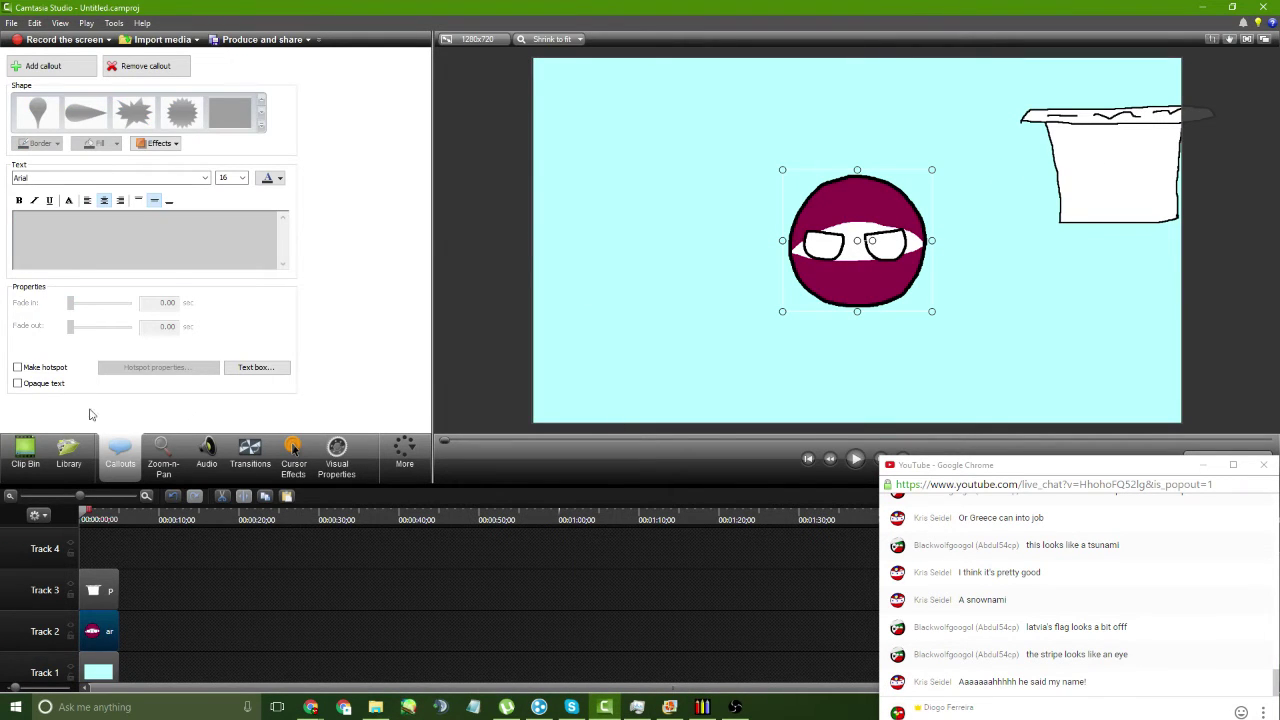
pyautogui.click(59, 77)
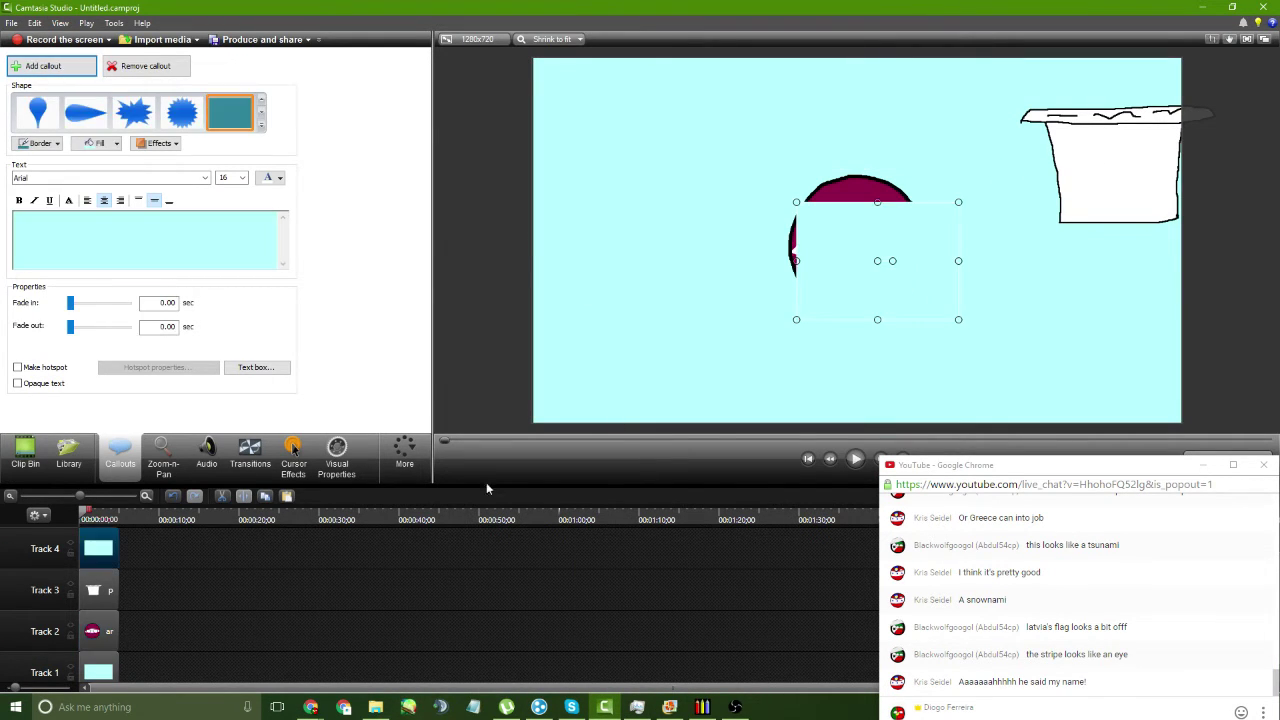
pyautogui.scroll(1, 94, 590)
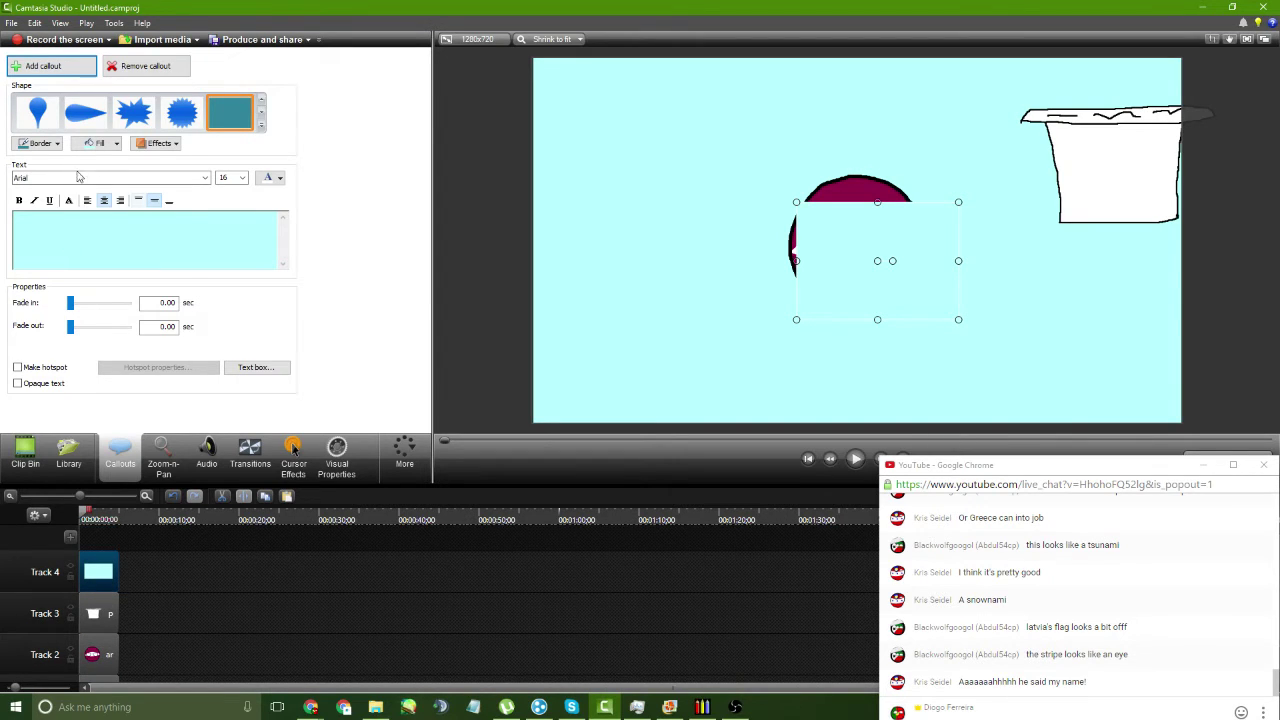
pyautogui.click(104, 146)
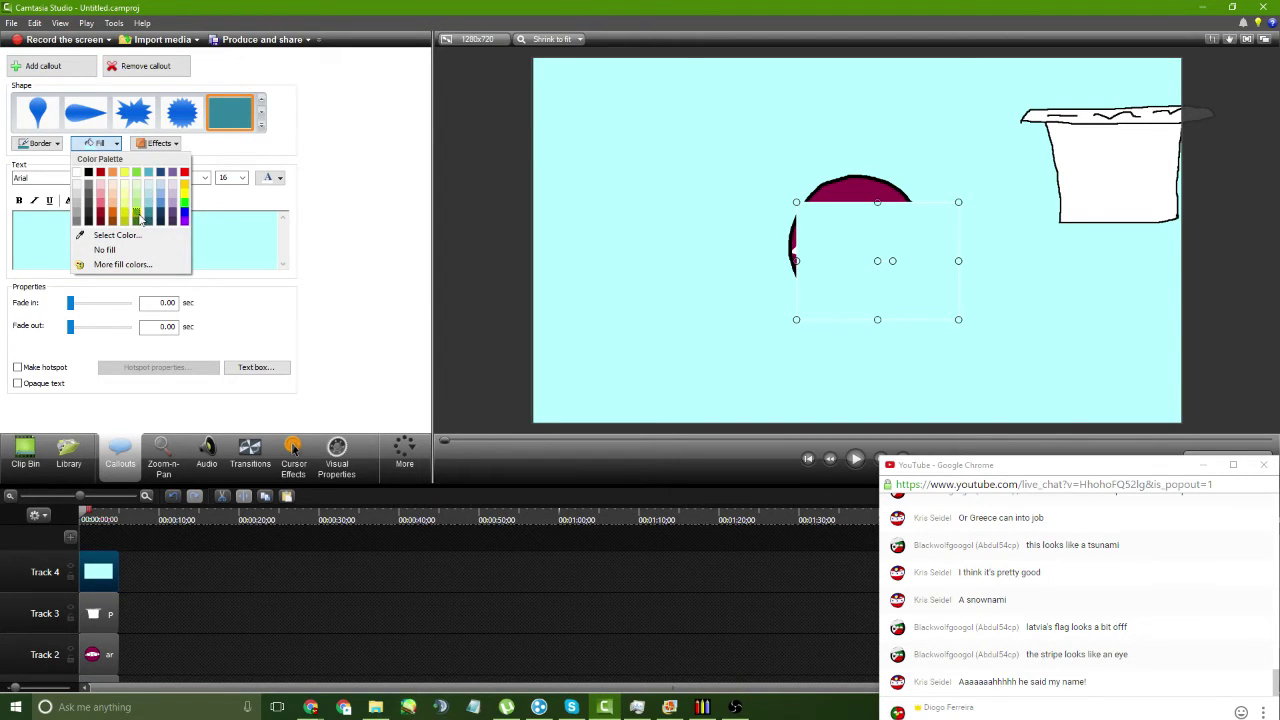
pyautogui.click(137, 216)
# - Move the green rectangle to the canvas's lower edge and stretch it past both sides as the ground
pyautogui.moveTo(870, 257); pyautogui.dragTo(709, 391)
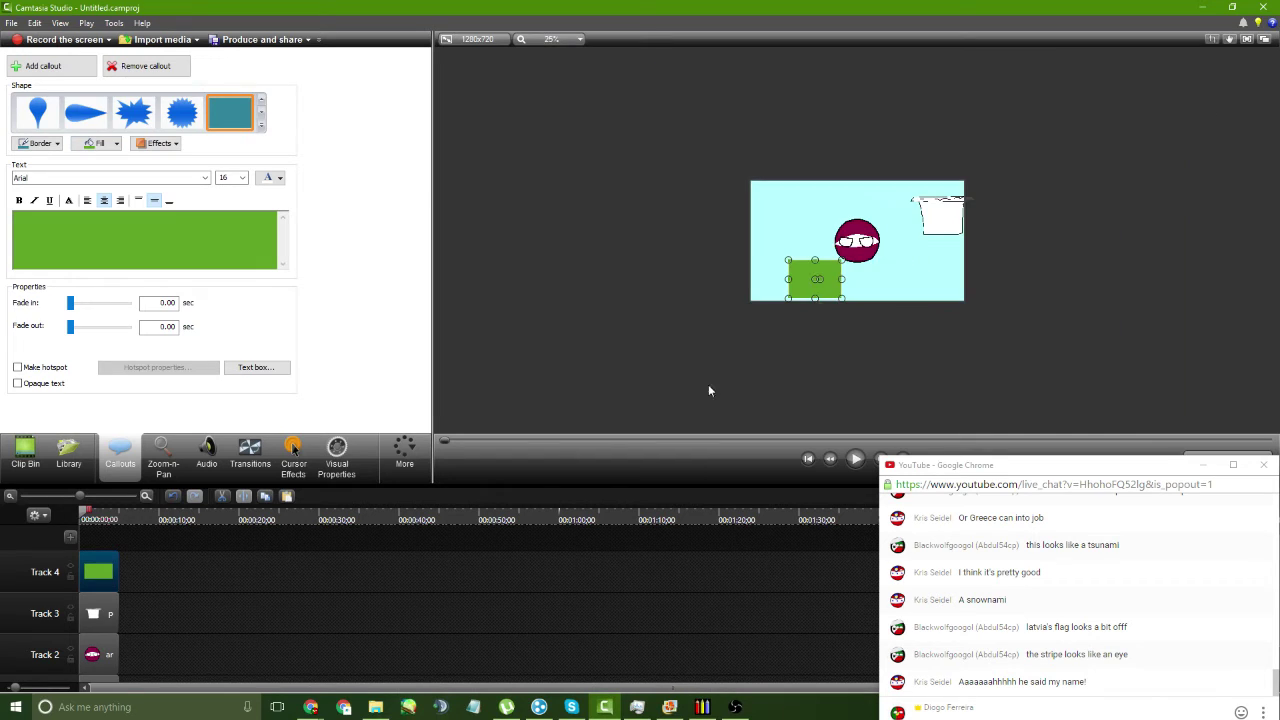
pyautogui.scroll(1, 822, 272)
pyautogui.moveTo(767, 320); pyautogui.dragTo(1091, 356)
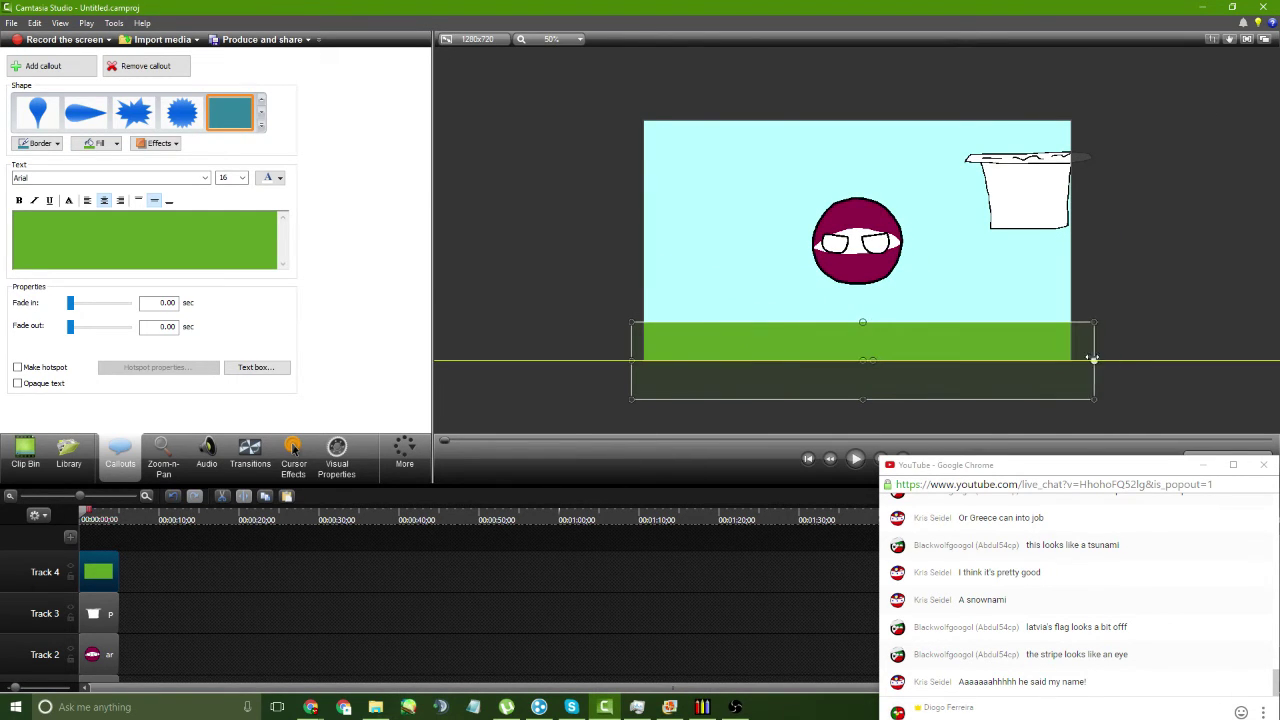
# - Rotate the green ground rectangle slightly so it slopes gently upward to the right
pyautogui.moveTo(870, 360); pyautogui.dragTo(871, 360)
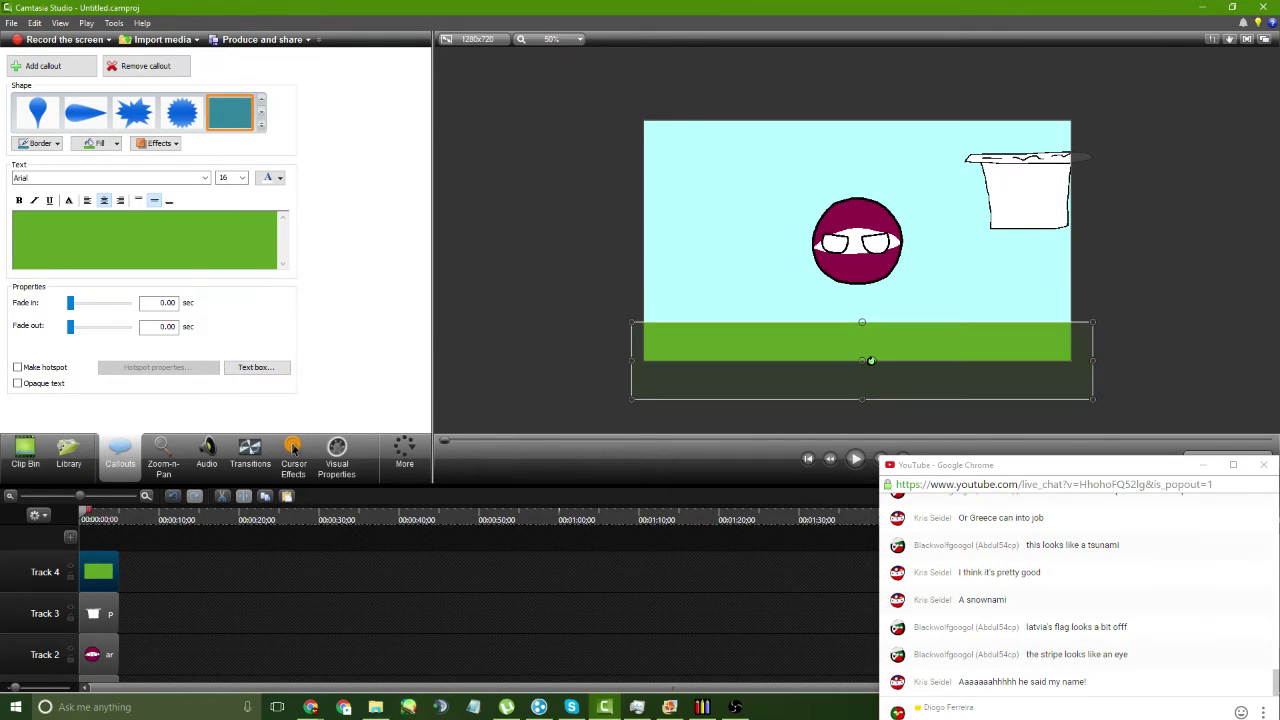
pyautogui.scroll(1, 870, 360)
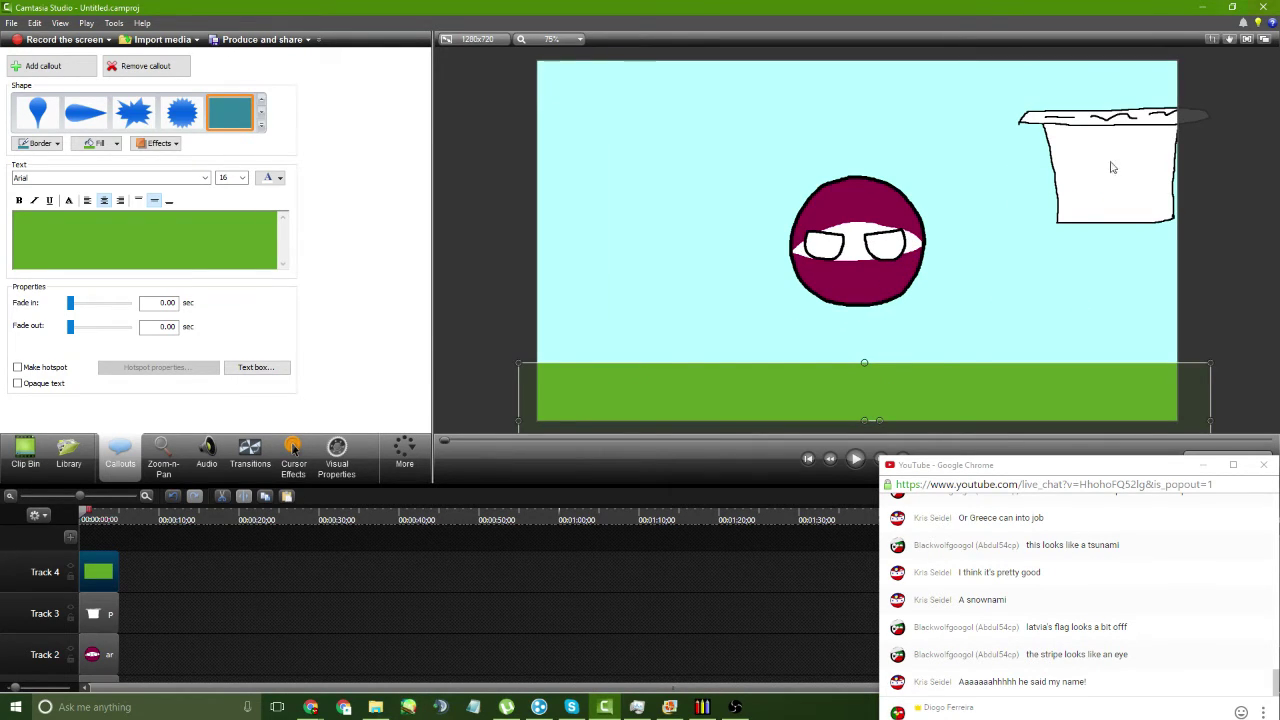
pyautogui.scroll(-3, 905, 320)
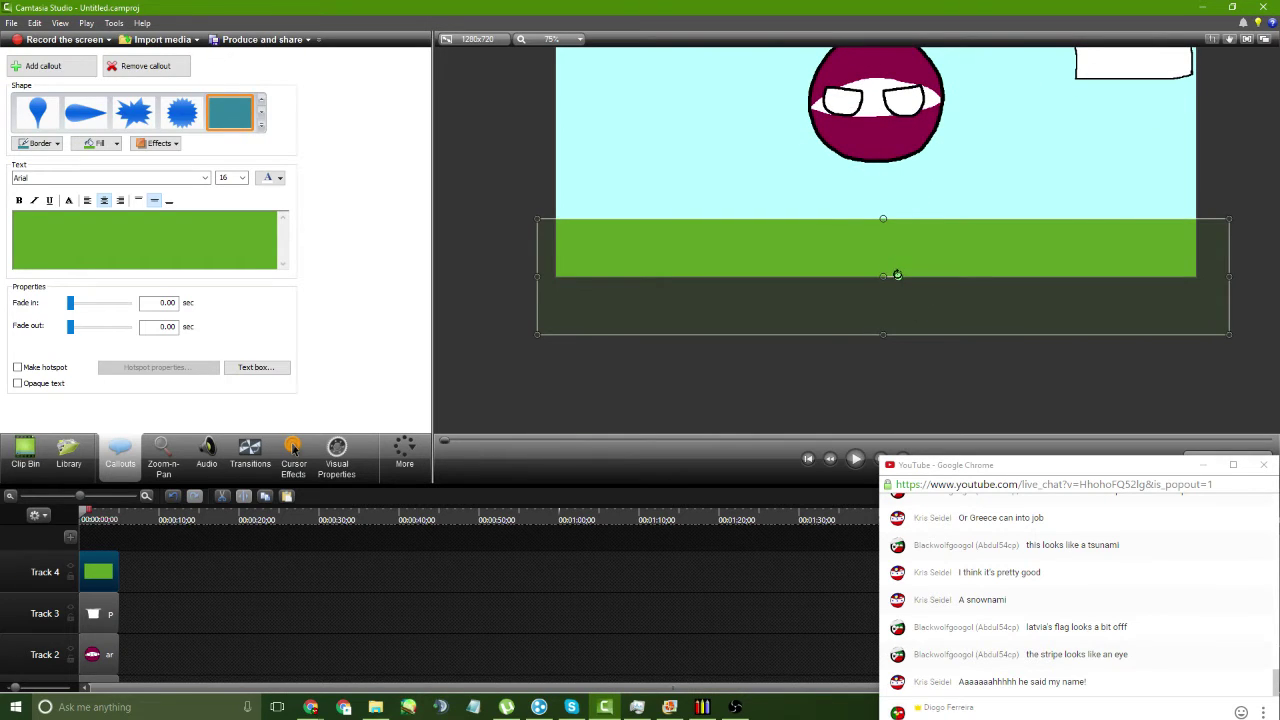
pyautogui.moveTo(897, 275); pyautogui.dragTo(897, 274)
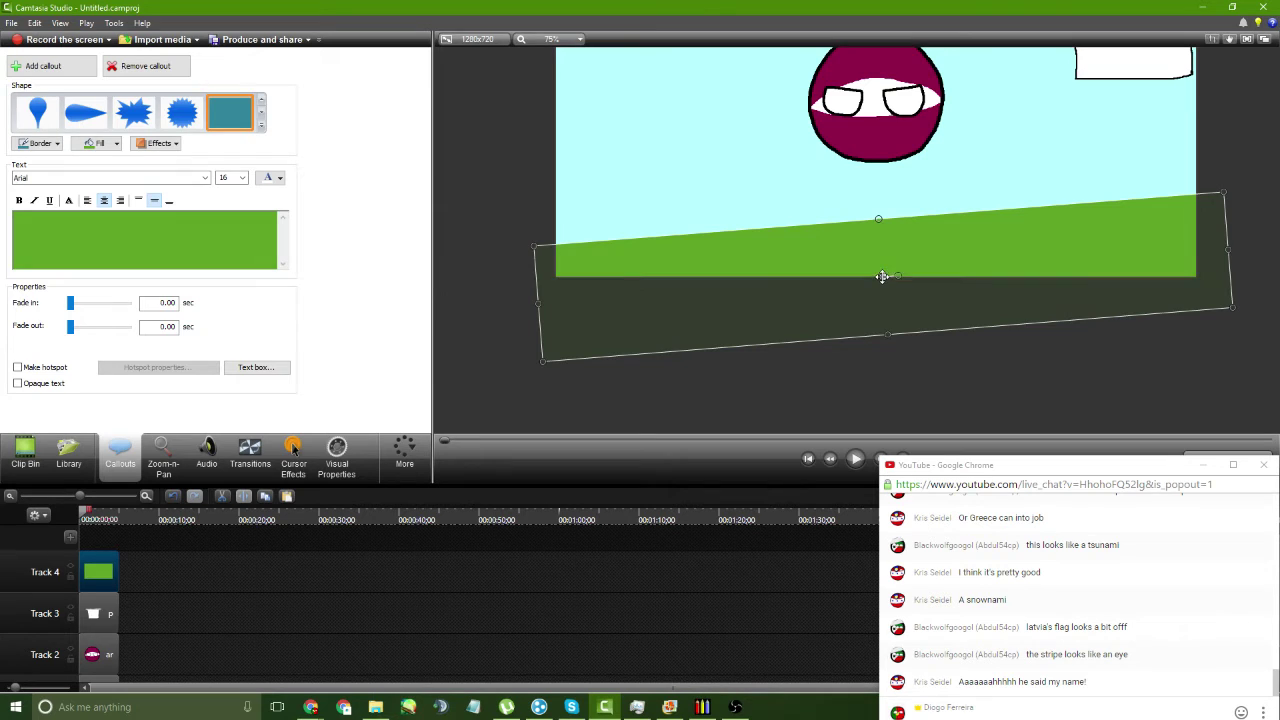
# - Set the Latvia ball on the green slope and reorder the clips: ground on Track 2, ball on Track 3, paper on Track 4
pyautogui.moveTo(882, 128); pyautogui.dragTo(942, 195)
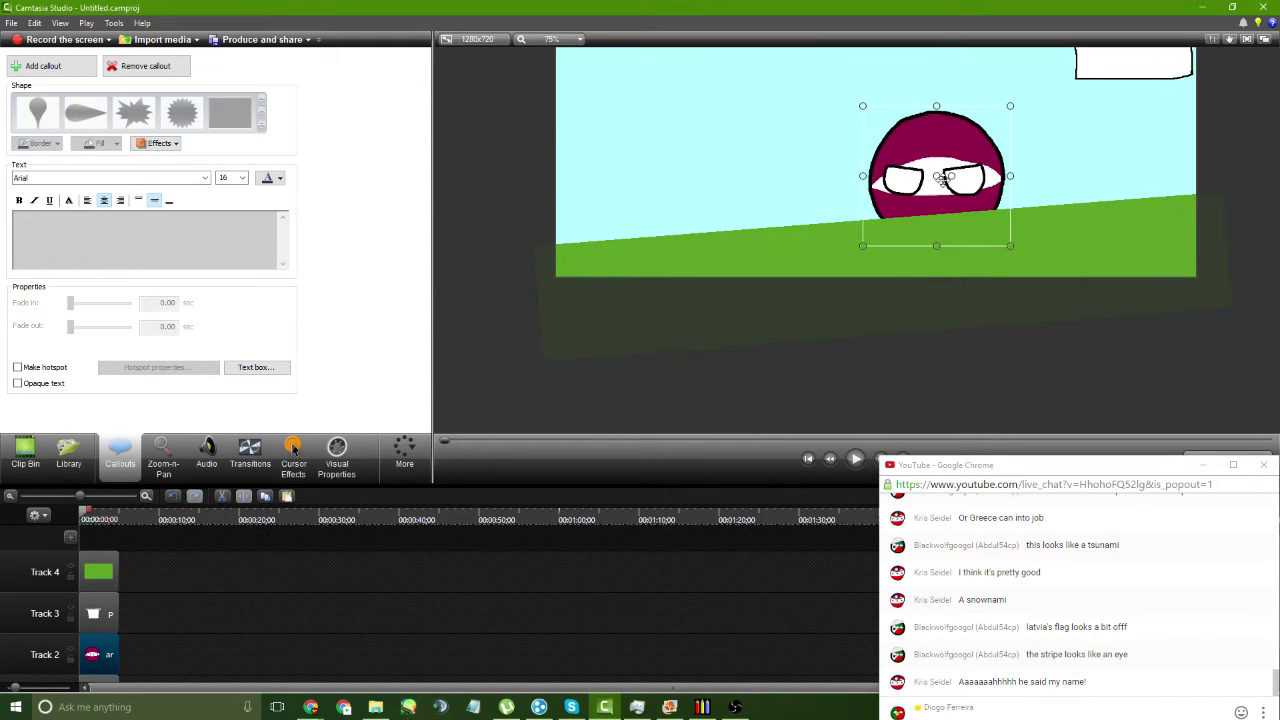
pyautogui.scroll(-1, 100, 590)
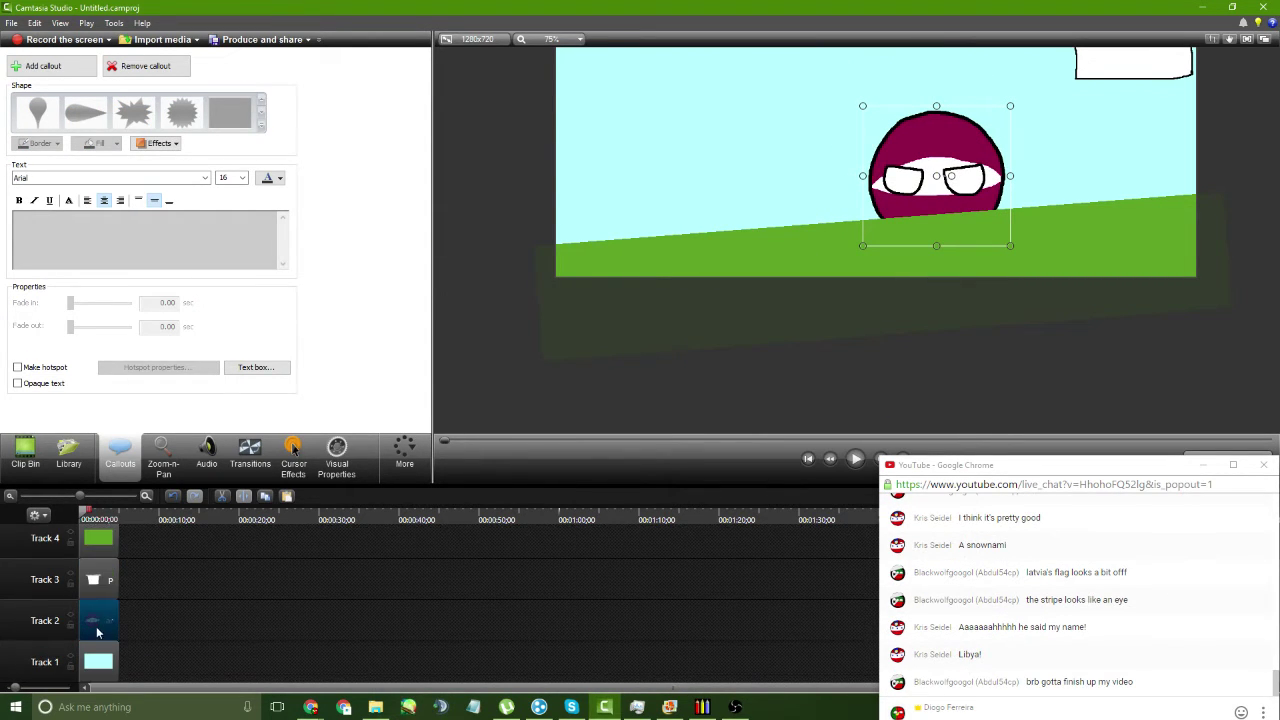
pyautogui.moveTo(90, 541); pyautogui.dragTo(102, 580)
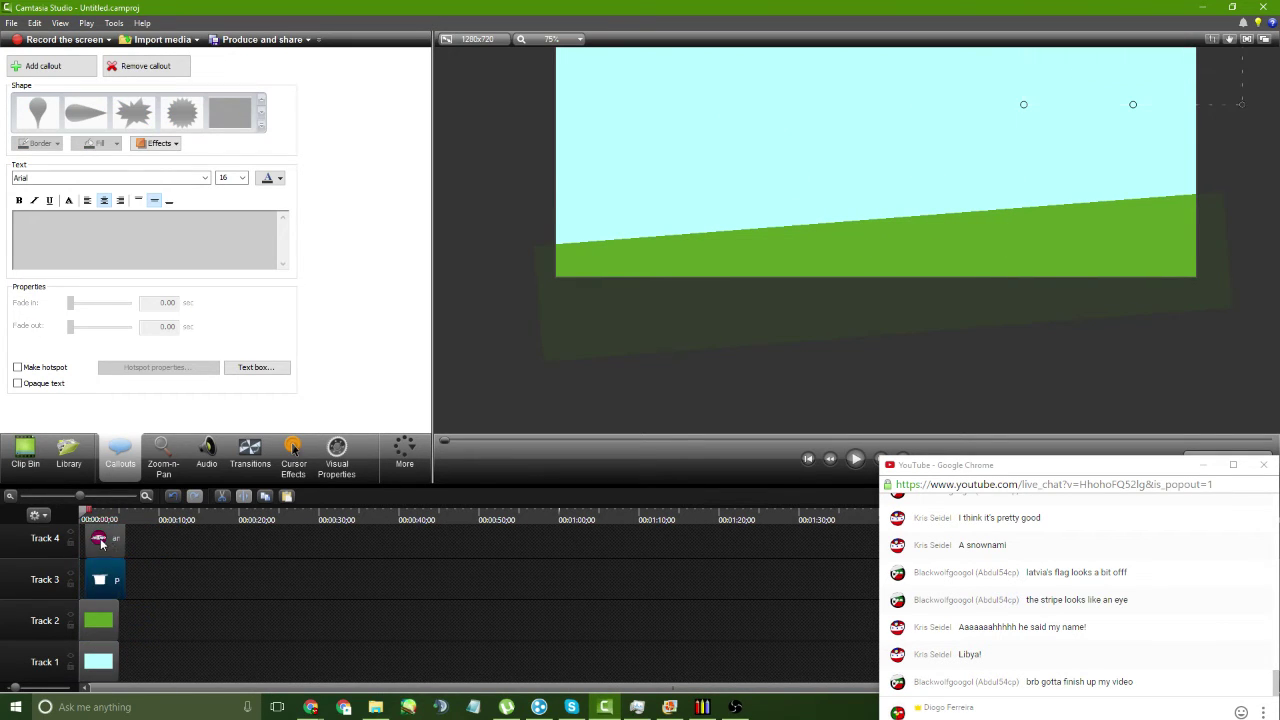
pyautogui.moveTo(95, 586)
pyautogui.mouseDown()
pyautogui.moveTo(182, 580)
pyautogui.moveTo(98, 588)
pyautogui.mouseUp()
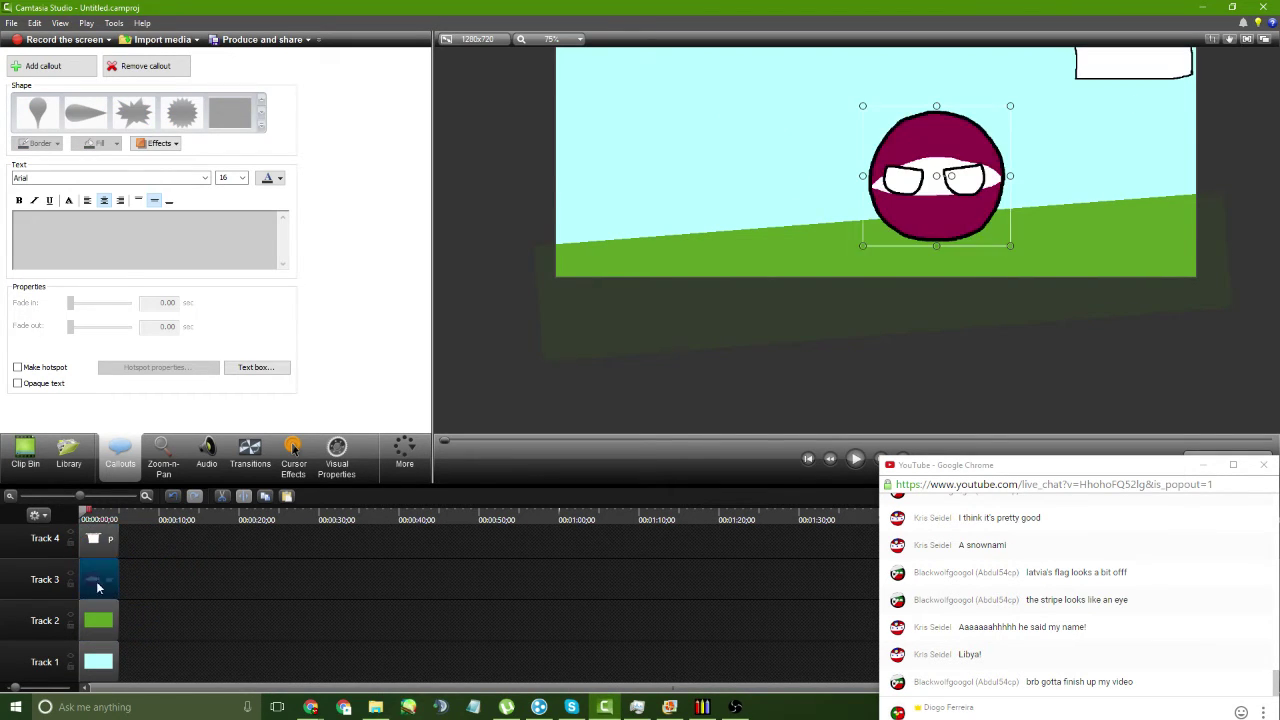
pyautogui.scroll(2, 941, 283)
pyautogui.scroll(-3, 968, 262)
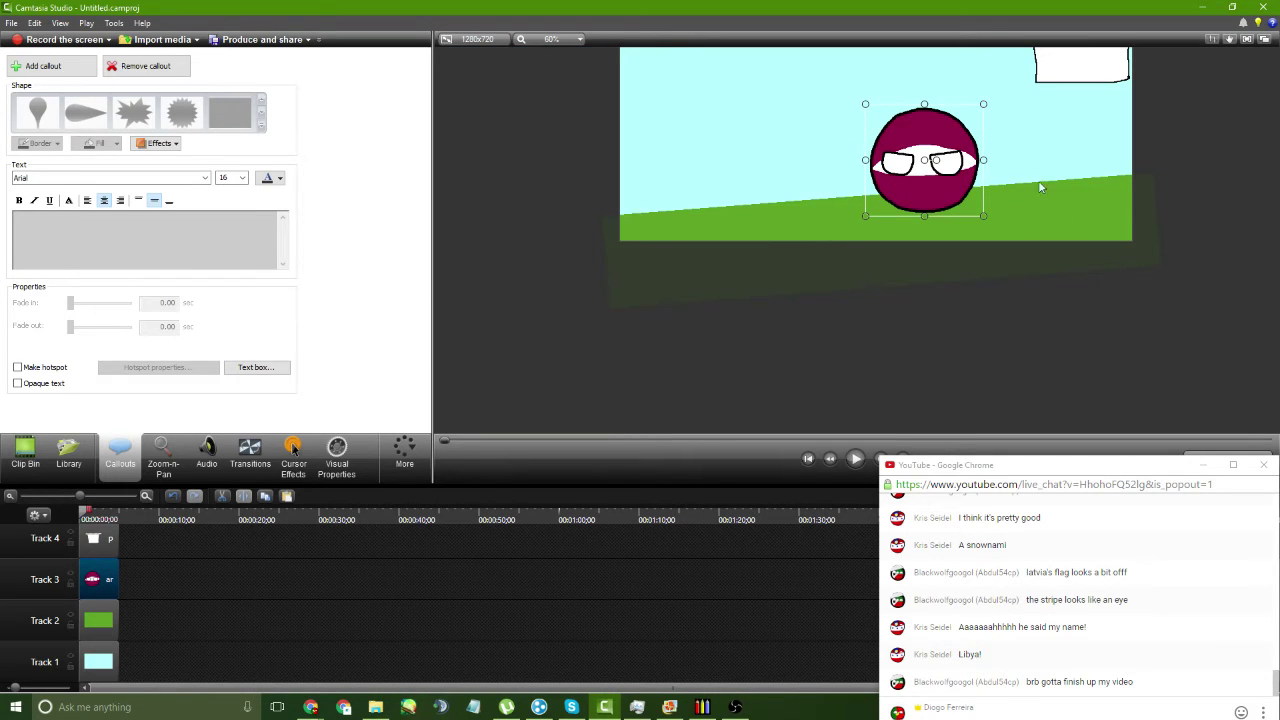
pyautogui.moveTo(1012, 185); pyautogui.dragTo(935, 327)
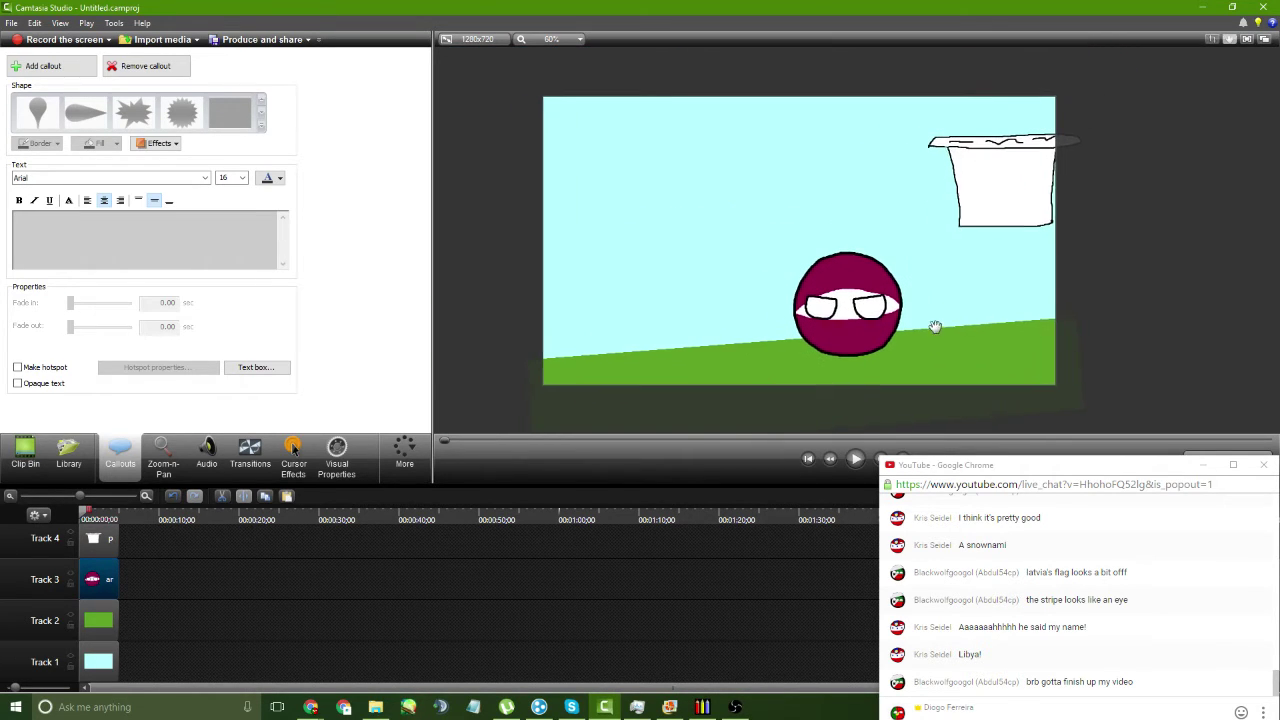
pyautogui.click(849, 303)
pyautogui.moveTo(849, 303); pyautogui.dragTo(846, 303)
# - Shrink the paper drawing and place it in front of the lower half of the Latvia ball
pyautogui.click(1000, 166)
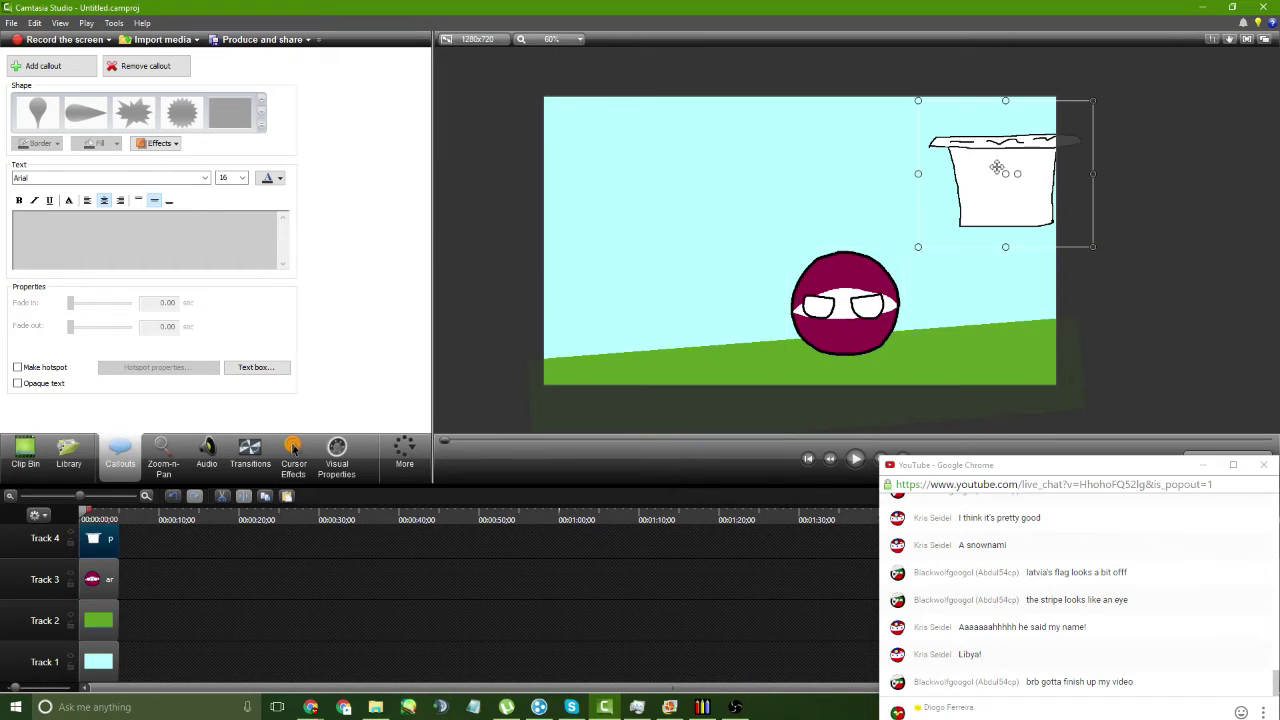
pyautogui.moveTo(961, 139); pyautogui.dragTo(930, 190)
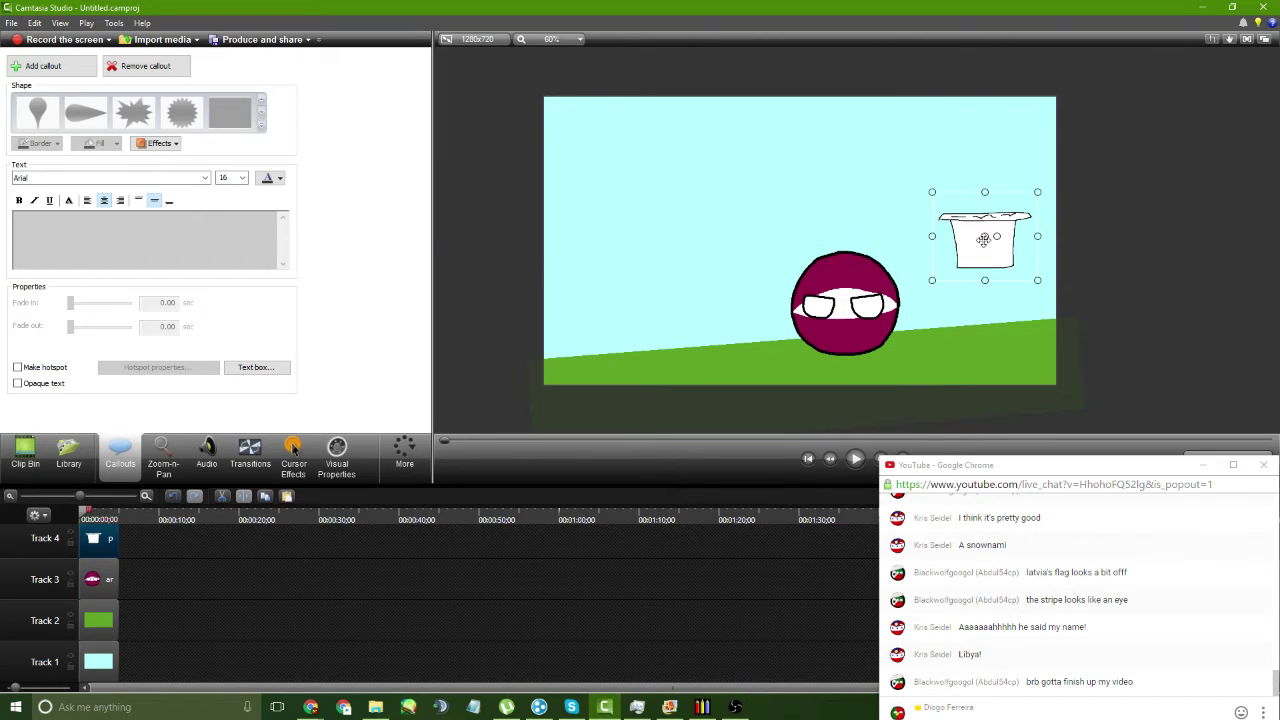
pyautogui.moveTo(983, 239); pyautogui.dragTo(830, 323)
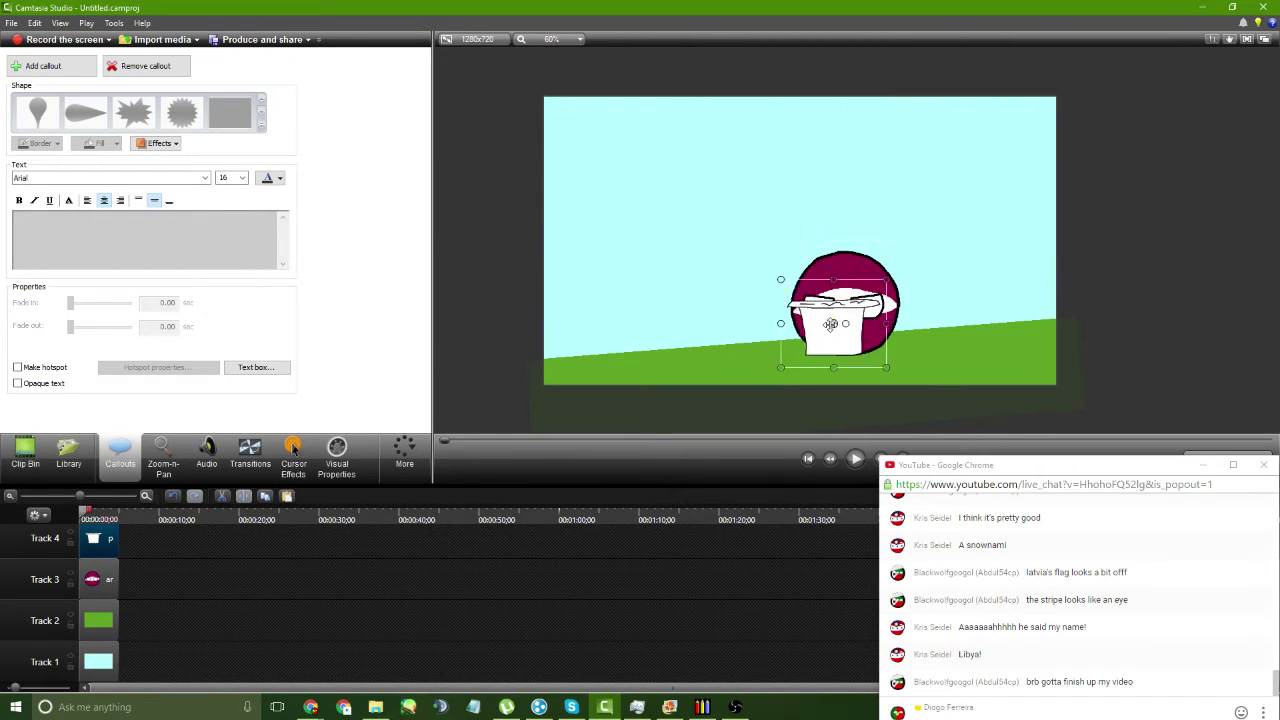
# - Switch to Chrome and read the October 1939 entries about Latvia's pact with the Soviet Union in the World War II timeline
pyautogui.click(311, 707)
pyautogui.click(247, 680)
pyautogui.click(455, 8)
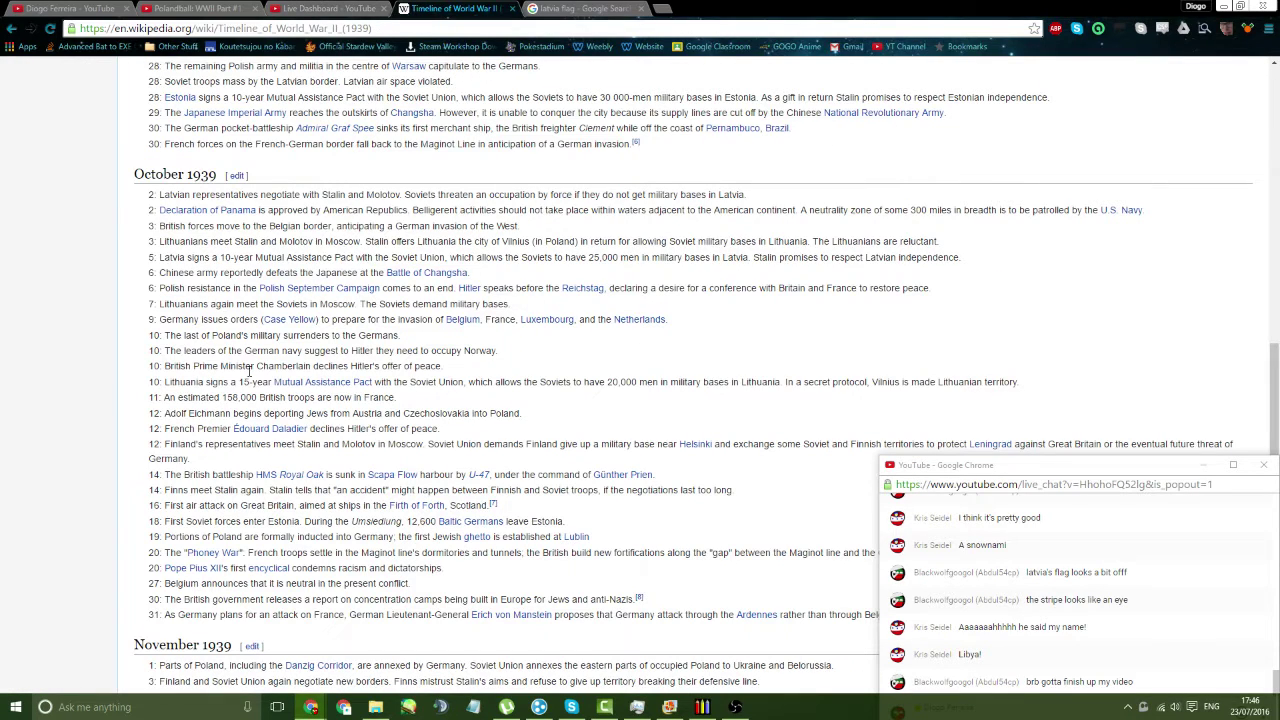
pyautogui.moveTo(170, 257); pyautogui.dragTo(470, 272)
pyautogui.click(392, 253)
pyautogui.click(470, 272)
pyautogui.click(604, 707)
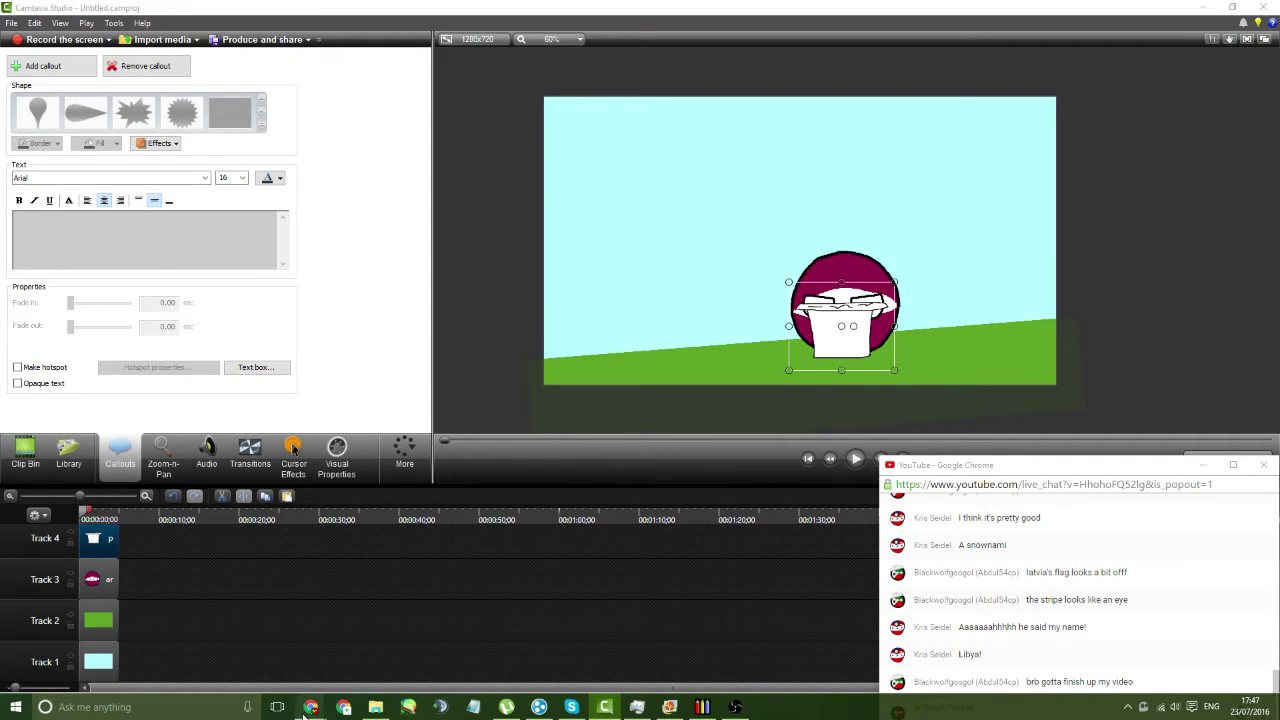
pyautogui.moveTo(311, 707)
pyautogui.click(461, 574)
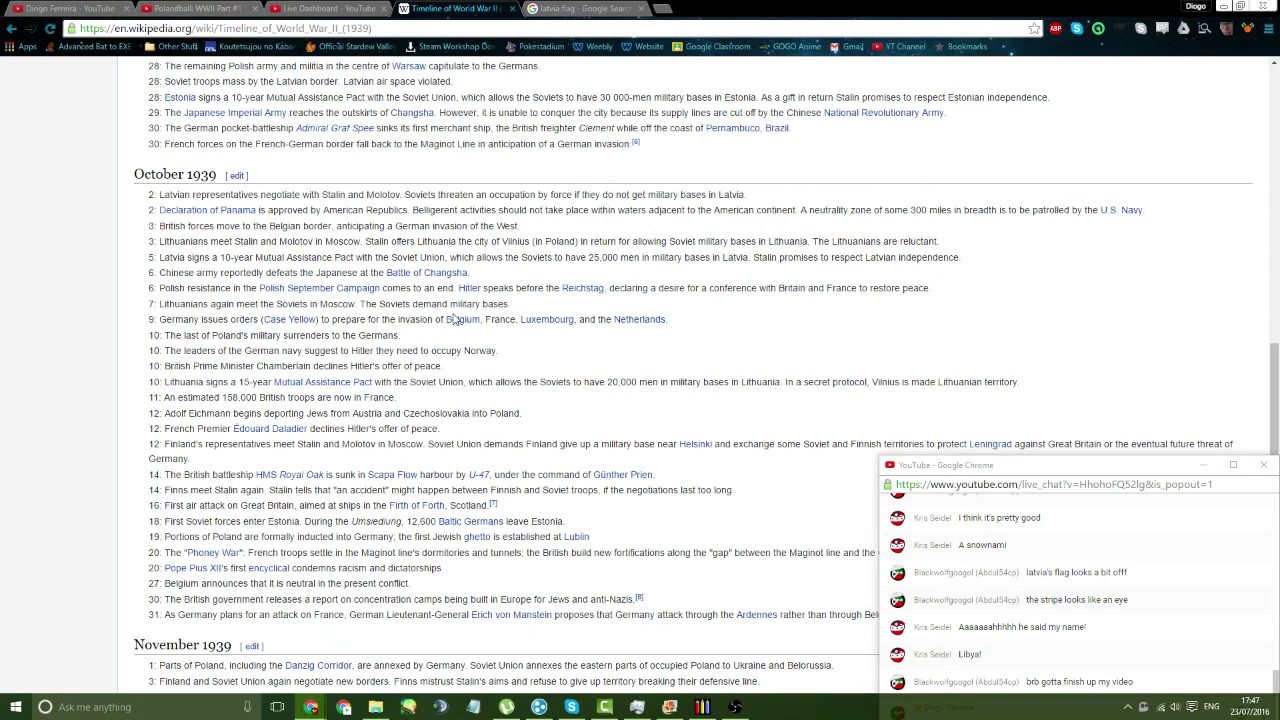
# - Check the capture sources in Open Broadcaster Software and return to Camtasia Studio
pyautogui.click(702, 707)
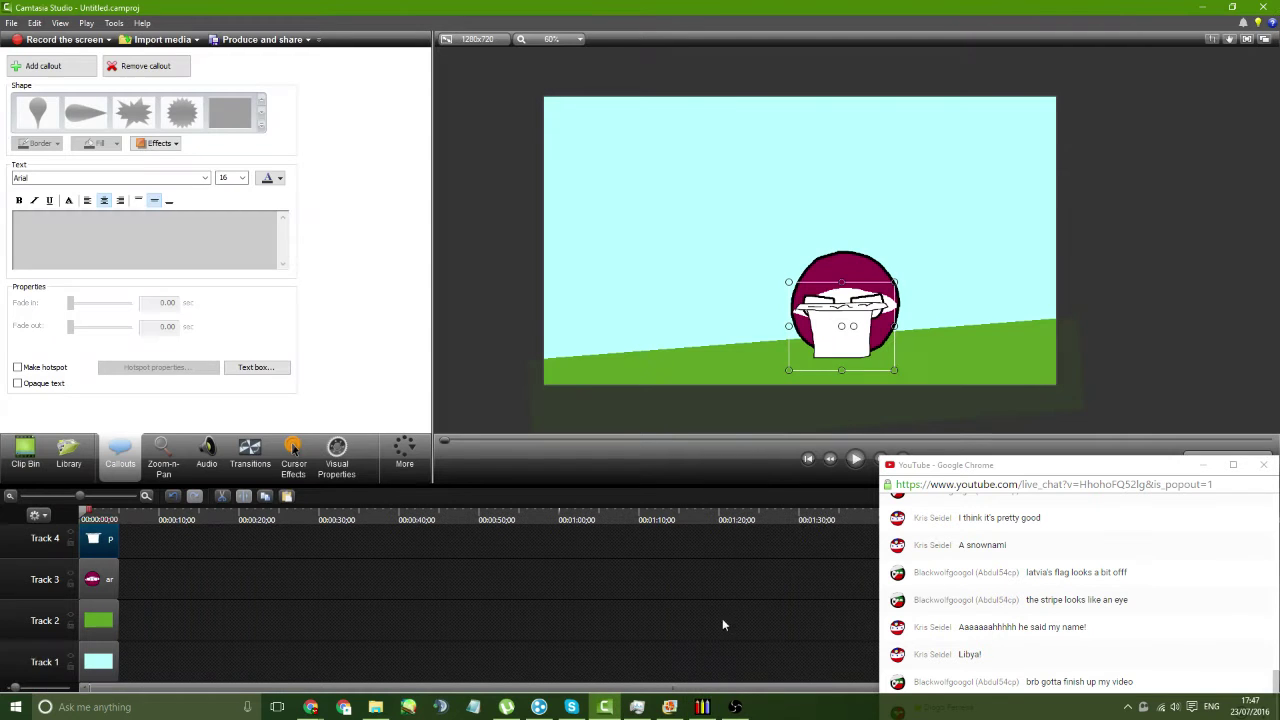
pyautogui.click(604, 707)
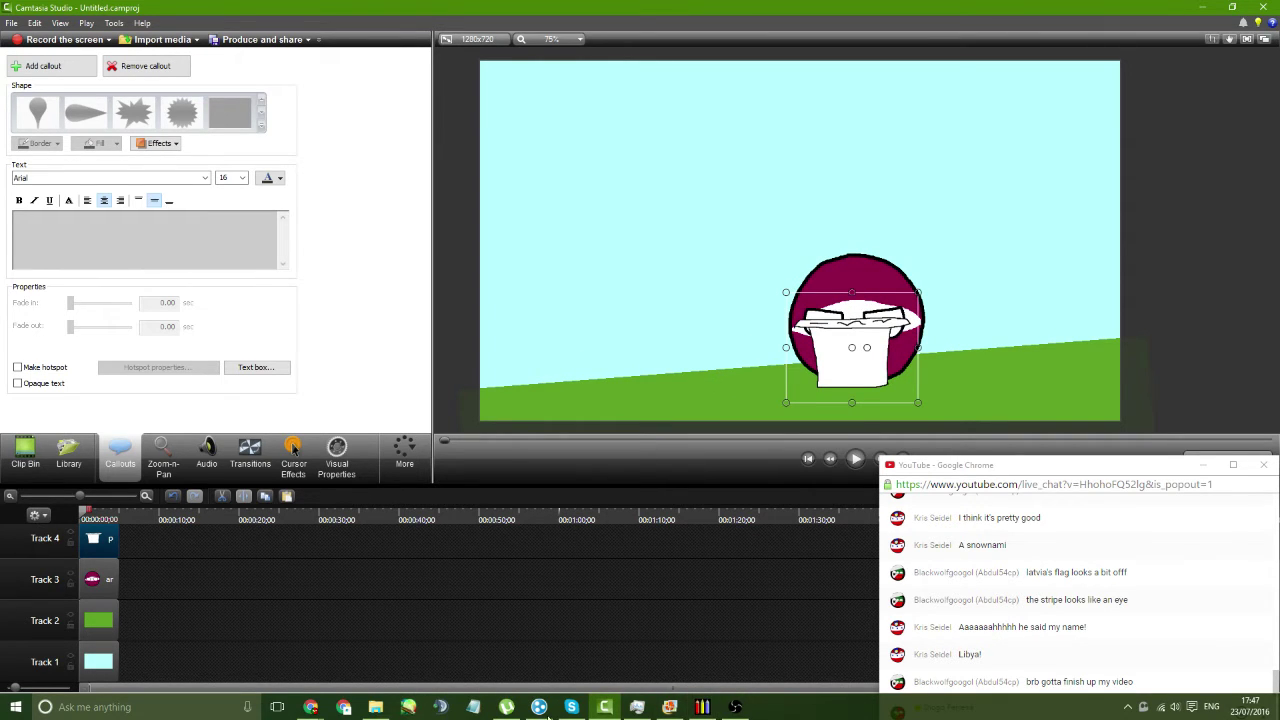
pyautogui.click(735, 707)
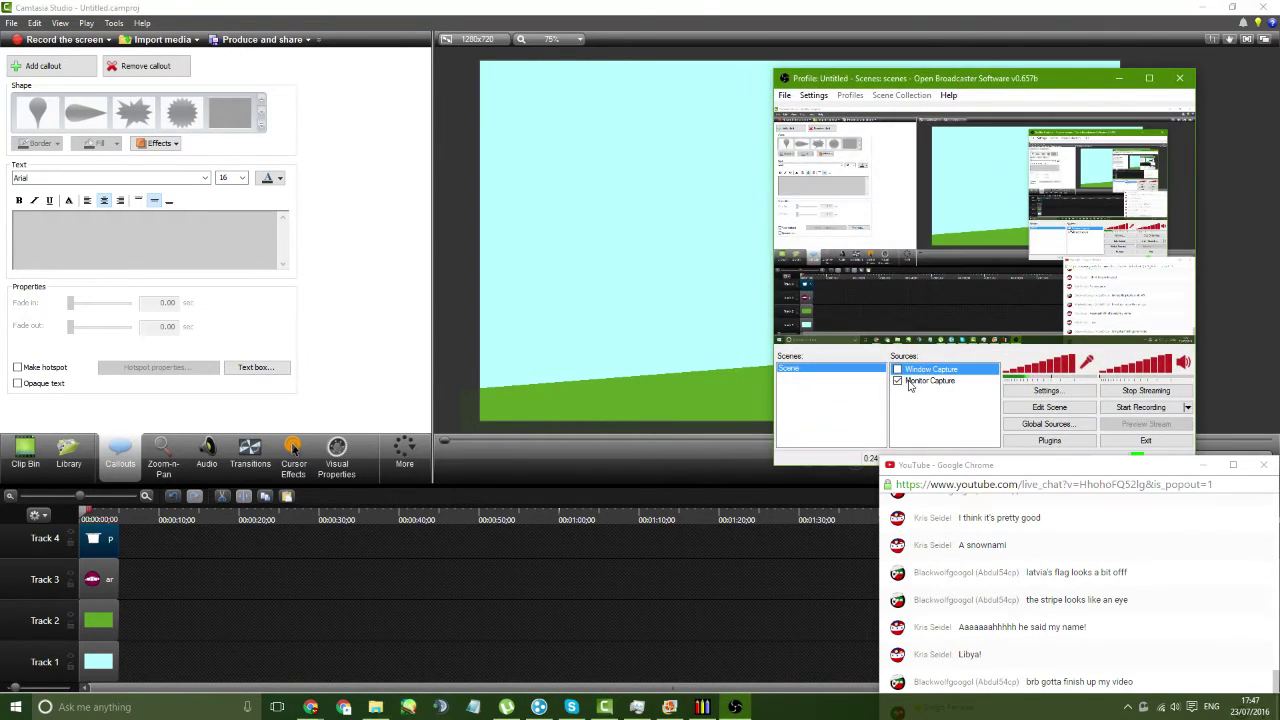
pyautogui.click(1119, 78)
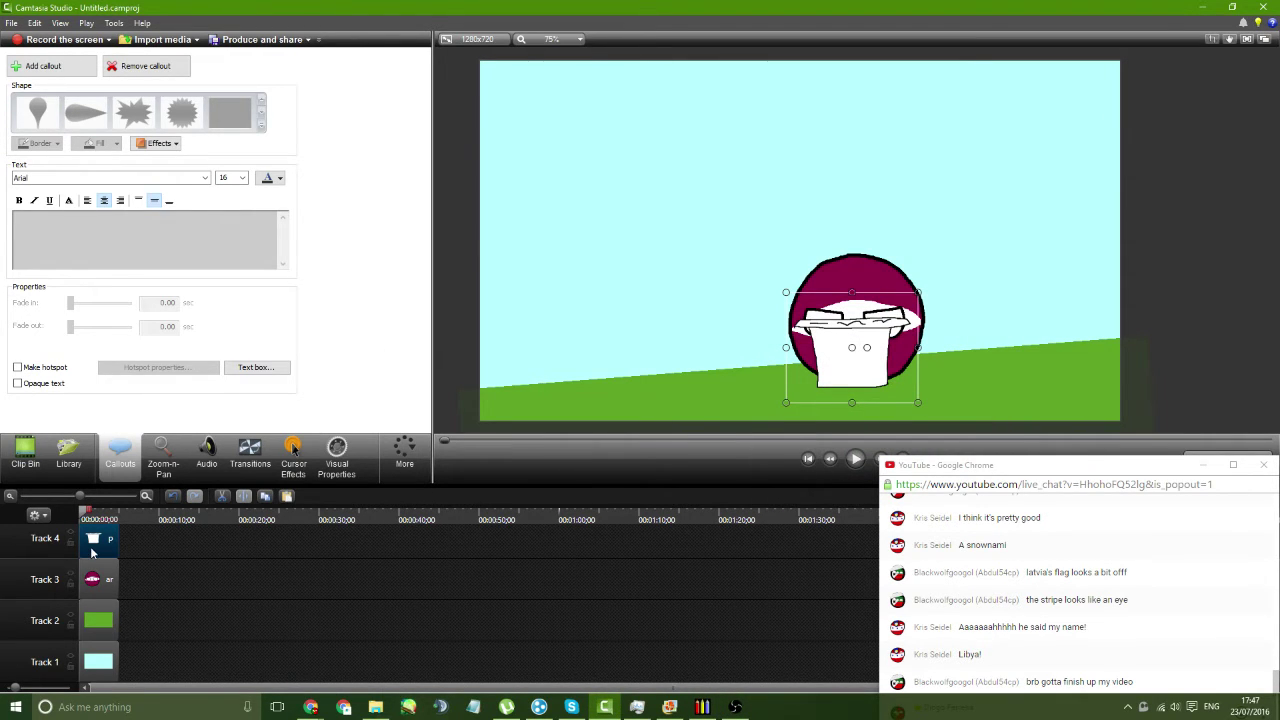
# - Animate the paper clip sliding down to X 109, Y -272 at about 3 seconds, and preview the motion from the start
pyautogui.moveTo(83, 513); pyautogui.dragTo(105, 513)
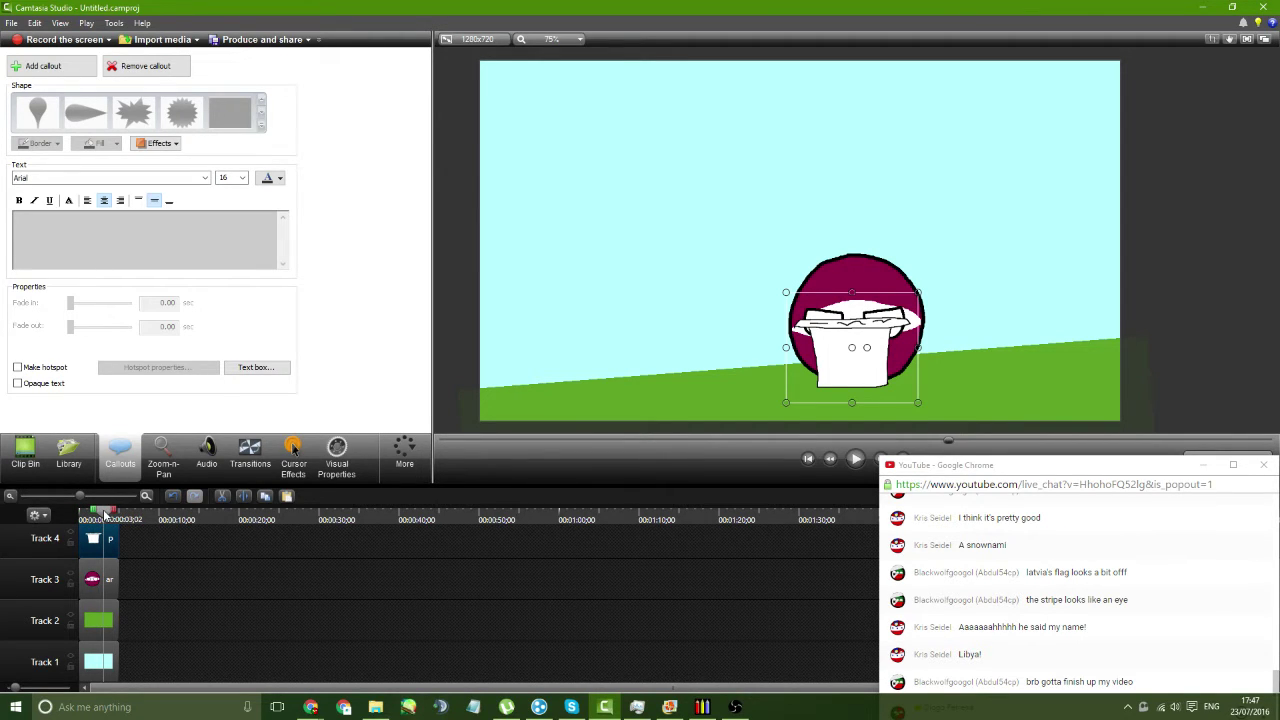
pyautogui.click(337, 455)
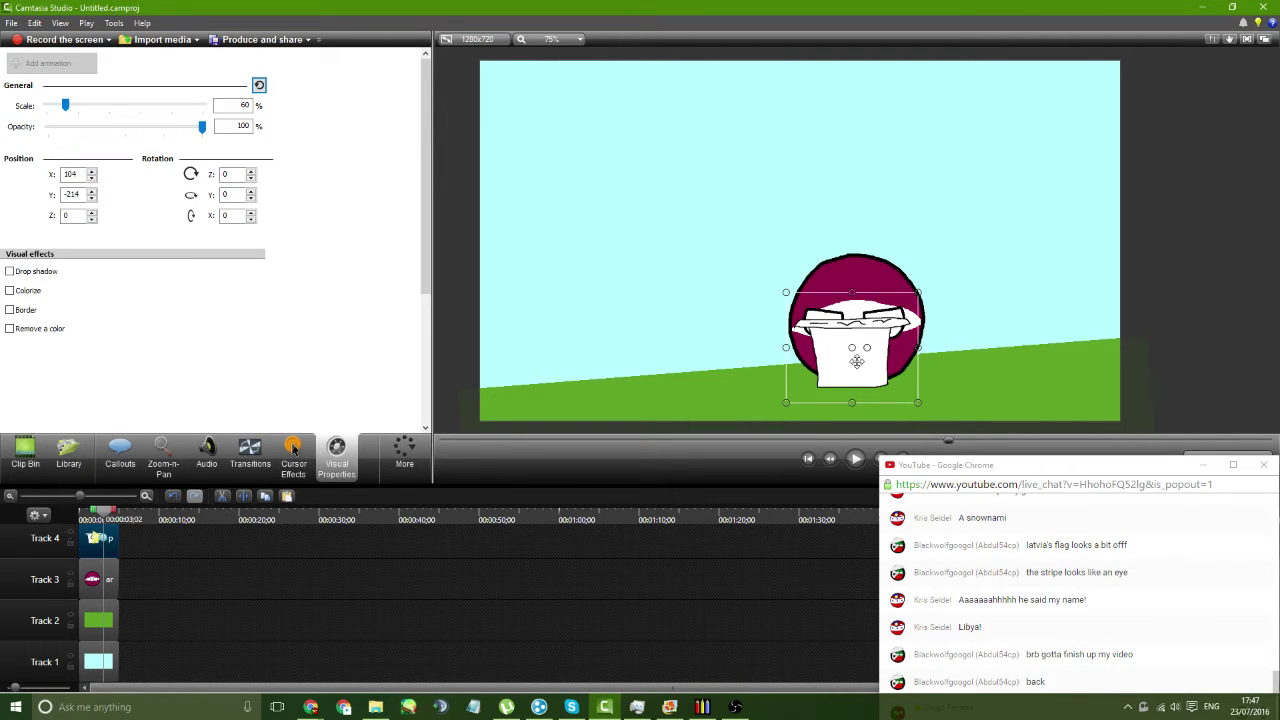
pyautogui.moveTo(855, 348); pyautogui.dragTo(857, 375)
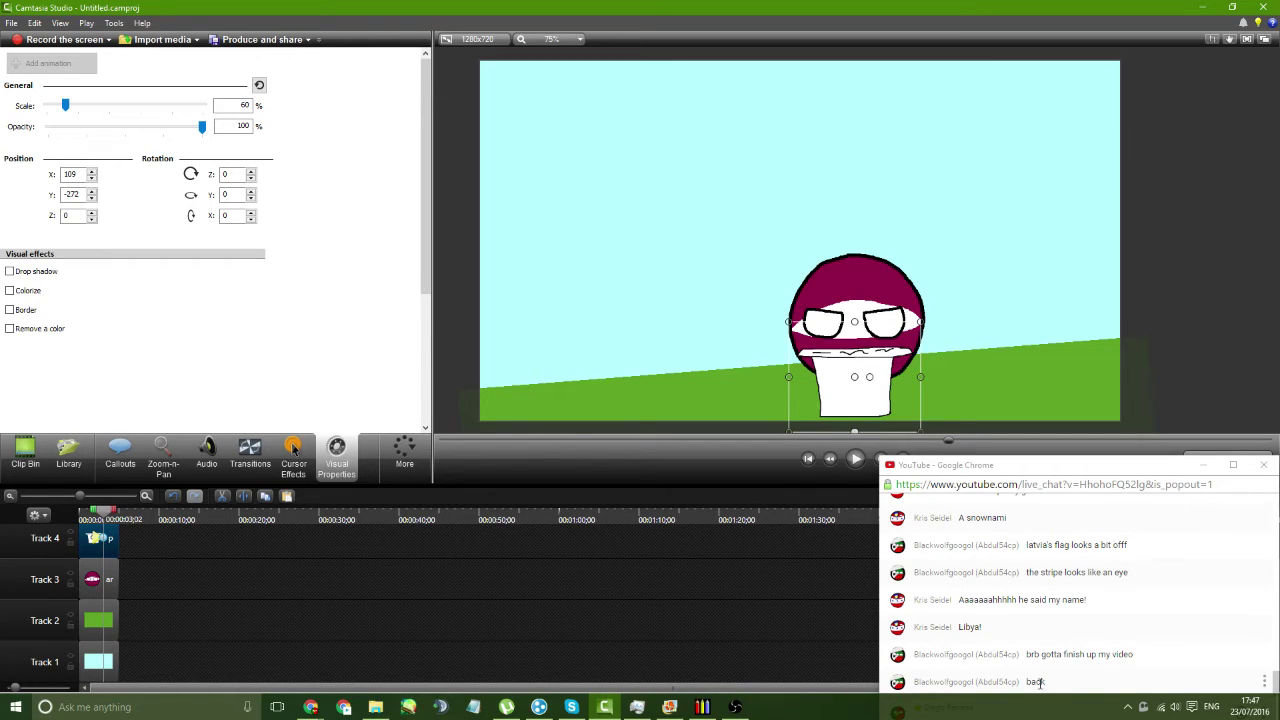
pyautogui.click(86, 519)
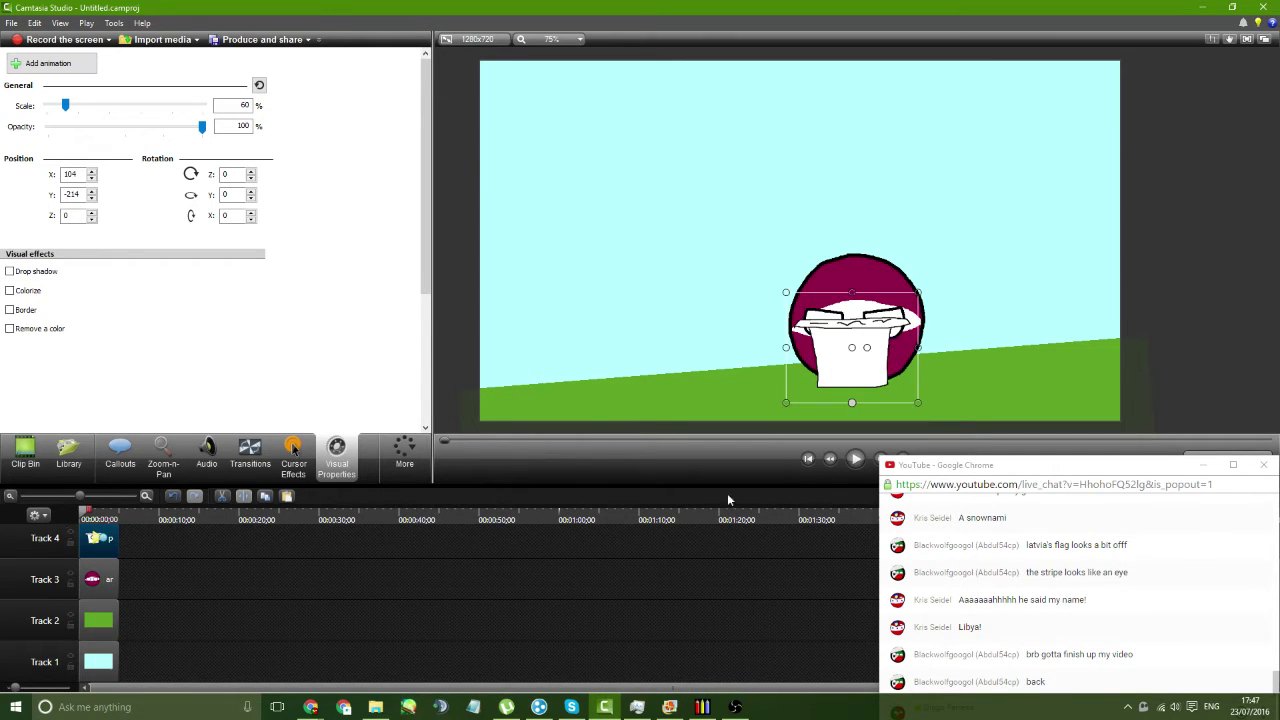
pyautogui.click(855, 458)
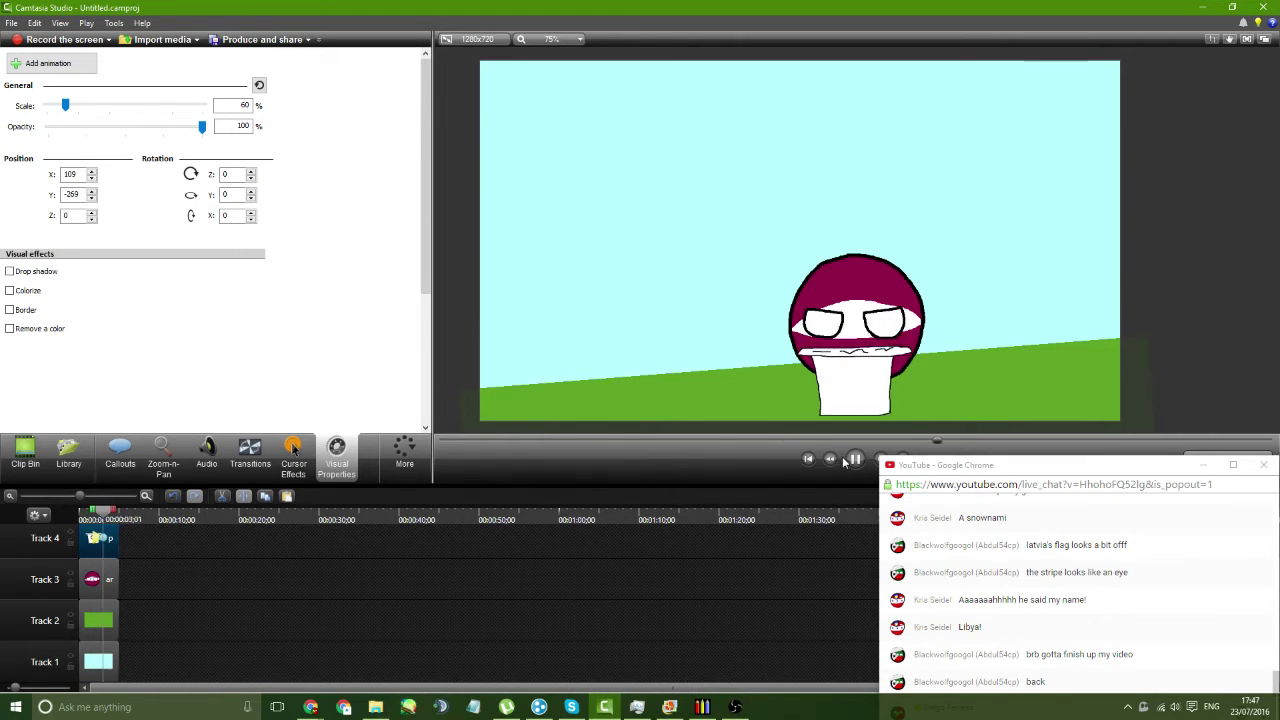
pyautogui.click(852, 459)
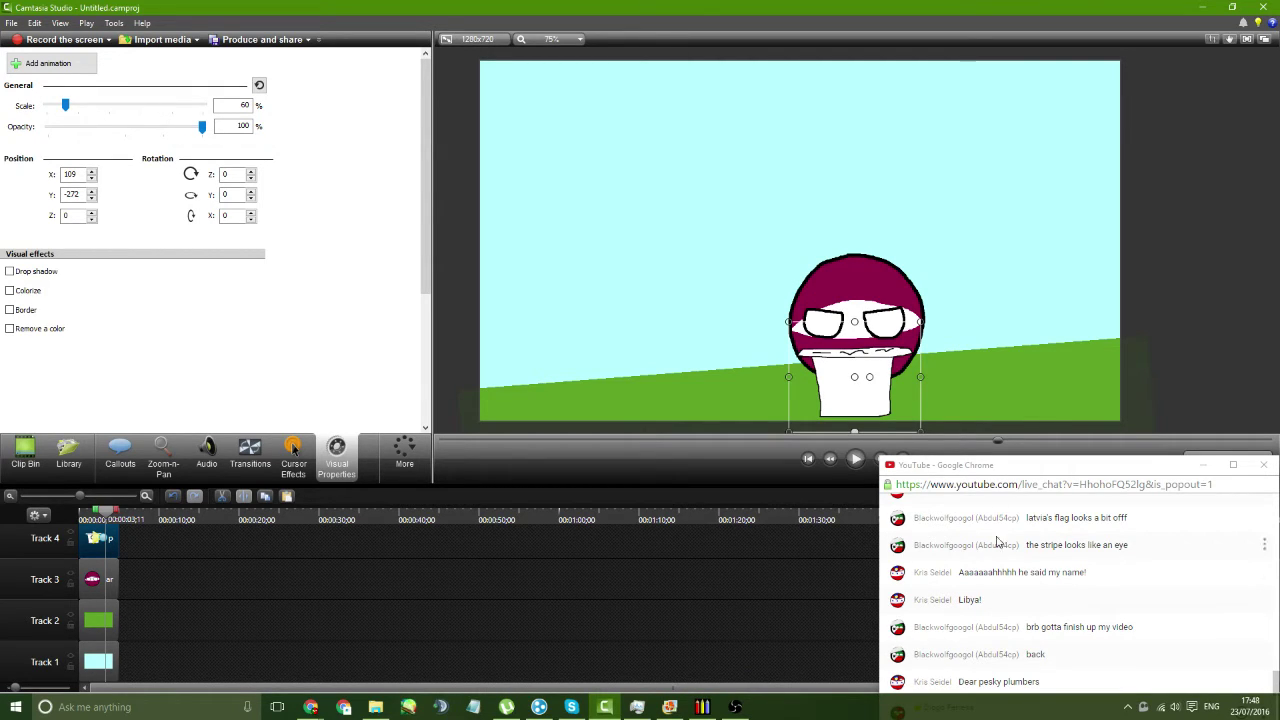
# - Reposition the live chat window over the timeline and read the latest viewer messages
pyautogui.moveTo(993, 473); pyautogui.dragTo(986, 433)
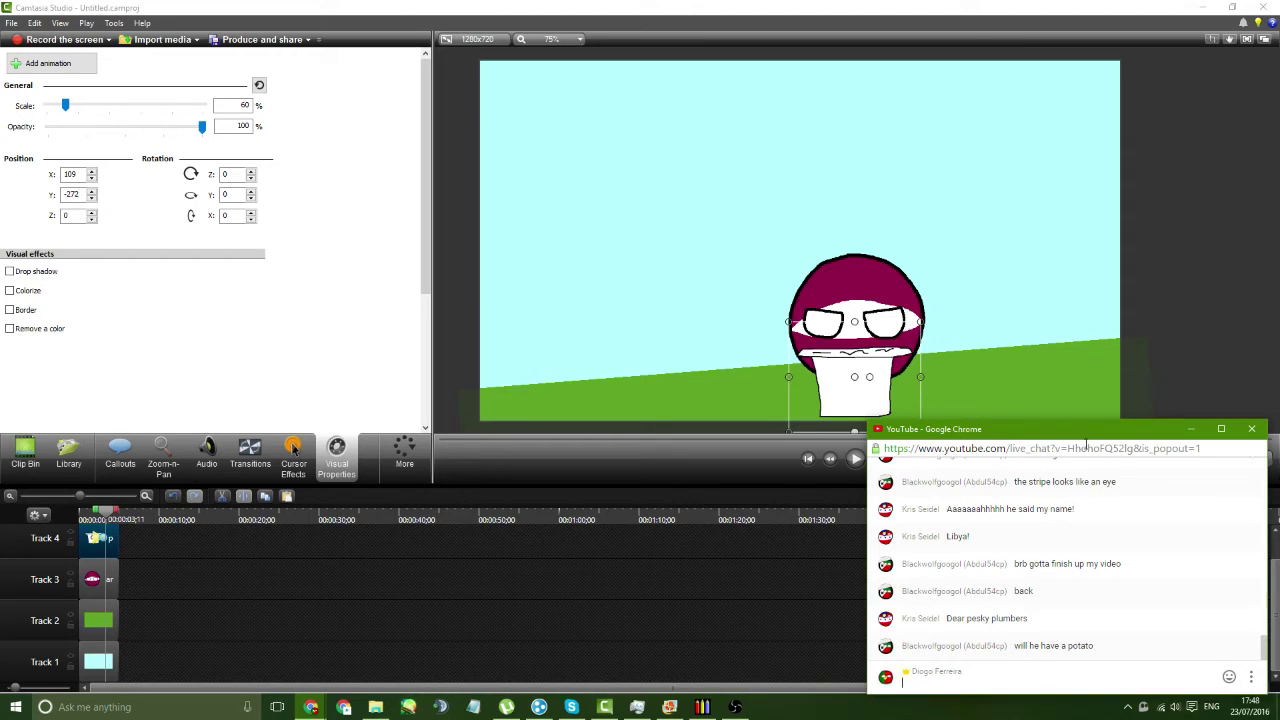
pyautogui.moveTo(1085, 433); pyautogui.dragTo(1094, 487)
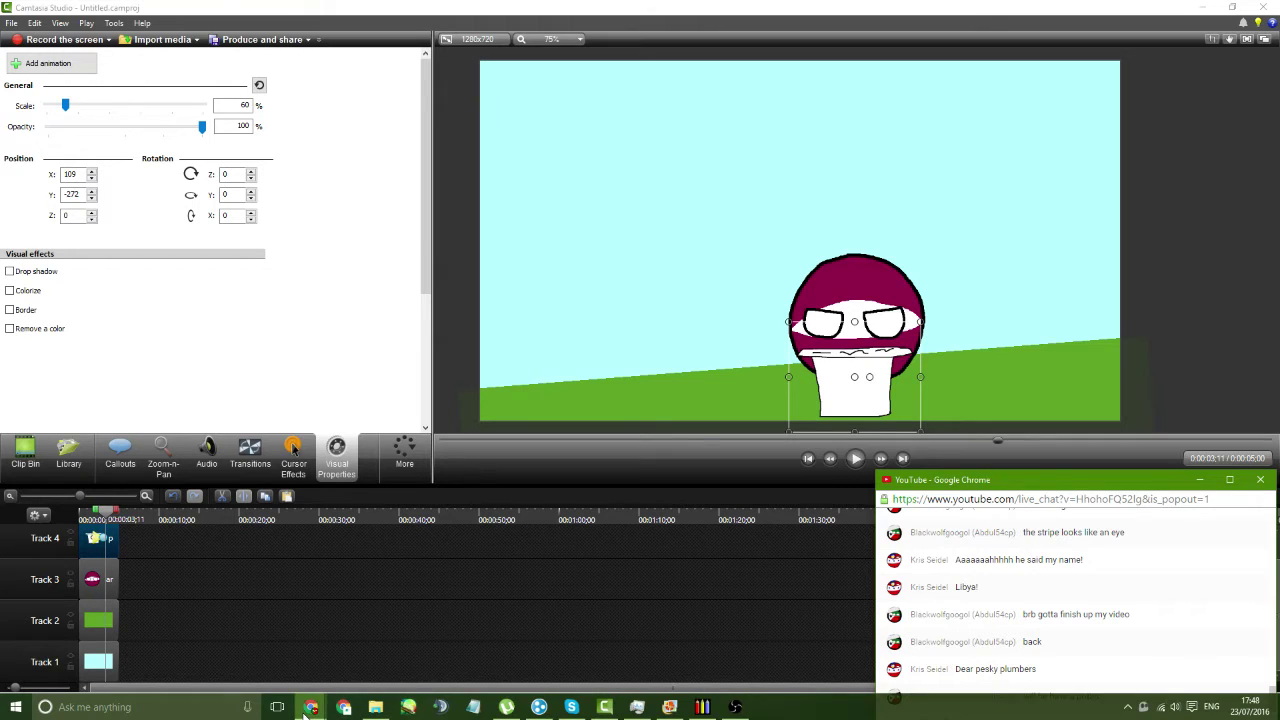
pyautogui.moveTo(306, 710)
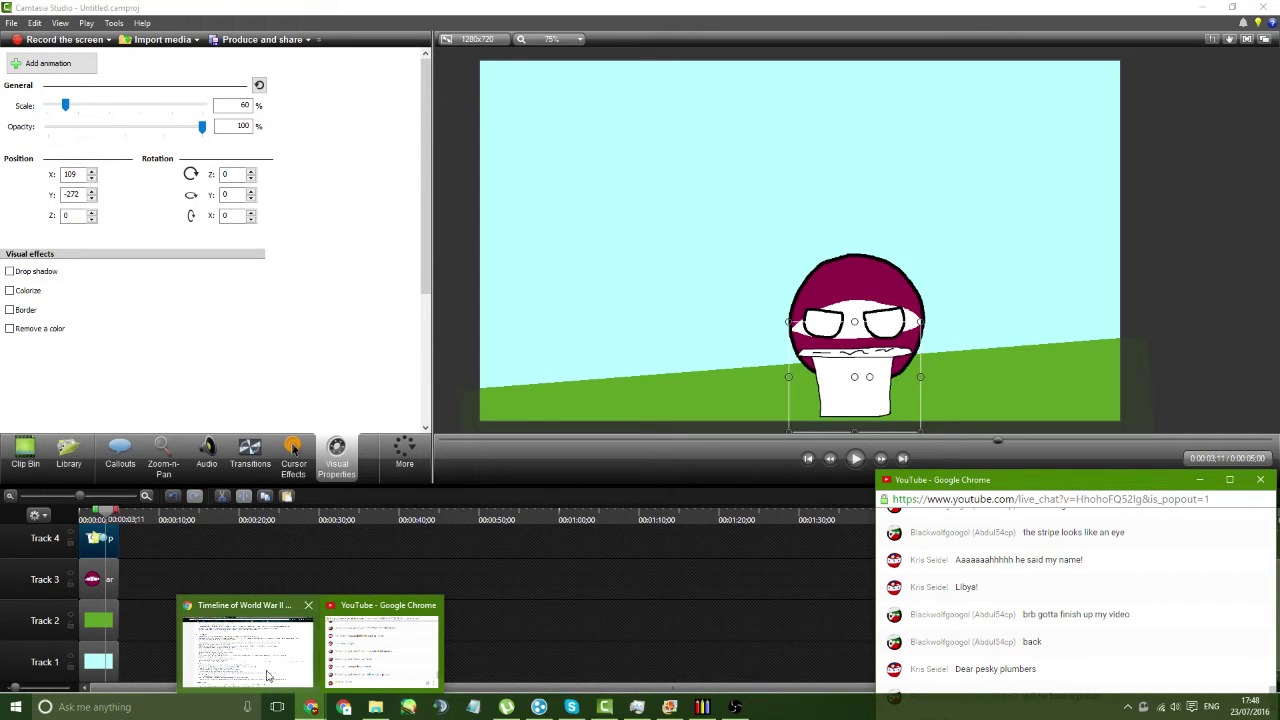
pyautogui.moveTo(1042, 489); pyautogui.dragTo(1041, 462)
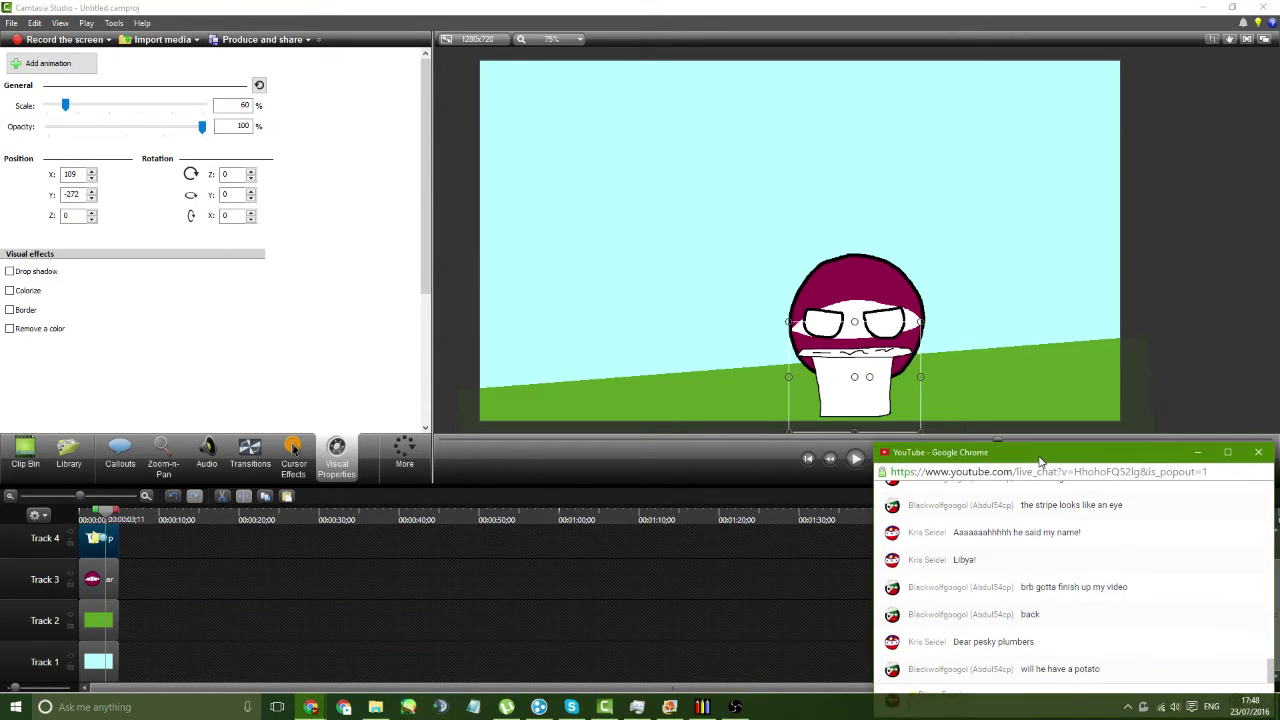
# - Switch to Chrome to look over the YouTube channel page, and return to Camtasia Studio with the chat window clear of the preview
pyautogui.moveTo(322, 711)
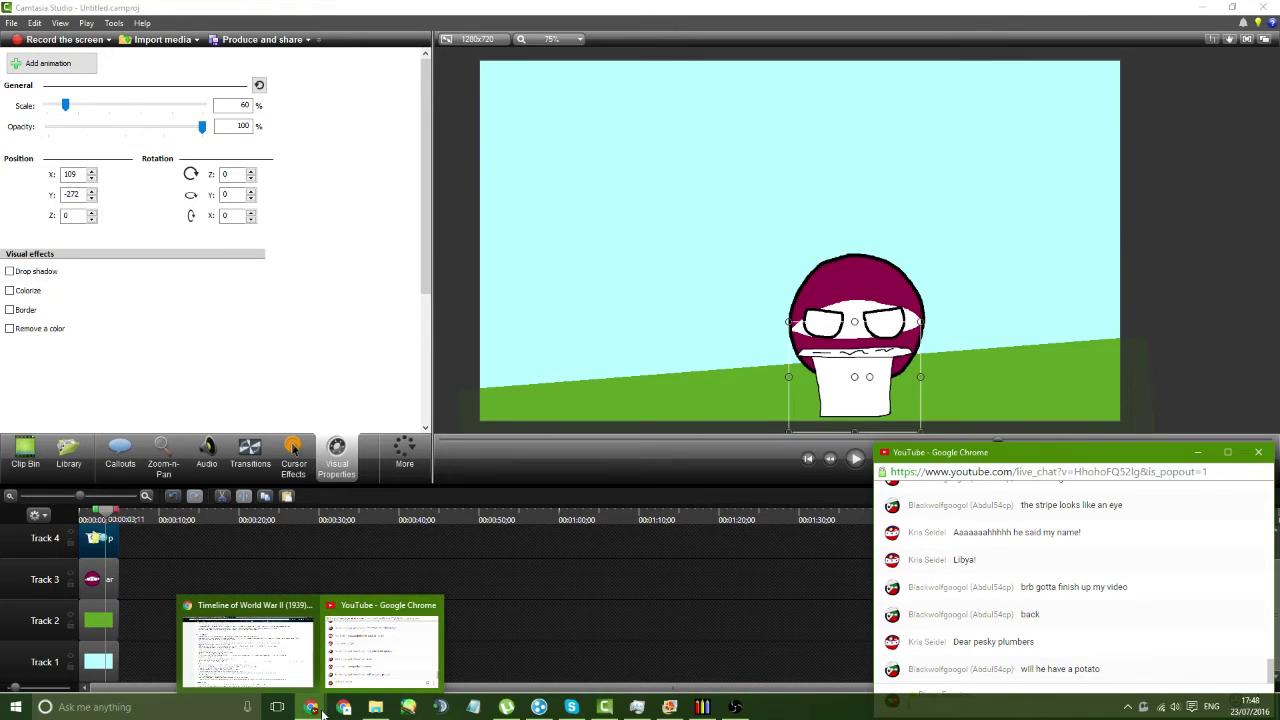
pyautogui.moveTo(298, 688)
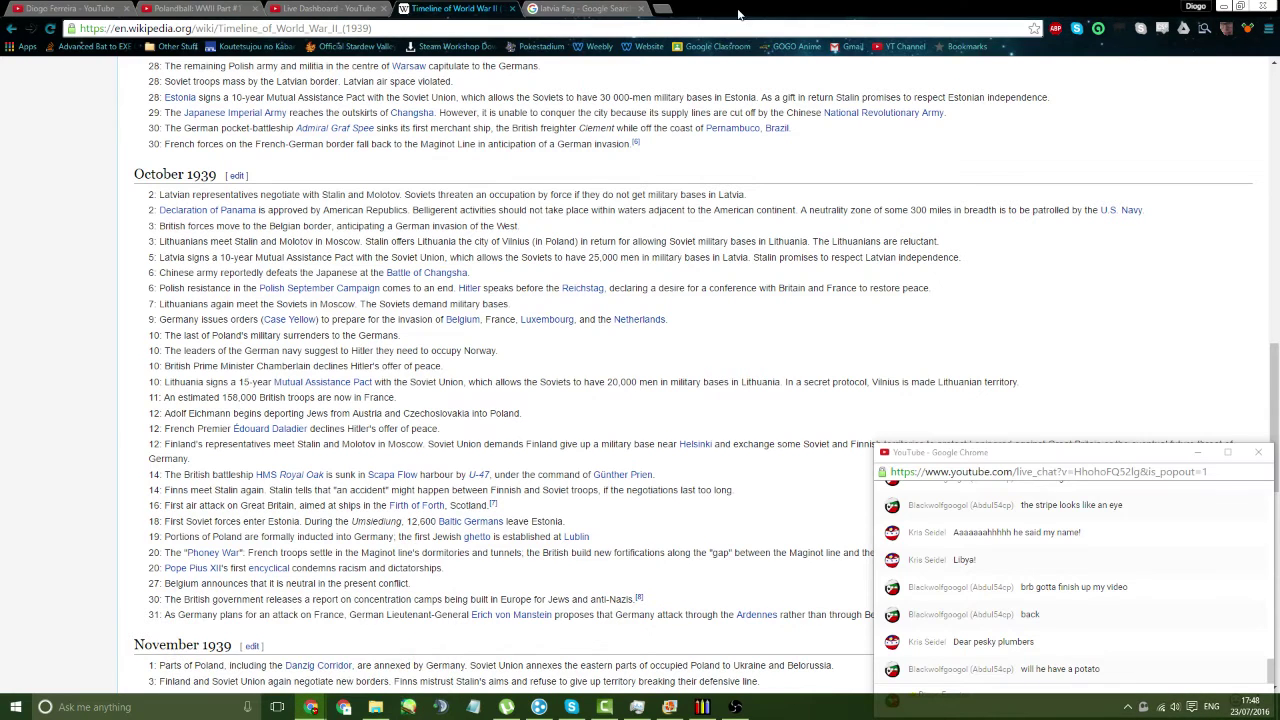
pyautogui.click(70, 8)
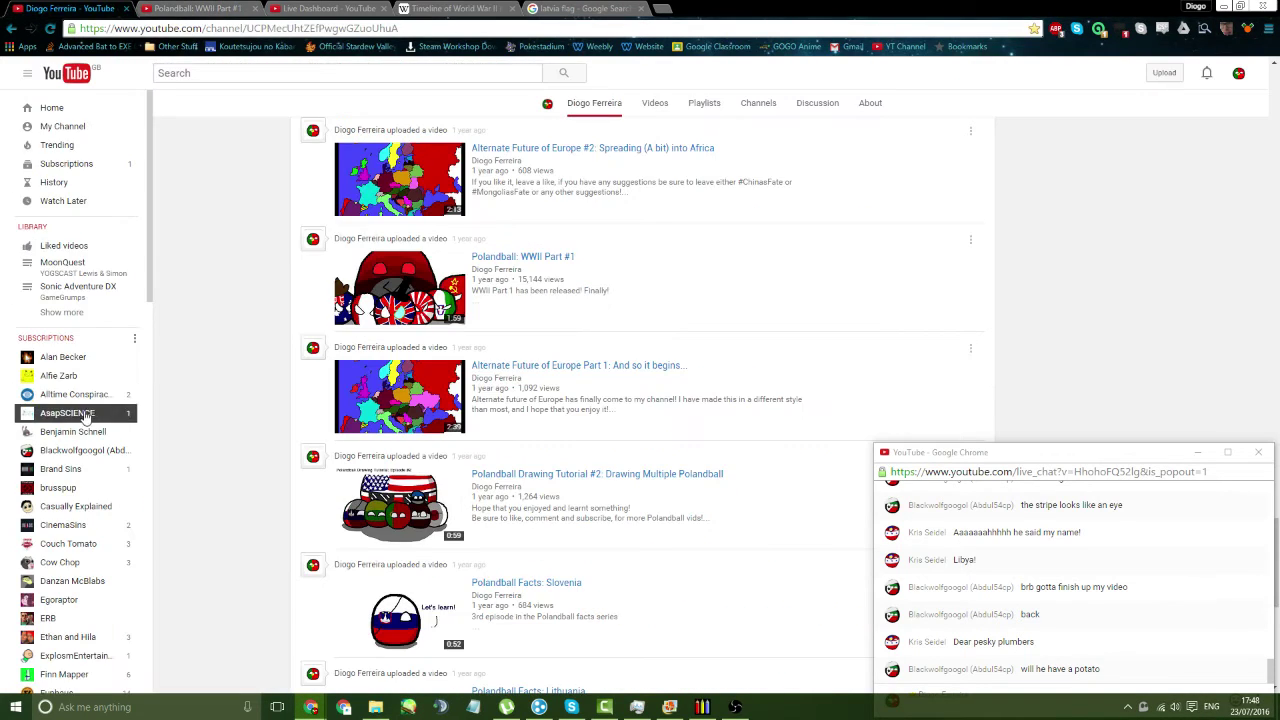
pyautogui.click(663, 9)
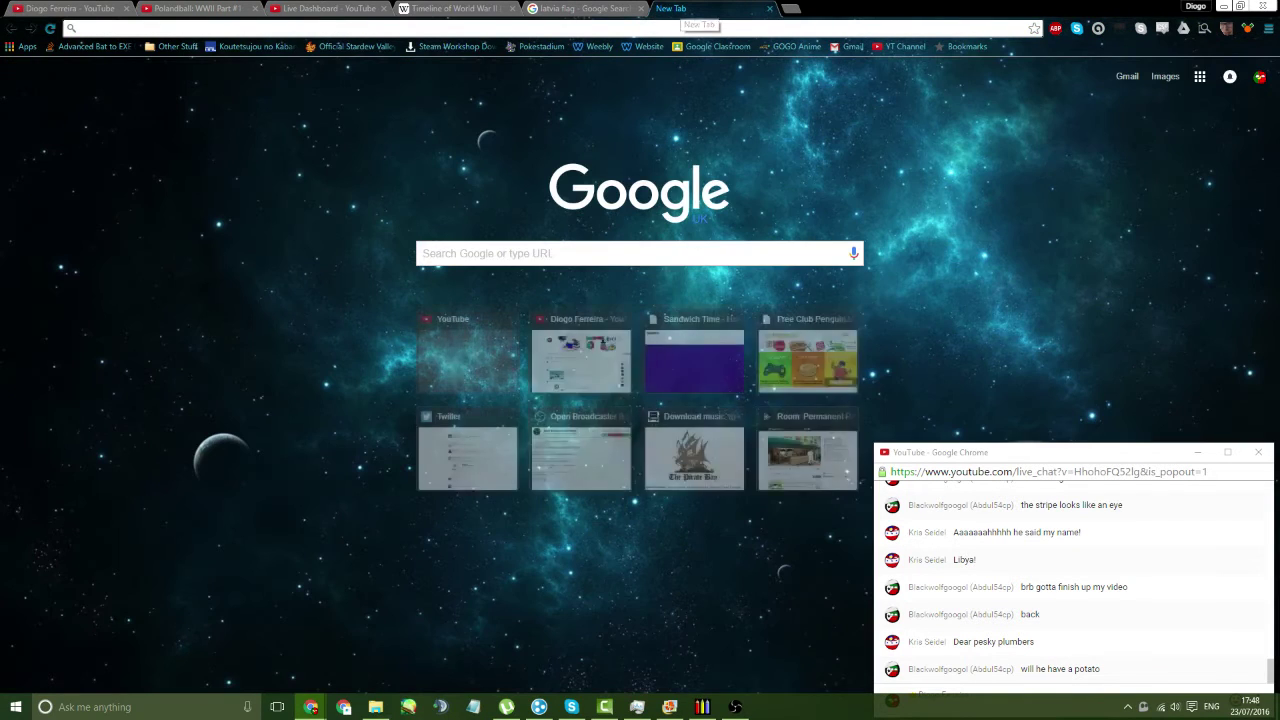
pyautogui.hotkey('ctrl', 'w')
pyautogui.moveTo(730, 710)
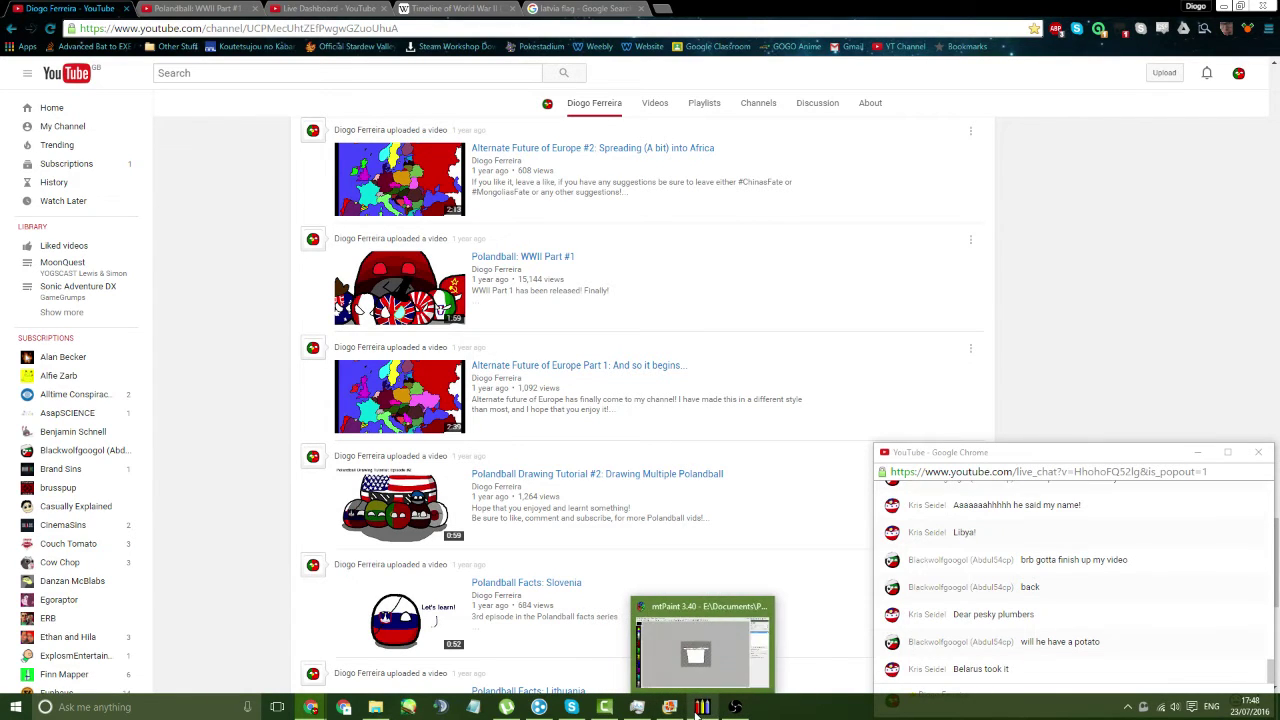
pyautogui.click(606, 708)
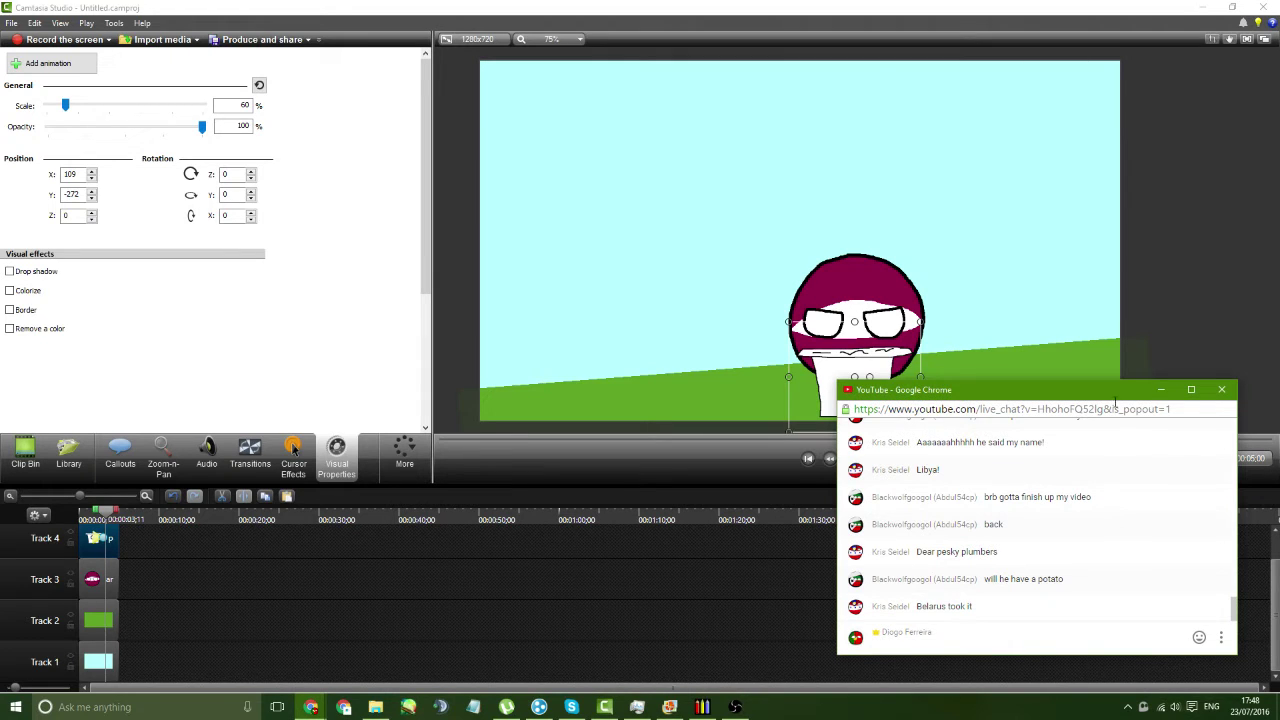
pyautogui.moveTo(1115, 401); pyautogui.dragTo(1153, 495)
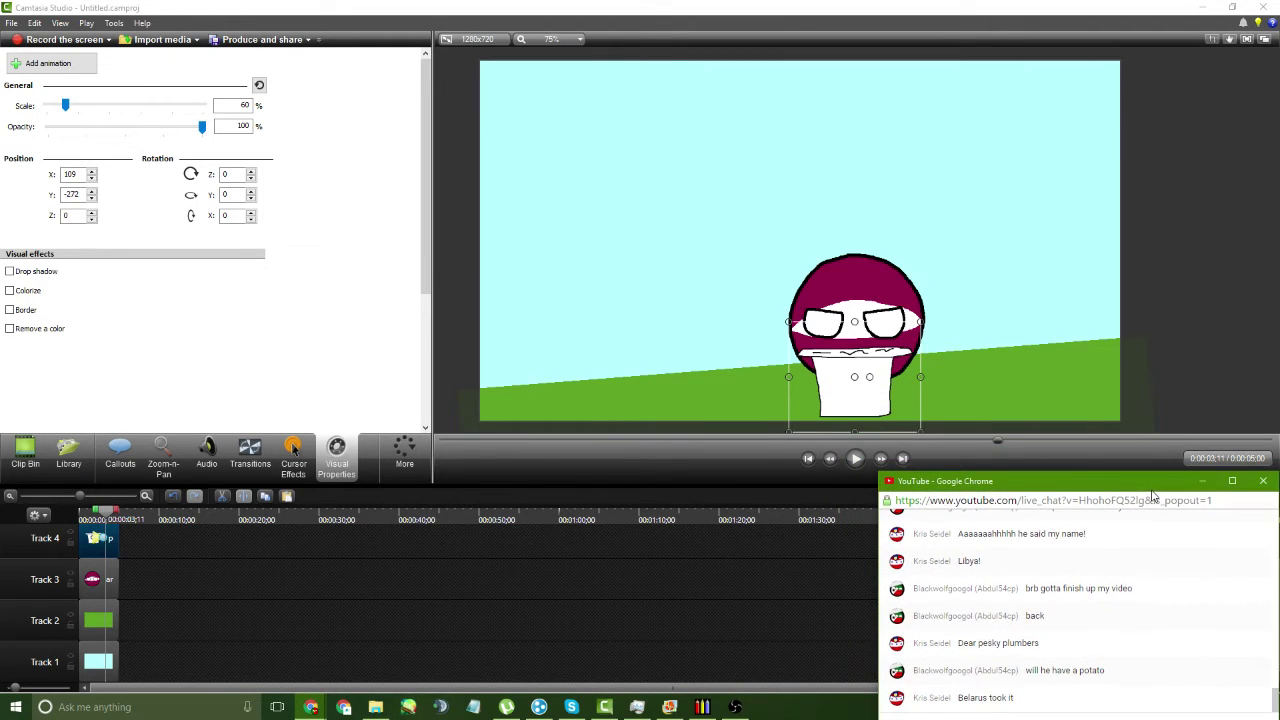
# - Switch to mtPaint and create a new blank 1280x720 image
pyautogui.click(702, 707)
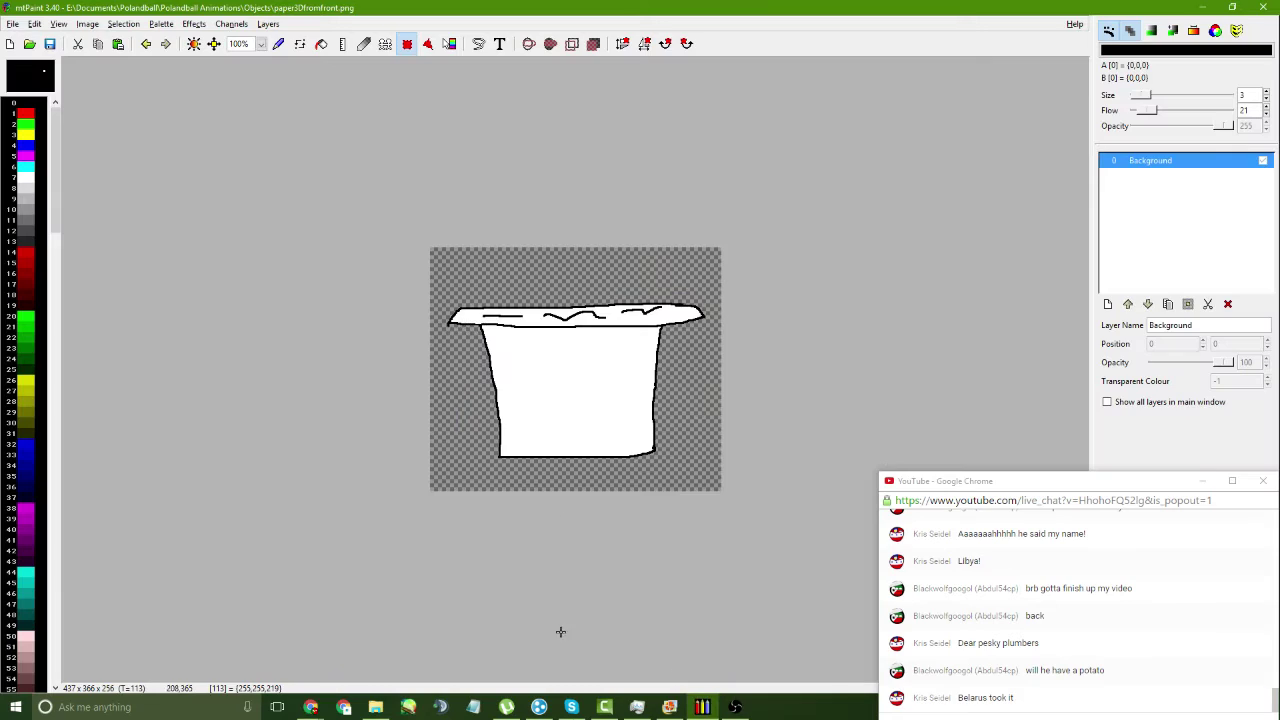
pyautogui.click(9, 43)
pyautogui.click(682, 477)
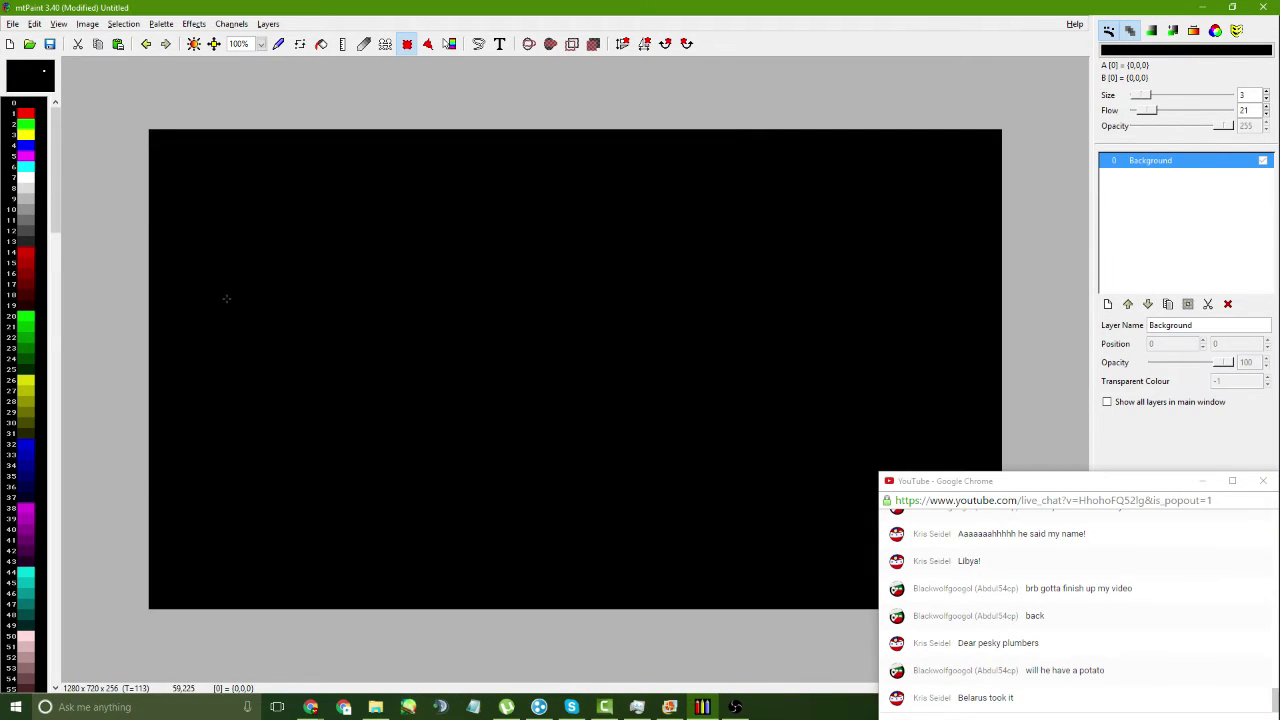
# - Check the transparency index in the file preferences and flood-fill the canvas with palette colour 113
pyautogui.hotkey('ctrl', 'p')
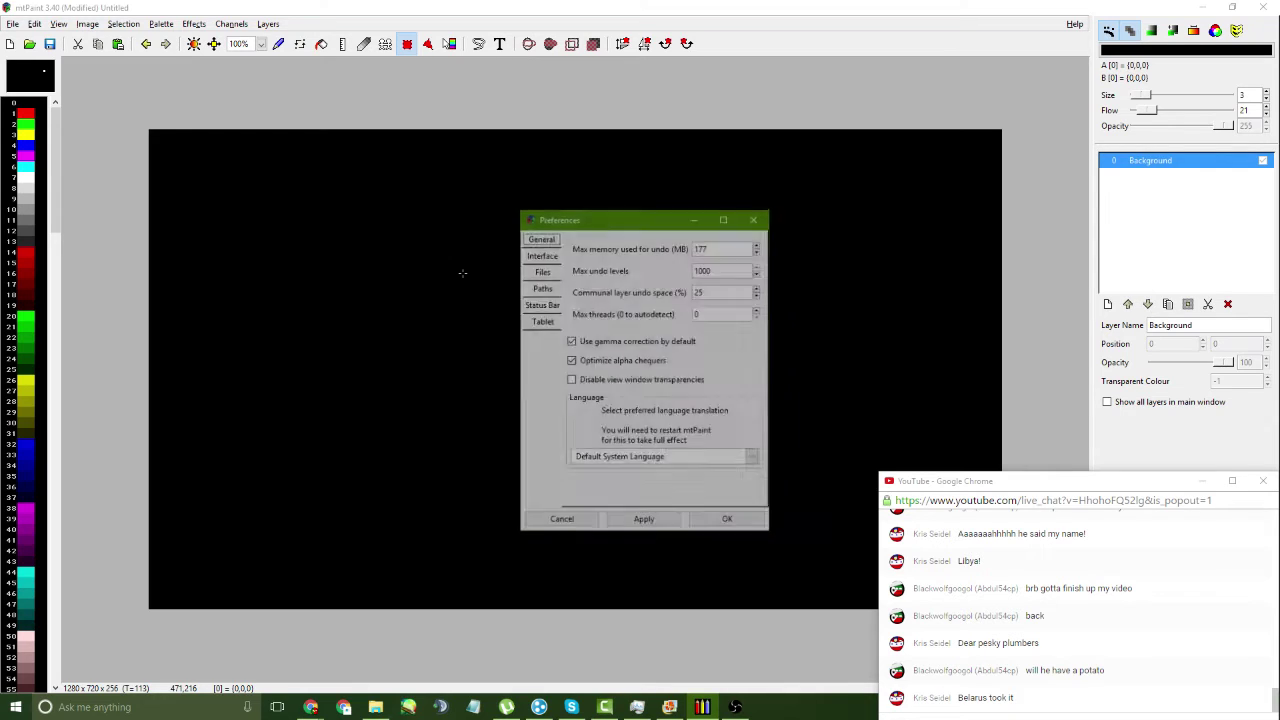
pyautogui.click(541, 254)
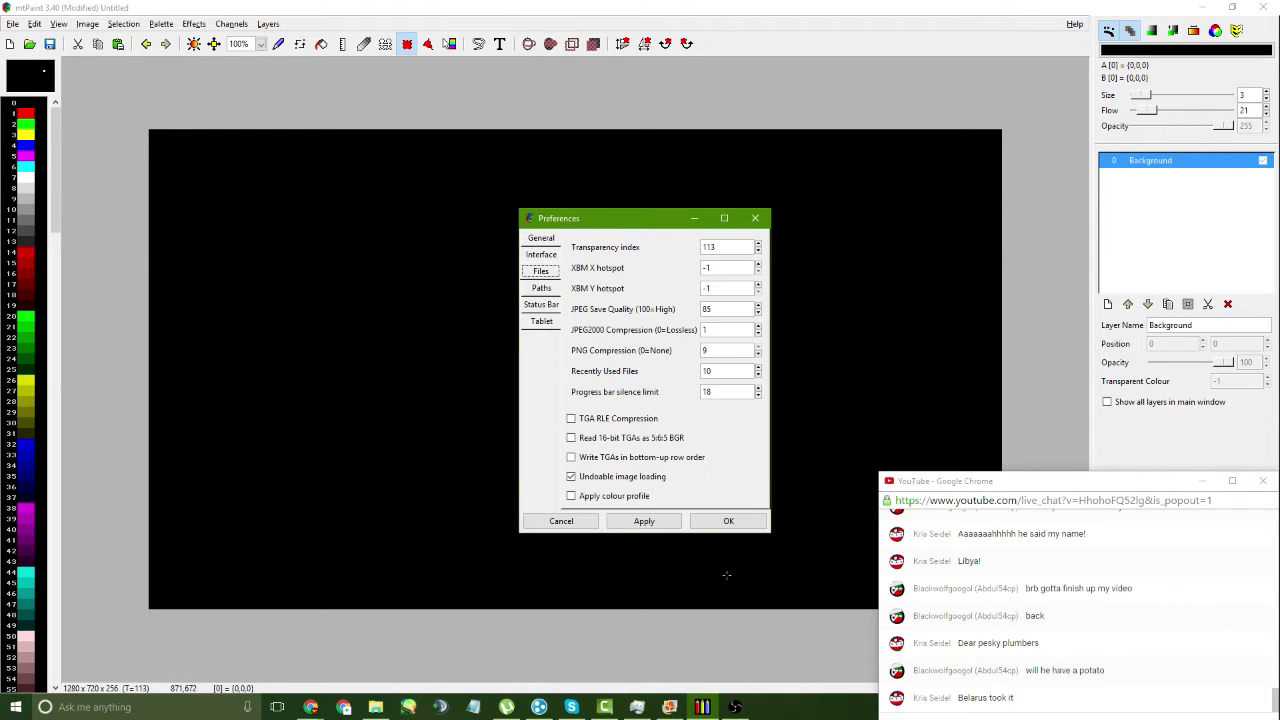
pyautogui.click(561, 521)
pyautogui.press('`')
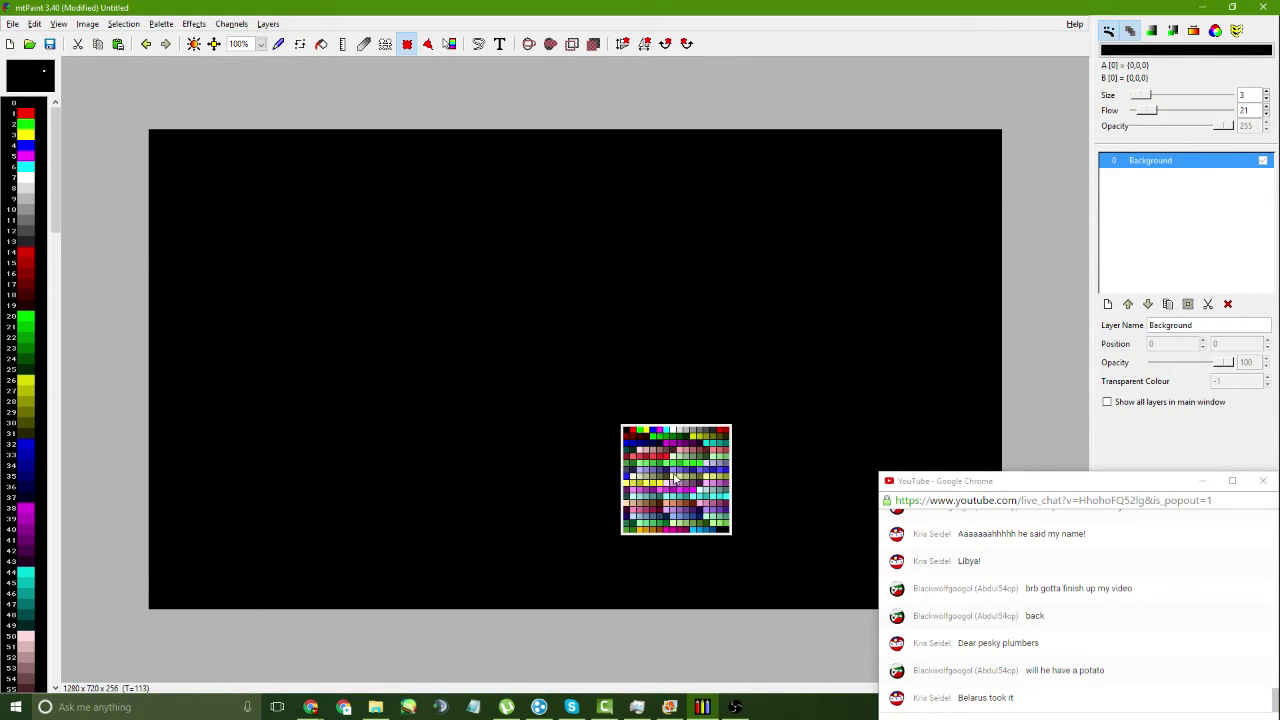
pyautogui.click(641, 480)
pyautogui.click(321, 43)
pyautogui.click(309, 285)
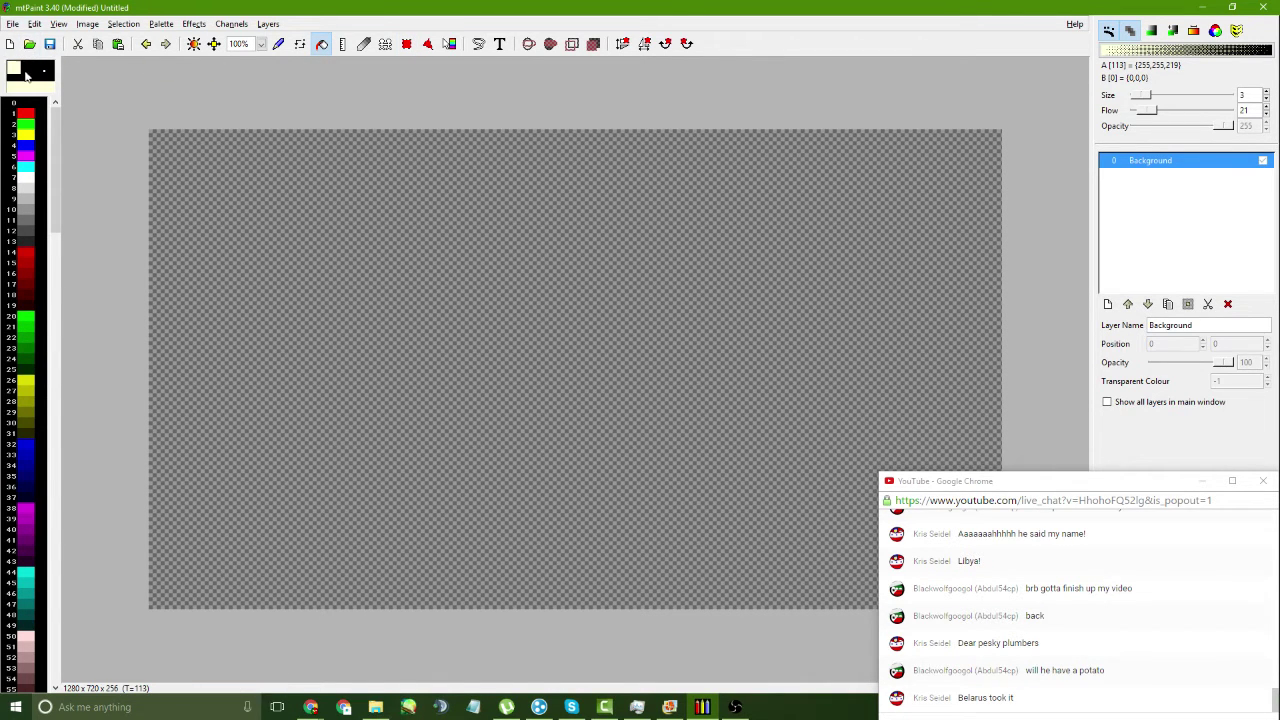
# - Set the drawing colour to black and sketch a slim, slanted pen-body outline near the middle of the canvas
pyautogui.click(44, 72)
pyautogui.click(65, 111)
pyautogui.click(25, 103)
pyautogui.click(260, 44)
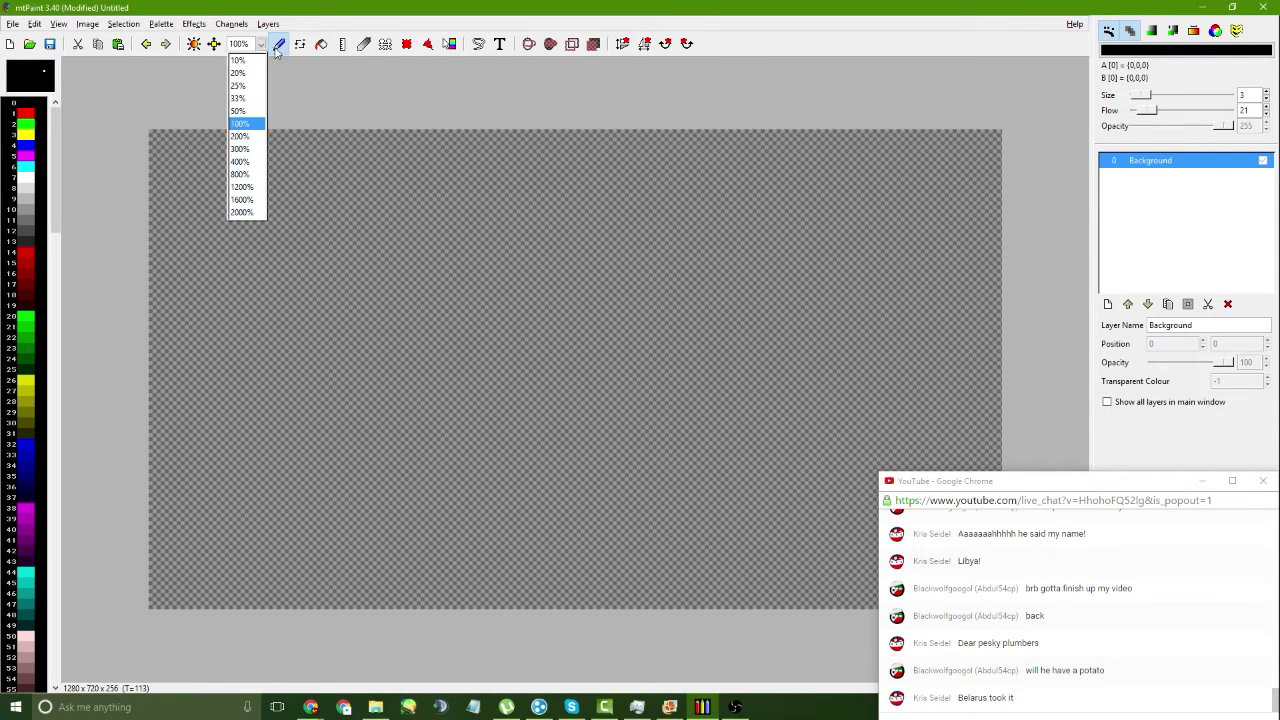
pyautogui.click(243, 120)
pyautogui.moveTo(521, 317); pyautogui.dragTo(447, 334)
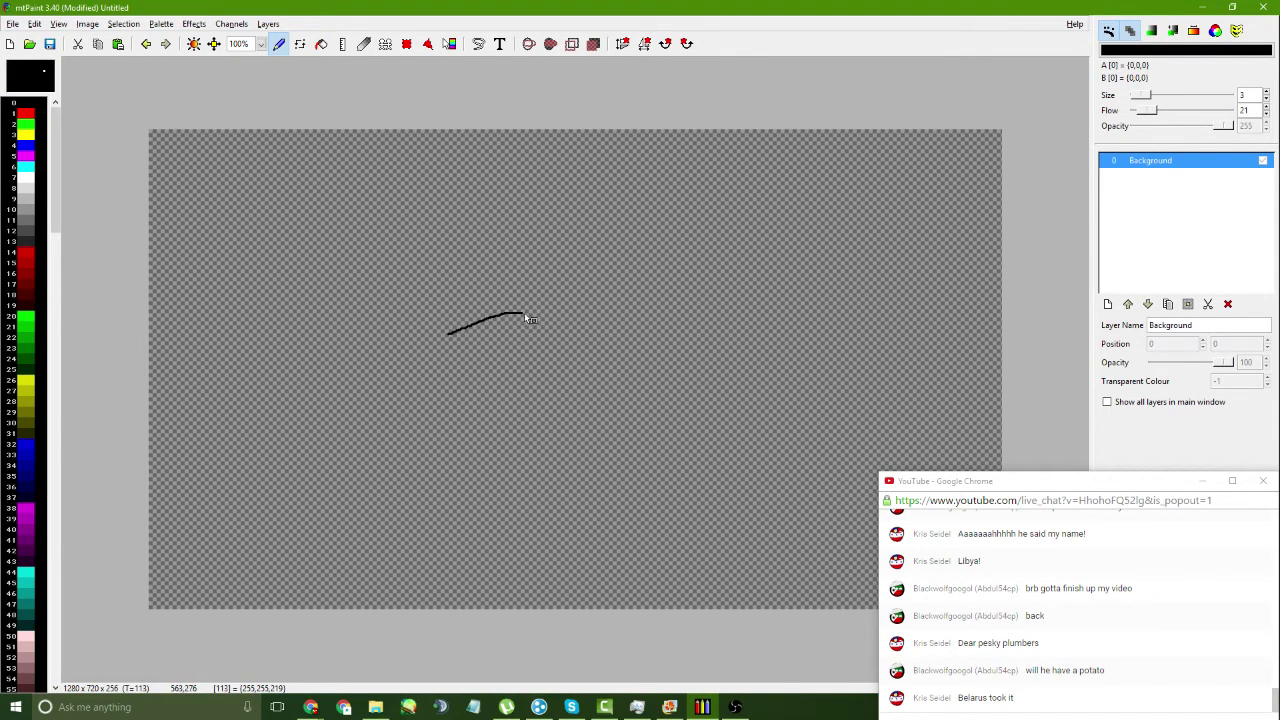
pyautogui.moveTo(521, 314)
pyautogui.mouseDown()
pyautogui.moveTo(449, 338)
pyautogui.moveTo(510, 338)
pyautogui.moveTo(524, 323)
pyautogui.mouseUp()
# - Undo the pen body's lower edge, redraw it at 300% zoom, and sharpen the pointed tip
pyautogui.click(260, 44)
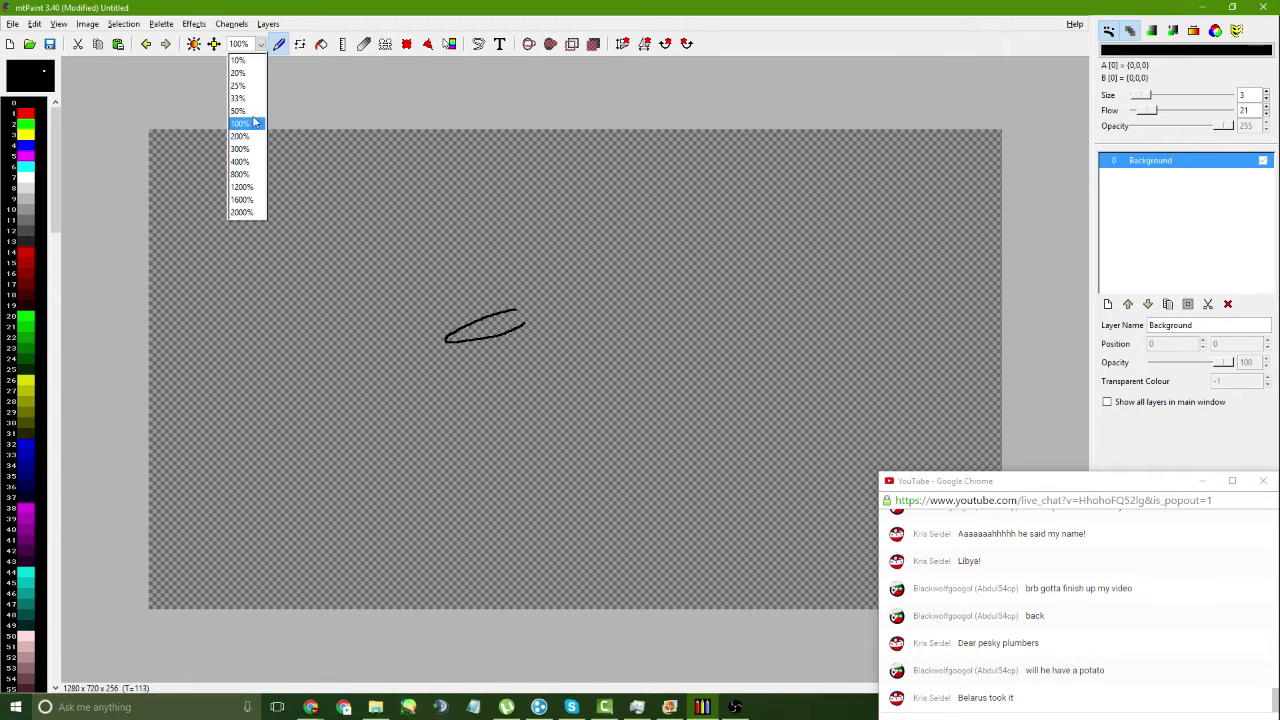
pyautogui.click(250, 138)
pyautogui.click(260, 44)
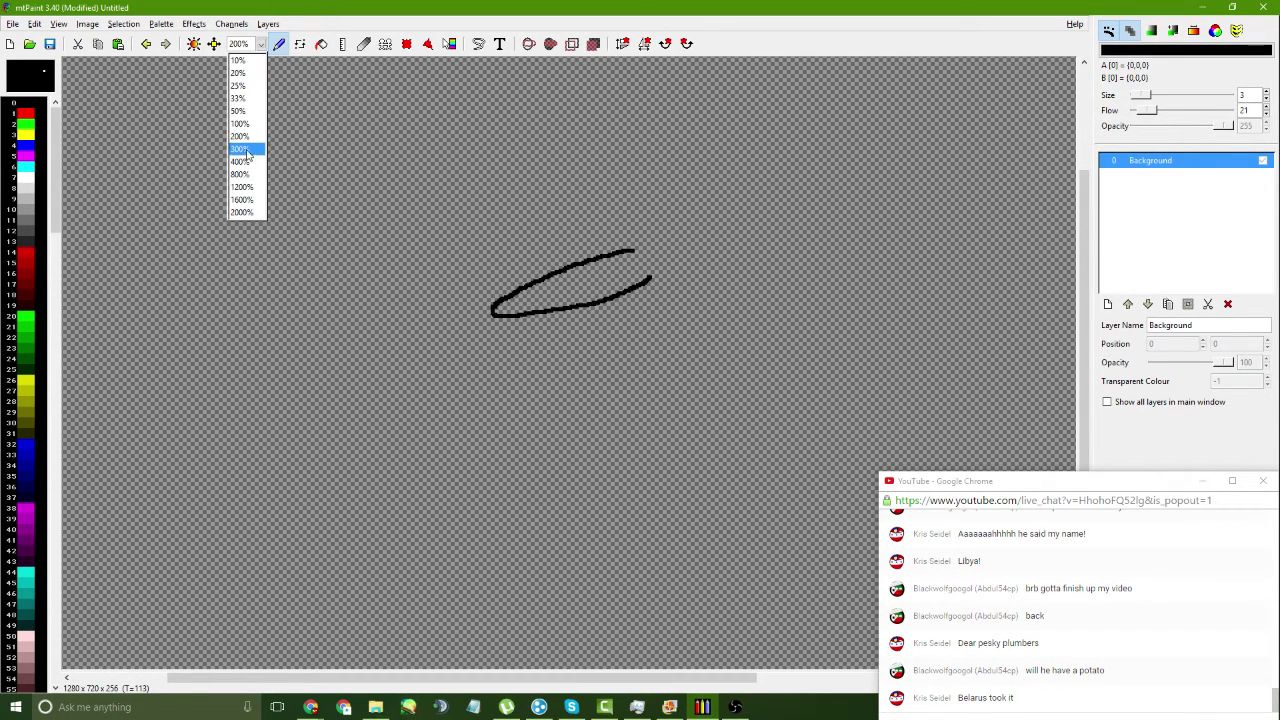
pyautogui.click(250, 151)
pyautogui.hotkey('ctrl', 'z')
pyautogui.moveTo(455, 286)
pyautogui.mouseDown()
pyautogui.moveTo(623, 257)
pyautogui.moveTo(697, 222)
pyautogui.mouseUp()
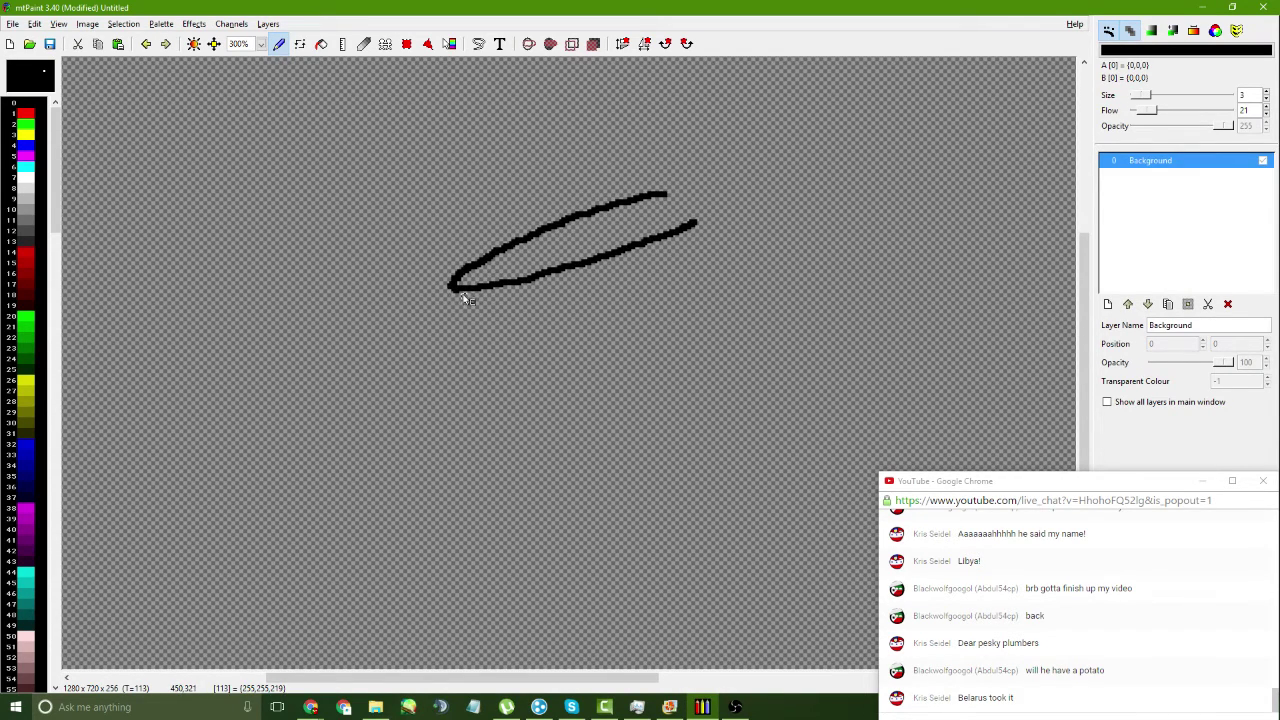
pyautogui.moveTo(456, 282)
pyautogui.mouseDown()
pyautogui.moveTo(440, 293)
pyautogui.moveTo(466, 288)
pyautogui.mouseUp()
# - Draw a small push button on the pen's rear end and a curved clip beneath the body, undoing unwanted strokes
pyautogui.moveTo(665, 194); pyautogui.dragTo(551, 163)
pyautogui.hotkey('ctrl', 'z')
pyautogui.moveTo(666, 194); pyautogui.dragTo(547, 205)
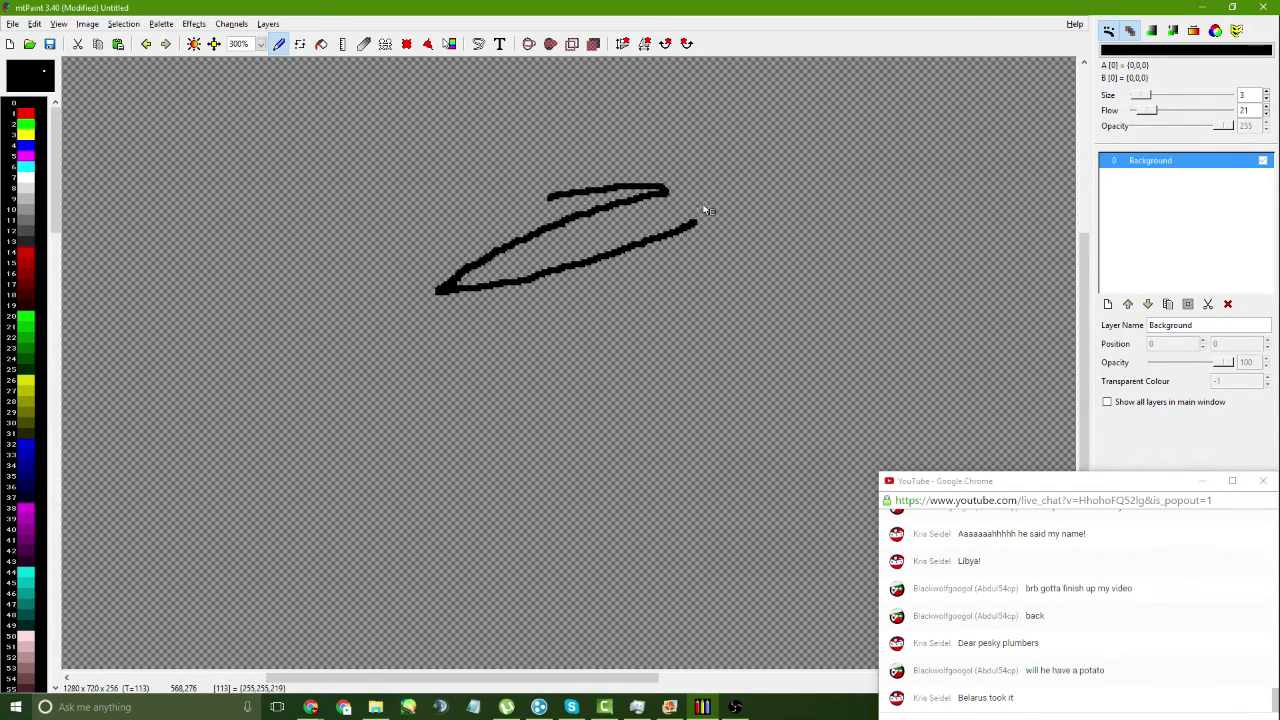
pyautogui.hotkey('ctrl', 'z')
pyautogui.moveTo(665, 194)
pyautogui.mouseDown()
pyautogui.moveTo(703, 229)
pyautogui.moveTo(678, 196)
pyautogui.moveTo(716, 186)
pyautogui.moveTo(717, 206)
pyautogui.moveTo(688, 213)
pyautogui.moveTo(708, 235)
pyautogui.moveTo(597, 285)
pyautogui.mouseUp()
pyautogui.hotkey('ctrl', 'z')
pyautogui.hotkey('ctrl', 'z')
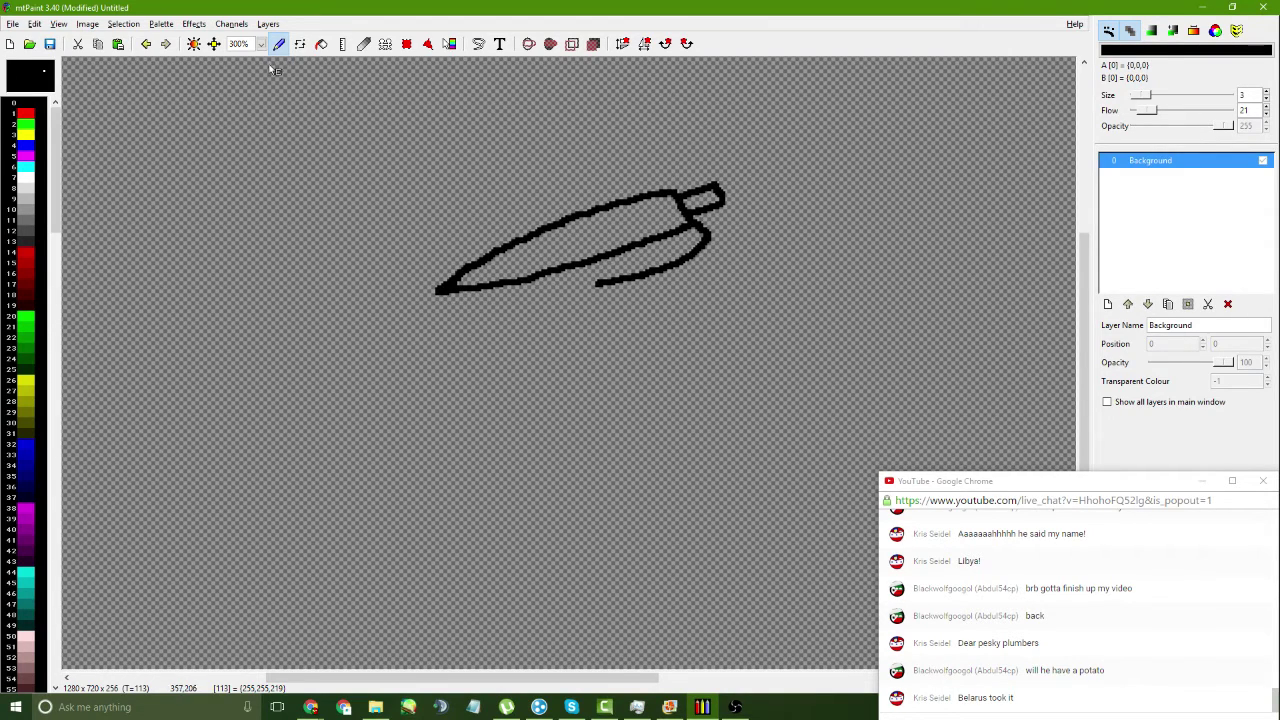
# - Draw two dividing lines across the pen body and fill the section between them with black
pyautogui.moveTo(507, 244); pyautogui.dragTo(519, 279)
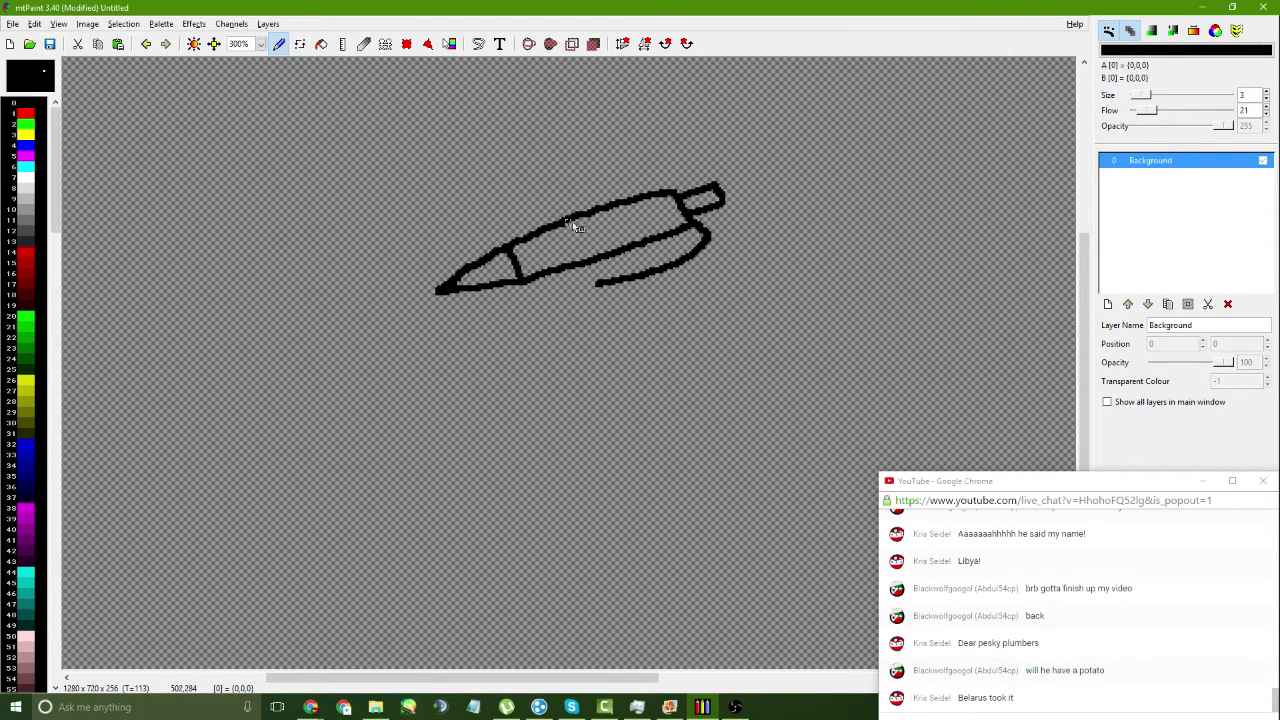
pyautogui.moveTo(591, 211); pyautogui.dragTo(606, 254)
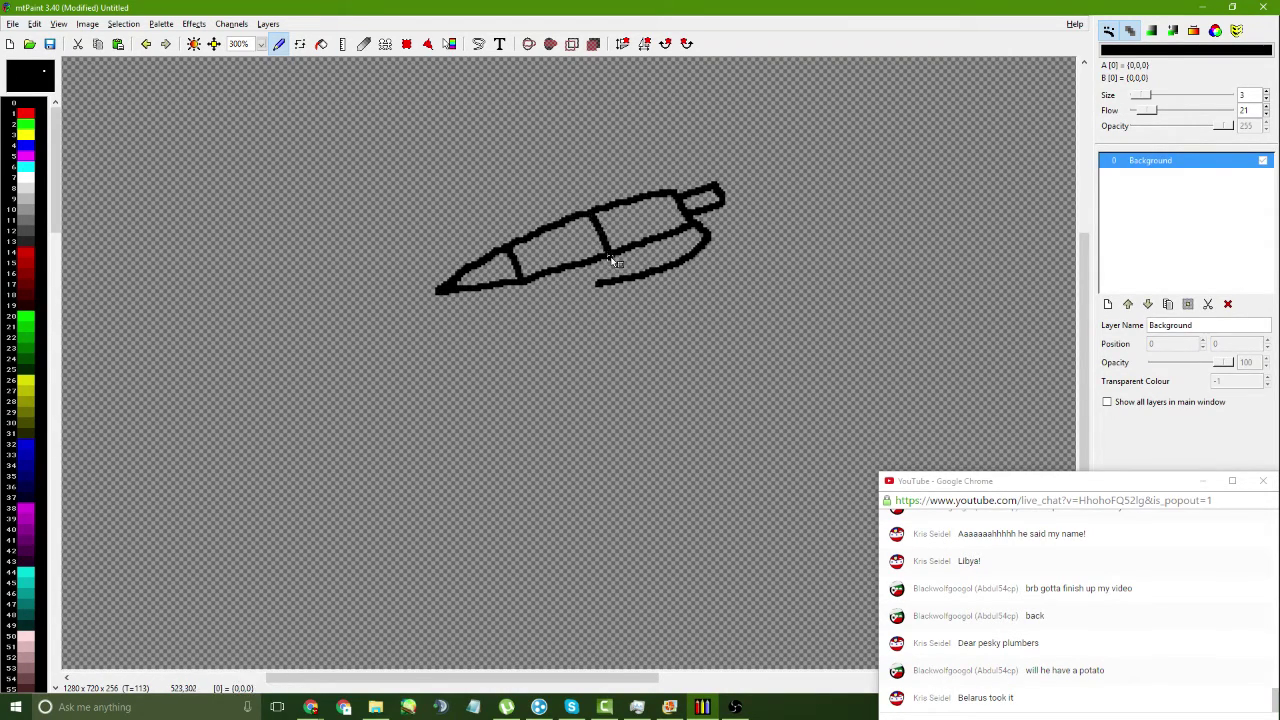
pyautogui.click(321, 43)
pyautogui.click(562, 242)
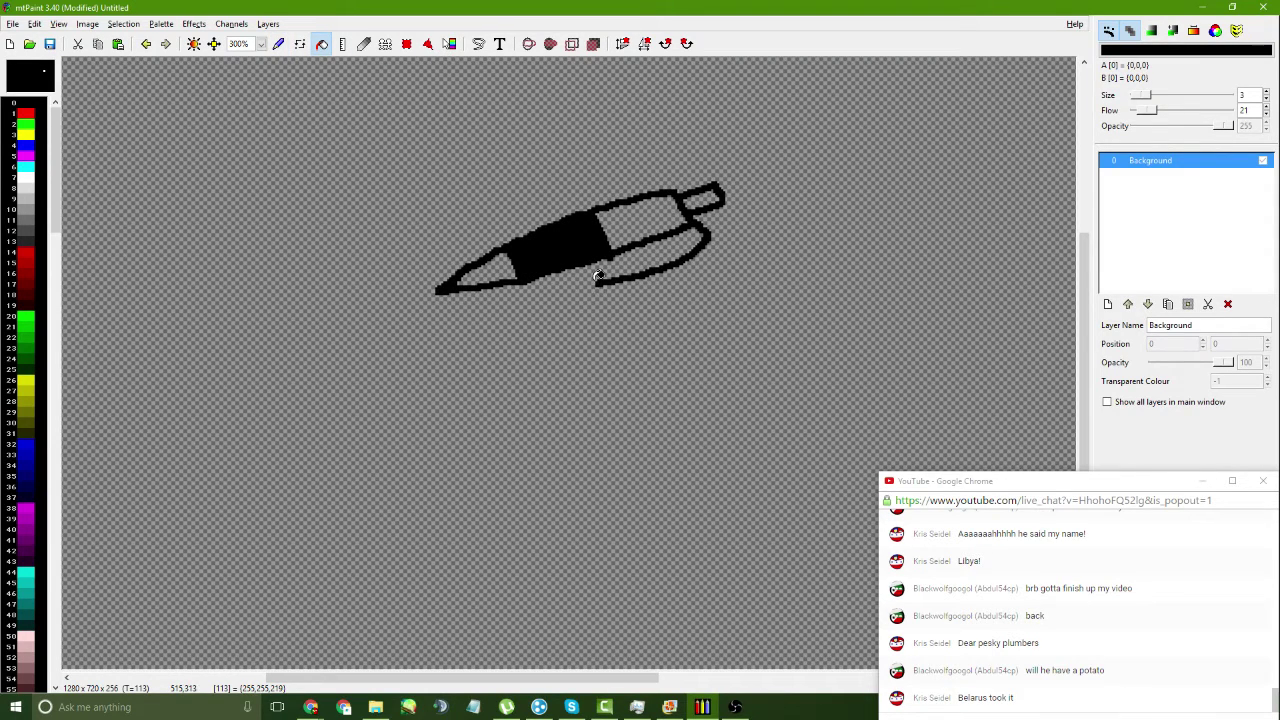
# - Try filling the pen's tip and rear section with light grey palette colour 9, and undo both fills
pyautogui.click(30, 200)
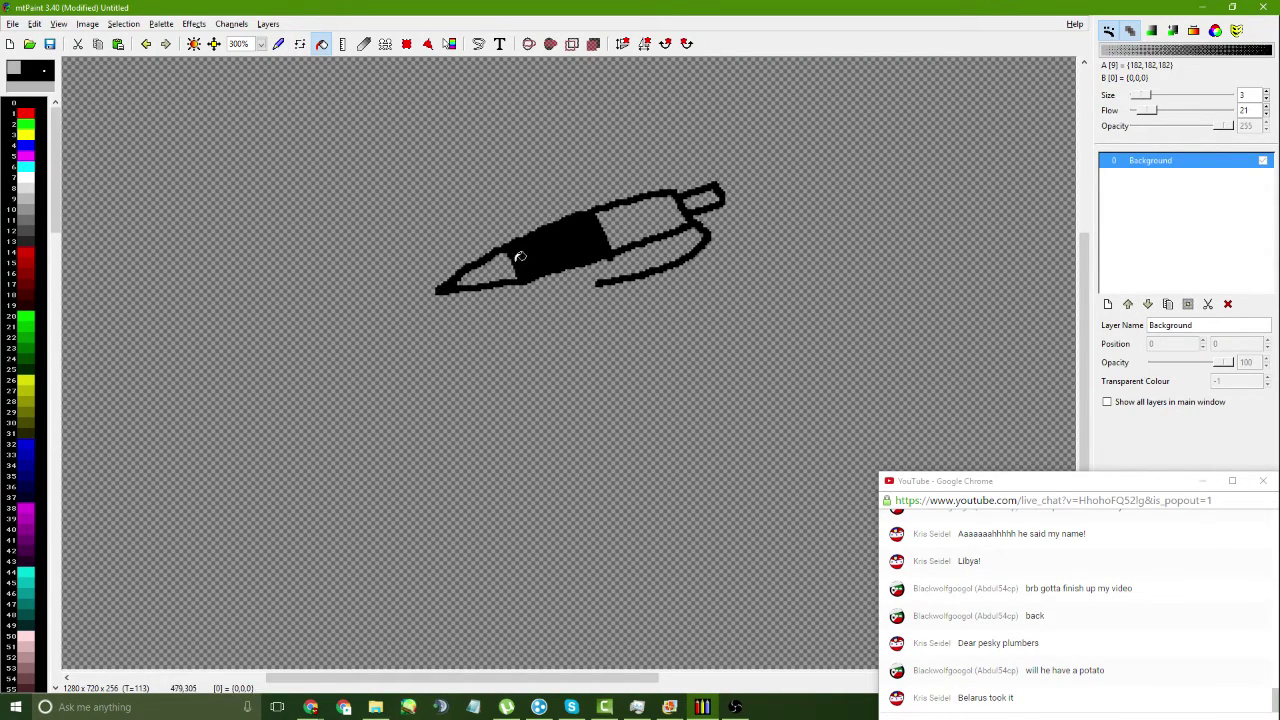
pyautogui.click(496, 265)
pyautogui.click(642, 233)
pyautogui.hotkey('ctrl', 'z')
pyautogui.hotkey('ctrl', 'z')
# - Thicken the upper and lower edges of the pen's black grip section with black brush strokes
pyautogui.click(278, 43)
pyautogui.keyDown('ctrl'); pyautogui.click(586, 245); pyautogui.keyUp('ctrl')
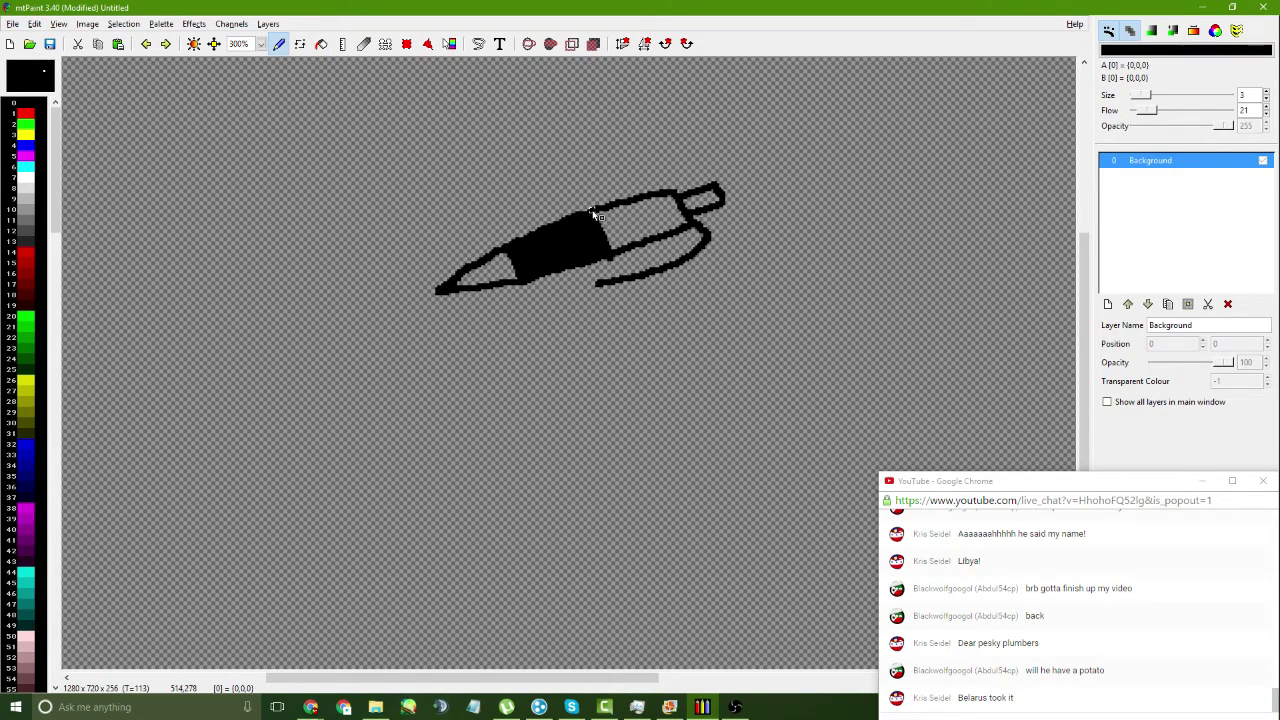
pyautogui.moveTo(537, 231)
pyautogui.mouseDown()
pyautogui.moveTo(507, 244)
pyautogui.moveTo(526, 281)
pyautogui.moveTo(617, 260)
pyautogui.moveTo(530, 284)
pyautogui.mouseUp()
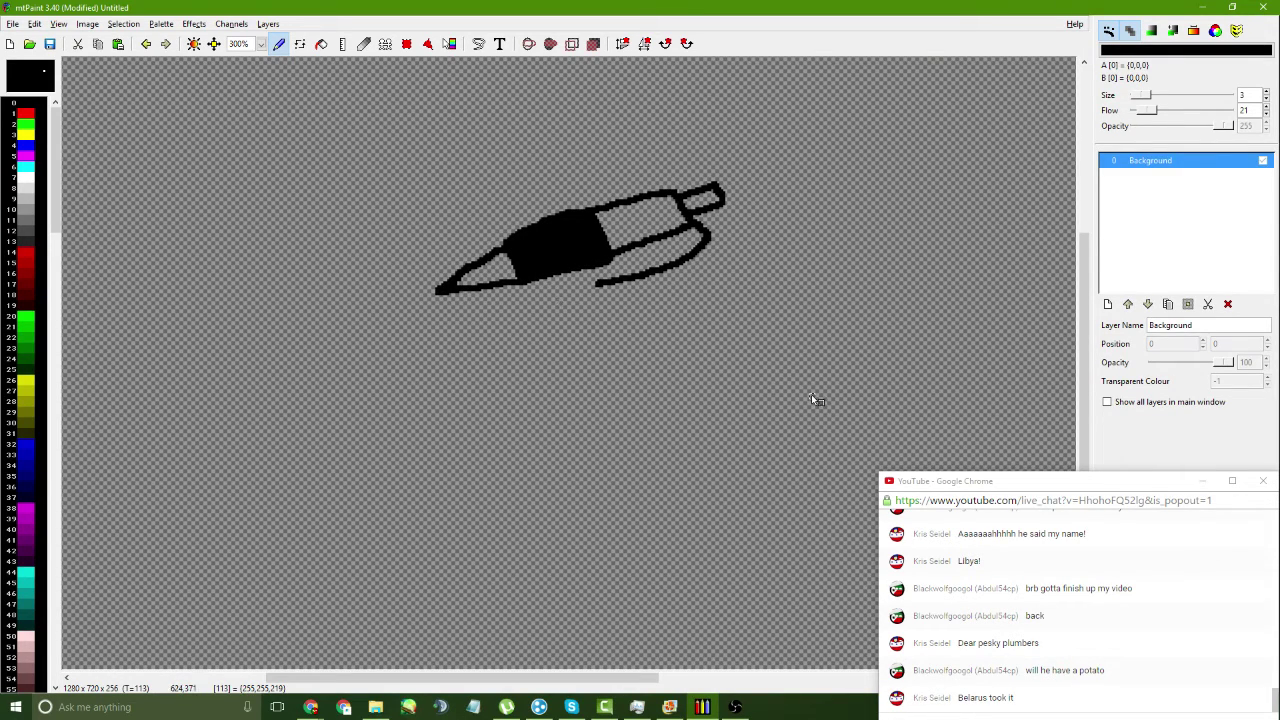
# - Fill the pen's tip and rear section with light grey palette colour 8 and its push button with black
pyautogui.click(321, 43)
pyautogui.click(478, 272)
pyautogui.click(619, 281)
pyautogui.hotkey('ctrl', 'z')
pyautogui.click(625, 240)
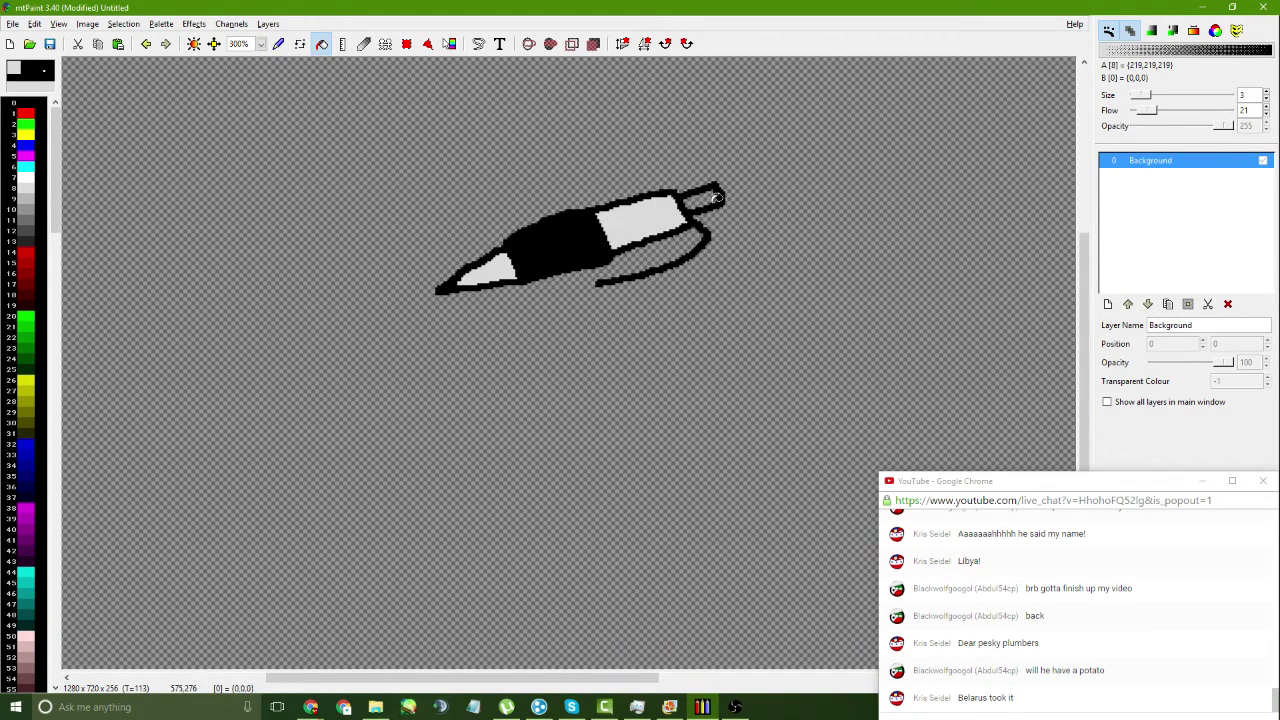
pyautogui.keyDown('ctrl'); pyautogui.click(710, 195); pyautogui.keyUp('ctrl')
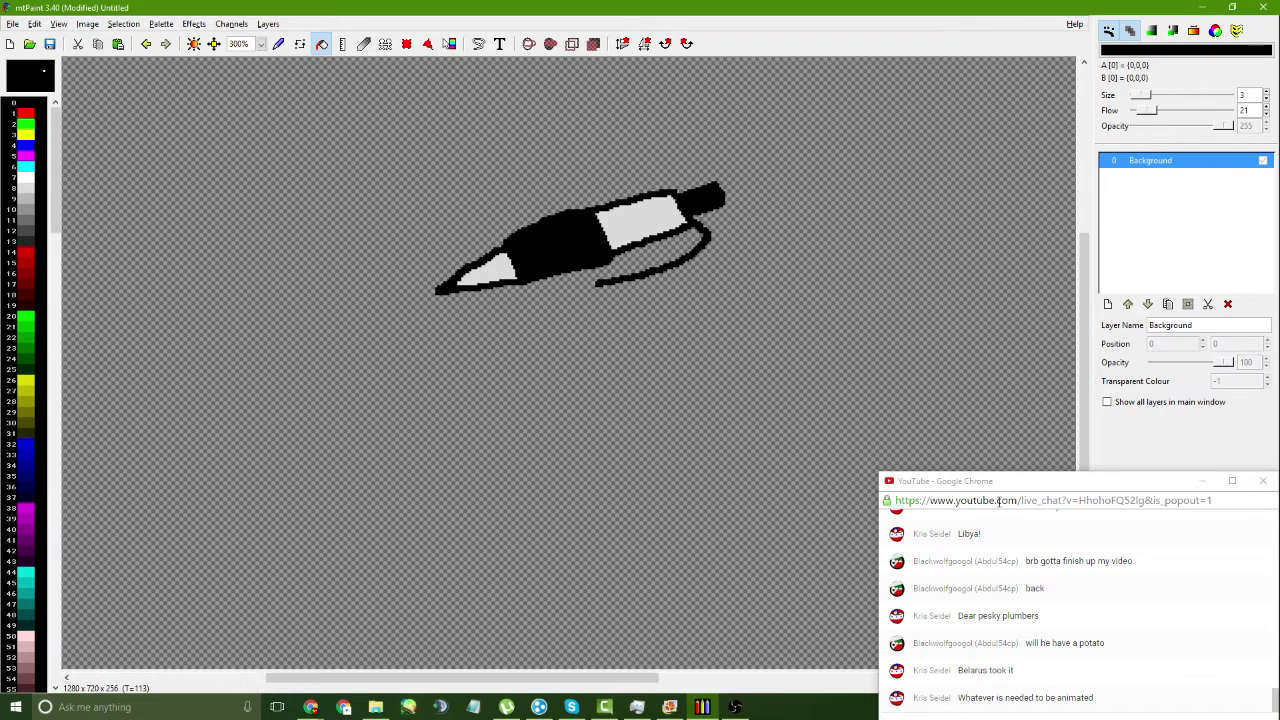
# - Crop the image closely around the pen and save it as pen.png in the Objects folder
pyautogui.click(278, 44)
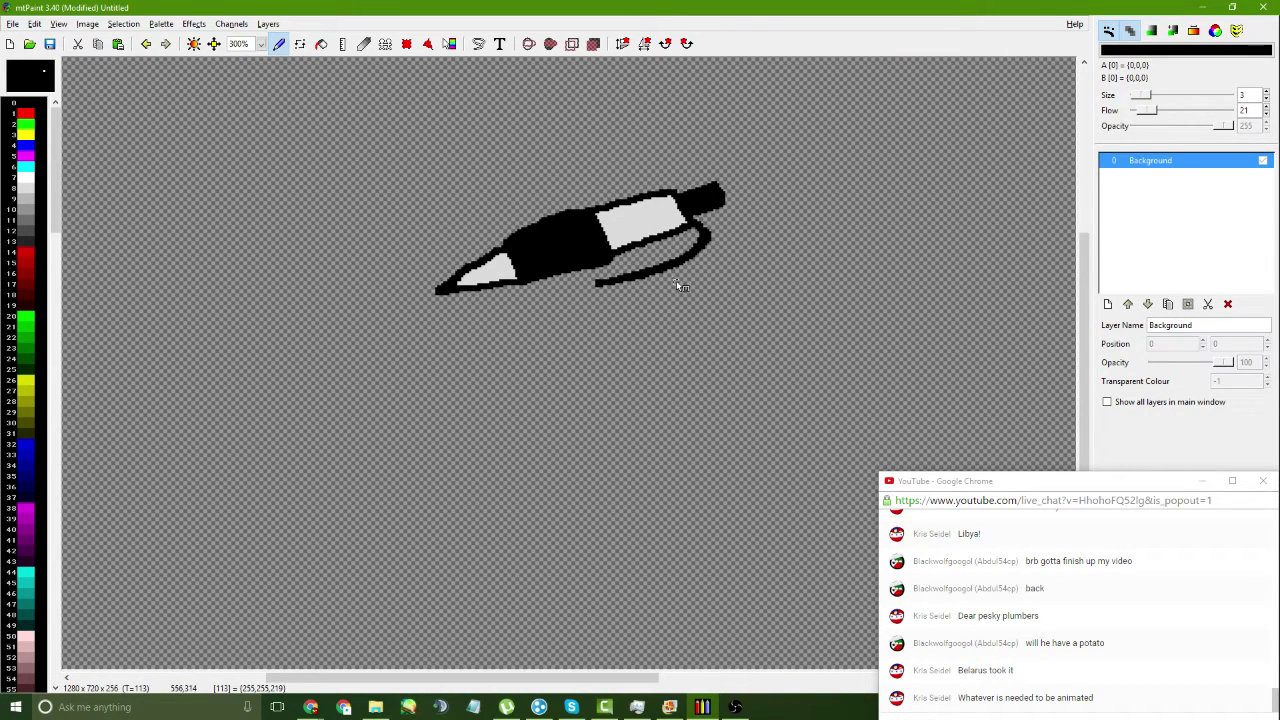
pyautogui.click(406, 43)
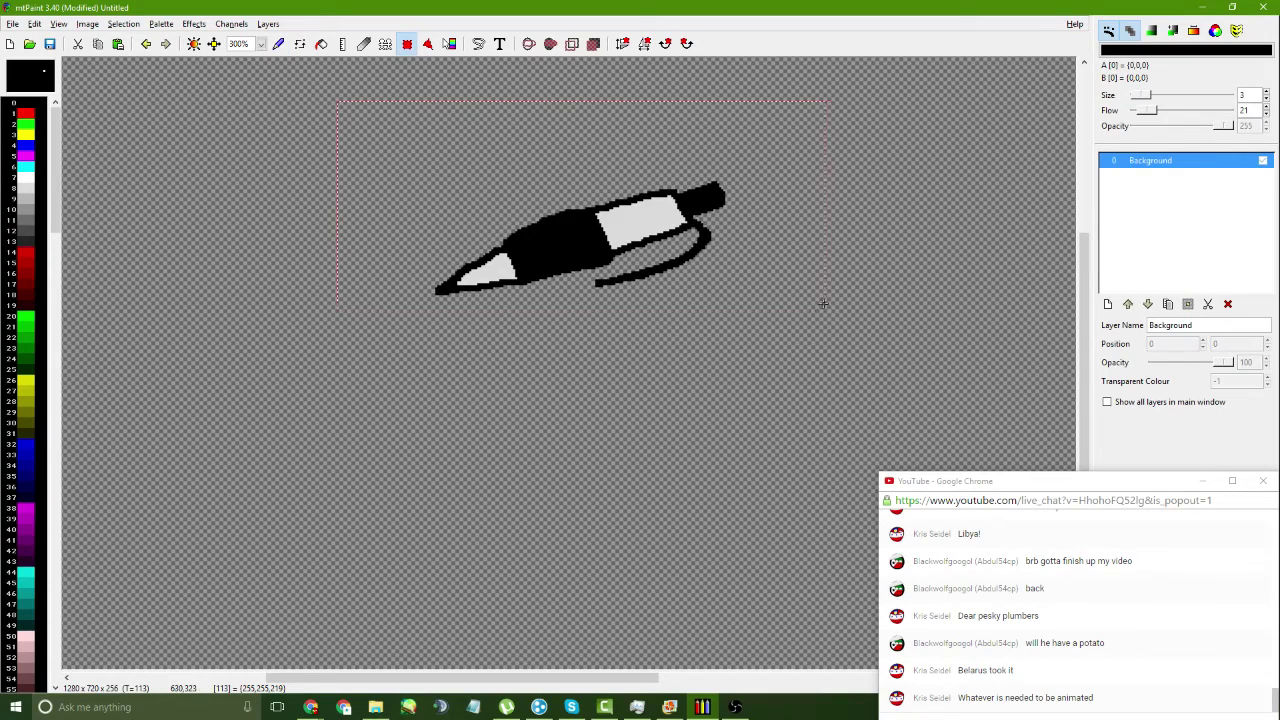
pyautogui.click(572, 43)
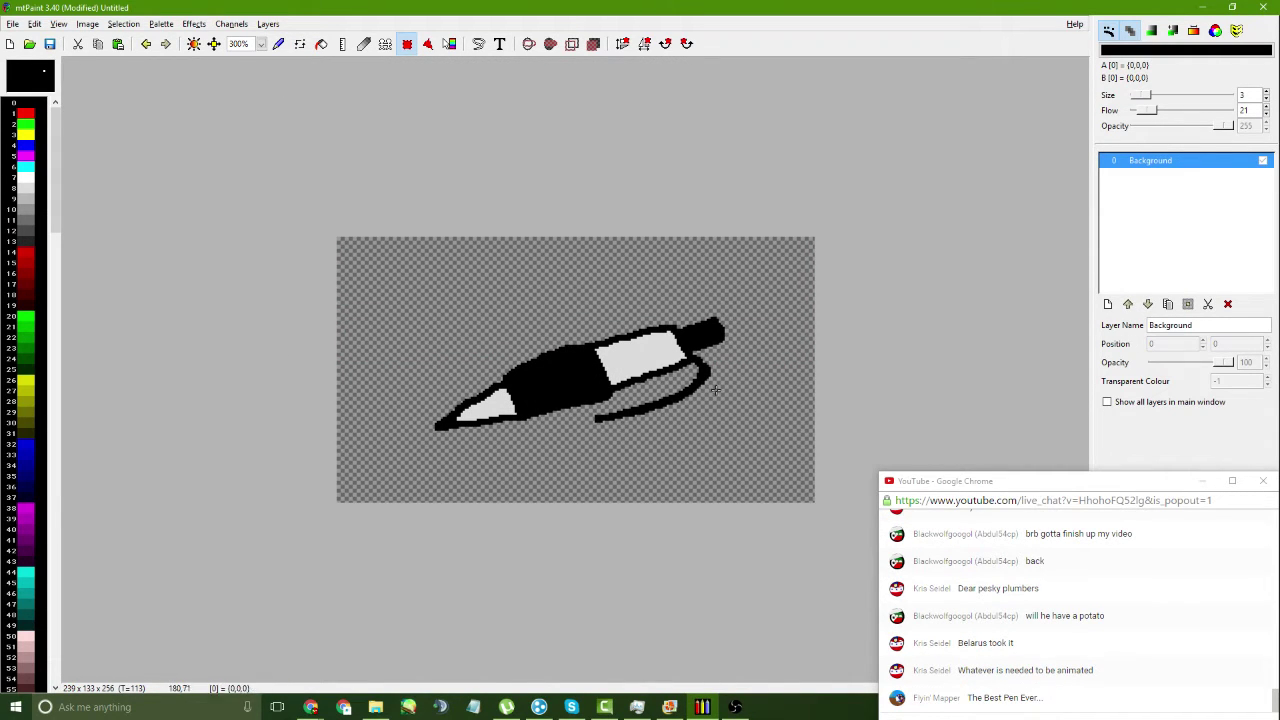
pyautogui.hotkey('ctrl', 's')
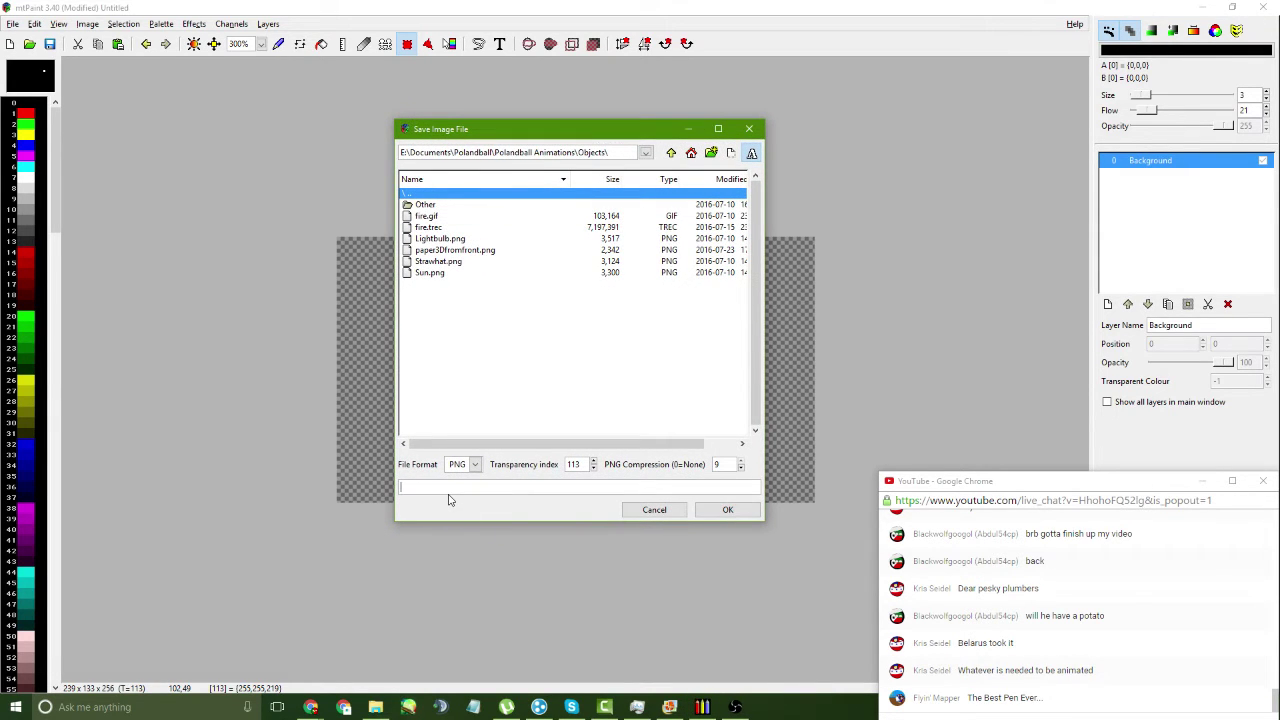
pyautogui.press('Escape')
pyautogui.click(703, 706)
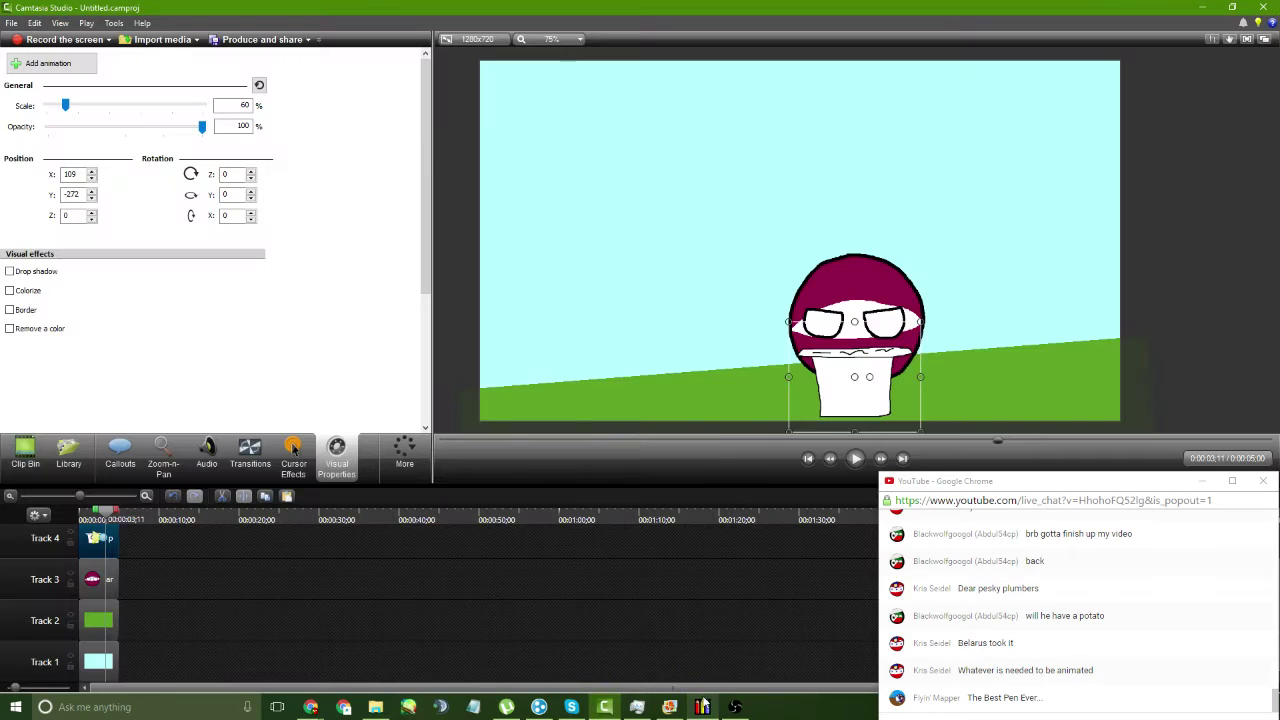
# - In File Explorer, open the Objects folder inside Polandball Animations and select pen.png
pyautogui.click(375, 706)
pyautogui.moveTo(569, 100); pyautogui.dragTo(705, 110)
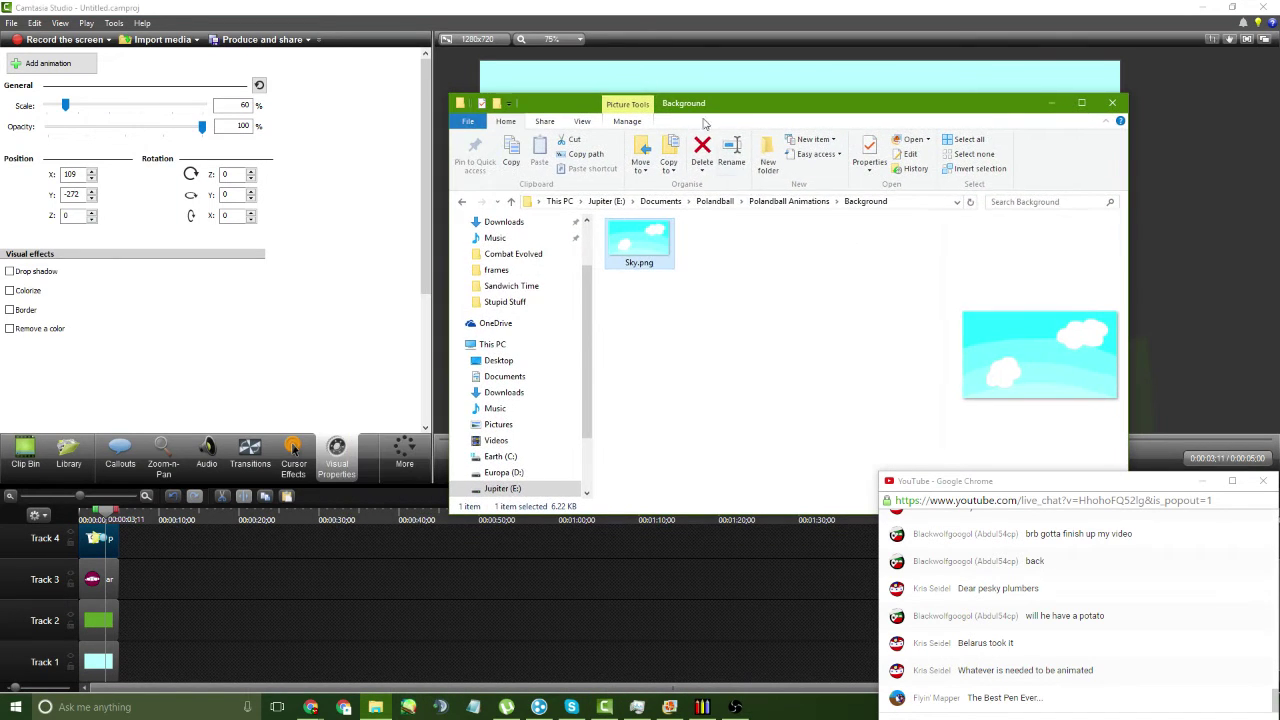
pyautogui.click(790, 202)
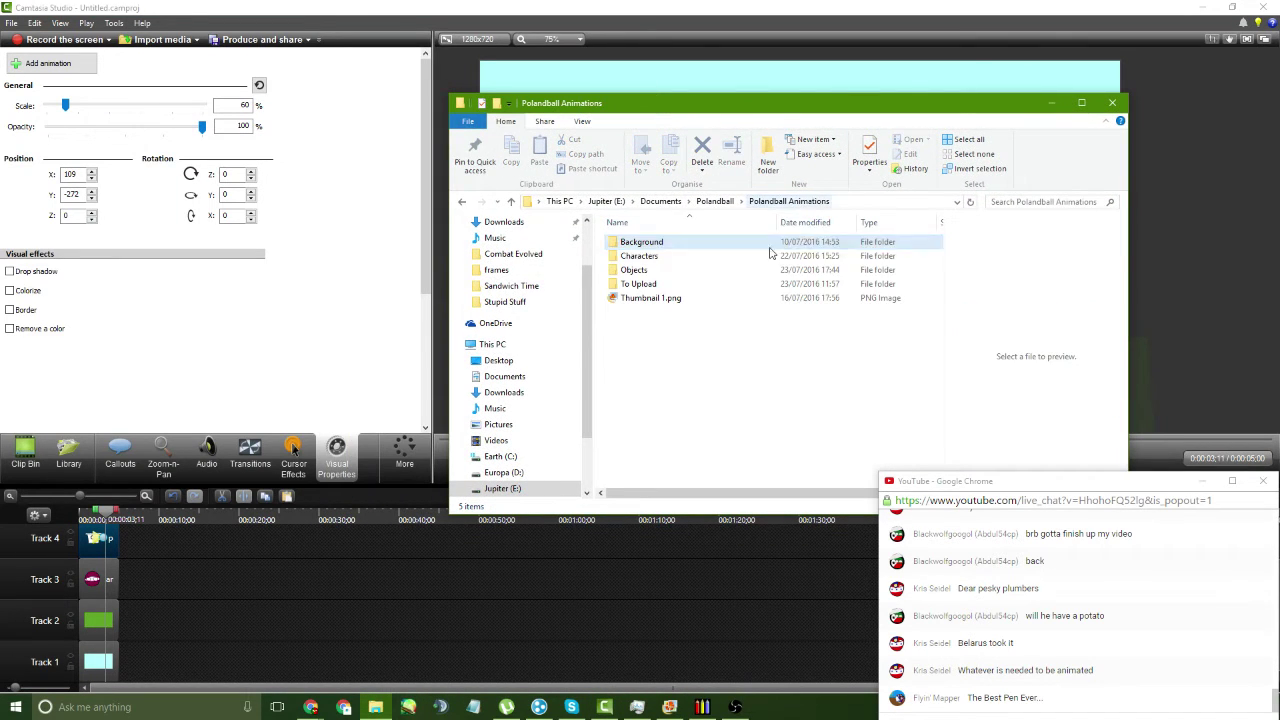
pyautogui.doubleClick(645, 270)
pyautogui.click(723, 340)
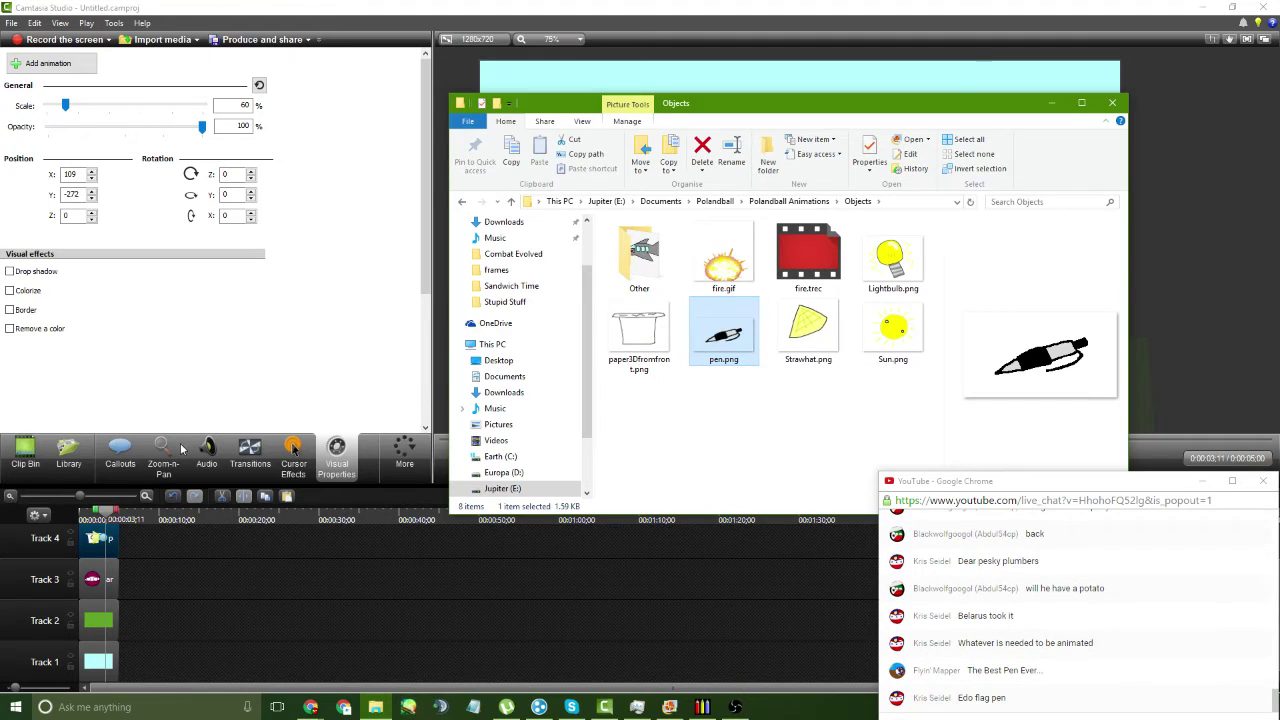
# - Import pen.png into the Camtasia Studio clip bin and minimise the file window
pyautogui.click(25, 455)
pyautogui.click(375, 706)
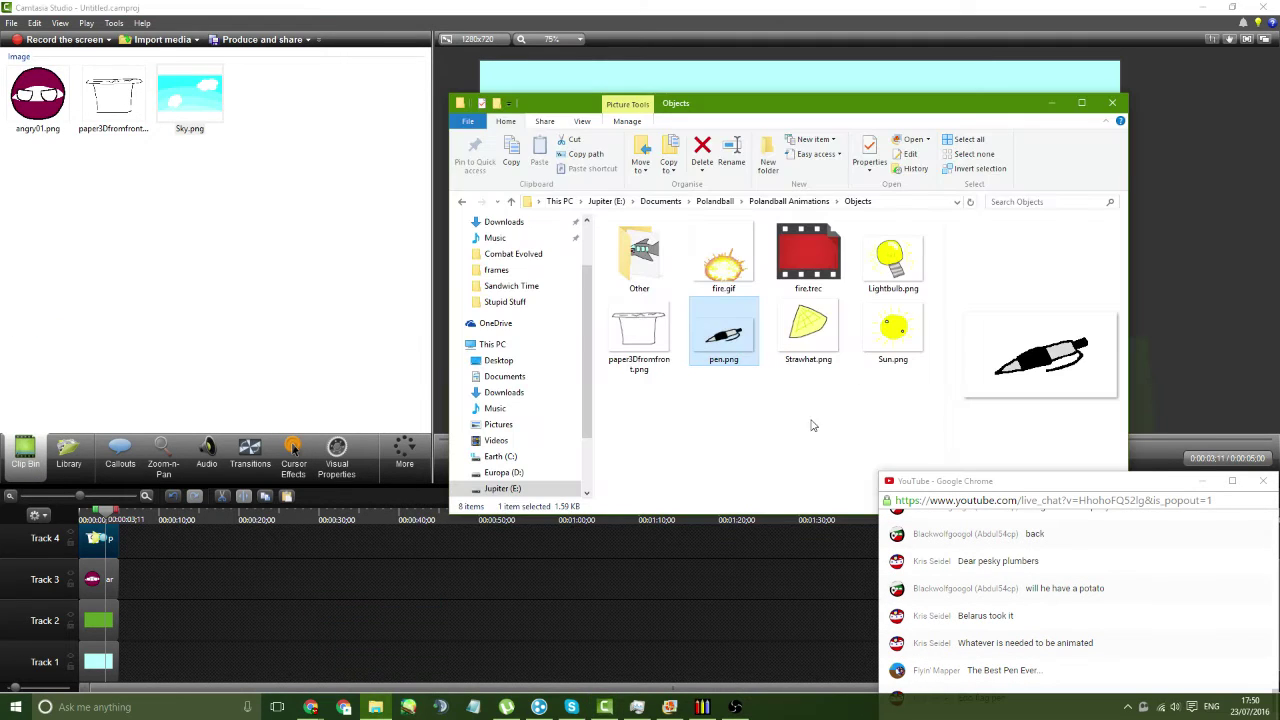
pyautogui.moveTo(723, 335); pyautogui.dragTo(346, 298)
pyautogui.click(1051, 103)
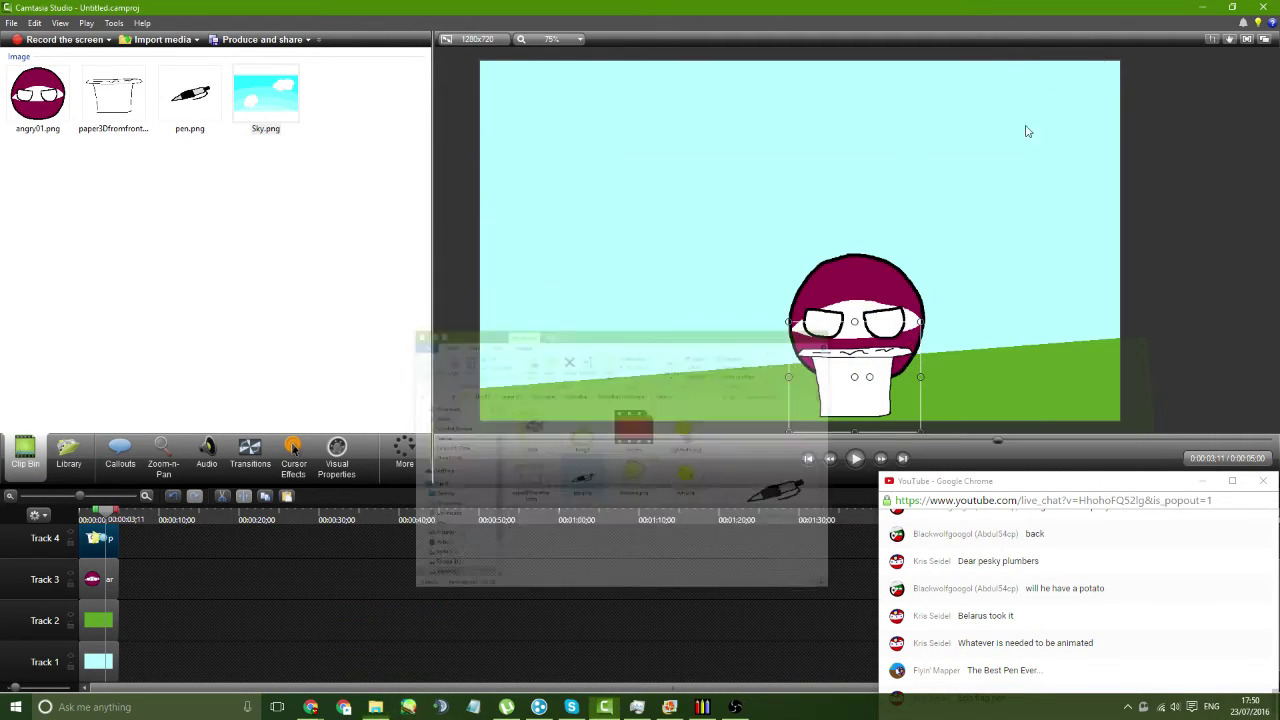
pyautogui.moveTo(1058, 486); pyautogui.dragTo(1056, 478)
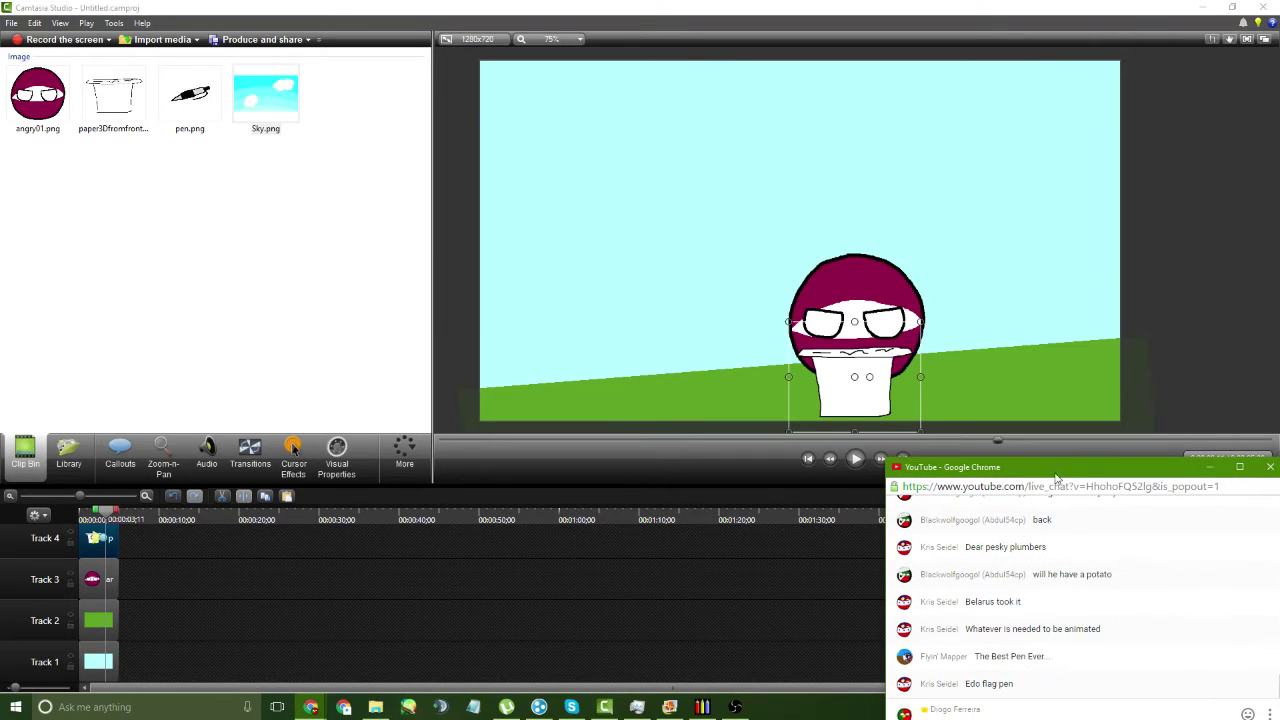
# - Place pen.png on a new Track 5, flip and shrink it, and position it beside the Latvia ball with the tip facing the paper
pyautogui.moveTo(199, 110); pyautogui.dragTo(138, 512)
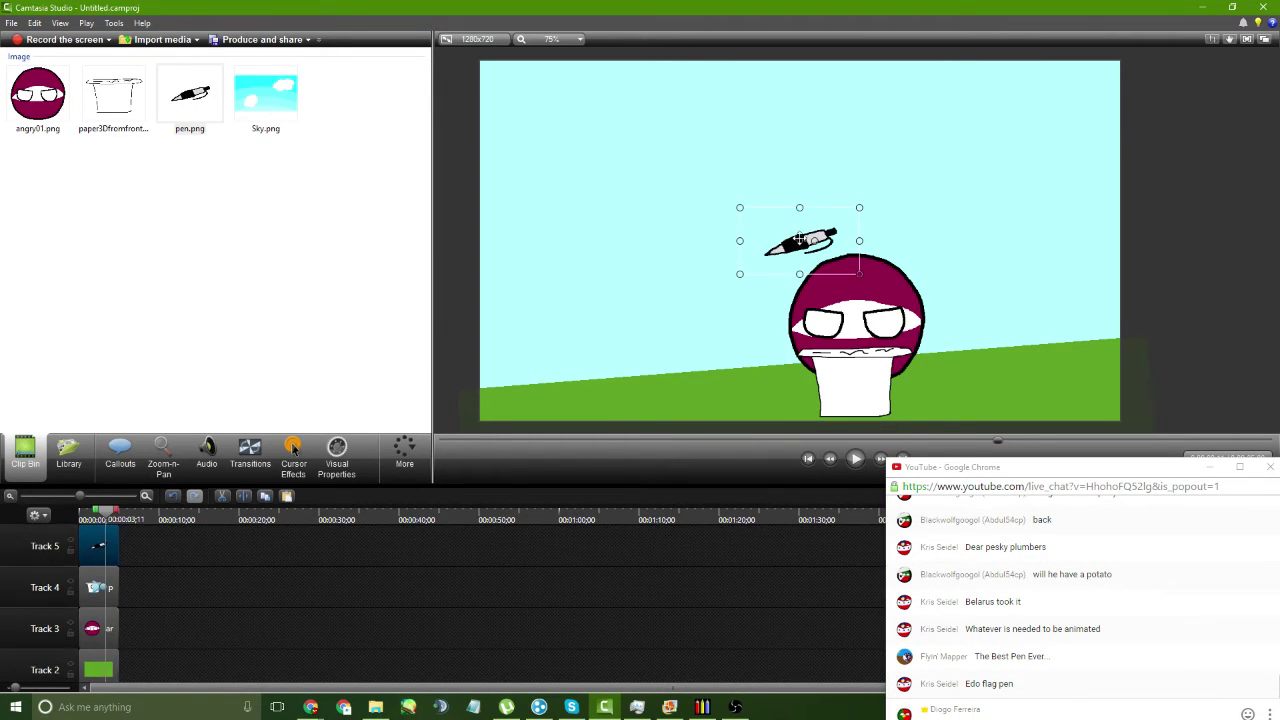
pyautogui.moveTo(803, 245); pyautogui.dragTo(637, 313)
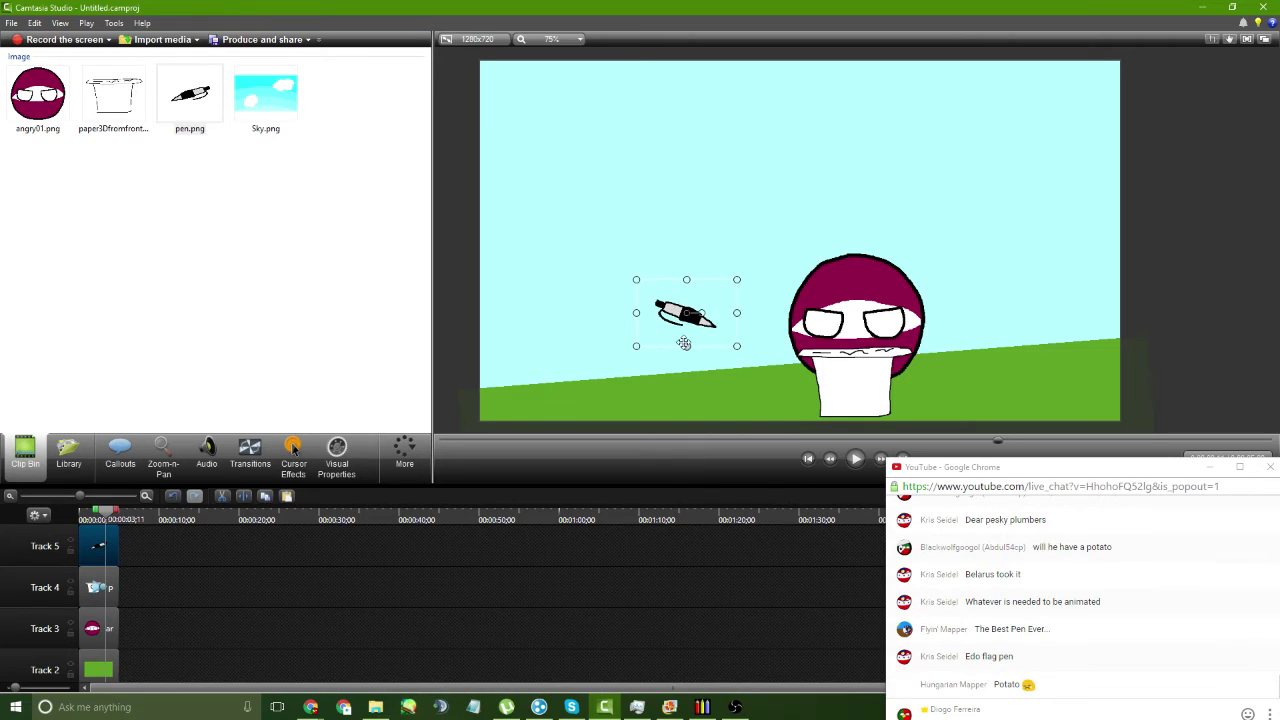
pyautogui.moveTo(687, 346); pyautogui.dragTo(687, 206)
pyautogui.moveTo(687, 279); pyautogui.dragTo(687, 246)
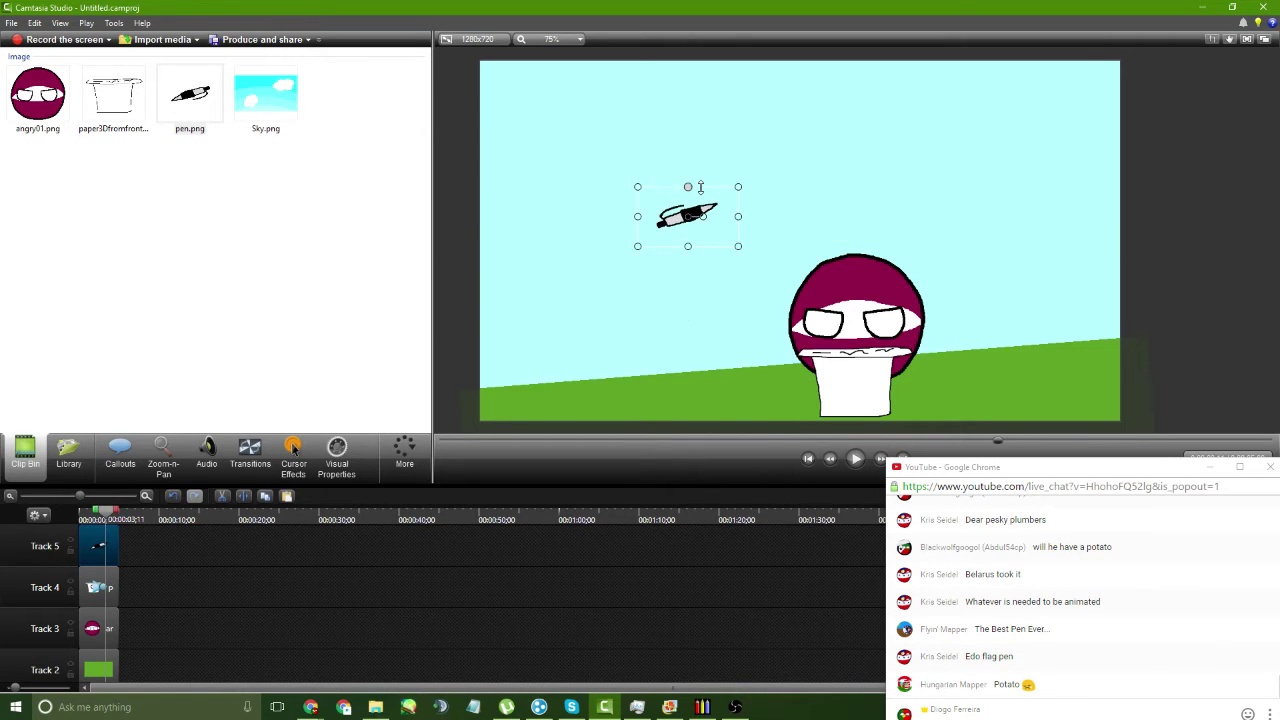
pyautogui.moveTo(694, 190); pyautogui.dragTo(749, 361)
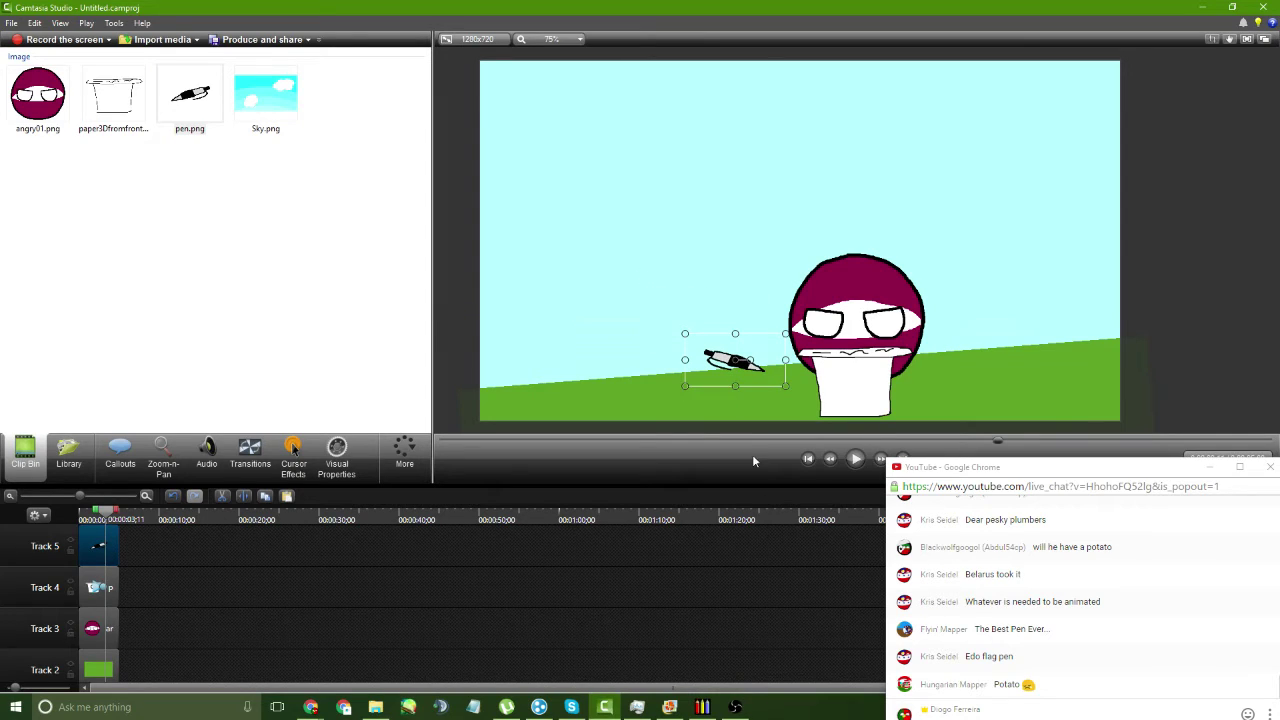
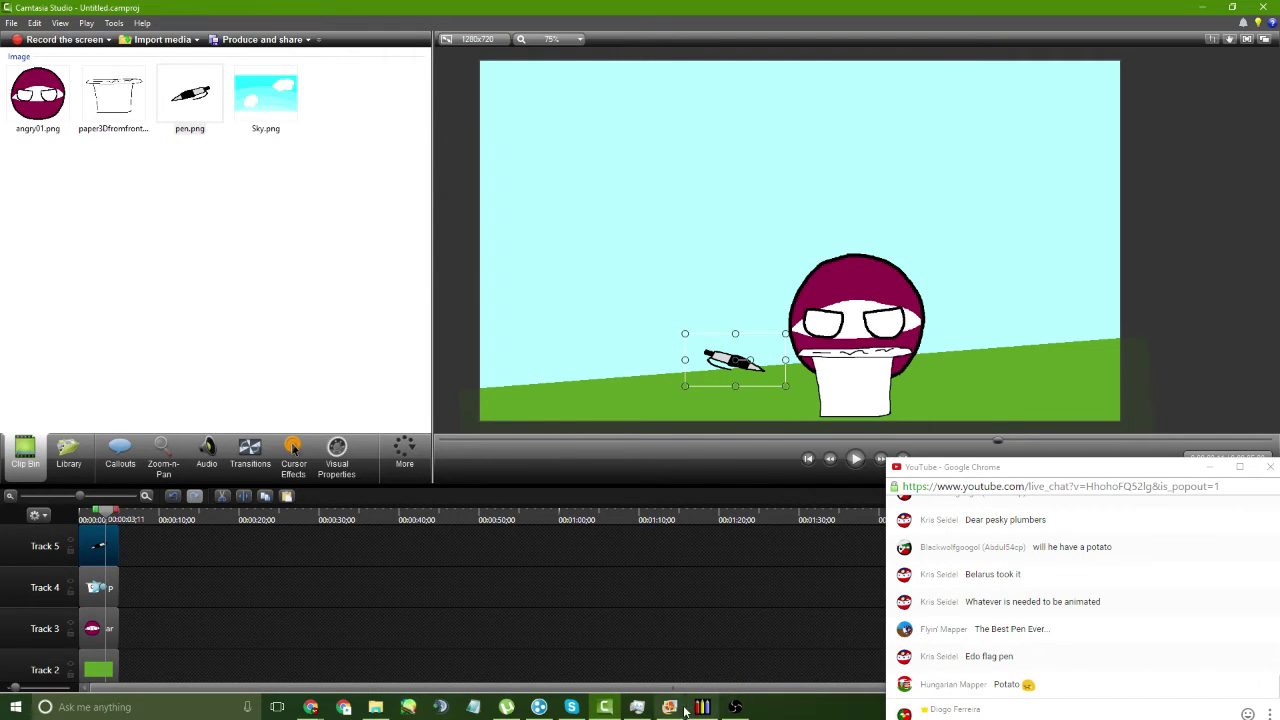
# - Switch to mtPaint and create a new 1280 by 720 indexed-palette image with 256 colours, viewed at 100%
pyautogui.click(605, 707)
pyautogui.click(703, 707)
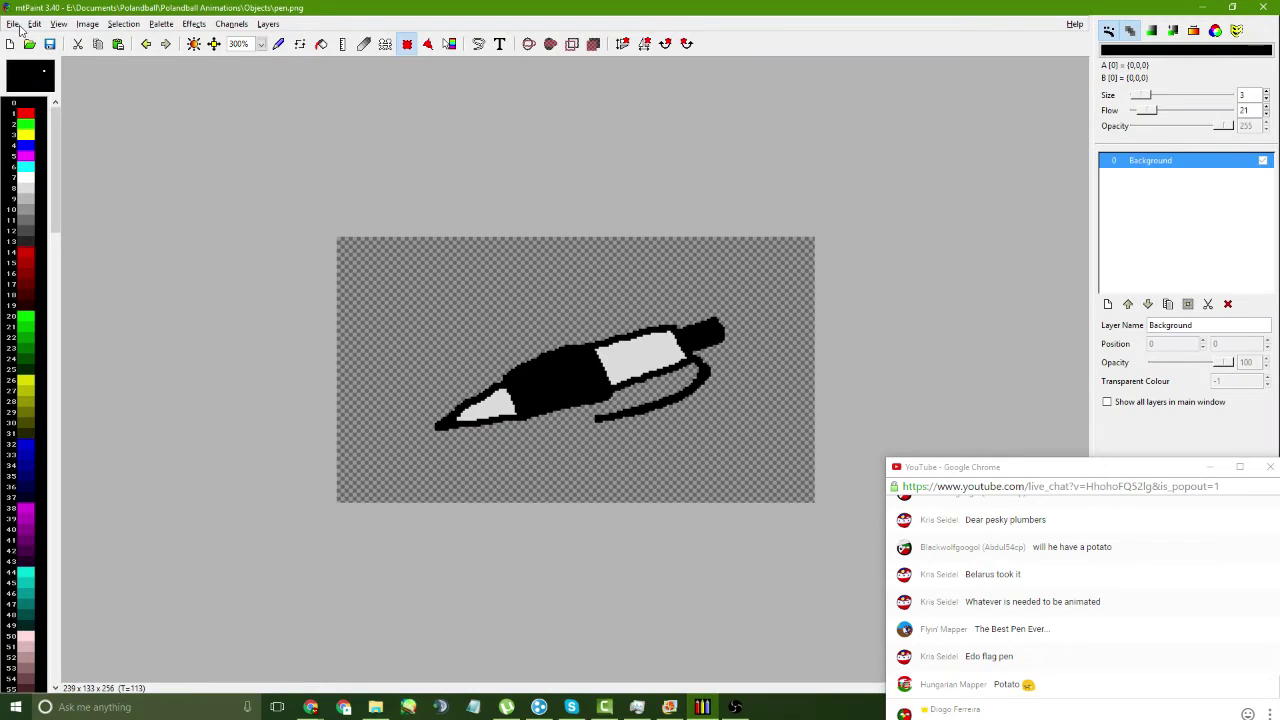
pyautogui.hotkey('ctrl', 'n')
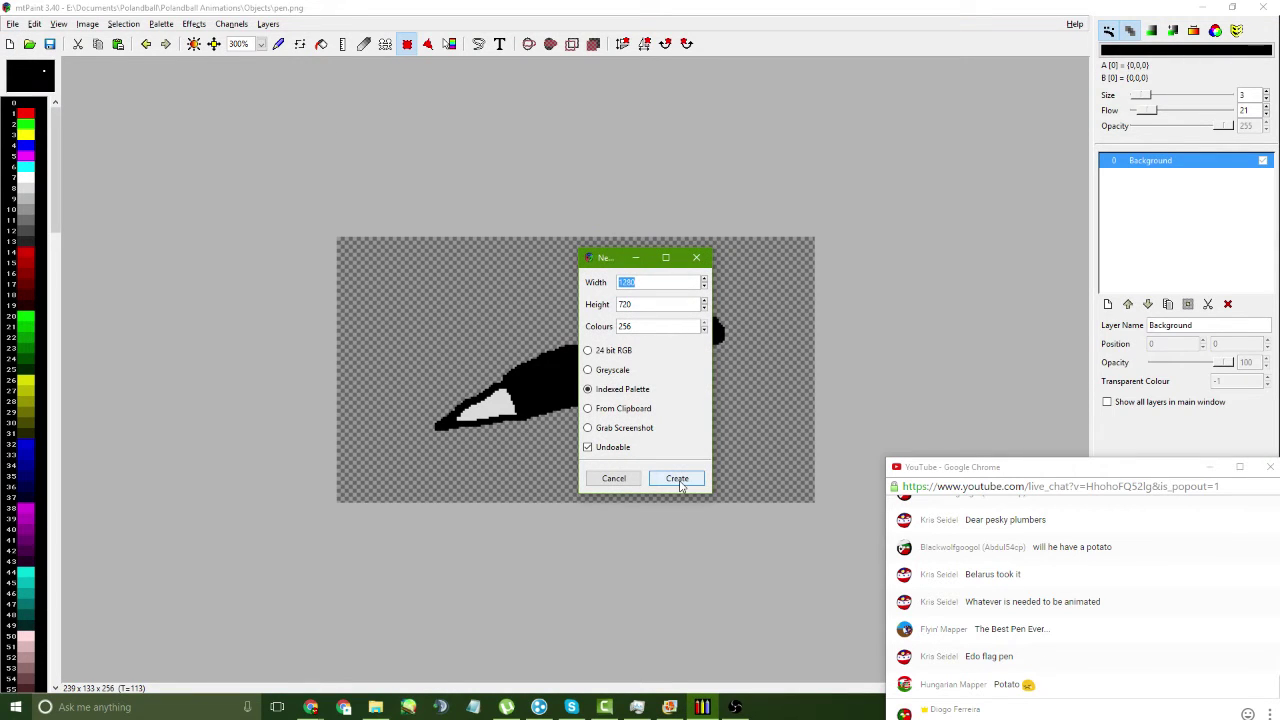
pyautogui.click(677, 479)
pyautogui.click(260, 44)
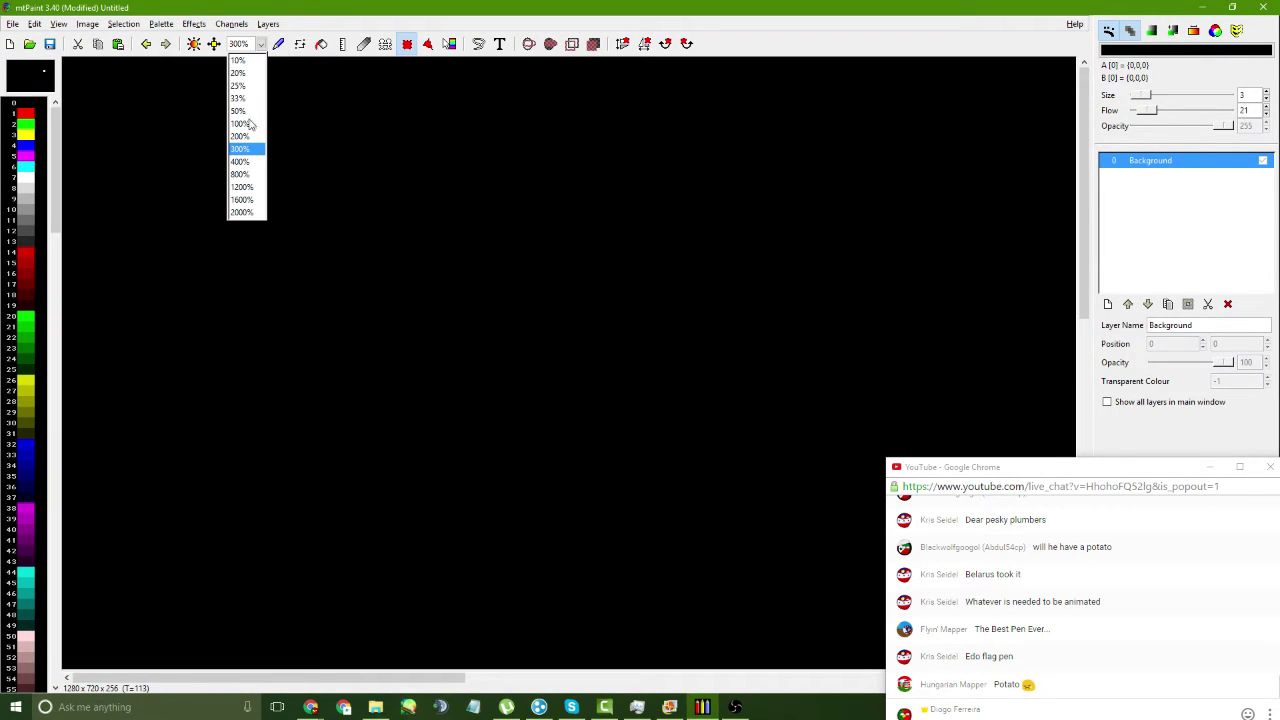
pyautogui.click(241, 123)
# - Fill the new canvas with white palette colour 7 and choose a round brush of size 5
pyautogui.click(24, 178)
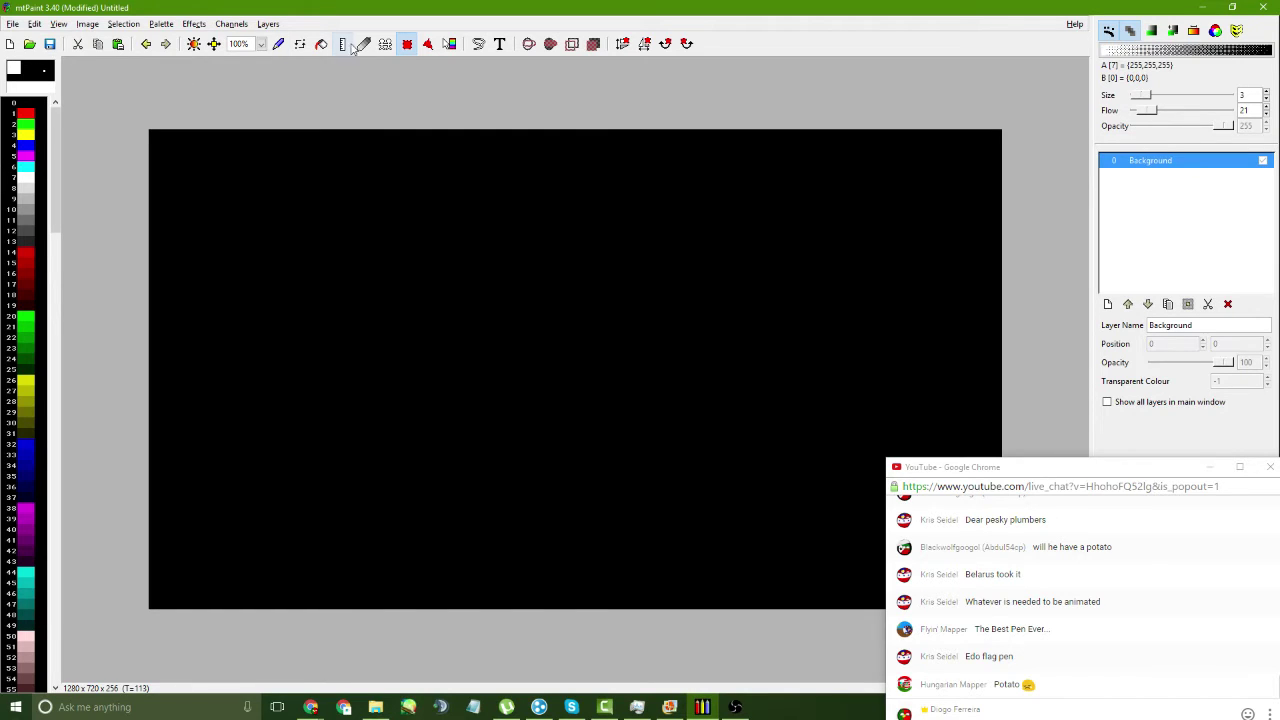
pyautogui.click(320, 44)
pyautogui.click(170, 140)
pyautogui.click(44, 74)
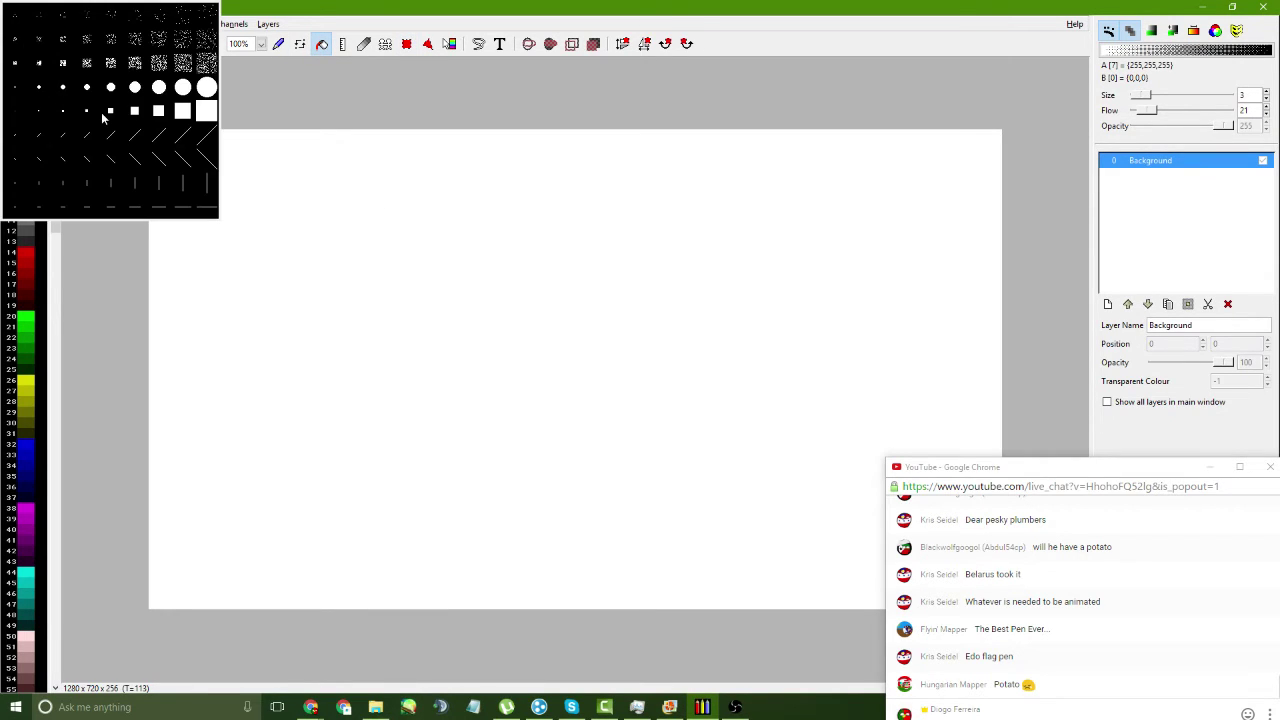
pyautogui.click(48, 88)
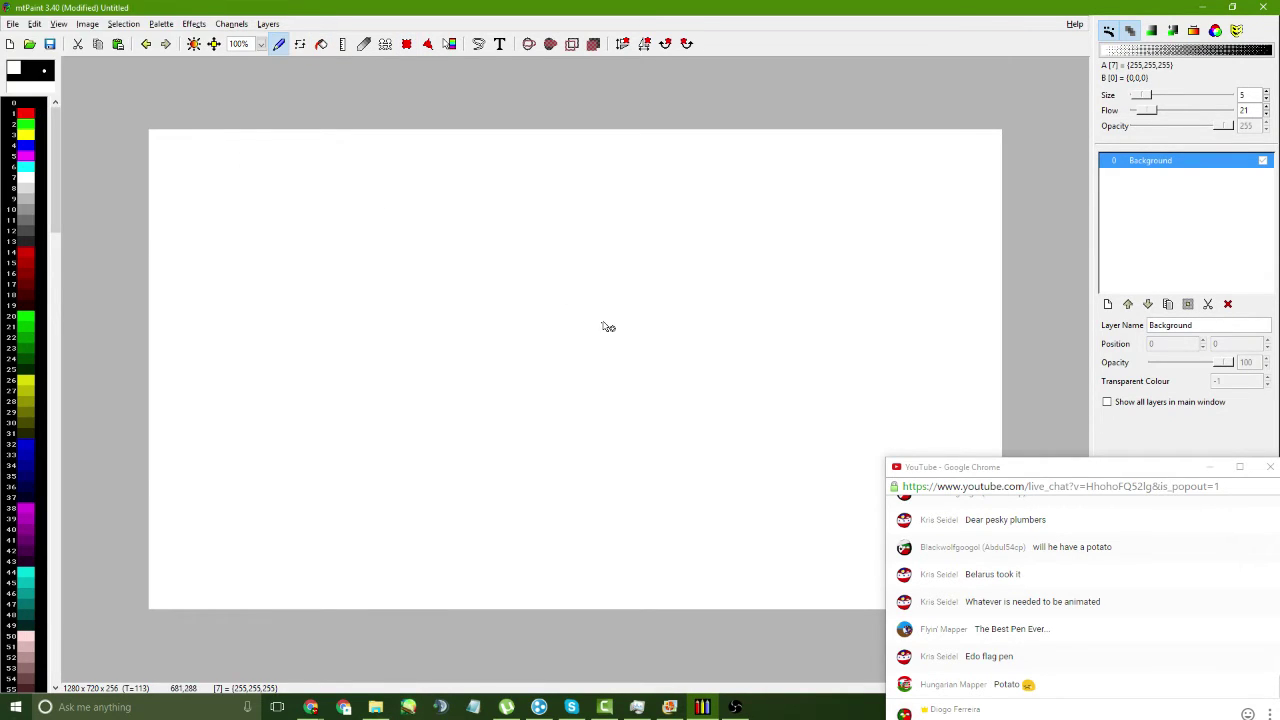
# - Check the transparency index in the file preferences and fill the whole canvas with the transparent palette colour 113
pyautogui.hotkey('ctrl', 'p')
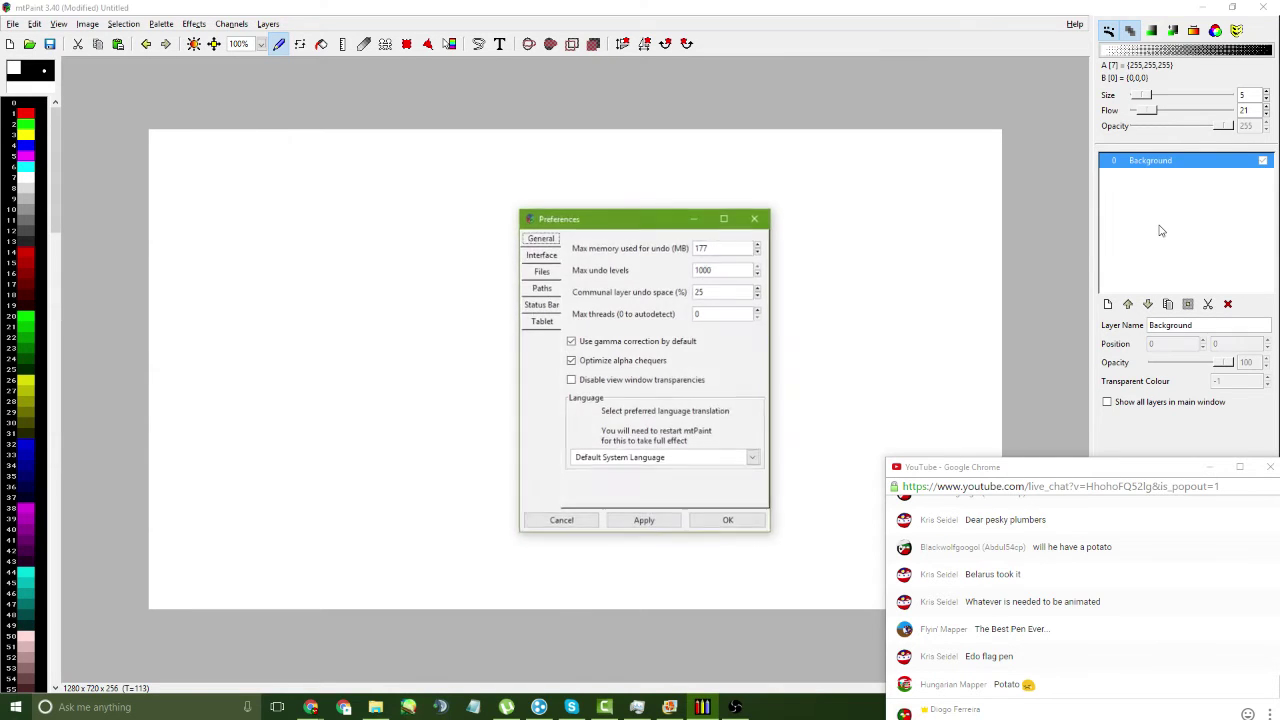
pyautogui.click(541, 271)
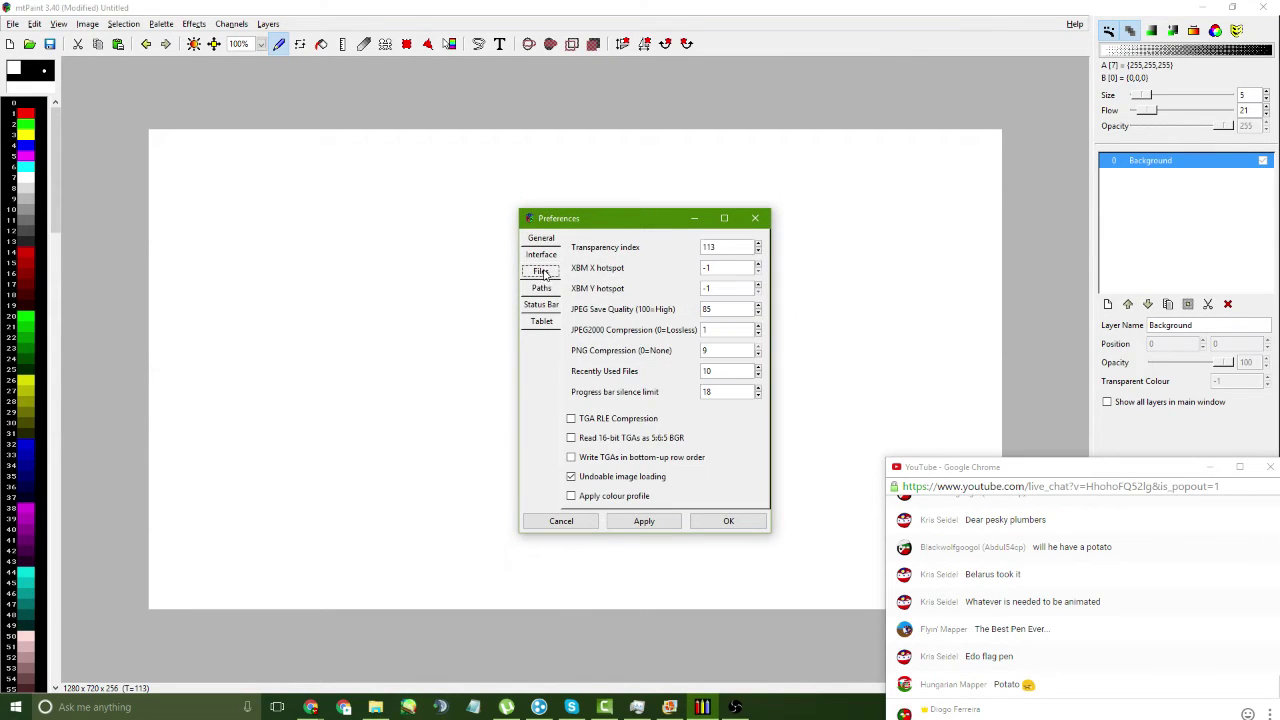
pyautogui.click(594, 519)
pyautogui.press('`')
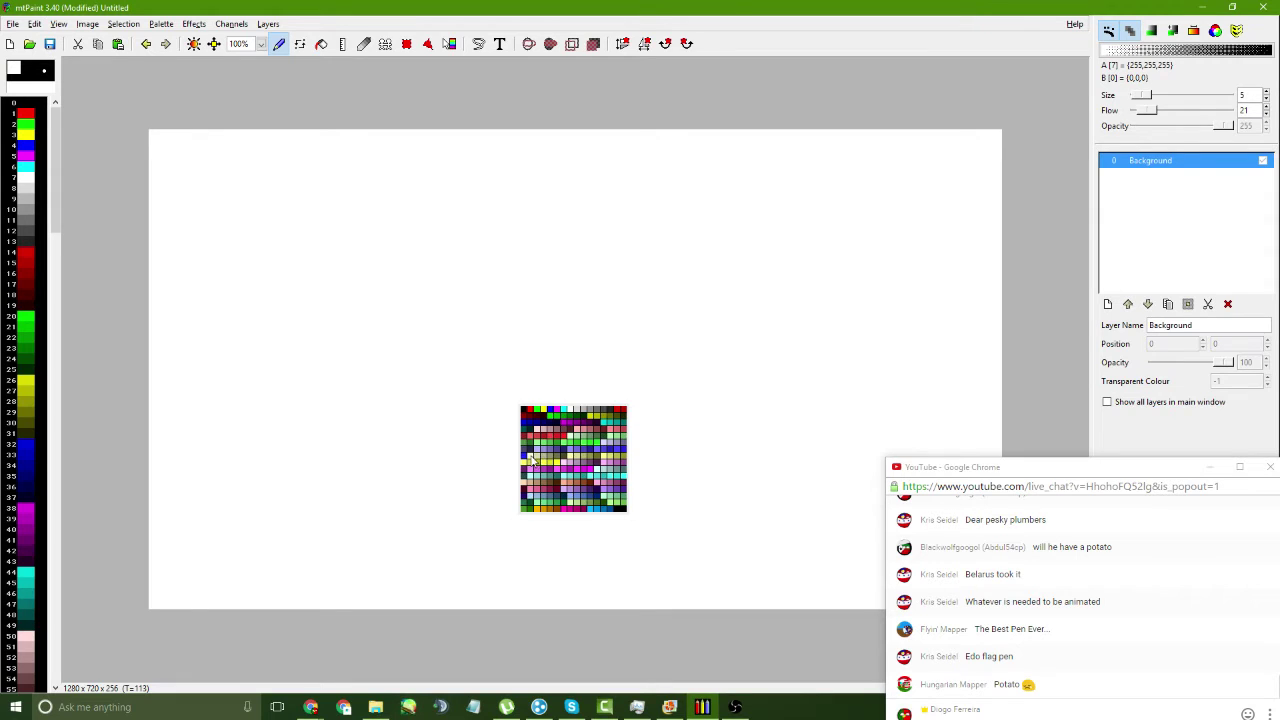
pyautogui.click(532, 460)
pyautogui.click(321, 43)
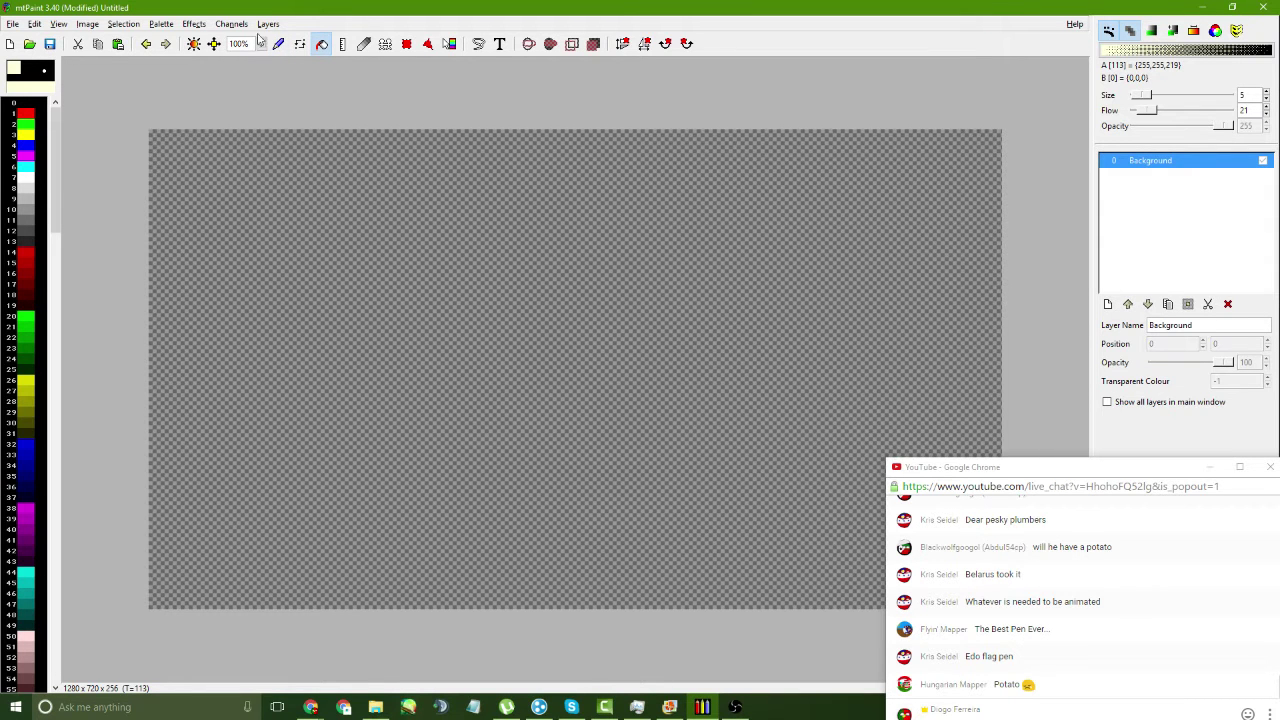
# - Choose a round brush of size 9 and set the drawing colour to black
pyautogui.press('F4')
pyautogui.press('F3')
pyautogui.click(111, 89)
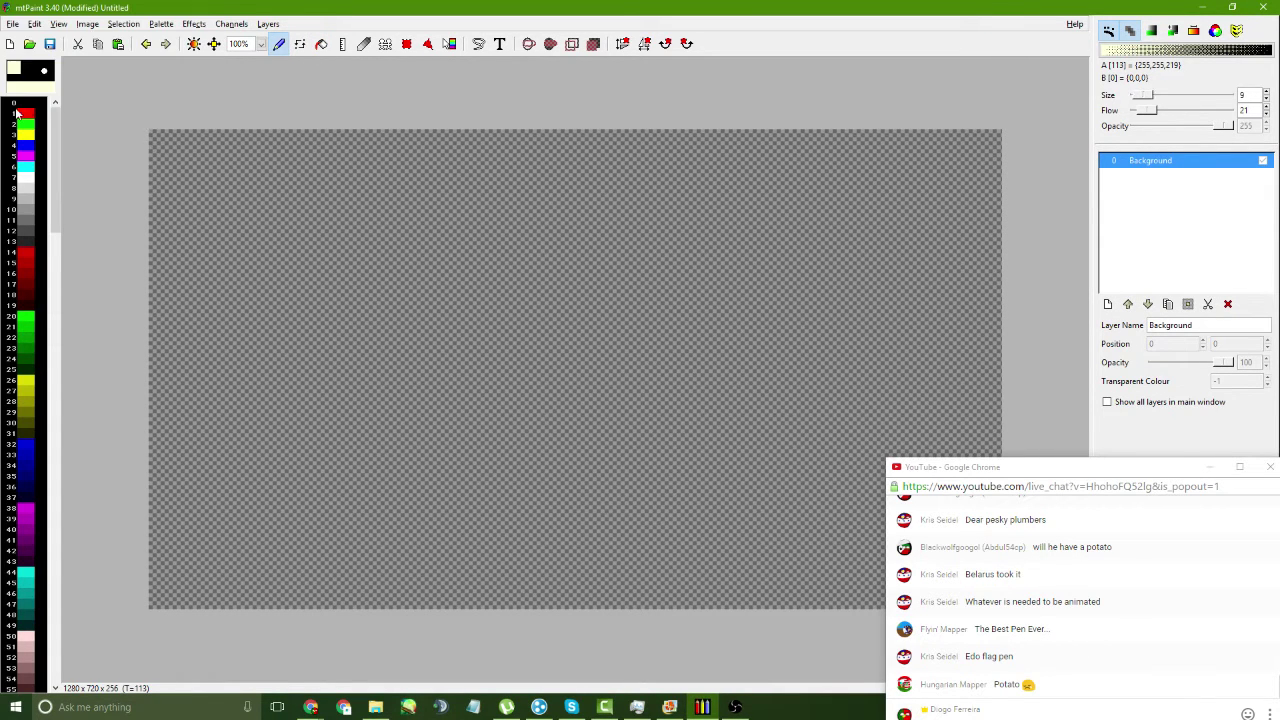
pyautogui.click(22, 104)
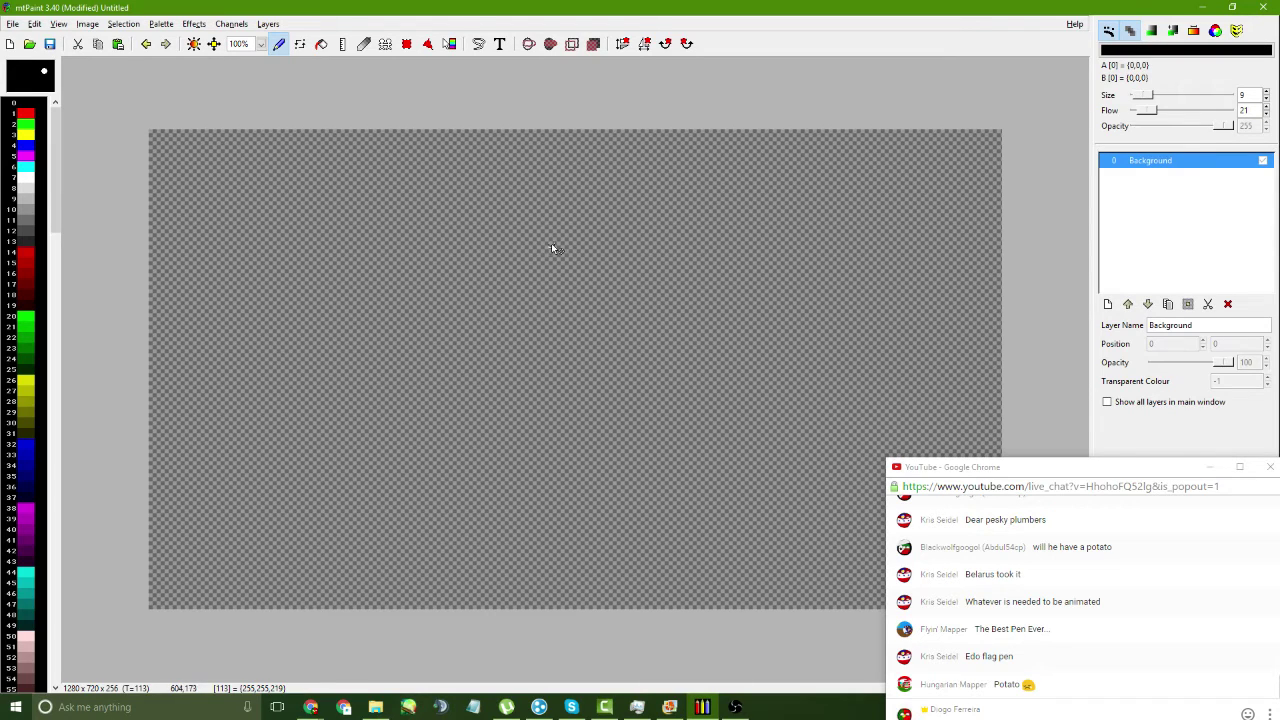
# - Try drawing a large round outline freehand in the middle of the canvas, and undo all the strokes
pyautogui.moveTo(551, 243)
pyautogui.mouseDown()
pyautogui.moveTo(498, 254)
pyautogui.moveTo(406, 334)
pyautogui.mouseUp()
pyautogui.hotkey('ctrl', 'z')
pyautogui.moveTo(540, 223)
pyautogui.mouseDown()
pyautogui.moveTo(507, 225)
pyautogui.moveTo(400, 294)
pyautogui.mouseUp()
pyautogui.hotkey('ctrl', 'z')
pyautogui.moveTo(557, 201)
pyautogui.mouseDown()
pyautogui.moveTo(463, 272)
pyautogui.moveTo(449, 386)
pyautogui.moveTo(508, 470)
pyautogui.mouseUp()
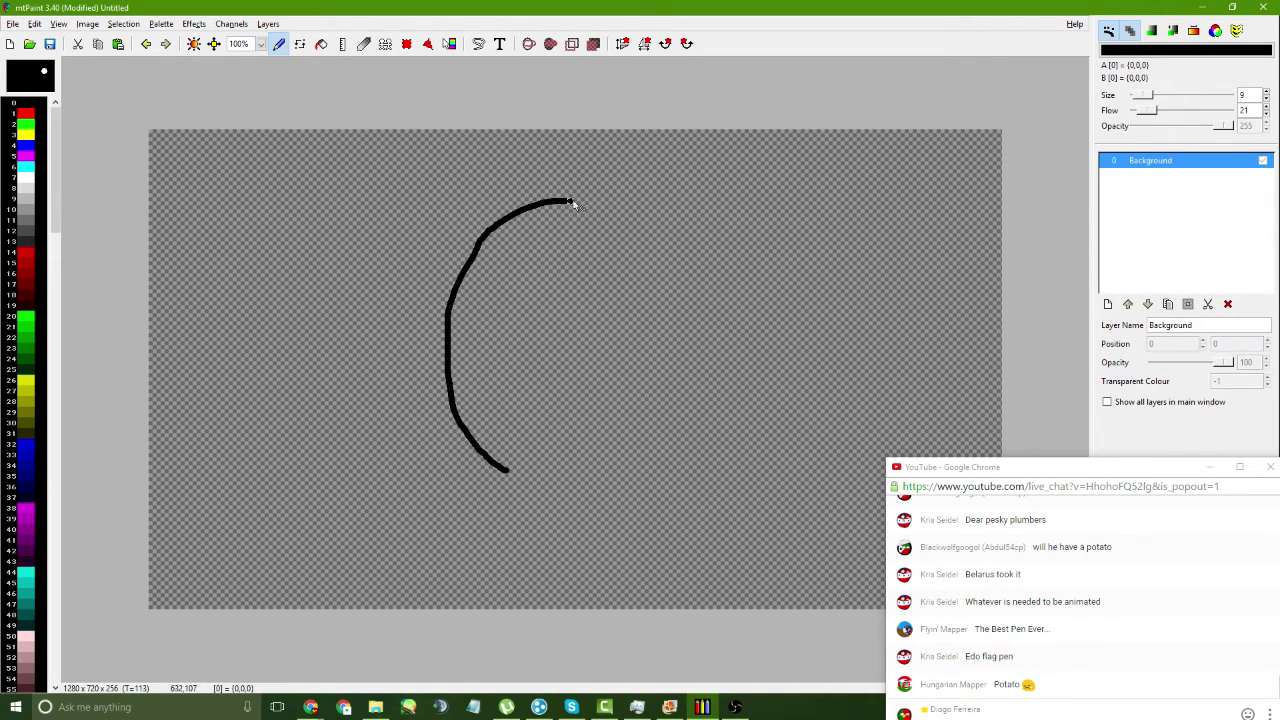
pyautogui.moveTo(573, 203); pyautogui.dragTo(716, 322)
pyautogui.hotkey('ctrl', 'z')
pyautogui.moveTo(578, 203); pyautogui.dragTo(712, 252)
pyautogui.hotkey('ctrl', 'z')
pyautogui.hotkey('ctrl', 'z')
# - Try outlining a large black ellipse in the middle of the canvas from a rectangular selection
pyautogui.click(407, 44)
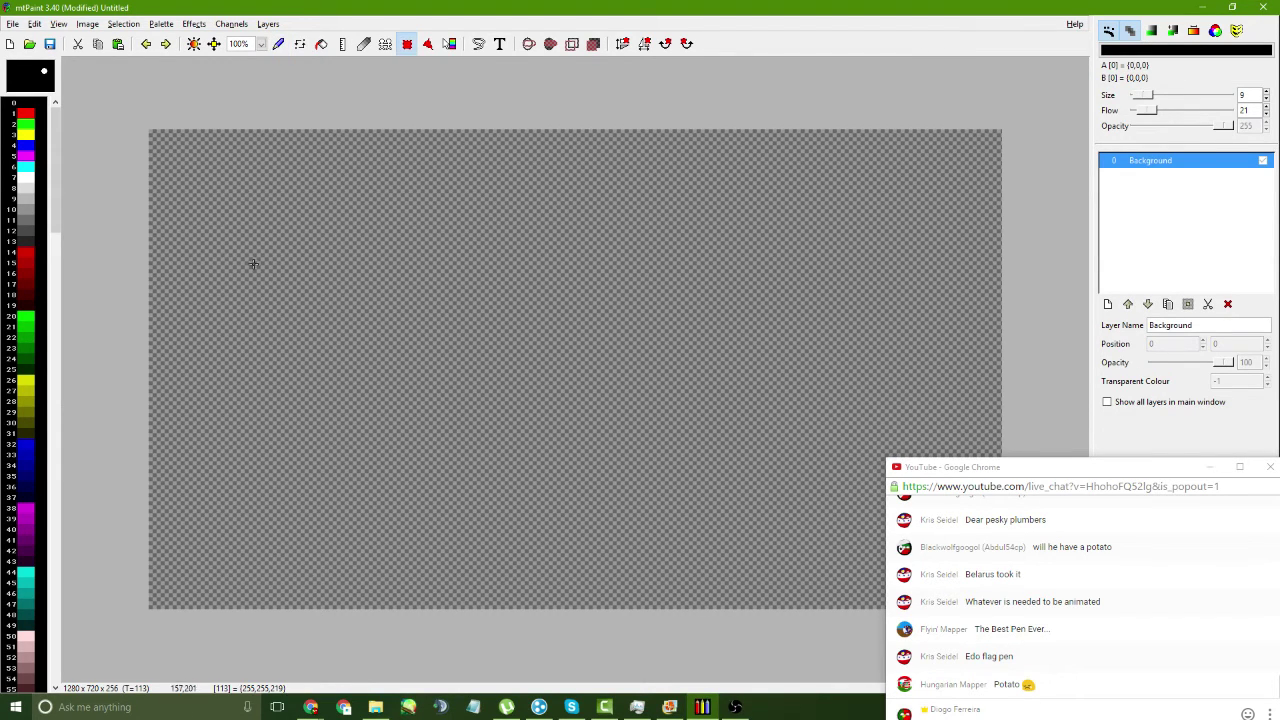
pyautogui.moveTo(269, 265)
pyautogui.mouseDown()
pyautogui.moveTo(735, 555)
pyautogui.moveTo(723, 558)
pyautogui.mouseUp()
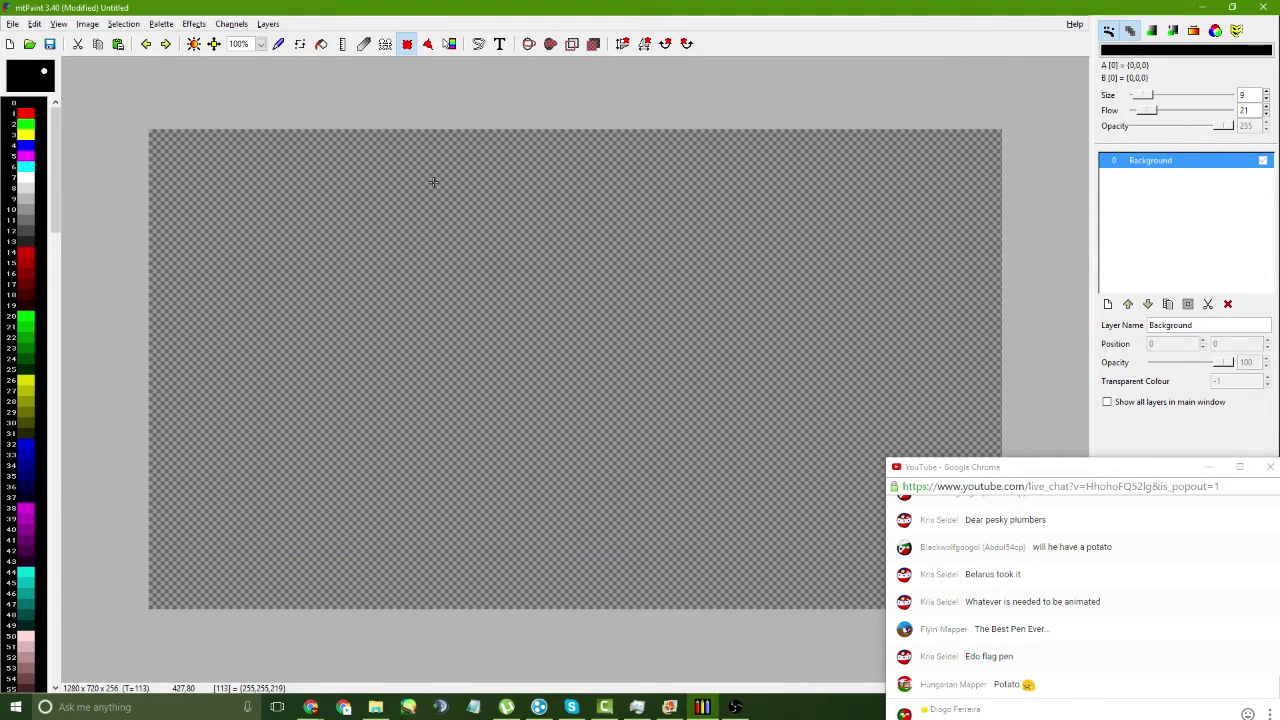
pyautogui.moveTo(432, 182); pyautogui.dragTo(826, 497)
pyautogui.click(529, 44)
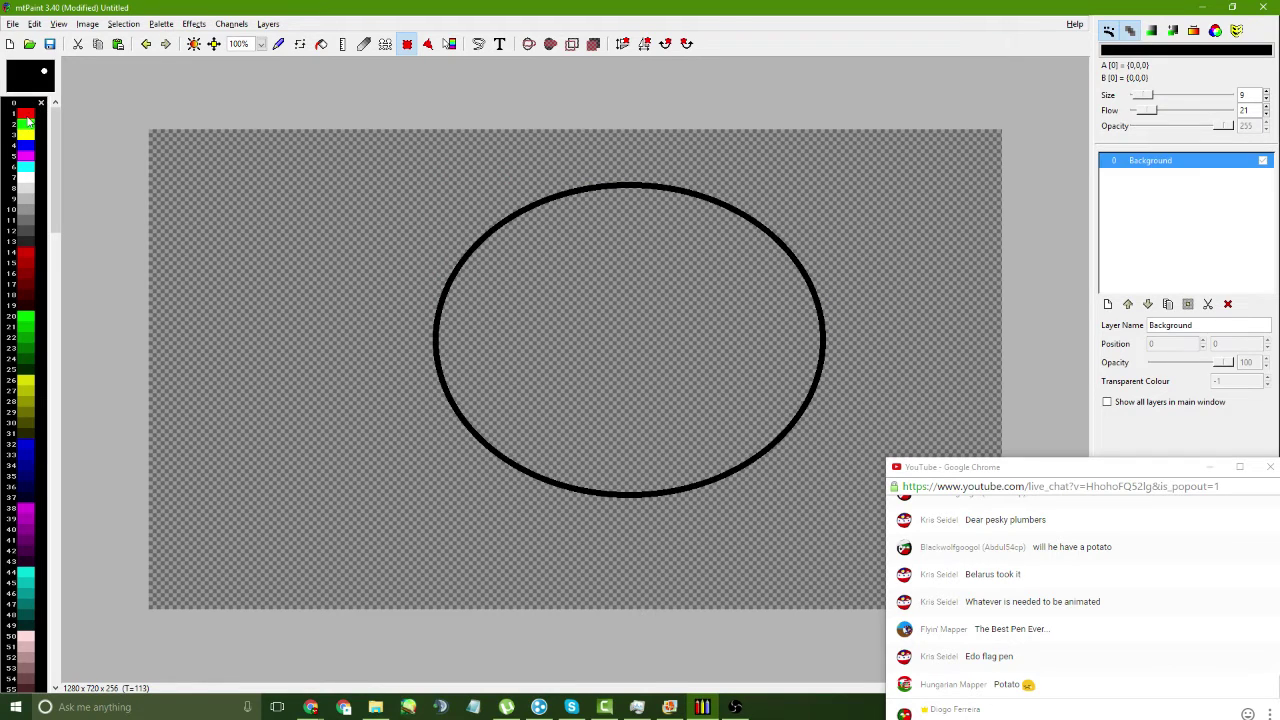
# - Fill the inside of the ellipse with red palette colour 1
pyautogui.click(279, 44)
pyautogui.press(']')
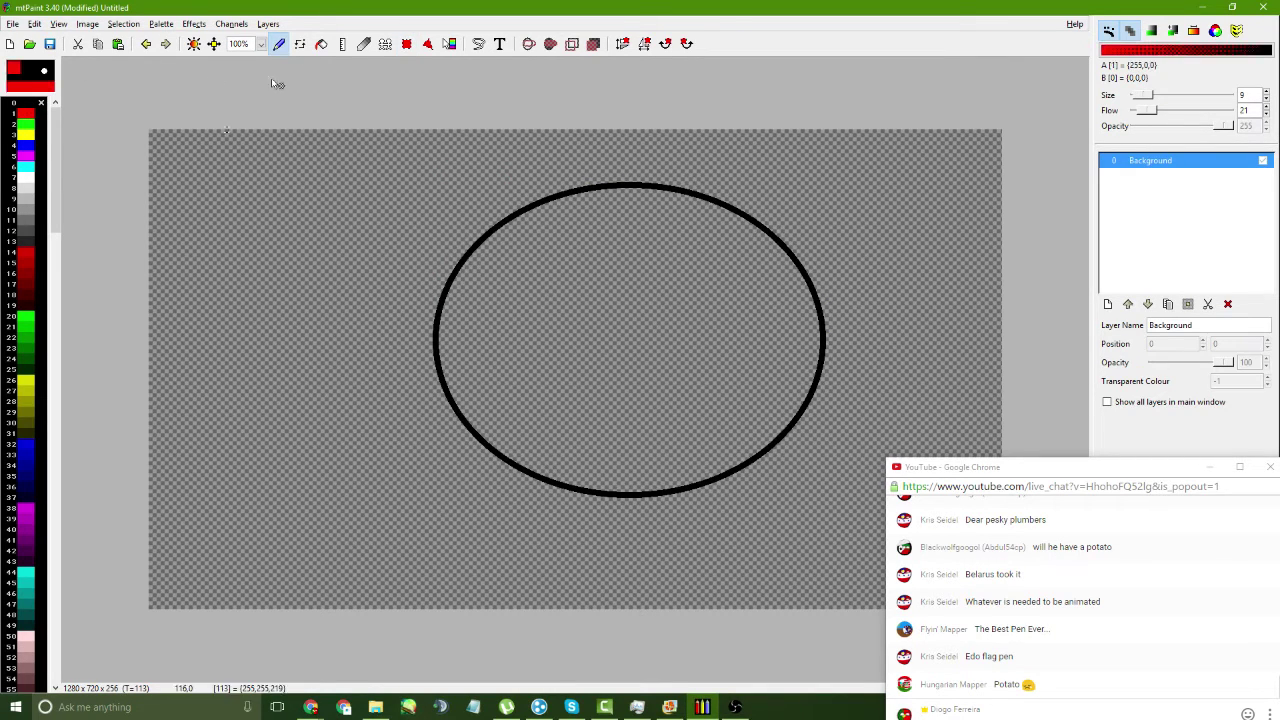
pyautogui.click(321, 44)
pyautogui.click(563, 298)
pyautogui.click(279, 44)
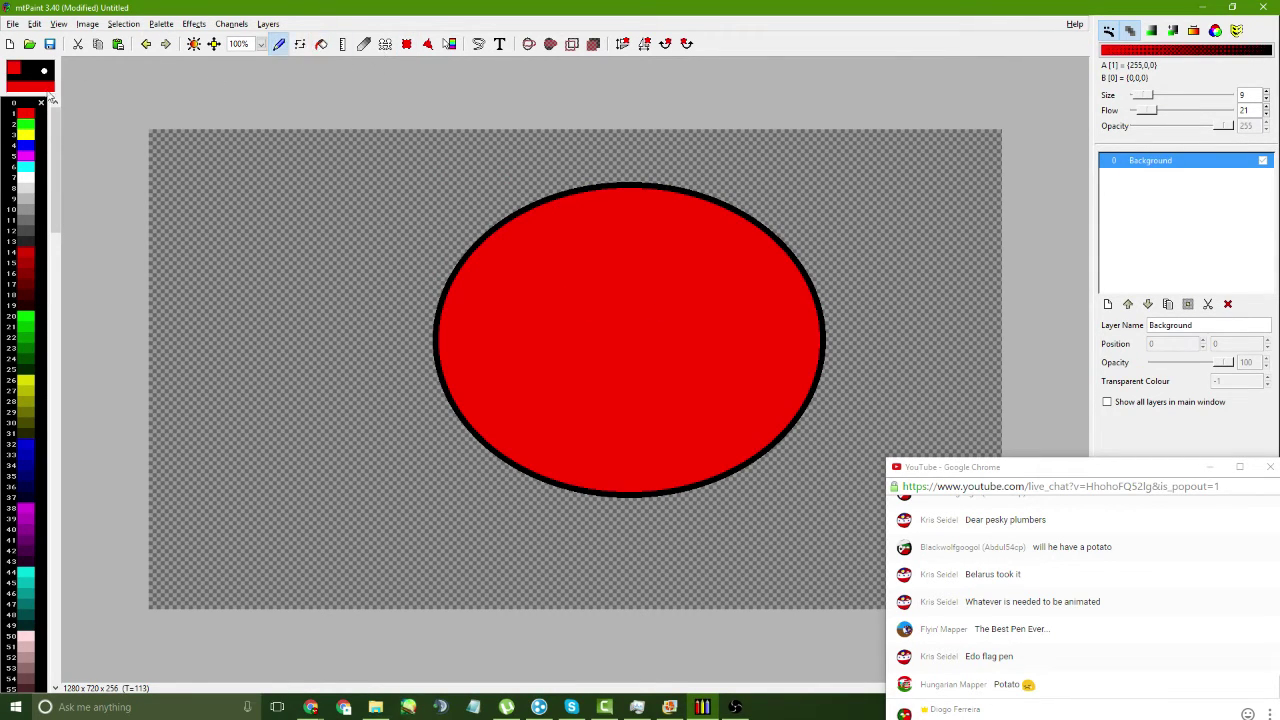
# - Try sketching two black eyes and a mouth on the red ellipse, and undo them along with the ellipse
pyautogui.press('[')
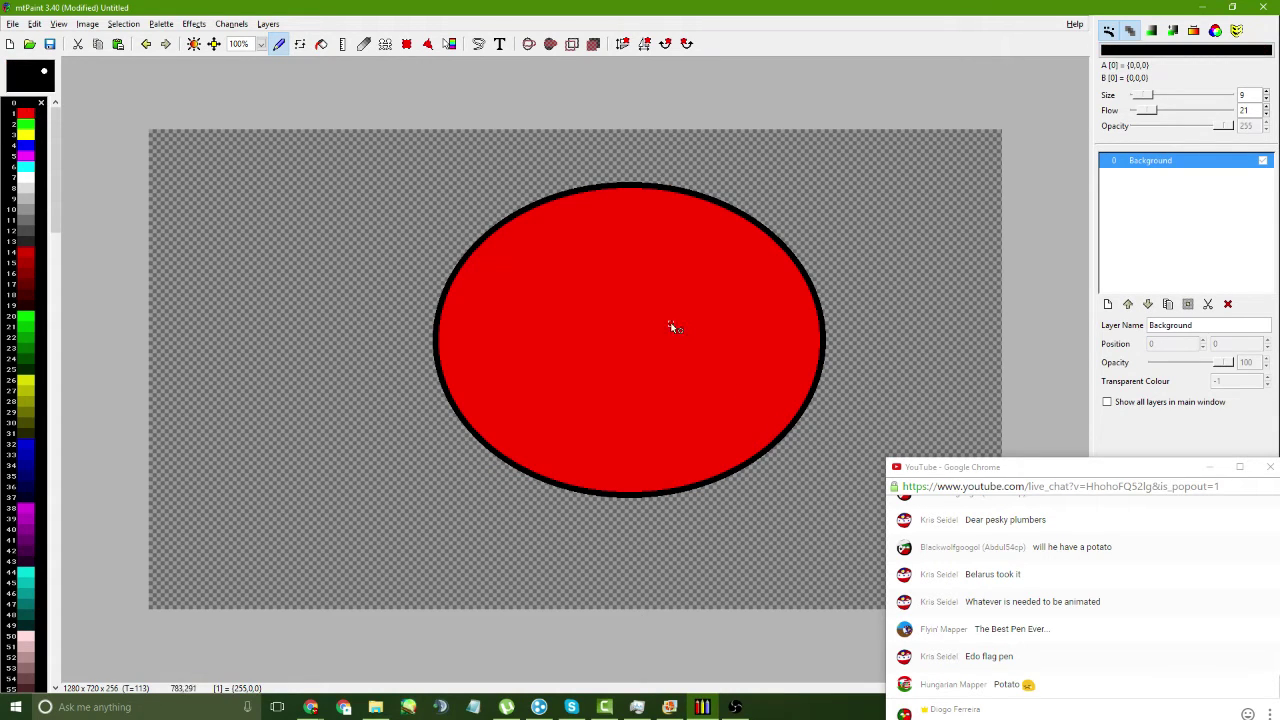
pyautogui.moveTo(516, 246); pyautogui.dragTo(566, 310)
pyautogui.hotkey('ctrl', 'z')
pyautogui.moveTo(533, 254)
pyautogui.mouseDown()
pyautogui.moveTo(551, 263)
pyautogui.moveTo(533, 254)
pyautogui.mouseUp()
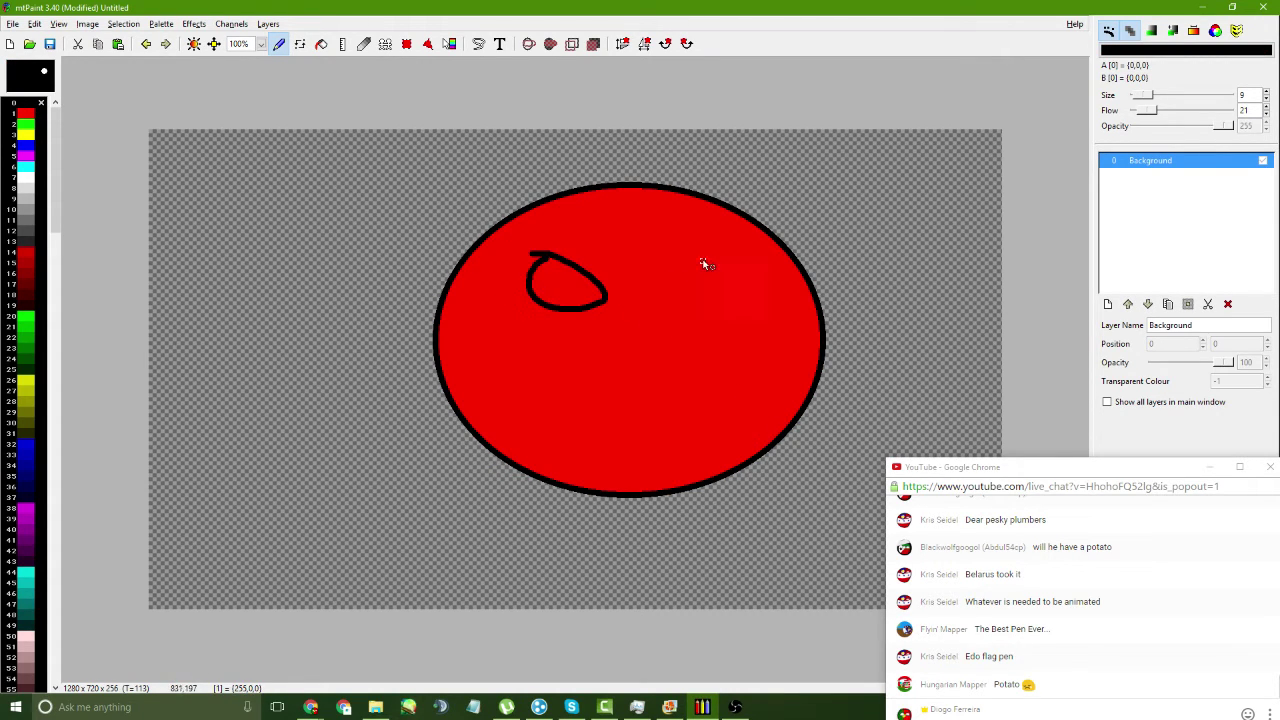
pyautogui.moveTo(703, 263); pyautogui.dragTo(686, 275)
pyautogui.moveTo(698, 396); pyautogui.dragTo(575, 372)
pyautogui.hotkey('ctrl', 'z')
pyautogui.hotkey('ctrl', 'z')
pyautogui.hotkey('ctrl', 'z')
pyautogui.hotkey('ctrl', 'z')
pyautogui.hotkey('ctrl', 'z')
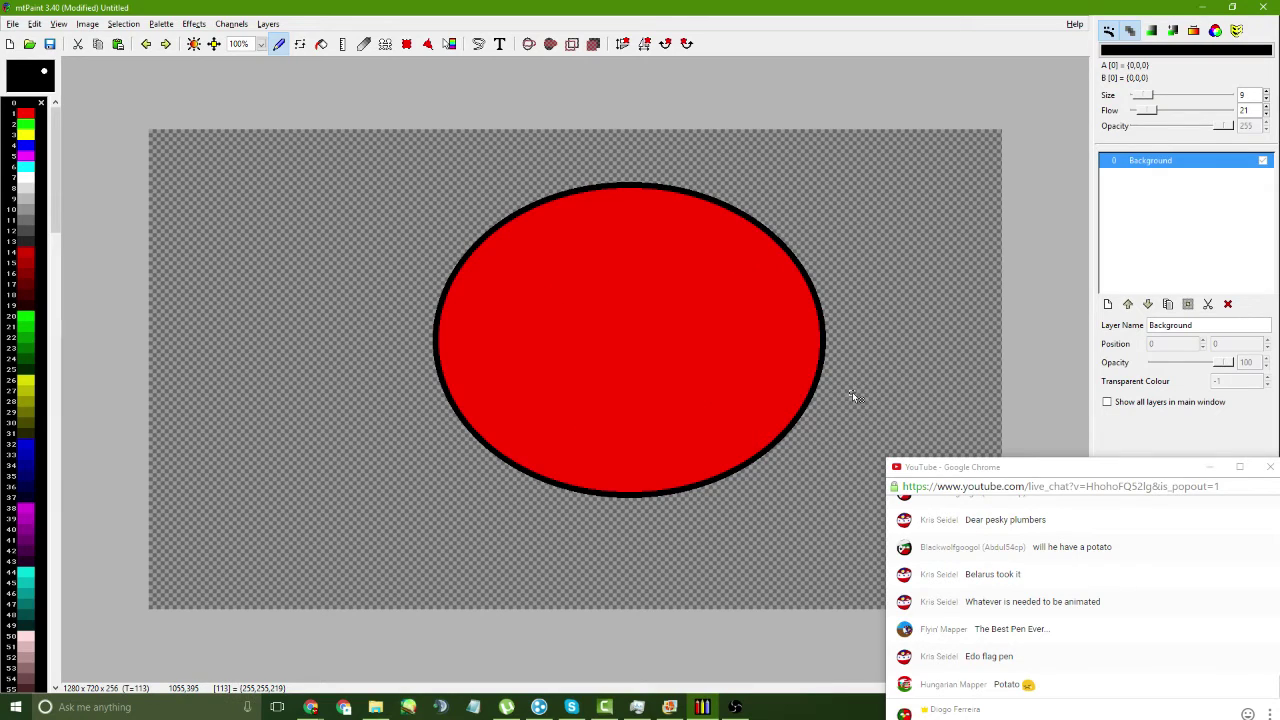
# - Try drawing a large round outline freehand as a left arc and a right half, undoing the right-half strokes
pyautogui.moveTo(586, 192)
pyautogui.mouseDown()
pyautogui.moveTo(541, 203)
pyautogui.moveTo(492, 234)
pyautogui.moveTo(473, 293)
pyautogui.moveTo(487, 374)
pyautogui.moveTo(549, 187)
pyautogui.moveTo(419, 263)
pyautogui.moveTo(391, 394)
pyautogui.moveTo(547, 503)
pyautogui.mouseUp()
pyautogui.hotkey('ctrl', 'z')
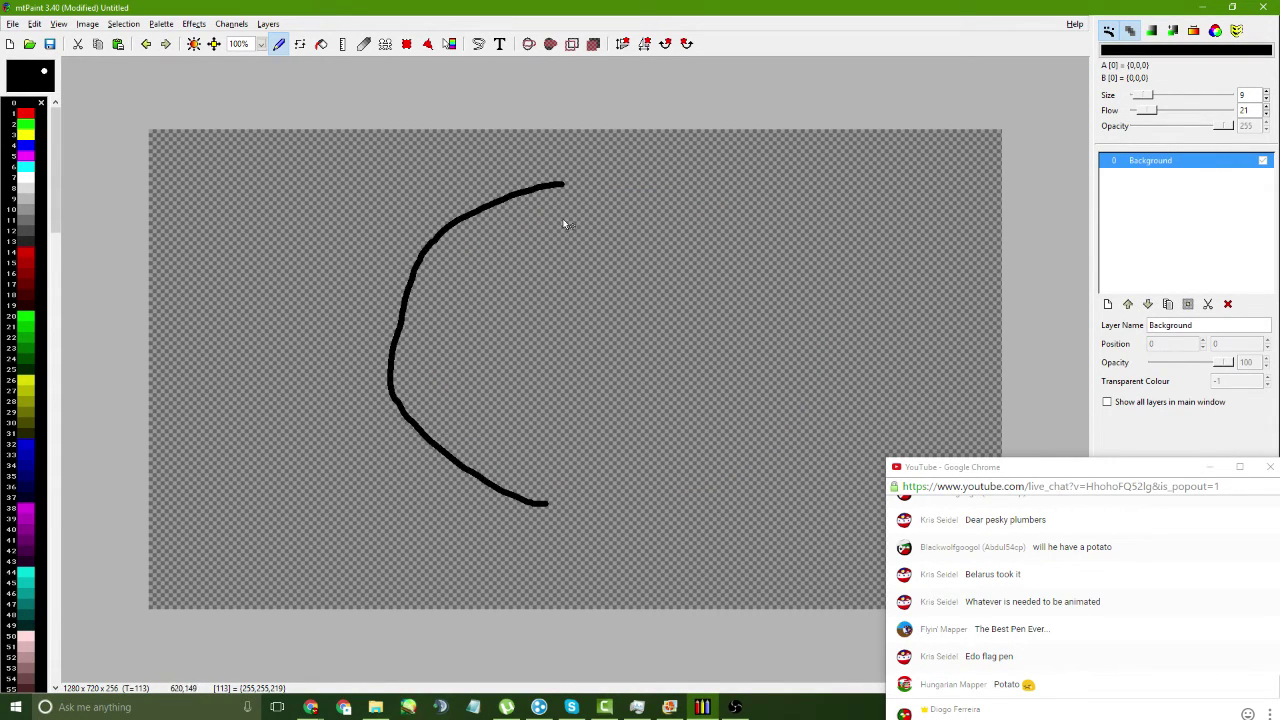
pyautogui.moveTo(563, 186)
pyautogui.mouseDown()
pyautogui.moveTo(694, 208)
pyautogui.moveTo(761, 294)
pyautogui.moveTo(751, 397)
pyautogui.mouseUp()
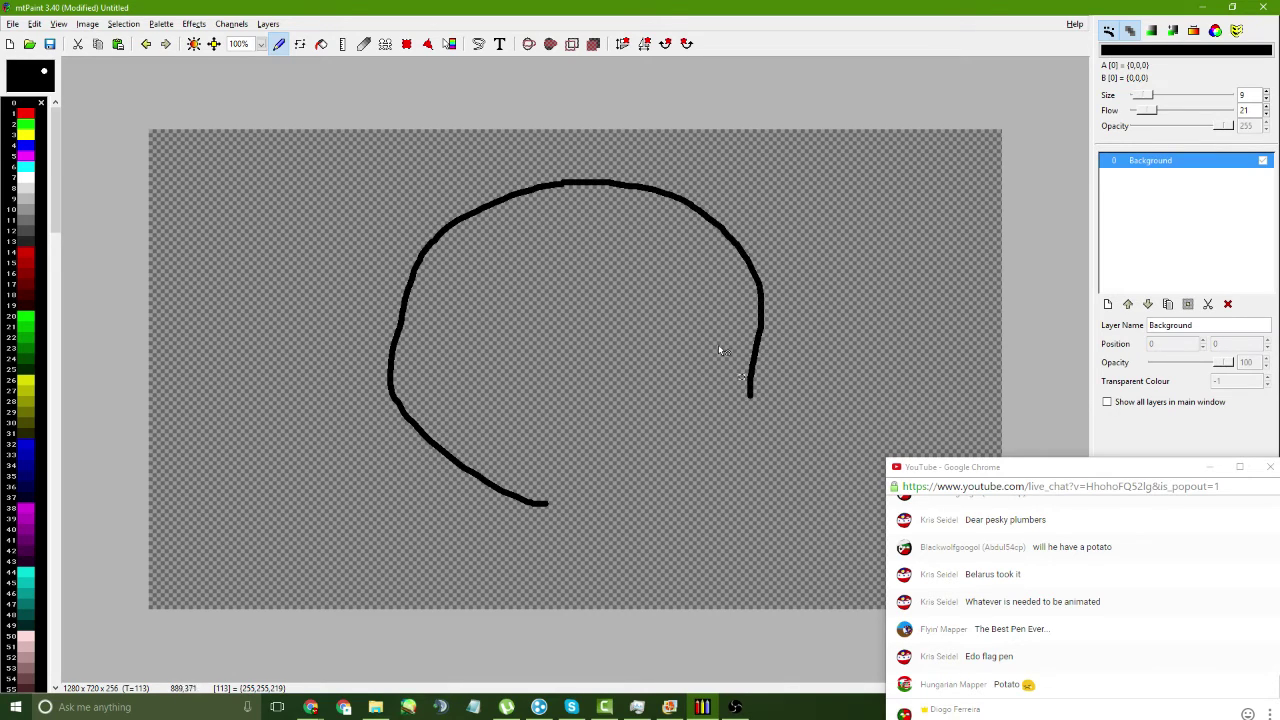
pyautogui.hotkey('ctrl', 'z')
pyautogui.moveTo(561, 186)
pyautogui.mouseDown()
pyautogui.moveTo(623, 187)
pyautogui.moveTo(715, 288)
pyautogui.mouseUp()
pyautogui.hotkey('ctrl', 'z')
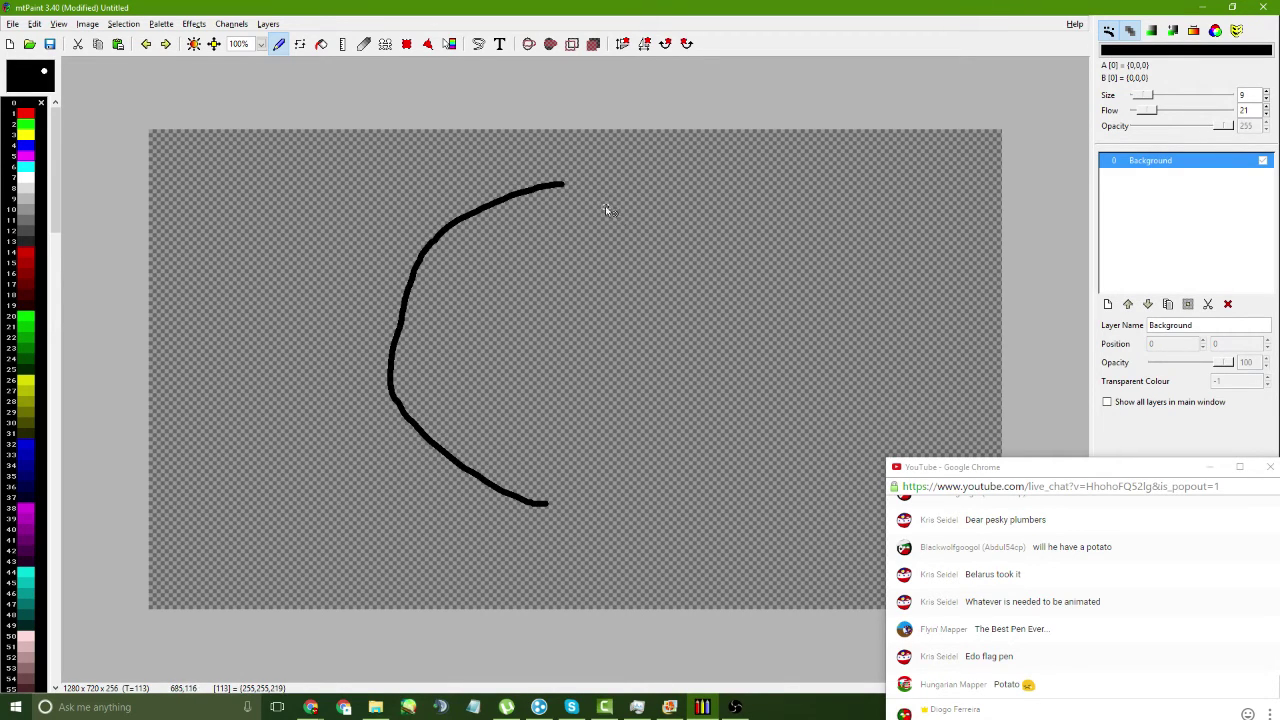
# - Draw a black quarter arc on the right of the canvas, copy it in a rectangular selection and paste it
pyautogui.moveTo(701, 199)
pyautogui.mouseDown()
pyautogui.moveTo(762, 203)
pyautogui.moveTo(842, 256)
pyautogui.moveTo(878, 345)
pyautogui.mouseUp()
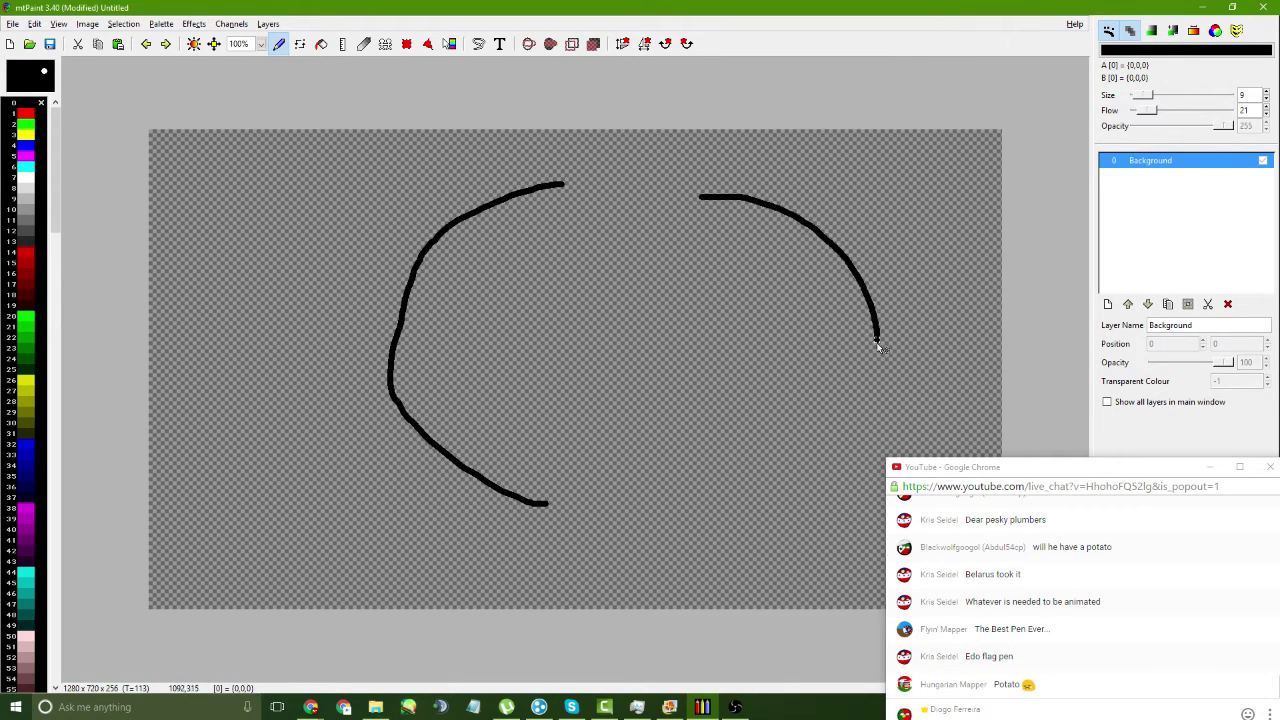
pyautogui.press('F9')
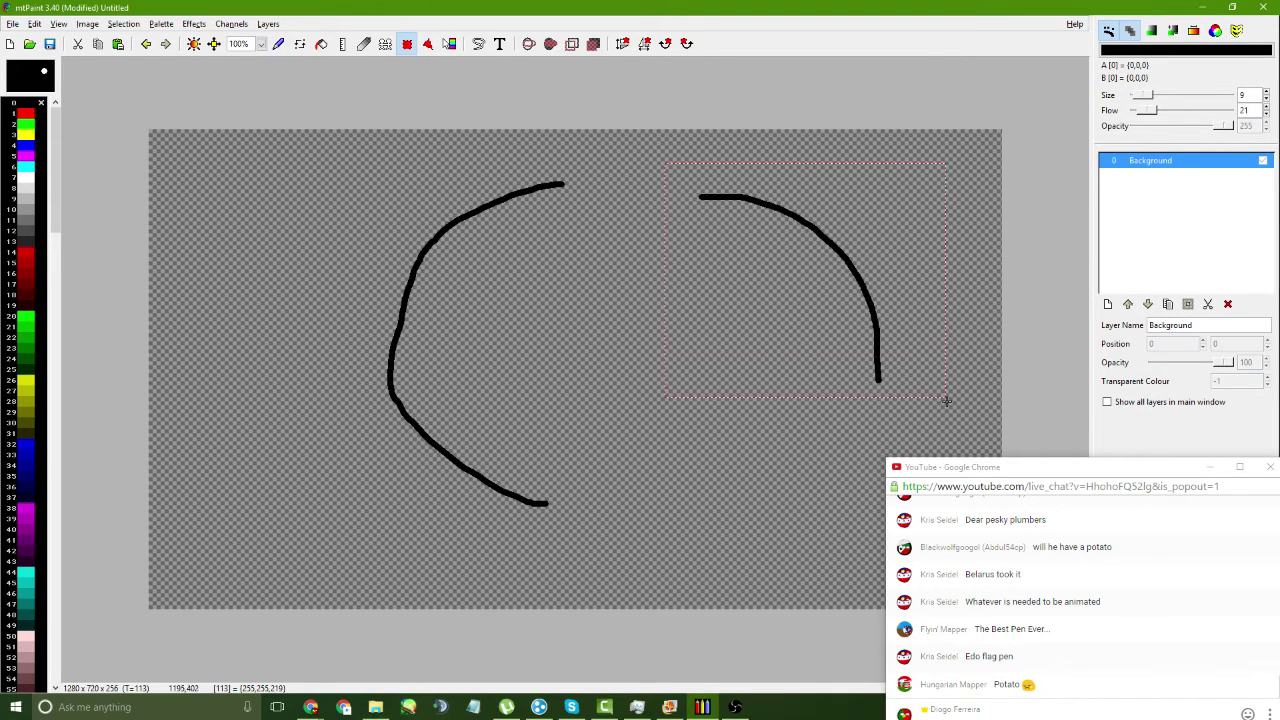
pyautogui.moveTo(946, 400); pyautogui.dragTo(963, 429)
pyautogui.hotkey('ctrl', 'c')
pyautogui.hotkey('ctrl', 'v')
pyautogui.moveTo(610, 370); pyautogui.dragTo(617, 287)
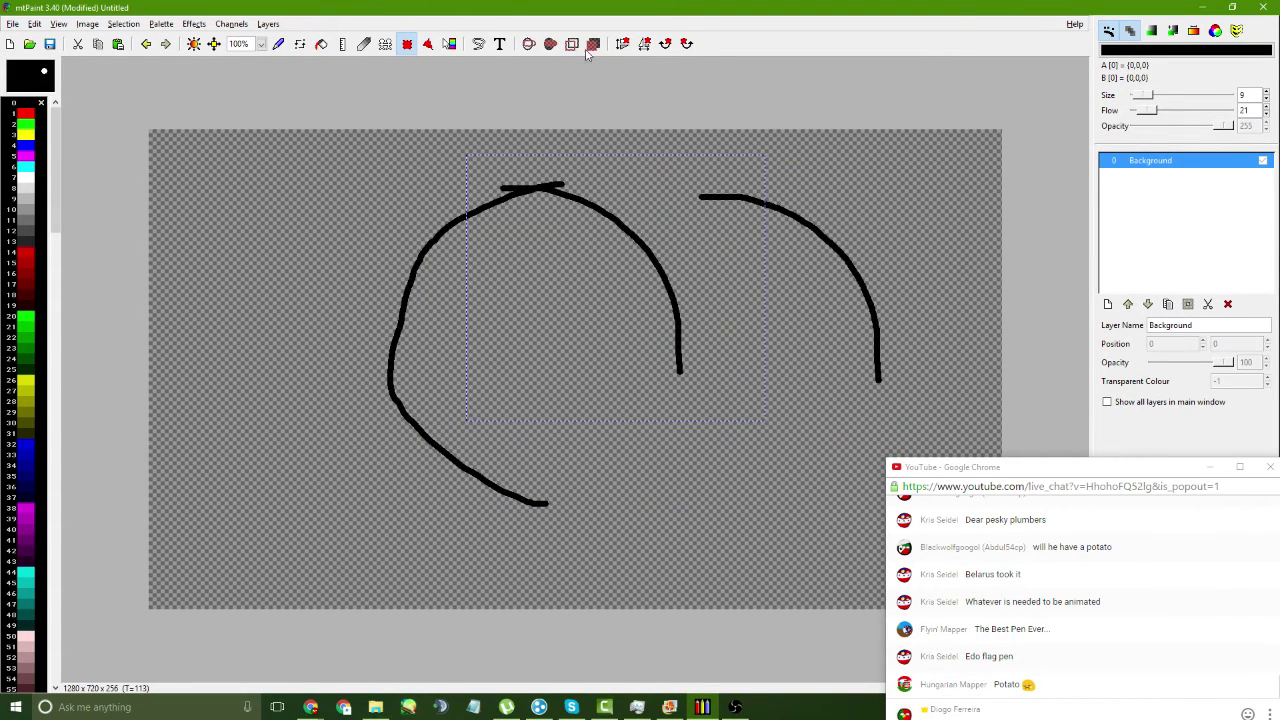
# - Mirror the pasted arc to add the circle's upper-left quarter, and flip it vertically to position the lower-left quarter
pyautogui.click(644, 43)
pyautogui.click(622, 43)
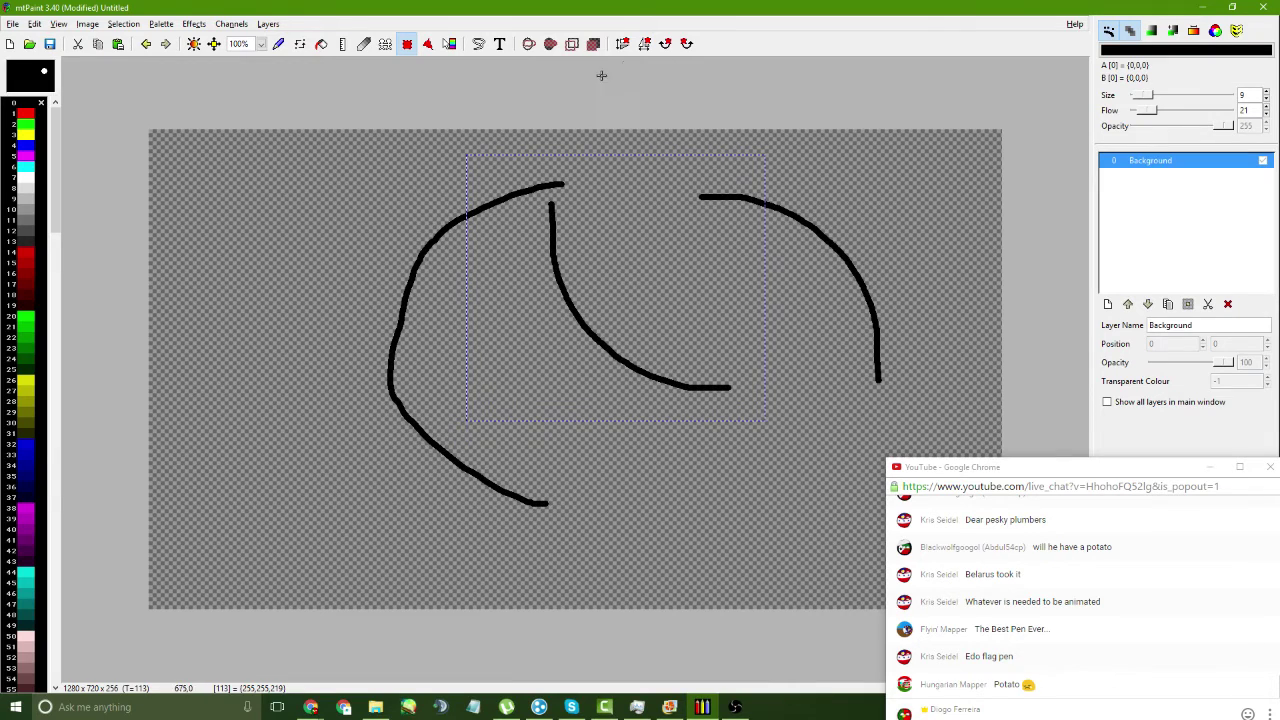
pyautogui.click(622, 43)
pyautogui.moveTo(590, 289); pyautogui.dragTo(600, 295)
pyautogui.click(622, 43)
pyautogui.moveTo(611, 341); pyautogui.dragTo(593, 457)
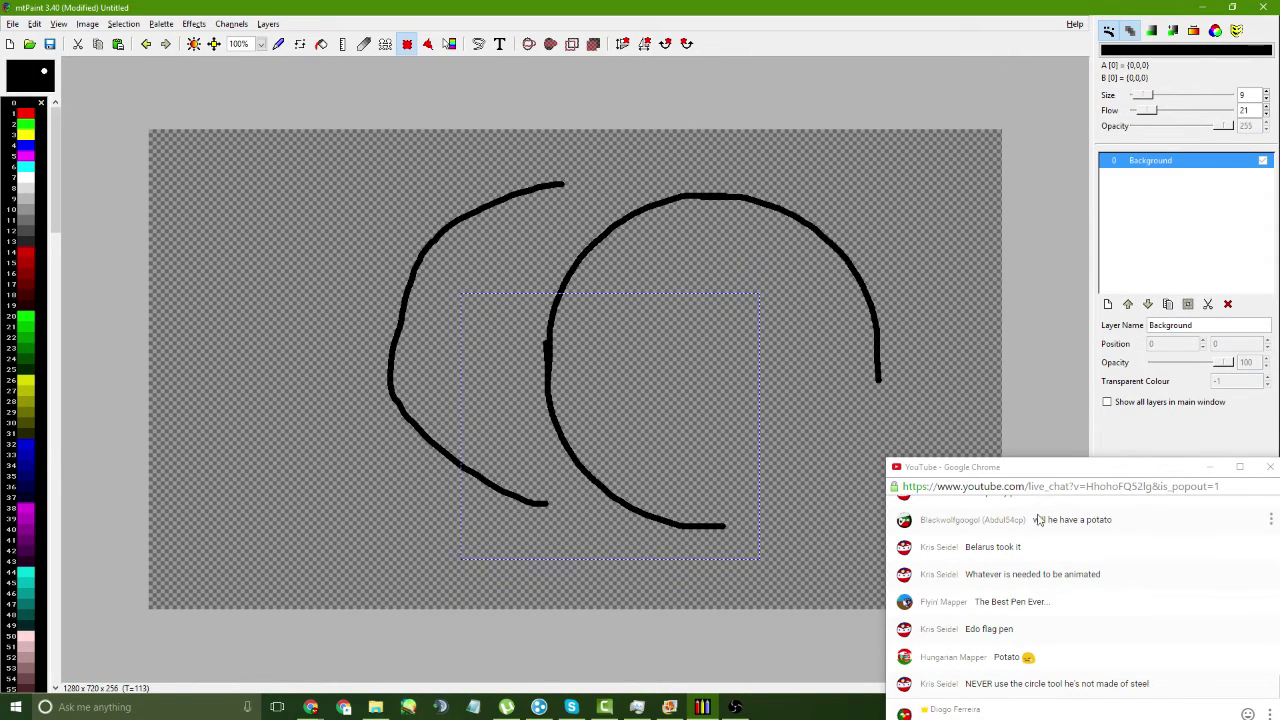
# - Send "thank you" and ":D" in the YouTube live chat and move its window back to the corner
pyautogui.moveTo(1030, 467); pyautogui.dragTo(1016, 430)
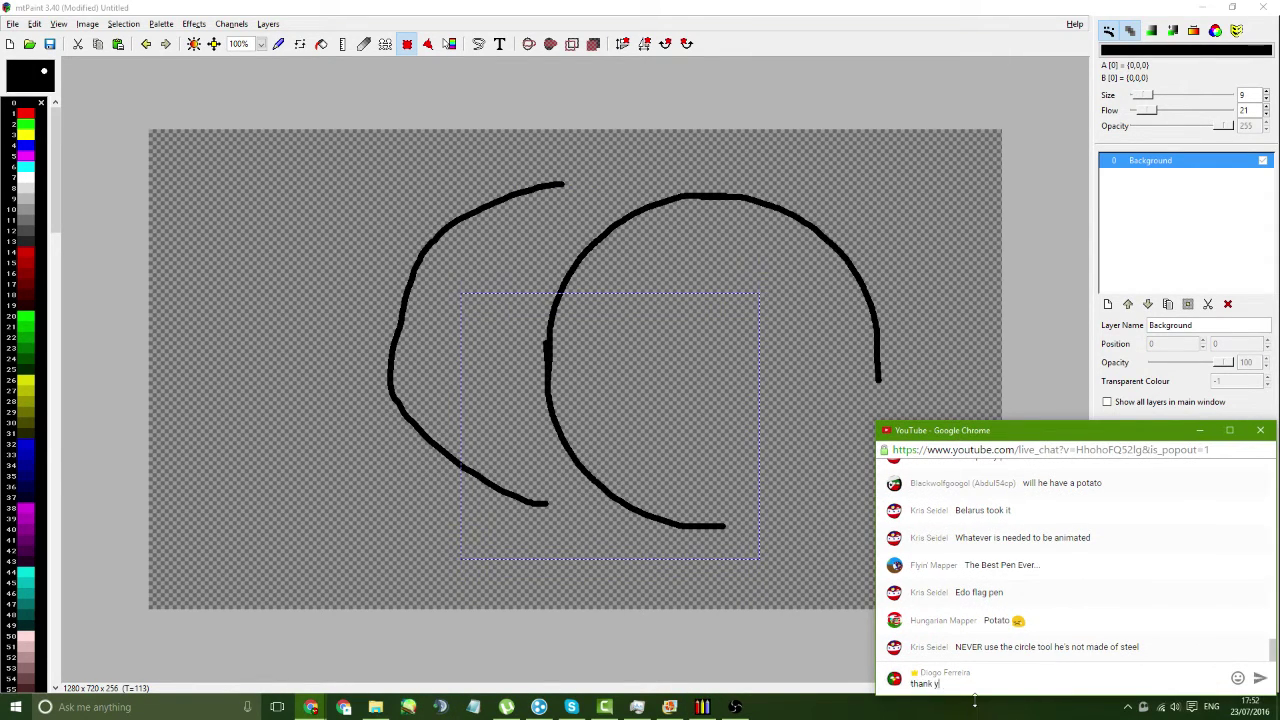
pyautogui.write('ou')
pyautogui.press('Return')
pyautogui.moveTo(1098, 433); pyautogui.dragTo(1108, 452)
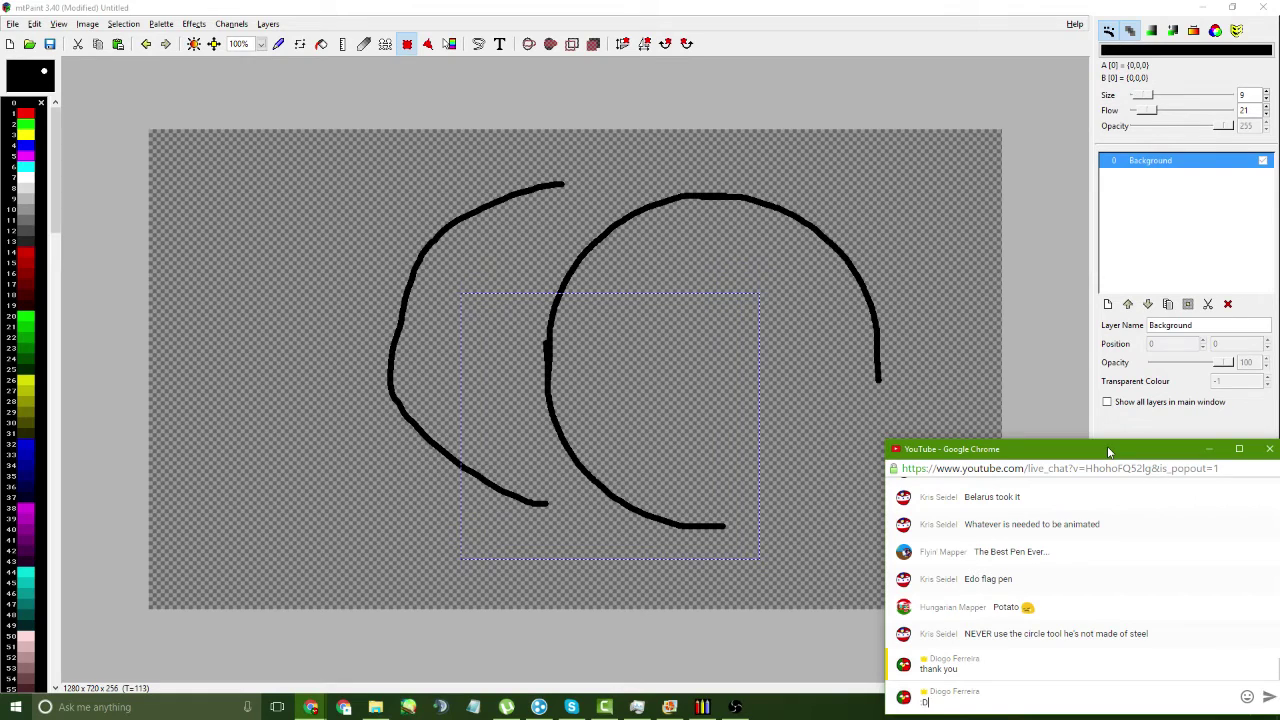
pyautogui.write(':D')
pyautogui.press('Return')
pyautogui.moveTo(1120, 444); pyautogui.dragTo(1121, 470)
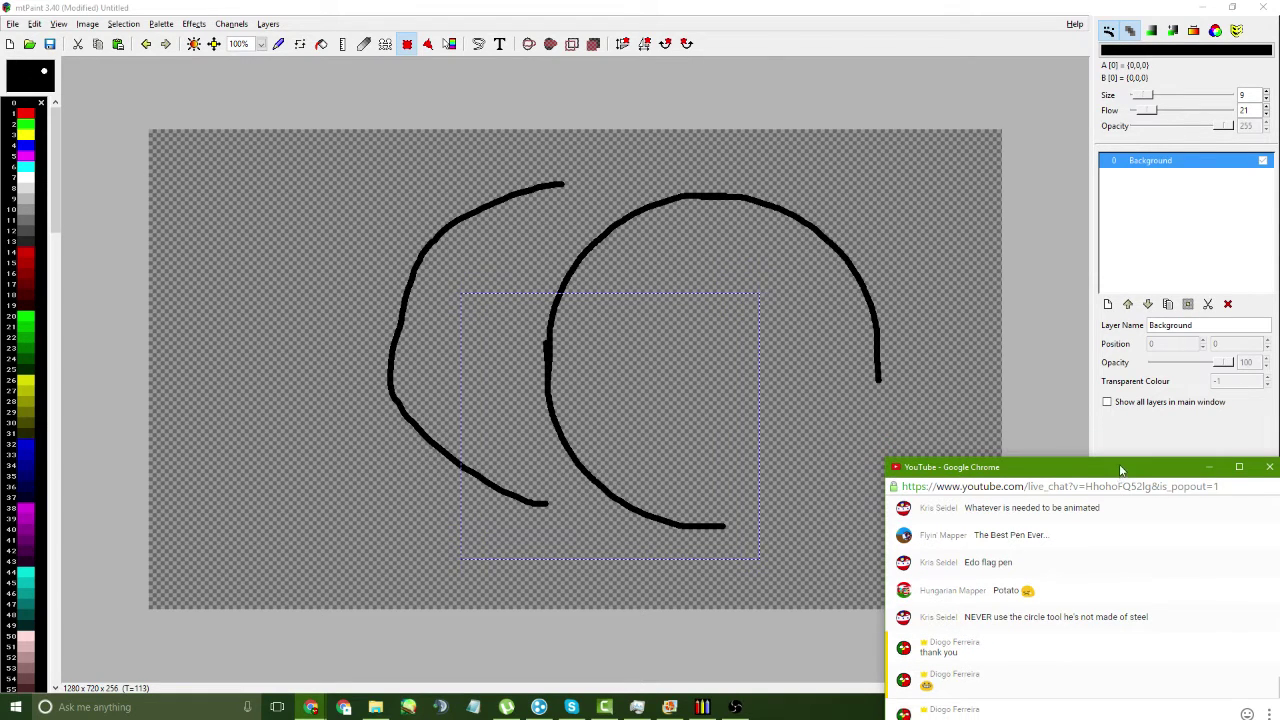
# - Place the lower-left quarter arc, and mirror another copy horizontally as the lower-right quarter to close the circle
pyautogui.moveTo(632, 400); pyautogui.dragTo(728, 399)
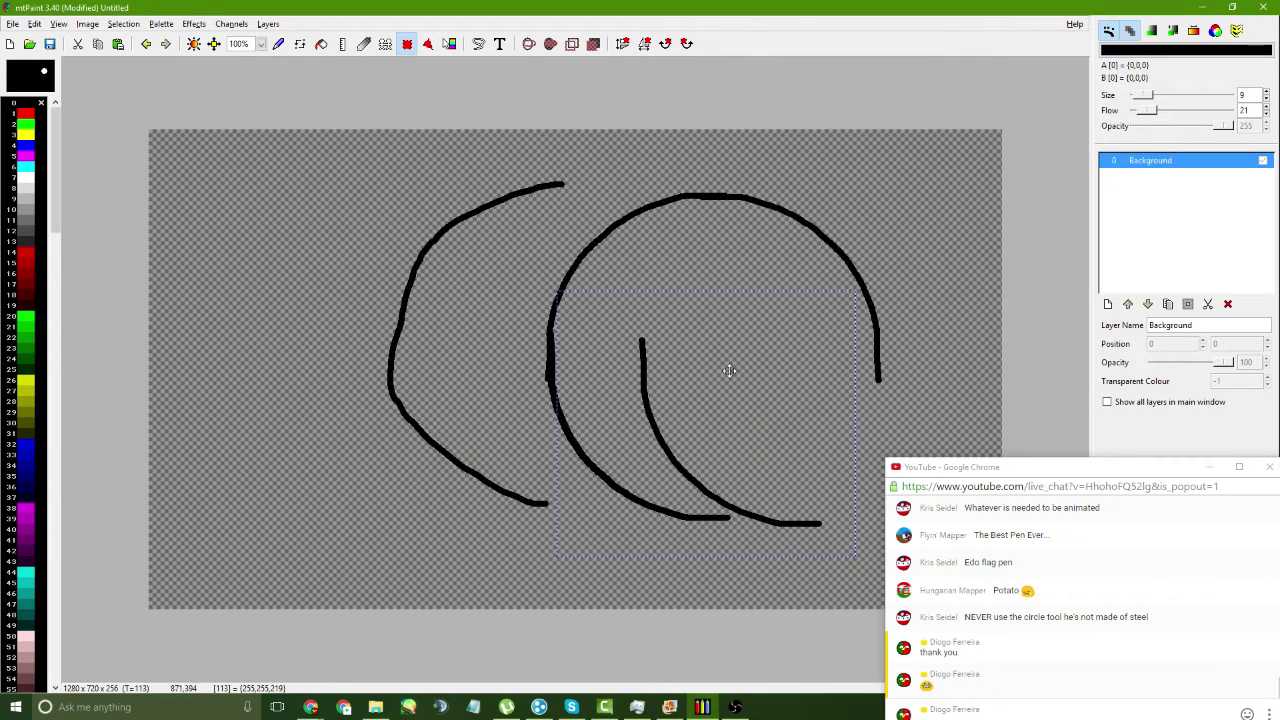
pyautogui.click(645, 45)
pyautogui.click(647, 50)
pyautogui.click(665, 44)
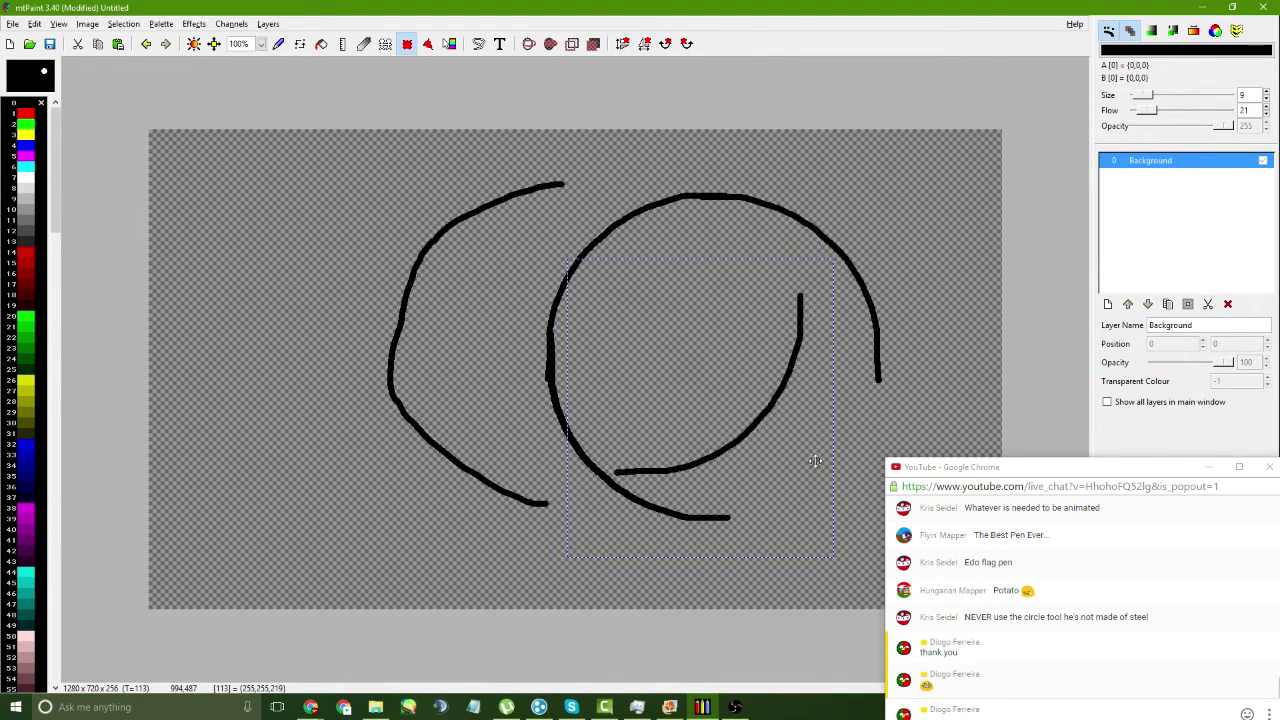
pyautogui.moveTo(814, 457); pyautogui.dragTo(597, 322)
pyautogui.rightClick(889, 502)
pyautogui.press('Escape')
# - Erase the leftover arc beside the circle by filling it with the transparent palette colour 113
pyautogui.click(279, 43)
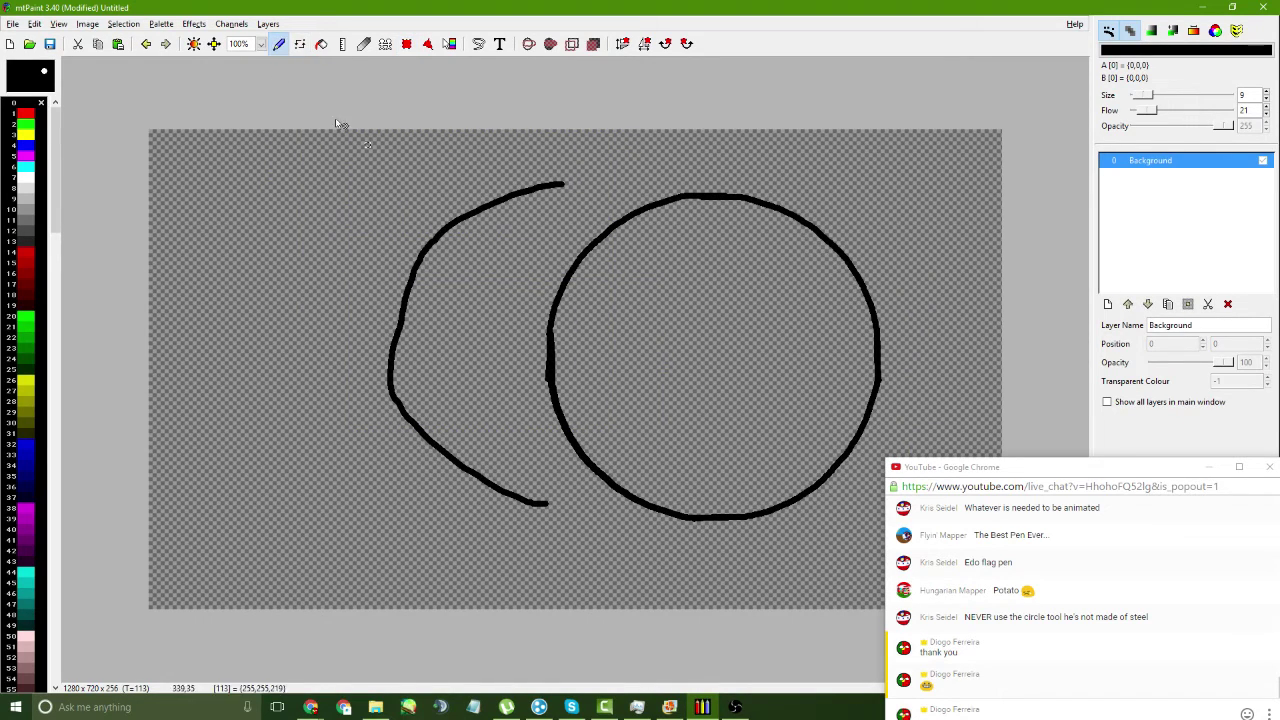
pyautogui.click(321, 43)
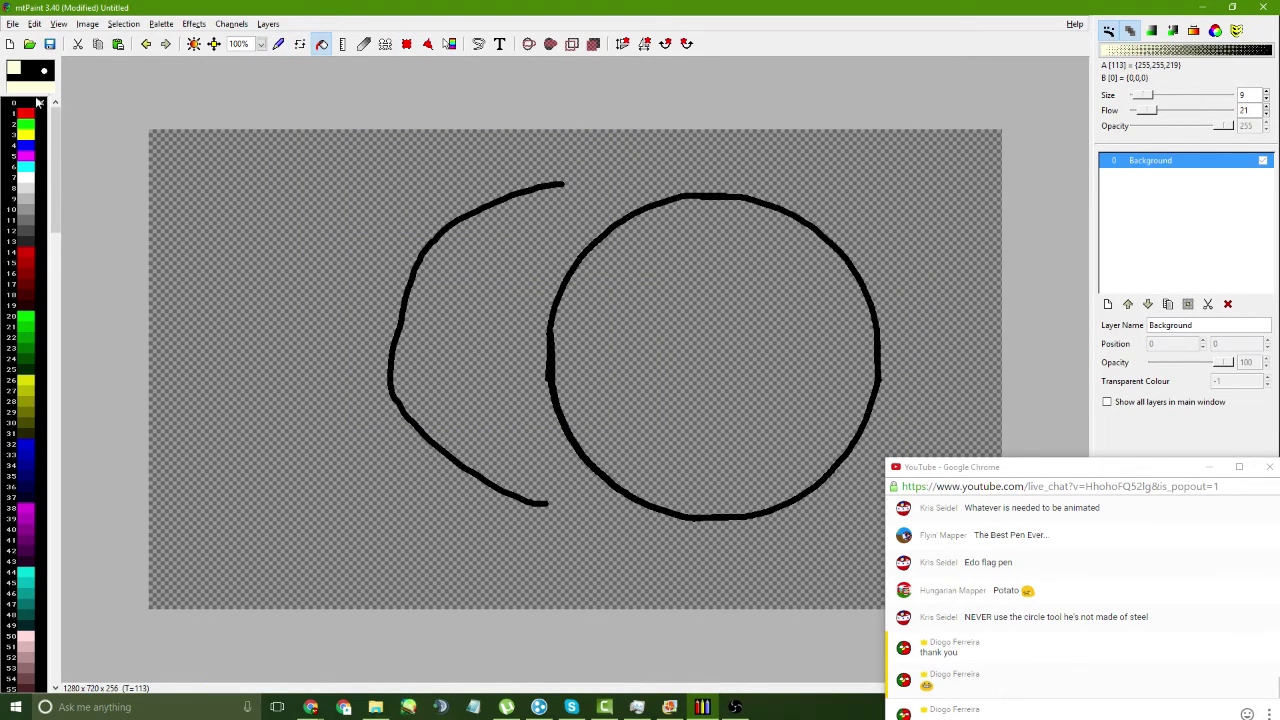
pyautogui.click(436, 237)
# - Erase the thick overlapping seam on the circle's left side with the transparent brush at 300% zoom
pyautogui.click(279, 43)
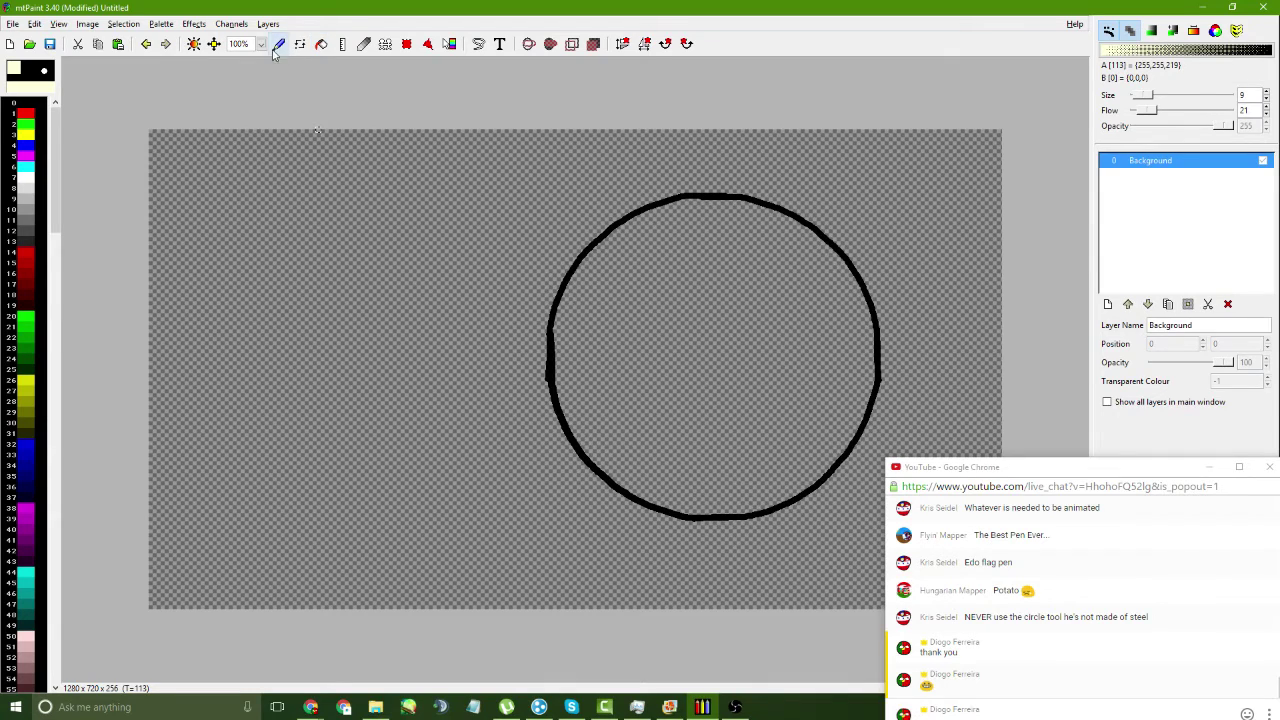
pyautogui.click(260, 43)
pyautogui.click(245, 149)
pyautogui.hscroll(3, 580, 282)
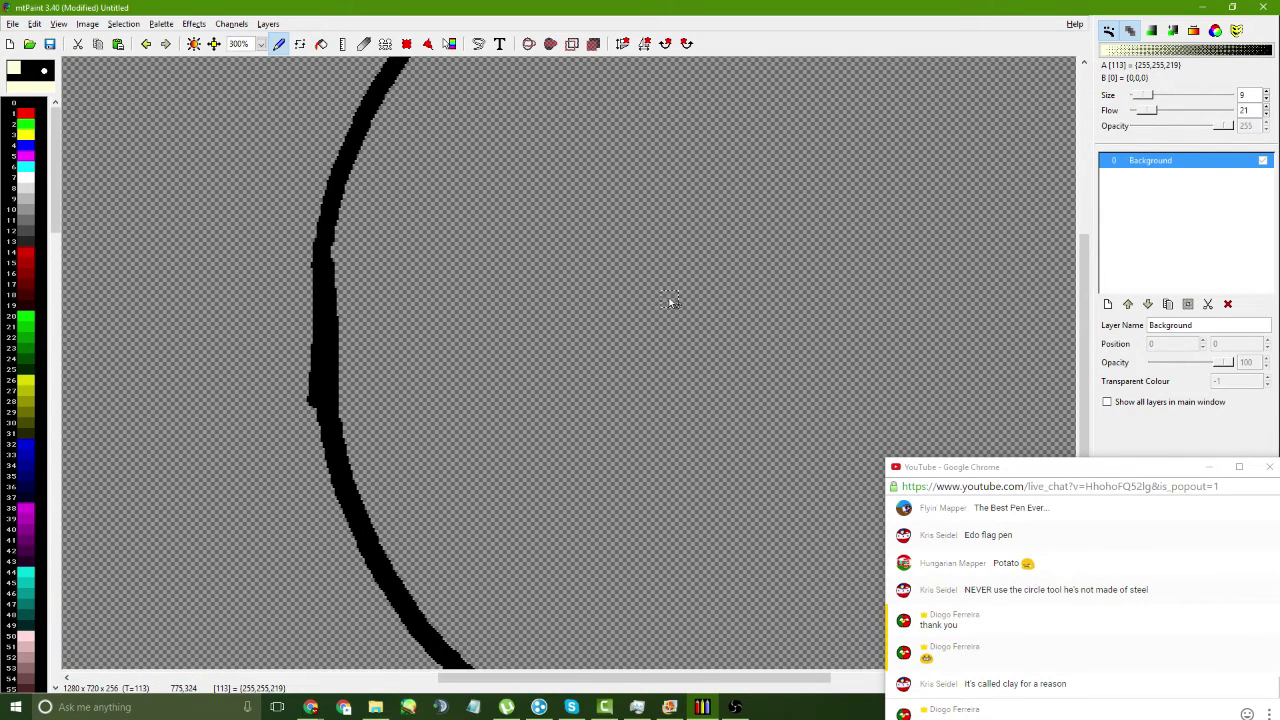
pyautogui.moveTo(416, 324)
pyautogui.mouseDown()
pyautogui.moveTo(354, 249)
pyautogui.moveTo(272, 313)
pyautogui.moveTo(402, 285)
pyautogui.moveTo(364, 255)
pyautogui.moveTo(247, 372)
pyautogui.moveTo(289, 378)
pyautogui.moveTo(394, 325)
pyautogui.moveTo(286, 358)
pyautogui.moveTo(352, 344)
pyautogui.mouseUp()
pyautogui.moveTo(315, 420); pyautogui.dragTo(330, 418)
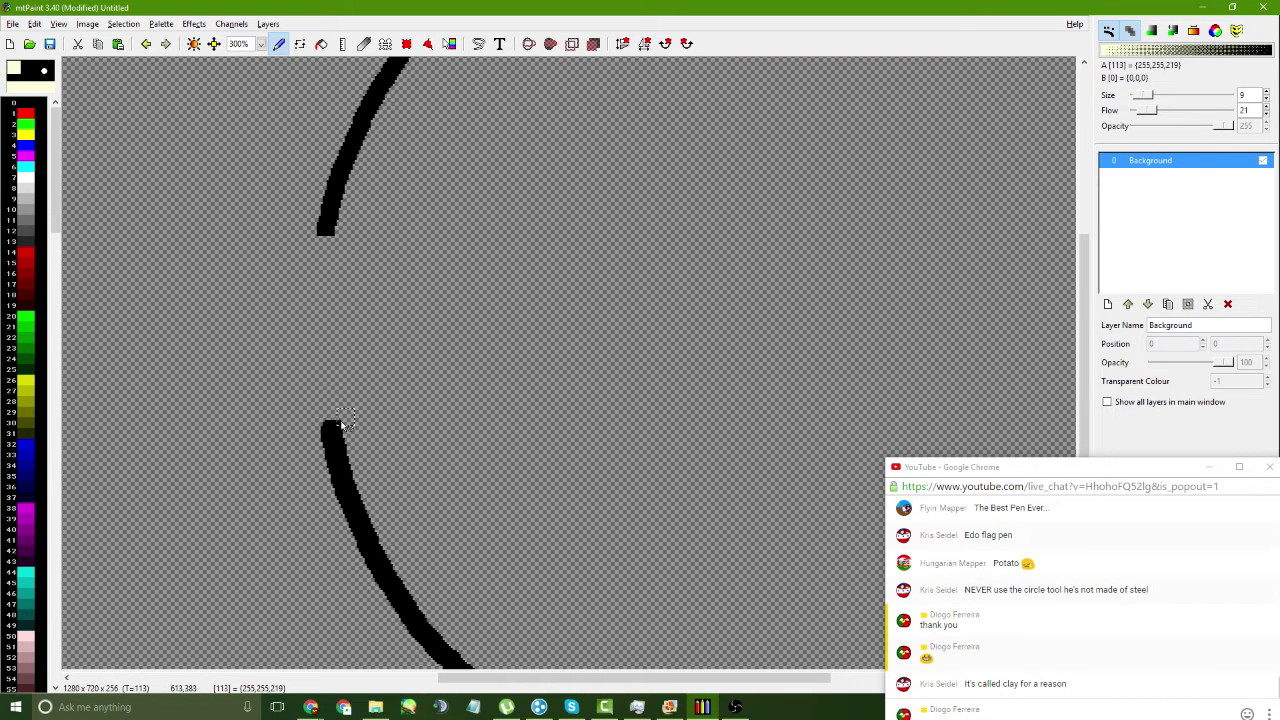
# - Redraw the missing left side of the circle as a smooth black curve, undoing the uneven attempts
pyautogui.keyDown('ctrl'); pyautogui.click(314, 271); pyautogui.keyUp('ctrl')
pyautogui.moveTo(326, 229)
pyautogui.mouseDown()
pyautogui.moveTo(332, 432)
pyautogui.moveTo(322, 243)
pyautogui.moveTo(314, 326)
pyautogui.moveTo(326, 383)
pyautogui.mouseUp()
pyautogui.hotkey('ctrl', 'z')
pyautogui.hotkey('ctrl', 'z')
pyautogui.click(323, 243)
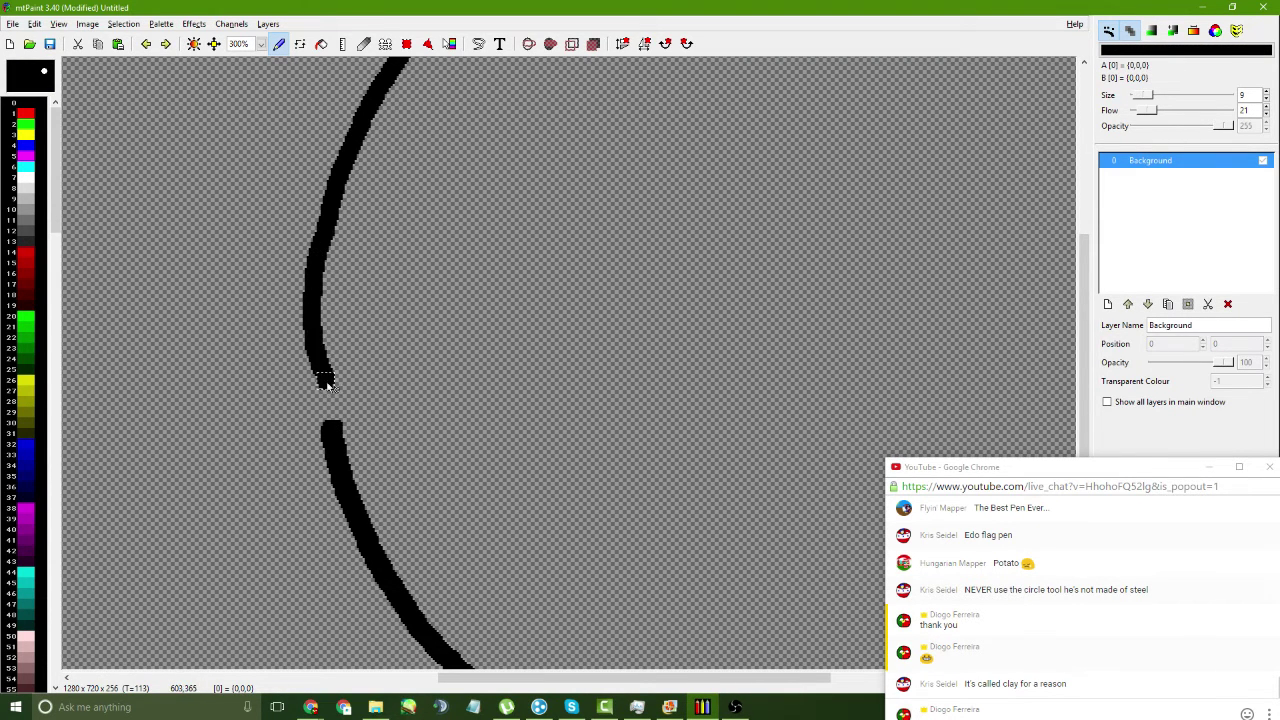
pyautogui.hotkey('ctrl', 'z')
pyautogui.moveTo(323, 234); pyautogui.dragTo(331, 426)
# - Erase the straight, uneven stretch on the circle's right side and redraw it as a smooth black curve
pyautogui.hscroll(8, 357, 206)
pyautogui.keyDown('ctrl'); pyautogui.click(793, 225); pyautogui.keyUp('ctrl')
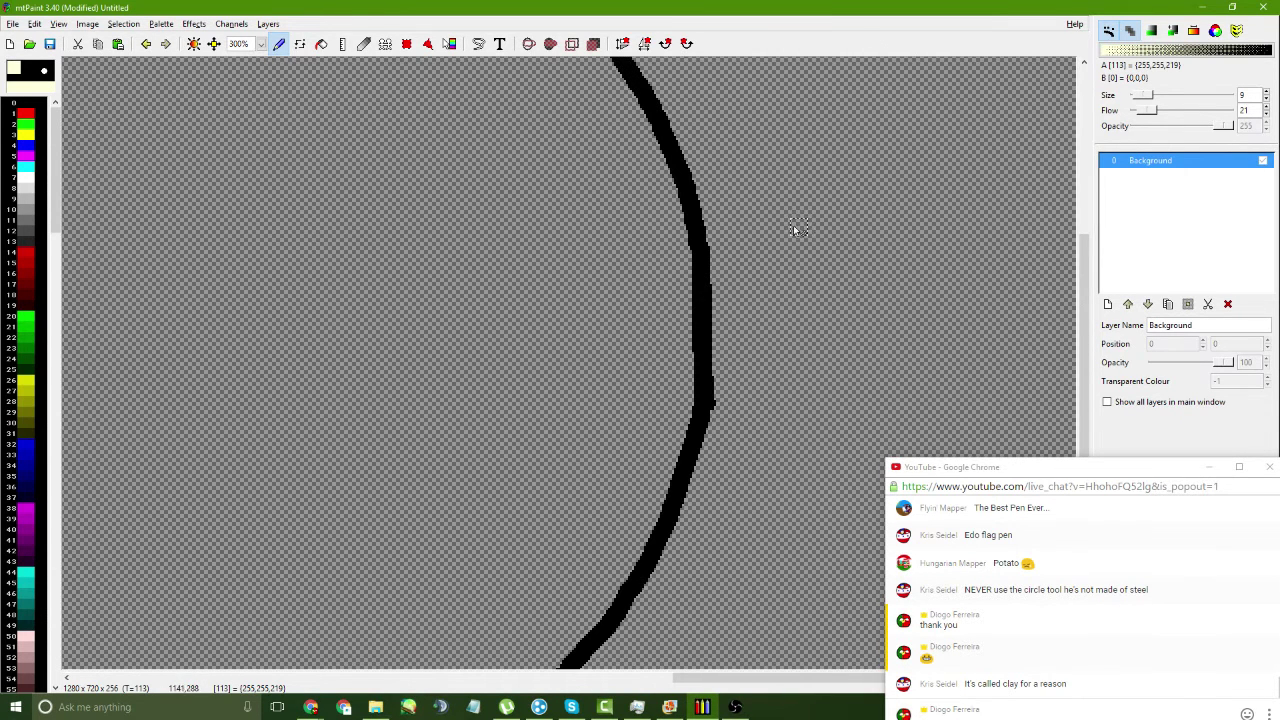
pyautogui.moveTo(686, 262)
pyautogui.mouseDown()
pyautogui.moveTo(779, 295)
pyautogui.moveTo(664, 268)
pyautogui.moveTo(782, 293)
pyautogui.moveTo(668, 343)
pyautogui.mouseUp()
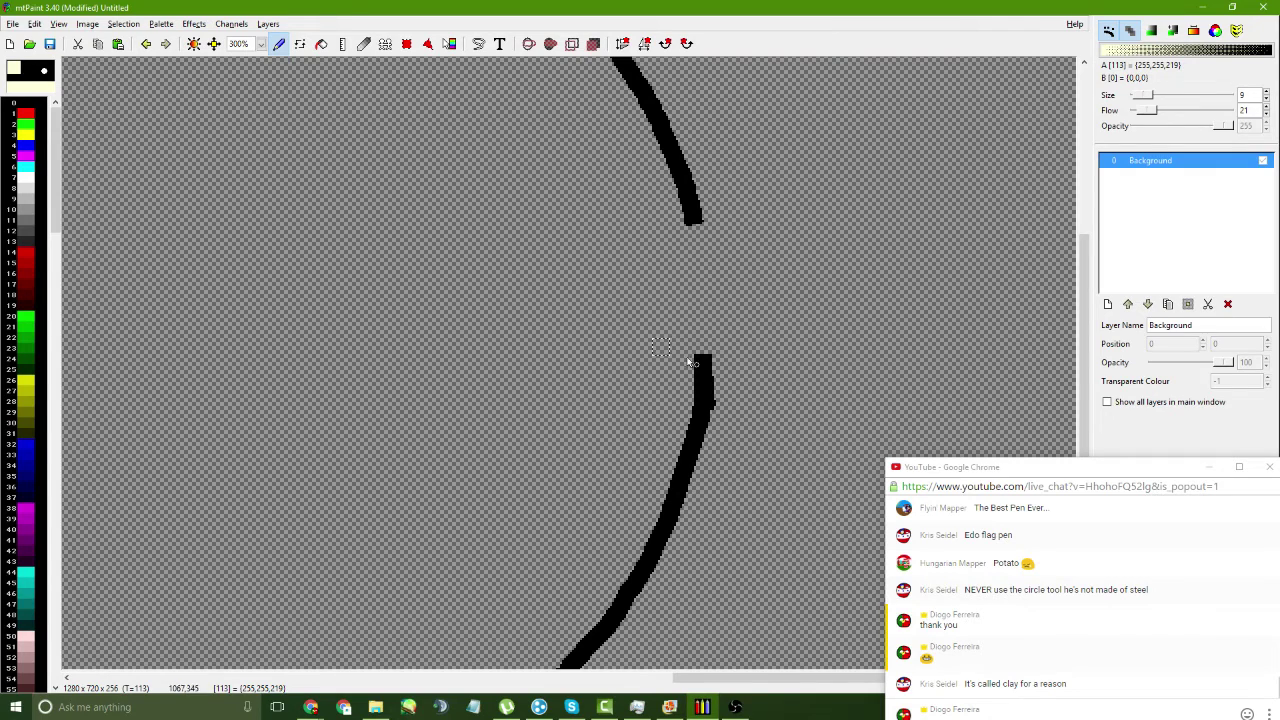
pyautogui.moveTo(704, 388)
pyautogui.mouseDown()
pyautogui.moveTo(734, 400)
pyautogui.moveTo(723, 437)
pyautogui.mouseUp()
pyautogui.keyDown('ctrl'); pyautogui.click(700, 435); pyautogui.keyUp('ctrl')
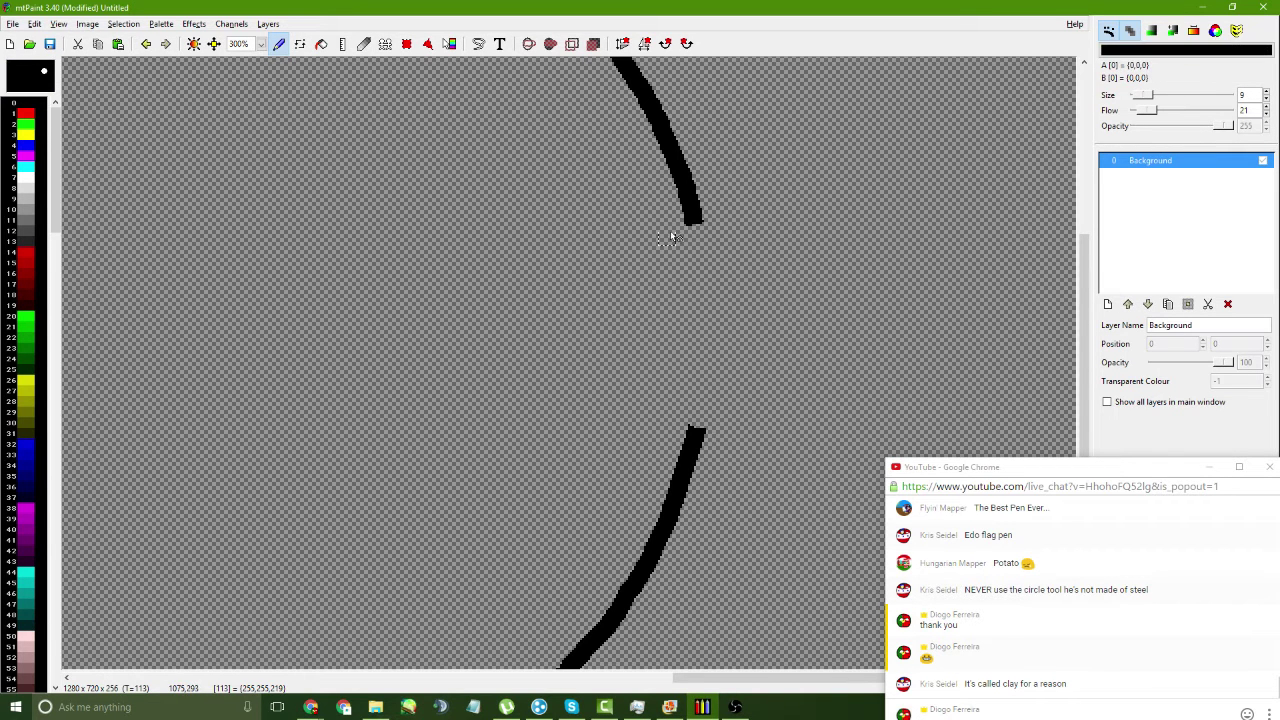
pyautogui.moveTo(692, 215)
pyautogui.mouseDown()
pyautogui.moveTo(710, 306)
pyautogui.moveTo(703, 404)
pyautogui.mouseUp()
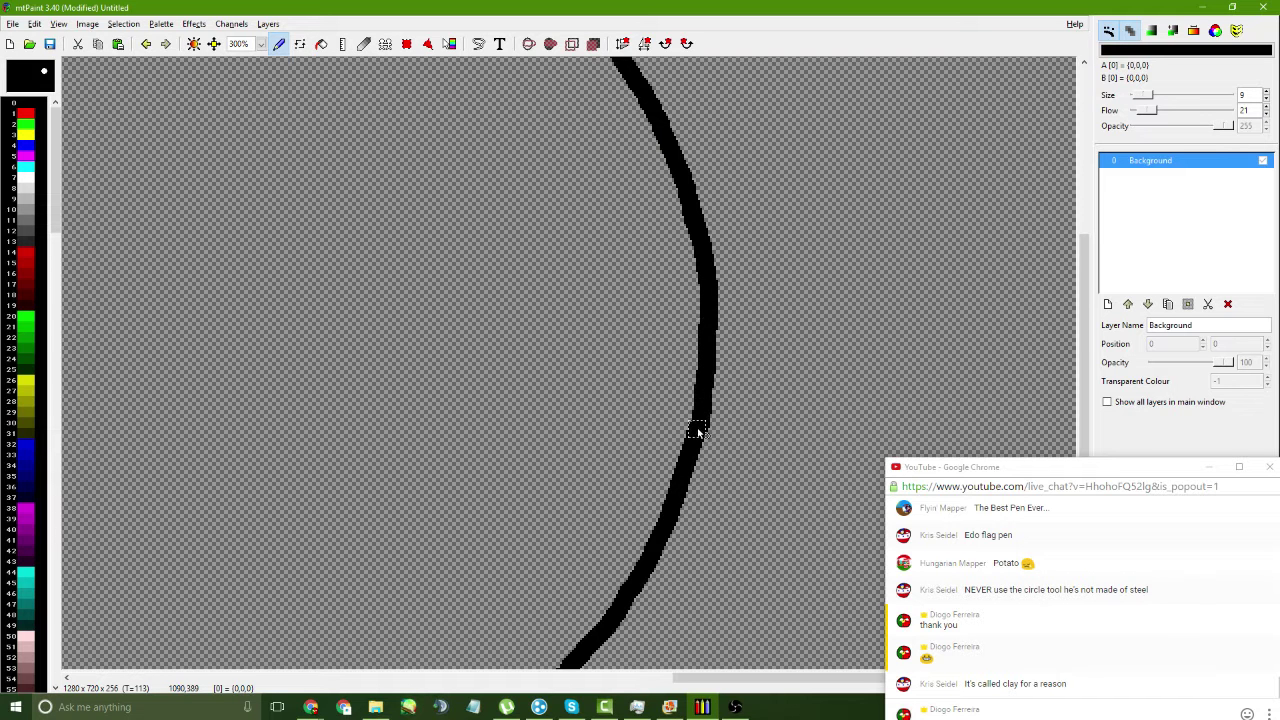
# - Cut off the flat segment at the top of the circle and erase it with a transparent fill
pyautogui.hscroll(-5, 657, 272)
pyautogui.scroll(5, 657, 270)
pyautogui.keyDown('ctrl'); pyautogui.click(656, 268); pyautogui.keyUp('ctrl')
pyautogui.click(641, 232)
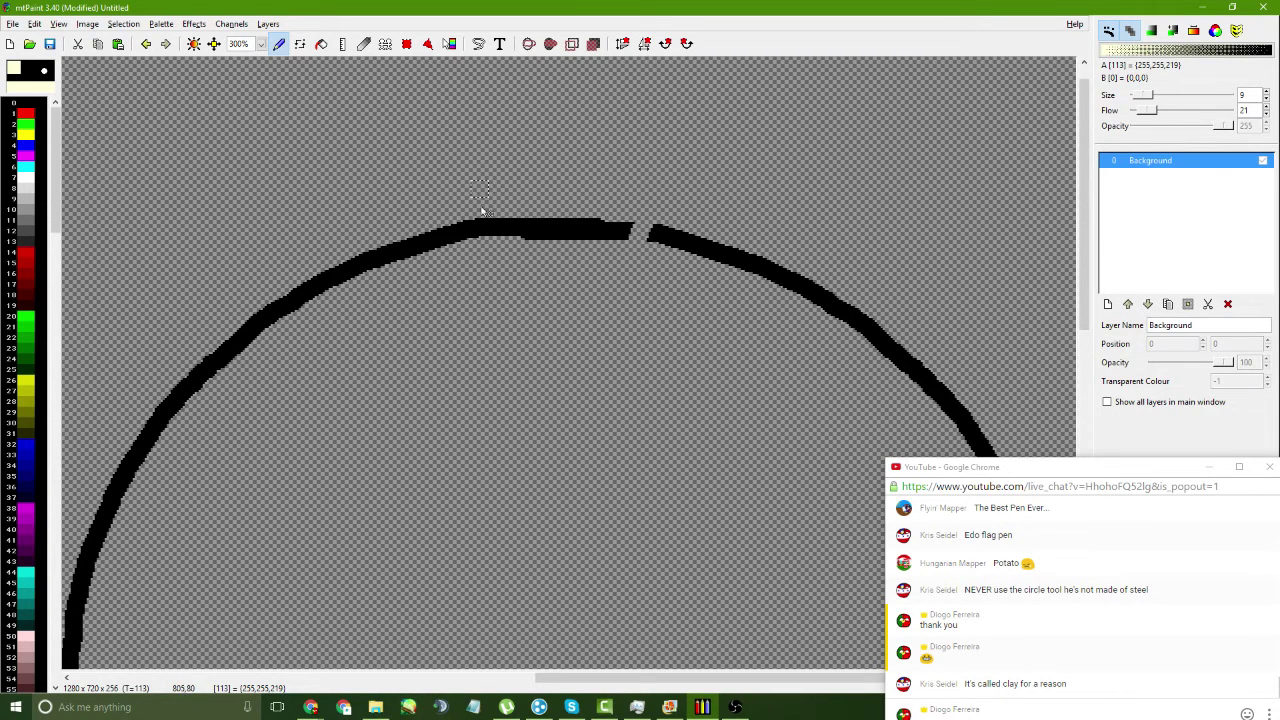
pyautogui.click(472, 229)
pyautogui.click(321, 43)
pyautogui.click(527, 238)
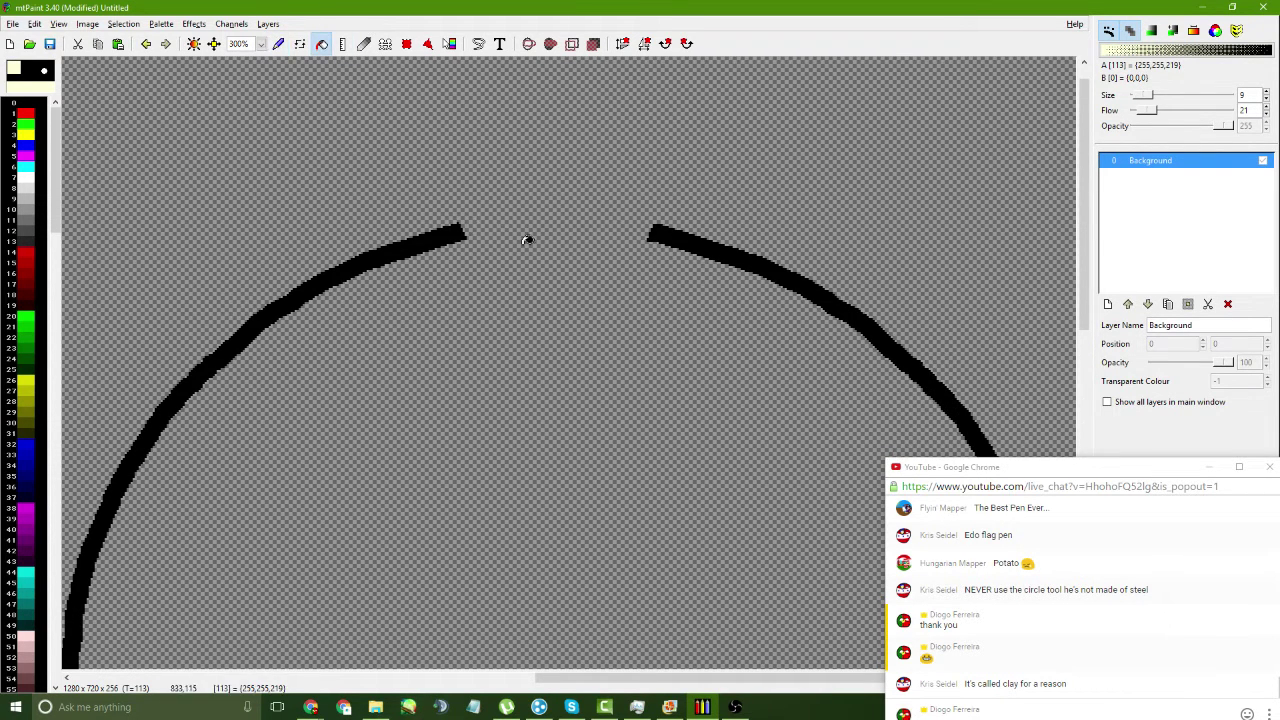
# - Redraw the top of the circle as a smooth black curve joining both ends, undoing the uneven strokes
pyautogui.click(279, 43)
pyautogui.keyDown('ctrl'); pyautogui.click(462, 234); pyautogui.keyUp('ctrl')
pyautogui.moveTo(457, 234)
pyautogui.mouseDown()
pyautogui.moveTo(637, 237)
pyautogui.moveTo(464, 233)
pyautogui.moveTo(605, 221)
pyautogui.moveTo(660, 237)
pyautogui.mouseUp()
pyautogui.hotkey('ctrl', 'z')
pyautogui.hotkey('ctrl', 'z')
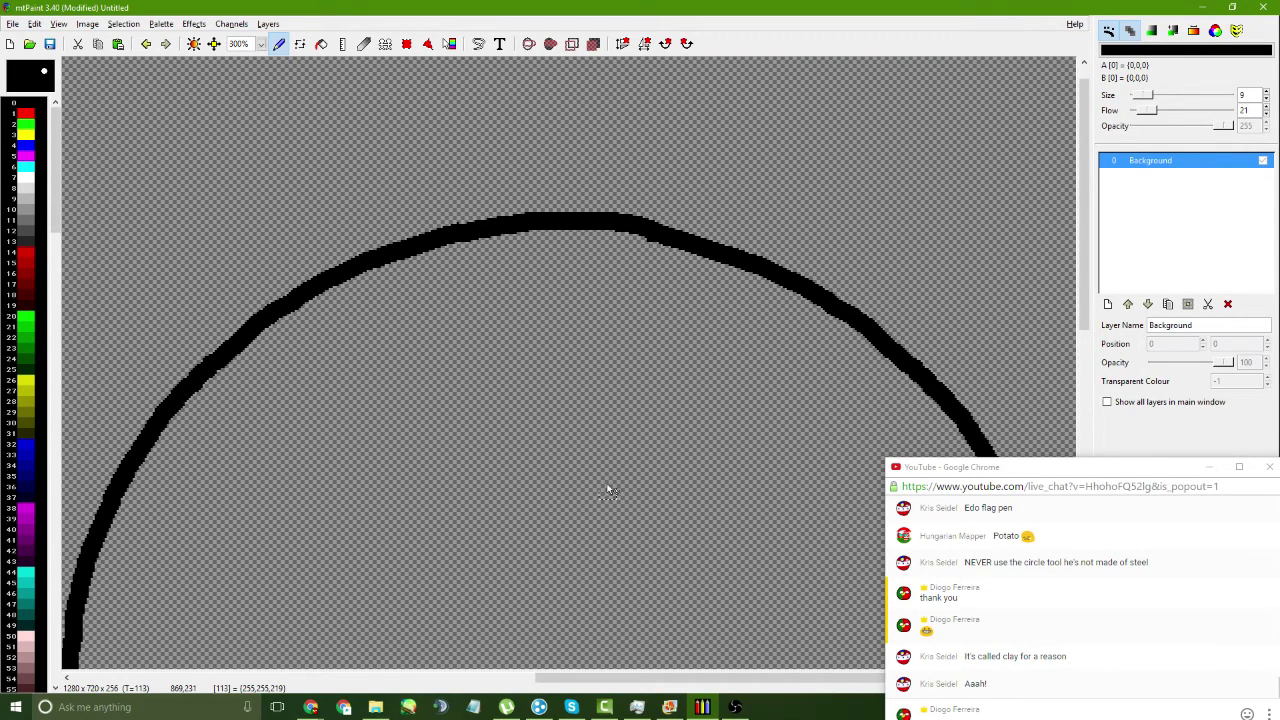
# - Crop the canvas to a rectangle of about 719 by 620 pixels around the circle outline
pyautogui.scroll(-10, 608, 490)
pyautogui.keyDown('ctrl'); pyautogui.click(582, 545); pyautogui.keyUp('ctrl')
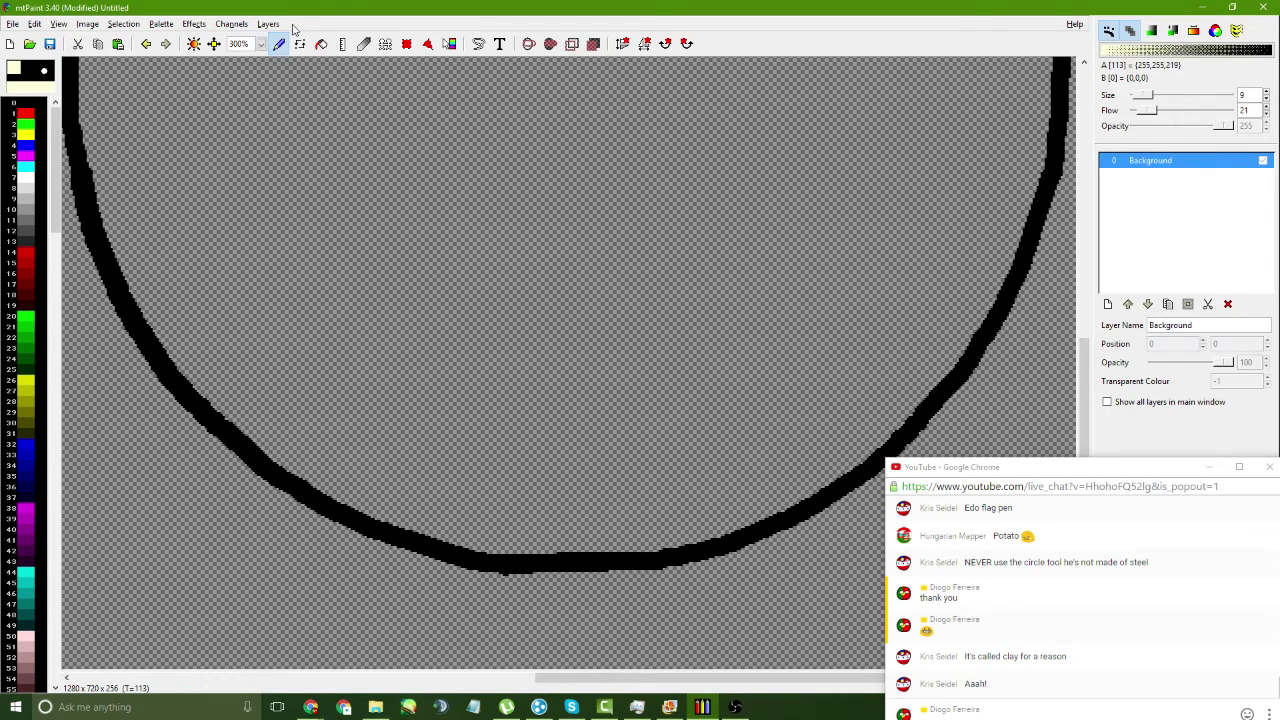
pyautogui.click(263, 44)
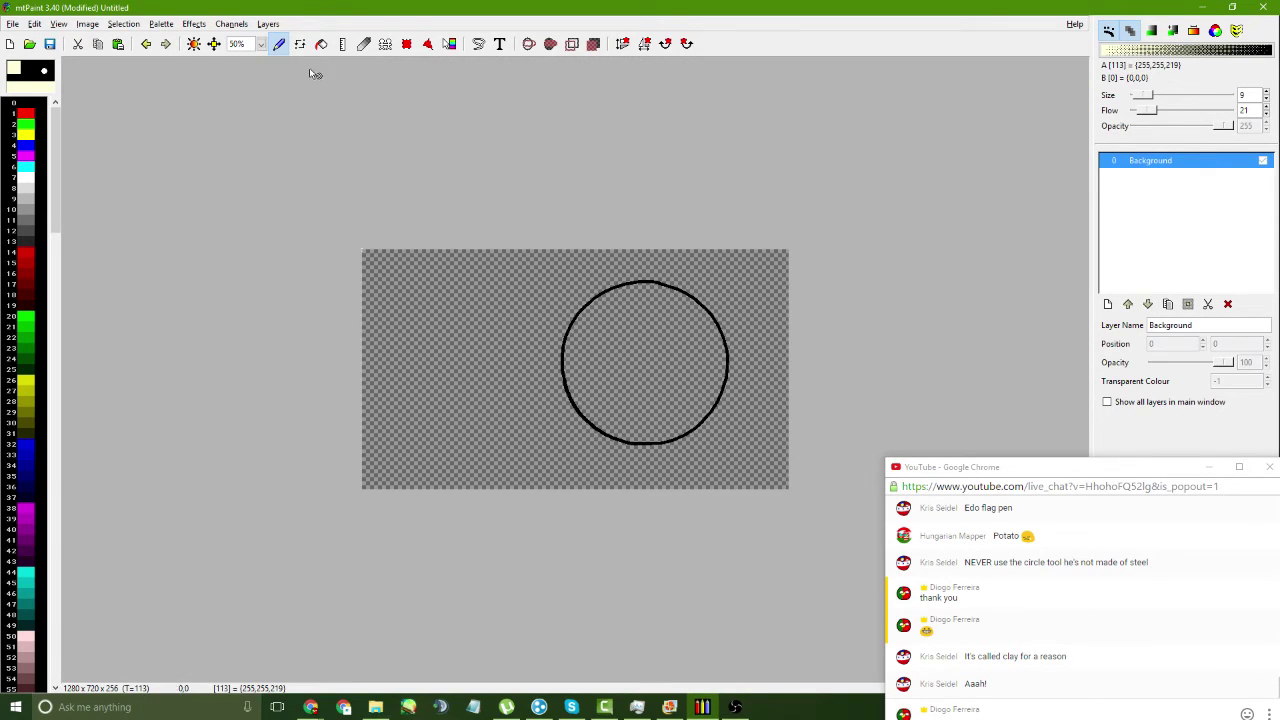
pyautogui.click(260, 44)
pyautogui.click(255, 135)
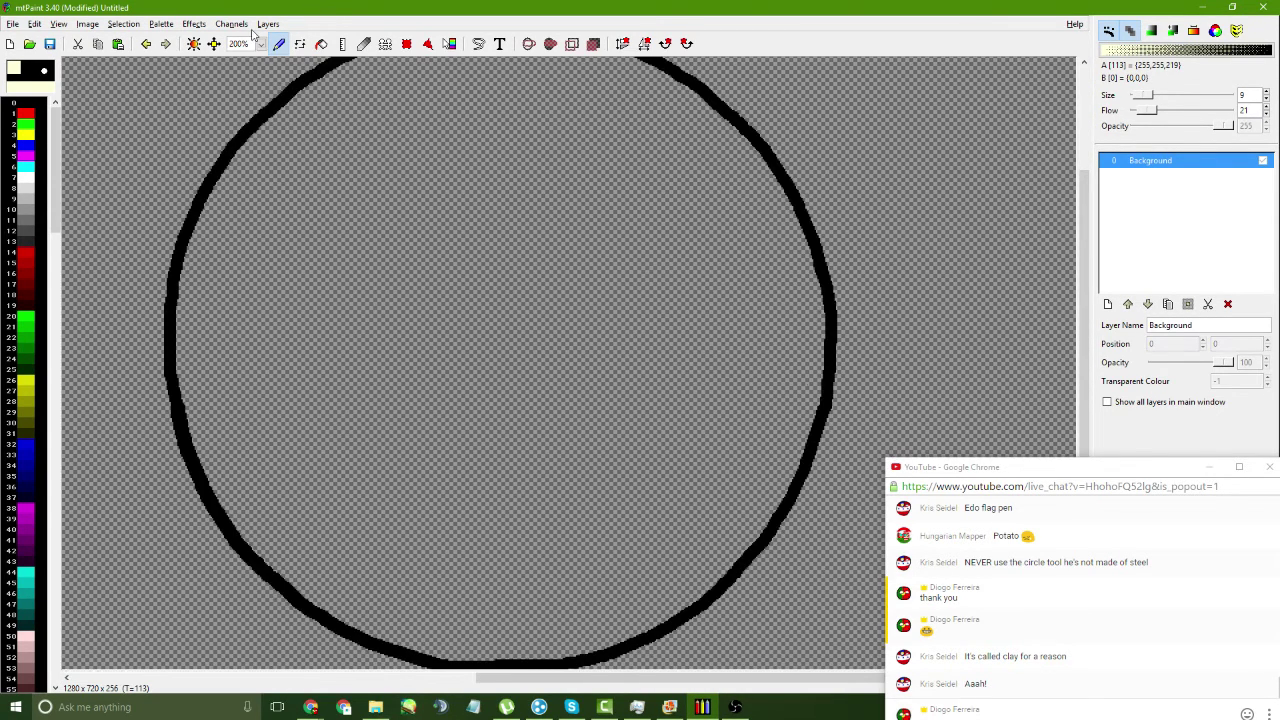
pyautogui.click(260, 44)
pyautogui.click(250, 121)
pyautogui.click(407, 43)
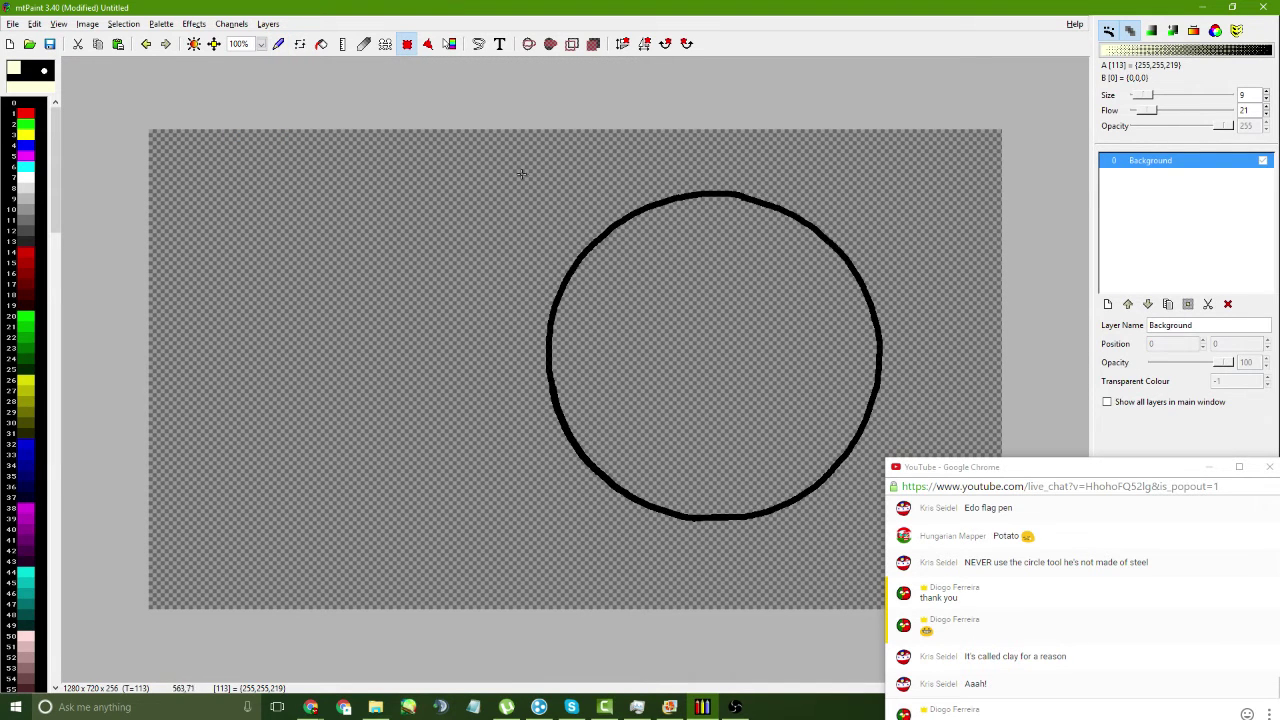
pyautogui.moveTo(472, 163); pyautogui.dragTo(951, 575)
pyautogui.hotkey('ctrl', 'shift', 'x')
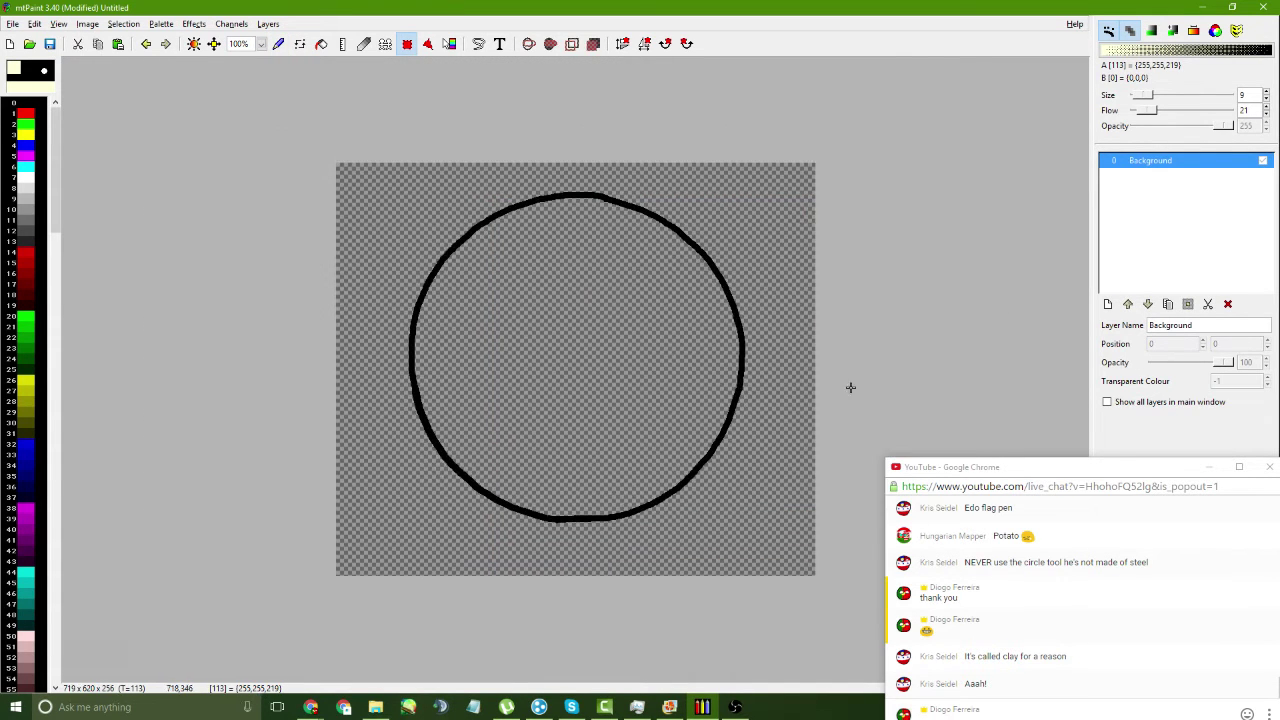
# - Flood-fill the inside of the circle with pure red, palette colour 1
pyautogui.doubleClick(28, 133)
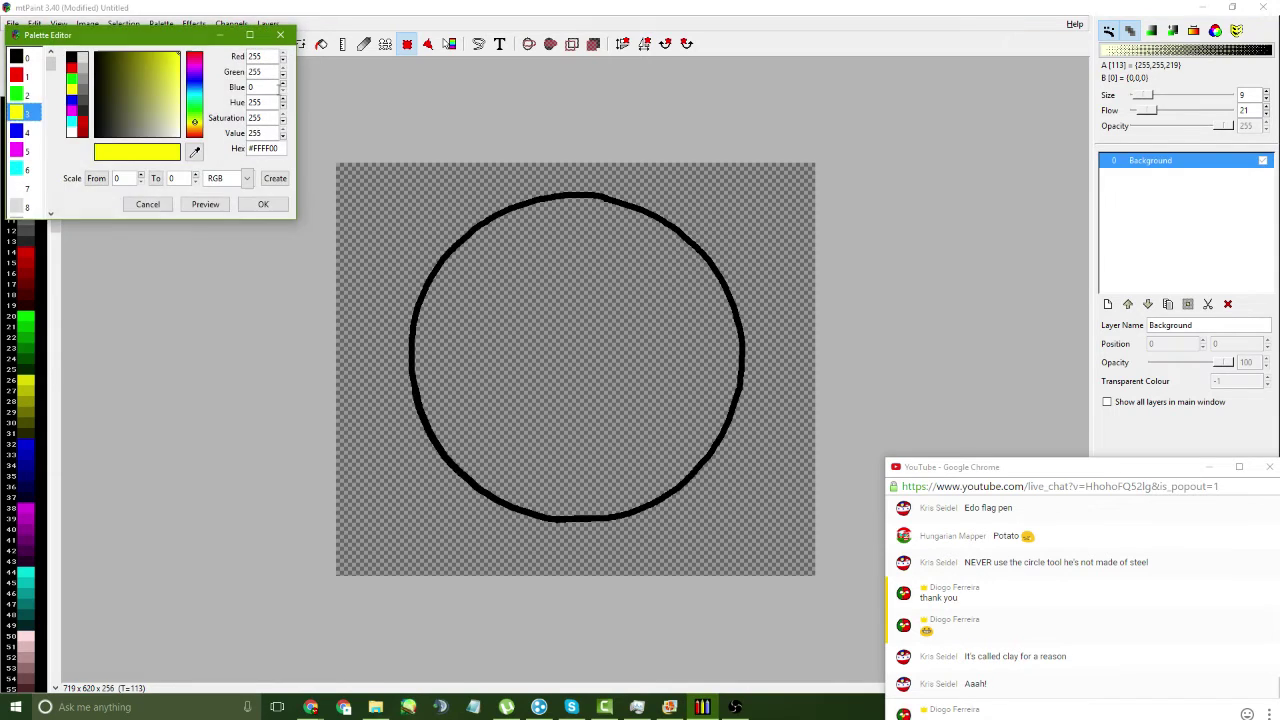
pyautogui.click(147, 204)
pyautogui.click(25, 113)
pyautogui.click(321, 43)
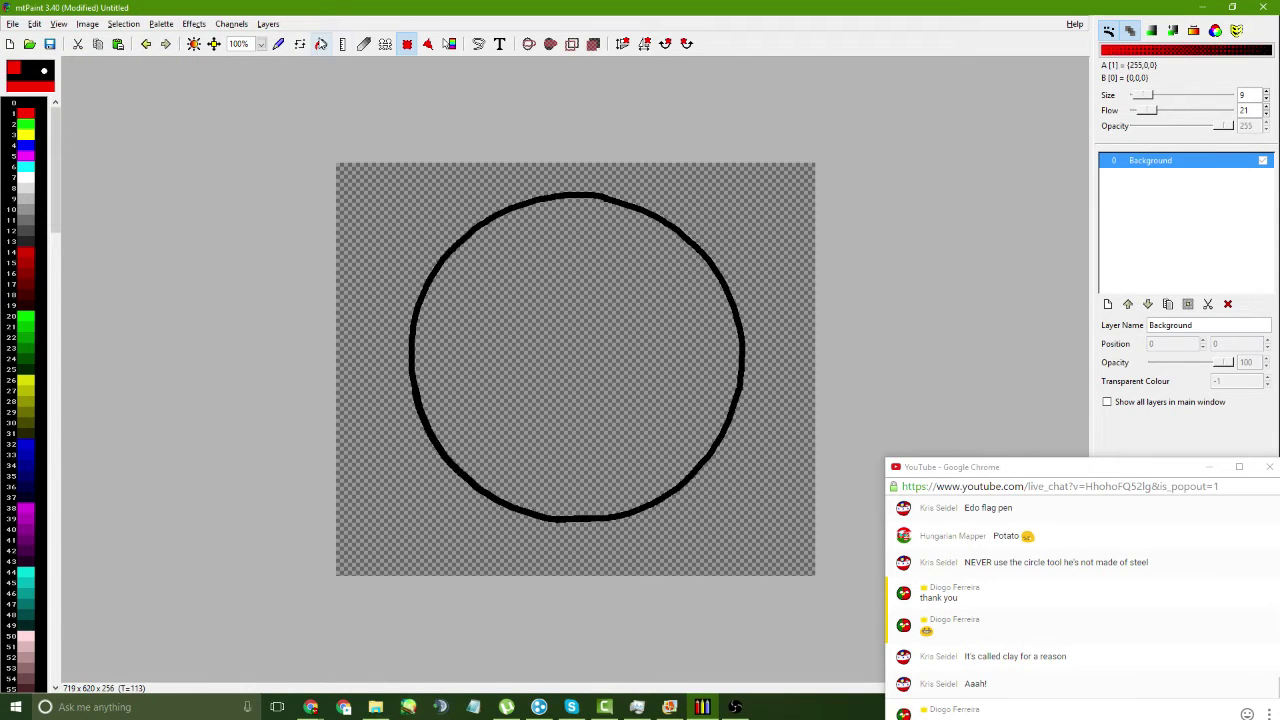
pyautogui.click(606, 370)
# - Set yellow, palette colour 3, as the drawing colour with a 3-pixel round brush and 200% zoom
pyautogui.click(26, 133)
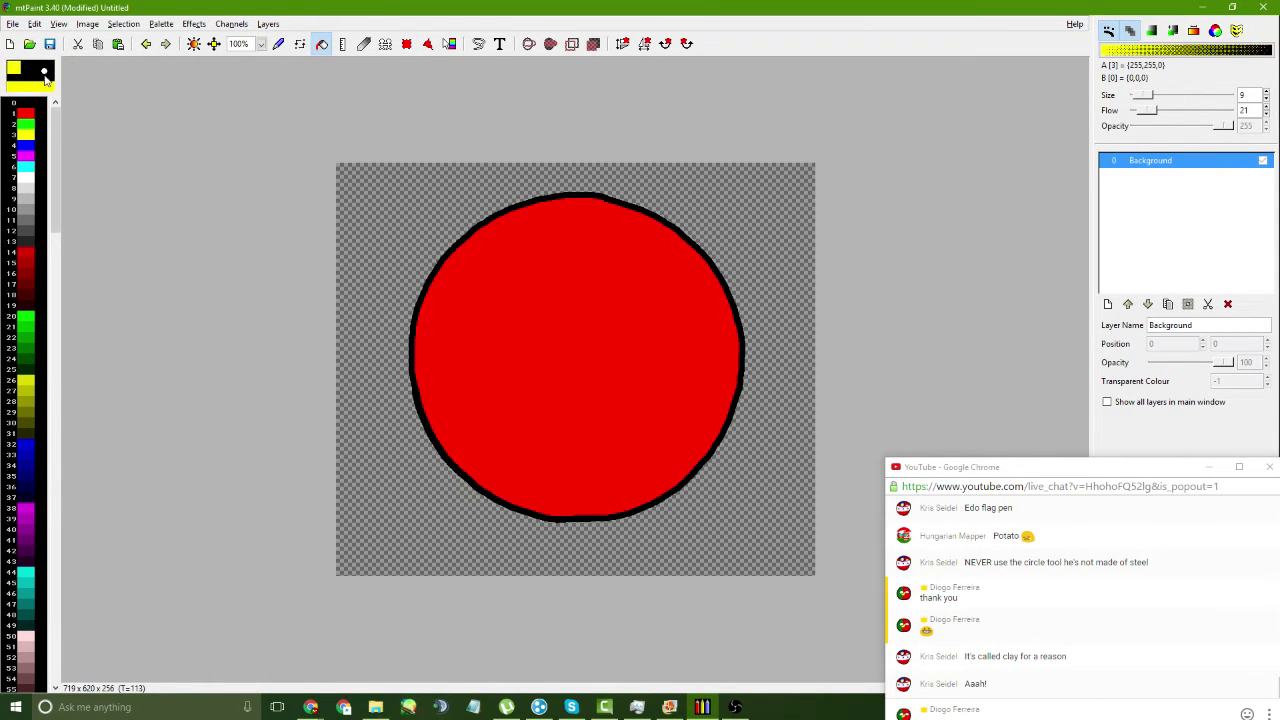
pyautogui.click(44, 72)
pyautogui.click(54, 113)
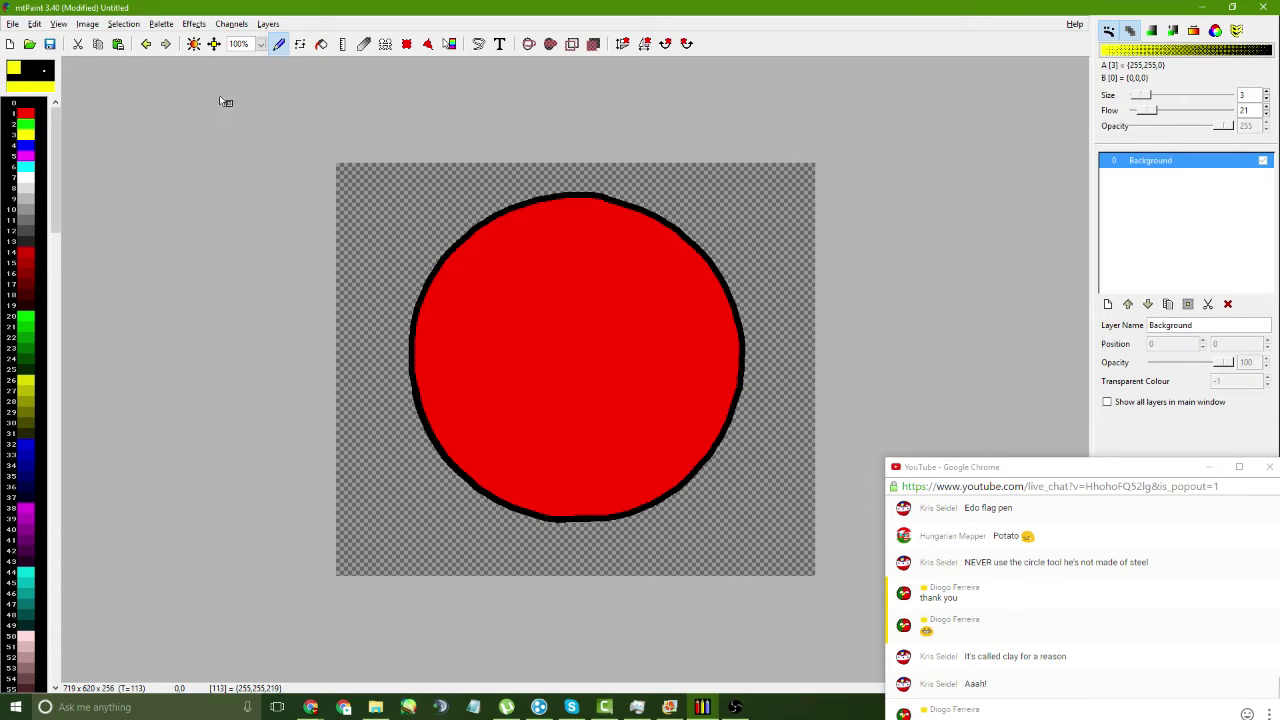
pyautogui.click(261, 43)
pyautogui.click(248, 136)
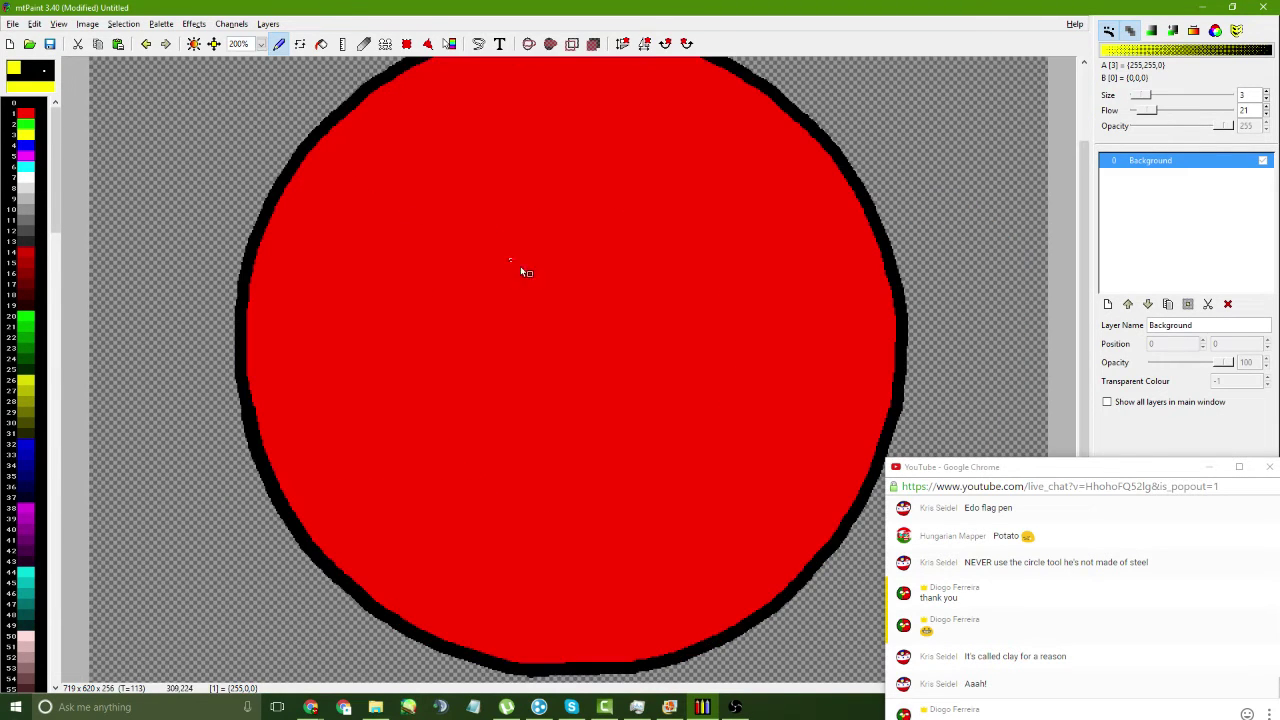
# - Try drawing the upper and side points of a large yellow star in the ball's upper left, undoing uneven strokes
pyautogui.moveTo(419, 160); pyautogui.dragTo(408, 200)
pyautogui.hotkey('ctrl', 'z')
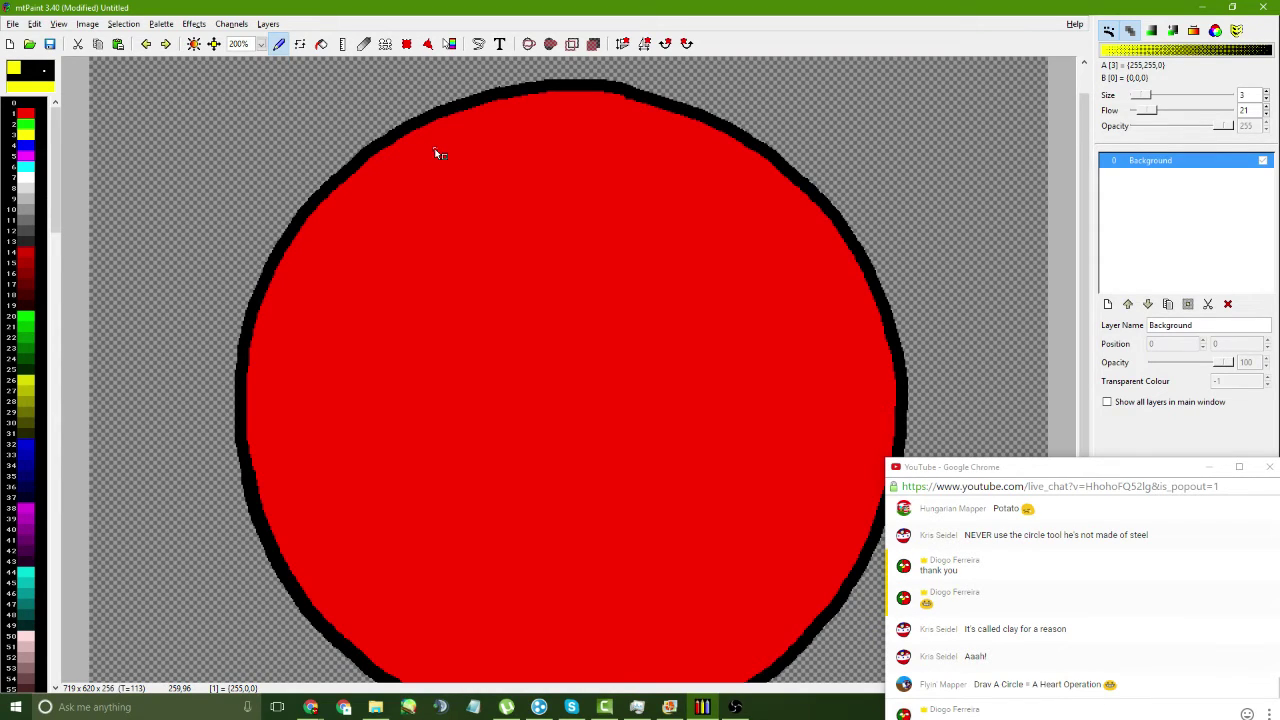
pyautogui.moveTo(437, 153)
pyautogui.mouseDown()
pyautogui.moveTo(434, 155)
pyautogui.moveTo(395, 207)
pyautogui.moveTo(435, 153)
pyautogui.moveTo(455, 208)
pyautogui.moveTo(350, 210)
pyautogui.moveTo(390, 244)
pyautogui.moveTo(352, 210)
pyautogui.moveTo(387, 250)
pyautogui.mouseUp()
pyautogui.hotkey('ctrl', 'z')
pyautogui.moveTo(455, 208)
pyautogui.mouseDown()
pyautogui.moveTo(491, 208)
pyautogui.moveTo(452, 263)
pyautogui.mouseUp()
pyautogui.hotkey('ctrl', 'z')
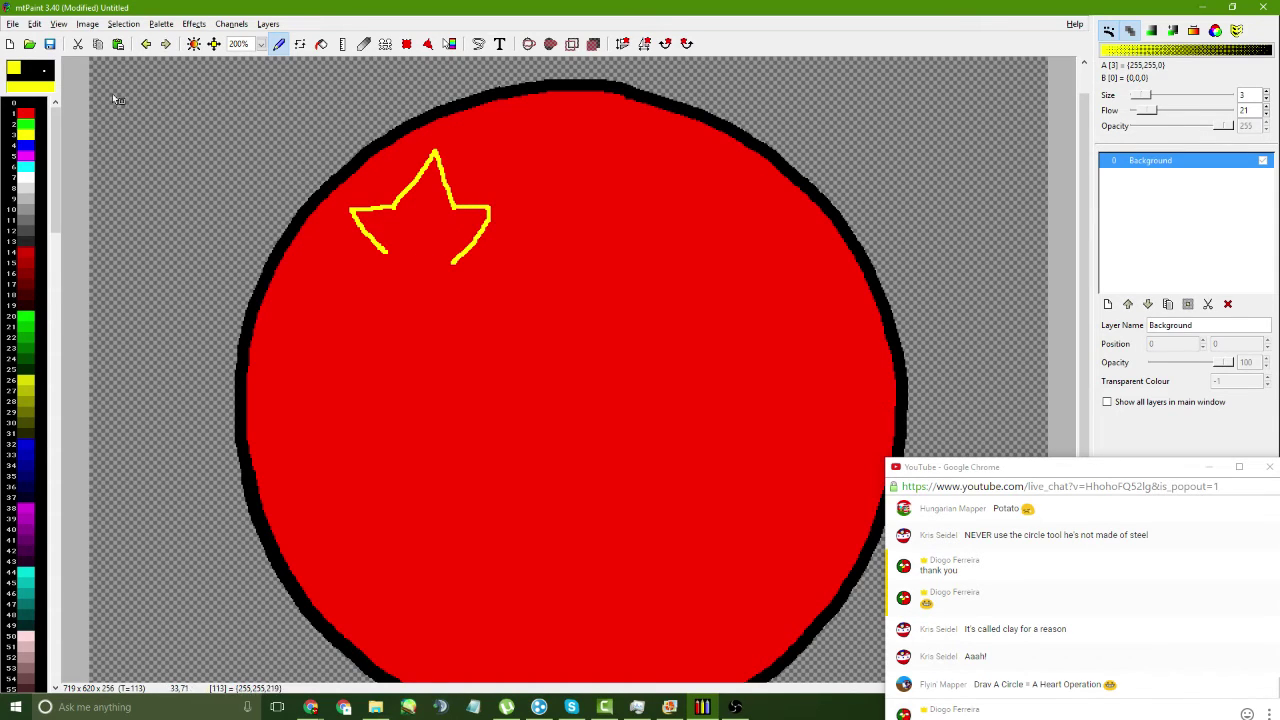
pyautogui.click(87, 23)
pyautogui.click(113, 177)
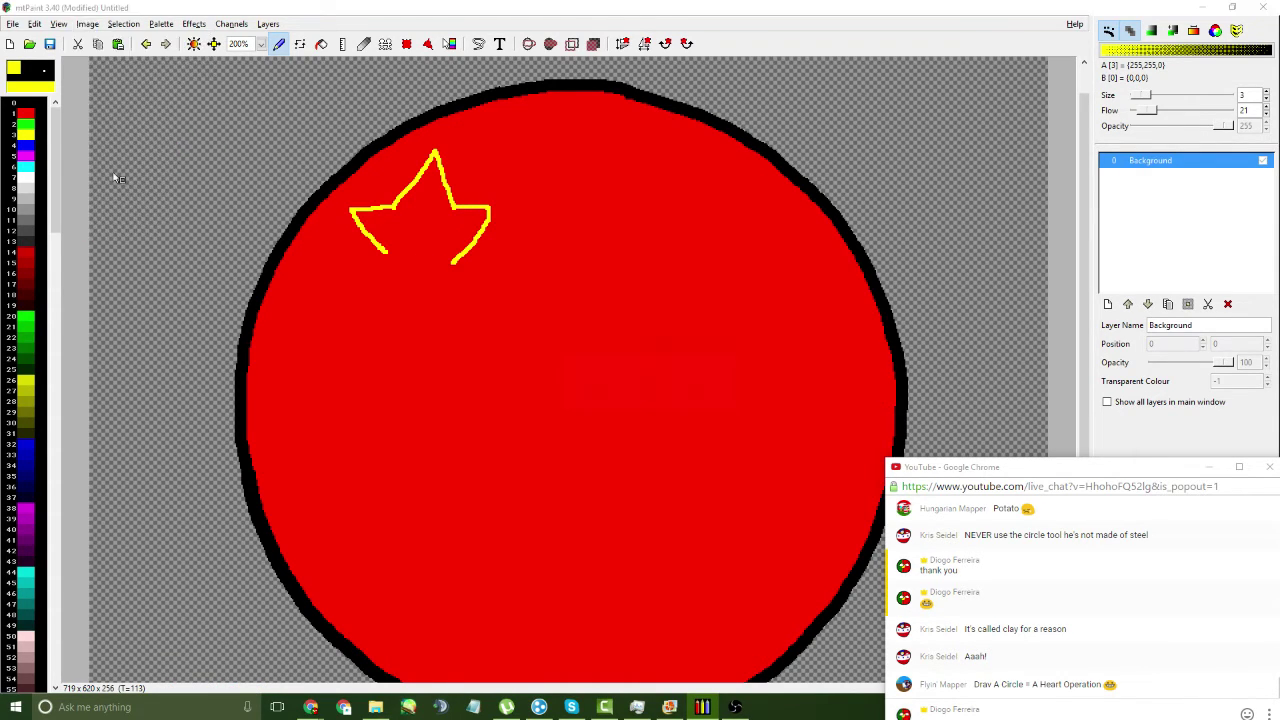
pyautogui.moveTo(604, 342); pyautogui.dragTo(684, 280)
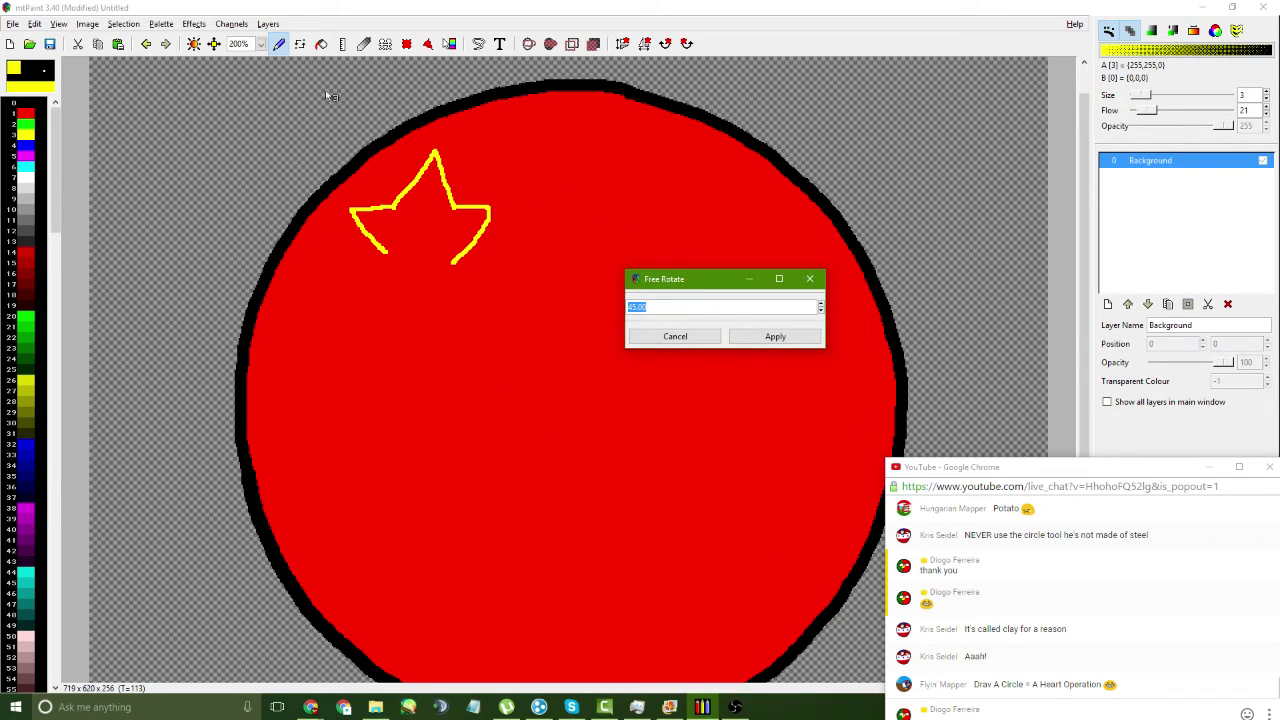
pyautogui.click(714, 343)
# - Redraw the large star's right point slightly longer and add the outer edge of its lower-left point
pyautogui.hotkey('ctrl', 'z')
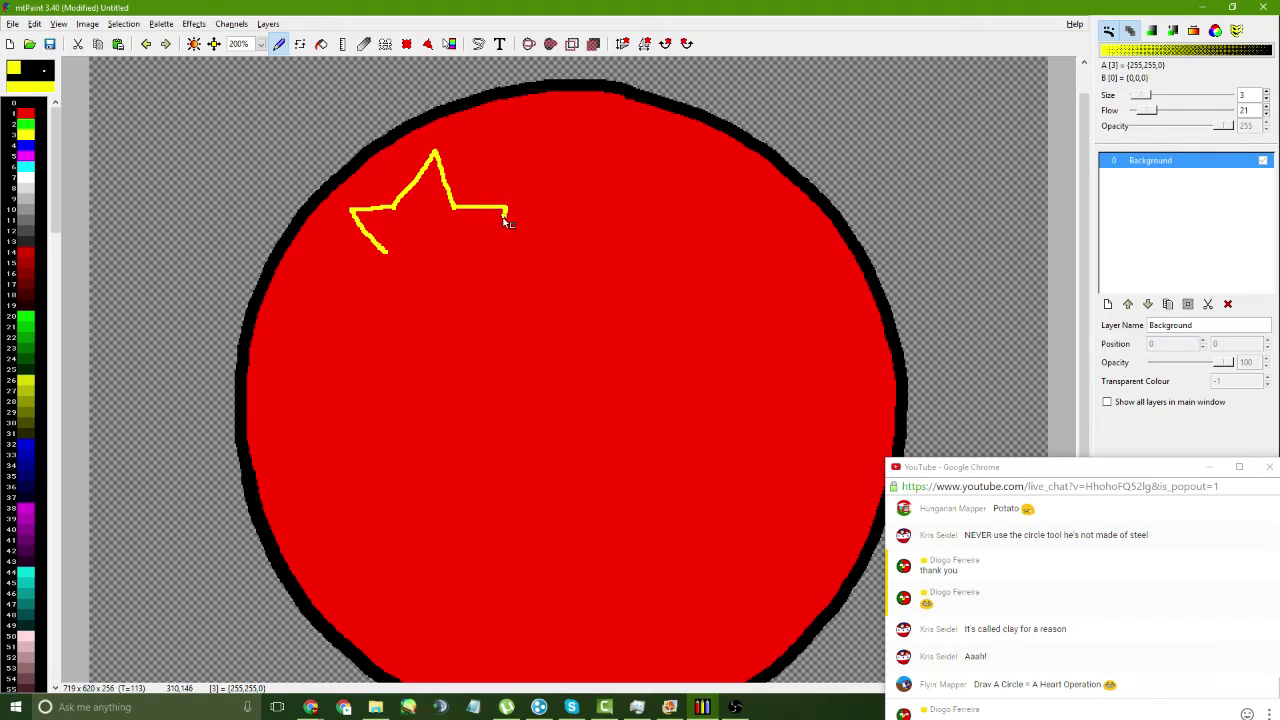
pyautogui.moveTo(505, 212); pyautogui.dragTo(463, 266)
pyautogui.hotkey('ctrl', 'z')
pyautogui.moveTo(505, 212)
pyautogui.mouseDown()
pyautogui.moveTo(450, 256)
pyautogui.moveTo(370, 277)
pyautogui.moveTo(343, 308)
pyautogui.mouseUp()
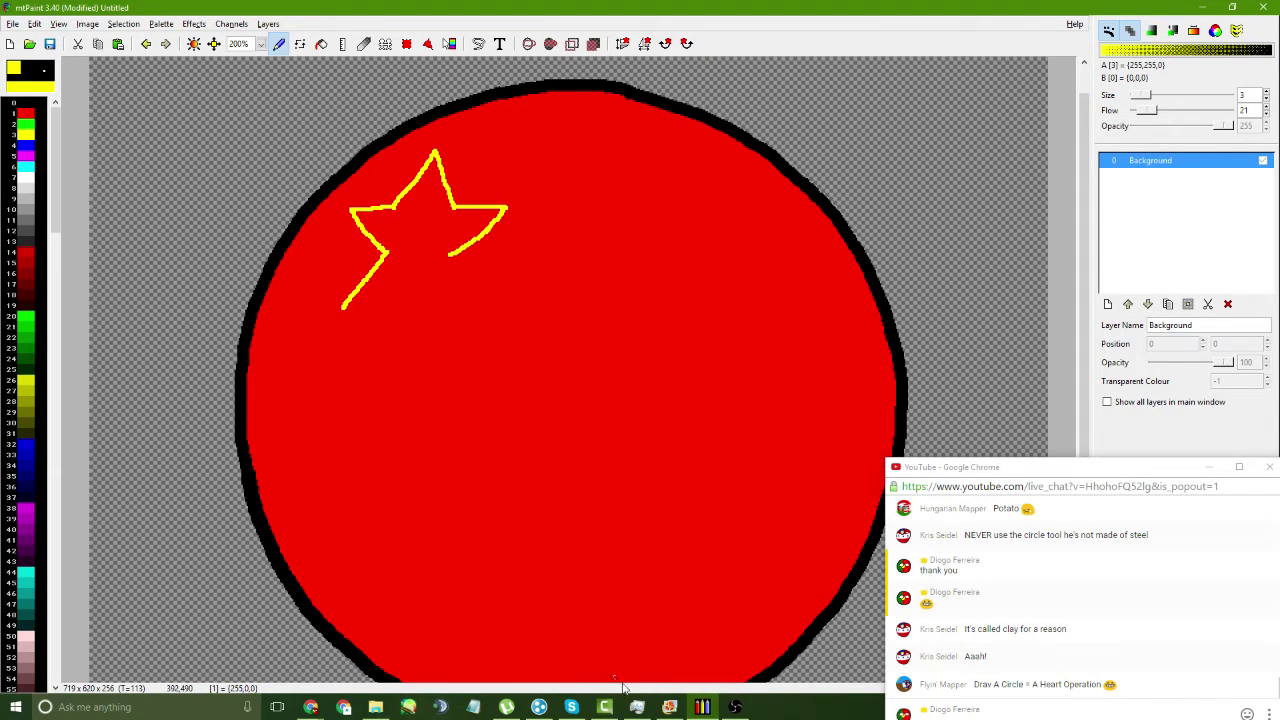
# - Switch to Camtasia Studio, nudge the pen image slightly down beside the countryball, and return to the mtPaint drawing
pyautogui.click(604, 707)
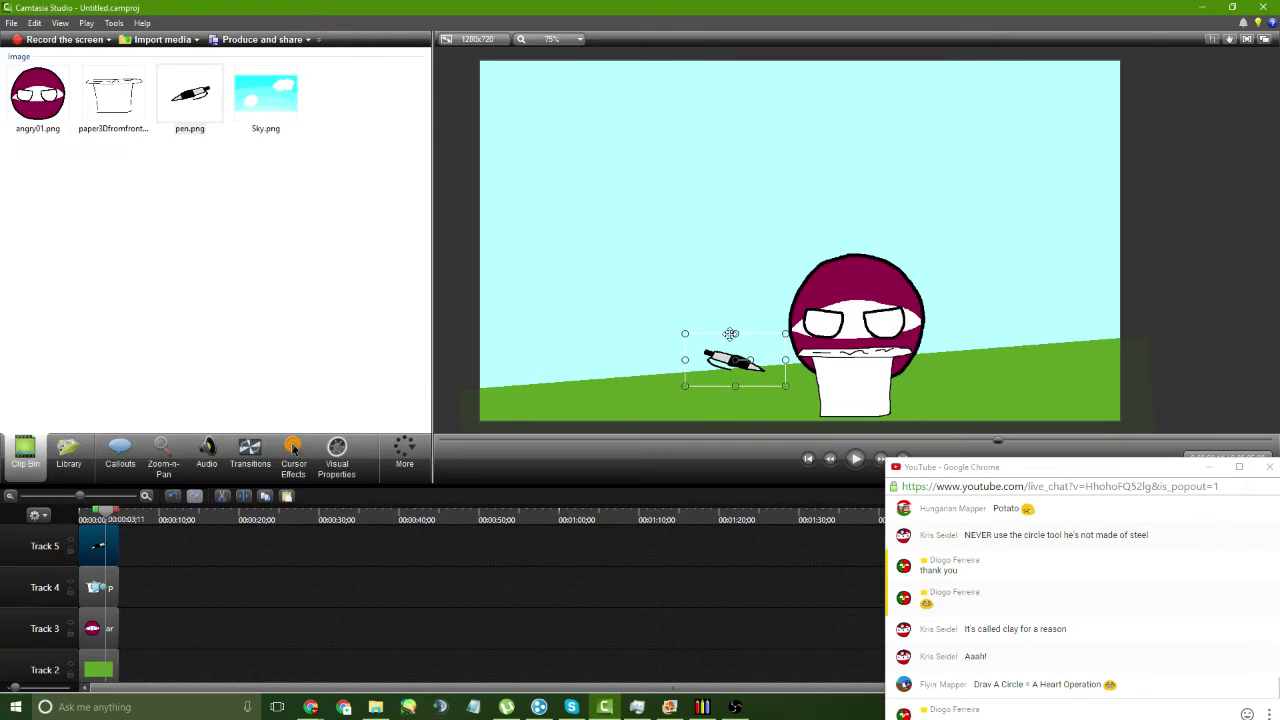
pyautogui.moveTo(731, 333)
pyautogui.mouseDown()
pyautogui.moveTo(741, 330)
pyautogui.moveTo(734, 348)
pyautogui.mouseUp()
pyautogui.click(702, 707)
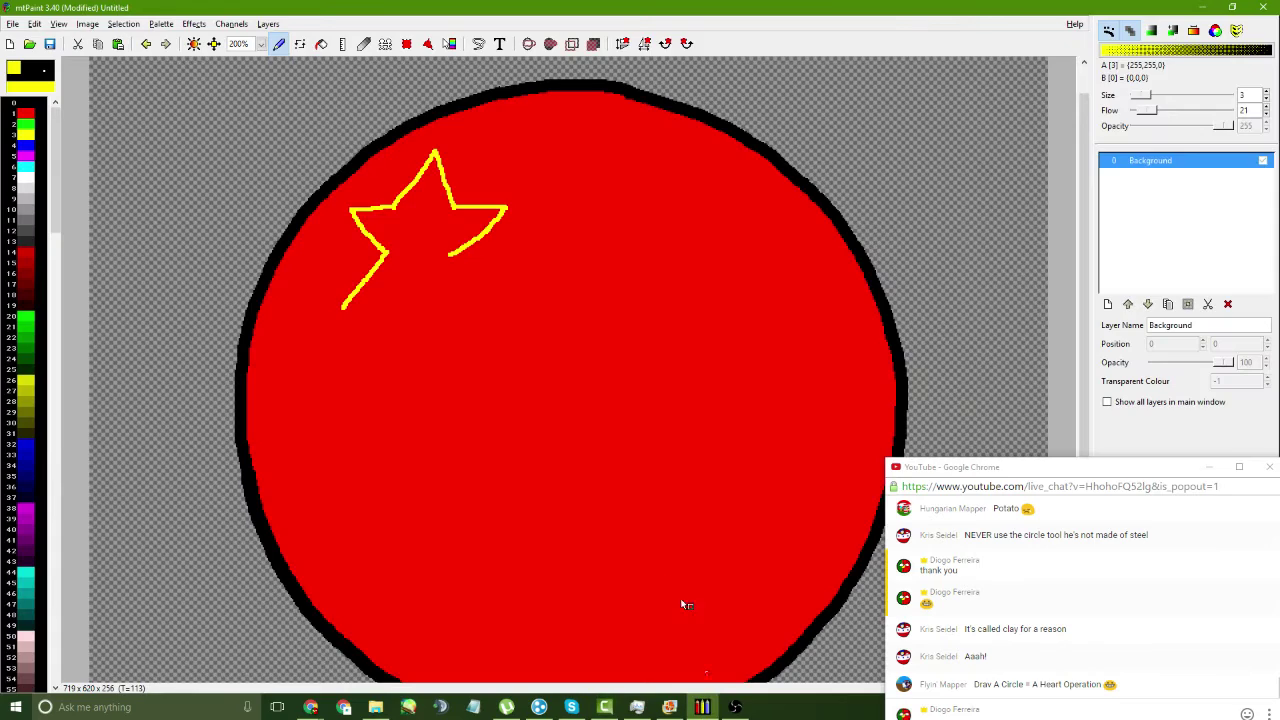
# - Try to close the large star with two lower points, undoing and redrawing the uneven edges
pyautogui.moveTo(452, 254); pyautogui.dragTo(484, 305)
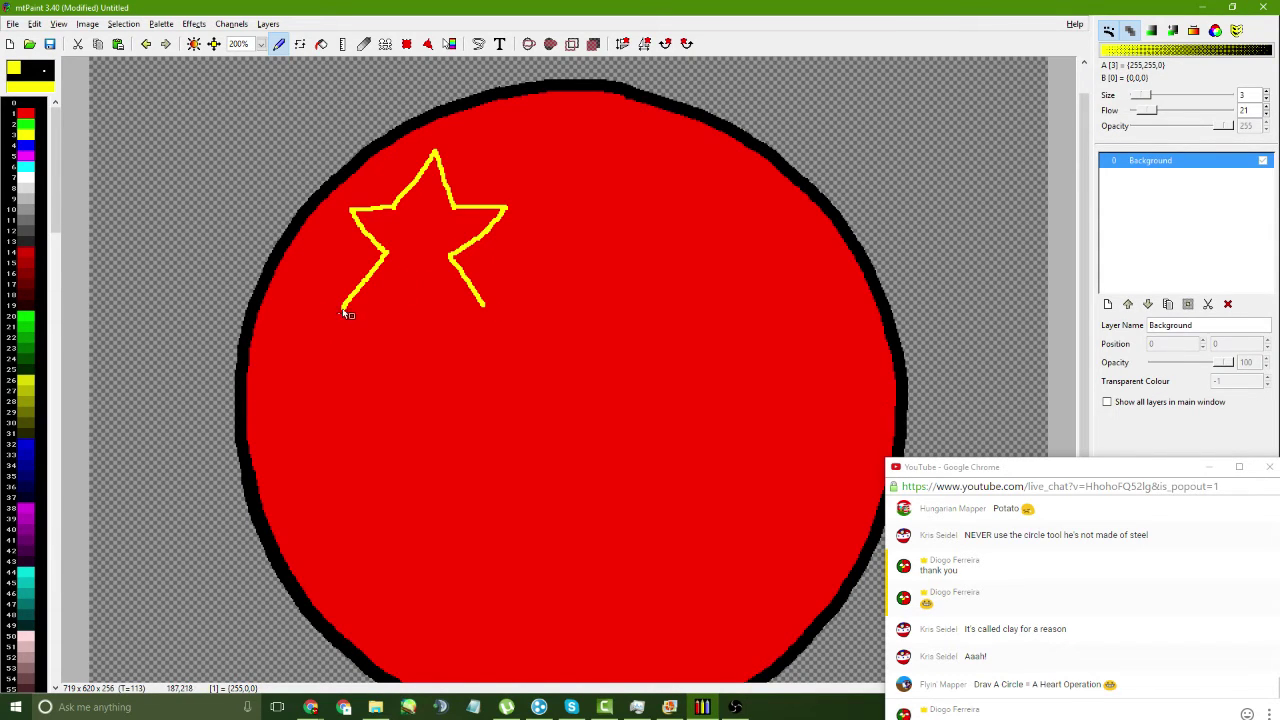
pyautogui.moveTo(343, 313)
pyautogui.mouseDown()
pyautogui.moveTo(414, 284)
pyautogui.moveTo(486, 314)
pyautogui.mouseUp()
pyautogui.hotkey('ctrl', 'z')
pyautogui.hotkey('ctrl', 'z')
pyautogui.hotkey('ctrl', 'z')
pyautogui.moveTo(386, 252); pyautogui.dragTo(372, 308)
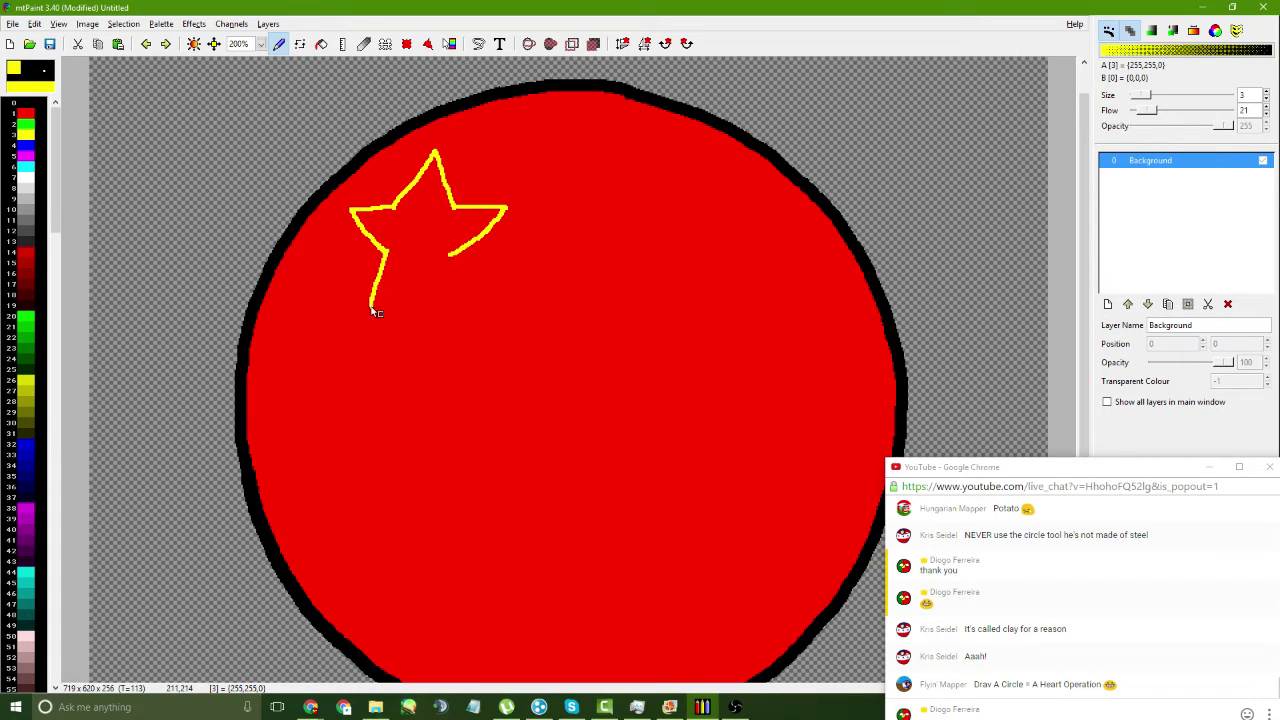
pyautogui.hotkey('ctrl', 'z')
pyautogui.moveTo(386, 252)
pyautogui.mouseDown()
pyautogui.moveTo(360, 314)
pyautogui.moveTo(423, 268)
pyautogui.moveTo(360, 314)
pyautogui.mouseUp()
pyautogui.hotkey('ctrl', 'z')
pyautogui.moveTo(449, 255); pyautogui.dragTo(463, 309)
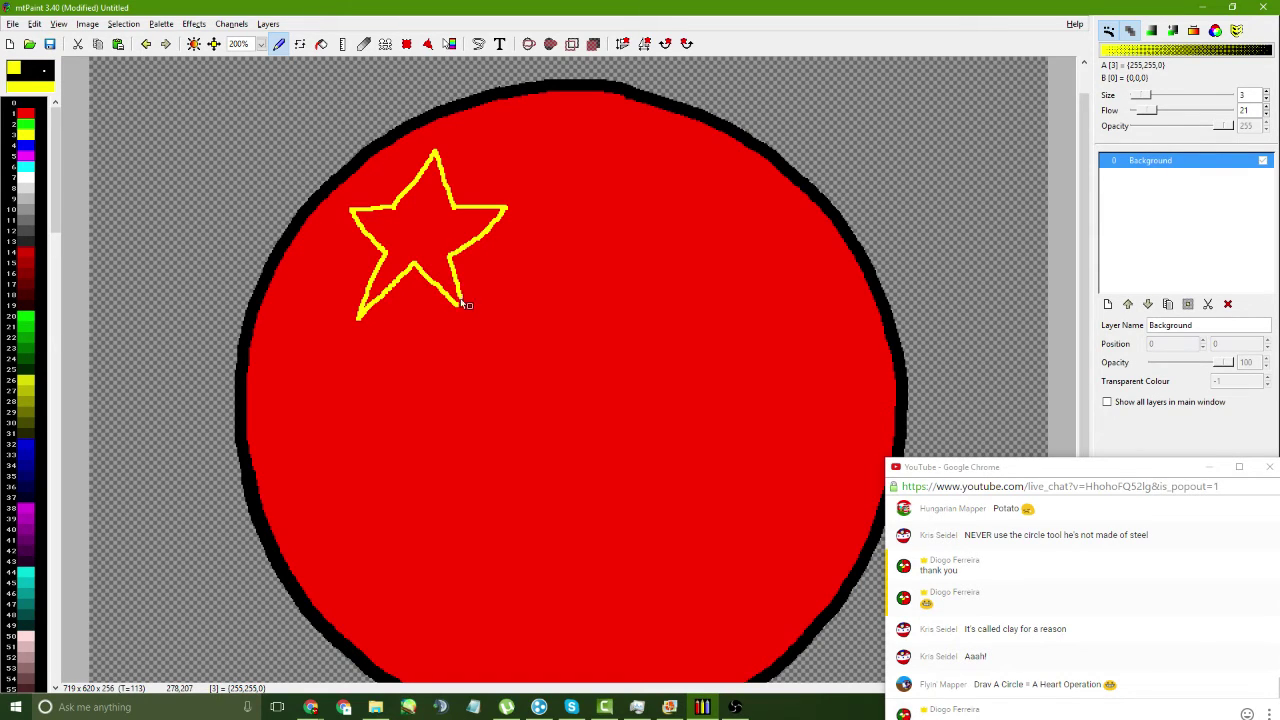
# - Undo the strokes of the large yellow star
pyautogui.hotkey('ctrl', 'z')
pyautogui.hotkey('ctrl', 'z')
pyautogui.hotkey('ctrl', 'z')
pyautogui.hotkey('ctrl', 'z')
pyautogui.hotkey('ctrl', 'z')
pyautogui.hotkey('ctrl', 'z')
pyautogui.hotkey('ctrl', 'z')
pyautogui.hotkey('ctrl', 'z')
pyautogui.hotkey('ctrl', 'z')
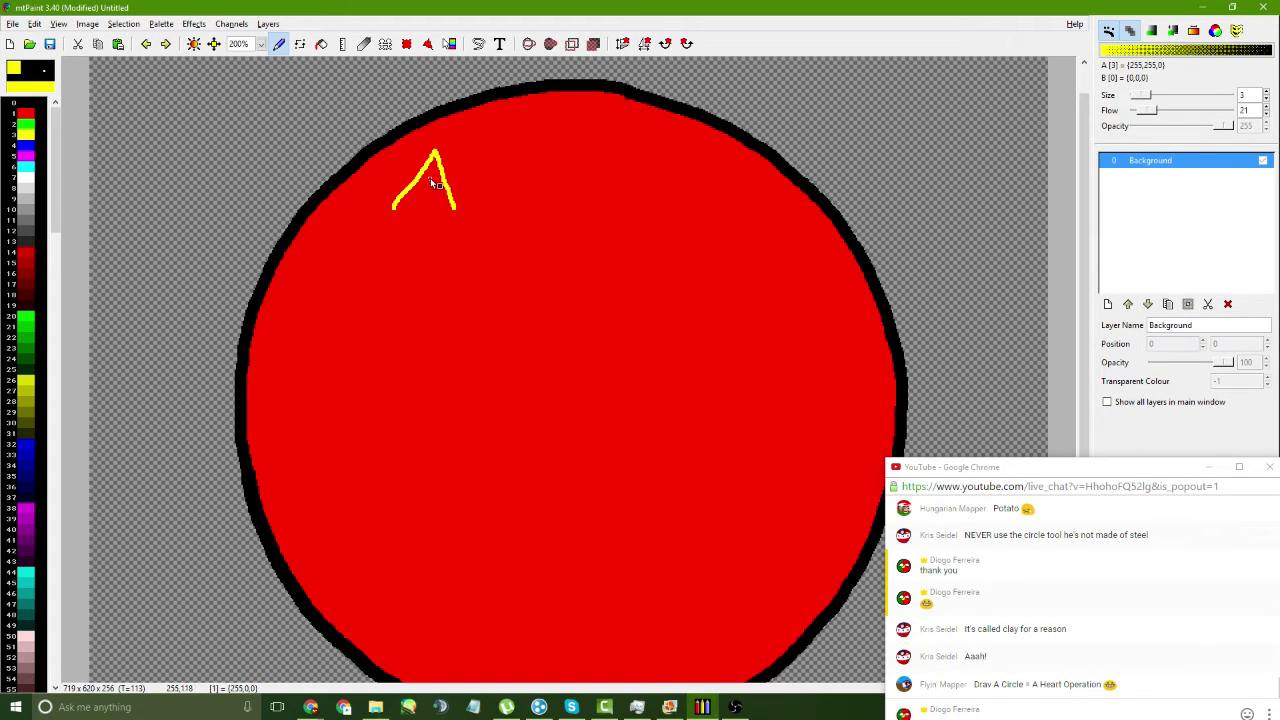
# - Draw a smaller yellow five-pointed star outline near the ball's upper-left edge, undoing the uneven strokes
pyautogui.moveTo(431, 145)
pyautogui.mouseDown()
pyautogui.moveTo(447, 174)
pyautogui.moveTo(390, 178)
pyautogui.mouseUp()
pyautogui.hotkey('ctrl', 'z')
pyautogui.hotkey('ctrl', 'r')
pyautogui.hotkey('ctrl', 'r')
pyautogui.moveTo(398, 176)
pyautogui.mouseDown()
pyautogui.moveTo(456, 177)
pyautogui.moveTo(449, 204)
pyautogui.moveTo(433, 172)
pyautogui.moveTo(462, 174)
pyautogui.moveTo(446, 200)
pyautogui.moveTo(375, 231)
pyautogui.moveTo(410, 214)
pyautogui.moveTo(430, 234)
pyautogui.moveTo(440, 204)
pyautogui.mouseUp()
pyautogui.hotkey('ctrl', 'z')
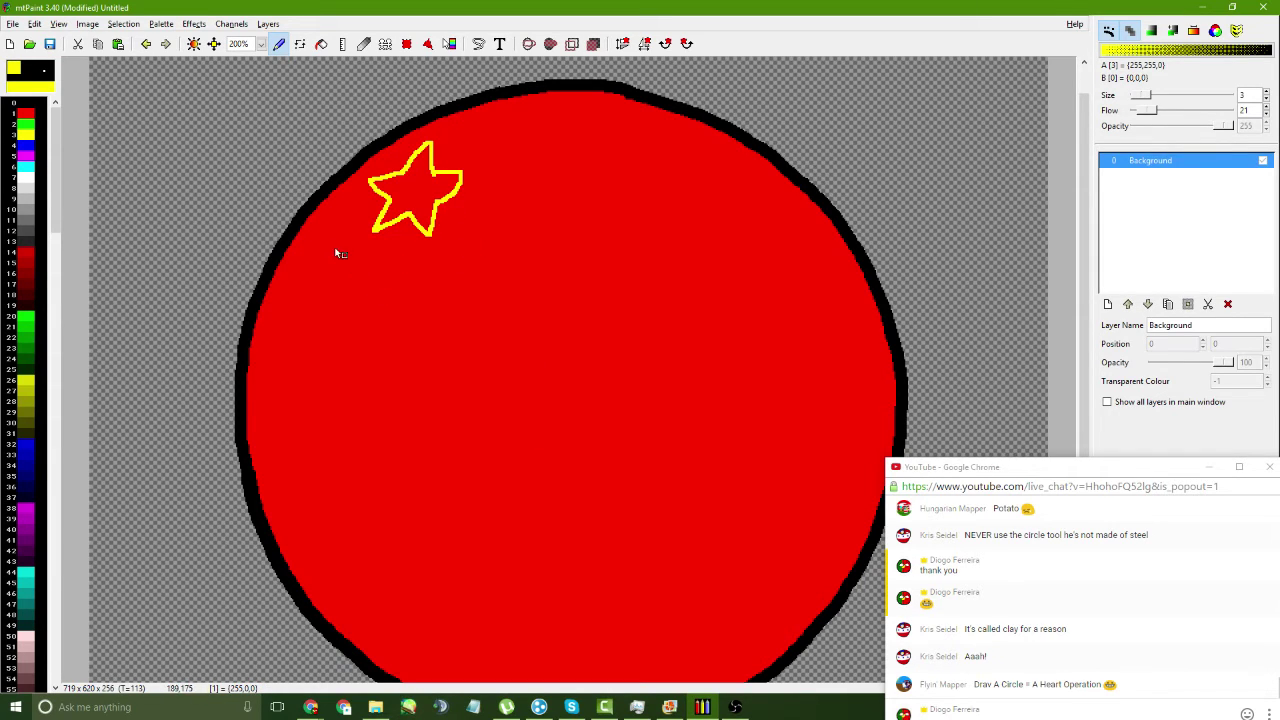
# - Try several yellow strokes for the hammer and sickle below the star, undoing each one
pyautogui.moveTo(337, 252); pyautogui.dragTo(471, 309)
pyautogui.hotkey('ctrl', 'z')
pyautogui.moveTo(477, 237); pyautogui.dragTo(337, 317)
pyautogui.hotkey('ctrl', 'z')
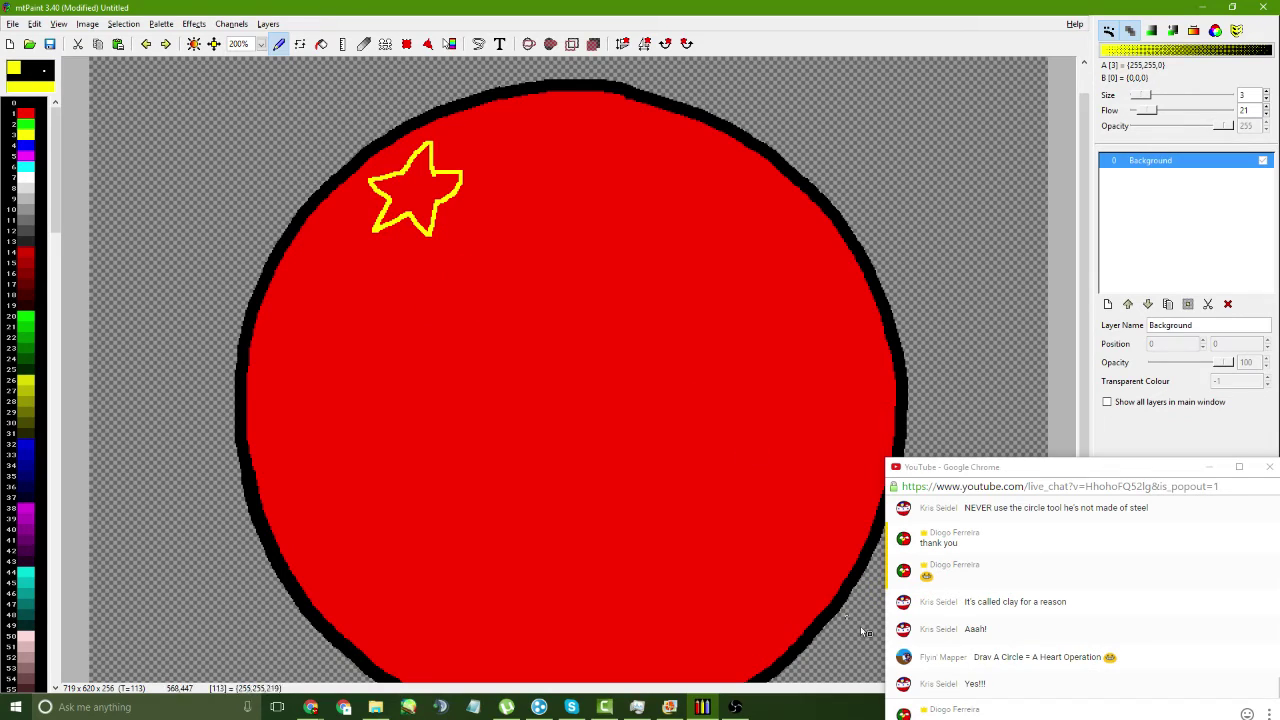
pyautogui.moveTo(477, 242); pyautogui.dragTo(348, 329)
pyautogui.hotkey('ctrl', 'z')
pyautogui.moveTo(397, 254); pyautogui.dragTo(371, 345)
pyautogui.hotkey('ctrl', 'z')
# - Switch to Chrome, search images for "soviet union flag" in a new tab, and open the Wikipedia flag as reference
pyautogui.click(311, 707)
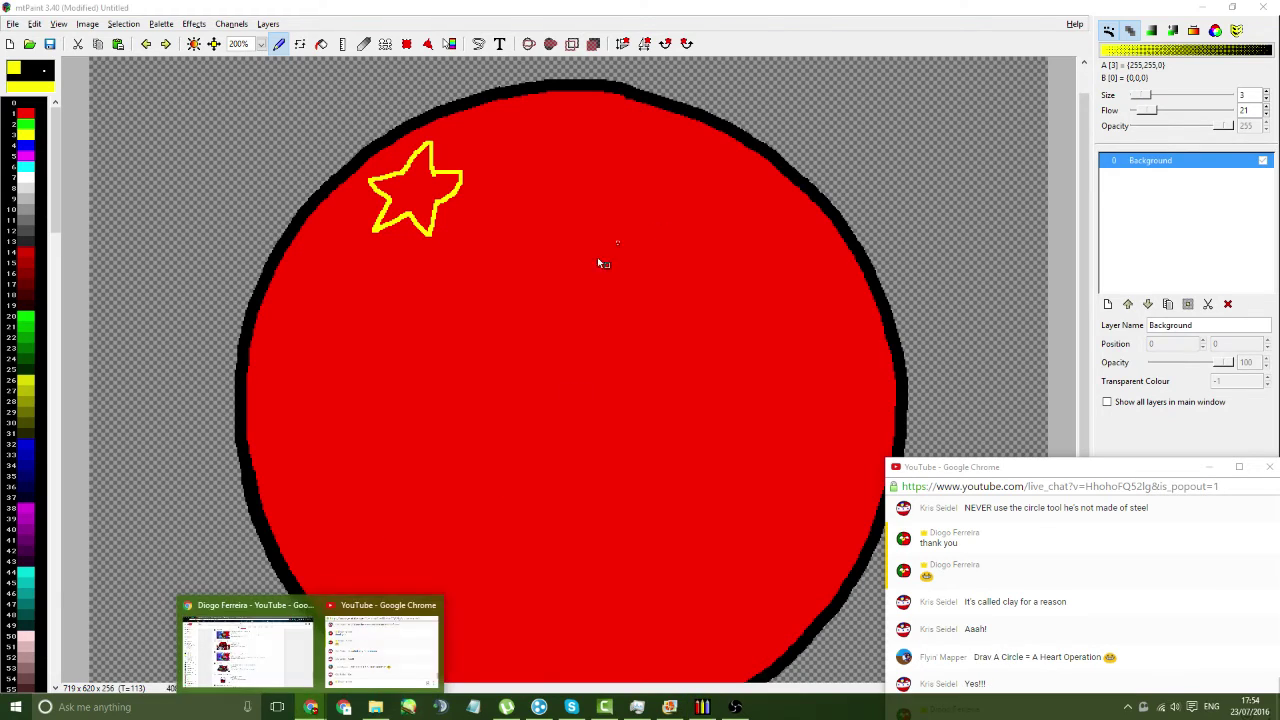
pyautogui.click(276, 632)
pyautogui.click(585, 9)
pyautogui.click(662, 10)
pyautogui.write('sov')
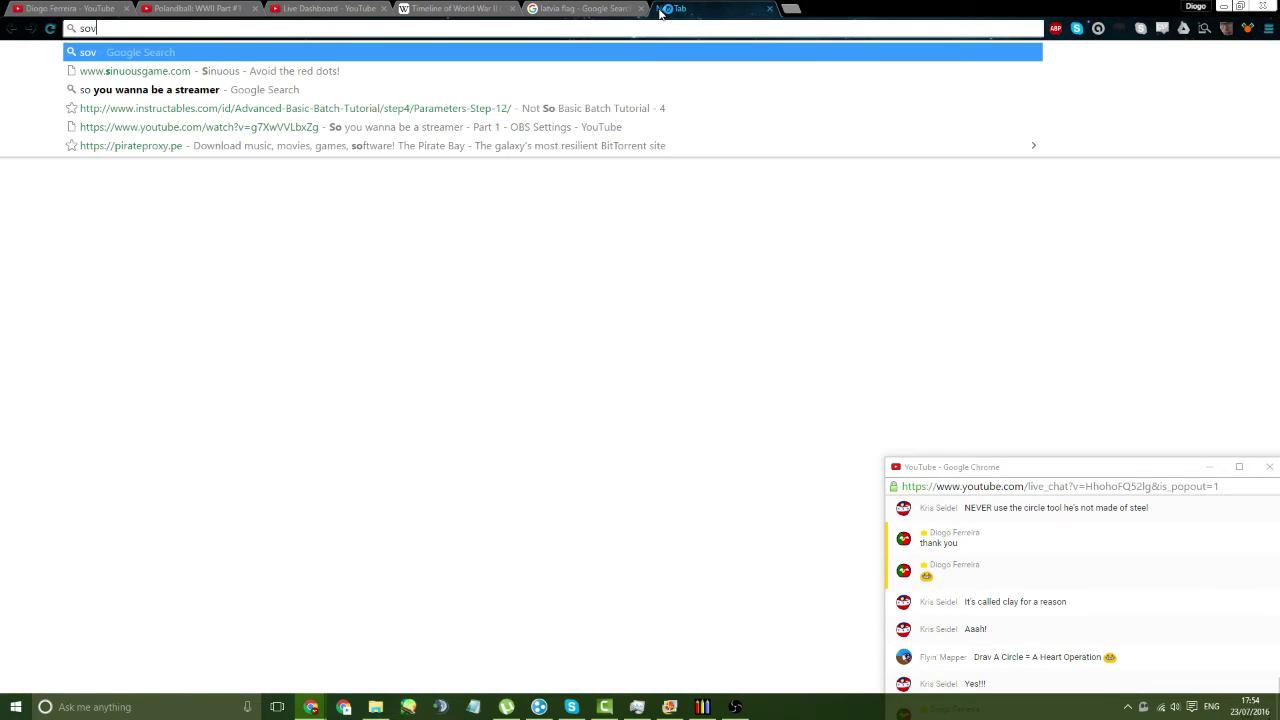
pyautogui.write('iet u')
pyautogui.press('Down')
pyautogui.press('Return')
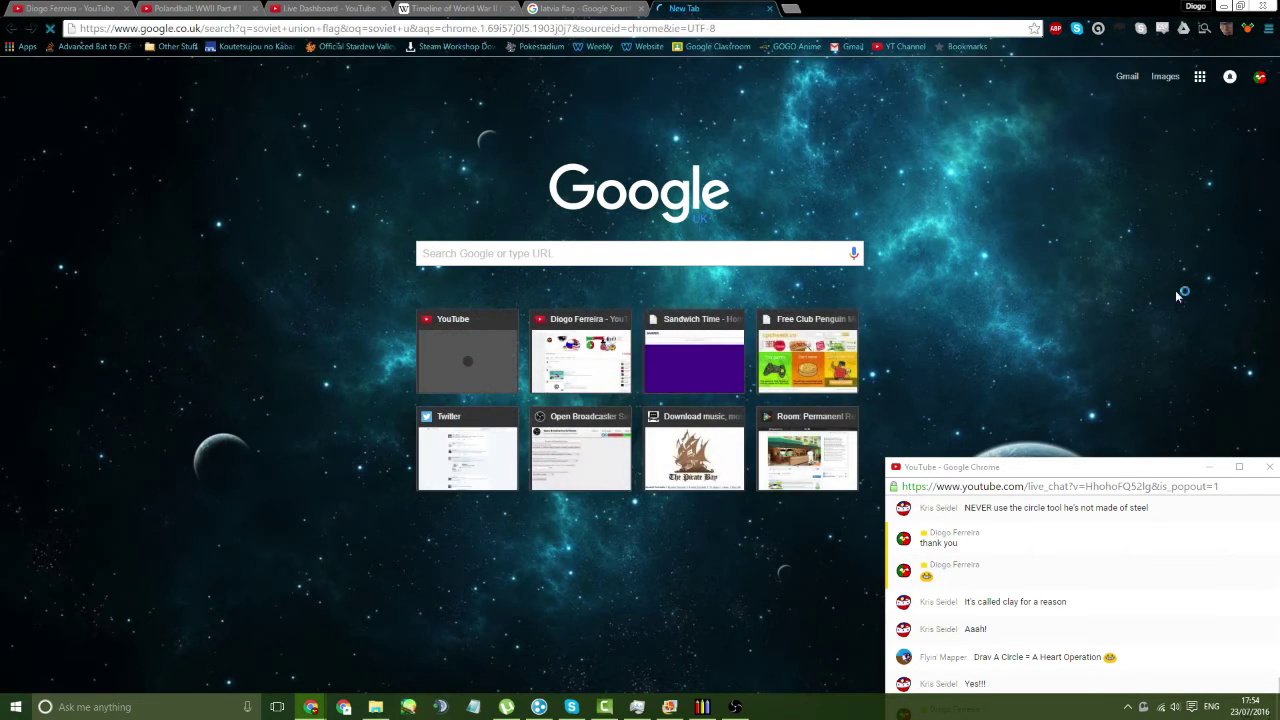
pyautogui.click(130, 118)
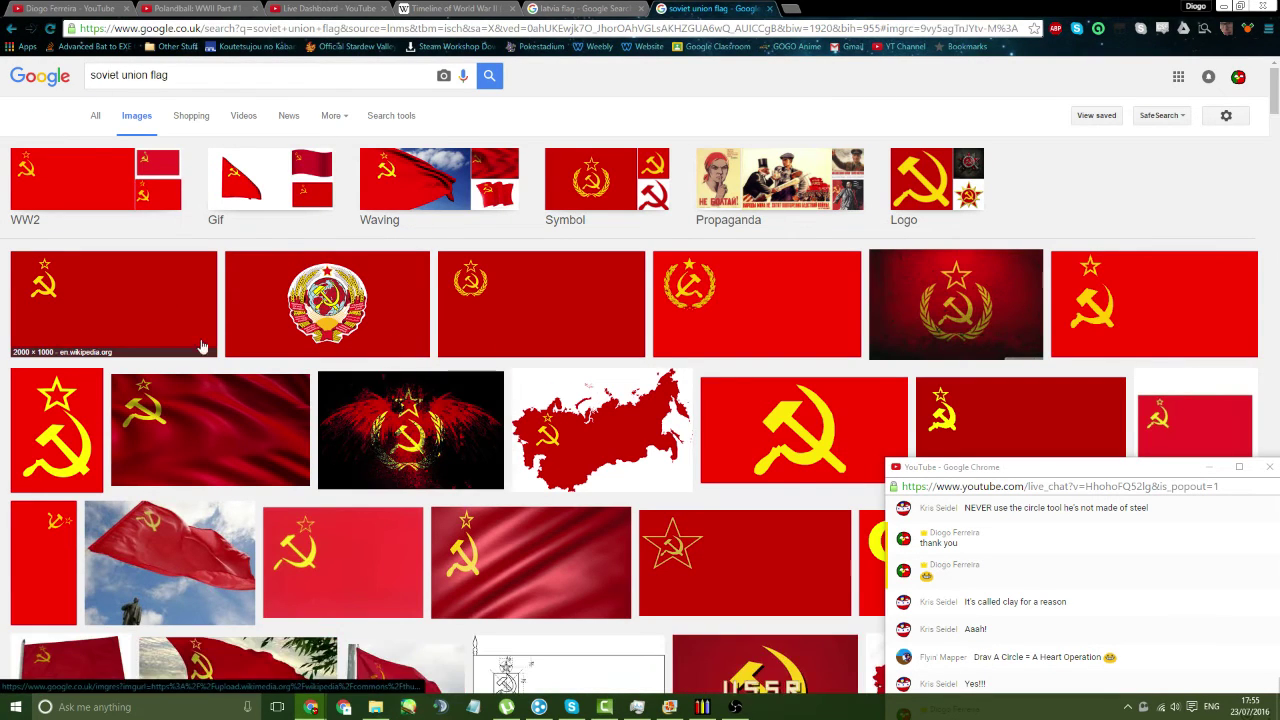
pyautogui.click(201, 346)
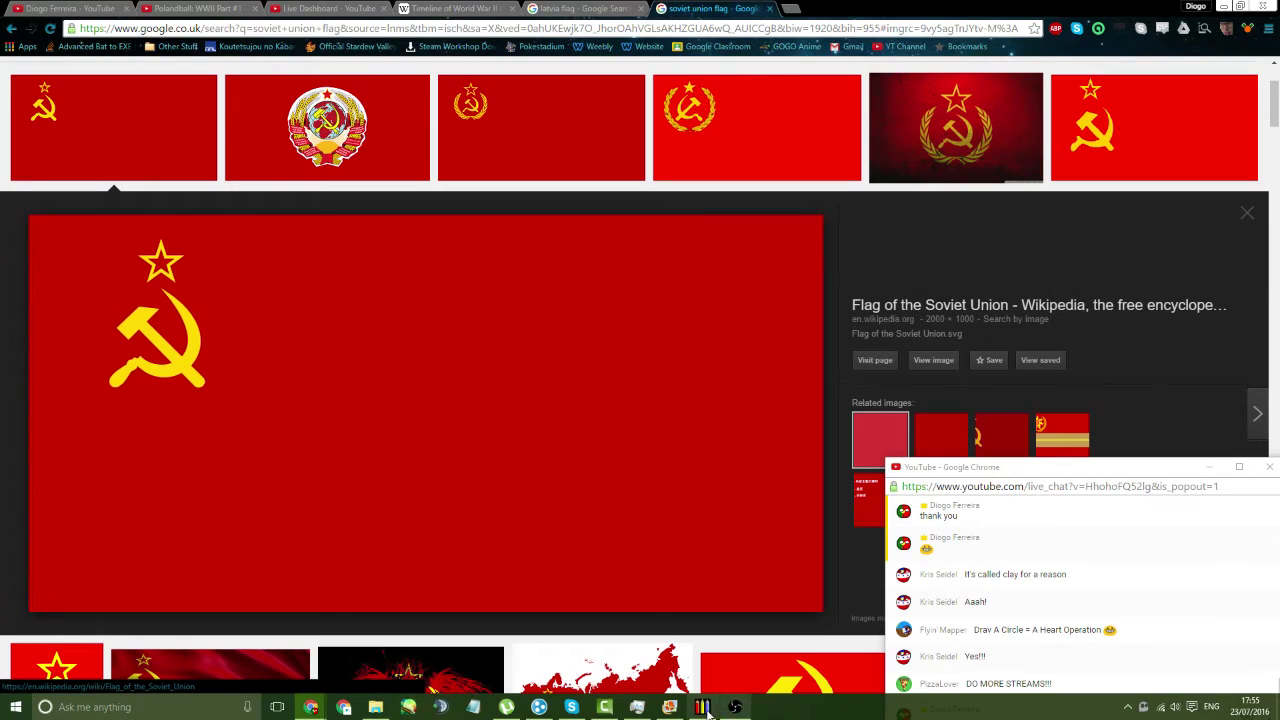
# - Return to mtPaint and draw the sickle's curved yellow blade line and grip outline below the star, undoing the uneven strokes
pyautogui.click(705, 708)
pyautogui.moveTo(410, 248)
pyautogui.mouseDown()
pyautogui.moveTo(421, 278)
pyautogui.moveTo(392, 328)
pyautogui.mouseUp()
pyautogui.hotkey('ctrl', 'z')
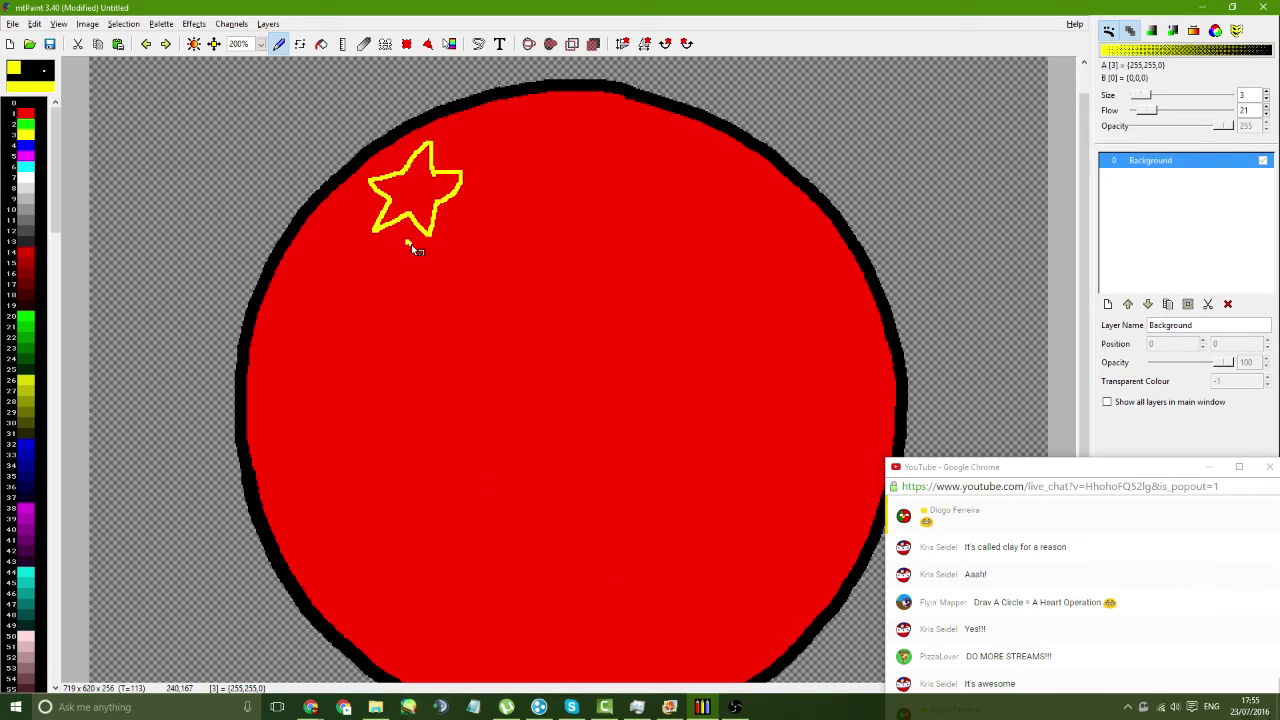
pyautogui.moveTo(411, 246); pyautogui.dragTo(420, 318)
pyautogui.hotkey('ctrl', 'z')
pyautogui.moveTo(428, 255)
pyautogui.mouseDown()
pyautogui.moveTo(452, 292)
pyautogui.moveTo(430, 372)
pyautogui.mouseUp()
pyautogui.hotkey('ctrl', 'z')
pyautogui.moveTo(416, 242); pyautogui.dragTo(446, 334)
pyautogui.moveTo(412, 250)
pyautogui.mouseDown()
pyautogui.moveTo(439, 296)
pyautogui.moveTo(440, 360)
pyautogui.mouseUp()
pyautogui.hotkey('ctrl', 'z')
pyautogui.hotkey('ctrl', 'z')
pyautogui.moveTo(416, 240); pyautogui.dragTo(470, 322)
pyautogui.hotkey('ctrl', 'z')
pyautogui.moveTo(445, 277)
pyautogui.mouseDown()
pyautogui.moveTo(432, 339)
pyautogui.moveTo(355, 365)
pyautogui.moveTo(338, 403)
pyautogui.moveTo(366, 377)
pyautogui.mouseUp()
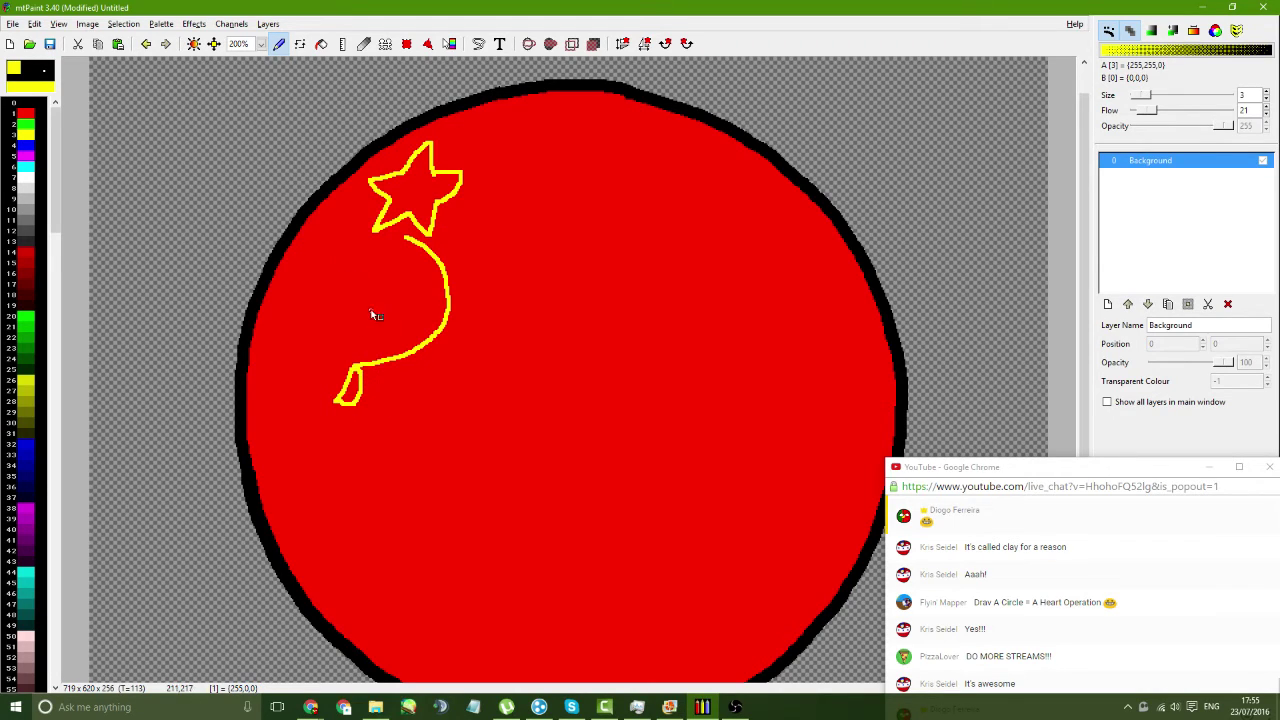
# - Draw the yellow outline of the hammer's head and a diagonal handle line crossing the sickle, undoing stray strokes
pyautogui.hotkey('ctrl', 'z')
pyautogui.moveTo(349, 266); pyautogui.dragTo(390, 260)
pyautogui.moveTo(335, 288)
pyautogui.mouseDown()
pyautogui.moveTo(385, 268)
pyautogui.moveTo(335, 255)
pyautogui.moveTo(324, 286)
pyautogui.moveTo(360, 283)
pyautogui.moveTo(455, 352)
pyautogui.mouseUp()
pyautogui.hotkey('ctrl', 'z')
pyautogui.moveTo(363, 285); pyautogui.dragTo(477, 372)
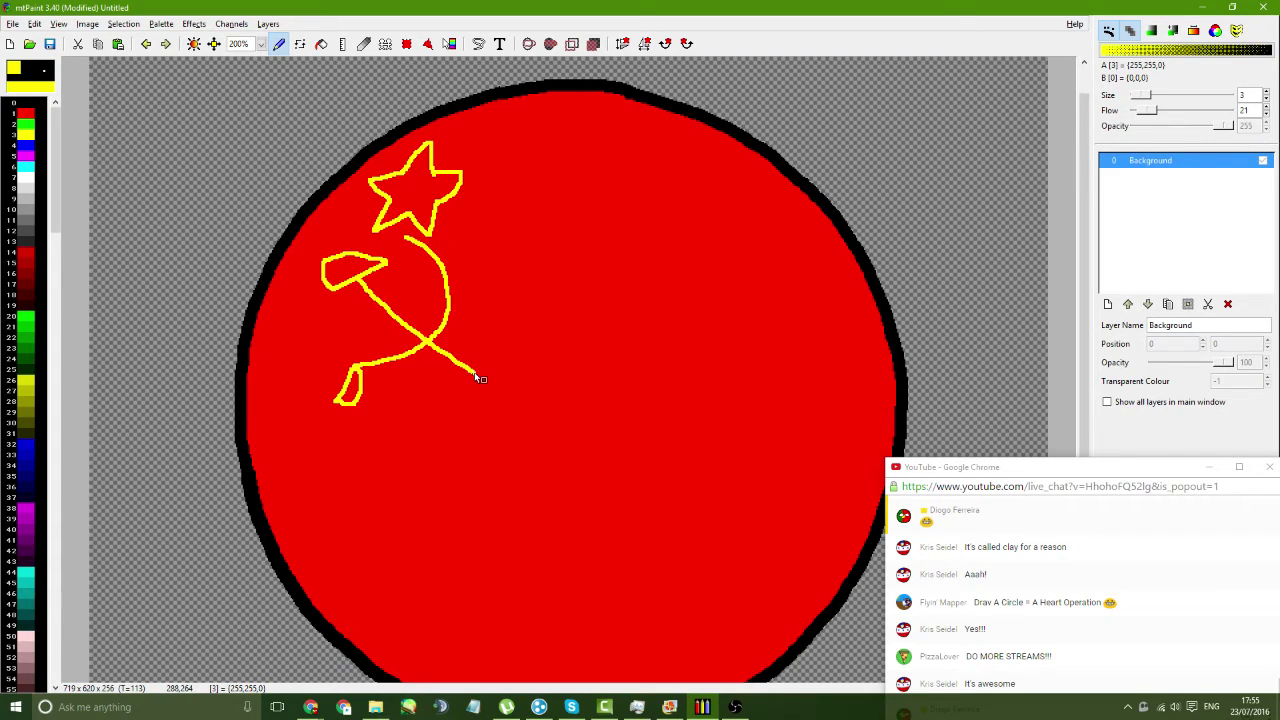
# - Fill the hammer's head and the sickle's grip with yellow, and thicken the hammer's handle
pyautogui.click(321, 43)
pyautogui.click(357, 255)
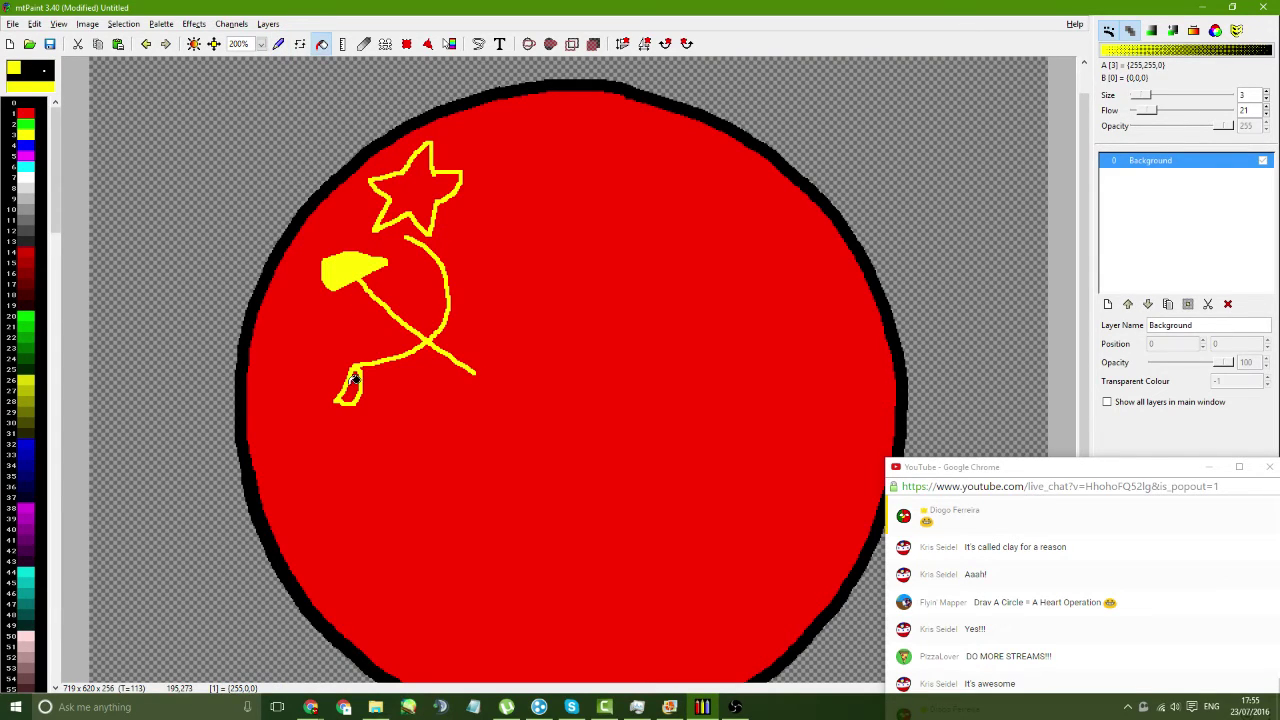
pyautogui.click(352, 385)
pyautogui.click(279, 44)
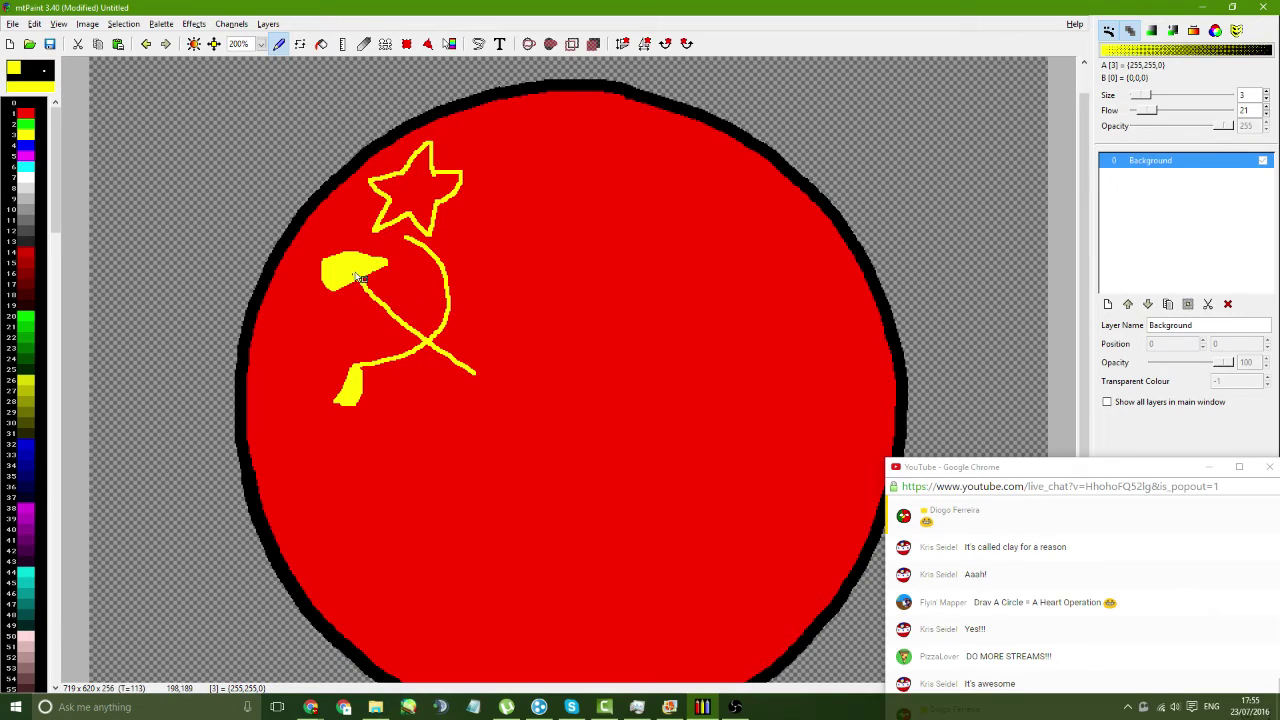
pyautogui.moveTo(370, 288); pyautogui.dragTo(470, 373)
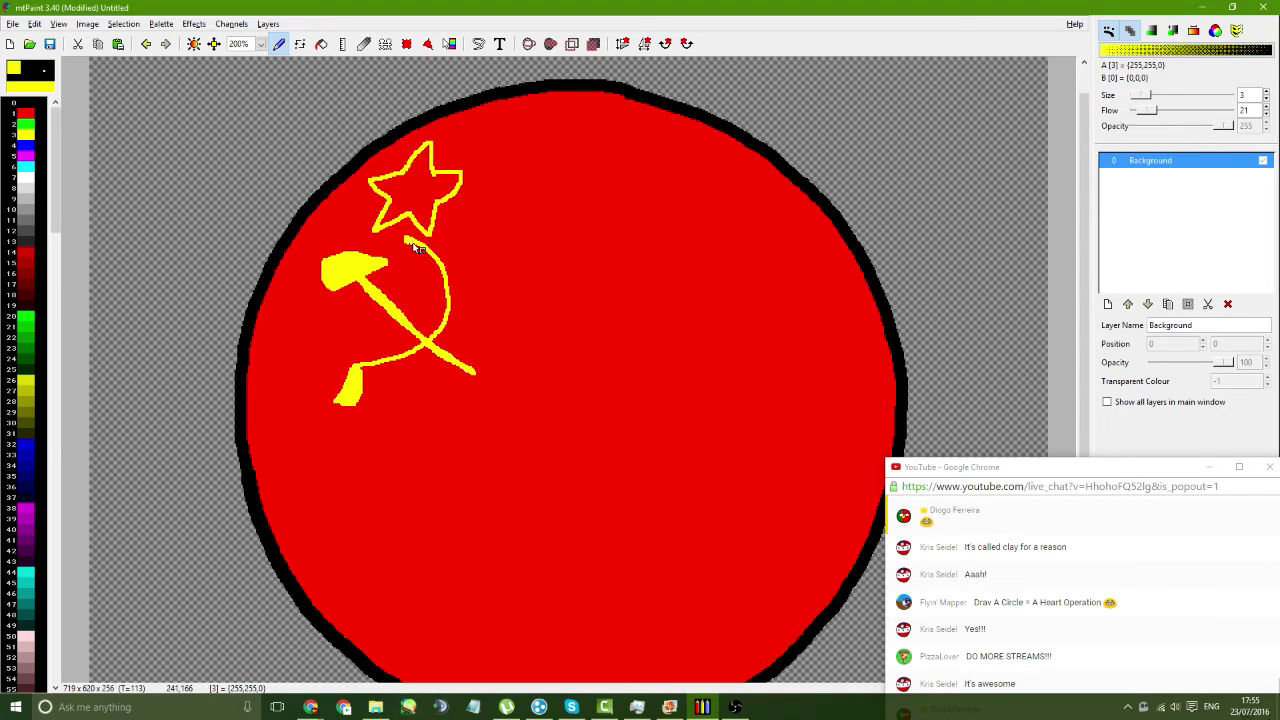
# - Thicken the sickle's yellow blade curve and taper its upper tip with a 1-pixel brush
pyautogui.moveTo(418, 247); pyautogui.dragTo(443, 268)
pyautogui.moveTo(450, 295)
pyautogui.mouseDown()
pyautogui.moveTo(443, 336)
pyautogui.moveTo(380, 366)
pyautogui.mouseUp()
pyautogui.click(44, 70)
pyautogui.click(43, 88)
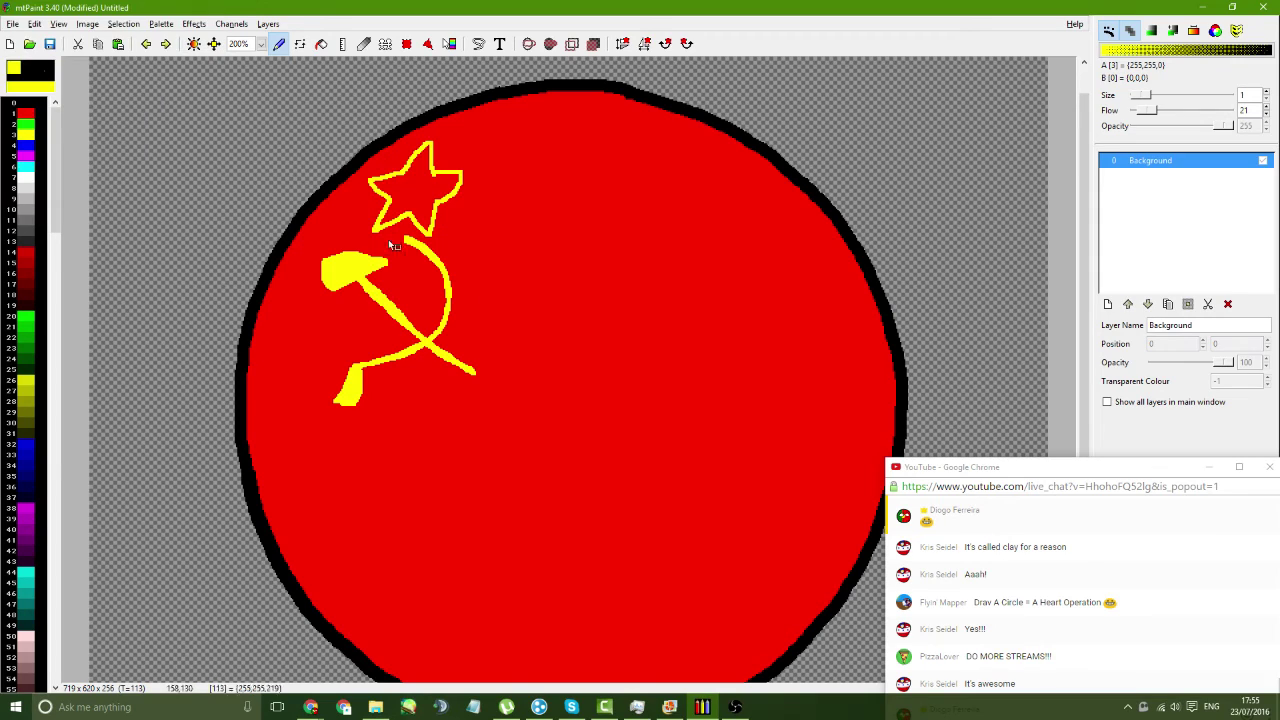
pyautogui.click(408, 242)
# - Refill the ball's body and the star's interior with darker red, trying (182,0,0) before settling on (219,0,0)
pyautogui.click(320, 45)
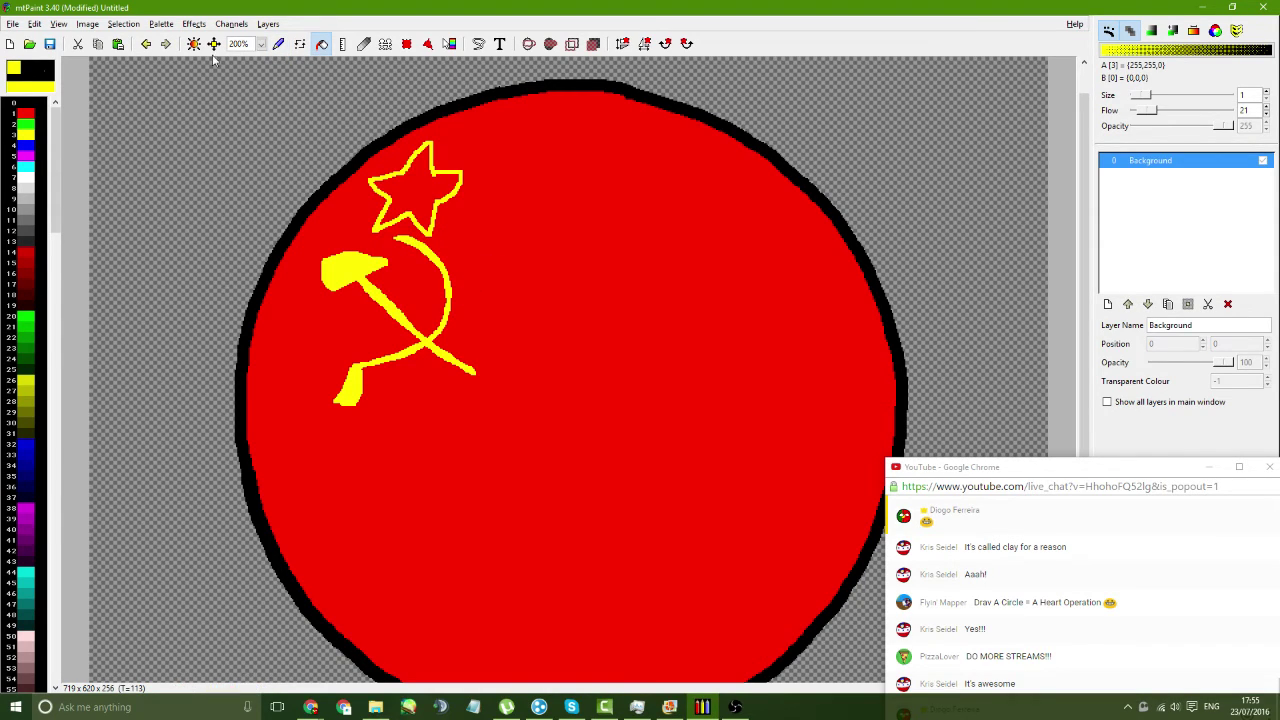
pyautogui.click(279, 43)
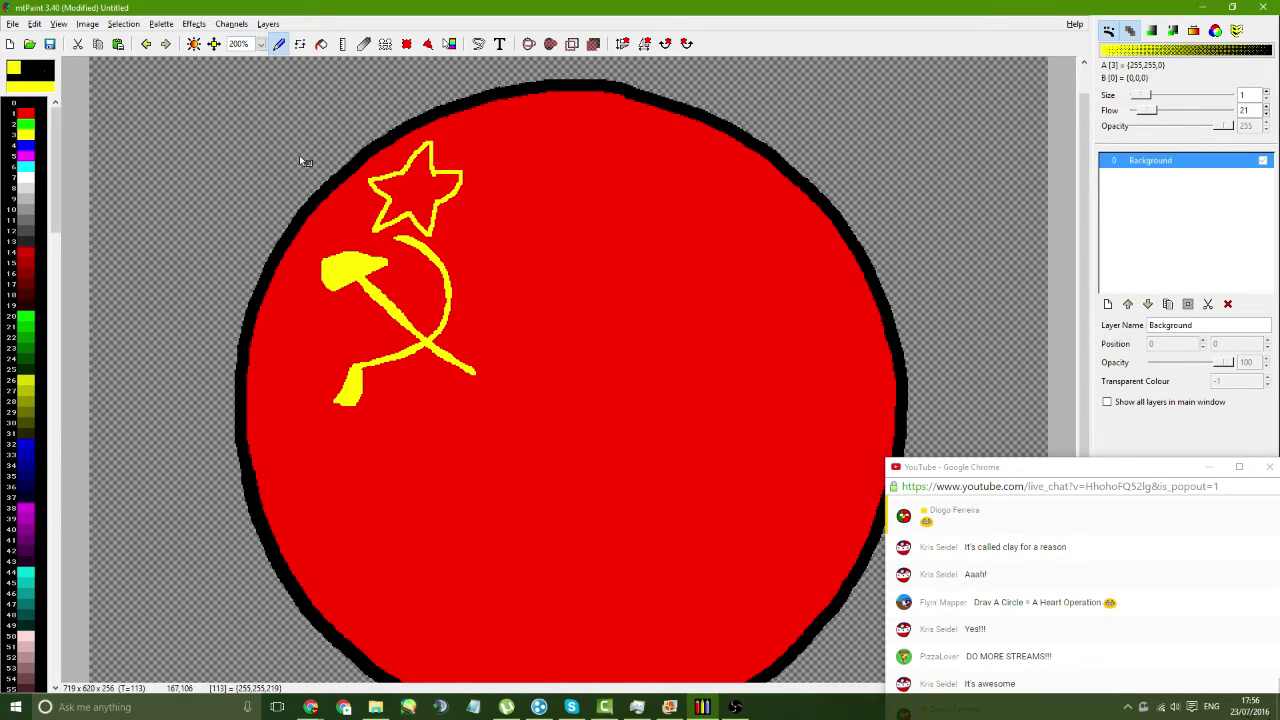
pyautogui.click(31, 266)
pyautogui.click(321, 43)
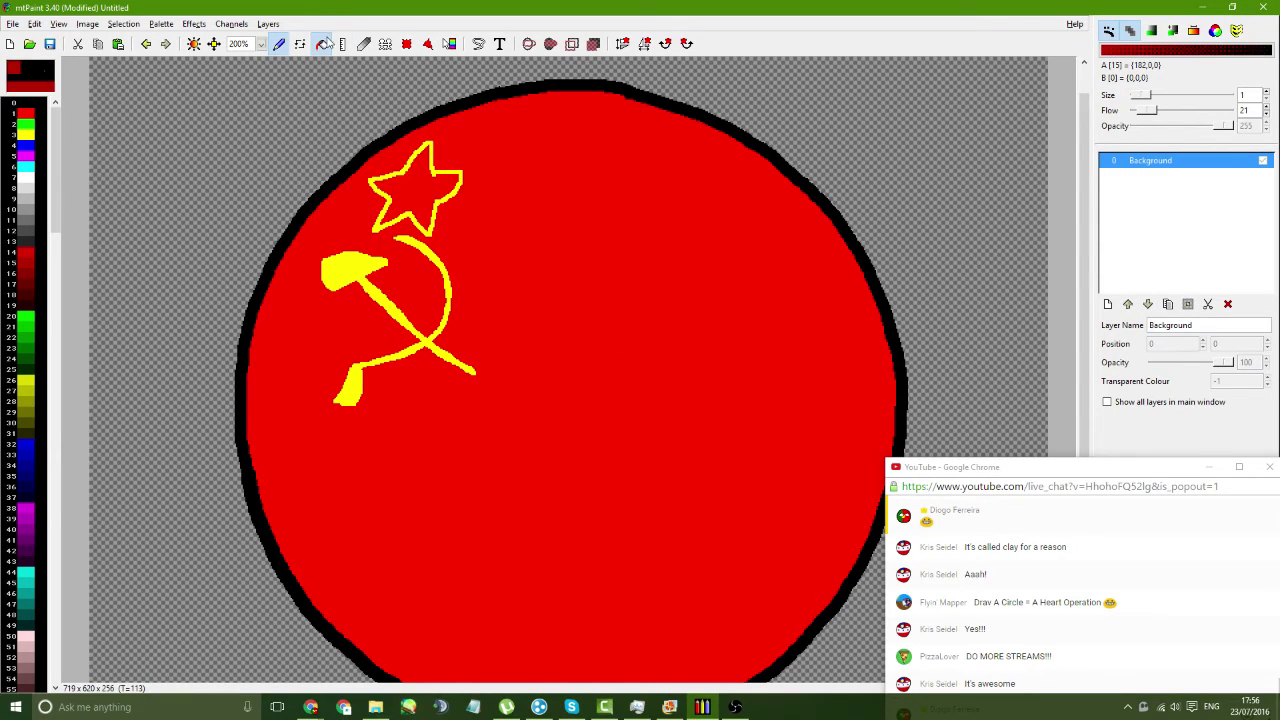
pyautogui.click(560, 250)
pyautogui.click(415, 190)
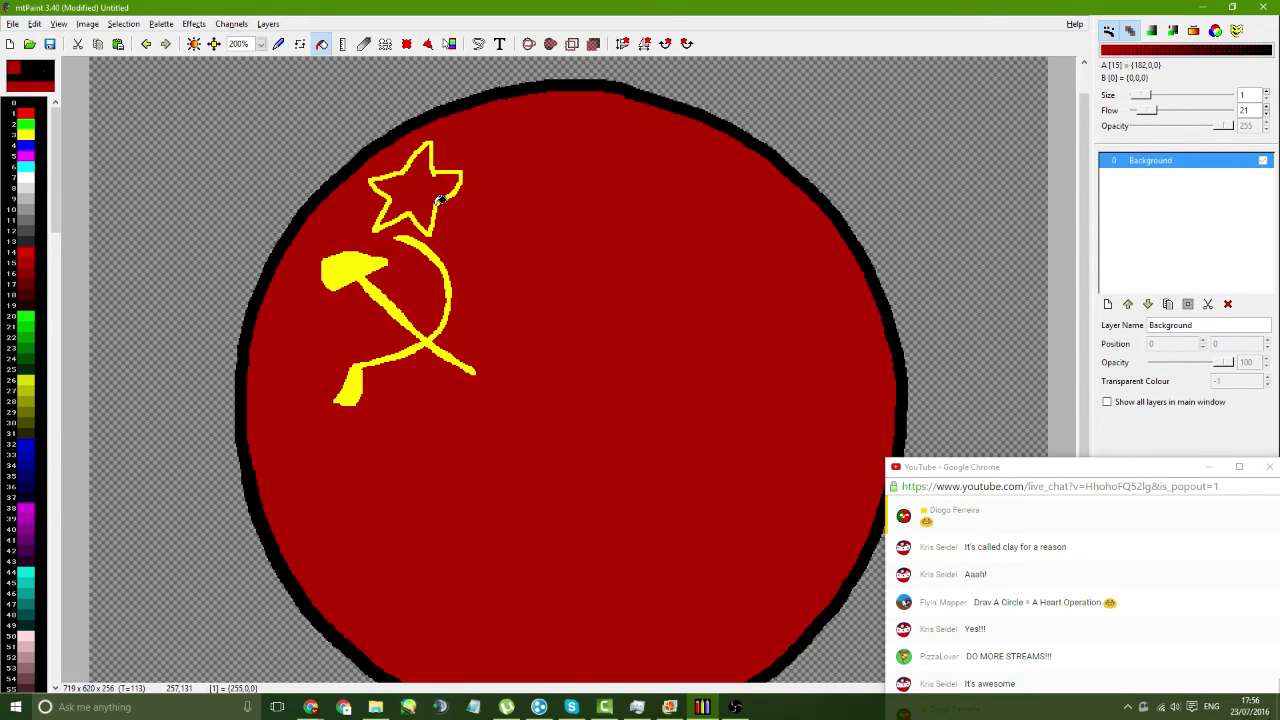
pyautogui.click(26, 253)
pyautogui.click(563, 249)
pyautogui.click(420, 195)
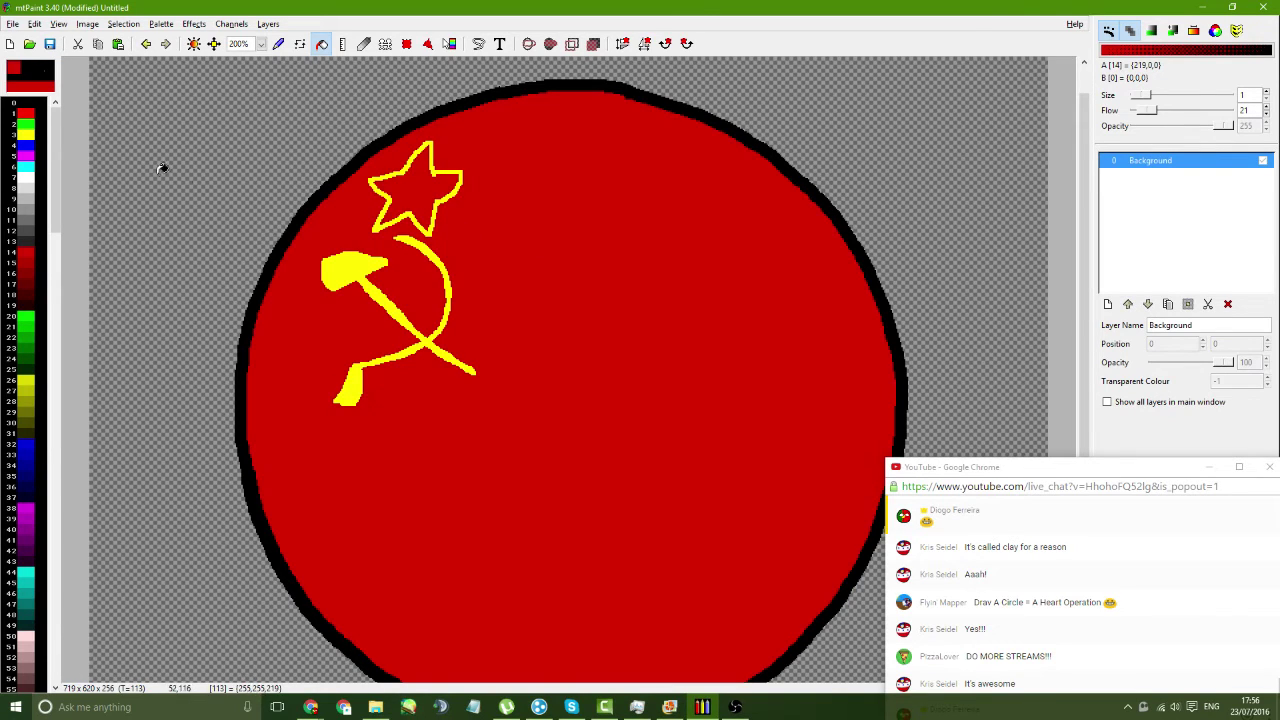
# - Check the Soviet flag reference in Chrome, return to mtPaint, and recolour the emblem with darker yellow (219,219,0)
pyautogui.moveTo(322, 688)
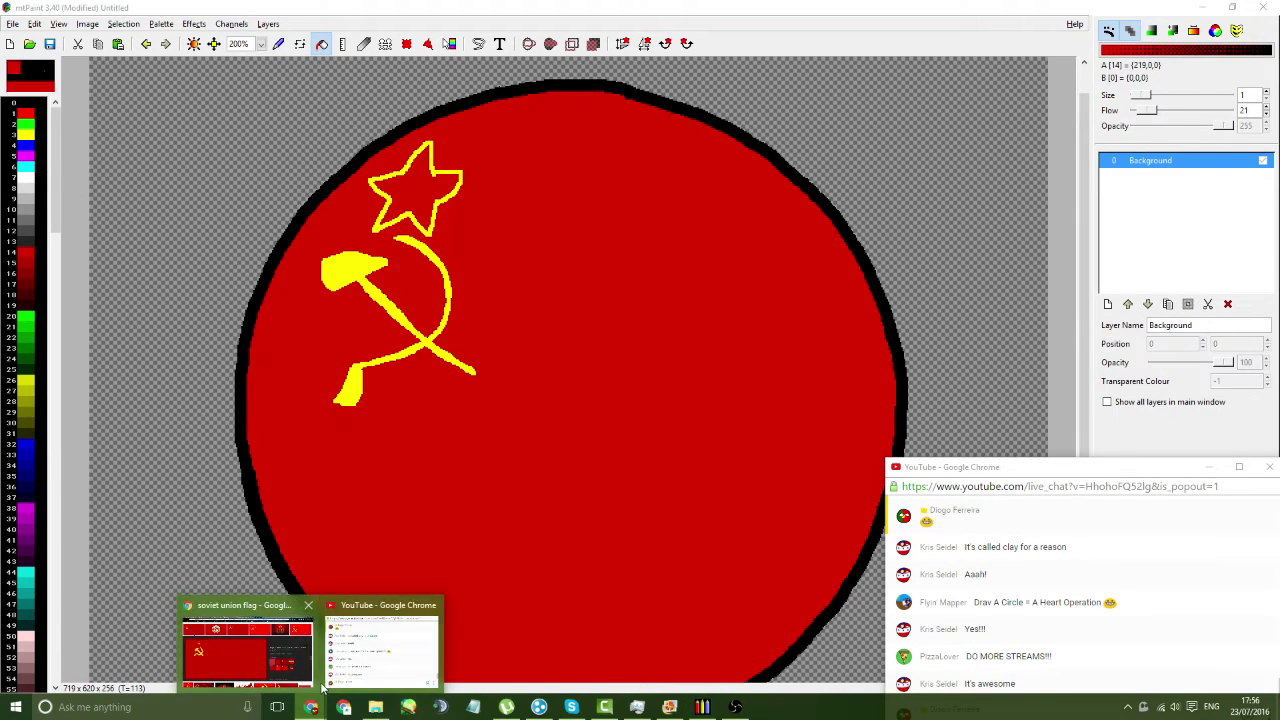
pyautogui.click(300, 670)
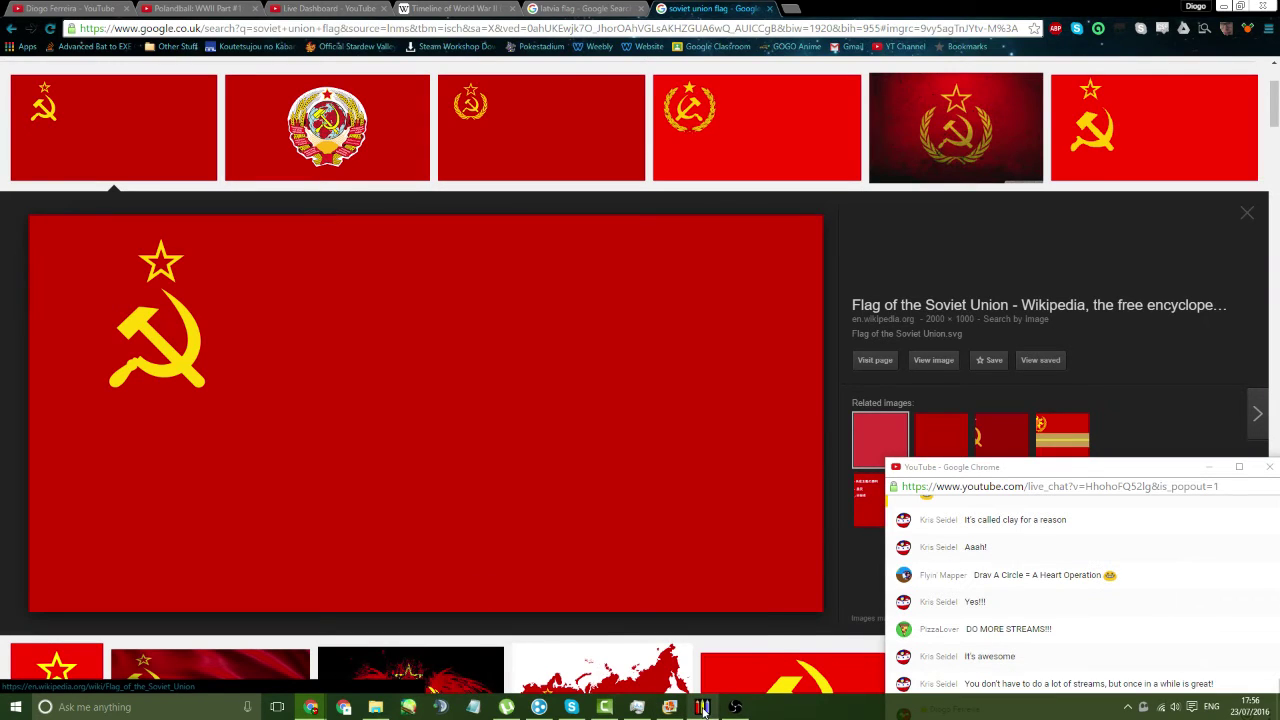
pyautogui.moveTo(704, 709)
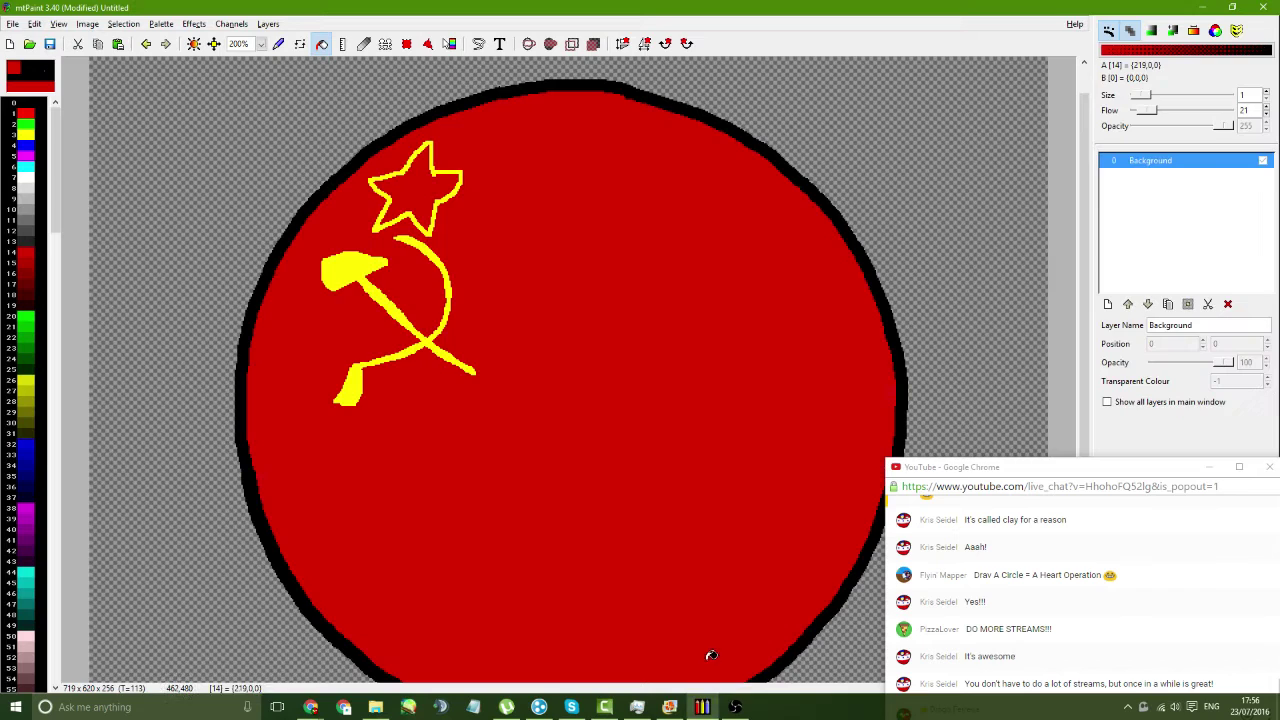
pyautogui.click(708, 668)
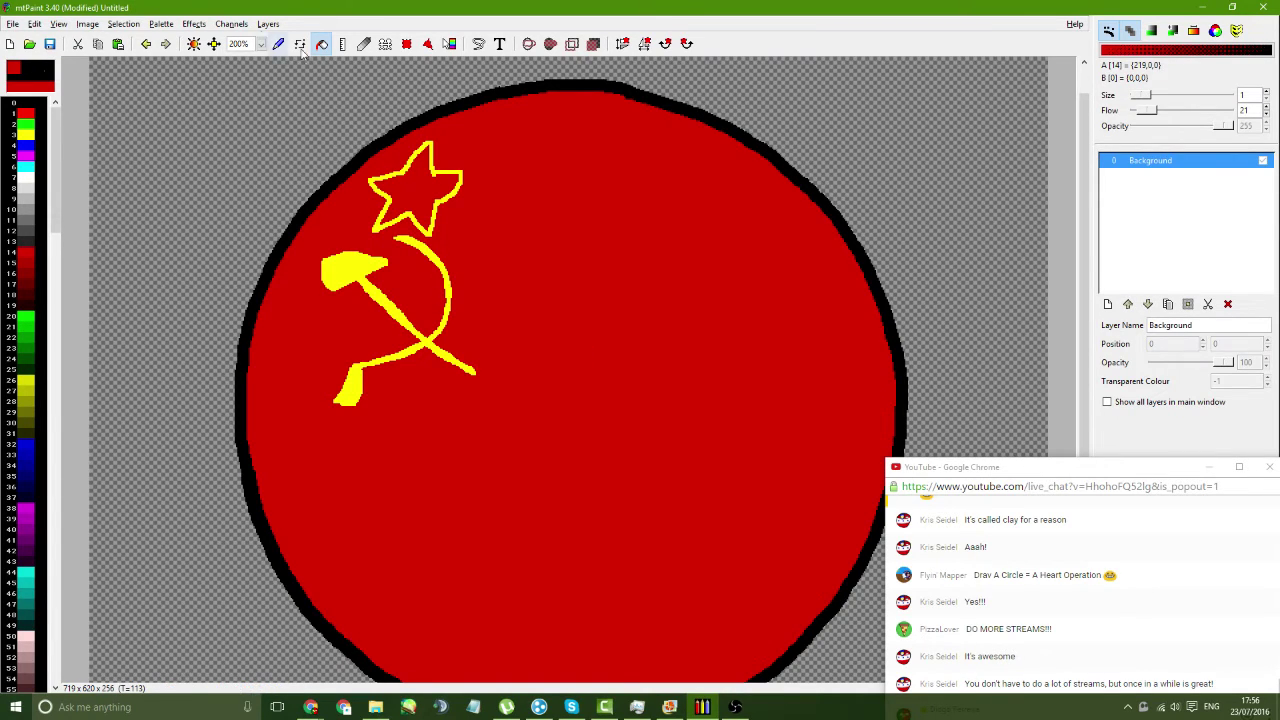
pyautogui.click(30, 380)
pyautogui.click(388, 300)
pyautogui.hotkey('ctrl', 'z')
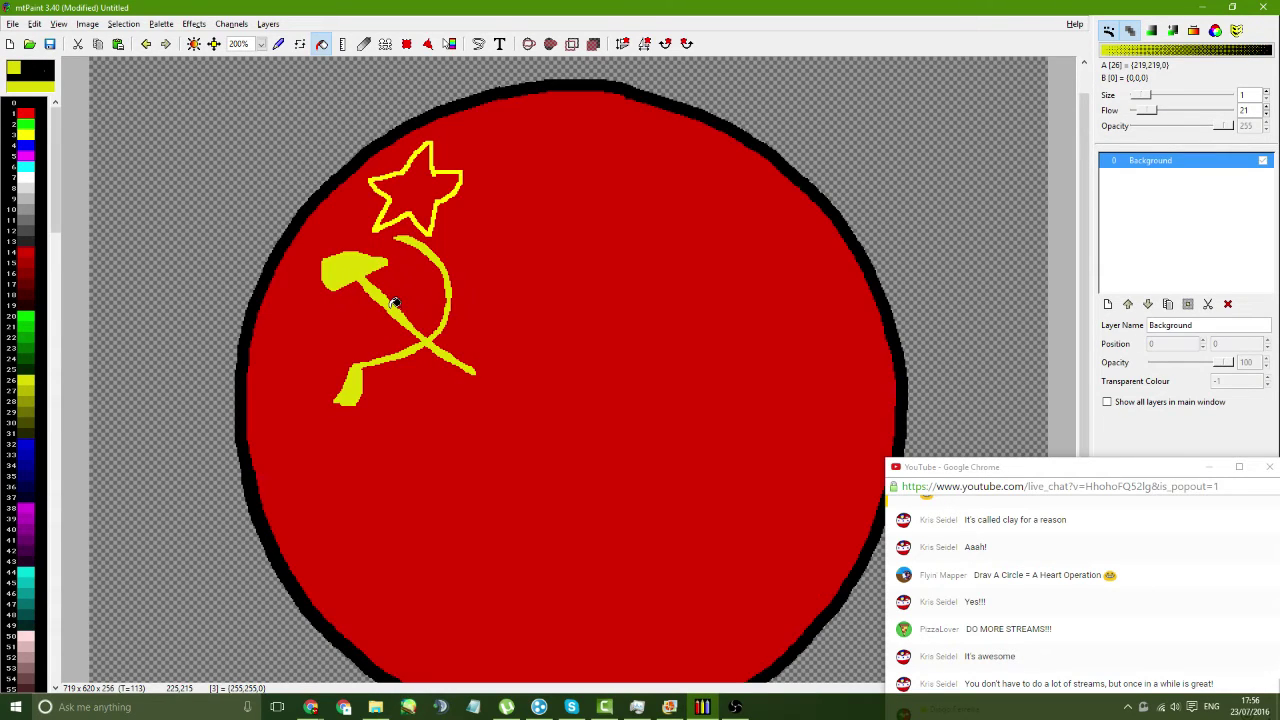
# - Set up a round black paint brush of size 7
pyautogui.click(279, 43)
pyautogui.click(30, 103)
pyautogui.click(54, 86)
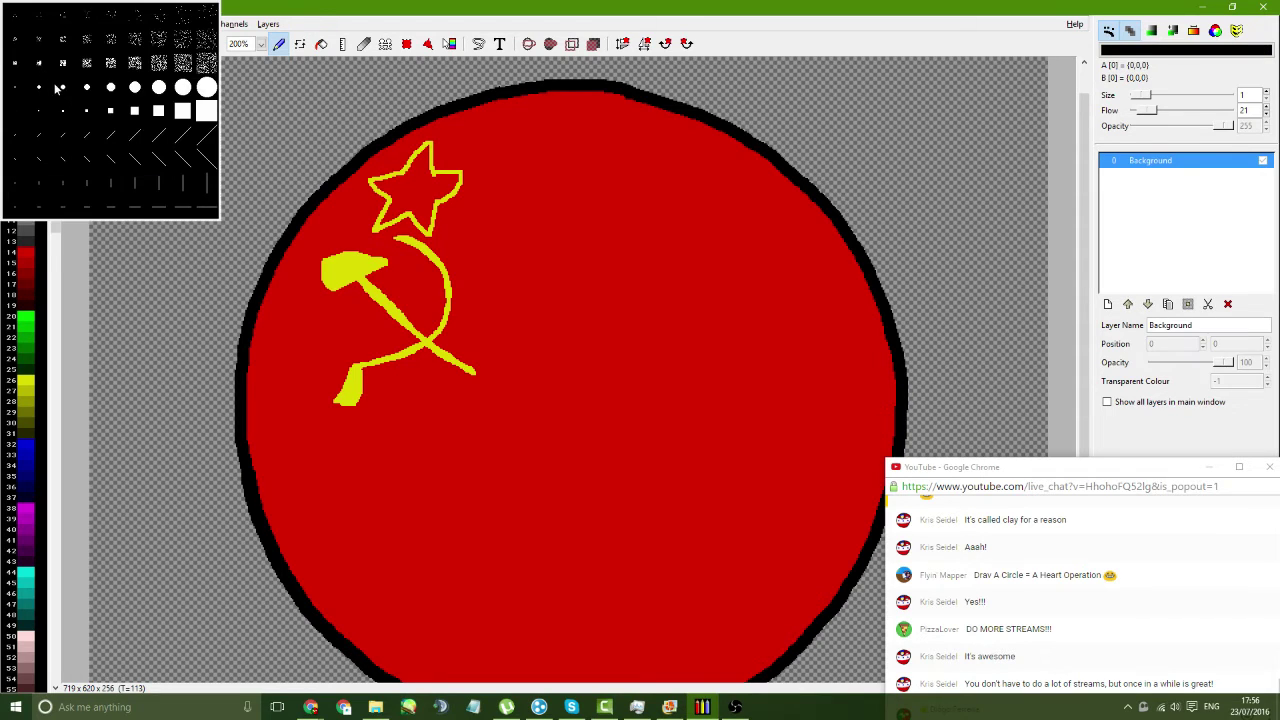
pyautogui.click(66, 90)
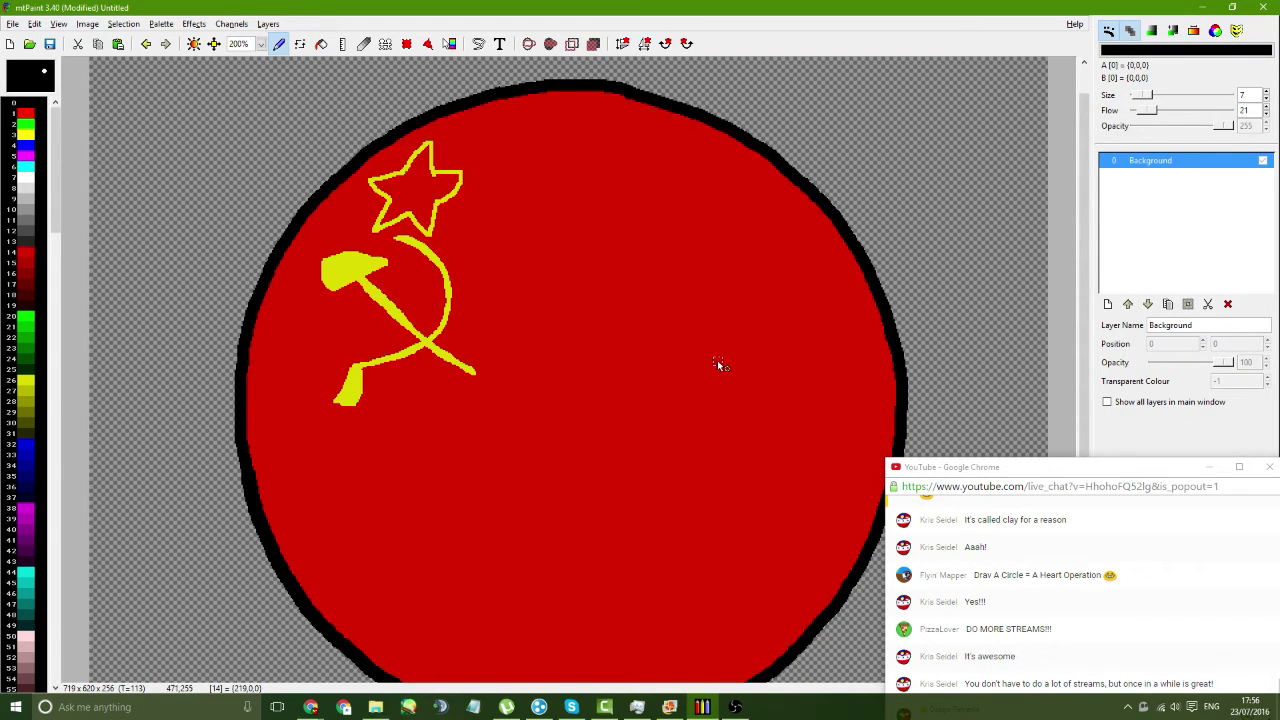
# - Switch to Chrome and open the Wikipedia Timeline of World War II (1939) page
pyautogui.moveTo(311, 707)
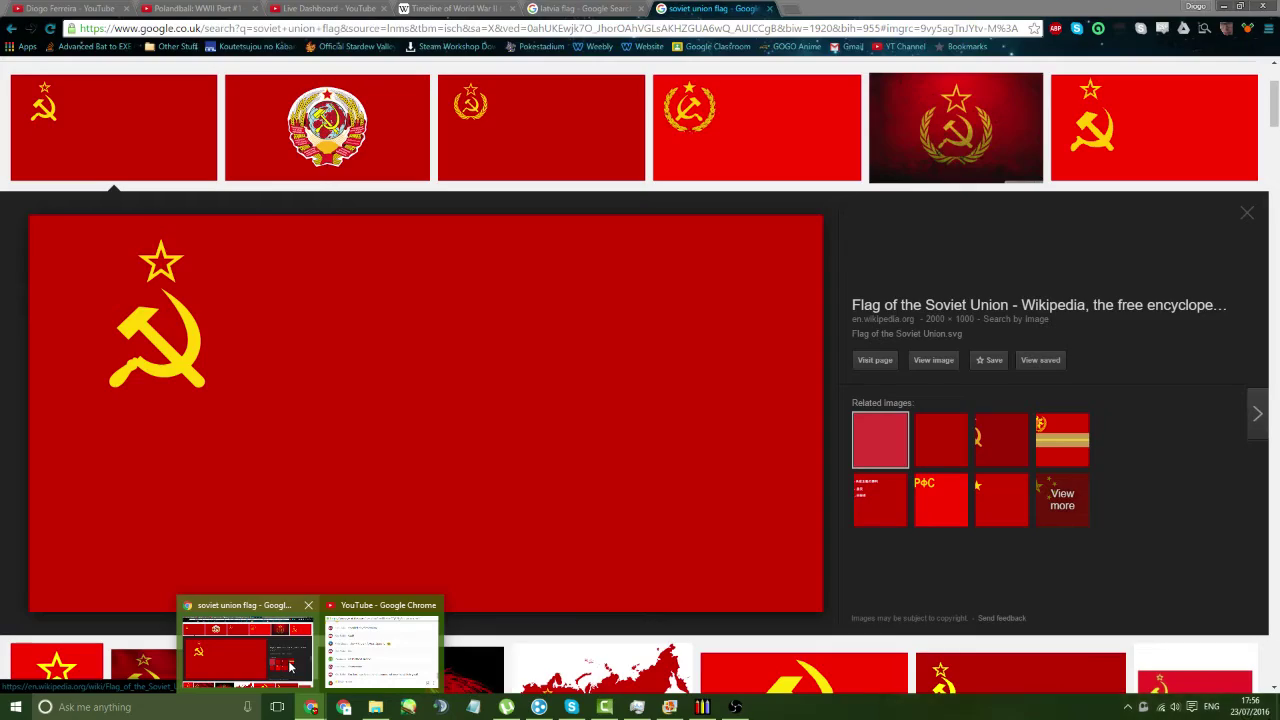
pyautogui.click(290, 645)
pyautogui.click(455, 8)
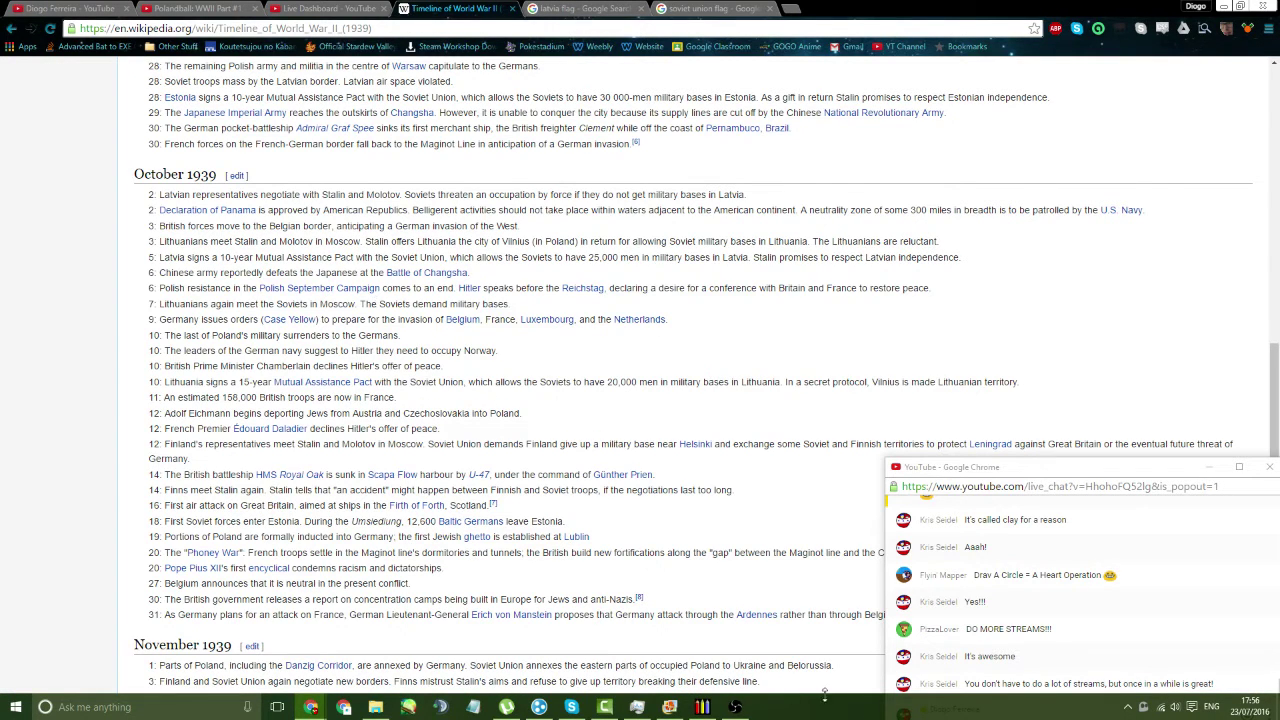
# - Switch to File Explorer and look through the Indonesia, Kazakhstan and Latvia images in the Polandball Animations Characters folder
pyautogui.click(375, 707)
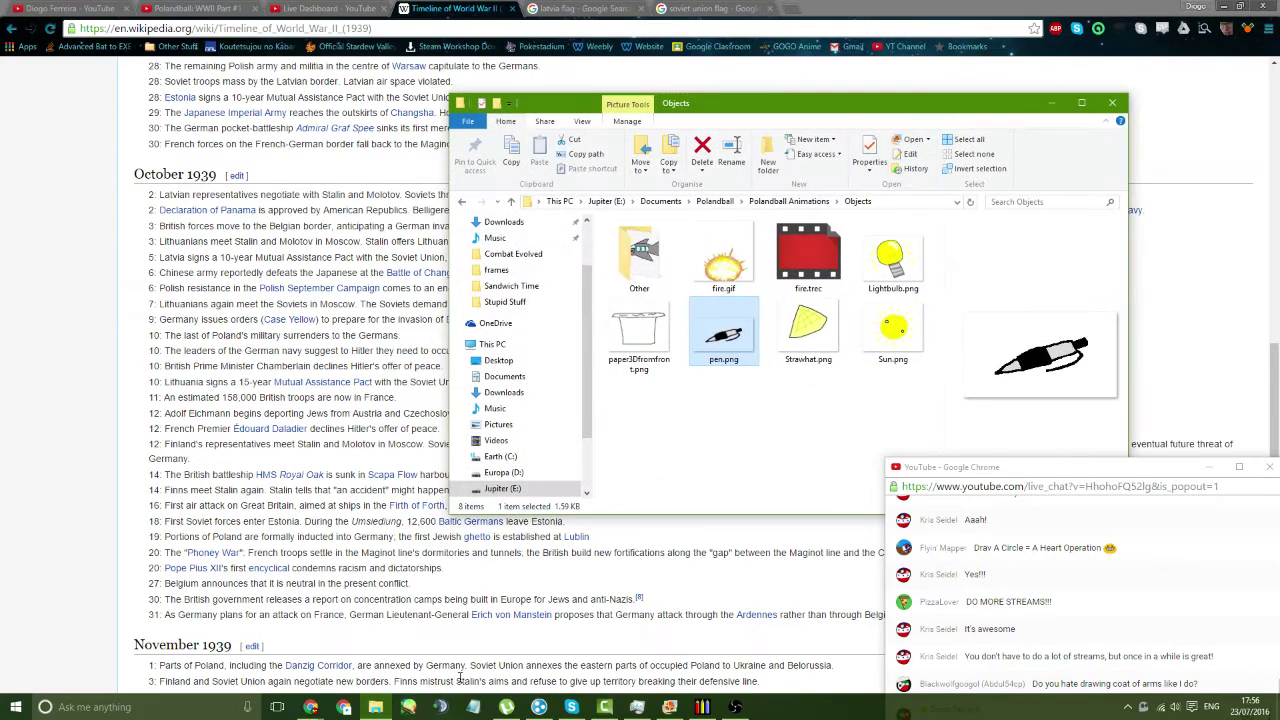
pyautogui.click(786, 201)
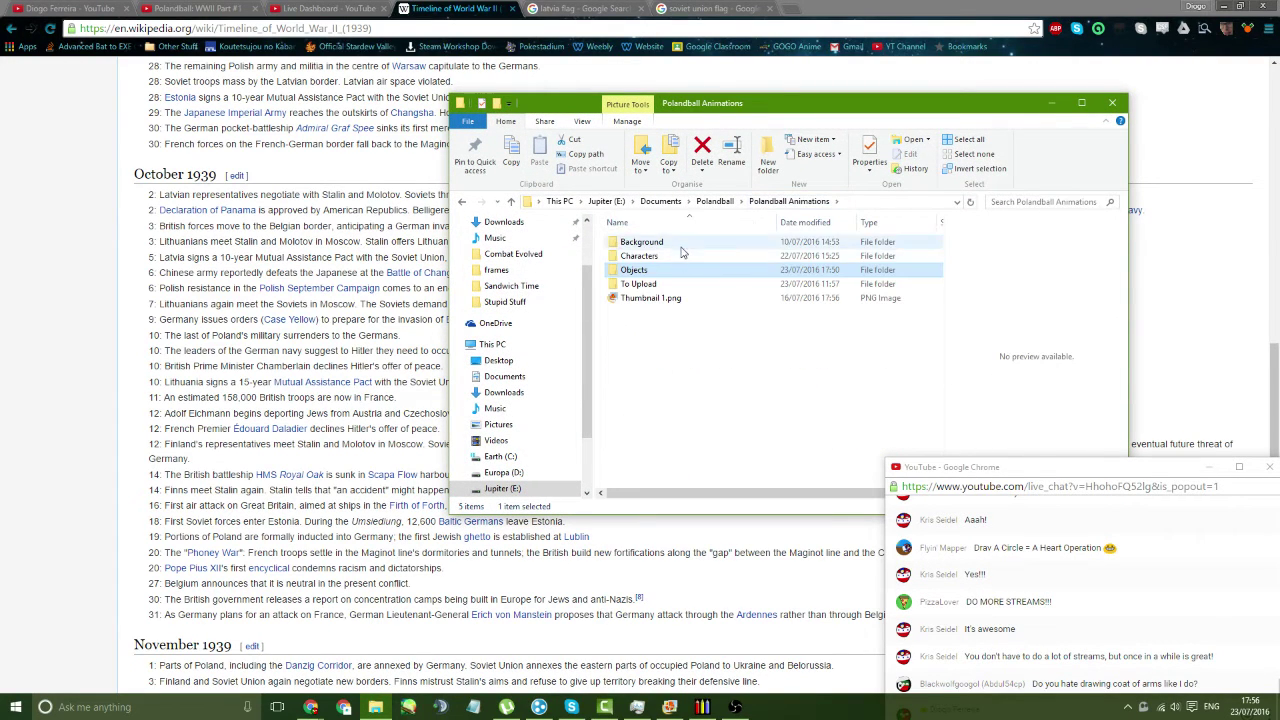
pyautogui.doubleClick(686, 256)
pyautogui.doubleClick(687, 245)
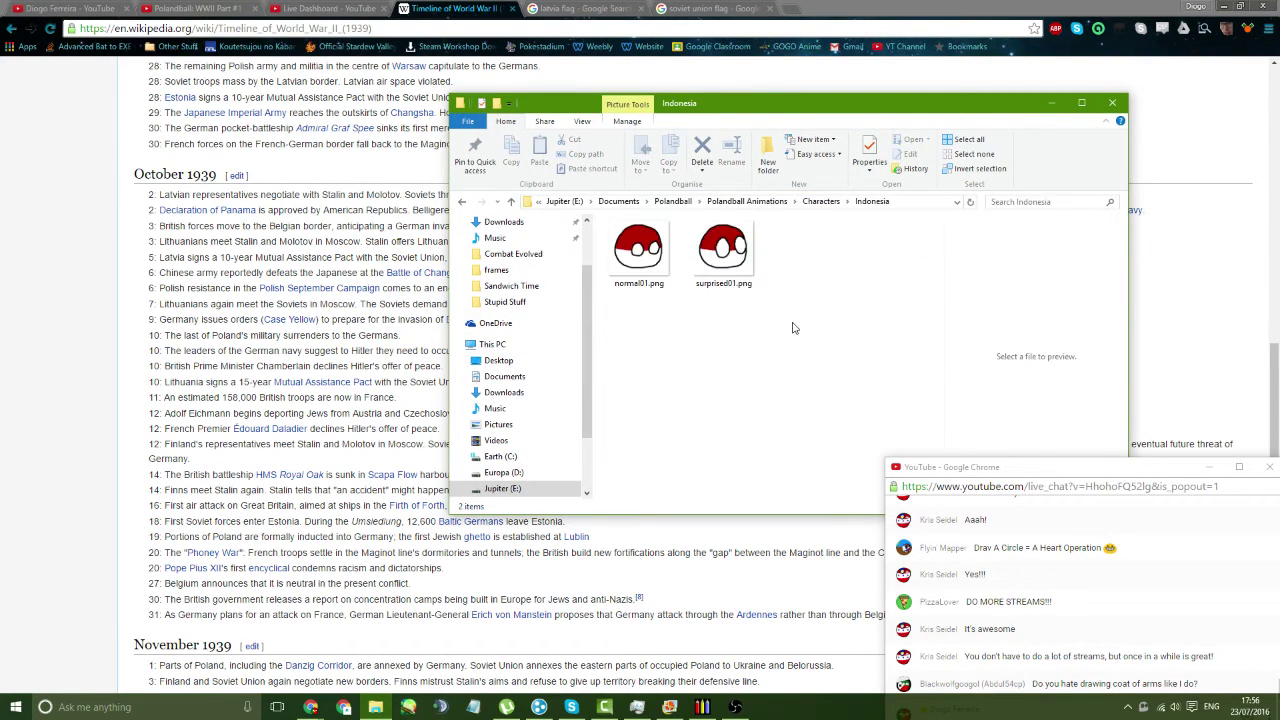
pyautogui.moveTo(794, 329); pyautogui.dragTo(663, 263)
pyautogui.click(821, 201)
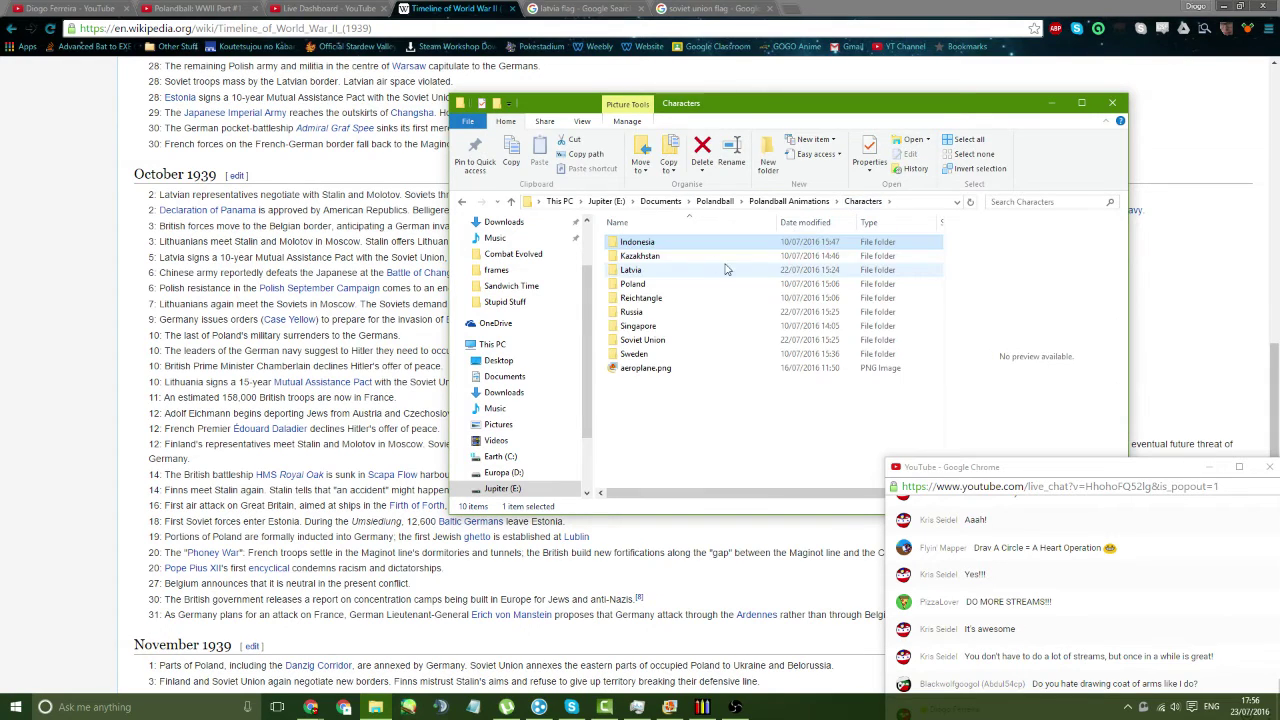
pyautogui.doubleClick(650, 257)
pyautogui.click(638, 262)
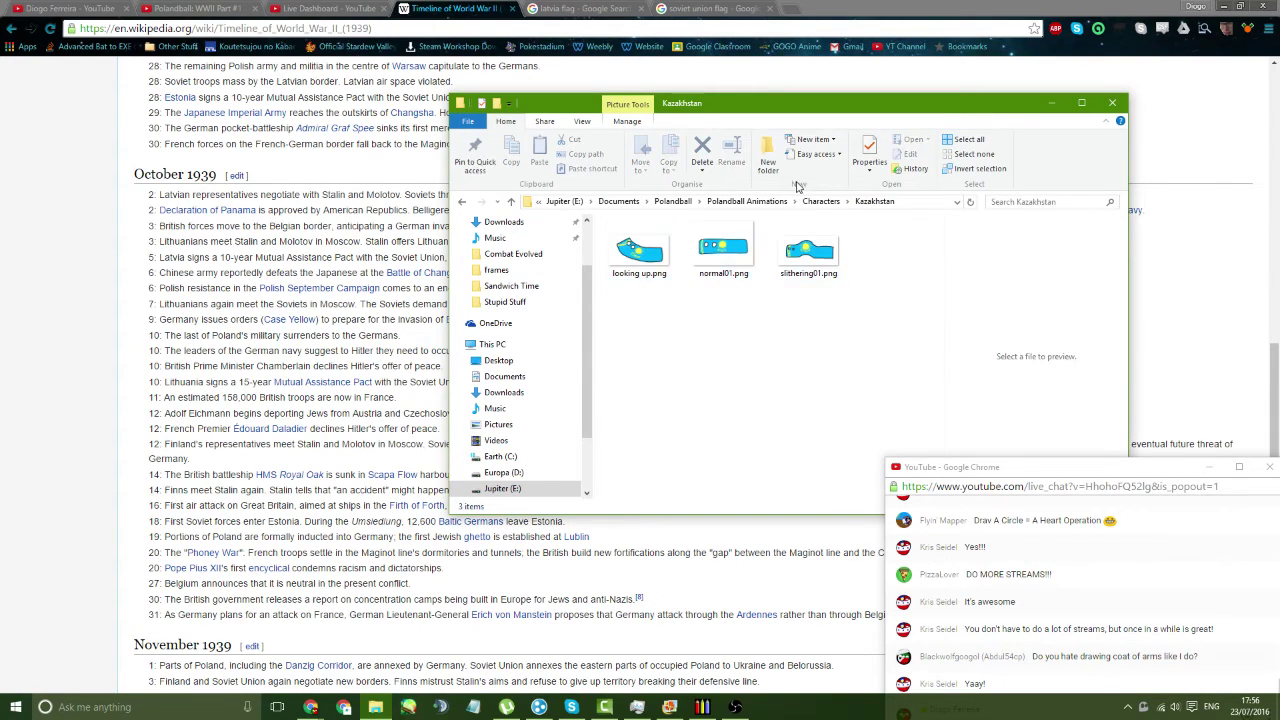
pyautogui.click(821, 201)
pyautogui.doubleClick(665, 273)
pyautogui.click(620, 255)
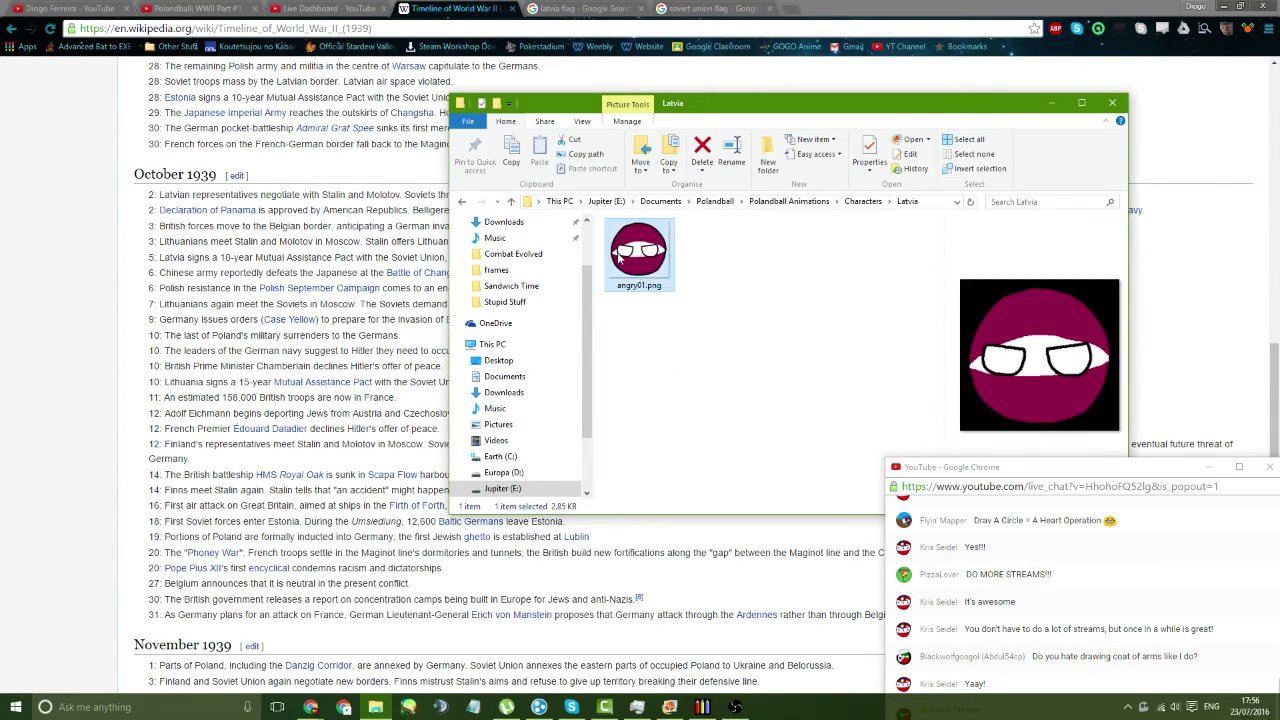
pyautogui.click(779, 343)
pyautogui.click(860, 201)
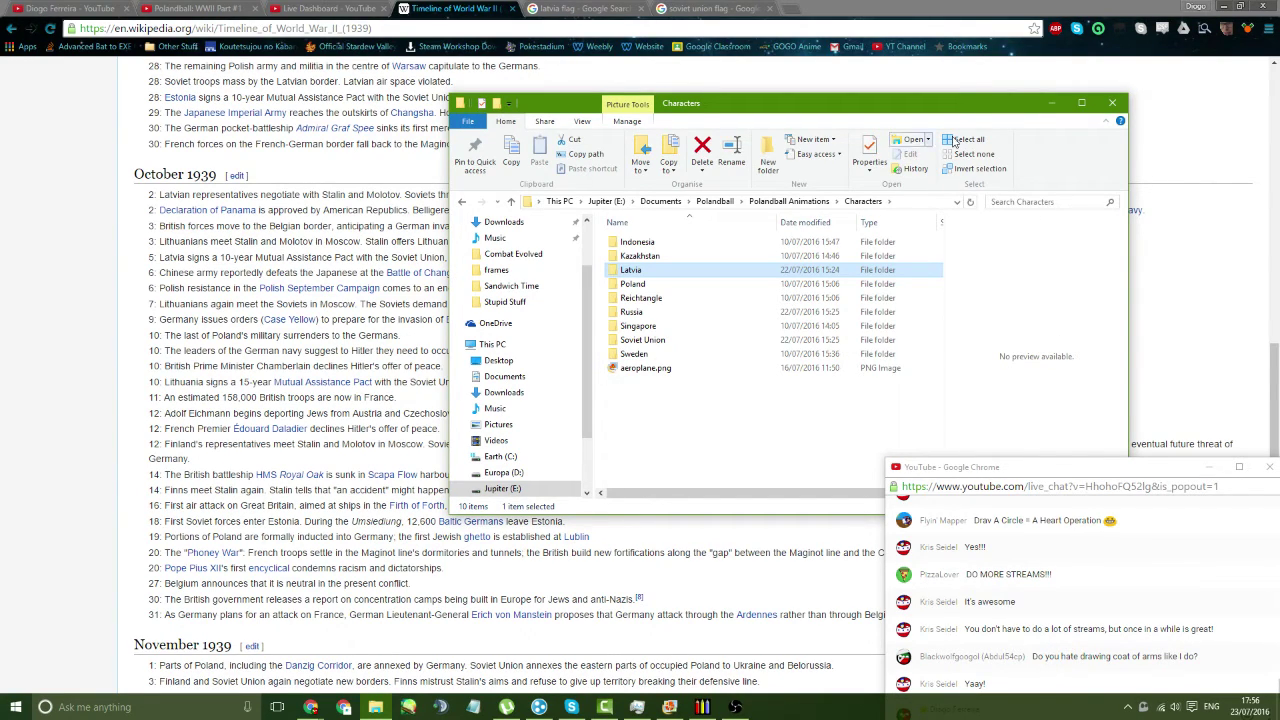
# - Reposition the Explorer window, view the images in the Singapore folder, and go back to Characters
pyautogui.moveTo(1000, 111); pyautogui.dragTo(761, 61)
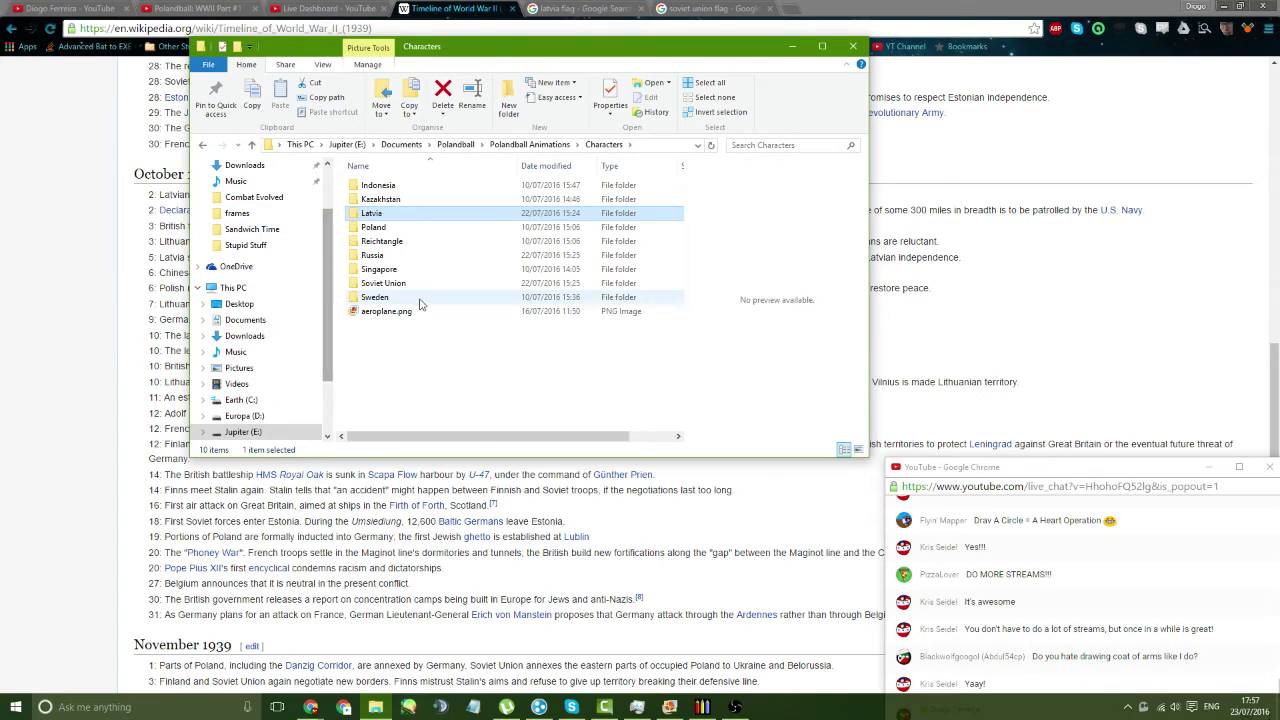
pyautogui.doubleClick(390, 270)
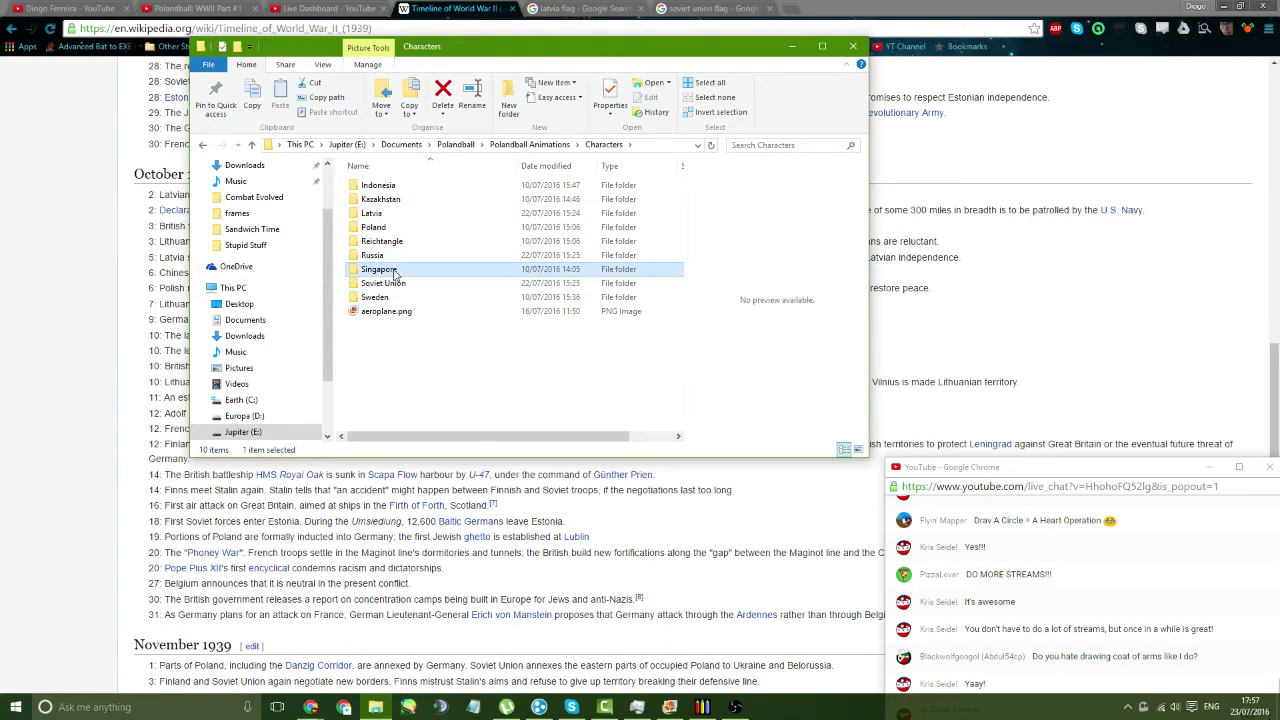
pyautogui.moveTo(610, 284); pyautogui.dragTo(476, 272)
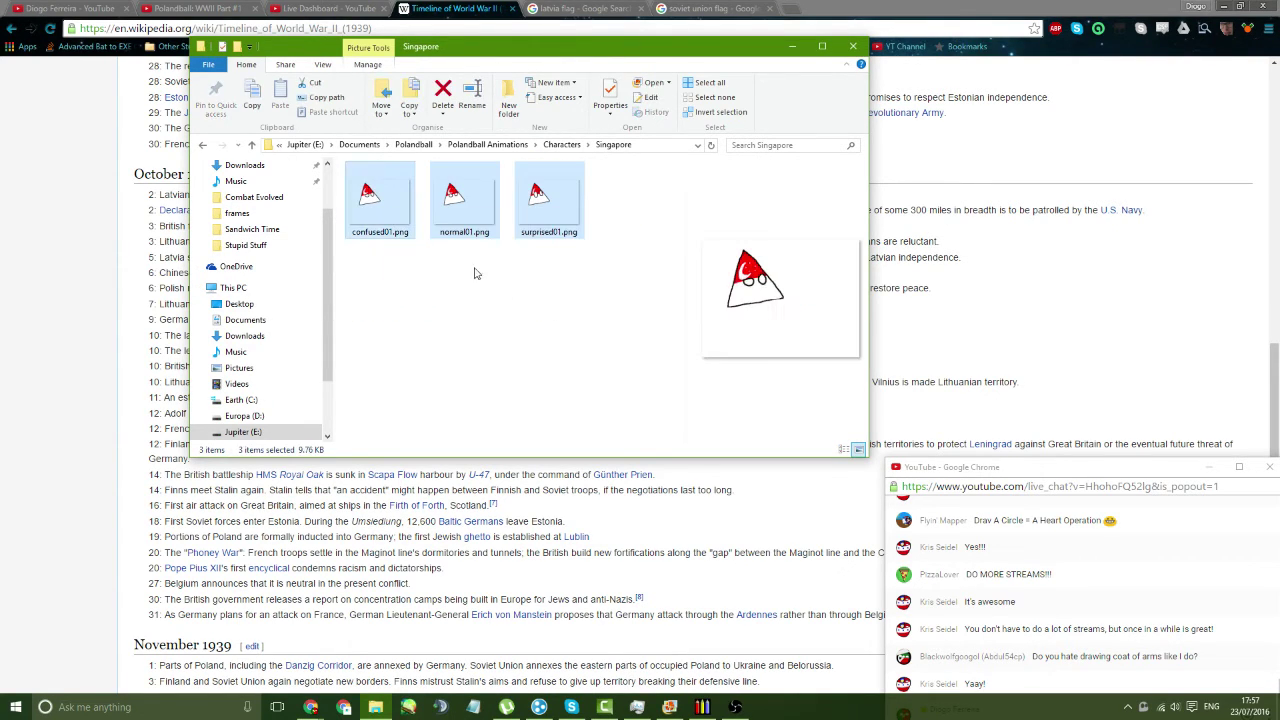
pyautogui.click(604, 318)
pyautogui.press('BackSpace')
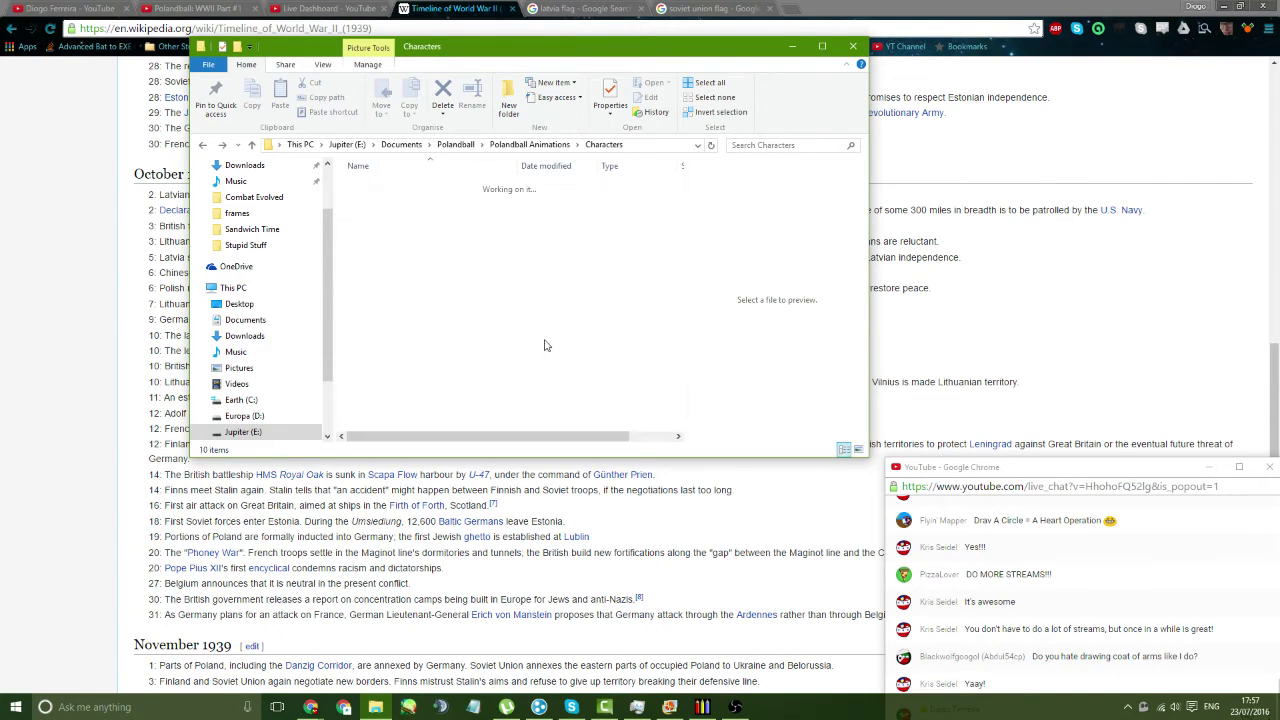
# - Review the October 1939 timeline entries and the livestream dashboard's analytics in Chrome, and switch back to mtPaint
pyautogui.click(157, 336)
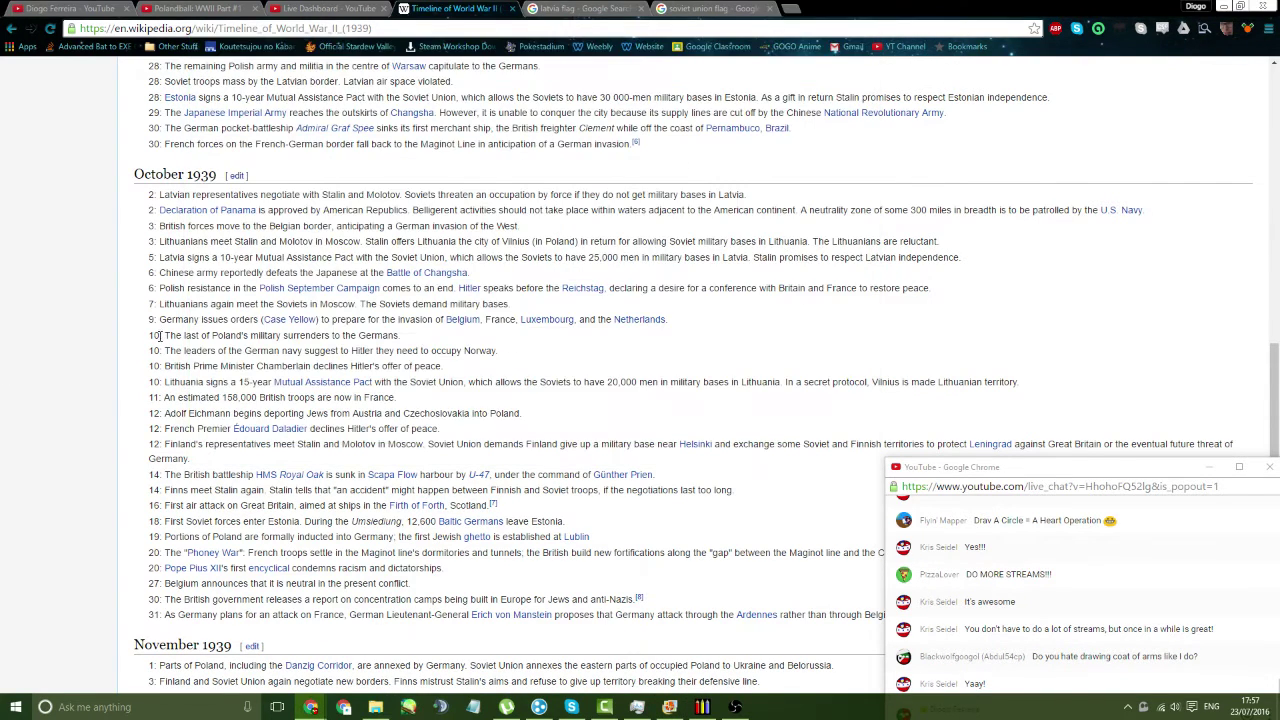
pyautogui.moveTo(150, 336); pyautogui.dragTo(162, 340)
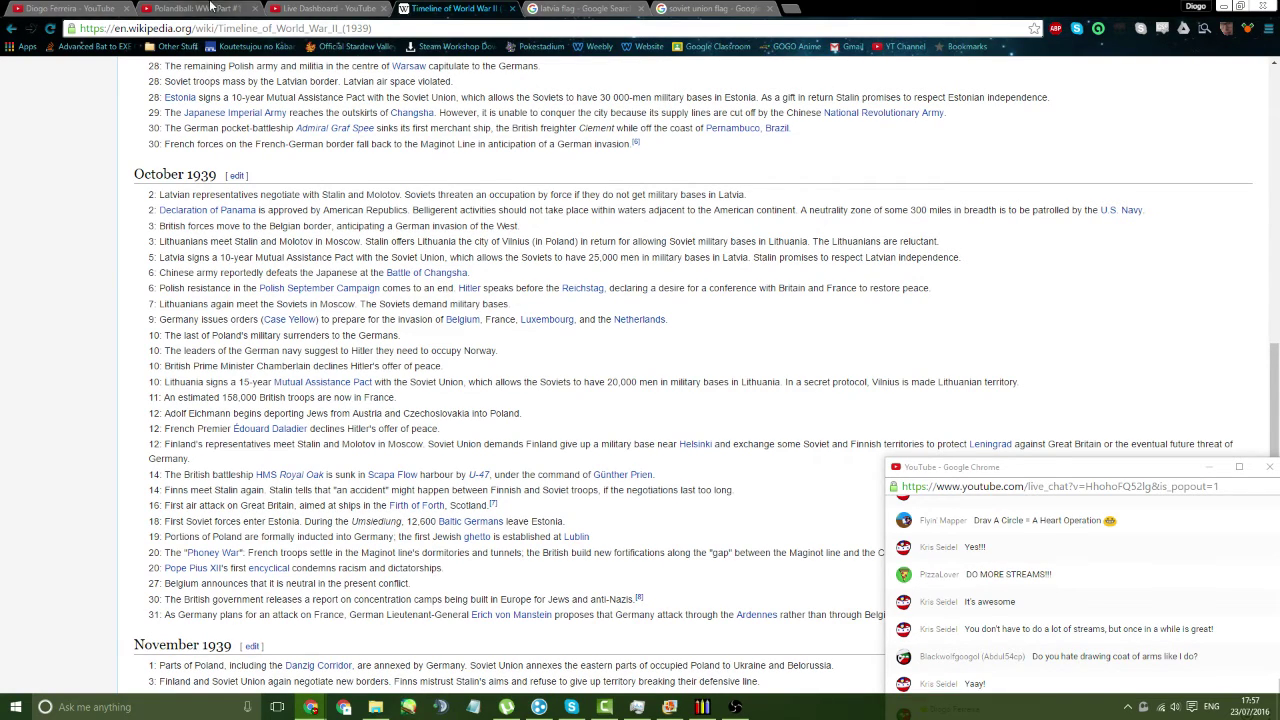
pyautogui.click(322, 8)
pyautogui.scroll(-1, 786, 408)
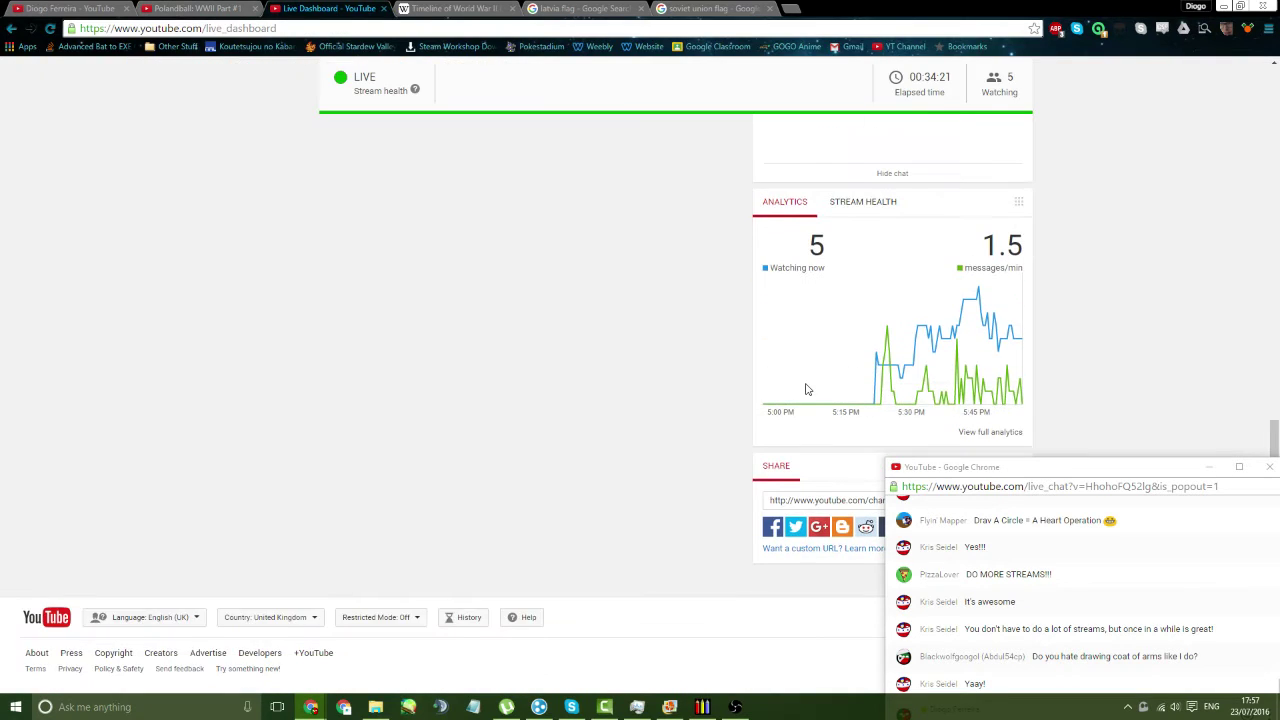
pyautogui.scroll(1, 808, 389)
pyautogui.click(455, 8)
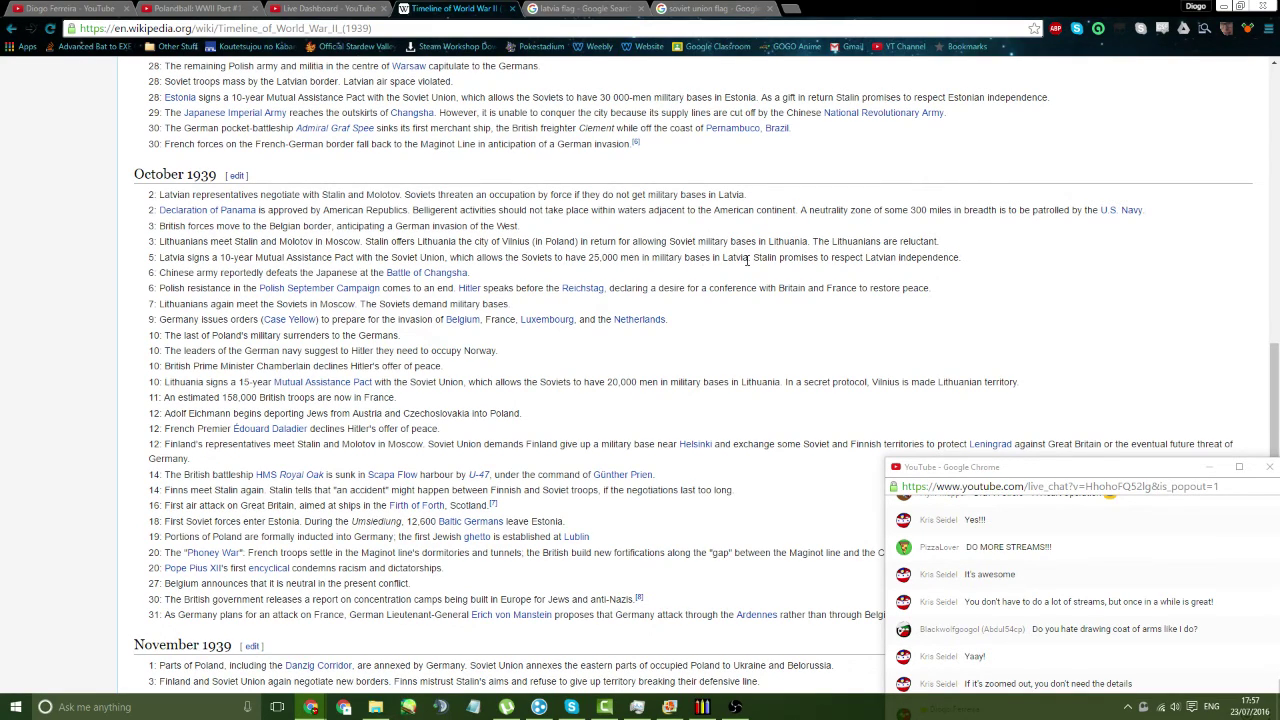
pyautogui.click(704, 710)
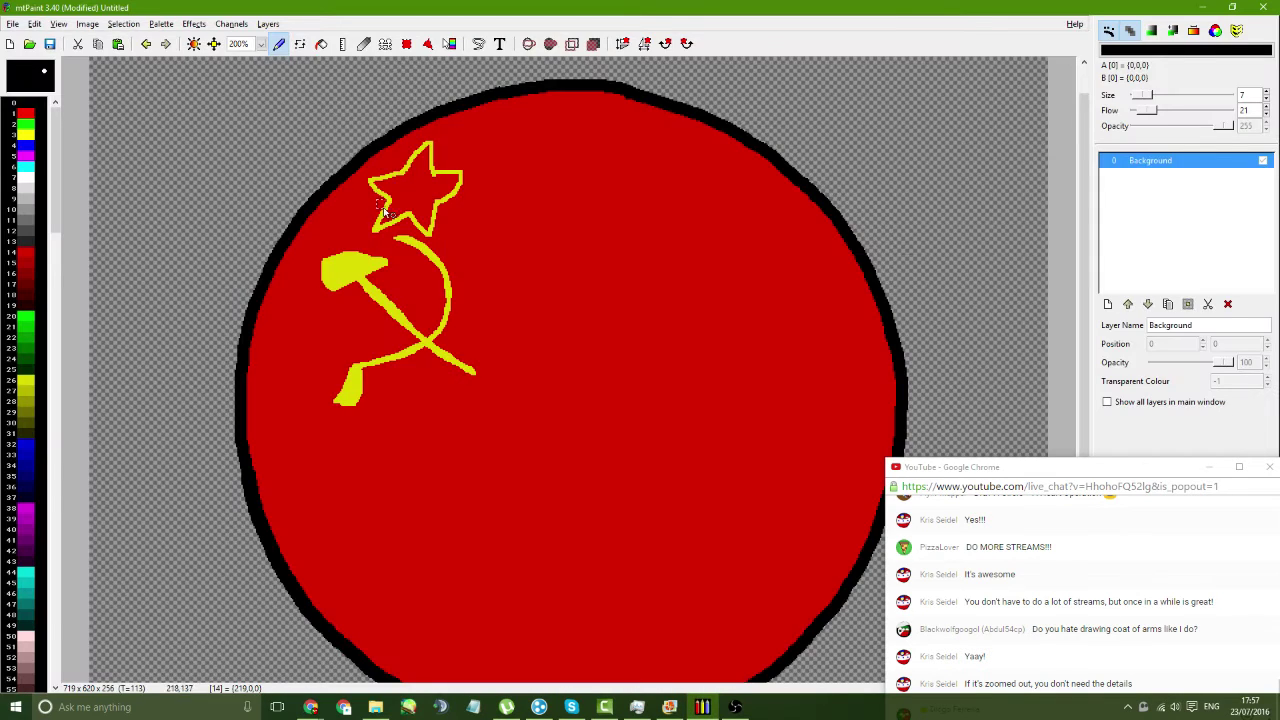
# - Try drawing the black outlines of both eyes on the ball, undoing every stroke
pyautogui.moveTo(808, 362); pyautogui.dragTo(672, 298)
pyautogui.hotkey('ctrl', 'z')
pyautogui.moveTo(808, 356); pyautogui.dragTo(606, 322)
pyautogui.hotkey('ctrl', 'z')
pyautogui.moveTo(818, 374)
pyautogui.mouseDown()
pyautogui.moveTo(739, 303)
pyautogui.moveTo(677, 368)
pyautogui.mouseUp()
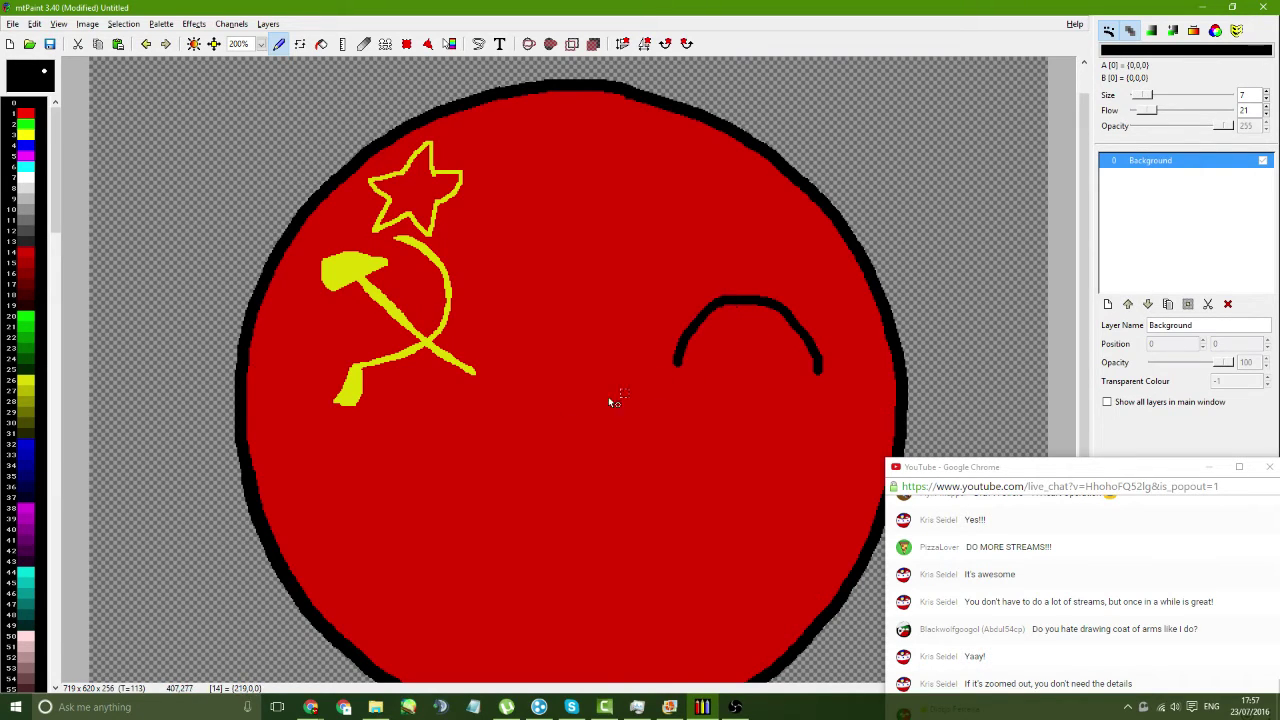
pyautogui.moveTo(525, 377)
pyautogui.mouseDown()
pyautogui.moveTo(495, 350)
pyautogui.moveTo(371, 365)
pyautogui.moveTo(514, 366)
pyautogui.mouseUp()
pyautogui.hotkey('ctrl', 'z')
pyautogui.hotkey('ctrl', 'z')
pyautogui.moveTo(352, 368)
pyautogui.mouseDown()
pyautogui.moveTo(393, 298)
pyautogui.moveTo(502, 331)
pyautogui.moveTo(479, 318)
pyautogui.moveTo(406, 322)
pyautogui.moveTo(379, 362)
pyautogui.moveTo(407, 319)
pyautogui.moveTo(450, 310)
pyautogui.moveTo(484, 326)
pyautogui.moveTo(517, 381)
pyautogui.mouseUp()
pyautogui.hotkey('ctrl', 'z')
pyautogui.hotkey('ctrl', 'z')
pyautogui.hotkey('ctrl', 'z')
pyautogui.hotkey('ctrl', 'z')
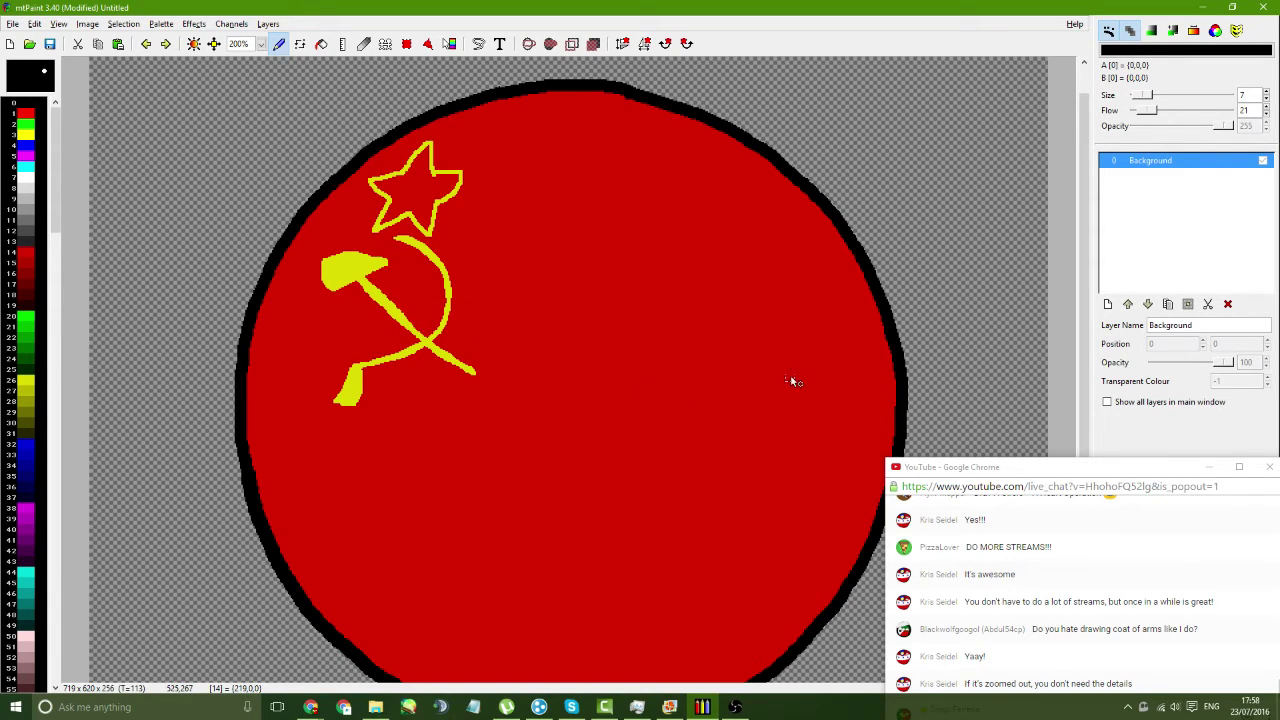
# - Draw a black eye outline with a rounded top and slanted base on the ball's right half, undoing uneven strokes
pyautogui.moveTo(796, 368)
pyautogui.mouseDown()
pyautogui.moveTo(760, 258)
pyautogui.moveTo(708, 238)
pyautogui.mouseUp()
pyautogui.hotkey('ctrl', 'z')
pyautogui.moveTo(801, 368)
pyautogui.mouseDown()
pyautogui.moveTo(771, 269)
pyautogui.moveTo(727, 243)
pyautogui.moveTo(656, 298)
pyautogui.moveTo(642, 372)
pyautogui.mouseUp()
pyautogui.hotkey('ctrl', 'z')
pyautogui.moveTo(784, 378)
pyautogui.mouseDown()
pyautogui.moveTo(762, 303)
pyautogui.moveTo(730, 282)
pyautogui.moveTo(682, 297)
pyautogui.moveTo(661, 400)
pyautogui.moveTo(694, 410)
pyautogui.moveTo(782, 380)
pyautogui.moveTo(653, 422)
pyautogui.moveTo(786, 378)
pyautogui.mouseUp()
pyautogui.hotkey('ctrl', 'z')
pyautogui.hotkey('ctrl', 'z')
# - Try drawing the second eye's black outline beside the hammer and sickle, undoing the strokes
pyautogui.moveTo(499, 405)
pyautogui.mouseDown()
pyautogui.moveTo(495, 349)
pyautogui.moveTo(471, 314)
pyautogui.moveTo(383, 297)
pyautogui.moveTo(347, 331)
pyautogui.mouseUp()
pyautogui.hotkey('ctrl', 'z')
pyautogui.moveTo(499, 405)
pyautogui.mouseDown()
pyautogui.moveTo(496, 346)
pyautogui.moveTo(469, 310)
pyautogui.moveTo(424, 286)
pyautogui.moveTo(391, 291)
pyautogui.moveTo(363, 323)
pyautogui.mouseUp()
pyautogui.hotkey('ctrl', 'z')
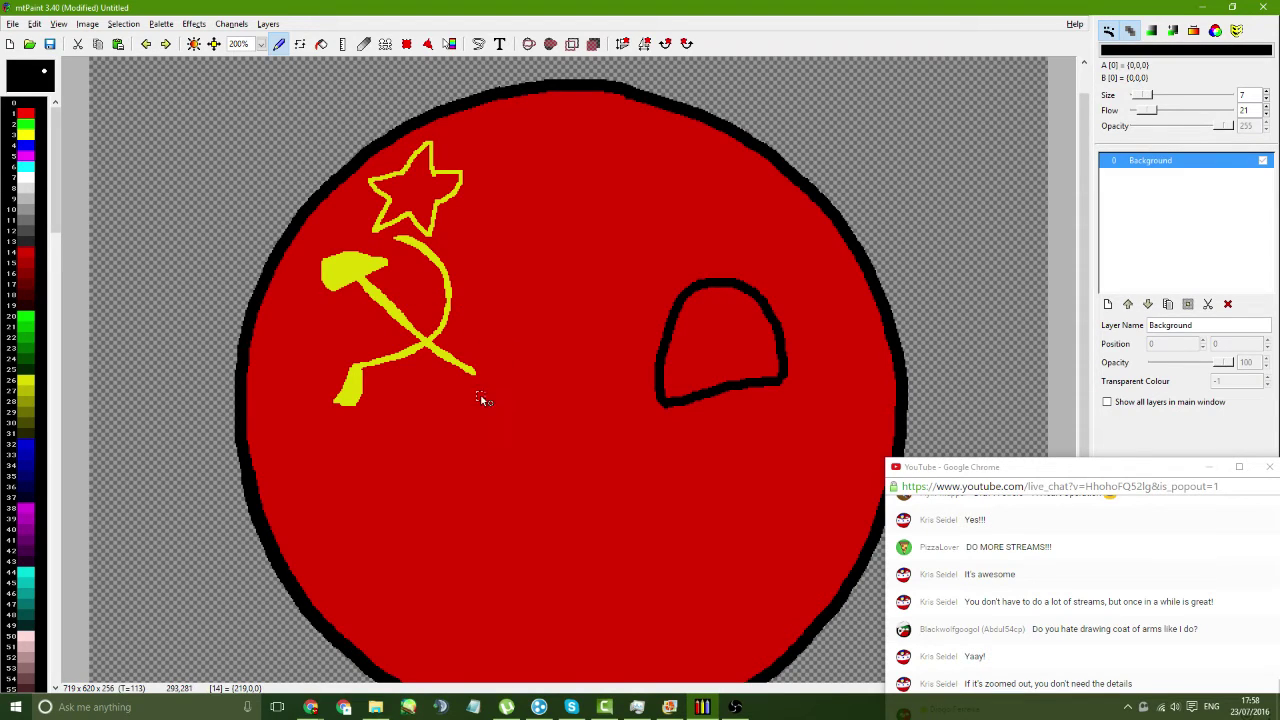
# - Undo the black eye outline drawn on the red ball, opposite the hammer and sickle
pyautogui.moveTo(489, 400)
pyautogui.mouseDown()
pyautogui.moveTo(426, 293)
pyautogui.moveTo(375, 308)
pyautogui.moveTo(355, 348)
pyautogui.moveTo(420, 358)
pyautogui.moveTo(358, 378)
pyautogui.moveTo(483, 407)
pyautogui.mouseUp()
pyautogui.hotkey('ctrl', 'z')
pyautogui.hotkey('ctrl', 'z')
pyautogui.moveTo(474, 406)
pyautogui.mouseDown()
pyautogui.moveTo(474, 363)
pyautogui.moveTo(392, 316)
pyautogui.mouseUp()
pyautogui.hotkey('ctrl', 'z')
pyautogui.hotkey('ctrl', 'z')
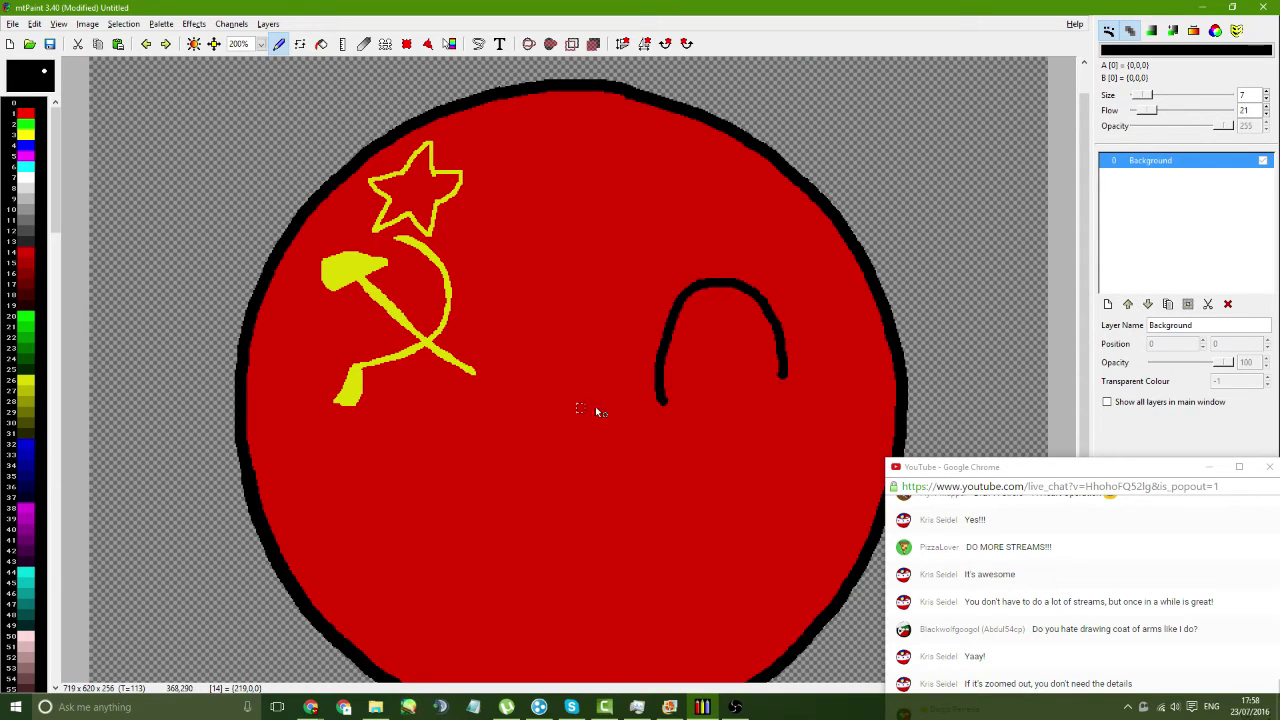
pyautogui.hotkey('ctrl', 'z')
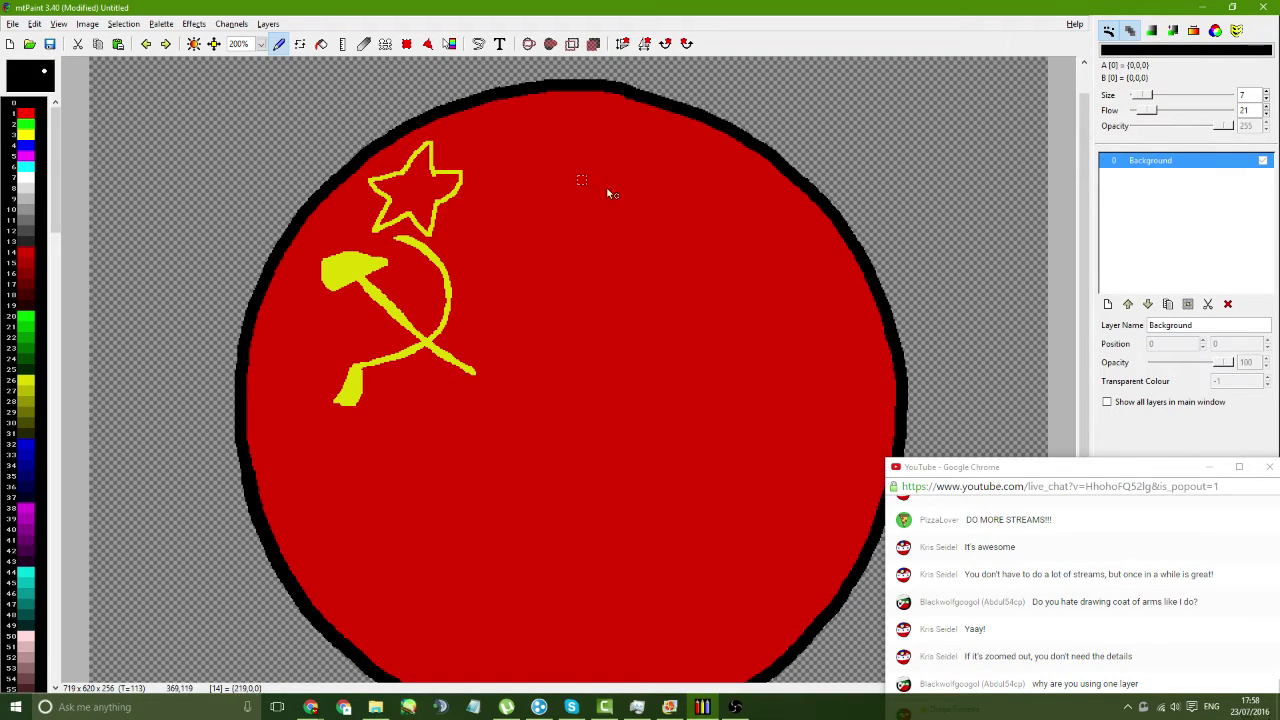
pyautogui.scroll(-3, 811, 240)
pyautogui.scroll(4, 727, 253)
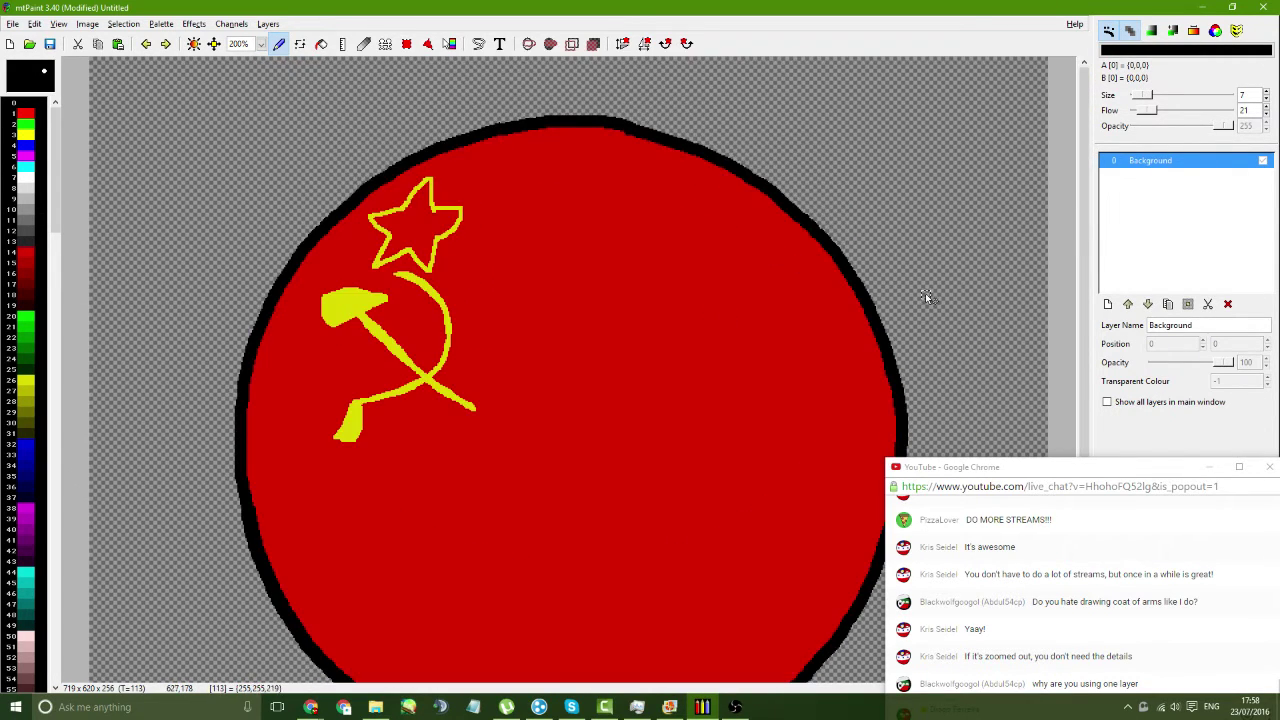
pyautogui.scroll(-2, 980, 313)
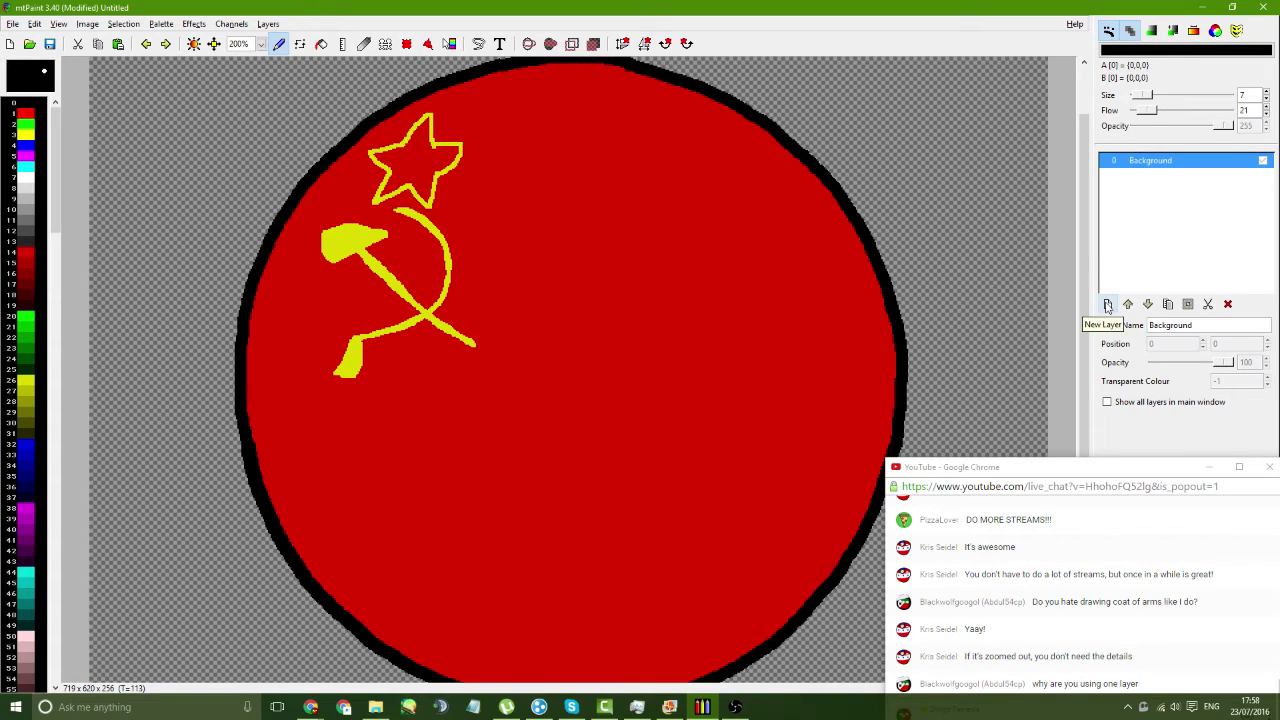
pyautogui.click(1108, 304)
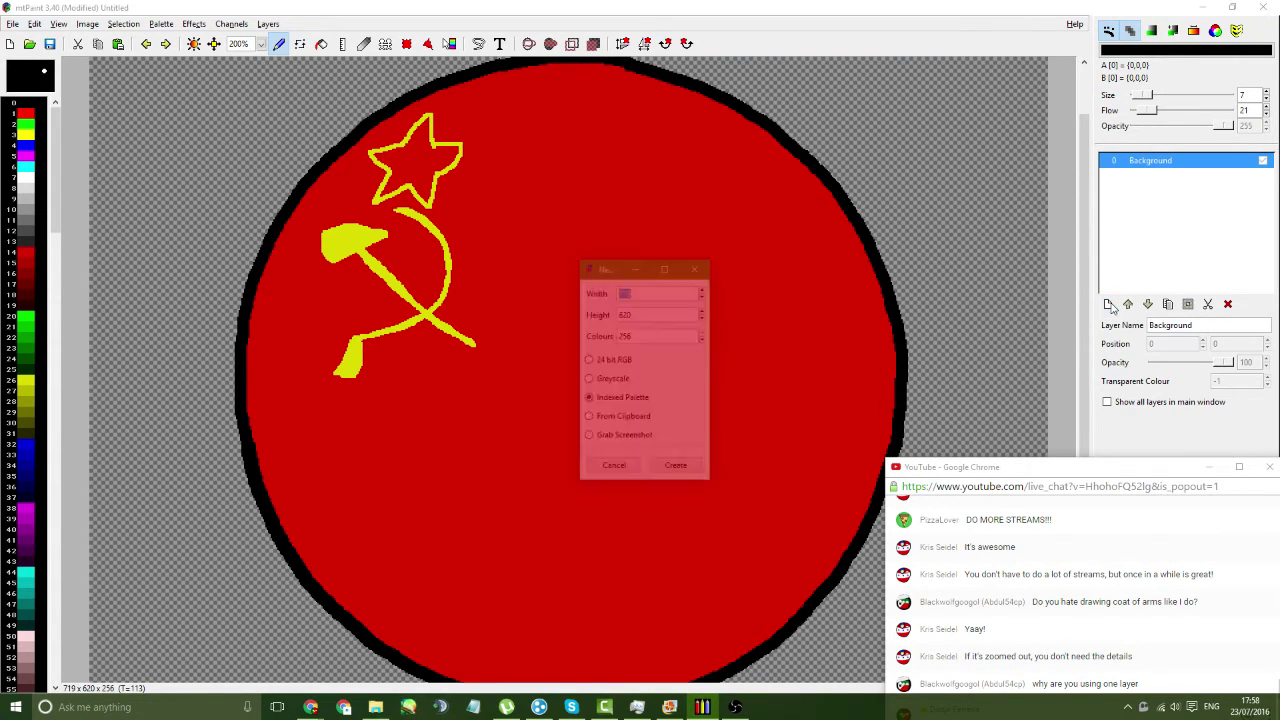
pyautogui.click(622, 471)
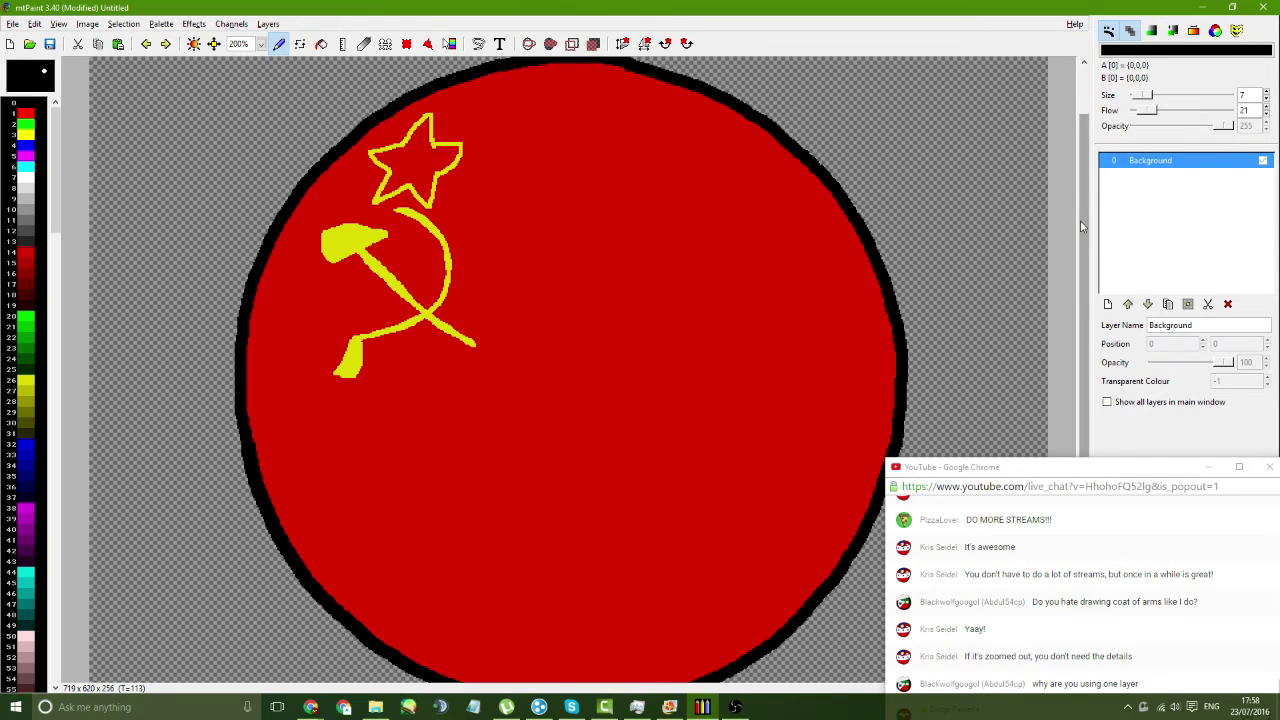
# - Show the composite view beside the canvas and reposition the live chat window
pyautogui.press('v')
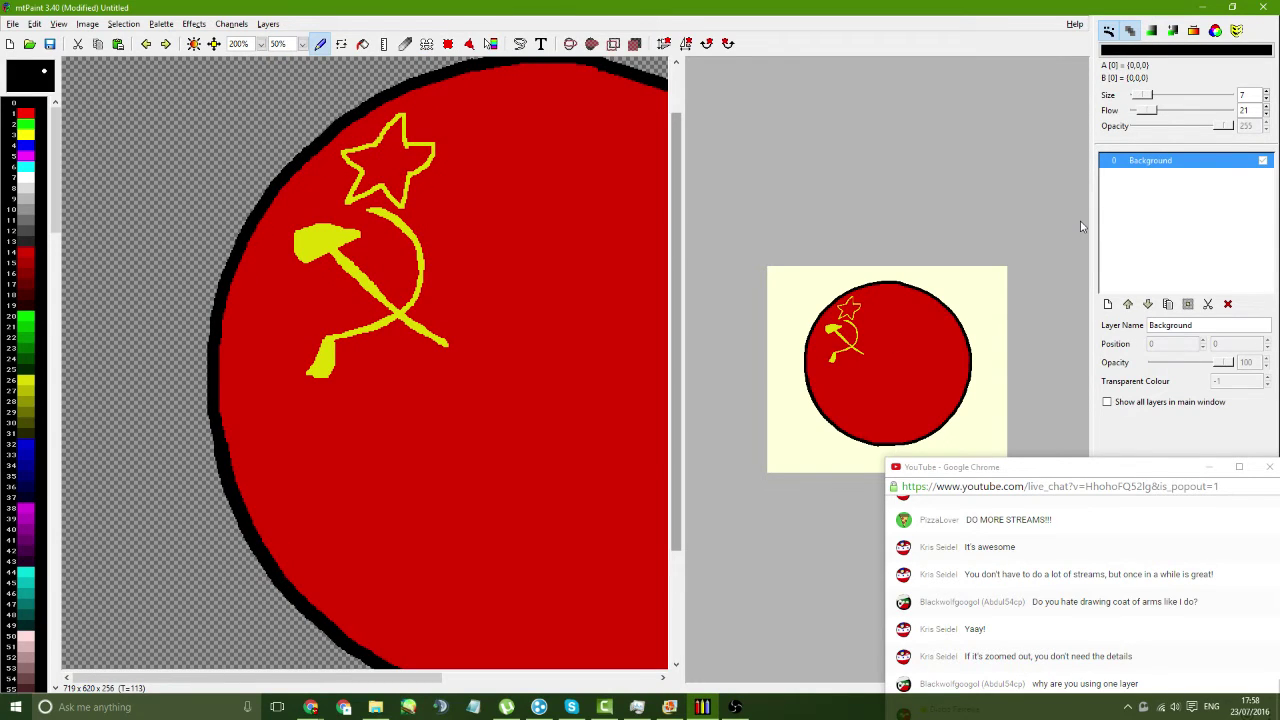
pyautogui.moveTo(1084, 466); pyautogui.dragTo(1017, 451)
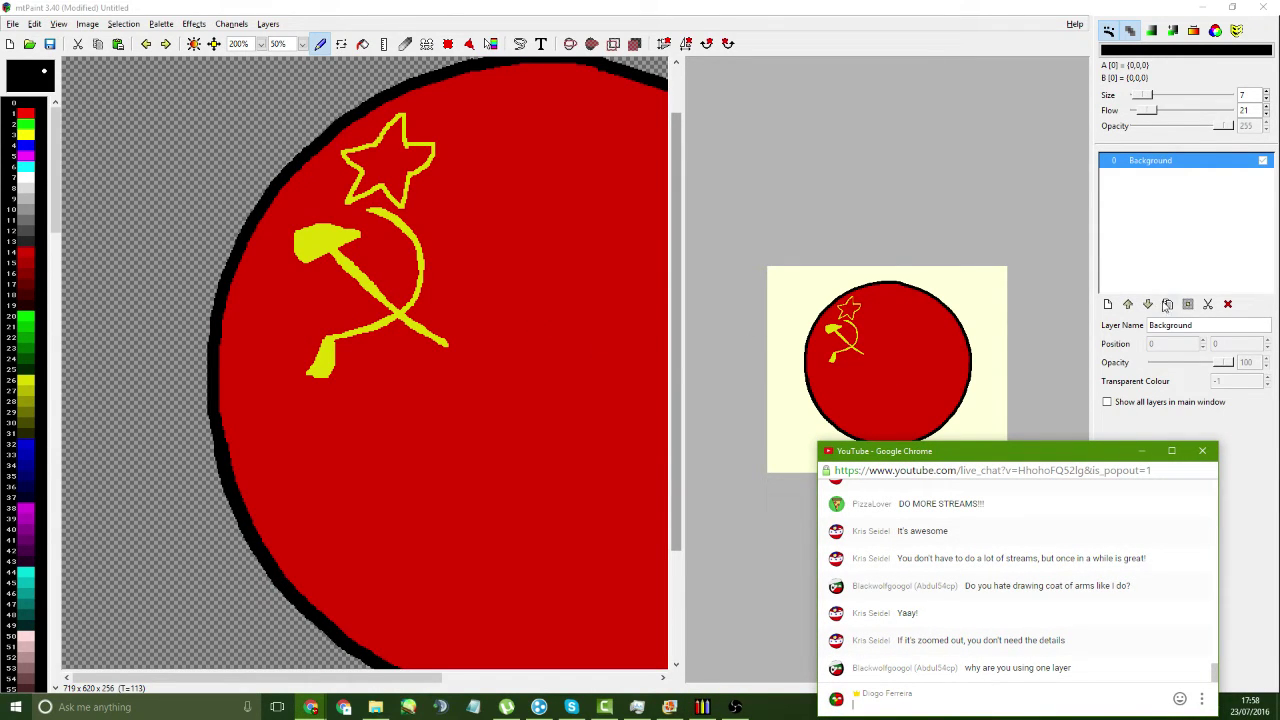
# - Create a 719 x 620 indexed-palette layer with 256 colours and raise the Background layer above it
pyautogui.click(1107, 304)
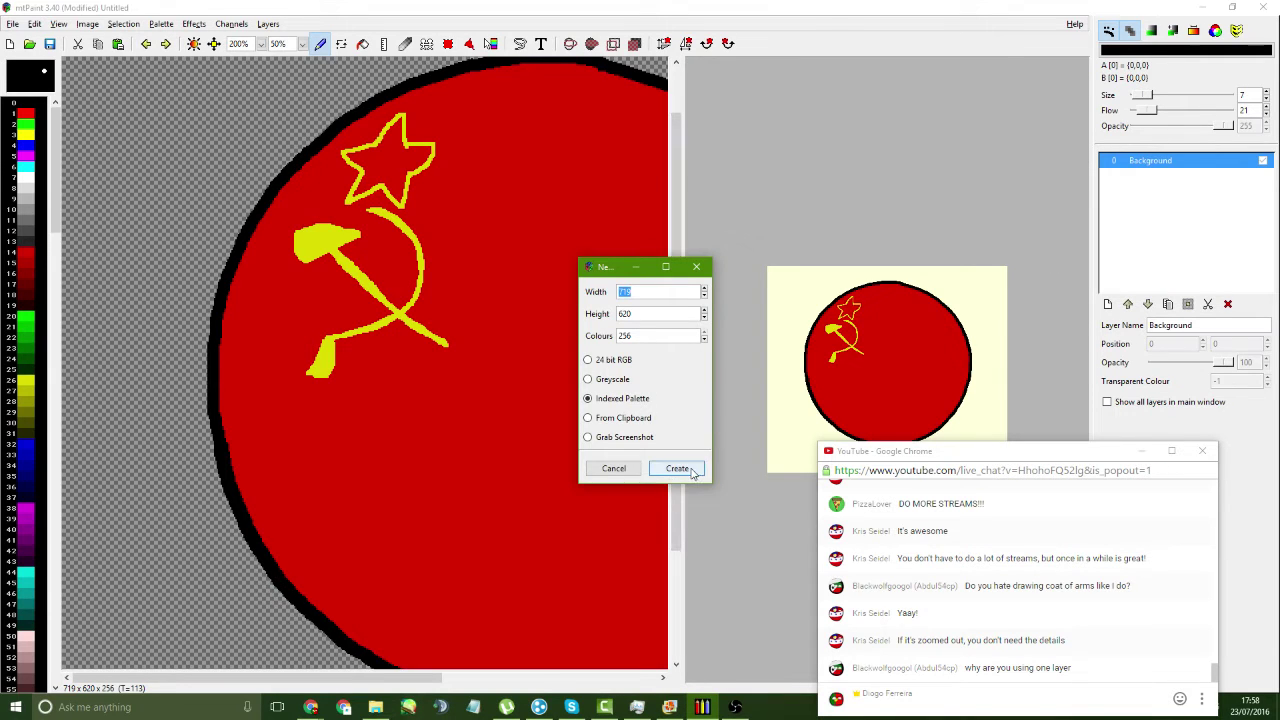
pyautogui.click(678, 468)
pyautogui.click(1140, 176)
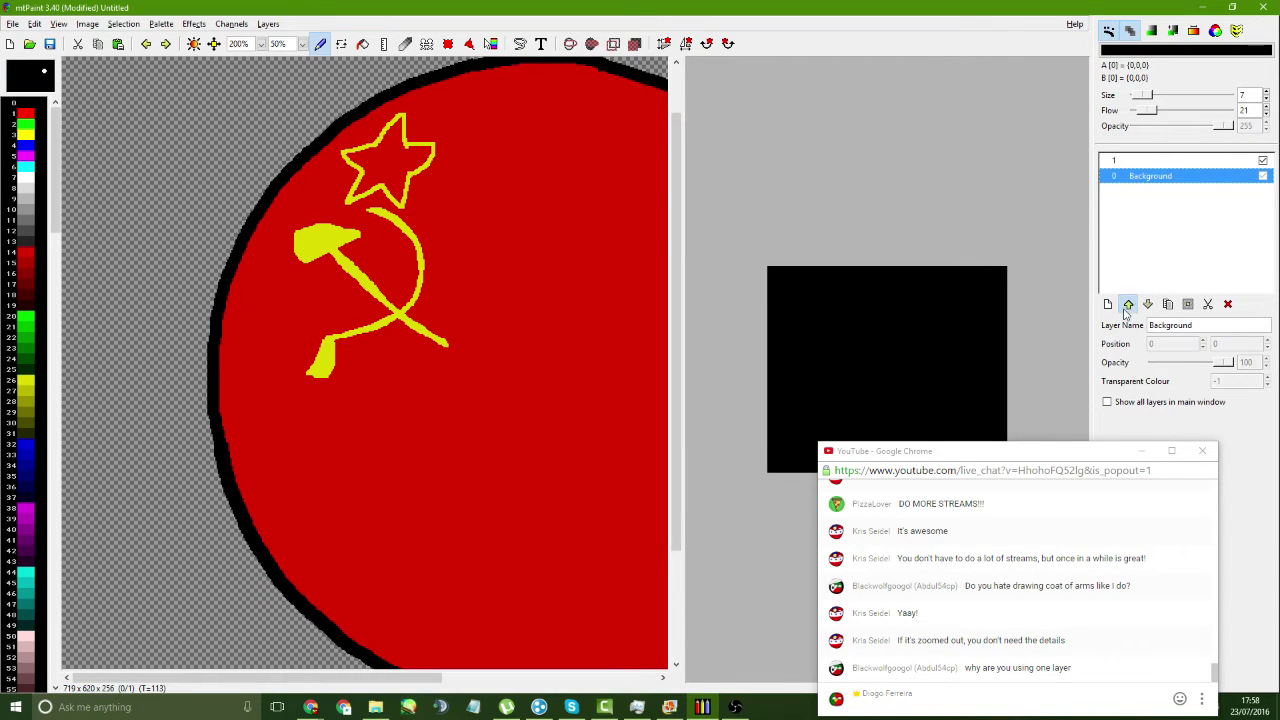
pyautogui.click(1127, 305)
# - Give the black bottom layer a new alpha channel with a cleared initial state
pyautogui.press('pagedown')
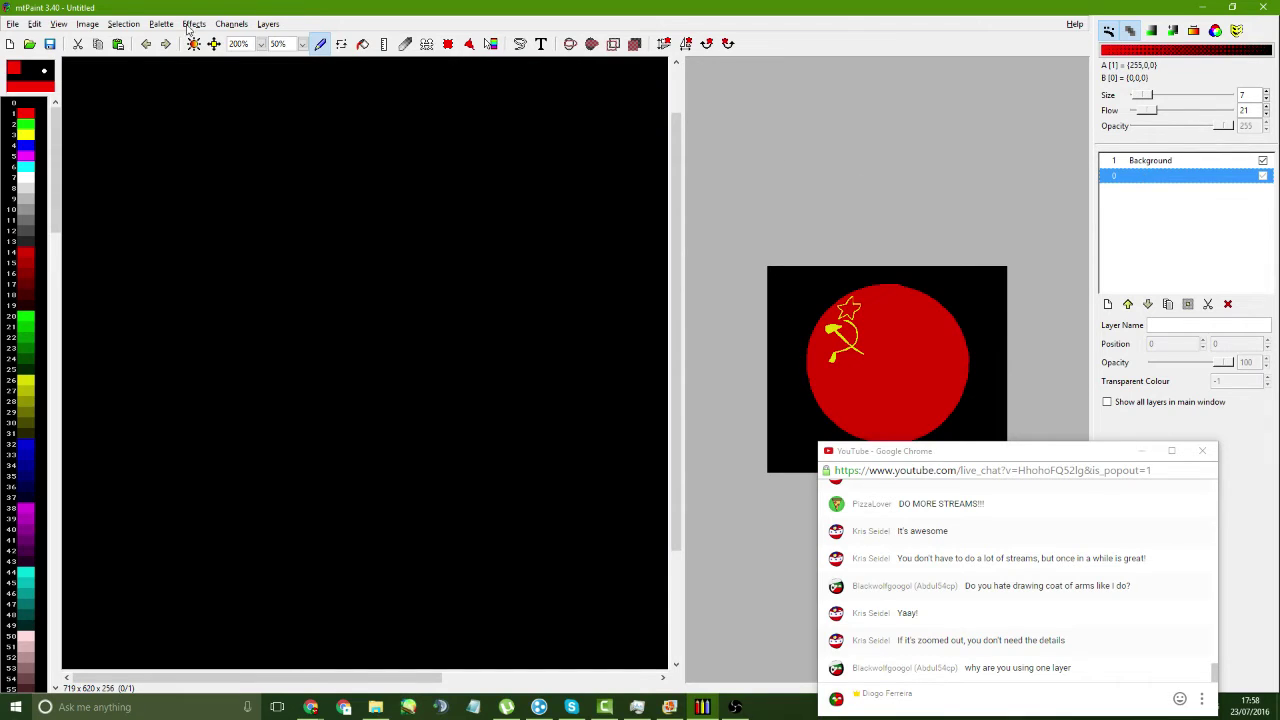
pyautogui.click(188, 26)
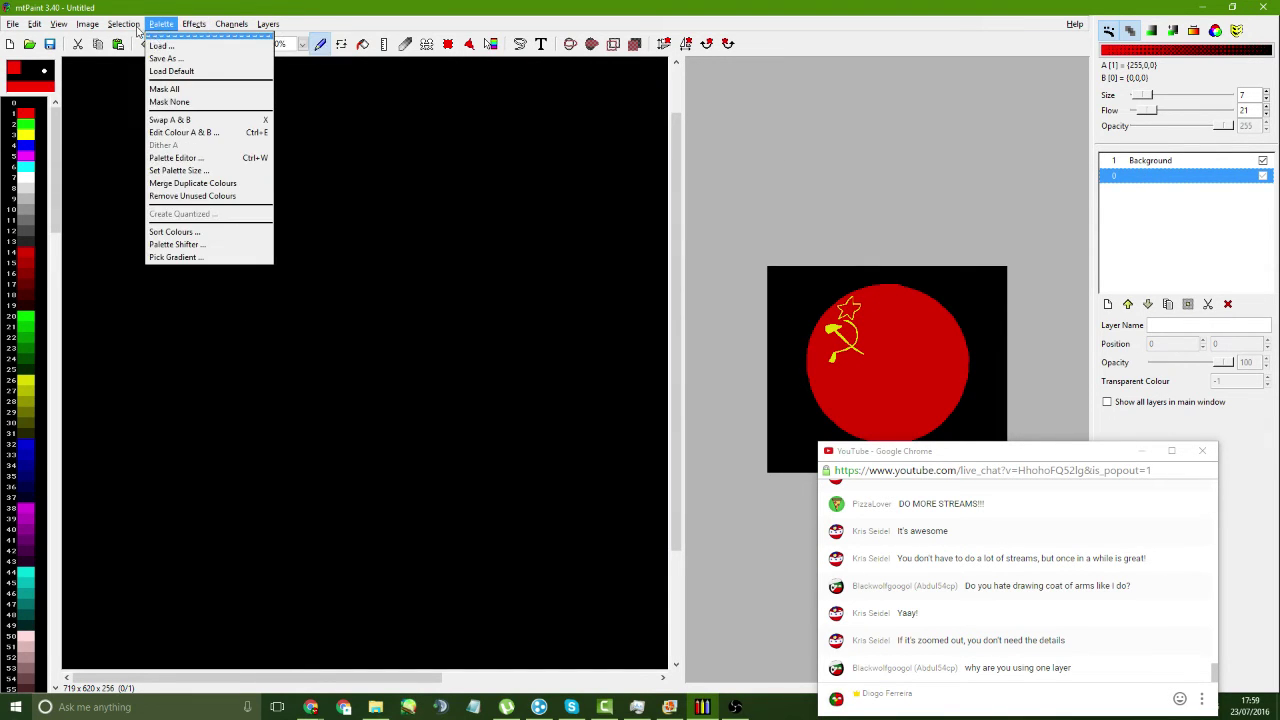
pyautogui.moveTo(231, 24)
pyautogui.click(240, 49)
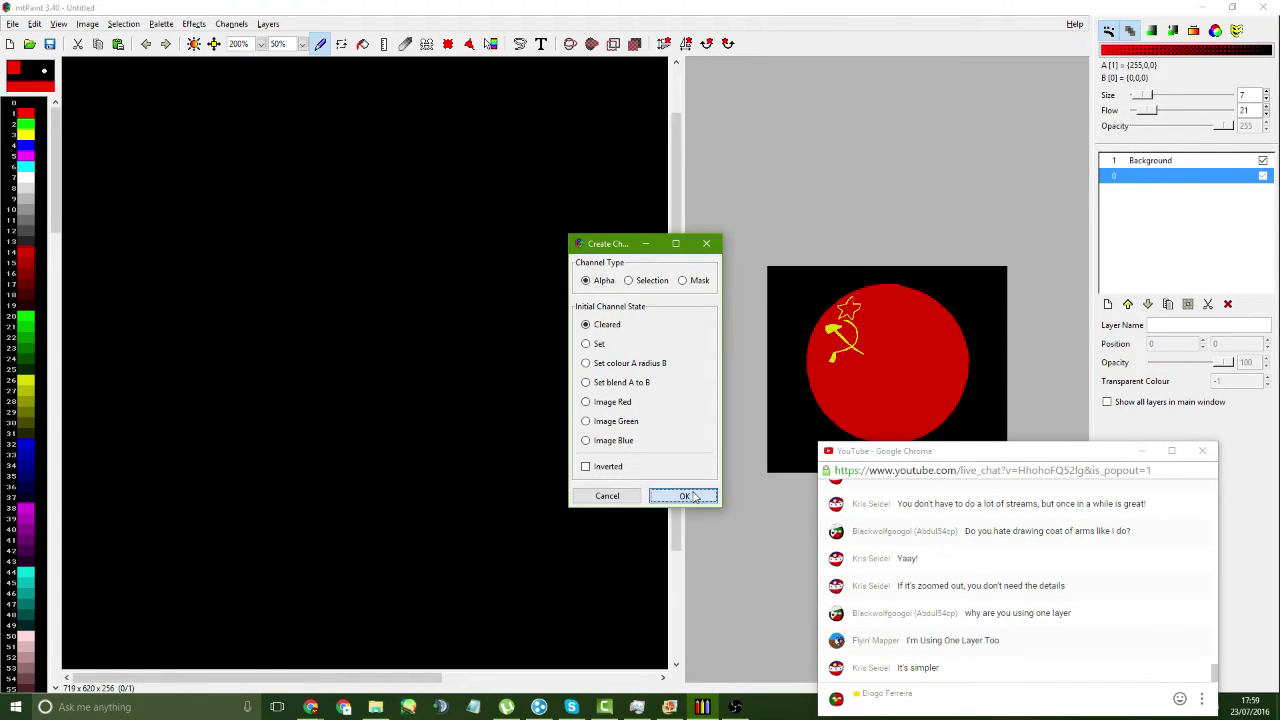
pyautogui.click(684, 495)
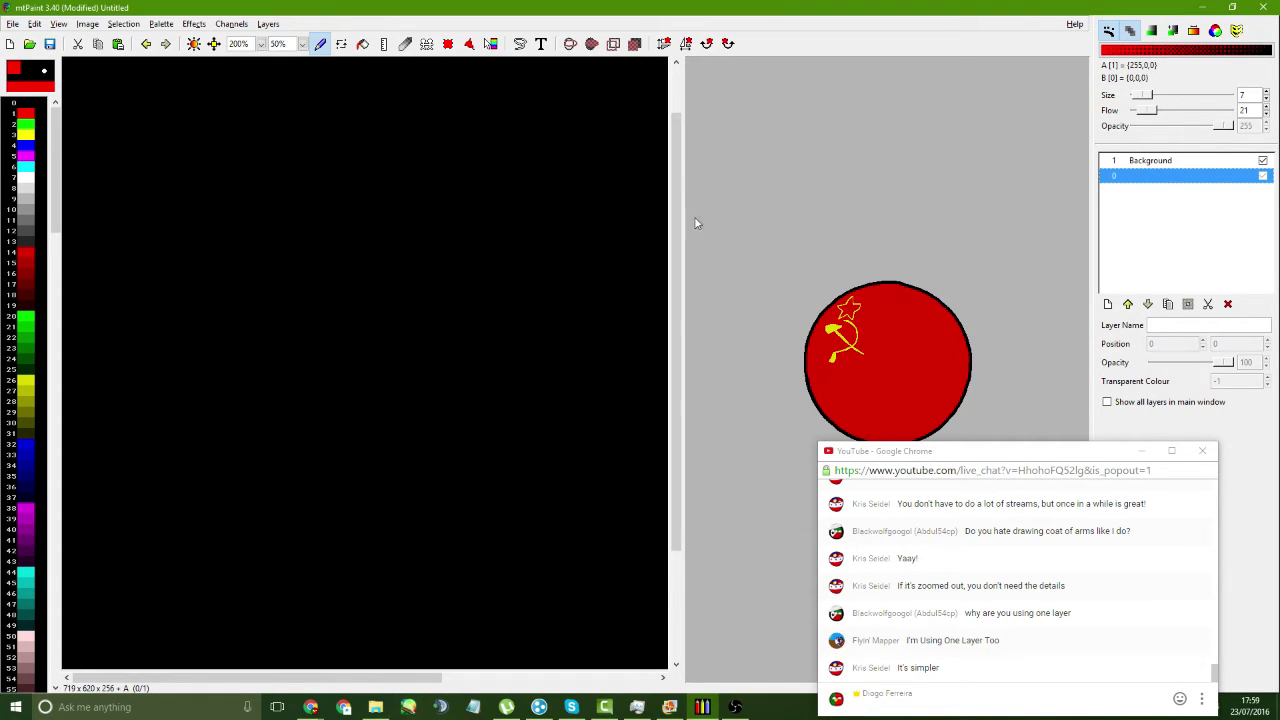
# - Widen the composite view and clear the name of the layer that holds the ball
pyautogui.moveTo(680, 358); pyautogui.dragTo(489, 346)
pyautogui.click(1145, 166)
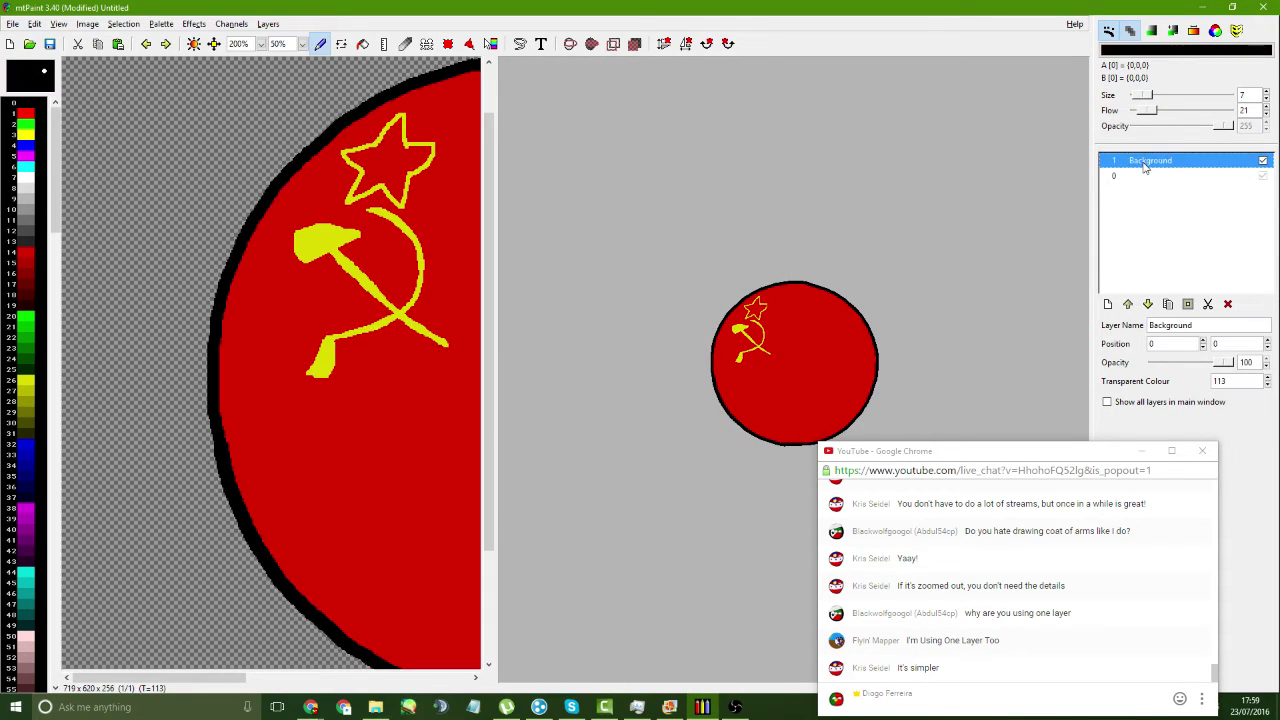
pyautogui.moveTo(1220, 326); pyautogui.dragTo(1055, 325)
pyautogui.press('BackSpace')
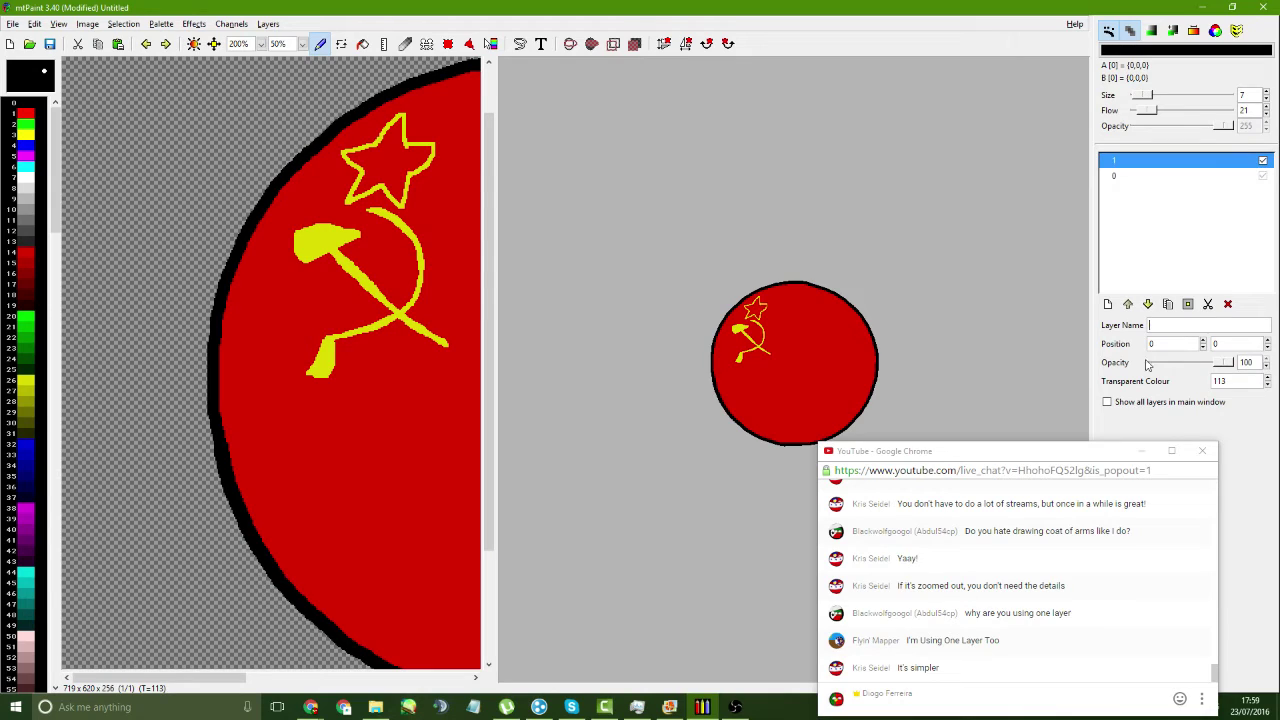
# - Create another 719 x 620 indexed-palette layer above the ball and set its transparent colour to 113
pyautogui.click(1107, 304)
pyautogui.click(680, 467)
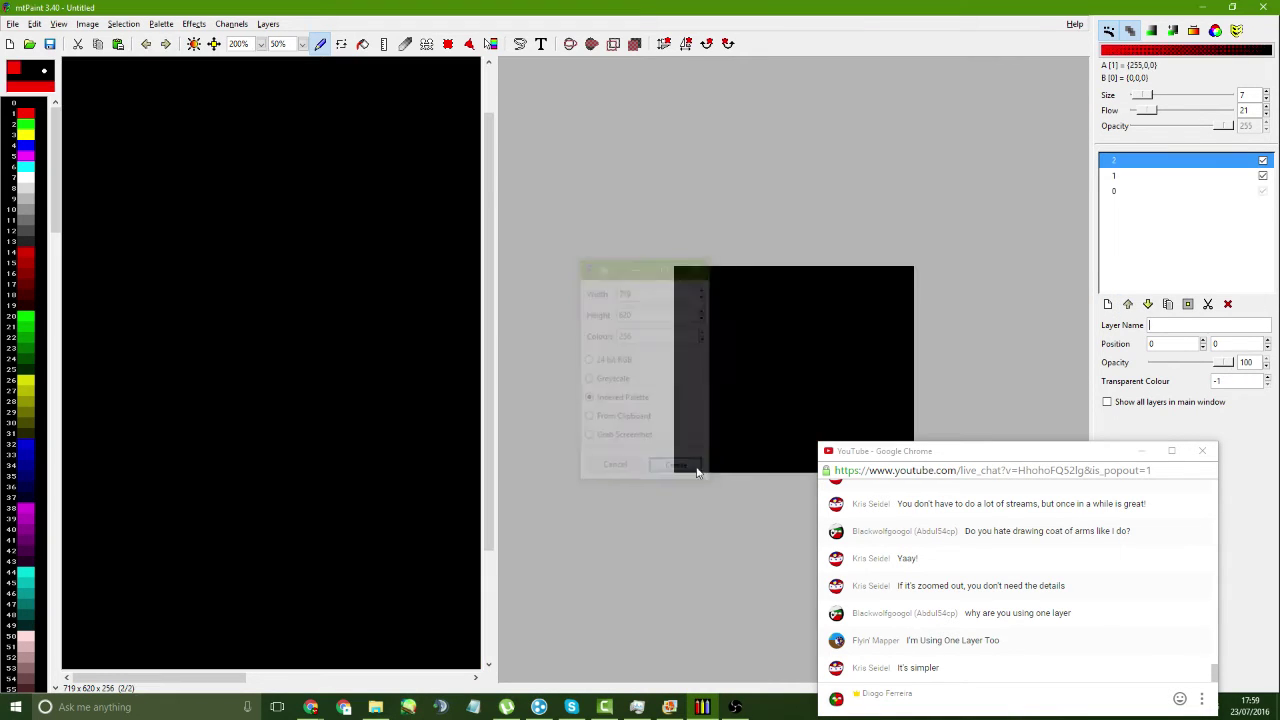
pyautogui.moveTo(1240, 379); pyautogui.dragTo(1126, 388)
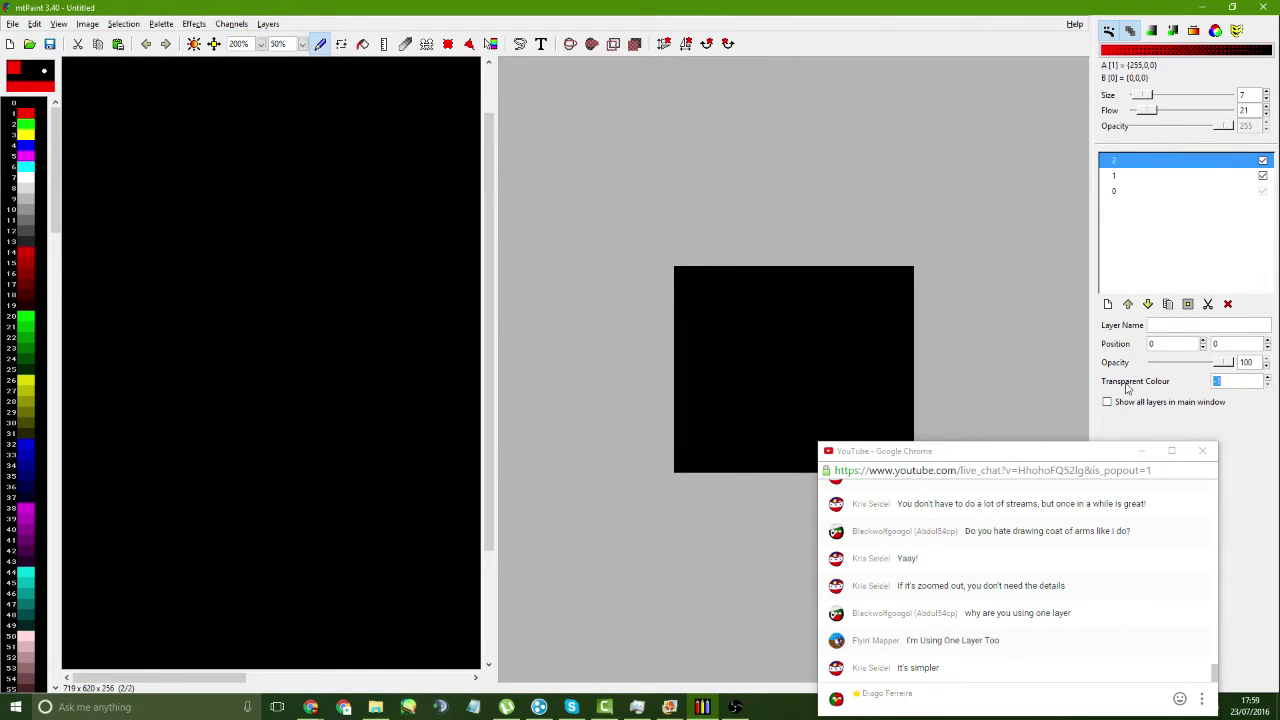
pyautogui.write('113')
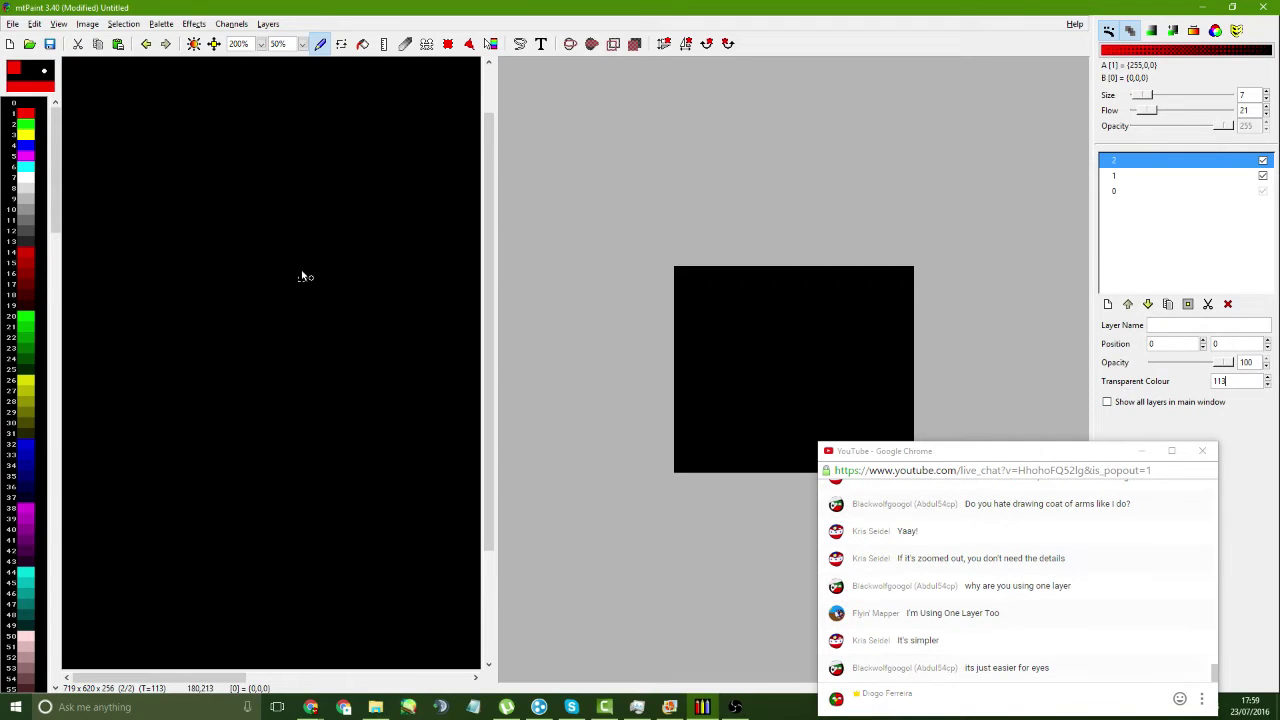
# - Flood-fill the whole new top layer with palette colour 113
pyautogui.click(283, 97)
pyautogui.press('Insert')
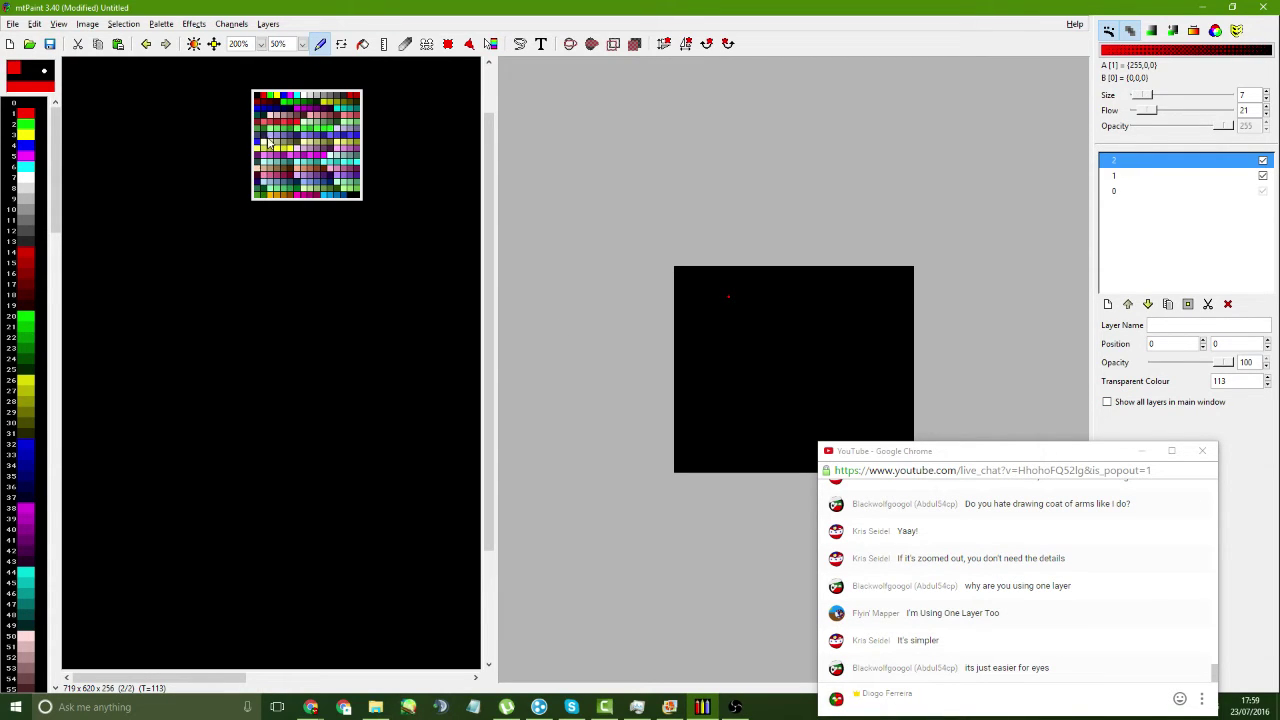
pyautogui.click(277, 143)
pyautogui.click(362, 43)
pyautogui.click(281, 114)
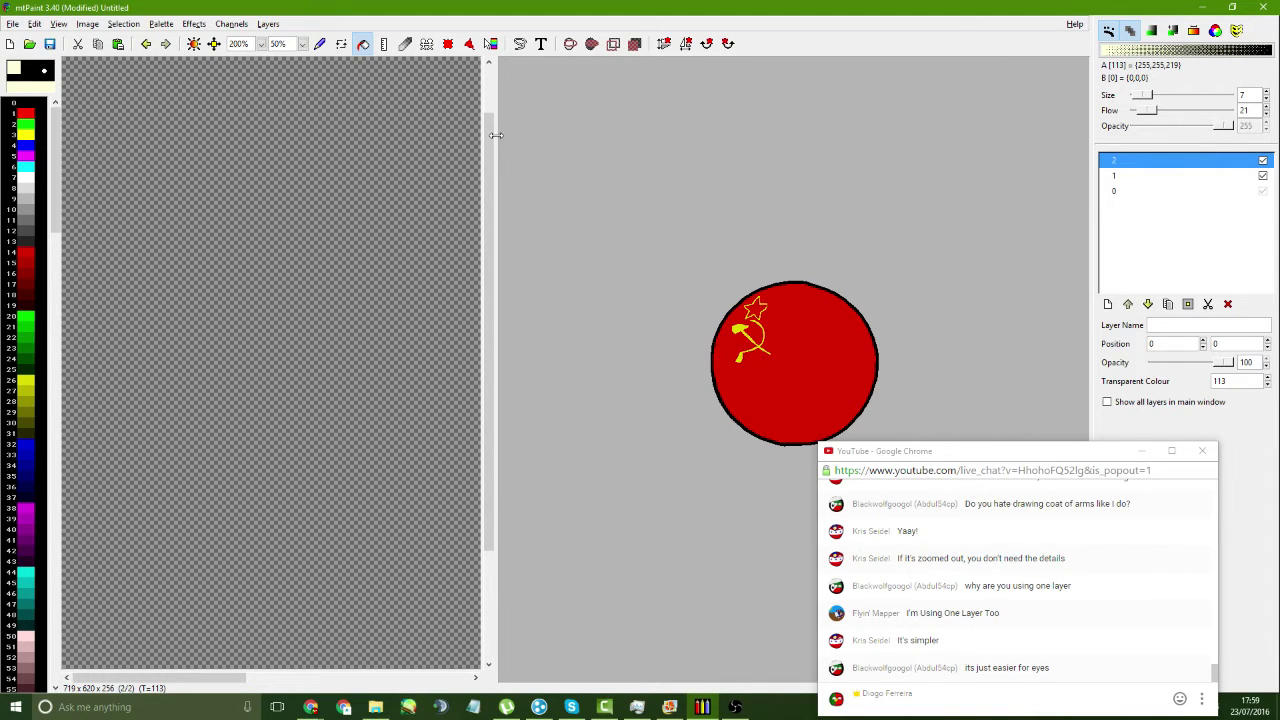
# - Widen the editing view of the empty layer and set its zoom to 100%
pyautogui.moveTo(490, 143); pyautogui.dragTo(677, 143)
pyautogui.click(261, 44)
pyautogui.click(260, 126)
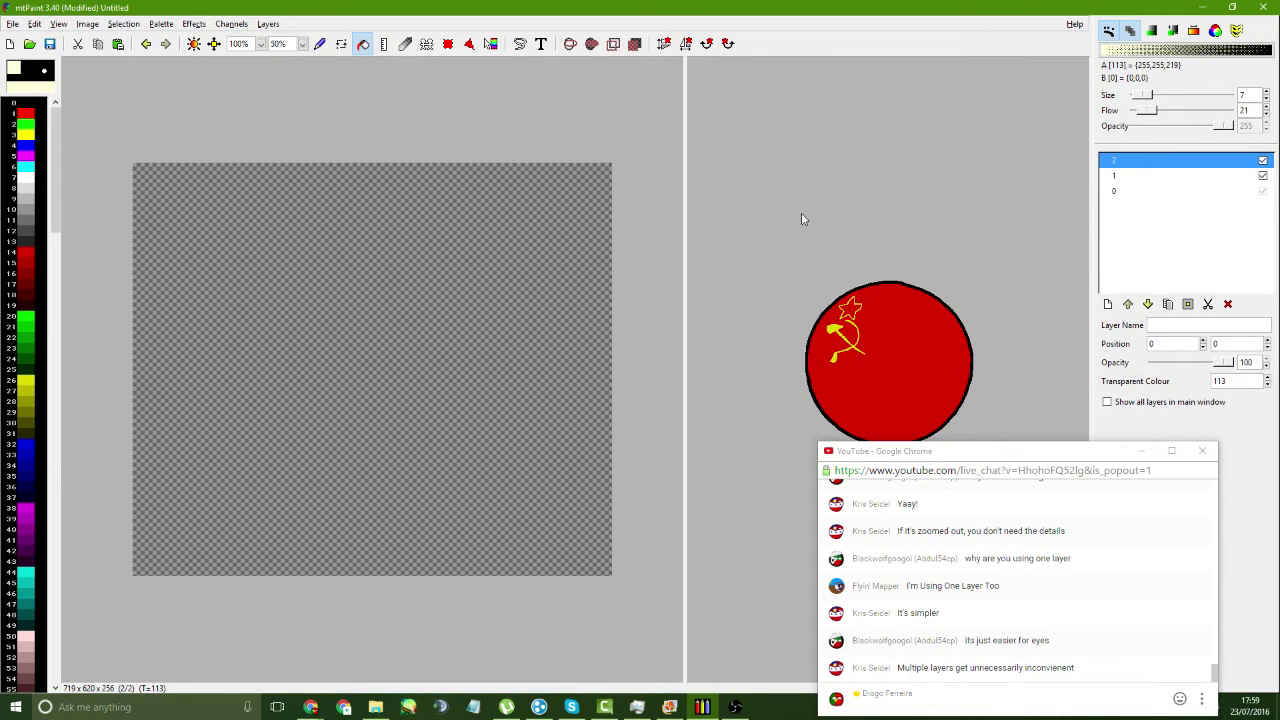
pyautogui.click(235, 25)
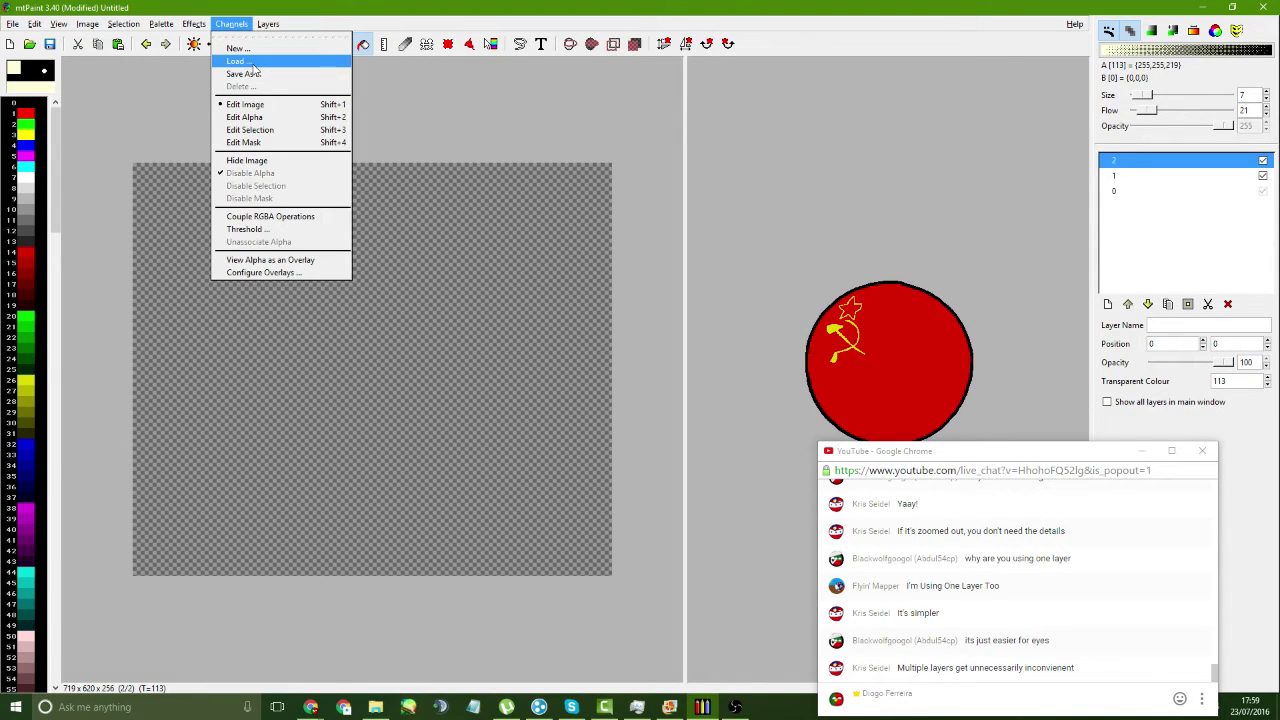
pyautogui.click(230, 24)
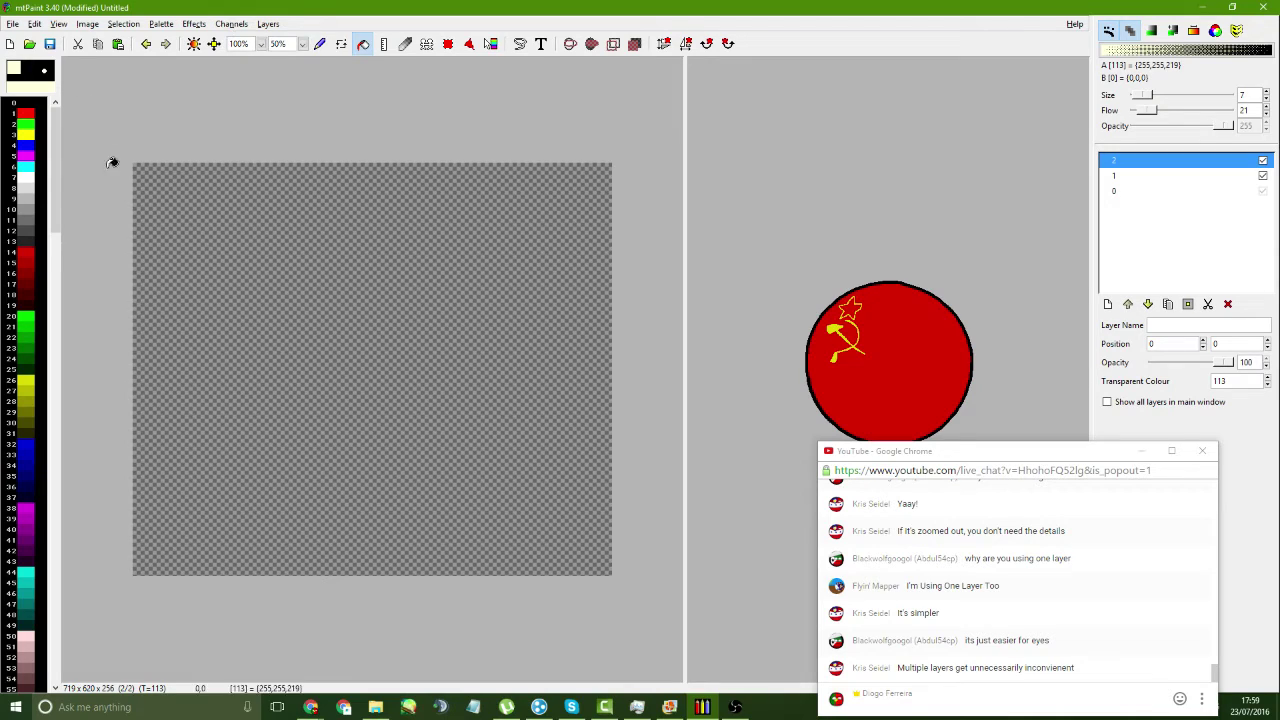
# - Paint a black domed eye outline with a curved lower edge on the right half of the top layer
pyautogui.click(26, 105)
pyautogui.click(321, 43)
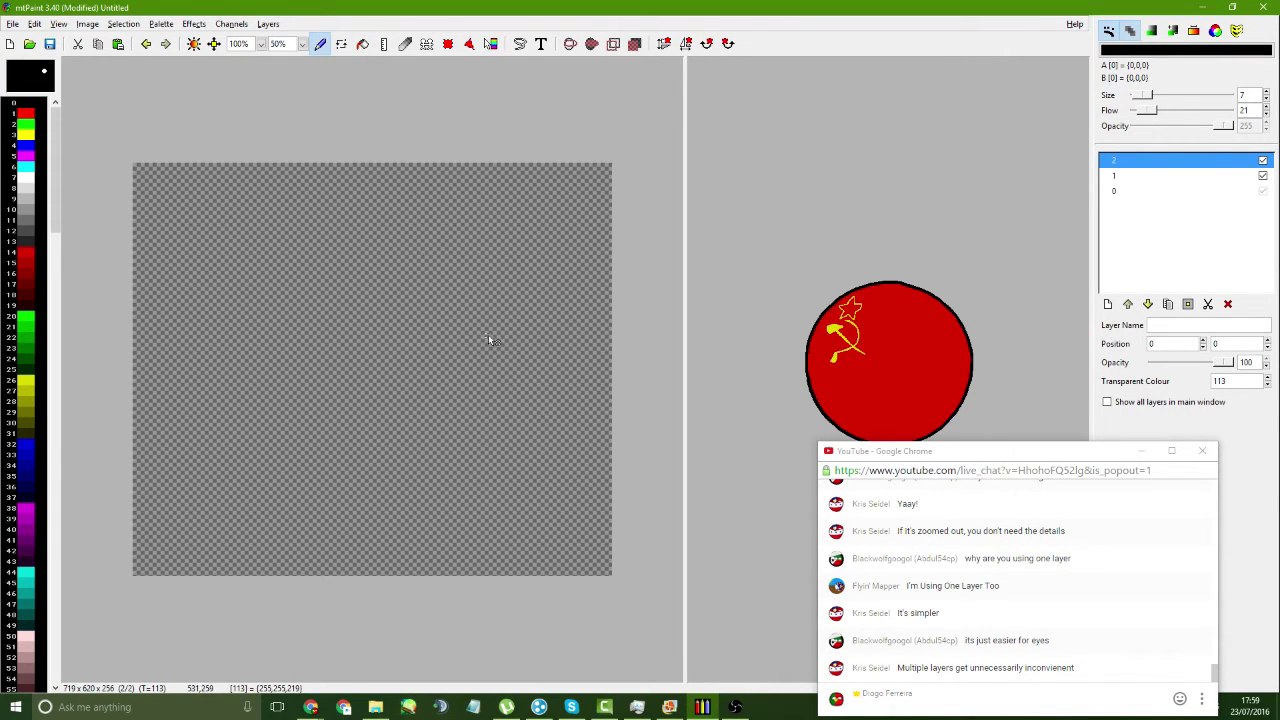
pyautogui.moveTo(450, 315); pyautogui.dragTo(425, 278)
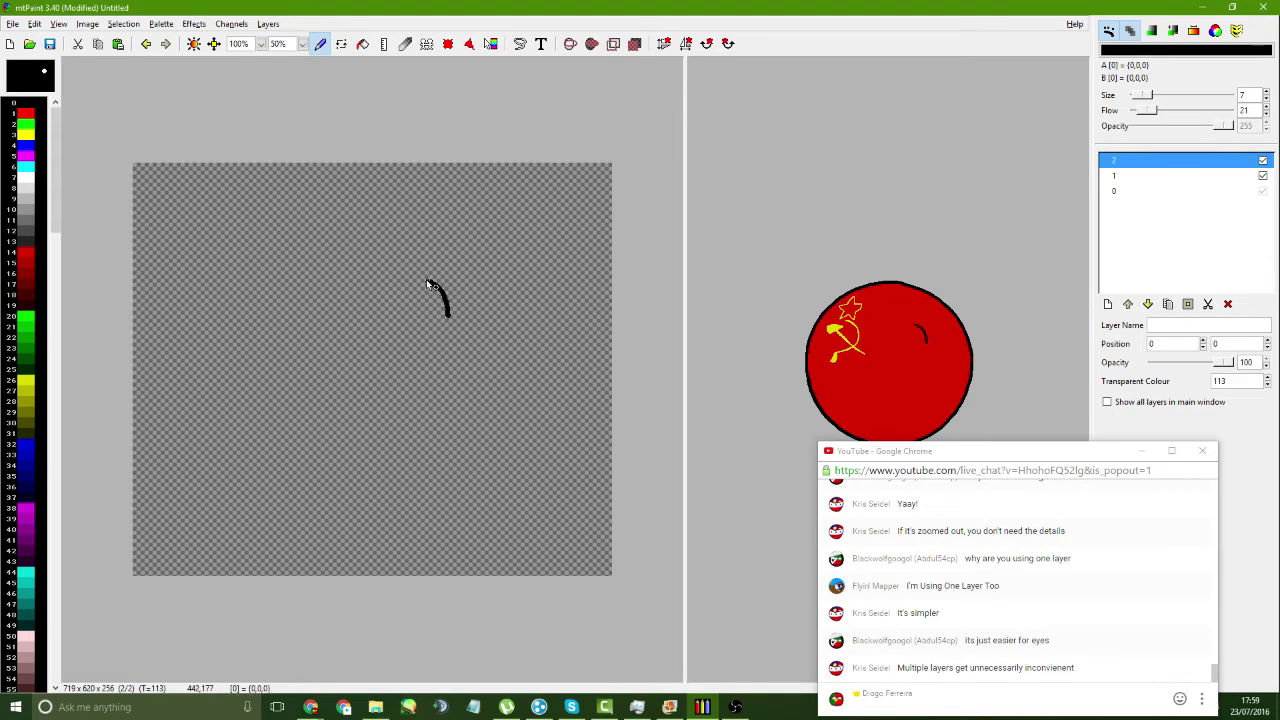
pyautogui.hotkey('ctrl', 'z')
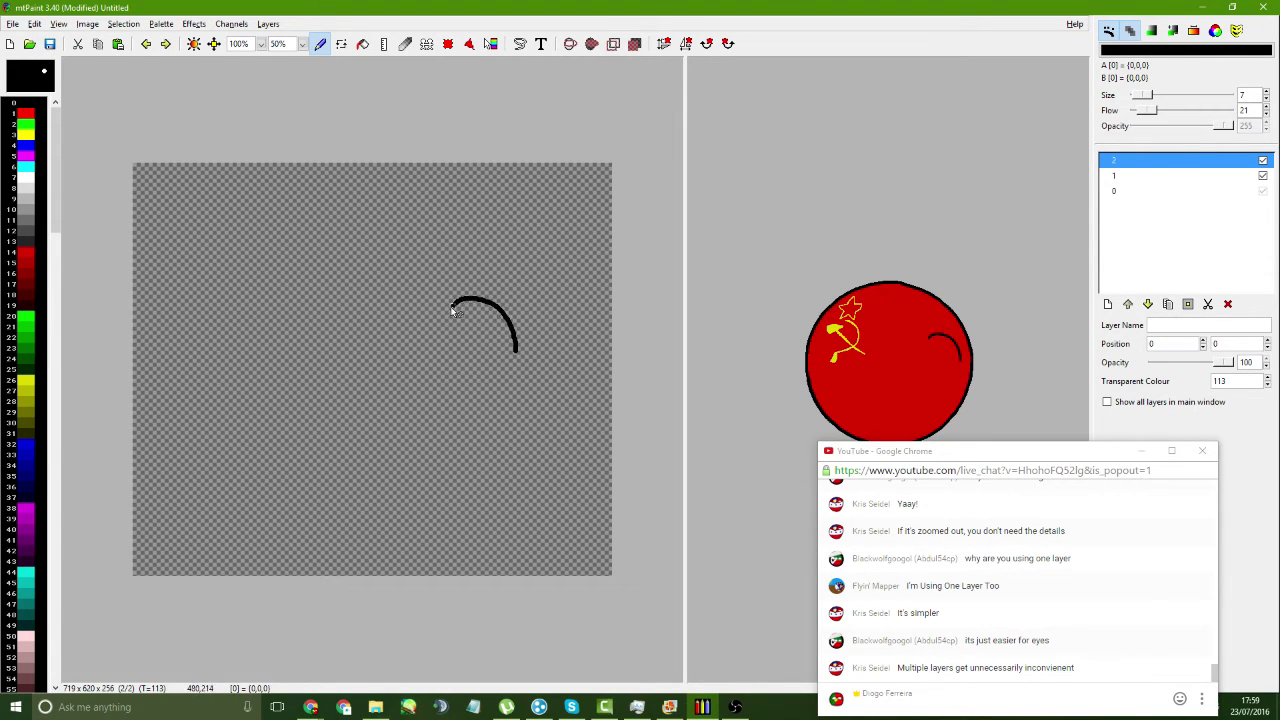
pyautogui.hotkey('ctrl', 'z')
pyautogui.moveTo(408, 382)
pyautogui.mouseDown()
pyautogui.moveTo(495, 363)
pyautogui.moveTo(489, 323)
pyautogui.moveTo(460, 302)
pyautogui.mouseUp()
pyautogui.hotkey('ctrl', 'z')
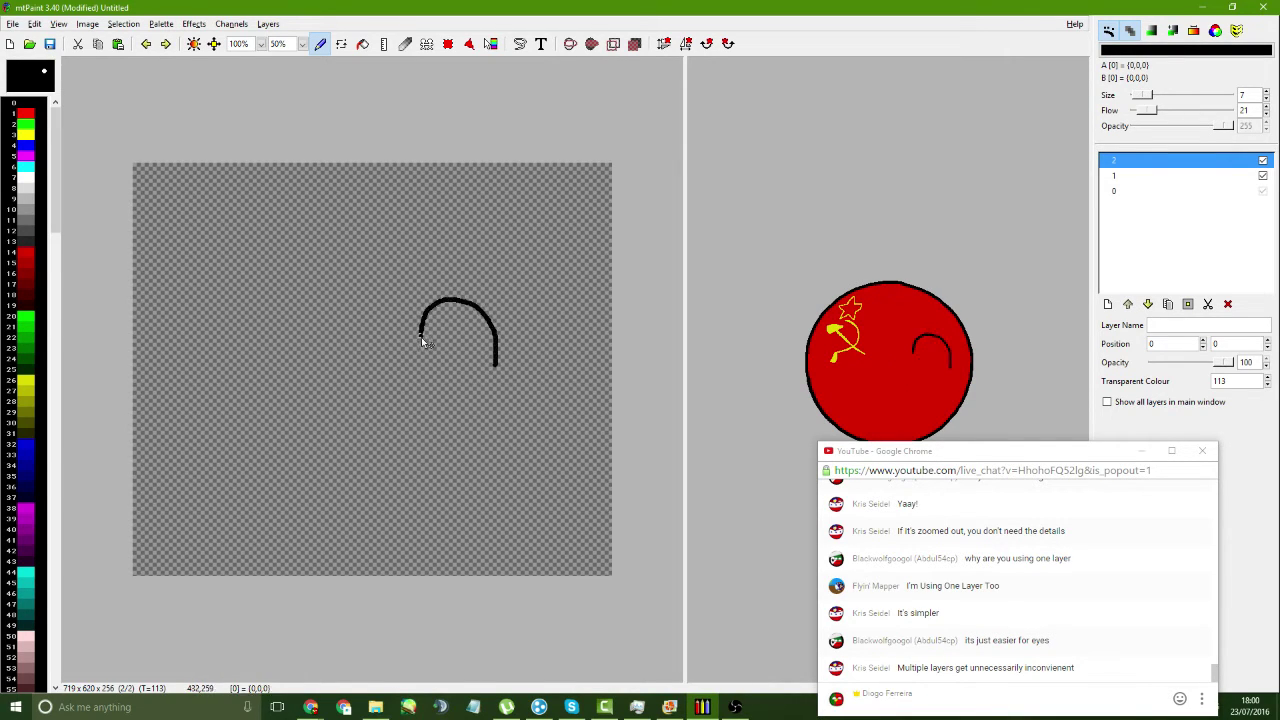
pyautogui.hotkey('ctrl', 'z')
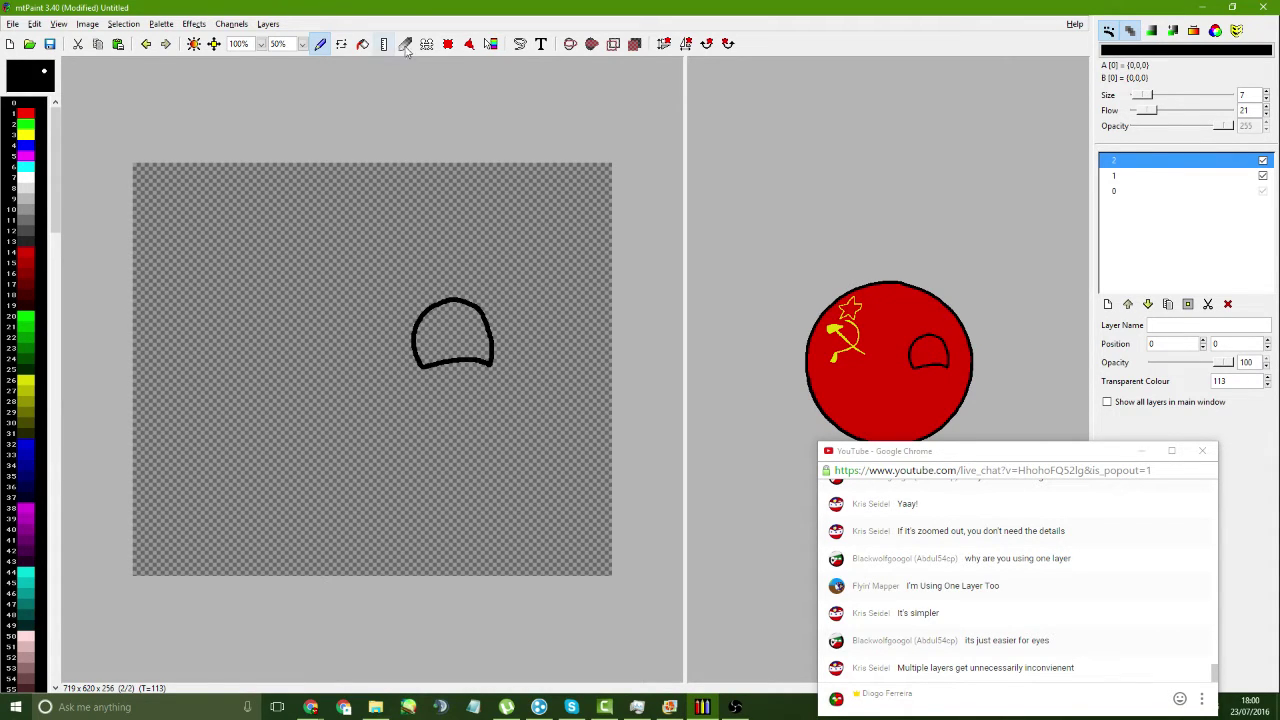
# - Select and copy the eye outline, and flip the copy horizontally
pyautogui.click(448, 43)
pyautogui.moveTo(363, 257); pyautogui.dragTo(546, 442)
pyautogui.moveTo(471, 298)
pyautogui.mouseDown()
pyautogui.moveTo(385, 321)
pyautogui.moveTo(289, 264)
pyautogui.mouseUp()
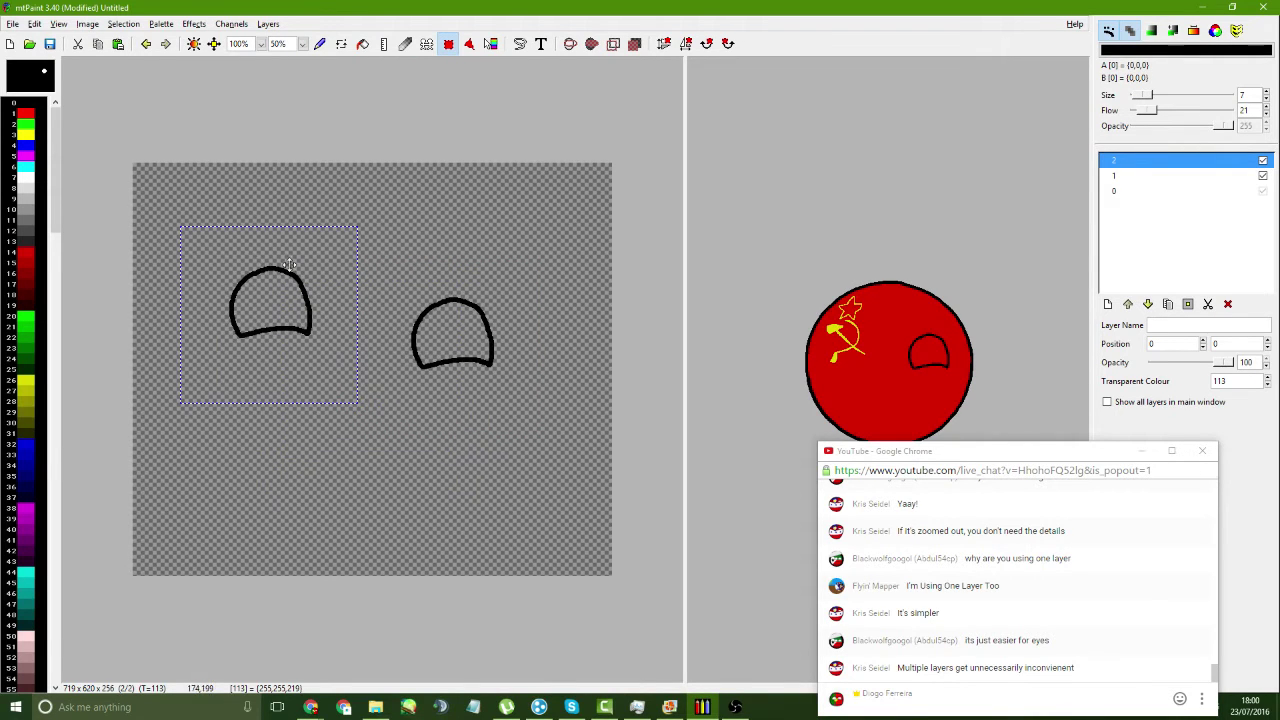
pyautogui.click(685, 45)
# - Paste the mirrored eye to the left of the original, slightly lower, and clear the selection
pyautogui.moveTo(262, 335); pyautogui.dragTo(272, 372)
pyautogui.rightClick(272, 372)
pyautogui.hotkey('ctrl', 'v')
pyautogui.moveTo(545, 557); pyautogui.dragTo(382, 463)
pyautogui.hotkey('ctrl', 'z')
pyautogui.moveTo(314, 388); pyautogui.dragTo(226, 296)
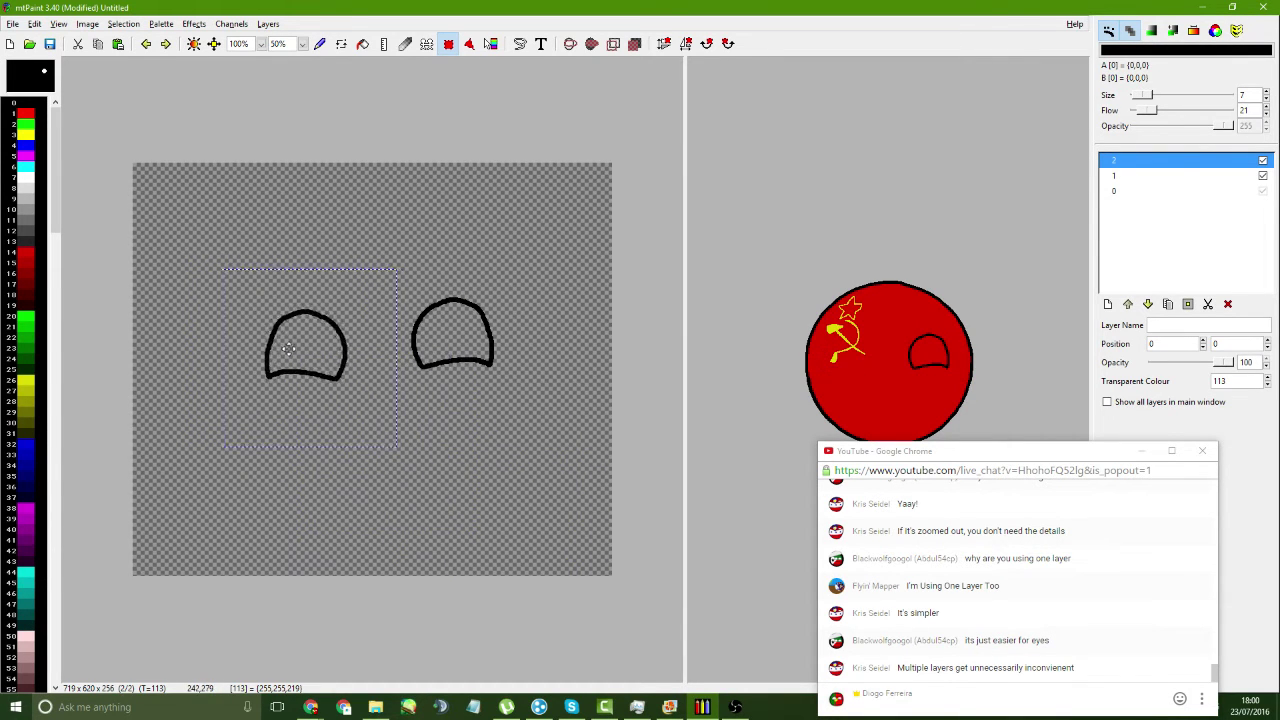
pyautogui.moveTo(279, 346); pyautogui.dragTo(368, 448)
pyautogui.rightClick(282, 344)
pyautogui.rightClick(288, 351)
pyautogui.press('Escape')
# - Flood-fill both eyes with white and shift the eyes layer to position -14, -4 over the ball
pyautogui.click(362, 43)
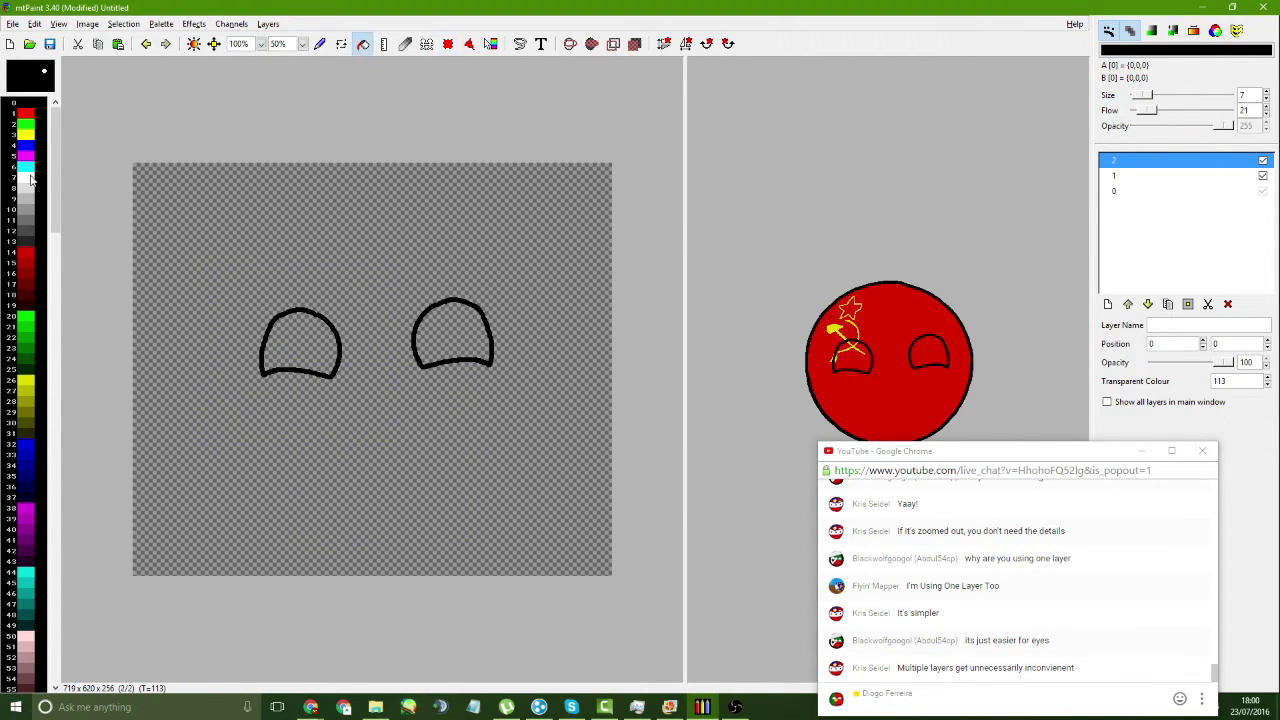
pyautogui.click(25, 180)
pyautogui.click(459, 333)
pyautogui.click(300, 340)
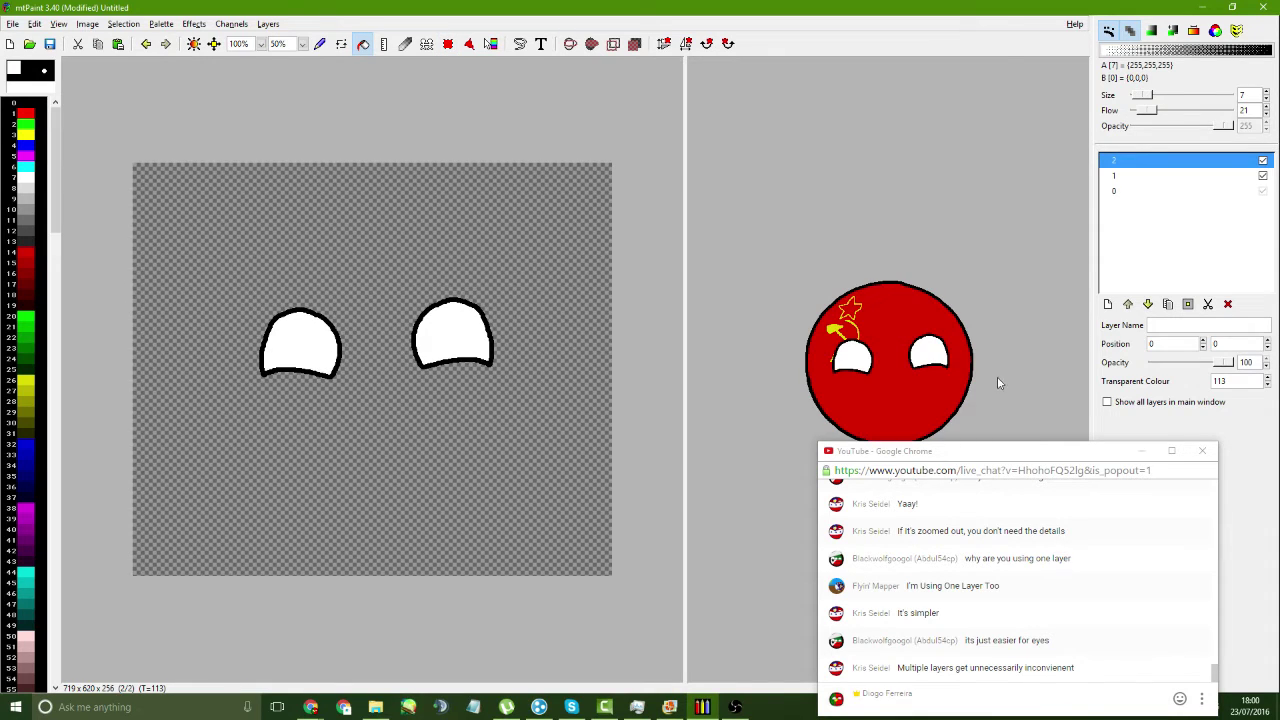
pyautogui.moveTo(856, 362)
pyautogui.mouseDown()
pyautogui.moveTo(866, 374)
pyautogui.moveTo(852, 360)
pyautogui.mouseUp()
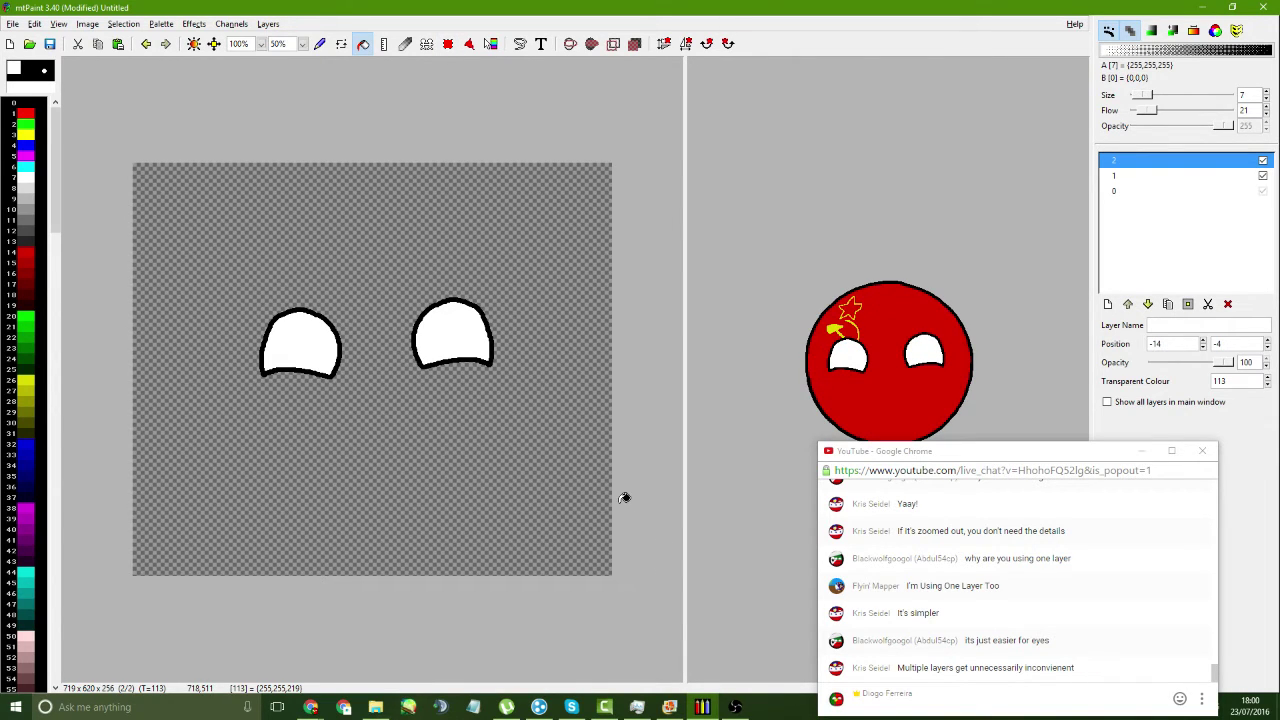
# - Save the composite image of all layers as a PNG named test in the Objects folder
pyautogui.click(267, 23)
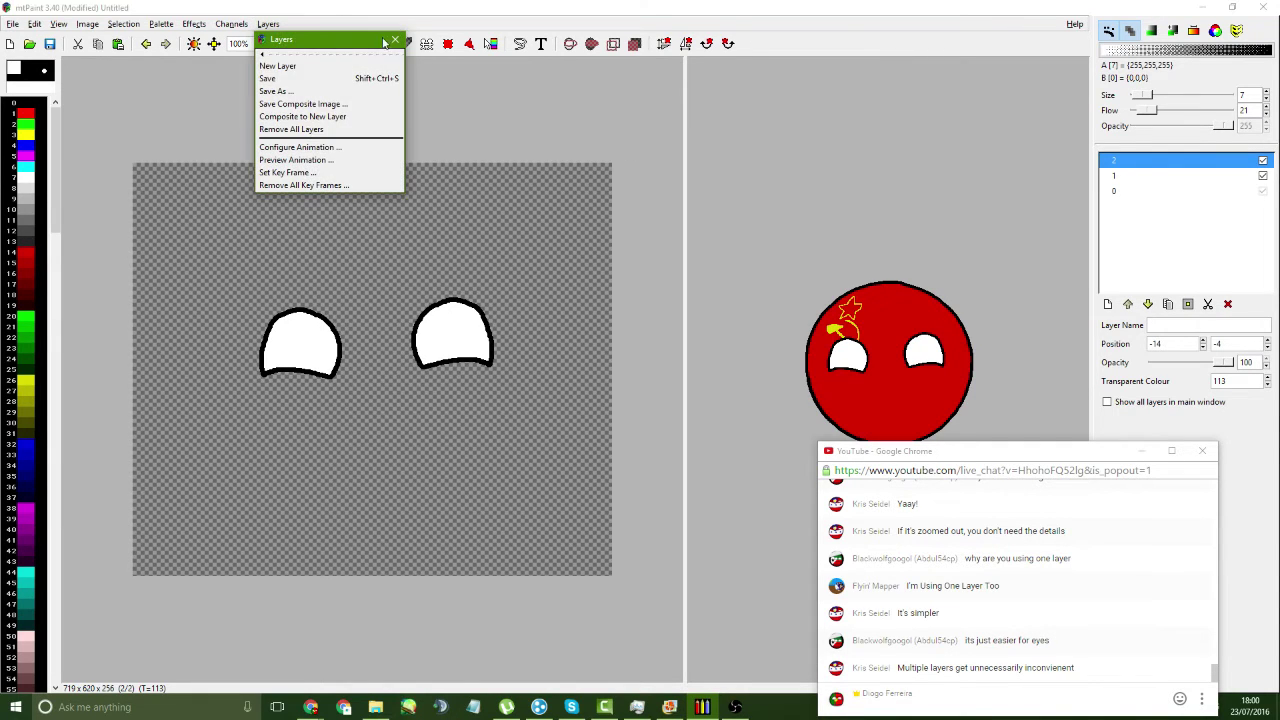
pyautogui.click(519, 116)
pyautogui.moveTo(1046, 452); pyautogui.dragTo(1064, 490)
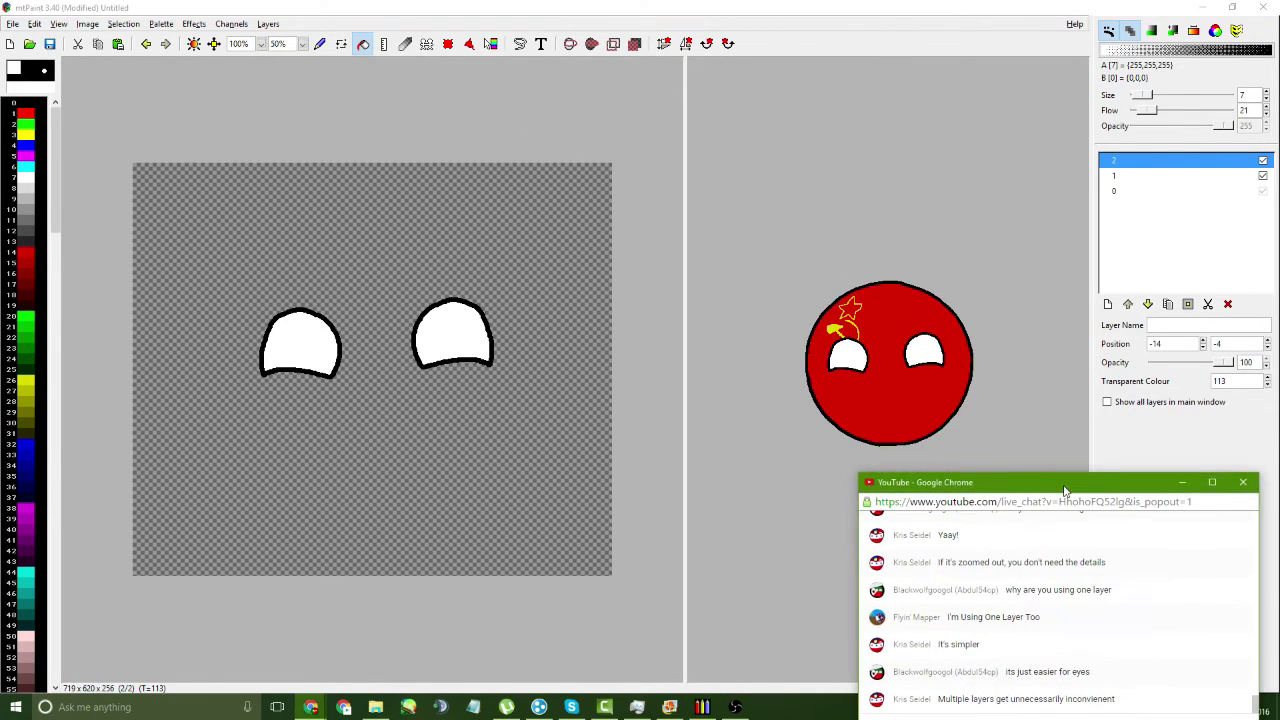
pyautogui.click(267, 23)
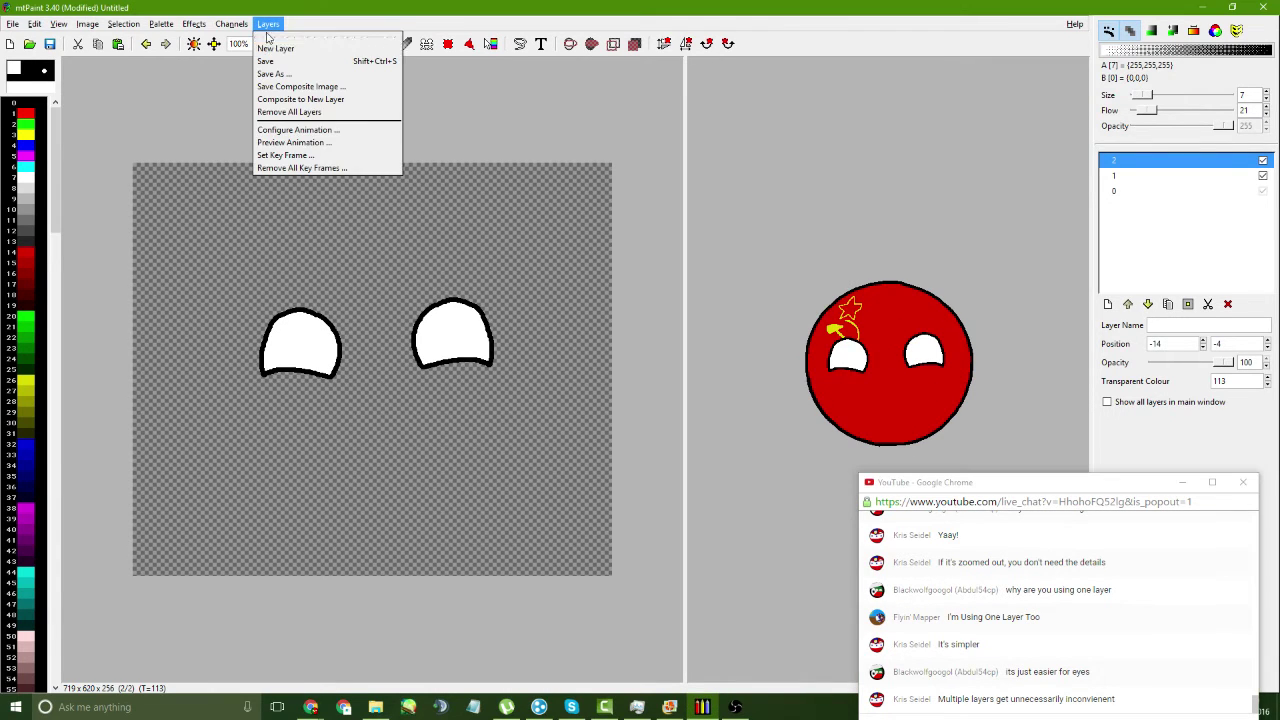
pyautogui.click(324, 87)
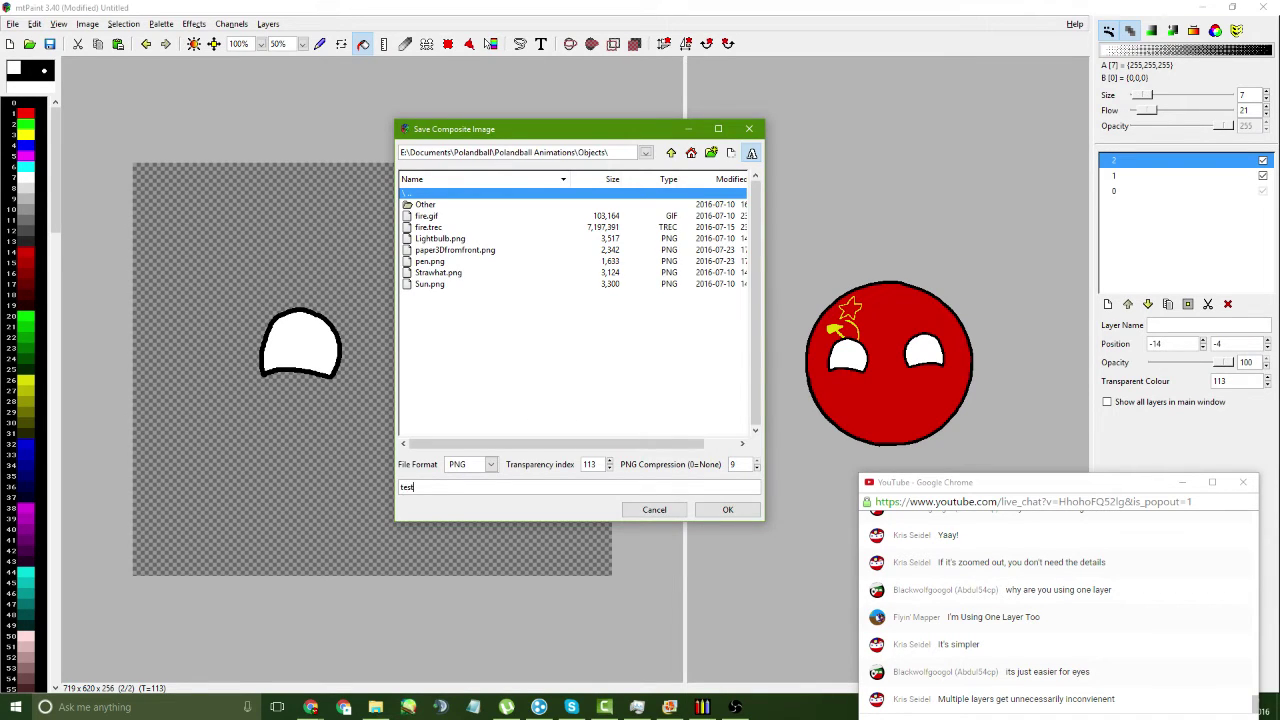
pyautogui.write('test')
pyautogui.press('Return')
# - Switch to File Explorer and view test.png from the Objects folder in Photo Gallery to examine the exported ball and its background
pyautogui.click(377, 707)
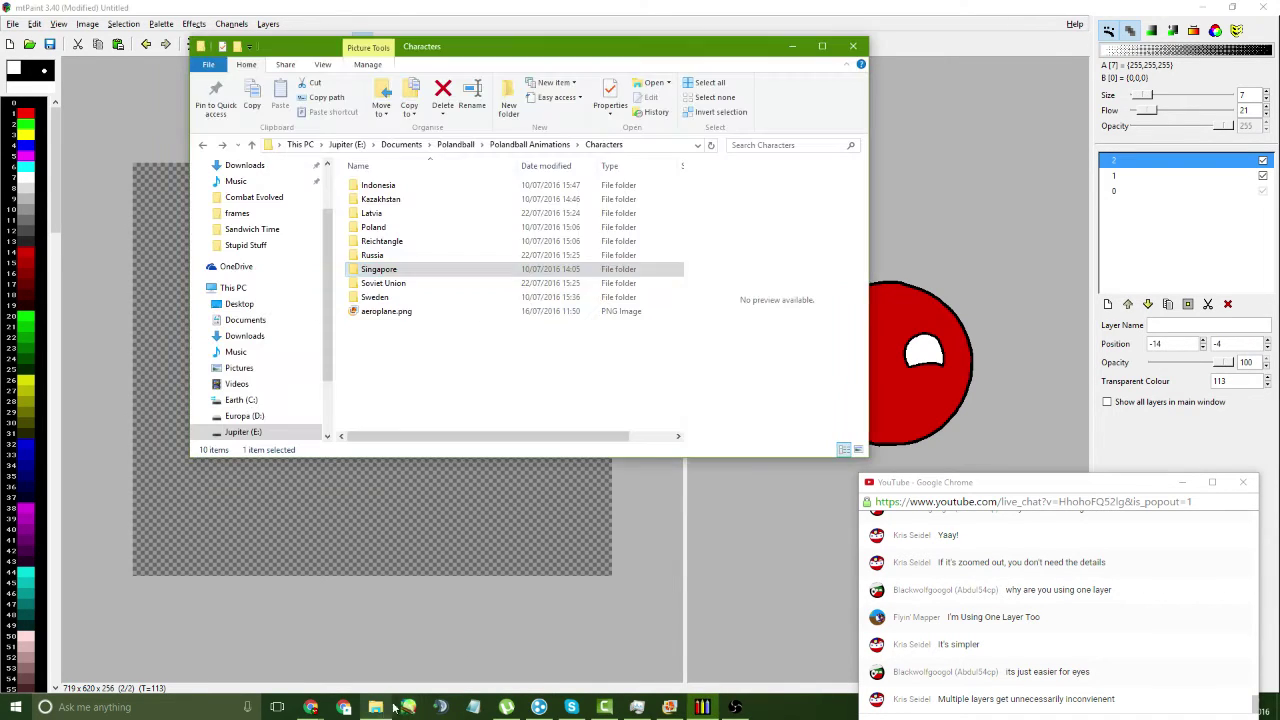
pyautogui.click(545, 146)
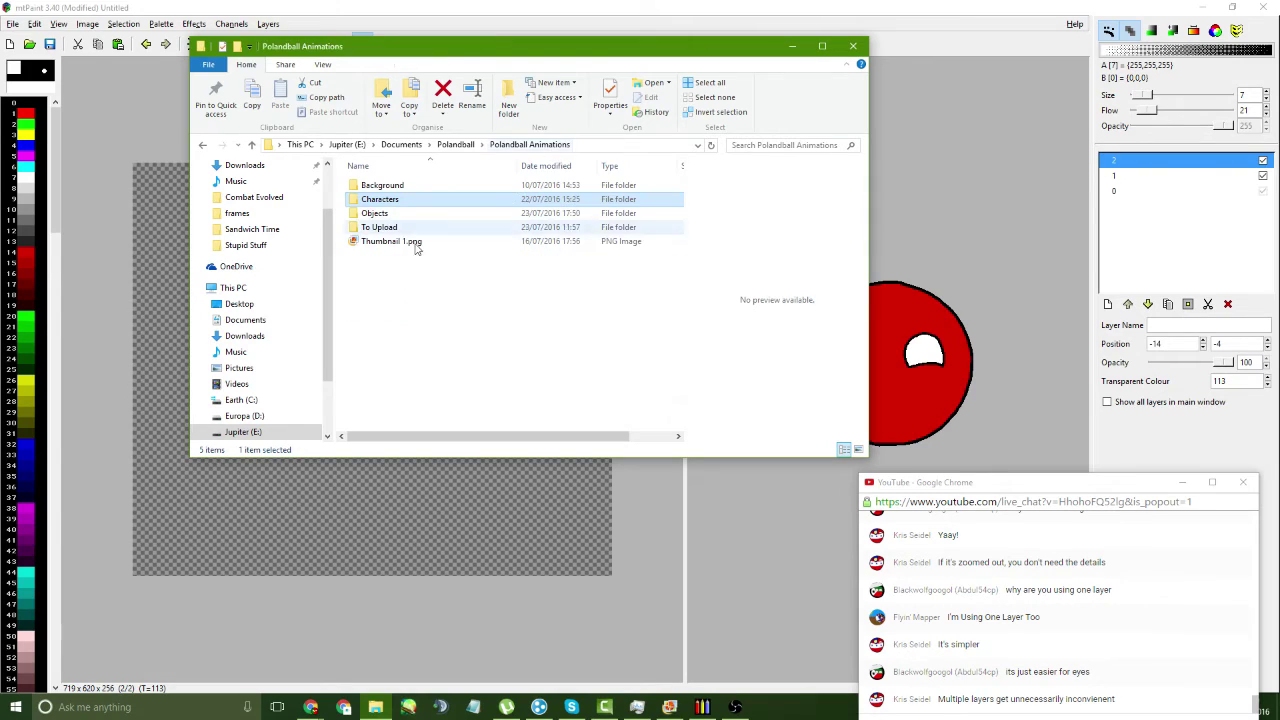
pyautogui.click(386, 214)
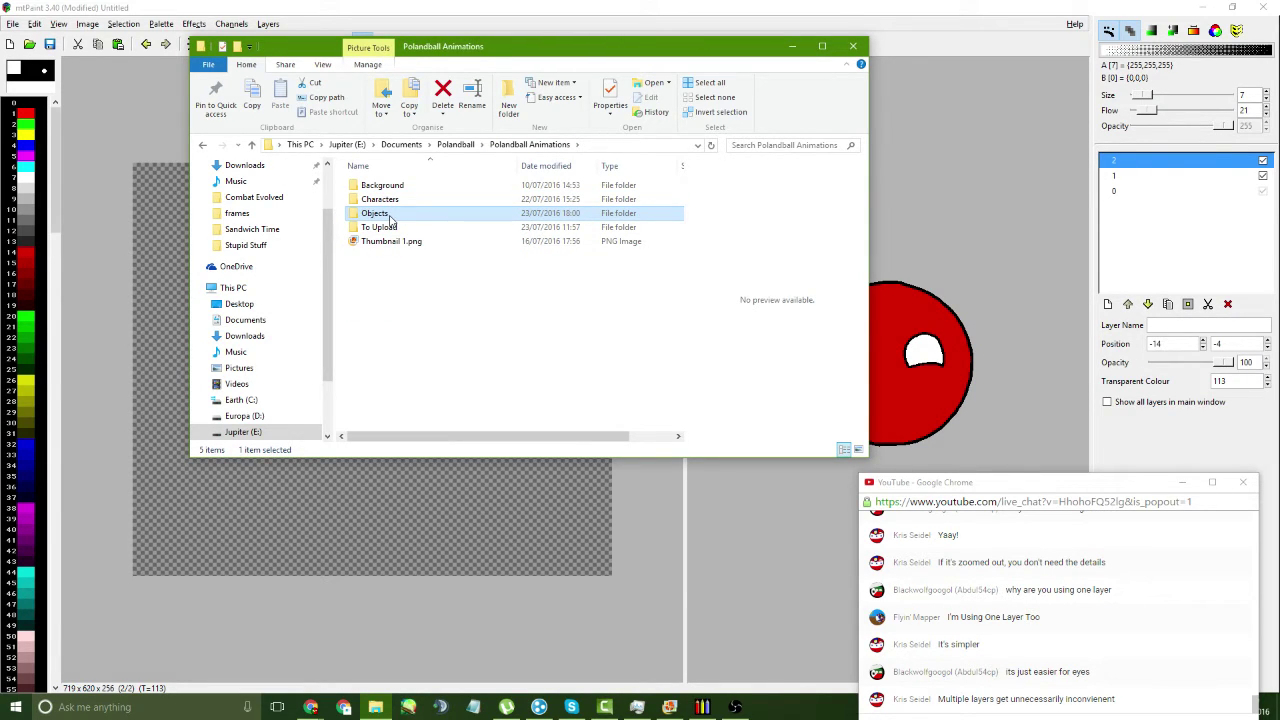
pyautogui.click(395, 218)
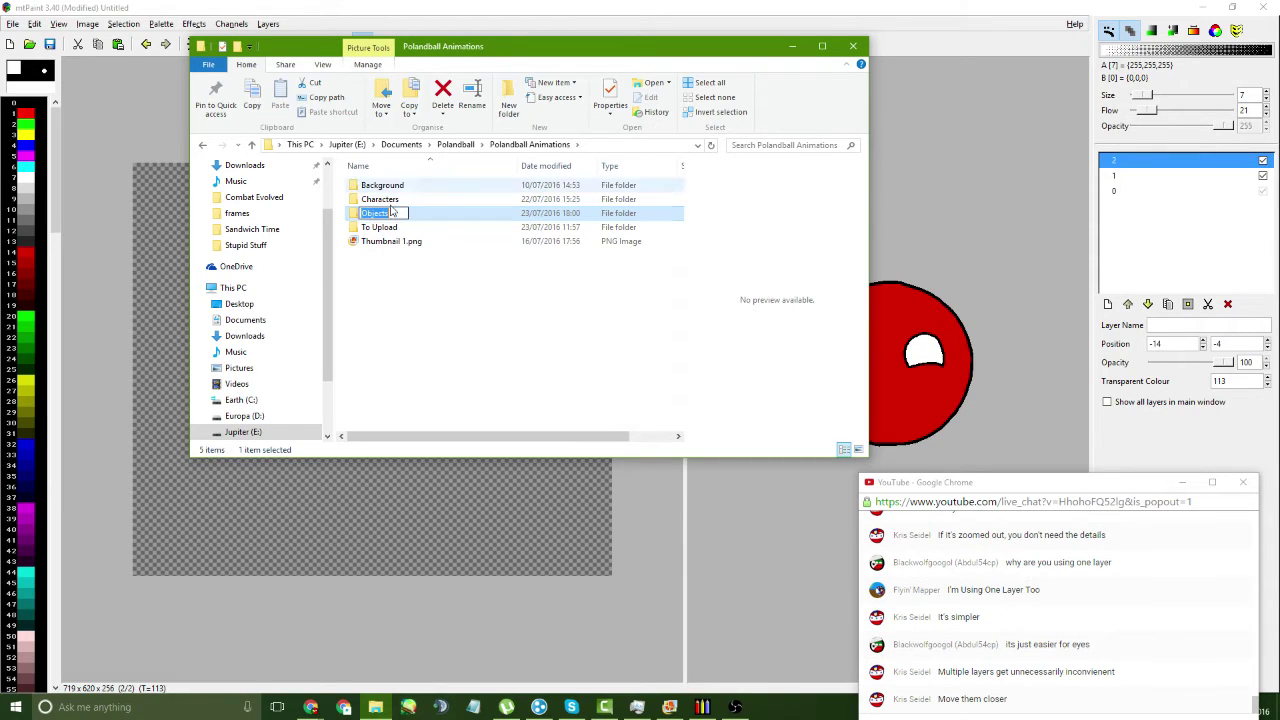
pyautogui.doubleClick(400, 213)
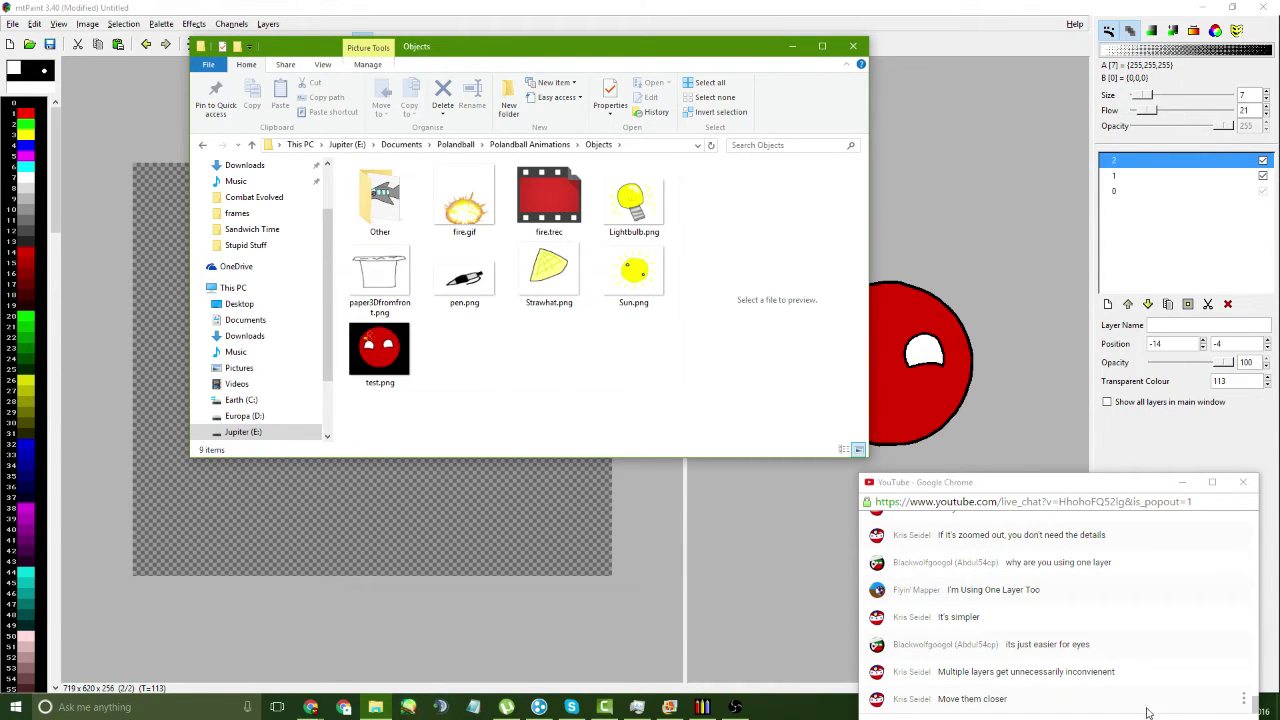
pyautogui.doubleClick(380, 350)
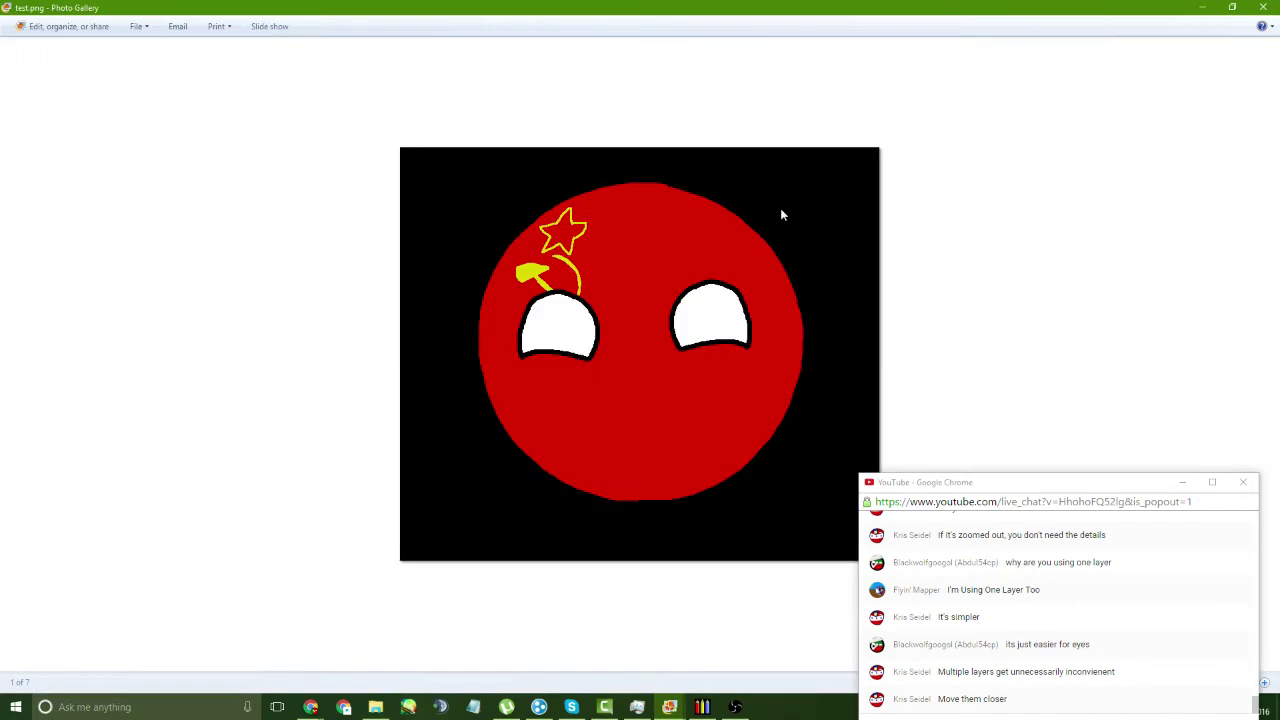
pyautogui.doubleClick(779, 7)
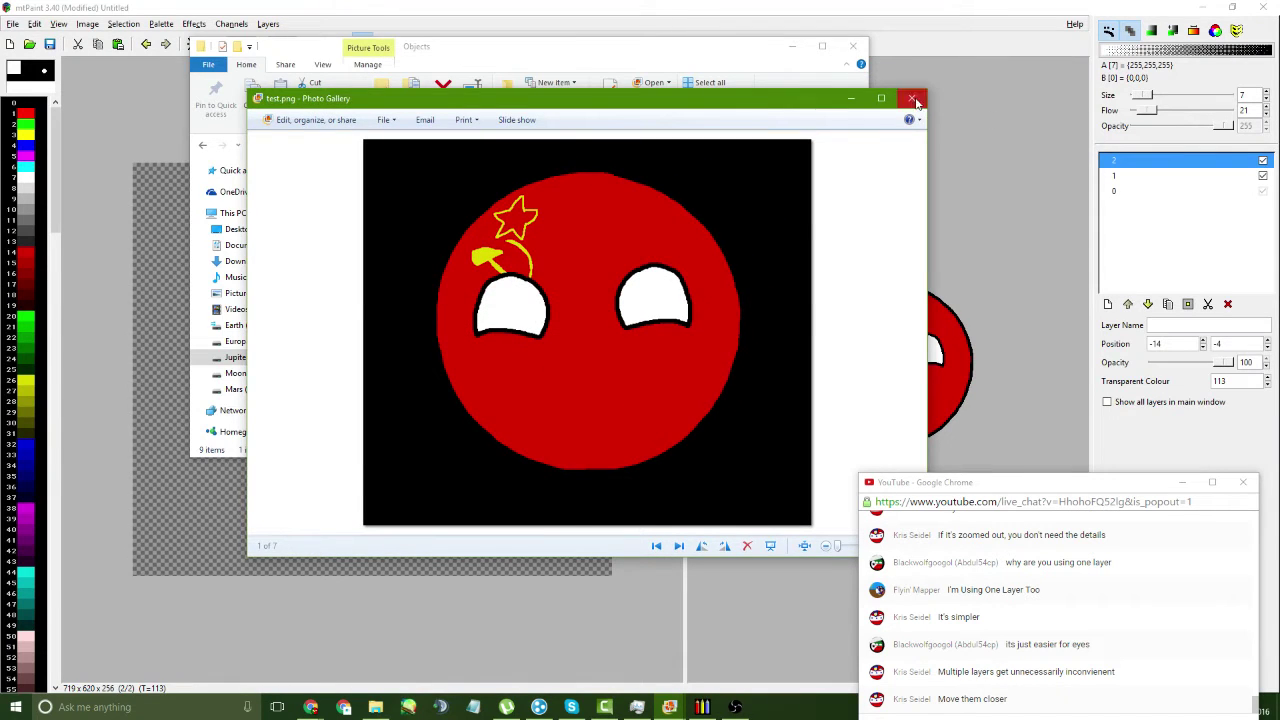
pyautogui.click(913, 98)
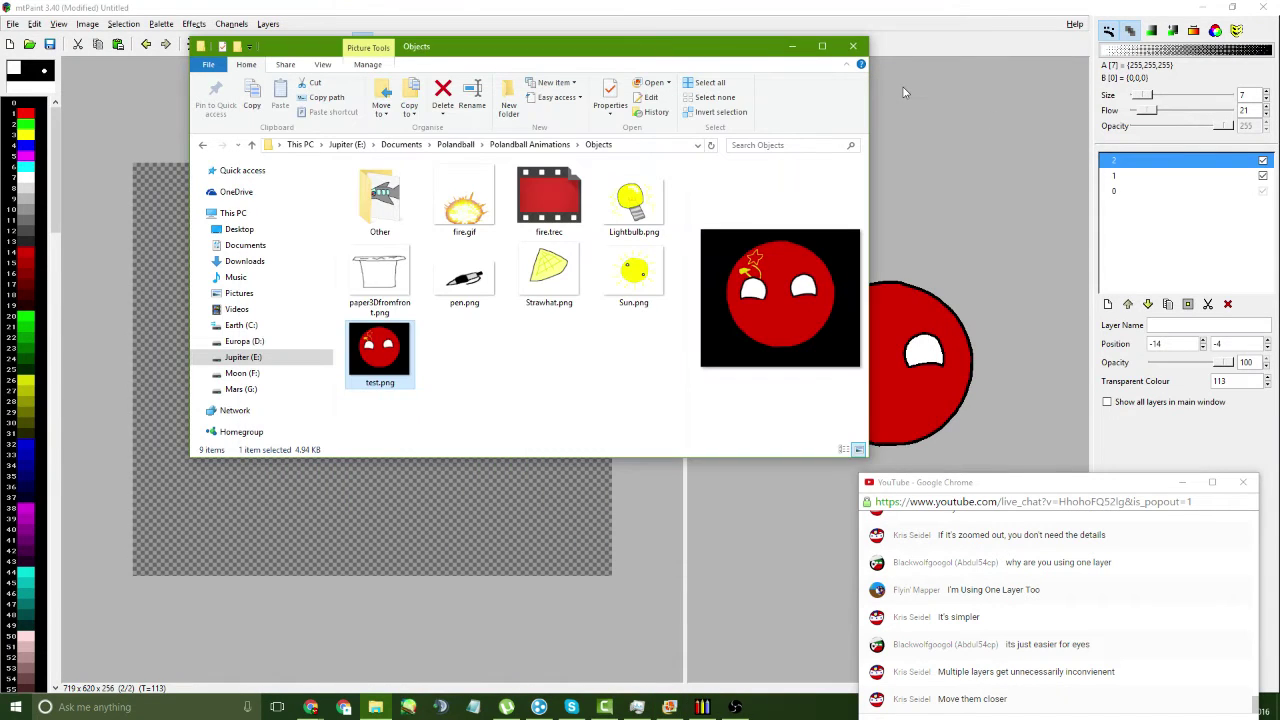
pyautogui.click(791, 46)
# - Flood-fill the whole of background layer 0 with pure green (0,255,0)
pyautogui.click(1130, 190)
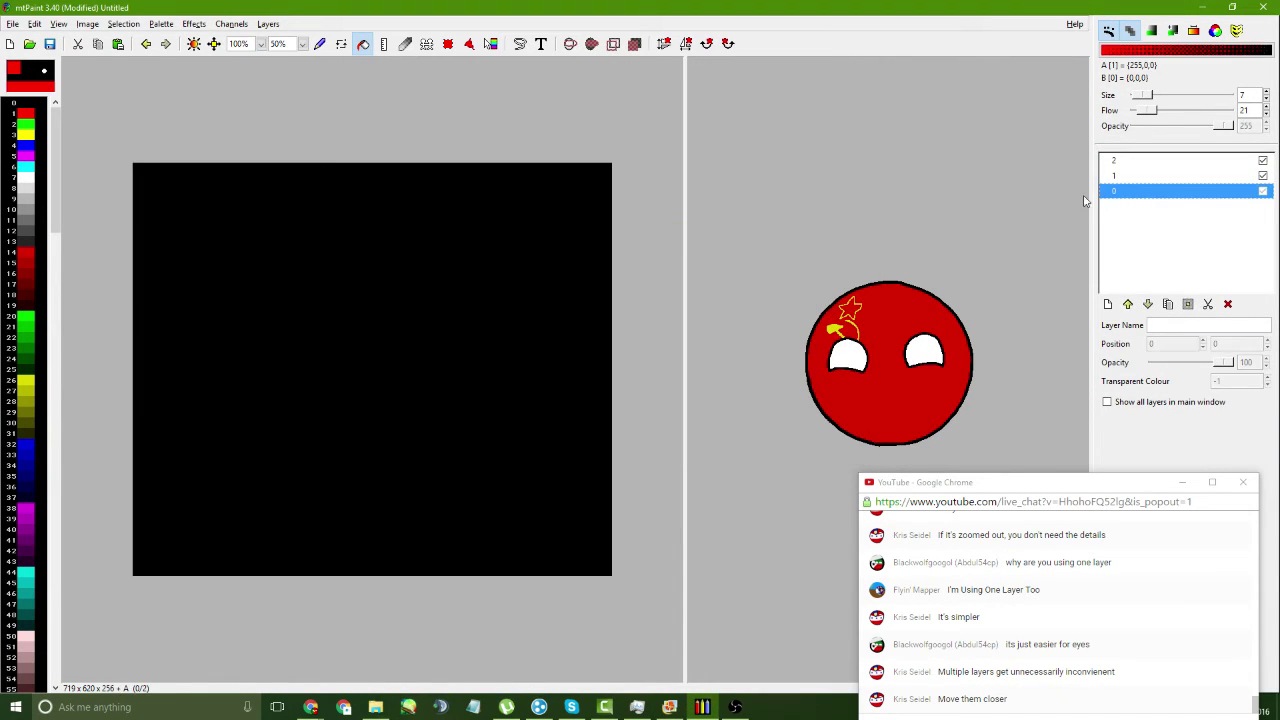
pyautogui.click(28, 176)
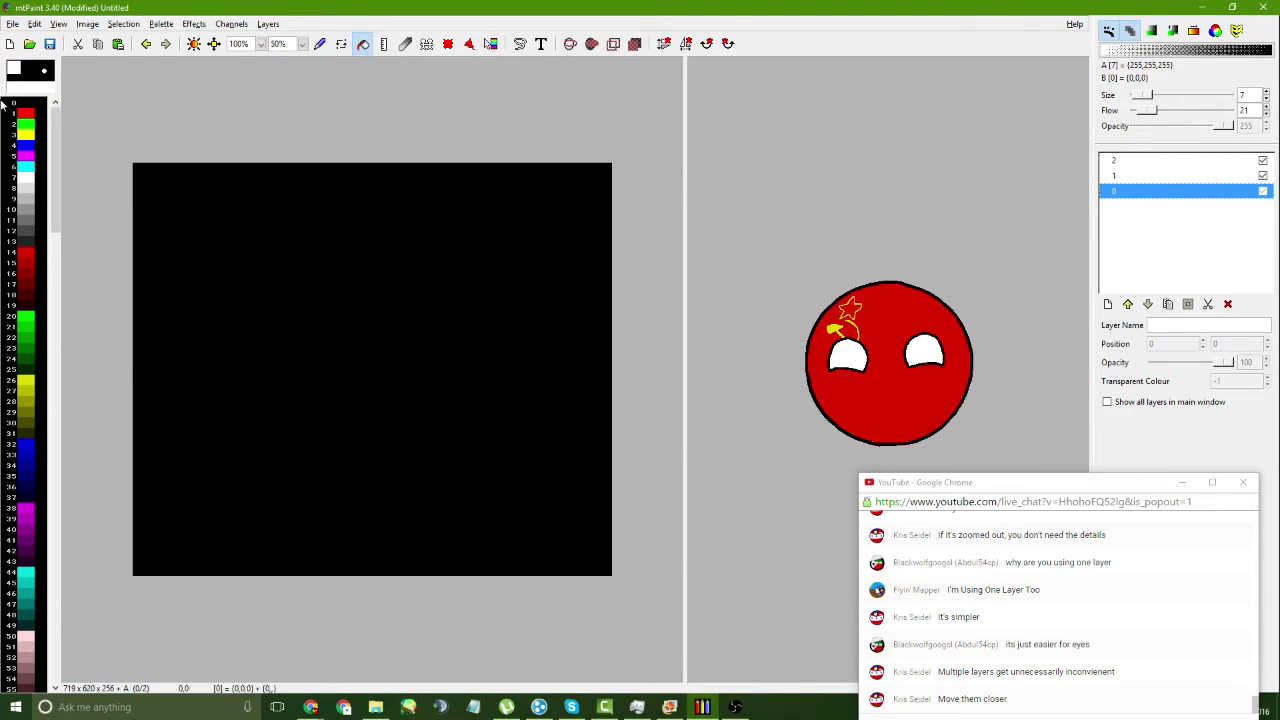
pyautogui.click(28, 125)
pyautogui.click(380, 297)
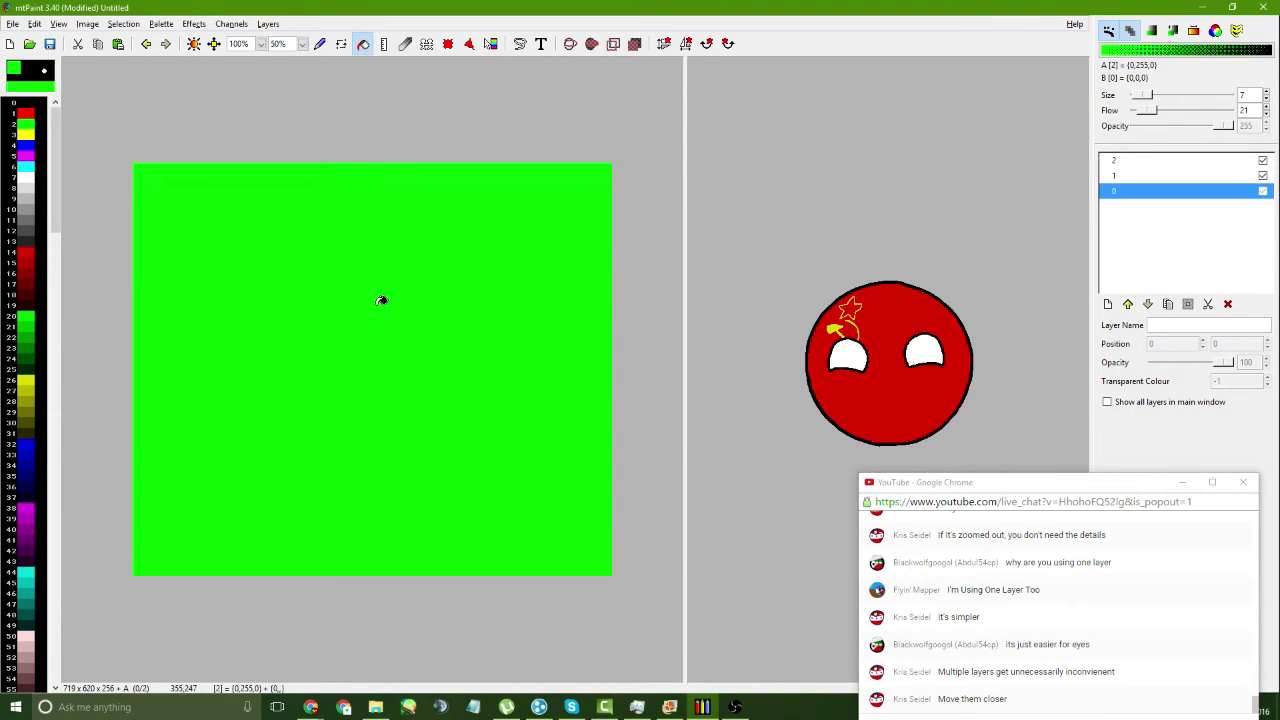
# - Delete the alpha channel of background layer 0
pyautogui.click(231, 24)
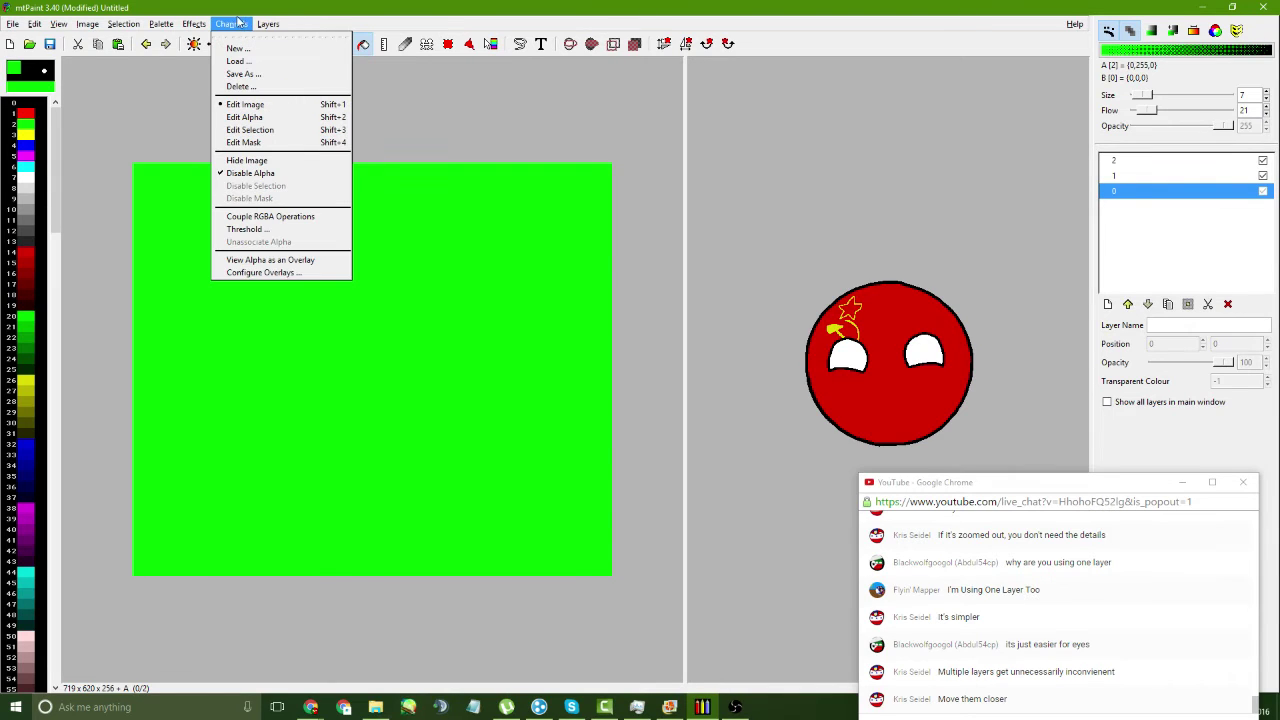
pyautogui.click(241, 86)
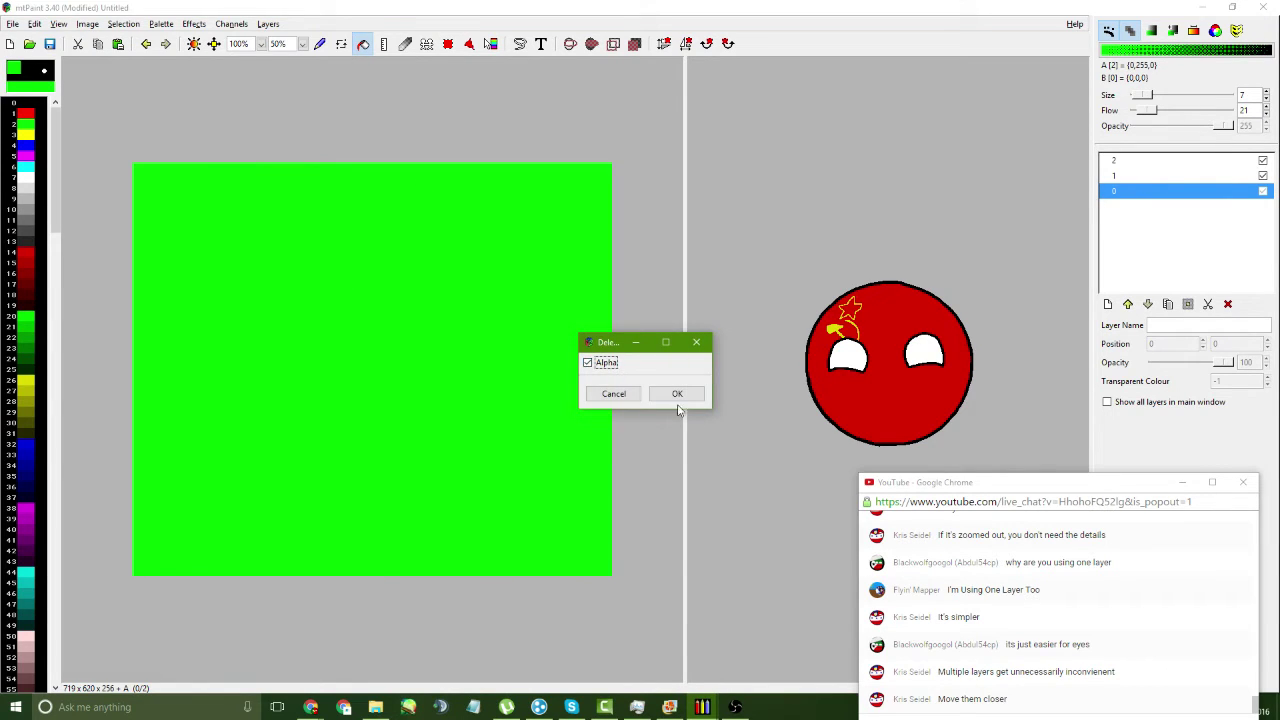
pyautogui.click(677, 396)
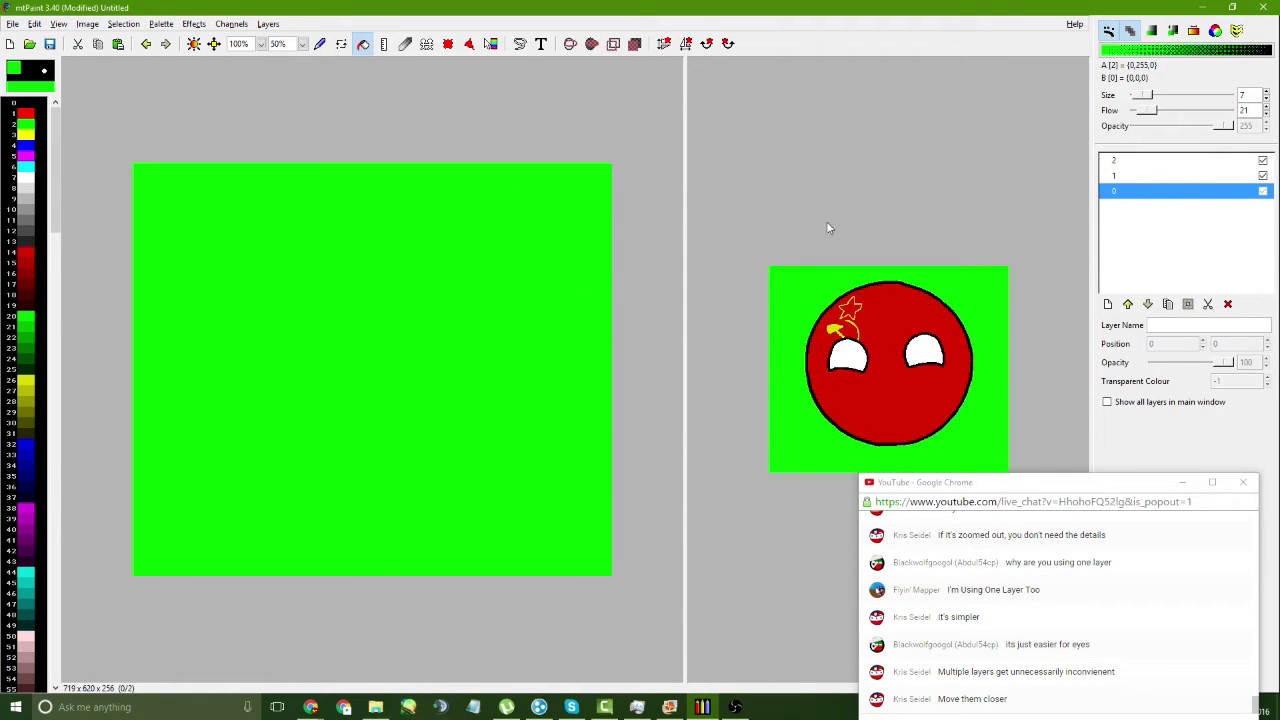
# - Save the composite image over the existing test.png in the Objects folder
pyautogui.click(268, 23)
pyautogui.click(300, 57)
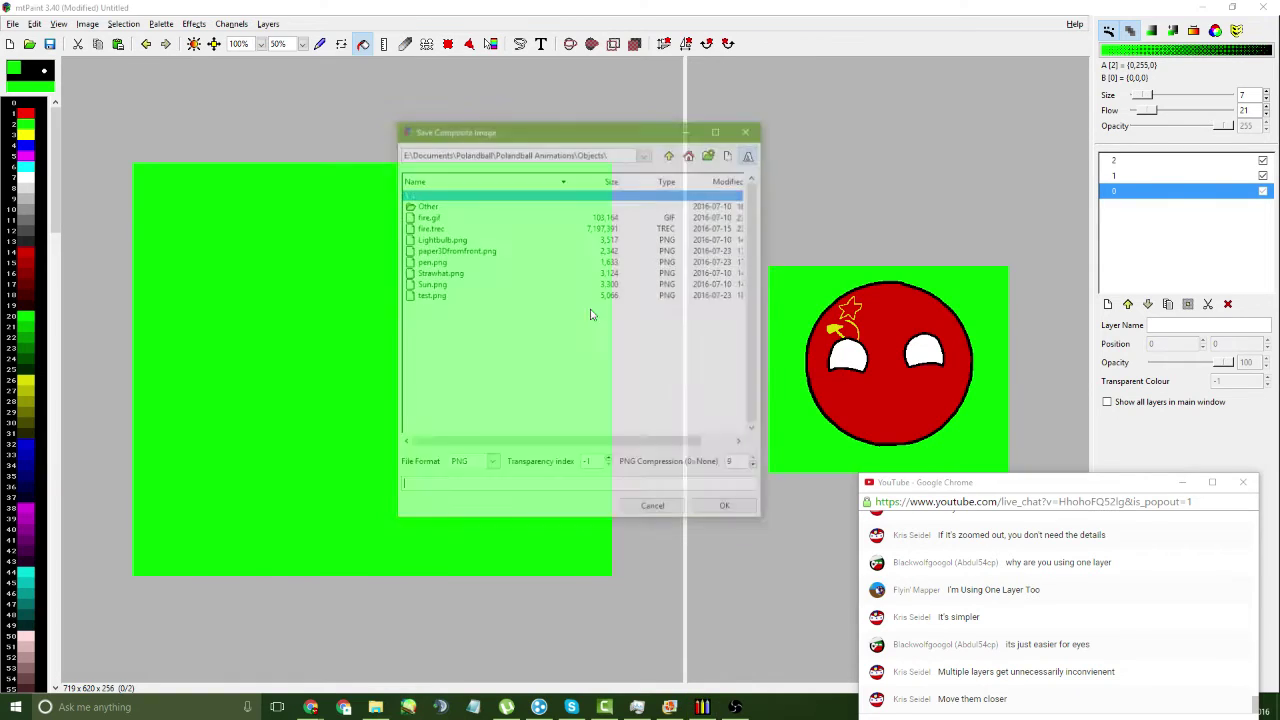
pyautogui.doubleClick(457, 296)
pyautogui.click(723, 399)
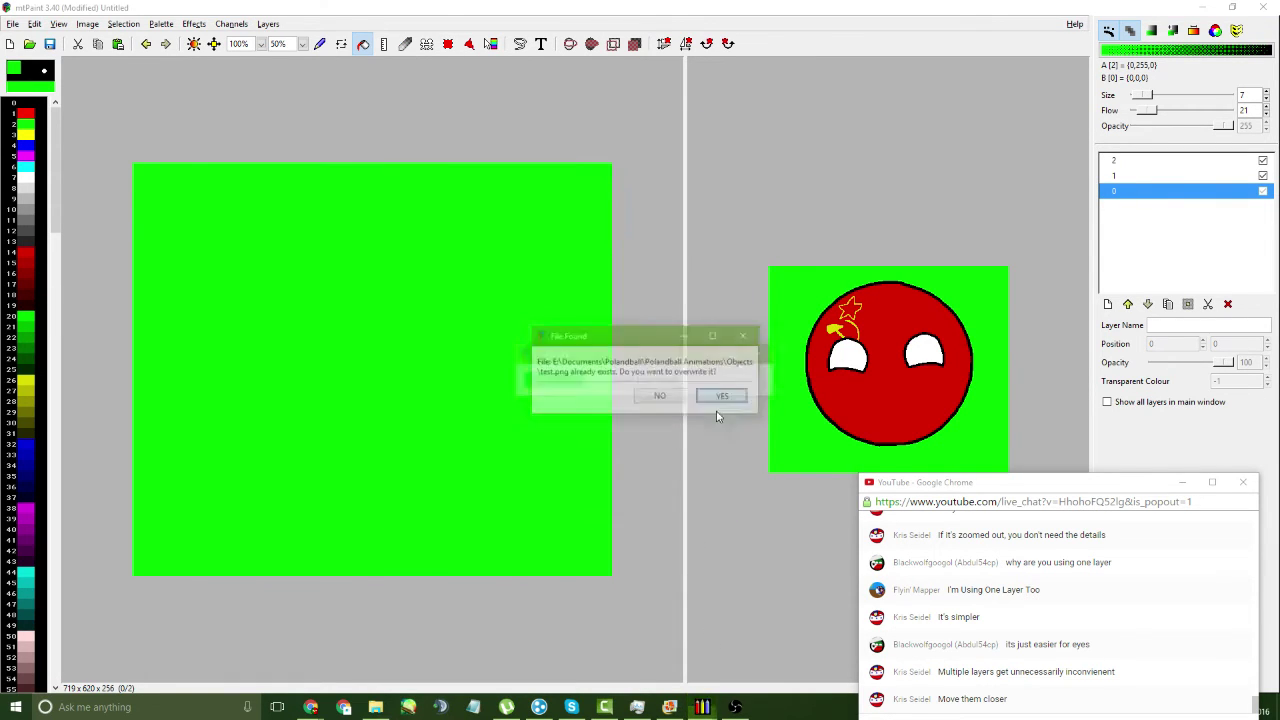
# - Switch to Camtasia Studio and import test.png from the Objects folder into the clip bin
pyautogui.click(603, 707)
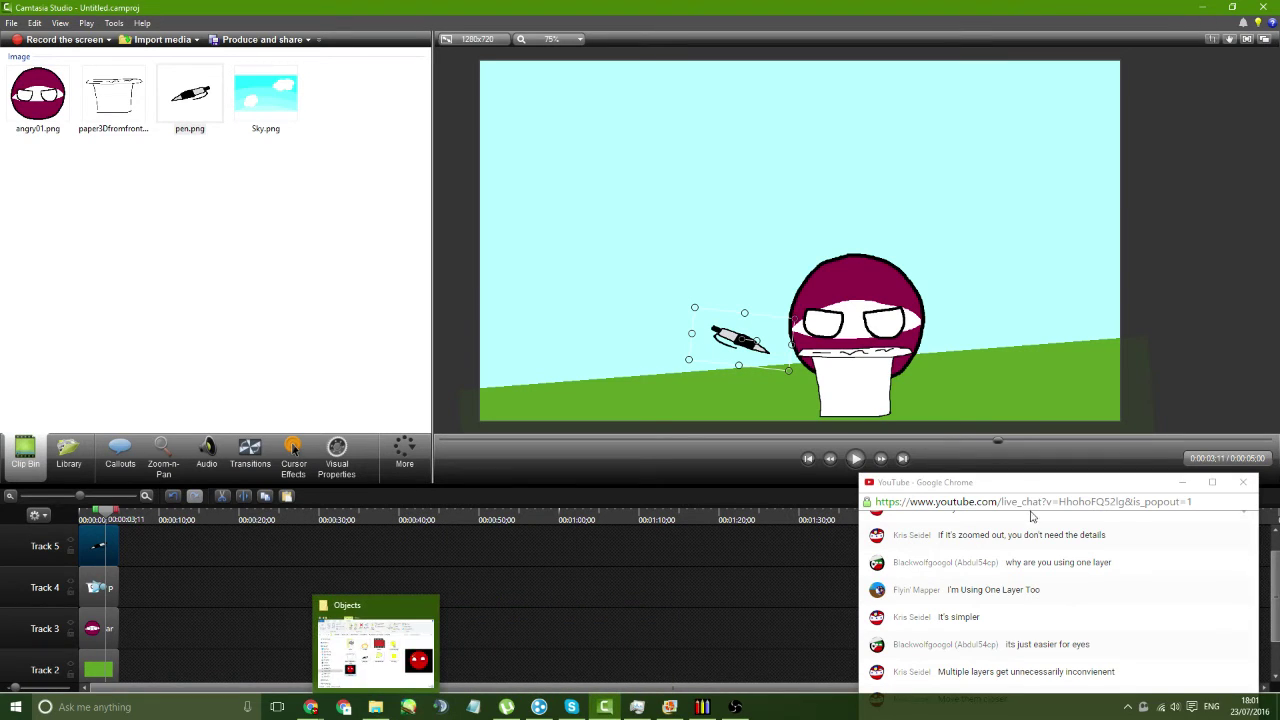
pyautogui.moveTo(1020, 484); pyautogui.dragTo(1037, 459)
pyautogui.click(375, 707)
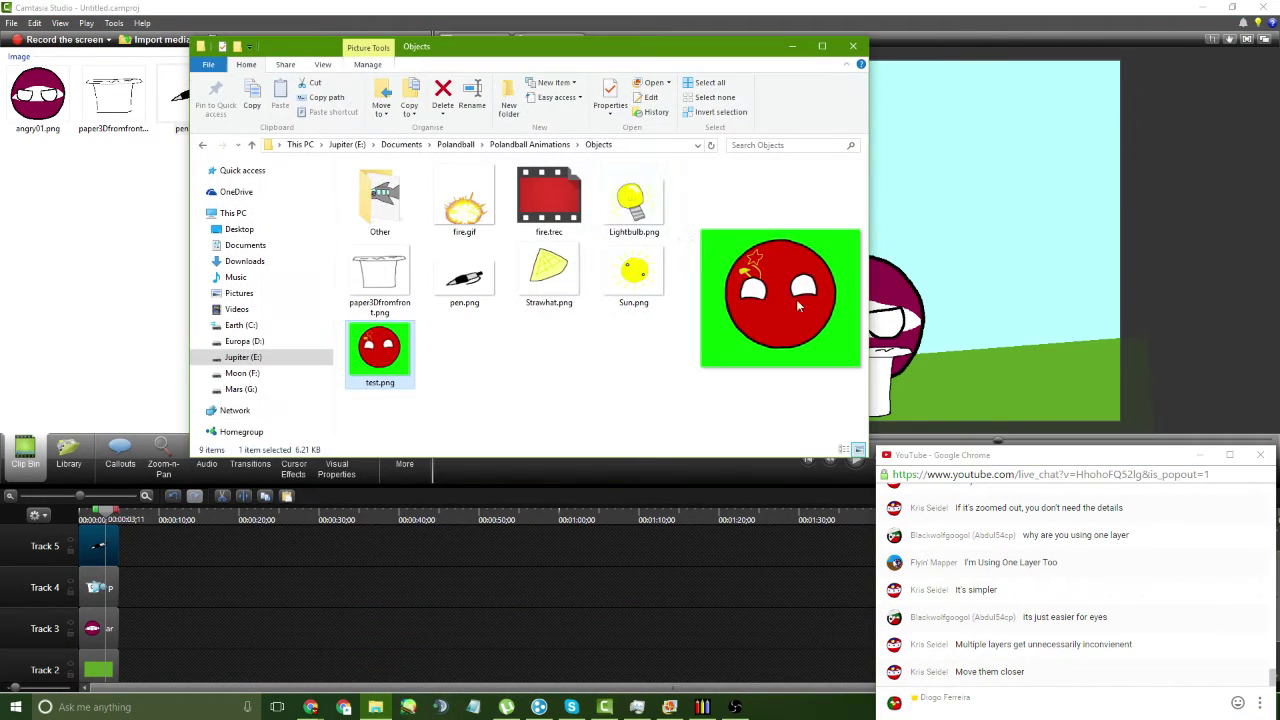
pyautogui.moveTo(370, 347); pyautogui.dragTo(69, 276)
pyautogui.click(792, 46)
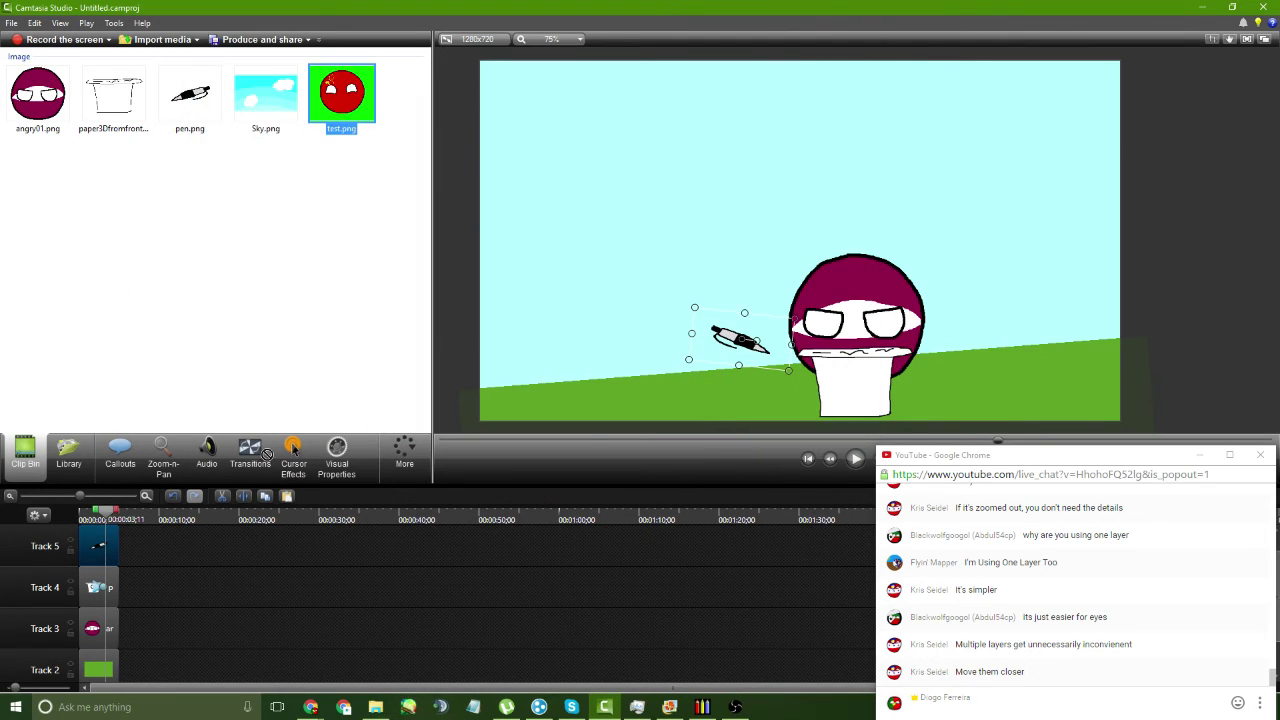
# - Add test.png on a new top track at 80% scale, remove its green colour, and place it tilted beside the maroon ball
pyautogui.moveTo(339, 100); pyautogui.dragTo(100, 546)
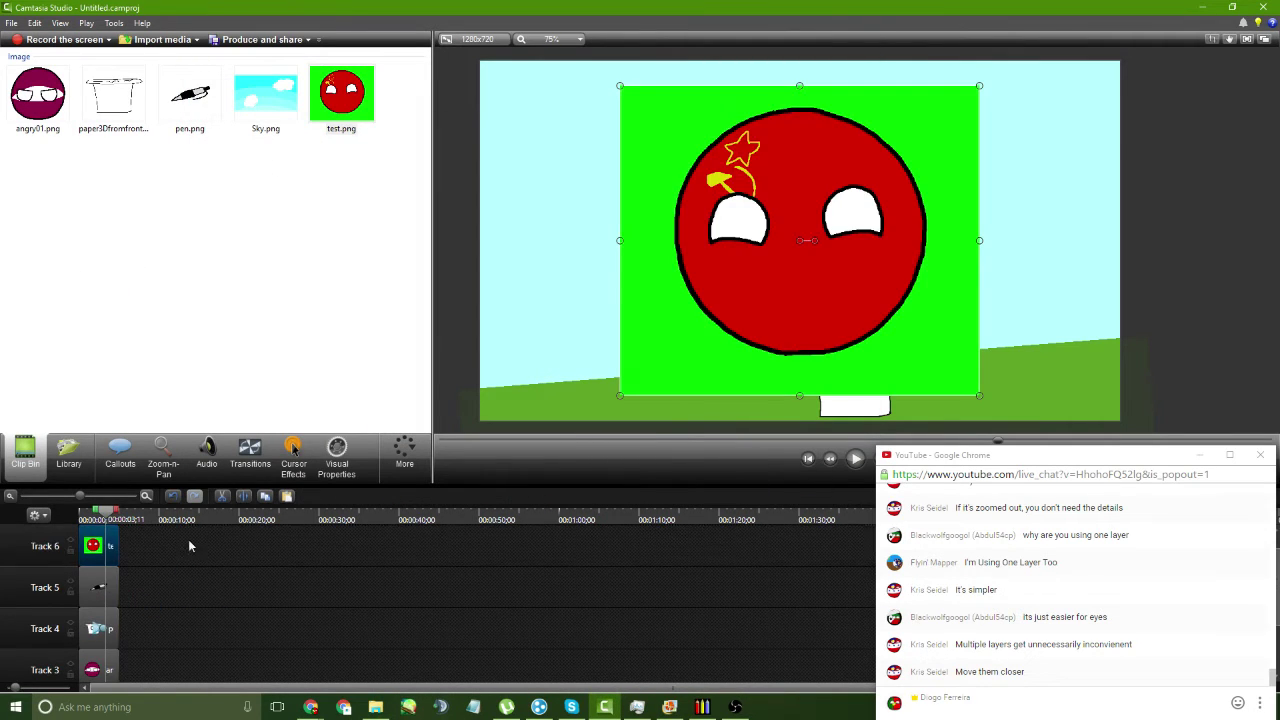
pyautogui.moveTo(981, 86); pyautogui.dragTo(908, 147)
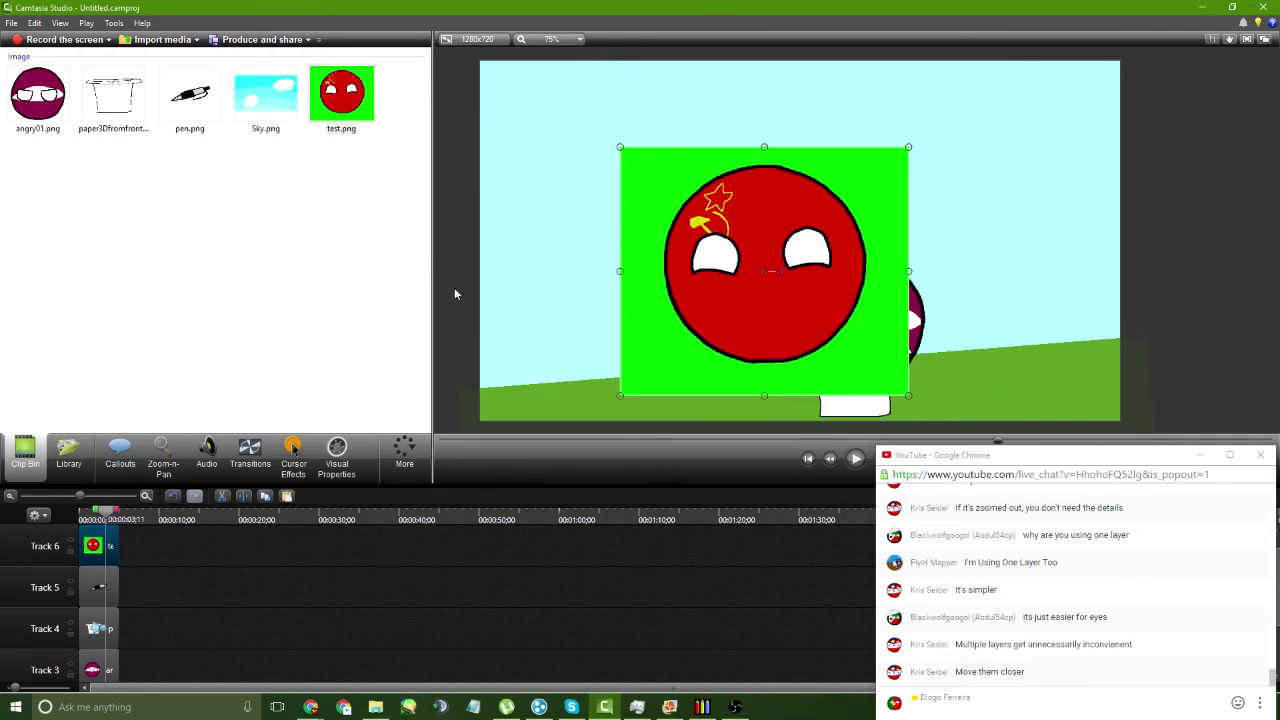
pyautogui.click(336, 458)
pyautogui.click(42, 329)
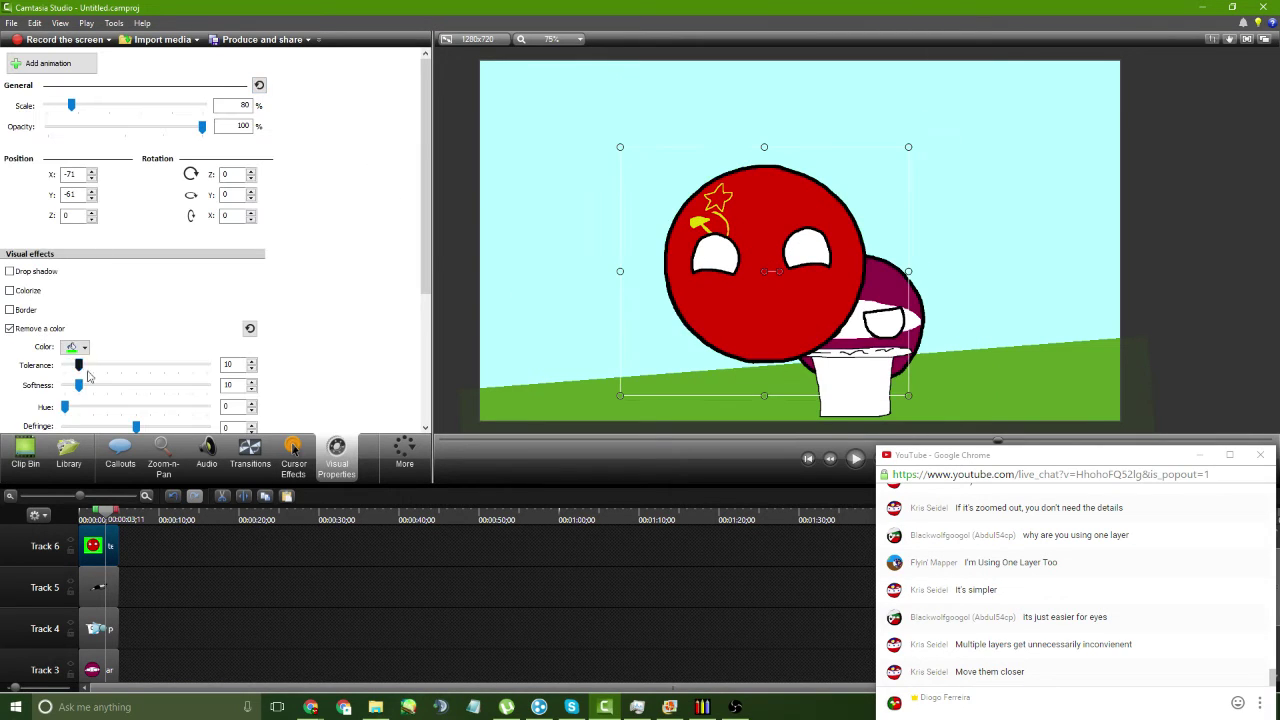
pyautogui.moveTo(809, 218); pyautogui.dragTo(1020, 279)
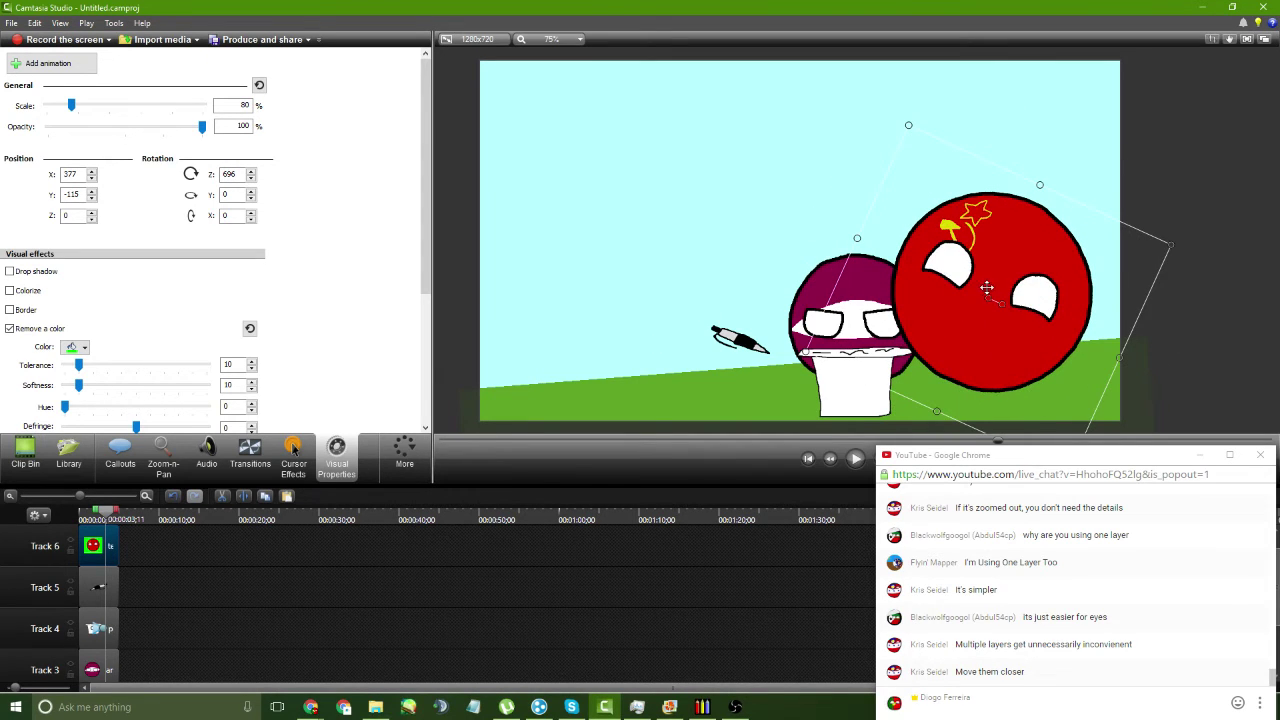
# - Delete the test.png clip from the timeline and switch back to mtPaint
pyautogui.press('Delete')
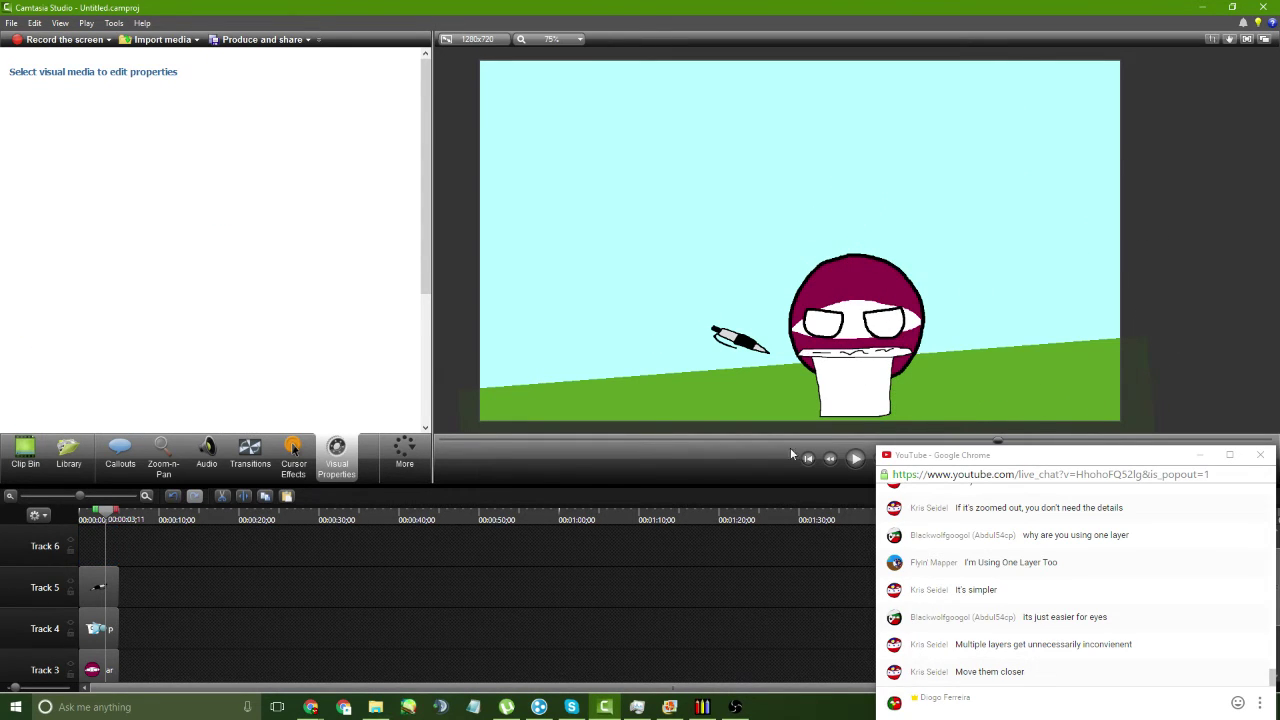
pyautogui.moveTo(706, 706)
pyautogui.click(705, 680)
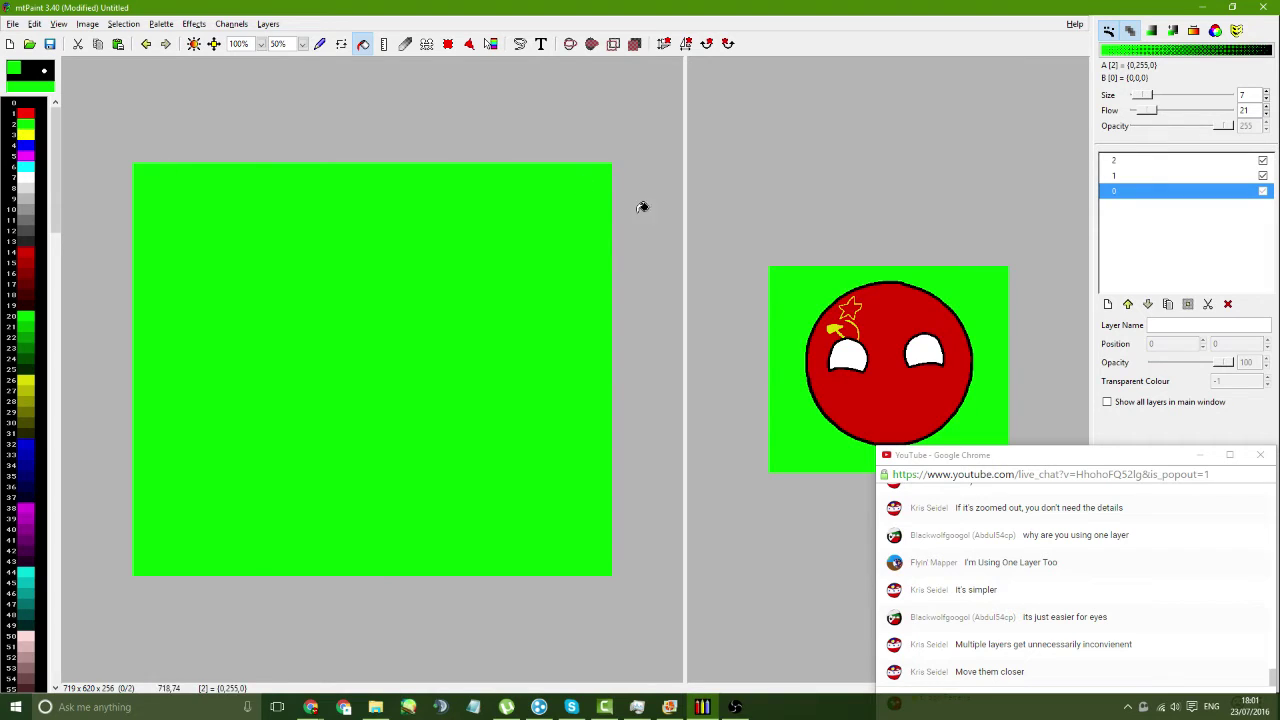
# - Cut the right eye on layer 2 and paste it level with and close beside the left eye
pyautogui.click(925, 345)
pyautogui.click(448, 43)
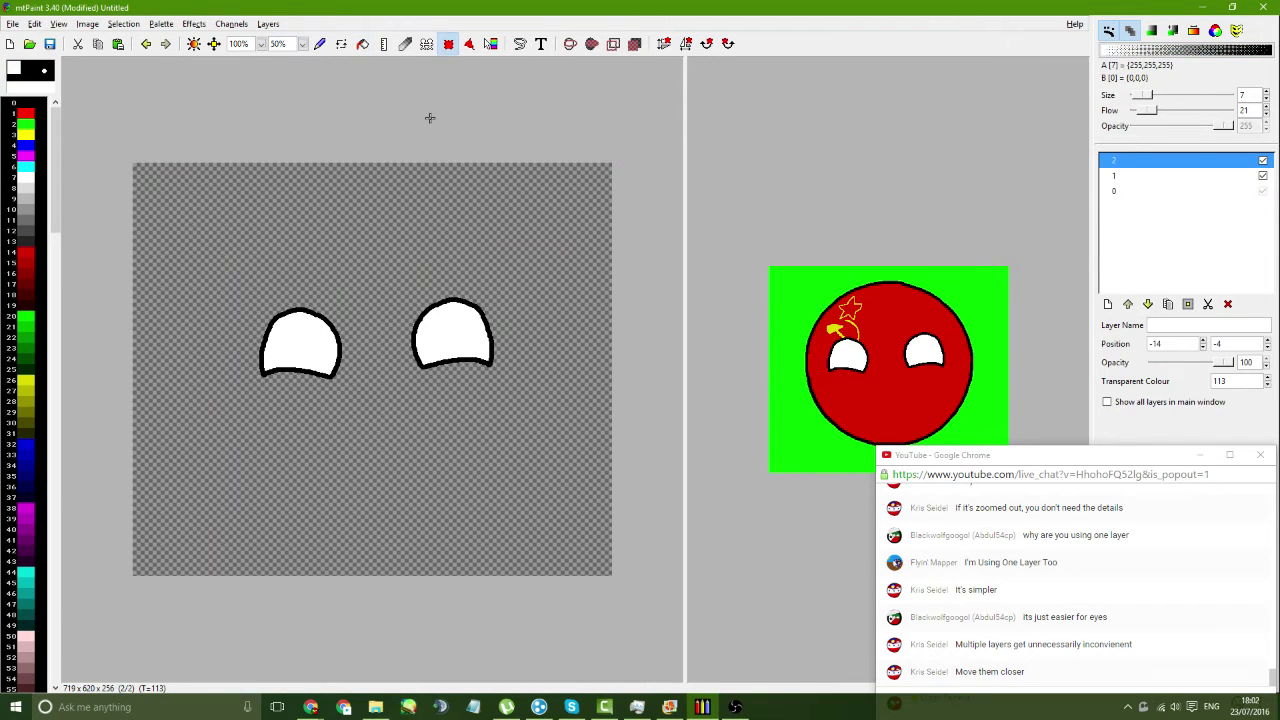
pyautogui.moveTo(386, 252); pyautogui.dragTo(506, 397)
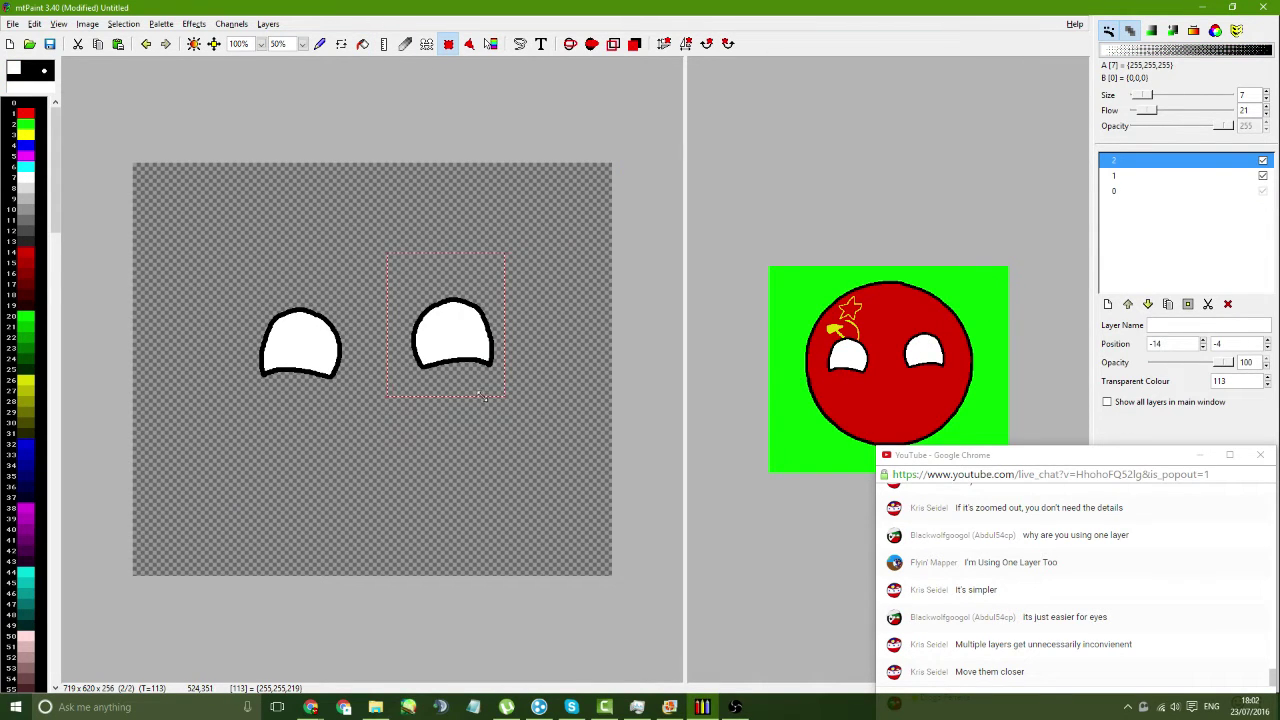
pyautogui.hotkey('ctrl', 'x')
pyautogui.hotkey('ctrl', 'v')
pyautogui.moveTo(380, 362)
pyautogui.mouseDown()
pyautogui.moveTo(436, 345)
pyautogui.moveTo(398, 349)
pyautogui.mouseUp()
pyautogui.click(520, 43)
pyautogui.press('Return')
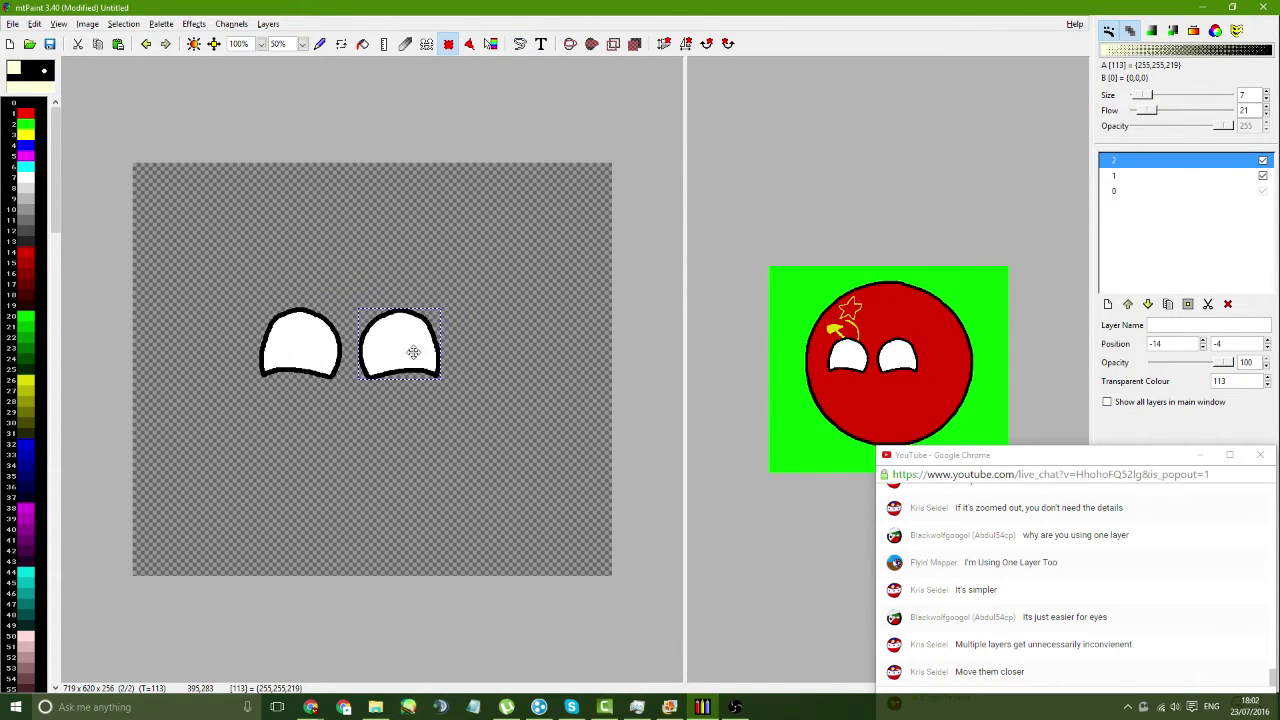
# - Shift the eyes layer to position 56, 4 and paste another eye copy overlapping the right eye
pyautogui.hotkey('ctrl', 'v')
pyautogui.moveTo(846, 352); pyautogui.dragTo(861, 356)
pyautogui.moveTo(565, 333); pyautogui.dragTo(437, 344)
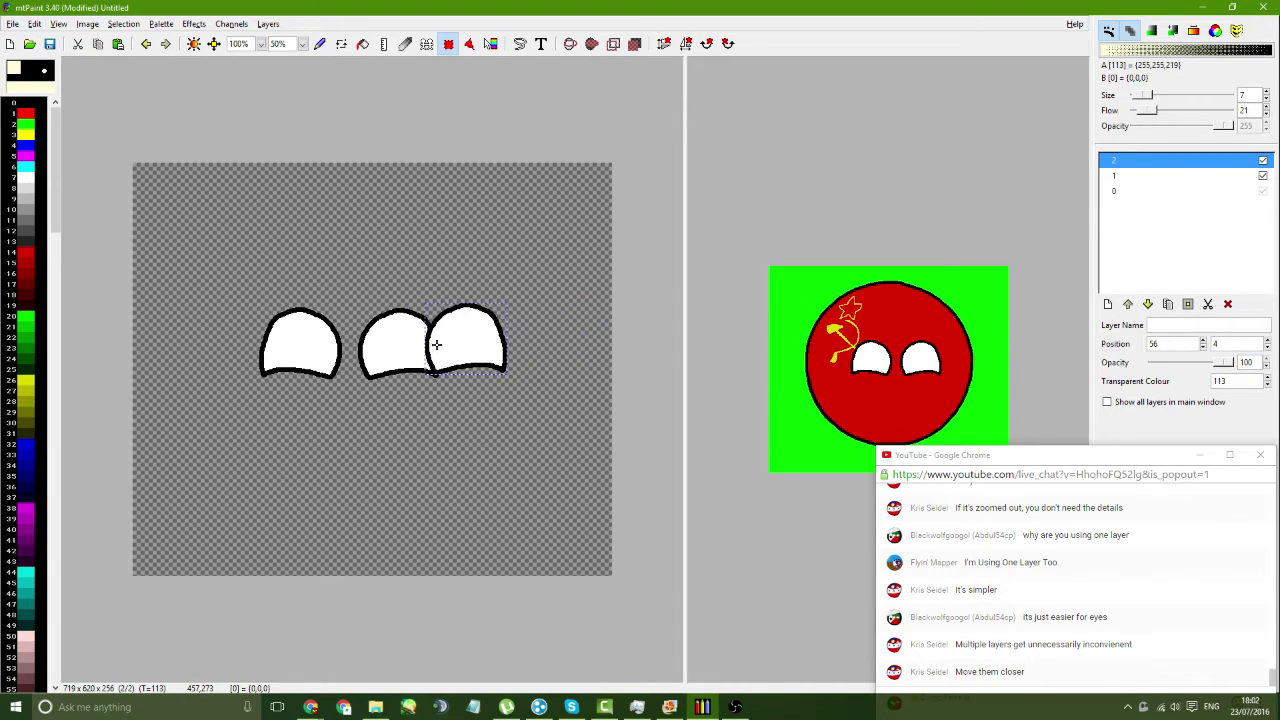
# - Undo all the eye pasting, filling and outline drawing on layer 2 until the layer is empty
pyautogui.hotkey('ctrl', 'z')
pyautogui.hotkey('ctrl', 'z')
pyautogui.hotkey('ctrl', 'z')
pyautogui.hotkey('ctrl', 'z')
pyautogui.hotkey('ctrl', 'z')
pyautogui.hotkey('ctrl', 'z')
pyautogui.hotkey('ctrl', 'z')
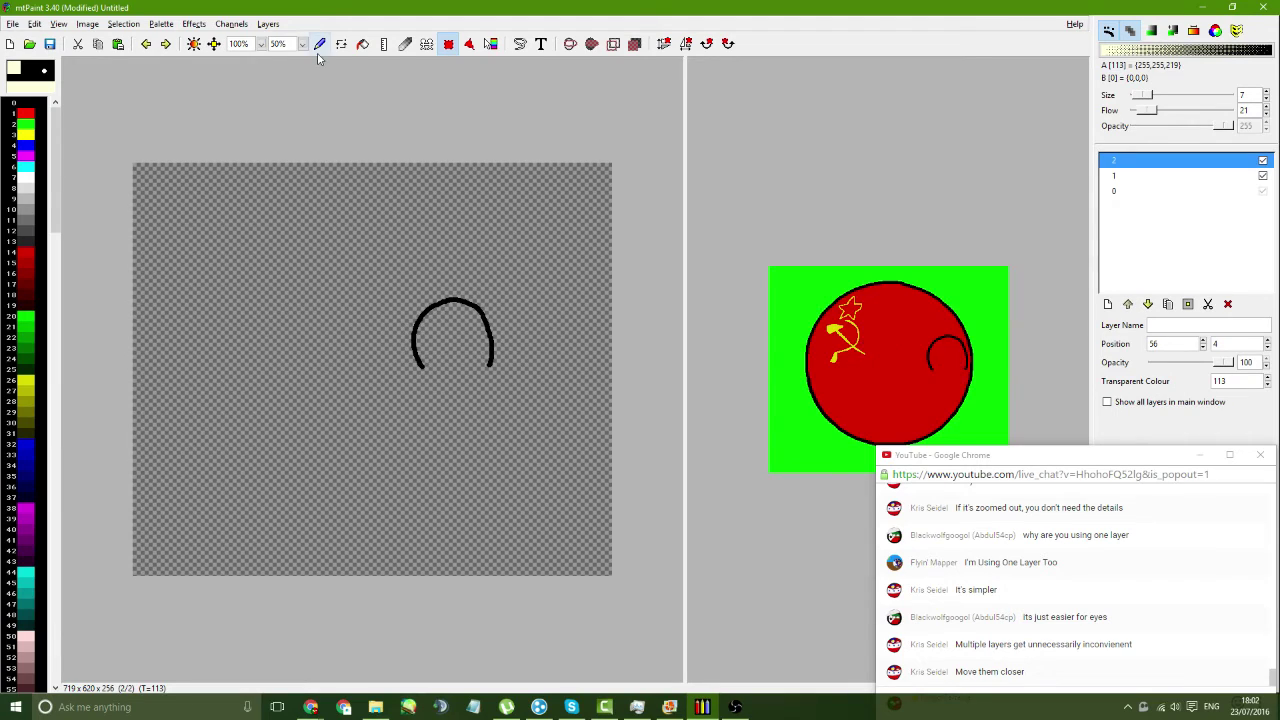
pyautogui.hotkey('ctrl', 'z')
pyautogui.hotkey('ctrl', 'z')
pyautogui.click(302, 44)
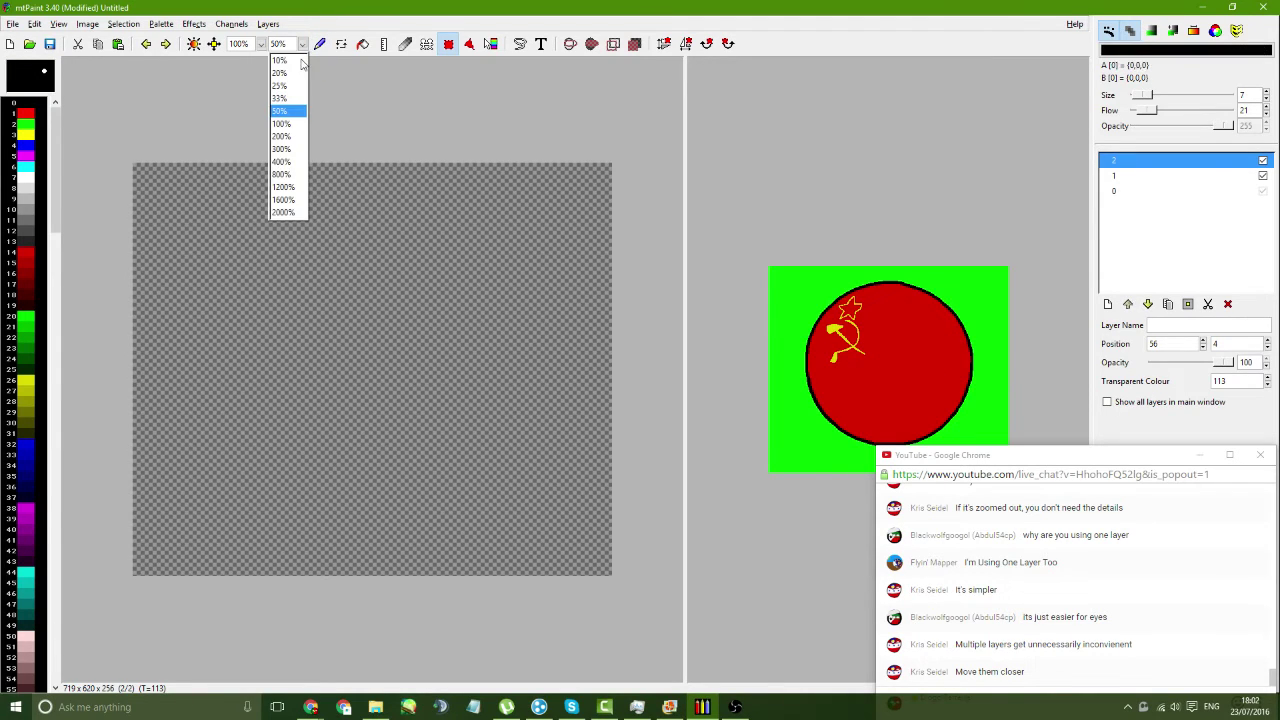
# - Zoom the layer 2 canvas to 200% with the composite preview at 50%, and switch to the Paint tool
pyautogui.click(281, 123)
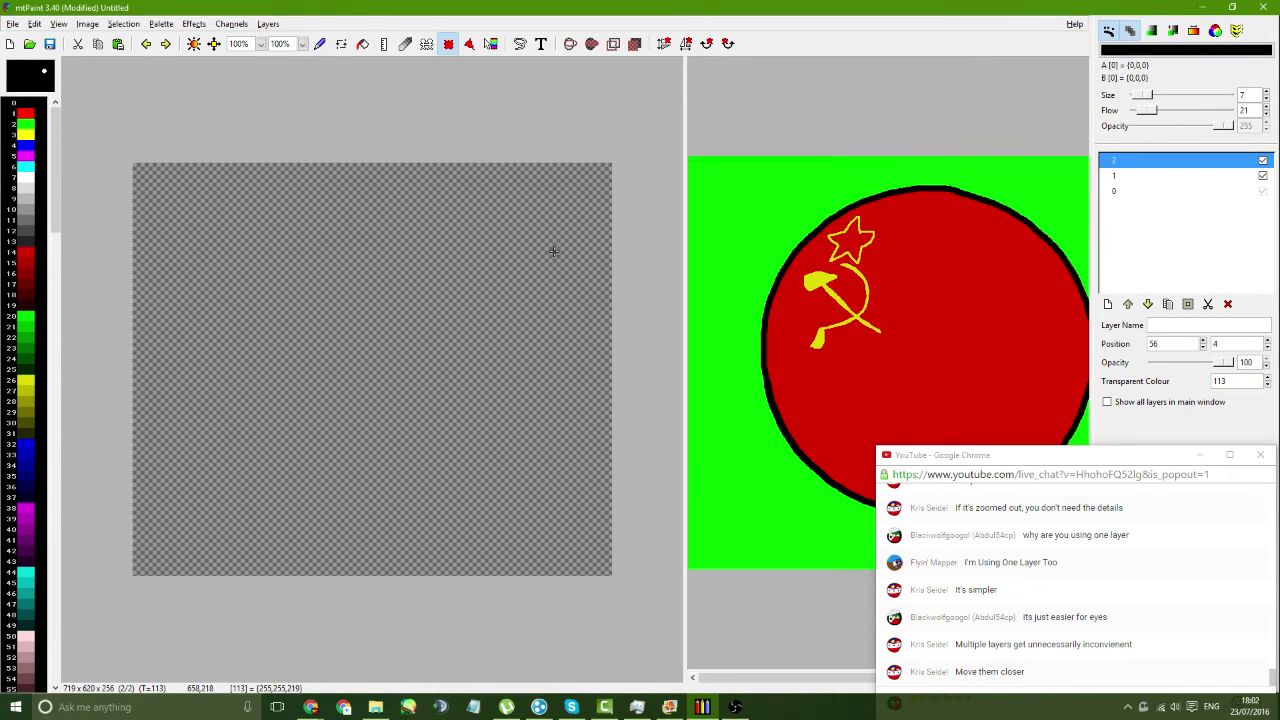
pyautogui.click(302, 44)
pyautogui.click(285, 110)
pyautogui.click(260, 44)
pyautogui.click(256, 135)
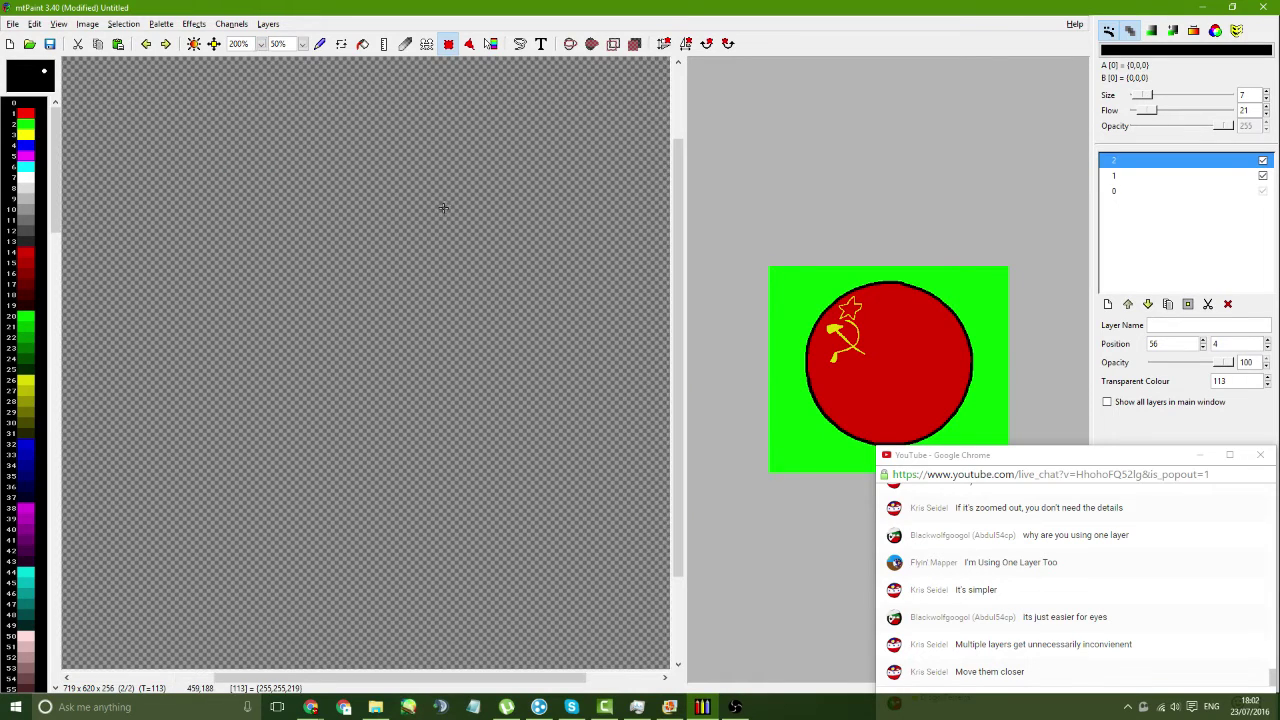
pyautogui.click(260, 44)
pyautogui.click(262, 47)
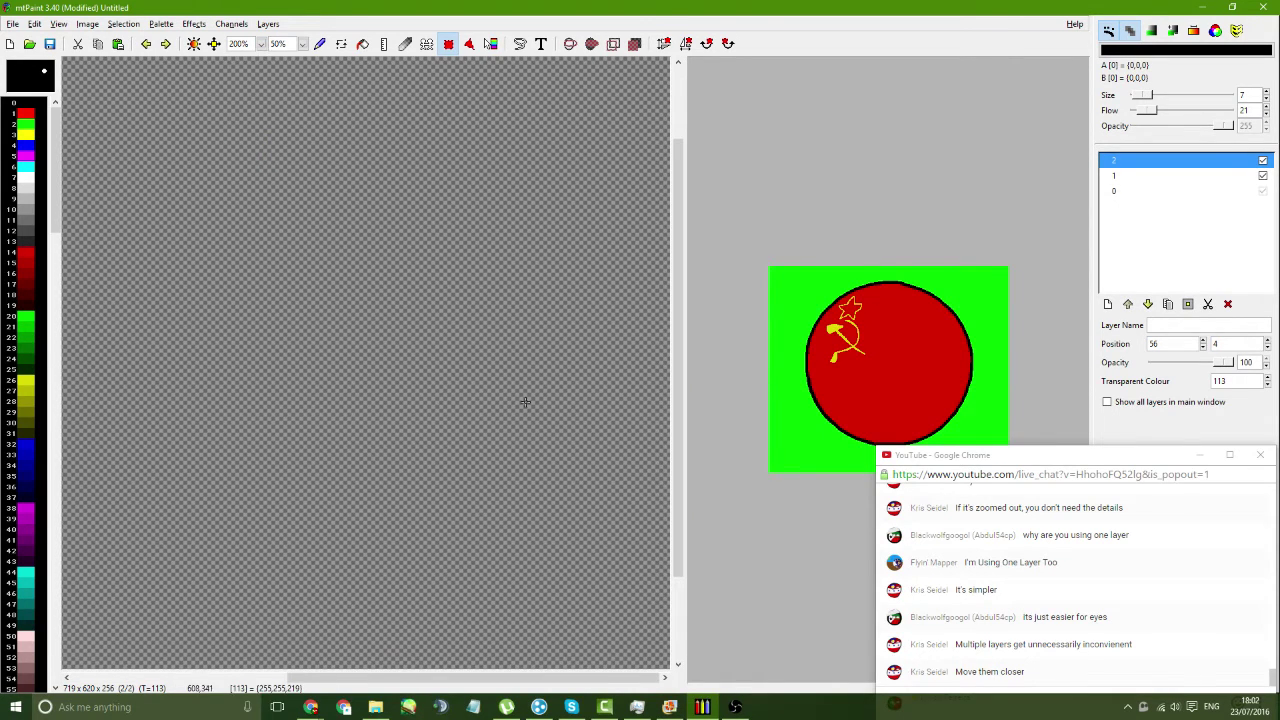
pyautogui.click(320, 44)
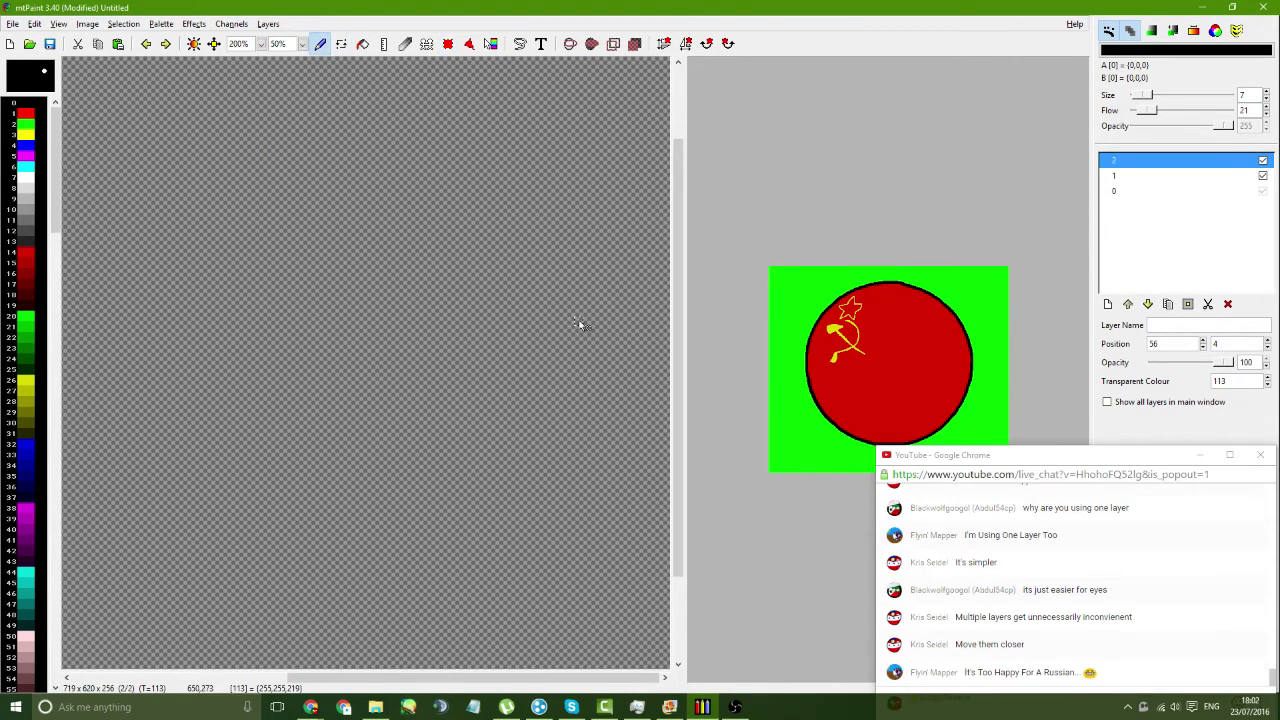
pyautogui.moveTo(580, 322)
pyautogui.mouseDown()
pyautogui.moveTo(520, 237)
pyautogui.moveTo(456, 225)
pyautogui.moveTo(412, 270)
pyautogui.moveTo(402, 312)
pyautogui.mouseUp()
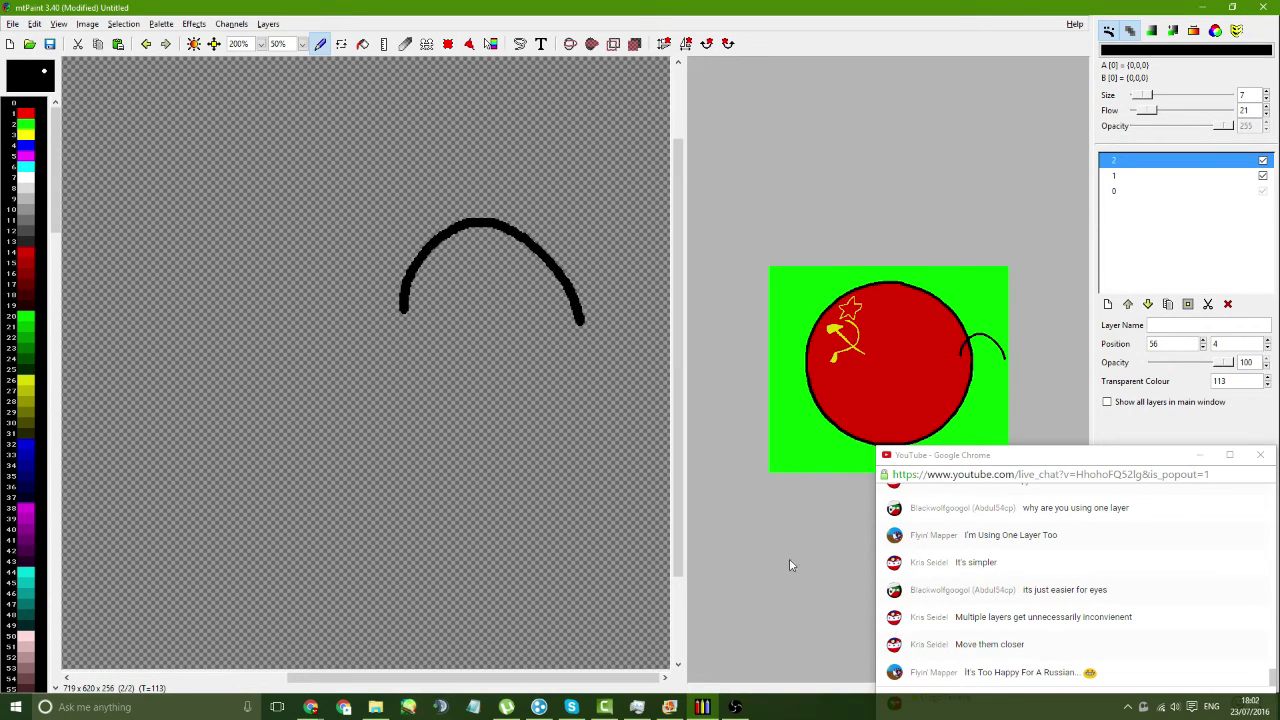
pyautogui.hotkey('ctrl', 'z')
pyautogui.moveTo(564, 327)
pyautogui.mouseDown()
pyautogui.moveTo(532, 275)
pyautogui.moveTo(445, 249)
pyautogui.moveTo(390, 293)
pyautogui.moveTo(362, 368)
pyautogui.mouseUp()
pyautogui.hotkey('ctrl', 'z')
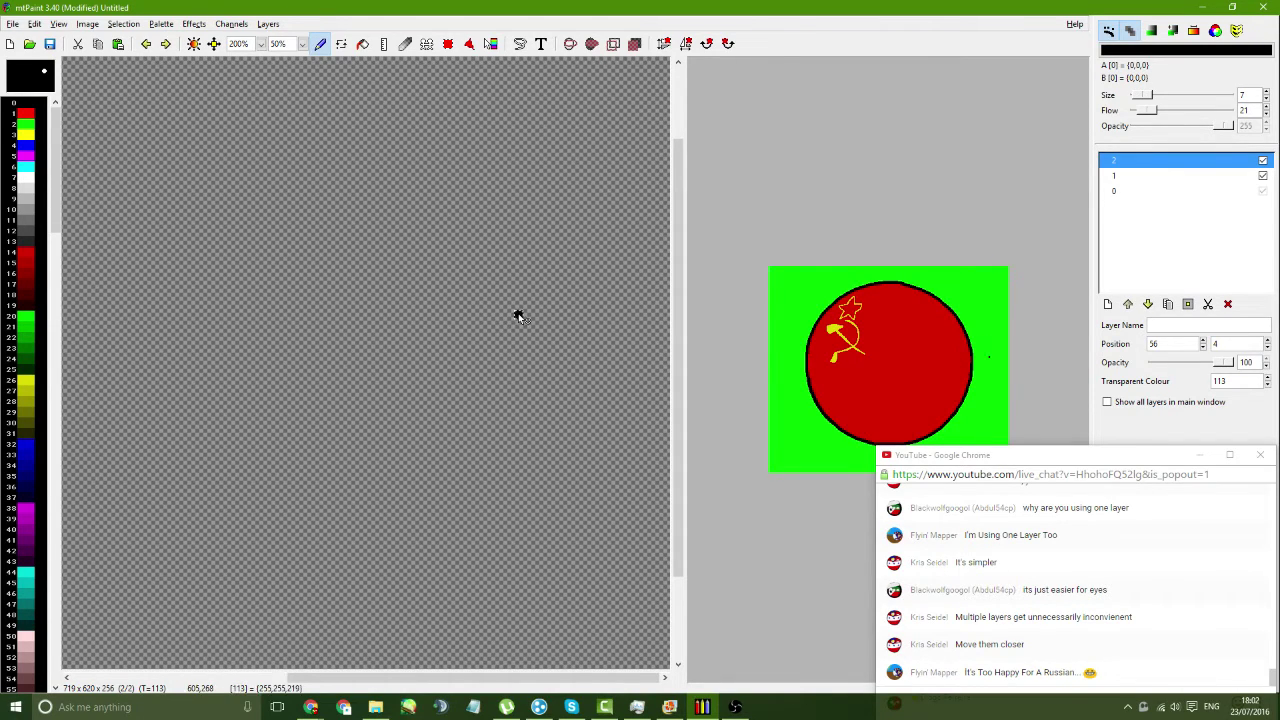
pyautogui.moveTo(519, 316)
pyautogui.mouseDown()
pyautogui.moveTo(474, 243)
pyautogui.moveTo(405, 222)
pyautogui.moveTo(359, 251)
pyautogui.moveTo(340, 296)
pyautogui.mouseUp()
pyautogui.hotkey('ctrl', 'z')
pyautogui.moveTo(519, 333)
pyautogui.mouseDown()
pyautogui.moveTo(513, 264)
pyautogui.moveTo(474, 203)
pyautogui.moveTo(363, 189)
pyautogui.moveTo(274, 265)
pyautogui.moveTo(273, 357)
pyautogui.mouseUp()
pyautogui.hotkey('ctrl', 'z')
pyautogui.moveTo(520, 310)
pyautogui.mouseDown()
pyautogui.moveTo(511, 260)
pyautogui.moveTo(426, 189)
pyautogui.moveTo(332, 268)
pyautogui.mouseUp()
pyautogui.hotkey('ctrl', 'z')
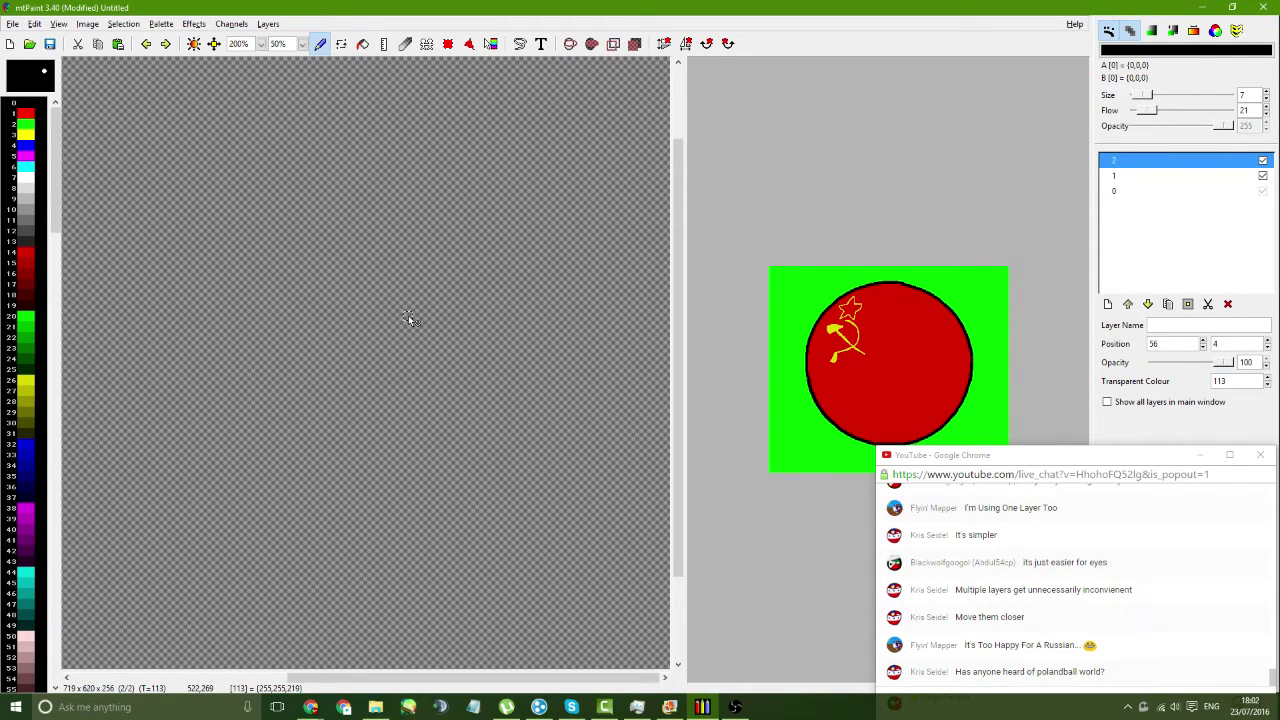
pyautogui.moveTo(486, 157); pyautogui.dragTo(357, 223)
pyautogui.hotkey('ctrl', 'z')
pyautogui.moveTo(465, 171)
pyautogui.mouseDown()
pyautogui.moveTo(306, 268)
pyautogui.moveTo(355, 416)
pyautogui.mouseUp()
pyautogui.hotkey('ctrl', 'z')
pyautogui.moveTo(306, 269)
pyautogui.mouseDown()
pyautogui.moveTo(314, 357)
pyautogui.moveTo(333, 360)
pyautogui.mouseUp()
pyautogui.hotkey('ctrl', 'z')
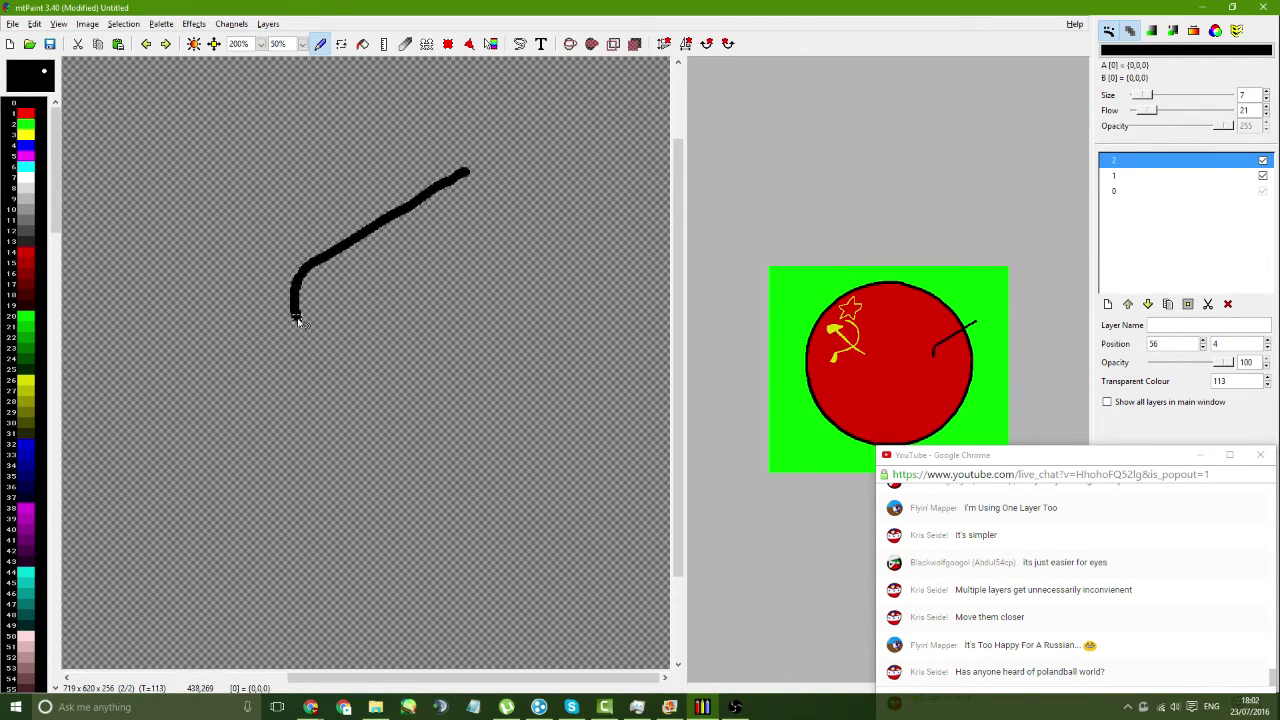
pyautogui.moveTo(297, 319); pyautogui.dragTo(350, 363)
pyautogui.hotkey('ctrl', 'z')
pyautogui.hotkey('ctrl', 'z')
pyautogui.hotkey('ctrl', 'z')
pyautogui.hotkey('ctrl', 'z')
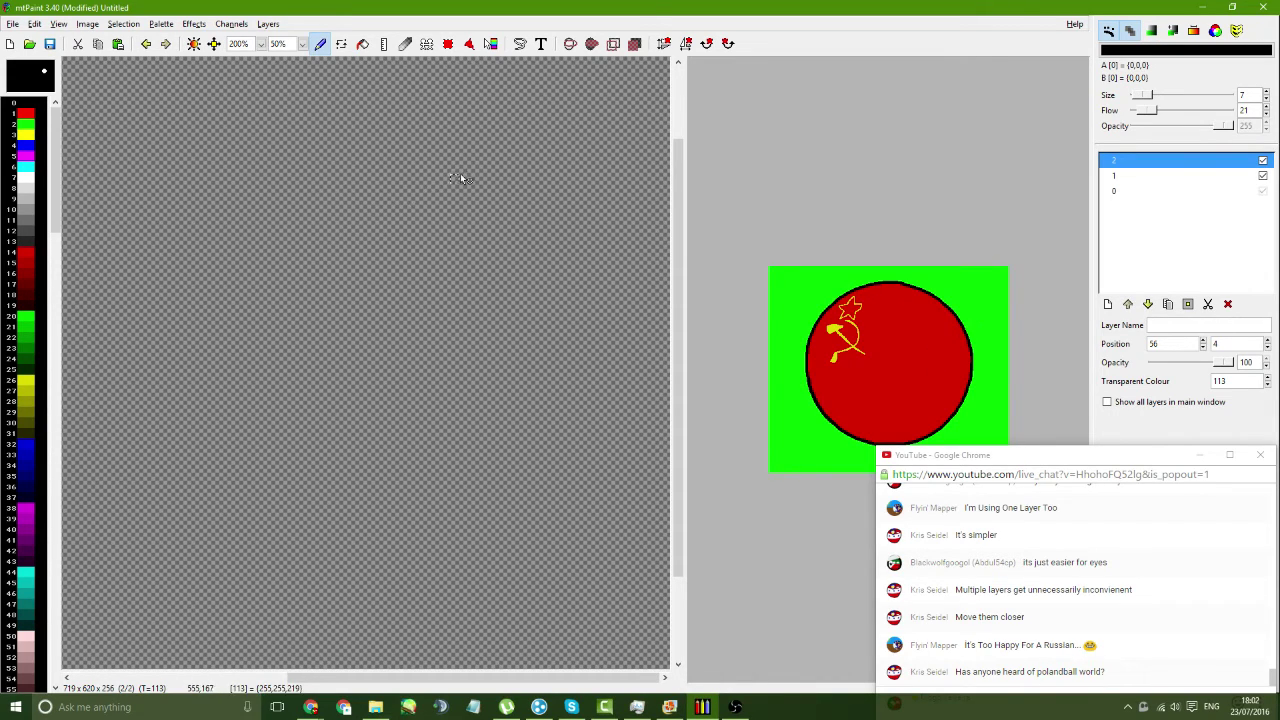
# - Draw the slanted top edge and curved left side of the right angry eye in black on layer 2
pyautogui.moveTo(468, 173)
pyautogui.mouseDown()
pyautogui.moveTo(348, 213)
pyautogui.moveTo(322, 308)
pyautogui.mouseUp()
pyautogui.hotkey('ctrl', 'z')
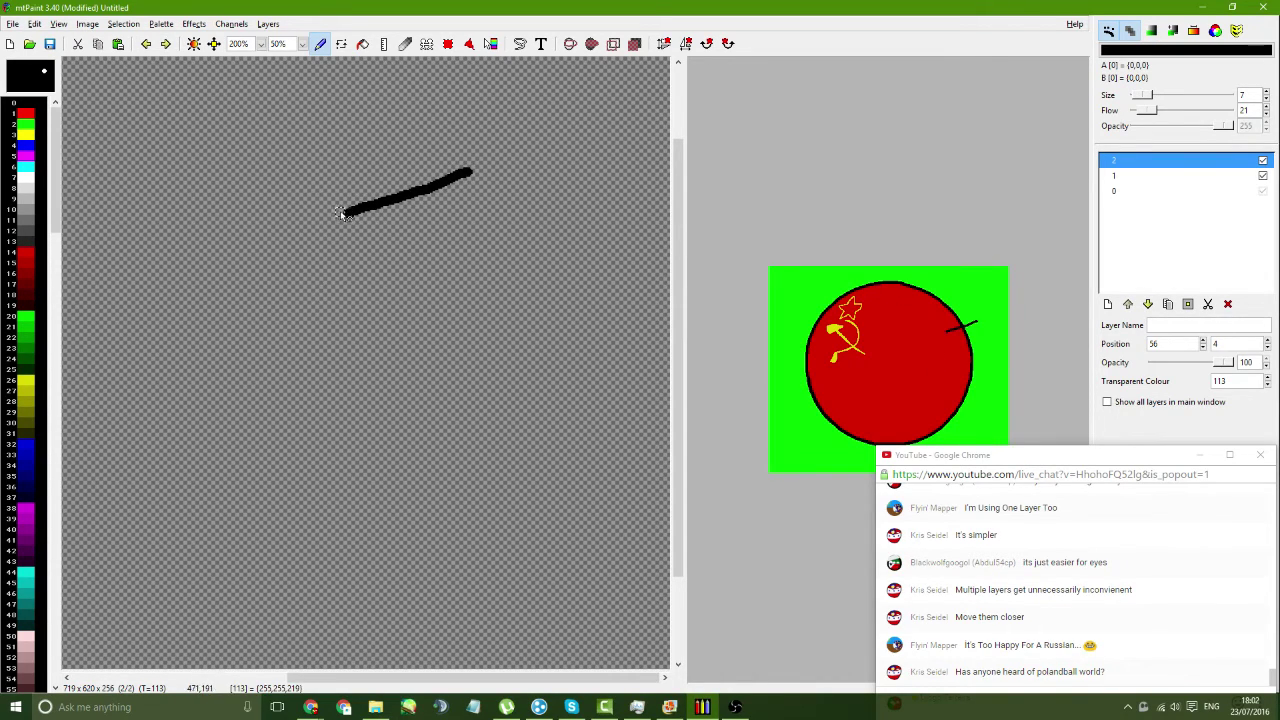
pyautogui.moveTo(348, 212)
pyautogui.mouseDown()
pyautogui.moveTo(320, 265)
pyautogui.moveTo(330, 316)
pyautogui.mouseUp()
pyautogui.moveTo(471, 174); pyautogui.dragTo(488, 278)
pyautogui.hotkey('ctrl', 'z')
pyautogui.moveTo(472, 176); pyautogui.dragTo(514, 293)
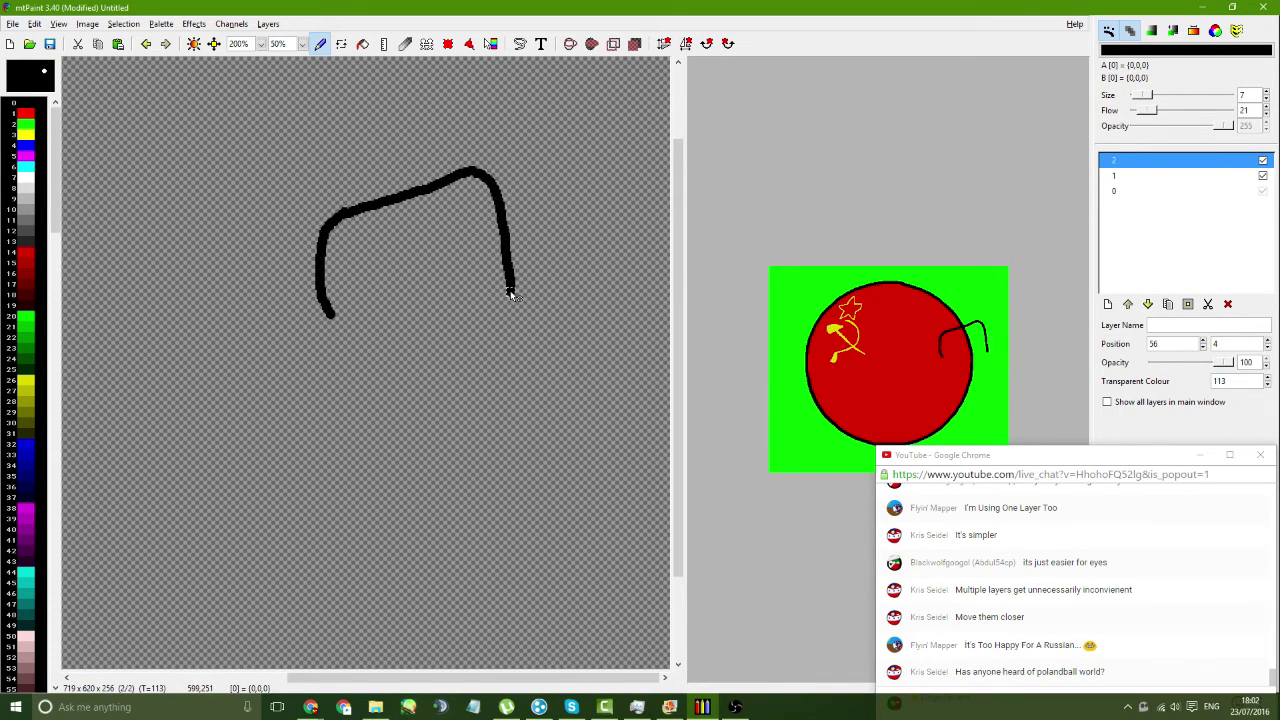
pyautogui.hotkey('ctrl', 'z')
pyautogui.moveTo(467, 172); pyautogui.dragTo(481, 284)
pyautogui.hotkey('ctrl', 'z')
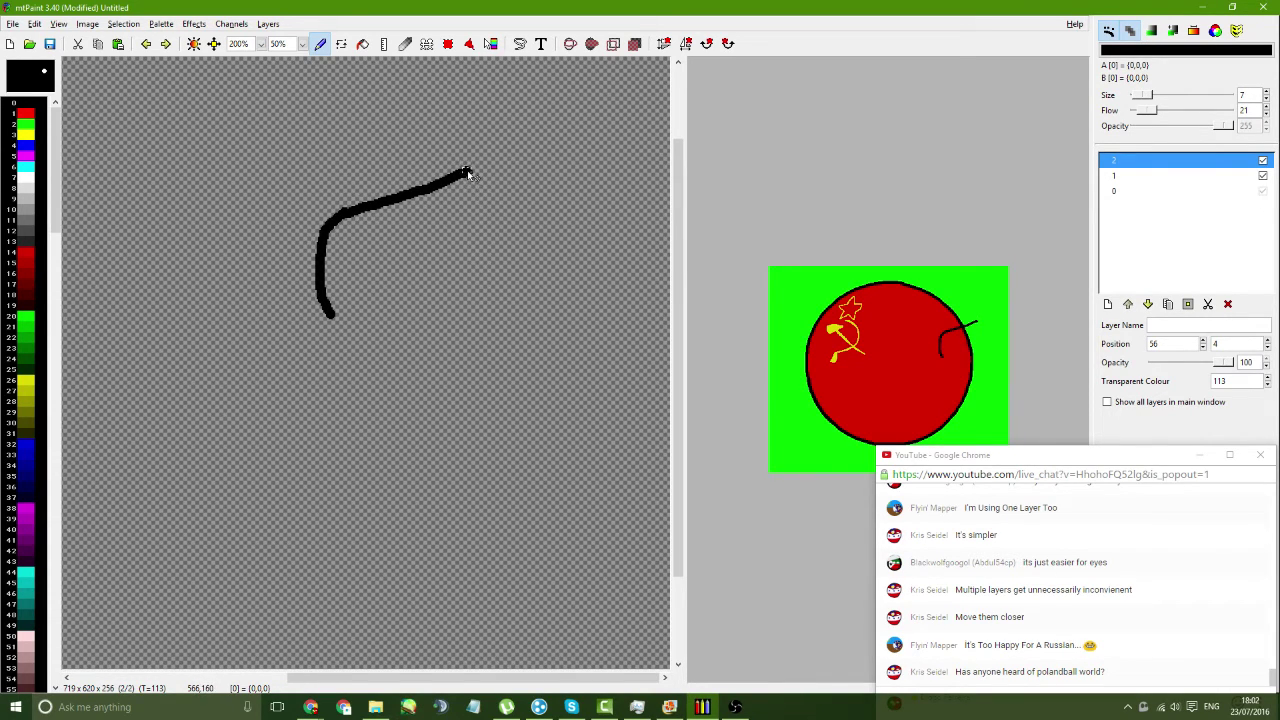
pyautogui.moveTo(468, 175)
pyautogui.mouseDown()
pyautogui.moveTo(515, 217)
pyautogui.moveTo(533, 297)
pyautogui.mouseUp()
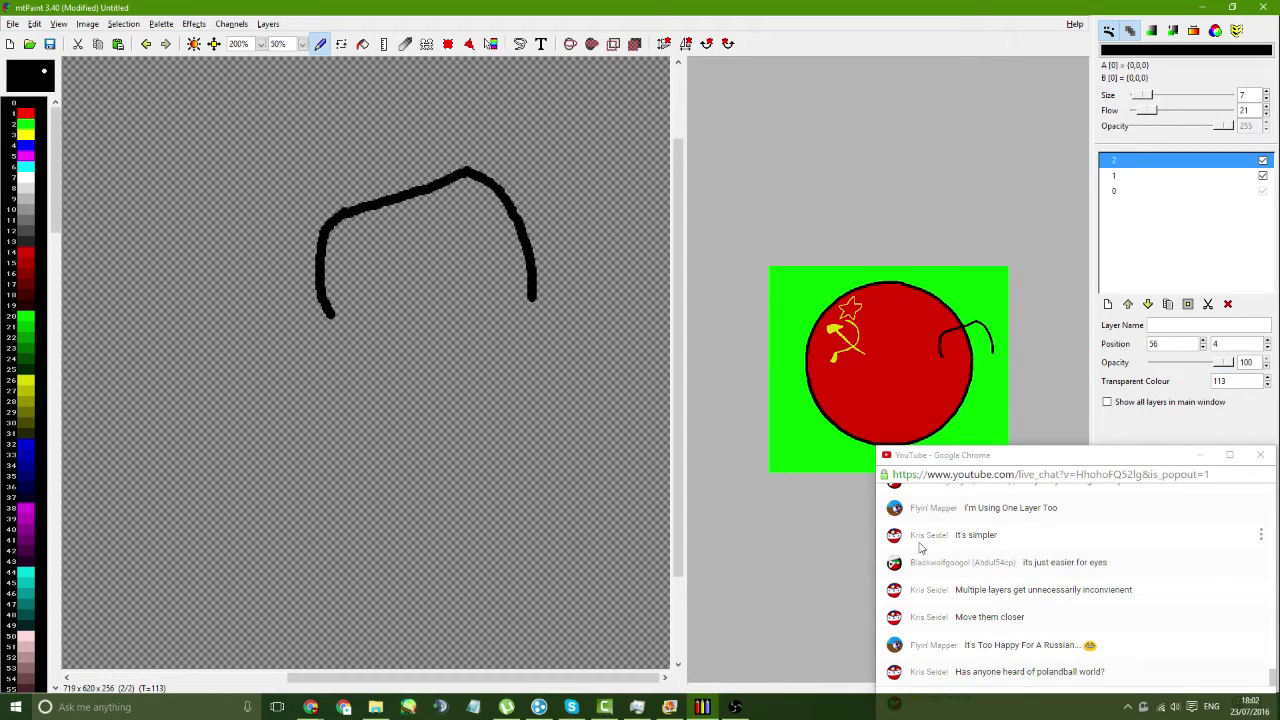
pyautogui.hotkey('ctrl', 'z')
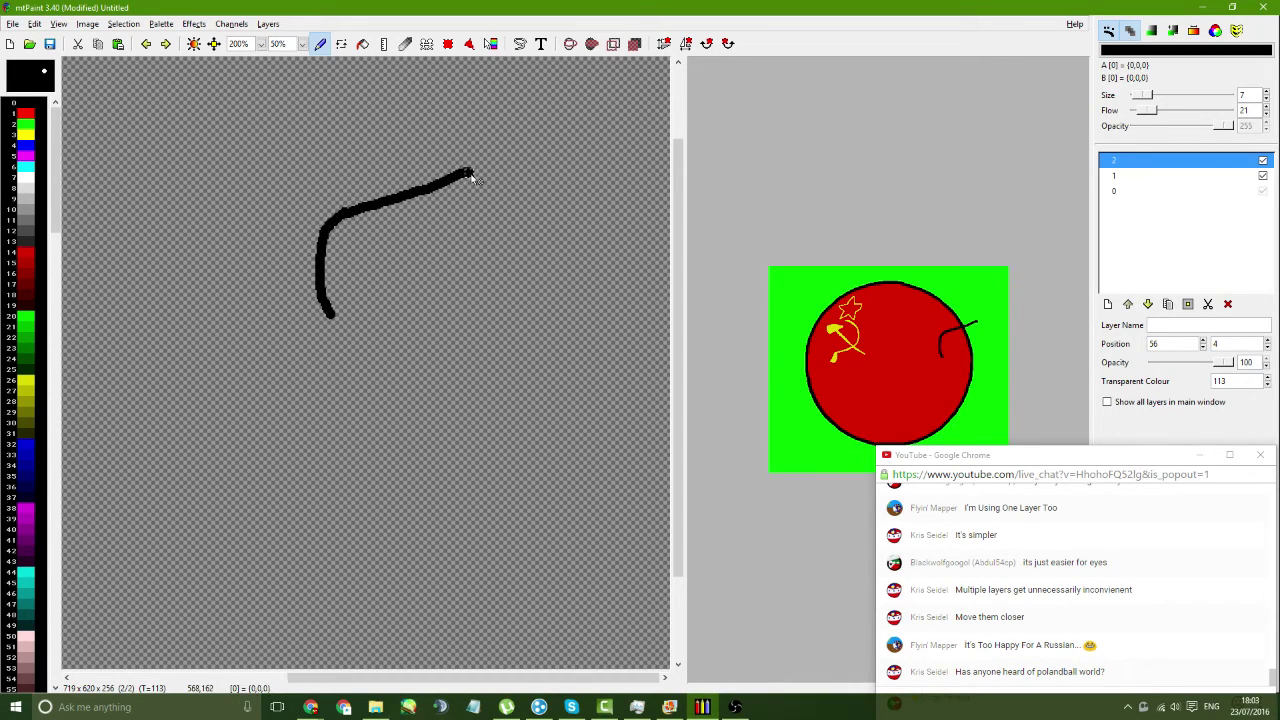
pyautogui.hotkey('ctrl', 'z')
pyautogui.moveTo(468, 175)
pyautogui.mouseDown()
pyautogui.moveTo(491, 194)
pyautogui.moveTo(520, 272)
pyautogui.moveTo(514, 300)
pyautogui.mouseUp()
pyautogui.hotkey('ctrl', 'z')
# - Close the eye outline with a curved right side and arched bottom edge, and shift the layer to position -42, 62
pyautogui.moveTo(478, 185); pyautogui.dragTo(508, 255)
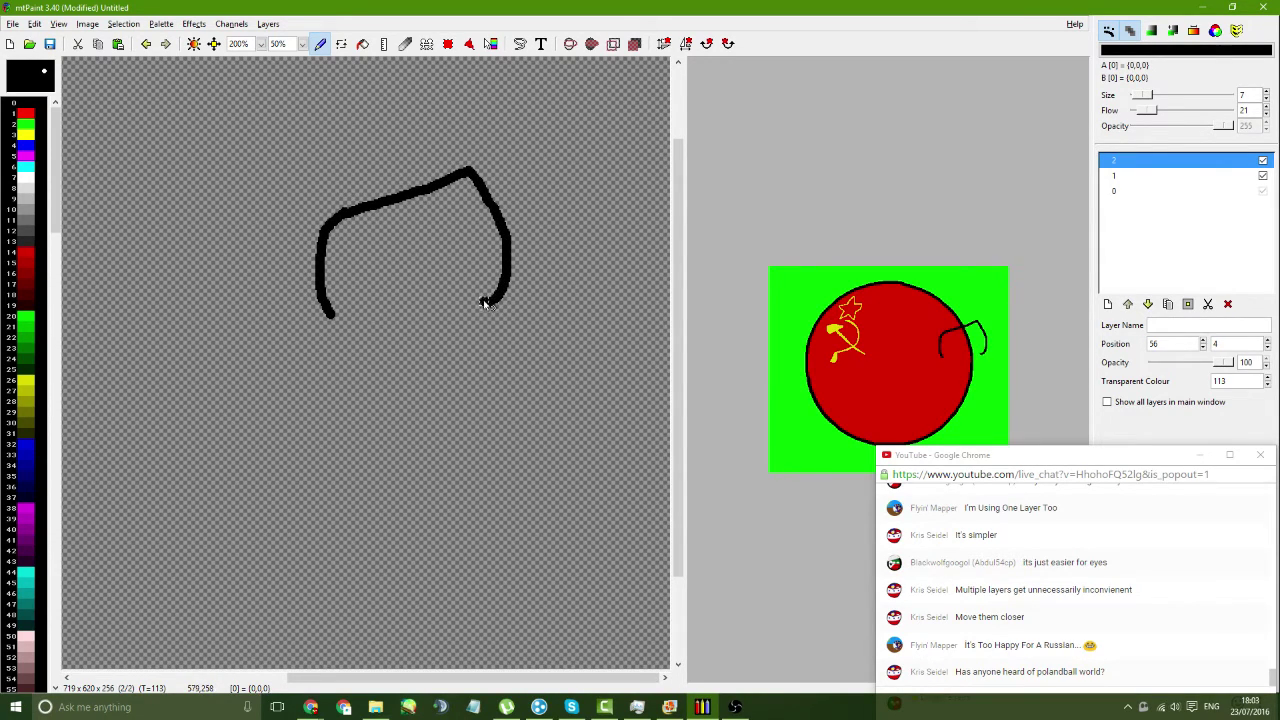
pyautogui.moveTo(484, 303)
pyautogui.mouseDown()
pyautogui.moveTo(437, 285)
pyautogui.moveTo(332, 314)
pyautogui.mouseUp()
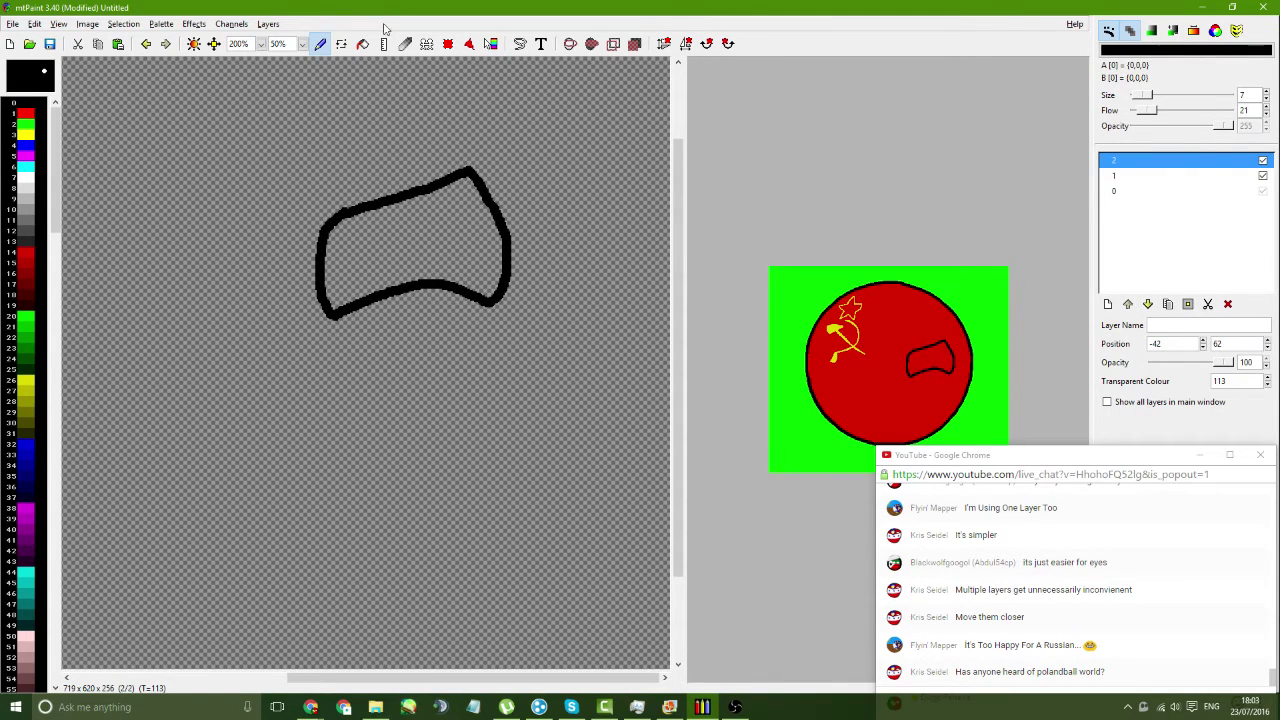
# - Flood fill the inside of the eye outline with white
pyautogui.press('F3')
pyautogui.click(427, 230)
pyautogui.hotkey('ctrl', 'z')
pyautogui.click(27, 174)
pyautogui.click(417, 251)
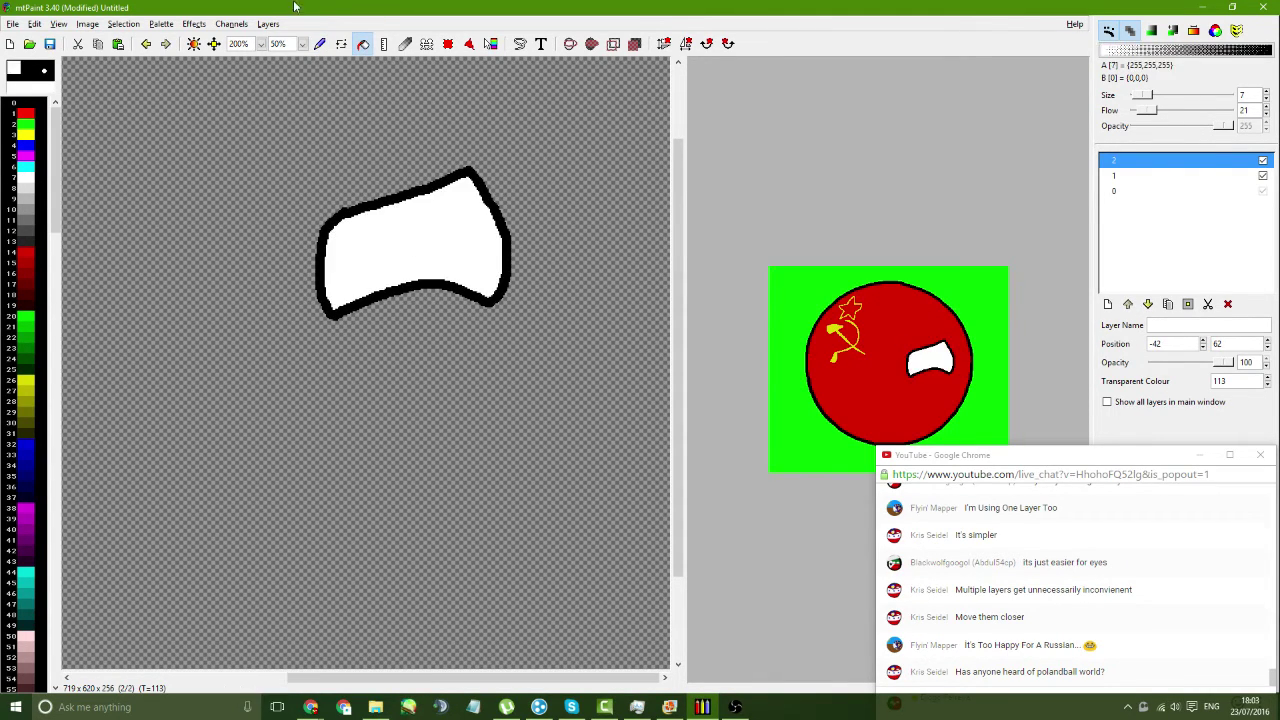
# - Paste a horizontally flipped copy of the eye to the left of the original, at about the same height
pyautogui.click(448, 46)
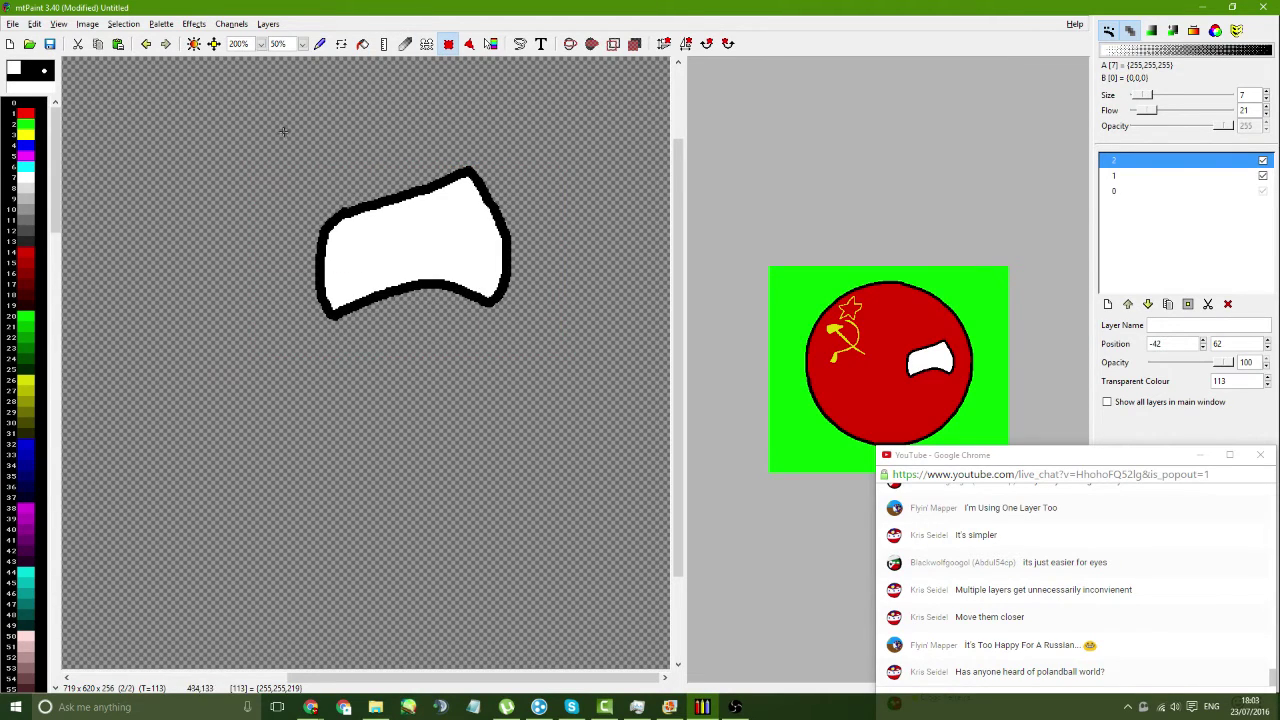
pyautogui.hotkey('ctrl', 'c')
pyautogui.hotkey('ctrl', 'v')
pyautogui.moveTo(432, 308); pyautogui.dragTo(293, 237)
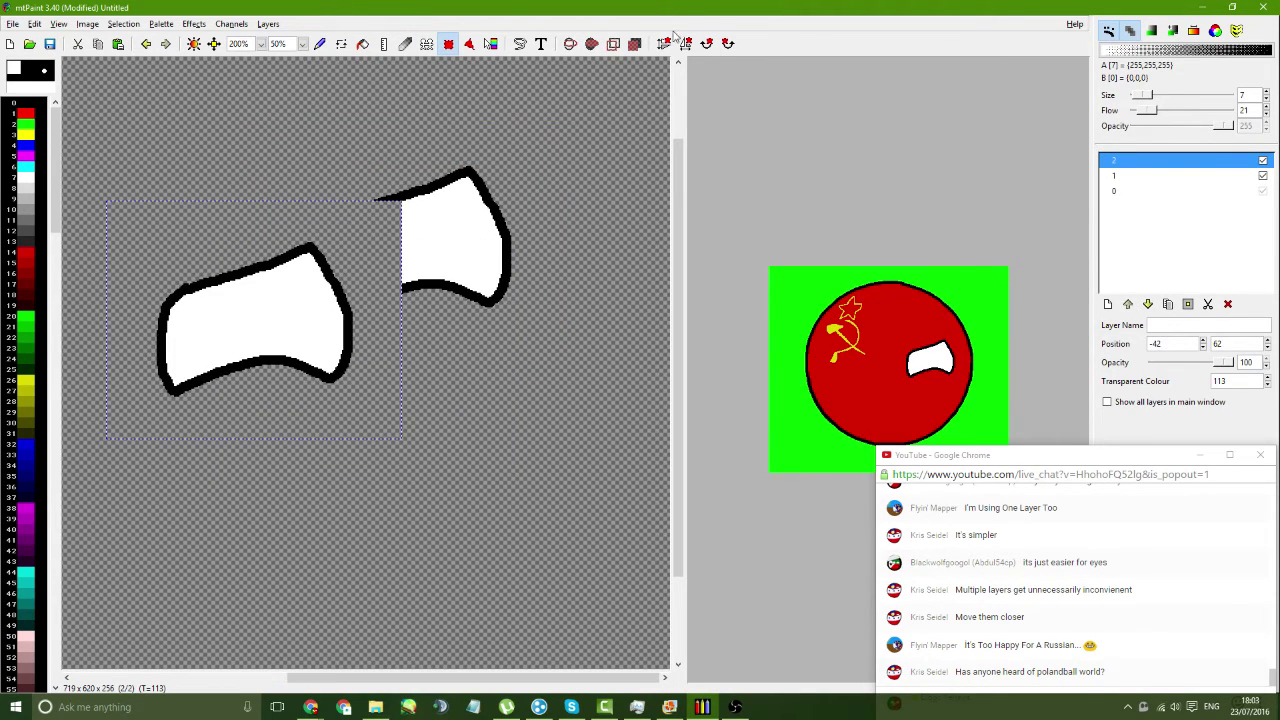
pyautogui.click(685, 43)
pyautogui.moveTo(251, 352); pyautogui.dragTo(147, 290)
pyautogui.moveTo(149, 287); pyautogui.dragTo(137, 286)
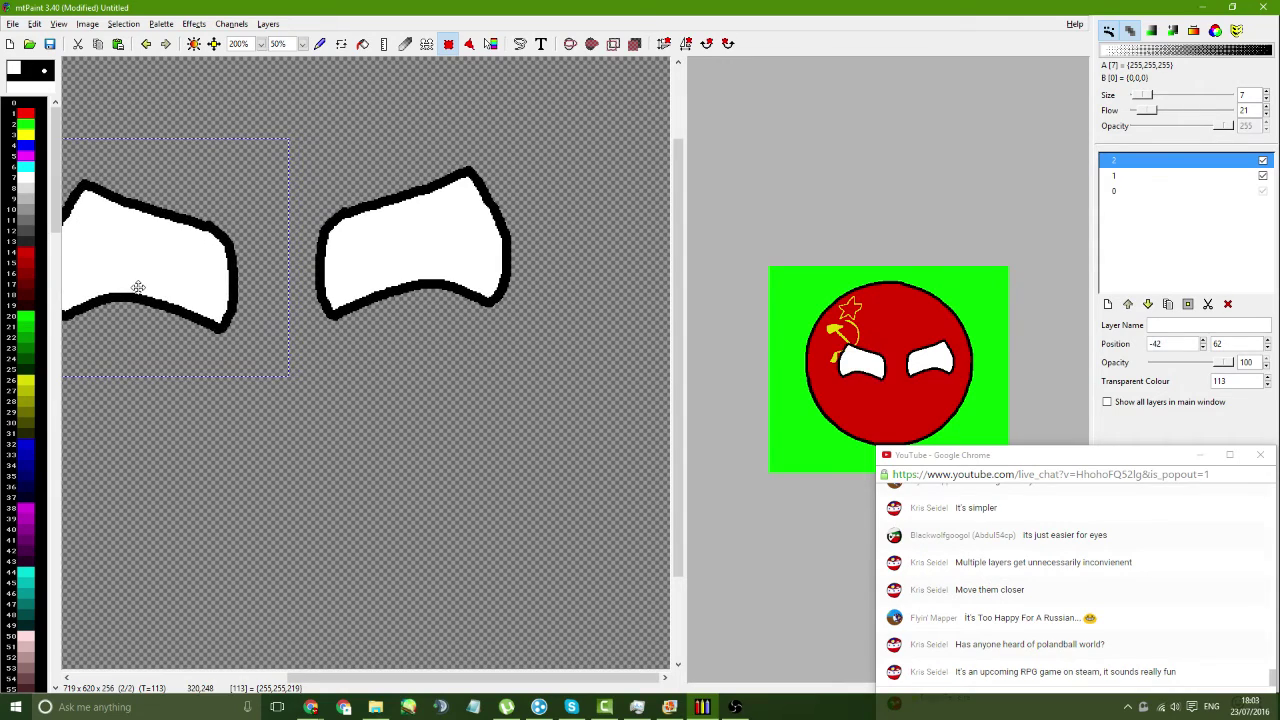
# - Shift the eyes layer to position -118, 78 and clear the paste selection
pyautogui.moveTo(915, 372); pyautogui.dragTo(903, 372)
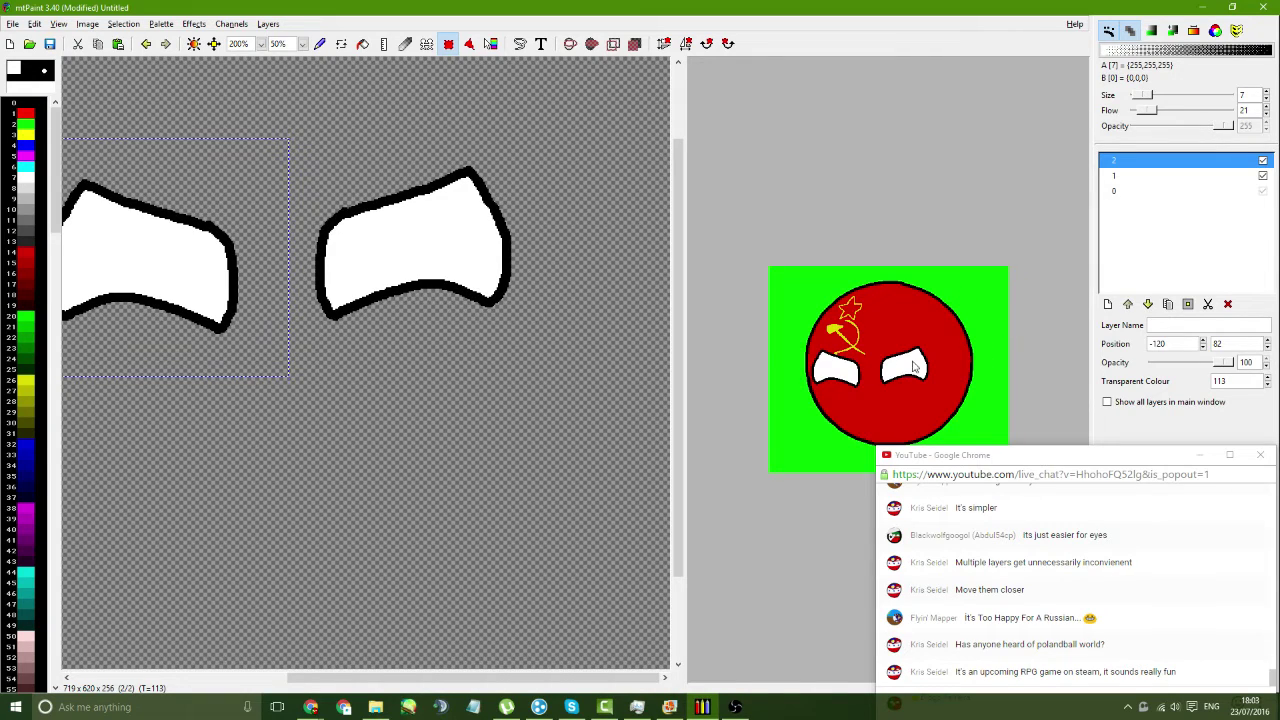
pyautogui.moveTo(912, 367); pyautogui.dragTo(911, 365)
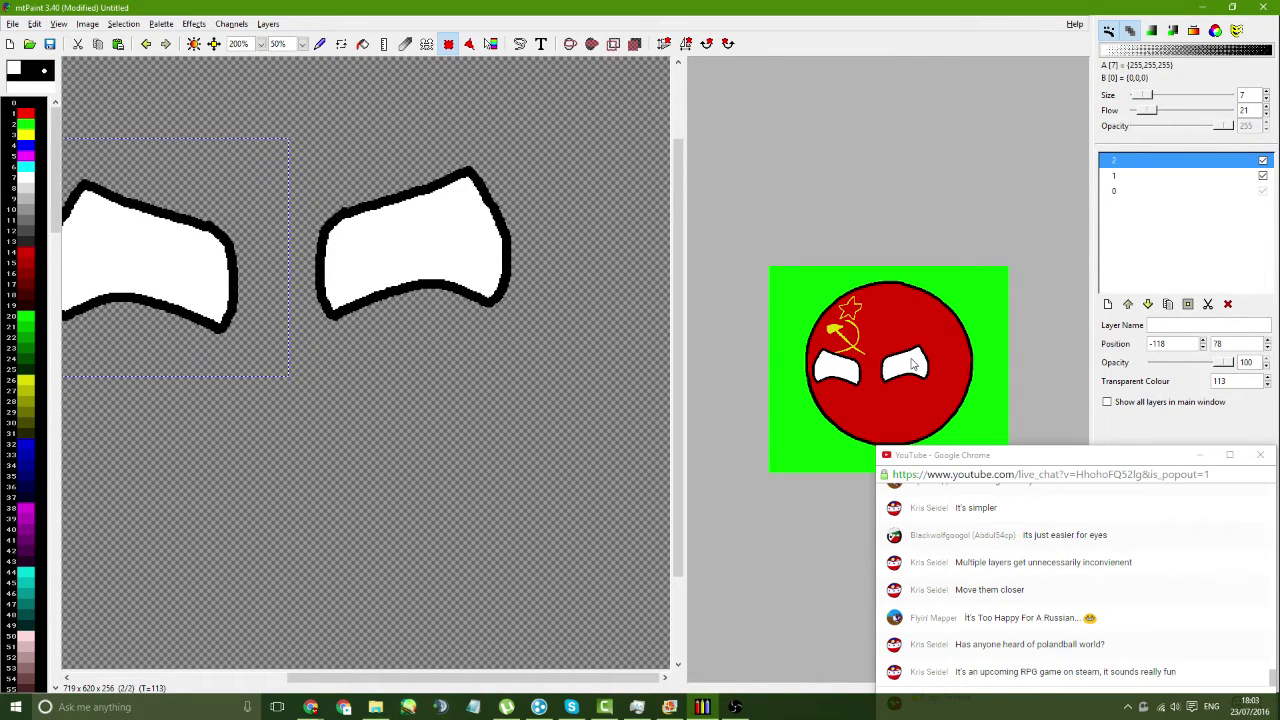
pyautogui.press('Escape')
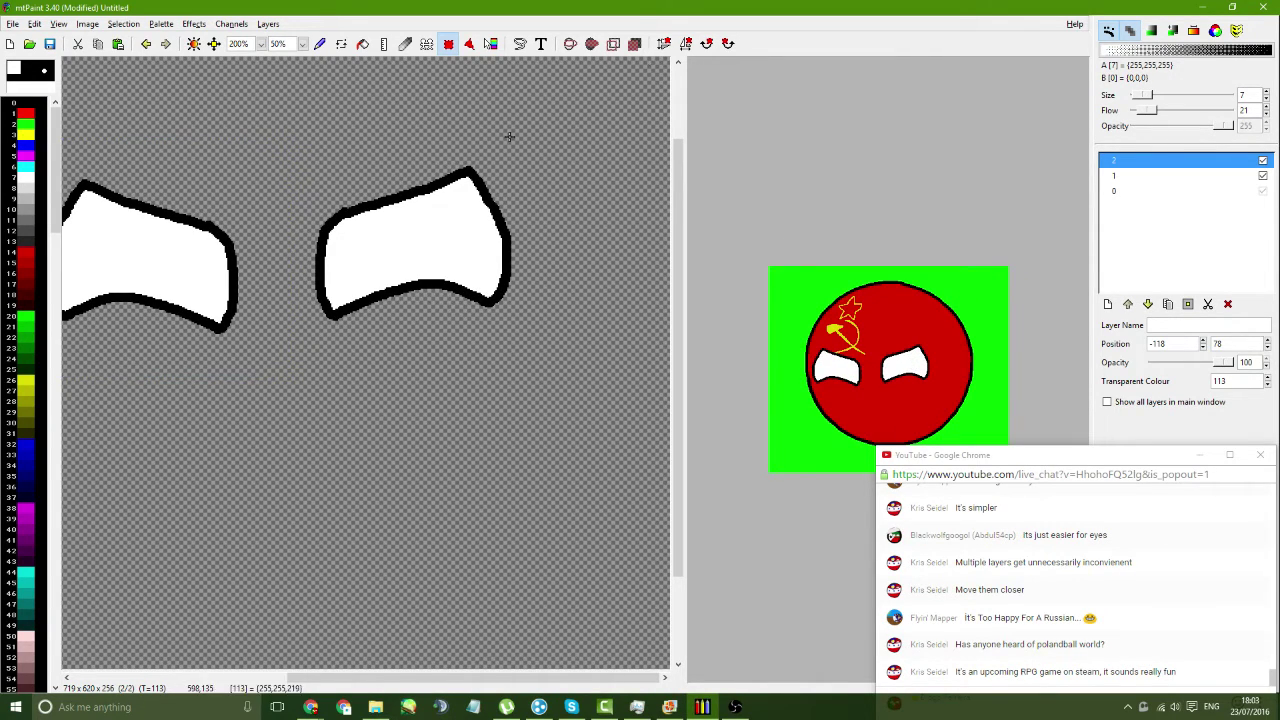
# - Scale the eyes layer to 619 x 534 with fixed aspect ratio and shift it to position -84, 122
pyautogui.press('pageup')
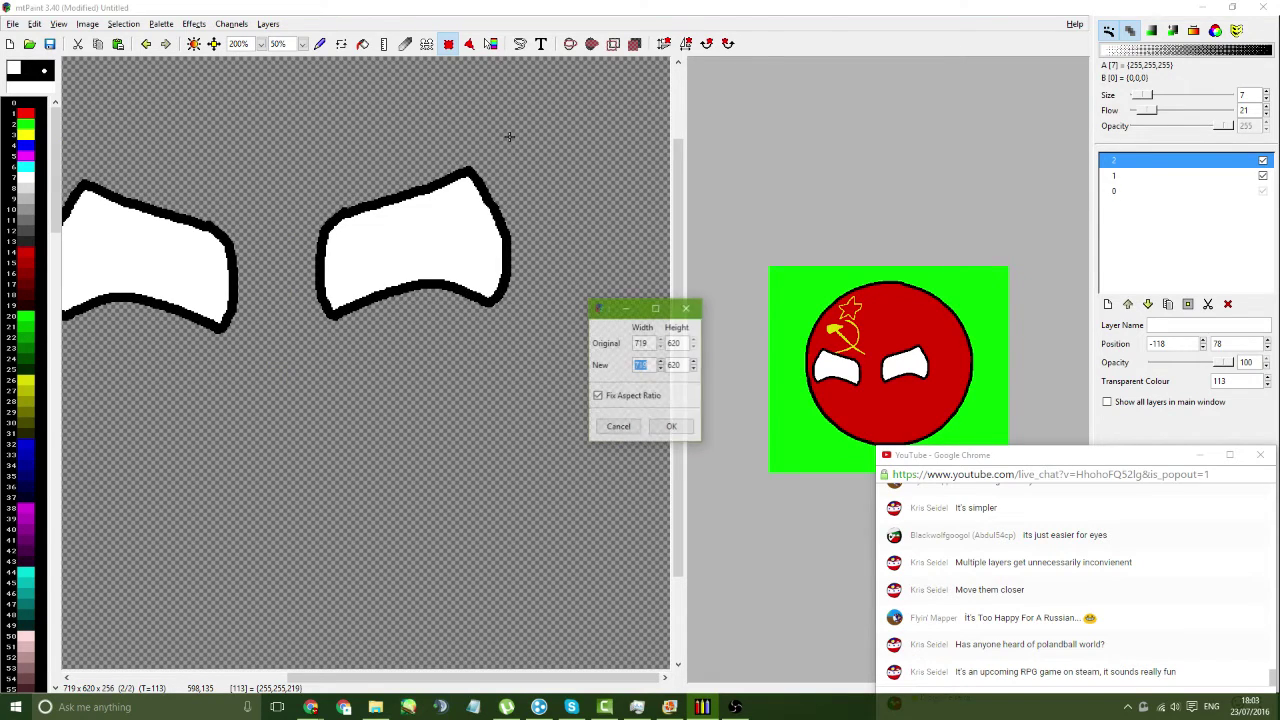
pyautogui.scroll(-14, 663, 373)
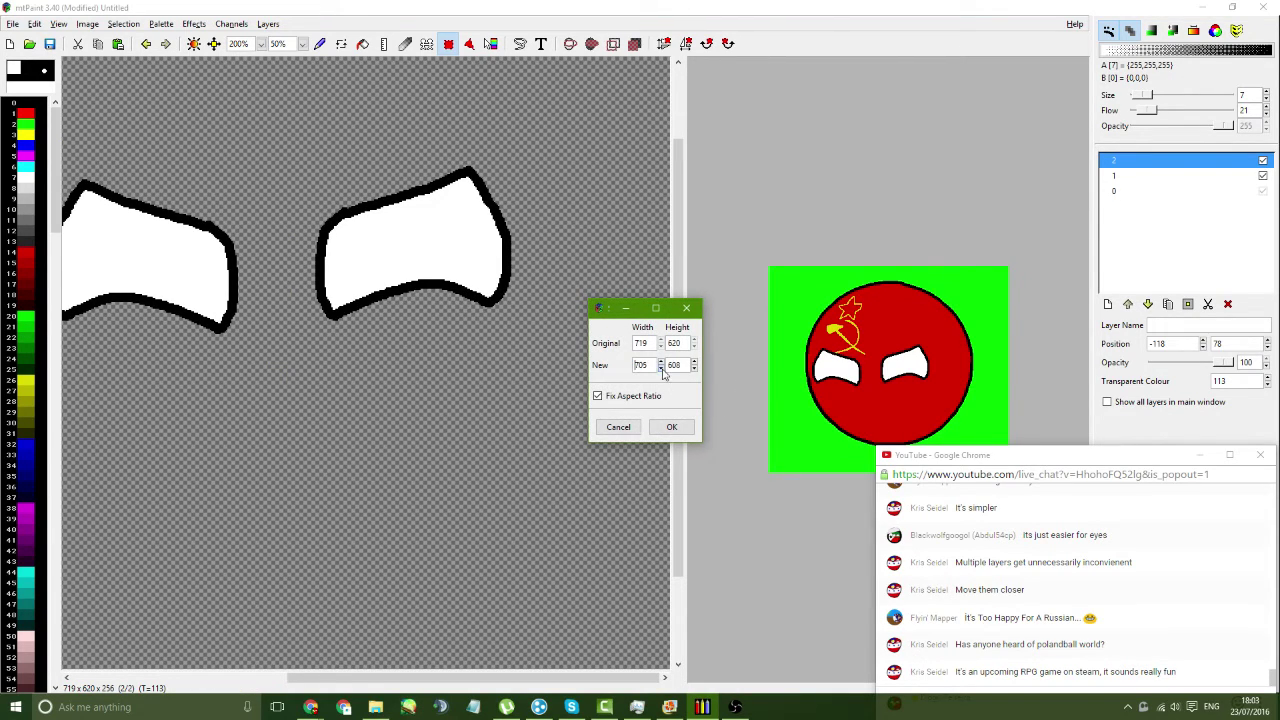
pyautogui.click(684, 427)
pyautogui.moveTo(886, 356); pyautogui.dragTo(894, 374)
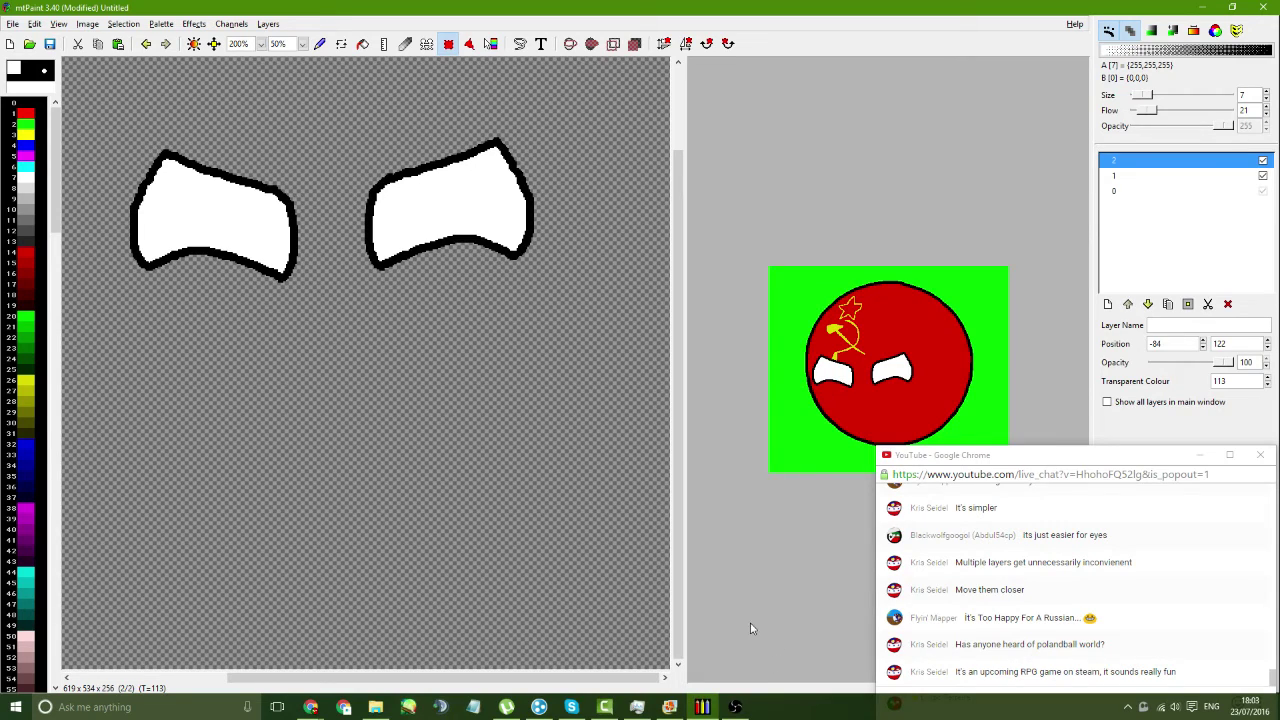
# - Switch to Camtasia Studio to examine the eyes of the existing countryball, and return to mtPaint
pyautogui.click(604, 707)
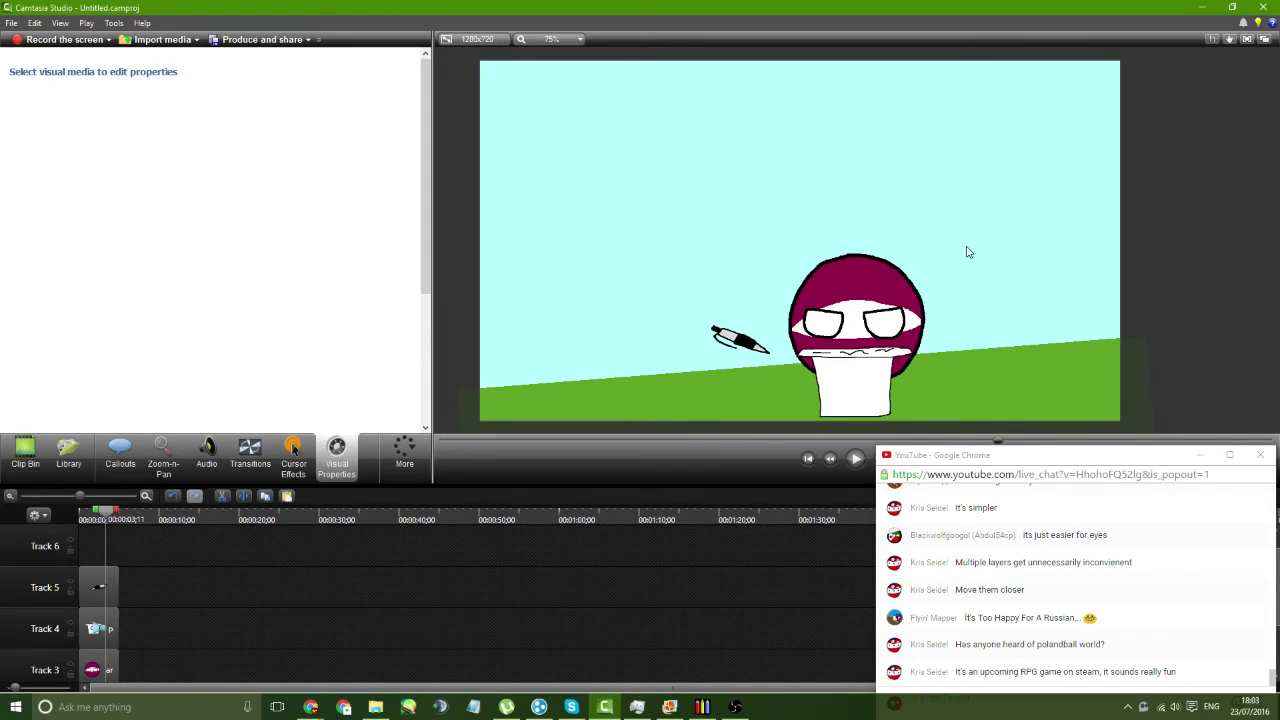
pyautogui.click(703, 707)
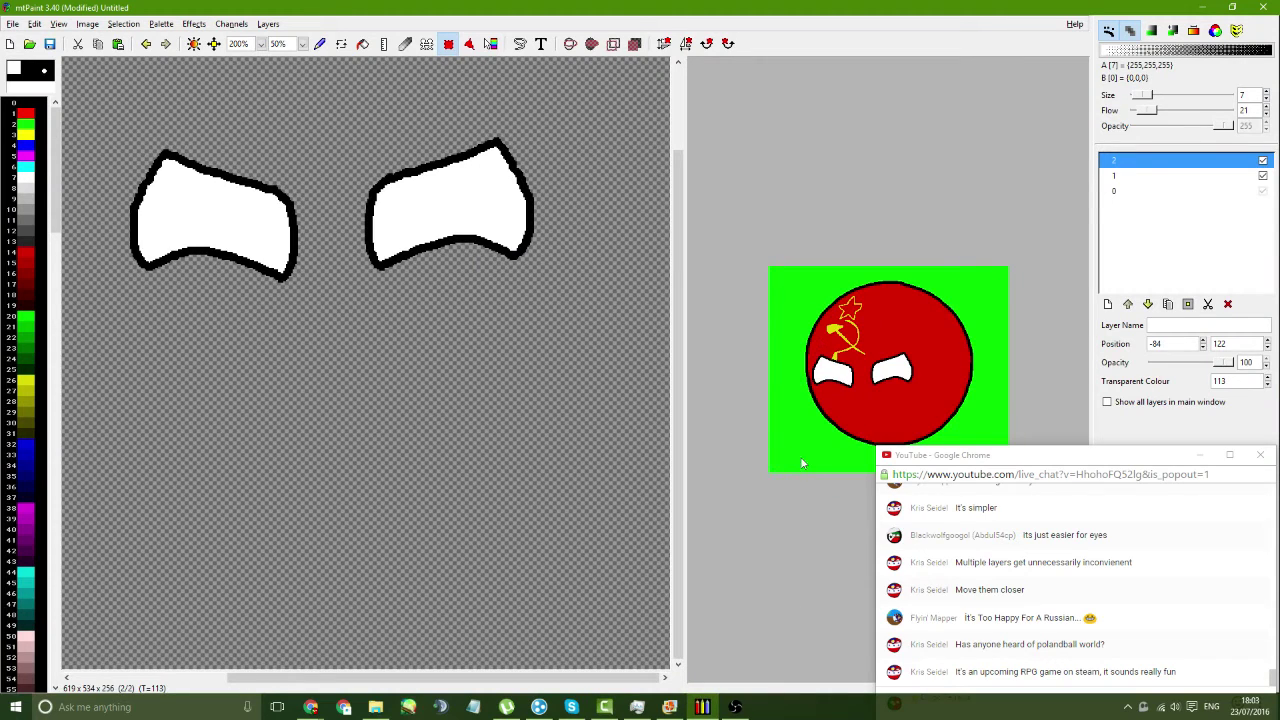
# - Scale the eyes layer down further with fixed aspect ratio and shift it to position -62, 132
pyautogui.press('pageup')
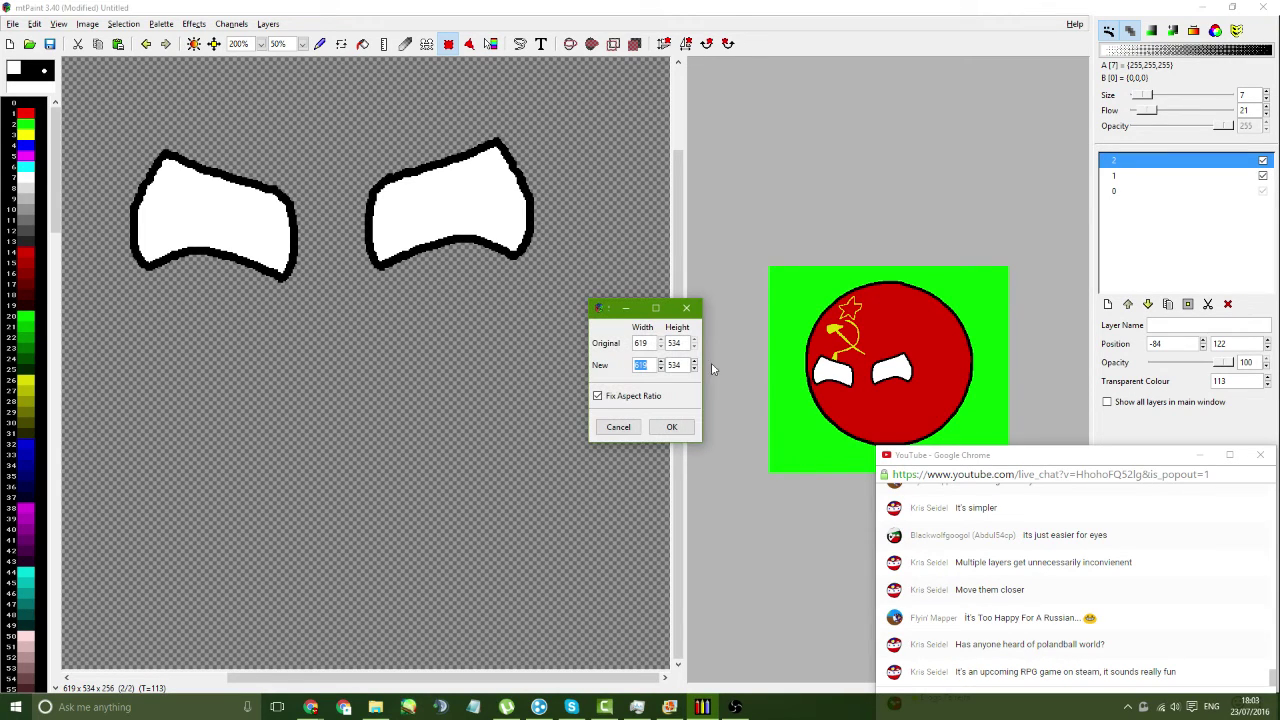
pyautogui.click(694, 368)
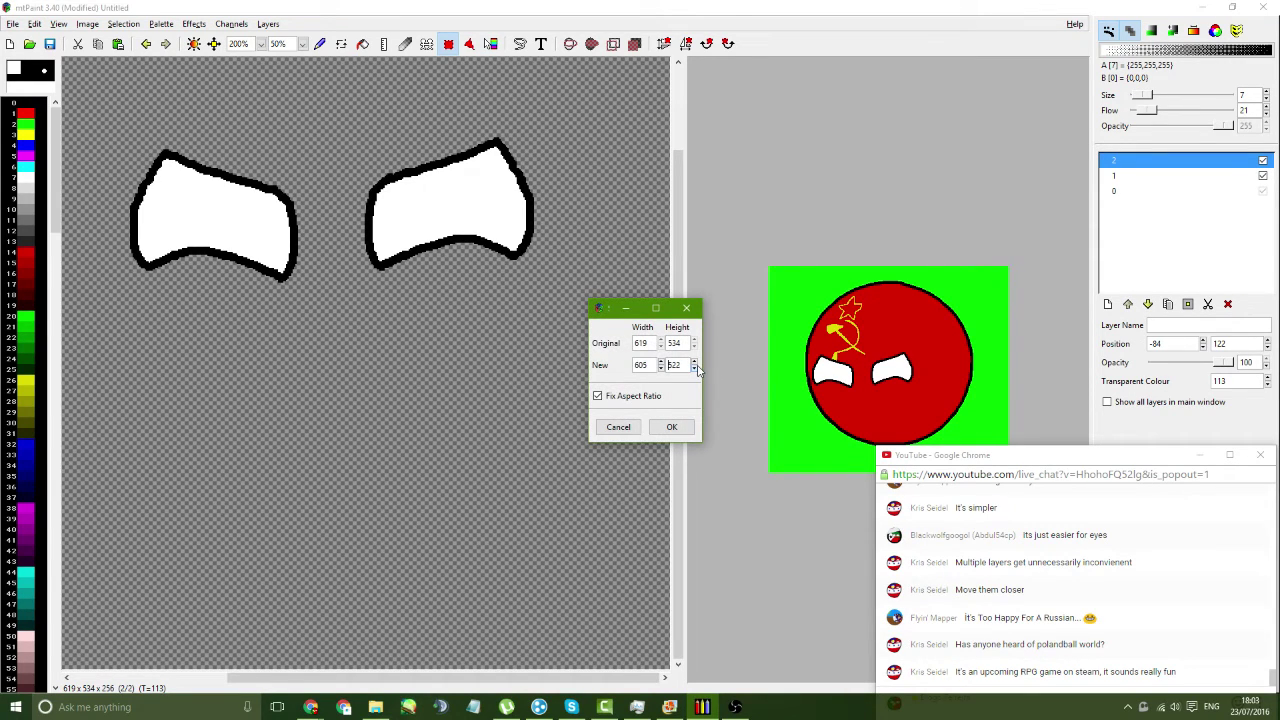
pyautogui.click(666, 427)
pyautogui.moveTo(862, 370); pyautogui.dragTo(890, 369)
# - Undo the layer scaling and the pasted left eye, leaving only the right eye on layer 2
pyautogui.hotkey('ctrl', 'z')
pyautogui.hotkey('ctrl', 'z')
pyautogui.hotkey('ctrl', 'z')
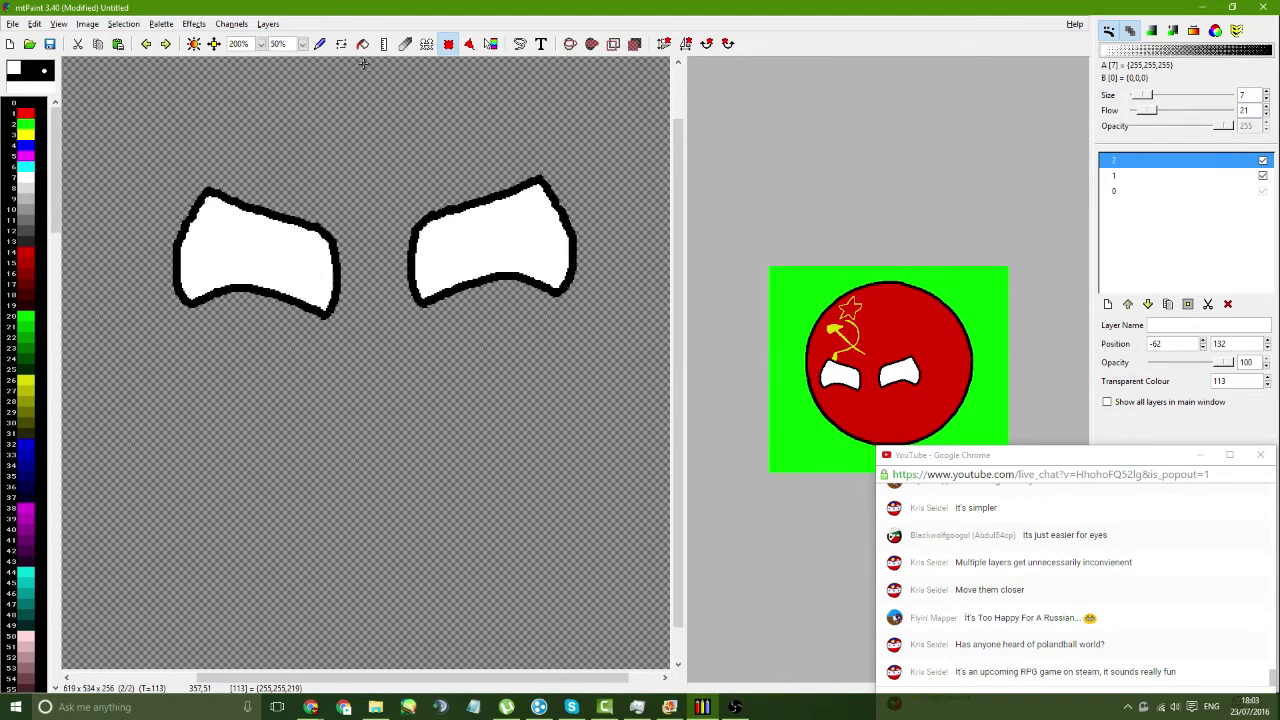
# - Draw the curved inner edge of a new left eye freehand in black with the size 7 brush, redoing unsatisfactory strokes
pyautogui.click(319, 44)
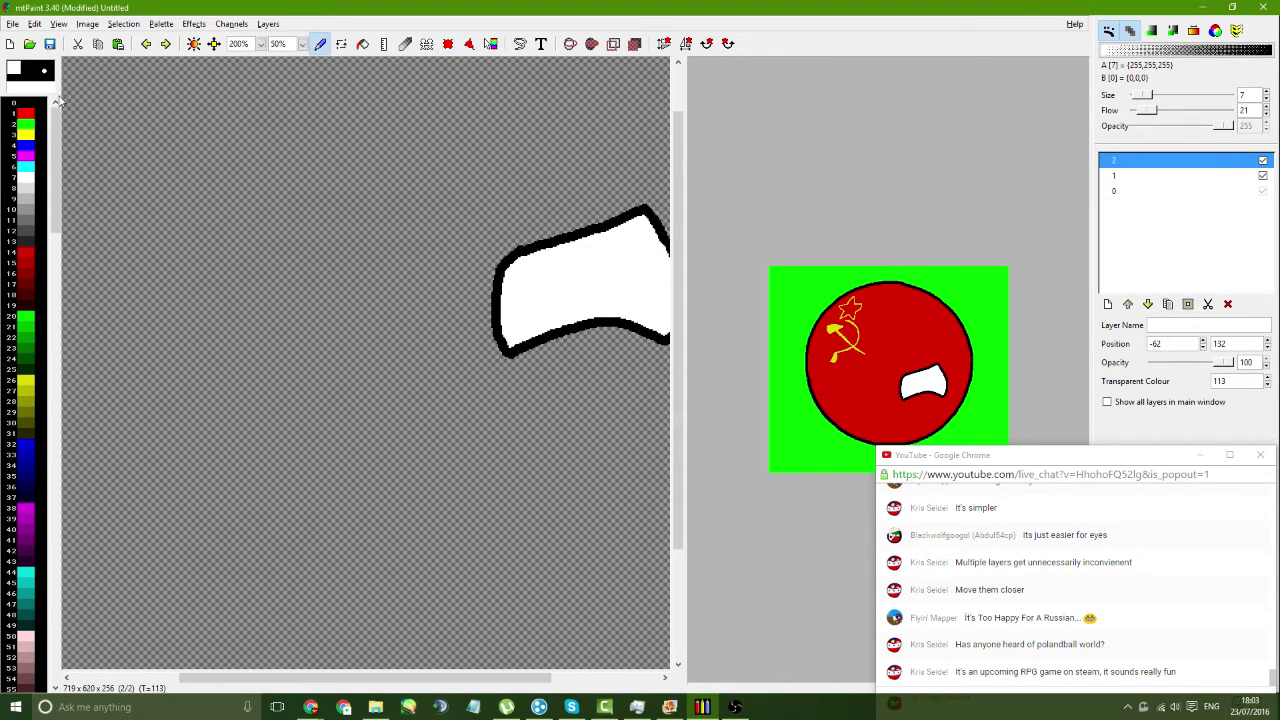
pyautogui.click(30, 102)
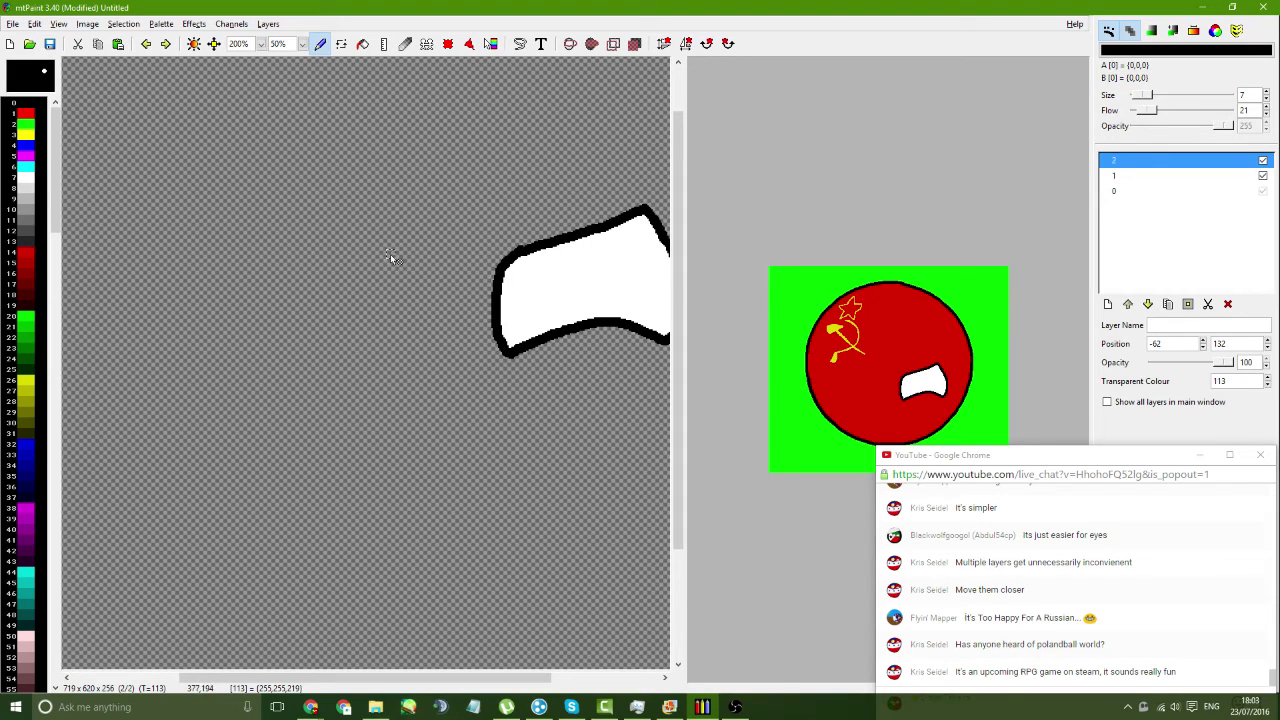
pyautogui.moveTo(403, 262)
pyautogui.mouseDown()
pyautogui.moveTo(416, 301)
pyautogui.moveTo(395, 352)
pyautogui.mouseUp()
pyautogui.hotkey('ctrl', 'z')
pyautogui.moveTo(406, 264)
pyautogui.mouseDown()
pyautogui.moveTo(430, 318)
pyautogui.moveTo(402, 346)
pyautogui.mouseUp()
pyautogui.hotkey('ctrl', 'z')
pyautogui.moveTo(405, 263)
pyautogui.mouseDown()
pyautogui.moveTo(420, 311)
pyautogui.moveTo(393, 356)
pyautogui.mouseUp()
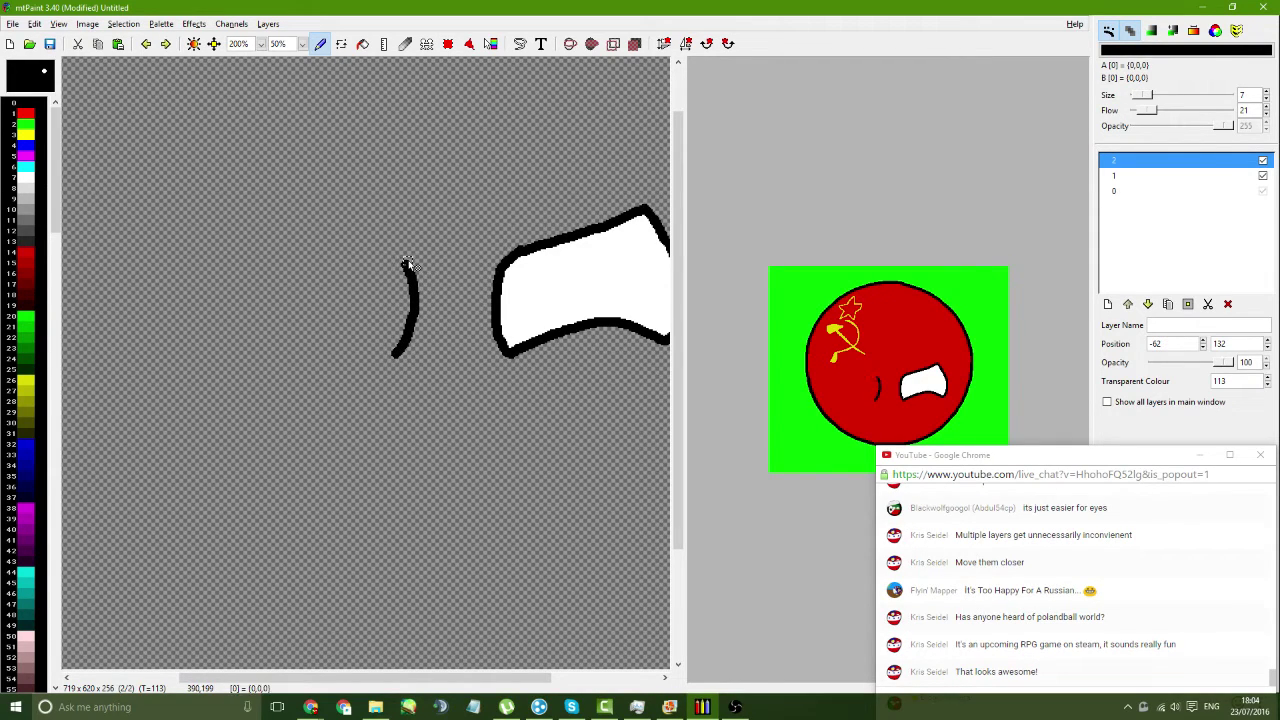
# - Draw the rest of the left eye's black outline freehand, undoing poor top-edge strokes and closing the shape
pyautogui.moveTo(406, 264); pyautogui.dragTo(226, 220)
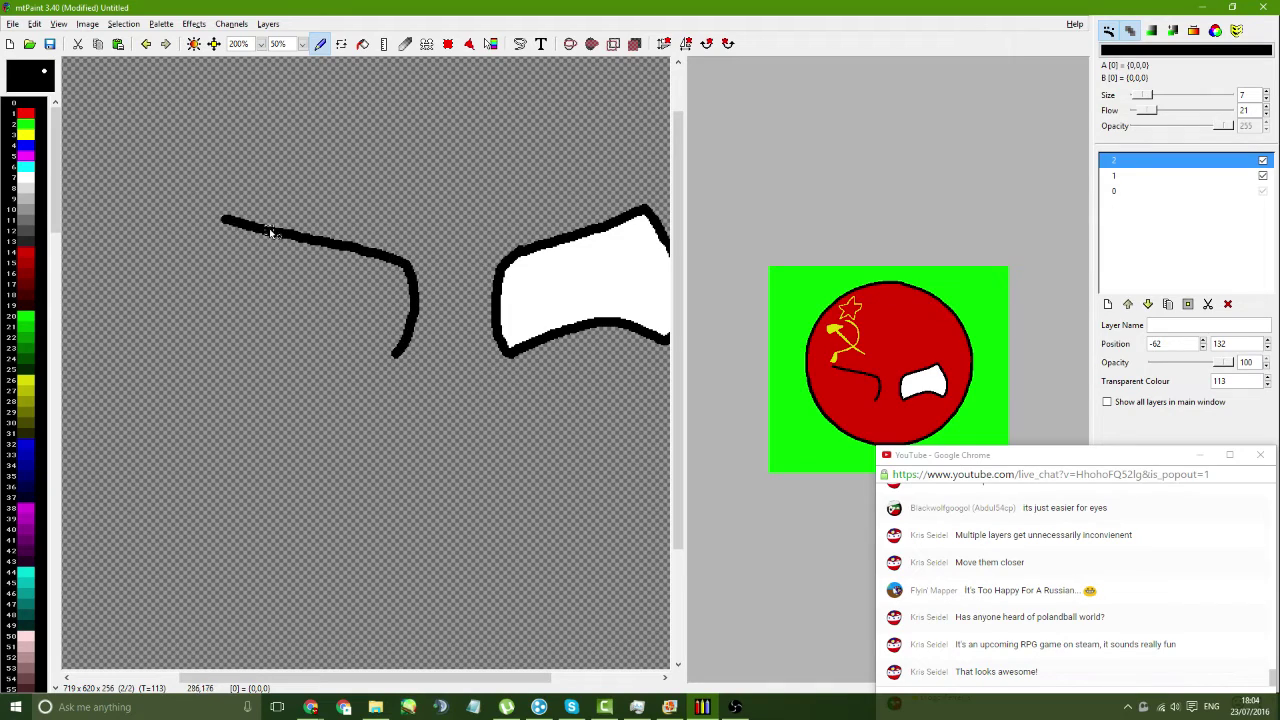
pyautogui.hotkey('ctrl', 'z')
pyautogui.moveTo(406, 266); pyautogui.dragTo(274, 218)
pyautogui.hotkey('ctrl', 'z')
pyautogui.moveTo(406, 264)
pyautogui.mouseDown()
pyautogui.moveTo(272, 227)
pyautogui.moveTo(214, 251)
pyautogui.moveTo(206, 277)
pyautogui.mouseUp()
pyautogui.hotkey('ctrl', 'z')
pyautogui.hotkey('ctrl', 'z')
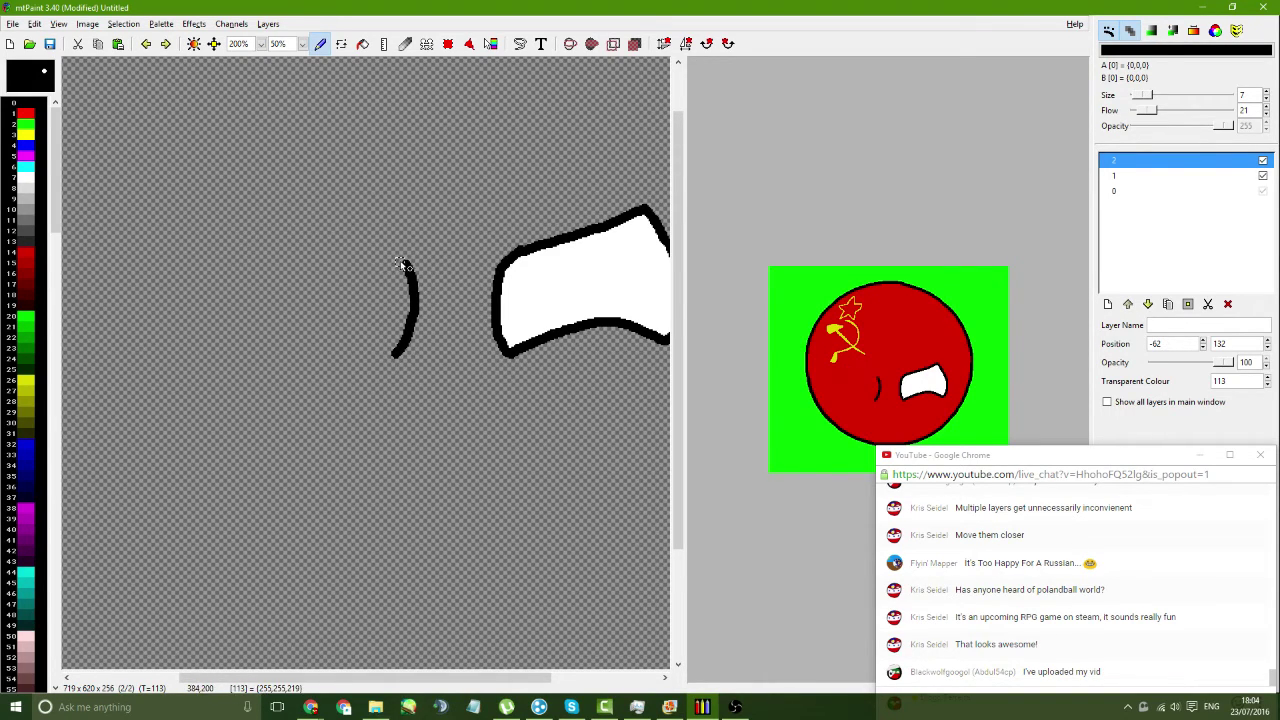
pyautogui.moveTo(408, 264)
pyautogui.mouseDown()
pyautogui.moveTo(325, 255)
pyautogui.moveTo(258, 225)
pyautogui.moveTo(230, 253)
pyautogui.moveTo(212, 306)
pyautogui.moveTo(233, 334)
pyautogui.moveTo(282, 321)
pyautogui.moveTo(345, 328)
pyautogui.moveTo(398, 354)
pyautogui.mouseUp()
# - Flood fill the hand-drawn left eye with the white sampled from the right eye
pyautogui.click(363, 44)
pyautogui.keyDown('ctrl'); pyautogui.click(520, 262); pyautogui.keyUp('ctrl')
pyautogui.click(343, 306)
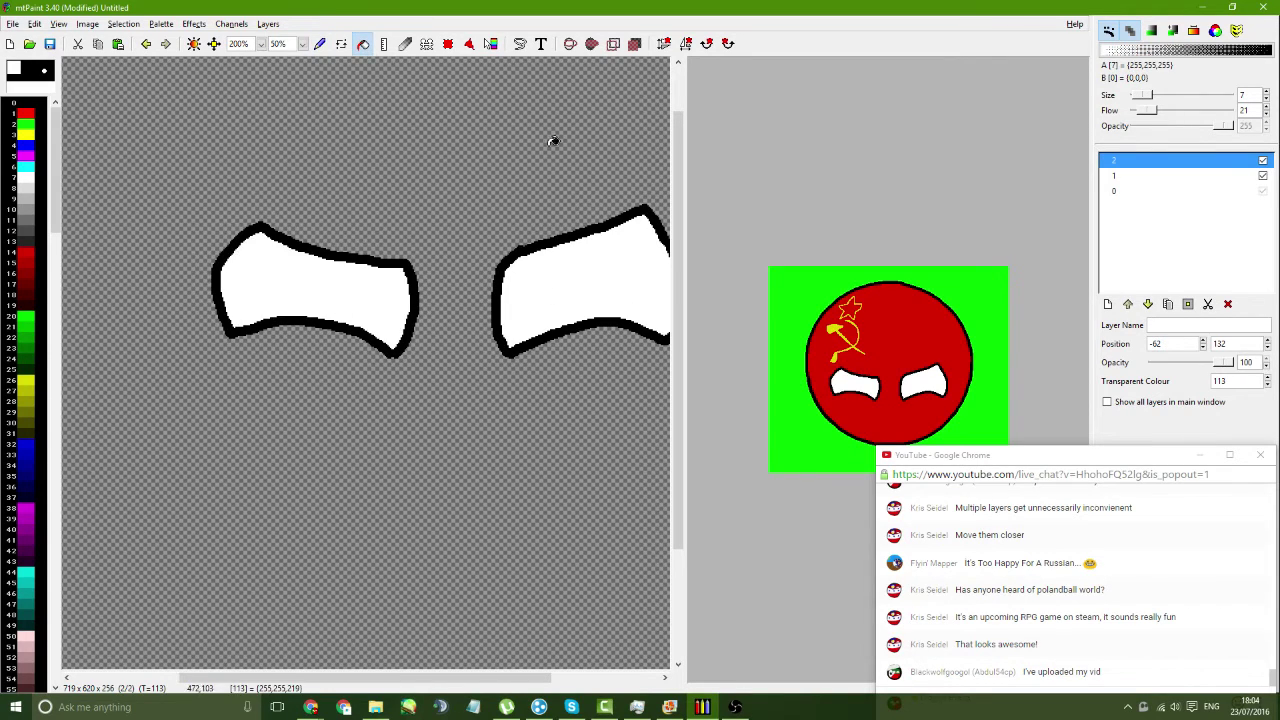
# - Scale the eyes layer to 506 x 436 with fixed aspect ratio and shift it to position -40, 174
pyautogui.moveTo(931, 391); pyautogui.dragTo(911, 383)
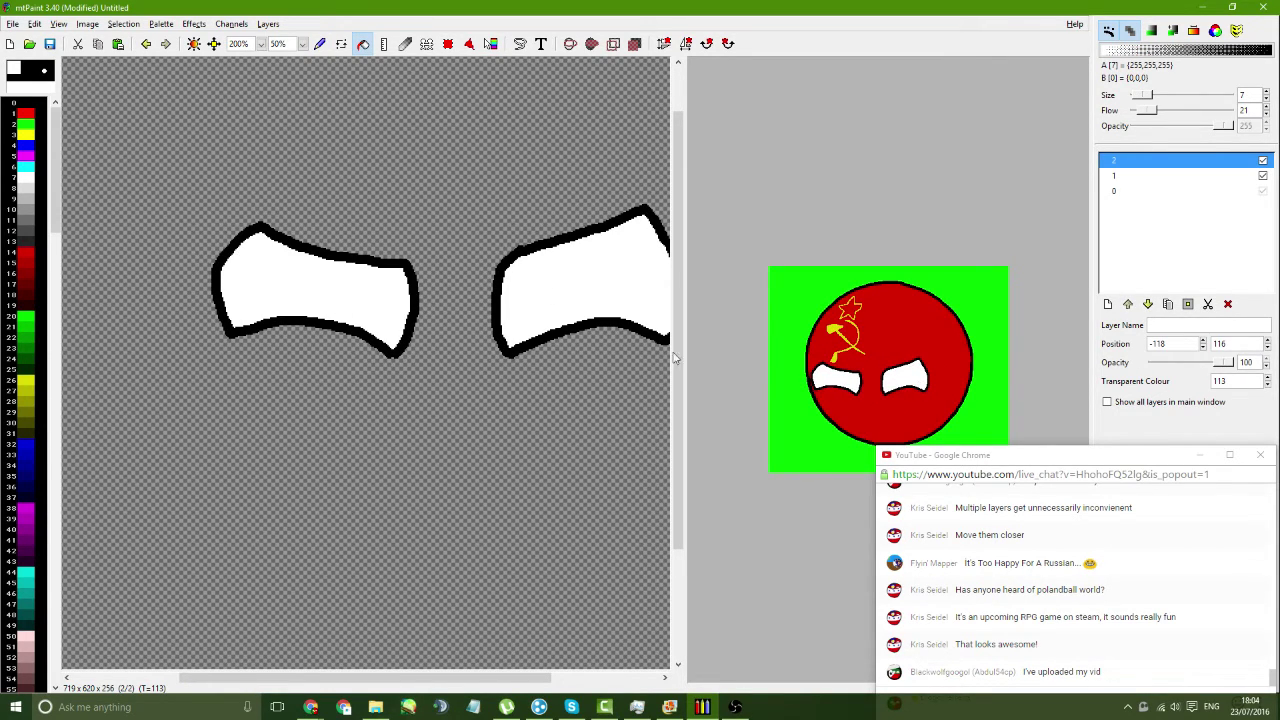
pyautogui.press('pageup')
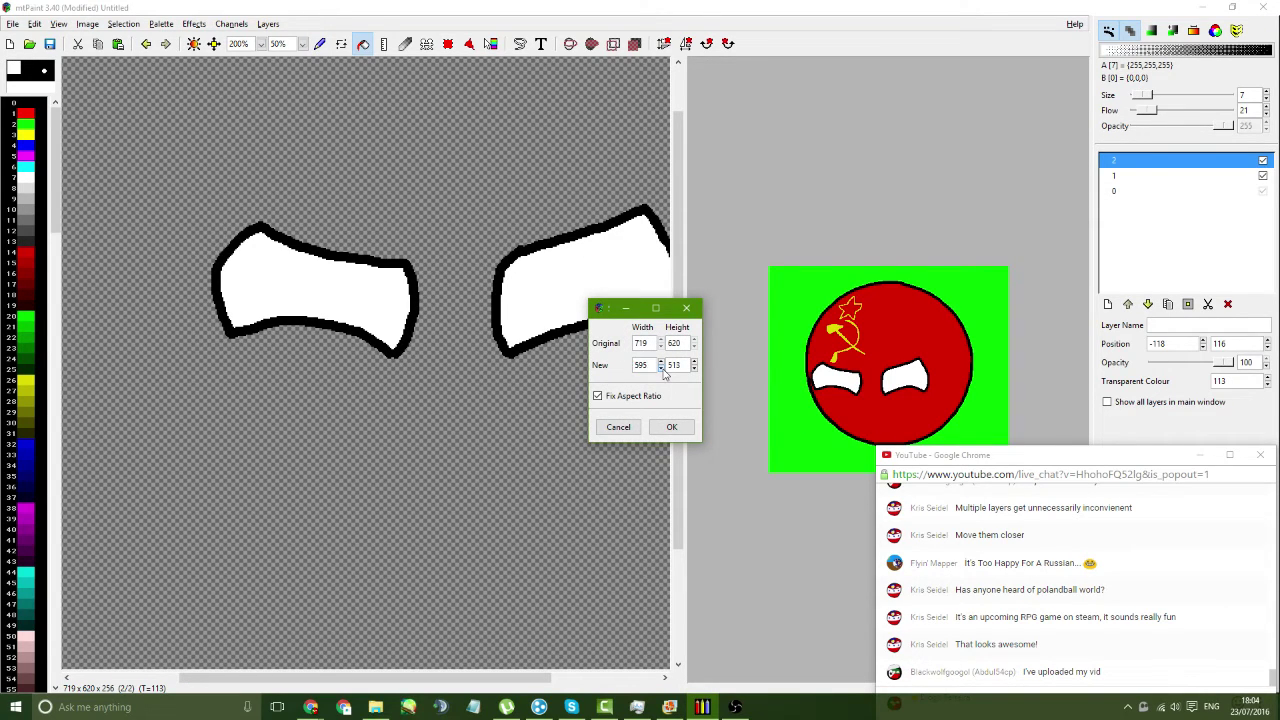
pyautogui.click(670, 427)
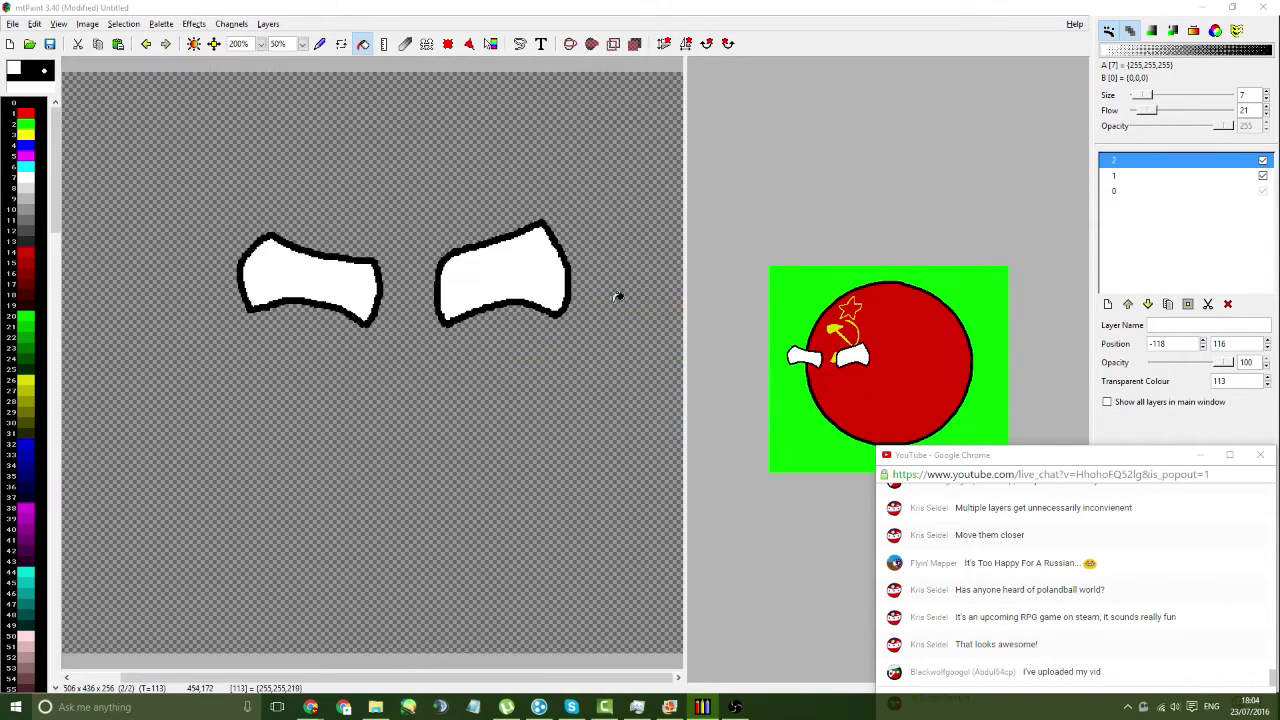
pyautogui.moveTo(850, 360); pyautogui.dragTo(875, 378)
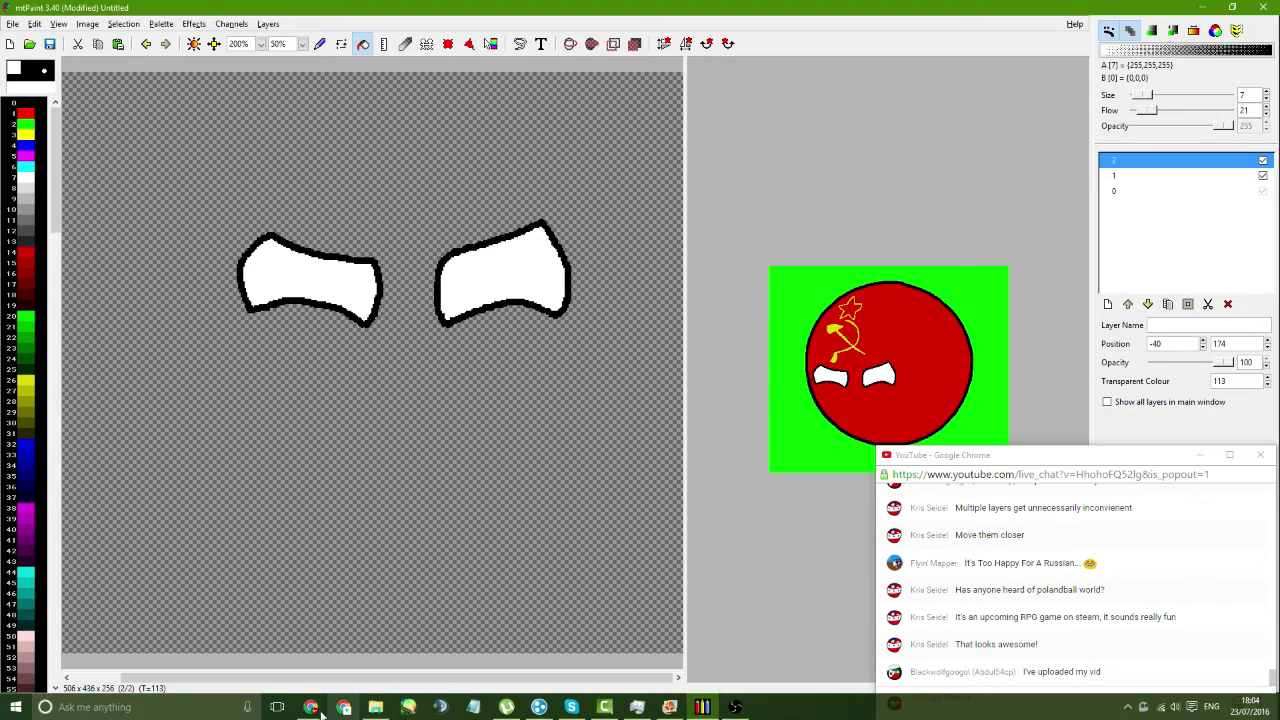
# - Switch to Chrome to examine the viewer graph on the YouTube live dashboard, and return to mtPaint
pyautogui.moveTo(311, 707)
pyautogui.click(245, 640)
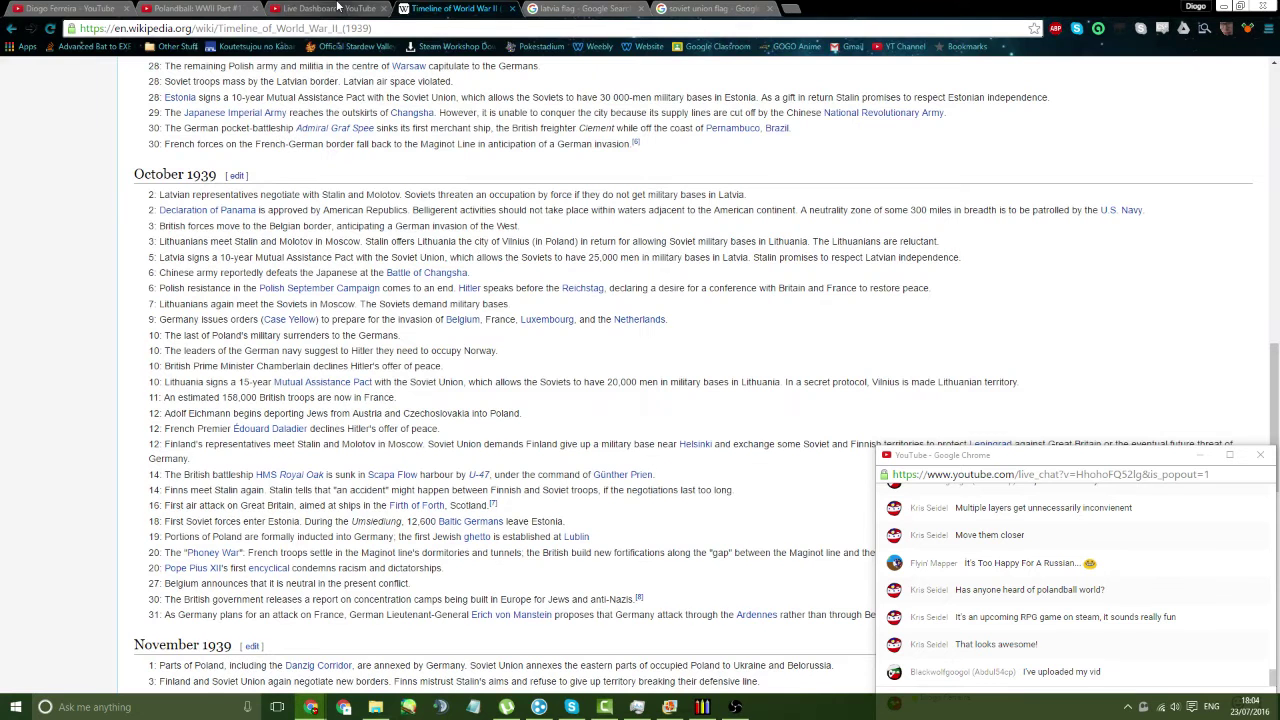
pyautogui.click(330, 8)
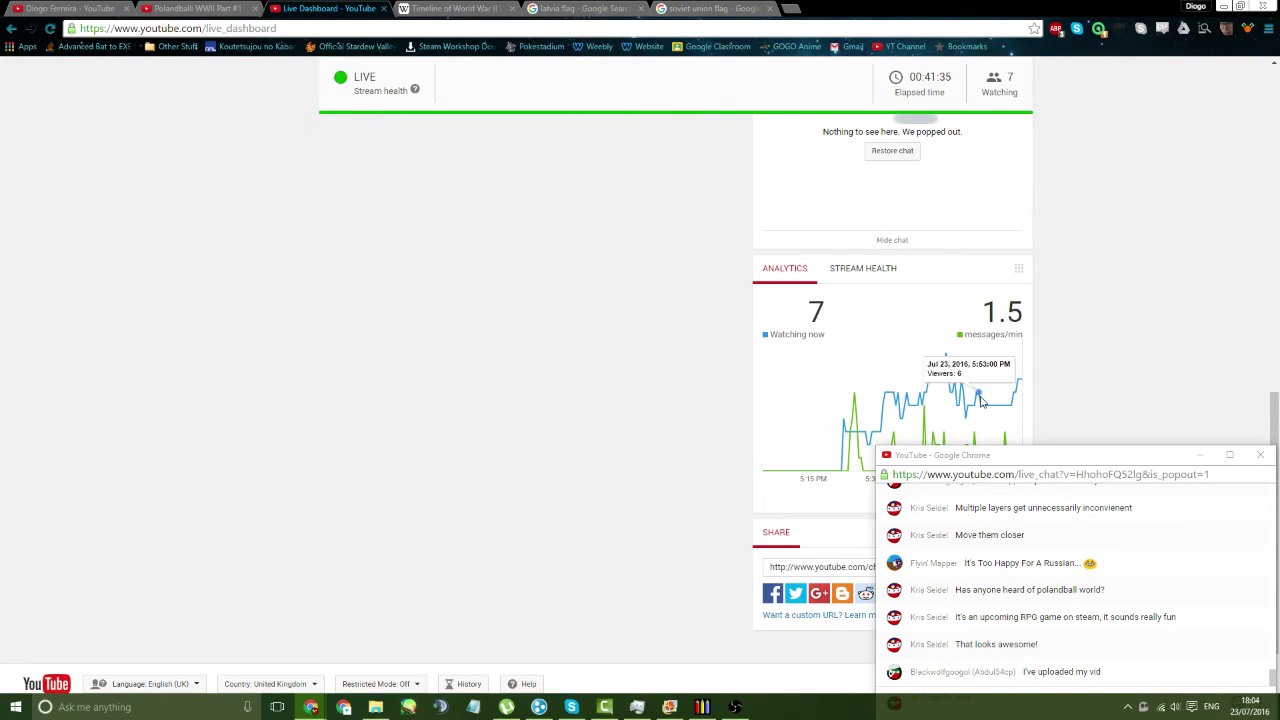
pyautogui.moveTo(946, 357)
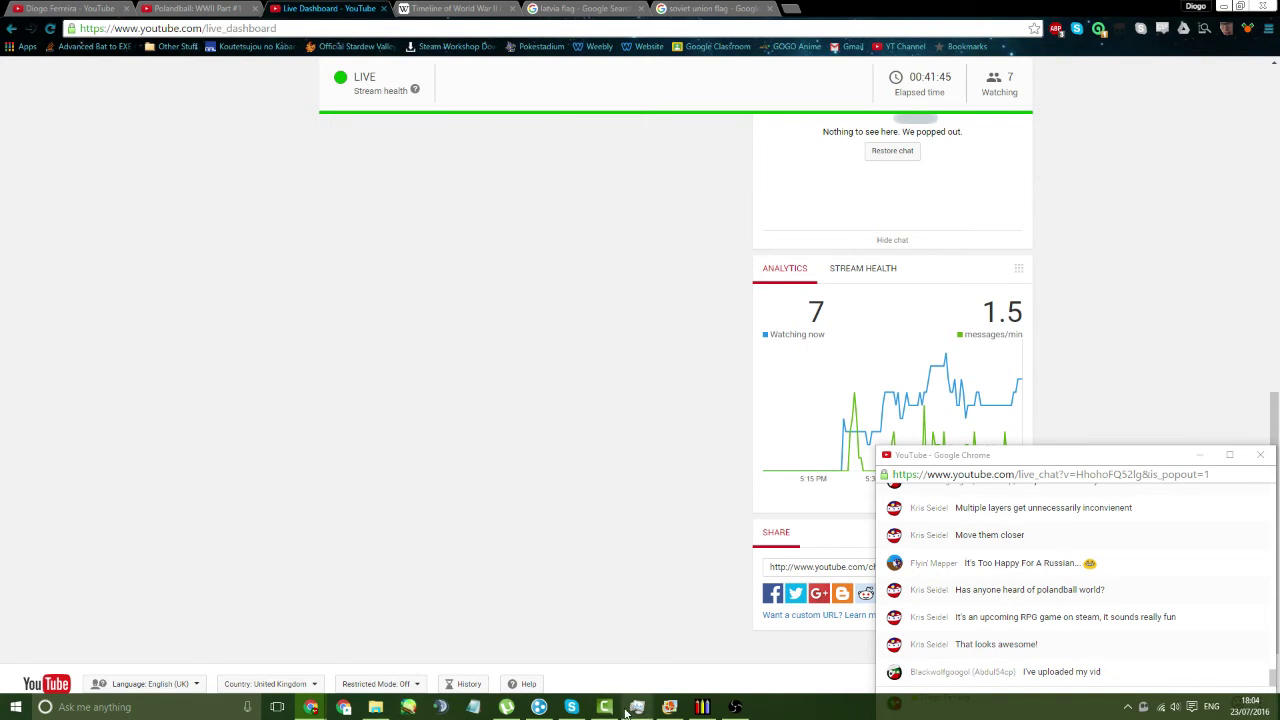
pyautogui.click(704, 707)
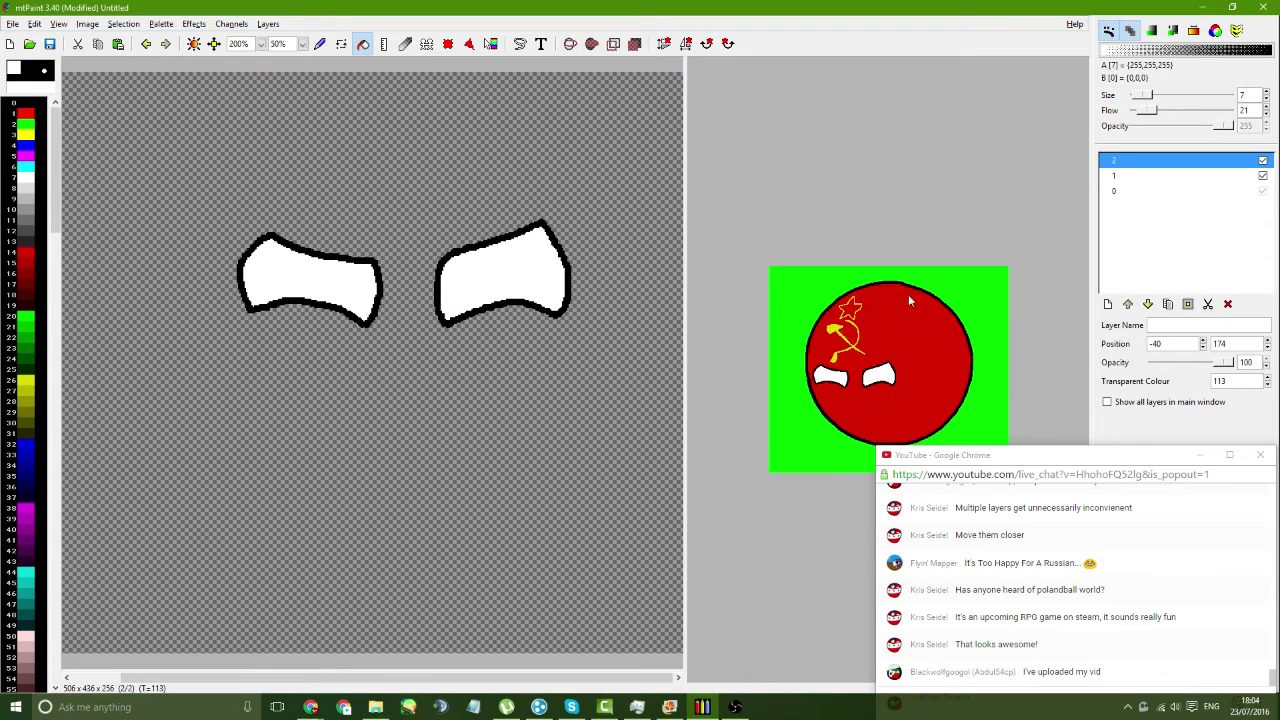
# - Shift the eyes layer to position -38, 184 on the ball
pyautogui.moveTo(868, 380); pyautogui.dragTo(888, 336)
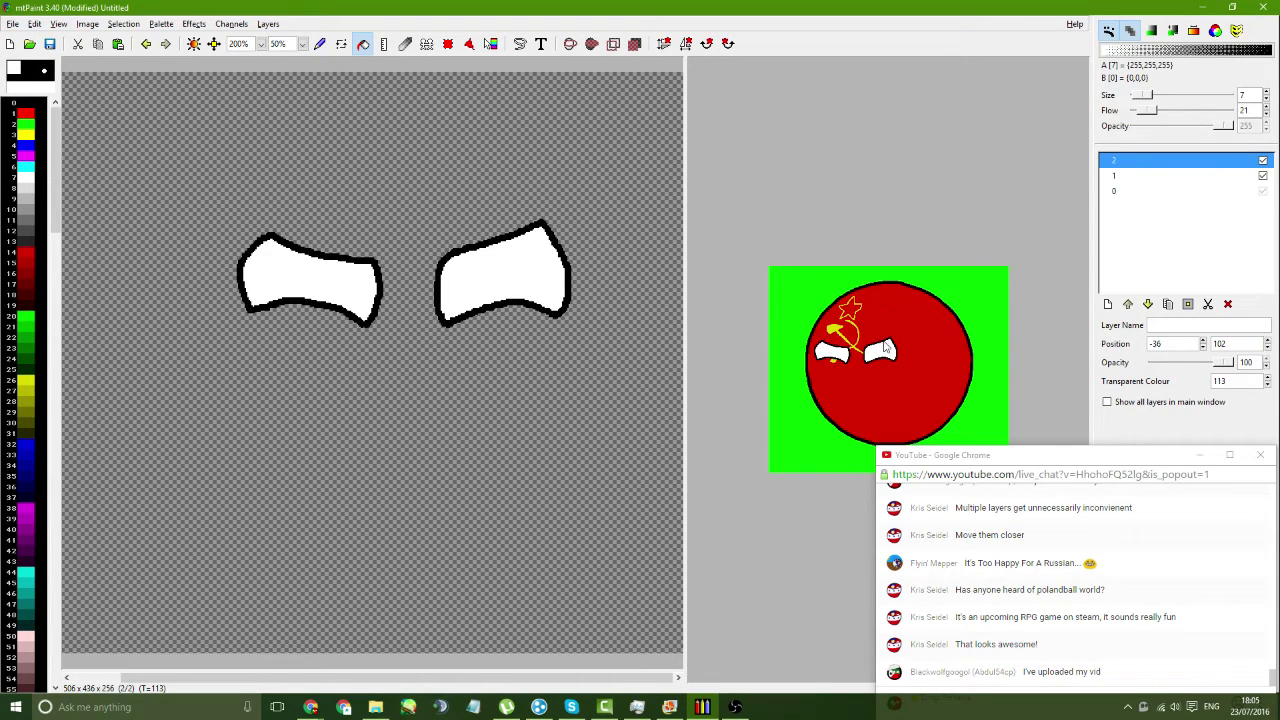
pyautogui.moveTo(878, 358); pyautogui.dragTo(880, 382)
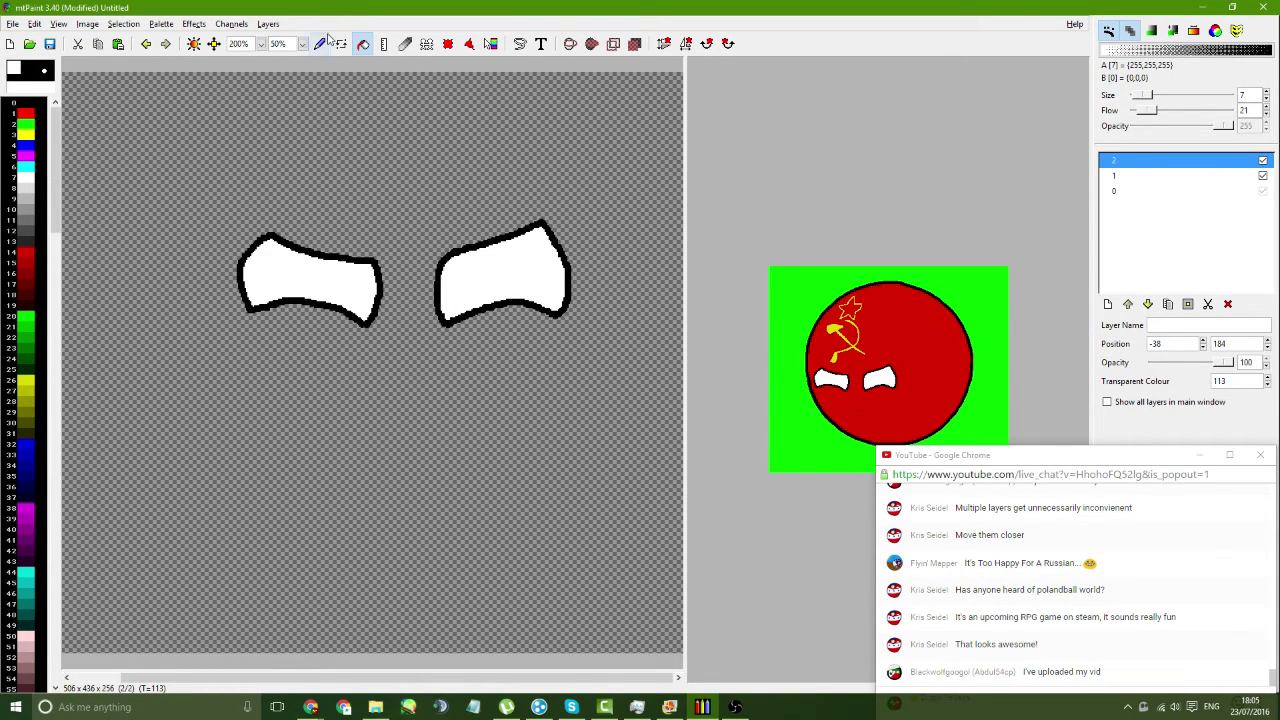
# - Undo the layer scaling, the hand-drawn left eye and the right eye's white fill, keeping only the right eye's black outline
pyautogui.hotkey('ctrl', 'z')
pyautogui.hotkey('ctrl', 'z')
pyautogui.hotkey('ctrl', 'z')
pyautogui.hotkey('ctrl', 'z')
pyautogui.hotkey('ctrl', 'z')
pyautogui.hotkey('ctrl', 'z')
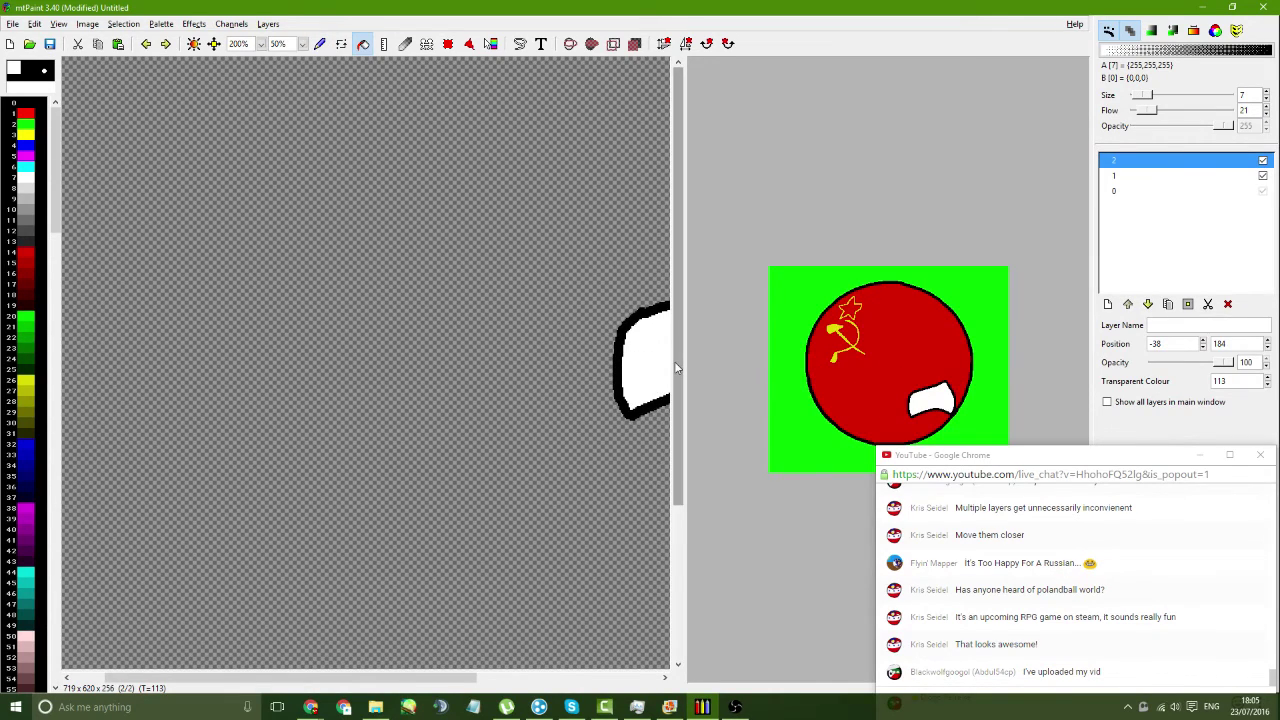
pyautogui.hotkey('ctrl', 'z')
pyautogui.hotkey('ctrl', 'z')
pyautogui.hotkey('ctrl', 'z')
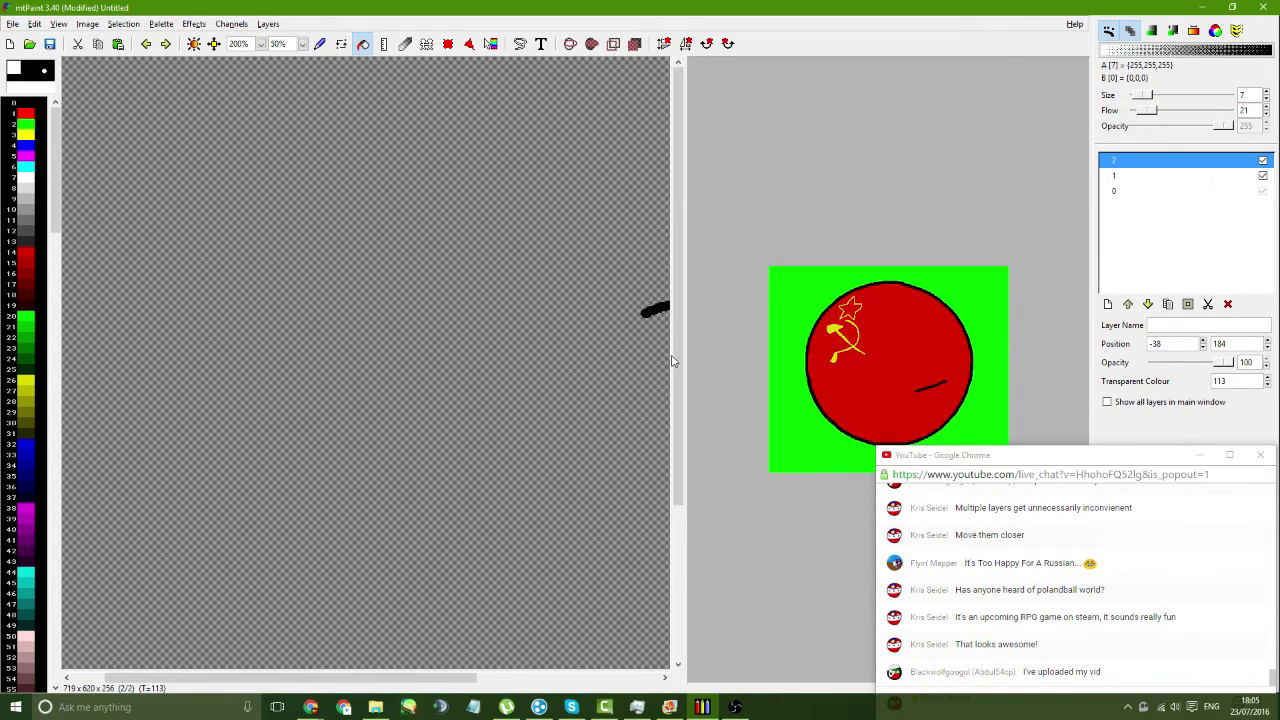
pyautogui.hotkey('ctrl', 'r')
pyautogui.hotkey('ctrl', 'r')
pyautogui.hotkey('ctrl', 'r')
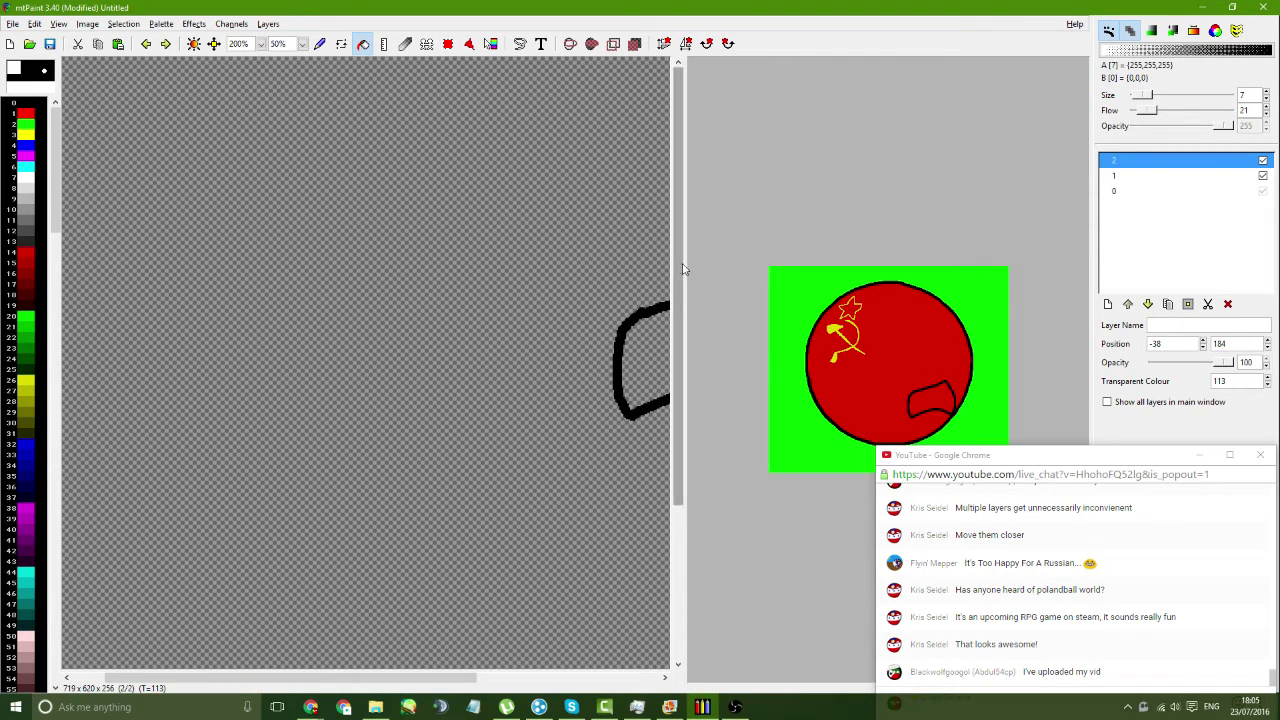
# - Widen the editing area, then copy the right eye's outline and paste a duplicate beside it
pyautogui.moveTo(683, 269); pyautogui.dragTo(886, 260)
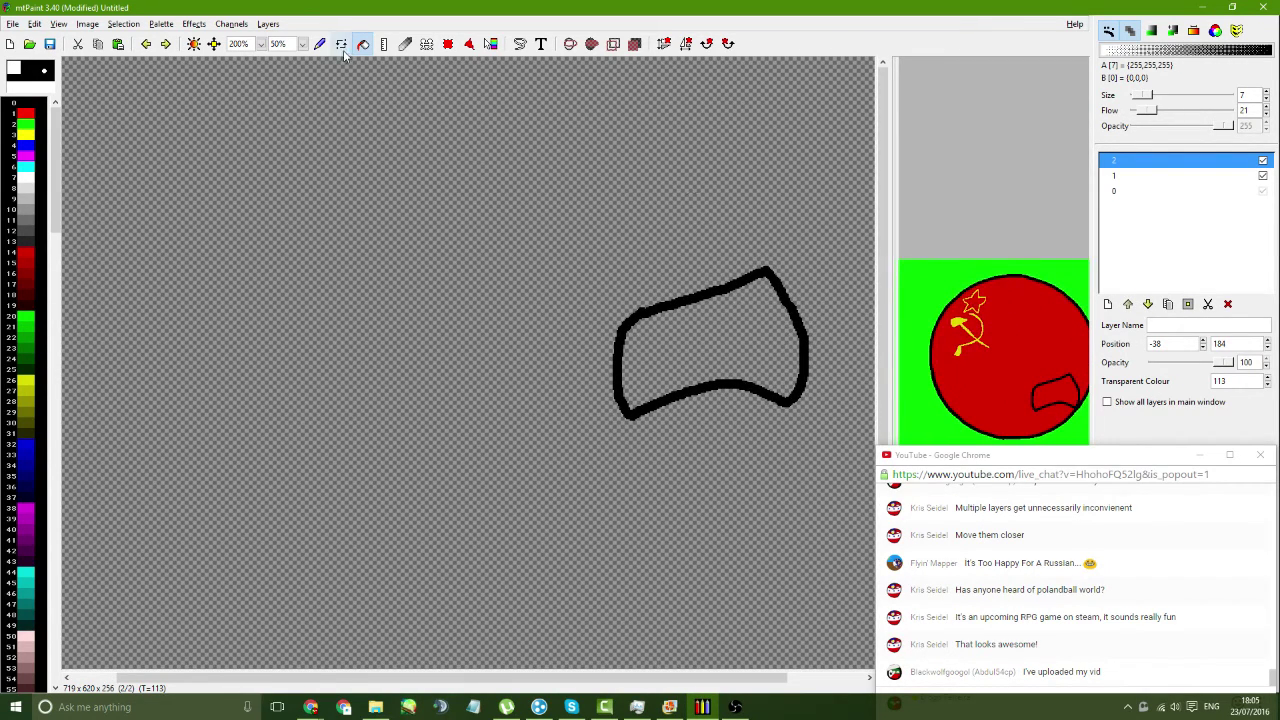
pyautogui.click(448, 43)
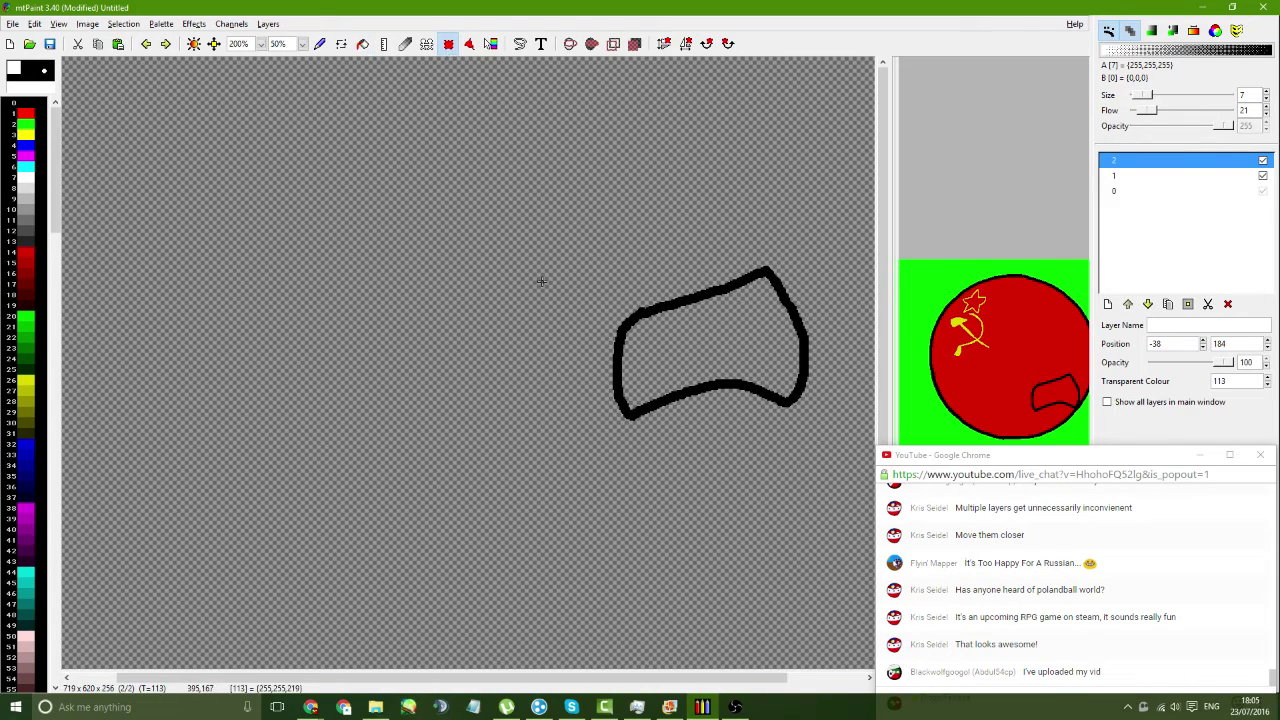
pyautogui.moveTo(555, 233); pyautogui.dragTo(852, 459)
pyautogui.hotkey('ctrl', 'c')
pyautogui.hotkey('ctrl', 'v')
pyautogui.moveTo(460, 360); pyautogui.dragTo(431, 352)
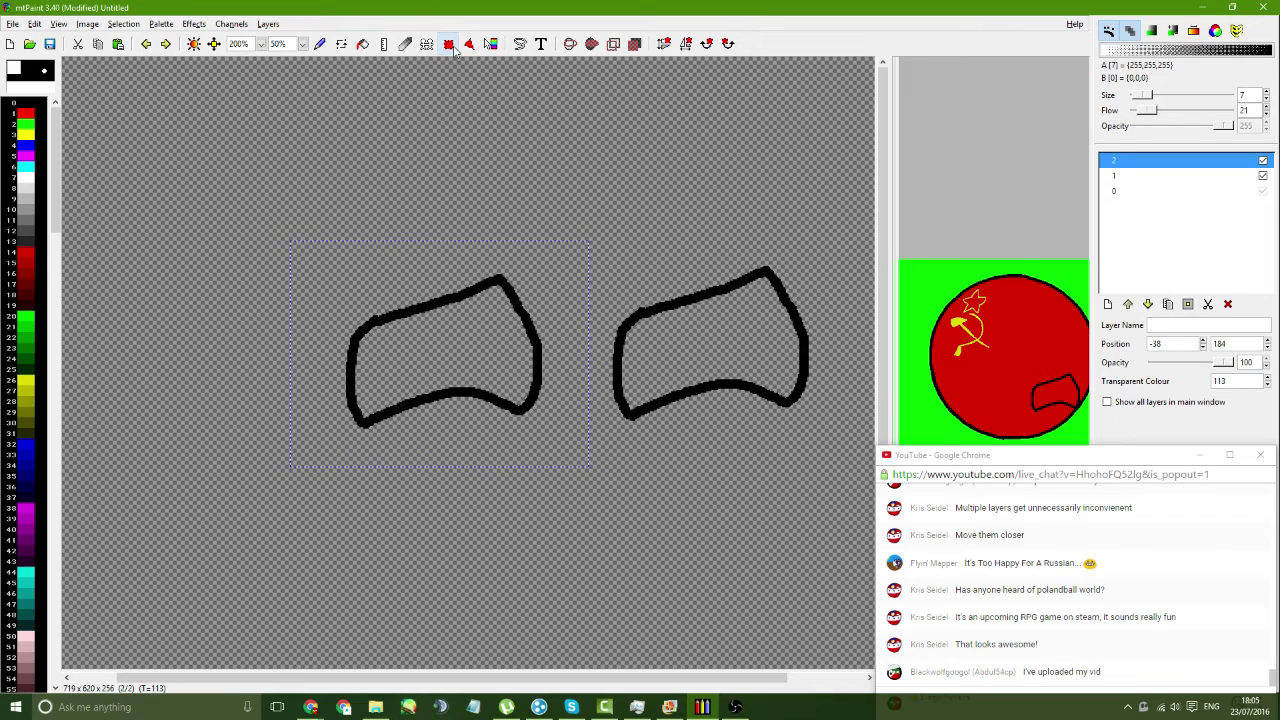
# - Flip the pasted eye outline horizontally and place it level with the right eye as the left eye
pyautogui.click(686, 44)
pyautogui.moveTo(445, 358); pyautogui.dragTo(518, 384)
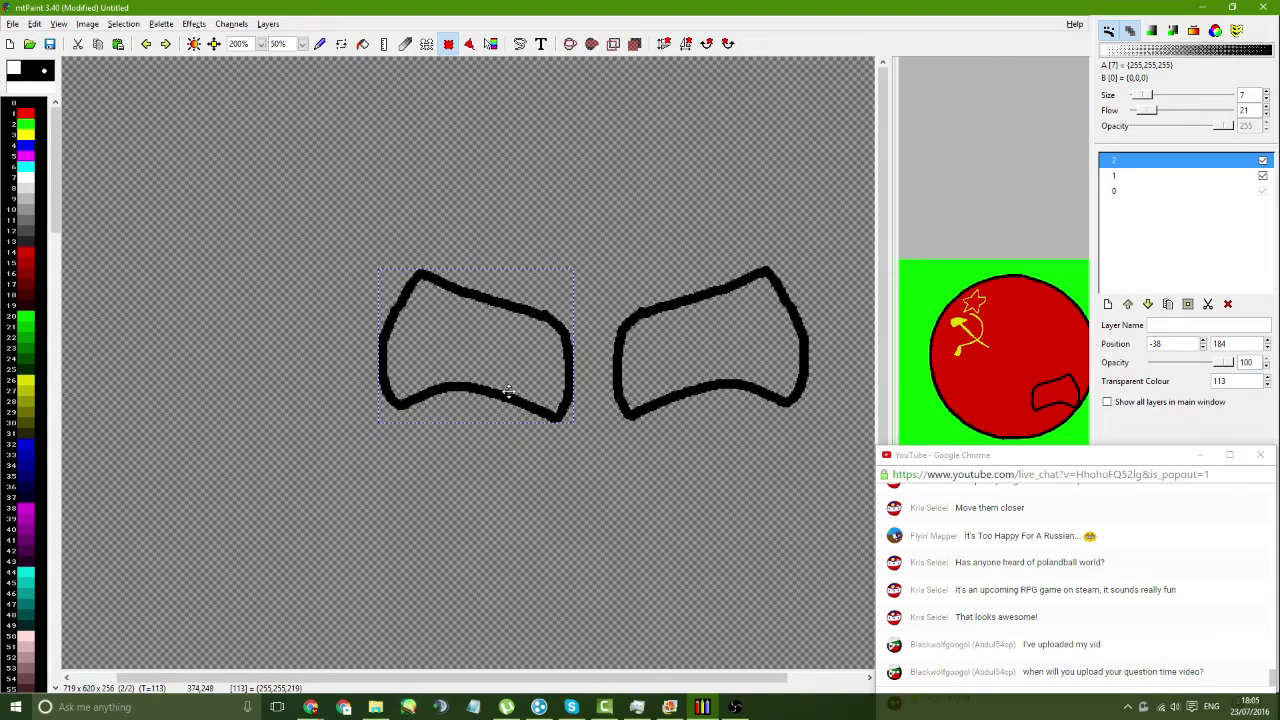
pyautogui.click(375, 707)
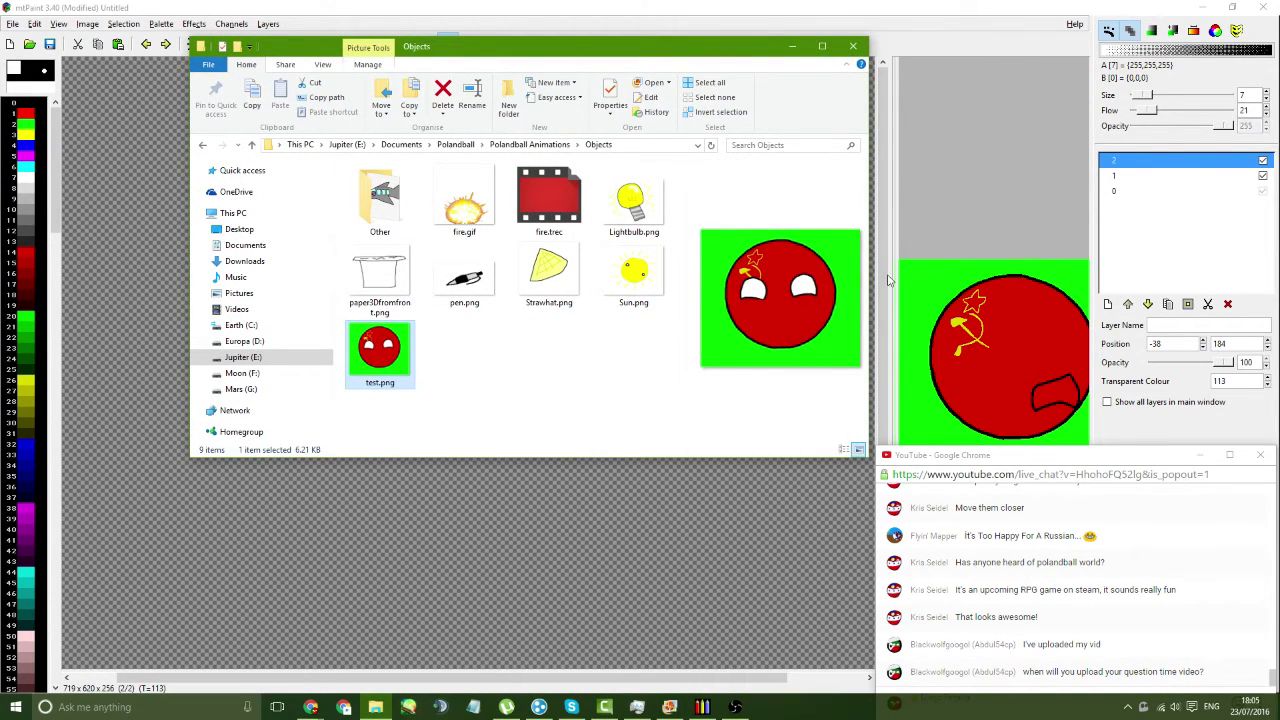
pyautogui.click(791, 46)
pyautogui.moveTo(486, 353); pyautogui.dragTo(478, 358)
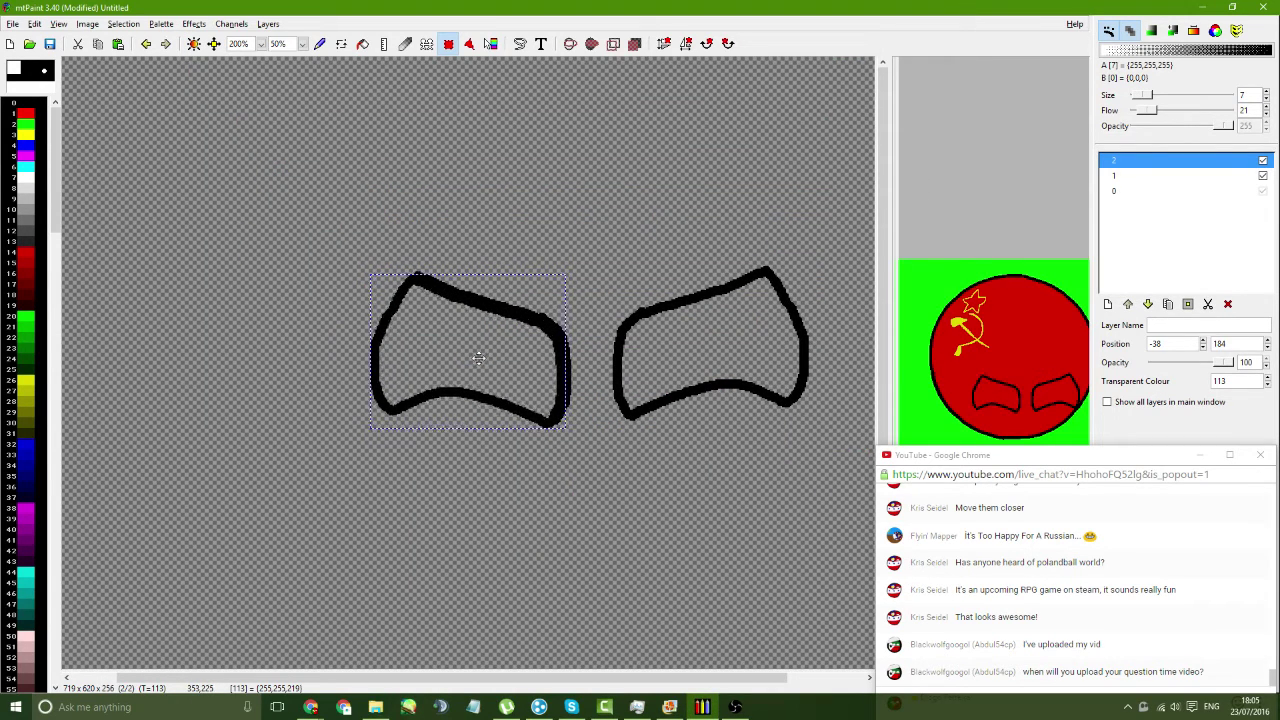
# - Shift the eyes layer to position -112, 154 and flood fill both eye outlines with white
pyautogui.moveTo(1012, 392); pyautogui.dragTo(988, 381)
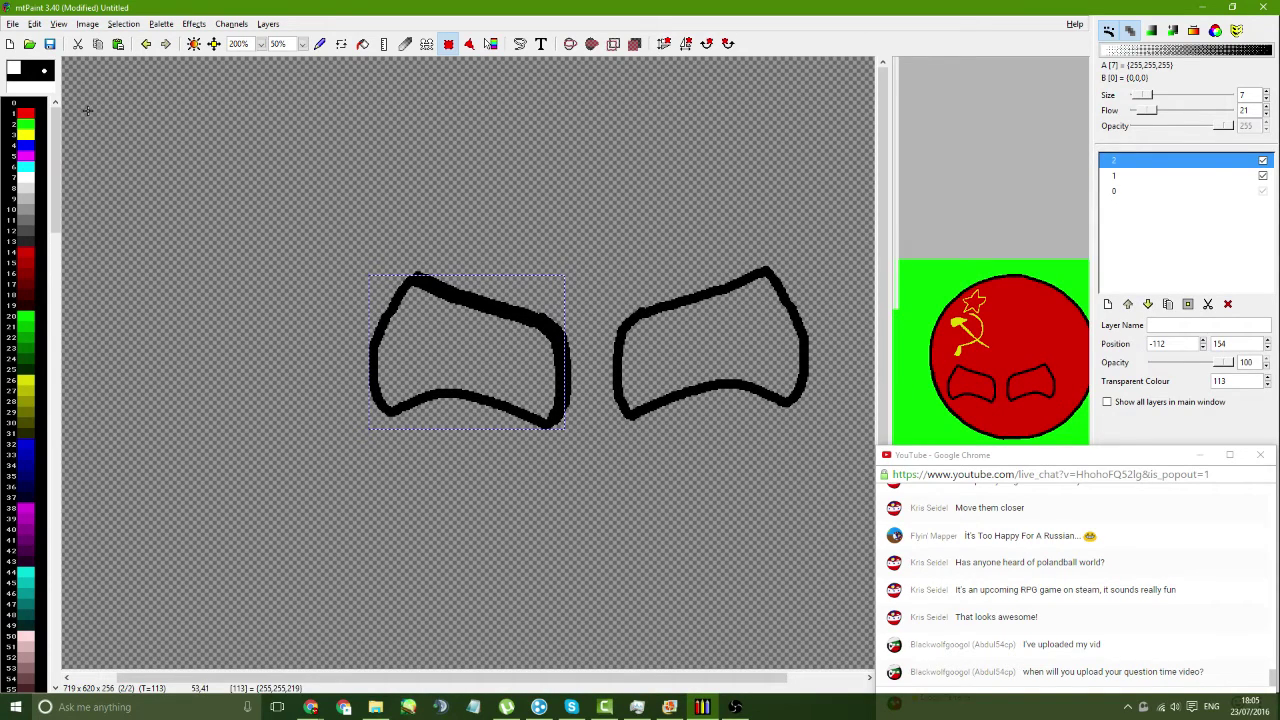
pyautogui.click(31, 168)
pyautogui.click(31, 178)
pyautogui.click(362, 45)
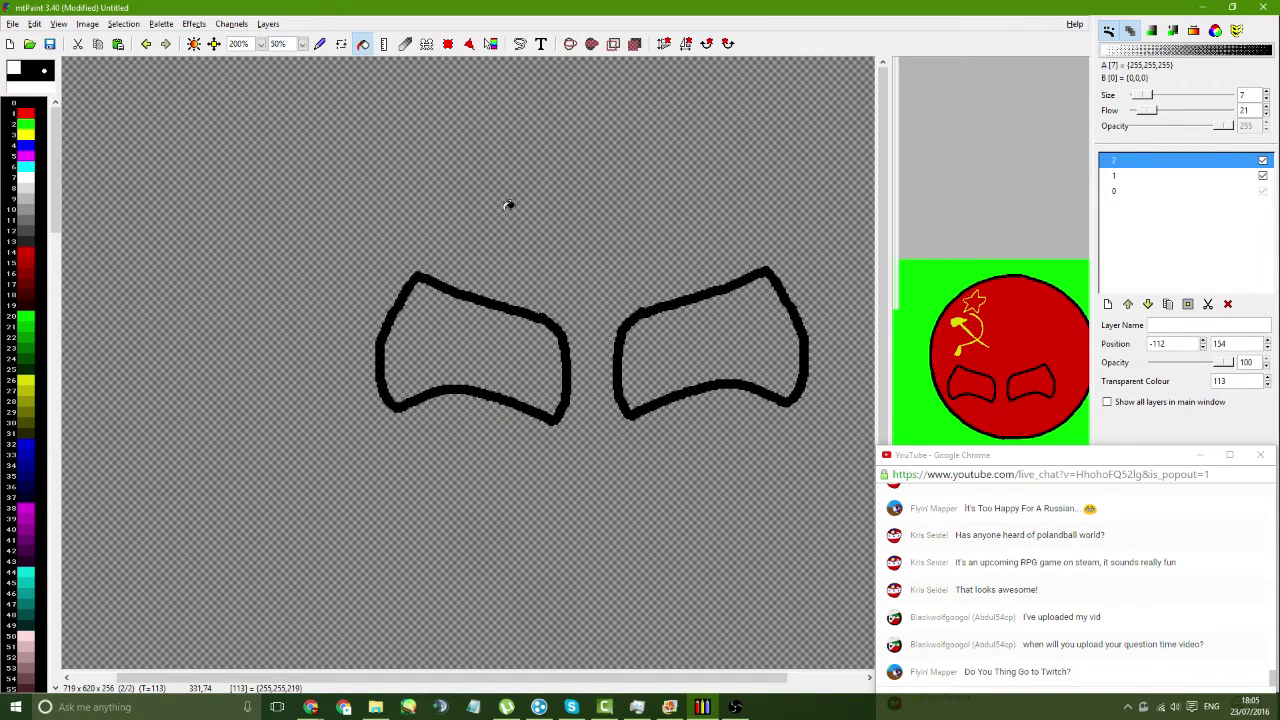
pyautogui.click(550, 340)
pyautogui.click(751, 349)
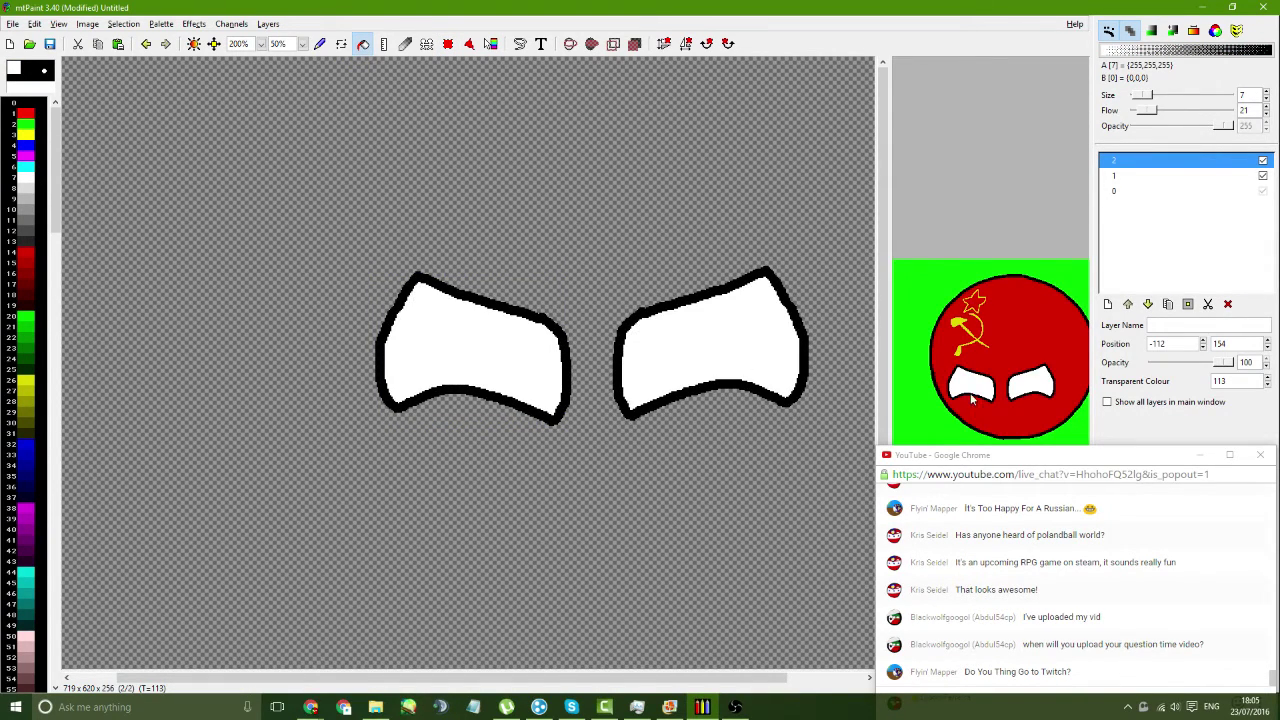
# - Scale the eyes layer to 600 x 517 with fixed aspect ratio and shift it to position -108, 154
pyautogui.moveTo(973, 389); pyautogui.dragTo(970, 390)
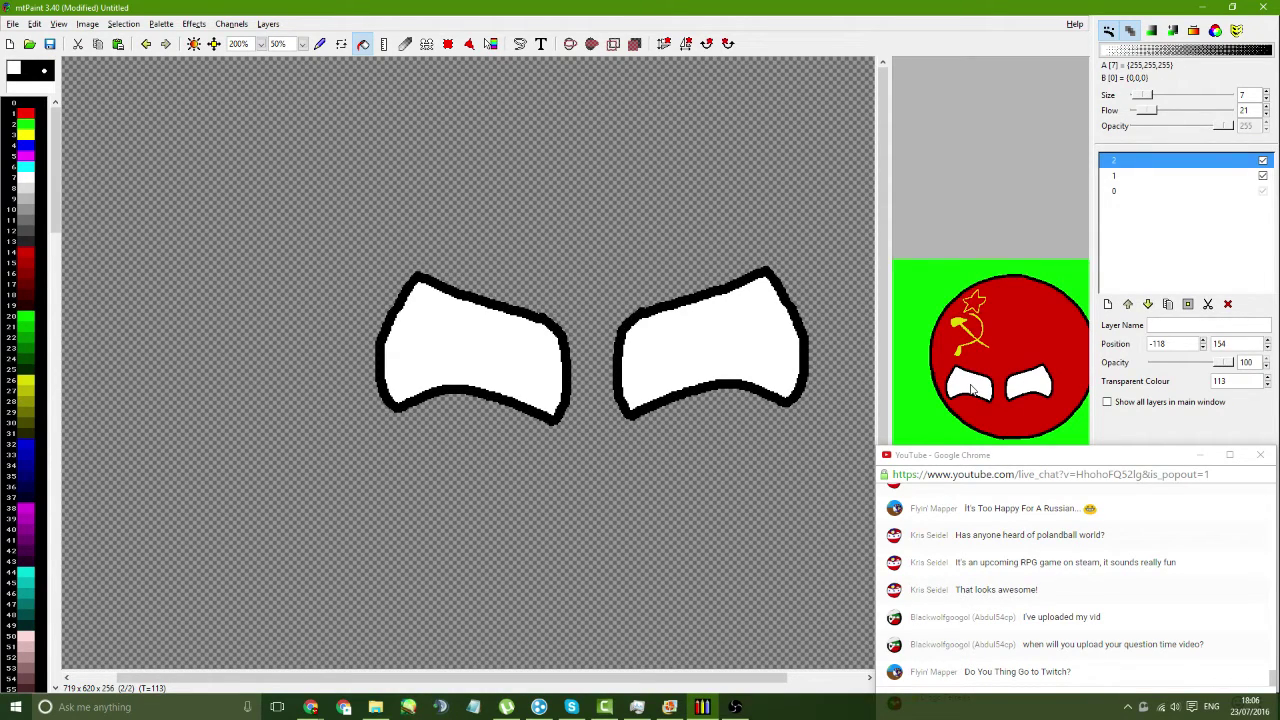
pyautogui.moveTo(972, 390); pyautogui.dragTo(965, 381)
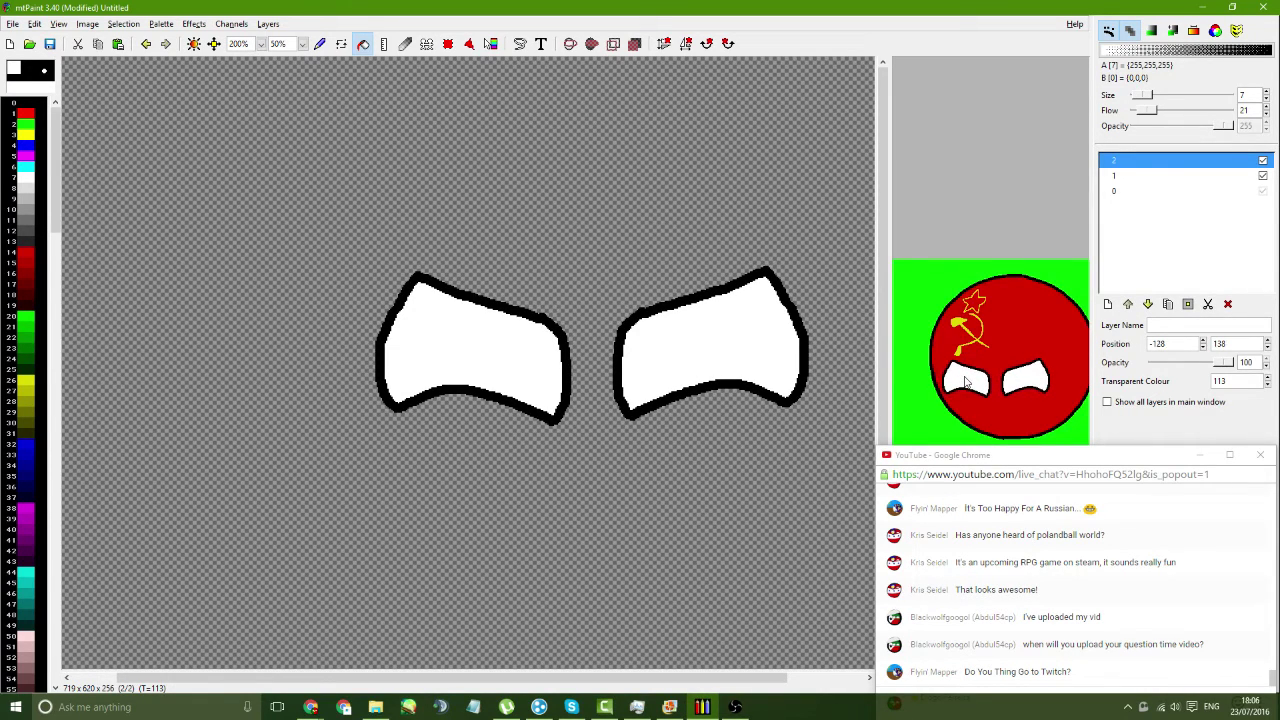
pyautogui.press('pageup')
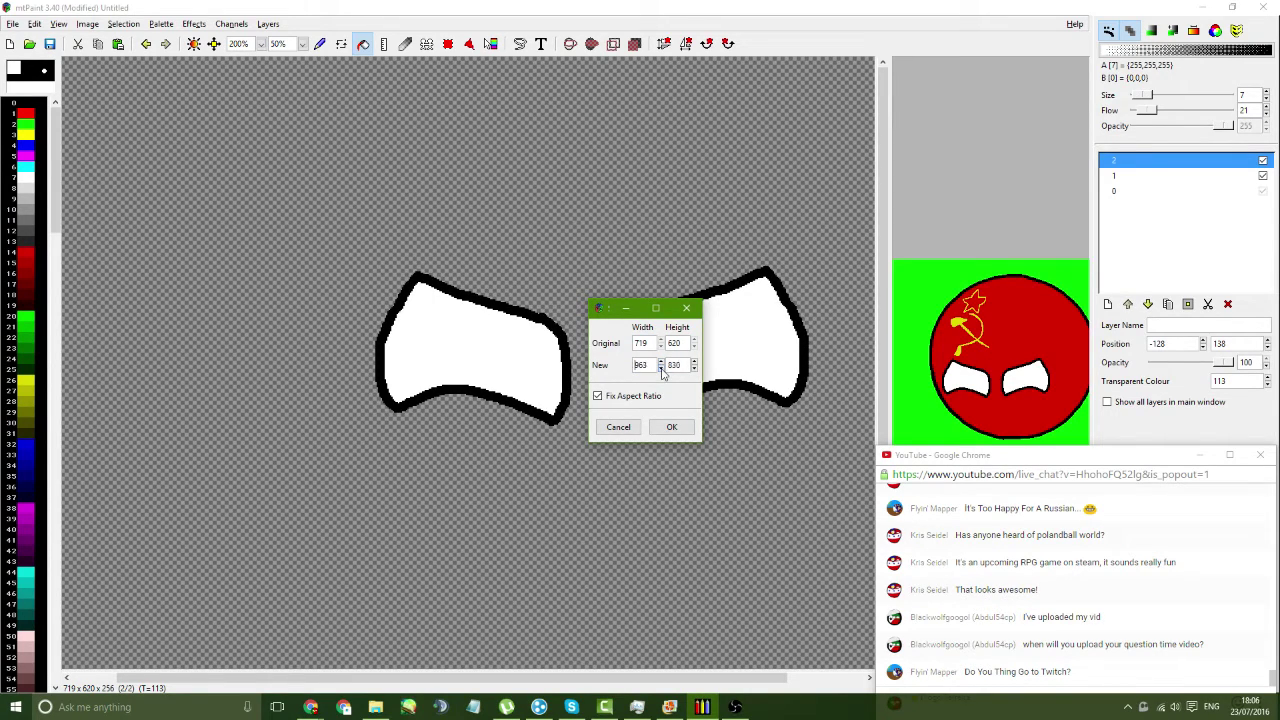
pyautogui.click(672, 427)
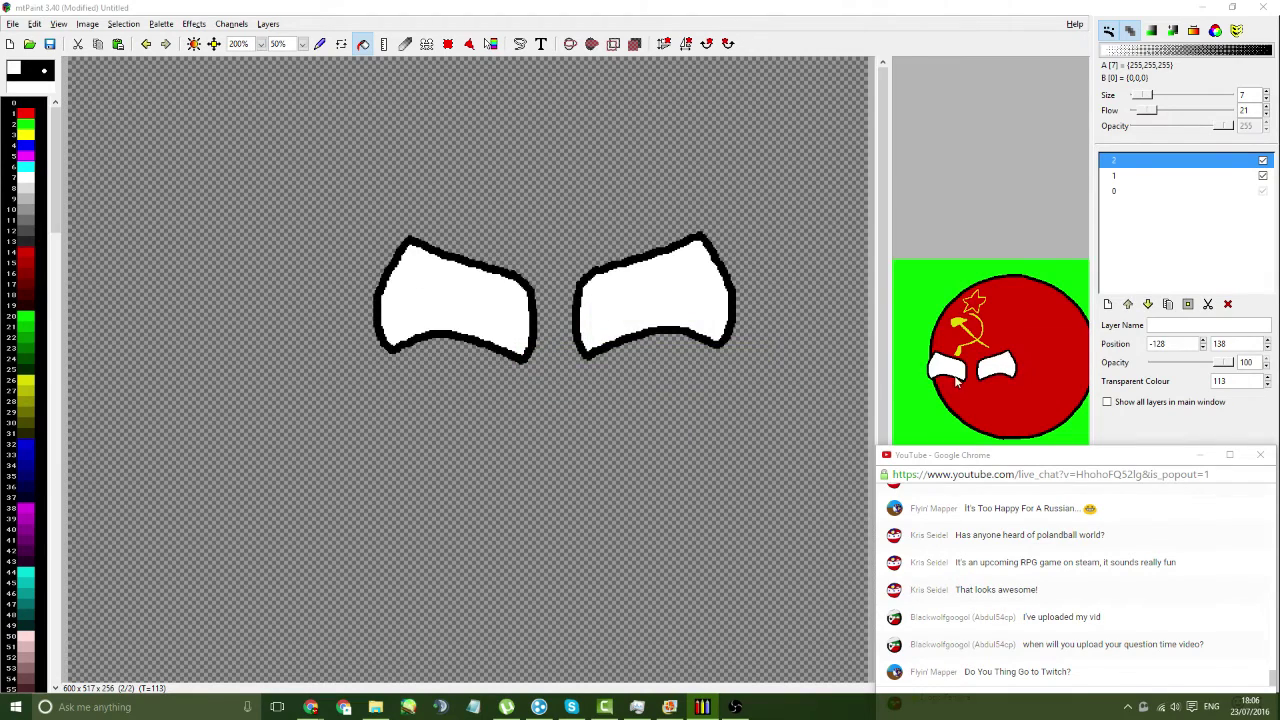
pyautogui.moveTo(955, 378); pyautogui.dragTo(940, 390)
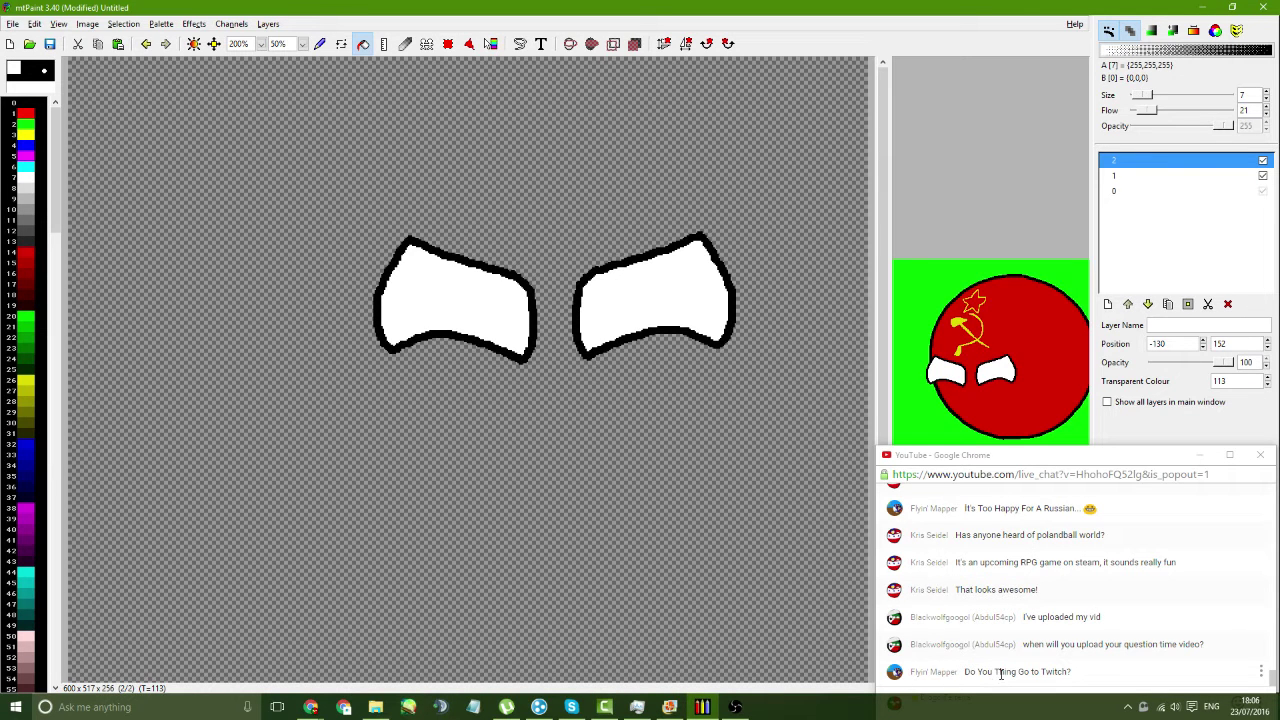
pyautogui.moveTo(1010, 399); pyautogui.dragTo(985, 436)
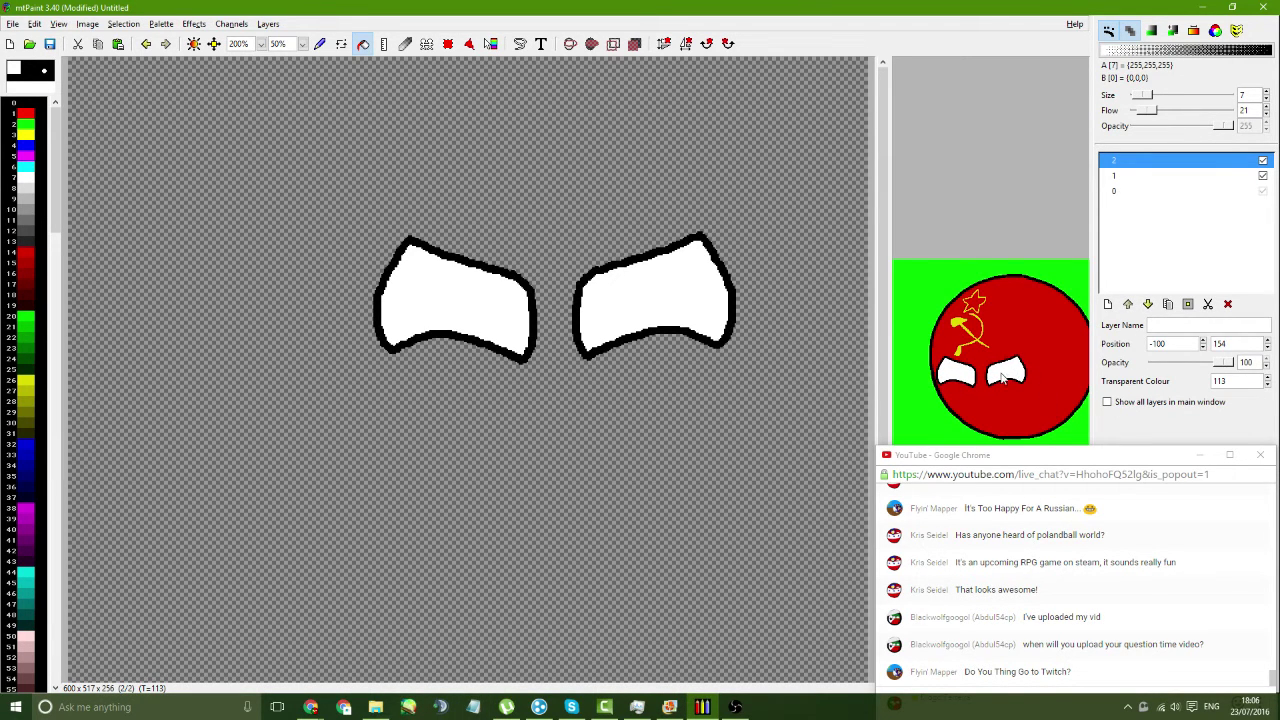
pyautogui.moveTo(1000, 378); pyautogui.dragTo(996, 376)
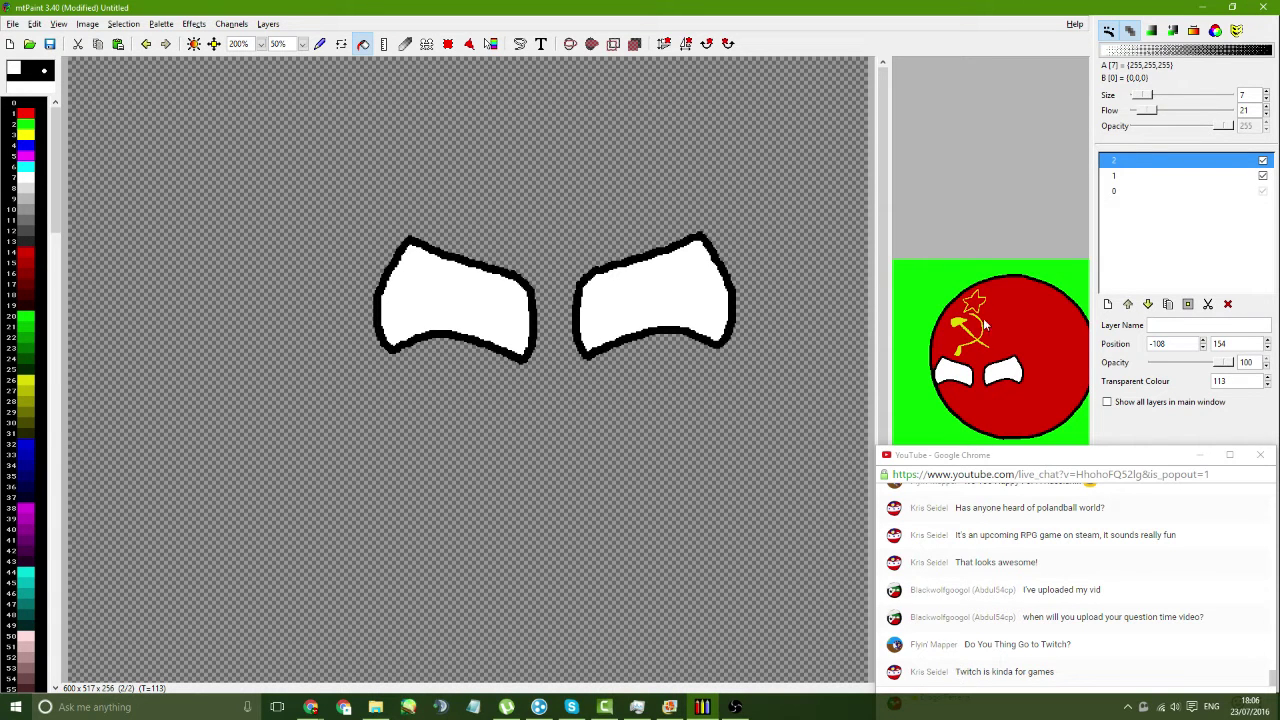
# - Shift the eyes layer to position -94, 170 and save the composite image as angry01.png in the Characters\Soviet Union folder
pyautogui.moveTo(994, 375); pyautogui.dragTo(1010, 378)
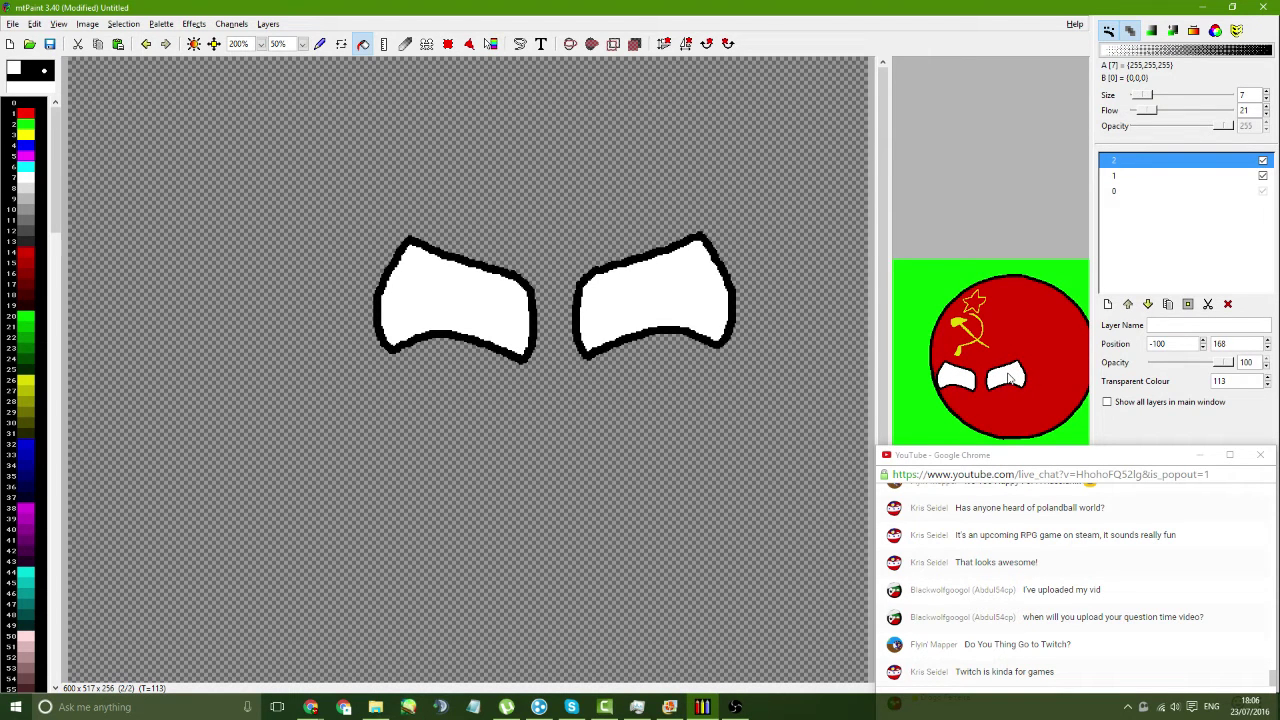
pyautogui.moveTo(1010, 378); pyautogui.dragTo(1015, 380)
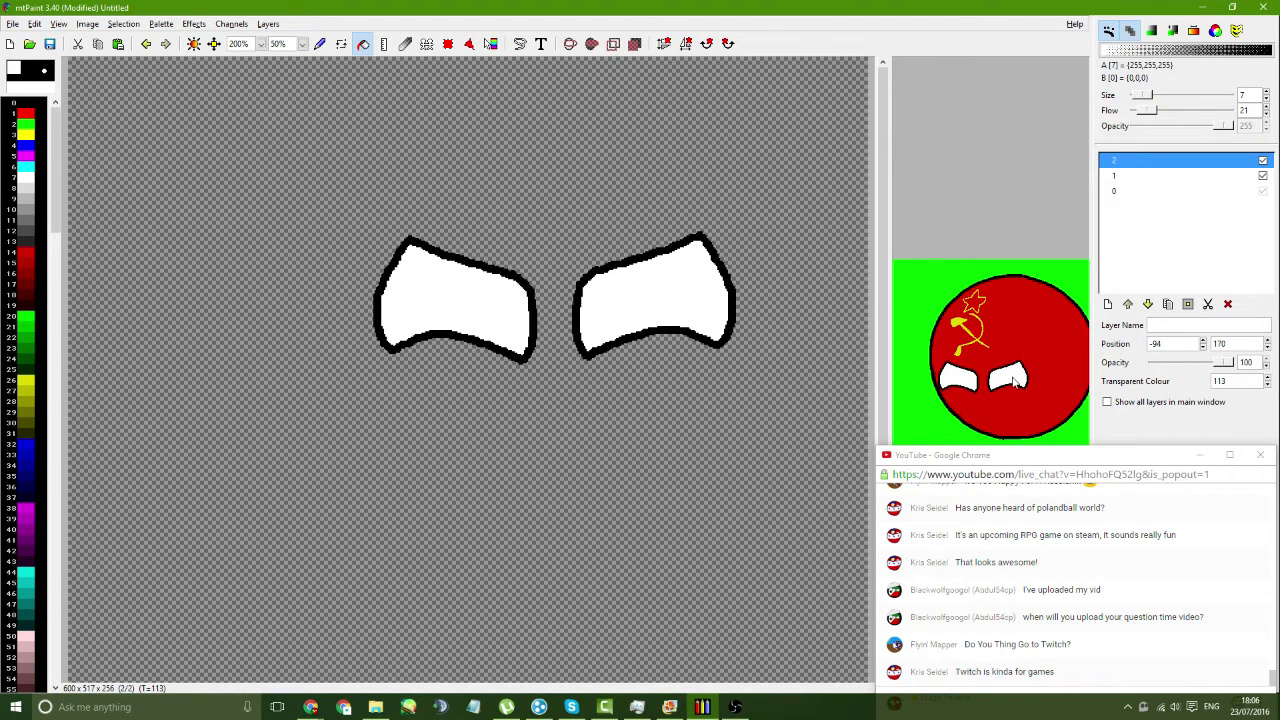
pyautogui.click(268, 24)
pyautogui.click(346, 95)
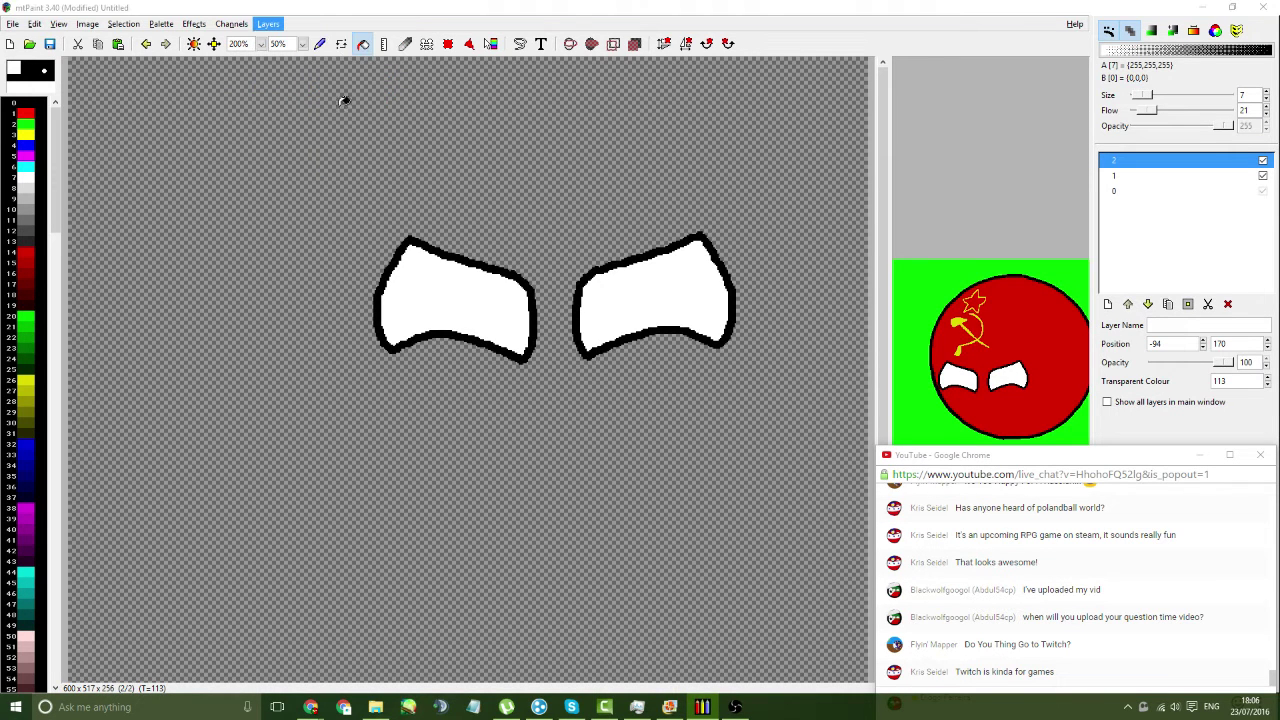
pyautogui.click(445, 296)
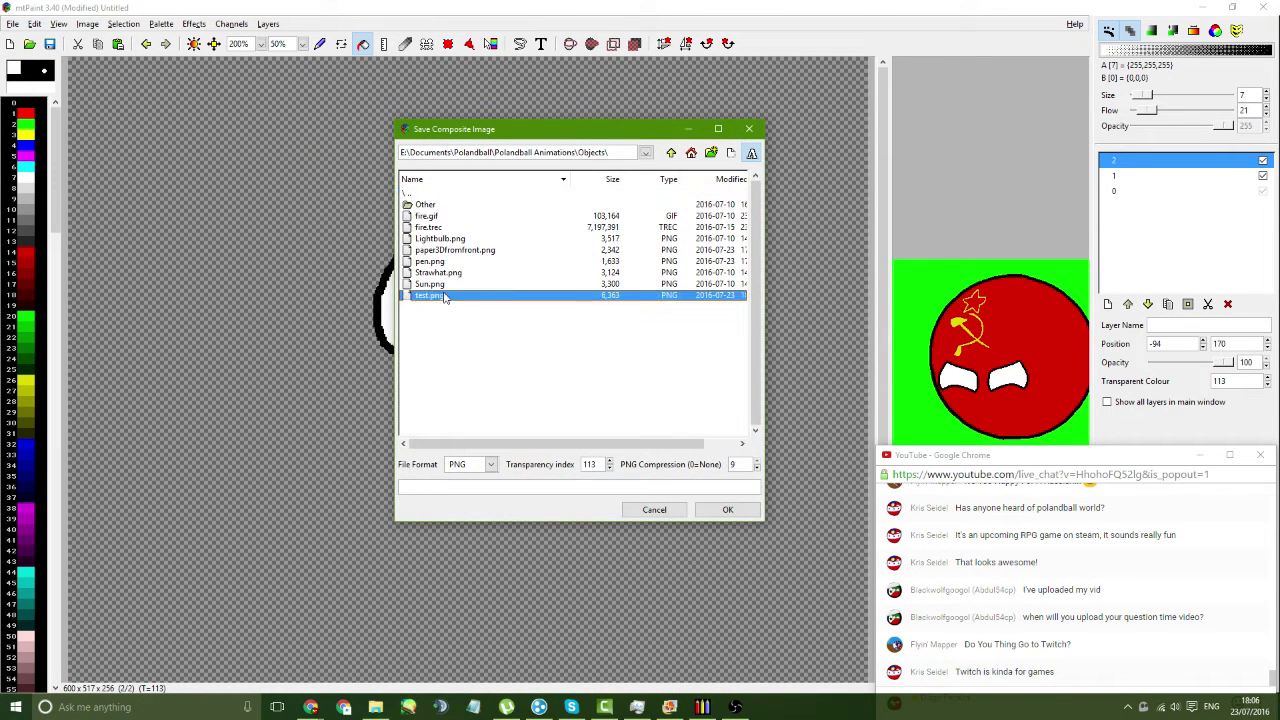
pyautogui.click(670, 152)
pyautogui.doubleClick(448, 216)
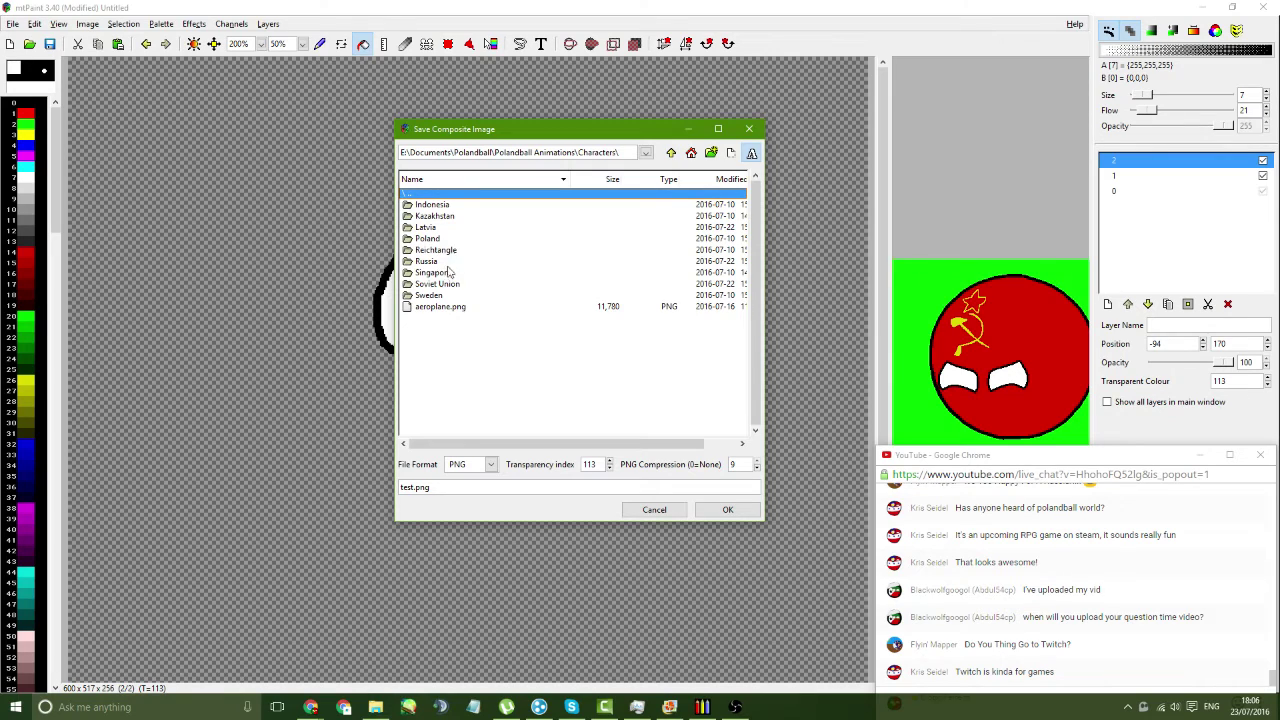
pyautogui.doubleClick(449, 285)
pyautogui.moveTo(441, 488); pyautogui.dragTo(314, 471)
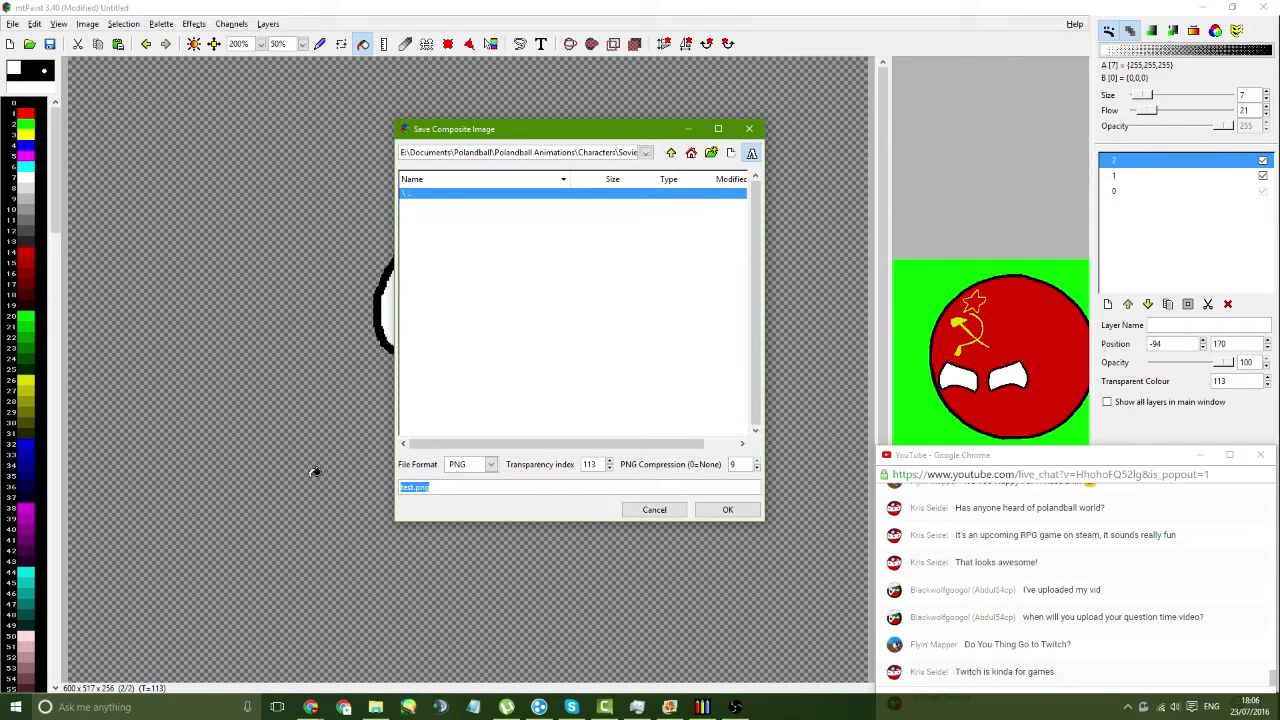
pyautogui.write('angry0')
pyautogui.press('Return')
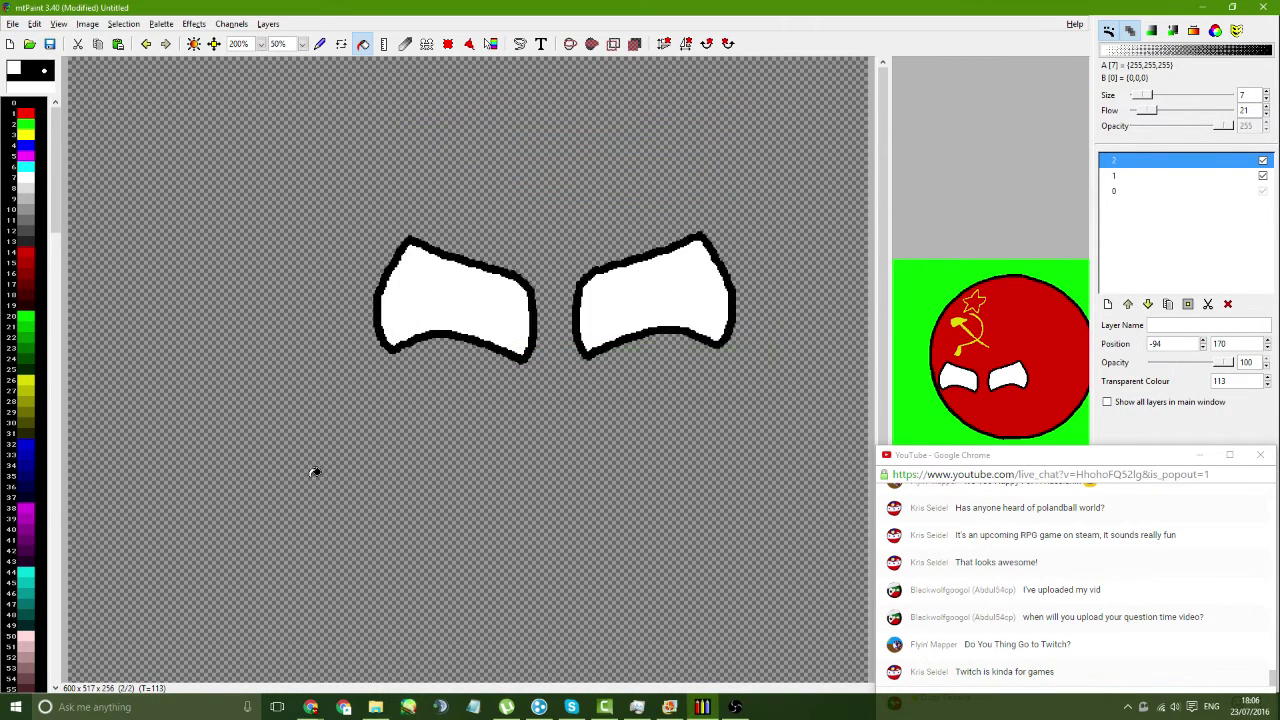
# - Switch to Camtasia Studio and remove test.png from the project's media
pyautogui.click(604, 707)
pyautogui.click(40, 440)
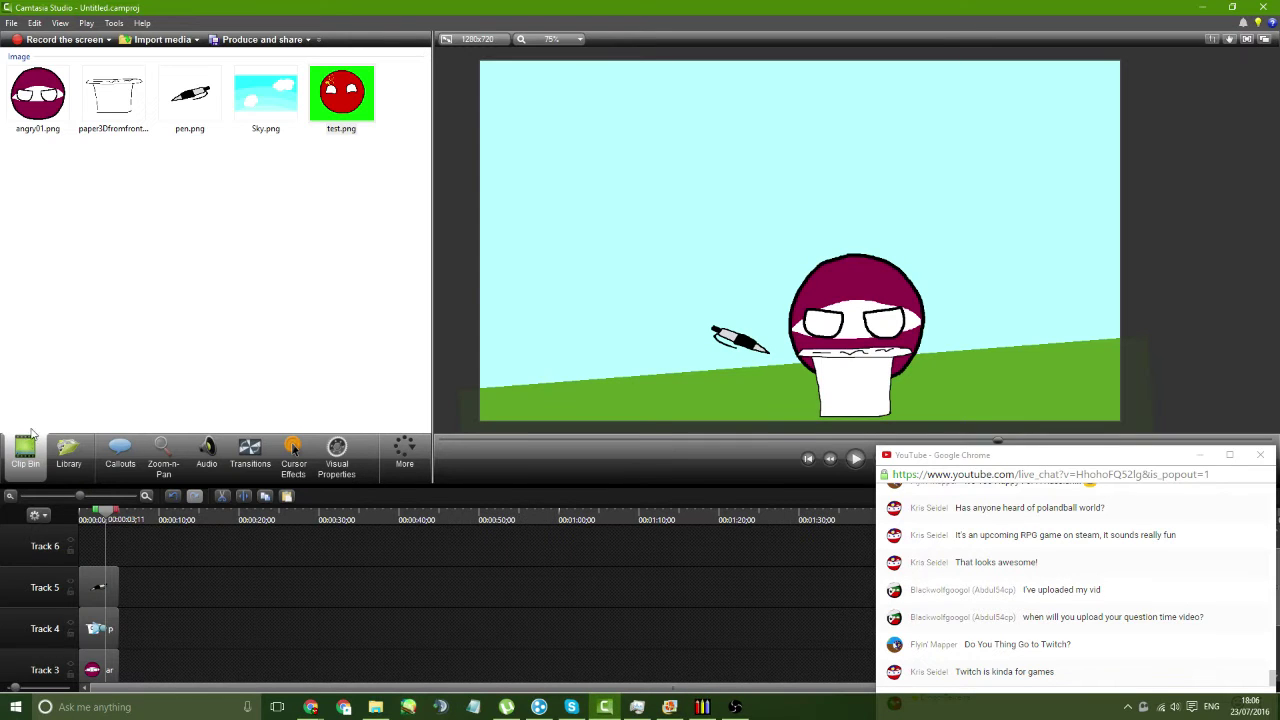
pyautogui.press('Delete')
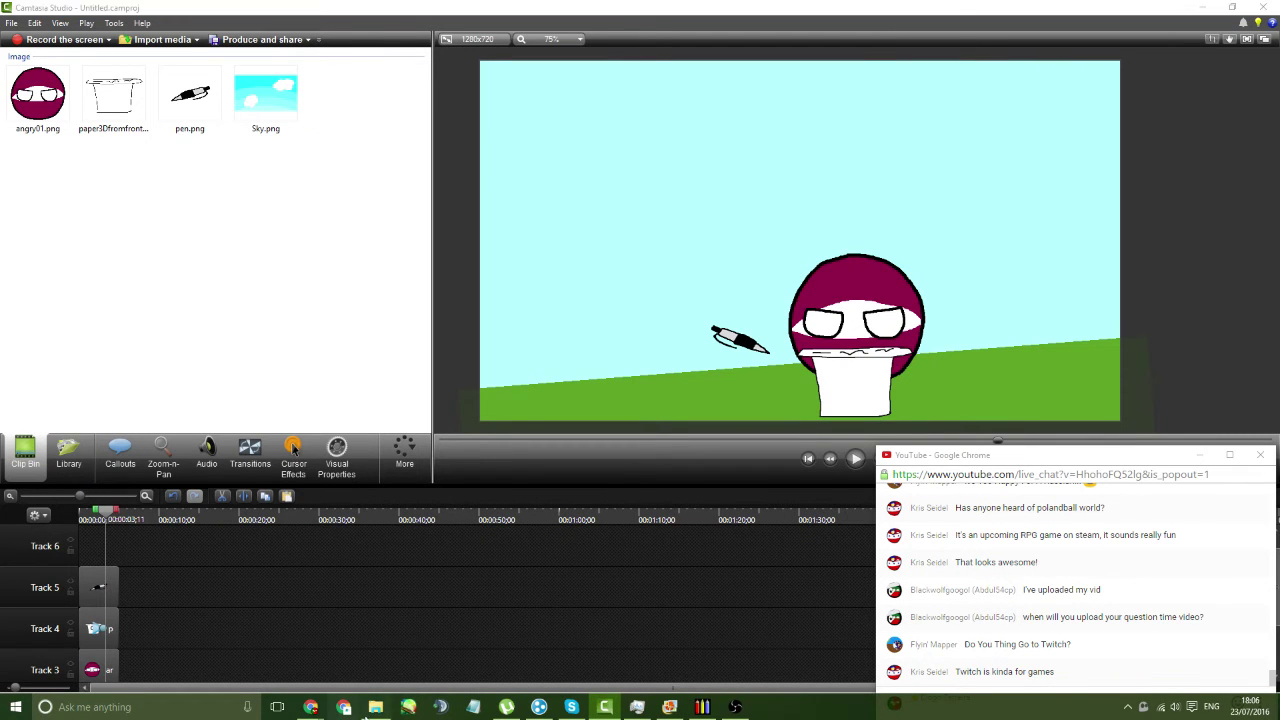
# - Go to the Polandball Animations folder in File Explorer and cancel all the interrupted file actions on test.png
pyautogui.click(375, 707)
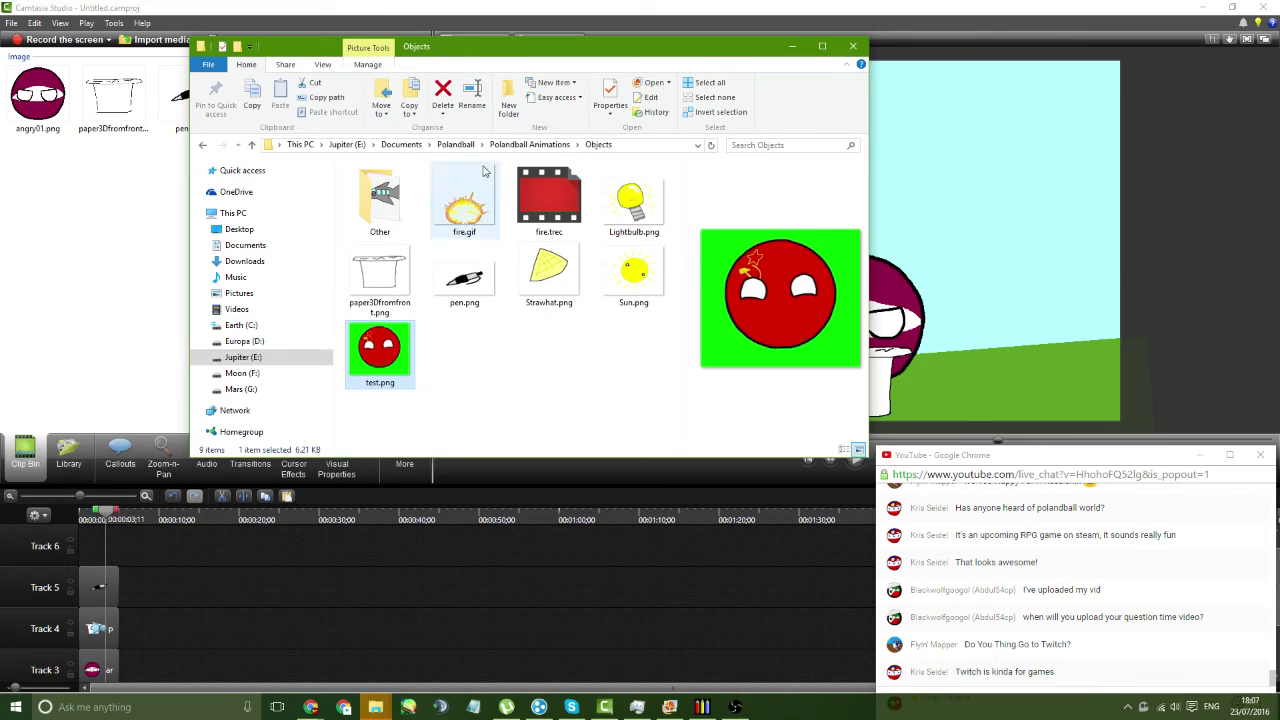
pyautogui.click(547, 145)
pyautogui.moveTo(375, 707)
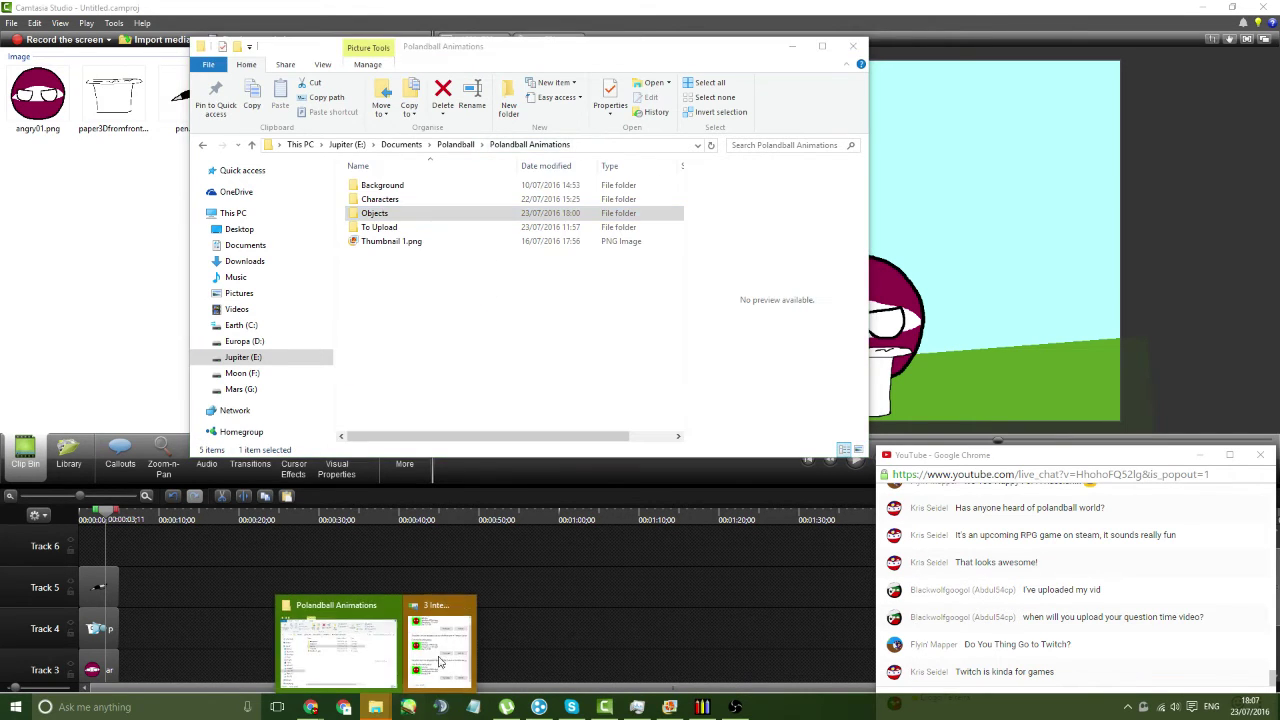
pyautogui.click(440, 640)
pyautogui.scroll(1, 330, 290)
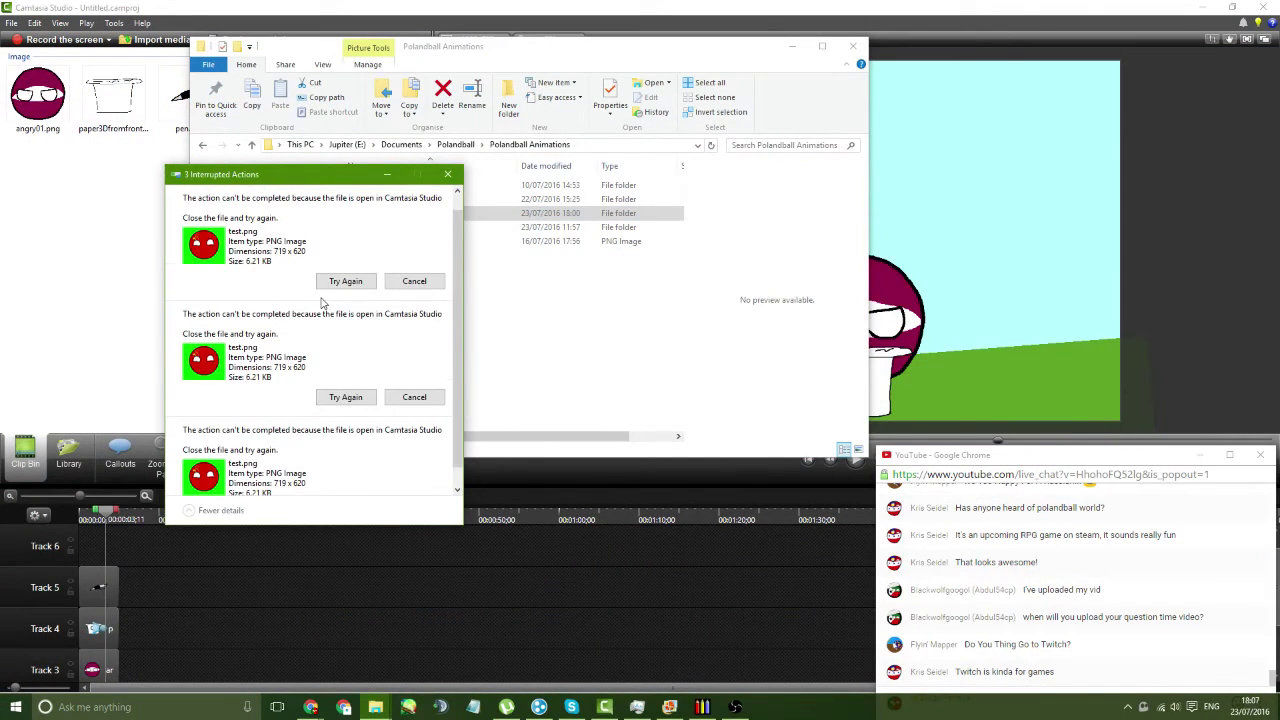
pyautogui.moveTo(232, 178); pyautogui.dragTo(323, 197)
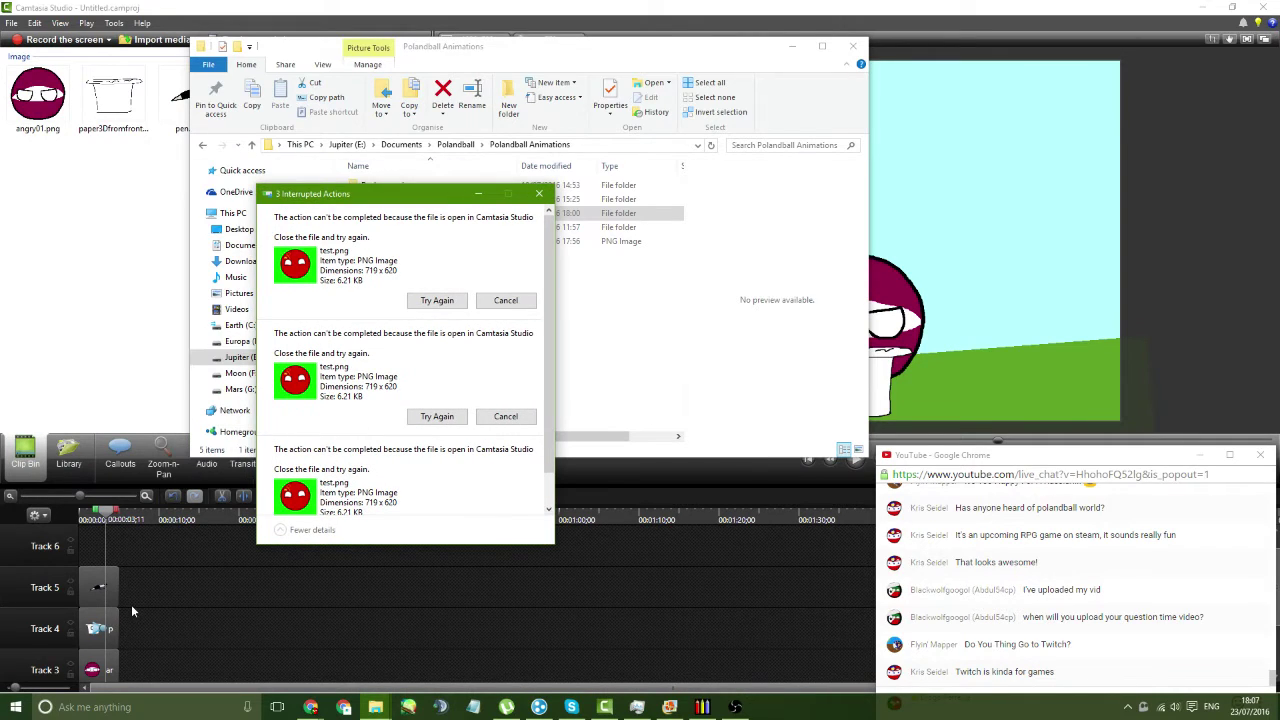
pyautogui.scroll(-2, 131, 611)
pyautogui.scroll(3, 130, 610)
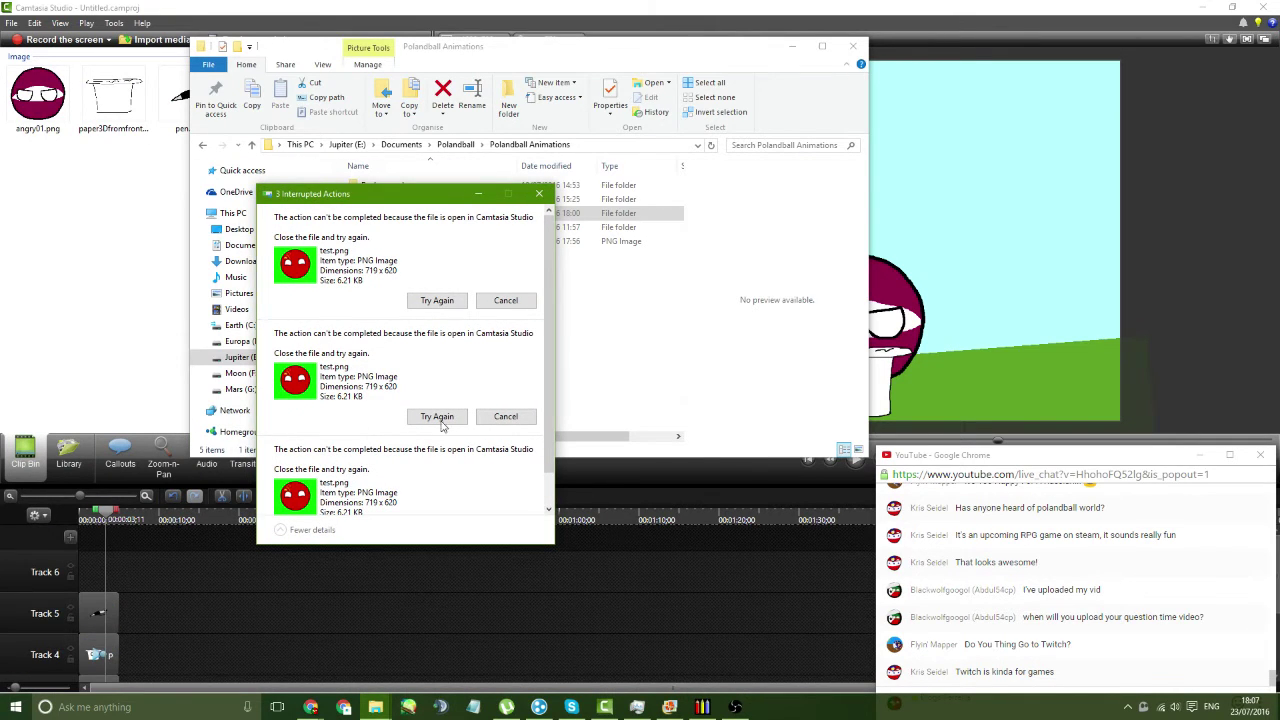
pyautogui.click(510, 416)
pyautogui.click(506, 302)
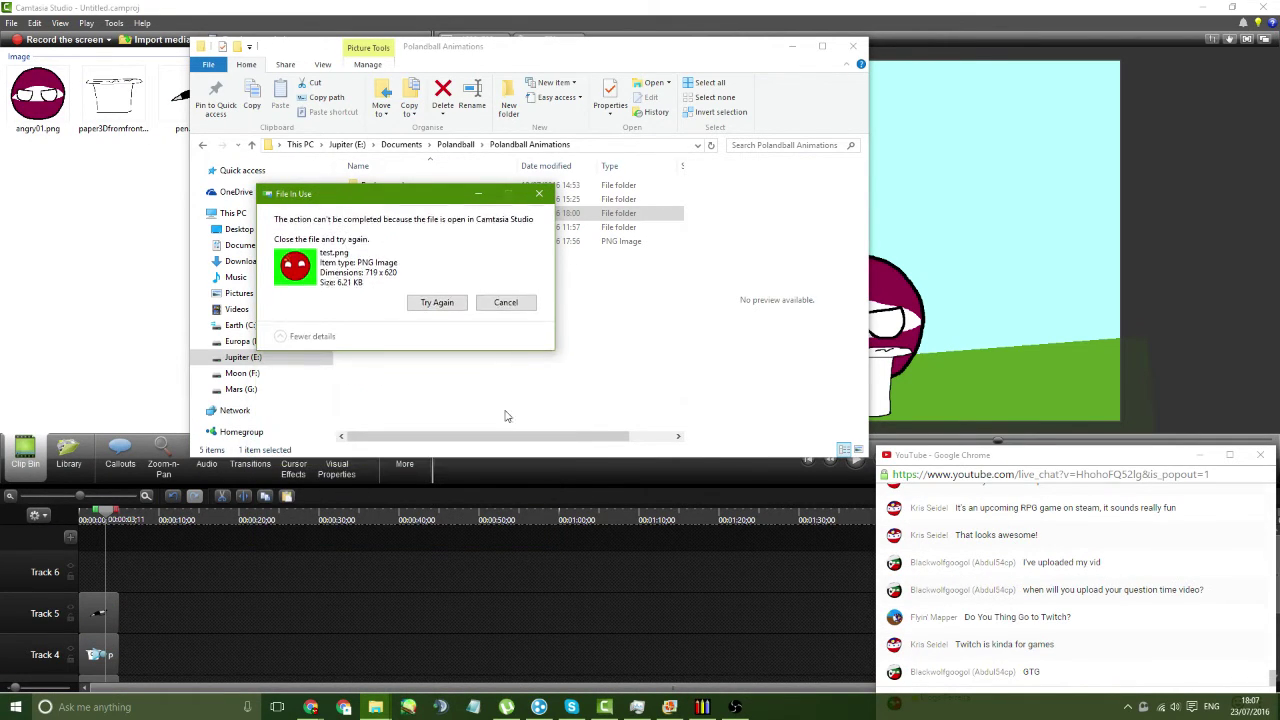
pyautogui.click(503, 303)
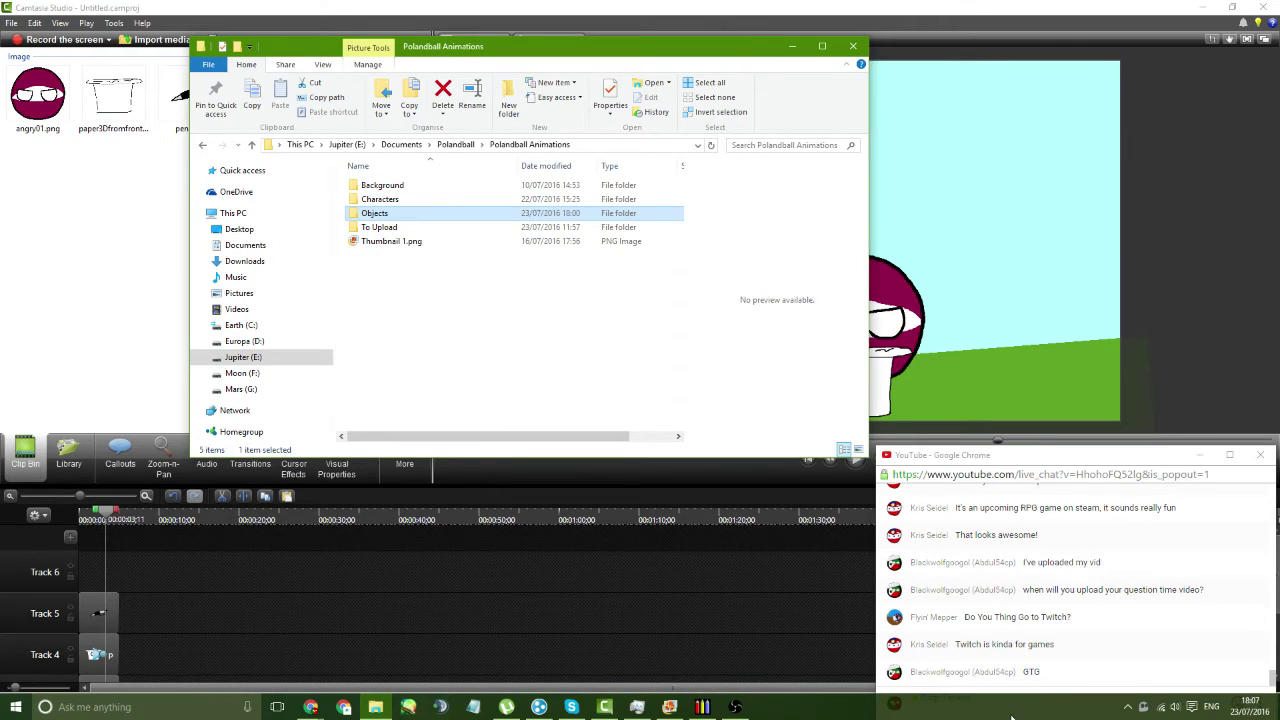
pyautogui.click(140, 600)
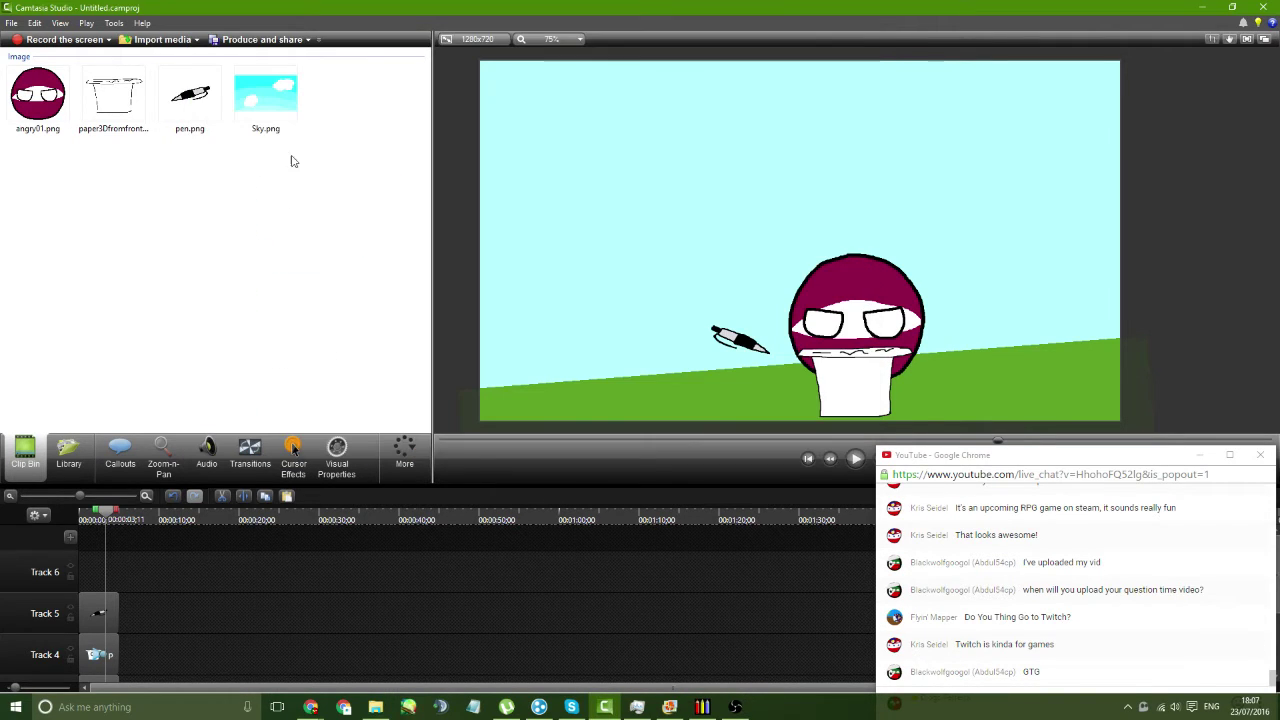
pyautogui.scroll(-2, 136, 652)
pyautogui.scroll(2, 160, 628)
pyautogui.scroll(-2, 160, 628)
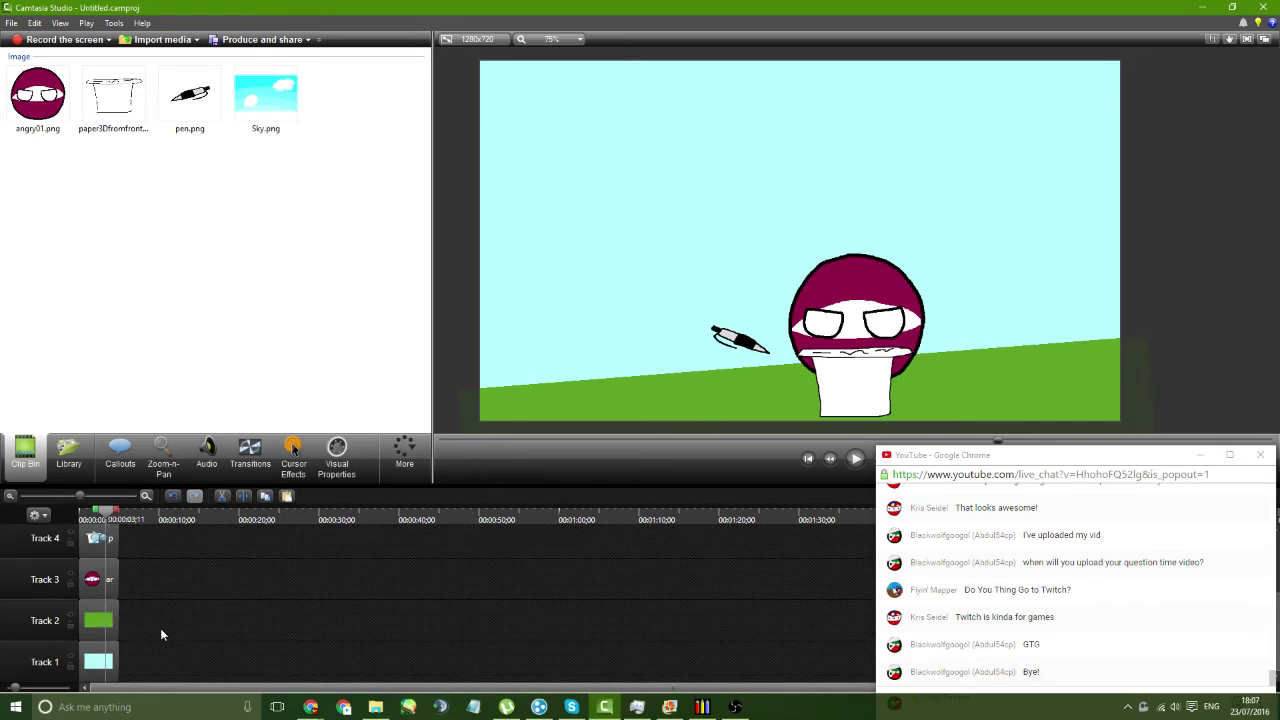
pyautogui.scroll(2, 160, 628)
# - Import angry01.png from the Characters\Soviet Union folder into Camtasia Studio and place it at the start of Track 6
pyautogui.click(375, 707)
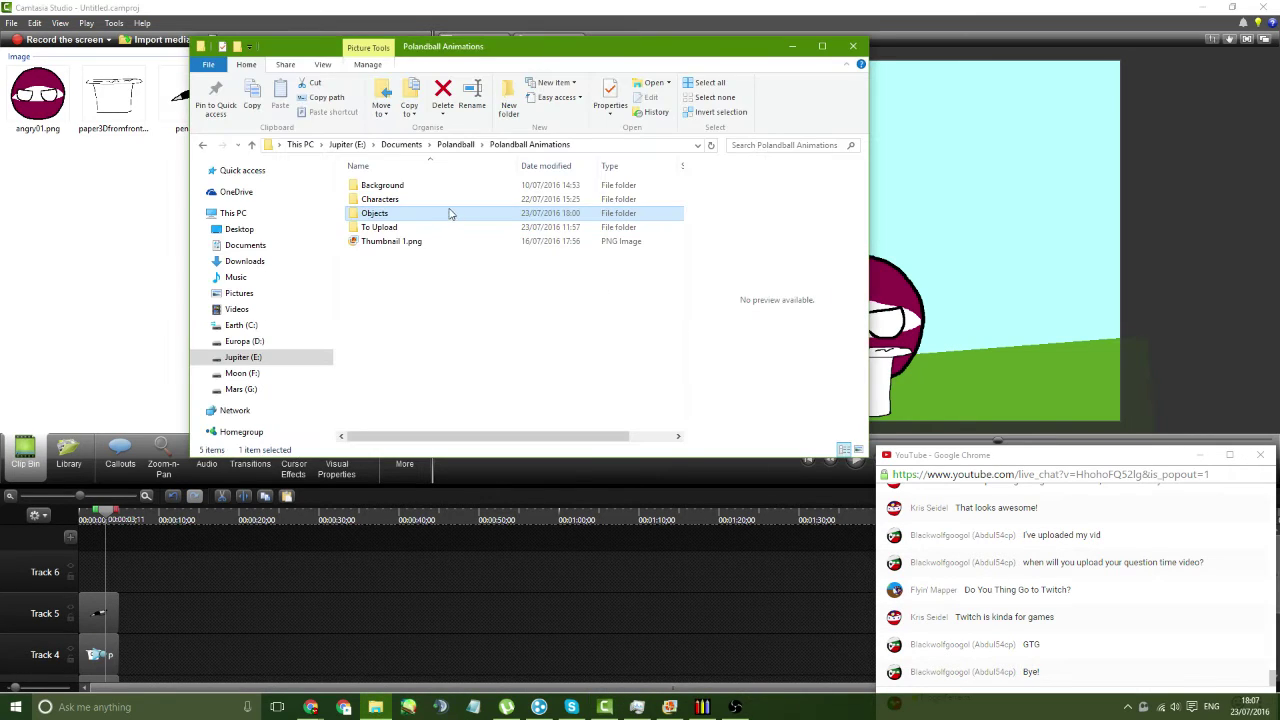
pyautogui.click(405, 198)
pyautogui.doubleClick(405, 198)
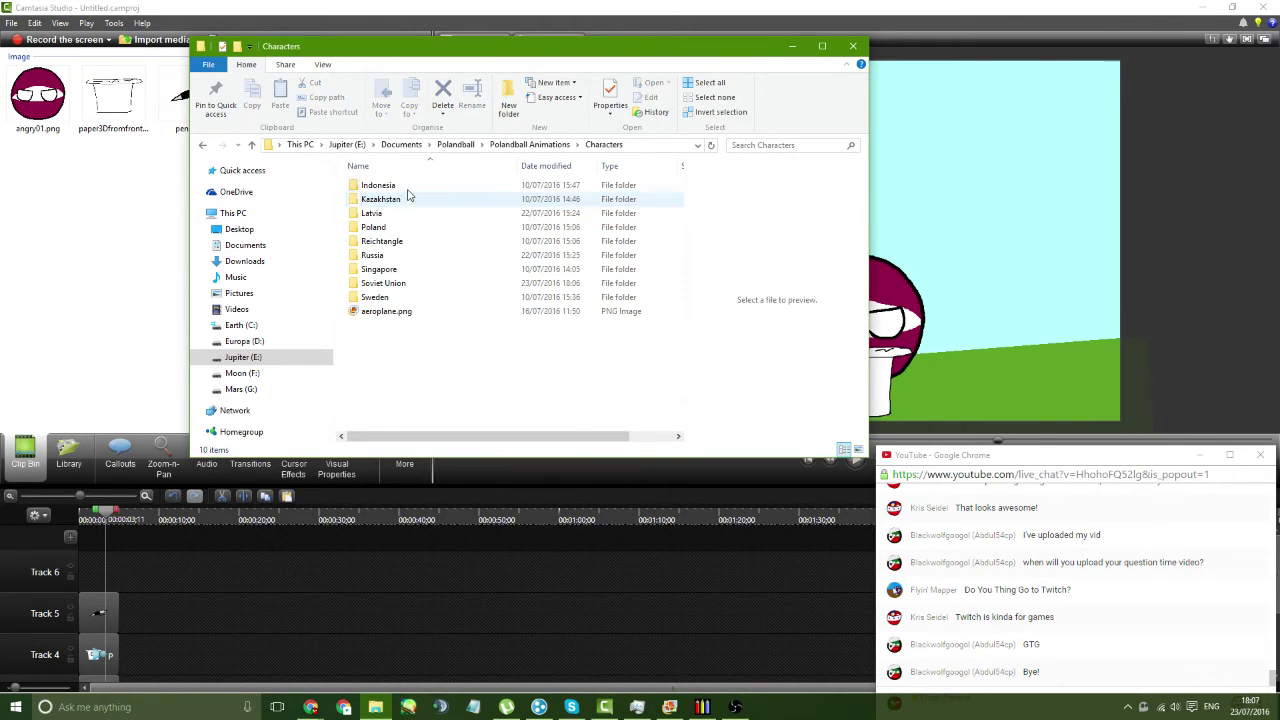
pyautogui.doubleClick(414, 283)
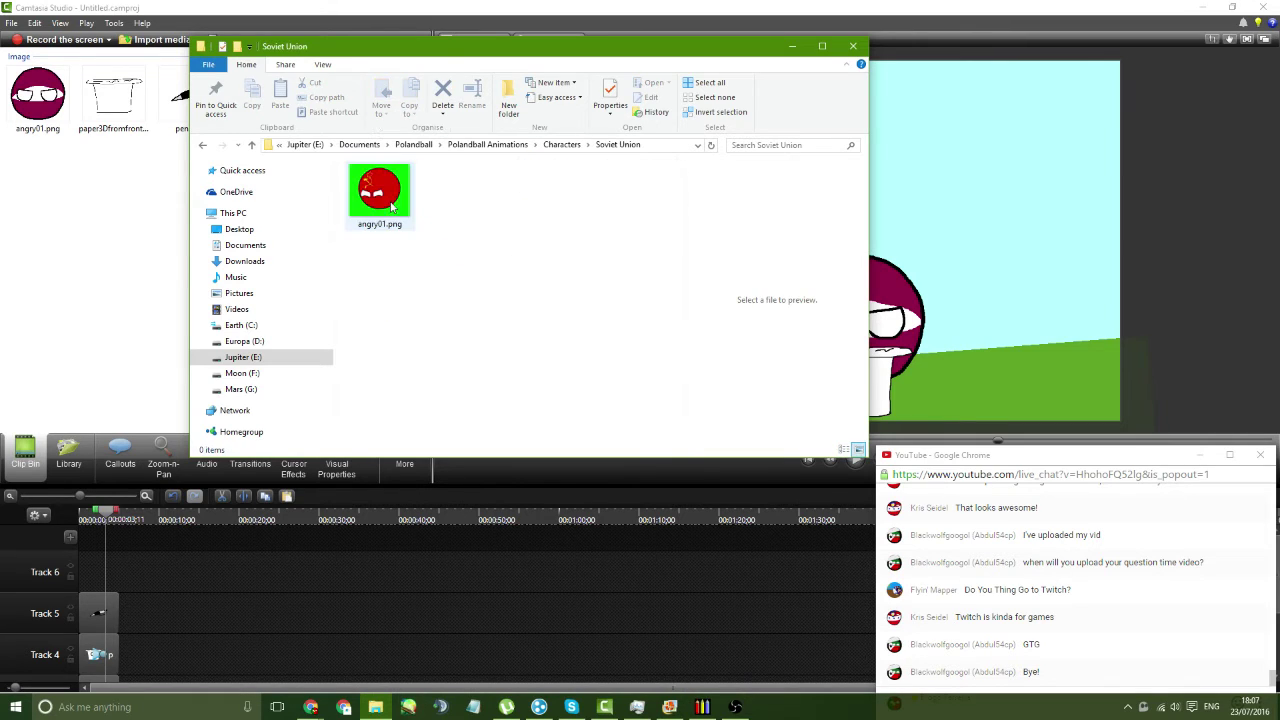
pyautogui.moveTo(378, 197); pyautogui.dragTo(164, 258)
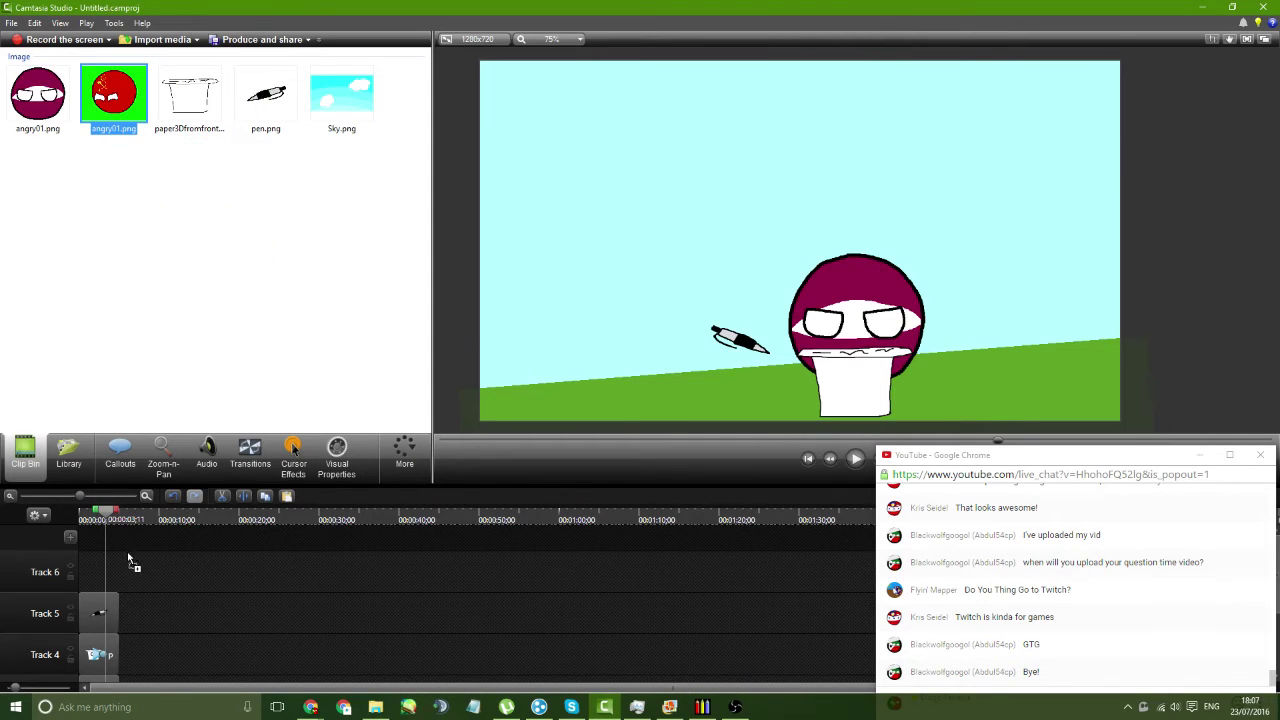
pyautogui.moveTo(128, 560); pyautogui.dragTo(118, 568)
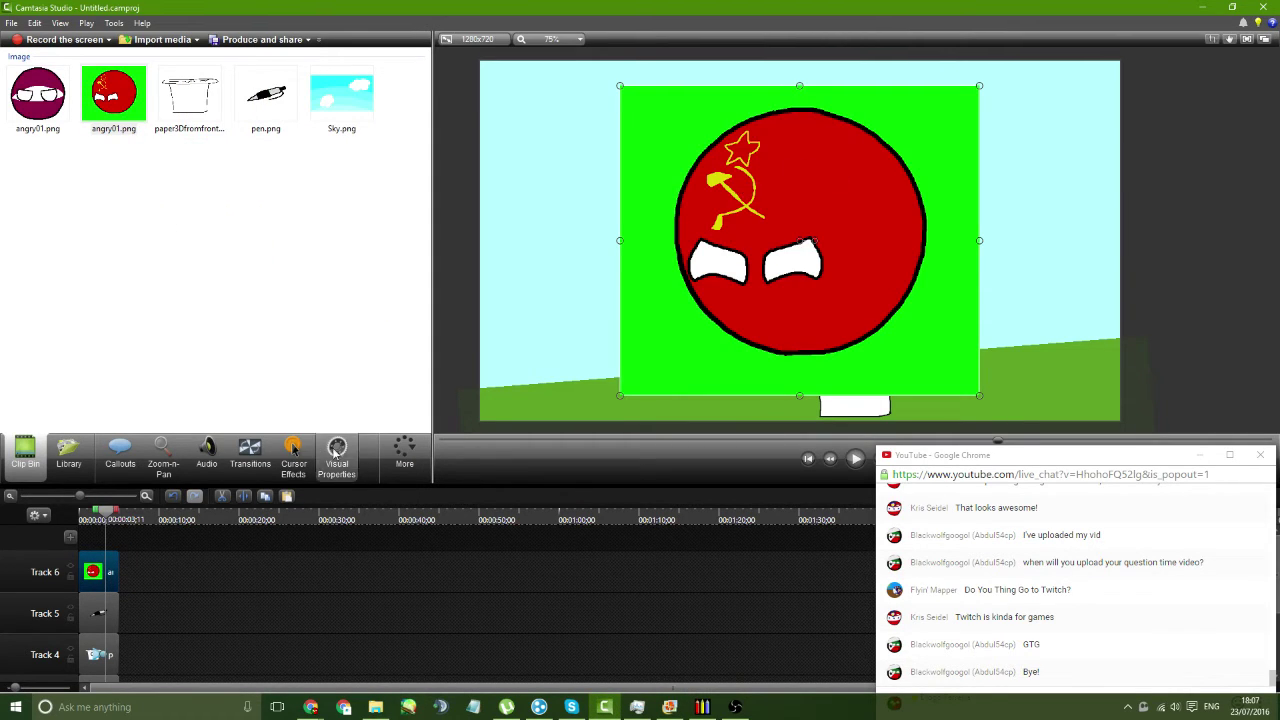
# - Remove the green background color from the Soviet ball and move it to position X 435, Y -96
pyautogui.click(337, 455)
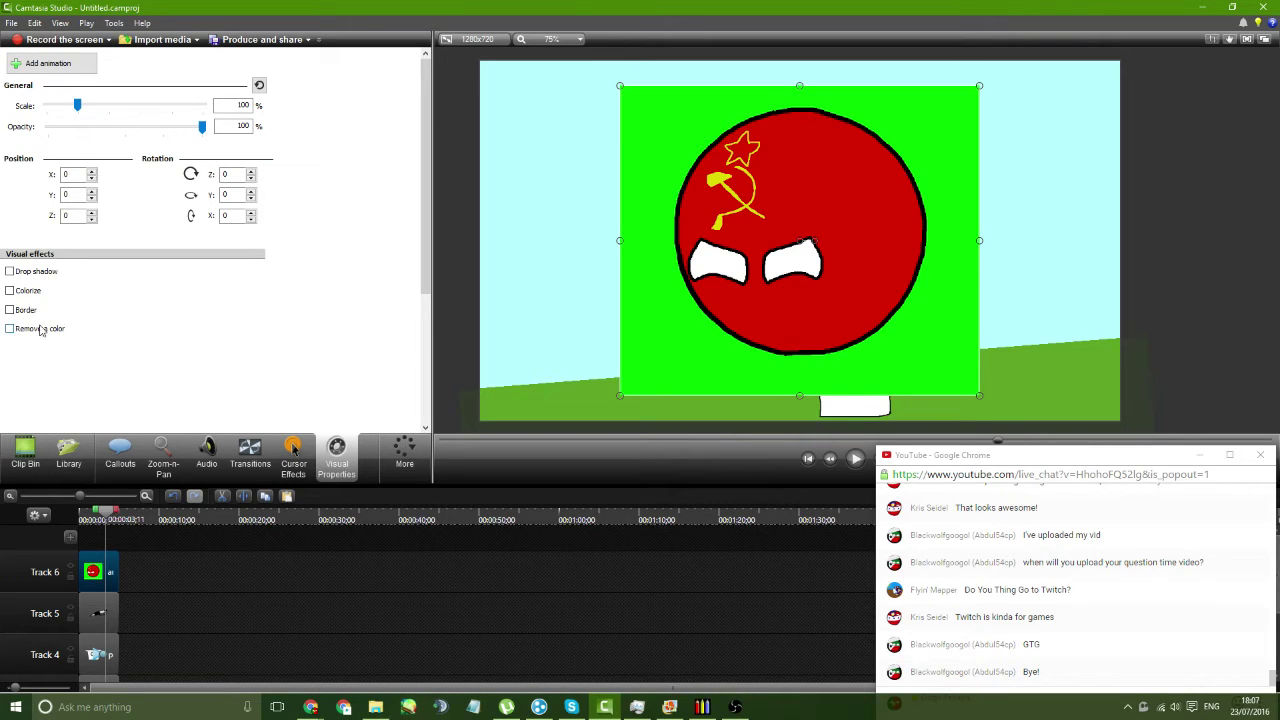
pyautogui.click(10, 328)
pyautogui.moveTo(850, 243); pyautogui.dragTo(1060, 293)
pyautogui.click(795, 314)
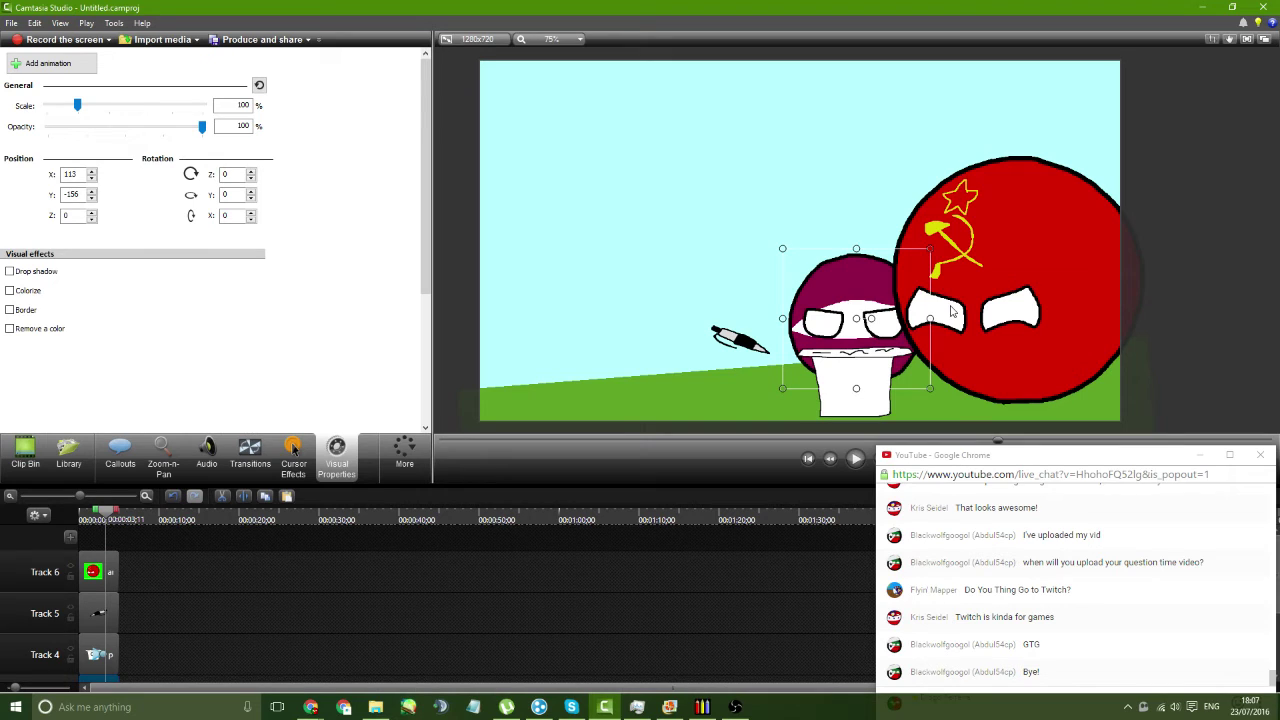
# - Send the message "bye" in the YouTube live chat window and place that window back below the video preview
pyautogui.moveTo(1044, 445); pyautogui.dragTo(1016, 407)
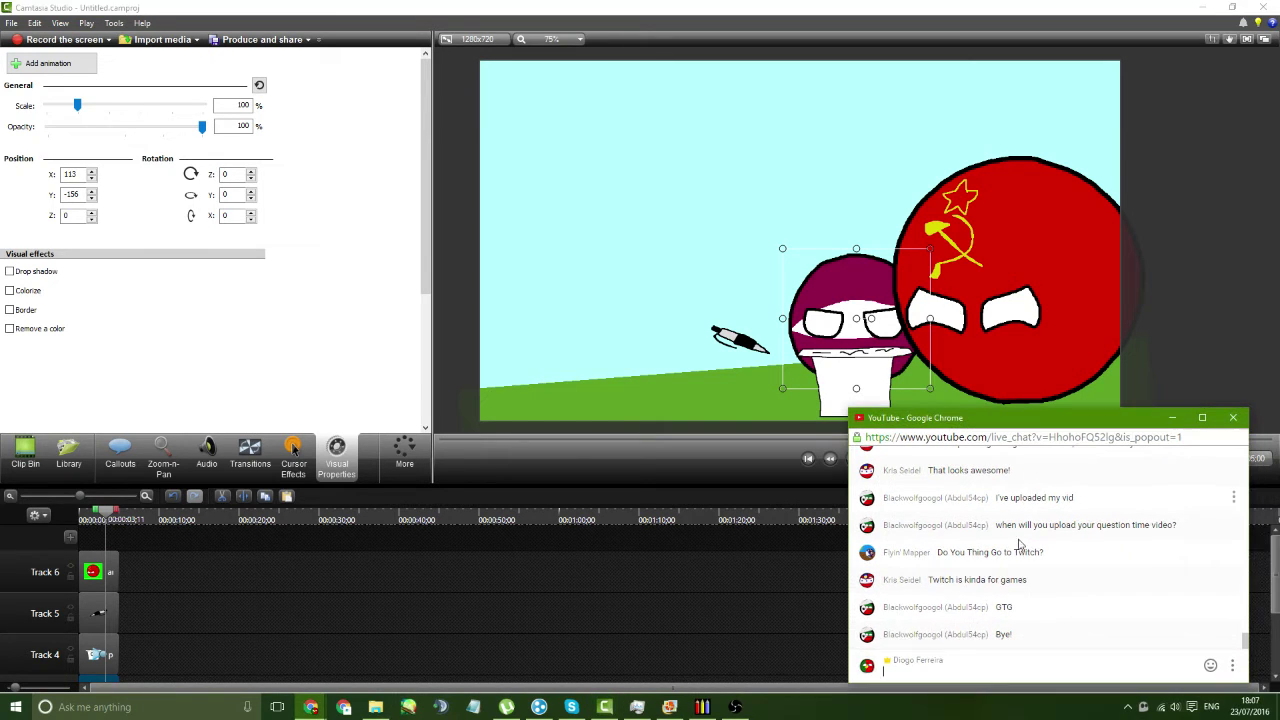
pyautogui.moveTo(965, 640)
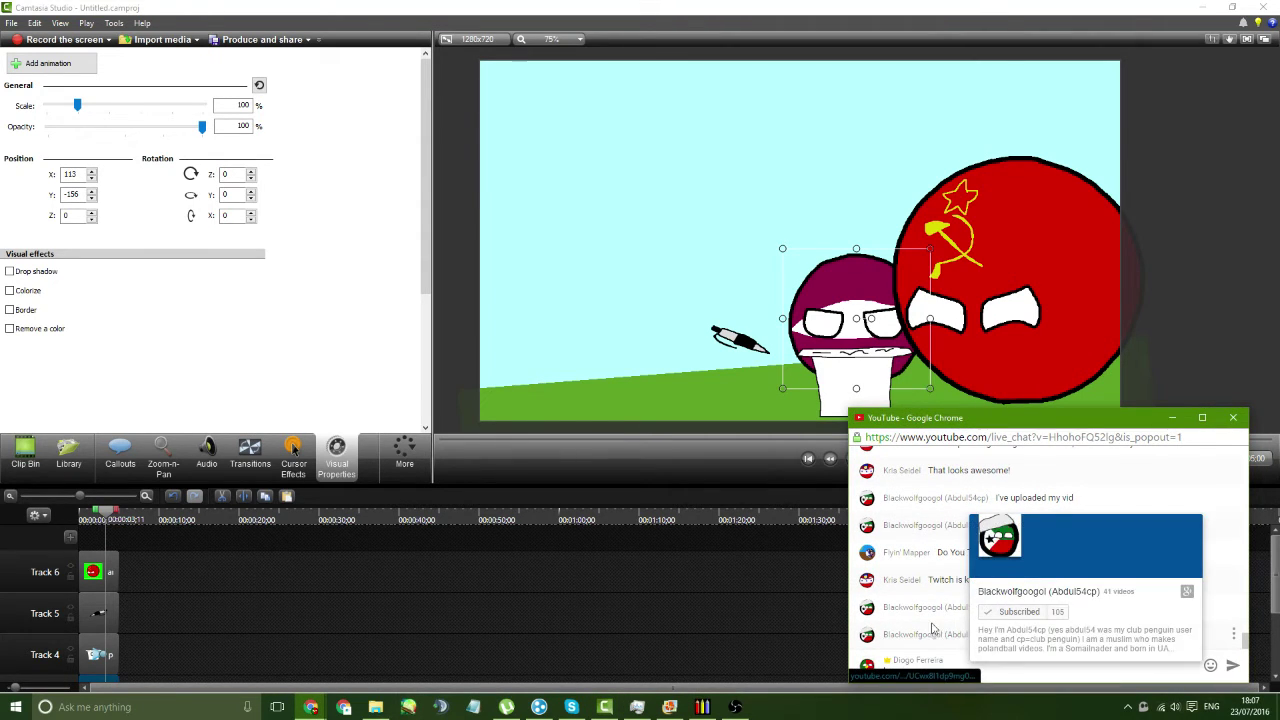
pyautogui.click(985, 667)
pyautogui.write('bywe')
pyautogui.press('Return')
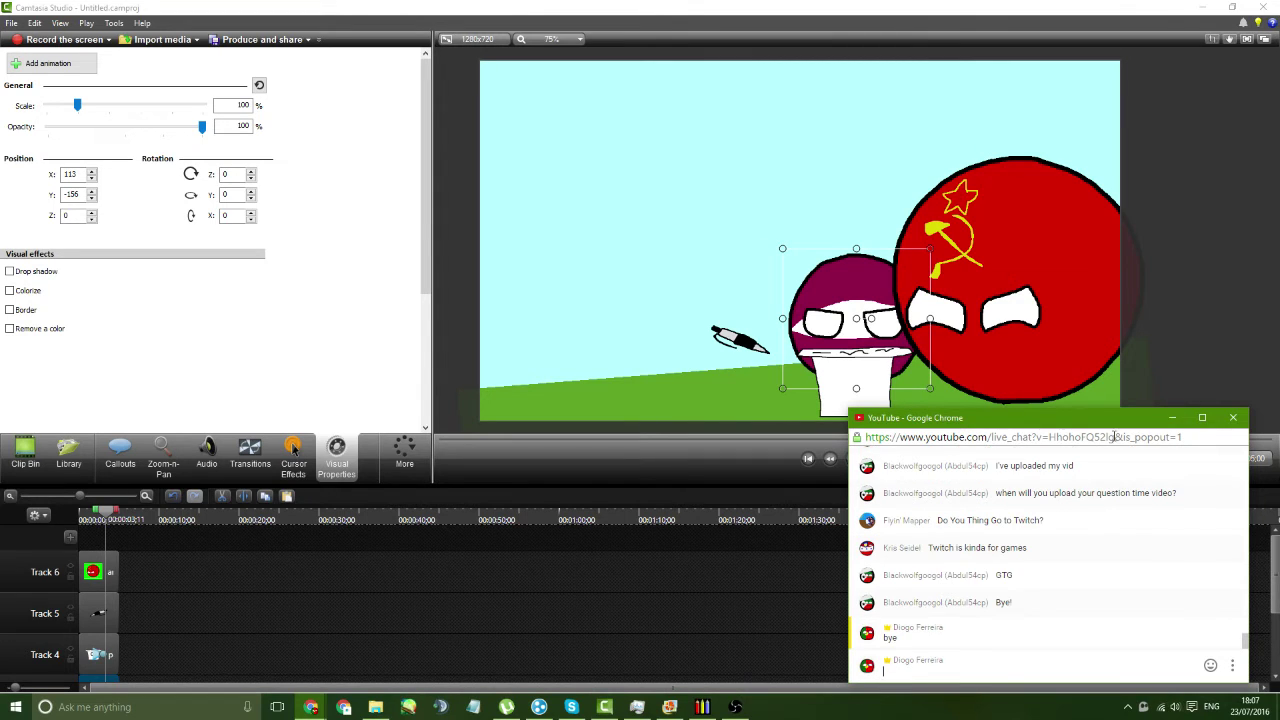
pyautogui.moveTo(1111, 425); pyautogui.dragTo(1142, 492)
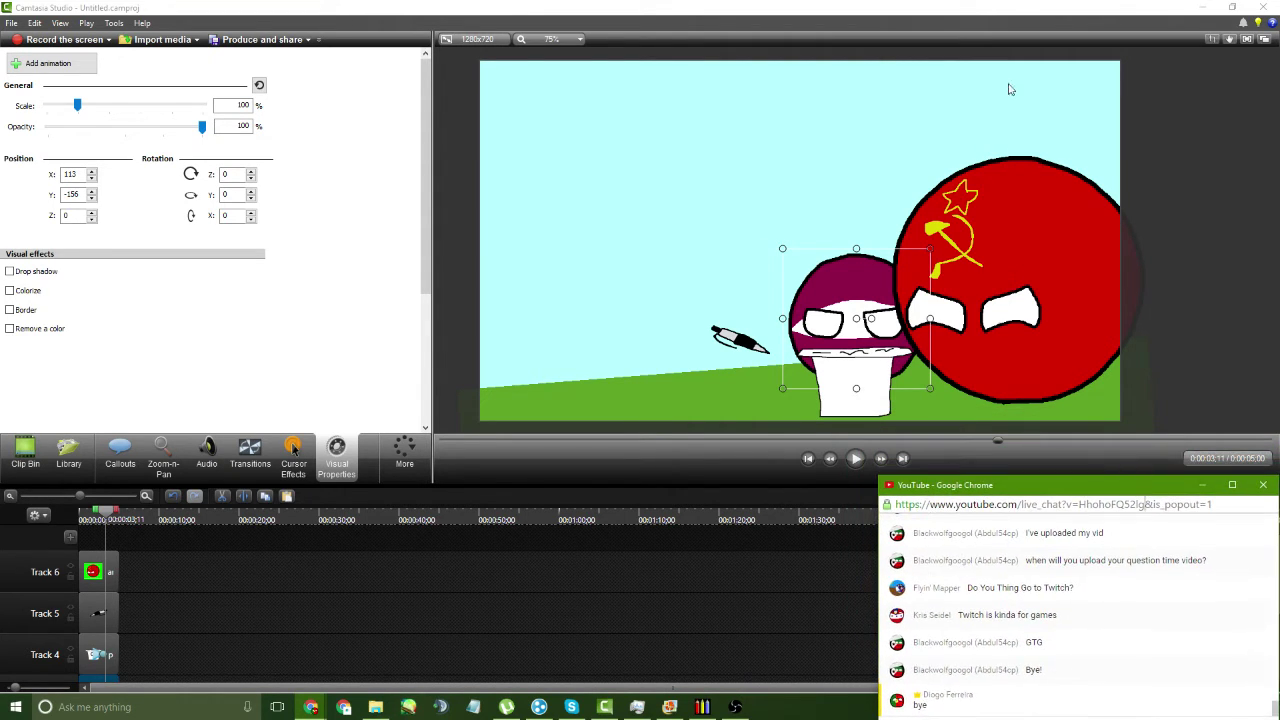
# - Move the maroon ball into the left half of the scene and place the paper in front of it at X -296, Y -266
pyautogui.click(970, 316)
pyautogui.click(813, 307)
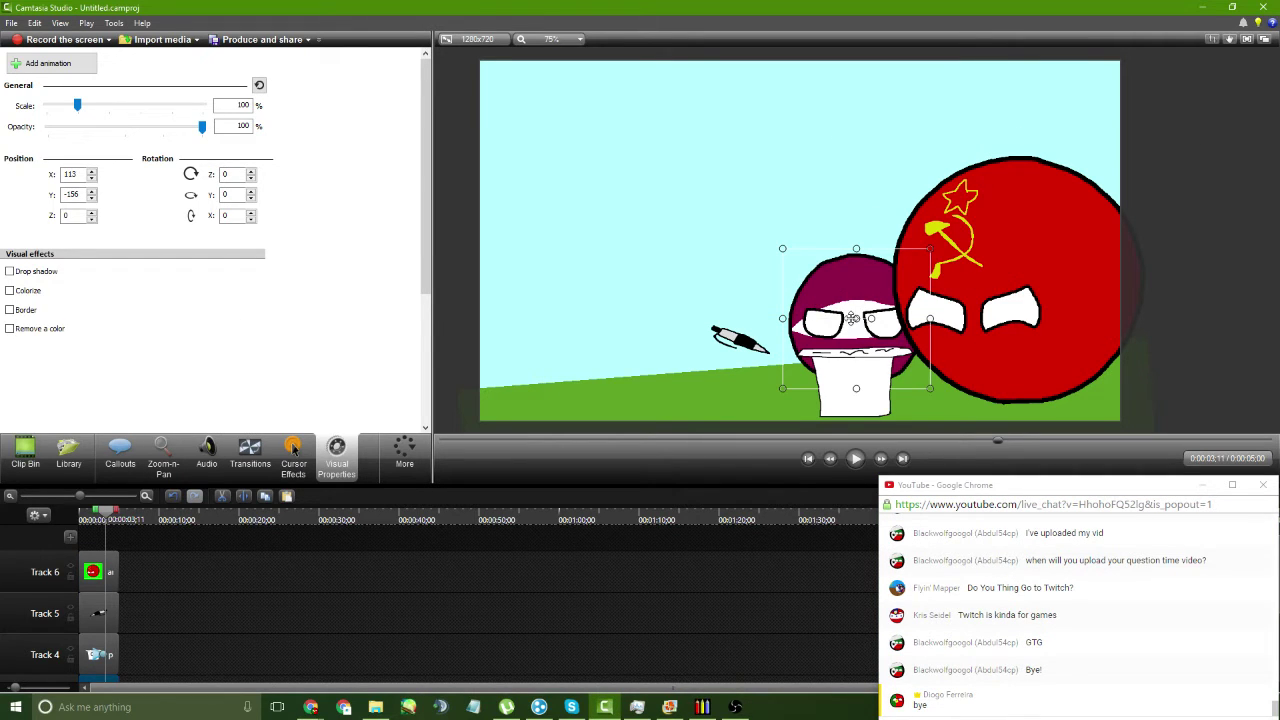
pyautogui.moveTo(857, 318); pyautogui.dragTo(655, 318)
pyautogui.click(850, 362)
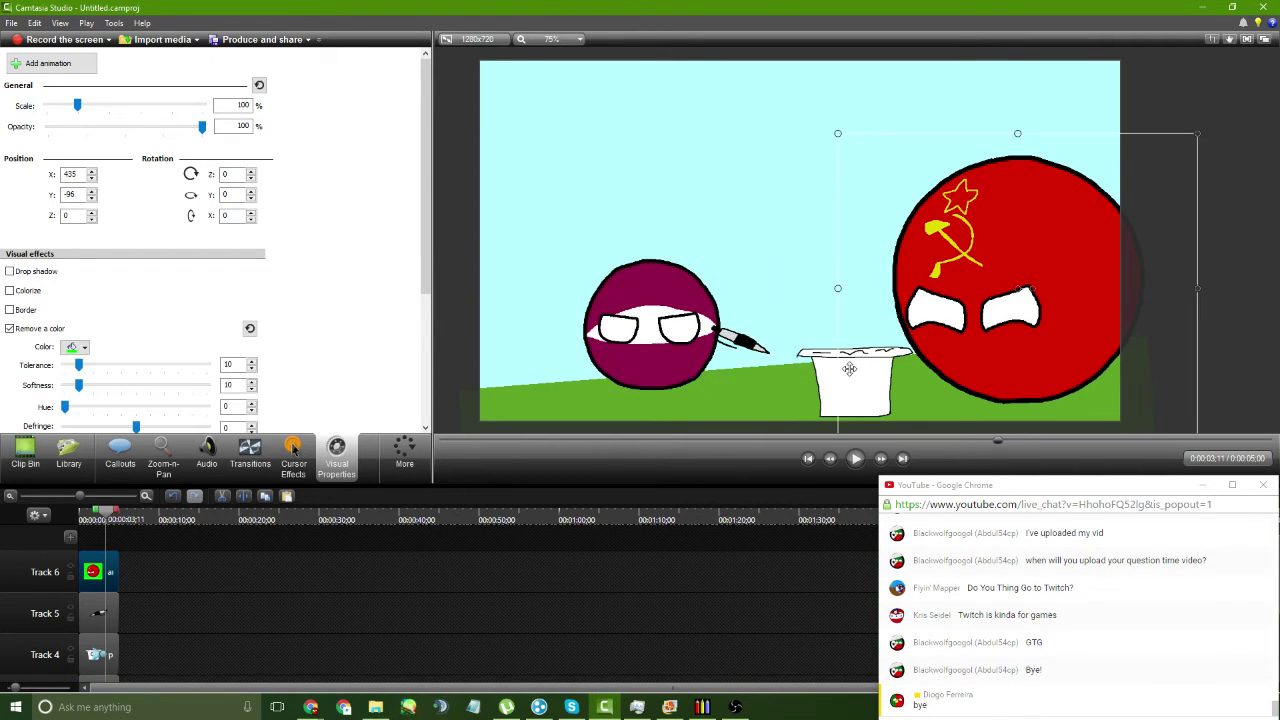
pyautogui.click(835, 358)
pyautogui.moveTo(835, 358); pyautogui.dragTo(632, 351)
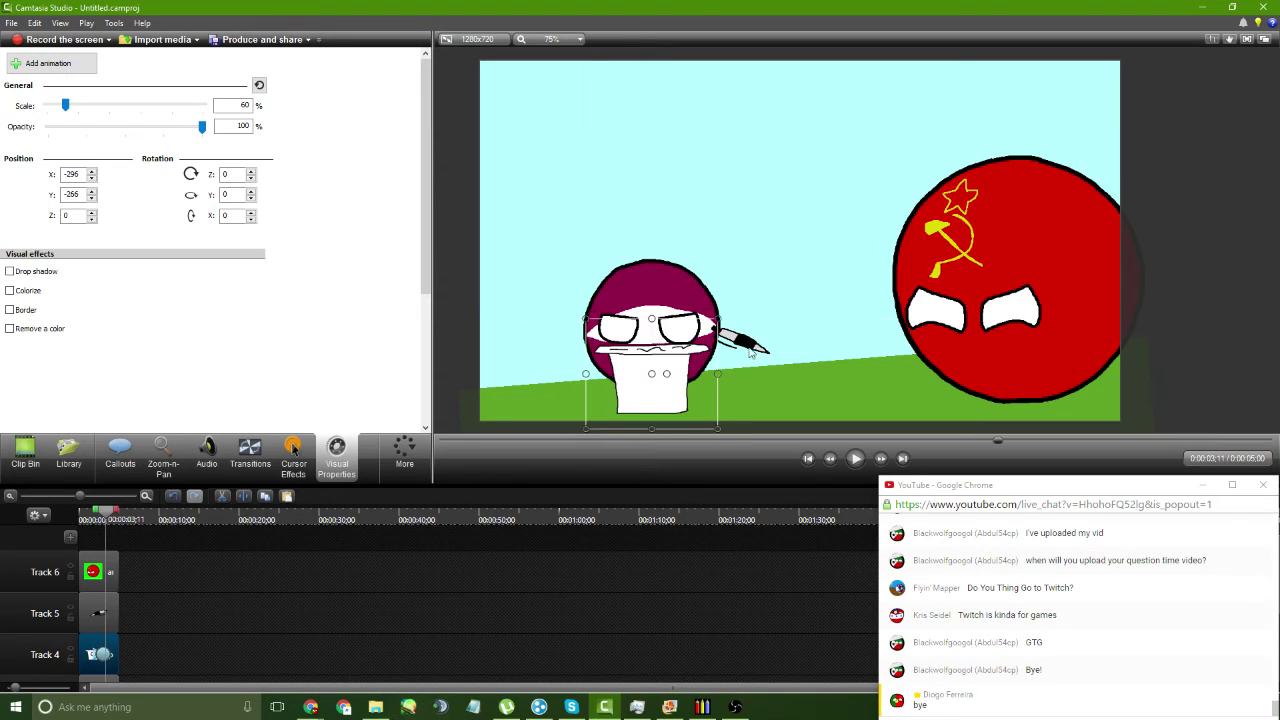
# - Move the pen beside the maroon ball at X -484, Y -181 and the Soviet ball to X 153, Y -118
pyautogui.click(752, 340)
pyautogui.moveTo(748, 342); pyautogui.dragTo(556, 331)
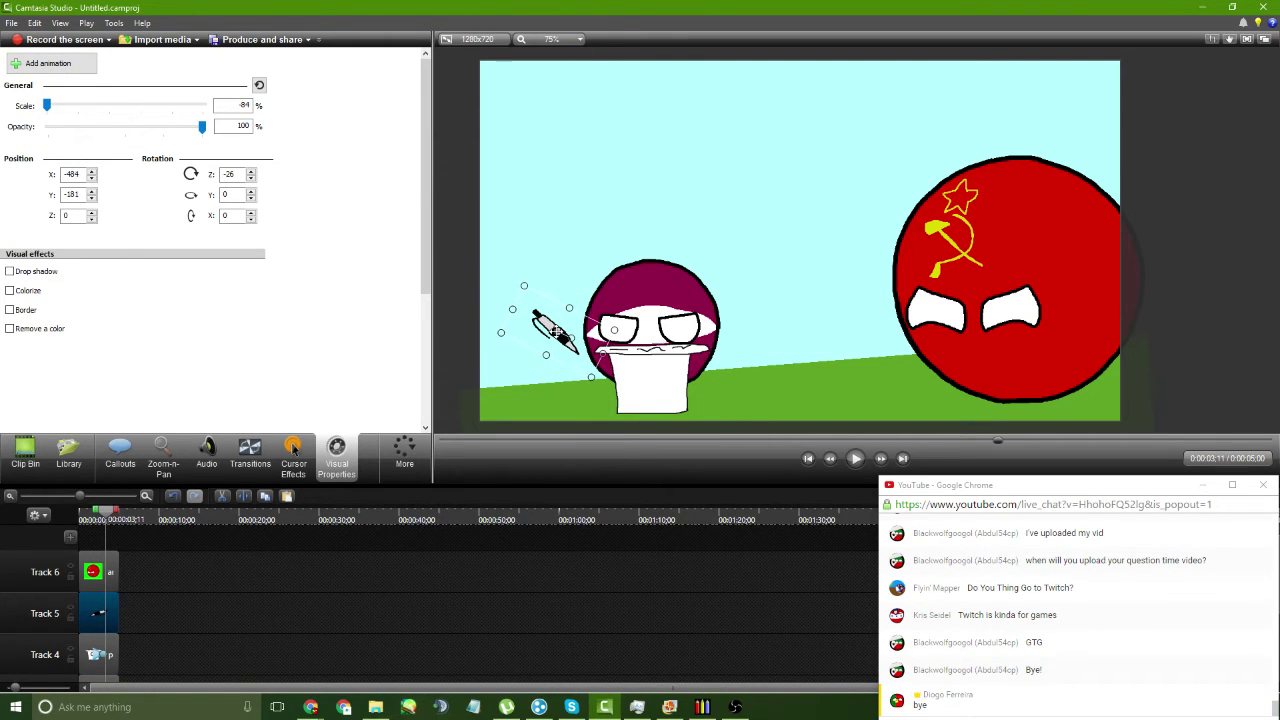
pyautogui.click(975, 316)
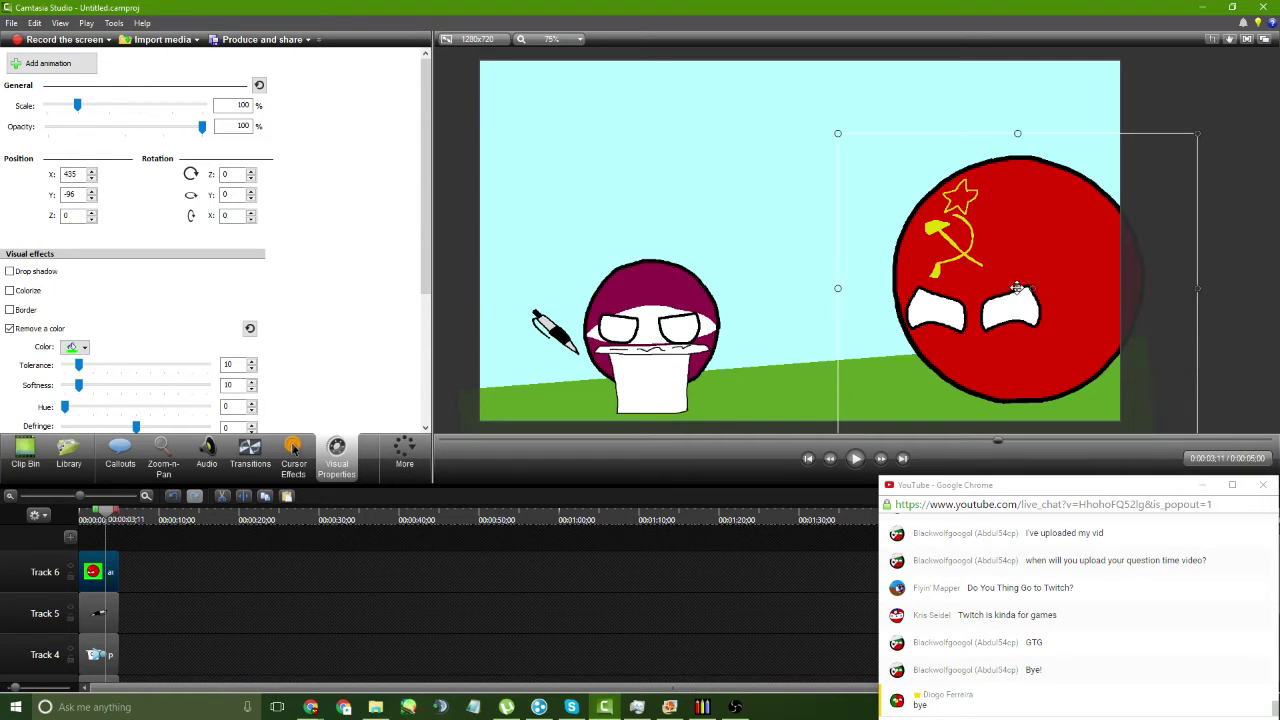
pyautogui.moveTo(1016, 288); pyautogui.dragTo(885, 302)
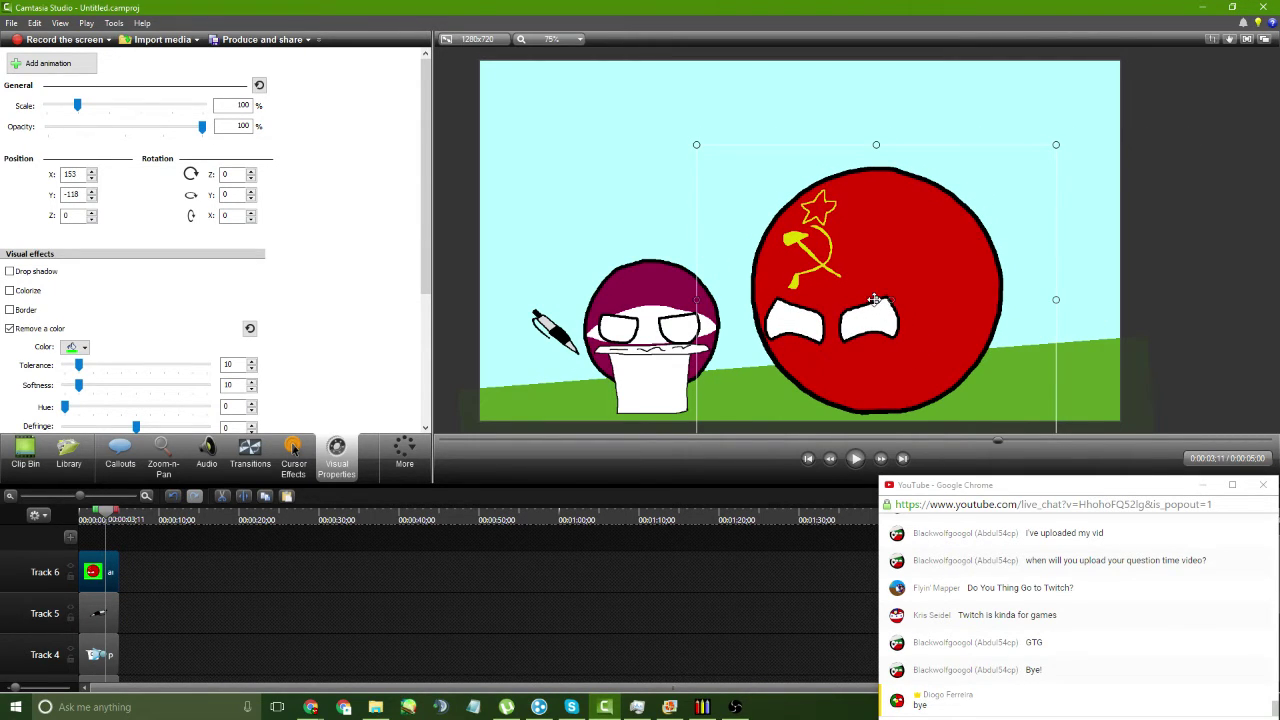
# - Nudge the Soviet ball to position X 148, Y -112 in the scene
pyautogui.moveTo(877, 300); pyautogui.dragTo(873, 296)
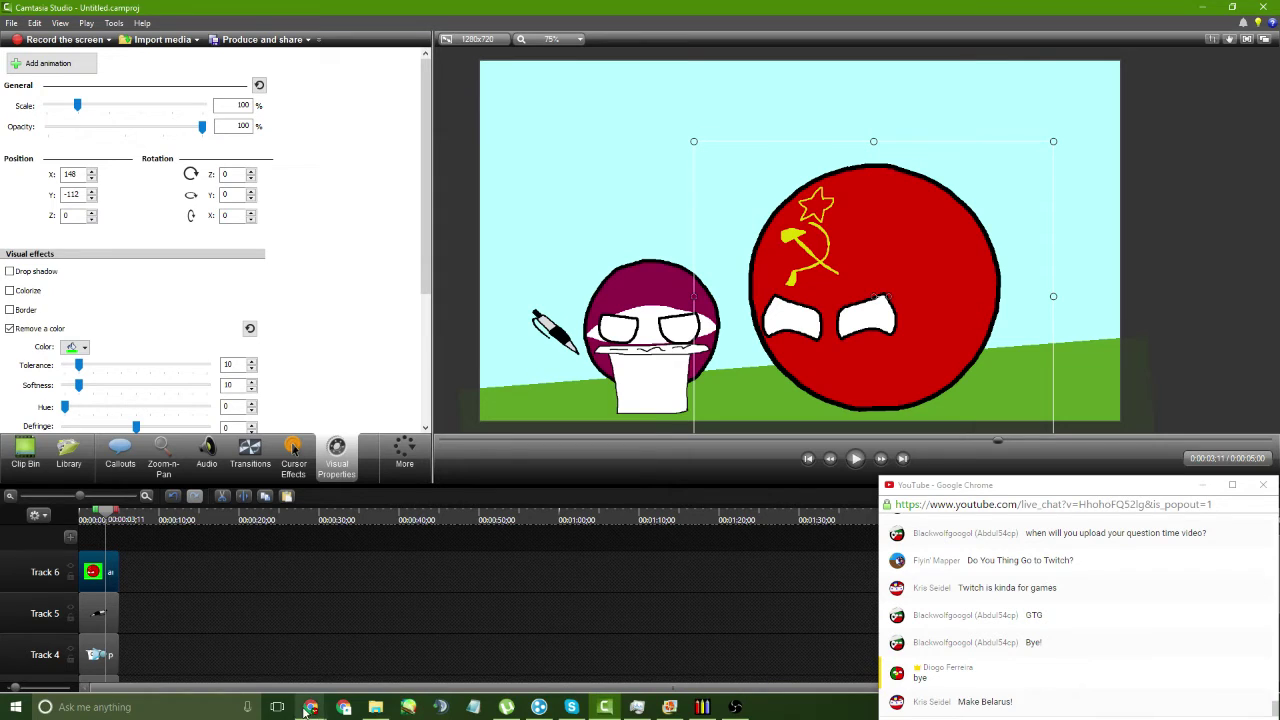
# - Switch to Chrome and search the Wikipedia Timeline of World War II (1939) page for "belarus"
pyautogui.moveTo(311, 707)
pyautogui.moveTo(272, 662)
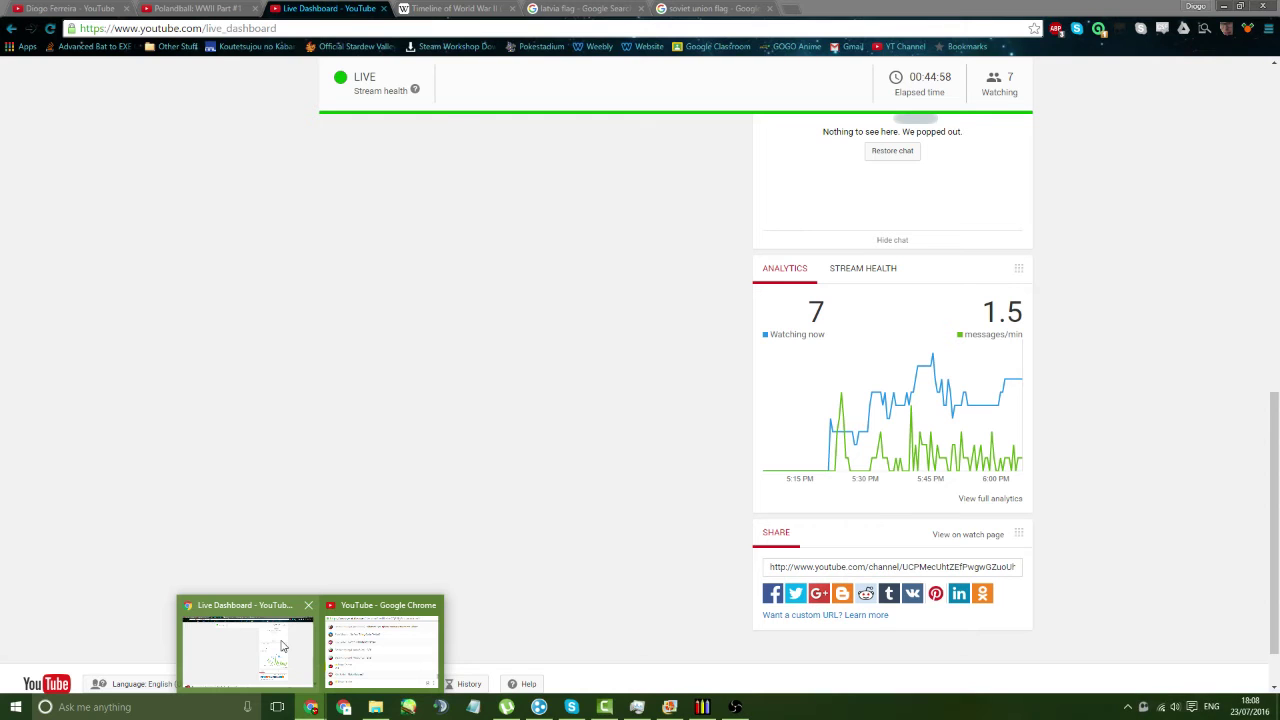
pyautogui.click(282, 646)
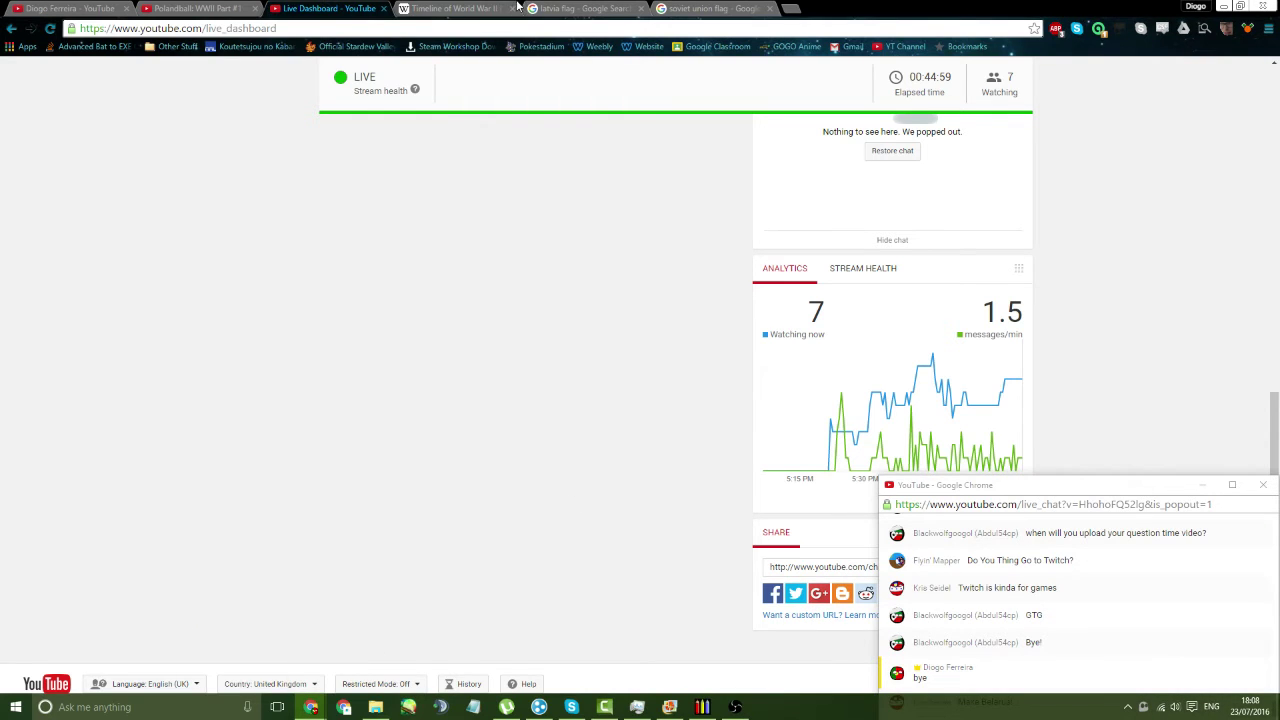
pyautogui.click(455, 8)
pyautogui.moveTo(996, 486); pyautogui.dragTo(993, 470)
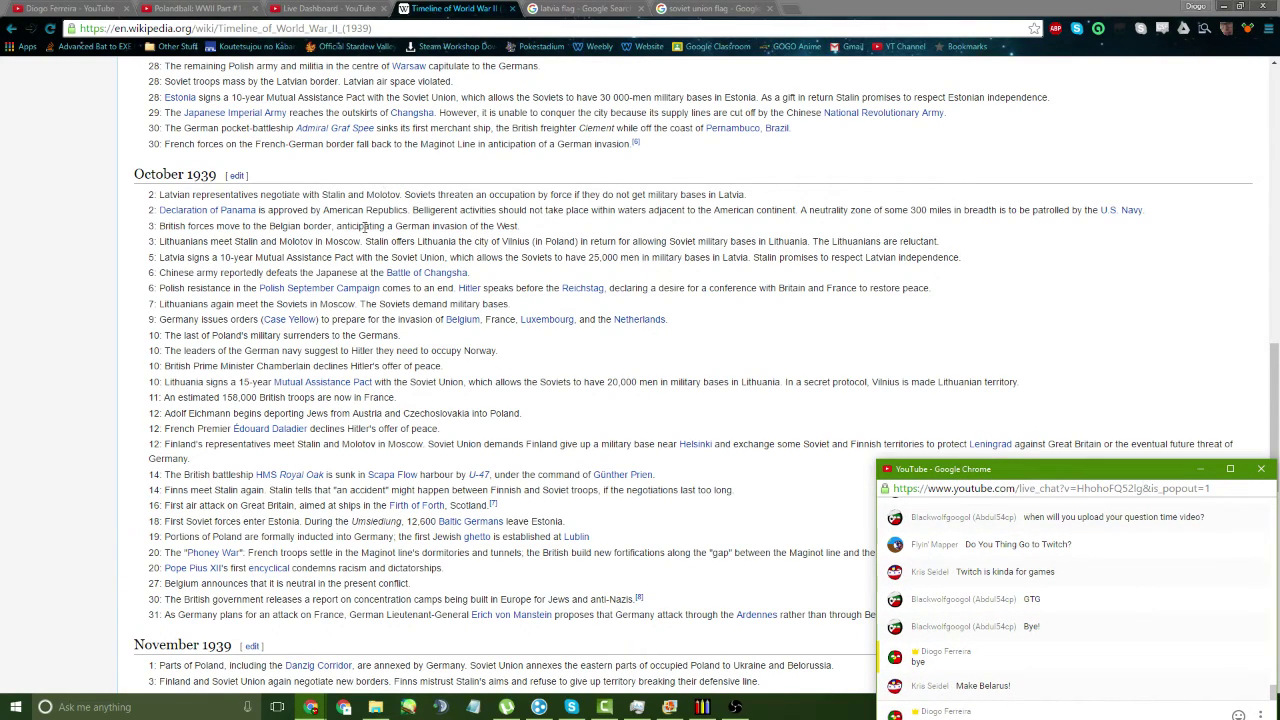
pyautogui.click(913, 230)
pyautogui.hotkey('ctrl', 'f')
pyautogui.write('belarus')
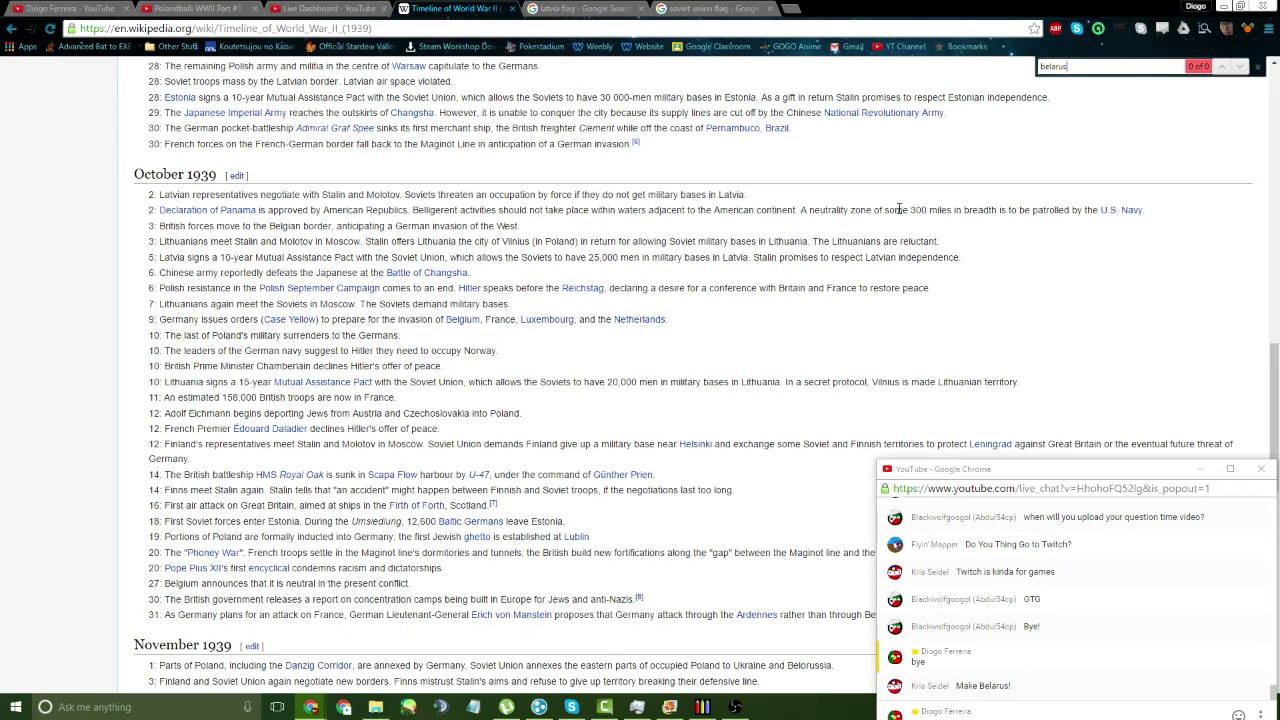
pyautogui.press('BackSpace')
pyautogui.press('BackSpace')
pyautogui.press('BackSpace')
pyautogui.press('BackSpace')
# - Switch to mtPaint and replace background layer 0 with a new 1280 x 720 image, discarding the unsaved changes
pyautogui.click(703, 707)
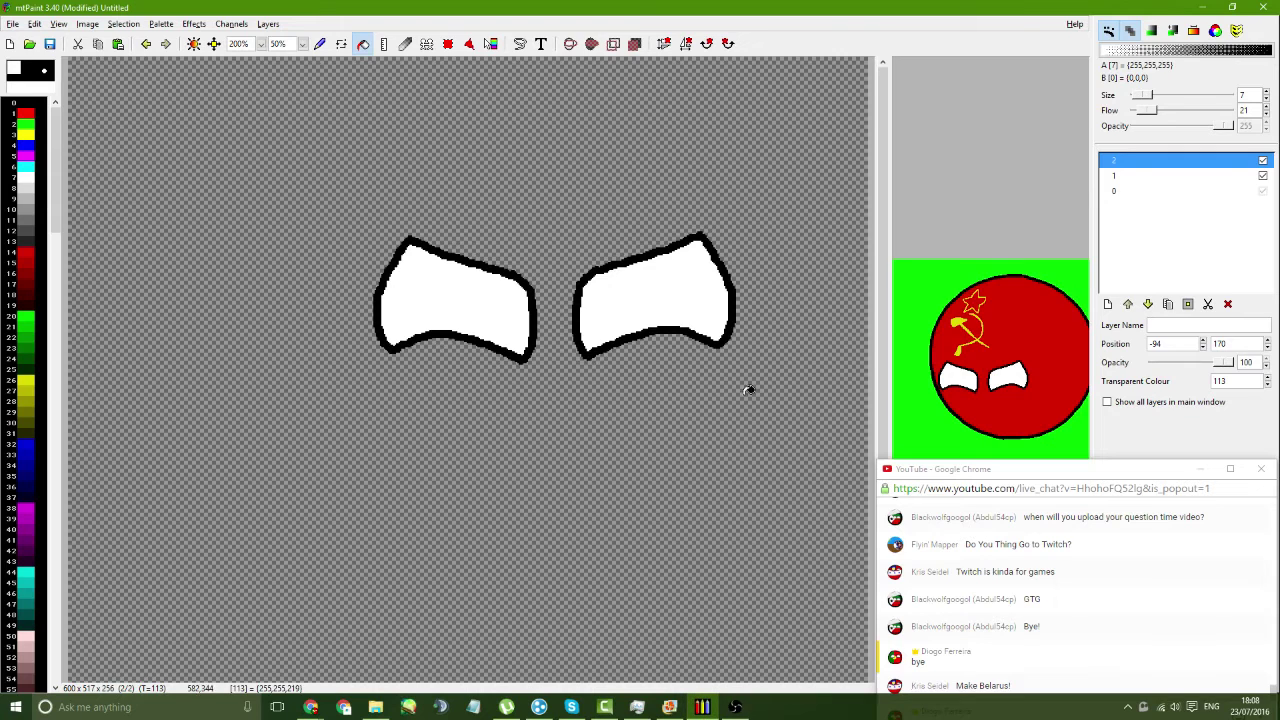
pyautogui.click(10, 44)
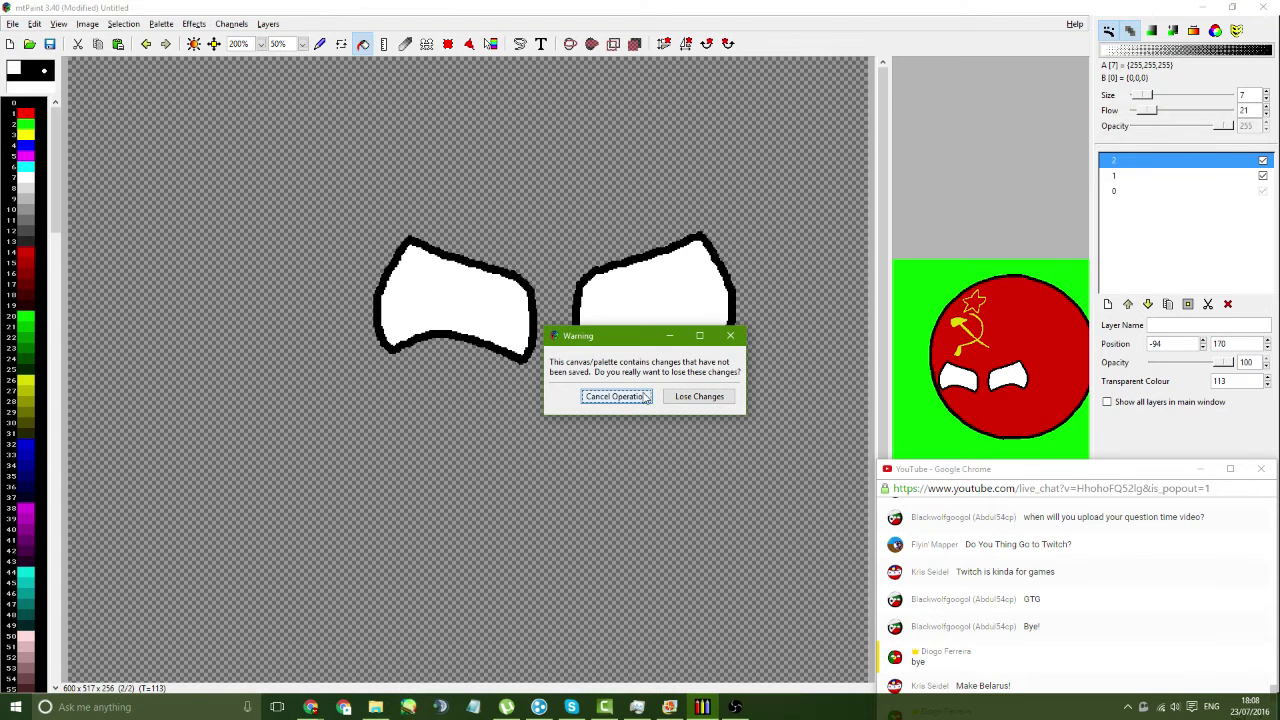
pyautogui.click(630, 397)
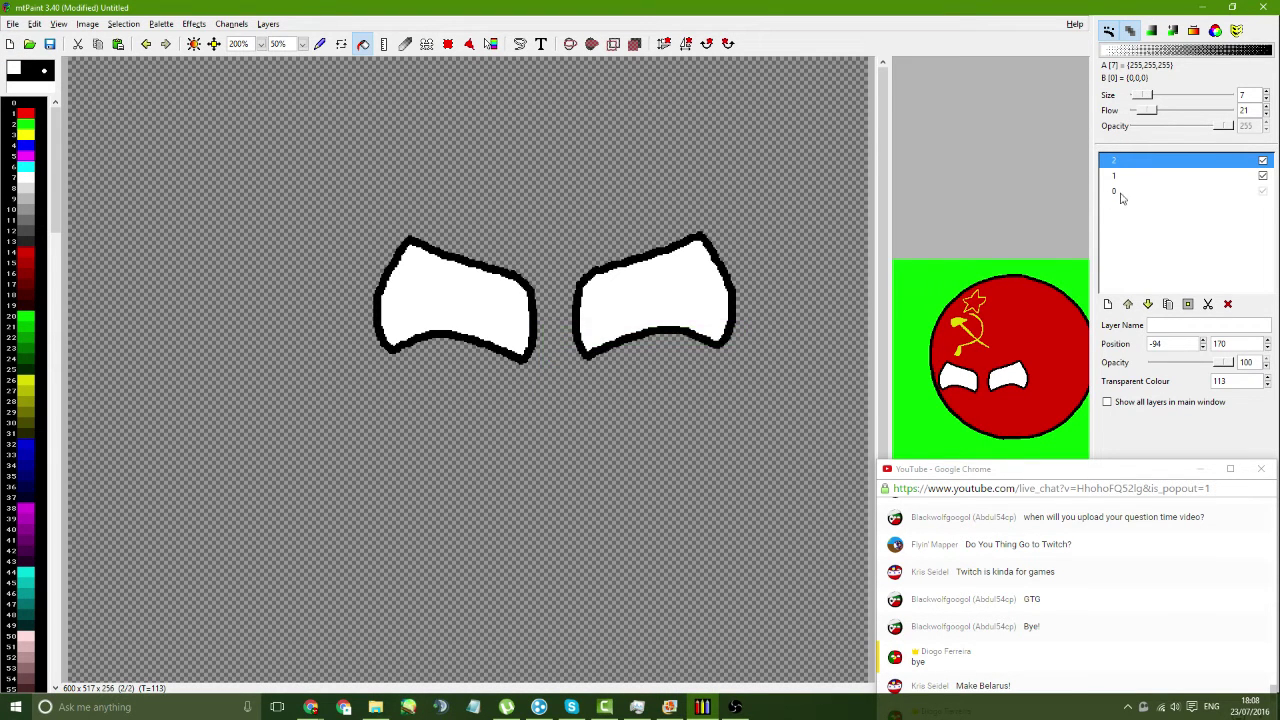
pyautogui.click(1137, 196)
pyautogui.click(10, 44)
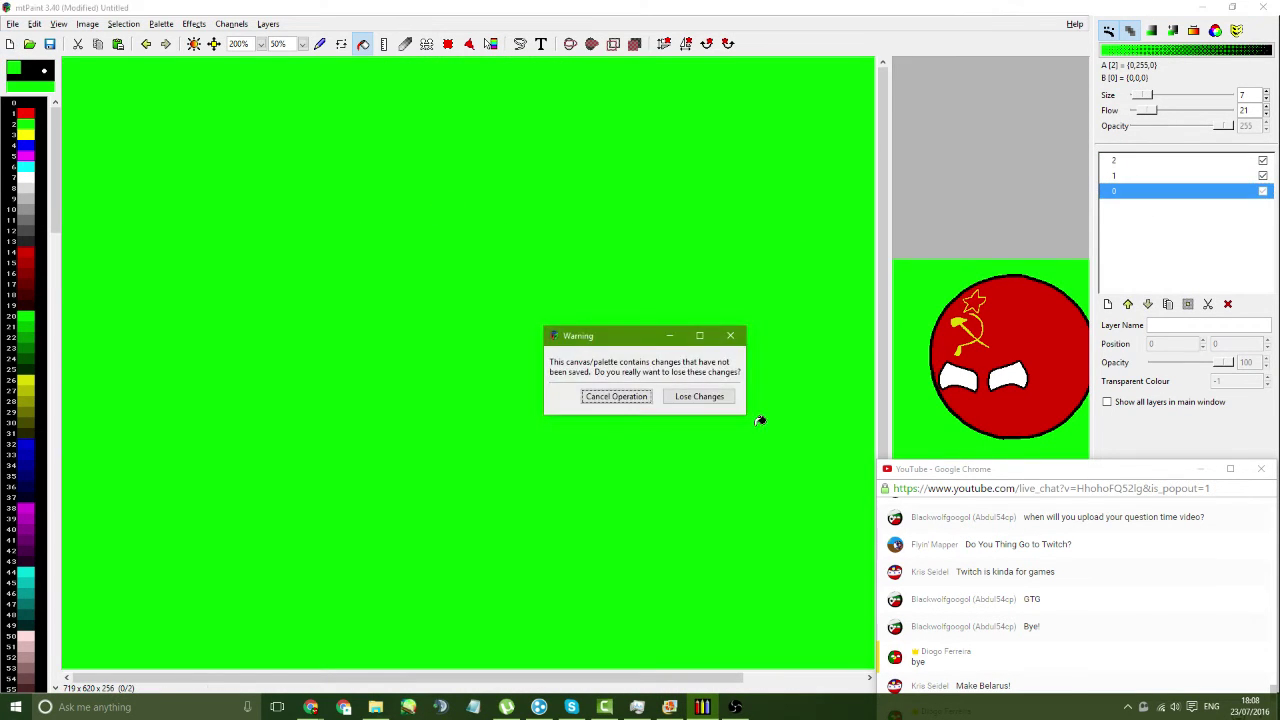
pyautogui.click(700, 397)
pyautogui.click(688, 474)
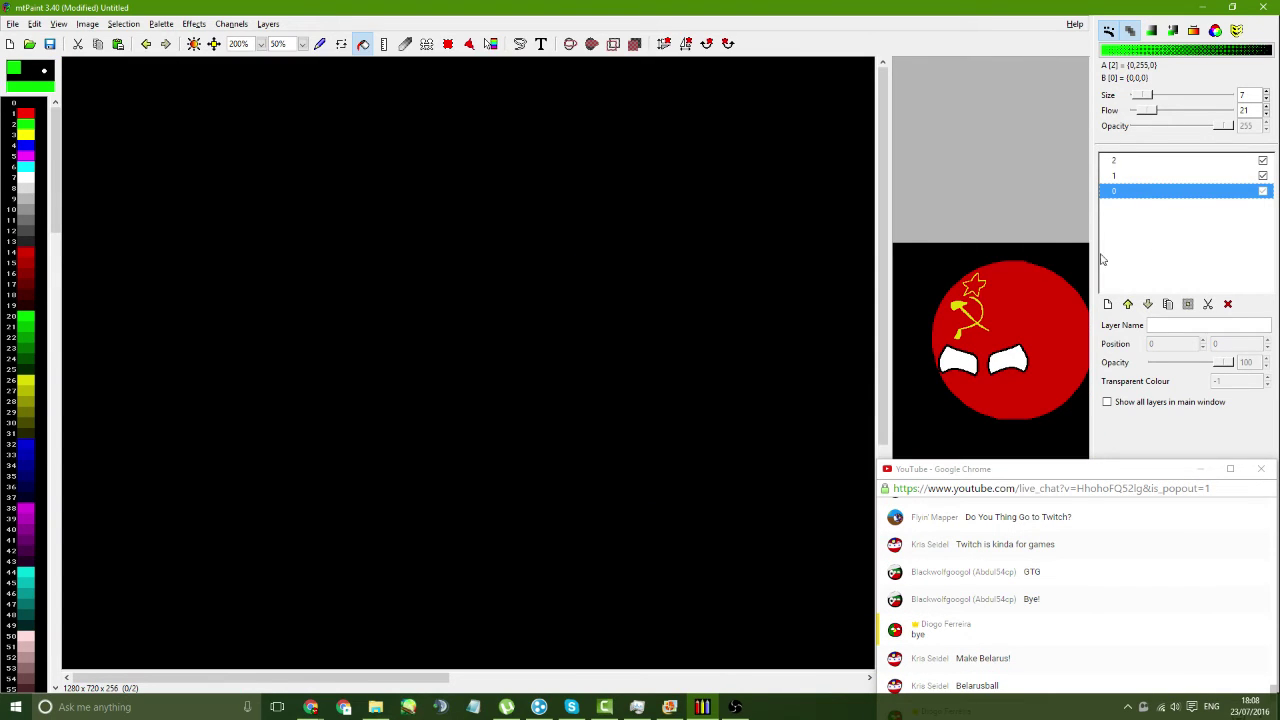
# - Delete the Soviet ball layer and the angry eyes layer, discarding their unsaved changes
pyautogui.click(1130, 178)
pyautogui.click(1208, 303)
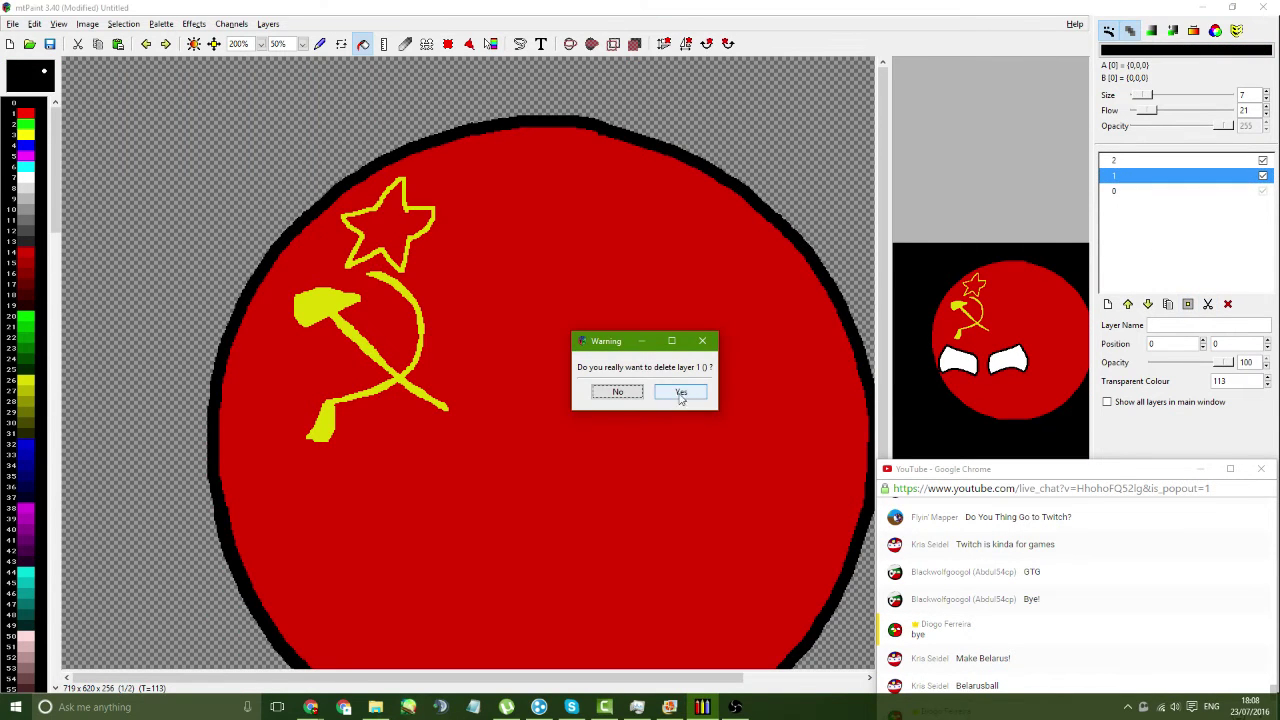
pyautogui.click(681, 392)
pyautogui.click(706, 401)
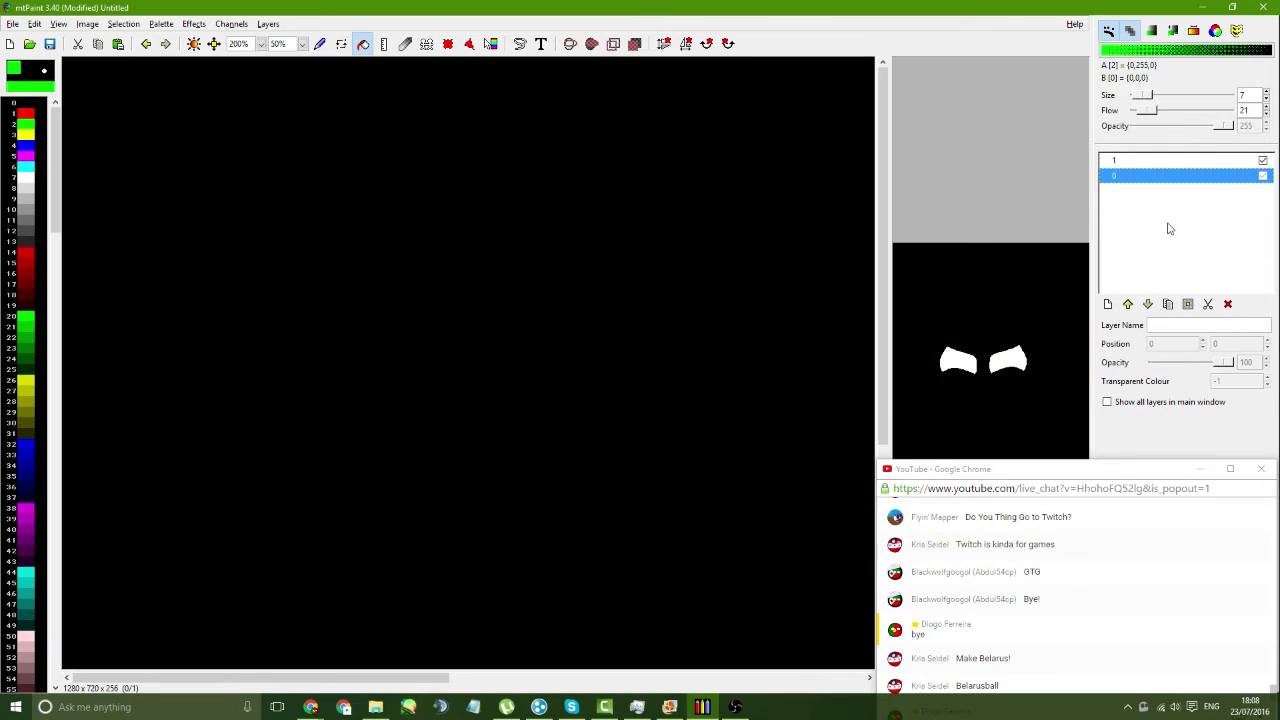
pyautogui.click(1125, 163)
pyautogui.click(1208, 303)
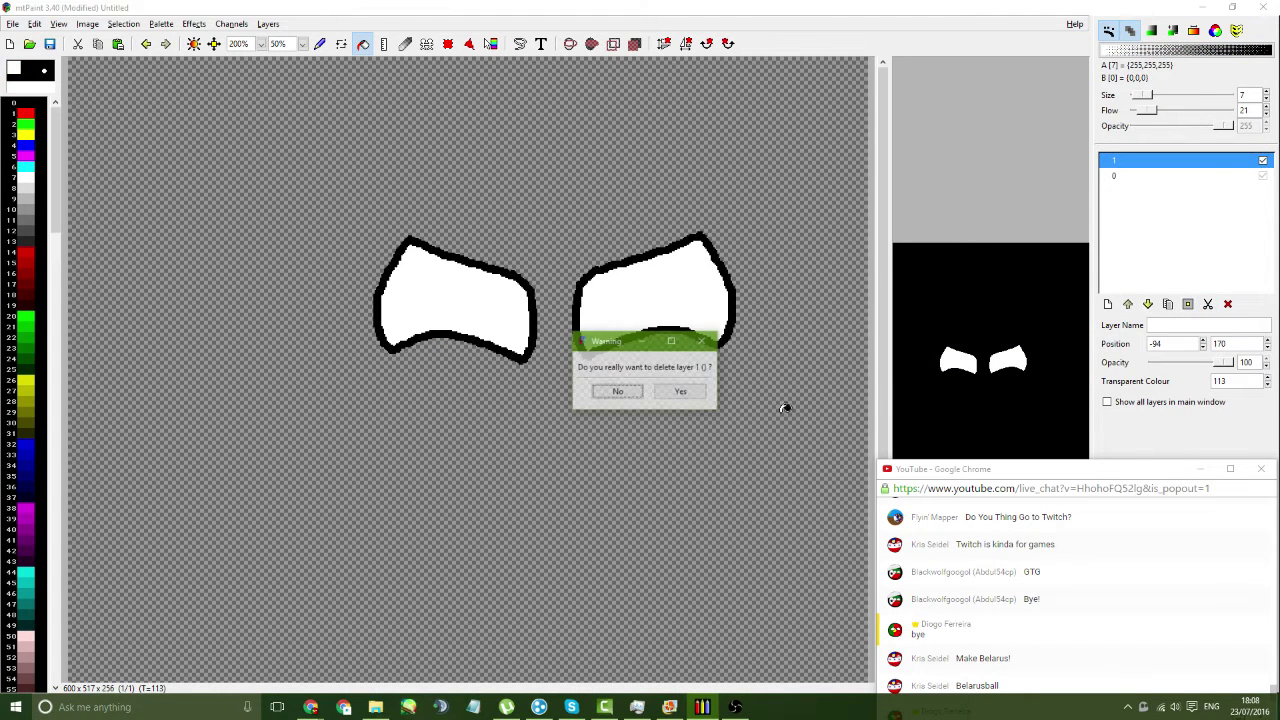
pyautogui.click(689, 396)
pyautogui.click(698, 398)
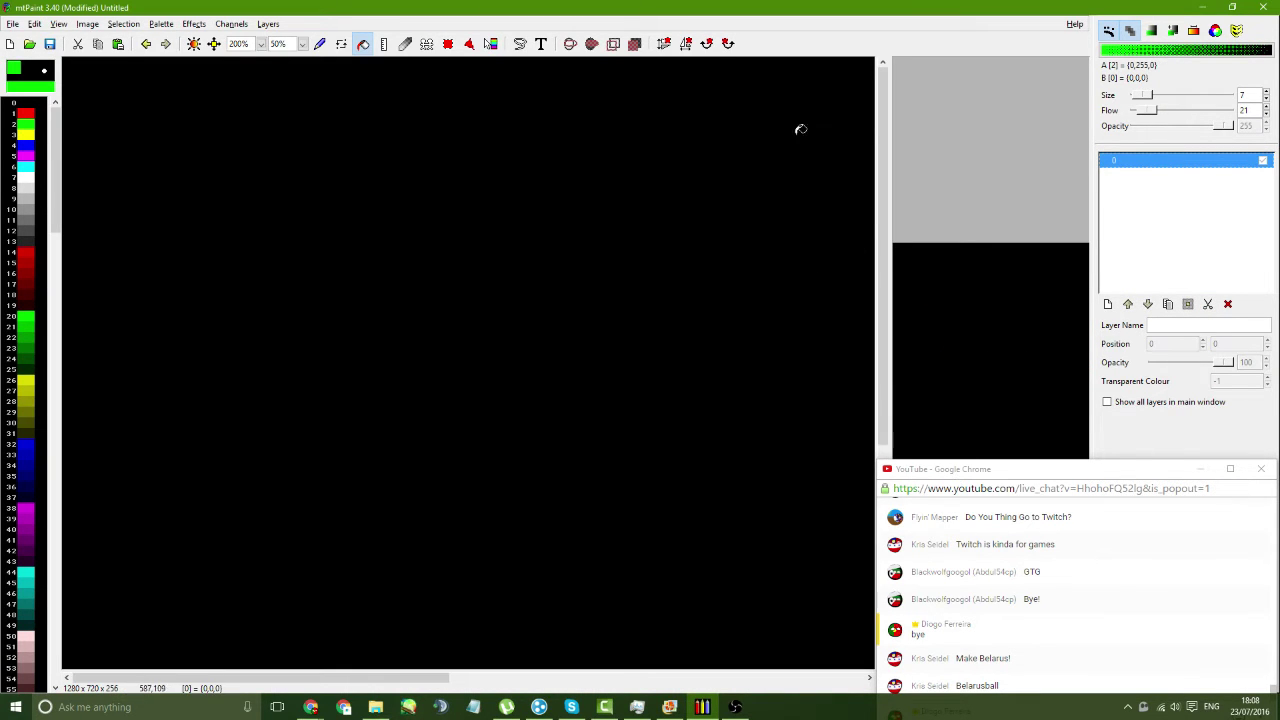
# - Flood fill the black canvas with pale yellow, palette colour 119
pyautogui.click(261, 44)
pyautogui.click(244, 131)
pyautogui.click(261, 44)
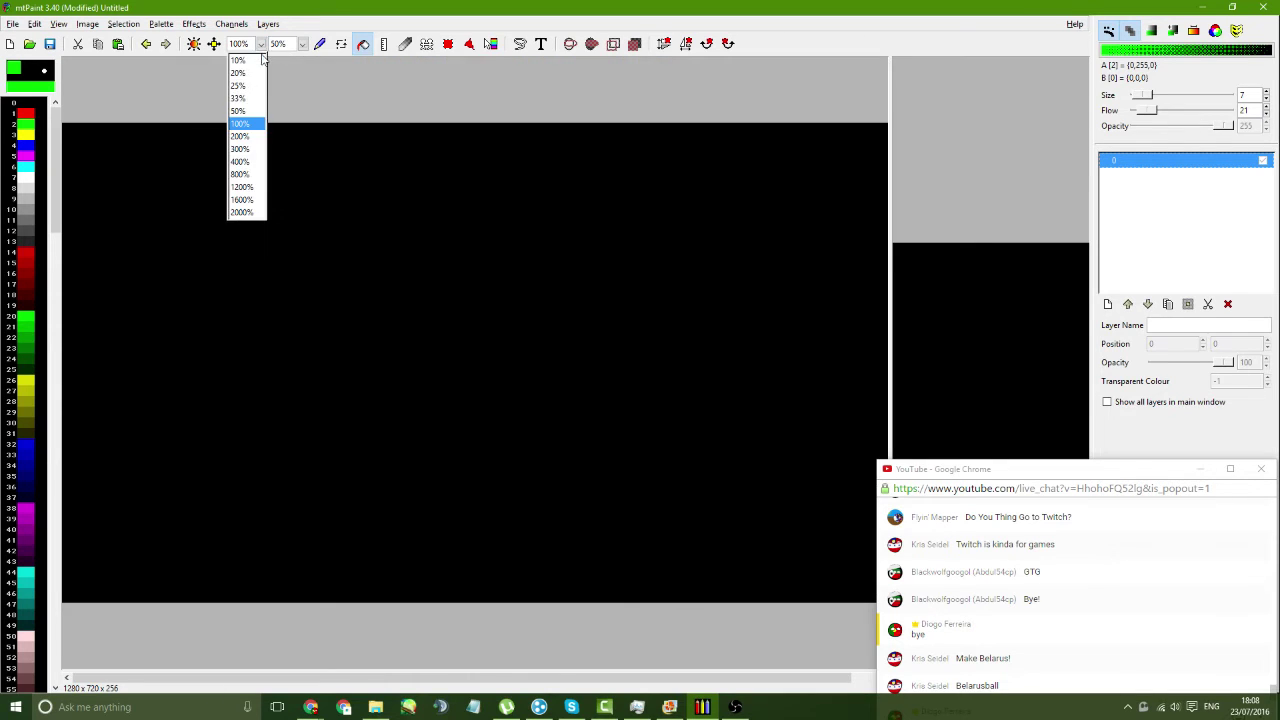
pyautogui.click(252, 105)
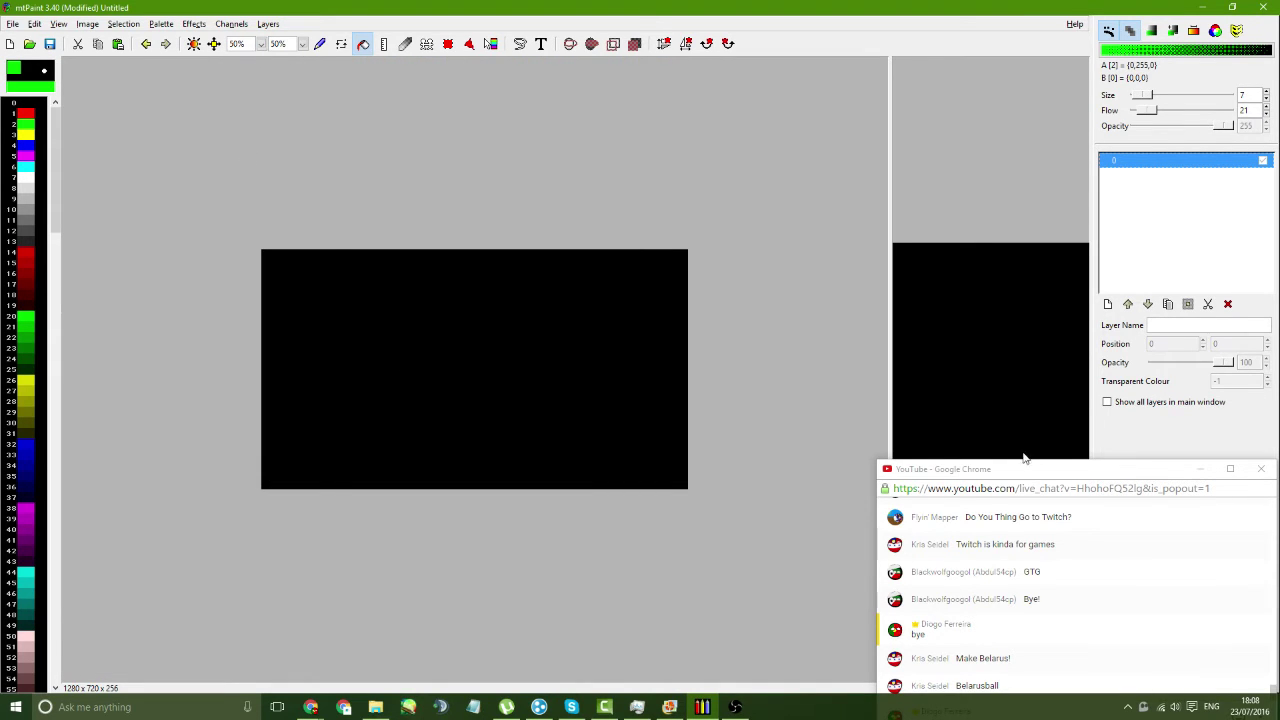
pyautogui.moveTo(1020, 470); pyautogui.dragTo(1016, 455)
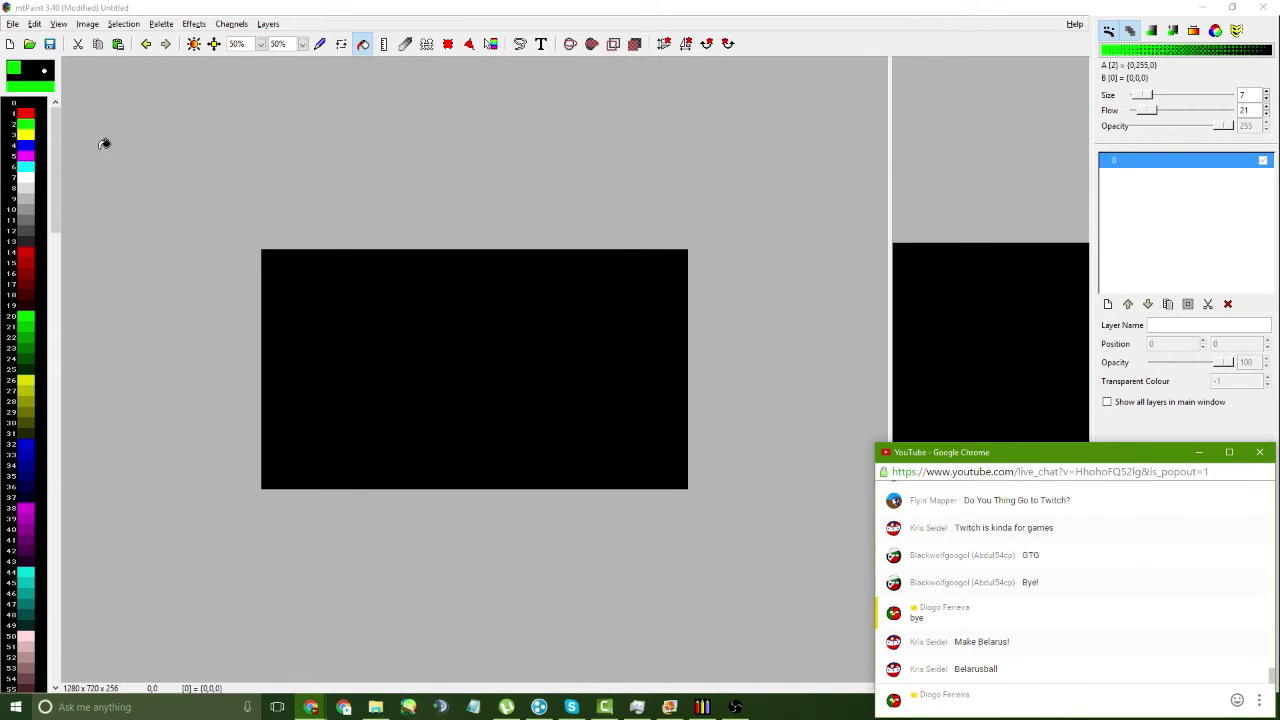
pyautogui.click(320, 43)
pyautogui.press('Insert')
pyautogui.click(377, 196)
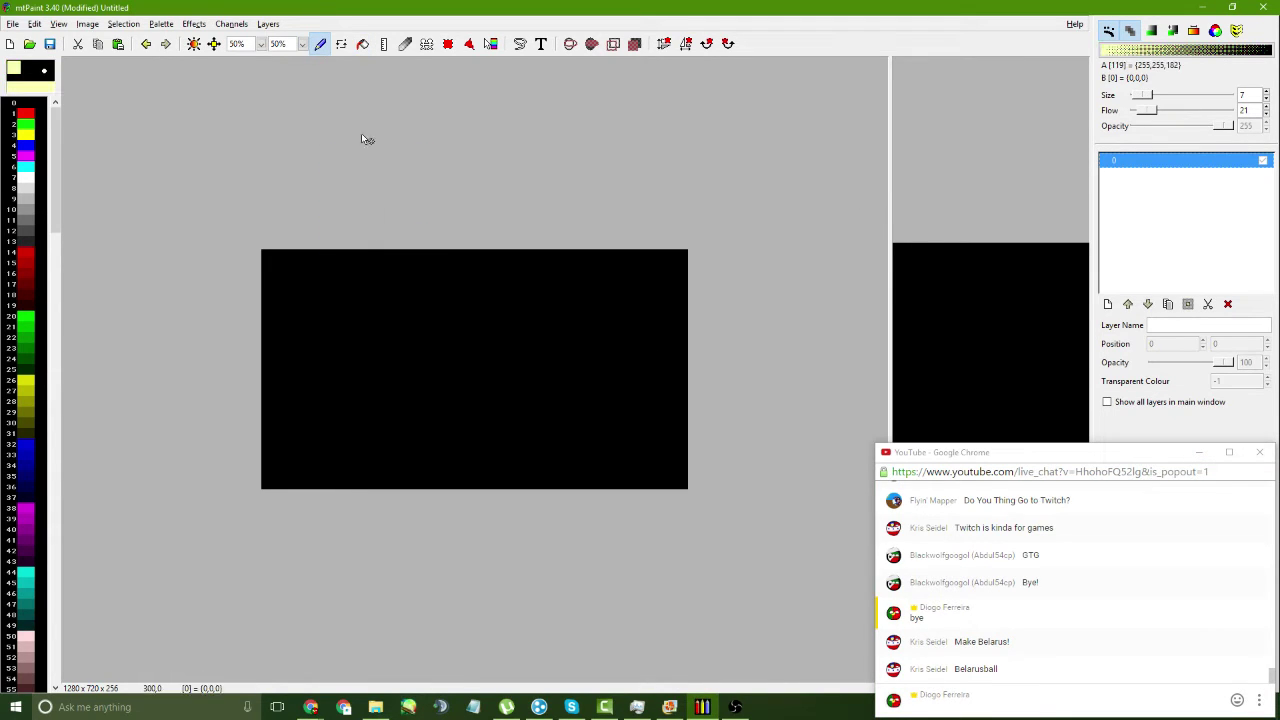
pyautogui.click(363, 43)
pyautogui.click(350, 256)
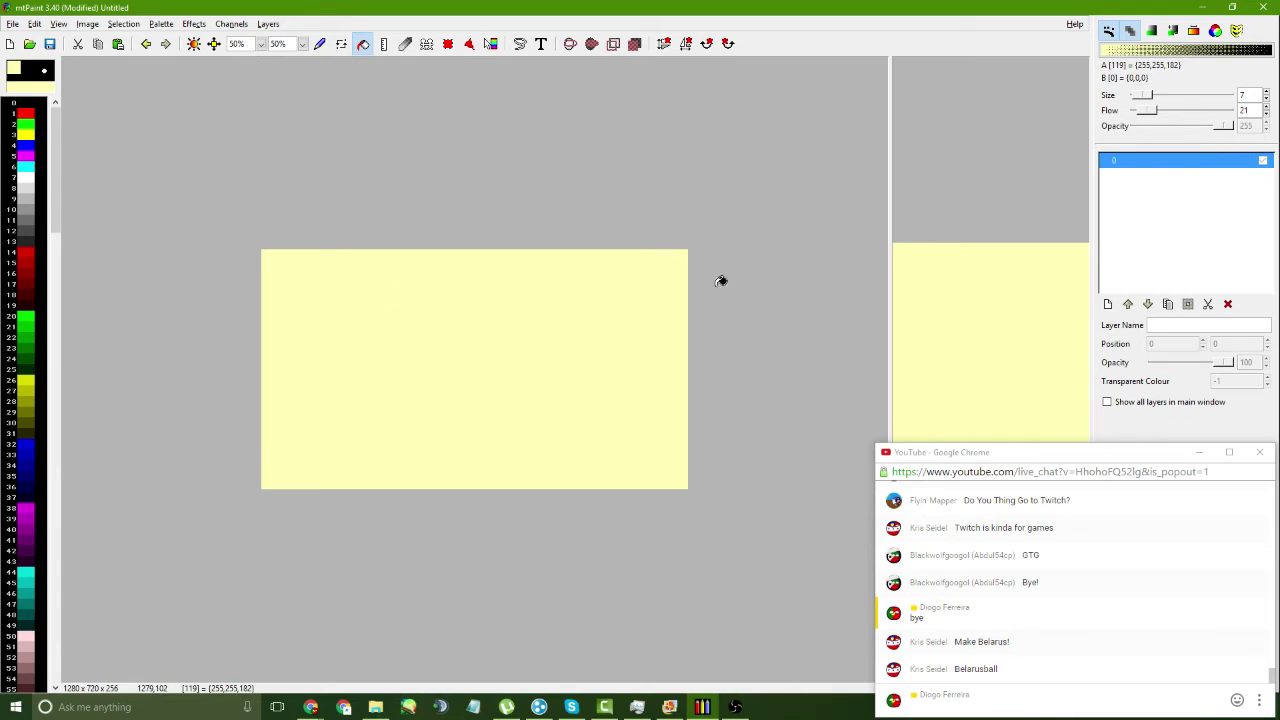
# - Set the file transparency index to 113 in the preferences
pyautogui.hotkey('ctrl', 'p')
pyautogui.click(545, 256)
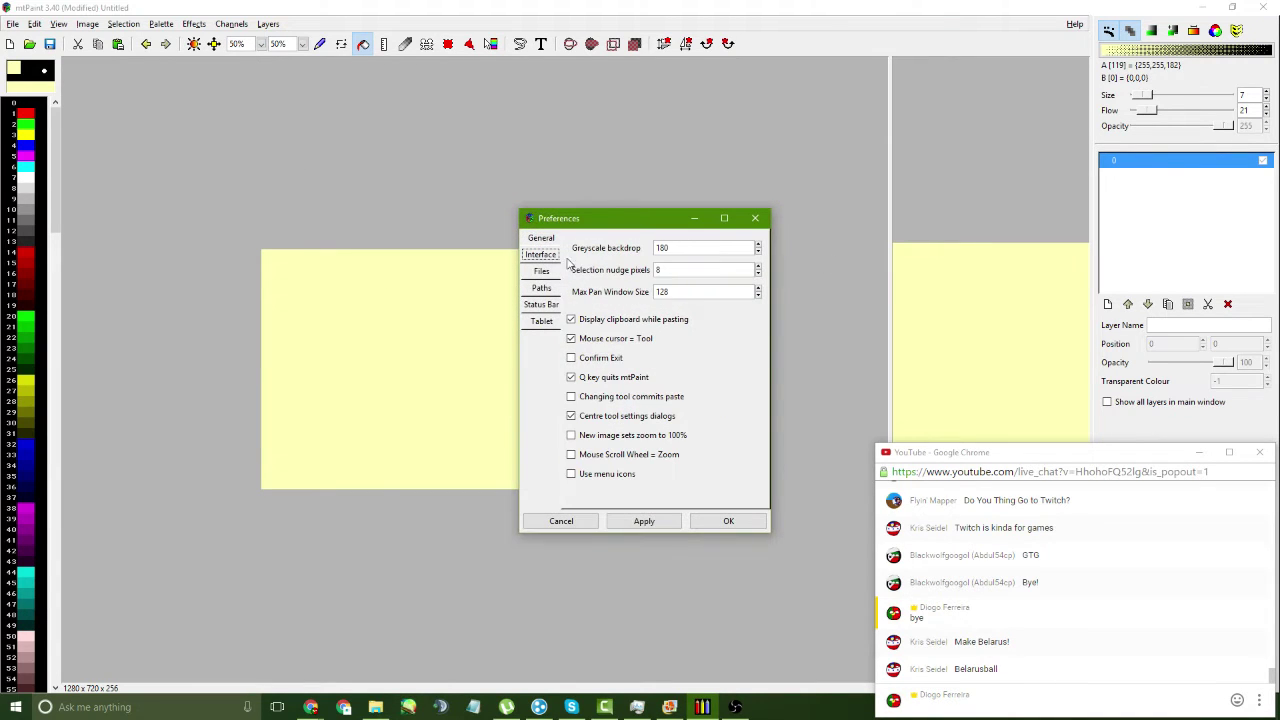
pyautogui.click(541, 271)
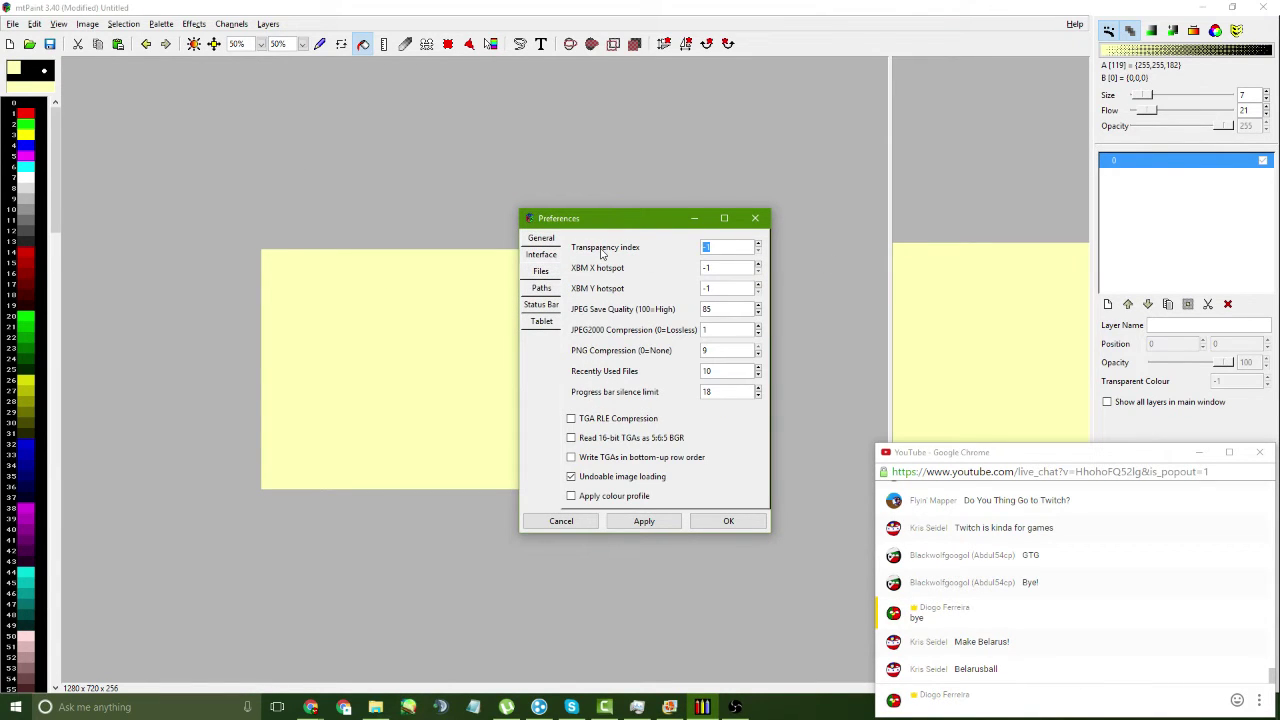
pyautogui.write('113')
pyautogui.press('Return')
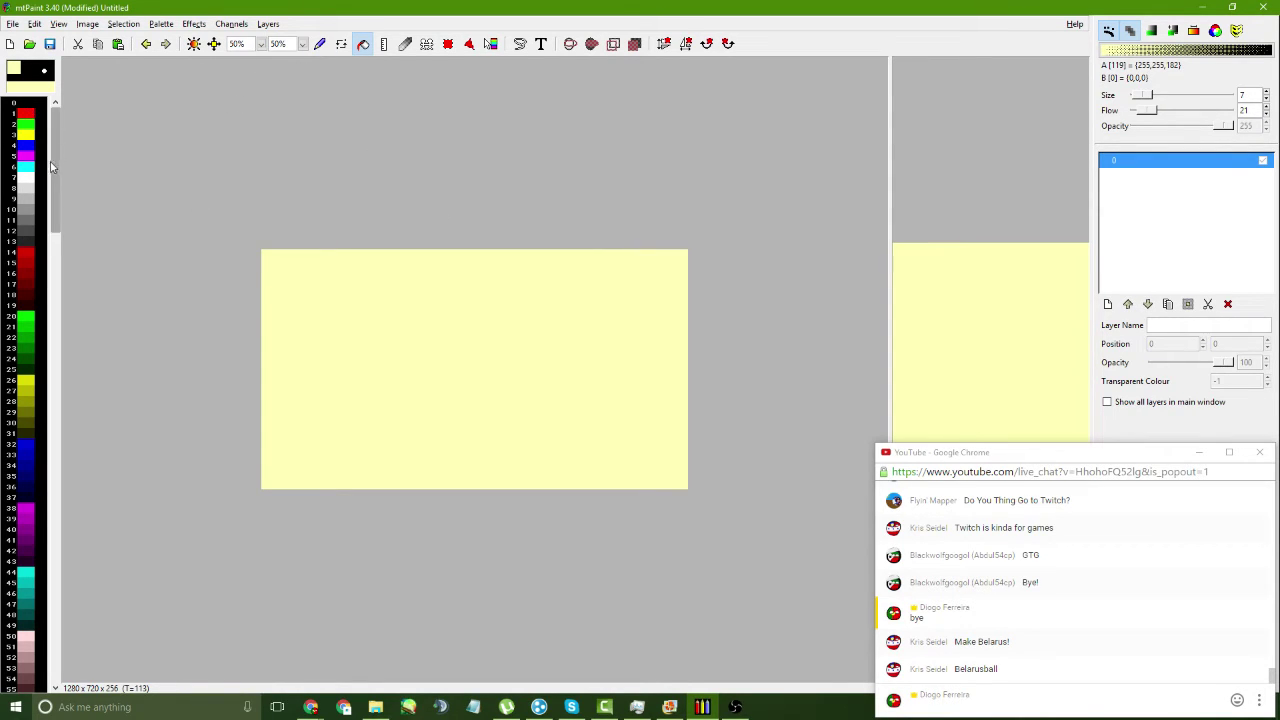
# - Flood fill the whole canvas with white, palette colour 7
pyautogui.click(27, 182)
pyautogui.click(27, 177)
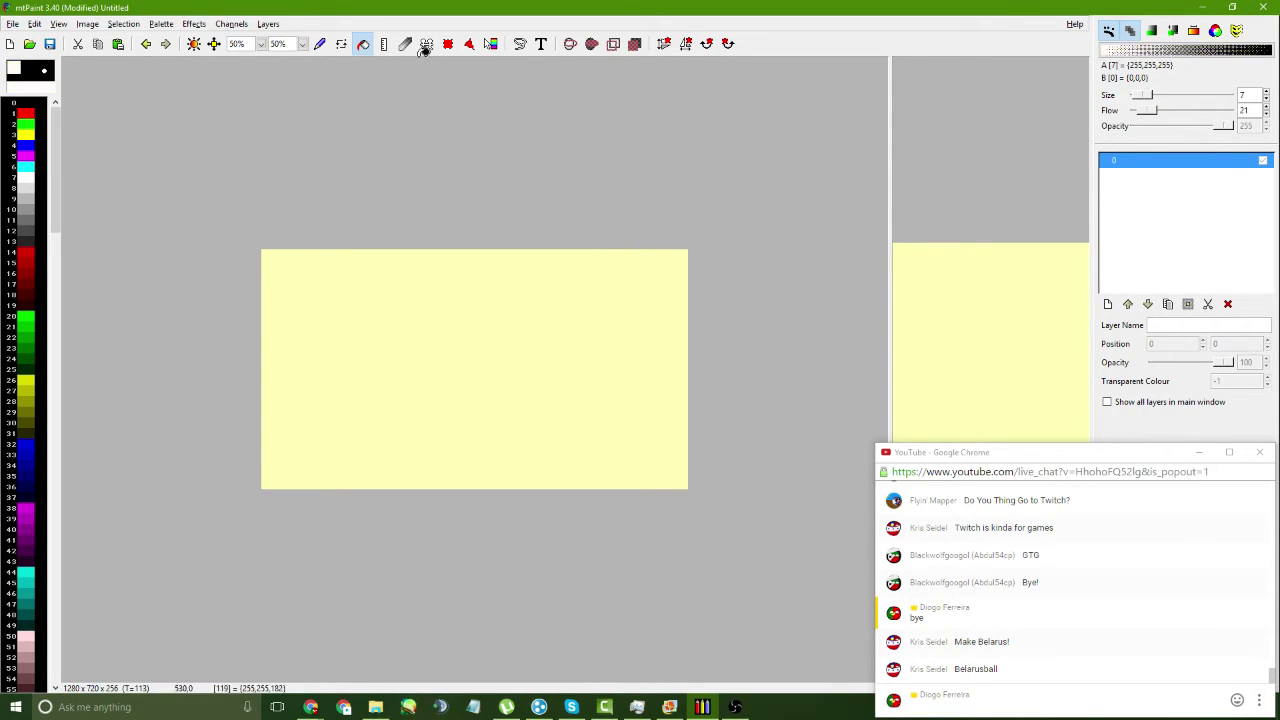
pyautogui.click(374, 284)
pyautogui.click(260, 44)
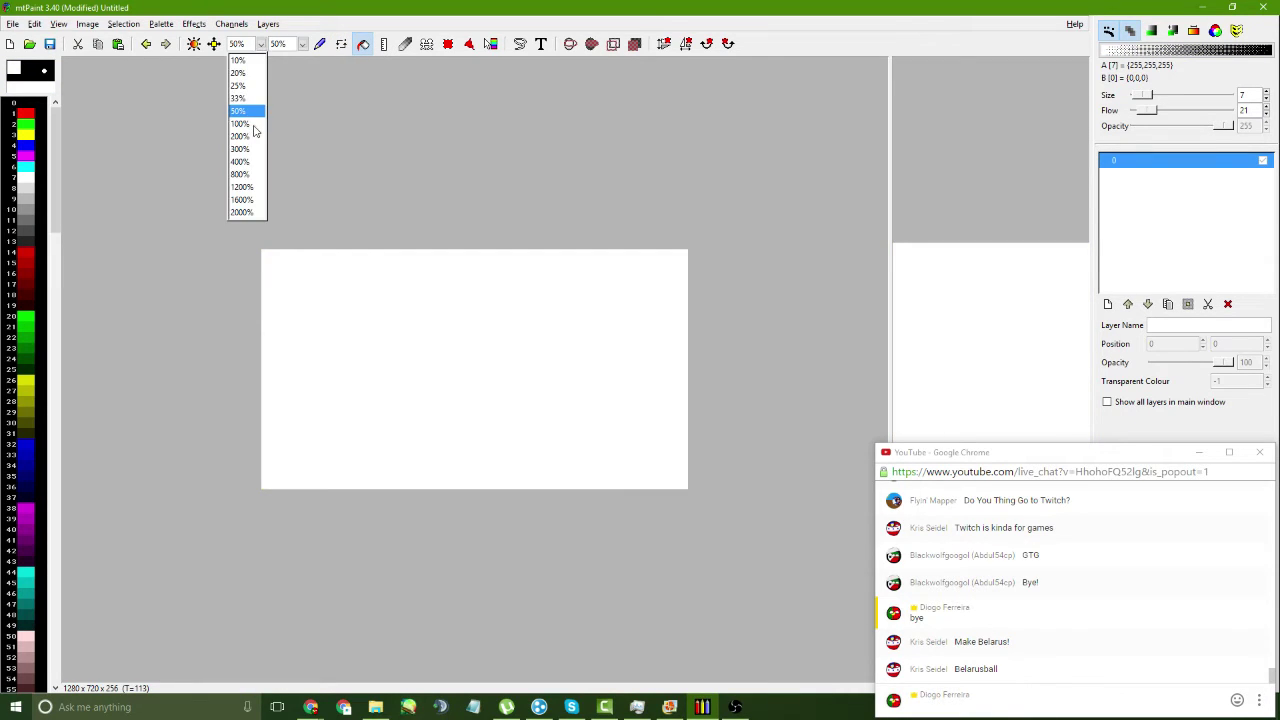
pyautogui.click(258, 122)
pyautogui.click(260, 44)
pyautogui.click(256, 109)
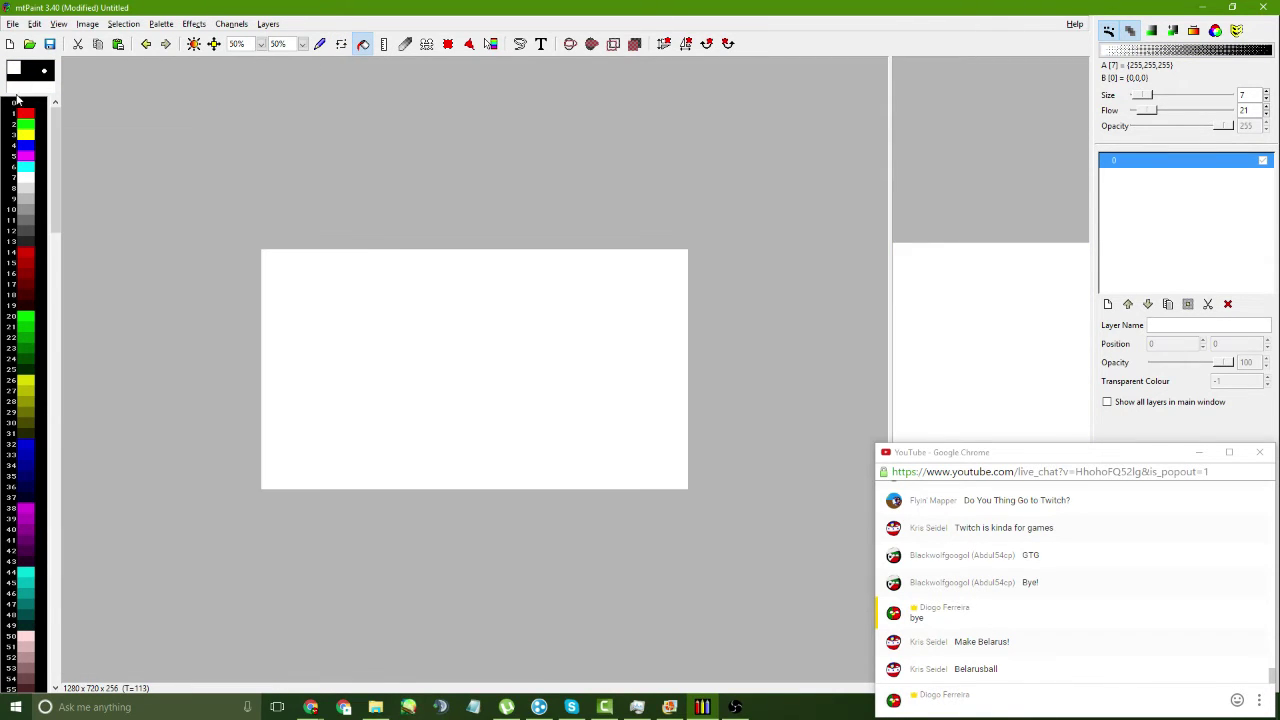
# - Set up a black round brush of size 9 for outlining on the canvas at 100% zoom
pyautogui.click(44, 73)
pyautogui.click(40, 80)
pyautogui.click(26, 104)
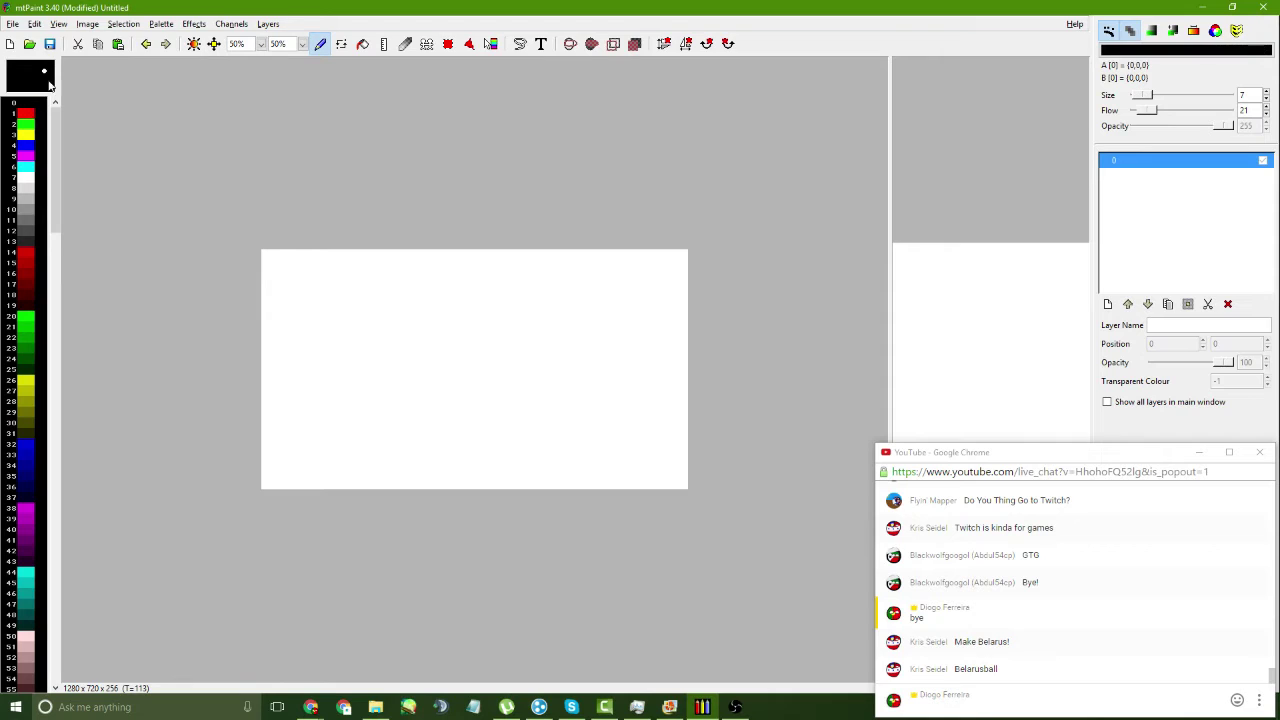
pyautogui.click(48, 74)
pyautogui.click(76, 94)
pyautogui.click(261, 44)
pyautogui.click(240, 126)
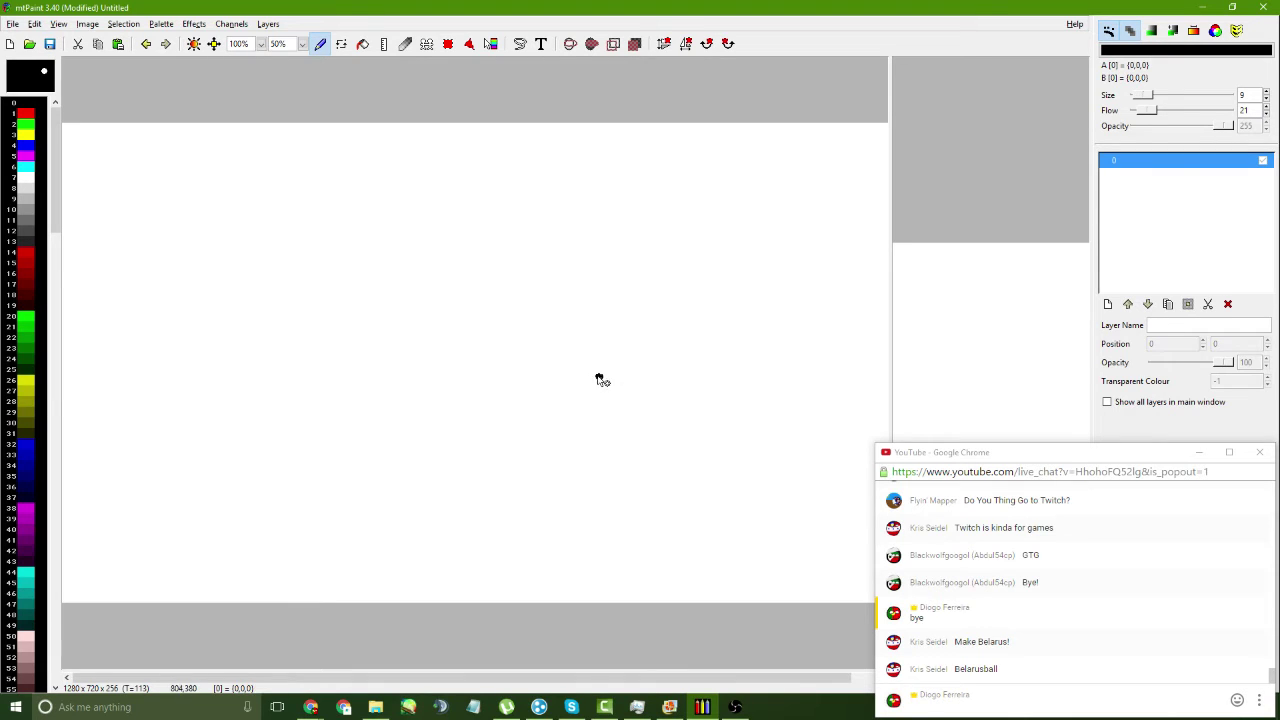
# - Draw the left, lower and lower-right arcs of a ball outline in the canvas's lower right area, undoing and redrawing uneven strokes
pyautogui.moveTo(600, 376)
pyautogui.mouseDown()
pyautogui.moveTo(517, 398)
pyautogui.moveTo(494, 437)
pyautogui.mouseUp()
pyautogui.hotkey('ctrl', 'z')
pyautogui.moveTo(595, 361)
pyautogui.mouseDown()
pyautogui.moveTo(561, 366)
pyautogui.moveTo(538, 411)
pyautogui.moveTo(541, 449)
pyautogui.moveTo(585, 502)
pyautogui.mouseUp()
pyautogui.hotkey('ctrl', 'z')
pyautogui.moveTo(618, 352)
pyautogui.mouseDown()
pyautogui.moveTo(541, 392)
pyautogui.moveTo(529, 429)
pyautogui.moveTo(548, 495)
pyautogui.moveTo(581, 517)
pyautogui.moveTo(640, 525)
pyautogui.moveTo(697, 495)
pyautogui.moveTo(709, 393)
pyautogui.moveTo(639, 354)
pyautogui.moveTo(688, 380)
pyautogui.moveTo(709, 443)
pyautogui.mouseUp()
pyautogui.hotkey('ctrl', 'z')
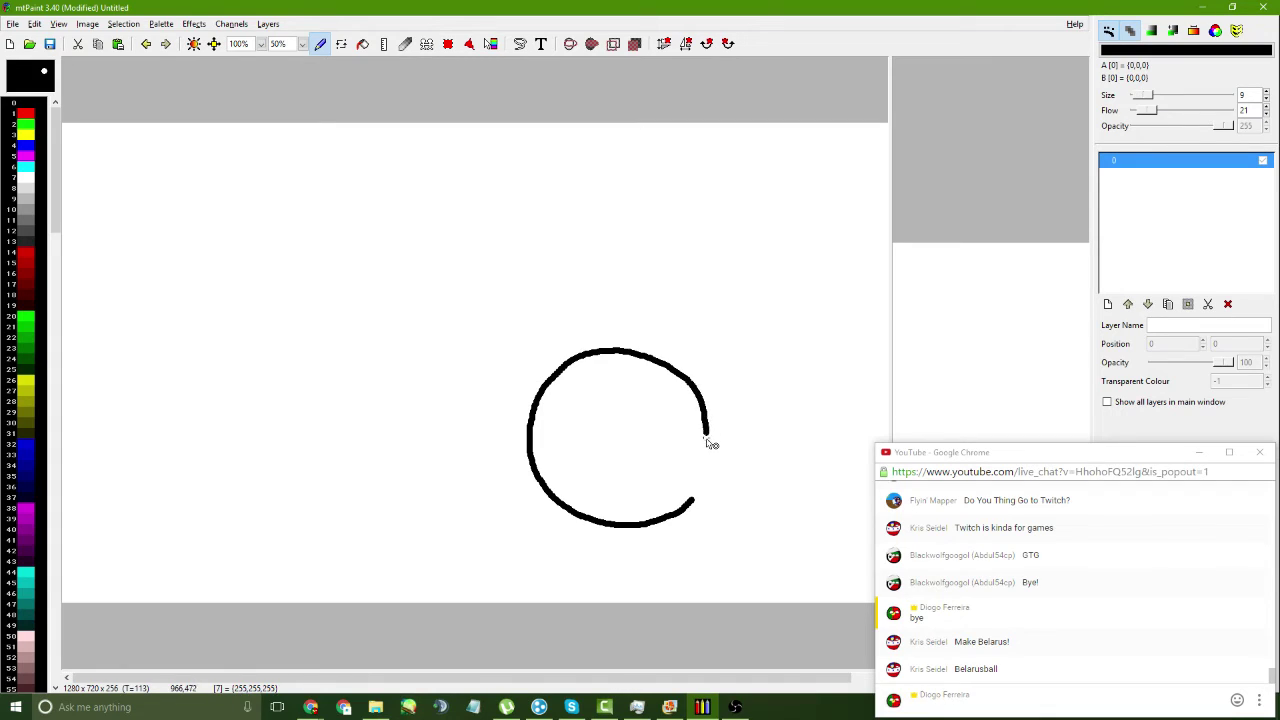
pyautogui.hotkey('ctrl', 'z')
pyautogui.moveTo(700, 497); pyautogui.dragTo(711, 443)
pyautogui.hotkey('ctrl', 'z')
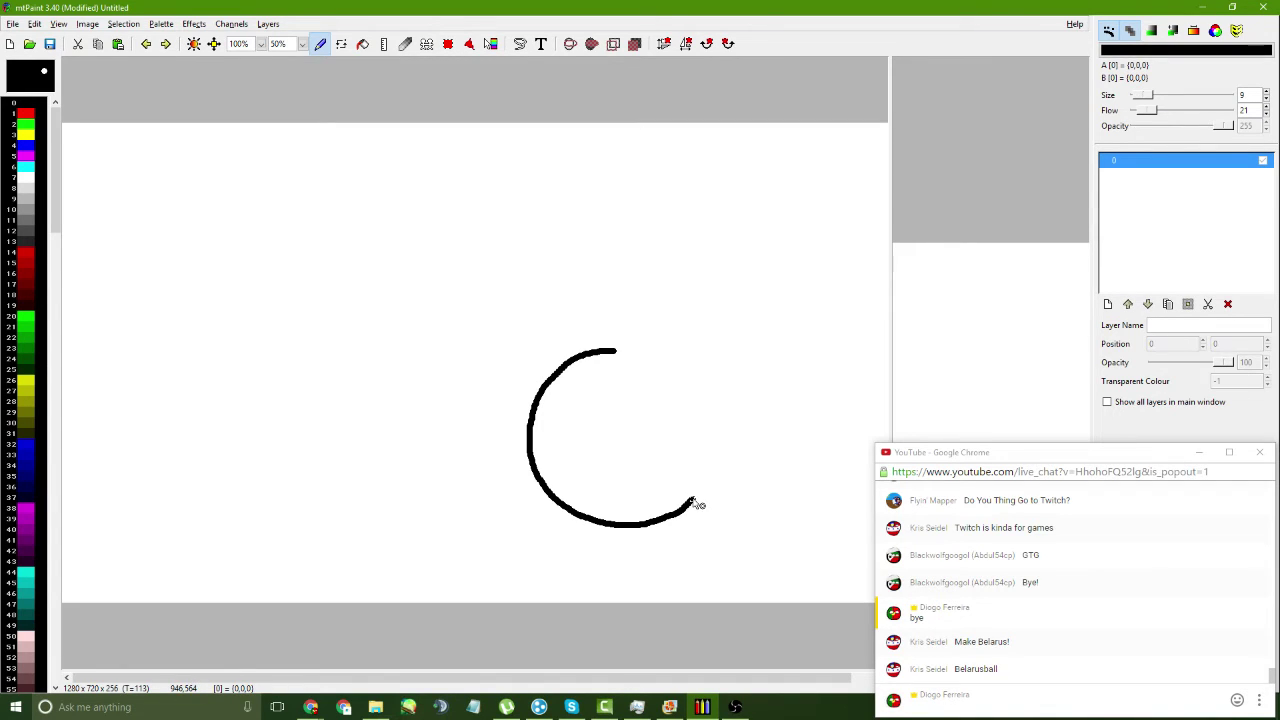
pyautogui.moveTo(697, 506); pyautogui.dragTo(716, 425)
pyautogui.hotkey('ctrl', 'z')
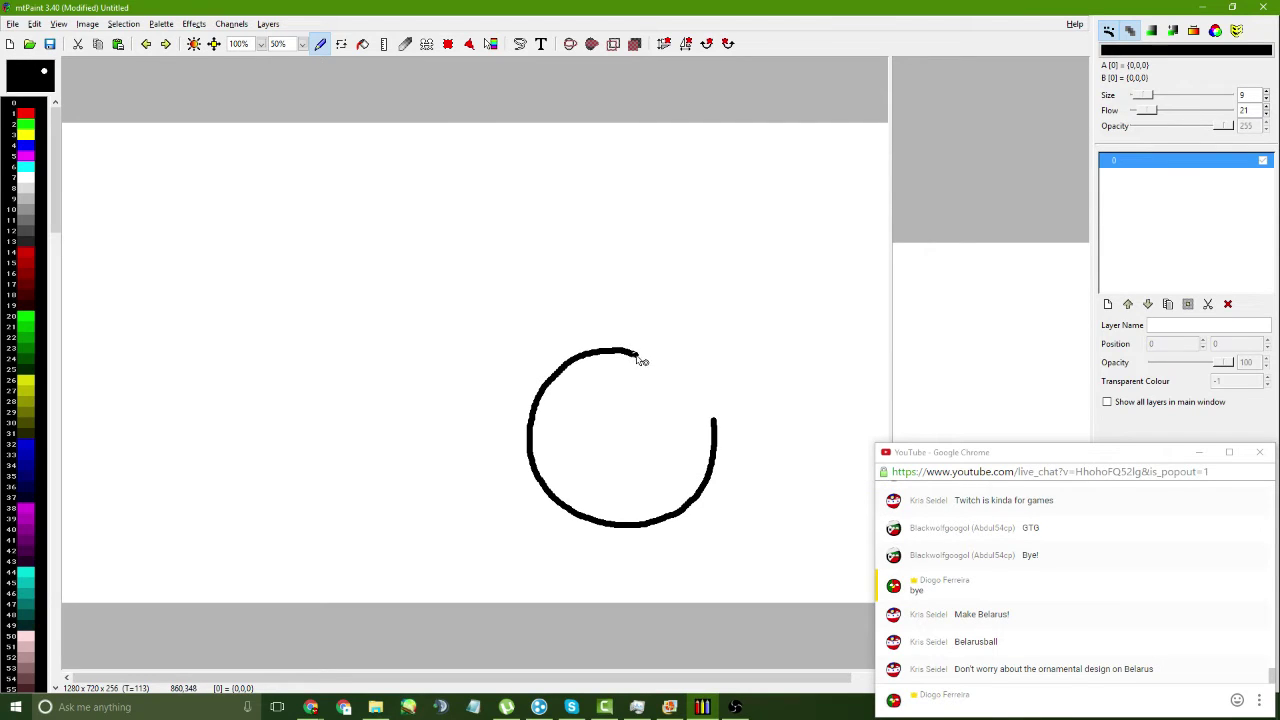
pyautogui.hotkey('ctrl', 'z')
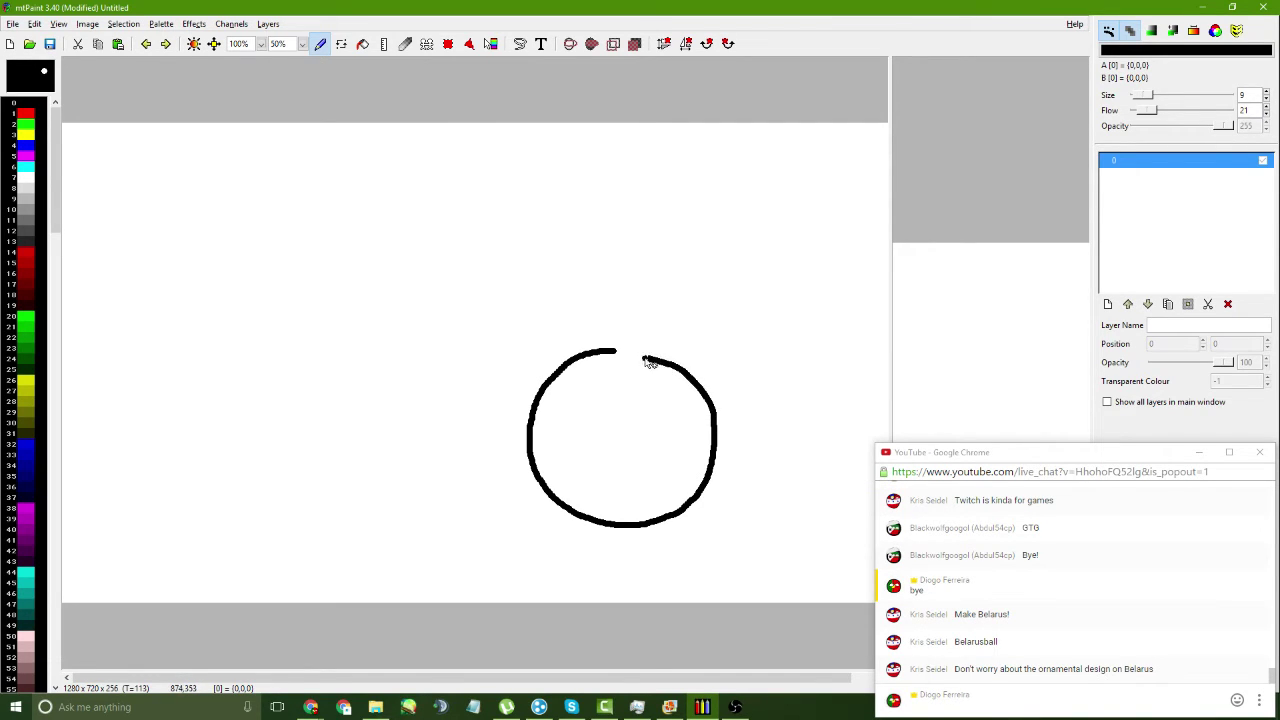
pyautogui.hotkey('ctrl', 'z')
pyautogui.moveTo(620, 354)
pyautogui.mouseDown()
pyautogui.moveTo(650, 355)
pyautogui.moveTo(717, 423)
pyautogui.mouseUp()
pyautogui.hotkey('ctrl', 'z')
pyautogui.moveTo(672, 370); pyautogui.dragTo(622, 355)
pyautogui.hotkey('ctrl', 'z')
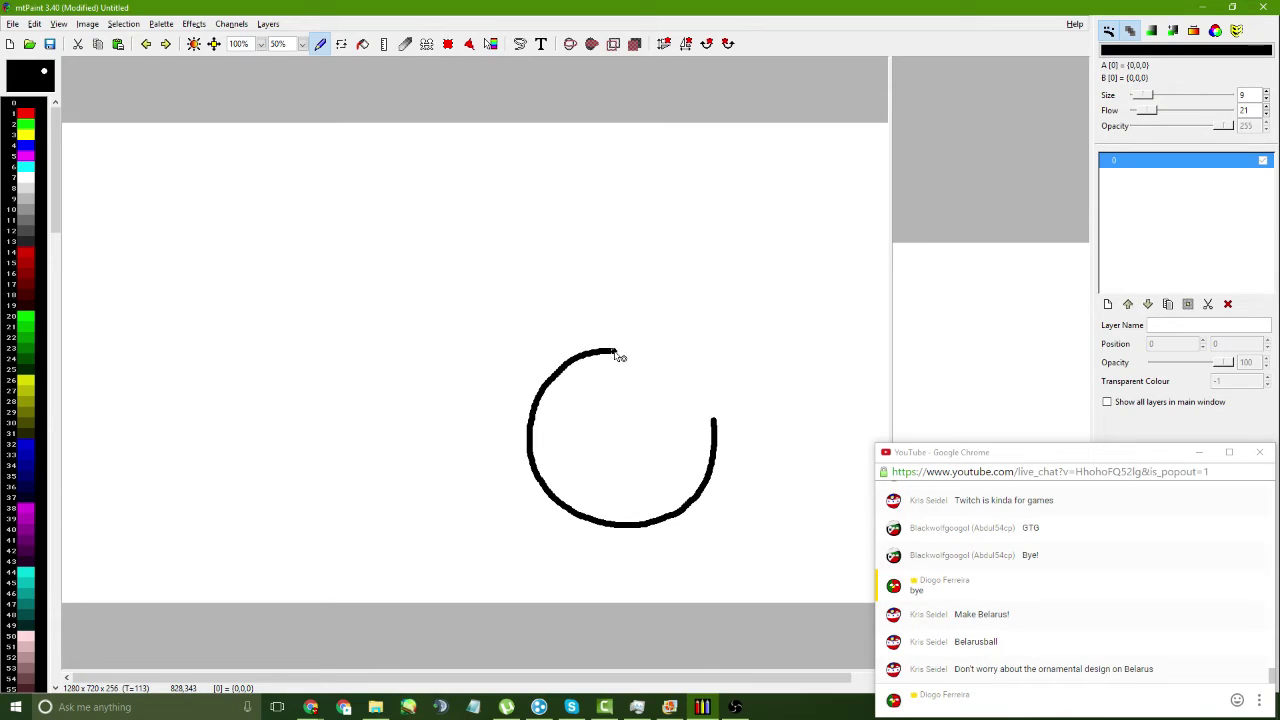
pyautogui.moveTo(615, 352)
pyautogui.mouseDown()
pyautogui.moveTo(664, 358)
pyautogui.moveTo(700, 384)
pyautogui.mouseUp()
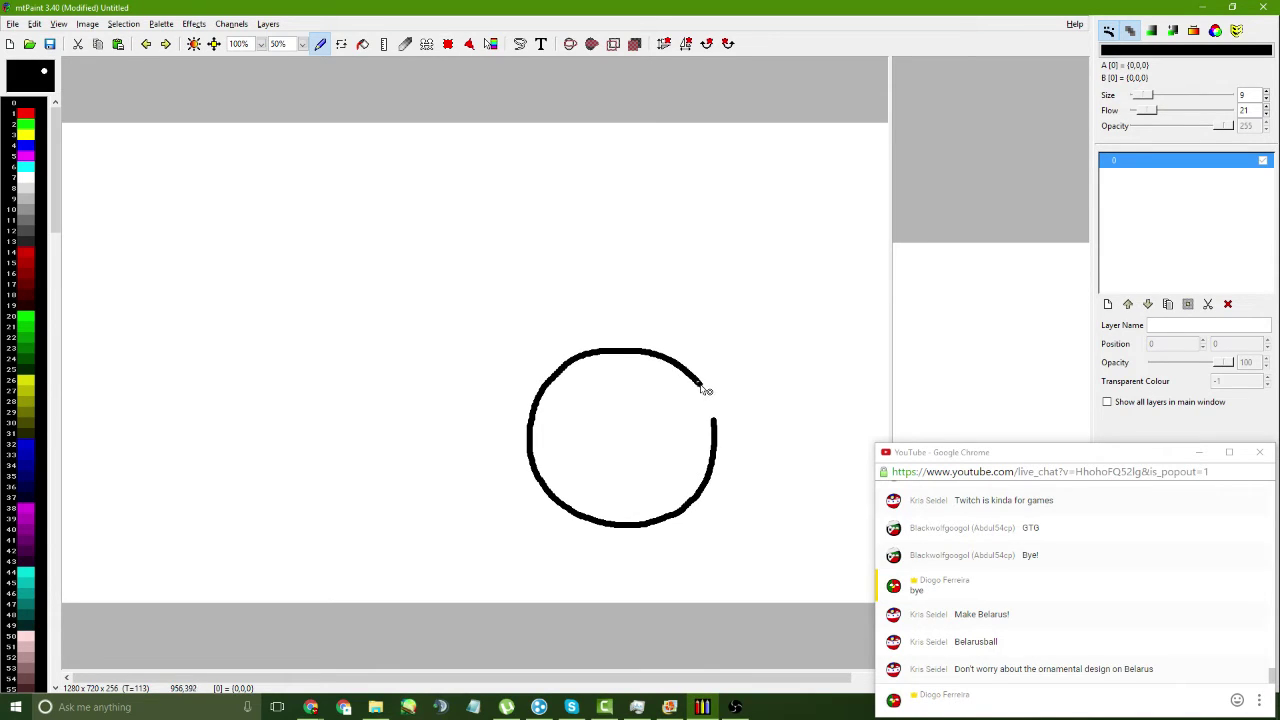
pyautogui.hotkey('ctrl', 'z')
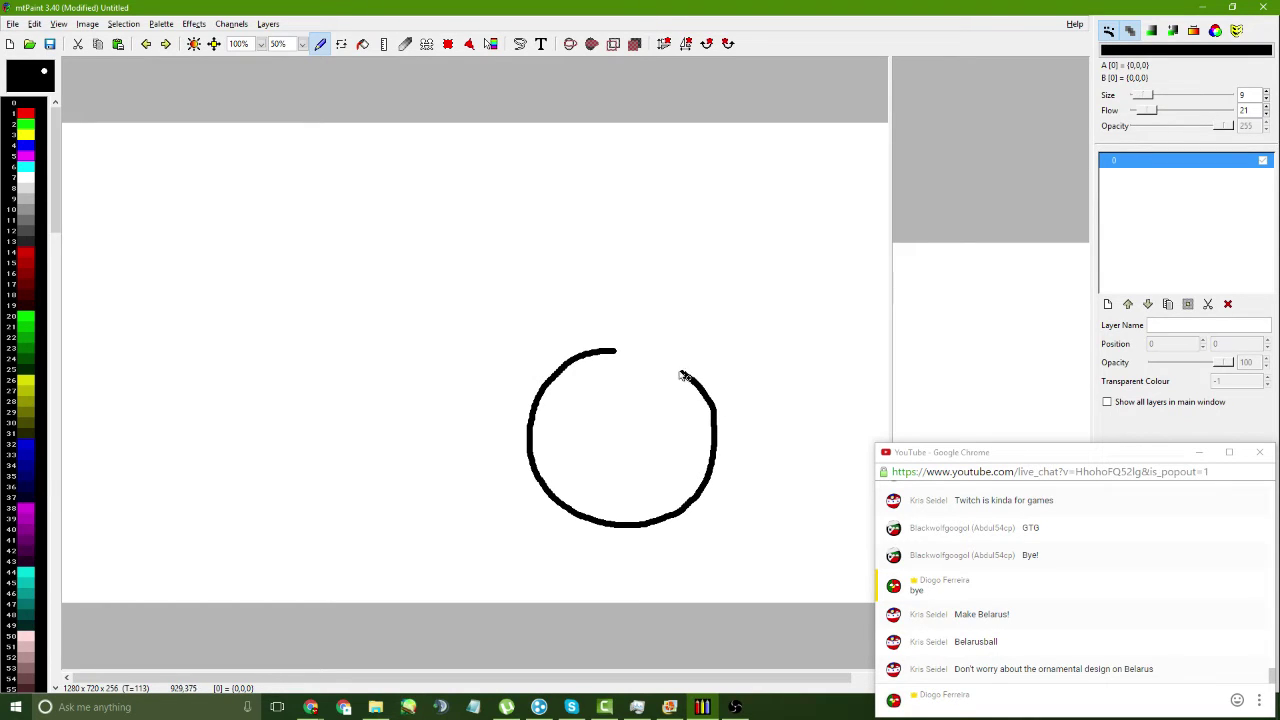
pyautogui.moveTo(682, 376)
pyautogui.mouseDown()
pyautogui.moveTo(628, 354)
pyautogui.moveTo(669, 363)
pyautogui.moveTo(700, 390)
pyautogui.mouseUp()
pyautogui.hotkey('ctrl', 'z')
pyautogui.hotkey('ctrl', 'z')
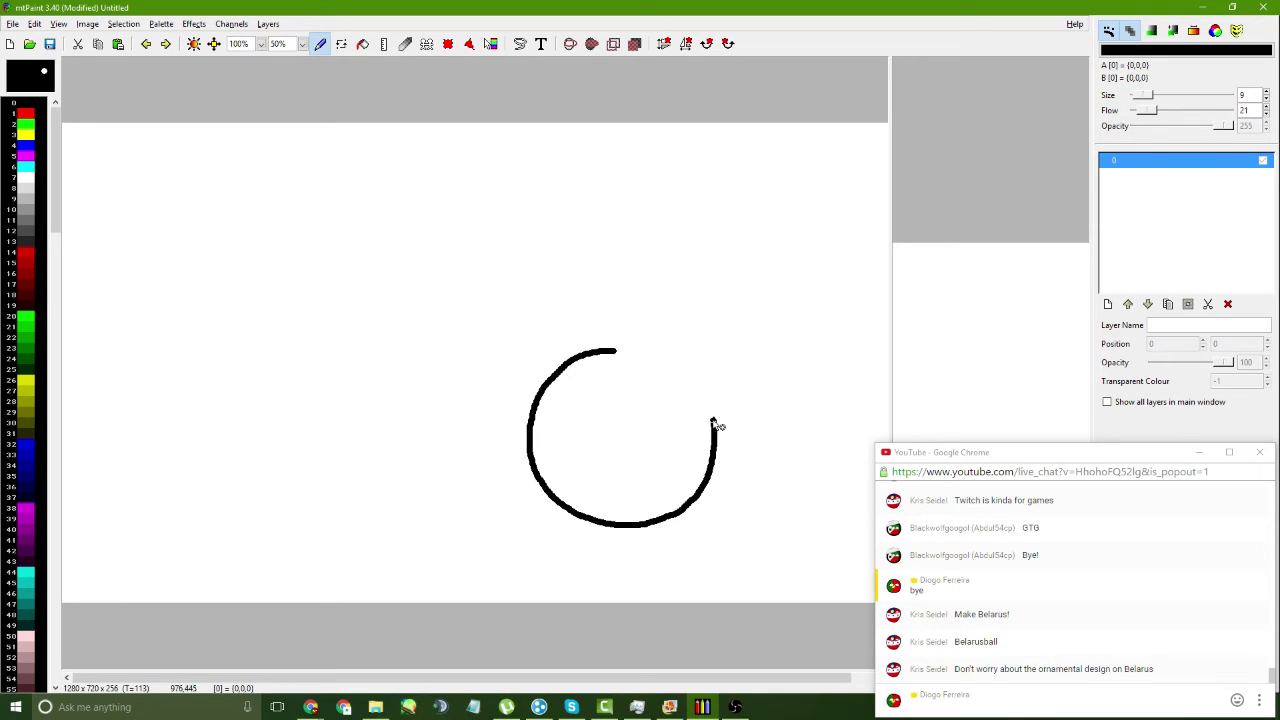
# - Extend the ball outline's right arc upward in a single view at 200% zoom, undoing and redrawing uneven strokes
pyautogui.click(258, 44)
pyautogui.click(251, 139)
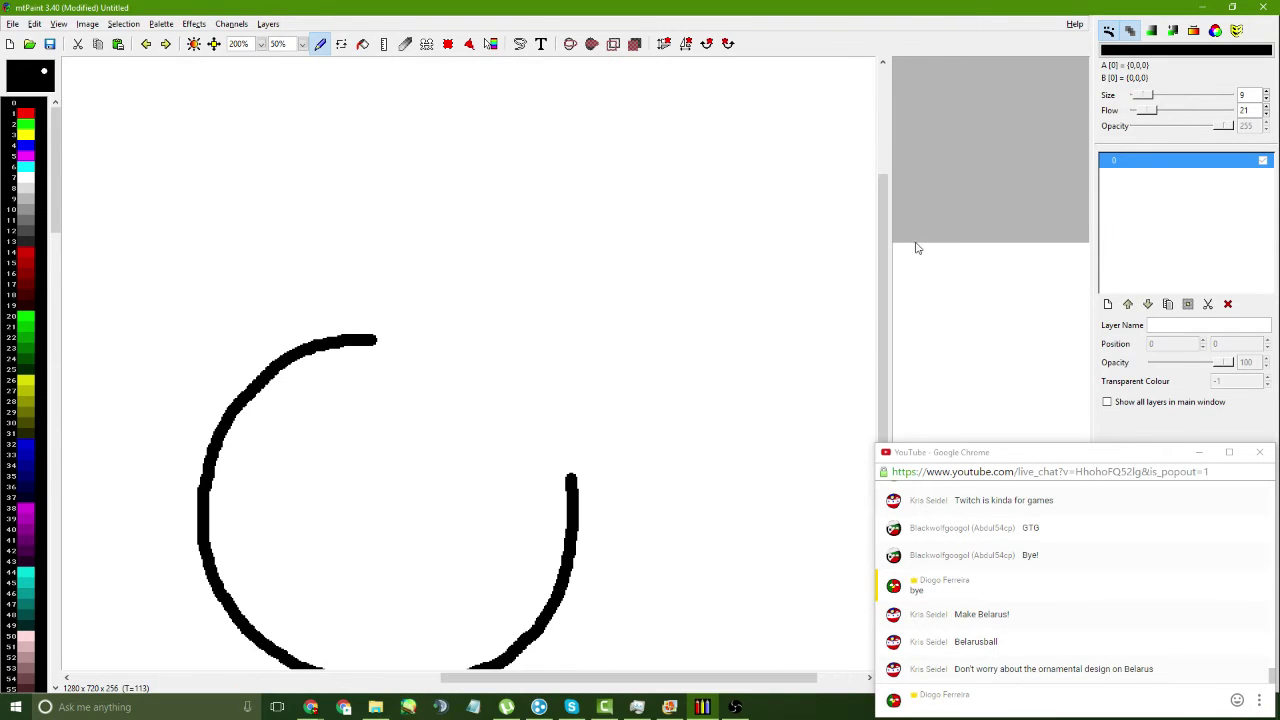
pyautogui.press('v')
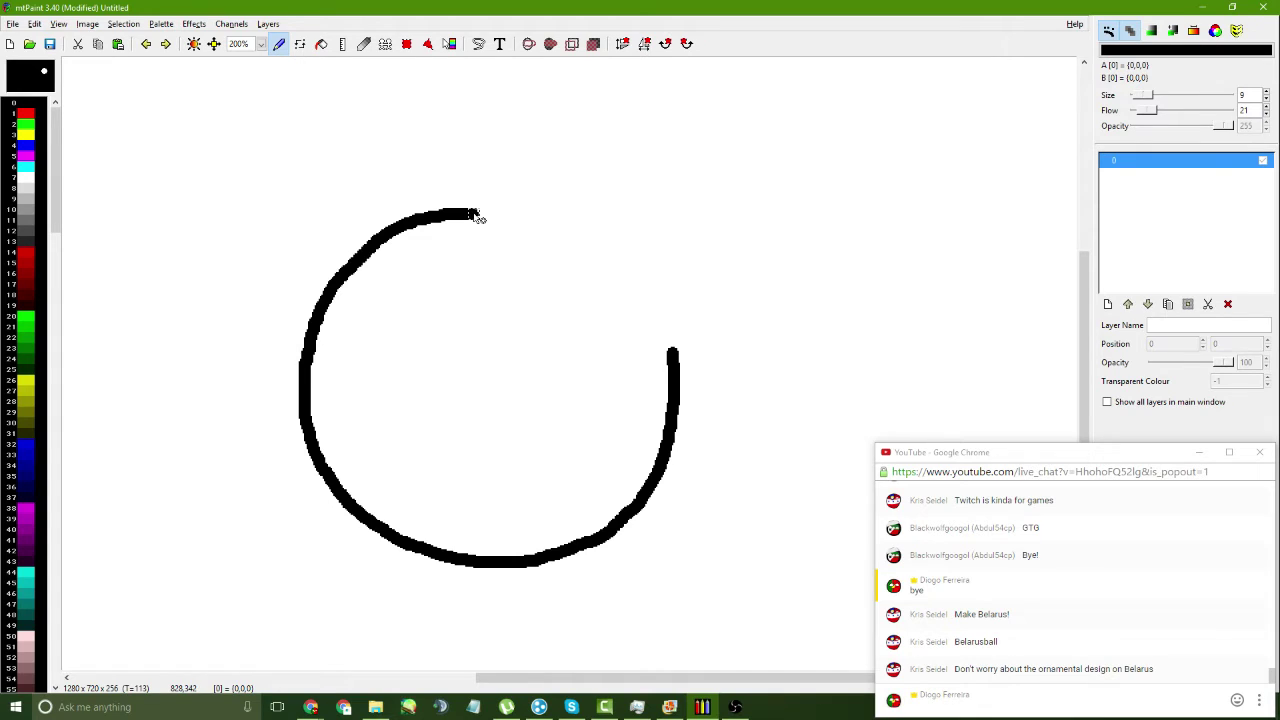
pyautogui.moveTo(477, 214)
pyautogui.mouseDown()
pyautogui.moveTo(597, 231)
pyautogui.moveTo(672, 350)
pyautogui.moveTo(656, 297)
pyautogui.moveTo(615, 242)
pyautogui.moveTo(472, 211)
pyautogui.moveTo(543, 211)
pyautogui.moveTo(590, 230)
pyautogui.moveTo(496, 213)
pyautogui.moveTo(587, 231)
pyautogui.moveTo(638, 266)
pyautogui.moveTo(535, 217)
pyautogui.moveTo(475, 212)
pyautogui.moveTo(585, 232)
pyautogui.moveTo(657, 293)
pyautogui.moveTo(596, 233)
pyautogui.moveTo(479, 213)
pyautogui.mouseUp()
pyautogui.hotkey('ctrl', 'z')
pyautogui.hotkey('ctrl', 'z')
pyautogui.keyDown('ctrl'); pyautogui.click(680, 250); pyautogui.keyUp('ctrl')
pyautogui.click(644, 268)
pyautogui.keyDown('ctrl'); pyautogui.click(476, 213); pyautogui.keyUp('ctrl')
pyautogui.hotkey('ctrl', 'z')
pyautogui.hotkey('ctrl', 'z')
pyautogui.hotkey('ctrl', 'z')
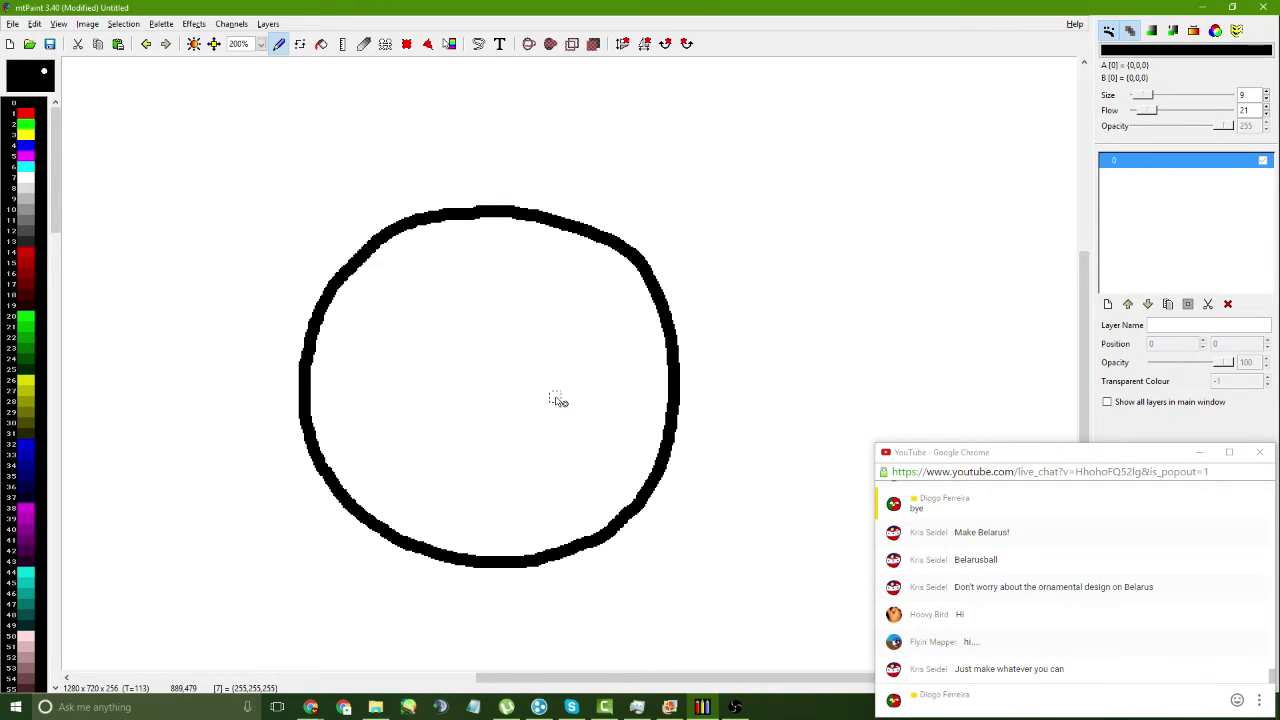
# - Redraw the black arc across the upper-right gap to close the ball outline
pyautogui.hotkey('ctrl', 'z')
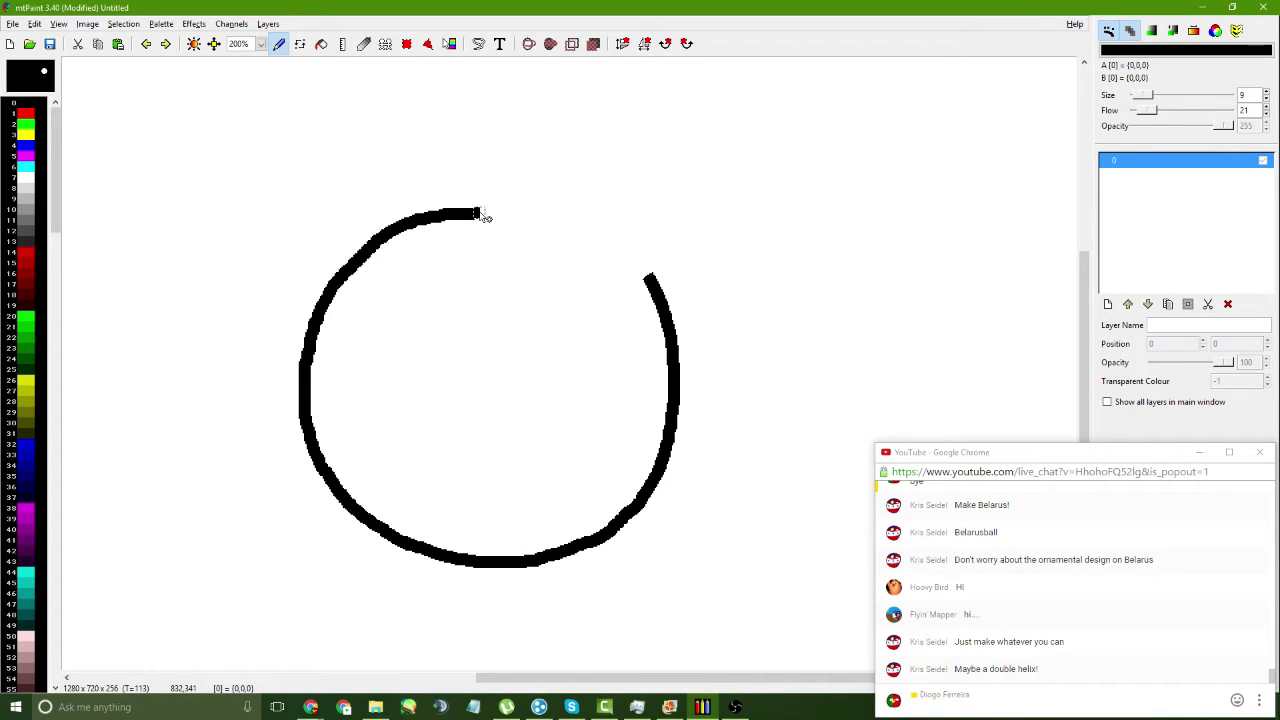
pyautogui.moveTo(480, 215)
pyautogui.mouseDown()
pyautogui.moveTo(581, 225)
pyautogui.moveTo(648, 271)
pyautogui.mouseUp()
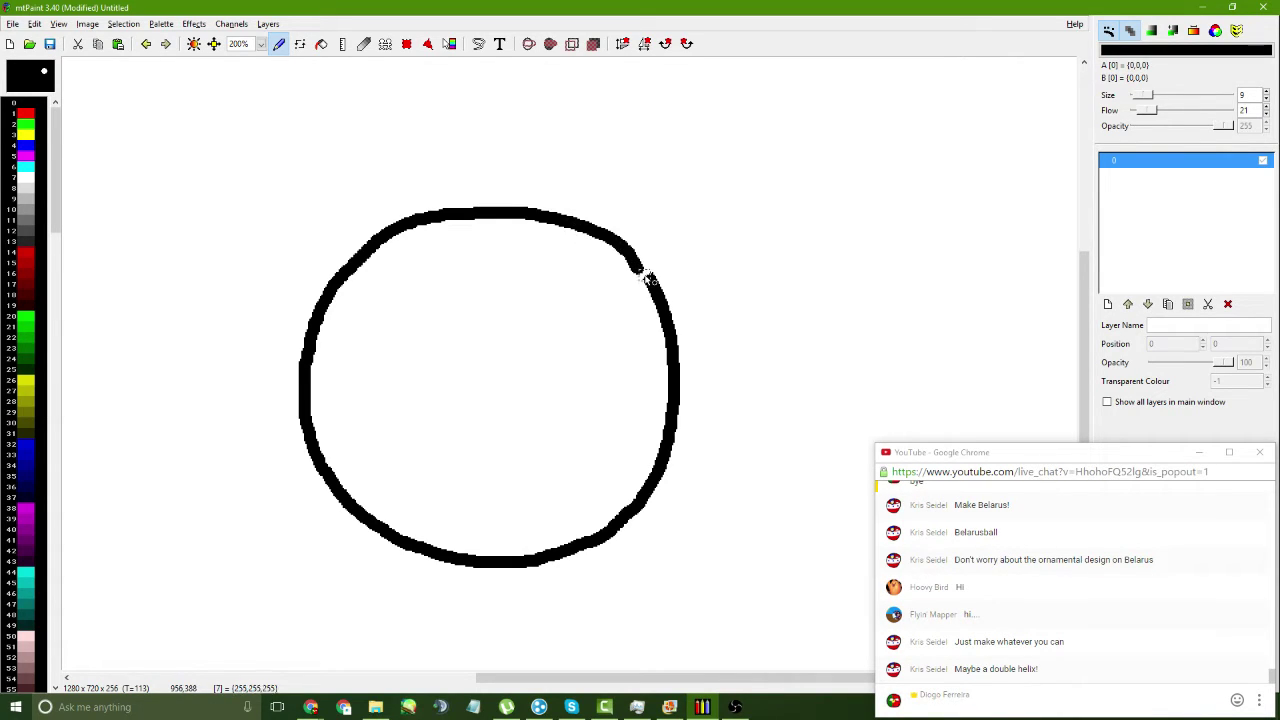
pyautogui.hotkey('ctrl', 'z')
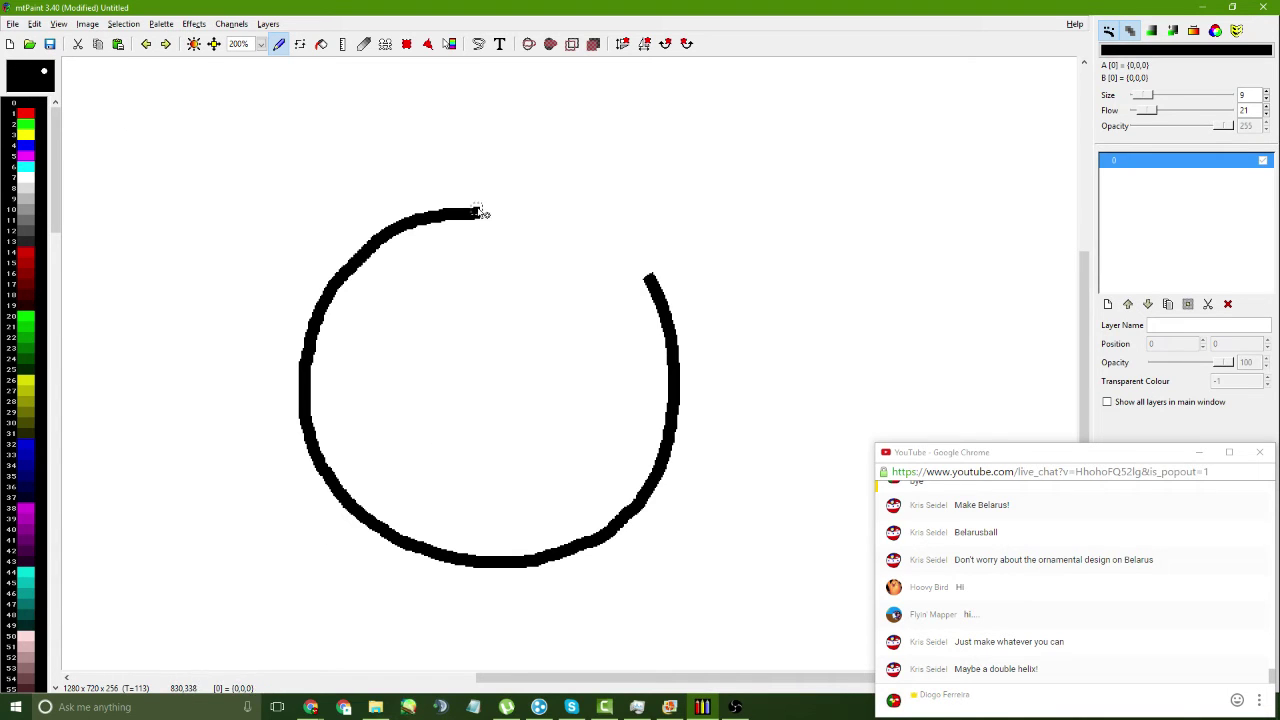
pyautogui.moveTo(483, 216)
pyautogui.mouseDown()
pyautogui.moveTo(583, 235)
pyautogui.moveTo(635, 264)
pyautogui.moveTo(663, 300)
pyautogui.mouseUp()
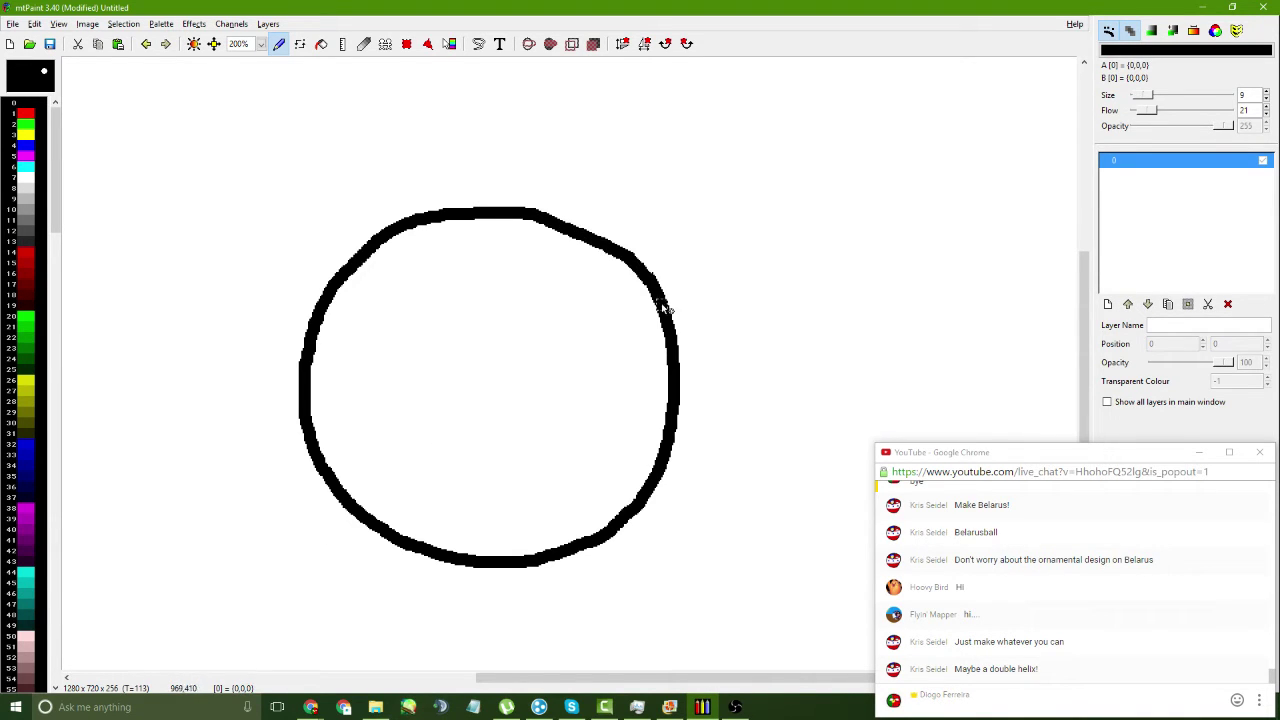
# - Switch to Chrome and search Google for double helix in a new tab
pyautogui.moveTo(315, 708)
pyautogui.click(245, 640)
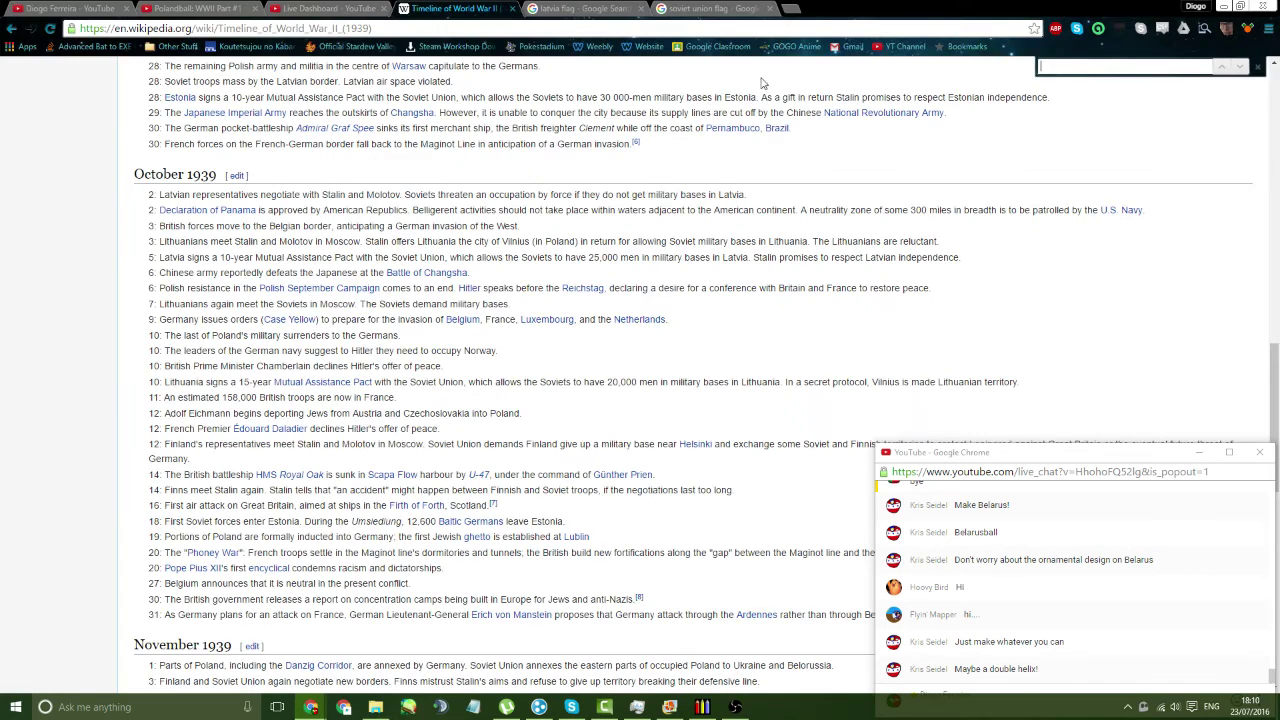
pyautogui.hotkey('ctrl', 't')
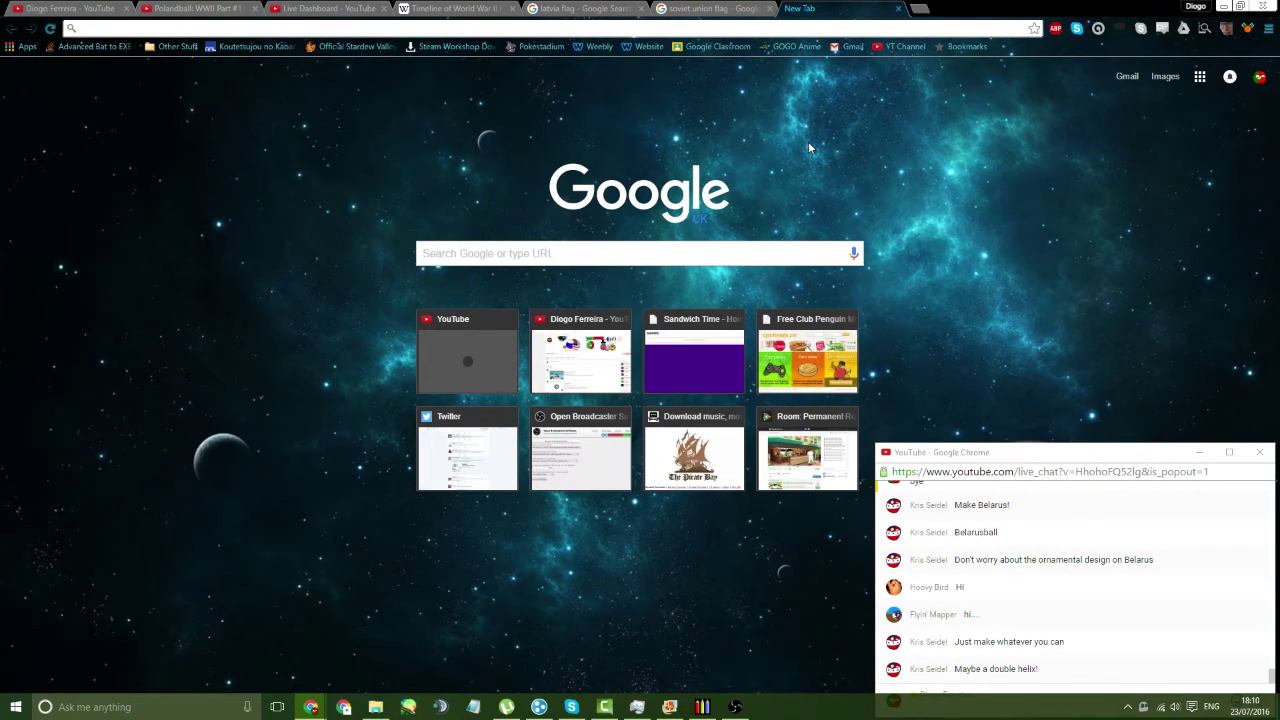
pyautogui.write('double helic')
pyautogui.press('BackSpace')
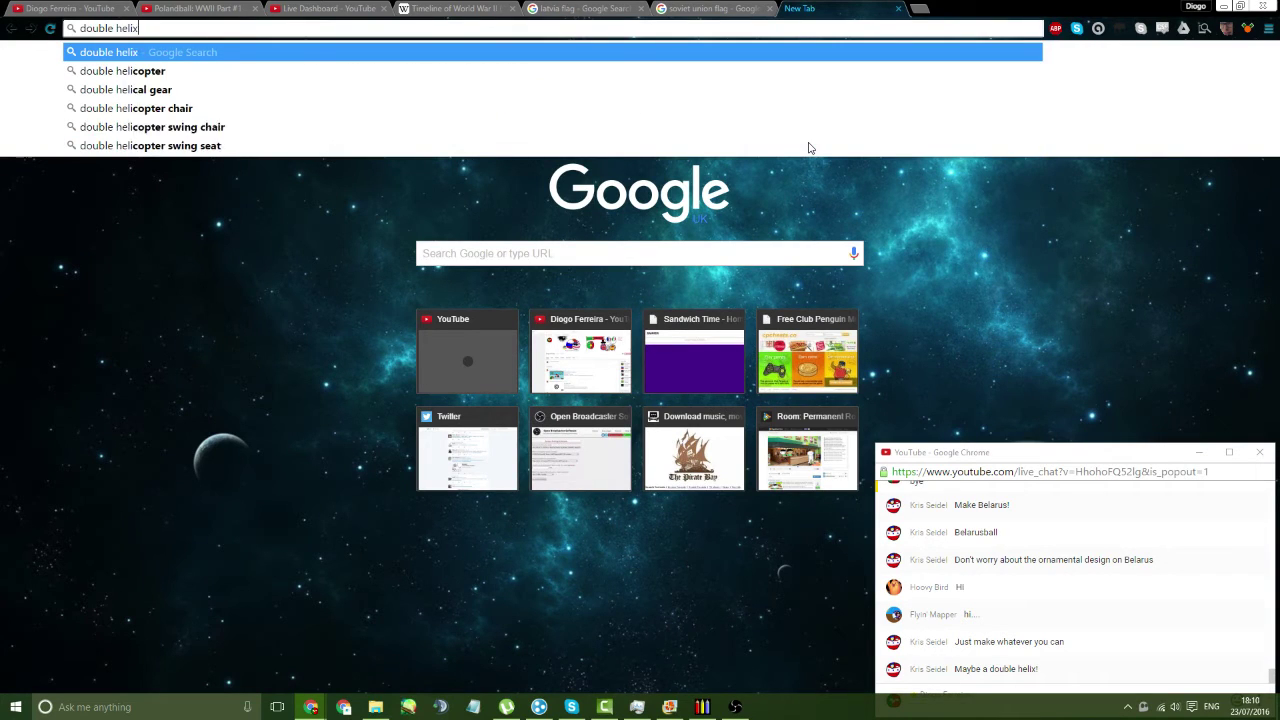
pyautogui.write('x')
pyautogui.press('Return')
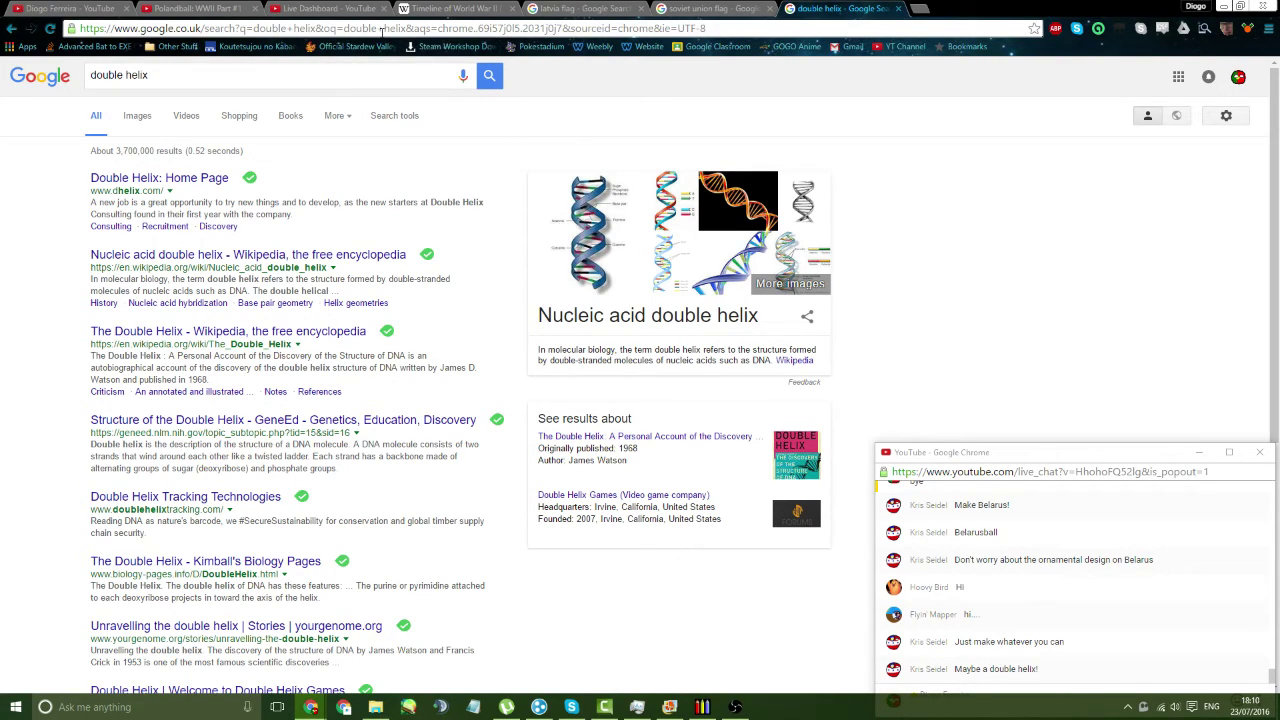
# - Search Google Images for belarus flag and preview the crwflags.com flag as a colour and layout reference
pyautogui.hotkey('ctrl', 'l')
pyautogui.write('belarus la')
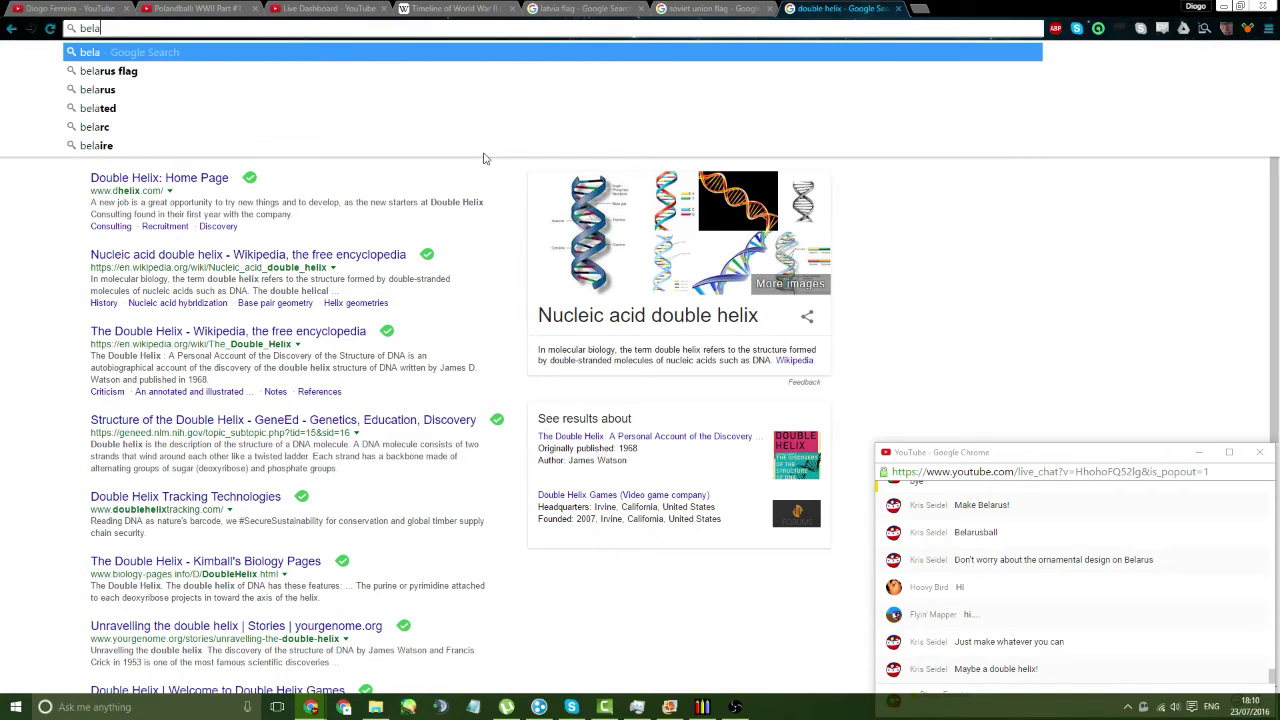
pyautogui.press('BackSpace')
pyautogui.press('BackSpace')
pyautogui.write('flag')
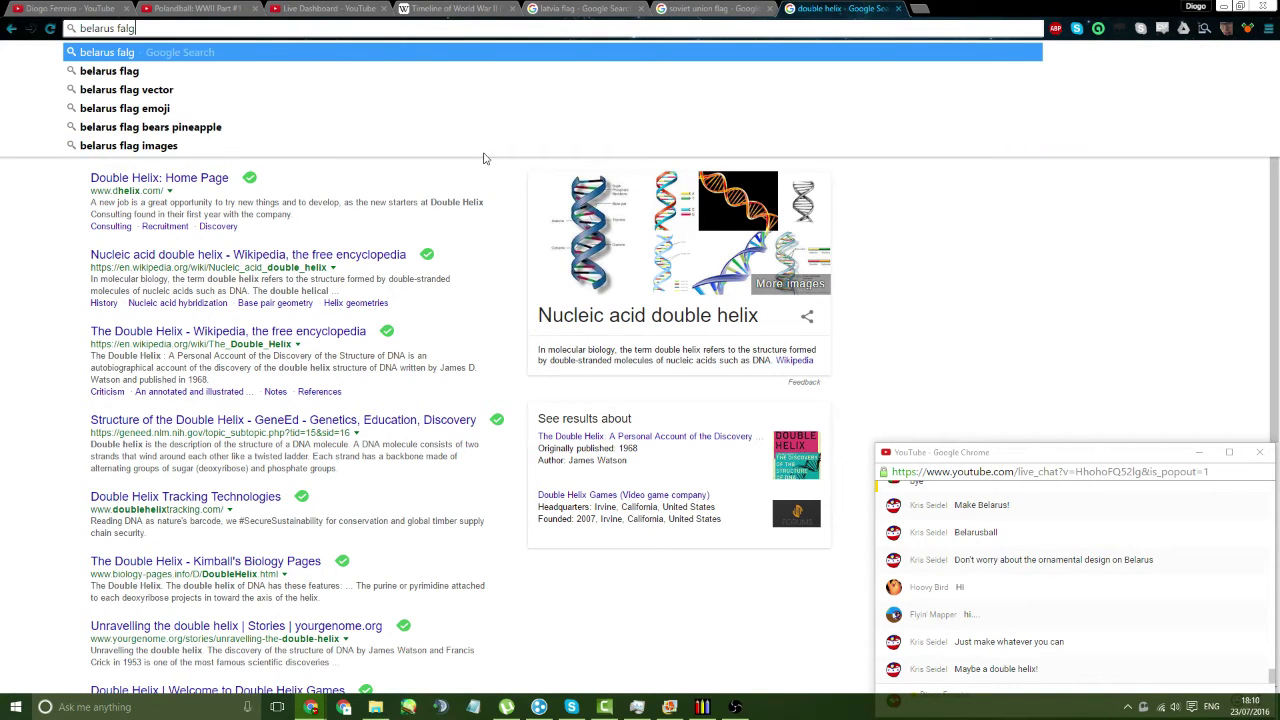
pyautogui.press('Return')
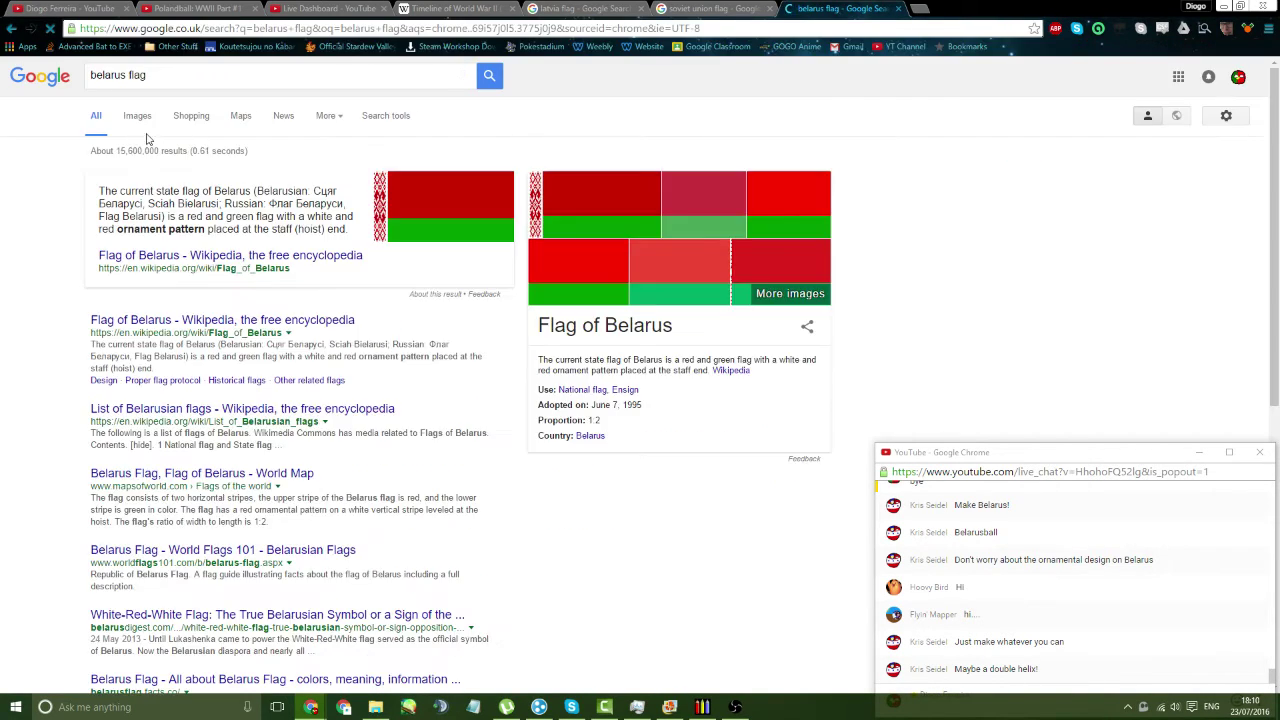
pyautogui.click(131, 117)
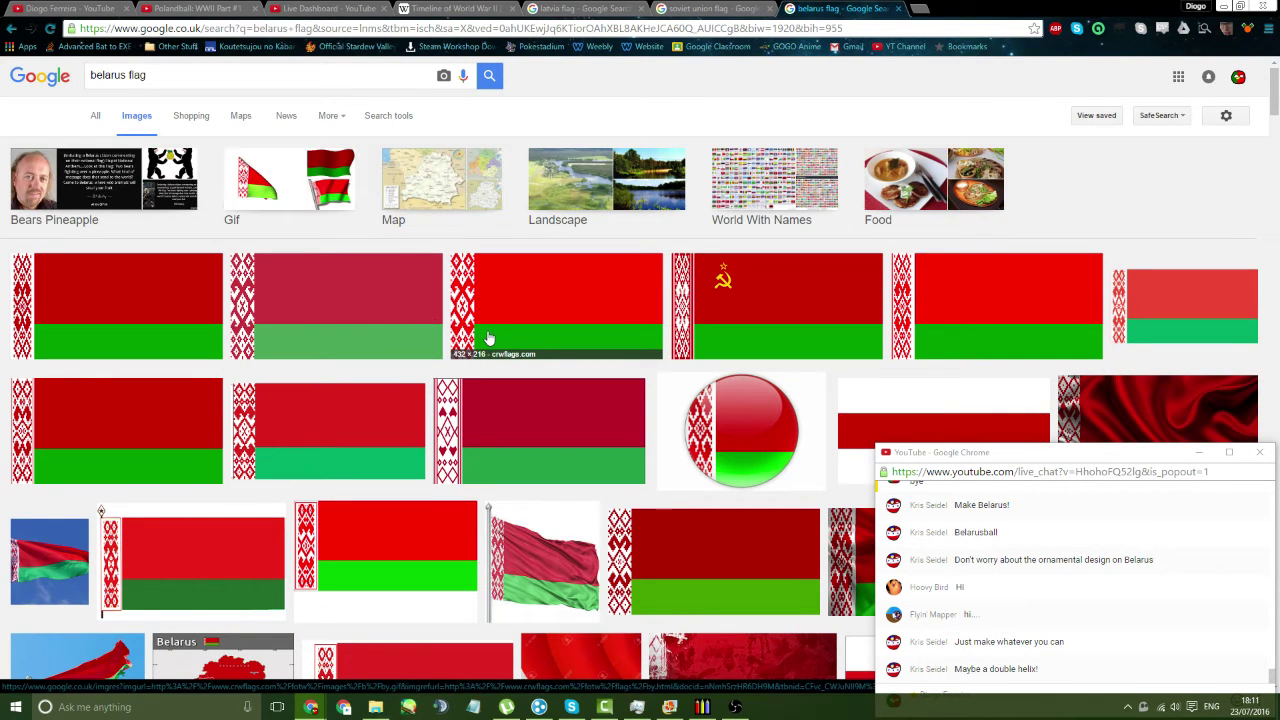
pyautogui.click(645, 318)
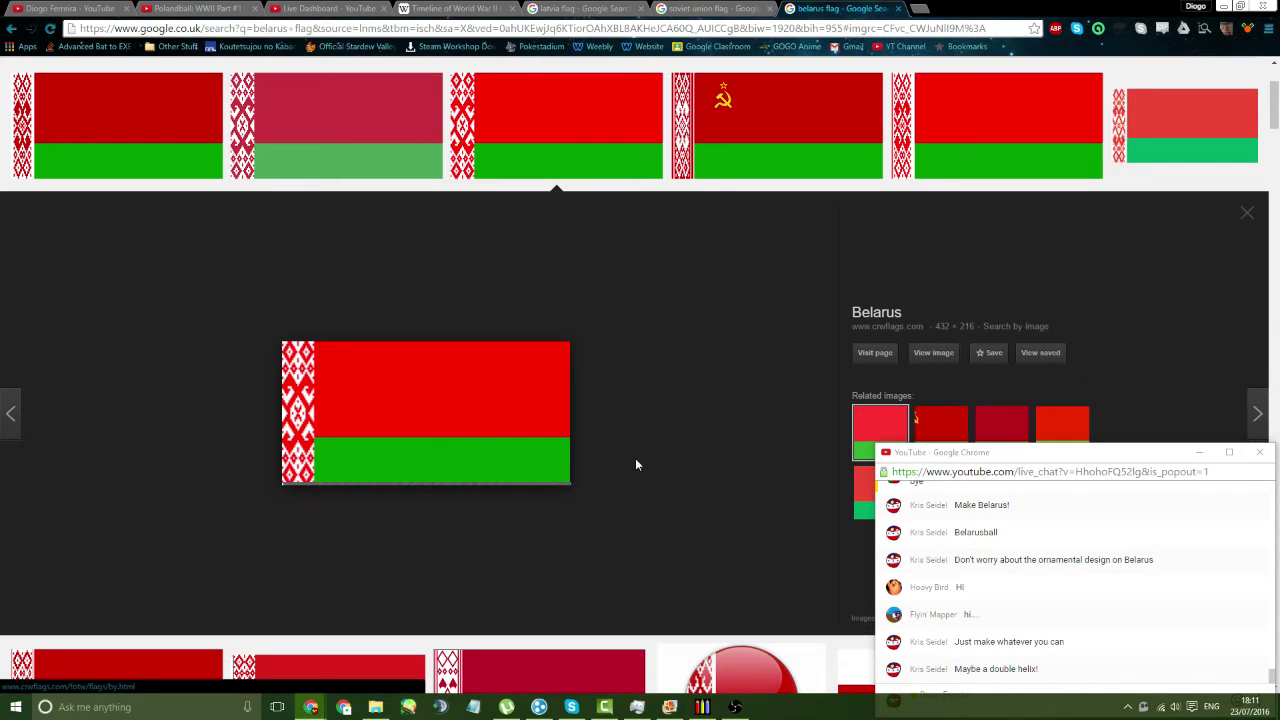
pyautogui.click(1247, 213)
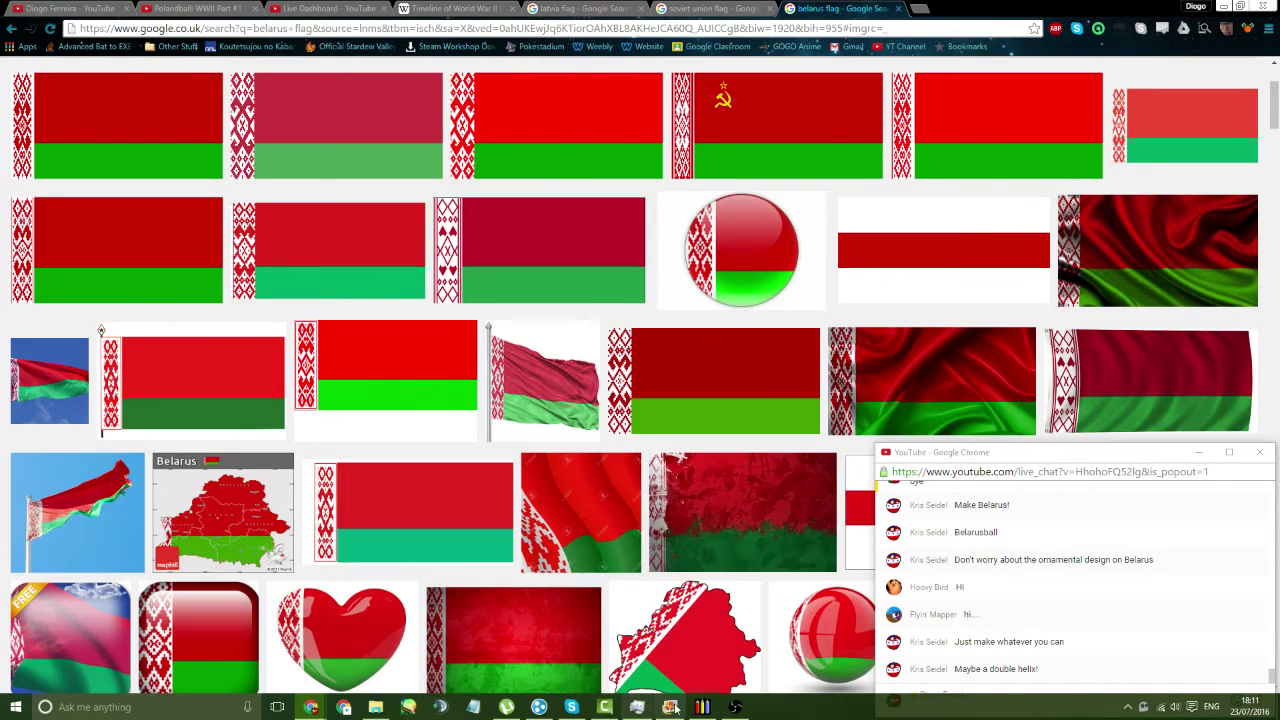
# - Return to mtPaint and choose a small square brush of size 3 for detail work at 300% zoom
pyautogui.click(706, 708)
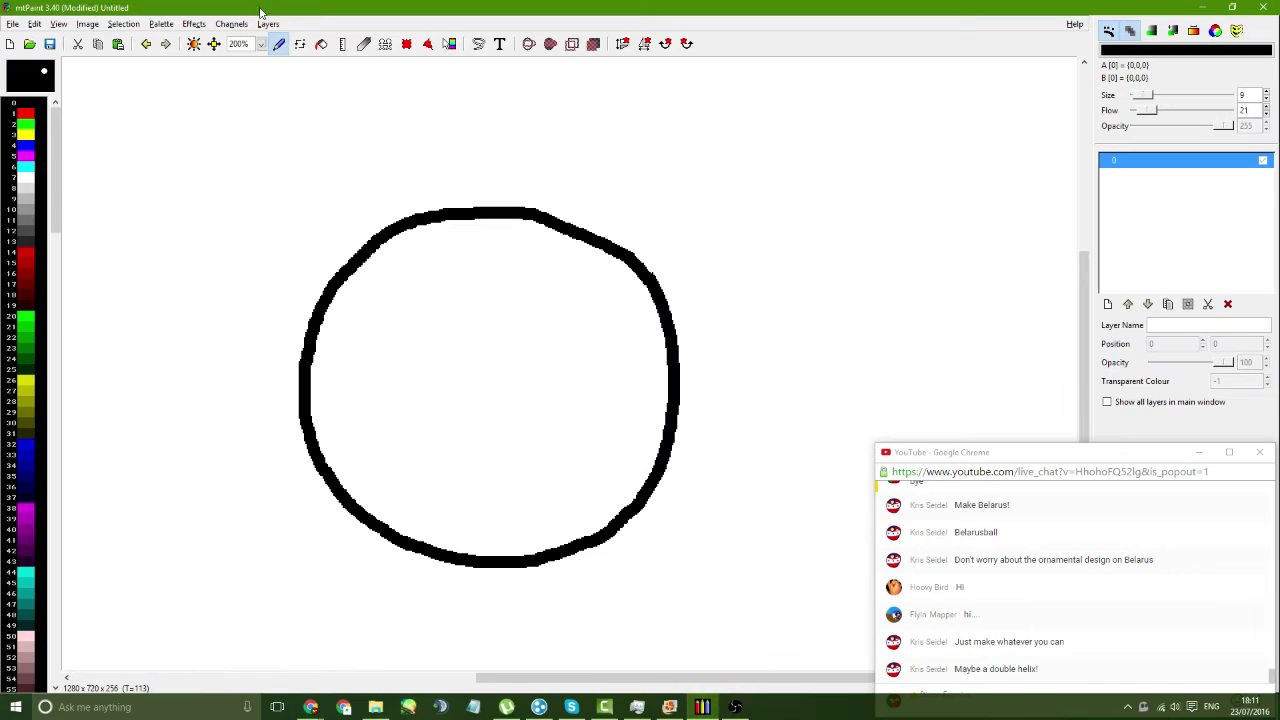
pyautogui.click(260, 44)
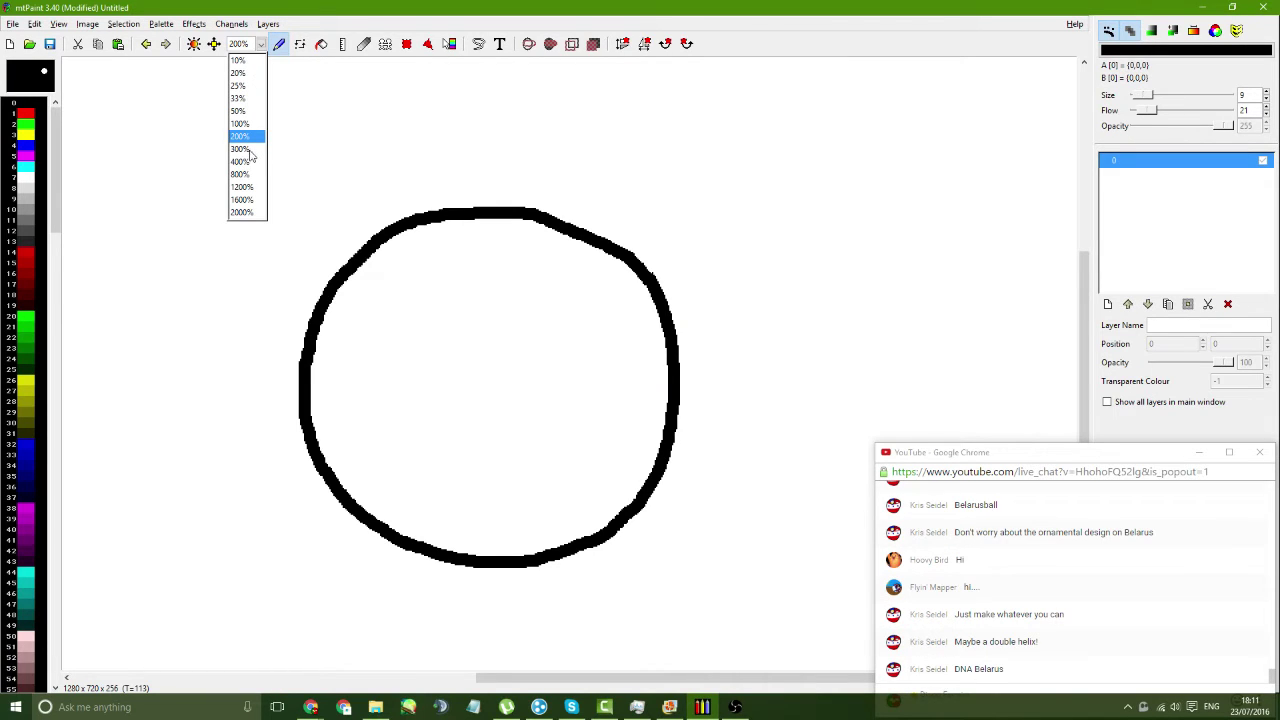
pyautogui.click(261, 149)
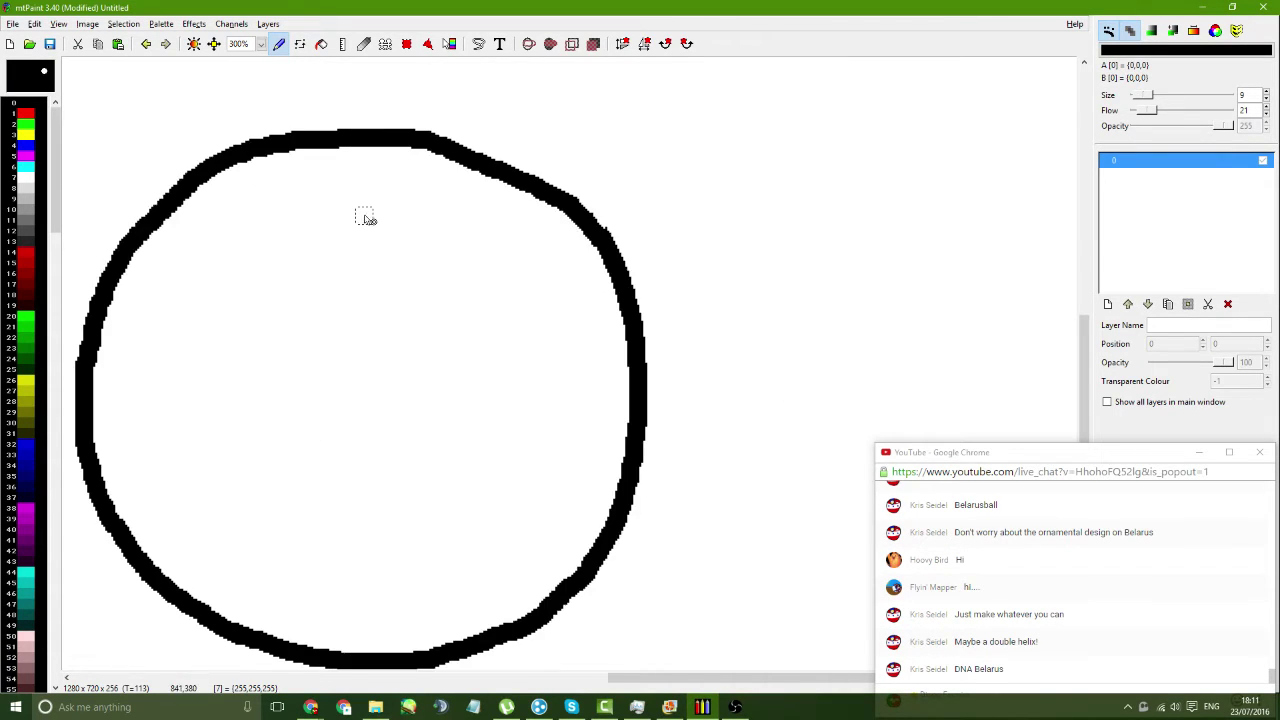
pyautogui.click(40, 84)
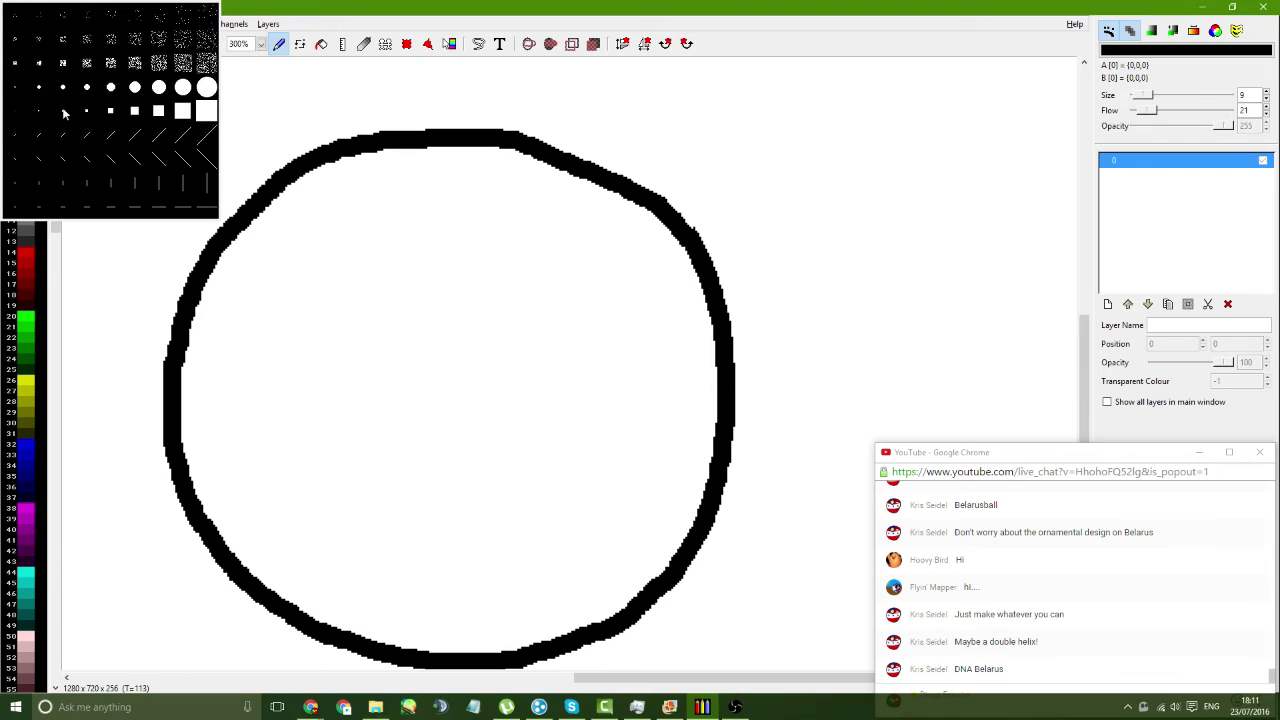
pyautogui.click(65, 114)
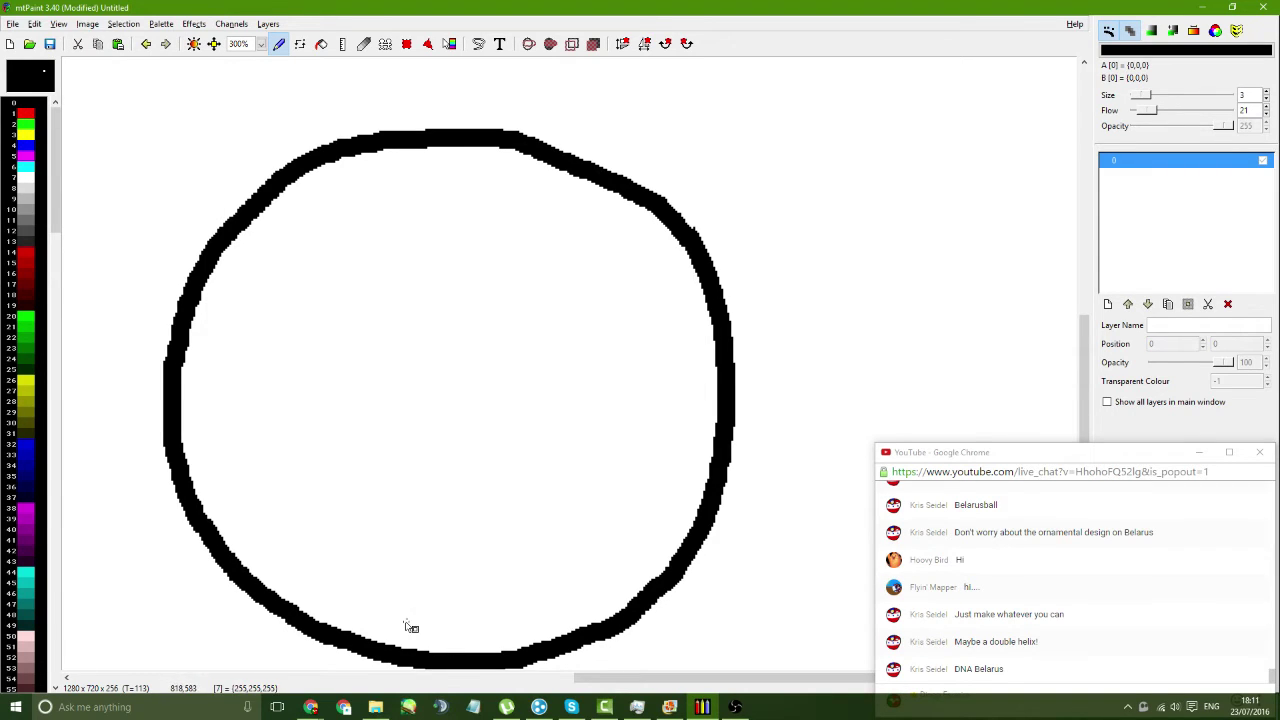
pyautogui.moveTo(999, 668); pyautogui.dragTo(955, 668)
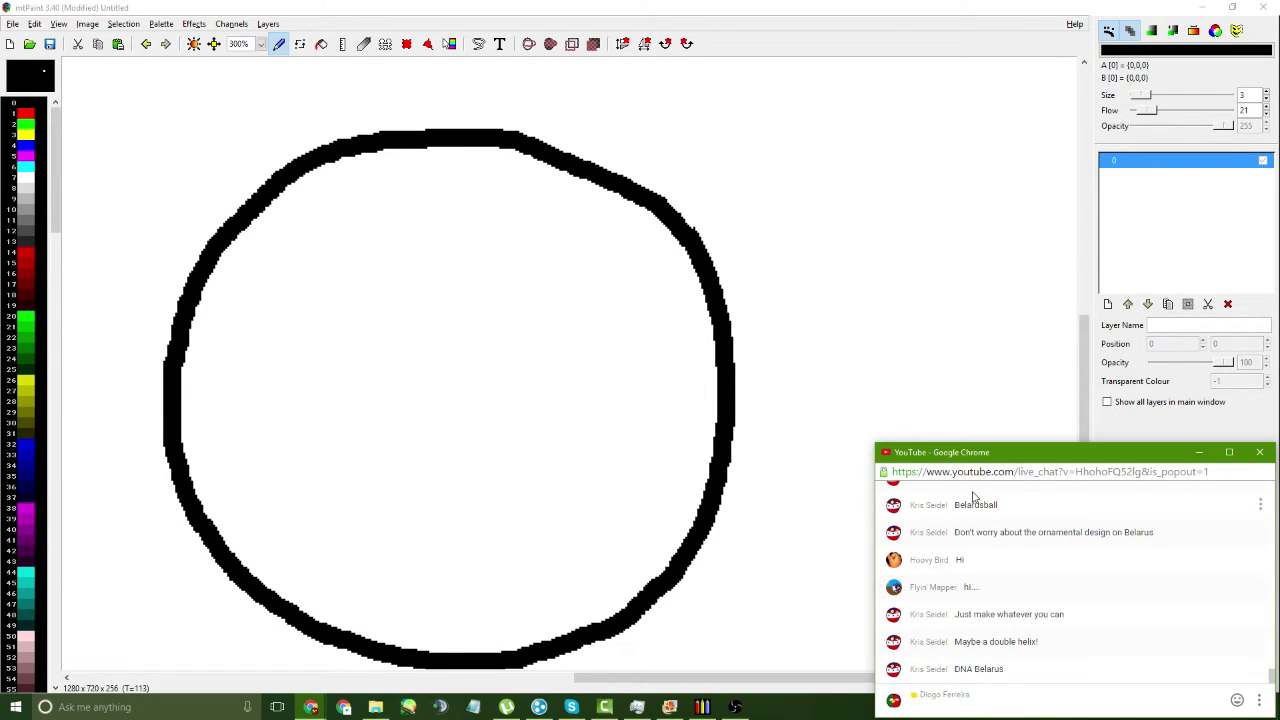
pyautogui.click(330, 128)
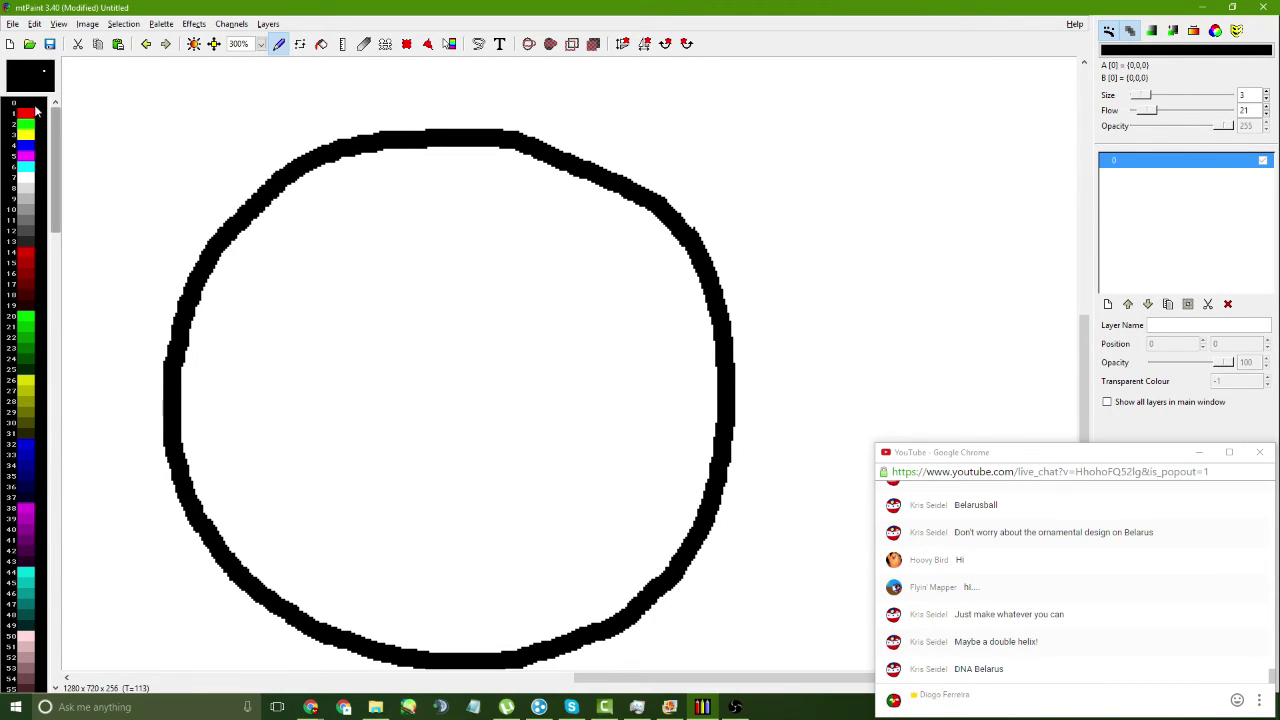
pyautogui.click(310, 707)
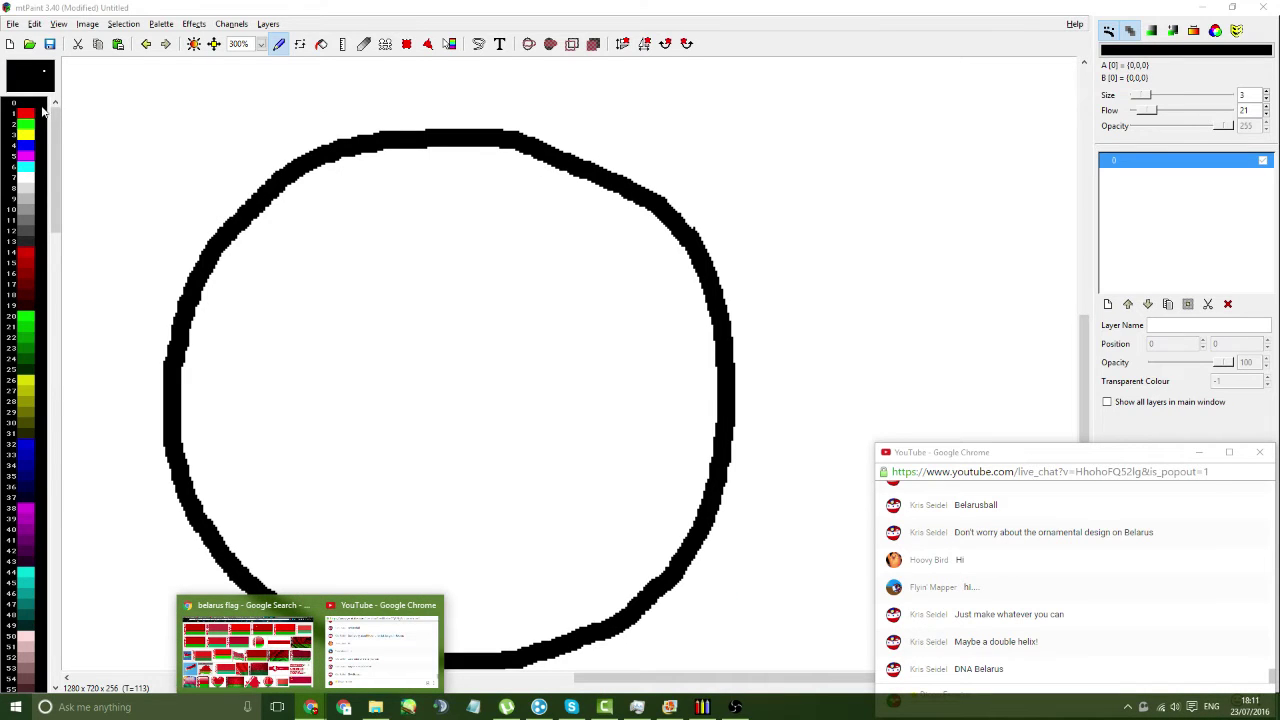
# - Flood fill the ball with red, palette colour 1, and set the paint brush colour to white
pyautogui.click(25, 115)
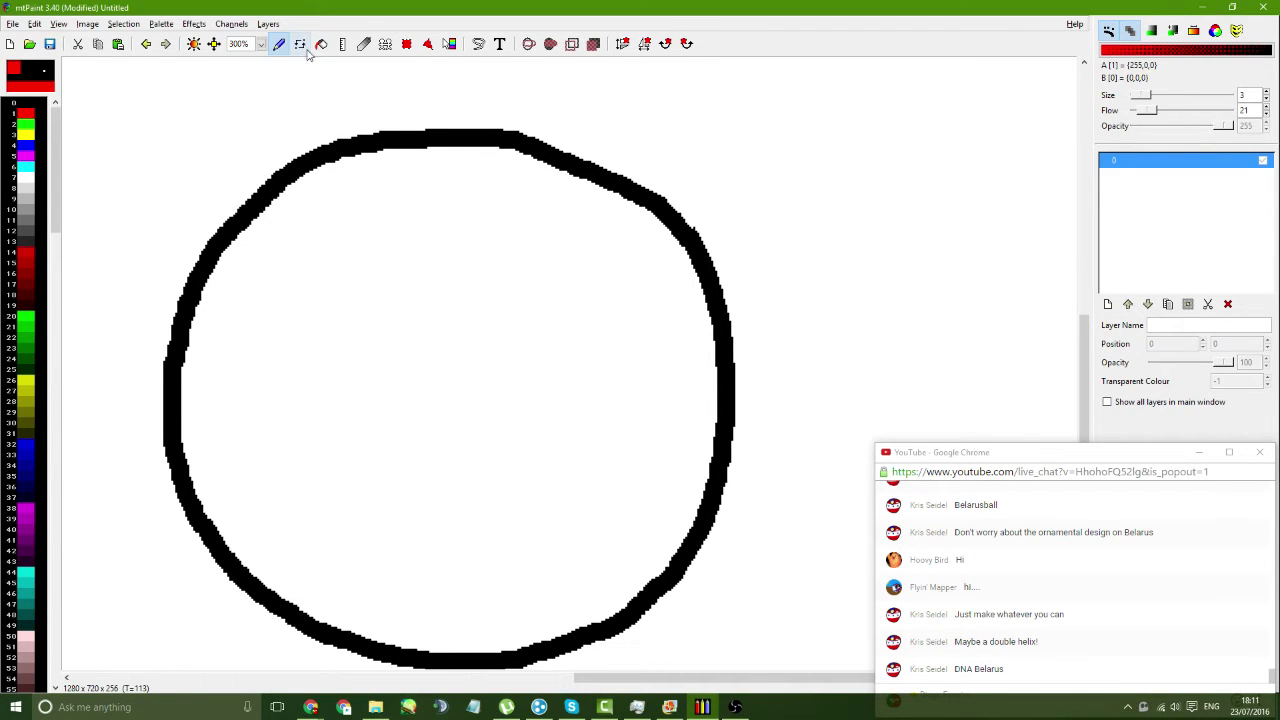
pyautogui.click(321, 43)
pyautogui.click(443, 274)
pyautogui.click(279, 43)
pyautogui.keyDown('ctrl'); pyautogui.click(285, 115); pyautogui.keyUp('ctrl')
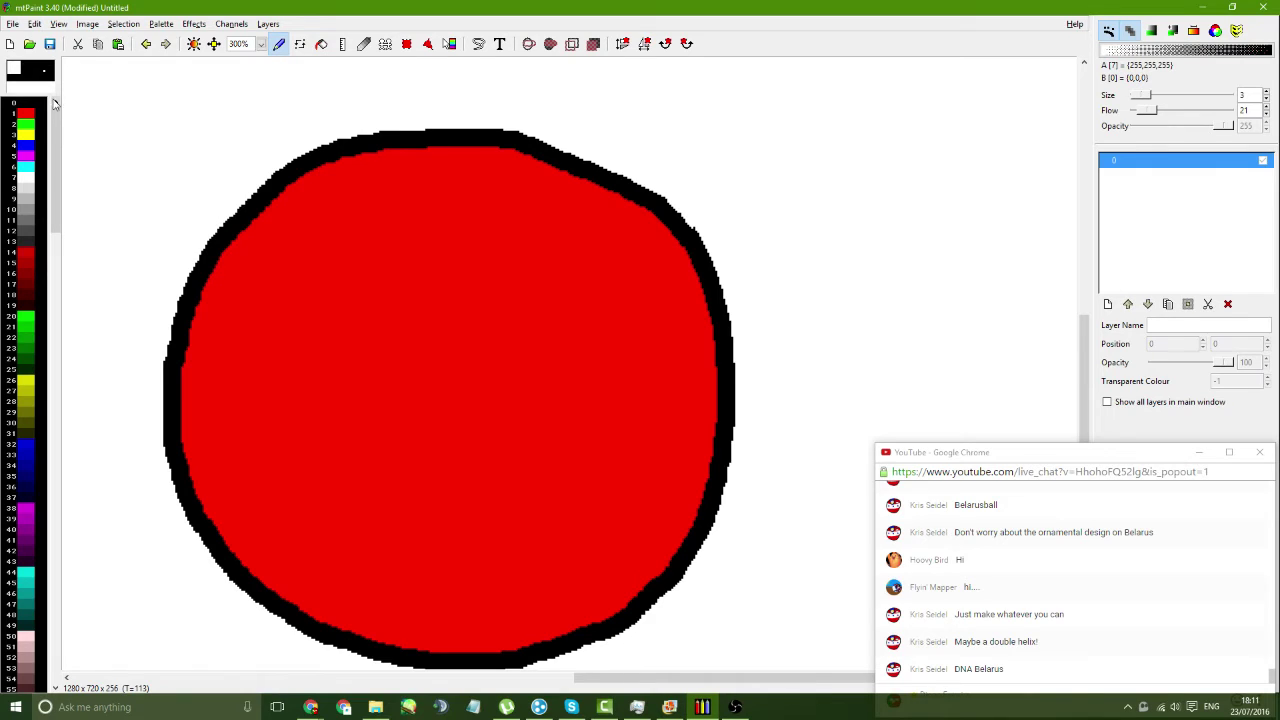
pyautogui.moveTo(433, 149); pyautogui.dragTo(314, 309)
pyautogui.hotkey('ctrl', 'z')
pyautogui.moveTo(434, 150); pyautogui.dragTo(311, 356)
pyautogui.hotkey('ctrl', 'z')
pyautogui.moveTo(410, 151)
pyautogui.mouseDown()
pyautogui.moveTo(378, 196)
pyautogui.moveTo(342, 486)
pyautogui.mouseUp()
pyautogui.hotkey('ctrl', 'z')
pyautogui.moveTo(400, 147); pyautogui.dragTo(510, 152)
pyautogui.hotkey('ctrl', 'z')
pyautogui.moveTo(271, 204); pyautogui.dragTo(497, 323)
pyautogui.hotkey('ctrl', 'z')
pyautogui.moveTo(279, 195)
pyautogui.mouseDown()
pyautogui.moveTo(647, 216)
pyautogui.moveTo(291, 221)
pyautogui.mouseUp()
pyautogui.hotkey('ctrl', 'z')
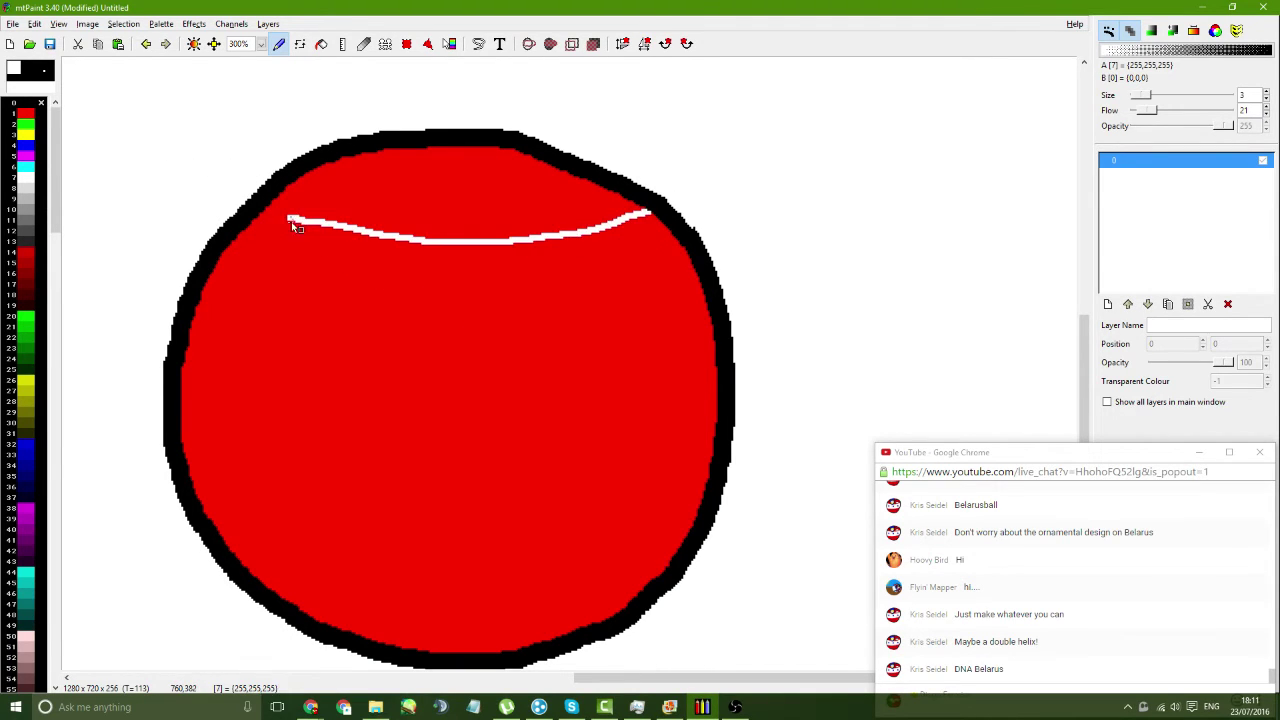
pyautogui.hotkey('ctrl', 'z')
pyautogui.moveTo(366, 150)
pyautogui.mouseDown()
pyautogui.moveTo(414, 156)
pyautogui.moveTo(358, 210)
pyautogui.moveTo(315, 400)
pyautogui.mouseUp()
pyautogui.hotkey('ctrl', 'z')
pyautogui.hotkey('ctrl', 'z')
pyautogui.keyDown('ctrl'); pyautogui.click(341, 561); pyautogui.keyUp('ctrl')
pyautogui.keyDown('ctrl'); pyautogui.click(283, 143); pyautogui.keyUp('ctrl')
pyautogui.hotkey('ctrl', 'z')
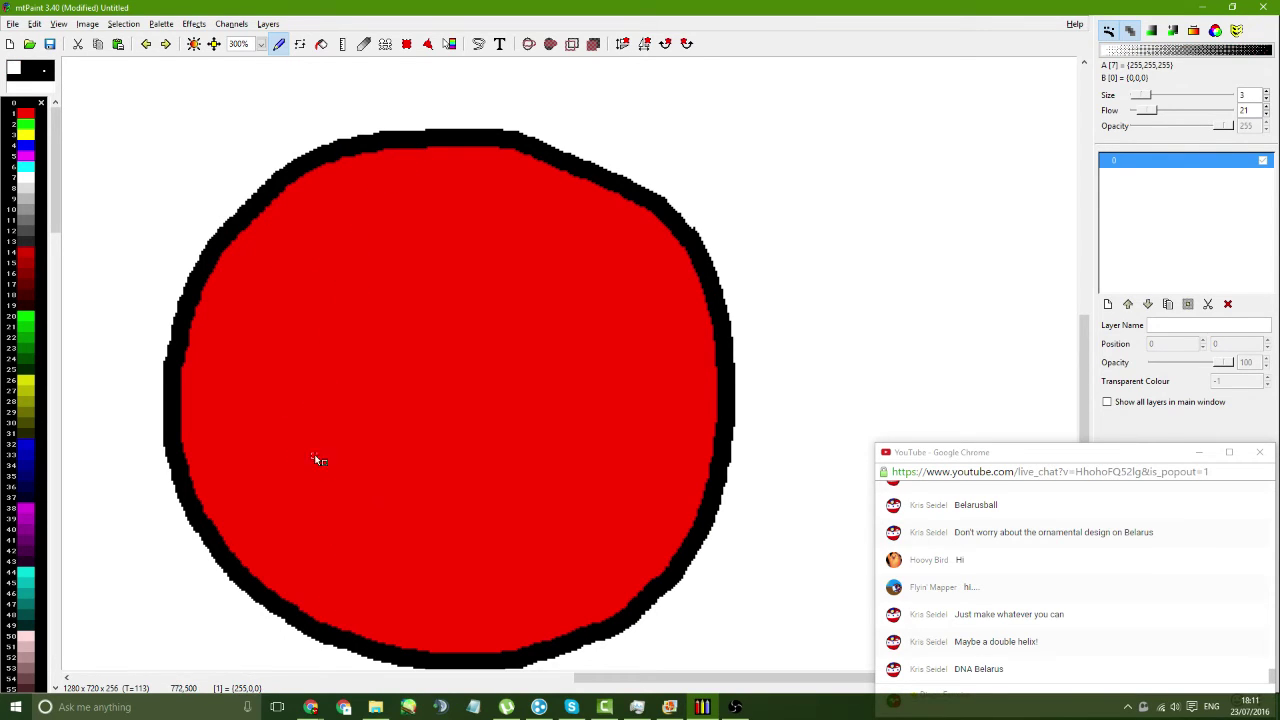
# - Draw a curved white dividing line down the ball near its left edge and flood fill the area left of it with white
pyautogui.moveTo(340, 643)
pyautogui.mouseDown()
pyautogui.moveTo(315, 436)
pyautogui.moveTo(329, 305)
pyautogui.moveTo(372, 148)
pyautogui.mouseUp()
pyautogui.click(321, 43)
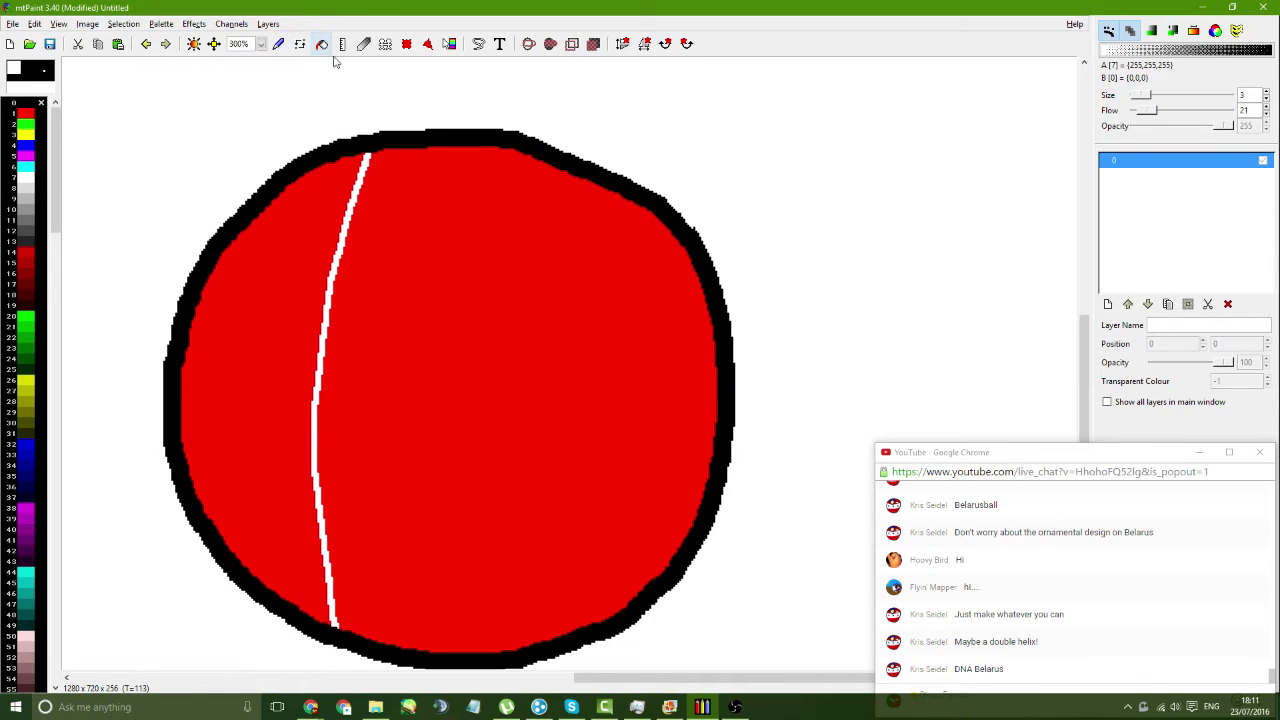
pyautogui.click(285, 365)
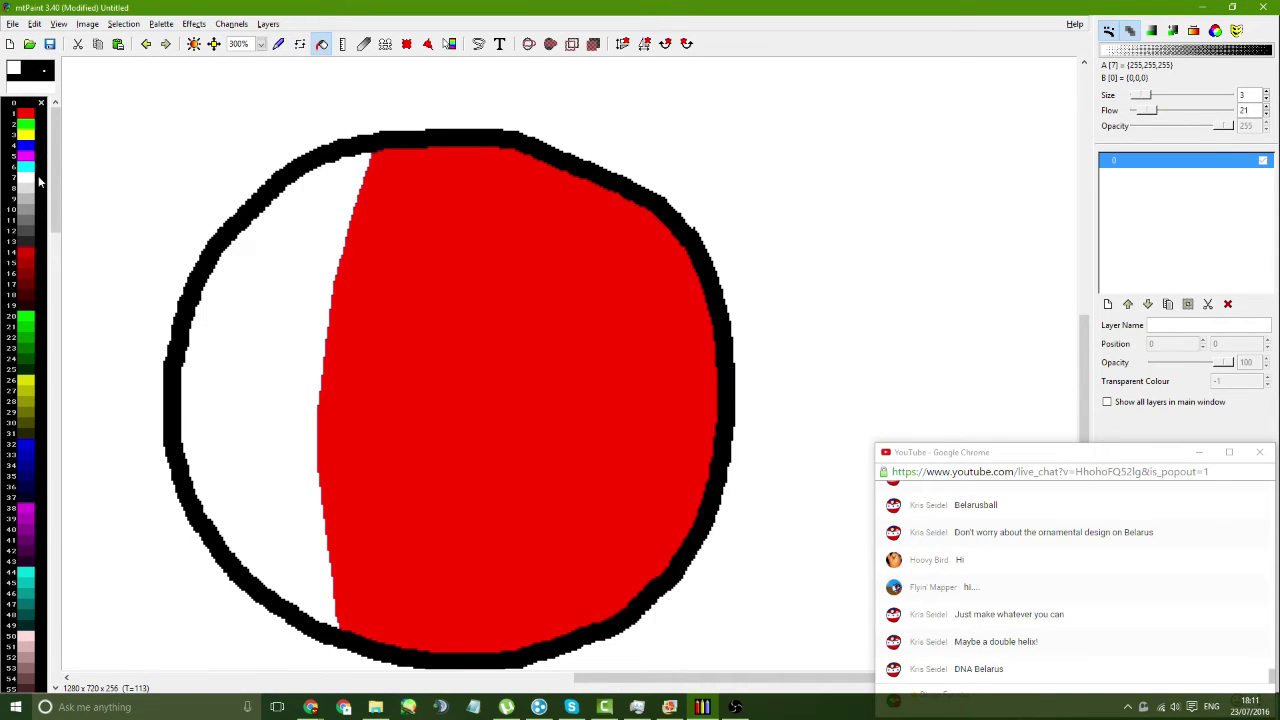
# - Draw a curved line in green, palette colour 22, across the lower red area and flood fill the band below it green
pyautogui.click(28, 337)
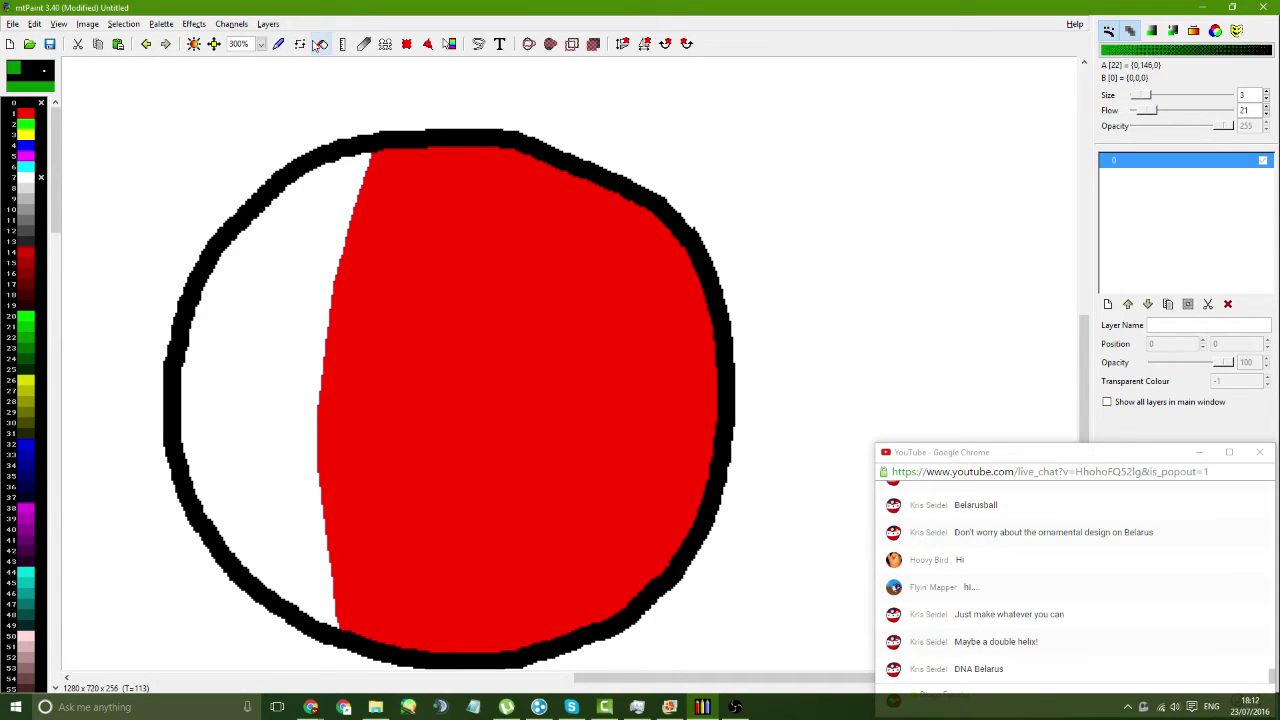
pyautogui.click(279, 43)
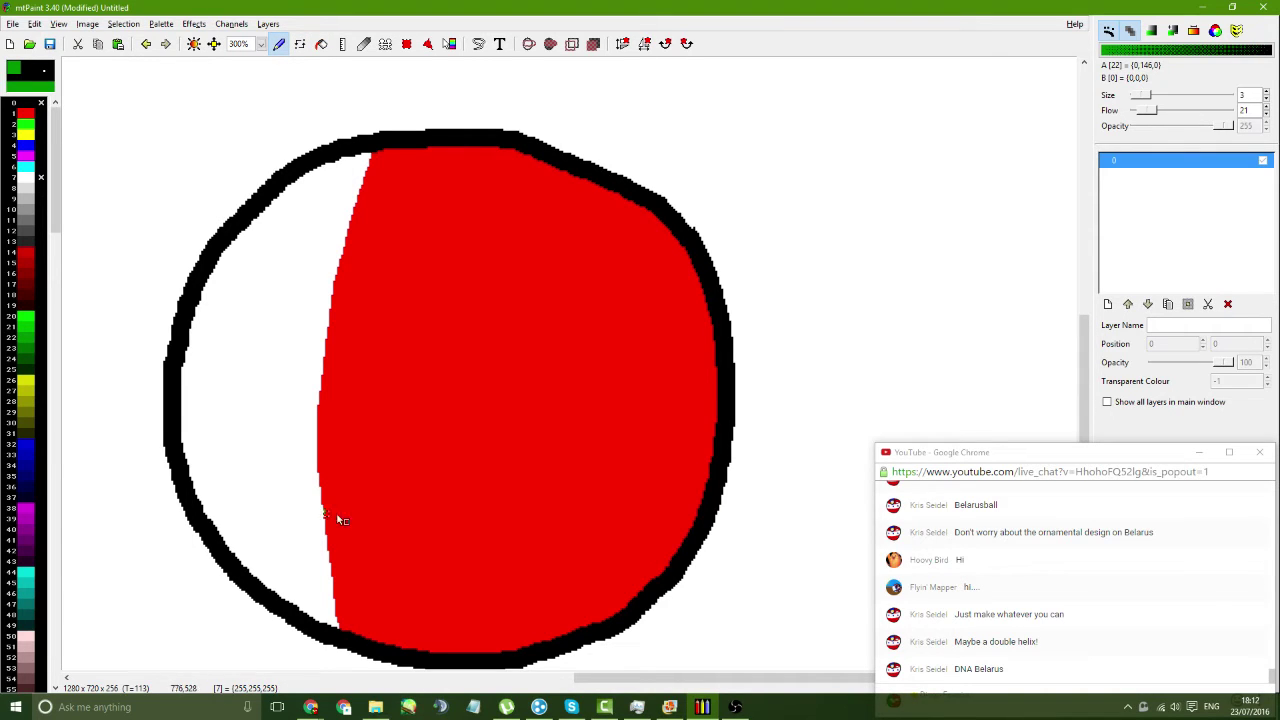
pyautogui.moveTo(324, 514)
pyautogui.mouseDown()
pyautogui.moveTo(484, 538)
pyautogui.moveTo(563, 536)
pyautogui.mouseUp()
pyautogui.click(321, 43)
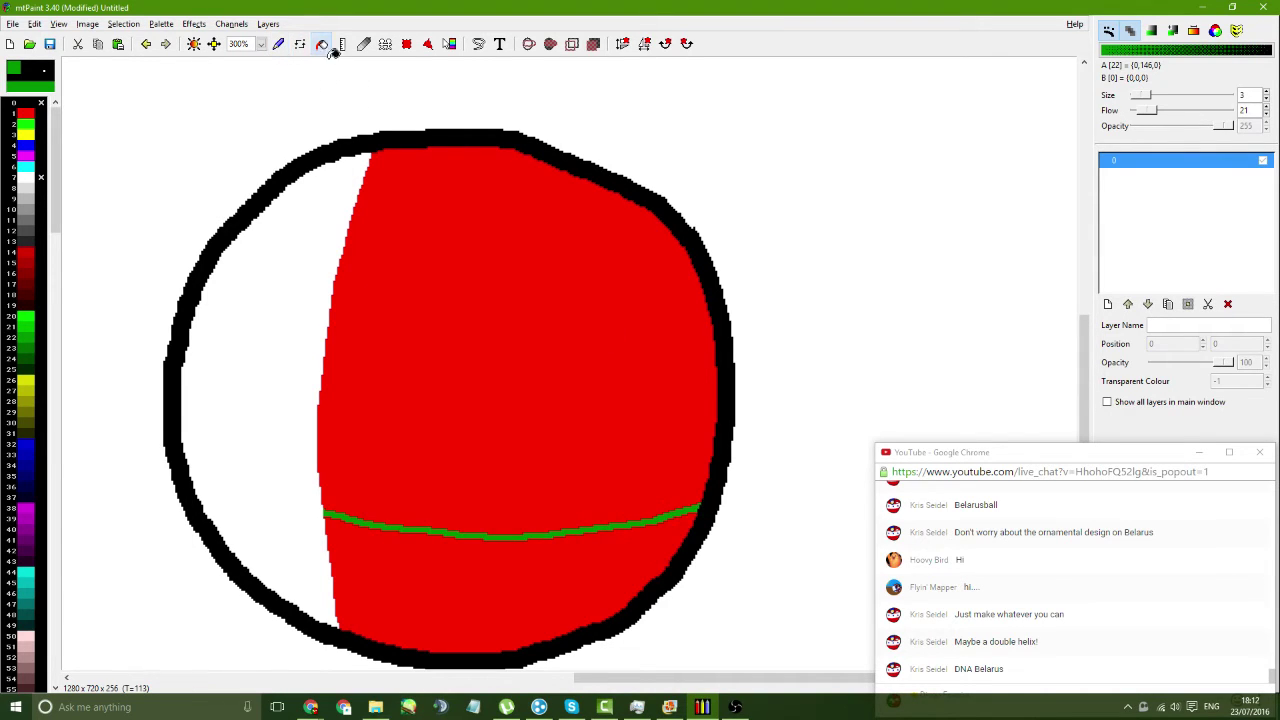
pyautogui.click(429, 592)
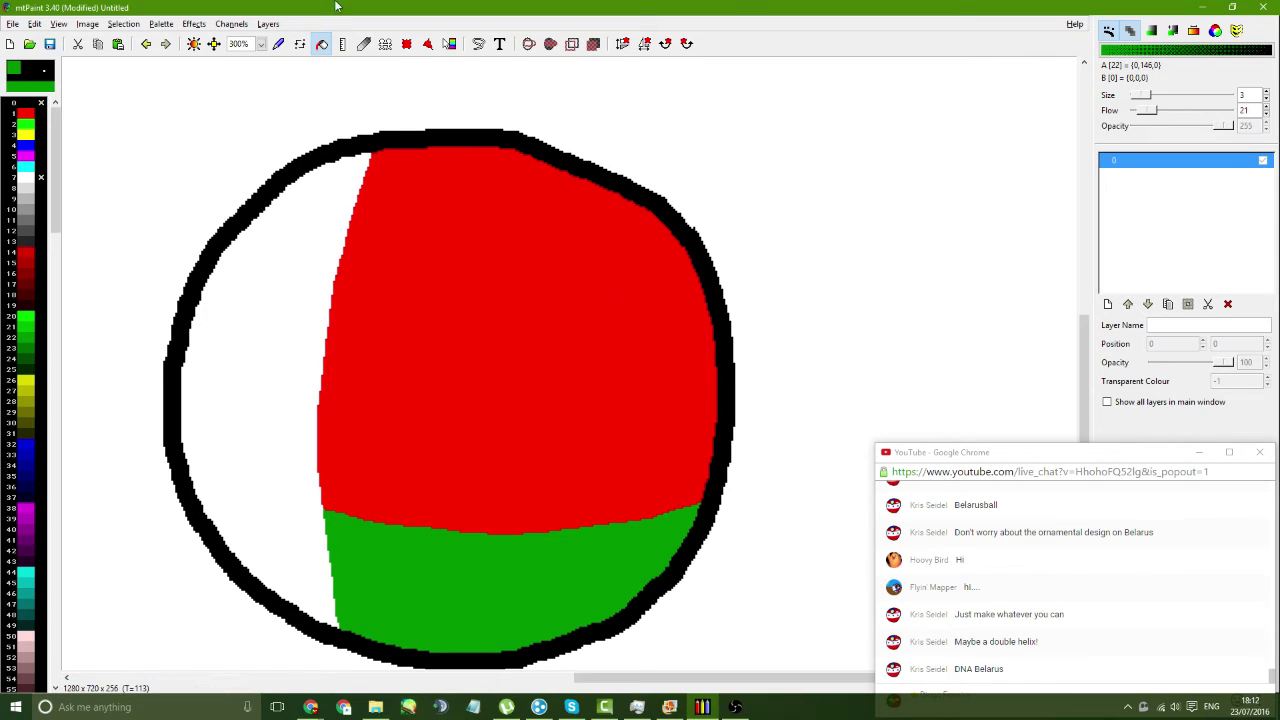
pyautogui.click(279, 43)
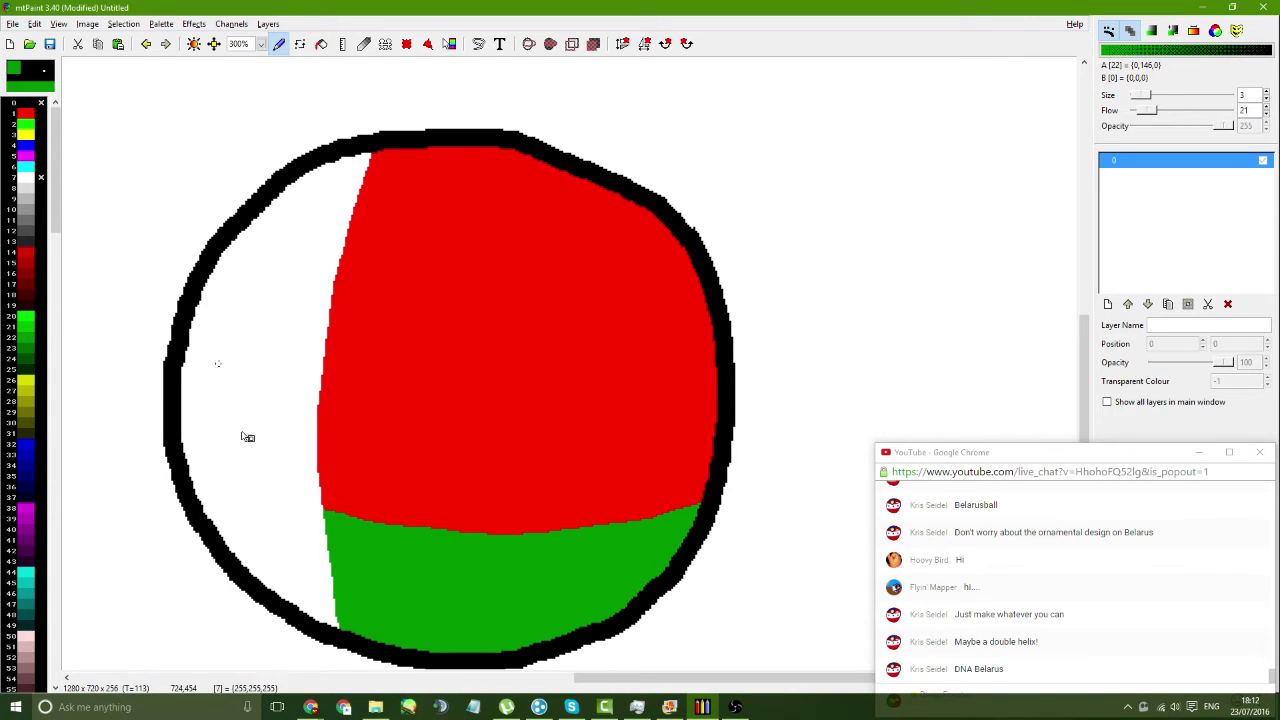
# - Check the Belarus flag thumbnail and flood fill the ball's red area with dark red, palette colour 15
pyautogui.moveTo(310, 707)
pyautogui.moveTo(278, 642)
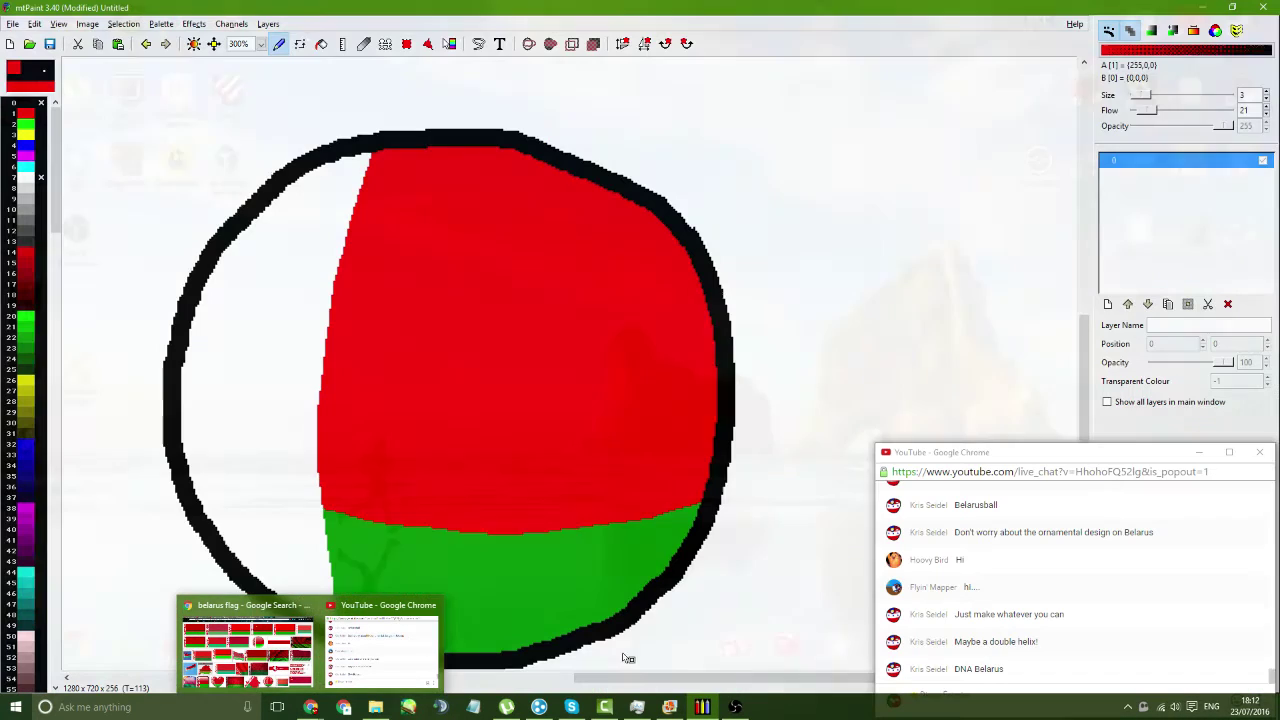
pyautogui.click(29, 270)
pyautogui.click(321, 43)
pyautogui.click(491, 266)
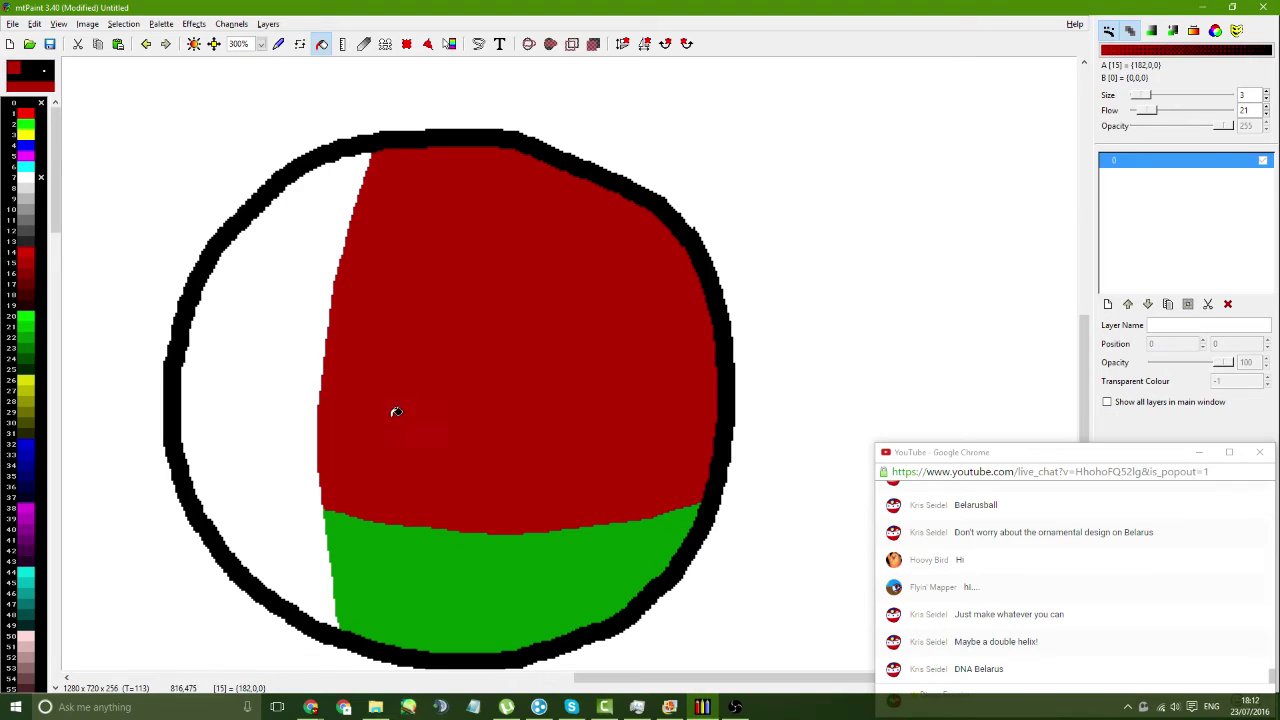
# - Try palette greens 229, 230 and 236 as flood fills for the ball's lower band
pyautogui.moveTo(310, 707)
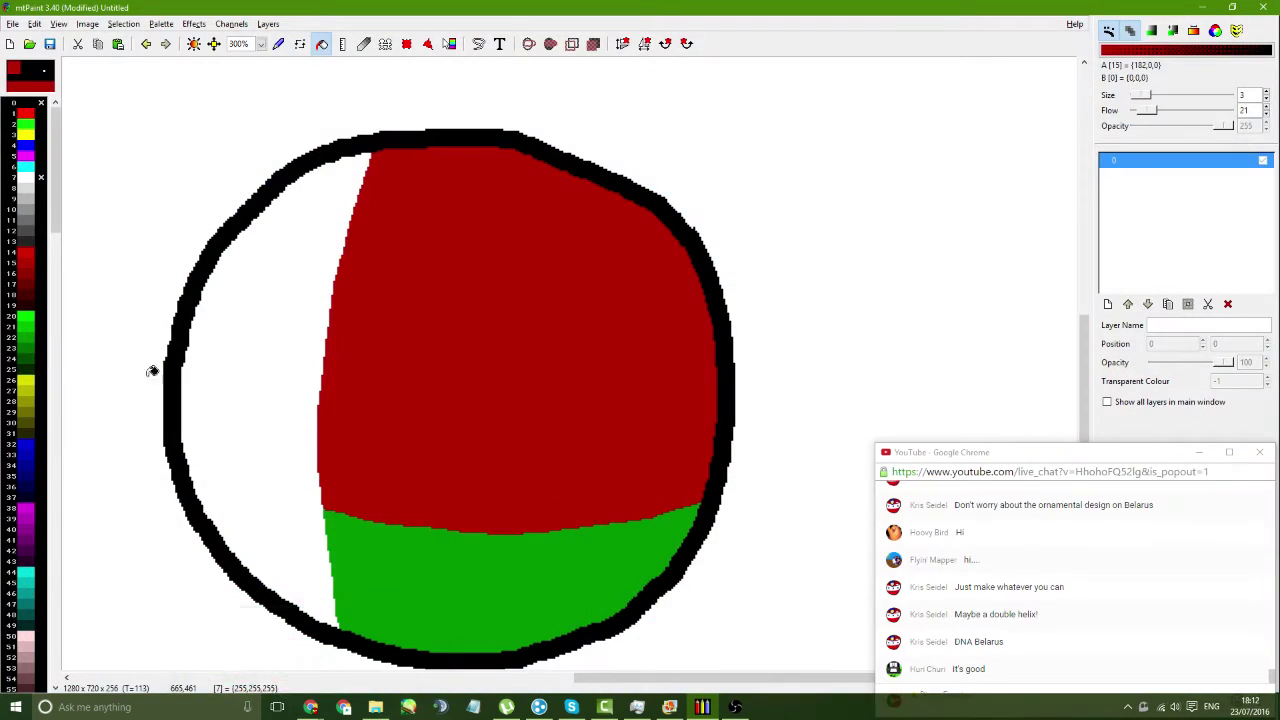
pyautogui.rightClick(355, 433)
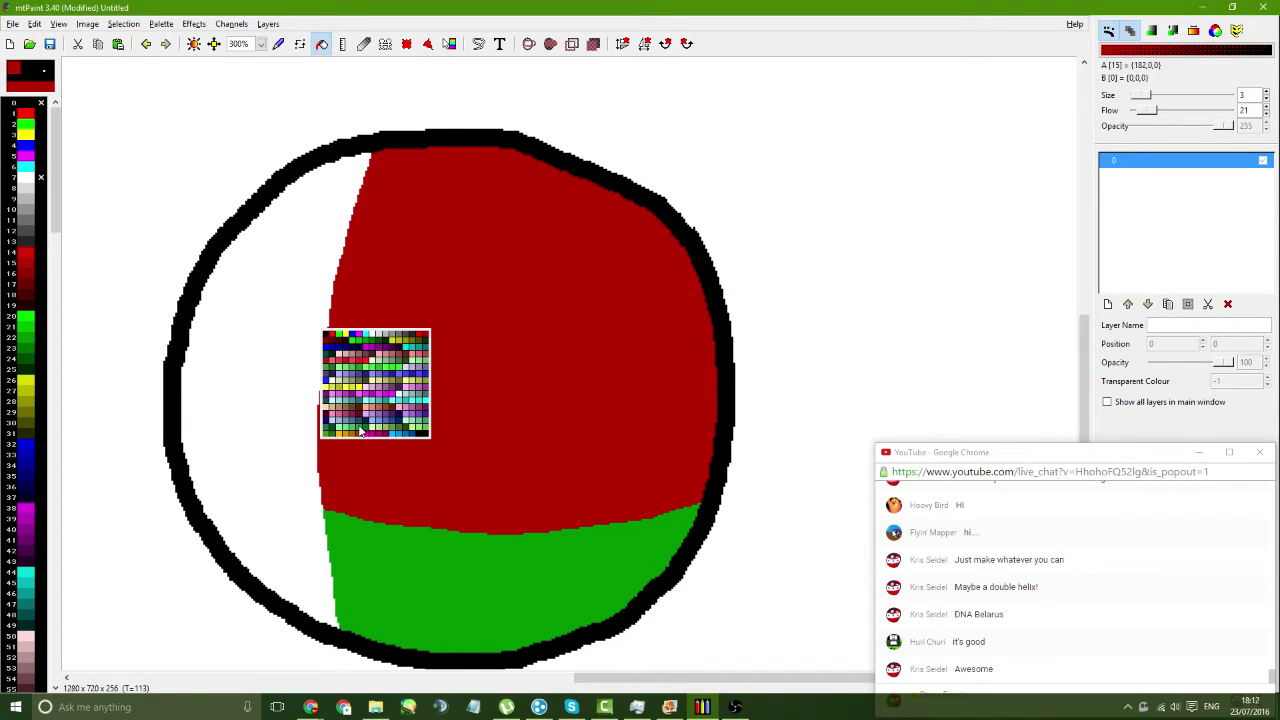
pyautogui.click(360, 431)
pyautogui.click(414, 612)
pyautogui.rightClick(392, 505)
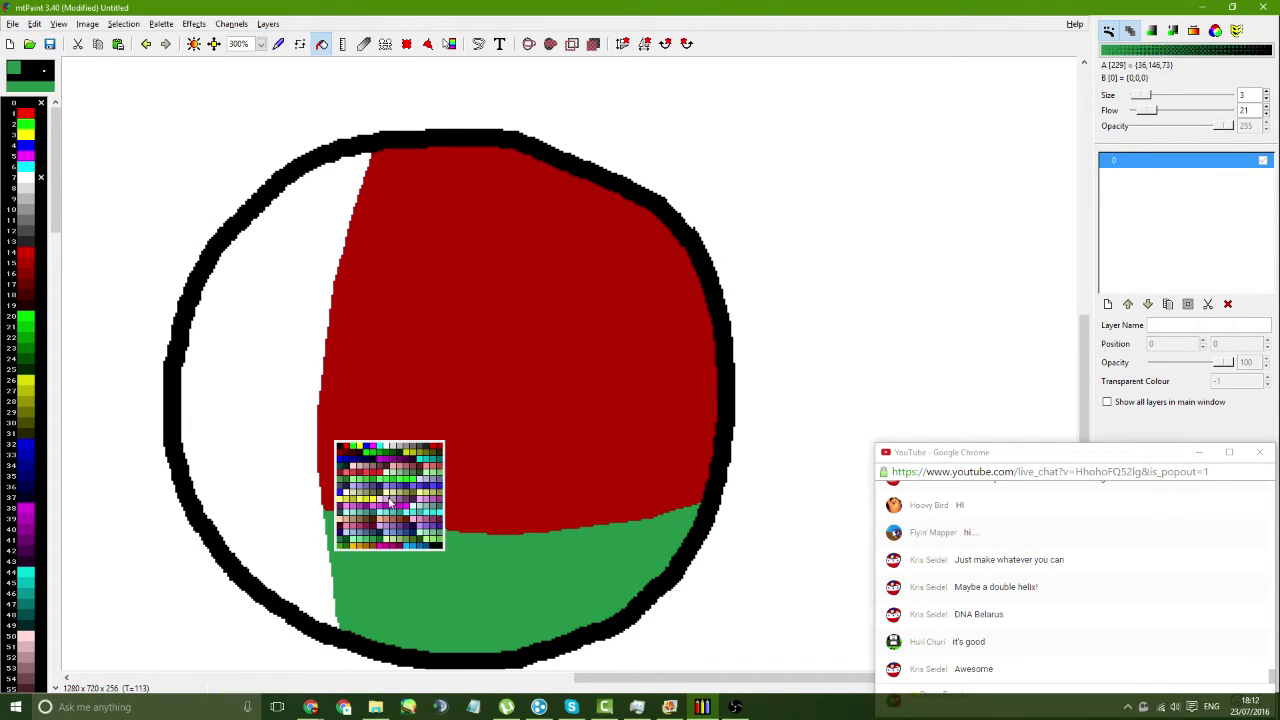
pyautogui.click(384, 541)
pyautogui.click(406, 569)
pyautogui.rightClick(409, 517)
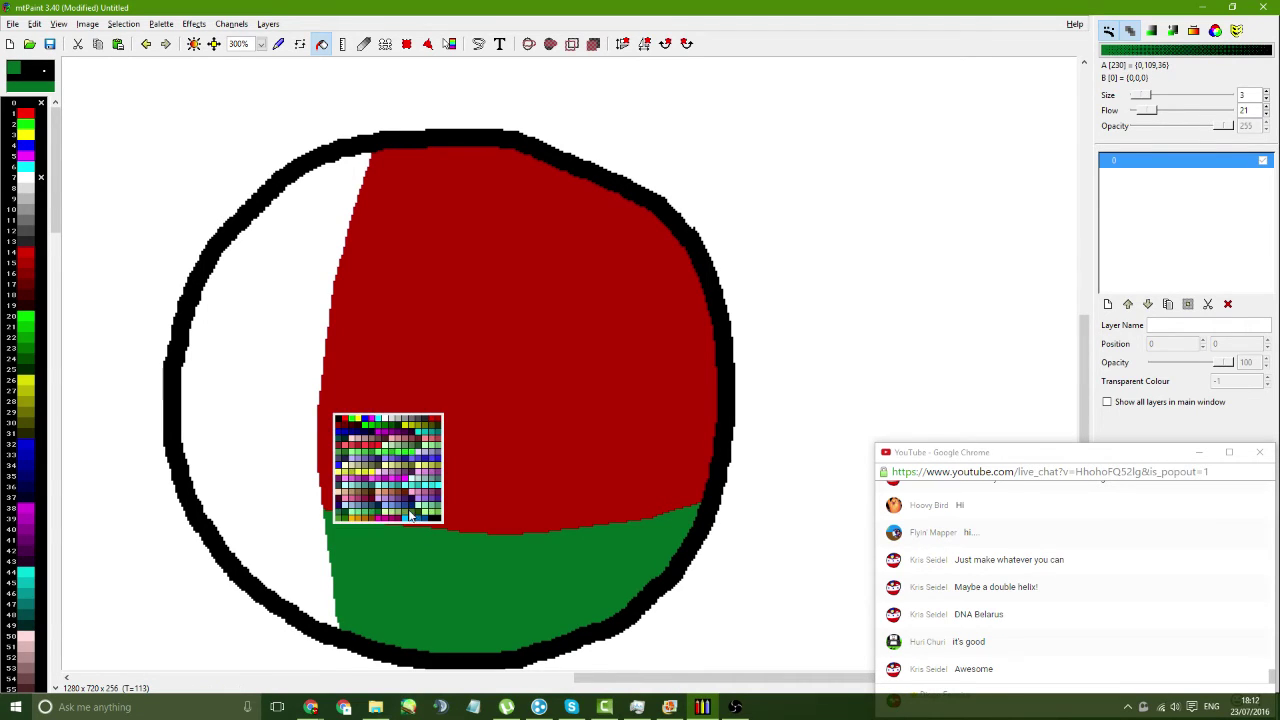
pyautogui.click(420, 517)
pyautogui.click(398, 558)
# - Flood fill the ball's lower band with olive green, palette colour 235, and compare it with the Belarus flag thumbnail
pyautogui.rightClick(418, 492)
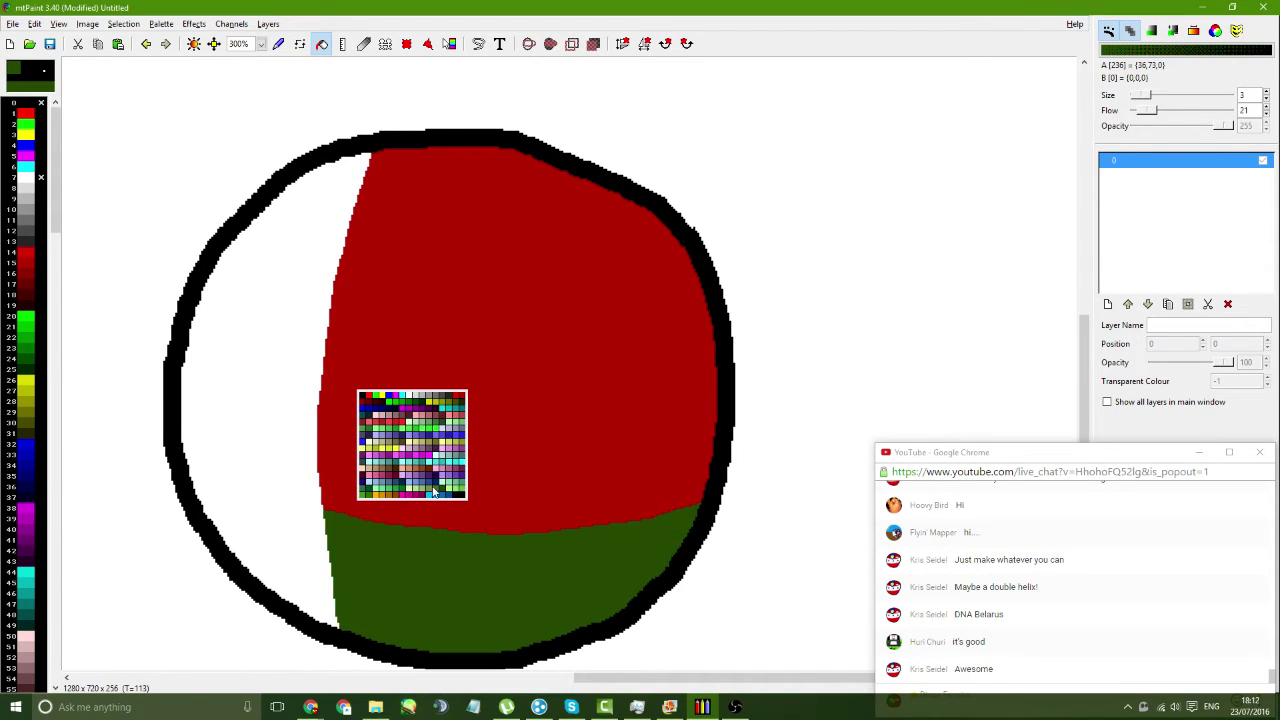
pyautogui.click(434, 492)
pyautogui.click(418, 551)
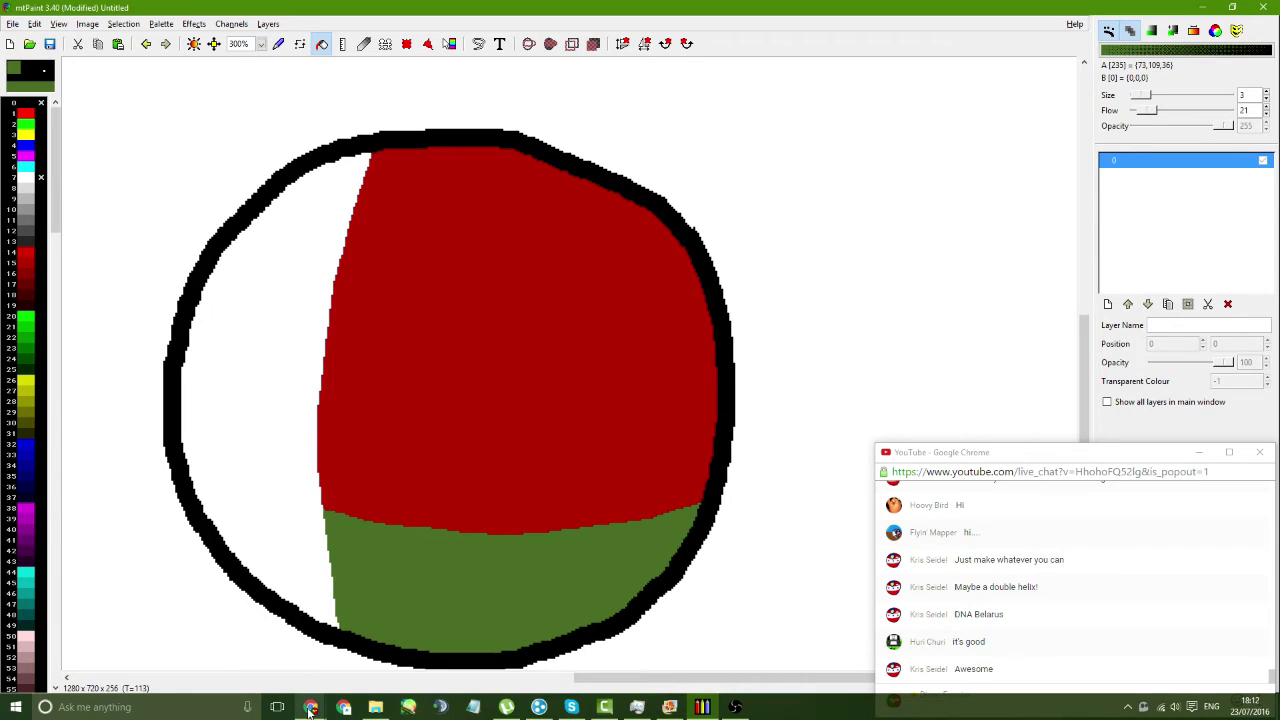
pyautogui.moveTo(310, 707)
pyautogui.moveTo(272, 665)
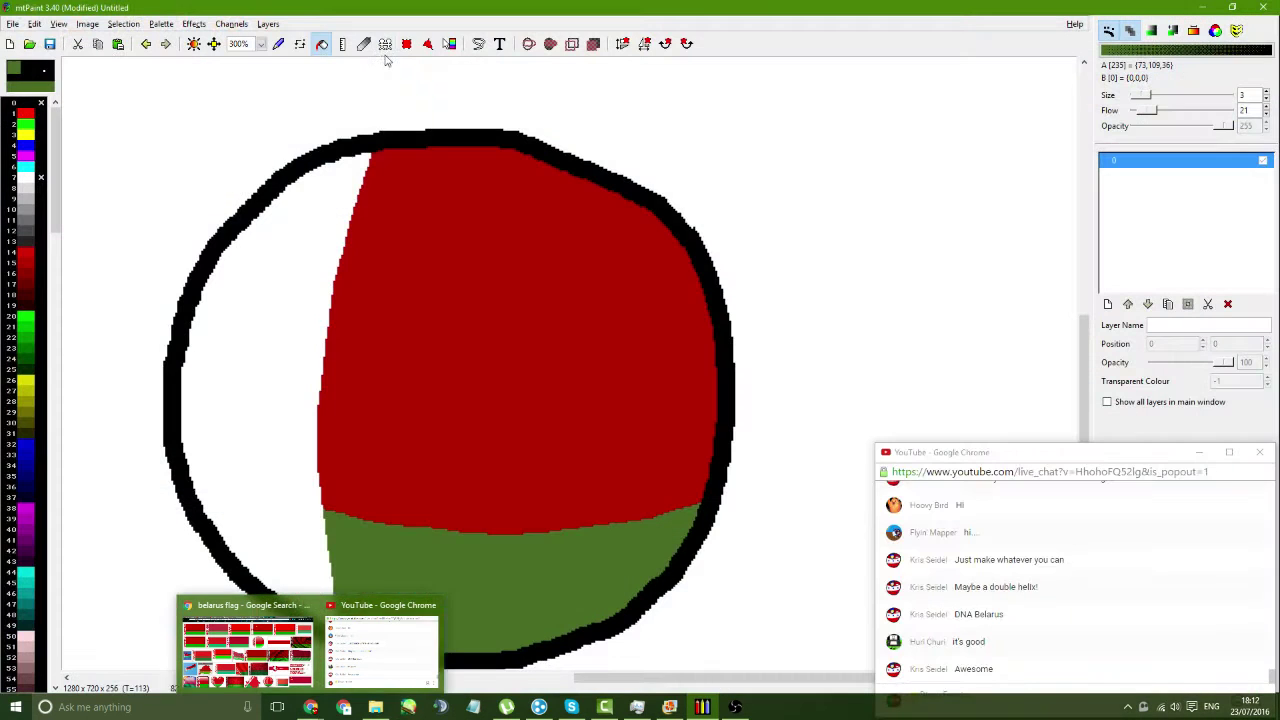
# - Try to draw a dark red zigzag ornament down the ball's white band
pyautogui.keyDown('ctrl'); pyautogui.click(400, 248); pyautogui.keyUp('ctrl')
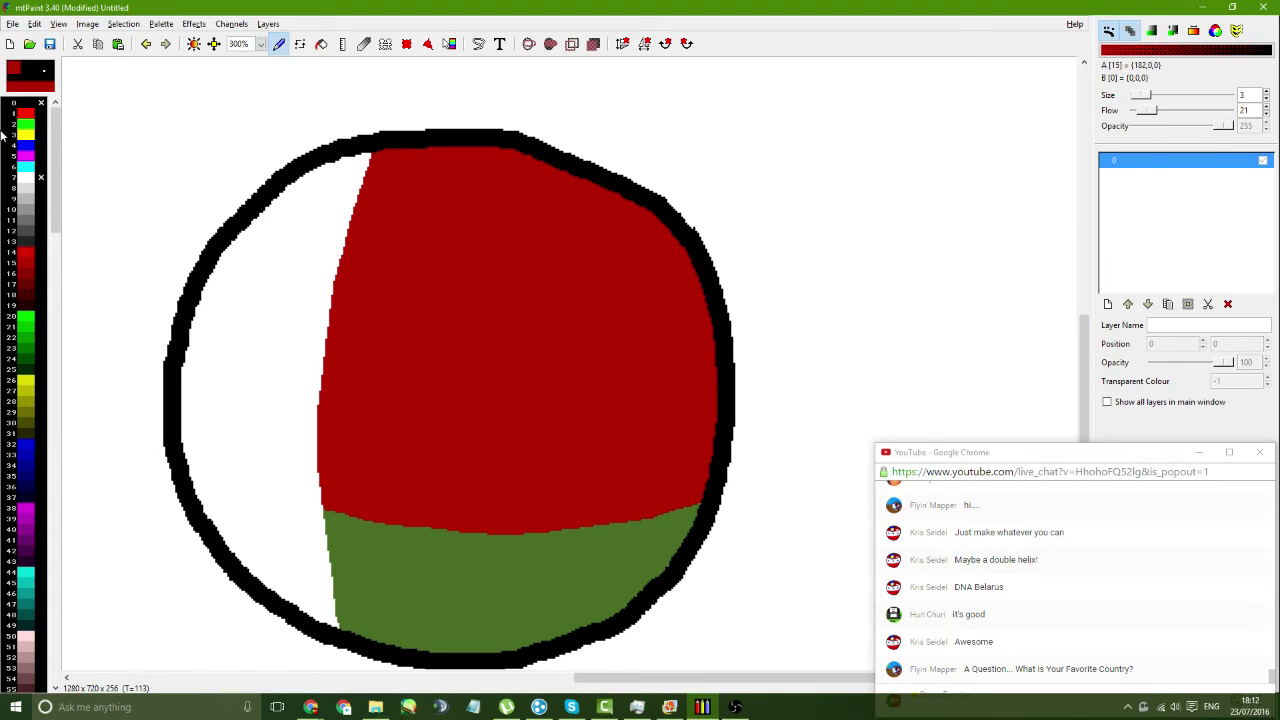
pyautogui.moveTo(321, 166); pyautogui.dragTo(358, 239)
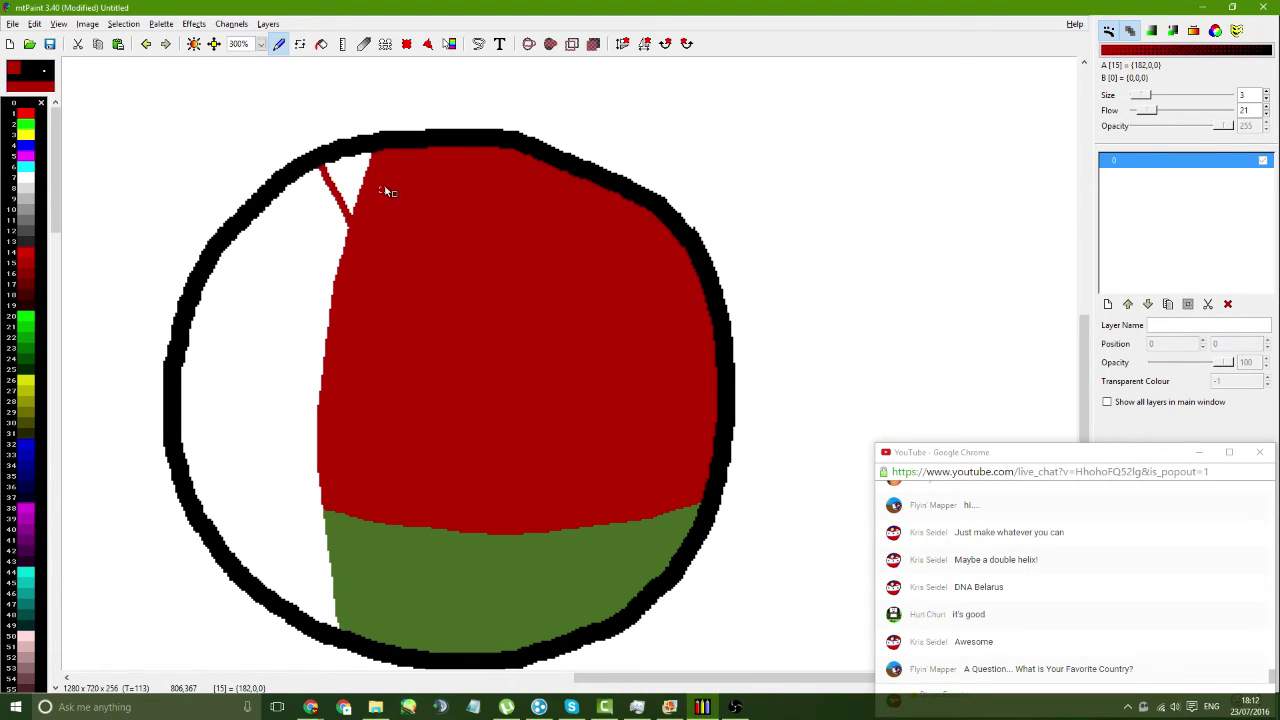
pyautogui.moveTo(356, 186); pyautogui.dragTo(281, 219)
pyautogui.hotkey('ctrl', 'z')
pyautogui.hotkey('ctrl', 'z')
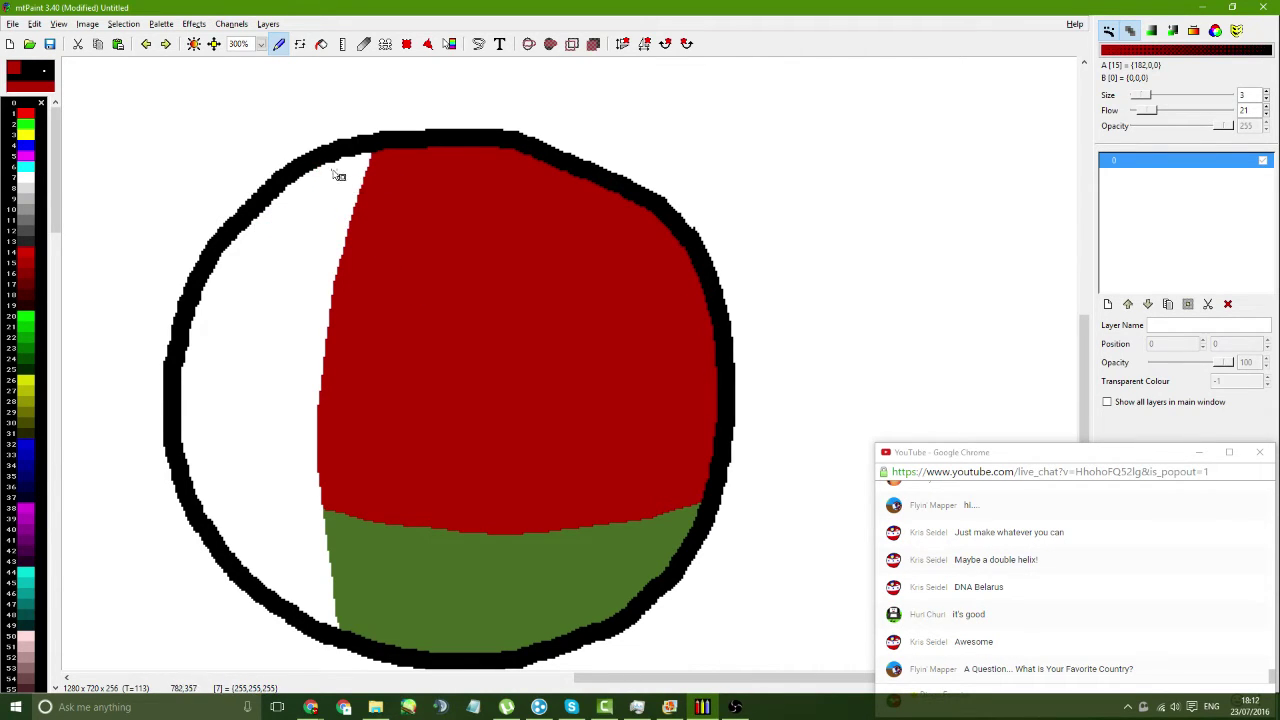
pyautogui.moveTo(332, 160)
pyautogui.mouseDown()
pyautogui.moveTo(358, 232)
pyautogui.moveTo(231, 237)
pyautogui.moveTo(325, 355)
pyautogui.moveTo(258, 386)
pyautogui.mouseUp()
pyautogui.hotkey('ctrl', 'z')
pyautogui.hotkey('ctrl', 'z')
pyautogui.keyDown('ctrl'); pyautogui.click(405, 549); pyautogui.keyUp('ctrl')
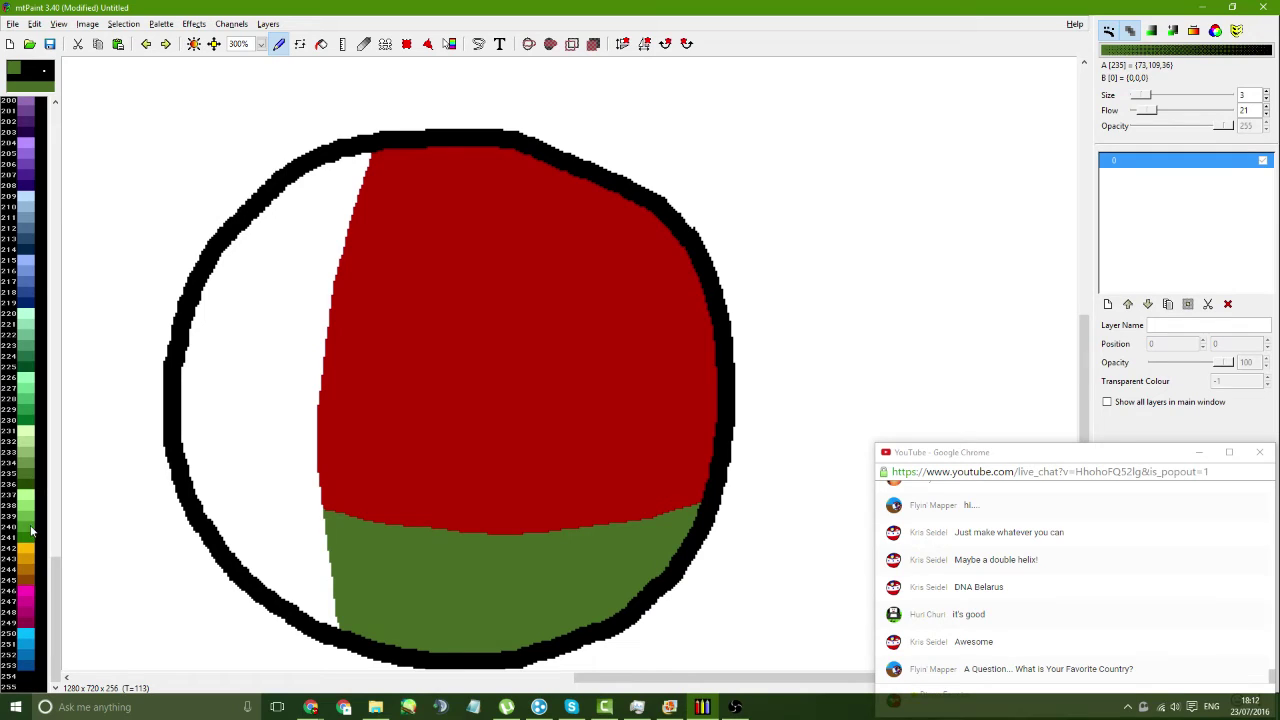
pyautogui.rightClick(29, 476)
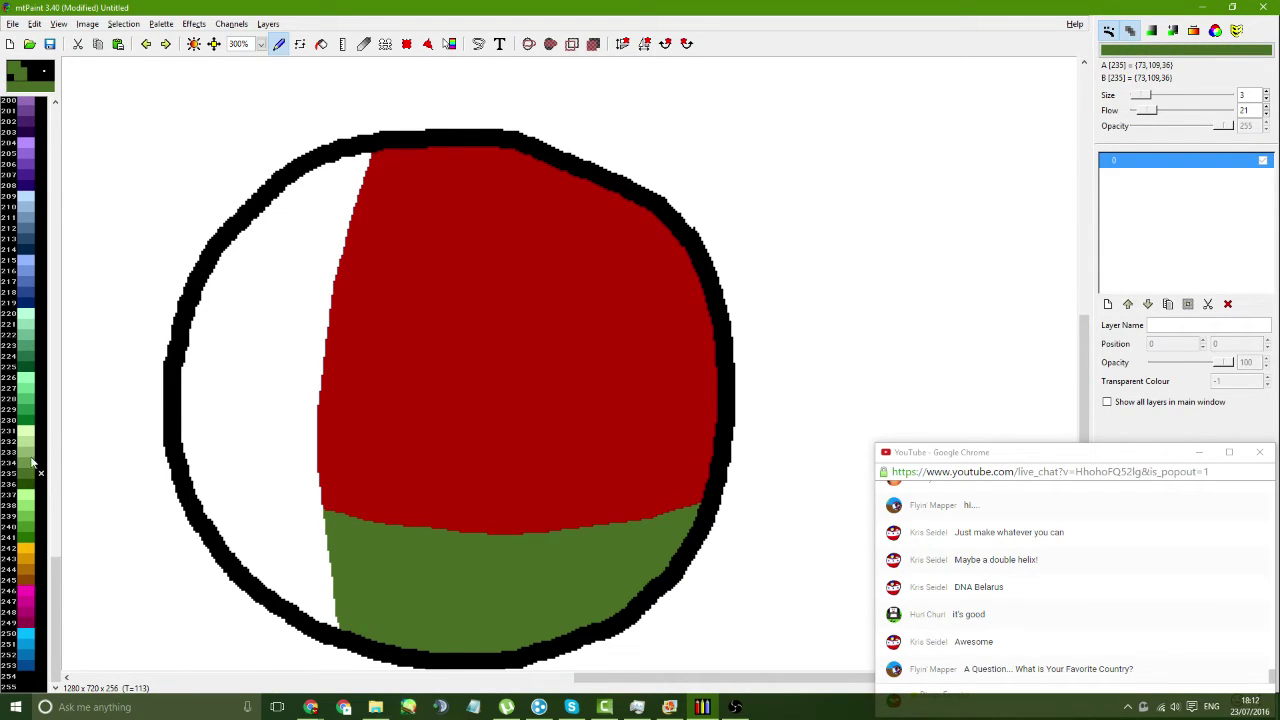
pyautogui.moveTo(48, 571); pyautogui.dragTo(27, 83)
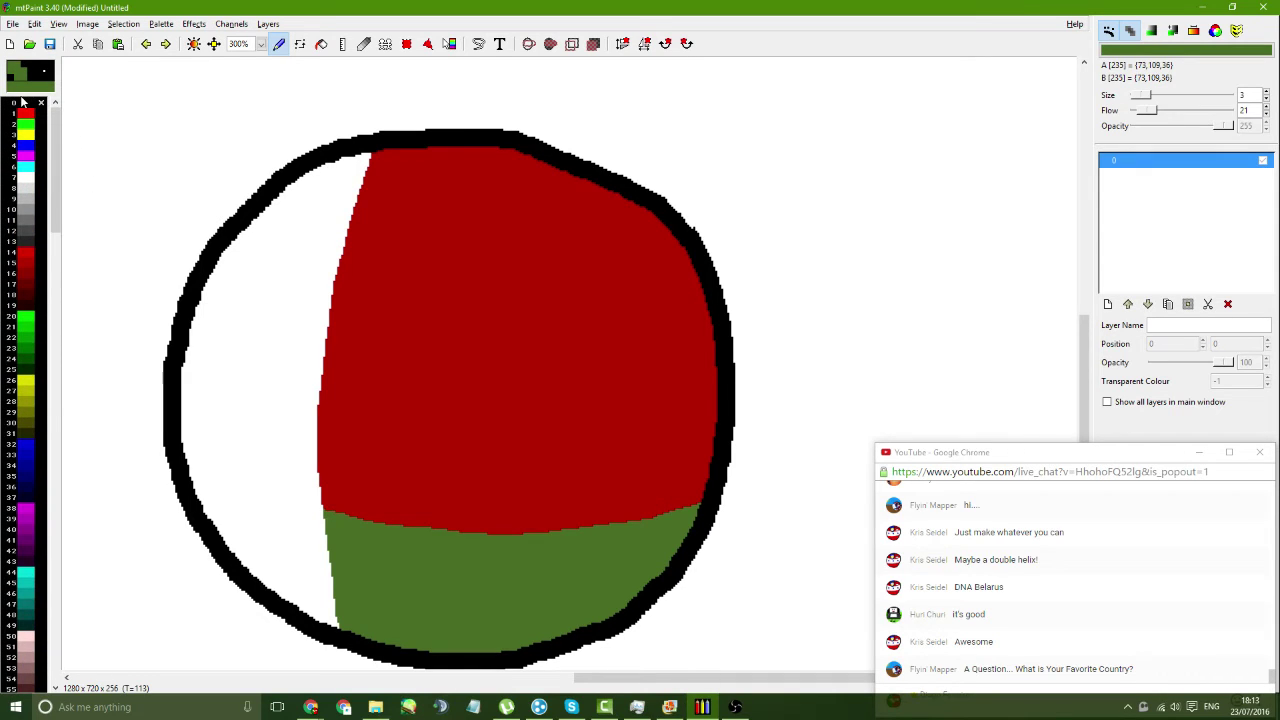
pyautogui.rightClick(24, 102)
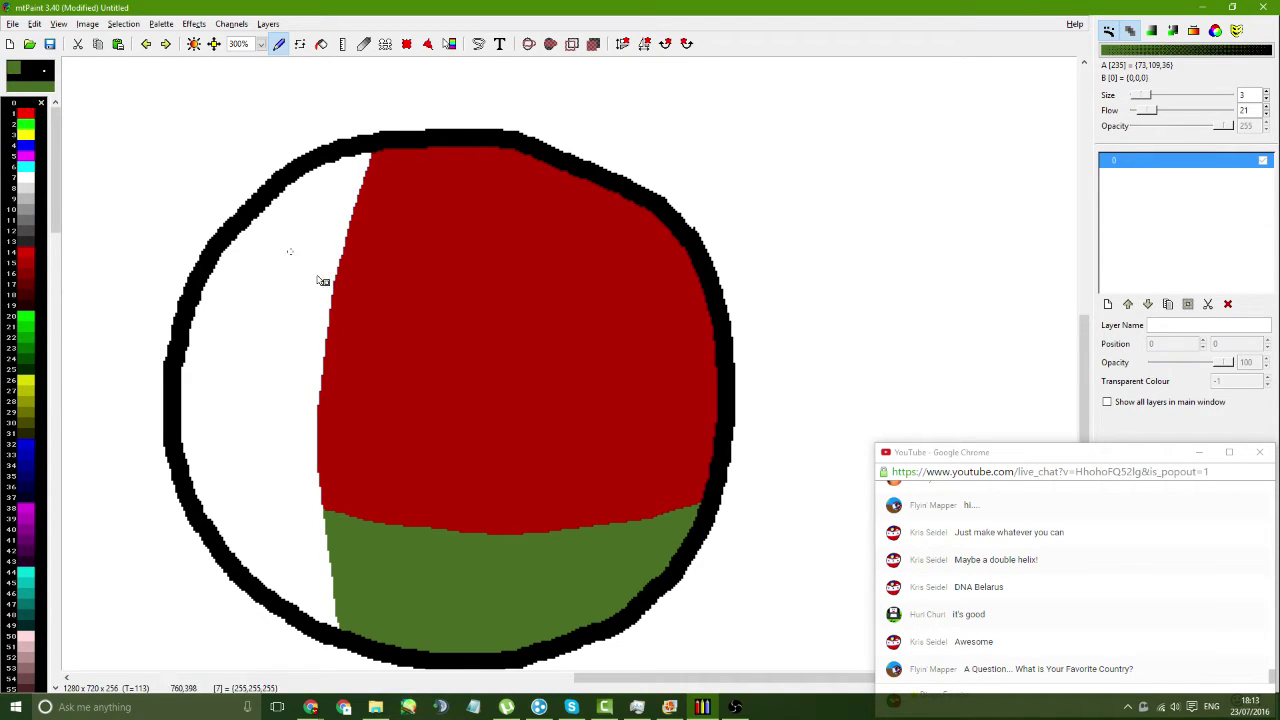
# - Sample the ball's dark red and draw a continuous zigzag down the full height of the white band
pyautogui.keyDown('ctrl'); pyautogui.click(349, 212); pyautogui.keyUp('ctrl')
pyautogui.moveTo(326, 162)
pyautogui.mouseDown()
pyautogui.moveTo(356, 215)
pyautogui.moveTo(212, 271)
pyautogui.moveTo(327, 356)
pyautogui.moveTo(180, 426)
pyautogui.moveTo(318, 486)
pyautogui.moveTo(242, 552)
pyautogui.moveTo(347, 580)
pyautogui.moveTo(302, 611)
pyautogui.mouseUp()
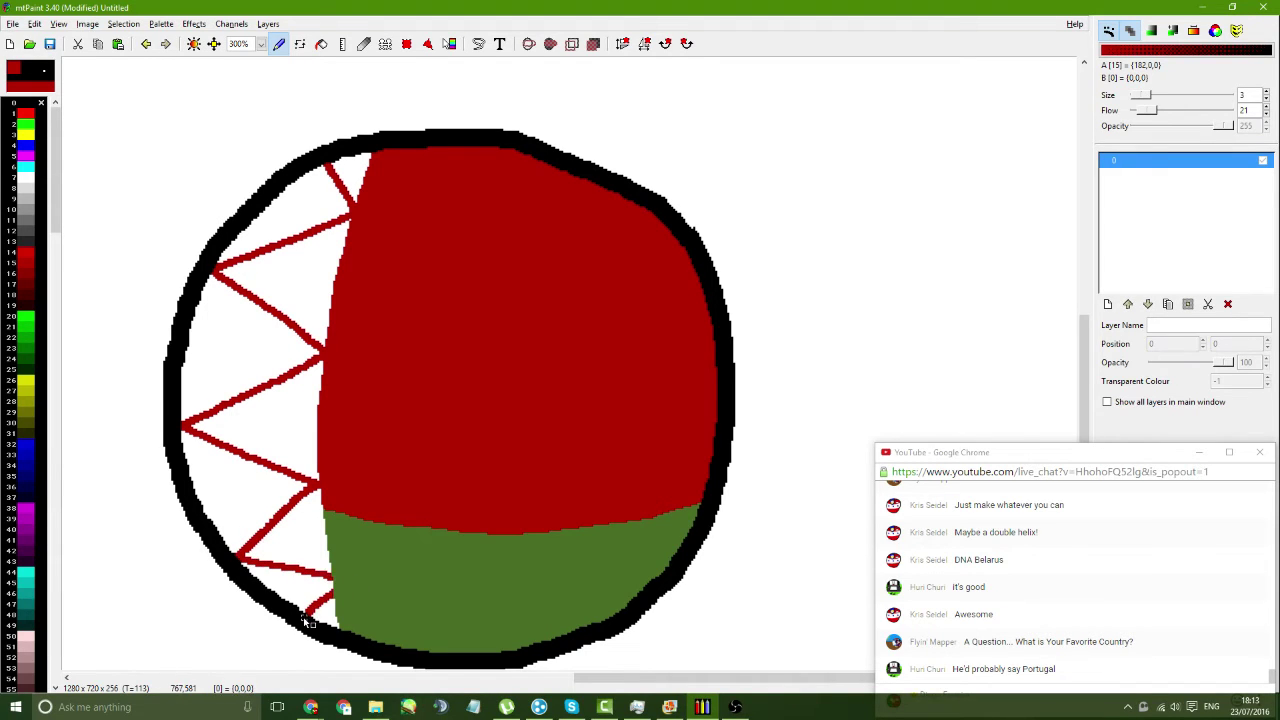
# - Draw a second dark red zigzag crossing the first to form a diamond lattice down the white band
pyautogui.moveTo(369, 172)
pyautogui.mouseDown()
pyautogui.moveTo(283, 184)
pyautogui.moveTo(339, 245)
pyautogui.moveTo(339, 188)
pyautogui.moveTo(283, 209)
pyautogui.mouseUp()
pyautogui.hotkey('ctrl', 'z')
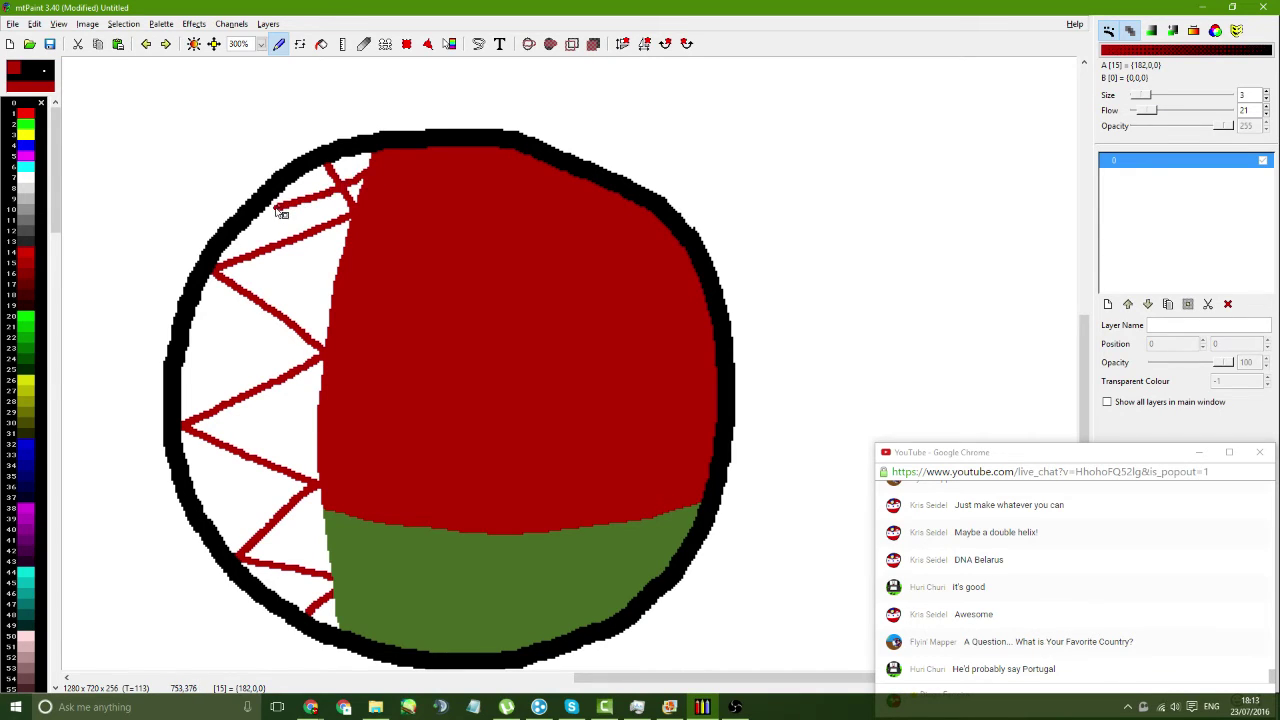
pyautogui.hotkey('ctrl', 'z')
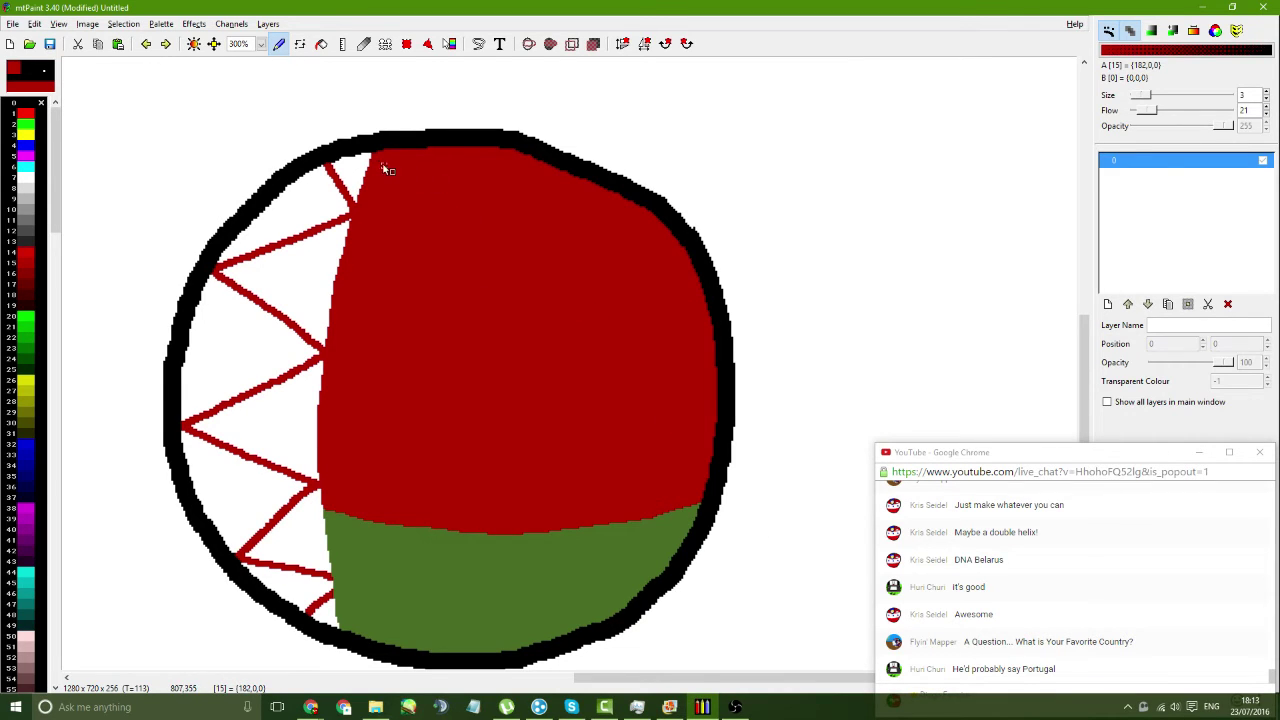
pyautogui.moveTo(385, 169)
pyautogui.mouseDown()
pyautogui.moveTo(262, 211)
pyautogui.moveTo(337, 286)
pyautogui.moveTo(268, 192)
pyautogui.moveTo(348, 297)
pyautogui.moveTo(180, 346)
pyautogui.moveTo(331, 428)
pyautogui.moveTo(189, 341)
pyautogui.moveTo(323, 431)
pyautogui.moveTo(200, 503)
pyautogui.moveTo(358, 561)
pyautogui.mouseUp()
pyautogui.hotkey('ctrl', 'z')
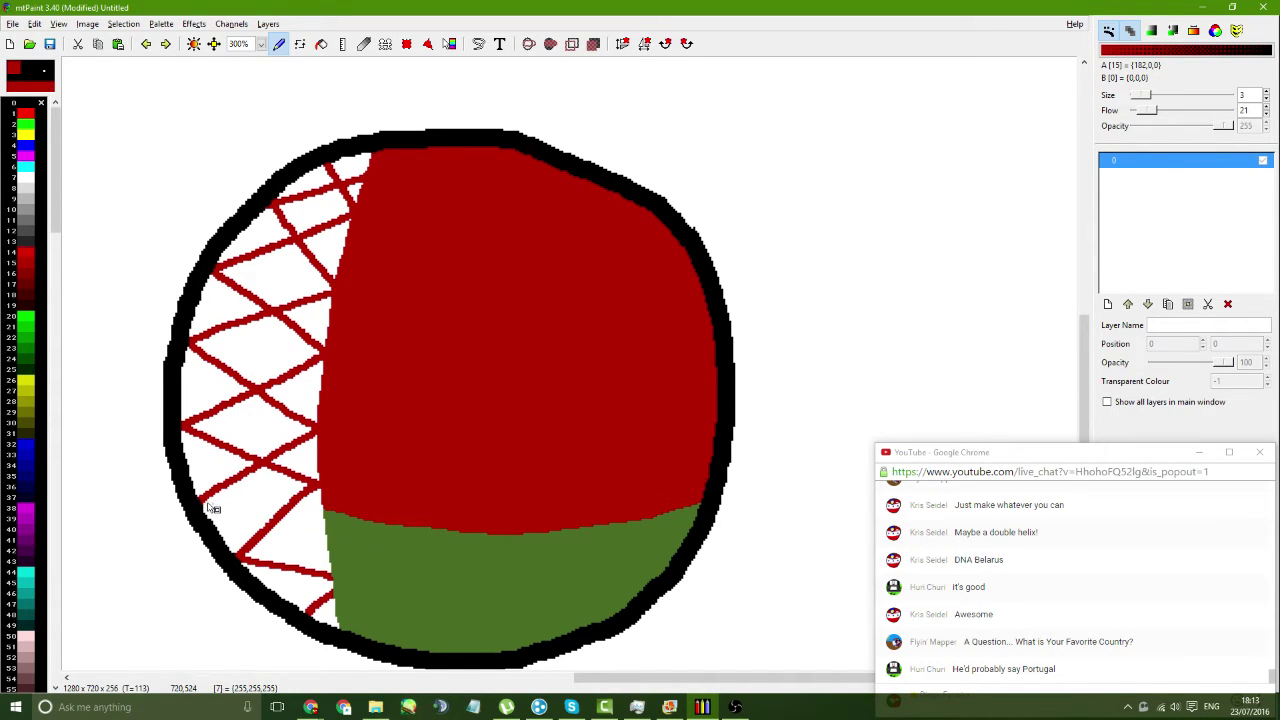
pyautogui.click(329, 539)
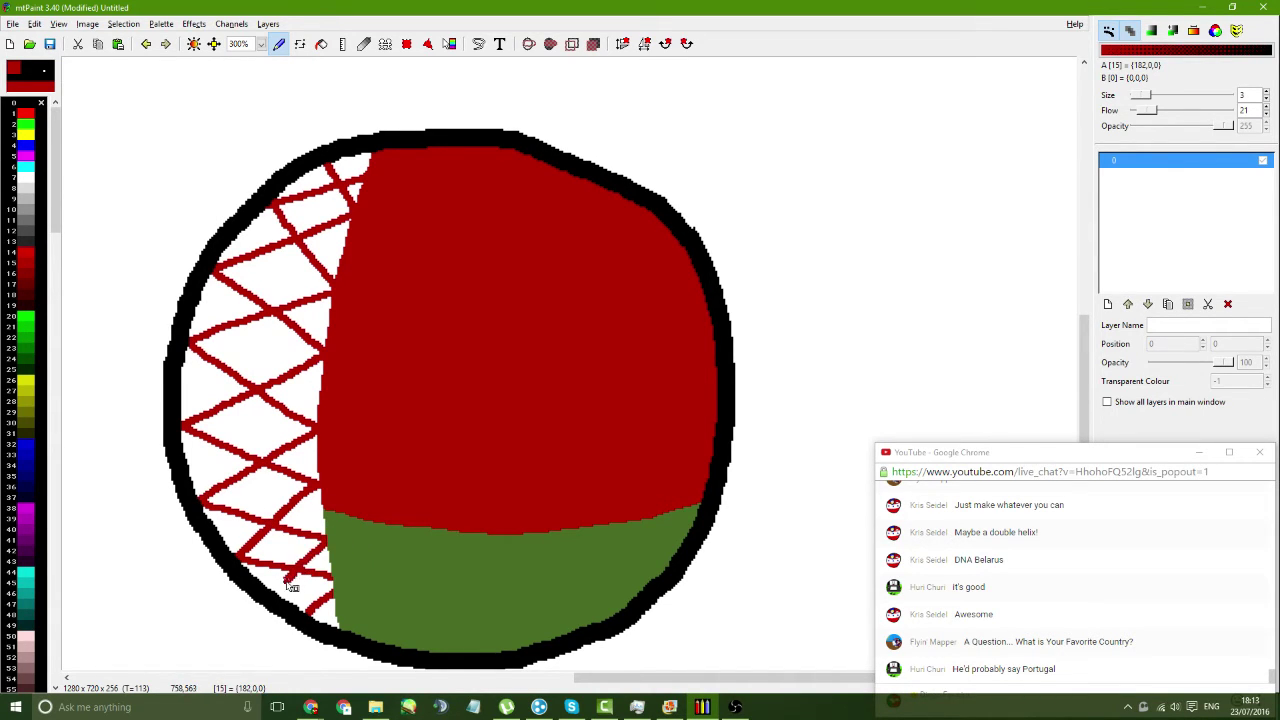
pyautogui.click(277, 594)
pyautogui.click(334, 611)
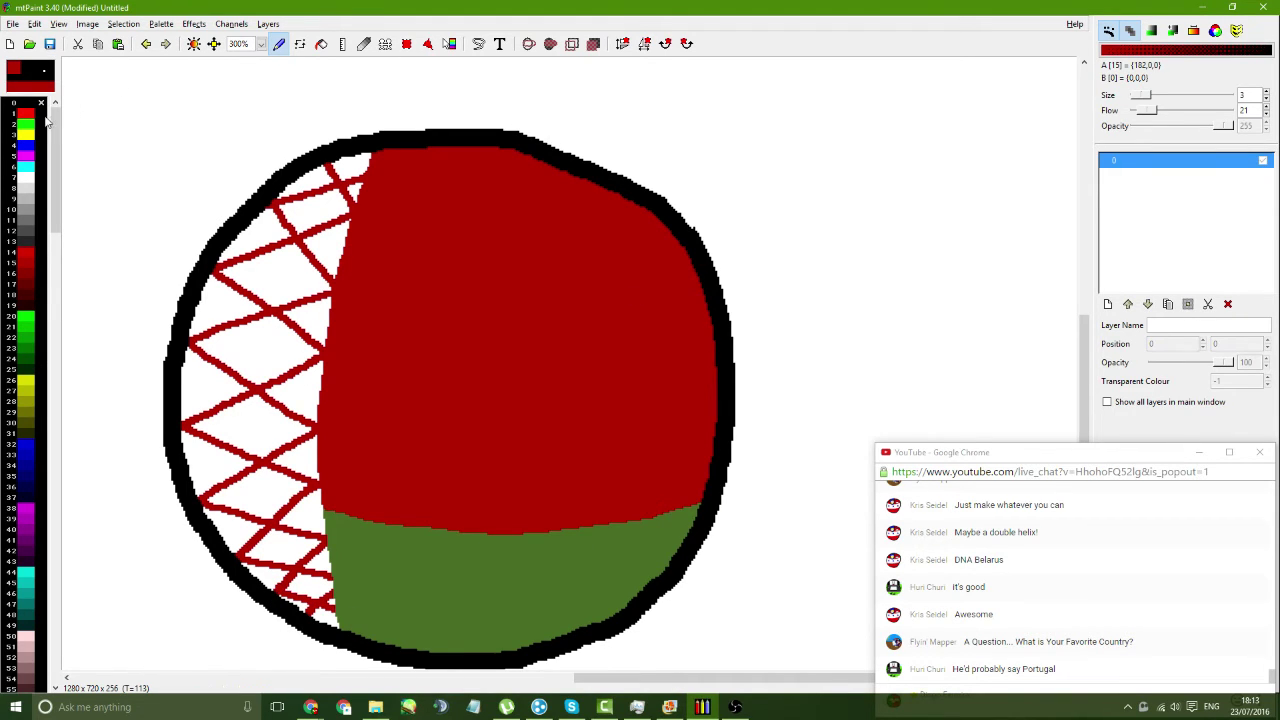
# - Set the paint colour to black, palette colour 0, choose a round brush of size 9, and undo the test stroke
pyautogui.moveTo(56, 146); pyautogui.dragTo(222, 593)
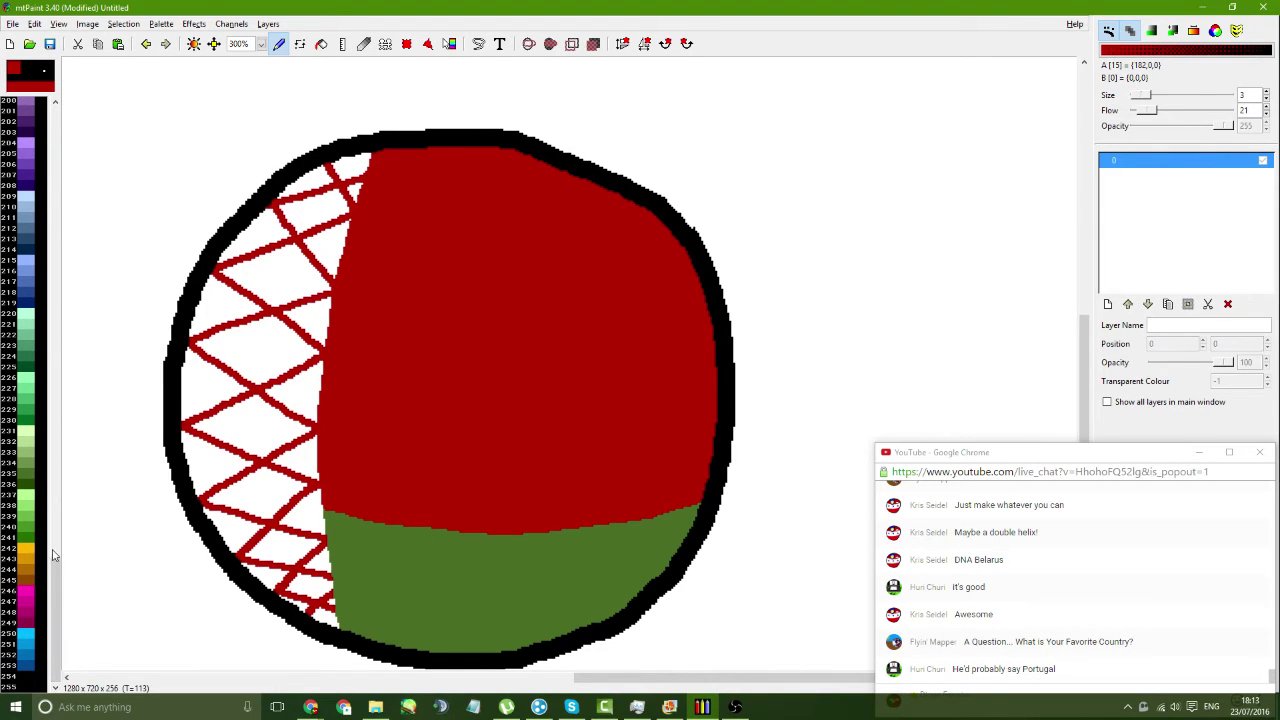
pyautogui.moveTo(54, 556); pyautogui.dragTo(305, 113)
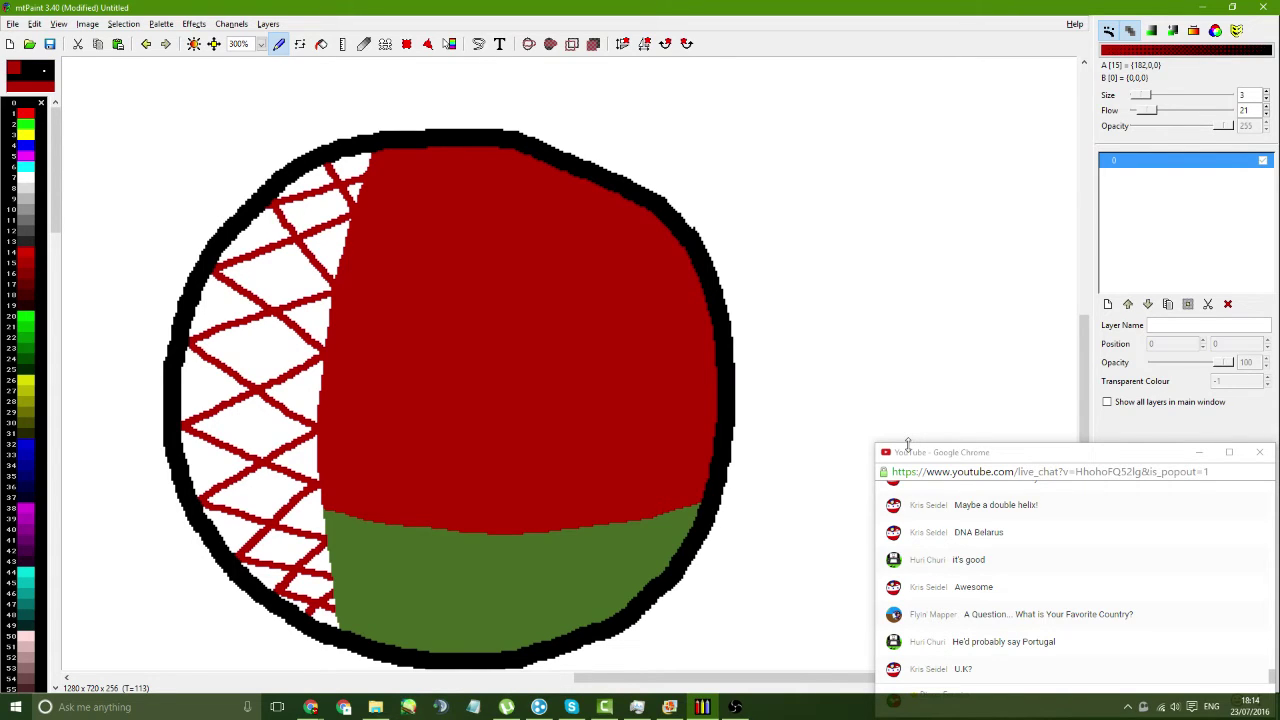
pyautogui.click(28, 103)
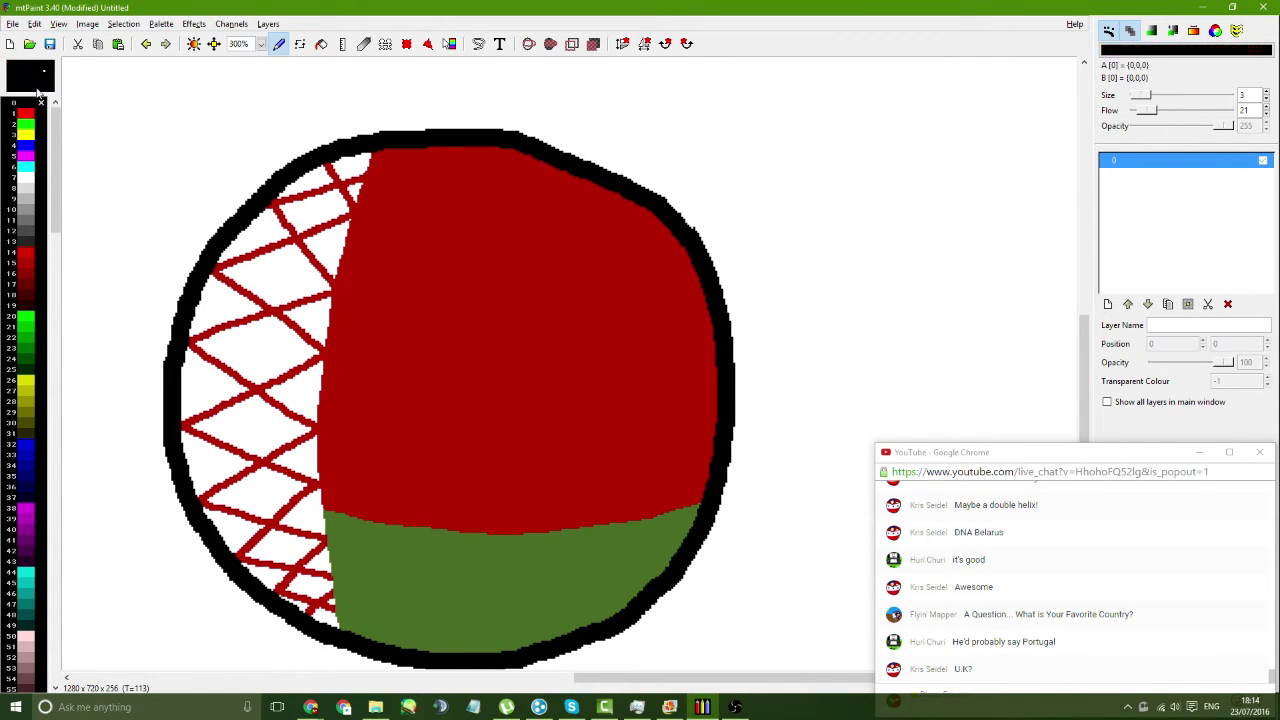
pyautogui.click(46, 71)
pyautogui.click(67, 91)
pyautogui.click(48, 80)
pyautogui.click(48, 82)
pyautogui.moveTo(620, 298); pyautogui.dragTo(560, 330)
pyautogui.hotkey('ctrl', 'z')
# - Switch to File Explorer to view angry01.png in the Soviet Union folder as an eye reference, then return to mtPaint
pyautogui.click(375, 707)
pyautogui.moveTo(491, 46); pyautogui.dragTo(493, 58)
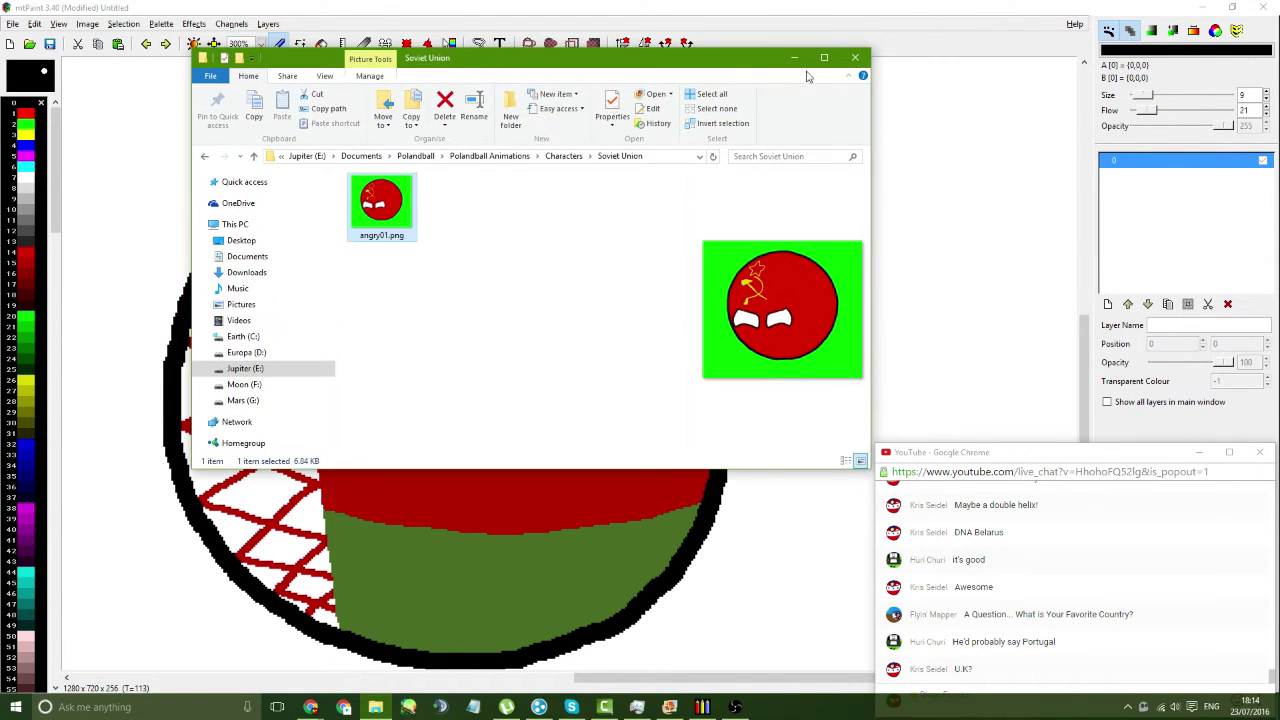
pyautogui.click(794, 57)
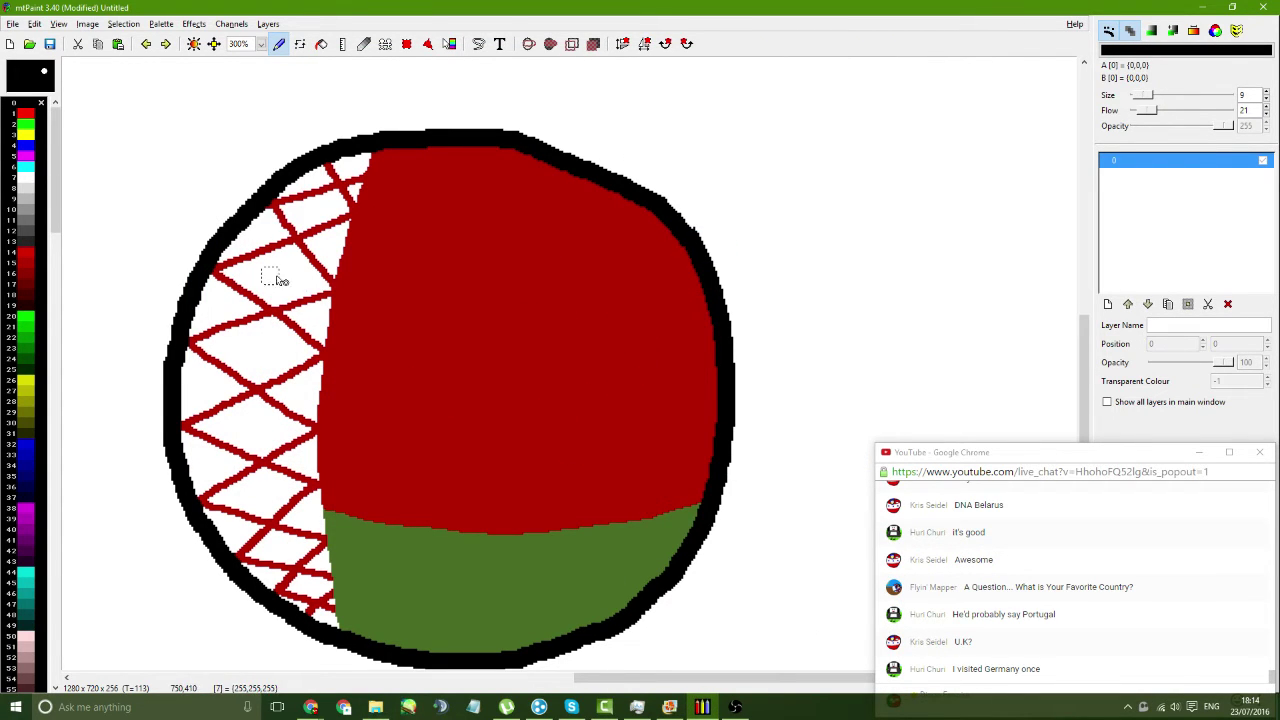
# - Try to draw the ball's eye outlines in black with the size 9 brush
pyautogui.moveTo(350, 296)
pyautogui.mouseDown()
pyautogui.moveTo(265, 298)
pyautogui.moveTo(234, 343)
pyautogui.mouseUp()
pyautogui.hotkey('ctrl', 'z')
pyautogui.moveTo(332, 285)
pyautogui.mouseDown()
pyautogui.moveTo(238, 344)
pyautogui.moveTo(250, 405)
pyautogui.moveTo(336, 418)
pyautogui.moveTo(371, 394)
pyautogui.moveTo(386, 371)
pyautogui.moveTo(369, 309)
pyautogui.moveTo(338, 287)
pyautogui.moveTo(310, 294)
pyautogui.moveTo(263, 364)
pyautogui.moveTo(318, 430)
pyautogui.moveTo(388, 418)
pyautogui.moveTo(410, 372)
pyautogui.moveTo(398, 320)
pyautogui.moveTo(372, 290)
pyautogui.moveTo(352, 291)
pyautogui.mouseUp()
pyautogui.hotkey('ctrl', 'z')
pyautogui.moveTo(569, 340)
pyautogui.mouseDown()
pyautogui.moveTo(515, 362)
pyautogui.moveTo(501, 413)
pyautogui.moveTo(552, 460)
pyautogui.moveTo(612, 462)
pyautogui.mouseUp()
pyautogui.hotkey('ctrl', 'z')
pyautogui.hotkey('ctrl', 'z')
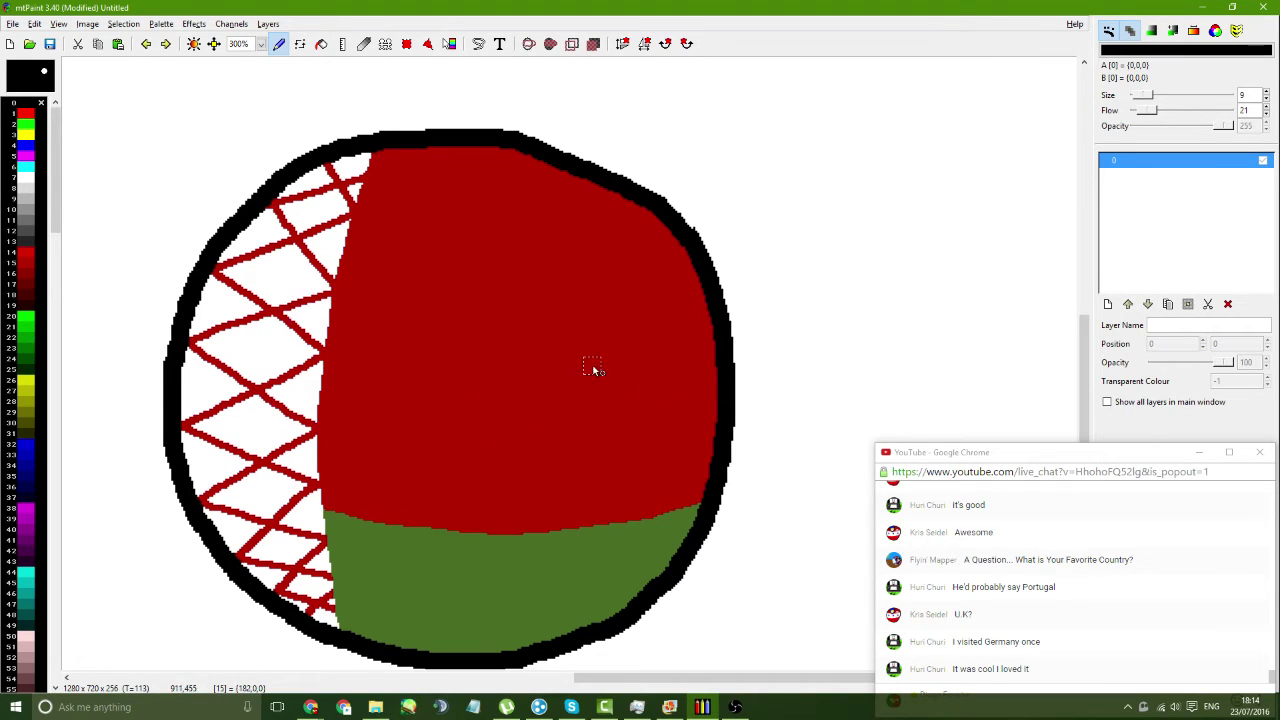
# - Set the canvas zoom to 100% and show the view window at 50% beside the drawing
pyautogui.click(258, 44)
pyautogui.click(244, 124)
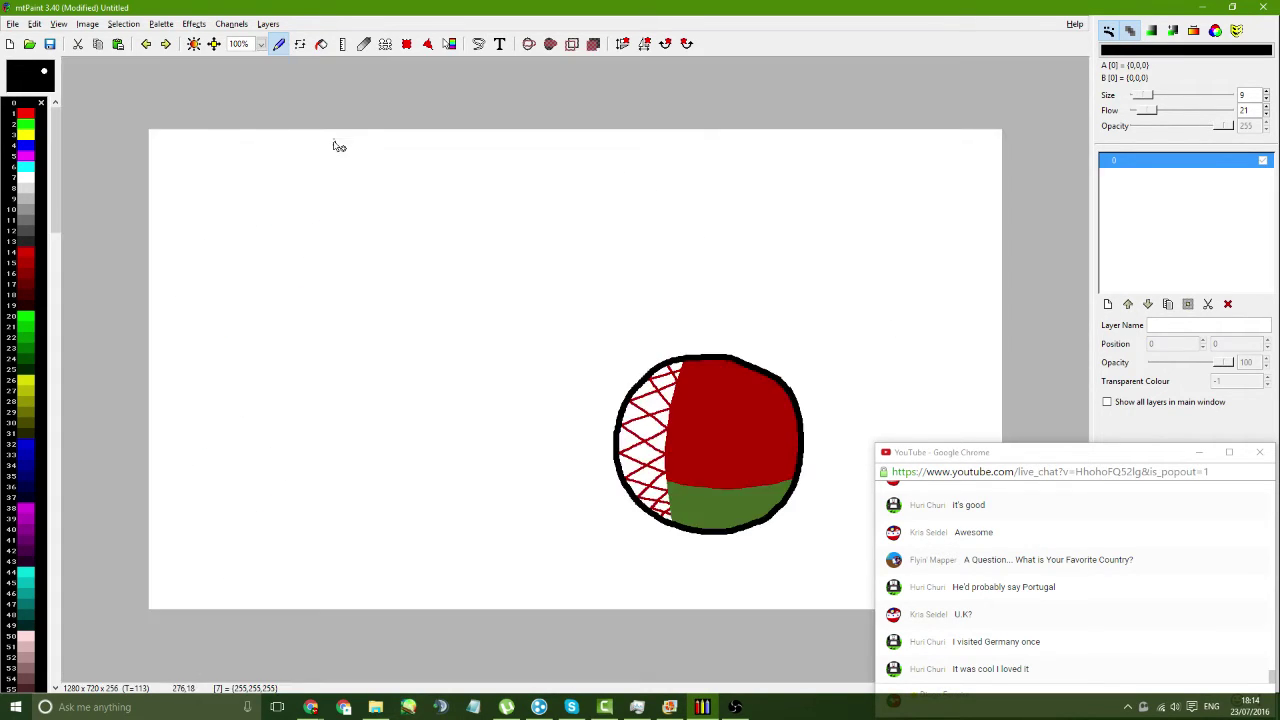
pyautogui.press('v')
pyautogui.moveTo(890, 244); pyautogui.dragTo(752, 244)
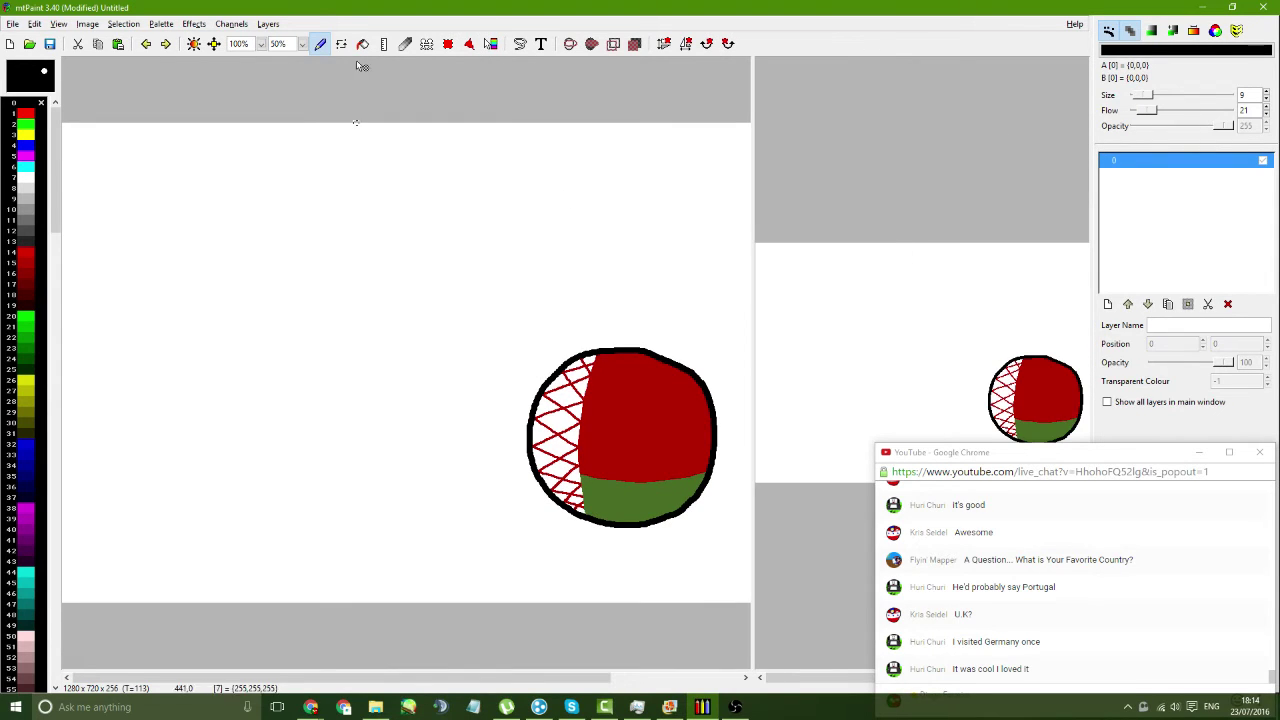
# - Try to crop the image to a rectangle around the ball, and undo the crop
pyautogui.click(448, 44)
pyautogui.moveTo(462, 288); pyautogui.dragTo(692, 571)
pyautogui.hotkey('ctrl', 'shift', 'x')
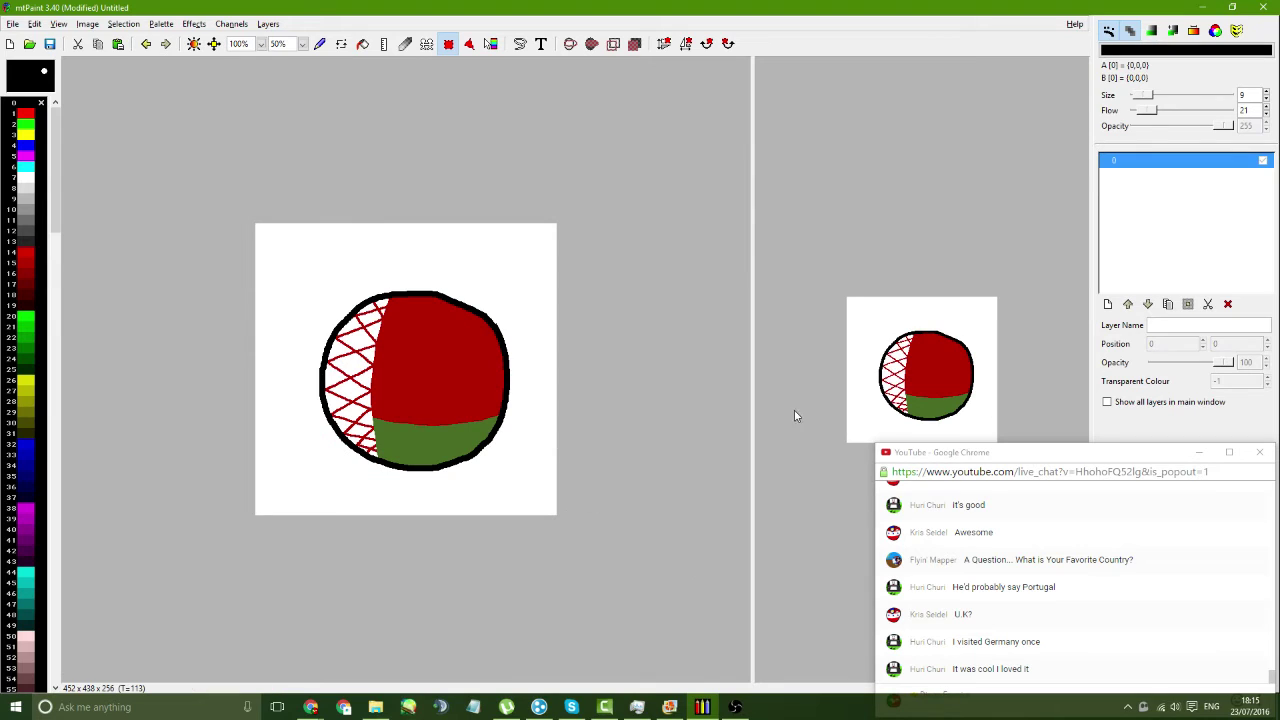
pyautogui.hotkey('ctrl', 'z')
# - Add a 1280 × 720 indexed-palette layer with 256 colours, filled white, and place it beneath the ball's layer
pyautogui.click(1107, 304)
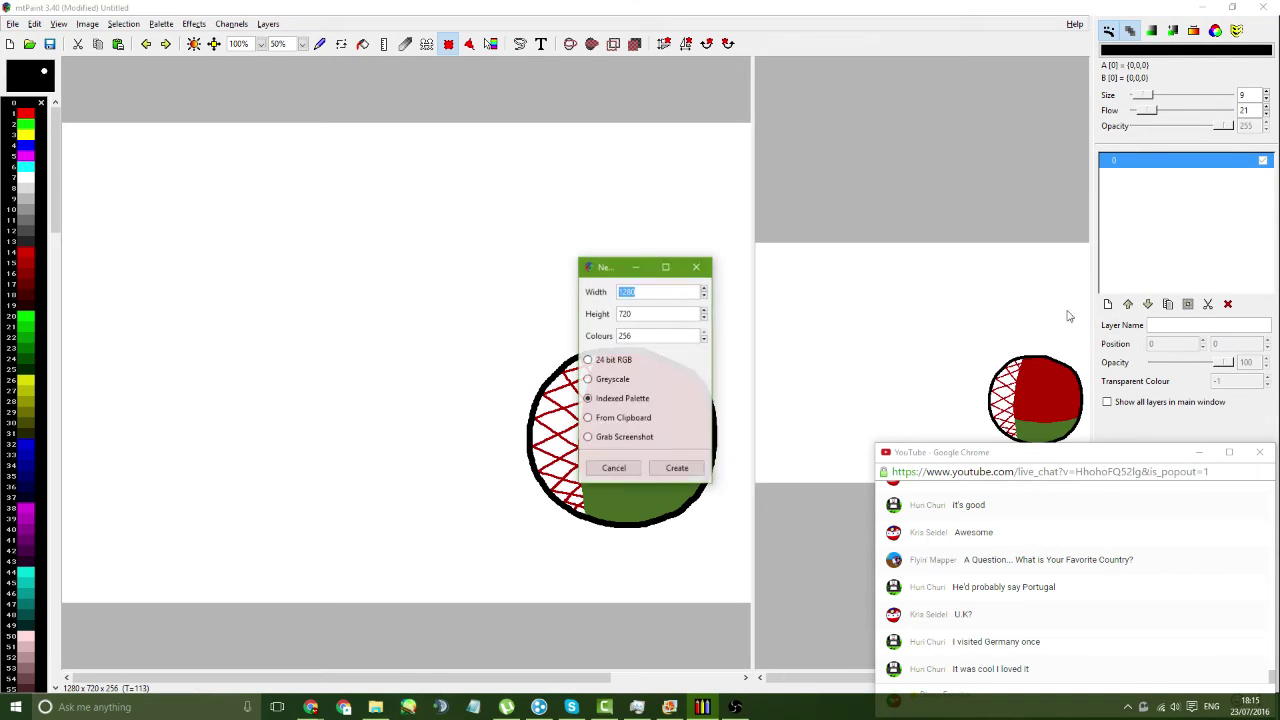
pyautogui.click(680, 467)
pyautogui.click(26, 178)
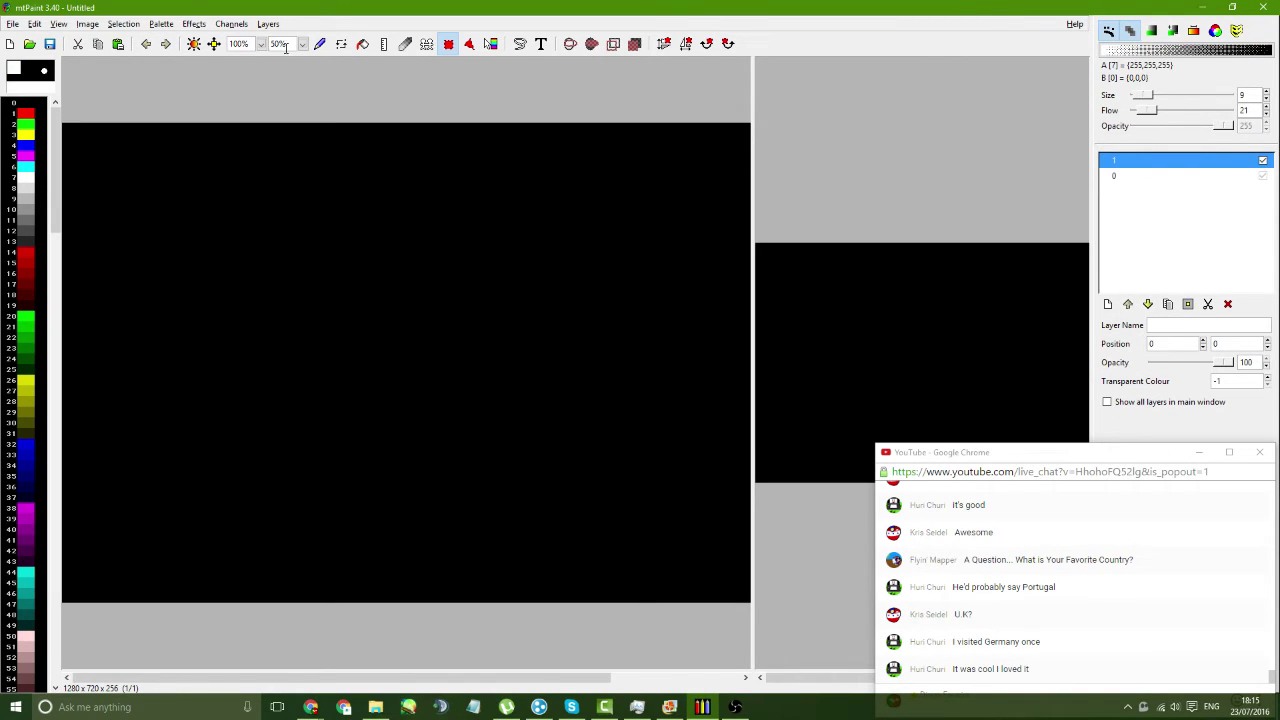
pyautogui.click(362, 43)
pyautogui.click(369, 191)
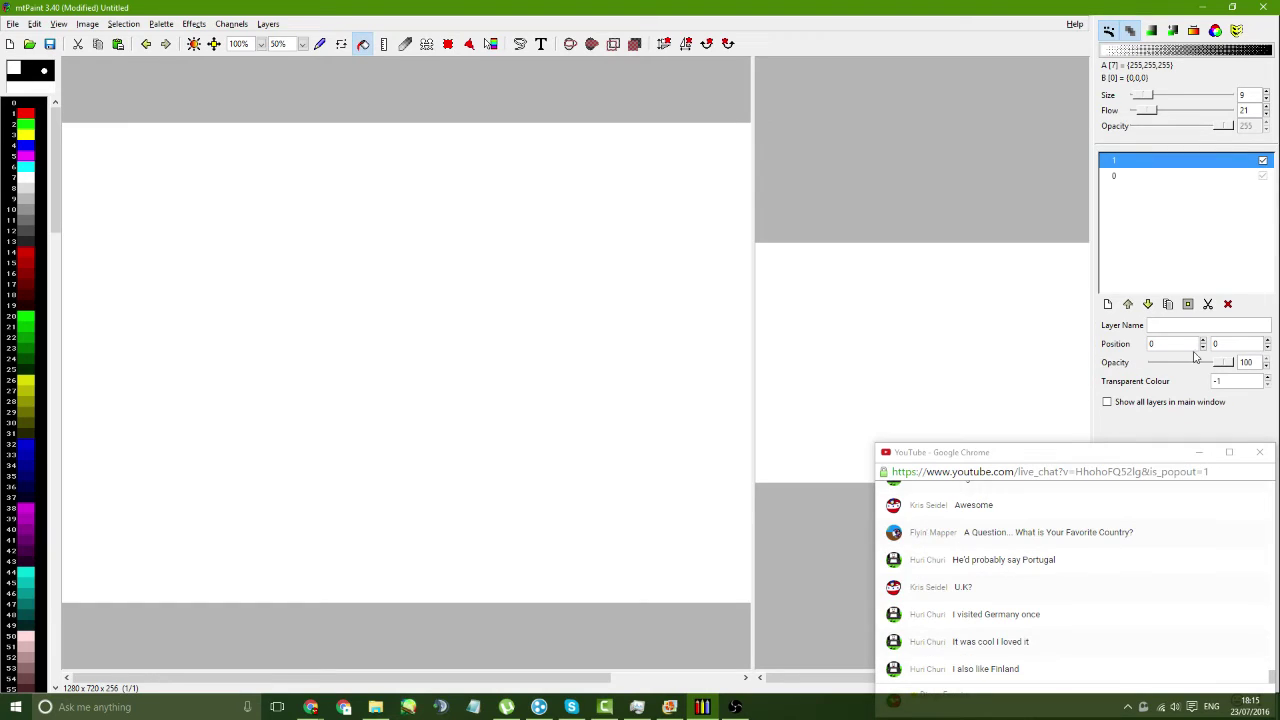
pyautogui.click(1147, 304)
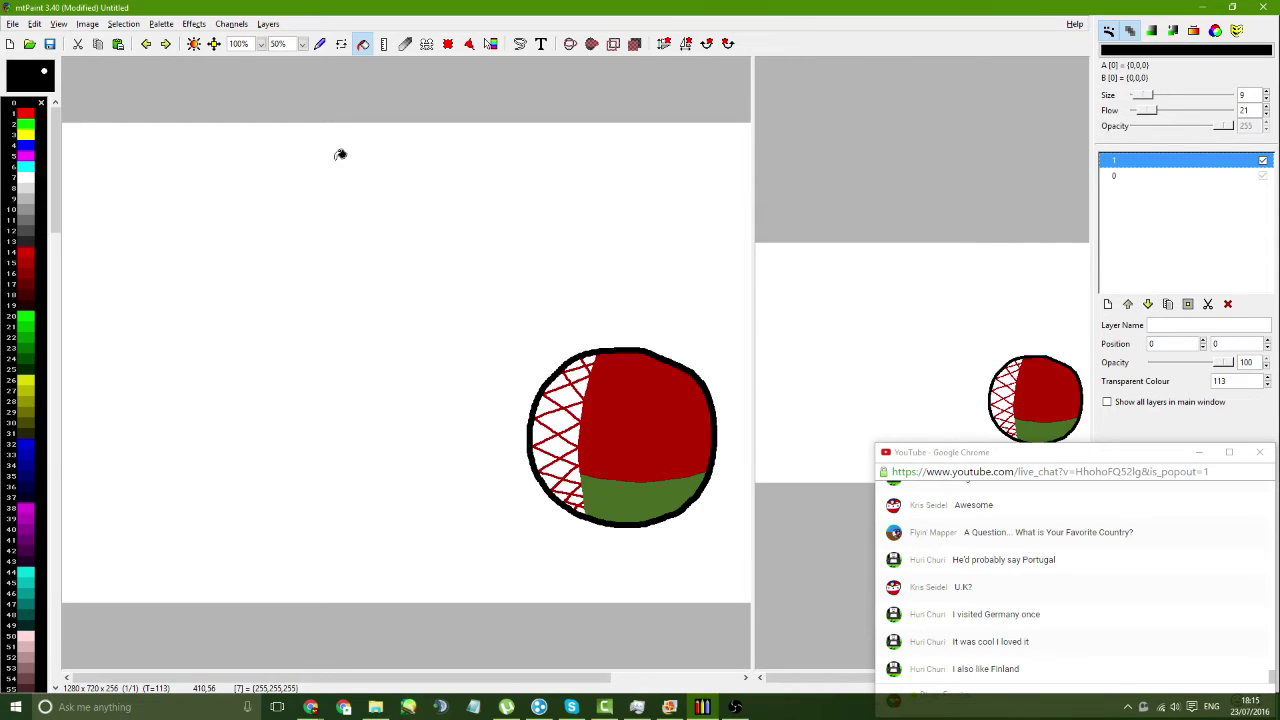
# - Crop the ball's layer tightly around the ball to about 350 × 360 pixels
pyautogui.click(320, 43)
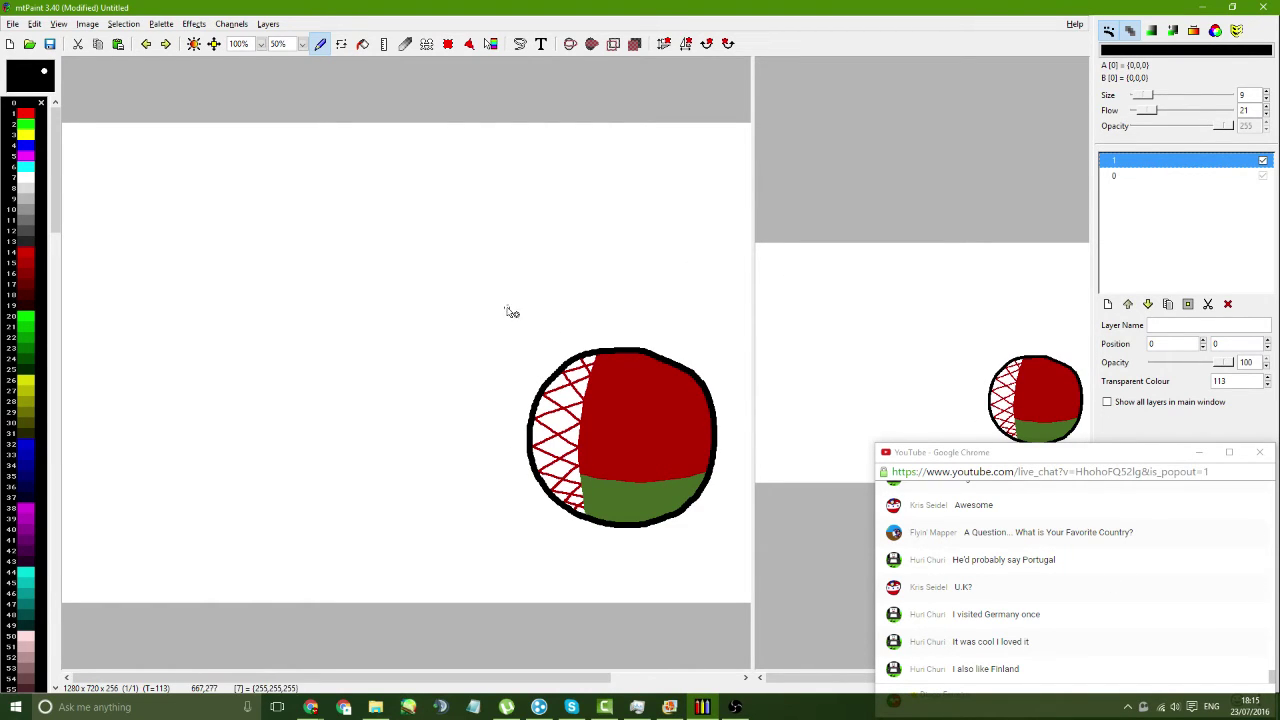
pyautogui.click(449, 43)
pyautogui.moveTo(466, 277); pyautogui.dragTo(737, 577)
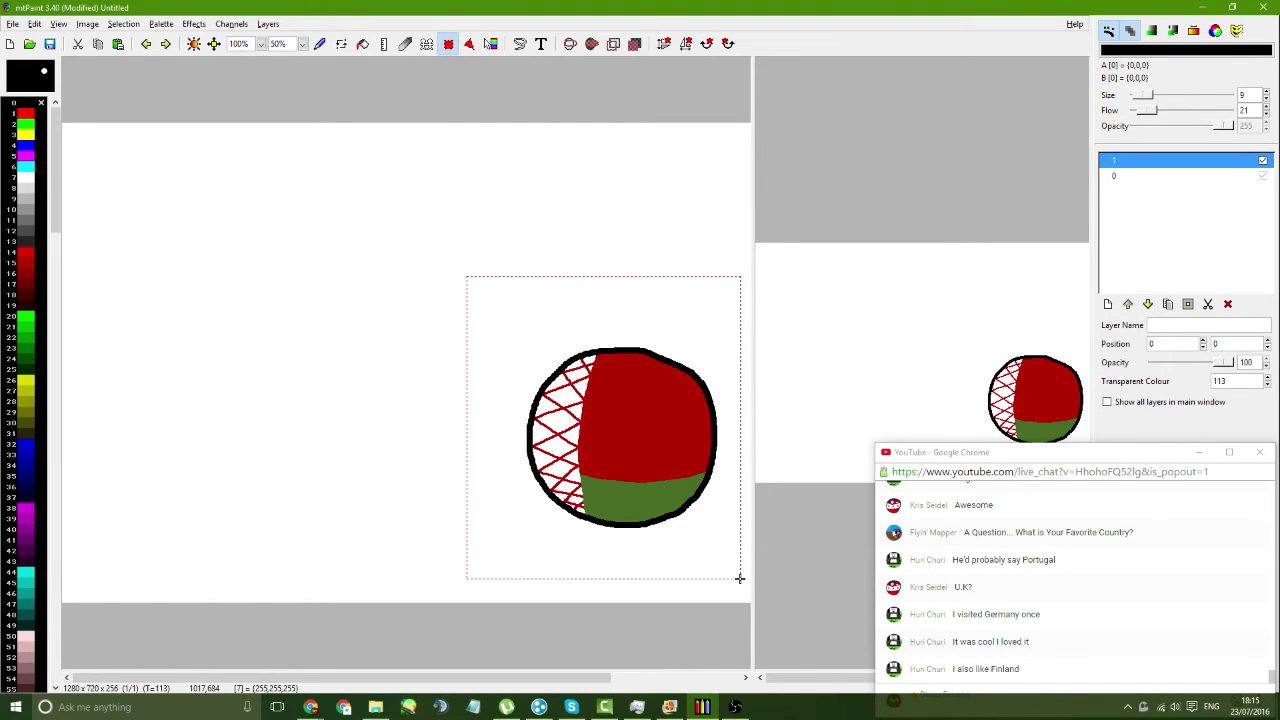
pyautogui.hotkey('ctrl', 'shift', 'x')
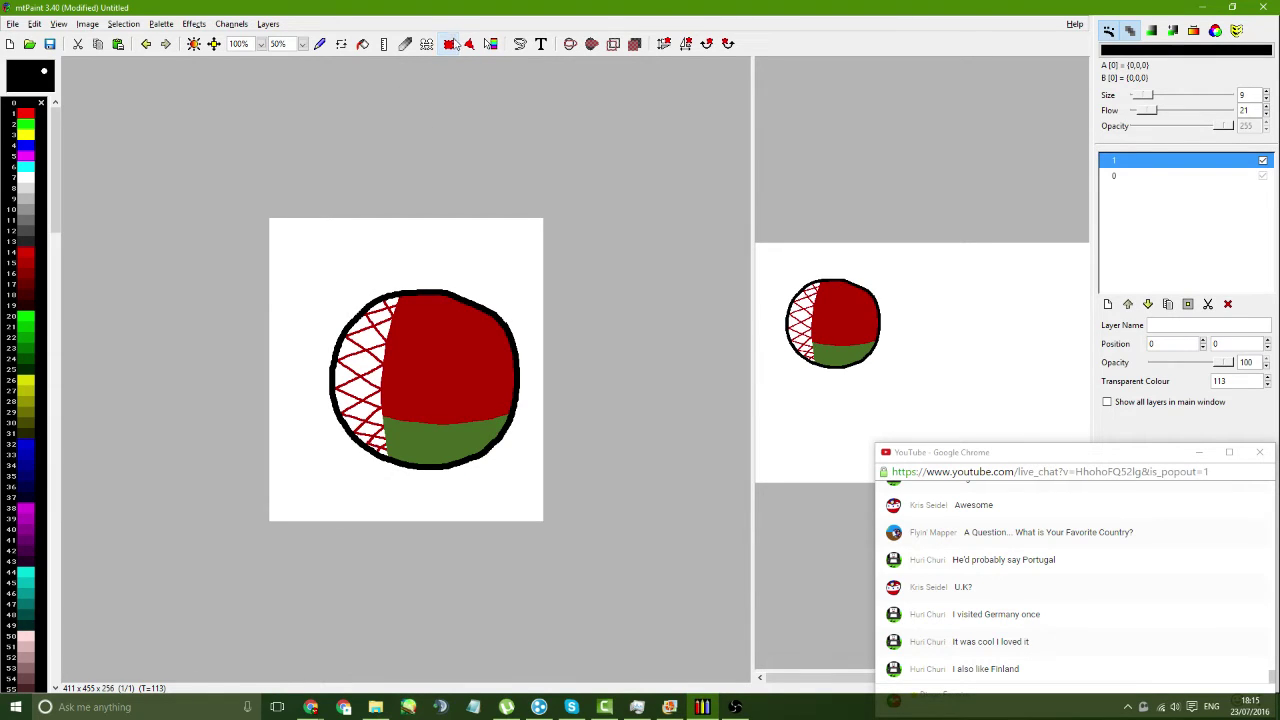
pyautogui.moveTo(310, 253); pyautogui.dragTo(562, 495)
pyautogui.hotkey('ctrl', 'shift', 'x')
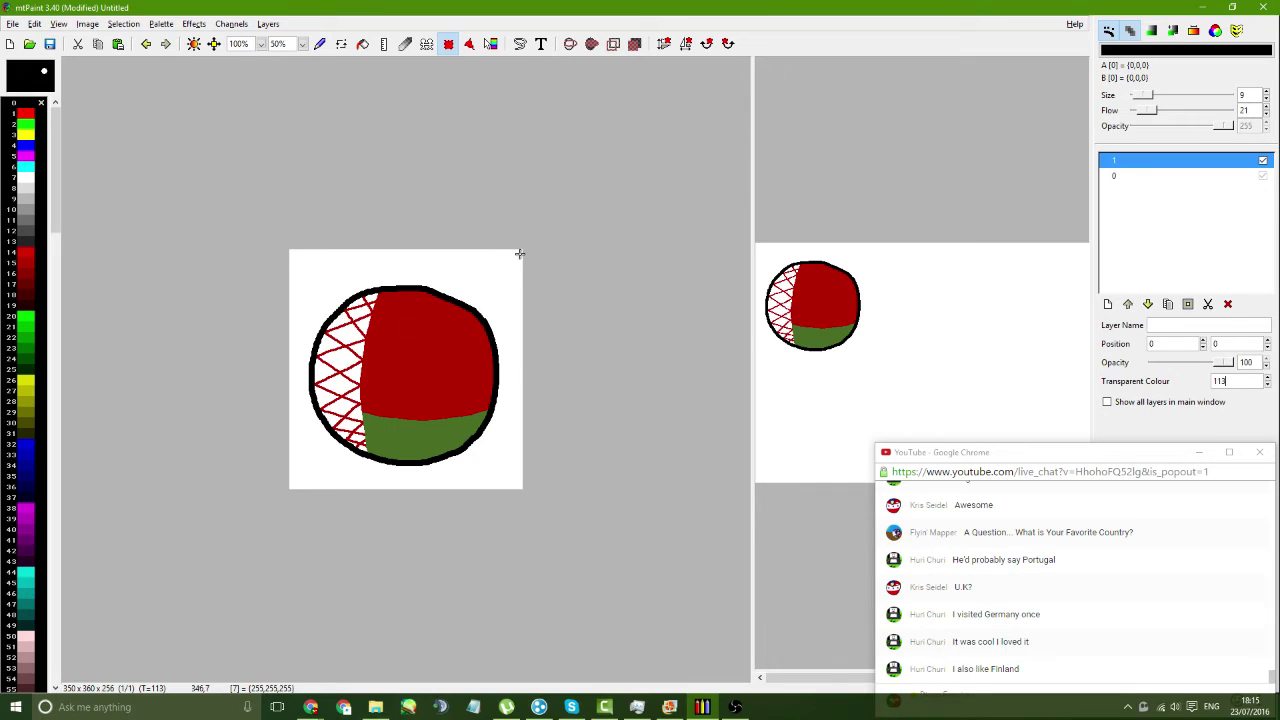
# - Fill the white area around the ball with the transparent colour, palette colour 113, and reposition the ball's layer in the view window
pyautogui.click(320, 43)
pyautogui.press('Insert')
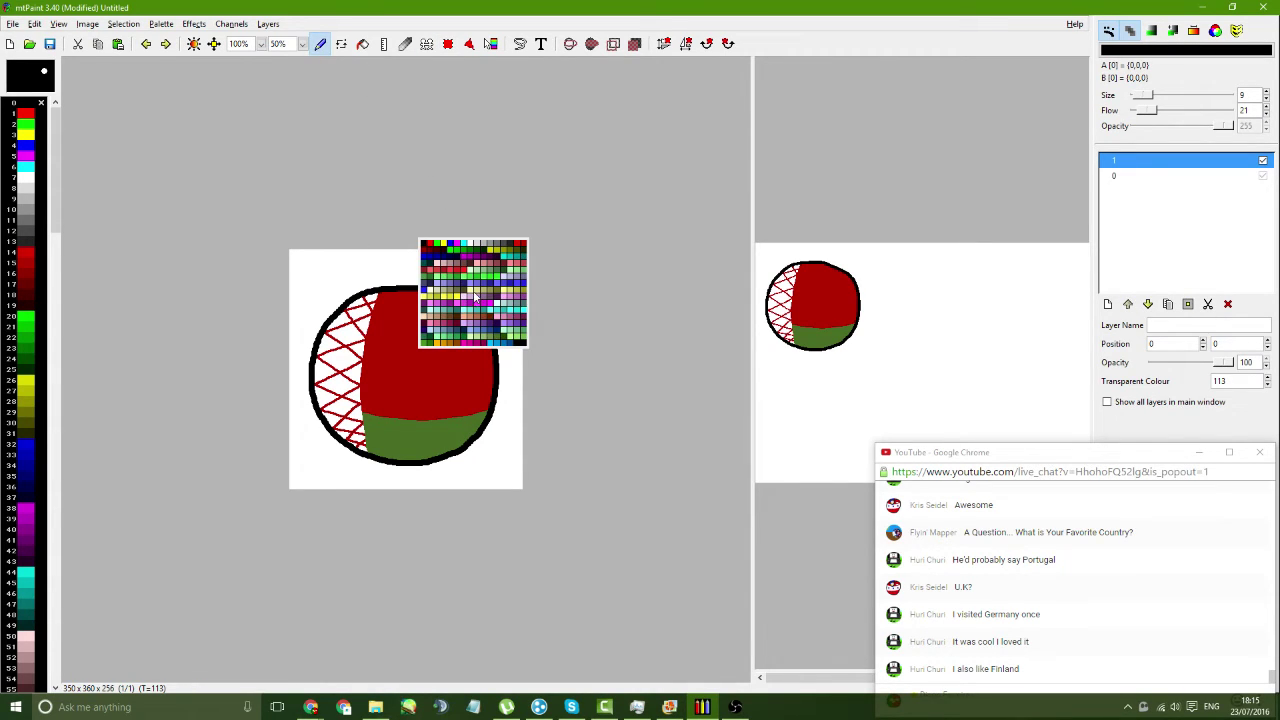
pyautogui.click(436, 292)
pyautogui.click(363, 43)
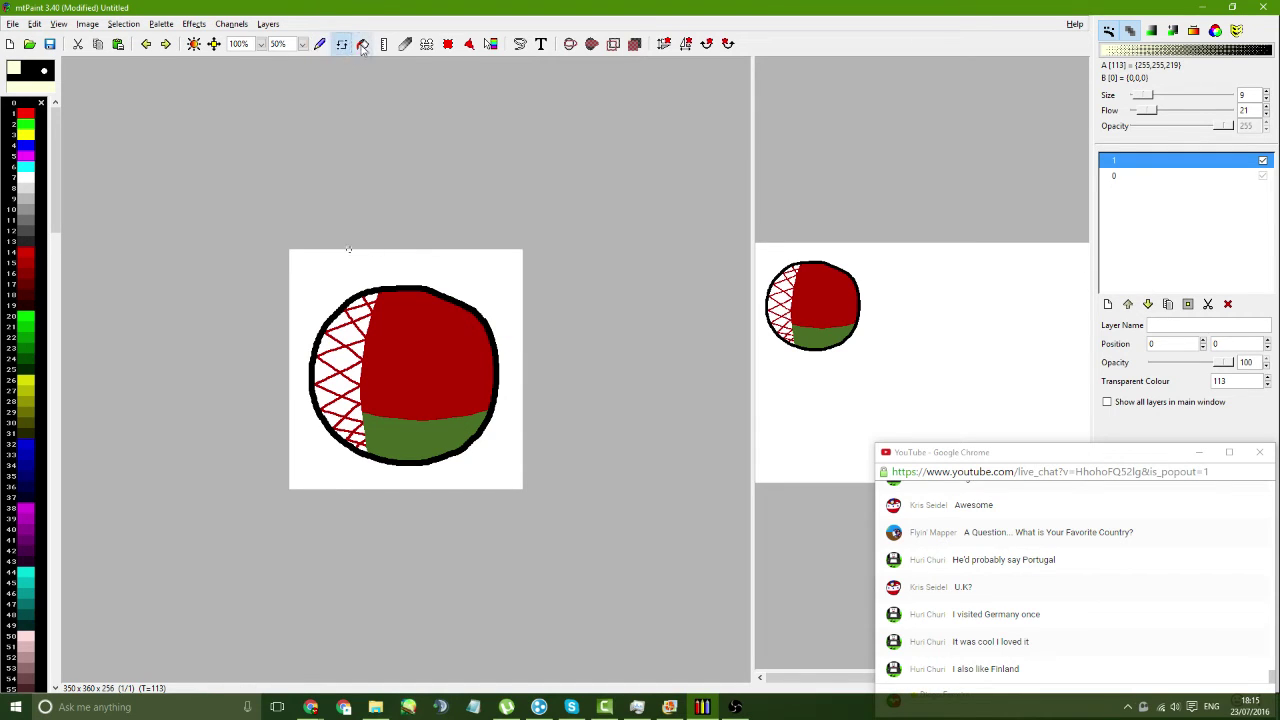
pyautogui.click(448, 256)
pyautogui.moveTo(830, 307); pyautogui.dragTo(897, 372)
pyautogui.moveTo(753, 267); pyautogui.dragTo(648, 333)
# - Switch to Chrome and search Google for images of "belarus library"
pyautogui.moveTo(311, 707)
pyautogui.click(246, 650)
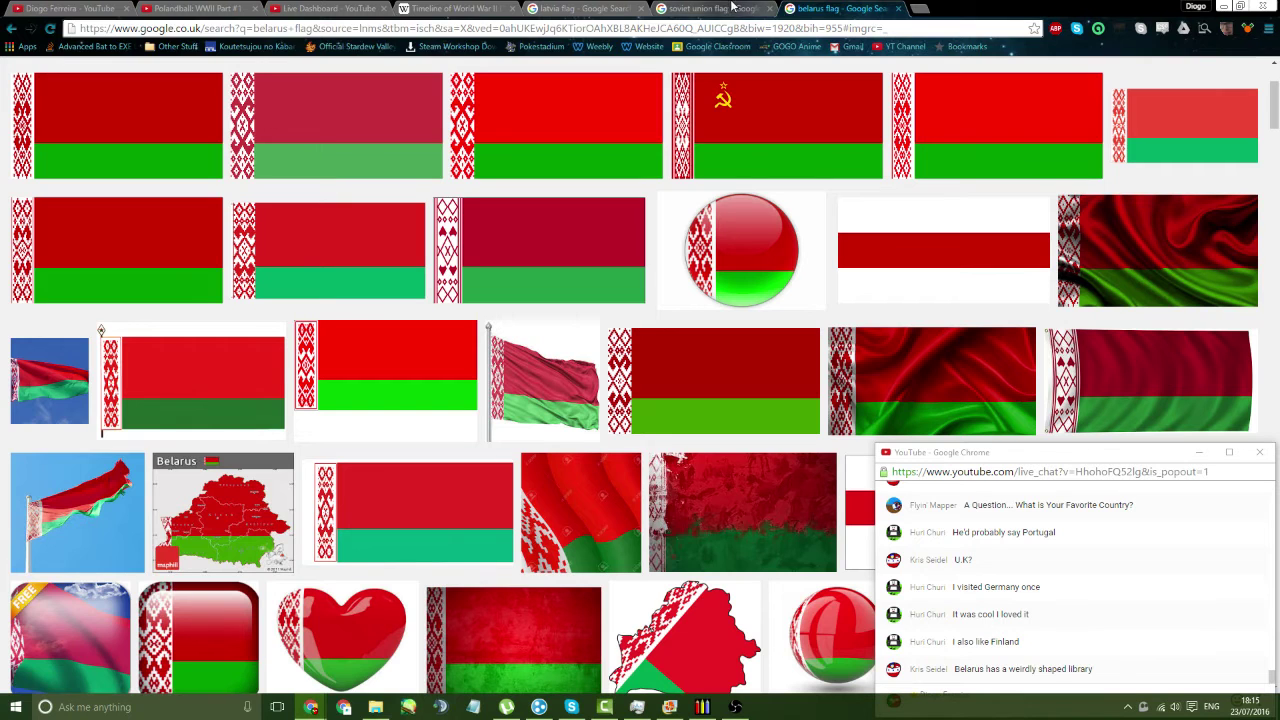
pyautogui.click(737, 27)
pyautogui.write('belarus ')
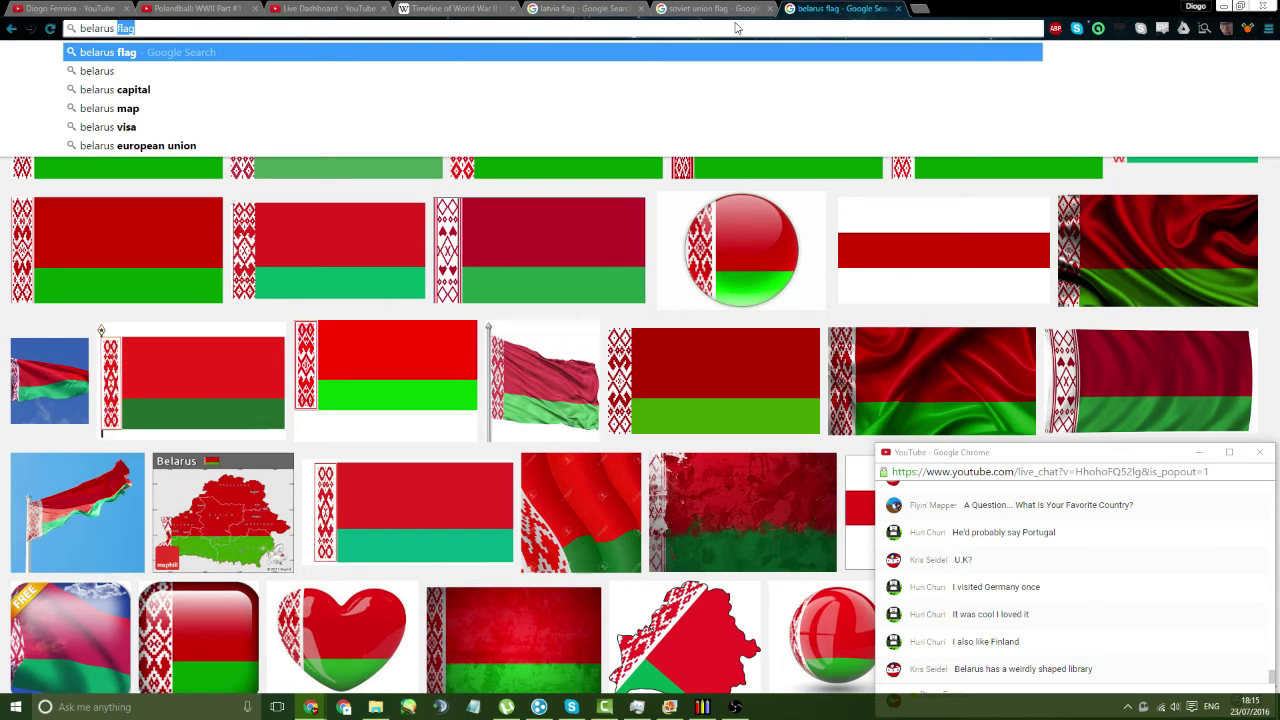
pyautogui.write('library')
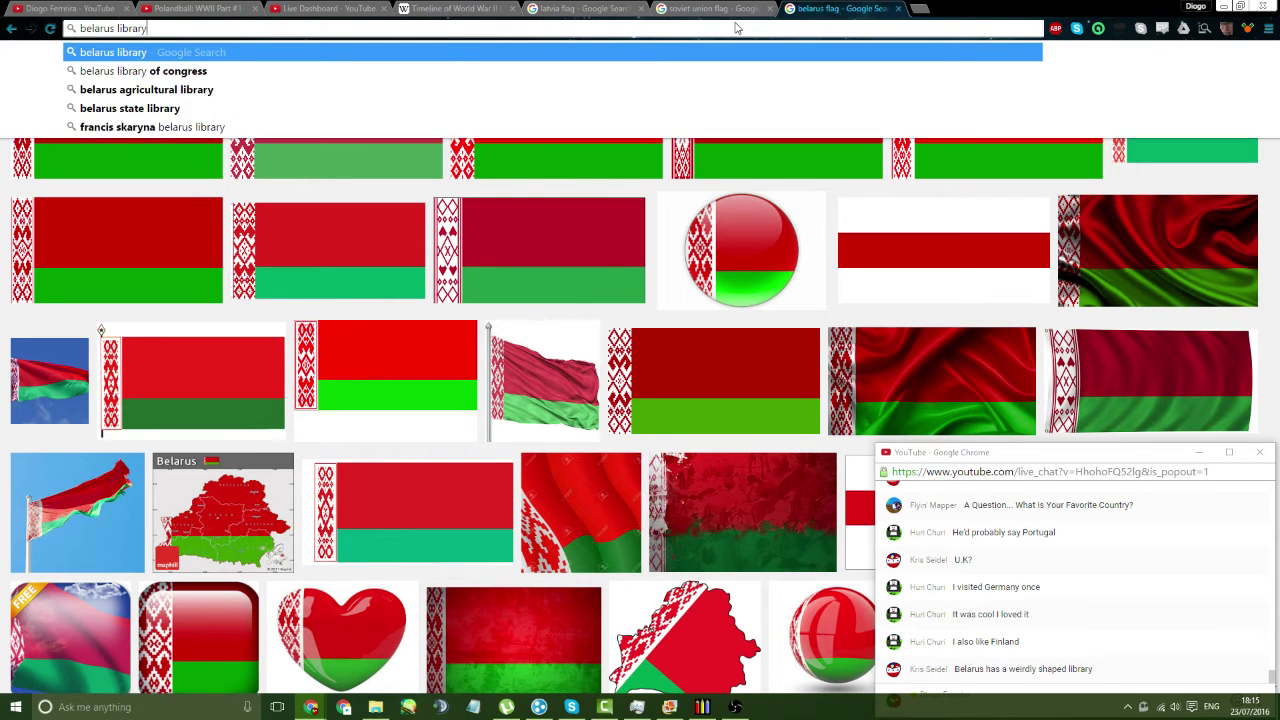
pyautogui.press('Return')
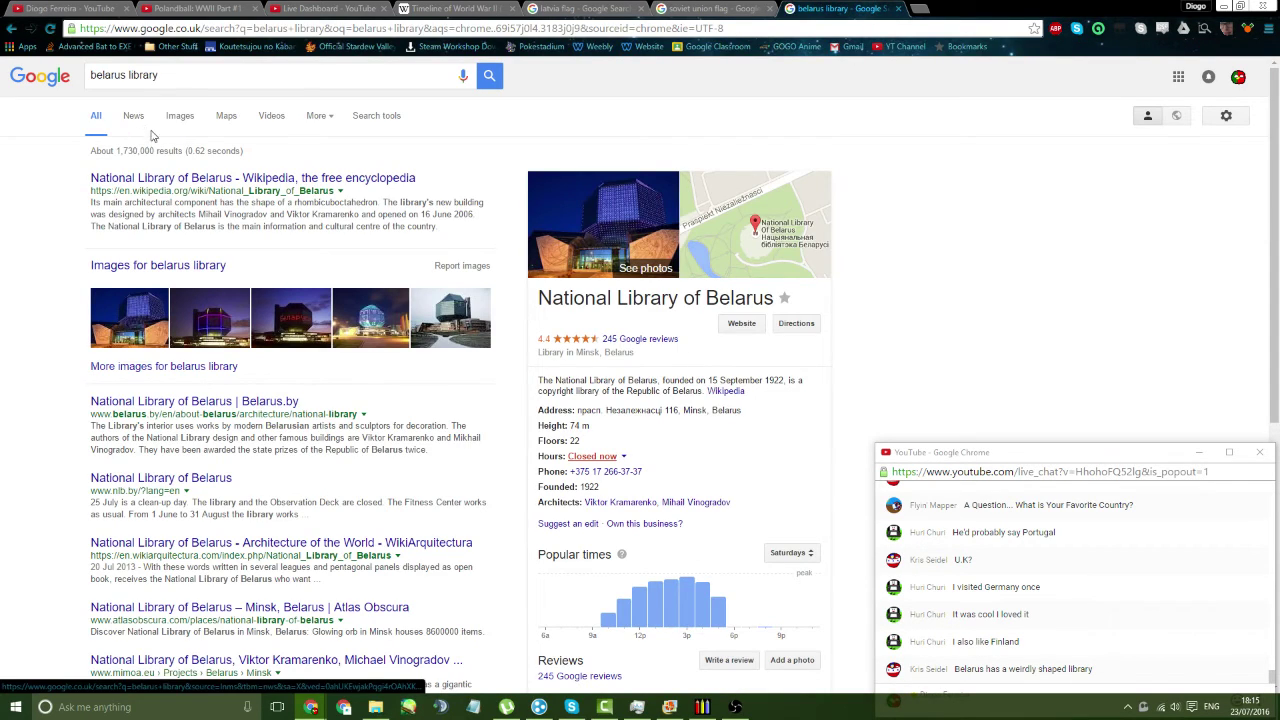
pyautogui.click(143, 127)
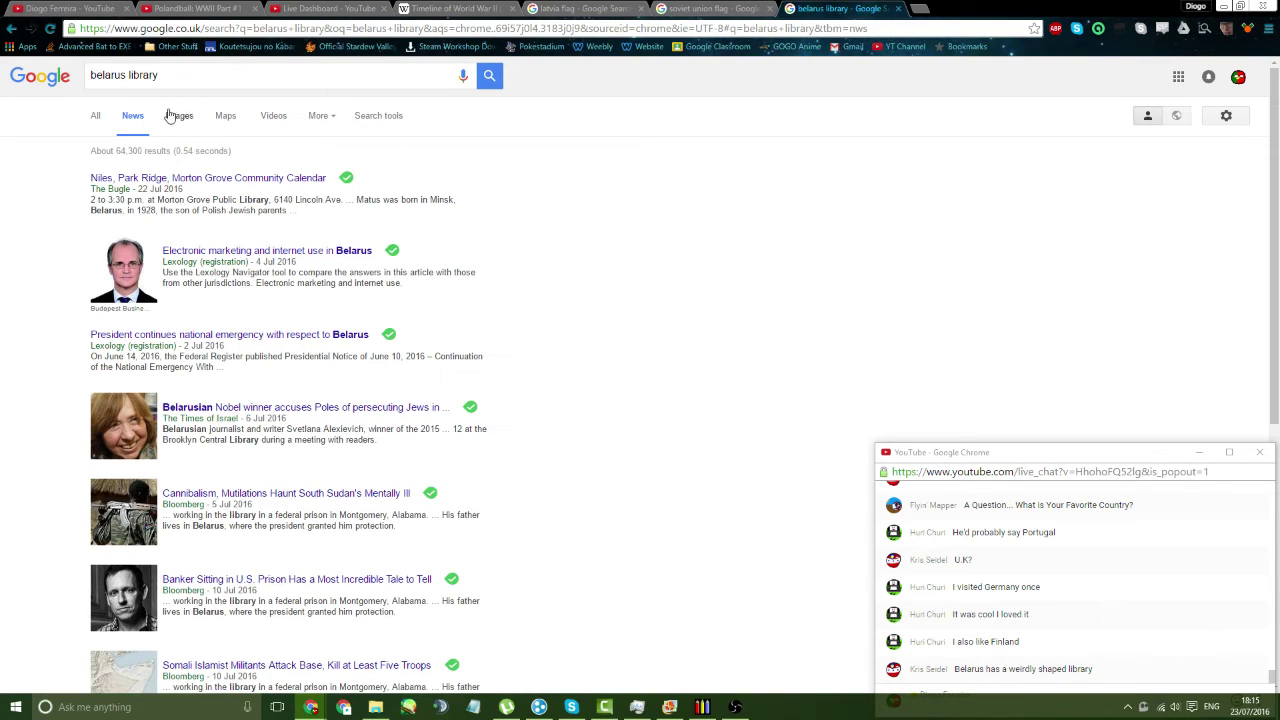
pyautogui.click(178, 116)
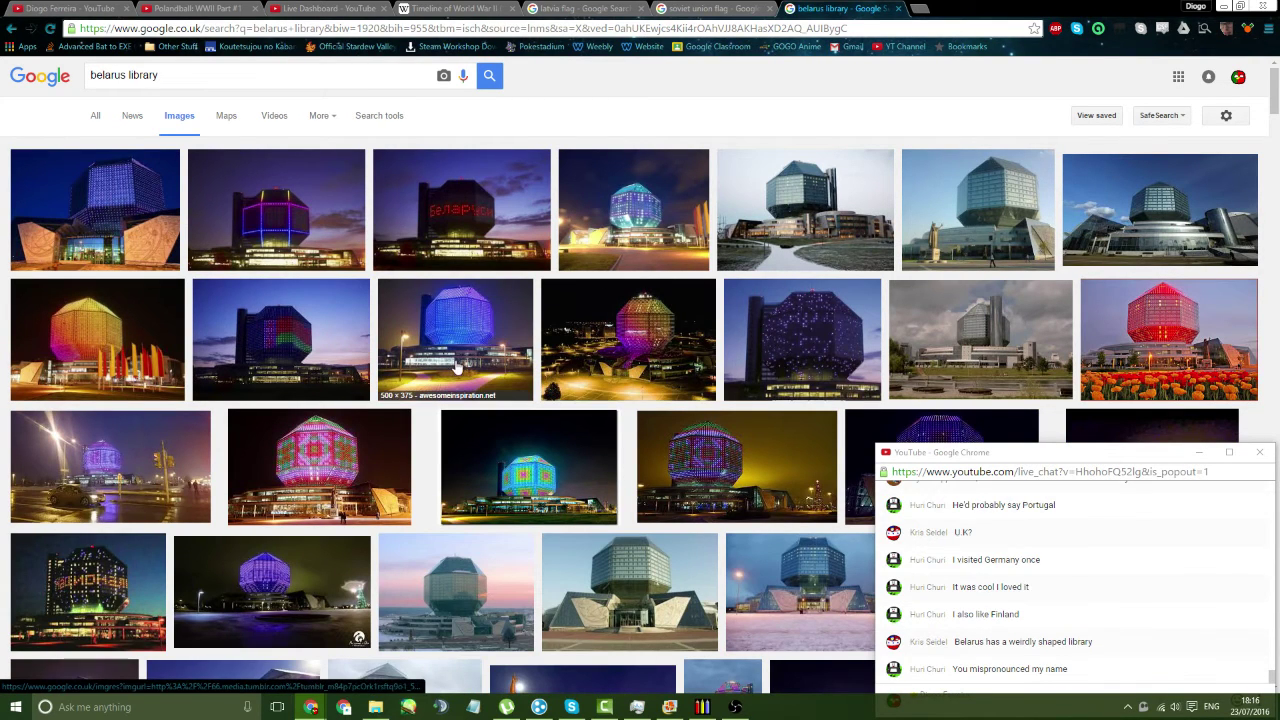
# - Look up the National Library of Belarus in Google Maps and examine its location within Belarus and Europe
pyautogui.click(222, 118)
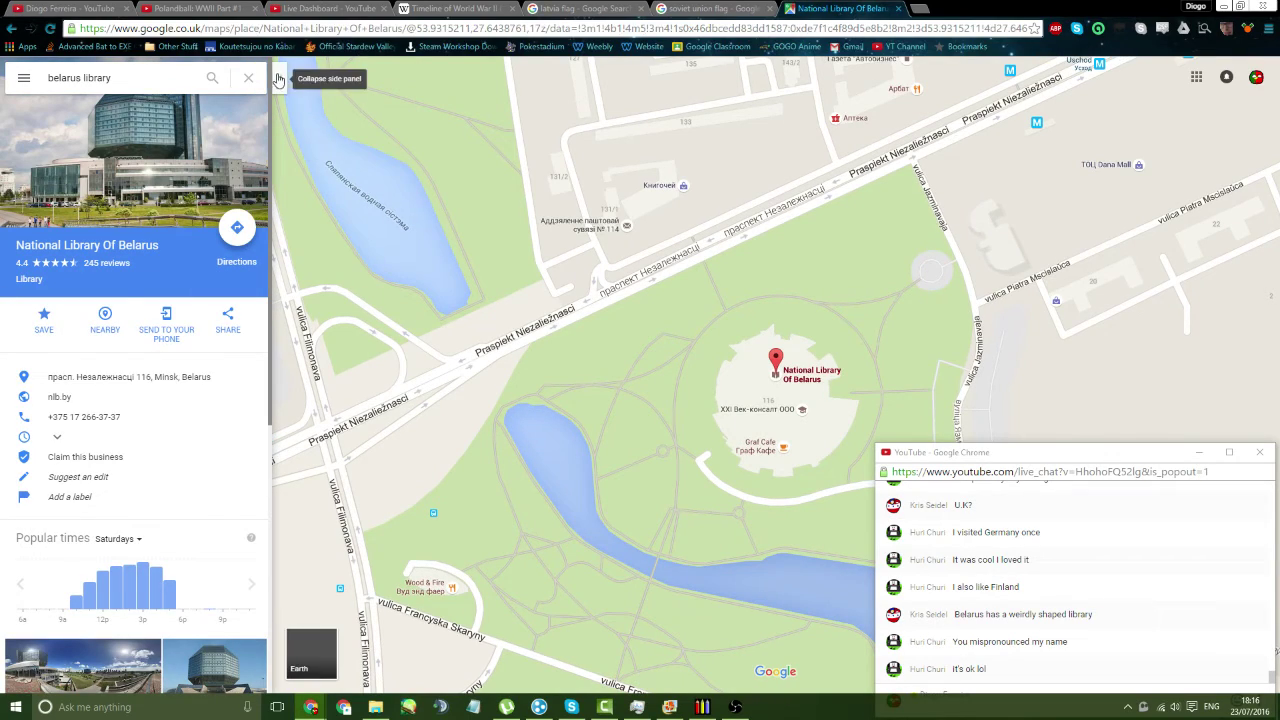
pyautogui.scroll(-4, 778, 347)
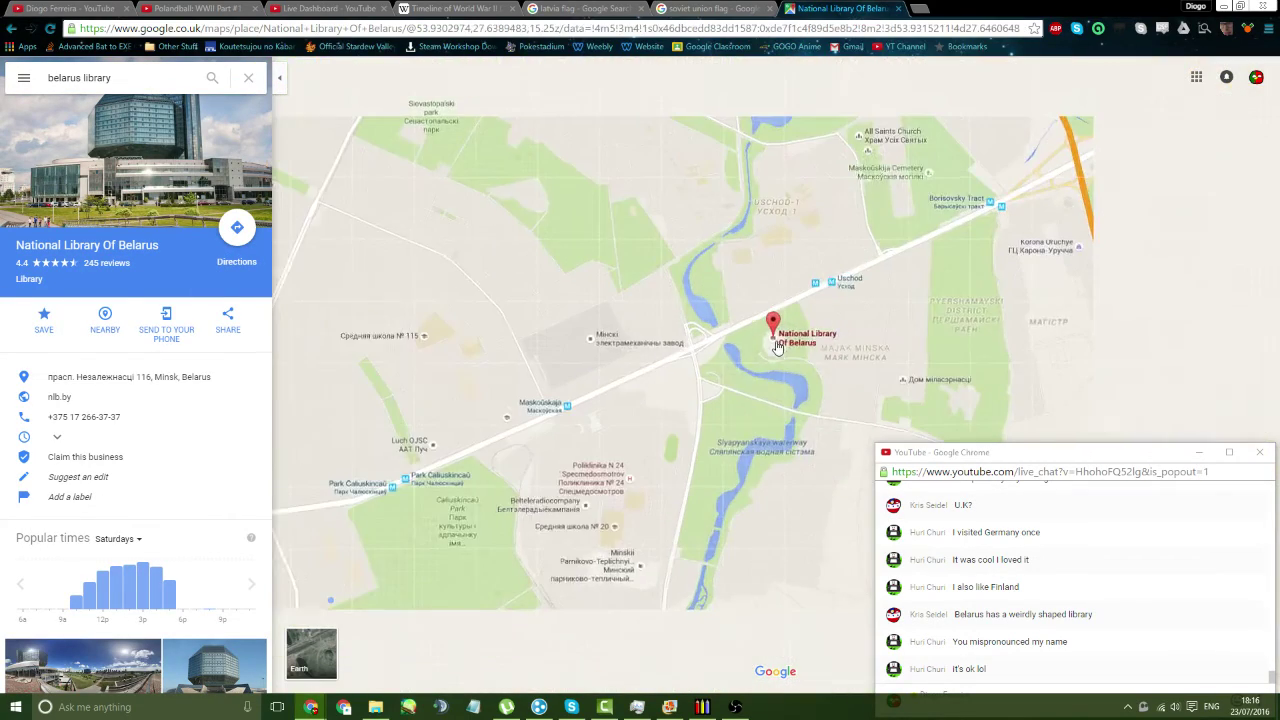
pyautogui.scroll(4, 778, 347)
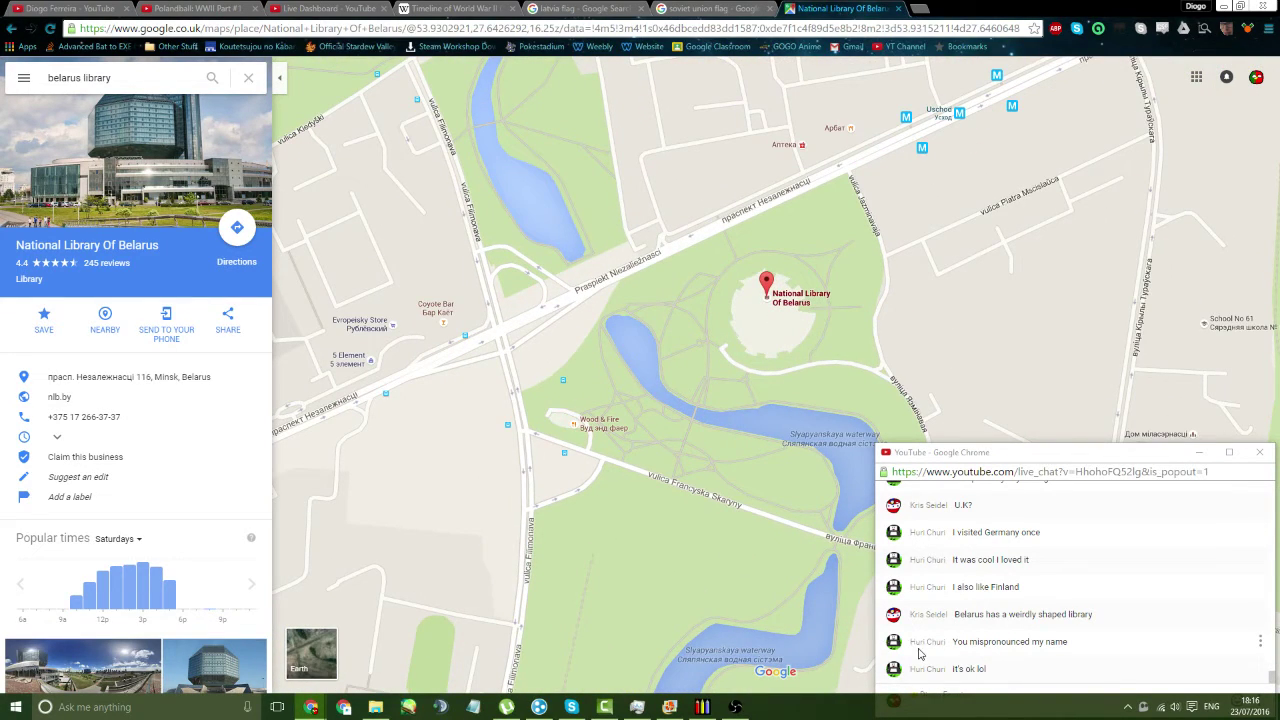
pyautogui.moveTo(920, 650)
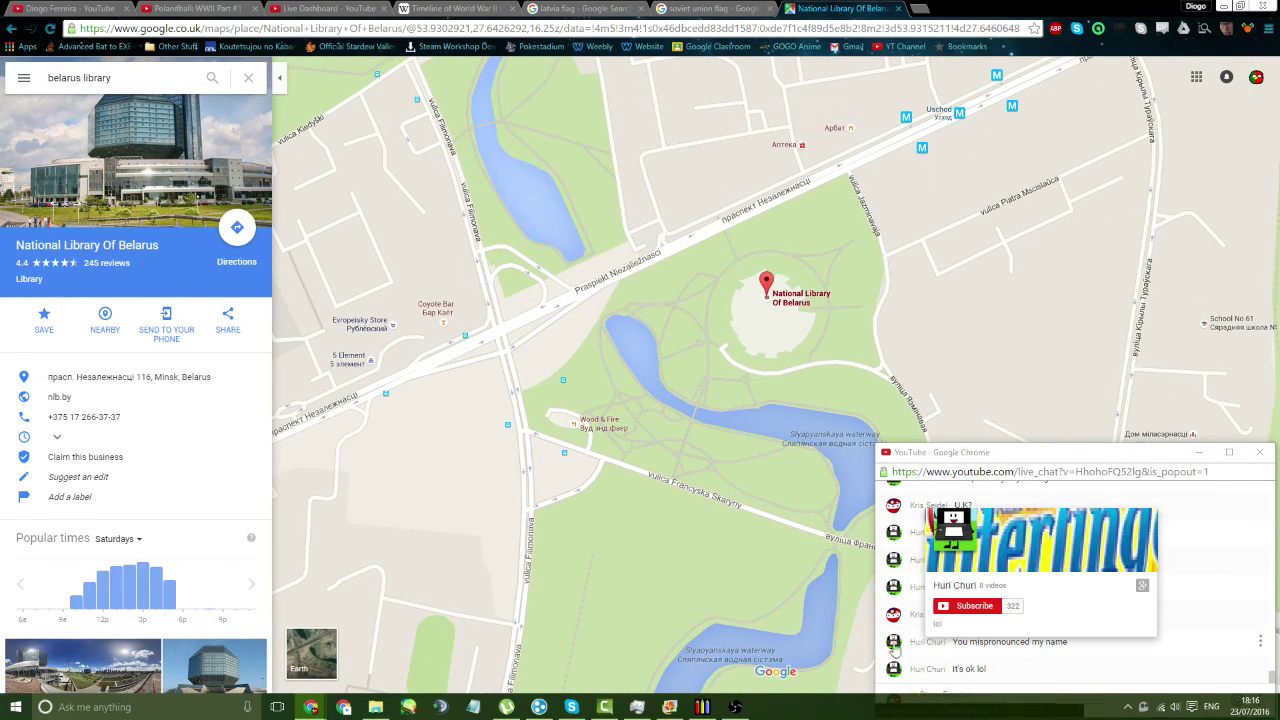
pyautogui.scroll(-2, 764, 310)
pyautogui.scroll(-4, 764, 310)
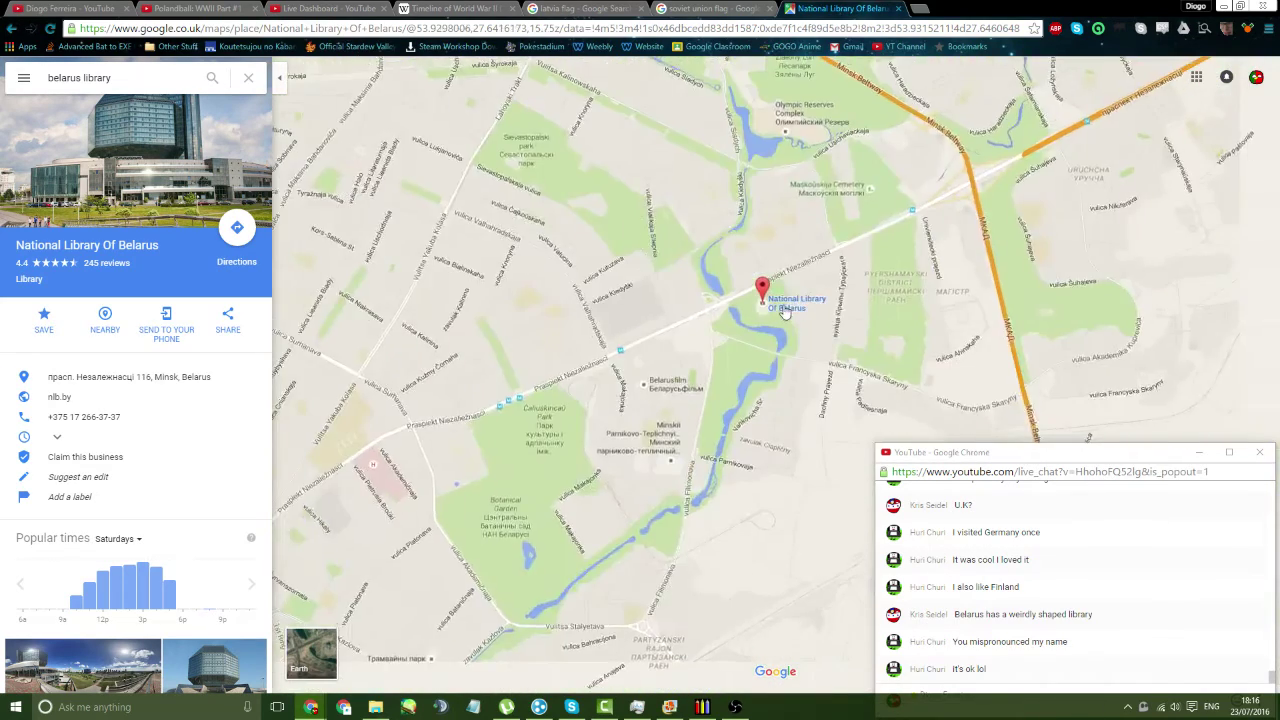
pyautogui.scroll(-3, 799, 317)
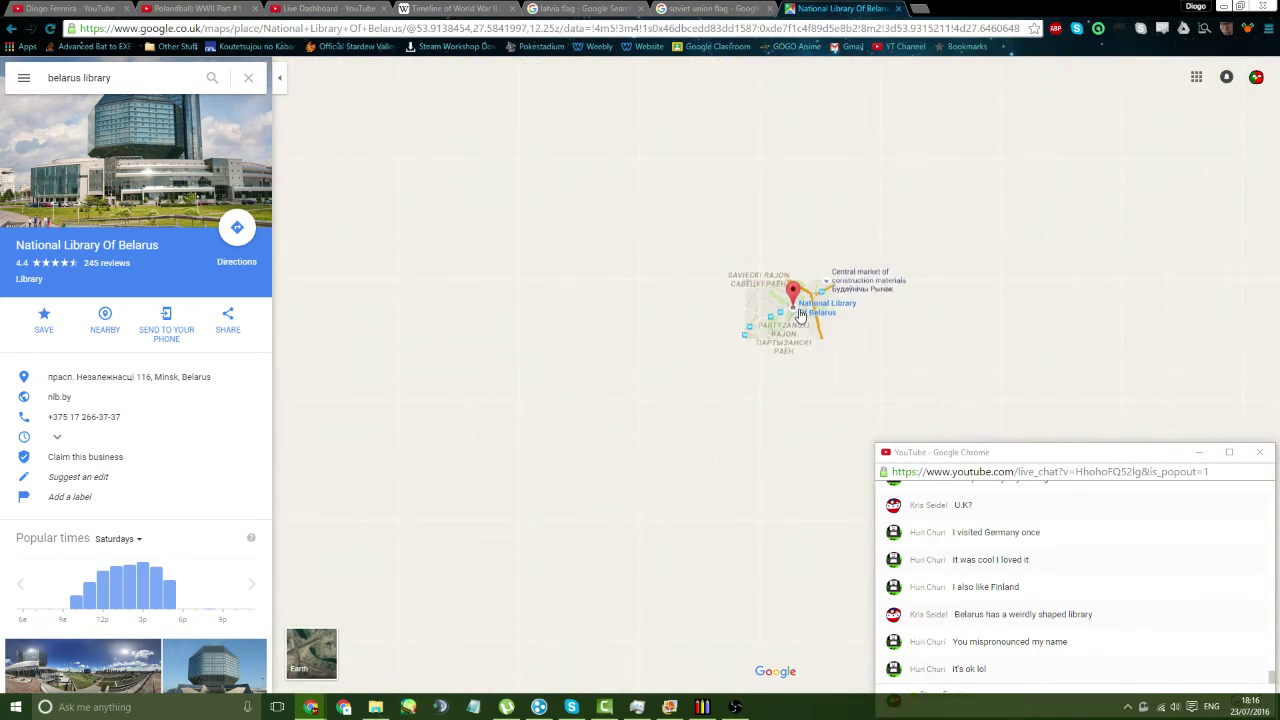
pyautogui.scroll(-3, 847, 366)
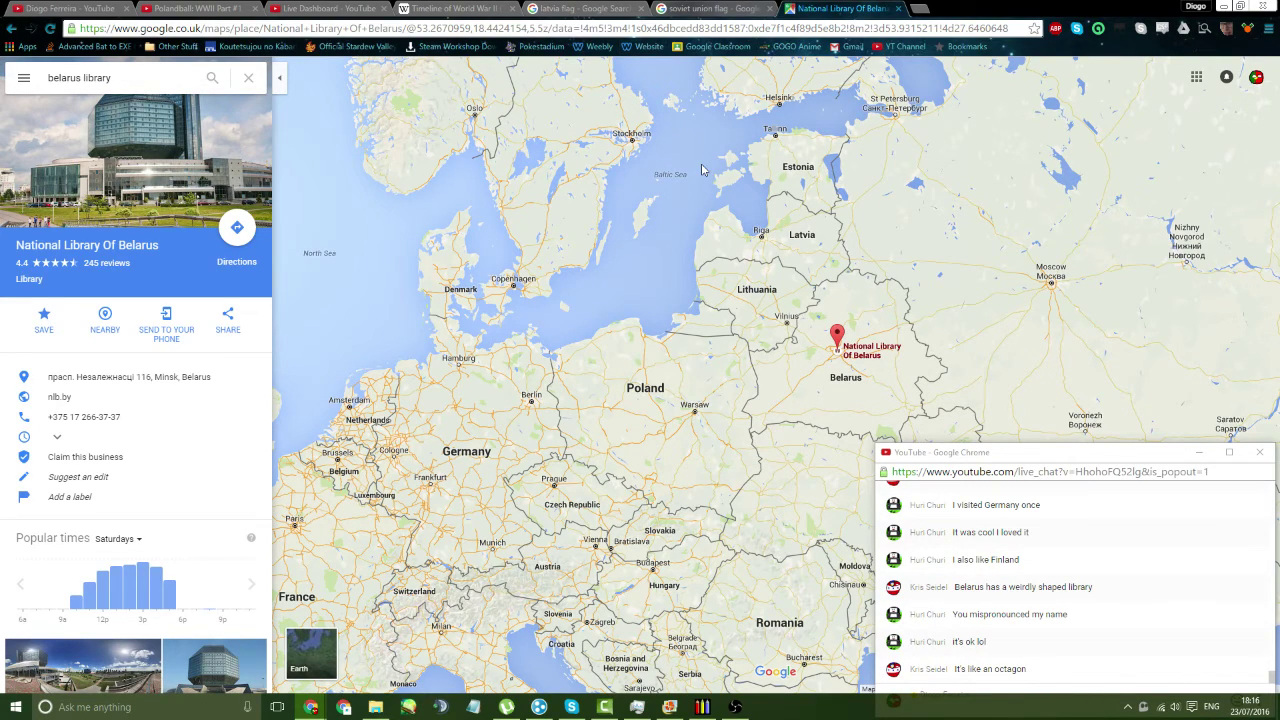
pyautogui.scroll(2, 1045, 366)
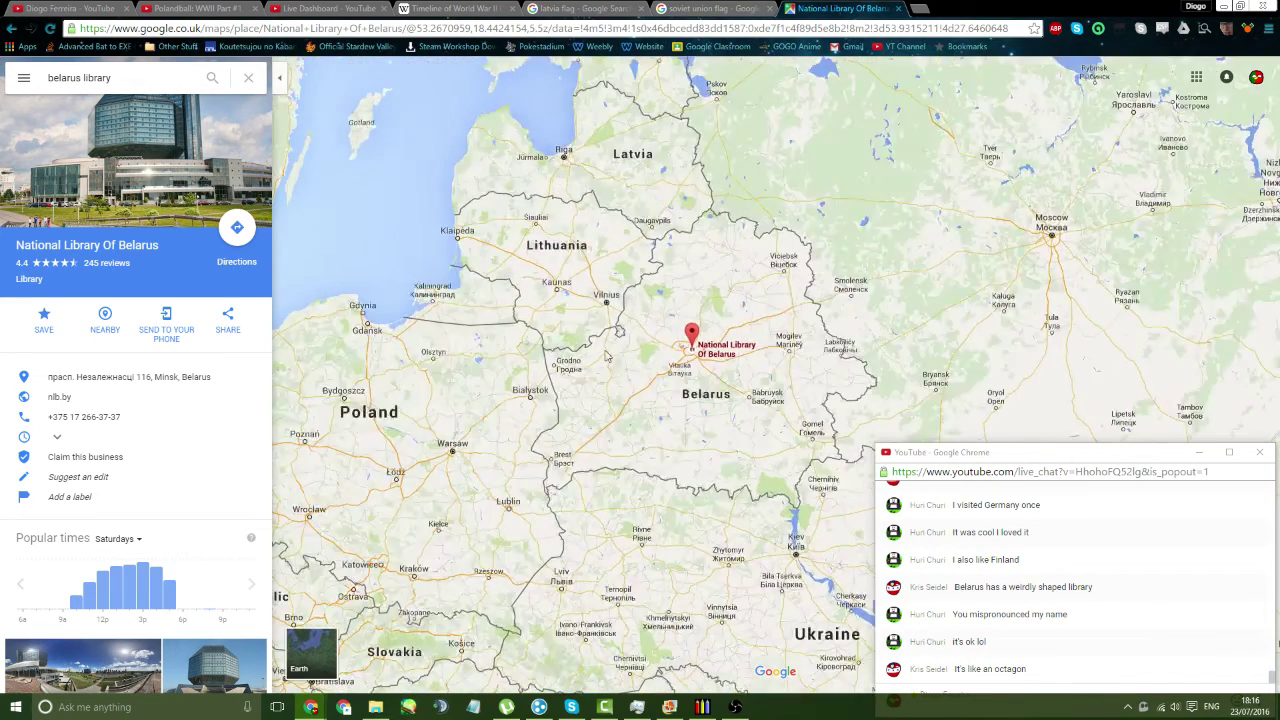
pyautogui.scroll(-3, 660, 362)
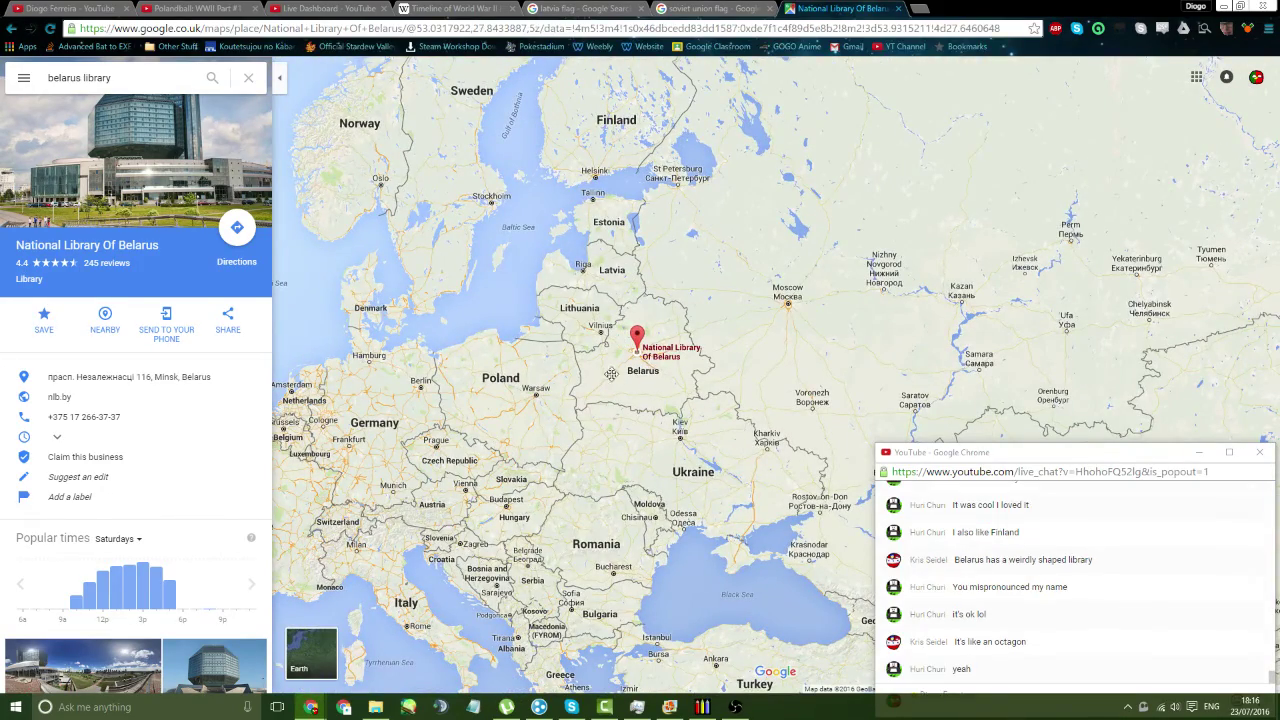
pyautogui.scroll(2, 605, 355)
pyautogui.scroll(1, 687, 351)
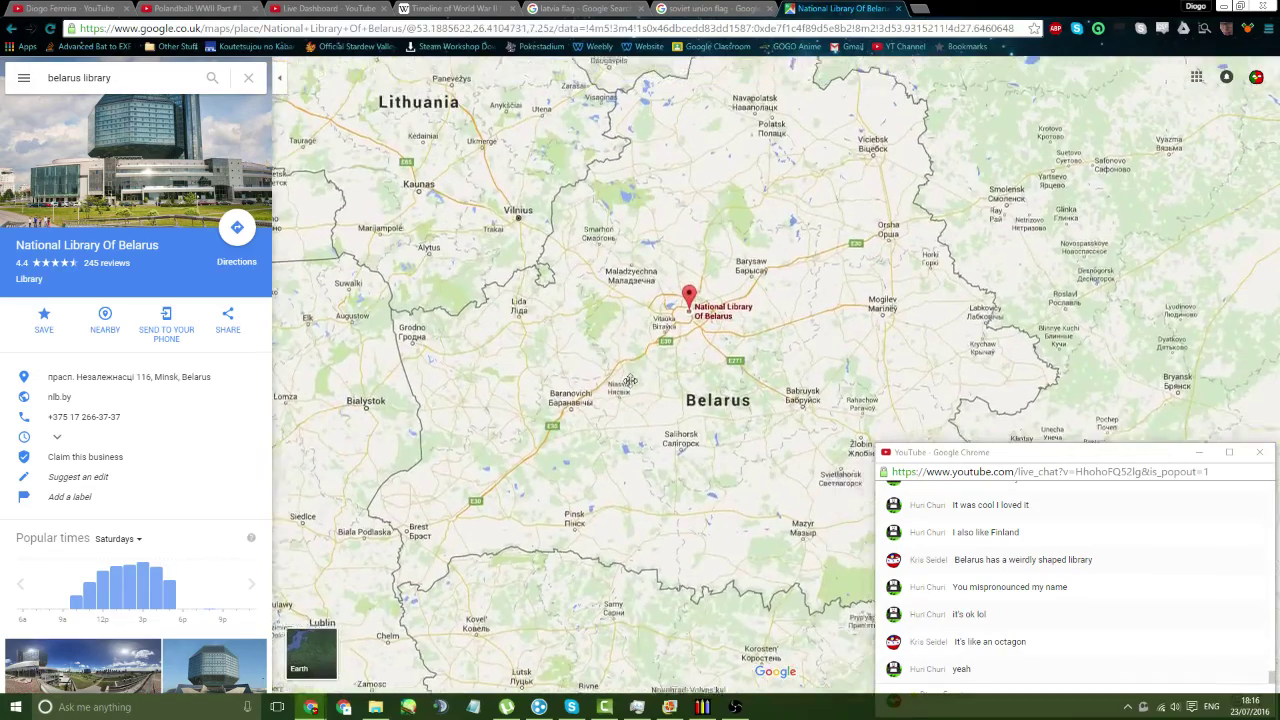
pyautogui.click(130, 78)
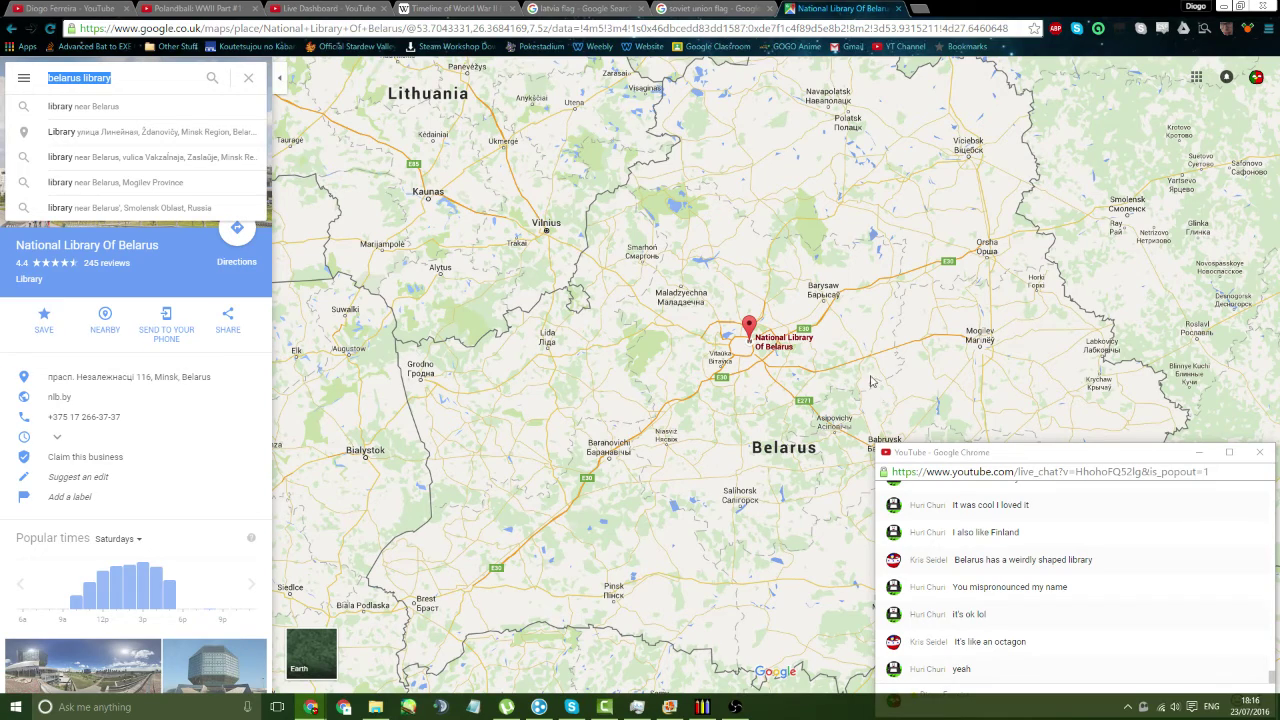
pyautogui.moveTo(860, 357); pyautogui.dragTo(784, 303)
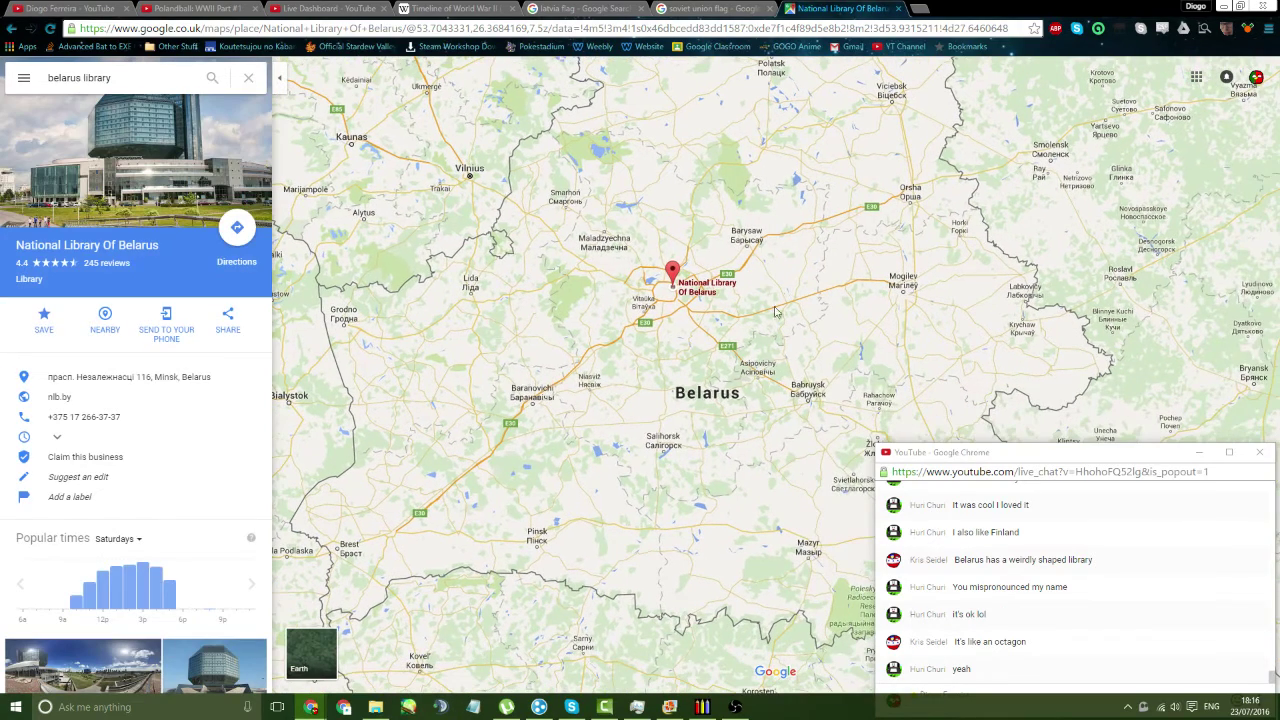
# - Search the map for "capital of belarus", and return to the YouTube Live Dashboard
pyautogui.click(130, 78)
pyautogui.write('capital of r')
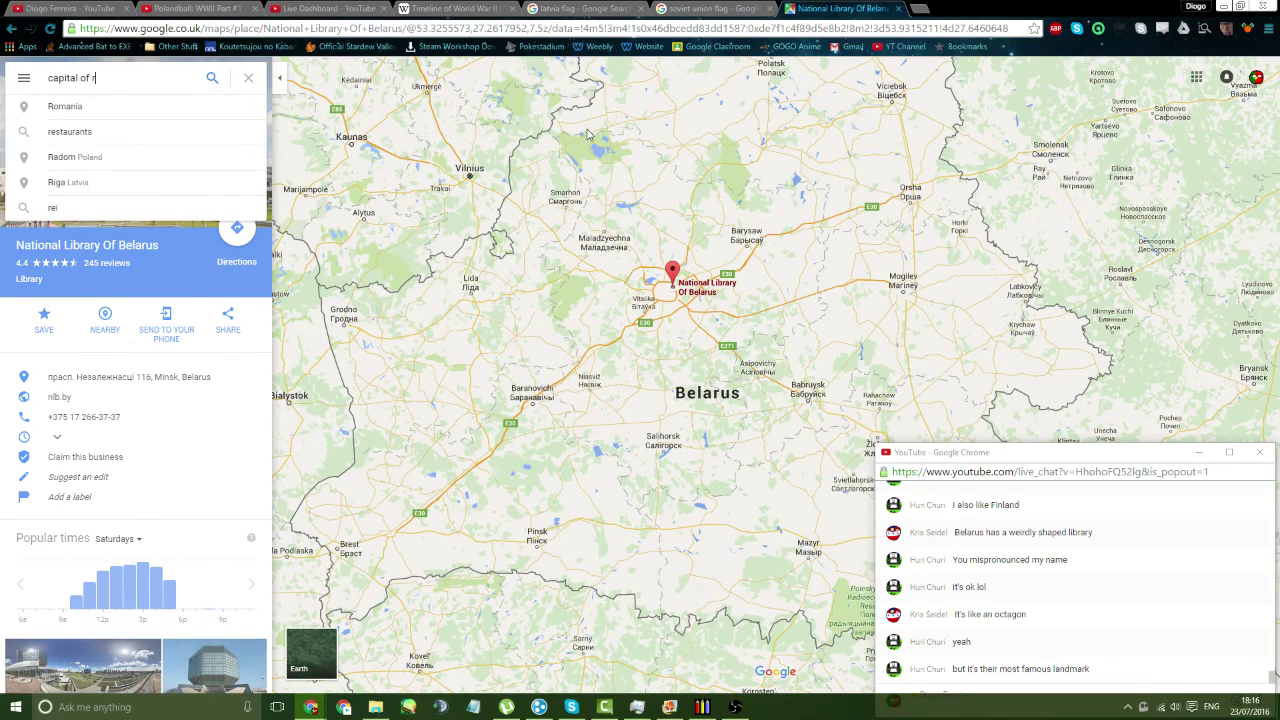
pyautogui.press('BackSpace')
pyautogui.write('belarus')
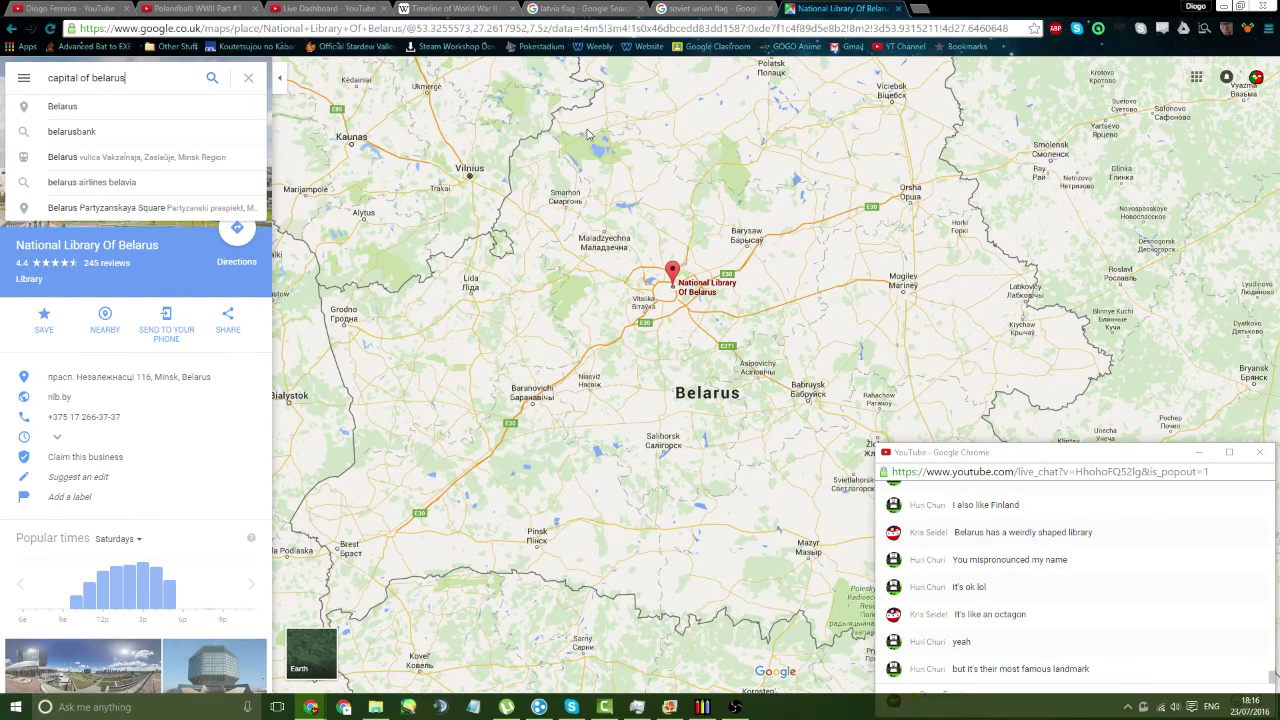
pyautogui.press('Return')
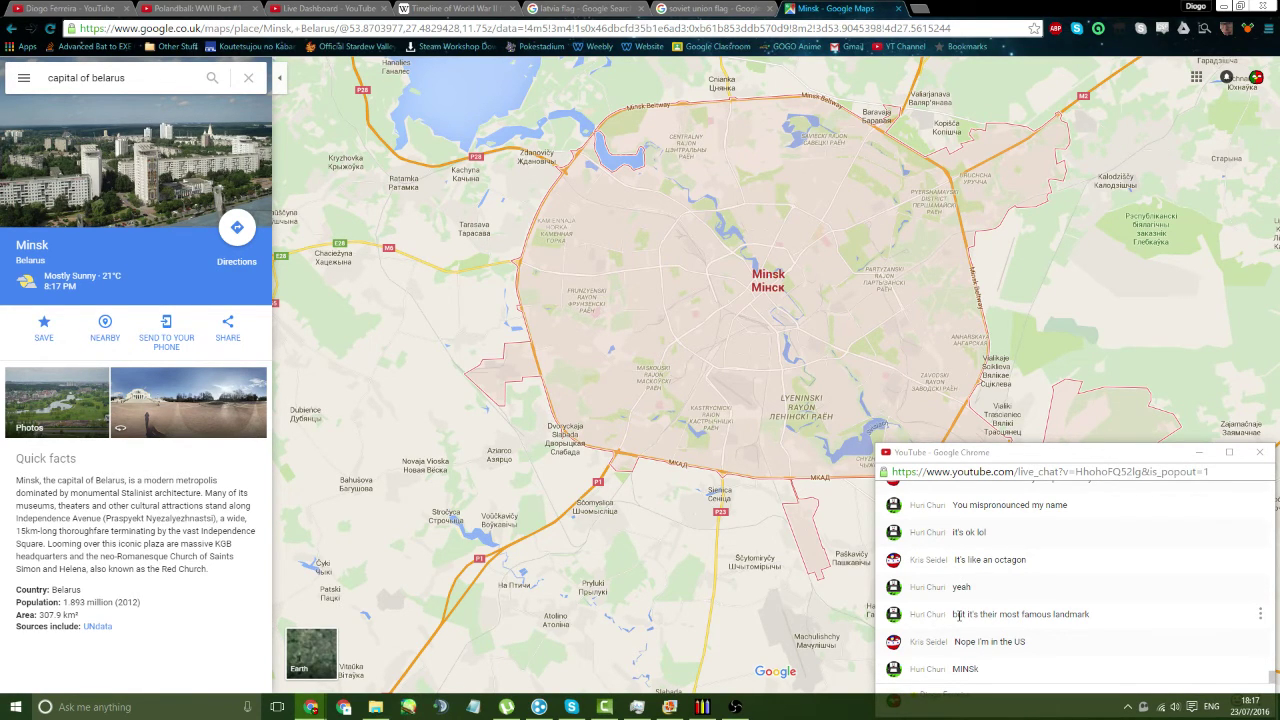
pyautogui.click(328, 8)
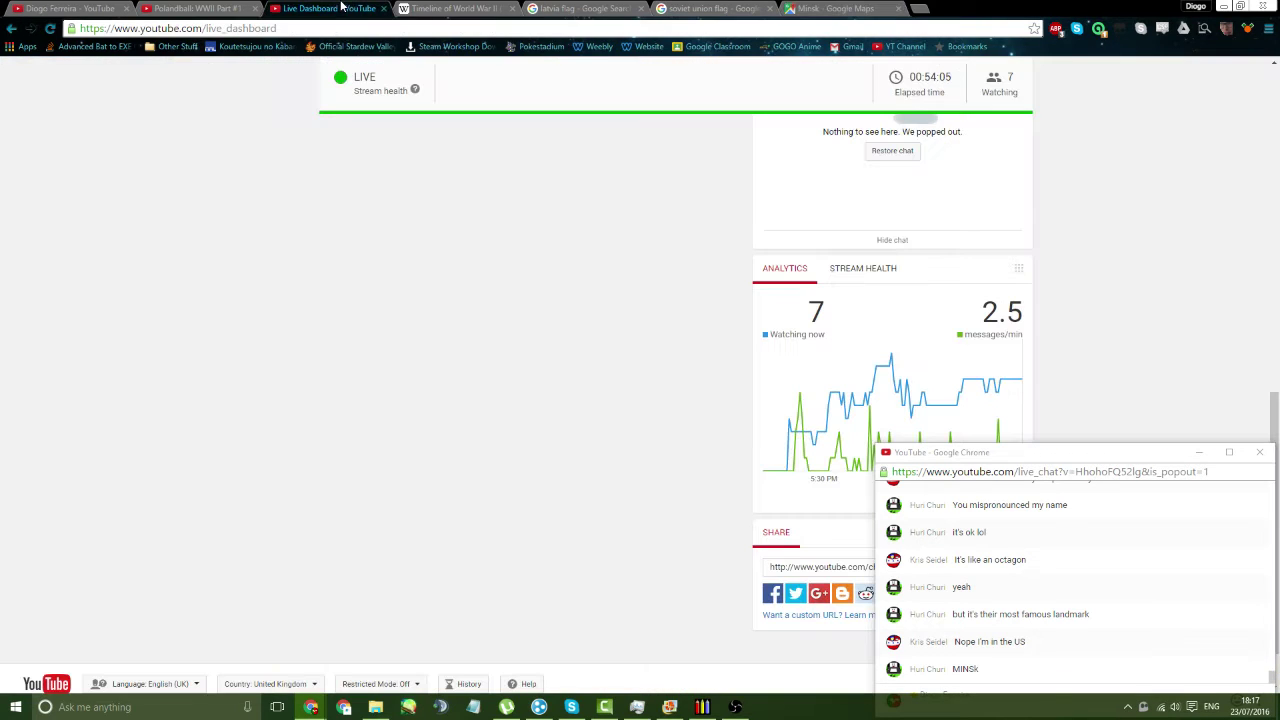
# - Review the Minsk map and the earlier live chat messages, and switch back to mtPaint
pyautogui.click(850, 8)
pyautogui.scroll(3, 993, 557)
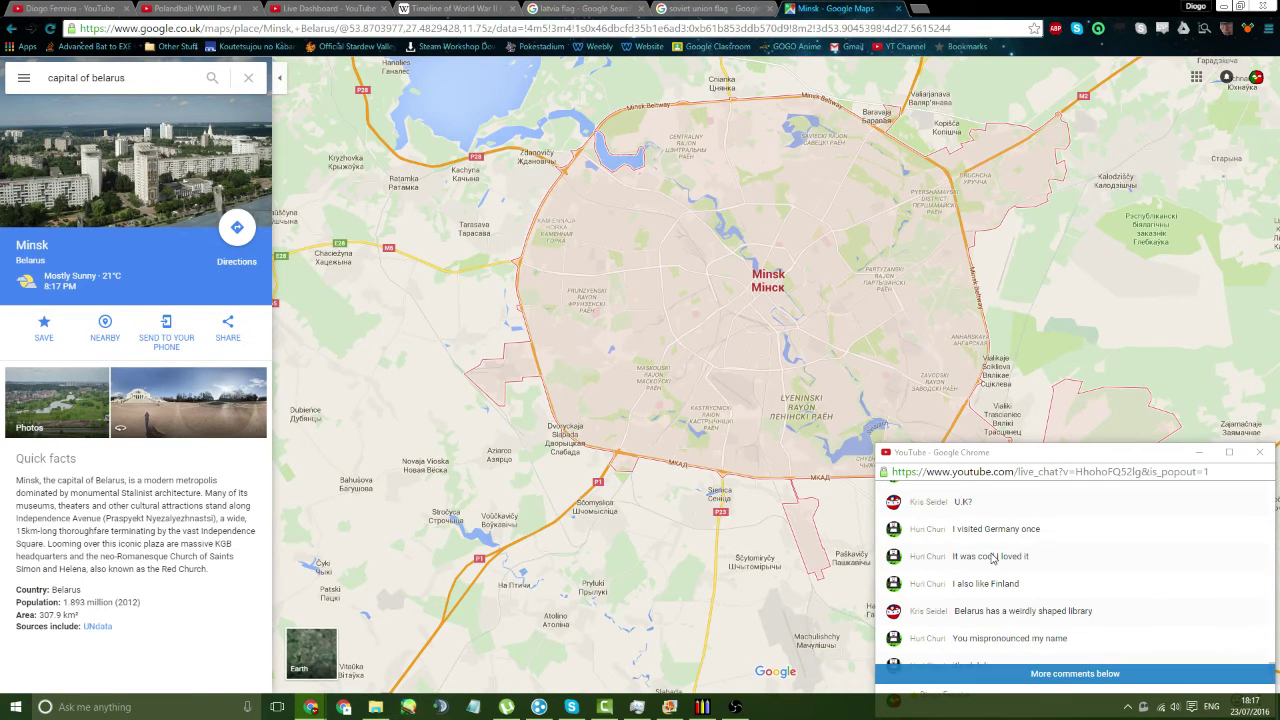
pyautogui.scroll(-3, 993, 557)
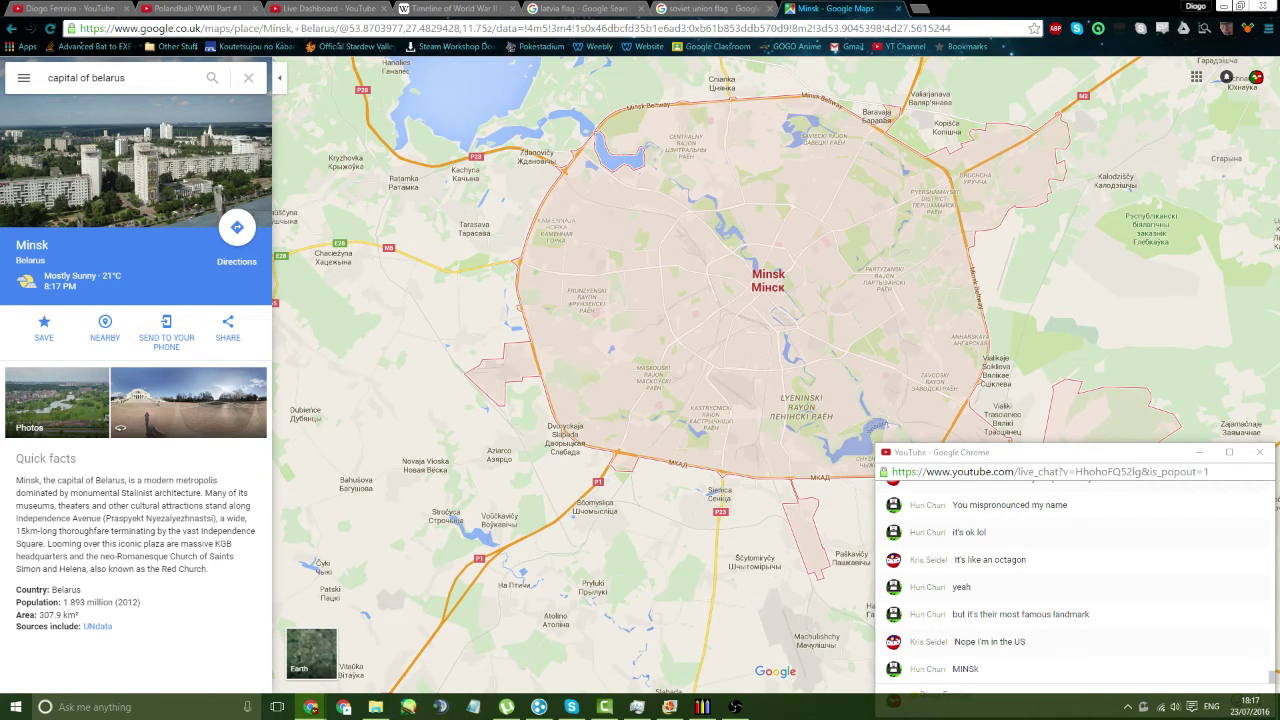
pyautogui.click(742, 709)
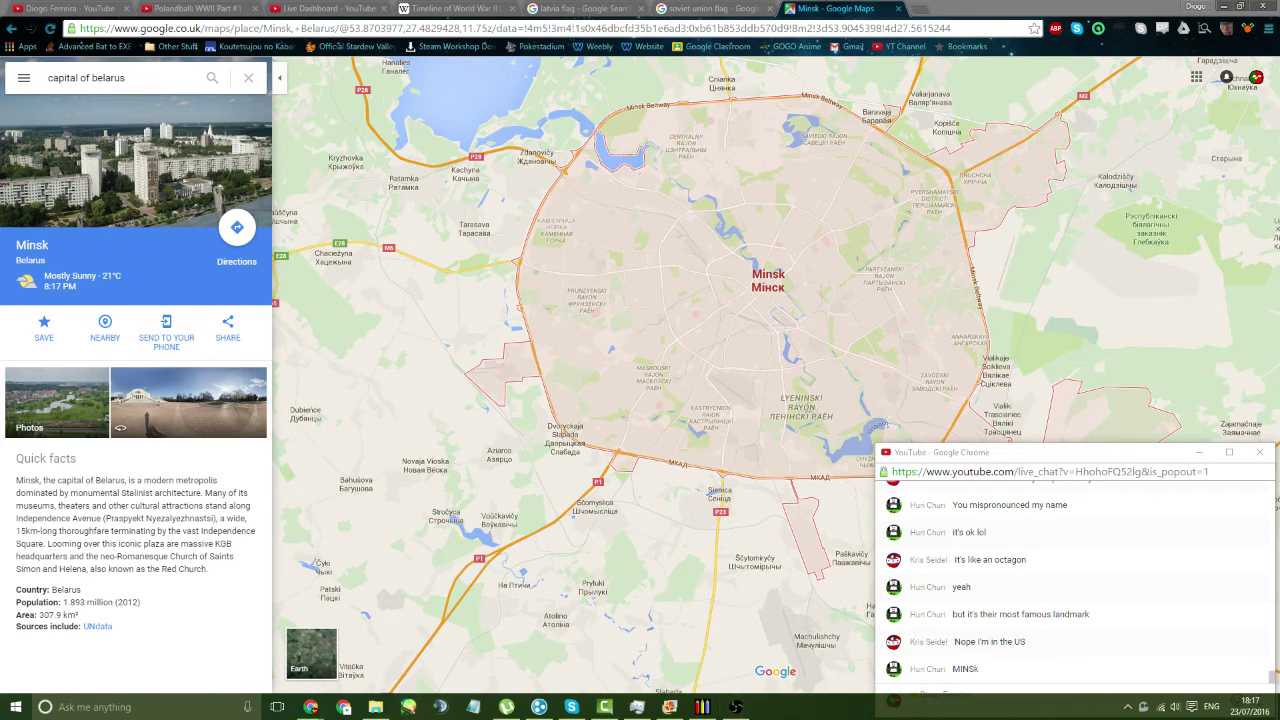
pyautogui.click(704, 707)
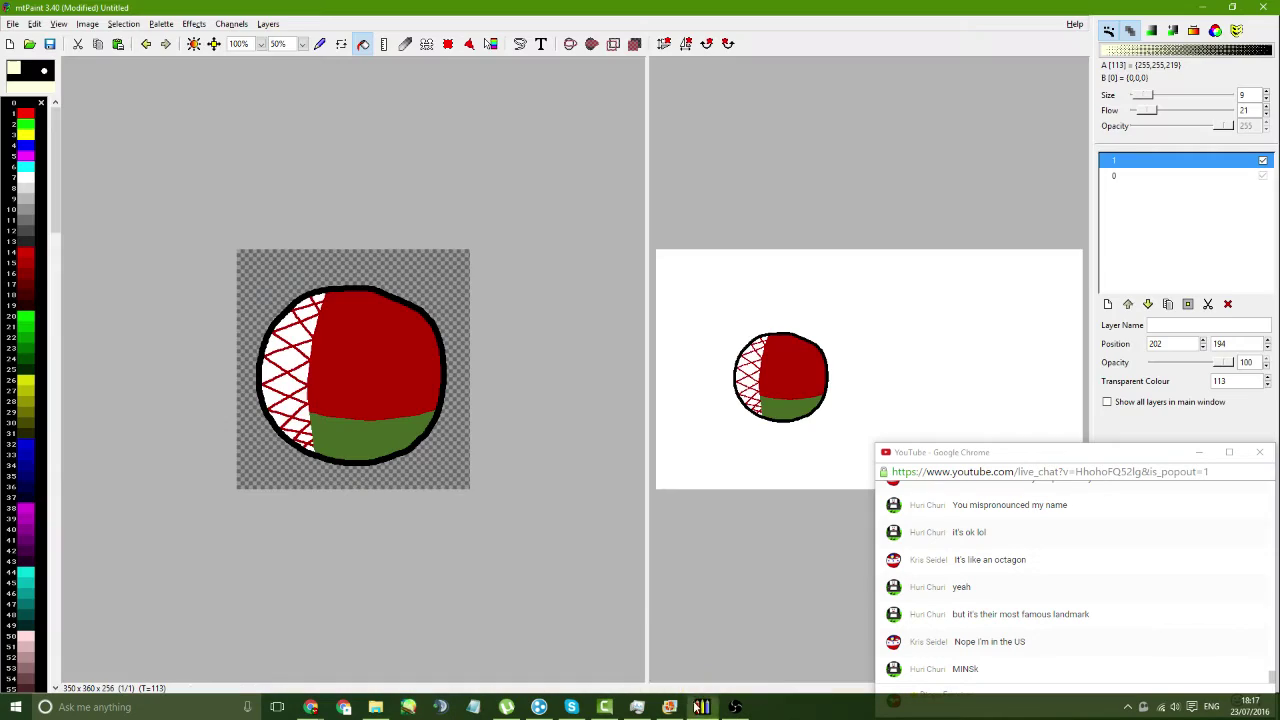
# - Set up freehand painting in black, palette colour 0, on the ball's layer at 300% magnification
pyautogui.click(318, 44)
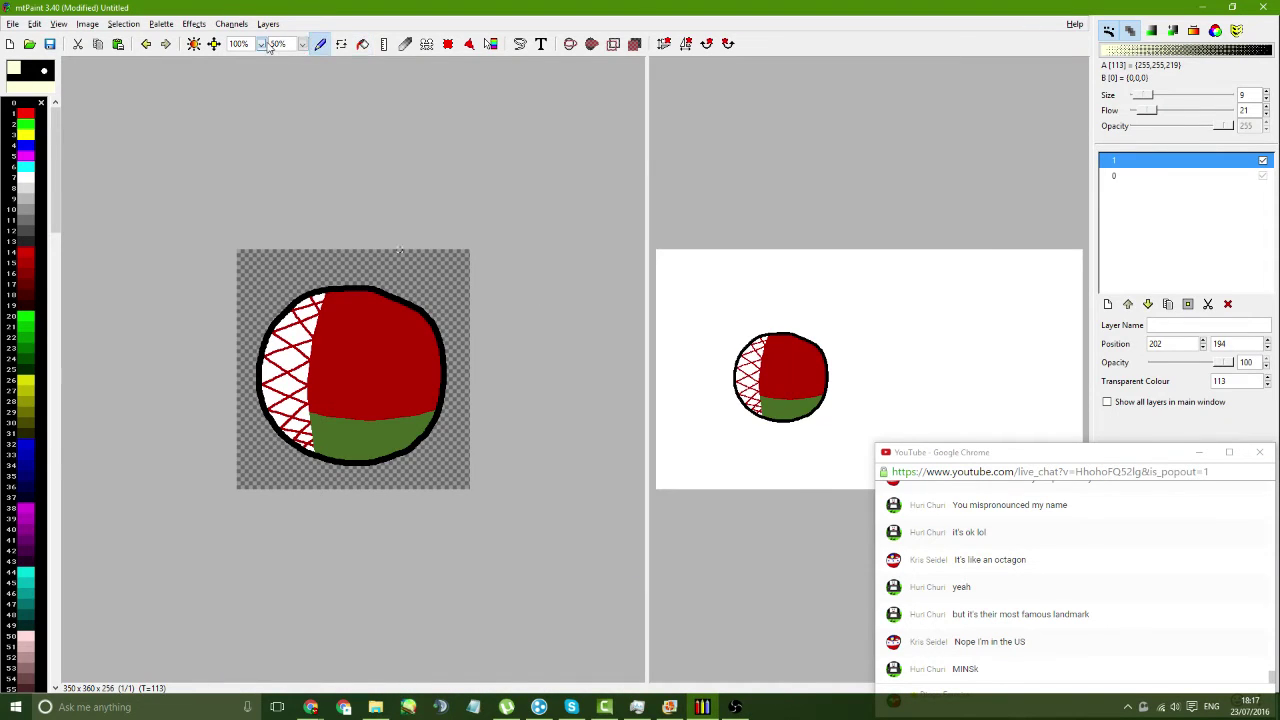
pyautogui.click(261, 44)
pyautogui.click(262, 139)
pyautogui.click(24, 103)
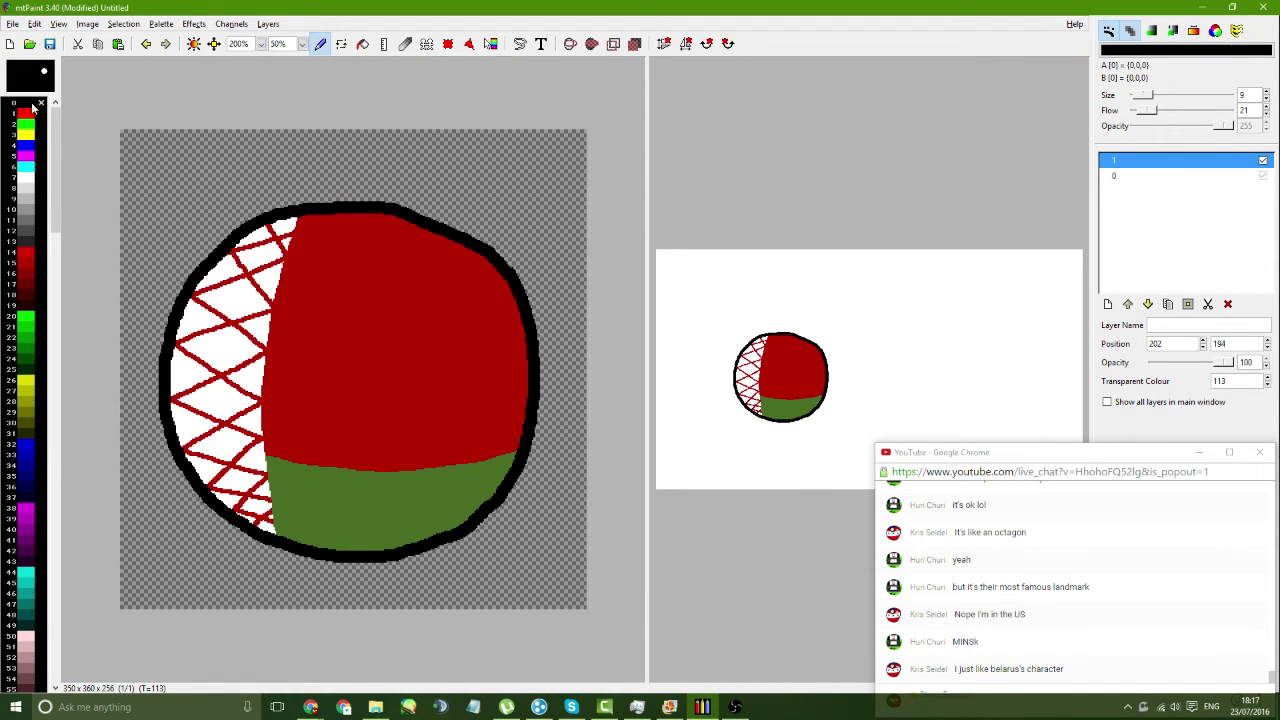
pyautogui.click(261, 44)
pyautogui.click(251, 150)
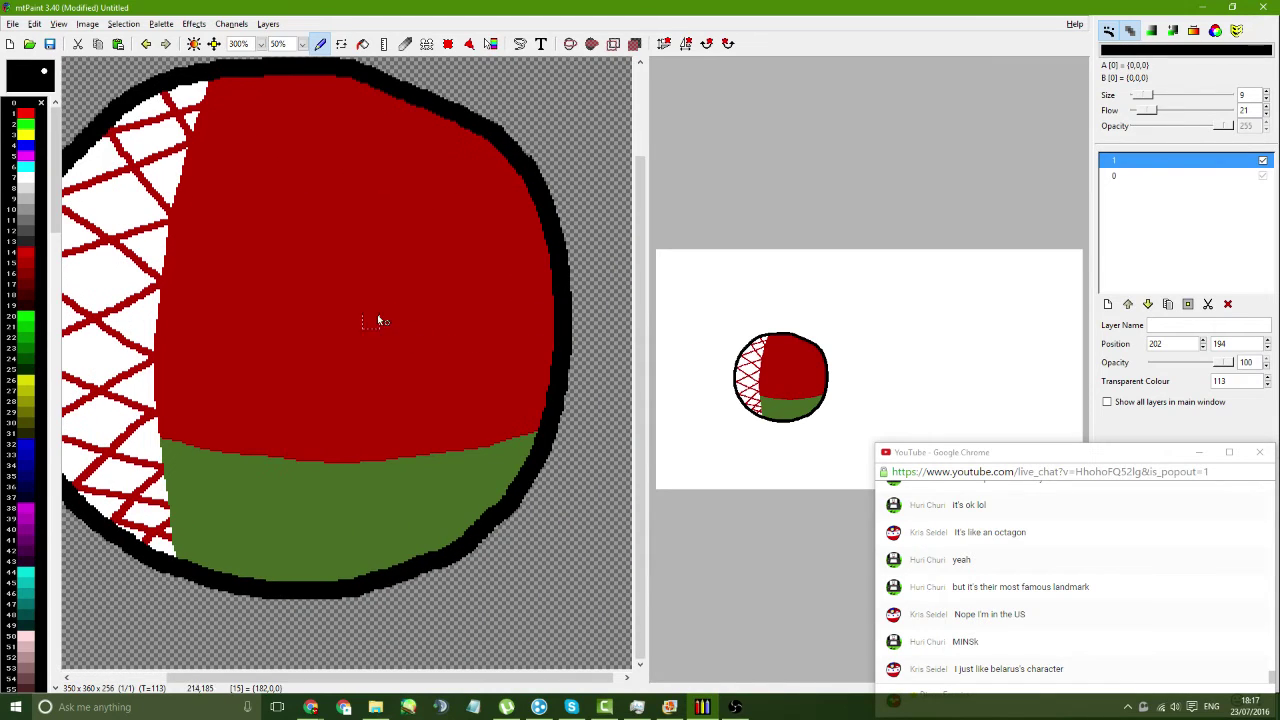
pyautogui.moveTo(386, 277); pyautogui.dragTo(409, 345)
pyautogui.hotkey('ctrl', 'z')
pyautogui.moveTo(432, 266)
pyautogui.mouseDown()
pyautogui.moveTo(401, 343)
pyautogui.moveTo(476, 332)
pyautogui.moveTo(424, 267)
pyautogui.mouseUp()
pyautogui.hotkey('ctrl', 'z')
pyautogui.moveTo(344, 290)
pyautogui.mouseDown()
pyautogui.moveTo(417, 271)
pyautogui.moveTo(451, 334)
pyautogui.moveTo(400, 263)
pyautogui.moveTo(335, 300)
pyautogui.mouseUp()
pyautogui.hotkey('ctrl', 'z')
pyautogui.hotkey('ctrl', 'z')
pyautogui.moveTo(470, 314)
pyautogui.mouseDown()
pyautogui.moveTo(432, 260)
pyautogui.moveTo(377, 250)
pyautogui.moveTo(333, 292)
pyautogui.moveTo(333, 358)
pyautogui.moveTo(401, 326)
pyautogui.mouseUp()
pyautogui.hotkey('ctrl', 'z')
pyautogui.hotkey('ctrl', 'z')
# - Draw two black arches on the ball as the upper outlines of its eyes, using brush size 9
pyautogui.moveTo(478, 346)
pyautogui.mouseDown()
pyautogui.moveTo(462, 292)
pyautogui.moveTo(397, 269)
pyautogui.moveTo(357, 308)
pyautogui.moveTo(344, 356)
pyautogui.moveTo(451, 345)
pyautogui.moveTo(480, 348)
pyautogui.moveTo(481, 362)
pyautogui.moveTo(472, 282)
pyautogui.moveTo(417, 254)
pyautogui.moveTo(364, 270)
pyautogui.moveTo(339, 345)
pyautogui.mouseUp()
pyautogui.hotkey('ctrl', 'z')
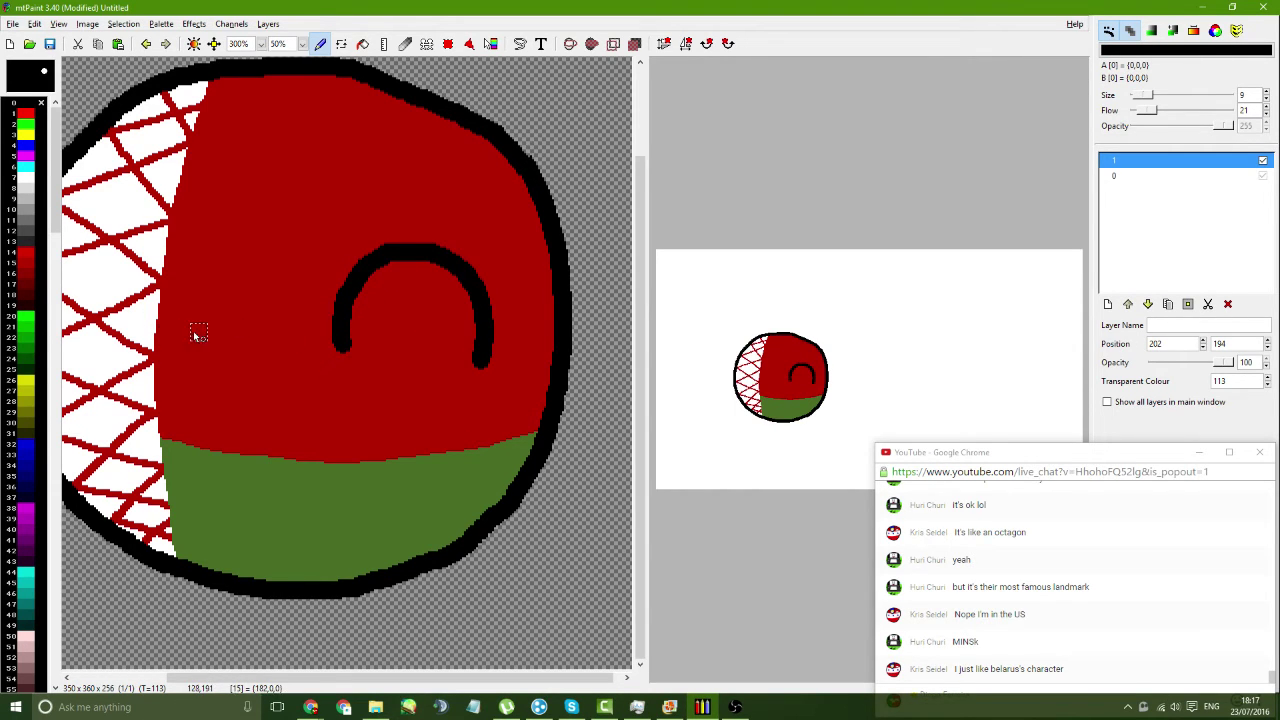
pyautogui.hscroll(-2, 180, 329)
pyautogui.moveTo(165, 313)
pyautogui.mouseDown()
pyautogui.moveTo(186, 259)
pyautogui.moveTo(238, 250)
pyautogui.moveTo(270, 265)
pyautogui.moveTo(283, 315)
pyautogui.moveTo(272, 350)
pyautogui.mouseUp()
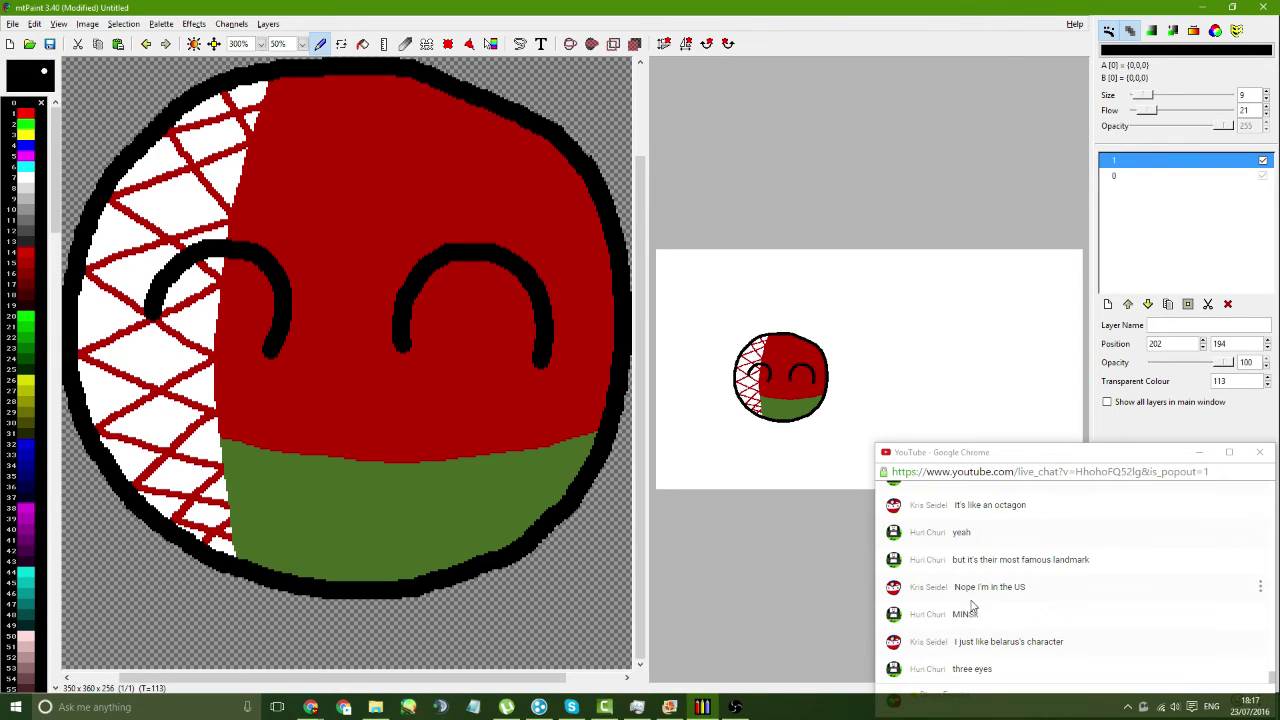
# - Examine the Turkish phrase "Türkçe Konuşmak Üzereyim" in the live chat and discard the reply that was started
pyautogui.click(985, 669)
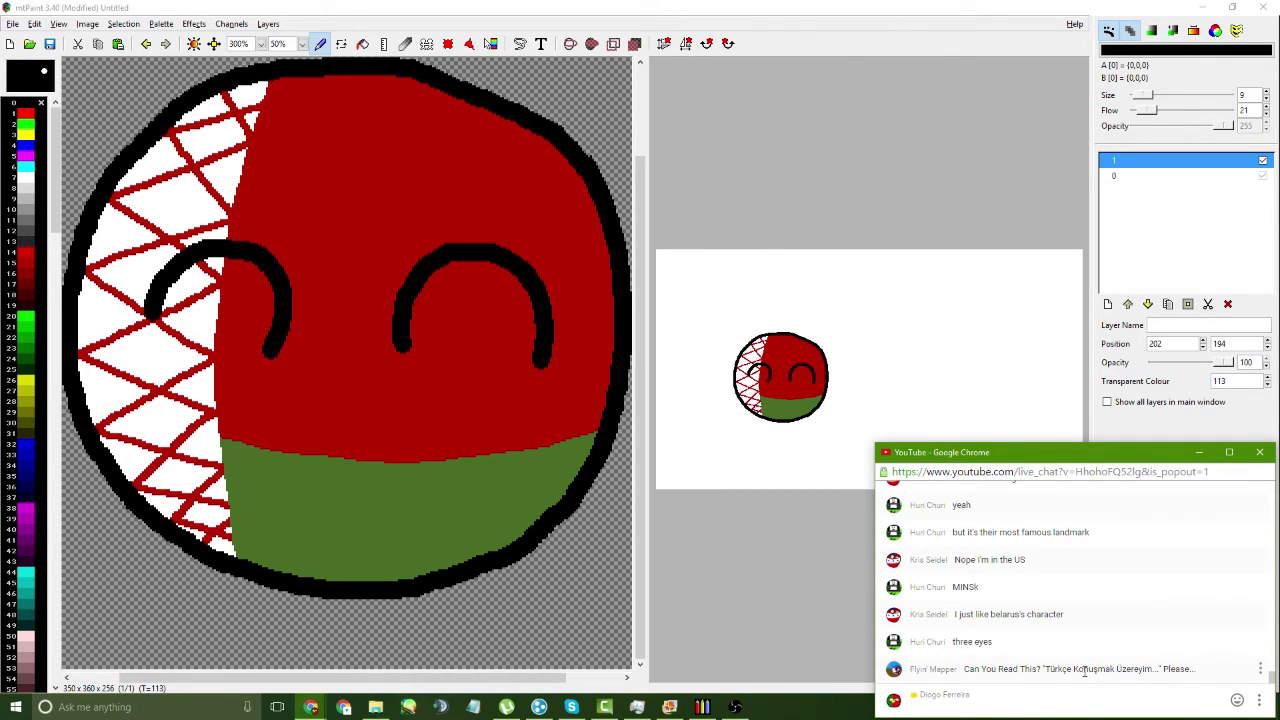
pyautogui.moveTo(1047, 669); pyautogui.dragTo(1157, 669)
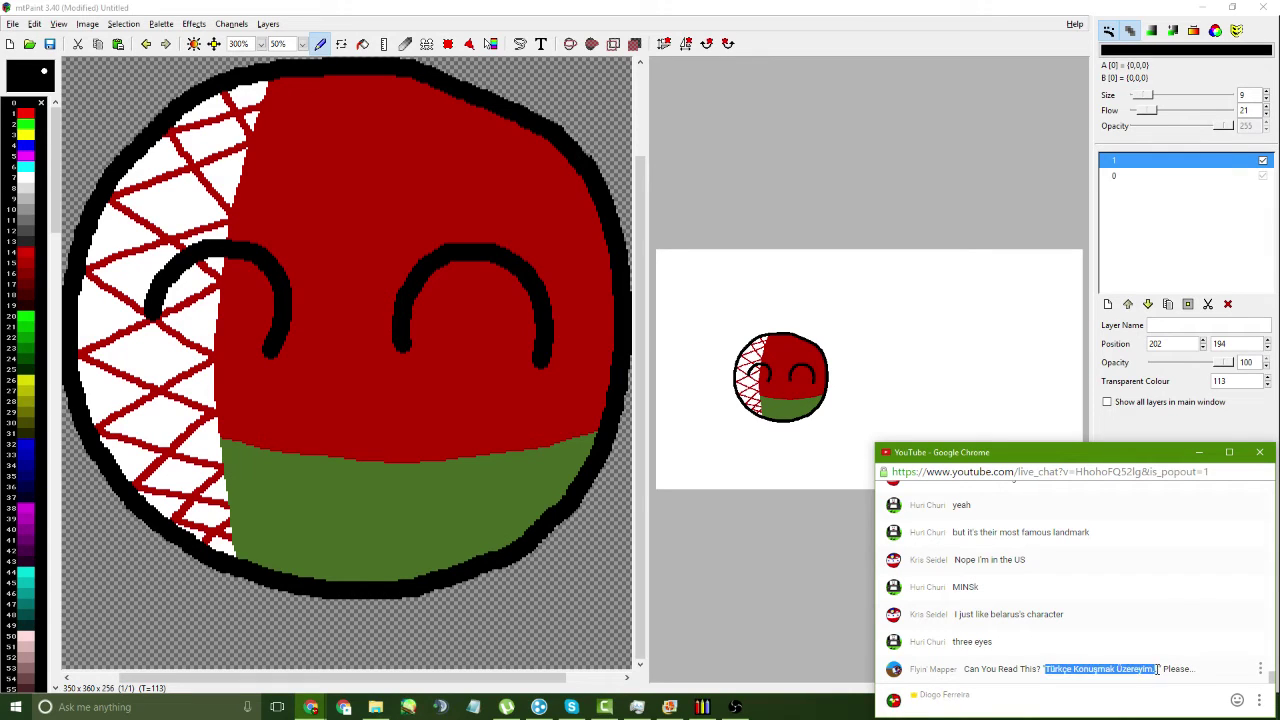
pyautogui.click(1160, 669)
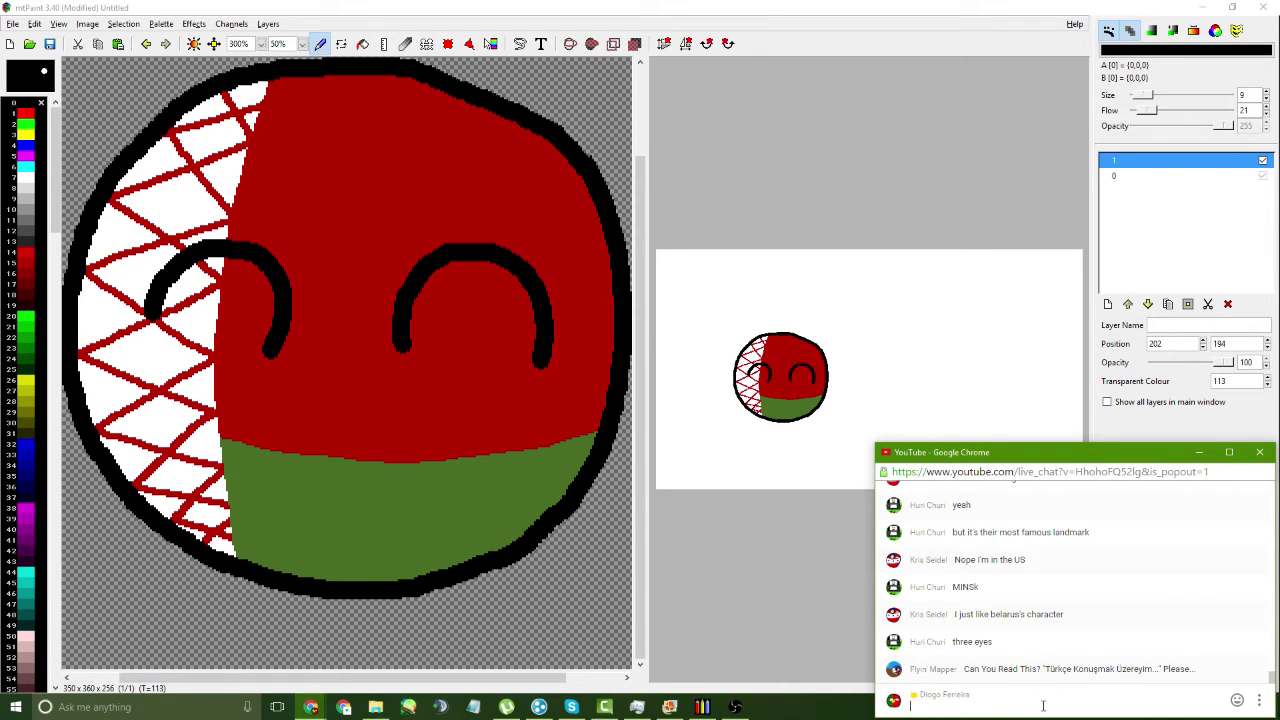
pyautogui.write('do y')
pyautogui.press('BackSpace')
# - Close both eye outlines with curved black lower edges and fill the eyes with white, palette colour 7
pyautogui.moveTo(400, 350); pyautogui.dragTo(545, 368)
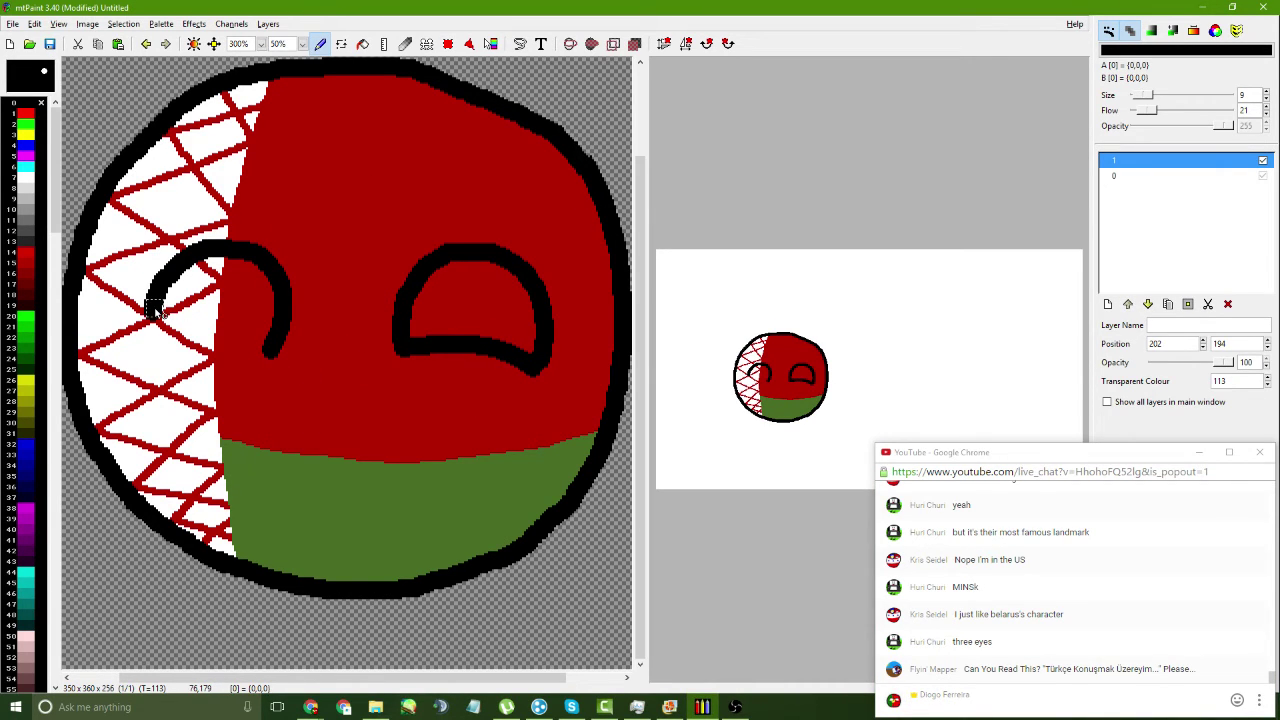
pyautogui.moveTo(155, 310)
pyautogui.mouseDown()
pyautogui.moveTo(160, 356)
pyautogui.moveTo(200, 343)
pyautogui.moveTo(276, 350)
pyautogui.mouseUp()
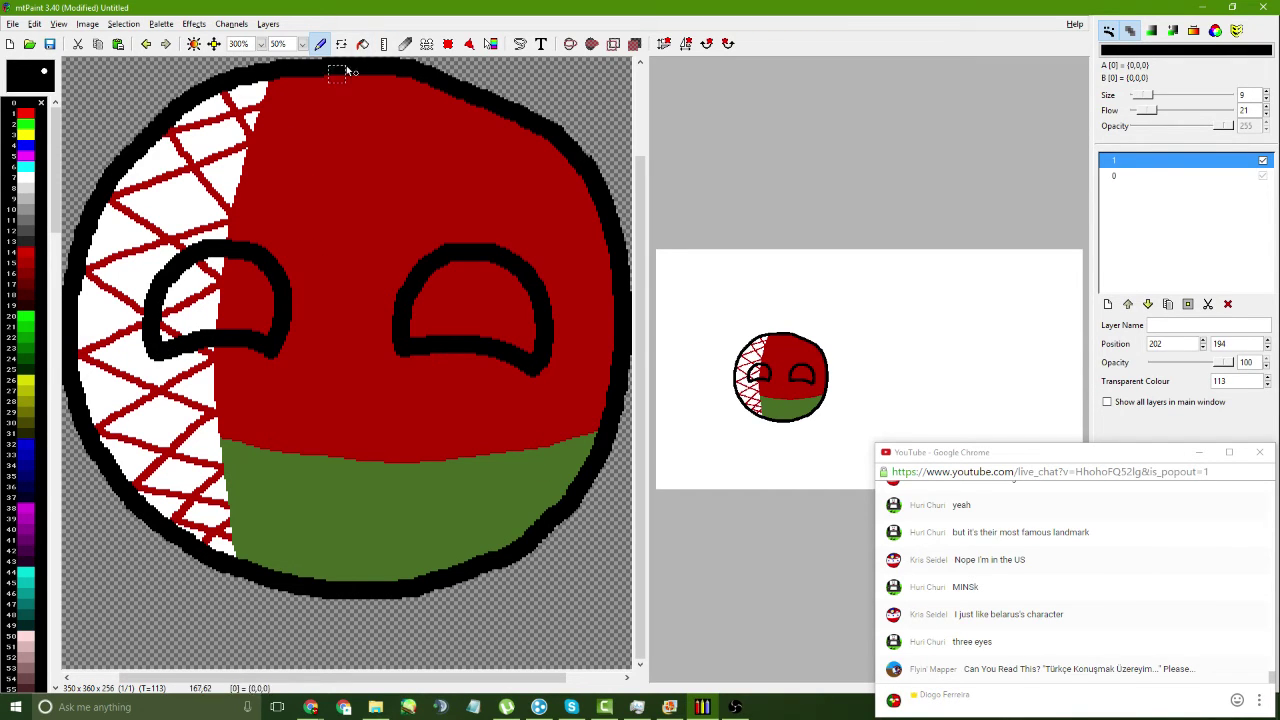
pyautogui.click(362, 43)
pyautogui.click(25, 165)
pyautogui.click(205, 290)
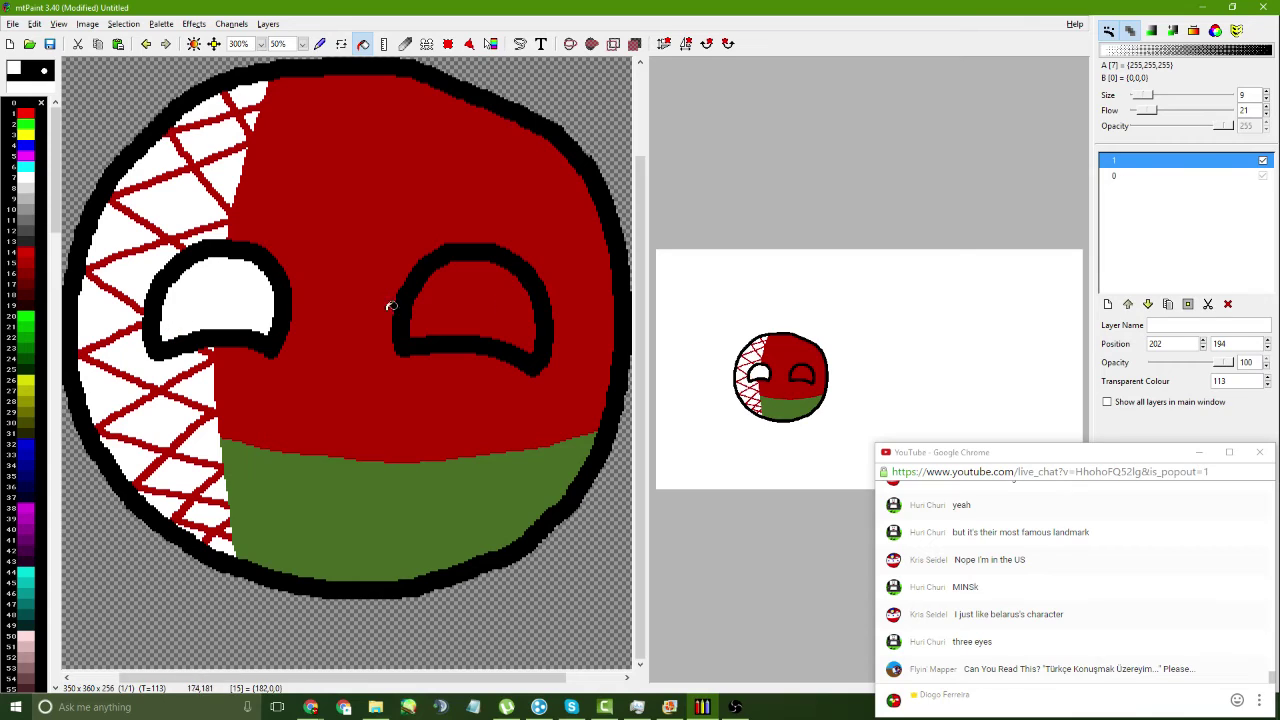
pyautogui.click(456, 284)
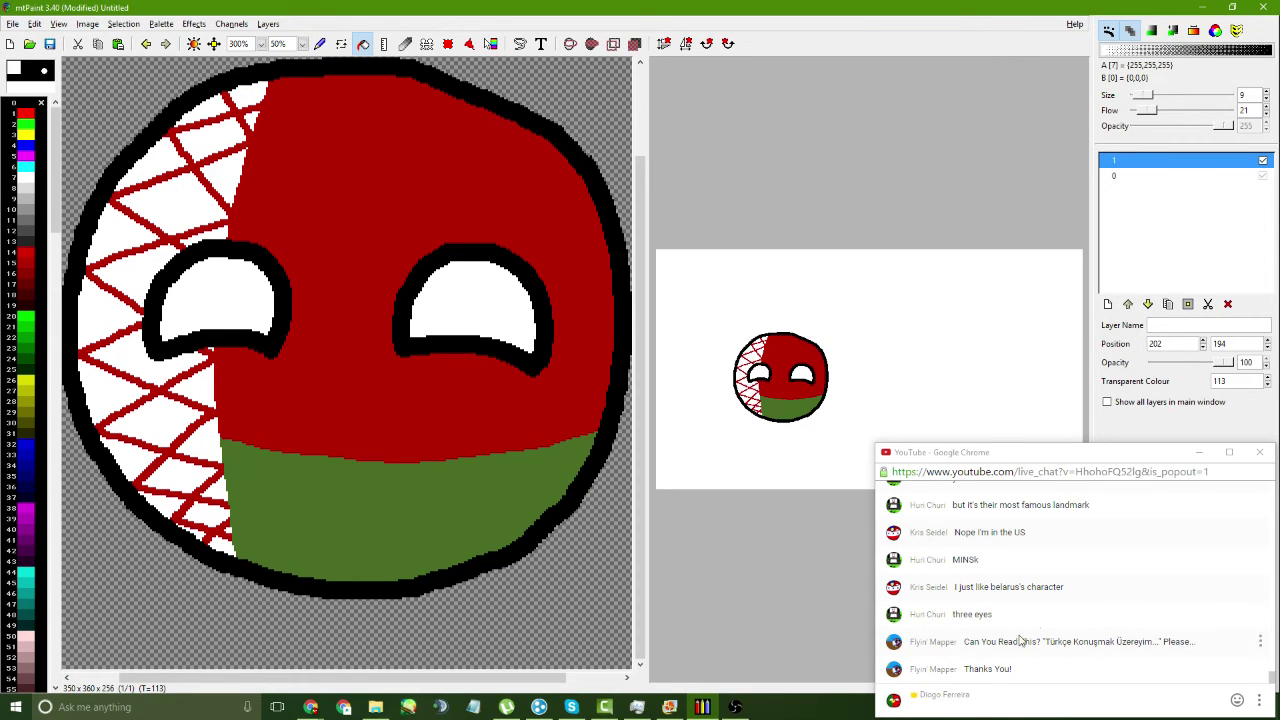
# - Enlarge the view pane and move the ball's layer into the lower-right part of the scene
pyautogui.click(320, 43)
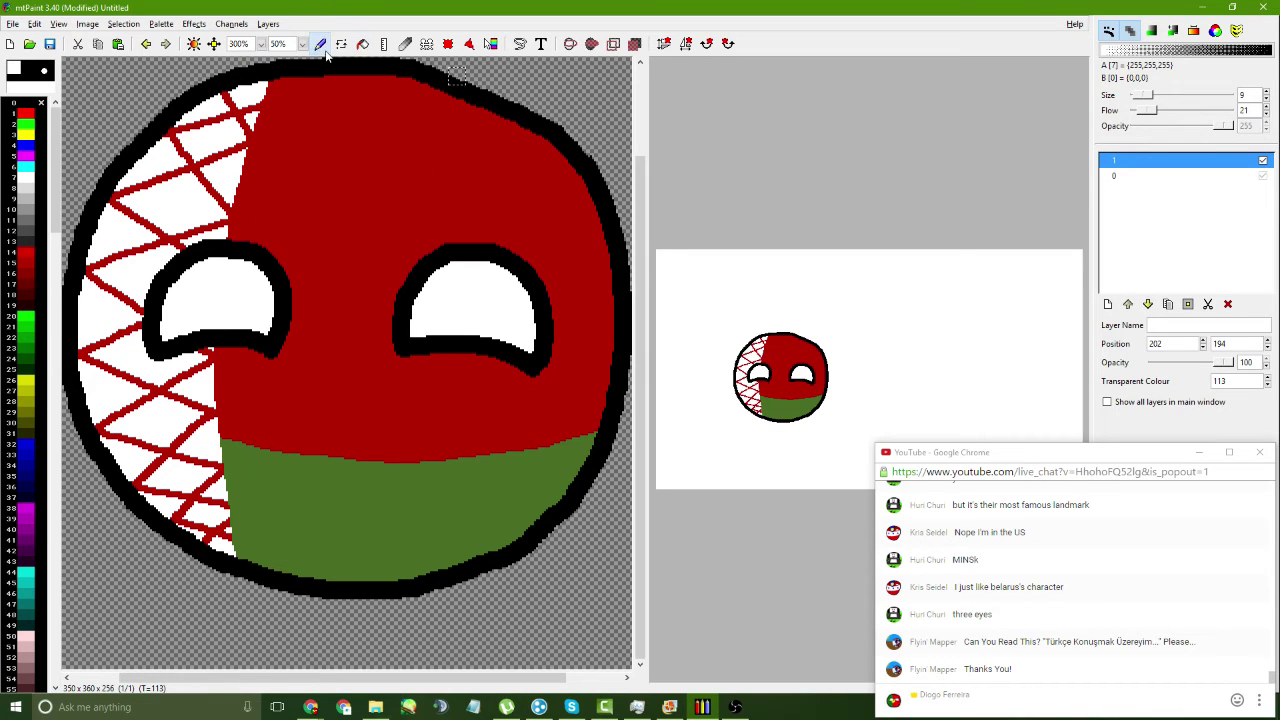
pyautogui.moveTo(646, 254); pyautogui.dragTo(457, 254)
pyautogui.moveTo(743, 414); pyautogui.dragTo(847, 408)
# - Make background layer 0 active at 100% magnification and choose green palette colour 229 for painting
pyautogui.click(760, 360)
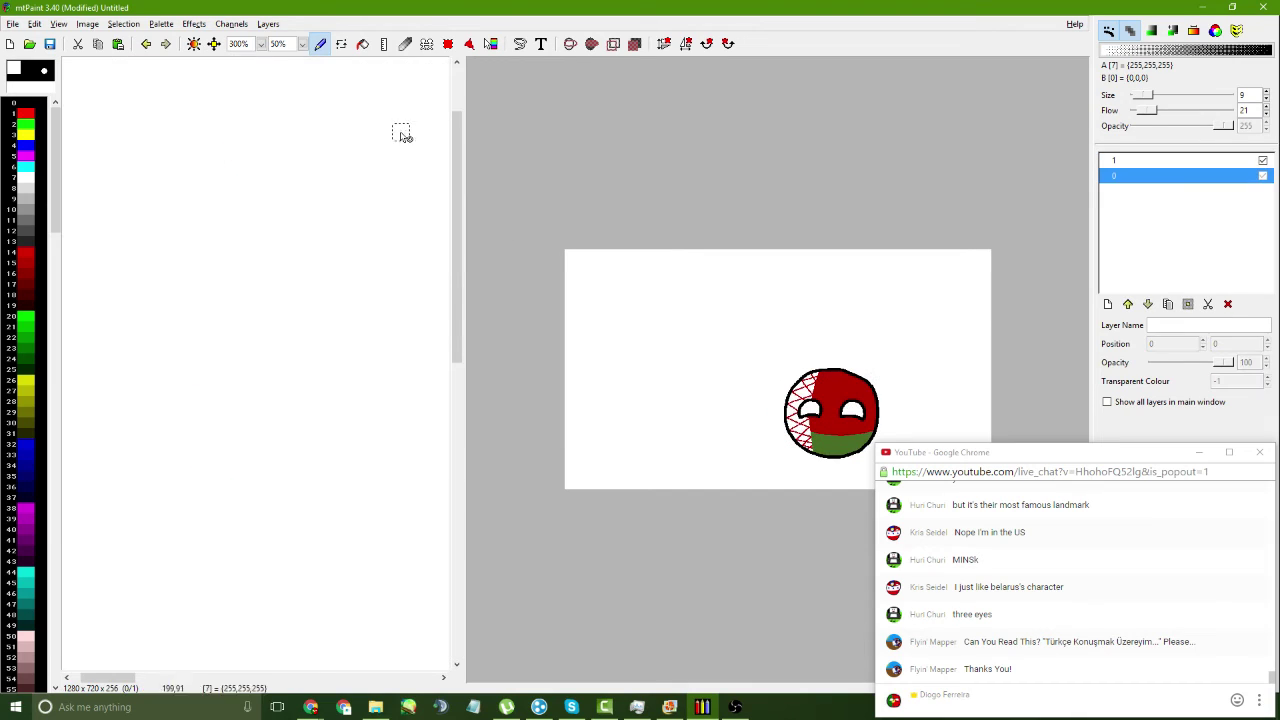
pyautogui.click(261, 43)
pyautogui.click(255, 148)
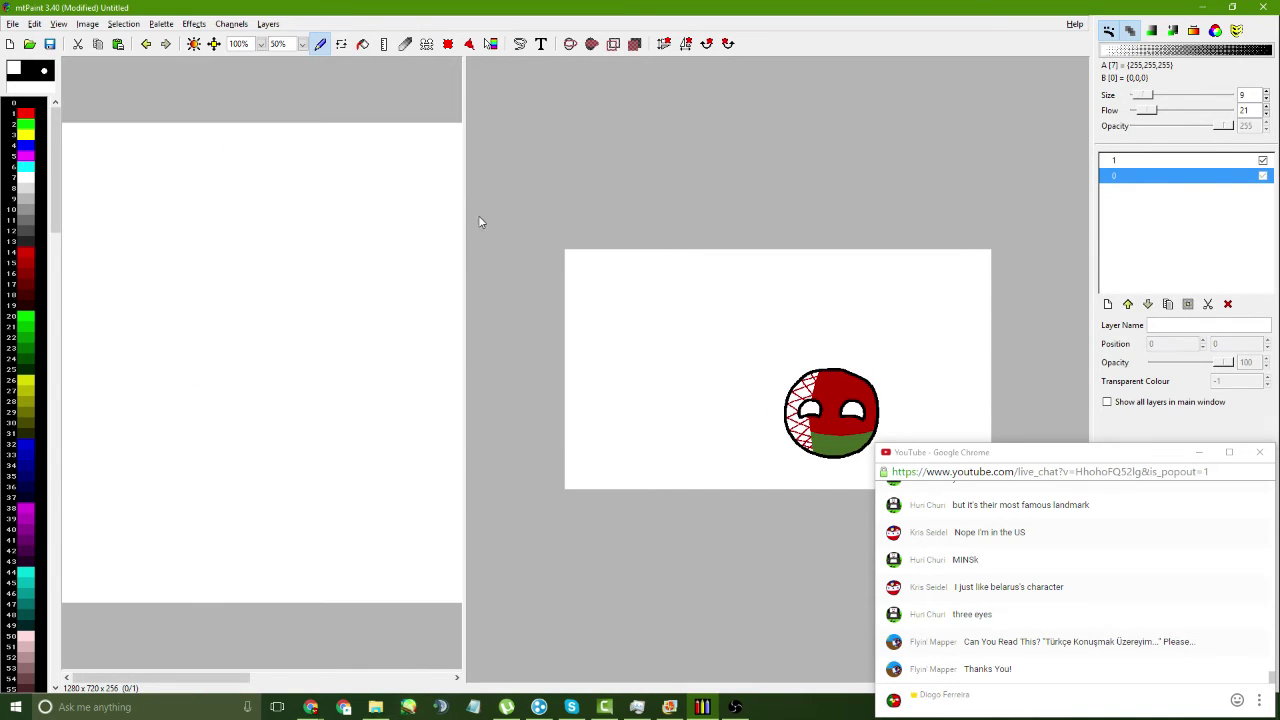
pyautogui.moveTo(465, 208); pyautogui.dragTo(978, 208)
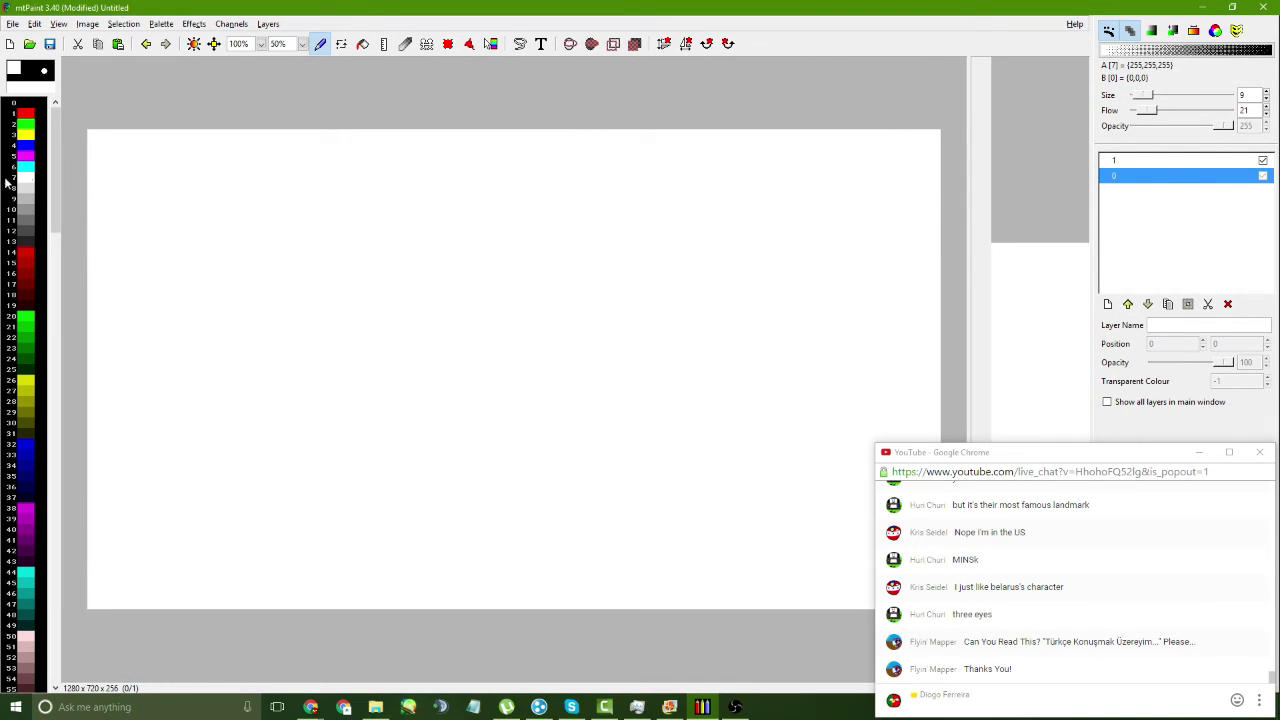
pyautogui.click(30, 327)
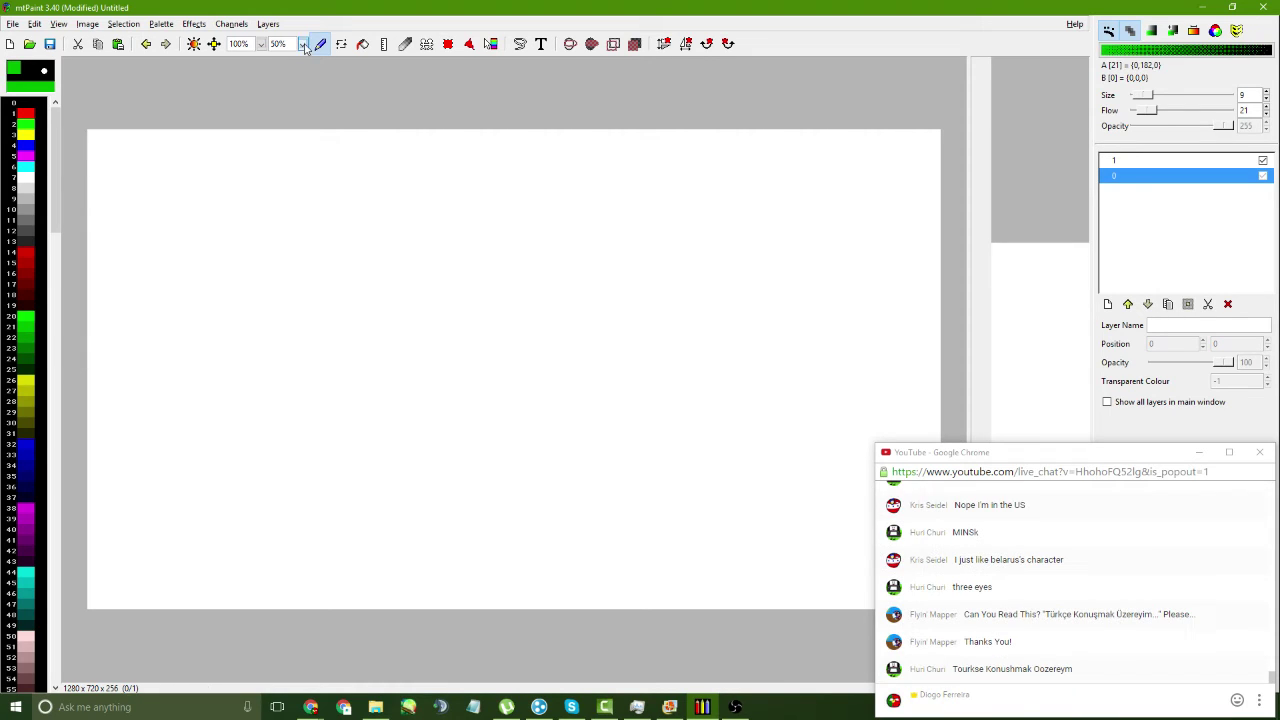
pyautogui.click(26, 166)
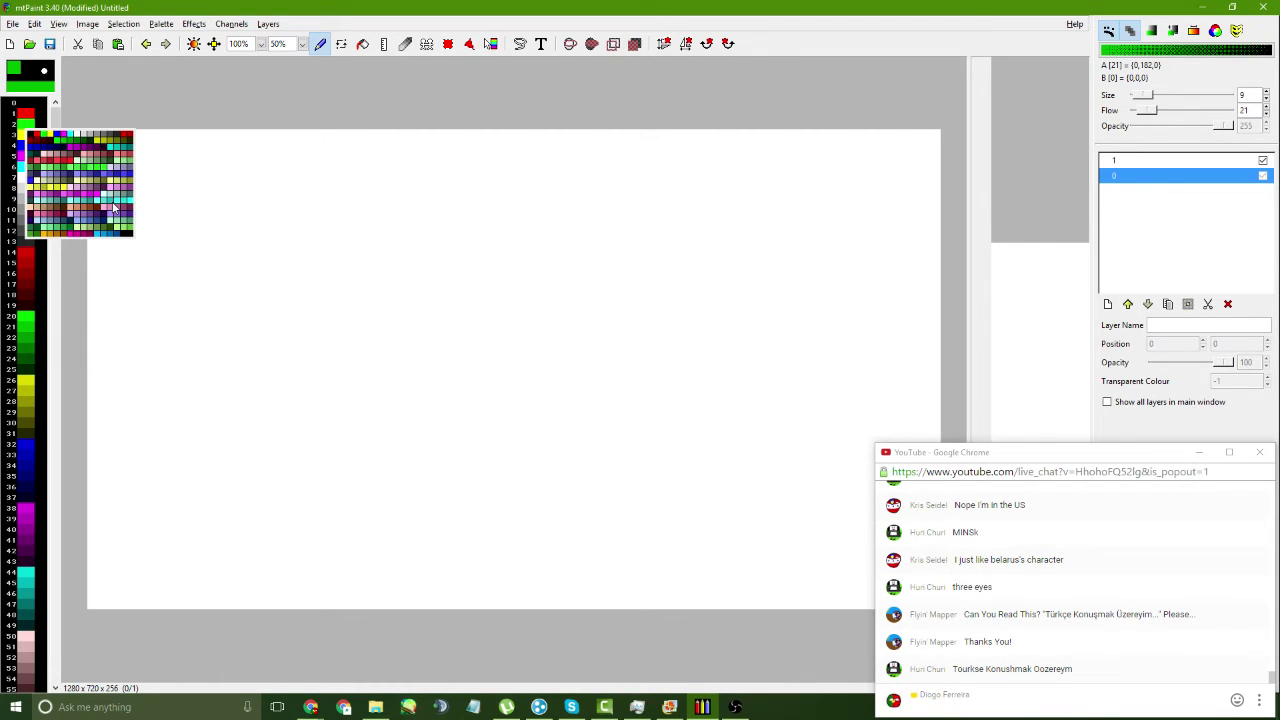
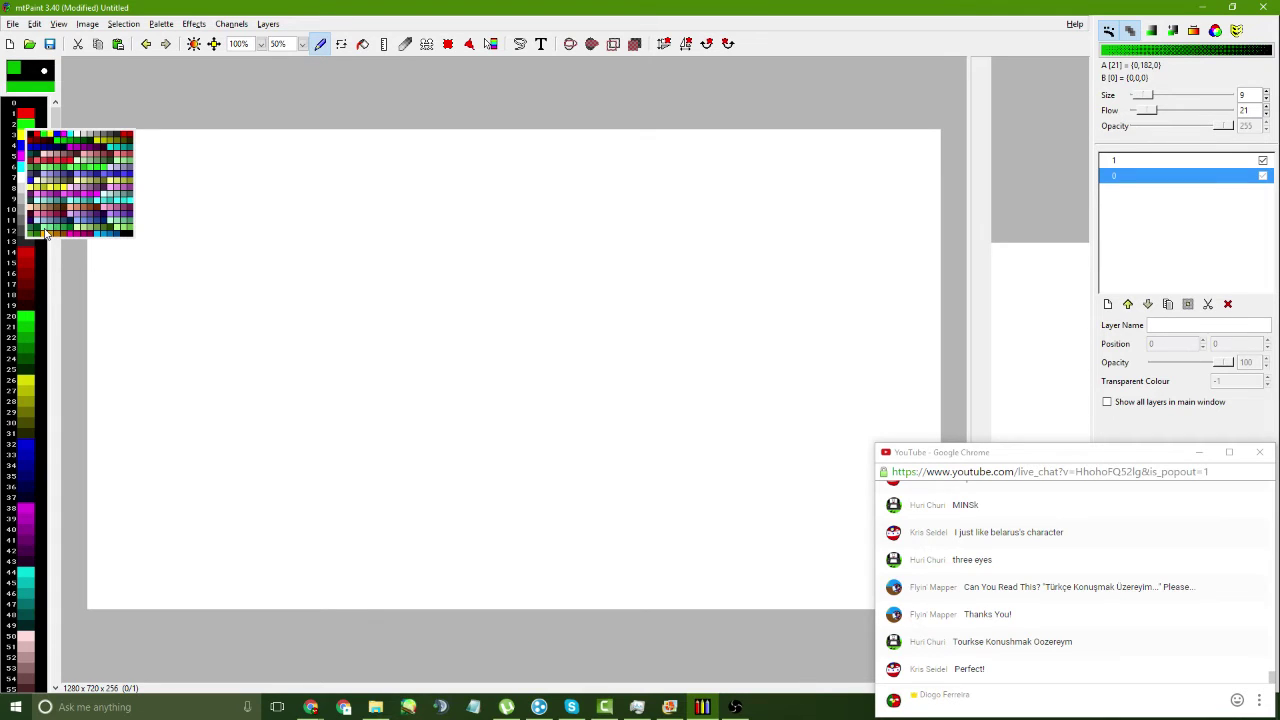
pyautogui.click(63, 232)
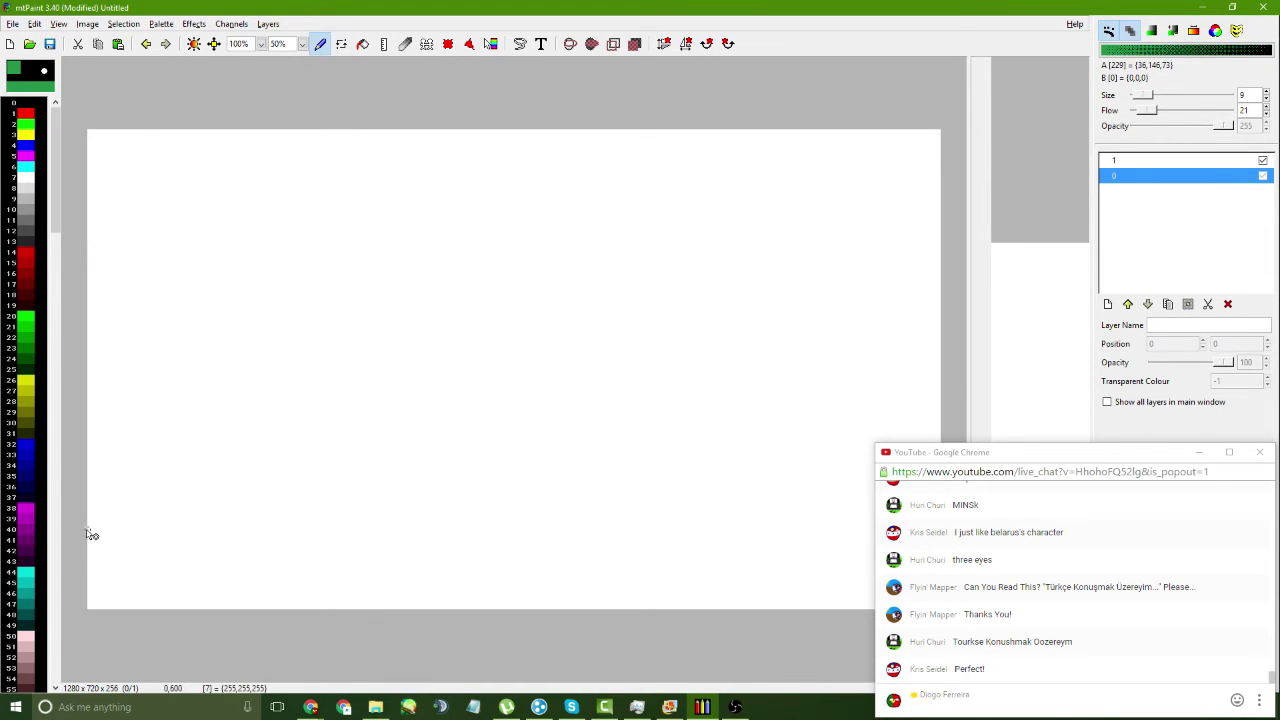
pyautogui.moveTo(88, 534)
pyautogui.mouseDown()
pyautogui.moveTo(194, 517)
pyautogui.moveTo(397, 546)
pyautogui.moveTo(537, 544)
pyautogui.mouseUp()
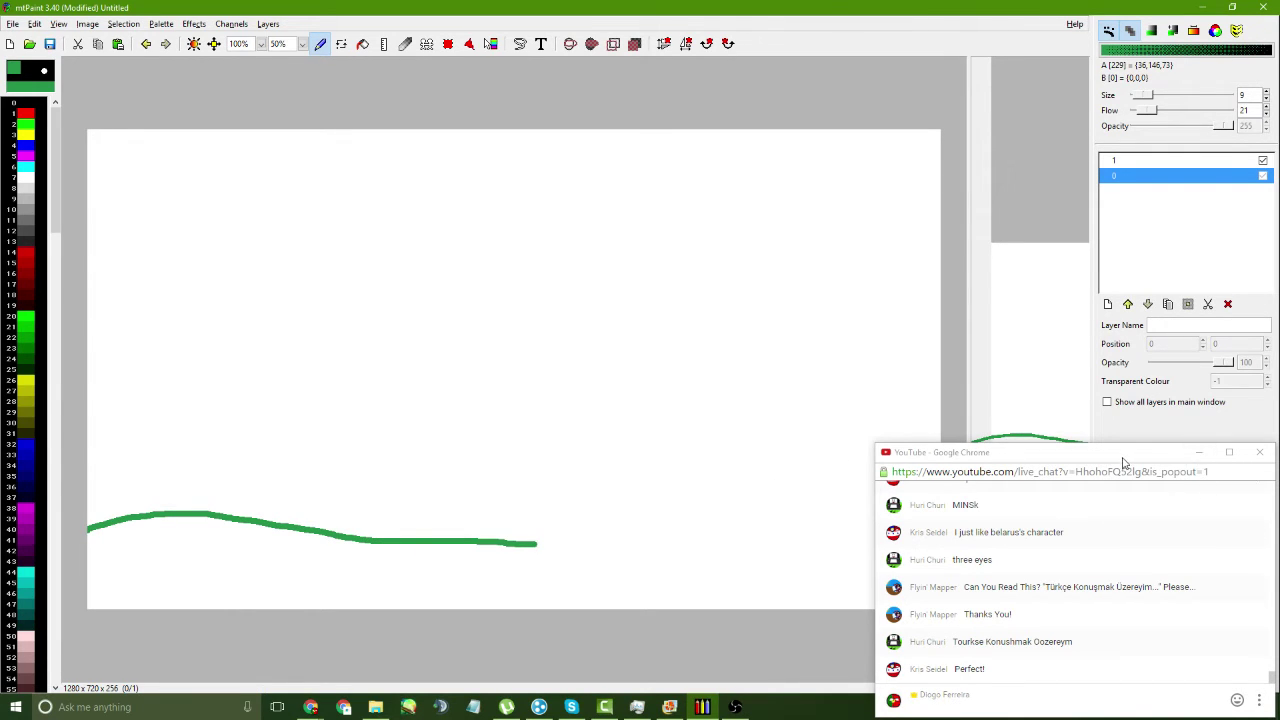
pyautogui.moveTo(1118, 459); pyautogui.dragTo(1033, 718)
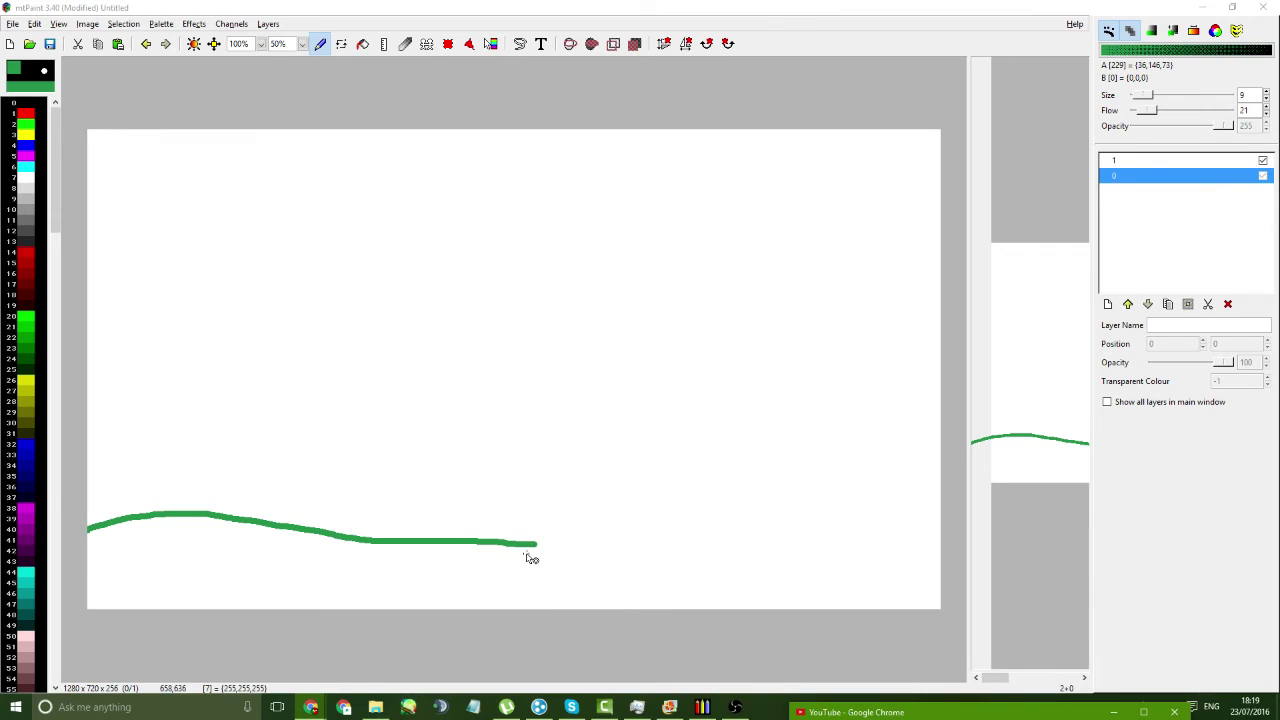
pyautogui.click(320, 20)
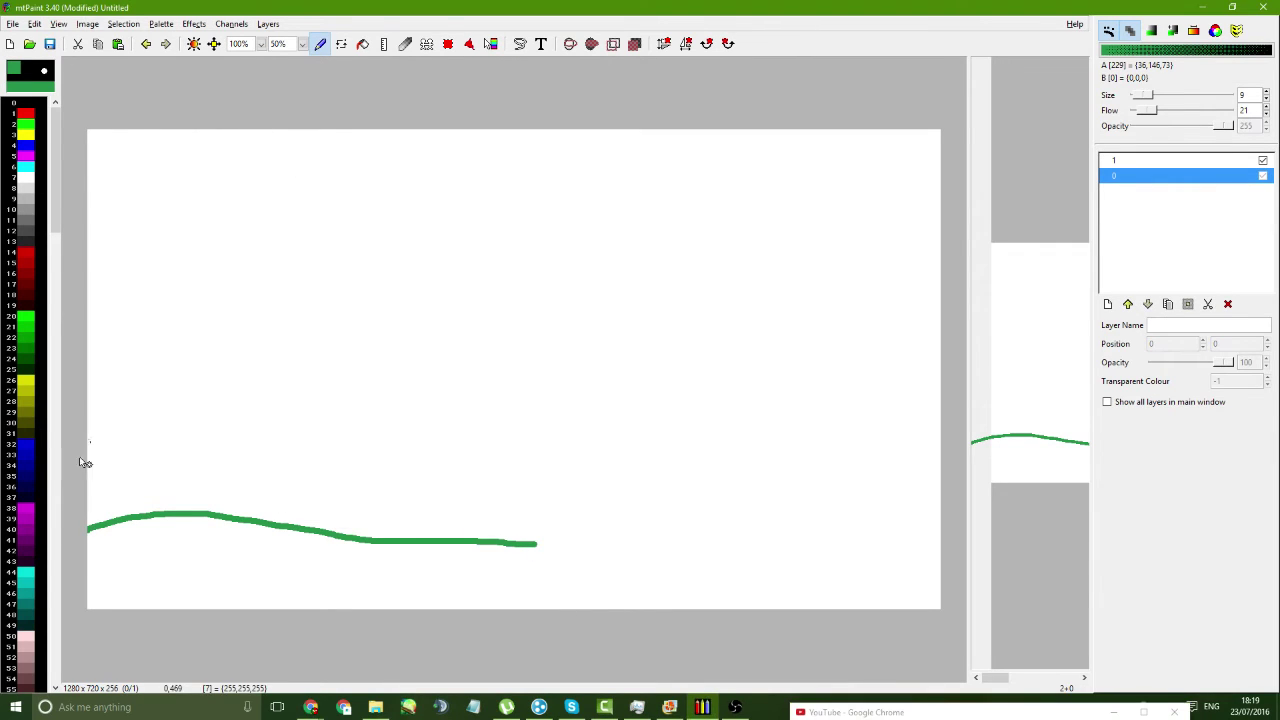
pyautogui.hotkey('ctrl', 'z')
pyautogui.moveTo(89, 543); pyautogui.dragTo(376, 497)
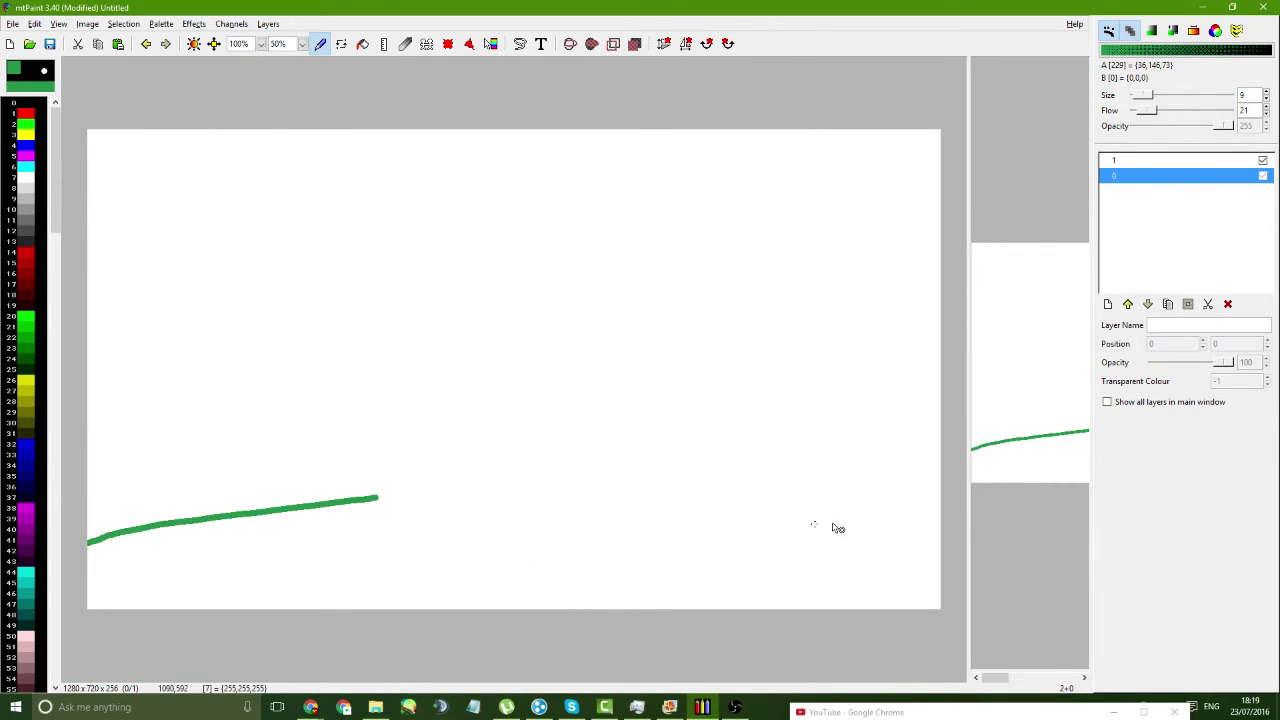
pyautogui.hotkey('ctrl', 'z')
pyautogui.moveTo(943, 497); pyautogui.dragTo(694, 520)
pyautogui.hotkey('ctrl', 'z')
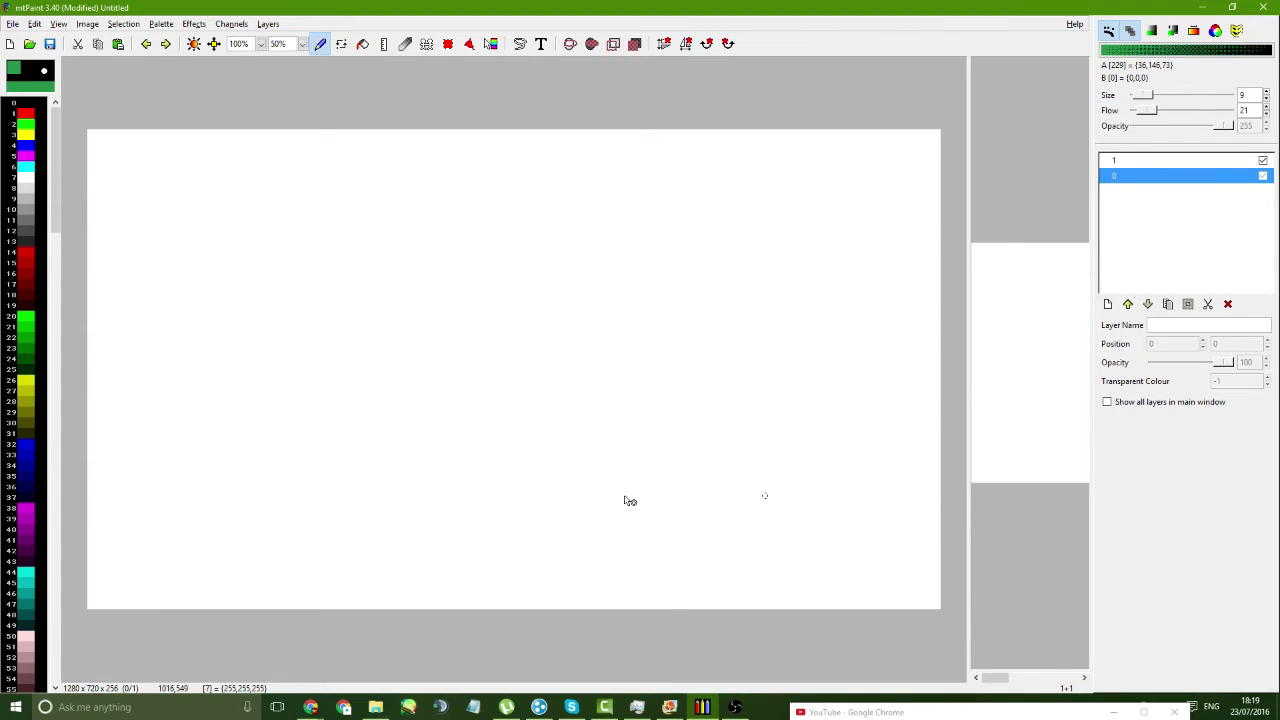
# - Draw a row of pointed grass blades in green along the bottom of the background layer, using brush size 3
pyautogui.click(71, 117)
pyautogui.moveTo(88, 578)
pyautogui.mouseDown()
pyautogui.moveTo(133, 524)
pyautogui.moveTo(107, 524)
pyautogui.moveTo(135, 551)
pyautogui.moveTo(177, 520)
pyautogui.moveTo(221, 556)
pyautogui.moveTo(284, 525)
pyautogui.mouseUp()
pyautogui.hotkey('ctrl', 'z')
pyautogui.hotkey('ctrl', 'z')
pyautogui.moveTo(97, 605)
pyautogui.mouseDown()
pyautogui.moveTo(140, 544)
pyautogui.moveTo(171, 595)
pyautogui.moveTo(185, 589)
pyautogui.moveTo(208, 533)
pyautogui.moveTo(238, 550)
pyautogui.moveTo(255, 594)
pyautogui.moveTo(292, 564)
pyautogui.moveTo(297, 534)
pyautogui.moveTo(336, 597)
pyautogui.moveTo(372, 532)
pyautogui.moveTo(394, 540)
pyautogui.moveTo(408, 598)
pyautogui.moveTo(454, 565)
pyautogui.moveTo(461, 533)
pyautogui.moveTo(511, 592)
pyautogui.moveTo(548, 546)
pyautogui.moveTo(591, 599)
pyautogui.moveTo(625, 555)
pyautogui.moveTo(647, 550)
pyautogui.moveTo(687, 605)
pyautogui.moveTo(746, 546)
pyautogui.moveTo(805, 597)
pyautogui.mouseUp()
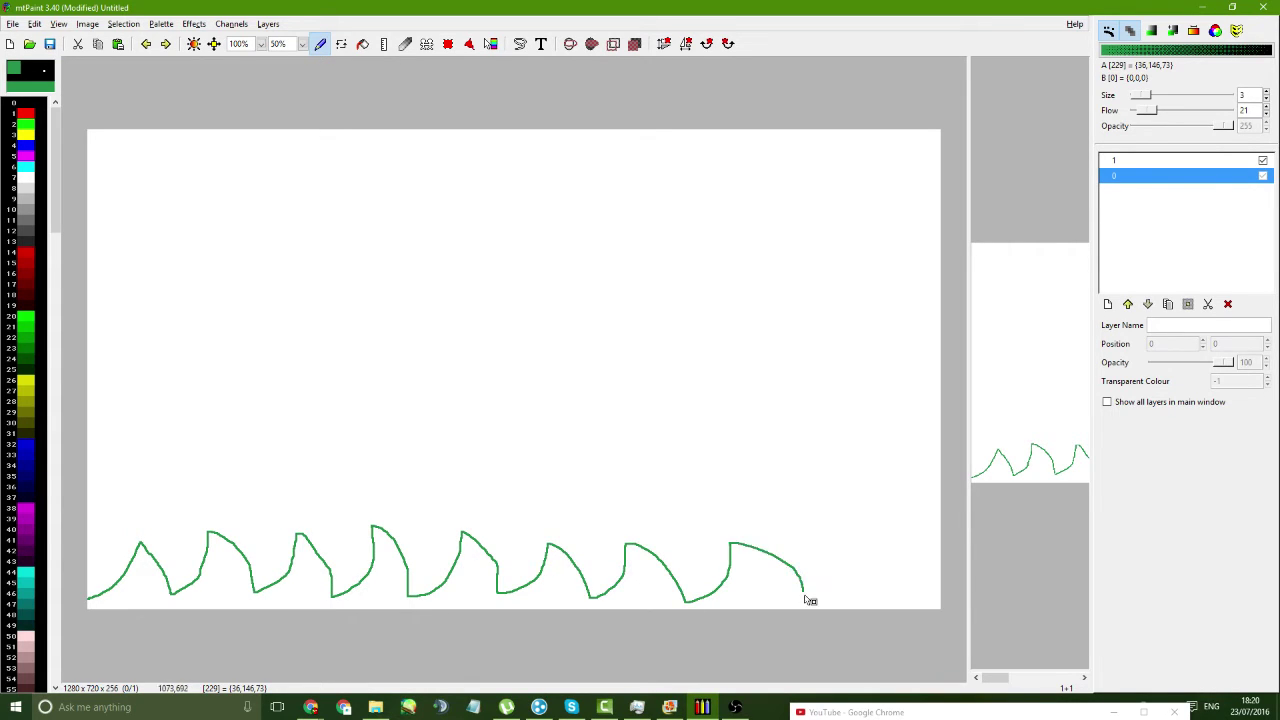
pyautogui.moveTo(819, 548)
pyautogui.mouseDown()
pyautogui.moveTo(867, 563)
pyautogui.moveTo(876, 594)
pyautogui.mouseUp()
pyautogui.moveTo(887, 540); pyautogui.dragTo(935, 592)
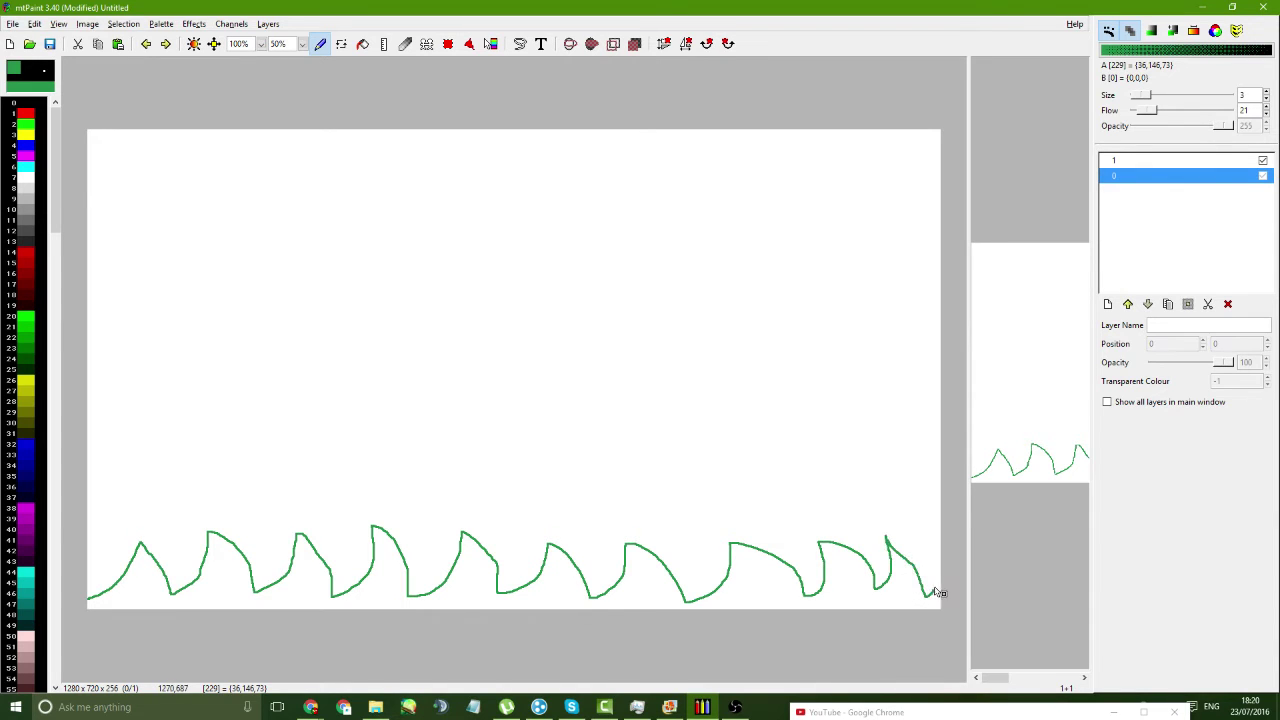
# - Fill the area beneath the grass outline with green, palette colour 229, and minimise the live chat window
pyautogui.moveTo(1045, 710); pyautogui.dragTo(1077, 463)
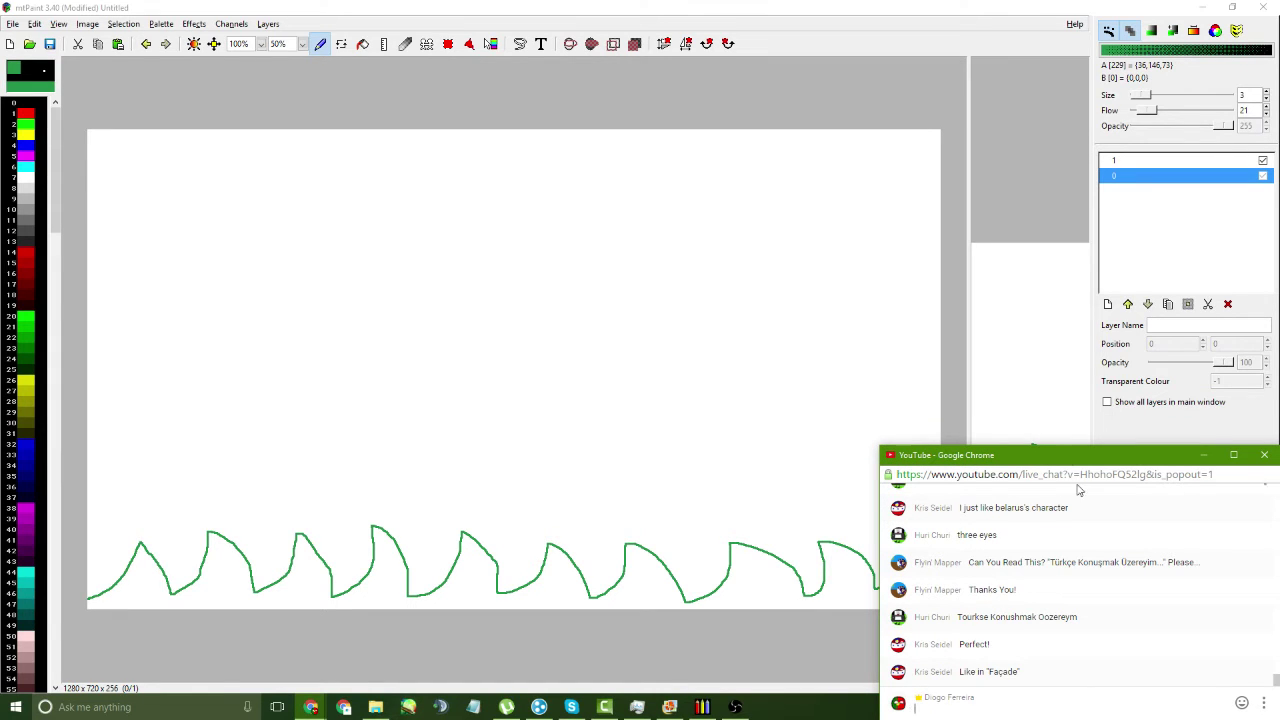
pyautogui.moveTo(1078, 489); pyautogui.dragTo(1052, 485)
pyautogui.click(362, 44)
pyautogui.click(483, 585)
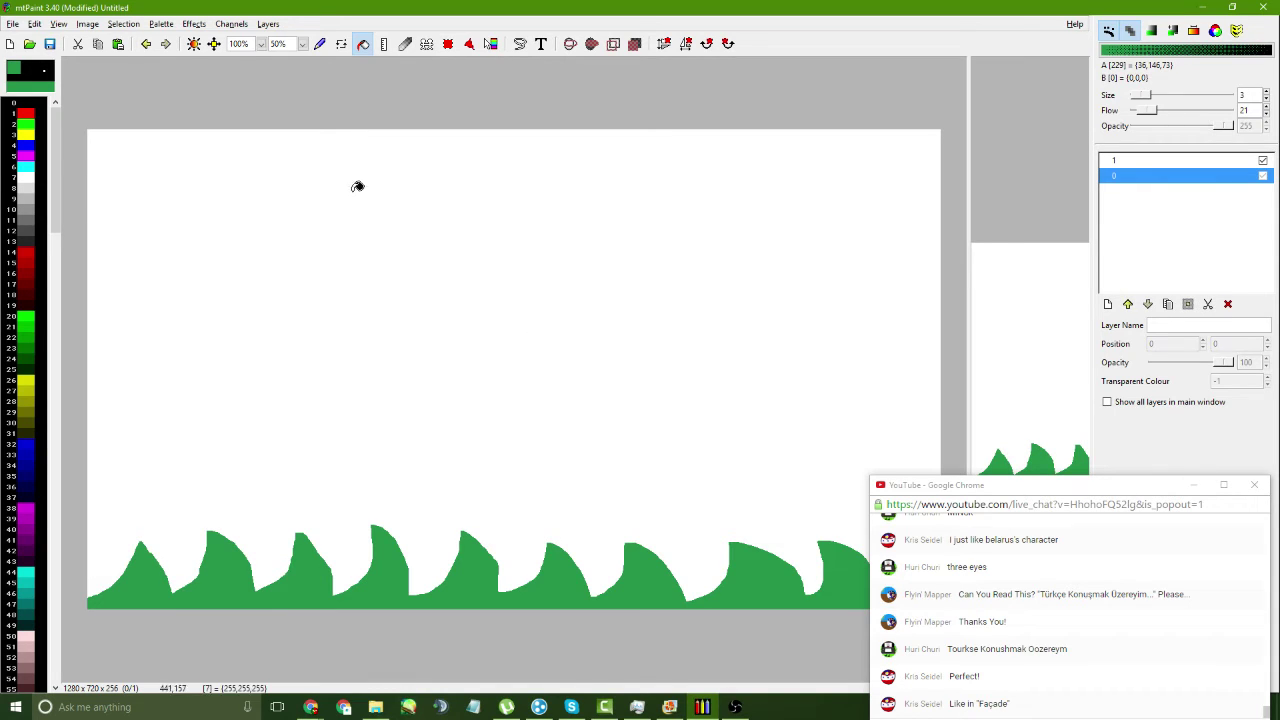
pyautogui.click(448, 44)
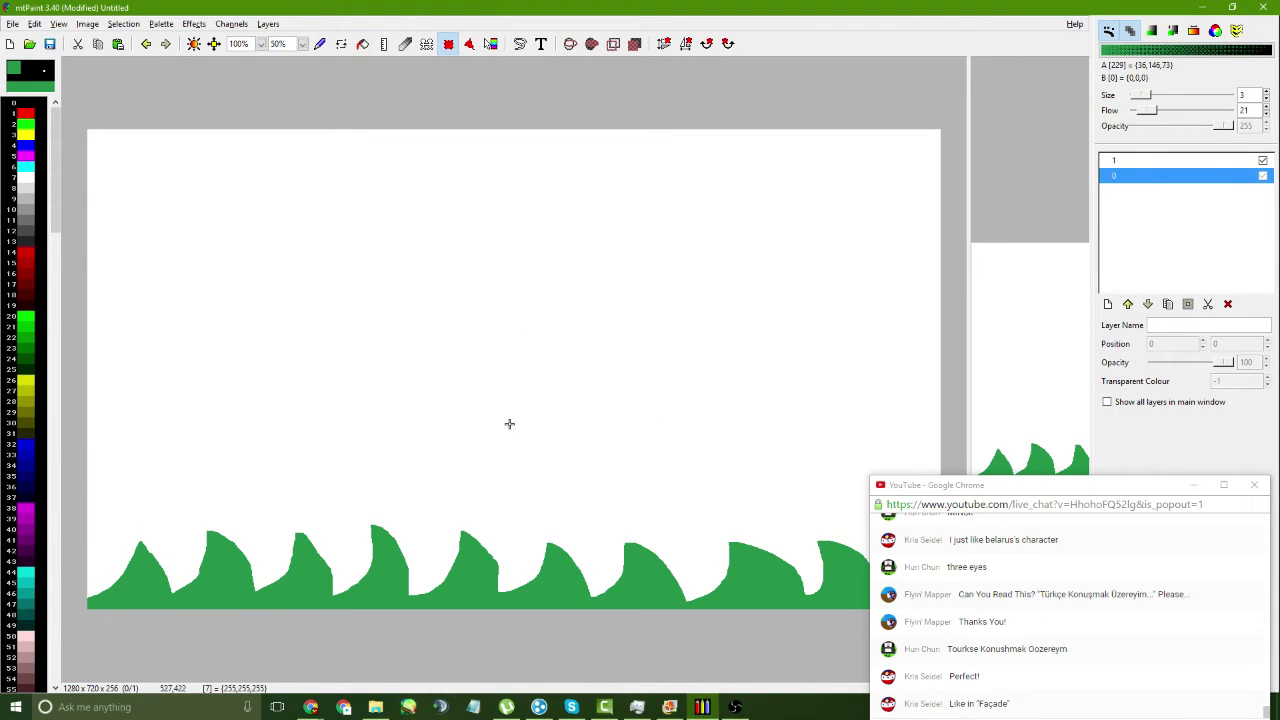
pyautogui.click(1193, 485)
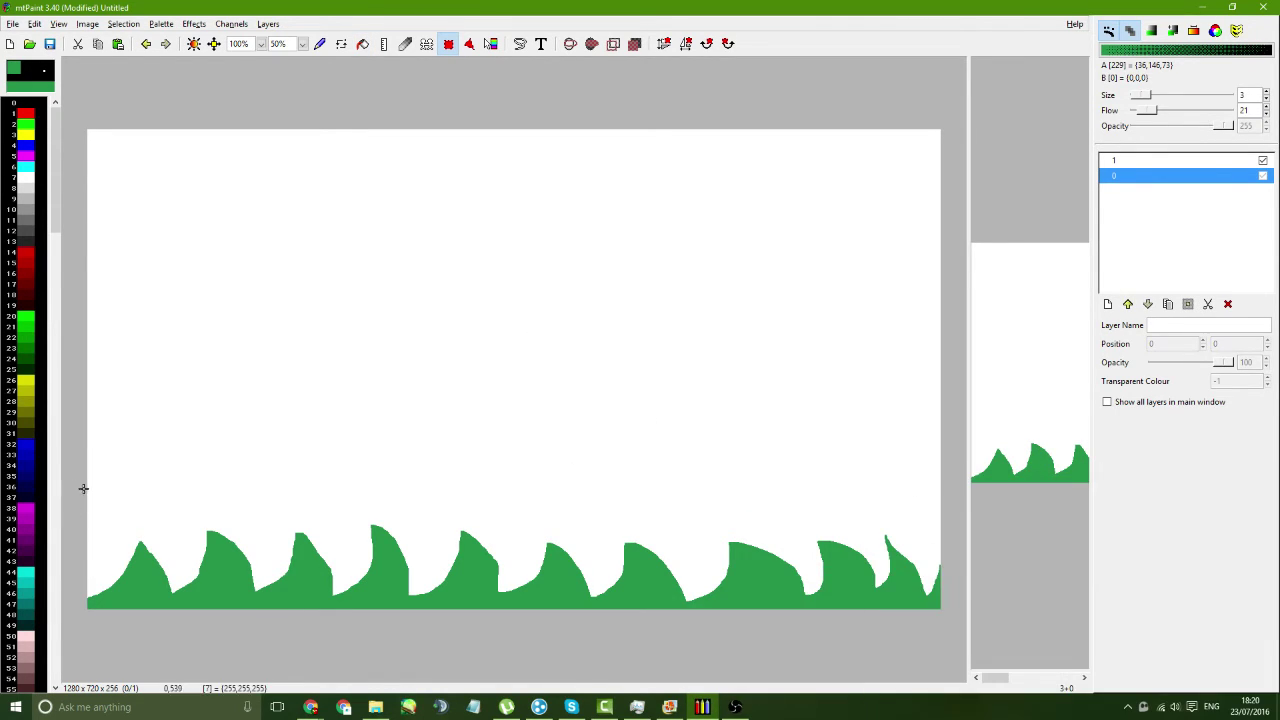
# - Copy the full-width grass strip from the background onto a new layer and set its transparent colour to 113
pyautogui.moveTo(83, 488); pyautogui.dragTo(971, 636)
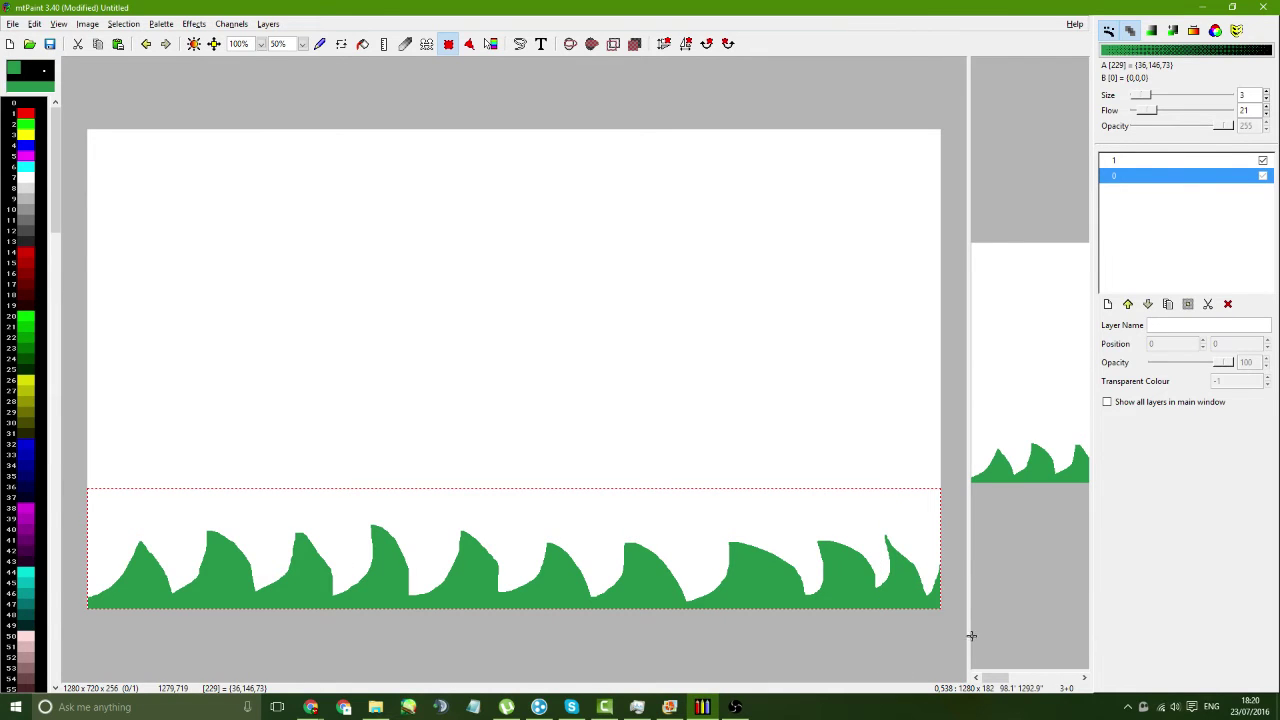
pyautogui.hotkey('ctrl', 'c')
pyautogui.hotkey('ctrl', 'shift', 'v')
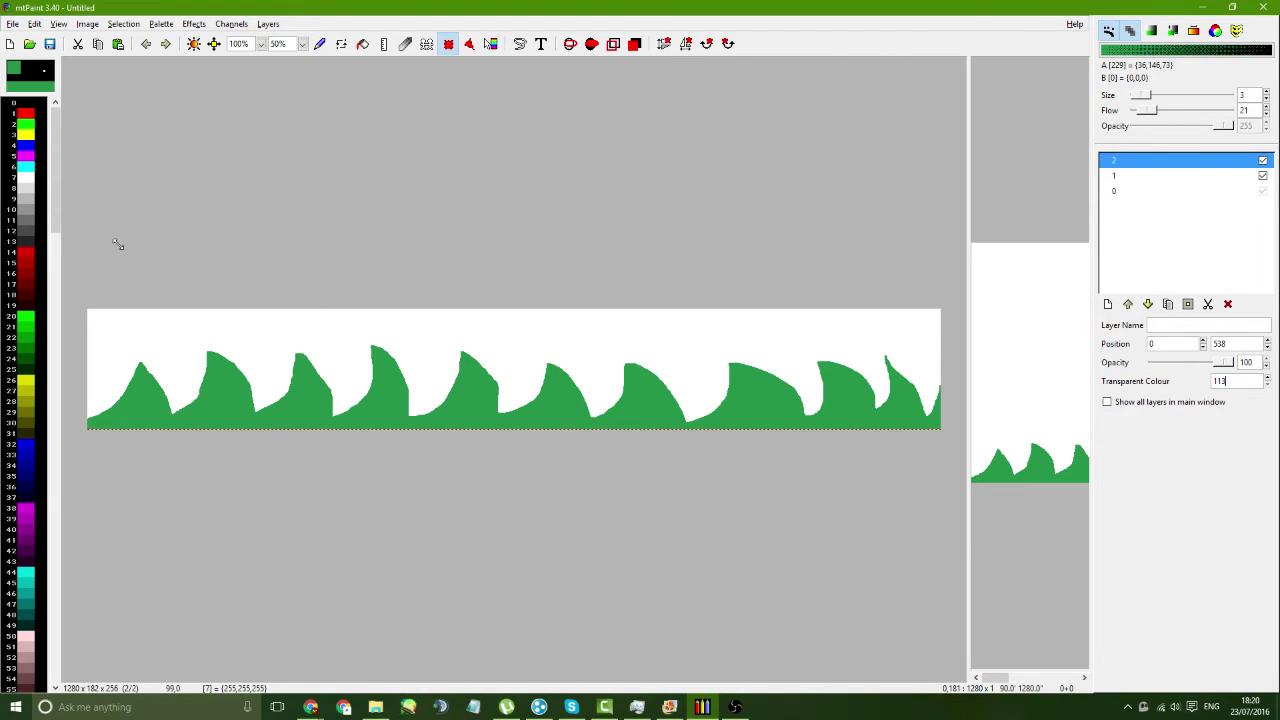
# - Fill the white area above the copied grass with palette colour 113 to make it transparent
pyautogui.click(320, 44)
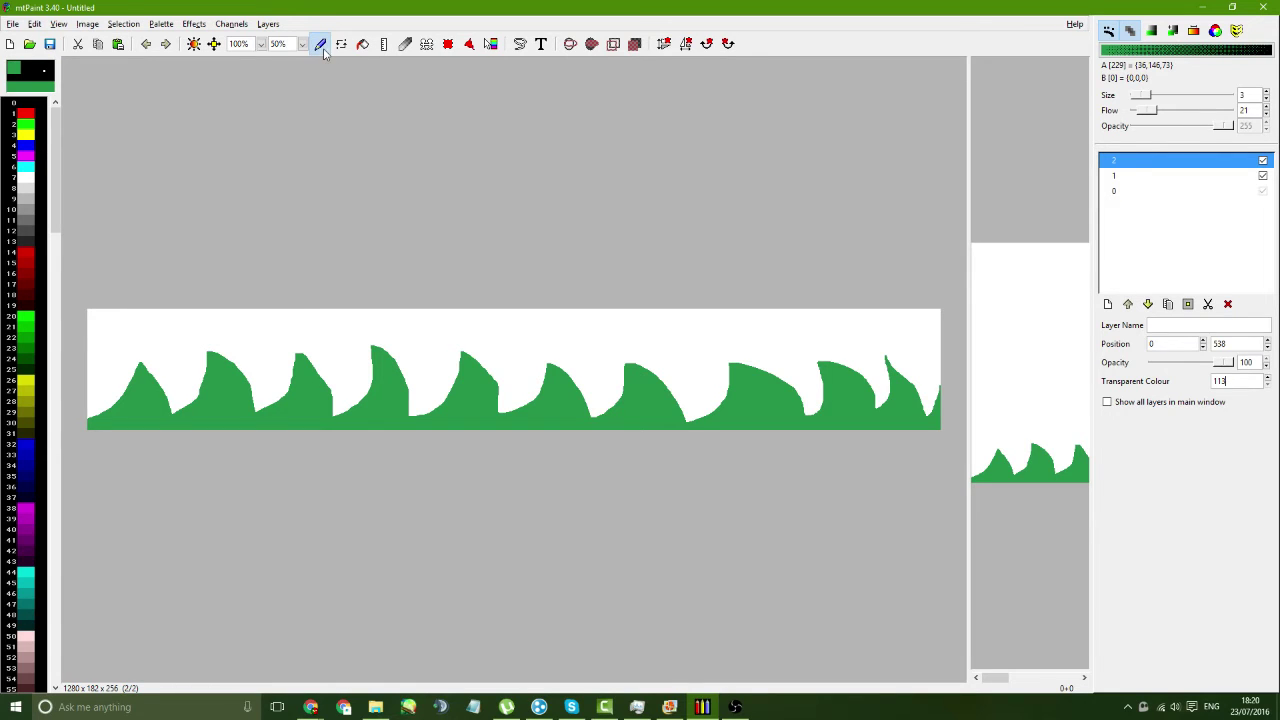
pyautogui.moveTo(399, 314); pyautogui.dragTo(413, 323)
pyautogui.press('Insert')
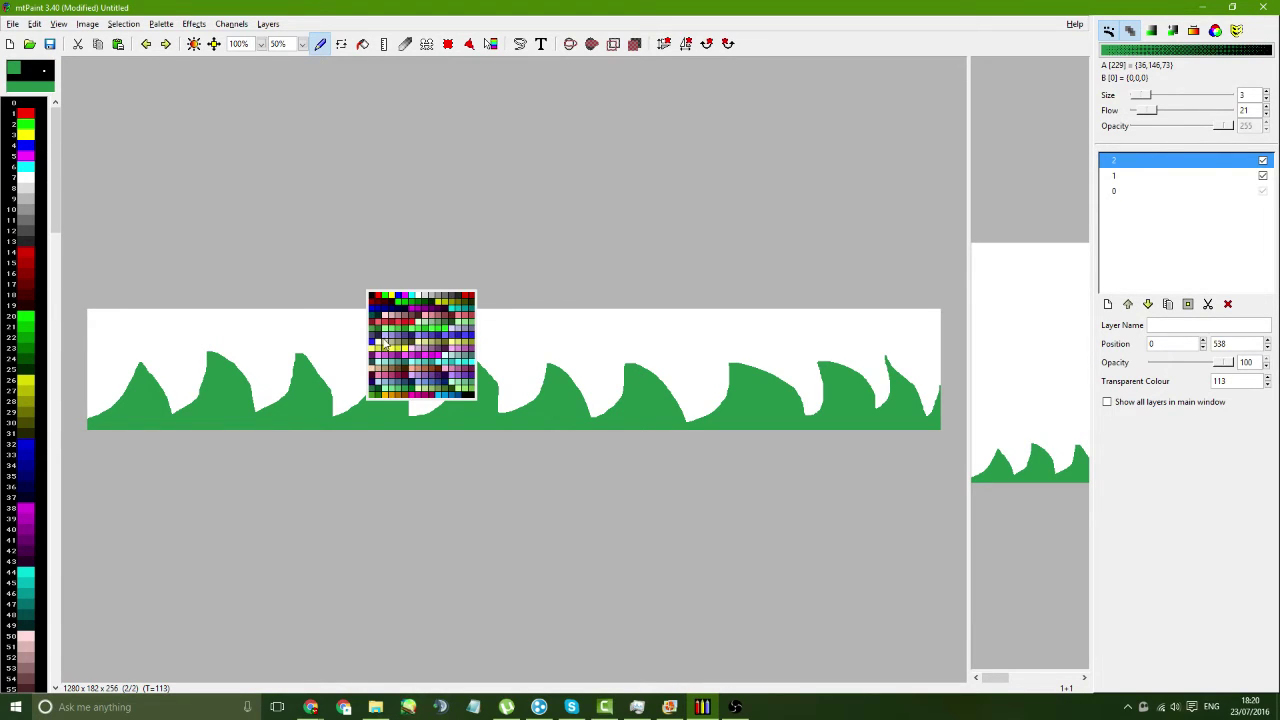
pyautogui.click(383, 343)
pyautogui.press('f')
pyautogui.click(460, 338)
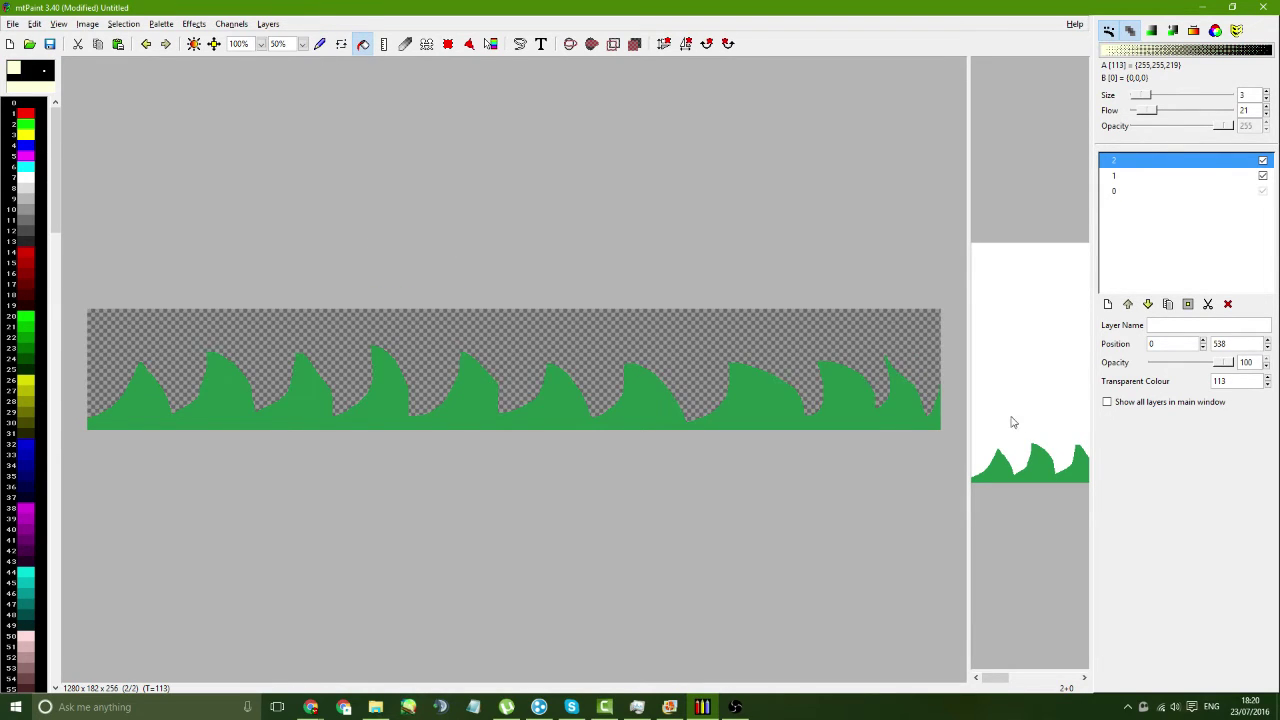
# - Offset the copied grass layer to -6, 516 beneath the ball's layer and recolour the grass dark green, palette colour 23
pyautogui.moveTo(970, 390); pyautogui.dragTo(537, 392)
pyautogui.moveTo(929, 420); pyautogui.dragTo(946, 473)
pyautogui.click(1148, 304)
pyautogui.moveTo(537, 337); pyautogui.dragTo(912, 360)
pyautogui.click(29, 349)
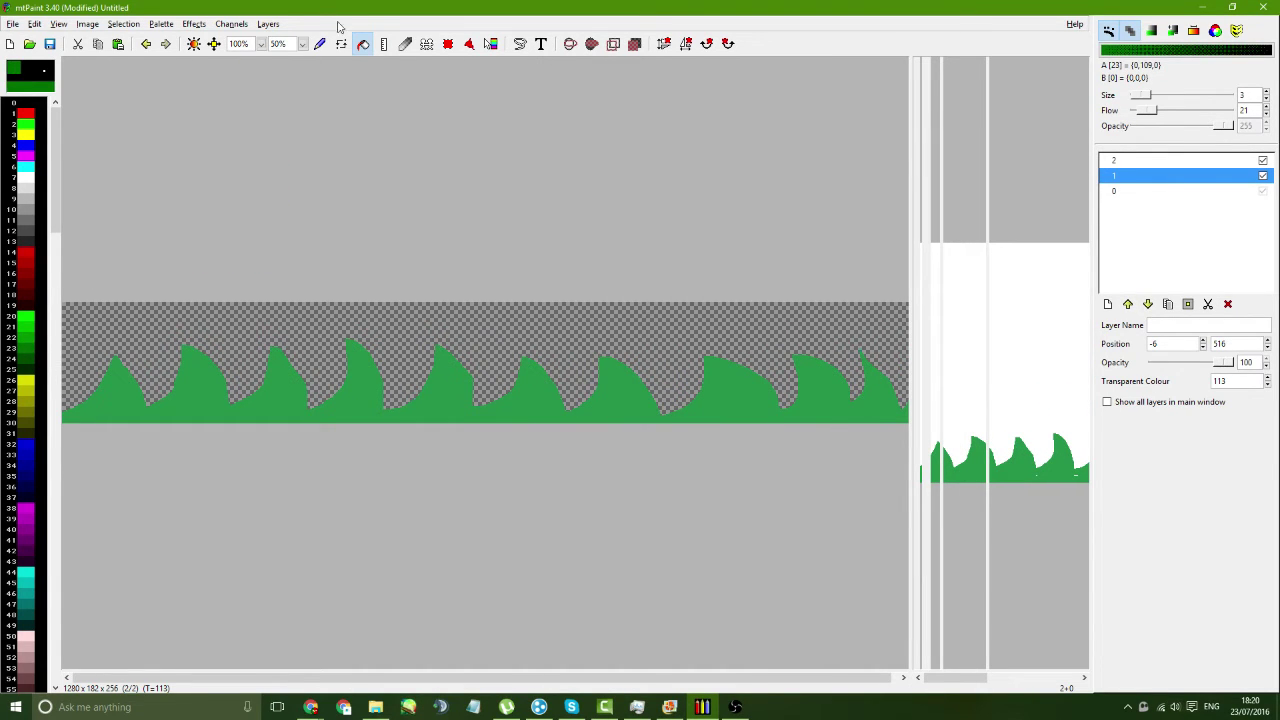
pyautogui.click(423, 380)
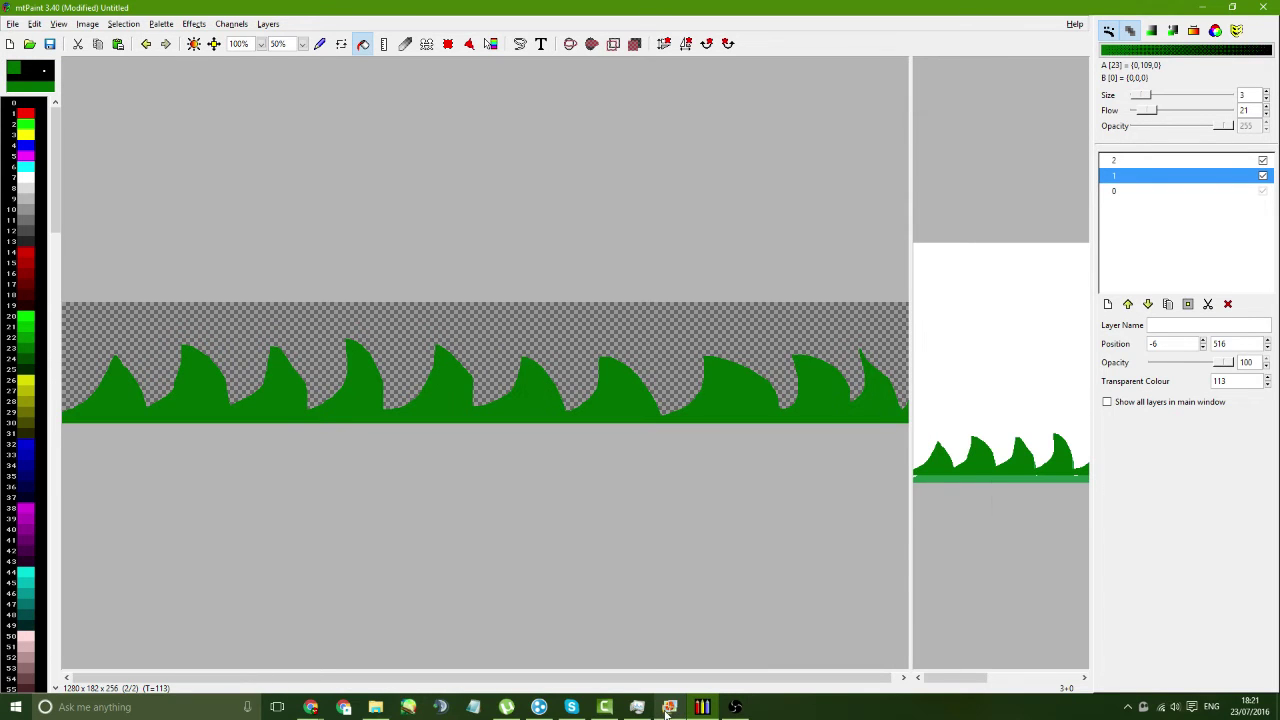
# - Restore the live chat window, enlarge the view pane, and move the dark grass layer to position 2, 490
pyautogui.click(403, 643)
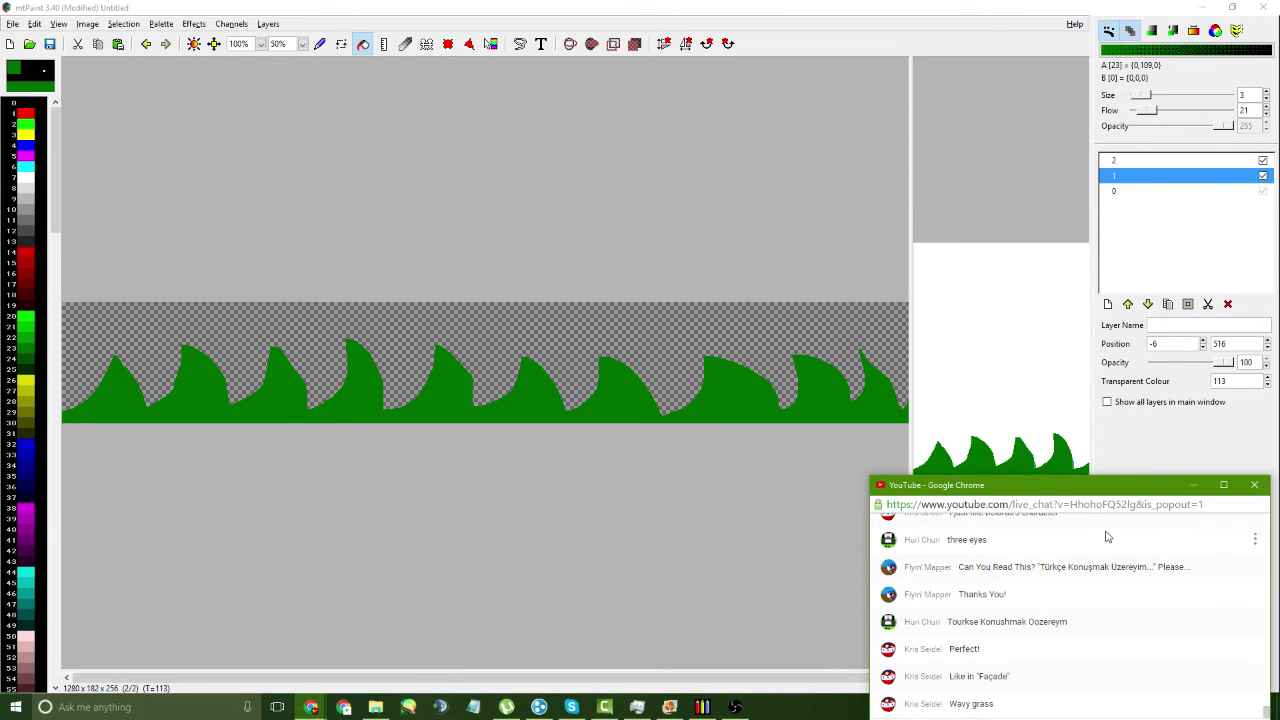
pyautogui.moveTo(1068, 497)
pyautogui.mouseDown()
pyautogui.moveTo(1070, 425)
pyautogui.moveTo(1075, 498)
pyautogui.mouseUp()
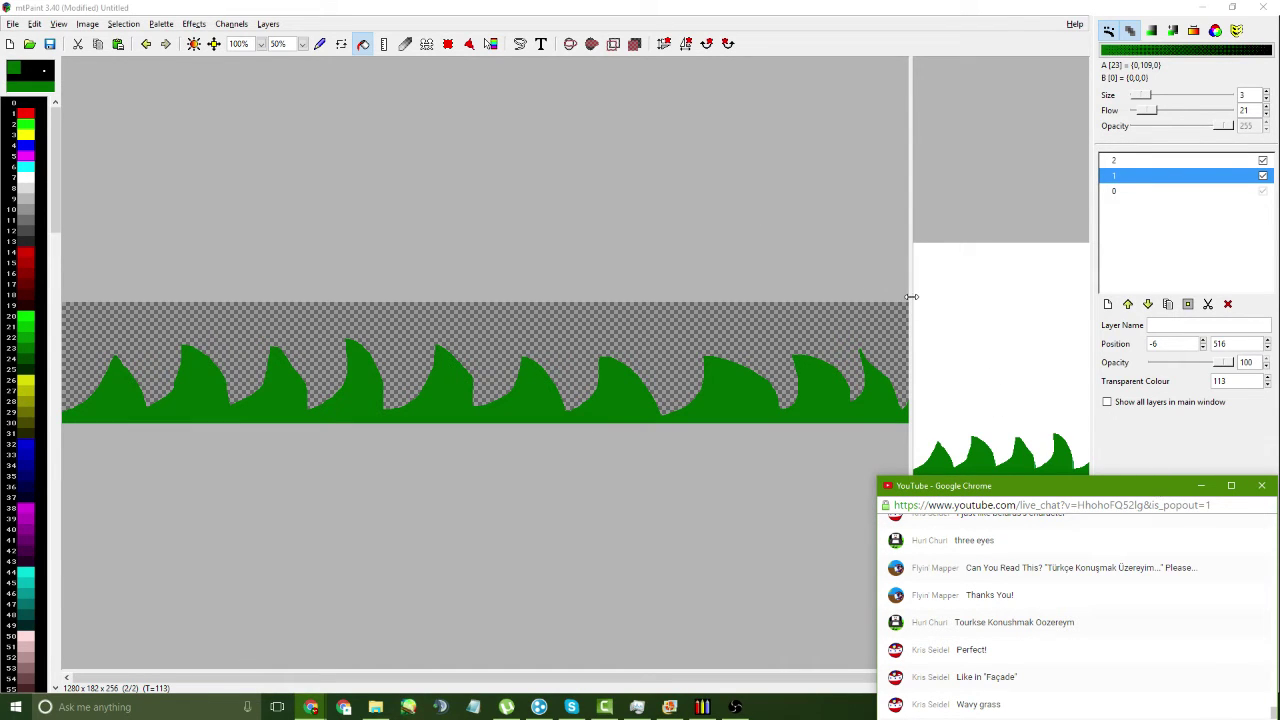
pyautogui.moveTo(909, 306); pyautogui.dragTo(297, 312)
pyautogui.moveTo(672, 473); pyautogui.dragTo(676, 460)
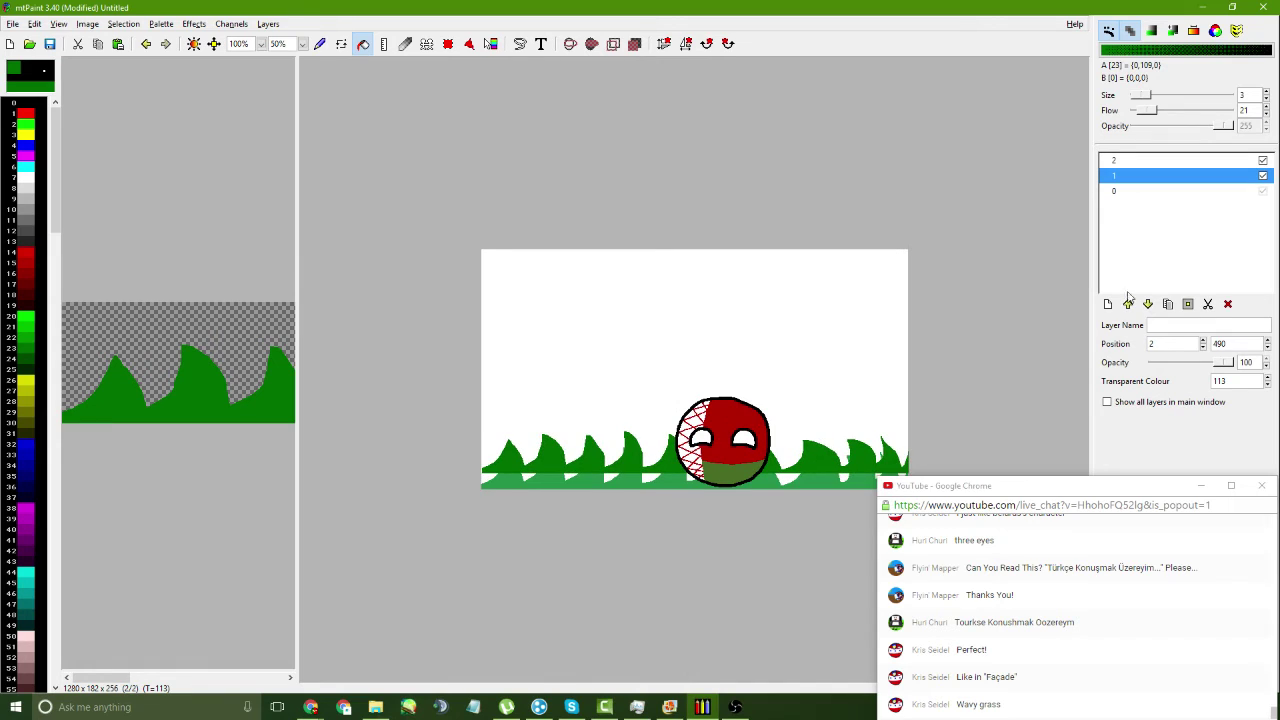
pyautogui.click(1121, 161)
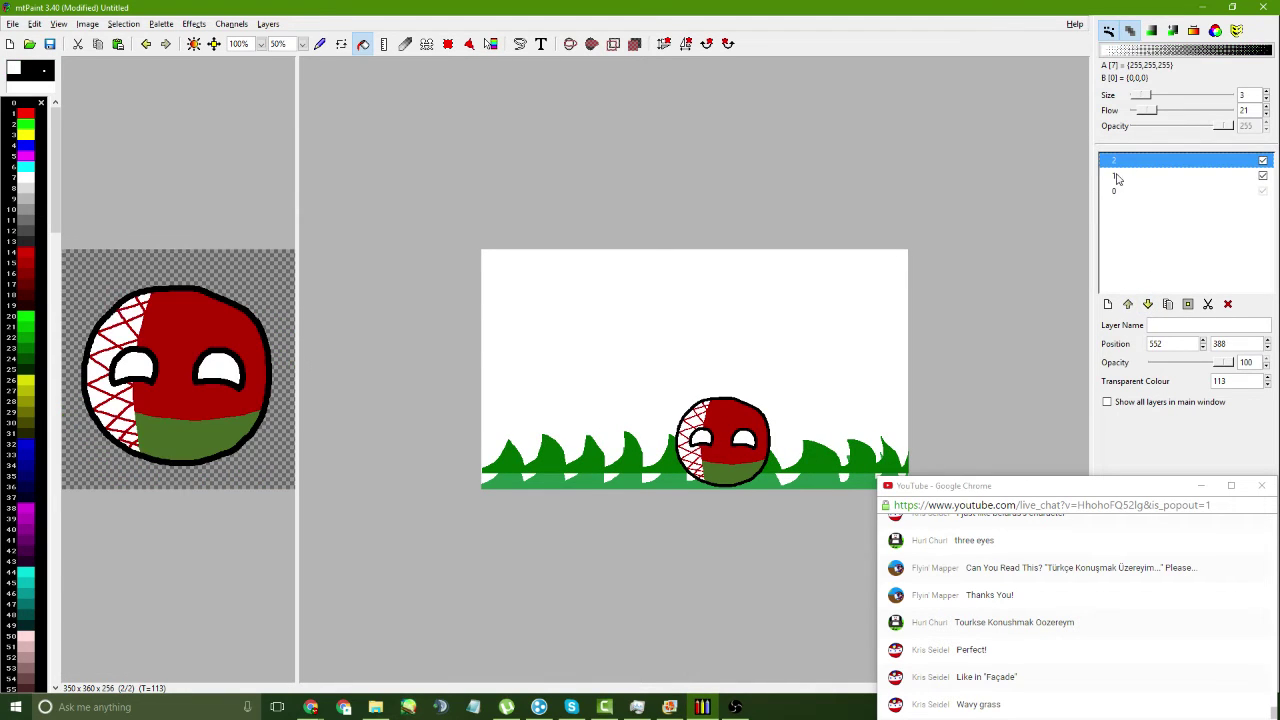
pyautogui.click(1118, 177)
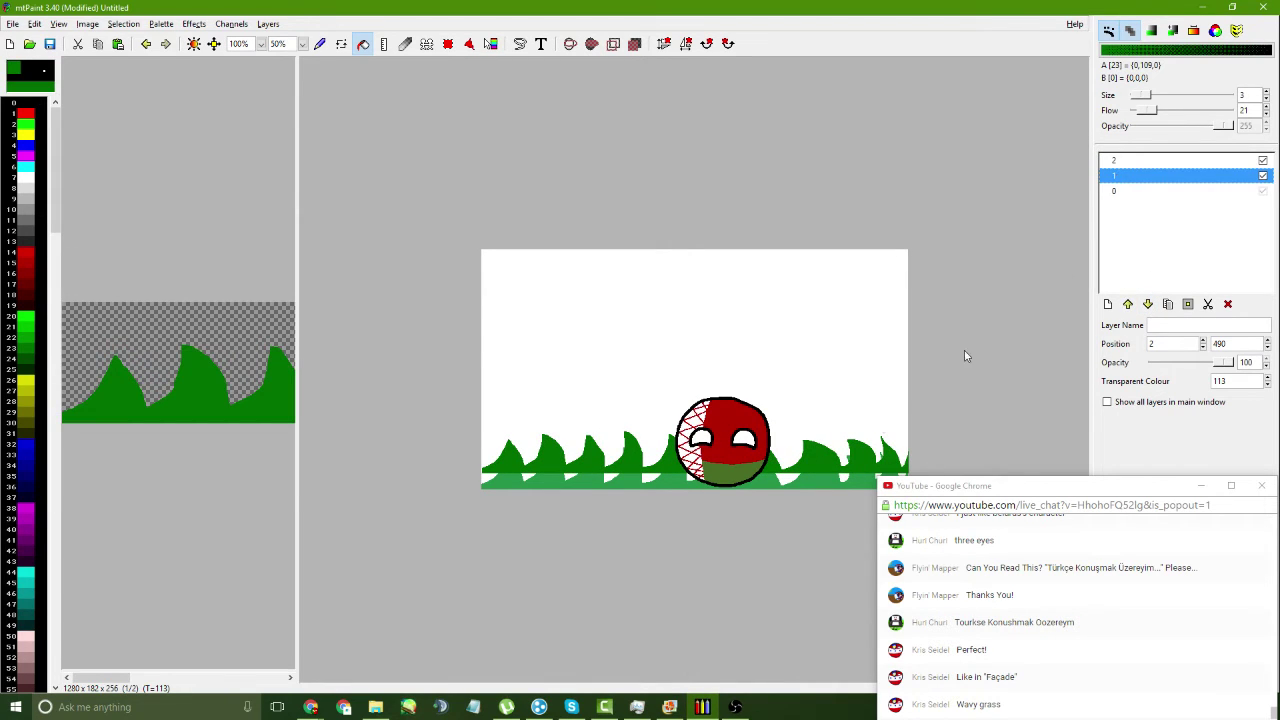
# - Shift the ball further right in the scene and move the dark grass layer to position 10, 410
pyautogui.moveTo(820, 465); pyautogui.dragTo(817, 436)
pyautogui.click(825, 490)
pyautogui.click(822, 445)
pyautogui.click(789, 441)
pyautogui.click(876, 431)
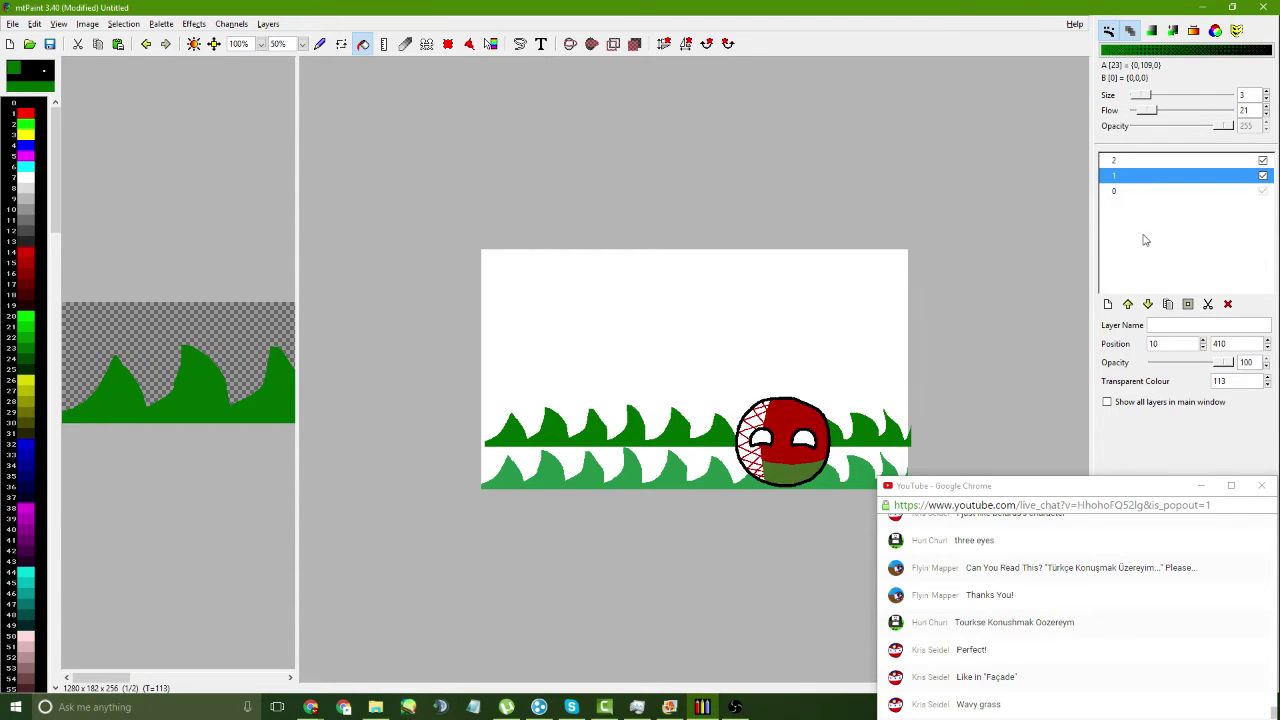
# - Raise the dark grass layer above the ball's layer and move it to position 48, 530
pyautogui.click(1127, 305)
pyautogui.click(840, 460)
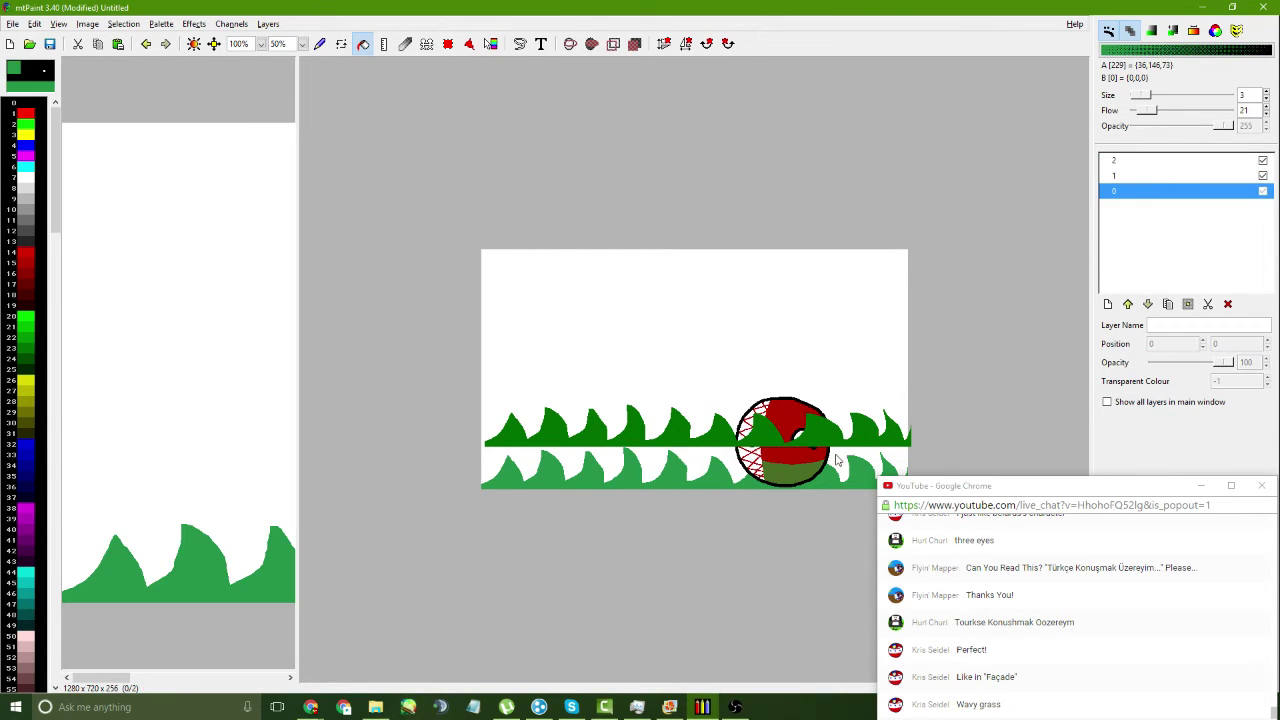
pyautogui.moveTo(838, 455); pyautogui.dragTo(840, 481)
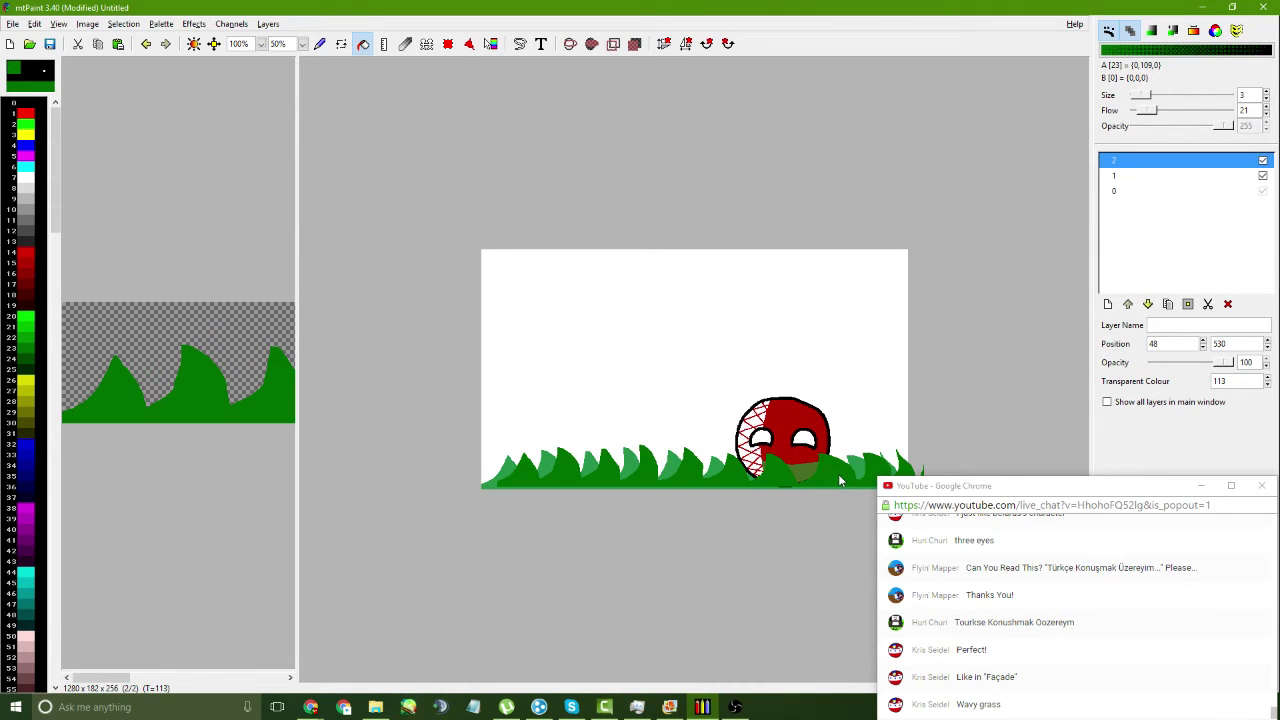
# - Enlarge the editing pane with the grass layer at 50% magnification and slightly reposition the live chat window
pyautogui.click(320, 43)
pyautogui.moveTo(298, 151)
pyautogui.mouseDown()
pyautogui.moveTo(677, 217)
pyautogui.moveTo(907, 225)
pyautogui.mouseUp()
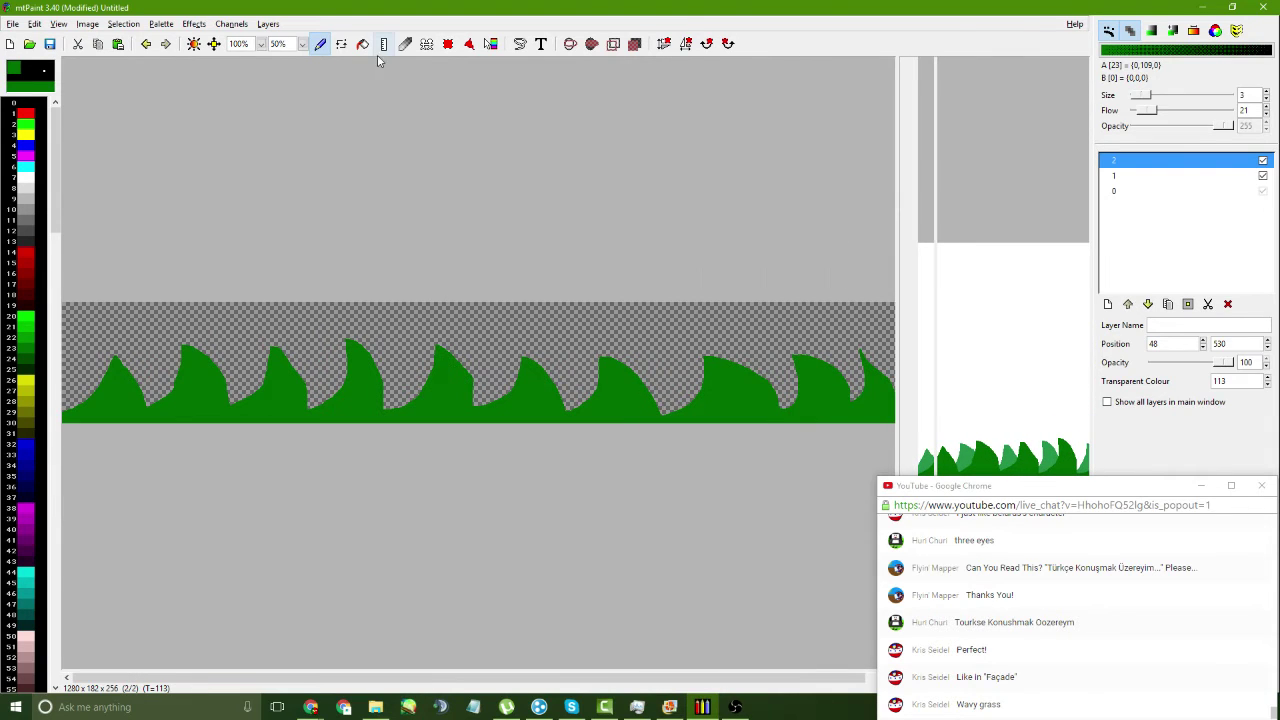
pyautogui.click(260, 44)
pyautogui.click(243, 110)
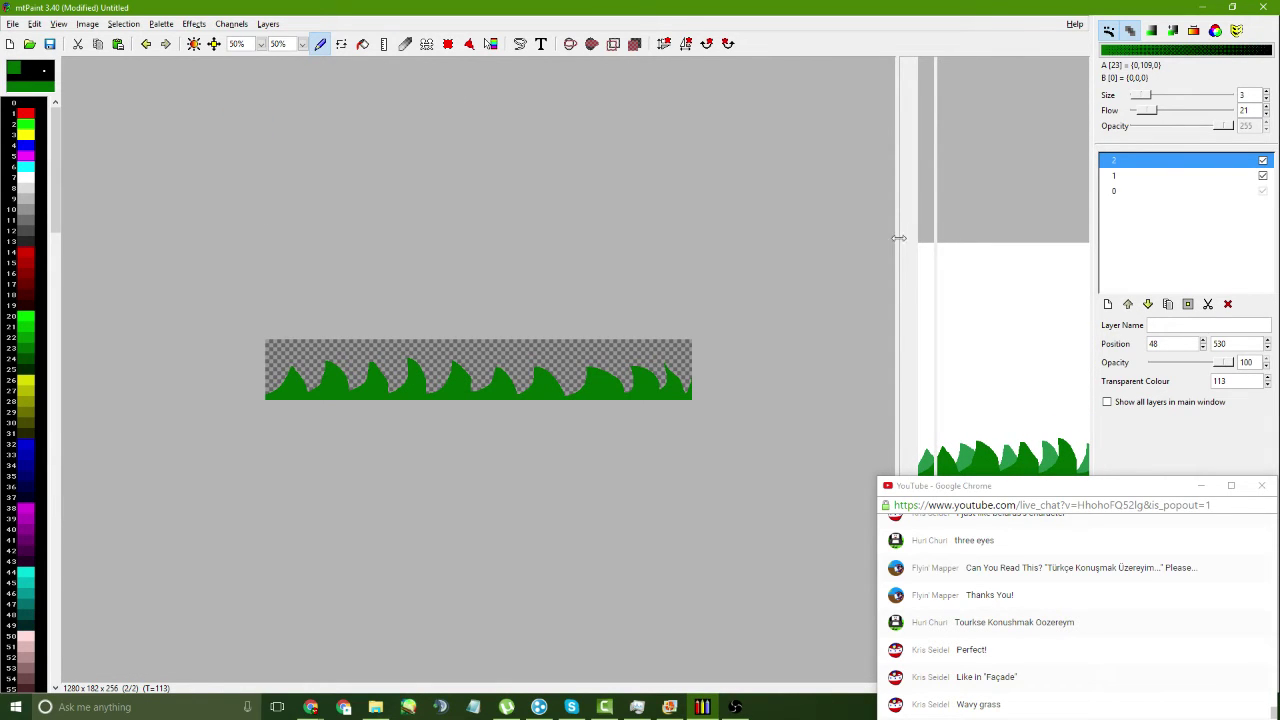
pyautogui.moveTo(898, 240); pyautogui.dragTo(783, 254)
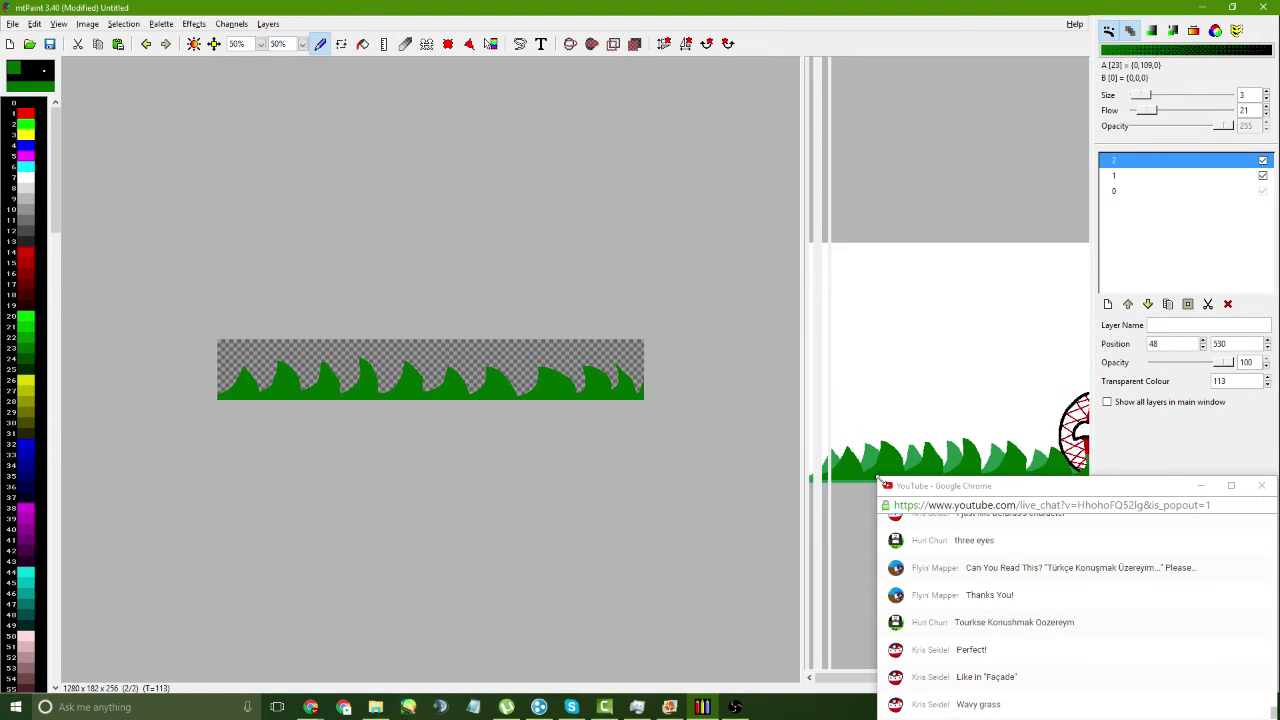
pyautogui.moveTo(1003, 490)
pyautogui.mouseDown()
pyautogui.moveTo(988, 425)
pyautogui.moveTo(997, 485)
pyautogui.mouseUp()
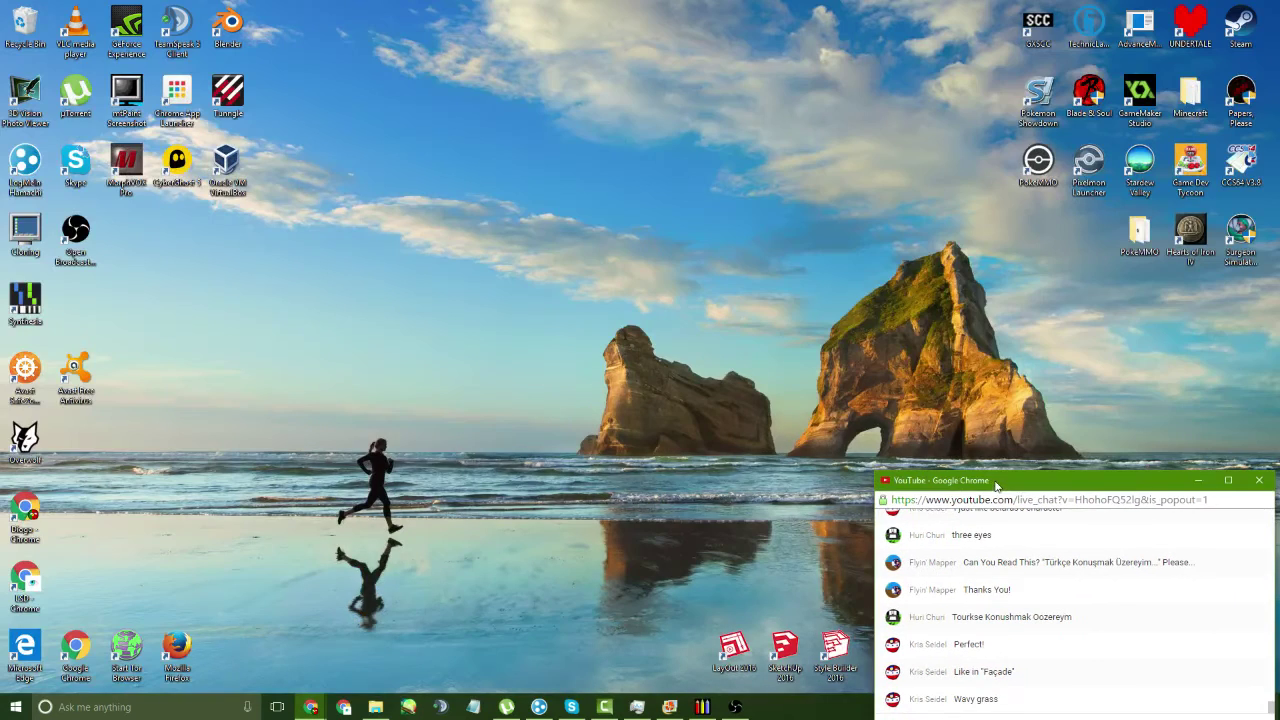
pyautogui.click(703, 707)
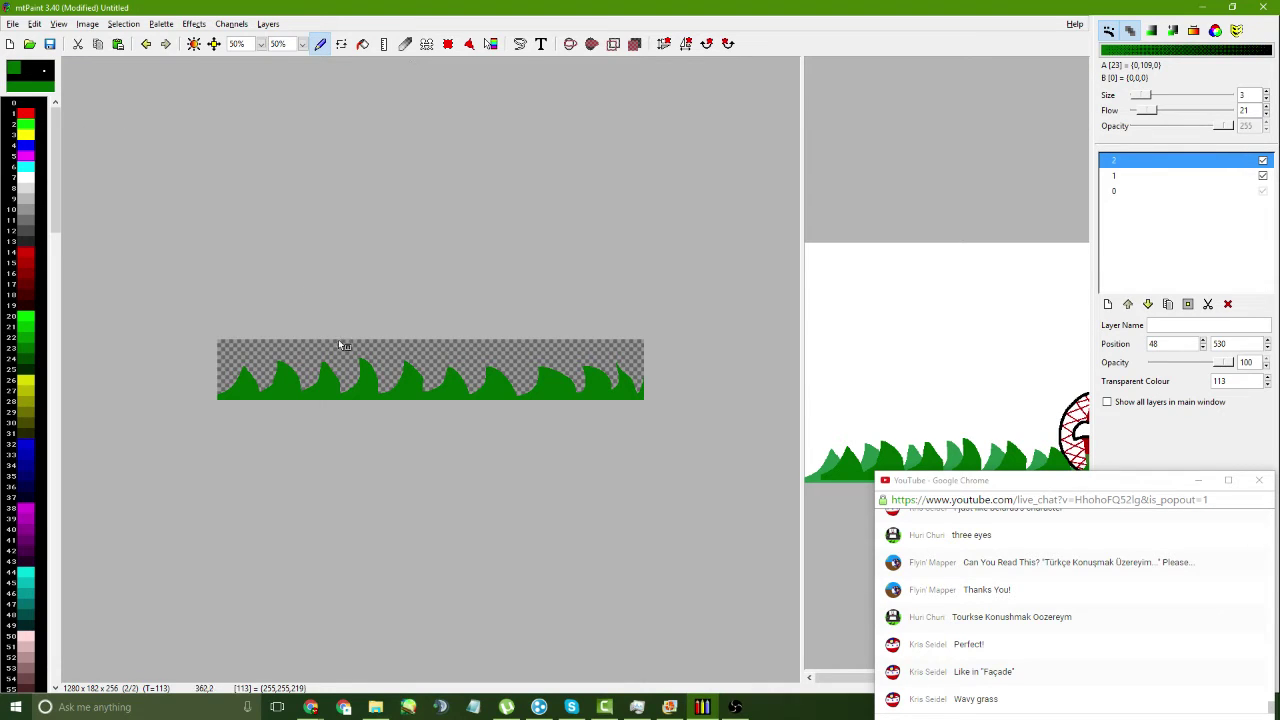
# - Try to widen the dark grass layer's canvas to 1498 × 182 pixels without fixing the aspect ratio
pyautogui.press('pagedown')
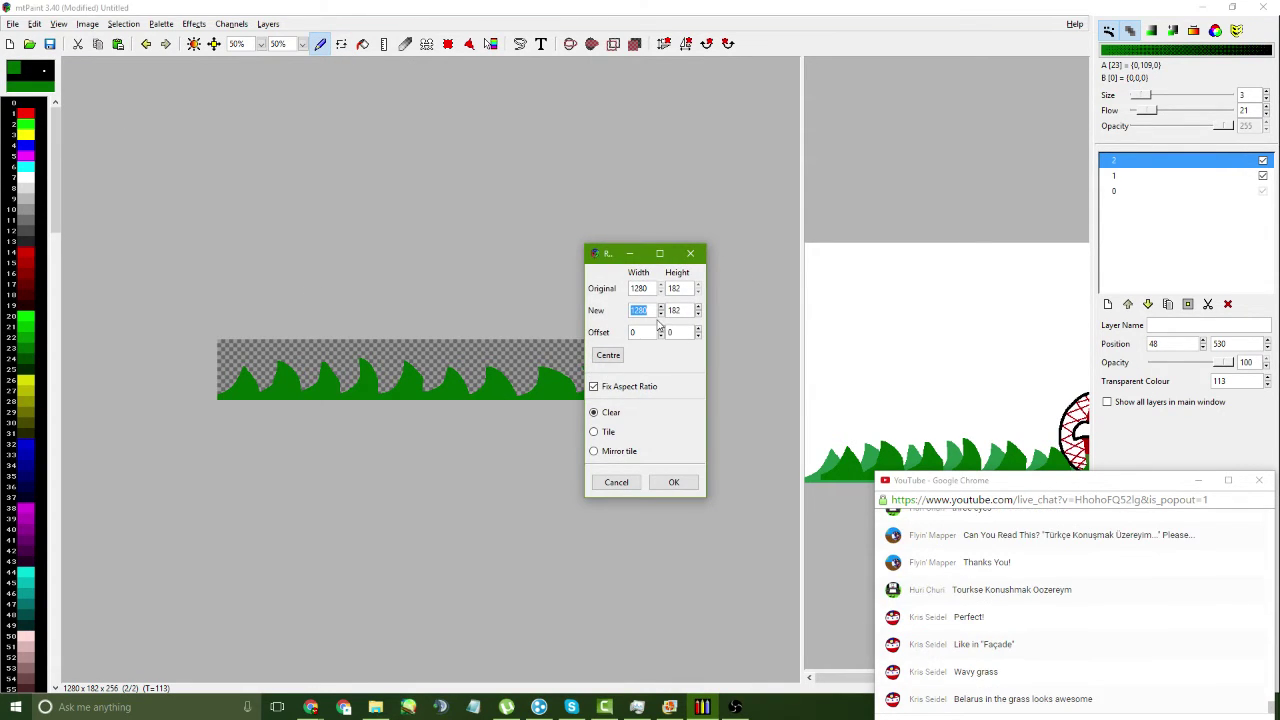
pyautogui.click(627, 390)
pyautogui.click(661, 309)
pyautogui.click(674, 483)
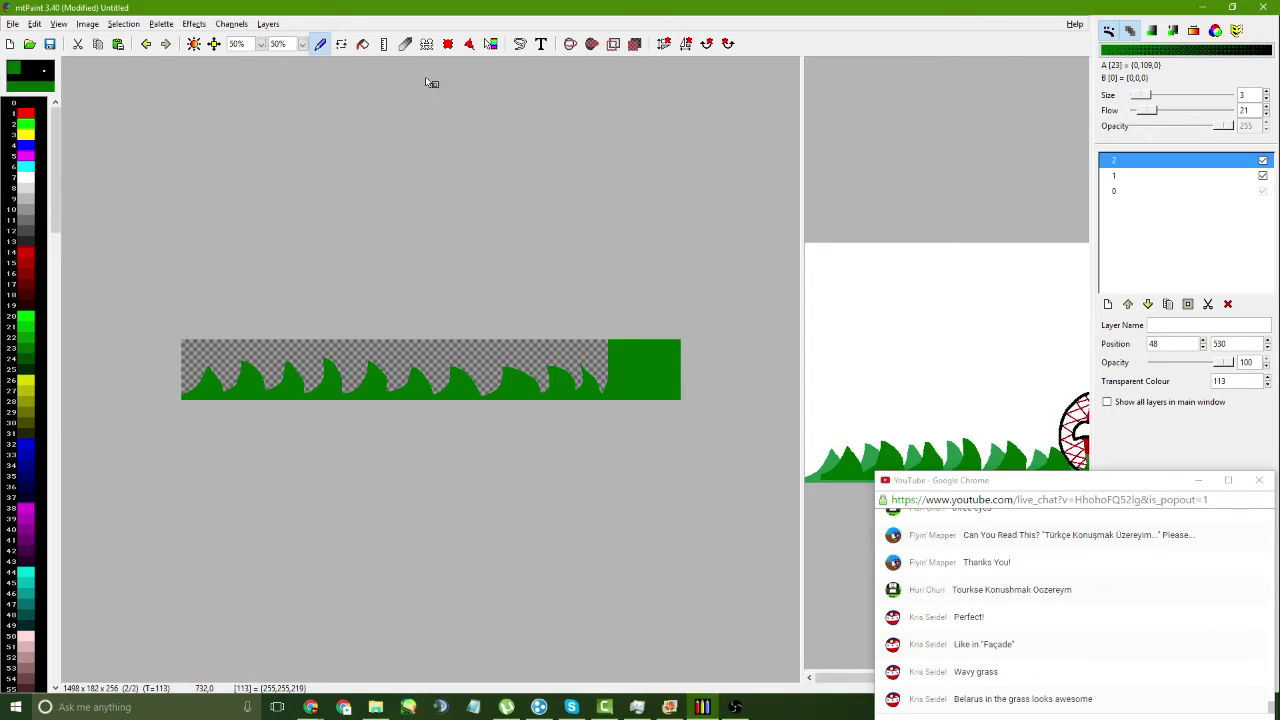
# - Make the transparent palette colour 113 the active painting colour
pyautogui.press('Insert')
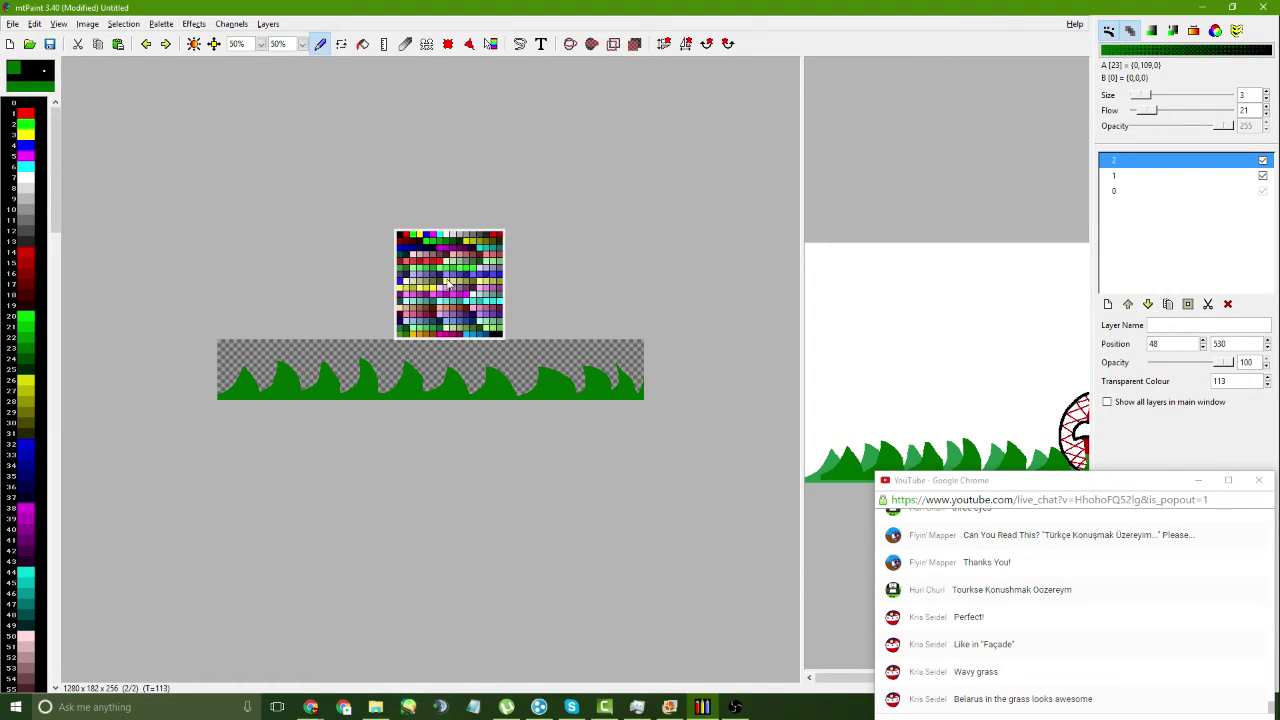
pyautogui.click(410, 285)
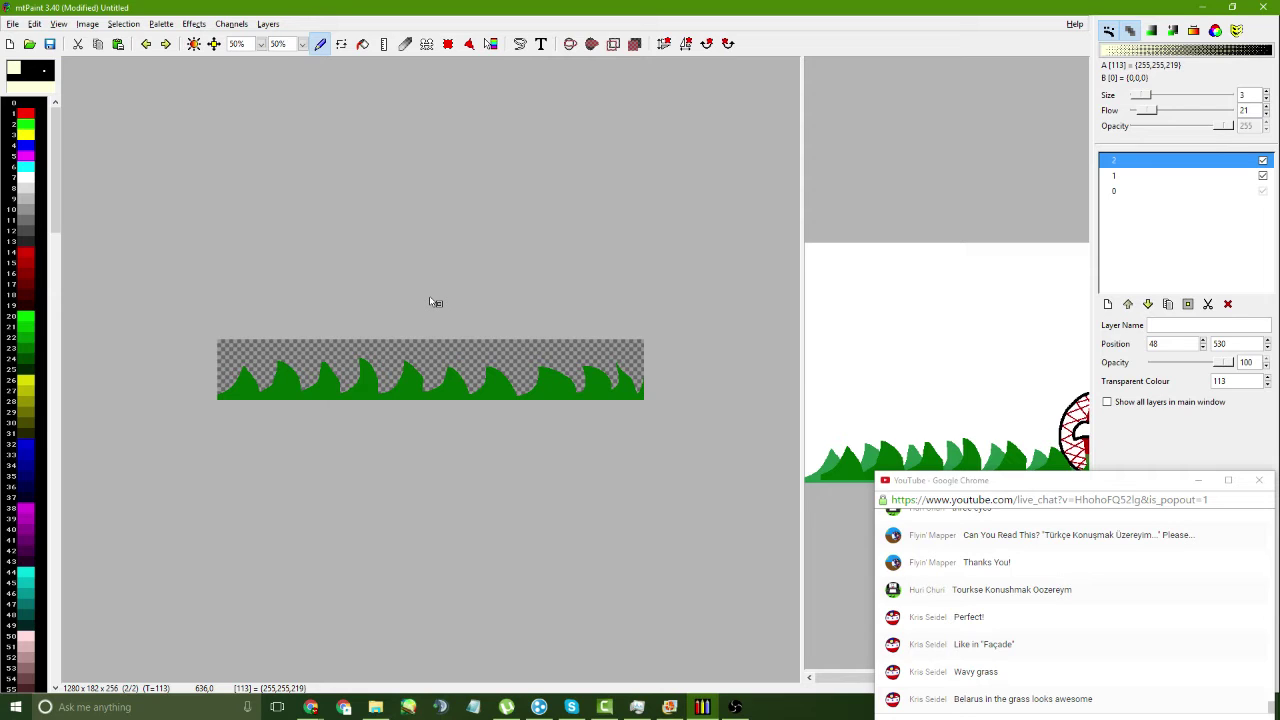
pyautogui.press('pagedown')
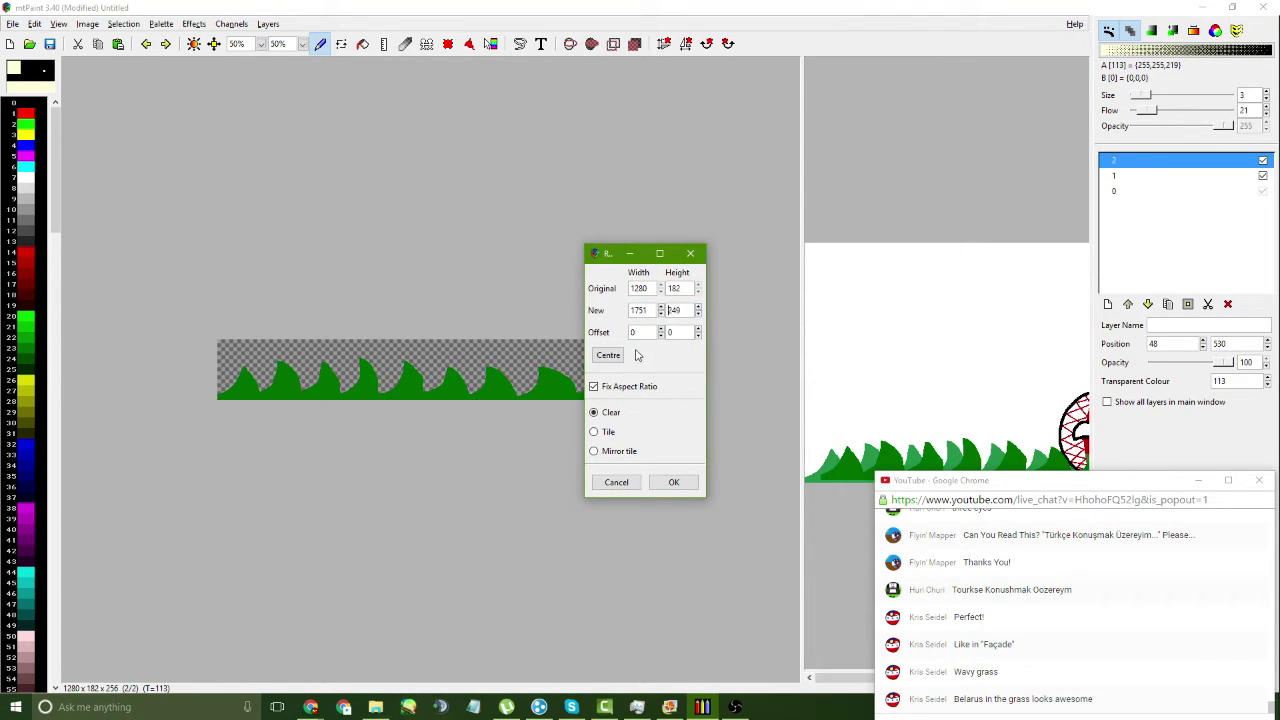
pyautogui.click(618, 481)
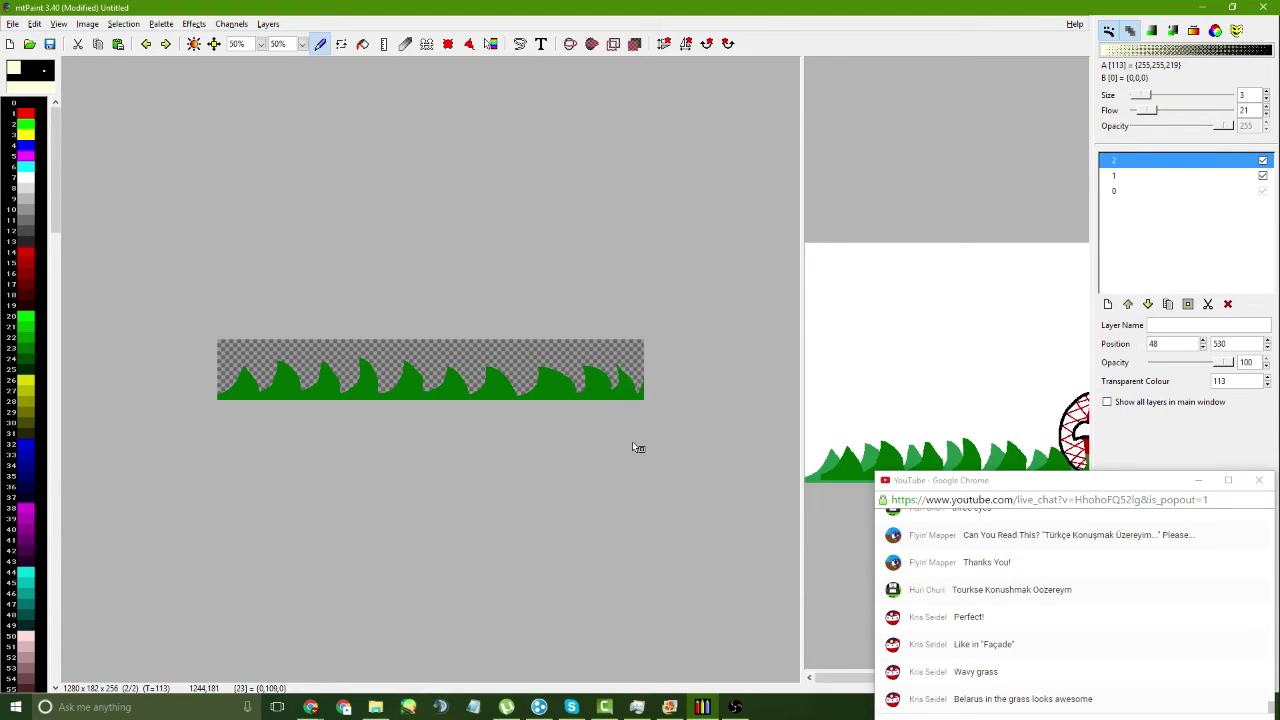
# - Try resizing the dark grass layer's canvas to 1280 × 220 pixels, and undo the resize
pyautogui.press('pagedown')
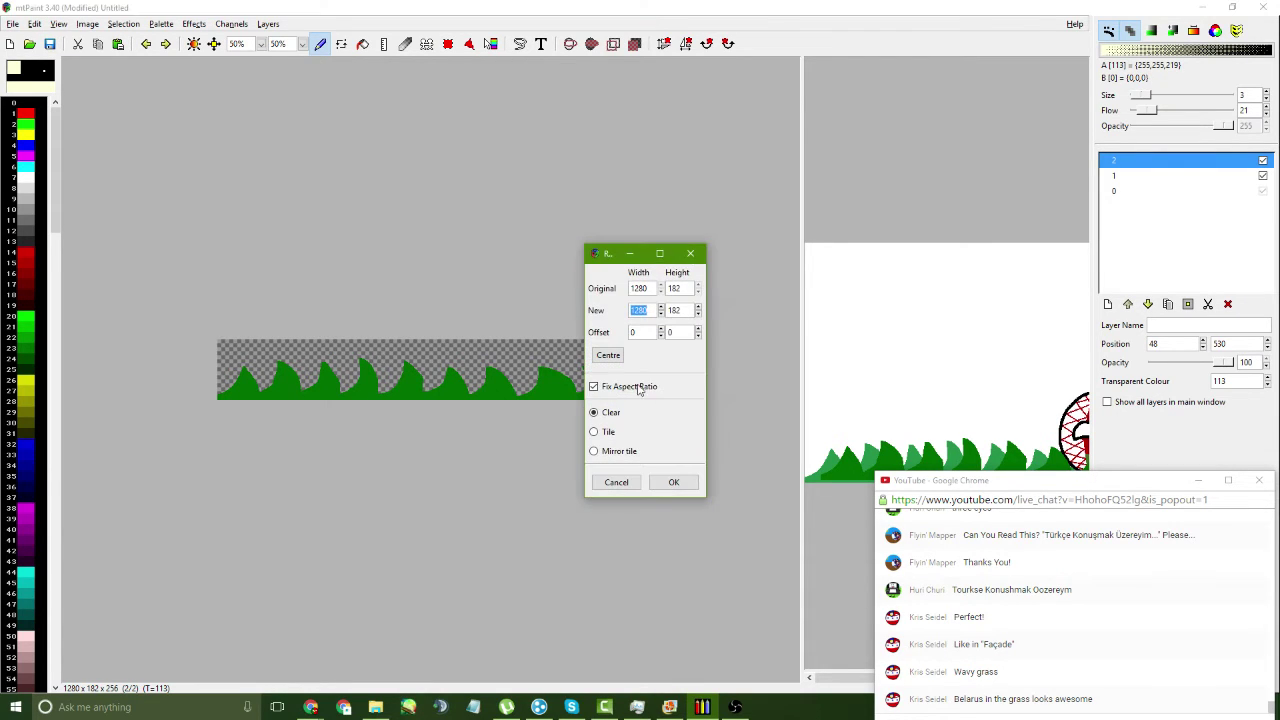
pyautogui.click(633, 388)
pyautogui.click(682, 484)
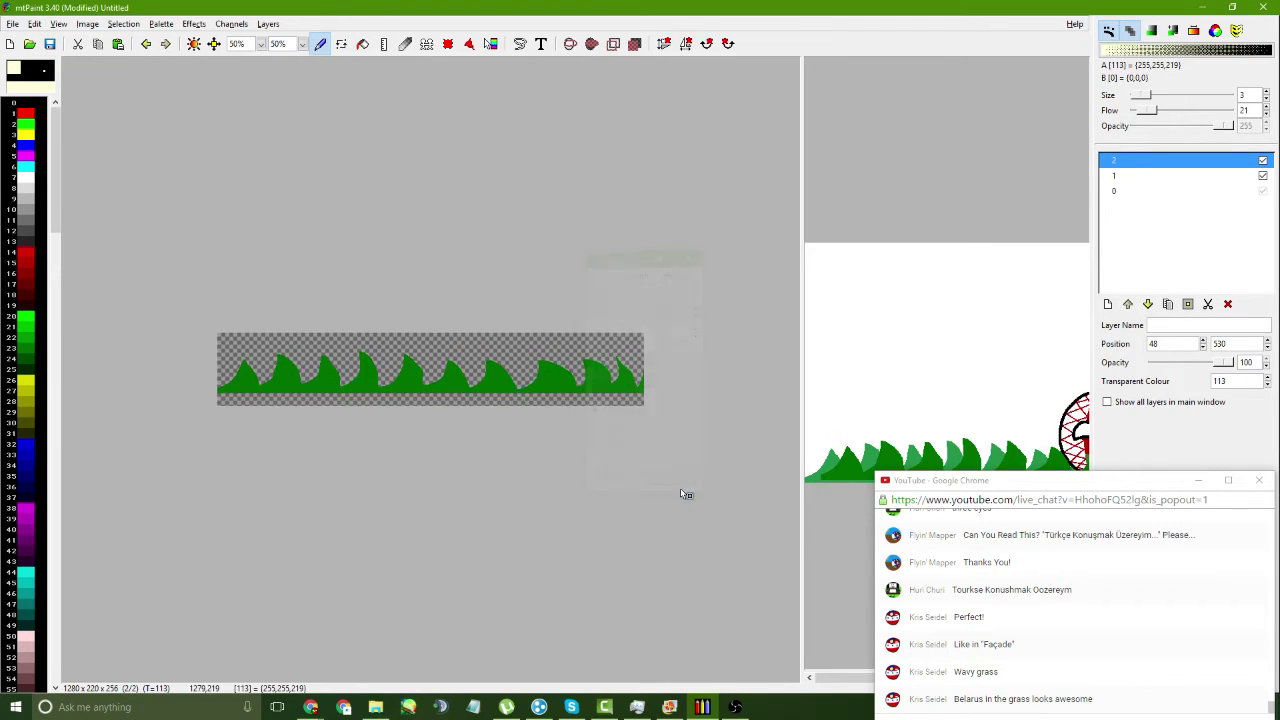
pyautogui.hotkey('ctrl', 'z')
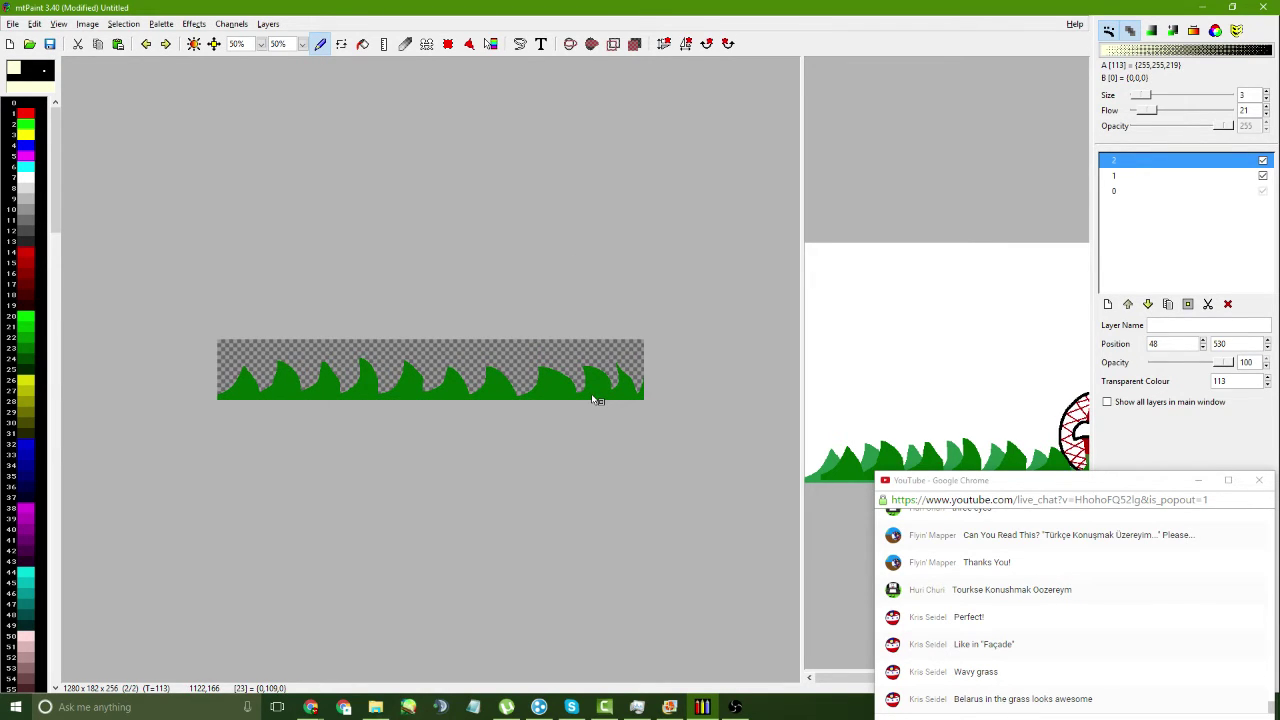
pyautogui.press('pageup')
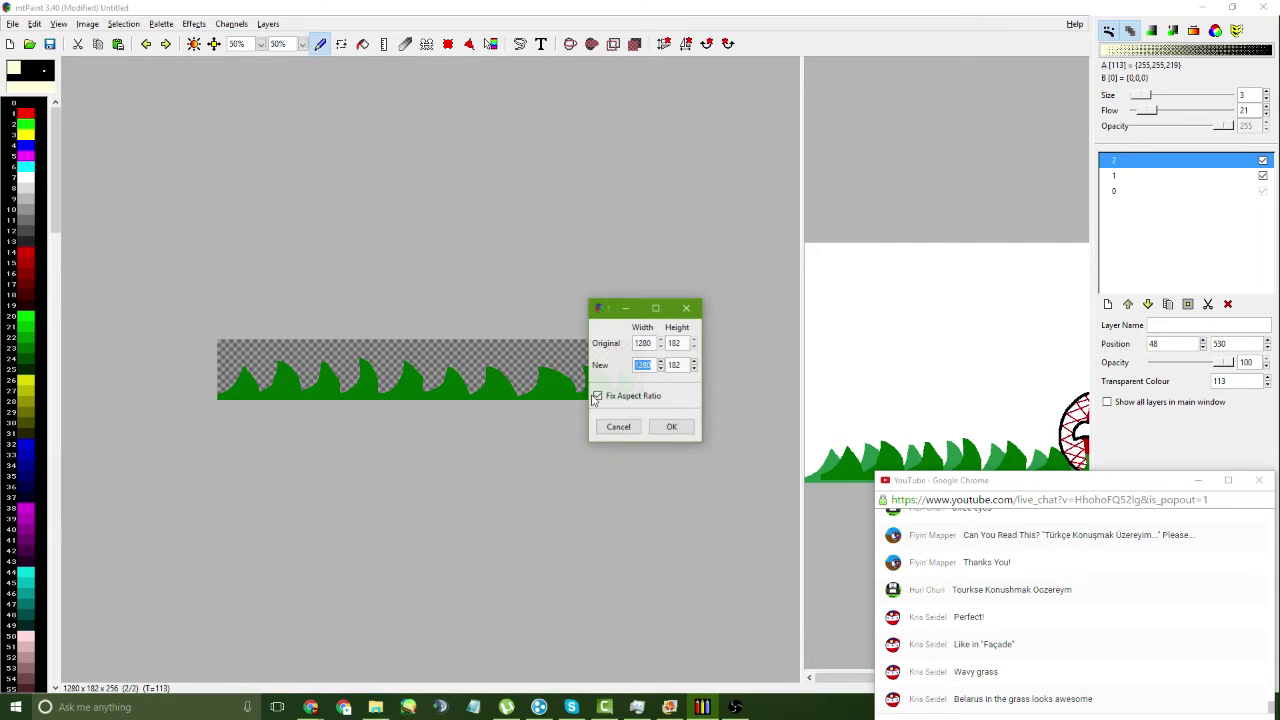
pyautogui.click(627, 437)
# - Resize the dark grass layer's canvas to 1436 × 182 pixels with the fixed aspect ratio turned off
pyautogui.press('pagedown')
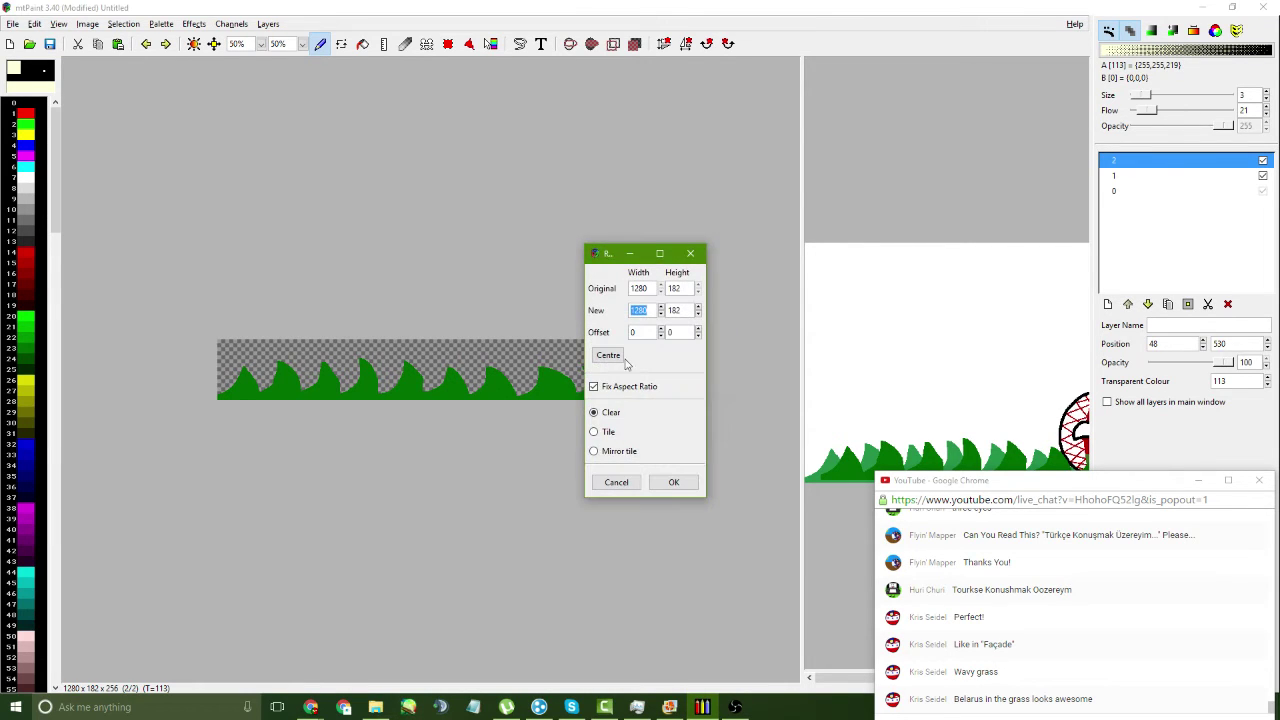
pyautogui.click(622, 387)
pyautogui.click(674, 482)
# - Extend the dark grass across the added canvas with two more pointed blades, outlined and filled in palette colour 23 at 100% magnification
pyautogui.click(303, 44)
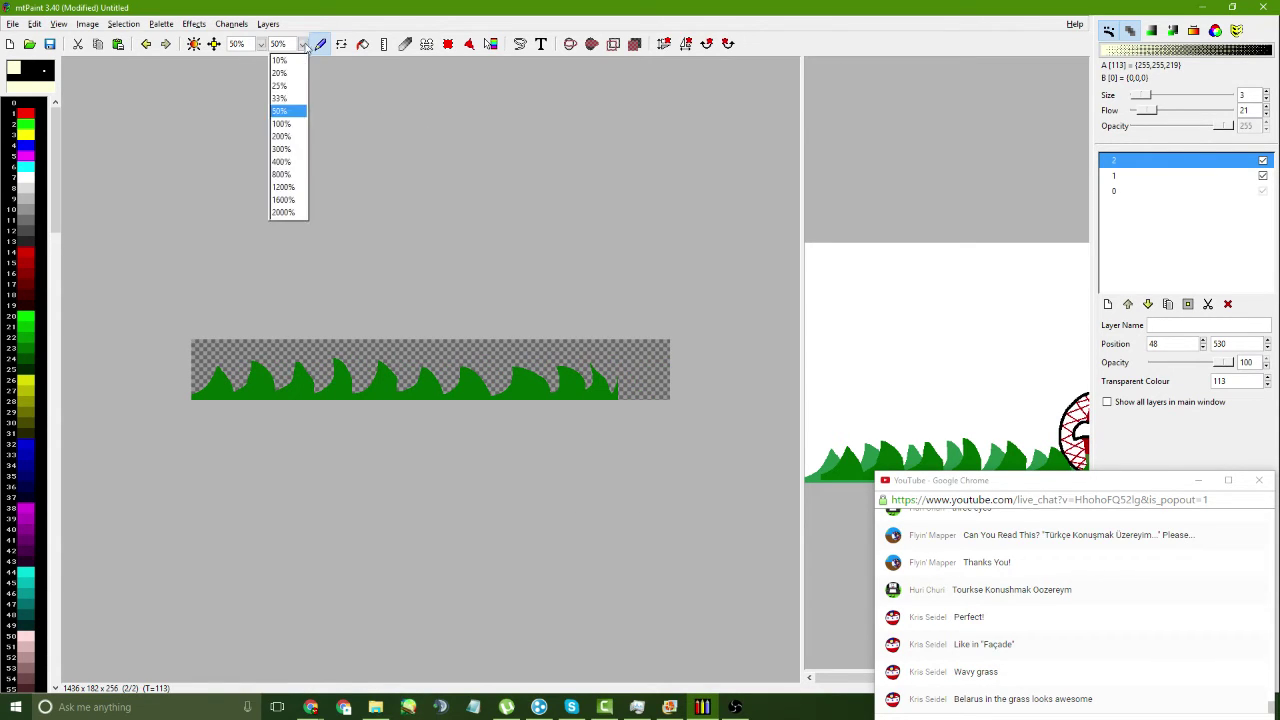
pyautogui.click(281, 123)
pyautogui.click(262, 44)
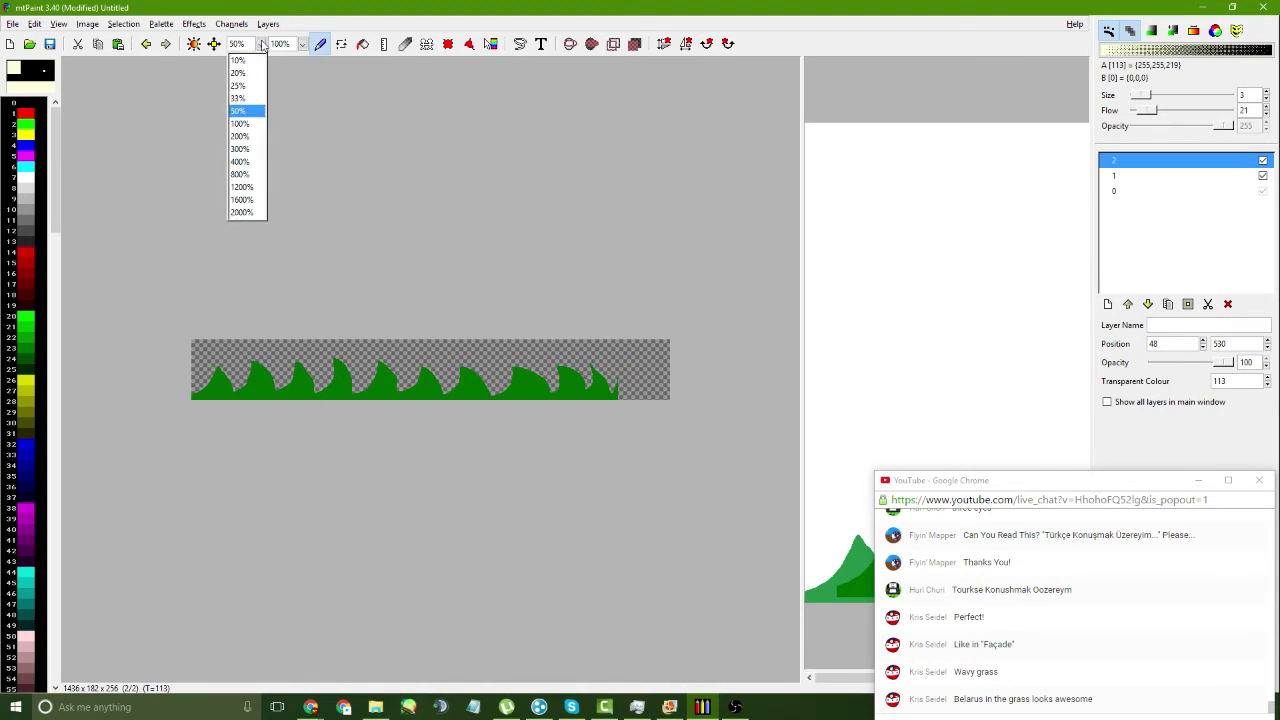
pyautogui.click(262, 44)
pyautogui.click(262, 44)
pyautogui.click(240, 123)
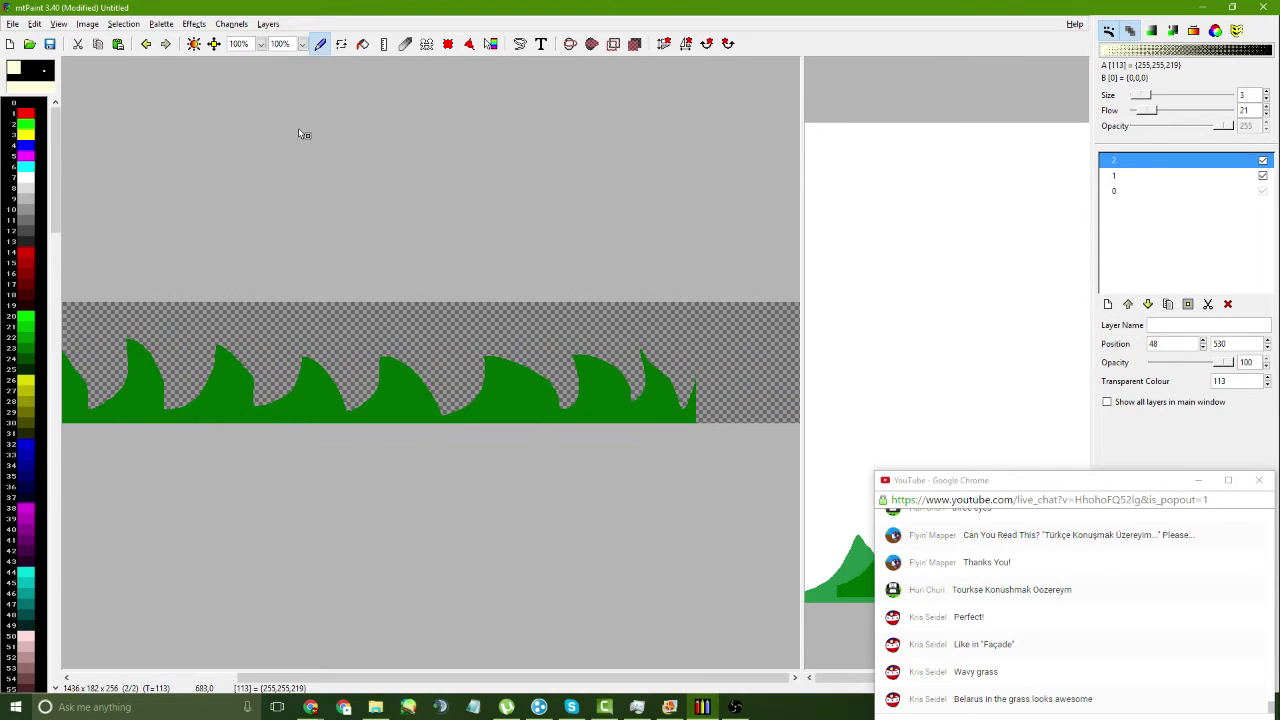
pyautogui.keyDown('ctrl'); pyautogui.click(643, 382); pyautogui.keyUp('ctrl')
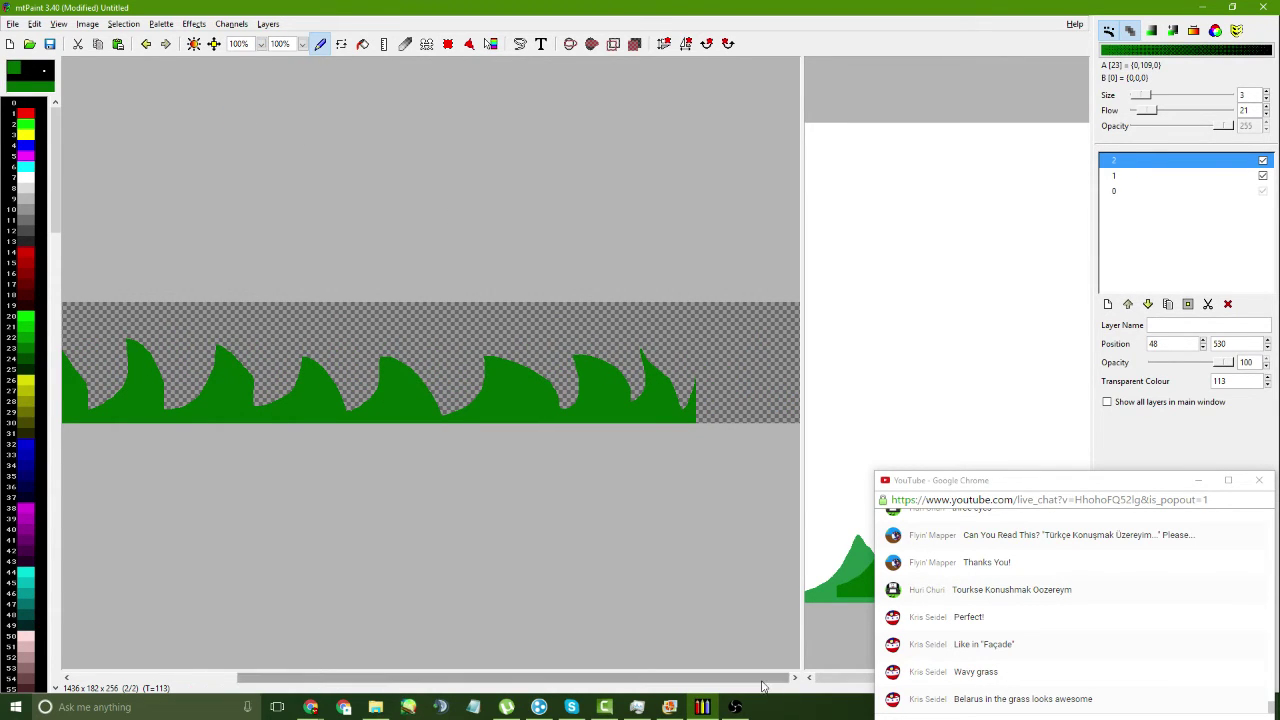
pyautogui.moveTo(801, 495); pyautogui.dragTo(945, 380)
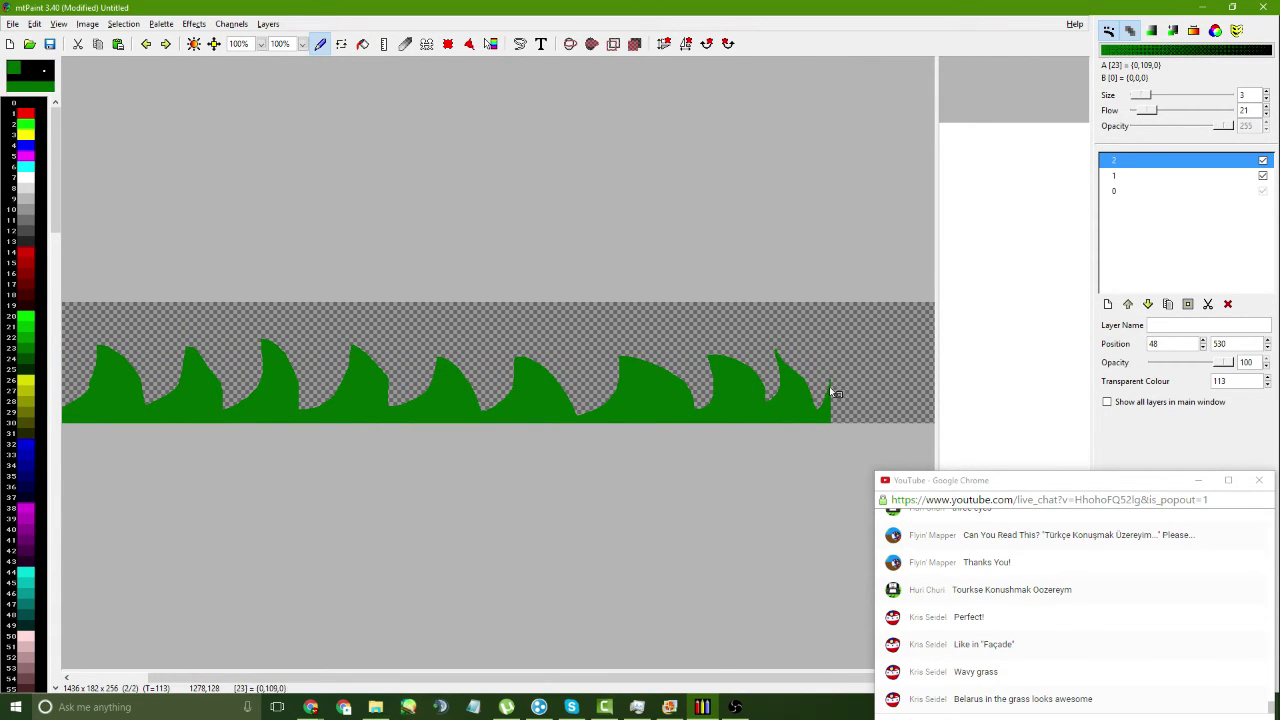
pyautogui.moveTo(829, 358)
pyautogui.mouseDown()
pyautogui.moveTo(877, 398)
pyautogui.moveTo(881, 354)
pyautogui.moveTo(940, 398)
pyautogui.mouseUp()
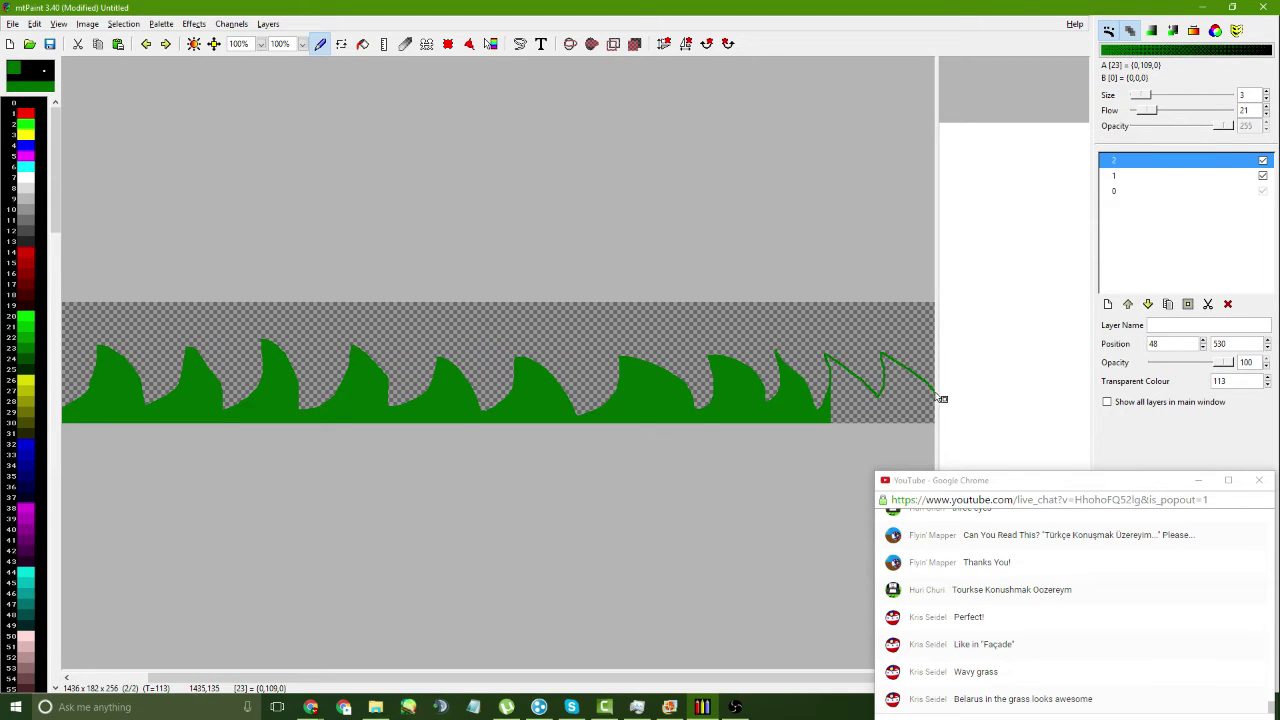
pyautogui.click(363, 43)
pyautogui.click(853, 374)
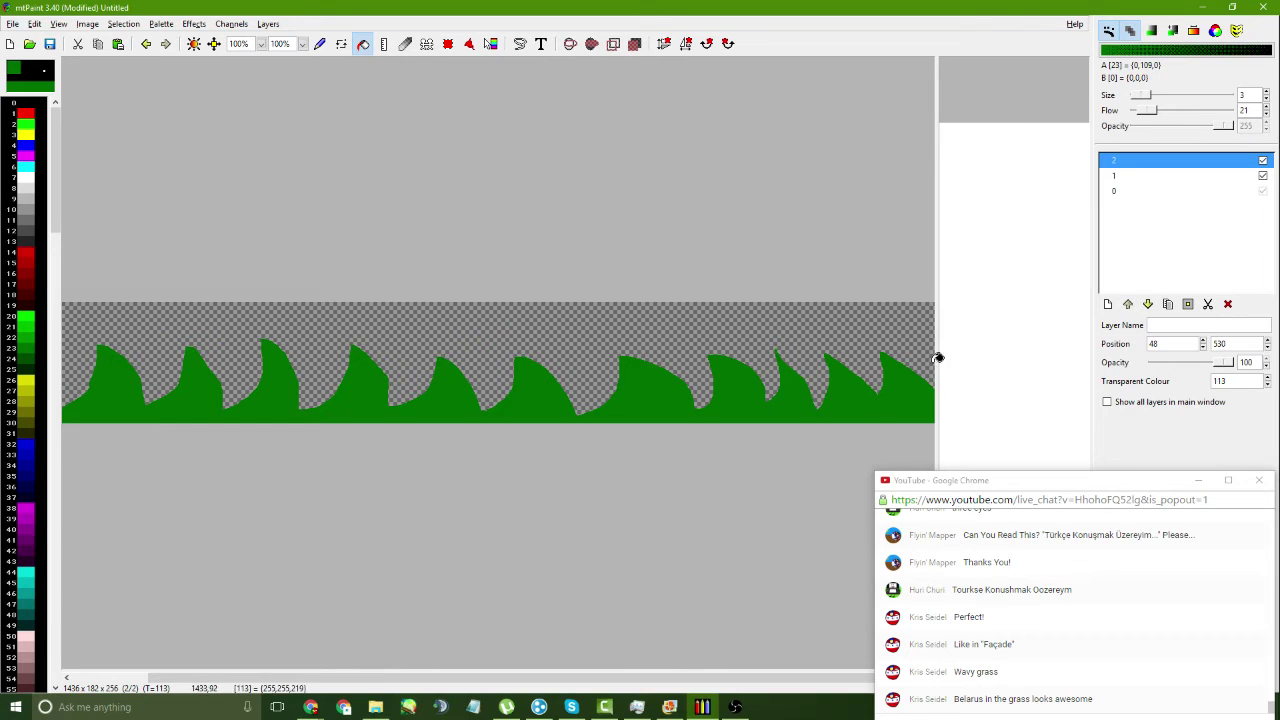
# - Move the dark green front grass layer to position -51, 535 and nudge the red ball character slightly right and up
pyautogui.moveTo(937, 358); pyautogui.dragTo(106, 355)
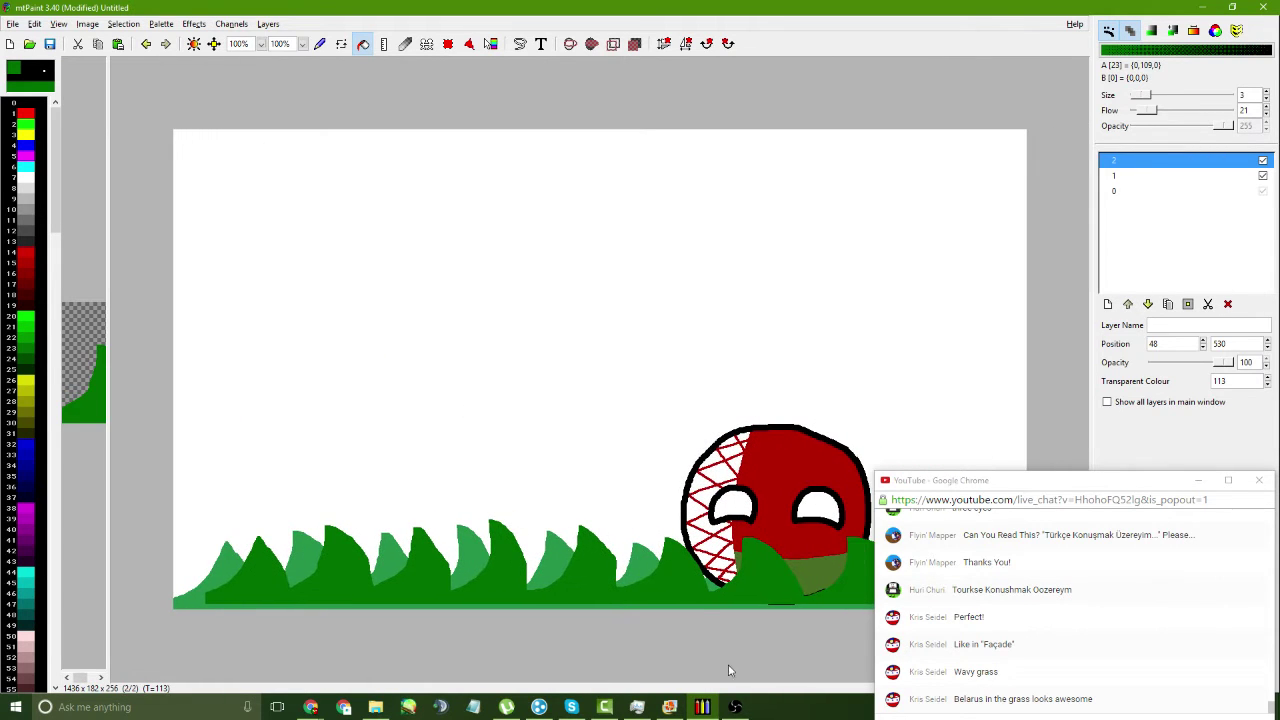
pyautogui.moveTo(706, 579)
pyautogui.mouseDown()
pyautogui.moveTo(729, 584)
pyautogui.moveTo(688, 591)
pyautogui.mouseUp()
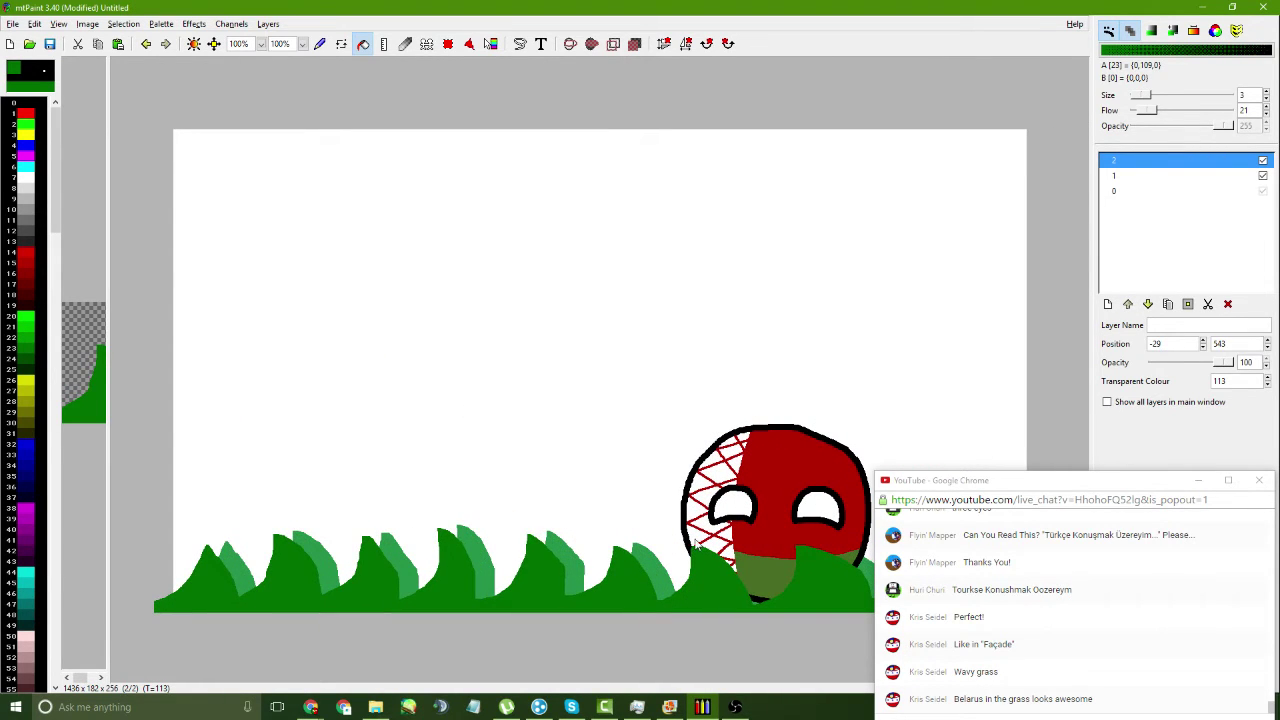
pyautogui.moveTo(980, 493); pyautogui.dragTo(1138, 604)
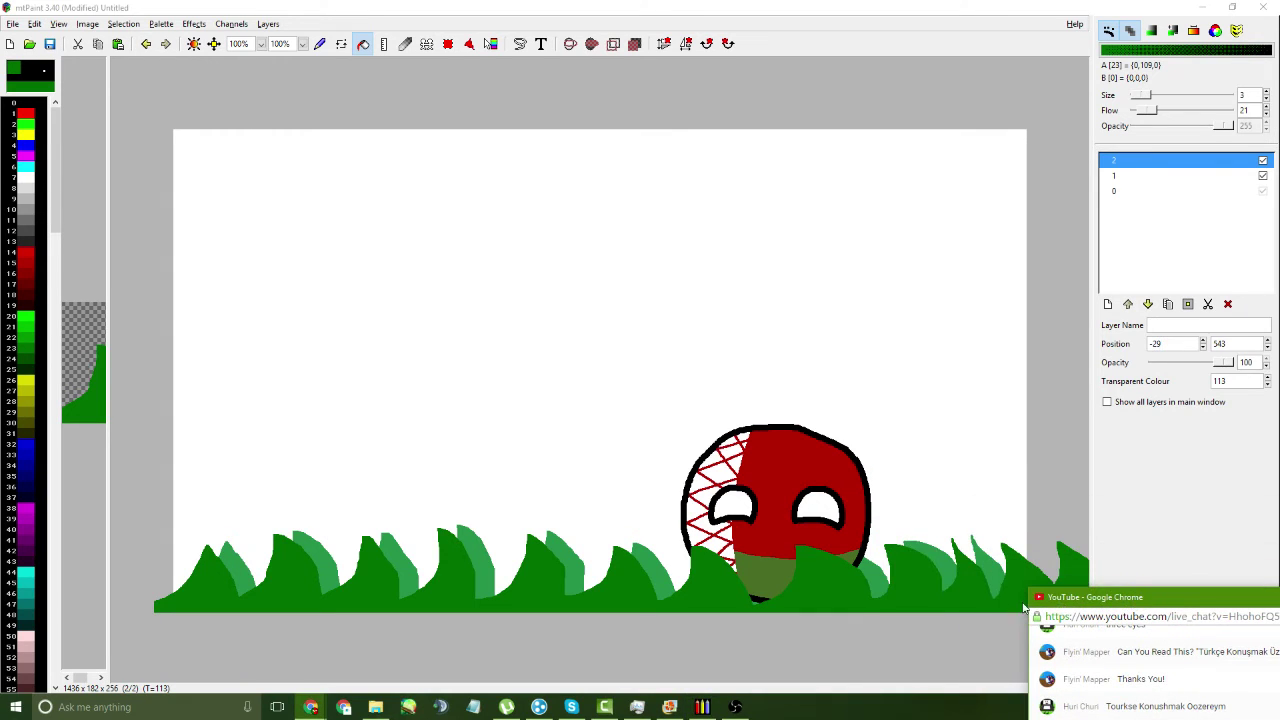
pyautogui.moveTo(938, 601)
pyautogui.mouseDown()
pyautogui.moveTo(1024, 577)
pyautogui.moveTo(1018, 588)
pyautogui.moveTo(948, 580)
pyautogui.mouseUp()
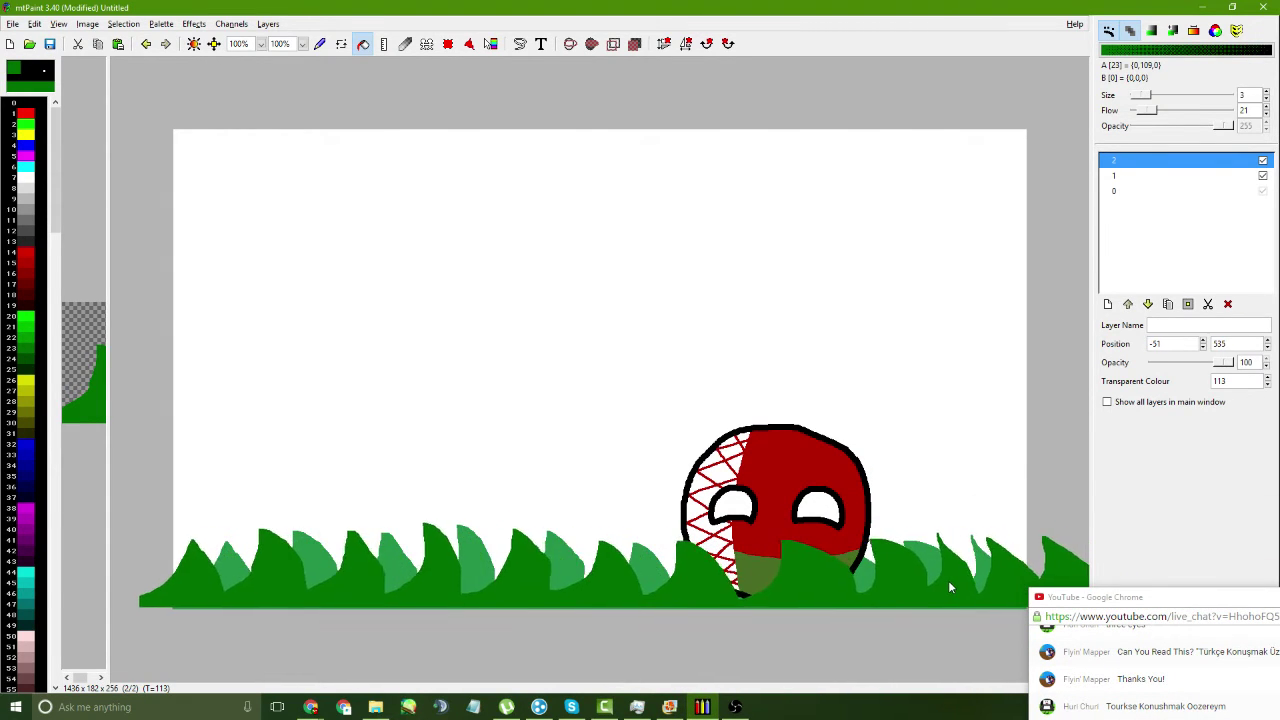
pyautogui.hotkey('shift', 'Right')
# - Select background layer 0 and fit it in an enlarged editing view at 50% zoom
pyautogui.press('pagedown')
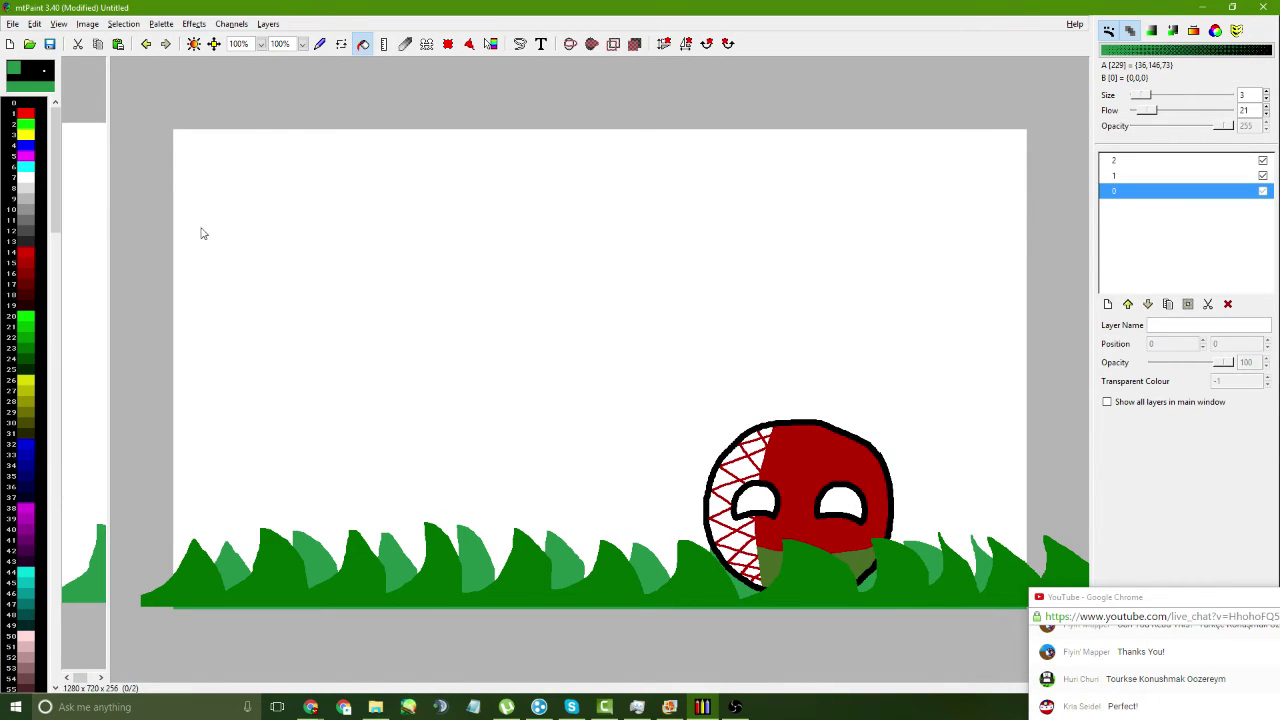
pyautogui.moveTo(109, 207); pyautogui.dragTo(803, 271)
pyautogui.click(260, 44)
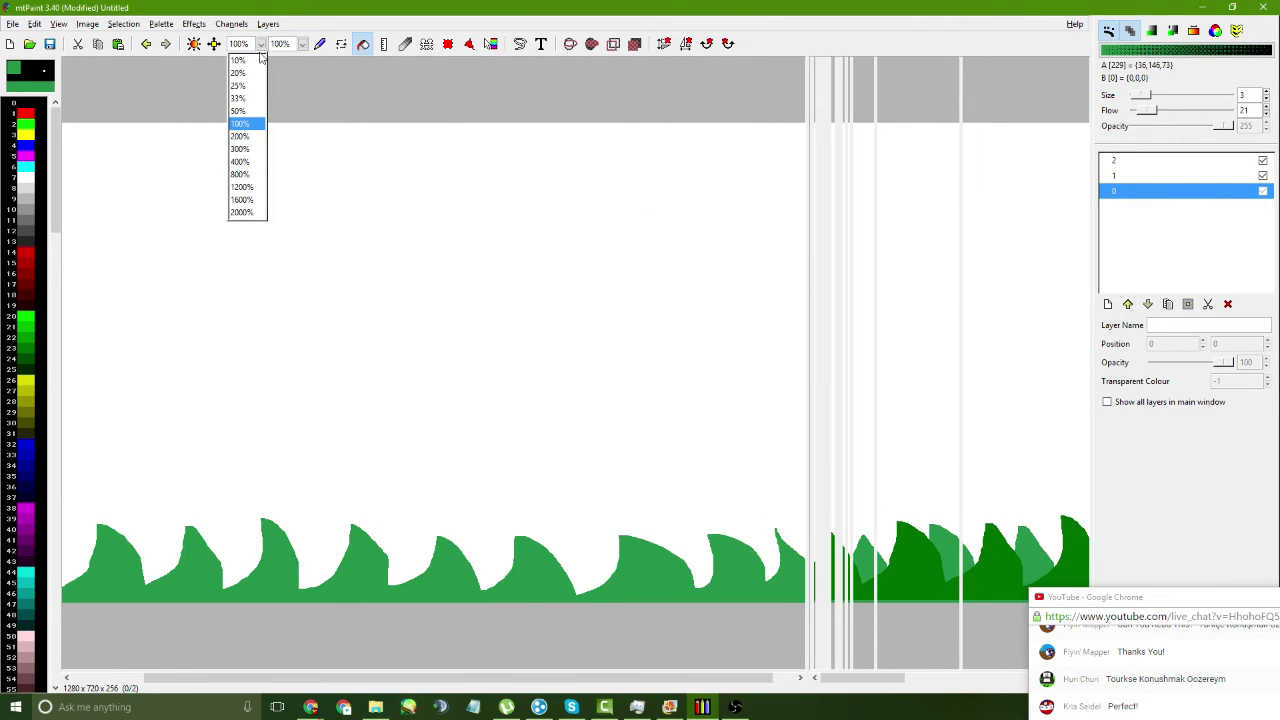
pyautogui.click(256, 115)
pyautogui.moveTo(1161, 604); pyautogui.dragTo(1008, 488)
# - Switch to Chrome to check the YouTube live dashboard and return to mtPaint
pyautogui.moveTo(311, 707)
pyautogui.click(245, 648)
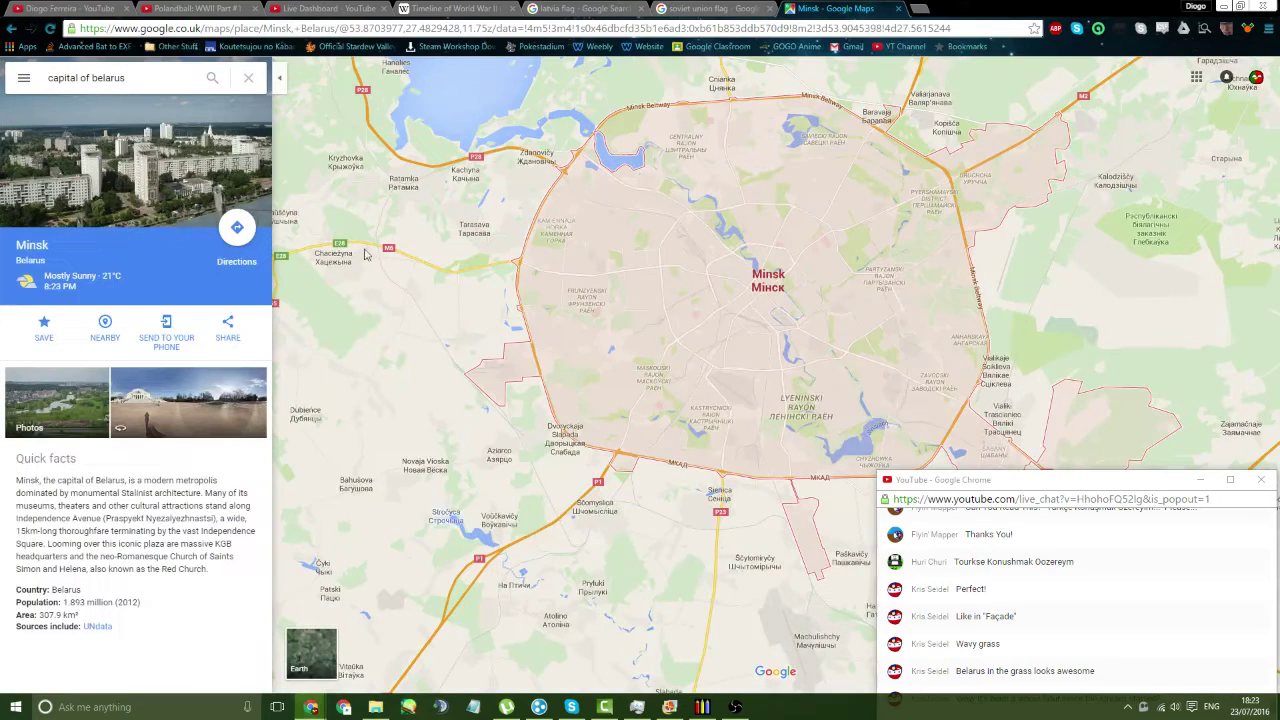
pyautogui.click(325, 8)
pyautogui.scroll(5, 491, 349)
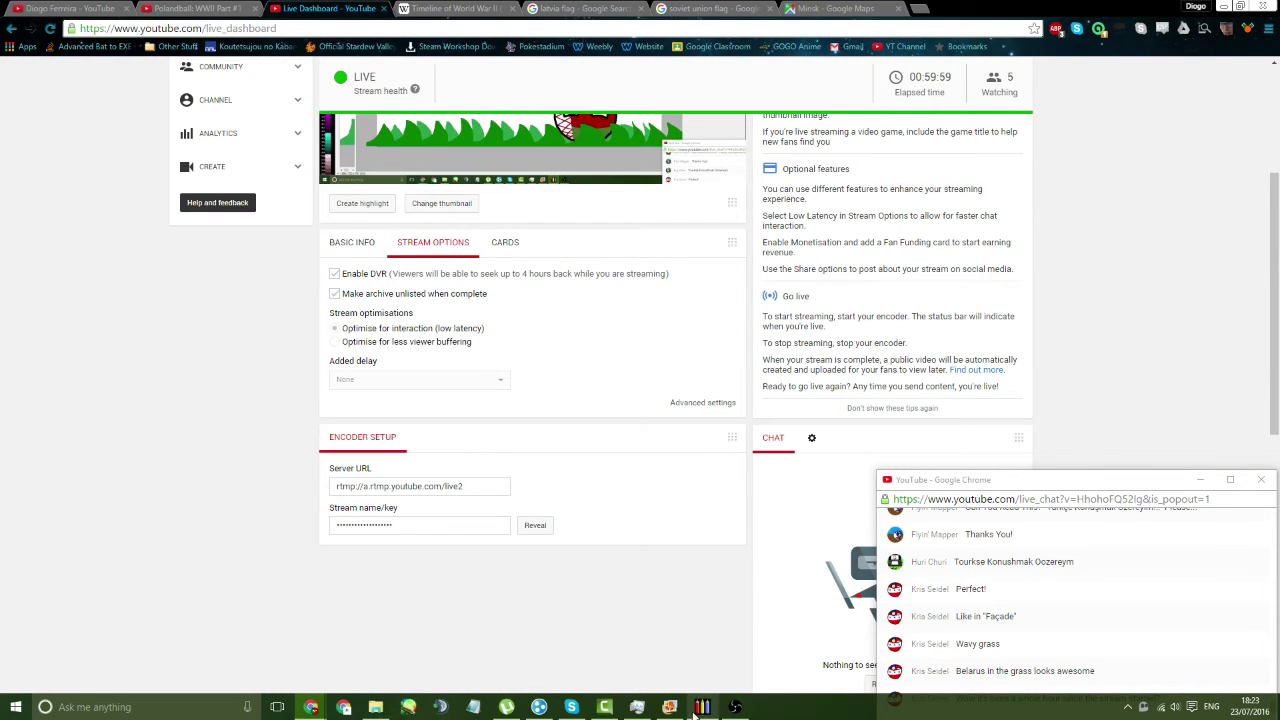
pyautogui.click(408, 707)
pyautogui.click(375, 707)
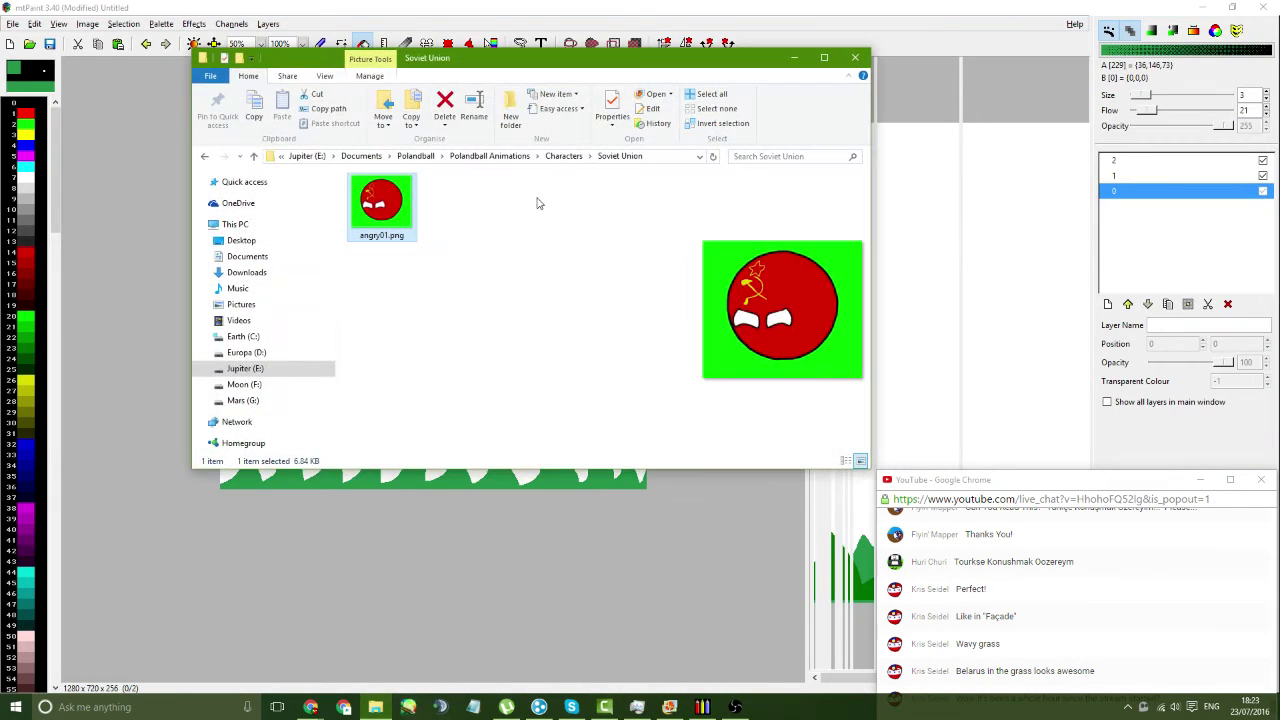
pyautogui.click(794, 57)
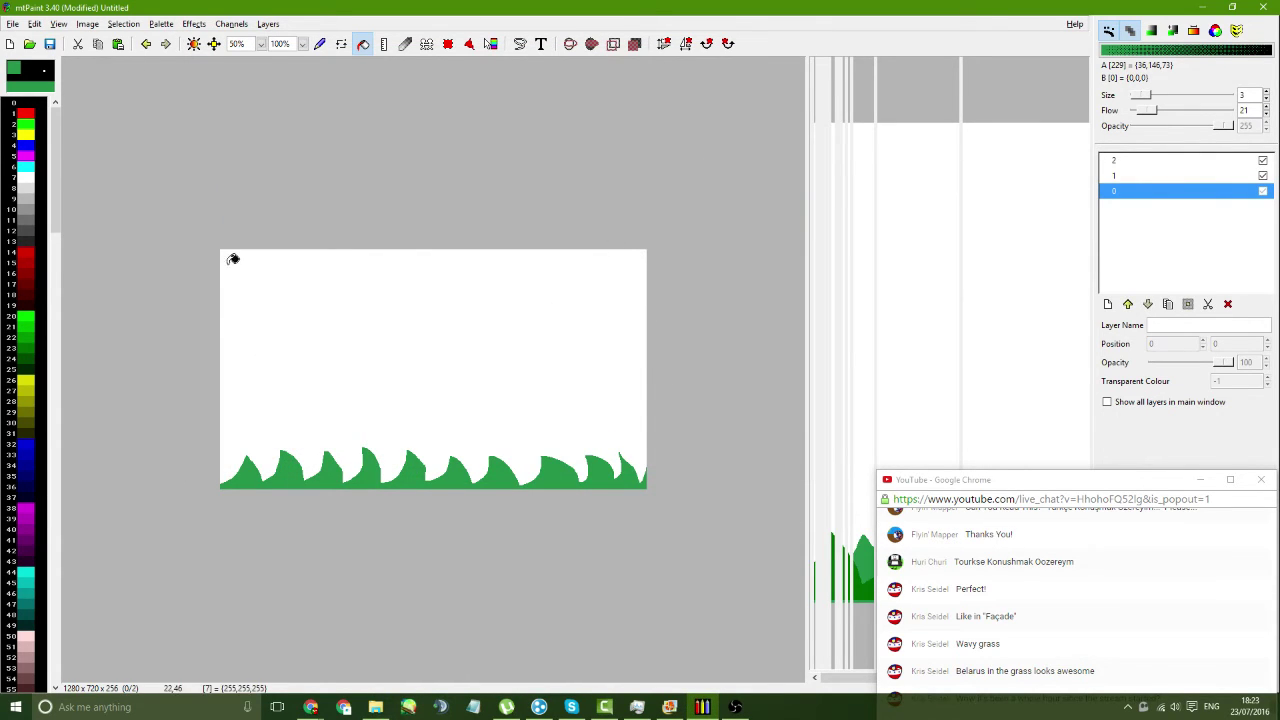
# - Flood fill the white sky of the background layer with light blue (palette colour 161)
pyautogui.rightClick(494, 405)
pyautogui.click(430, 373)
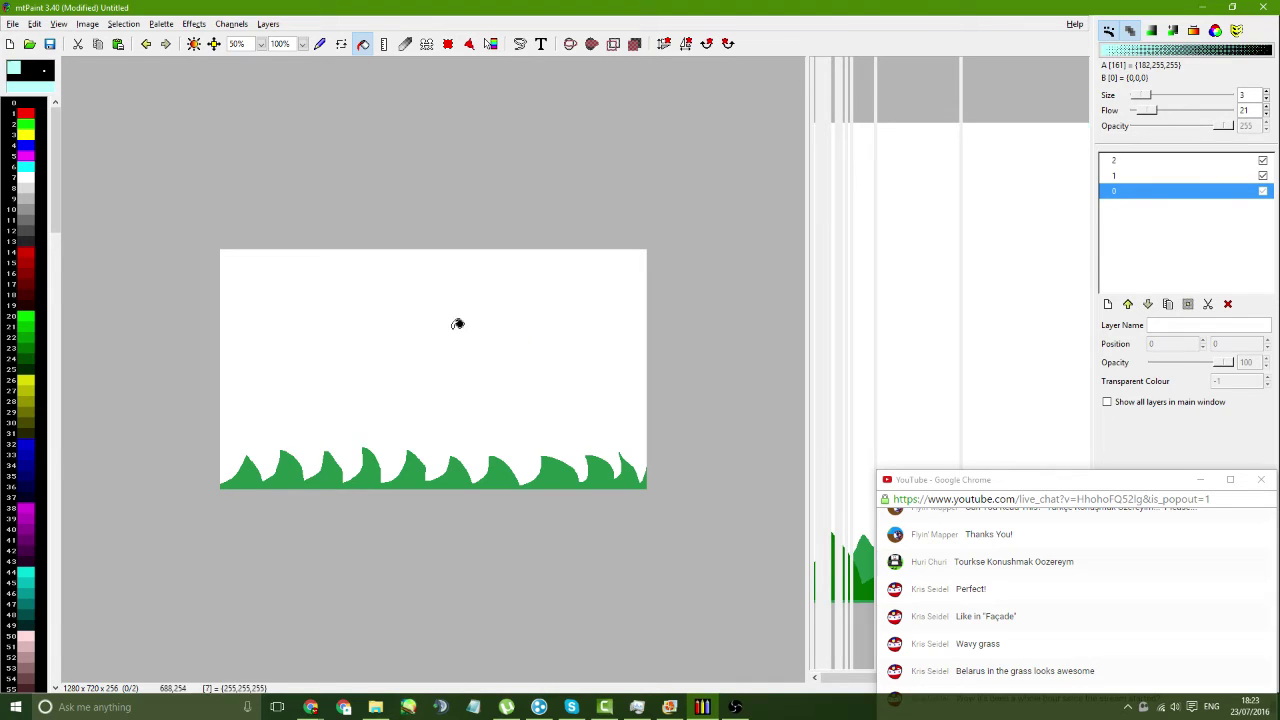
pyautogui.click(457, 323)
pyautogui.moveTo(807, 279); pyautogui.dragTo(815, 313)
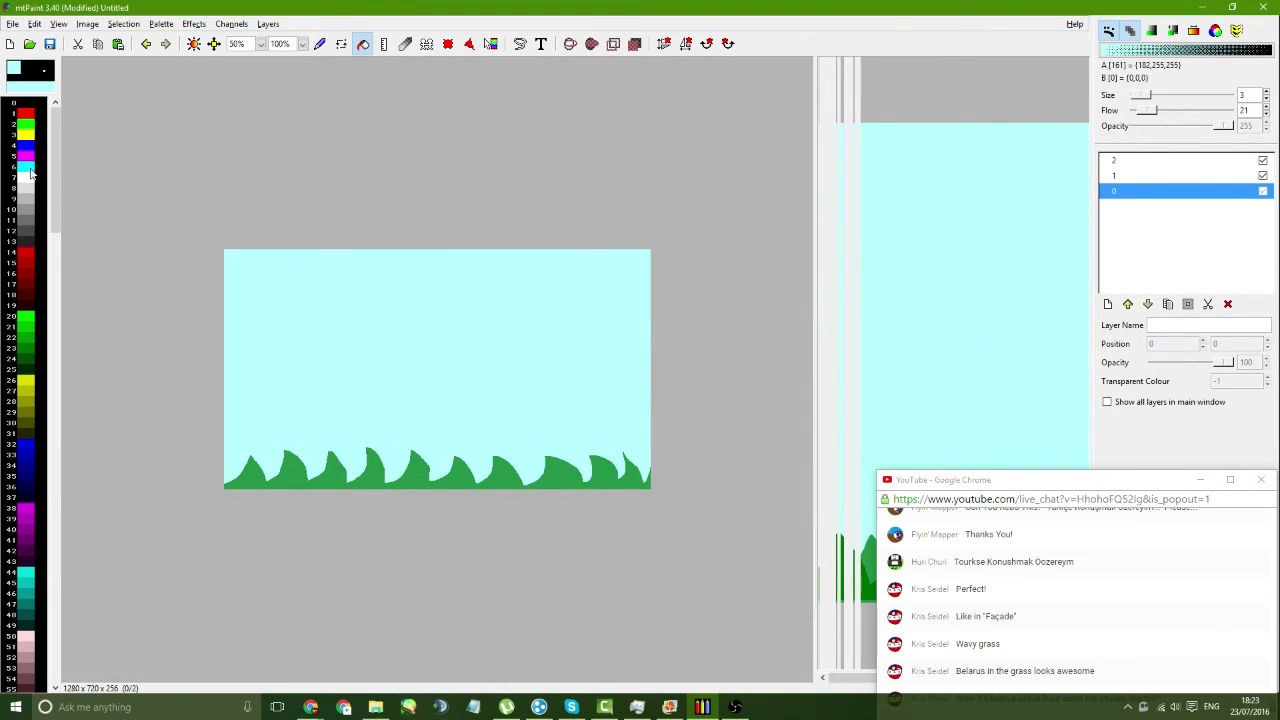
# - Draw a yellow freehand circle as the sun's outline in the upper right of the sky, using palette colour 3 and brush size 3
pyautogui.click(28, 133)
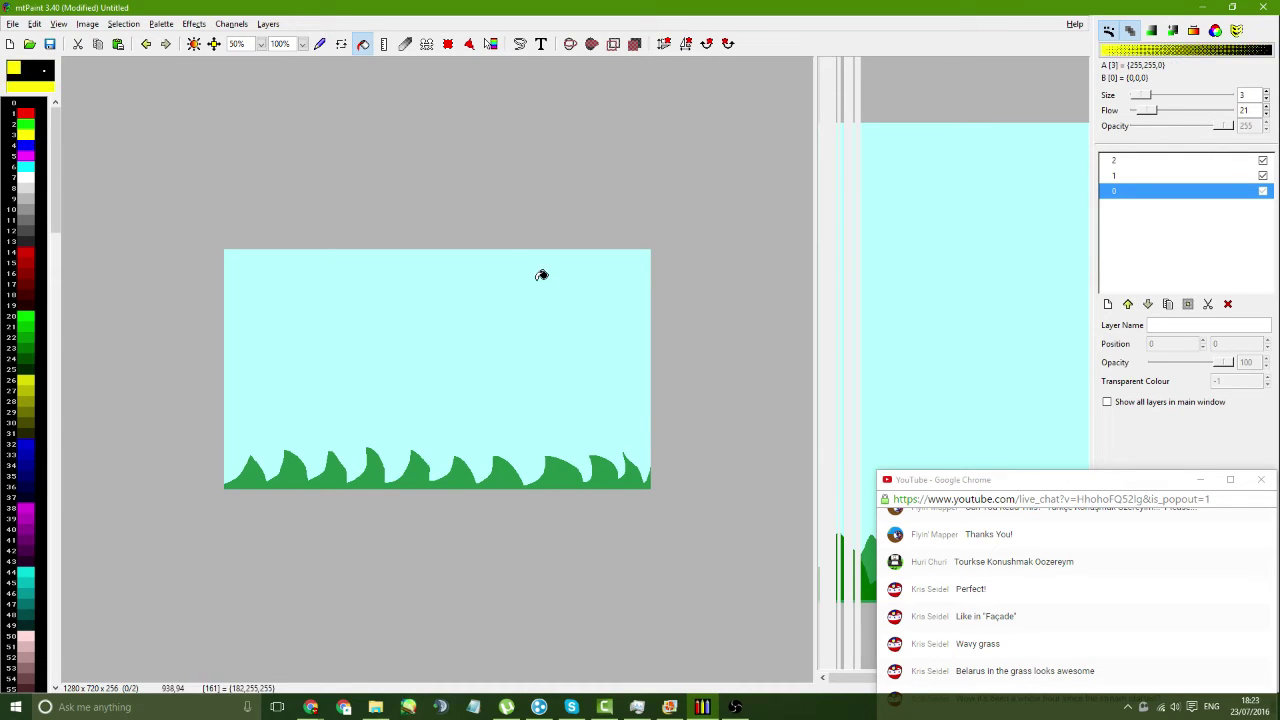
pyautogui.click(320, 44)
pyautogui.click(261, 45)
pyautogui.click(262, 50)
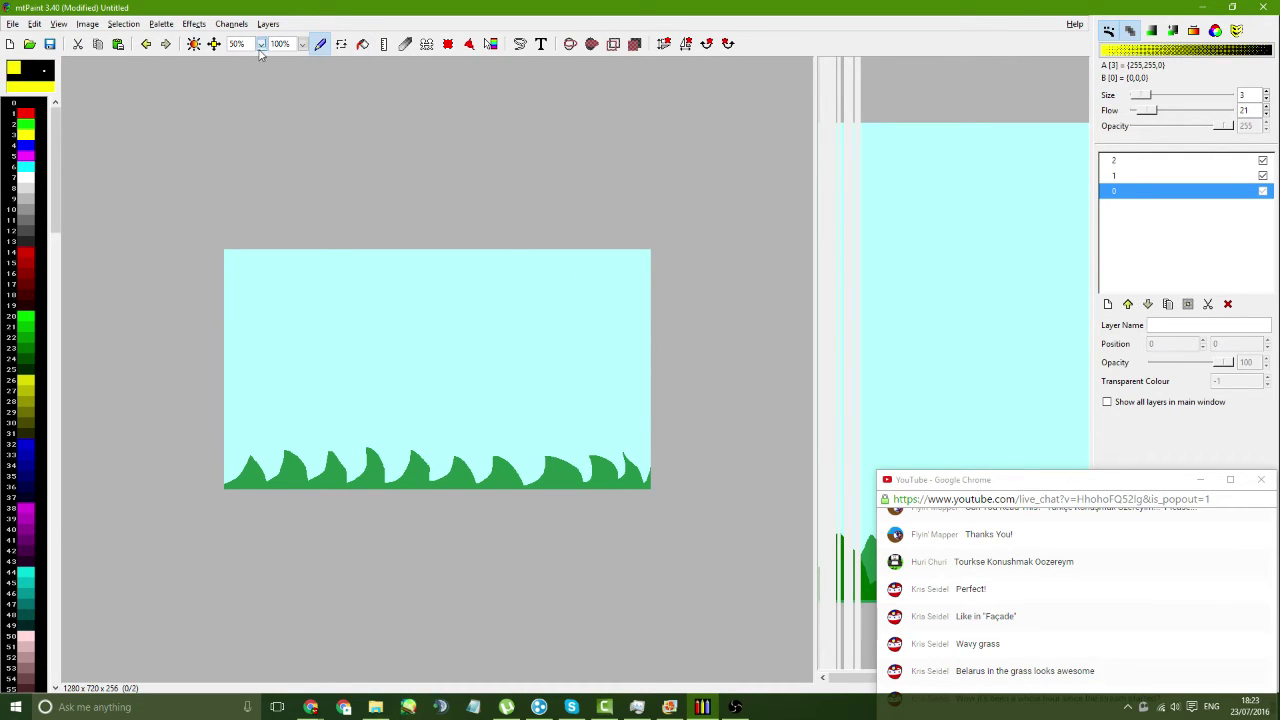
pyautogui.click(261, 45)
pyautogui.click(240, 124)
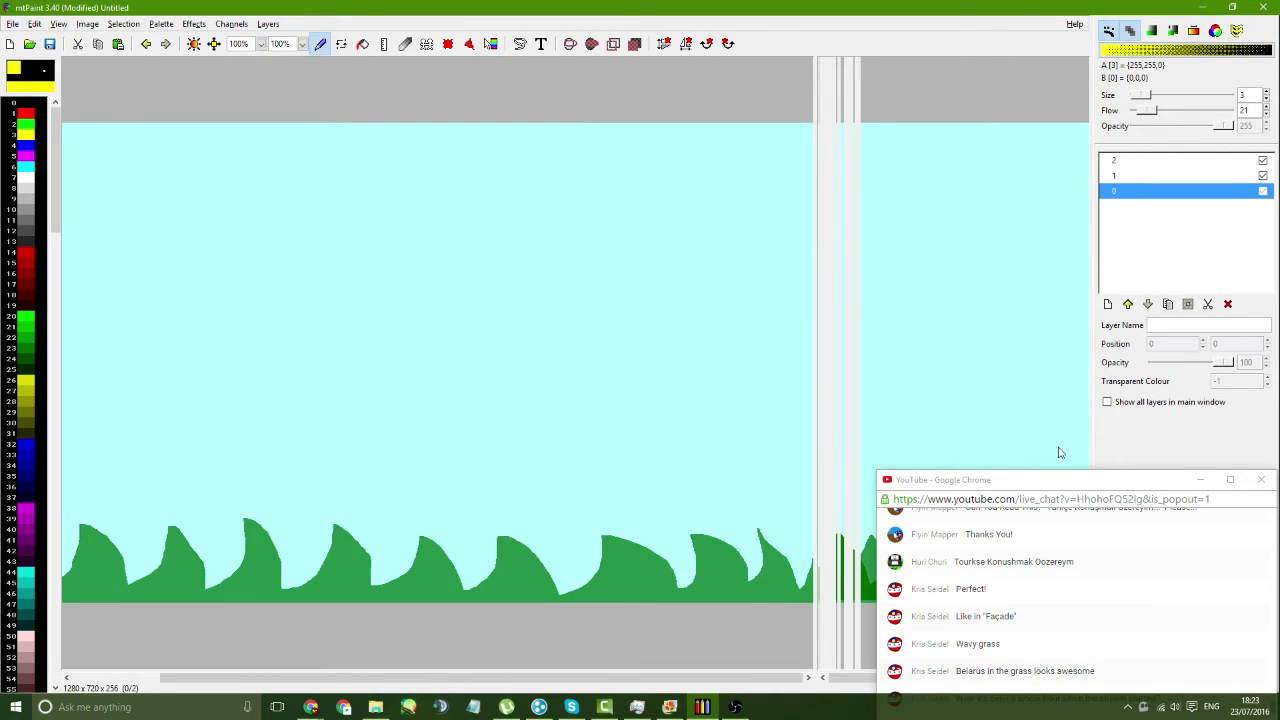
pyautogui.moveTo(1057, 480); pyautogui.dragTo(1059, 450)
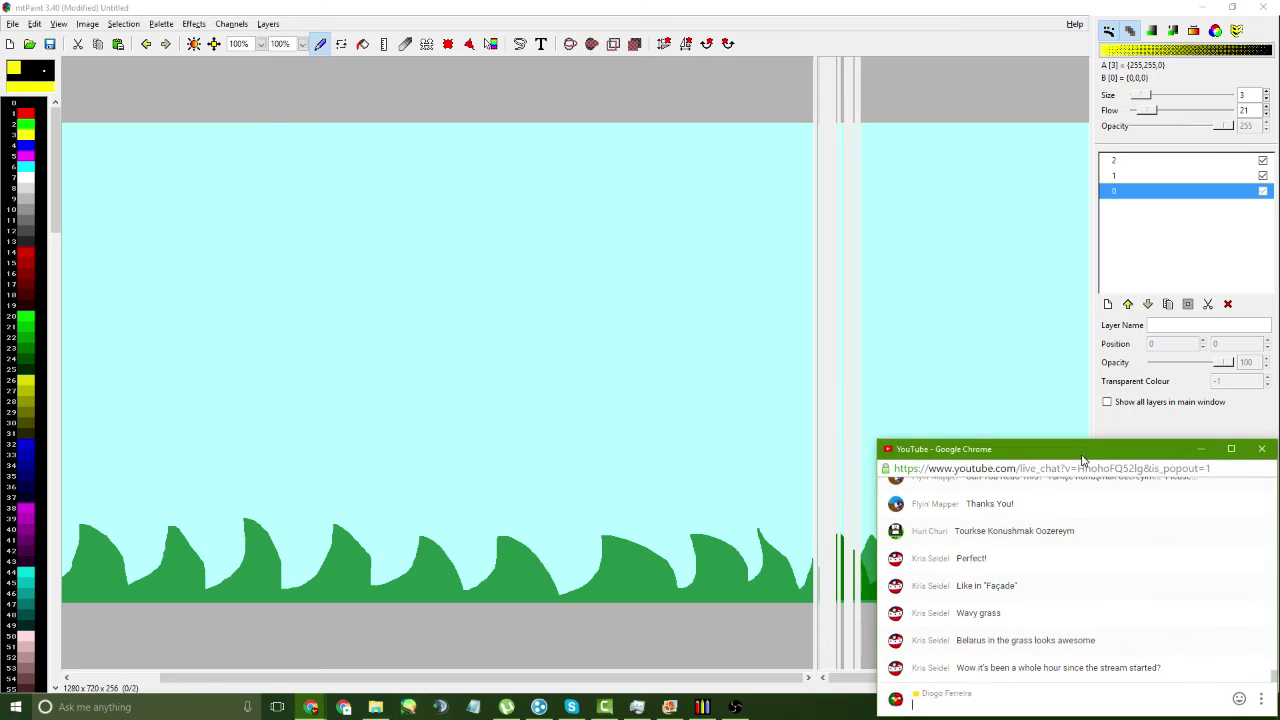
pyautogui.click(820, 178)
pyautogui.click(320, 44)
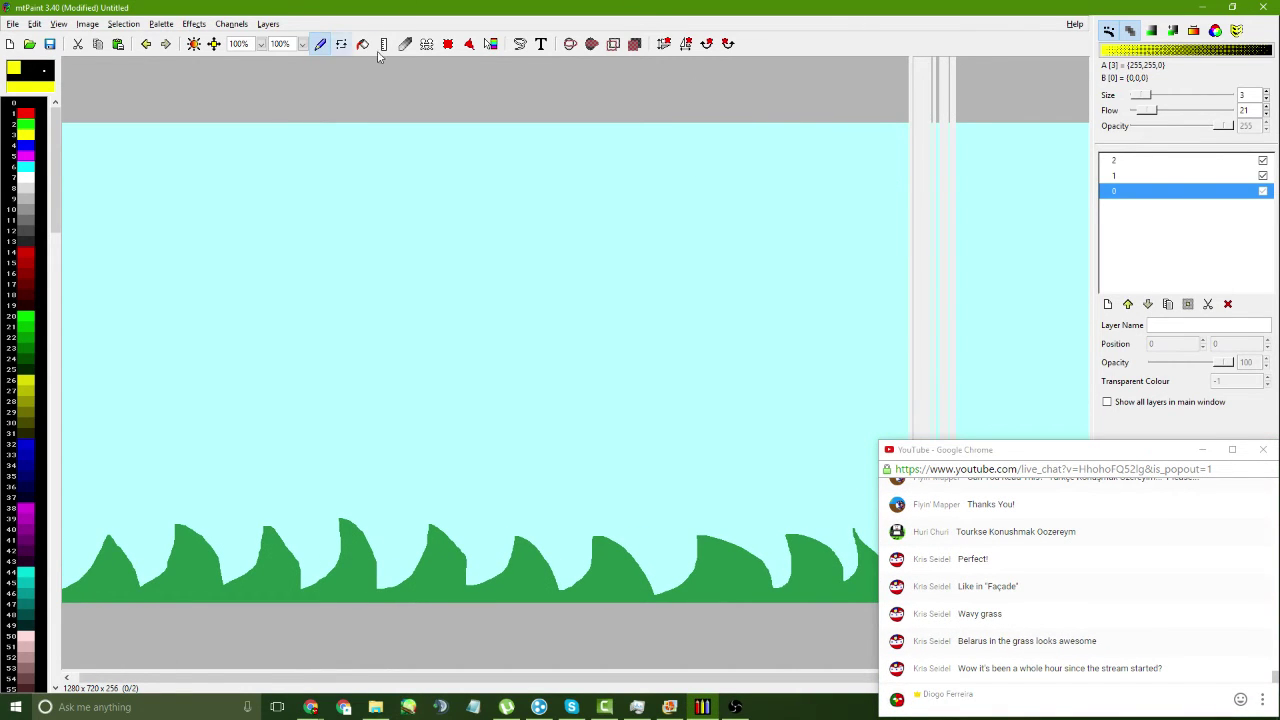
pyautogui.moveTo(822, 157)
pyautogui.mouseDown()
pyautogui.moveTo(772, 185)
pyautogui.moveTo(772, 173)
pyautogui.mouseUp()
pyautogui.hotkey('ctrl', 'z')
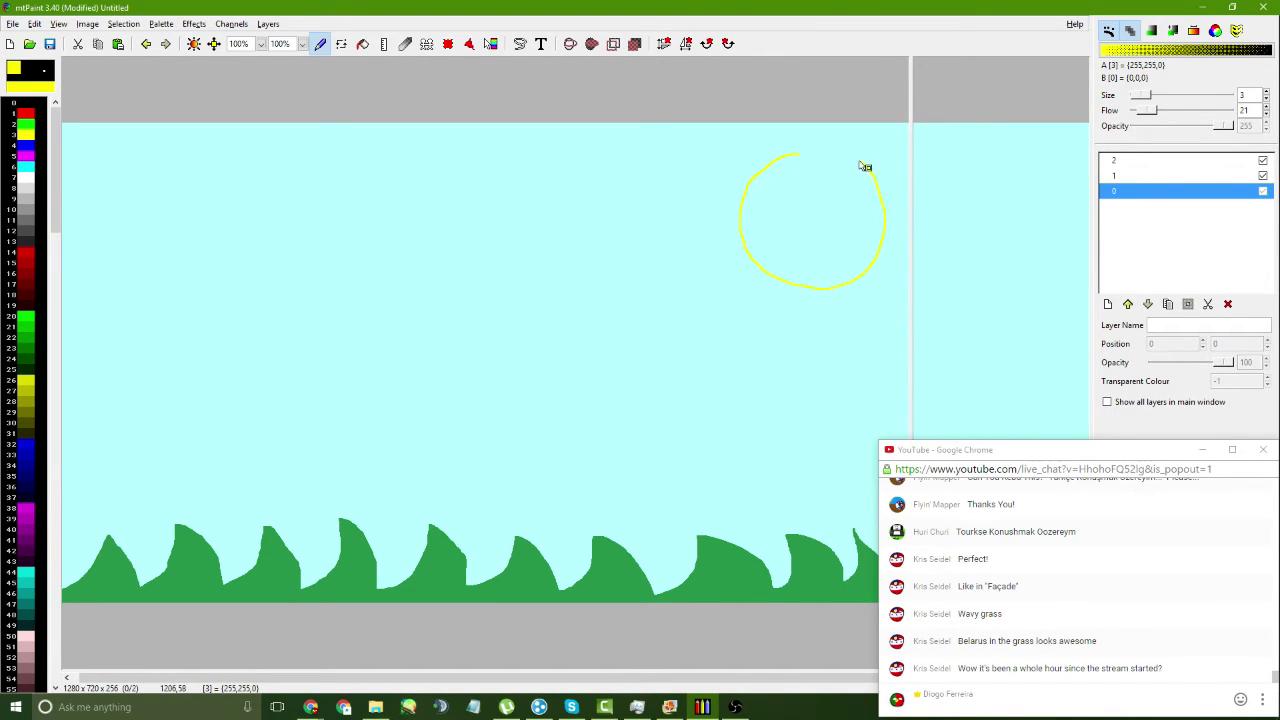
# - Flood fill the sun's circle with yellow and draw thin yellow rays radiating around it
pyautogui.click(363, 44)
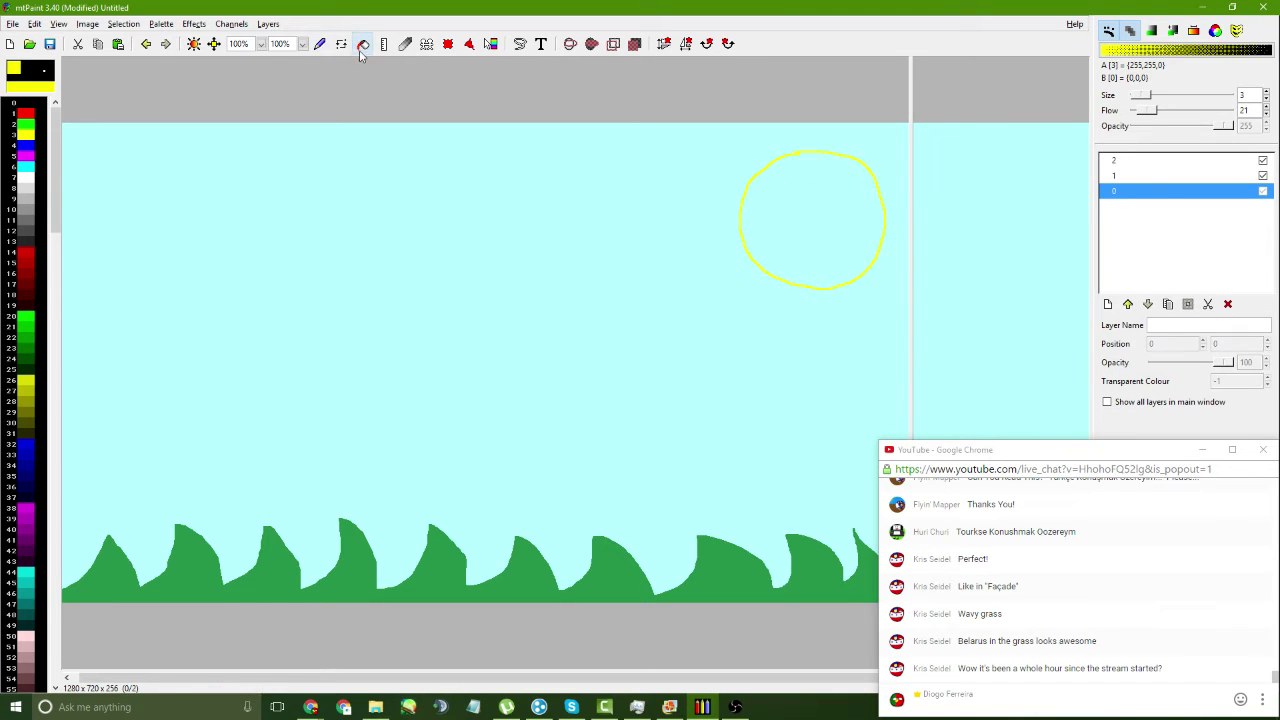
pyautogui.click(812, 220)
pyautogui.click(320, 44)
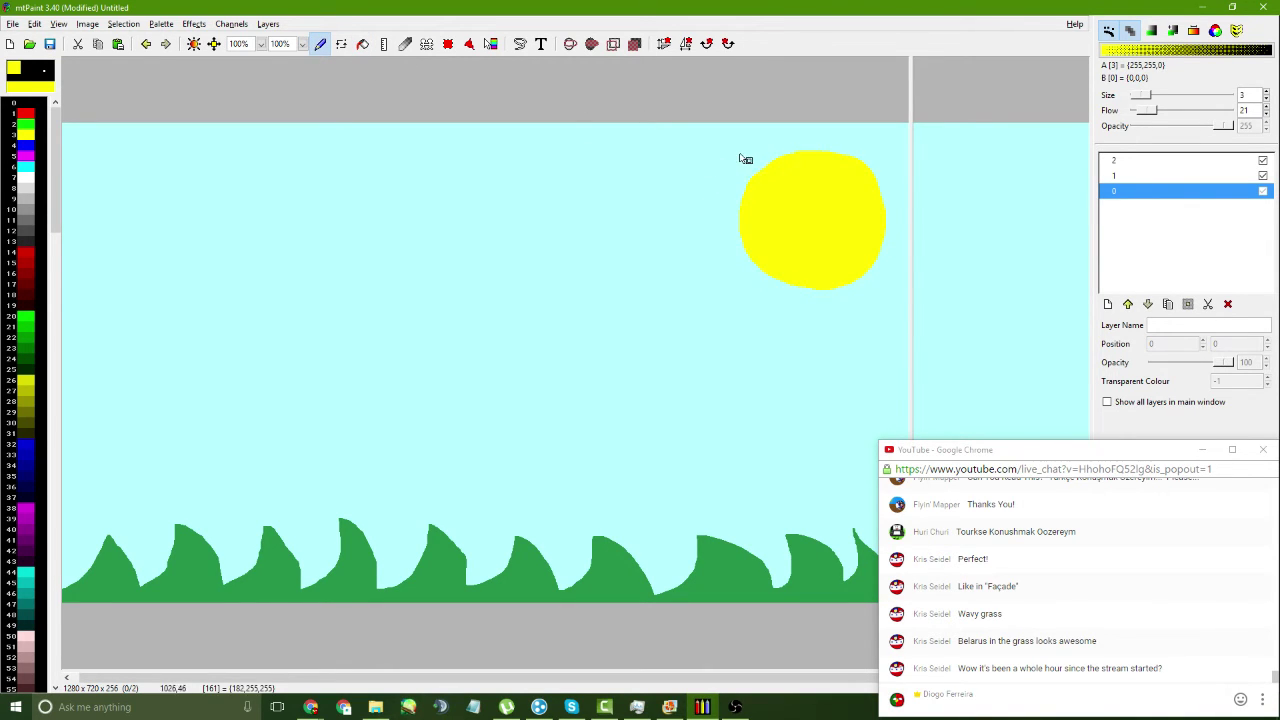
pyautogui.moveTo(740, 153); pyautogui.dragTo(700, 133)
pyautogui.moveTo(717, 183); pyautogui.dragTo(662, 183)
pyautogui.moveTo(722, 242); pyautogui.dragTo(670, 262)
pyautogui.moveTo(772, 292); pyautogui.dragTo(739, 348)
pyautogui.moveTo(848, 300); pyautogui.dragTo(870, 347)
pyautogui.moveTo(889, 172); pyautogui.dragTo(903, 160)
pyautogui.moveTo(818, 125); pyautogui.dragTo(819, 140)
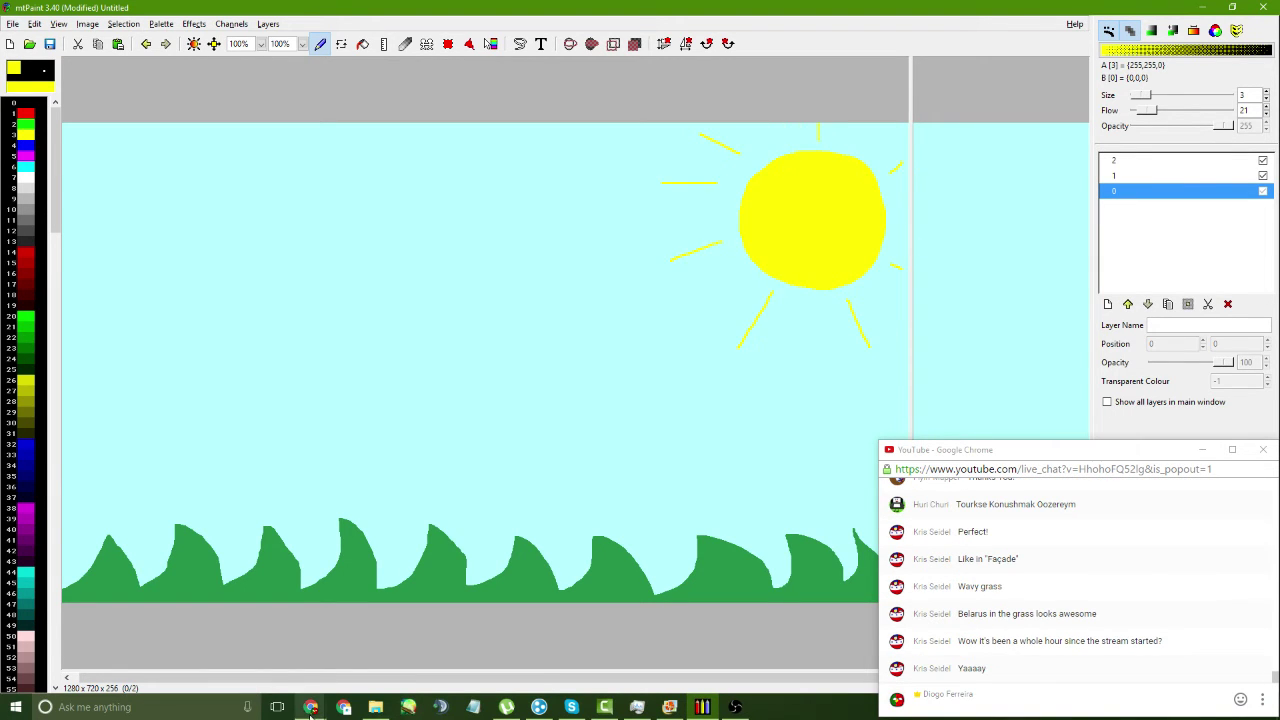
# - Switch to Chrome and examine the viewer and message graph in the live dashboard's analytics
pyautogui.moveTo(310, 707)
pyautogui.click(248, 655)
pyautogui.scroll(-8, 825, 410)
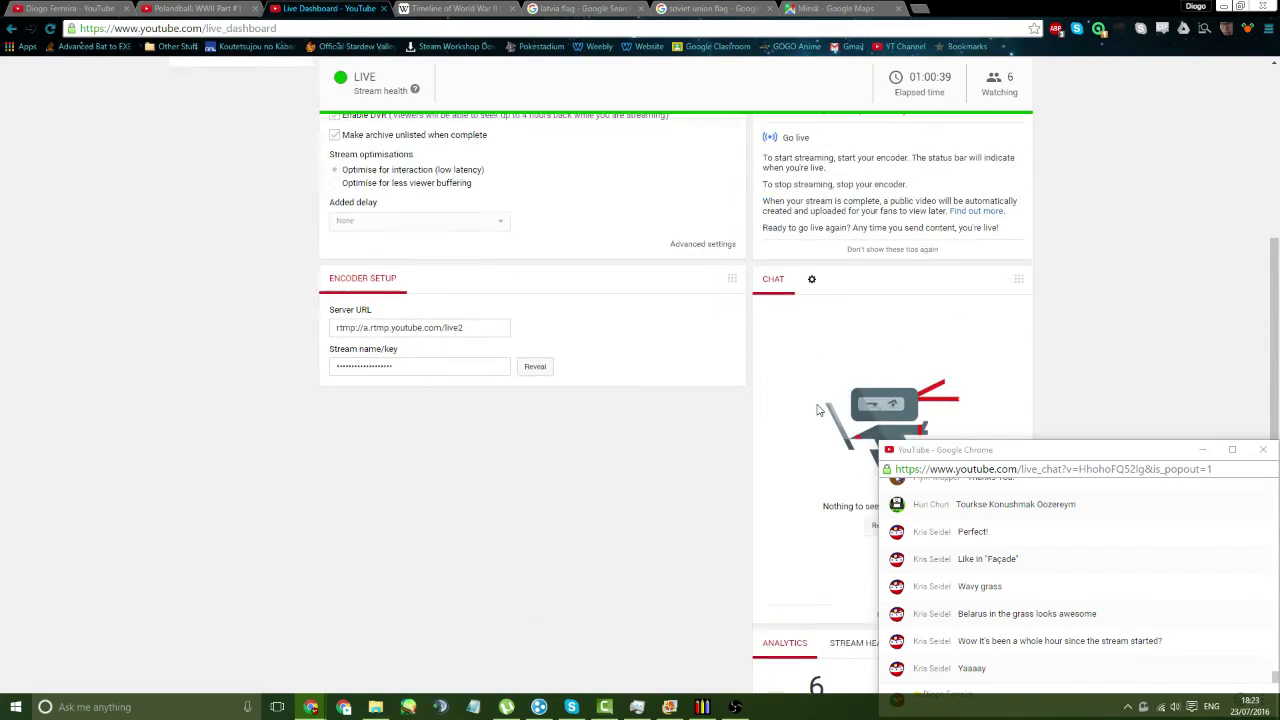
pyautogui.scroll(2, 818, 410)
pyautogui.scroll(-2, 818, 410)
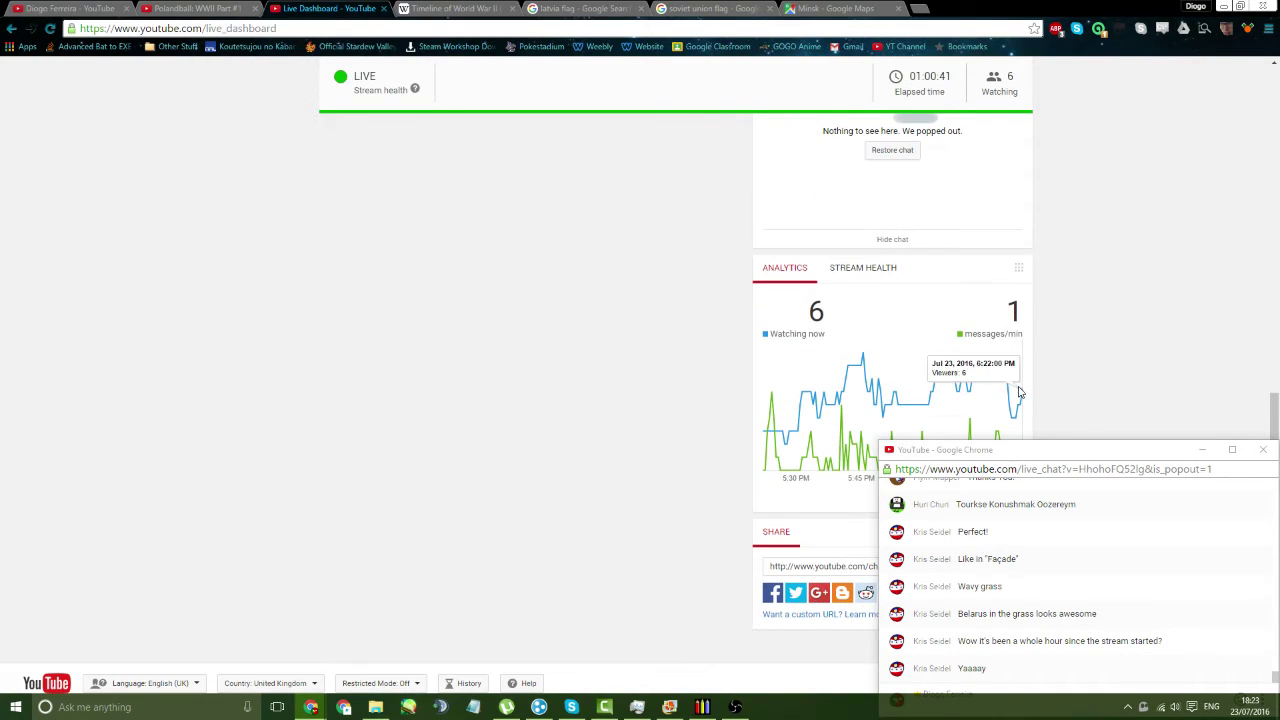
pyautogui.moveTo(1013, 408)
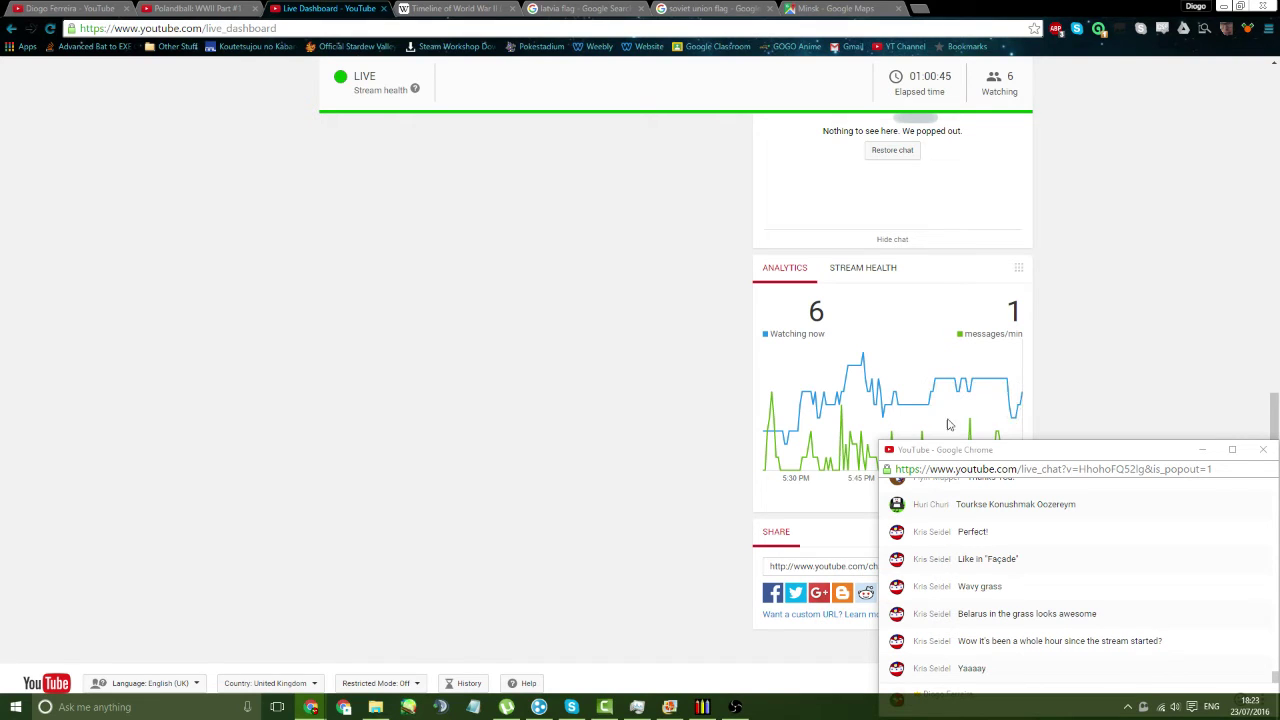
pyautogui.scroll(-1, 1012, 410)
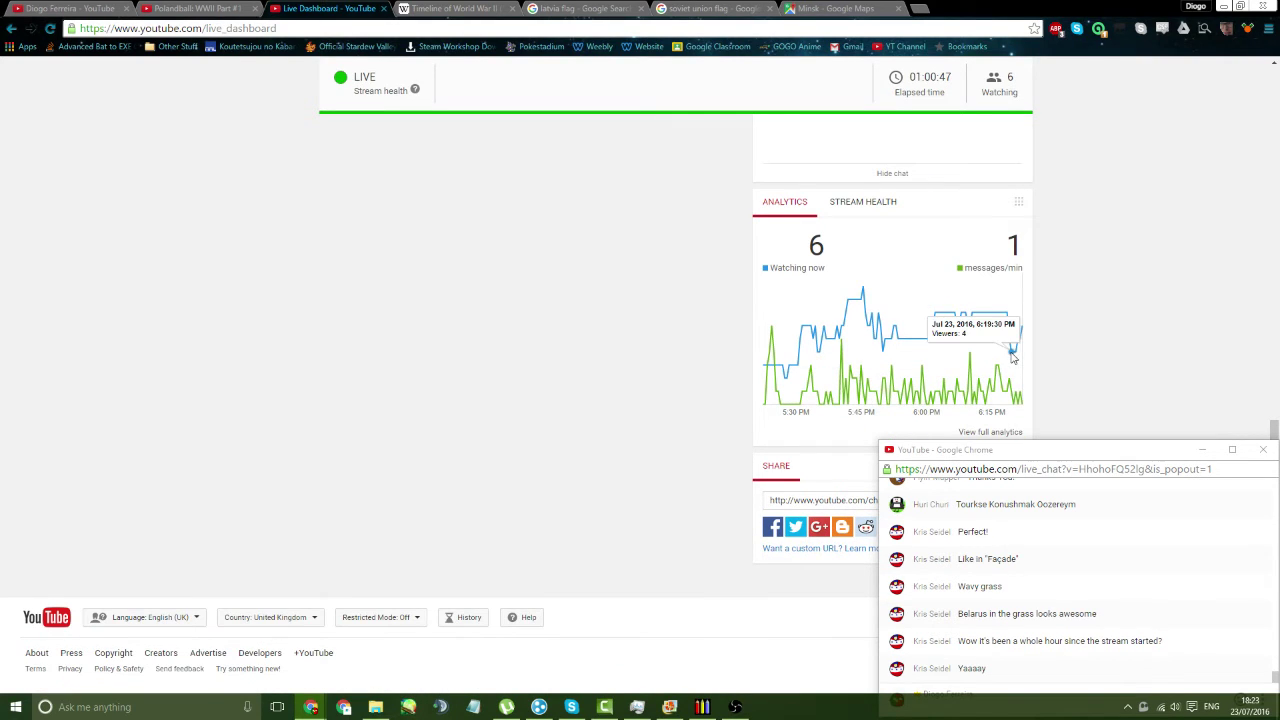
pyautogui.scroll(1, 700, 340)
pyautogui.scroll(1, 660, 324)
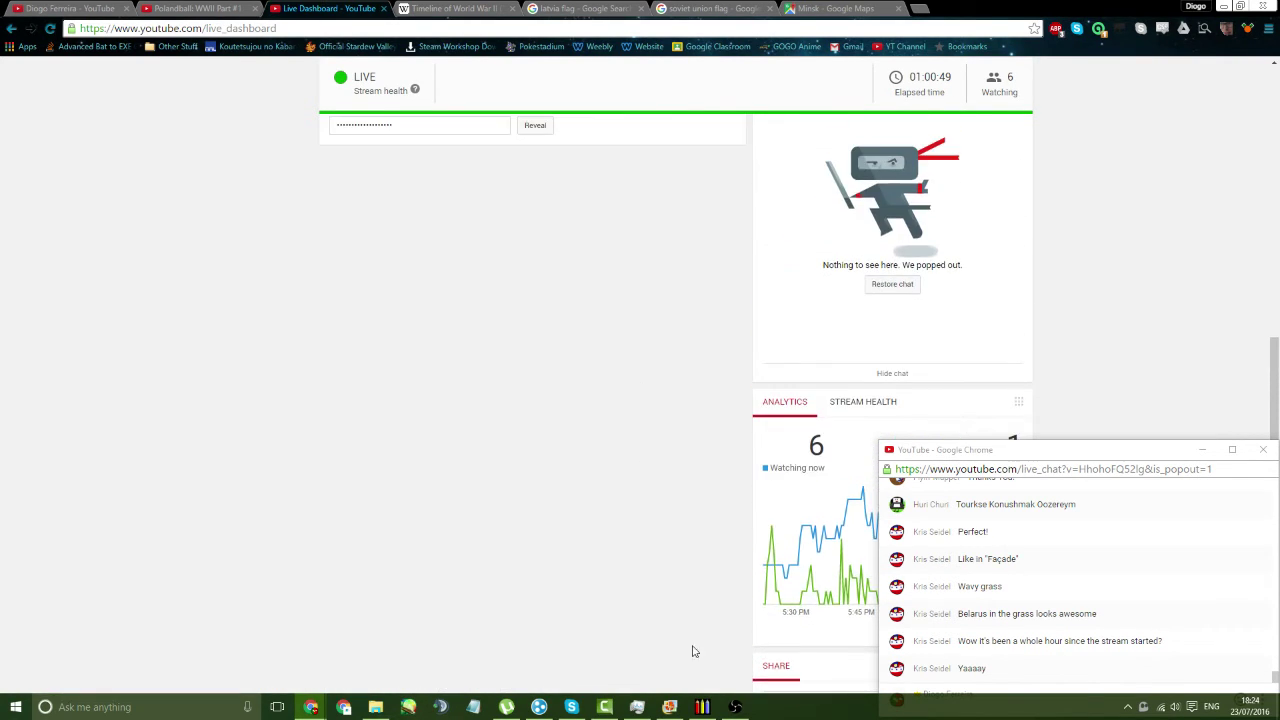
# - Return to mtPaint and add short yellow rays in the gaps on the sun's right side
pyautogui.click(703, 707)
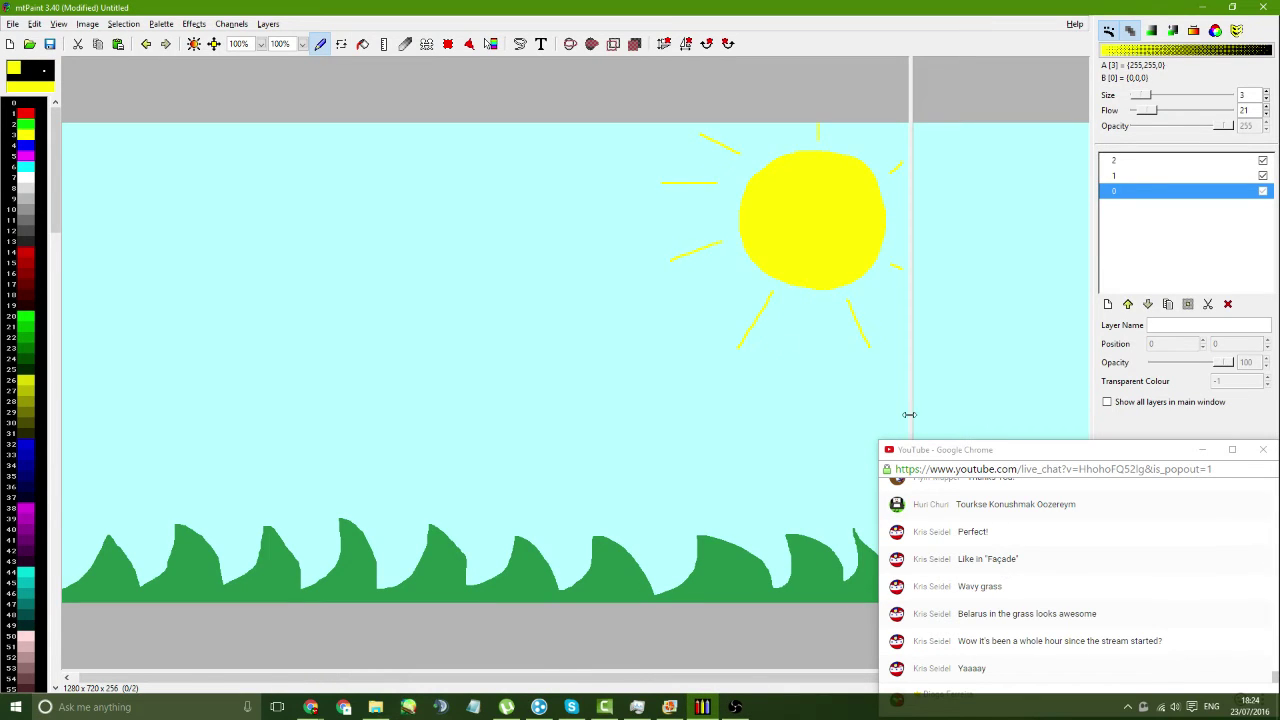
pyautogui.moveTo(866, 150); pyautogui.dragTo(880, 138)
# - Draw a black, nearly horizontal line across the sun as the top edge of its sunglasses, working at 200% zoom
pyautogui.click(260, 44)
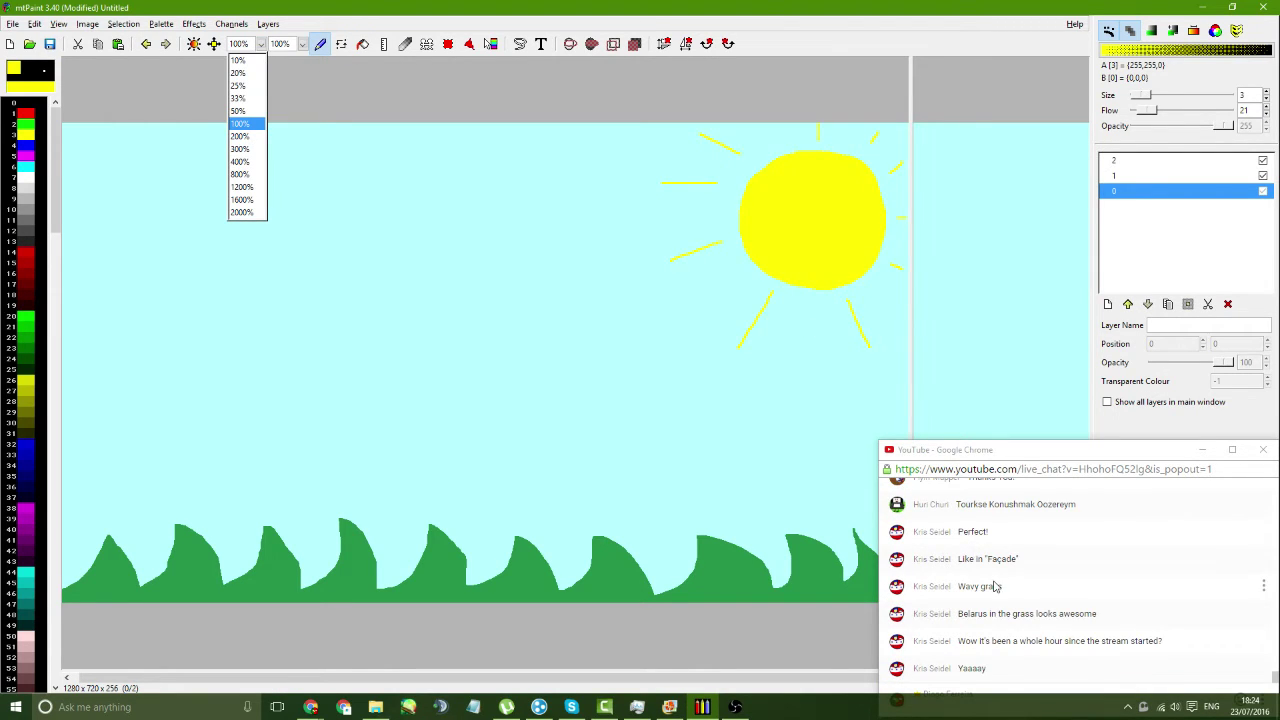
pyautogui.click(270, 44)
pyautogui.click(260, 44)
pyautogui.click(240, 136)
pyautogui.scroll(3, 553, 176)
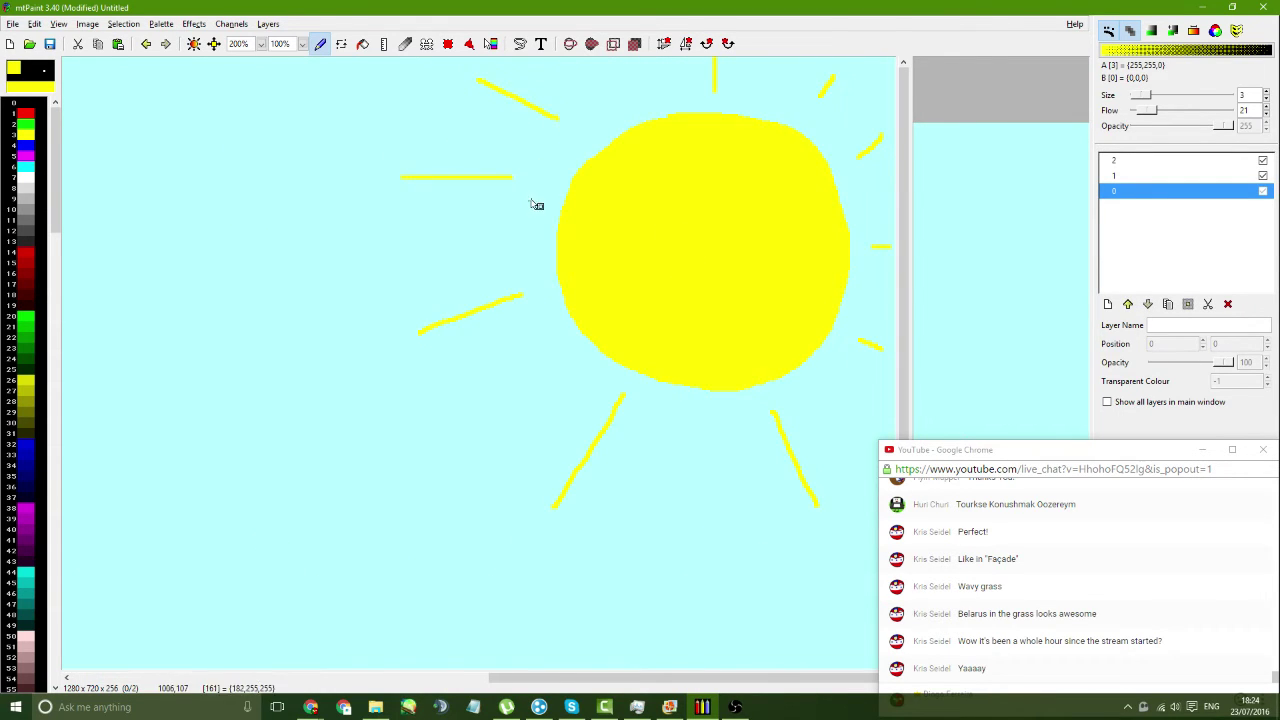
pyautogui.click(28, 106)
pyautogui.click(48, 86)
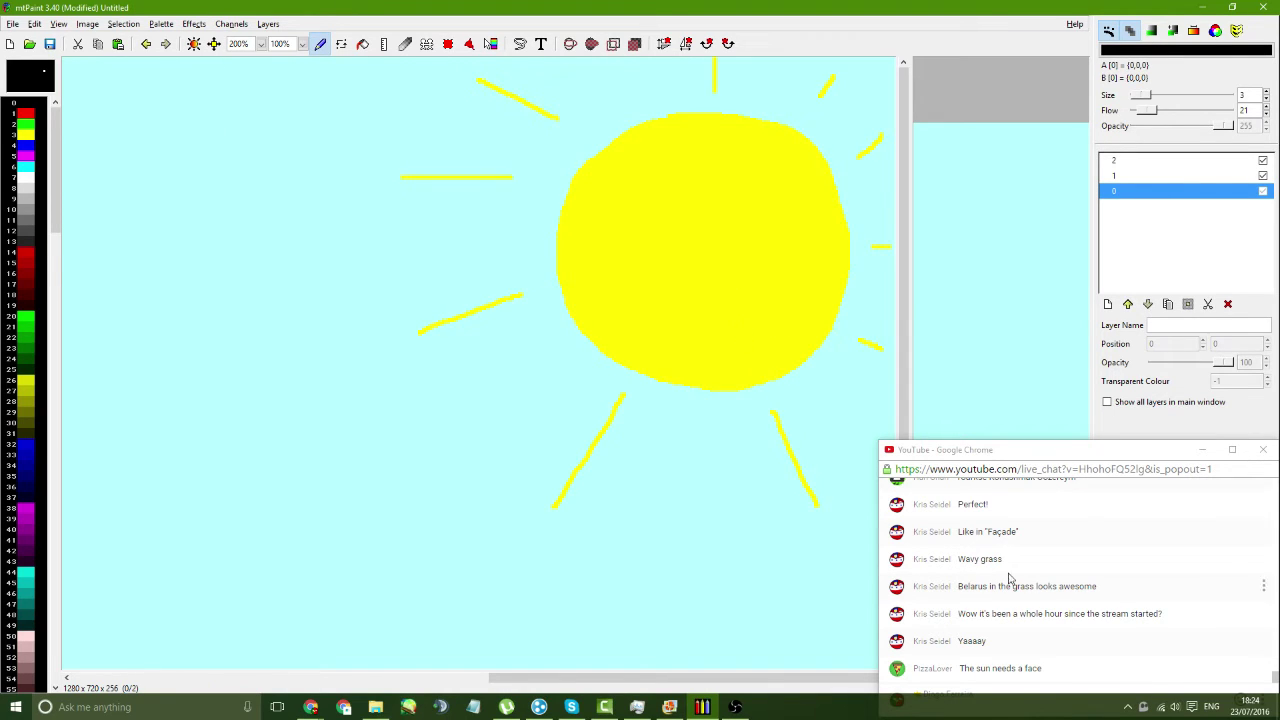
pyautogui.moveTo(566, 201); pyautogui.dragTo(794, 286)
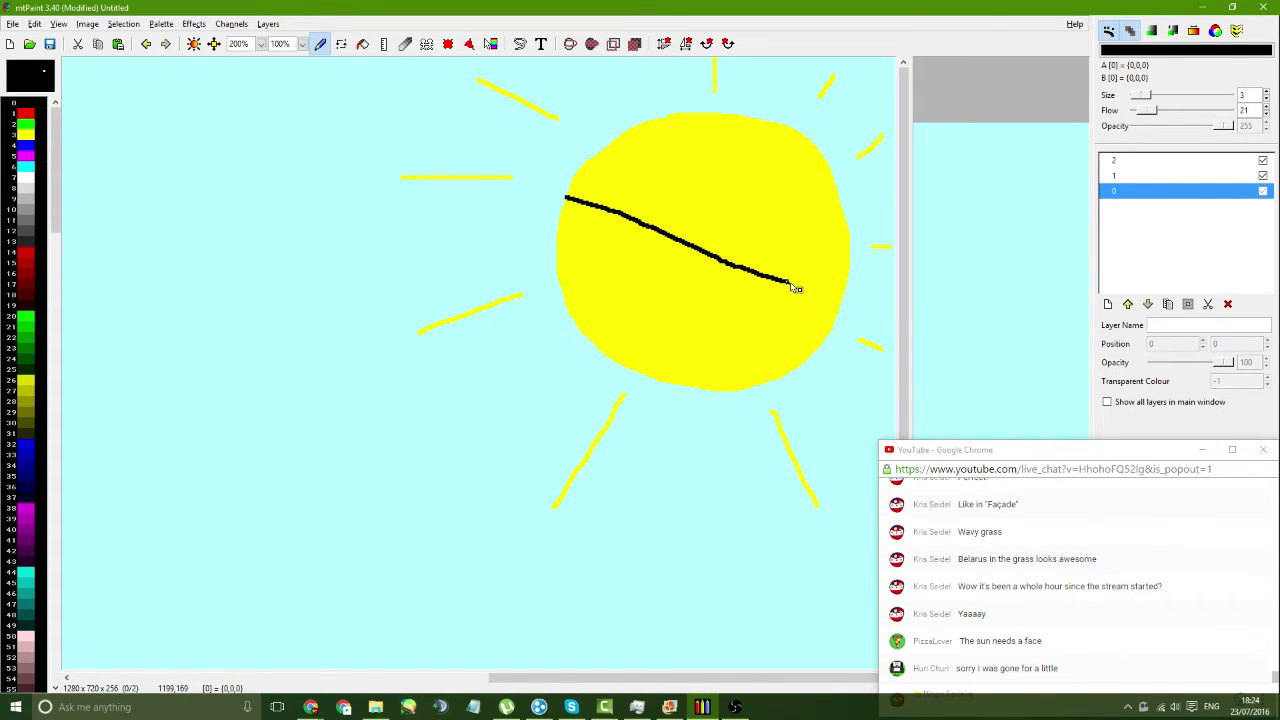
pyautogui.hotkey('ctrl', 'z')
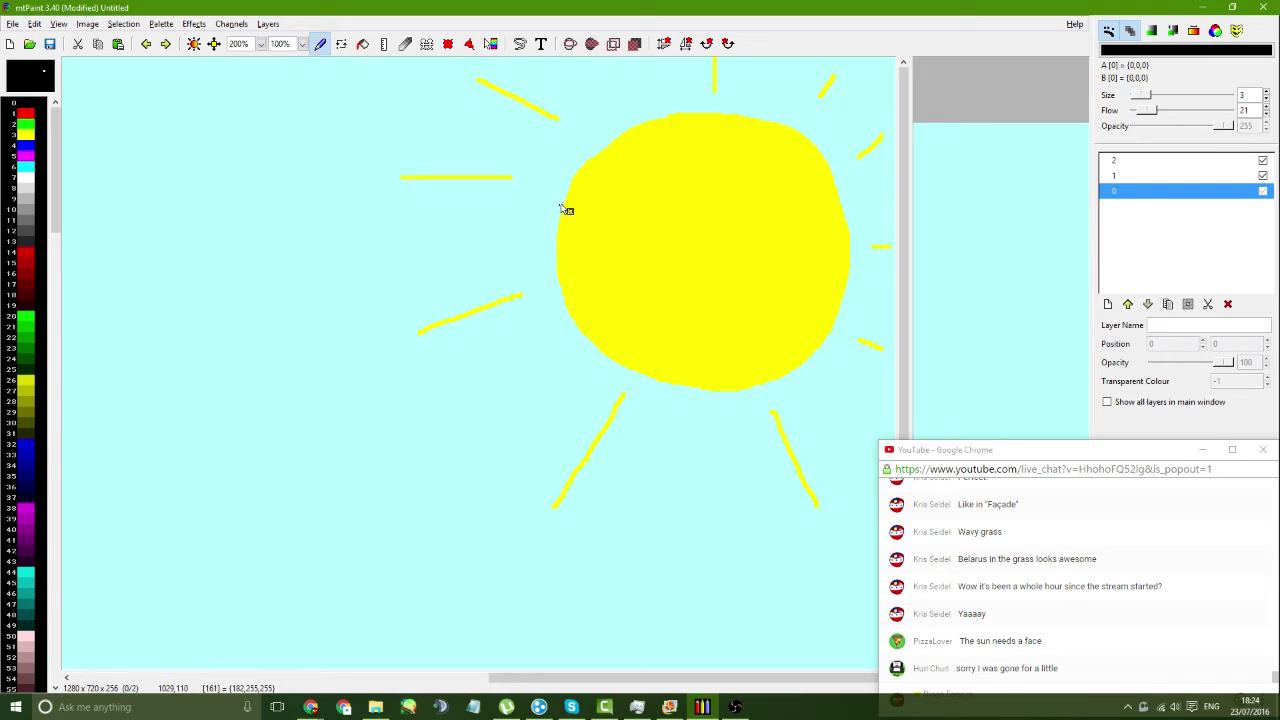
pyautogui.moveTo(562, 203)
pyautogui.mouseDown()
pyautogui.moveTo(836, 212)
pyautogui.moveTo(576, 214)
pyautogui.mouseUp()
pyautogui.hotkey('ctrl', 'z')
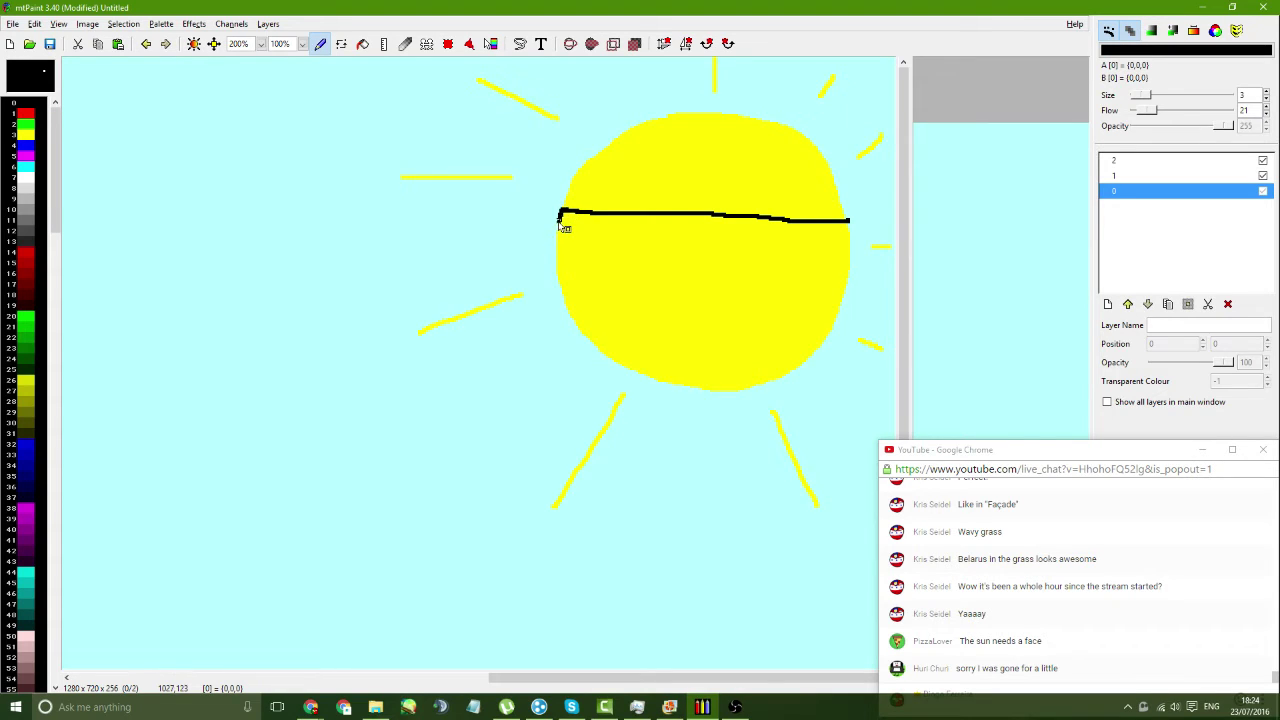
# - Draw two rounded black lens outlines hanging below the sunglasses' top line
pyautogui.moveTo(559, 271)
pyautogui.mouseDown()
pyautogui.moveTo(634, 285)
pyautogui.moveTo(657, 271)
pyautogui.moveTo(672, 215)
pyautogui.moveTo(709, 215)
pyautogui.moveTo(720, 288)
pyautogui.moveTo(770, 305)
pyautogui.moveTo(808, 285)
pyautogui.mouseUp()
pyautogui.hotkey('ctrl', 'z')
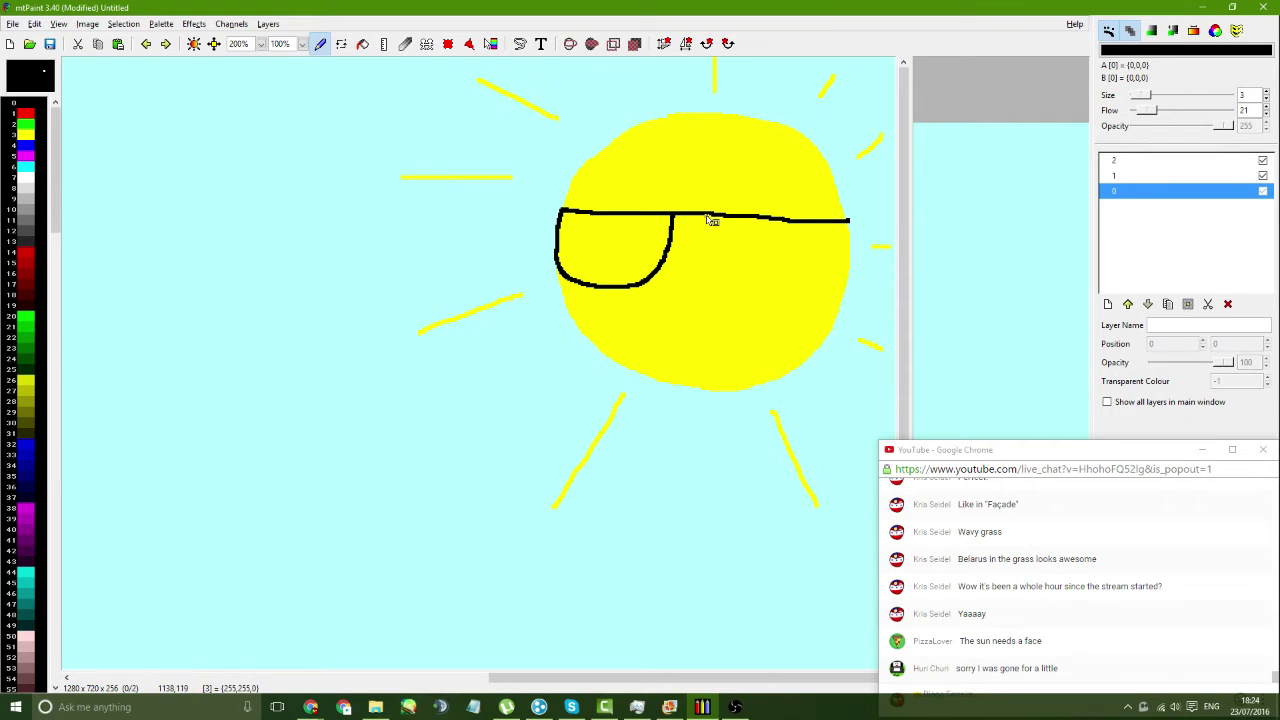
pyautogui.moveTo(709, 219)
pyautogui.mouseDown()
pyautogui.moveTo(715, 271)
pyautogui.moveTo(742, 287)
pyautogui.moveTo(816, 278)
pyautogui.moveTo(824, 246)
pyautogui.mouseUp()
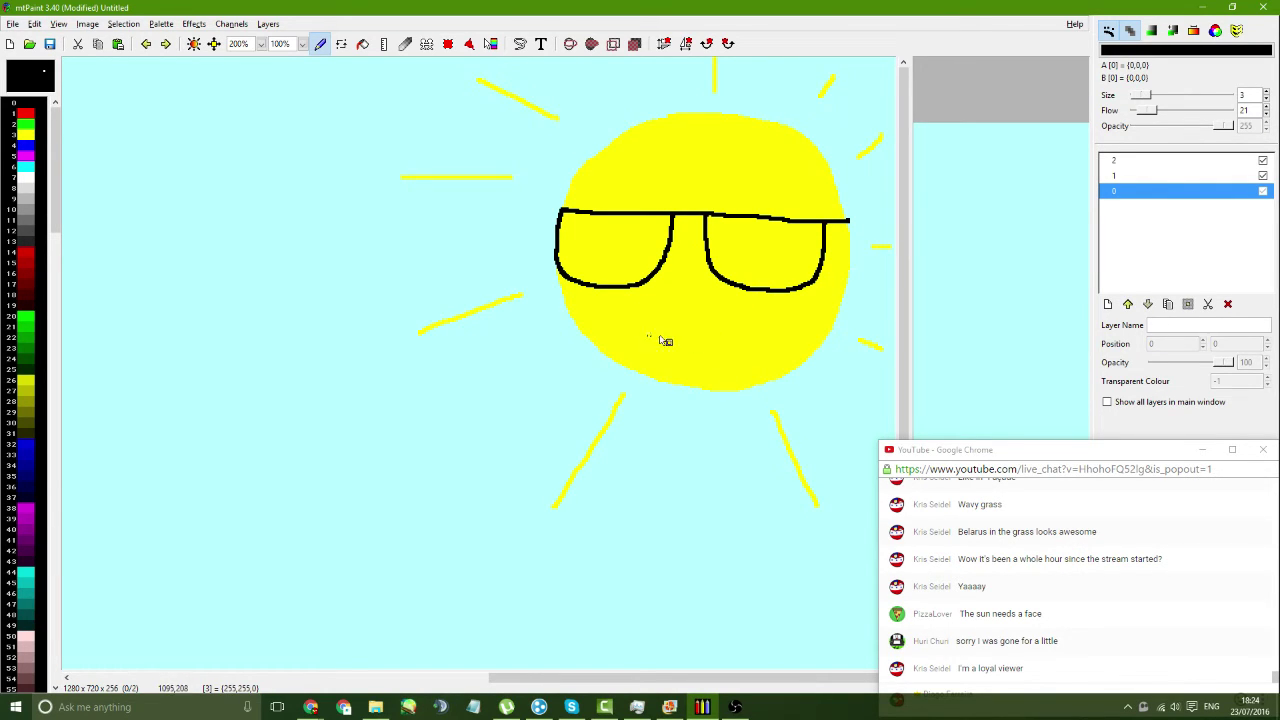
# - Fill both sunglasses lenses with black and draw two short black eyebrows just above the frame
pyautogui.click(362, 43)
pyautogui.click(615, 250)
pyautogui.click(762, 276)
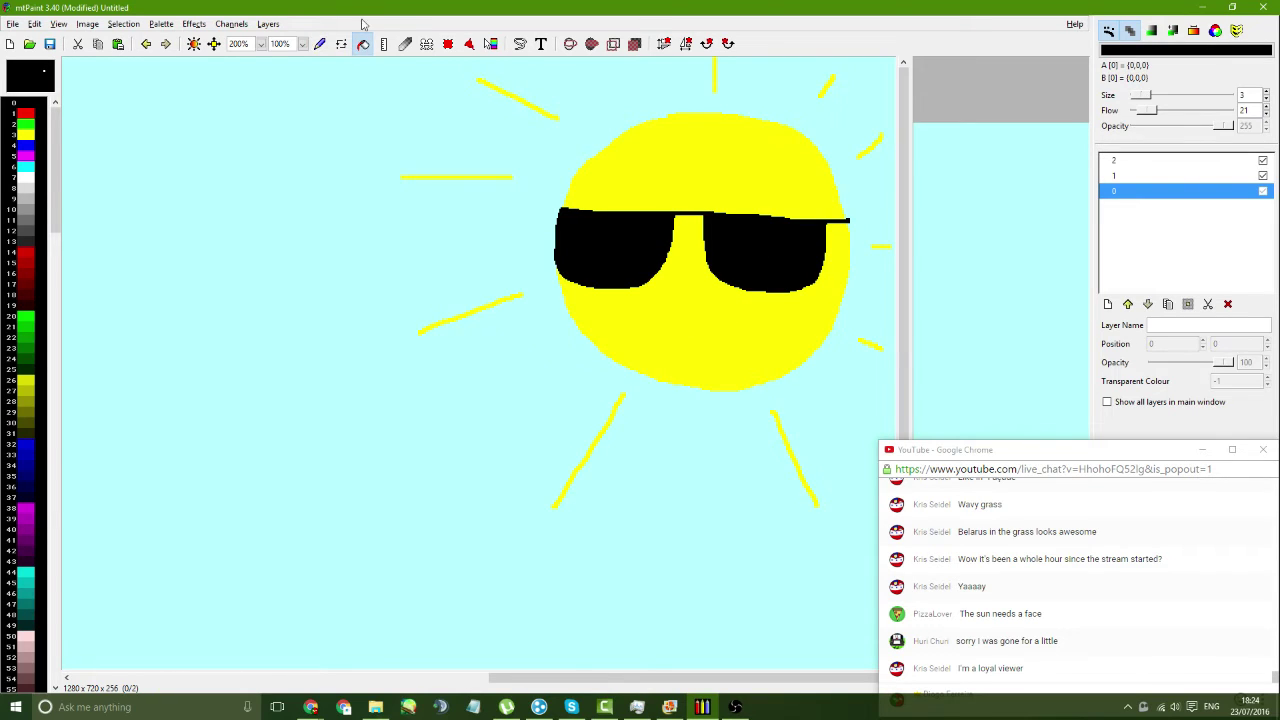
pyautogui.click(320, 43)
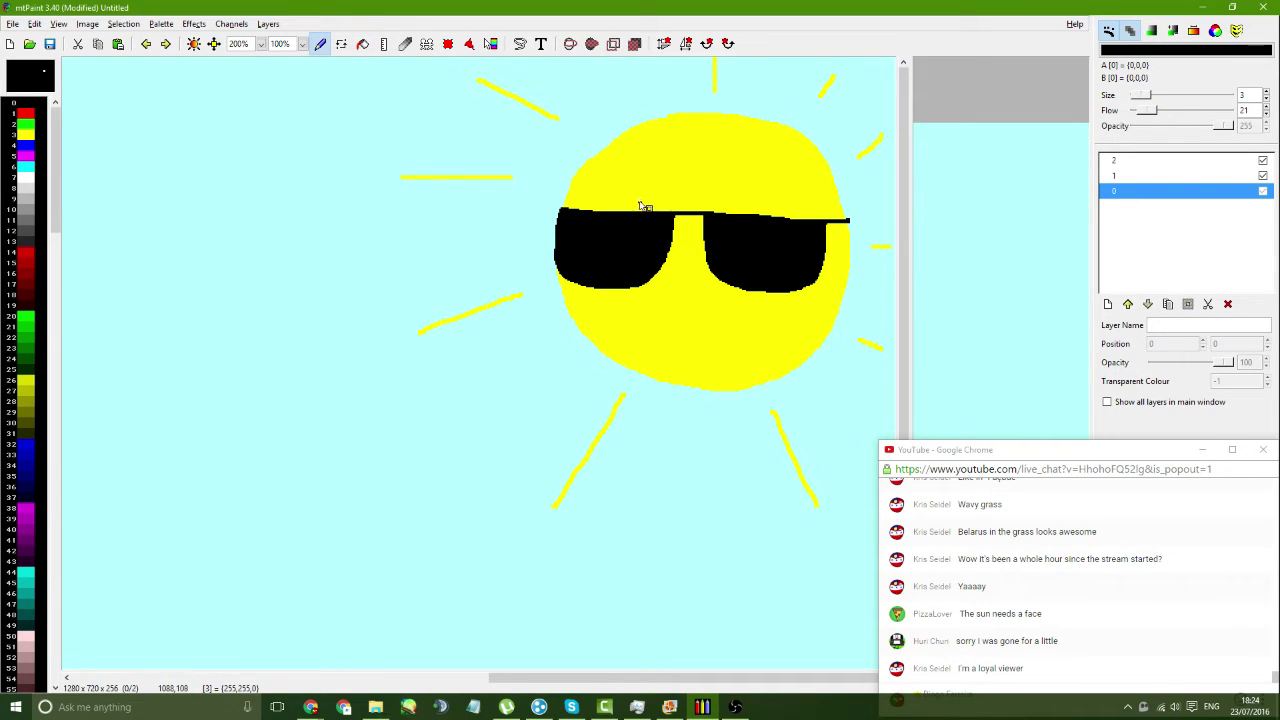
pyautogui.moveTo(653, 203); pyautogui.dragTo(611, 203)
pyautogui.moveTo(720, 204); pyautogui.dragTo(760, 205)
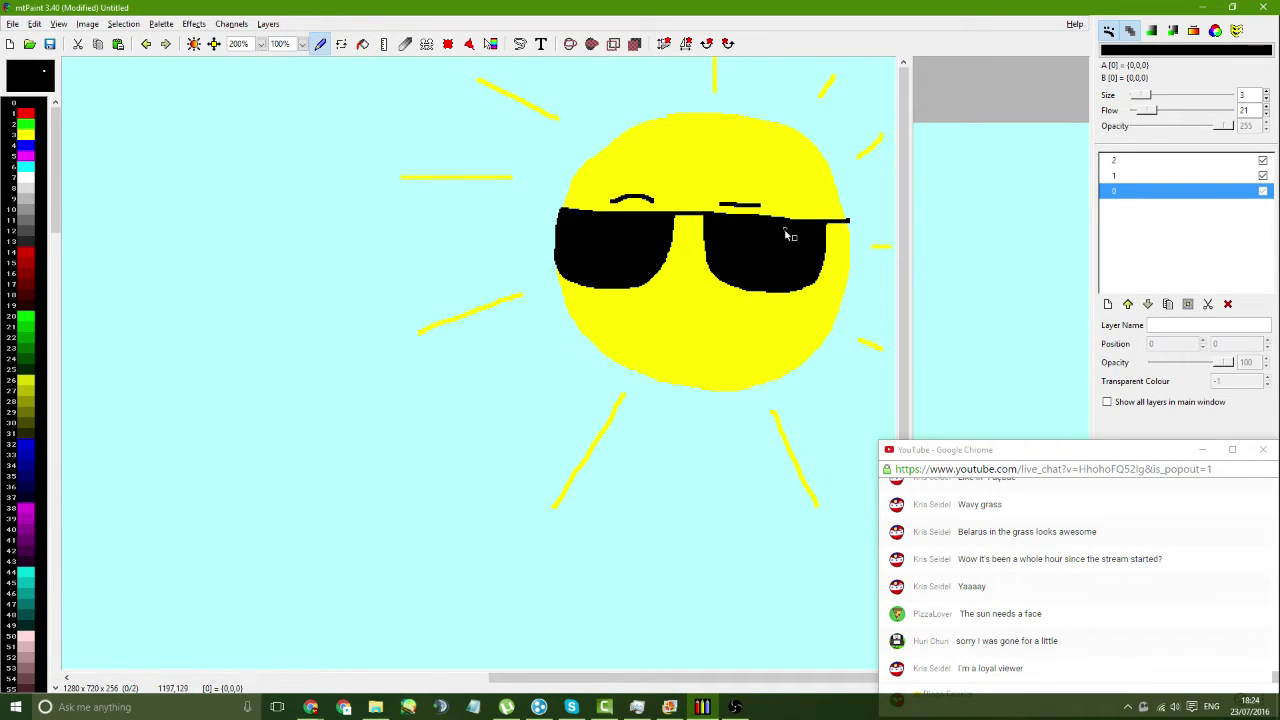
# - Try out a black mouth line below the sun's sunglasses and undo each attempt
pyautogui.moveTo(650, 317)
pyautogui.mouseDown()
pyautogui.moveTo(722, 343)
pyautogui.moveTo(711, 324)
pyautogui.moveTo(620, 325)
pyautogui.mouseUp()
pyautogui.hotkey('ctrl', 'z')
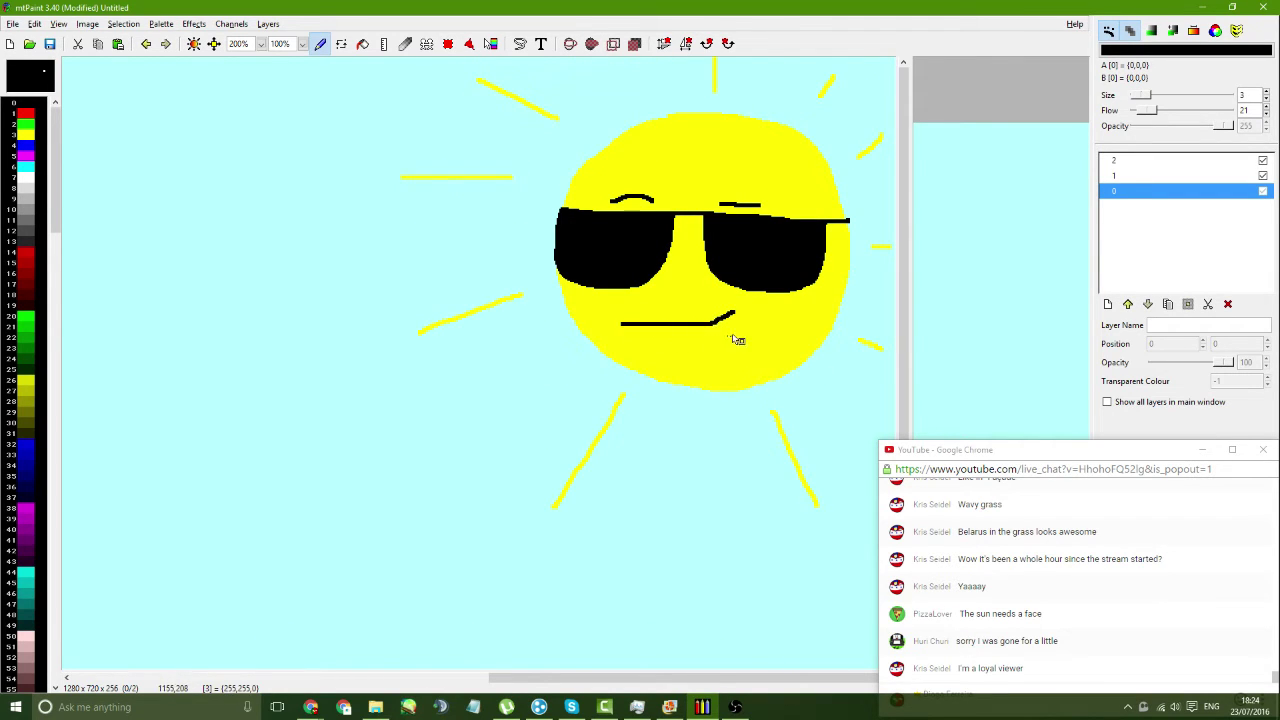
pyautogui.hotkey('ctrl', 'z')
pyautogui.moveTo(768, 316)
pyautogui.mouseDown()
pyautogui.moveTo(744, 336)
pyautogui.moveTo(635, 330)
pyautogui.mouseUp()
pyautogui.hotkey('ctrl', 'z')
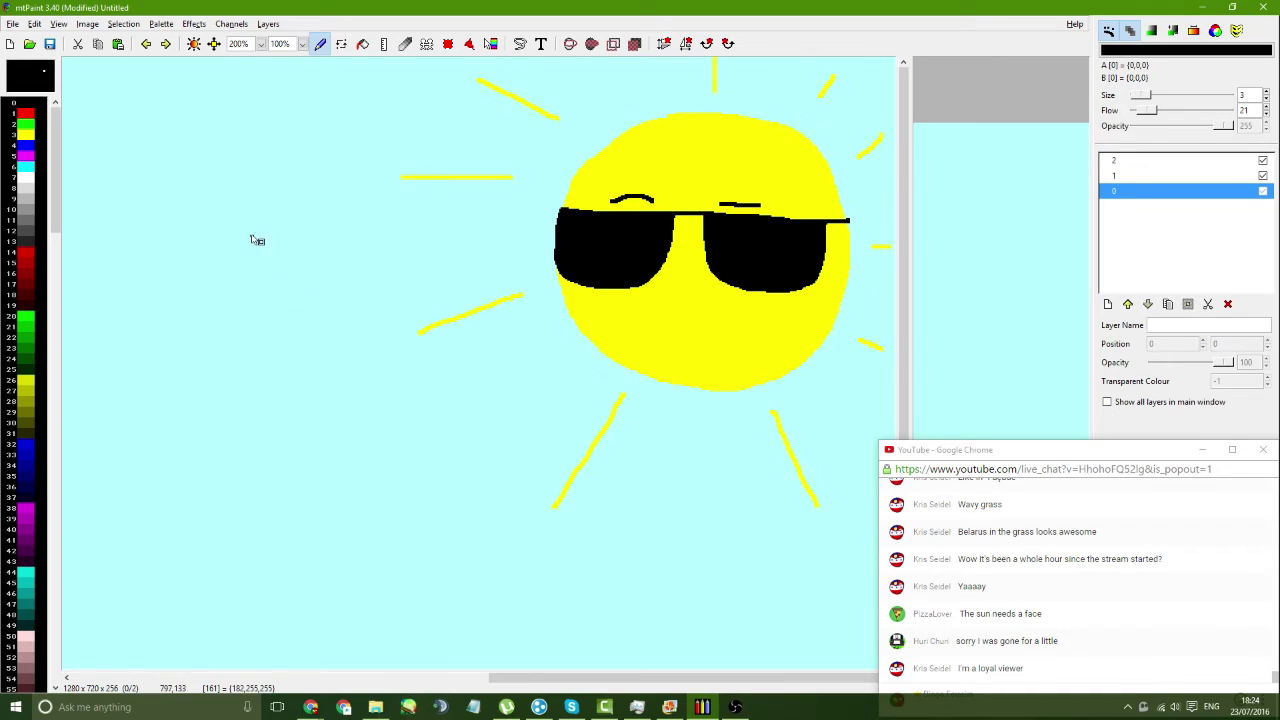
# - Draw a black arrow pointing at the sun and handwrite "100% cool" in the sky beside it
pyautogui.moveTo(484, 394); pyautogui.dragTo(521, 378)
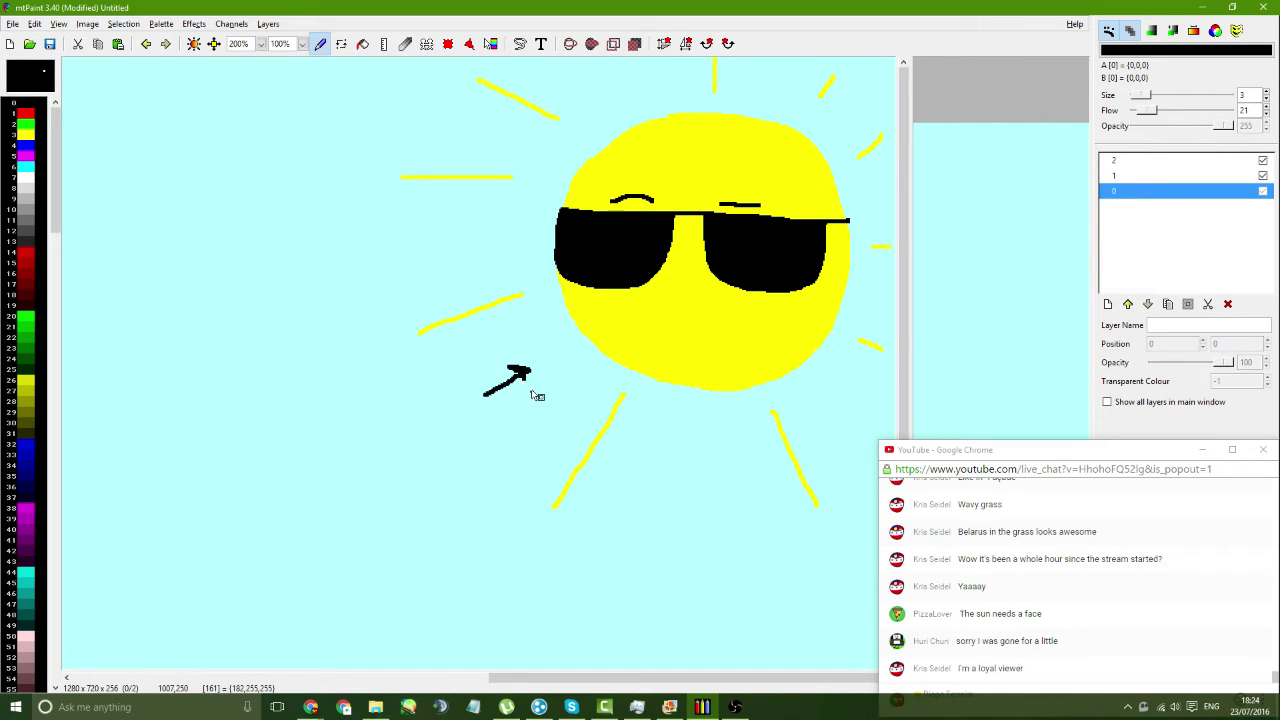
pyautogui.moveTo(388, 403); pyautogui.dragTo(392, 457)
pyautogui.hotkey('ctrl', 'z')
pyautogui.moveTo(328, 416)
pyautogui.mouseDown()
pyautogui.moveTo(290, 467)
pyautogui.moveTo(350, 428)
pyautogui.moveTo(394, 457)
pyautogui.moveTo(408, 434)
pyautogui.moveTo(462, 440)
pyautogui.moveTo(430, 488)
pyautogui.moveTo(478, 480)
pyautogui.mouseUp()
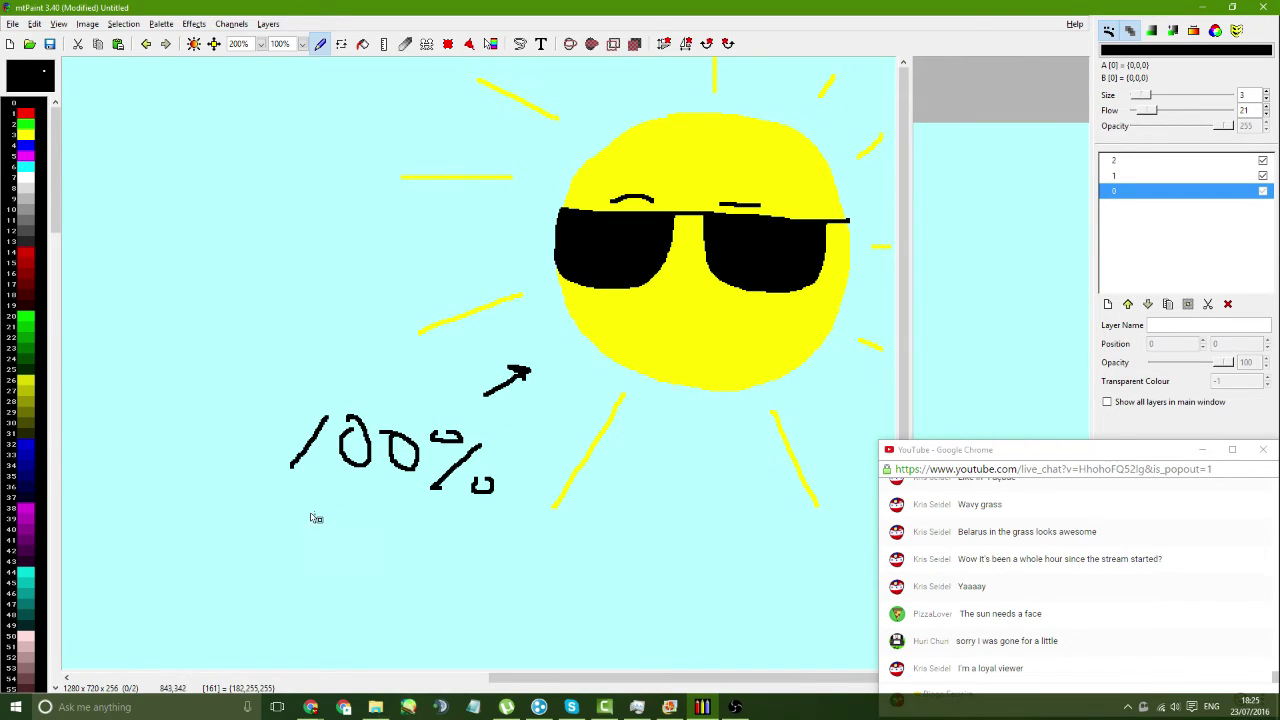
pyautogui.moveTo(312, 513)
pyautogui.mouseDown()
pyautogui.moveTo(316, 537)
pyautogui.moveTo(346, 512)
pyautogui.moveTo(410, 537)
pyautogui.mouseUp()
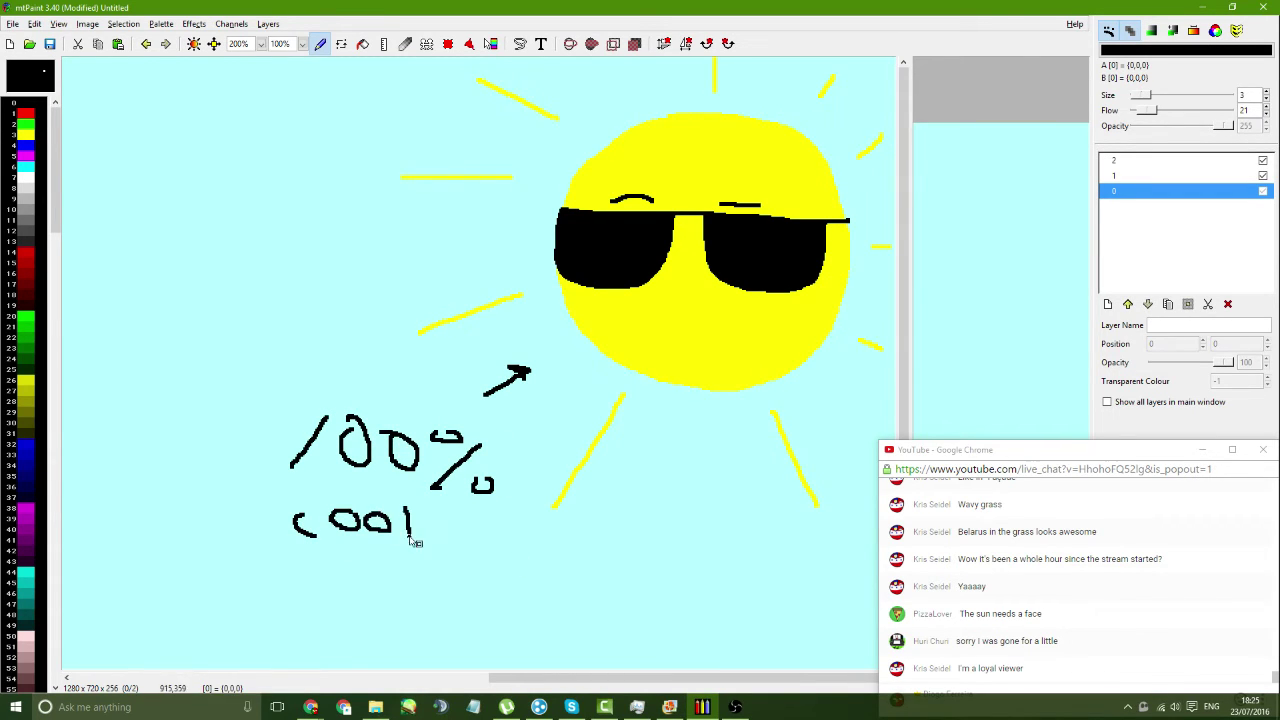
# - Undo all strokes of the handwritten "100% cool" note and its arrow
pyautogui.hotkey('ctrl', 'z')
pyautogui.hotkey('ctrl', 'z')
pyautogui.hotkey('ctrl', 'z')
pyautogui.hotkey('ctrl', 'z')
pyautogui.hotkey('ctrl', 'z')
pyautogui.hotkey('ctrl', 'z')
pyautogui.hotkey('ctrl', 'z')
pyautogui.hotkey('ctrl', 'z')
pyautogui.hotkey('ctrl', 'z')
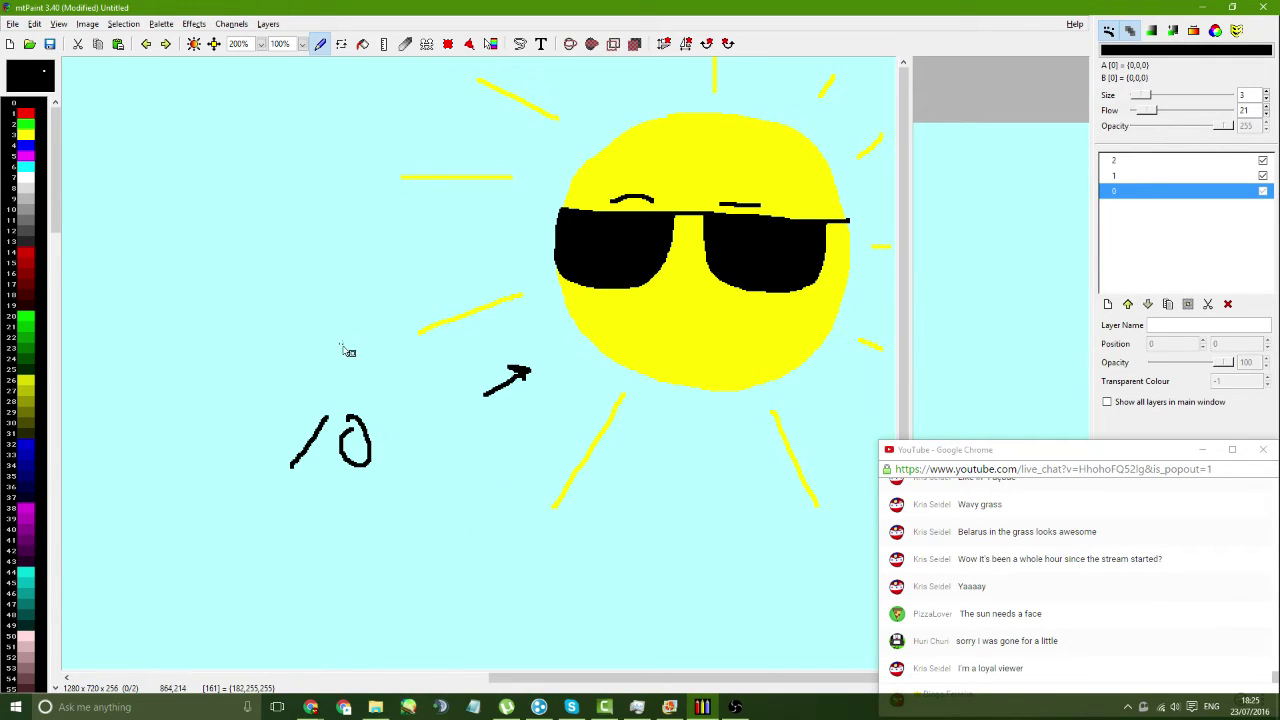
pyautogui.hotkey('ctrl', 'z')
pyautogui.hotkey('ctrl', 'z')
pyautogui.hotkey('ctrl', 'z')
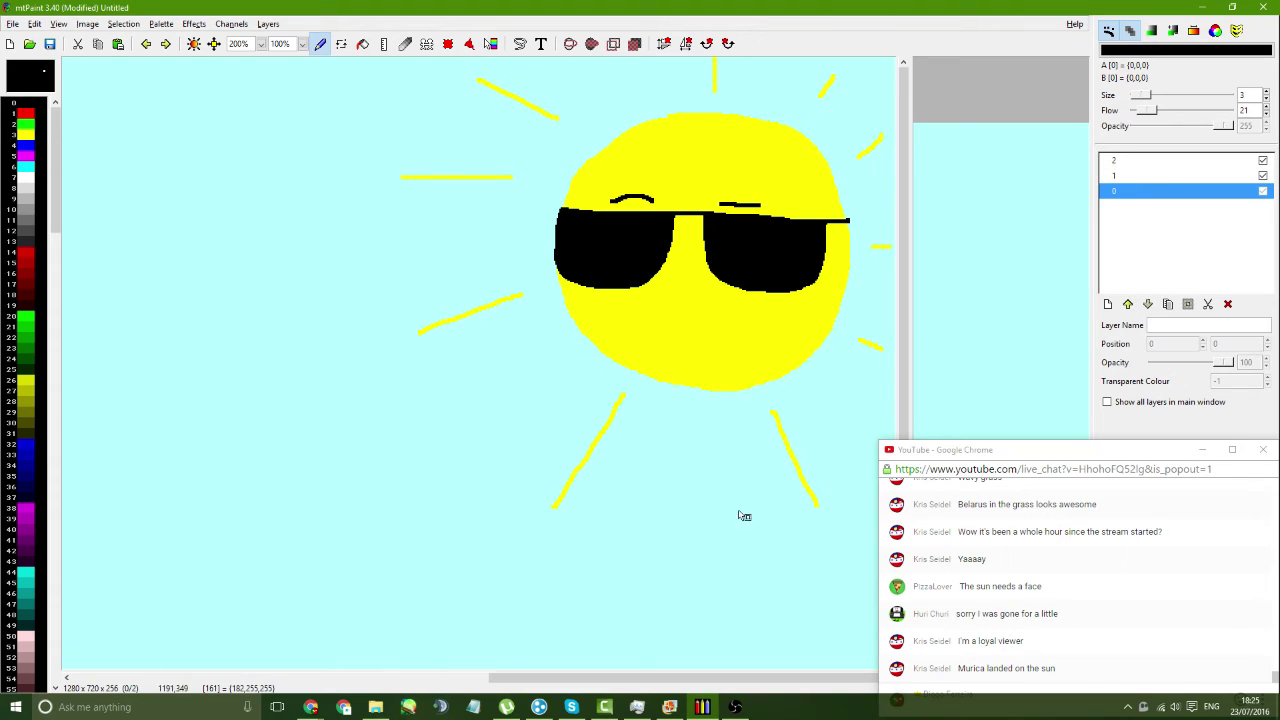
# - At 100% zoom, draw a thin wavy flower stem rising between the first two grass tufts in dark green, palette colour 23
pyautogui.hscroll(-3, 465, 414)
pyautogui.click(261, 44)
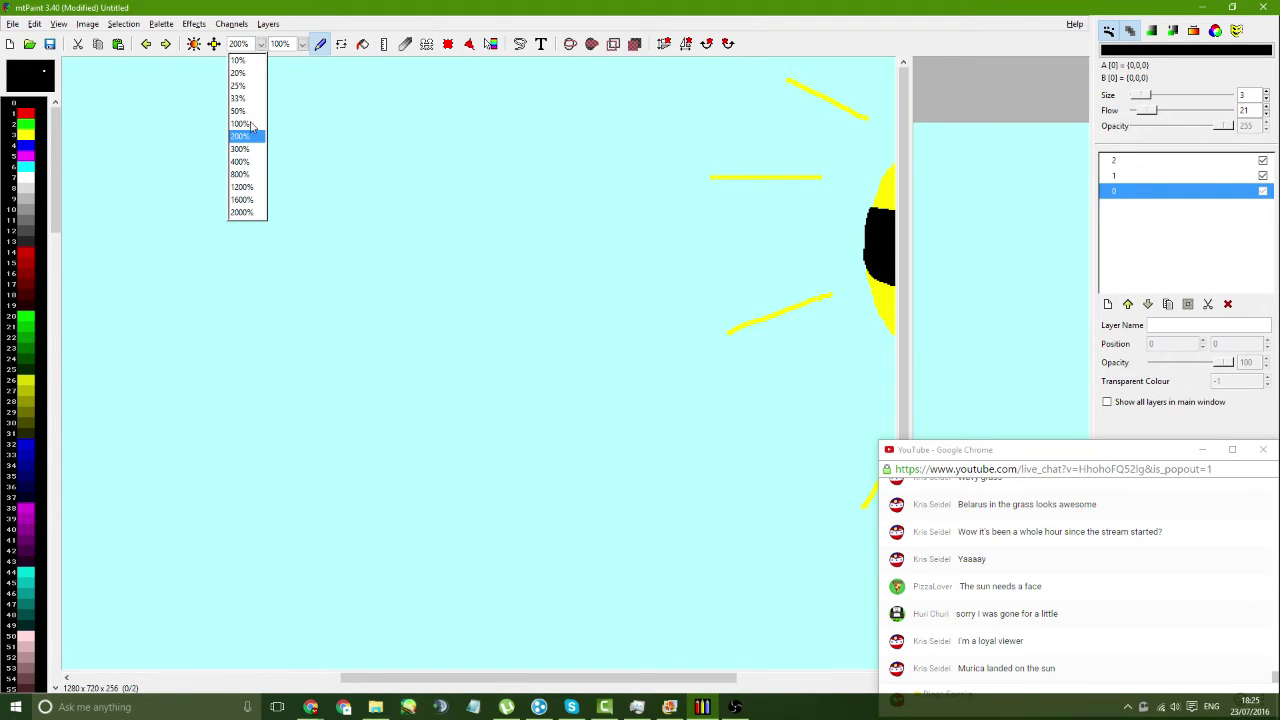
pyautogui.click(250, 127)
pyautogui.moveTo(908, 194); pyautogui.dragTo(1035, 300)
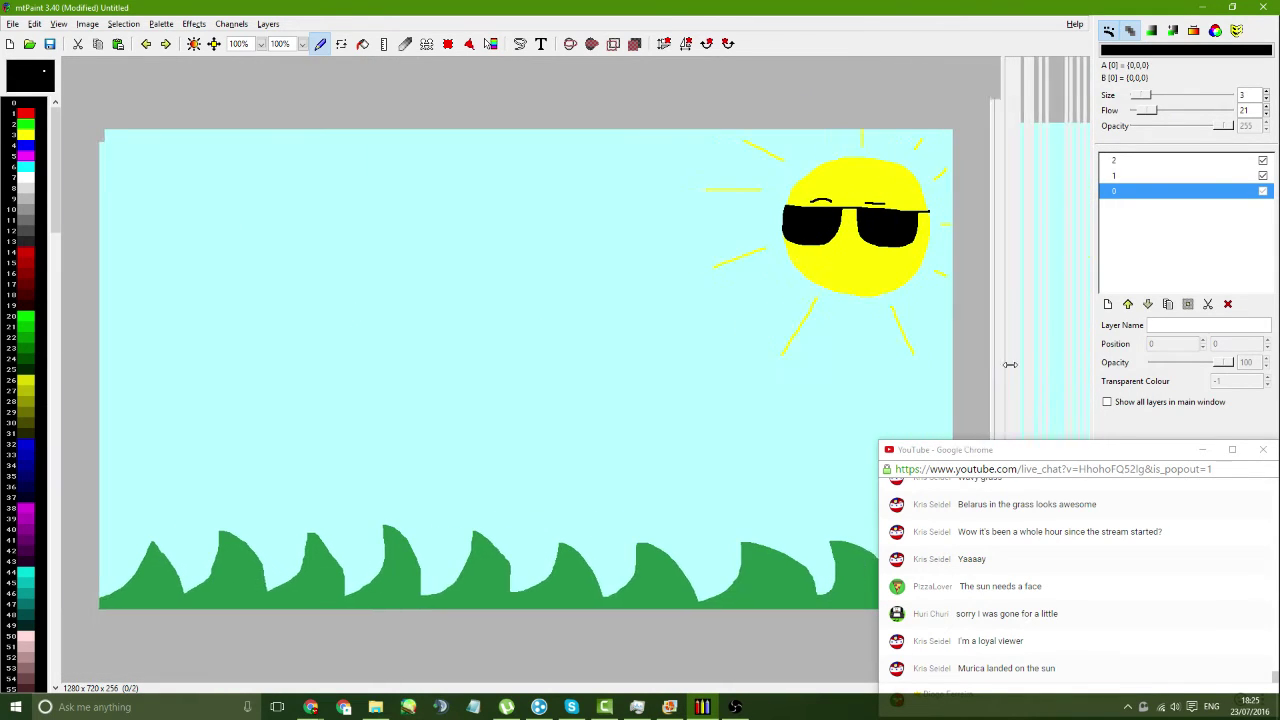
pyautogui.click(30, 113)
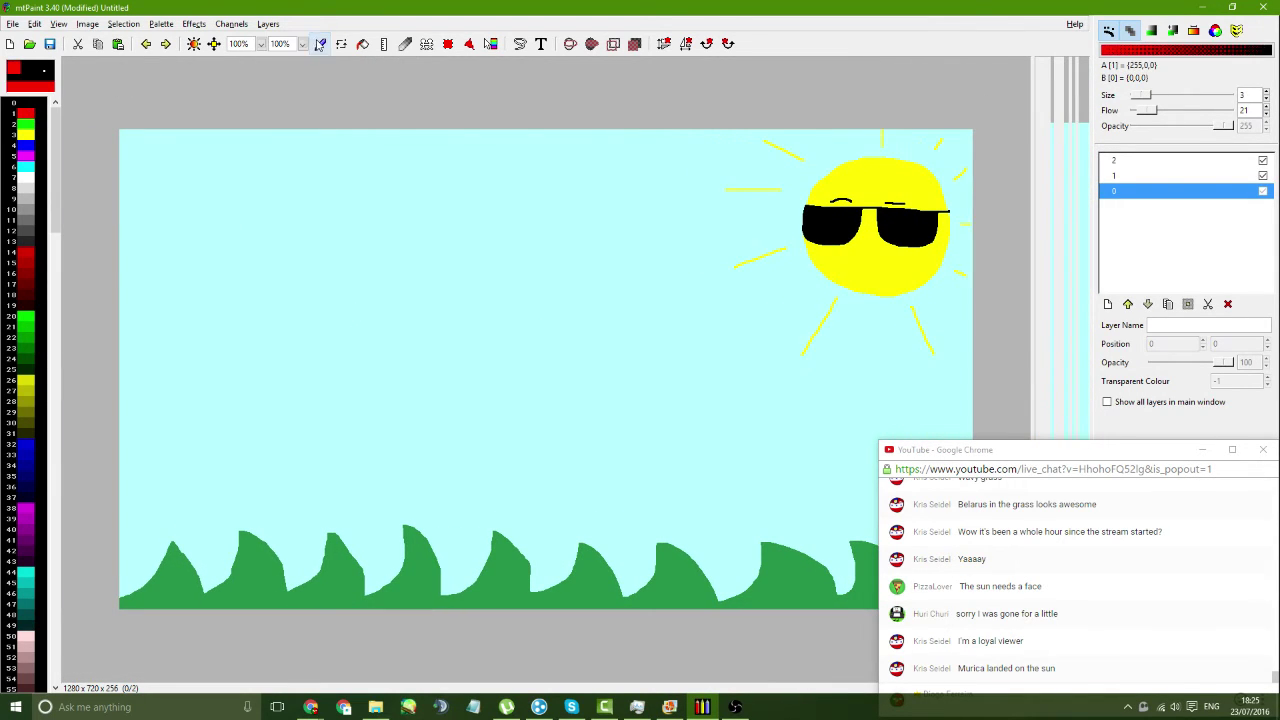
pyautogui.click(27, 341)
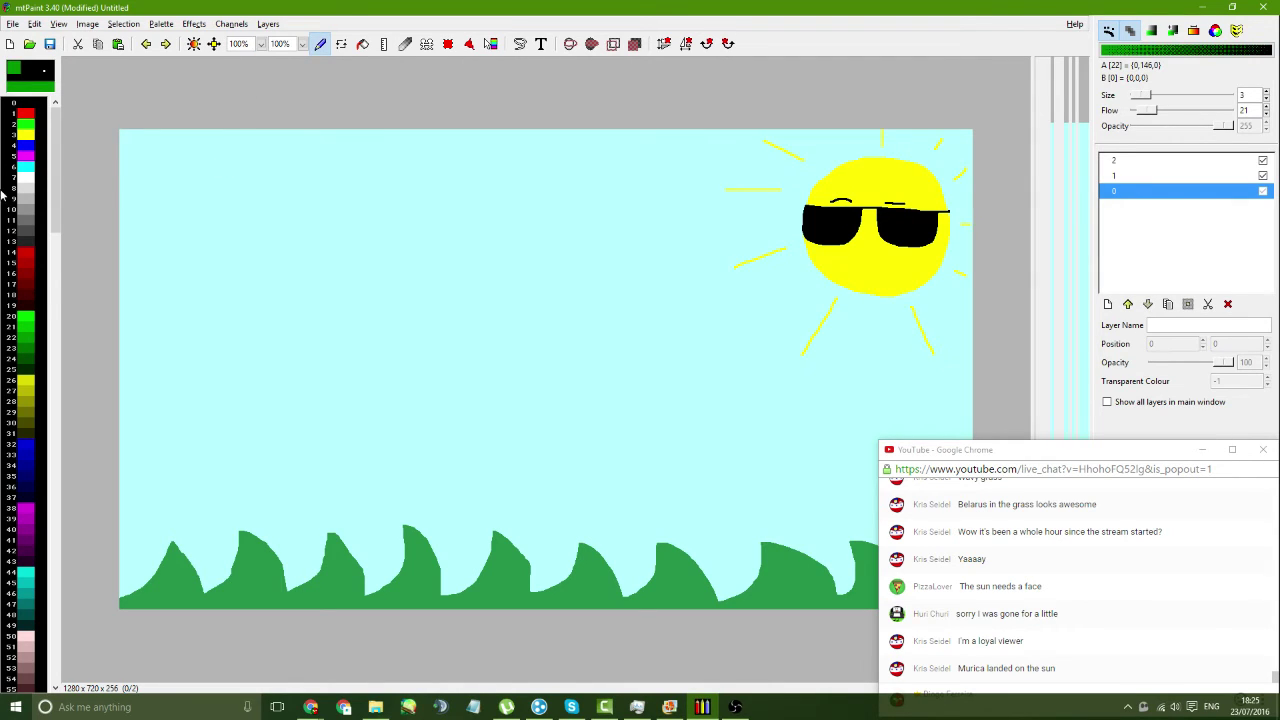
pyautogui.click(26, 360)
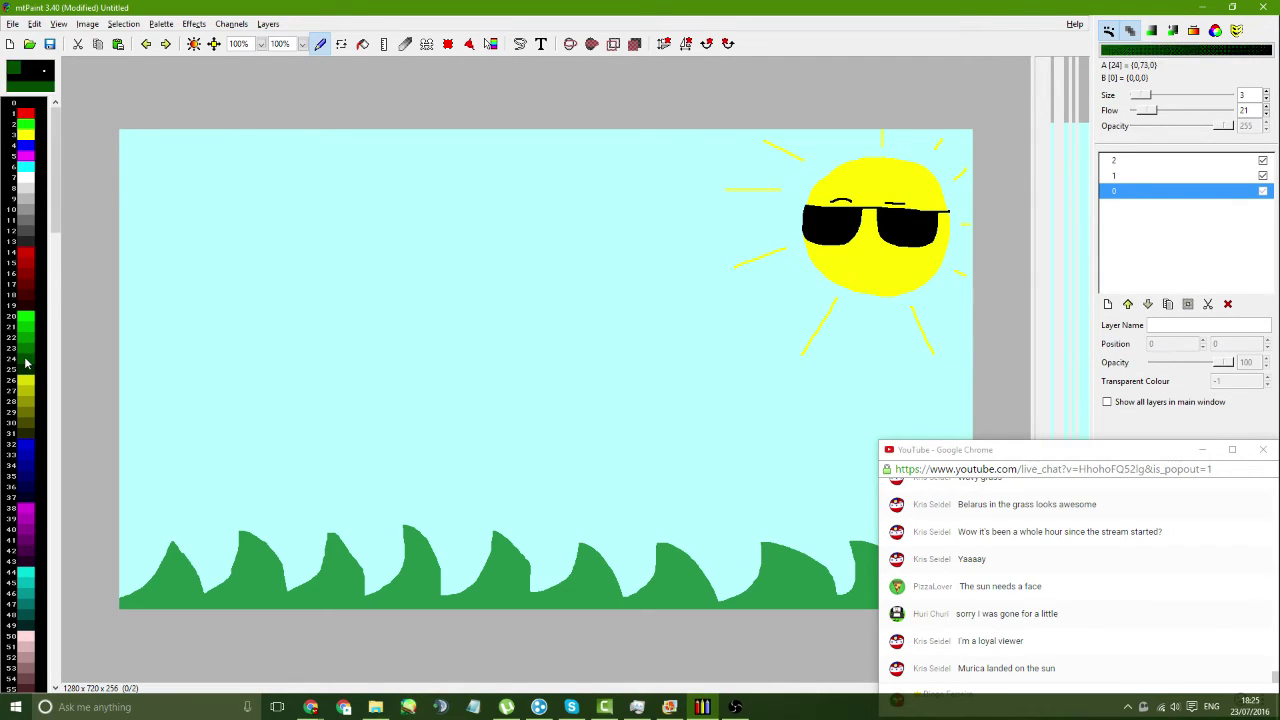
pyautogui.click(27, 348)
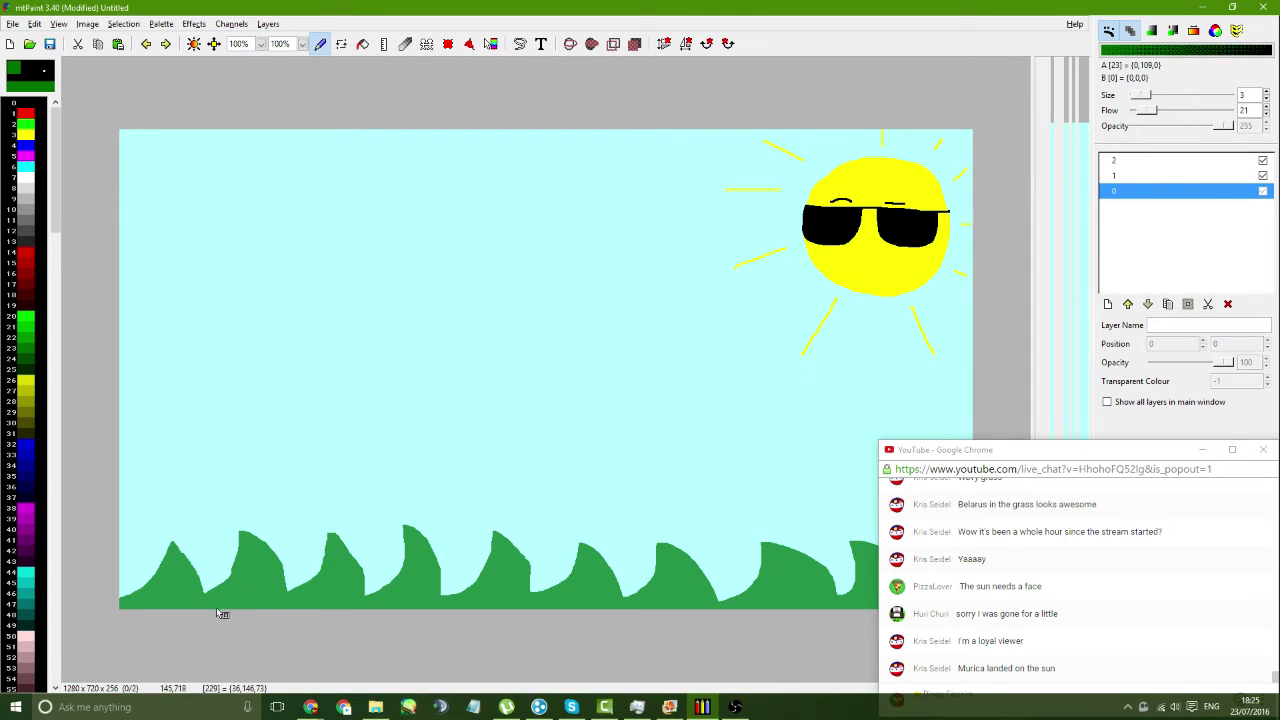
pyautogui.moveTo(218, 610); pyautogui.dragTo(222, 596)
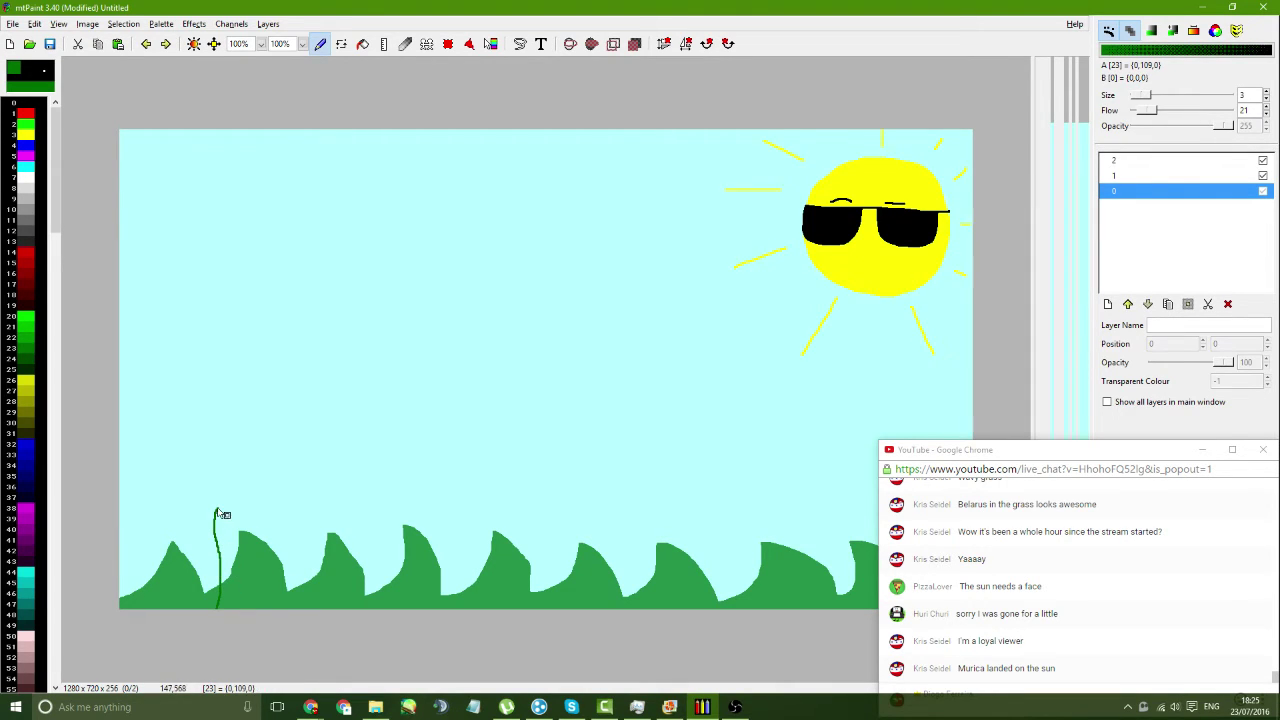
# - Switch to File Explorer and open First One!.png from the Speed Drawings folder inside Polandball Vids
pyautogui.click(375, 707)
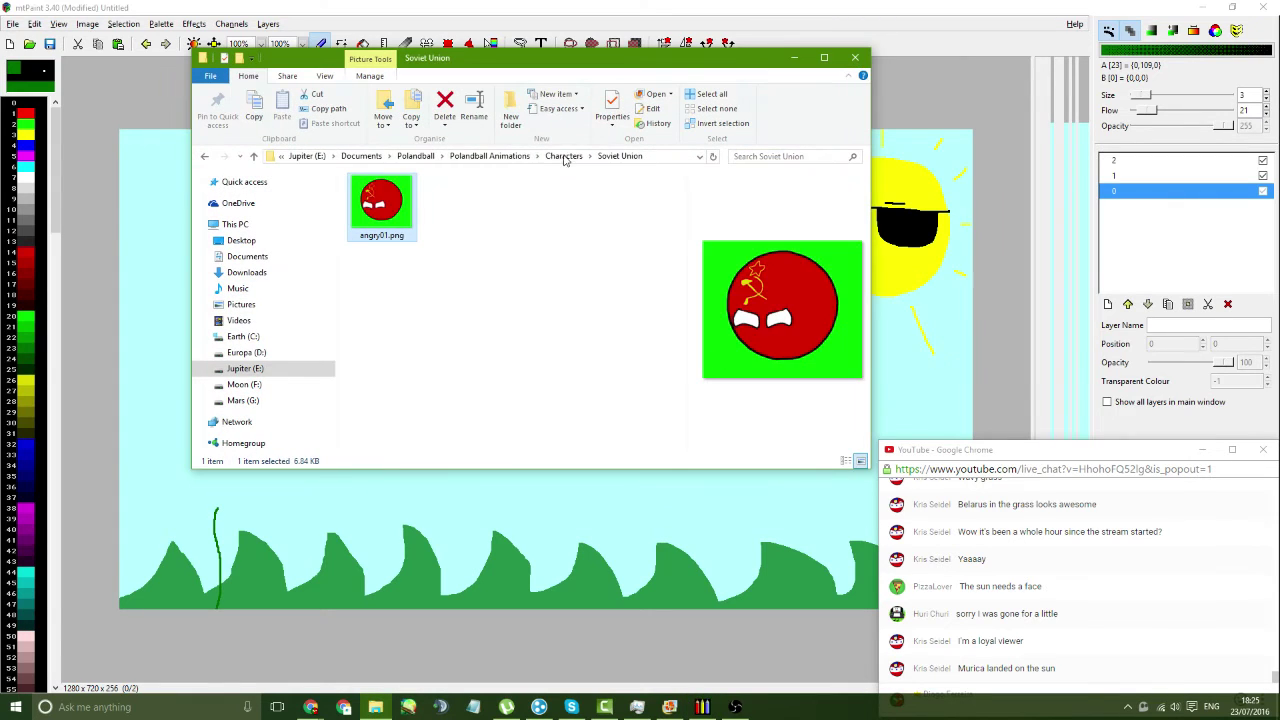
pyautogui.click(565, 157)
pyautogui.click(520, 157)
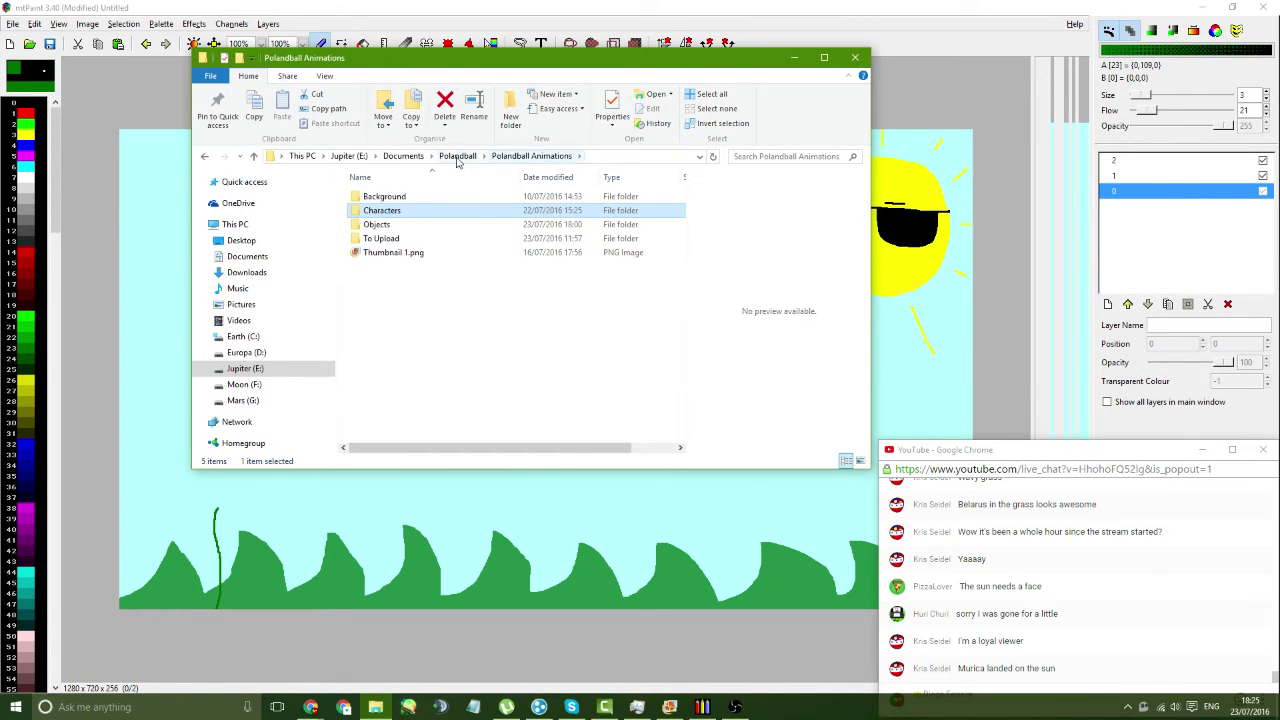
pyautogui.click(457, 156)
pyautogui.doubleClick(410, 252)
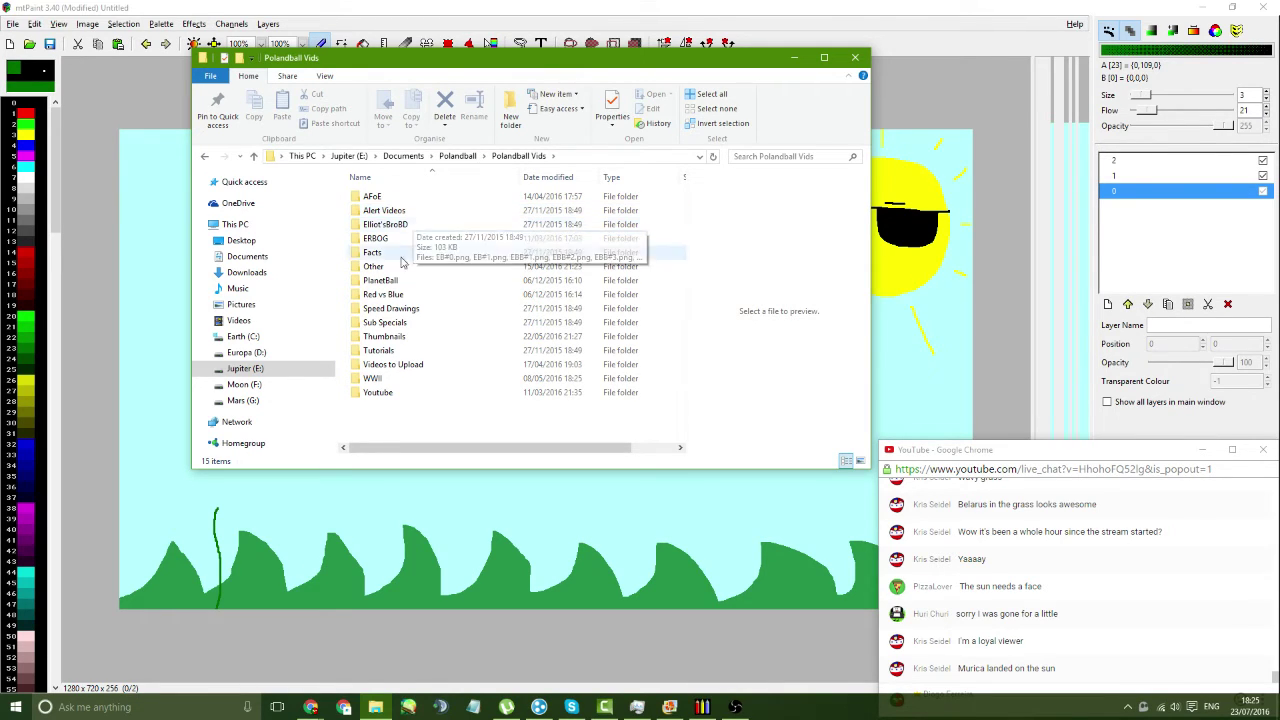
pyautogui.doubleClick(390, 308)
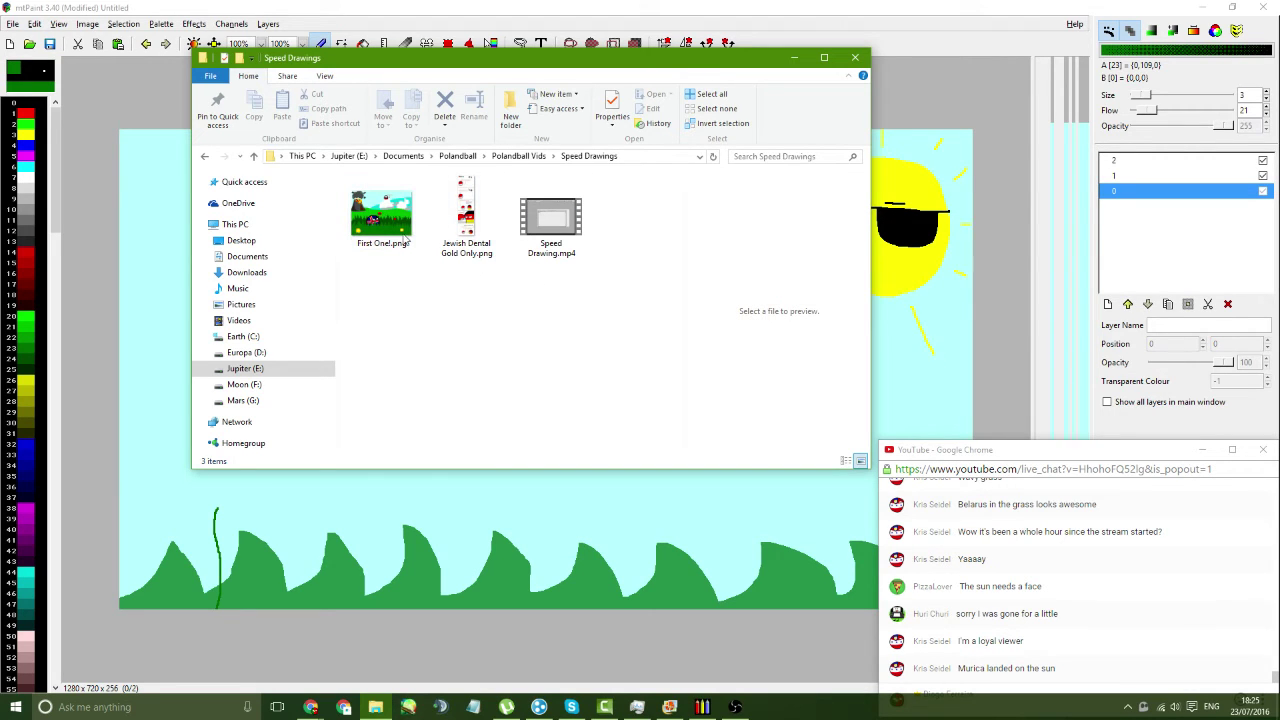
pyautogui.click(383, 230)
pyautogui.doubleClick(383, 230)
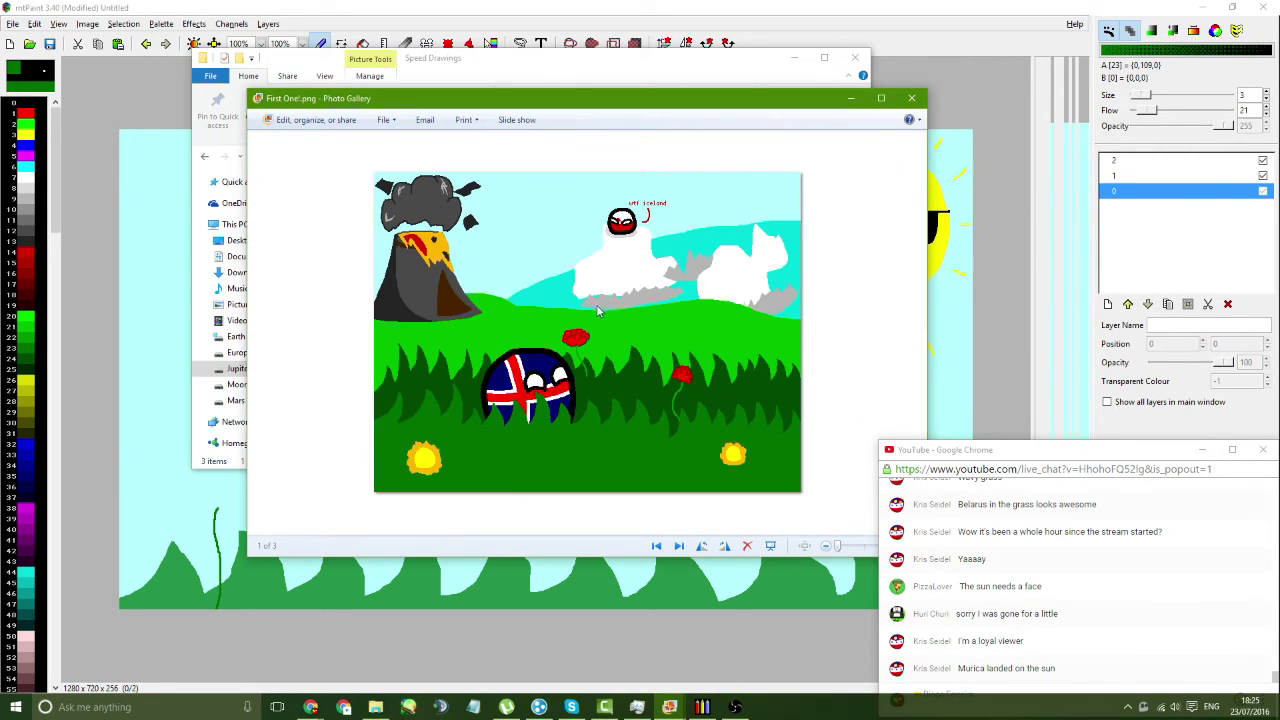
# - Examine the flowers and grass in the older drawing up close, then return to mtPaint
pyautogui.scroll(4, 597, 312)
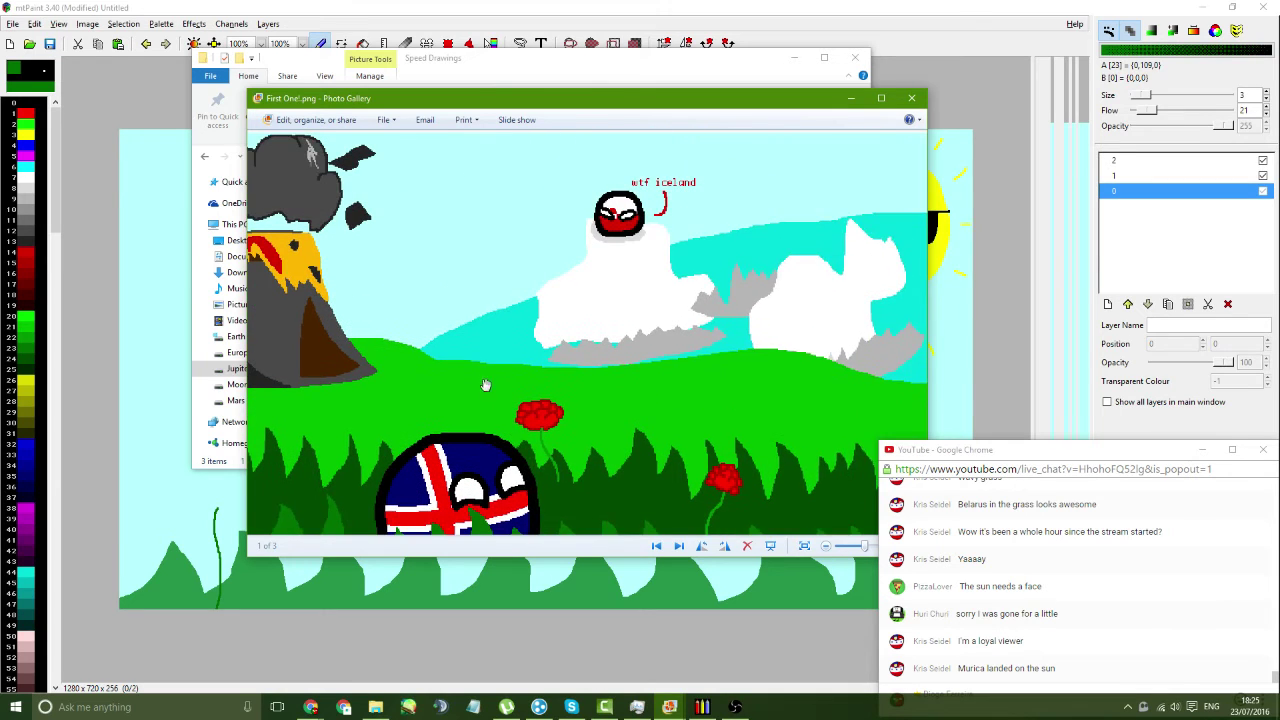
pyautogui.scroll(-1, 640, 440)
pyautogui.scroll(1, 588, 300)
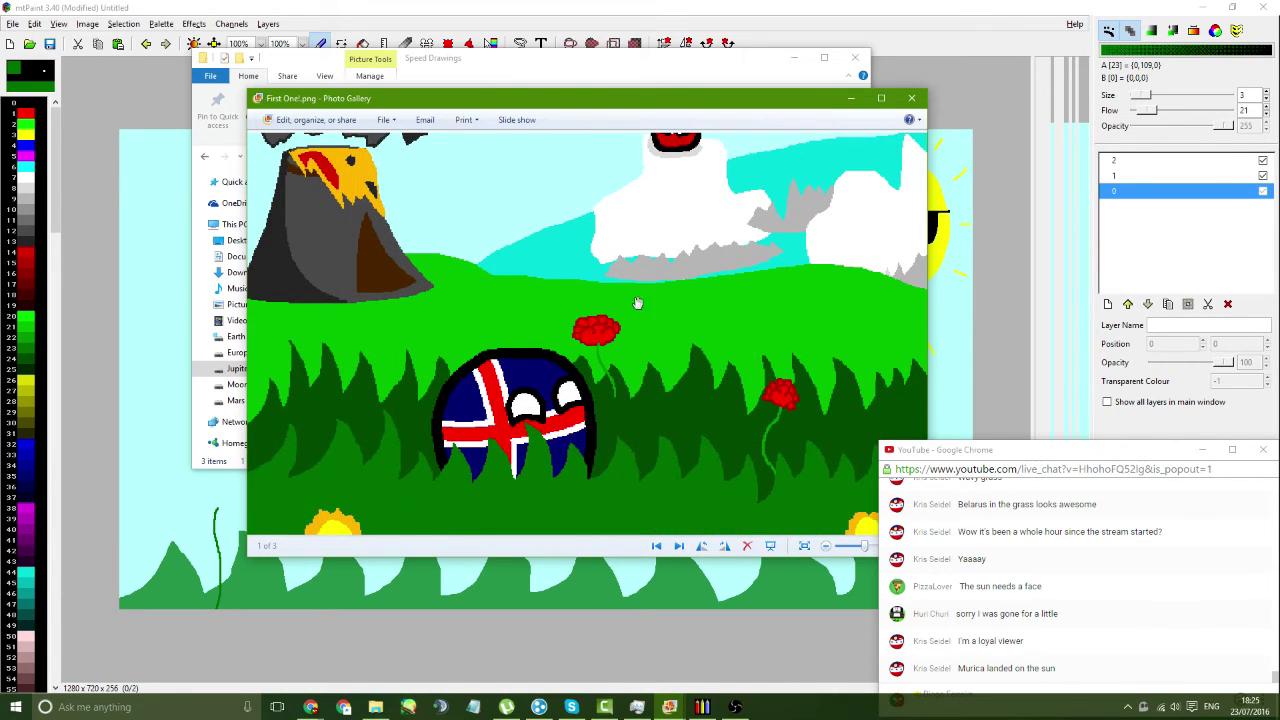
pyautogui.scroll(-1, 637, 303)
pyautogui.scroll(1, 554, 335)
pyautogui.scroll(-1, 617, 376)
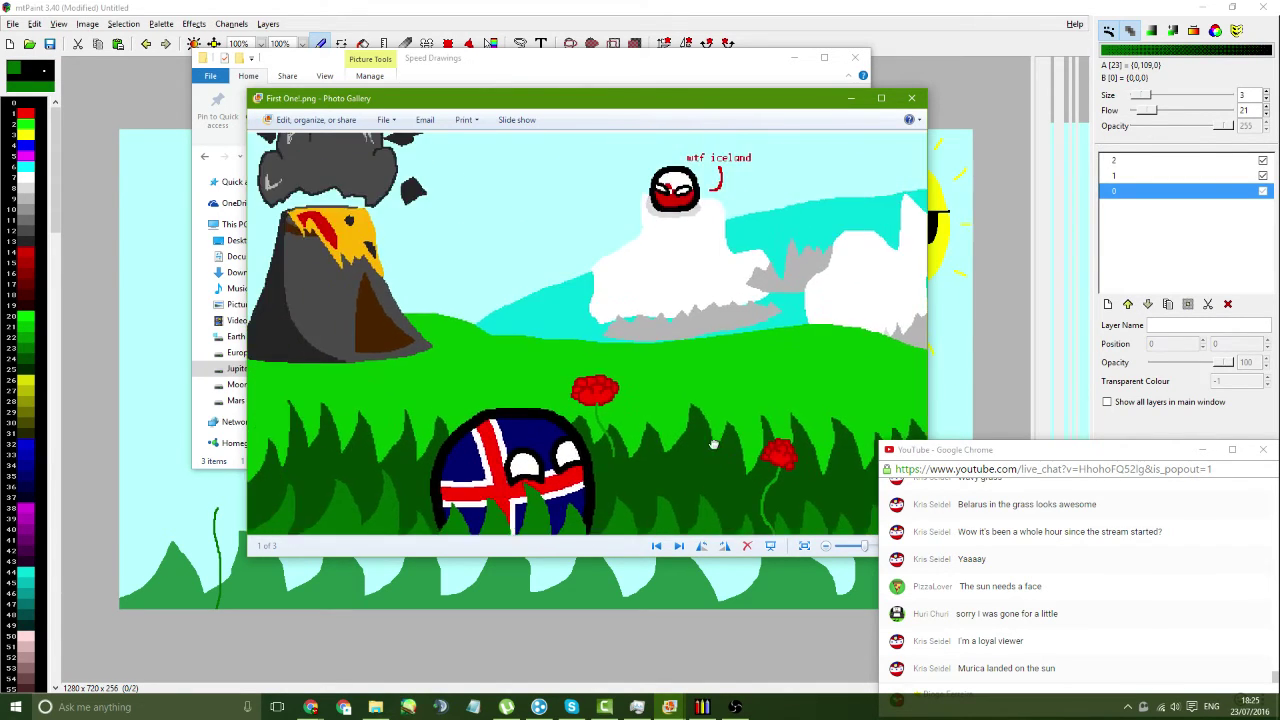
pyautogui.scroll(1, 618, 370)
pyautogui.moveTo(659, 108); pyautogui.dragTo(1001, 225)
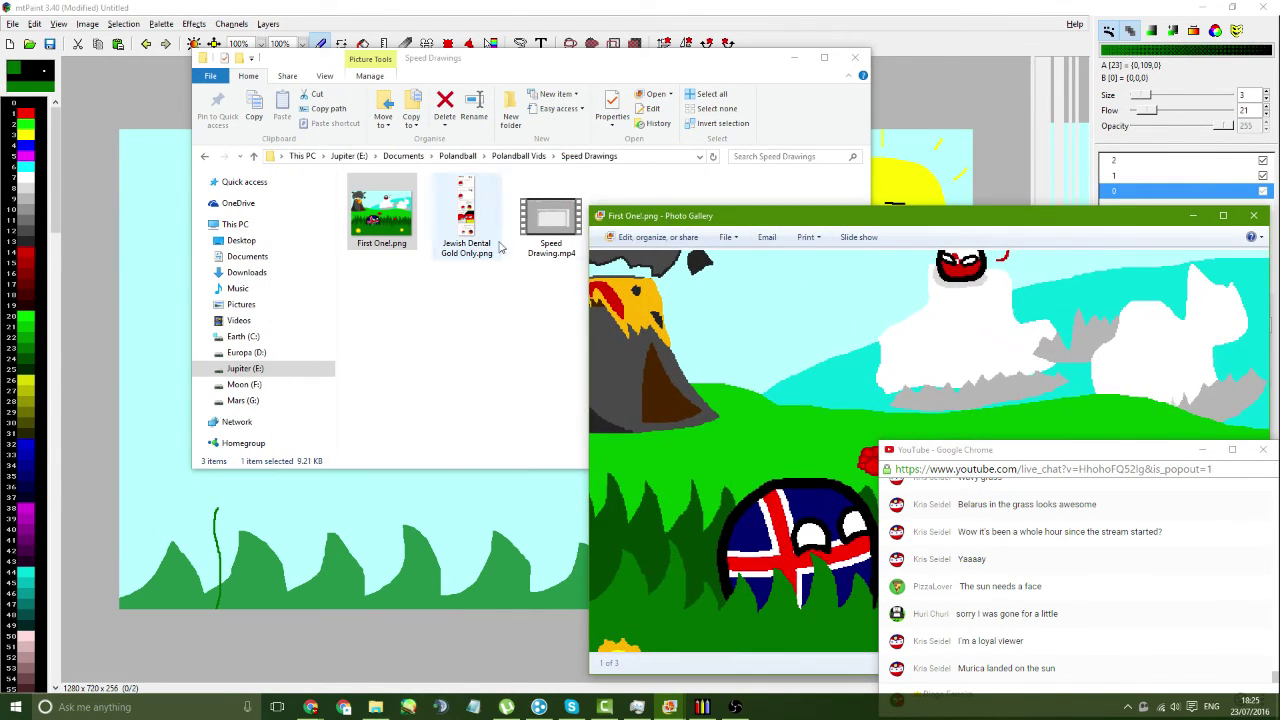
pyautogui.click(550, 283)
pyautogui.moveTo(905, 210); pyautogui.dragTo(513, 59)
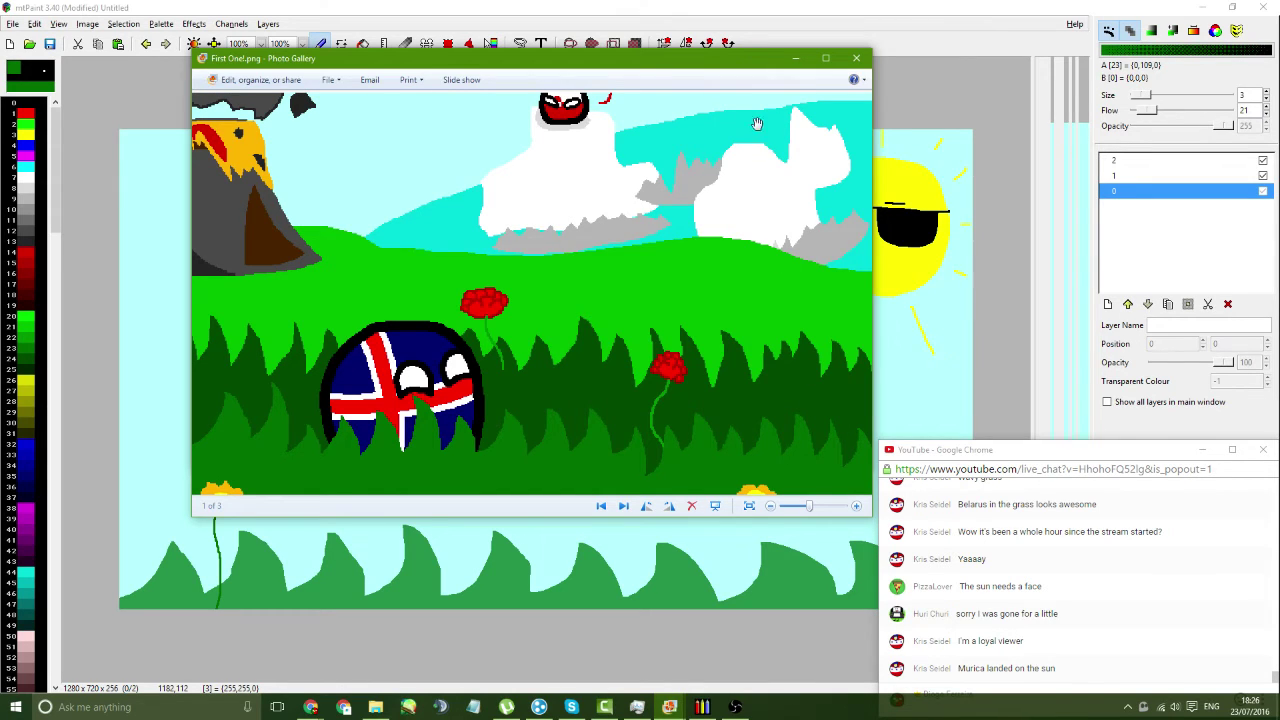
pyautogui.click(796, 57)
pyautogui.click(793, 58)
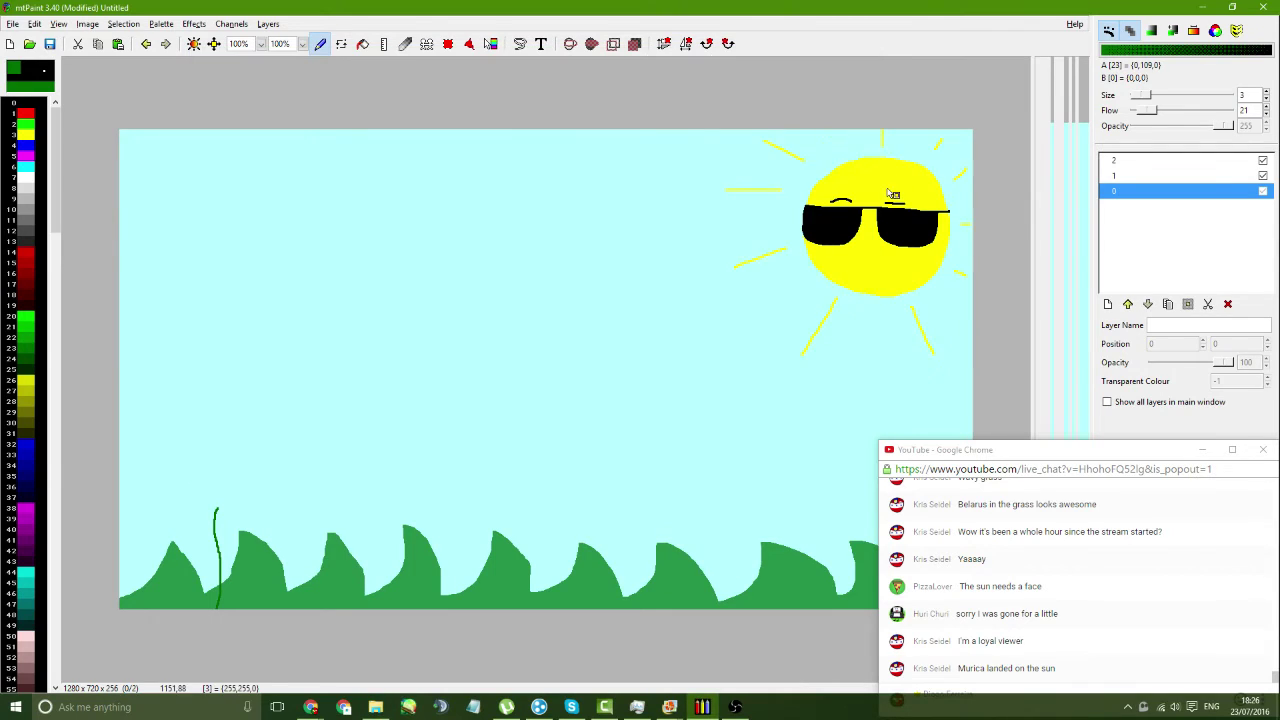
# - At 200% zoom, draw a small yellow circle at the tip of the stem as the flower's centre
pyautogui.click(263, 44)
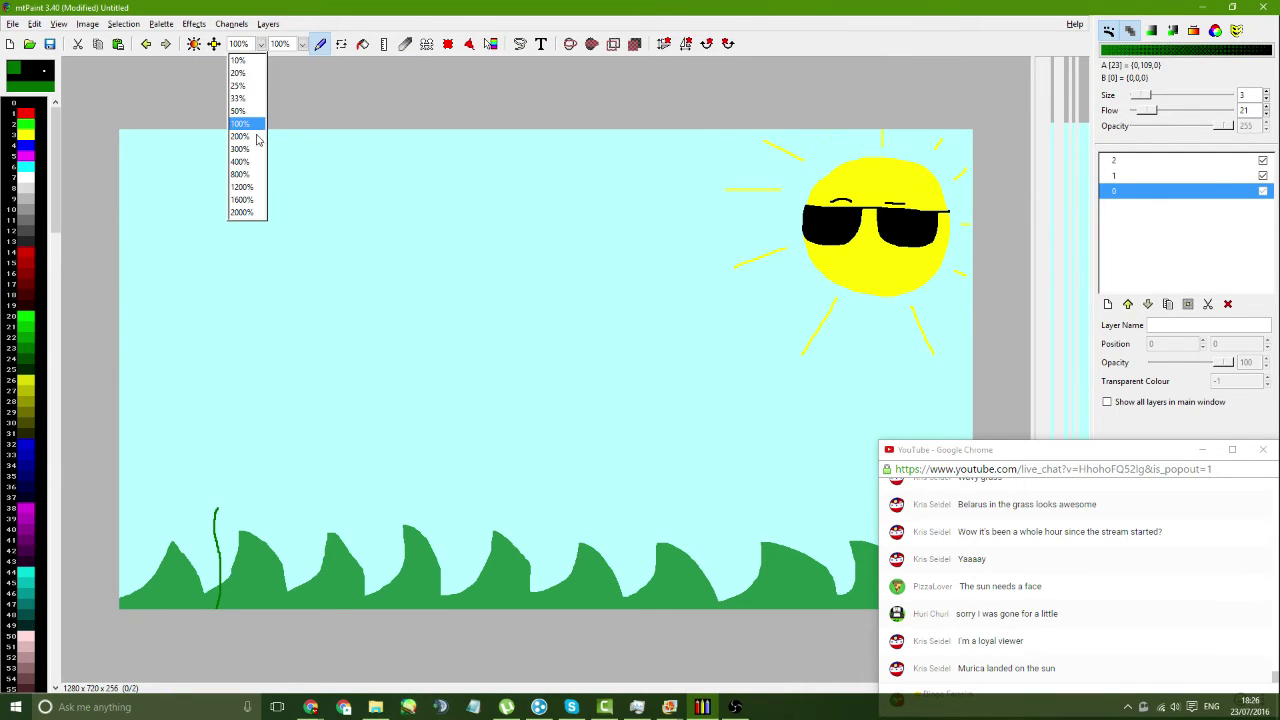
pyautogui.click(262, 141)
pyautogui.scroll(-5, 279, 482)
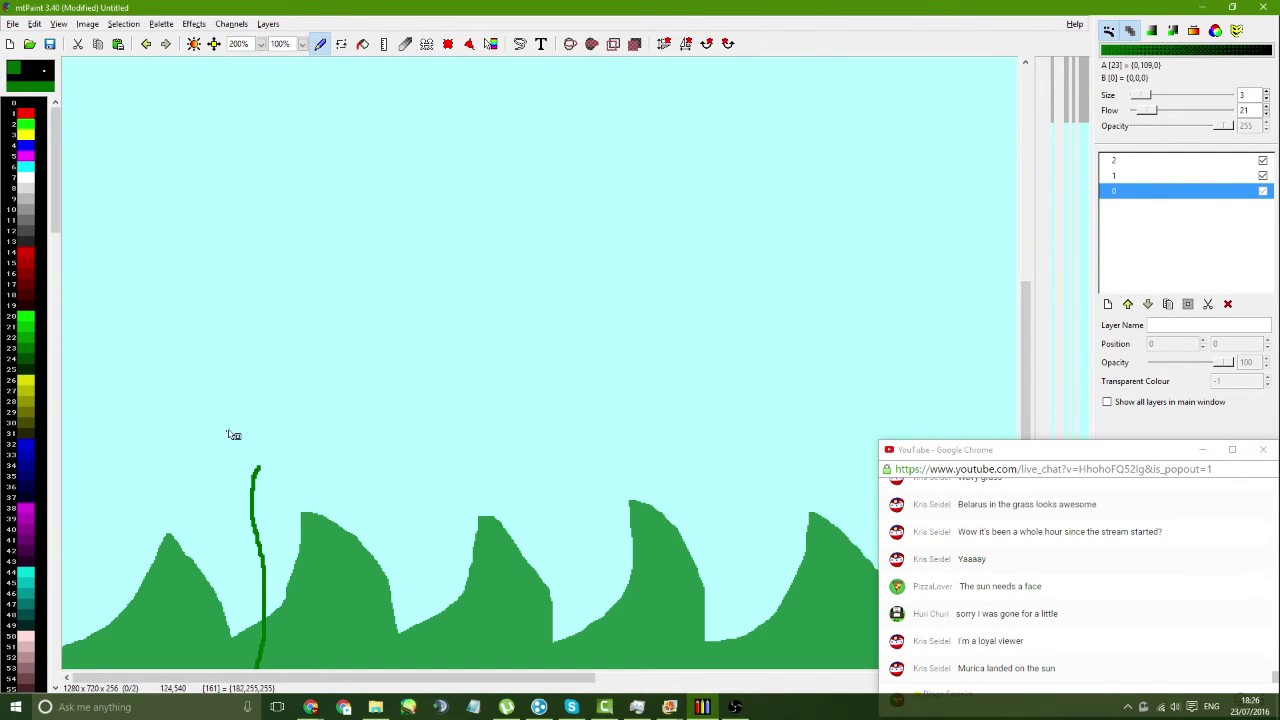
pyautogui.click(25, 113)
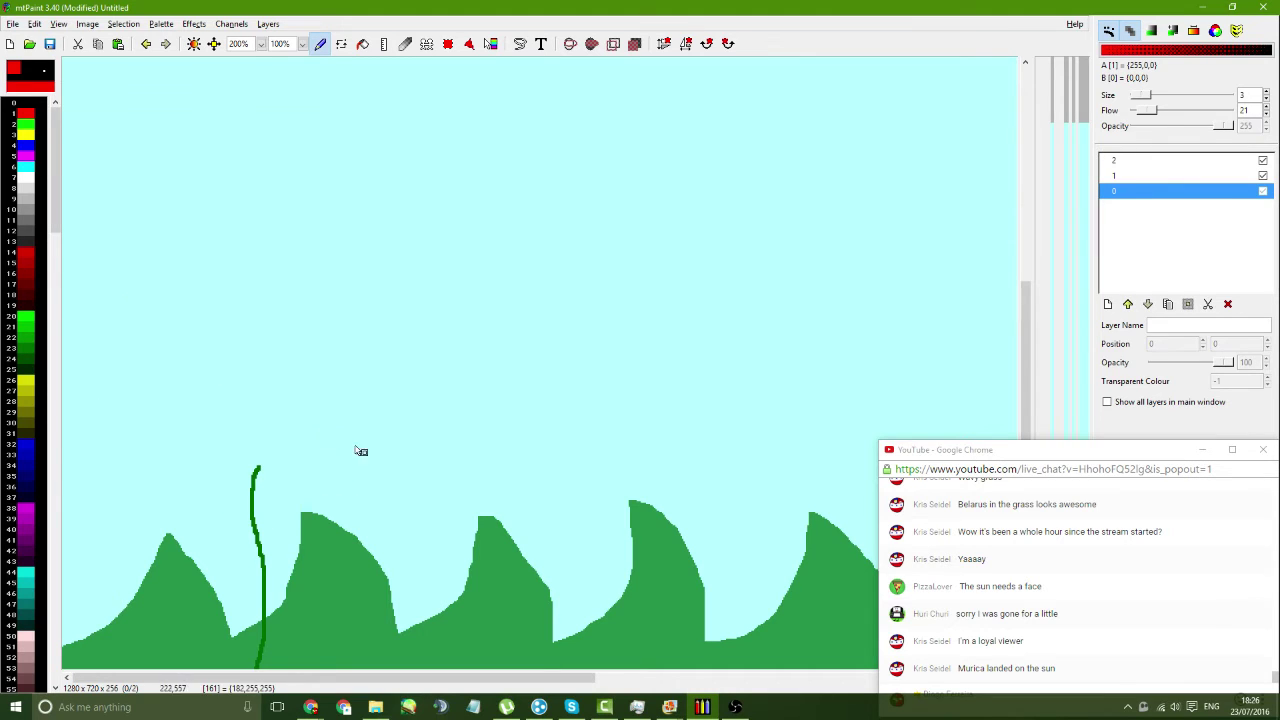
pyautogui.click(25, 134)
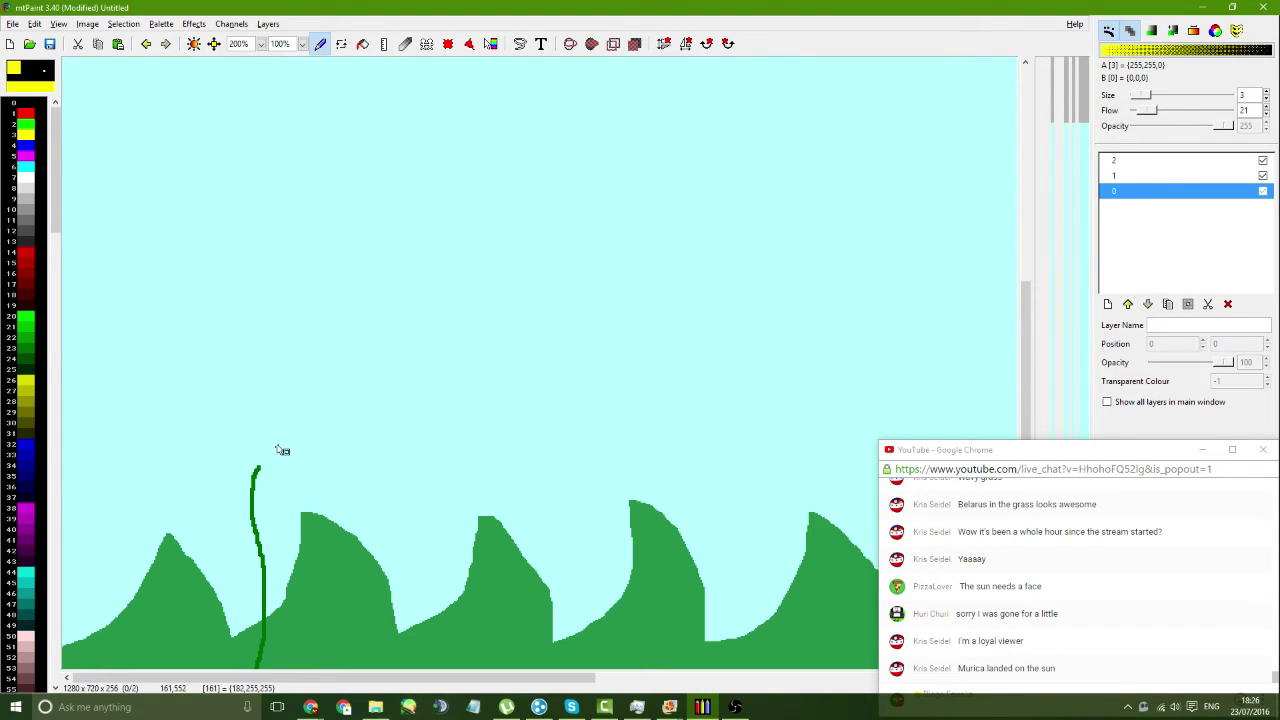
pyautogui.moveTo(270, 440); pyautogui.dragTo(265, 463)
# - Draw a closed, scalloped red petal outline around the flower's yellow centre
pyautogui.click(25, 114)
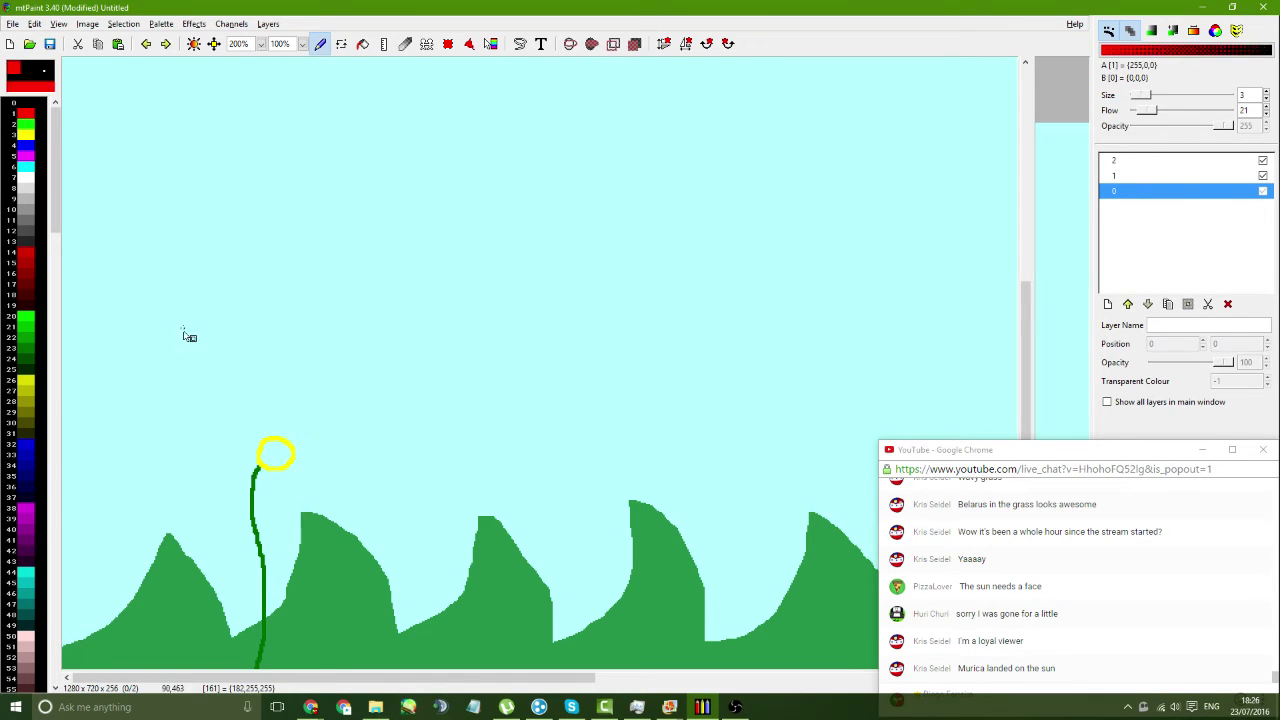
pyautogui.moveTo(245, 422)
pyautogui.mouseDown()
pyautogui.moveTo(247, 478)
pyautogui.moveTo(305, 486)
pyautogui.mouseUp()
pyautogui.hotkey('ctrl', 'z')
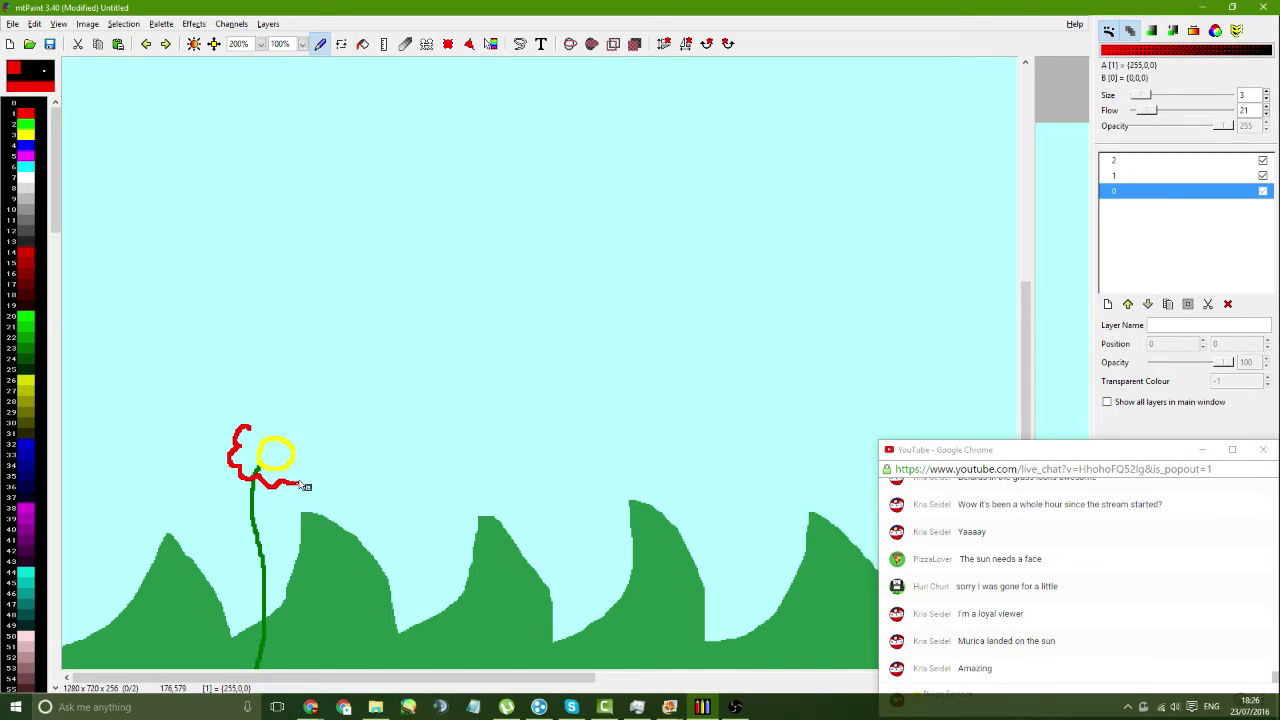
pyautogui.moveTo(305, 437); pyautogui.dragTo(276, 425)
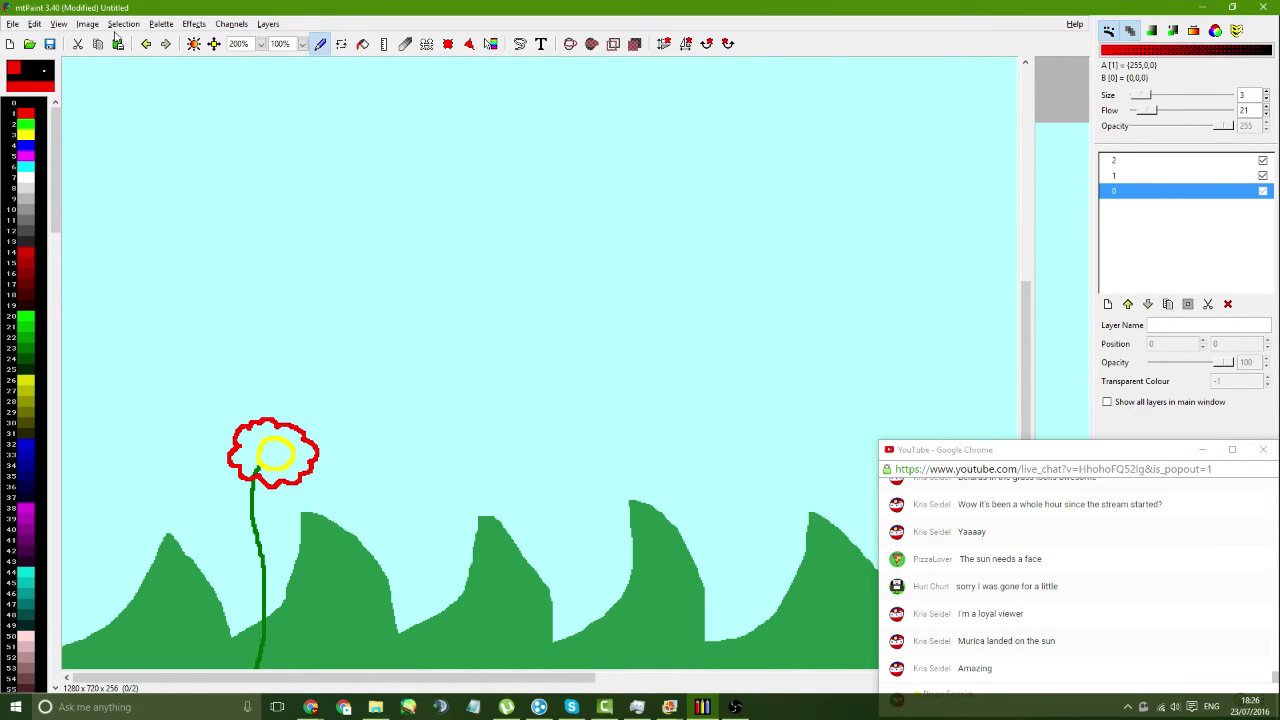
# - Fill the flower's petal outline with red and its centre with yellow
pyautogui.click(363, 43)
pyautogui.click(241, 455)
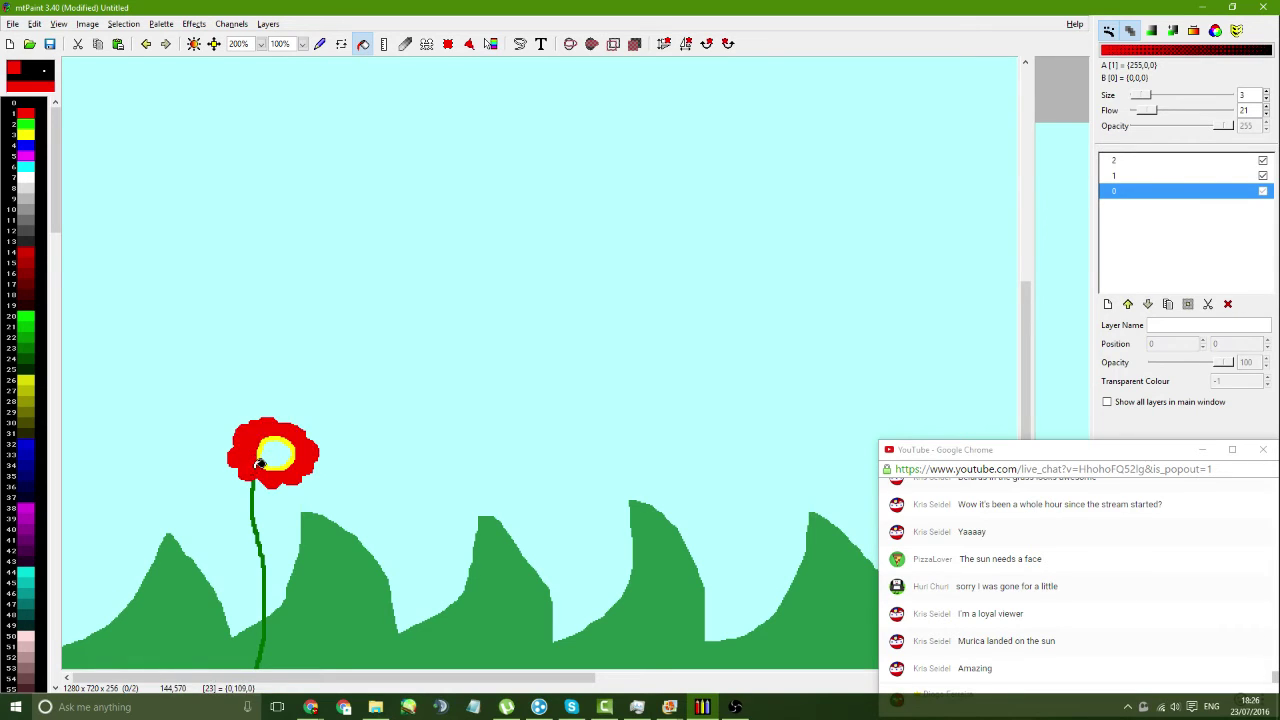
pyautogui.keyDown('ctrl'); pyautogui.click(270, 457); pyautogui.keyUp('ctrl')
pyautogui.click(259, 466)
# - Make layer 2, the front strip of dark green grass, the active layer for editing
pyautogui.hscroll(5, 437, 343)
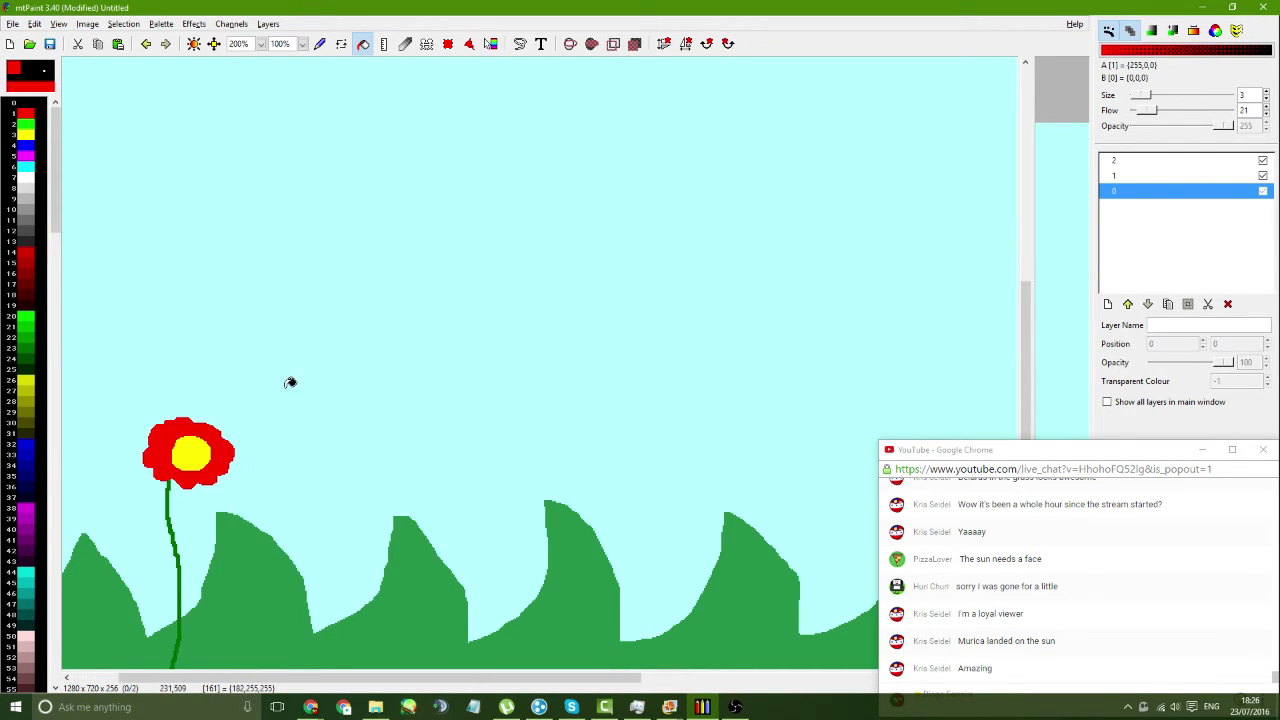
pyautogui.scroll(4, 289, 380)
pyautogui.hscroll(3, 278, 358)
pyautogui.hscroll(-3, 277, 357)
pyautogui.scroll(-4, 300, 380)
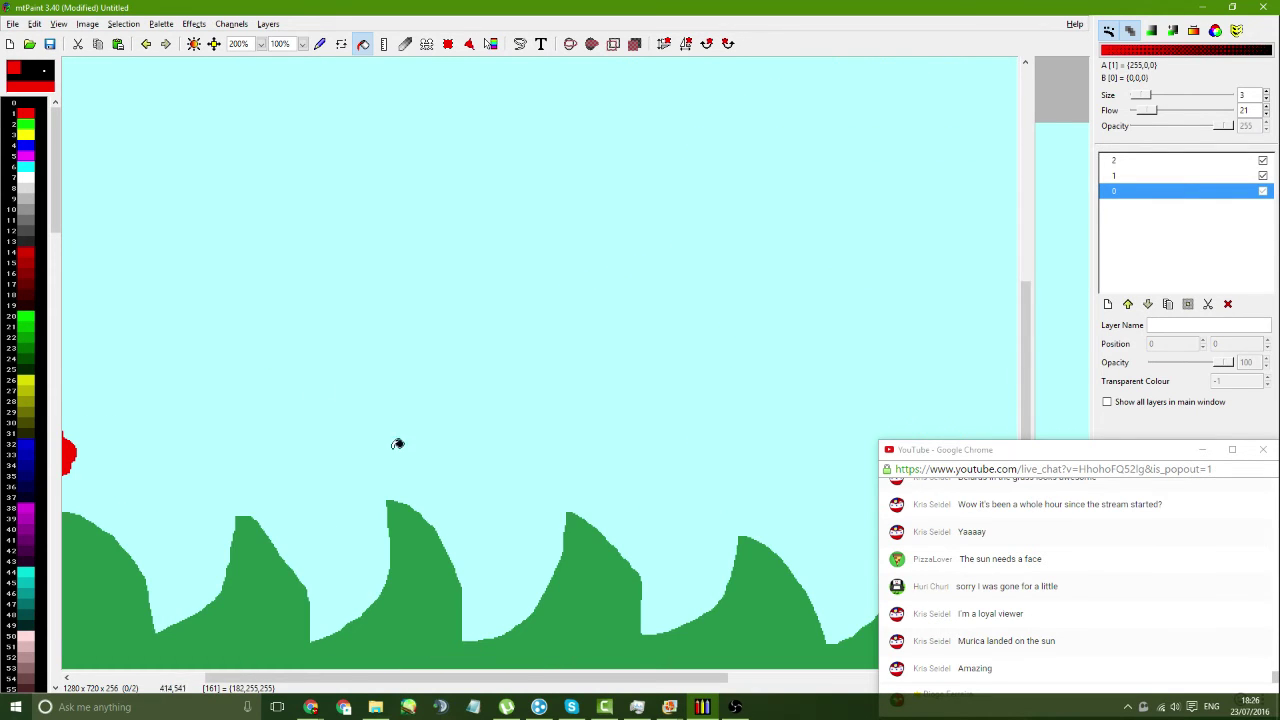
pyautogui.click(1131, 176)
pyautogui.click(1130, 160)
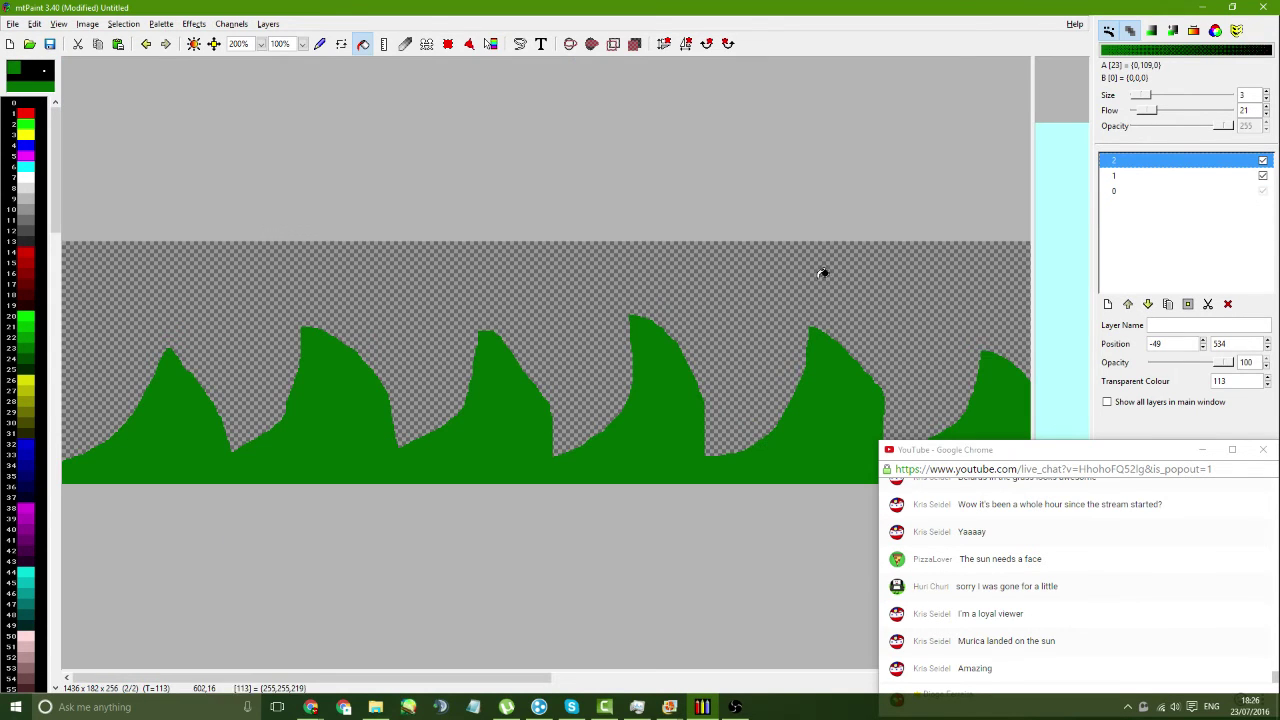
# - Draw a small yellow circle low on a wide grass blade towards the right end of layer 2 and fill it yellow
pyautogui.click(320, 43)
pyautogui.click(25, 133)
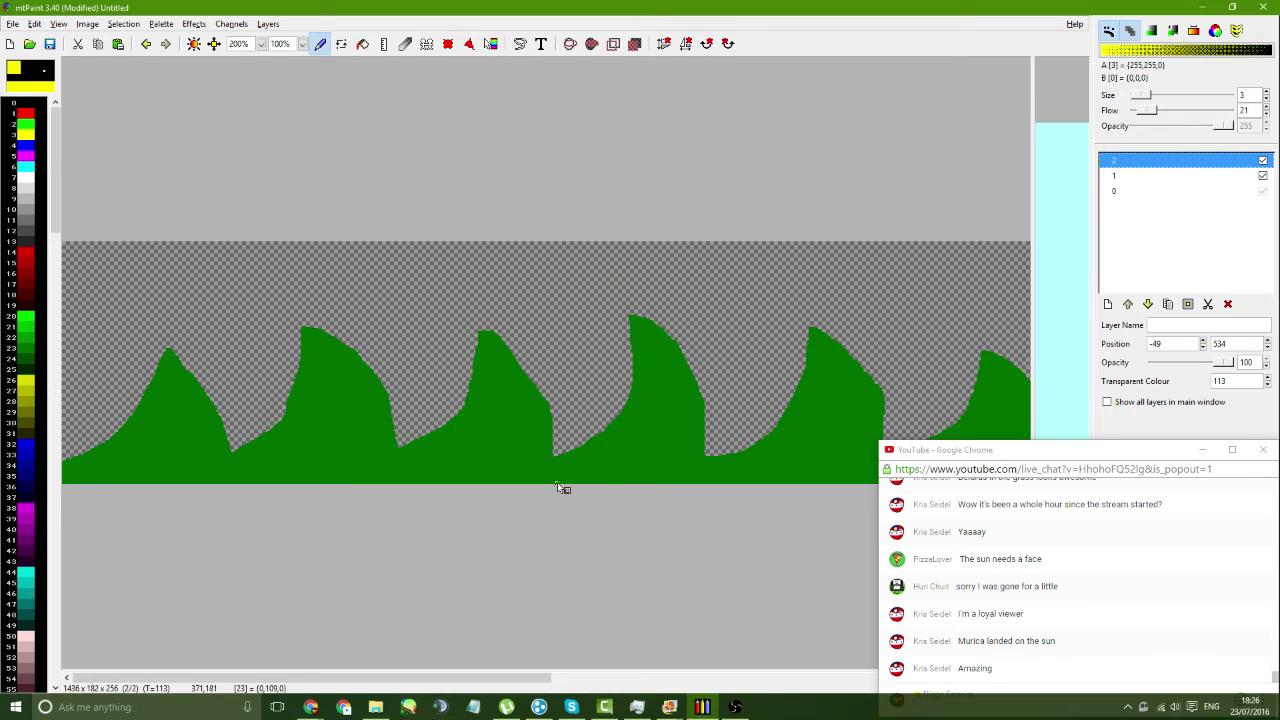
pyautogui.hscroll(3, 600, 470)
pyautogui.hscroll(3, 645, 453)
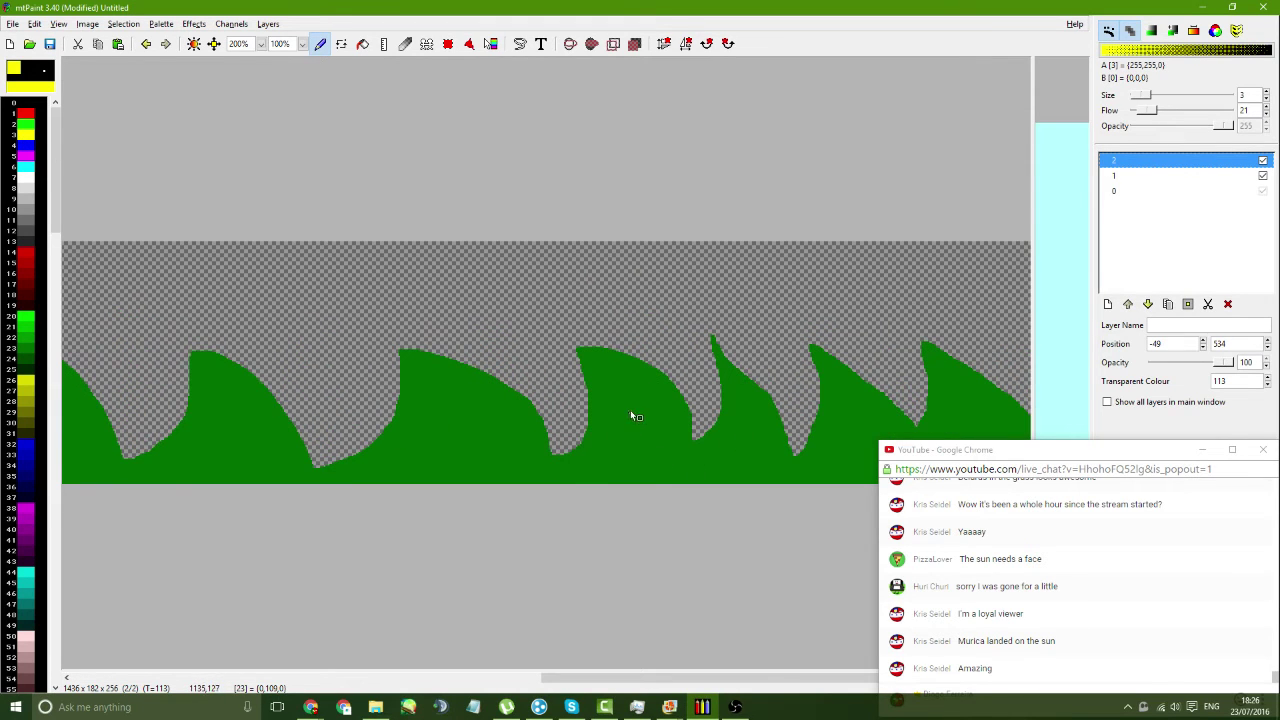
pyautogui.moveTo(631, 411)
pyautogui.mouseDown()
pyautogui.moveTo(612, 440)
pyautogui.moveTo(625, 452)
pyautogui.moveTo(659, 436)
pyautogui.moveTo(636, 418)
pyautogui.mouseUp()
pyautogui.hotkey('ctrl', 'z')
pyautogui.click(363, 43)
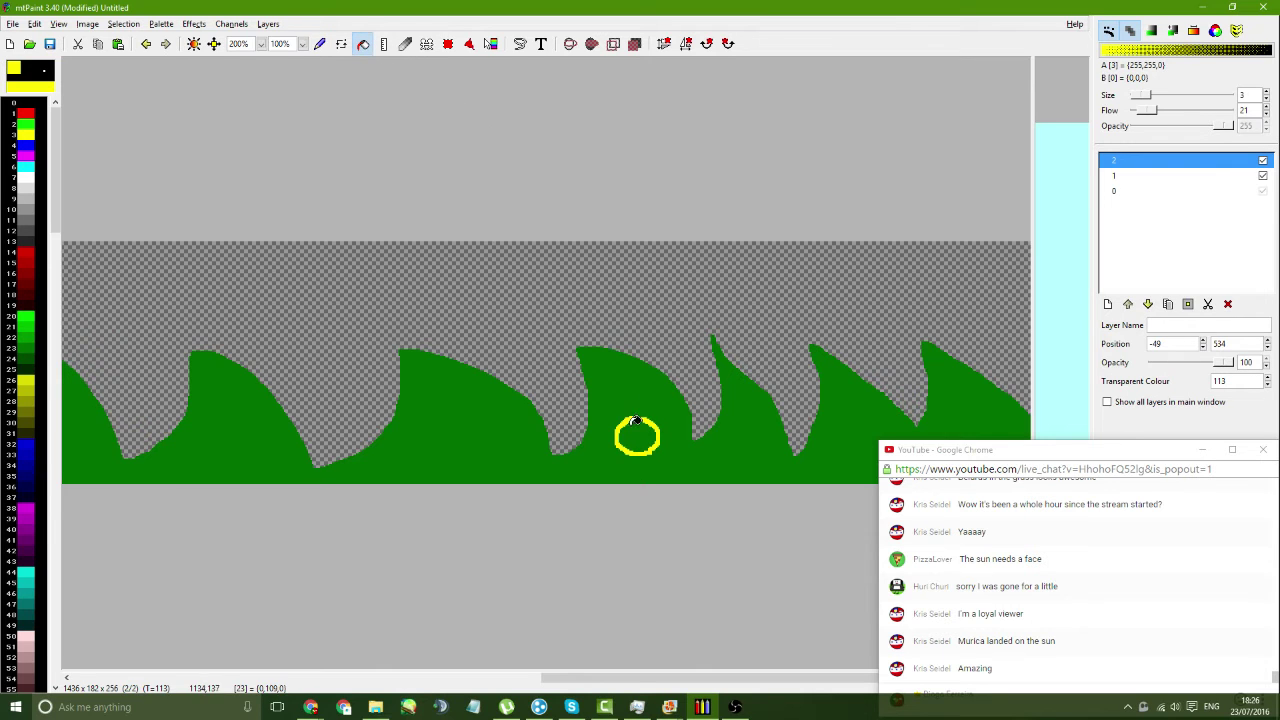
pyautogui.click(636, 420)
# - Draw a closed, scalloped petal outline in orange (colour 242) around the yellow disc and fill the petals orange
pyautogui.press('Insert')
pyautogui.click(544, 441)
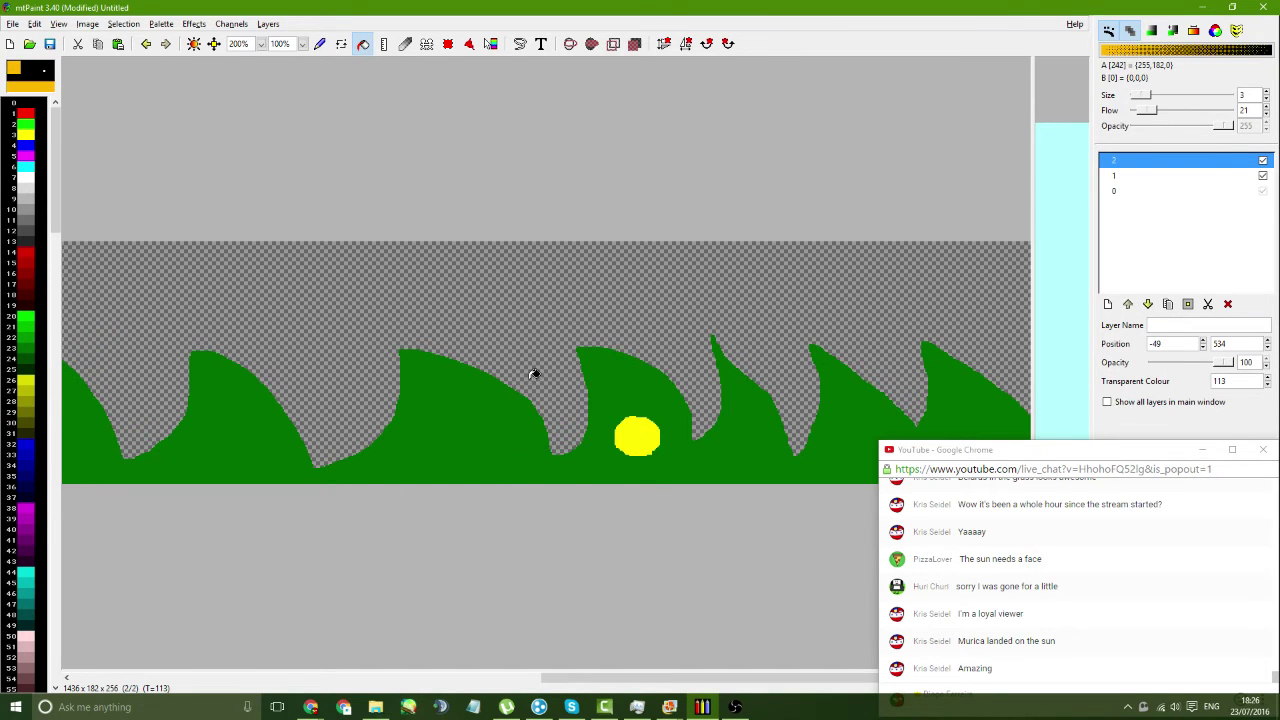
pyautogui.press('F4')
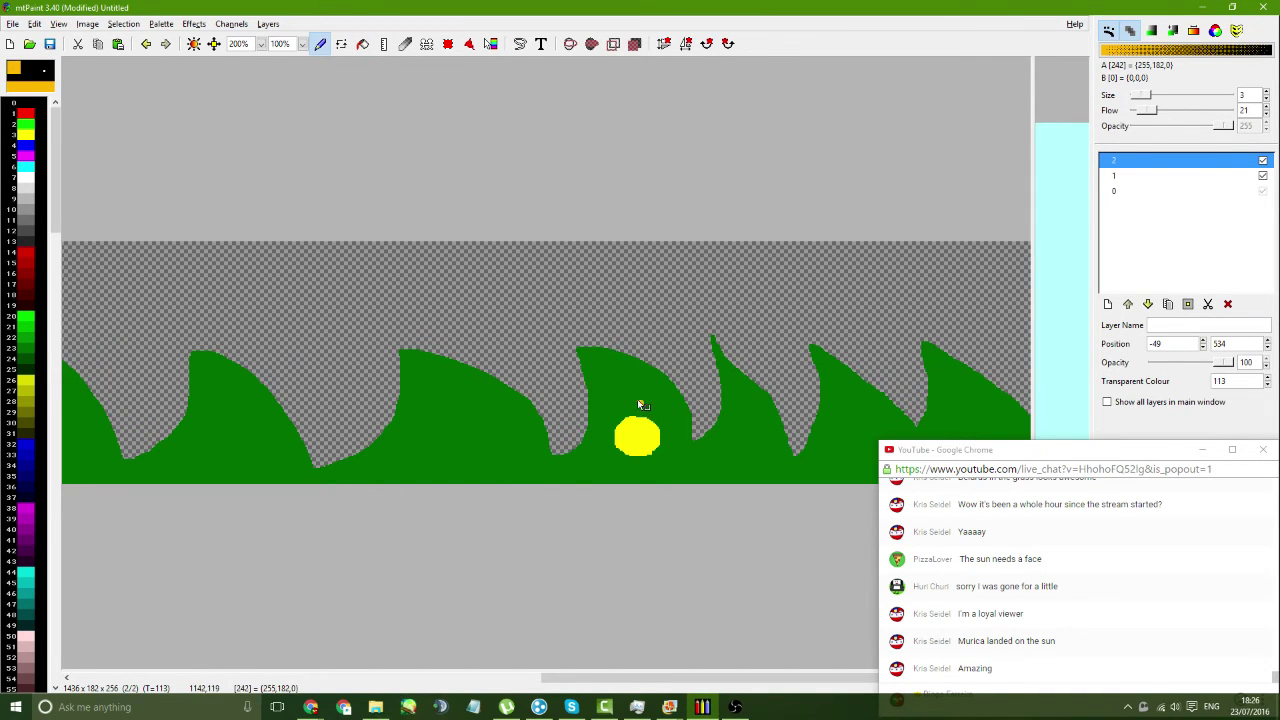
pyautogui.moveTo(632, 396)
pyautogui.mouseDown()
pyautogui.moveTo(600, 420)
pyautogui.moveTo(628, 403)
pyautogui.moveTo(591, 440)
pyautogui.moveTo(604, 455)
pyautogui.moveTo(680, 451)
pyautogui.mouseUp()
pyautogui.hotkey('ctrl', 'z')
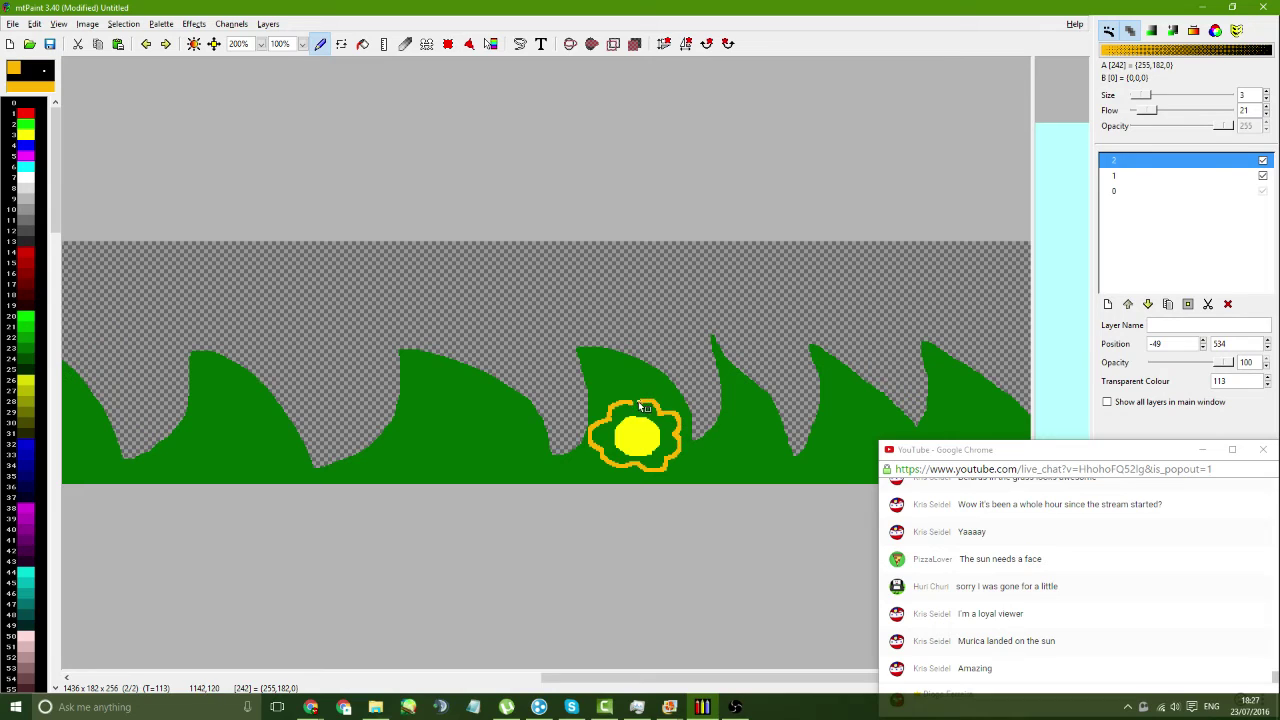
pyautogui.click(363, 44)
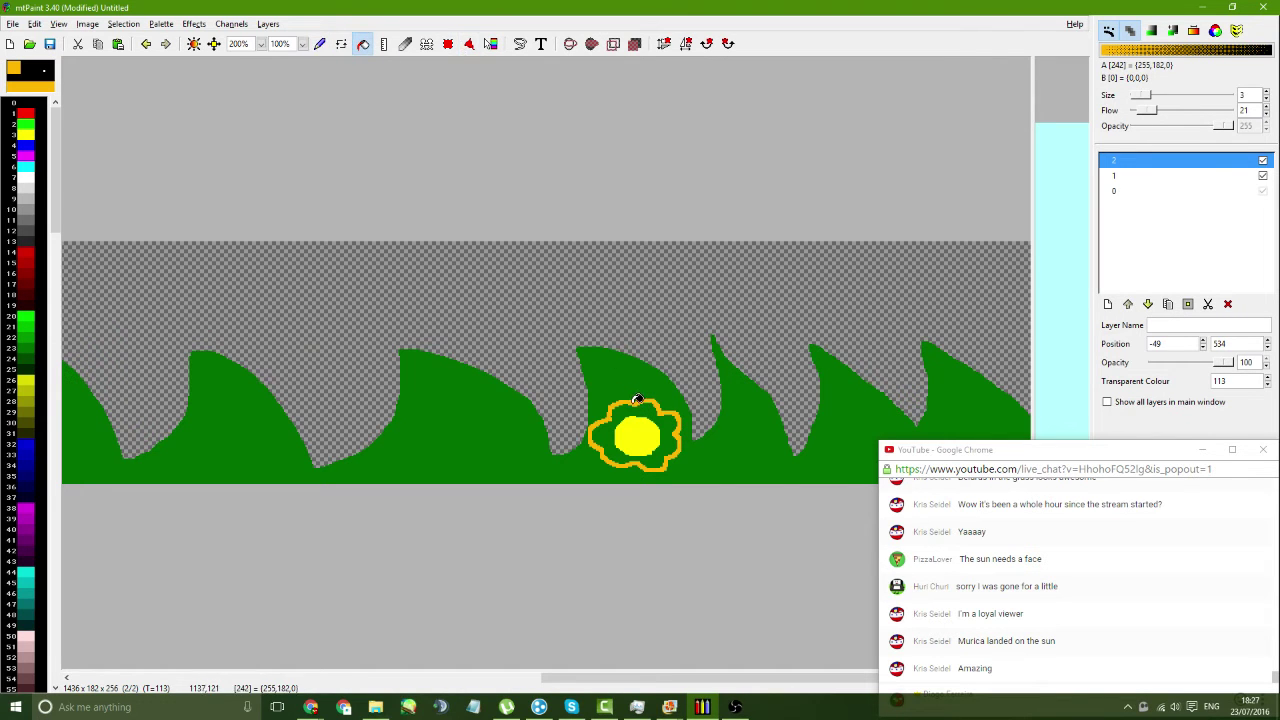
pyautogui.click(638, 408)
# - Draw a small yellow circle on the edge of the second grass blade from the left and fill it yellow
pyautogui.click(320, 44)
pyautogui.hscroll(-10, 370, 255)
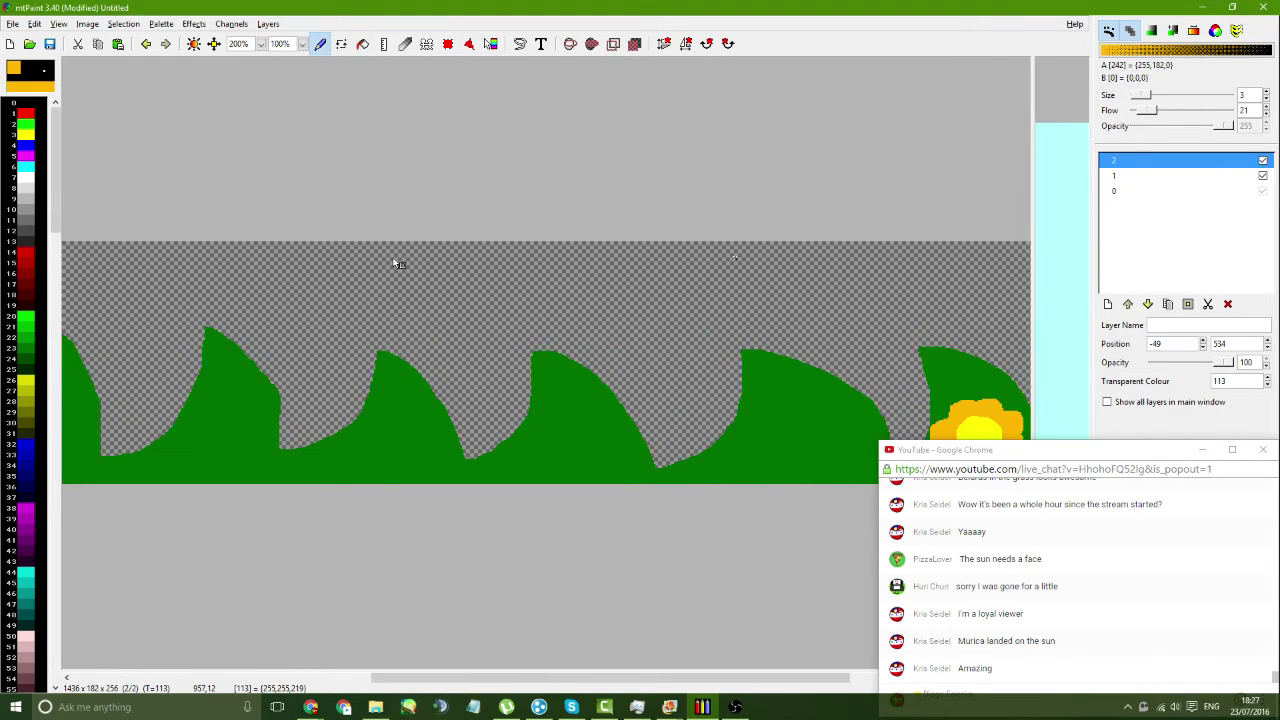
pyautogui.hscroll(-1, 335, 238)
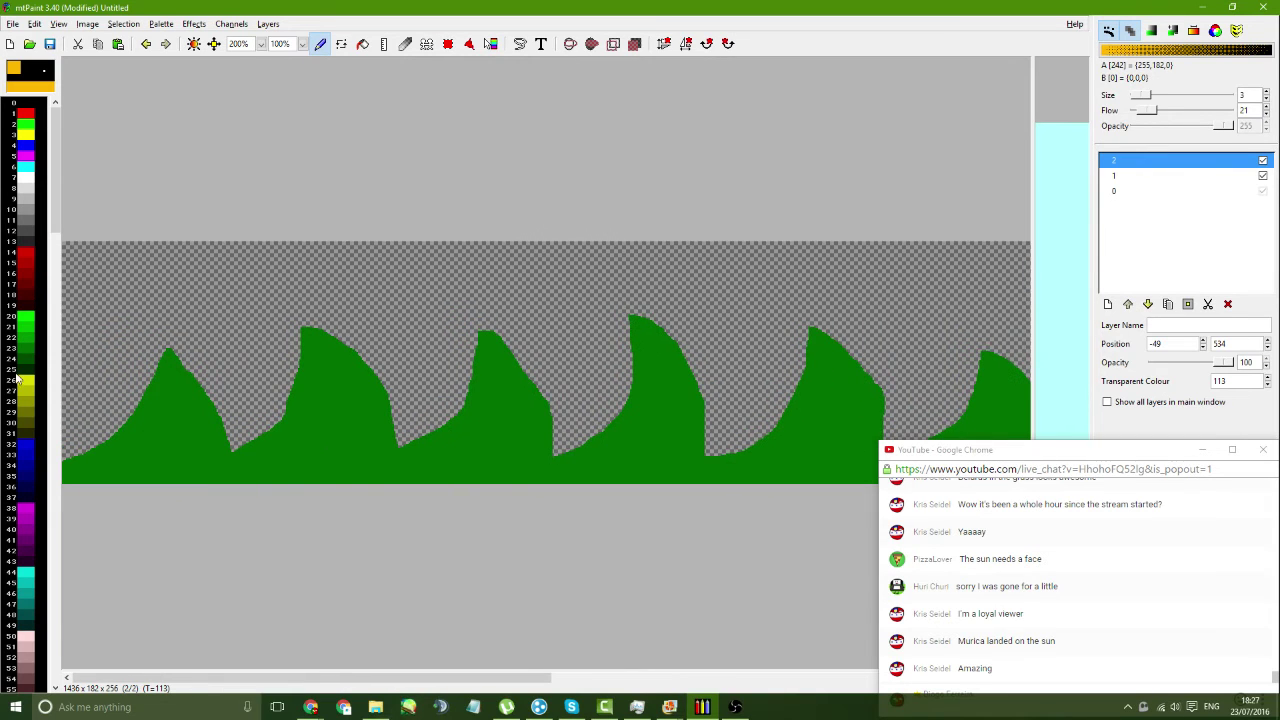
pyautogui.click(26, 134)
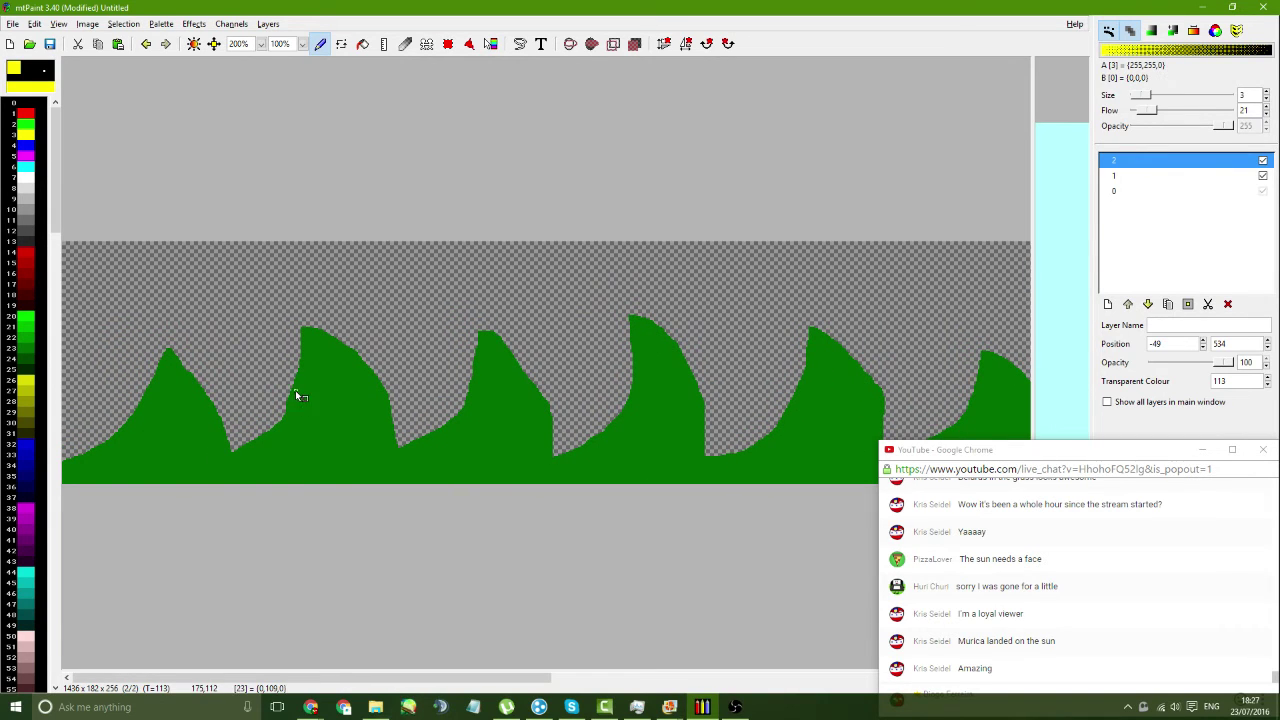
pyautogui.moveTo(307, 352)
pyautogui.mouseDown()
pyautogui.moveTo(287, 382)
pyautogui.moveTo(312, 390)
pyautogui.moveTo(323, 370)
pyautogui.mouseUp()
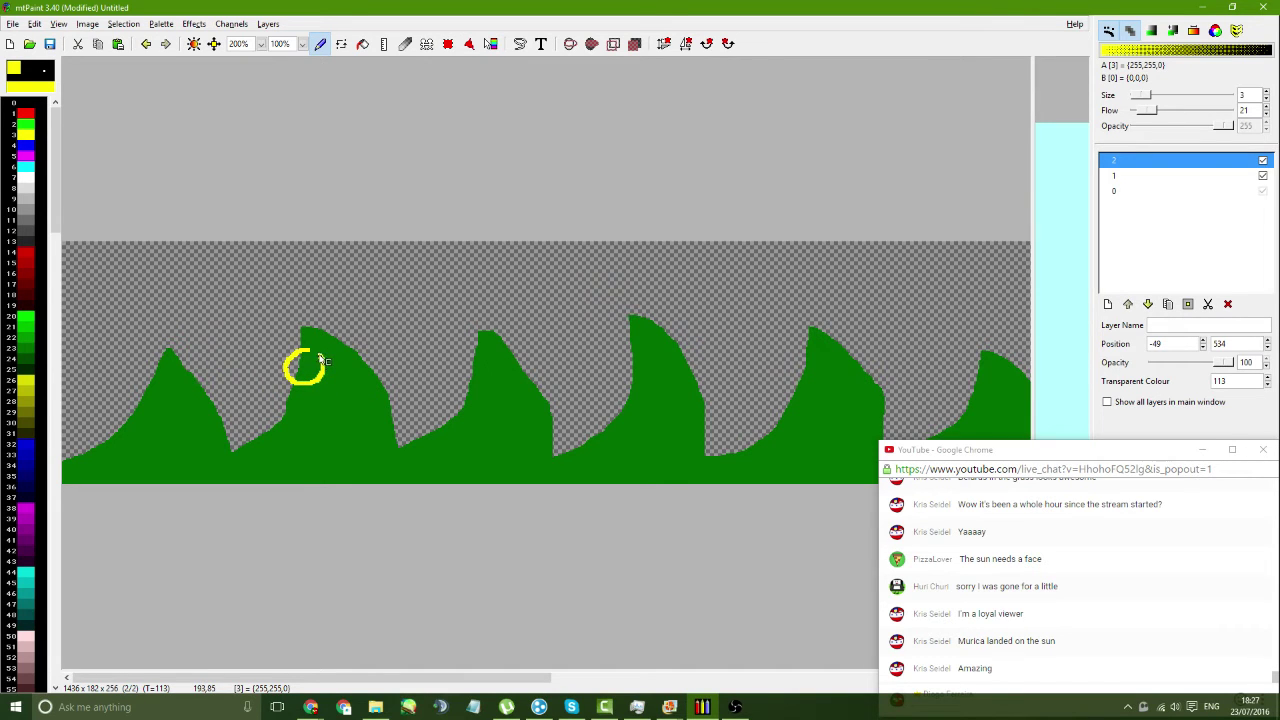
pyautogui.click(363, 44)
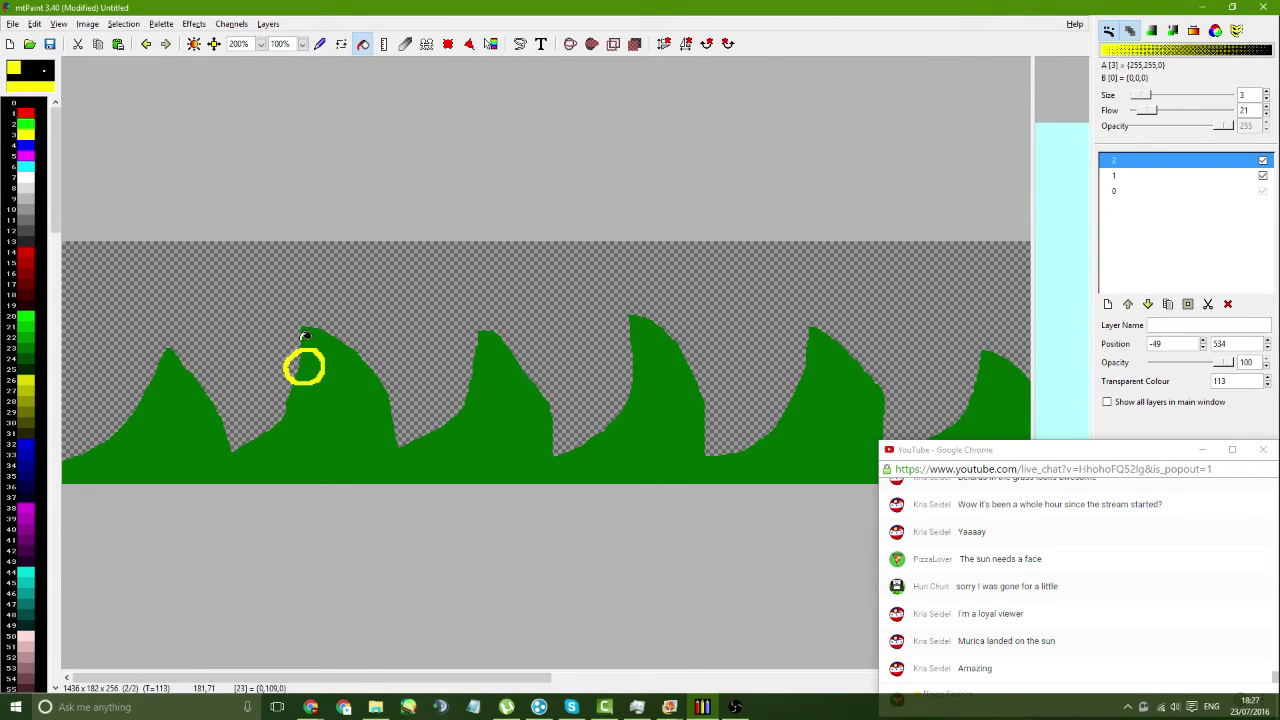
pyautogui.click(305, 368)
pyautogui.click(320, 44)
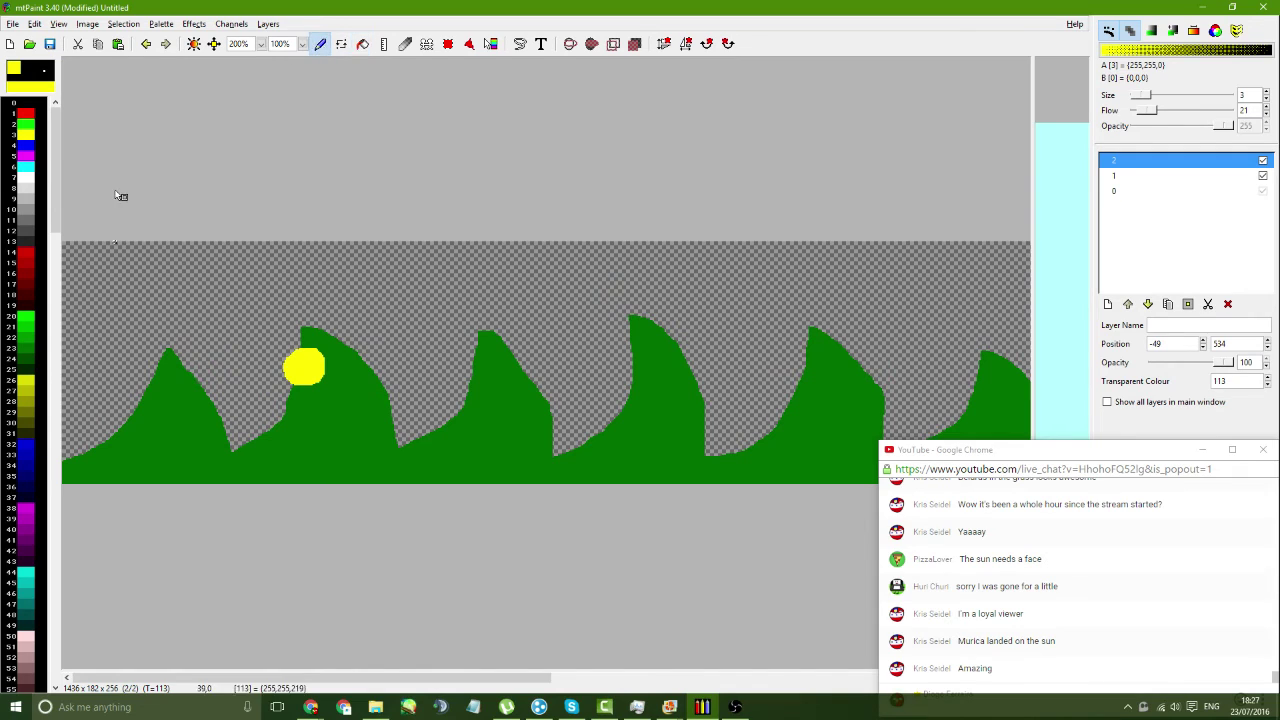
# - Draw scalloped orange petals (colour 242) around the yellow disc on the second grass blade and fill them
pyautogui.scroll(-12, 25, 286)
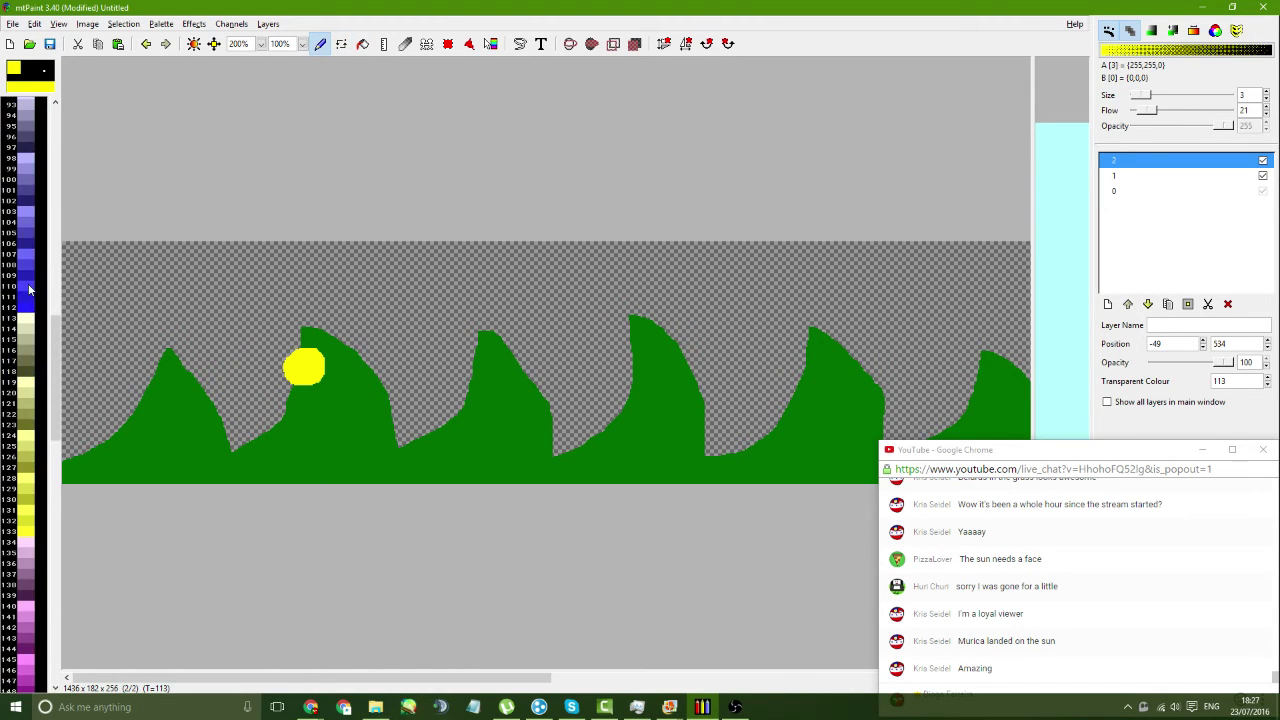
pyautogui.scroll(-8, 35, 293)
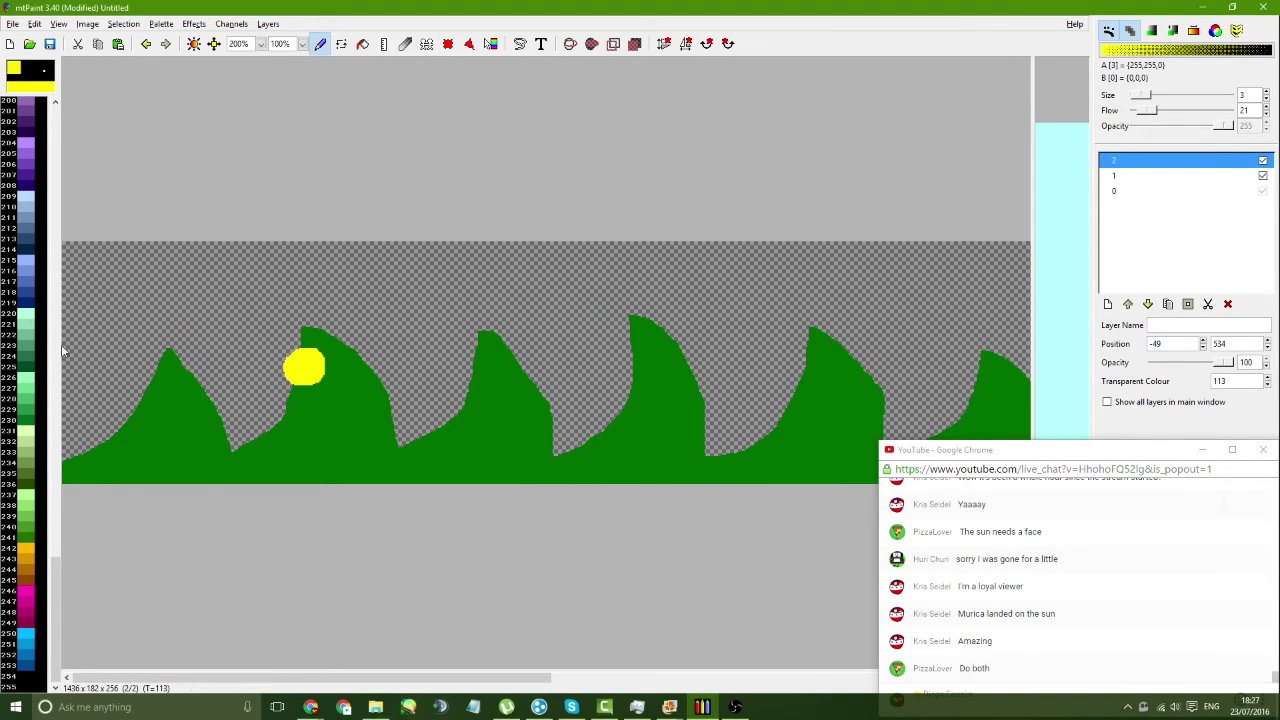
pyautogui.click(28, 549)
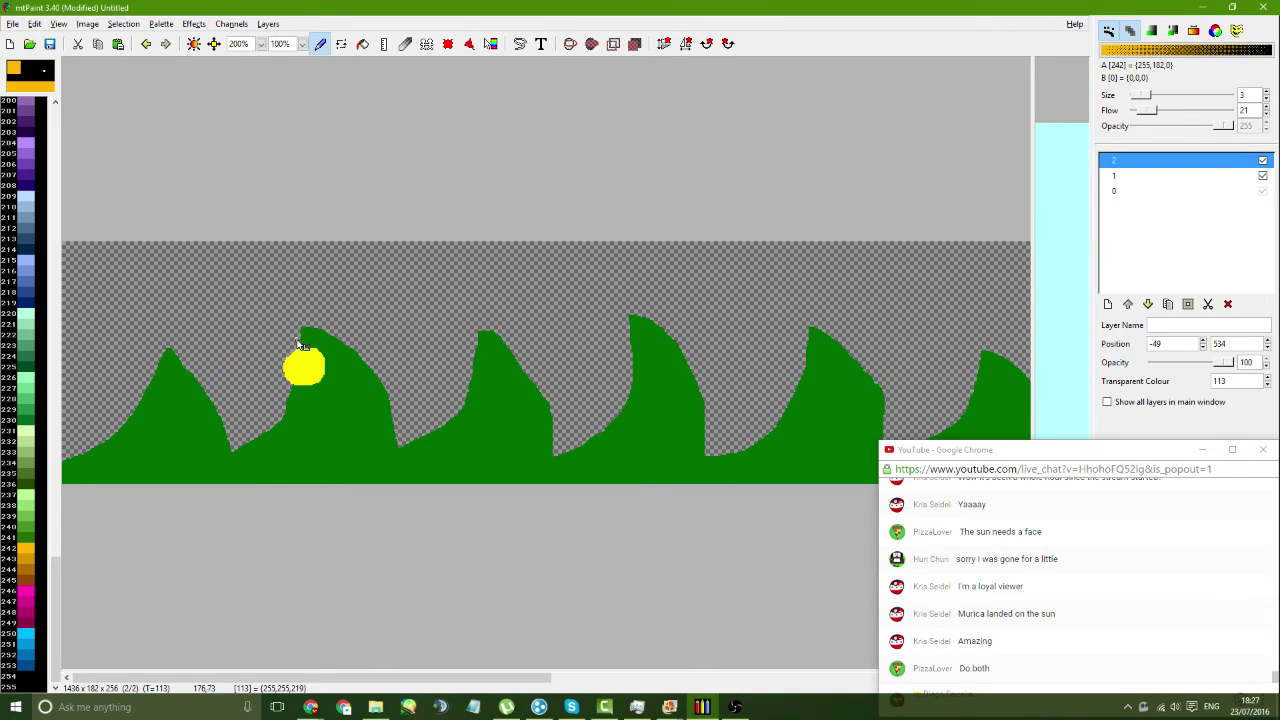
pyautogui.moveTo(292, 335)
pyautogui.mouseDown()
pyautogui.moveTo(256, 364)
pyautogui.moveTo(260, 380)
pyautogui.moveTo(283, 400)
pyautogui.moveTo(323, 401)
pyautogui.moveTo(348, 383)
pyautogui.moveTo(344, 349)
pyautogui.moveTo(300, 336)
pyautogui.mouseUp()
pyautogui.press('F6')
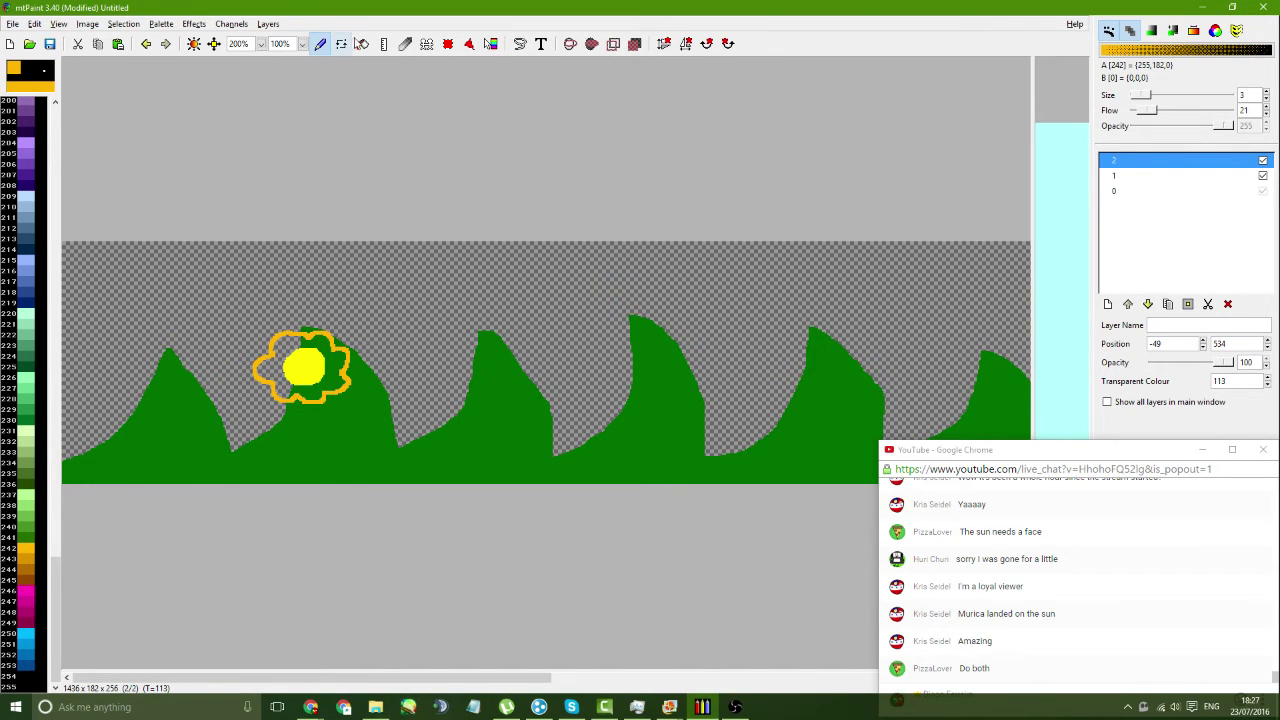
pyautogui.click(327, 372)
pyautogui.click(288, 378)
# - Enlarge the composite preview to examine the flowers against the whole scene, then restore the editing view of layer 2
pyautogui.hscroll(5, 450, 395)
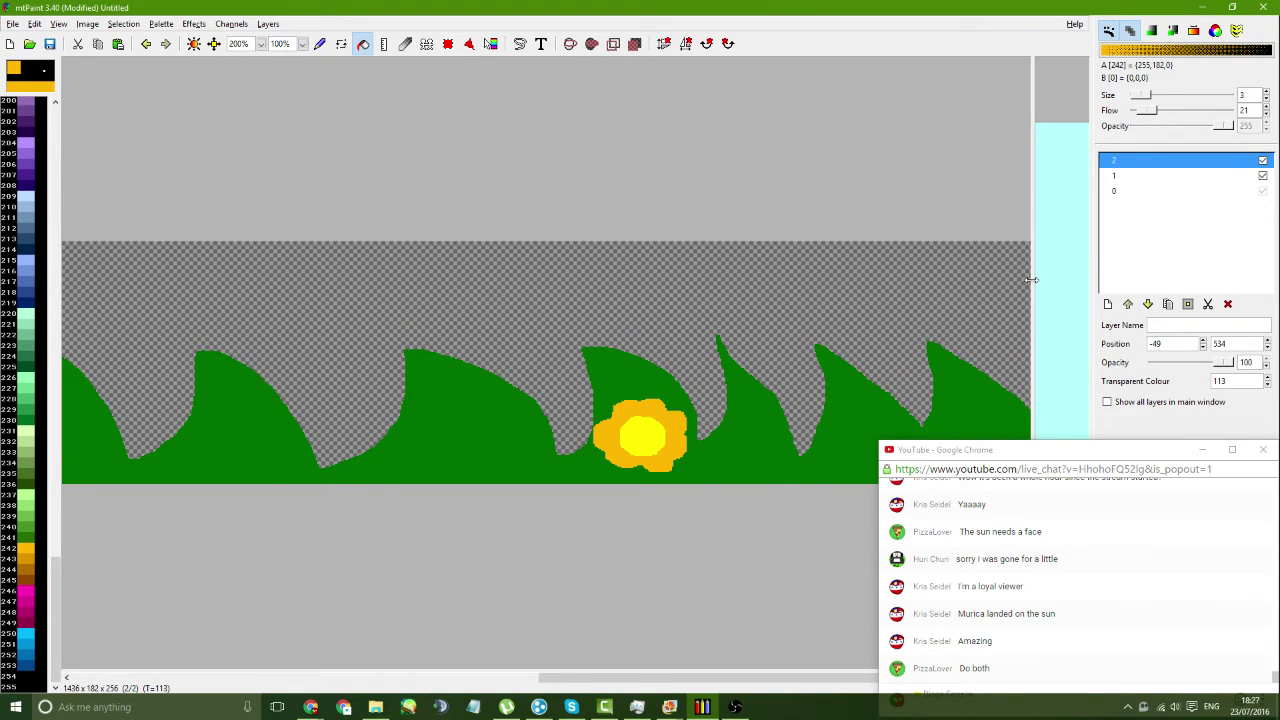
pyautogui.moveTo(1031, 280); pyautogui.dragTo(8, 228)
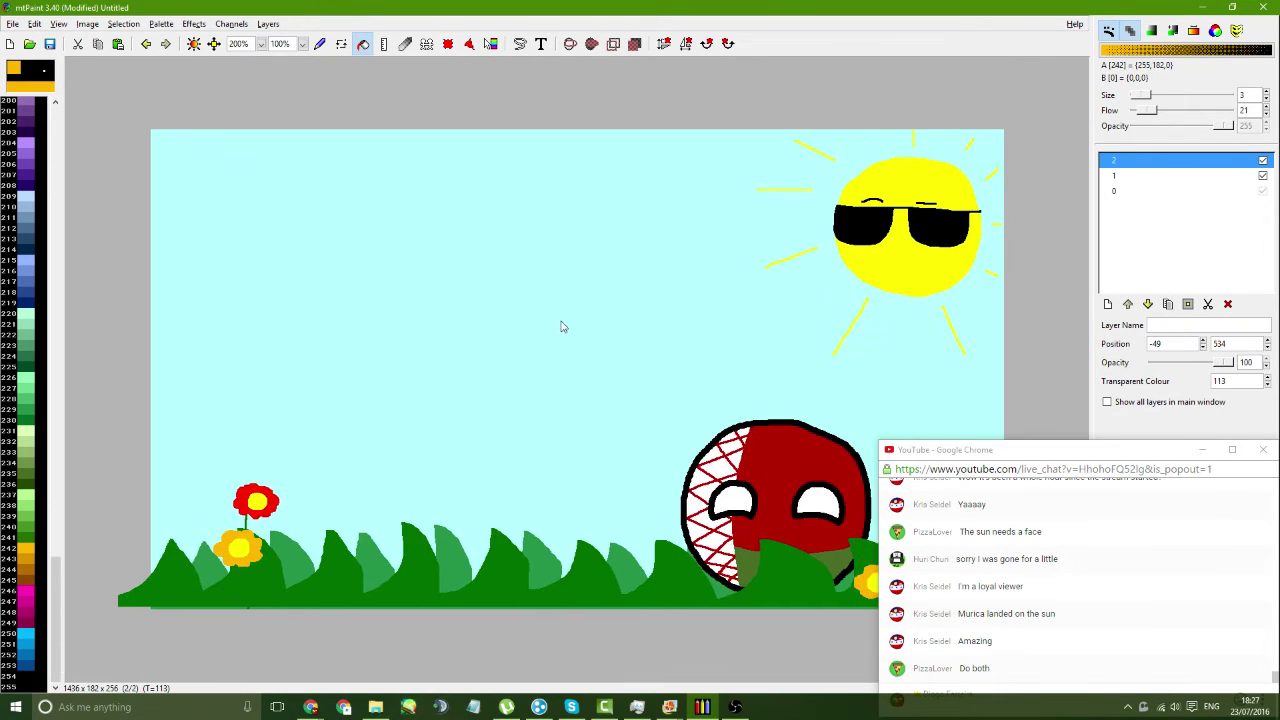
pyautogui.click(890, 450)
pyautogui.moveTo(890, 450); pyautogui.dragTo(972, 425)
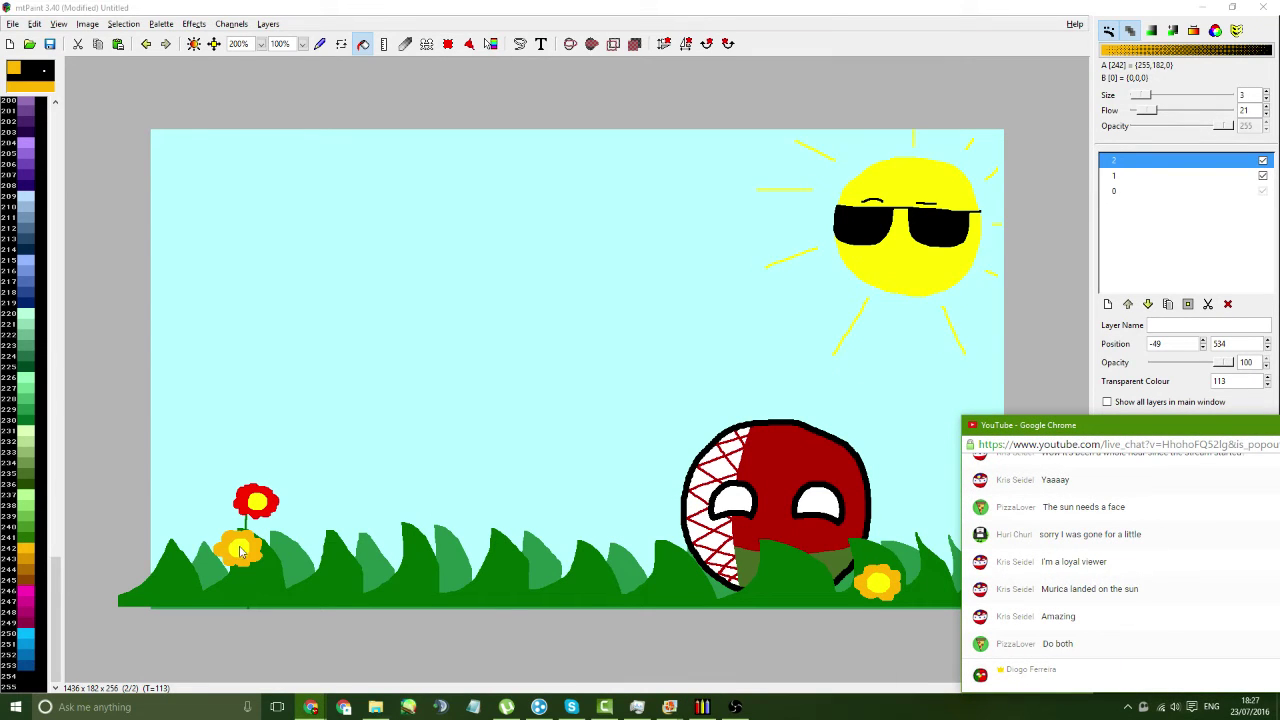
pyautogui.moveTo(62, 288); pyautogui.dragTo(958, 300)
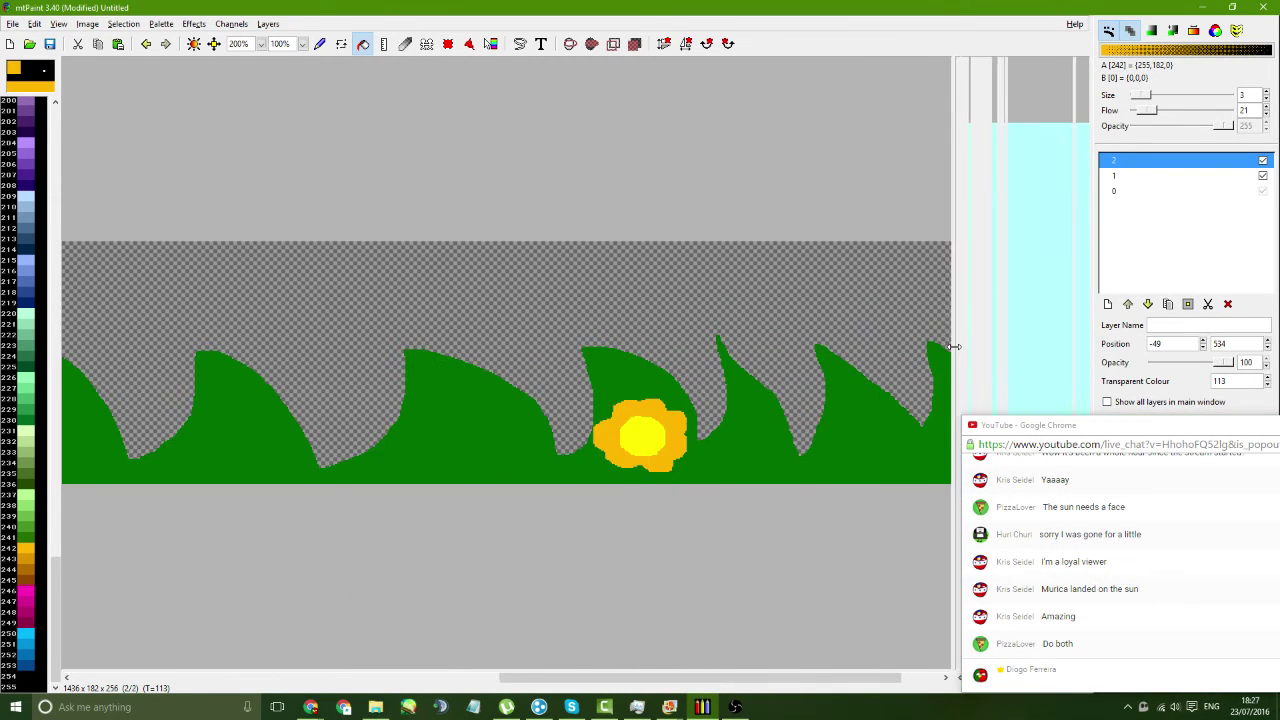
pyautogui.moveTo(700, 678); pyautogui.dragTo(308, 678)
# - Read the recent messages in the YouTube live chat window, then move it clear of the canvas
pyautogui.moveTo(1151, 423); pyautogui.dragTo(772, 378)
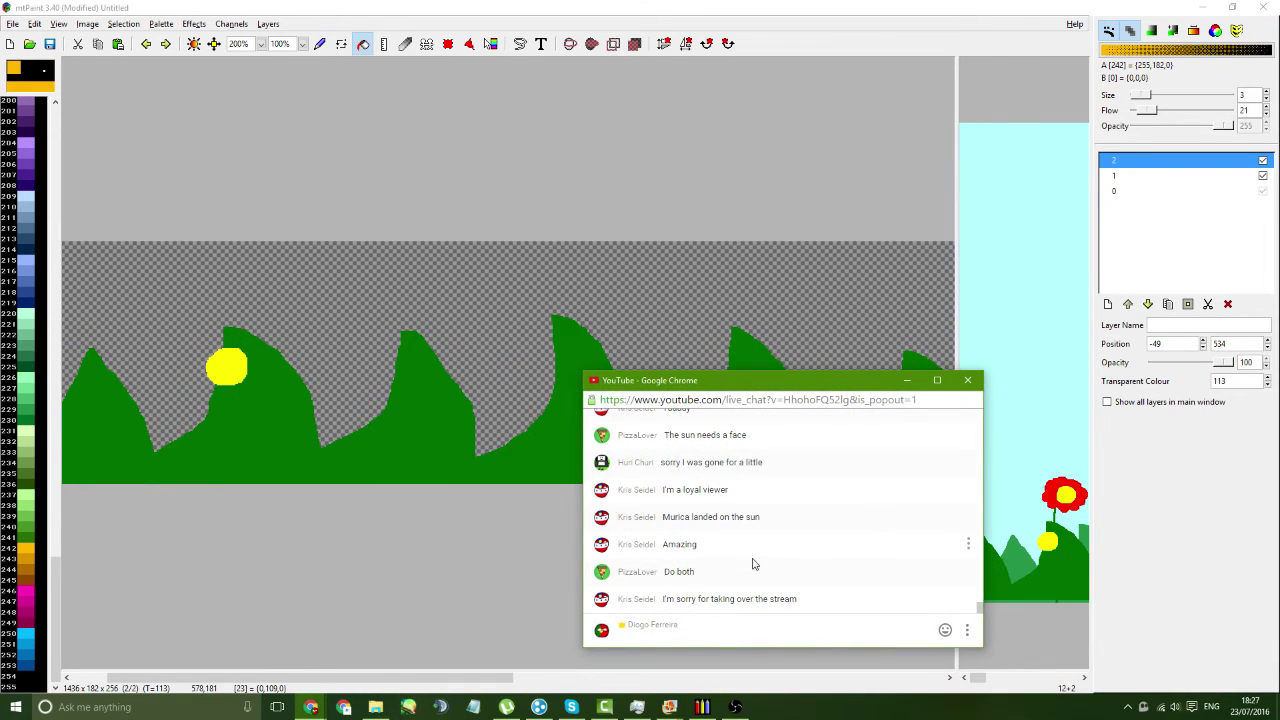
pyautogui.scroll(3, 753, 564)
pyautogui.scroll(-3, 753, 566)
pyautogui.moveTo(824, 389); pyautogui.dragTo(1054, 574)
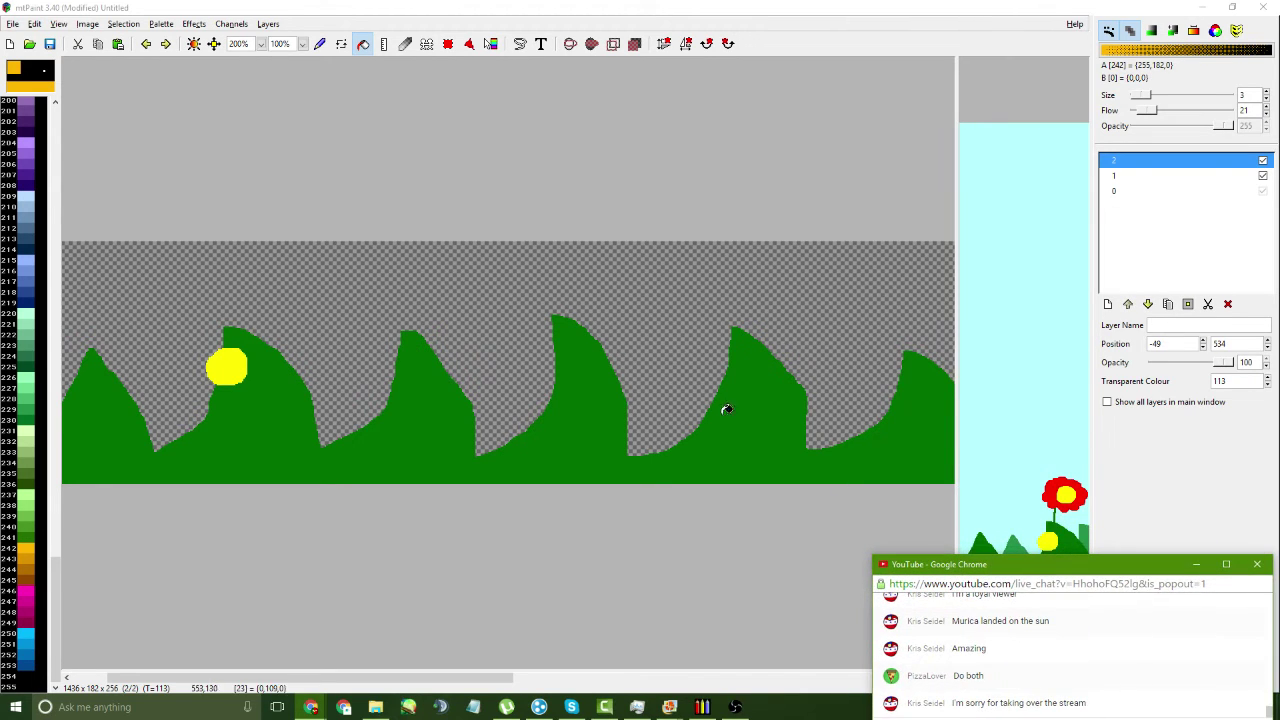
# - Undo the yellow disc on the second grass blade and draw a yellow circle on a blade nearer the strip's middle
pyautogui.click(320, 43)
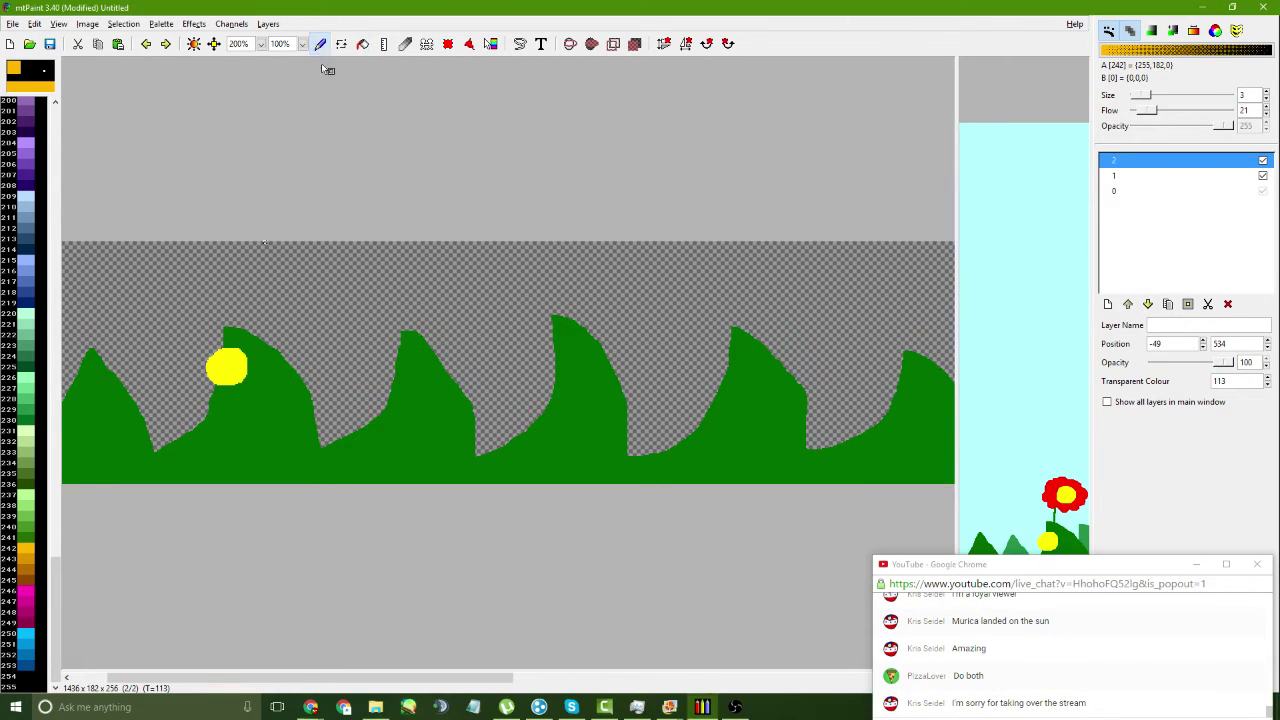
pyautogui.scroll(10, 46, 475)
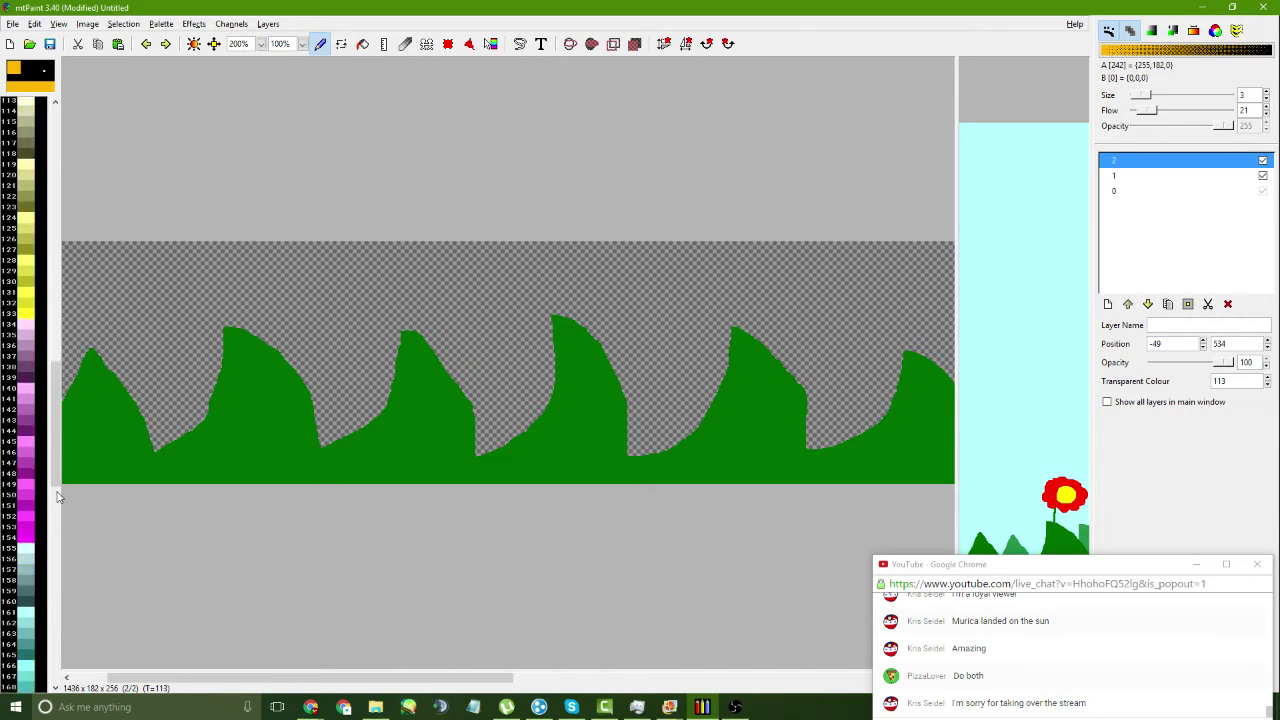
pyautogui.scroll(3, 40, 440)
pyautogui.click(20, 133)
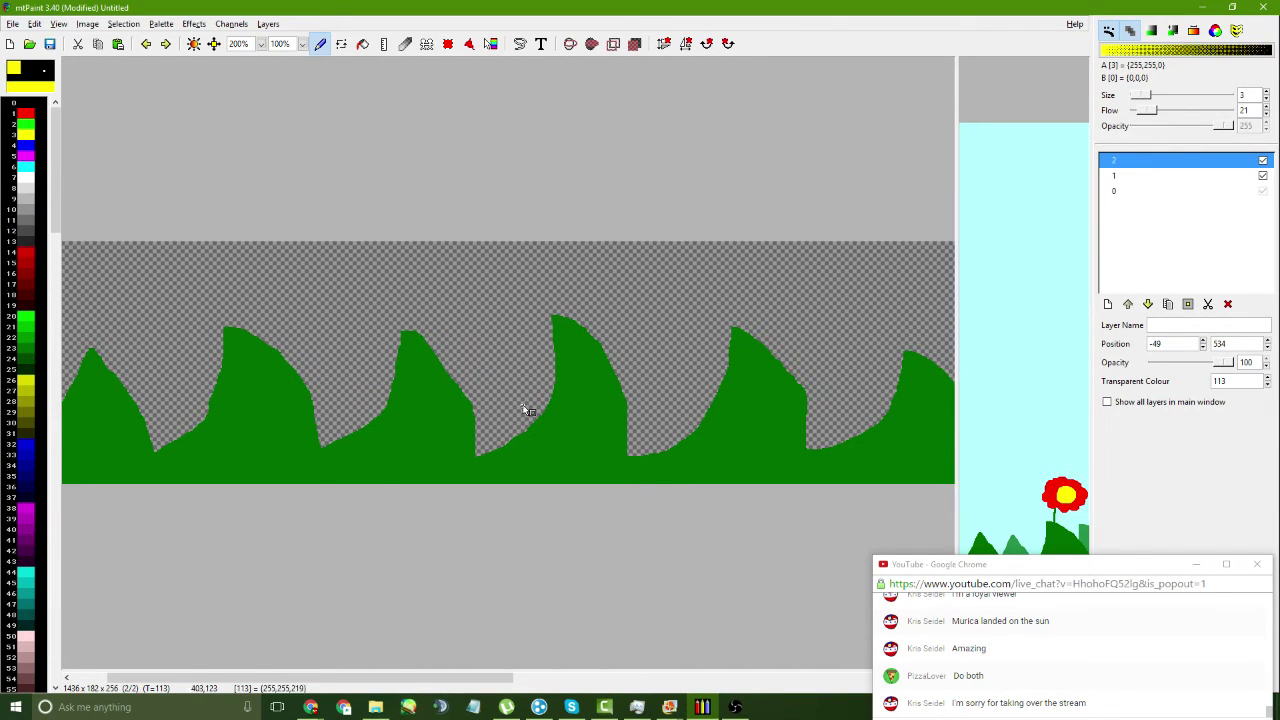
pyautogui.hscroll(2, 520, 440)
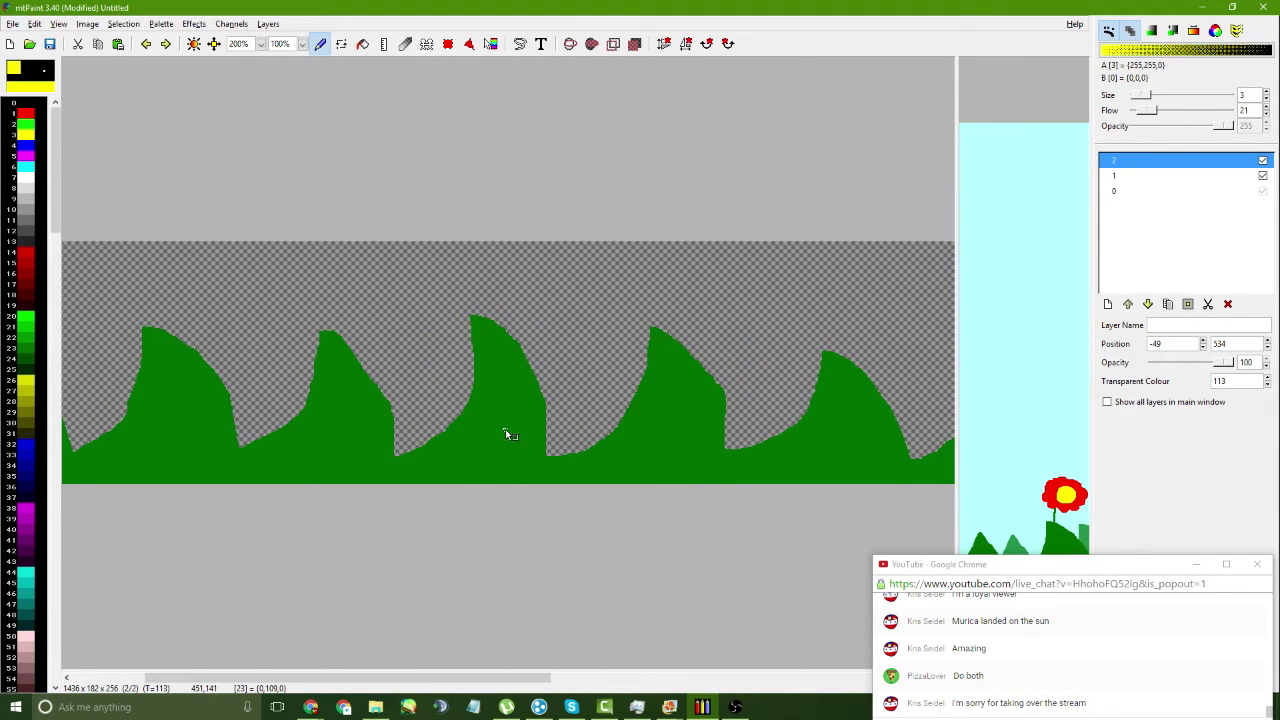
pyautogui.hscroll(8, 584, 430)
pyautogui.hscroll(-5, 583, 434)
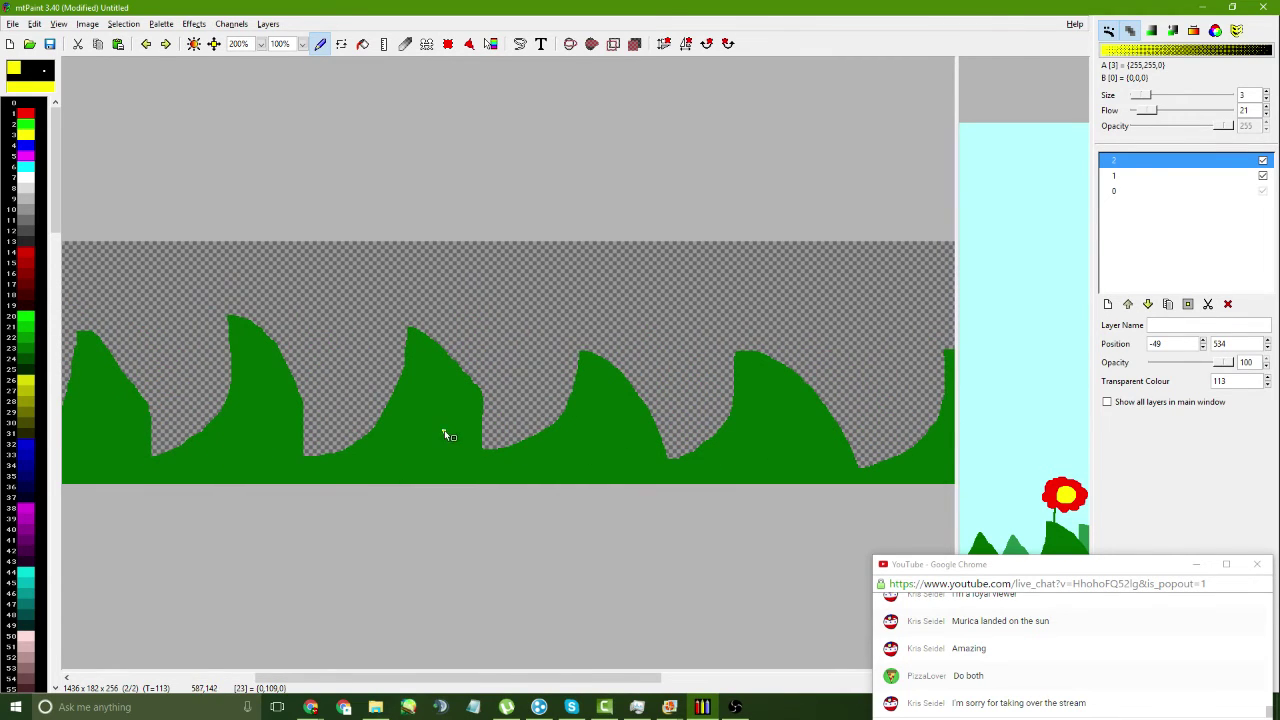
pyautogui.moveTo(447, 435)
pyautogui.mouseDown()
pyautogui.moveTo(418, 448)
pyautogui.moveTo(462, 432)
pyautogui.mouseUp()
pyautogui.hotkey('ctrl', 'z')
# - Draw scalloped orange petals (colour 242) around the yellow circle near the strip's middle, filling the petals orange and the centre yellow
pyautogui.press('`')
pyautogui.click(213, 435)
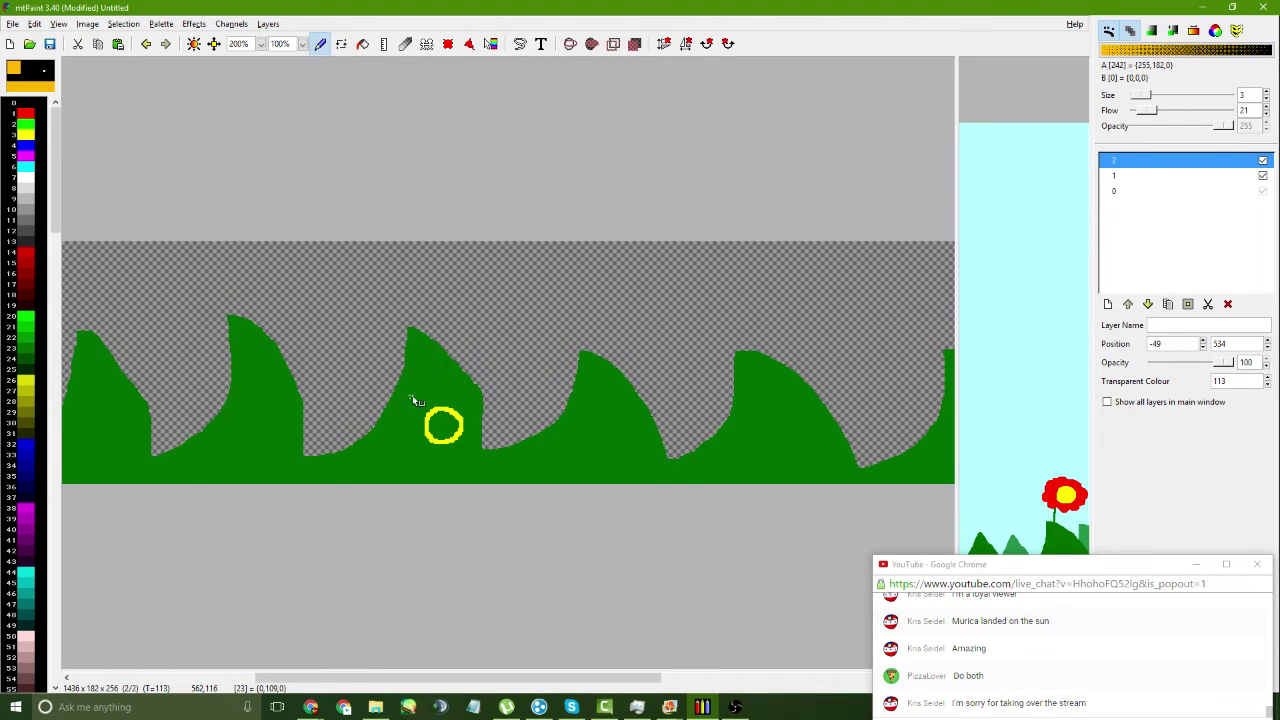
pyautogui.moveTo(424, 397)
pyautogui.mouseDown()
pyautogui.moveTo(405, 405)
pyautogui.moveTo(405, 453)
pyautogui.mouseUp()
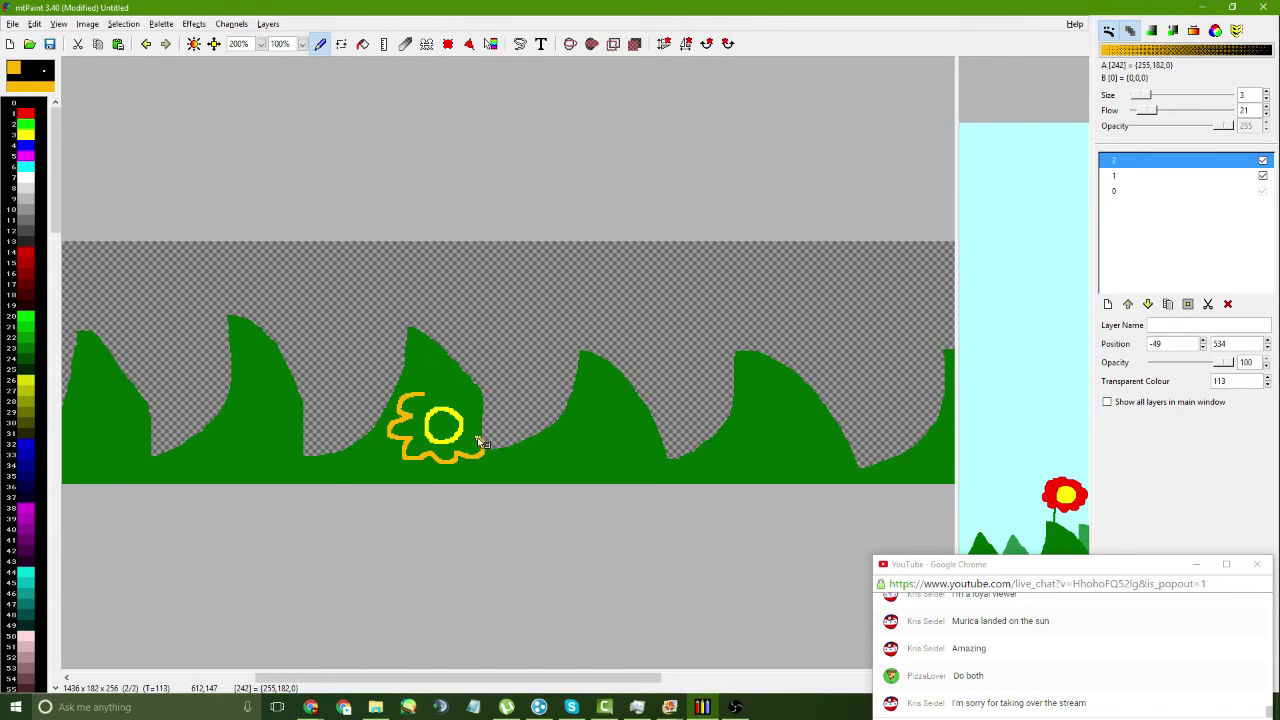
pyautogui.moveTo(478, 440)
pyautogui.mouseDown()
pyautogui.moveTo(488, 428)
pyautogui.moveTo(448, 400)
pyautogui.mouseUp()
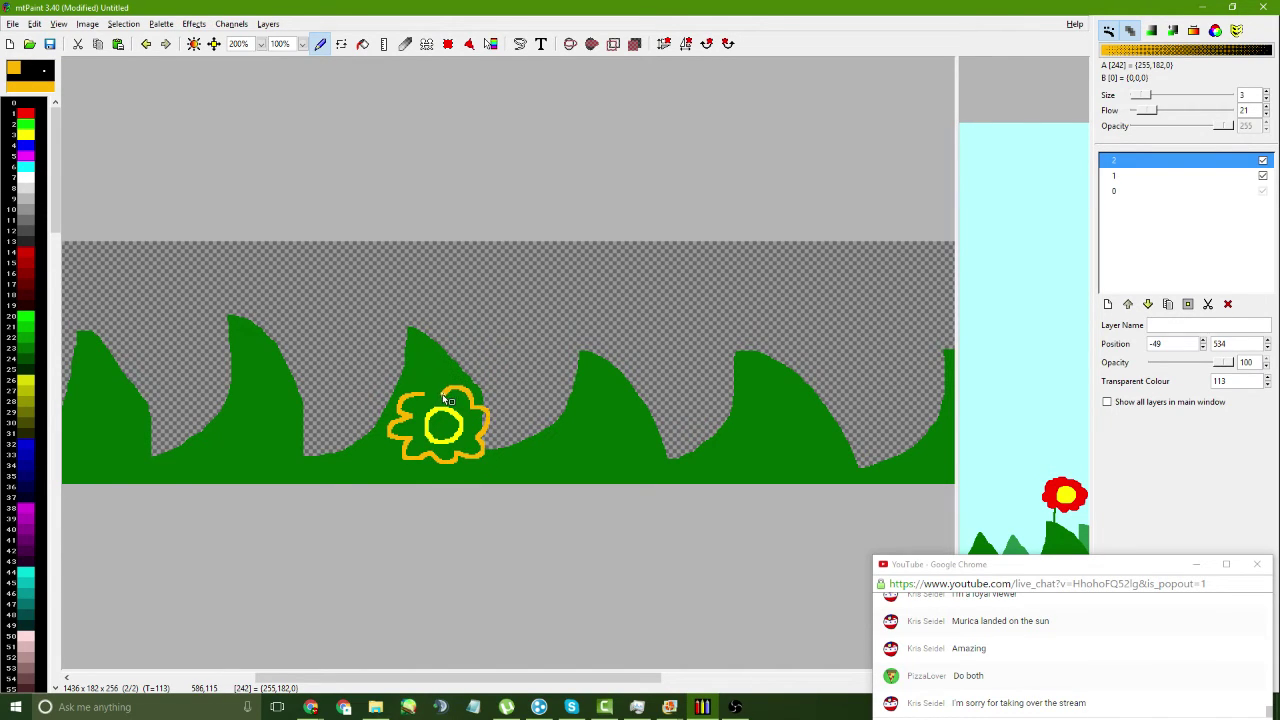
pyautogui.click(363, 43)
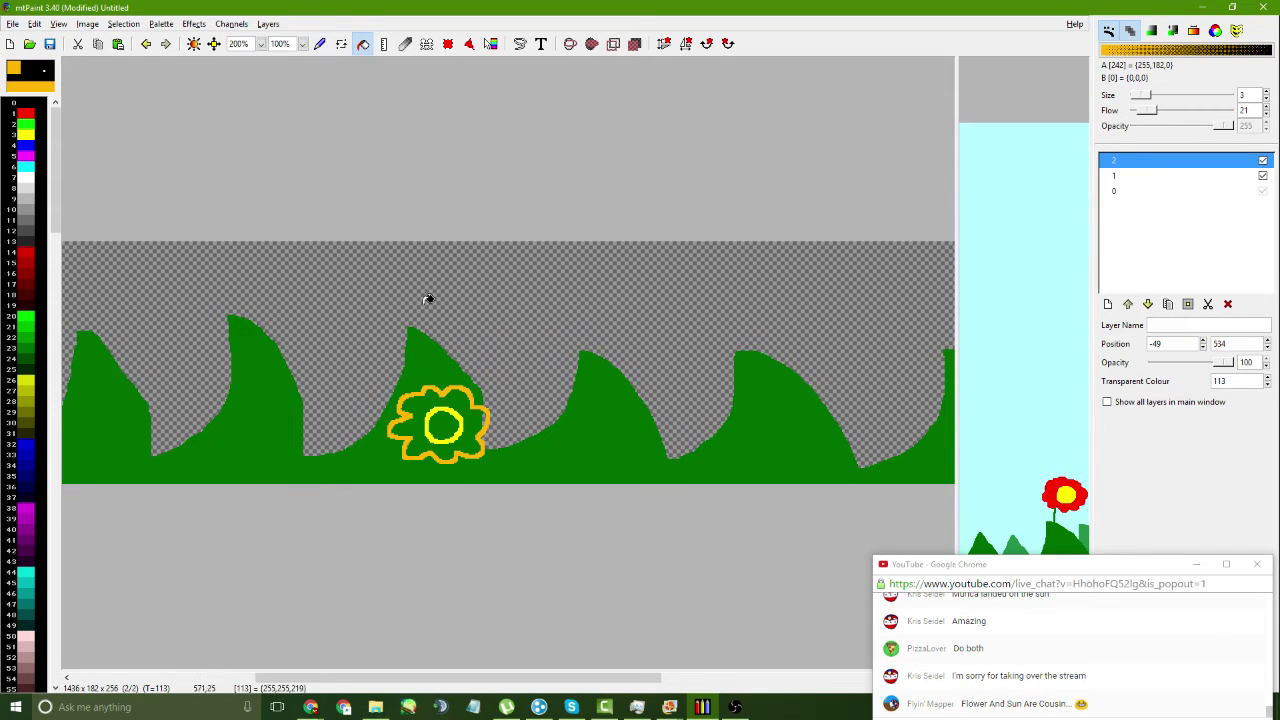
pyautogui.click(460, 404)
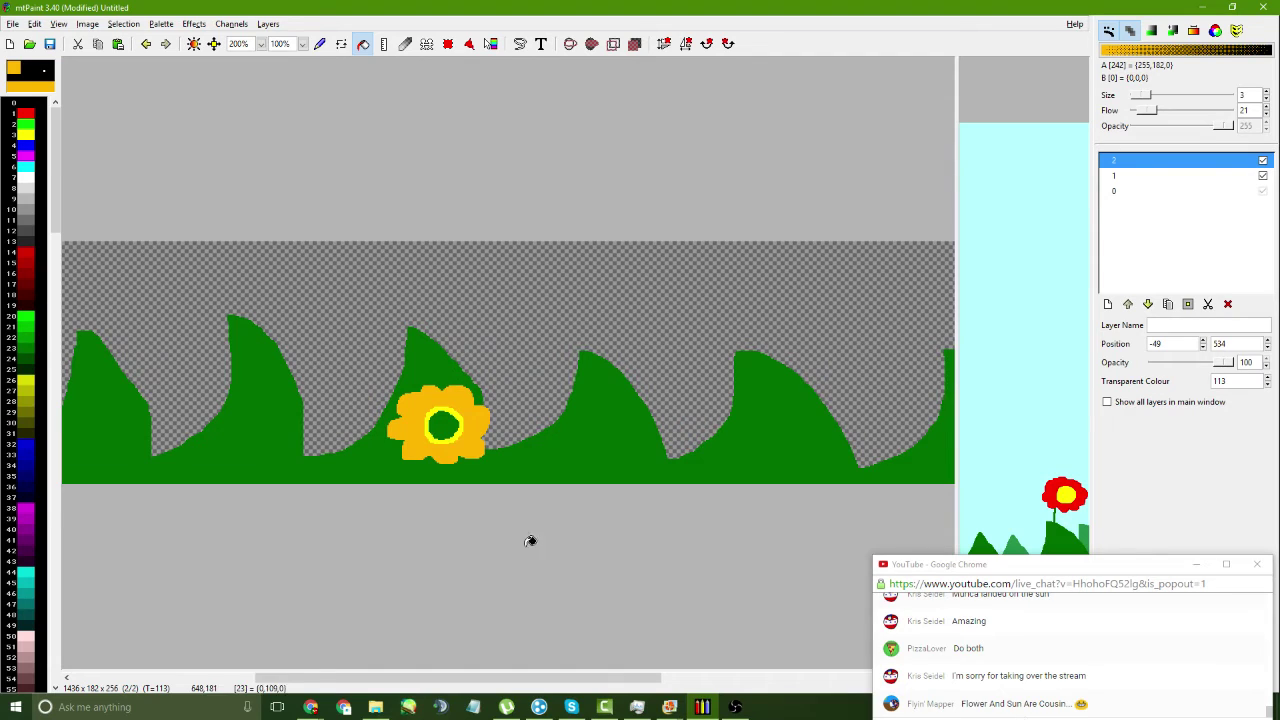
pyautogui.keyDown('ctrl'); pyautogui.click(456, 406); pyautogui.keyUp('ctrl')
pyautogui.click(440, 420)
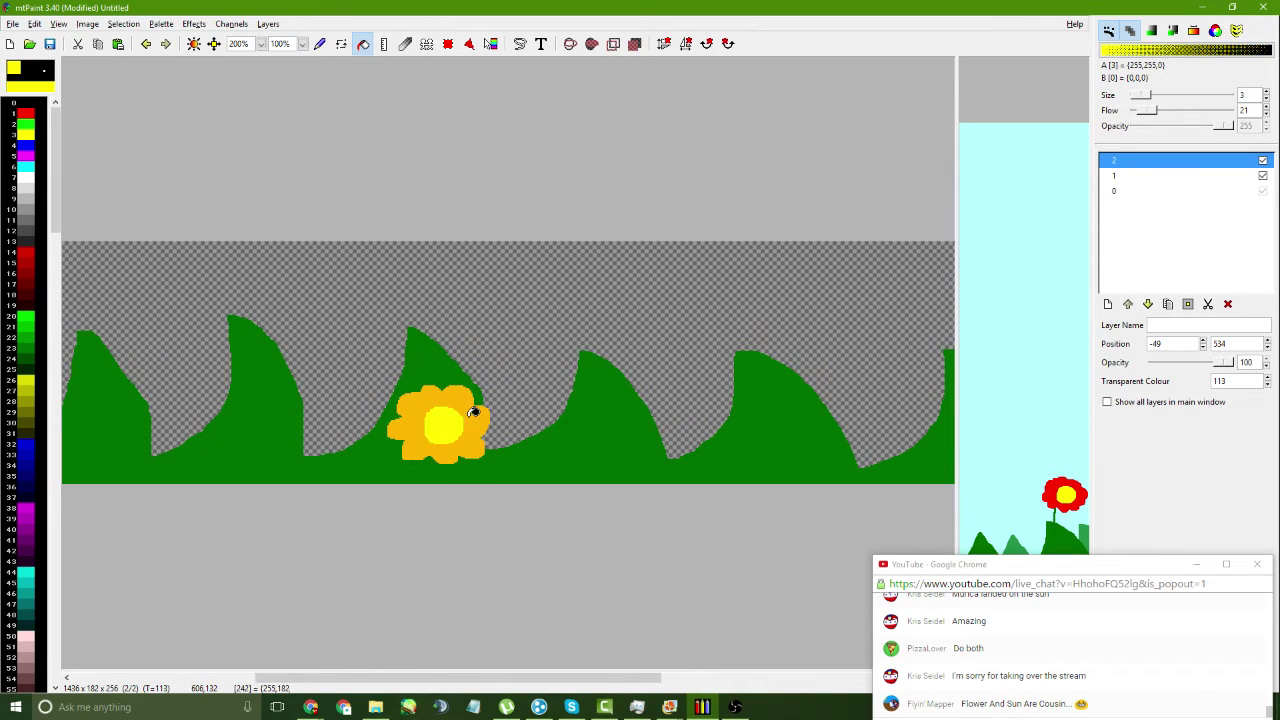
# - Examine the flowers in the enlarged composite preview, then switch to layer 0 and focus on the red flower
pyautogui.moveTo(957, 340); pyautogui.dragTo(160, 353)
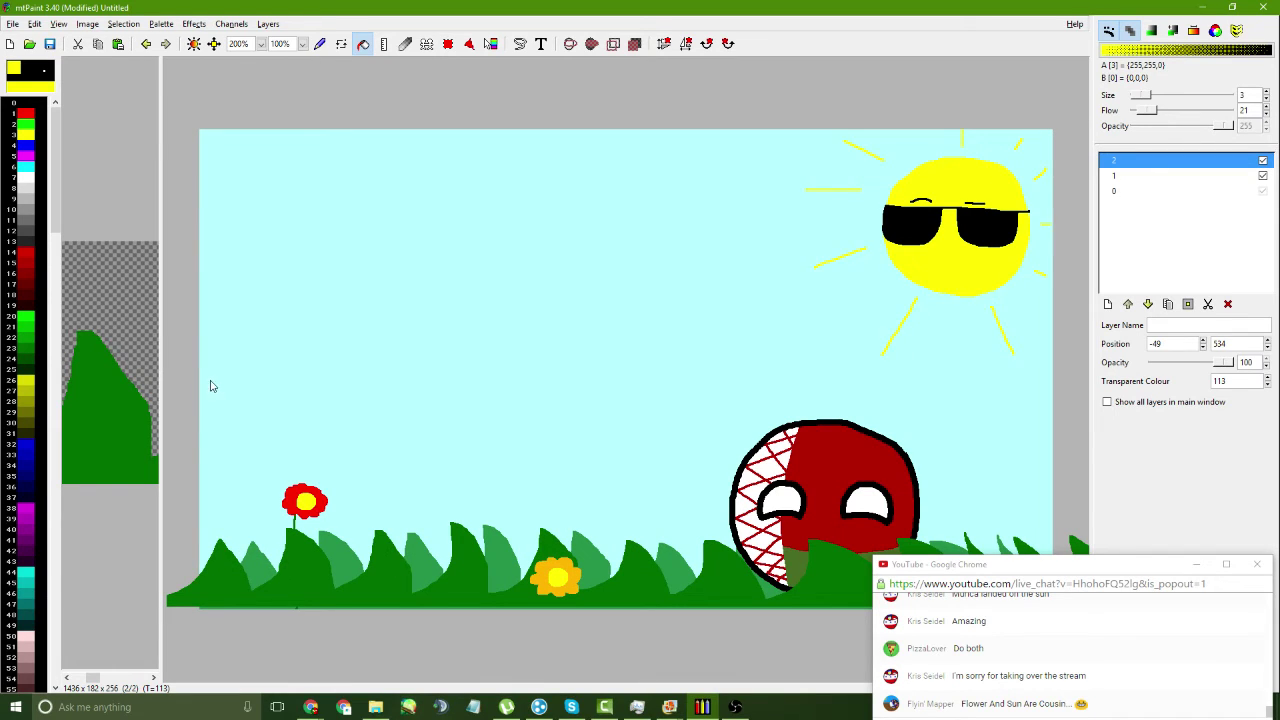
pyautogui.press('pagedown')
pyautogui.press('pagedown')
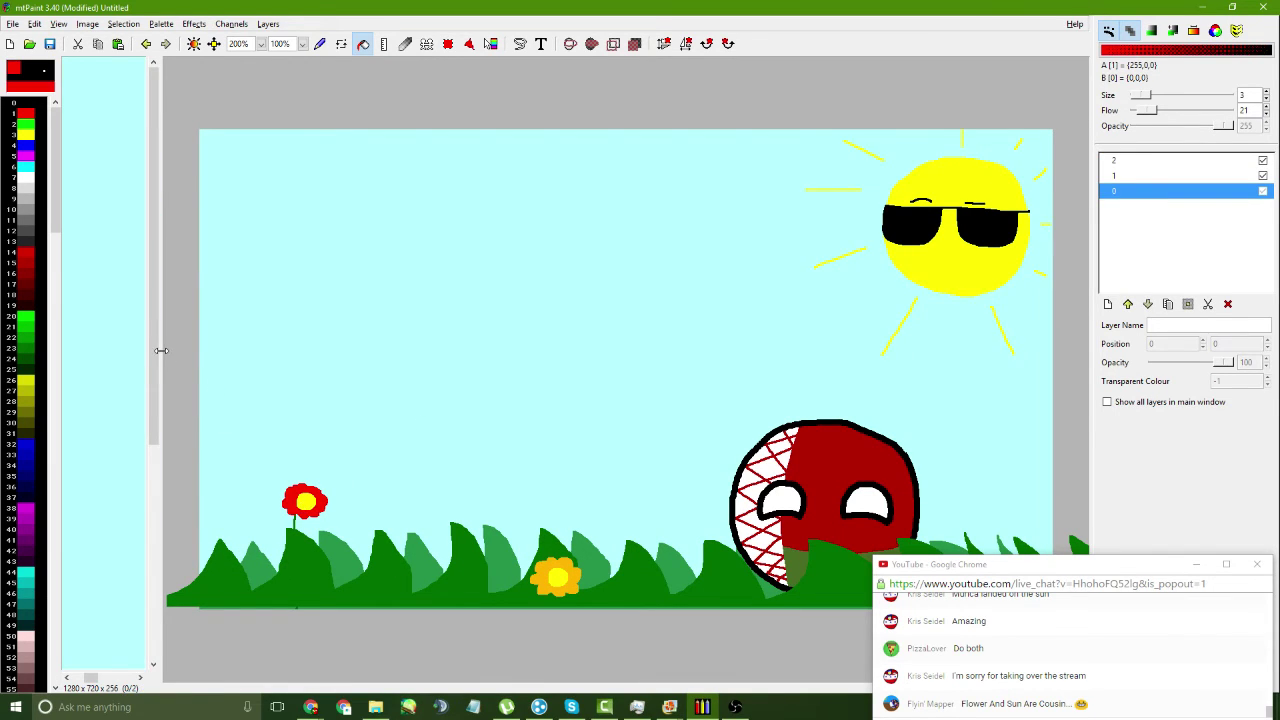
pyautogui.moveTo(161, 351); pyautogui.dragTo(60, 351)
pyautogui.click(261, 44)
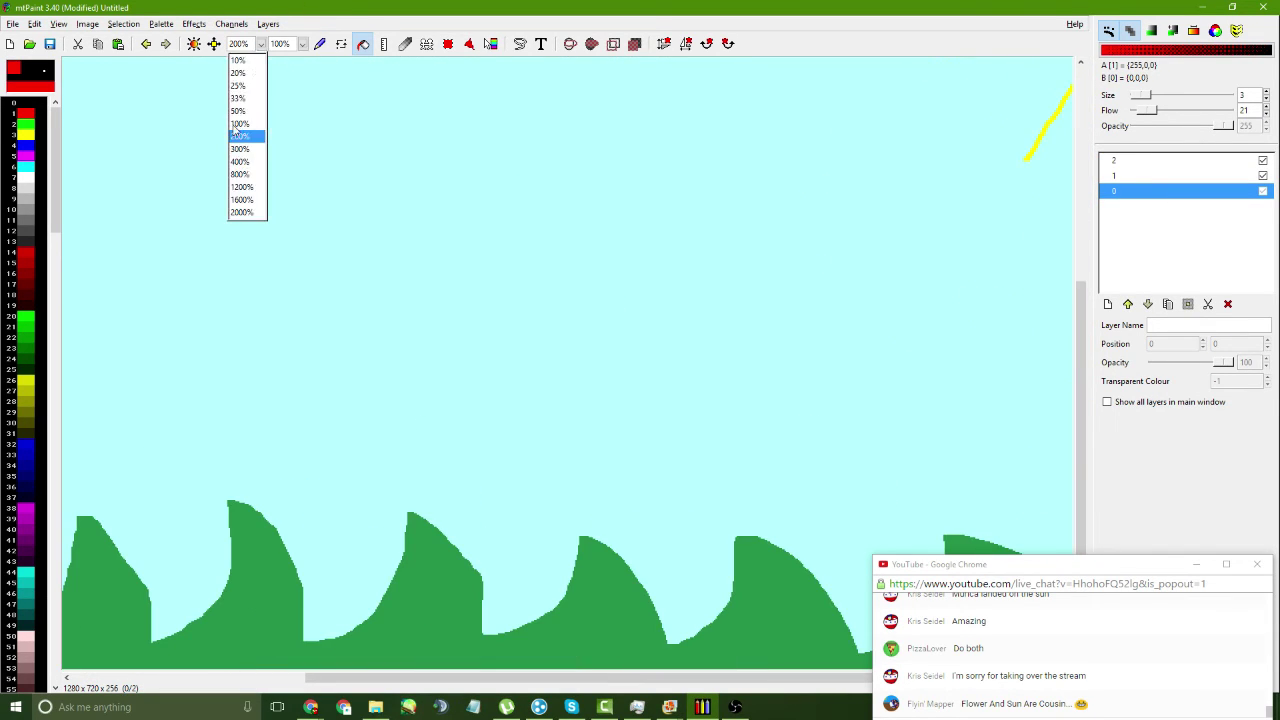
pyautogui.click(238, 123)
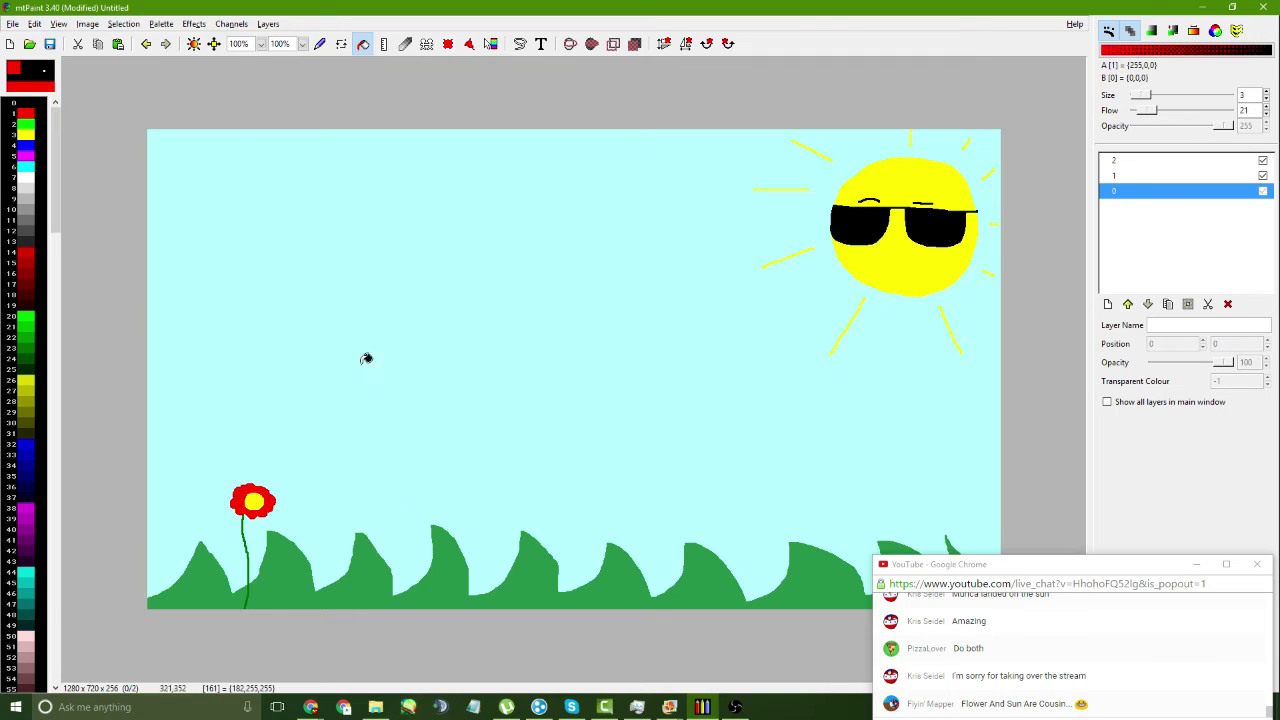
pyautogui.click(255, 43)
pyautogui.click(251, 131)
pyautogui.scroll(-5, 289, 197)
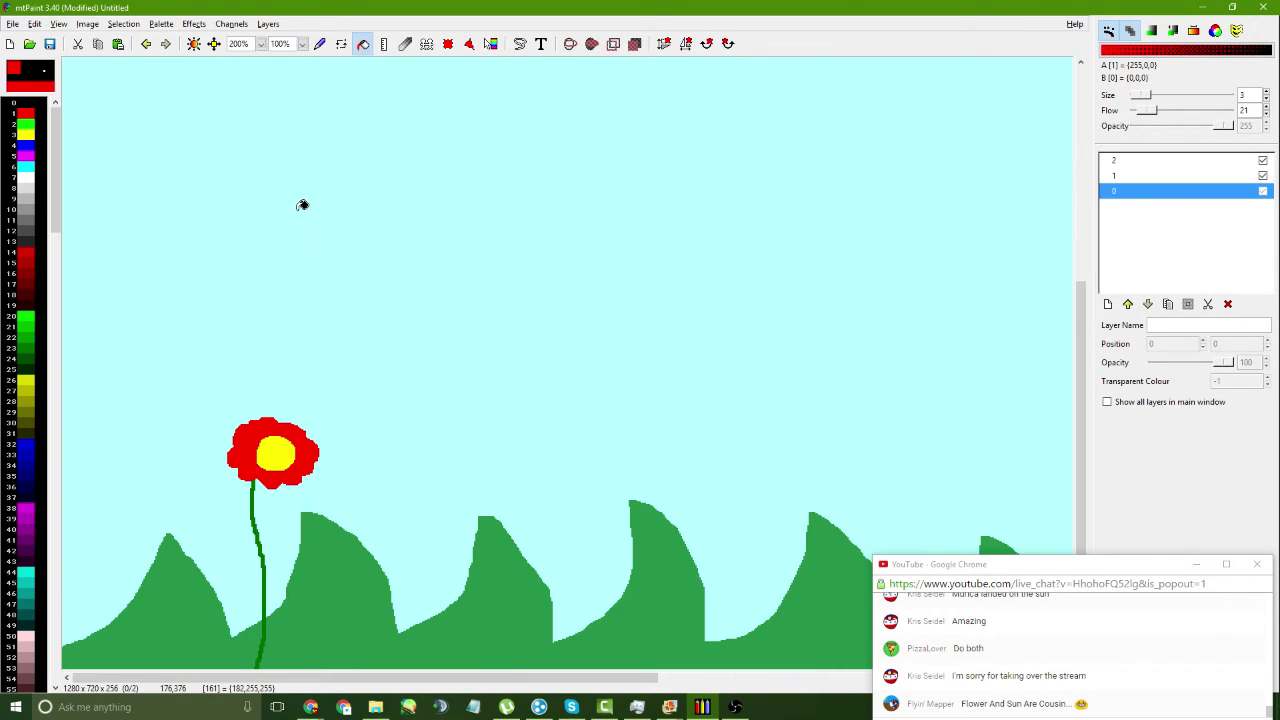
# - Set the paint brush to size 1 with the sky colour (161) for close work around the red flower
pyautogui.click(320, 43)
pyautogui.keyDown('ctrl'); pyautogui.click(275, 380); pyautogui.keyUp('ctrl')
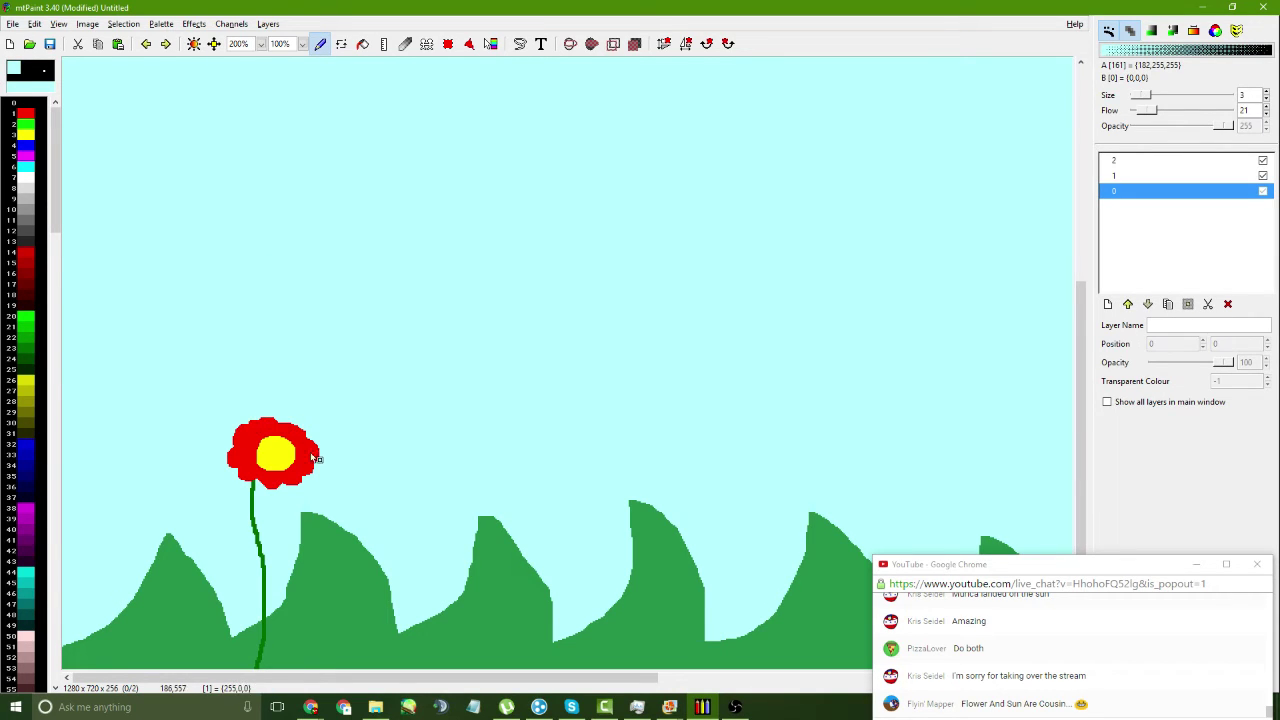
pyautogui.click(44, 70)
pyautogui.click(20, 120)
pyautogui.click(260, 44)
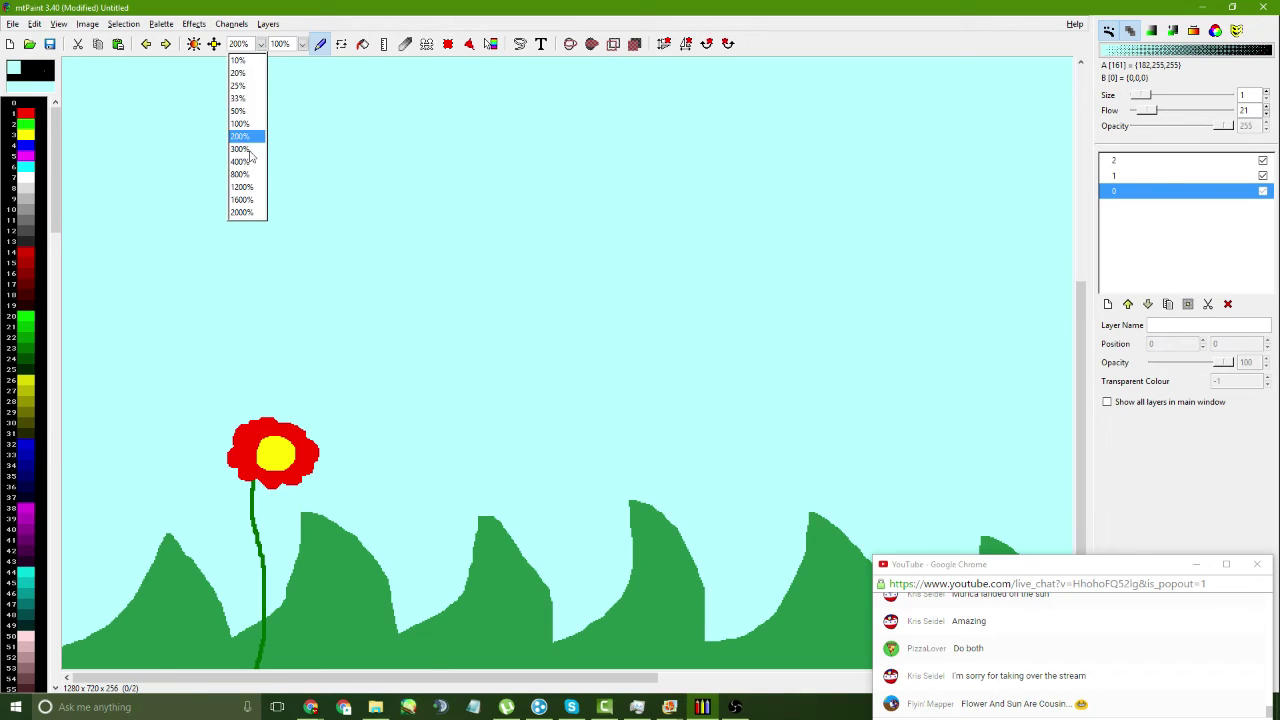
pyautogui.click(240, 148)
pyautogui.click(260, 44)
pyautogui.click(240, 161)
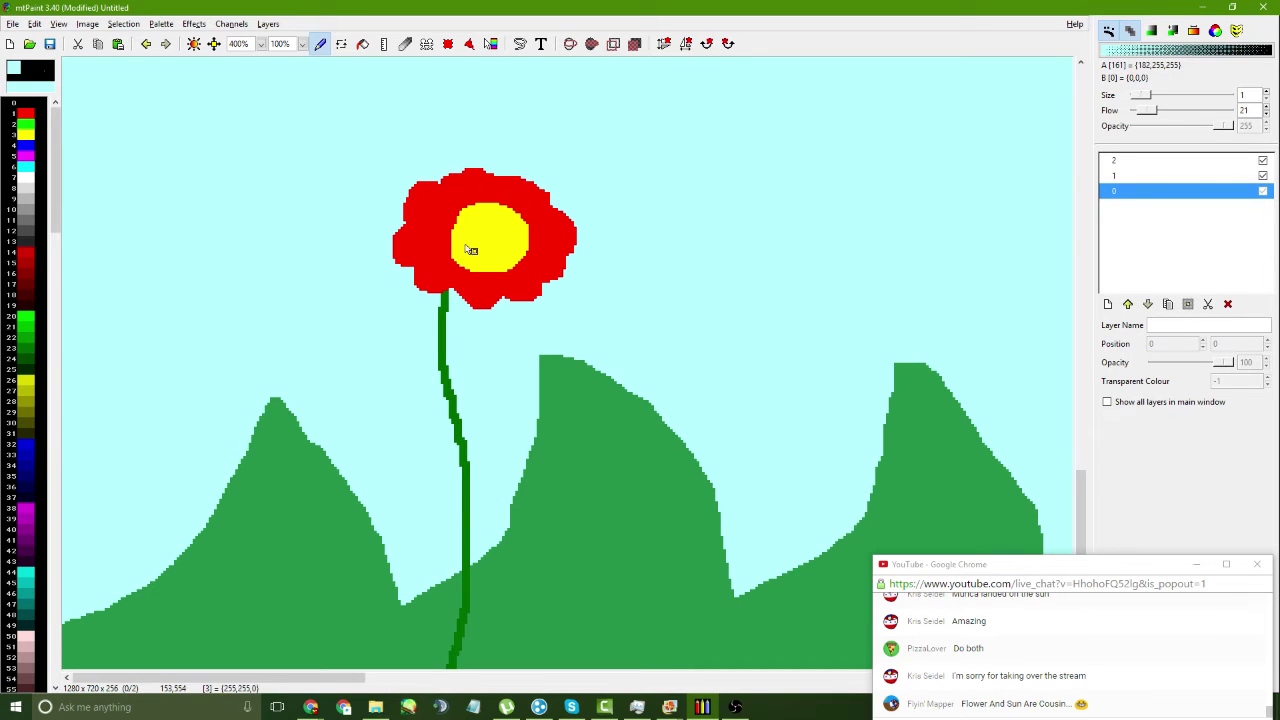
# - Bring the YouTube live chat window forward to read its messages, then lower it and return to the canvas
pyautogui.click(311, 707)
pyautogui.moveTo(273, 655)
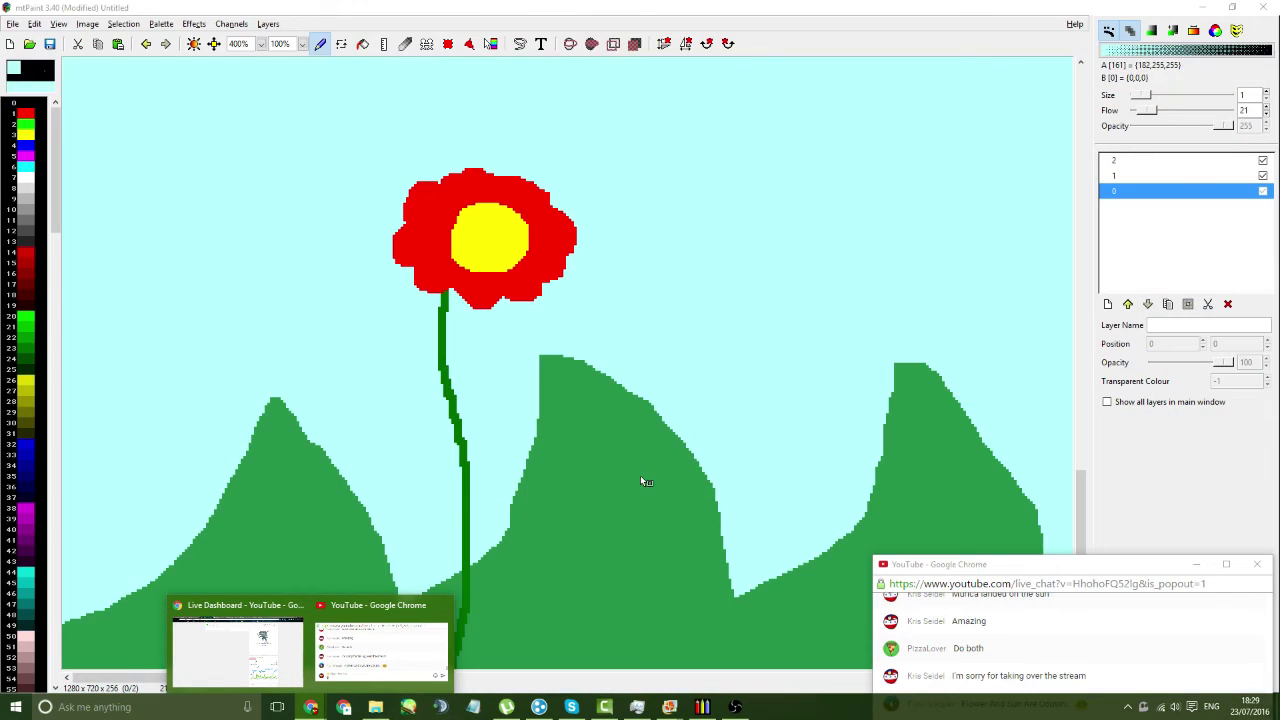
pyautogui.moveTo(958, 566); pyautogui.dragTo(954, 513)
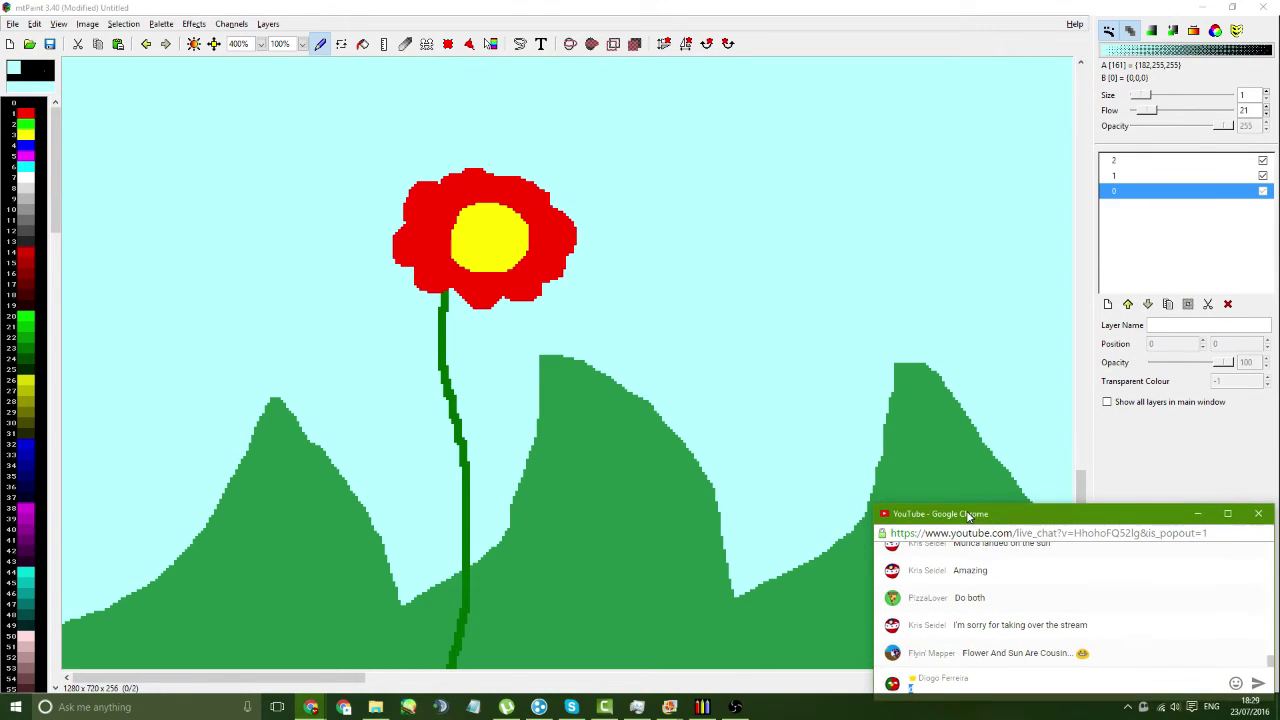
pyautogui.write('d')
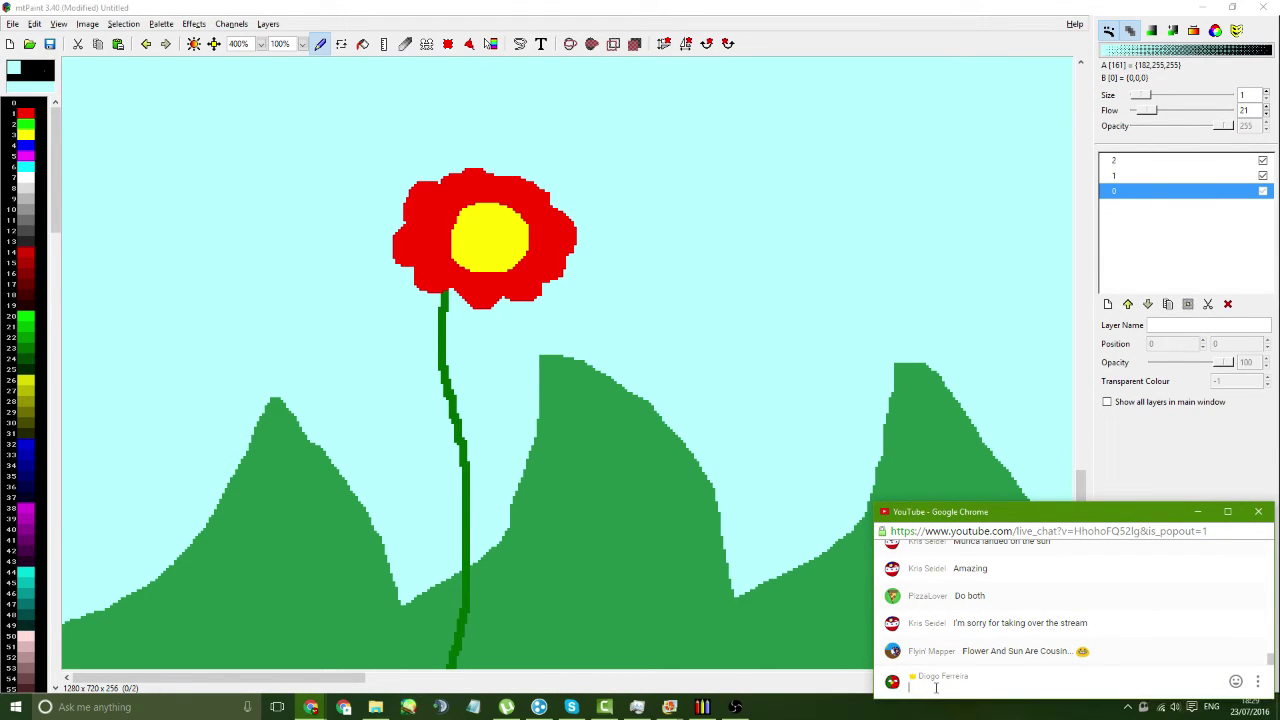
pyautogui.moveTo(997, 521); pyautogui.dragTo(999, 550)
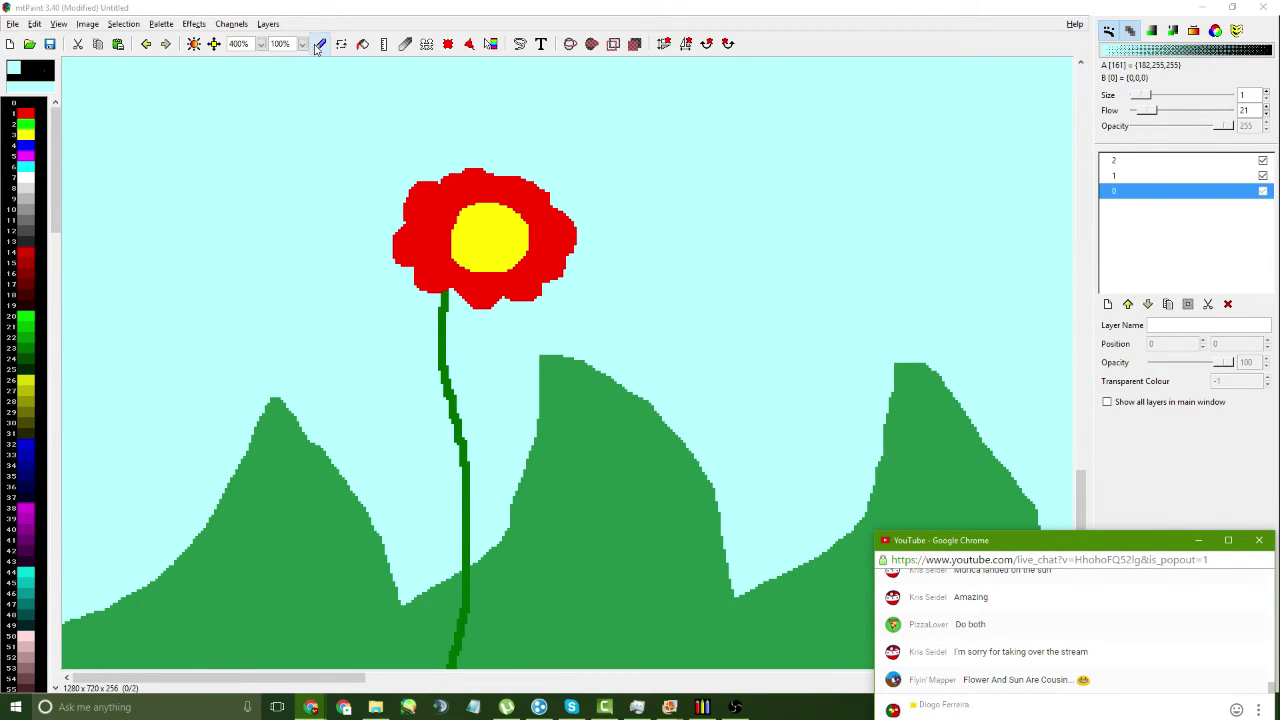
pyautogui.click(513, 244)
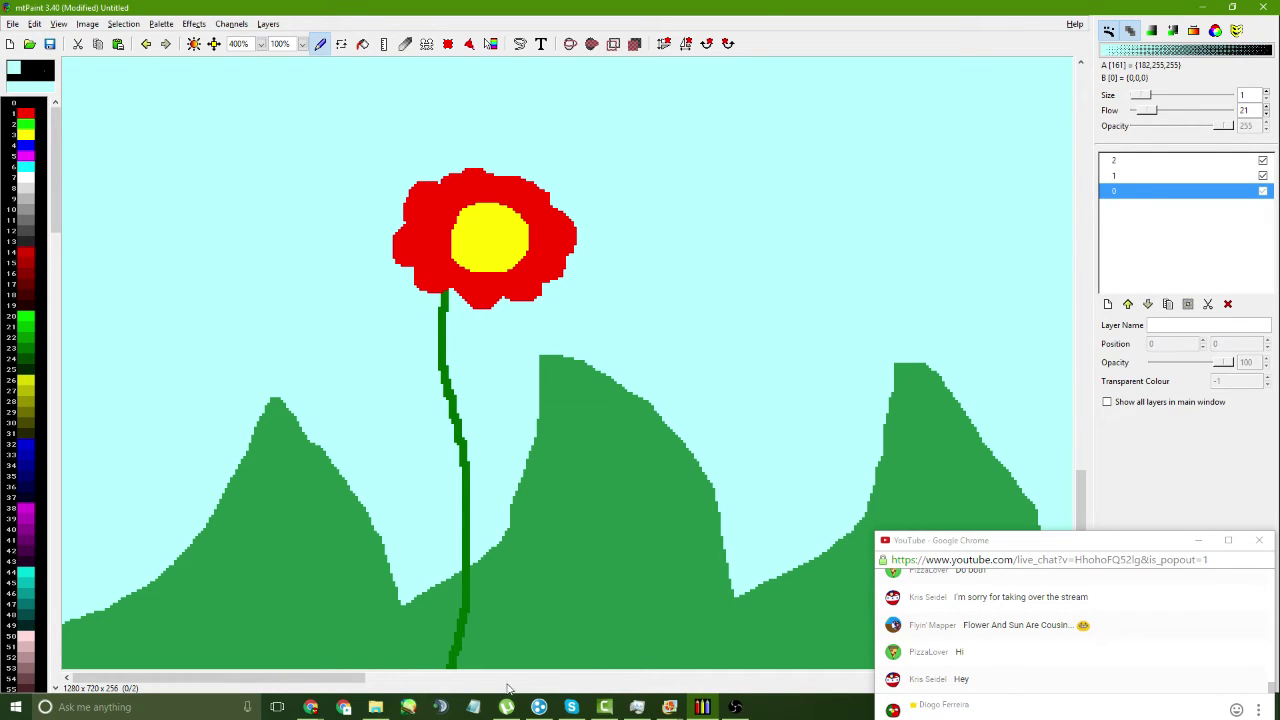
# - Read the new live chat messages, check the moderation options of the newest one and dismiss them without choosing any
pyautogui.moveTo(307, 708)
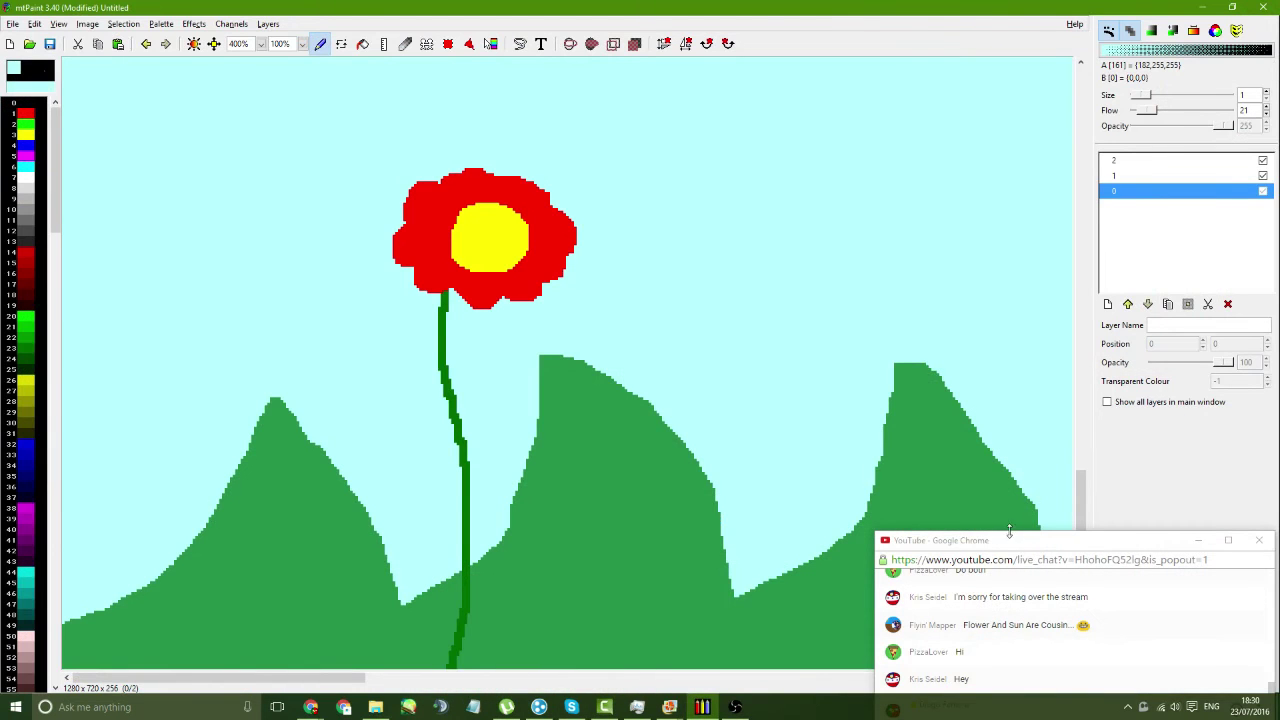
pyautogui.moveTo(1010, 544); pyautogui.dragTo(1006, 537)
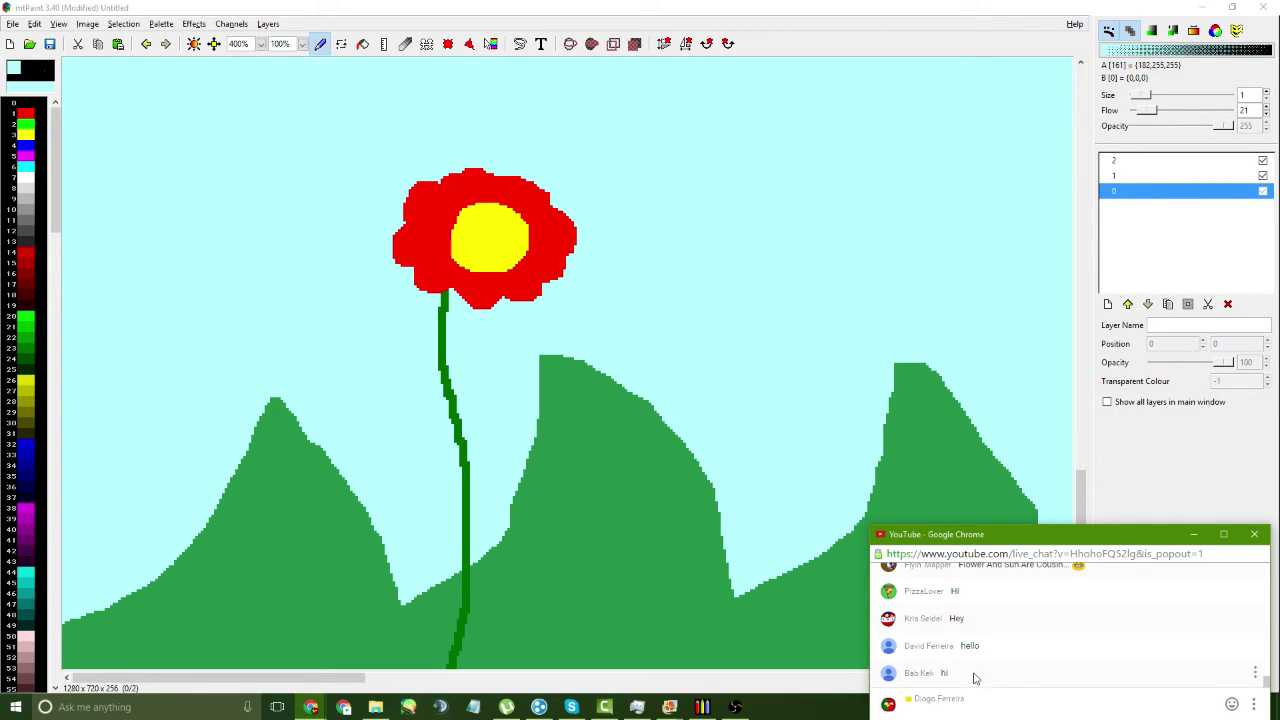
pyautogui.click(1168, 680)
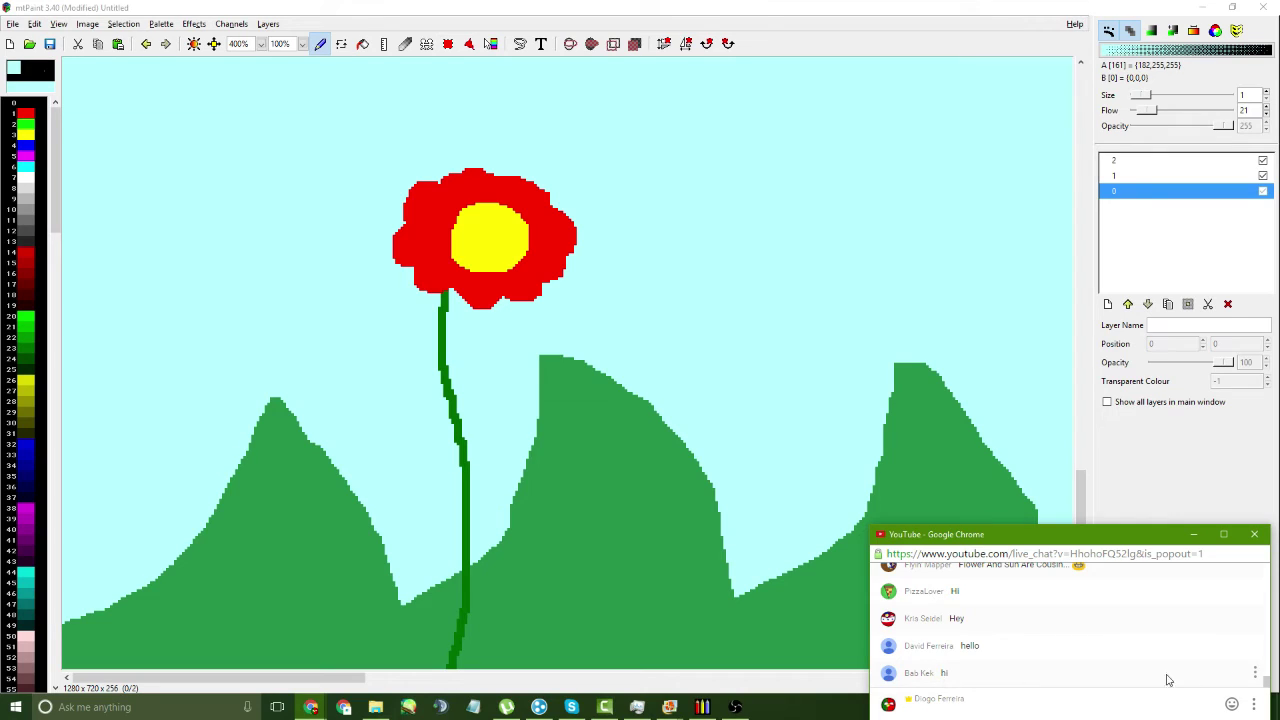
pyautogui.click(1258, 673)
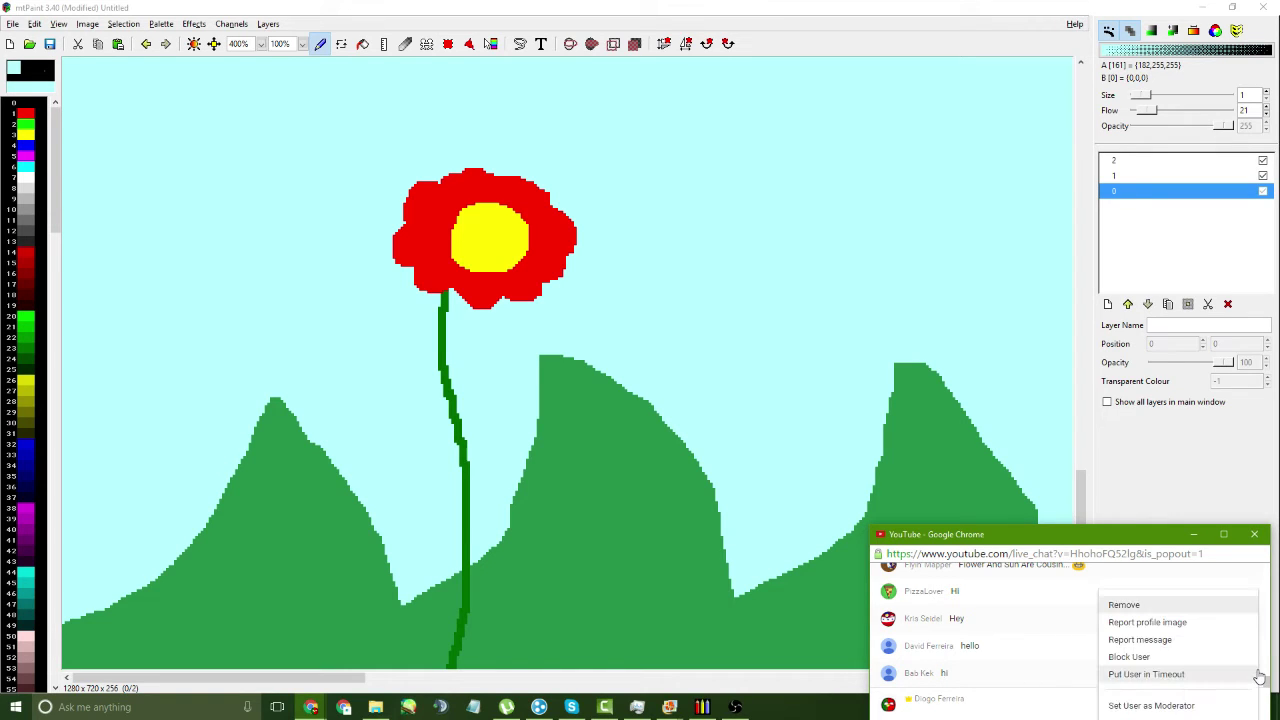
pyautogui.click(1010, 685)
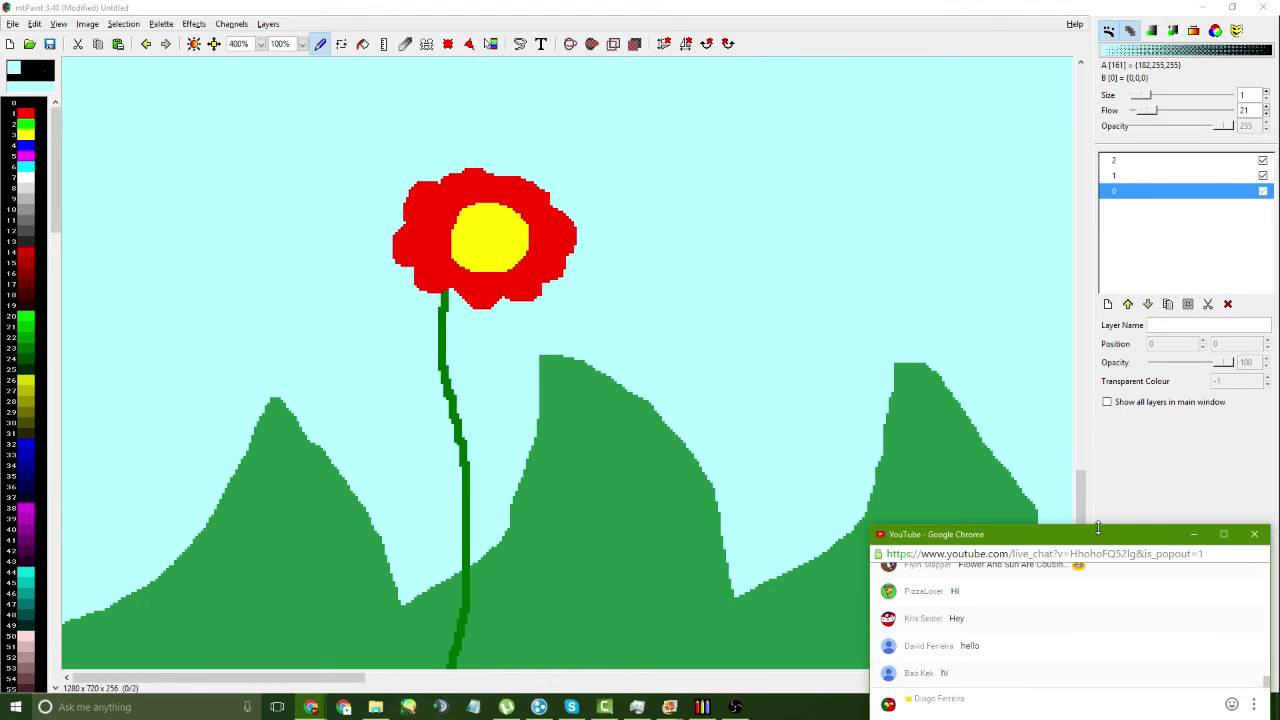
pyautogui.moveTo(1092, 537); pyautogui.dragTo(1097, 567)
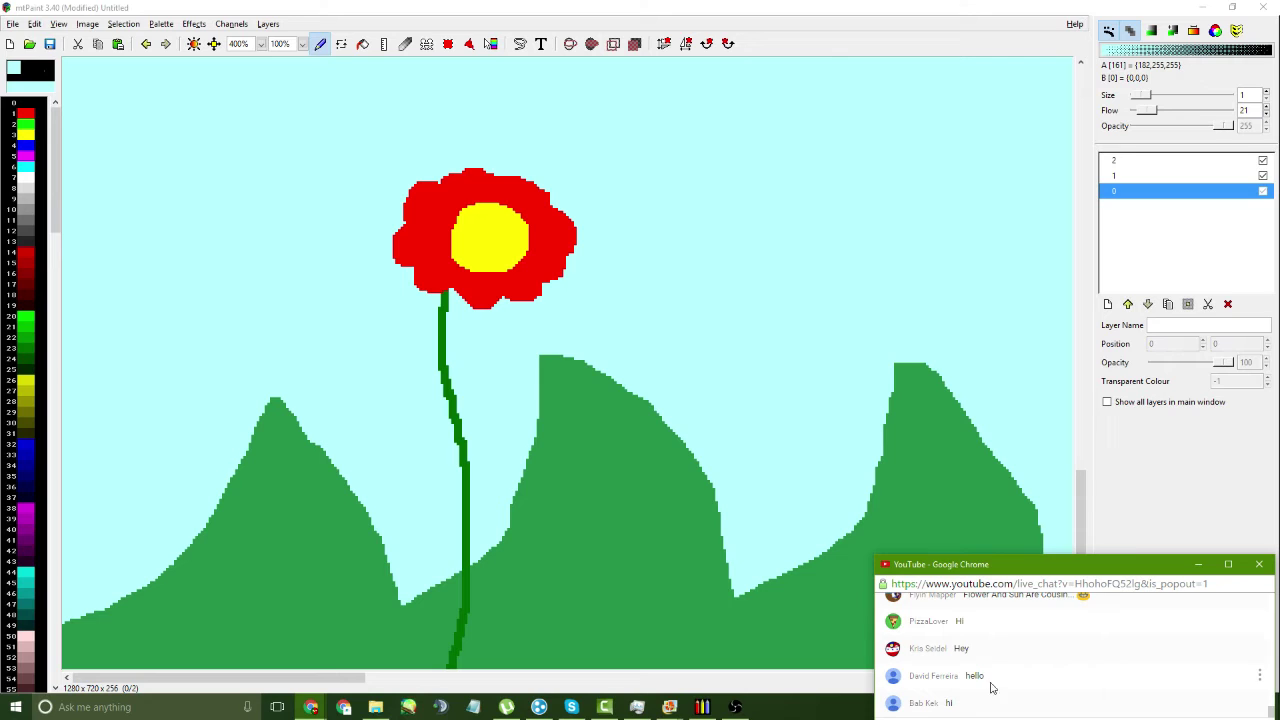
pyautogui.click(311, 707)
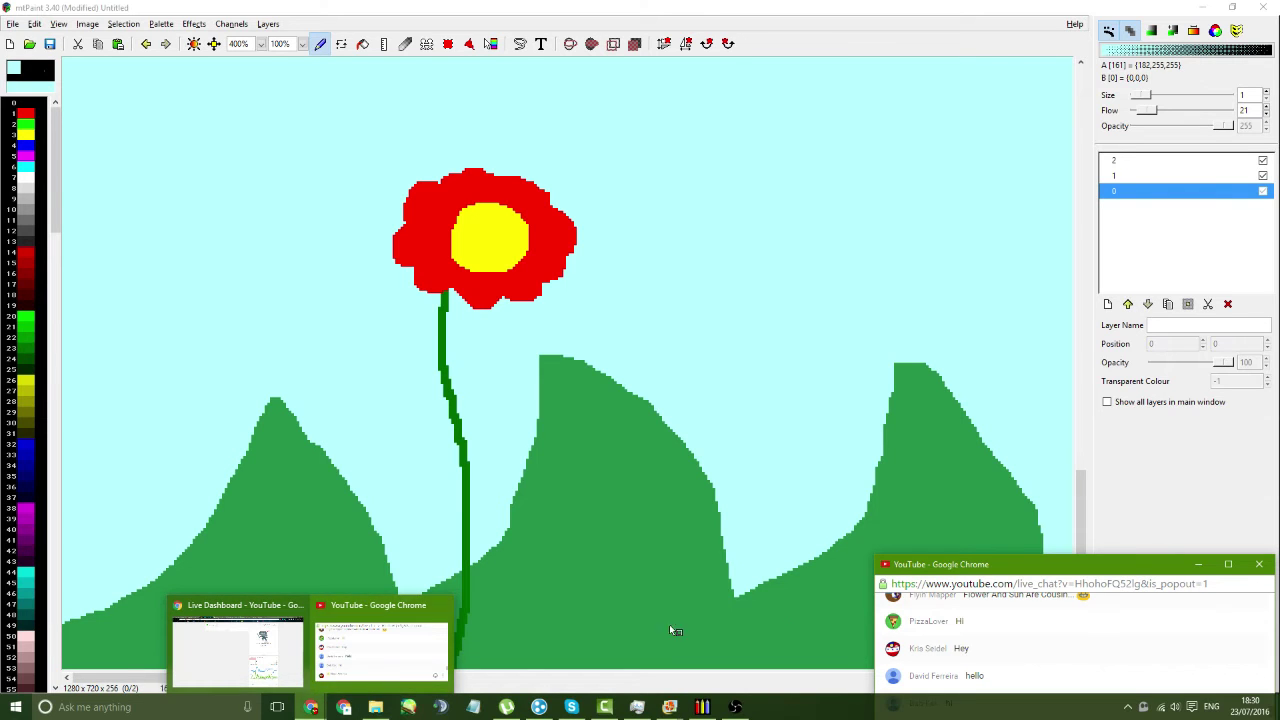
pyautogui.moveTo(929, 570); pyautogui.dragTo(930, 535)
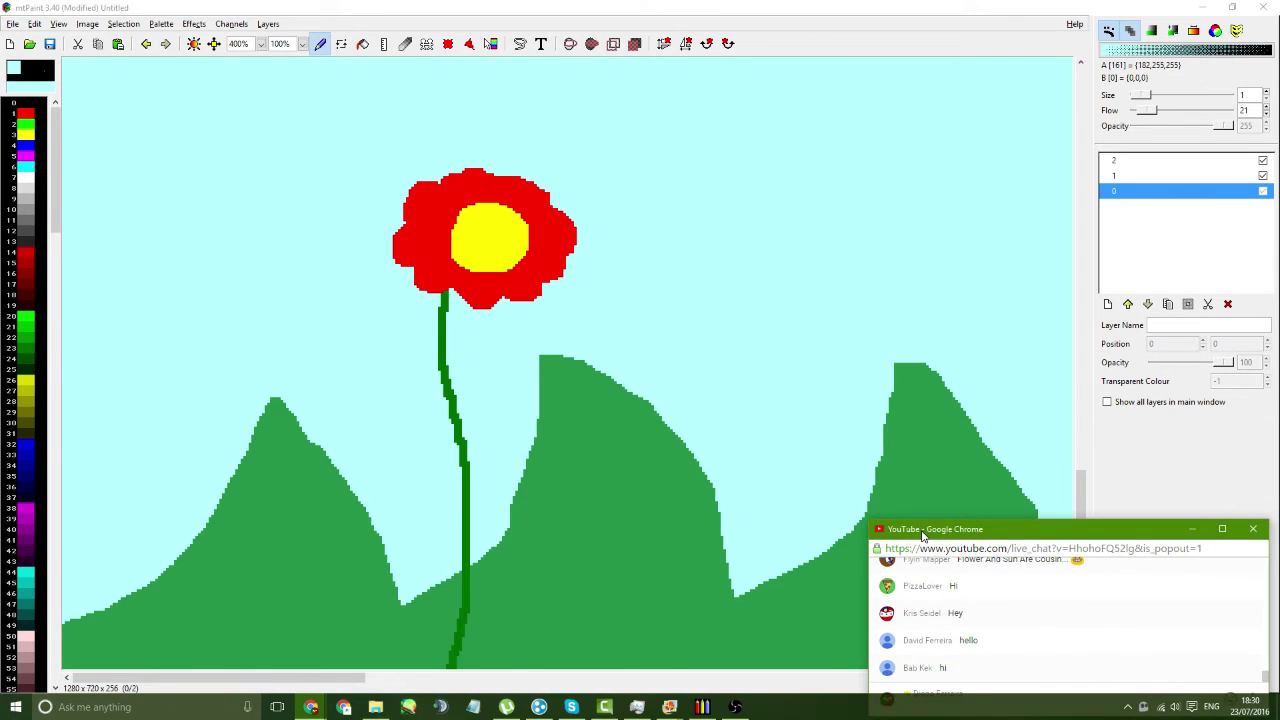
# - Sample the petals' red (colour 1) and then the sky colour (161) near the red flower, checking the live chat in between
pyautogui.click(320, 44)
pyautogui.keyDown('ctrl'); pyautogui.click(437, 199); pyautogui.keyUp('ctrl')
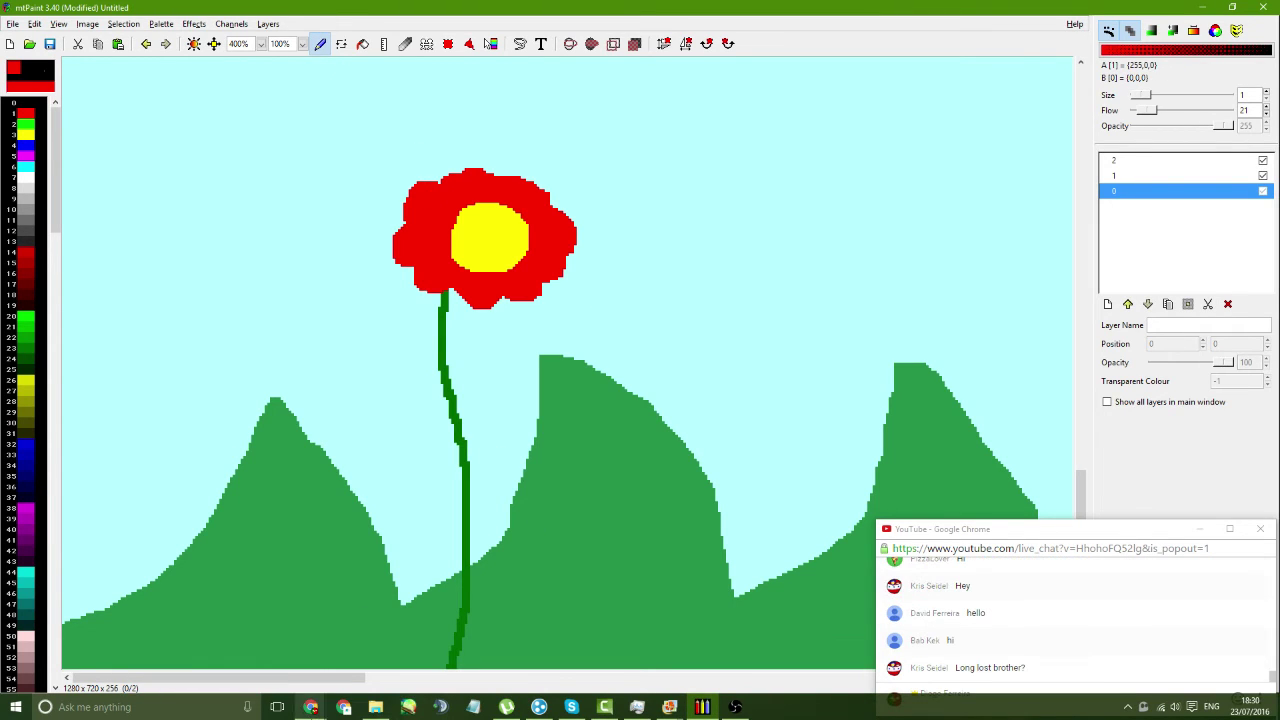
pyautogui.moveTo(1016, 532); pyautogui.dragTo(982, 517)
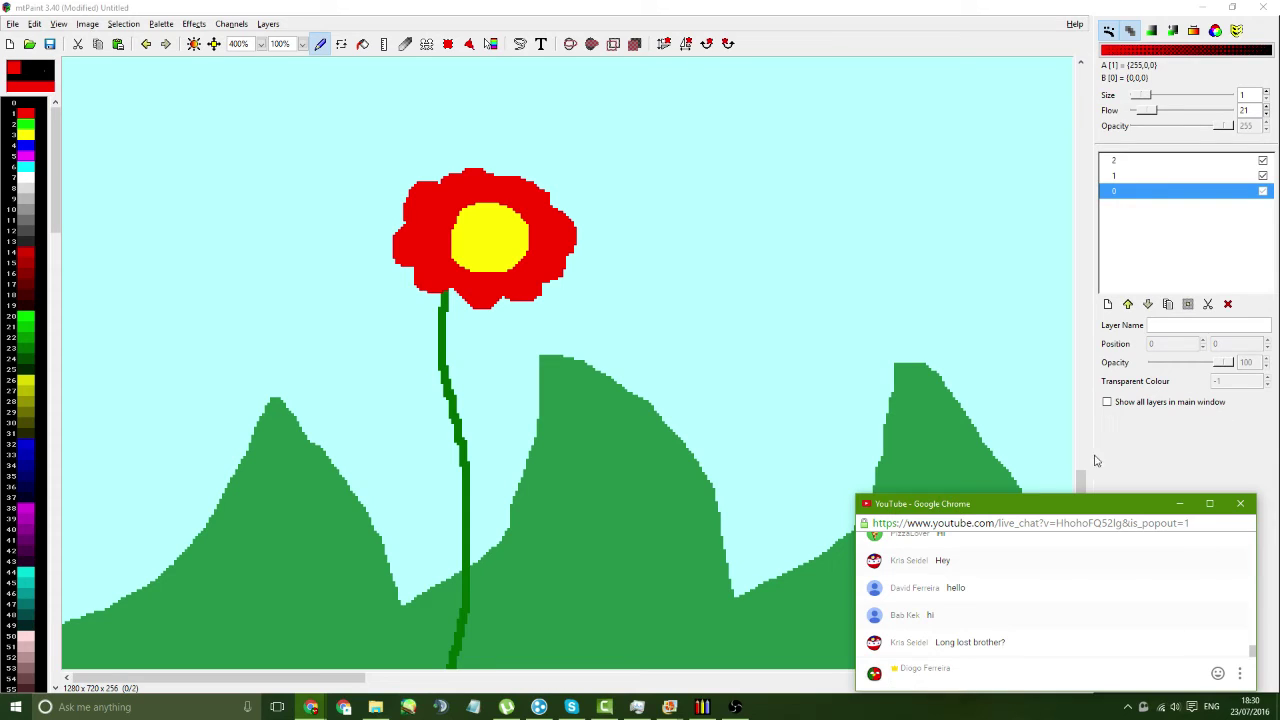
pyautogui.moveTo(1076, 506); pyautogui.dragTo(1096, 561)
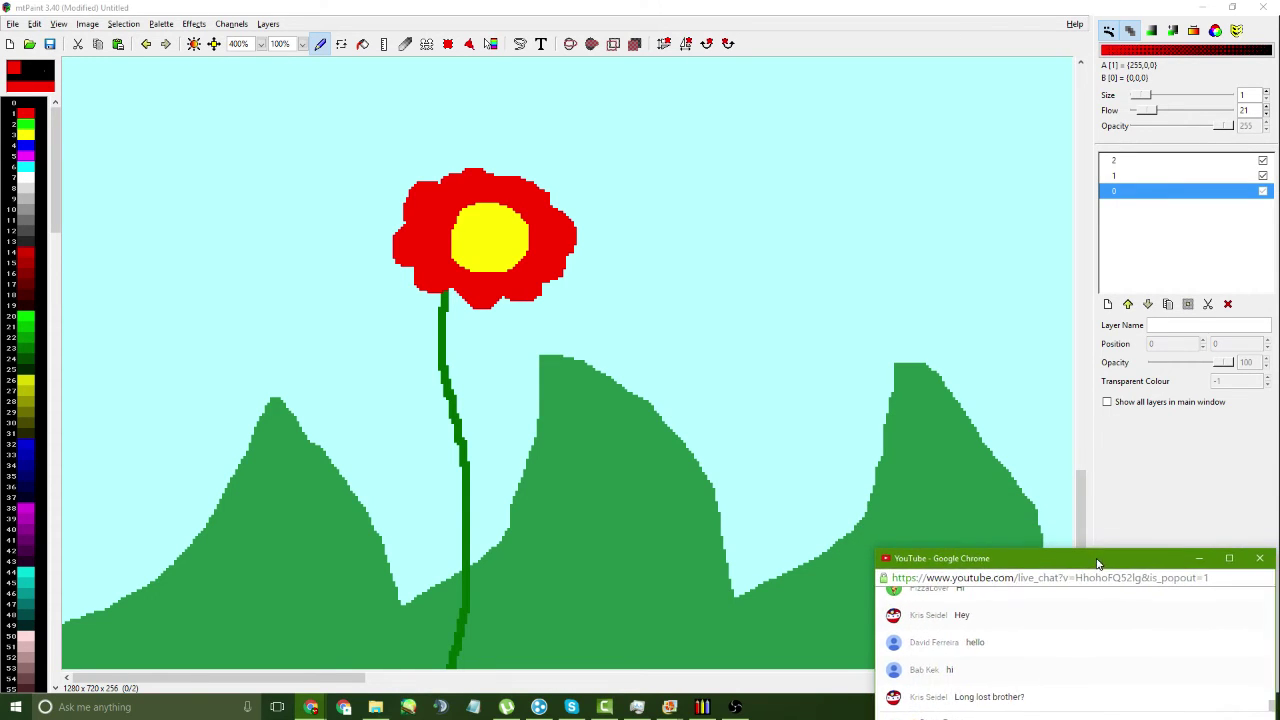
pyautogui.click(320, 44)
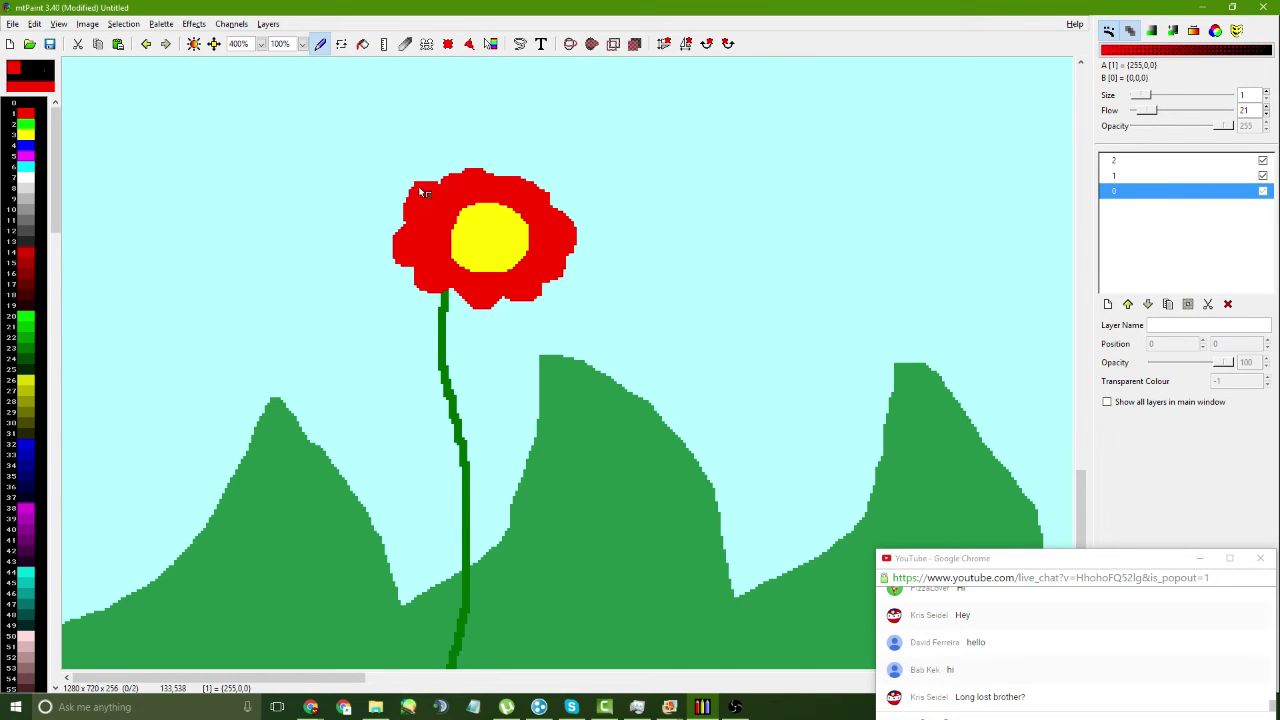
pyautogui.keyDown('ctrl'); pyautogui.click(416, 187); pyautogui.keyUp('ctrl')
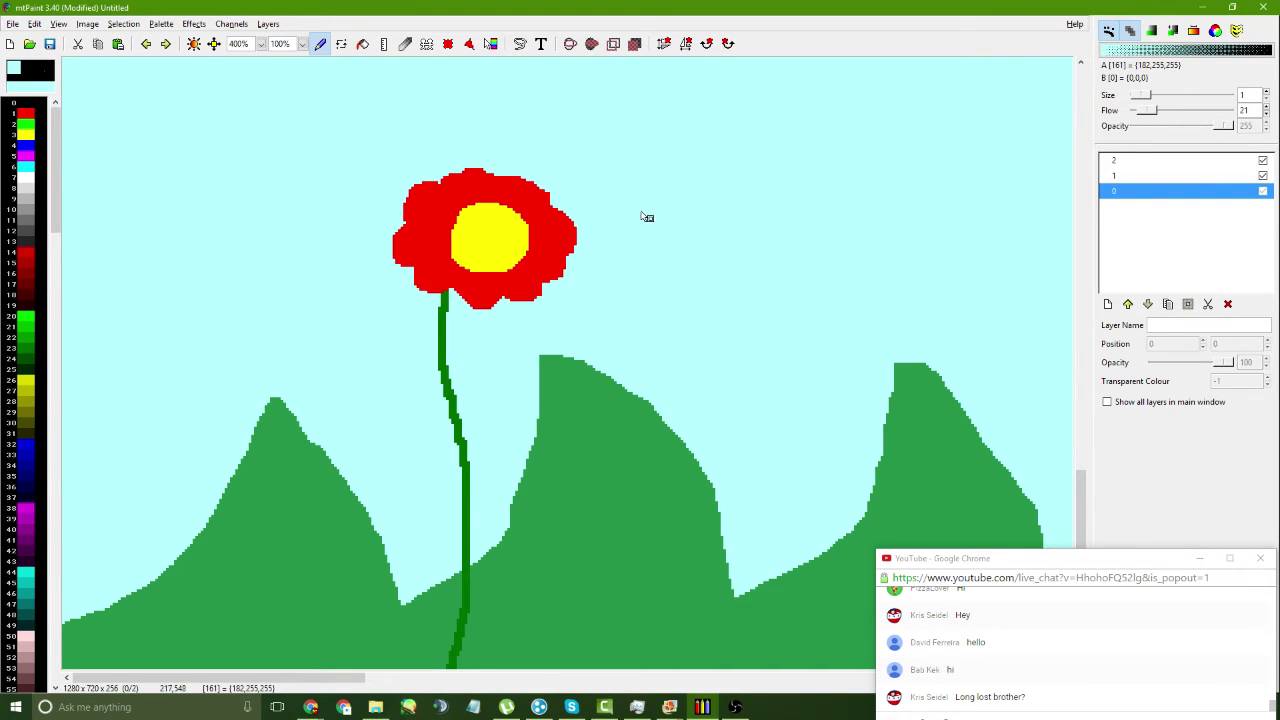
# - Enlarge the composite preview beside the 100% editing view and shift the front grass strip on layer 2 down to vertical position 537
pyautogui.click(261, 44)
pyautogui.click(256, 131)
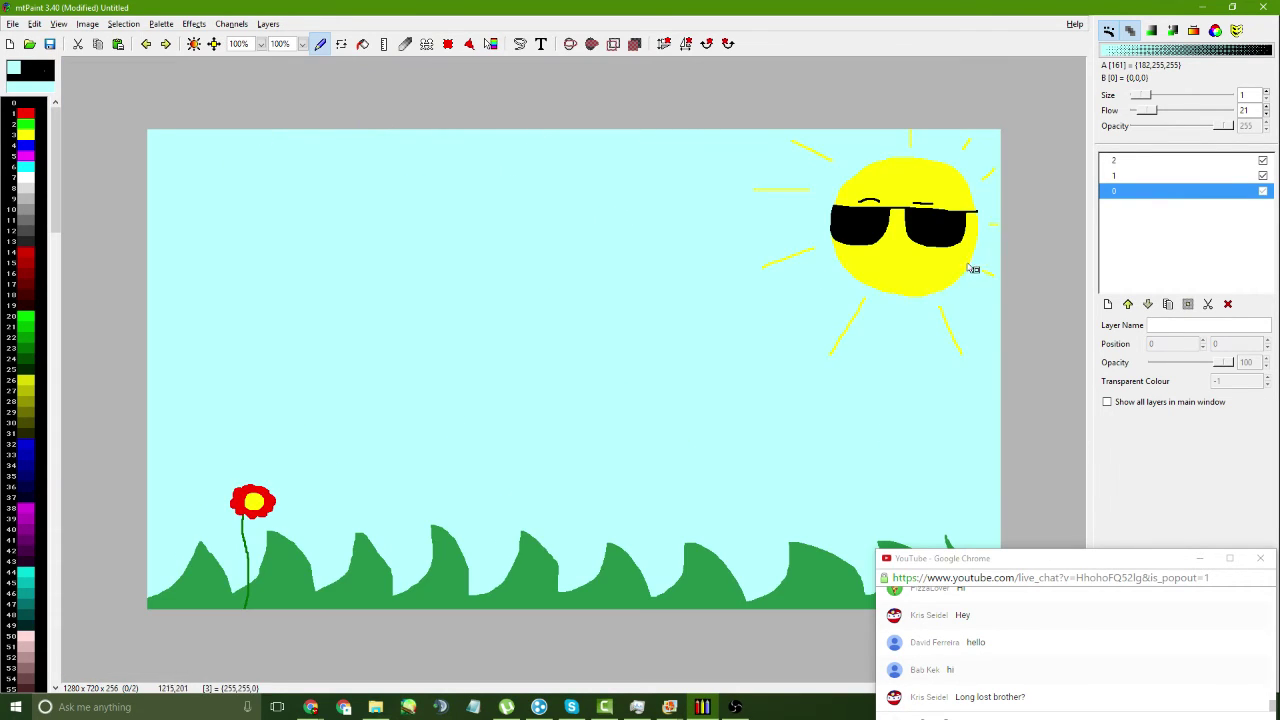
pyautogui.moveTo(1088, 274); pyautogui.dragTo(124, 231)
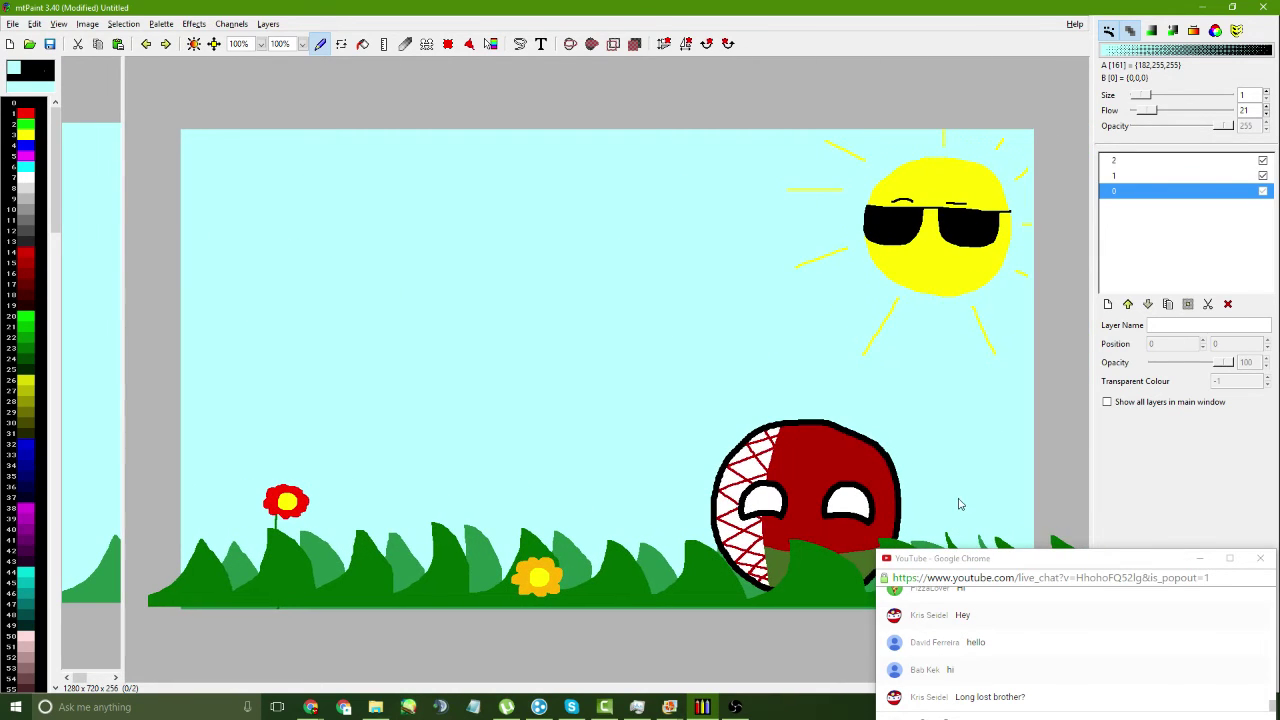
pyautogui.keyDown('ctrl'); pyautogui.click(631, 590); pyautogui.keyUp('ctrl')
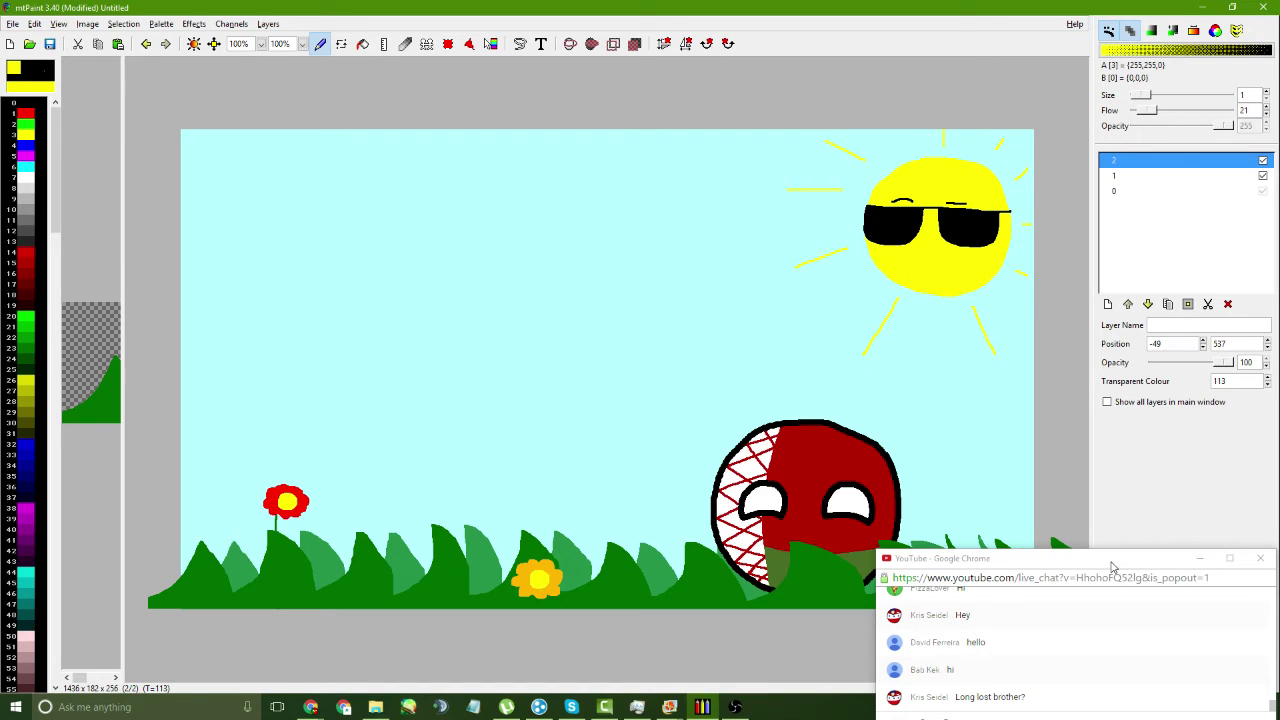
# - Make layer 0 active with white (colour 7) as the drawing colour and widen its editing view, shifting the live chat window out of the way
pyautogui.moveTo(1112, 567)
pyautogui.mouseDown()
pyautogui.moveTo(1087, 537)
pyautogui.moveTo(1093, 578)
pyautogui.mouseUp()
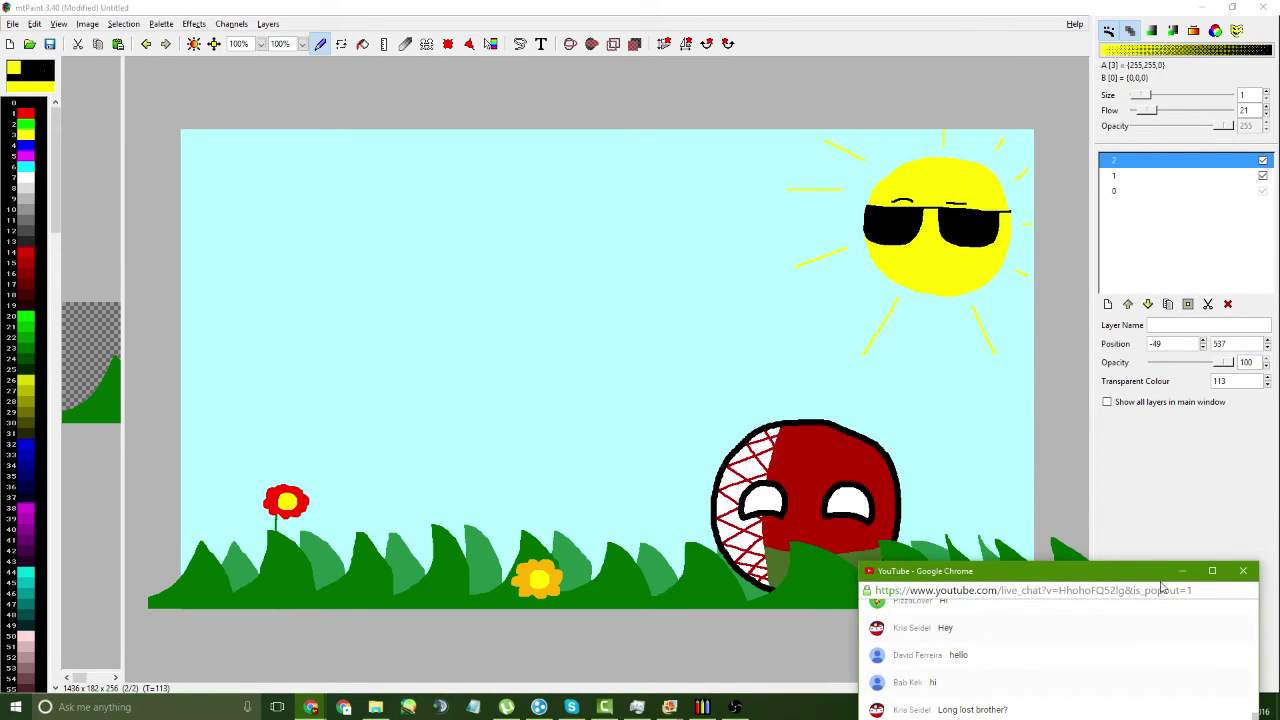
pyautogui.moveTo(989, 574); pyautogui.dragTo(1039, 572)
pyautogui.keyDown('ctrl'); pyautogui.click(600, 323); pyautogui.keyUp('ctrl')
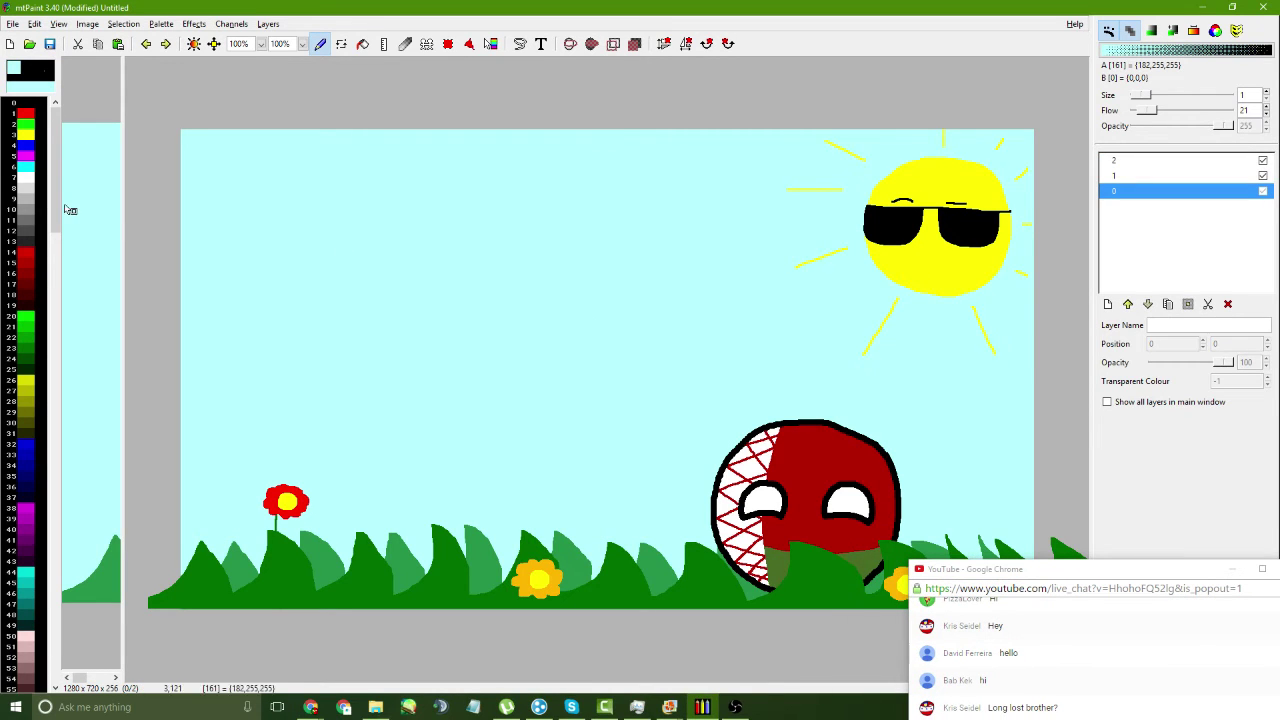
pyautogui.moveTo(125, 217); pyautogui.dragTo(863, 250)
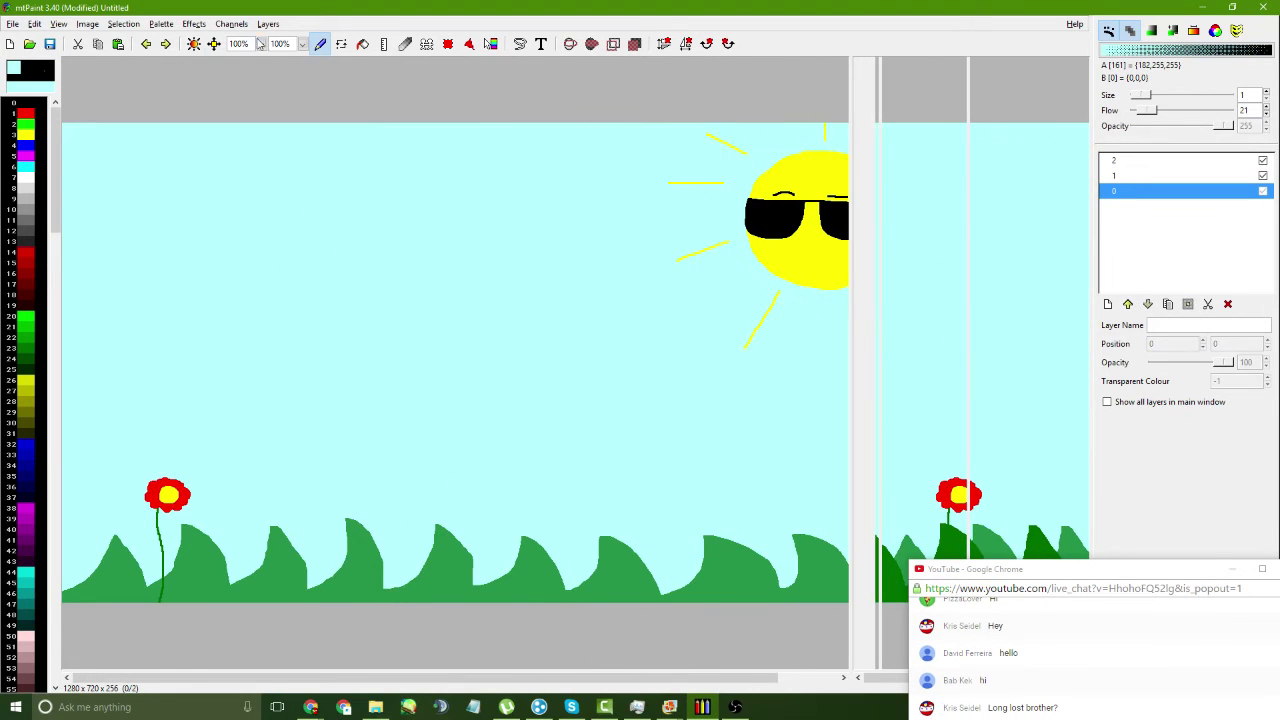
pyautogui.click(28, 187)
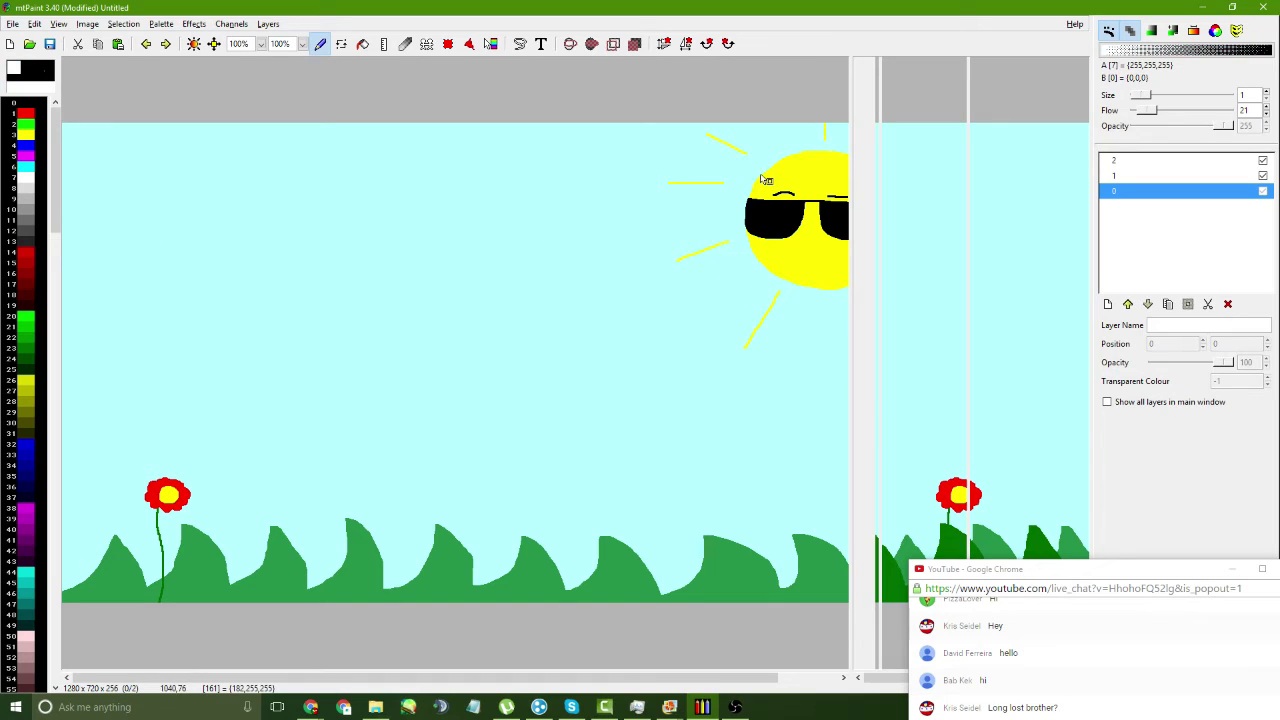
pyautogui.moveTo(852, 181); pyautogui.dragTo(929, 205)
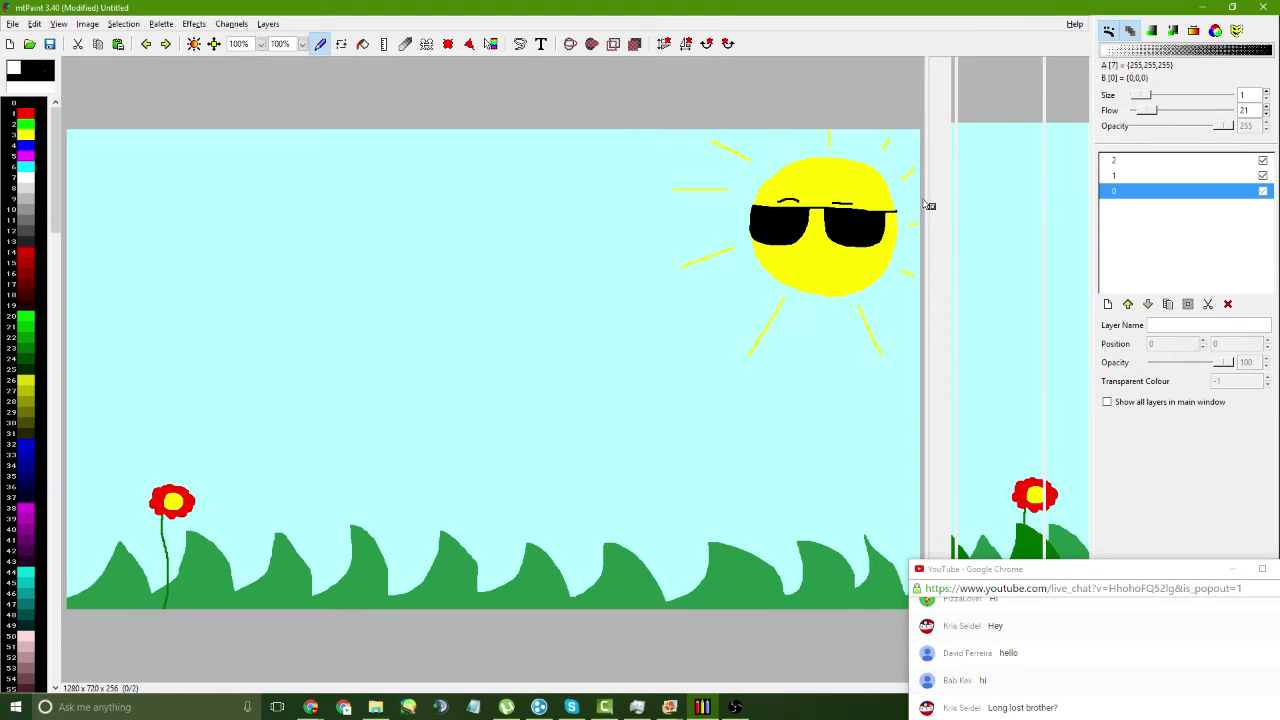
pyautogui.moveTo(1063, 569); pyautogui.dragTo(1049, 563)
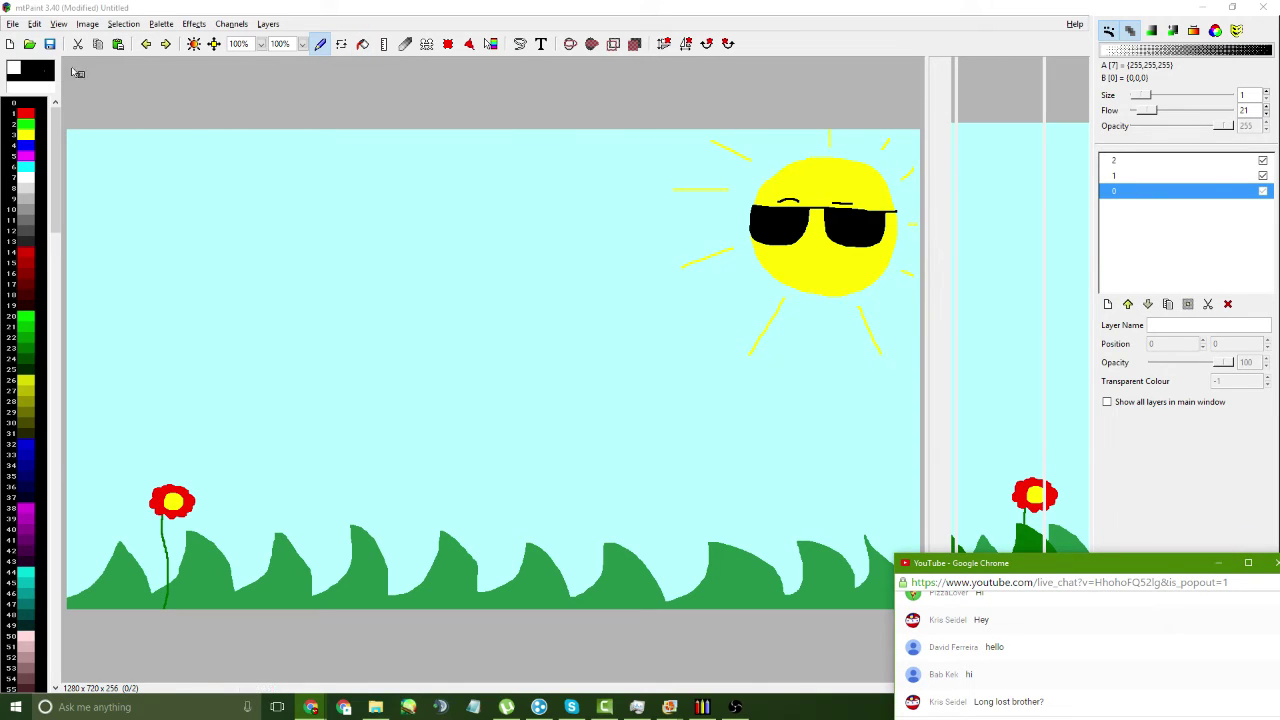
# - Try a lobed white cloud filled with white in the sky above the red flower, then undo it
pyautogui.click(225, 197)
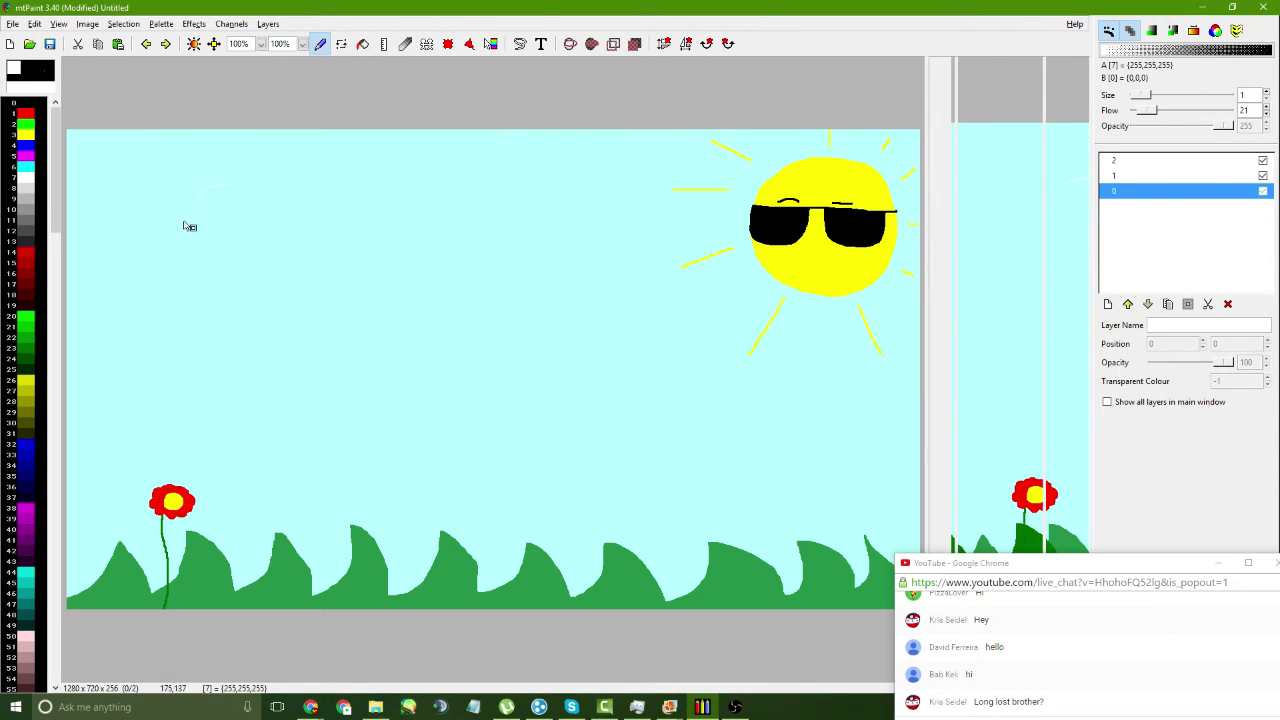
pyautogui.moveTo(160, 235)
pyautogui.mouseDown()
pyautogui.moveTo(152, 288)
pyautogui.moveTo(210, 341)
pyautogui.moveTo(332, 316)
pyautogui.moveTo(371, 273)
pyautogui.moveTo(355, 225)
pyautogui.moveTo(317, 183)
pyautogui.moveTo(243, 188)
pyautogui.mouseUp()
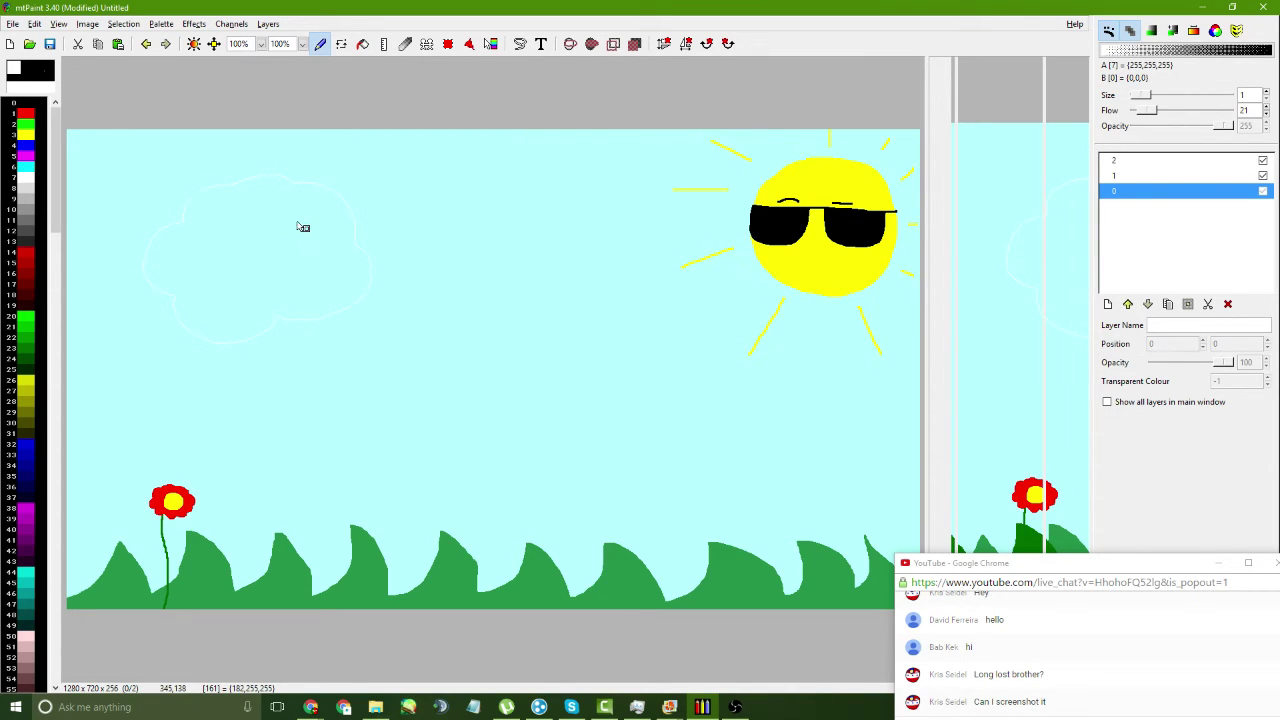
pyautogui.hotkey('ctrl', 'z')
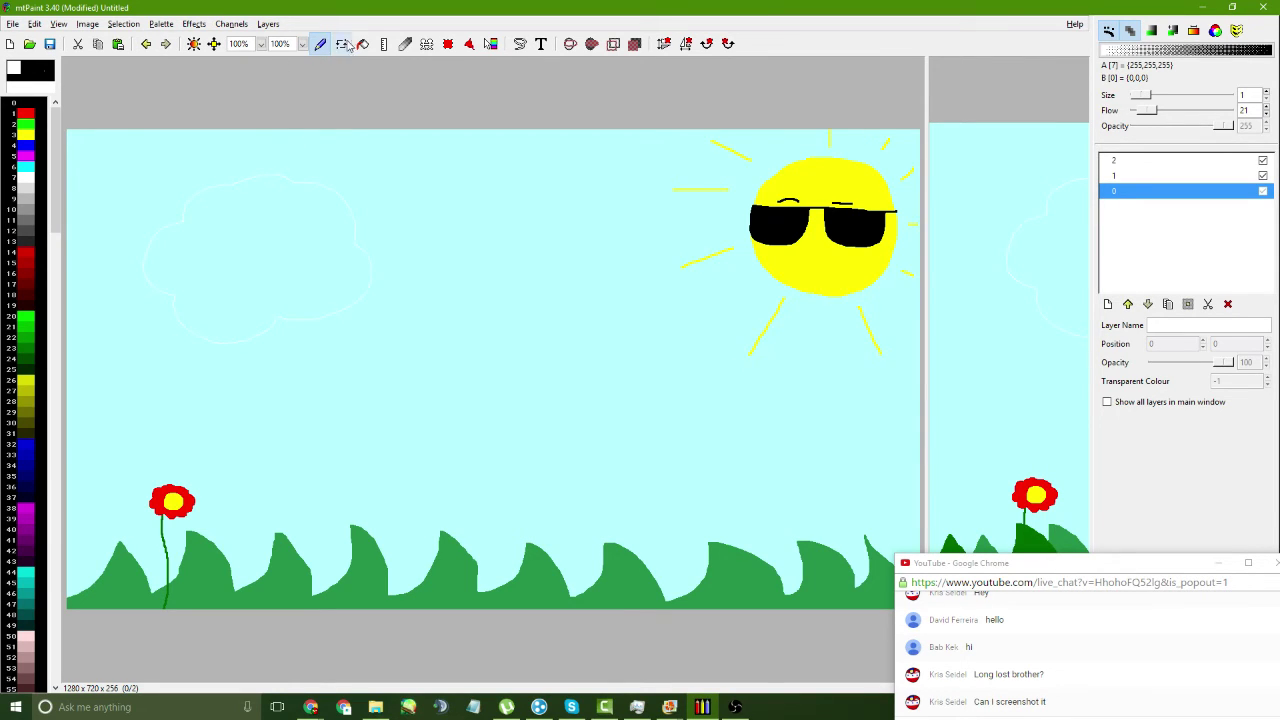
pyautogui.click(362, 43)
pyautogui.click(309, 214)
pyautogui.click(320, 44)
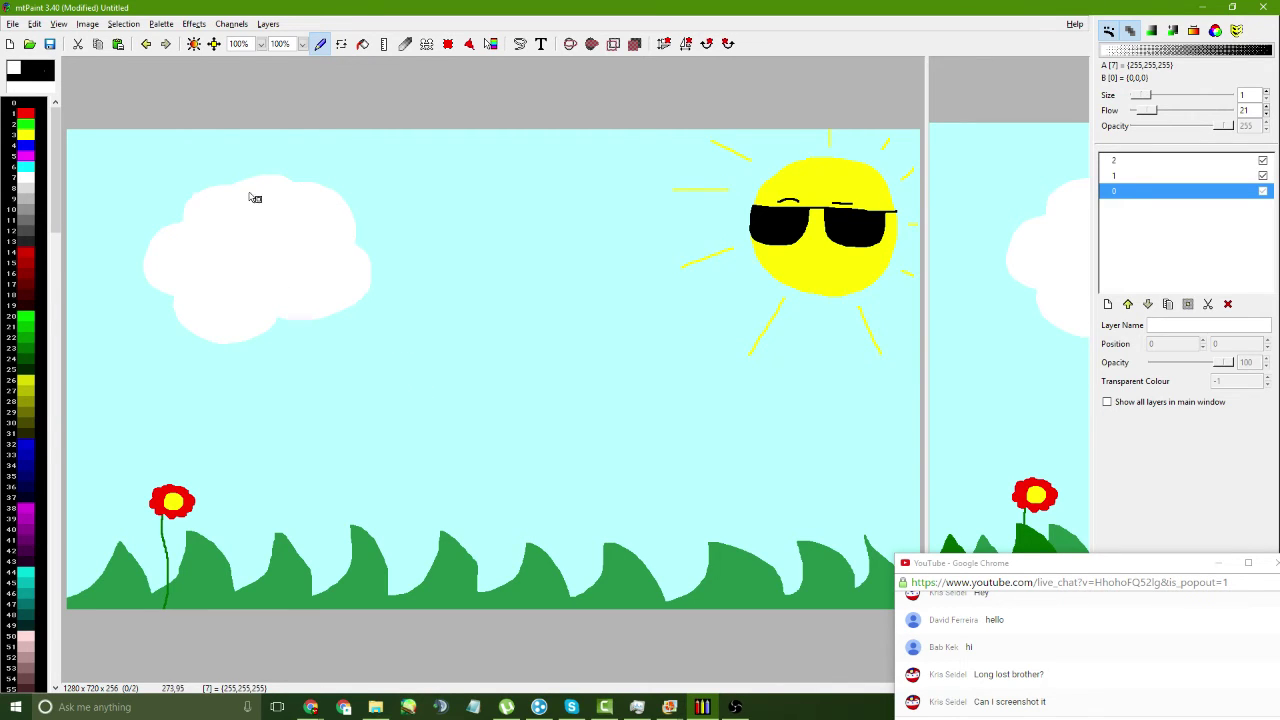
pyautogui.hotkey('ctrl', 'z')
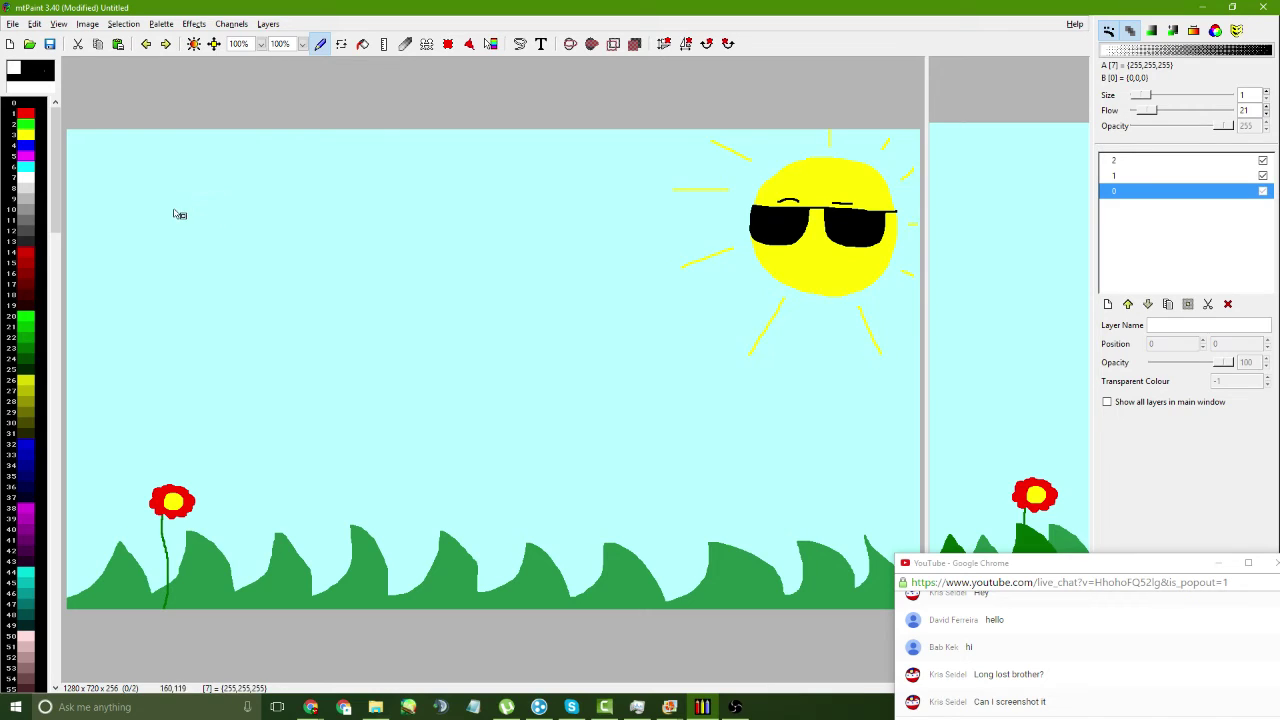
# - Try a second, flatter white-filled cloud shape in the same patch of sky, then undo it
pyautogui.moveTo(185, 248)
pyautogui.mouseDown()
pyautogui.moveTo(151, 277)
pyautogui.moveTo(157, 306)
pyautogui.moveTo(212, 320)
pyautogui.moveTo(271, 326)
pyautogui.moveTo(294, 306)
pyautogui.moveTo(332, 306)
pyautogui.moveTo(365, 267)
pyautogui.moveTo(327, 215)
pyautogui.moveTo(278, 186)
pyautogui.moveTo(237, 200)
pyautogui.mouseUp()
pyautogui.click(363, 43)
pyautogui.click(294, 254)
pyautogui.click(320, 43)
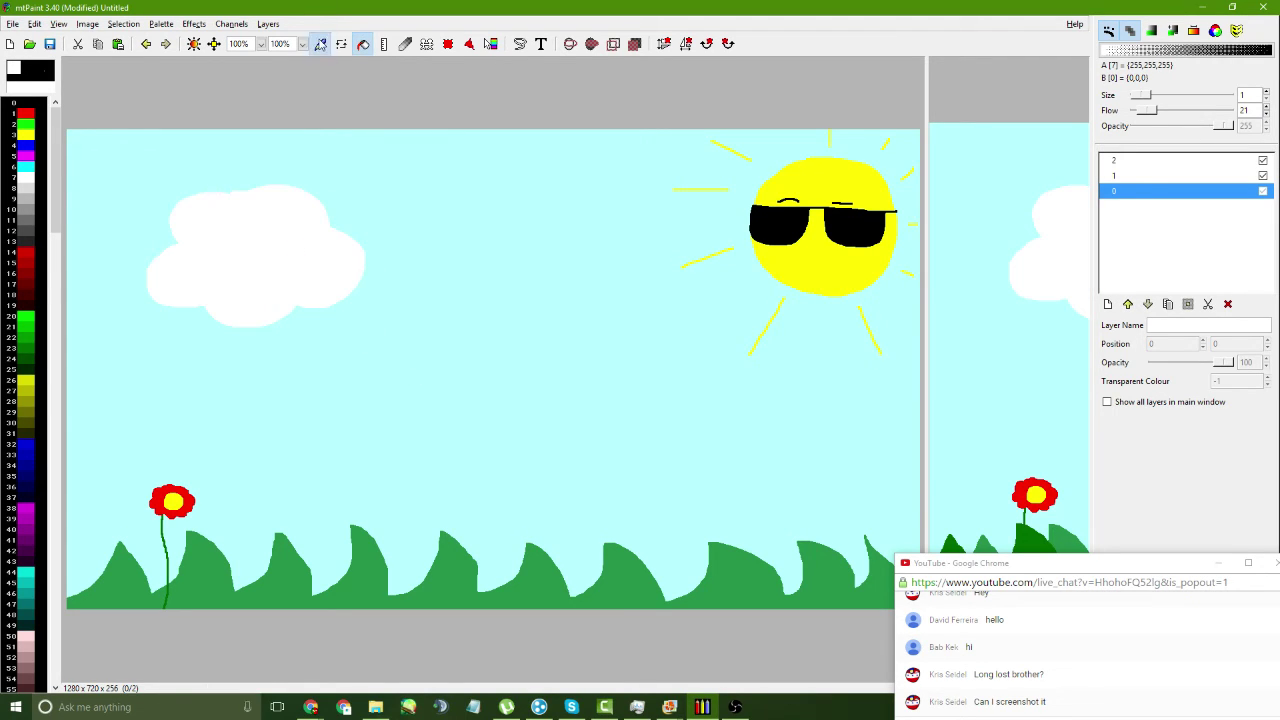
pyautogui.hotkey('ctrl', 'z')
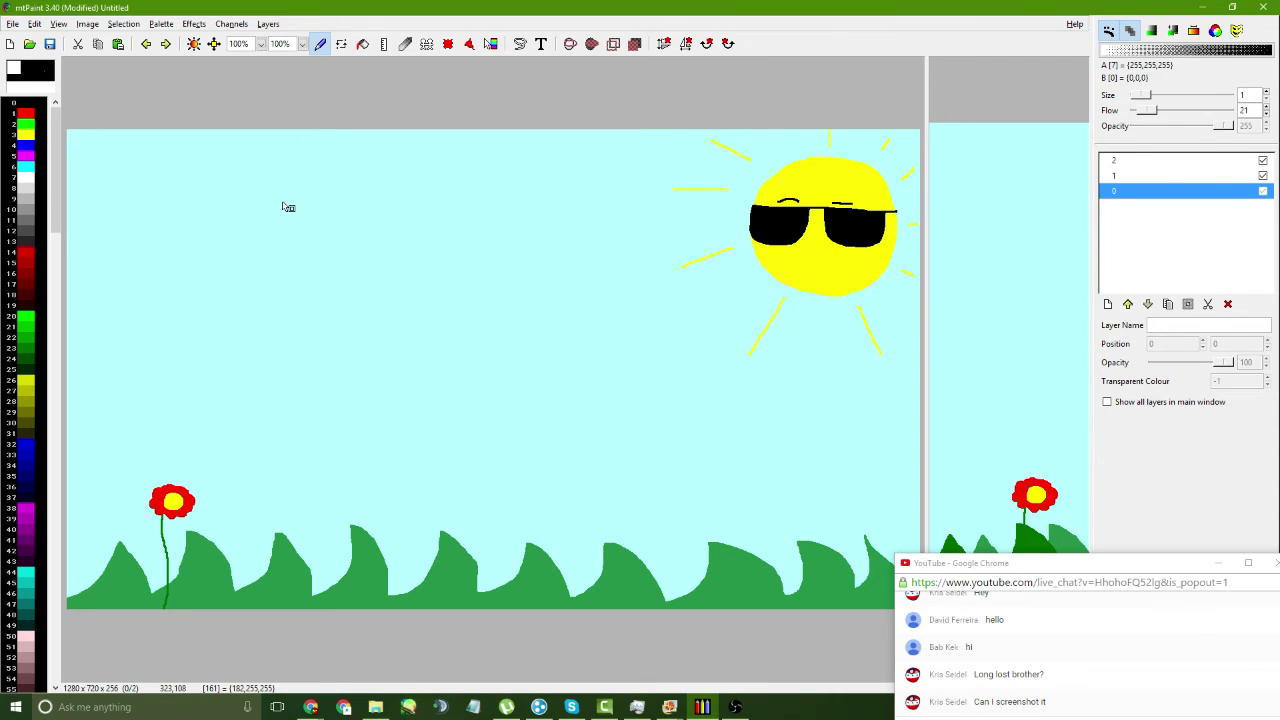
# - Draw a closed, lobed white cloud outline in the sky above the red flower and fill it with white
pyautogui.moveTo(275, 190)
pyautogui.mouseDown()
pyautogui.moveTo(205, 209)
pyautogui.moveTo(172, 245)
pyautogui.moveTo(164, 280)
pyautogui.moveTo(255, 344)
pyautogui.moveTo(372, 302)
pyautogui.moveTo(368, 265)
pyautogui.moveTo(392, 226)
pyautogui.moveTo(365, 191)
pyautogui.moveTo(286, 194)
pyautogui.mouseUp()
pyautogui.click(363, 43)
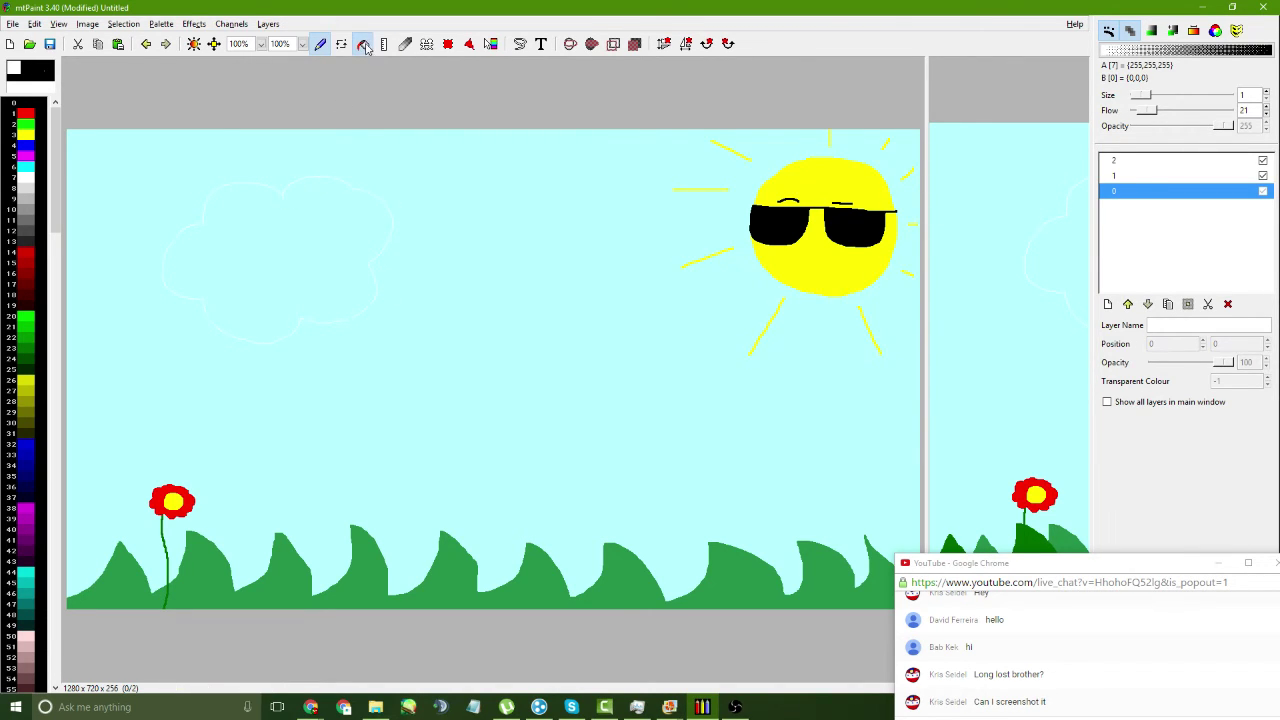
pyautogui.click(345, 211)
# - Select the white cloud with a freehand outline around it, then copy and paste it as a floating selection
pyautogui.click(469, 43)
pyautogui.moveTo(372, 163); pyautogui.dragTo(145, 228)
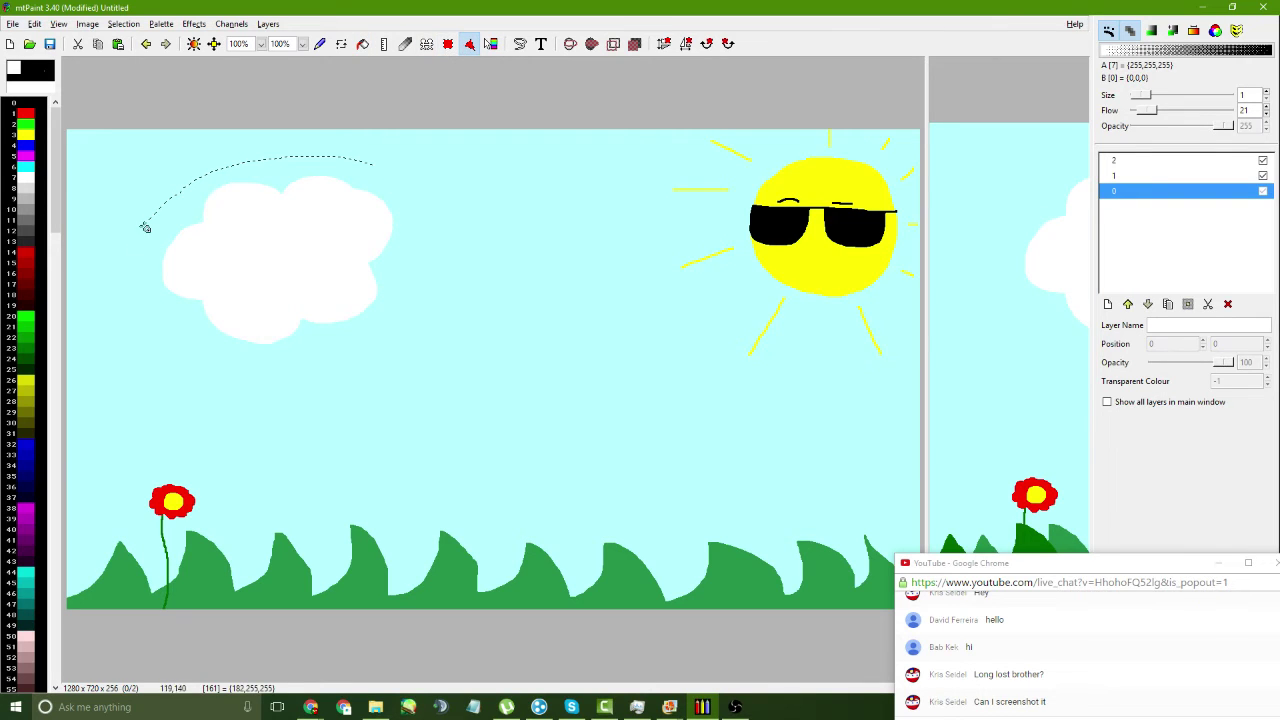
pyautogui.moveTo(386, 315); pyautogui.dragTo(443, 266)
pyautogui.hotkey('ctrl', 'c')
pyautogui.hotkey('ctrl', 'v')
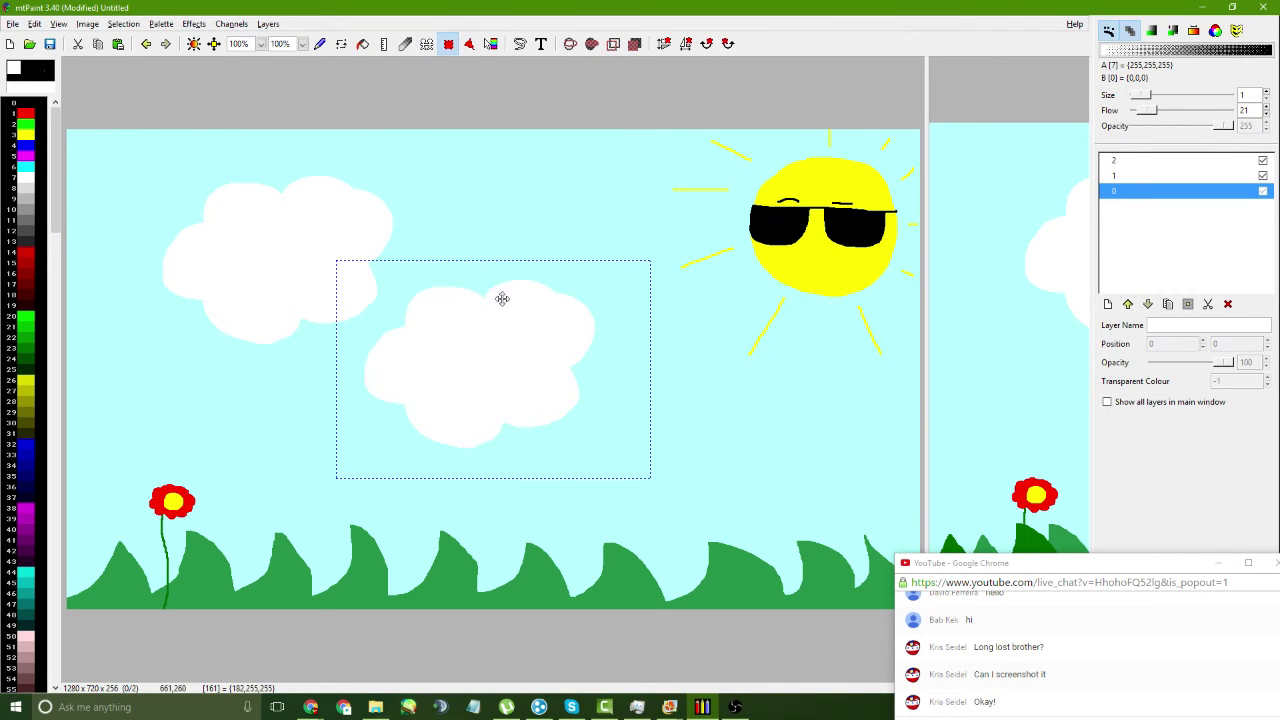
# - Trim the pasted cloud to its shape, flip it vertically, place it lower in the sky near the sun and discard the leftover floating copy
pyautogui.moveTo(503, 297); pyautogui.dragTo(645, 314)
pyautogui.click(520, 43)
pyautogui.moveTo(623, 371)
pyautogui.mouseDown()
pyautogui.moveTo(529, 249)
pyautogui.moveTo(541, 337)
pyautogui.mouseUp()
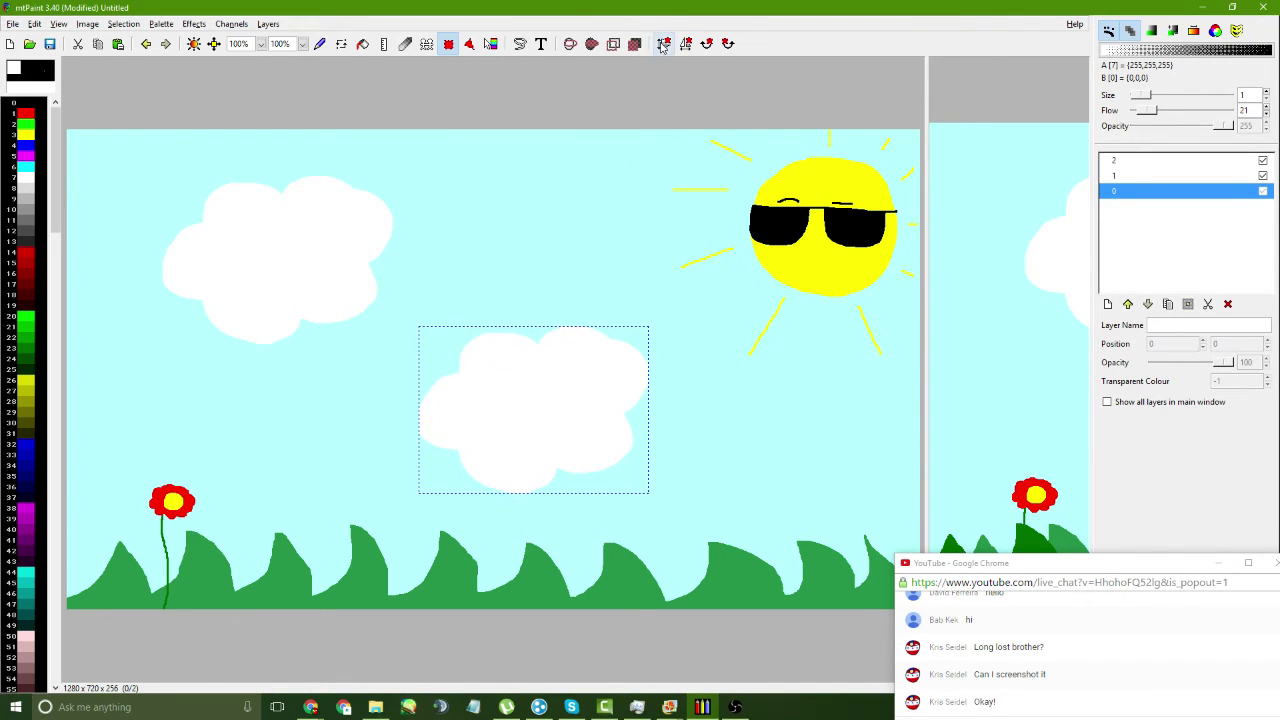
pyautogui.moveTo(520, 374); pyautogui.dragTo(589, 380)
pyautogui.rightClick(589, 380)
pyautogui.moveTo(706, 314); pyautogui.dragTo(431, 400)
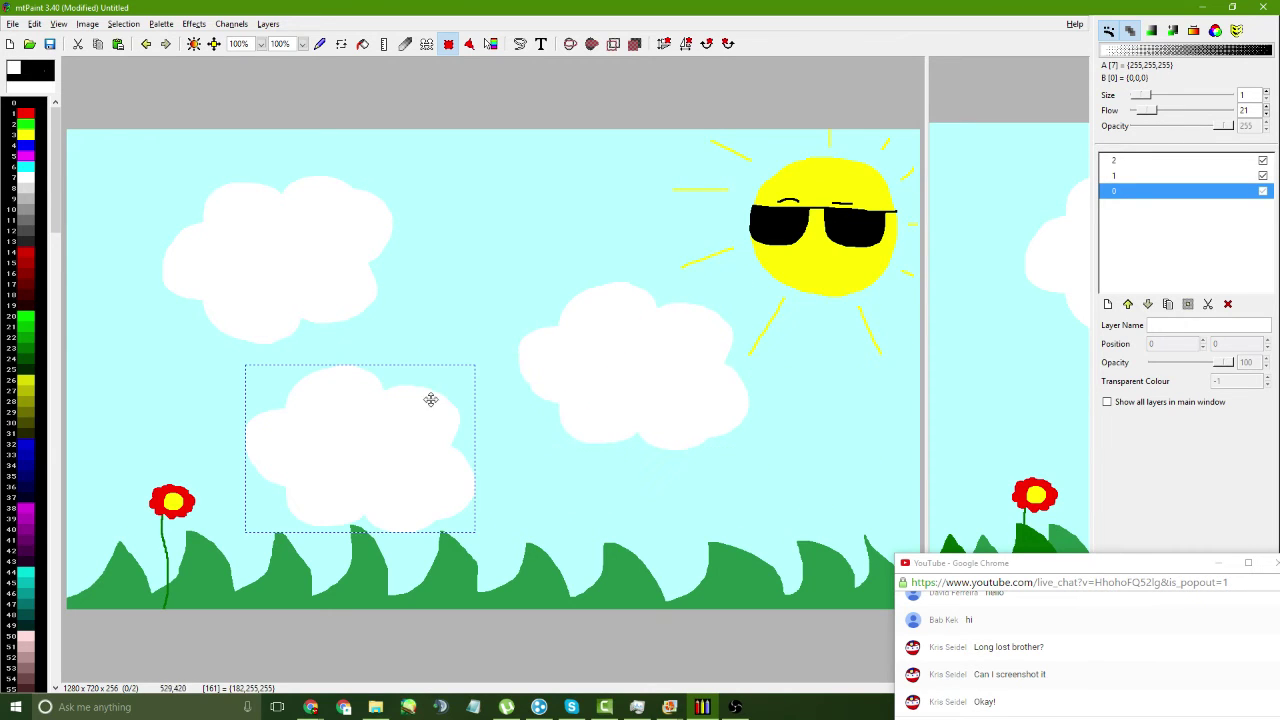
pyautogui.click(320, 44)
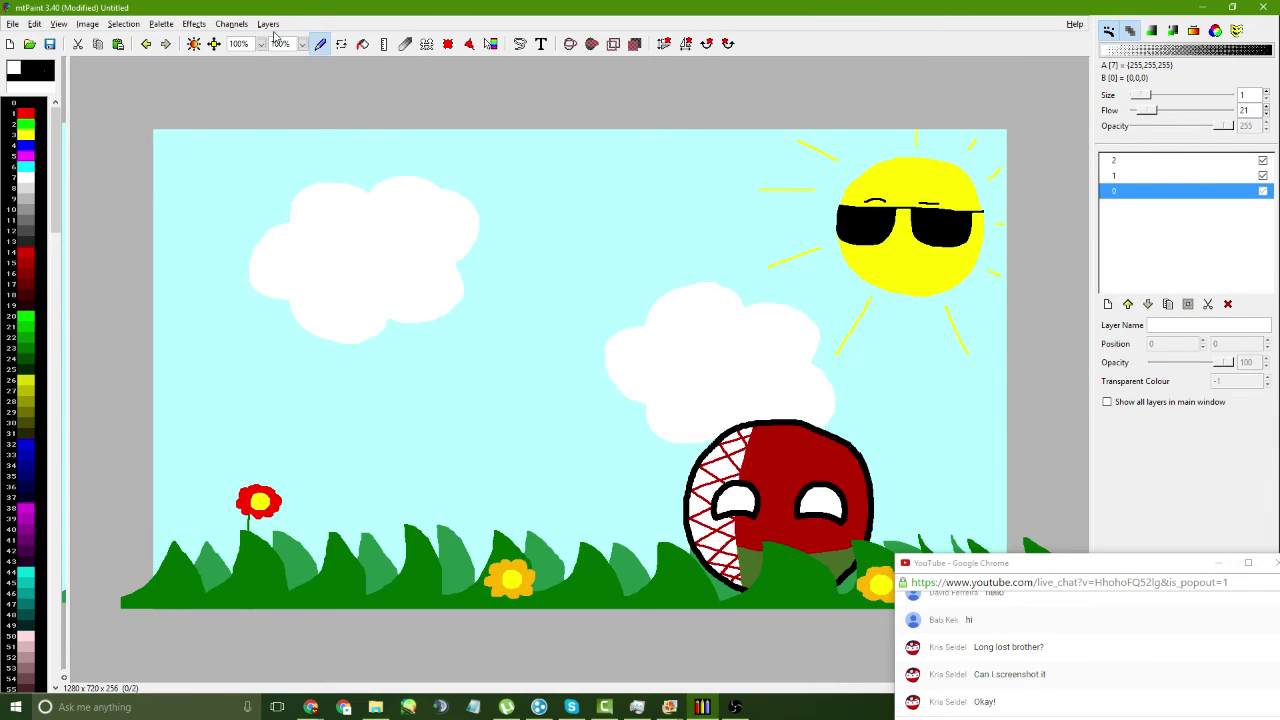
# - Save the composite image as a PNG in the Polandball documents folder under a name beginning with "belarus in"
pyautogui.click(268, 24)
pyautogui.click(295, 88)
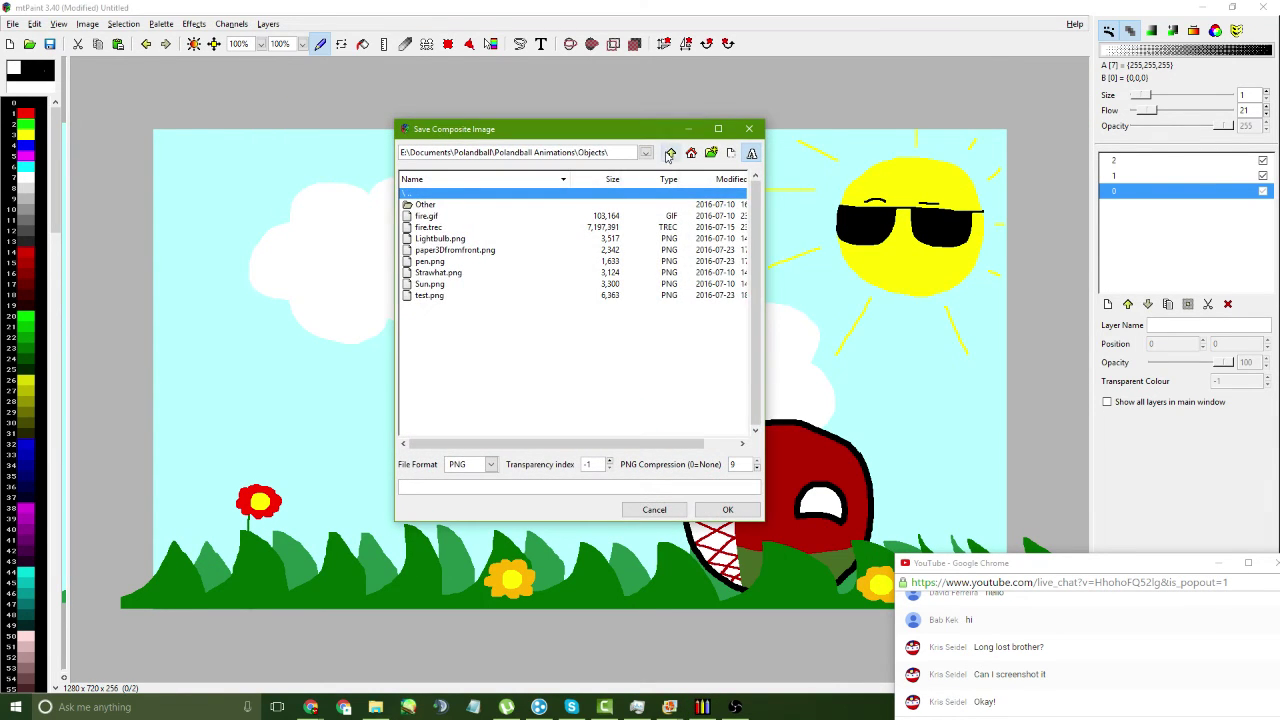
pyautogui.click(670, 153)
pyautogui.click(670, 153)
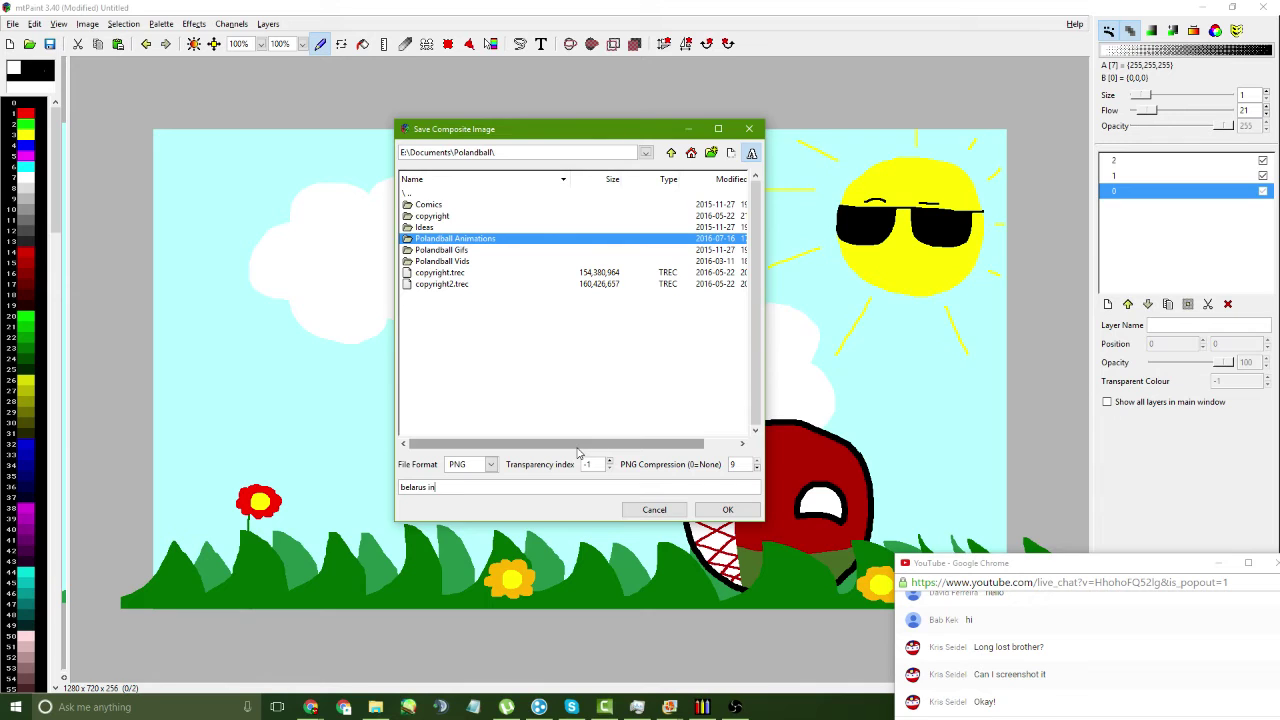
pyautogui.press('Return')
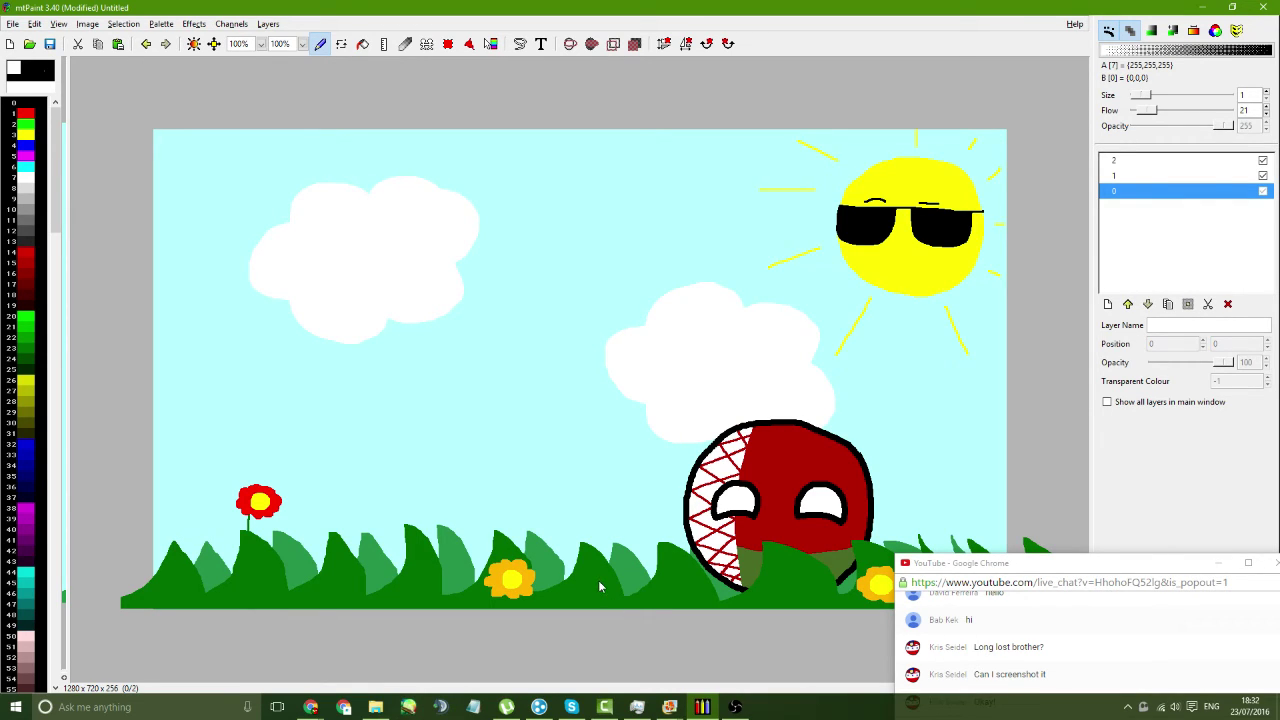
# - Make layer 2 active and nudge the front grass strip down to vertical position 538
pyautogui.hotkey('shift', 'pageup')
pyautogui.hotkey('shift', 'pageup')
pyautogui.hotkey('ctrl', 'Down')
pyautogui.hotkey('ctrl', 'Up')
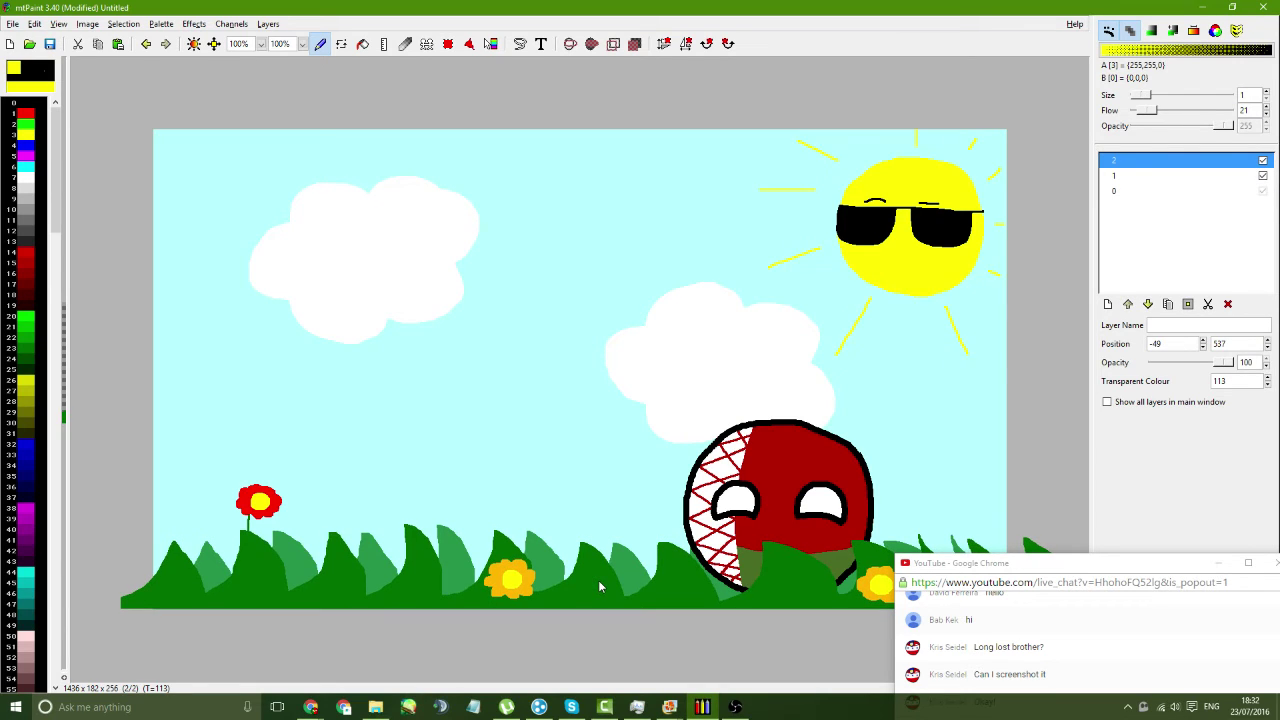
pyautogui.hotkey('ctrl', 'Down')
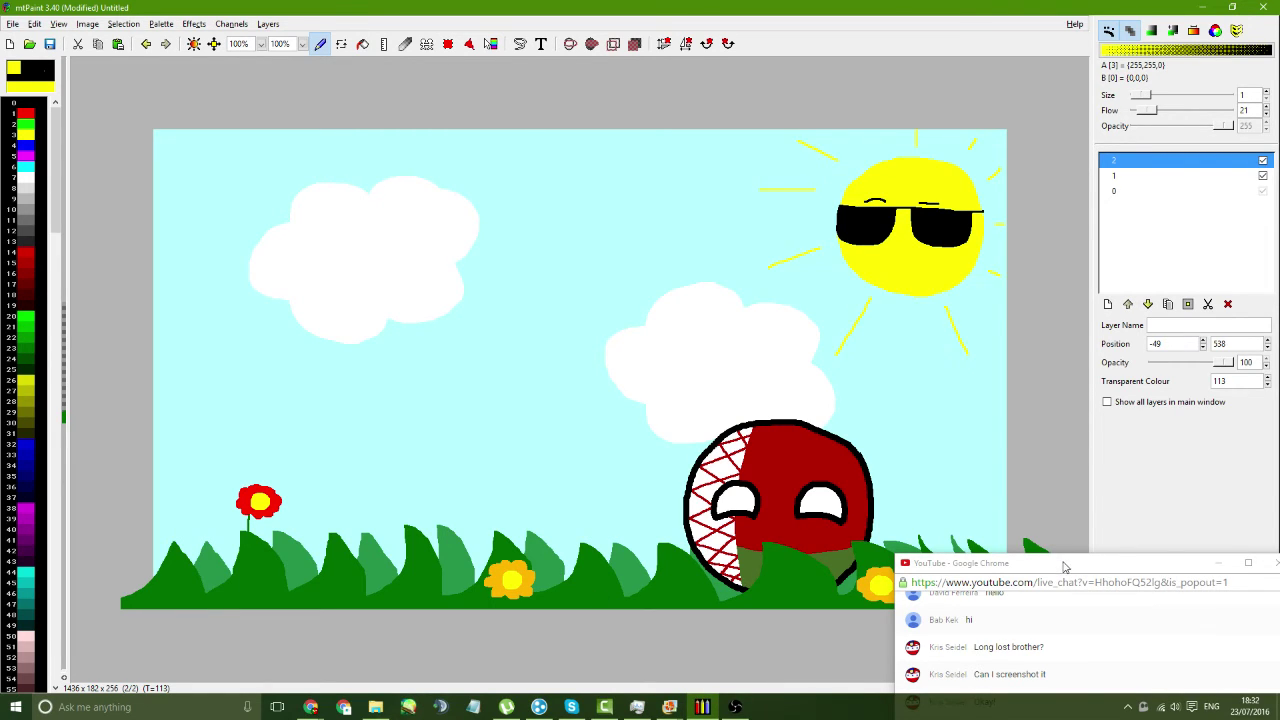
# - Reposition the YouTube live chat window to read the new messages and glance at the Live Dashboard's viewer statistics
pyautogui.moveTo(1065, 567); pyautogui.dragTo(1015, 628)
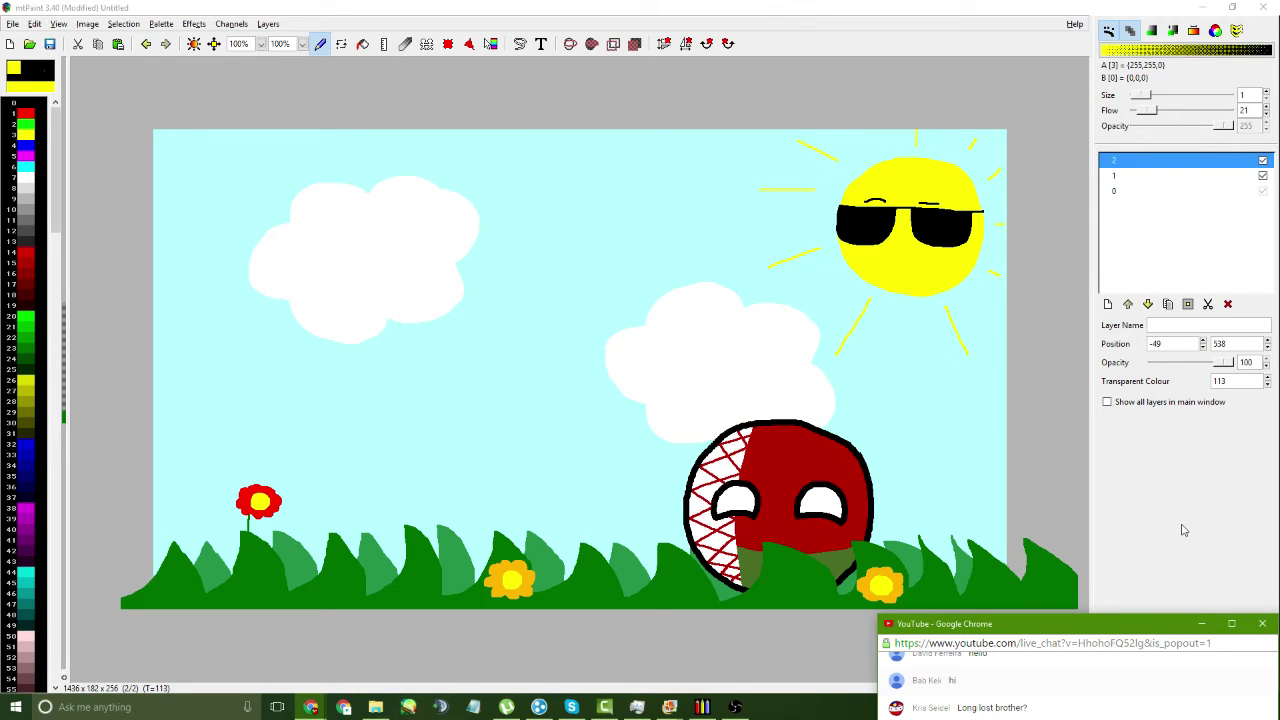
pyautogui.moveTo(1047, 627); pyautogui.dragTo(1052, 547)
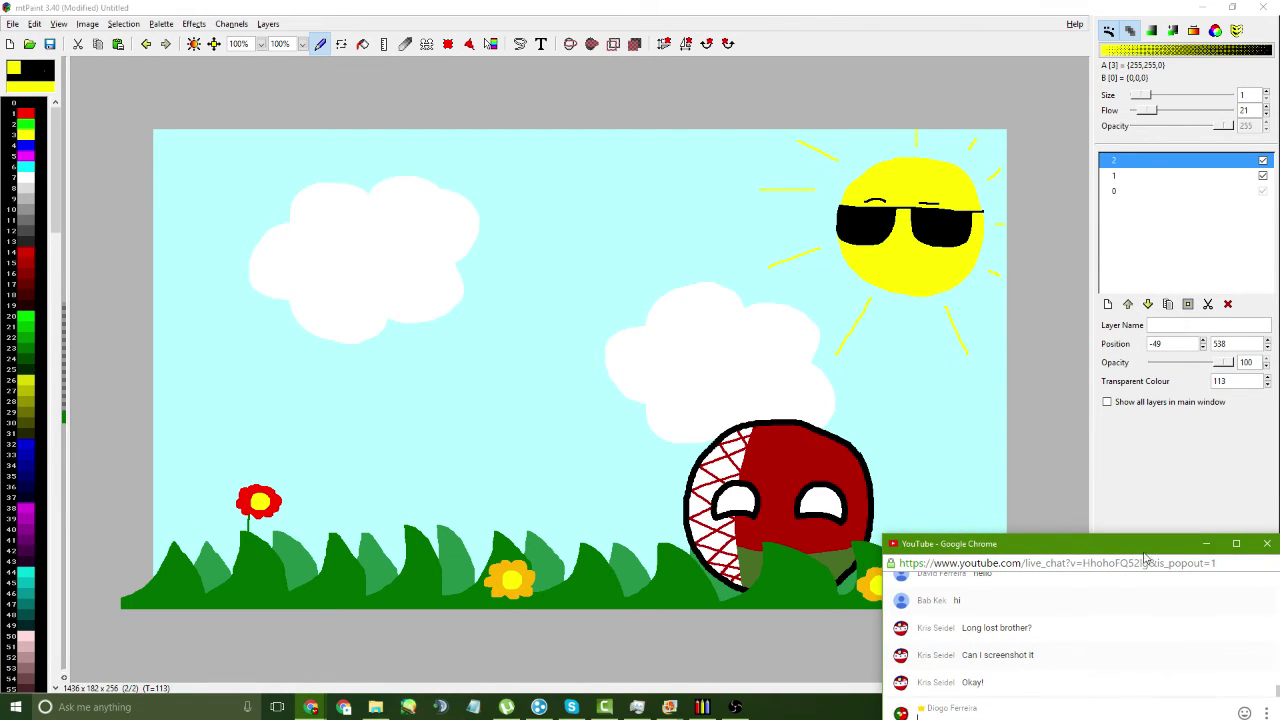
pyautogui.moveTo(1145, 555); pyautogui.dragTo(1137, 554)
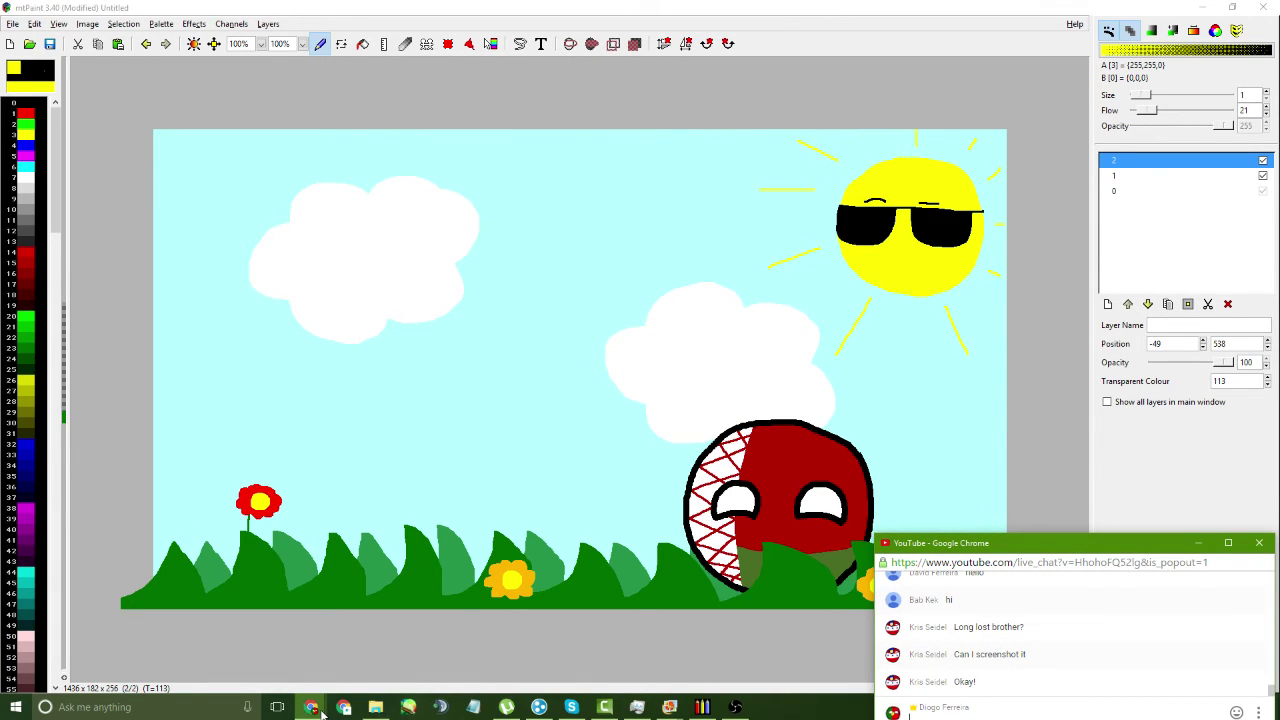
pyautogui.moveTo(320, 710)
pyautogui.moveTo(282, 662)
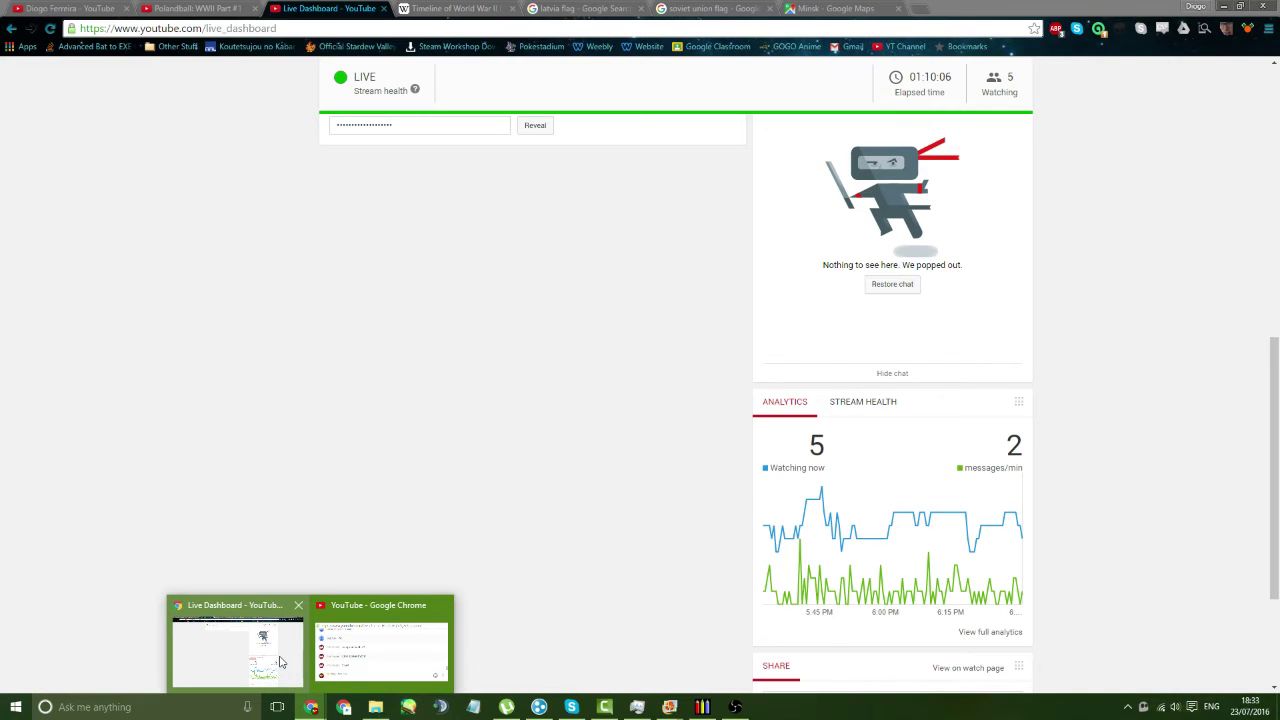
pyautogui.click(281, 662)
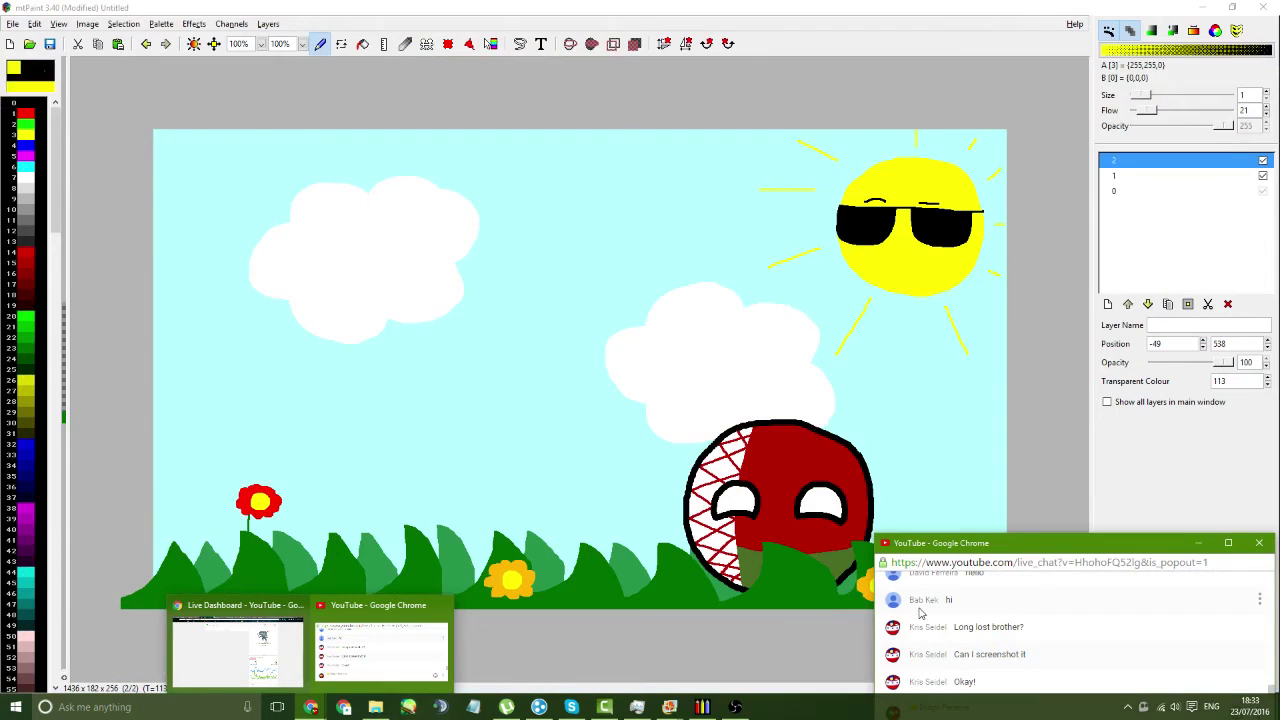
pyautogui.moveTo(1000, 556); pyautogui.dragTo(996, 519)
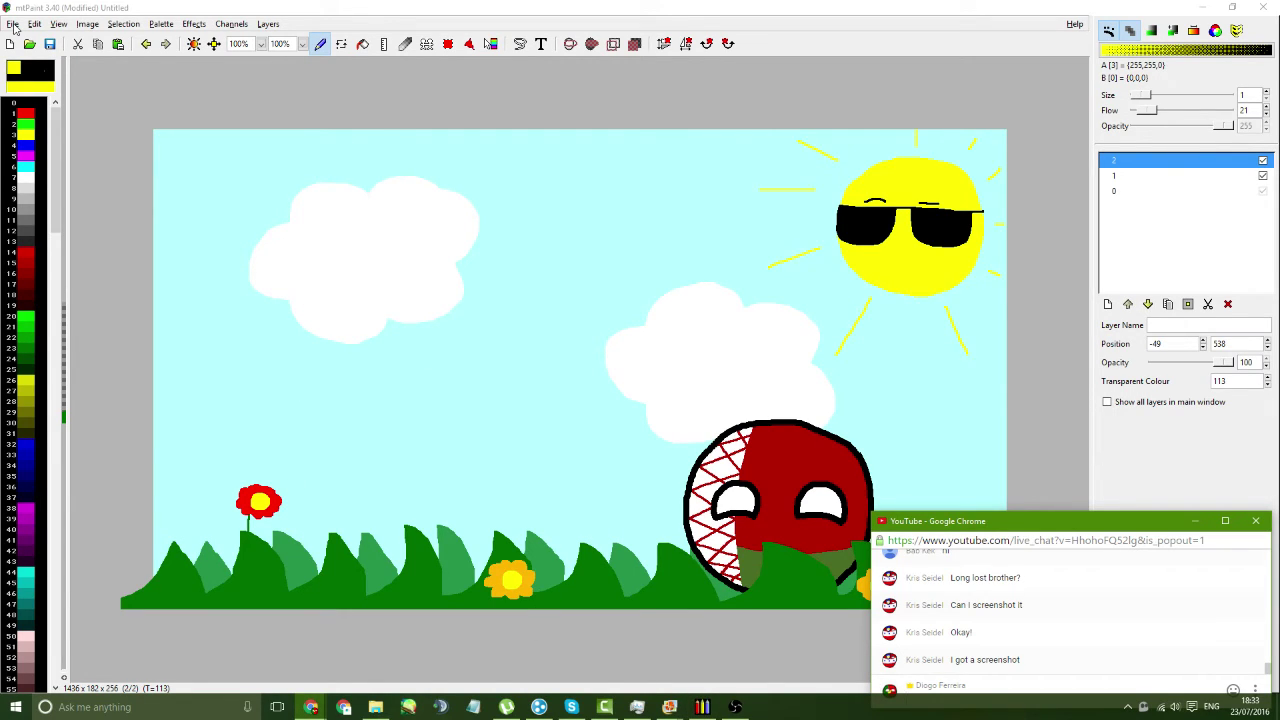
# - Switch to Camtasia Studio, return the playhead to the start of the timeline and play the Soviet ball scene
pyautogui.click(702, 707)
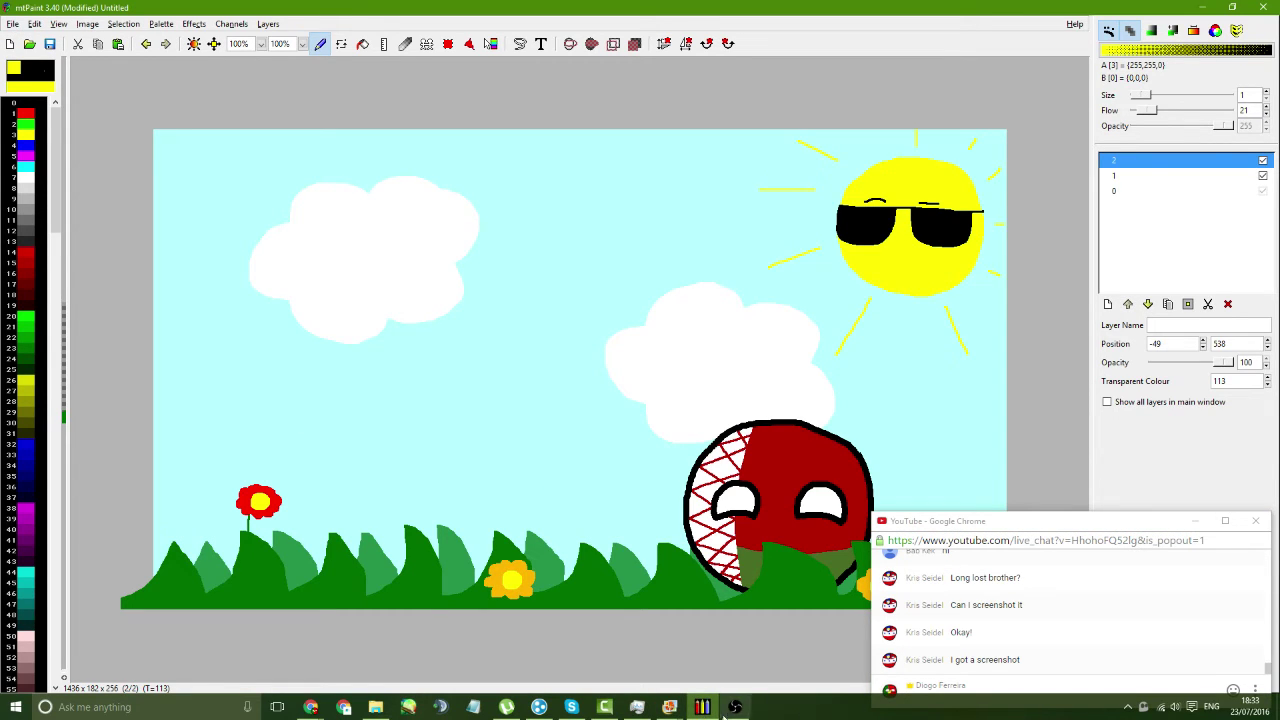
pyautogui.moveTo(600, 708)
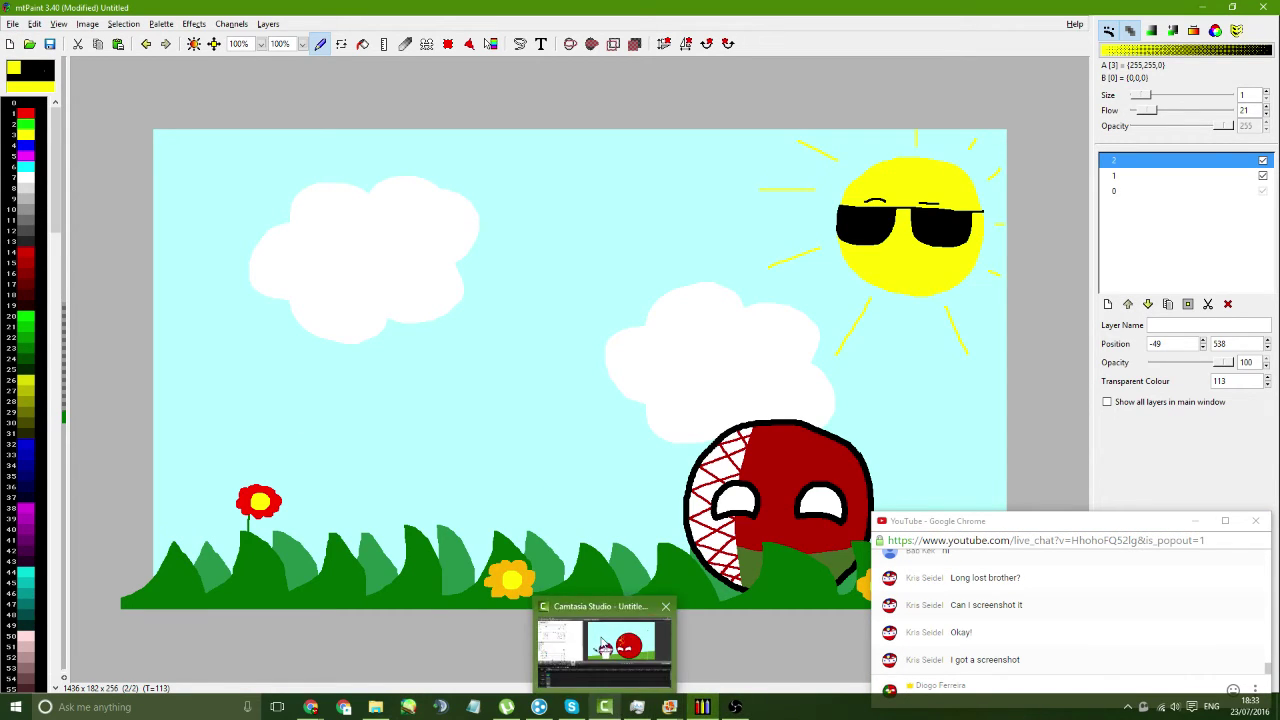
pyautogui.click(617, 664)
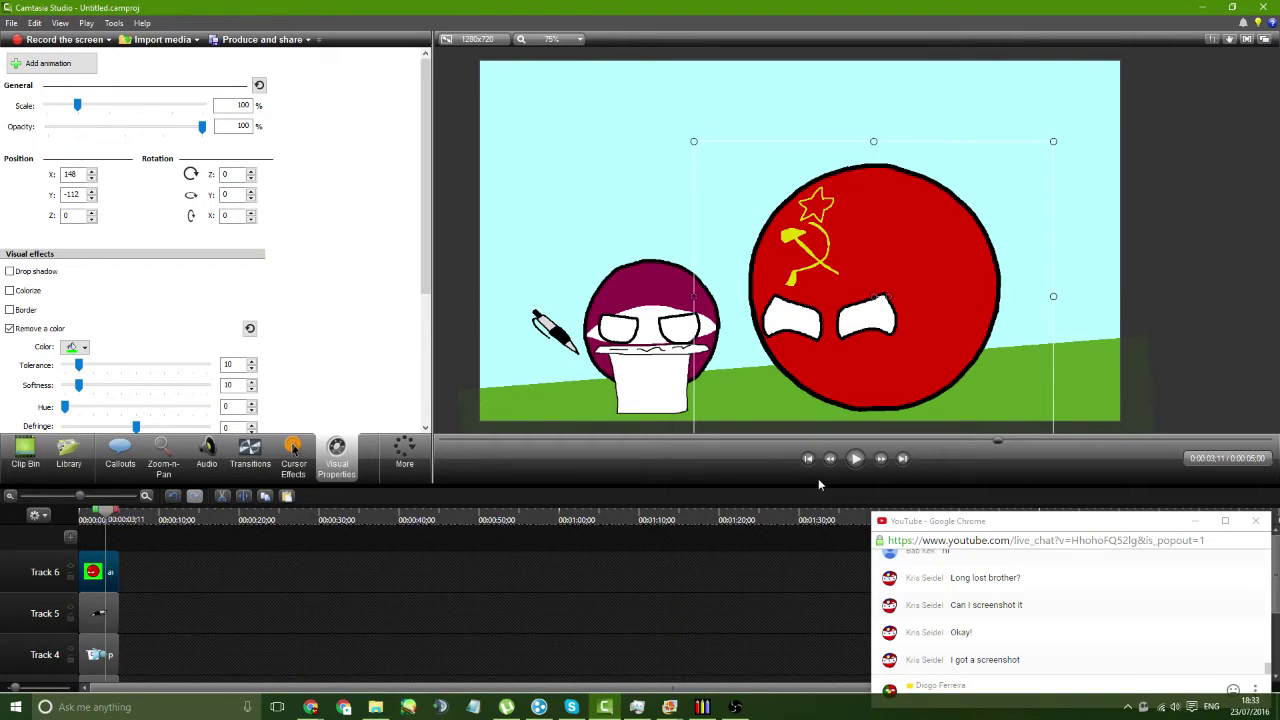
pyautogui.moveTo(104, 516); pyautogui.dragTo(64, 514)
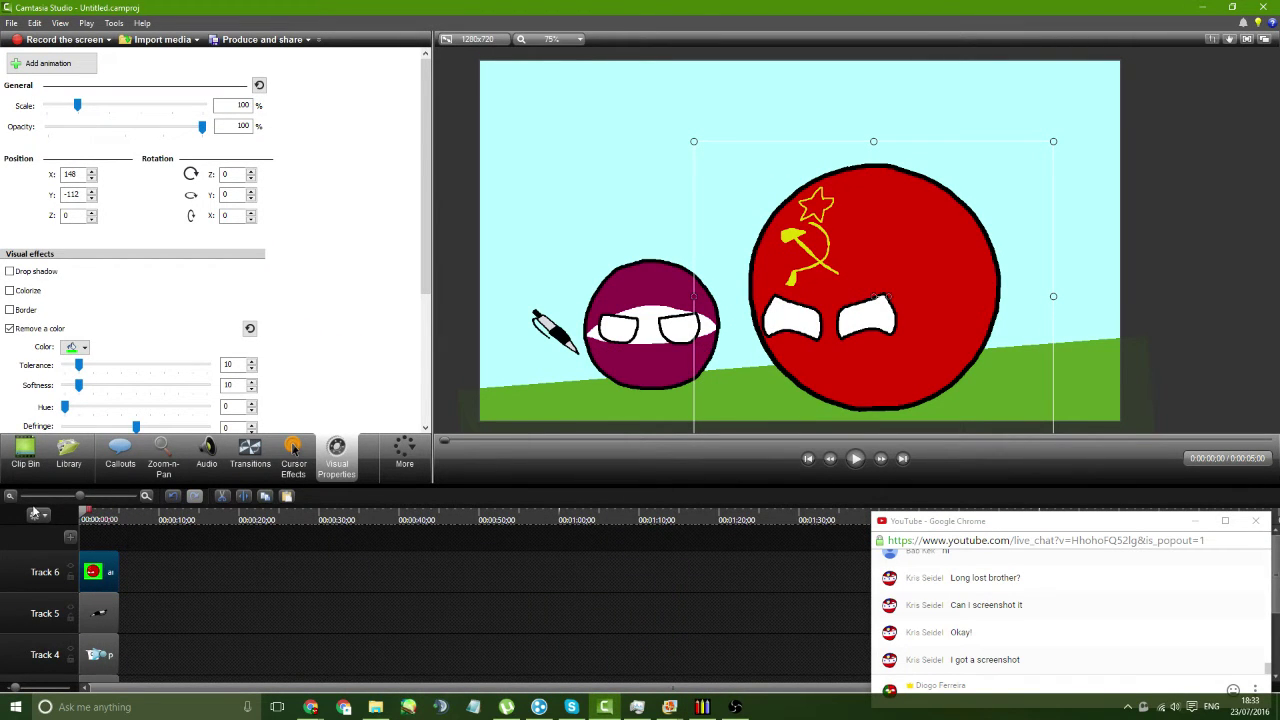
pyautogui.click(856, 458)
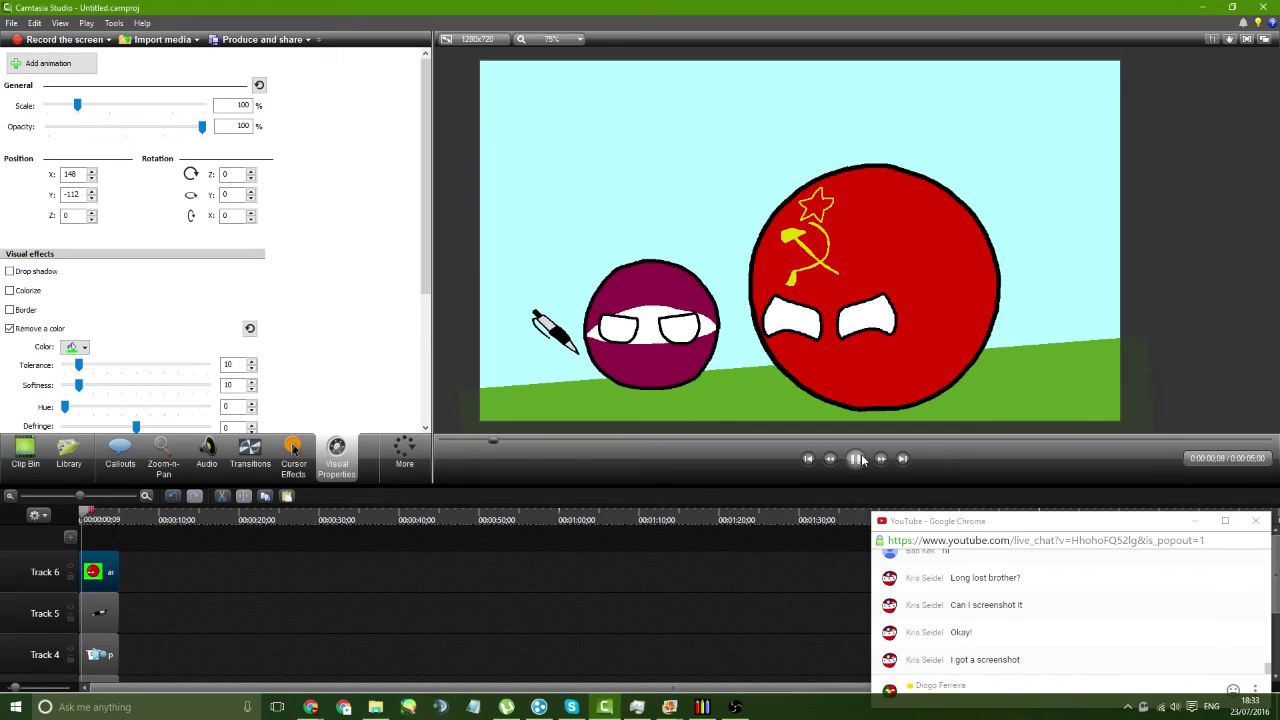
# - Play the Soviet ball scene up to the moment the paper sits in front of the smaller ball
pyautogui.click(856, 458)
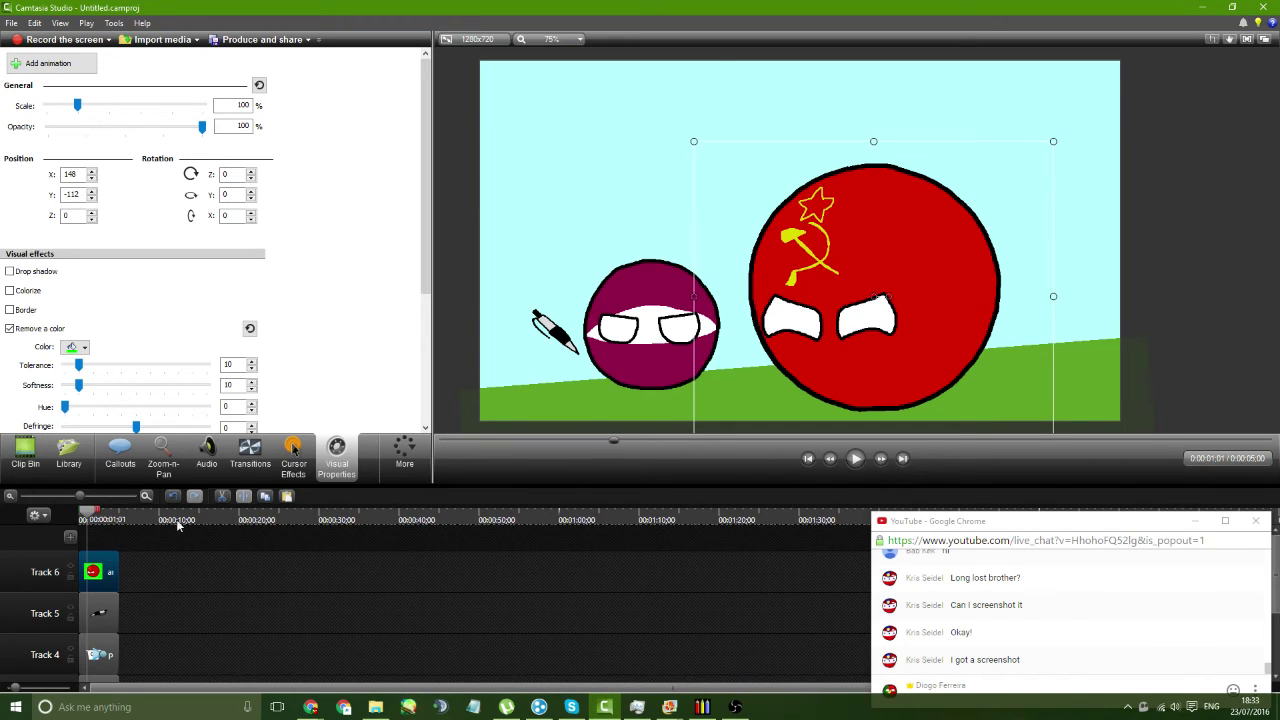
pyautogui.click(852, 460)
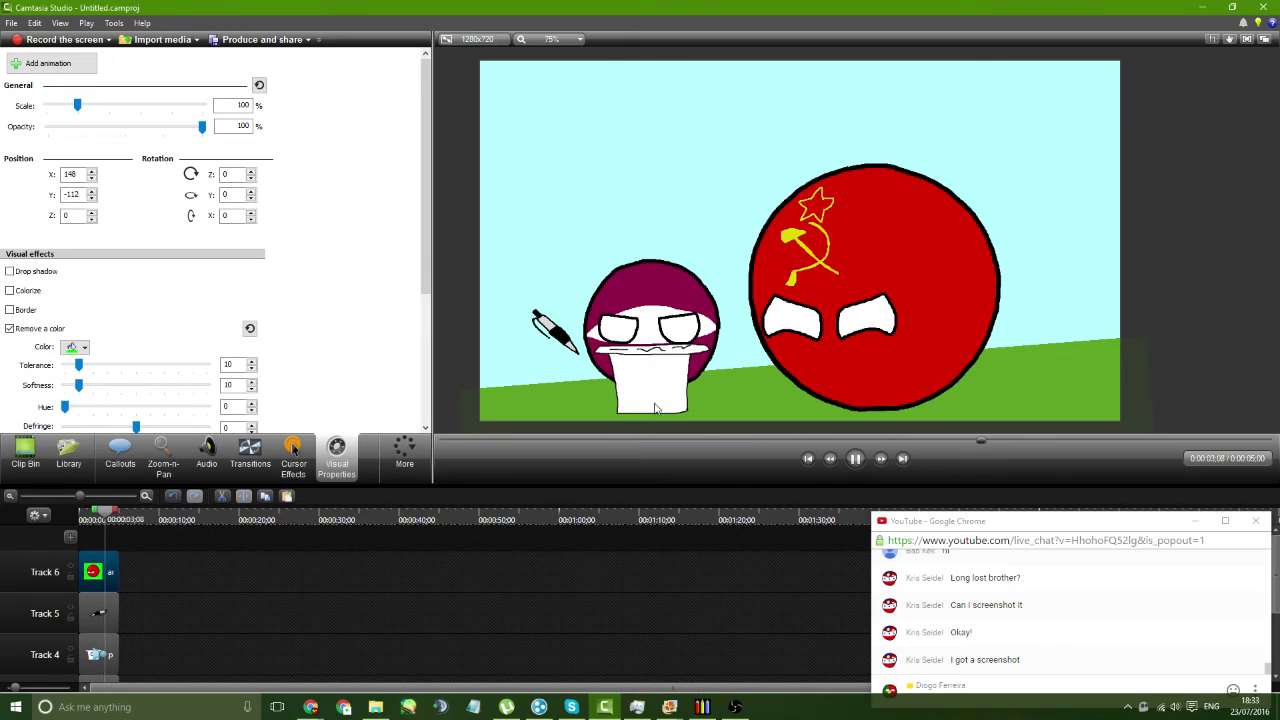
pyautogui.click(855, 458)
# - At the start of the timeline, move the Track 4 paper in front of the smaller ball at X -300, Y -239
pyautogui.click(95, 654)
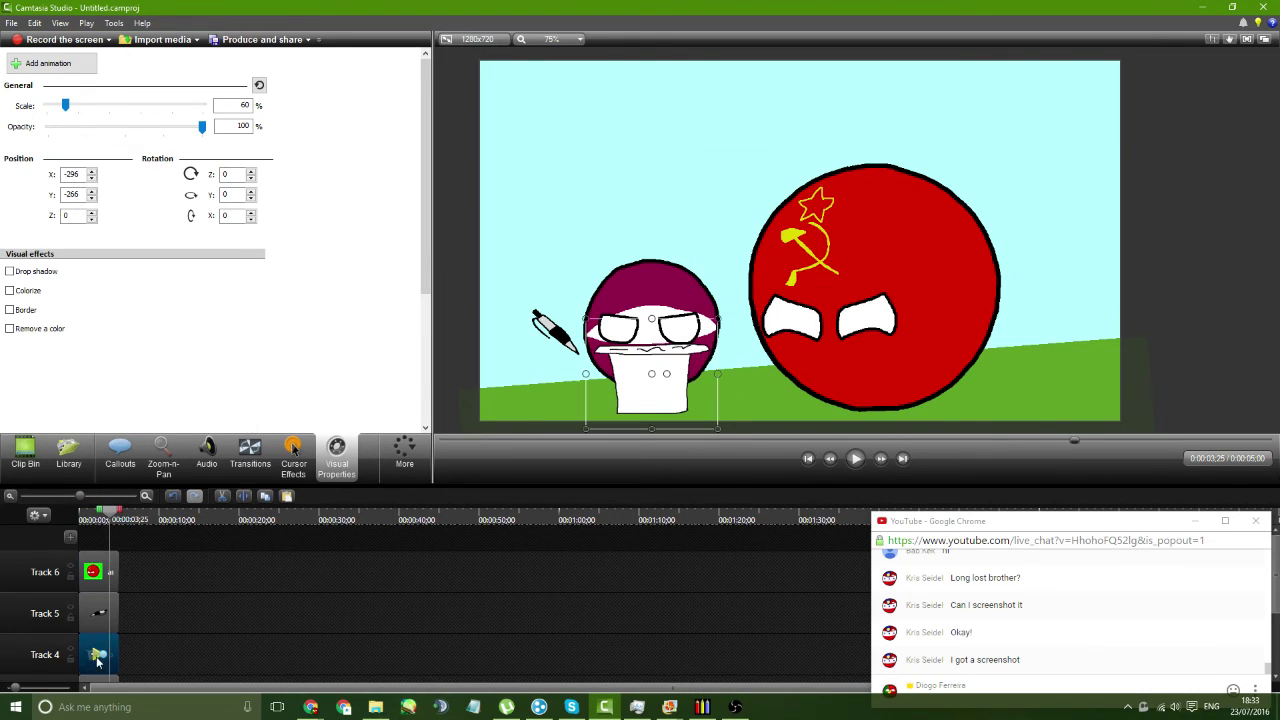
pyautogui.click(98, 517)
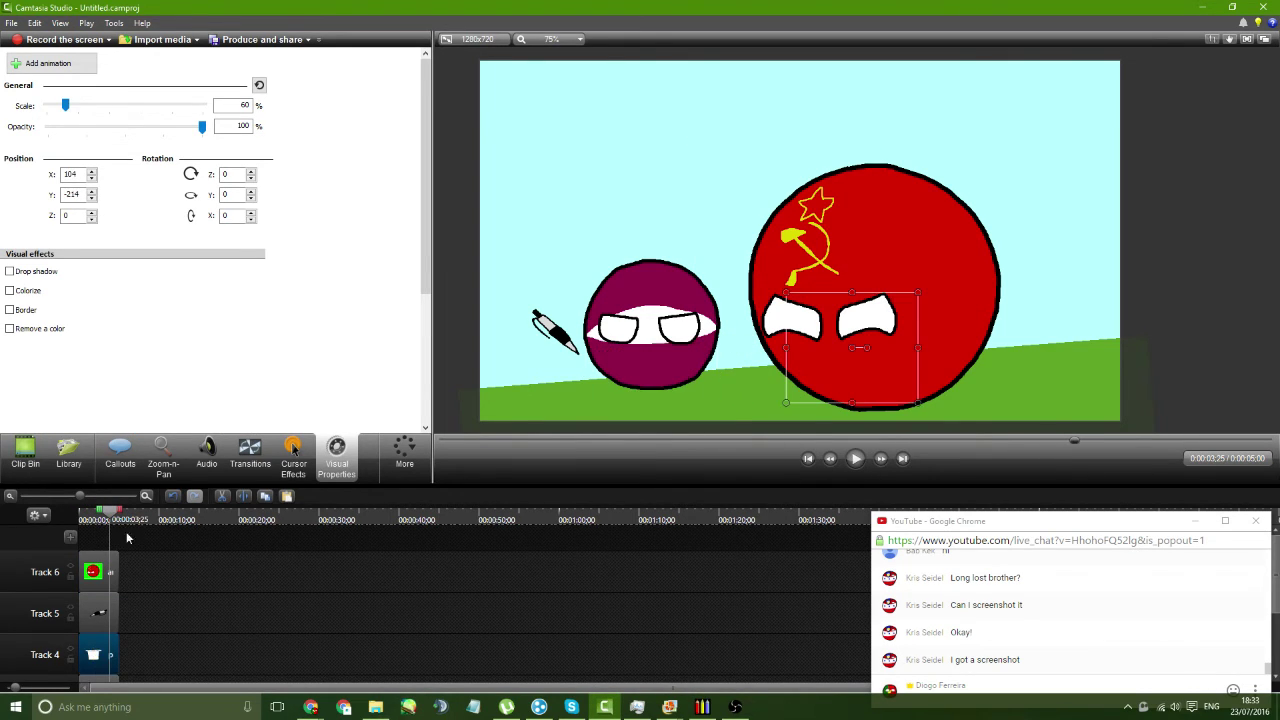
pyautogui.click(84, 517)
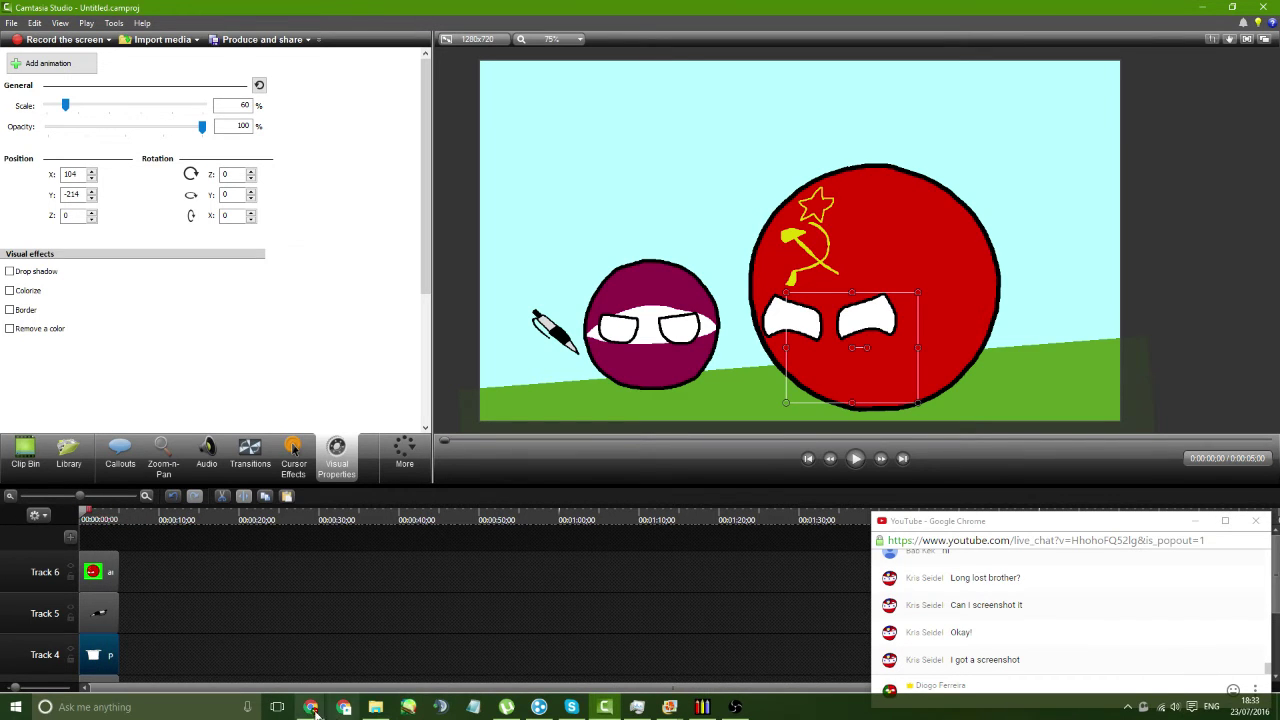
pyautogui.moveTo(310, 707)
pyautogui.moveTo(265, 679)
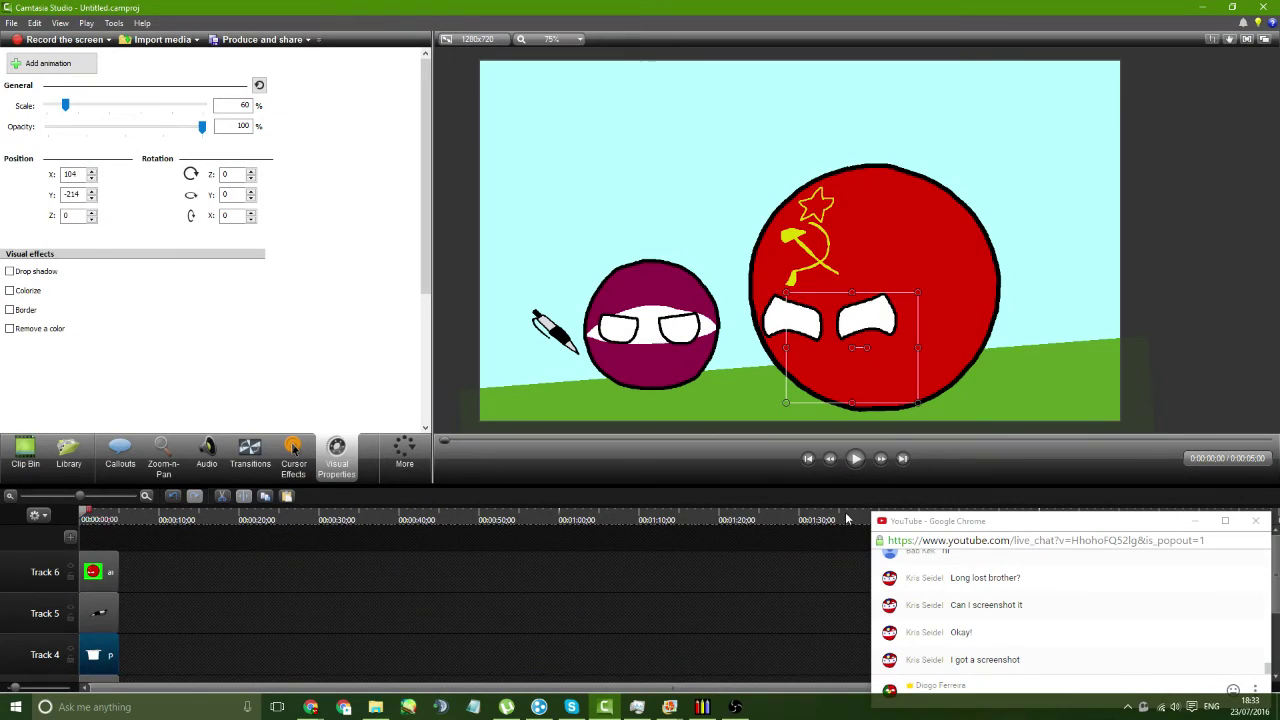
pyautogui.moveTo(849, 346); pyautogui.dragTo(648, 356)
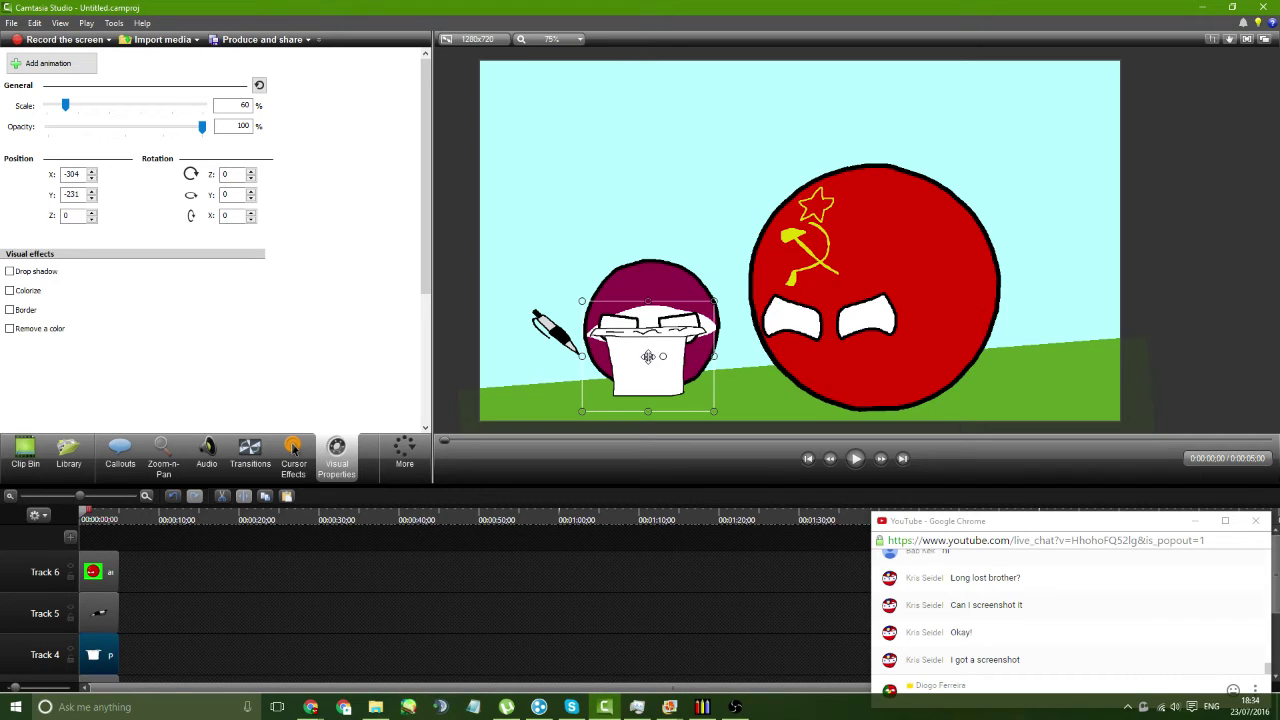
pyautogui.moveTo(648, 356); pyautogui.dragTo(650, 360)
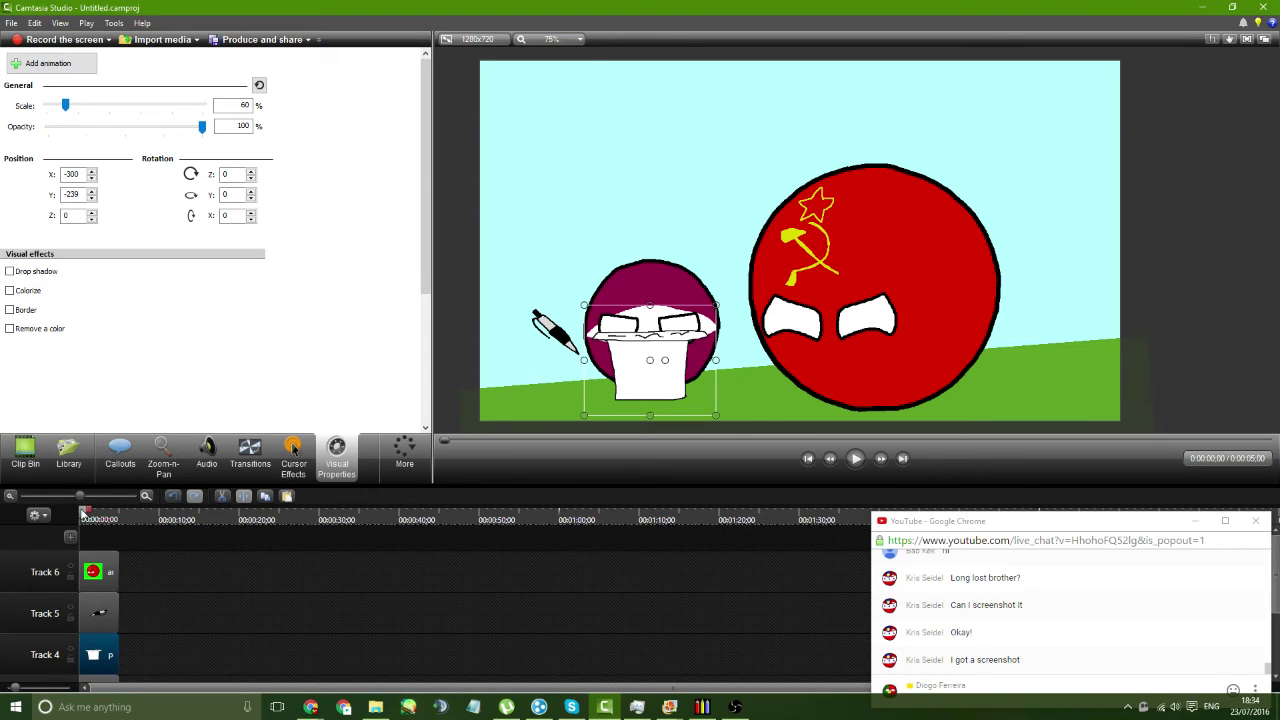
# - Stretch the paper's animation toward the clip's end and extend the Track 4 paper clip to about 6 seconds
pyautogui.moveTo(83, 513); pyautogui.dragTo(105, 513)
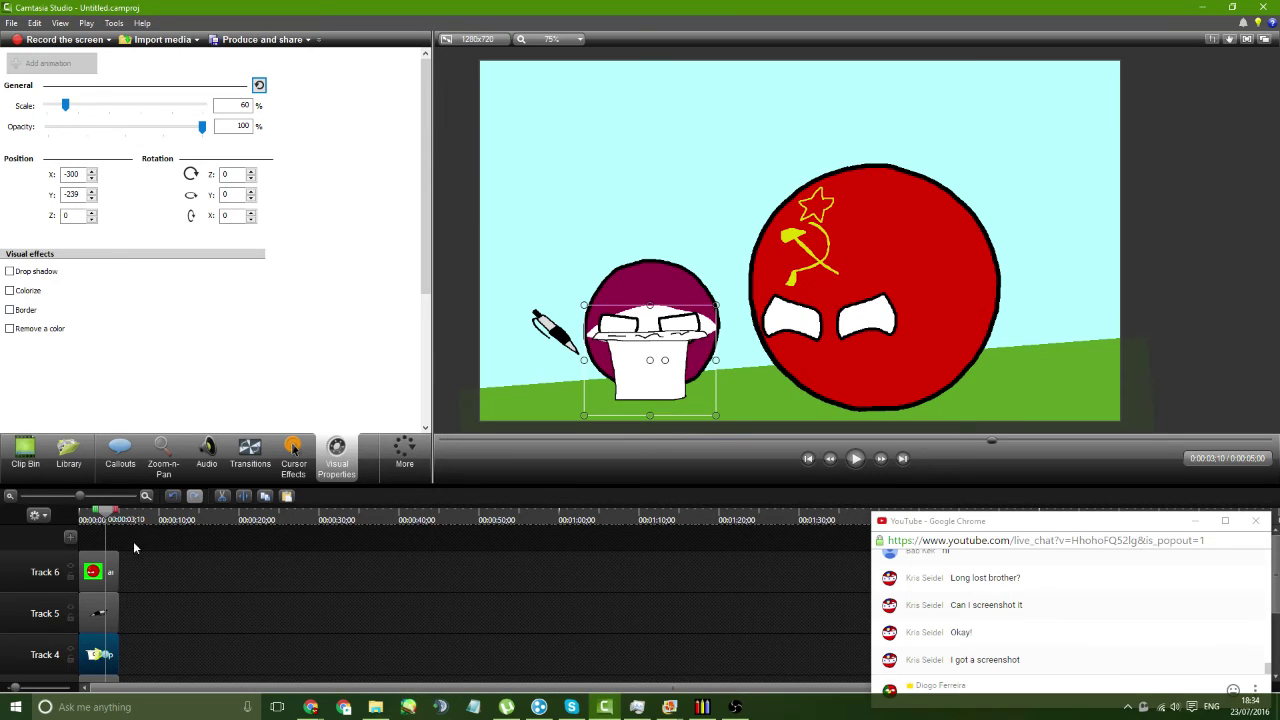
pyautogui.moveTo(117, 655); pyautogui.dragTo(106, 655)
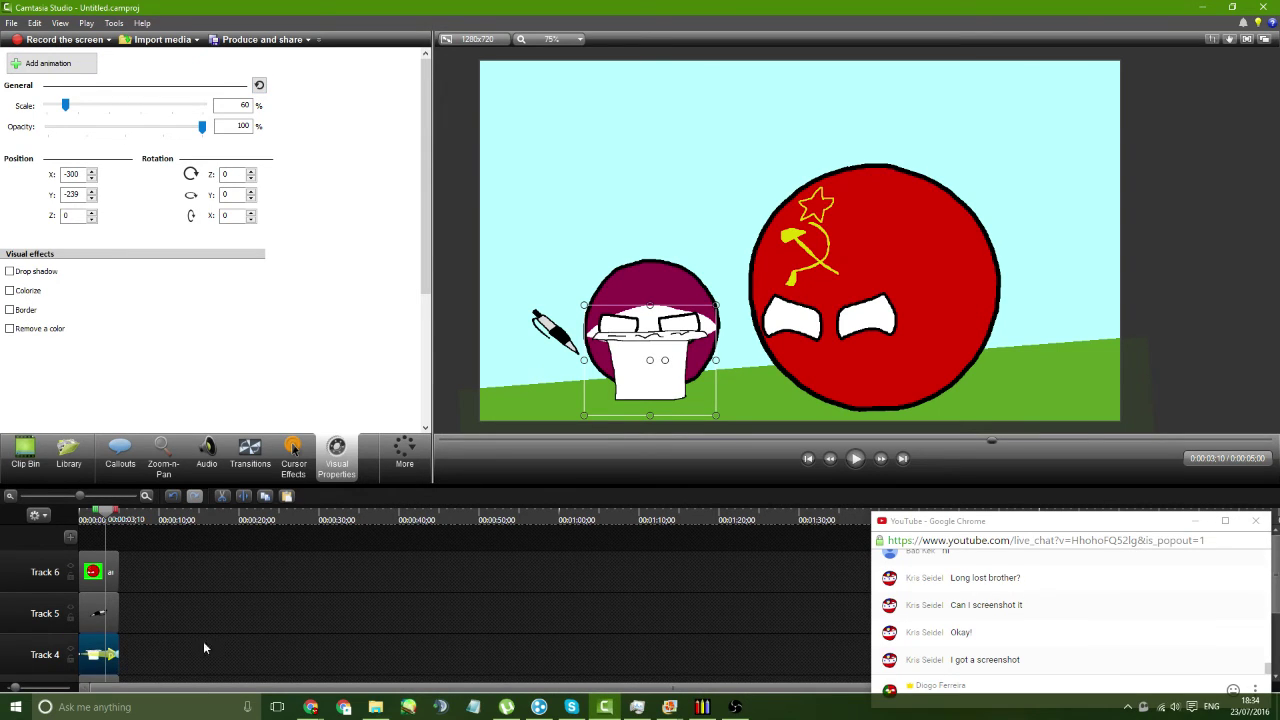
pyautogui.moveTo(105, 513); pyautogui.dragTo(290, 513)
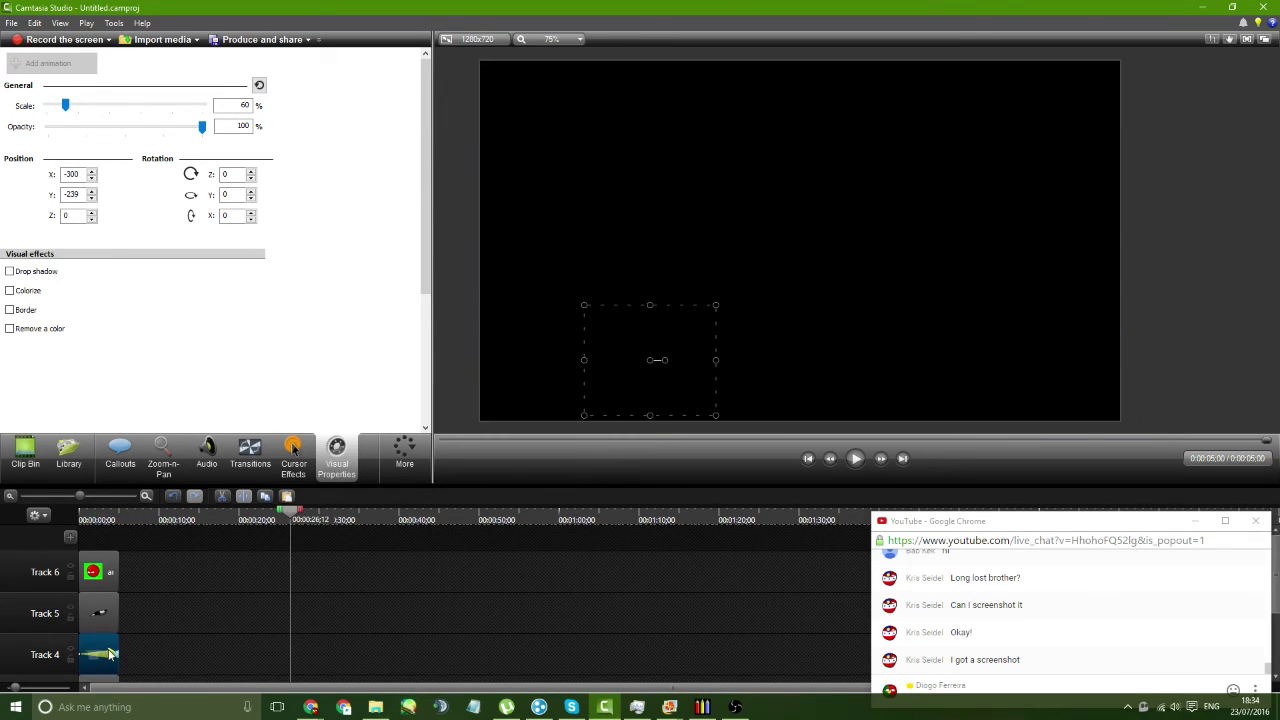
pyautogui.moveTo(118, 655); pyautogui.dragTo(126, 655)
# - Extend the sky rectangle, the green ground and the angry01.png clips on Tracks 1 to 3 to about 46 seconds
pyautogui.scroll(-3, 177, 594)
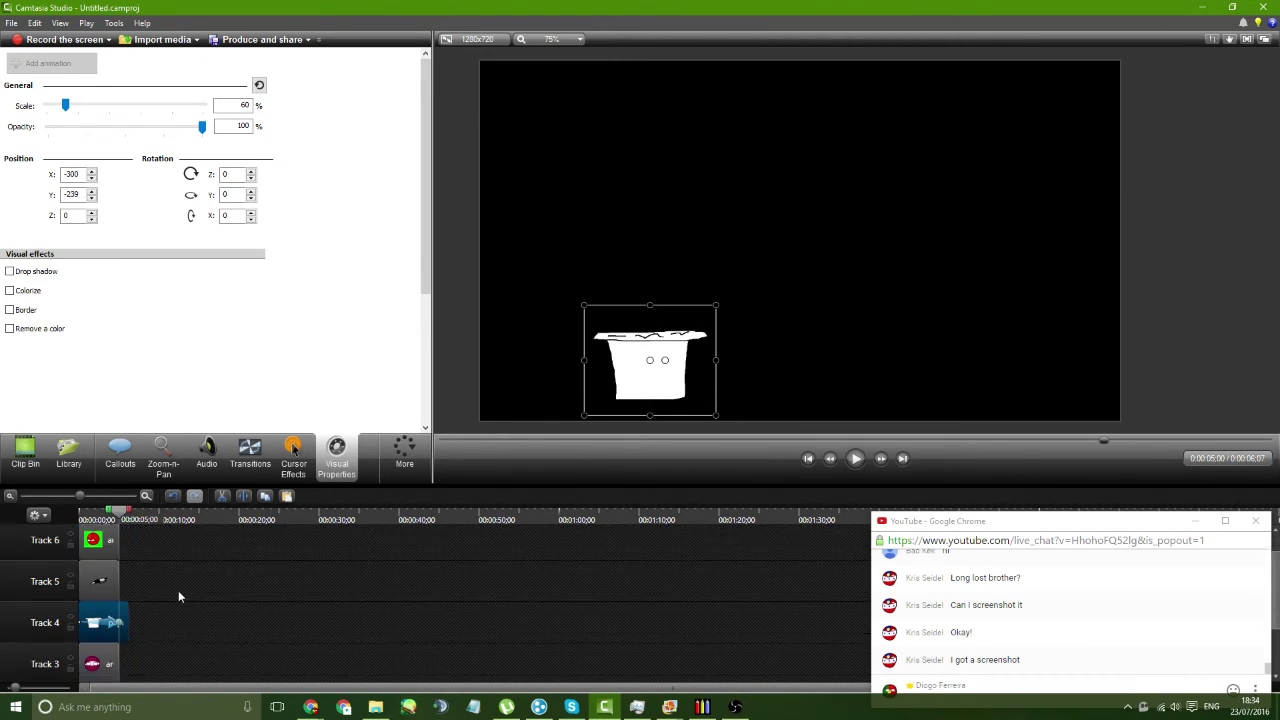
pyautogui.moveTo(120, 660); pyautogui.dragTo(450, 648)
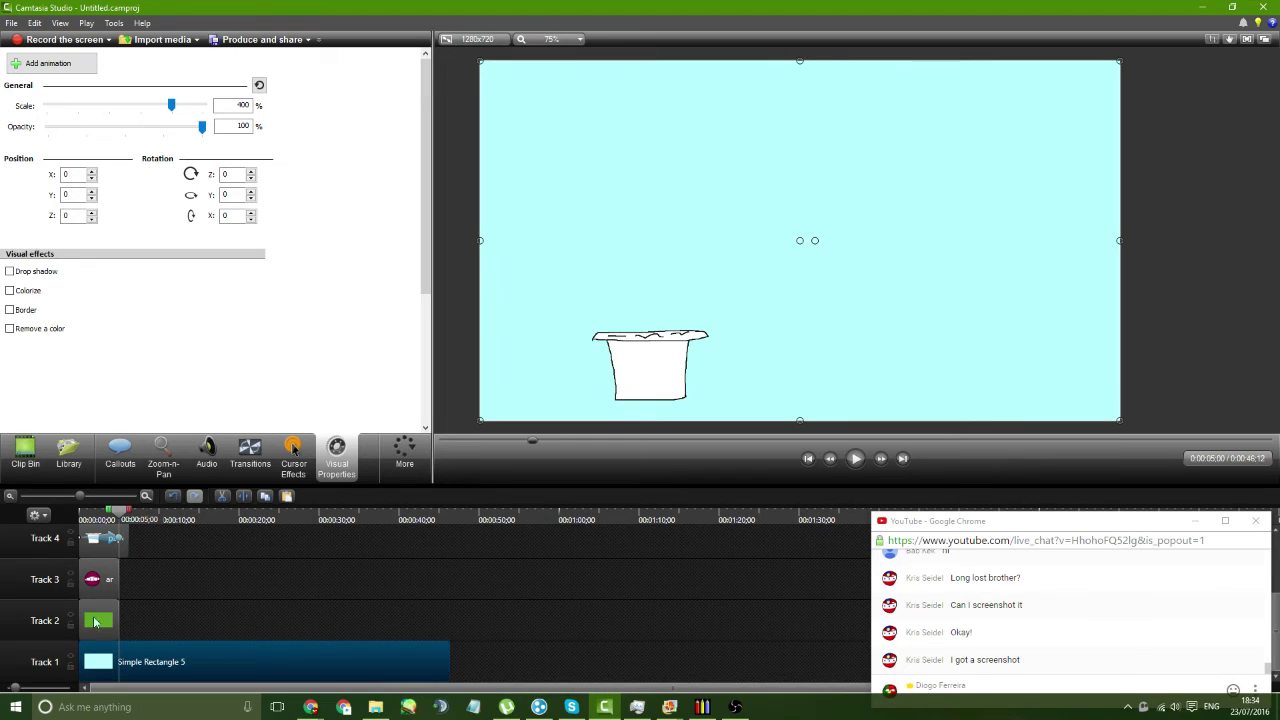
pyautogui.moveTo(122, 620); pyautogui.dragTo(451, 620)
pyautogui.moveTo(118, 580); pyautogui.dragTo(450, 580)
# - Extend the paper clip to about 7 seconds and lower the paper to Y -277 at the five-second mark
pyautogui.moveTo(129, 537)
pyautogui.mouseDown()
pyautogui.moveTo(440, 540)
pyautogui.moveTo(135, 545)
pyautogui.mouseUp()
pyautogui.scroll(2, 165, 610)
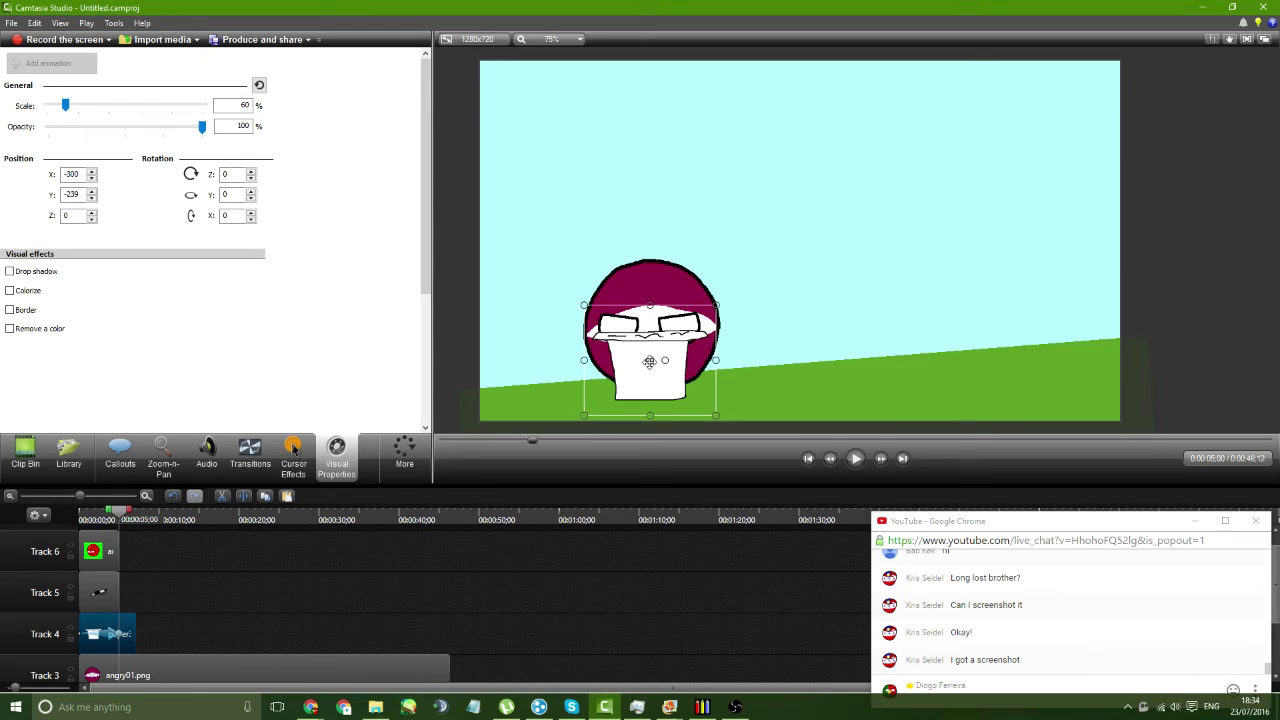
pyautogui.moveTo(649, 361); pyautogui.dragTo(650, 381)
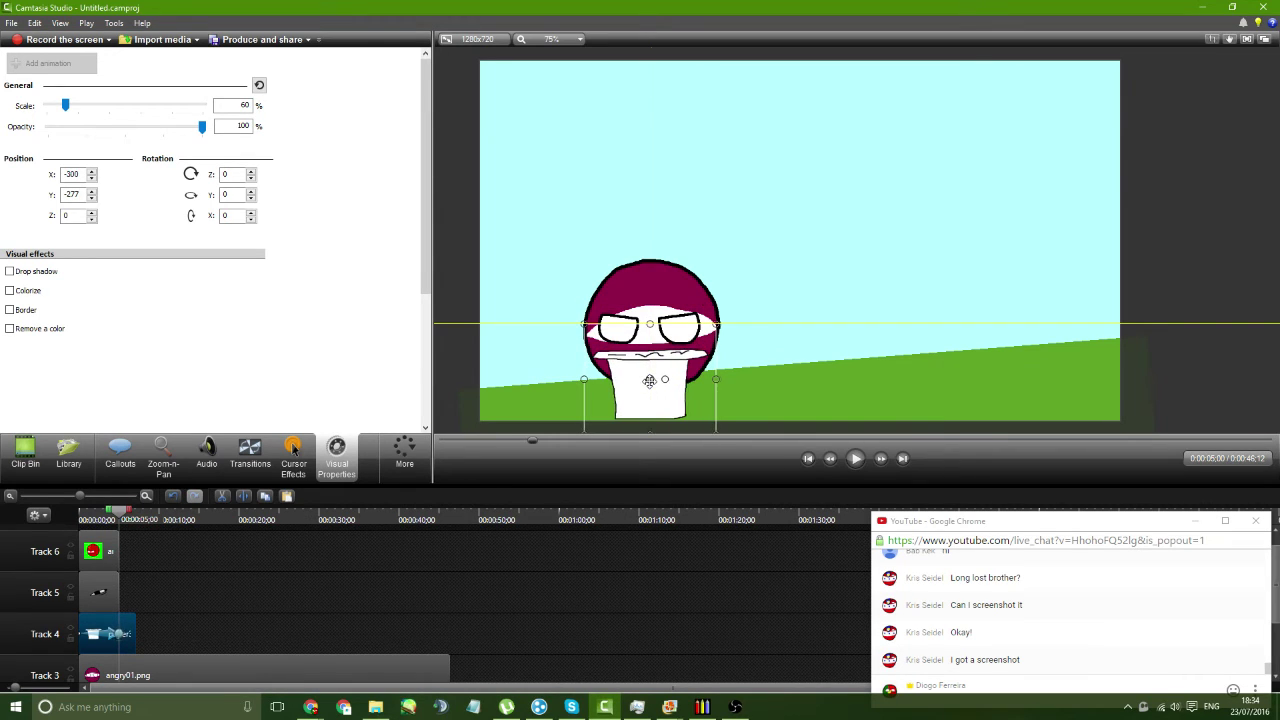
# - Extend the pen clip on Track 5 so that it ends together with the paper clip
pyautogui.click(120, 597)
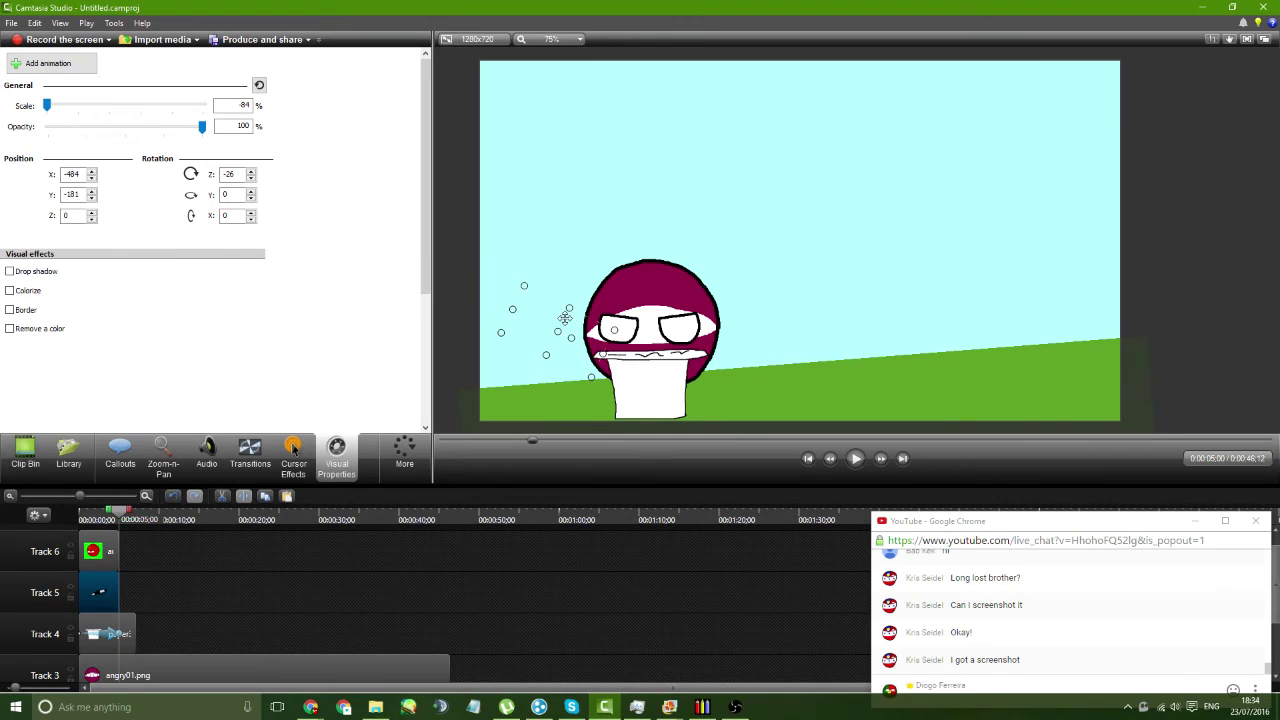
pyautogui.press('Home')
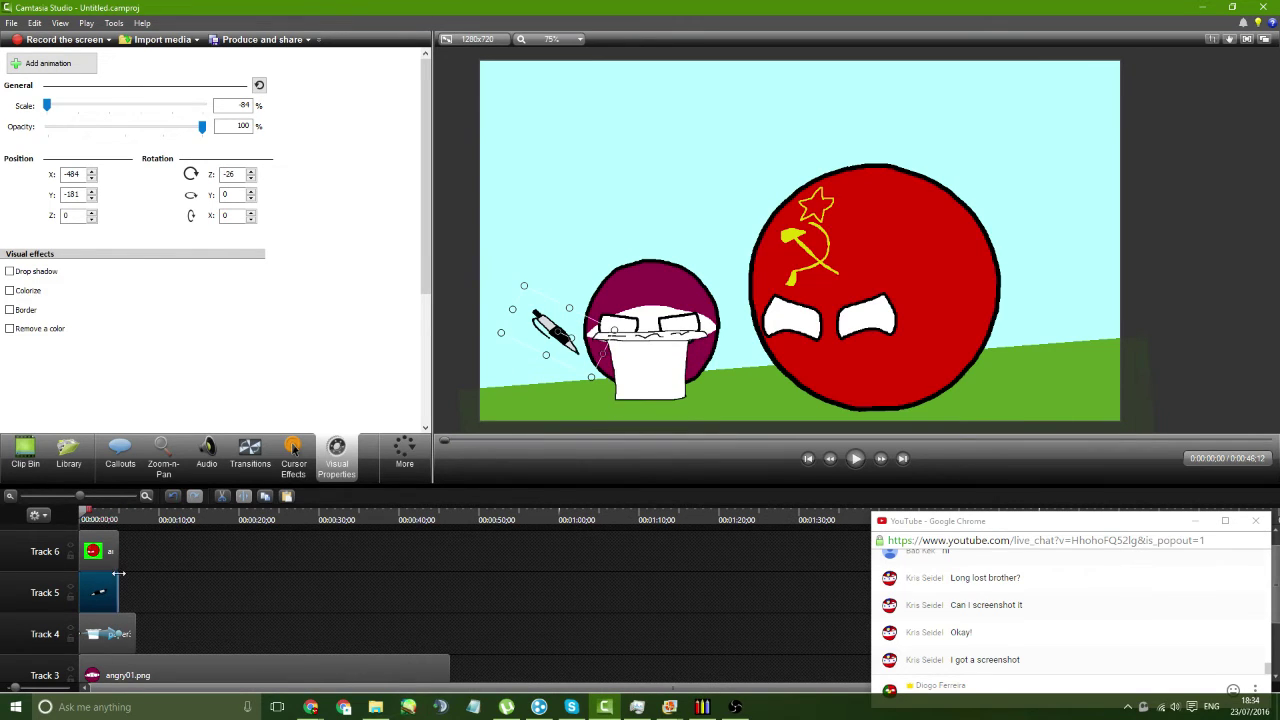
pyautogui.moveTo(119, 590); pyautogui.dragTo(135, 590)
# - Read the new live chat message, switch to mtPaint and try to start a new image, keeping the unsaved drawing
pyautogui.click(1006, 670)
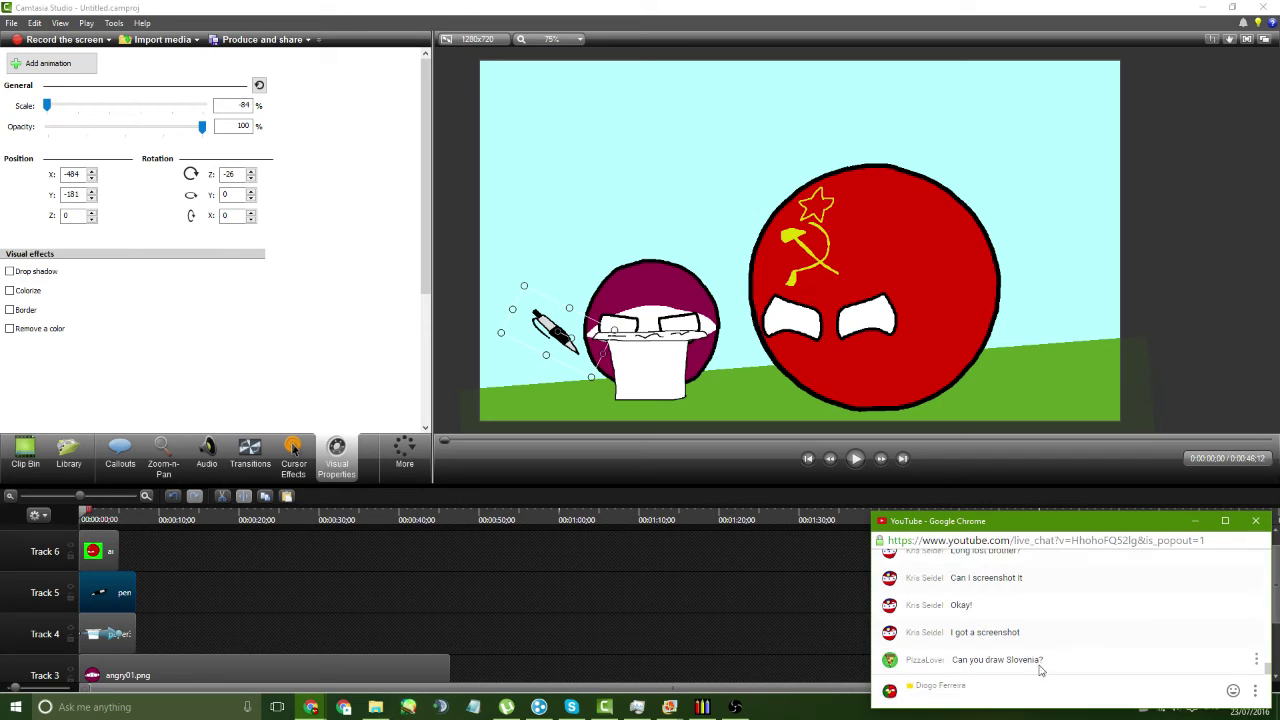
pyautogui.hotkey('alt', 'Tab')
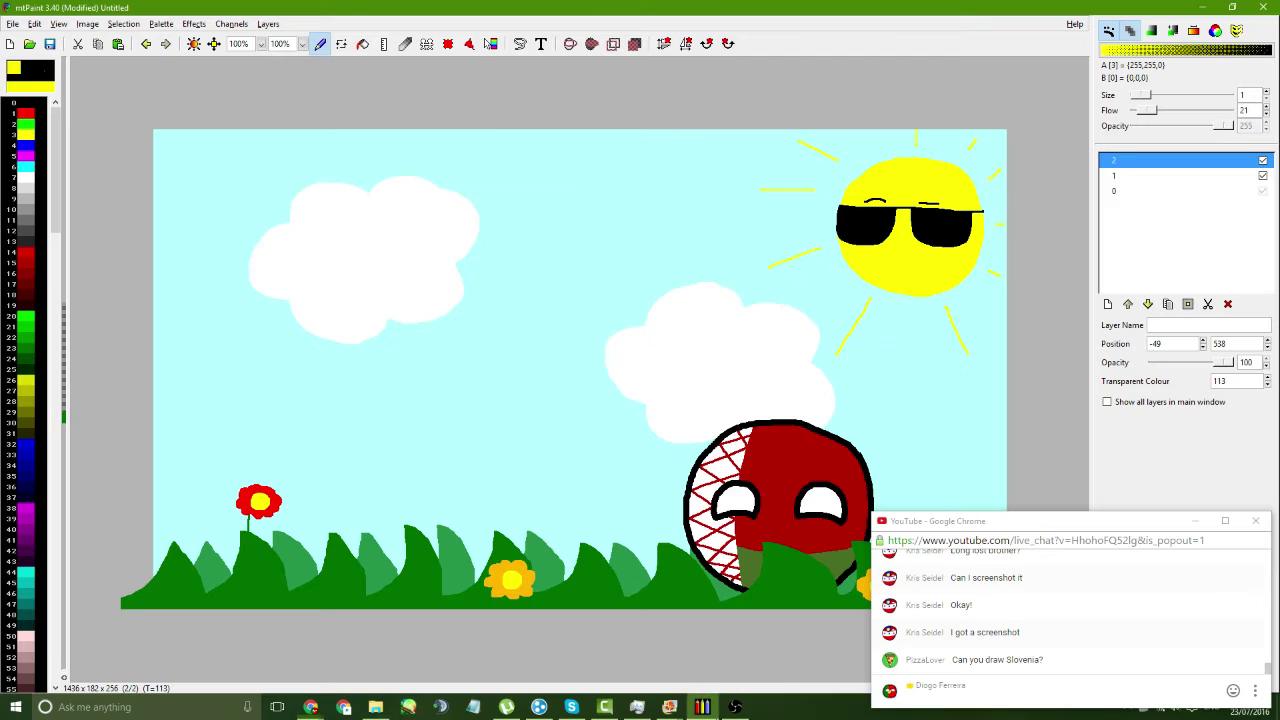
pyautogui.click(11, 46)
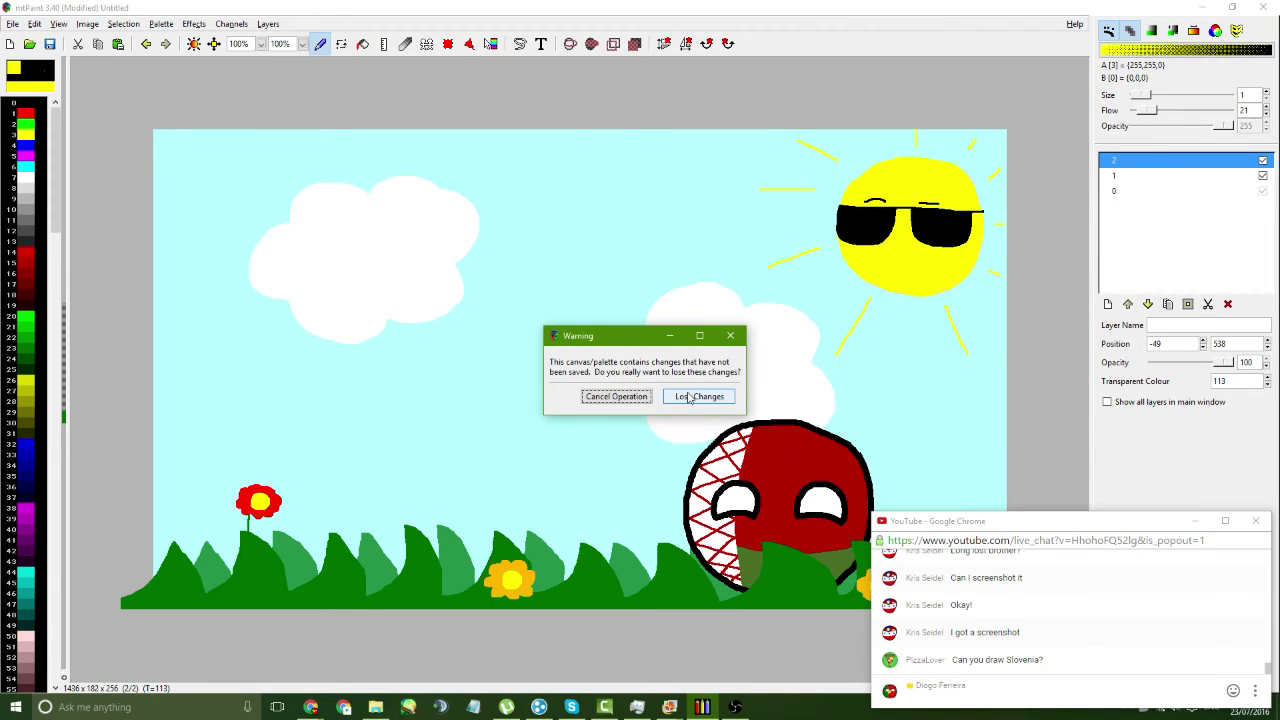
pyautogui.click(616, 397)
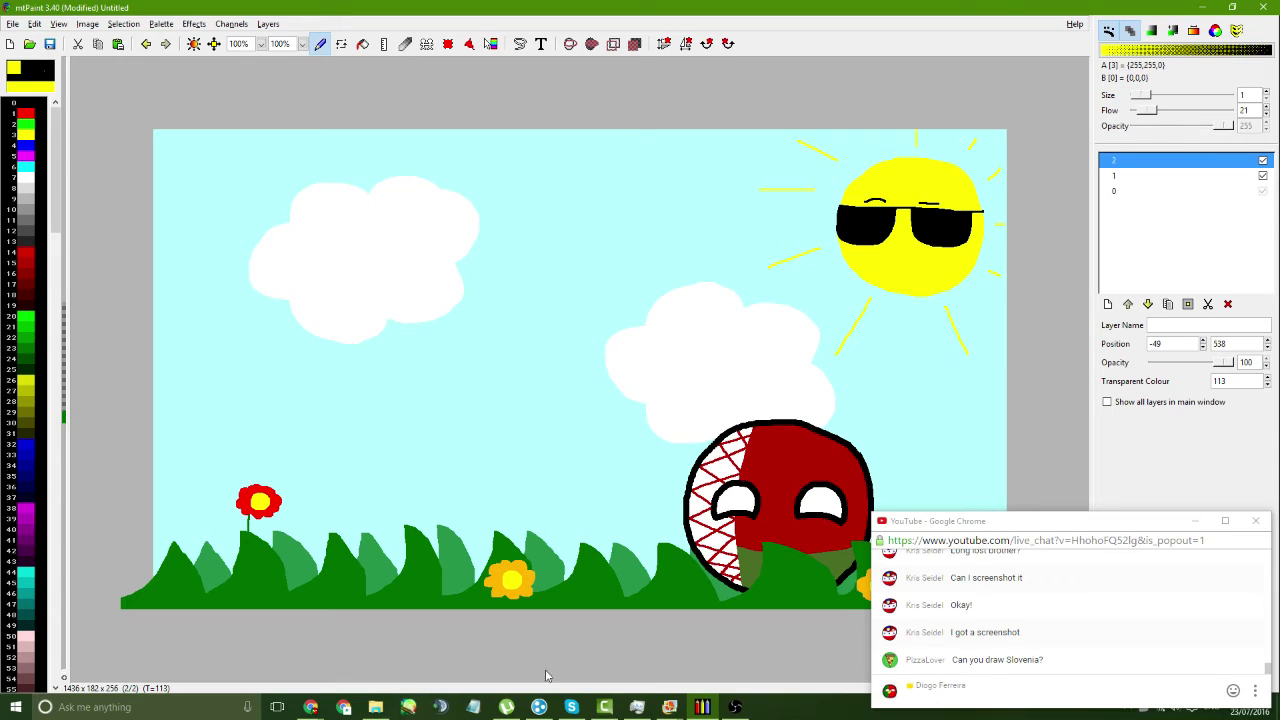
# - Try to save the drawing's layers together as a layers file
pyautogui.click(267, 23)
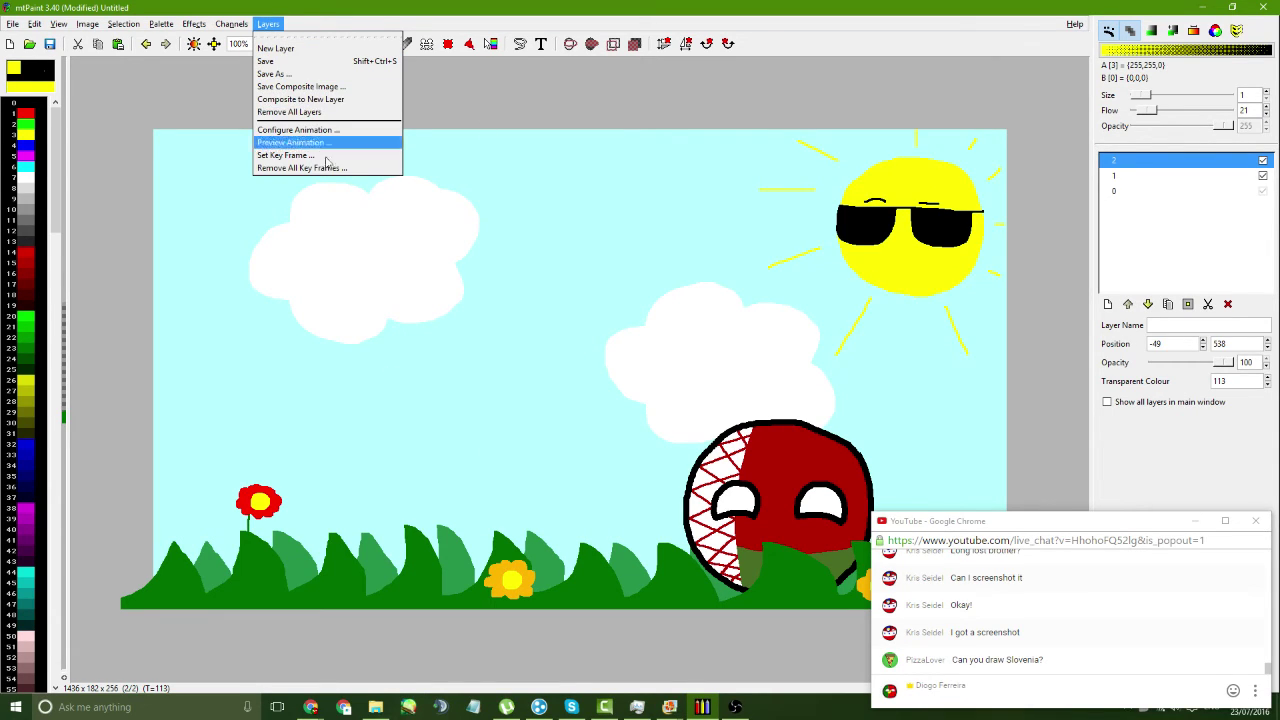
pyautogui.click(298, 75)
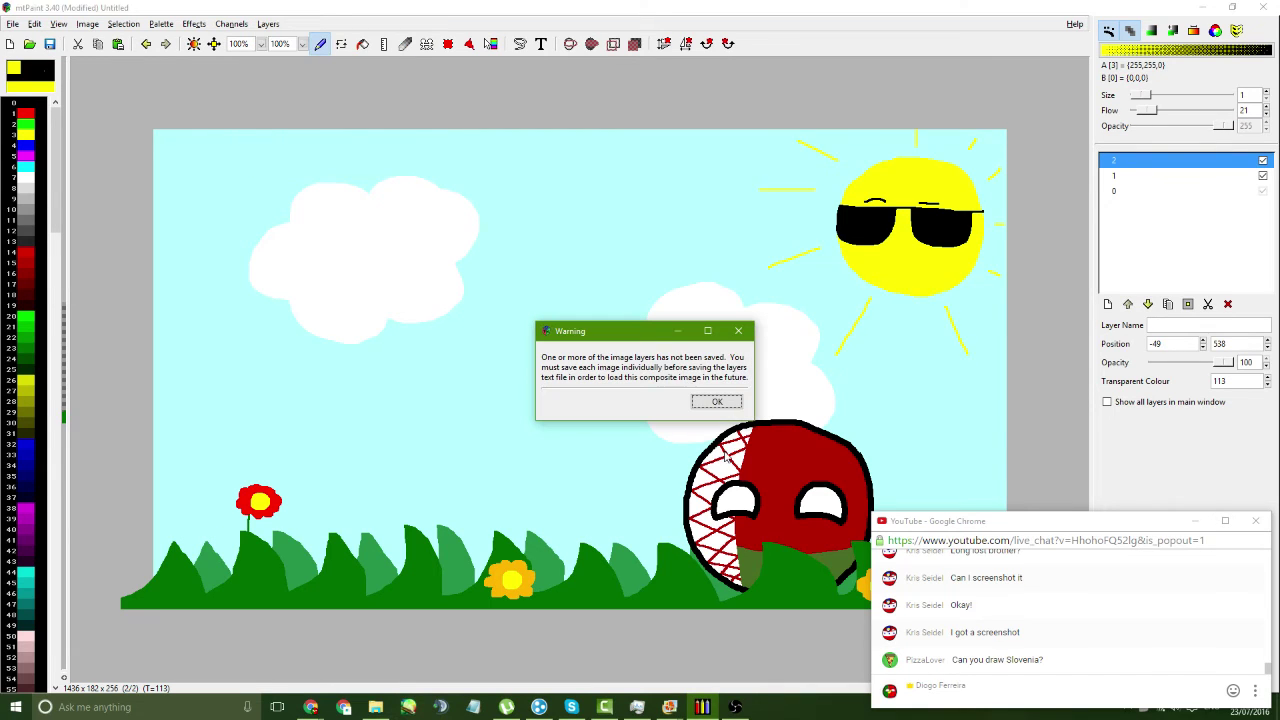
pyautogui.click(711, 403)
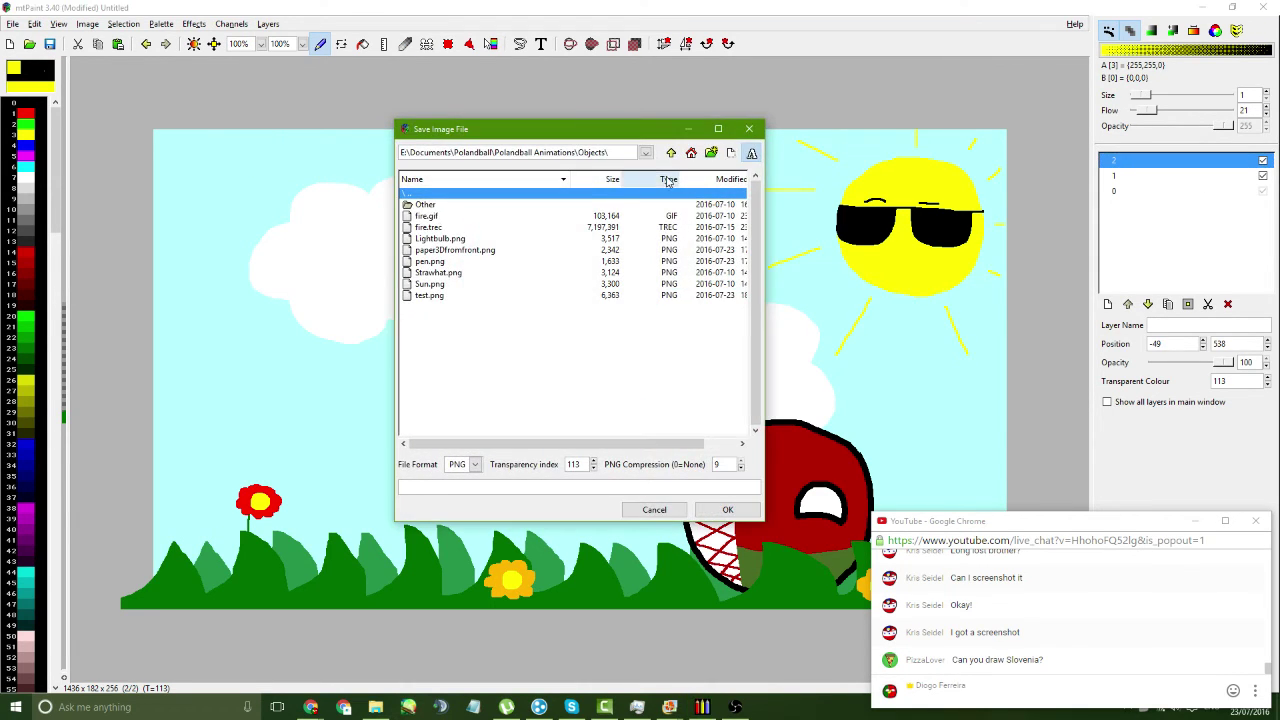
# - In the image save dialog, create a folder named Full Drawings inside the Polandball folder and open it
pyautogui.click(671, 152)
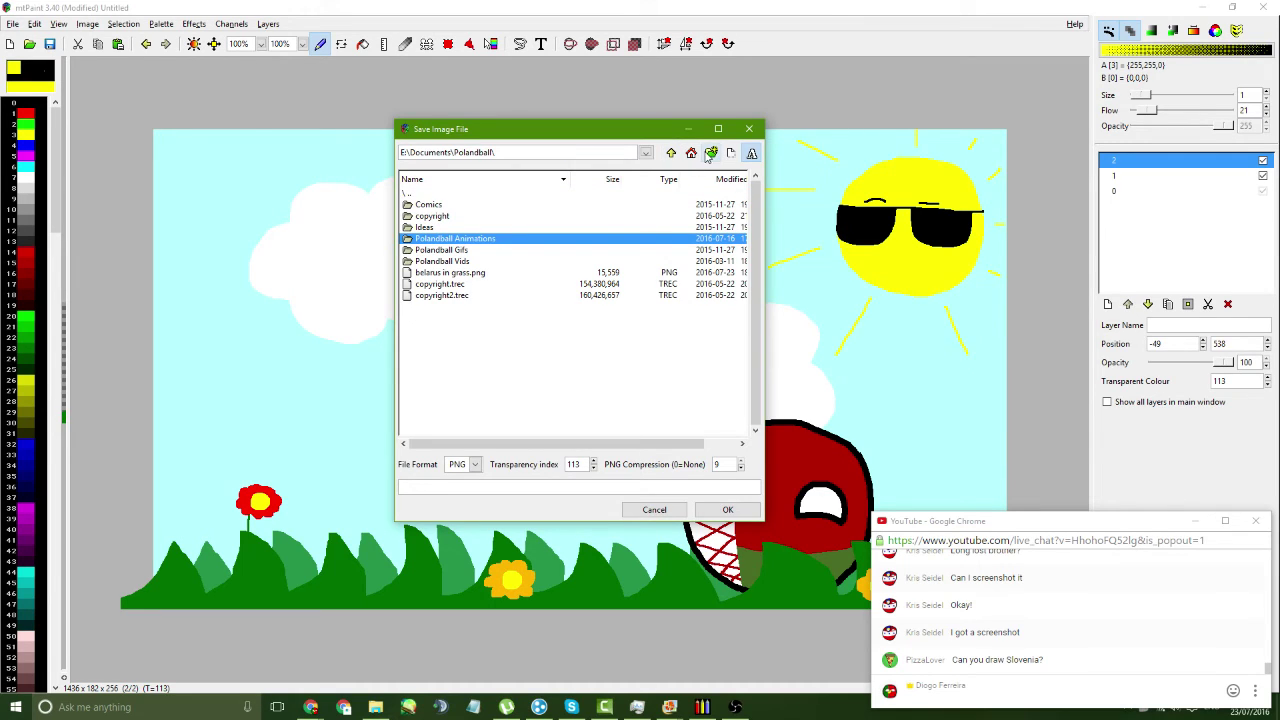
pyautogui.click(711, 152)
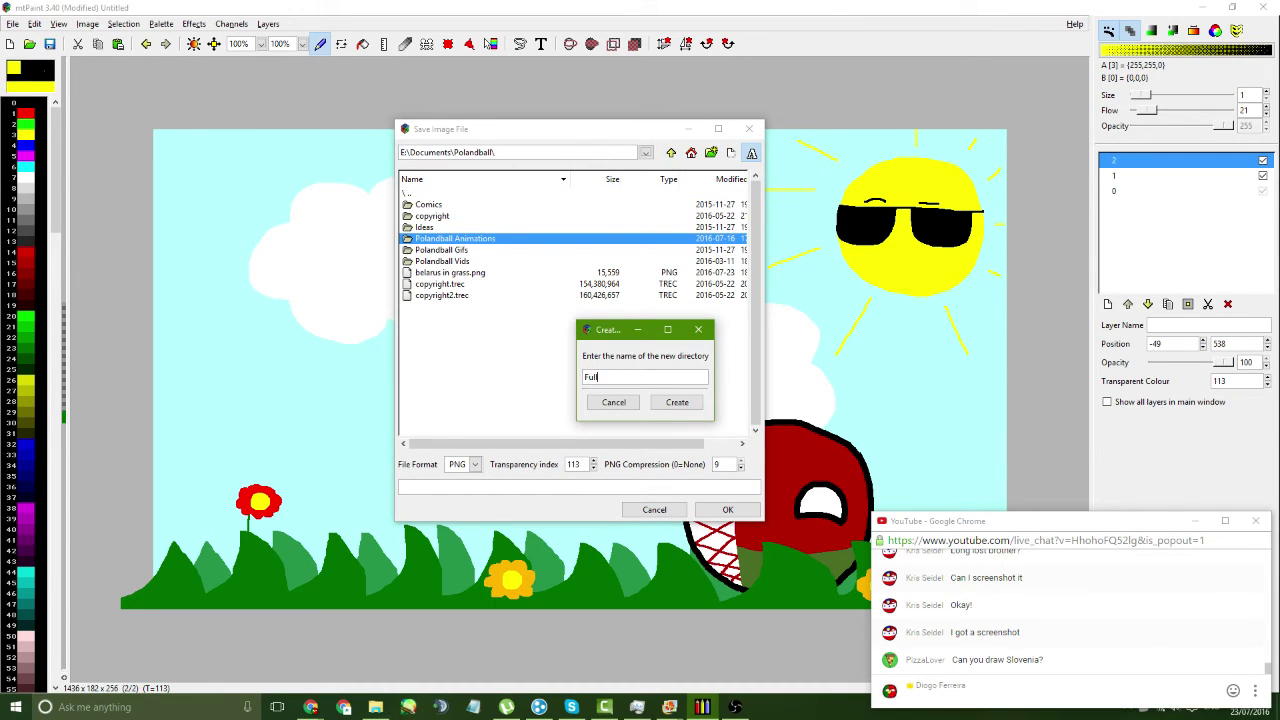
pyautogui.write('Full Drawings')
pyautogui.press('Return')
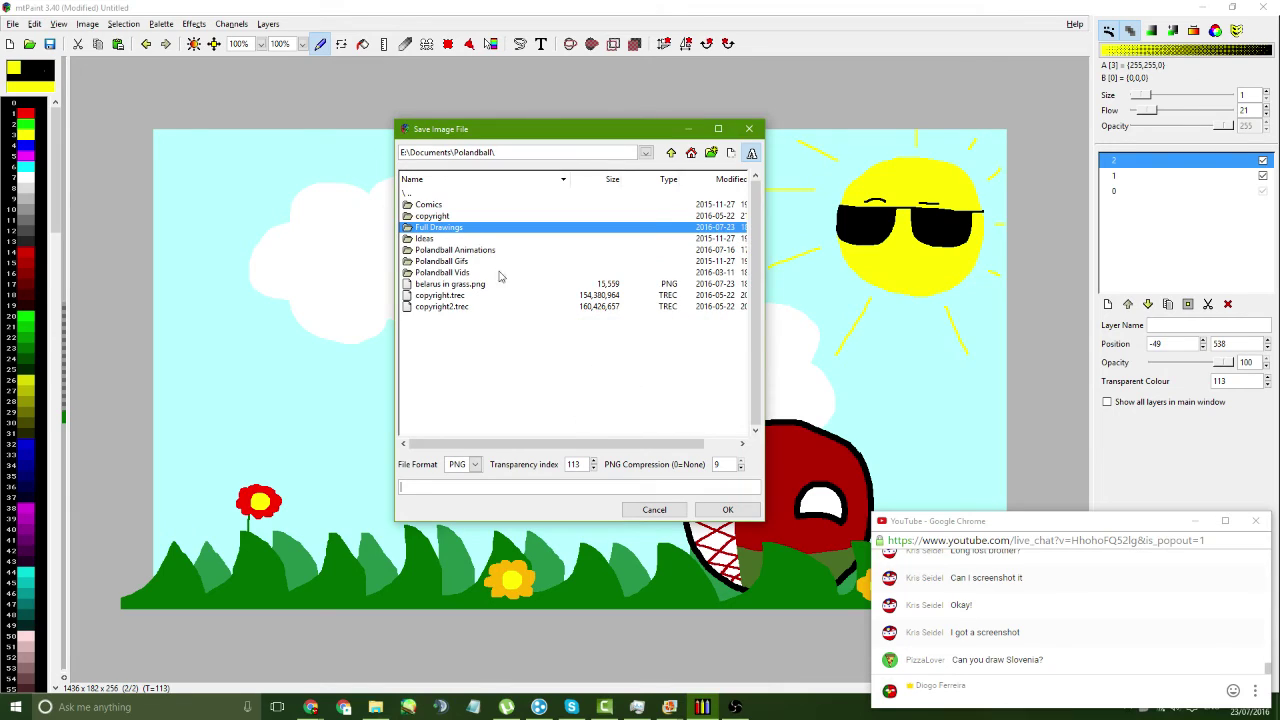
pyautogui.doubleClick(463, 232)
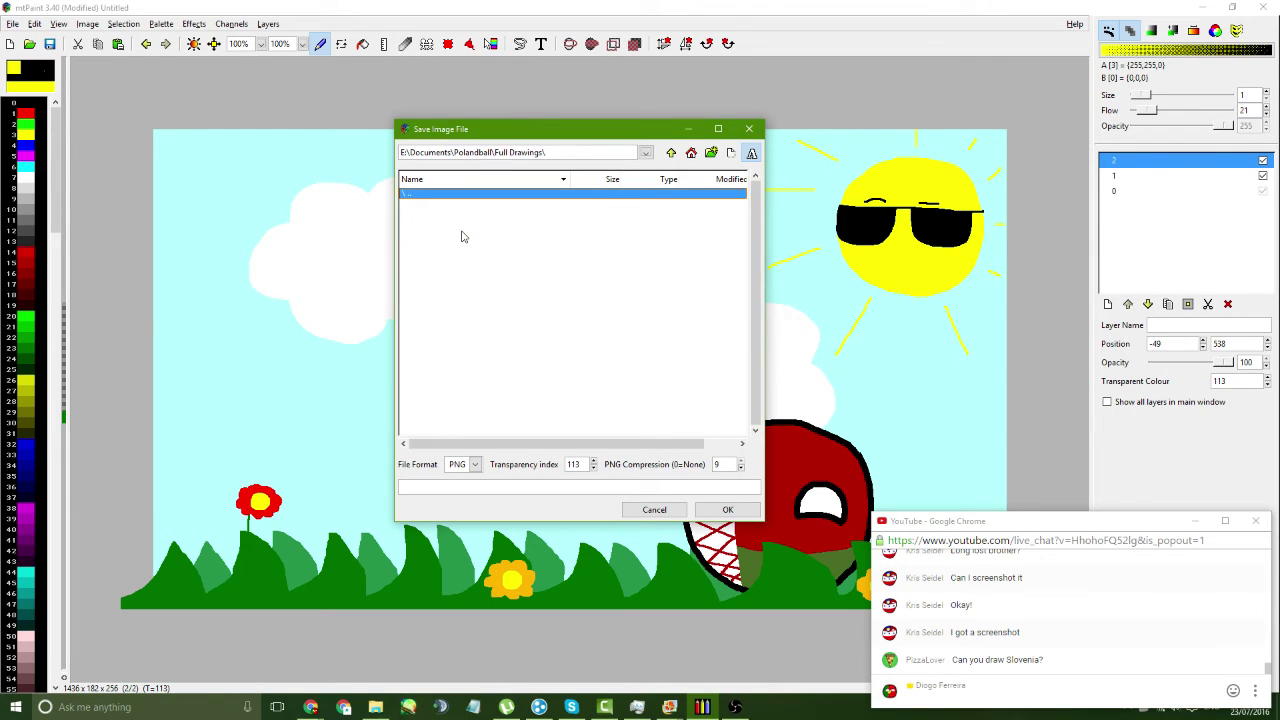
# - Create a subfolder named Belarus inside Full Drawings and open it
pyautogui.click(711, 153)
pyautogui.write('Belarus')
pyautogui.press('Return')
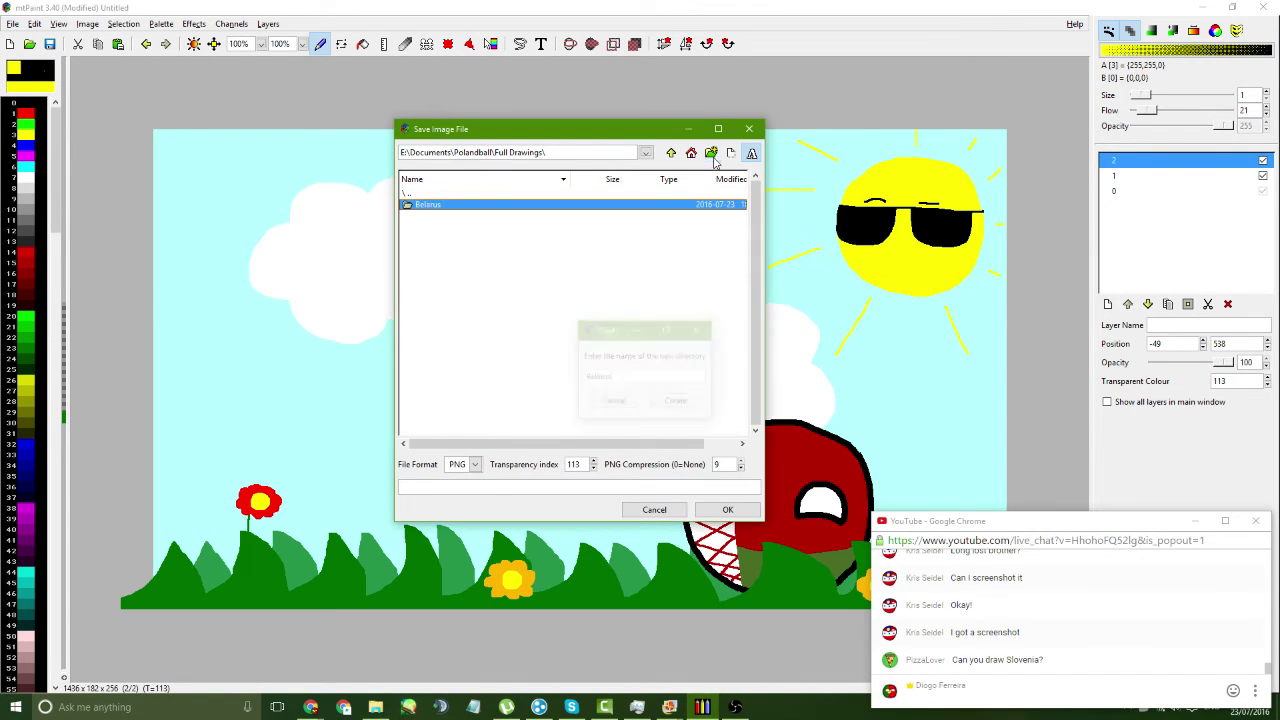
pyautogui.doubleClick(436, 205)
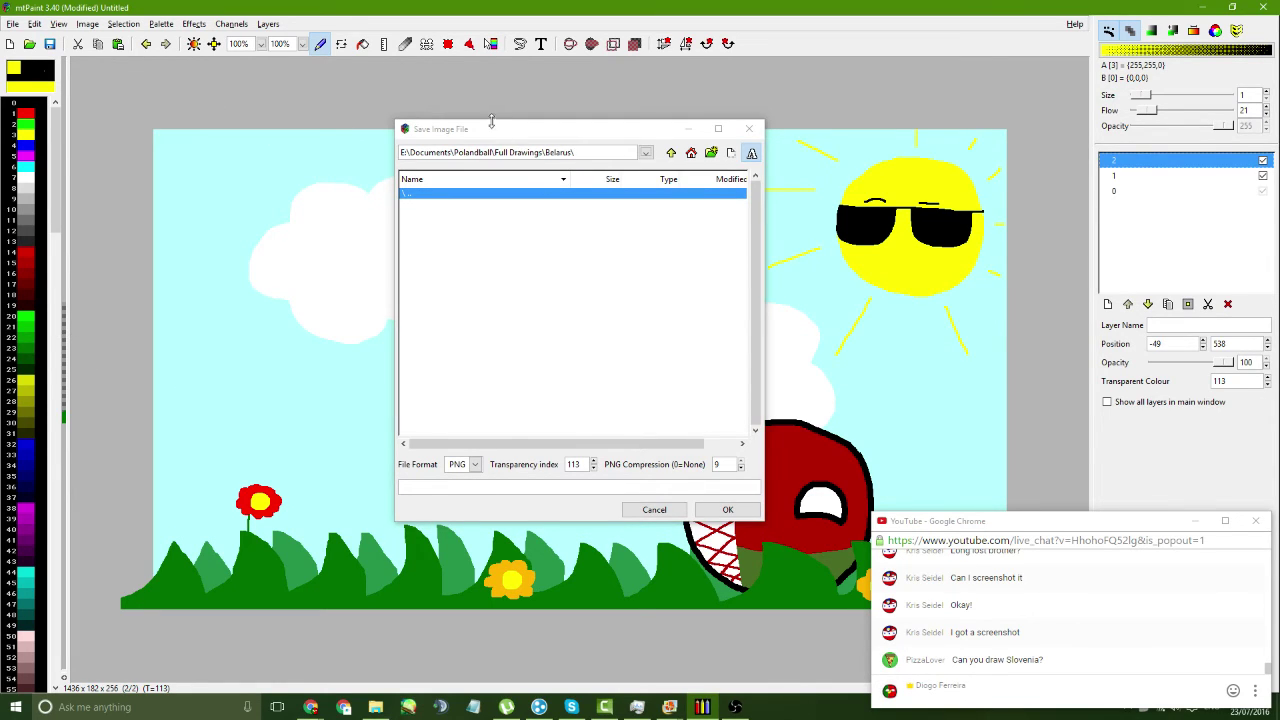
# - Save the front grass layer as a PNG named layer1 in the Belarus folder
pyautogui.moveTo(490, 125); pyautogui.dragTo(490, 113)
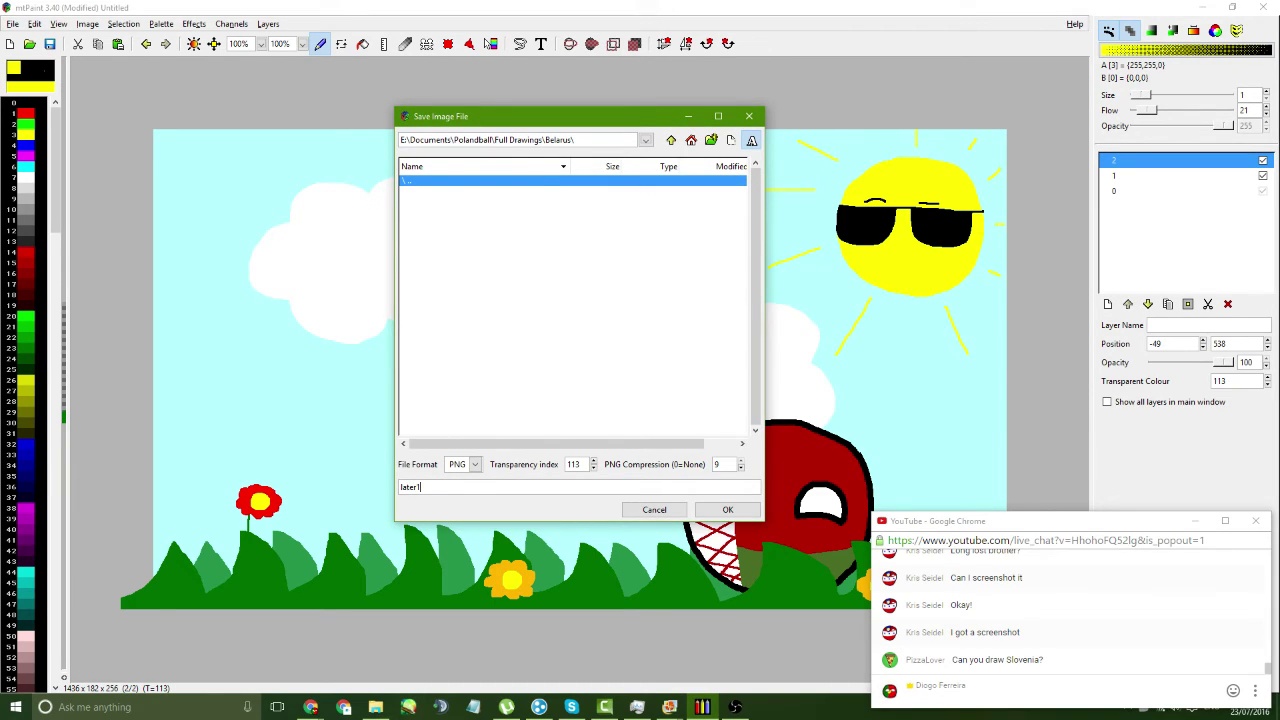
pyautogui.write('1')
pyautogui.press('Return')
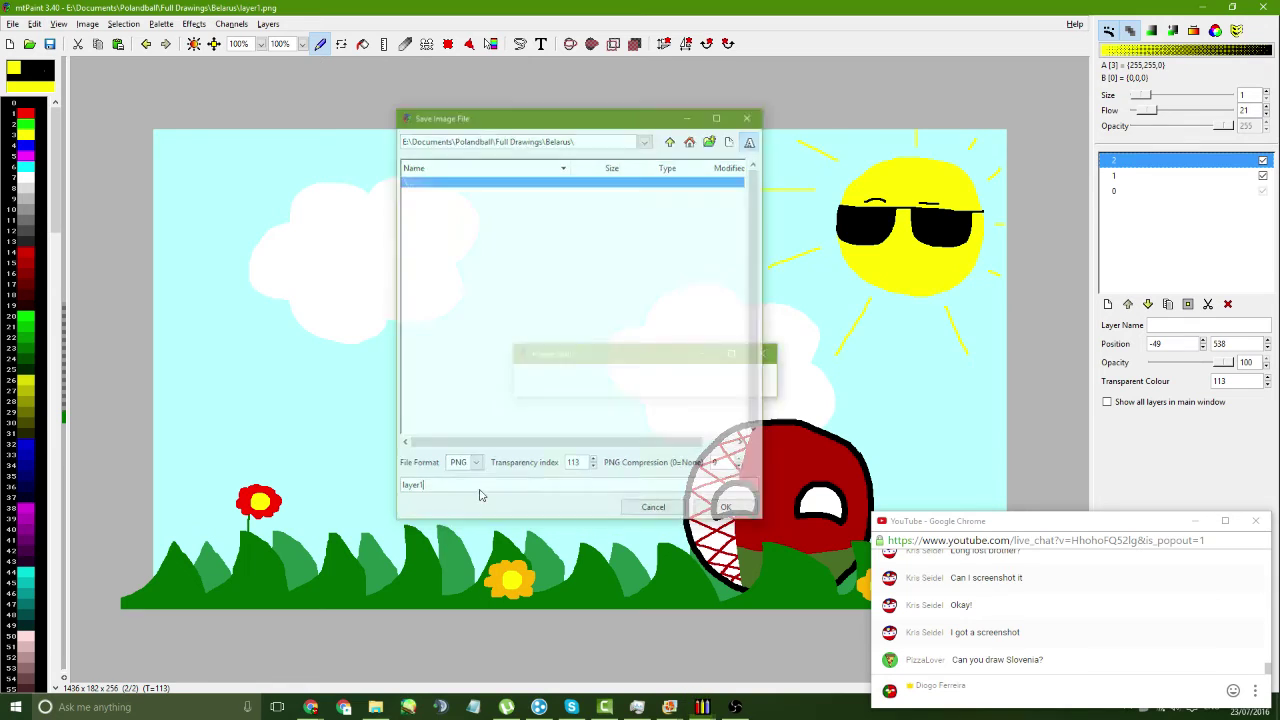
# - Make layer 1 active and save it as a PNG named layer2 in the Belarus folder
pyautogui.click(1120, 177)
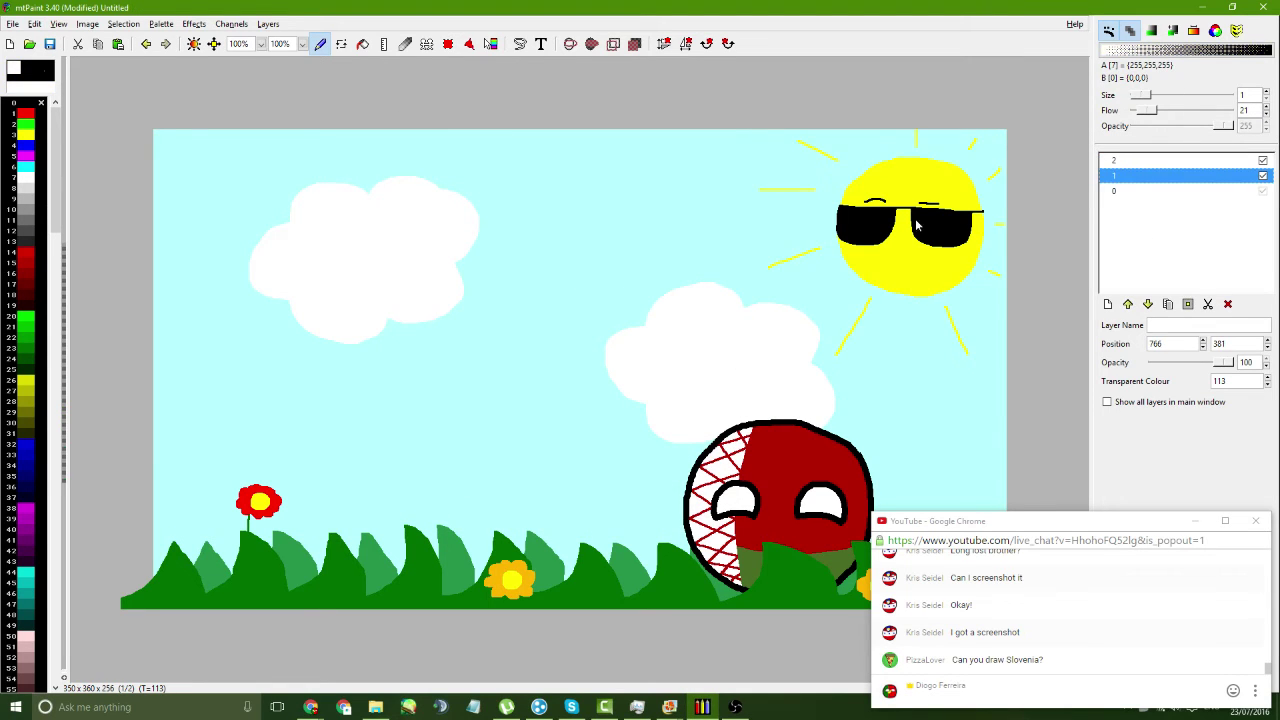
pyautogui.hotkey('ctrl', 's')
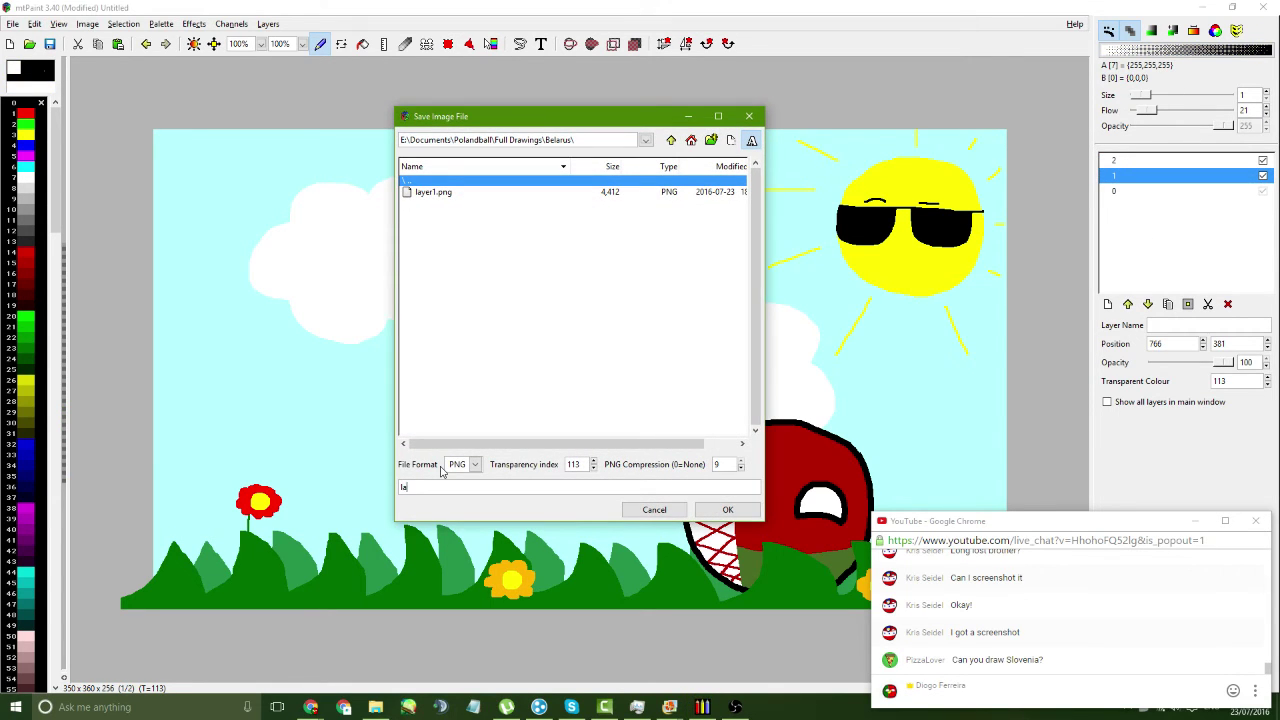
pyautogui.write('layer2')
pyautogui.press('Return')
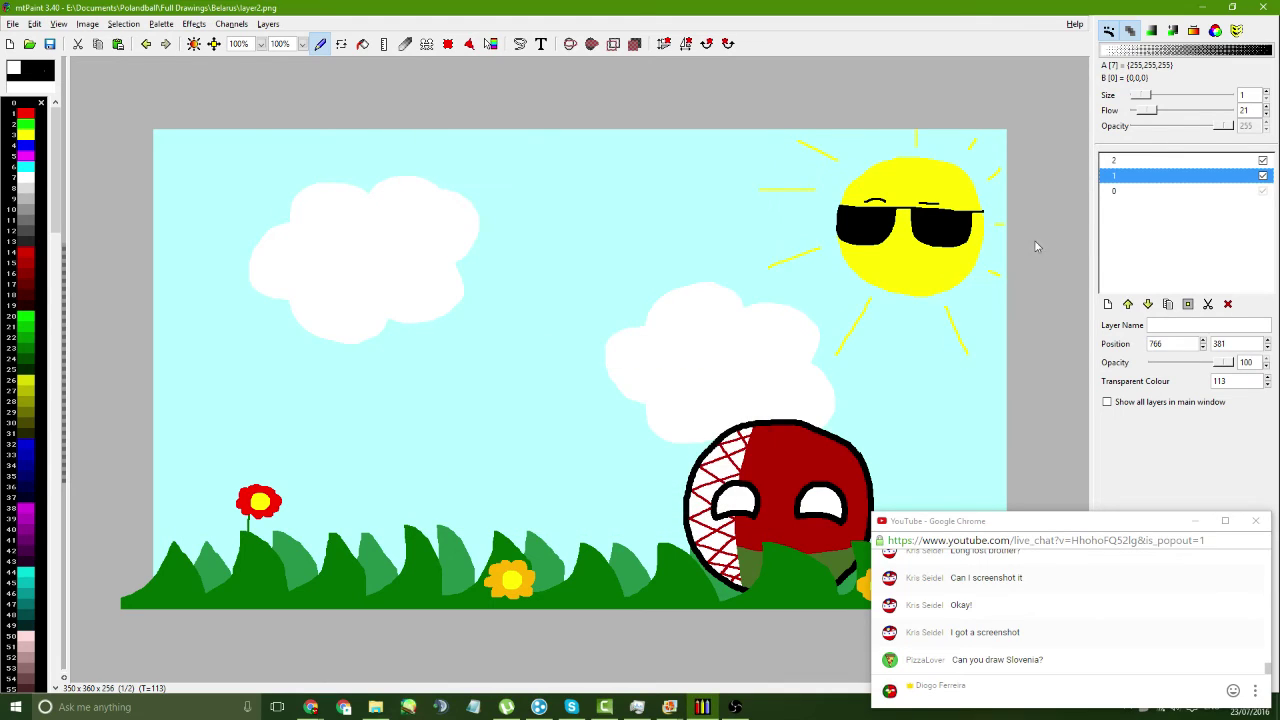
# - Make background layer 0 active and save it as a PNG named layer3 in the Belarus folder
pyautogui.click(1127, 195)
pyautogui.hotkey('ctrl', 's')
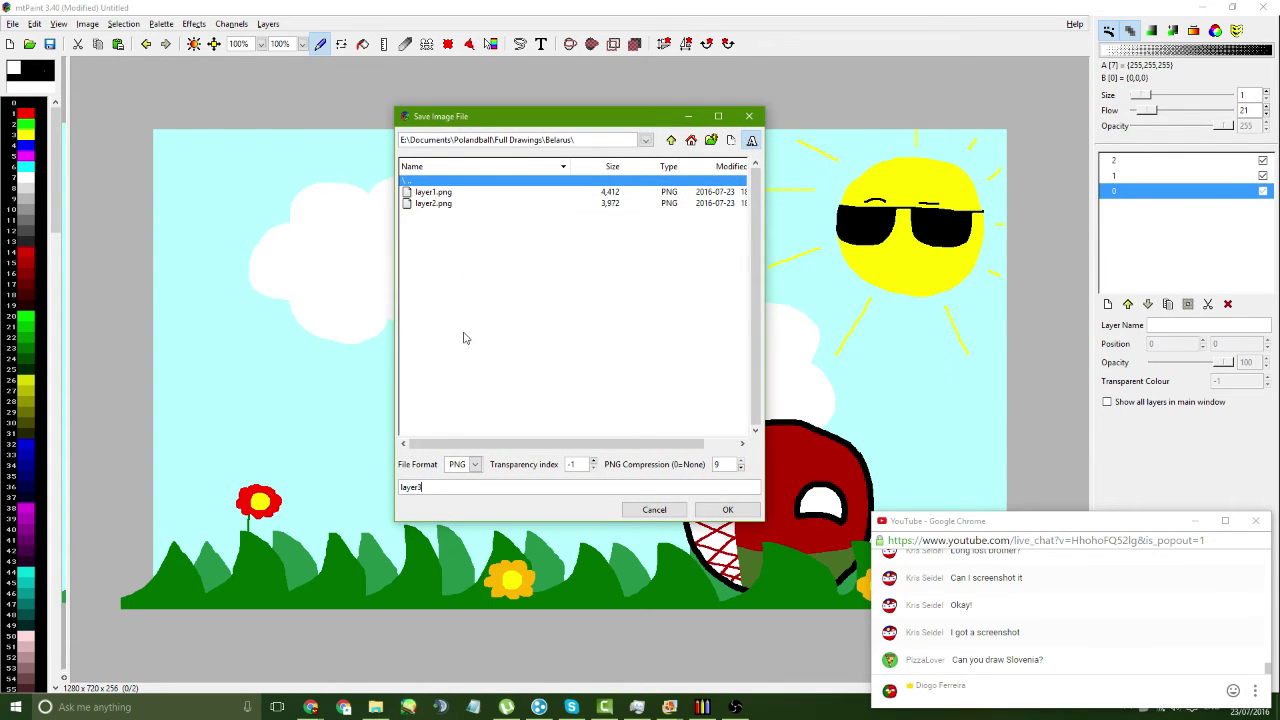
pyautogui.press('Return')
# - Save the layer set as layers.txt in the Belarus folder
pyautogui.click(268, 24)
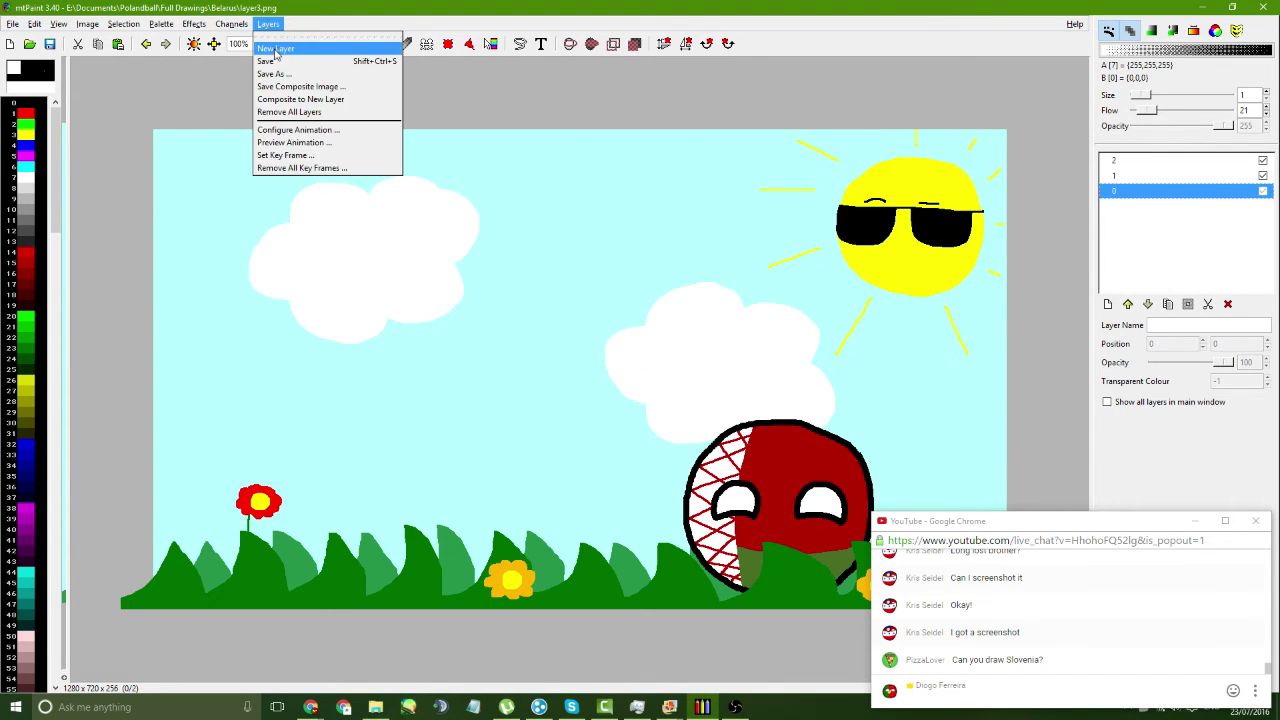
pyautogui.click(280, 74)
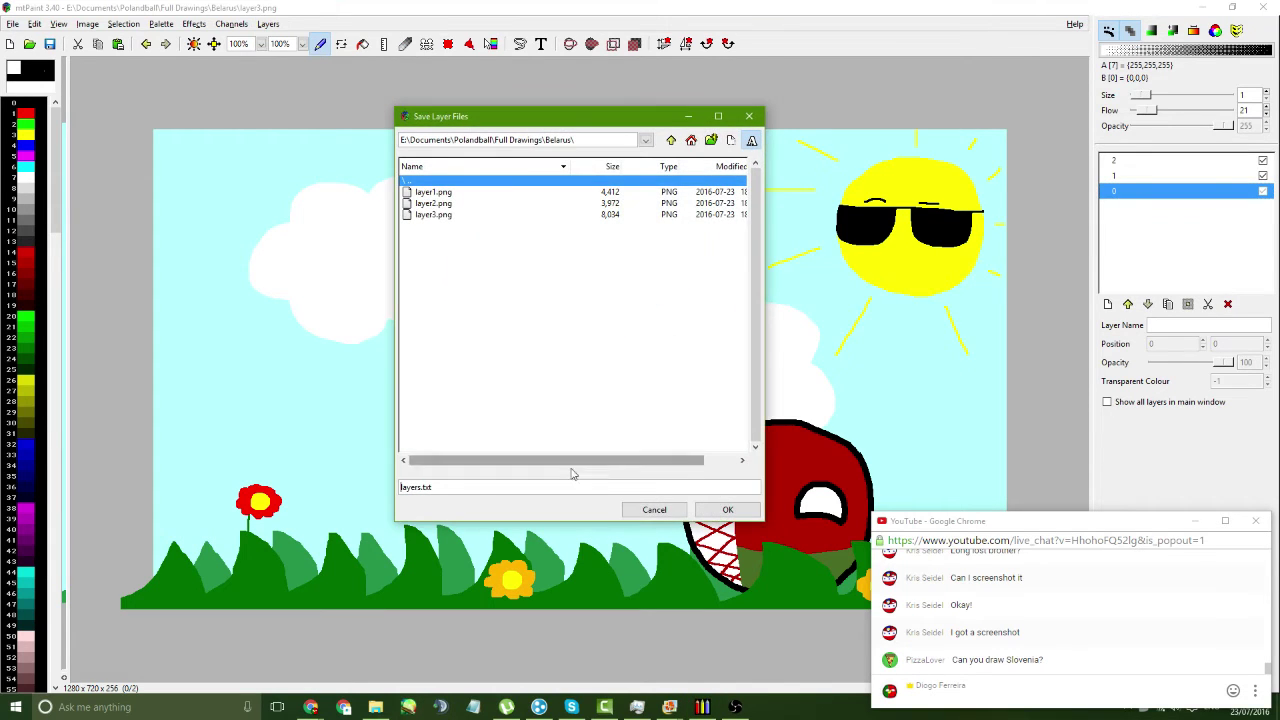
pyautogui.click(714, 511)
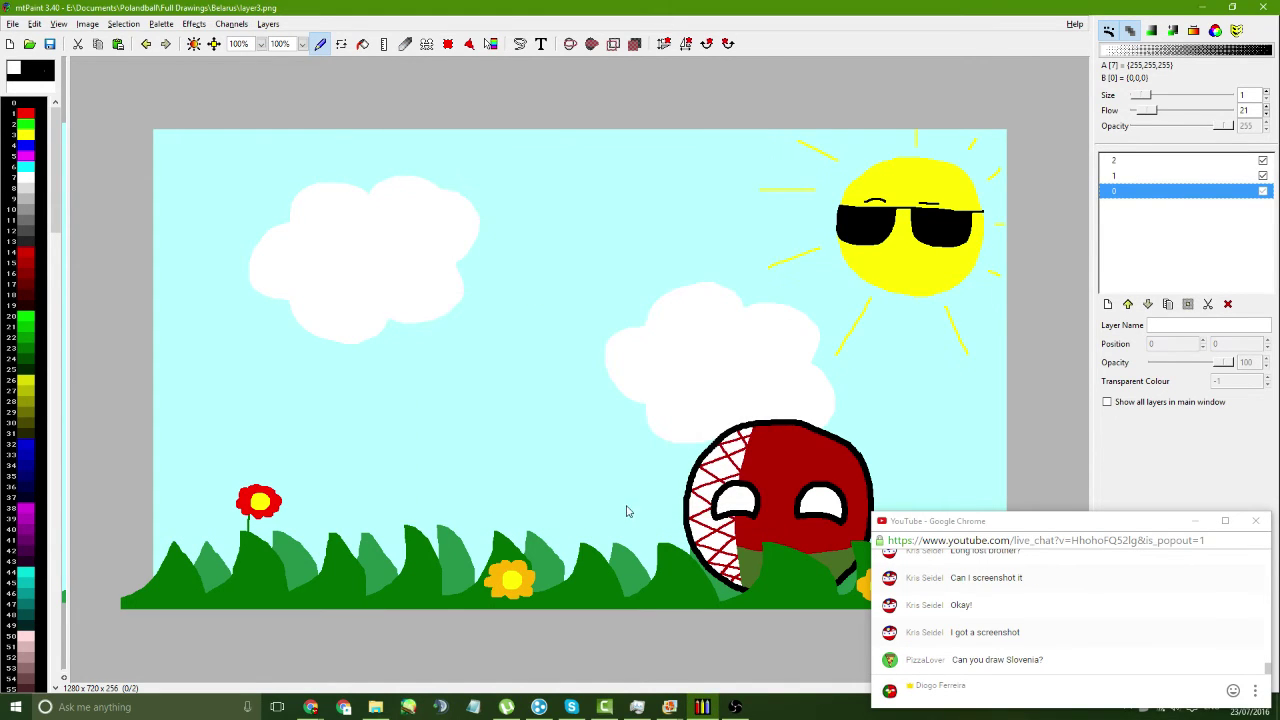
# - Create a new 1280 x 720 indexed-palette image with 256 colours and delete the old ball and front grass layers
pyautogui.click(9, 44)
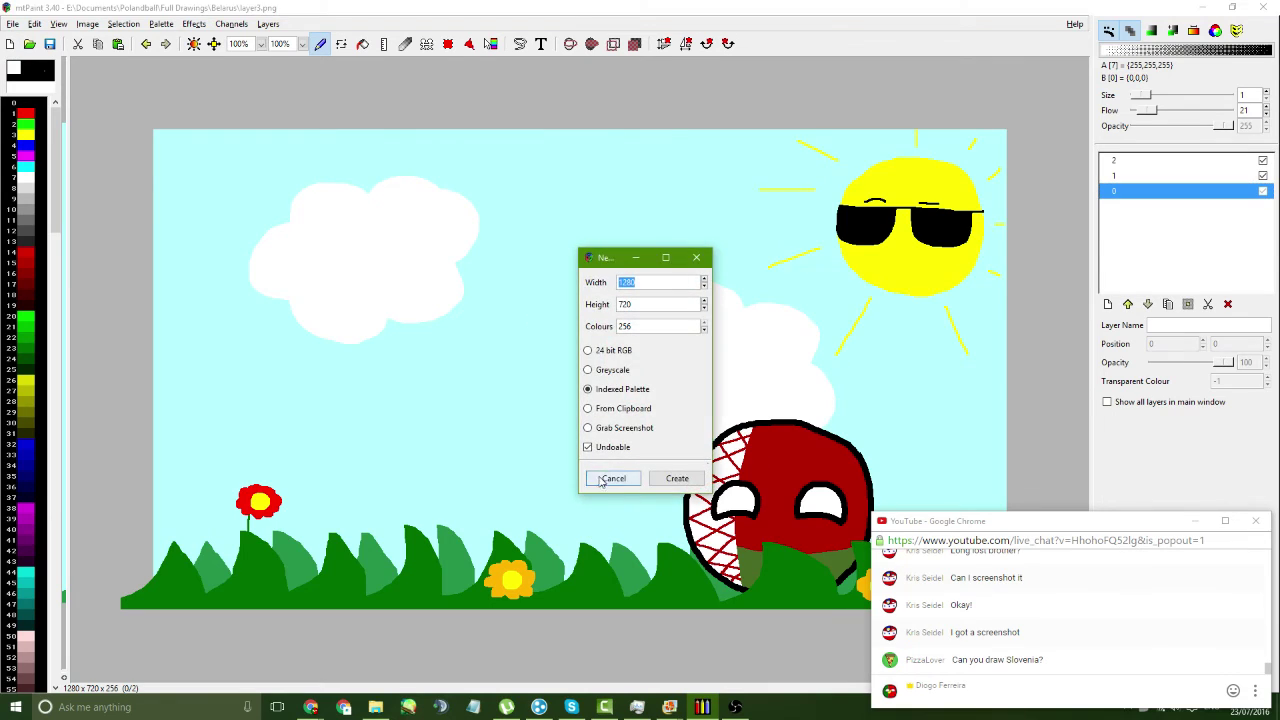
pyautogui.click(677, 478)
pyautogui.click(1135, 177)
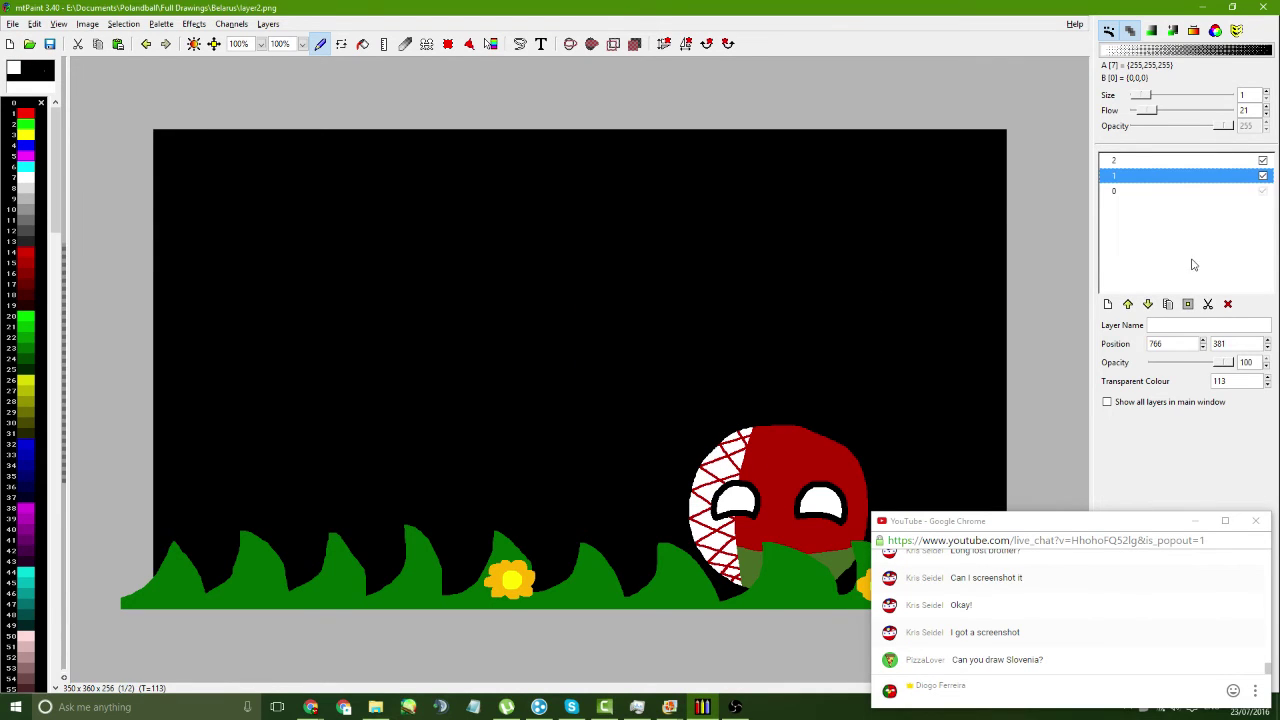
pyautogui.click(1208, 302)
pyautogui.click(677, 391)
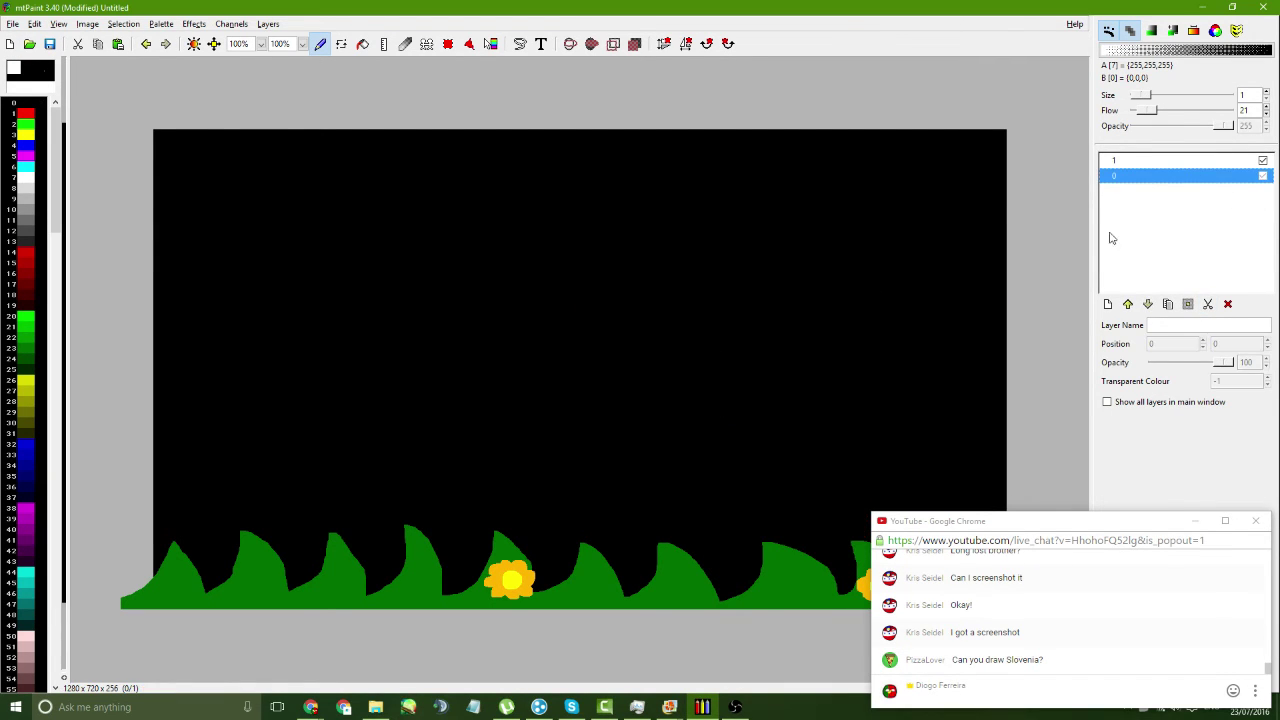
pyautogui.click(1115, 162)
pyautogui.click(1208, 303)
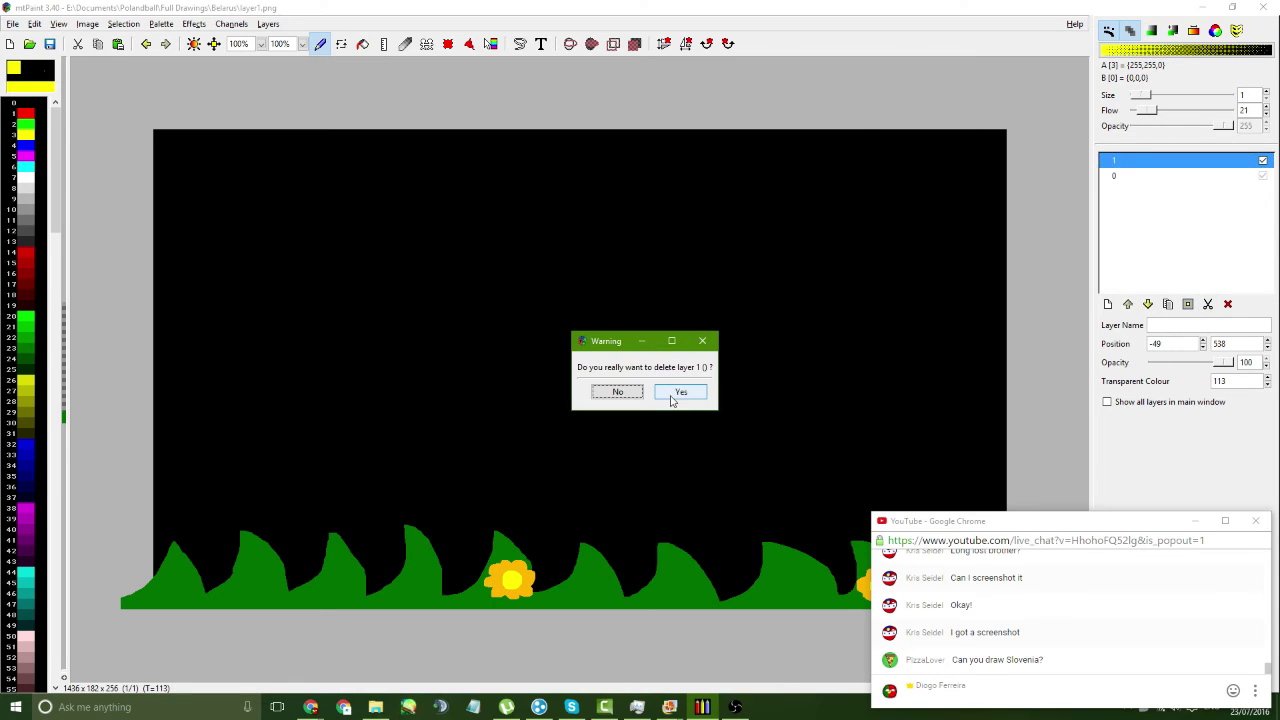
pyautogui.click(677, 391)
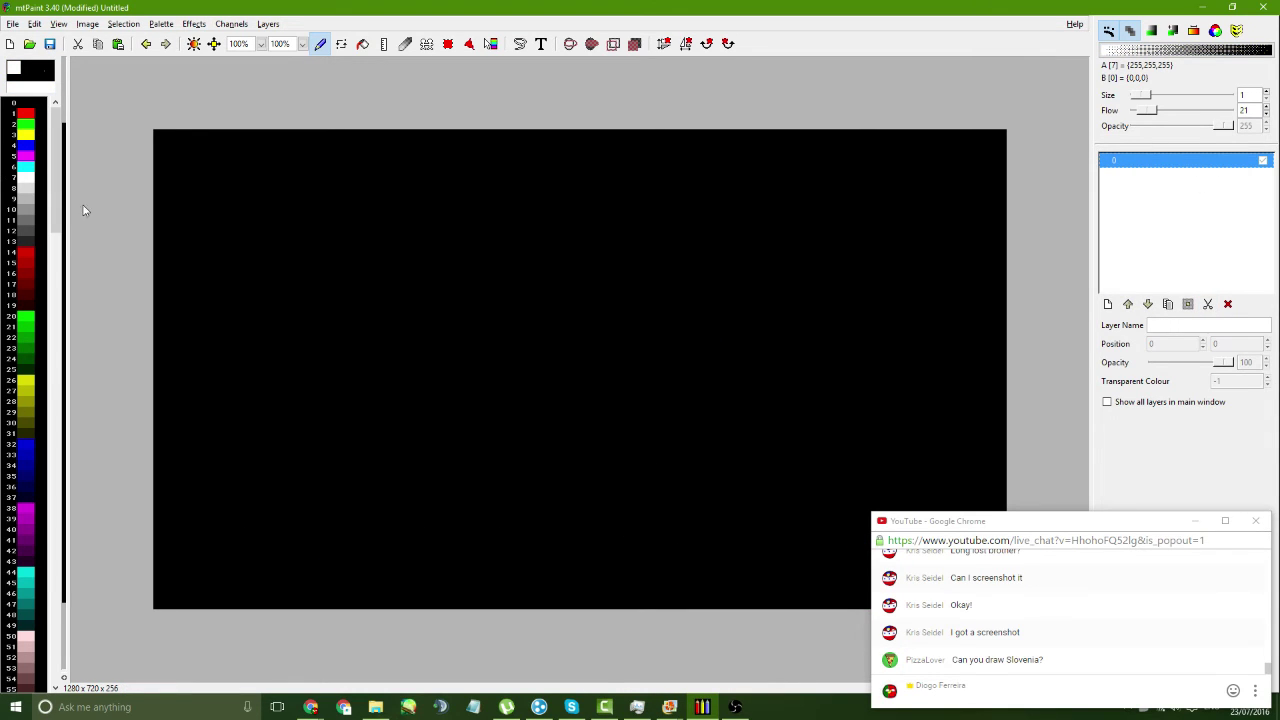
# - Widen the main canvas pane so the secondary view becomes a narrow strip, and shift the live chat window slightly lower
pyautogui.moveTo(67, 195); pyautogui.dragTo(1046, 229)
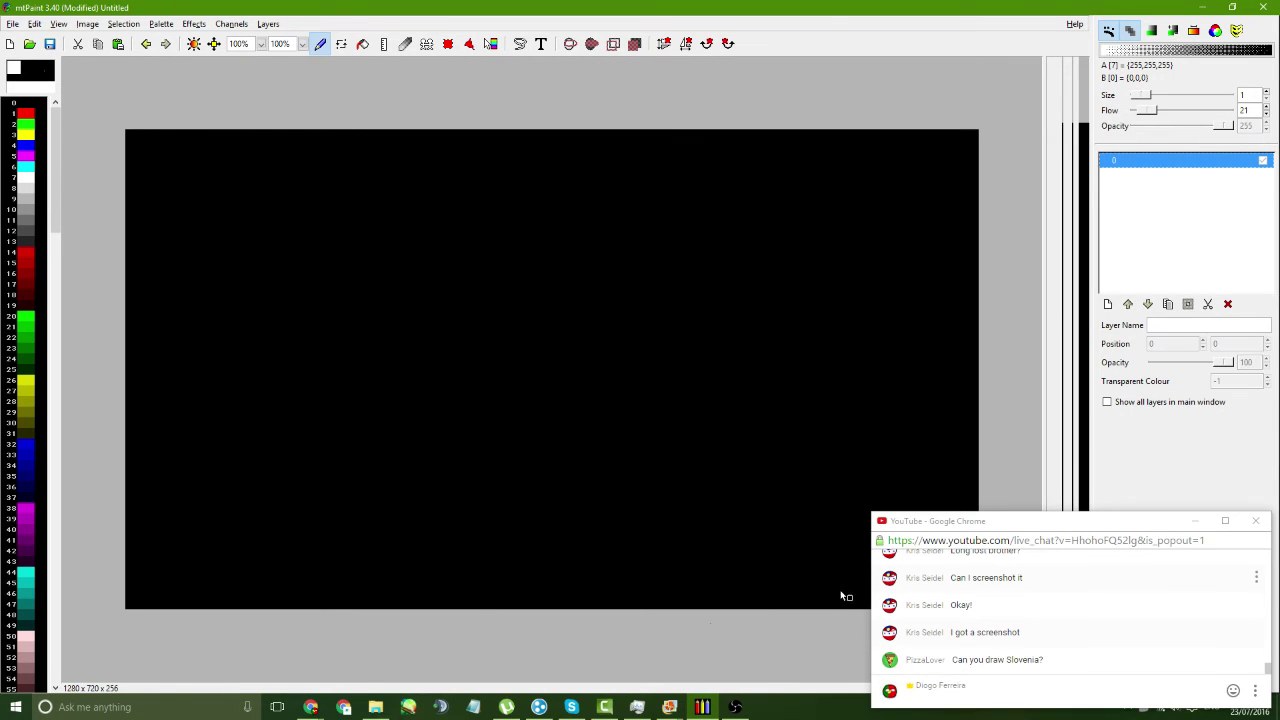
pyautogui.moveTo(311, 706)
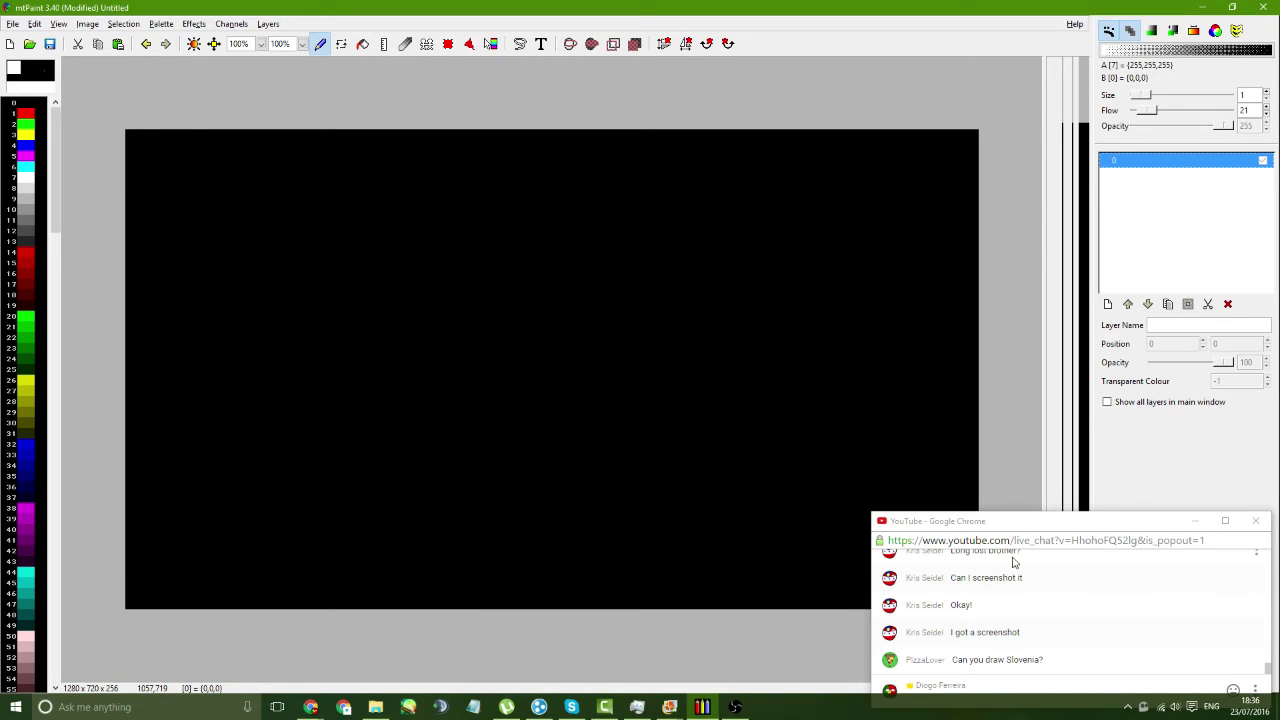
pyautogui.moveTo(1009, 529); pyautogui.dragTo(1011, 536)
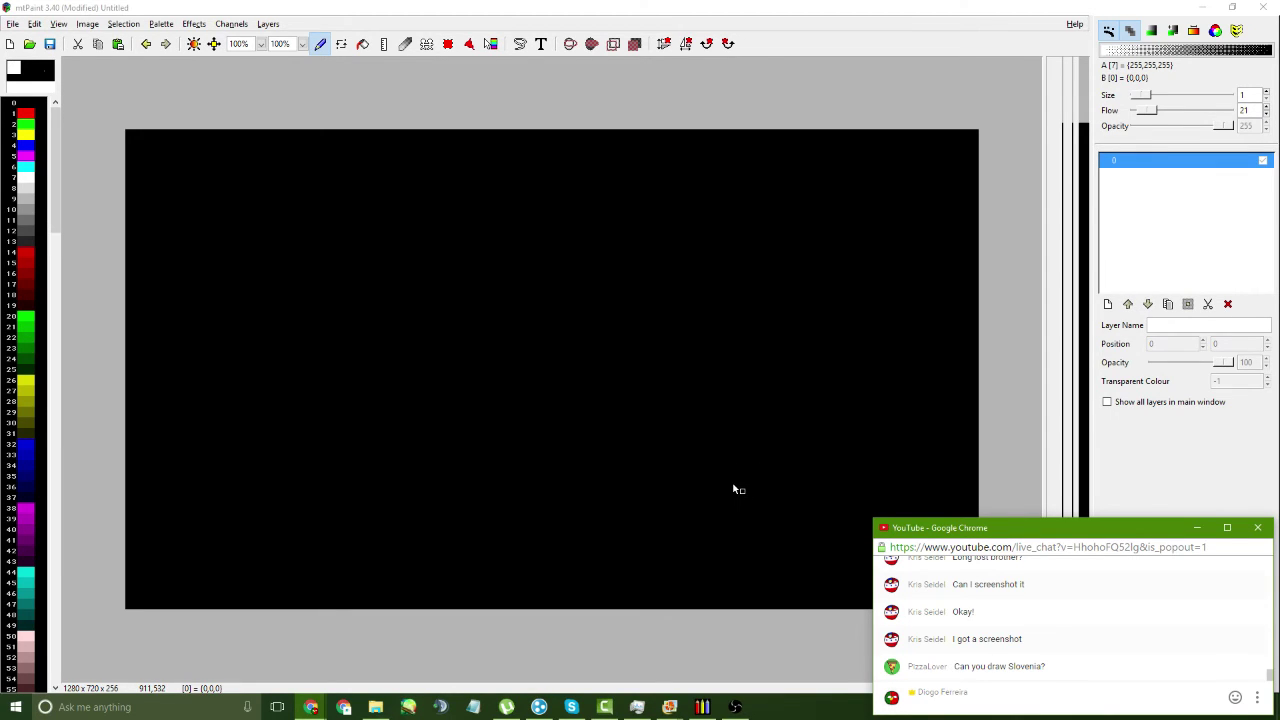
# - Fill the canvas with white and set up the paint tool with black and a round size 9 brush
pyautogui.click(363, 43)
pyautogui.click(541, 389)
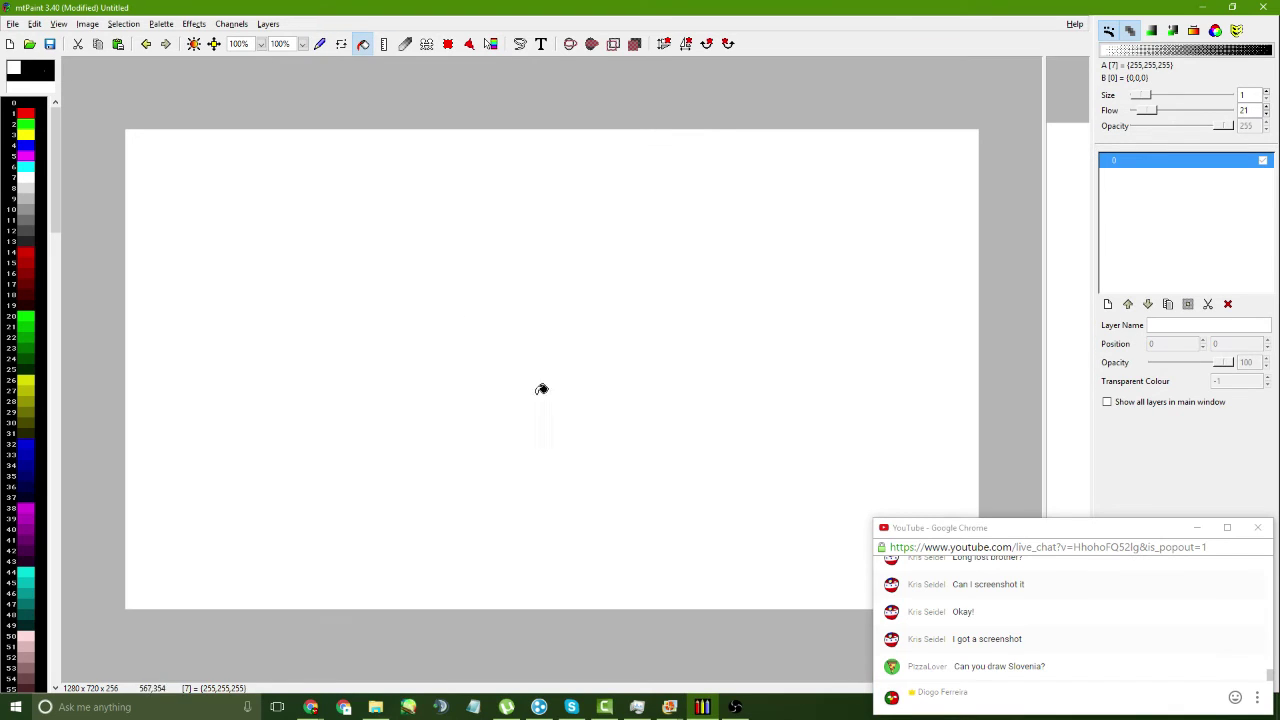
pyautogui.press('F4')
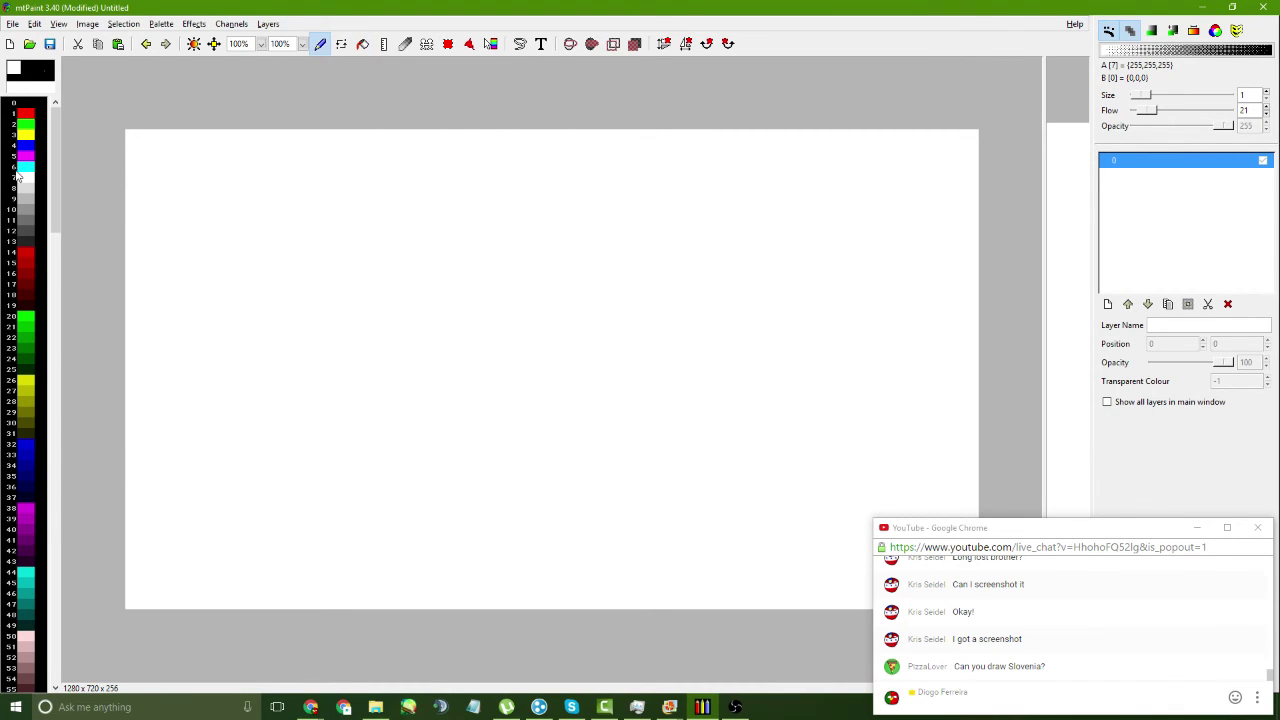
pyautogui.click(24, 104)
pyautogui.click(48, 73)
pyautogui.click(92, 93)
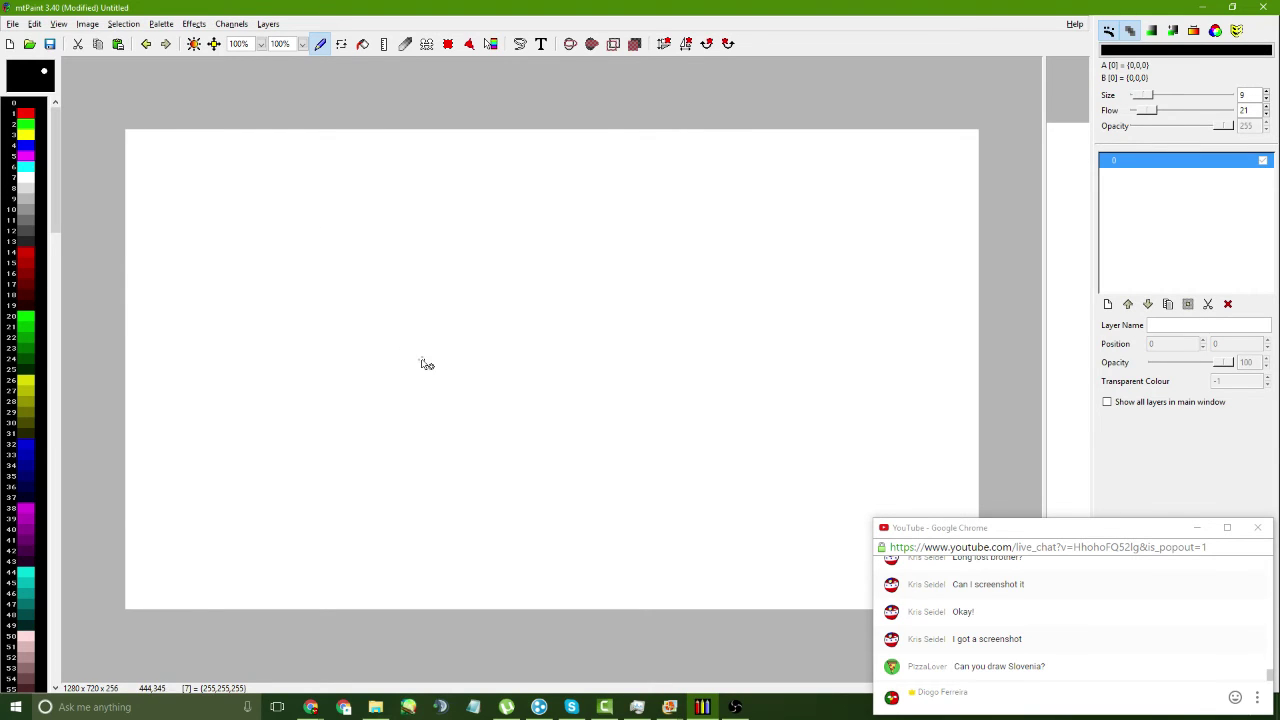
# - Try a few black freehand strokes for an outline in the canvas's upper middle and undo them
pyautogui.moveTo(520, 237); pyautogui.dragTo(435, 258)
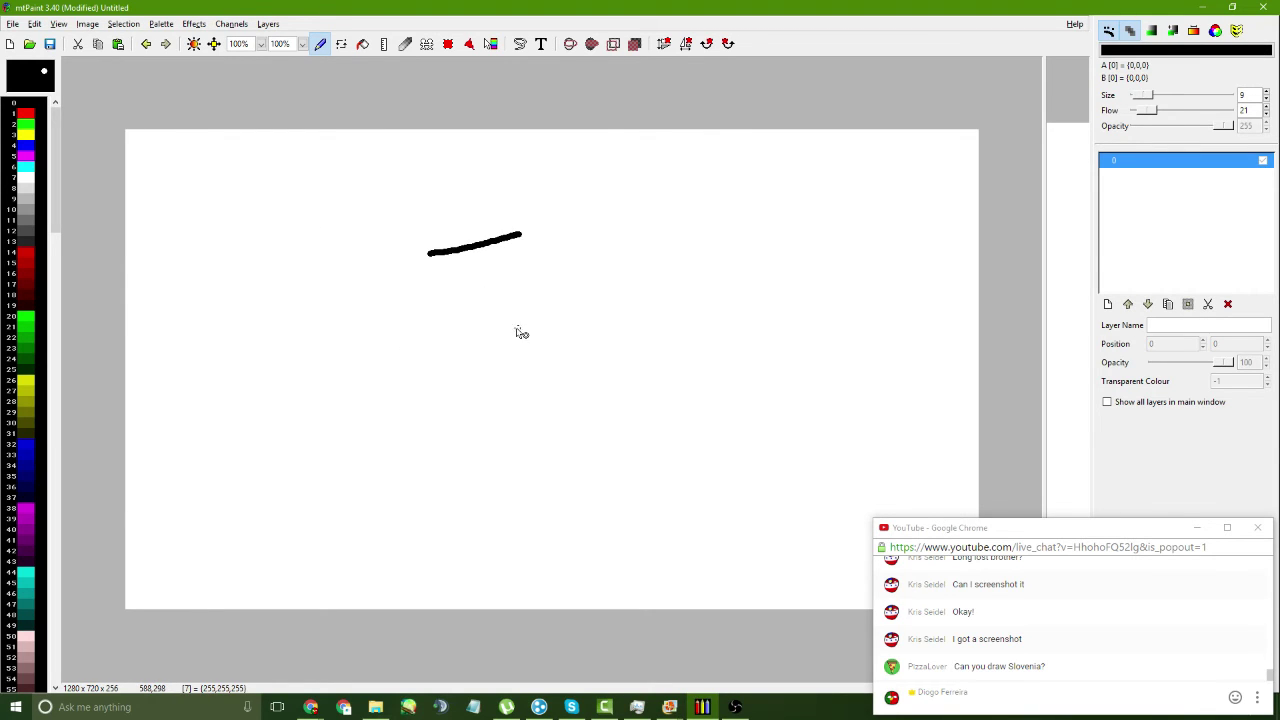
pyautogui.hotkey('ctrl', 'z')
pyautogui.moveTo(531, 231)
pyautogui.mouseDown()
pyautogui.moveTo(427, 265)
pyautogui.moveTo(457, 353)
pyautogui.moveTo(569, 316)
pyautogui.mouseUp()
pyautogui.moveTo(532, 229); pyautogui.dragTo(572, 314)
pyautogui.hotkey('ctrl', 'z')
pyautogui.hotkey('ctrl', 'z')
pyautogui.hotkey('ctrl', 'z')
pyautogui.hotkey('ctrl', 'z')
pyautogui.hotkey('ctrl', 'z')
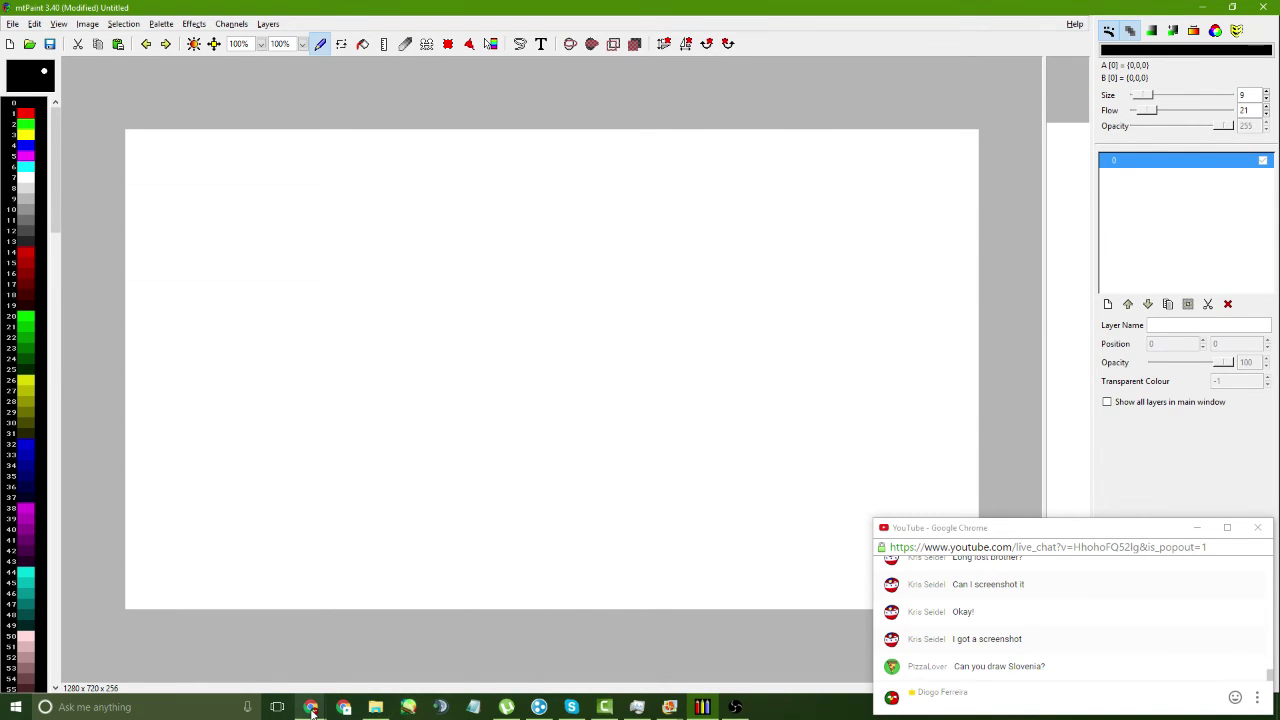
# - Switch to the YouTube live dashboard in Chrome and review the stream preview, stream options and encoder setup
pyautogui.moveTo(310, 705)
pyautogui.moveTo(275, 678)
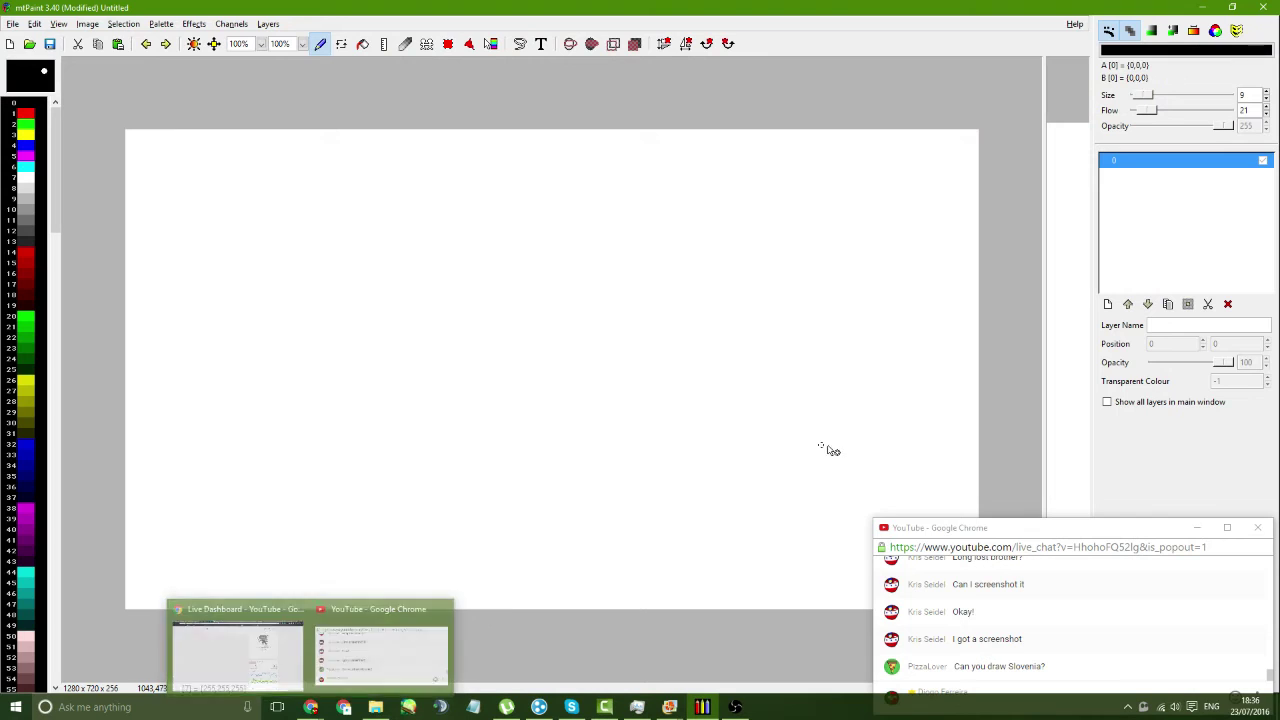
pyautogui.moveTo(1006, 526); pyautogui.dragTo(993, 495)
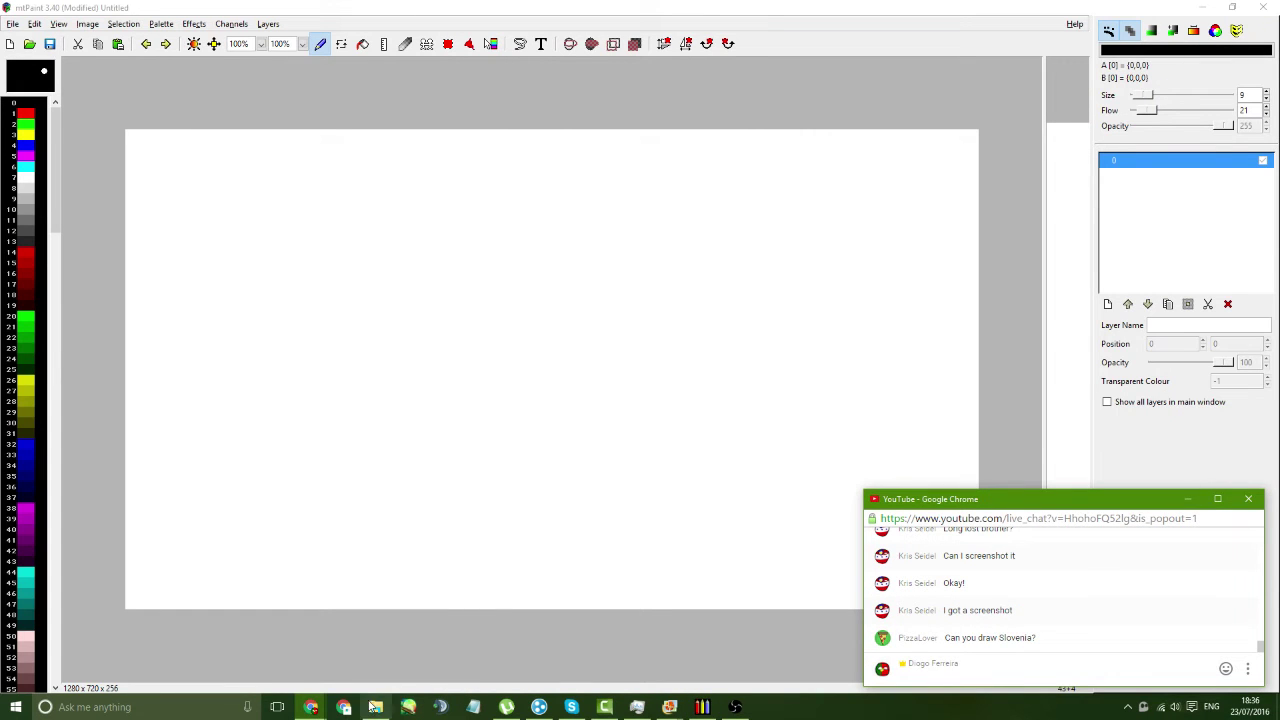
pyautogui.moveTo(320, 708)
pyautogui.moveTo(300, 678)
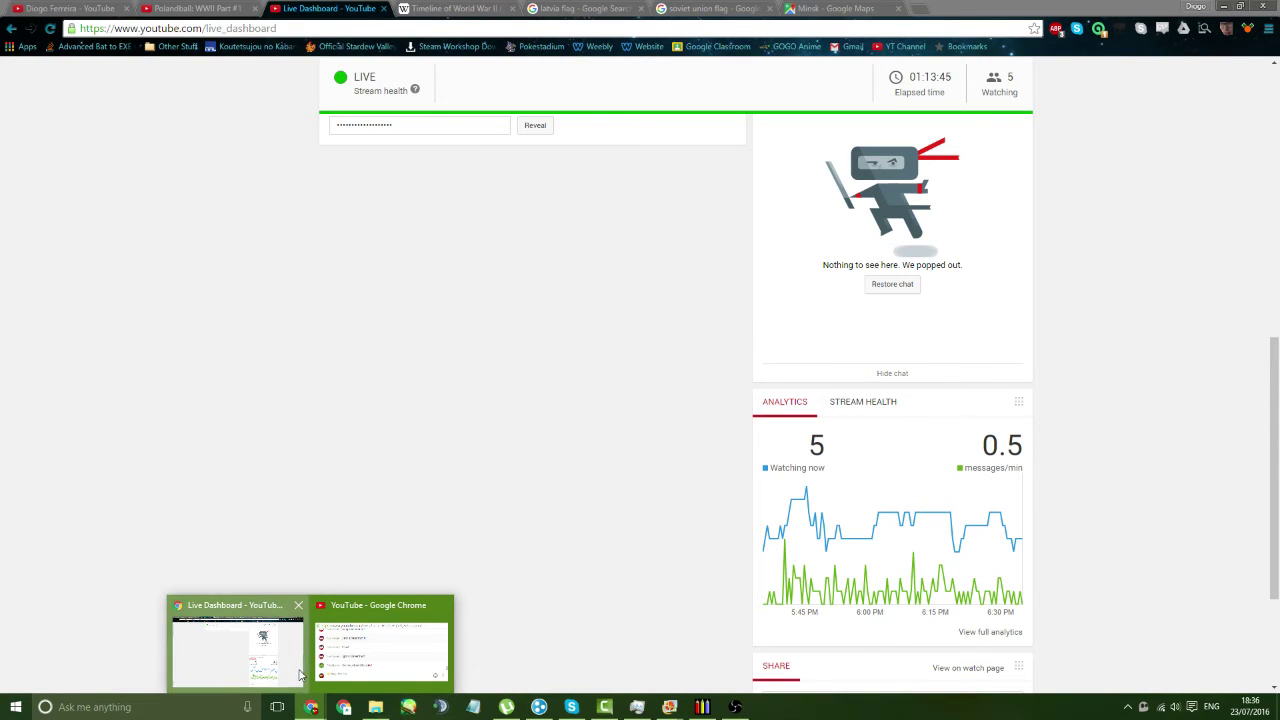
pyautogui.click(300, 678)
pyautogui.scroll(5, 469, 566)
pyautogui.scroll(2, 570, 582)
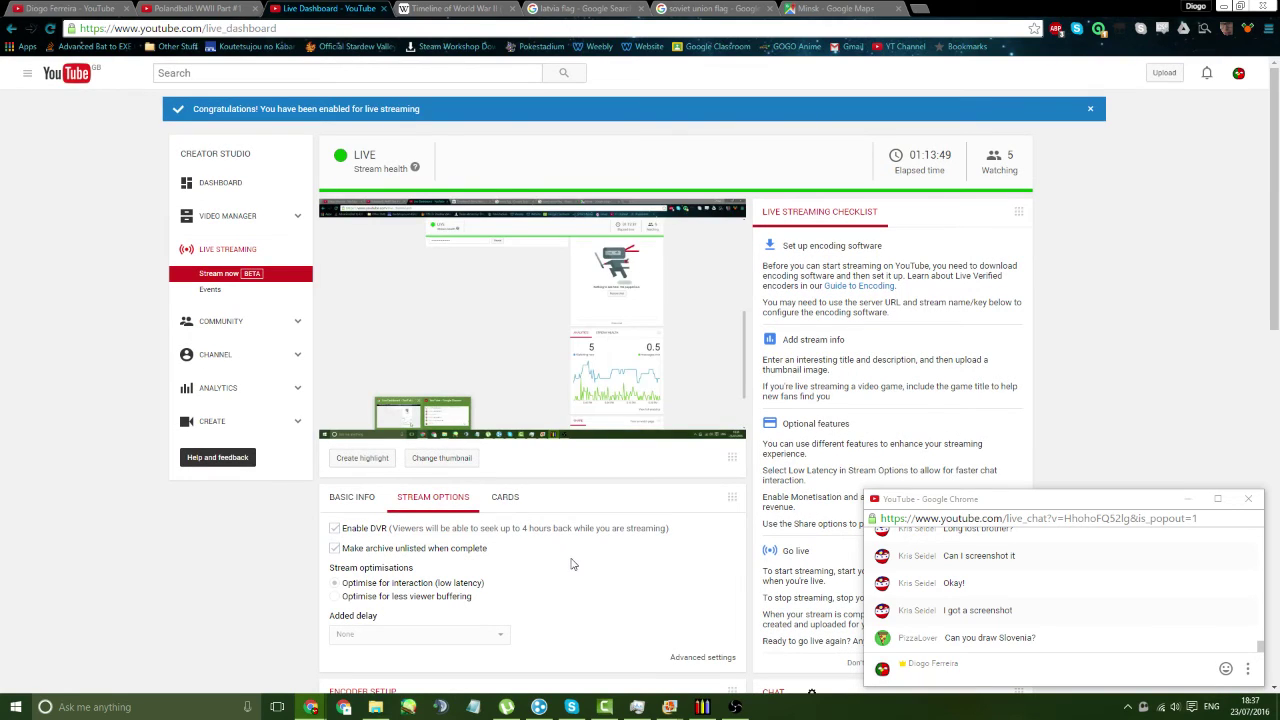
pyautogui.scroll(-2, 572, 564)
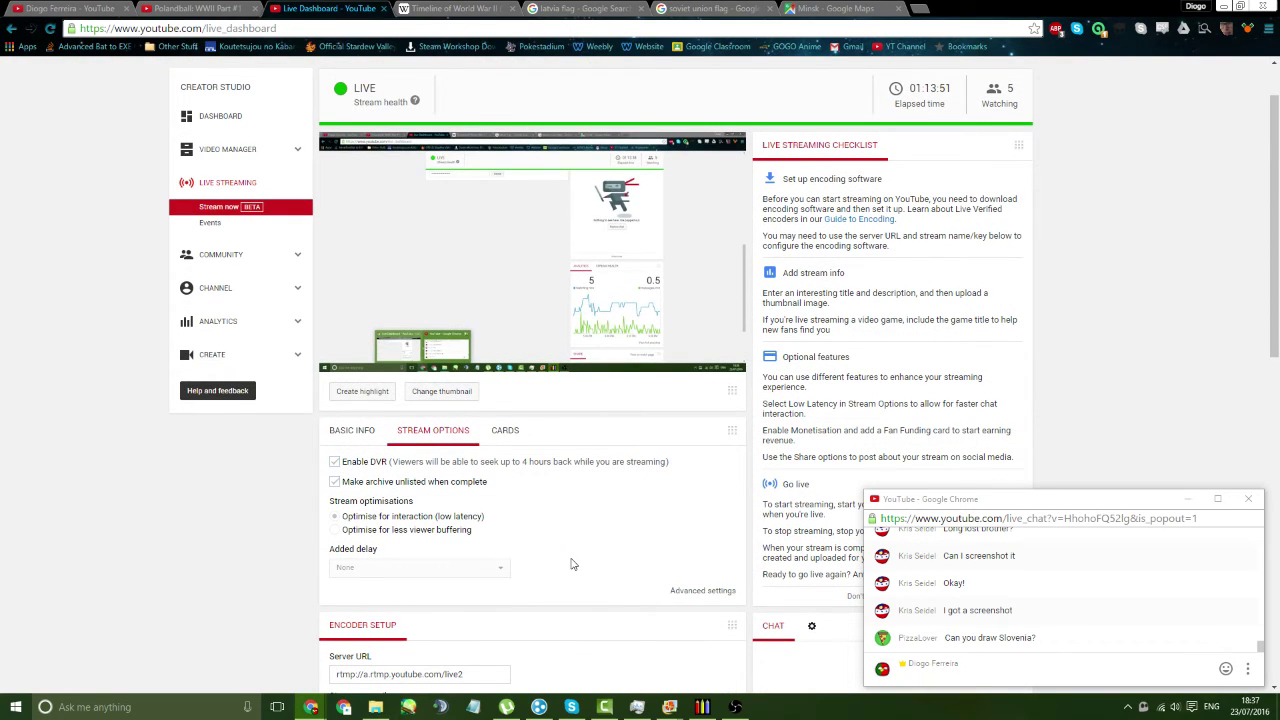
pyautogui.scroll(-2, 572, 564)
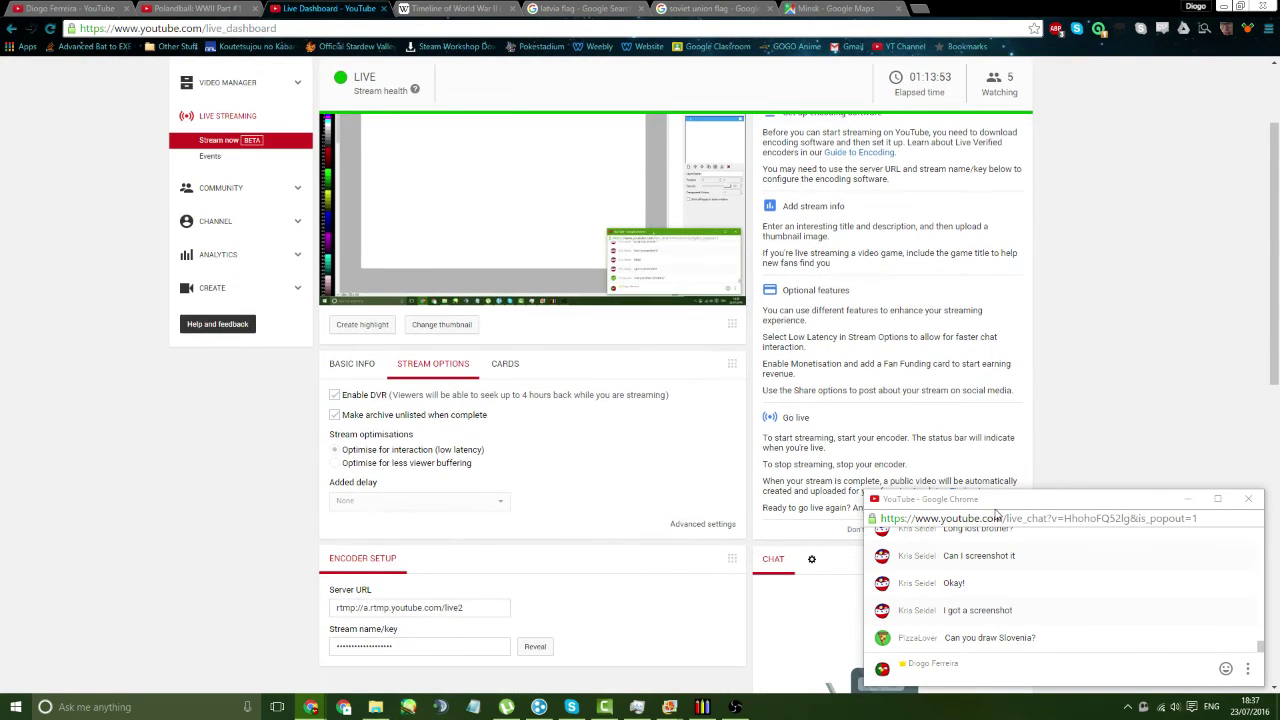
pyautogui.moveTo(996, 506); pyautogui.dragTo(1008, 536)
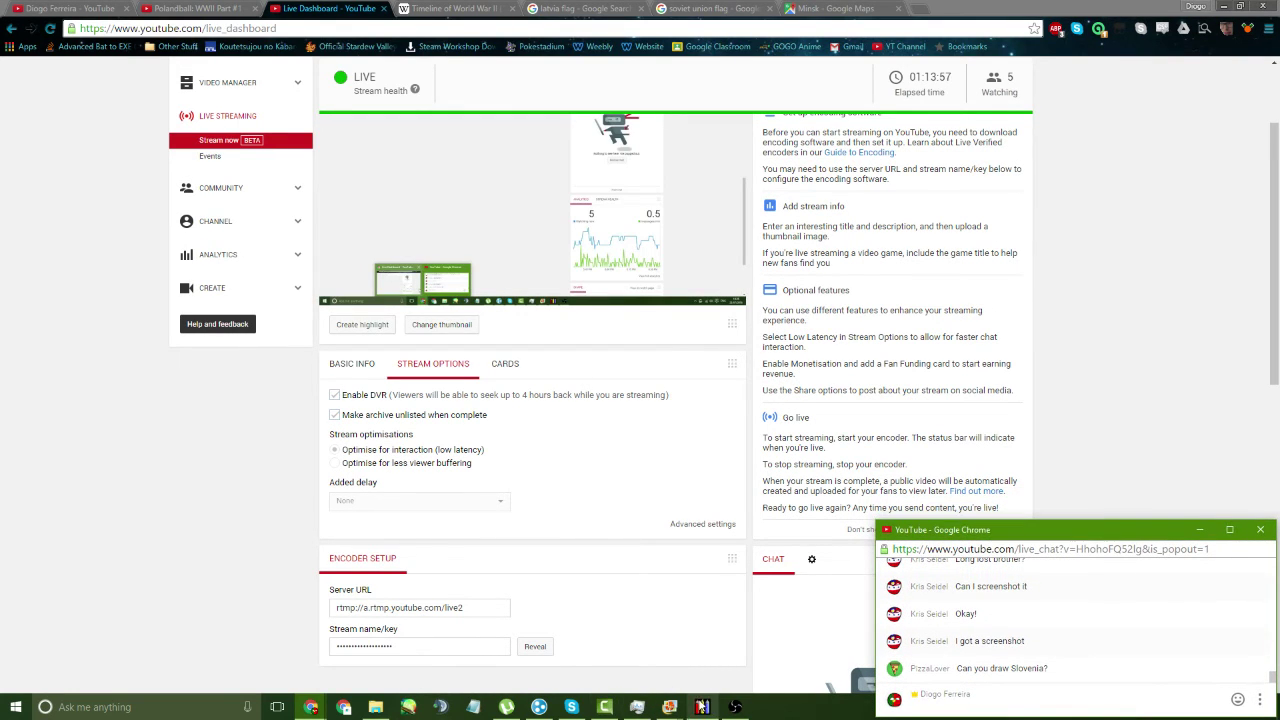
# - Return to mtPaint and check the latest drawing request in the live chat
pyautogui.click(701, 706)
pyautogui.moveTo(1050, 668); pyautogui.dragTo(958, 668)
pyautogui.click(1005, 664)
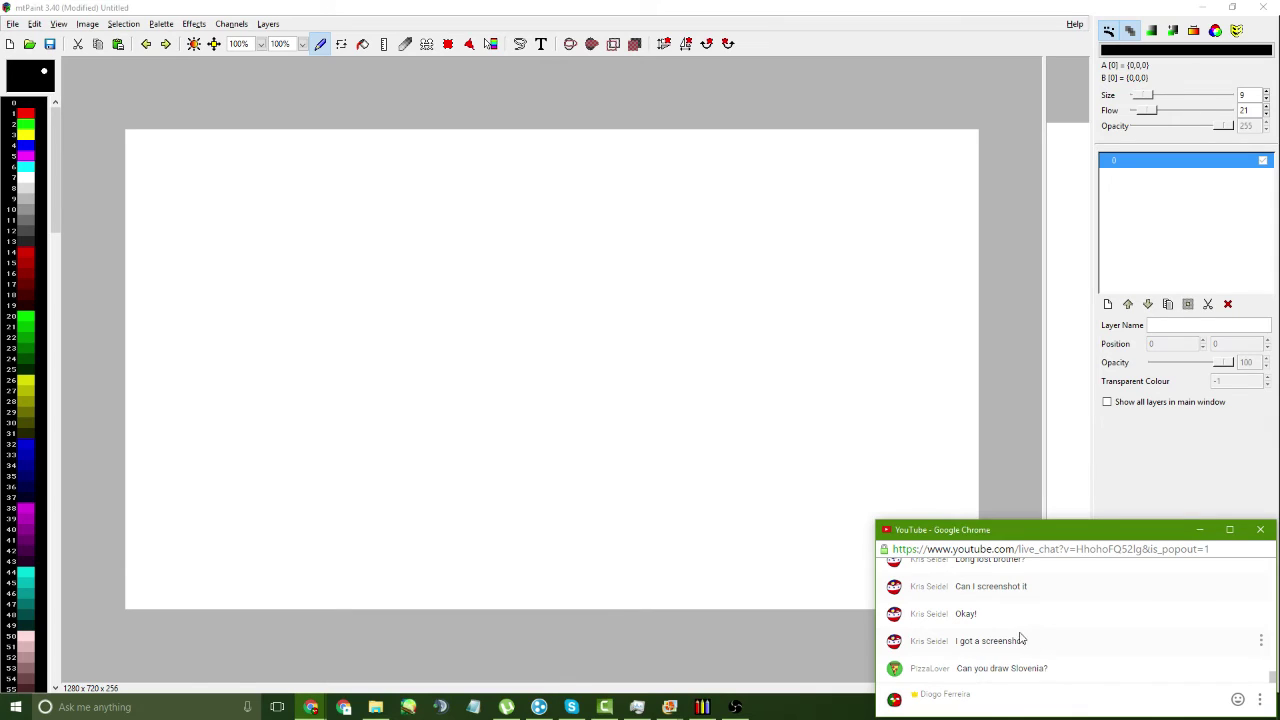
pyautogui.click(346, 97)
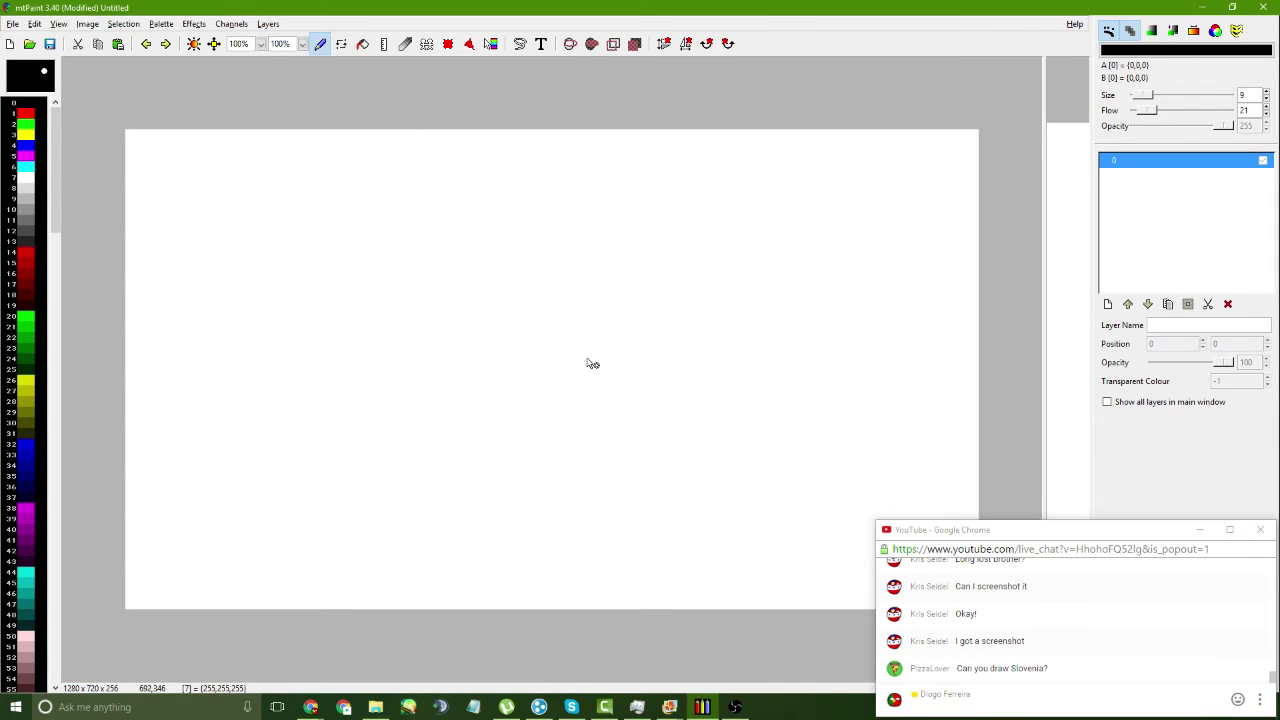
# - Try to draw the left half of a ball outline freehand at the canvas centre and undo the strokes
pyautogui.moveTo(568, 346)
pyautogui.mouseDown()
pyautogui.moveTo(515, 370)
pyautogui.moveTo(496, 438)
pyautogui.mouseUp()
pyautogui.hotkey('ctrl', 'z')
pyautogui.moveTo(542, 331)
pyautogui.mouseDown()
pyautogui.moveTo(483, 344)
pyautogui.moveTo(452, 372)
pyautogui.moveTo(435, 436)
pyautogui.moveTo(448, 473)
pyautogui.moveTo(512, 514)
pyautogui.mouseUp()
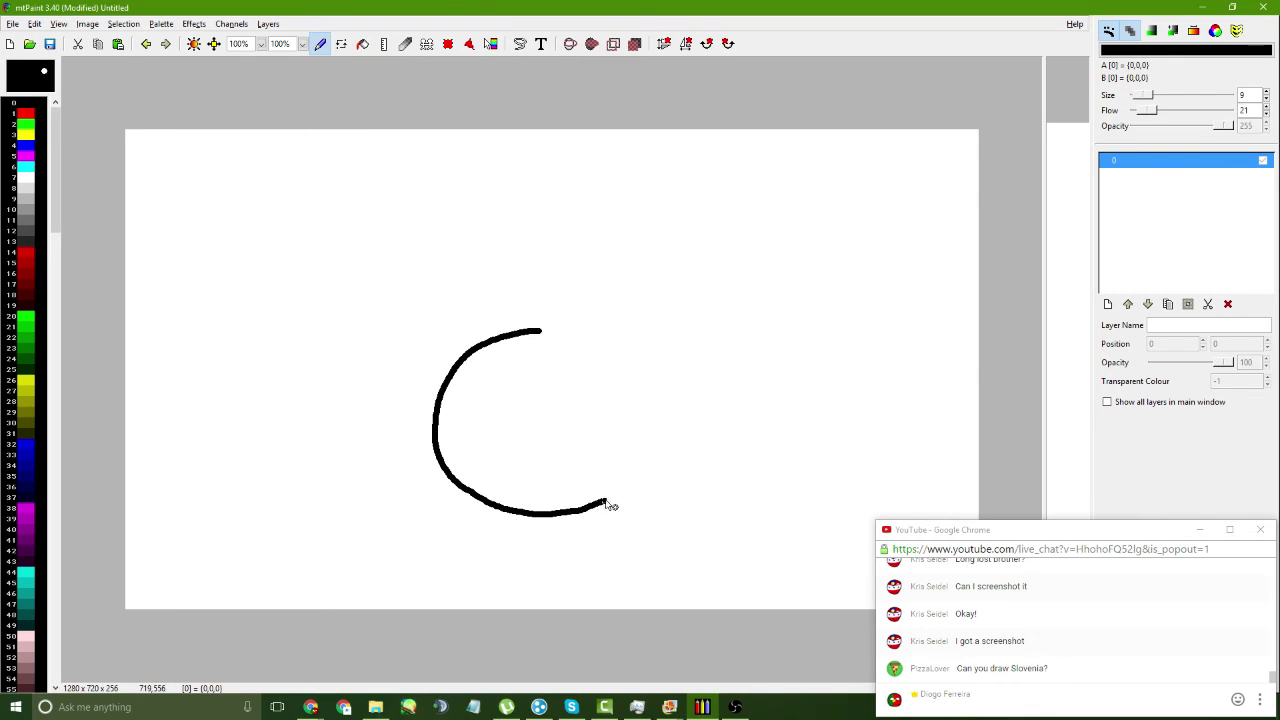
pyautogui.hotkey('ctrl', 'z')
pyautogui.hotkey('ctrl', 'z')
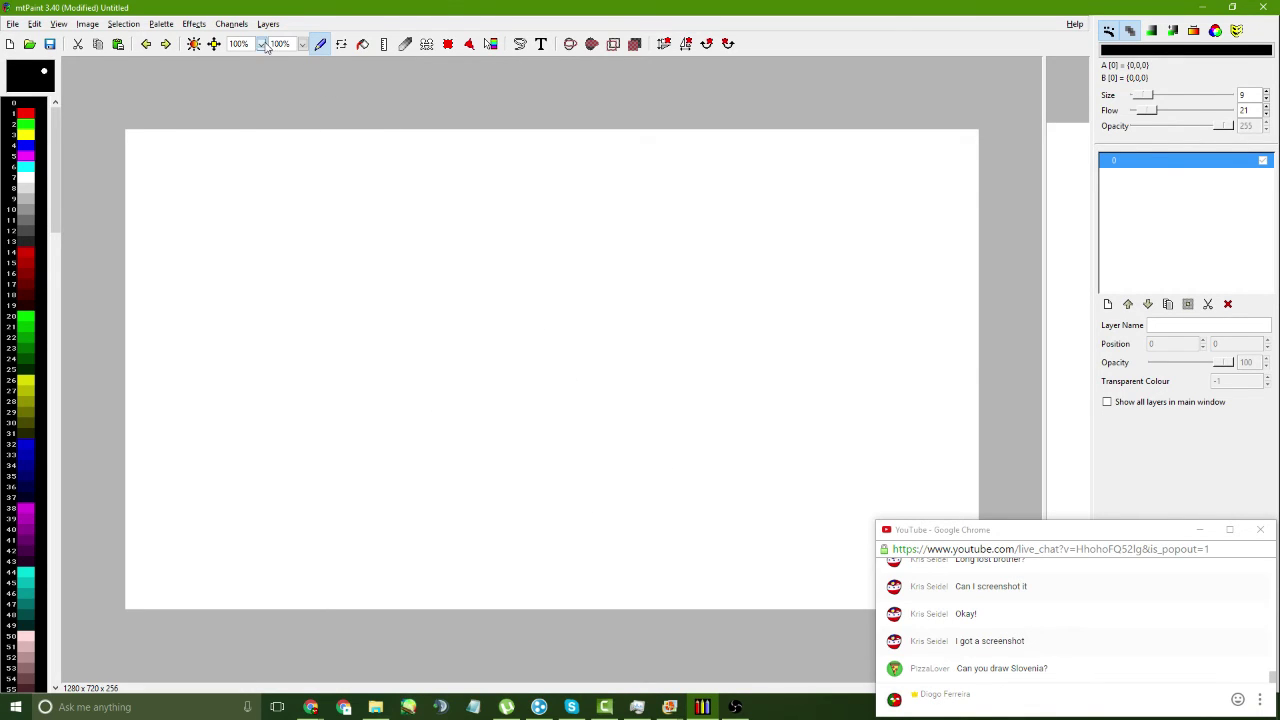
# - Try to draw the ball's left outline arc in black at 200% zoom, undoing misshapen strokes
pyautogui.click(263, 45)
pyautogui.click(253, 140)
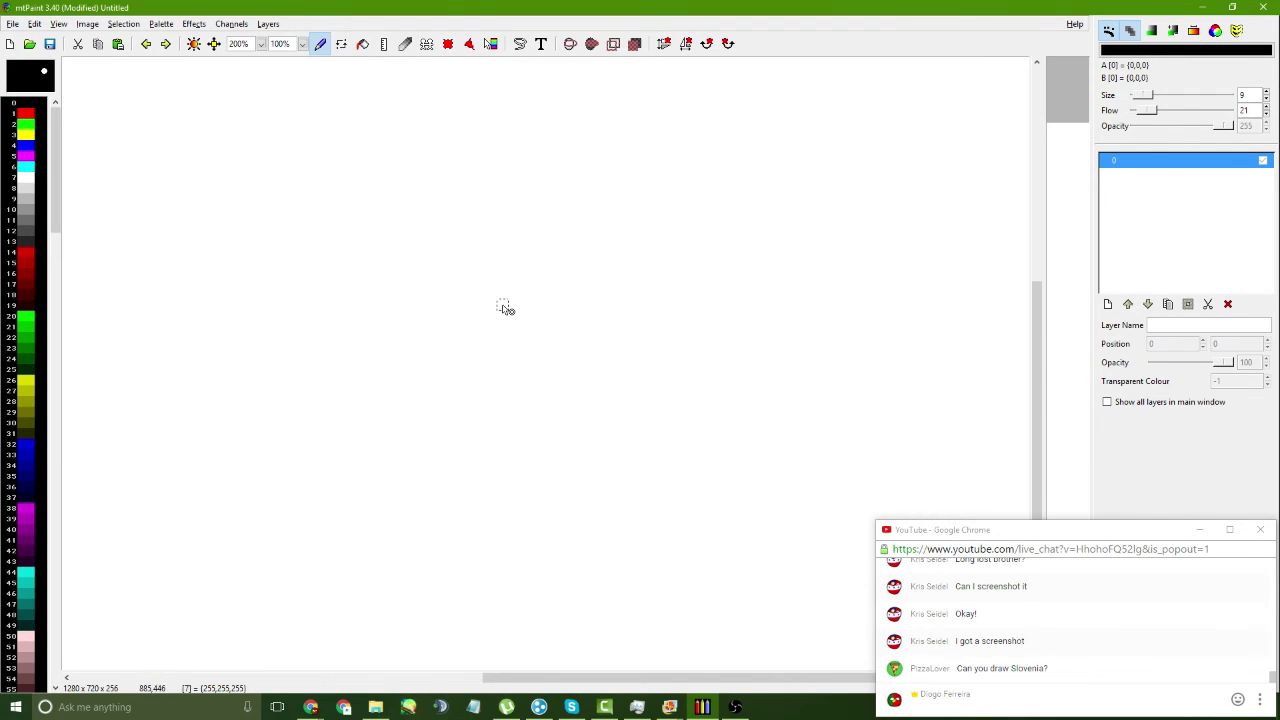
pyautogui.moveTo(512, 106)
pyautogui.mouseDown()
pyautogui.moveTo(429, 110)
pyautogui.moveTo(400, 150)
pyautogui.mouseUp()
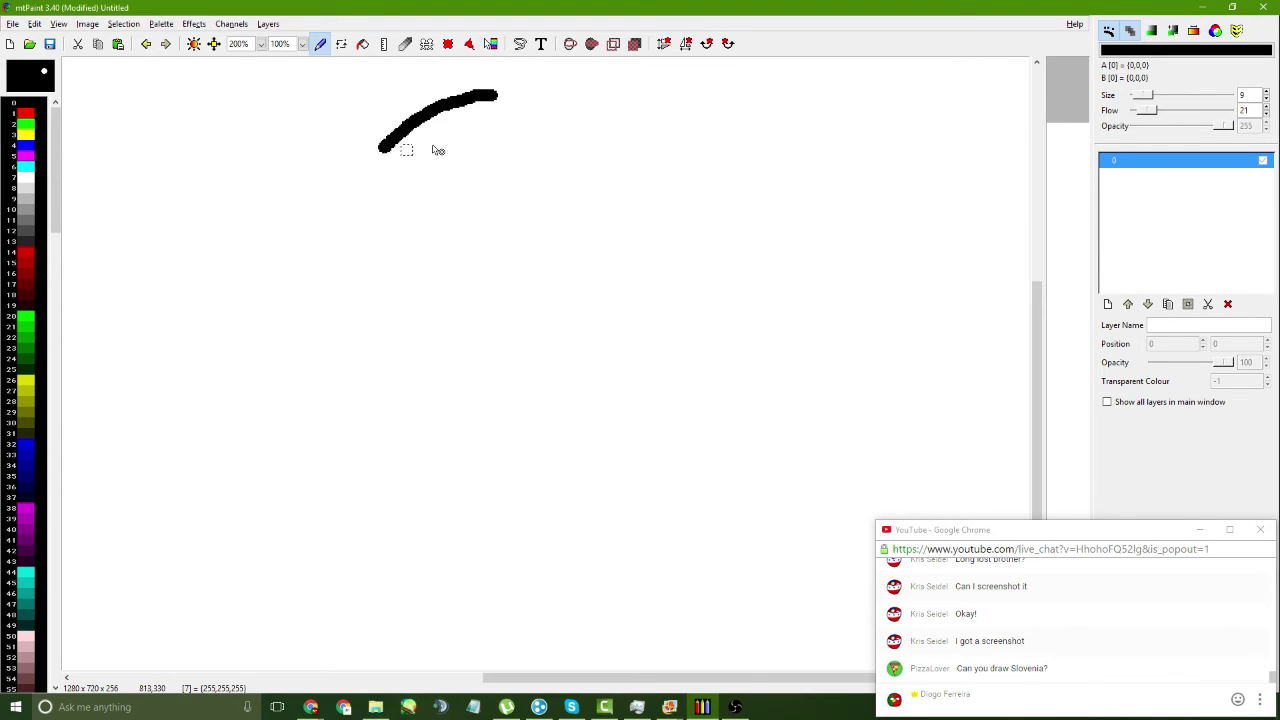
pyautogui.hotkey('ctrl', 'z')
pyautogui.moveTo(505, 99); pyautogui.dragTo(352, 138)
pyautogui.hotkey('ctrl', 'z')
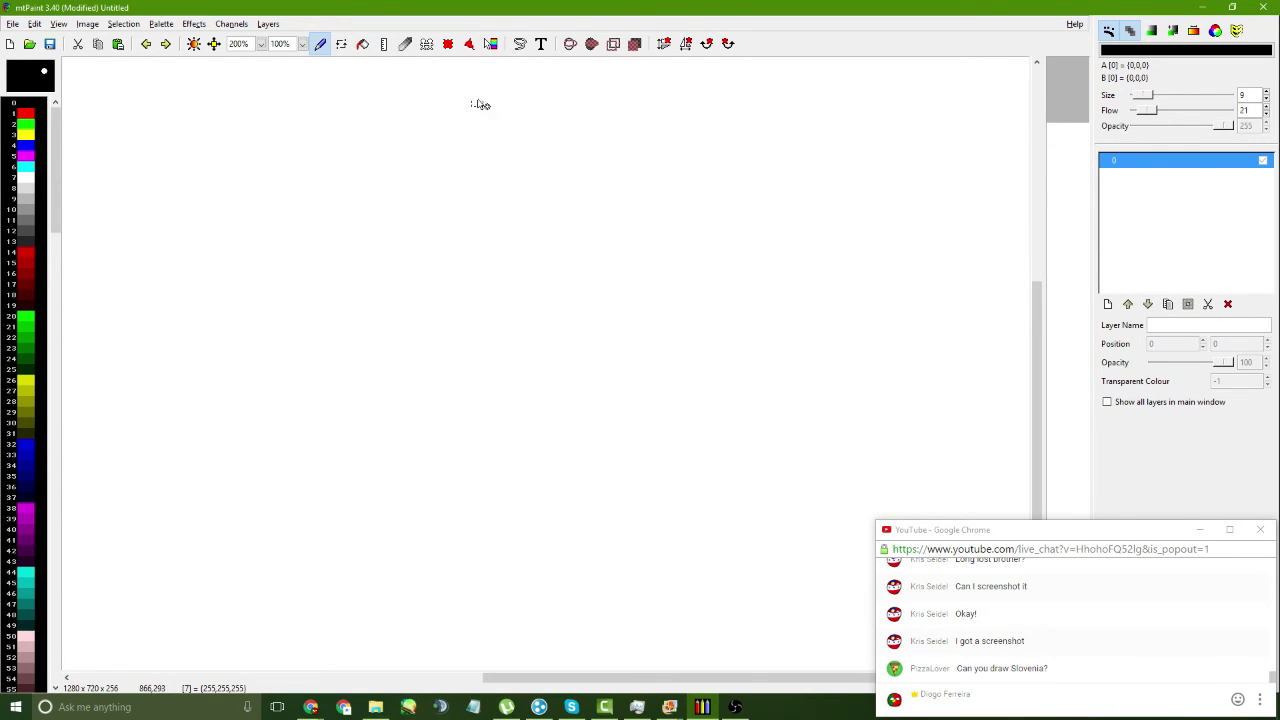
pyautogui.moveTo(484, 95)
pyautogui.mouseDown()
pyautogui.moveTo(392, 112)
pyautogui.moveTo(316, 173)
pyautogui.moveTo(273, 280)
pyautogui.moveTo(267, 423)
pyautogui.moveTo(289, 467)
pyautogui.moveTo(361, 518)
pyautogui.mouseUp()
pyautogui.hotkey('ctrl', 'z')
pyautogui.moveTo(510, 95)
pyautogui.mouseDown()
pyautogui.moveTo(420, 136)
pyautogui.moveTo(333, 261)
pyautogui.moveTo(318, 316)
pyautogui.moveTo(330, 424)
pyautogui.moveTo(368, 485)
pyautogui.moveTo(428, 532)
pyautogui.mouseUp()
pyautogui.hotkey('ctrl', 'z')
pyautogui.moveTo(499, 118)
pyautogui.mouseDown()
pyautogui.moveTo(382, 165)
pyautogui.moveTo(317, 258)
pyautogui.moveTo(290, 336)
pyautogui.moveTo(287, 418)
pyautogui.moveTo(302, 467)
pyautogui.moveTo(399, 551)
pyautogui.moveTo(591, 603)
pyautogui.mouseUp()
pyautogui.hotkey('ctrl', 'z')
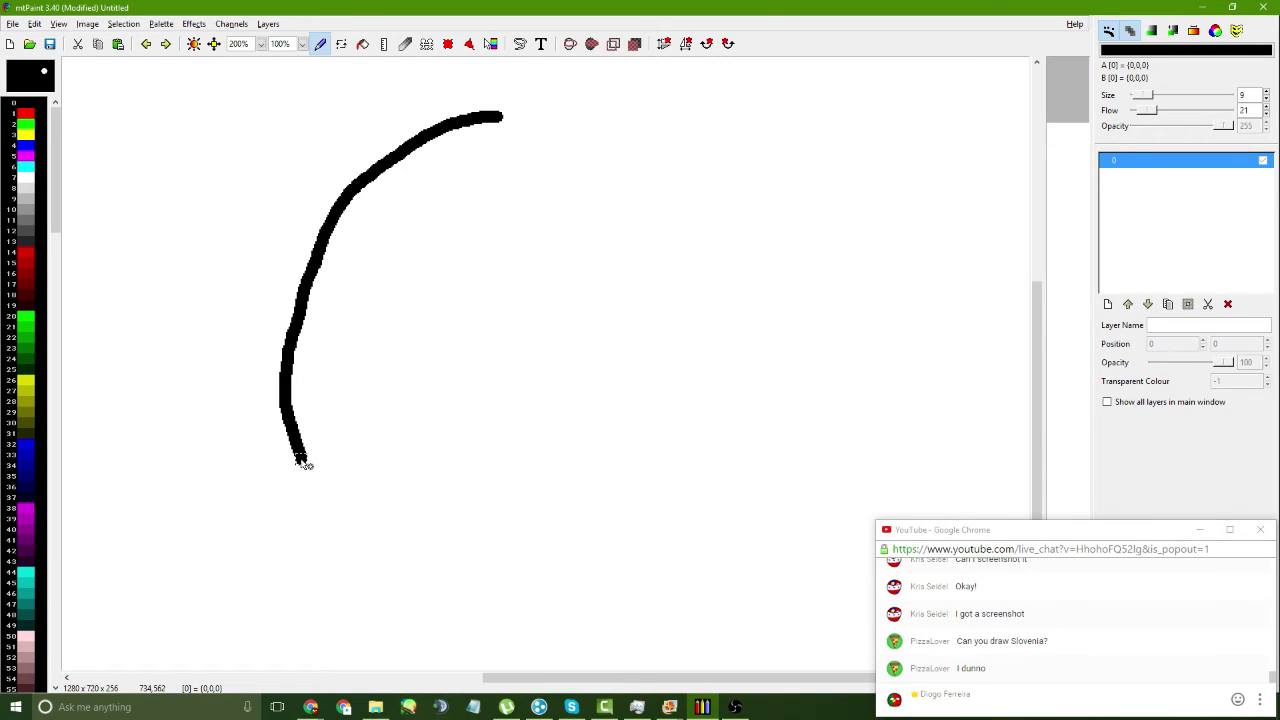
# - Try to extend the ball's left arc along its lower and upper sides, and undo the whole outline
pyautogui.moveTo(305, 465)
pyautogui.mouseDown()
pyautogui.moveTo(339, 499)
pyautogui.moveTo(480, 579)
pyautogui.moveTo(588, 556)
pyautogui.mouseUp()
pyautogui.hotkey('ctrl', 'z')
pyautogui.moveTo(503, 120)
pyautogui.mouseDown()
pyautogui.moveTo(600, 143)
pyautogui.moveTo(722, 243)
pyautogui.mouseUp()
pyautogui.hotkey('ctrl', 'z')
pyautogui.moveTo(498, 120)
pyautogui.mouseDown()
pyautogui.moveTo(572, 118)
pyautogui.moveTo(740, 182)
pyautogui.mouseUp()
pyautogui.hotkey('ctrl', 'z')
pyautogui.moveTo(312, 476)
pyautogui.mouseDown()
pyautogui.moveTo(369, 536)
pyautogui.moveTo(480, 600)
pyautogui.mouseUp()
pyautogui.hotkey('ctrl', 'z')
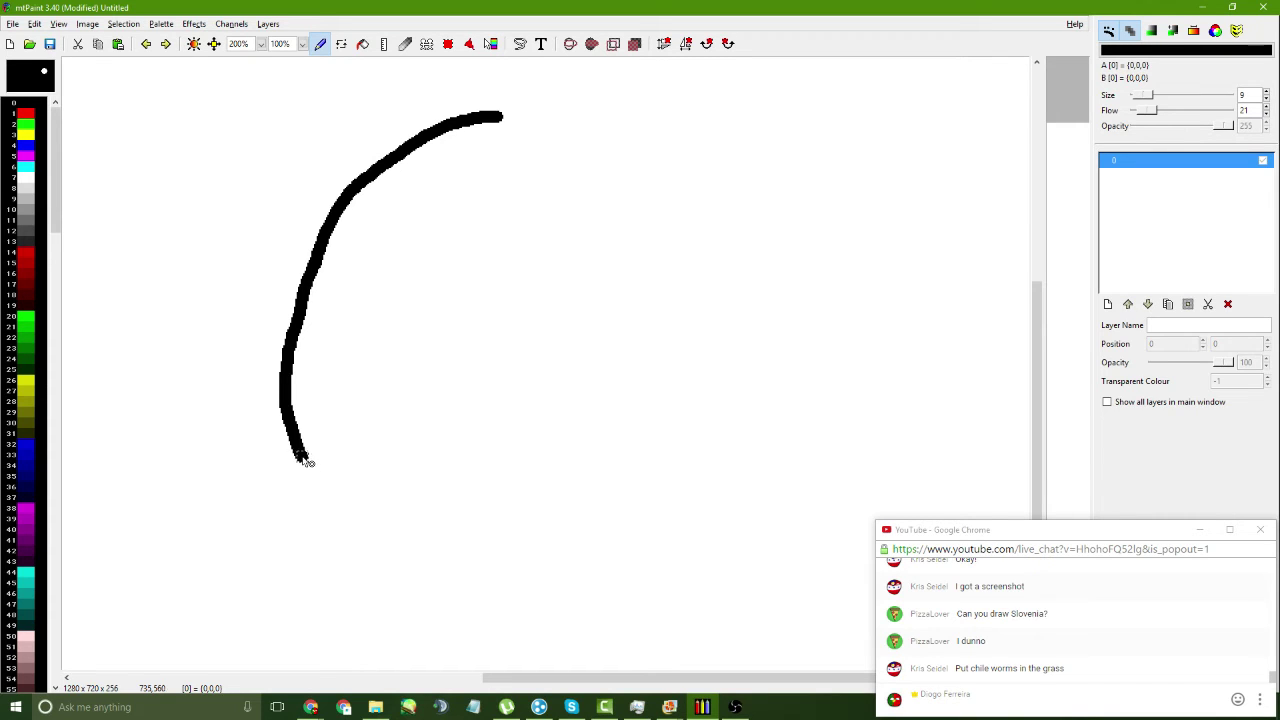
pyautogui.moveTo(307, 461)
pyautogui.mouseDown()
pyautogui.moveTo(331, 480)
pyautogui.moveTo(530, 546)
pyautogui.mouseUp()
pyautogui.hotkey('ctrl', 'z')
pyautogui.moveTo(307, 466)
pyautogui.mouseDown()
pyautogui.moveTo(373, 531)
pyautogui.moveTo(440, 556)
pyautogui.moveTo(538, 556)
pyautogui.moveTo(614, 529)
pyautogui.mouseUp()
pyautogui.hotkey('ctrl', 'z')
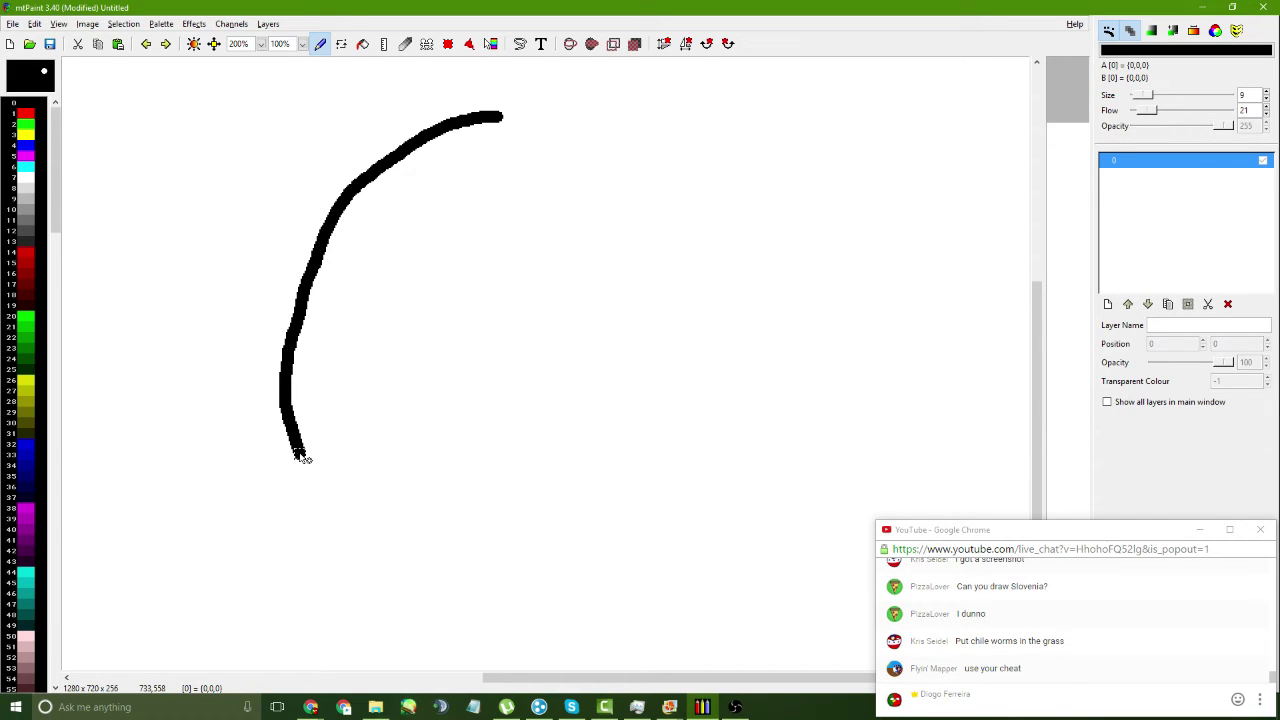
pyautogui.hotkey('ctrl', 'z')
pyautogui.hotkey('ctrl', 'z')
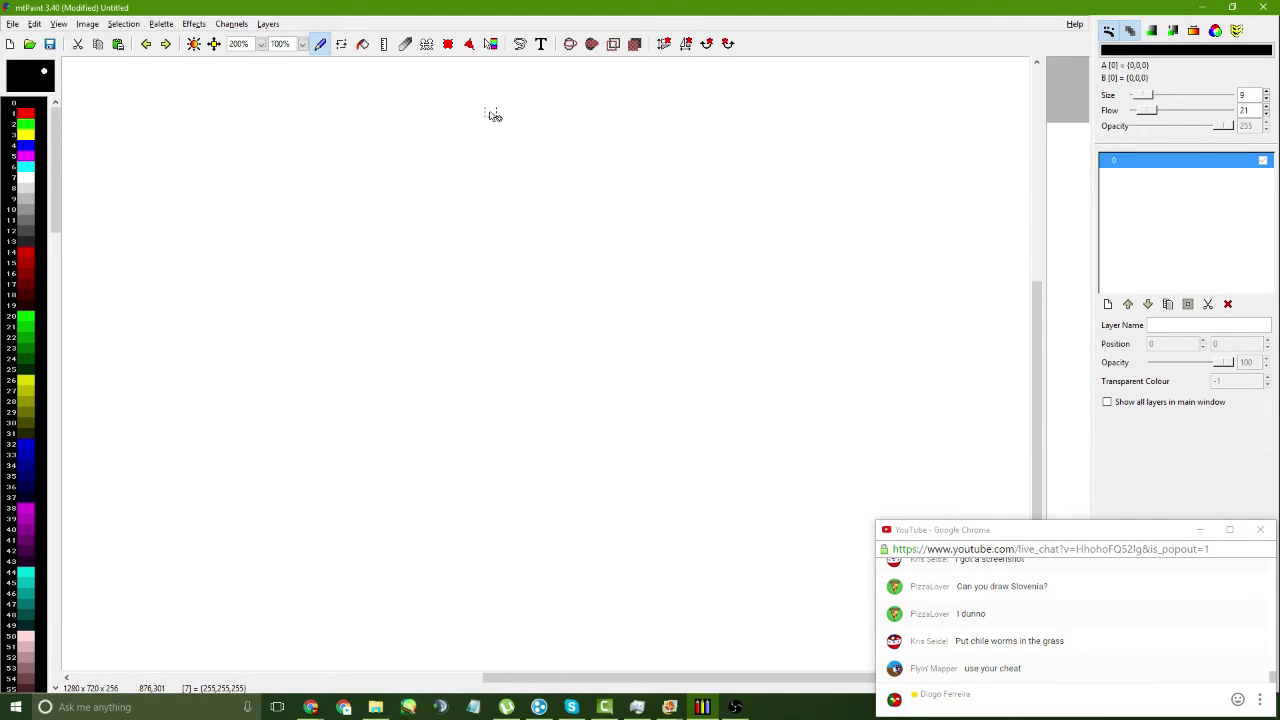
# - Try to draw the ball's upper-left quarter arc freehand in black and undo each misshapen stroke
pyautogui.moveTo(466, 108)
pyautogui.mouseDown()
pyautogui.moveTo(338, 126)
pyautogui.moveTo(457, 110)
pyautogui.moveTo(390, 121)
pyautogui.moveTo(357, 144)
pyautogui.moveTo(298, 243)
pyautogui.mouseUp()
pyautogui.hotkey('ctrl', 'z')
pyautogui.hotkey('ctrl', 'z')
pyautogui.moveTo(520, 108)
pyautogui.mouseDown()
pyautogui.moveTo(422, 131)
pyautogui.moveTo(352, 188)
pyautogui.moveTo(322, 284)
pyautogui.mouseUp()
pyautogui.hotkey('ctrl', 'z')
pyautogui.moveTo(462, 79)
pyautogui.mouseDown()
pyautogui.moveTo(352, 104)
pyautogui.moveTo(289, 197)
pyautogui.mouseUp()
pyautogui.hotkey('ctrl', 'z')
pyautogui.moveTo(485, 105)
pyautogui.mouseDown()
pyautogui.moveTo(421, 122)
pyautogui.moveTo(355, 175)
pyautogui.moveTo(326, 246)
pyautogui.mouseUp()
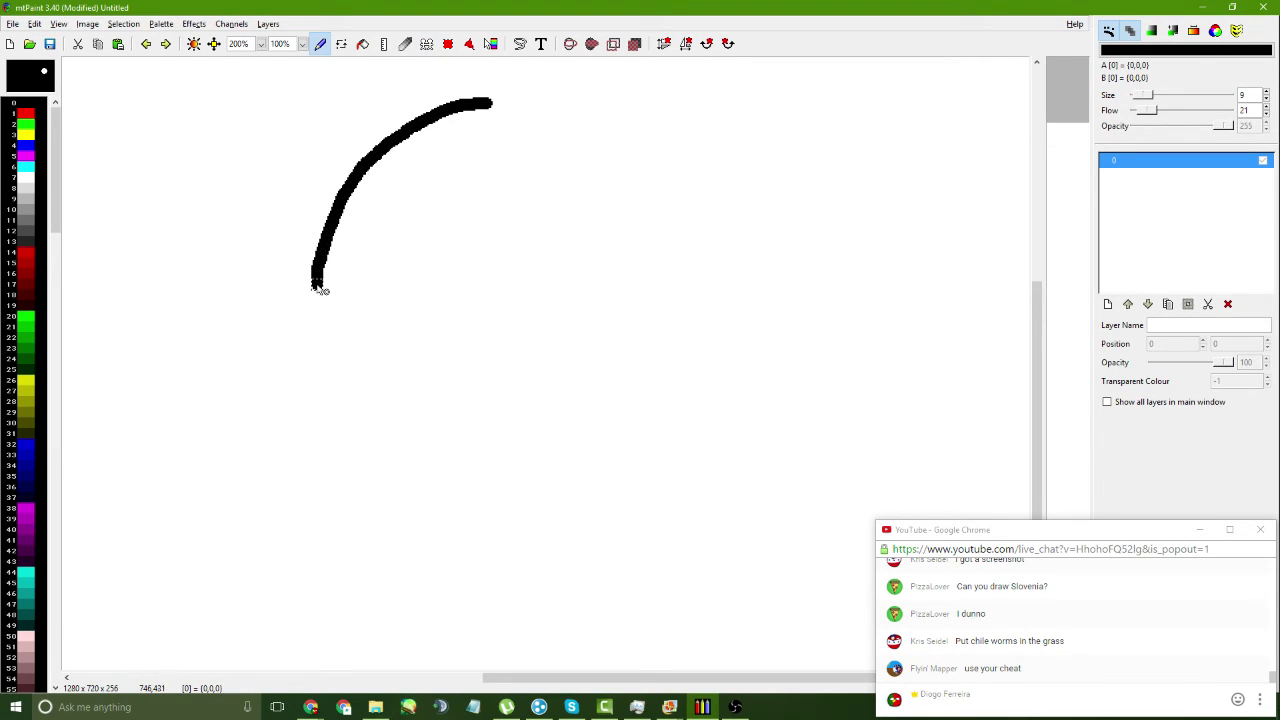
pyautogui.moveTo(318, 289); pyautogui.dragTo(318, 292)
pyautogui.hotkey('ctrl', 'z')
# - Draw the ball's upper-left quarter arc freehand in black with brush size 9, undoing the first short stroke
pyautogui.moveTo(452, 97); pyautogui.dragTo(368, 108)
pyautogui.hotkey('ctrl', 'z')
pyautogui.moveTo(461, 117)
pyautogui.mouseDown()
pyautogui.moveTo(376, 127)
pyautogui.moveTo(334, 167)
pyautogui.mouseUp()
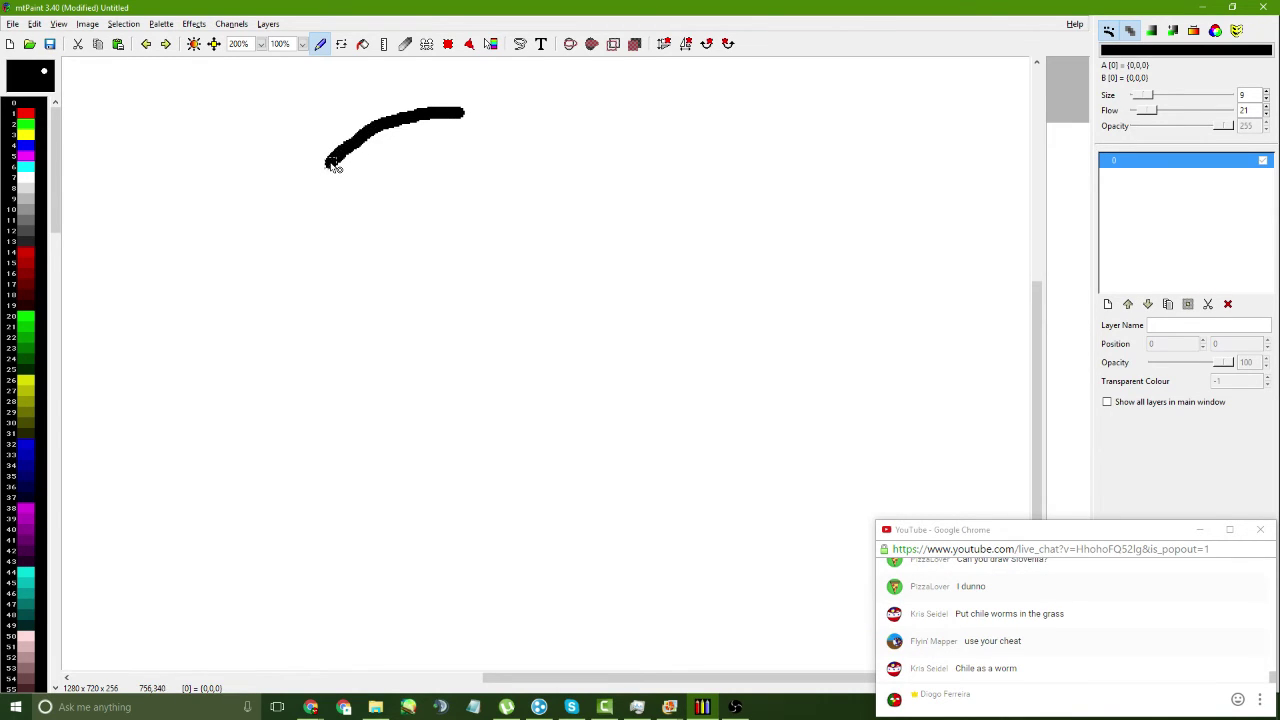
pyautogui.moveTo(302, 265); pyautogui.dragTo(299, 272)
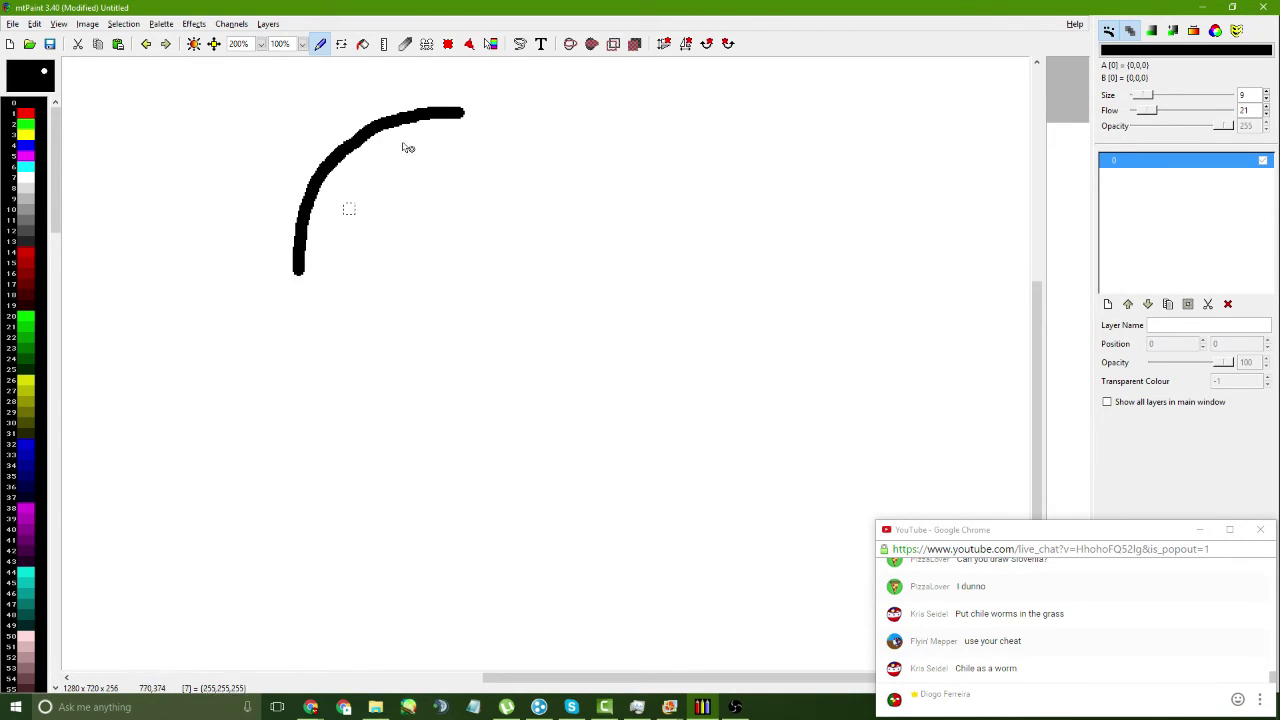
# - Copy the quarter arc, paste it trimmed to its shape, flip it horizontally and place it as the ball's upper-right quarter
pyautogui.click(448, 44)
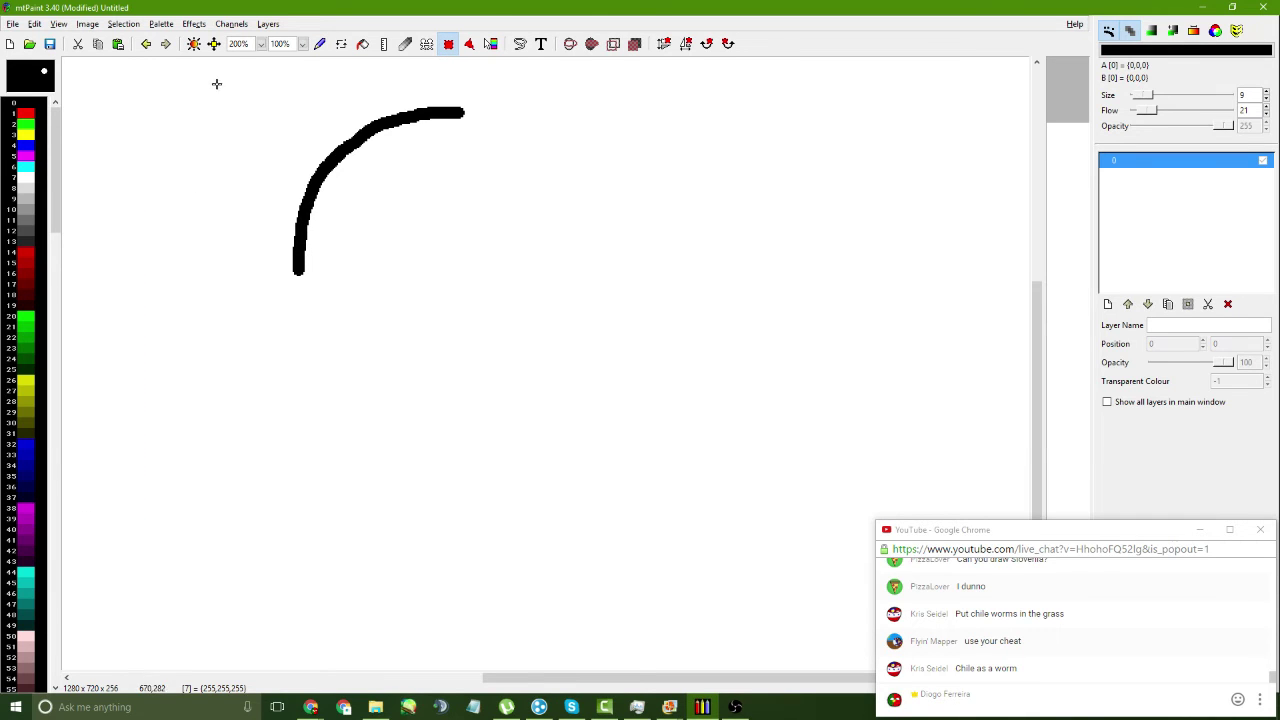
pyautogui.moveTo(216, 84)
pyautogui.mouseDown()
pyautogui.moveTo(549, 309)
pyautogui.moveTo(551, 280)
pyautogui.mouseUp()
pyautogui.hotkey('ctrl', 'c')
pyautogui.hotkey('ctrl', 'v')
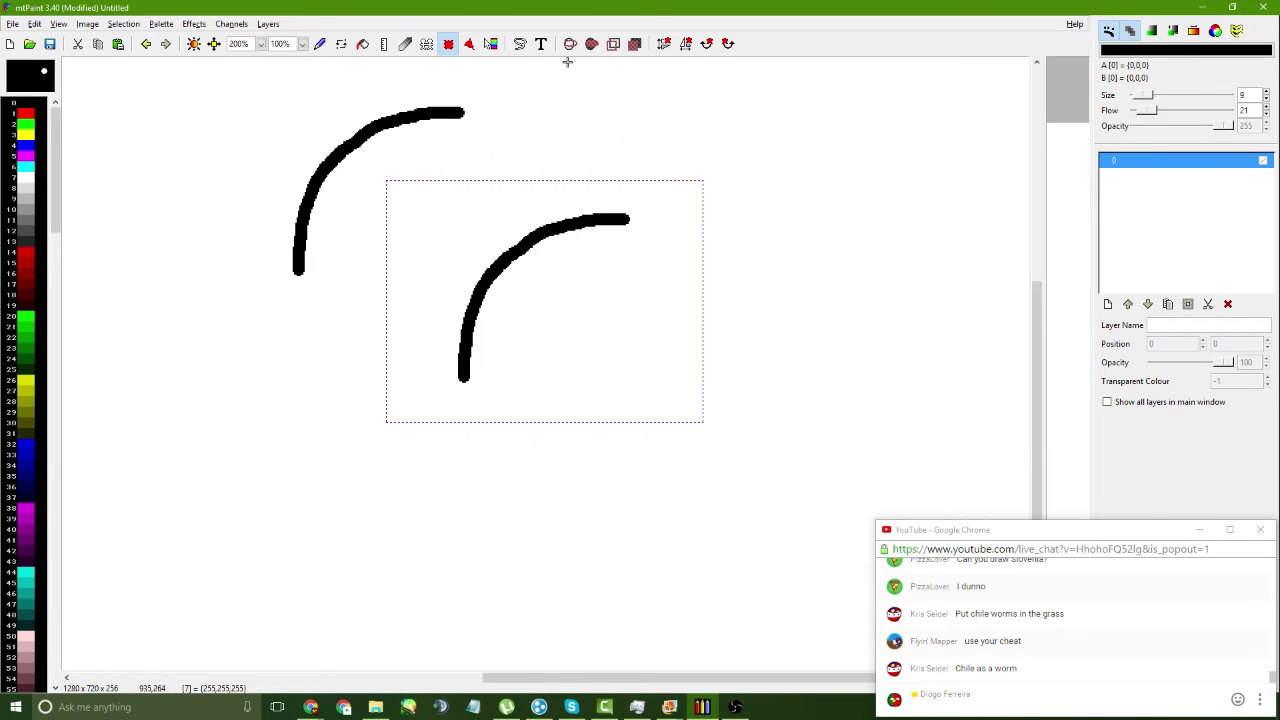
pyautogui.click(520, 44)
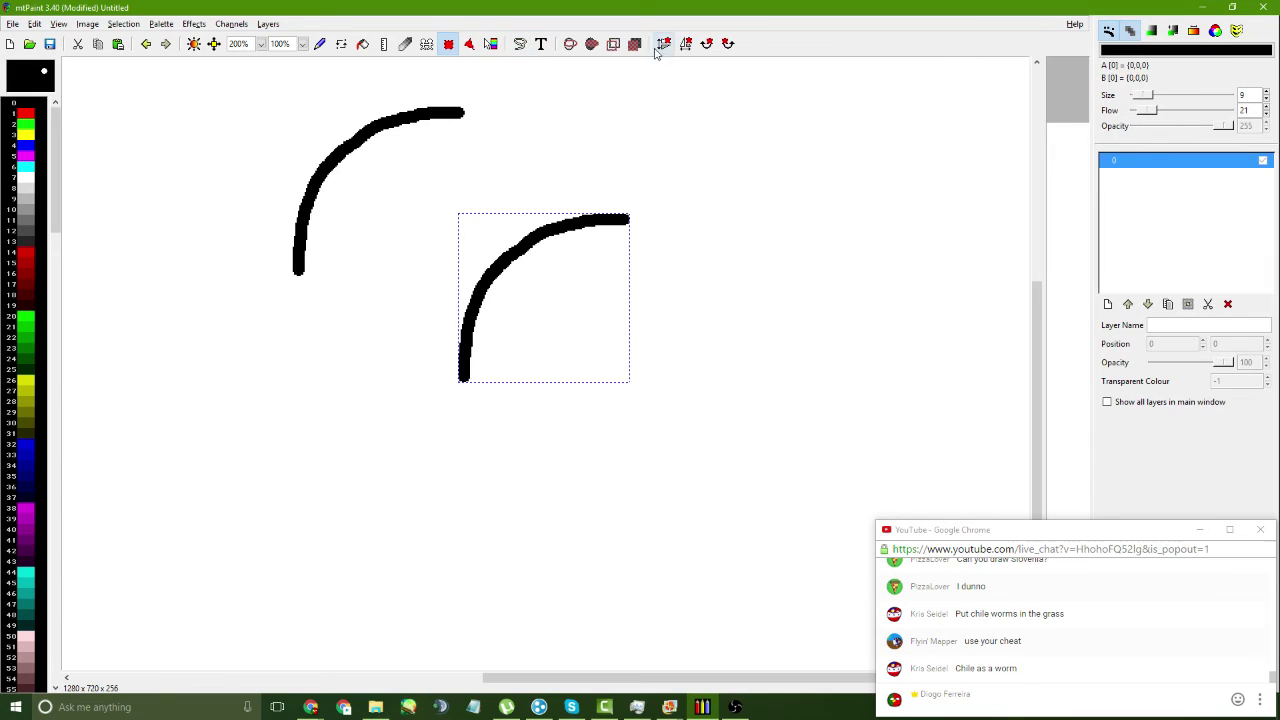
pyautogui.click(685, 44)
pyautogui.moveTo(566, 249)
pyautogui.mouseDown()
pyautogui.moveTo(541, 139)
pyautogui.moveTo(575, 250)
pyautogui.mouseUp()
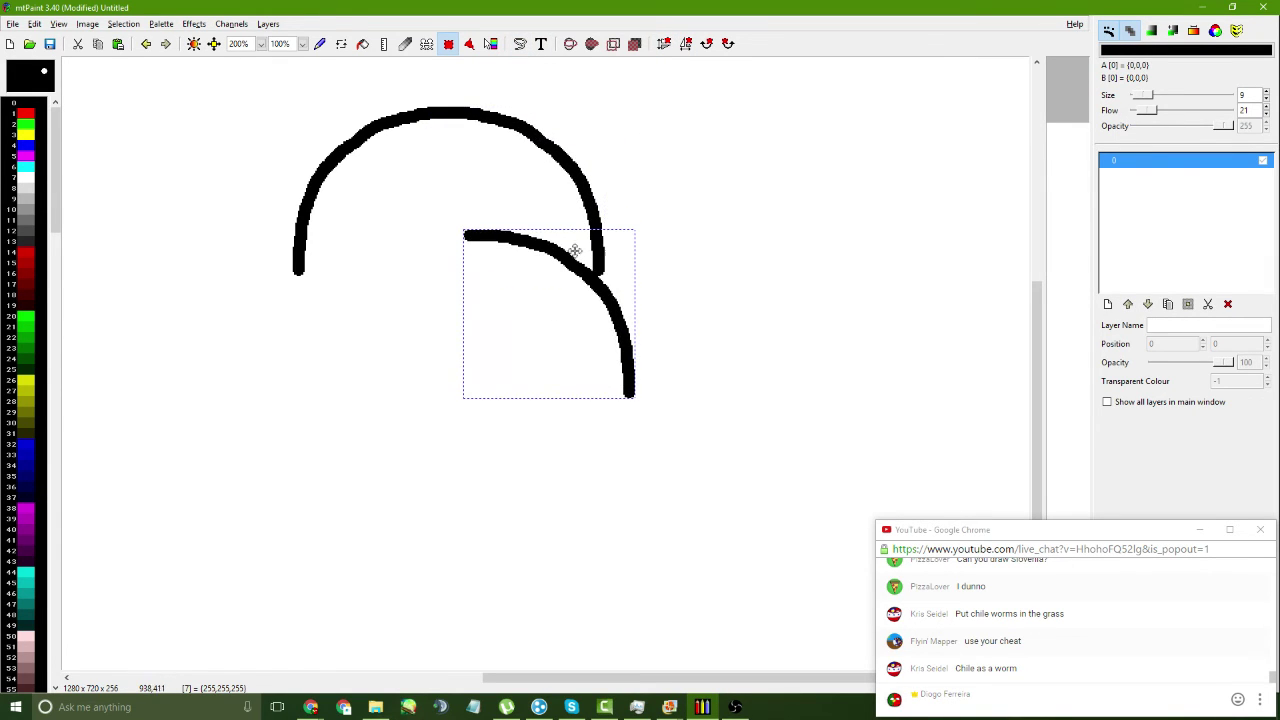
# - Close the circle with vertically flipped copies of the arc placed as the lower-right and lower-left quarters
pyautogui.click(664, 44)
pyautogui.moveTo(586, 320); pyautogui.dragTo(891, 267)
pyautogui.rightClick(554, 336)
pyautogui.click(664, 44)
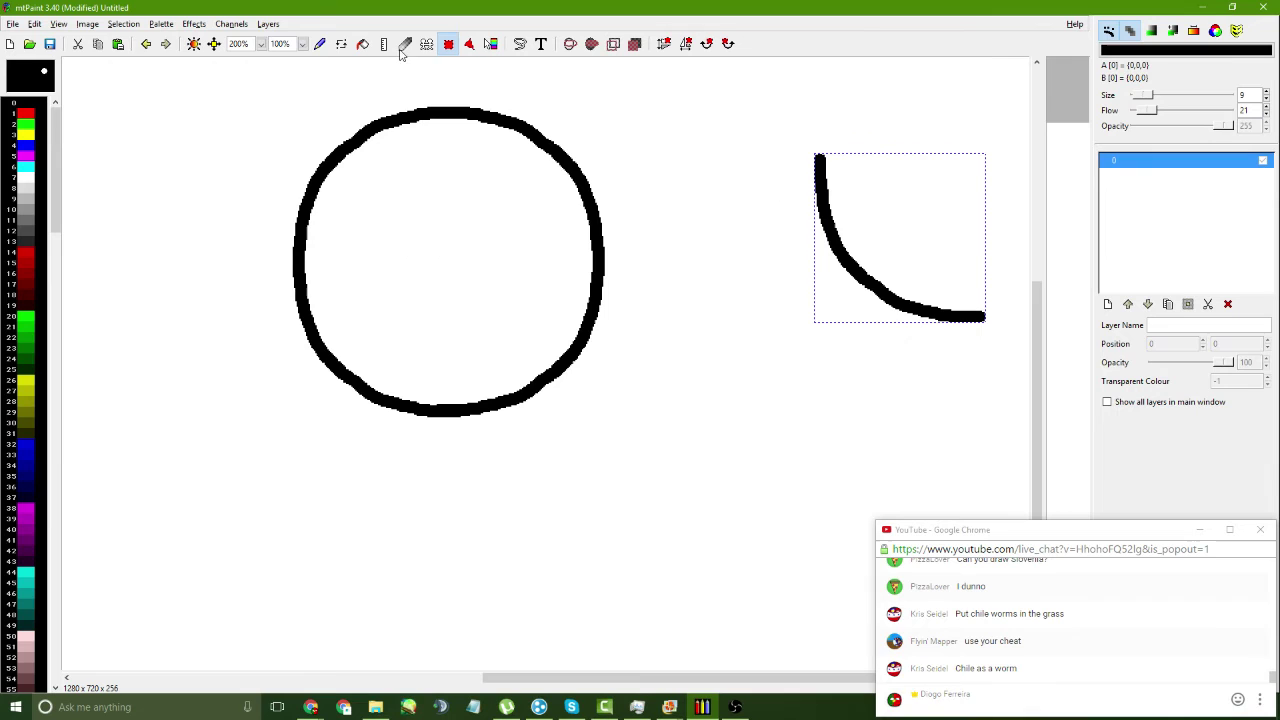
# - Cut out the uneven upper-left segment of the ball outline with white brush dabs and a white fill
pyautogui.click(321, 44)
pyautogui.click(303, 44)
pyautogui.click(288, 136)
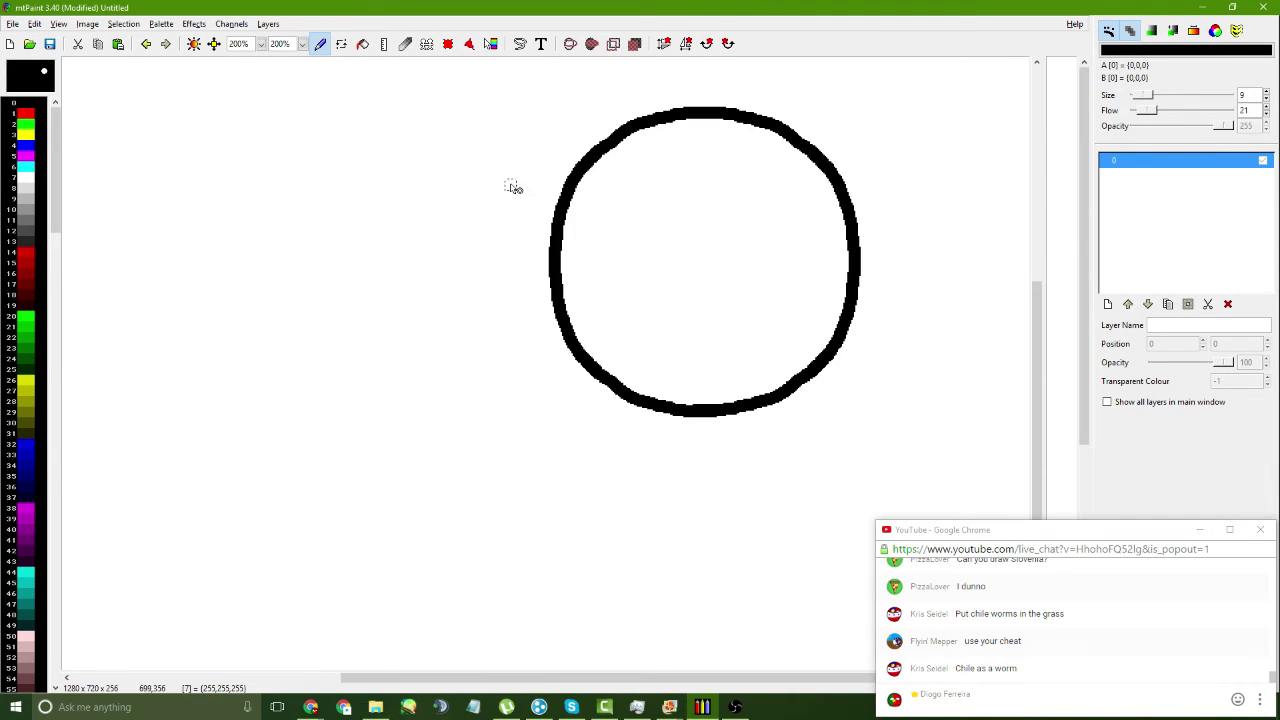
pyautogui.click(260, 44)
pyautogui.click(240, 148)
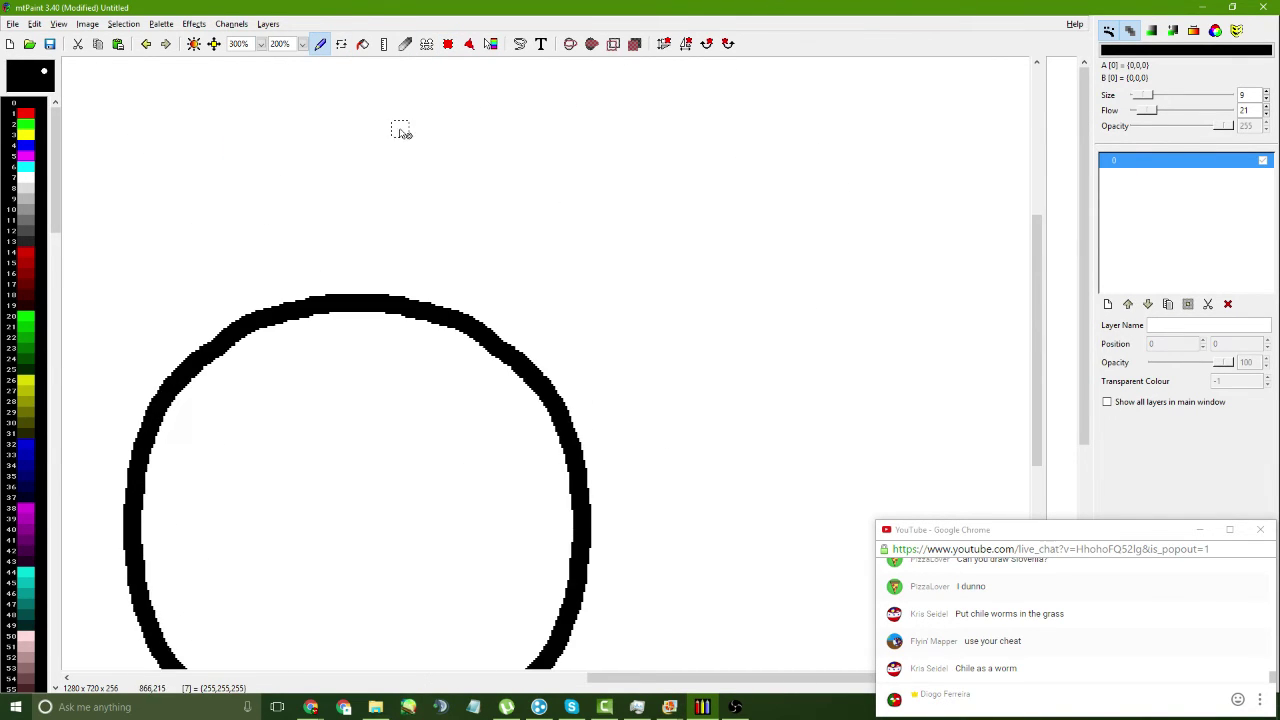
pyautogui.keyDown('ctrl'); pyautogui.click(320, 229); pyautogui.keyUp('ctrl')
pyautogui.click(343, 255)
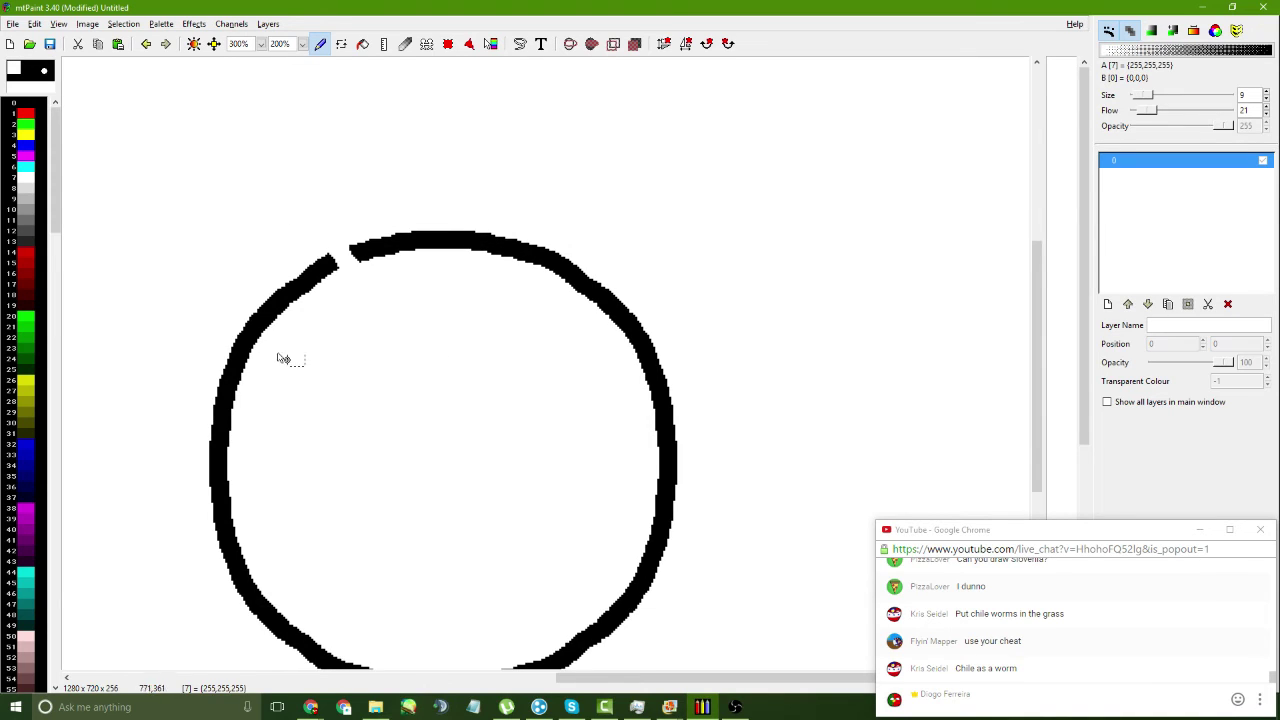
pyautogui.click(253, 330)
pyautogui.click(363, 44)
pyautogui.click(295, 287)
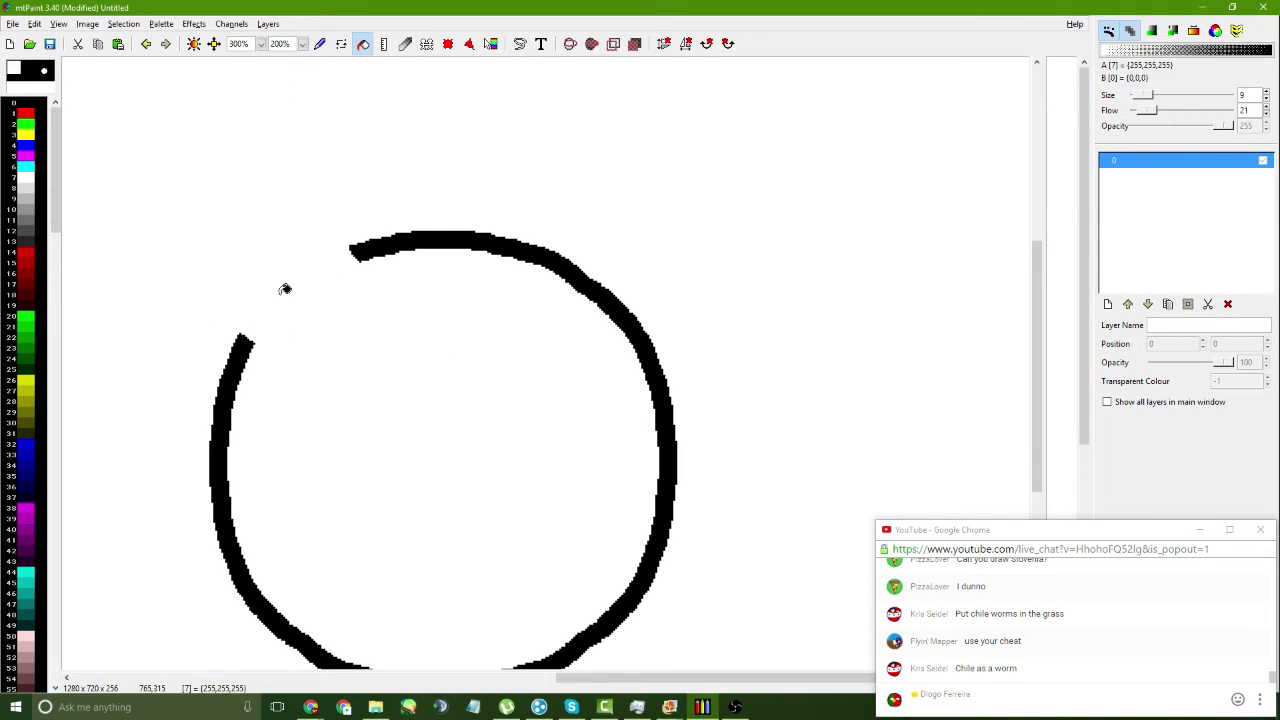
# - Redraw the missing upper-left outline segment in black, undoing misshapen strokes until the curve joins both ends
pyautogui.click(320, 44)
pyautogui.keyDown('ctrl'); pyautogui.click(246, 351); pyautogui.keyUp('ctrl')
pyautogui.moveTo(243, 343)
pyautogui.mouseDown()
pyautogui.moveTo(312, 270)
pyautogui.moveTo(358, 253)
pyautogui.moveTo(310, 272)
pyautogui.moveTo(251, 337)
pyautogui.mouseUp()
pyautogui.hotkey('ctrl', 'z')
pyautogui.hotkey('ctrl', 'z')
pyautogui.click(341, 257)
pyautogui.hotkey('ctrl', 'z')
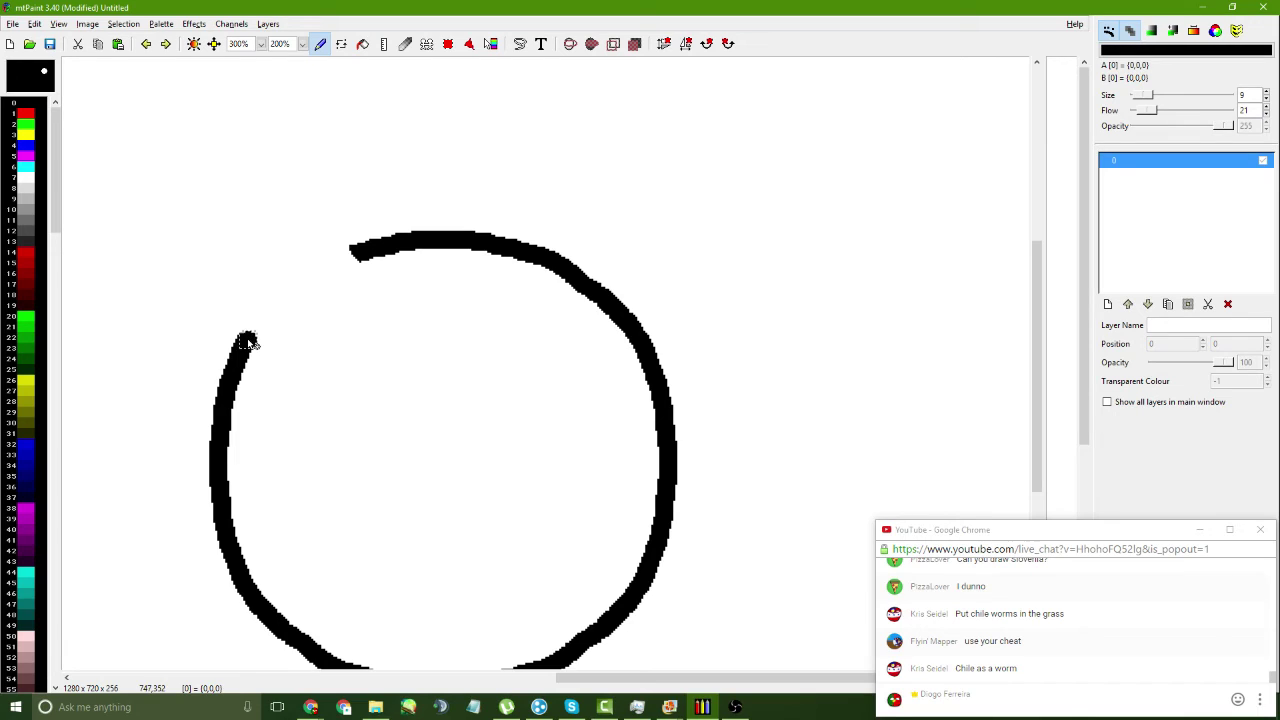
pyautogui.moveTo(247, 343)
pyautogui.mouseDown()
pyautogui.moveTo(362, 256)
pyautogui.moveTo(262, 324)
pyautogui.mouseUp()
pyautogui.hotkey('ctrl', 'z')
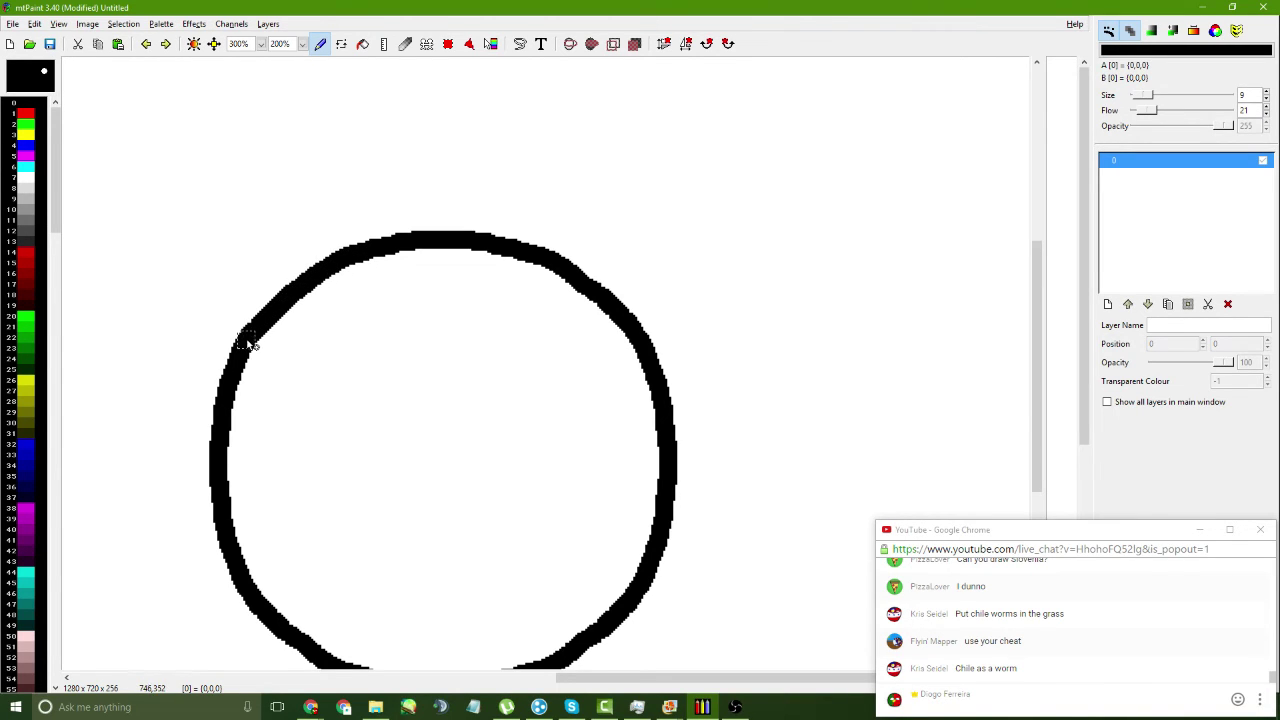
# - Cut out the uneven upper-right segment of the outline with white brush gaps and a white fill
pyautogui.keyDown('ctrl'); pyautogui.click(533, 304); pyautogui.keyUp('ctrl')
pyautogui.moveTo(538, 252); pyautogui.dragTo(528, 270)
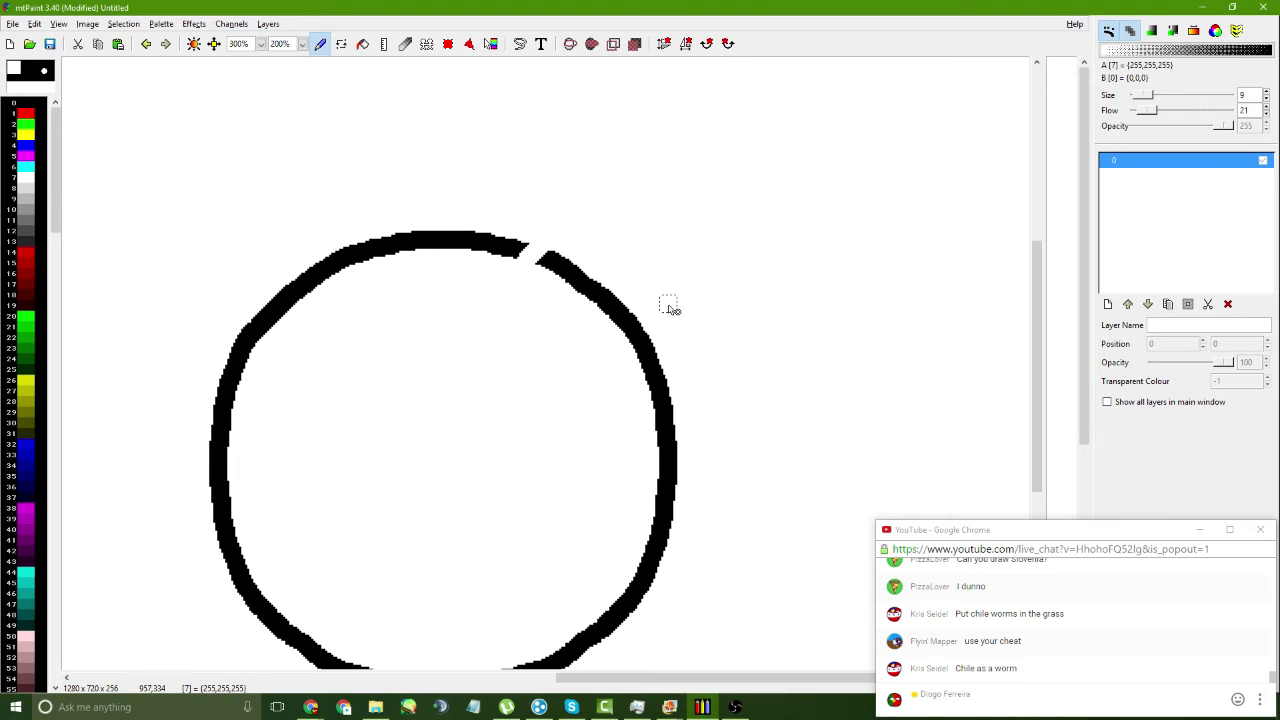
pyautogui.click(639, 339)
pyautogui.click(363, 43)
pyautogui.click(606, 301)
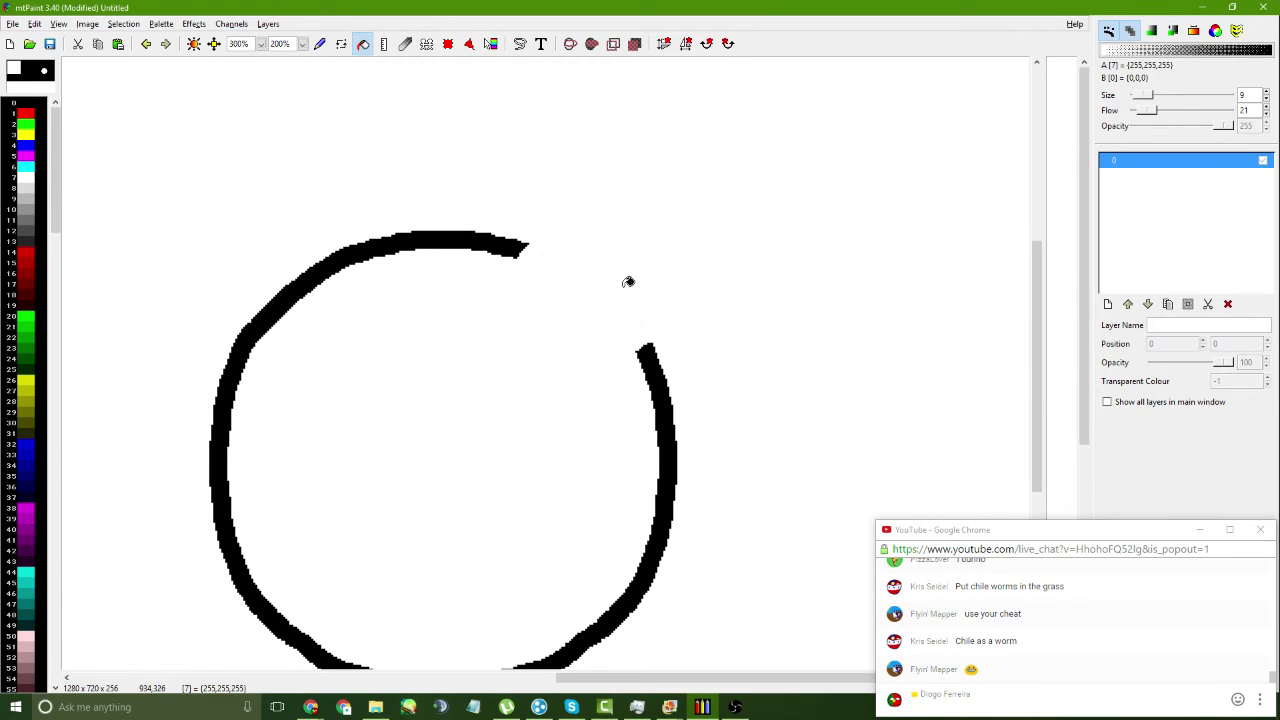
# - Redraw the upper-right outline segment in black to bridge the gap, undoing misshapen strokes
pyautogui.click(320, 43)
pyautogui.keyDown('ctrl'); pyautogui.click(519, 250); pyautogui.keyUp('ctrl')
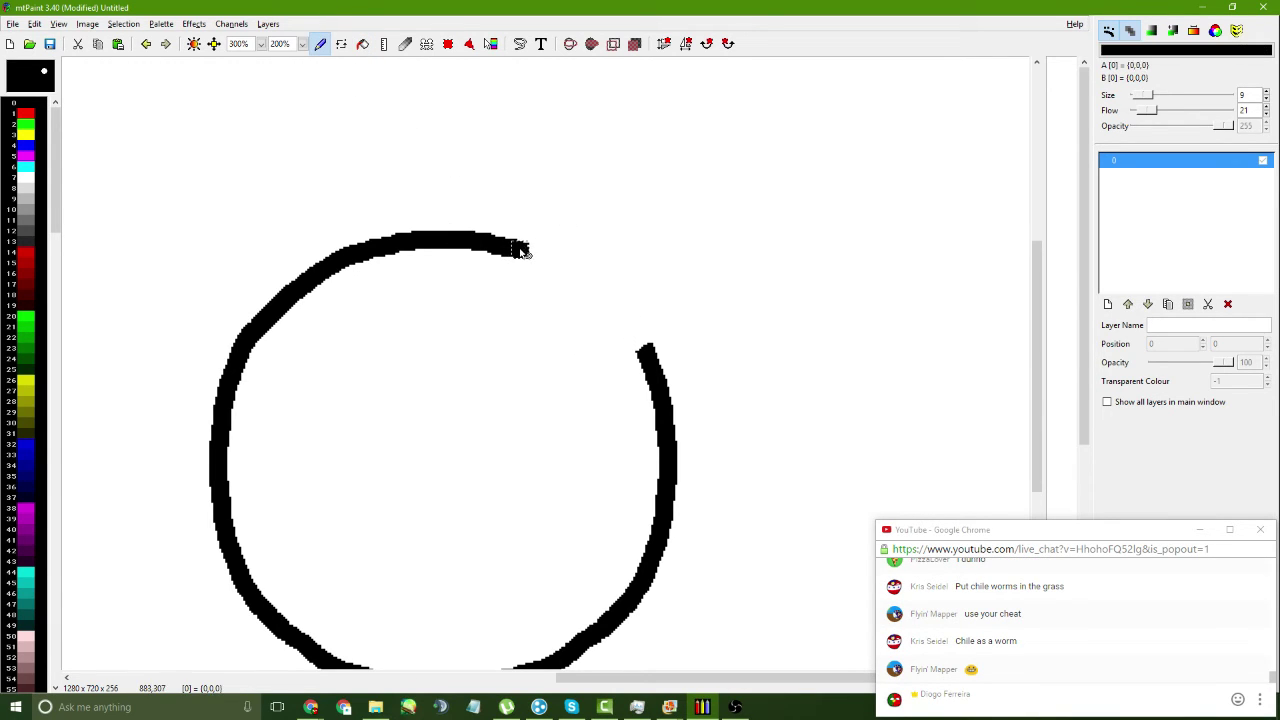
pyautogui.moveTo(519, 250)
pyautogui.mouseDown()
pyautogui.moveTo(603, 286)
pyautogui.moveTo(628, 332)
pyautogui.moveTo(558, 278)
pyautogui.moveTo(596, 285)
pyautogui.moveTo(630, 327)
pyautogui.mouseUp()
pyautogui.hotkey('ctrl', 'z')
pyautogui.hotkey('ctrl', 'z')
# - Erase the bumpy lower-right segment of the outline in white and redraw it as a black curve
pyautogui.scroll(-5, 645, 360)
pyautogui.keyDown('ctrl'); pyautogui.click(586, 300); pyautogui.keyUp('ctrl')
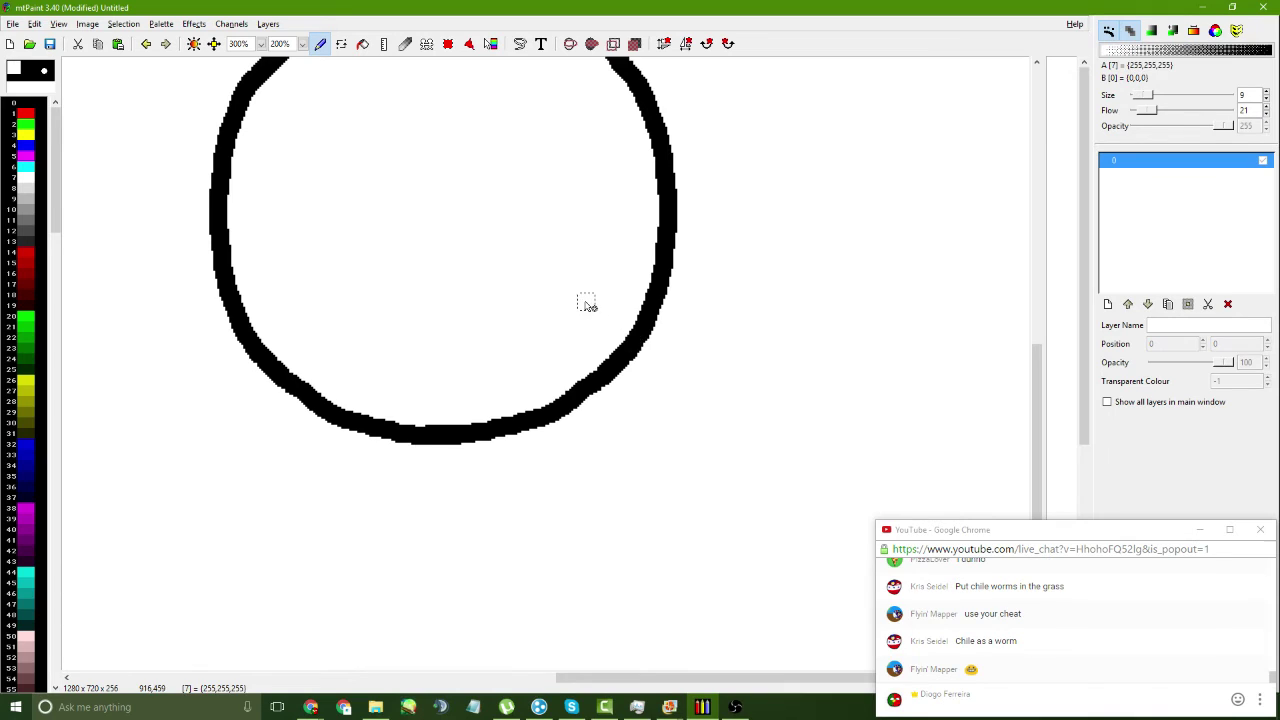
pyautogui.click(637, 336)
pyautogui.click(537, 417)
pyautogui.hotkey('ctrl', 'z')
pyautogui.hotkey('ctrl', 'z')
pyautogui.hotkey('ctrl', 'z')
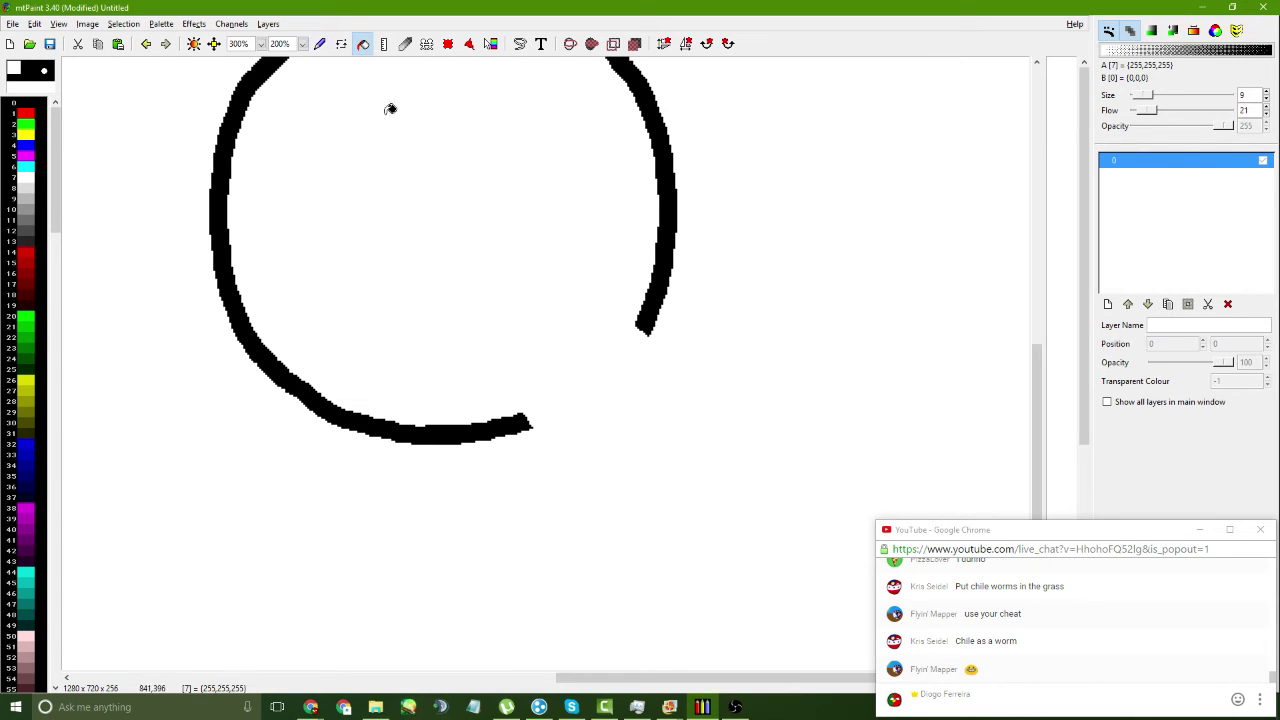
pyautogui.keyDown('ctrl'); pyautogui.click(523, 423); pyautogui.keyUp('ctrl')
pyautogui.moveTo(523, 423)
pyautogui.mouseDown()
pyautogui.moveTo(623, 377)
pyautogui.moveTo(638, 347)
pyautogui.mouseUp()
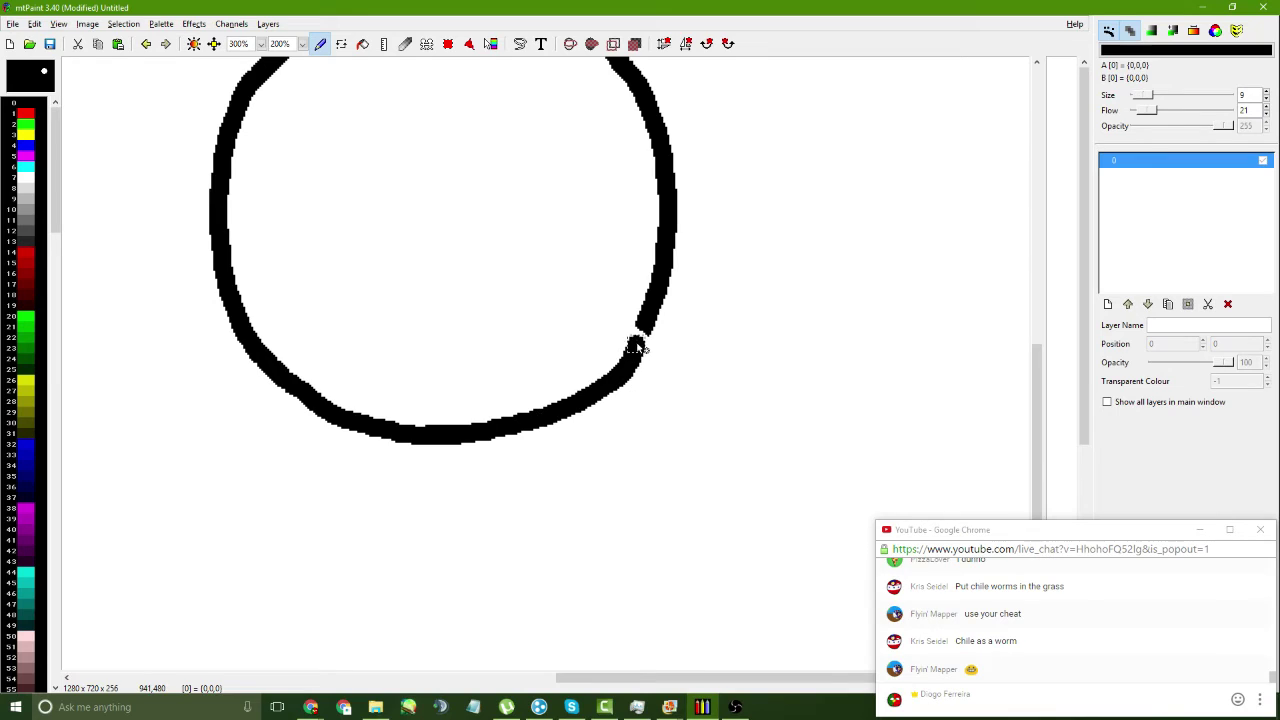
# - Cut out the bumpy lower-left segment of the outline with white brush gaps and a white fill
pyautogui.keyDown('ctrl'); pyautogui.click(320, 328); pyautogui.keyUp('ctrl')
pyautogui.click(267, 361)
pyautogui.click(413, 434)
pyautogui.hotkey('ctrl', 'z')
pyautogui.hotkey('ctrl', 'z')
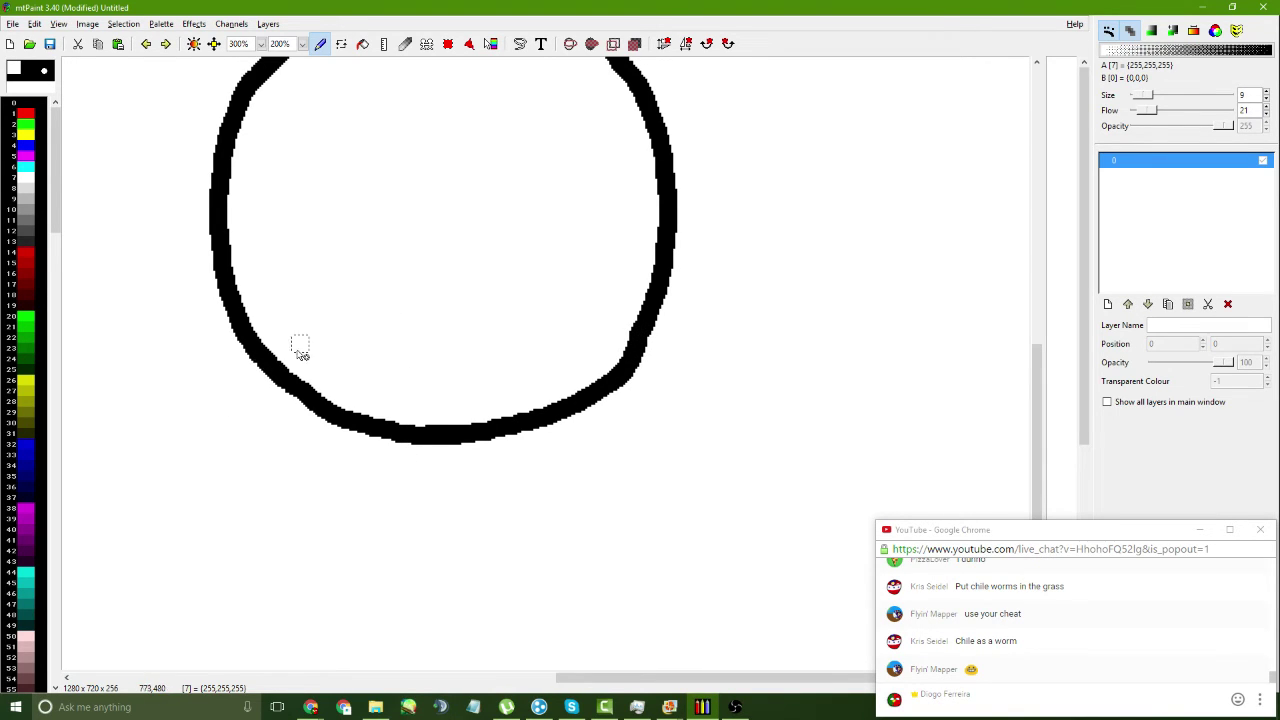
pyautogui.click(274, 369)
pyautogui.click(394, 430)
pyautogui.click(363, 43)
pyautogui.click(312, 402)
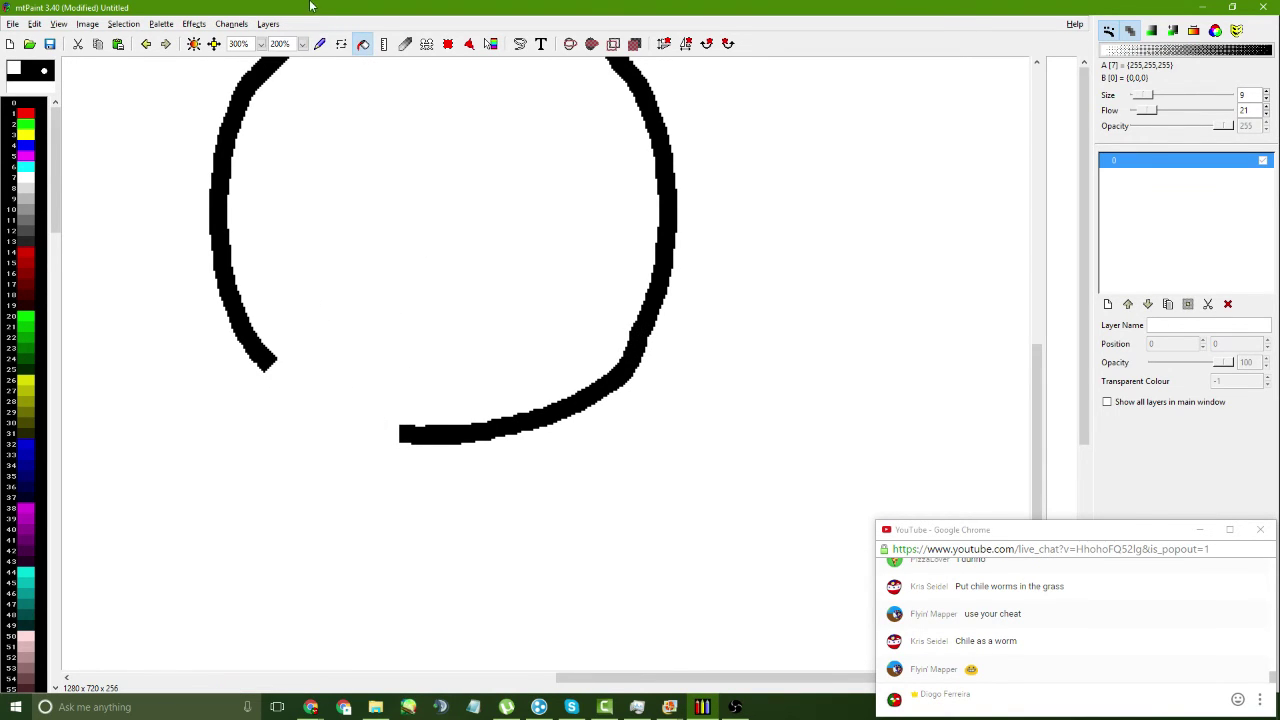
# - Redraw the lower-left outline segment in black so it joins the ball's left side and underside
pyautogui.click(320, 43)
pyautogui.keyDown('ctrl'); pyautogui.click(267, 360); pyautogui.keyUp('ctrl')
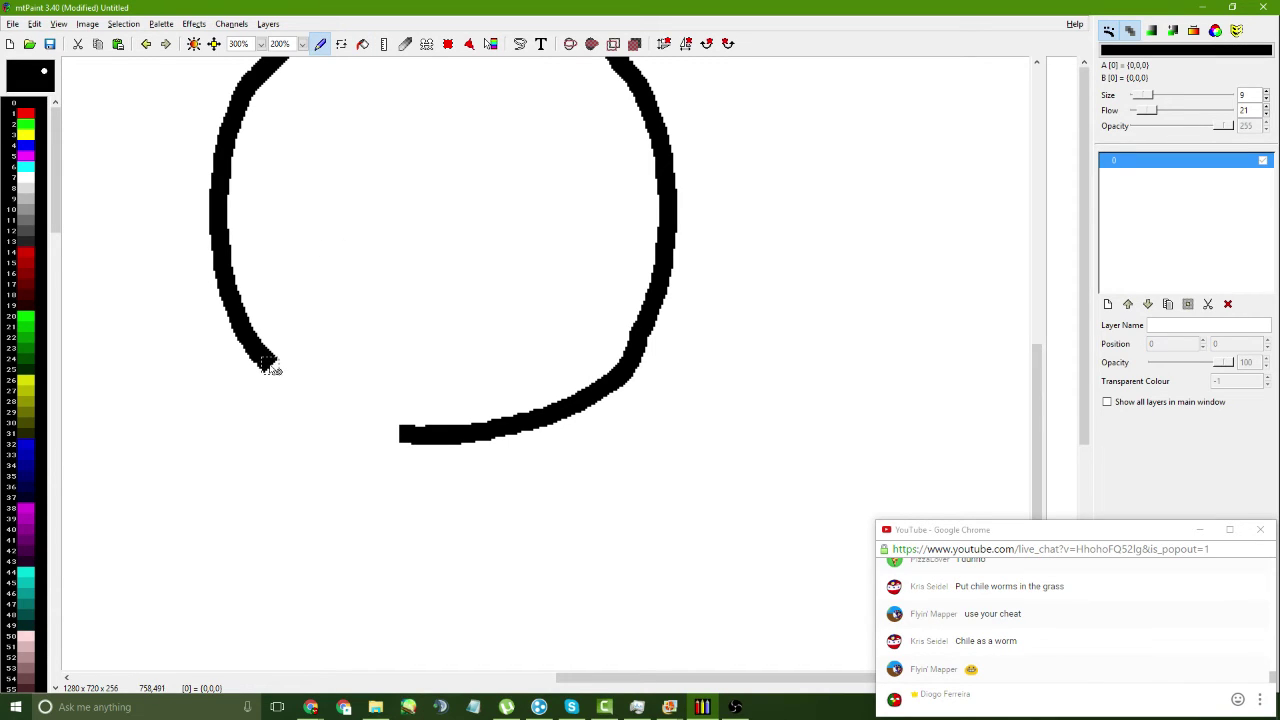
pyautogui.moveTo(268, 365)
pyautogui.mouseDown()
pyautogui.moveTo(366, 428)
pyautogui.moveTo(337, 426)
pyautogui.moveTo(272, 366)
pyautogui.moveTo(360, 429)
pyautogui.moveTo(402, 435)
pyautogui.mouseUp()
pyautogui.hotkey('ctrl', 'z')
pyautogui.hotkey('ctrl', 'z')
pyautogui.scroll(2, 620, 366)
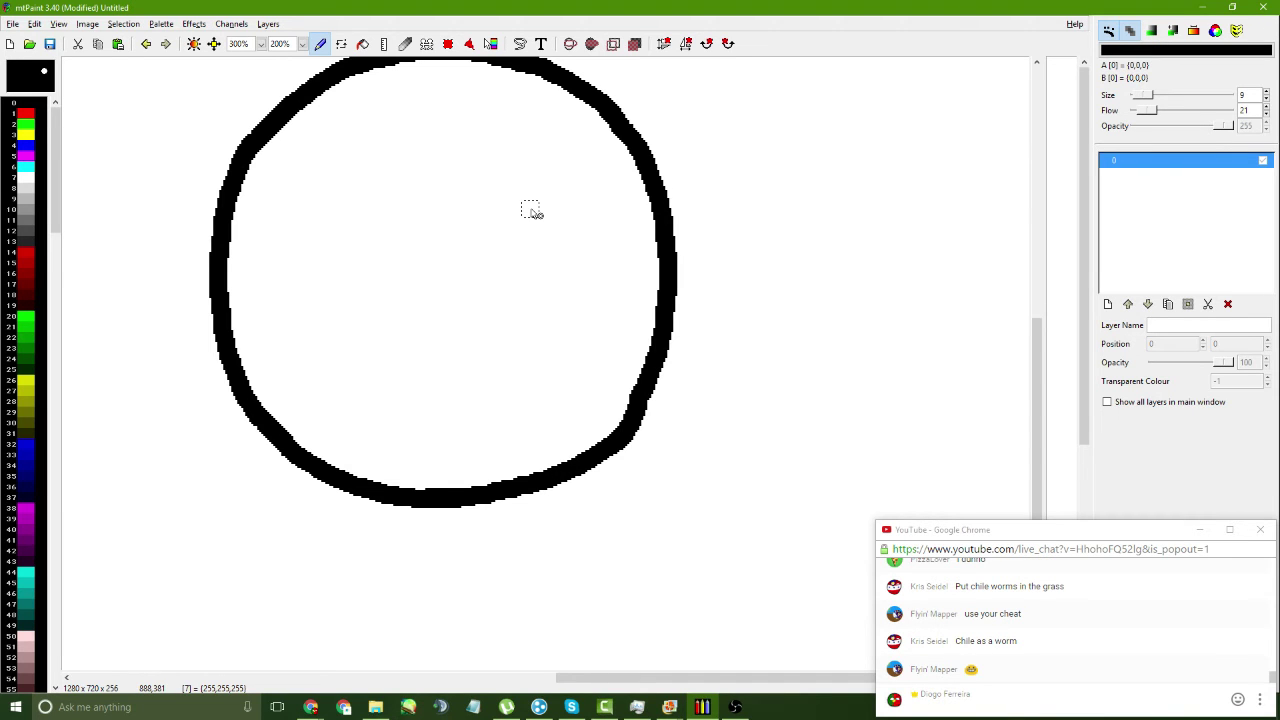
# - Switch to the YouTube Live Dashboard in Chrome to check the stream's status, and return to mtPaint
pyautogui.moveTo(311, 707)
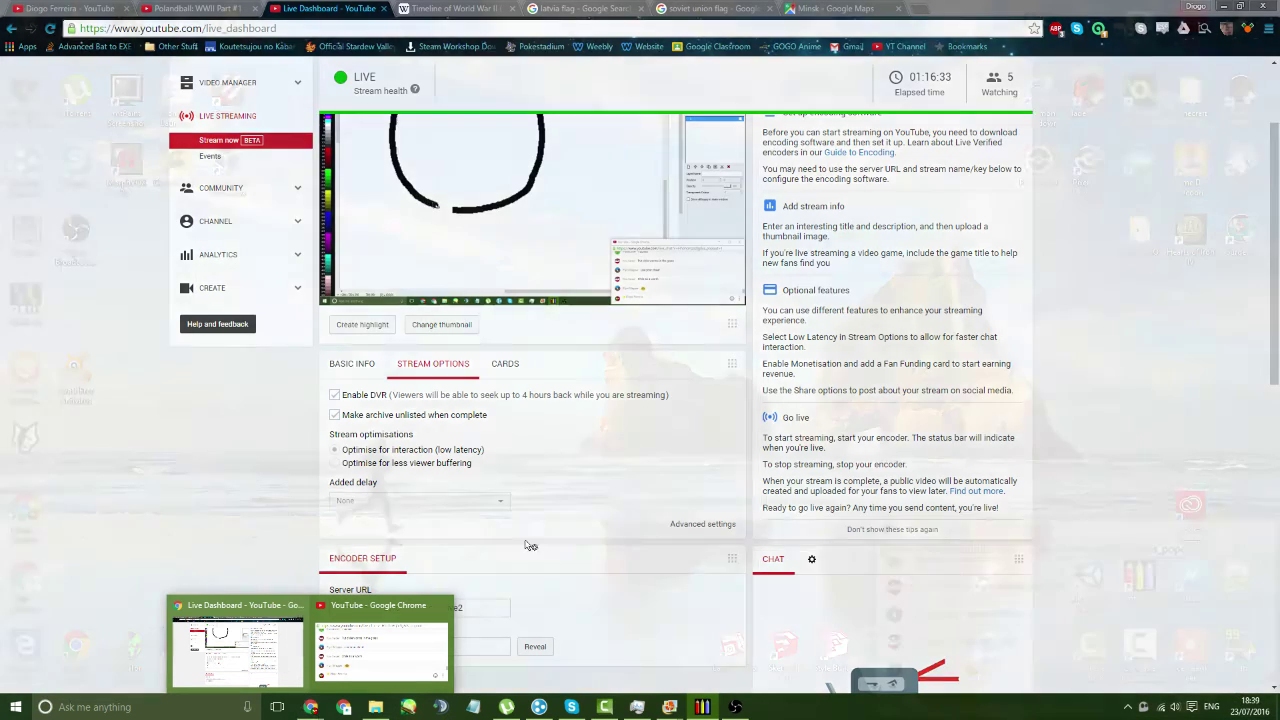
pyautogui.click(281, 667)
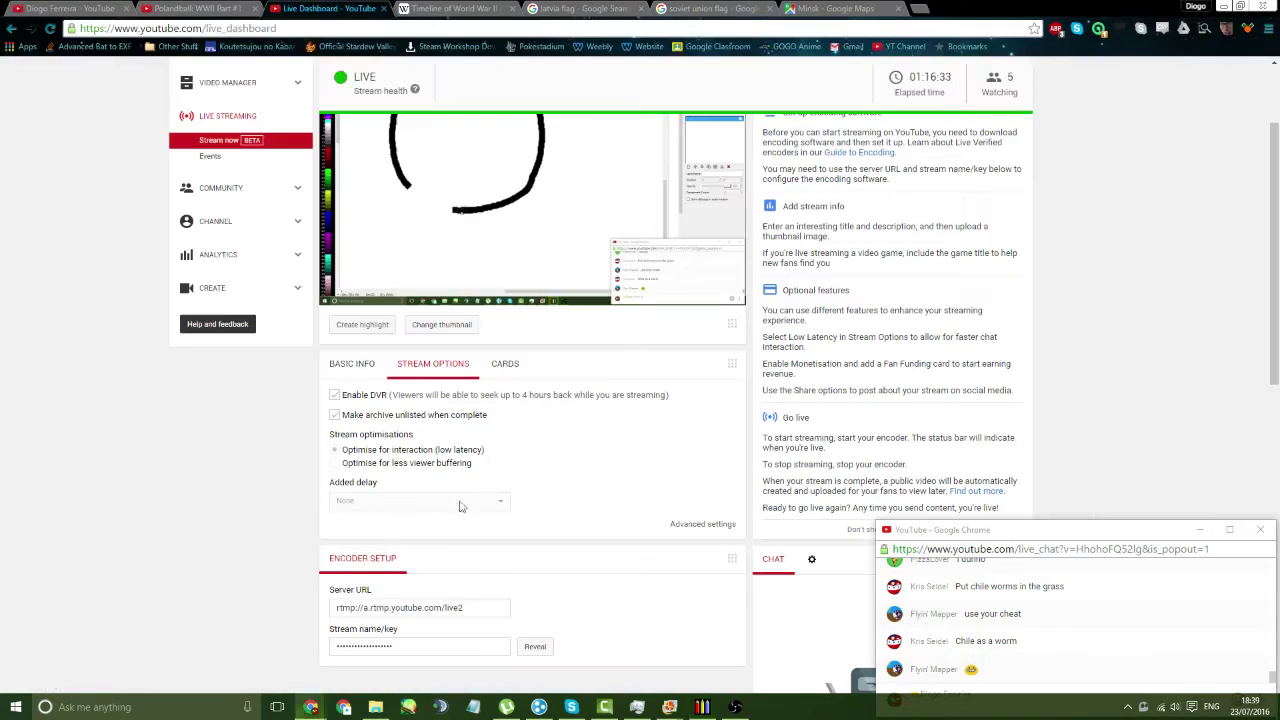
pyautogui.scroll(-5, 543, 486)
pyautogui.scroll(5, 593, 514)
pyautogui.moveTo(735, 710)
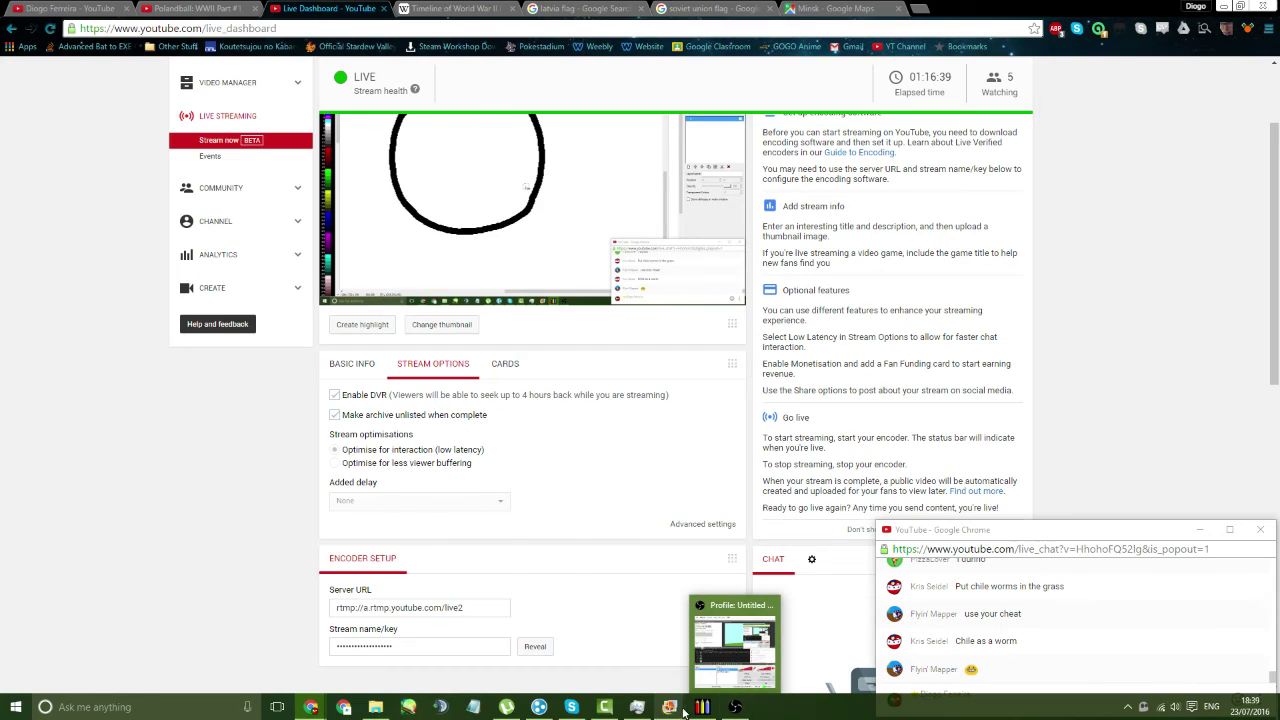
pyautogui.click(706, 673)
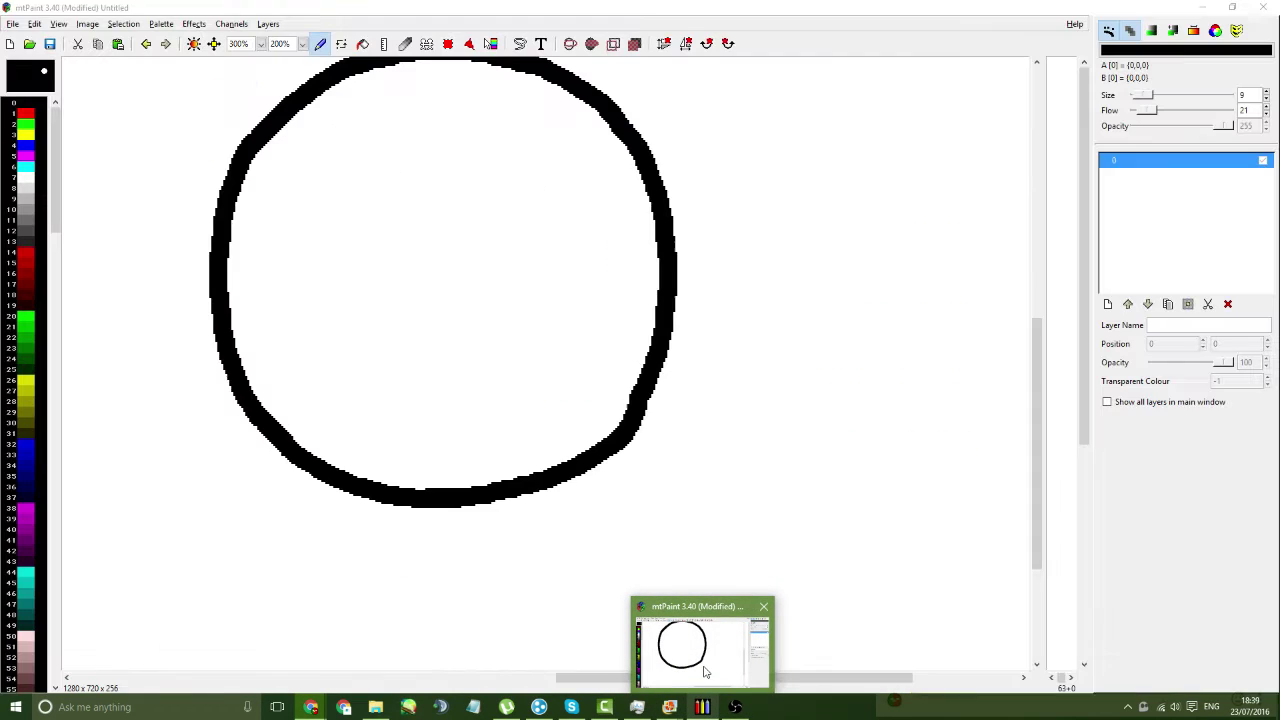
# - Erase the angular corner on the outline's lower-right side, redraw it in black, and pick white as the drawing colour
pyautogui.keyDown('ctrl'); pyautogui.click(600, 349); pyautogui.keyUp('ctrl')
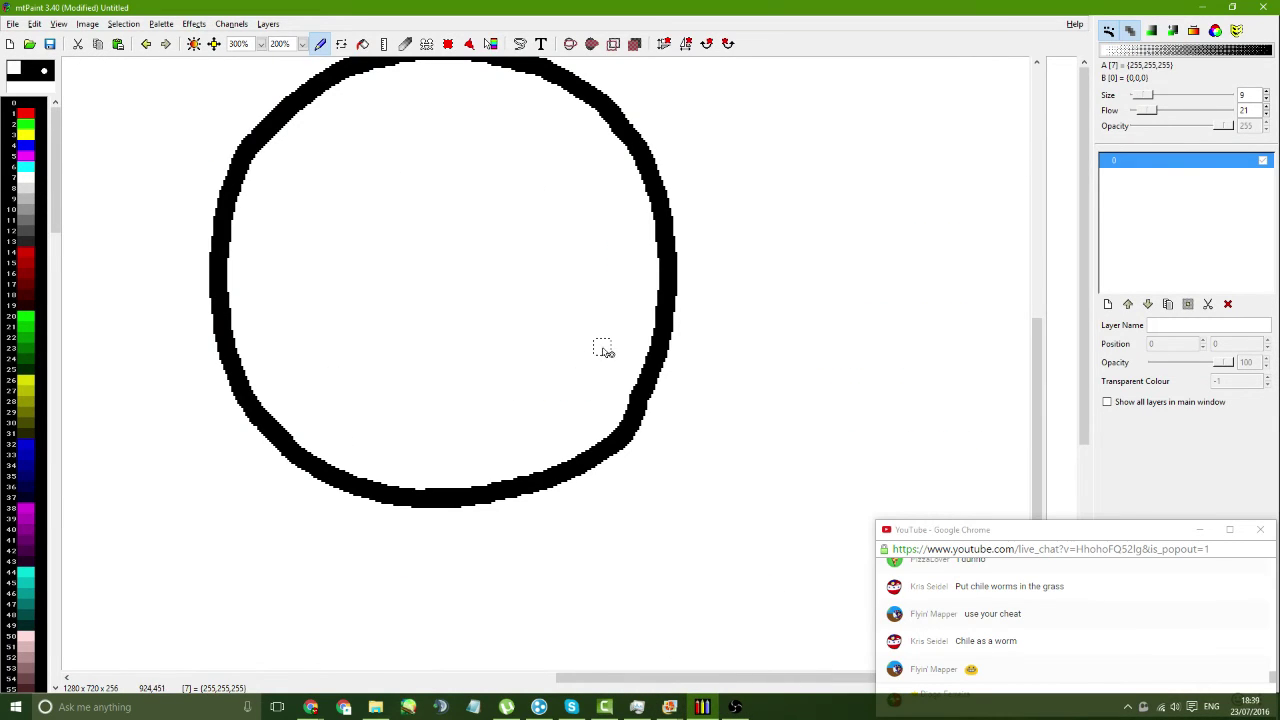
pyautogui.click(658, 358)
pyautogui.click(604, 450)
pyautogui.click(363, 44)
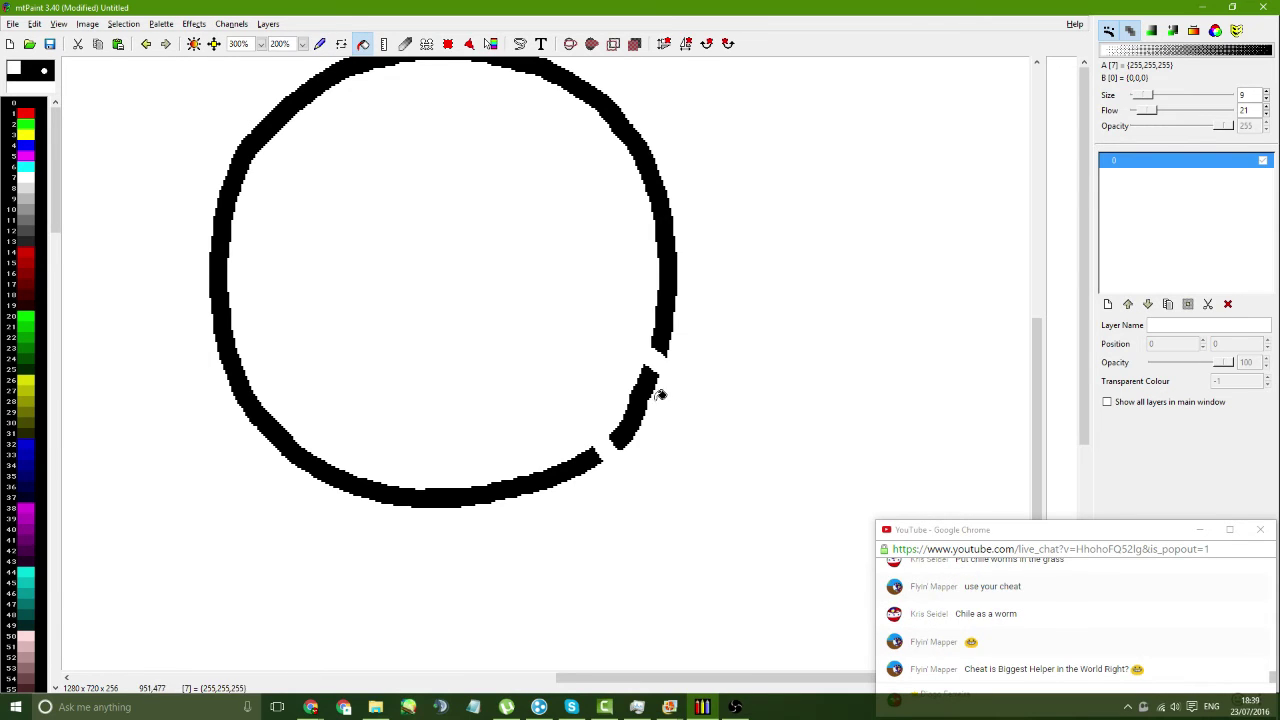
pyautogui.click(636, 405)
pyautogui.keyDown('ctrl'); pyautogui.click(595, 458); pyautogui.keyUp('ctrl')
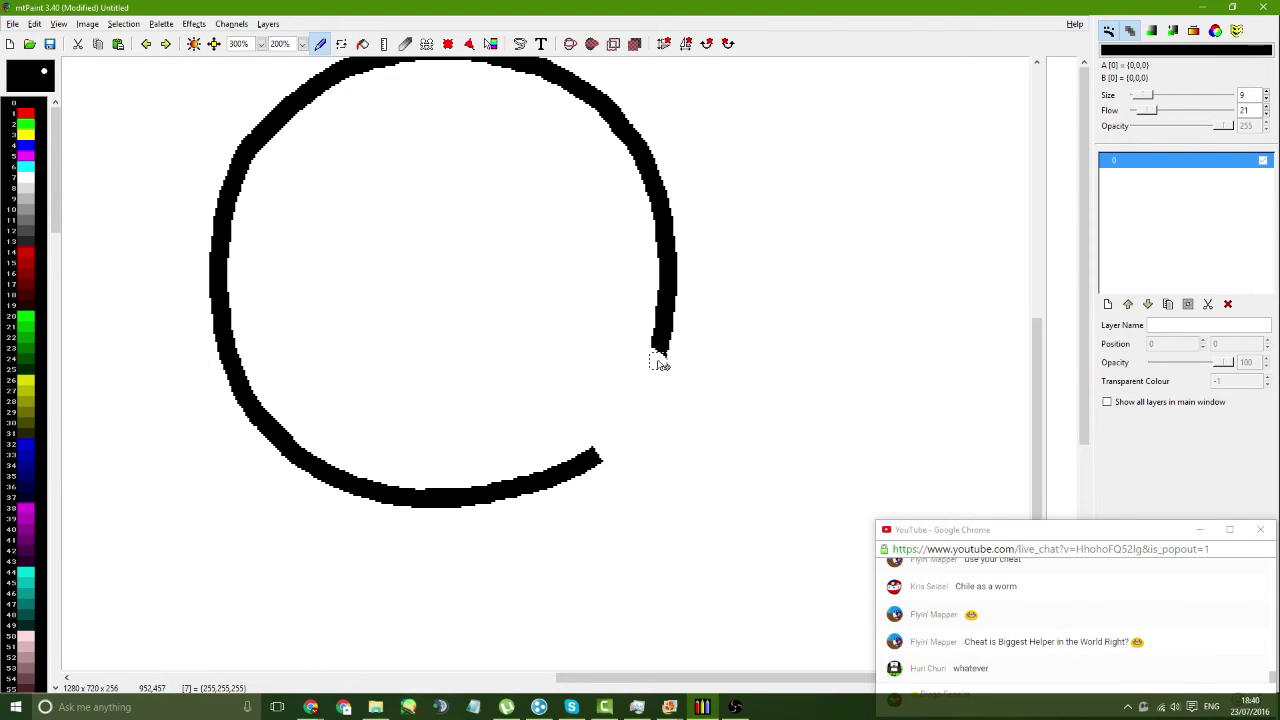
pyautogui.moveTo(660, 352)
pyautogui.mouseDown()
pyautogui.moveTo(640, 421)
pyautogui.moveTo(600, 457)
pyautogui.mouseUp()
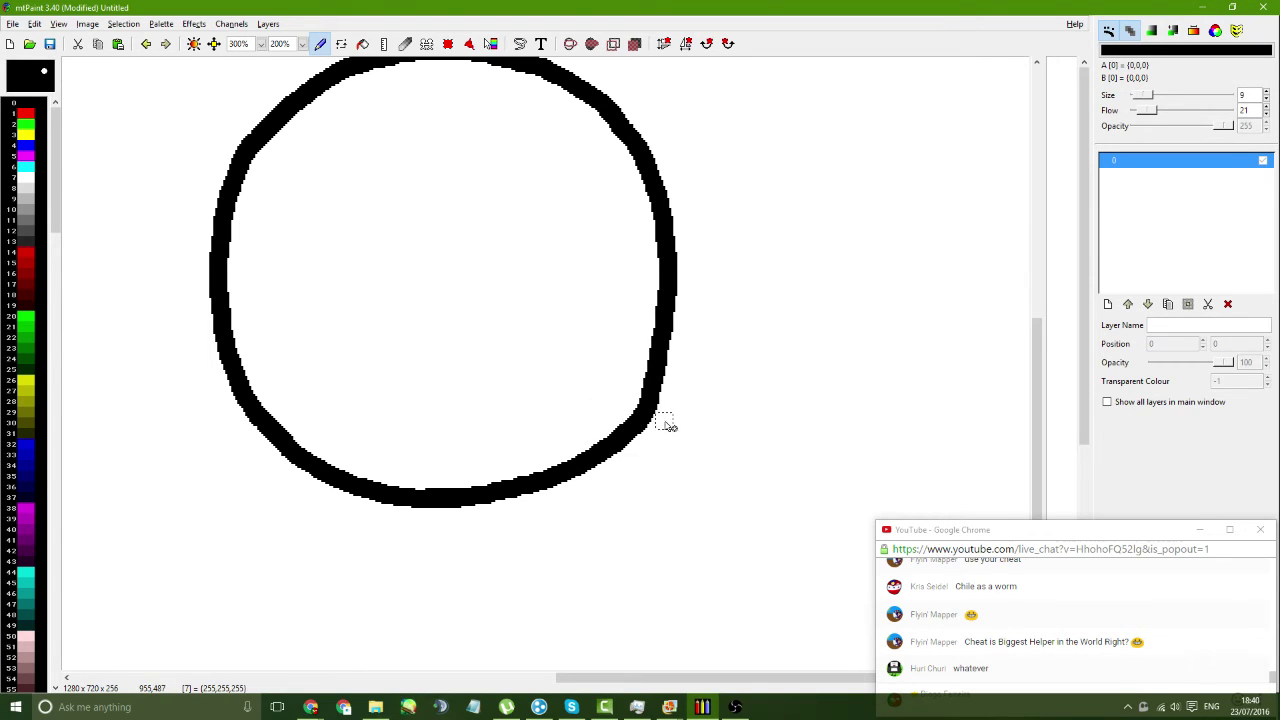
pyautogui.keyDown('ctrl'); pyautogui.click(615, 388); pyautogui.keyUp('ctrl')
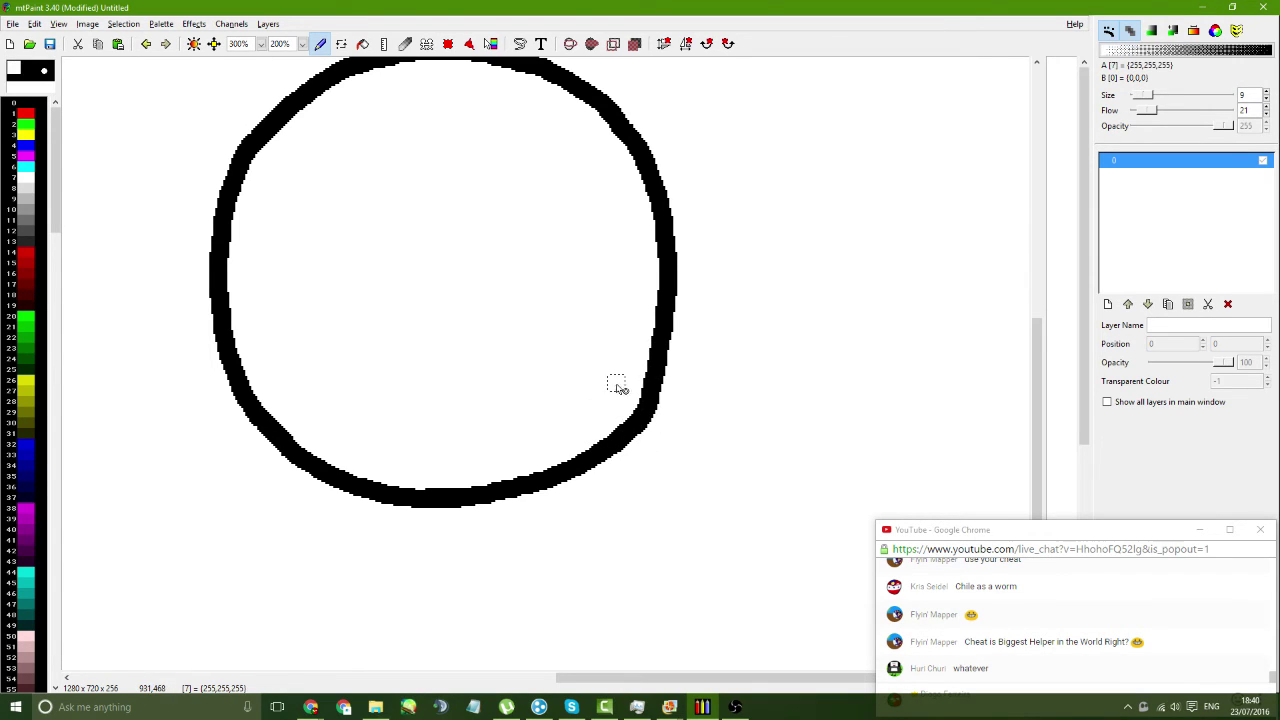
# - Switch to Open Broadcaster Software, turn the microphone volume down to zero and restore it to full
pyautogui.click(735, 707)
pyautogui.moveTo(1065, 368); pyautogui.dragTo(1006, 376)
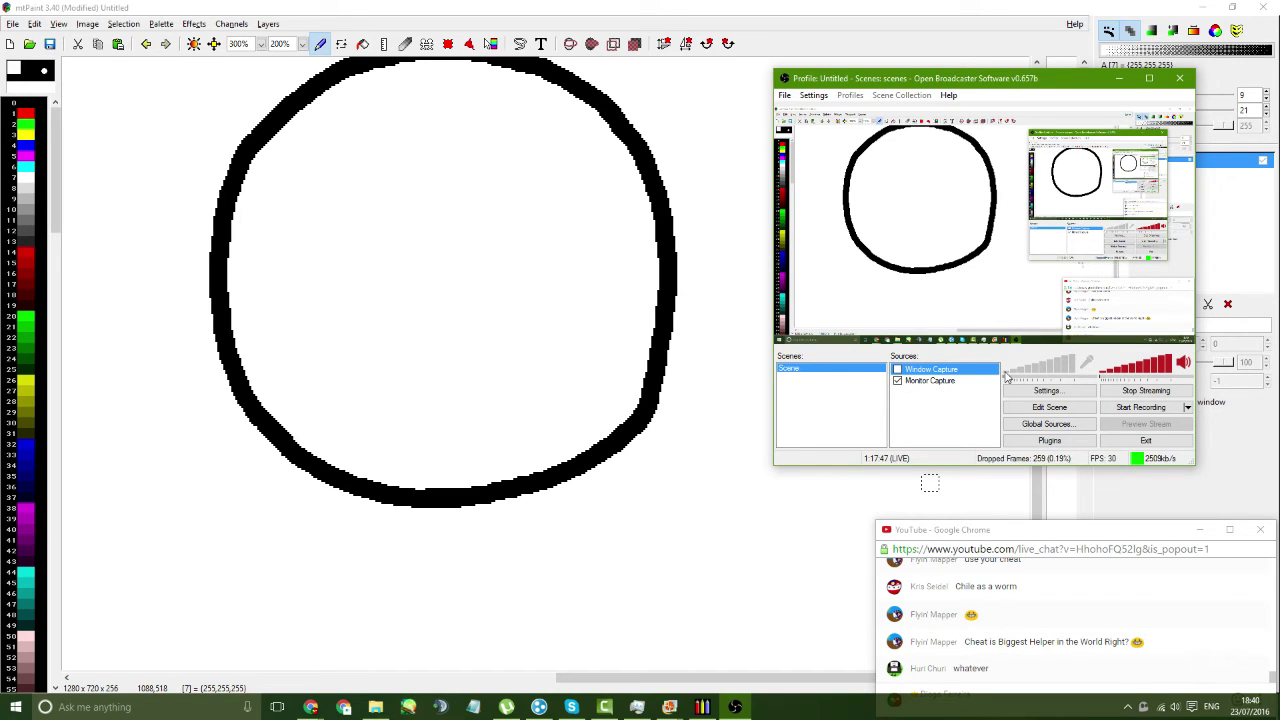
pyautogui.moveTo(1007, 375); pyautogui.dragTo(1080, 377)
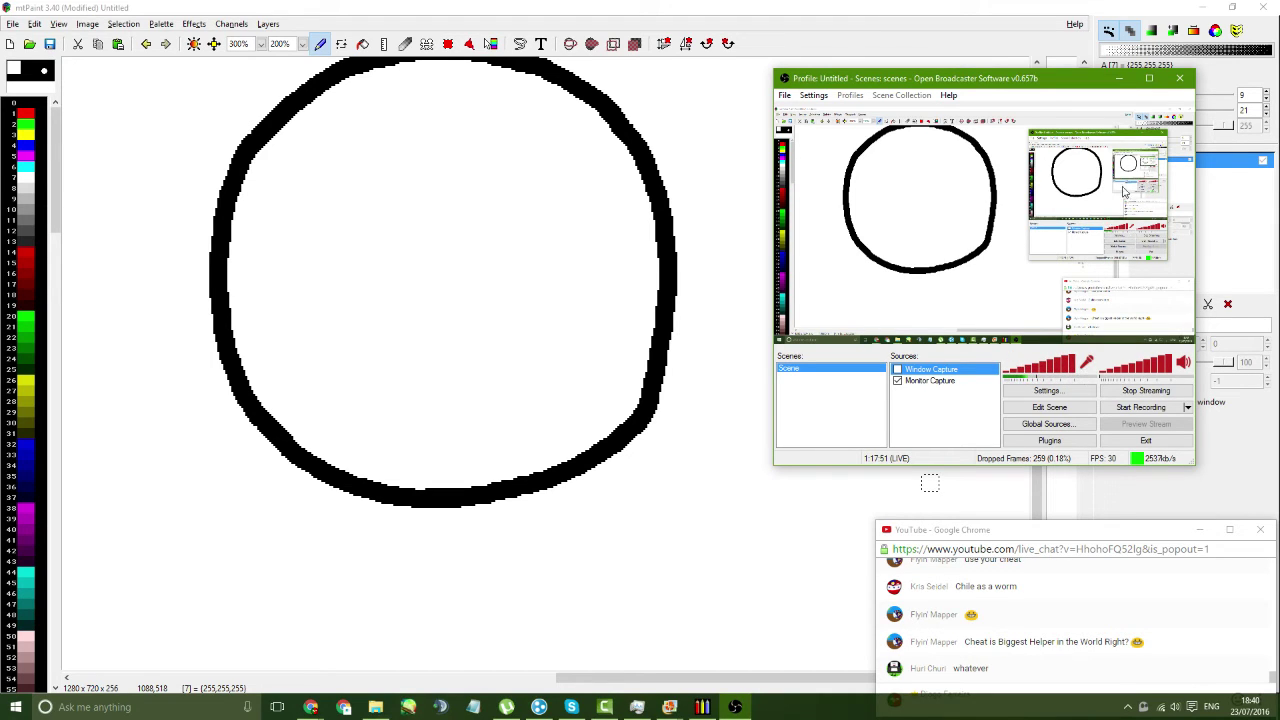
# - Minimise Open Broadcaster Software and move the pop-out YouTube live chat window up, clear of the taskbar
pyautogui.click(1119, 79)
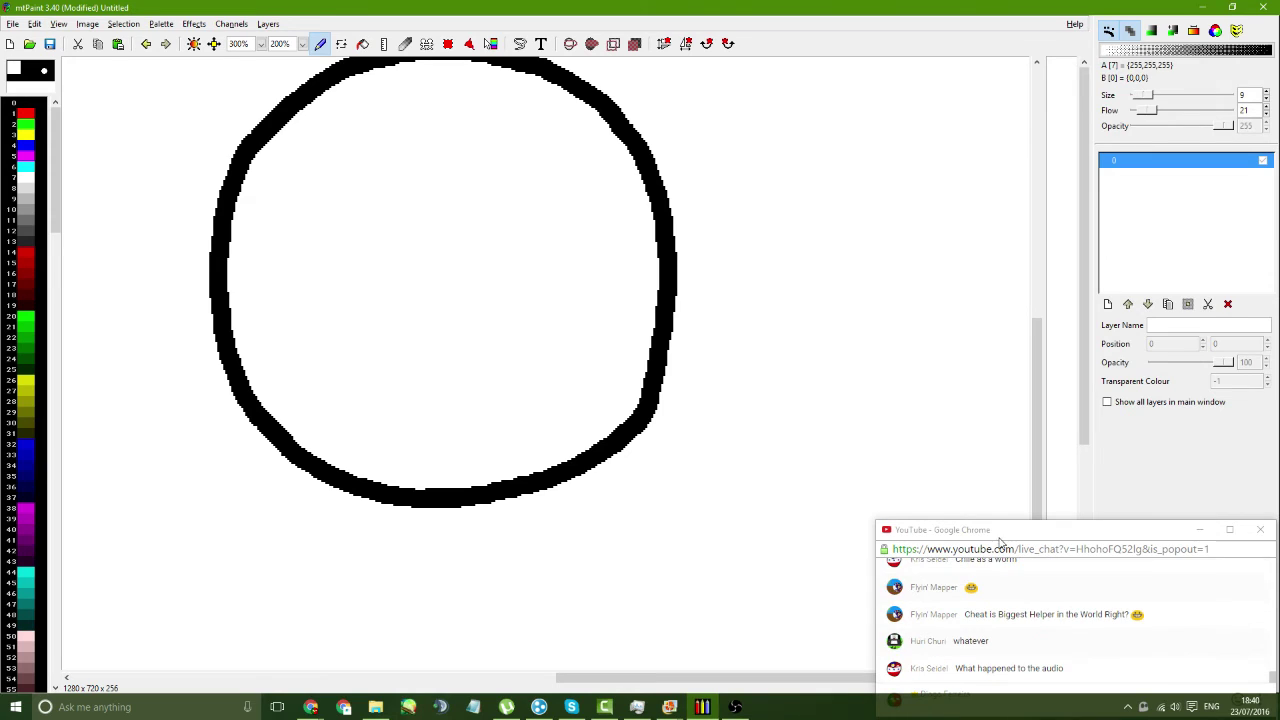
pyautogui.moveTo(996, 537); pyautogui.dragTo(1002, 539)
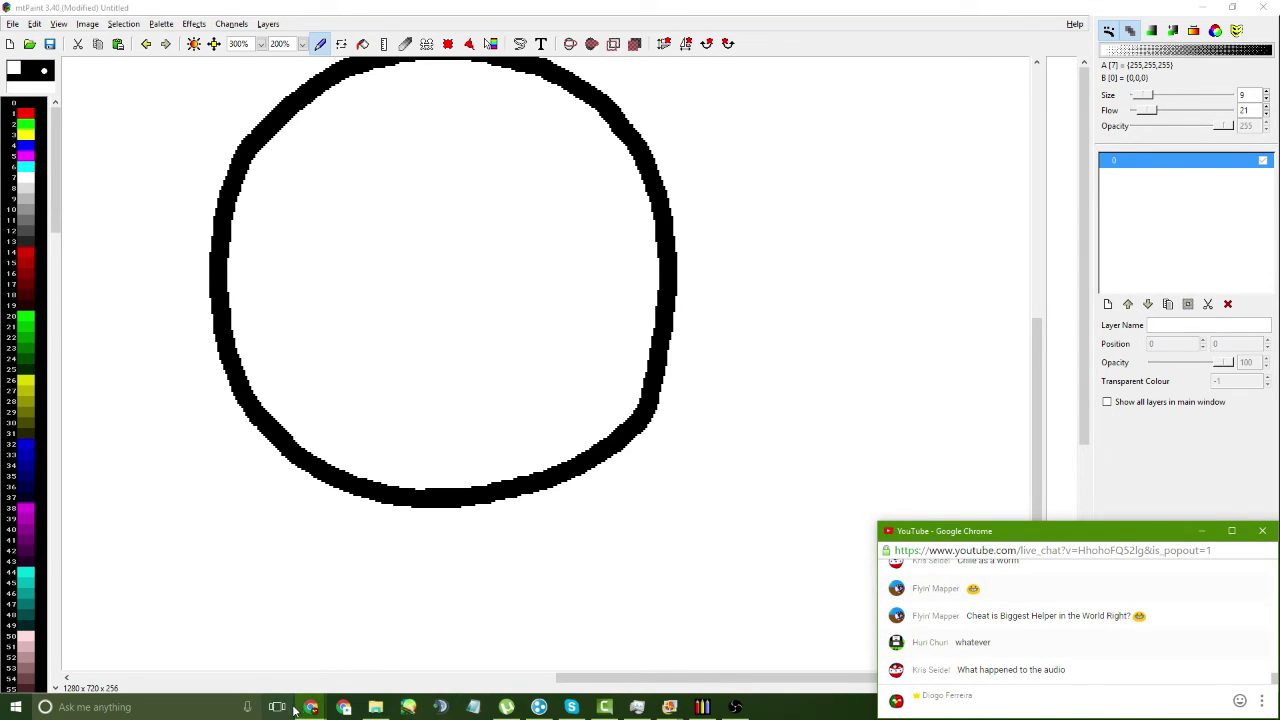
pyautogui.moveTo(303, 708)
pyautogui.moveTo(268, 658)
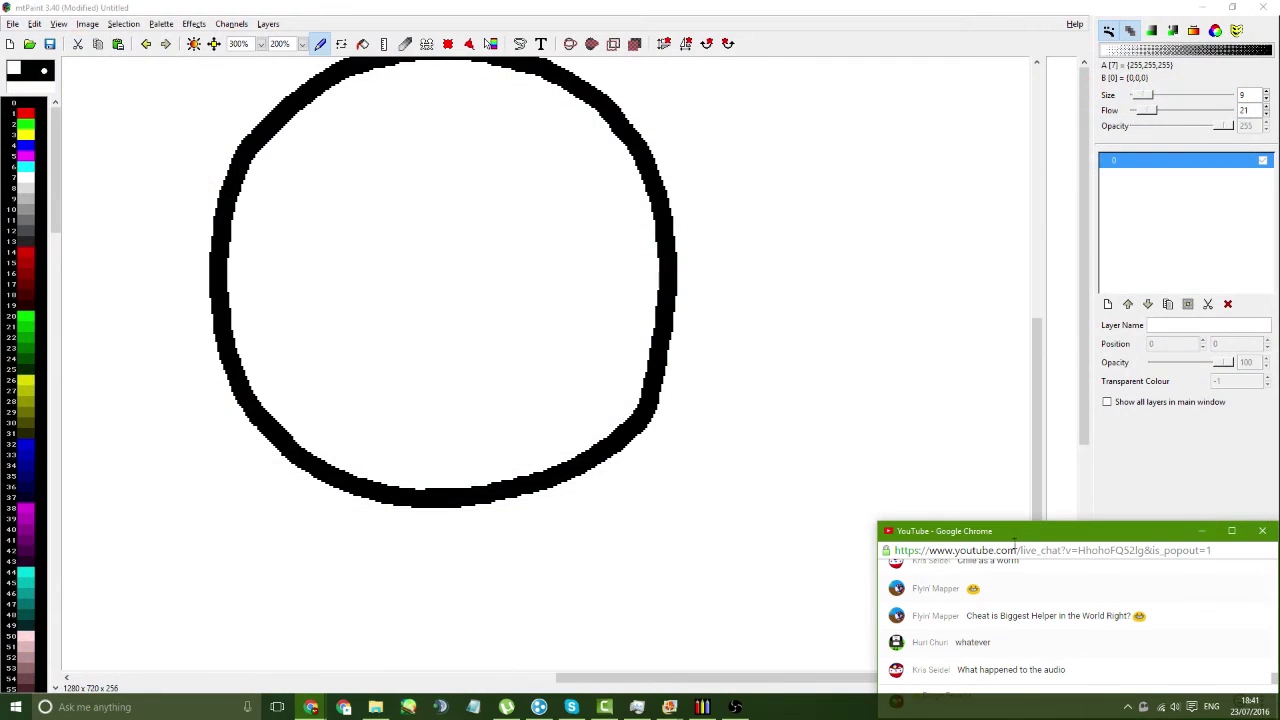
pyautogui.moveTo(1013, 538); pyautogui.dragTo(998, 500)
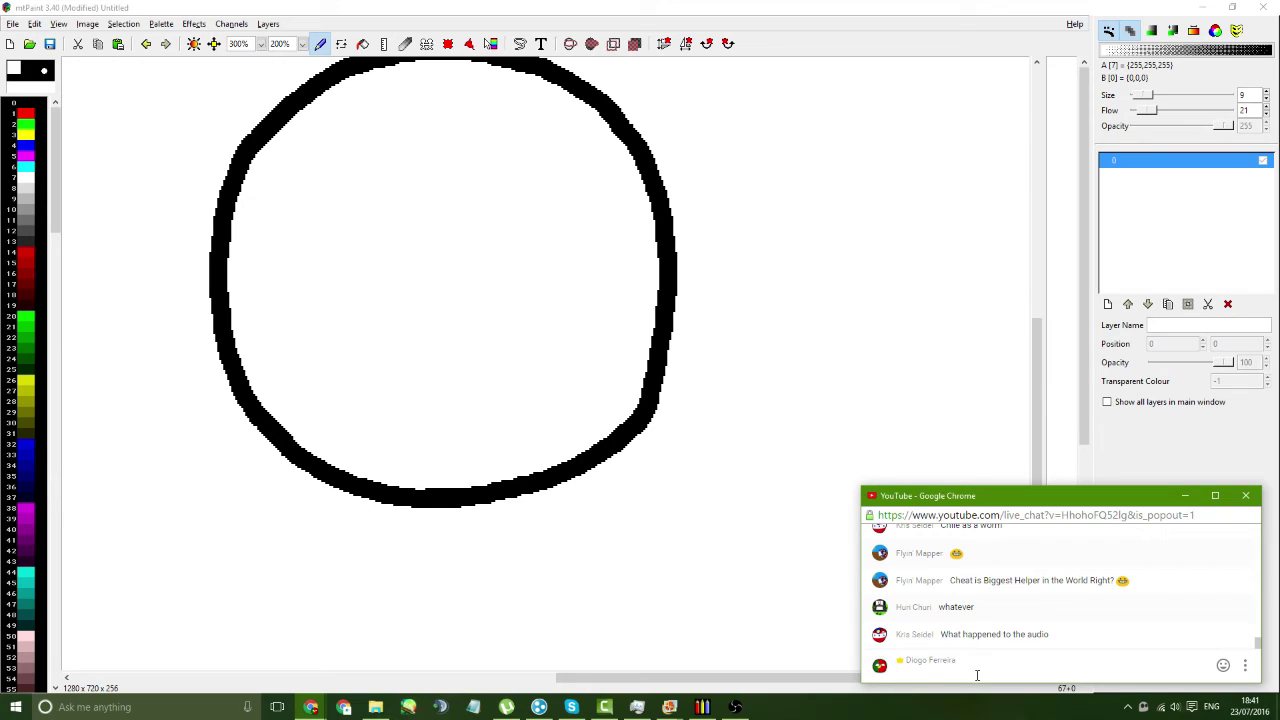
pyautogui.write('d')
# - In mtPaint, erase the lower-right bend of the ball outline again in white and redraw that segment in black with a rounder curve
pyautogui.click(356, 7)
pyautogui.click(320, 43)
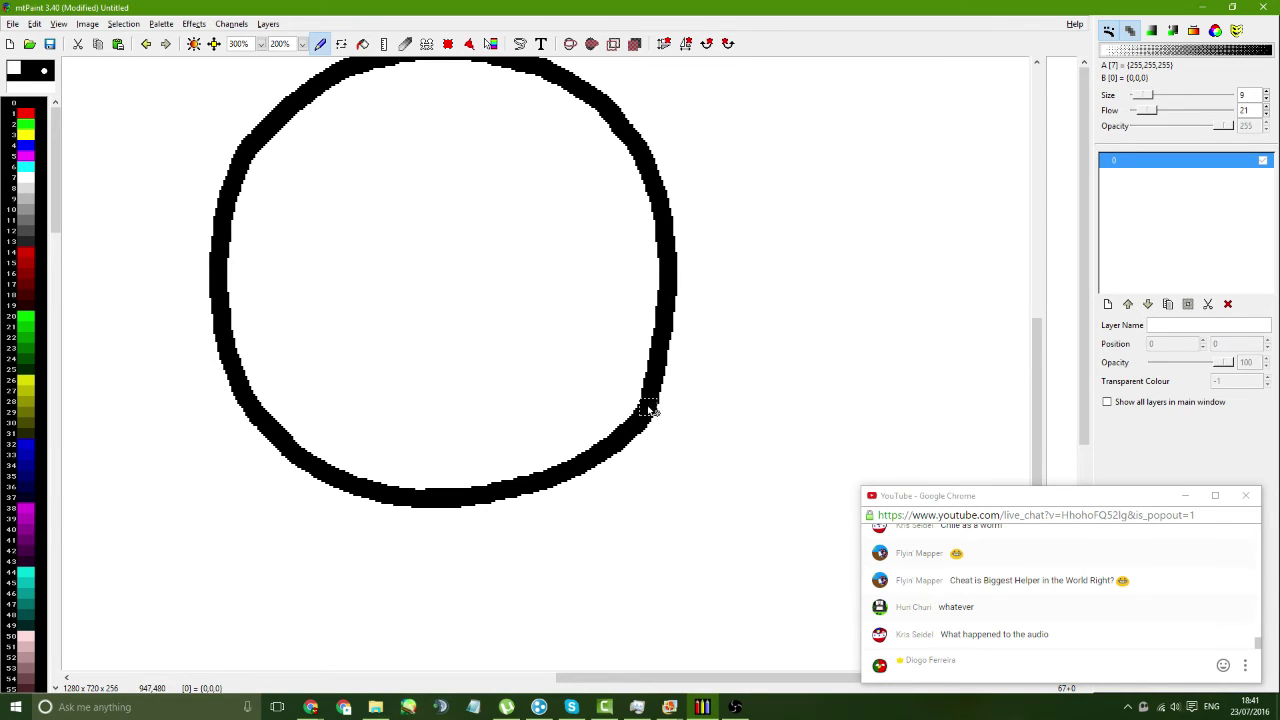
pyautogui.moveTo(648, 395); pyautogui.dragTo(610, 450)
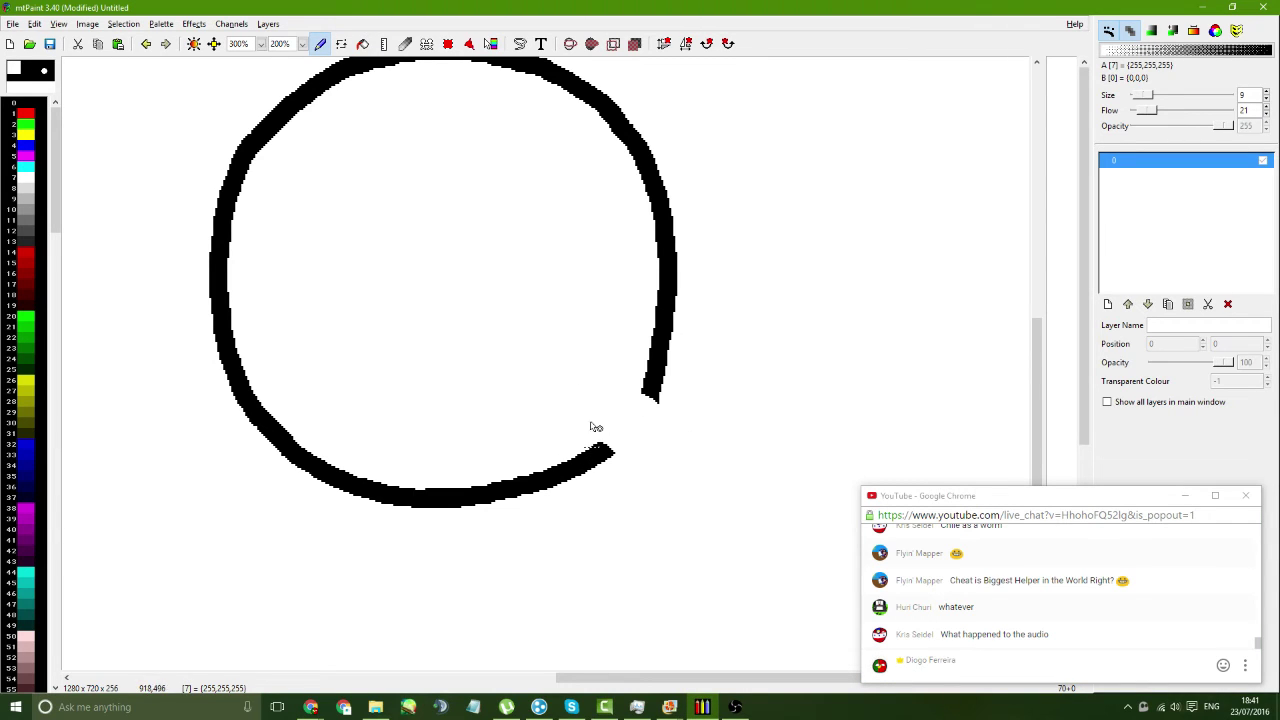
pyautogui.moveTo(650, 372); pyautogui.dragTo(677, 406)
pyautogui.moveTo(577, 434)
pyautogui.mouseDown()
pyautogui.moveTo(608, 474)
pyautogui.moveTo(660, 384)
pyautogui.moveTo(592, 462)
pyautogui.moveTo(648, 412)
pyautogui.mouseUp()
pyautogui.keyDown('ctrl'); pyautogui.click(583, 463); pyautogui.keyUp('ctrl')
pyautogui.hotkey('ctrl', 'z')
pyautogui.press('x')
pyautogui.press('x')
pyautogui.scroll(2, 400, 323)
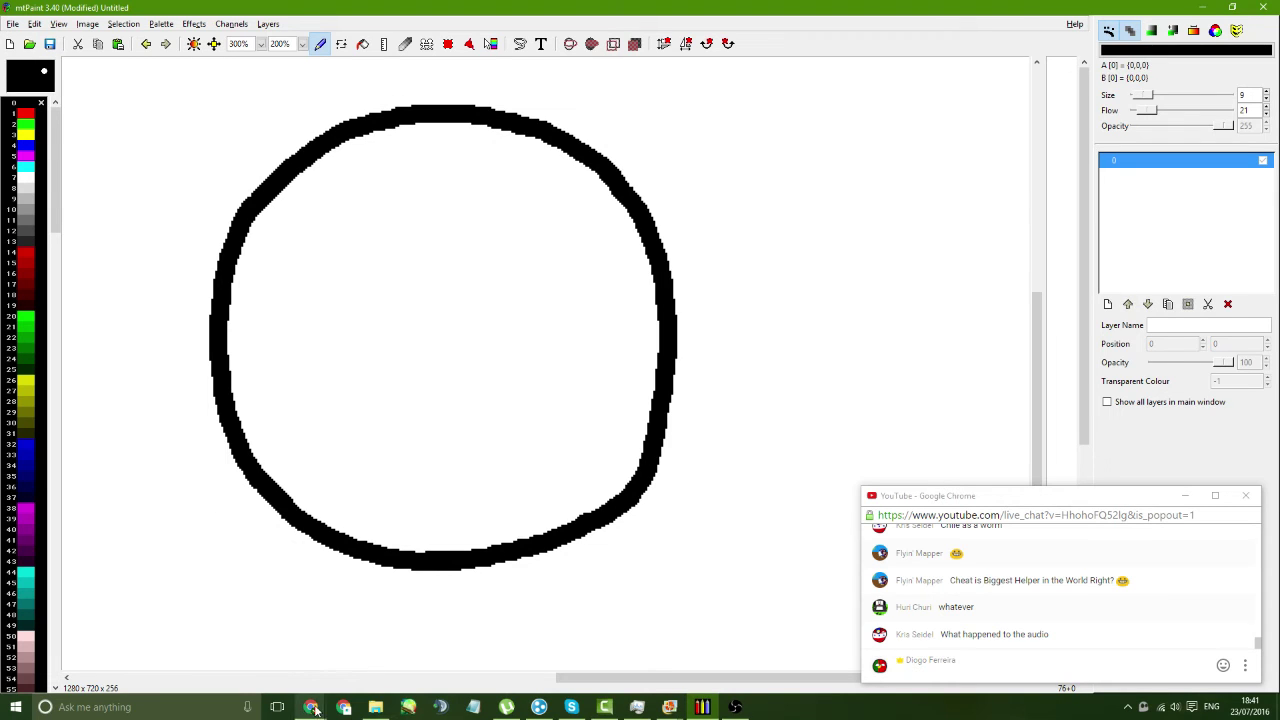
# - Switch to Chrome and search Google Images for "slovenian flag" in a new tab
pyautogui.moveTo(284, 692)
pyautogui.click(250, 655)
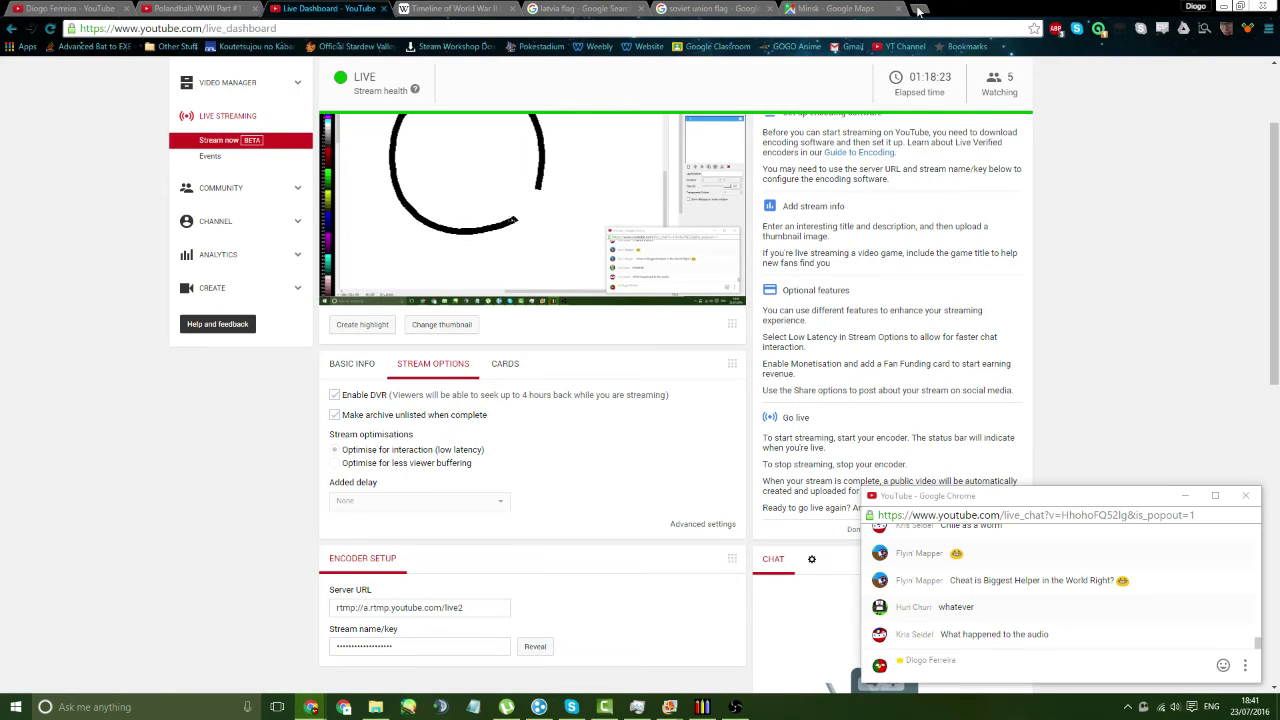
pyautogui.hotkey('ctrl', 't')
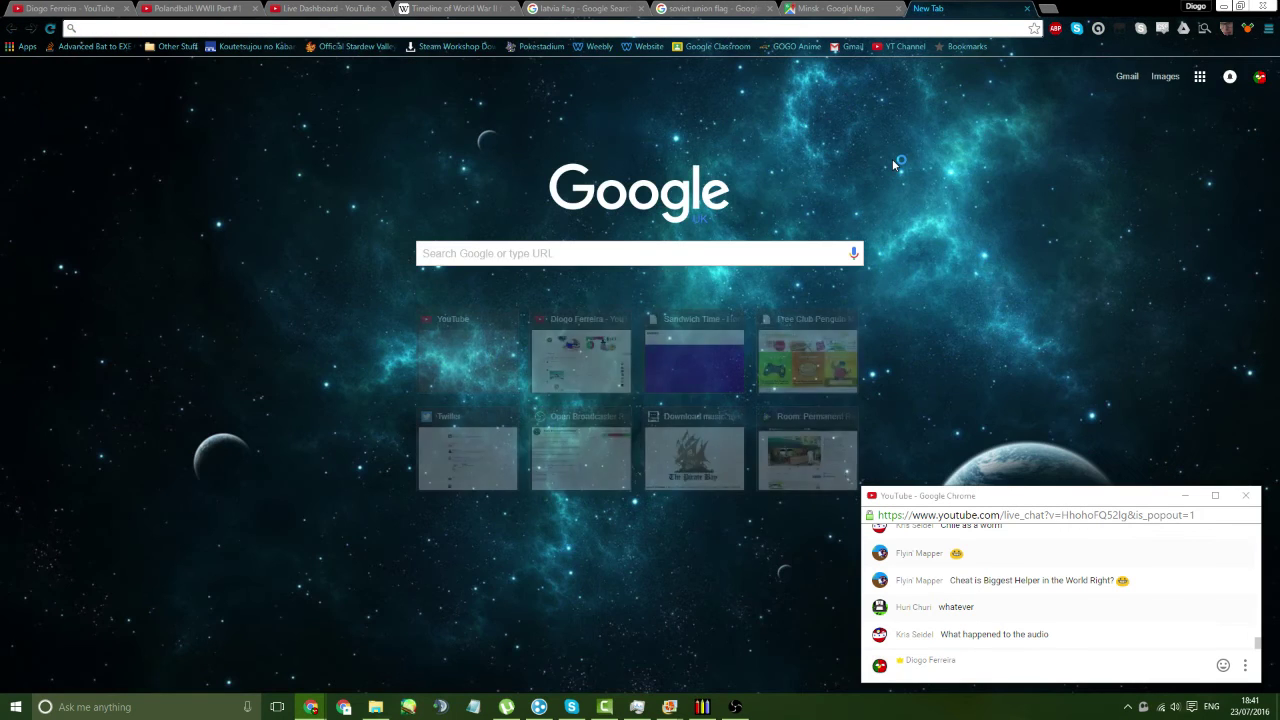
pyautogui.write('sloveni')
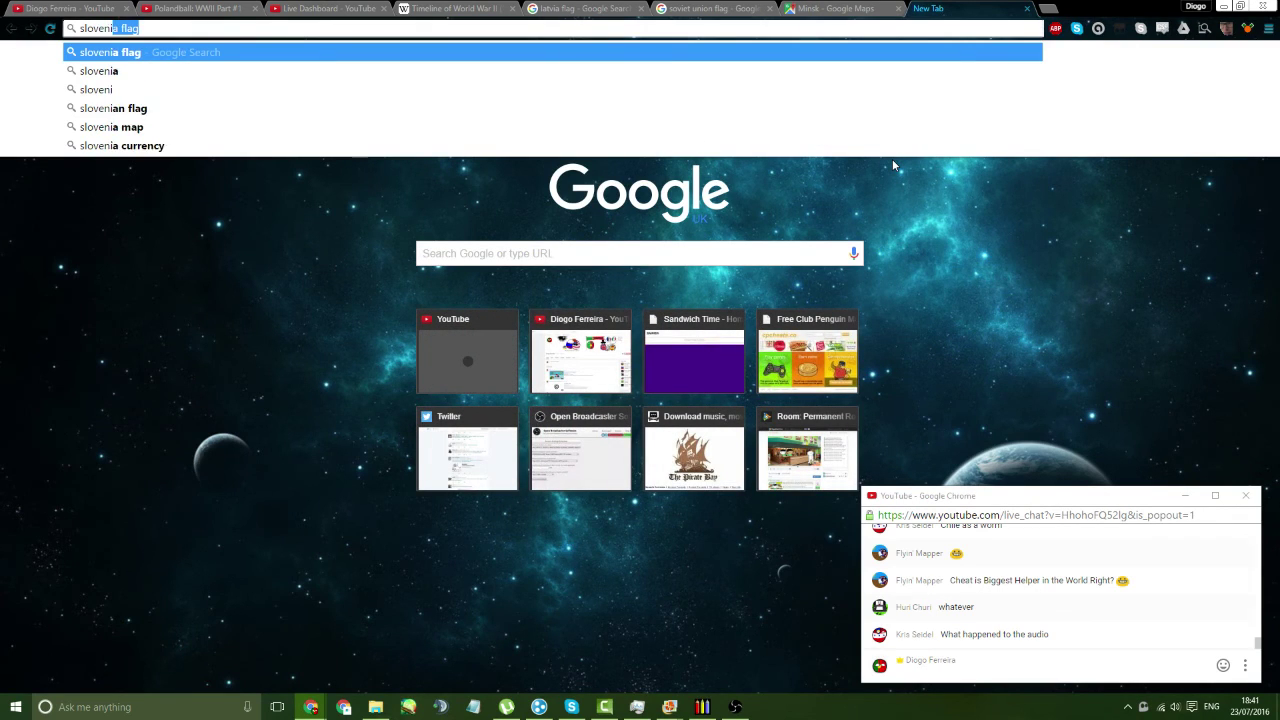
pyautogui.write('an flag')
pyautogui.press('Return')
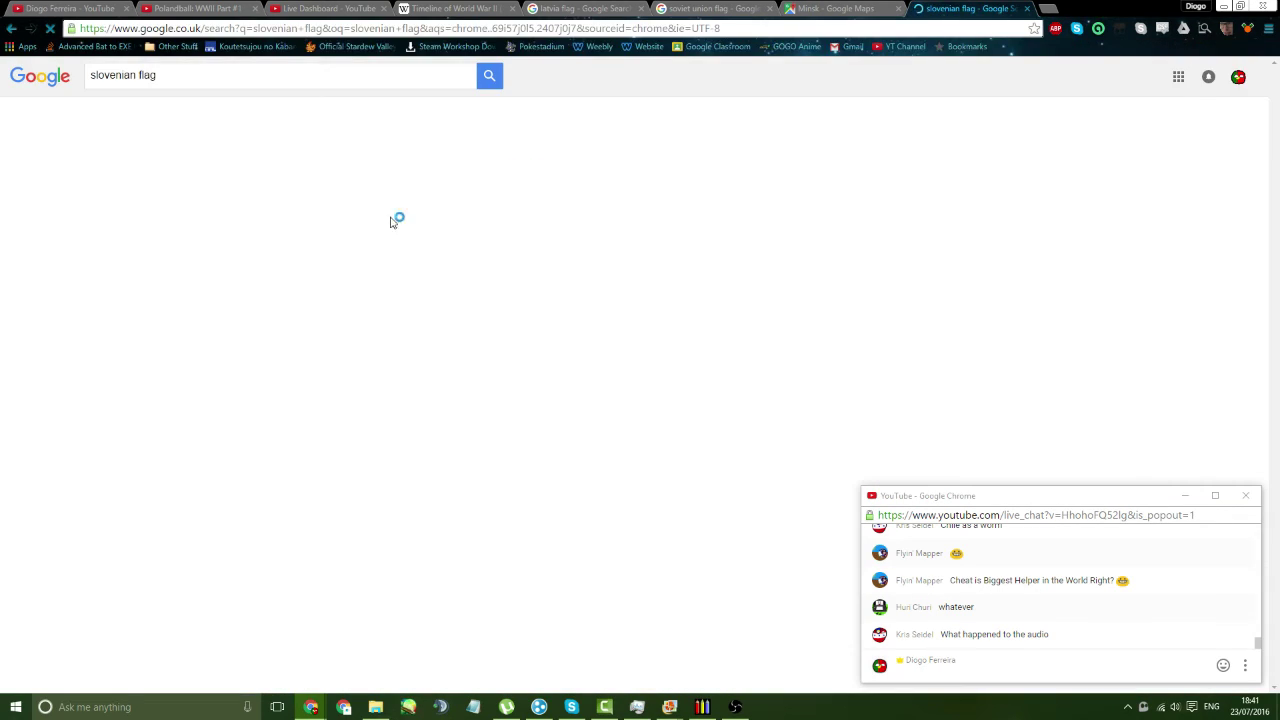
pyautogui.click(137, 116)
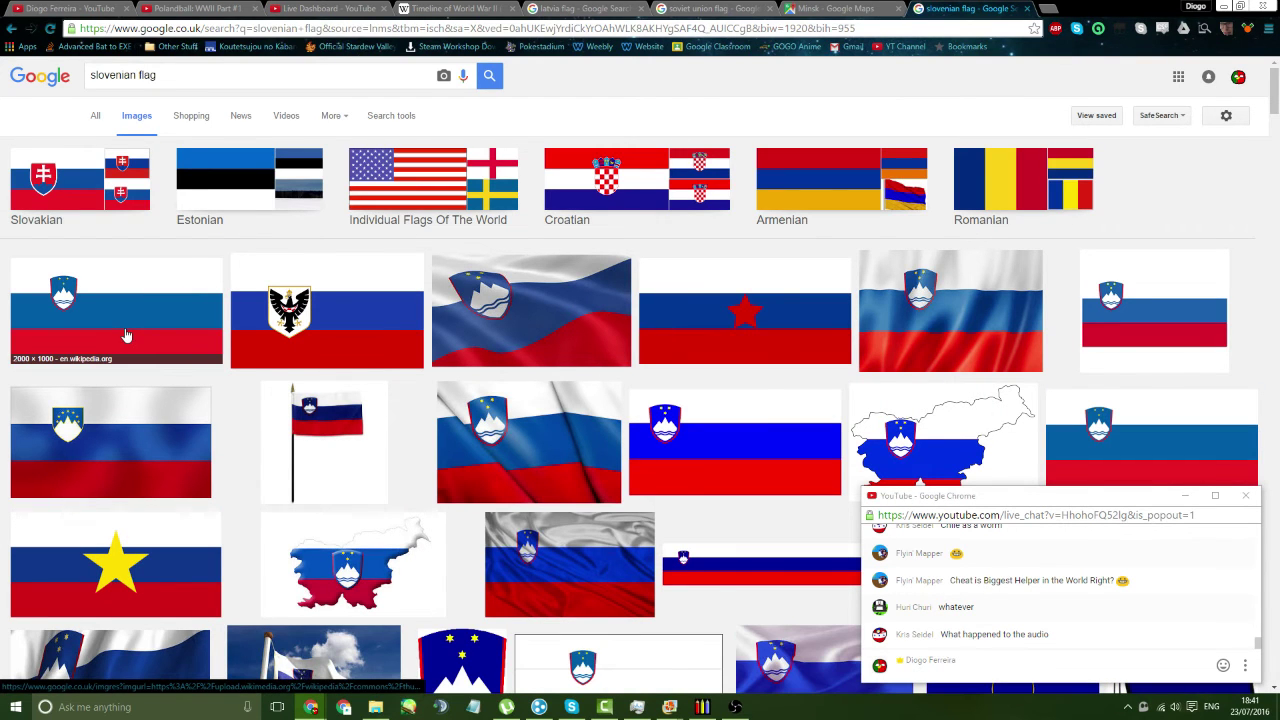
# - Enlarge the Wikipedia image of the Slovenian flag with the mountain coat of arms as a reference, and return to mtPaint
pyautogui.click(352, 308)
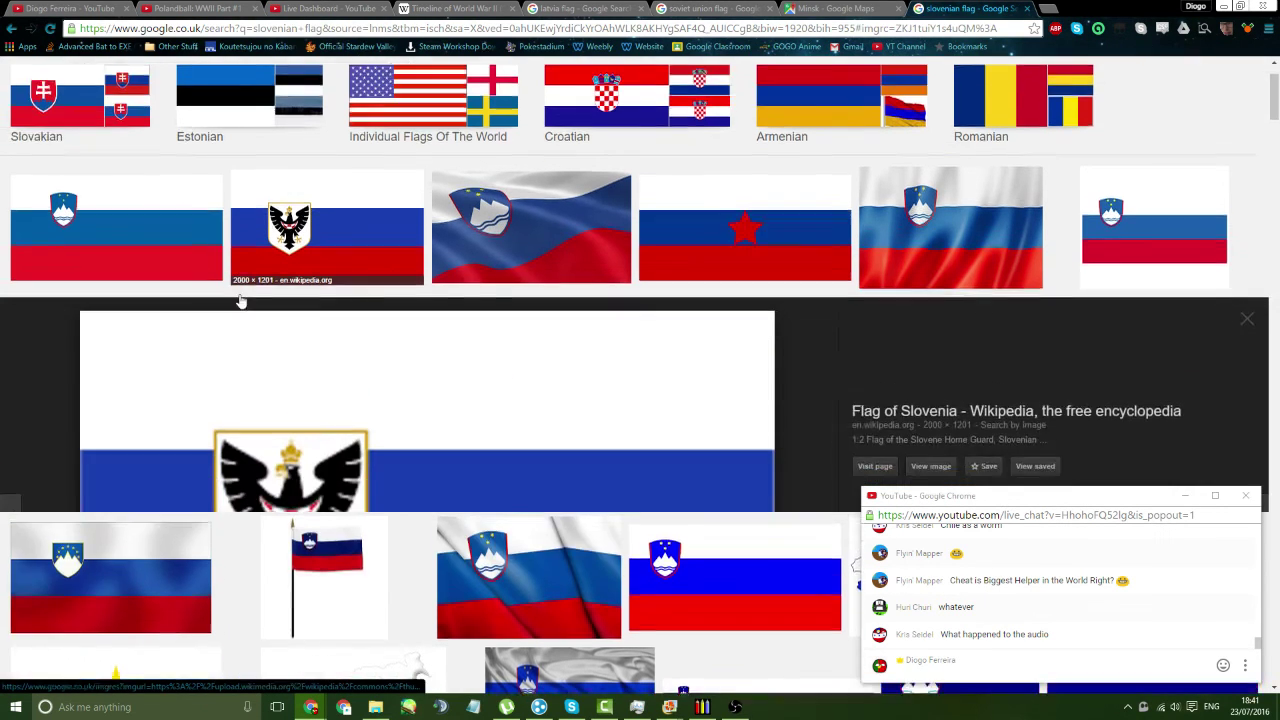
pyautogui.press('Left')
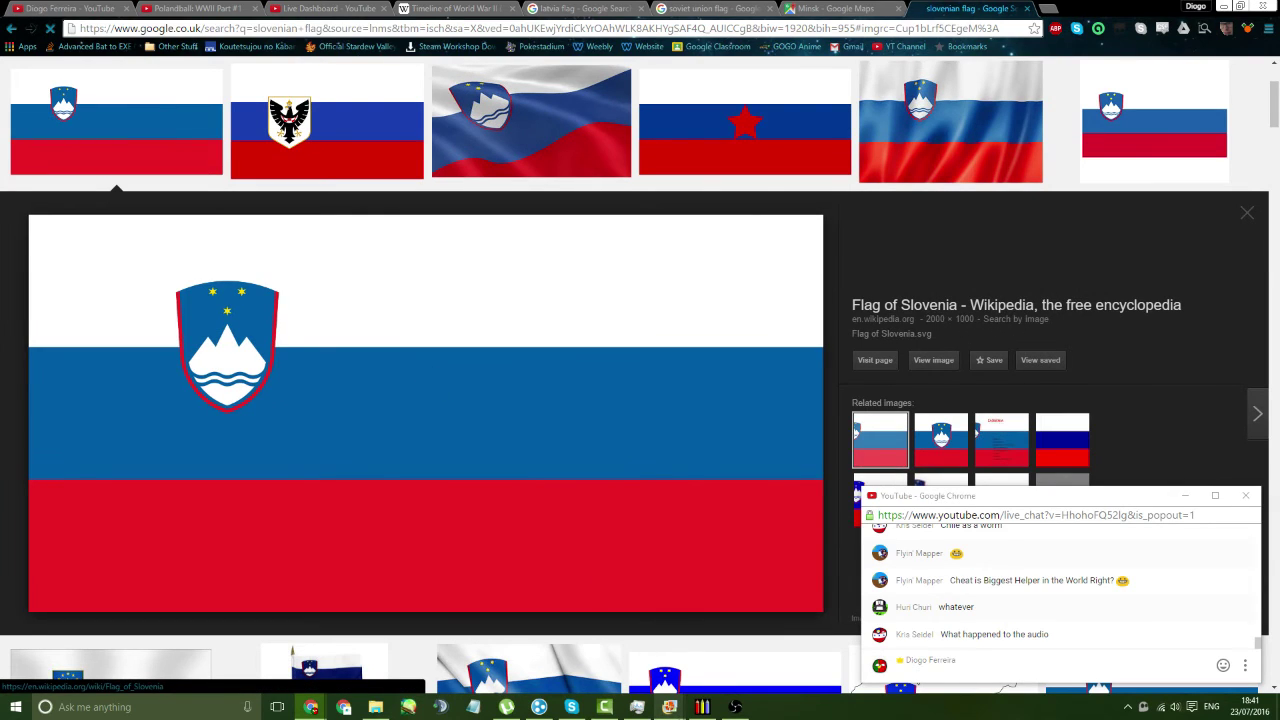
pyautogui.click(702, 706)
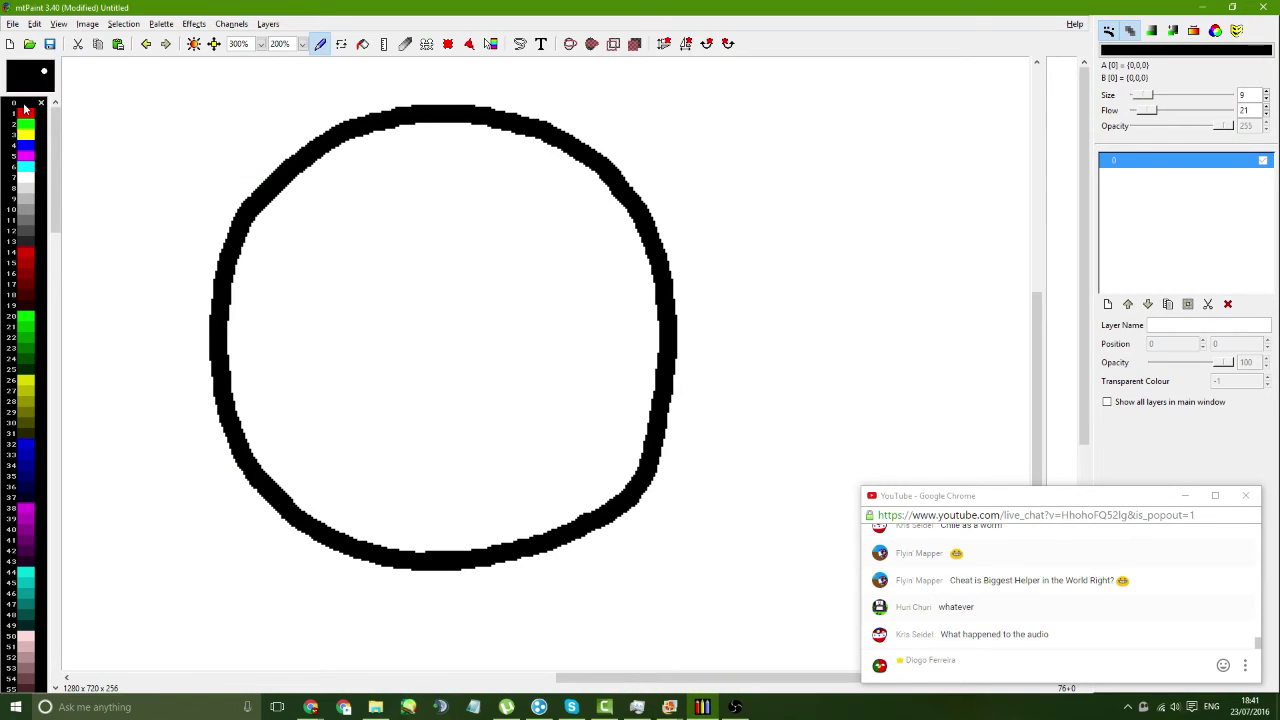
# - Outline a curved band across the ball's middle with a size 3 brush in dark blue (0,73,146) and flood fill it
pyautogui.click(195, 331)
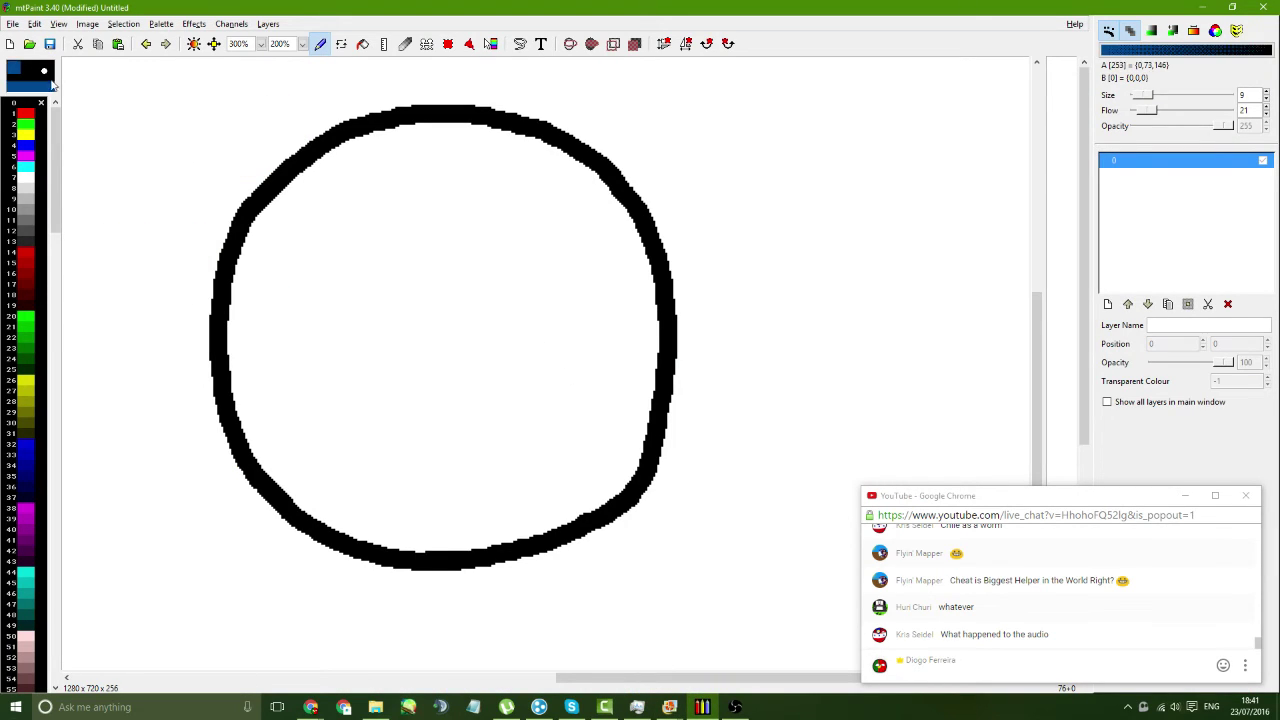
pyautogui.click(44, 75)
pyautogui.click(62, 124)
pyautogui.moveTo(237, 257)
pyautogui.mouseDown()
pyautogui.moveTo(320, 278)
pyautogui.moveTo(471, 282)
pyautogui.moveTo(622, 256)
pyautogui.moveTo(609, 244)
pyautogui.moveTo(398, 246)
pyautogui.mouseUp()
pyautogui.hotkey('ctrl', 'z')
pyautogui.hotkey('ctrl', 'z')
pyautogui.moveTo(652, 270)
pyautogui.mouseDown()
pyautogui.moveTo(590, 242)
pyautogui.moveTo(492, 224)
pyautogui.moveTo(364, 230)
pyautogui.moveTo(233, 313)
pyautogui.mouseUp()
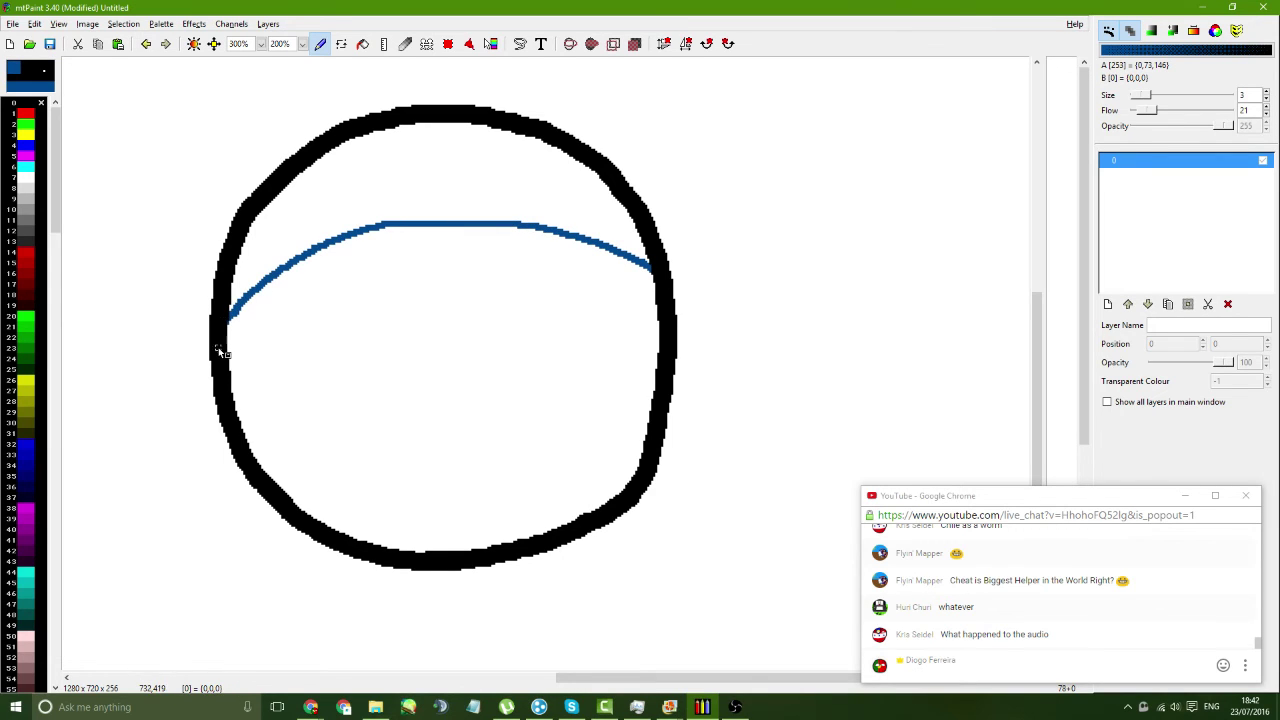
pyautogui.moveTo(229, 376)
pyautogui.mouseDown()
pyautogui.moveTo(329, 408)
pyautogui.moveTo(487, 419)
pyautogui.moveTo(657, 392)
pyautogui.mouseUp()
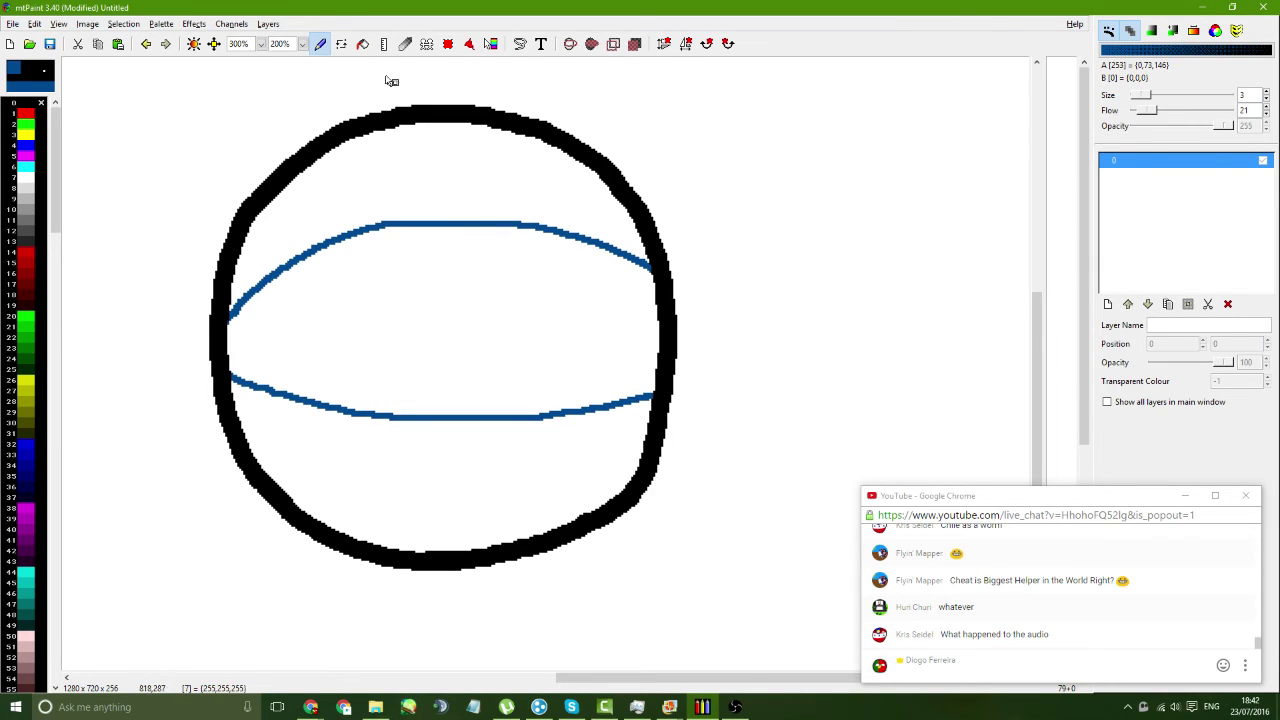
pyautogui.click(363, 43)
pyautogui.click(443, 303)
# - Touch up the blue band's left end in the same blue, smoothing its lower edge and flattening its upper edge
pyautogui.click(320, 43)
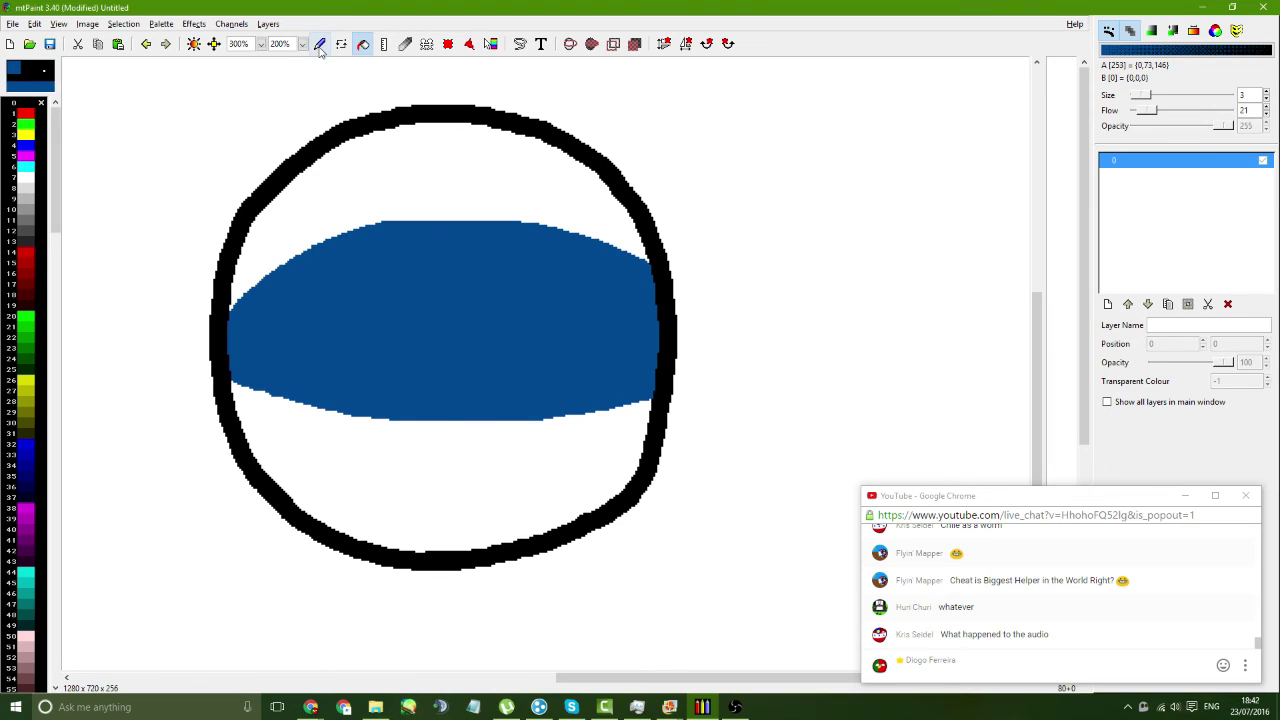
pyautogui.moveTo(338, 413)
pyautogui.mouseDown()
pyautogui.moveTo(265, 409)
pyautogui.moveTo(225, 380)
pyautogui.moveTo(352, 415)
pyautogui.mouseUp()
pyautogui.hotkey('ctrl', 'z')
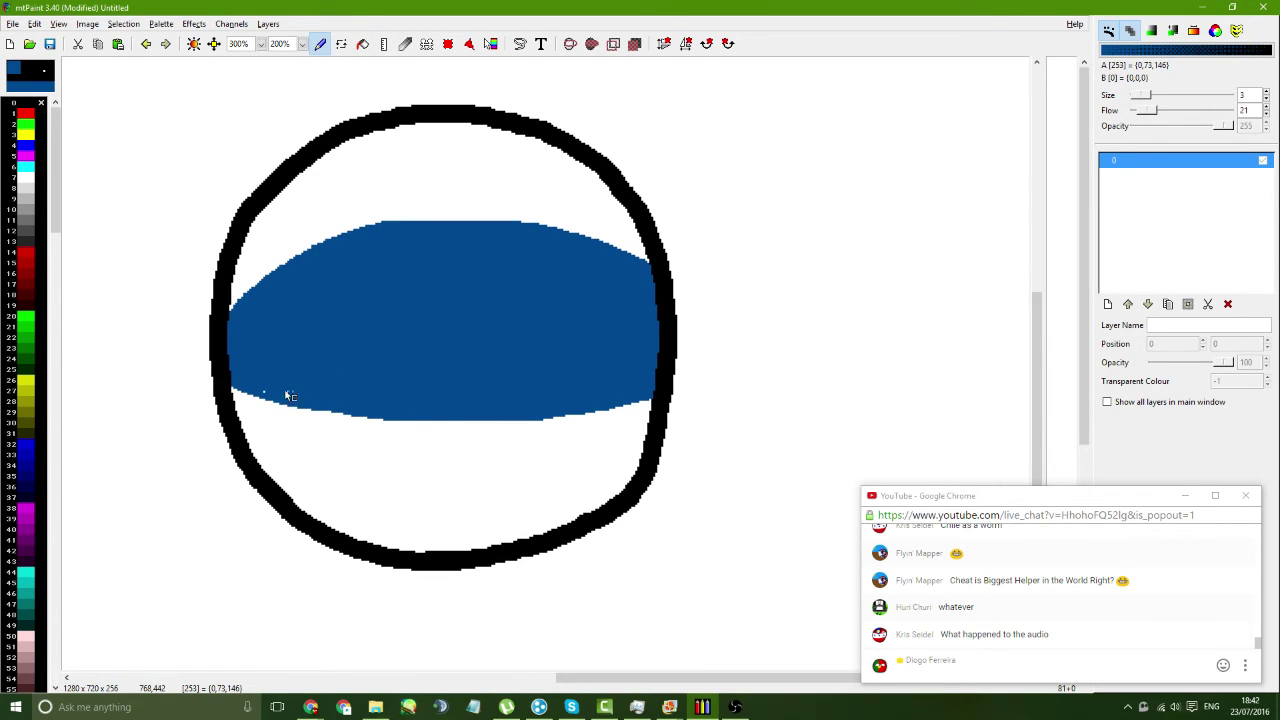
pyautogui.moveTo(363, 234); pyautogui.dragTo(238, 298)
pyautogui.hotkey('ctrl', 'z')
pyautogui.moveTo(286, 263)
pyautogui.mouseDown()
pyautogui.moveTo(240, 306)
pyautogui.moveTo(236, 293)
pyautogui.mouseUp()
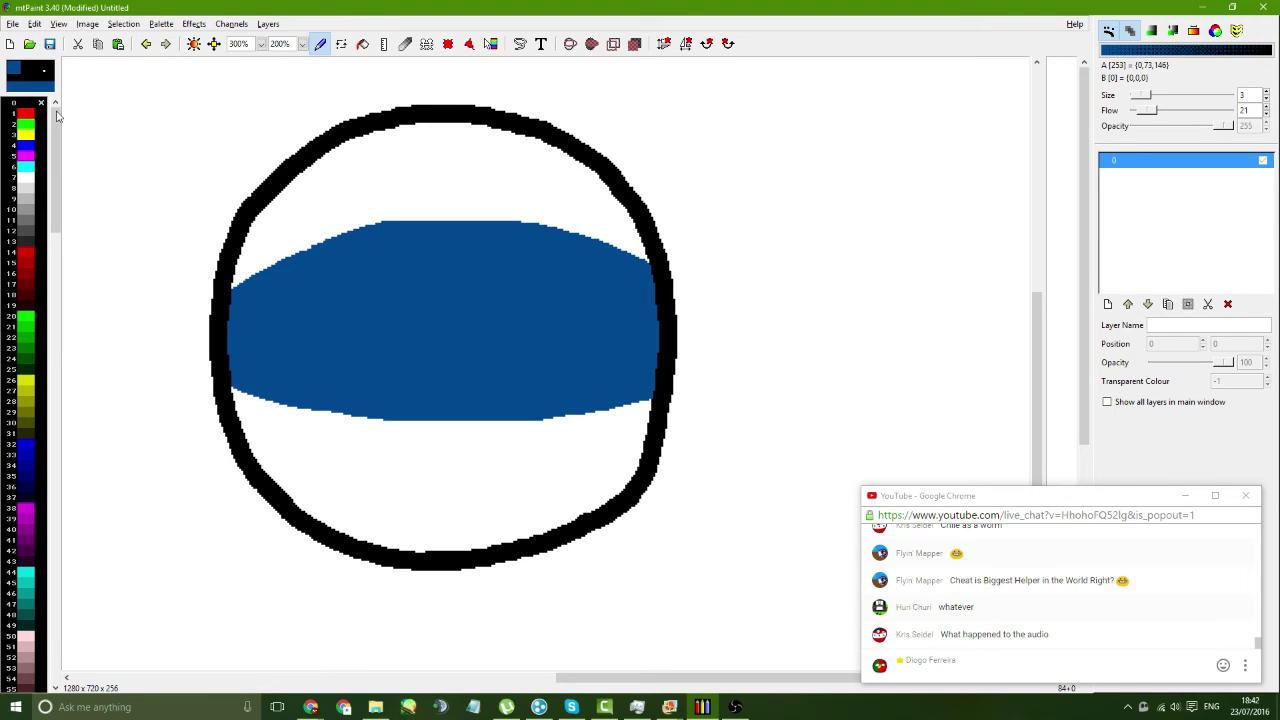
# - Flood fill the ball's lower section with dark red (219,0,0), and pick bright red (255,0,0) as the paintbrush colour
pyautogui.click(22, 260)
pyautogui.click(362, 43)
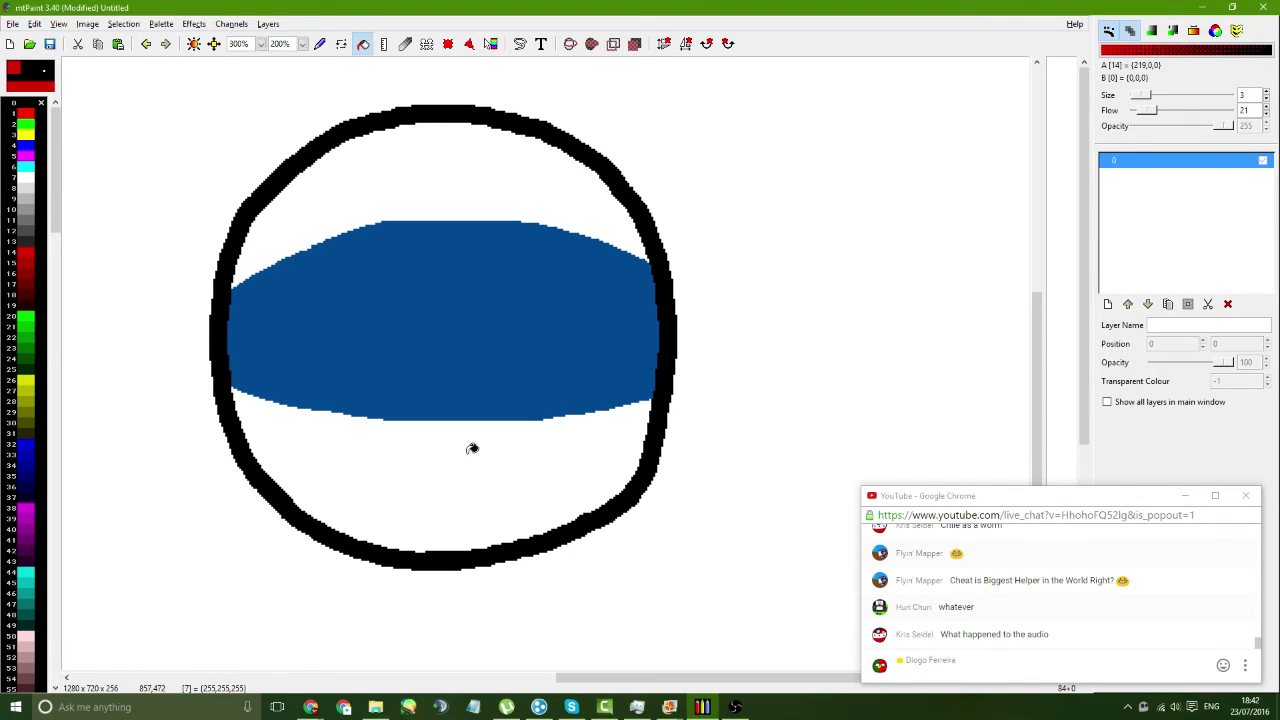
pyautogui.click(471, 449)
pyautogui.click(320, 43)
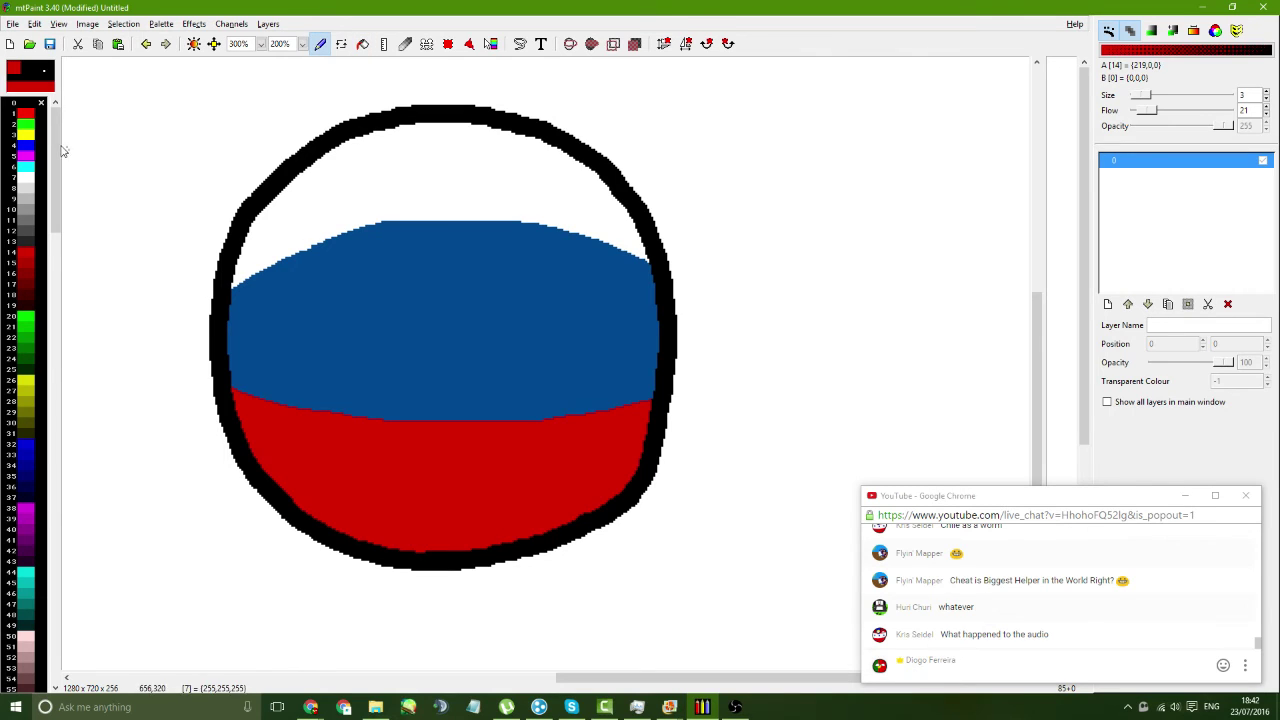
pyautogui.click(25, 104)
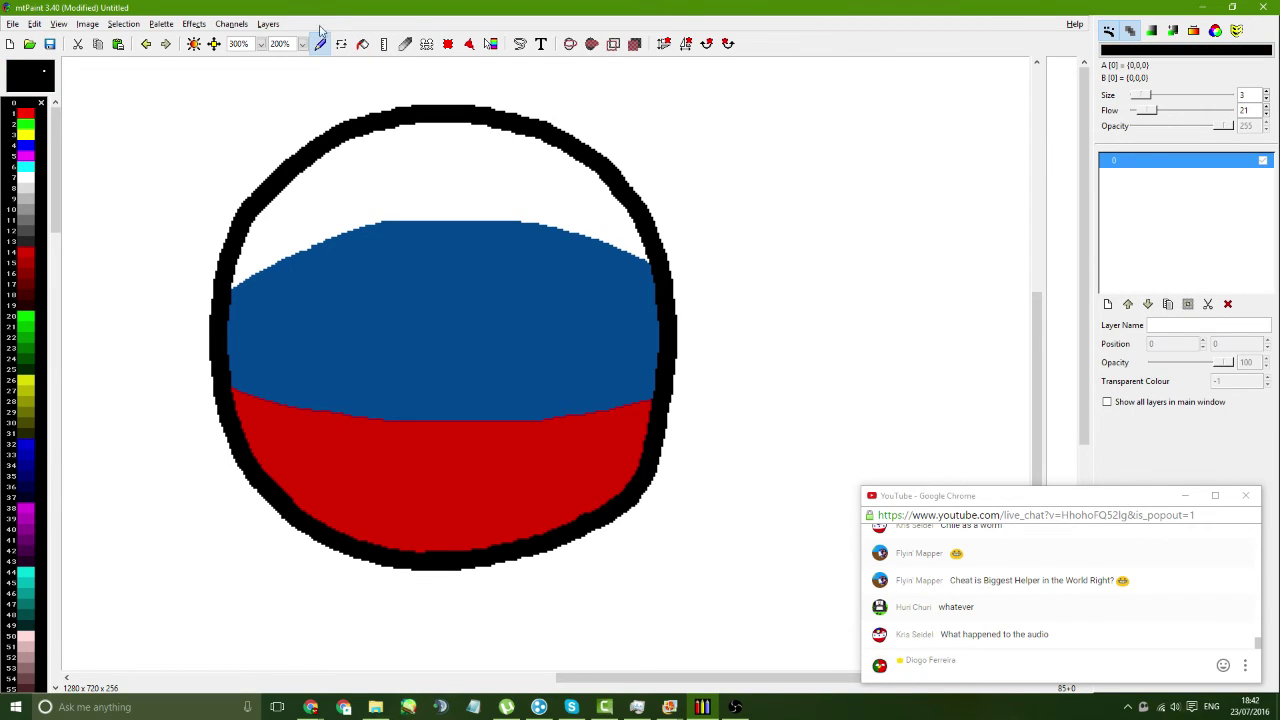
pyautogui.click(25, 116)
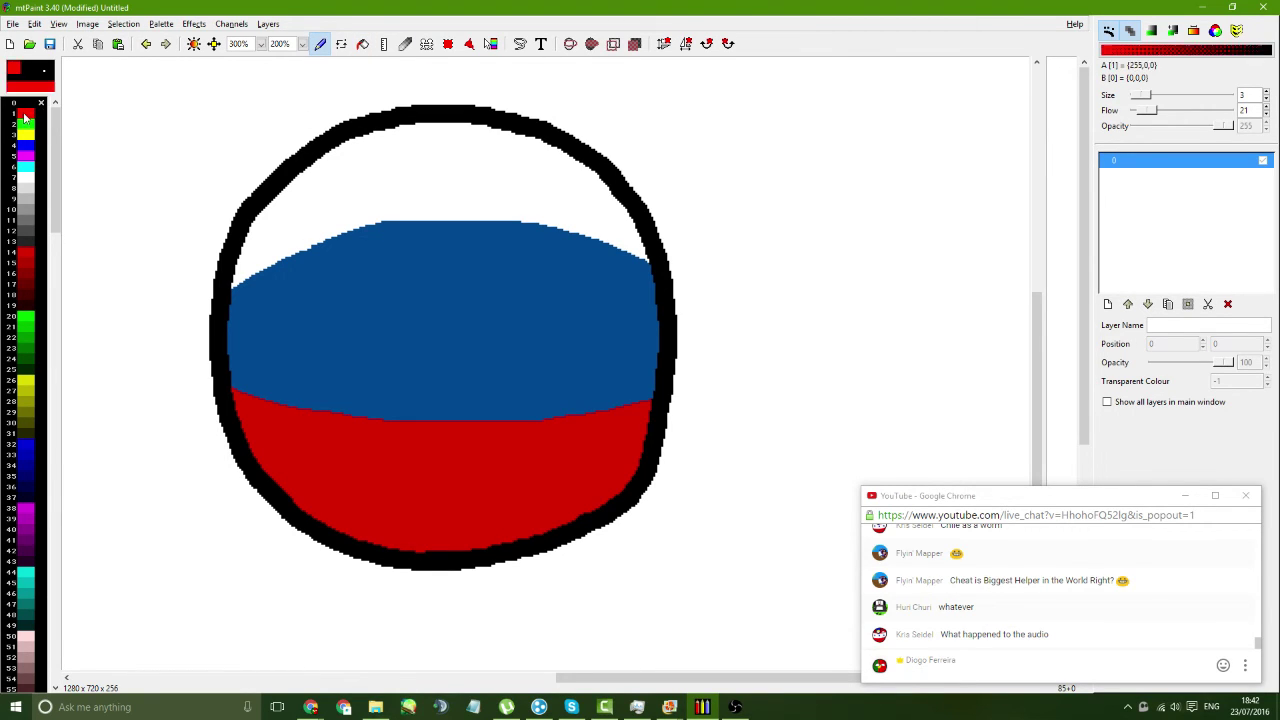
pyautogui.moveTo(296, 239); pyautogui.dragTo(298, 262)
pyautogui.moveTo(330, 308); pyautogui.dragTo(386, 301)
pyautogui.moveTo(406, 229); pyautogui.dragTo(406, 212)
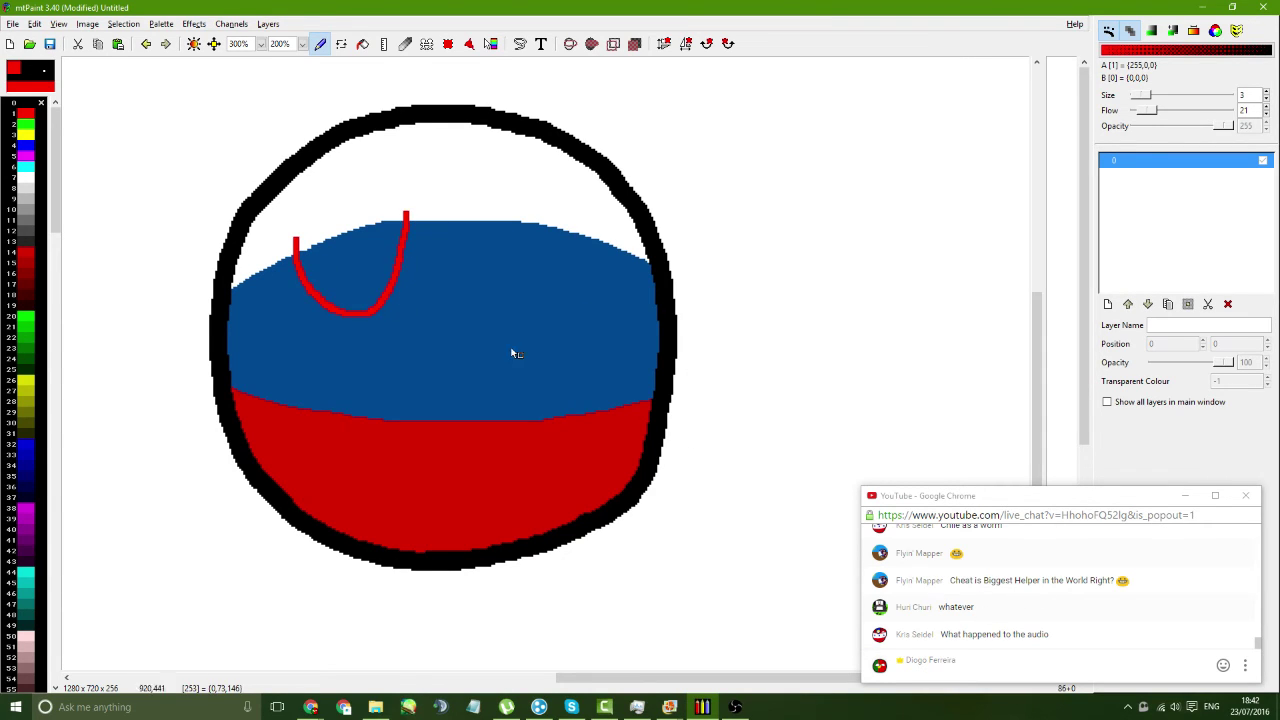
pyautogui.hotkey('ctrl', 'z')
pyautogui.hotkey('ctrl', 'z')
pyautogui.hotkey('ctrl', 'z')
# - Draw a bright red U-shaped shield outline on the ball's upper left, crossing the border between the white and blue stripes
pyautogui.moveTo(279, 243)
pyautogui.mouseDown()
pyautogui.moveTo(294, 315)
pyautogui.moveTo(328, 323)
pyautogui.moveTo(281, 275)
pyautogui.moveTo(291, 302)
pyautogui.moveTo(356, 327)
pyautogui.mouseUp()
pyautogui.hotkey('ctrl', 'z')
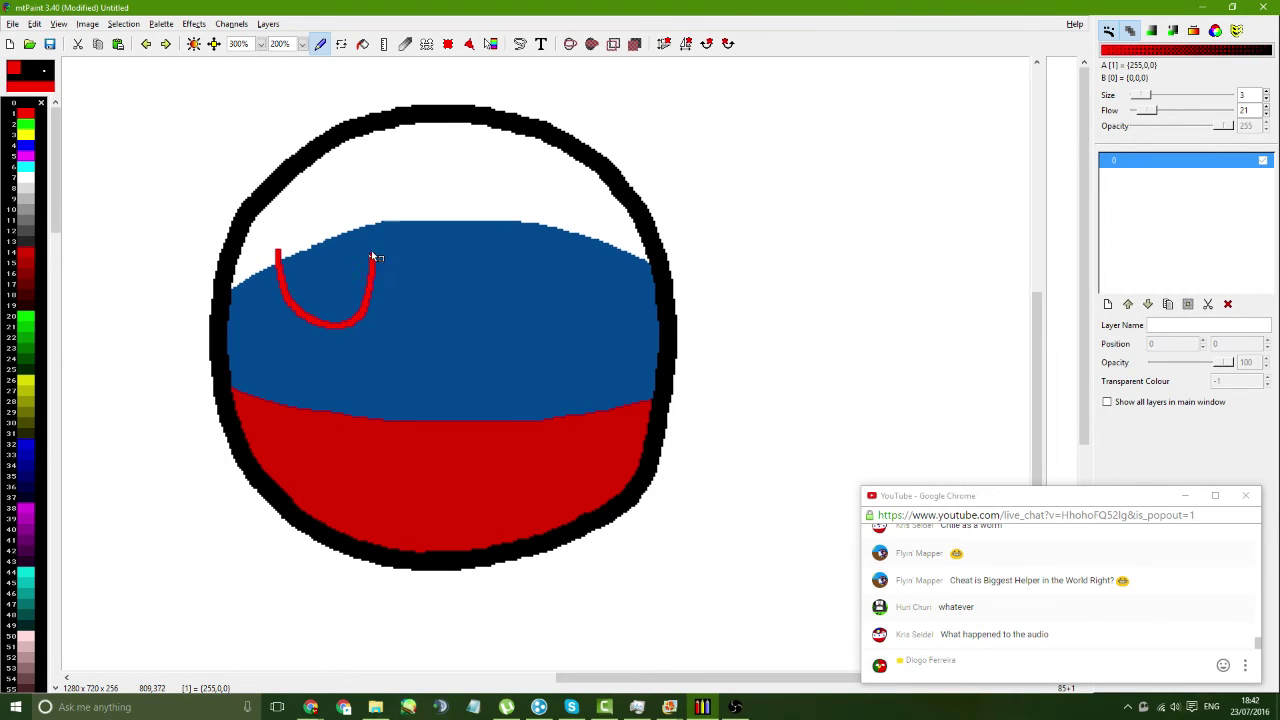
pyautogui.moveTo(371, 255); pyautogui.dragTo(371, 213)
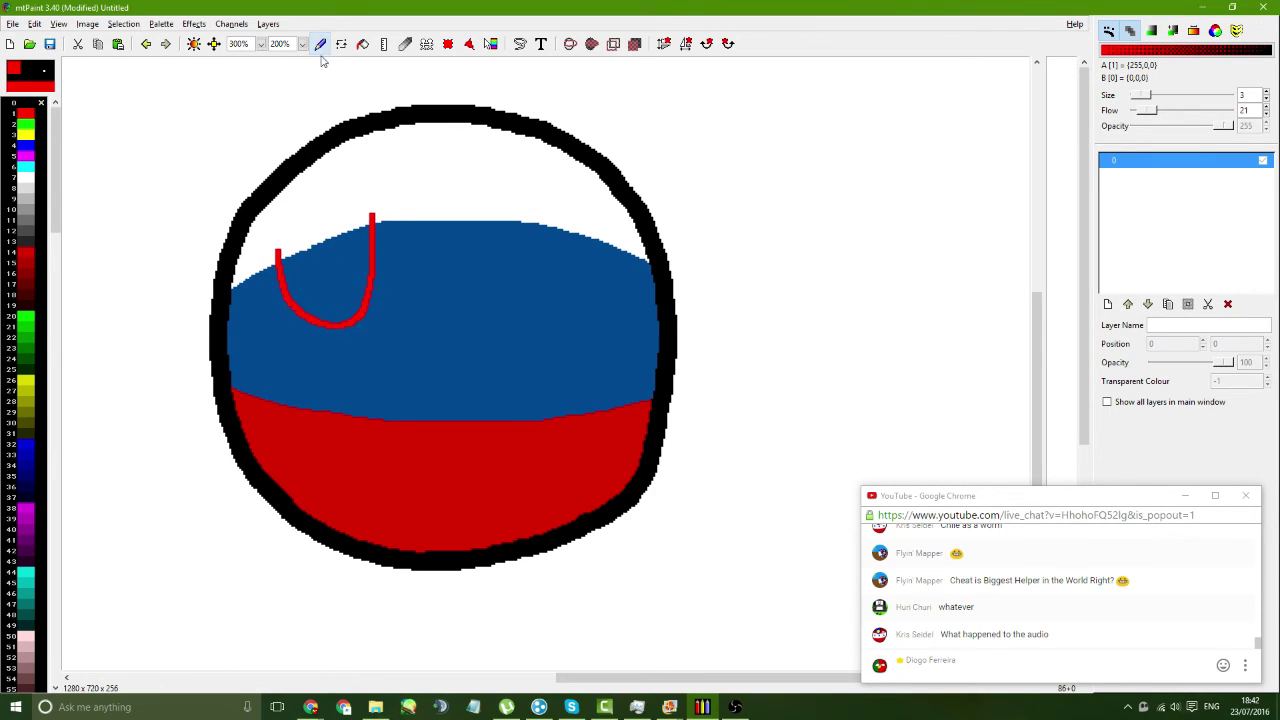
# - Check the coat of arms on the flag reference in Chrome, and close the shield's top edge and fill its inside in the stripe's blue
pyautogui.click(311, 707)
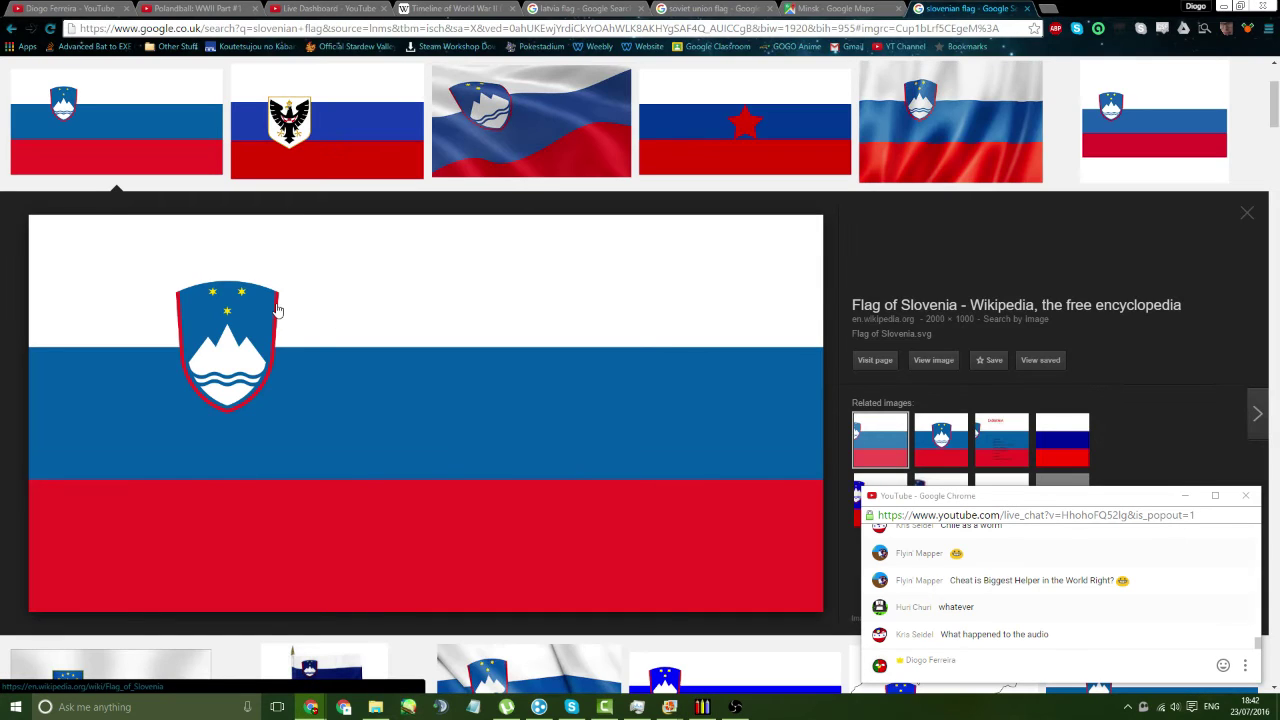
pyautogui.click(702, 707)
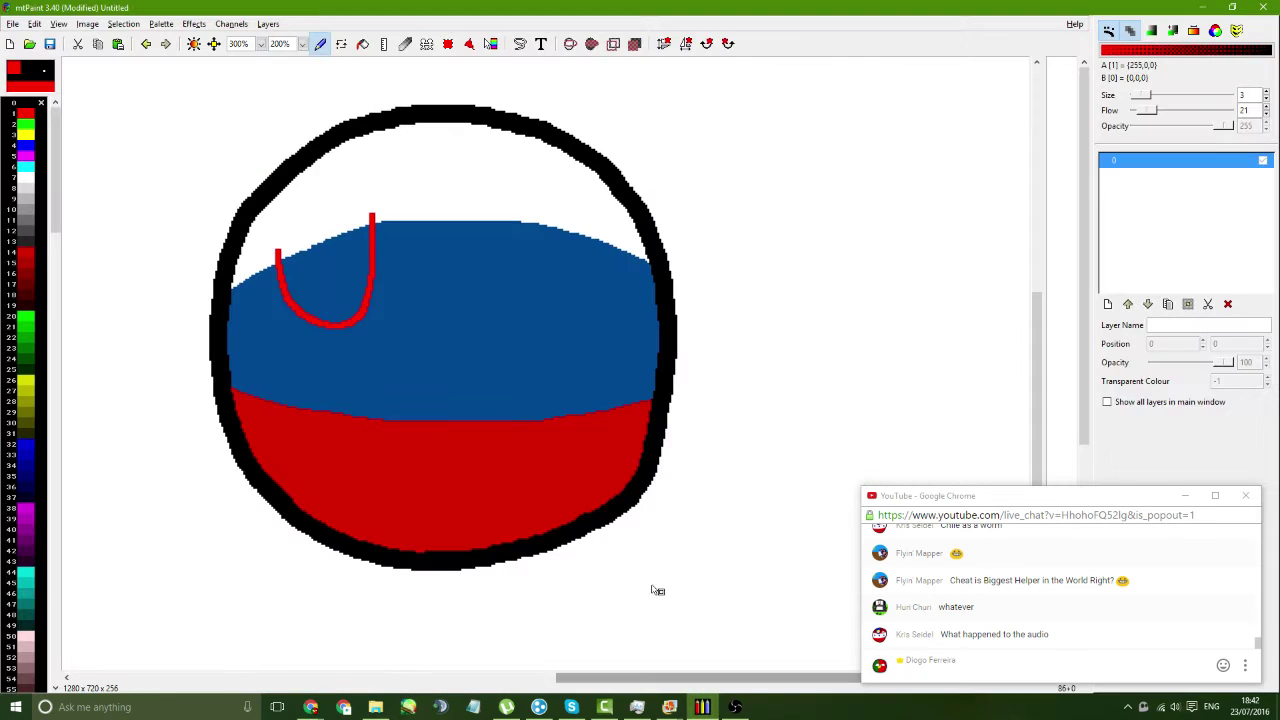
pyautogui.keyDown('ctrl'); pyautogui.click(350, 278); pyautogui.keyUp('ctrl')
pyautogui.moveTo(369, 216)
pyautogui.mouseDown()
pyautogui.moveTo(300, 229)
pyautogui.moveTo(277, 251)
pyautogui.mouseUp()
pyautogui.hotkey('ctrl', 'z')
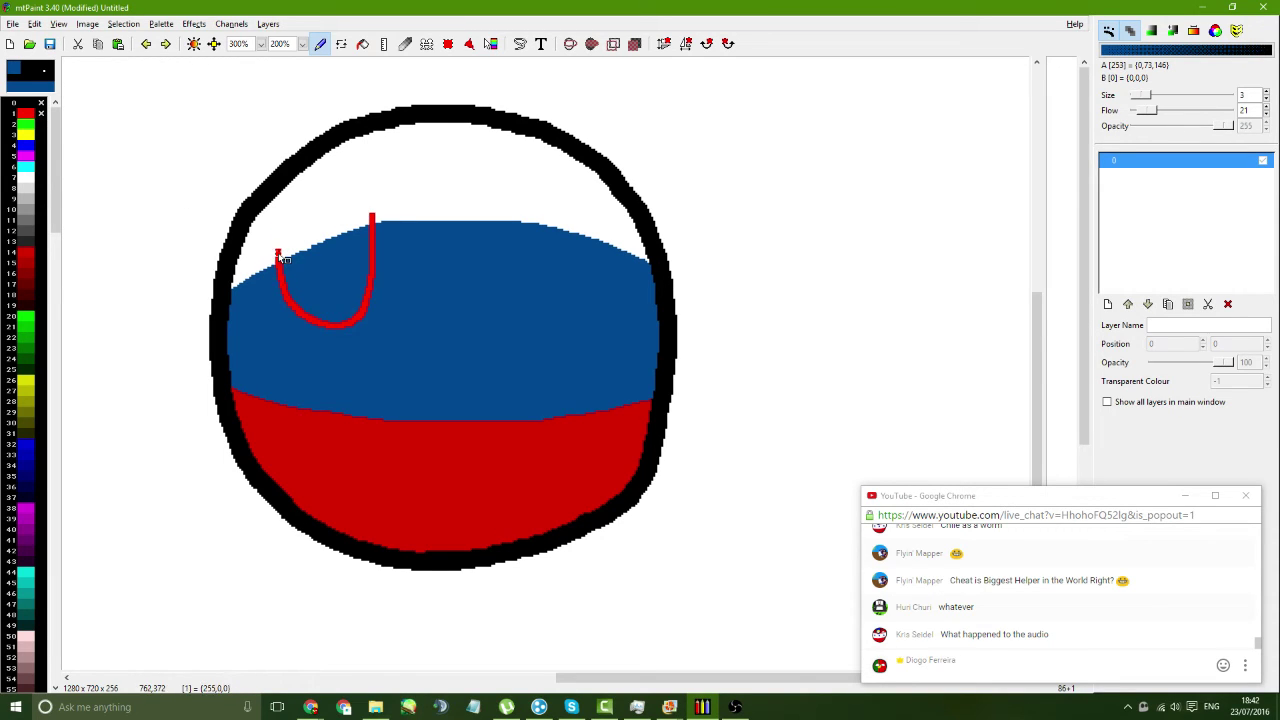
pyautogui.moveTo(279, 250); pyautogui.dragTo(371, 215)
pyautogui.click(362, 43)
pyautogui.click(349, 220)
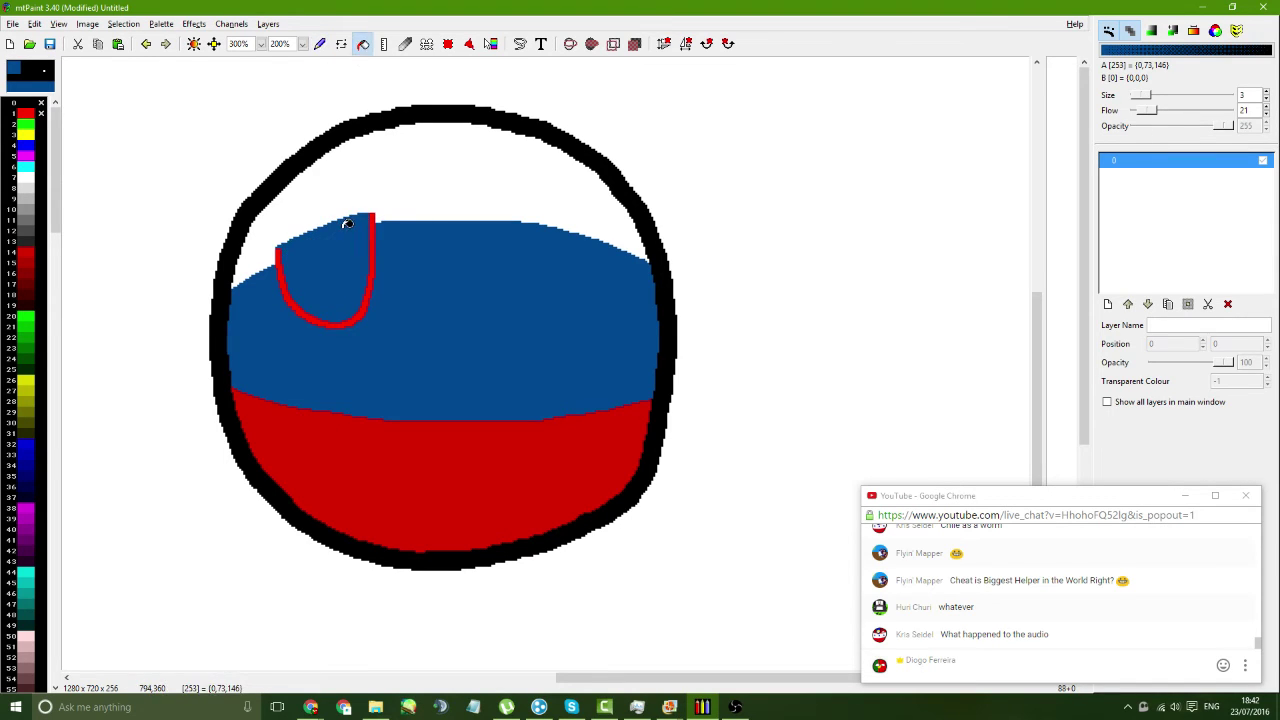
# - Look at the flag reference's coat of arms in Chrome again, and pick white as the paintbrush colour in mtPaint
pyautogui.click(320, 43)
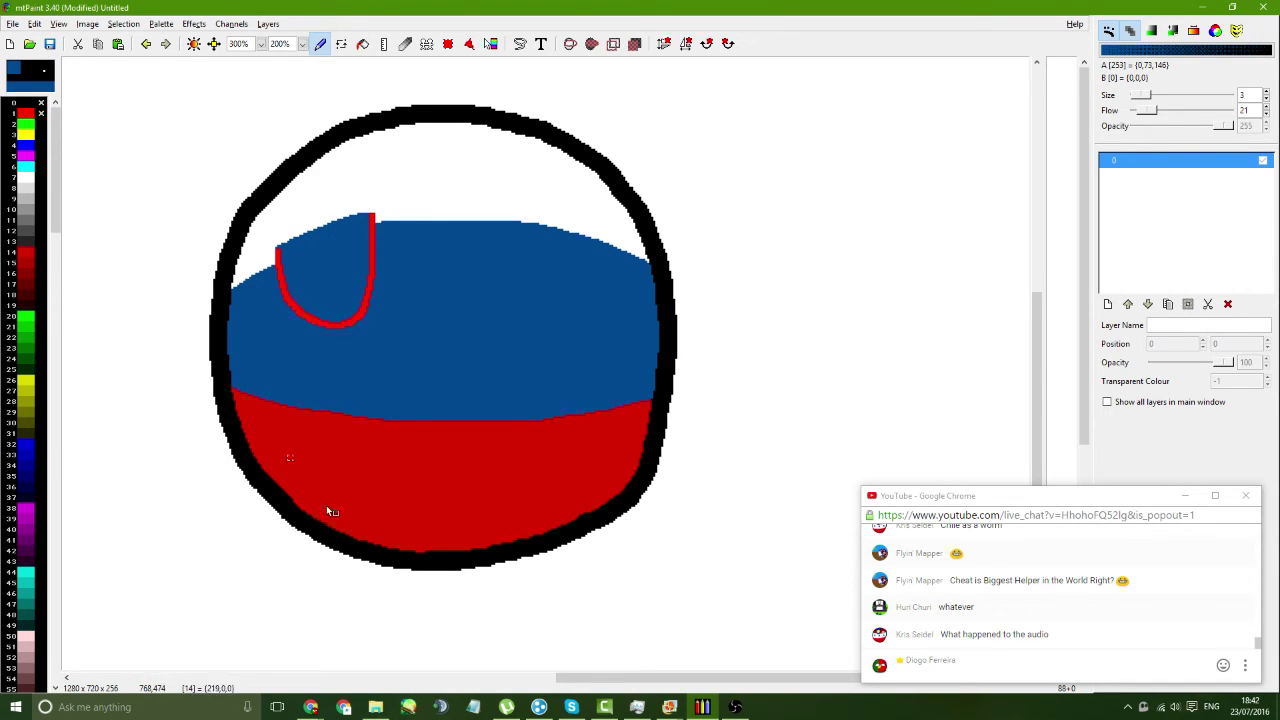
pyautogui.moveTo(311, 707)
pyautogui.click(257, 678)
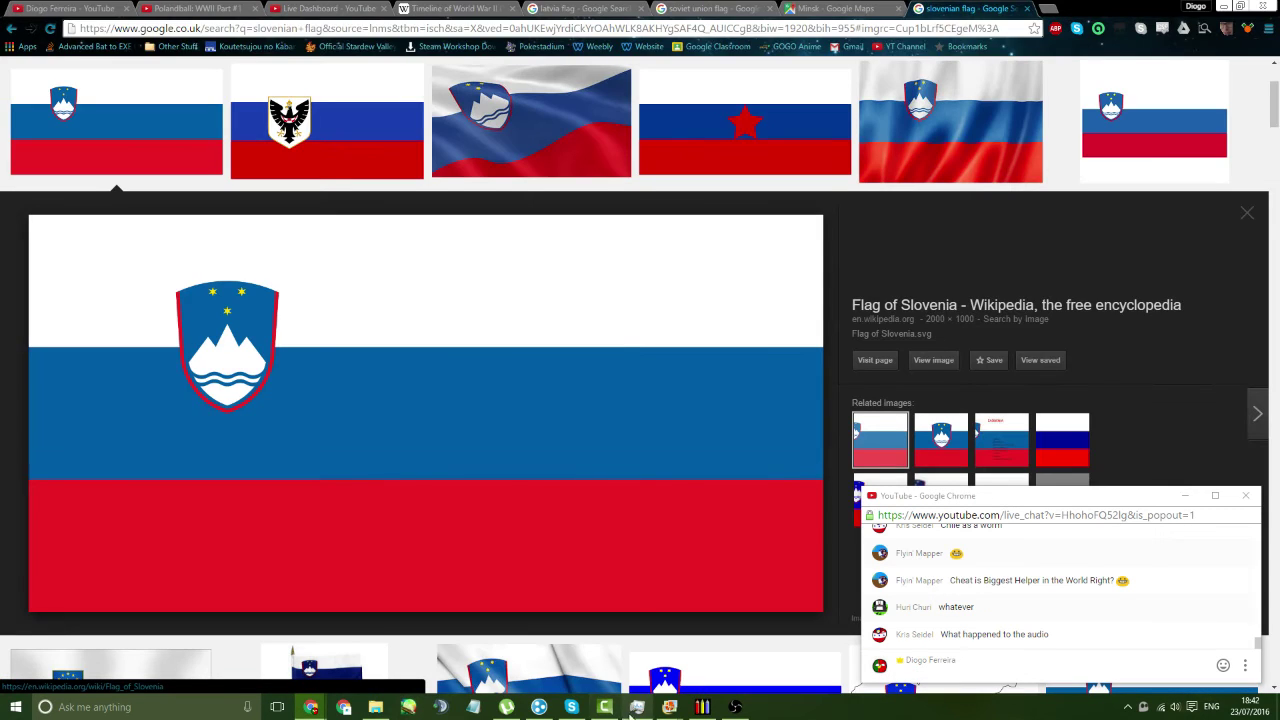
pyautogui.click(703, 707)
pyautogui.click(27, 176)
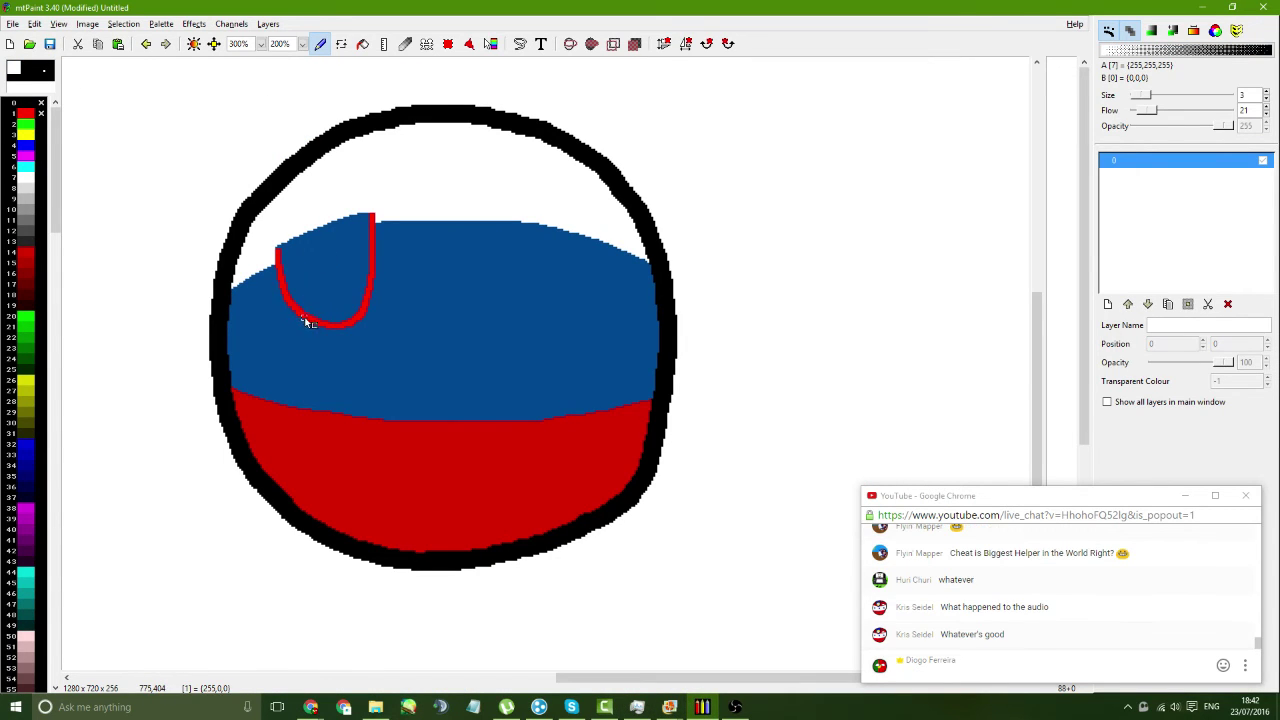
pyautogui.moveTo(307, 315)
pyautogui.mouseDown()
pyautogui.moveTo(372, 301)
pyautogui.moveTo(330, 288)
pyautogui.moveTo(315, 315)
pyautogui.moveTo(332, 292)
pyautogui.moveTo(384, 294)
pyautogui.mouseUp()
pyautogui.hotkey('ctrl', 'z')
pyautogui.hotkey('ctrl', 'z')
pyautogui.hotkey('ctrl', 'z')
pyautogui.hotkey('ctrl', 'z')
# - Set the brush size to 1 and draw two white wavy lines across the lower part of the red shield
pyautogui.click(260, 44)
pyautogui.click(252, 162)
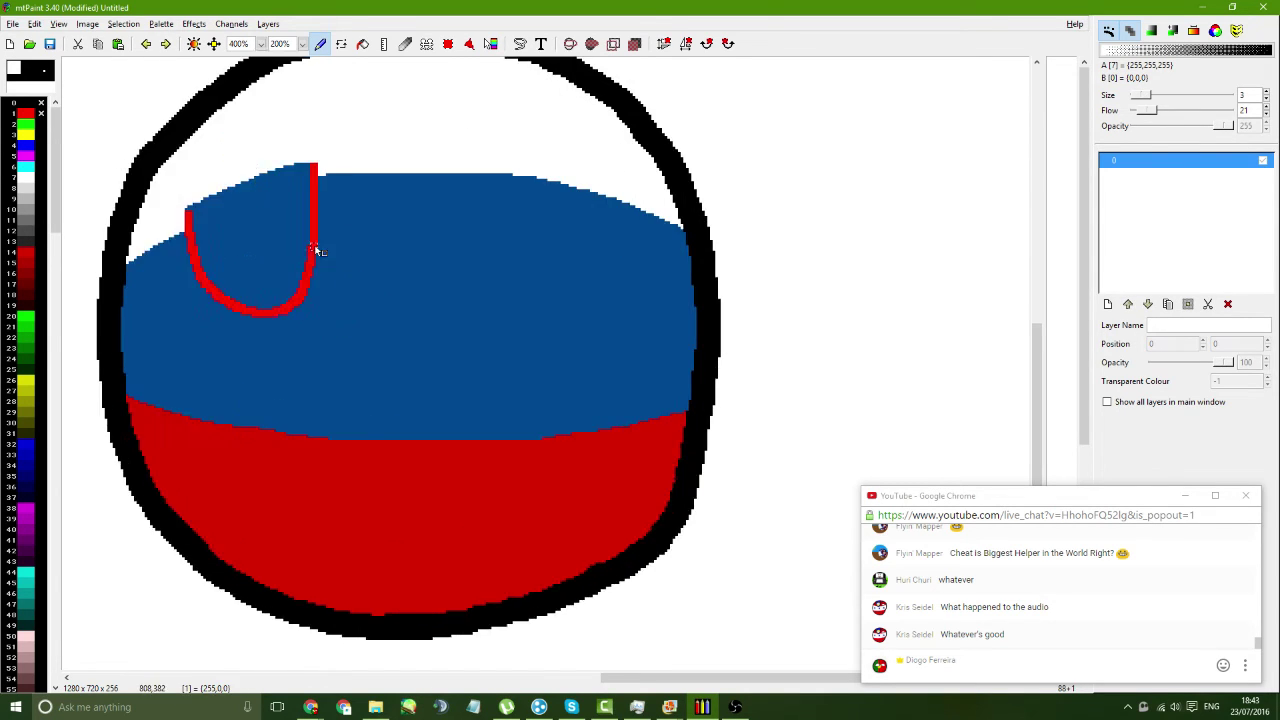
pyautogui.click(260, 44)
pyautogui.click(248, 174)
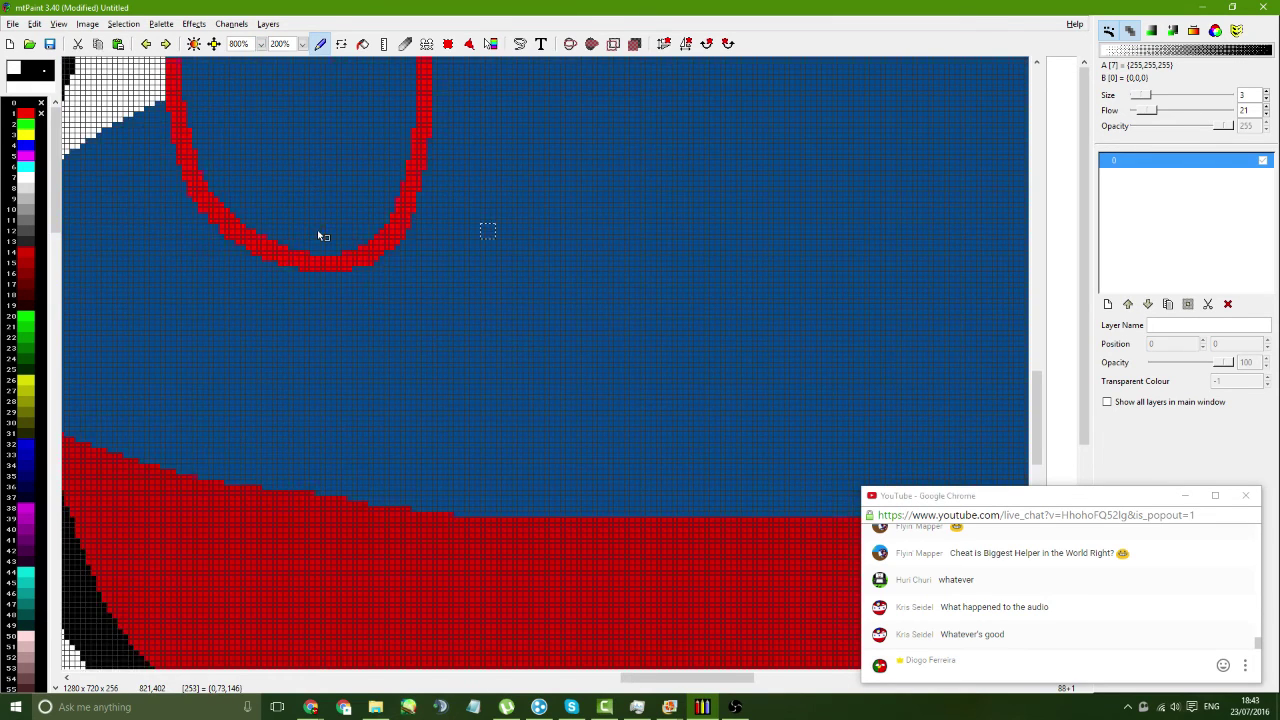
pyautogui.click(46, 72)
pyautogui.click(30, 119)
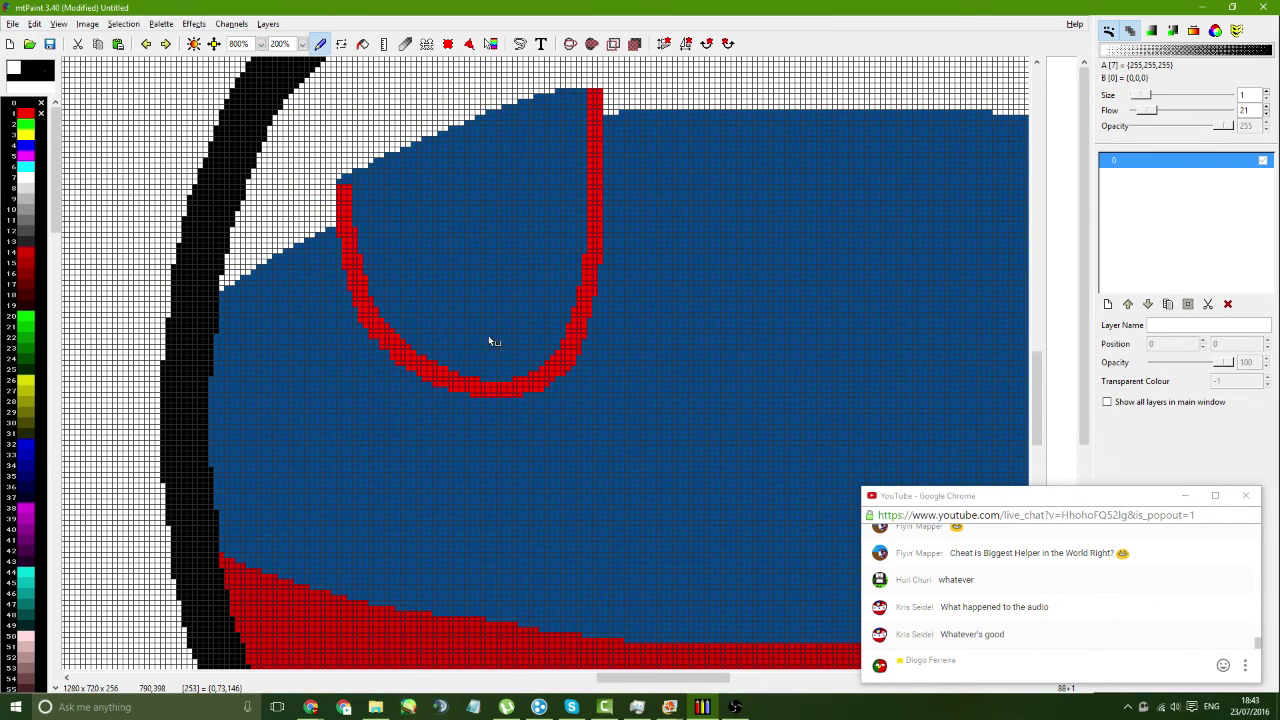
pyautogui.moveTo(408, 342)
pyautogui.mouseDown()
pyautogui.moveTo(470, 310)
pyautogui.moveTo(583, 326)
pyautogui.mouseUp()
pyautogui.click(310, 707)
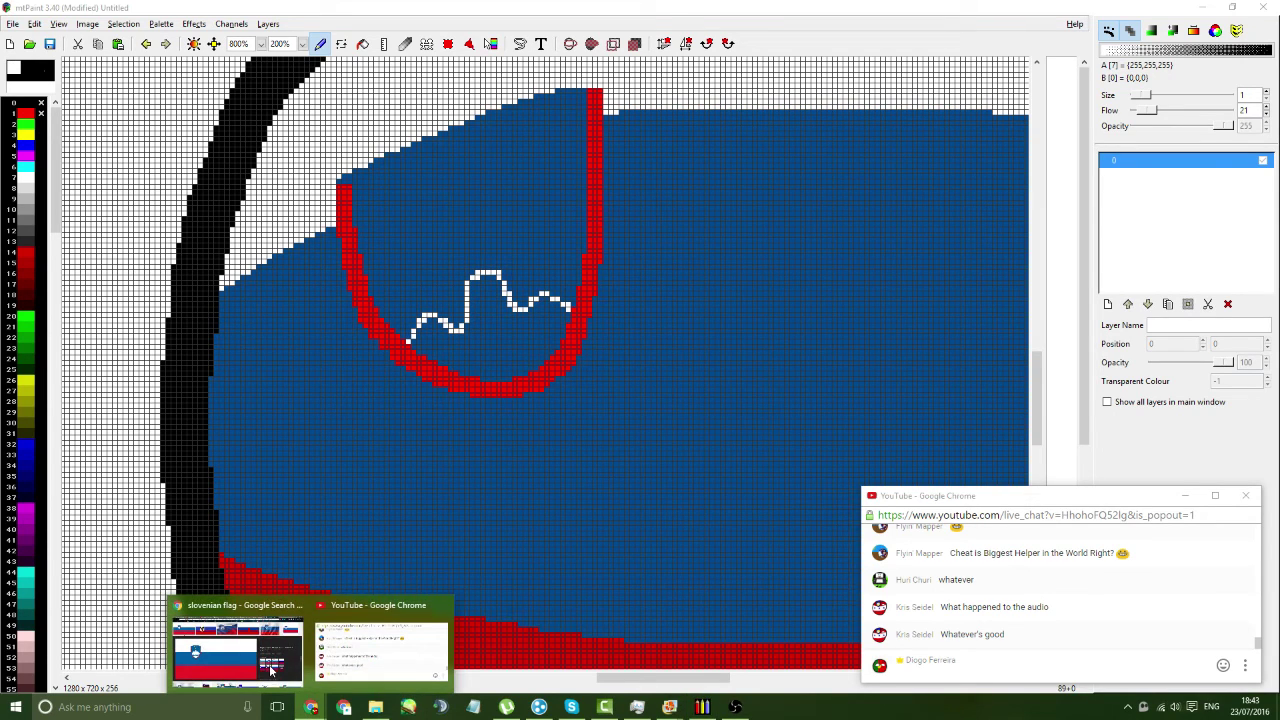
pyautogui.click(395, 335)
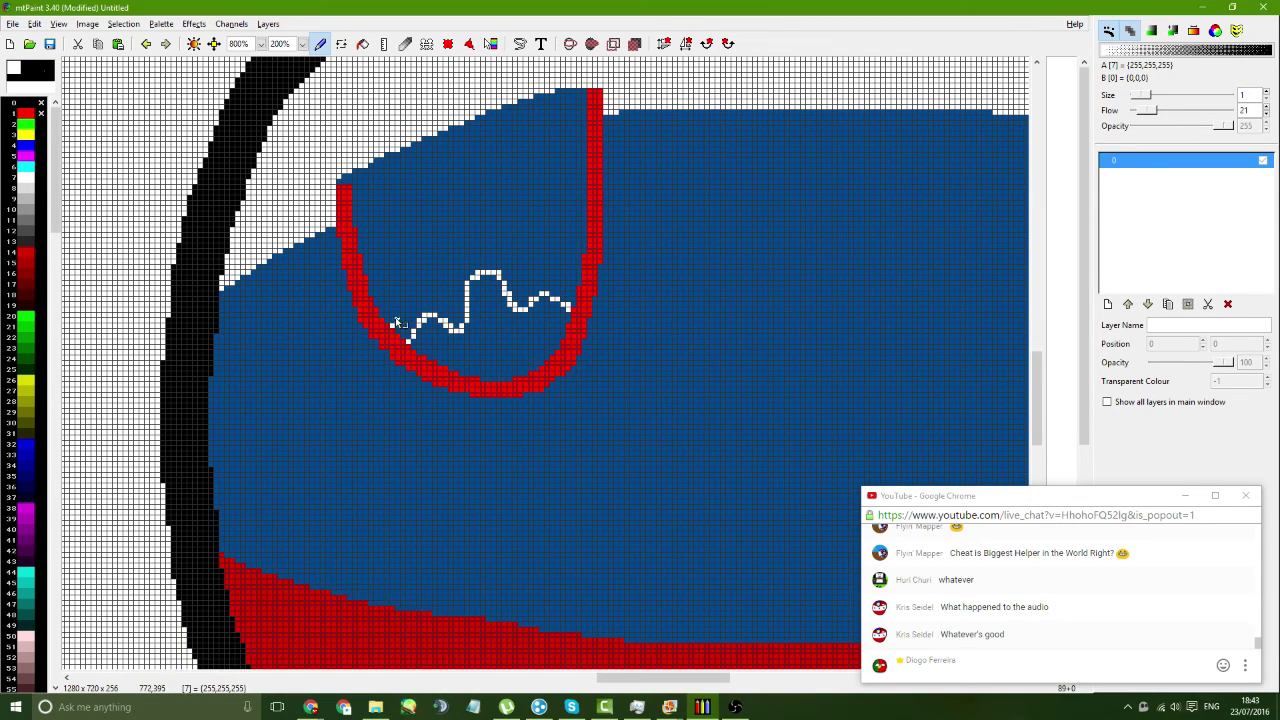
pyautogui.moveTo(395, 330)
pyautogui.mouseDown()
pyautogui.moveTo(409, 299)
pyautogui.moveTo(450, 289)
pyautogui.mouseUp()
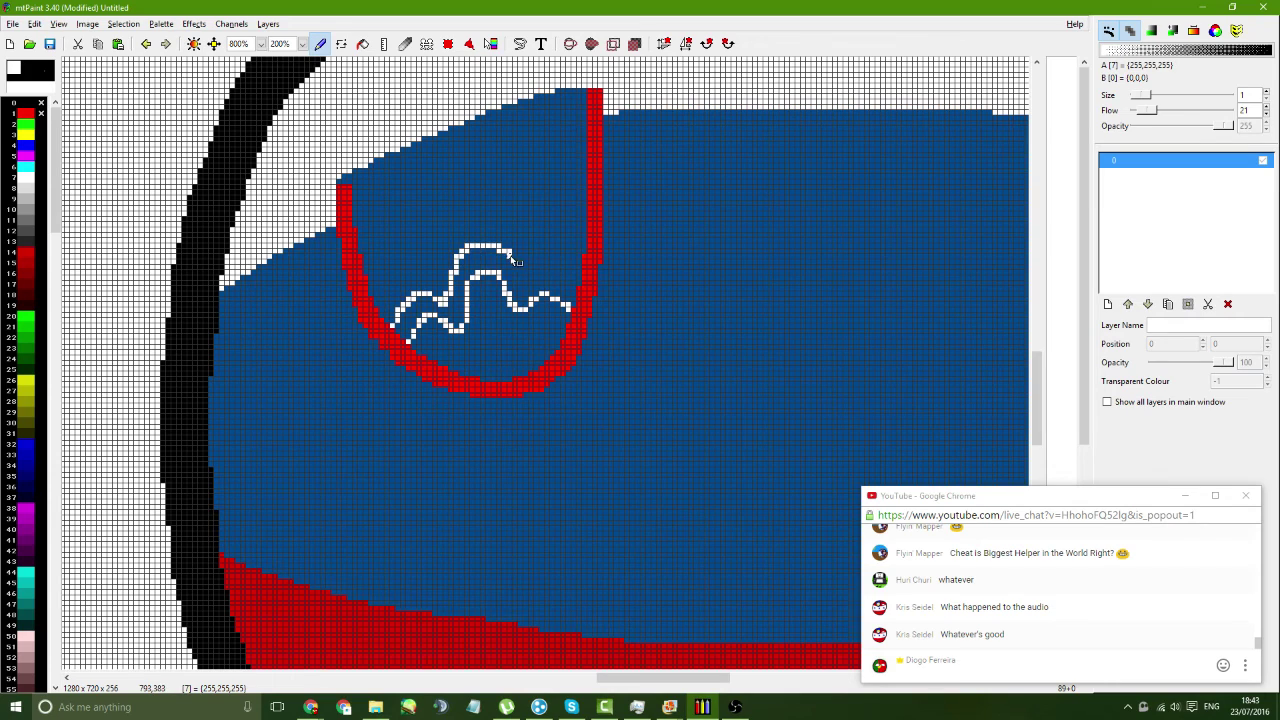
pyautogui.moveTo(538, 279); pyautogui.dragTo(580, 283)
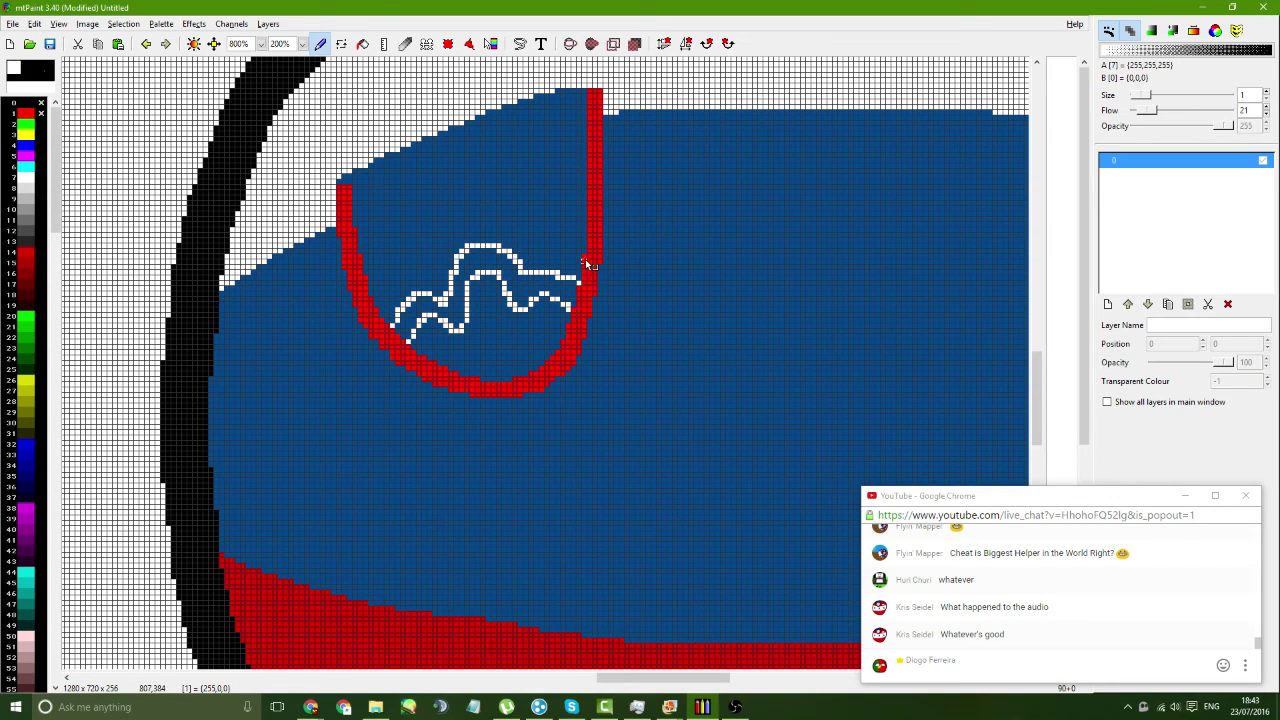
# - Outline jagged mountain peaks in white above the waves, and flood fill the mountain and the shield's bottom area with white
pyautogui.moveTo(590, 238)
pyautogui.mouseDown()
pyautogui.moveTo(525, 186)
pyautogui.moveTo(514, 215)
pyautogui.moveTo(450, 165)
pyautogui.moveTo(429, 245)
pyautogui.moveTo(397, 236)
pyautogui.moveTo(389, 318)
pyautogui.mouseUp()
pyautogui.click(363, 43)
pyautogui.click(481, 275)
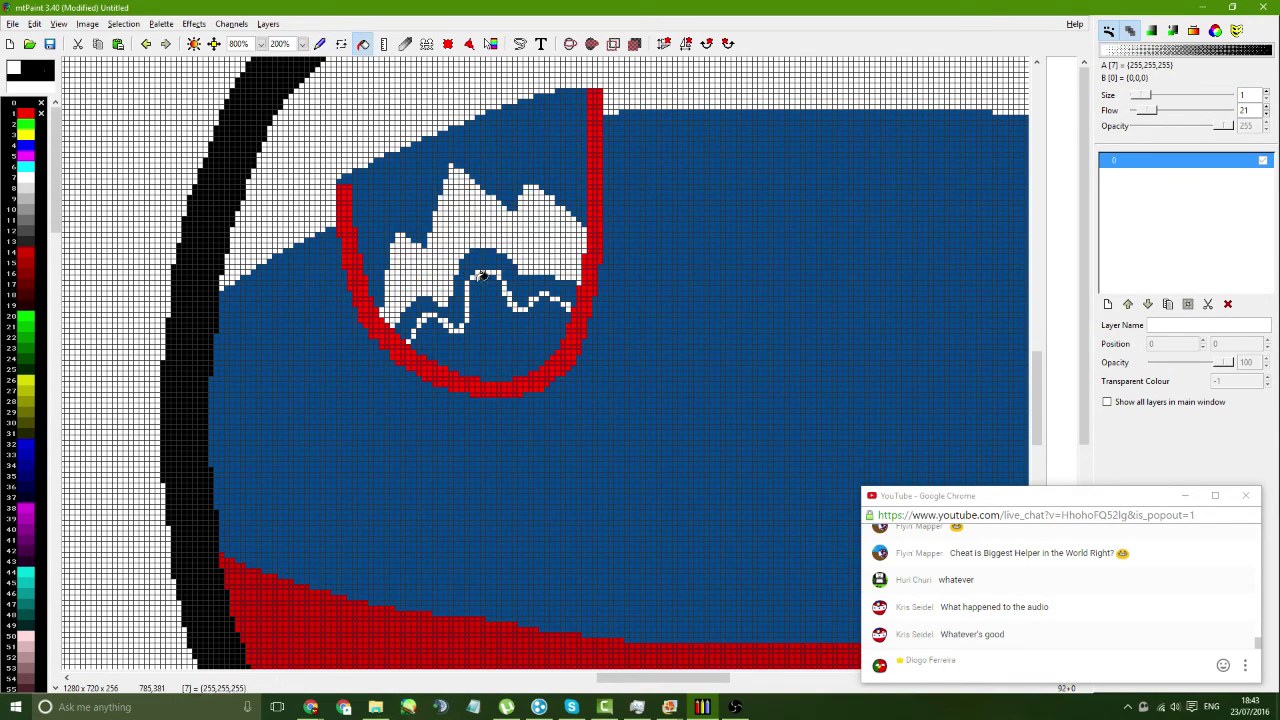
pyautogui.click(490, 338)
pyautogui.click(320, 43)
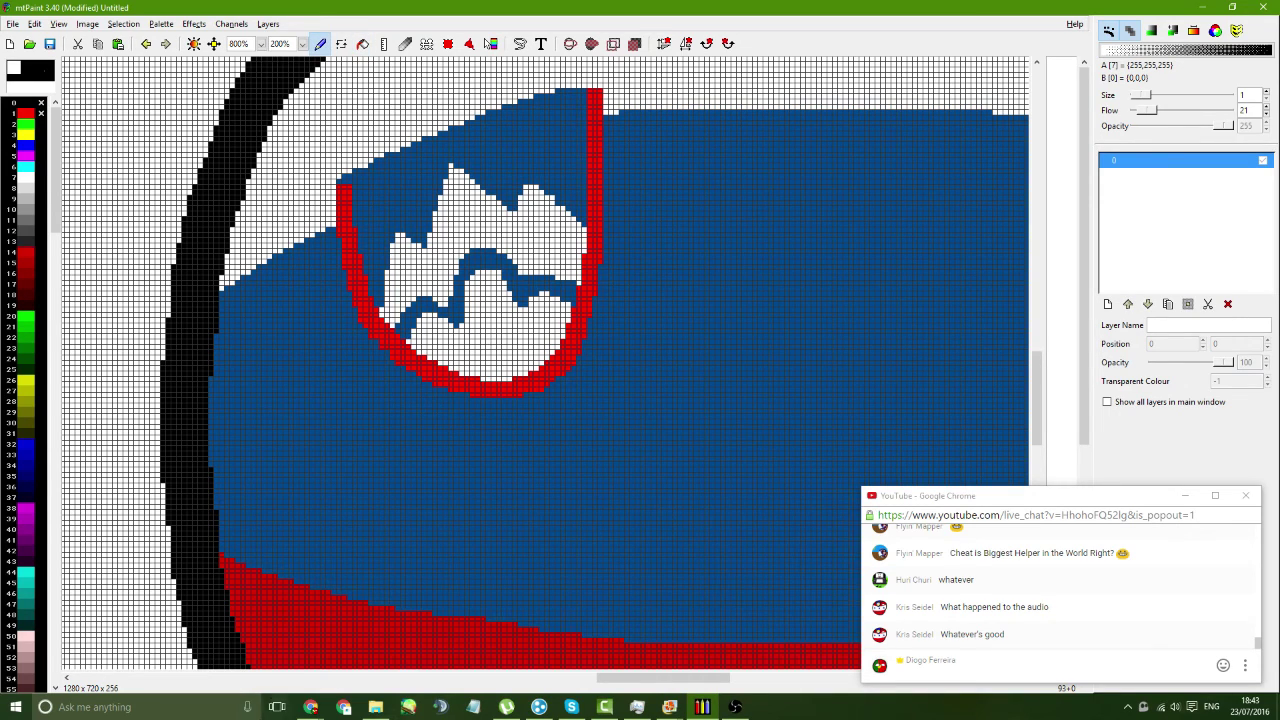
# - Erase the coat of arms by flood filling the shield's blue inside, the remaining wave and the red outline with white
pyautogui.moveTo(311, 707)
pyautogui.moveTo(256, 680)
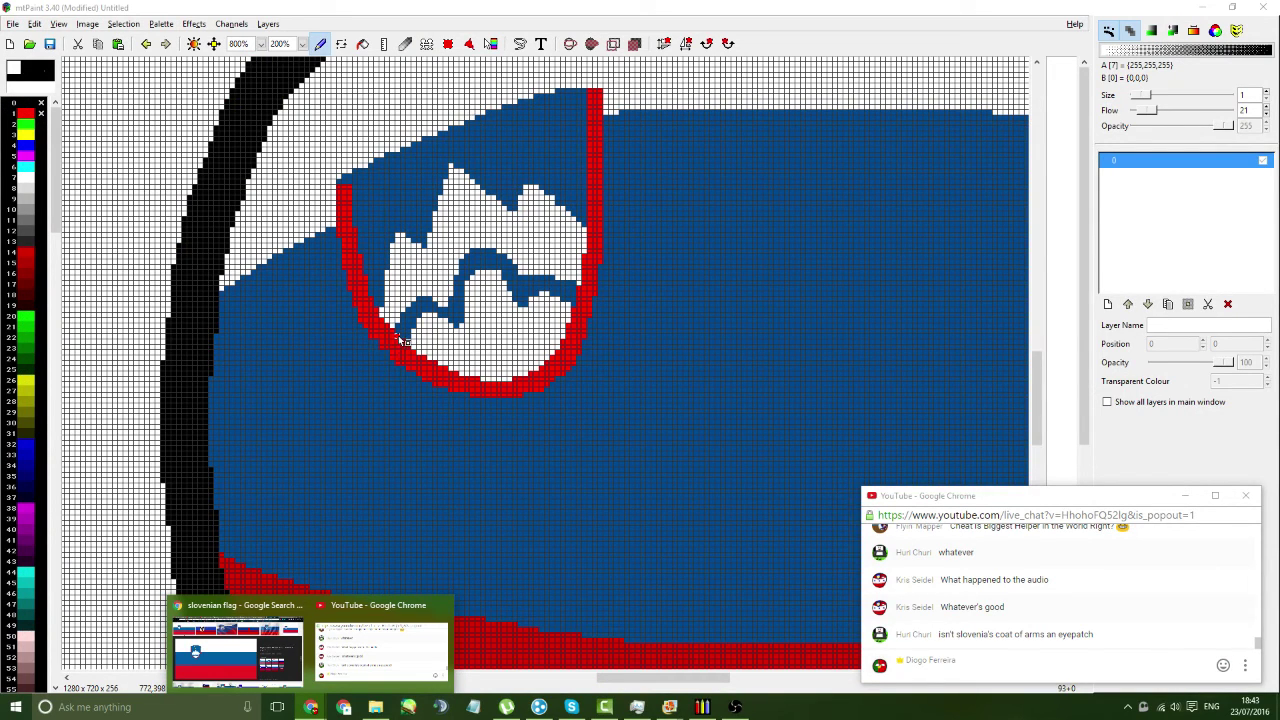
pyautogui.keyDown('ctrl'); pyautogui.click(407, 322); pyautogui.keyUp('ctrl')
pyautogui.hscroll(5, 474, 329)
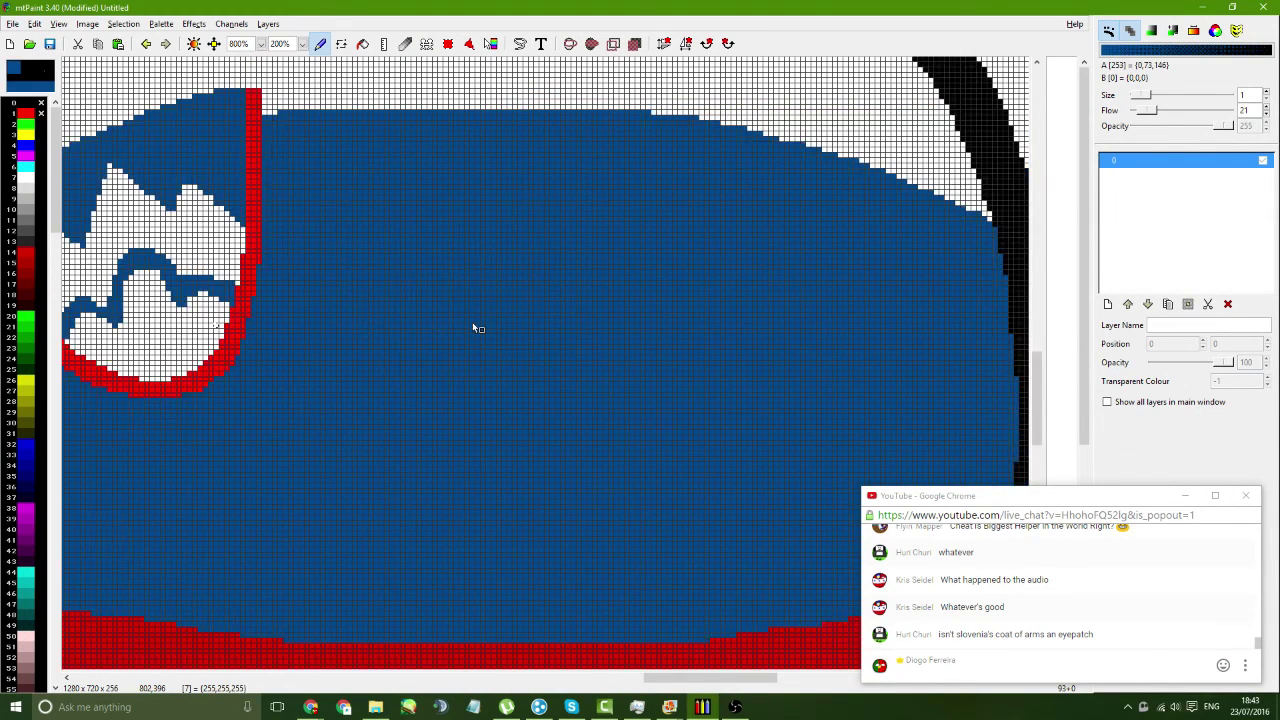
pyautogui.hscroll(-3, 474, 329)
pyautogui.click(362, 43)
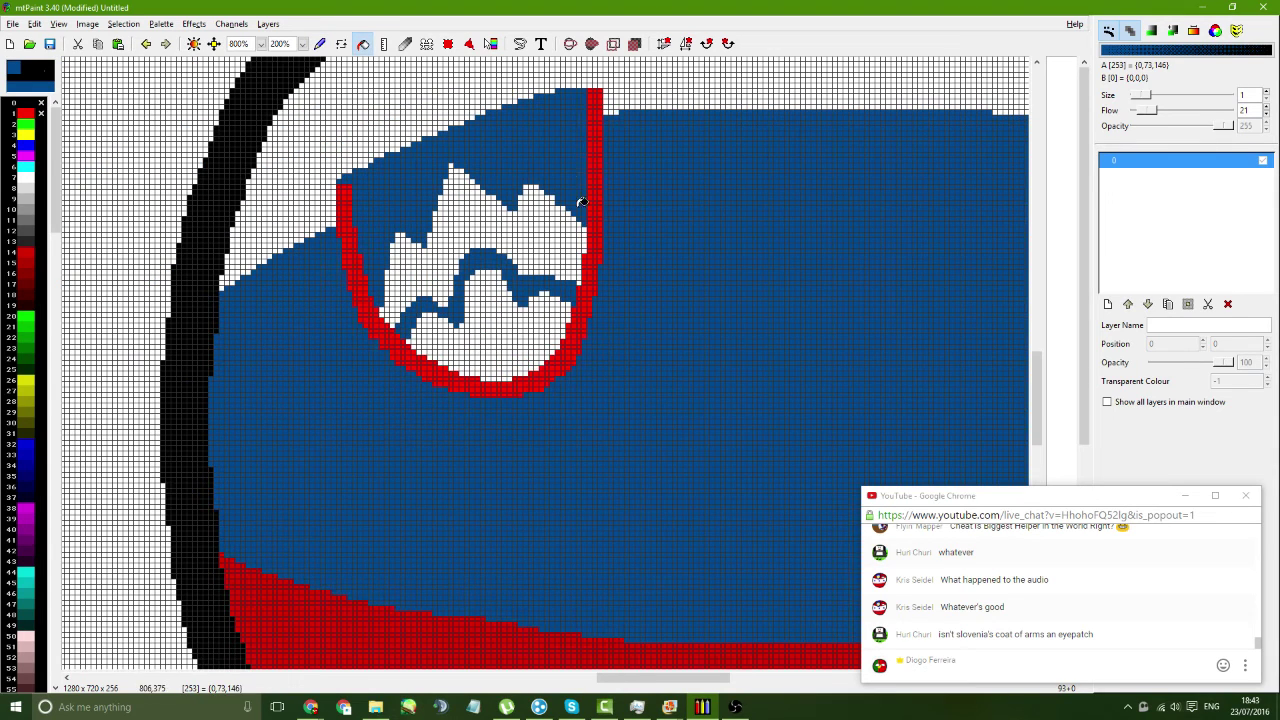
pyautogui.hotkey('ctrl', 'z')
pyautogui.scroll(2, 621, 214)
pyautogui.keyDown('ctrl'); pyautogui.click(566, 134); pyautogui.keyUp('ctrl')
pyautogui.click(485, 180)
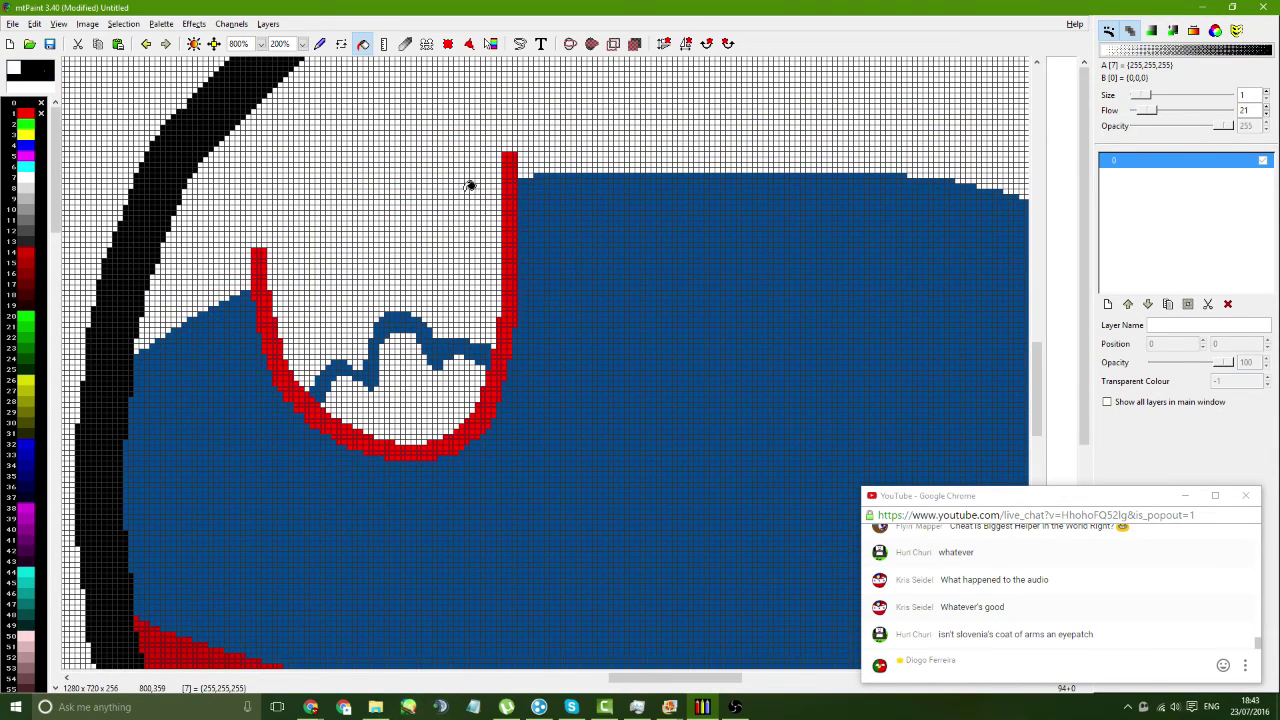
pyautogui.click(405, 316)
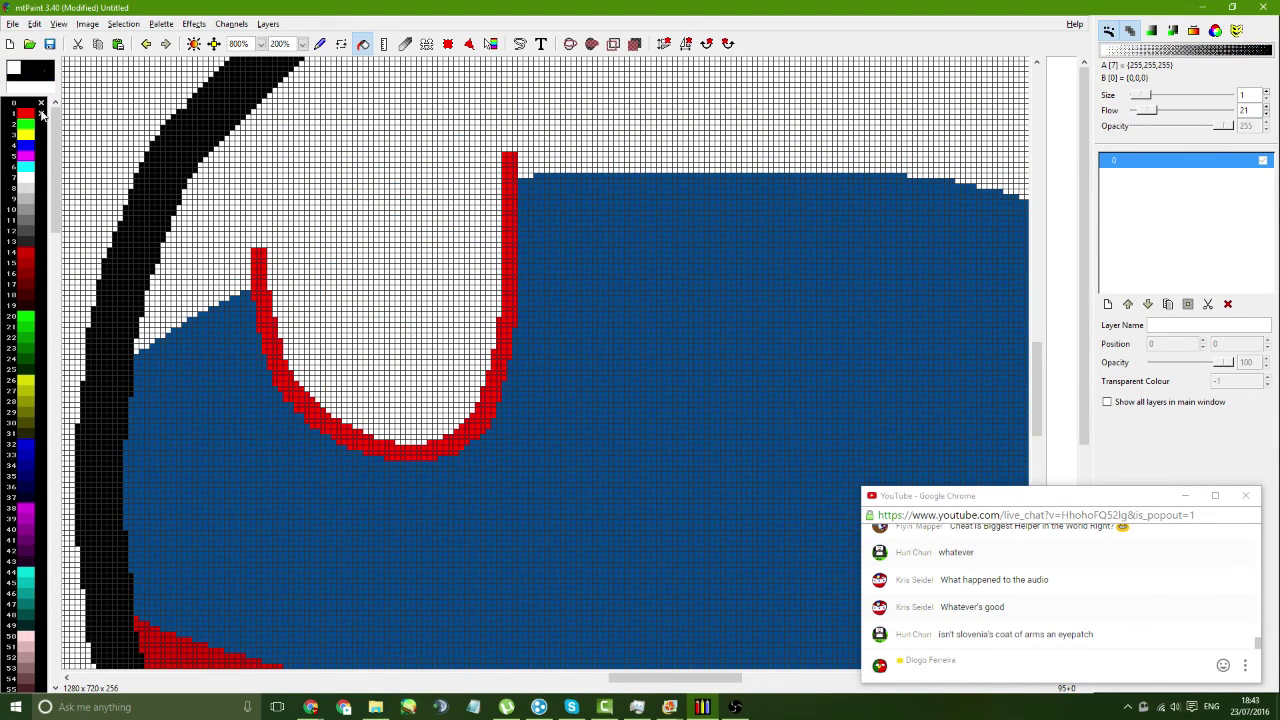
# - Redraw the blue stripe's upper edge across the gap left by the shield and flood fill the gap with blue (0,73,146)
pyautogui.click(320, 43)
pyautogui.keyDown('ctrl'); pyautogui.click(569, 191); pyautogui.keyUp('ctrl')
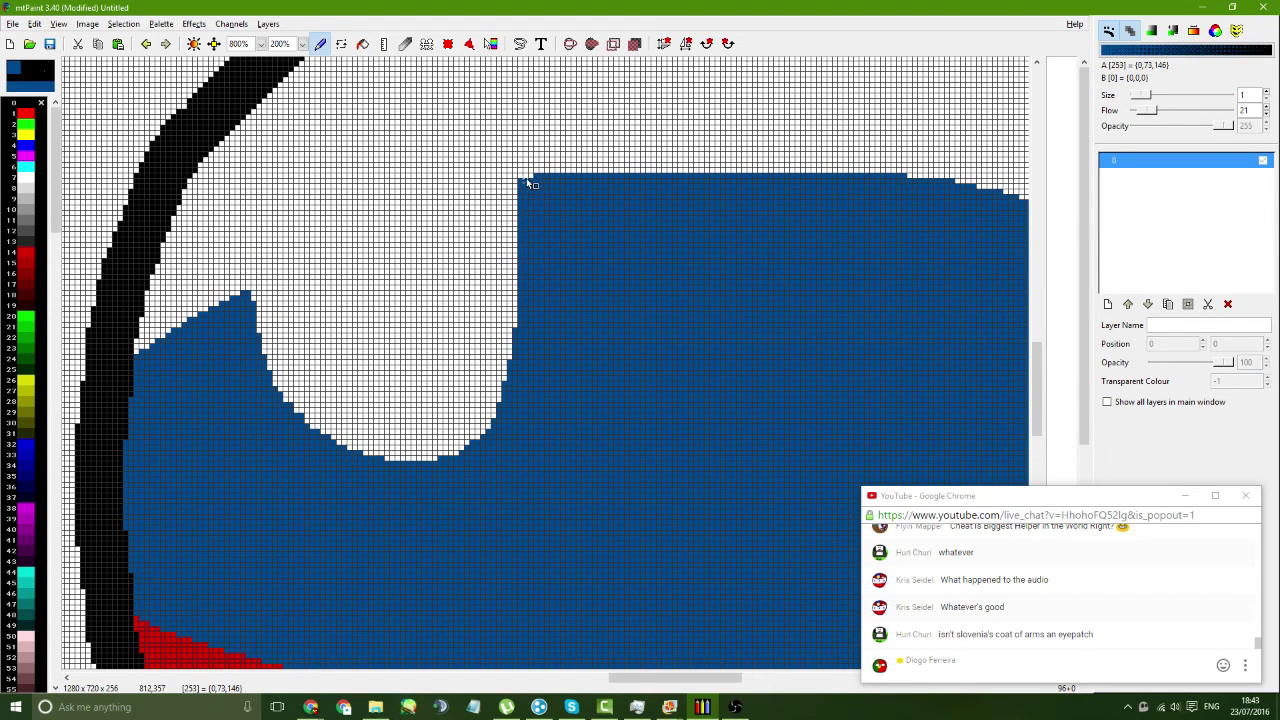
pyautogui.moveTo(528, 181)
pyautogui.mouseDown()
pyautogui.moveTo(302, 292)
pyautogui.moveTo(321, 265)
pyautogui.moveTo(528, 183)
pyautogui.mouseUp()
pyautogui.hotkey('ctrl', 'z')
pyautogui.hotkey('ctrl', 'z')
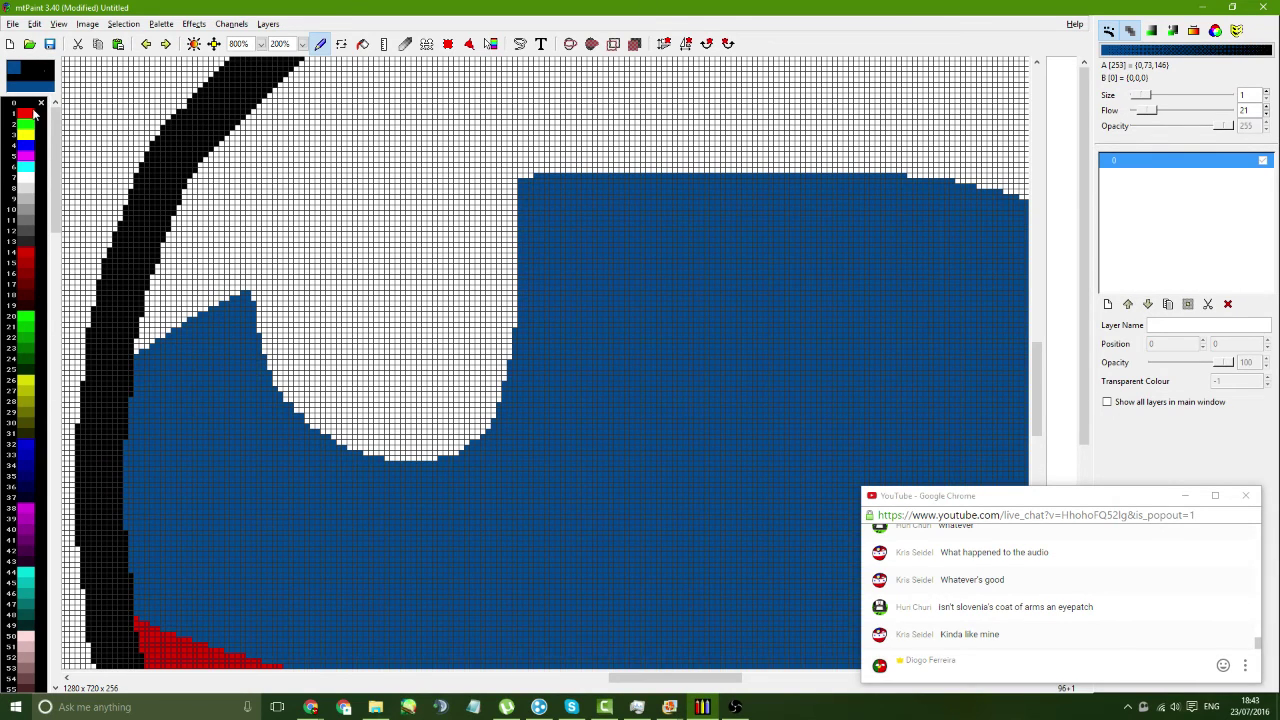
pyautogui.moveTo(253, 296)
pyautogui.mouseDown()
pyautogui.moveTo(530, 190)
pyautogui.moveTo(468, 188)
pyautogui.moveTo(253, 294)
pyautogui.mouseUp()
pyautogui.hotkey('ctrl', 'z')
pyautogui.press('f')
pyautogui.click(429, 264)
pyautogui.hscroll(3, 374, 214)
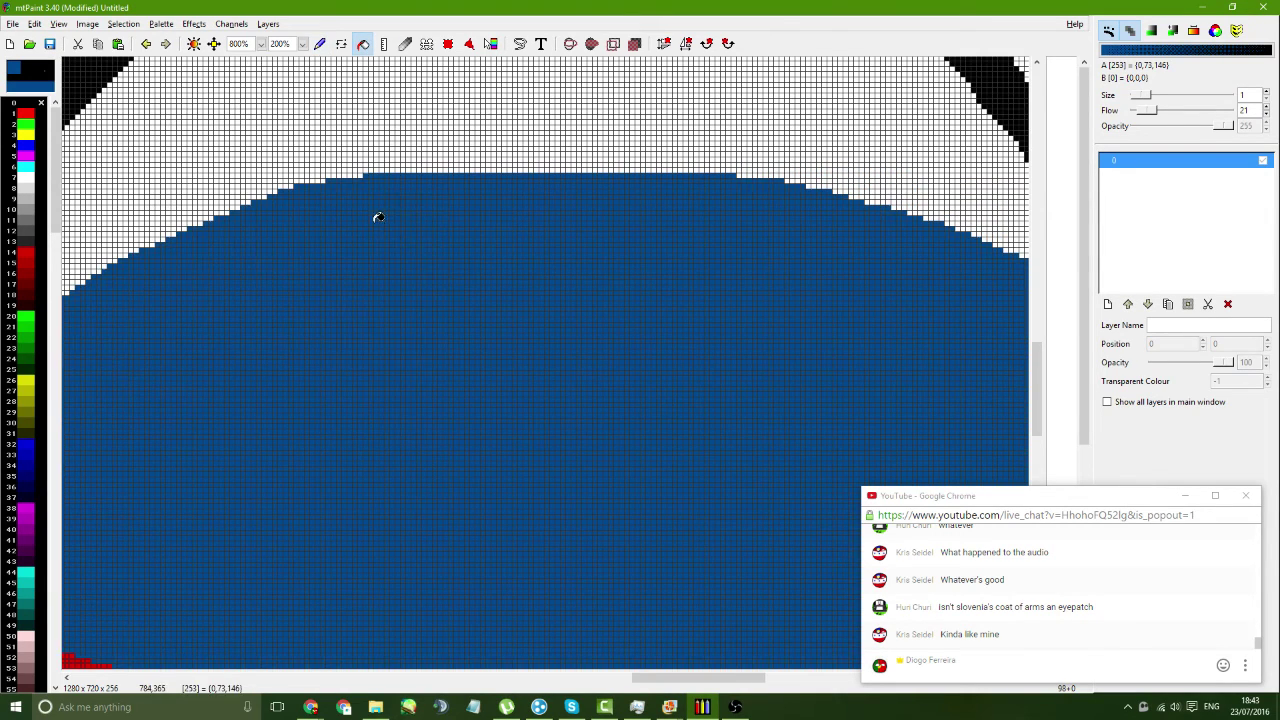
# - Set the view to 400% and switch to a paintbrush of size 3
pyautogui.click(261, 44)
pyautogui.click(244, 161)
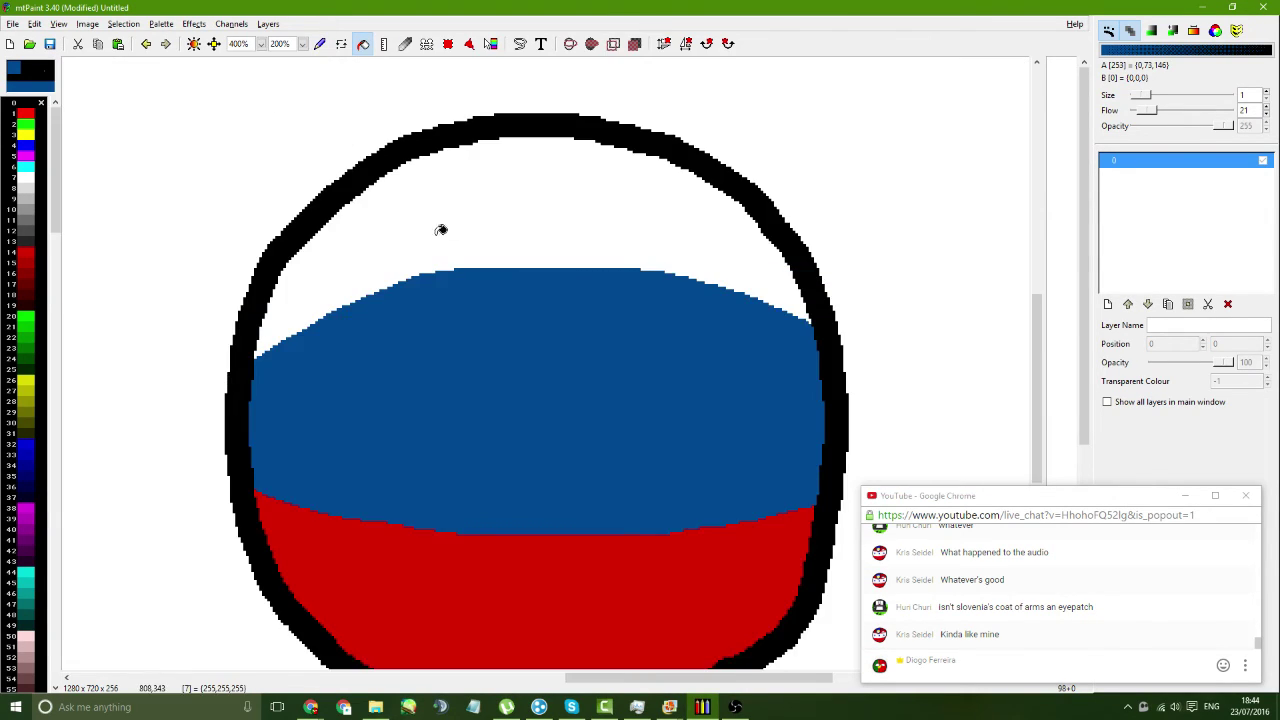
pyautogui.click(47, 67)
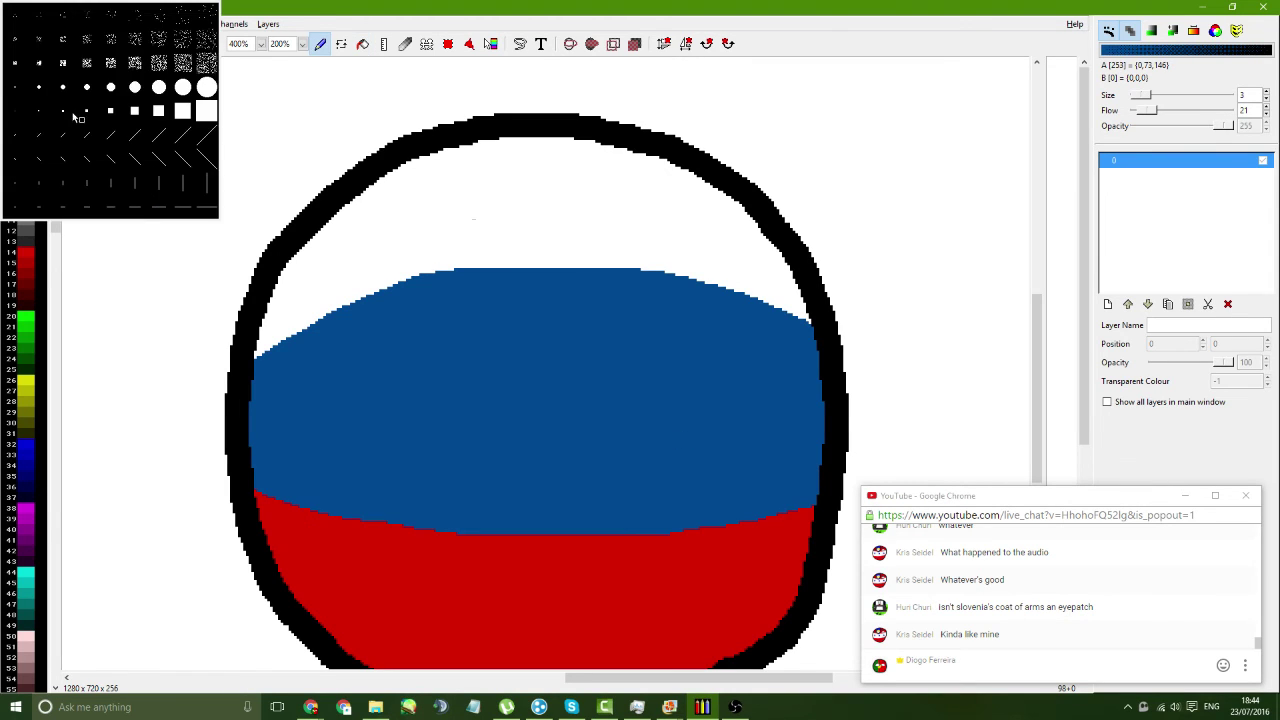
pyautogui.click(37, 13)
pyautogui.click(25, 104)
pyautogui.moveTo(678, 164); pyautogui.dragTo(602, 302)
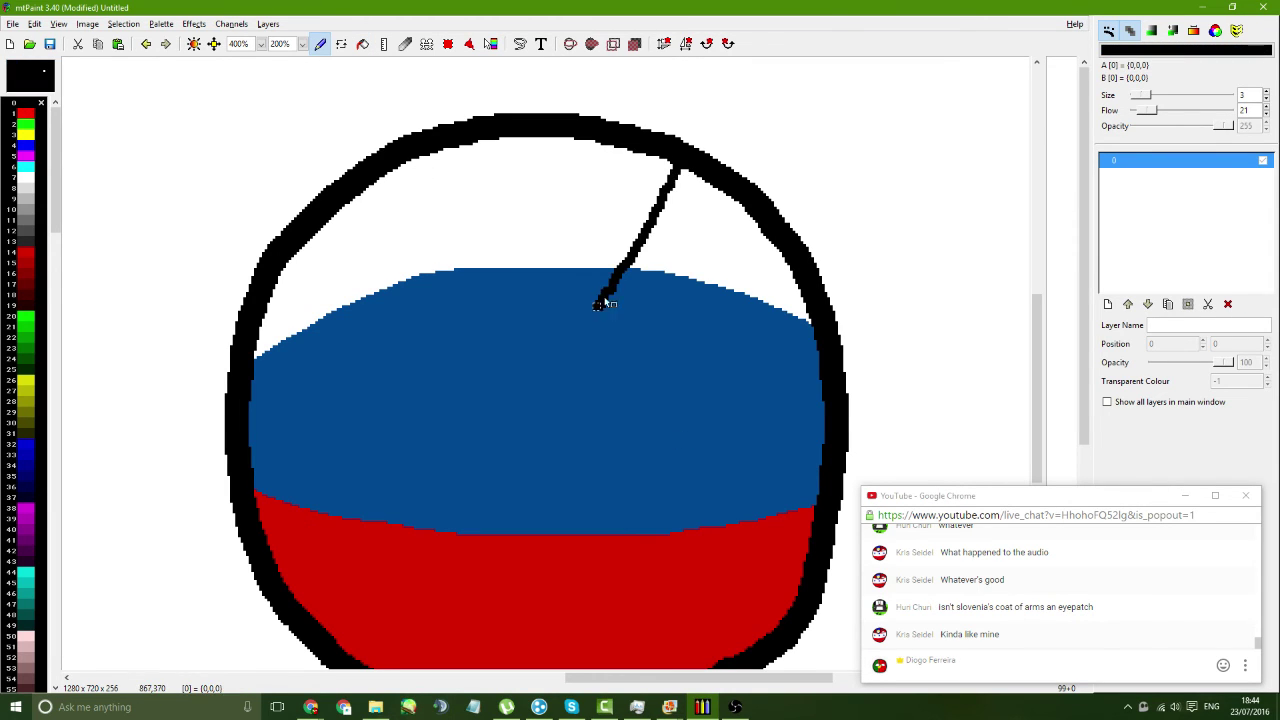
pyautogui.hotkey('ctrl', 'z')
pyautogui.moveTo(340, 206); pyautogui.dragTo(354, 233)
pyautogui.hotkey('ctrl', 'z')
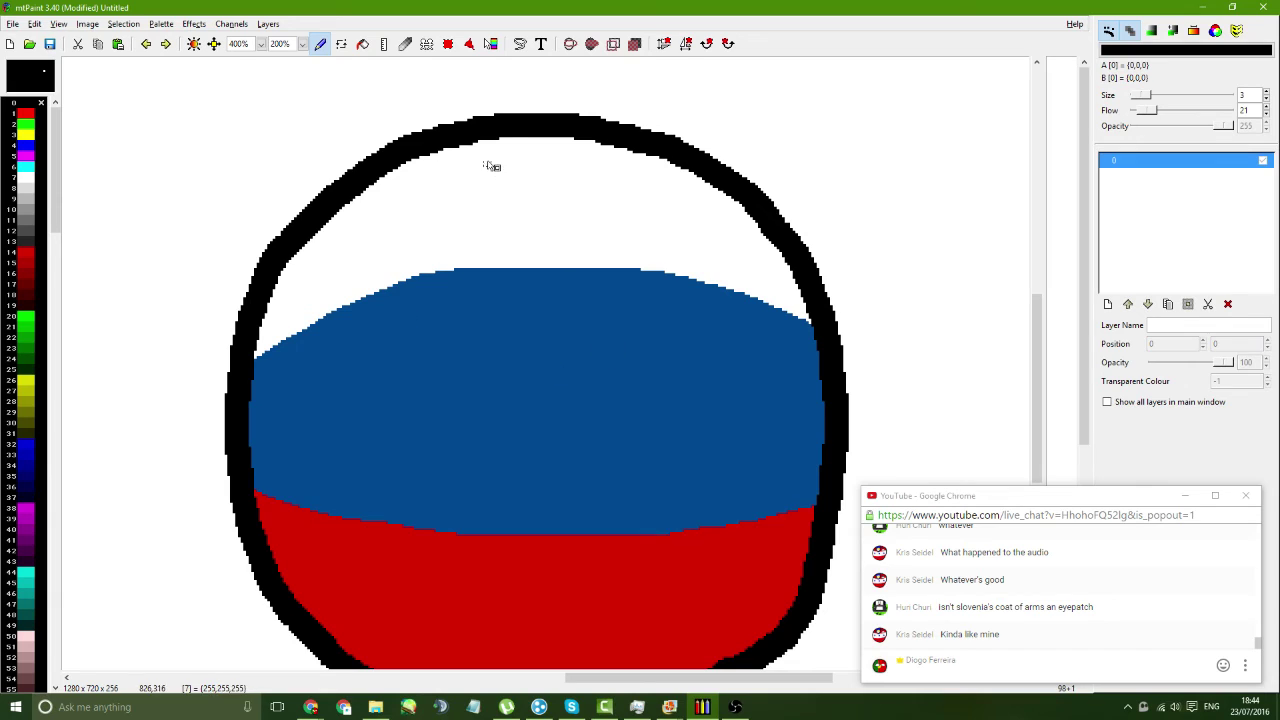
pyautogui.moveTo(495, 142); pyautogui.dragTo(455, 345)
pyautogui.hotkey('ctrl', 'z')
pyautogui.moveTo(683, 168); pyautogui.dragTo(530, 330)
pyautogui.hotkey('ctrl', 'z')
# - Pick bright red (255,0,0) as the paintbrush colour and check the coat of arms on the Slovenian flag reference in Chrome
pyautogui.press(']')
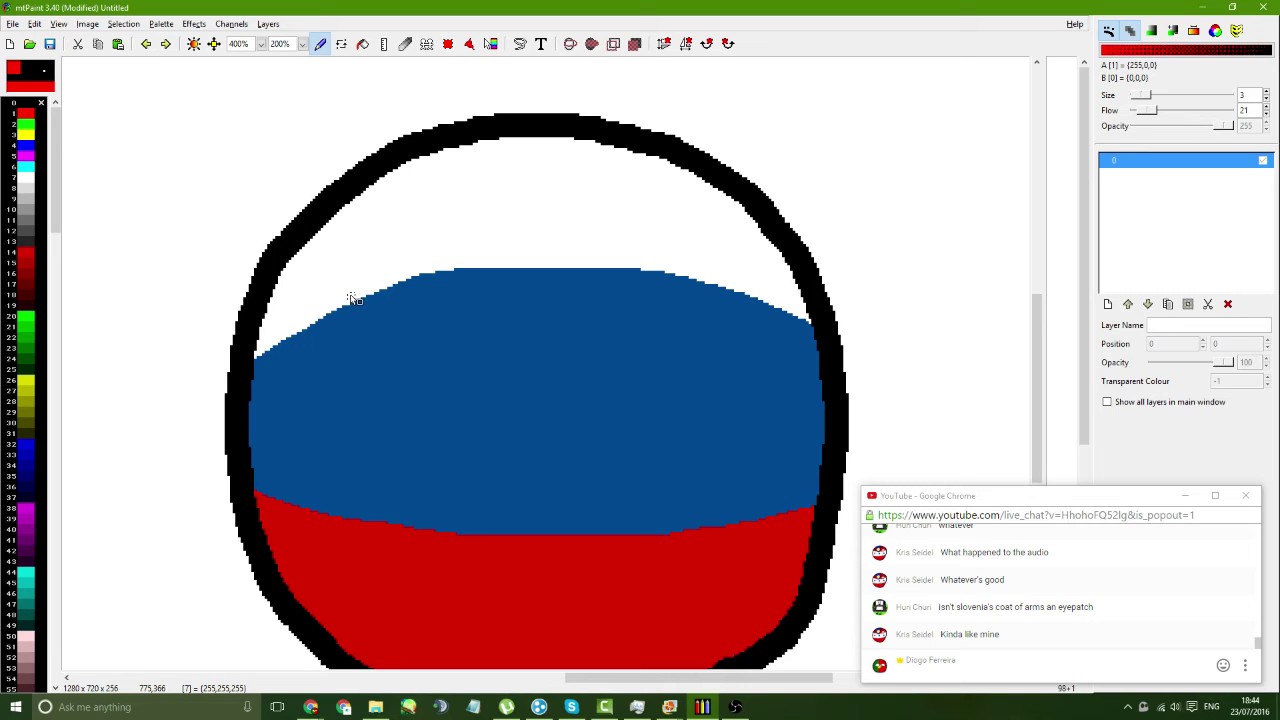
pyautogui.hotkey('ctrl', 'r')
pyautogui.hotkey('ctrl', 'z')
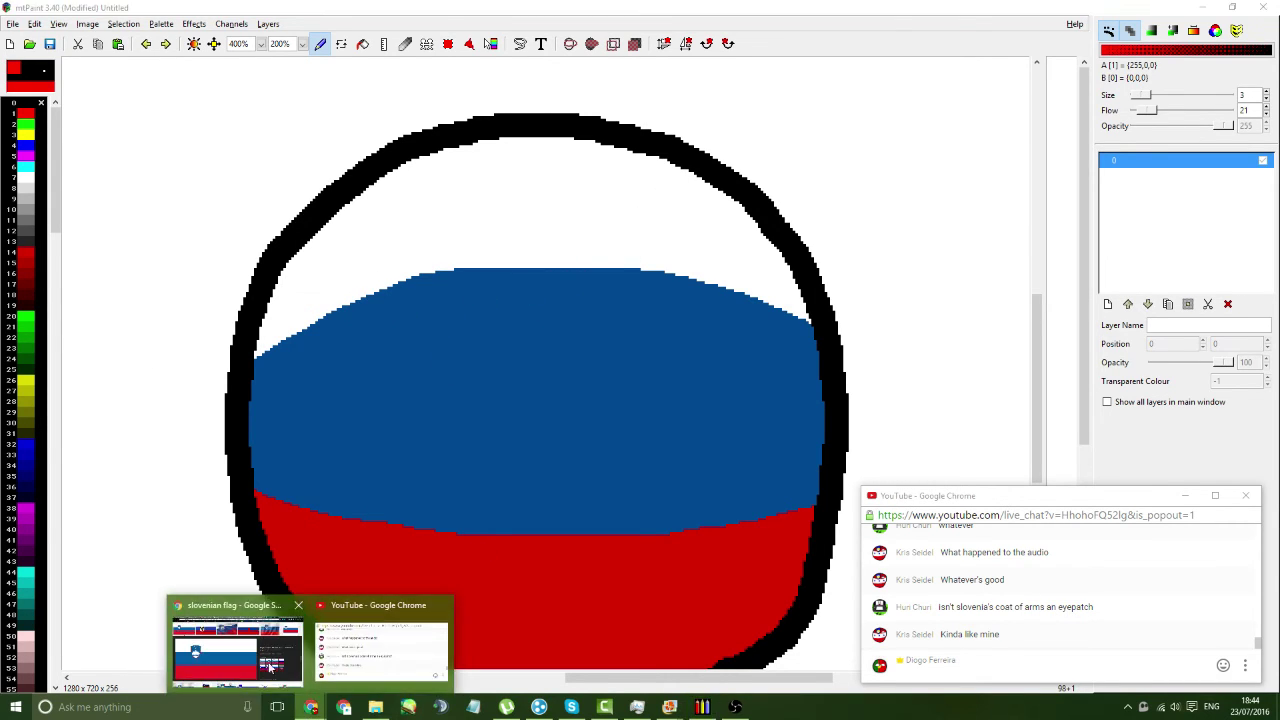
pyautogui.click(240, 645)
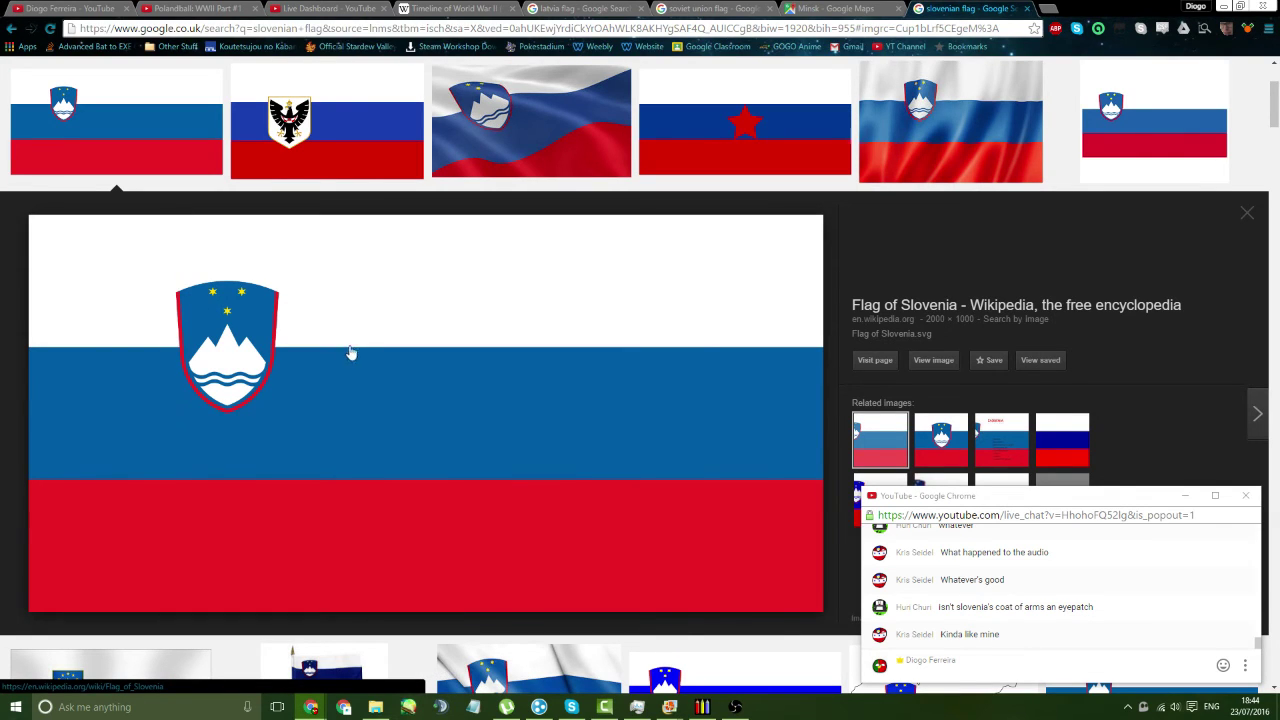
# - Back in mtPaint, draw a red U-shaped shield outline hanging from the blue stripe's upper edge, and round its top in the stripe's blue
pyautogui.click(702, 707)
pyautogui.moveTo(345, 290); pyautogui.dragTo(348, 312)
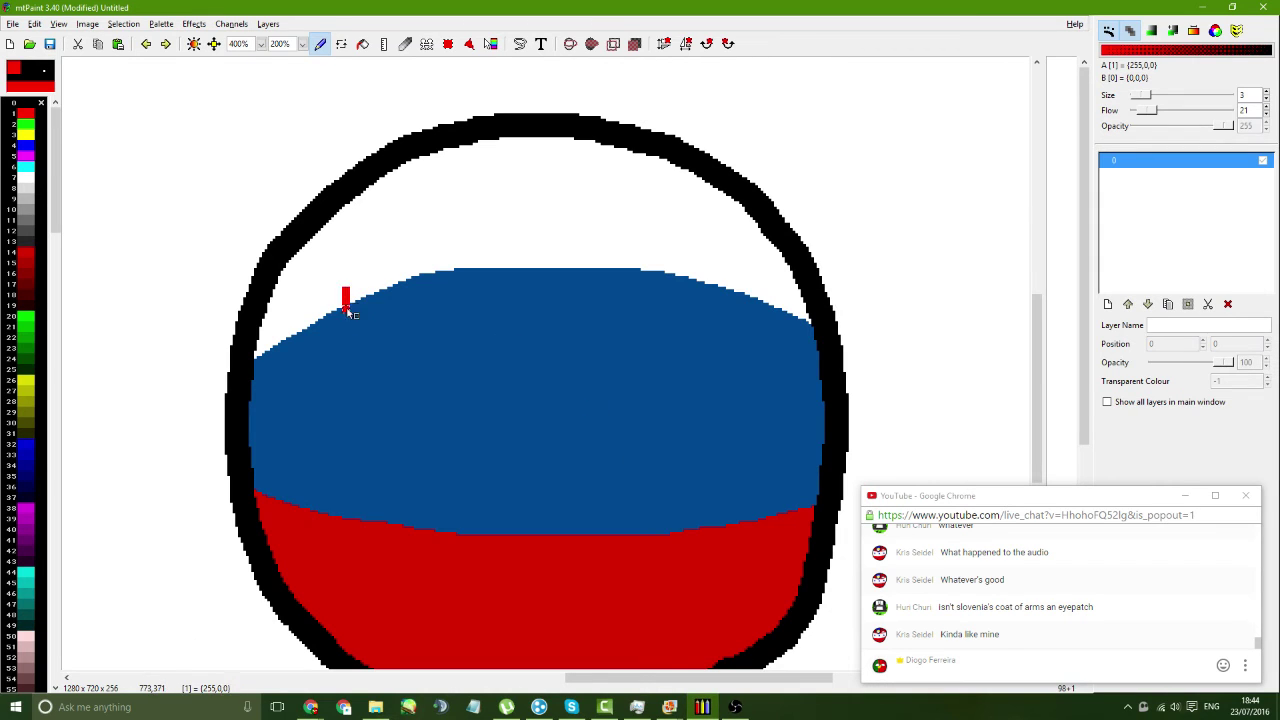
pyautogui.hotkey('ctrl', 'z')
pyautogui.hotkey('ctrl', 'z')
pyautogui.moveTo(346, 308); pyautogui.dragTo(375, 399)
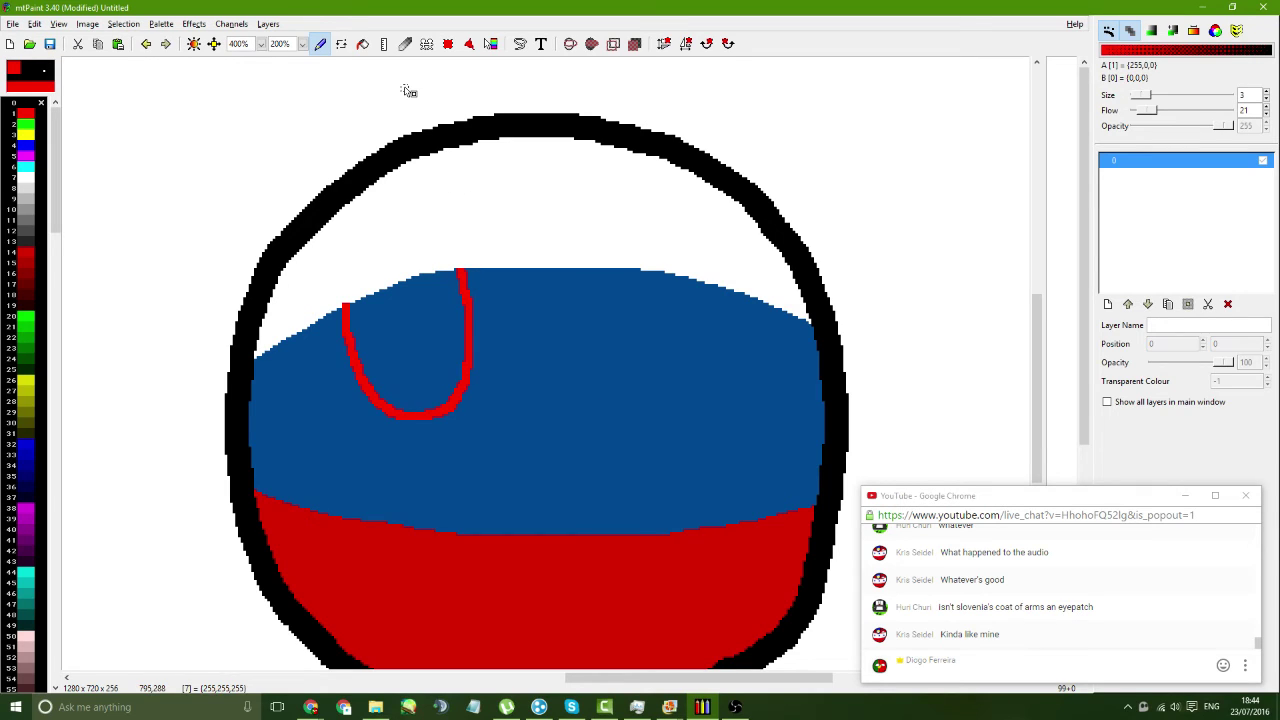
pyautogui.keyDown('ctrl'); pyautogui.click(370, 341); pyautogui.keyUp('ctrl')
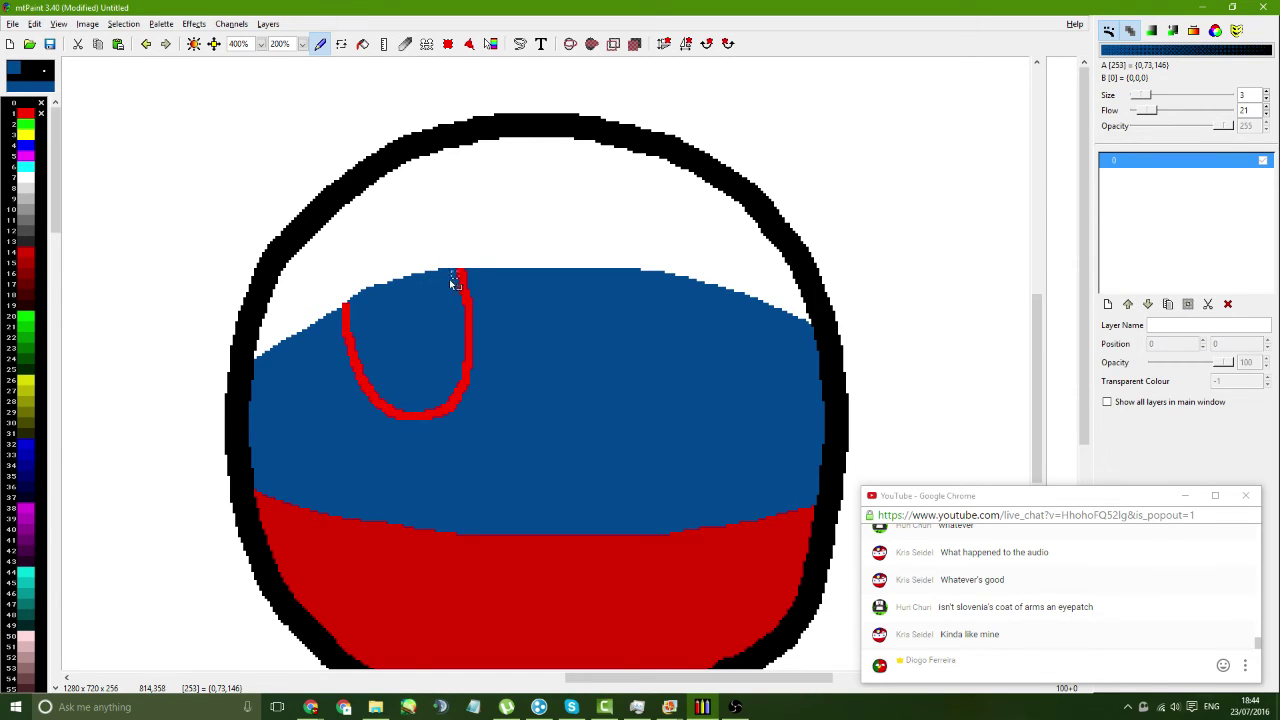
# - Pick white (255,255,255) as the paintbrush colour and set the brush size to 2
pyautogui.click(29, 168)
pyautogui.click(29, 177)
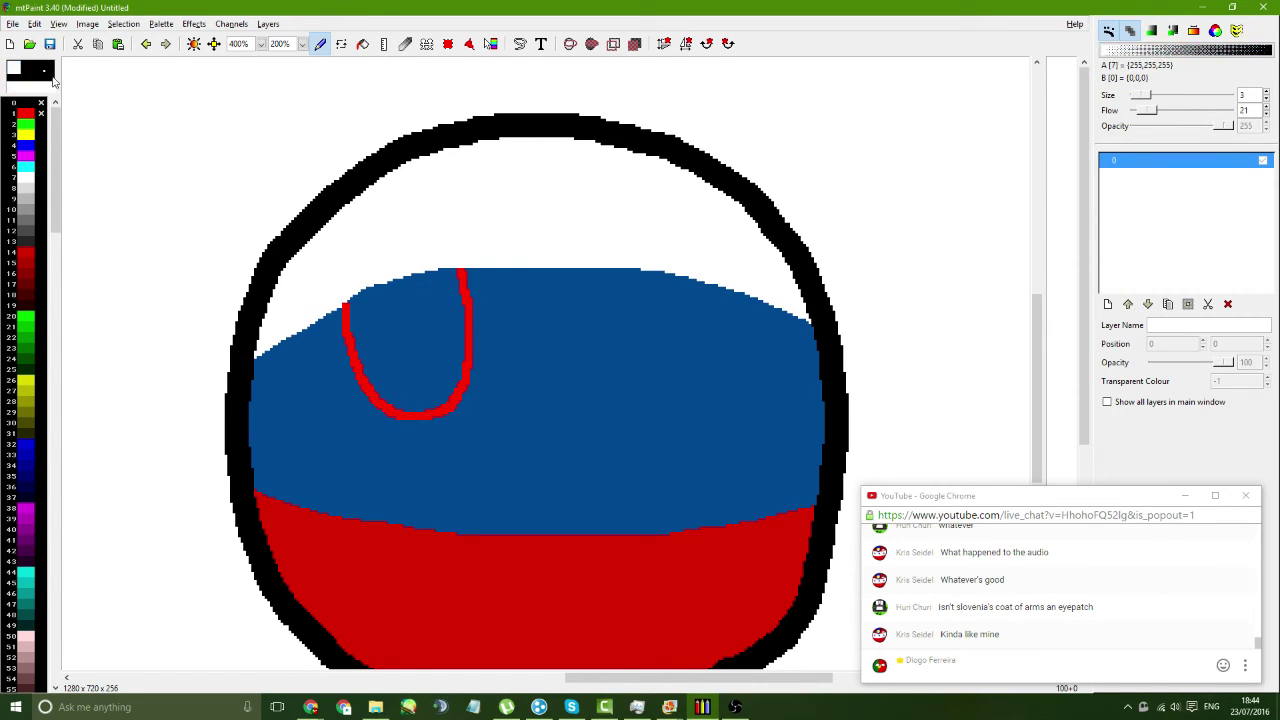
pyautogui.press('F3')
pyautogui.click(52, 96)
pyautogui.moveTo(398, 416); pyautogui.dragTo(422, 404)
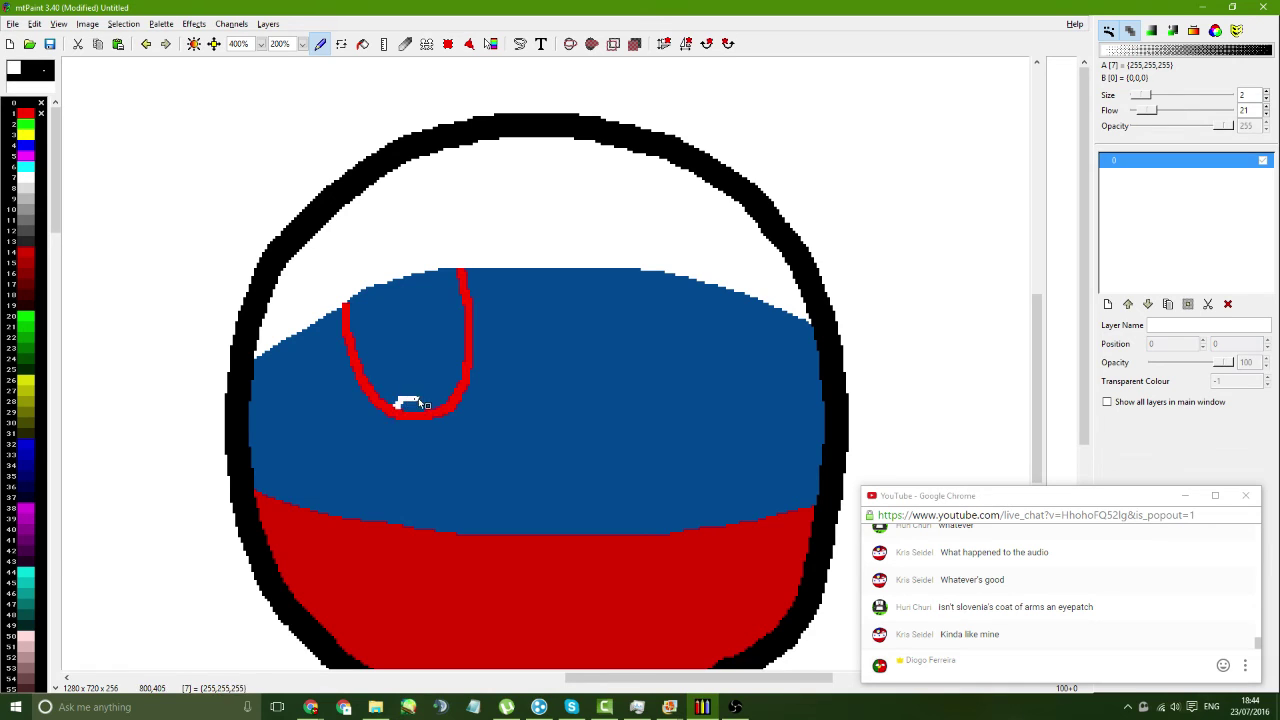
pyautogui.moveTo(311, 707)
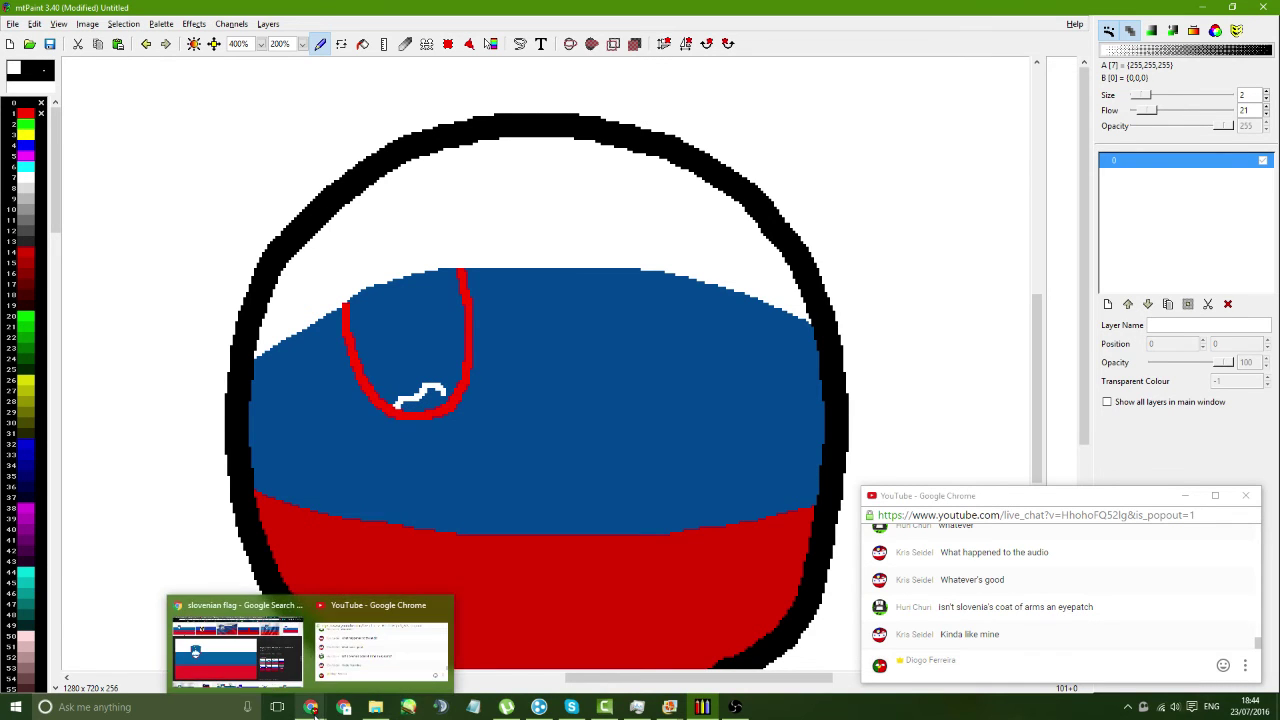
pyautogui.moveTo(255, 640)
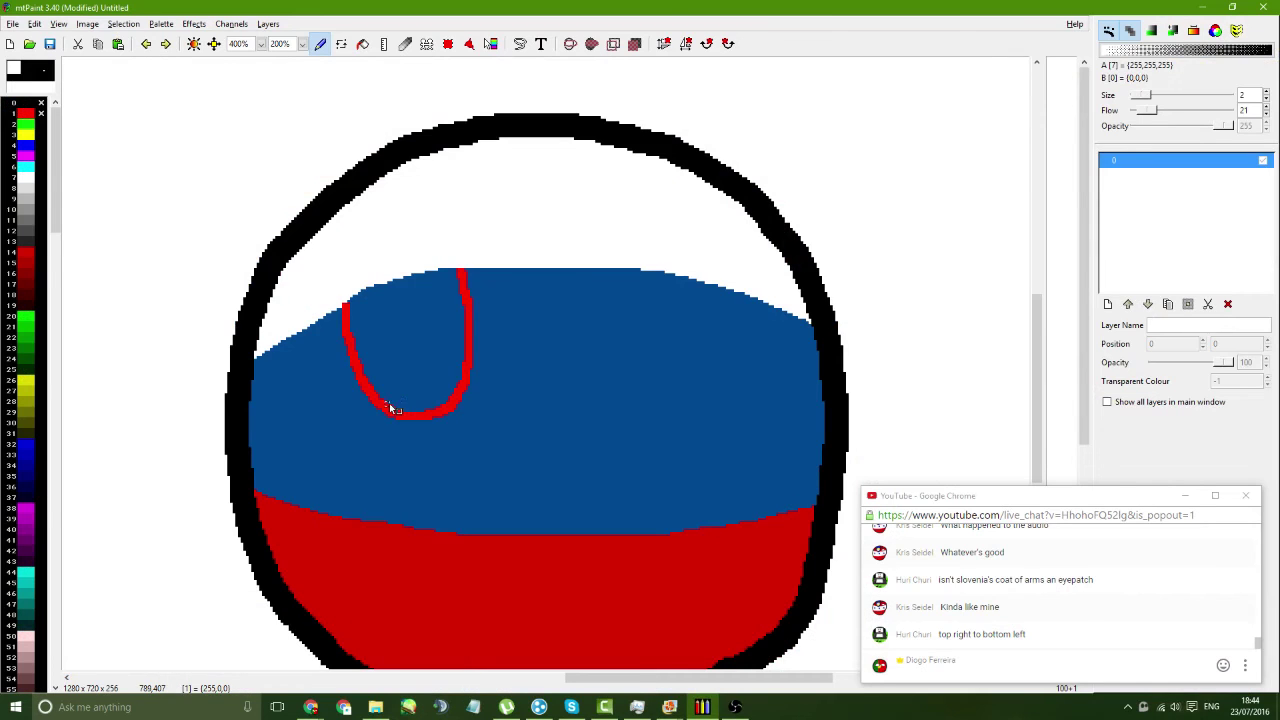
pyautogui.moveTo(391, 409)
pyautogui.mouseDown()
pyautogui.moveTo(417, 373)
pyautogui.moveTo(445, 388)
pyautogui.moveTo(411, 386)
pyautogui.moveTo(466, 390)
pyautogui.mouseUp()
pyautogui.hotkey('ctrl', 'z')
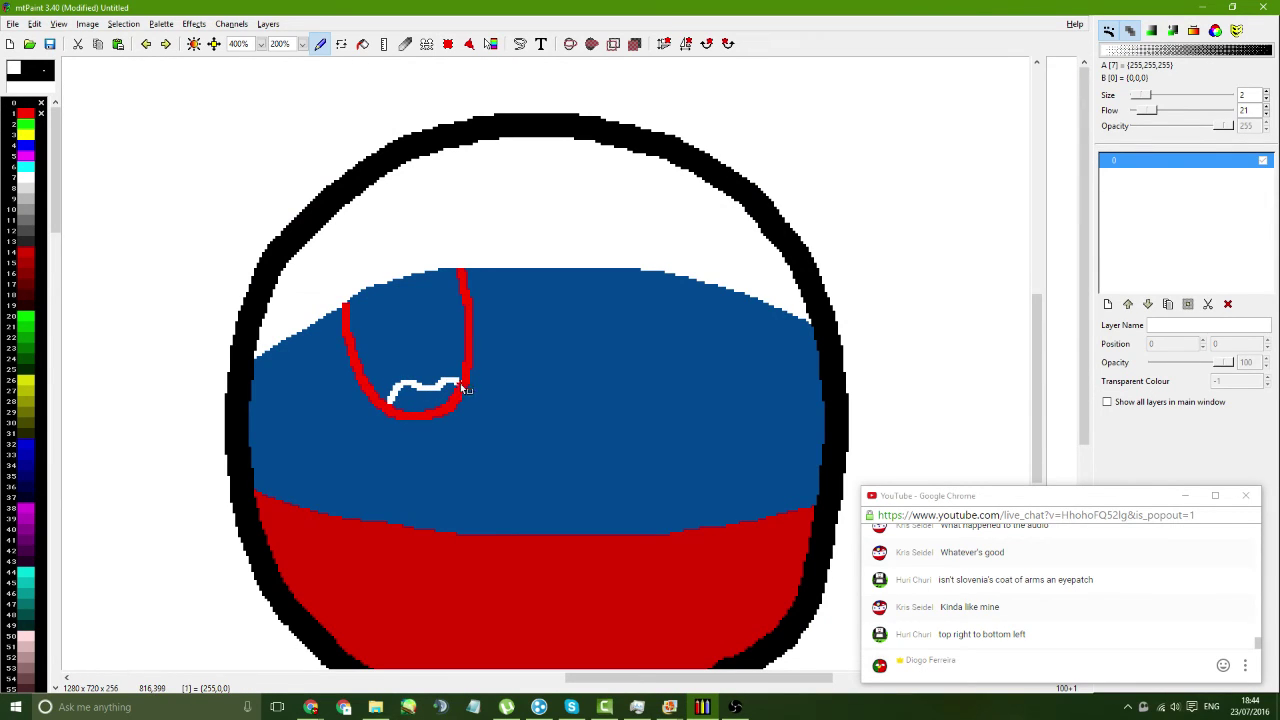
pyautogui.hotkey('ctrl', 'z')
# - Draw white wavy lines across the shield's lower part, and outline a jagged mountain above them and flood fill it with white
pyautogui.moveTo(391, 409)
pyautogui.mouseDown()
pyautogui.moveTo(441, 381)
pyautogui.moveTo(457, 394)
pyautogui.moveTo(384, 384)
pyautogui.moveTo(439, 364)
pyautogui.moveTo(466, 380)
pyautogui.mouseUp()
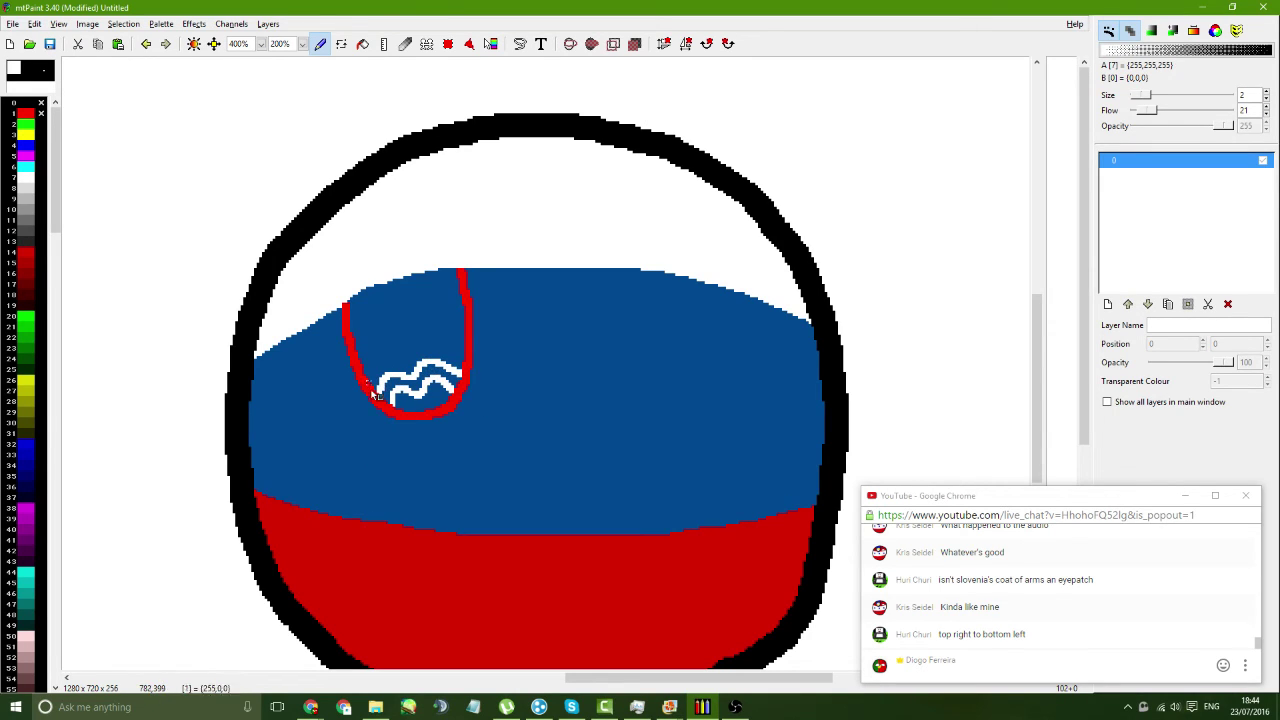
pyautogui.moveTo(385, 388)
pyautogui.mouseDown()
pyautogui.moveTo(367, 386)
pyautogui.moveTo(383, 360)
pyautogui.moveTo(456, 352)
pyautogui.moveTo(466, 366)
pyautogui.mouseUp()
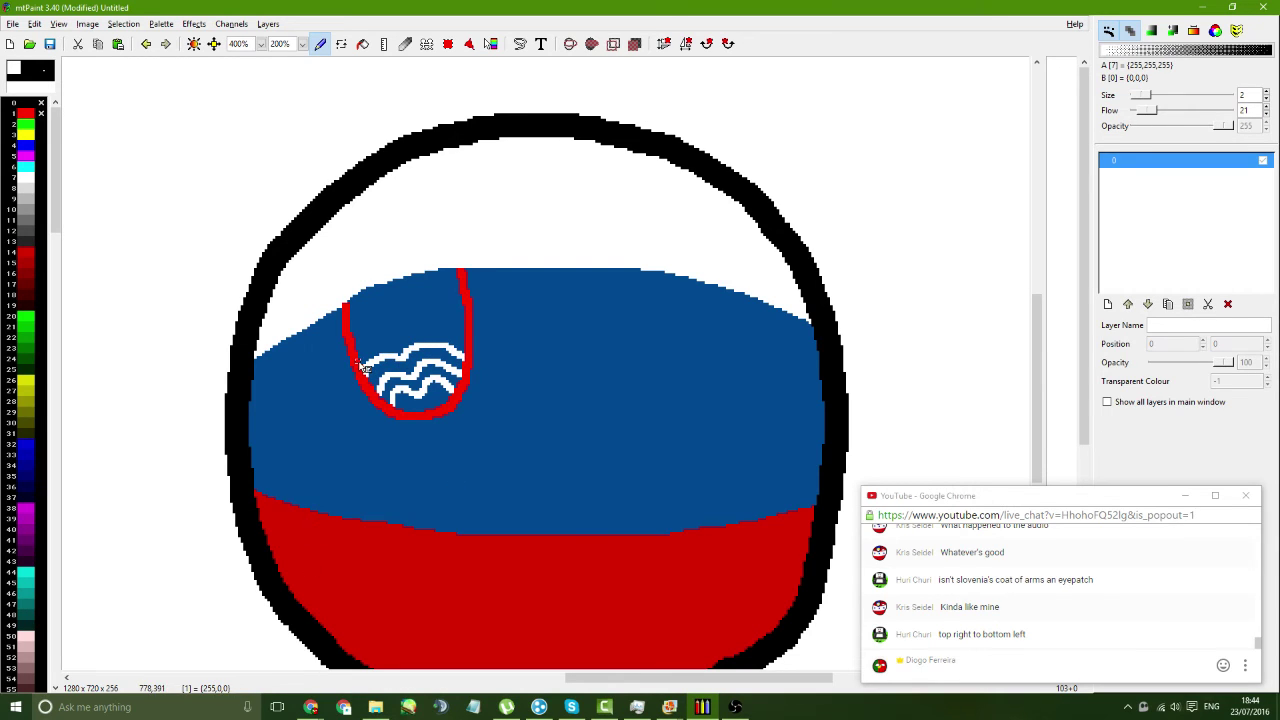
pyautogui.moveTo(362, 367)
pyautogui.mouseDown()
pyautogui.moveTo(373, 321)
pyautogui.moveTo(388, 324)
pyautogui.moveTo(405, 282)
pyautogui.mouseUp()
pyautogui.hotkey('ctrl', 'z')
pyautogui.moveTo(362, 362)
pyautogui.mouseDown()
pyautogui.moveTo(397, 293)
pyautogui.moveTo(431, 325)
pyautogui.moveTo(438, 310)
pyautogui.moveTo(466, 322)
pyautogui.mouseUp()
pyautogui.click(363, 43)
pyautogui.click(405, 332)
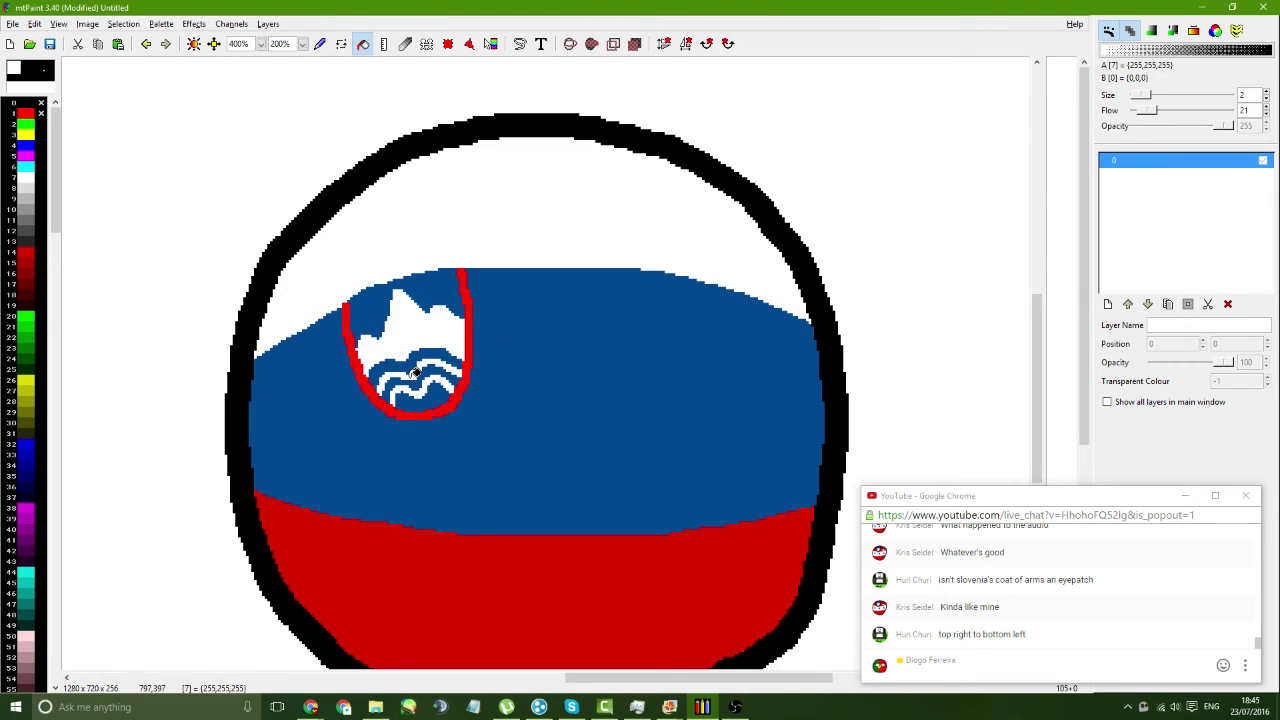
# - Flood fill the shield's base with white, and set the paintbrush to black (0,0,0) at size 4
pyautogui.click(424, 396)
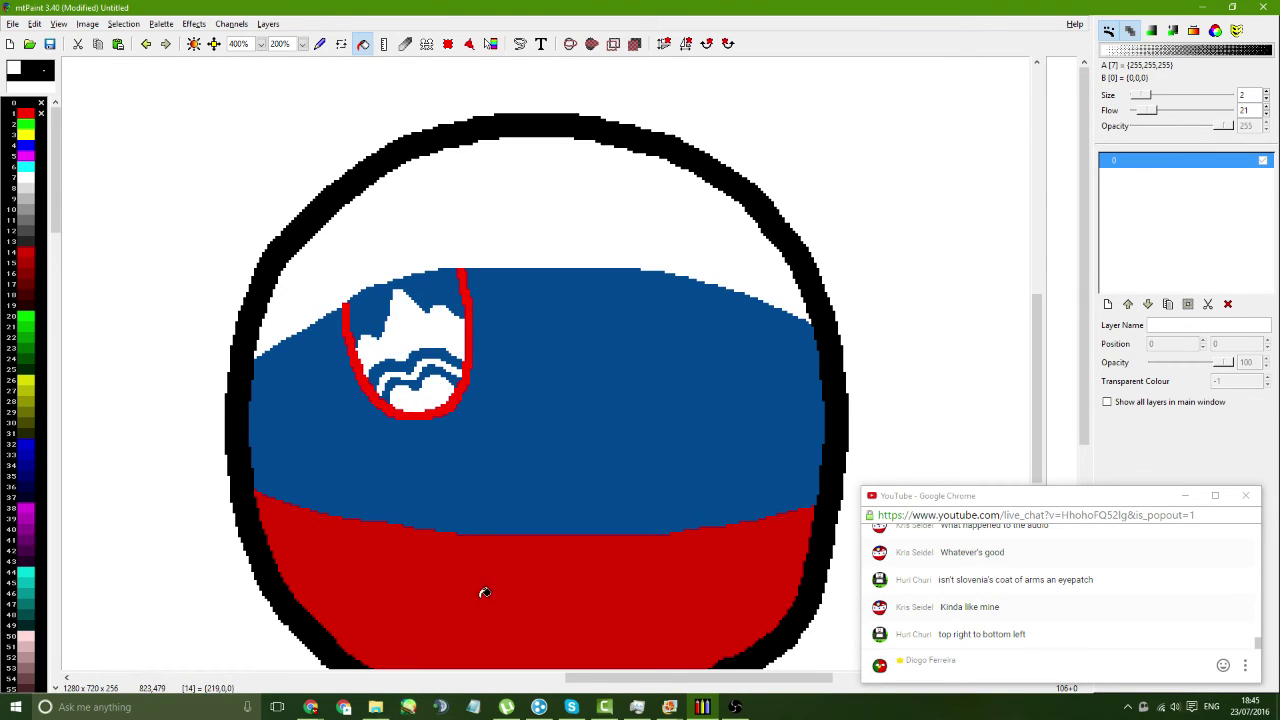
pyautogui.click(320, 43)
pyautogui.keyDown('ctrl'); pyautogui.click(348, 305); pyautogui.keyUp('ctrl')
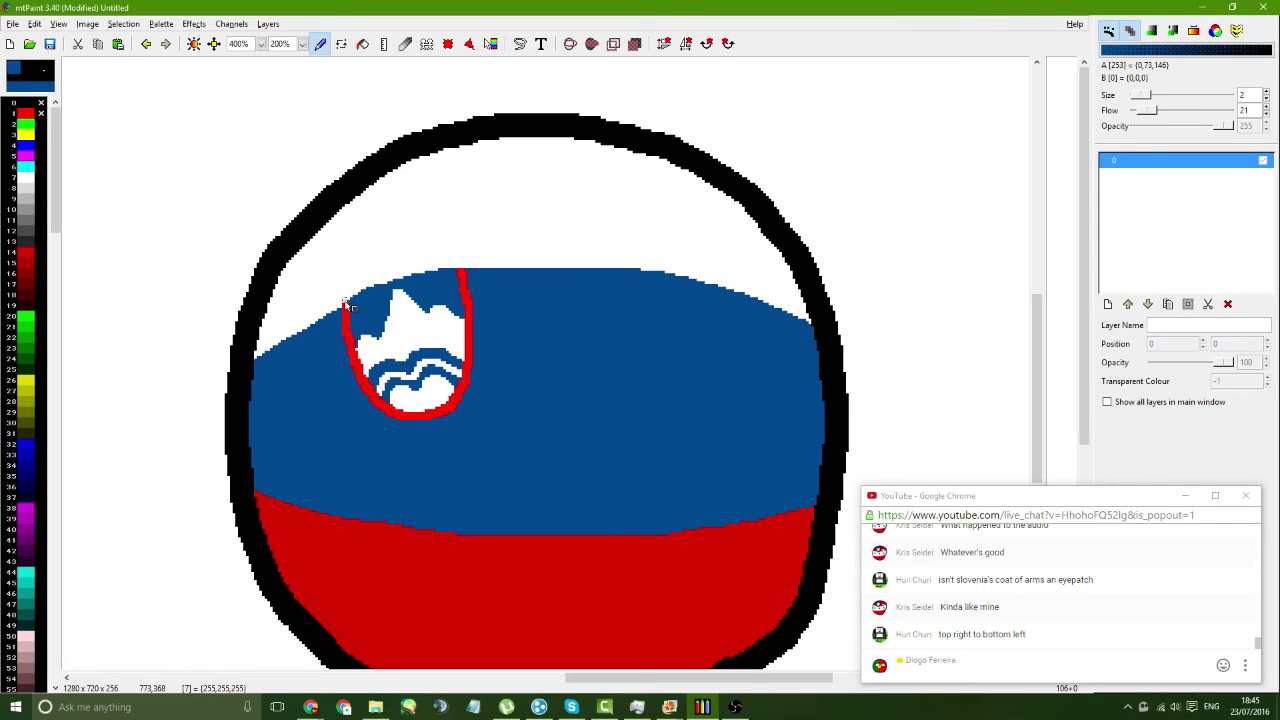
pyautogui.keyDown('ctrl'); pyautogui.click(633, 179); pyautogui.keyUp('ctrl')
pyautogui.keyDown('ctrl'); pyautogui.click(623, 145); pyautogui.keyUp('ctrl')
pyautogui.moveTo(623, 145); pyautogui.dragTo(592, 248)
pyautogui.hotkey('ctrl', 'z')
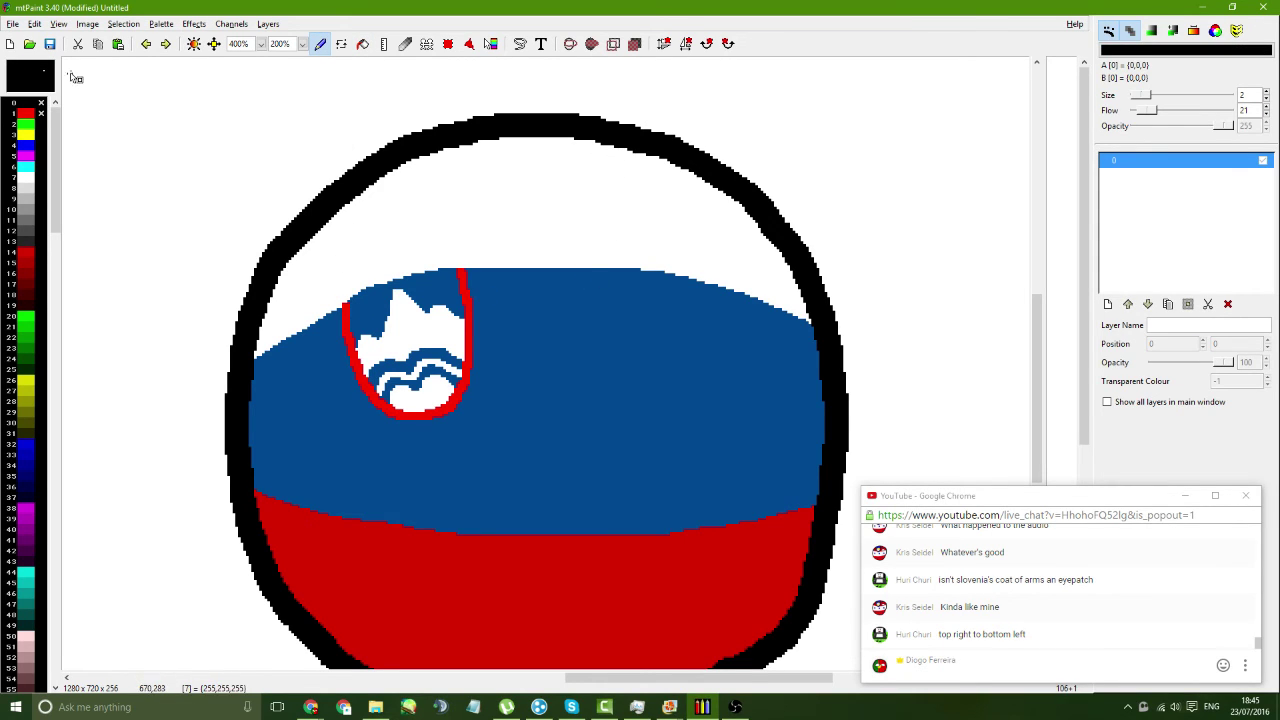
pyautogui.click(44, 72)
pyautogui.click(70, 120)
pyautogui.moveTo(652, 148)
pyautogui.mouseDown()
pyautogui.moveTo(653, 178)
pyautogui.moveTo(599, 283)
pyautogui.moveTo(472, 378)
pyautogui.mouseUp()
pyautogui.moveTo(376, 399); pyautogui.dragTo(260, 409)
pyautogui.hotkey('ctrl', 'z')
pyautogui.moveTo(376, 400); pyautogui.dragTo(244, 391)
pyautogui.scroll(-2, 554, 416)
pyautogui.scroll(1, 554, 416)
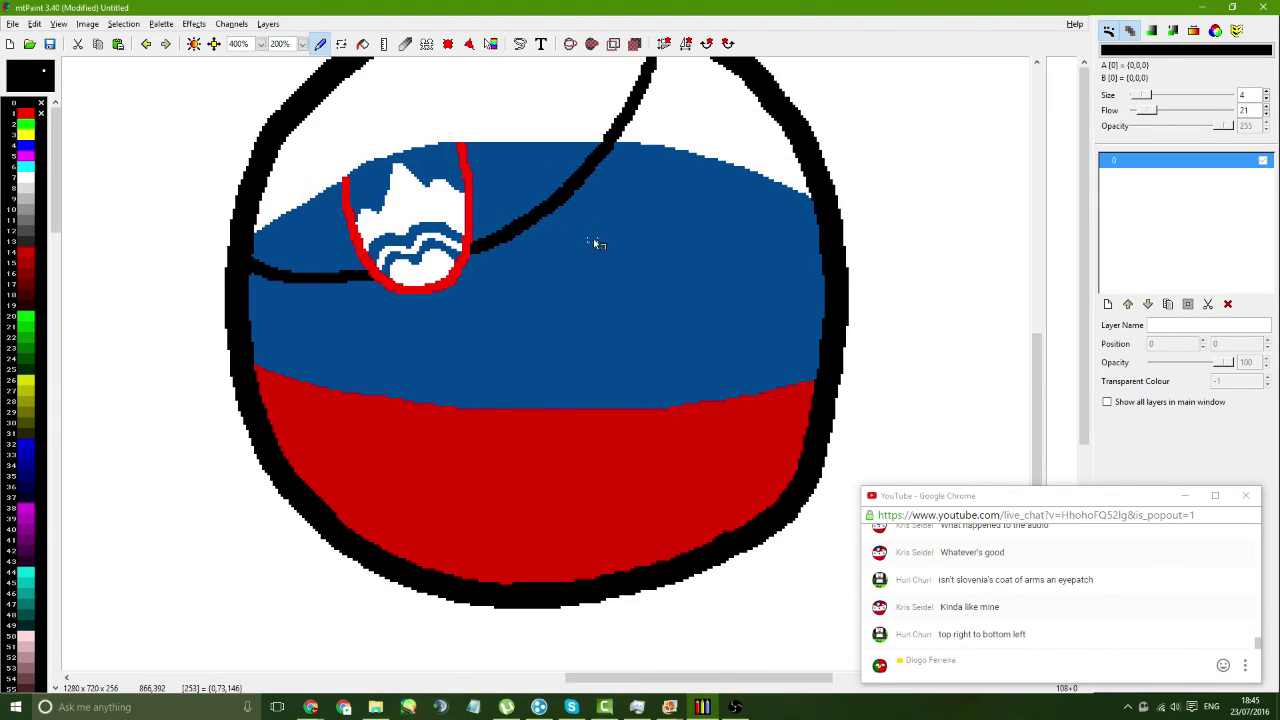
pyautogui.scroll(1, 600, 250)
pyautogui.hotkey('ctrl', 'z')
pyautogui.hotkey('ctrl', 'z')
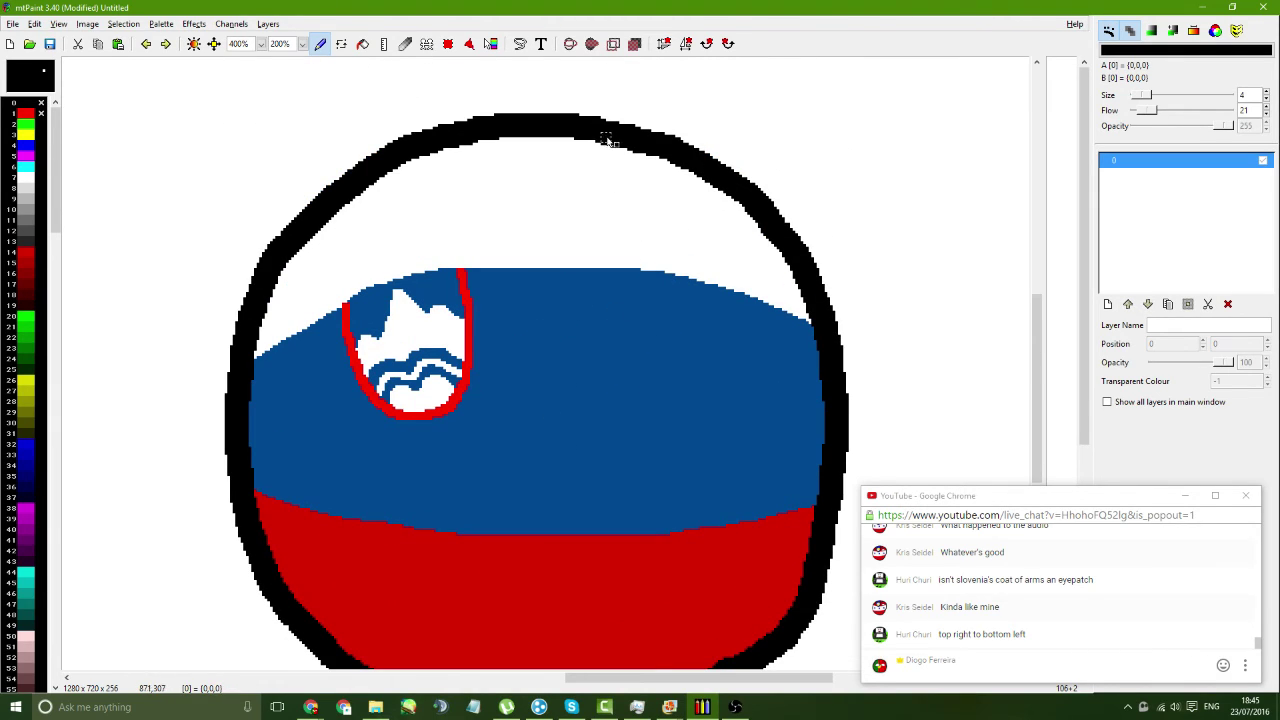
# - Draw a black eyepatch strap curving from the ball's upper outline to the shield and on from its other side to the ball's edge
pyautogui.moveTo(605, 137)
pyautogui.mouseDown()
pyautogui.moveTo(594, 257)
pyautogui.moveTo(571, 298)
pyautogui.moveTo(540, 336)
pyautogui.moveTo(472, 368)
pyautogui.mouseUp()
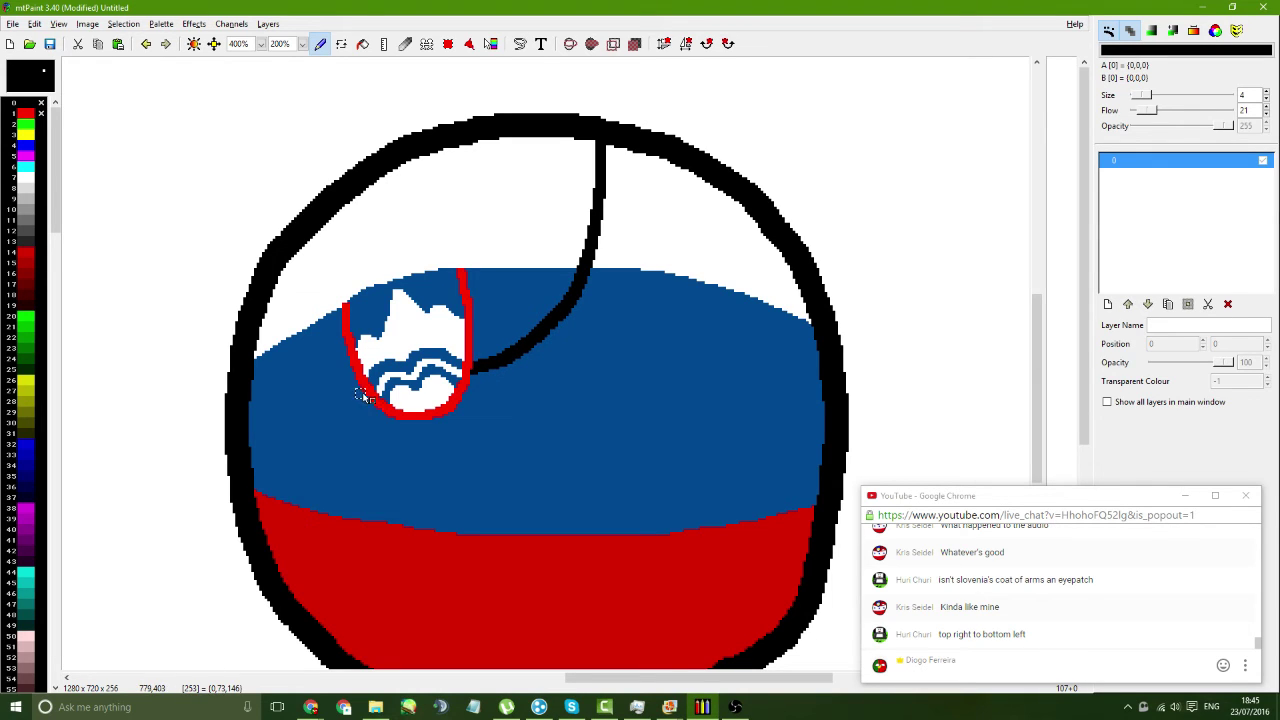
pyautogui.moveTo(362, 395); pyautogui.dragTo(234, 390)
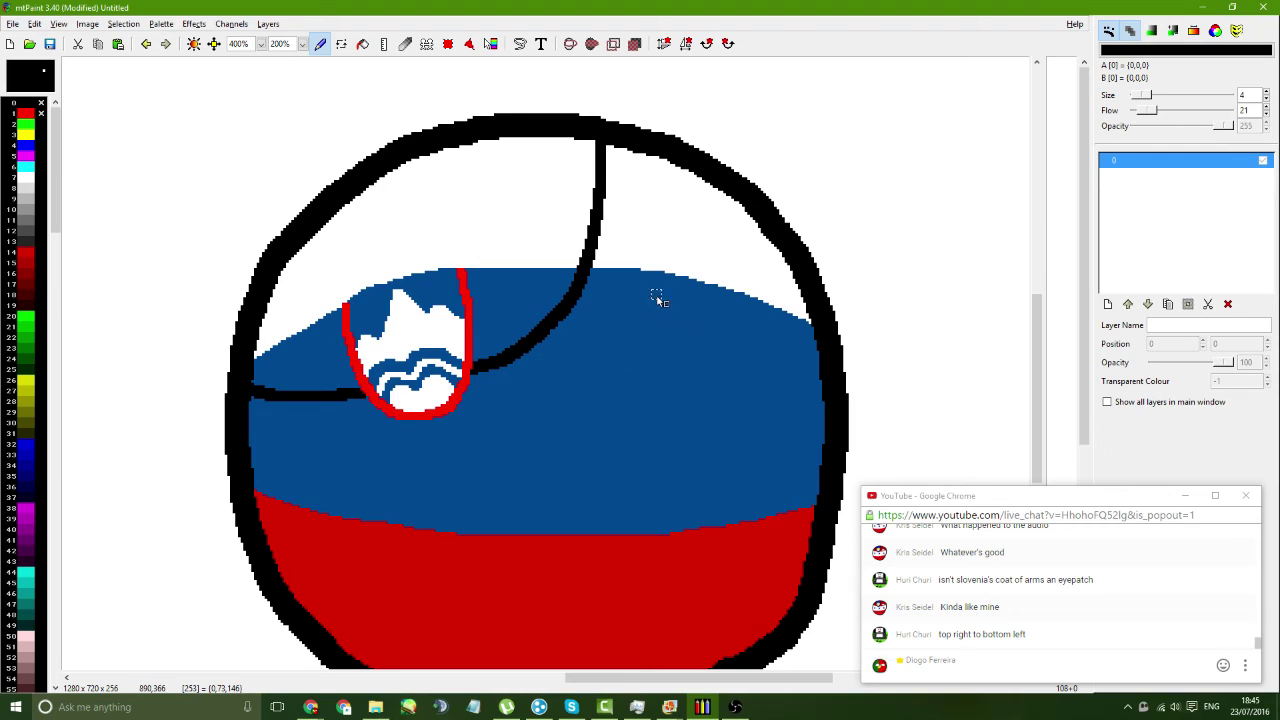
# - Draw a slanted, flat-topped eye outline in black on the blue stripe beside the shield and flood fill it with white (255,255,255)
pyautogui.moveTo(706, 294)
pyautogui.mouseDown()
pyautogui.moveTo(615, 324)
pyautogui.moveTo(720, 284)
pyautogui.moveTo(602, 335)
pyautogui.moveTo(593, 398)
pyautogui.moveTo(668, 425)
pyautogui.moveTo(727, 397)
pyautogui.moveTo(752, 317)
pyautogui.moveTo(731, 280)
pyautogui.mouseUp()
pyautogui.hotkey('ctrl', 'z')
pyautogui.click(362, 44)
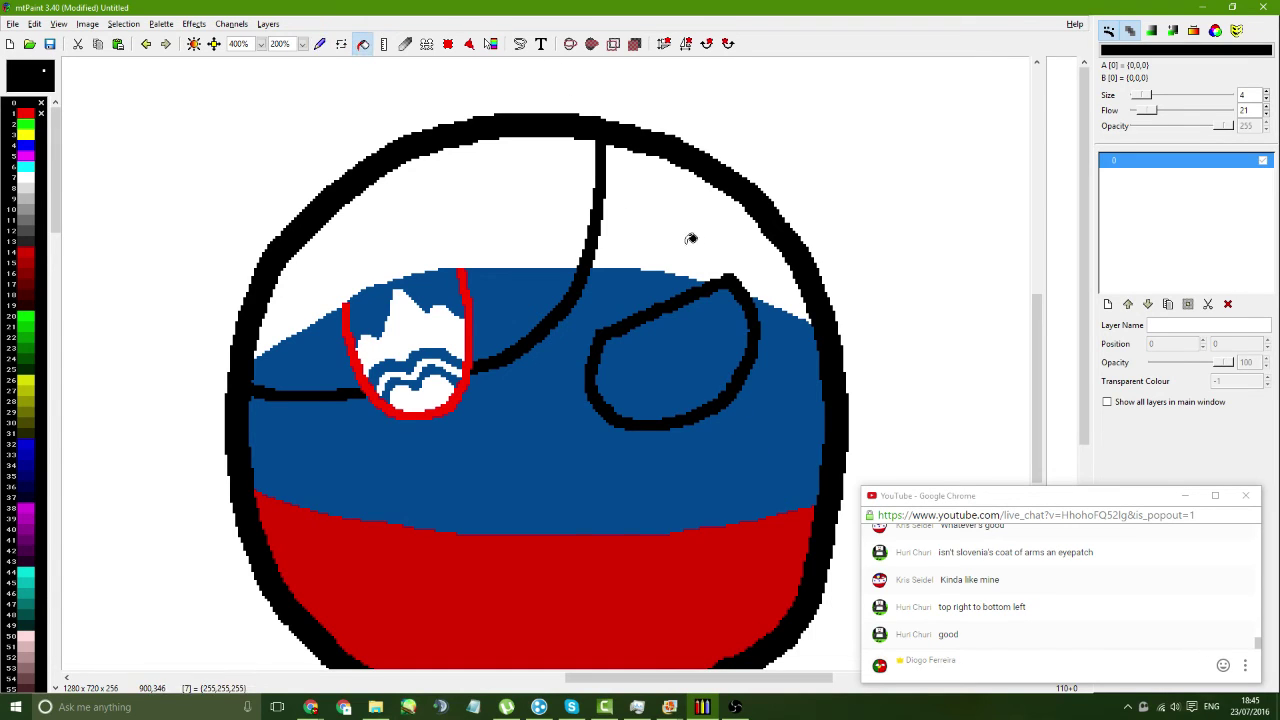
pyautogui.keyDown('ctrl'); pyautogui.click(689, 237); pyautogui.keyUp('ctrl')
pyautogui.click(670, 365)
pyautogui.click(320, 44)
pyautogui.click(261, 44)
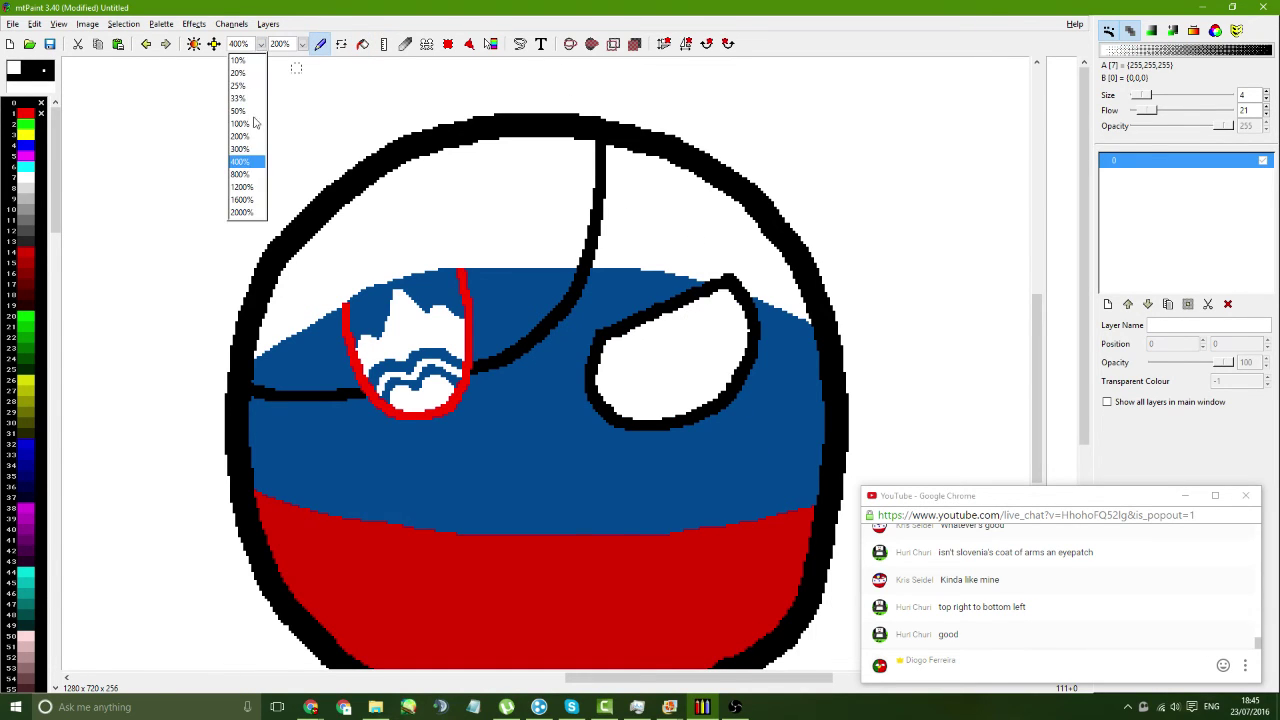
pyautogui.click(250, 157)
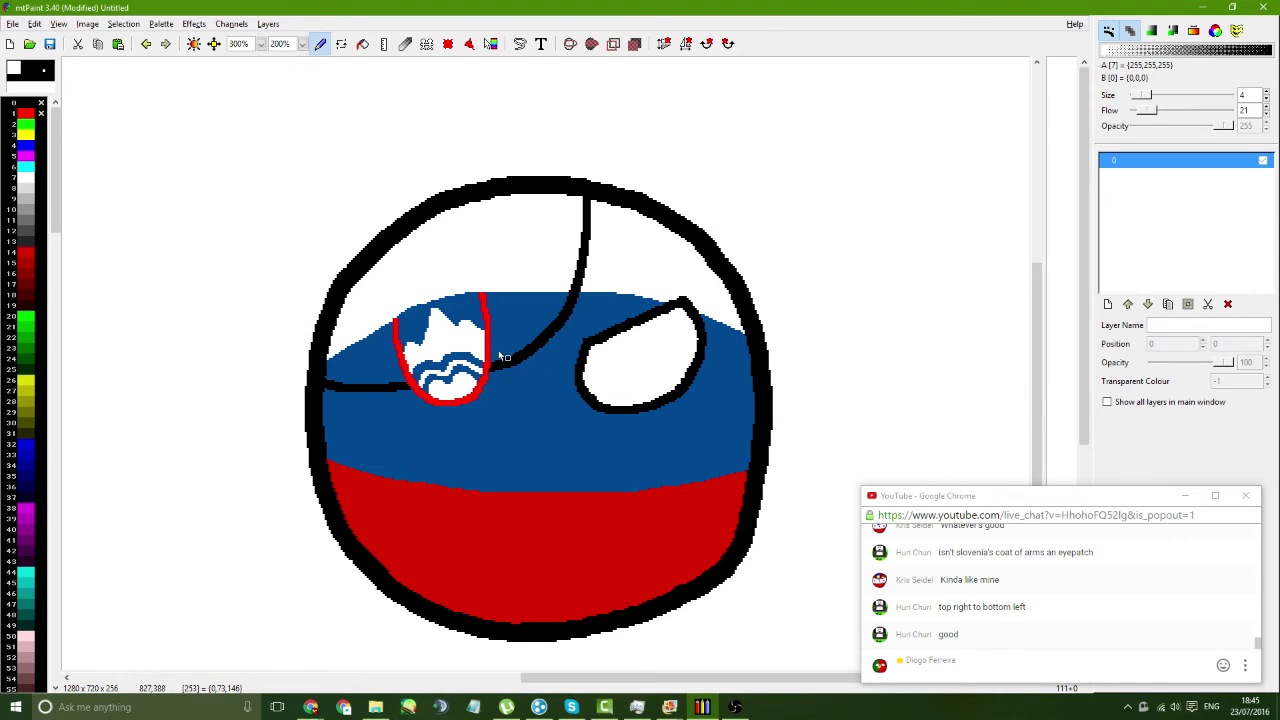
pyautogui.click(26, 134)
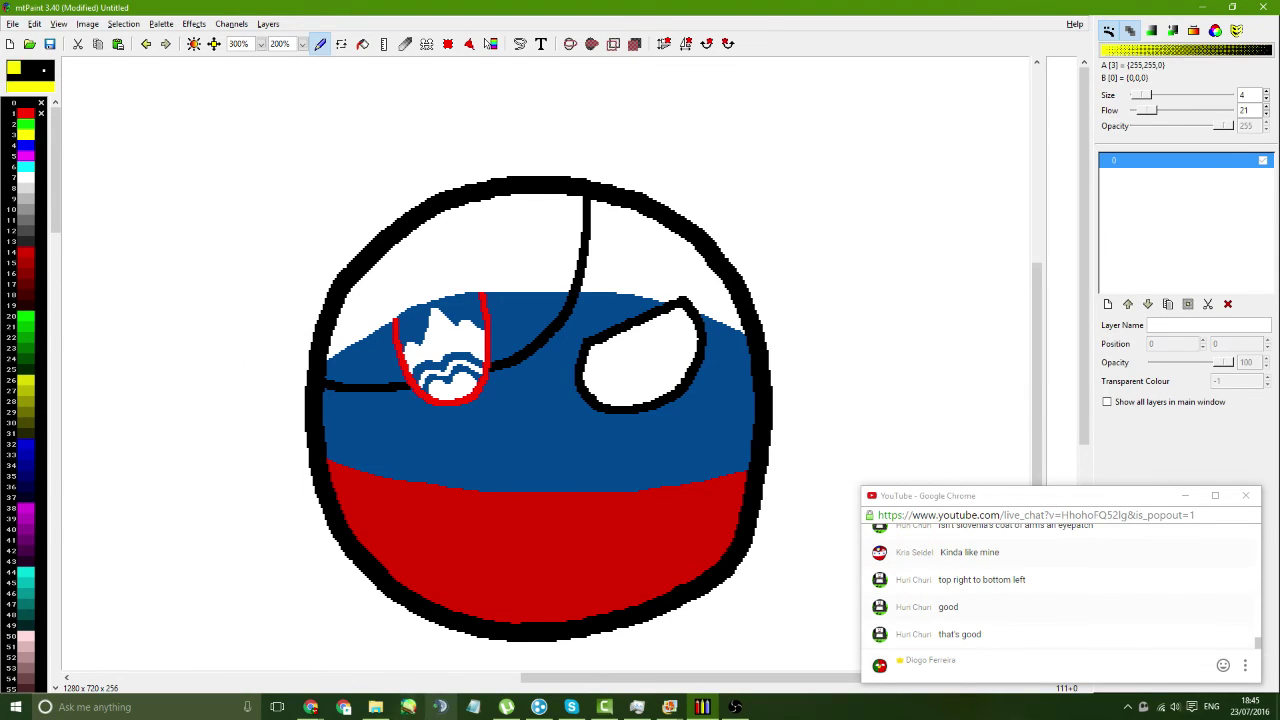
pyautogui.moveTo(311, 707)
pyautogui.moveTo(277, 670)
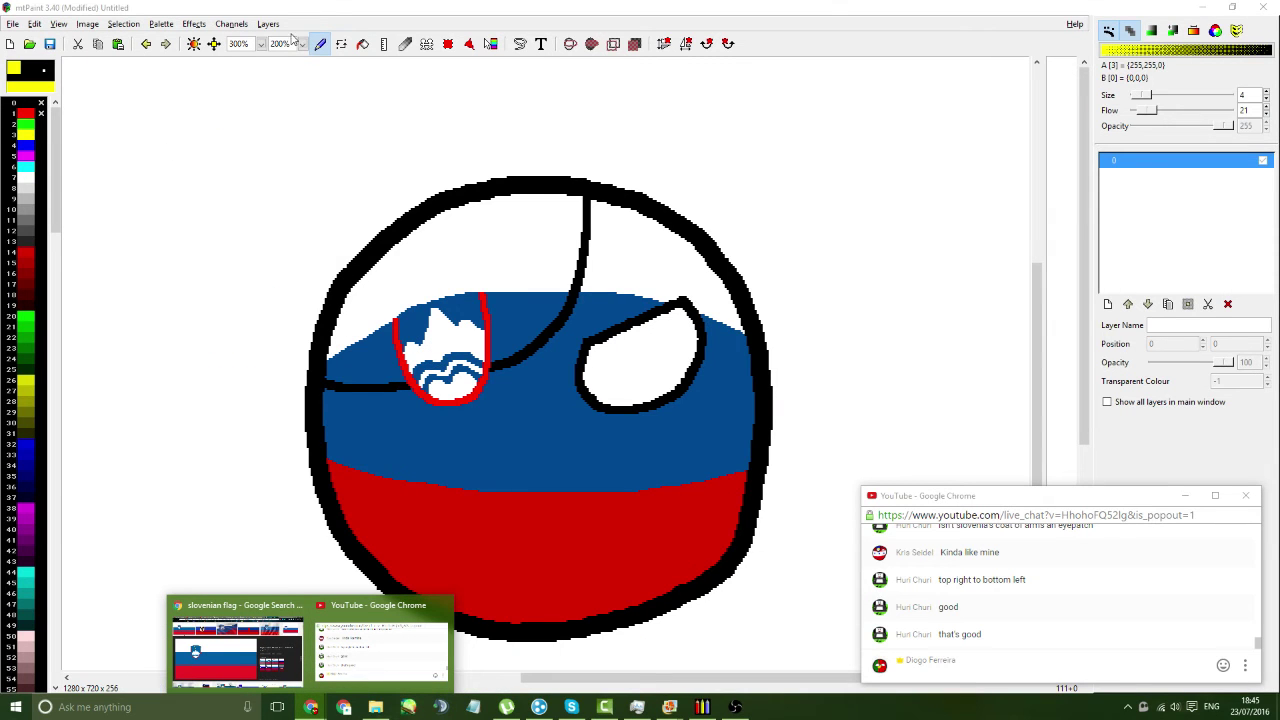
pyautogui.click(43, 70)
pyautogui.click(38, 120)
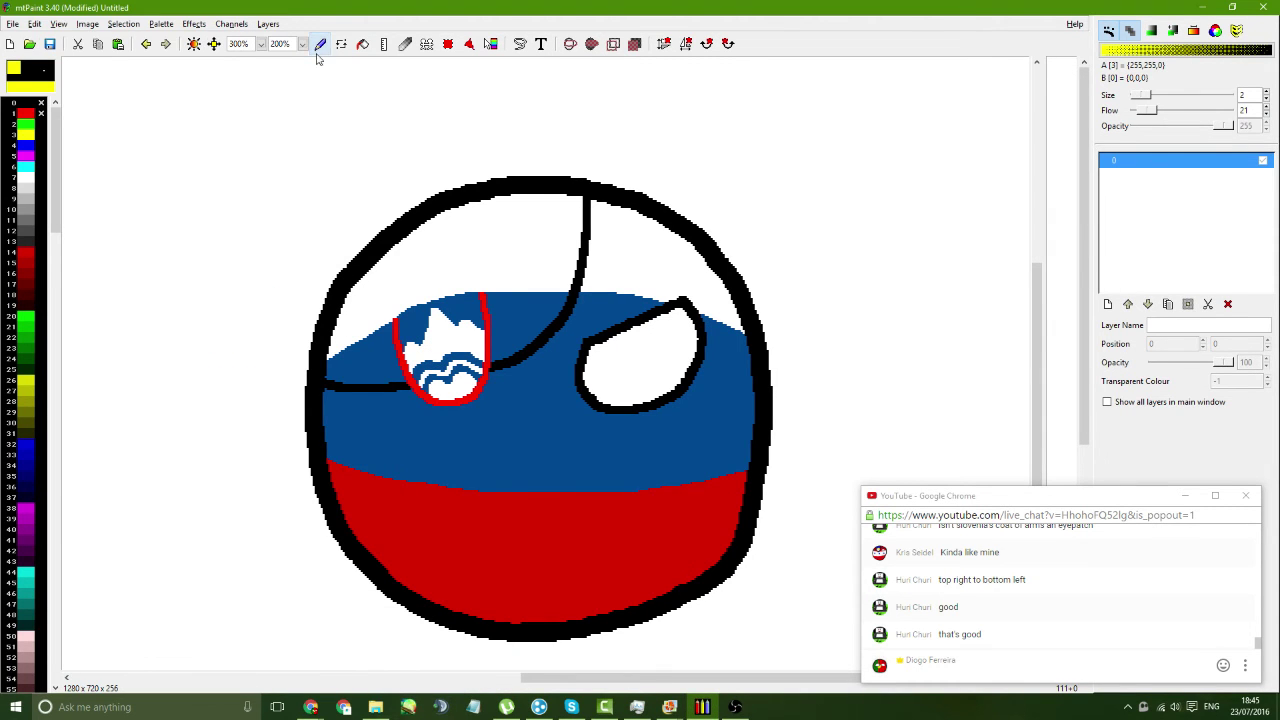
pyautogui.click(302, 44)
pyautogui.click(305, 136)
pyautogui.click(261, 44)
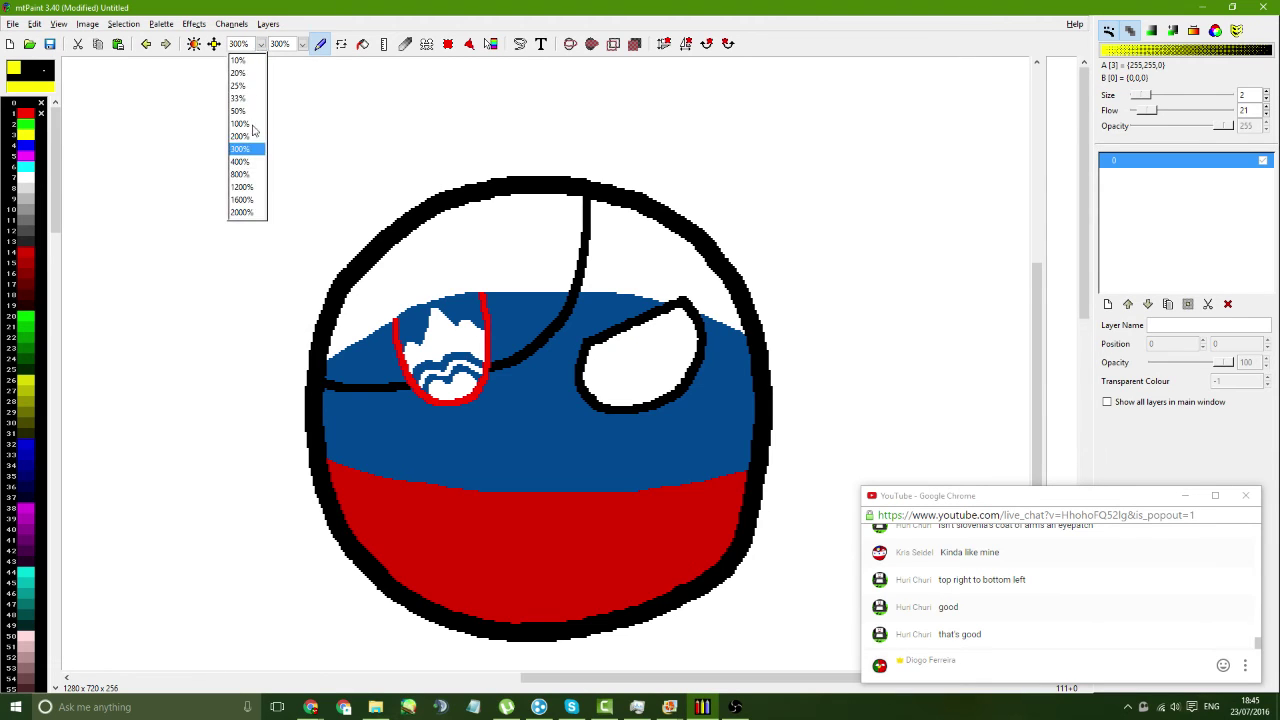
pyautogui.click(248, 162)
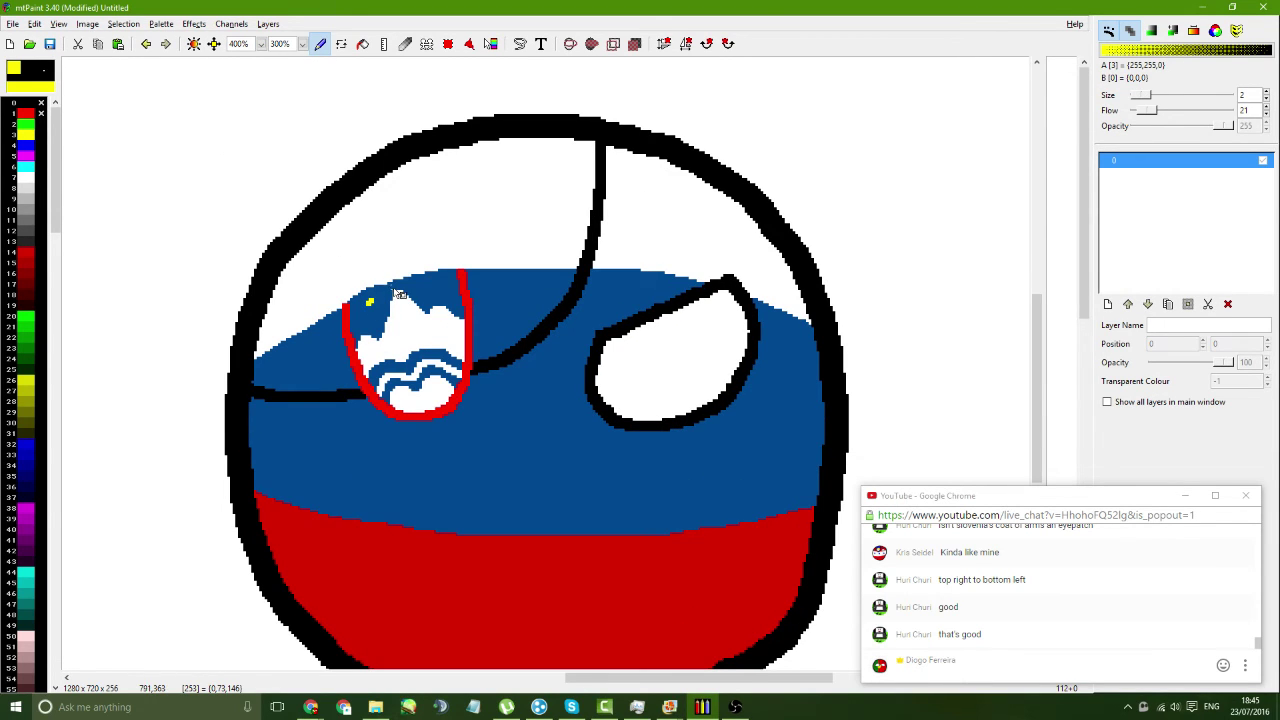
pyautogui.keyDown('ctrl'); pyautogui.click(370, 312); pyautogui.keyUp('ctrl')
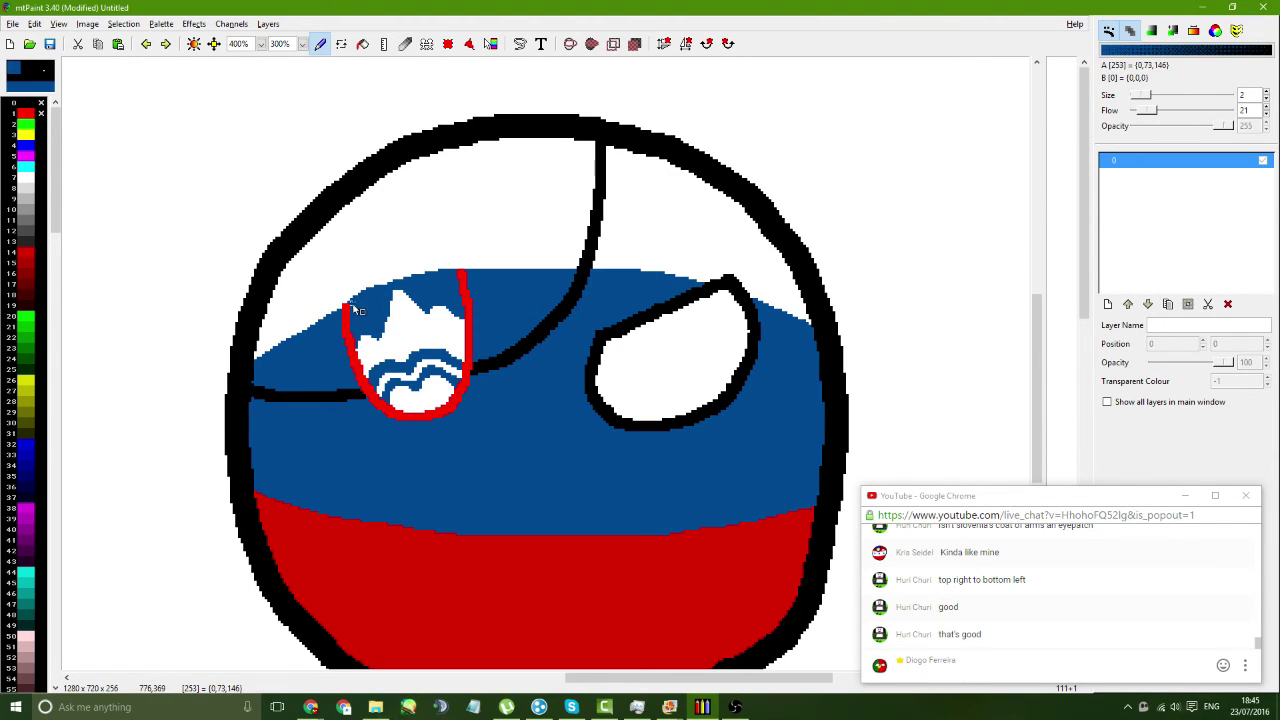
# - Extend the shield's sides upward in red (255,0,0) with a size 3 brush, and paint the gap between them in the stripe's blue (0,73,146)
pyautogui.keyDown('ctrl'); pyautogui.click(347, 306); pyautogui.keyUp('ctrl')
pyautogui.click(30, 75)
pyautogui.click(49, 106)
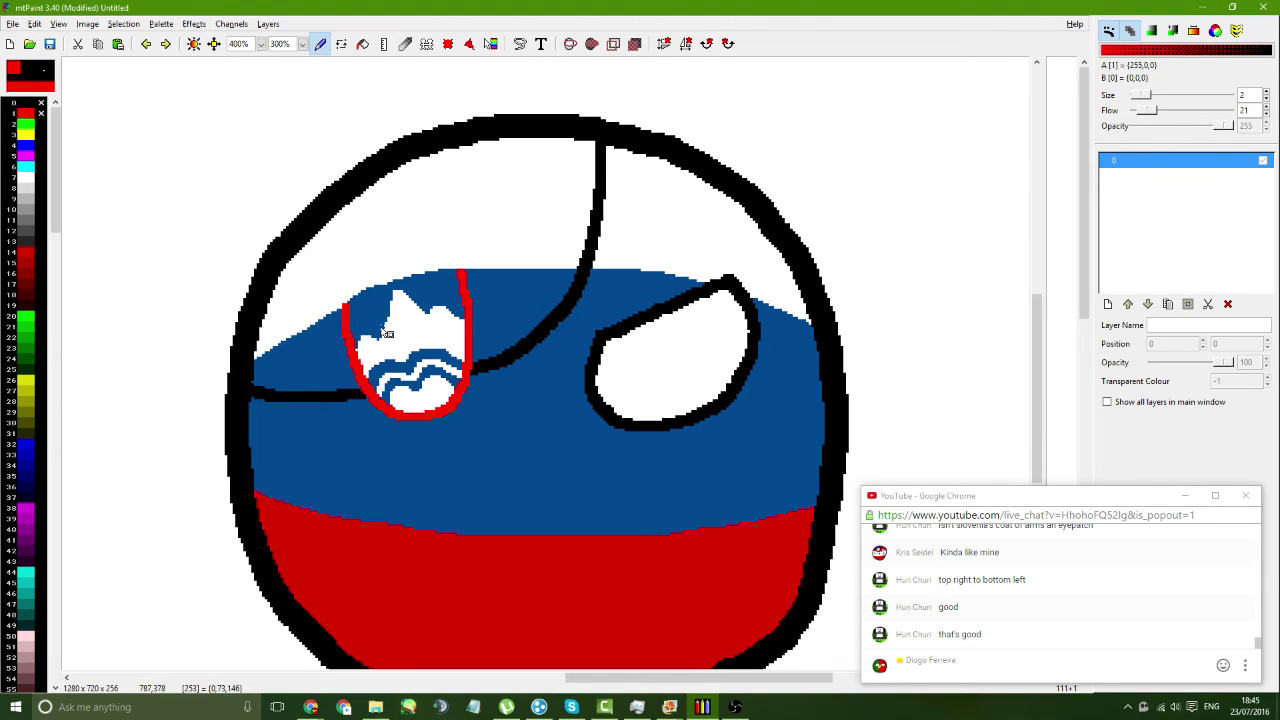
pyautogui.click(30, 75)
pyautogui.click(56, 94)
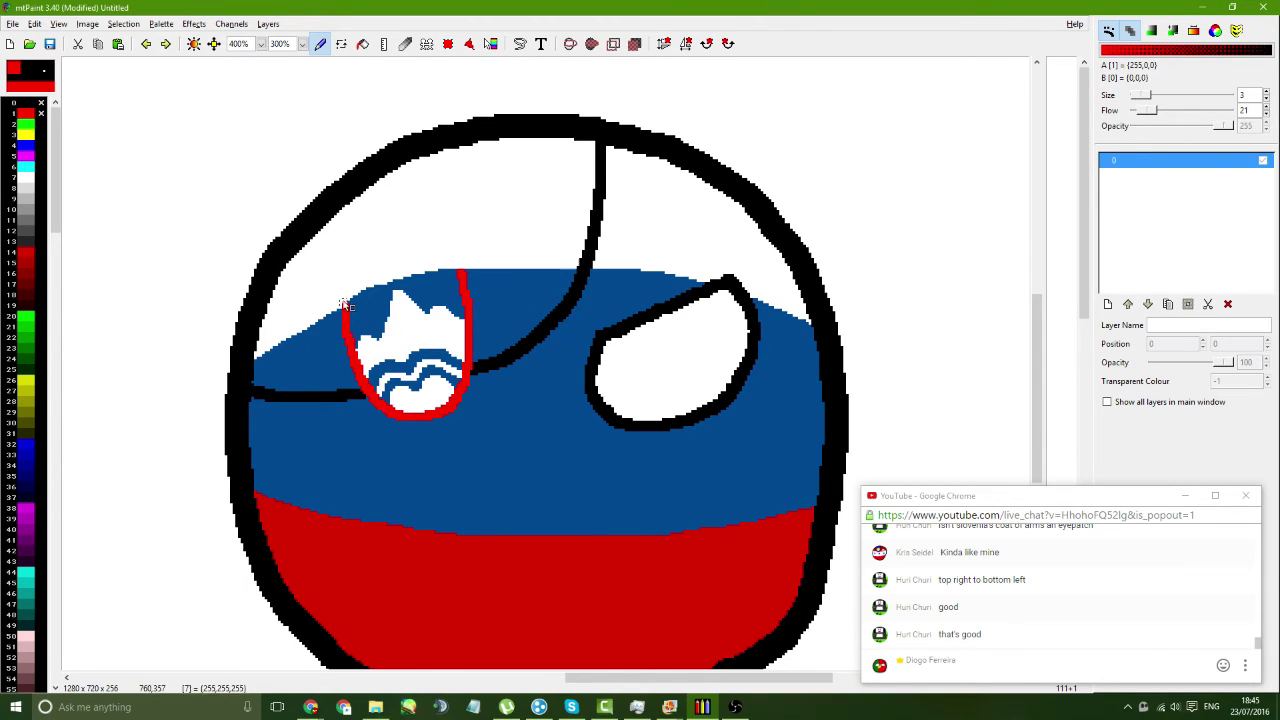
pyautogui.keyDown('ctrl'); pyautogui.click(454, 272); pyautogui.keyUp('ctrl')
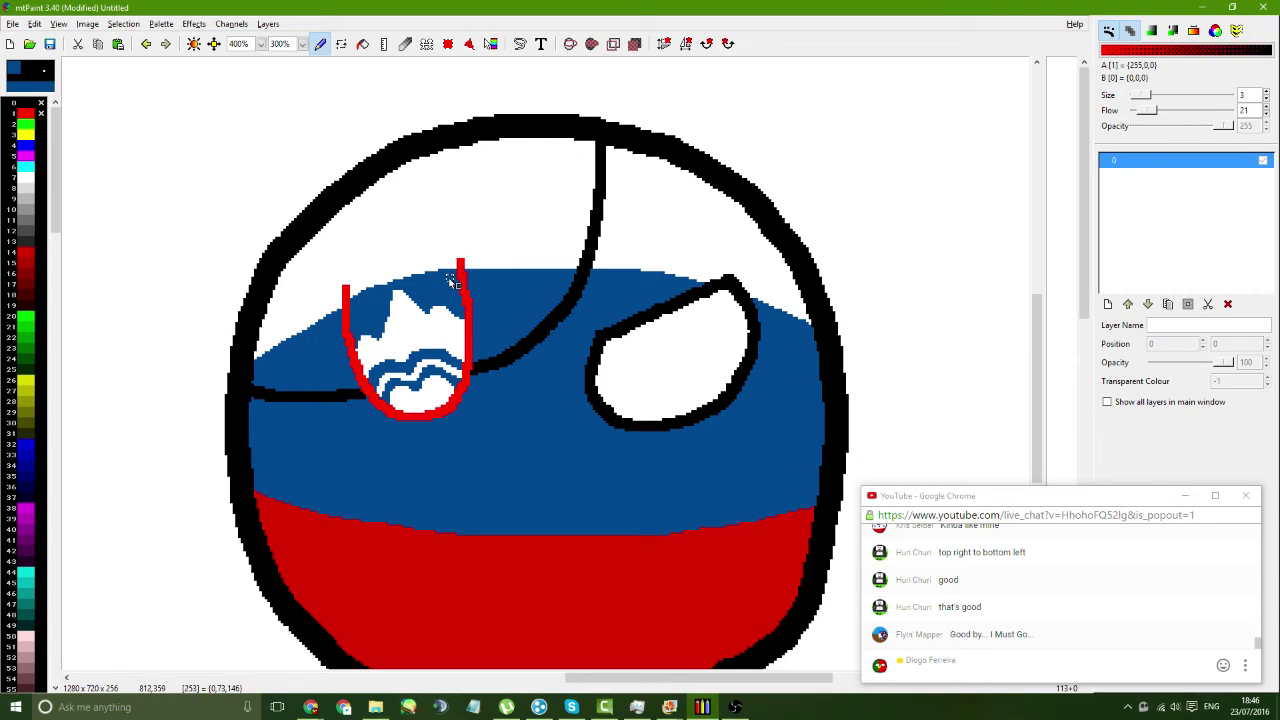
pyautogui.moveTo(454, 272)
pyautogui.mouseDown()
pyautogui.moveTo(349, 292)
pyautogui.moveTo(436, 274)
pyautogui.mouseUp()
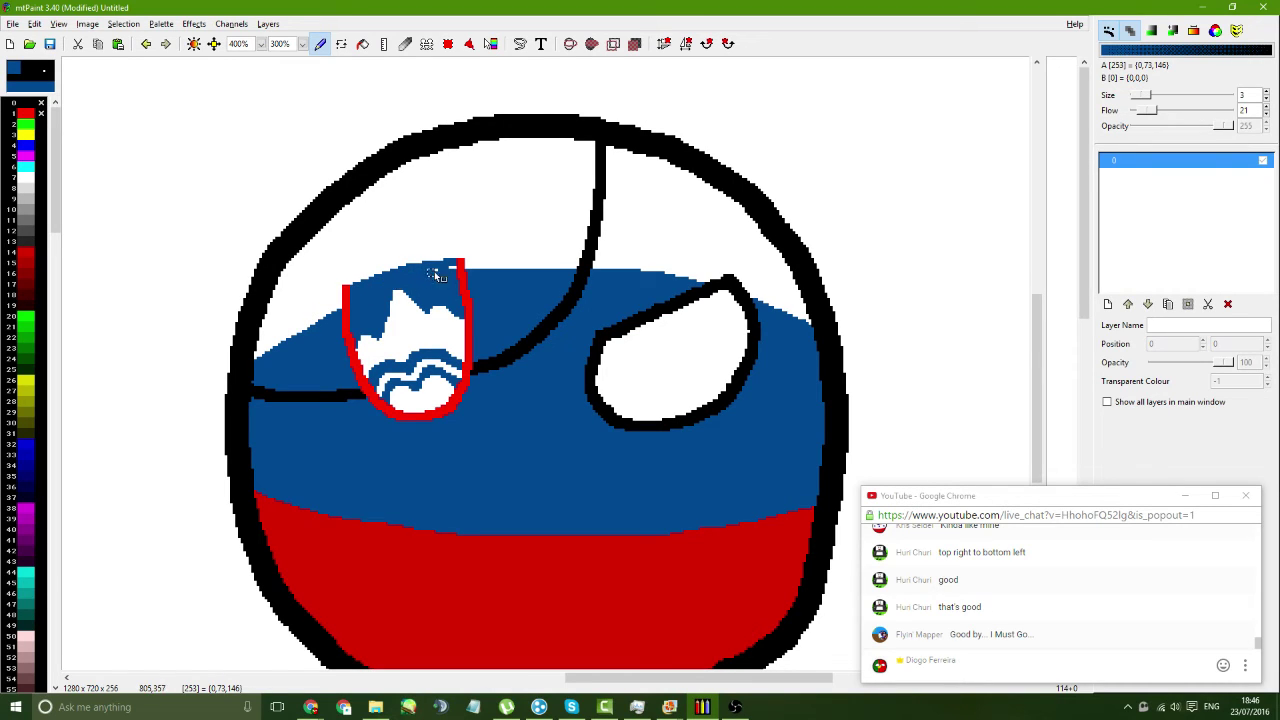
# - Dab three yellow (255,255,0) stars along the shield's upper edge with a size 2 brush, checking their placement against the Slovenian flag reference
pyautogui.click(25, 134)
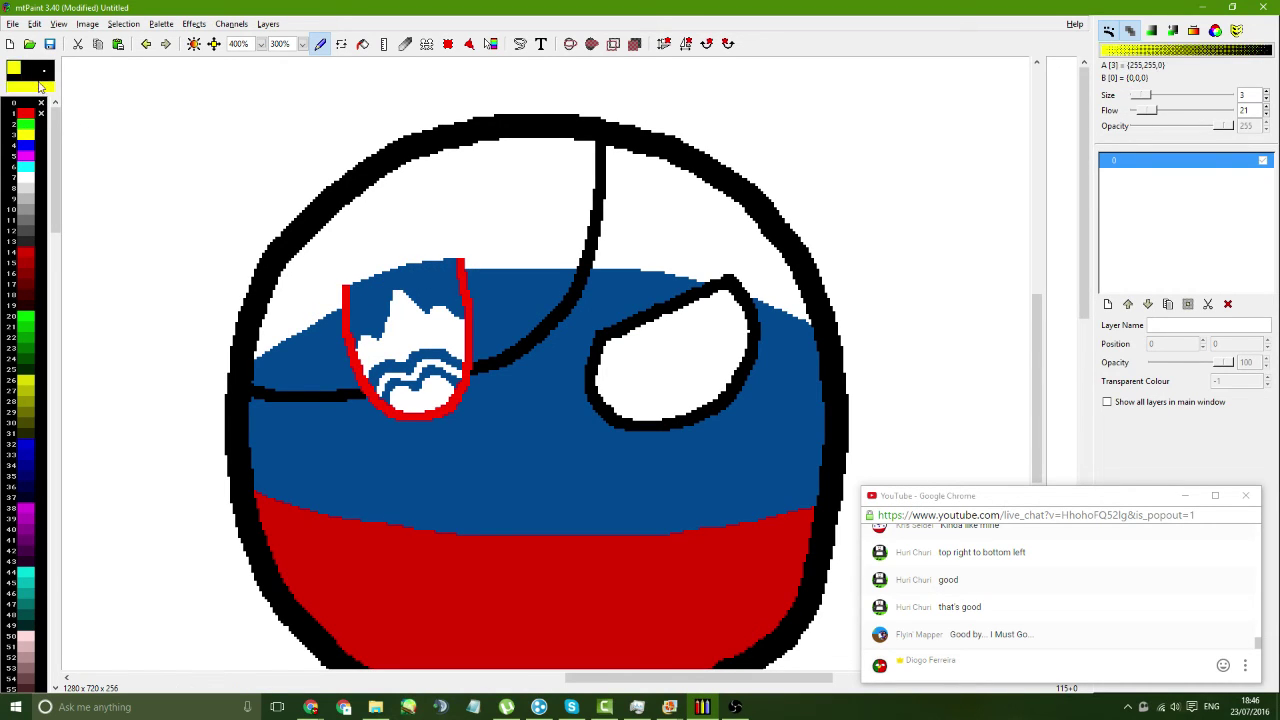
pyautogui.click(44, 72)
pyautogui.click(44, 106)
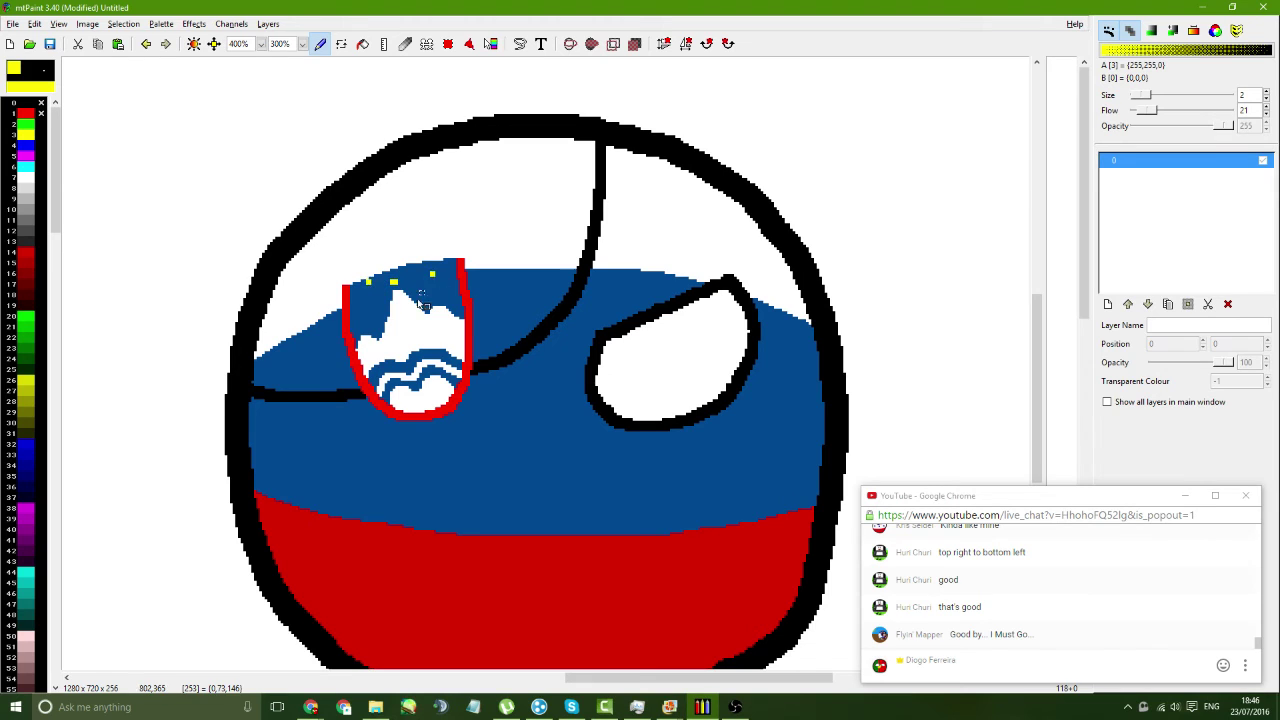
pyautogui.click(311, 707)
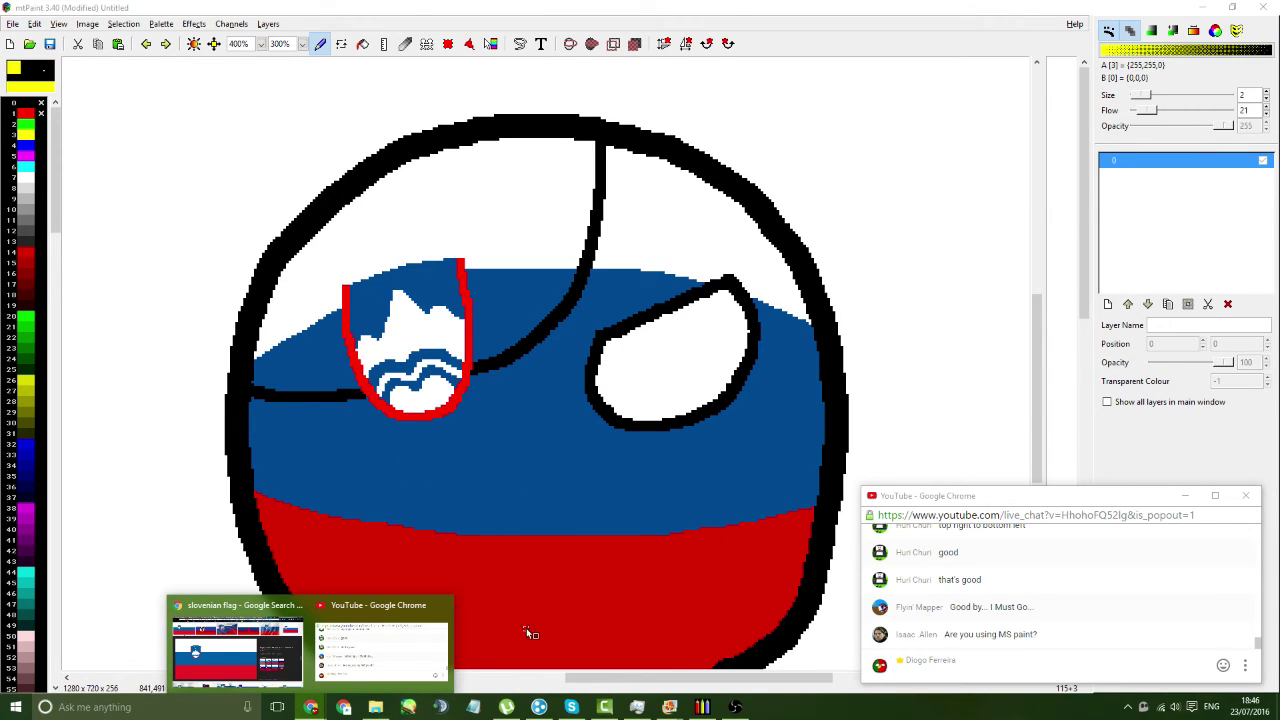
pyautogui.click(527, 631)
pyautogui.hotkey('ctrl', 'z')
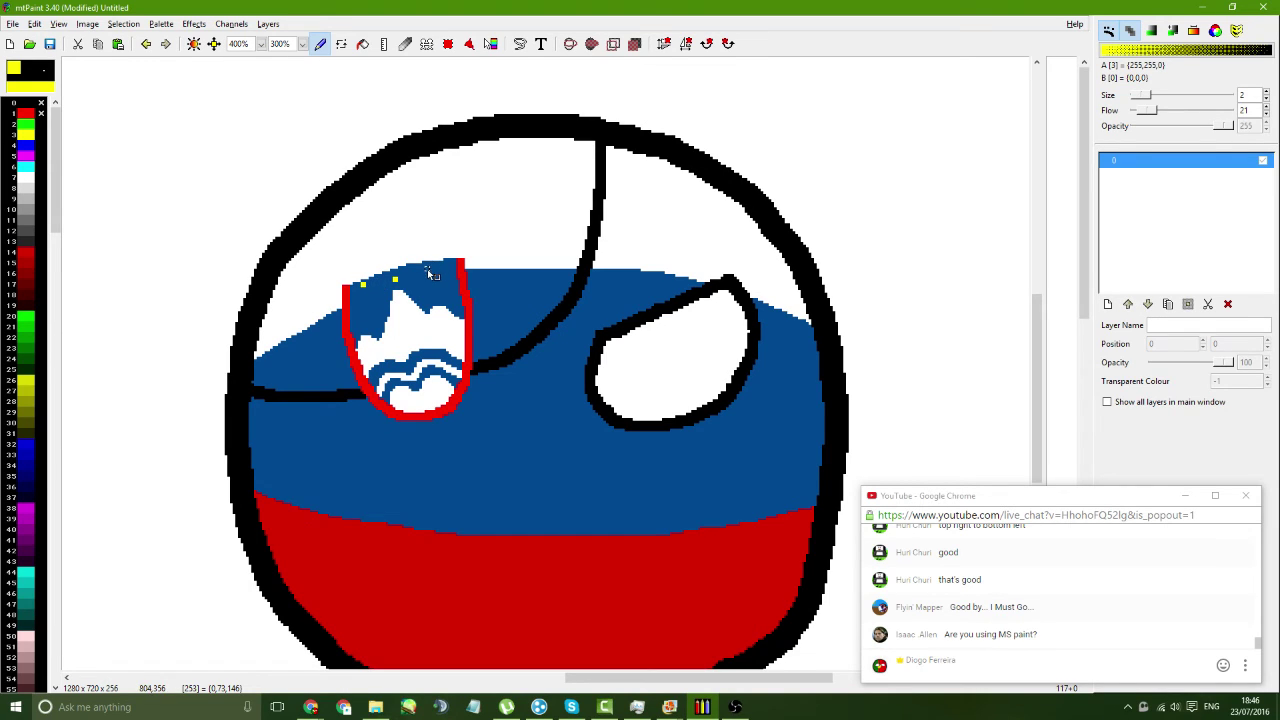
pyautogui.click(426, 269)
# - Point out the chat question about MS Paint, and search Windows for "ms" before returning to the drawing
pyautogui.moveTo(999, 636); pyautogui.dragTo(1030, 636)
pyautogui.click(1040, 634)
pyautogui.click(1033, 636)
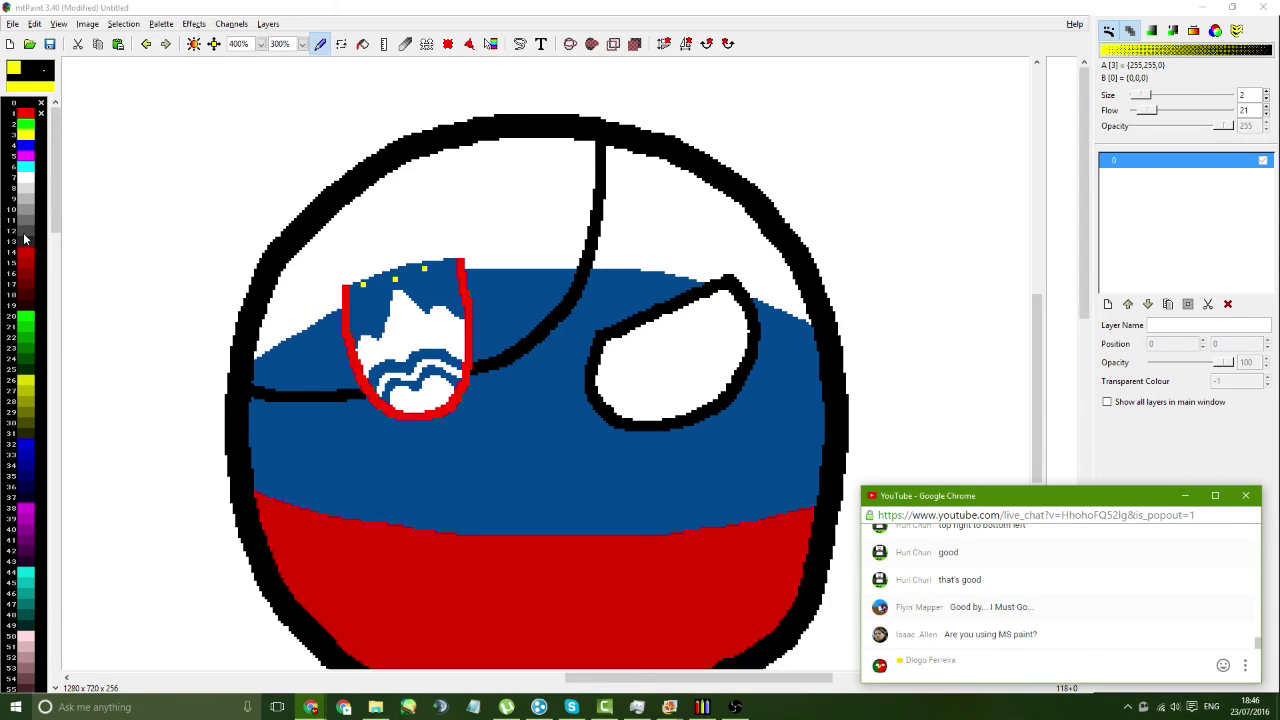
pyautogui.click(160, 715)
pyautogui.write('ms')
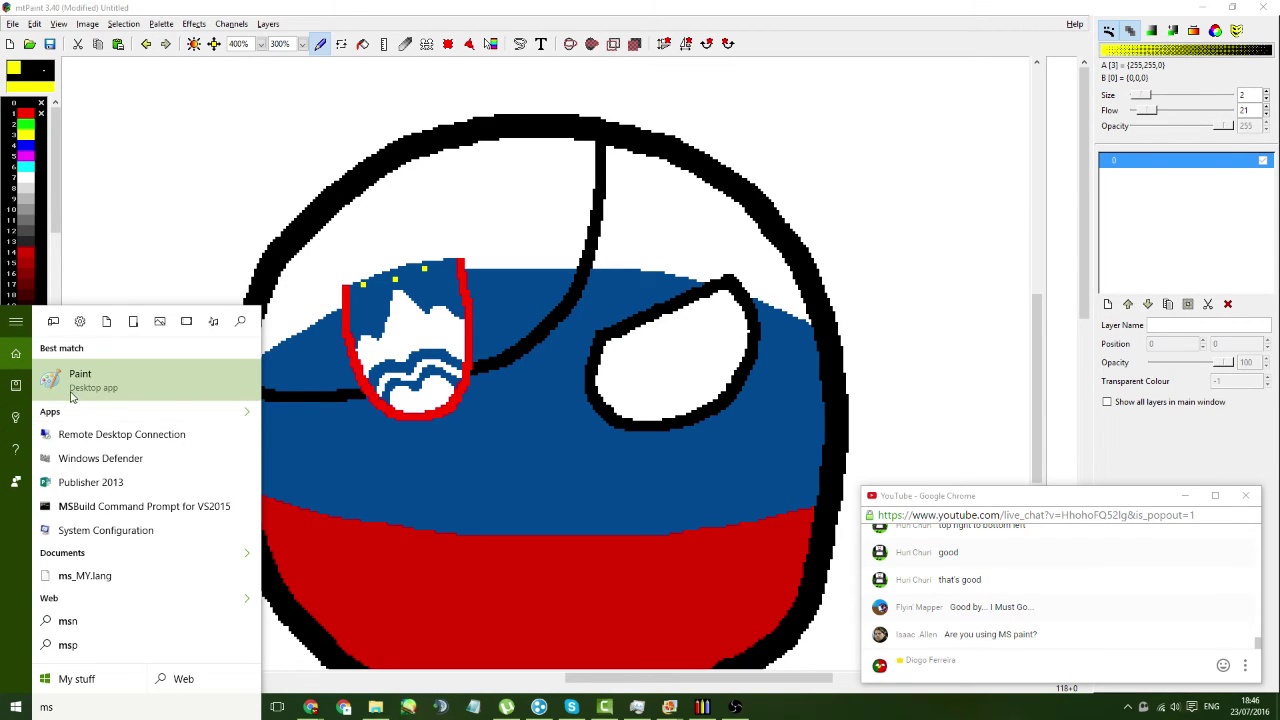
pyautogui.press('Escape')
pyautogui.press('super')
pyautogui.press('Escape')
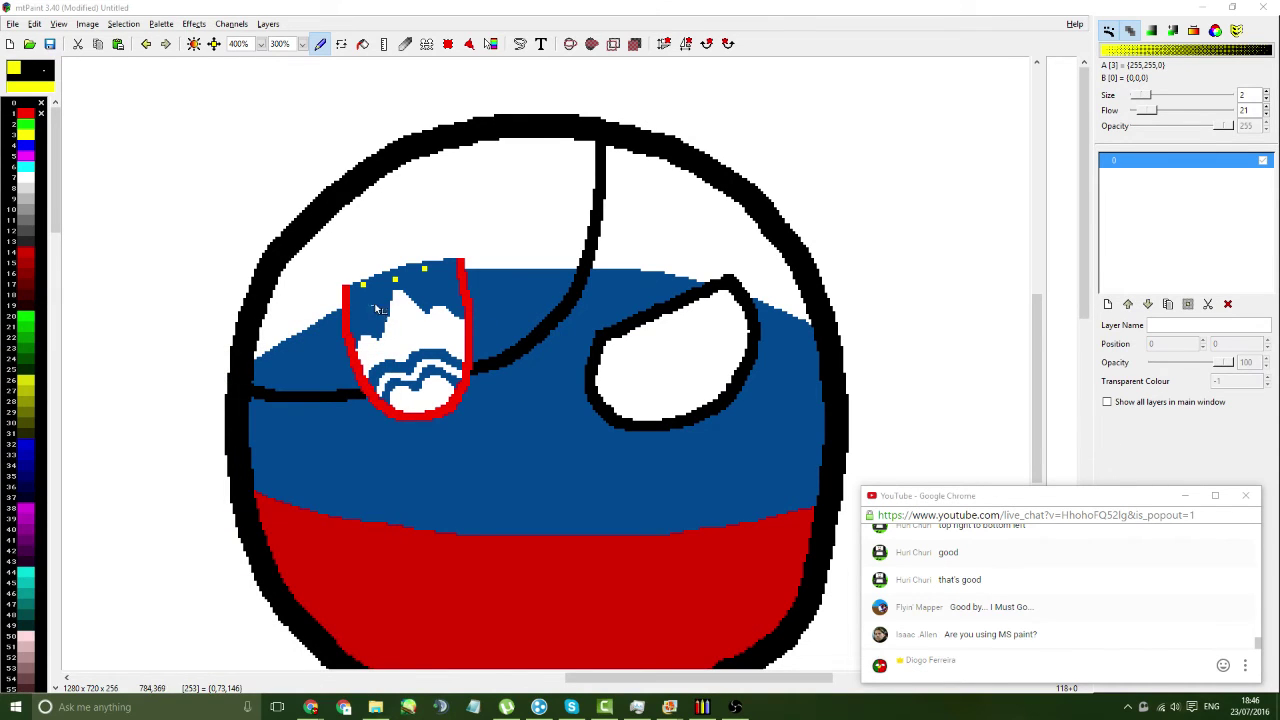
# - Inspect the shield's stars up close and pick the shield's blue (0,73,146) as the paintbrush colour
pyautogui.click(261, 44)
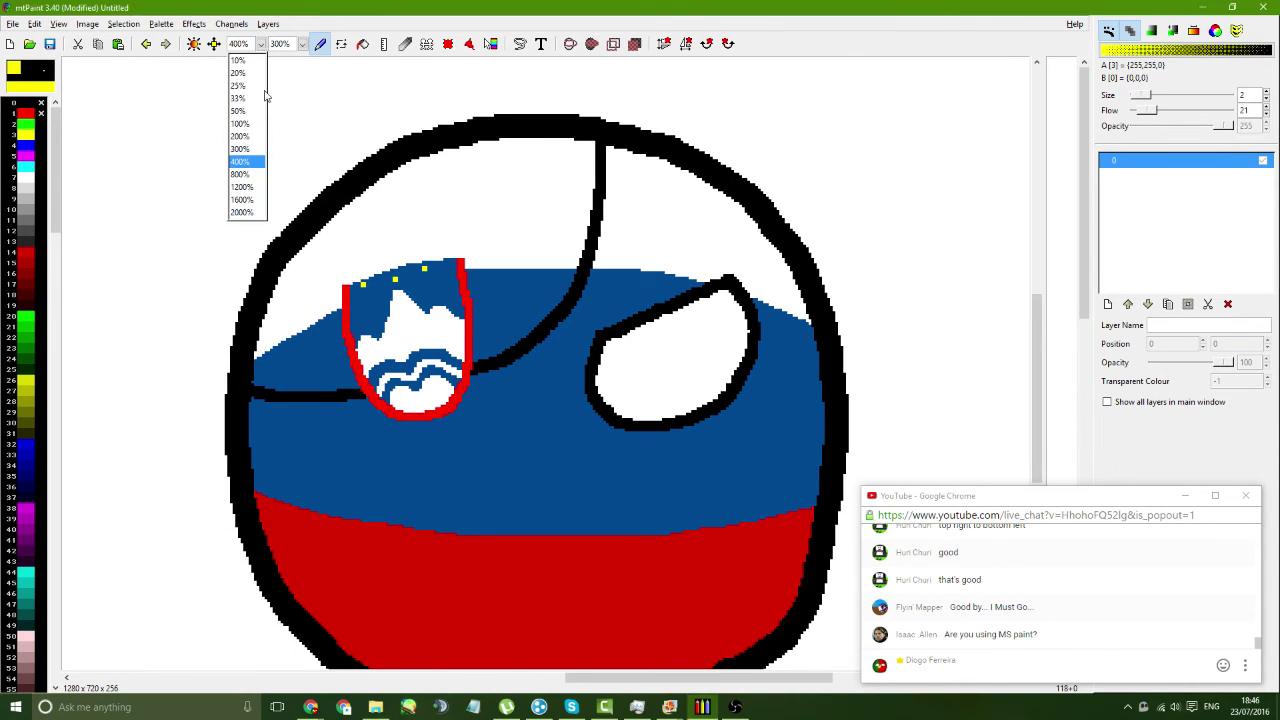
pyautogui.click(241, 174)
pyautogui.hscroll(-2, 340, 212)
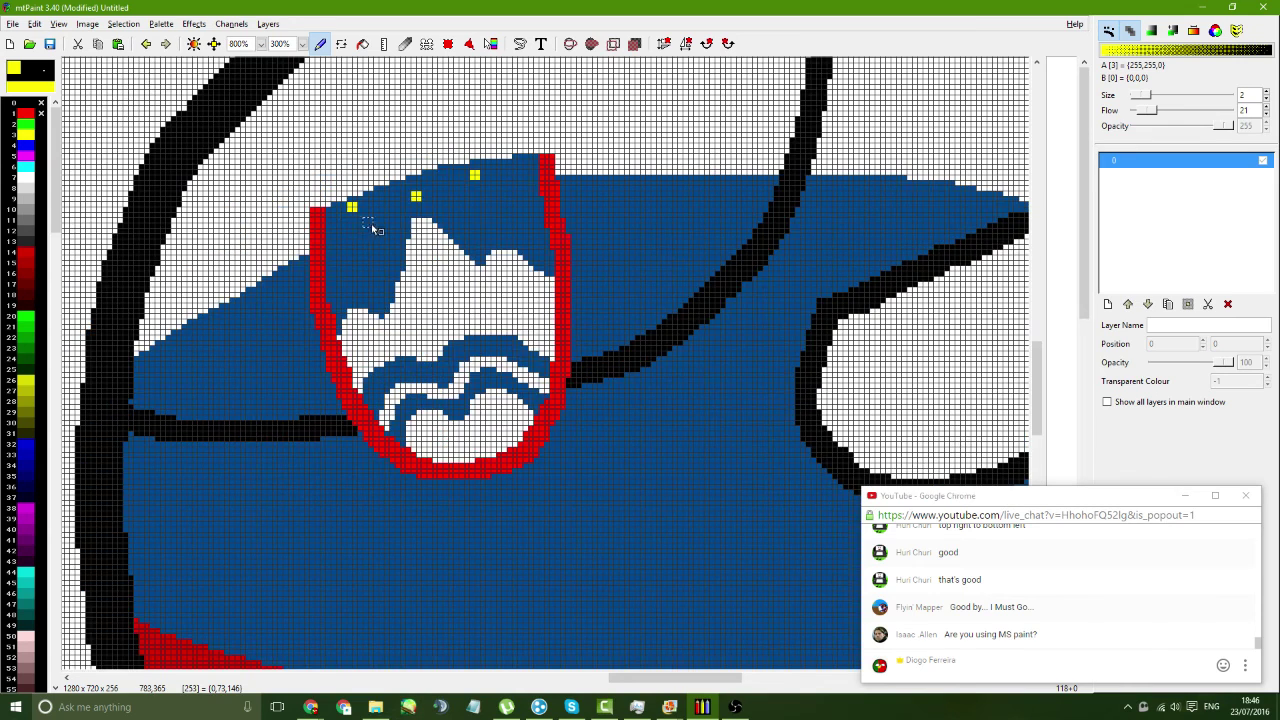
pyautogui.hscroll(2, 371, 223)
pyautogui.keyDown('ctrl'); pyautogui.click(431, 200); pyautogui.keyUp('ctrl')
pyautogui.hscroll(2, 480, 200)
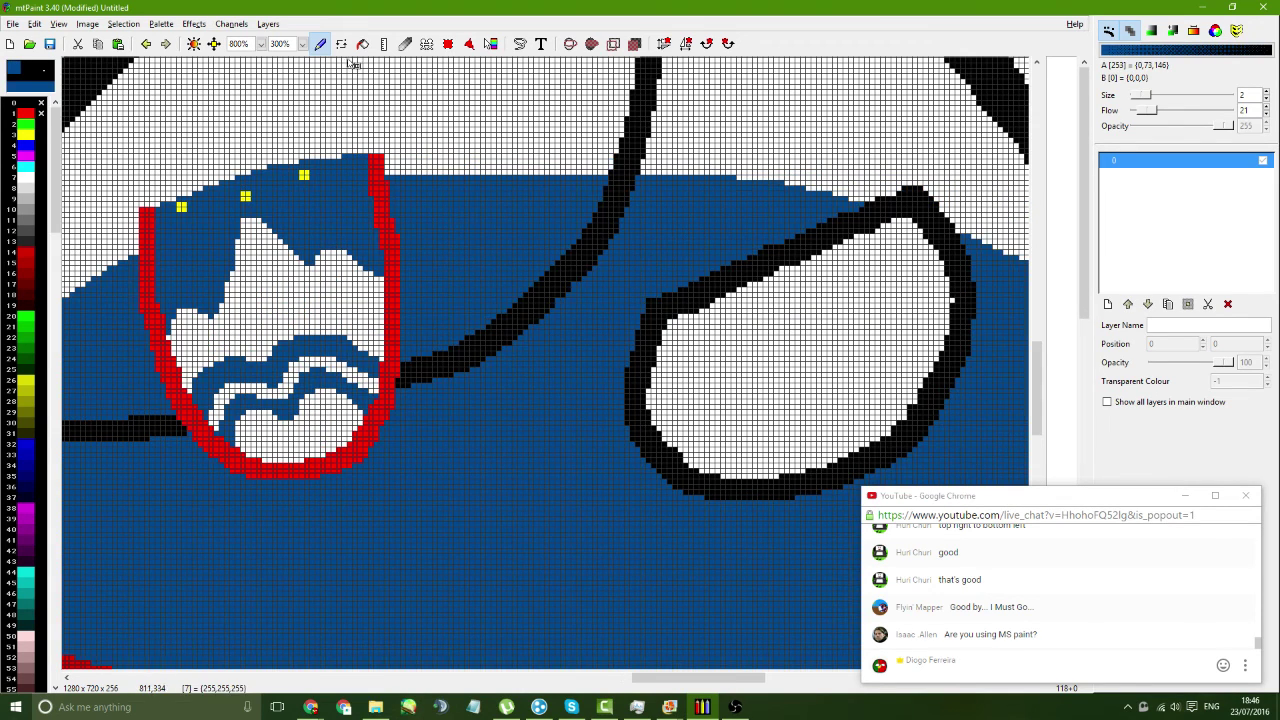
pyautogui.hscroll(2, 352, 64)
pyautogui.click(261, 44)
pyautogui.click(245, 143)
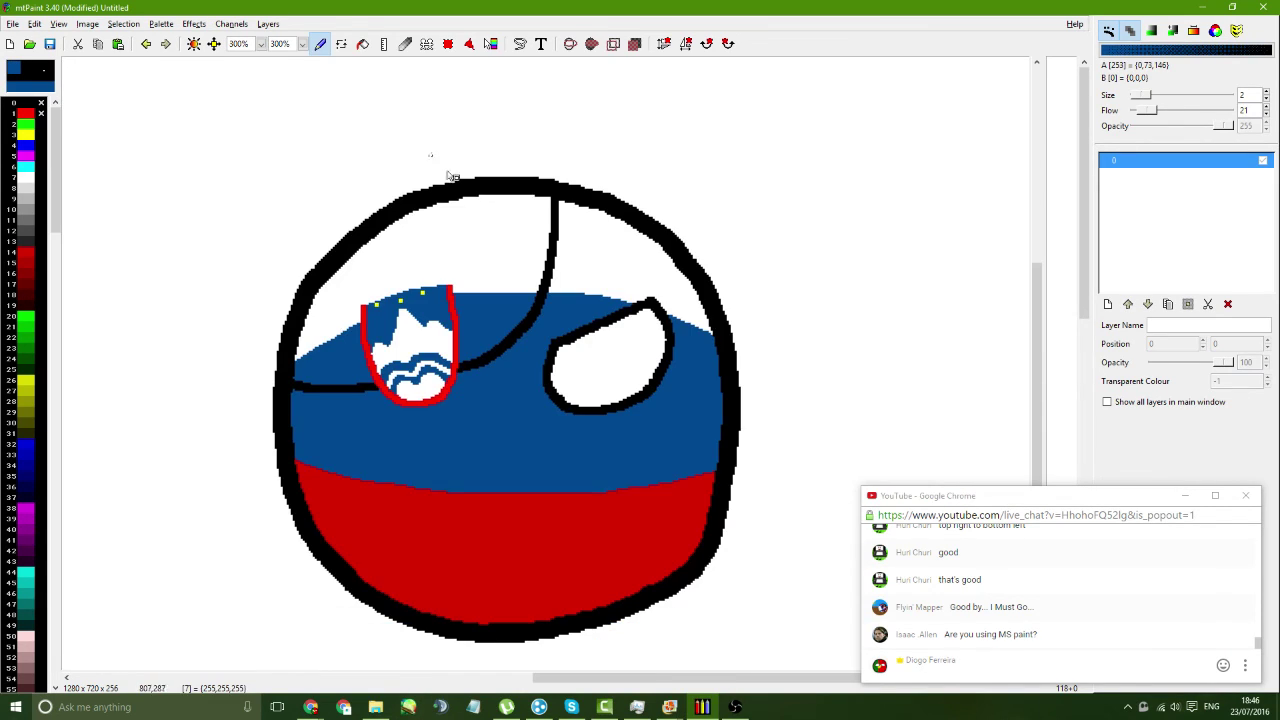
# - Add a new layer, put it beneath the ball drawing as the background, and select the ball's layer 1
pyautogui.moveTo(1045, 283); pyautogui.dragTo(66, 335)
pyautogui.click(304, 45)
pyautogui.click(304, 123)
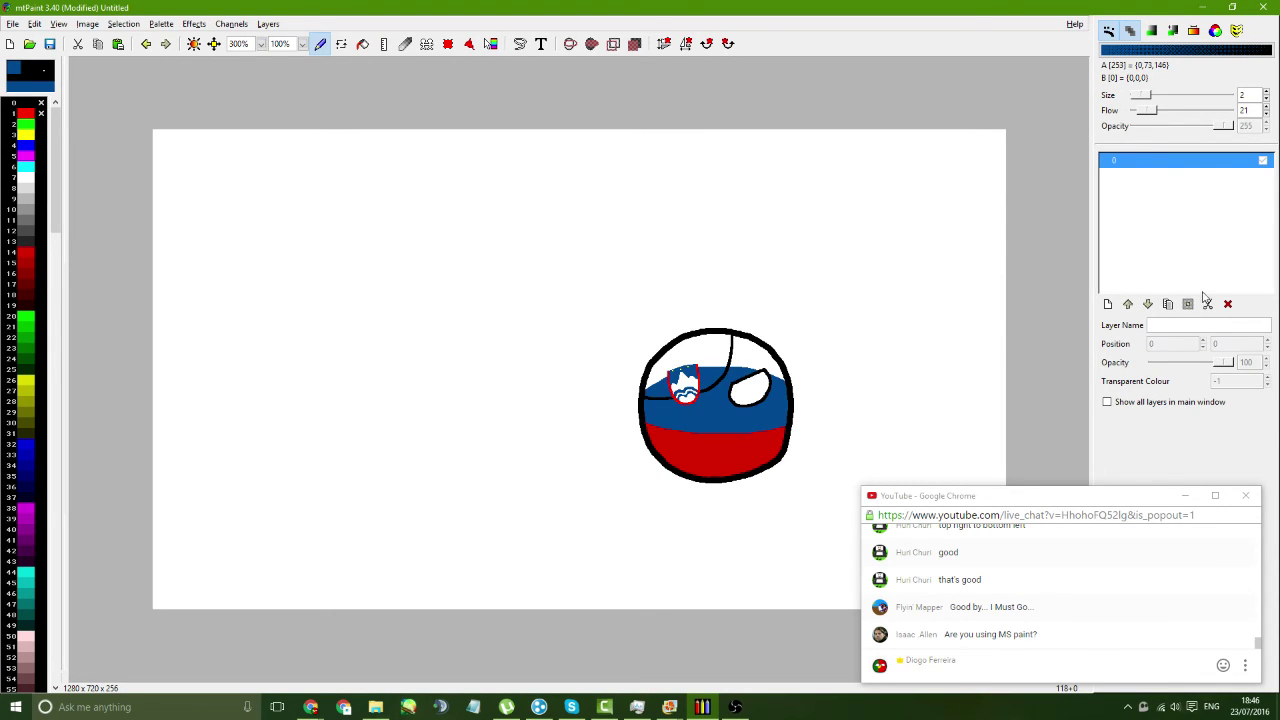
pyautogui.click(1108, 304)
pyautogui.click(674, 466)
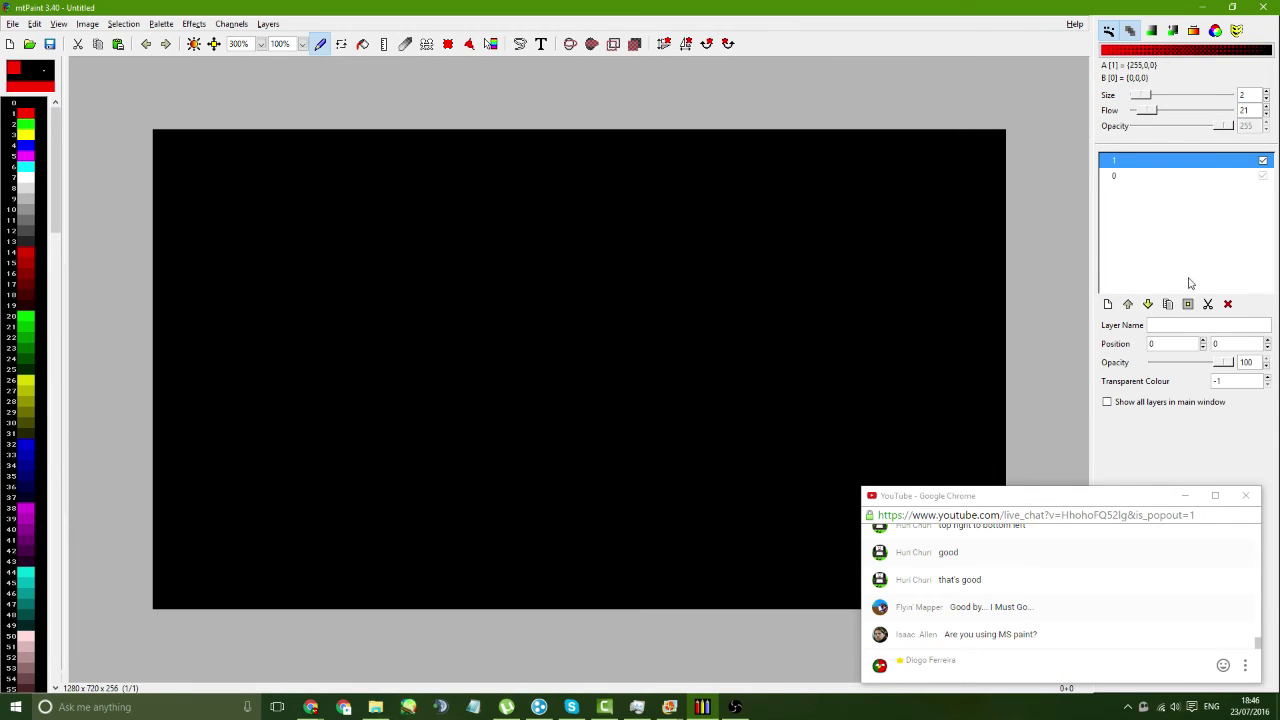
pyautogui.click(1149, 308)
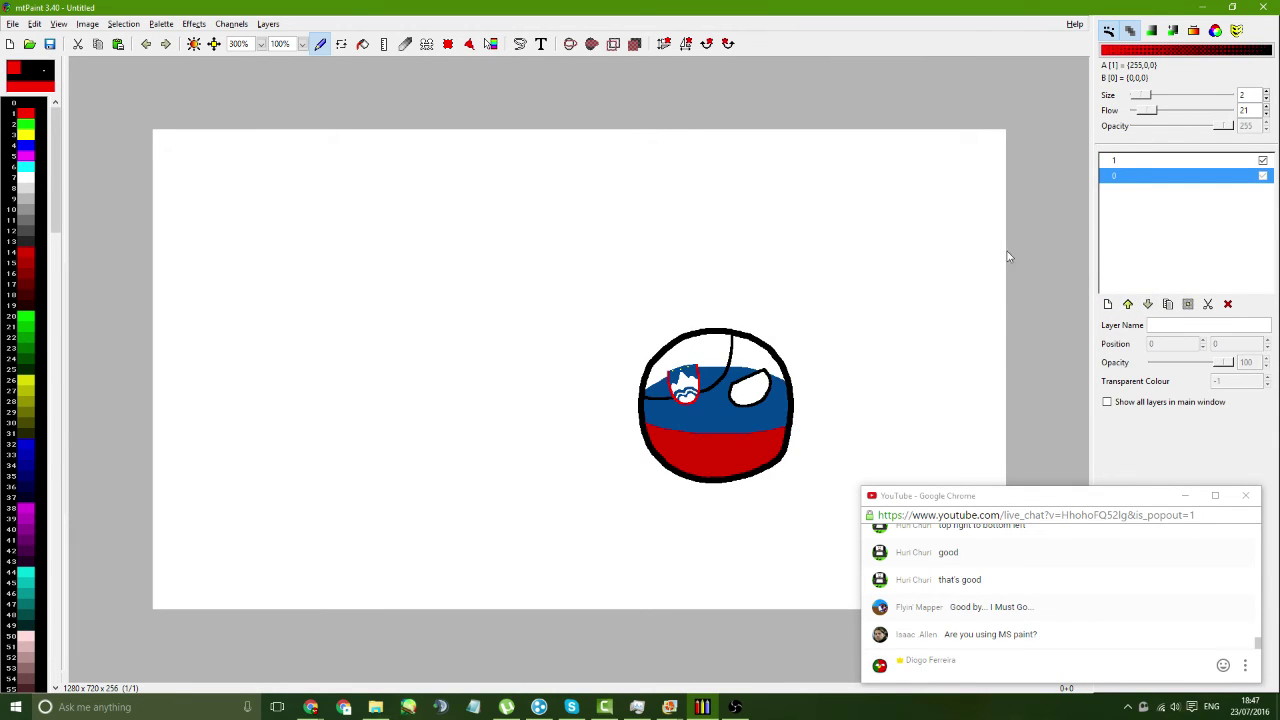
pyautogui.click(1165, 163)
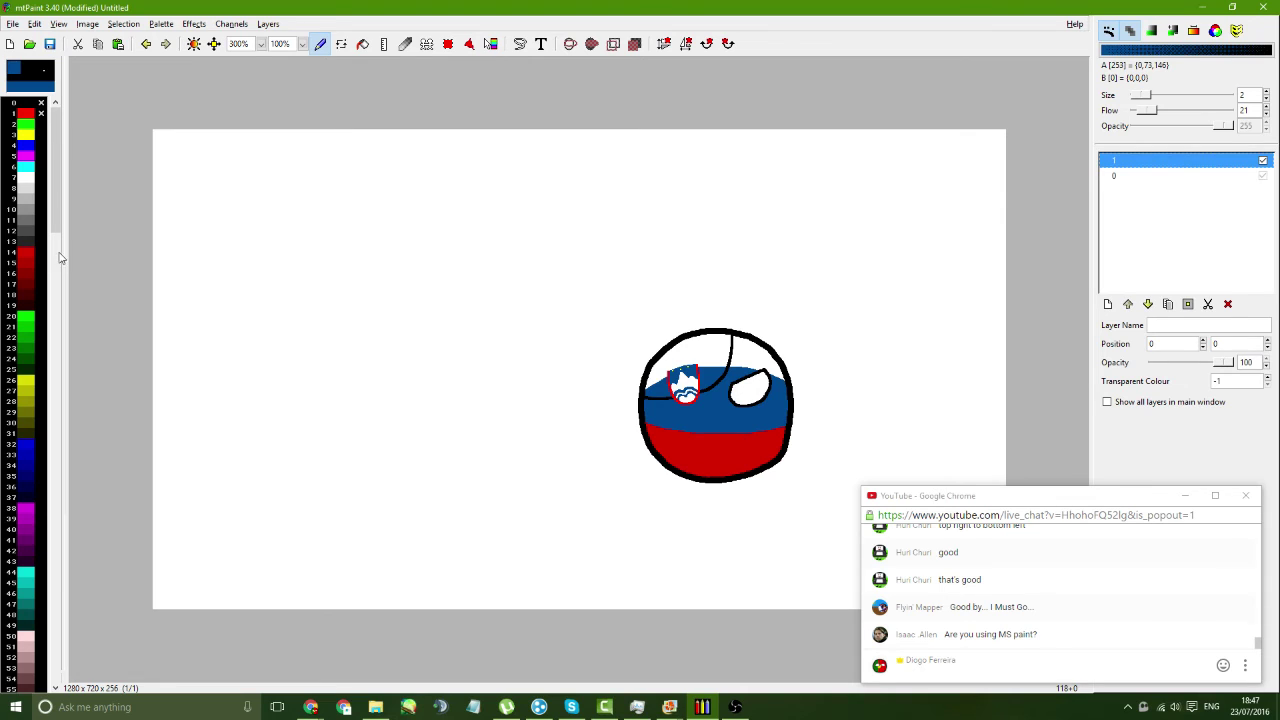
# - Crop the ball layer to a rectangle of about 299 x 290 pixels around the ball
pyautogui.scroll(2, 716, 400)
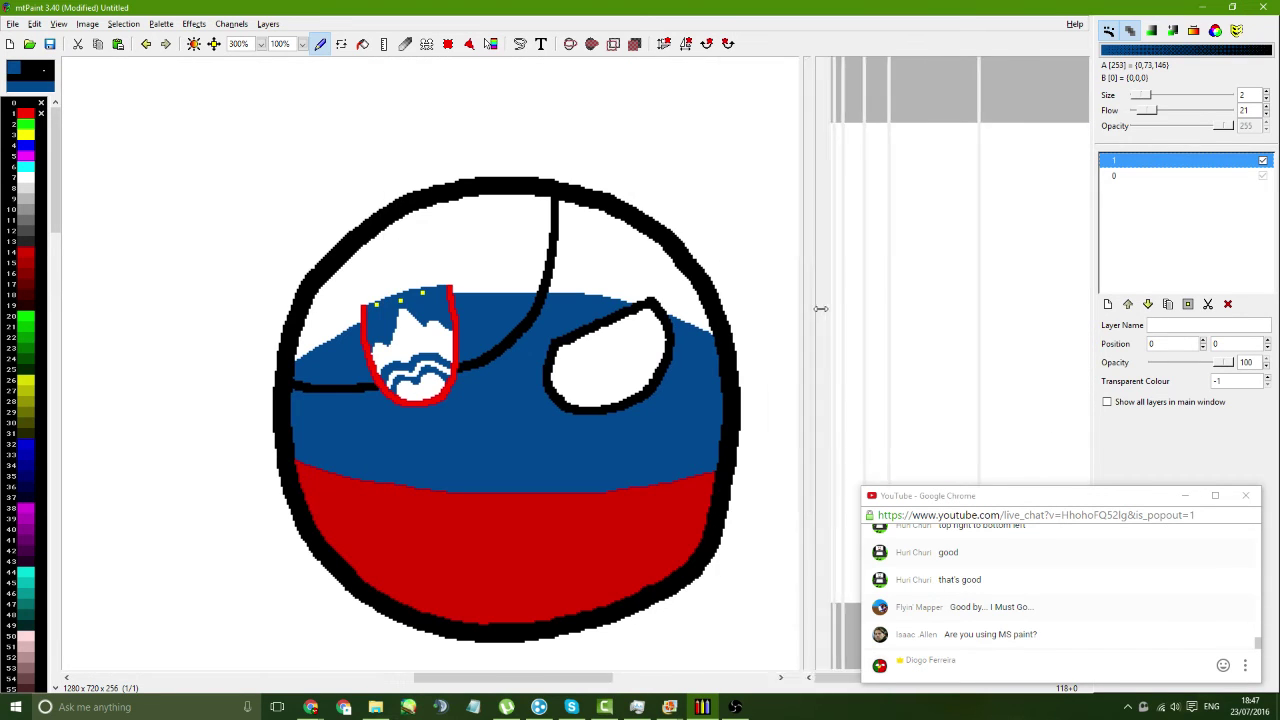
pyautogui.click(448, 43)
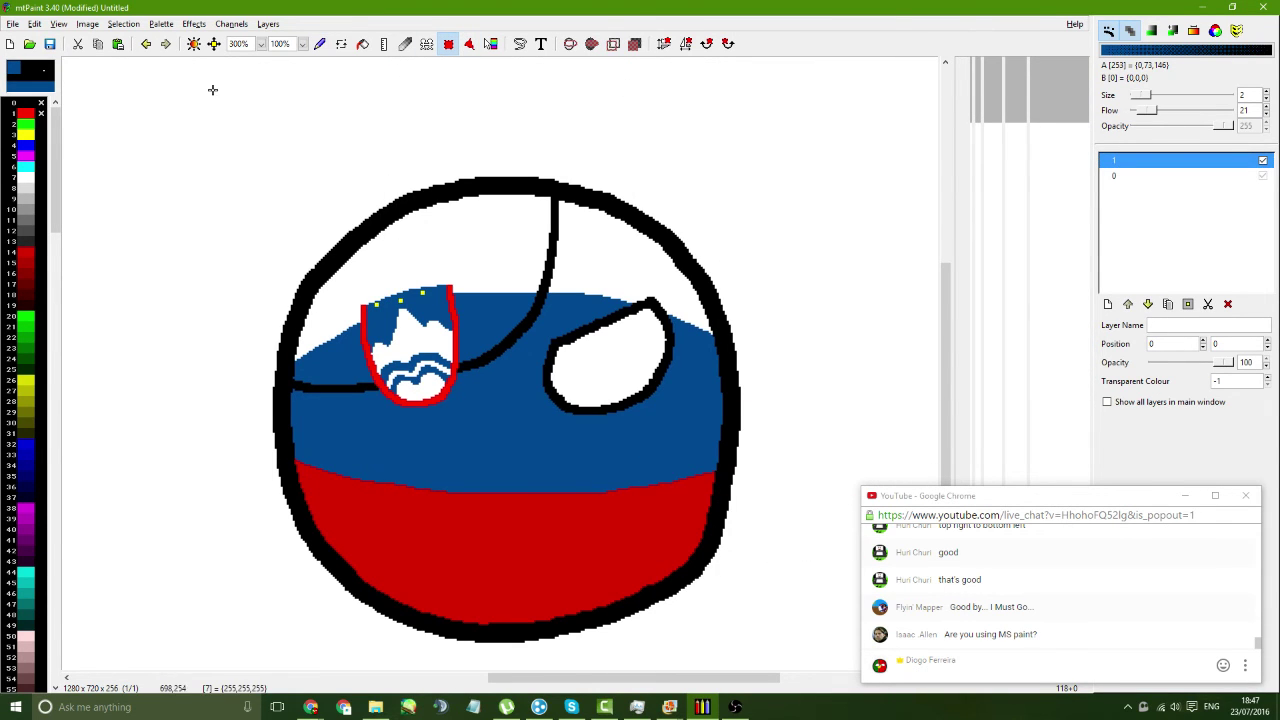
pyautogui.moveTo(211, 89); pyautogui.dragTo(783, 588)
pyautogui.hotkey('ctrl', 'shift', 'x')
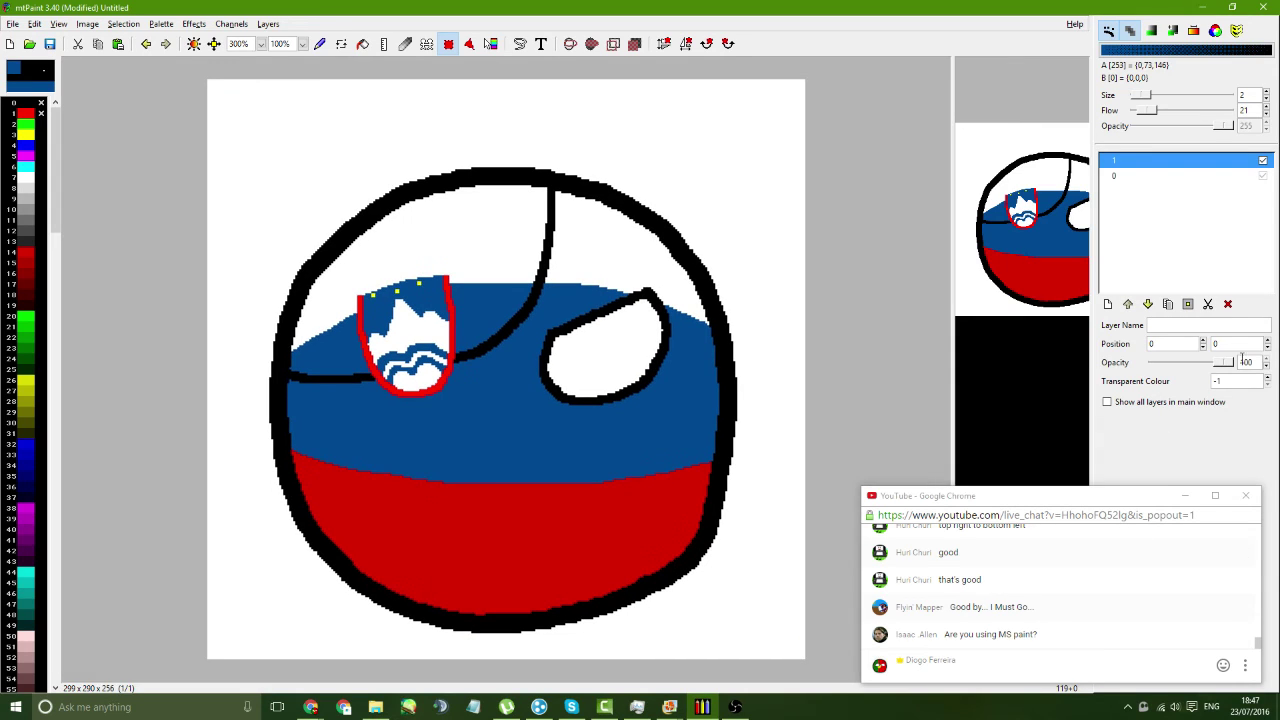
# - Set the ball layer's transparent colour to 113 and flood fill the white area around the ball with palette colour 113
pyautogui.write('113')
pyautogui.click(302, 44)
pyautogui.click(322, 47)
pyautogui.click(322, 47)
pyautogui.click(330, 121)
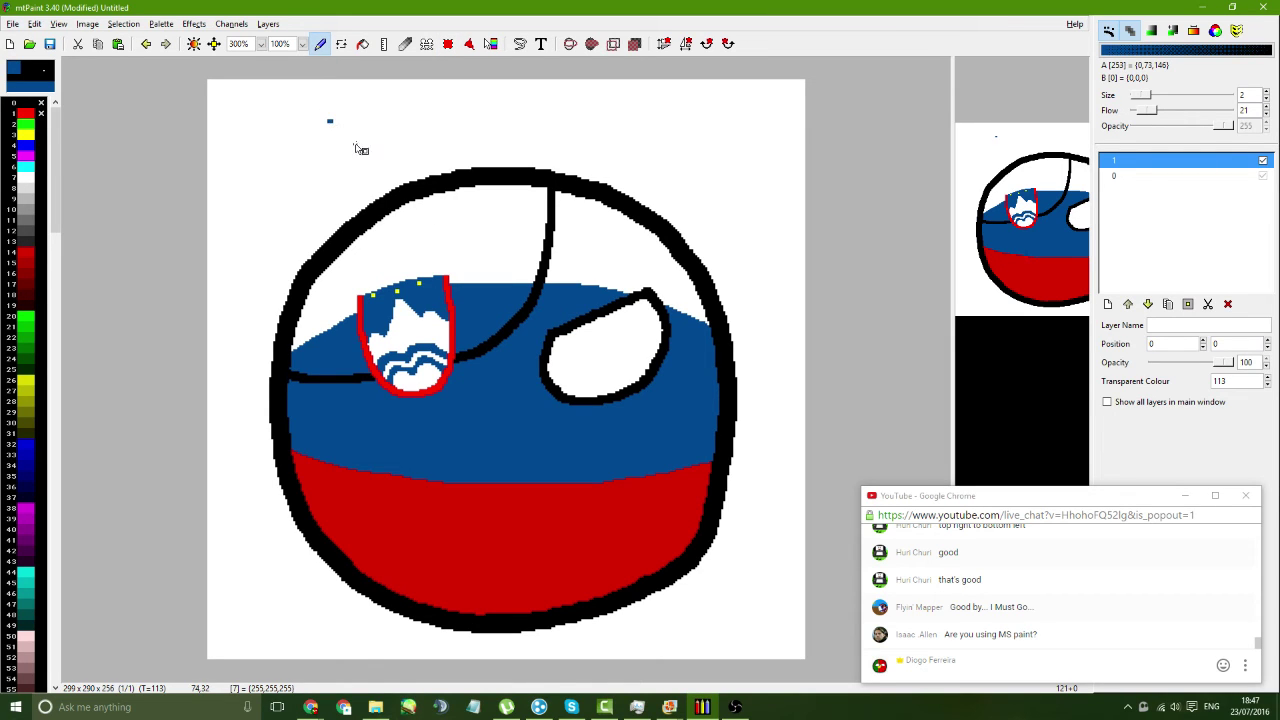
pyautogui.press('Insert')
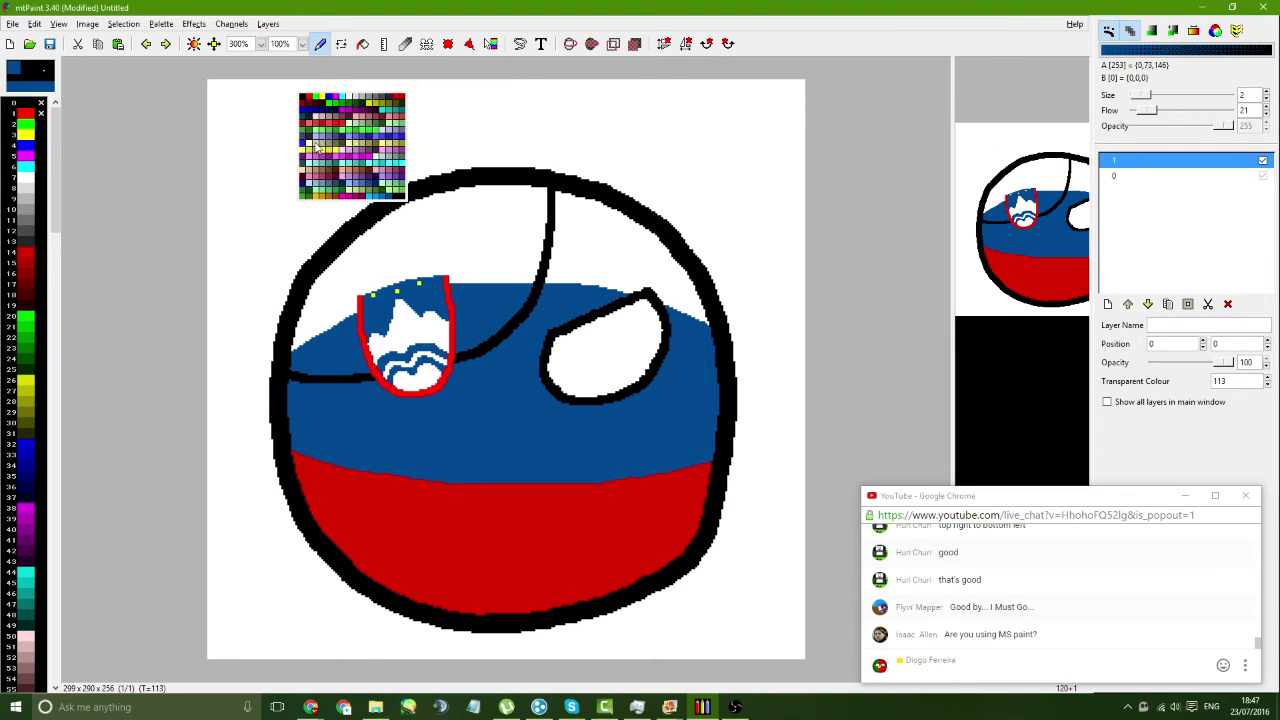
pyautogui.click(315, 145)
pyautogui.click(362, 44)
pyautogui.click(368, 119)
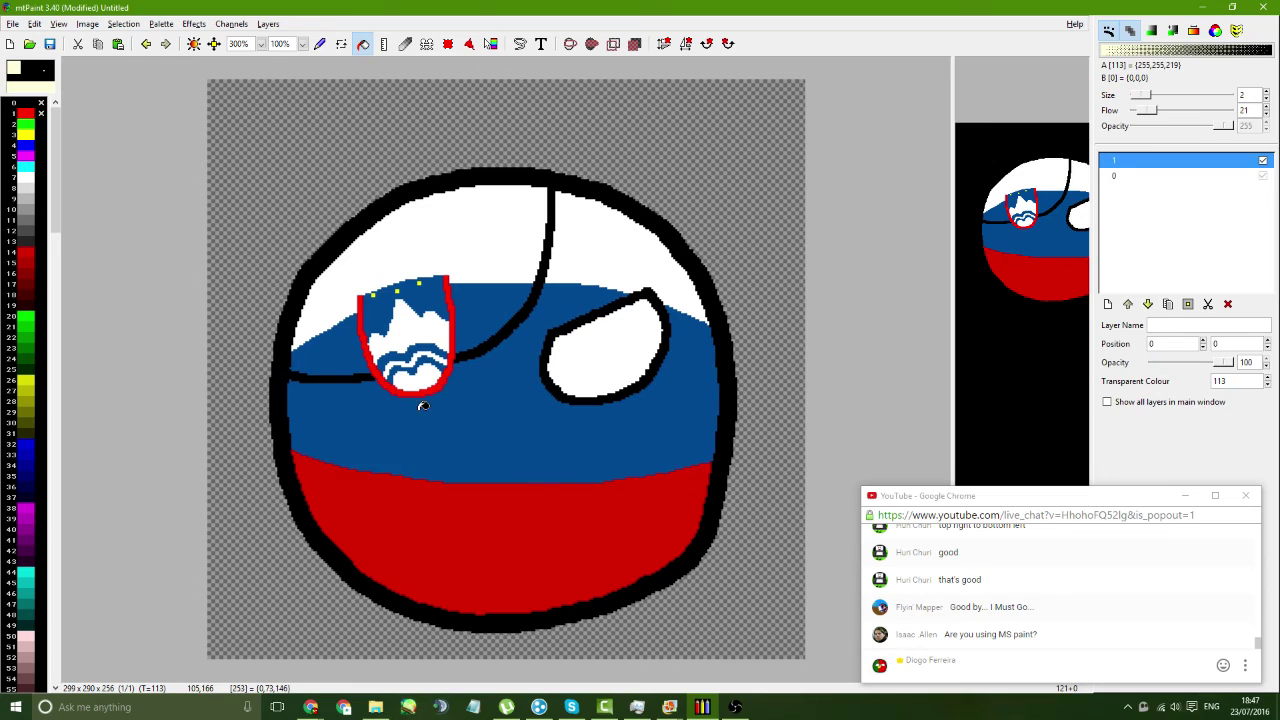
# - Fill the whole background layer 0 with white, palette colour 7
pyautogui.click(970, 366)
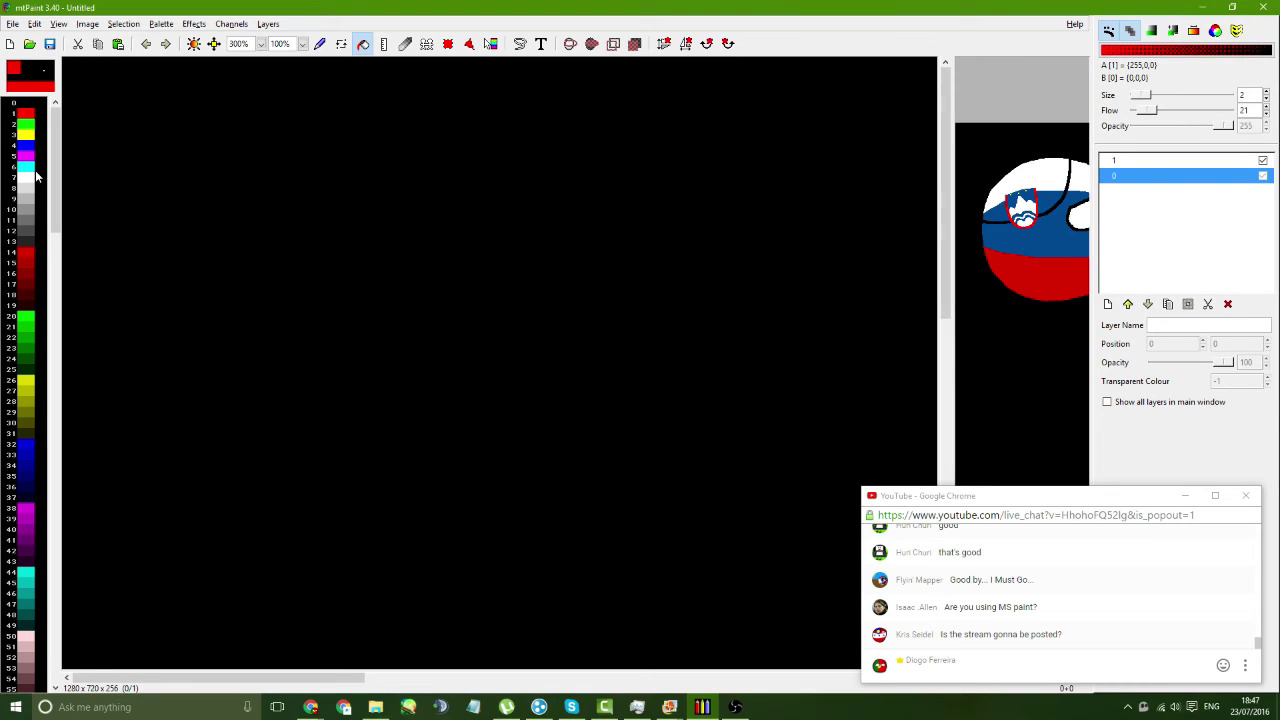
pyautogui.click(31, 172)
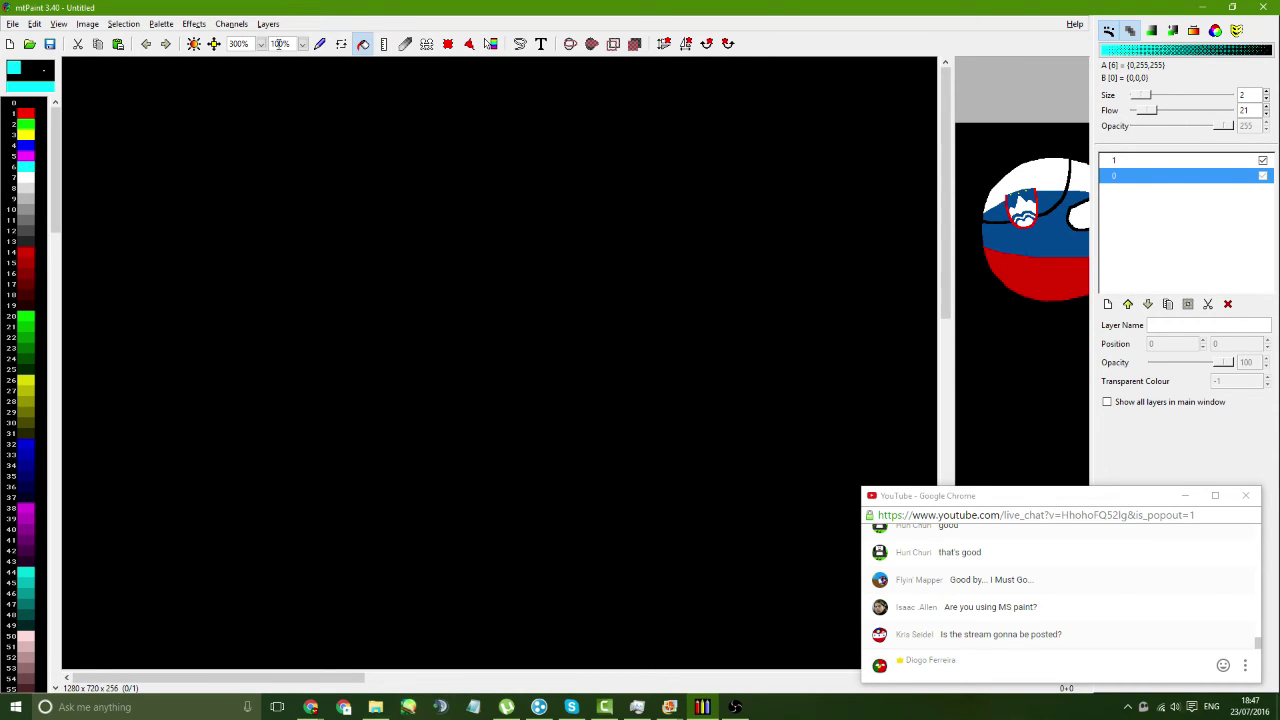
pyautogui.click(261, 44)
pyautogui.click(245, 128)
pyautogui.click(261, 44)
pyautogui.click(245, 114)
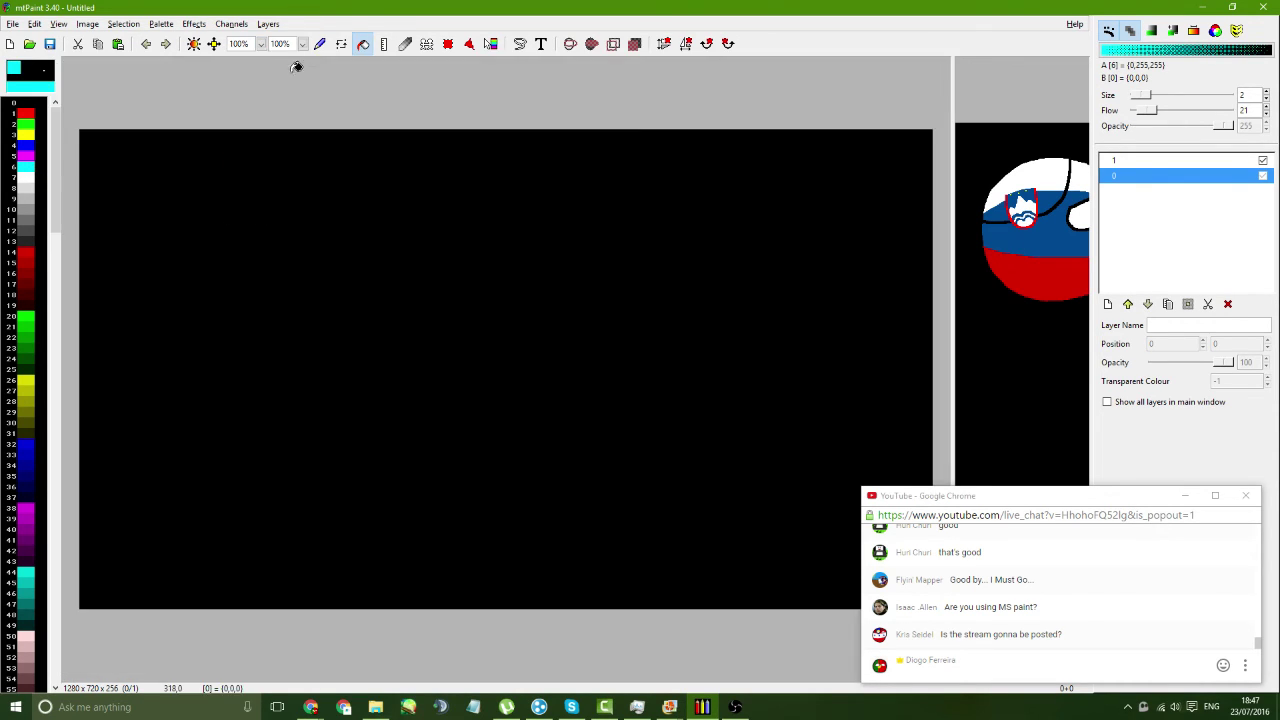
pyautogui.click(28, 180)
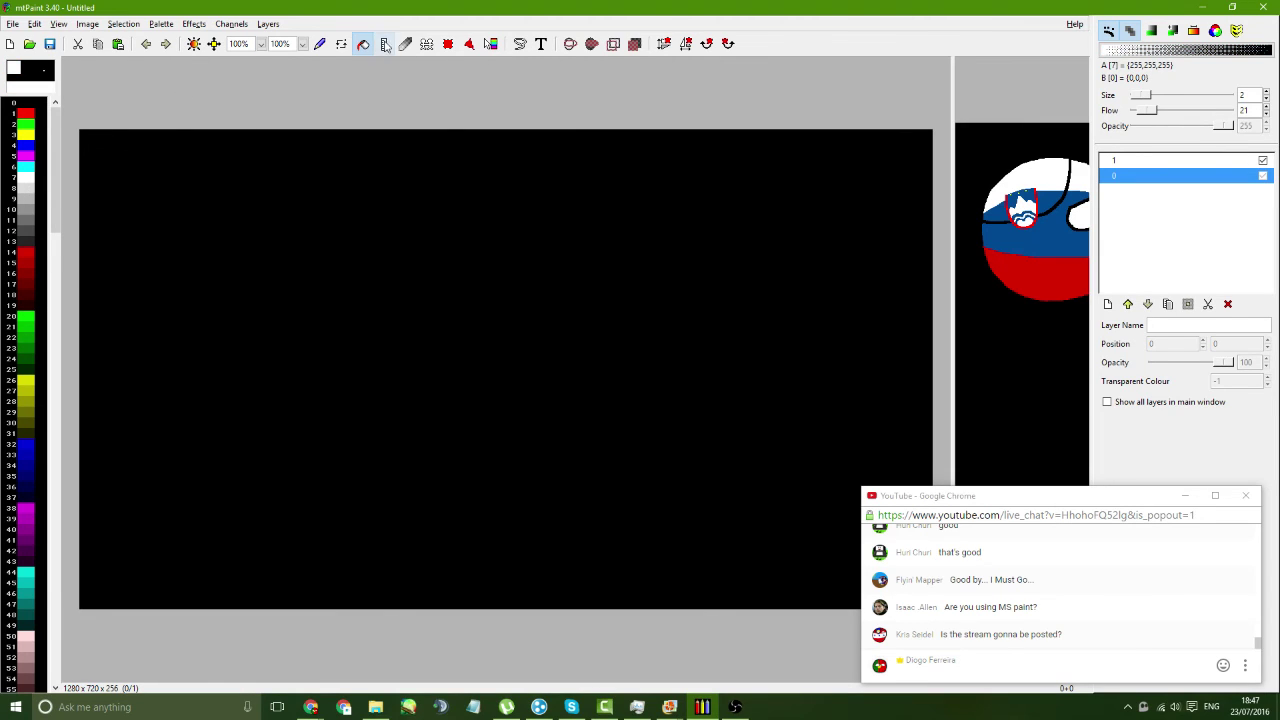
pyautogui.click(374, 229)
# - Paint a wavy cyan hill line across the lower part of background layer 0 and fill the area beneath it with cyan
pyautogui.click(25, 168)
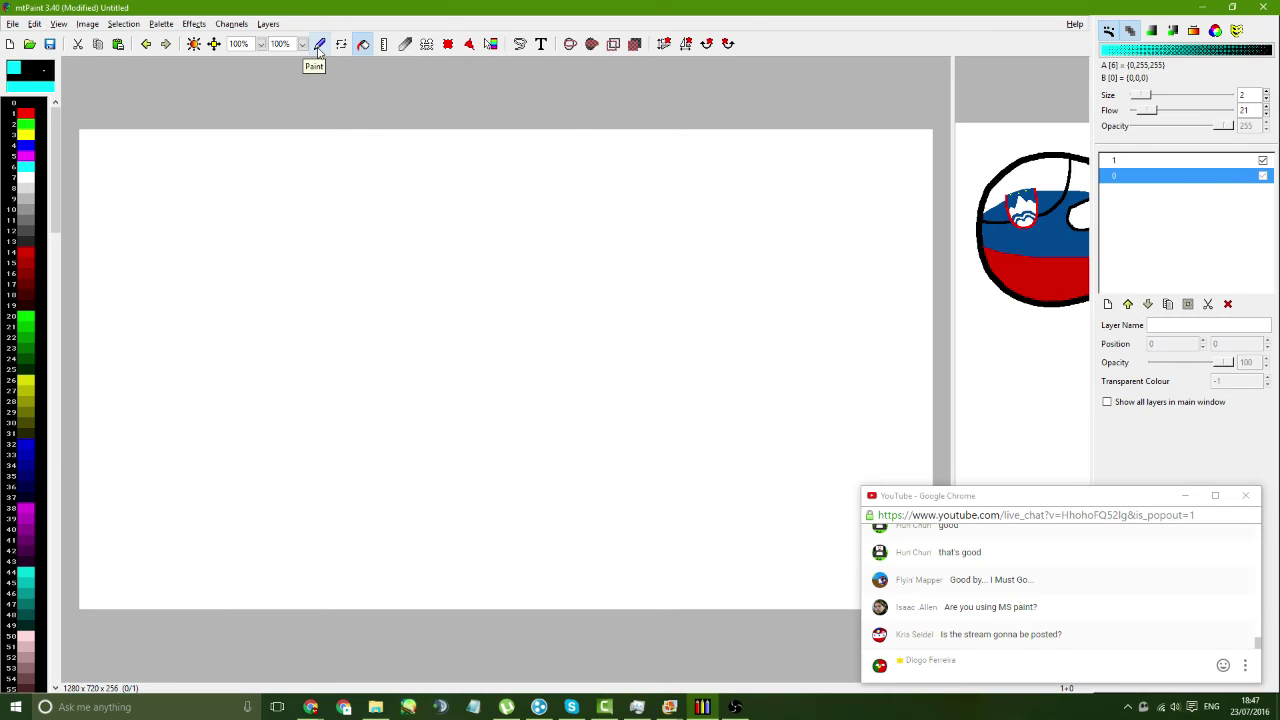
pyautogui.click(320, 45)
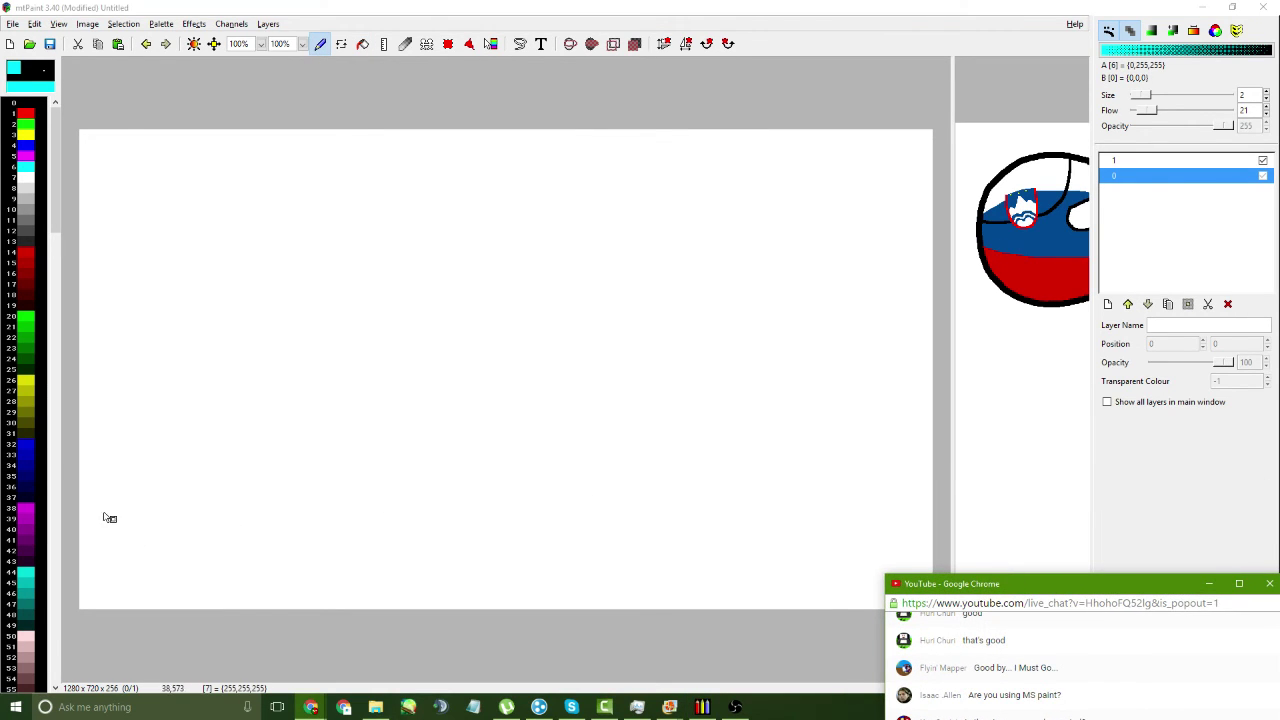
pyautogui.moveTo(81, 533)
pyautogui.mouseDown()
pyautogui.moveTo(160, 500)
pyautogui.moveTo(353, 505)
pyautogui.moveTo(466, 458)
pyautogui.moveTo(517, 458)
pyautogui.moveTo(684, 529)
pyautogui.moveTo(866, 522)
pyautogui.moveTo(933, 528)
pyautogui.moveTo(934, 544)
pyautogui.moveTo(884, 497)
pyautogui.moveTo(764, 455)
pyautogui.moveTo(631, 478)
pyautogui.moveTo(461, 461)
pyautogui.moveTo(300, 514)
pyautogui.moveTo(216, 499)
pyautogui.moveTo(236, 498)
pyautogui.moveTo(82, 516)
pyautogui.mouseUp()
pyautogui.hotkey('ctrl', 'z')
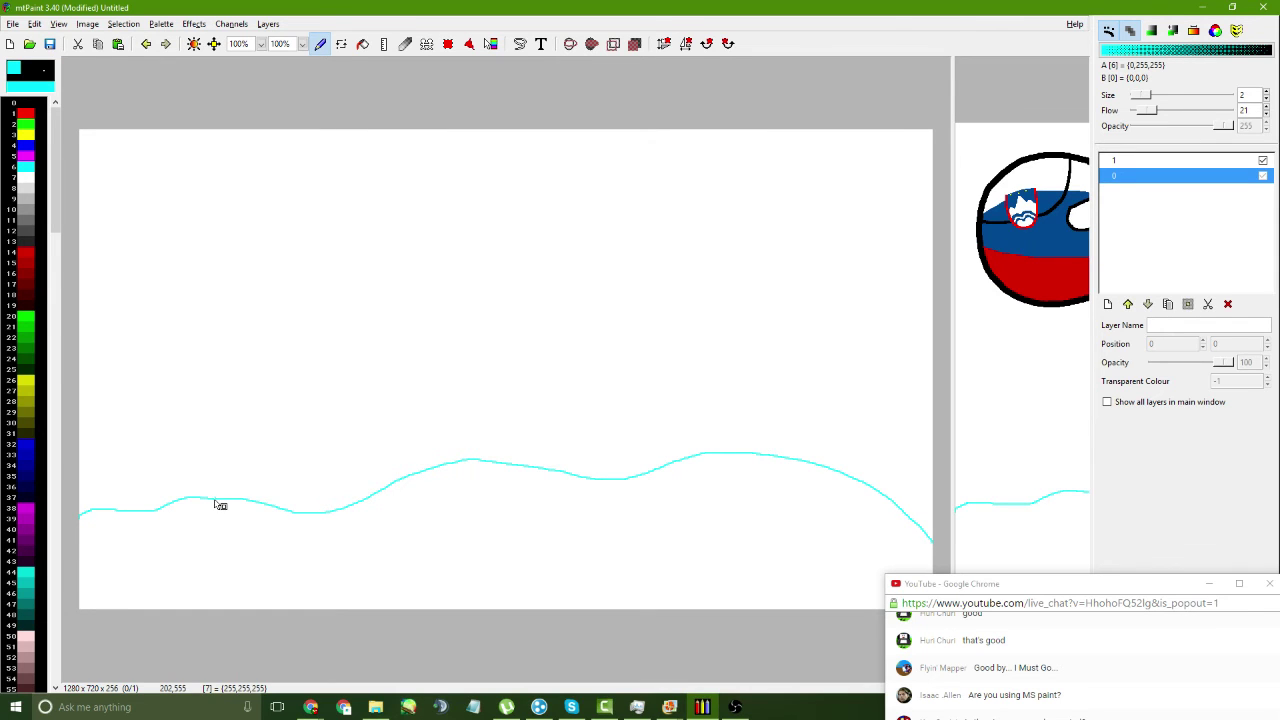
pyautogui.moveTo(1056, 593); pyautogui.dragTo(1041, 571)
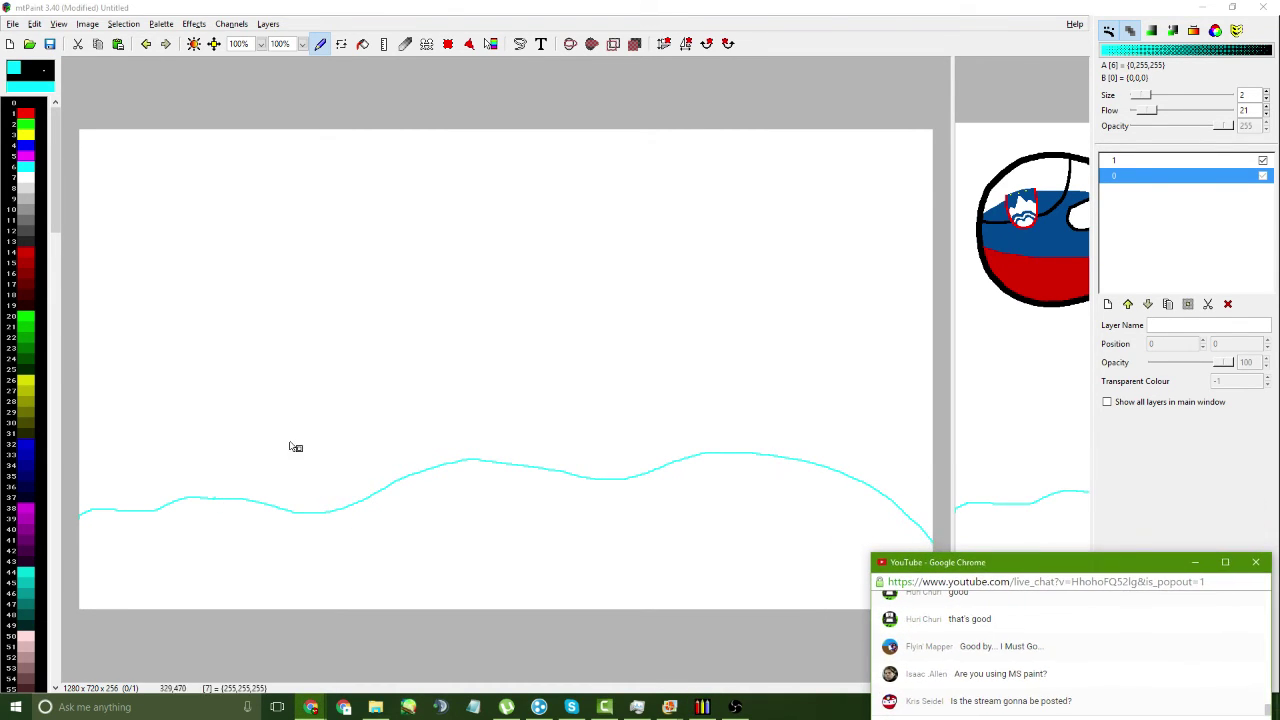
pyautogui.click(363, 44)
pyautogui.click(500, 473)
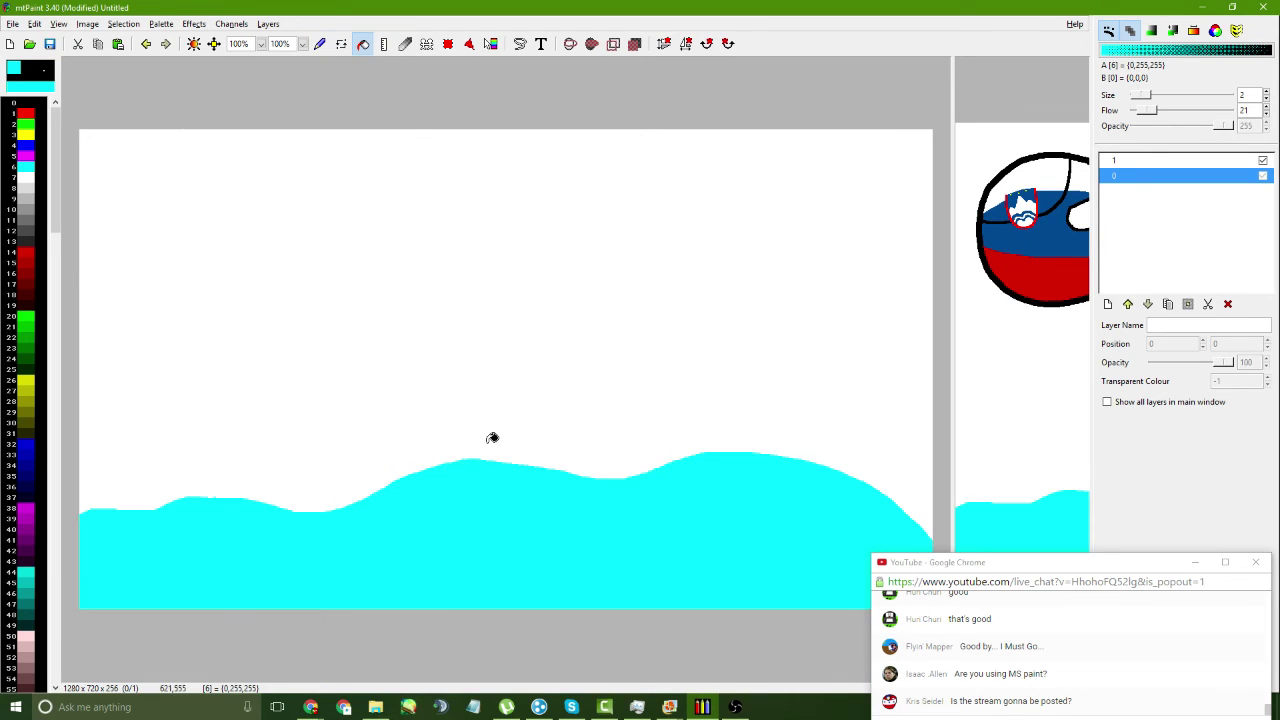
# - Raise the right end of the hills with another cyan stroke to the canvas edge and fill the enclosed gap with cyan
pyautogui.click(320, 44)
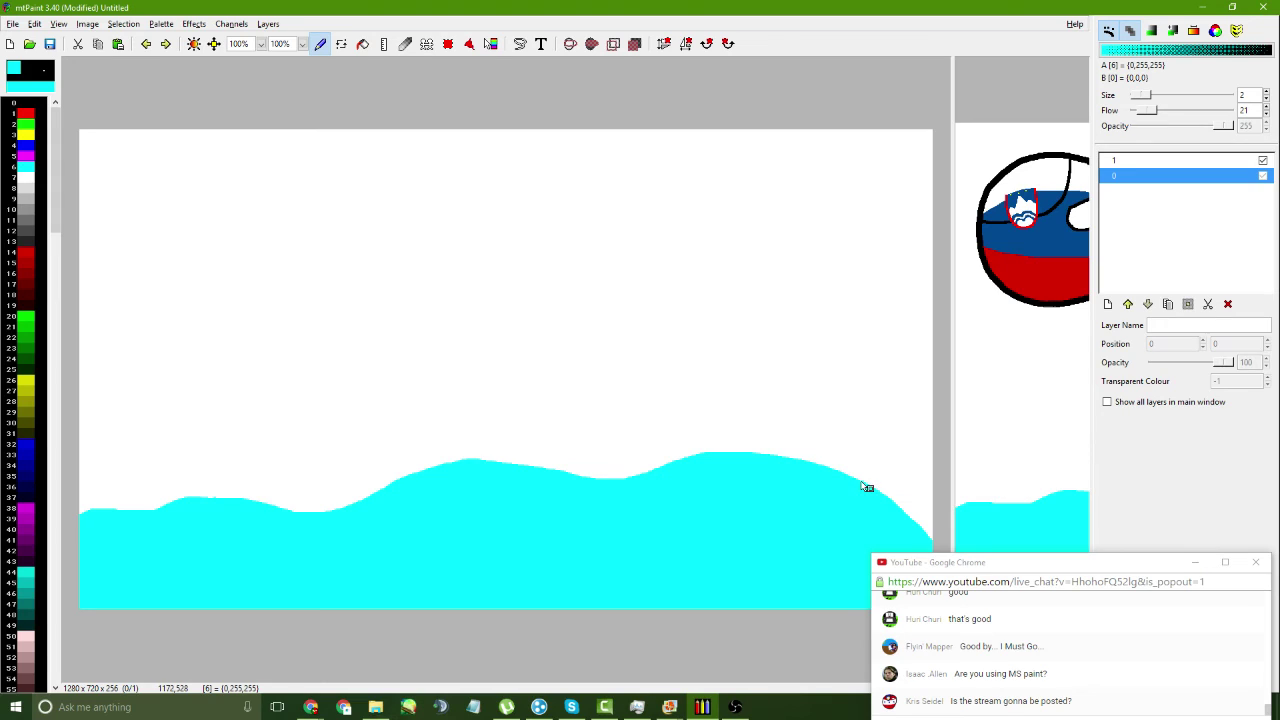
pyautogui.moveTo(893, 492); pyautogui.dragTo(923, 493)
pyautogui.click(363, 44)
pyautogui.click(922, 498)
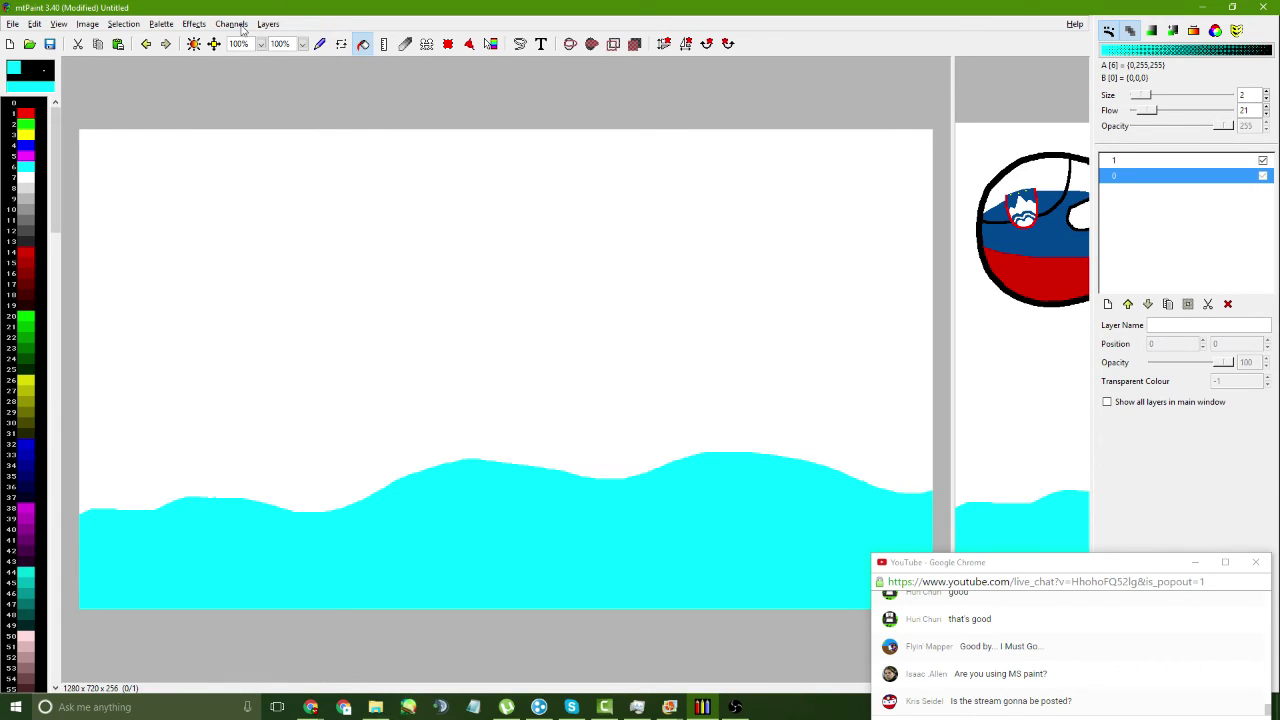
pyautogui.click(448, 44)
pyautogui.moveTo(69, 368); pyautogui.dragTo(886, 623)
pyautogui.hotkey('ctrl', 'shift', 'x')
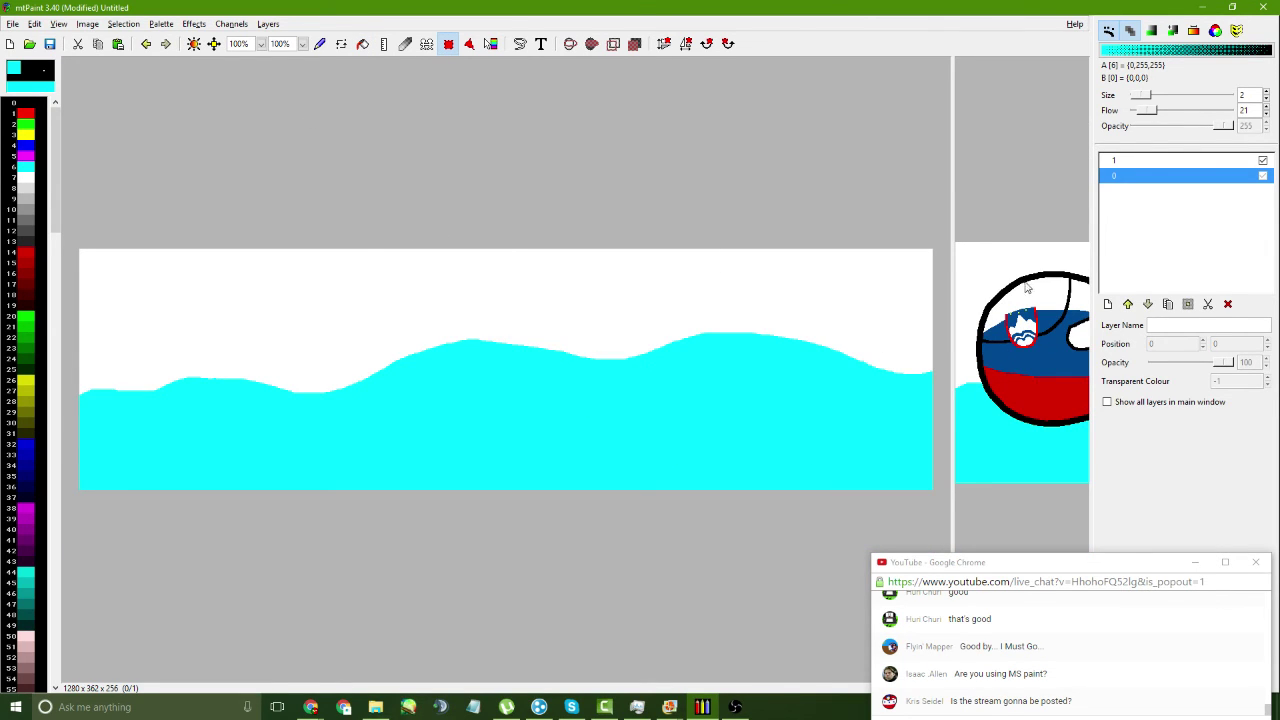
pyautogui.hotkey('ctrl', 'z')
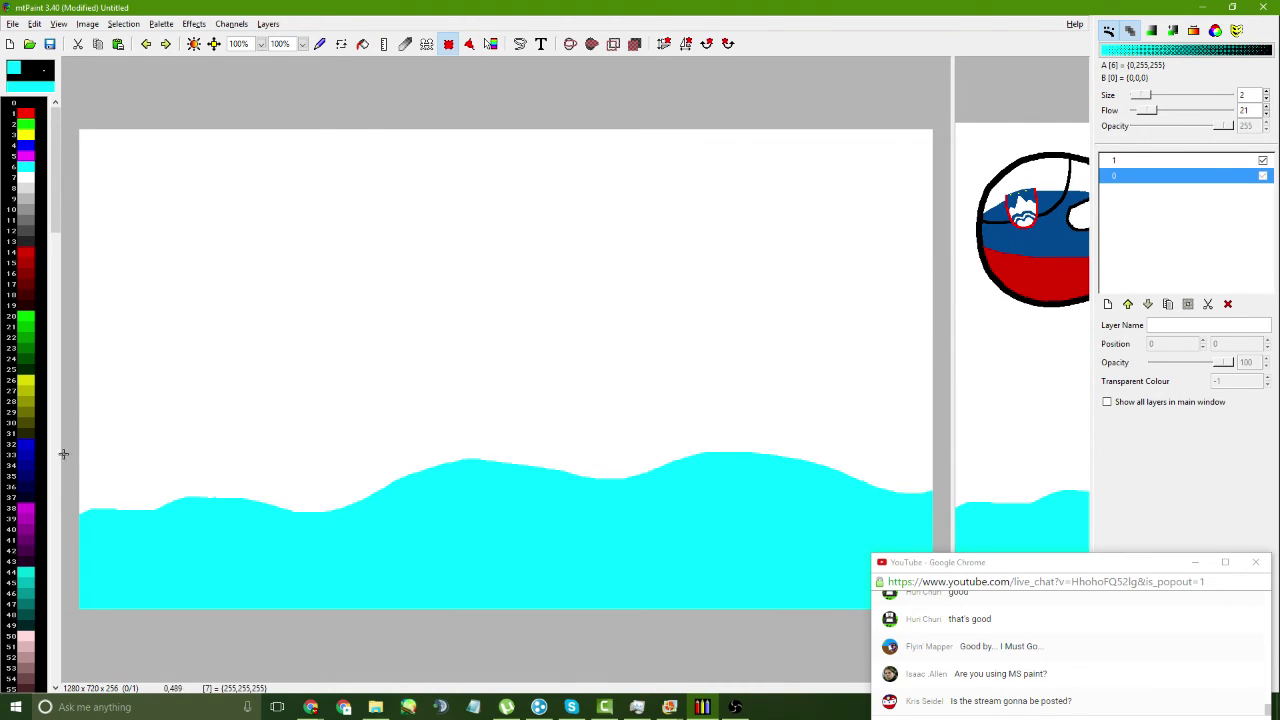
# - Copy the lower canvas area with the hills, about 1267 x 300 pixels, to a new layer and fill the original hills on layer 0 white
pyautogui.moveTo(88, 409); pyautogui.dragTo(1114, 691)
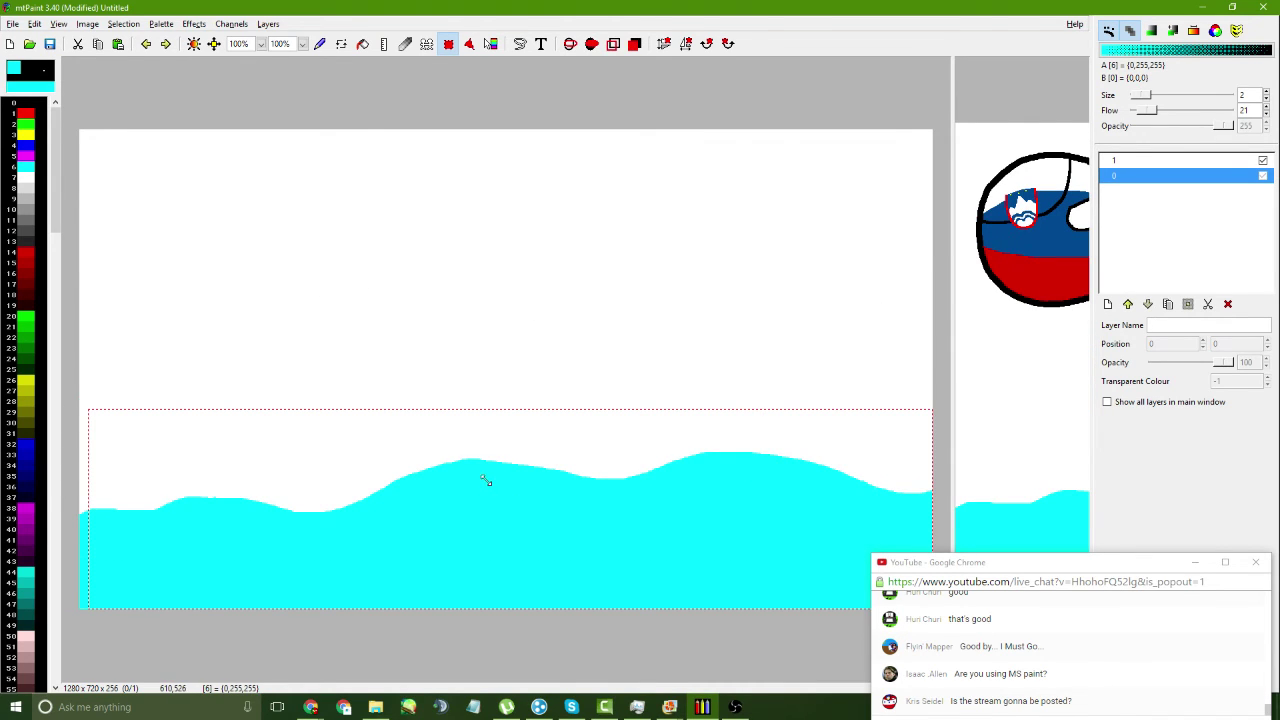
pyautogui.hotkey('ctrl', 'shift', 'v')
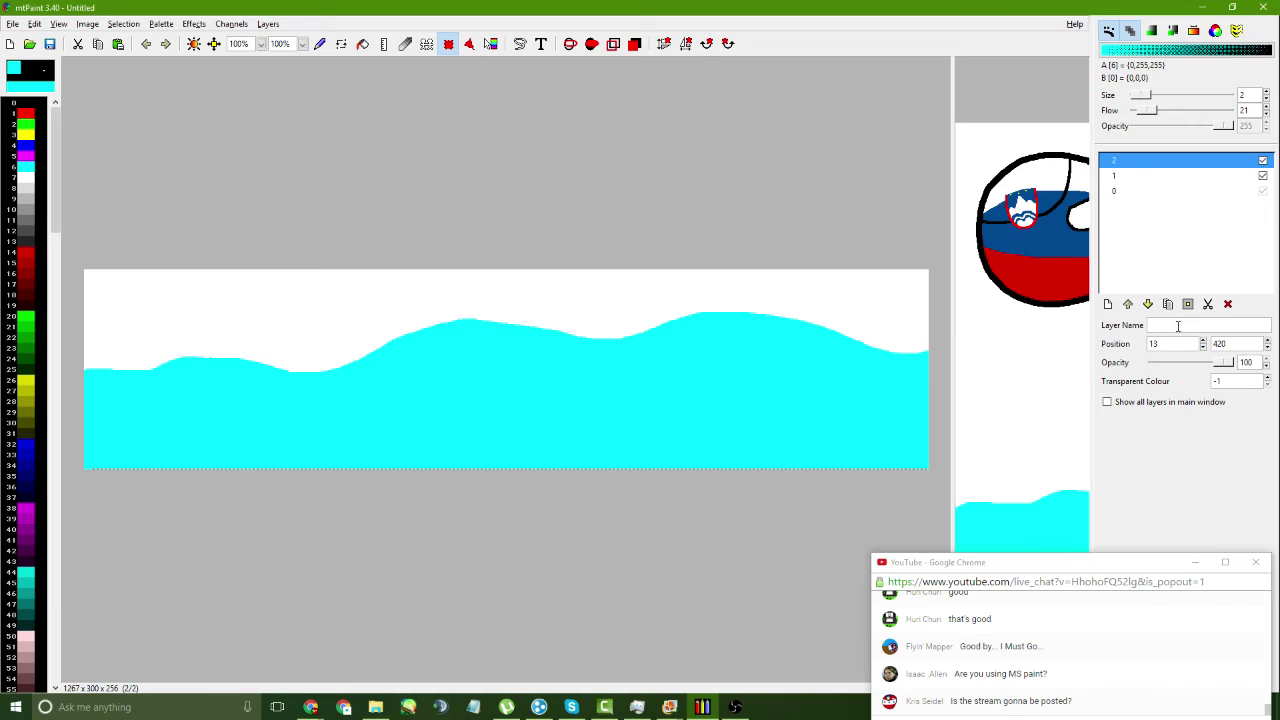
pyautogui.click(1142, 192)
pyautogui.click(363, 44)
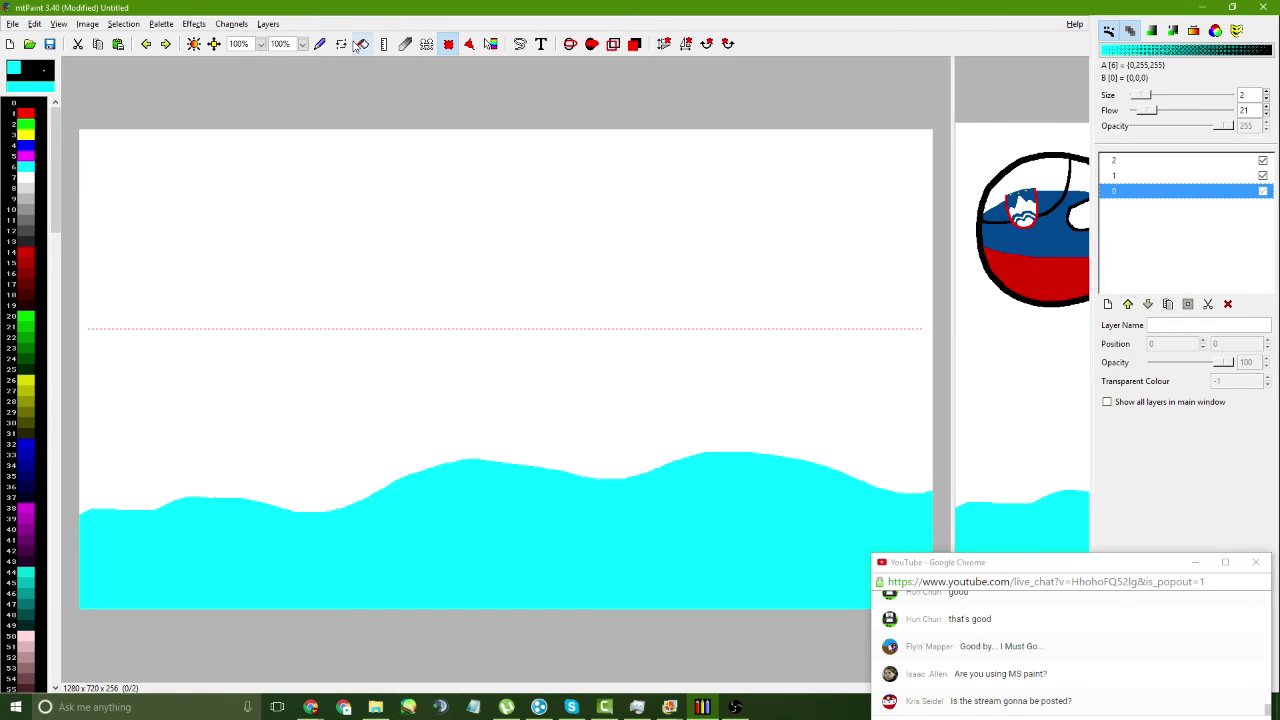
pyautogui.keyDown('ctrl'); pyautogui.click(483, 258); pyautogui.keyUp('ctrl')
pyautogui.click(543, 480)
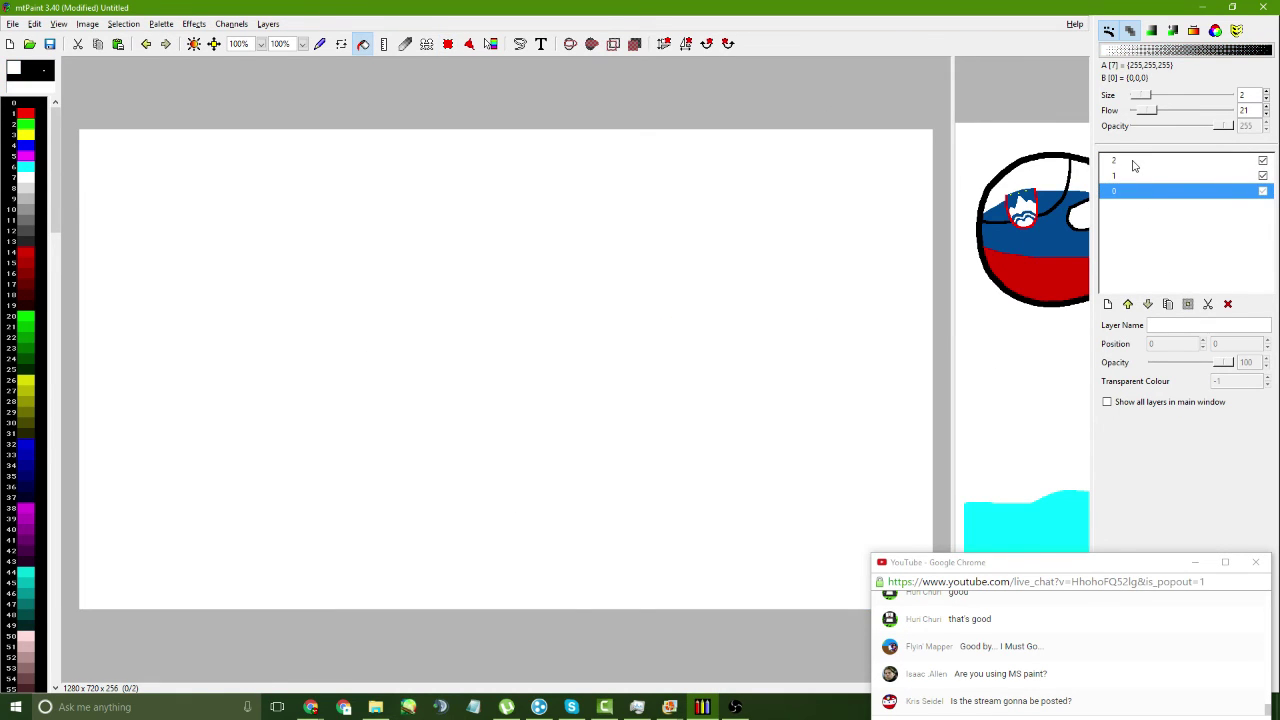
# - Fill background layer 0 with sky blue, palette colour 250
pyautogui.click(320, 44)
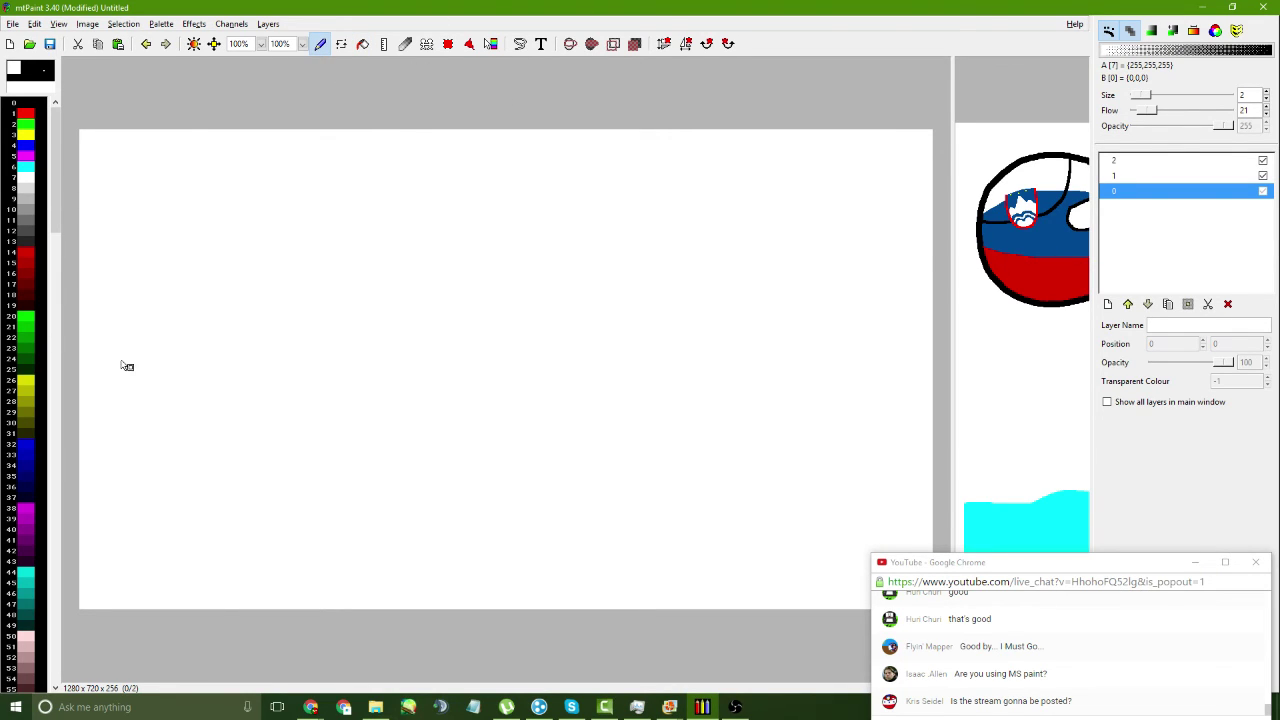
pyautogui.press('Insert')
pyautogui.click(191, 400)
pyautogui.click(363, 44)
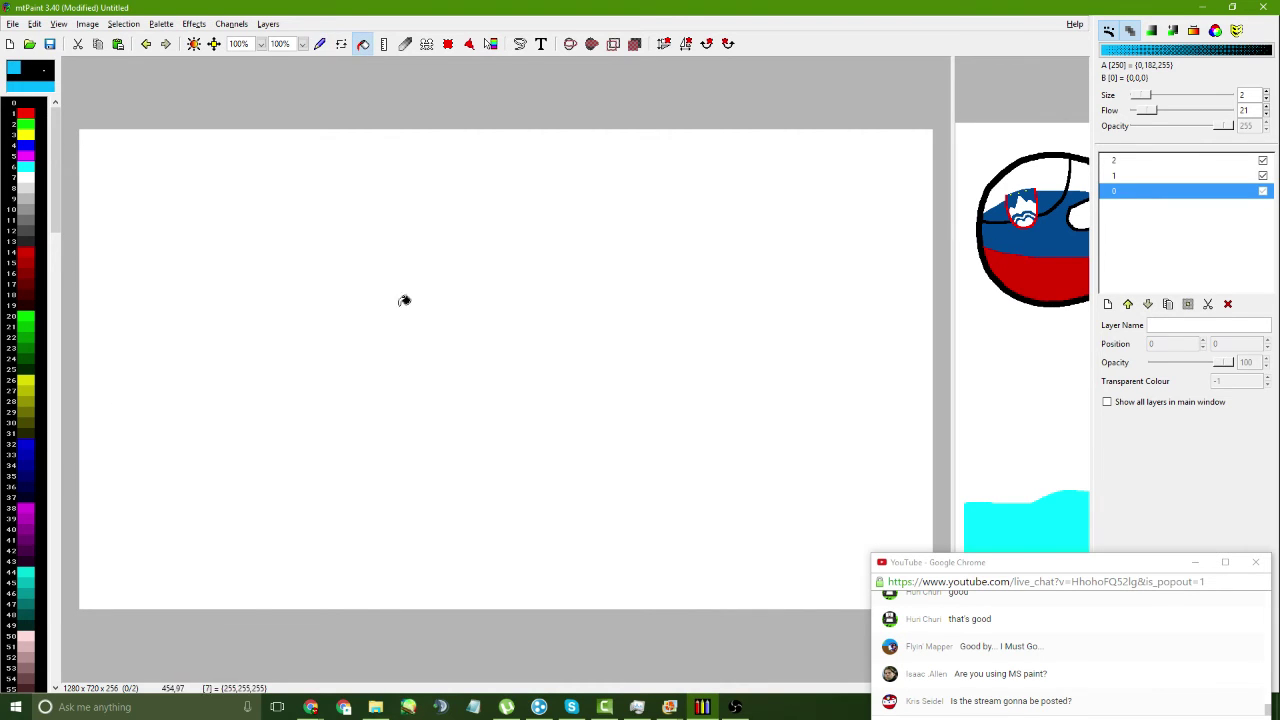
pyautogui.click(403, 300)
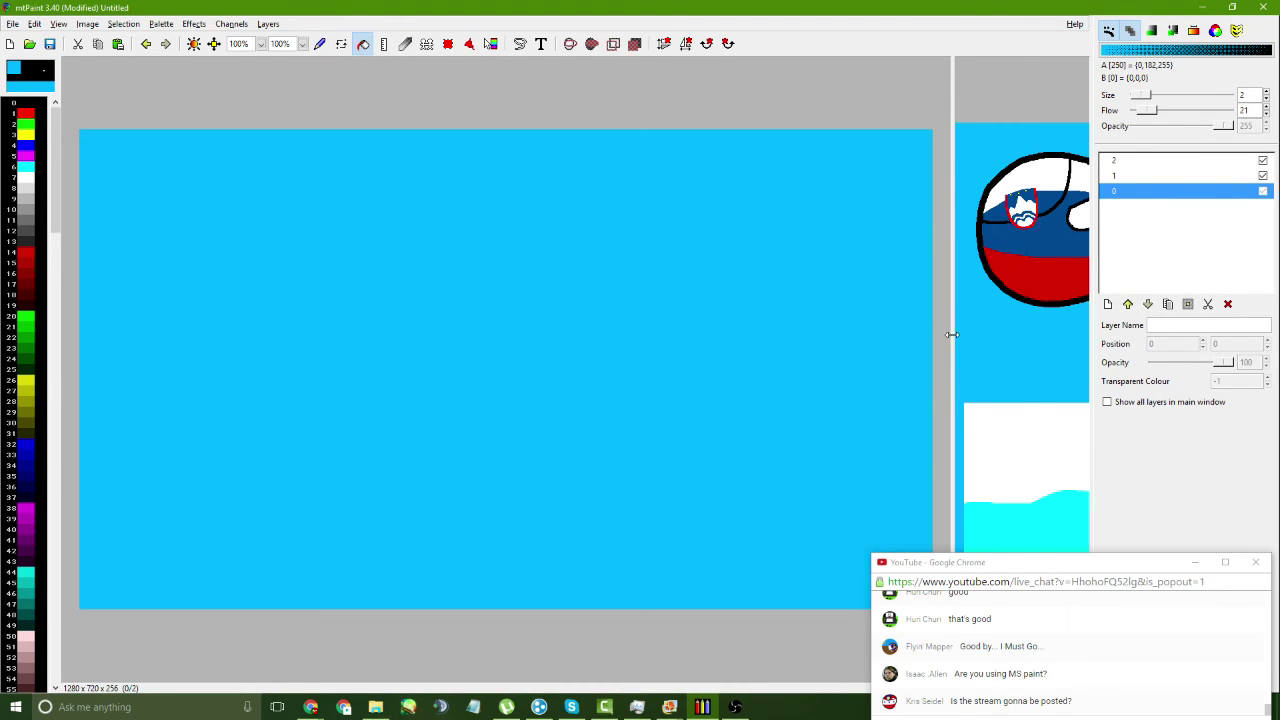
# - Set the transparent colour of hill layer 2 to 113
pyautogui.moveTo(952, 352); pyautogui.dragTo(257, 314)
pyautogui.press('pageup')
pyautogui.press('pageup')
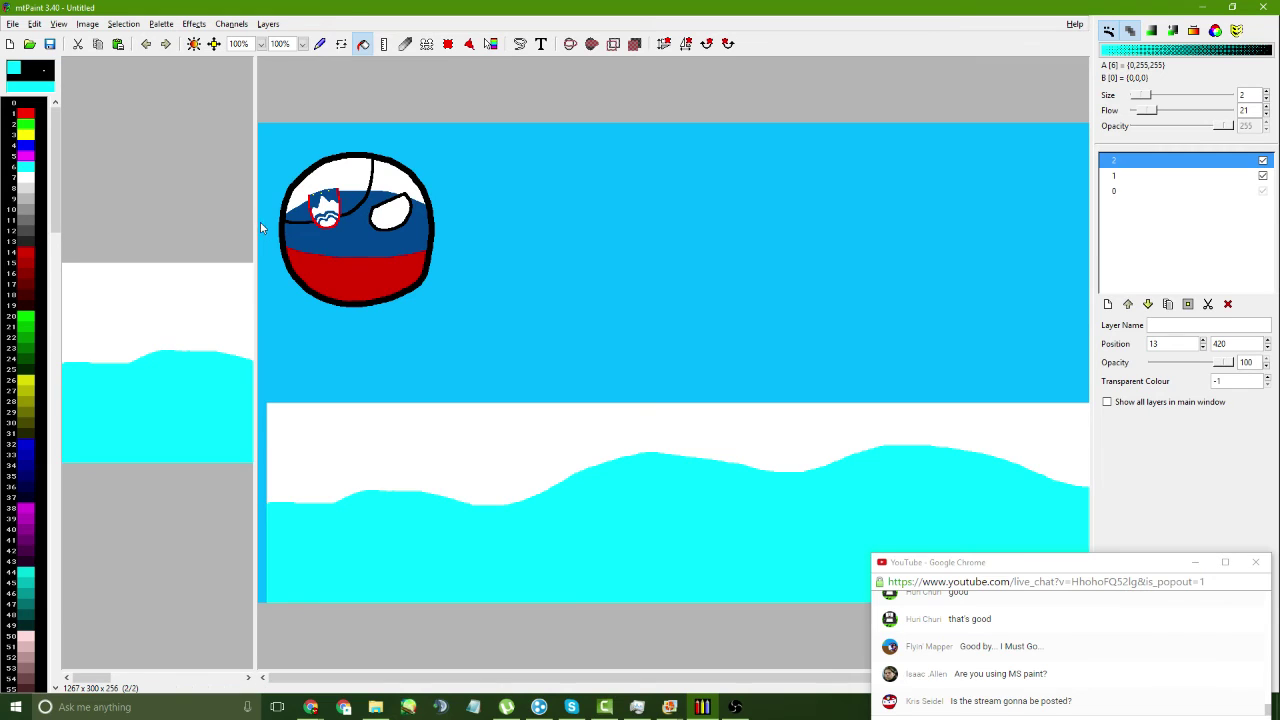
pyautogui.moveTo(254, 220); pyautogui.dragTo(971, 300)
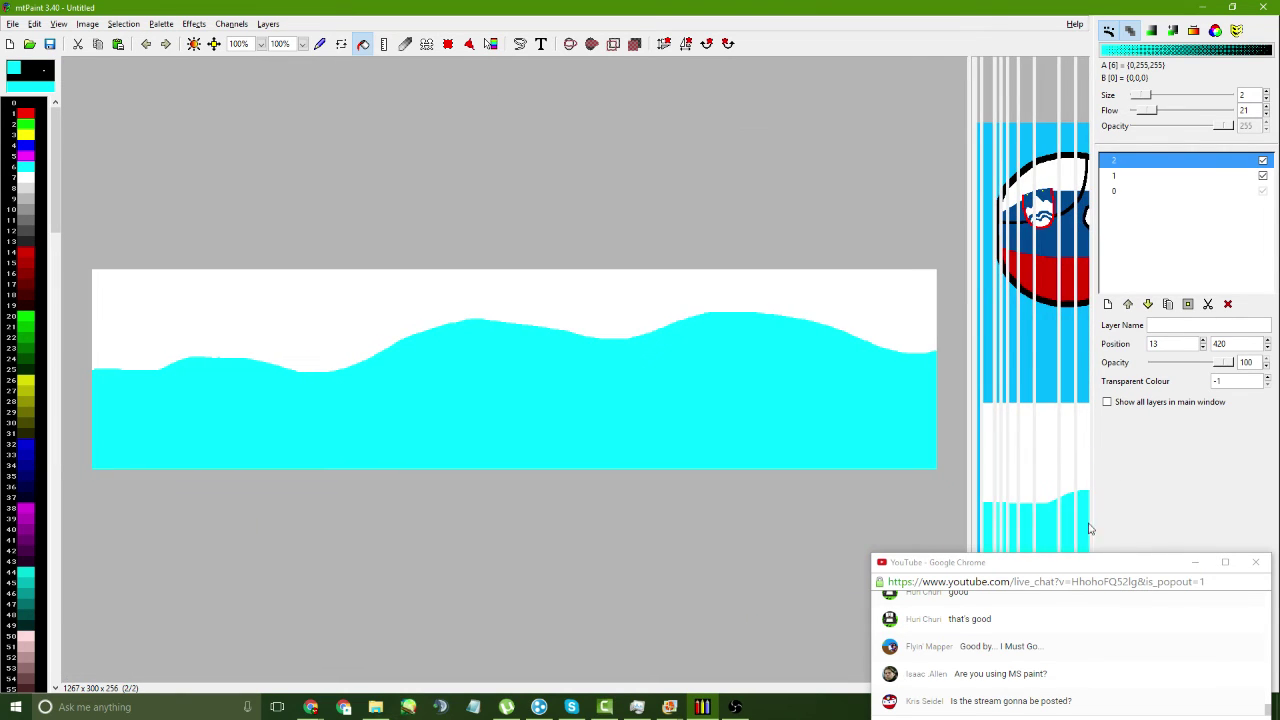
pyautogui.moveTo(1024, 566)
pyautogui.mouseDown()
pyautogui.moveTo(1001, 483)
pyautogui.moveTo(1014, 572)
pyautogui.moveTo(1025, 572)
pyautogui.mouseUp()
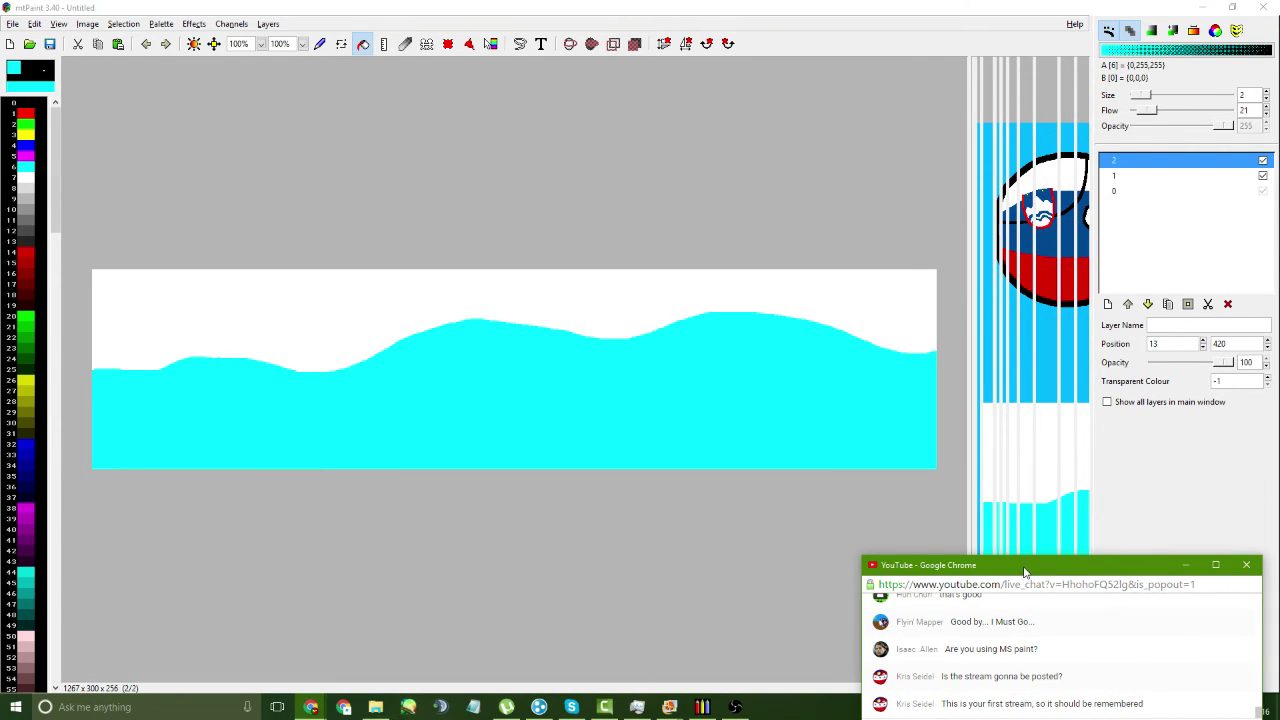
pyautogui.click(1115, 388)
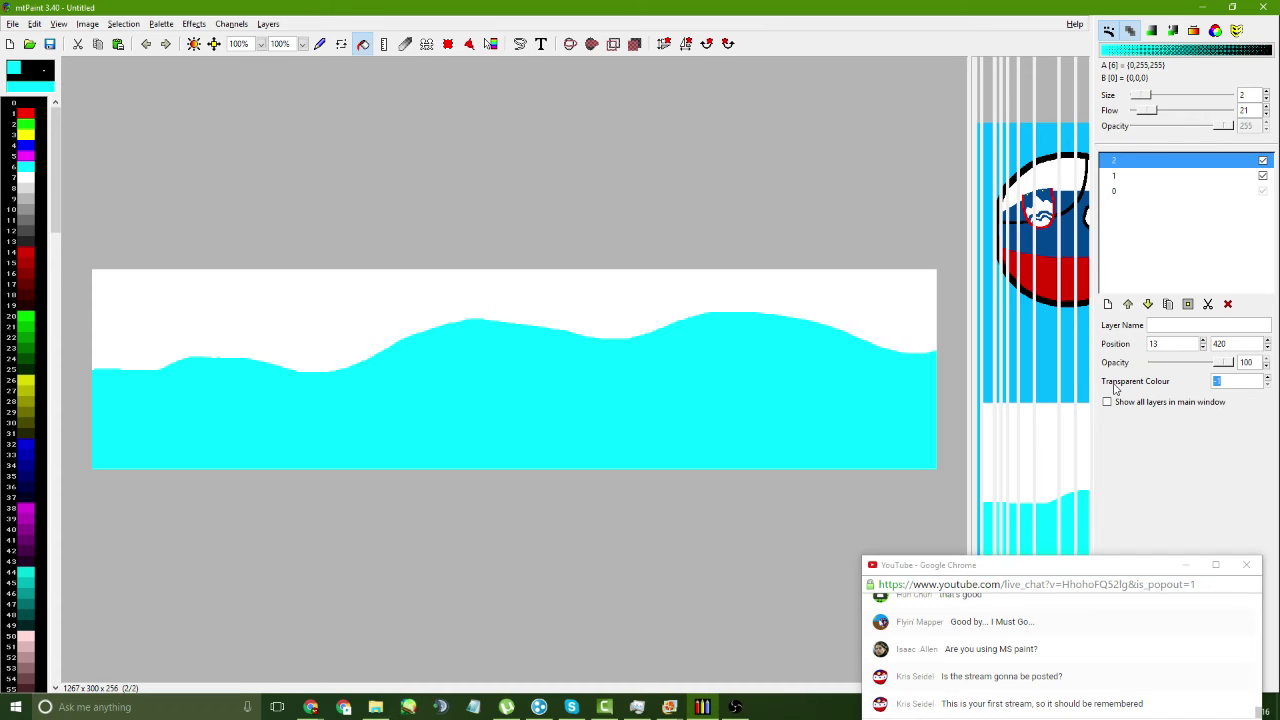
pyautogui.press('Return')
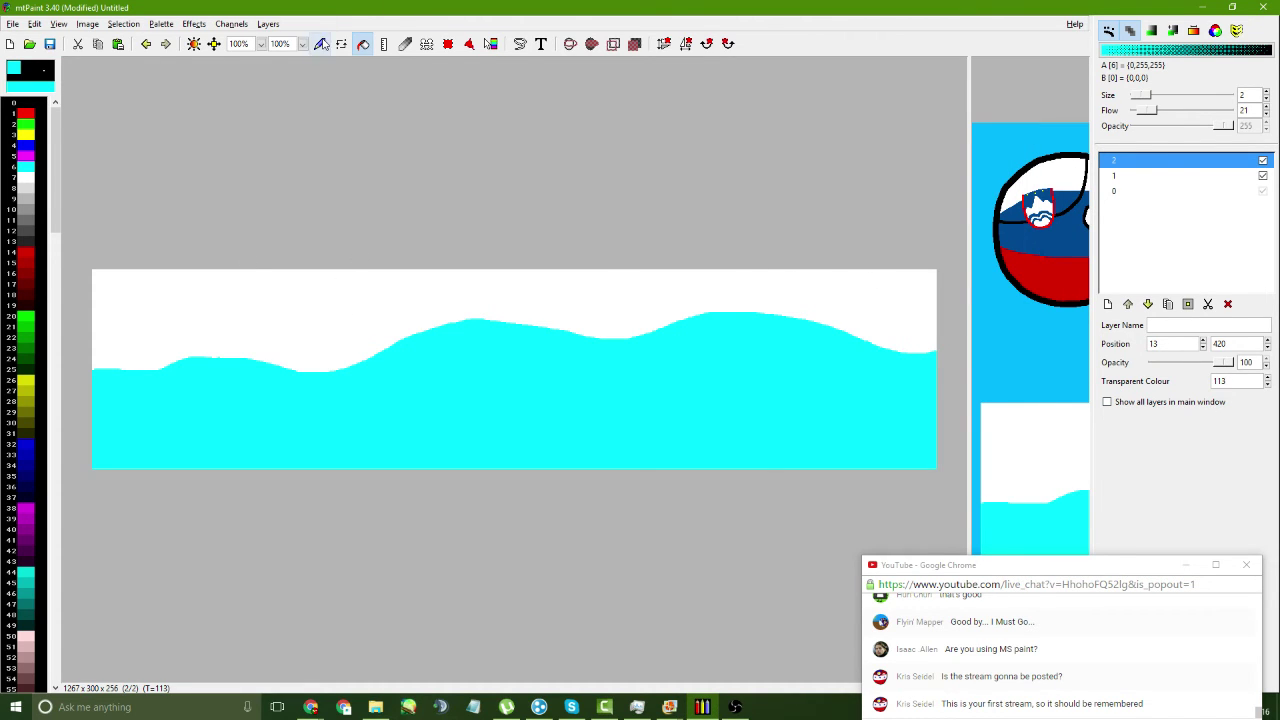
# - Fill the white area above the hills on layer 2 with palette colour 113
pyautogui.click(320, 43)
pyautogui.press('Insert')
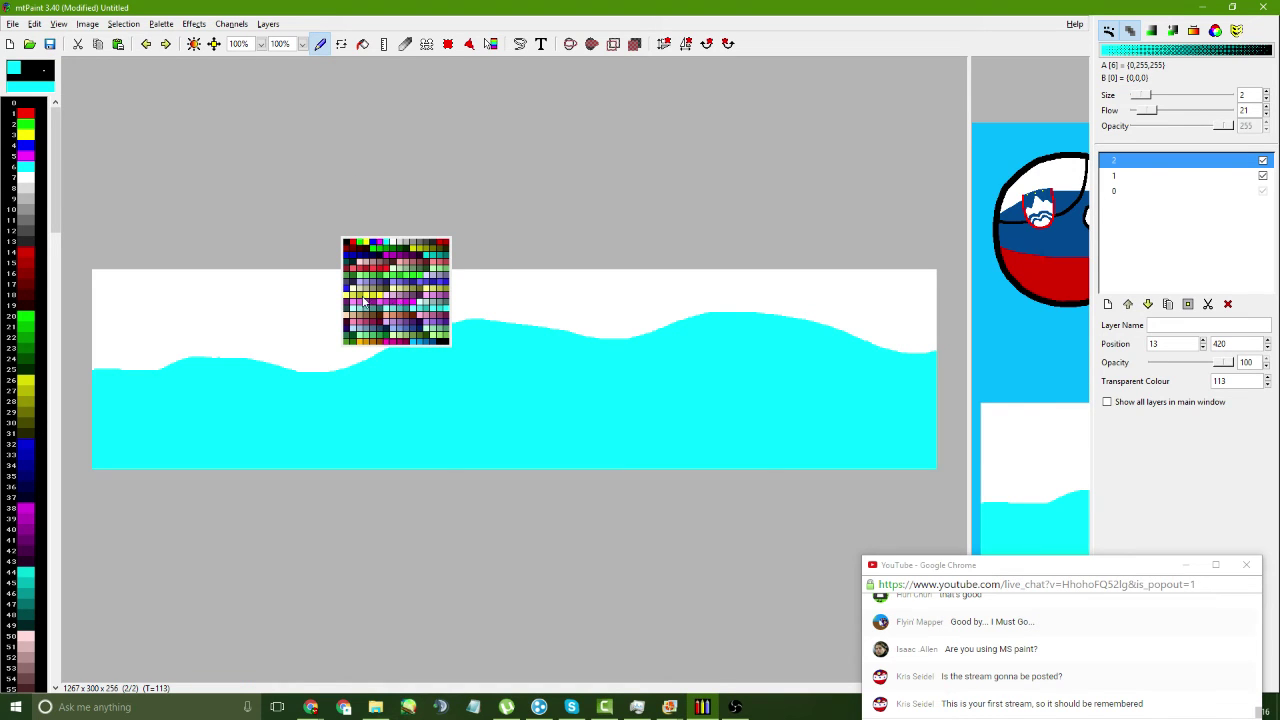
pyautogui.click(362, 298)
pyautogui.click(363, 43)
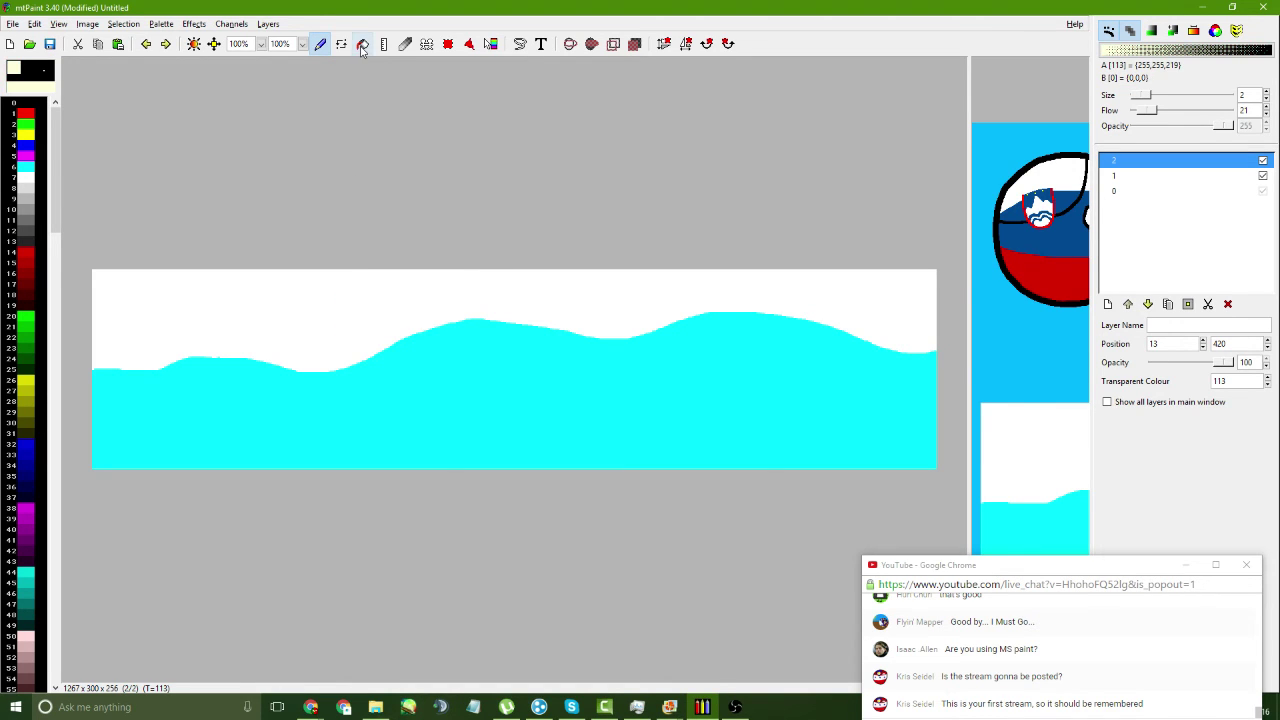
pyautogui.click(369, 341)
pyautogui.hotkey('ctrl', 'z')
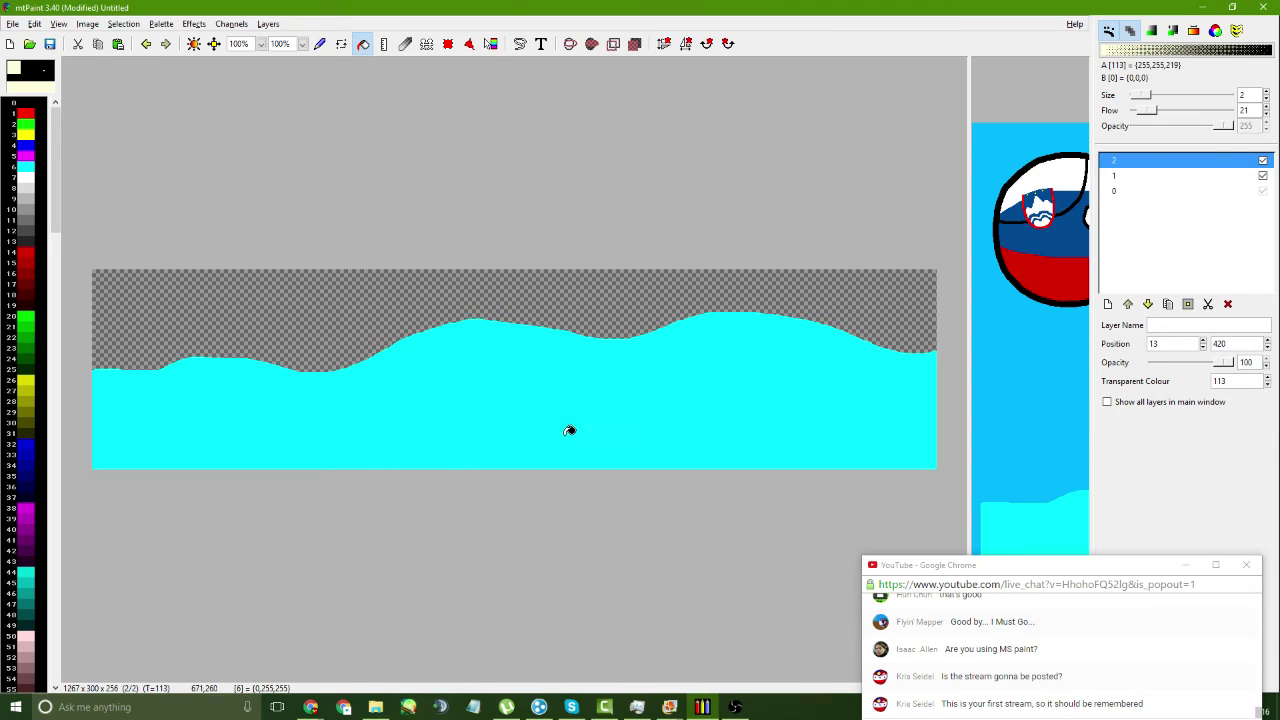
# - Centre hills layer 2 and move it down to vertical position 420
pyautogui.press('v')
pyautogui.moveTo(268, 480); pyautogui.dragTo(503, 563)
pyautogui.click(1268, 346)
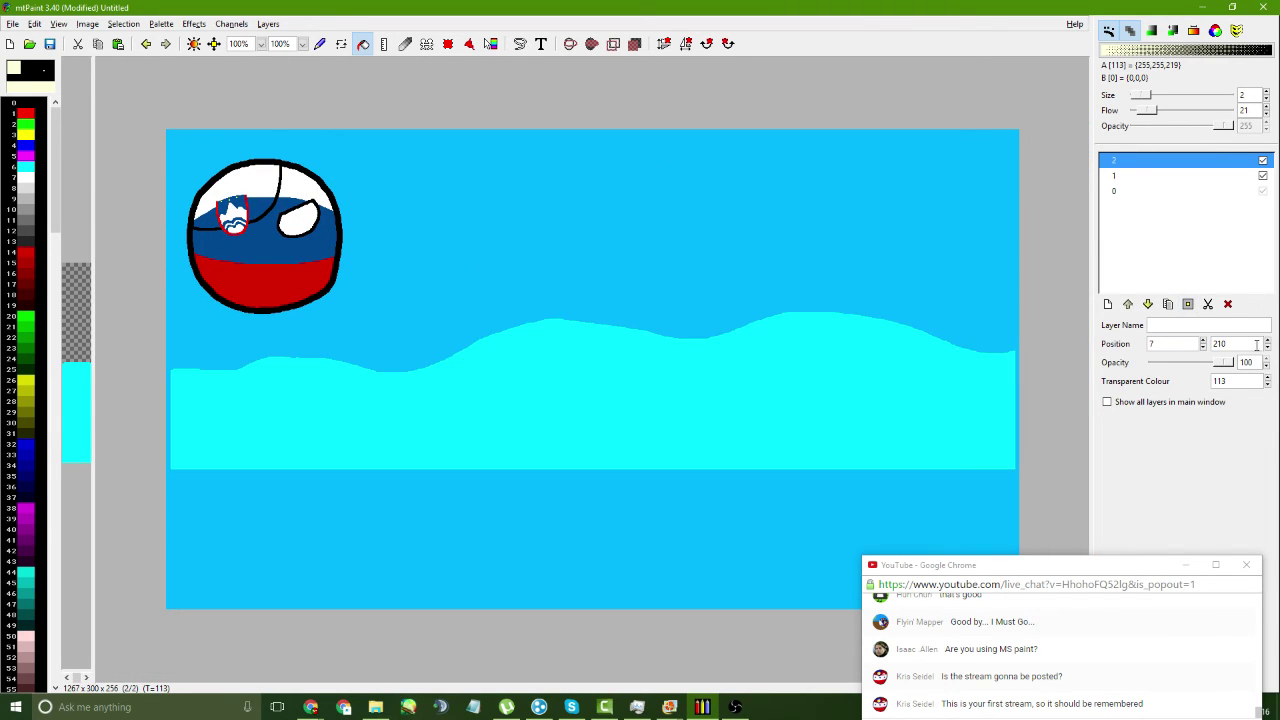
pyautogui.click(1268, 342)
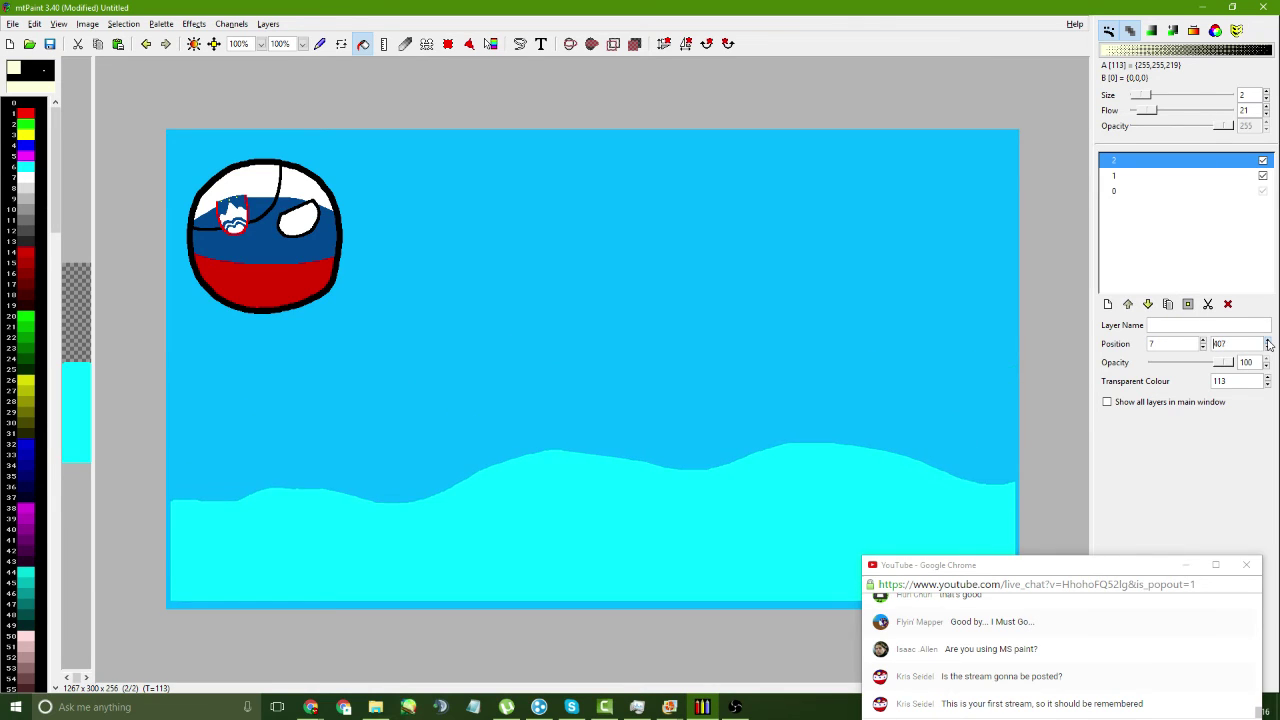
pyautogui.click(1268, 341)
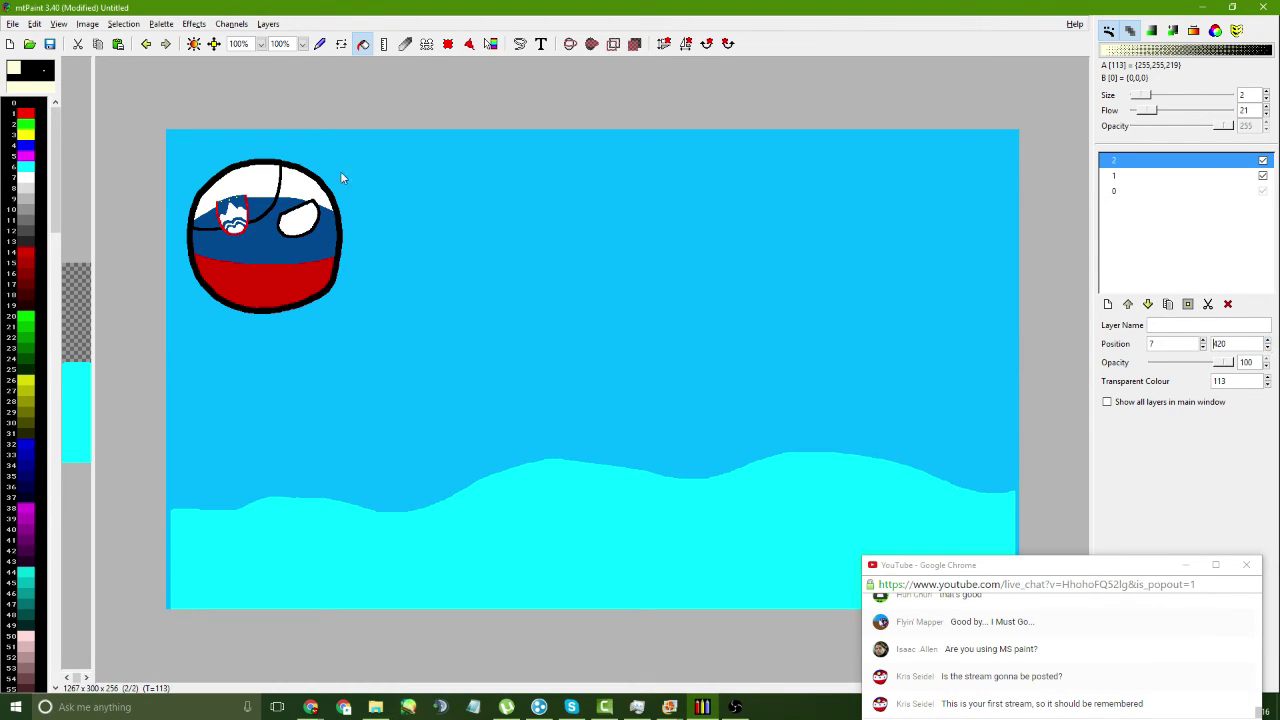
# - Resize the hills layer's canvas to 1280 x 300 without fixed aspect ratio and extend the hills in cyan across the added right strip
pyautogui.moveTo(91, 232); pyautogui.dragTo(741, 425)
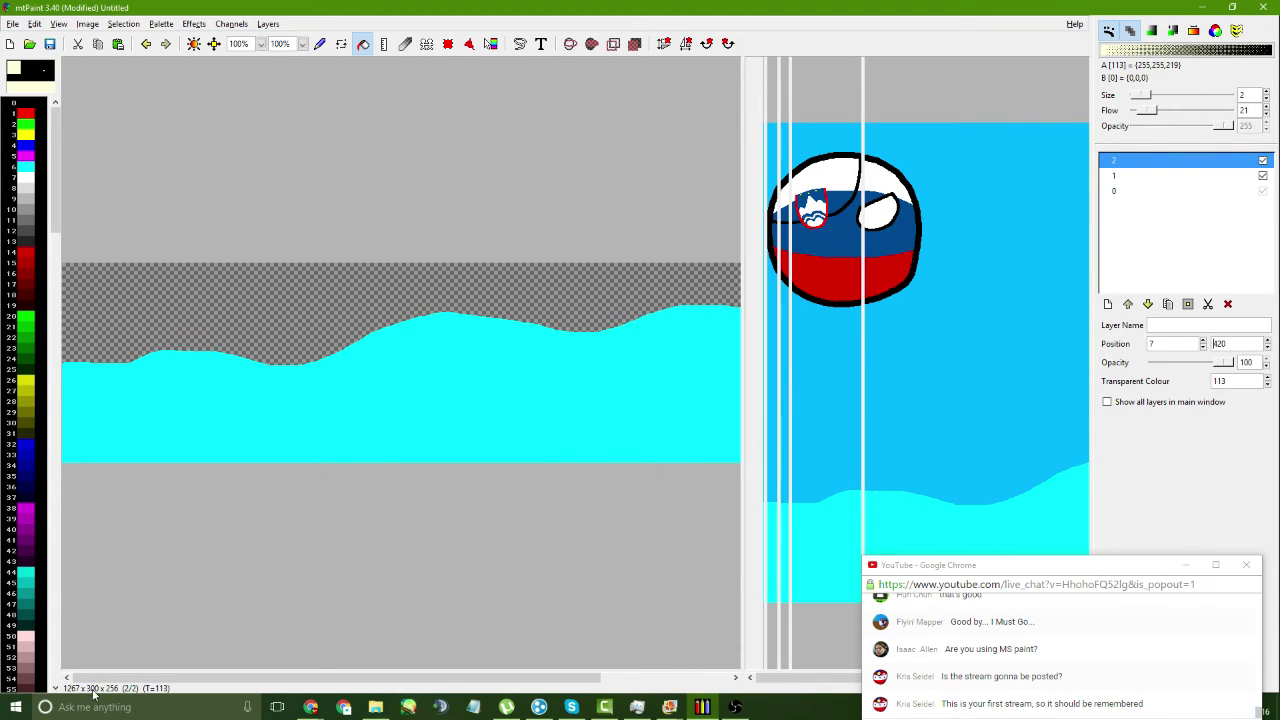
pyautogui.click(320, 43)
pyautogui.moveTo(741, 233); pyautogui.dragTo(1105, 272)
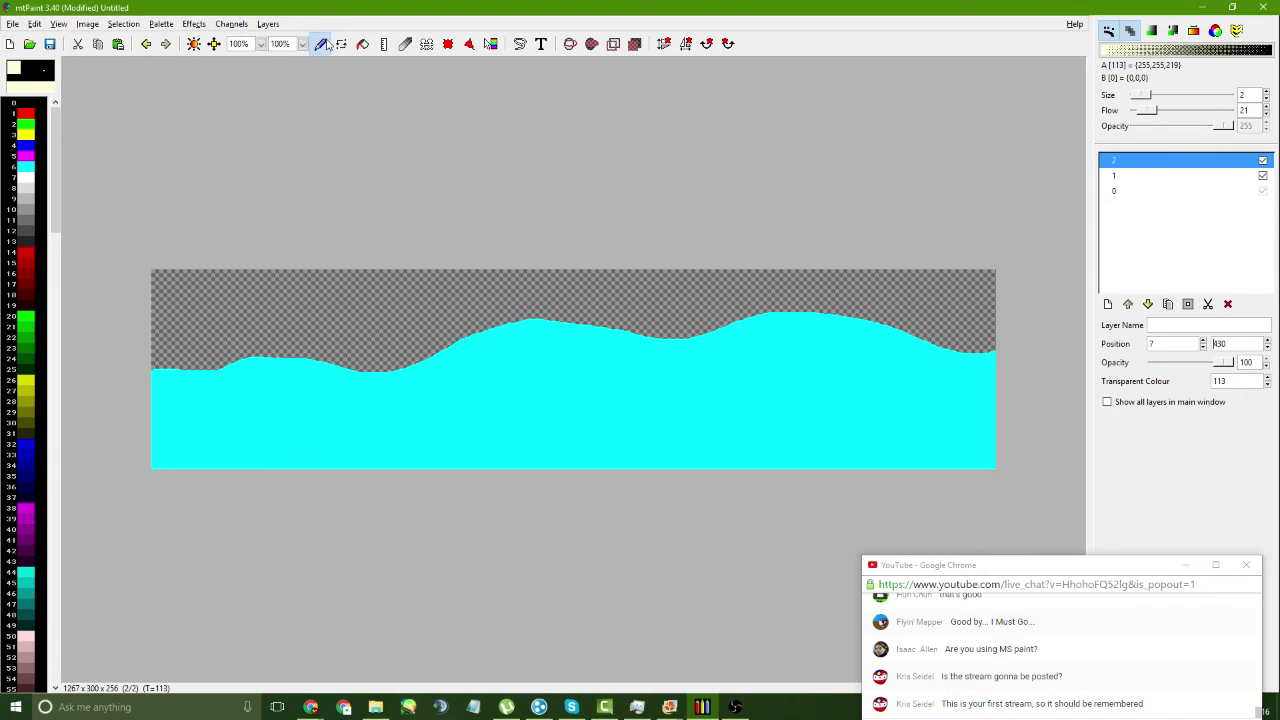
pyautogui.press('pagedown')
pyautogui.press('pagedown')
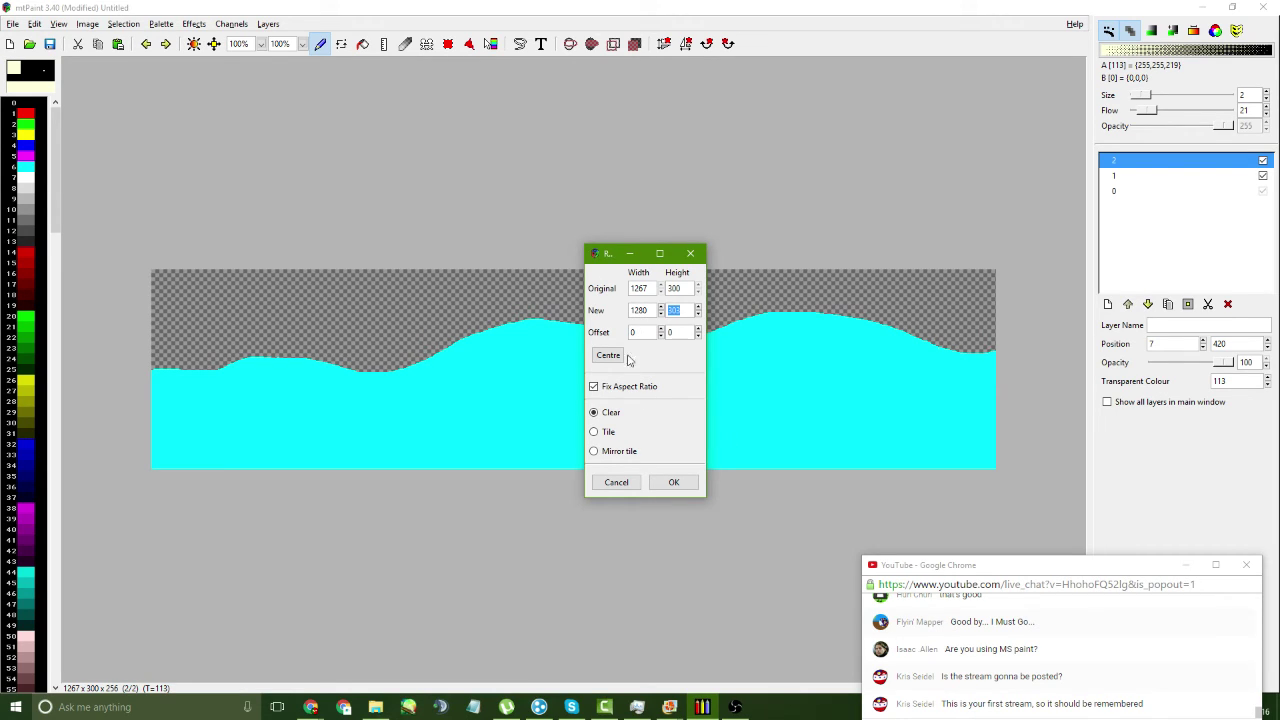
pyautogui.click(594, 386)
pyautogui.click(687, 311)
pyautogui.press('Return')
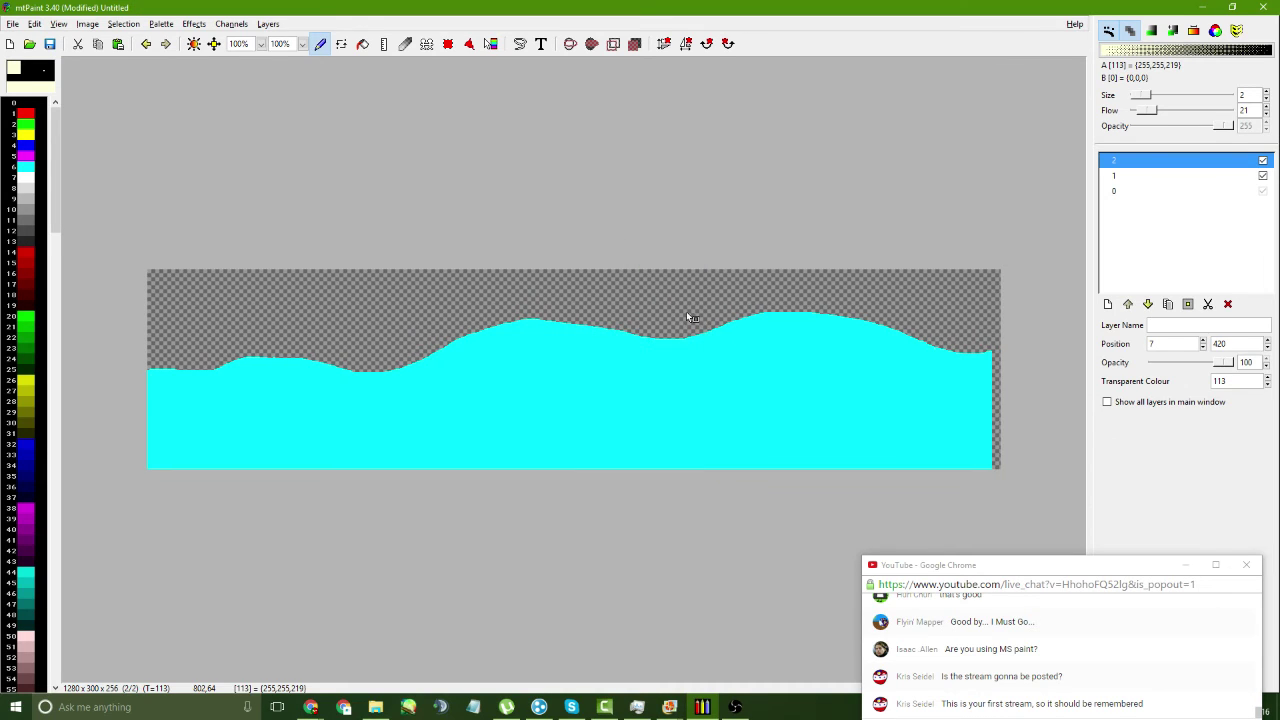
pyautogui.keyDown('ctrl'); pyautogui.click(903, 414); pyautogui.keyUp('ctrl')
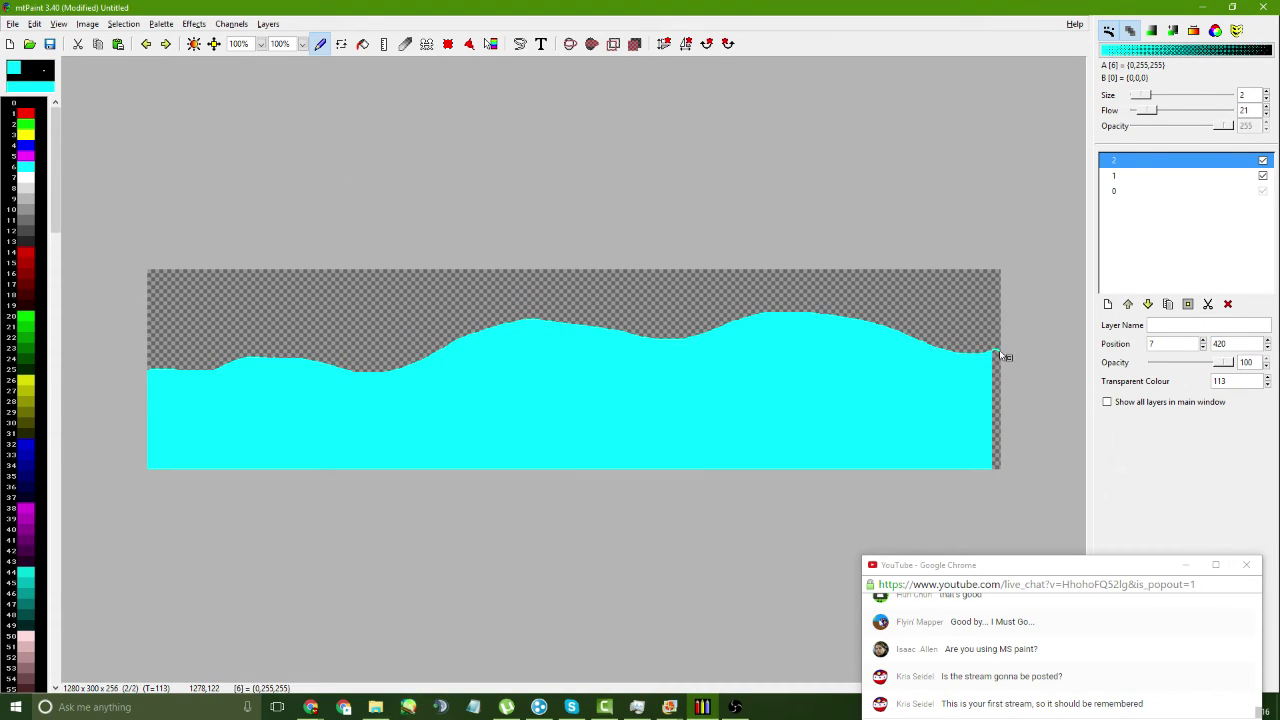
pyautogui.click(363, 44)
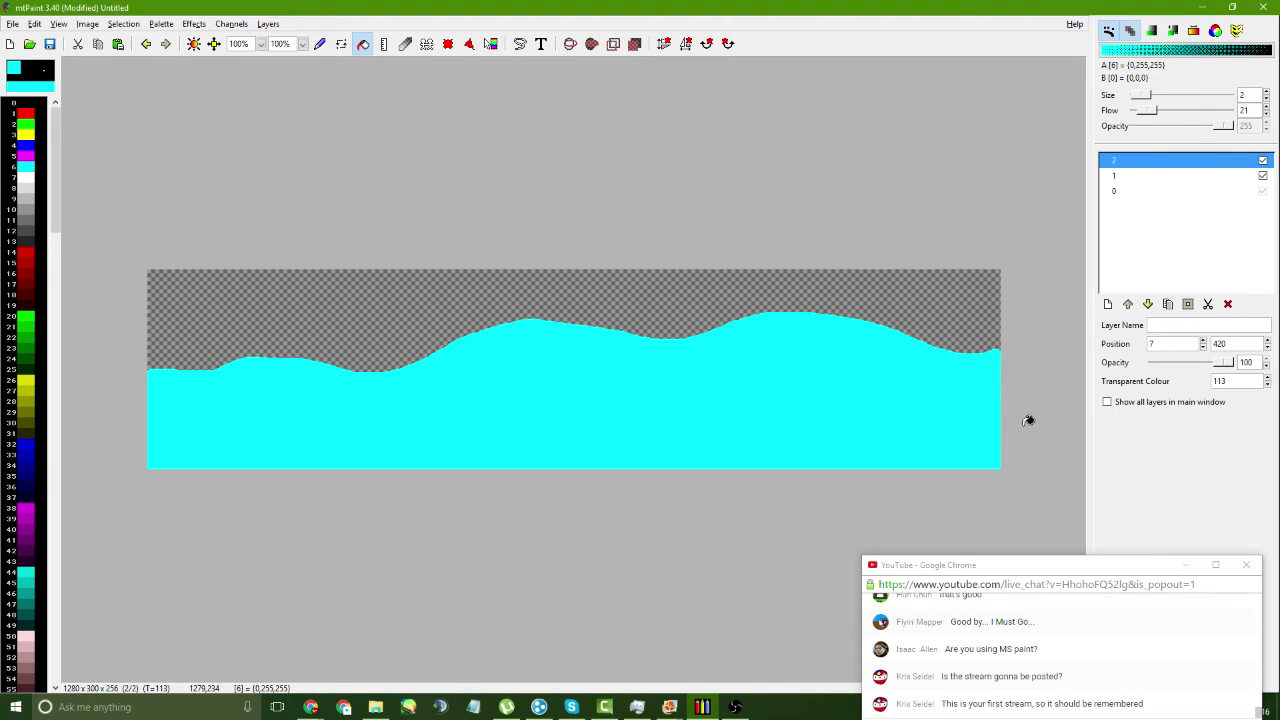
# - Centre the widened hills layer and lower it to the scene's bottom edge at position 0, 420
pyautogui.press('v')
pyautogui.moveTo(515, 364); pyautogui.dragTo(283, 400)
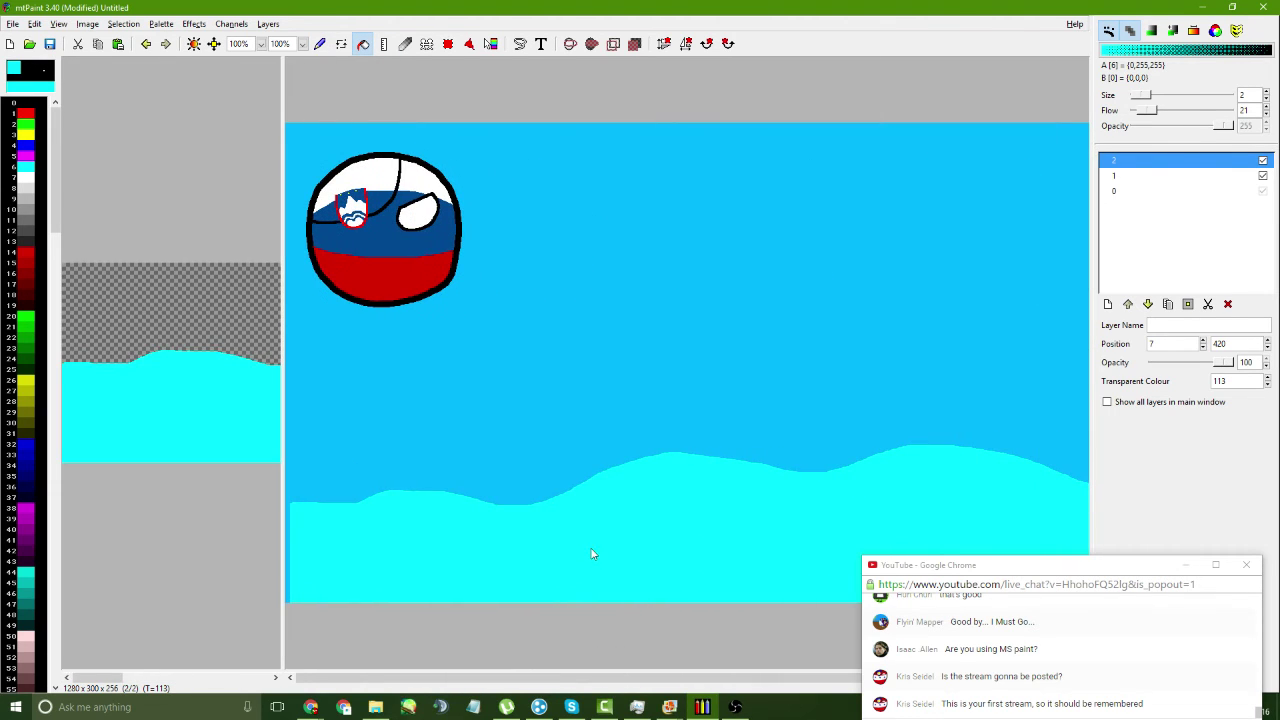
pyautogui.click(1187, 304)
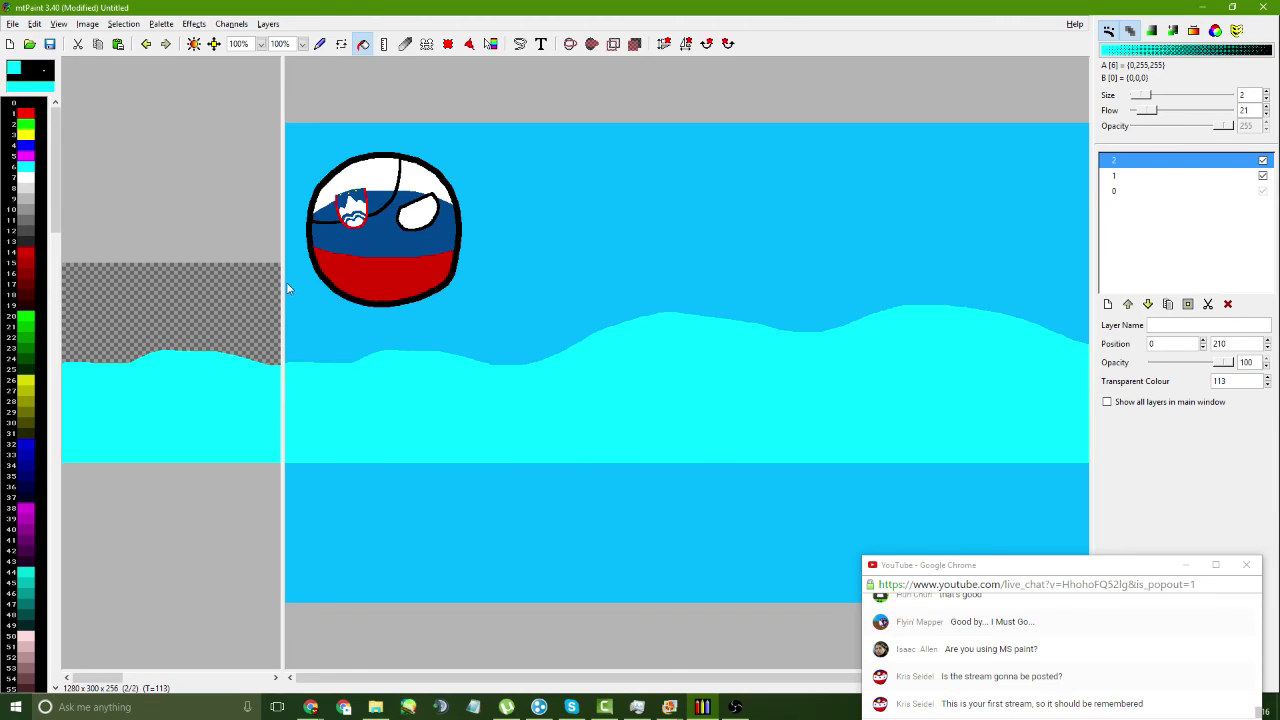
pyautogui.moveTo(285, 289); pyautogui.dragTo(87, 295)
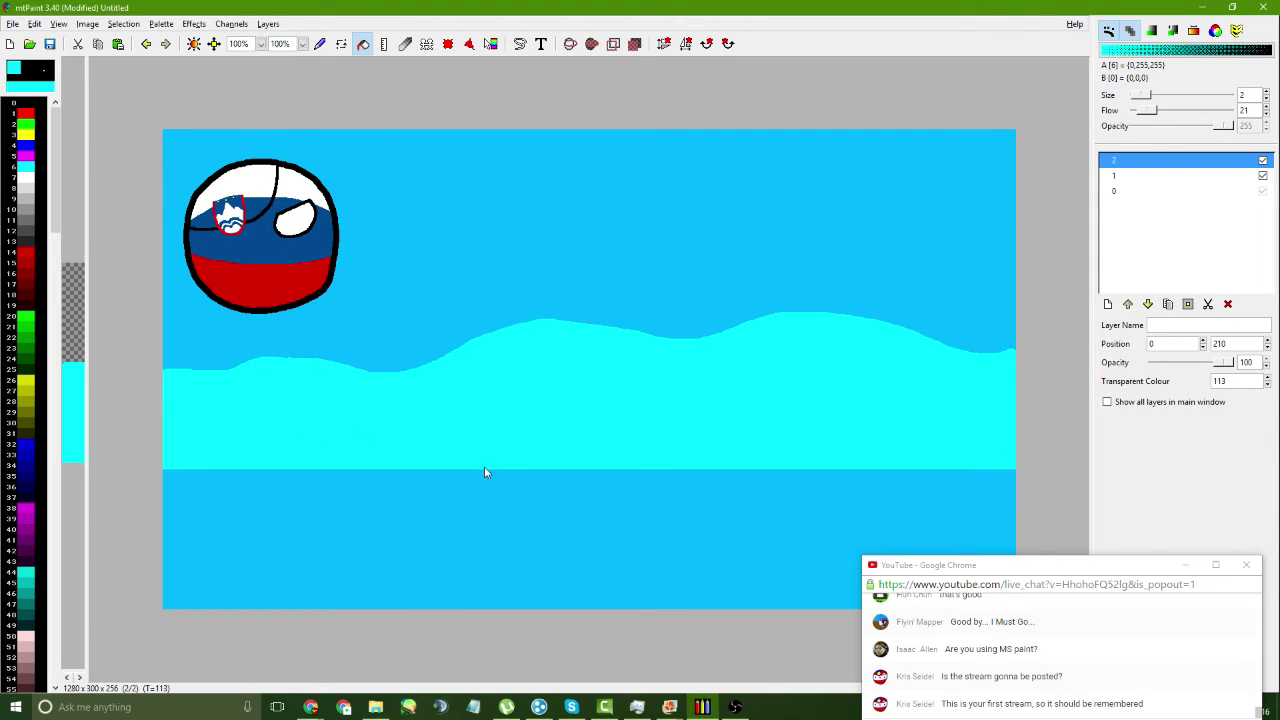
pyautogui.click(1268, 342)
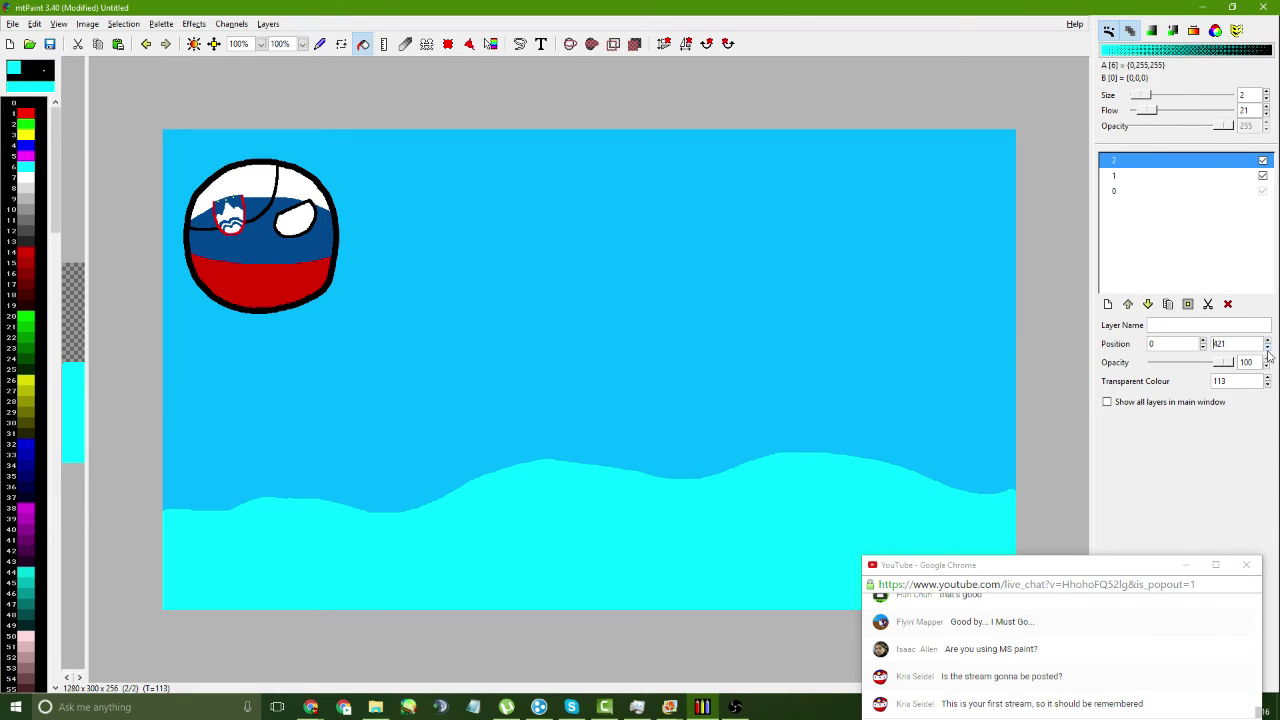
pyautogui.click(1267, 348)
pyautogui.click(1268, 341)
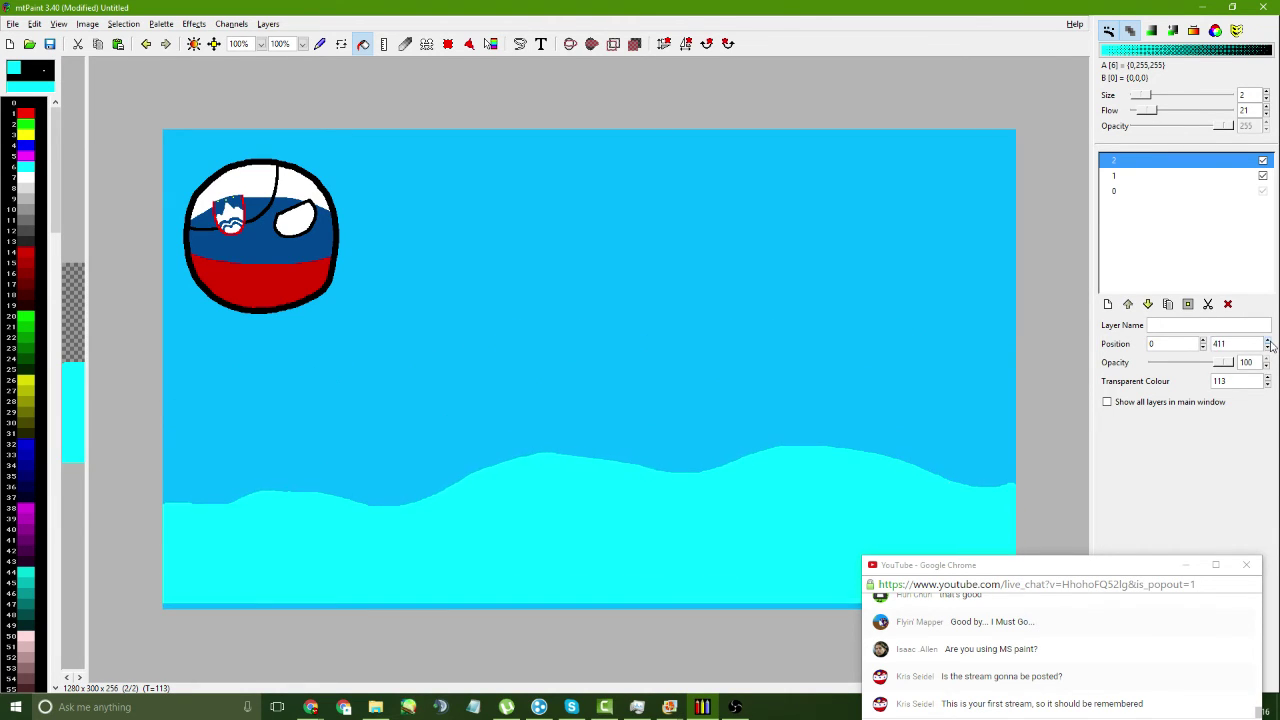
pyautogui.click(1268, 341)
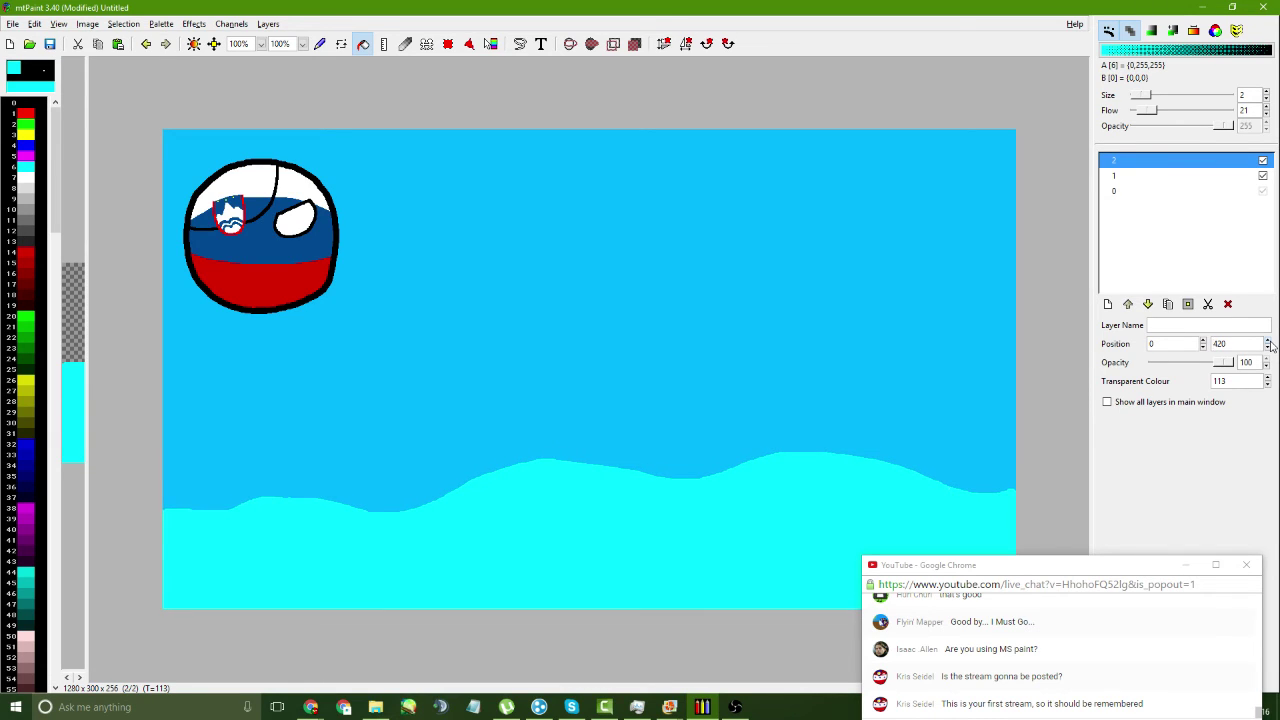
pyautogui.click(1268, 341)
# - Move ball layer 1 to the upper middle of the scene, at about position 551, 26
pyautogui.moveTo(287, 268); pyautogui.dragTo(357, 278)
pyautogui.moveTo(631, 390); pyautogui.dragTo(635, 282)
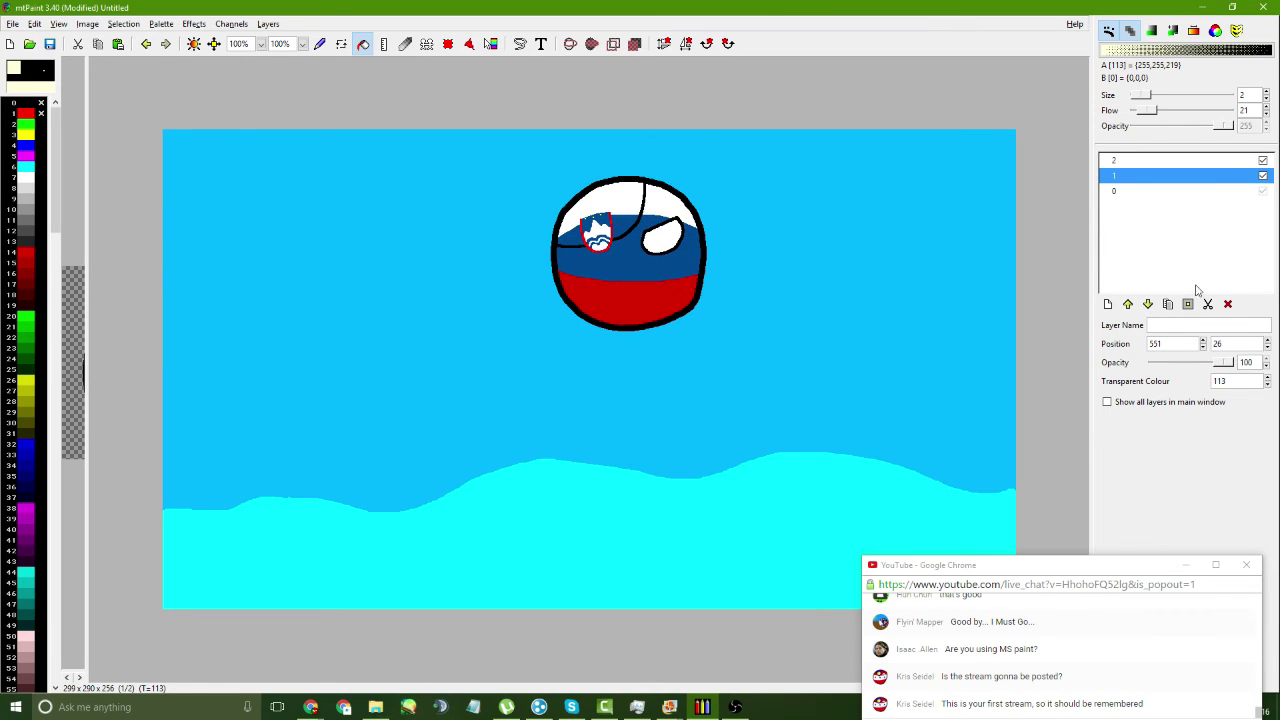
# - Add a new 1280 x 720 indexed-palette layer with 256 colours and set its transparent colour to 113
pyautogui.click(1107, 303)
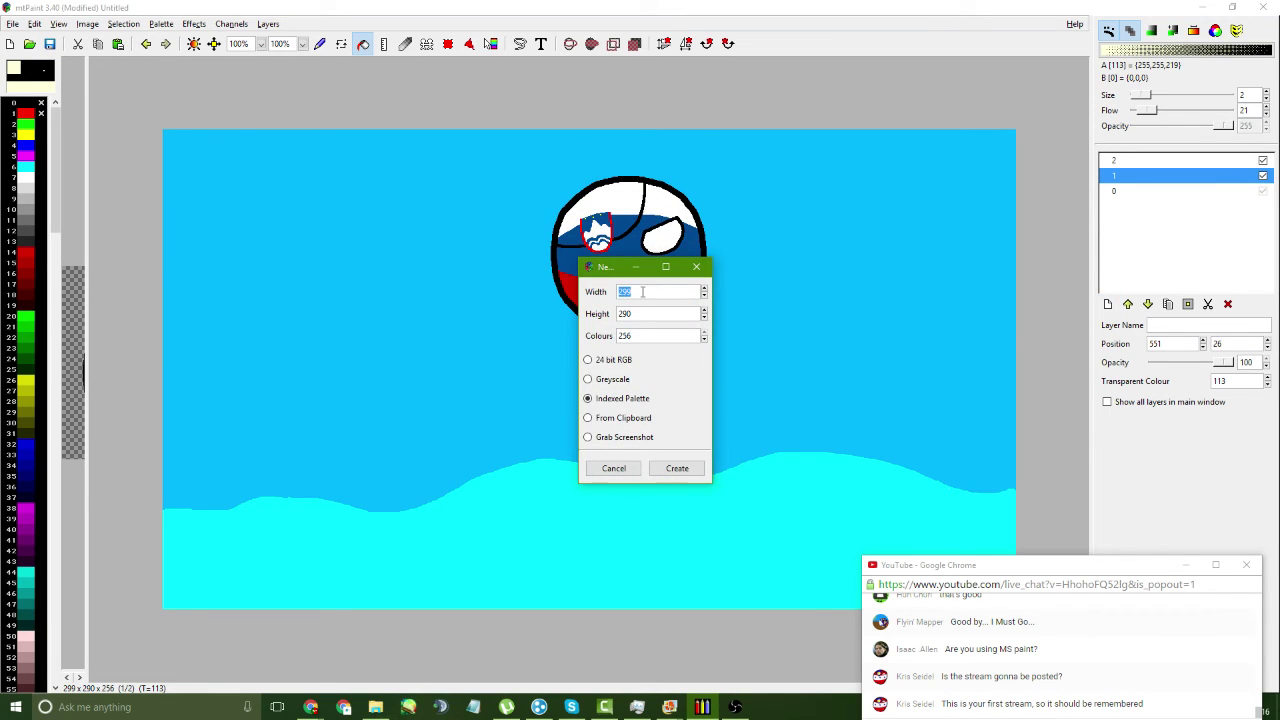
pyautogui.write('1280')
pyautogui.click(664, 467)
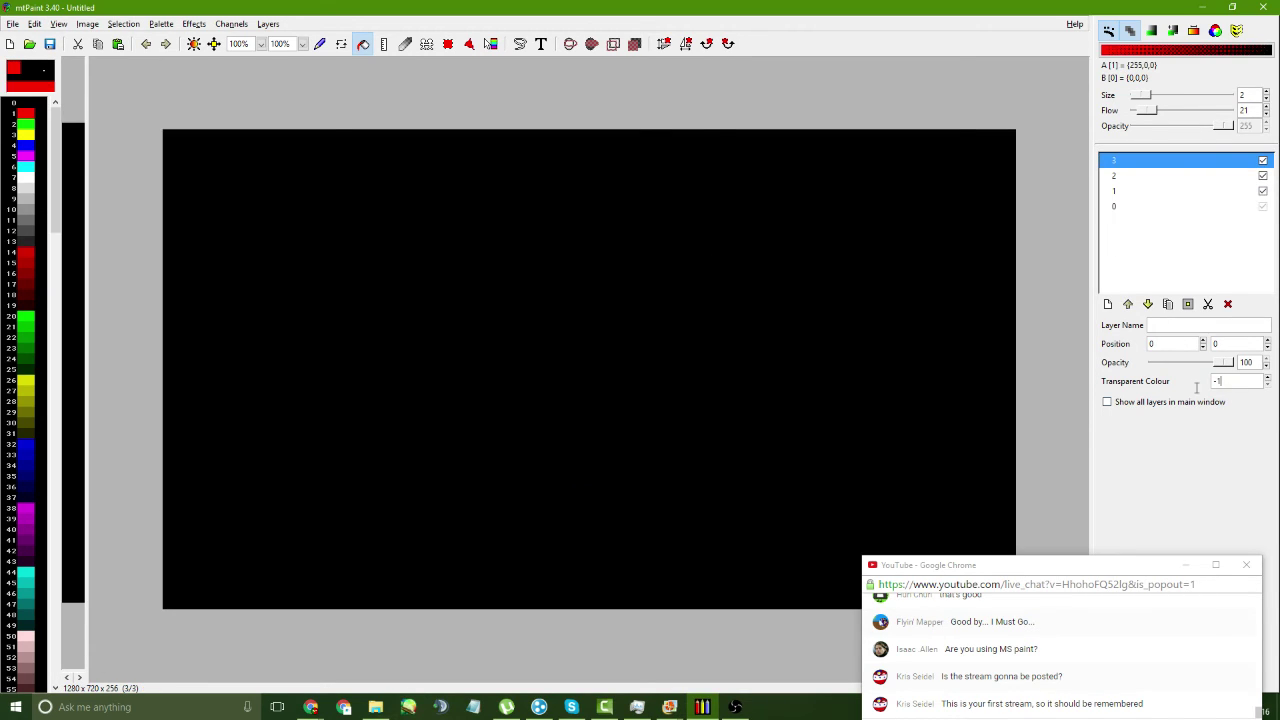
pyautogui.write('113')
pyautogui.press('Return')
# - Fill the whole of new layer 3 with palette colour 113
pyautogui.click(320, 44)
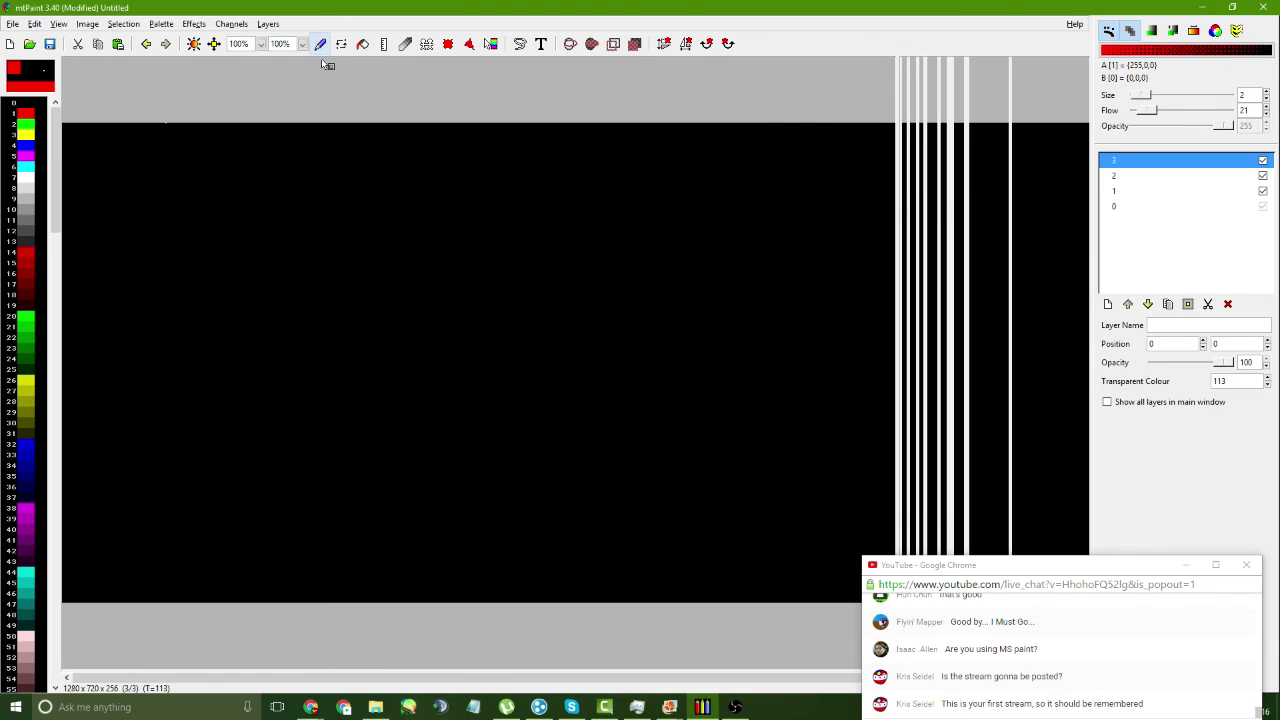
pyautogui.moveTo(340, 206); pyautogui.dragTo(384, 236)
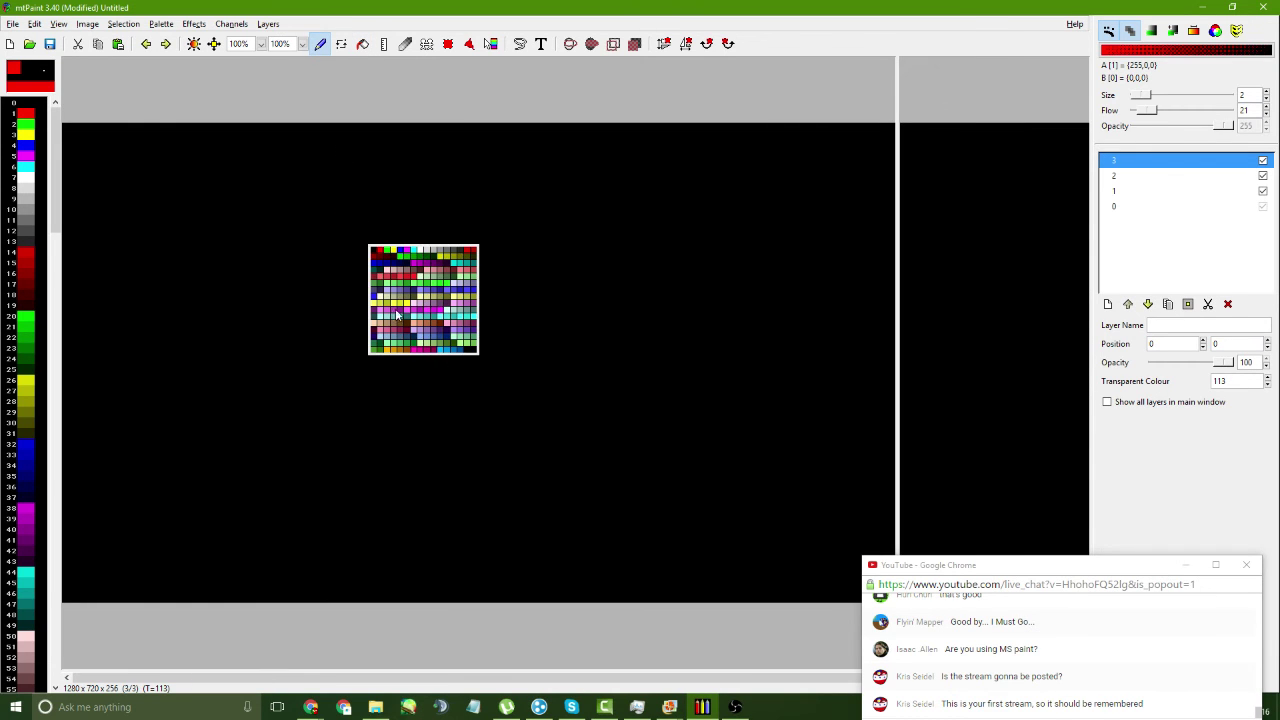
pyautogui.click(385, 298)
pyautogui.click(362, 44)
pyautogui.click(443, 269)
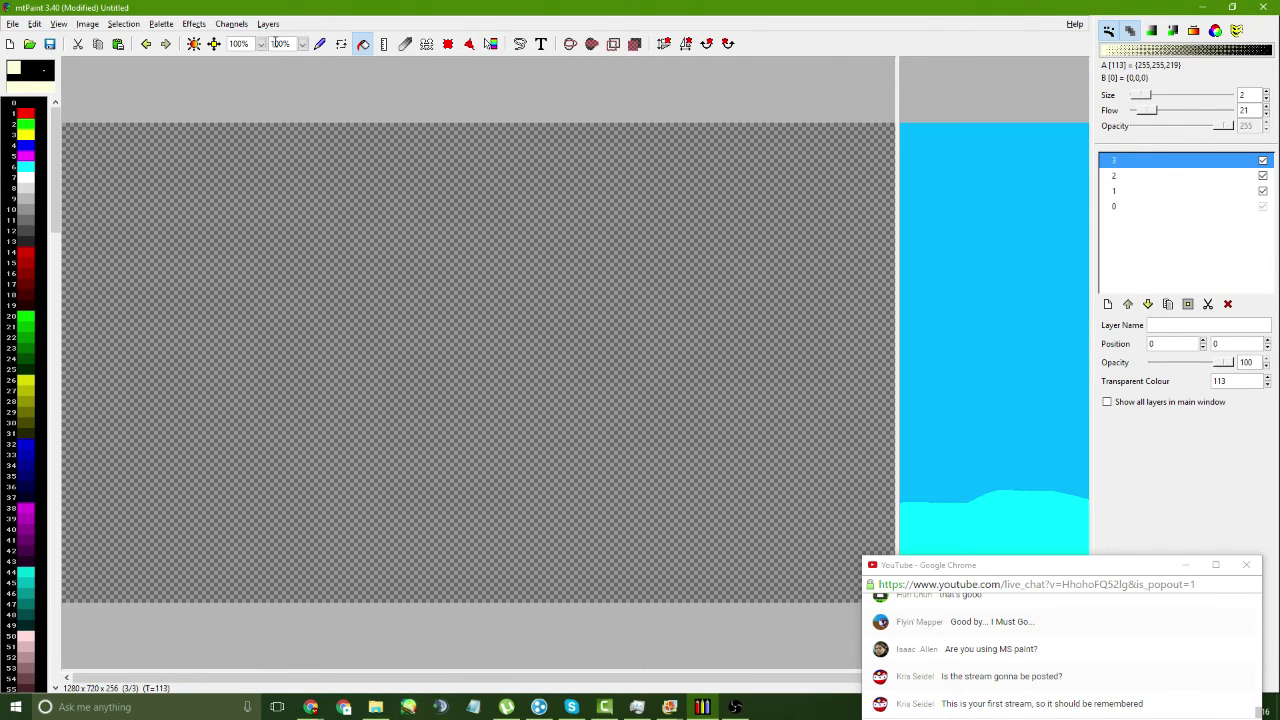
# - Choose black, palette colour 0, and paint a short vertical line near the centre of layer 3
pyautogui.click(261, 44)
pyautogui.click(262, 47)
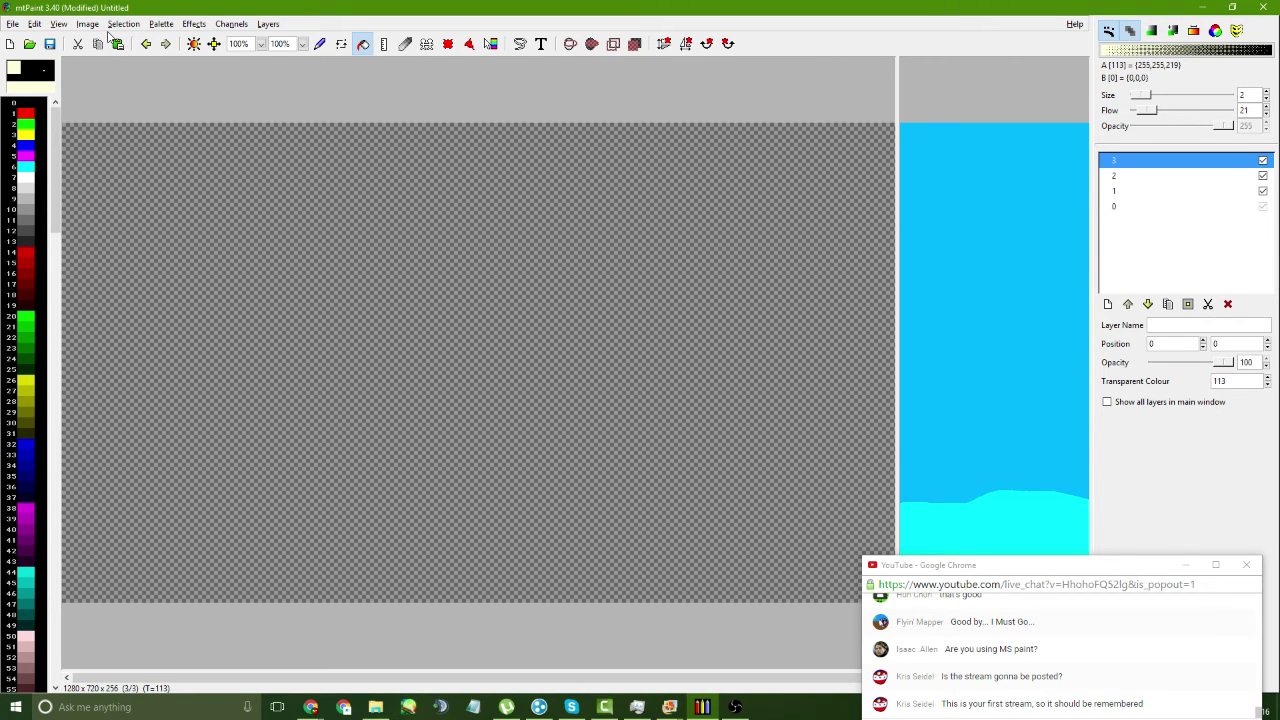
pyautogui.hotkey('ctrl', 'v')
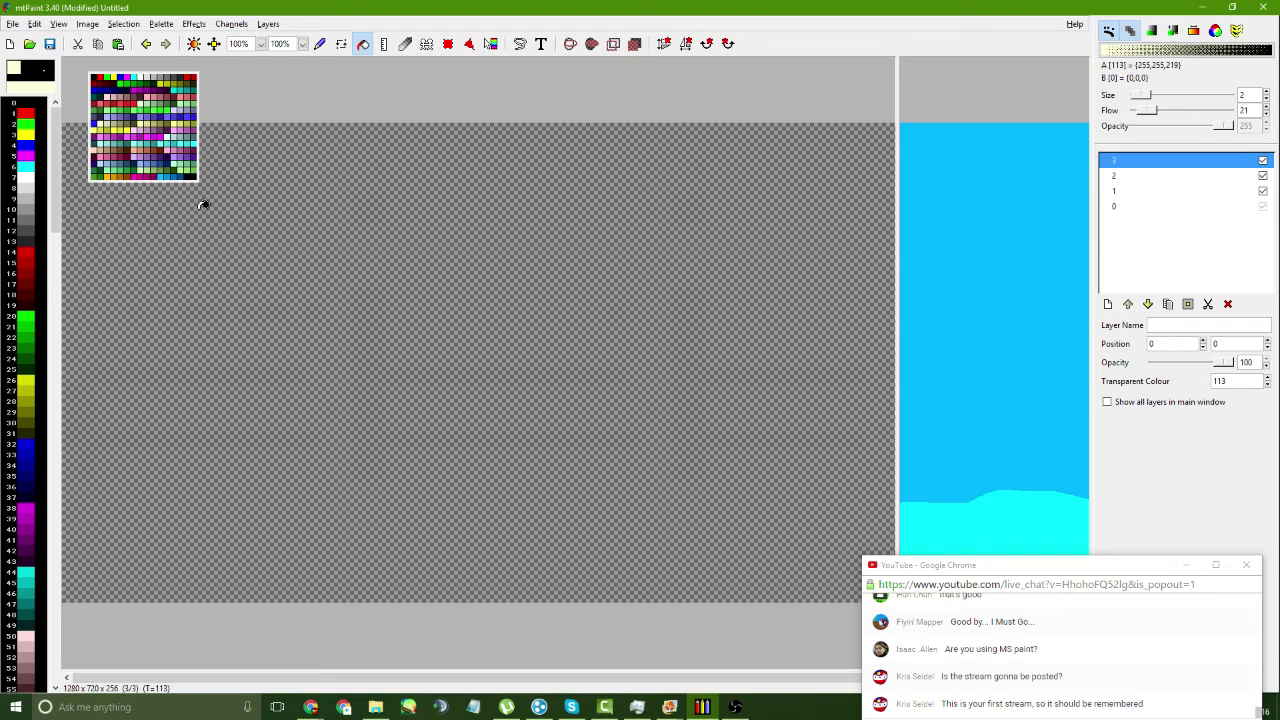
pyautogui.rightClick(96, 92)
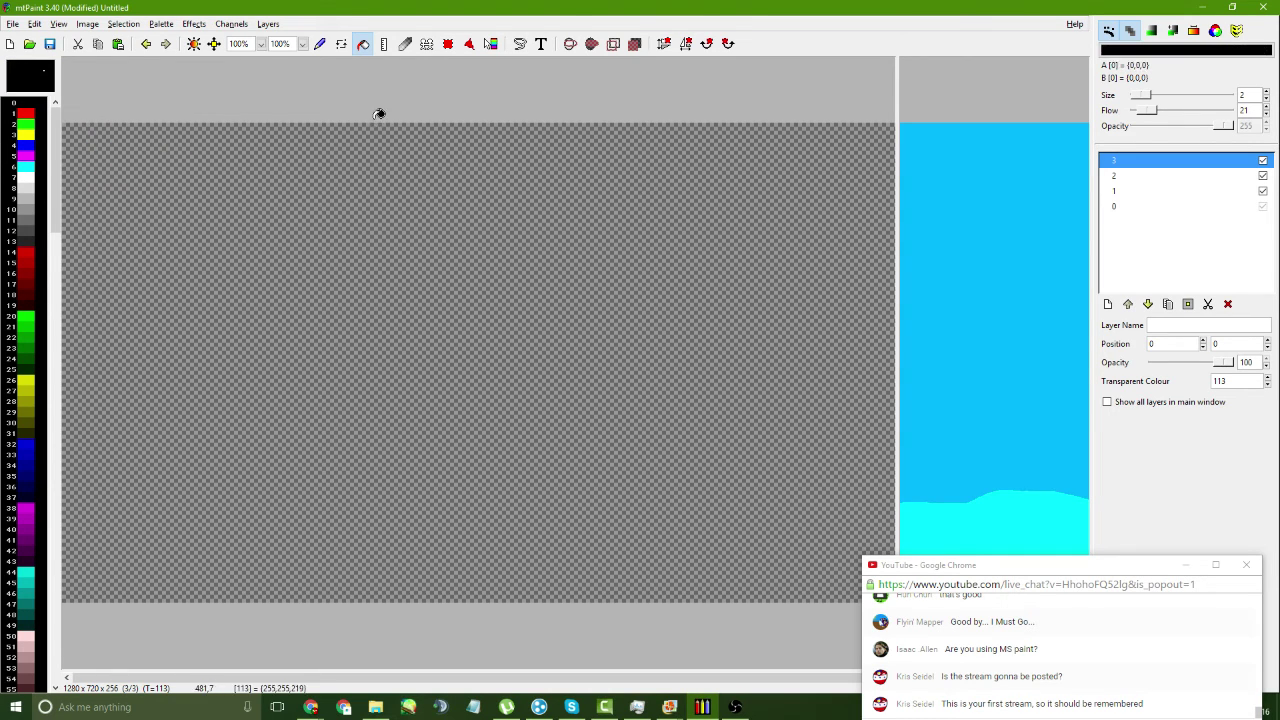
pyautogui.click(320, 44)
pyautogui.click(260, 44)
pyautogui.click(240, 115)
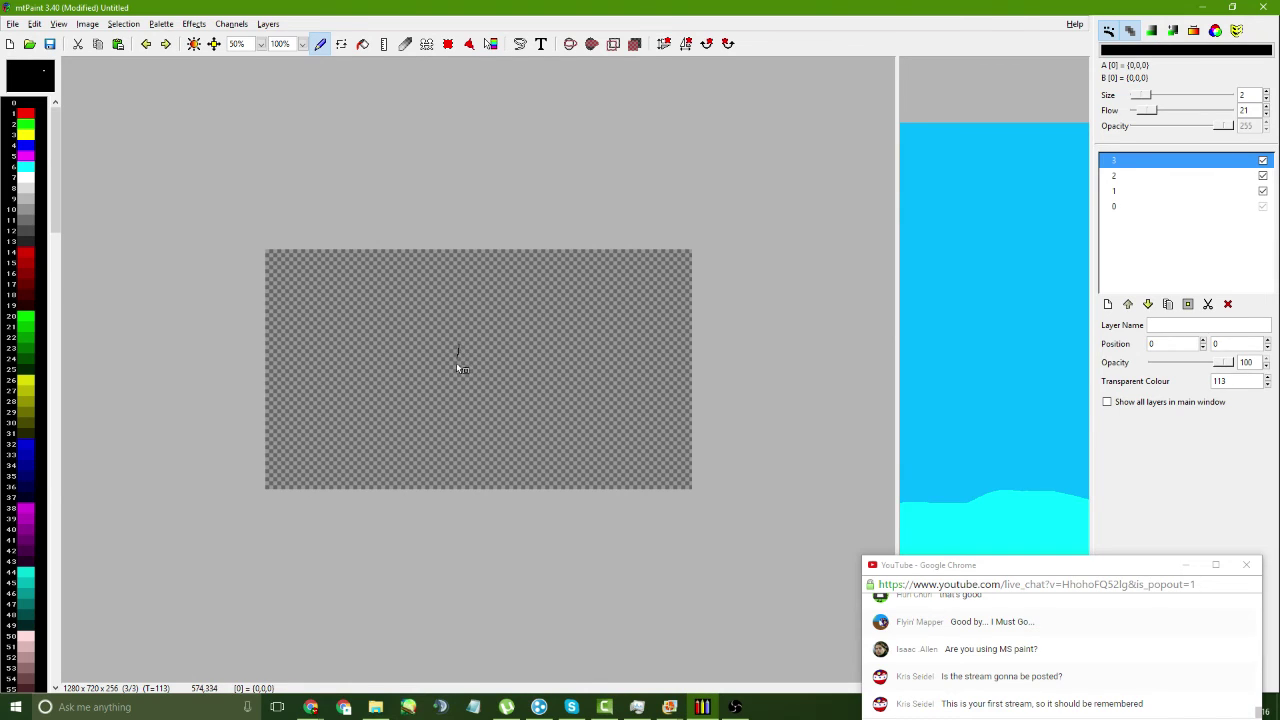
pyautogui.moveTo(458, 367); pyautogui.dragTo(457, 395)
# - Continue the black line into a narrow, open-bottomed outline with a slightly curved top and a right side sloping outward
pyautogui.click(260, 44)
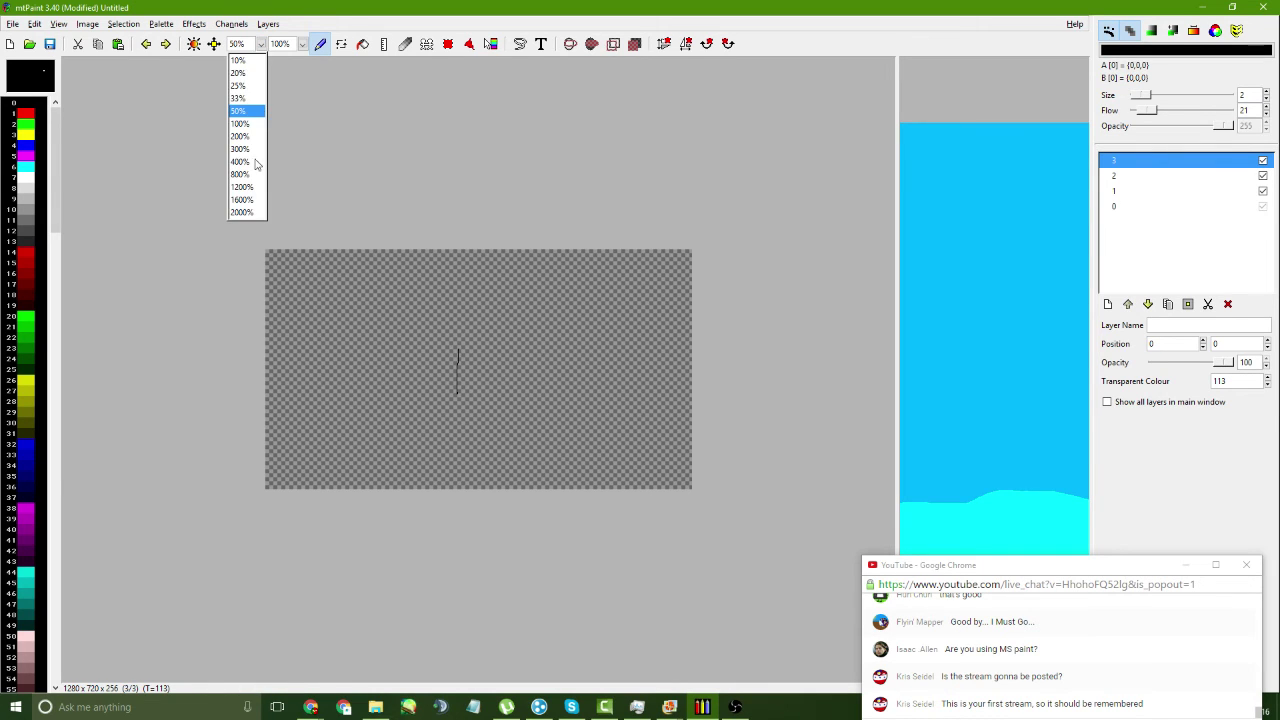
pyautogui.click(250, 137)
pyautogui.moveTo(397, 287)
pyautogui.mouseDown()
pyautogui.moveTo(455, 283)
pyautogui.moveTo(472, 462)
pyautogui.mouseUp()
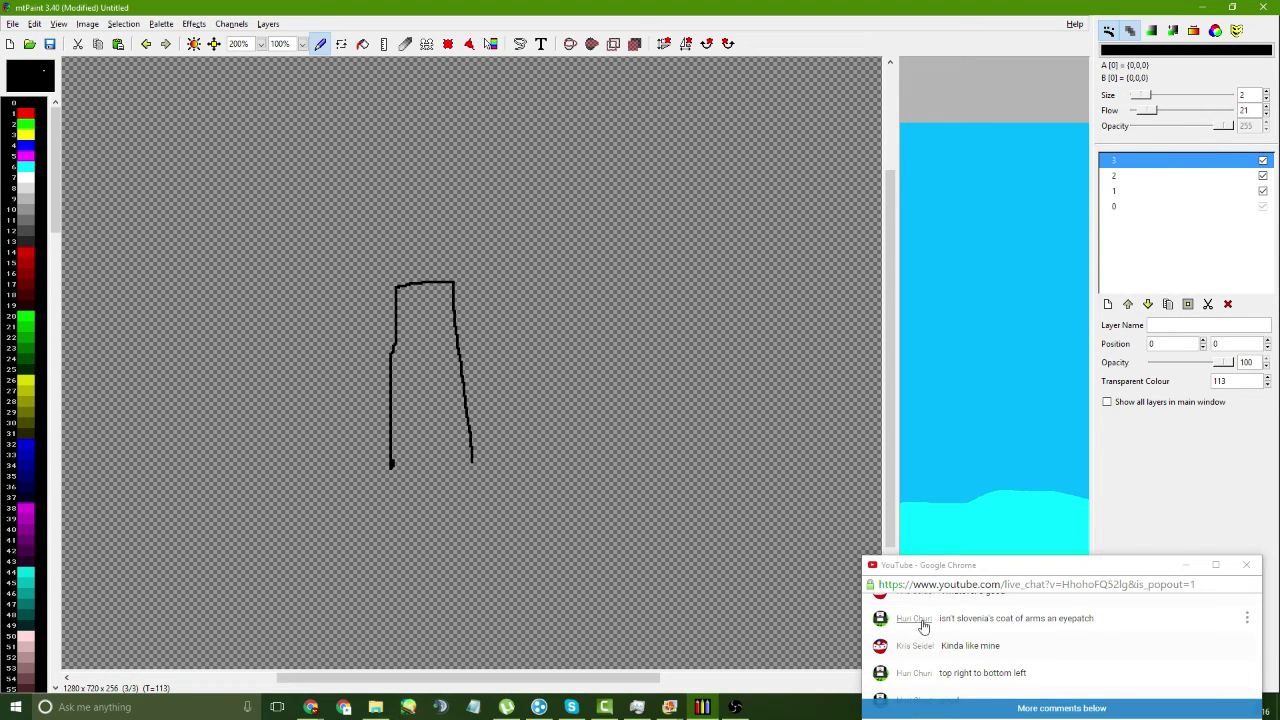
pyautogui.moveTo(933, 618); pyautogui.dragTo(906, 624)
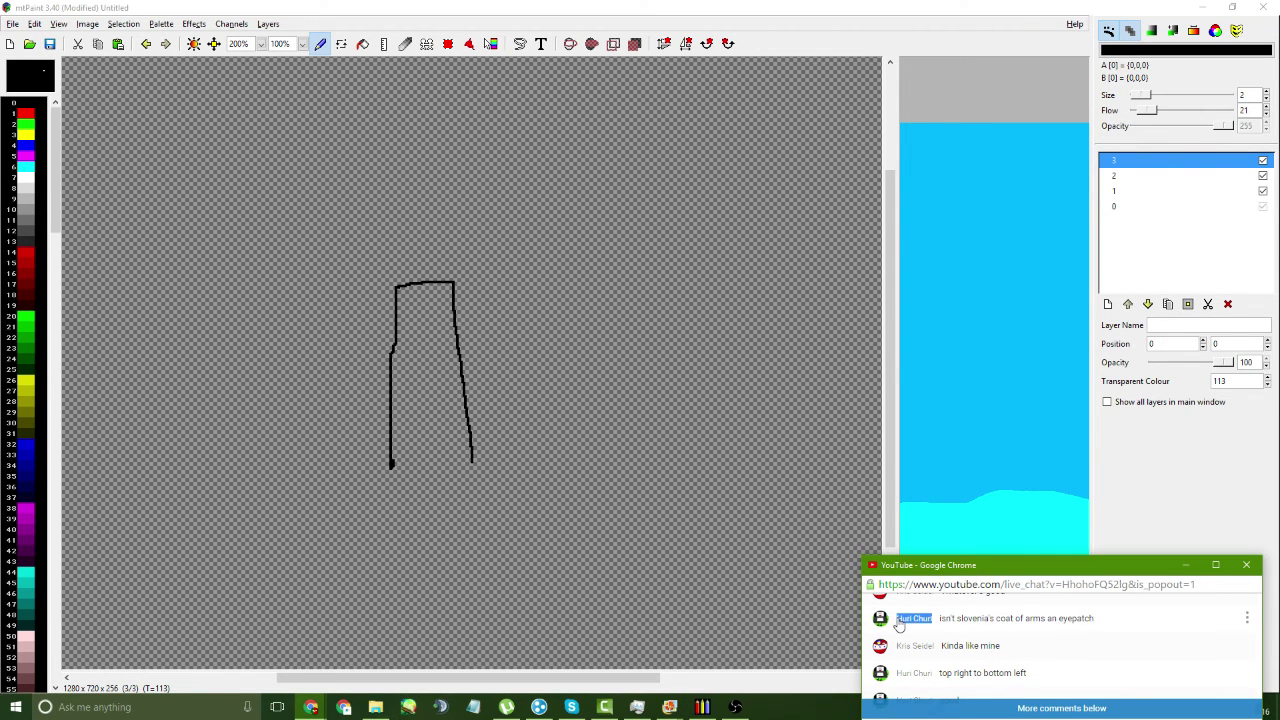
pyautogui.click(1043, 621)
pyautogui.scroll(-3, 1203, 690)
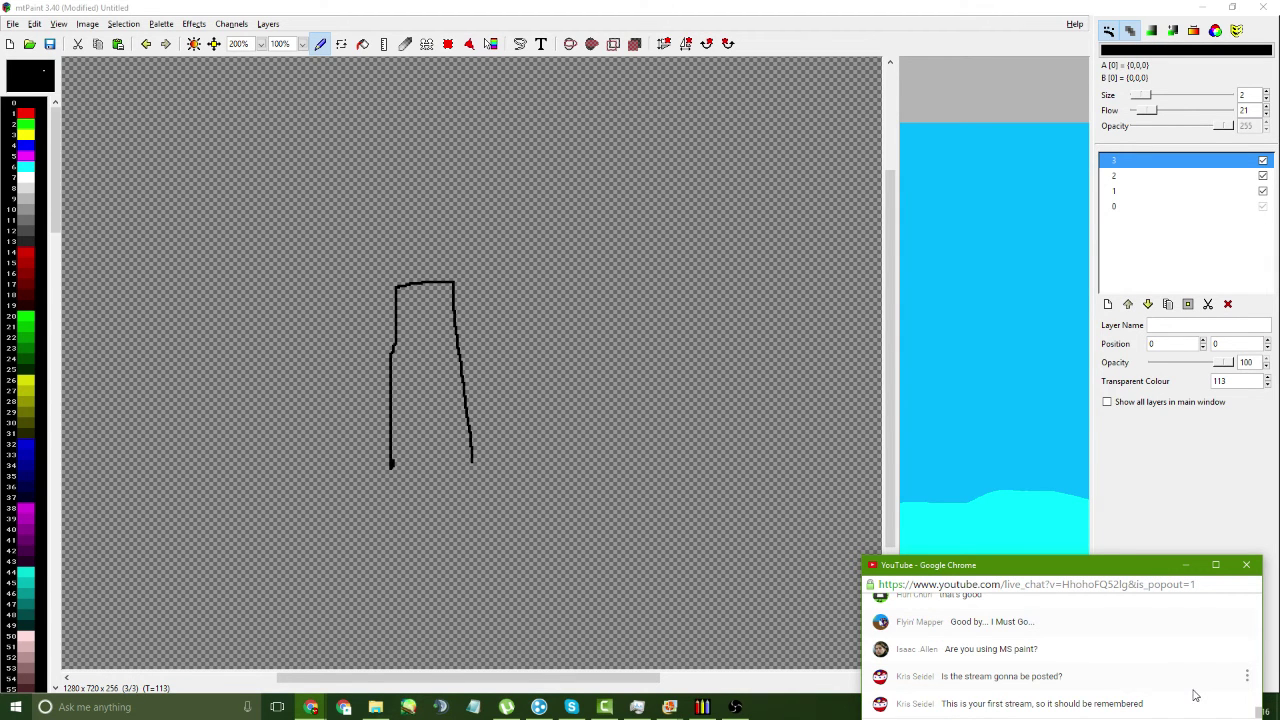
# - Extend both sides of the black outline downward with an outward flare and close it with a curved bottom edge
pyautogui.scroll(-3, 391, 470)
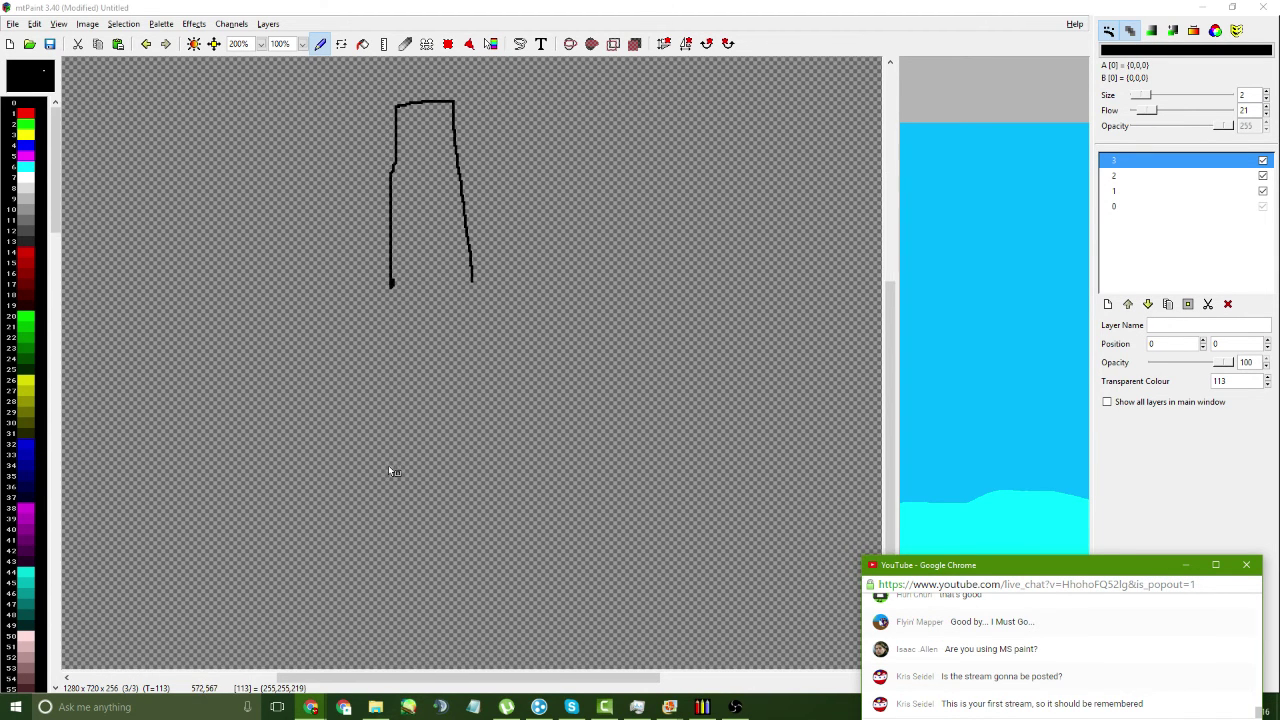
pyautogui.moveTo(391, 286); pyautogui.dragTo(378, 411)
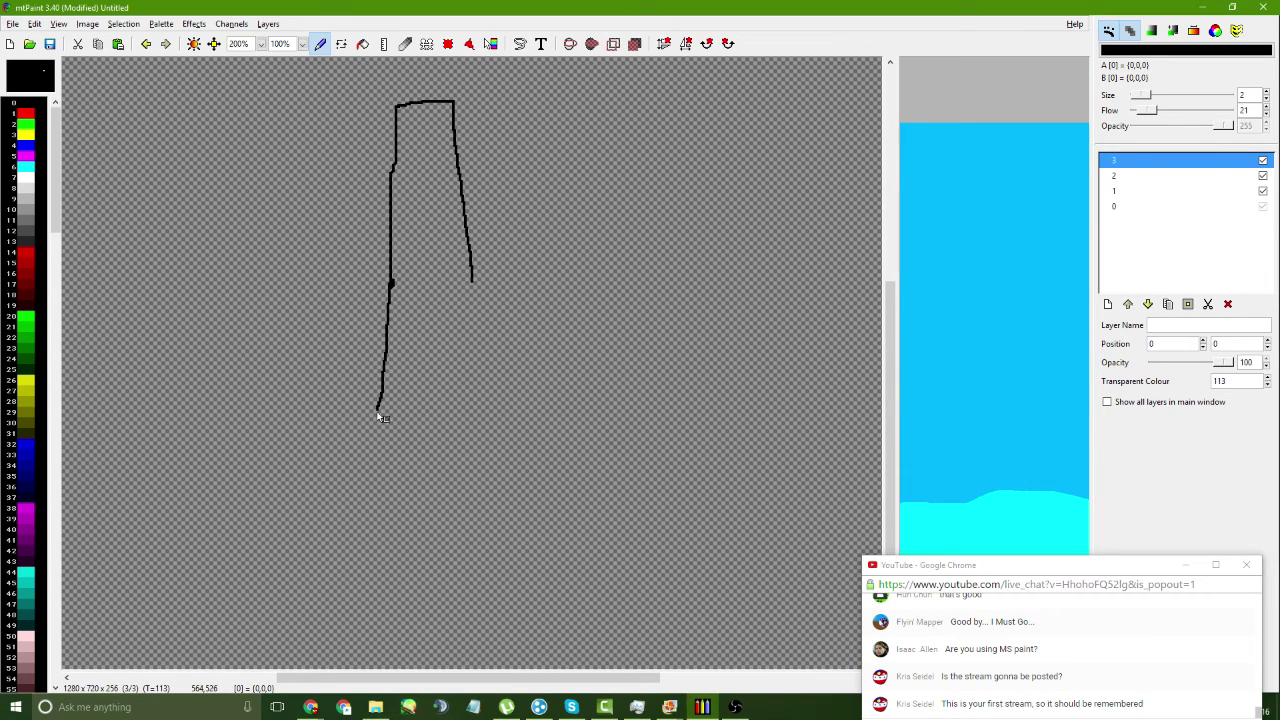
pyautogui.moveTo(312, 576); pyautogui.dragTo(308, 588)
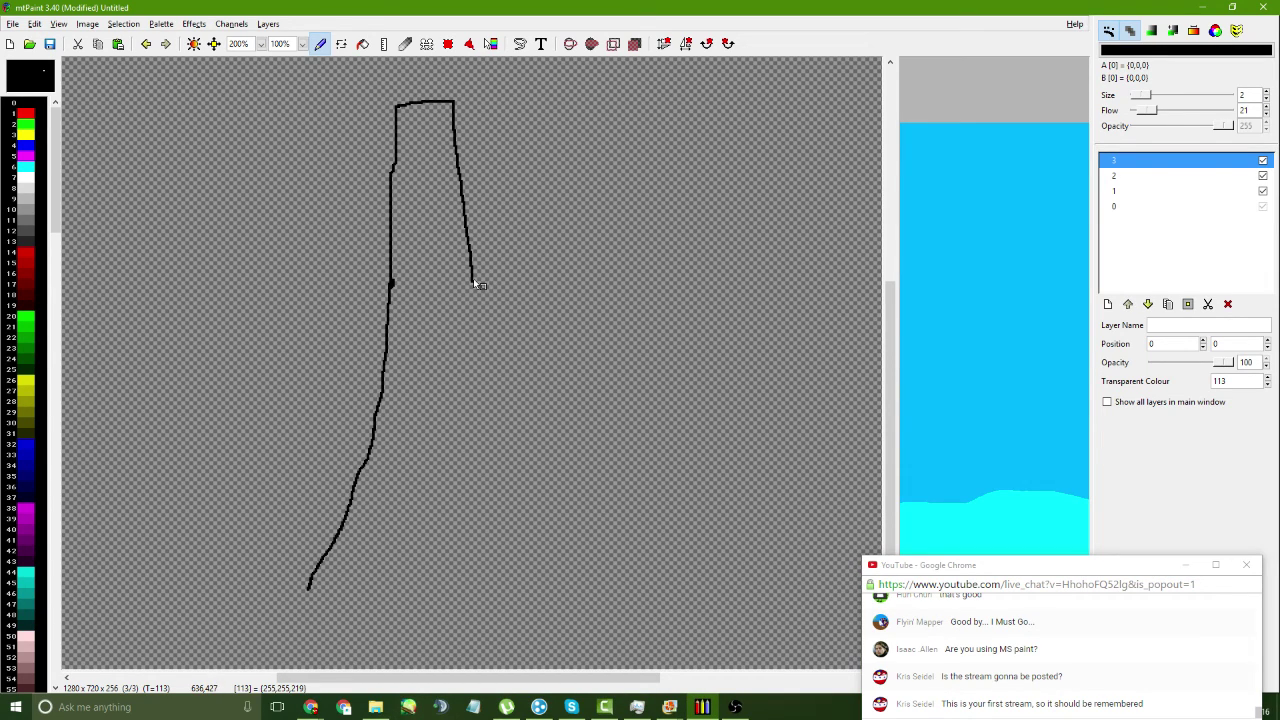
pyautogui.moveTo(473, 283)
pyautogui.mouseDown()
pyautogui.moveTo(498, 492)
pyautogui.moveTo(537, 590)
pyautogui.mouseUp()
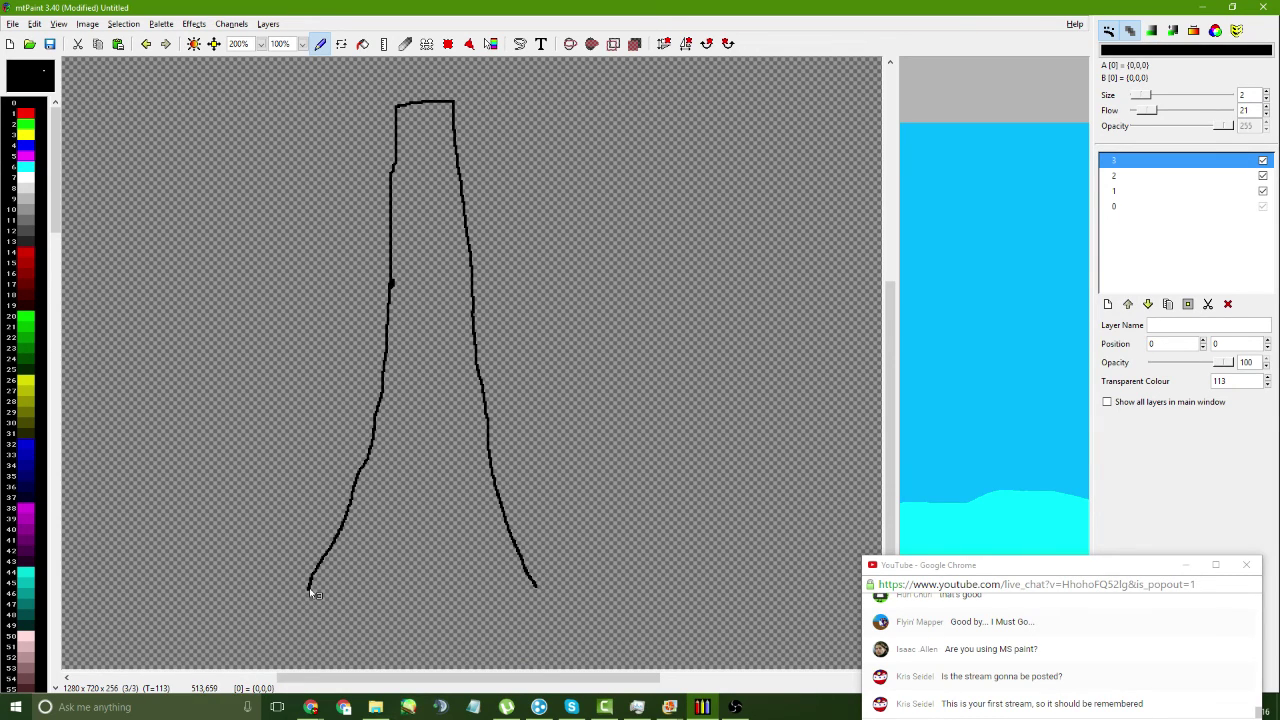
pyautogui.moveTo(353, 603)
pyautogui.mouseDown()
pyautogui.moveTo(415, 608)
pyautogui.moveTo(533, 587)
pyautogui.mouseUp()
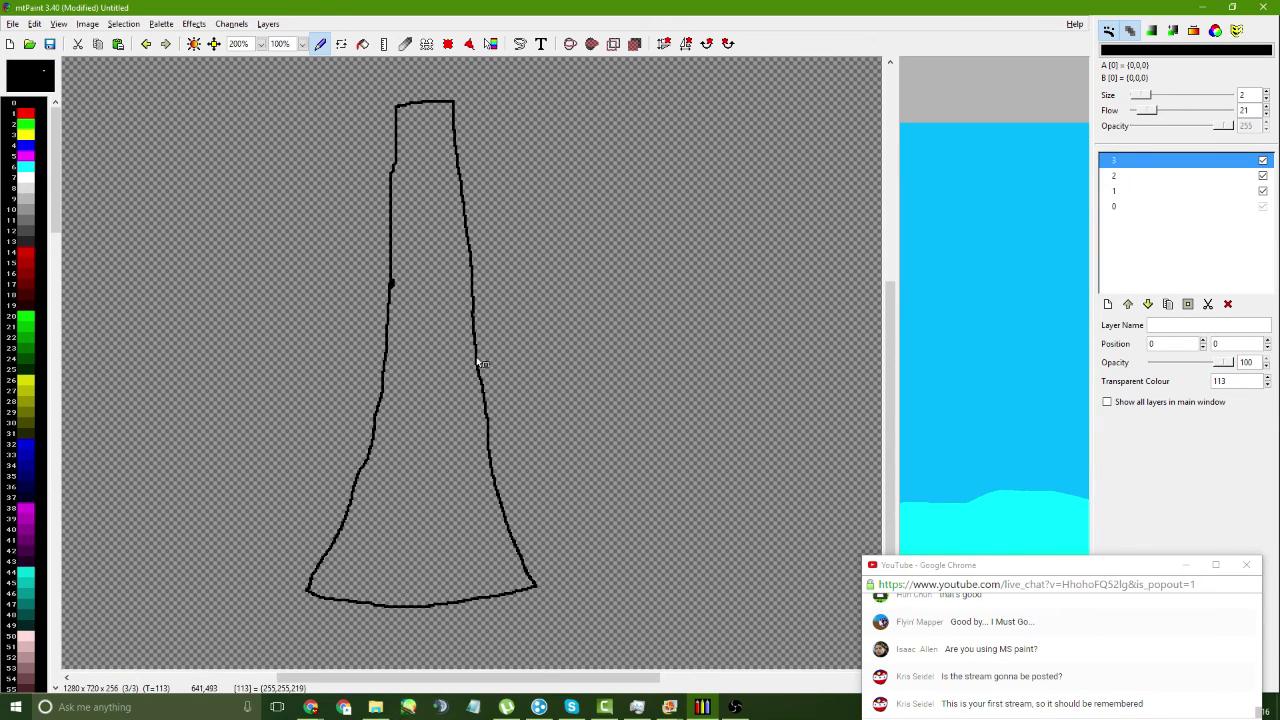
# - Draw the boat's left half in black, from the central shape's top outward and curving down to its bottom-left corner
pyautogui.click(262, 44)
pyautogui.click(241, 123)
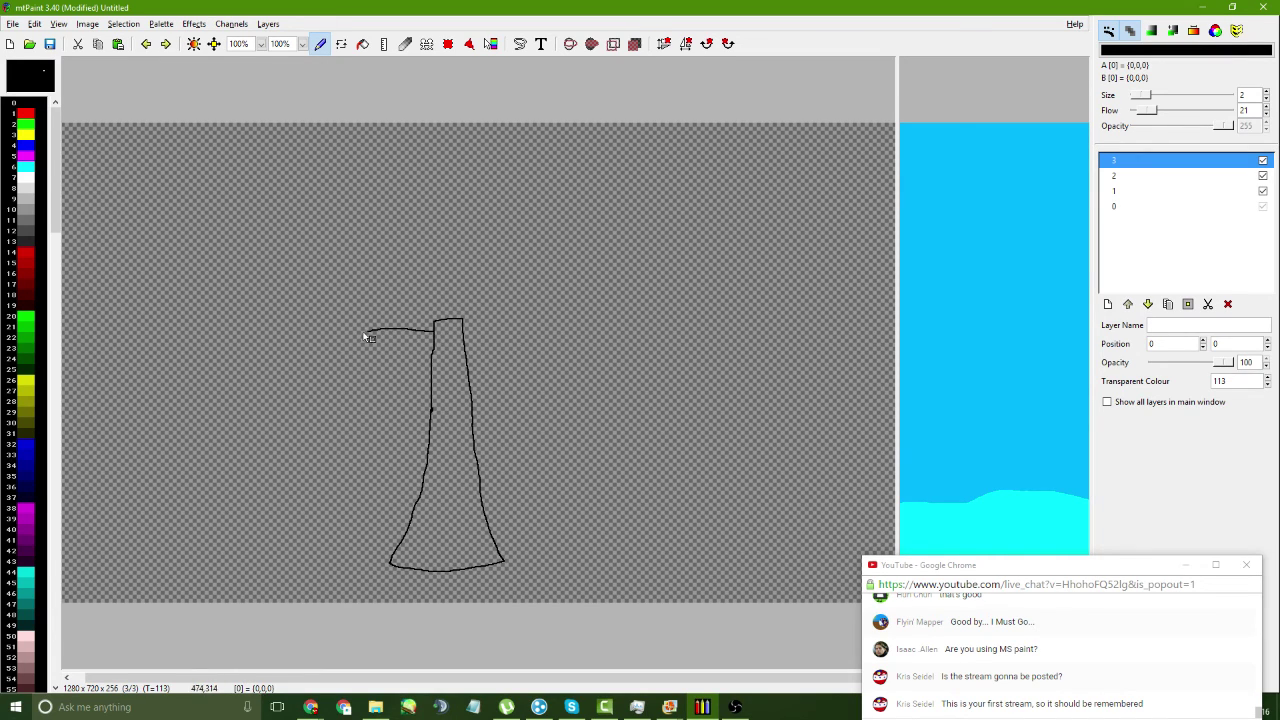
pyautogui.moveTo(366, 334); pyautogui.dragTo(274, 349)
pyautogui.moveTo(274, 405); pyautogui.dragTo(284, 440)
pyautogui.hotkey('ctrl', 'z')
pyautogui.moveTo(279, 418); pyautogui.dragTo(269, 349)
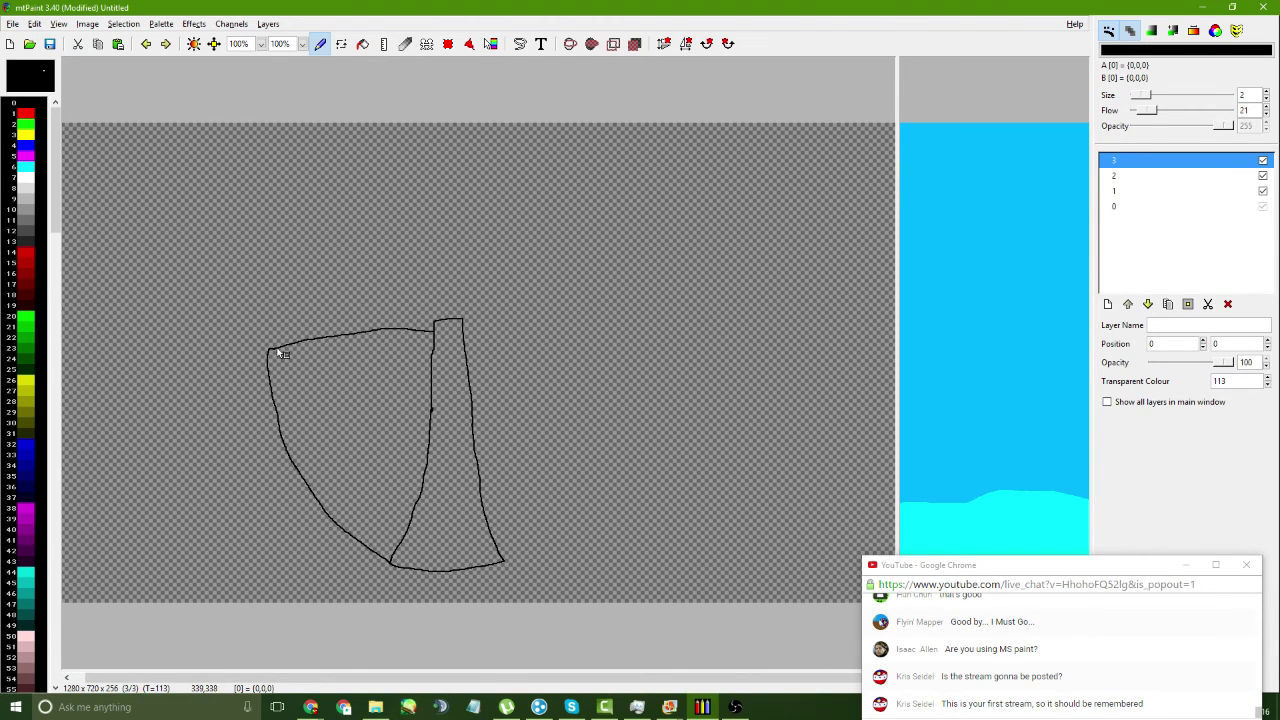
# - Draw the boat's right half in black, with a nearly level top edge and a side curving down to the central shape's bottom-right corner
pyautogui.moveTo(464, 329)
pyautogui.mouseDown()
pyautogui.moveTo(612, 336)
pyautogui.moveTo(614, 372)
pyautogui.mouseUp()
pyautogui.hotkey('ctrl', 'z')
pyautogui.moveTo(605, 430); pyautogui.dragTo(601, 473)
pyautogui.keyDown('ctrl'); pyautogui.click(529, 541); pyautogui.keyUp('ctrl')
pyautogui.hotkey('ctrl', 'z')
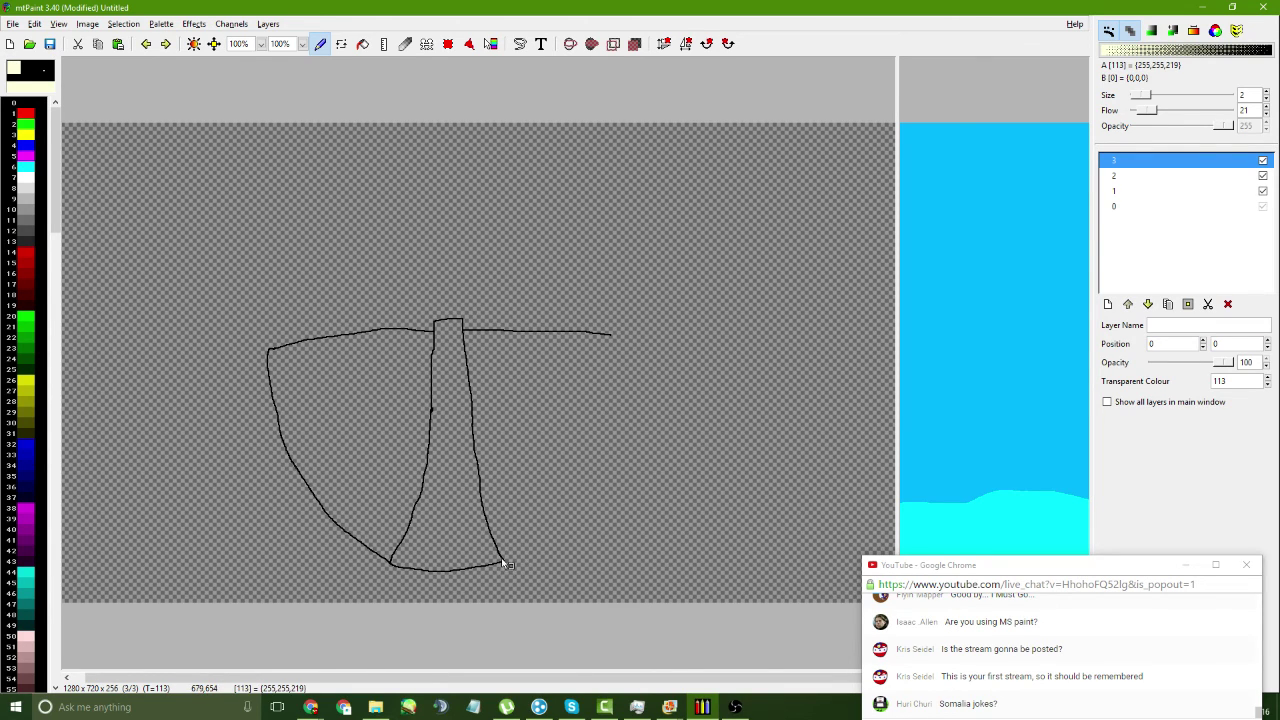
pyautogui.keyDown('ctrl'); pyautogui.click(503, 560); pyautogui.keyUp('ctrl')
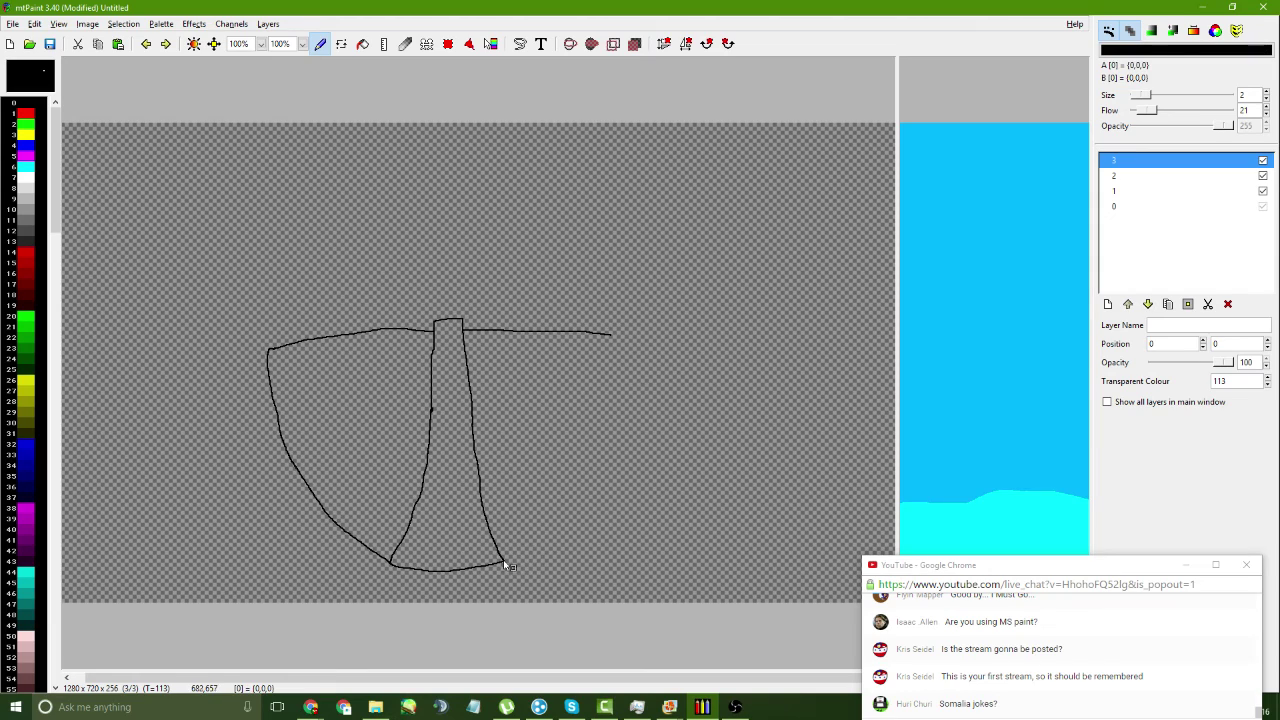
pyautogui.moveTo(503, 560); pyautogui.dragTo(591, 510)
pyautogui.hotkey('ctrl', 'z')
pyautogui.moveTo(615, 347); pyautogui.dragTo(594, 484)
pyautogui.moveTo(536, 544); pyautogui.dragTo(516, 558)
# - Fill the central section and both boat halves with brown, palette colour 179
pyautogui.keyDown('ctrl'); pyautogui.click(437, 423); pyautogui.keyUp('ctrl')
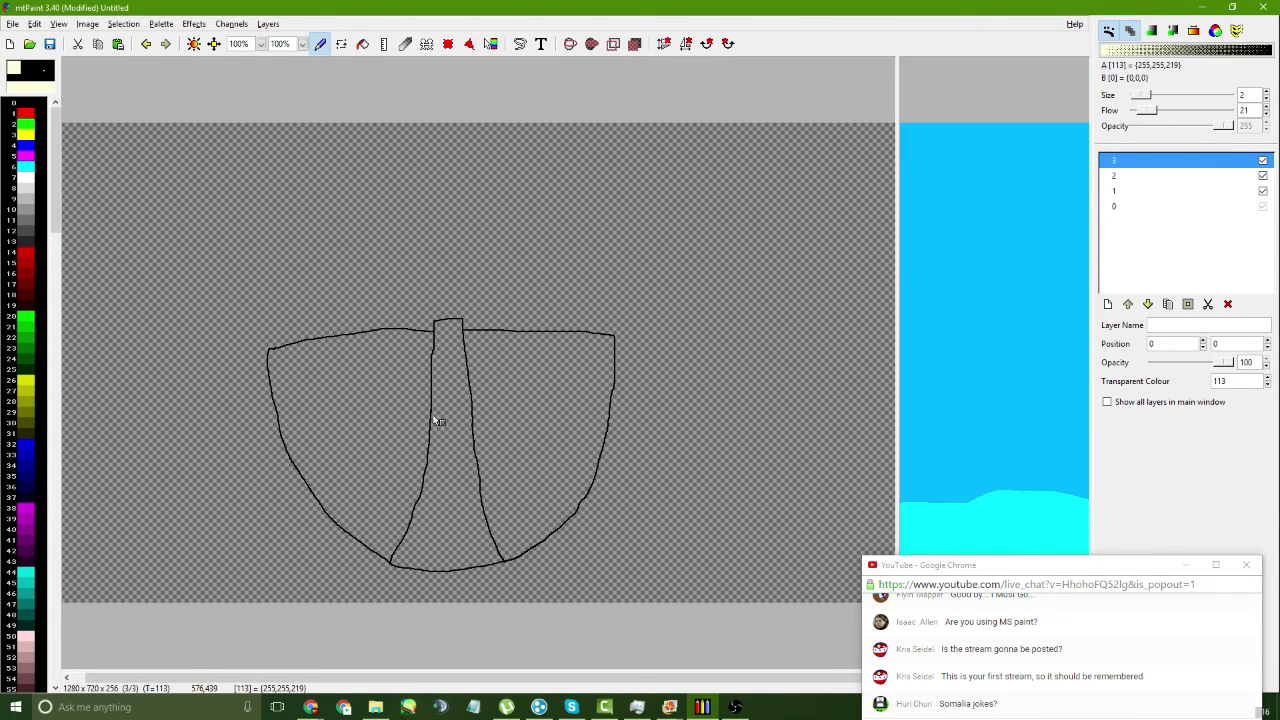
pyautogui.press('Insert')
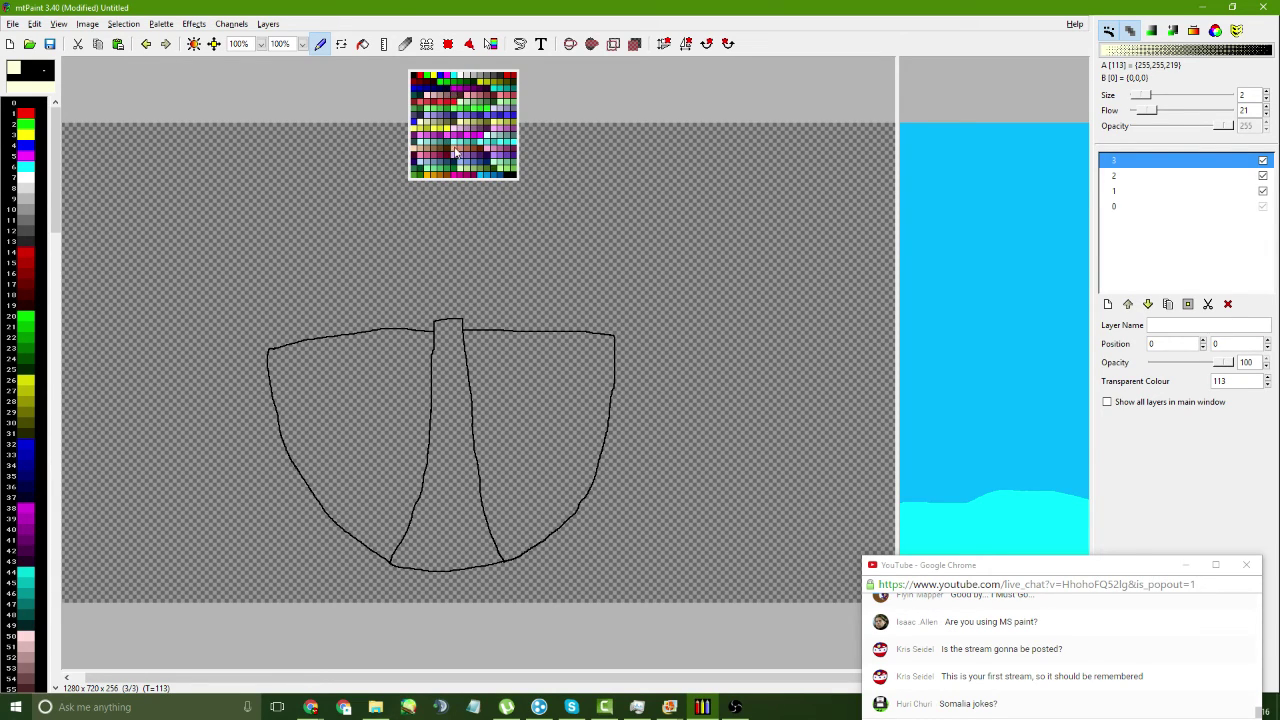
pyautogui.click(424, 152)
pyautogui.click(363, 44)
pyautogui.click(460, 450)
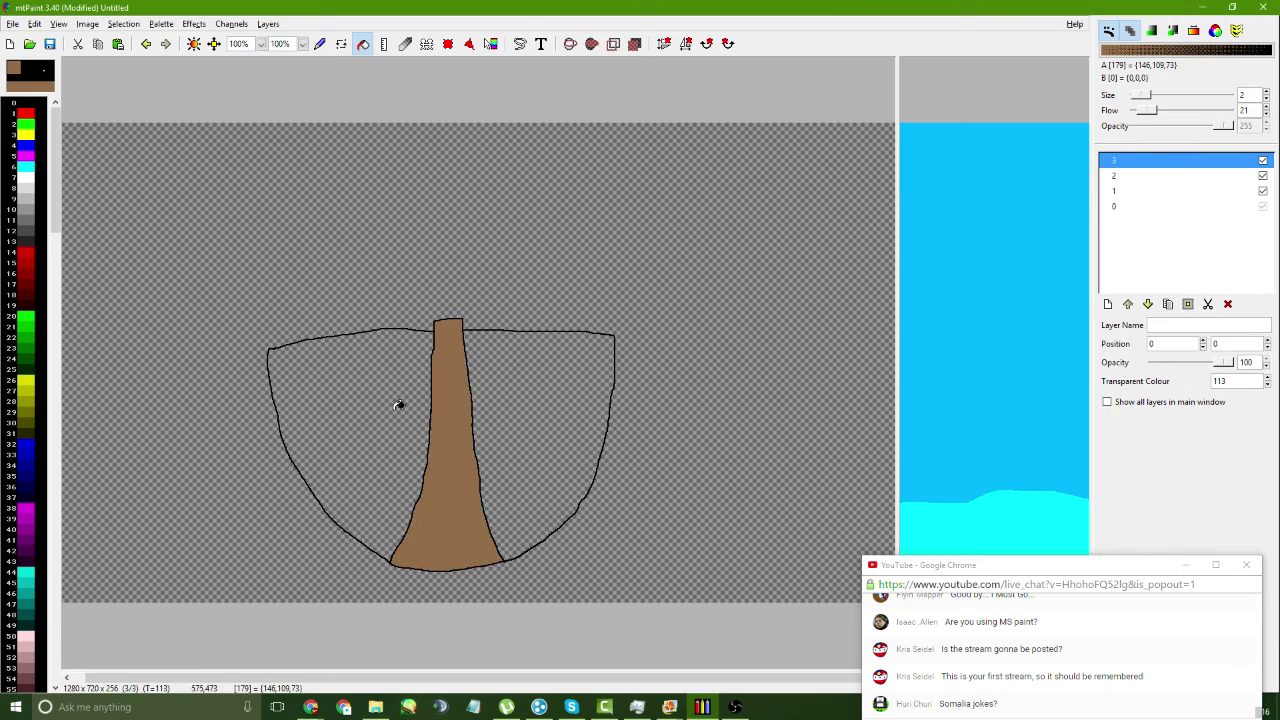
pyautogui.click(400, 400)
pyautogui.click(540, 503)
# - Try darker brown, palette colour 180, on all three boat sections and undo those fills
pyautogui.press('Insert')
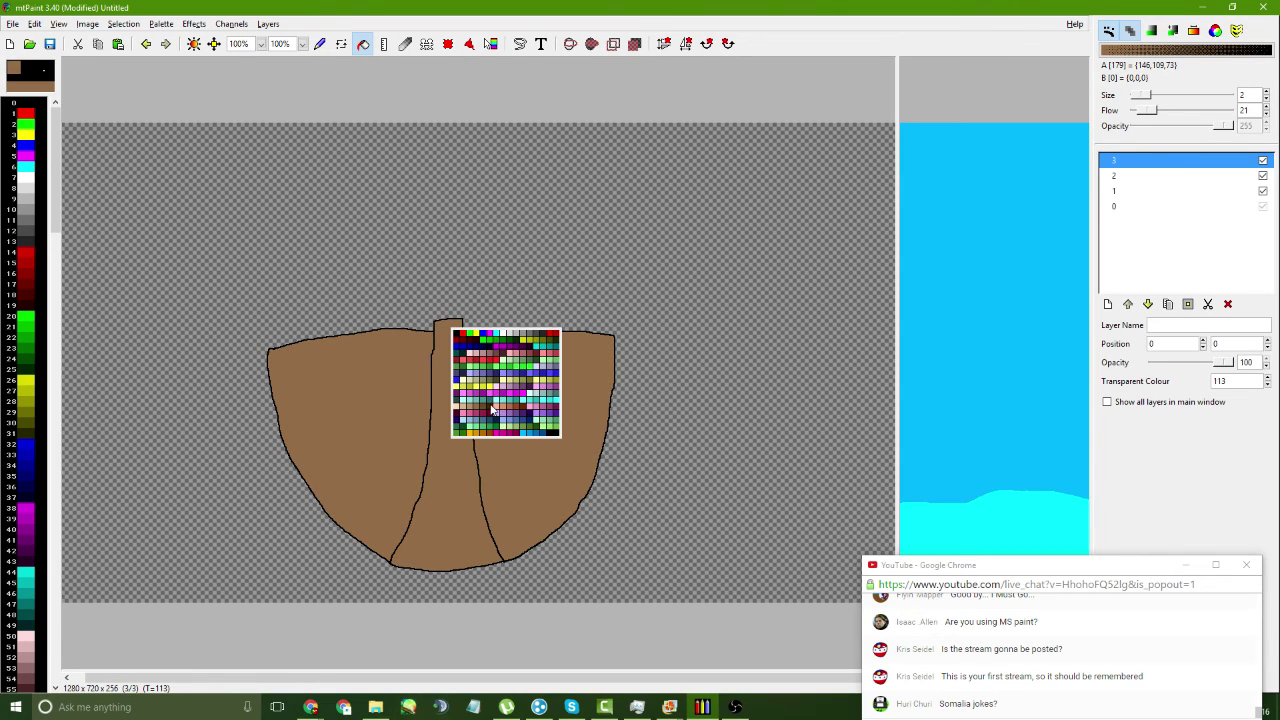
pyautogui.click(491, 410)
pyautogui.click(360, 430)
pyautogui.click(450, 450)
pyautogui.click(480, 417)
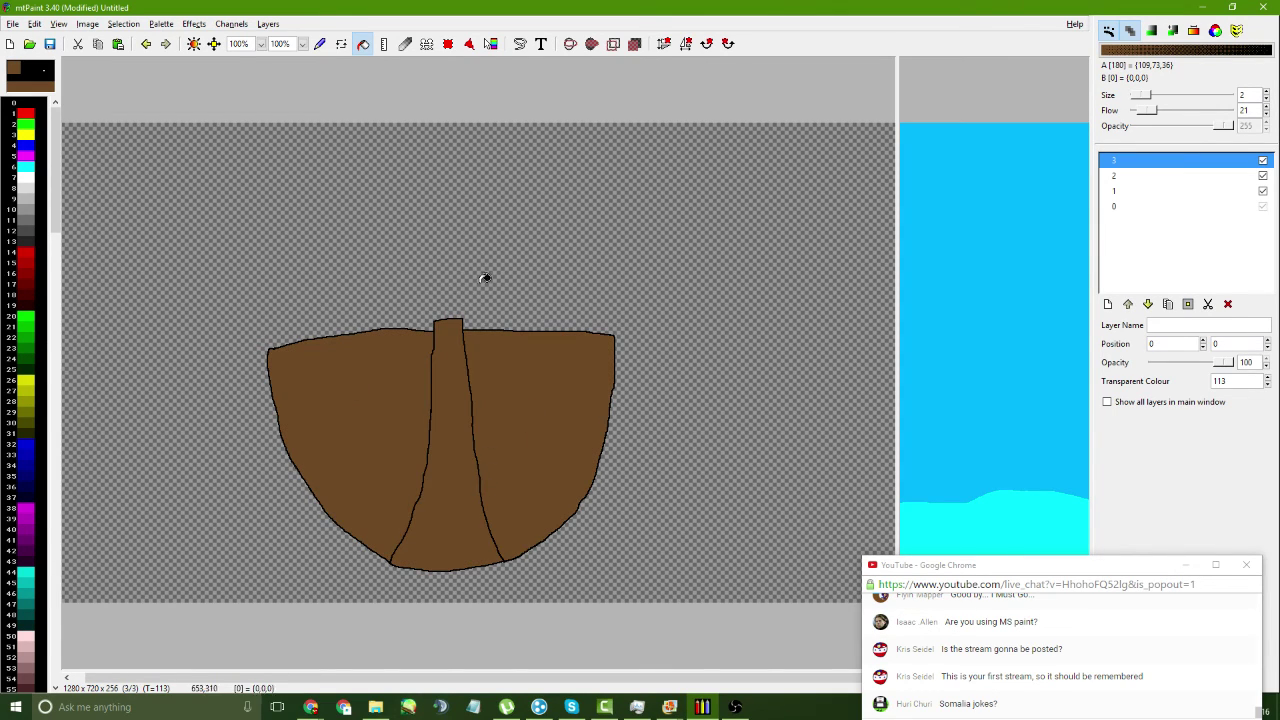
pyautogui.hotkey('ctrl', 'z')
pyautogui.hotkey('ctrl', 'z')
pyautogui.hotkey('ctrl', 'z')
# - Paint three curved black plank lines down the outer part of the boat's left half
pyautogui.click(320, 44)
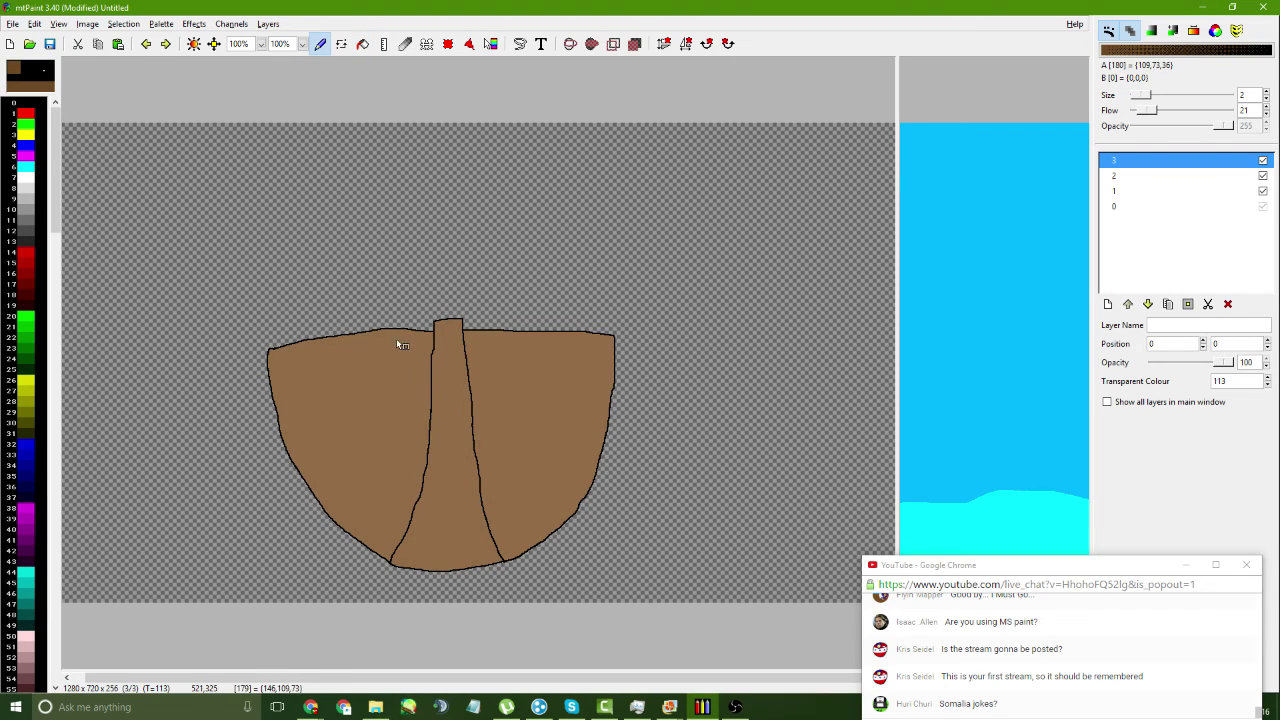
pyautogui.keyDown('ctrl'); pyautogui.click(407, 328); pyautogui.keyUp('ctrl')
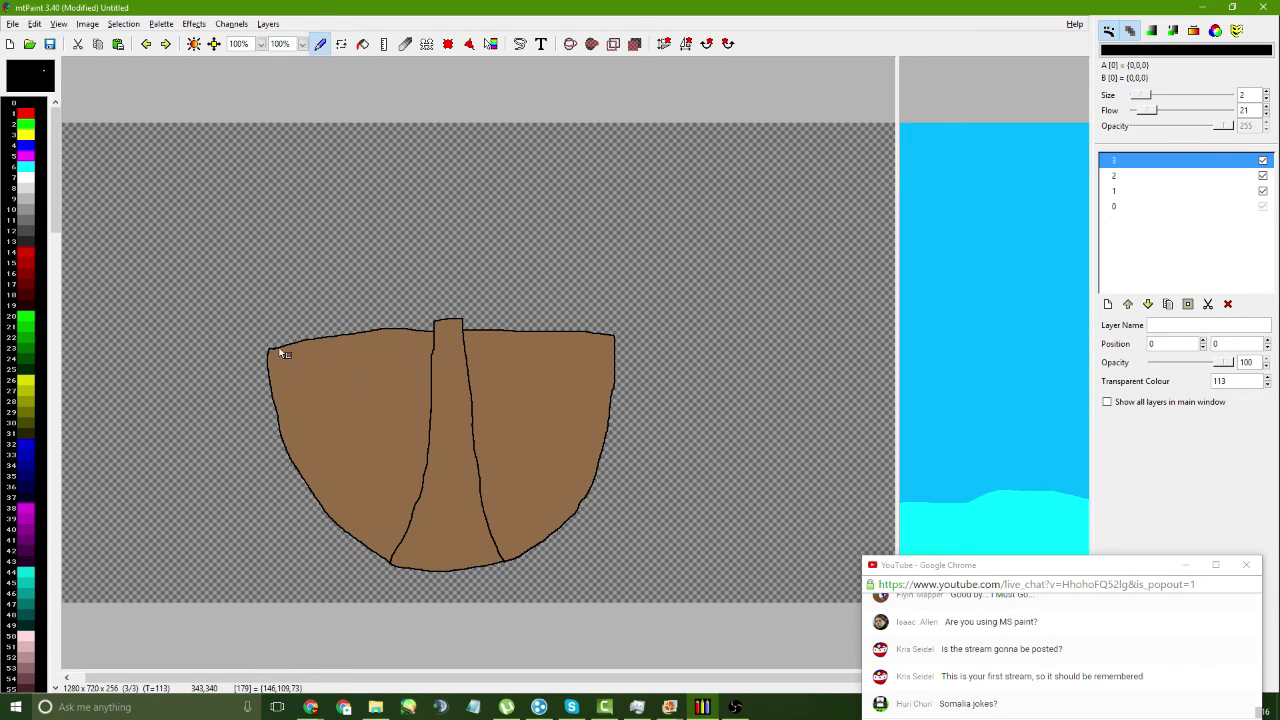
pyautogui.moveTo(279, 350); pyautogui.dragTo(277, 385)
pyautogui.moveTo(296, 342); pyautogui.dragTo(318, 502)
pyautogui.moveTo(317, 338); pyautogui.dragTo(350, 538)
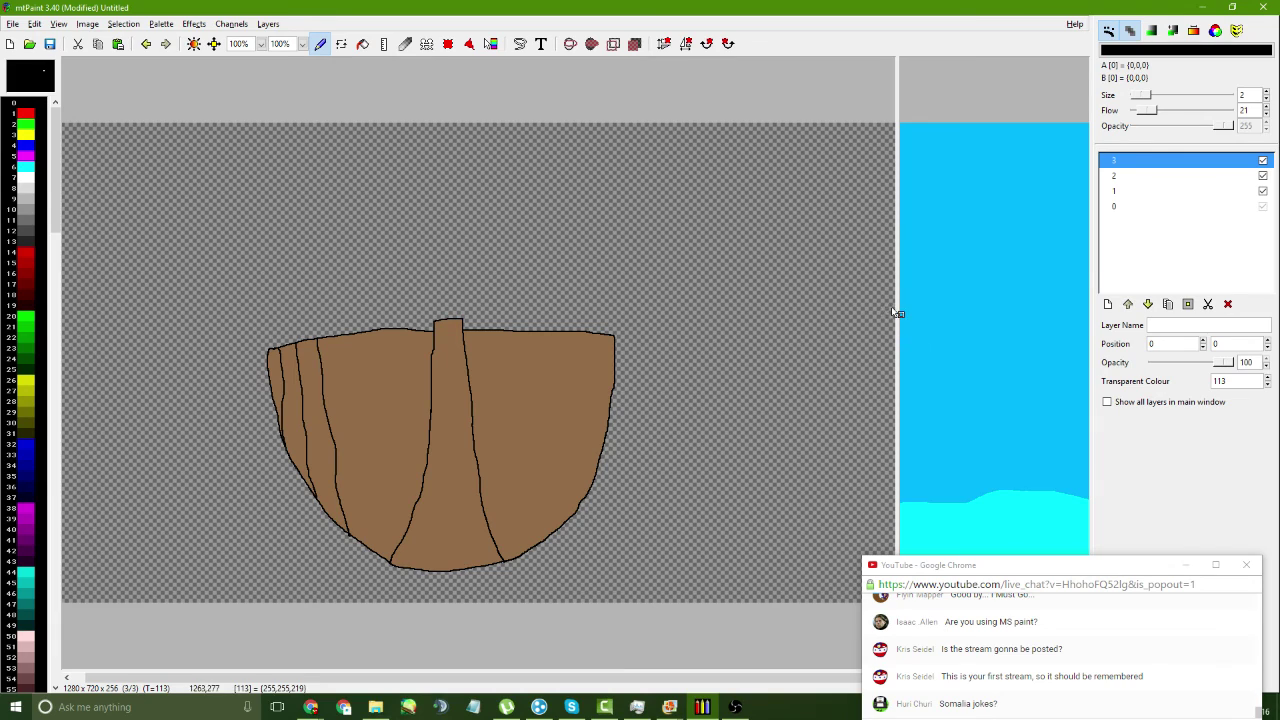
# - Move the boat layer behind the hills, position it at 55, 30, and place the ball so it sits inside the boat
pyautogui.moveTo(896, 308); pyautogui.dragTo(312, 308)
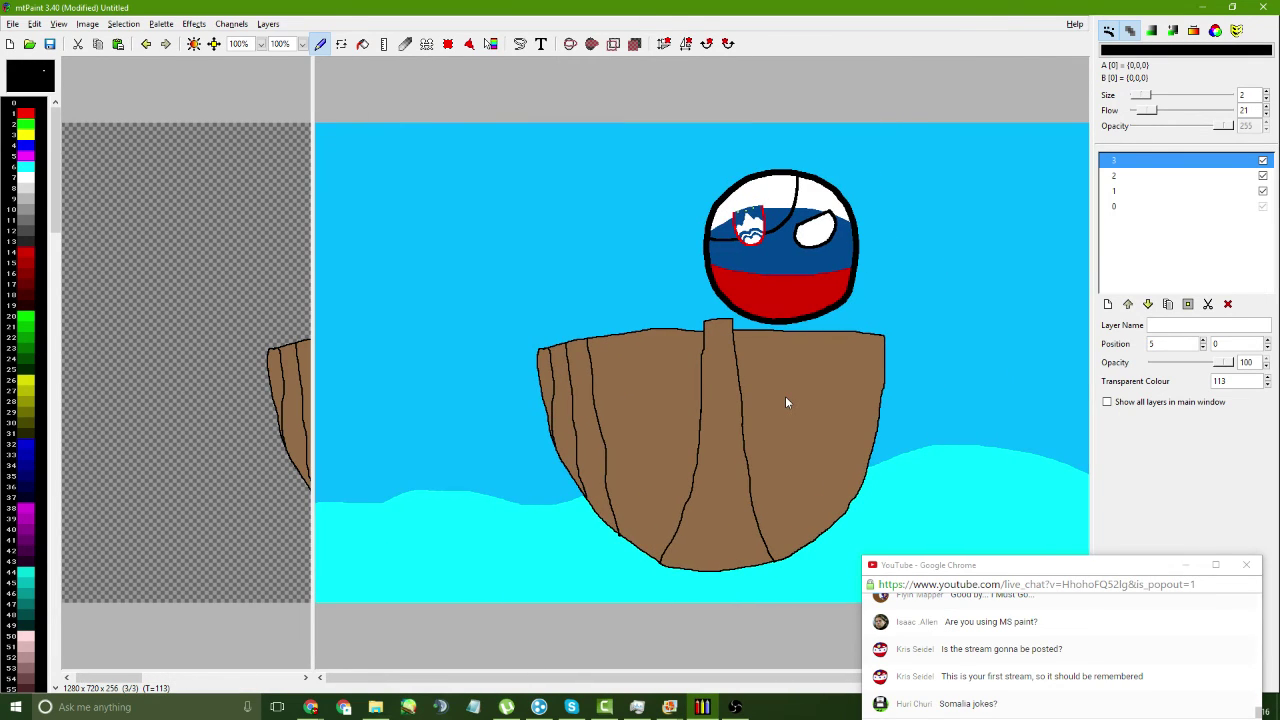
pyautogui.click(1147, 303)
pyautogui.moveTo(803, 297); pyautogui.dragTo(759, 321)
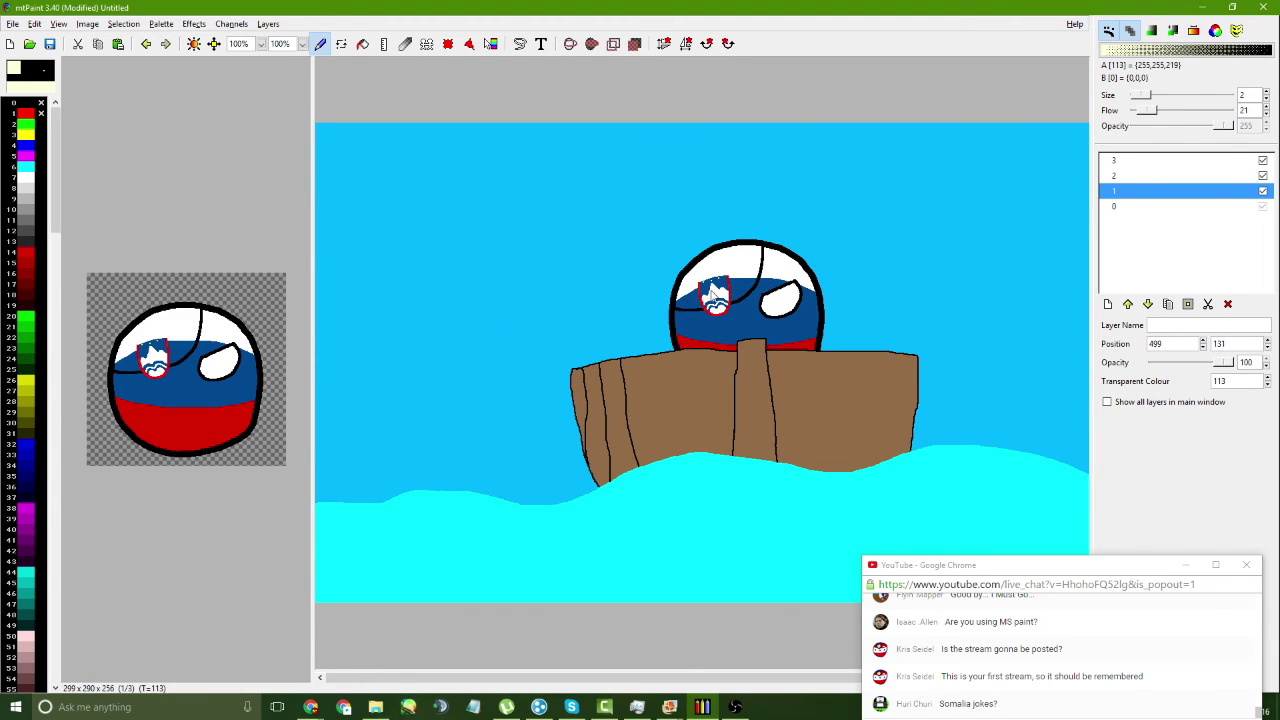
pyautogui.hotkey('ctrl', 'Left')
pyautogui.hotkey('ctrl', 'Left')
pyautogui.hotkey('ctrl', 'Up')
# - On the boat layer, paint three curved black plank lines from the left half's top edge to the central section
pyautogui.click(615, 390)
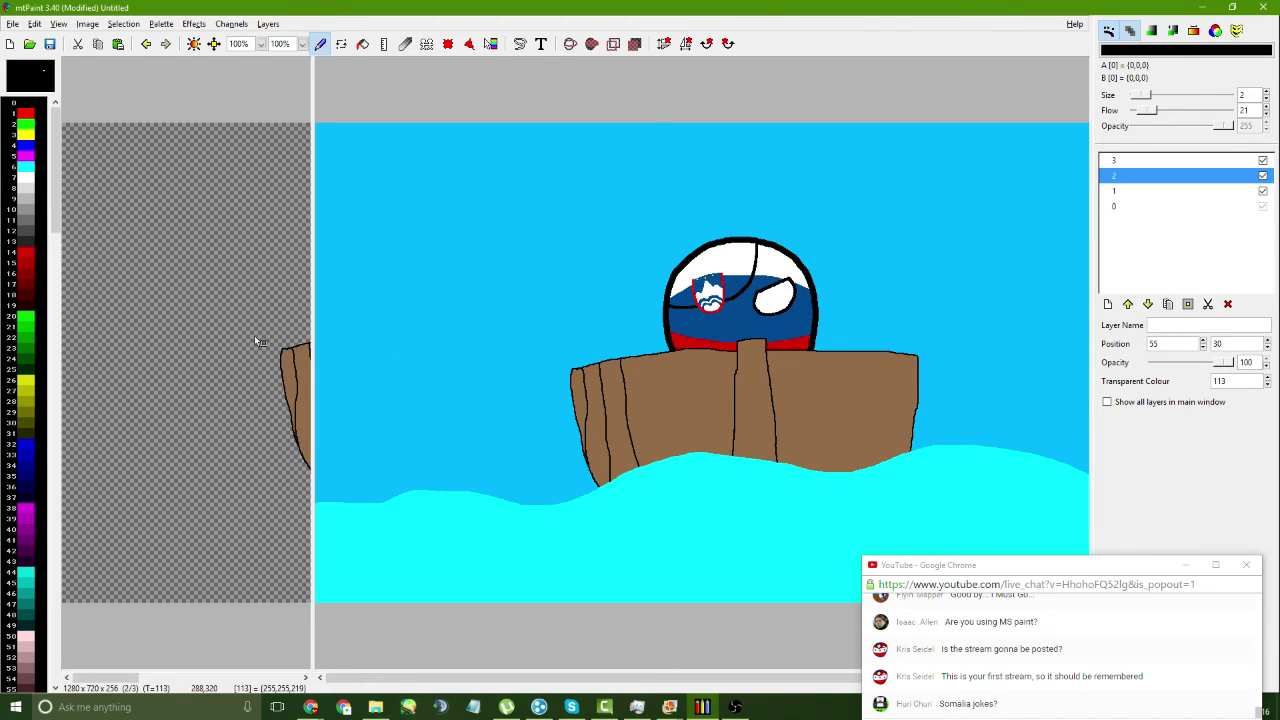
pyautogui.moveTo(313, 335); pyautogui.dragTo(886, 300)
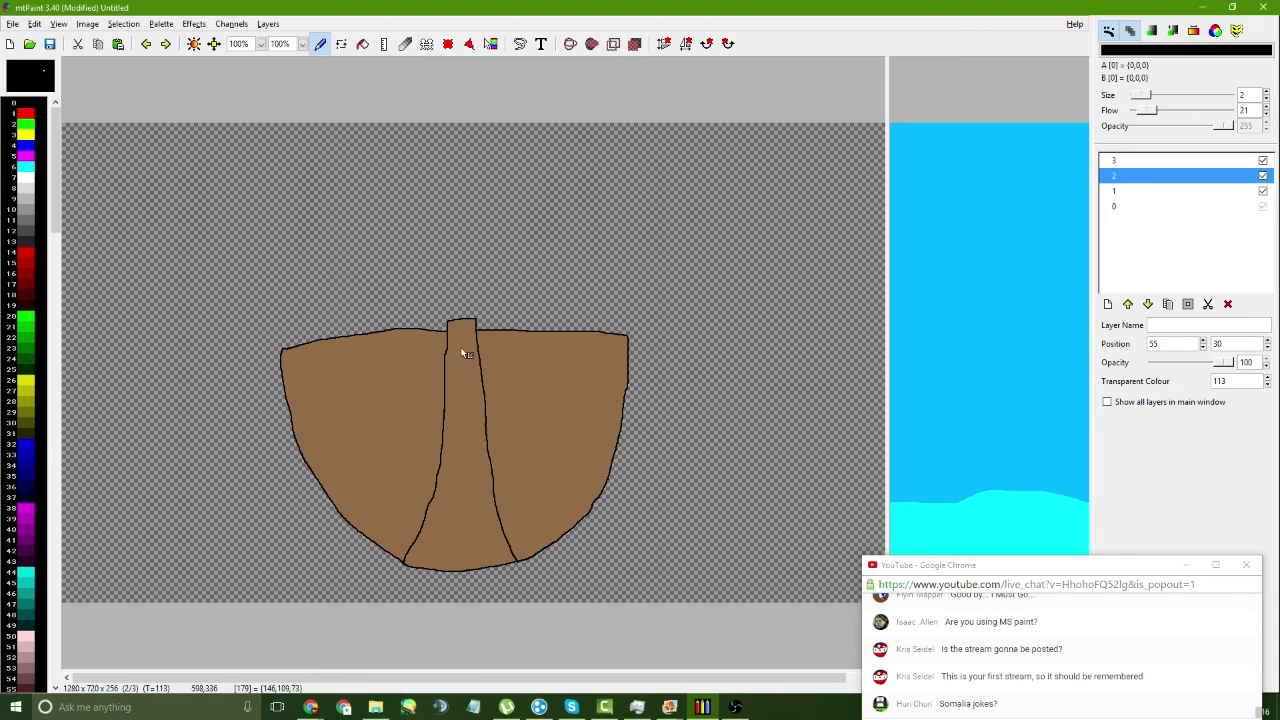
pyautogui.moveTo(433, 330); pyautogui.dragTo(444, 397)
pyautogui.moveTo(399, 329); pyautogui.dragTo(411, 412)
pyautogui.moveTo(364, 336); pyautogui.dragTo(363, 353)
pyautogui.moveTo(377, 424)
pyautogui.mouseDown()
pyautogui.moveTo(426, 497)
pyautogui.moveTo(441, 487)
pyautogui.mouseUp()
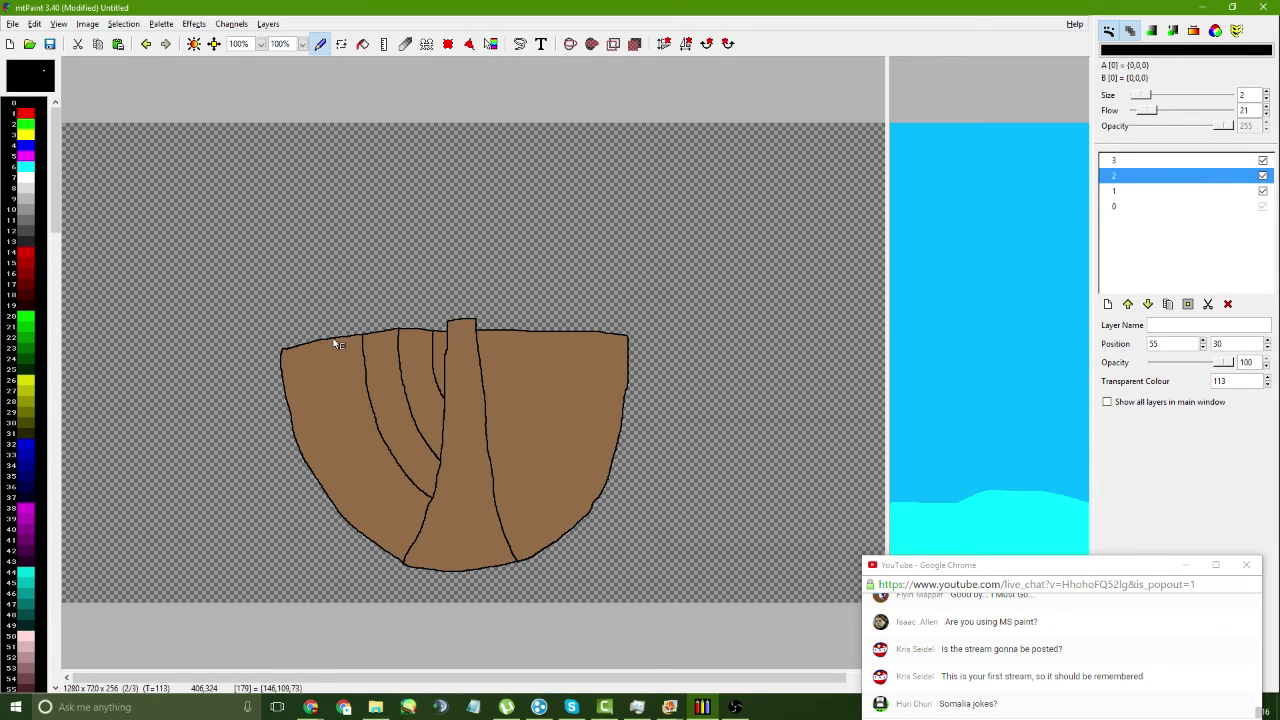
# - Undo the plank lines, brown fills and entire boat outline until layer 2 is empty
pyautogui.hotkey('ctrl', 'z')
pyautogui.hotkey('ctrl', 'z')
pyautogui.hotkey('ctrl', 'z')
pyautogui.hotkey('ctrl', 'z')
pyautogui.hotkey('ctrl', 'z')
pyautogui.hotkey('ctrl', 'z')
pyautogui.hotkey('ctrl', 'z')
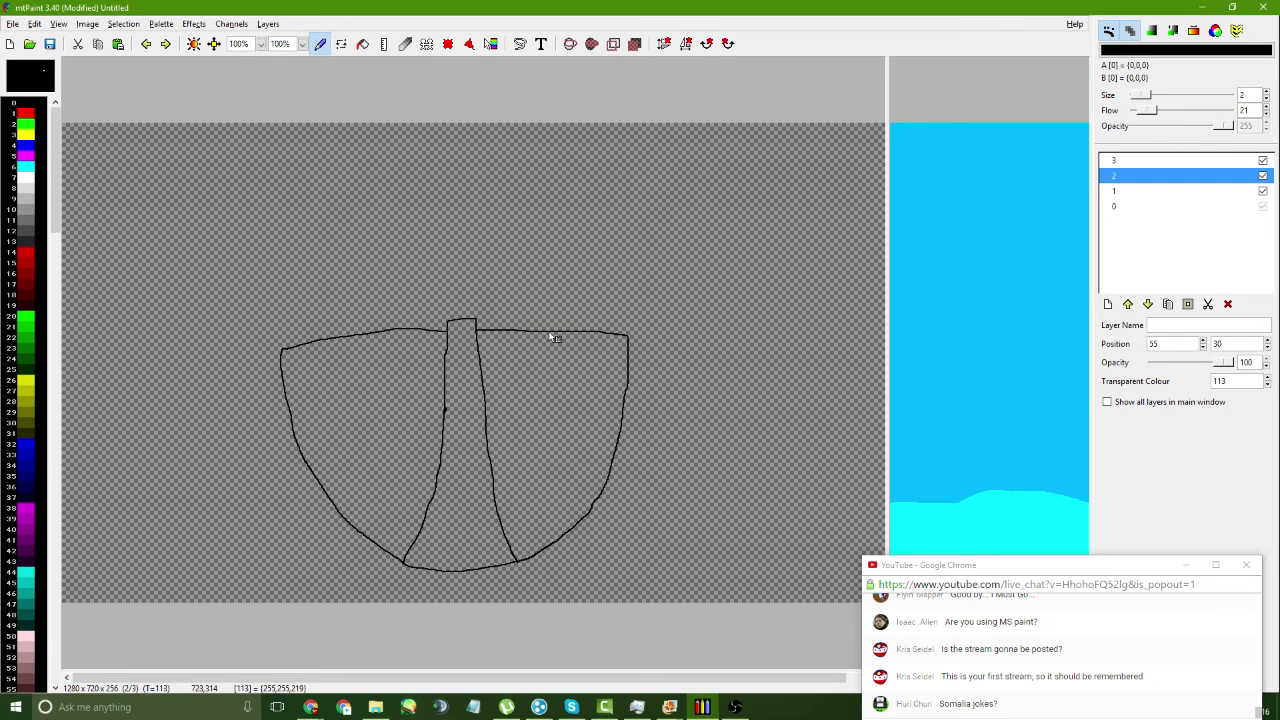
pyautogui.hotkey('ctrl', 'z')
pyautogui.hotkey('ctrl', 'z')
pyautogui.hotkey('ctrl', 'z')
pyautogui.hotkey('ctrl', 'z')
pyautogui.hotkey('ctrl', 'z')
pyautogui.hotkey('ctrl', 'z')
pyautogui.hotkey('ctrl', 'z')
pyautogui.hotkey('ctrl', 'z')
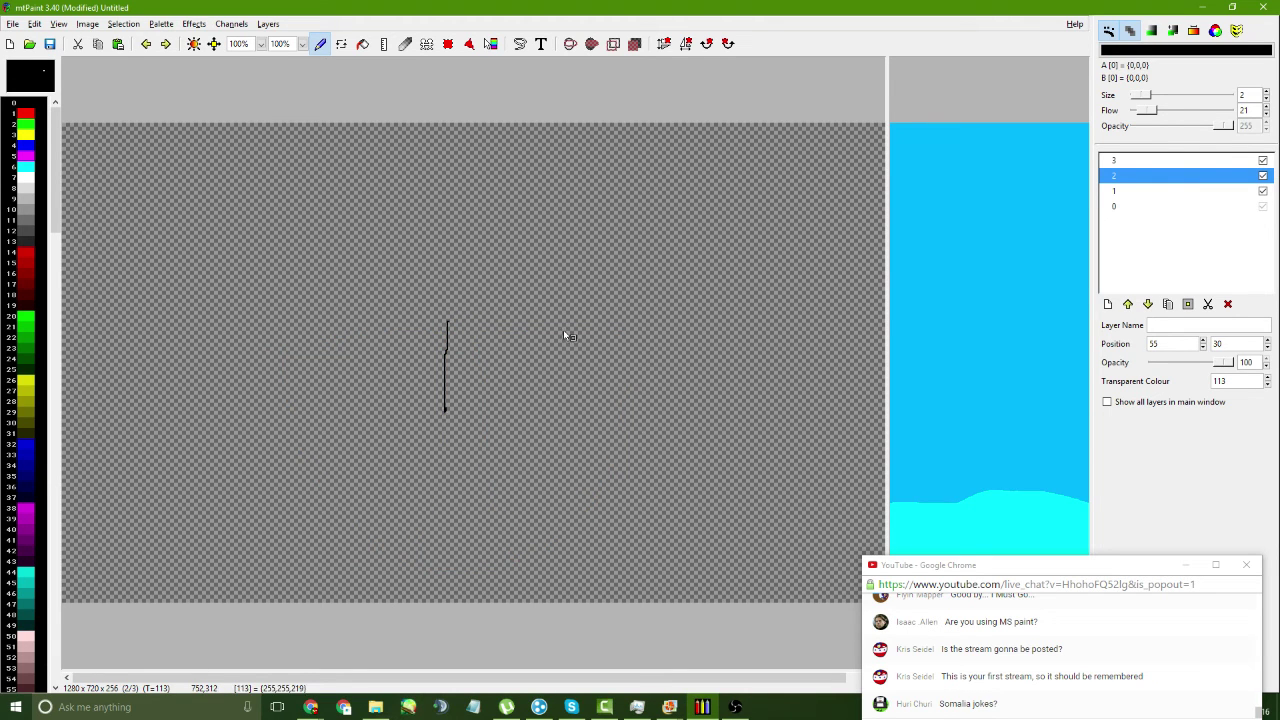
pyautogui.hotkey('ctrl', 'z')
# - Paint a long black line across layer 2, level on the left and rising gently toward the right
pyautogui.moveTo(677, 300); pyautogui.dragTo(549, 343)
pyautogui.hotkey('ctrl', 'z')
pyautogui.moveTo(676, 325)
pyautogui.mouseDown()
pyautogui.moveTo(375, 367)
pyautogui.moveTo(198, 368)
pyautogui.mouseUp()
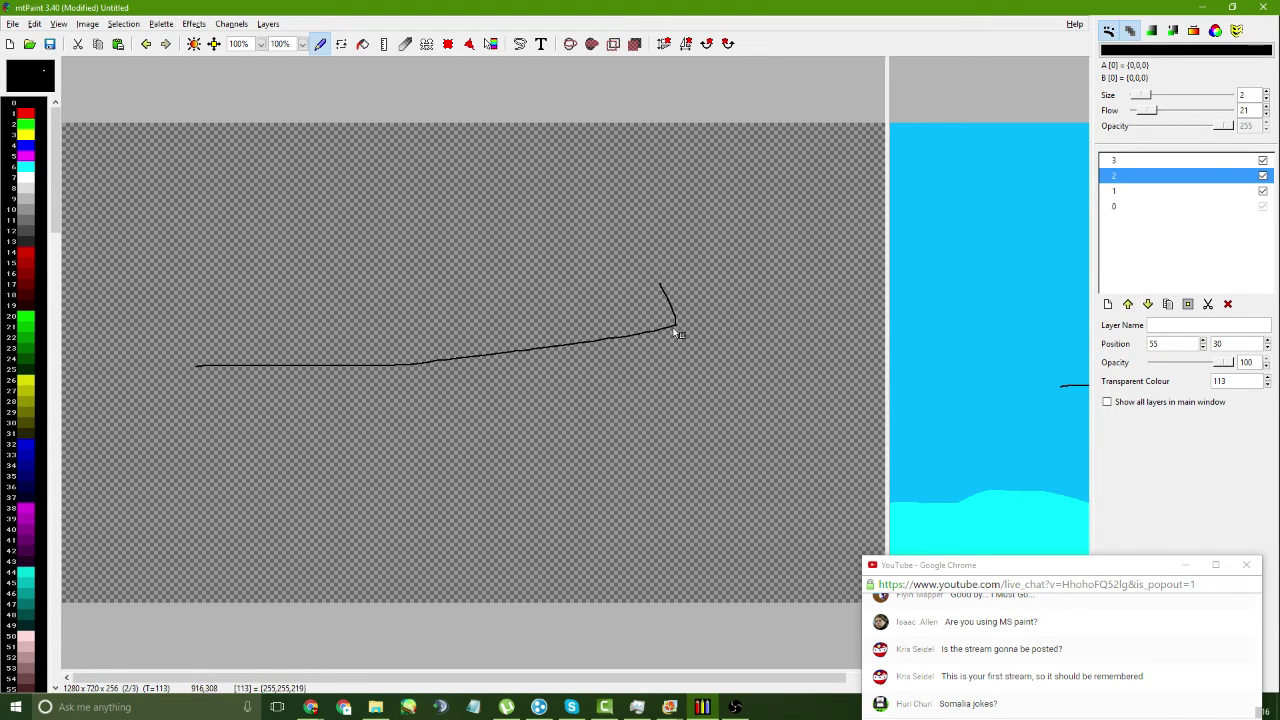
# - Try painting a curved hull side from above the long line's right end down and inward
pyautogui.hotkey('ctrl', 'z')
pyautogui.moveTo(671, 294); pyautogui.dragTo(679, 371)
pyautogui.hotkey('ctrl', 'z')
pyautogui.moveTo(674, 292)
pyautogui.mouseDown()
pyautogui.moveTo(666, 400)
pyautogui.moveTo(566, 480)
pyautogui.moveTo(525, 490)
pyautogui.moveTo(557, 545)
pyautogui.moveTo(606, 541)
pyautogui.mouseUp()
pyautogui.hotkey('ctrl', 'z')
pyautogui.moveTo(526, 491); pyautogui.dragTo(648, 507)
pyautogui.moveTo(691, 456); pyautogui.dragTo(691, 408)
pyautogui.hotkey('ctrl', 'z')
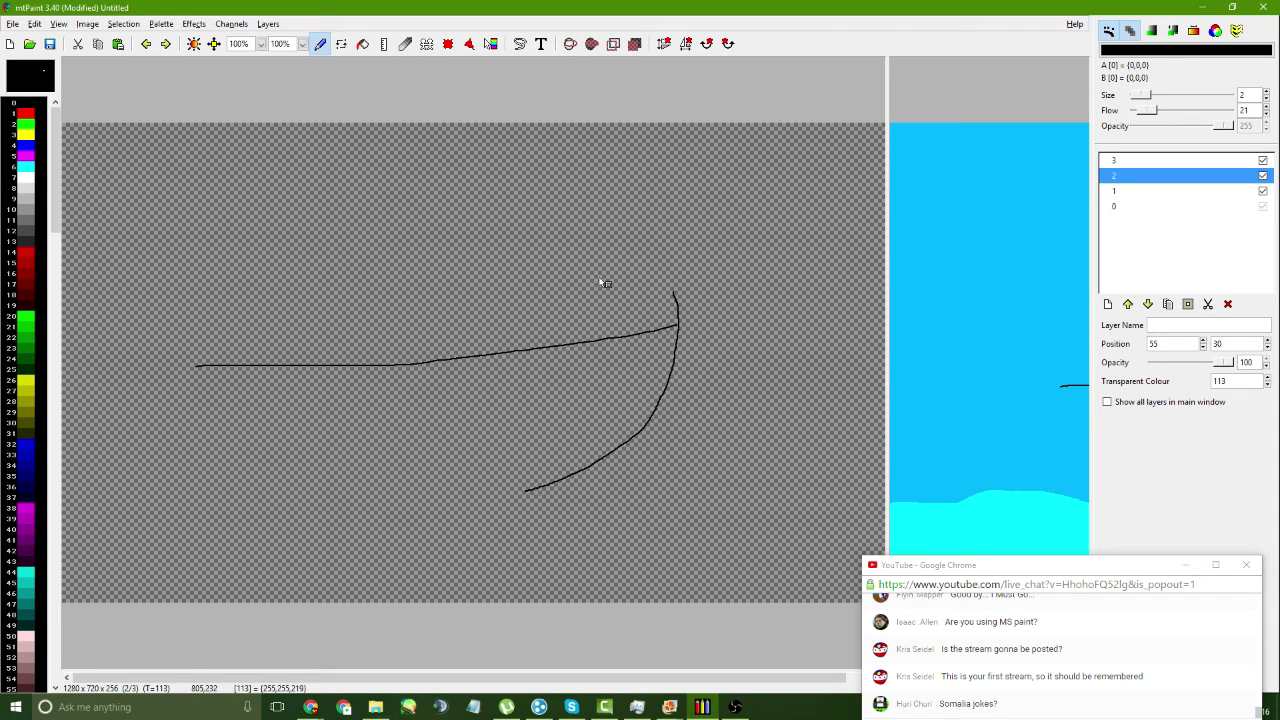
pyautogui.hotkey('ctrl', 'z')
# - Try straighter sloping strokes across the long line's right end
pyautogui.moveTo(669, 284); pyautogui.dragTo(691, 371)
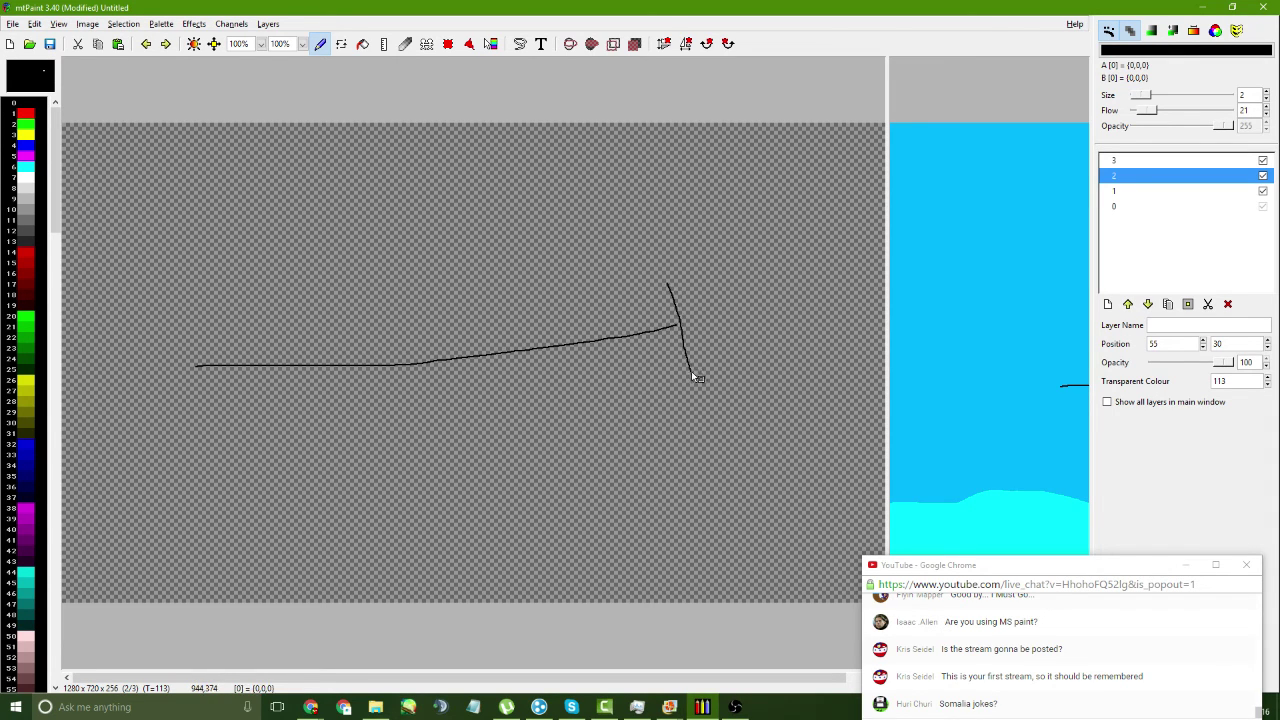
pyautogui.hotkey('ctrl', 'z')
pyautogui.moveTo(670, 285)
pyautogui.mouseDown()
pyautogui.moveTo(695, 401)
pyautogui.moveTo(676, 335)
pyautogui.moveTo(693, 408)
pyautogui.mouseUp()
pyautogui.hotkey('ctrl', 'z')
pyautogui.moveTo(674, 290)
pyautogui.mouseDown()
pyautogui.moveTo(717, 265)
pyautogui.moveTo(733, 340)
pyautogui.mouseUp()
pyautogui.hotkey('ctrl', 'z')
# - Paint a narrow slanted post at the long line's right end, close its foot, and curve the hull side down and inward below it
pyautogui.moveTo(674, 290)
pyautogui.mouseDown()
pyautogui.moveTo(686, 276)
pyautogui.moveTo(701, 351)
pyautogui.mouseUp()
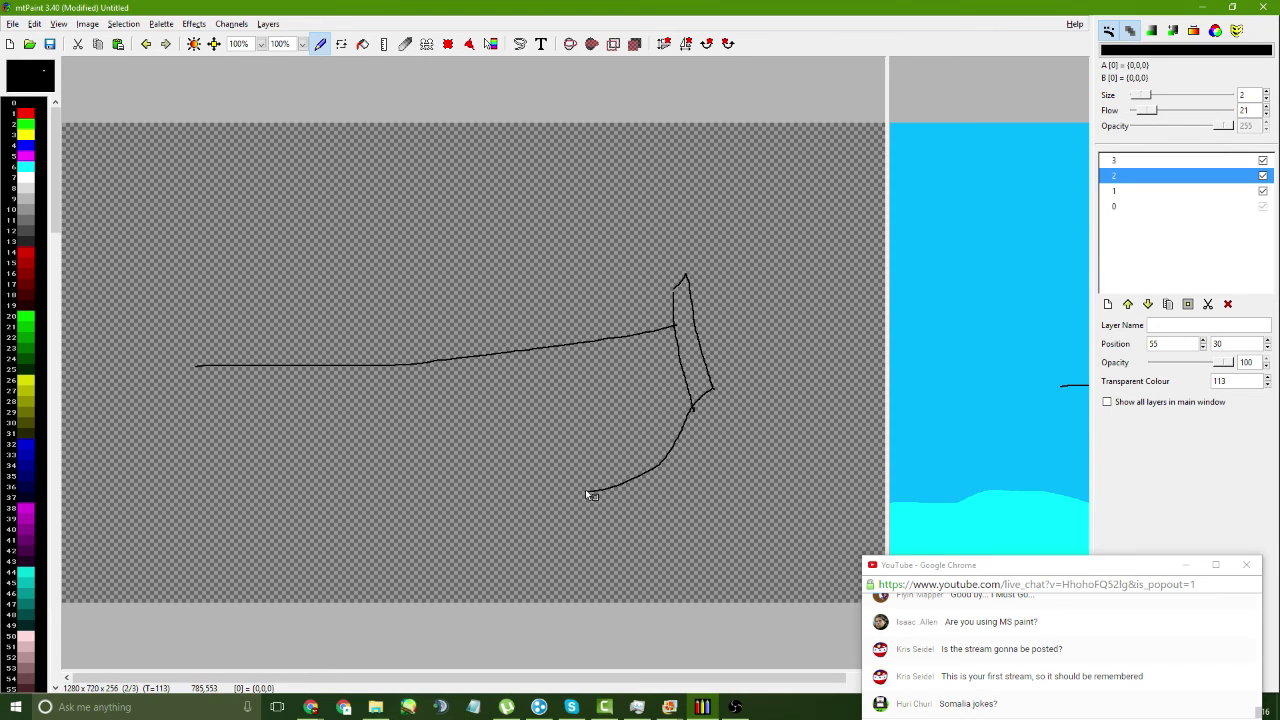
pyautogui.hotkey('ctrl', 'z')
pyautogui.moveTo(713, 389)
pyautogui.mouseDown()
pyautogui.moveTo(716, 424)
pyautogui.moveTo(634, 519)
pyautogui.mouseUp()
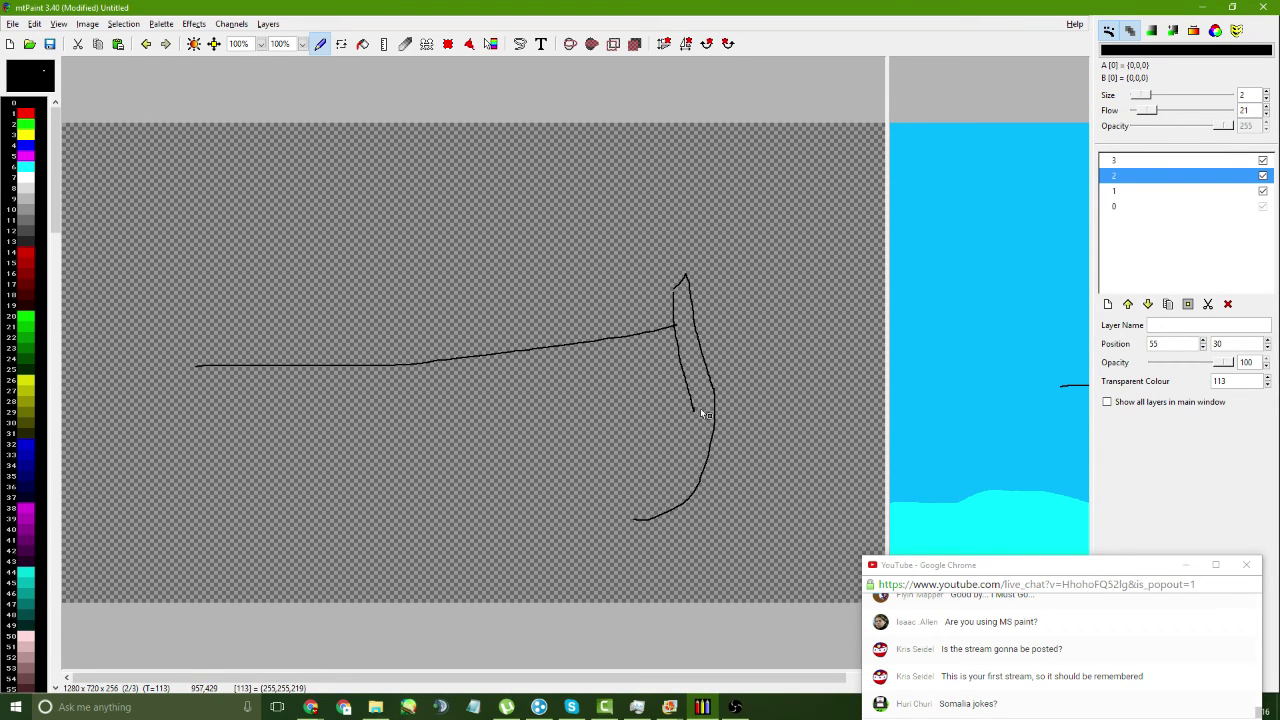
pyautogui.moveTo(693, 410); pyautogui.dragTo(718, 401)
# - Switch to the YouTube Live Dashboard in Chrome, examine the stream options and analytics, and return to mtPaint
pyautogui.moveTo(311, 706)
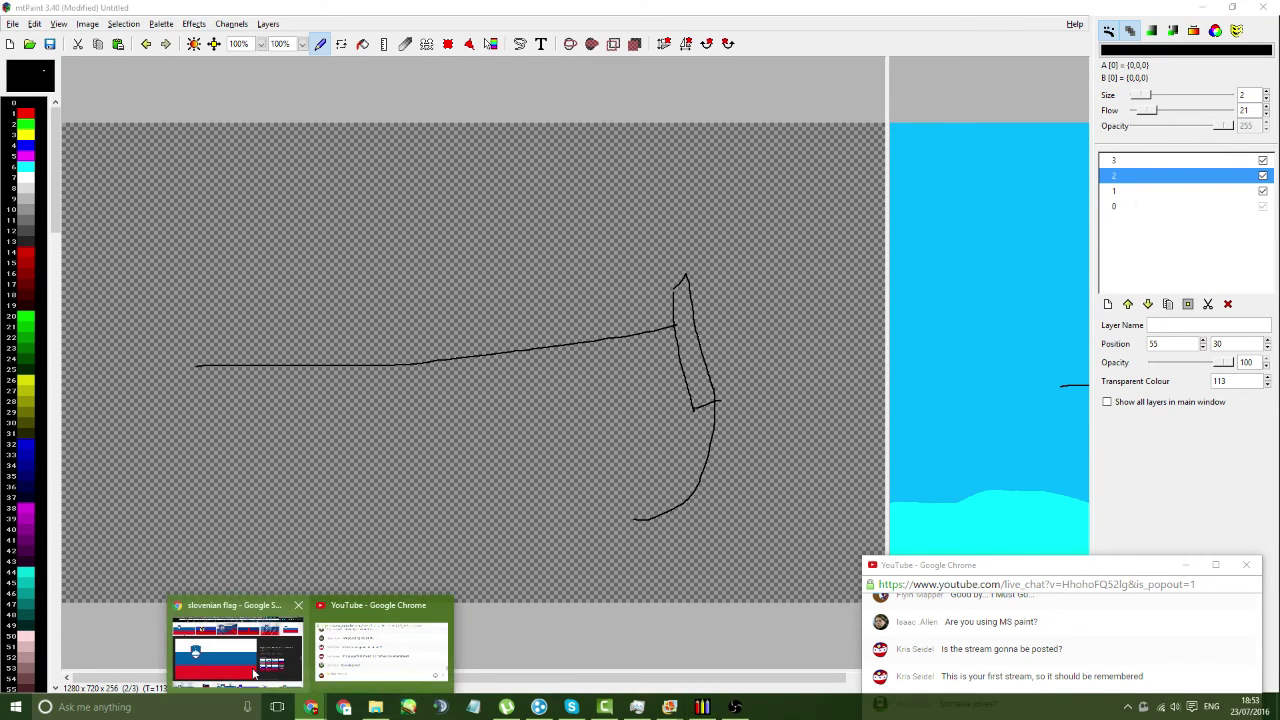
pyautogui.click(253, 675)
pyautogui.hotkey('ctrl', '3')
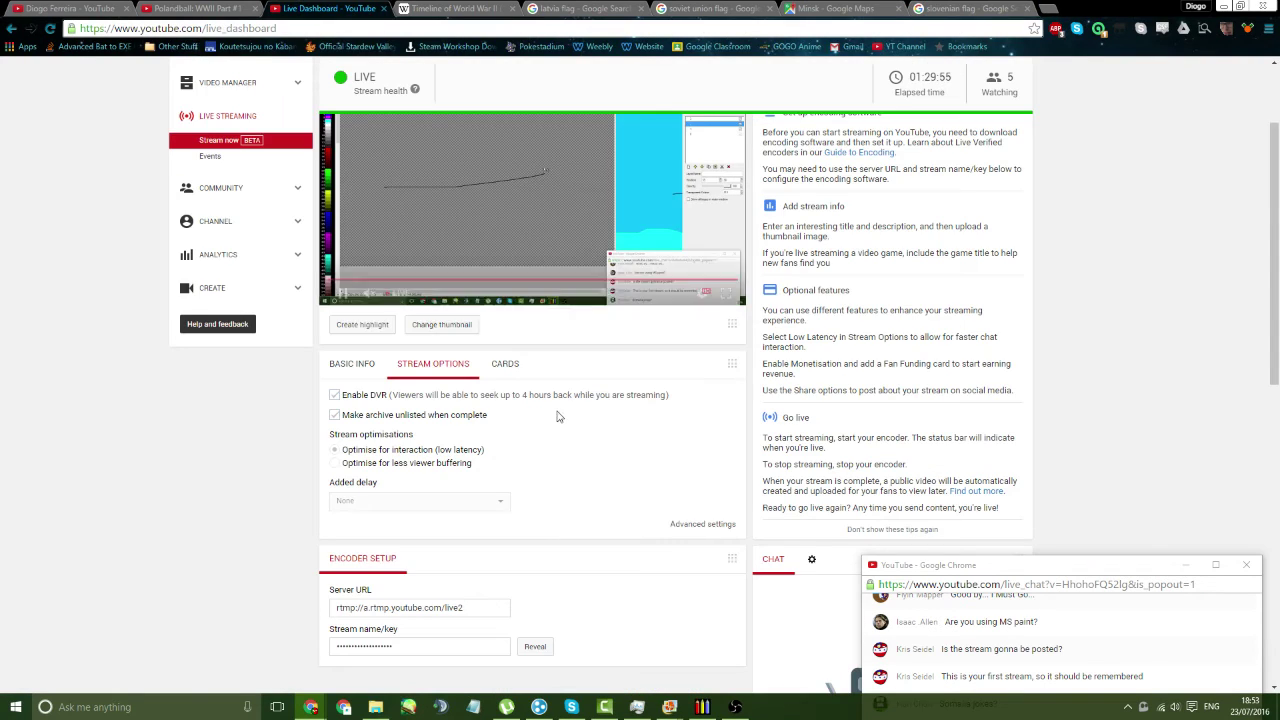
pyautogui.scroll(-5, 558, 417)
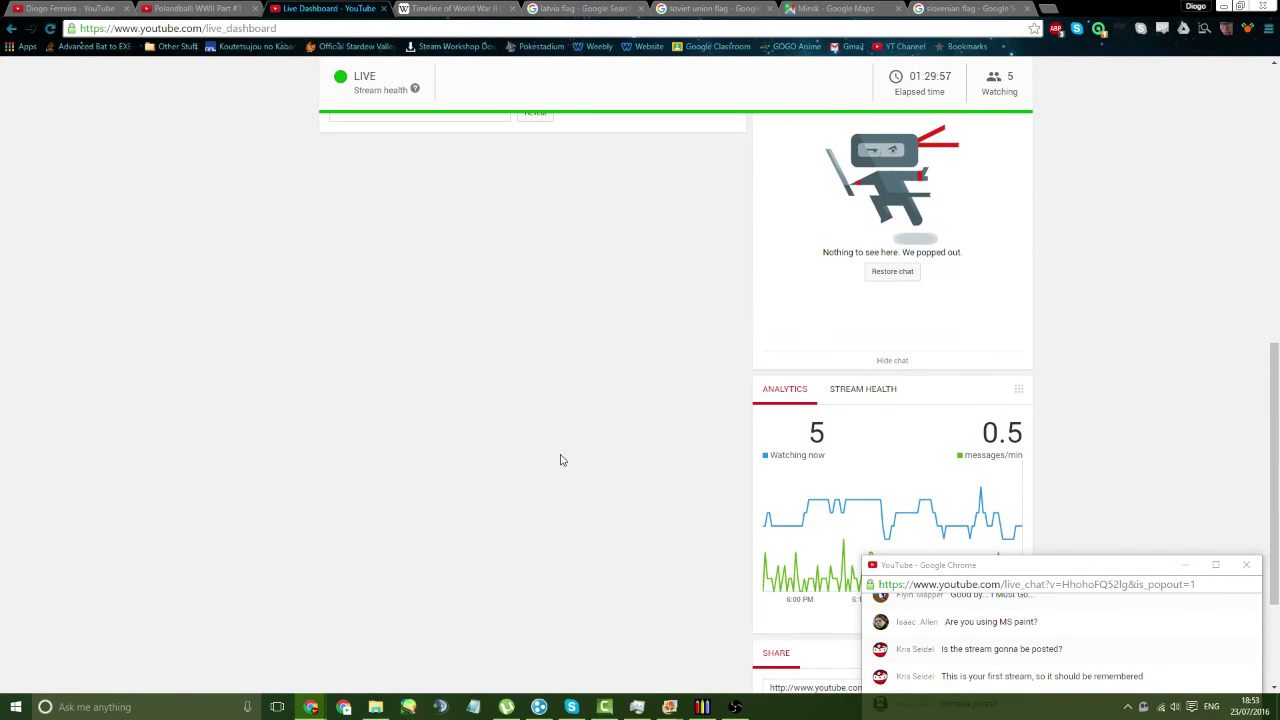
pyautogui.click(702, 706)
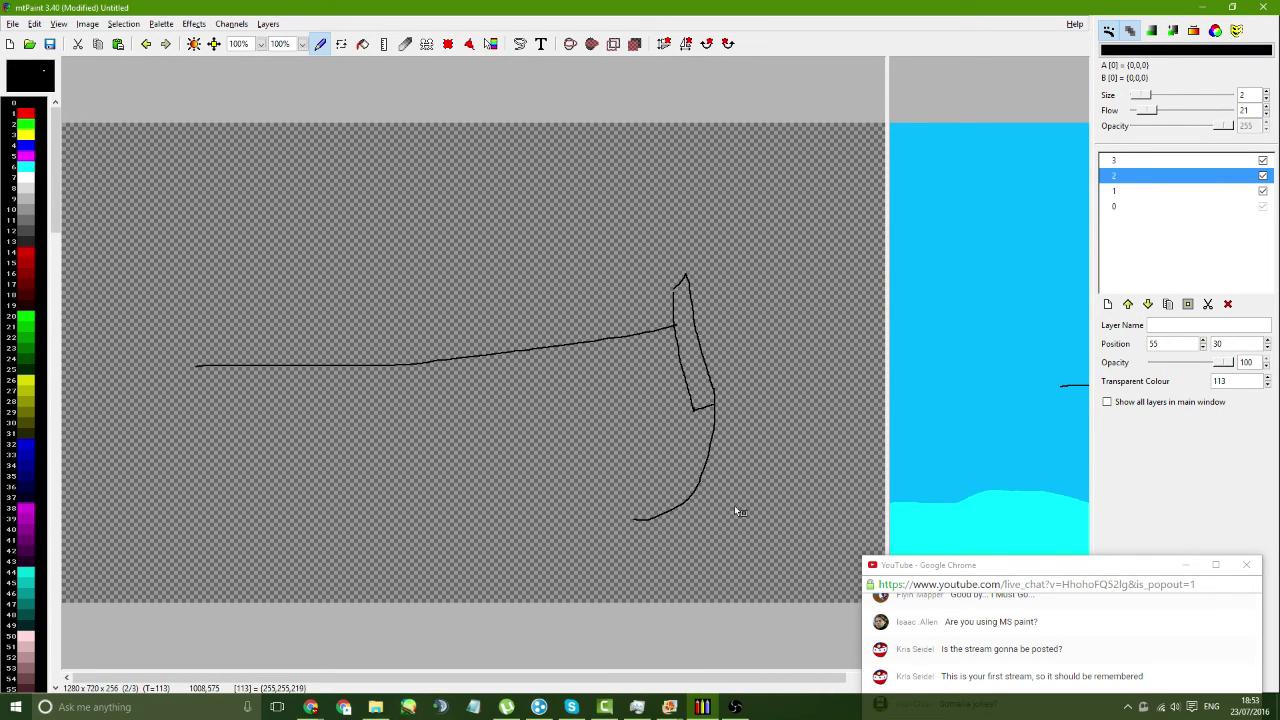
# - Reposition the live chat pop-out so its message field is visible and return to mtPaint
pyautogui.moveTo(940, 565); pyautogui.dragTo(950, 532)
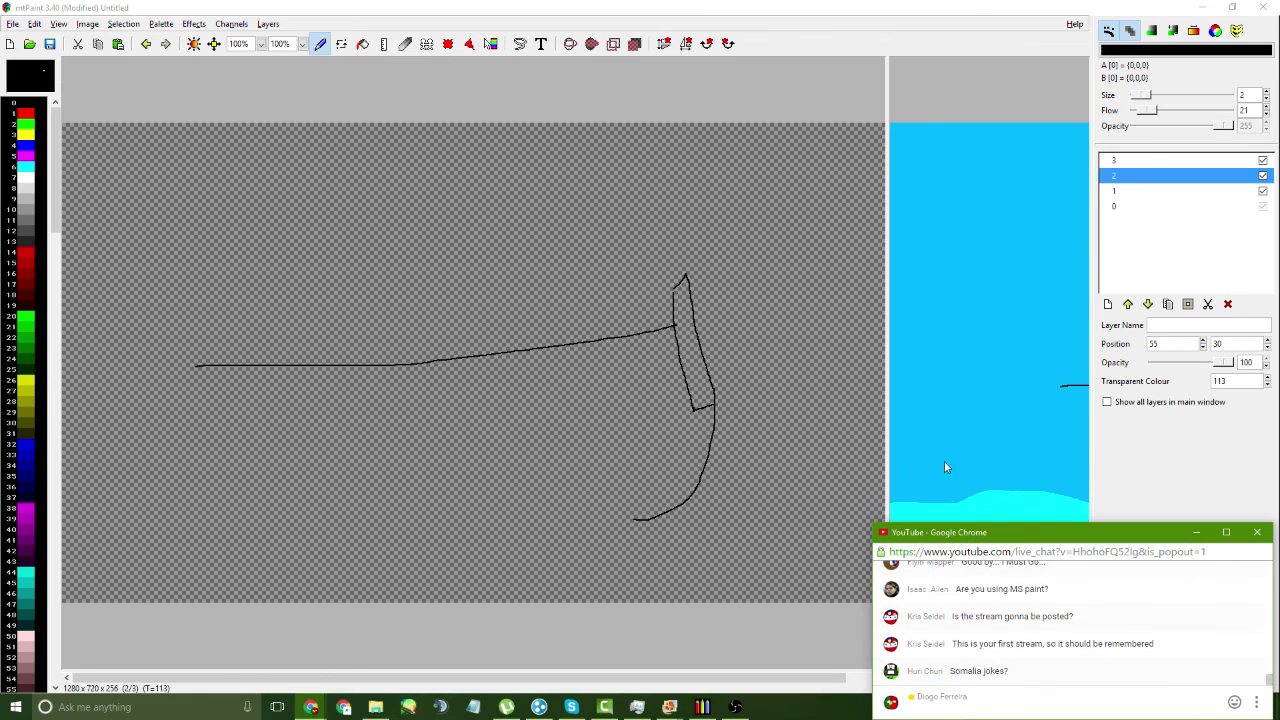
pyautogui.write('d')
pyautogui.click(372, 18)
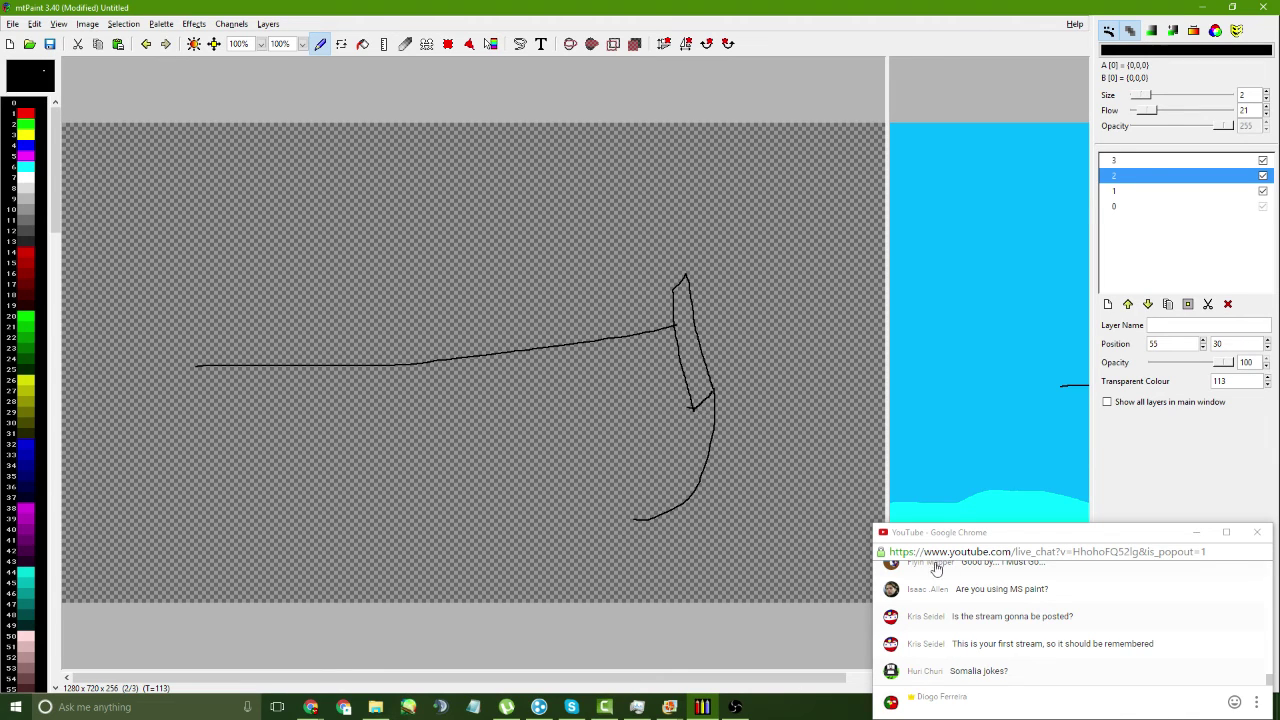
pyautogui.moveTo(950, 646); pyautogui.dragTo(1010, 676)
pyautogui.click(1010, 676)
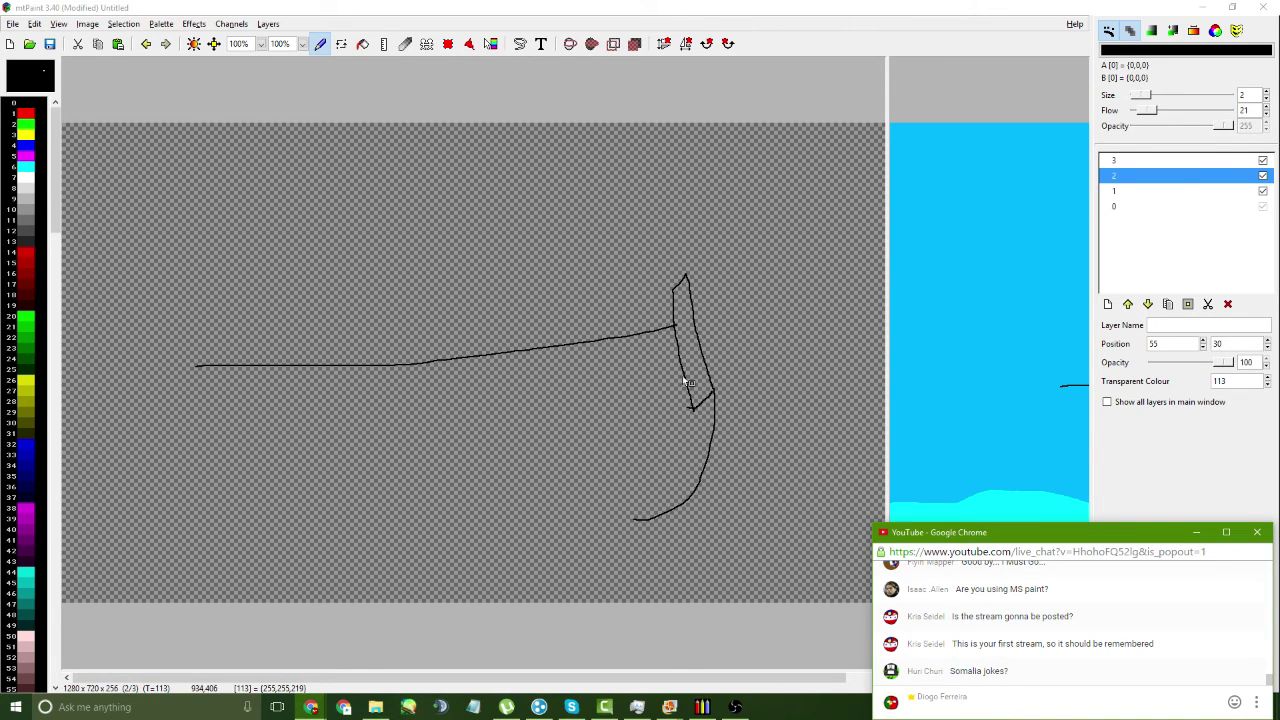
# - Undo the slanted post and the curved hull side at the long line's right end
pyautogui.moveTo(673, 293); pyautogui.dragTo(668, 343)
pyautogui.hotkey('ctrl', 'z')
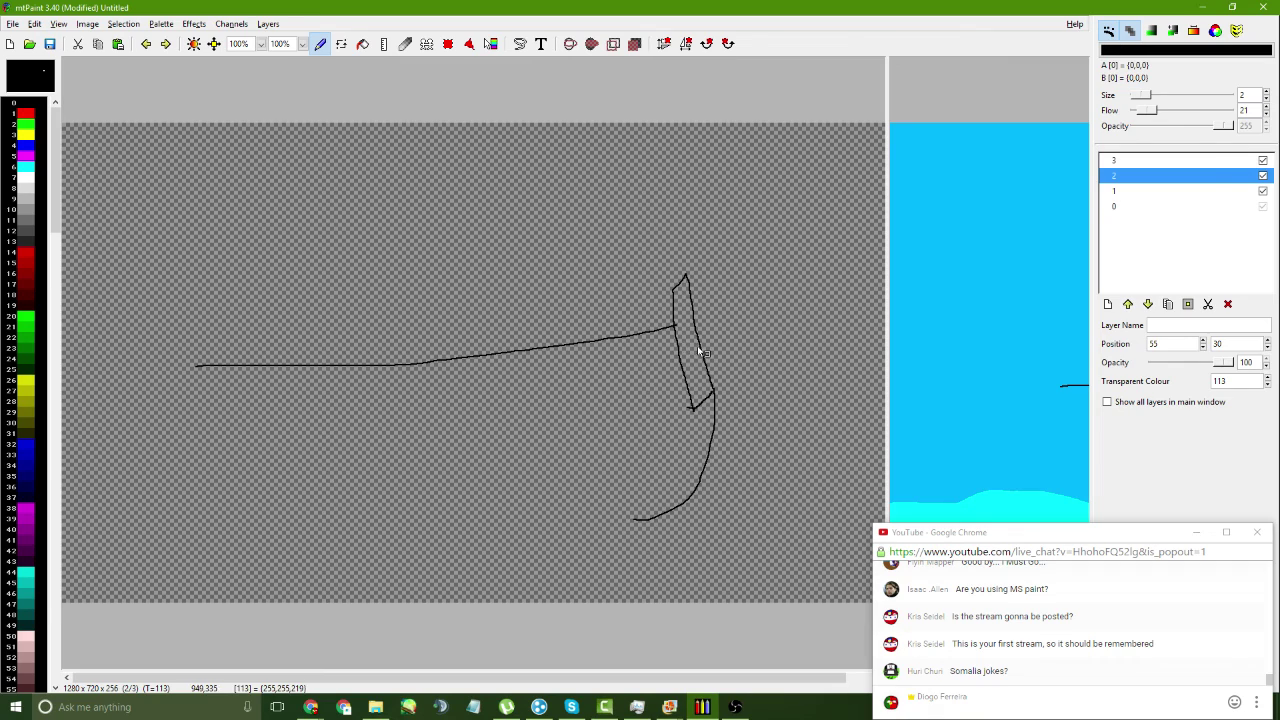
pyautogui.hotkey('ctrl', 'z')
pyautogui.hotkey('ctrl', 'z')
pyautogui.hotkey('ctrl', 'z')
pyautogui.hotkey('ctrl', 'z')
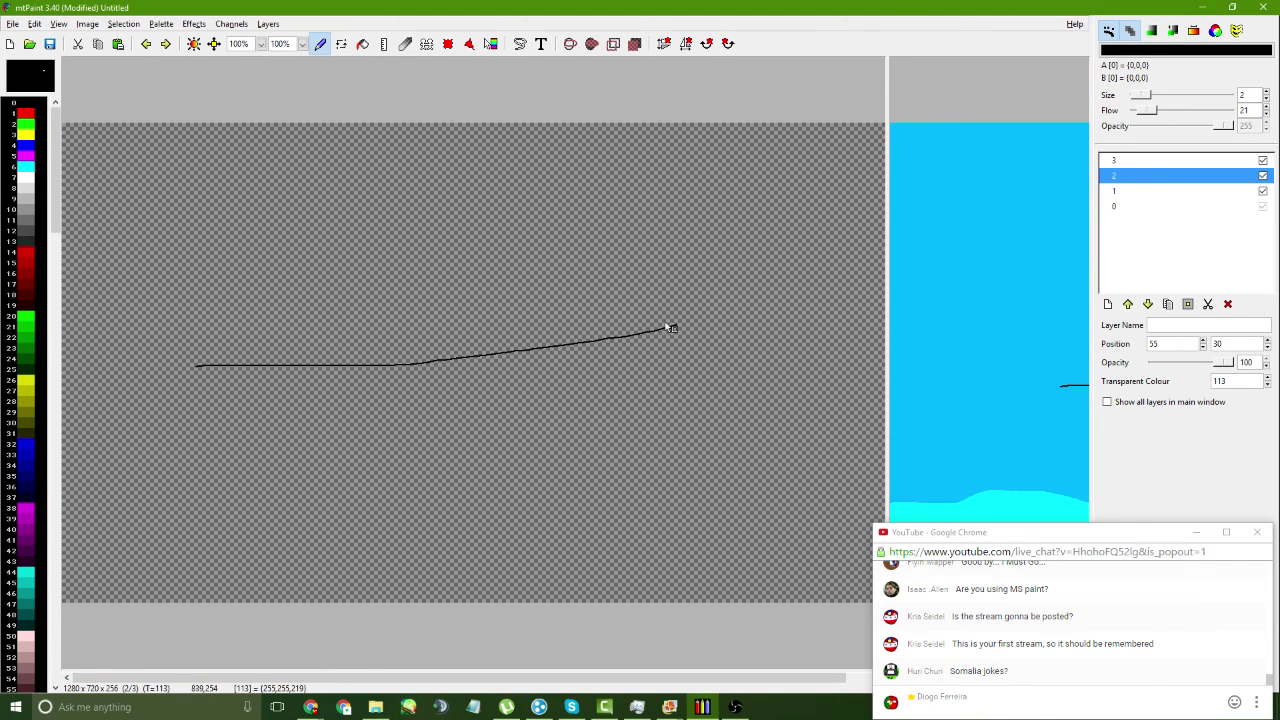
# - Paint the hull's curved right side, left side and rounded bottom to close the outline below the long line
pyautogui.moveTo(677, 328)
pyautogui.mouseDown()
pyautogui.moveTo(689, 413)
pyautogui.moveTo(675, 458)
pyautogui.moveTo(582, 517)
pyautogui.mouseUp()
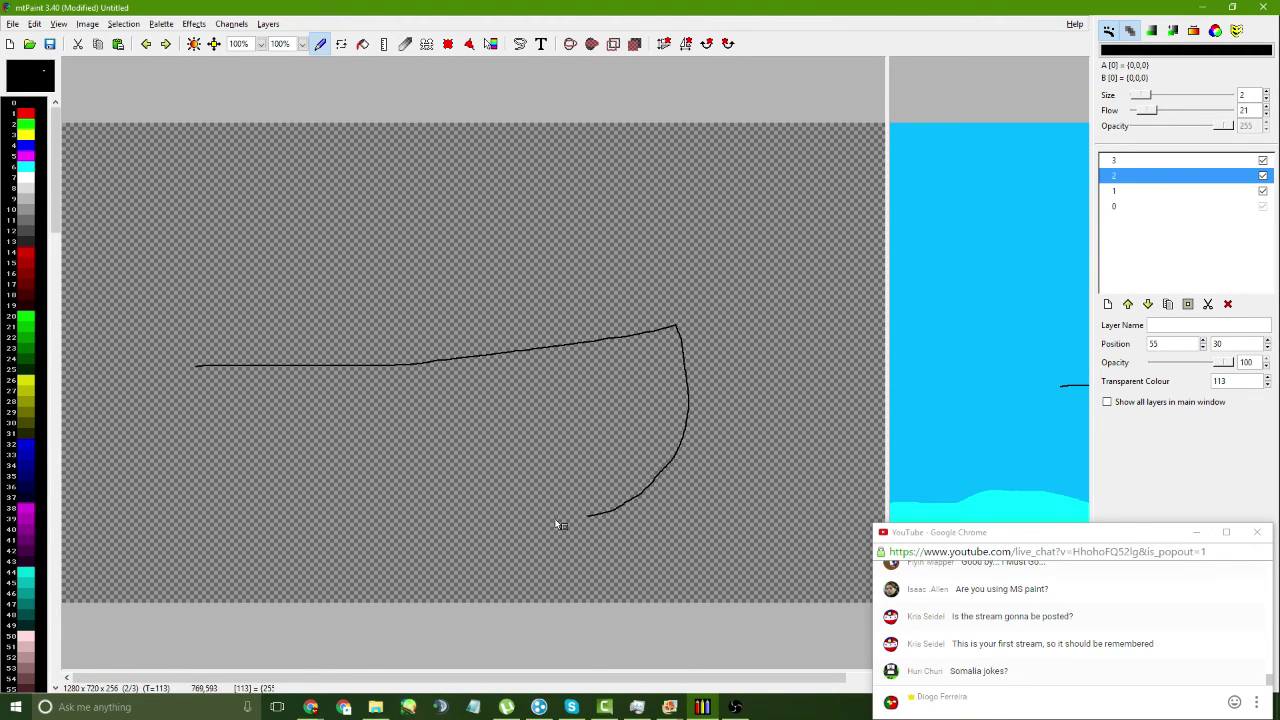
pyautogui.moveTo(194, 366); pyautogui.dragTo(216, 485)
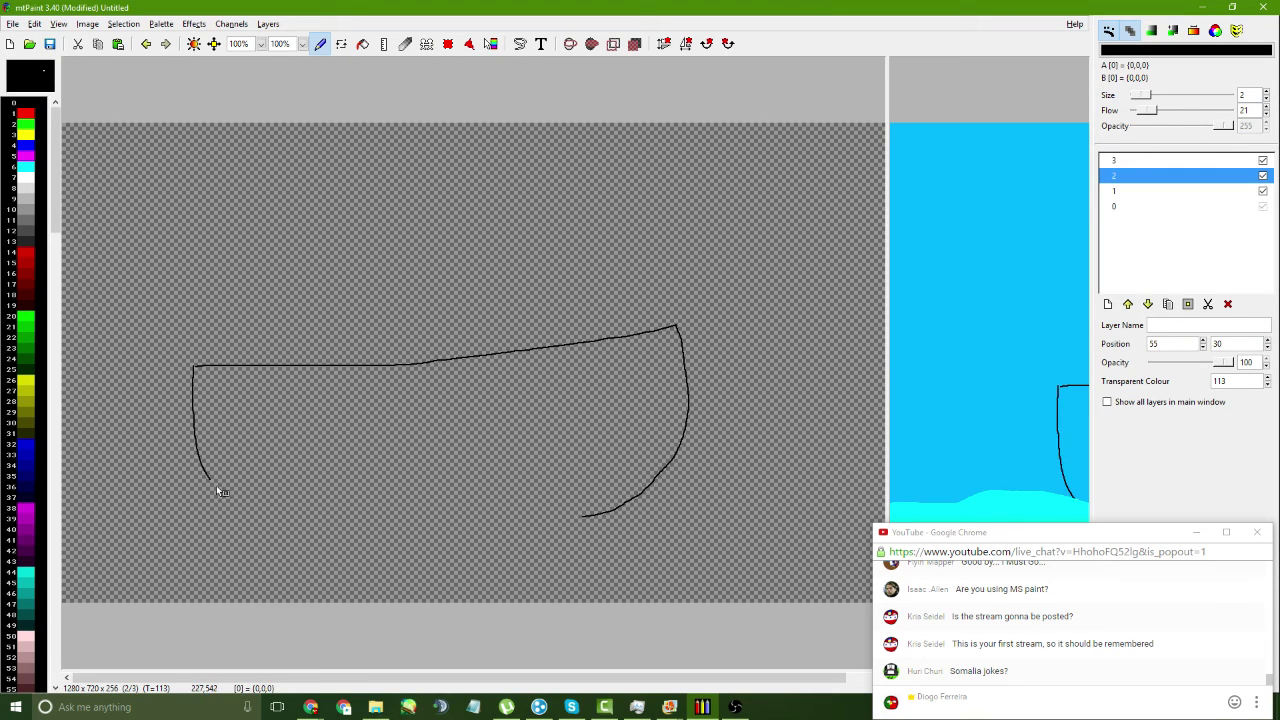
pyautogui.hotkey('ctrl', 'z')
pyautogui.moveTo(195, 366); pyautogui.dragTo(217, 452)
pyautogui.moveTo(340, 531); pyautogui.dragTo(583, 519)
# - Fill the closed hull with brown (146,109,73) and refill it with darker brown (109,73,36)
pyautogui.press('Insert')
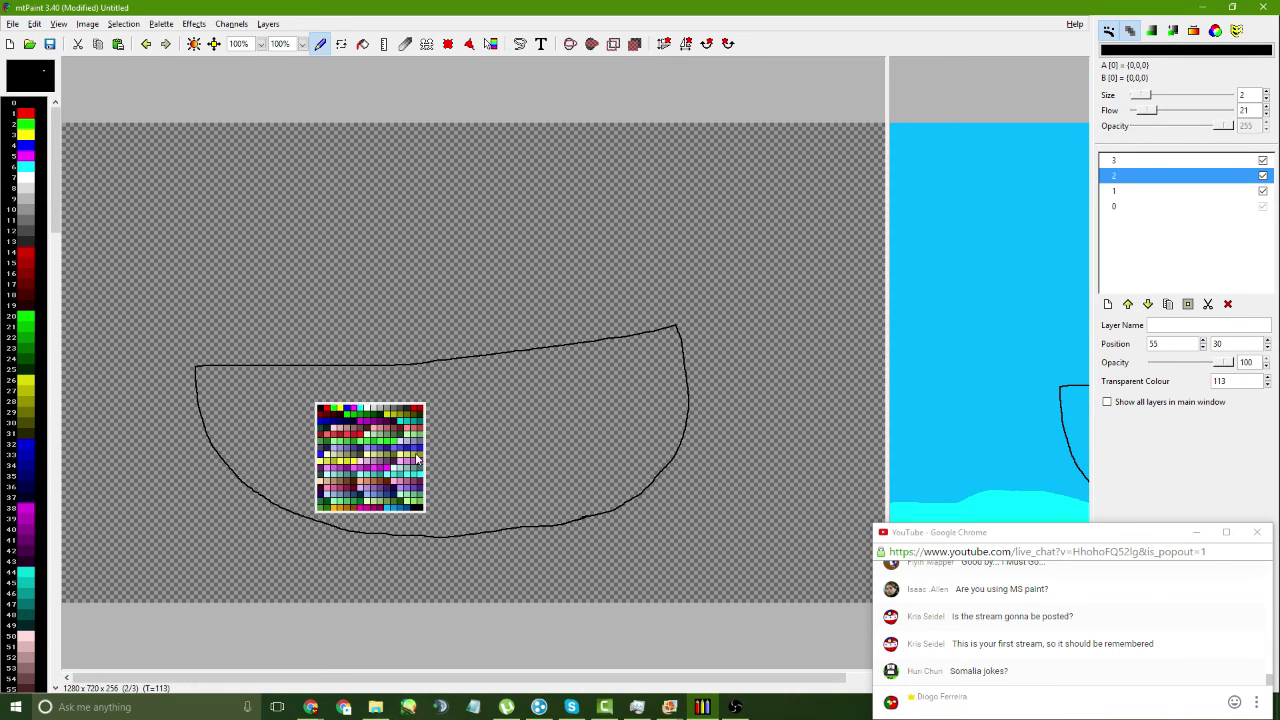
pyautogui.click(340, 487)
pyautogui.click(362, 44)
pyautogui.click(434, 350)
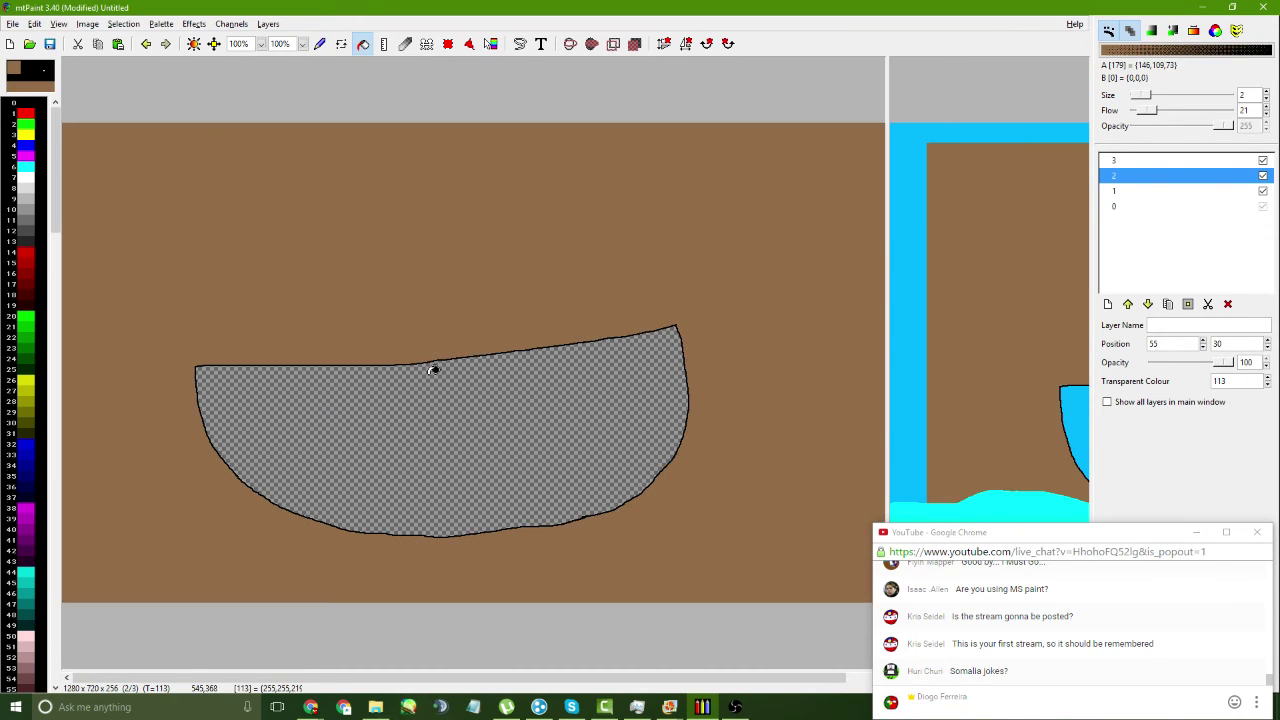
pyautogui.hotkey('ctrl', 'z')
pyautogui.click(453, 406)
pyautogui.press('Insert')
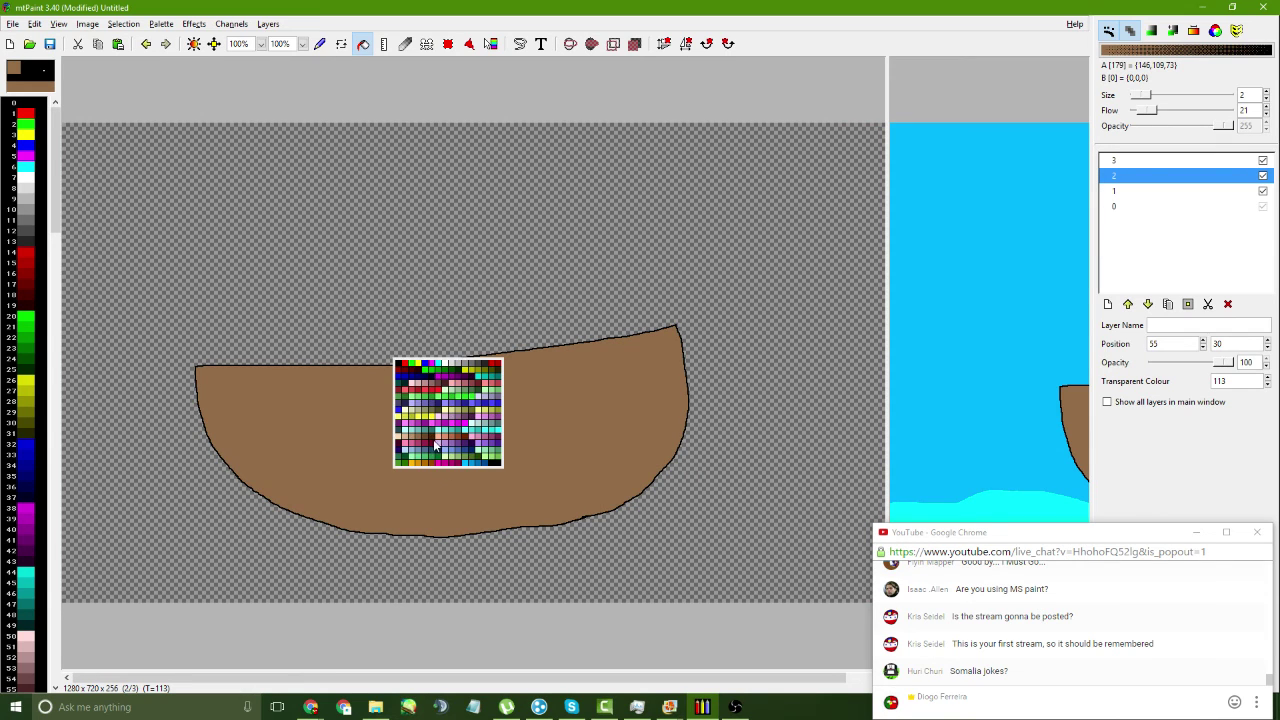
pyautogui.click(434, 446)
pyautogui.click(432, 428)
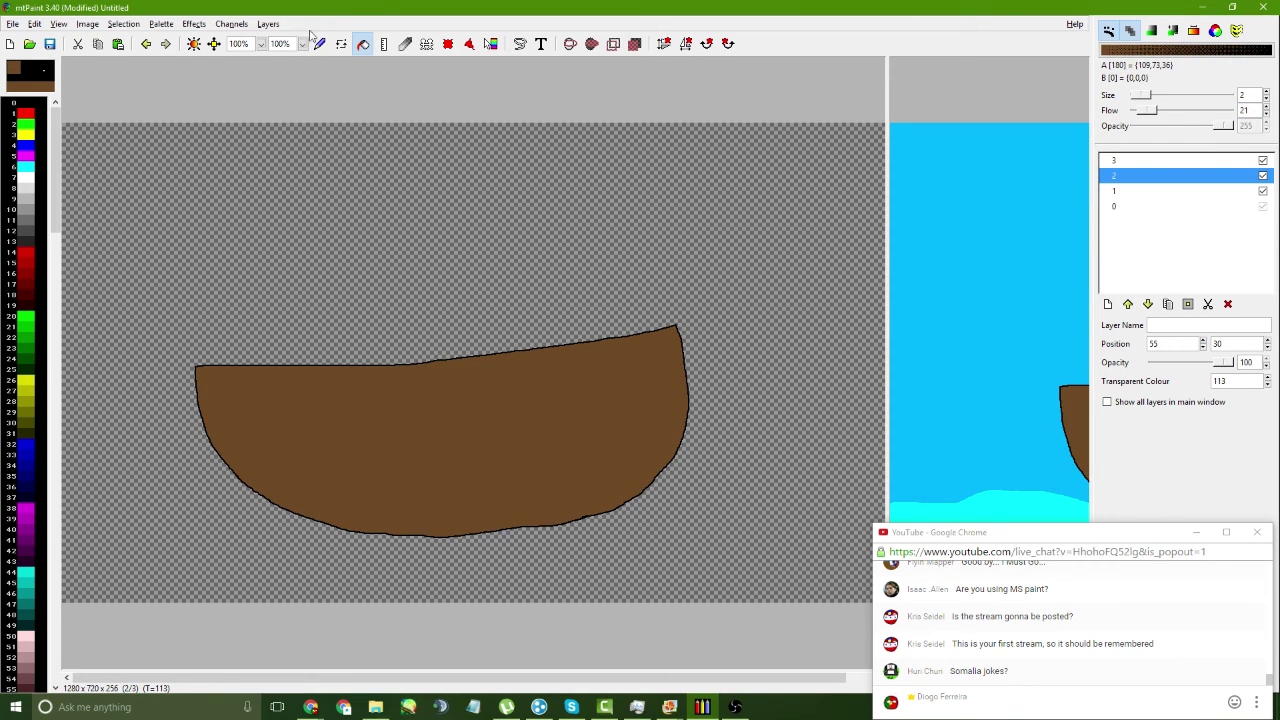
# - Paint a small slanted black post outline on top of the hull's right end
pyautogui.click(320, 44)
pyautogui.click(25, 104)
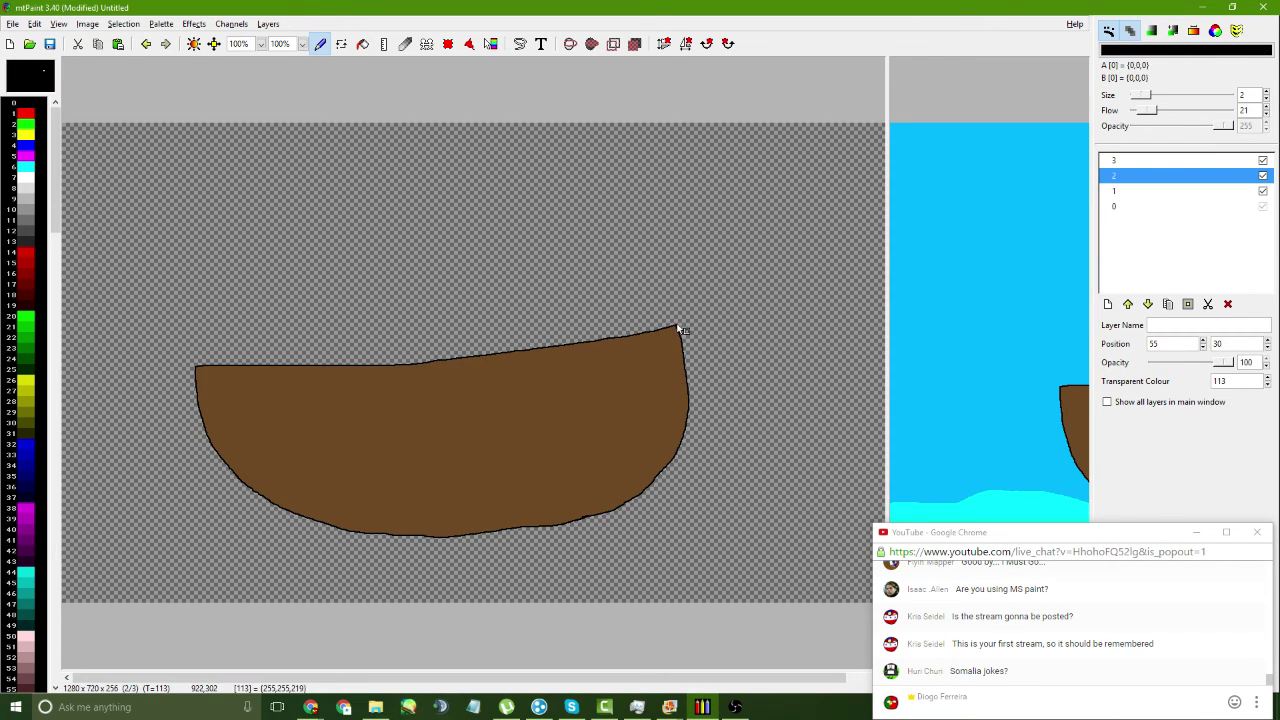
pyautogui.moveTo(677, 330)
pyautogui.mouseDown()
pyautogui.moveTo(661, 271)
pyautogui.moveTo(634, 276)
pyautogui.moveTo(628, 334)
pyautogui.moveTo(675, 320)
pyautogui.moveTo(669, 274)
pyautogui.moveTo(643, 290)
pyautogui.moveTo(645, 327)
pyautogui.mouseUp()
pyautogui.hotkey('ctrl', 'z')
pyautogui.hotkey('ctrl', 'z')
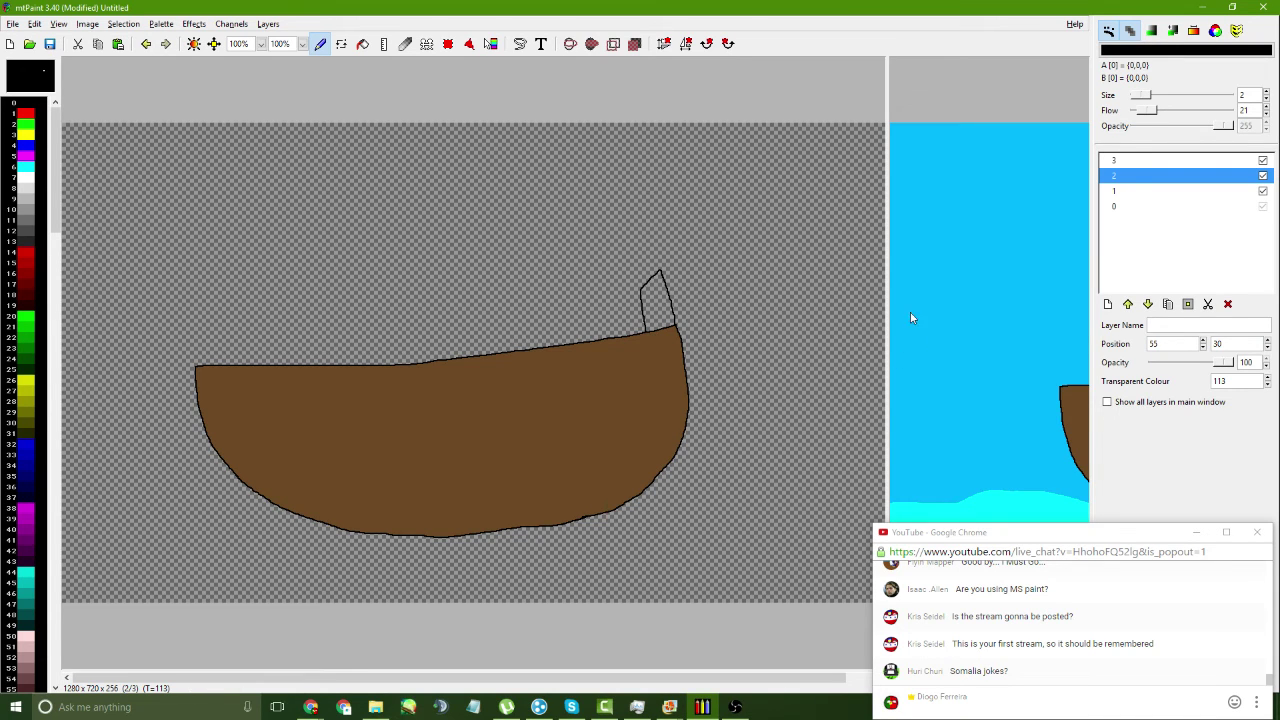
# - Move the boat layer to position 17, 38 and lower the ball behind the hull's rim
pyautogui.moveTo(887, 305); pyautogui.dragTo(351, 305)
pyautogui.click(844, 345)
pyautogui.moveTo(844, 345); pyautogui.dragTo(873, 328)
pyautogui.moveTo(866, 386); pyautogui.dragTo(841, 392)
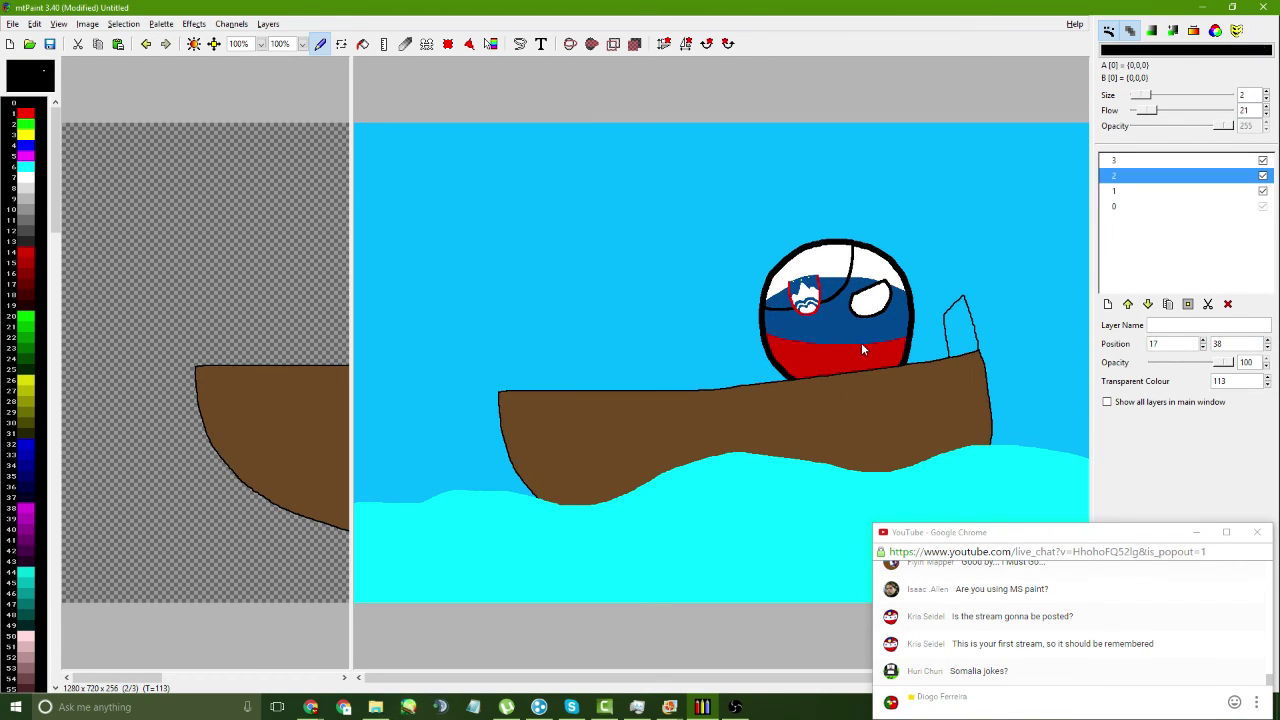
pyautogui.moveTo(861, 342)
pyautogui.mouseDown()
pyautogui.moveTo(830, 353)
pyautogui.moveTo(828, 373)
pyautogui.moveTo(821, 358)
pyautogui.moveTo(832, 406)
pyautogui.moveTo(810, 365)
pyautogui.moveTo(707, 356)
pyautogui.moveTo(591, 383)
pyautogui.moveTo(856, 362)
pyautogui.mouseUp()
pyautogui.click(856, 366)
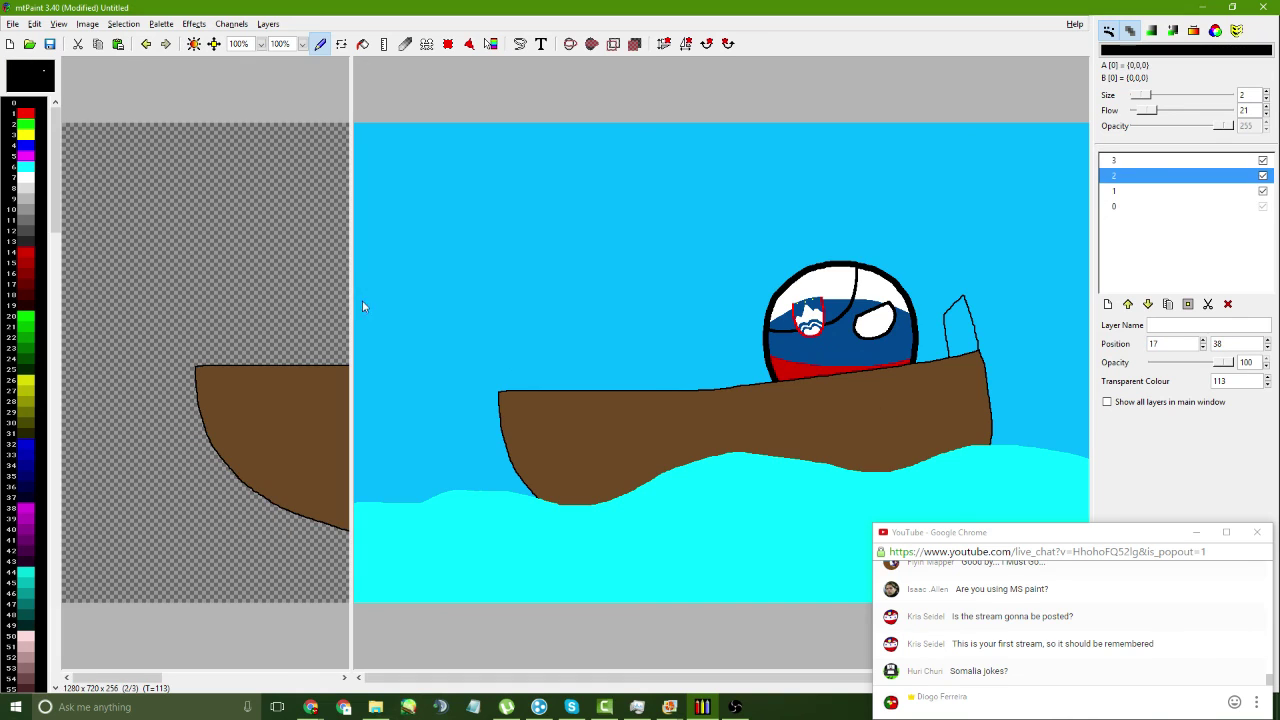
# - Undo the post, the brown fill and the whole hull outline on layer 2 until the layer is empty
pyautogui.moveTo(350, 261); pyautogui.dragTo(955, 261)
pyautogui.hotkey('ctrl', 'z')
pyautogui.hotkey('ctrl', 'z')
pyautogui.hotkey('ctrl', 'z')
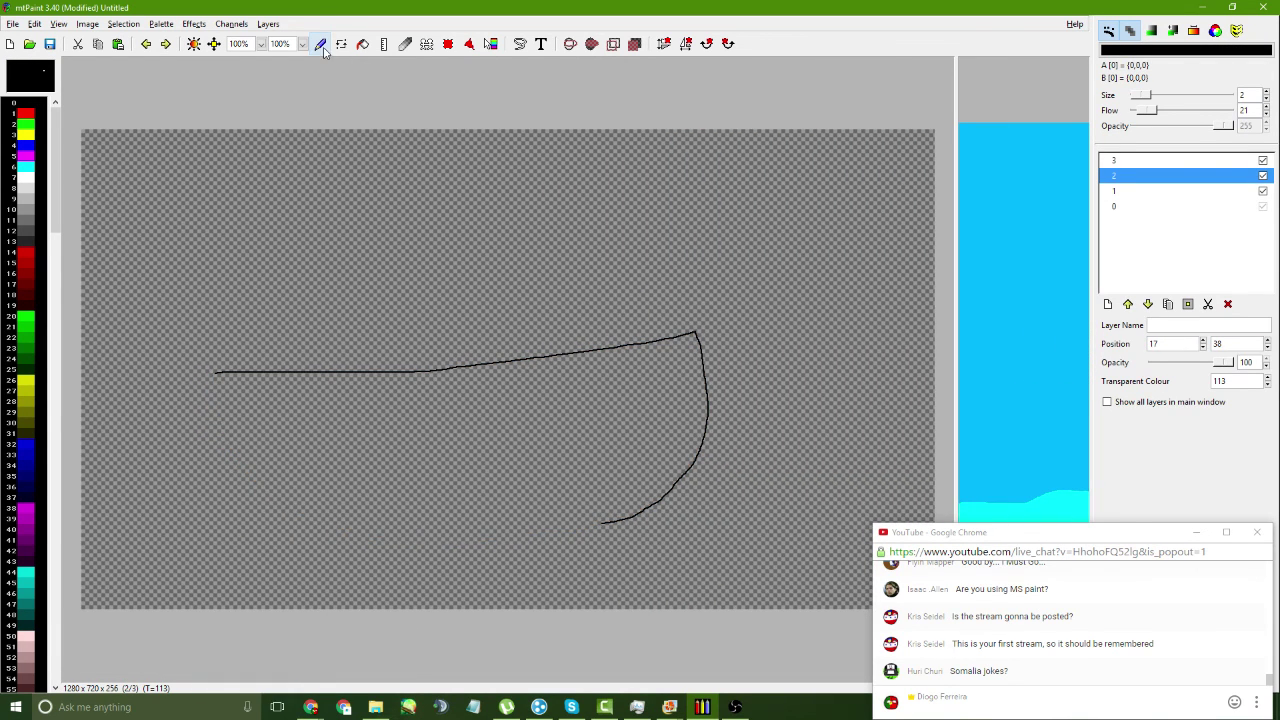
pyautogui.hotkey('ctrl', 'z')
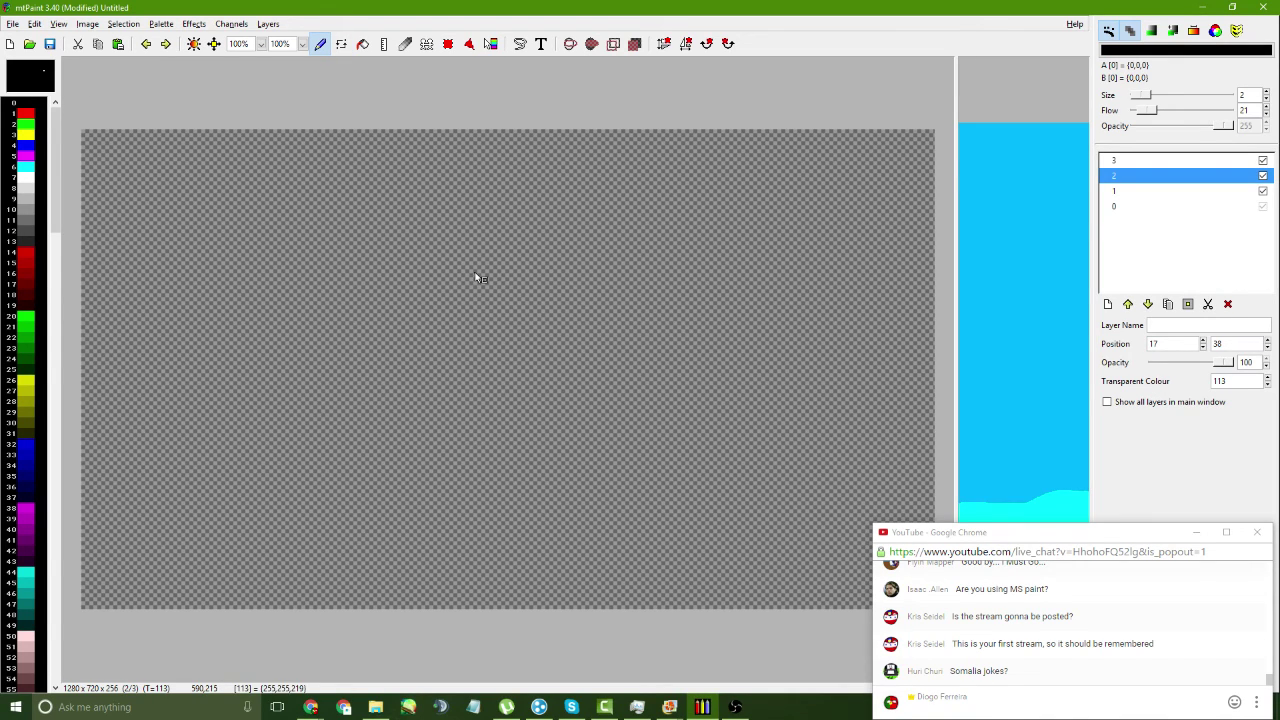
# - Paint a front-view hull outline in black: two rounded side panels flanking a tall central post, joined by a line along the bottom
pyautogui.moveTo(475, 272); pyautogui.dragTo(467, 399)
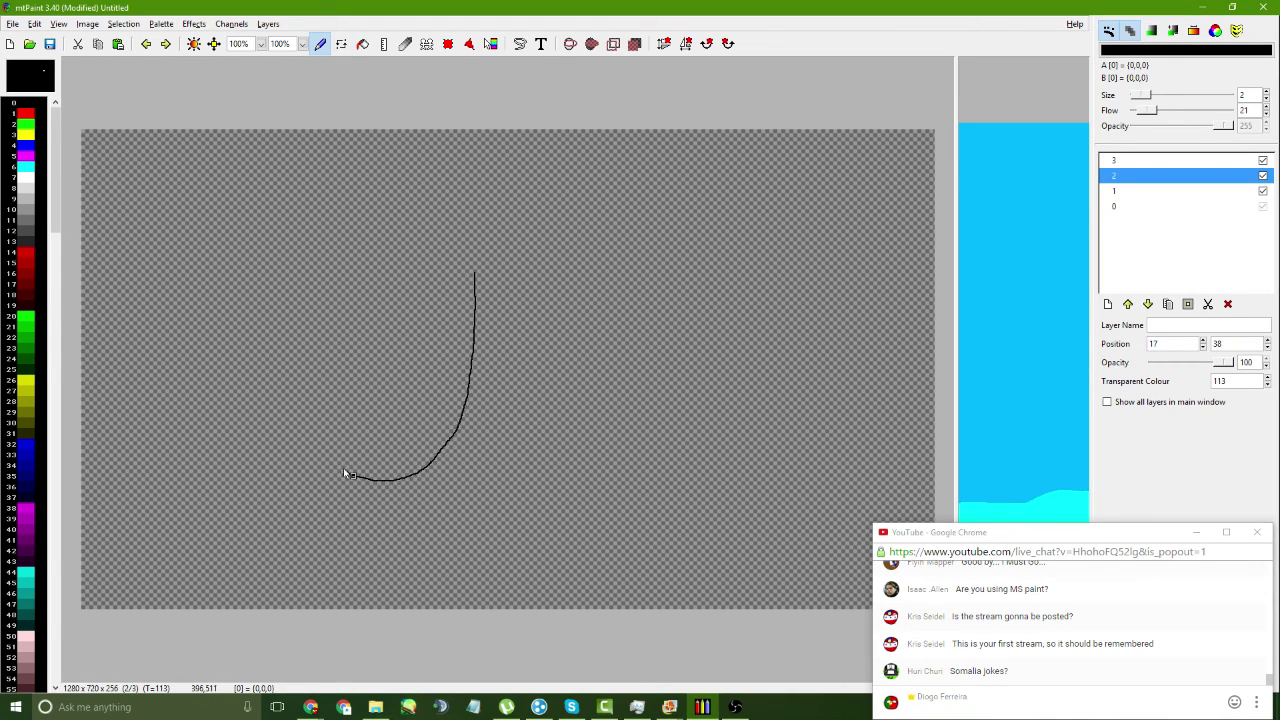
pyautogui.moveTo(345, 474)
pyautogui.mouseDown()
pyautogui.moveTo(314, 411)
pyautogui.moveTo(330, 330)
pyautogui.moveTo(472, 313)
pyautogui.moveTo(476, 272)
pyautogui.moveTo(523, 267)
pyautogui.moveTo(526, 361)
pyautogui.mouseUp()
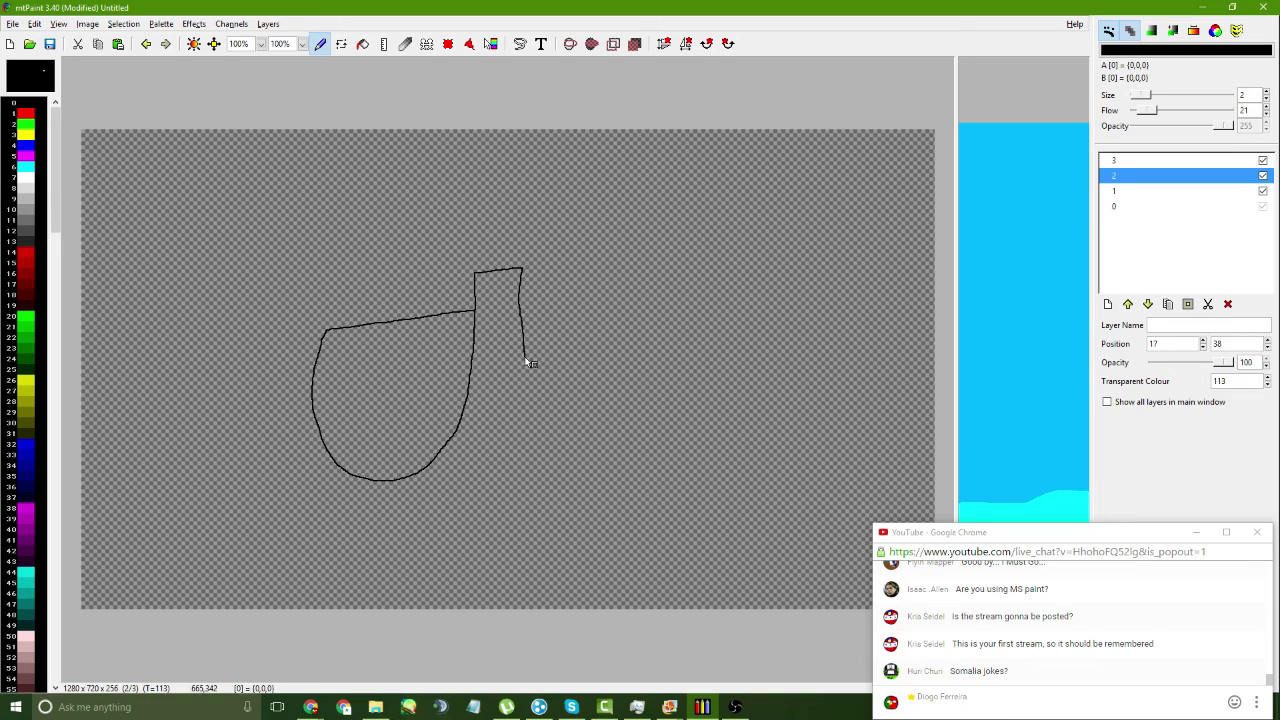
pyautogui.hotkey('ctrl', 'z')
pyautogui.moveTo(474, 270)
pyautogui.mouseDown()
pyautogui.moveTo(509, 269)
pyautogui.moveTo(529, 428)
pyautogui.mouseUp()
pyautogui.moveTo(563, 481)
pyautogui.mouseDown()
pyautogui.moveTo(618, 464)
pyautogui.moveTo(651, 394)
pyautogui.moveTo(648, 357)
pyautogui.moveTo(512, 313)
pyautogui.mouseUp()
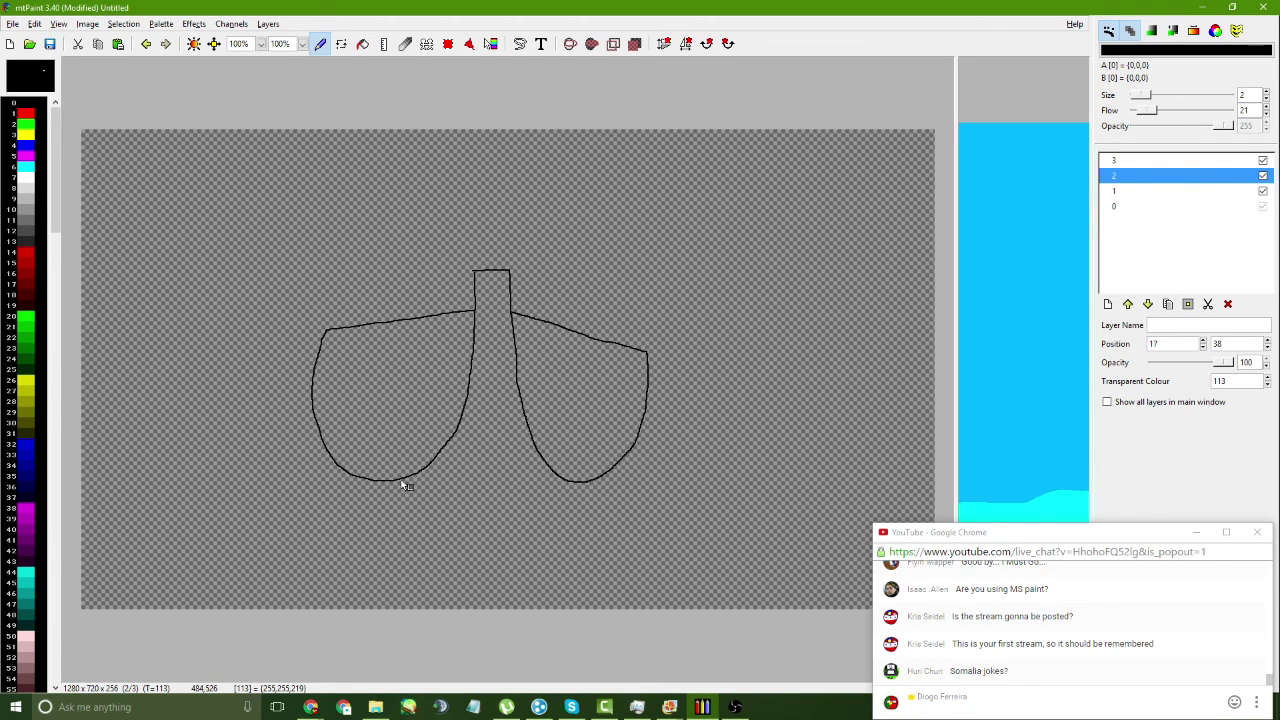
pyautogui.moveTo(386, 485); pyautogui.dragTo(574, 483)
# - Fill the left panel, the central post and the right panel of the hull with dark brown (109,73,36)
pyautogui.press('Insert')
pyautogui.click(306, 330)
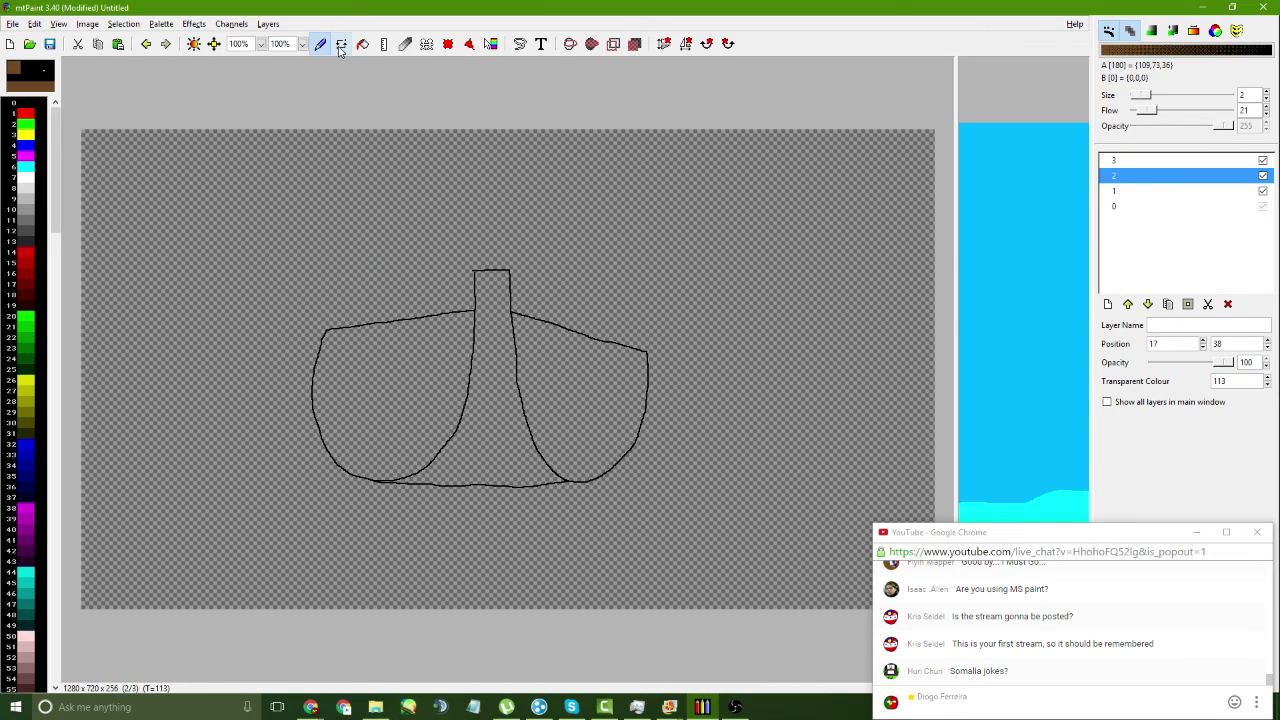
pyautogui.click(362, 43)
pyautogui.click(423, 346)
pyautogui.hotkey('ctrl', 'z')
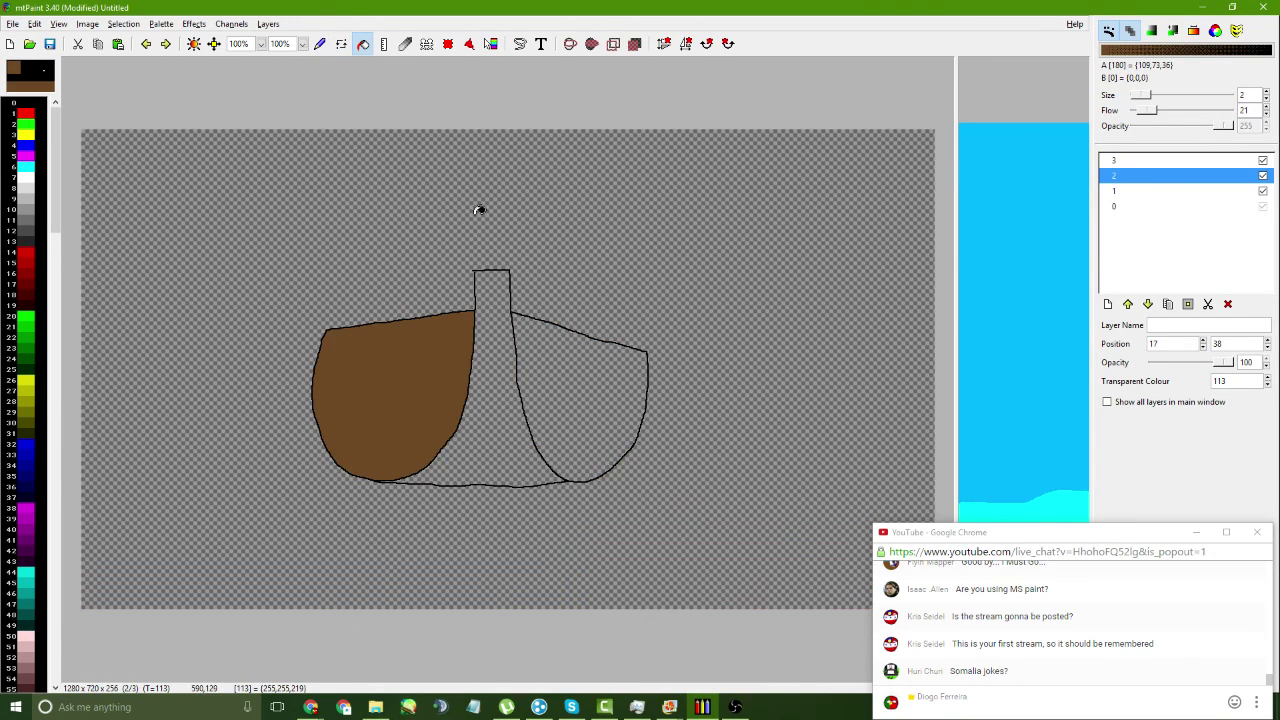
pyautogui.click(500, 466)
pyautogui.hotkey('ctrl', 'z')
pyautogui.click(320, 43)
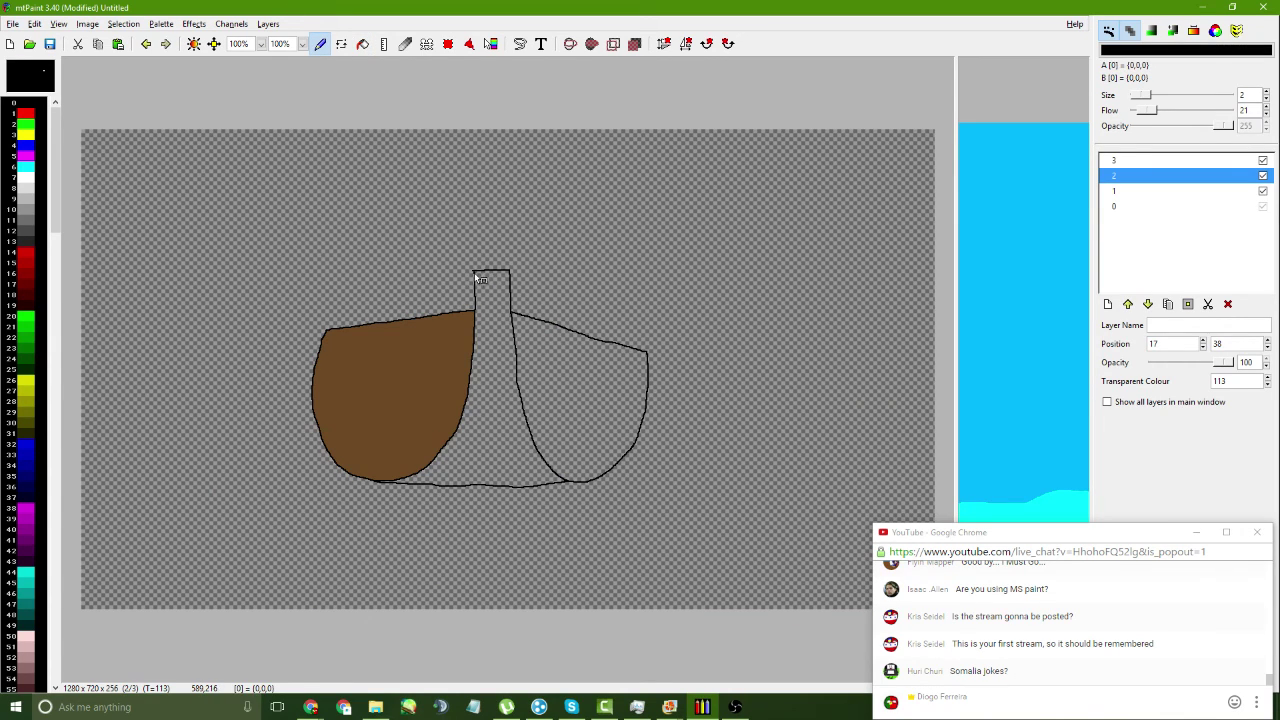
pyautogui.click(363, 43)
pyautogui.click(497, 330)
pyautogui.click(571, 362)
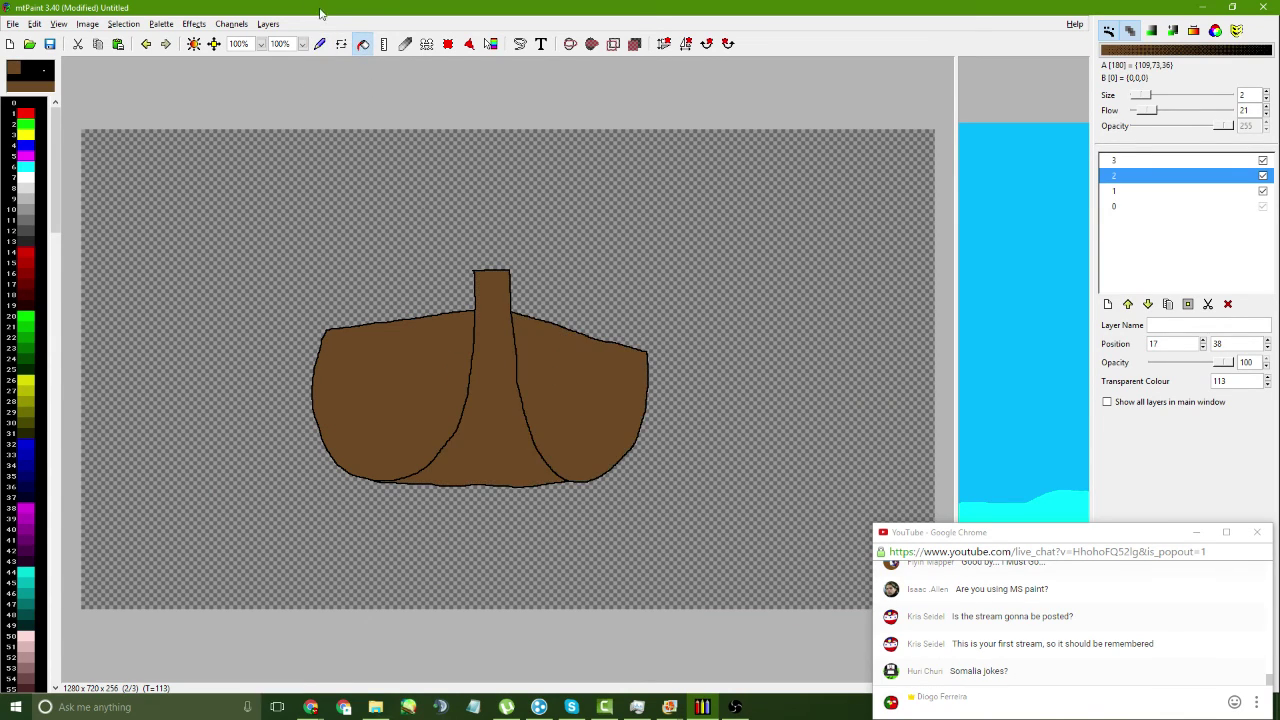
# - Inspect the hull's post at 300% zoom and pick black from its outline as the drawing colour
pyautogui.click(320, 43)
pyautogui.click(261, 43)
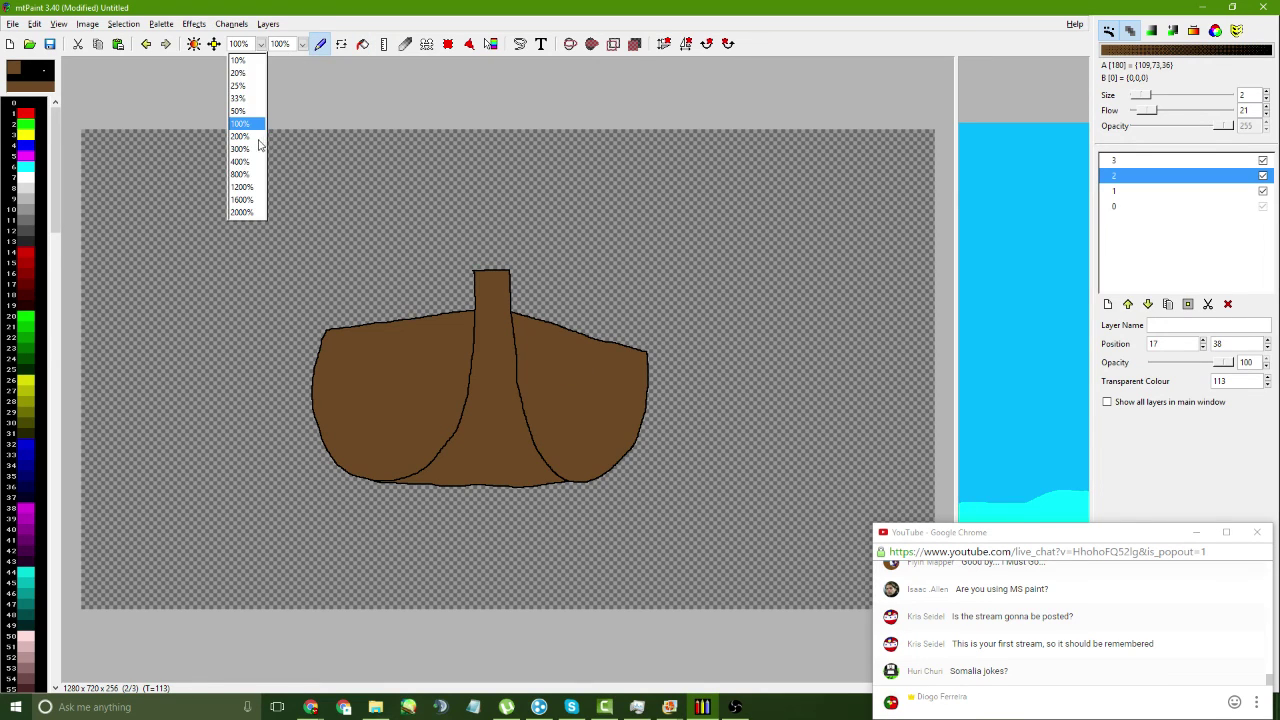
pyautogui.click(245, 149)
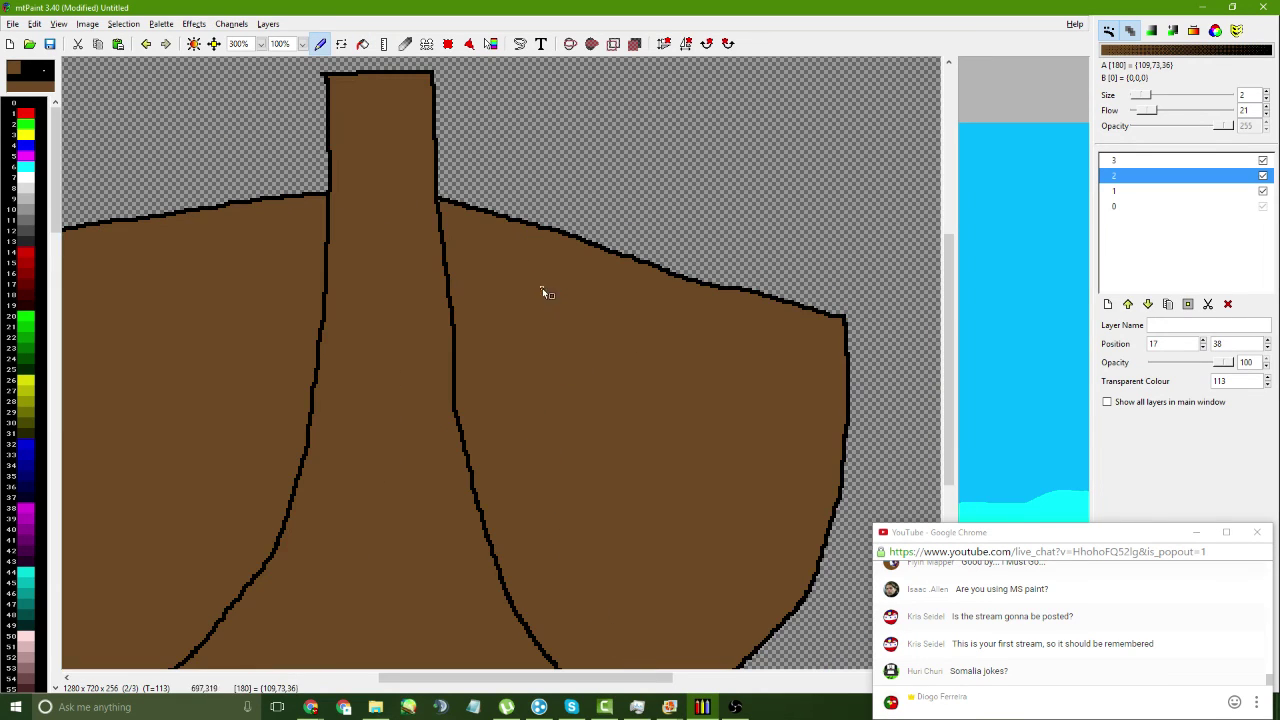
pyautogui.keyDown('ctrl'); pyautogui.click(438, 211); pyautogui.keyUp('ctrl')
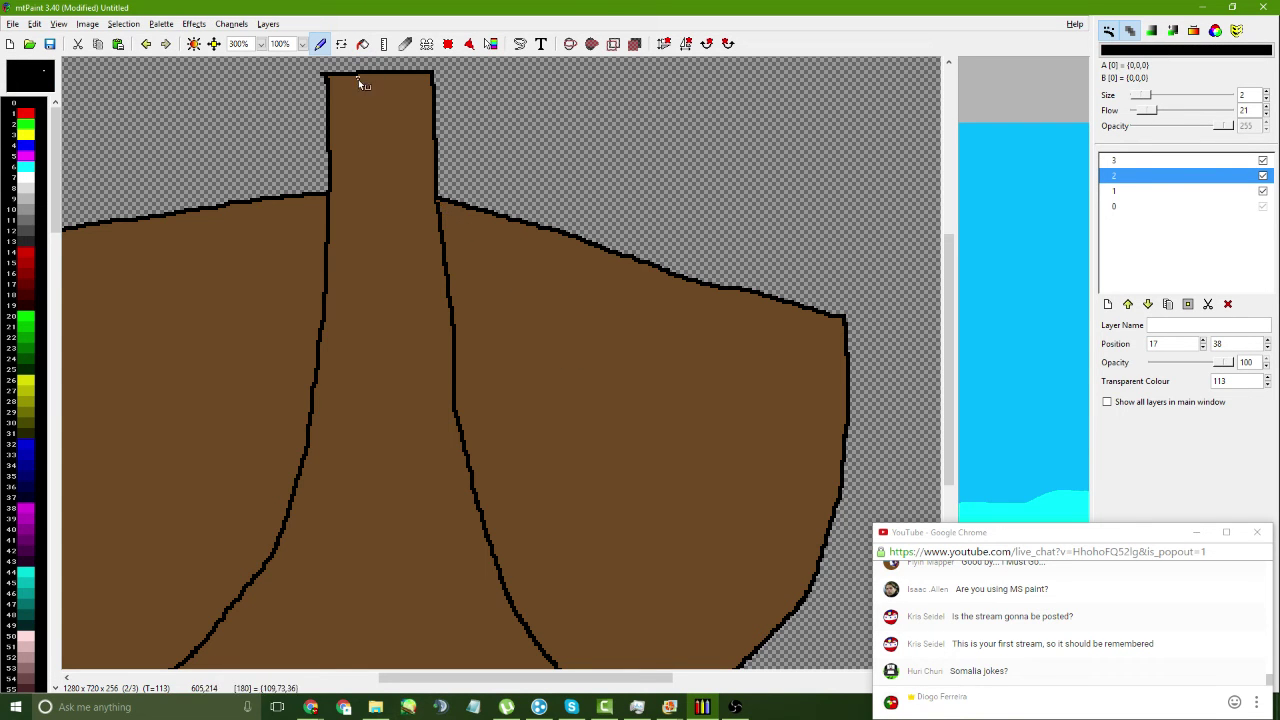
pyautogui.click(260, 44)
pyautogui.click(248, 148)
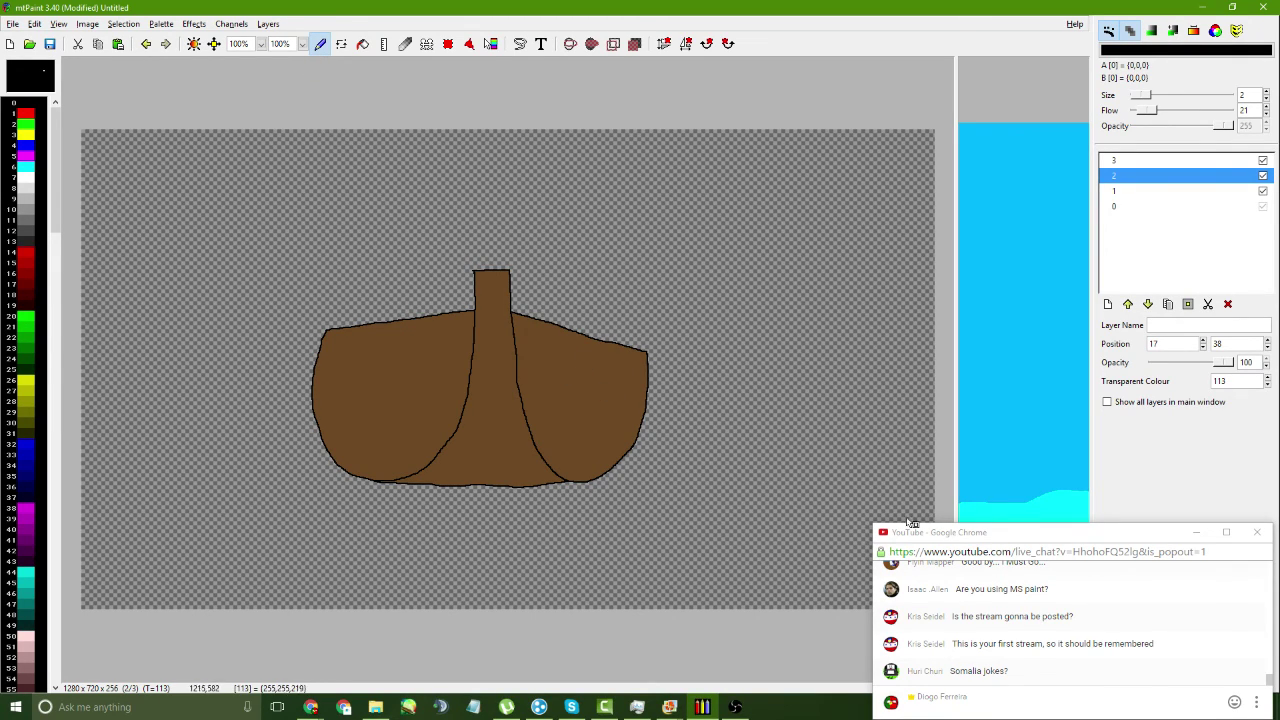
# - Move the ball layer to position 486, 92 so it sits centred behind the boat's post
pyautogui.moveTo(955, 404); pyautogui.dragTo(372, 405)
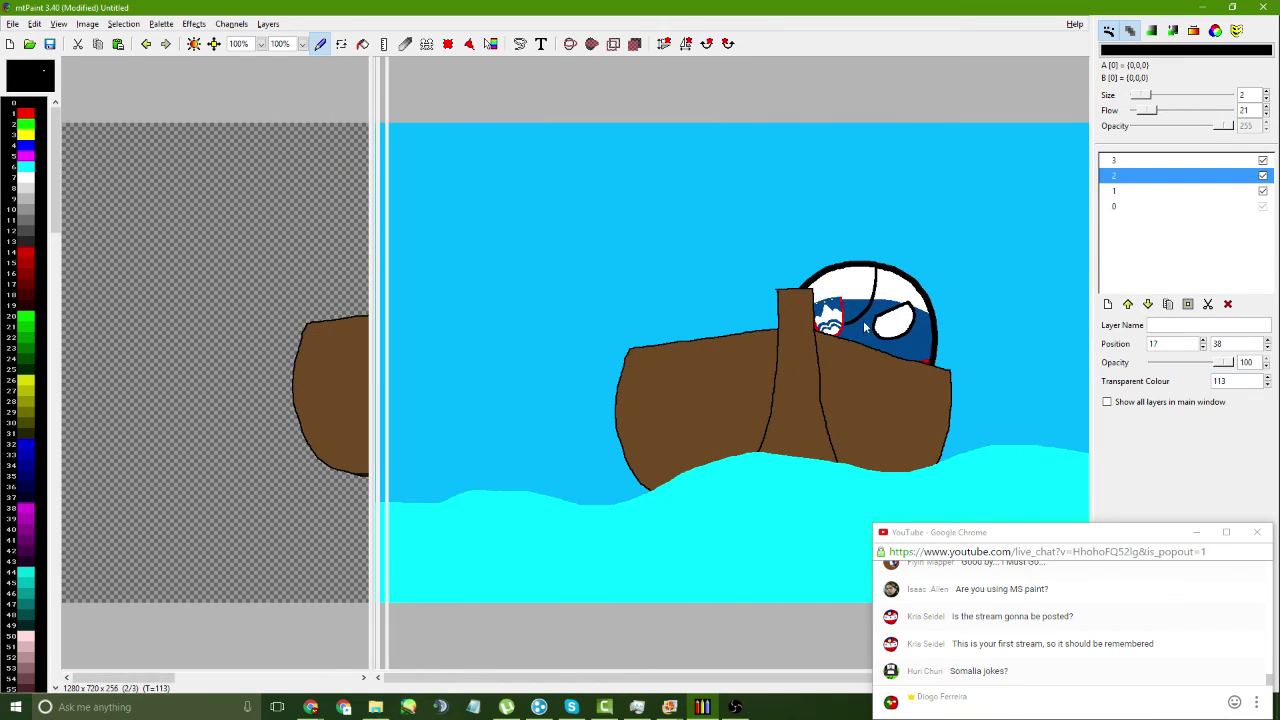
pyautogui.moveTo(830, 290); pyautogui.dragTo(794, 266)
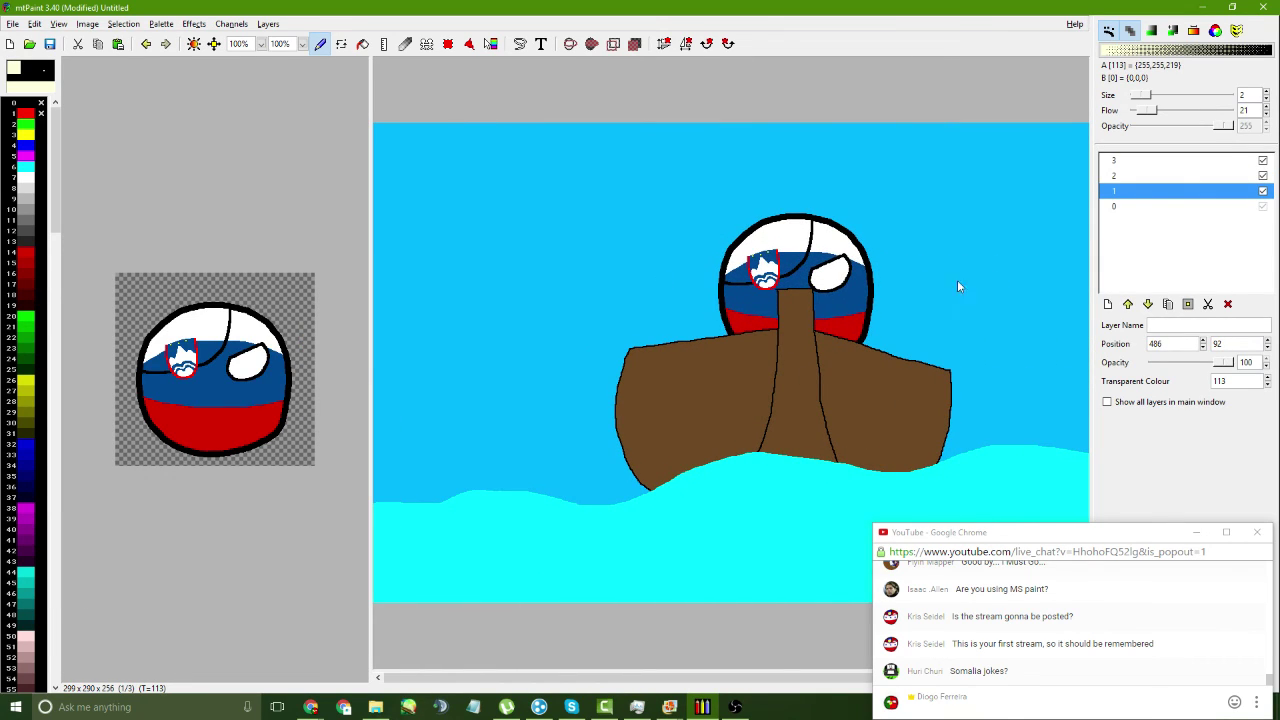
pyautogui.click(1117, 161)
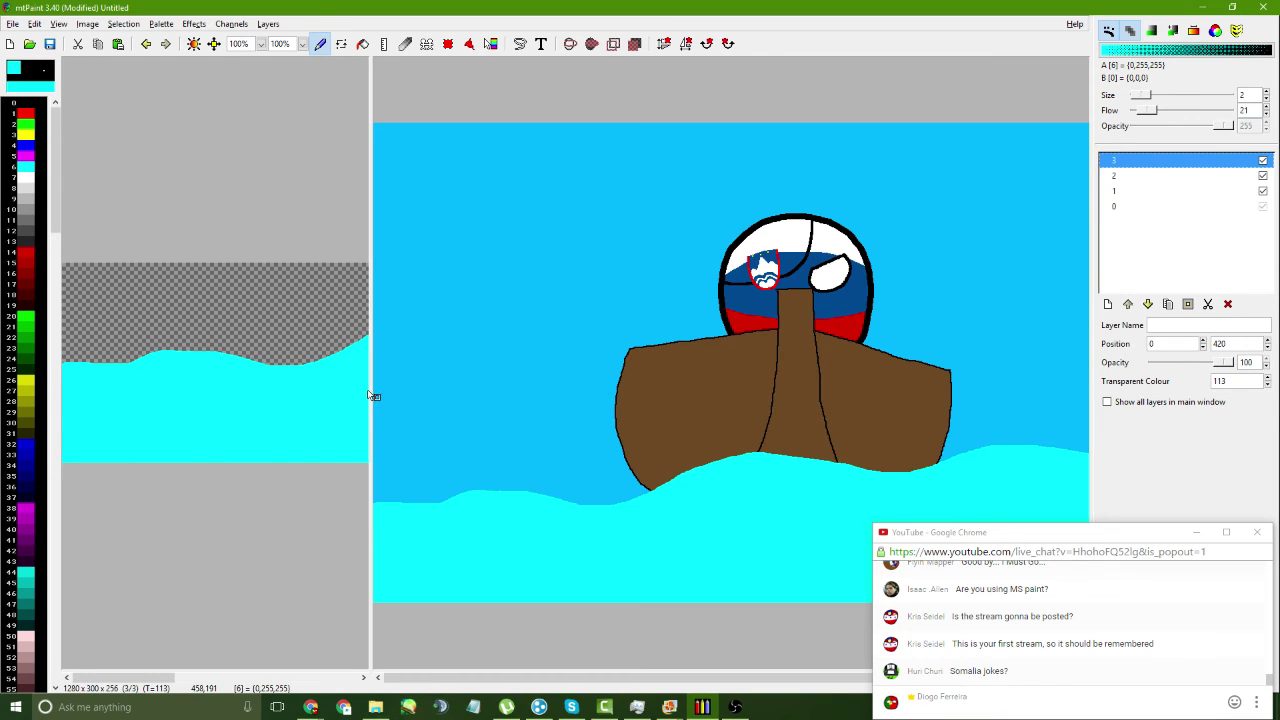
pyautogui.moveTo(372, 396); pyautogui.dragTo(778, 455)
pyautogui.click(1113, 175)
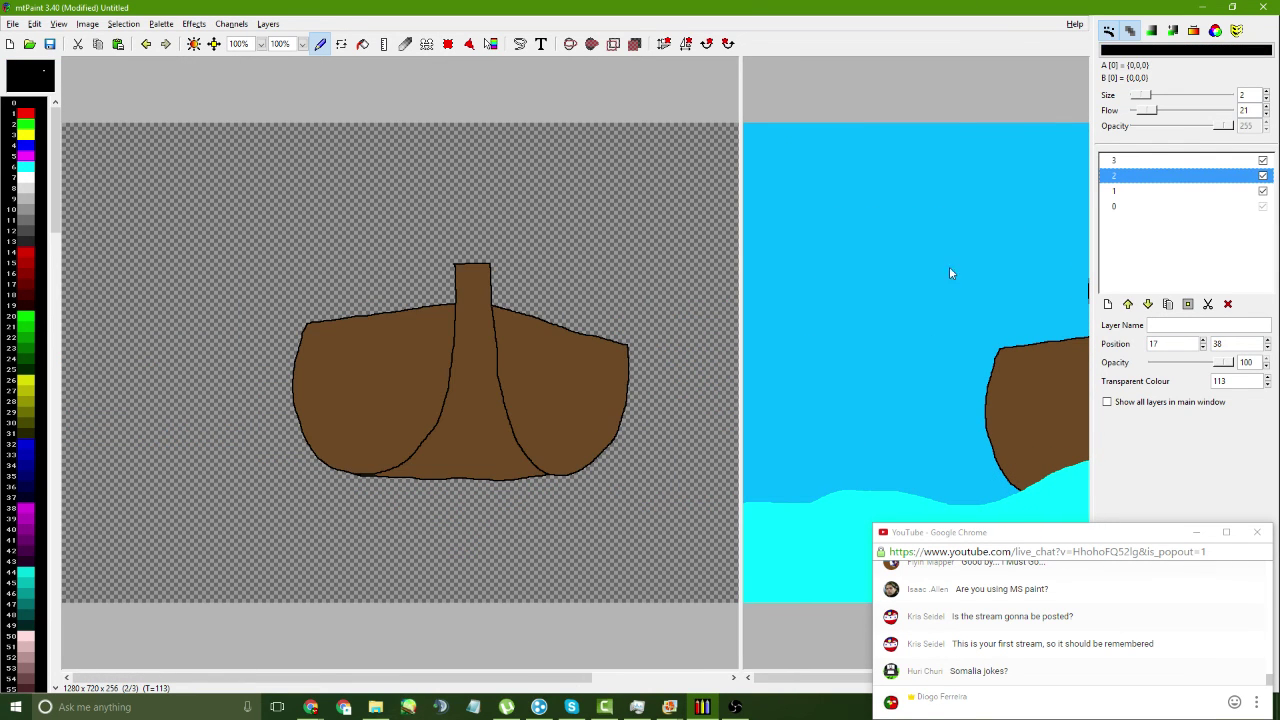
pyautogui.click(1147, 206)
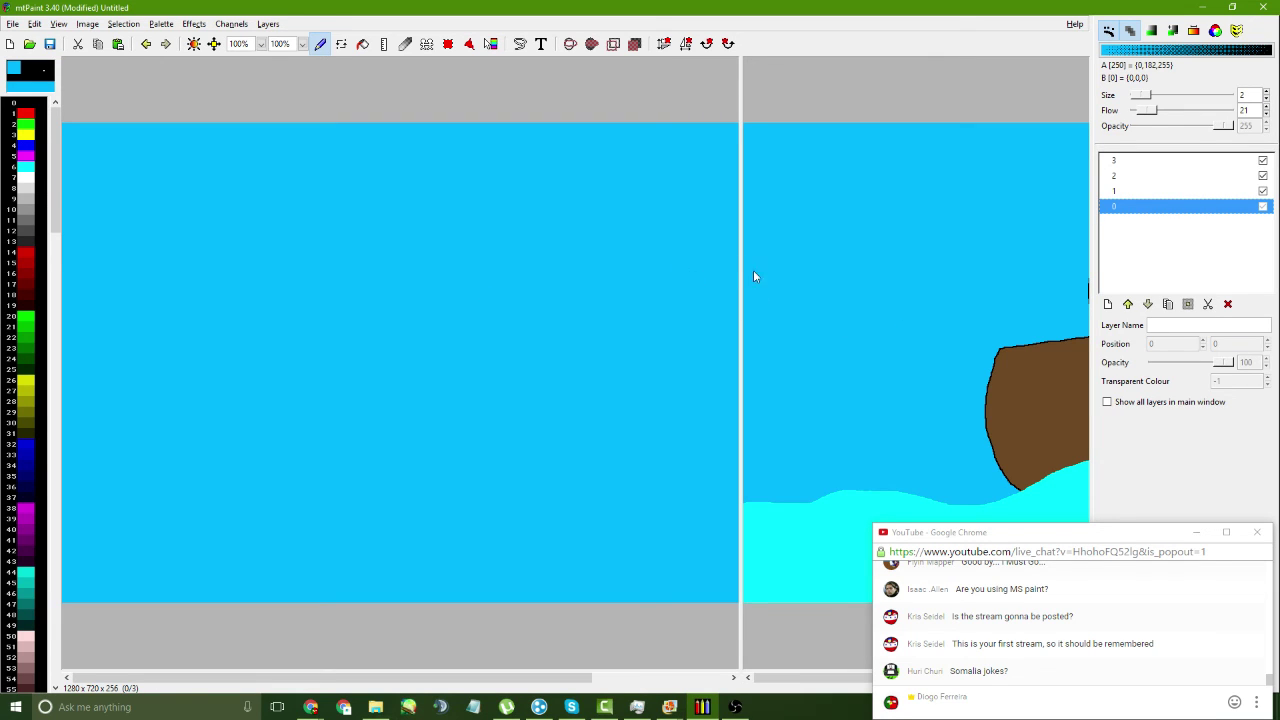
pyautogui.moveTo(741, 270); pyautogui.dragTo(365, 270)
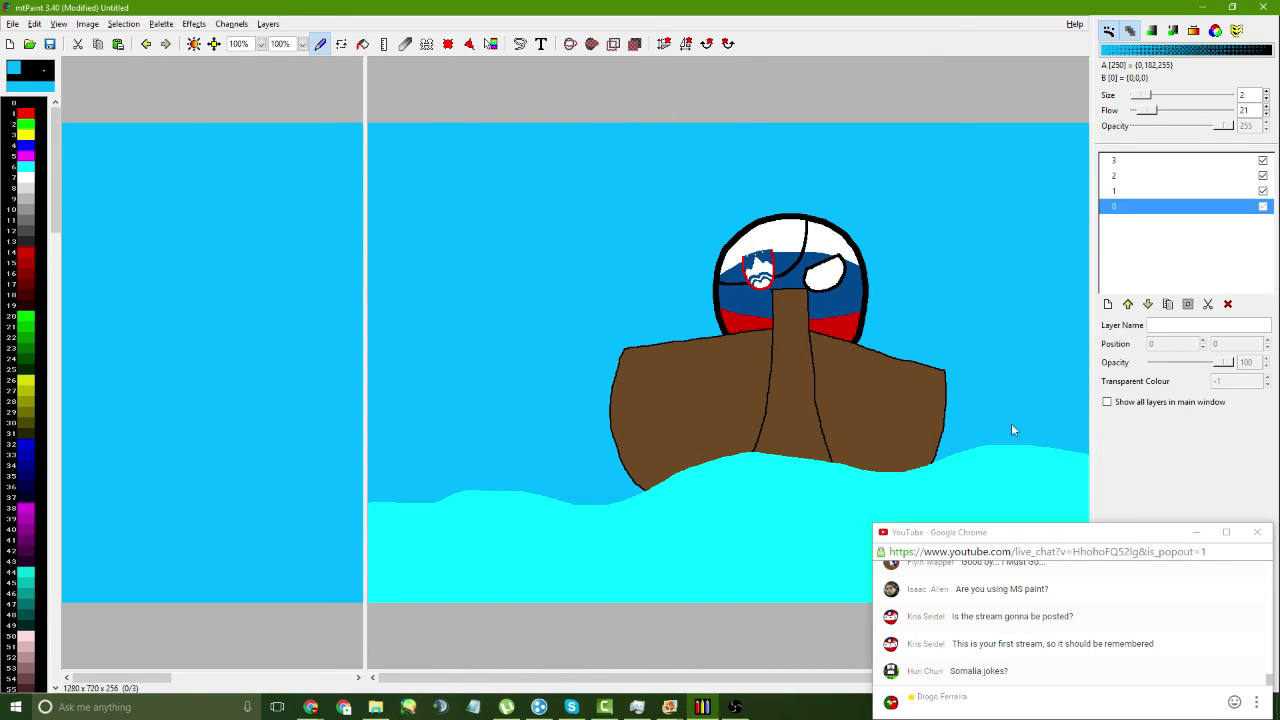
# - Duplicate the cyan wave layer with one copy just above the background, and raise the front wave layer to position 2, 400
pyautogui.hotkey('ctrl', 'shift', 'v')
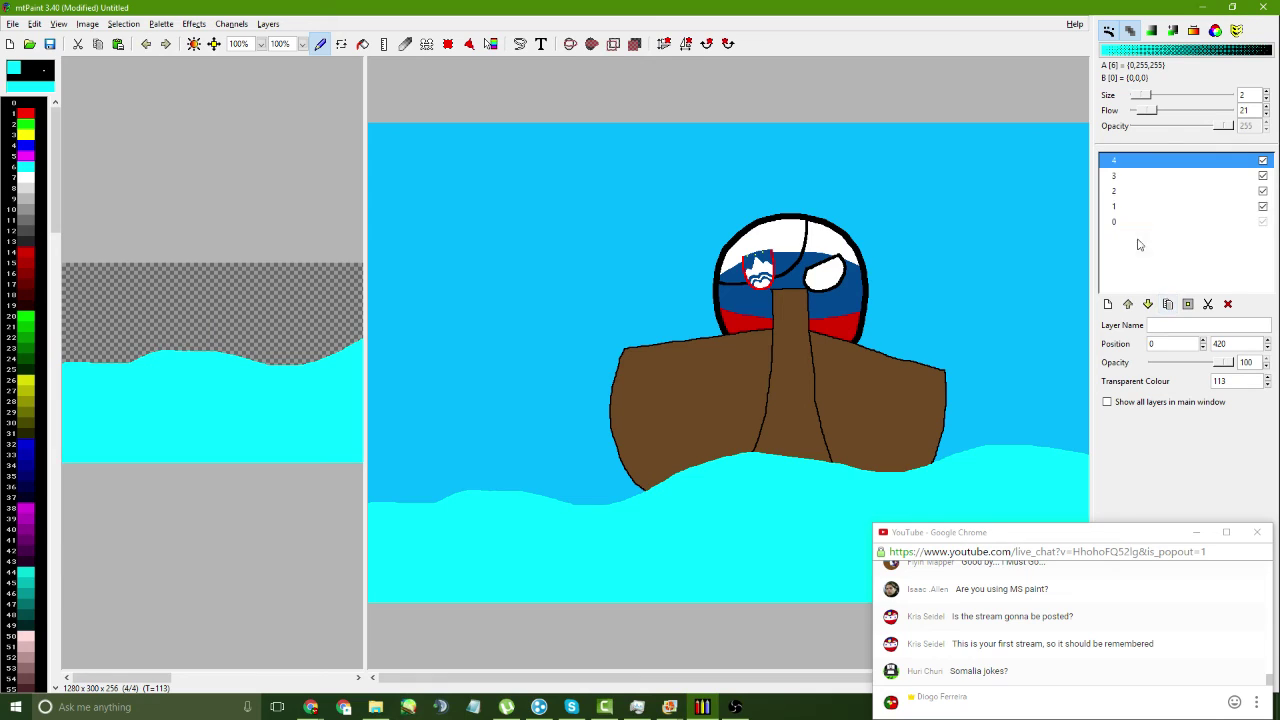
pyautogui.click(1148, 304)
pyautogui.click(1148, 304)
pyautogui.click(1148, 304)
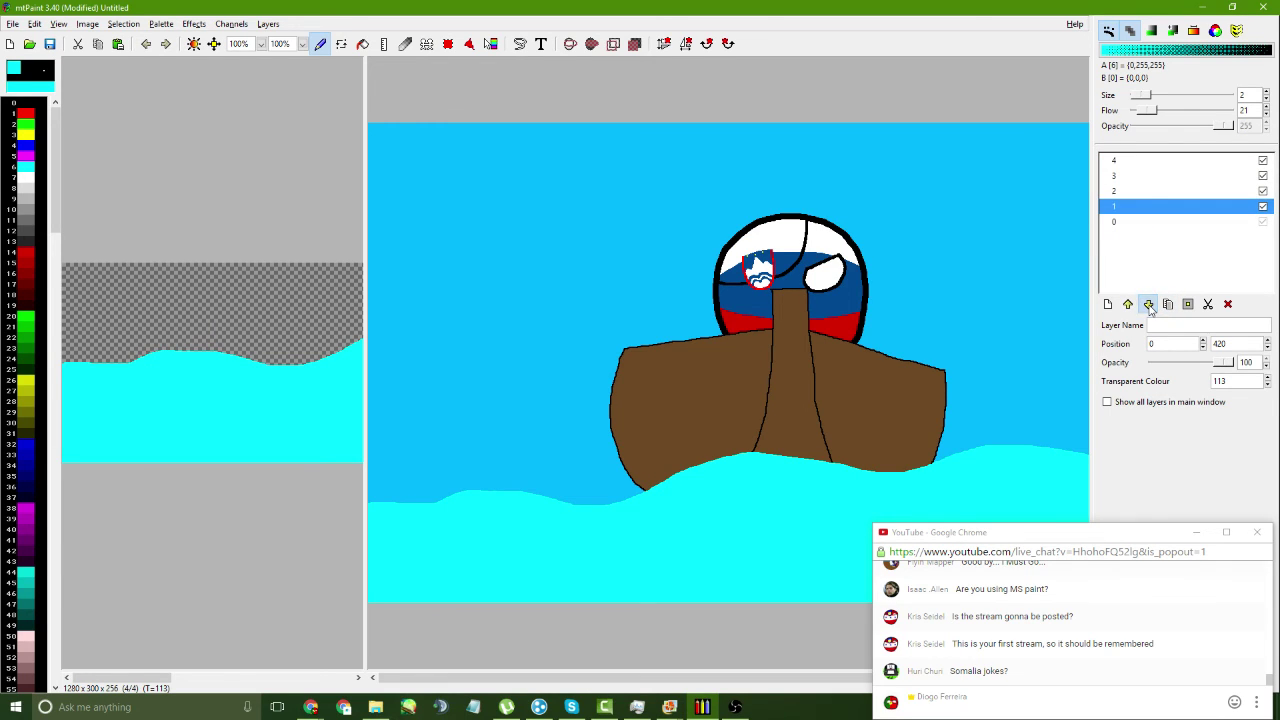
pyautogui.click(1148, 304)
pyautogui.click(1137, 305)
pyautogui.moveTo(786, 510); pyautogui.dragTo(784, 493)
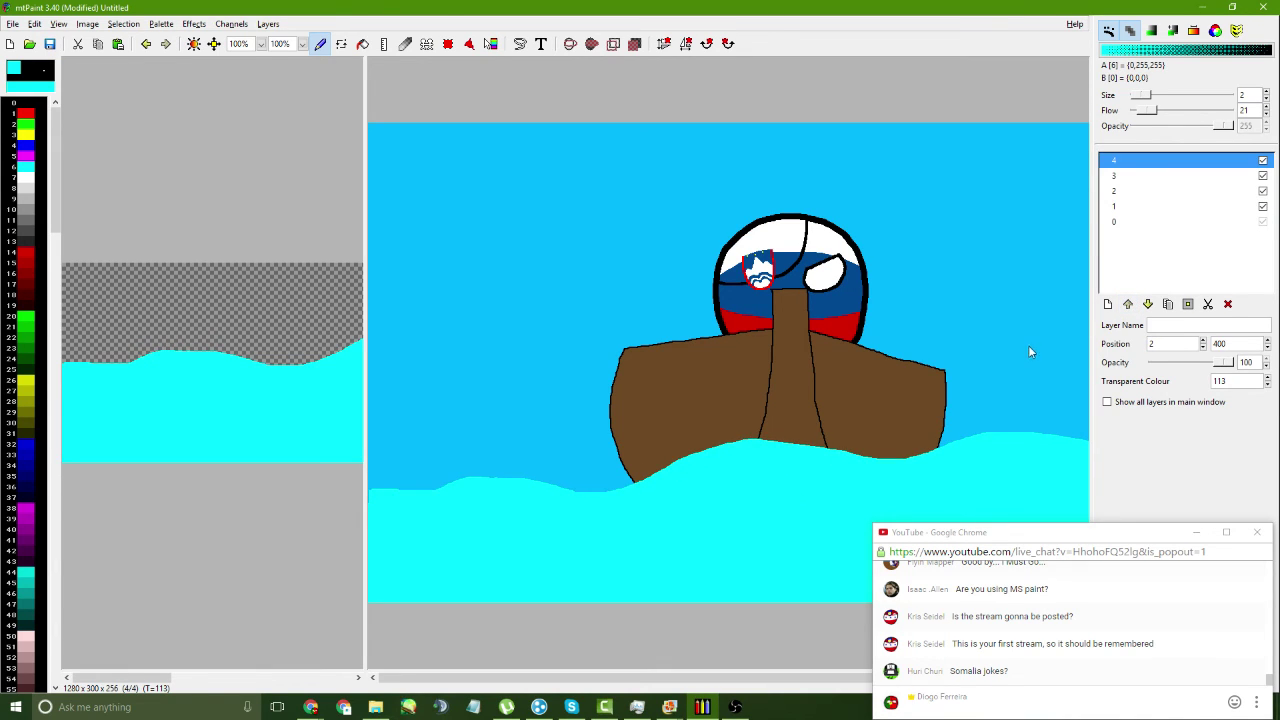
# - Place the front wave layer beneath the boat layer at position -31, 140, and move the boat to 14, 76
pyautogui.click(1148, 304)
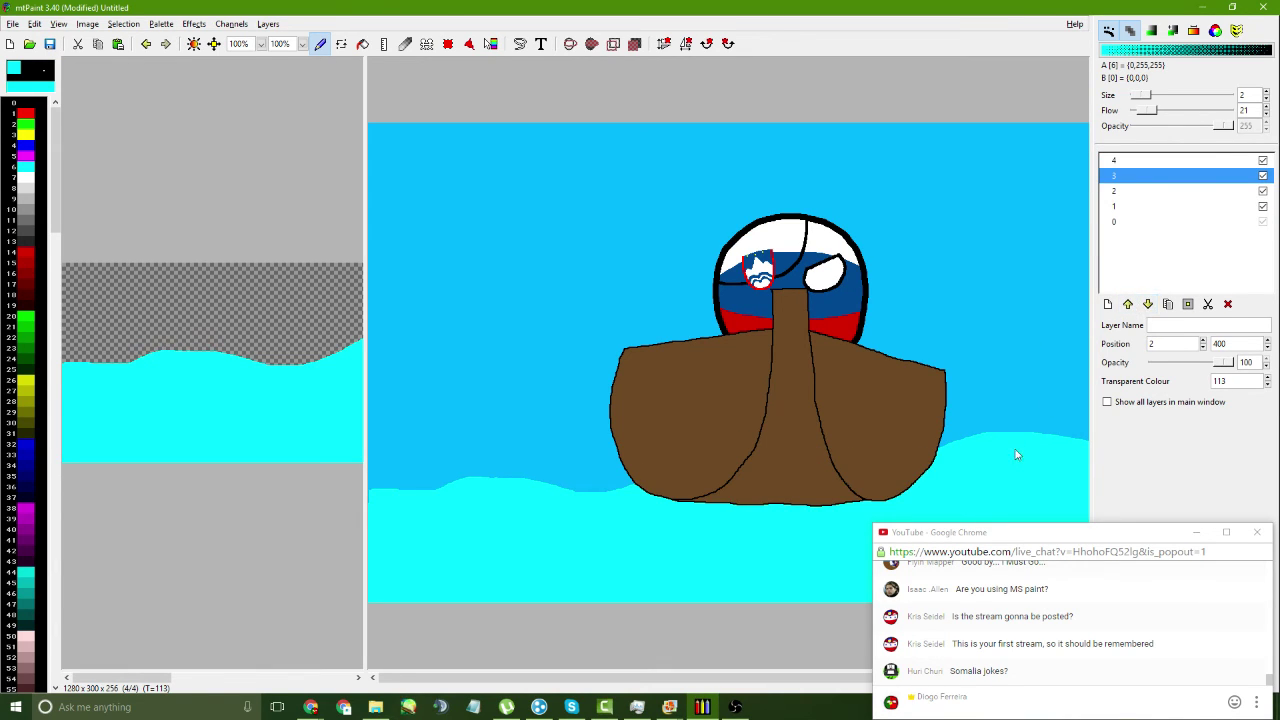
pyautogui.moveTo(924, 422); pyautogui.dragTo(978, 435)
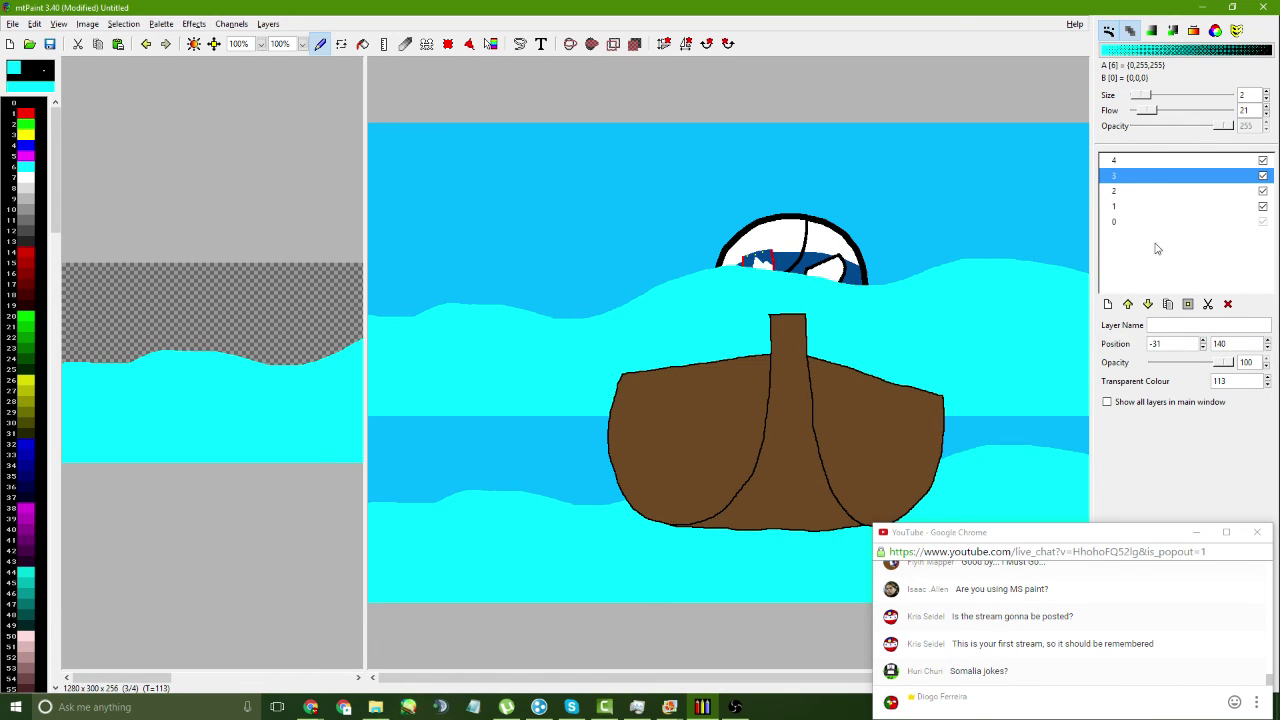
pyautogui.click(838, 419)
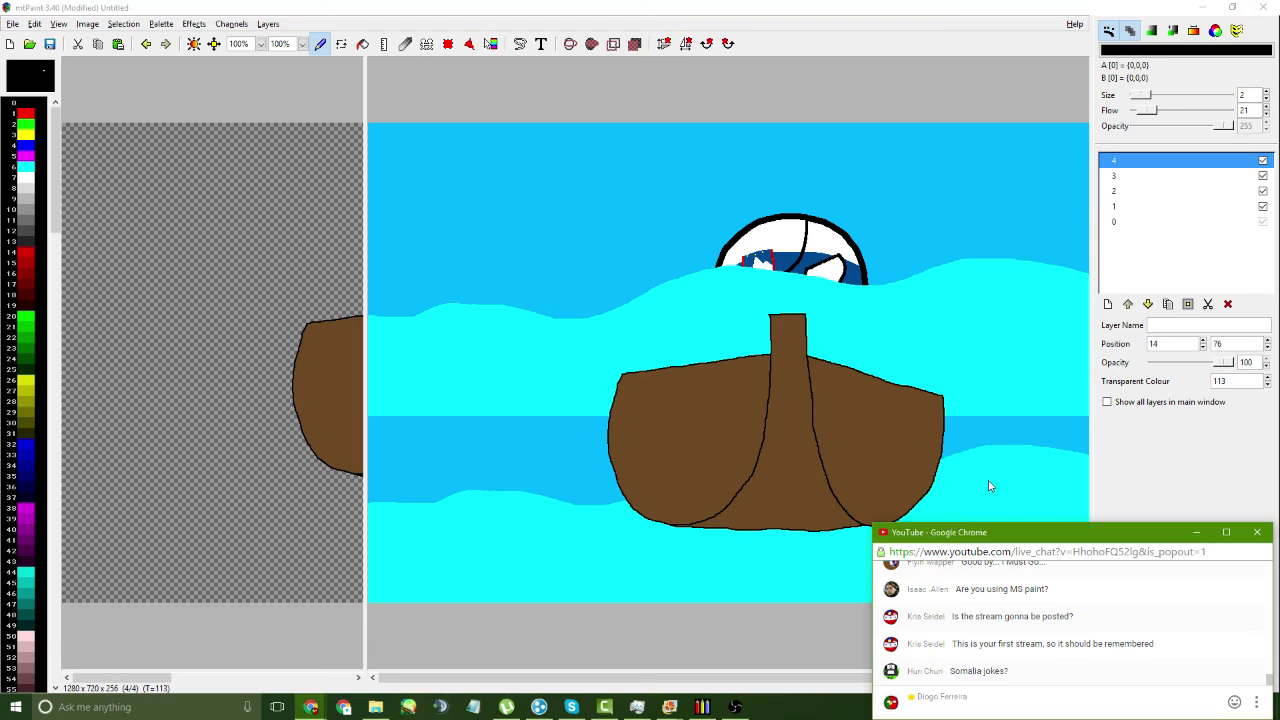
pyautogui.press('Down')
pyautogui.press('Down')
pyautogui.press('Down')
pyautogui.press('Down')
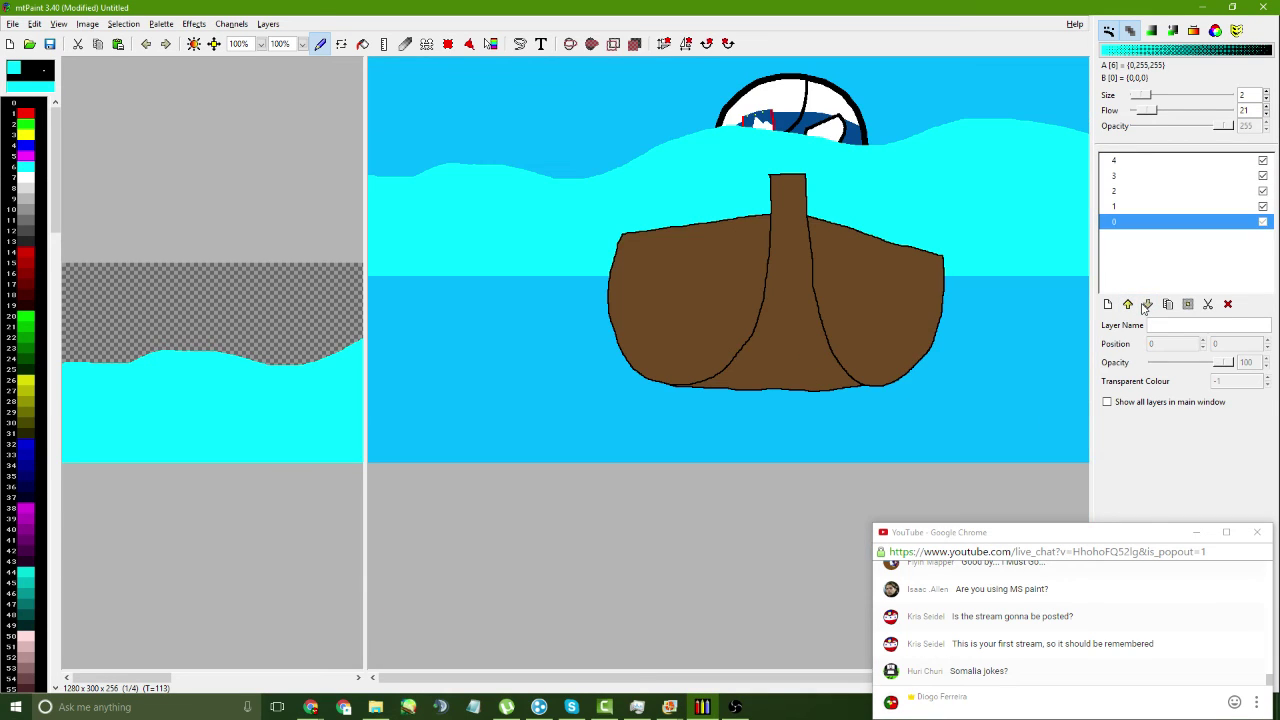
pyautogui.click(1127, 303)
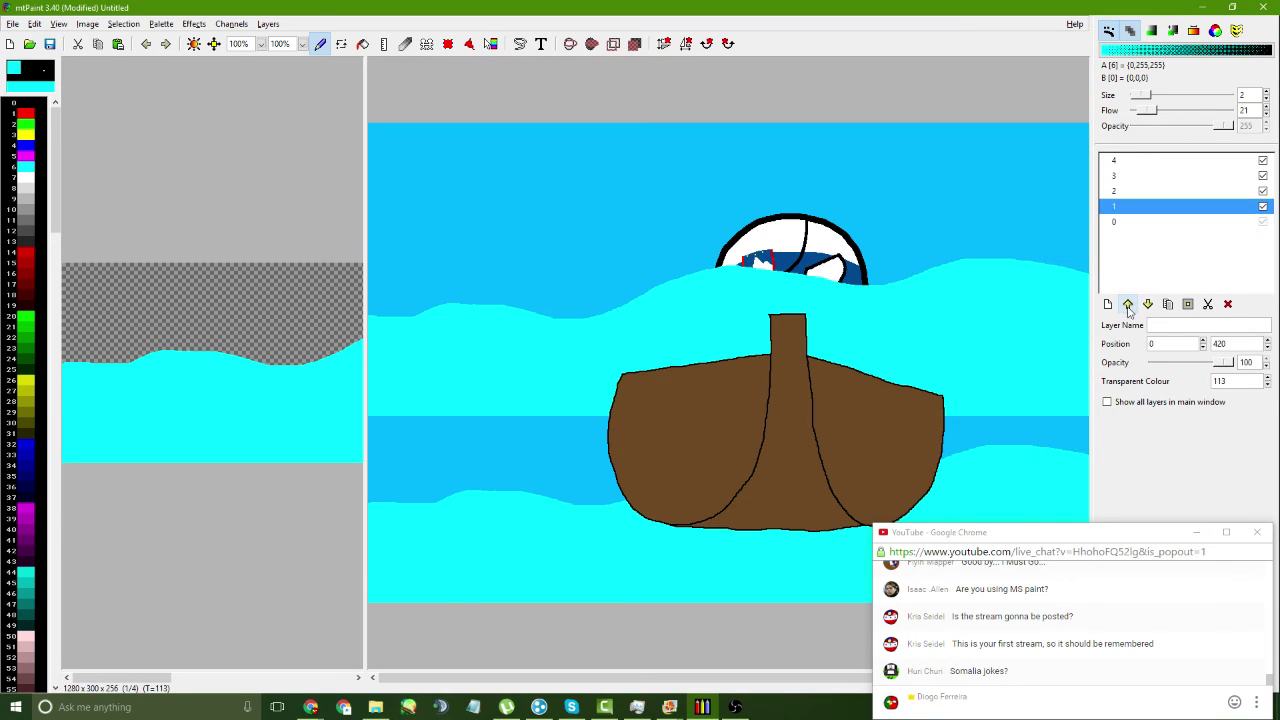
# - Lower the boat layer three places in the stack so it sits behind the wave at position 0, 420
pyautogui.click(921, 460)
pyautogui.click(1148, 305)
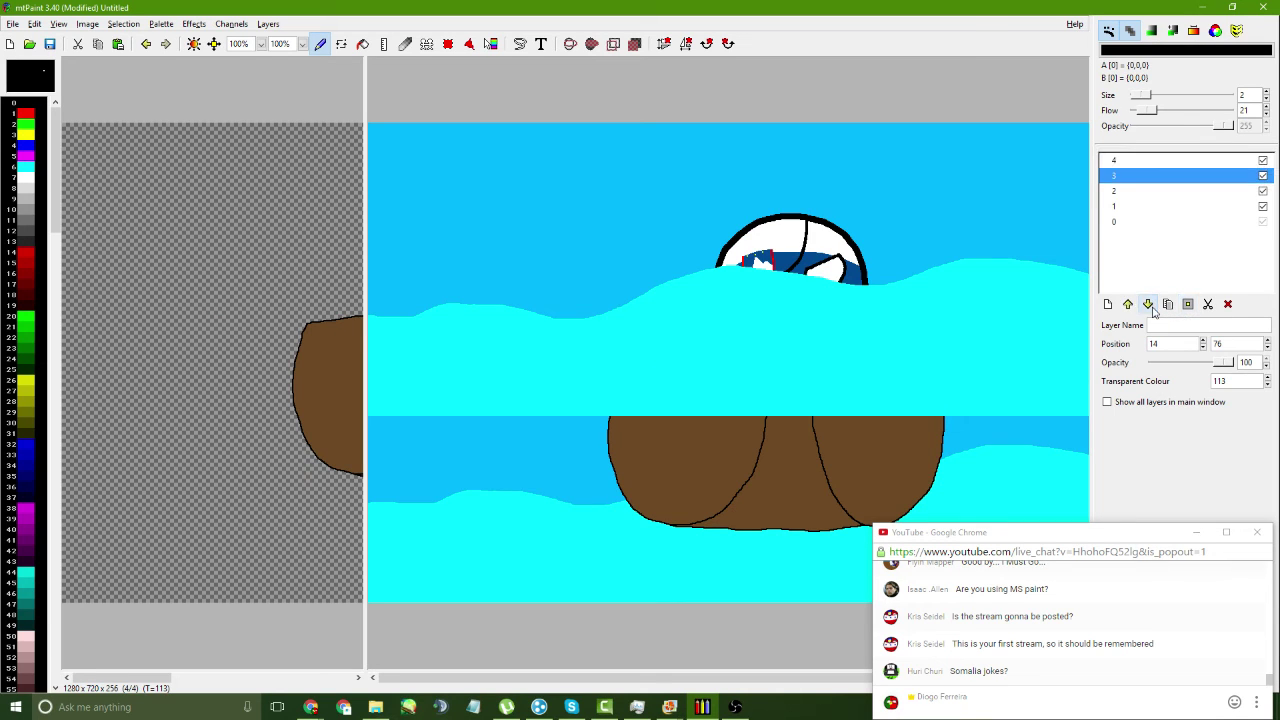
pyautogui.click(1148, 305)
pyautogui.click(1148, 305)
# - Lower the raised wave layer to just above the background and move it to position 0, 292
pyautogui.click(980, 280)
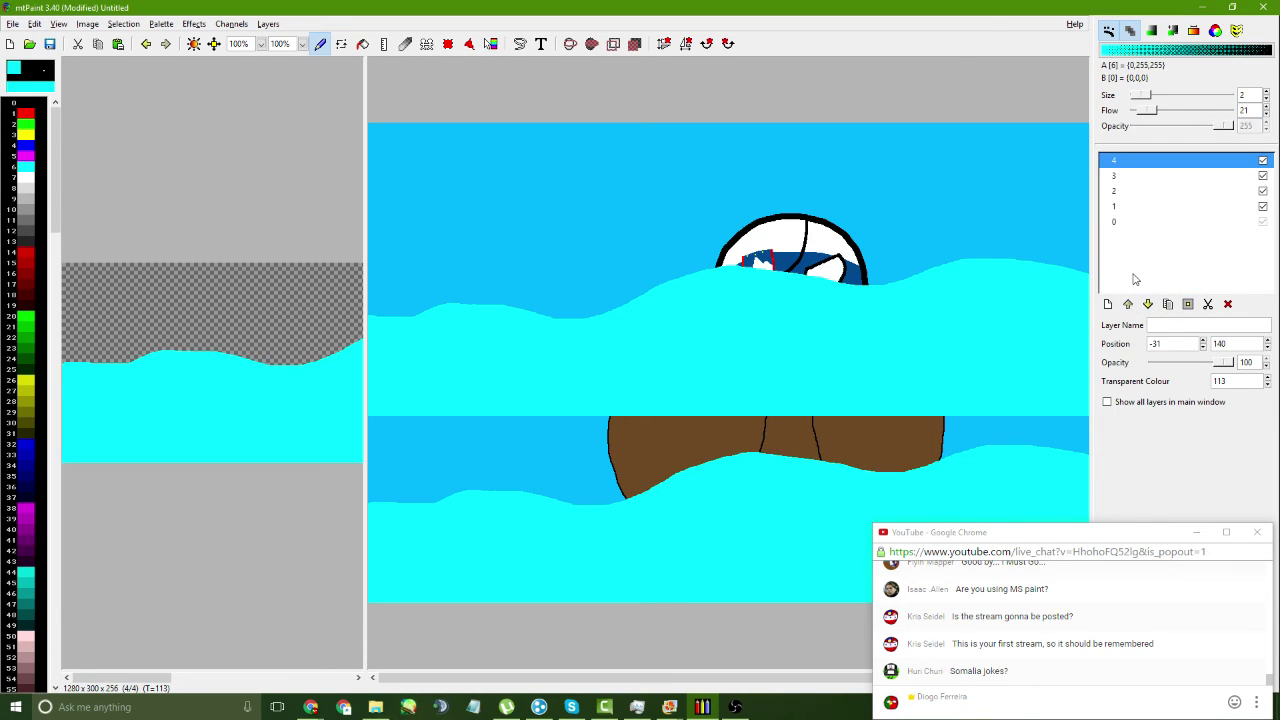
pyautogui.click(1148, 305)
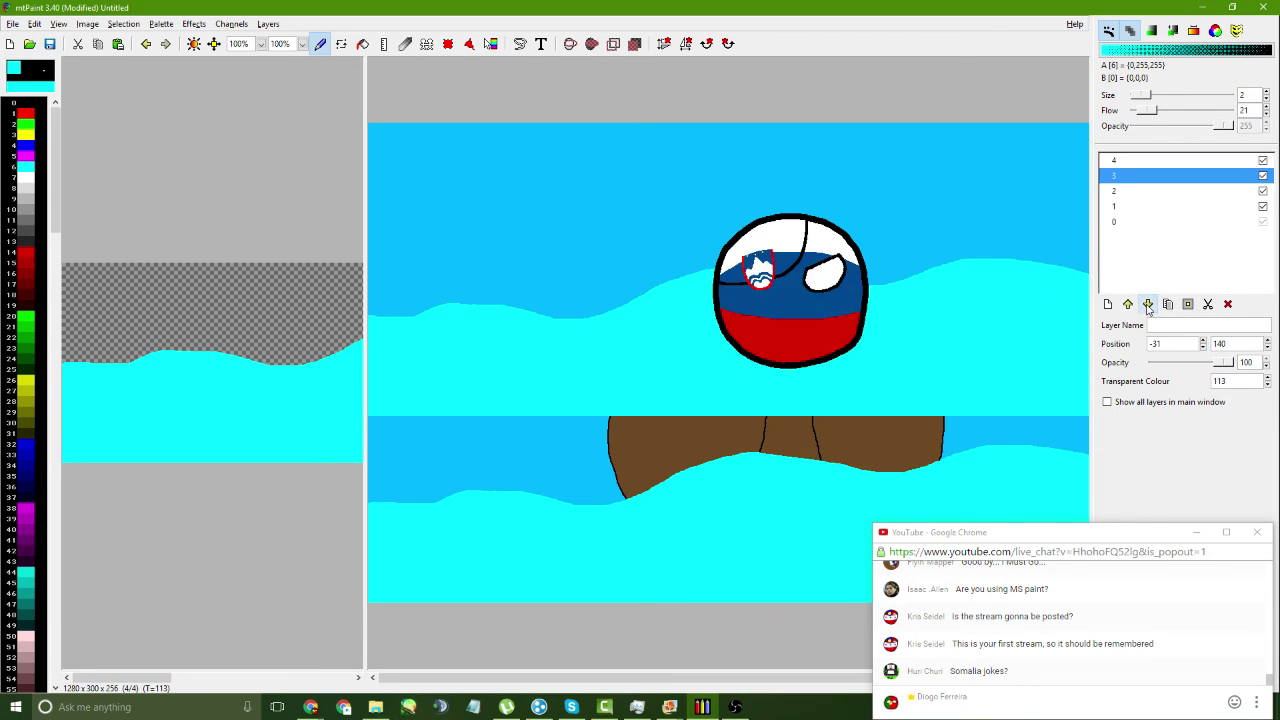
pyautogui.click(1148, 305)
pyautogui.click(1148, 305)
pyautogui.moveTo(1005, 322); pyautogui.dragTo(1006, 423)
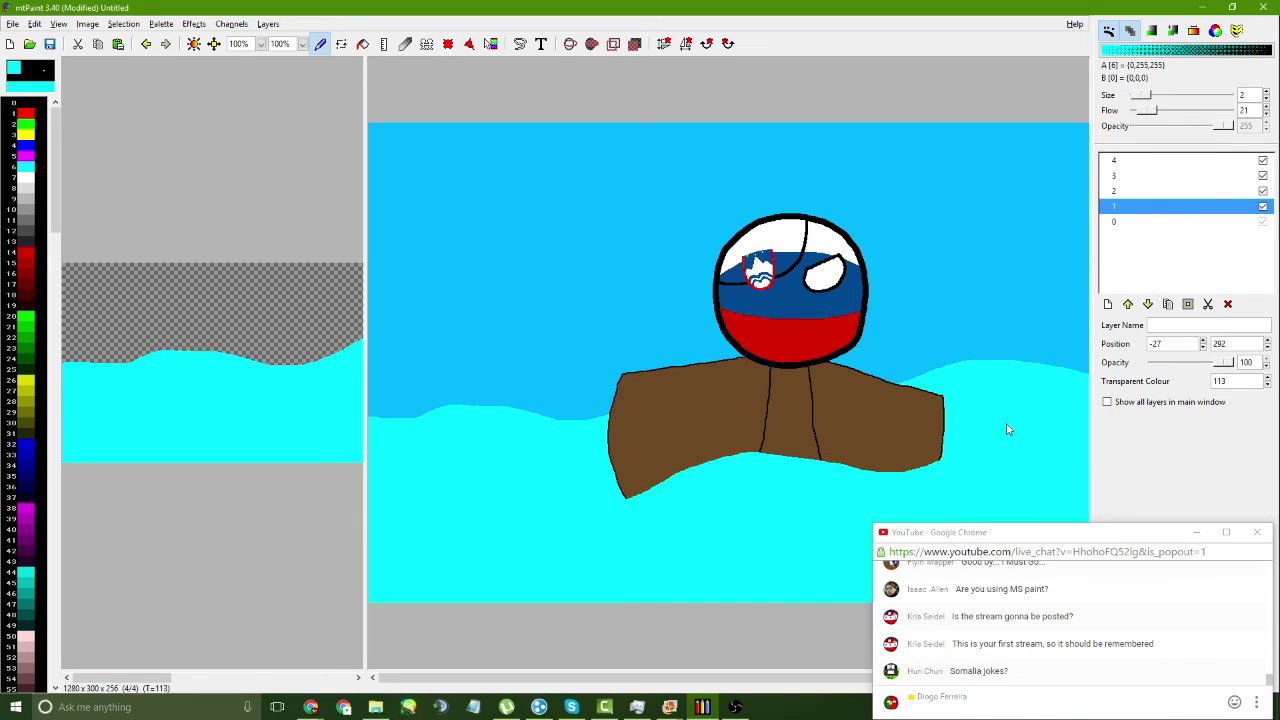
pyautogui.moveTo(366, 293); pyautogui.dragTo(78, 293)
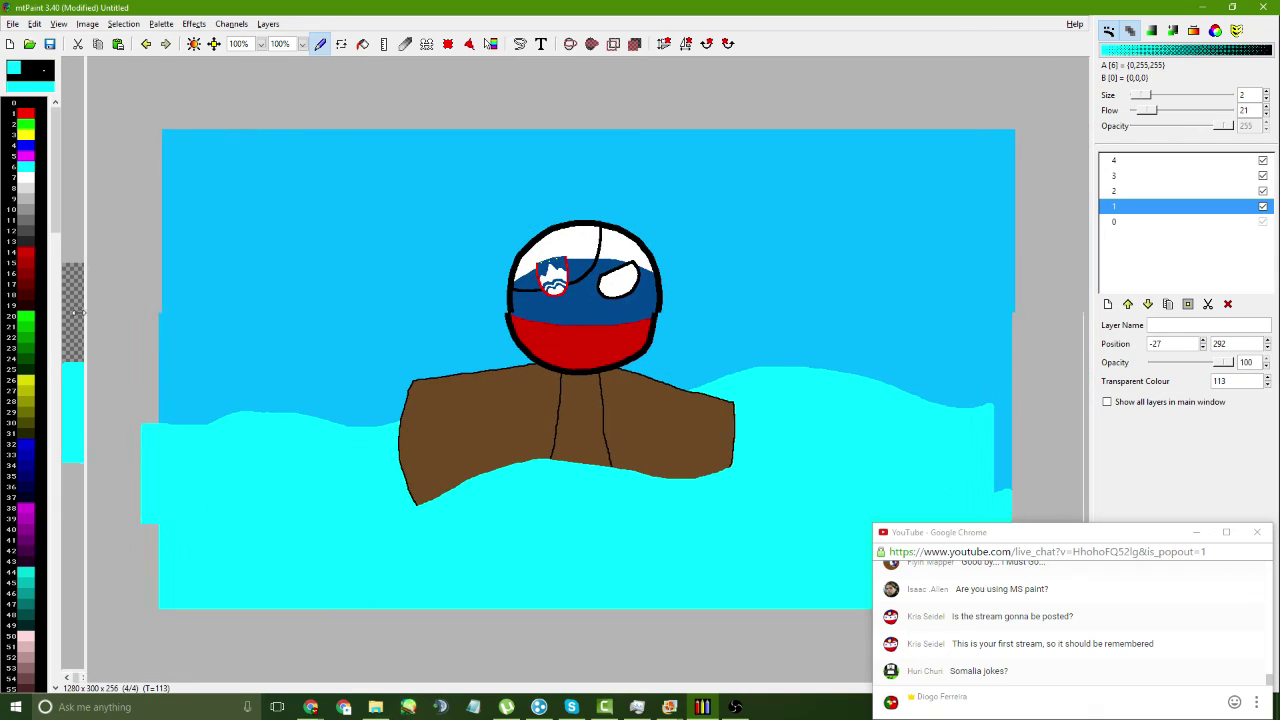
pyautogui.moveTo(883, 417); pyautogui.dragTo(901, 422)
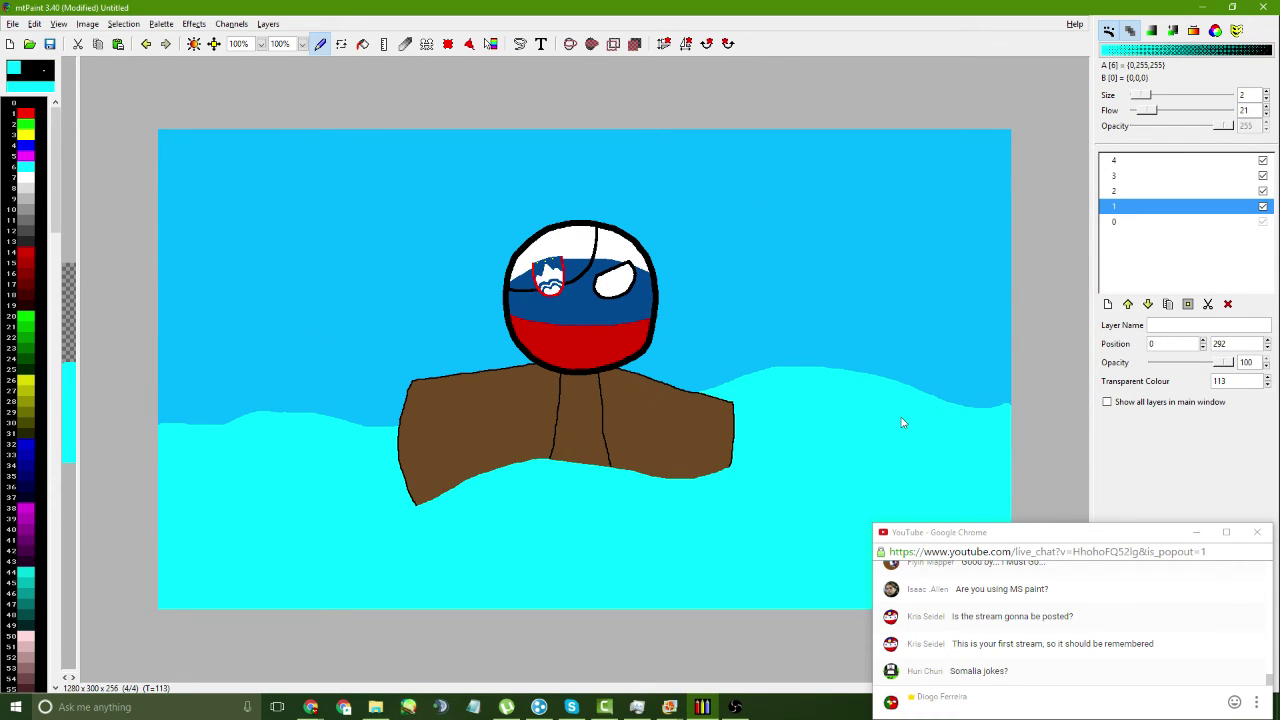
# - Darken the back wave layer by applying a Transform Colour brightness of -28 twice
pyautogui.moveTo(78, 304); pyautogui.dragTo(950, 304)
pyautogui.hotkey('ctrl', 'shift', 'c')
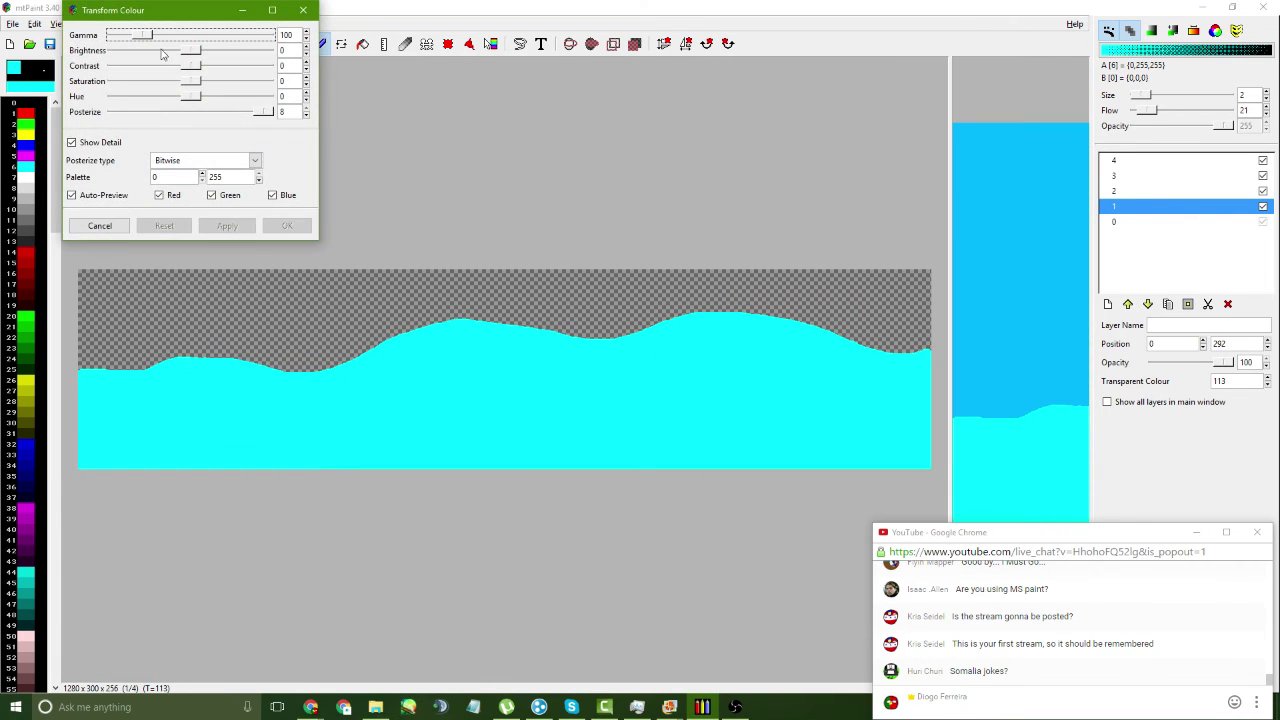
pyautogui.moveTo(191, 55); pyautogui.dragTo(183, 56)
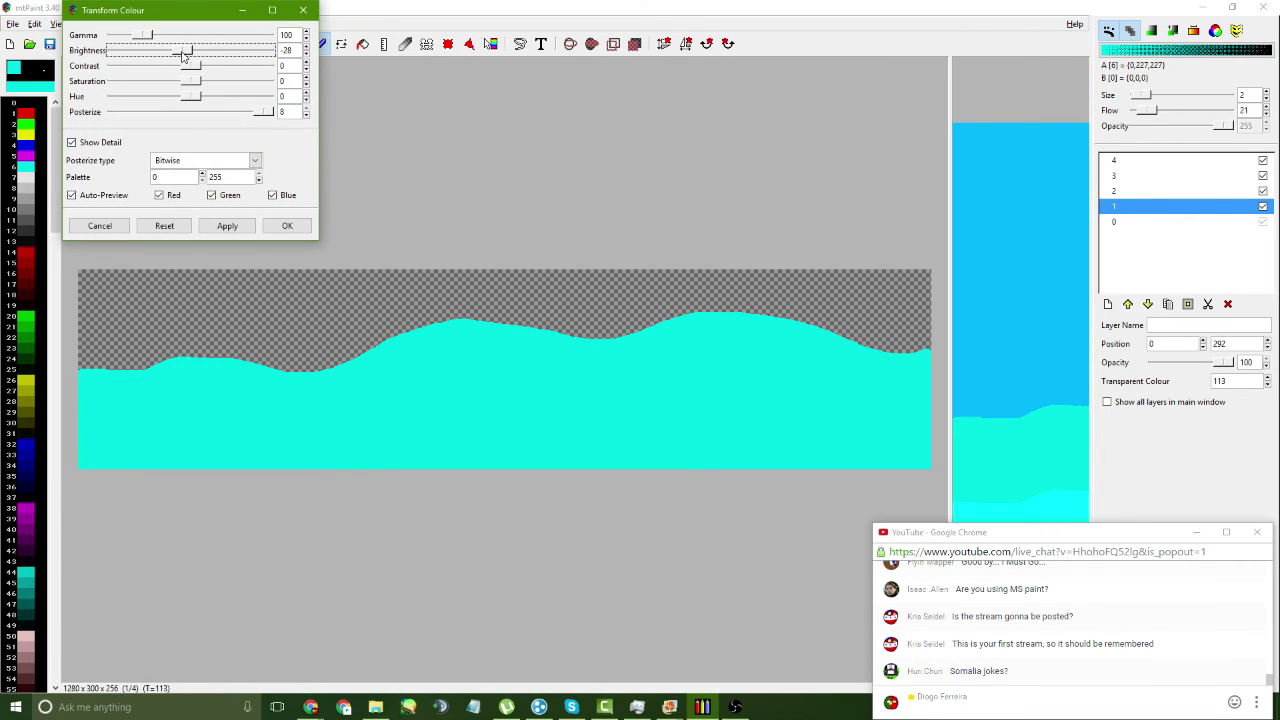
pyautogui.click(227, 225)
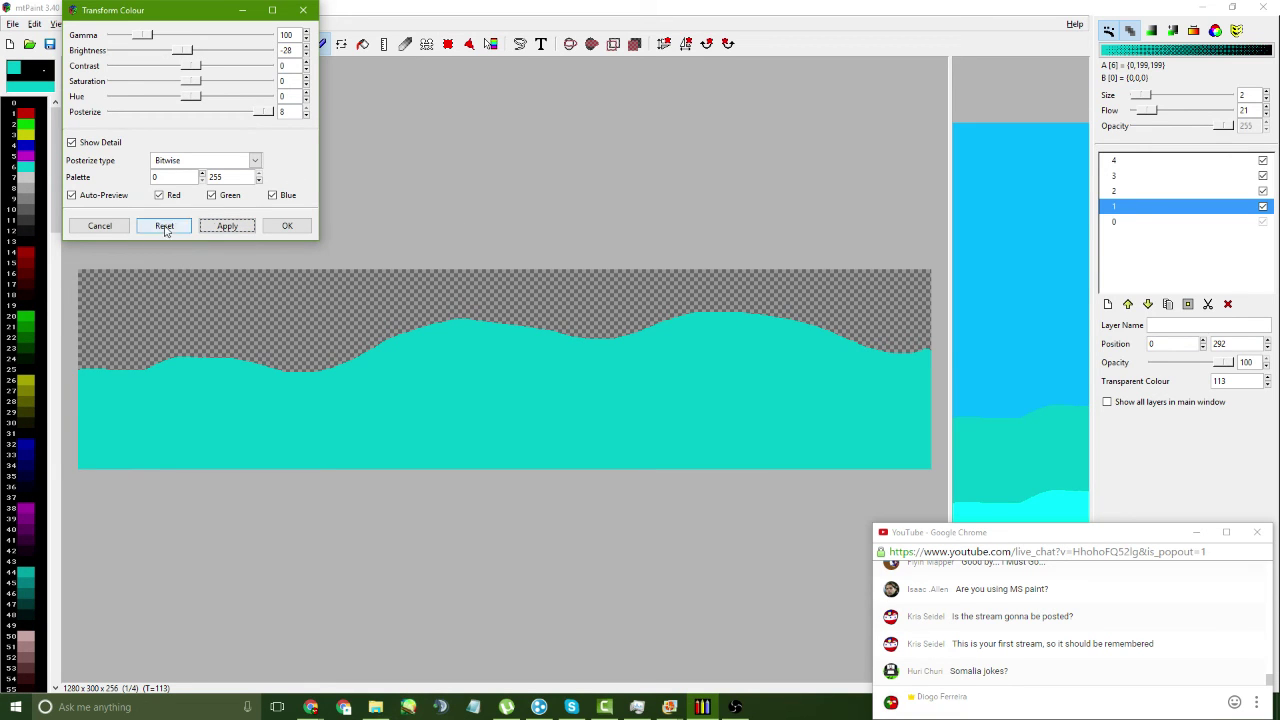
pyautogui.click(287, 225)
# - Shift the ball over the boat's central post and lower its layer two places so it sits behind the boat
pyautogui.moveTo(950, 351); pyautogui.dragTo(186, 377)
pyautogui.moveTo(650, 324)
pyautogui.mouseDown()
pyautogui.moveTo(682, 347)
pyautogui.moveTo(800, 327)
pyautogui.moveTo(651, 327)
pyautogui.moveTo(655, 313)
pyautogui.mouseUp()
pyautogui.click(1147, 304)
pyautogui.click(1147, 304)
# - Add a new 1280 x 300 indexed-palette layer with 256 colours above the front wave and move it to position 82, 180
pyautogui.click(1128, 162)
pyautogui.click(1108, 304)
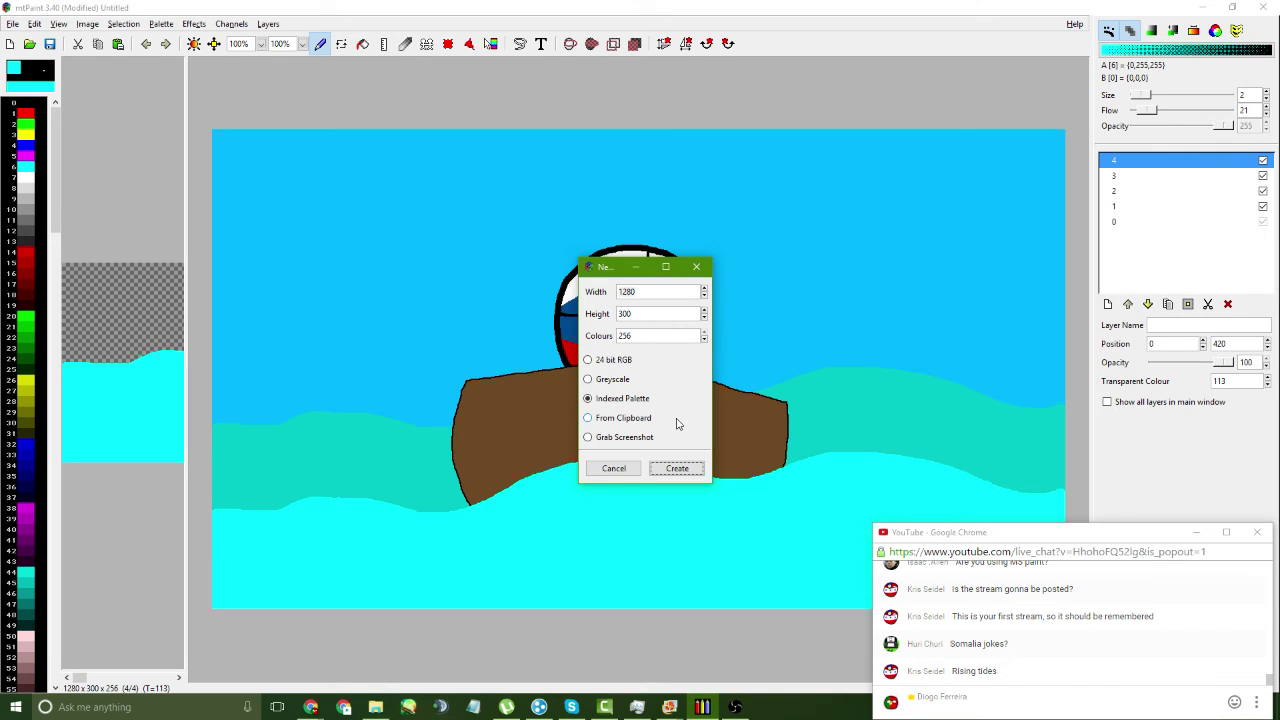
pyautogui.click(679, 470)
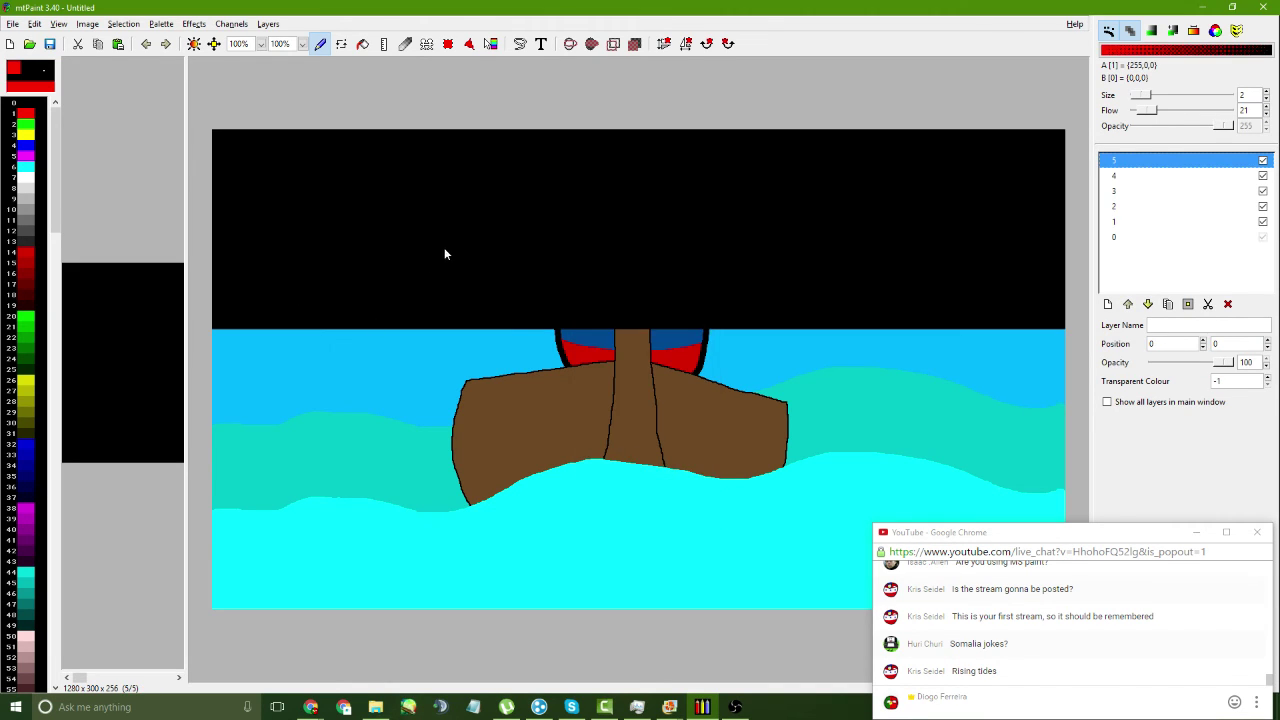
pyautogui.moveTo(444, 250); pyautogui.dragTo(499, 370)
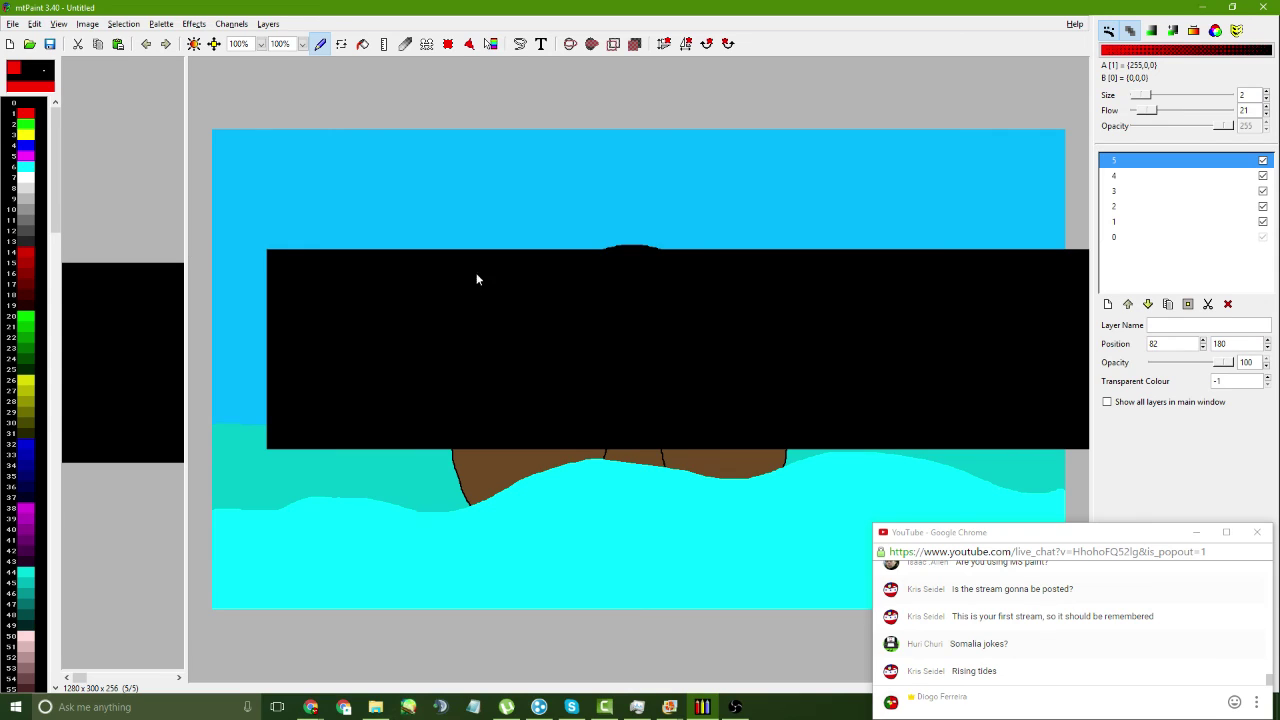
# - Set the new layer's transparent colour to 113 and flood fill the whole layer with that colour
pyautogui.moveTo(187, 211); pyautogui.dragTo(1055, 257)
pyautogui.click(16, 180)
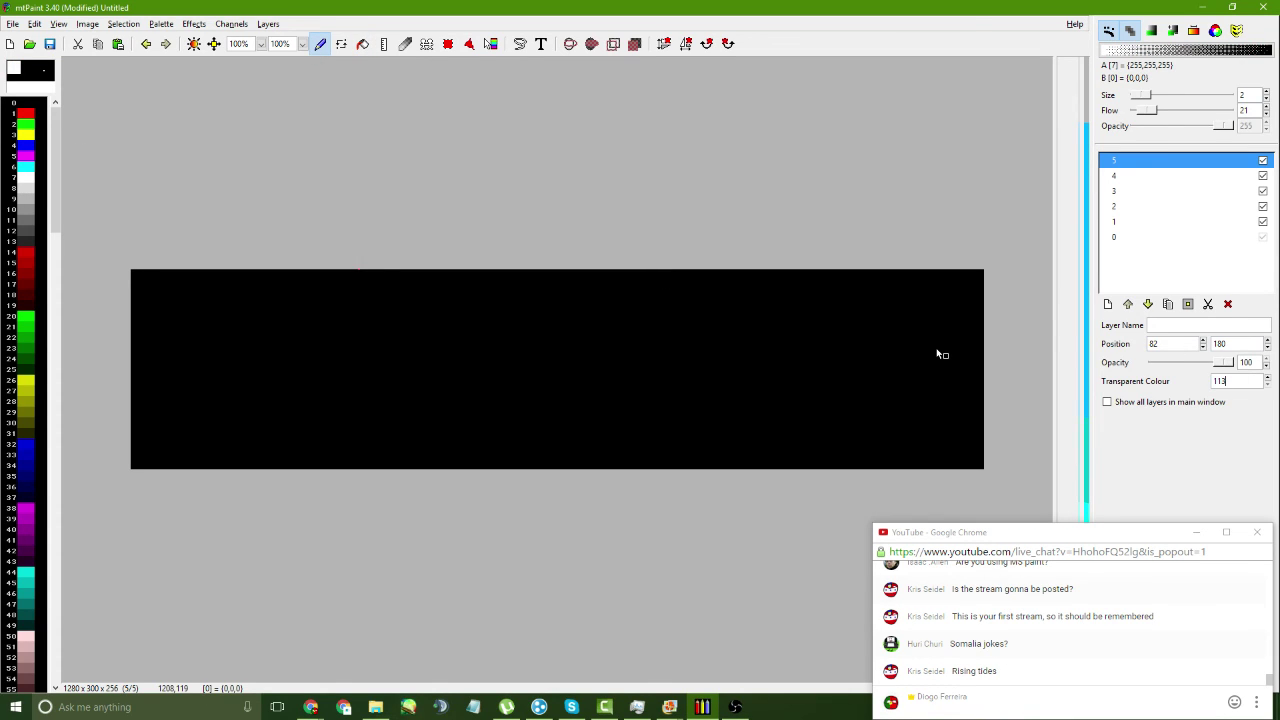
pyautogui.press('Return')
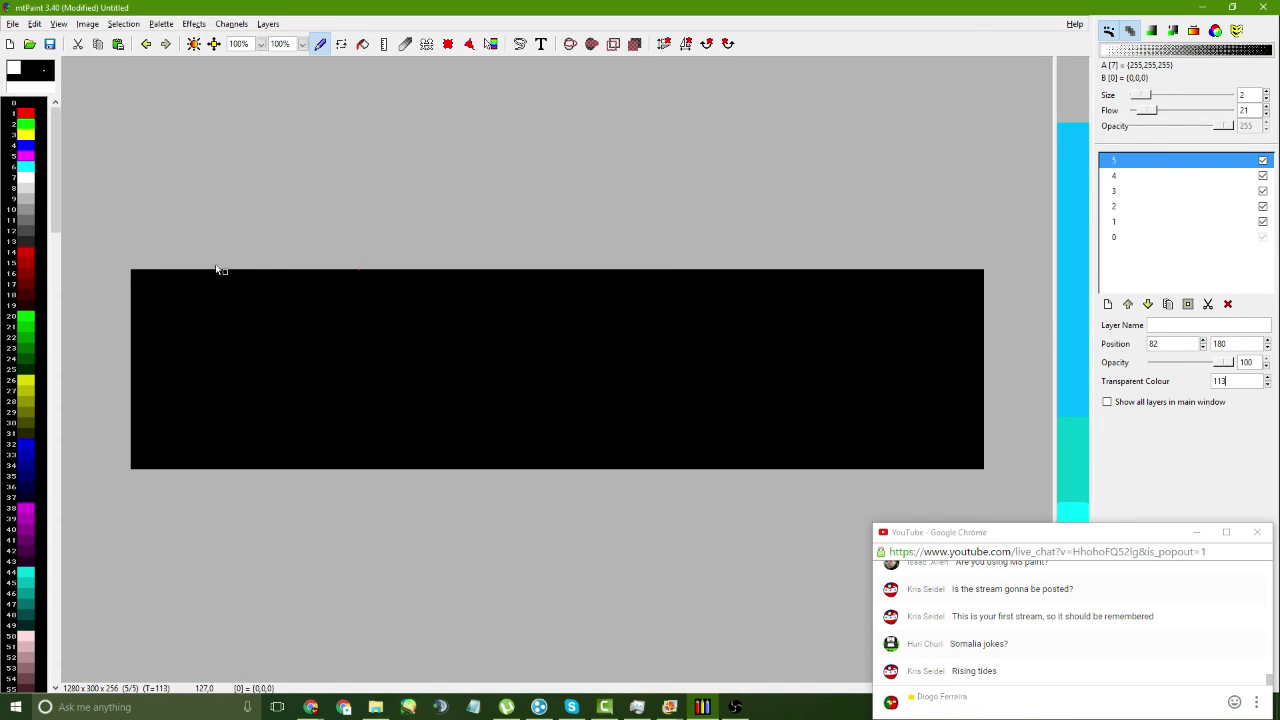
pyautogui.moveTo(390, 326); pyautogui.dragTo(399, 334)
pyautogui.press('Insert')
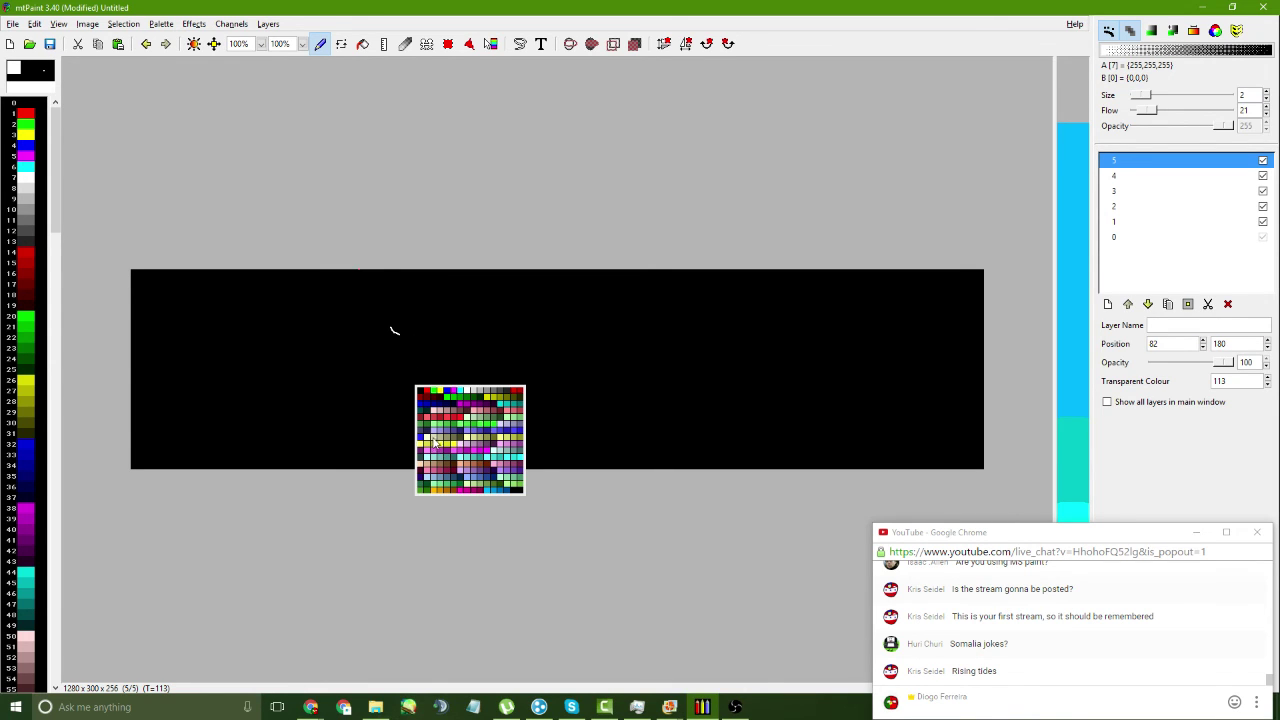
pyautogui.click(428, 440)
pyautogui.press('f')
pyautogui.click(428, 386)
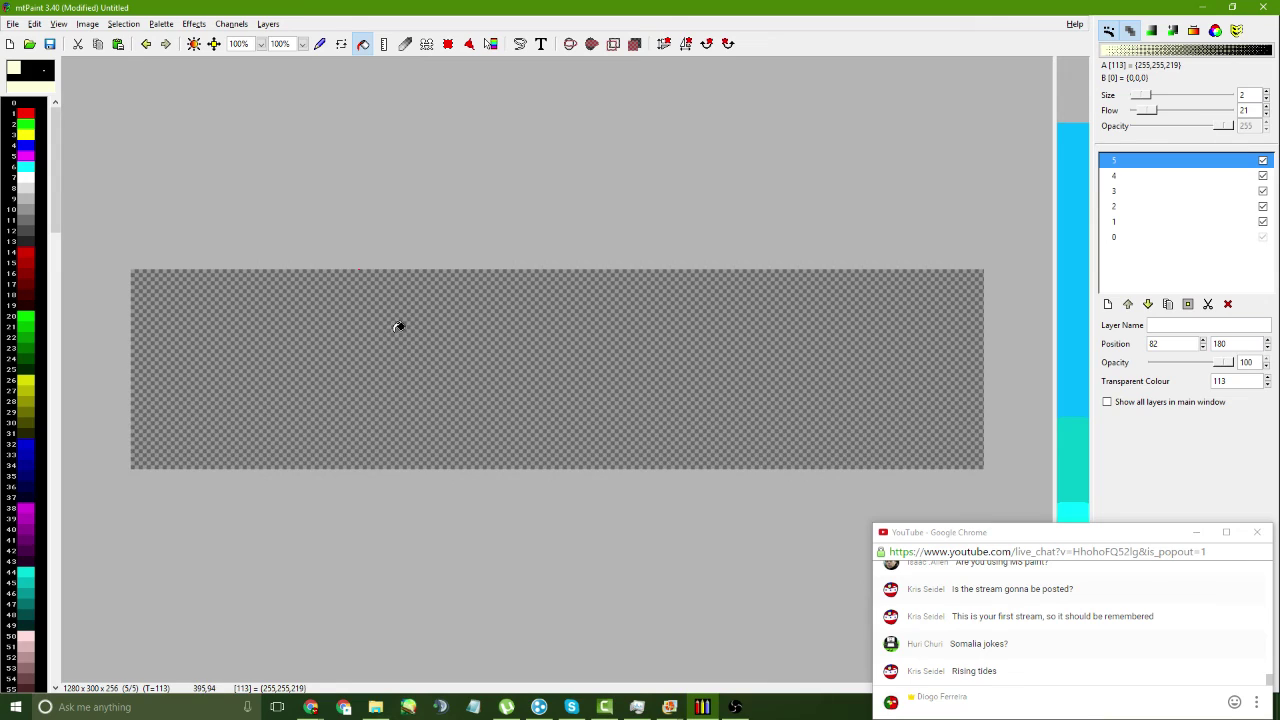
# - Sketch a small curved sword hilt with a straight guard bar on the transparent layer, using black at brush size 3
pyautogui.click(320, 43)
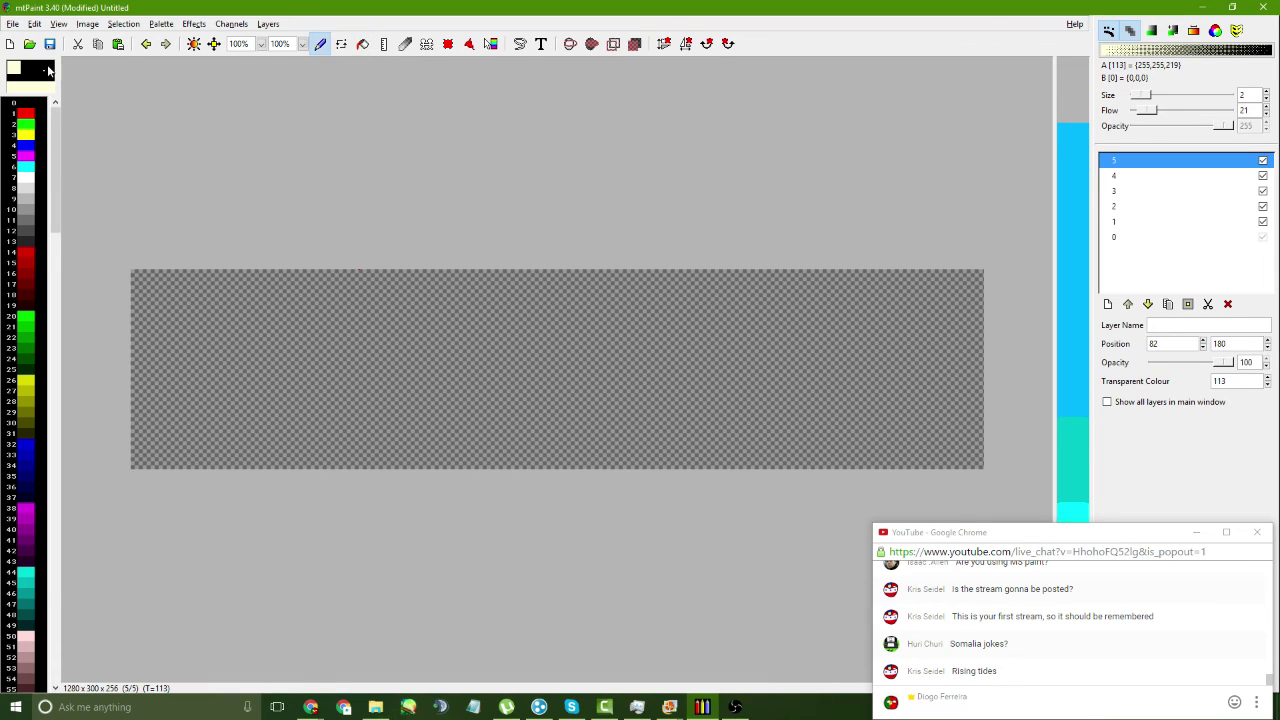
pyautogui.click(48, 70)
pyautogui.click(62, 109)
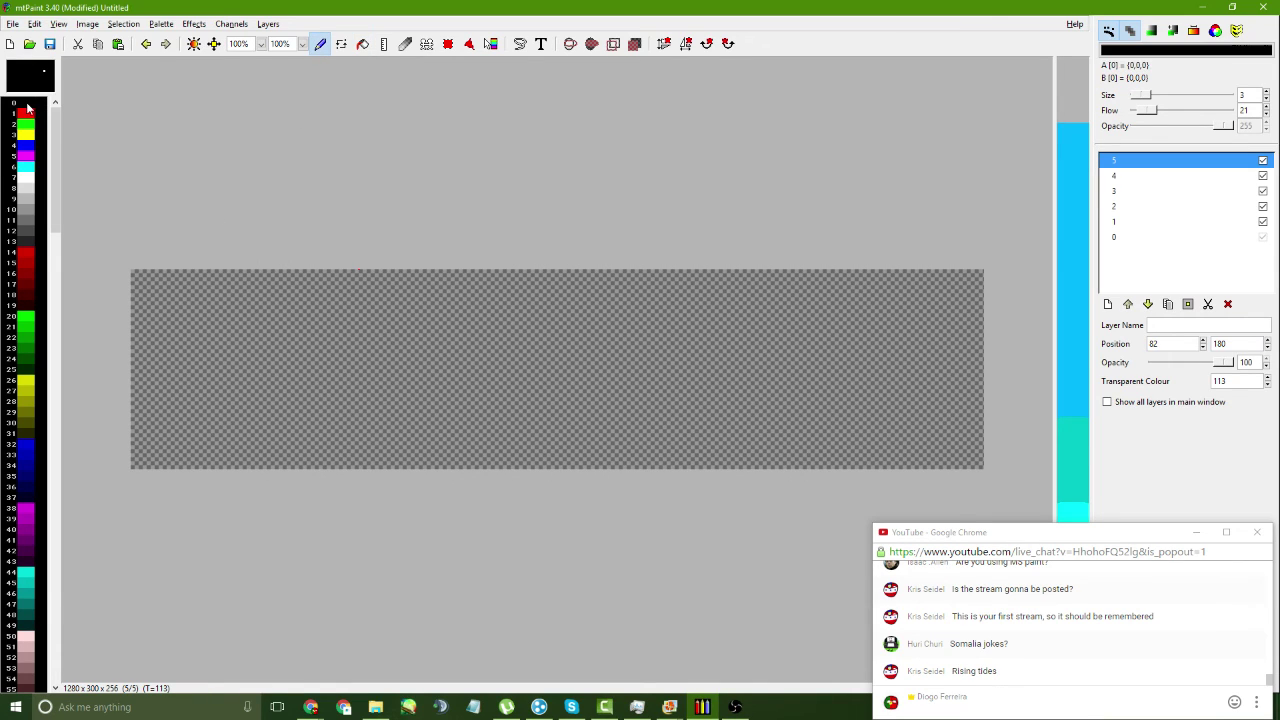
pyautogui.click(260, 44)
pyautogui.click(245, 138)
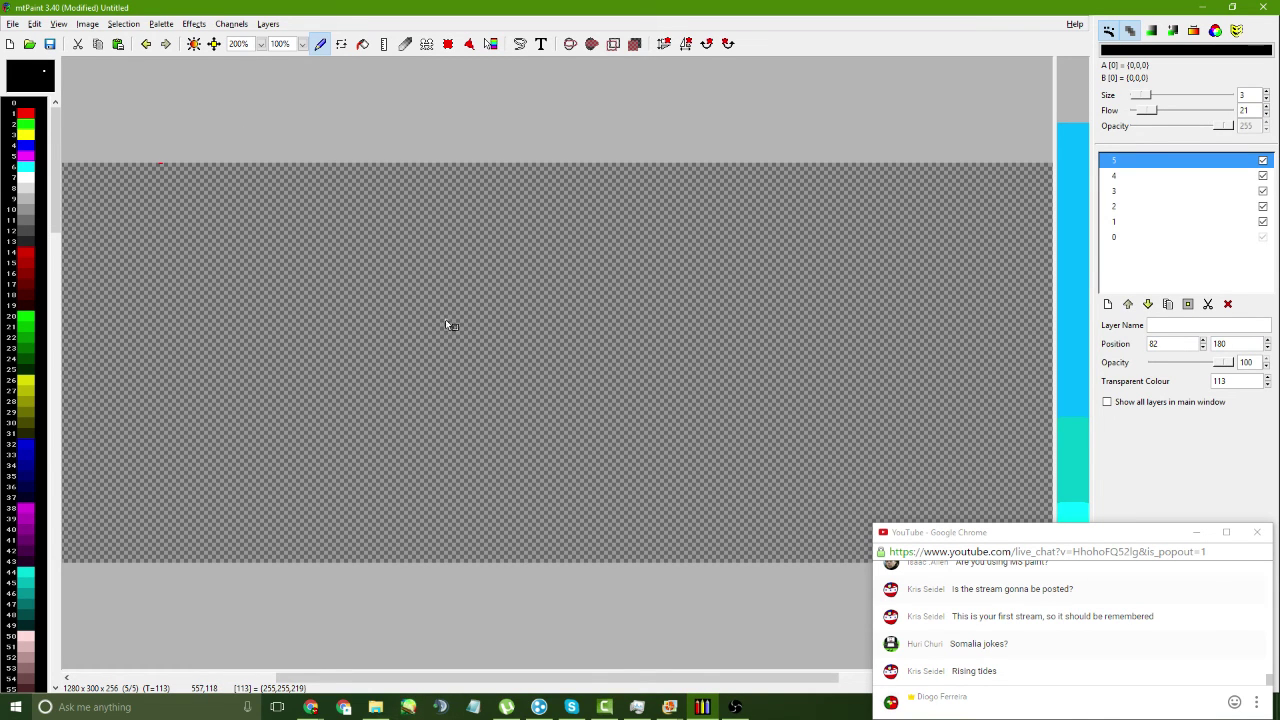
pyautogui.moveTo(436, 320)
pyautogui.mouseDown()
pyautogui.moveTo(440, 357)
pyautogui.moveTo(474, 374)
pyautogui.moveTo(487, 350)
pyautogui.mouseUp()
pyautogui.moveTo(431, 315)
pyautogui.mouseDown()
pyautogui.moveTo(420, 328)
pyautogui.moveTo(448, 382)
pyautogui.moveTo(476, 382)
pyautogui.moveTo(480, 366)
pyautogui.mouseUp()
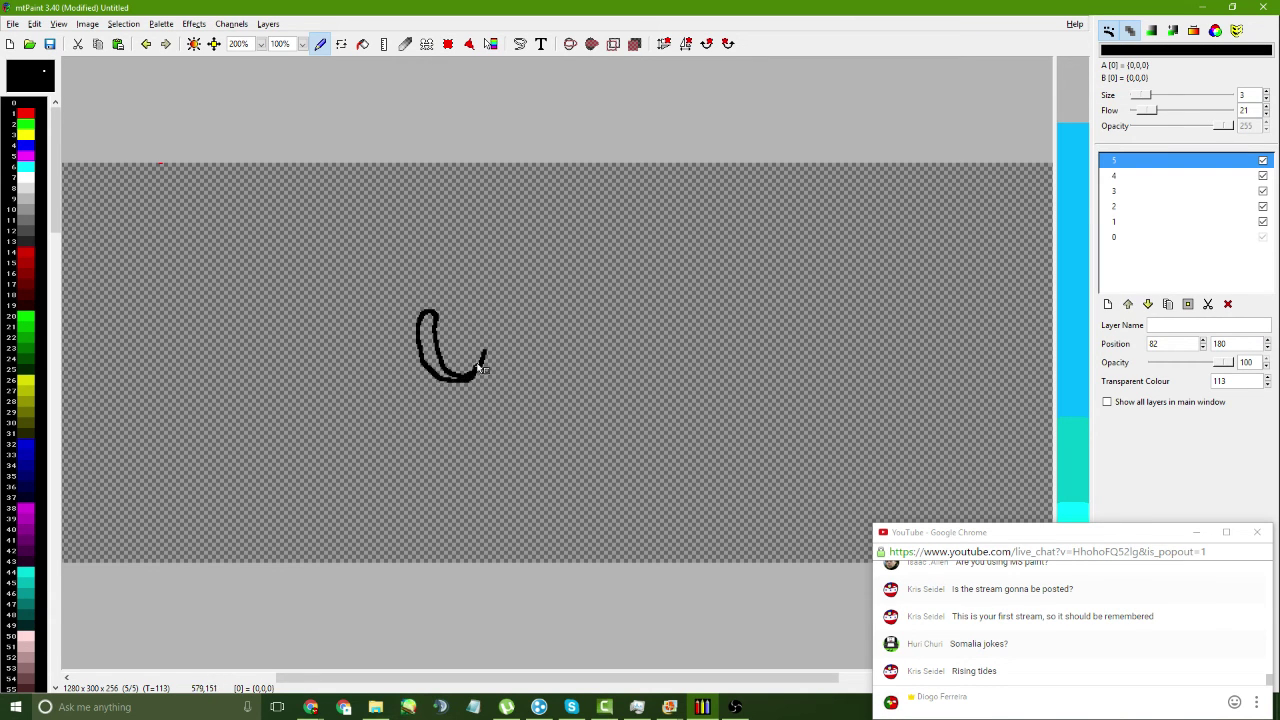
pyautogui.moveTo(431, 316); pyautogui.dragTo(475, 354)
pyautogui.moveTo(418, 314); pyautogui.dragTo(287, 243)
pyautogui.hotkey('ctrl', 'z')
pyautogui.moveTo(420, 316); pyautogui.dragTo(298, 242)
pyautogui.hotkey('ctrl', 'z')
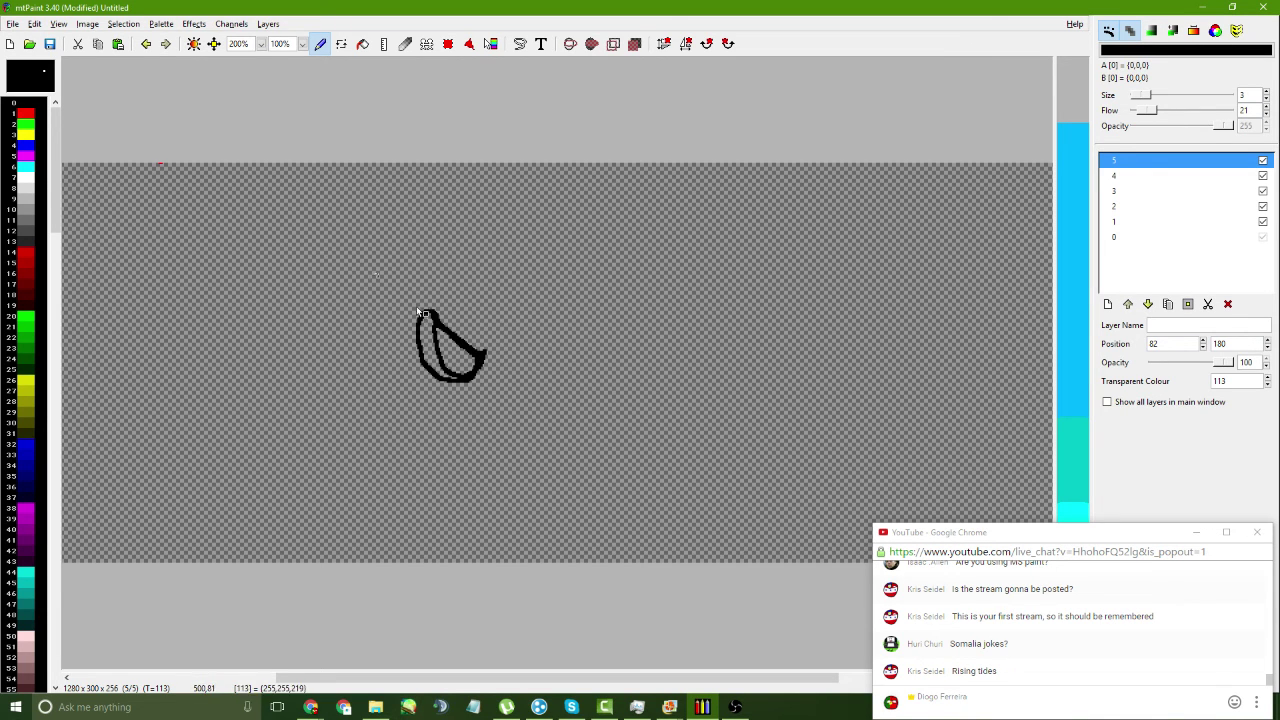
pyautogui.moveTo(424, 318); pyautogui.dragTo(337, 280)
pyautogui.hotkey('ctrl', 'z')
# - Outline a curved sabre blade extending from the hilt, thicken the guard bar and clean up the line where they join
pyautogui.moveTo(425, 318)
pyautogui.mouseDown()
pyautogui.moveTo(352, 277)
pyautogui.moveTo(333, 233)
pyautogui.moveTo(318, 273)
pyautogui.moveTo(334, 315)
pyautogui.moveTo(375, 333)
pyautogui.moveTo(440, 330)
pyautogui.moveTo(479, 364)
pyautogui.mouseUp()
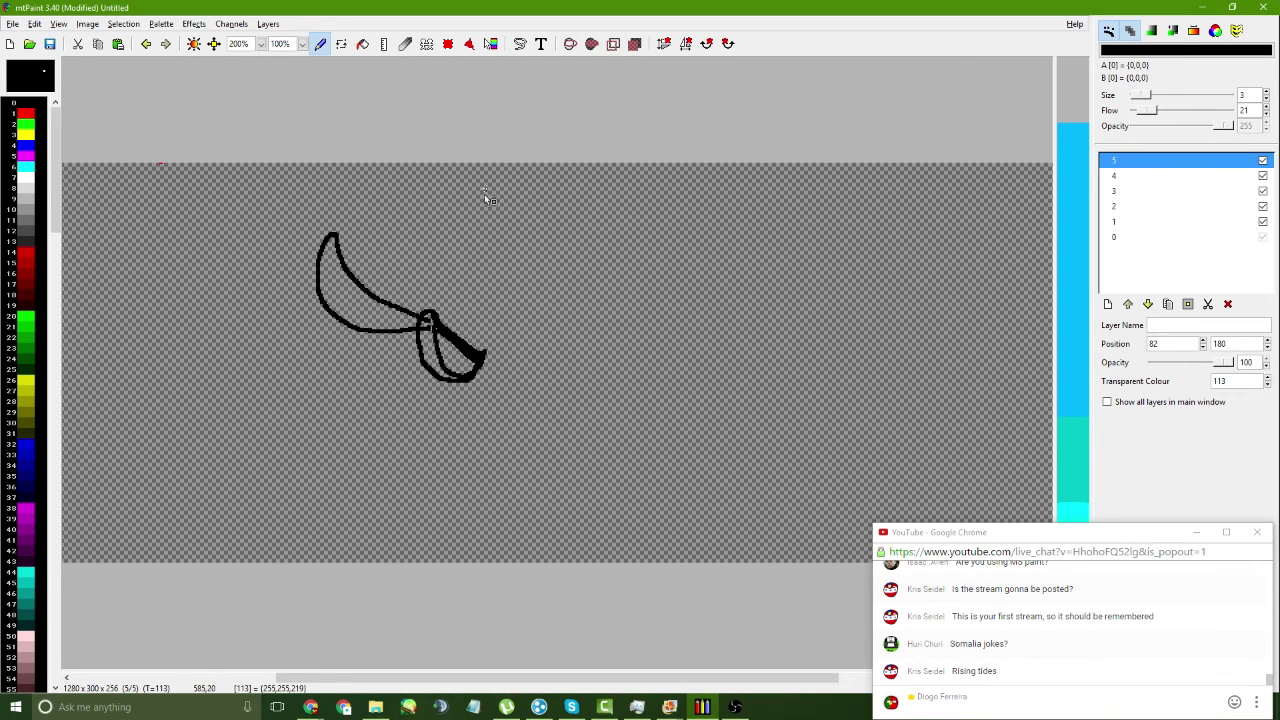
pyautogui.keyDown('ctrl'); pyautogui.click(420, 327); pyautogui.keyUp('ctrl')
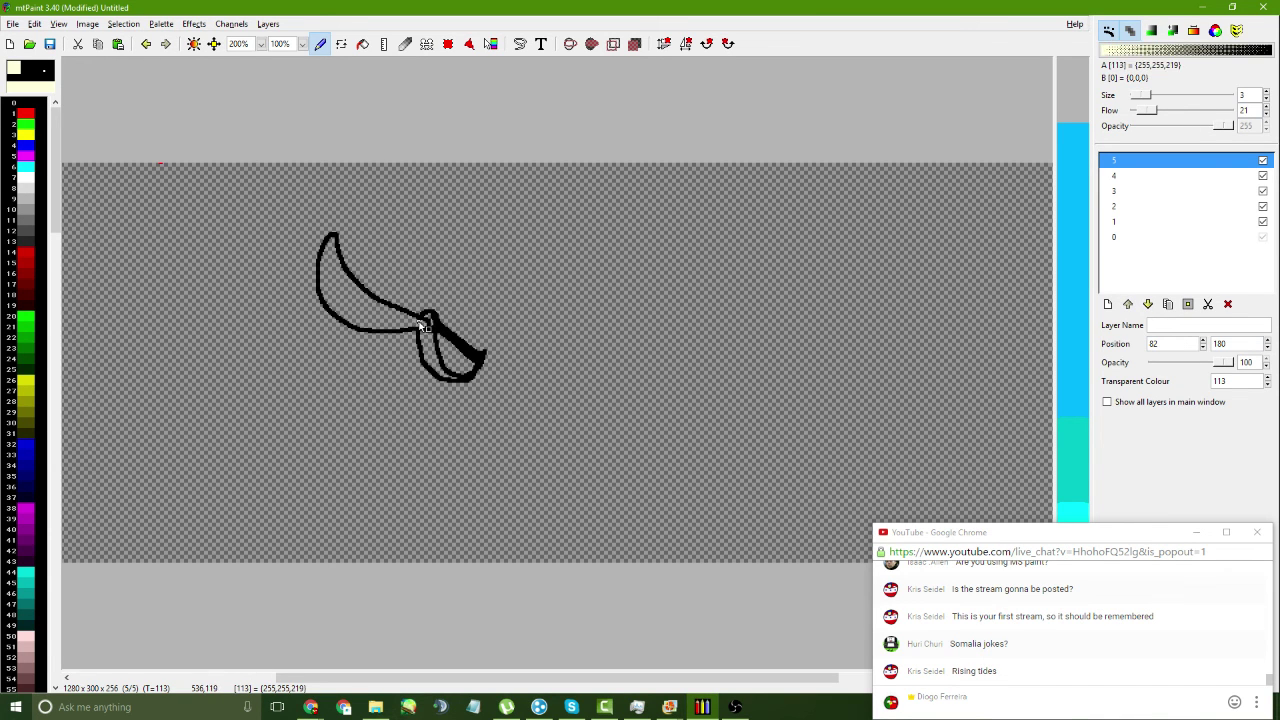
pyautogui.keyDown('ctrl'); pyautogui.click(426, 334); pyautogui.keyUp('ctrl')
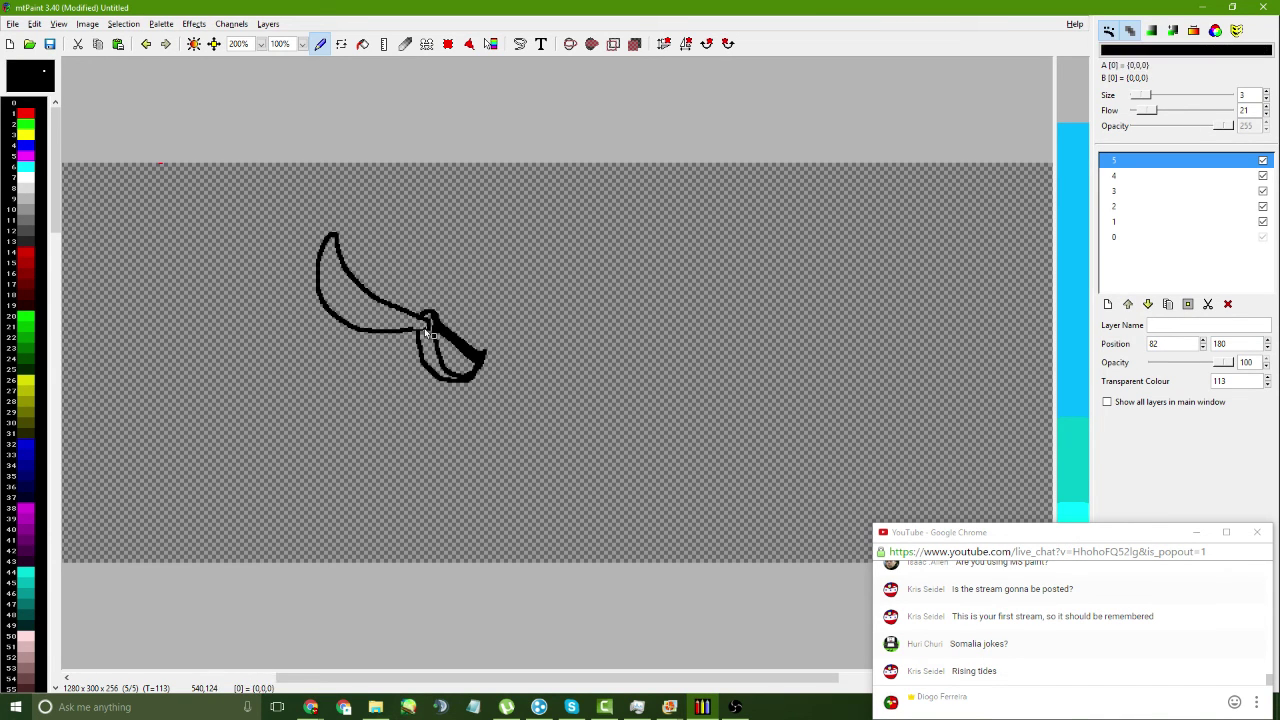
# - Flood fill the sword's blade with grey (182,182,182) and its hilt with brown (146,73,0)
pyautogui.click(37, 197)
pyautogui.click(364, 48)
pyautogui.click(378, 300)
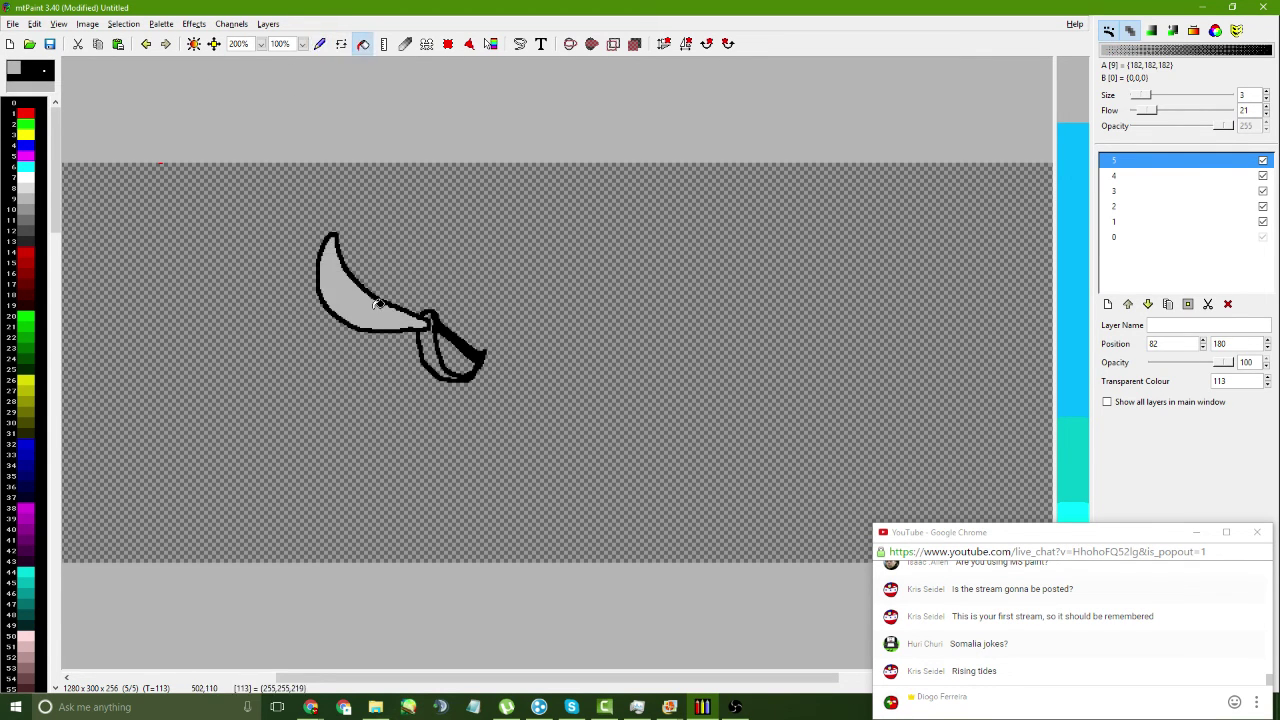
pyautogui.press('Insert')
pyautogui.click(478, 340)
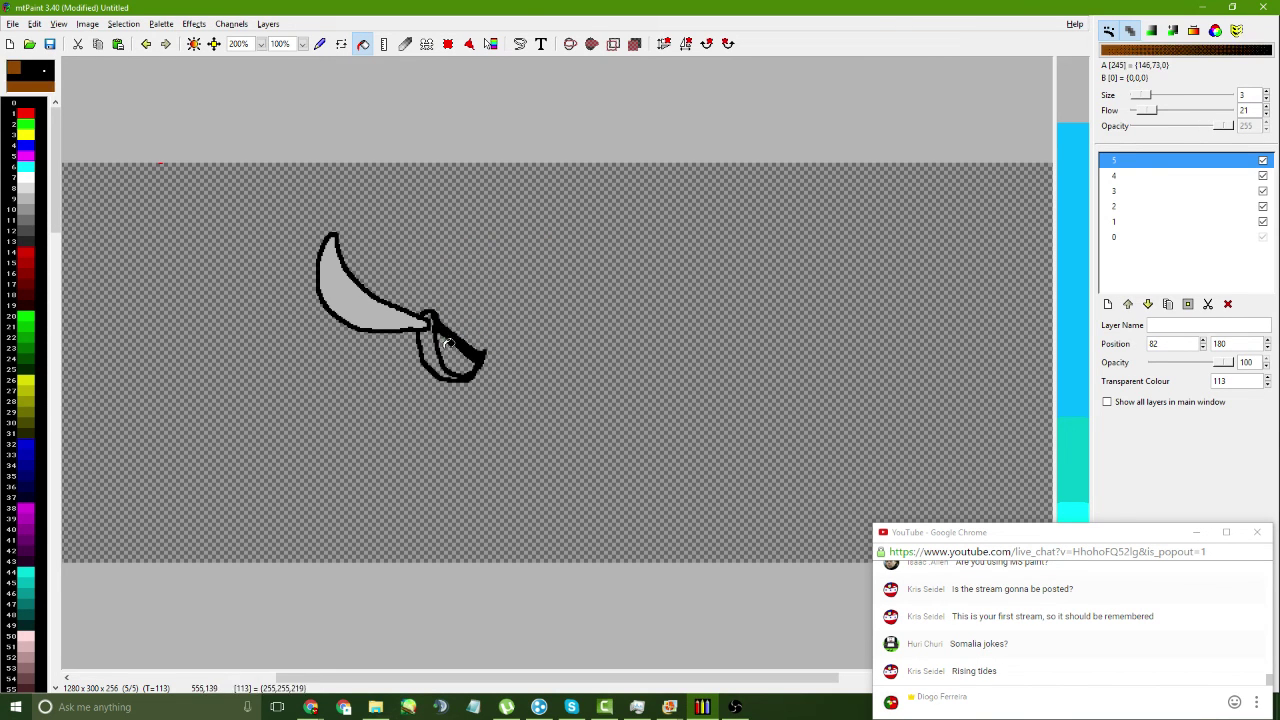
pyautogui.click(432, 345)
pyautogui.click(430, 312)
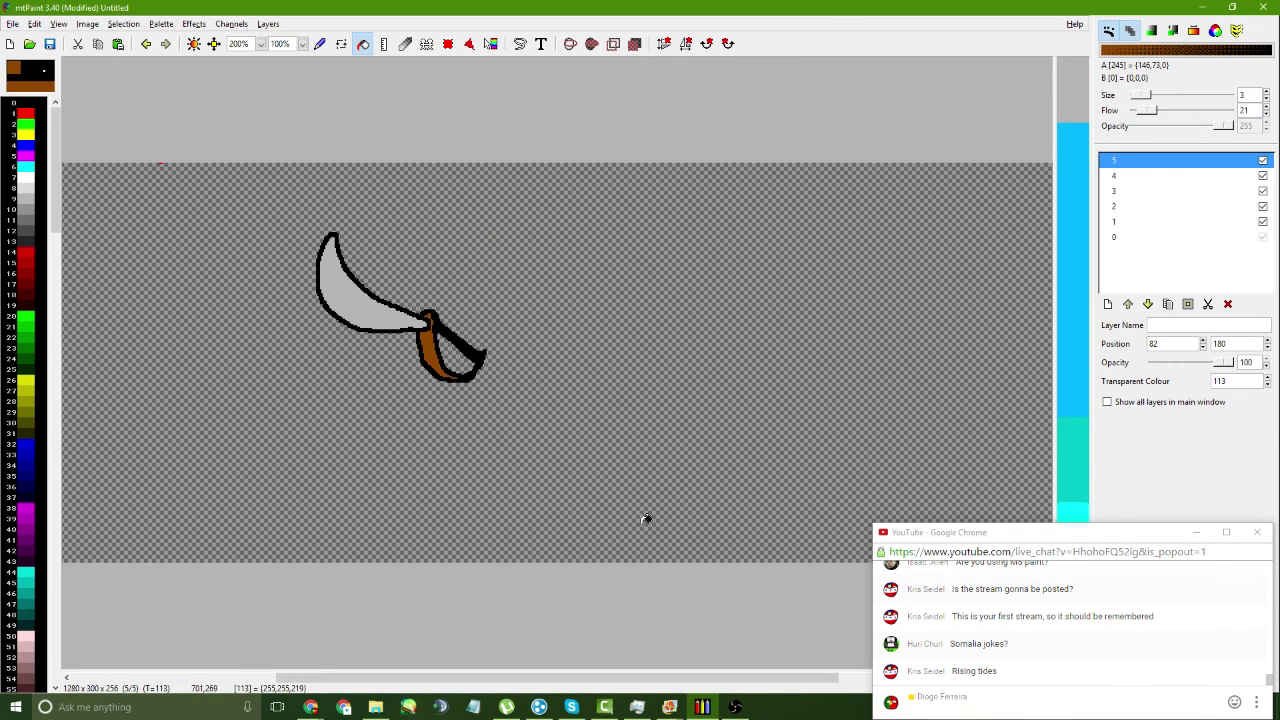
# - Crop the sword layer to a rectangle of about 248 x 207 pixels around the sword
pyautogui.moveTo(722, 686); pyautogui.dragTo(640, 269)
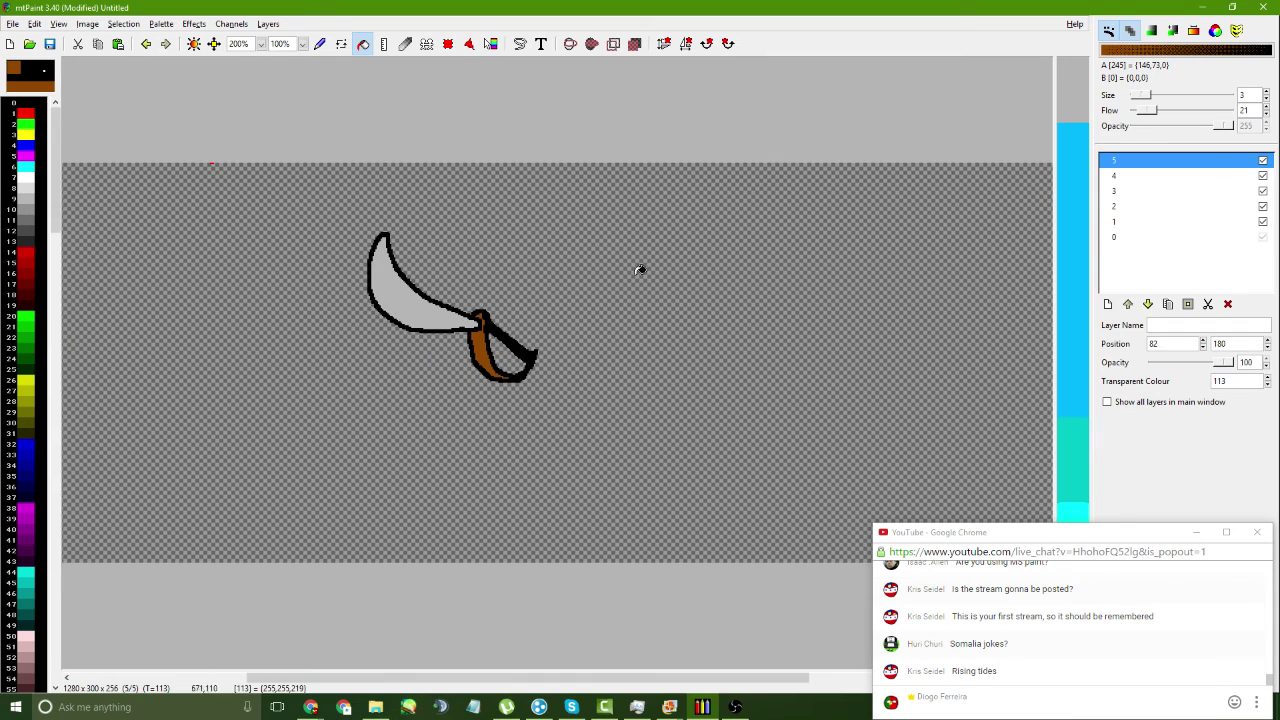
pyautogui.click(448, 44)
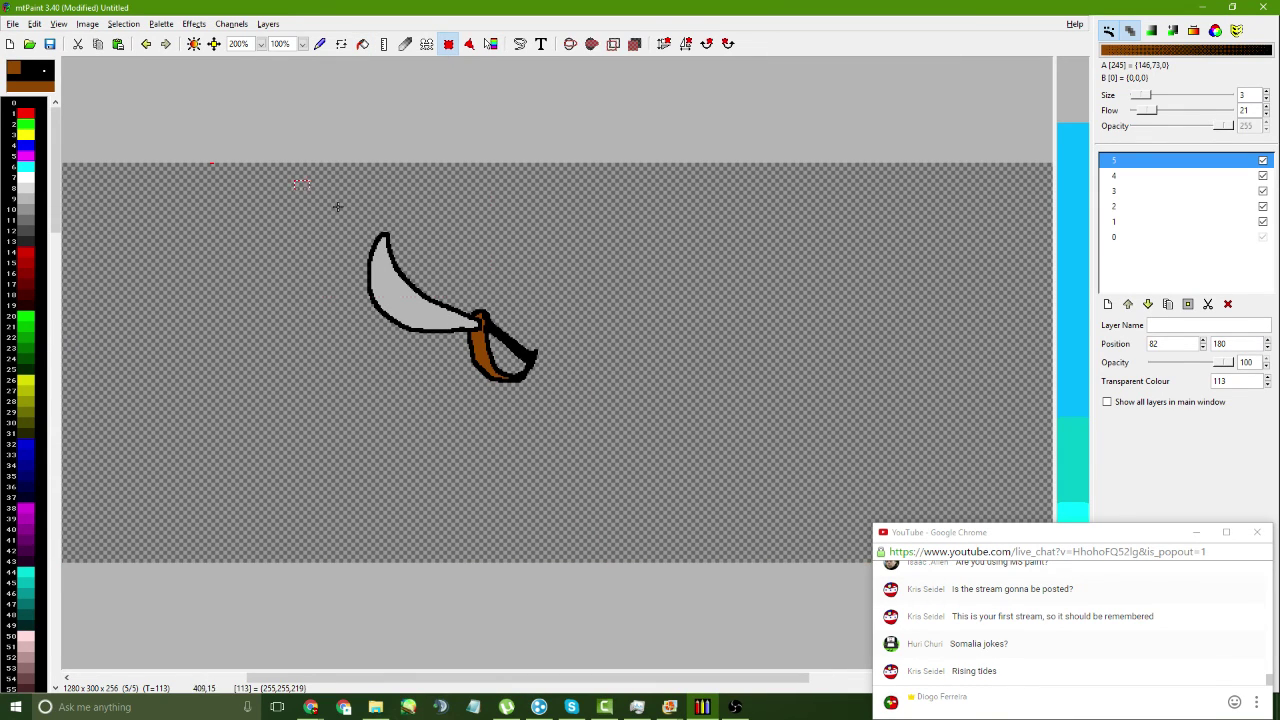
pyautogui.moveTo(294, 180); pyautogui.dragTo(624, 455)
pyautogui.hotkey('ctrl', 'shift', 'x')
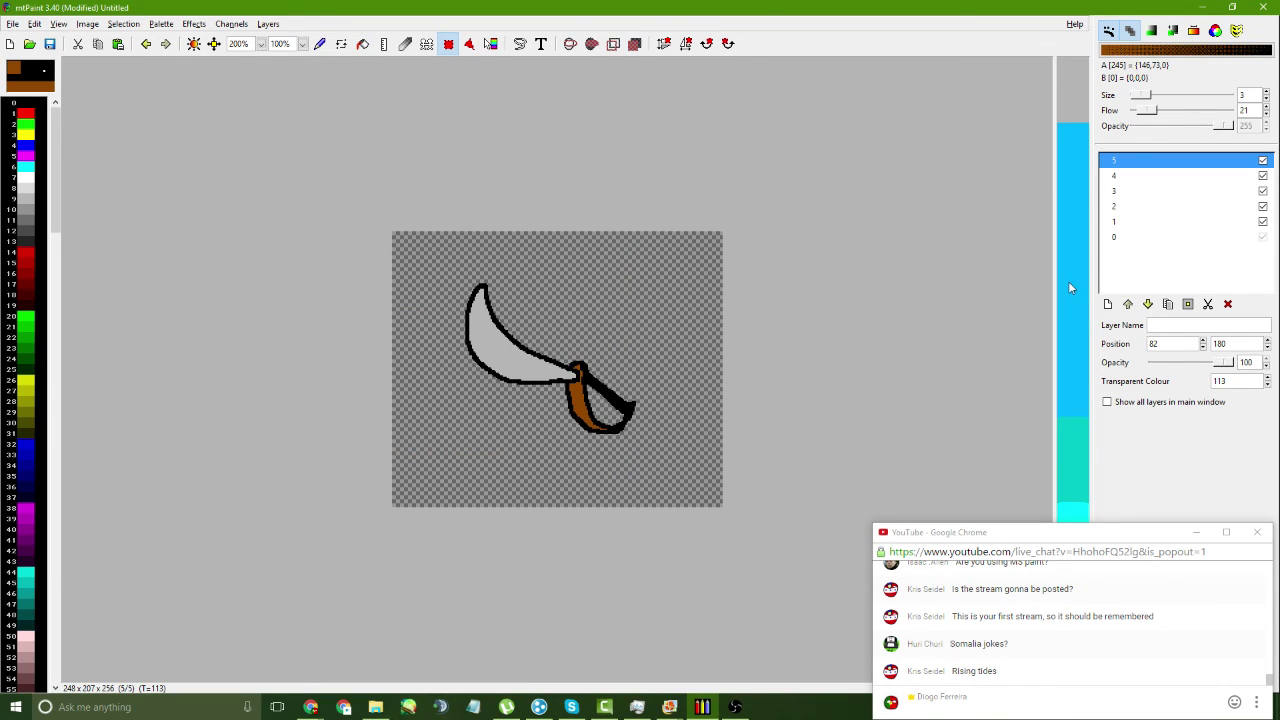
# - Move the cropped sabre layer closer to the ball, at position 271, 163
pyautogui.moveTo(1054, 275); pyautogui.dragTo(252, 300)
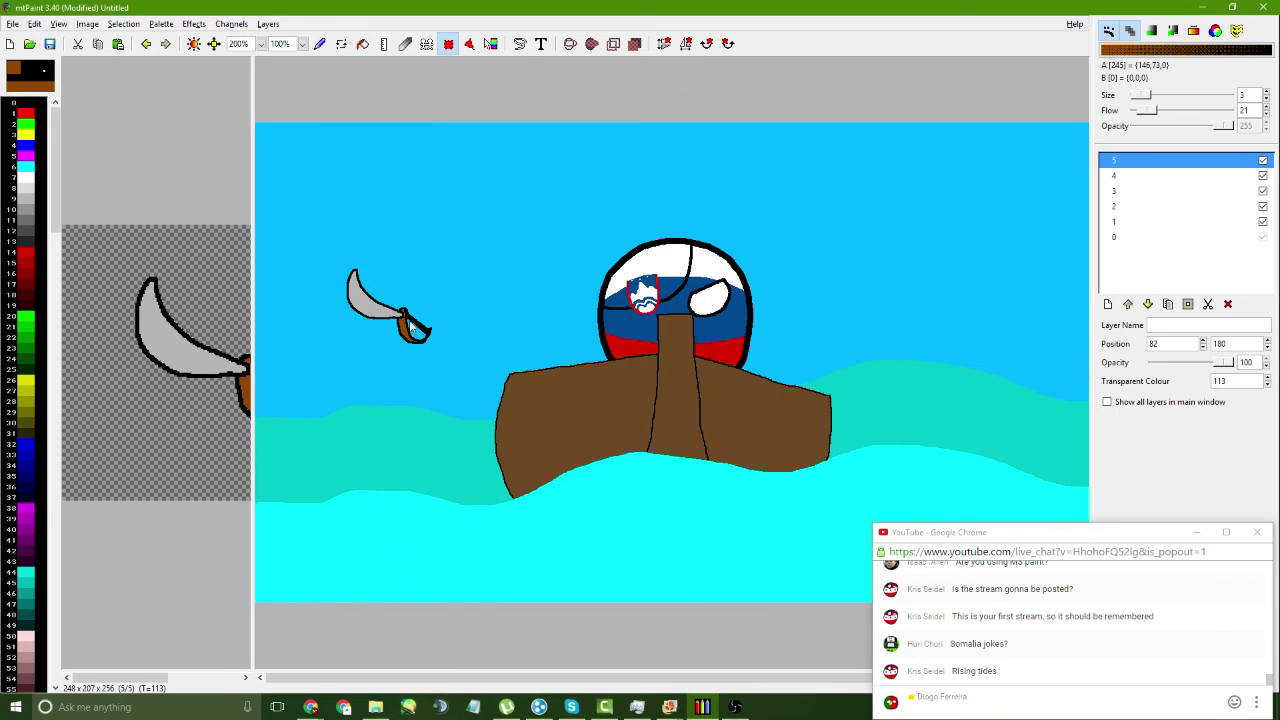
pyautogui.moveTo(410, 325); pyautogui.dragTo(496, 306)
pyautogui.moveTo(251, 250); pyautogui.dragTo(800, 250)
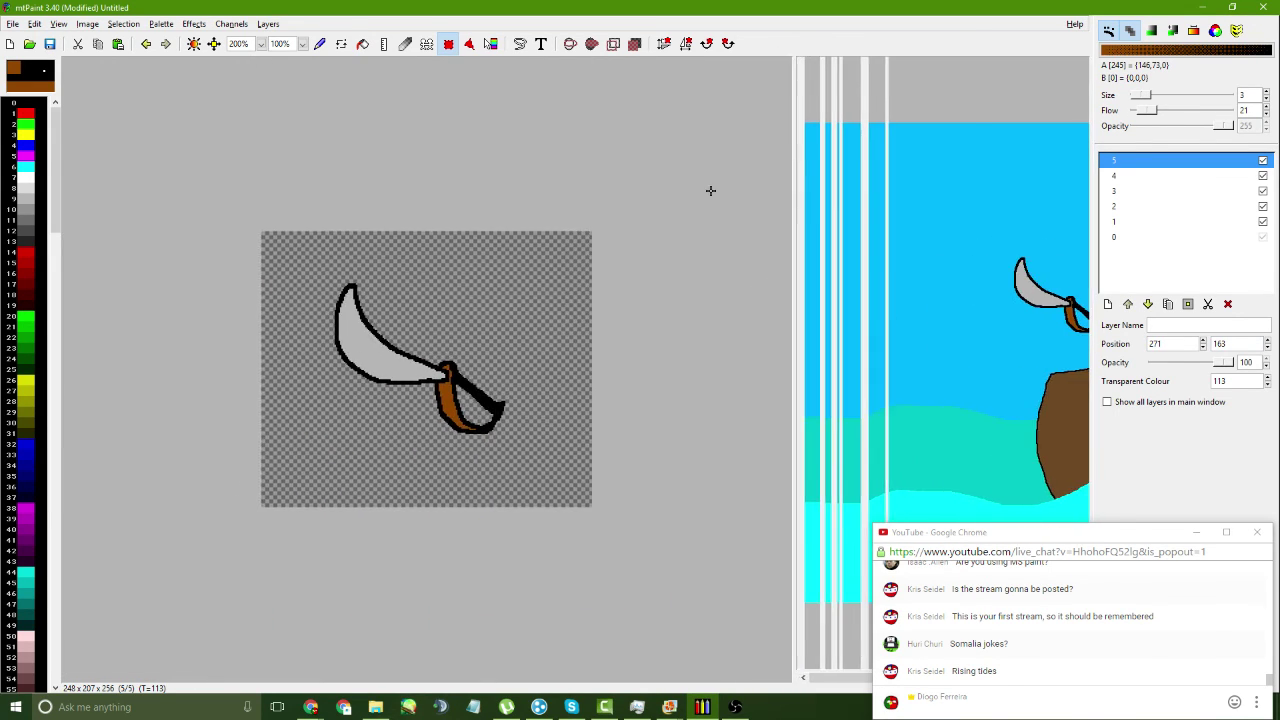
# - Undo the crop, the colour fills and the drawn sabre until layer 5 is an empty 1280 x 300 transparent layer
pyautogui.click(320, 44)
pyautogui.hotkey('ctrl', 'z')
pyautogui.hotkey('ctrl', 'z')
pyautogui.hotkey('ctrl', 'z')
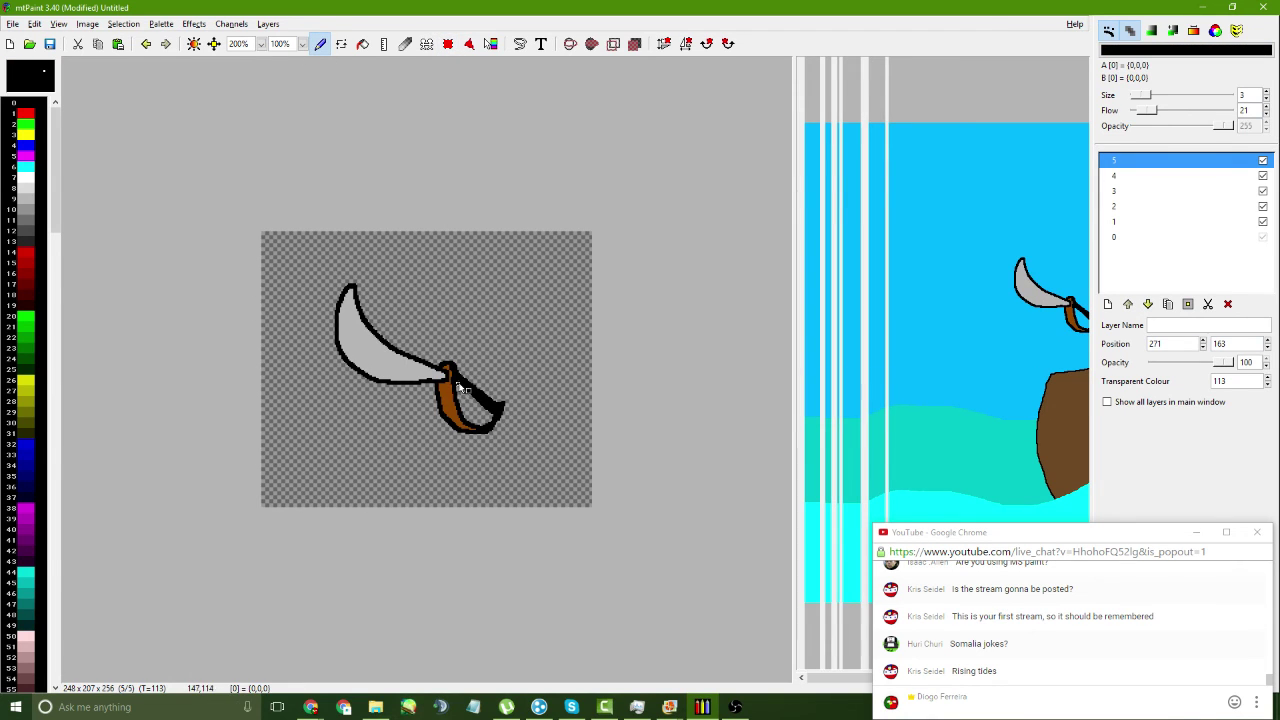
pyautogui.moveTo(793, 350); pyautogui.dragTo(1085, 350)
pyautogui.hotkey('ctrl', 'z')
pyautogui.hotkey('ctrl', 'z')
pyautogui.hotkey('ctrl', 'z')
pyautogui.hotkey('ctrl', 'z')
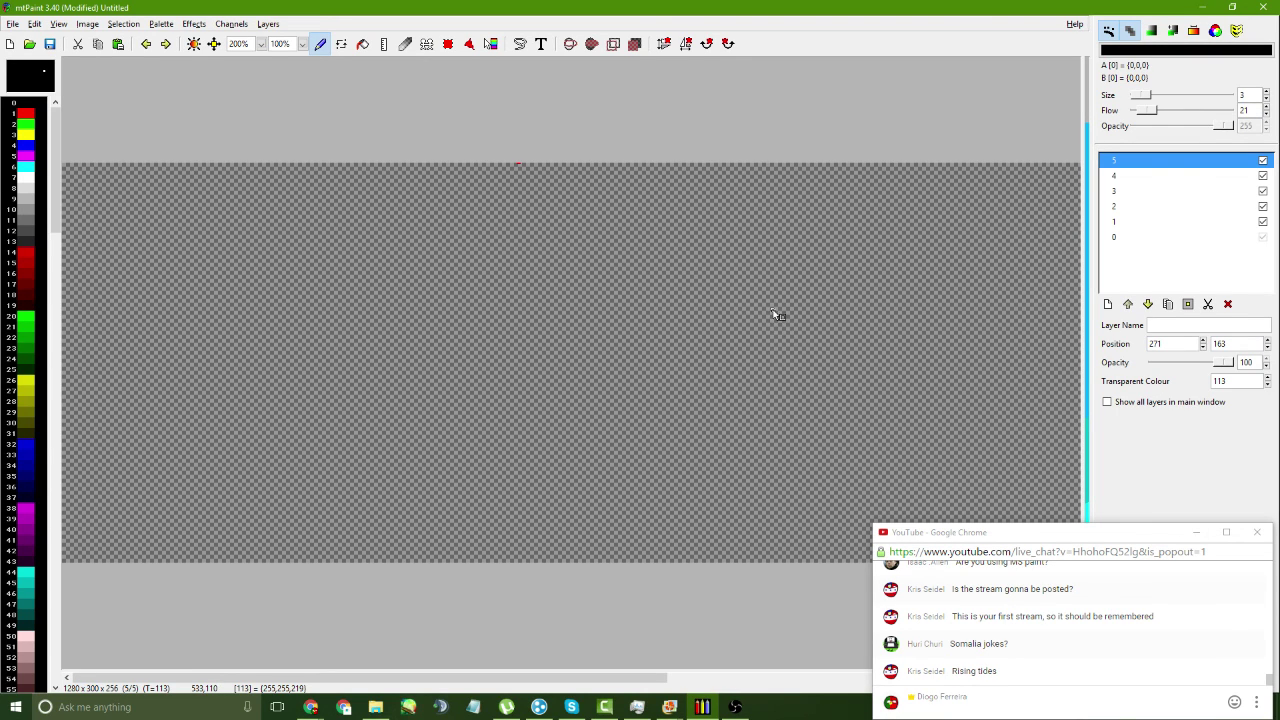
# - Try sketching a thin straight sword with a small looped hilt on the empty layer and moving it over the scene
pyautogui.moveTo(780, 304)
pyautogui.mouseDown()
pyautogui.moveTo(798, 357)
pyautogui.moveTo(813, 332)
pyautogui.moveTo(692, 241)
pyautogui.mouseUp()
pyautogui.moveTo(1086, 340); pyautogui.dragTo(447, 340)
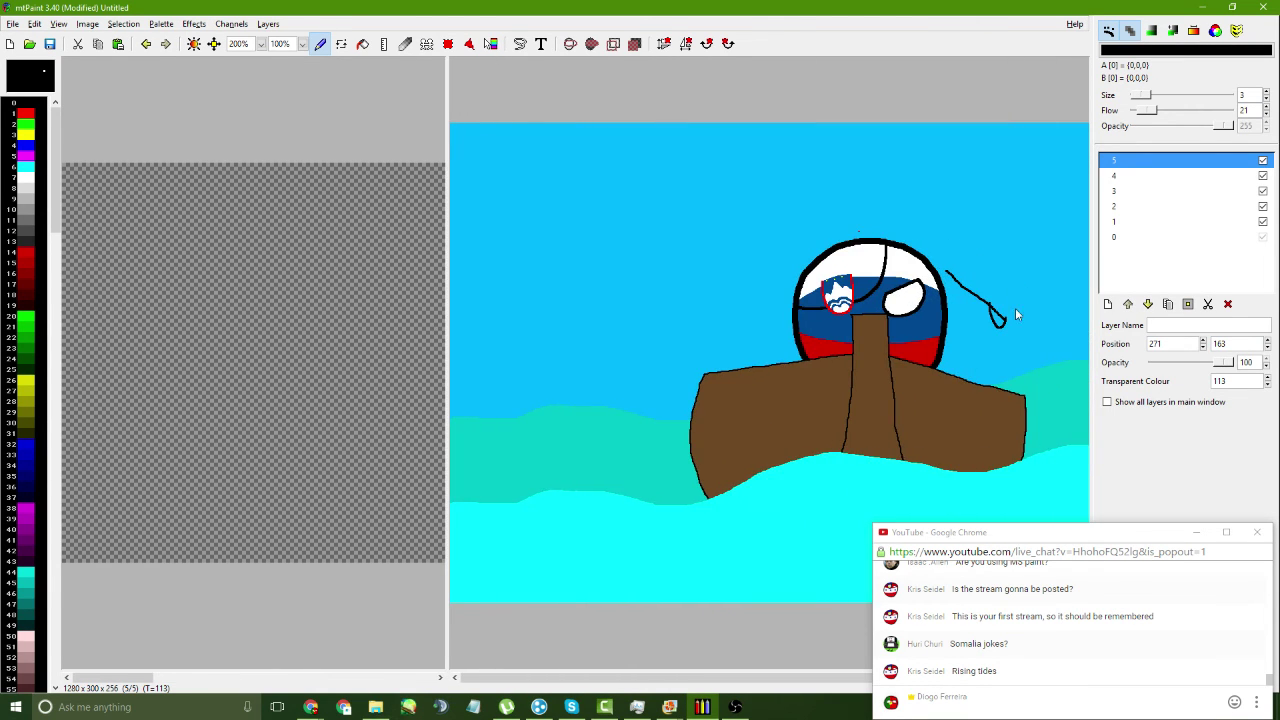
pyautogui.press('pagedown')
pyautogui.press('pagedown')
pyautogui.press('pagedown')
pyautogui.press('pagedown')
pyautogui.press('pagedown')
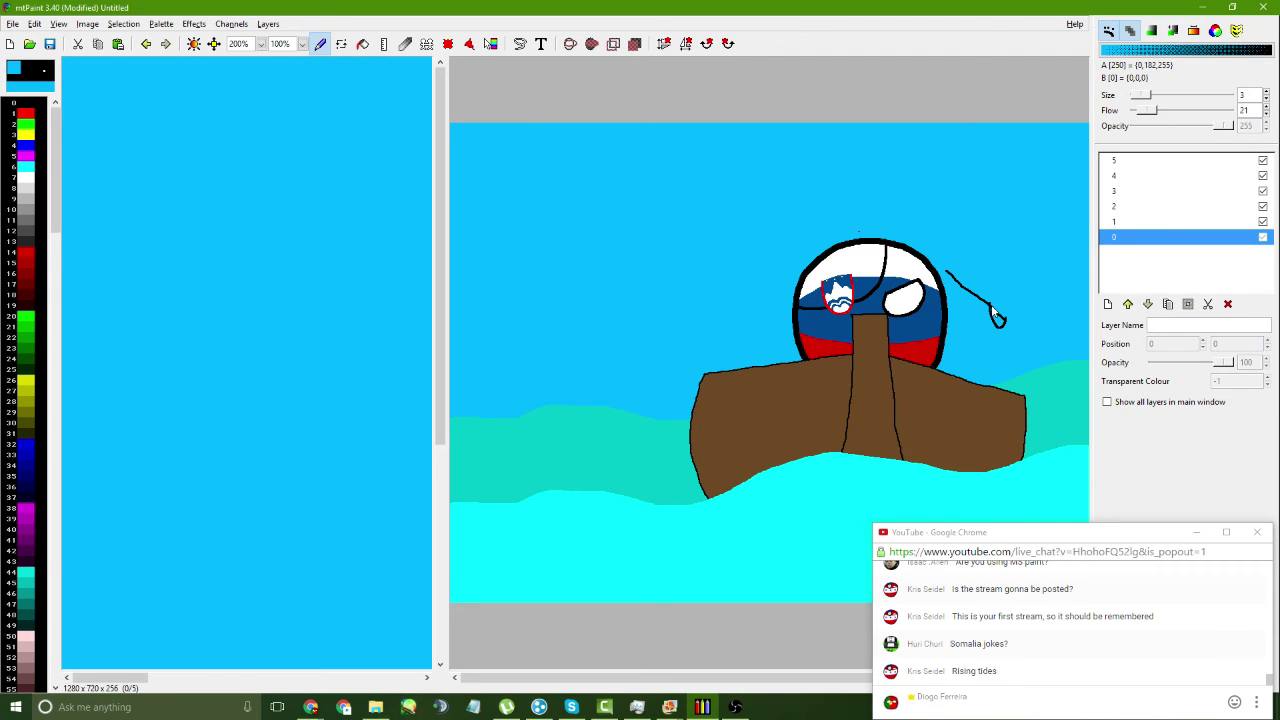
pyautogui.press('pageup')
pyautogui.press('pageup')
pyautogui.press('pageup')
pyautogui.press('pageup')
pyautogui.press('pageup')
pyautogui.moveTo(988, 304)
pyautogui.mouseDown()
pyautogui.moveTo(865, 300)
pyautogui.moveTo(808, 324)
pyautogui.moveTo(458, 276)
pyautogui.moveTo(1015, 240)
pyautogui.mouseUp()
pyautogui.hotkey('ctrl', 'z')
pyautogui.hotkey('ctrl', 'z')
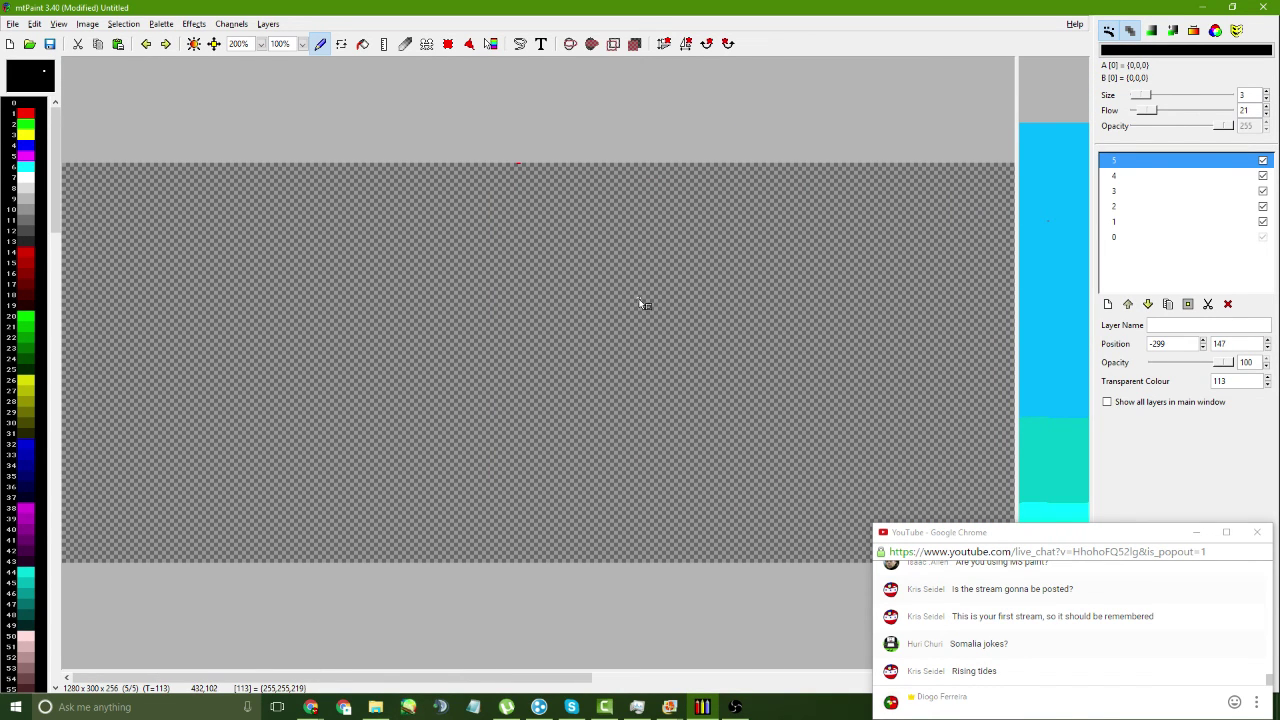
# - Try sketching a small hooked black hilt with a diagonal blade line and place the layer at position 38, 193
pyautogui.moveTo(642, 298); pyautogui.dragTo(645, 374)
pyautogui.hotkey('ctrl', 'z')
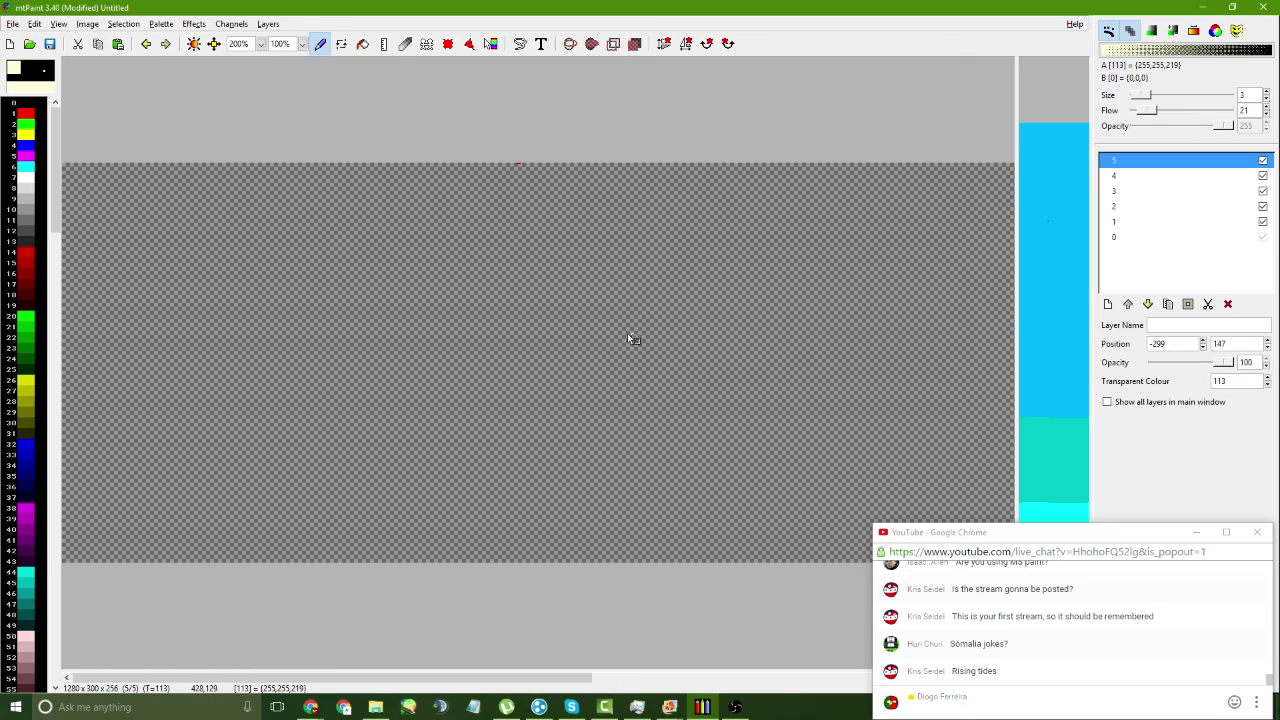
pyautogui.click(25, 103)
pyautogui.click(582, 281)
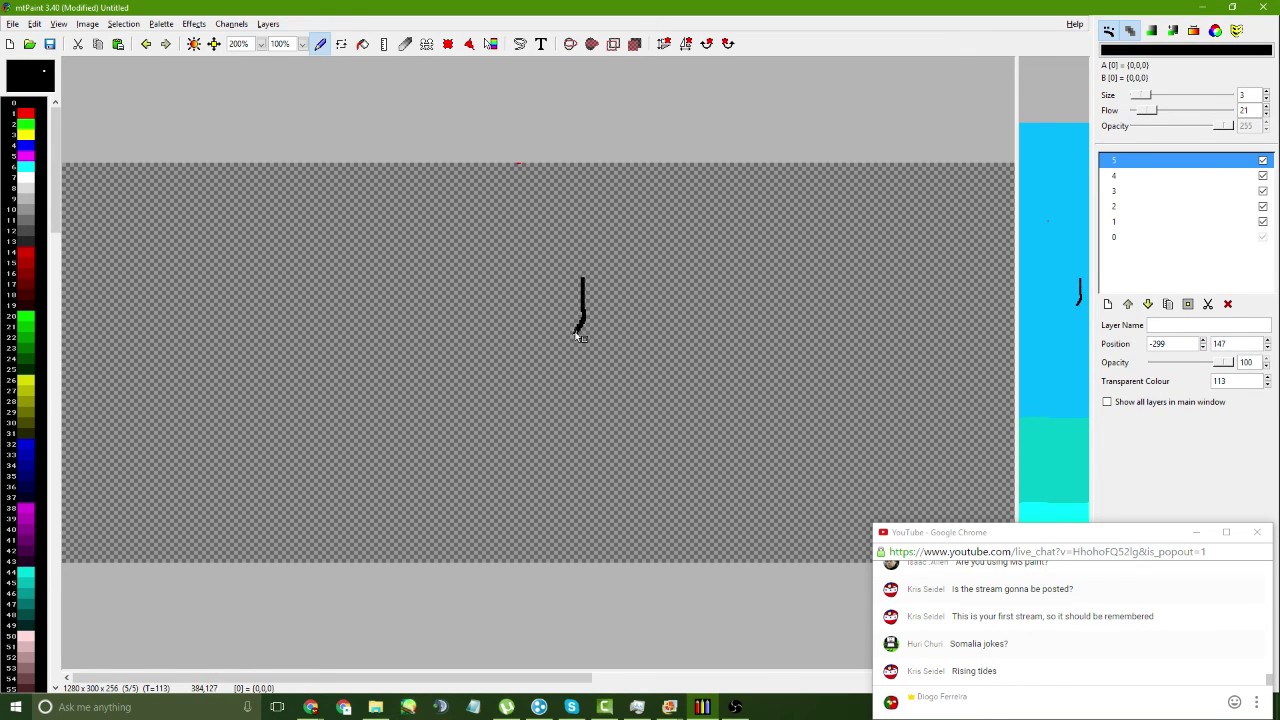
pyautogui.moveTo(580, 336); pyautogui.dragTo(532, 333)
pyautogui.hotkey('ctrl', 'z')
pyautogui.moveTo(571, 293)
pyautogui.mouseDown()
pyautogui.moveTo(553, 343)
pyautogui.moveTo(532, 326)
pyautogui.moveTo(640, 266)
pyautogui.moveTo(548, 341)
pyautogui.moveTo(553, 321)
pyautogui.moveTo(552, 346)
pyautogui.moveTo(536, 343)
pyautogui.moveTo(533, 327)
pyautogui.moveTo(536, 338)
pyautogui.moveTo(592, 254)
pyautogui.mouseUp()
pyautogui.hotkey('ctrl', 'z')
pyautogui.hotkey('ctrl', 'z')
pyautogui.moveTo(1016, 285)
pyautogui.mouseDown()
pyautogui.moveTo(582, 300)
pyautogui.moveTo(954, 295)
pyautogui.moveTo(967, 320)
pyautogui.moveTo(861, 326)
pyautogui.mouseUp()
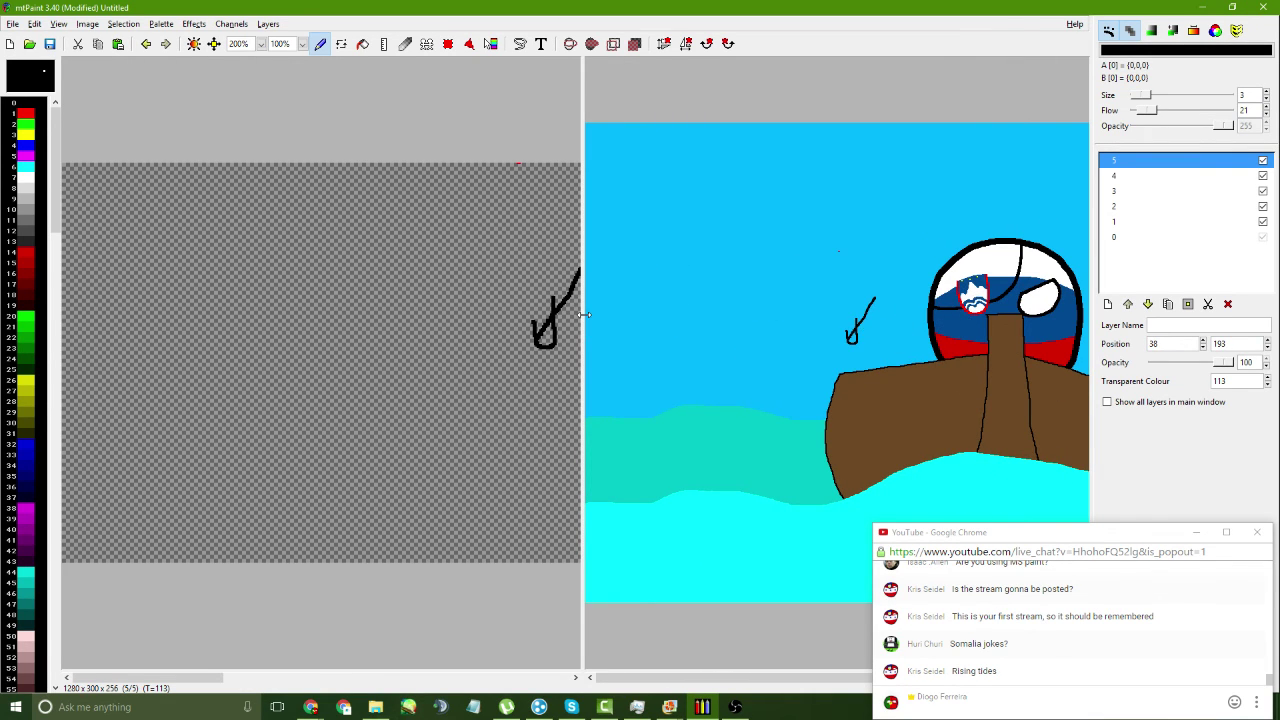
# - Sketch a U-shaped black sword guard with two pointed ends and a straight diagonal line for the grip and the blade's upper edge
pyautogui.moveTo(585, 315); pyautogui.dragTo(945, 320)
pyautogui.moveTo(556, 300)
pyautogui.mouseDown()
pyautogui.moveTo(549, 358)
pyautogui.moveTo(530, 378)
pyautogui.moveTo(506, 374)
pyautogui.moveTo(486, 328)
pyautogui.moveTo(512, 374)
pyautogui.moveTo(539, 375)
pyautogui.moveTo(568, 345)
pyautogui.moveTo(556, 300)
pyautogui.mouseUp()
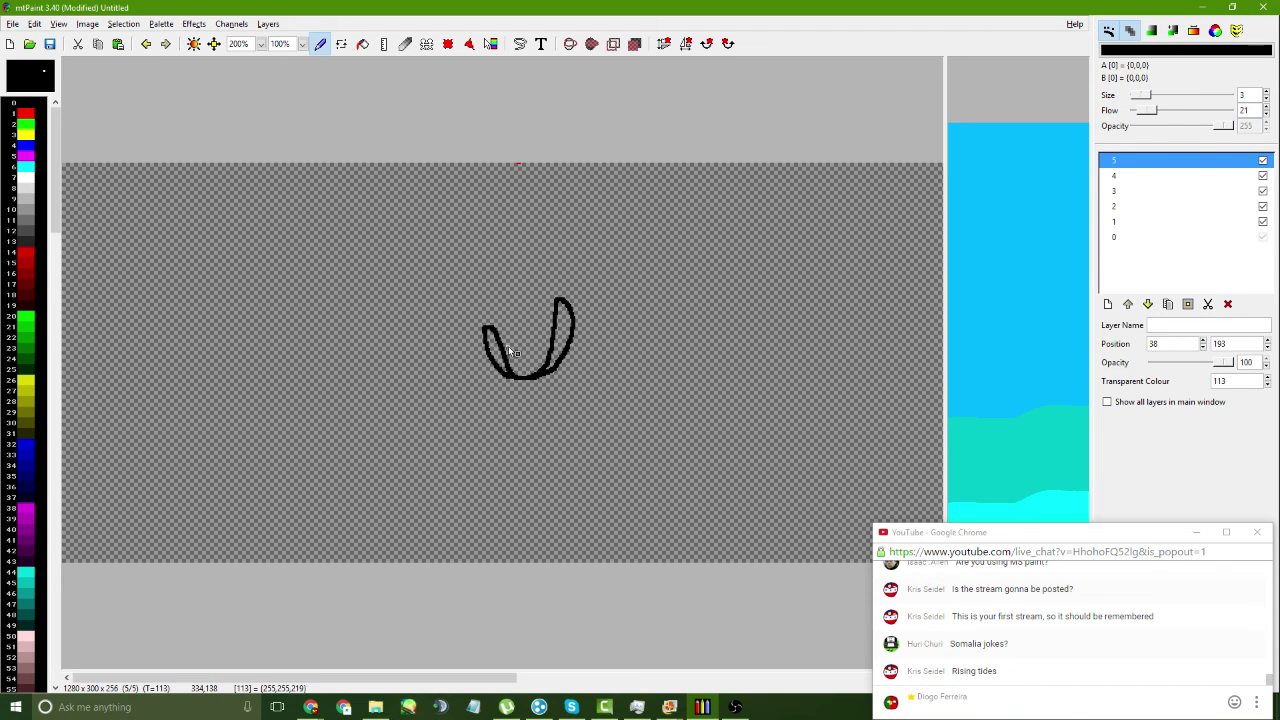
pyautogui.moveTo(497, 345); pyautogui.dragTo(563, 320)
pyautogui.hotkey('ctrl', 'z')
pyautogui.hotkey('ctrl', 'r')
pyautogui.hotkey('ctrl', 'z')
pyautogui.moveTo(507, 361)
pyautogui.mouseDown()
pyautogui.moveTo(689, 269)
pyautogui.moveTo(691, 306)
pyautogui.moveTo(620, 352)
pyautogui.moveTo(565, 340)
pyautogui.mouseUp()
pyautogui.hotkey('ctrl', 'z')
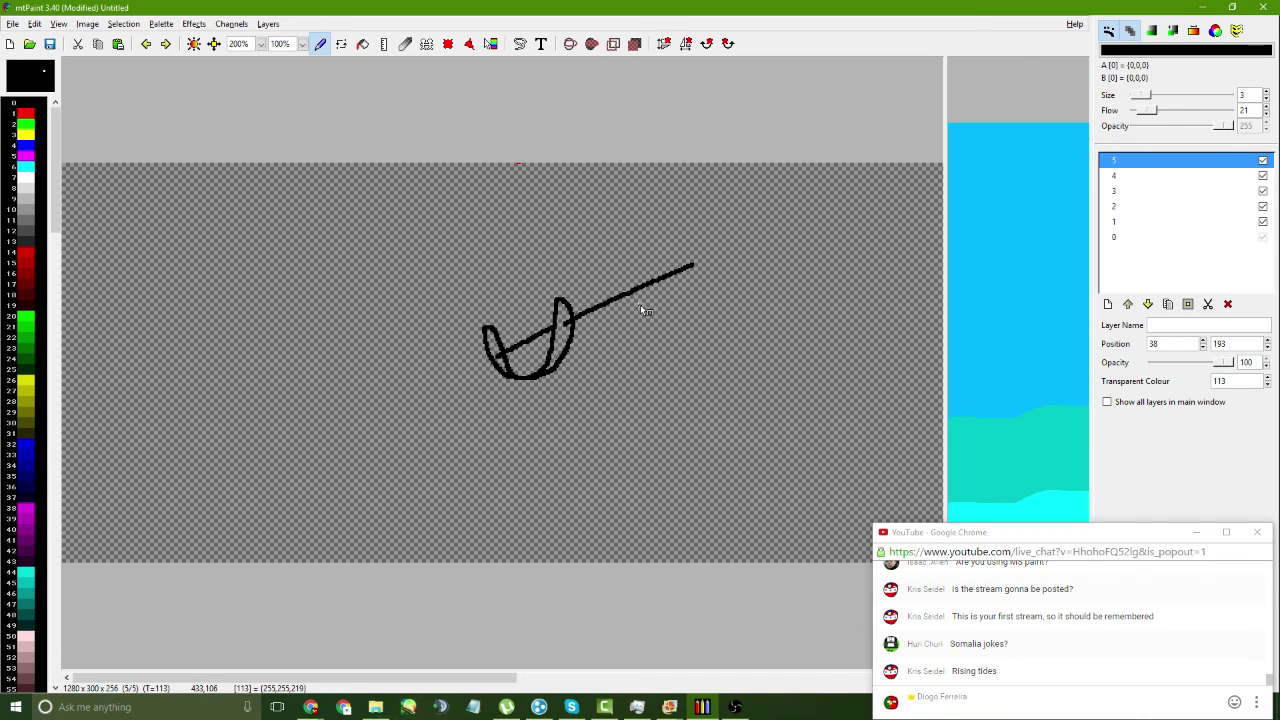
# - Move the sword layer in front of the ball, at position 213, 184
pyautogui.moveTo(945, 339); pyautogui.dragTo(533, 343)
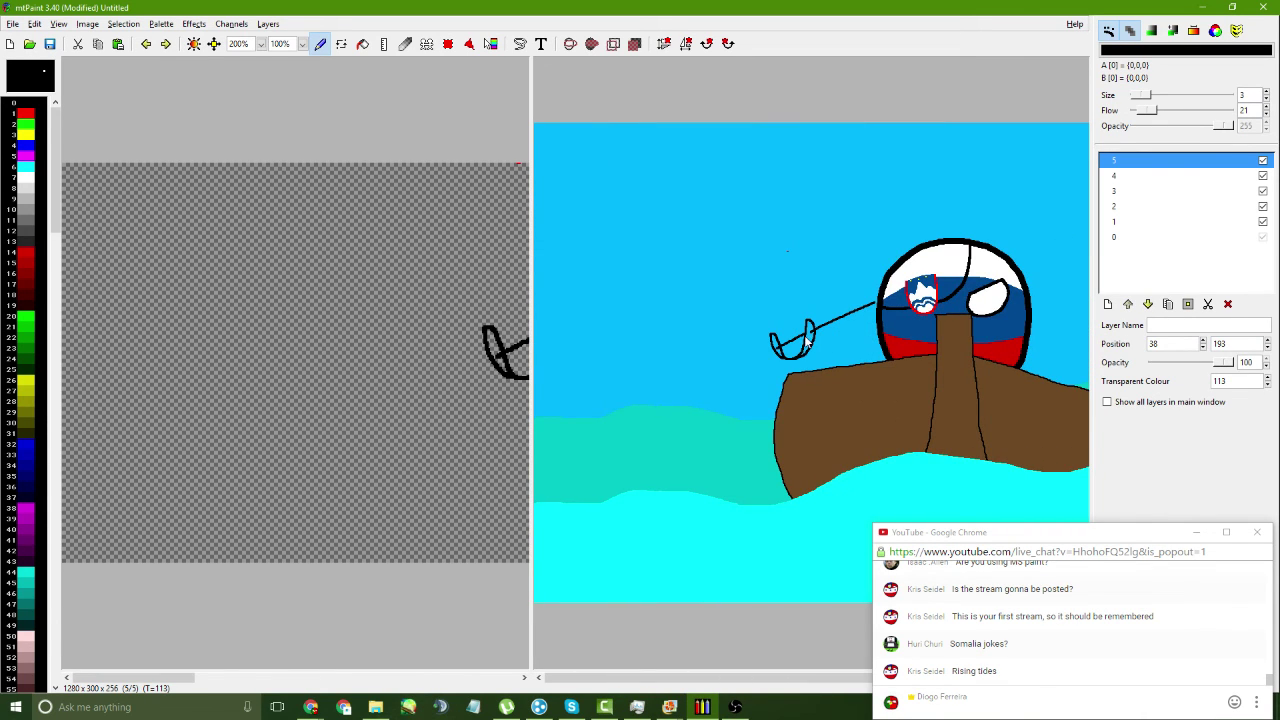
pyautogui.moveTo(806, 340); pyautogui.dragTo(922, 337)
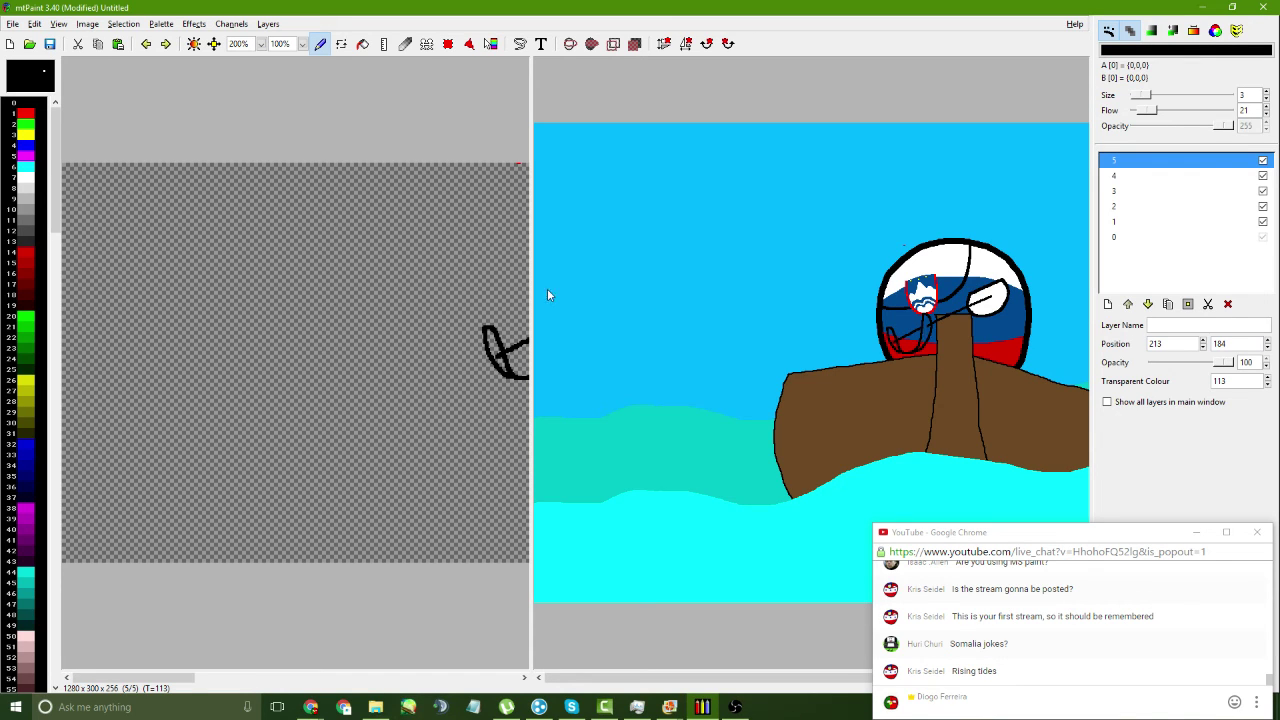
pyautogui.moveTo(531, 279); pyautogui.dragTo(857, 285)
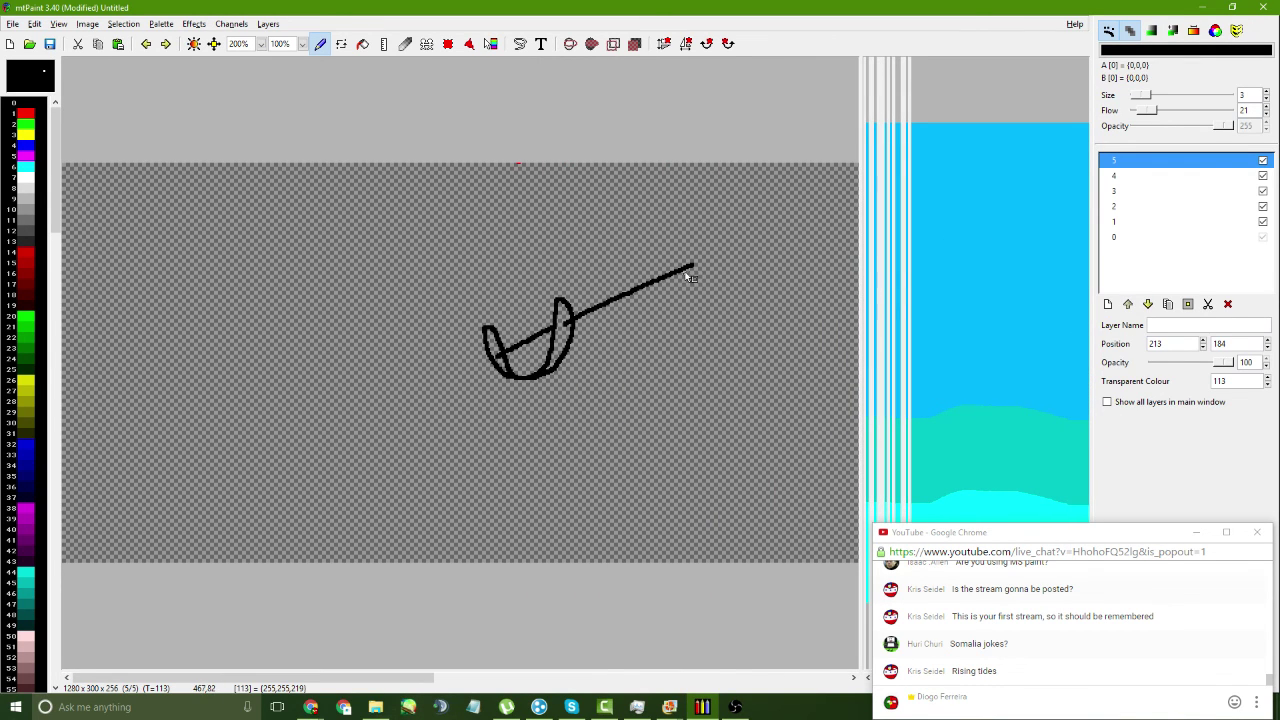
# - Outline the blade's tip and curved lower edge back to the guard in black
pyautogui.moveTo(694, 268); pyautogui.dragTo(689, 310)
pyautogui.moveTo(622, 340)
pyautogui.mouseDown()
pyautogui.moveTo(572, 336)
pyautogui.moveTo(624, 336)
pyautogui.moveTo(693, 287)
pyautogui.mouseUp()
pyautogui.hotkey('ctrl', 'z')
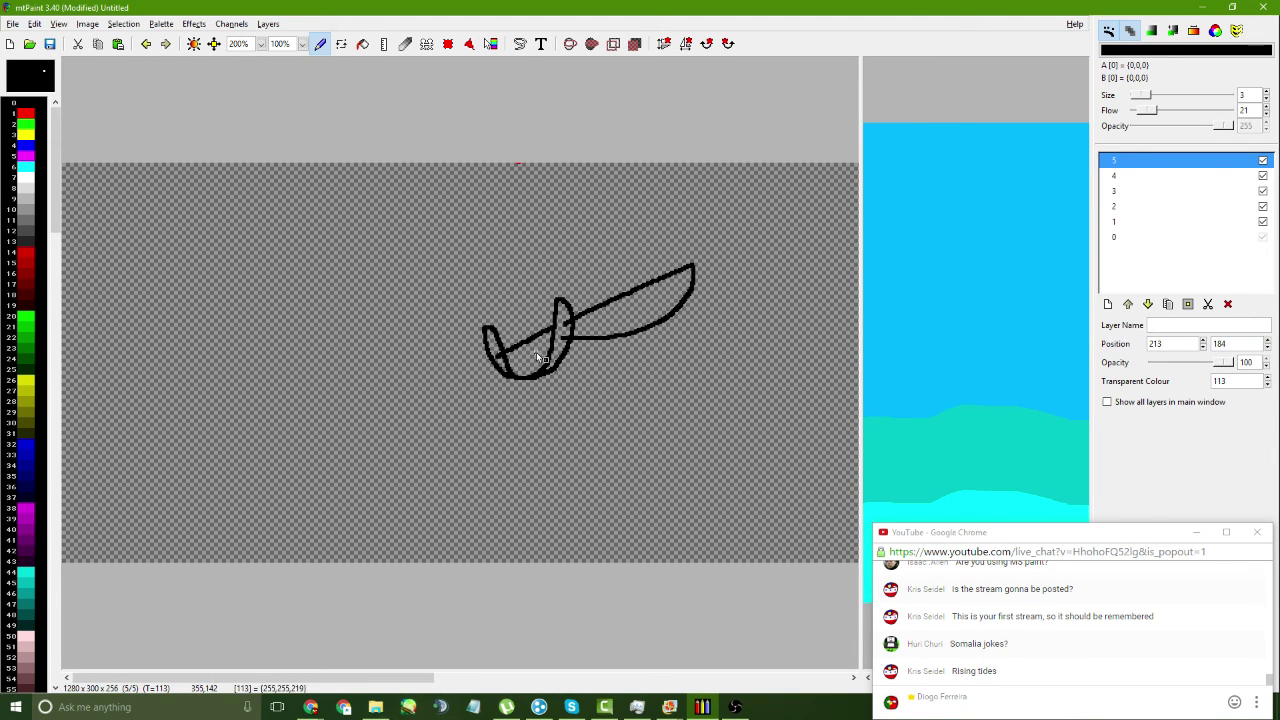
# - Draw the grip's lower edge across the inside of the U-shaped guard, parallel to its upper line
pyautogui.moveTo(551, 343)
pyautogui.mouseDown()
pyautogui.moveTo(500, 356)
pyautogui.moveTo(531, 352)
pyautogui.mouseUp()
pyautogui.hotkey('ctrl', 'z')
pyautogui.hotkey('ctrl', 'z')
pyautogui.moveTo(553, 344)
pyautogui.mouseDown()
pyautogui.moveTo(506, 366)
pyautogui.moveTo(552, 343)
pyautogui.moveTo(522, 361)
pyautogui.mouseUp()
pyautogui.hotkey('ctrl', 'z')
pyautogui.hotkey('ctrl', 'z')
pyautogui.hotkey('ctrl', 'z')
# - Close the base of the blade with a short black stroke where it meets the guard
pyautogui.scroll(6, 262, 44)
pyautogui.click(261, 44)
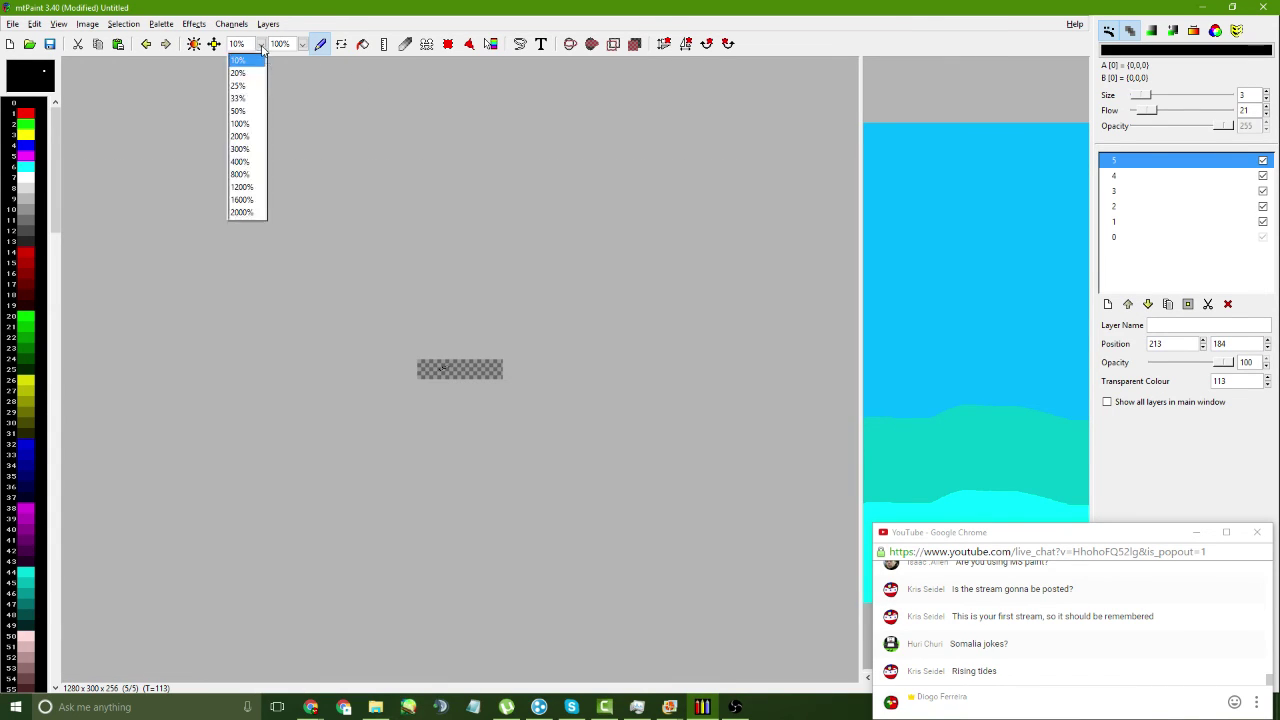
pyautogui.click(265, 52)
pyautogui.click(261, 44)
pyautogui.click(246, 138)
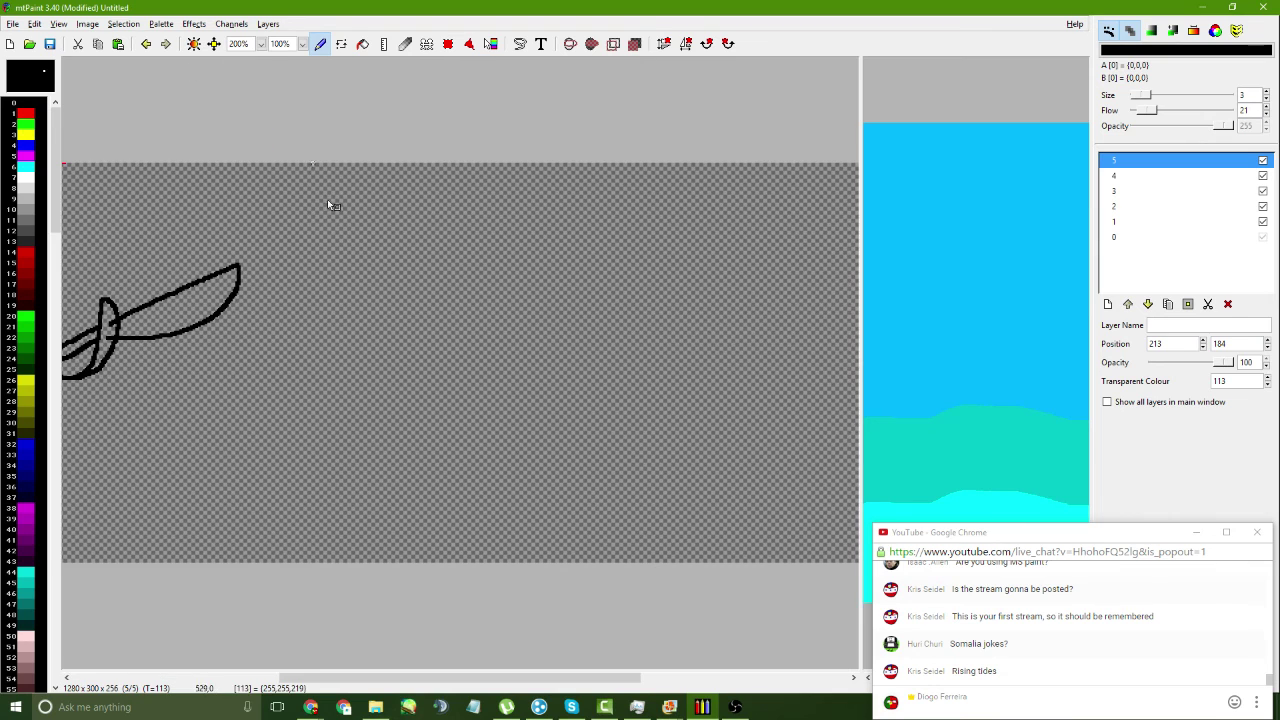
pyautogui.click(261, 44)
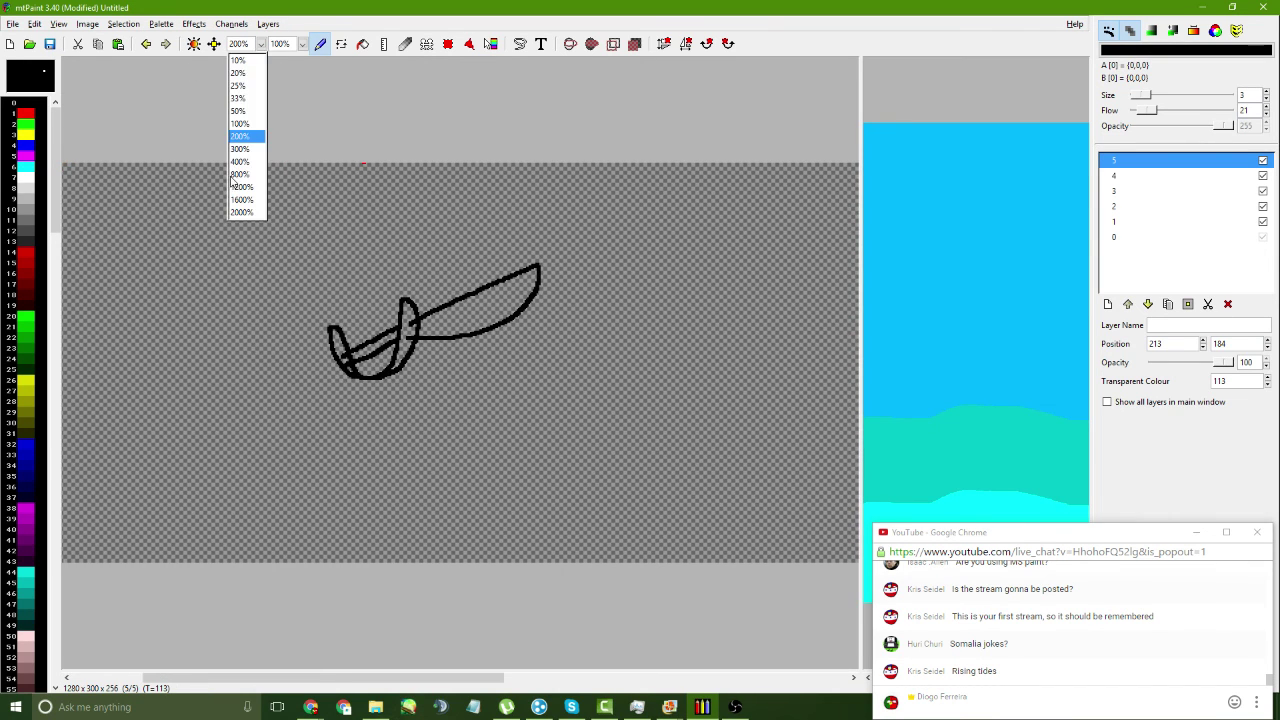
pyautogui.click(246, 166)
pyautogui.keyDown('ctrl'); pyautogui.click(397, 357); pyautogui.keyUp('ctrl')
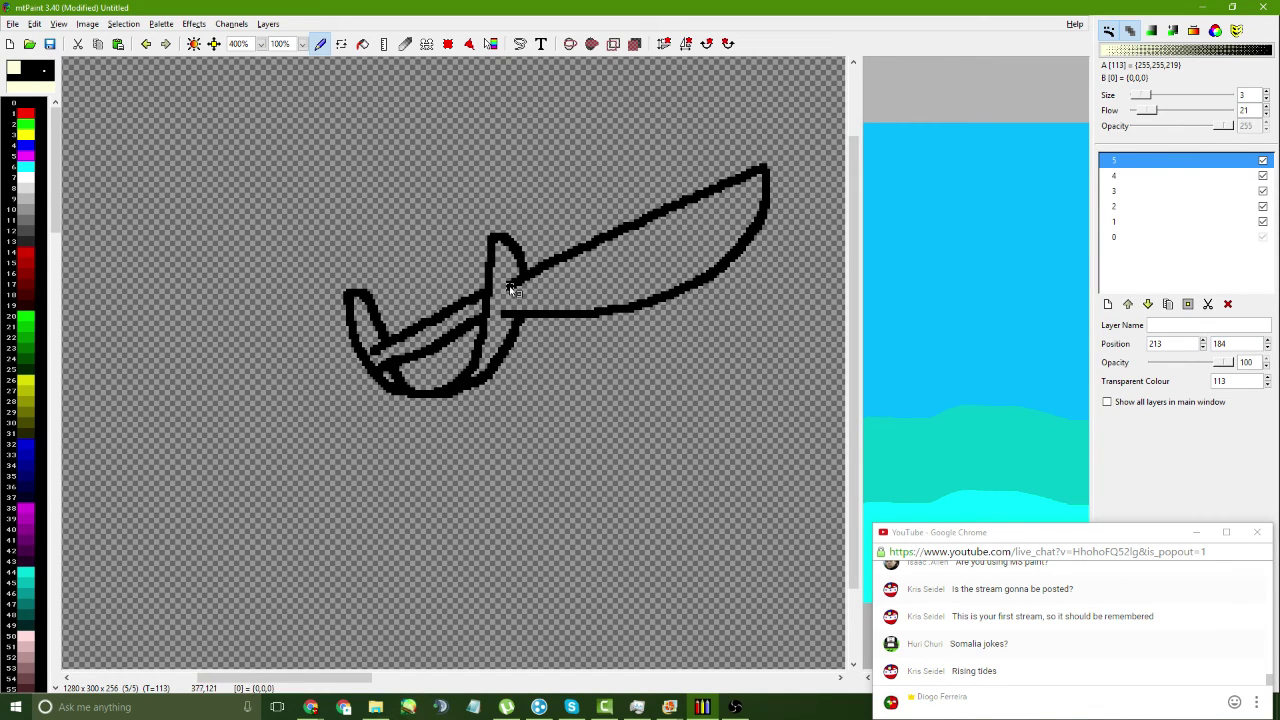
pyautogui.keyDown('ctrl'); pyautogui.click(508, 287); pyautogui.keyUp('ctrl')
pyautogui.moveTo(508, 287); pyautogui.dragTo(504, 318)
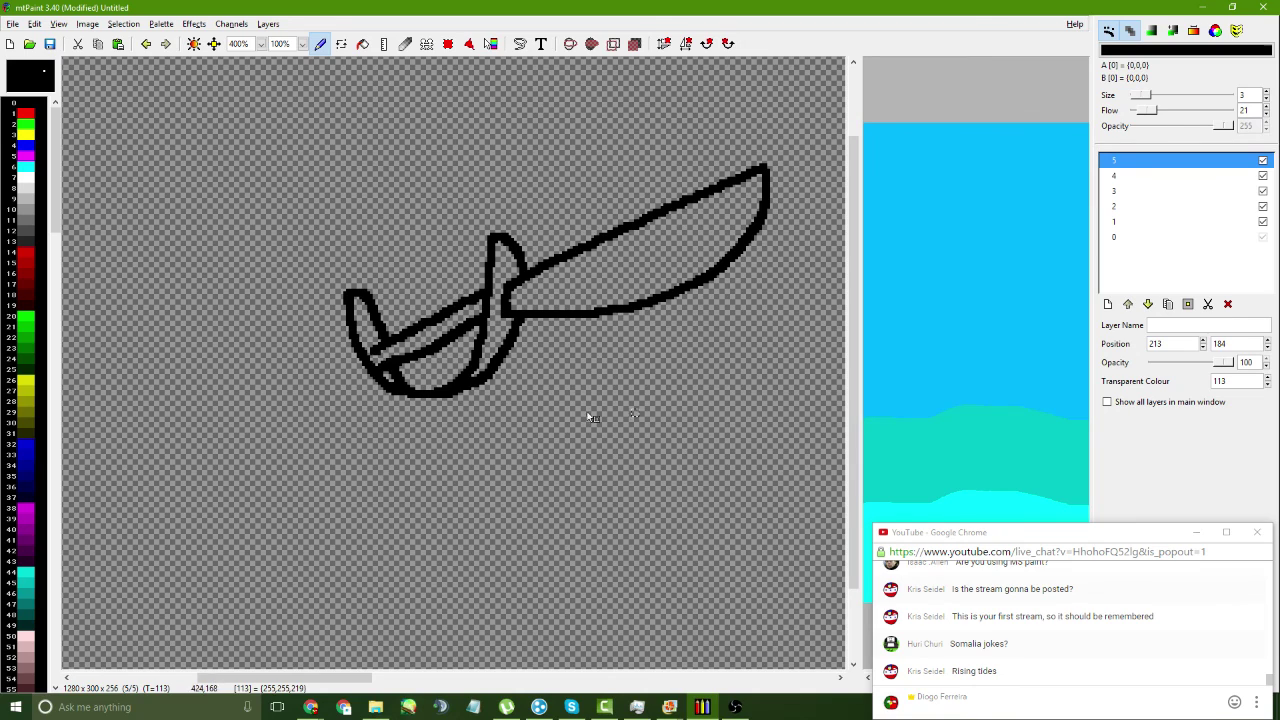
# - Flood fill both upright parts of the sword guard with brown (146,73,0)
pyautogui.press('Insert')
pyautogui.press('Insert')
pyautogui.click(438, 368)
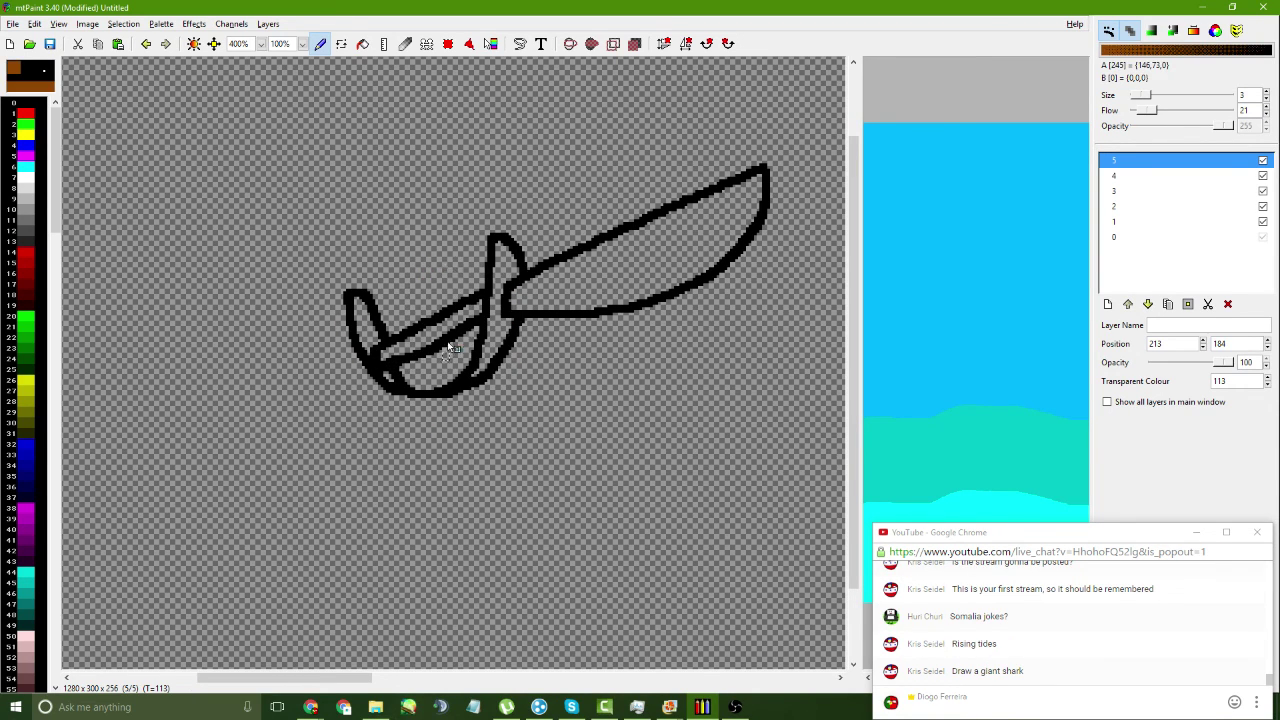
pyautogui.click(362, 43)
pyautogui.click(484, 313)
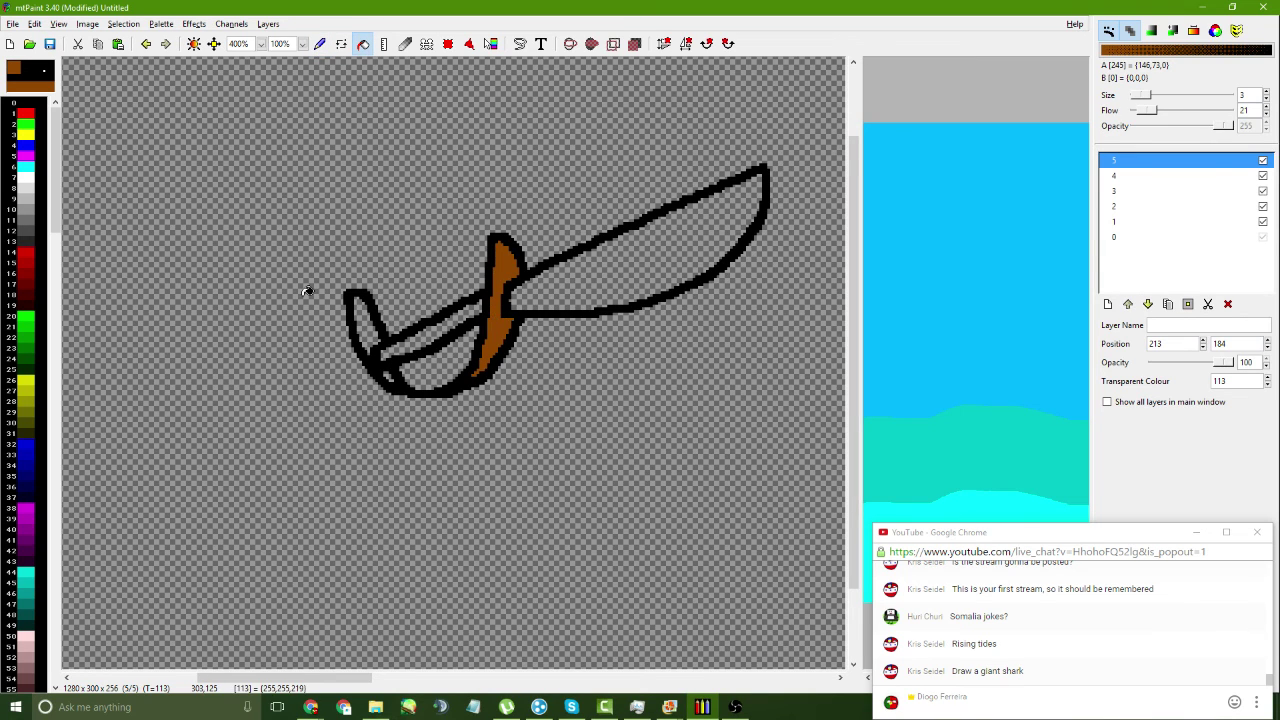
pyautogui.click(348, 304)
pyautogui.hotkey('ctrl', 'z')
pyautogui.click(366, 325)
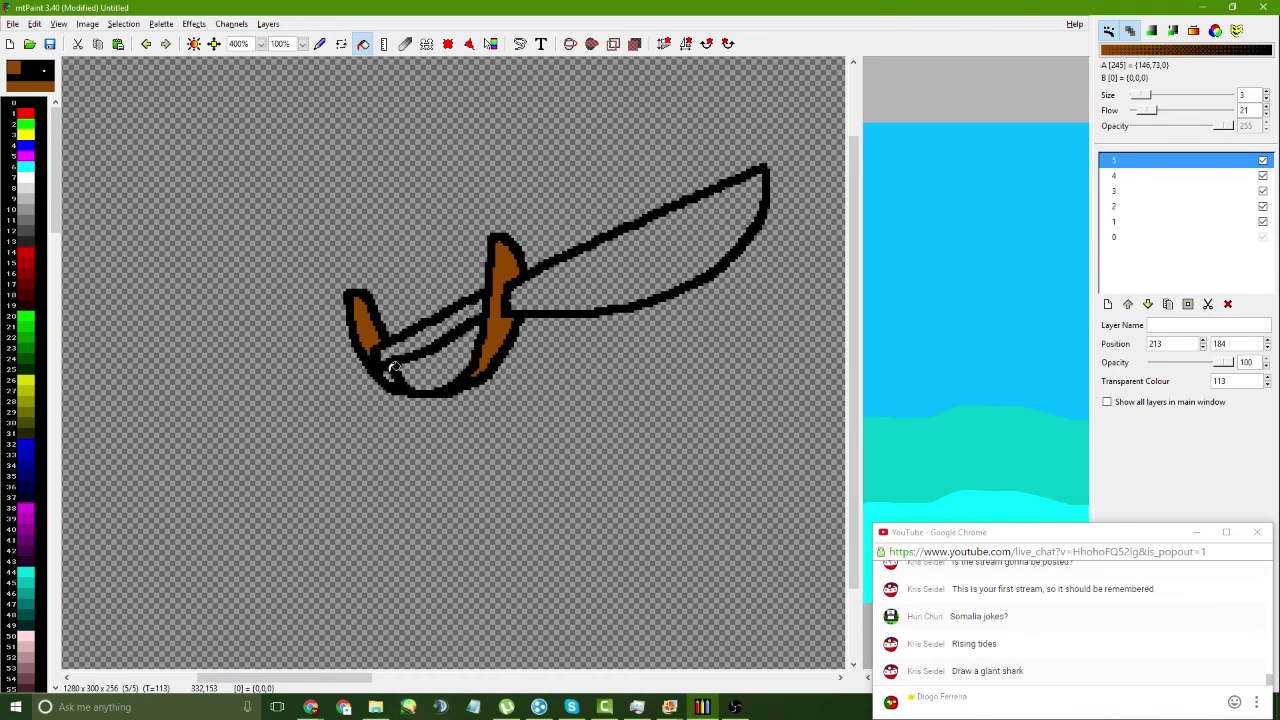
# - Flood fill the sword's grip with dark brown (73,36,0)
pyautogui.press('Insert')
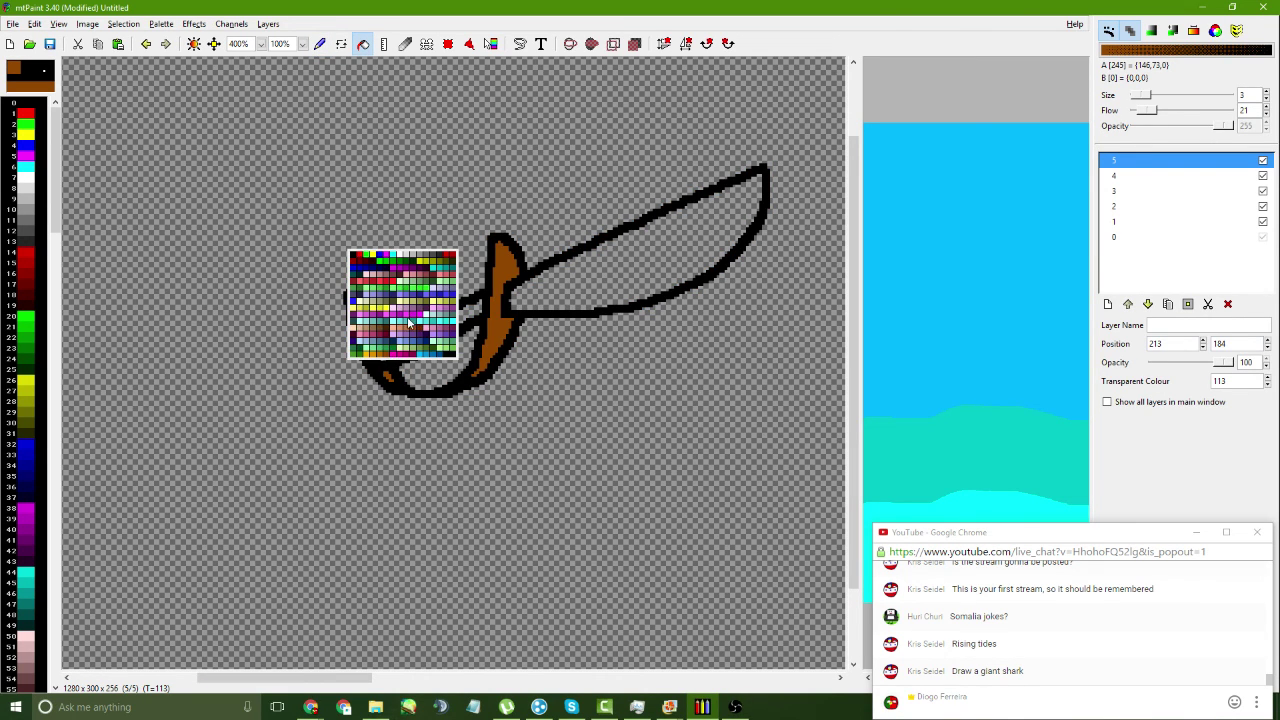
pyautogui.click(388, 335)
pyautogui.click(445, 332)
# - Flood fill the sword's blade with light grey (219,219,219)
pyautogui.press('Insert')
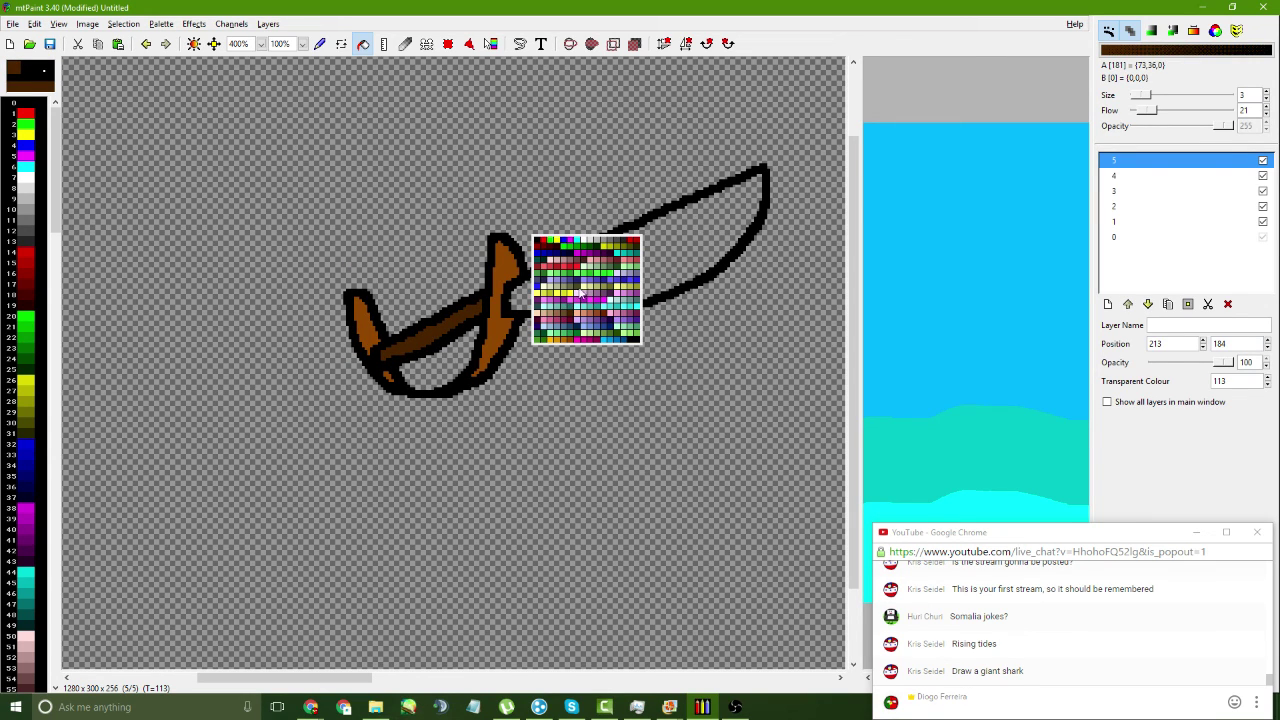
pyautogui.click(594, 245)
pyautogui.click(646, 266)
# - Shift the sword layer slightly up over the ball, to position 219, 176
pyautogui.hscroll(5, 583, 334)
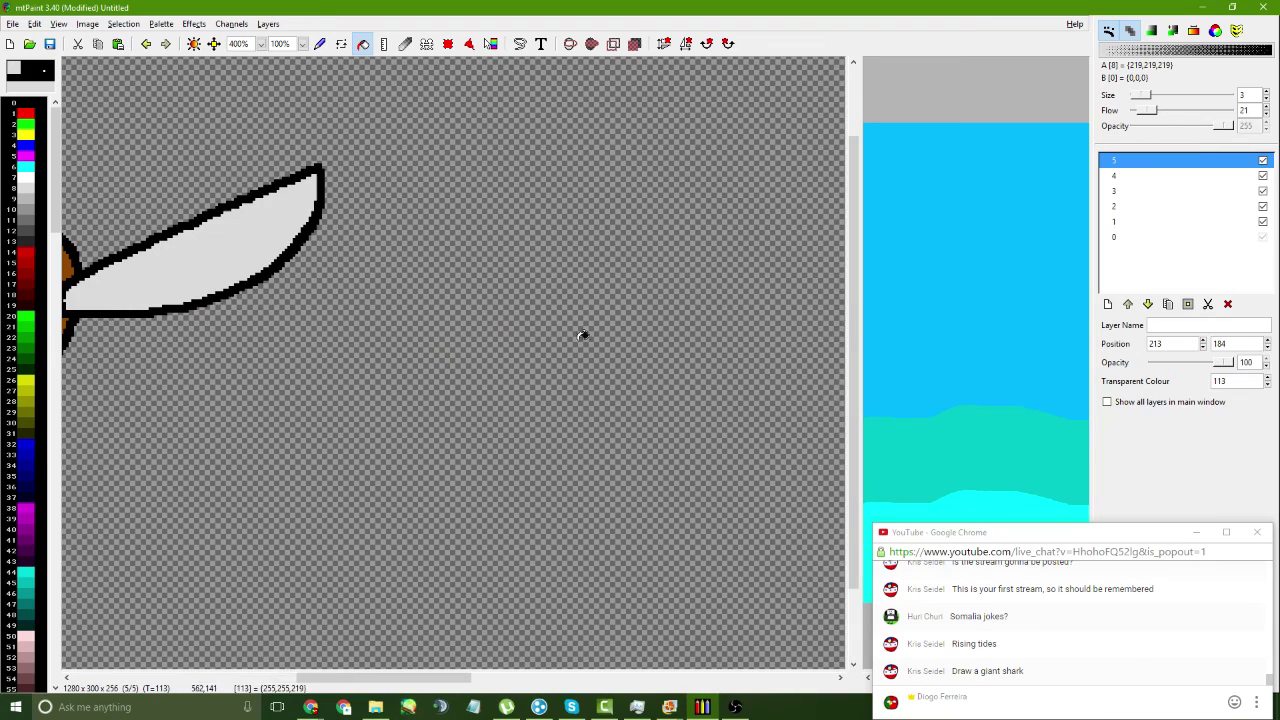
pyautogui.moveTo(855, 304); pyautogui.dragTo(305, 305)
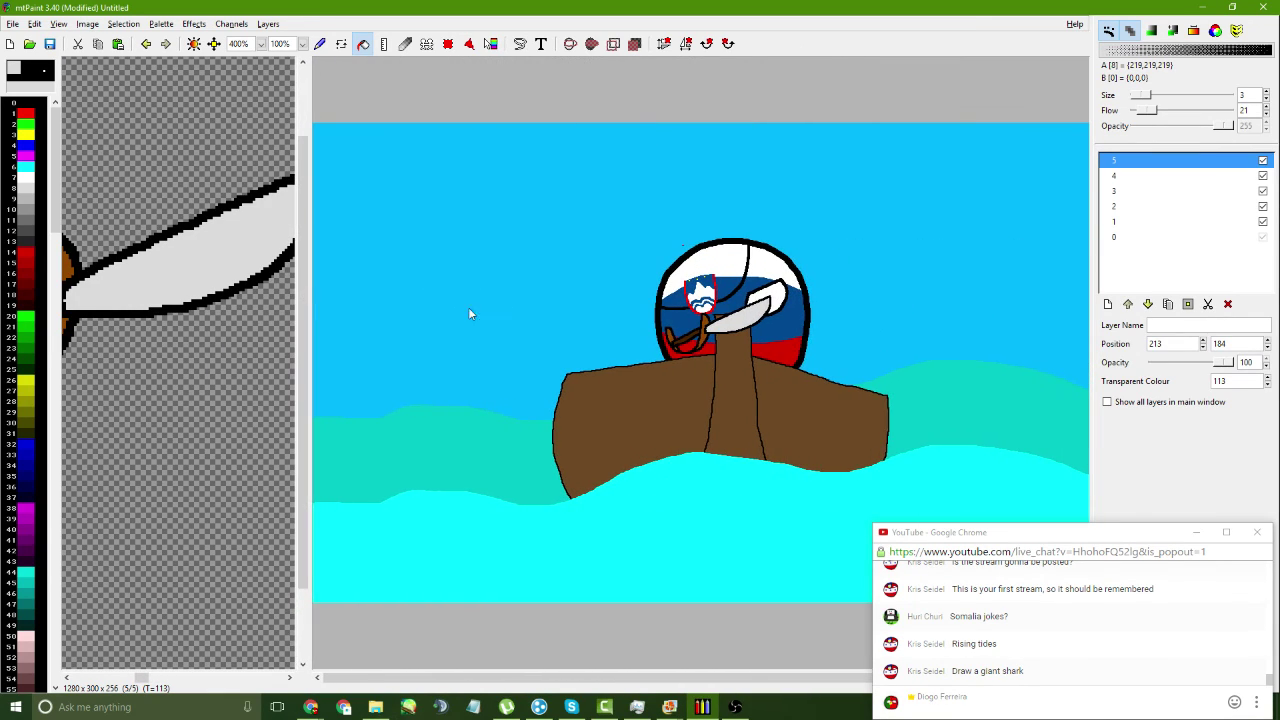
pyautogui.moveTo(706, 333); pyautogui.dragTo(712, 325)
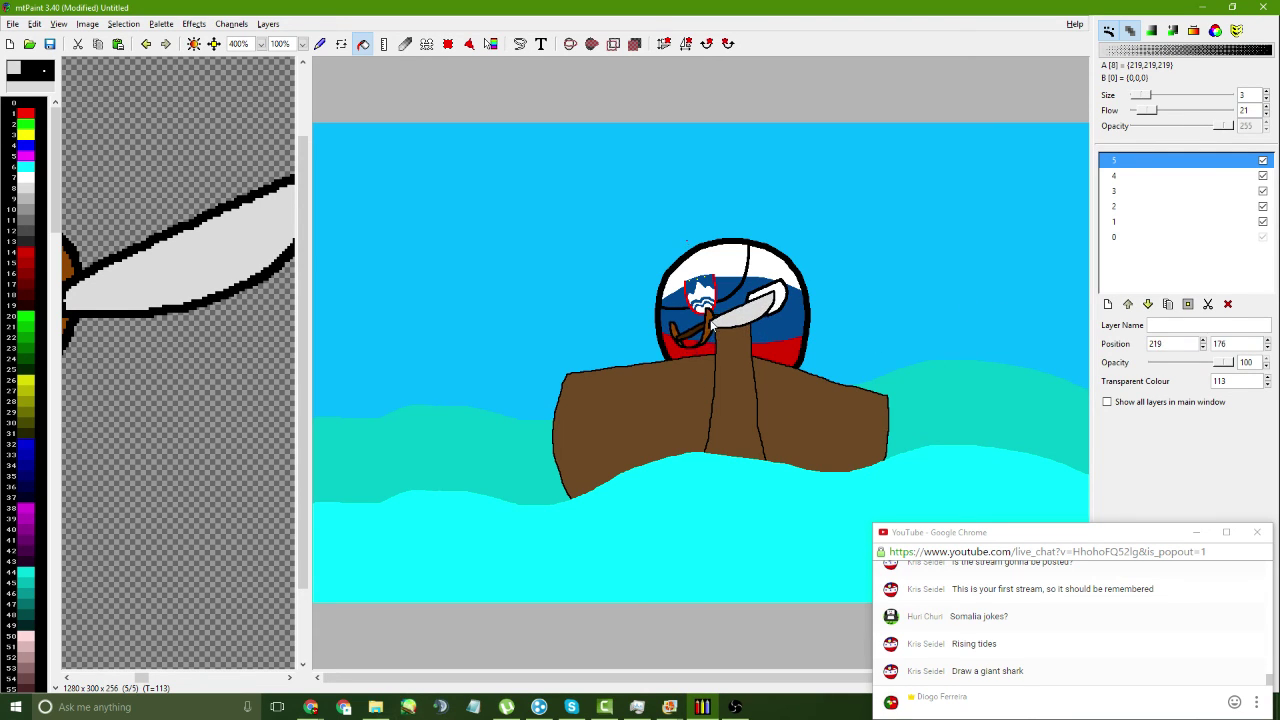
# - Try the Right Side Down isometric transformation on the sword layer
pyautogui.click(232, 24)
pyautogui.moveTo(187, 28)
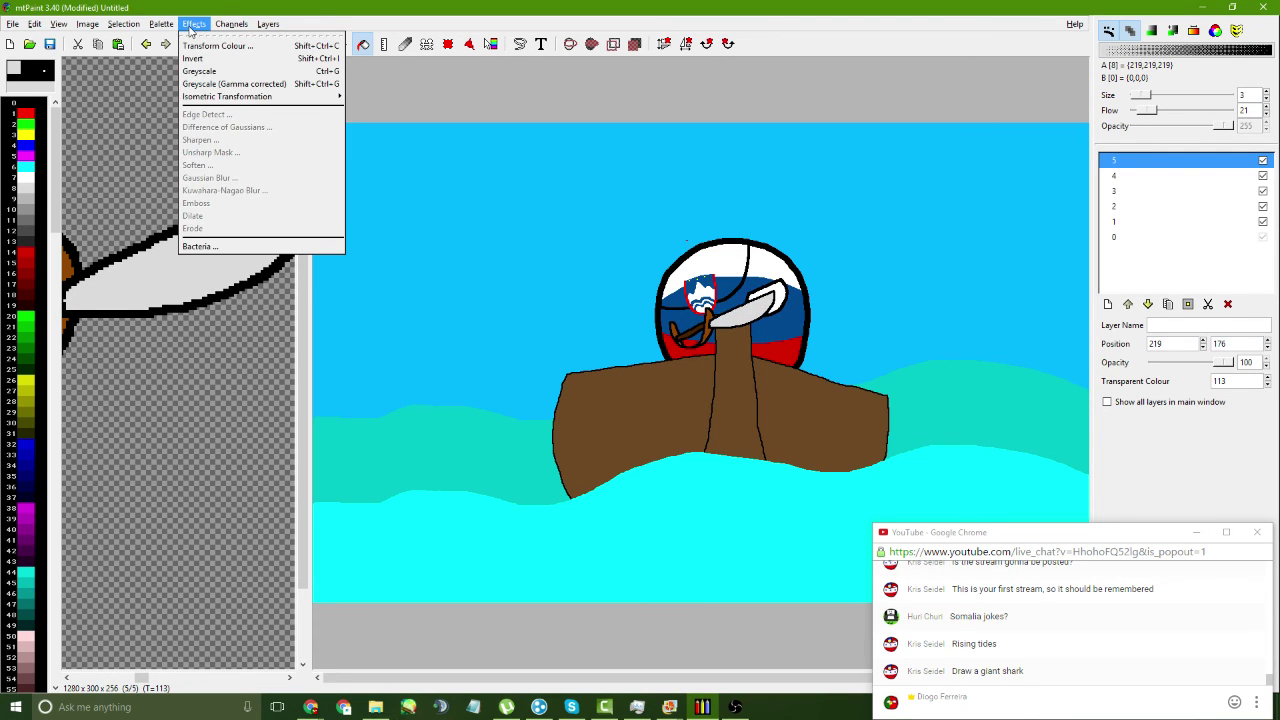
pyautogui.moveTo(237, 97)
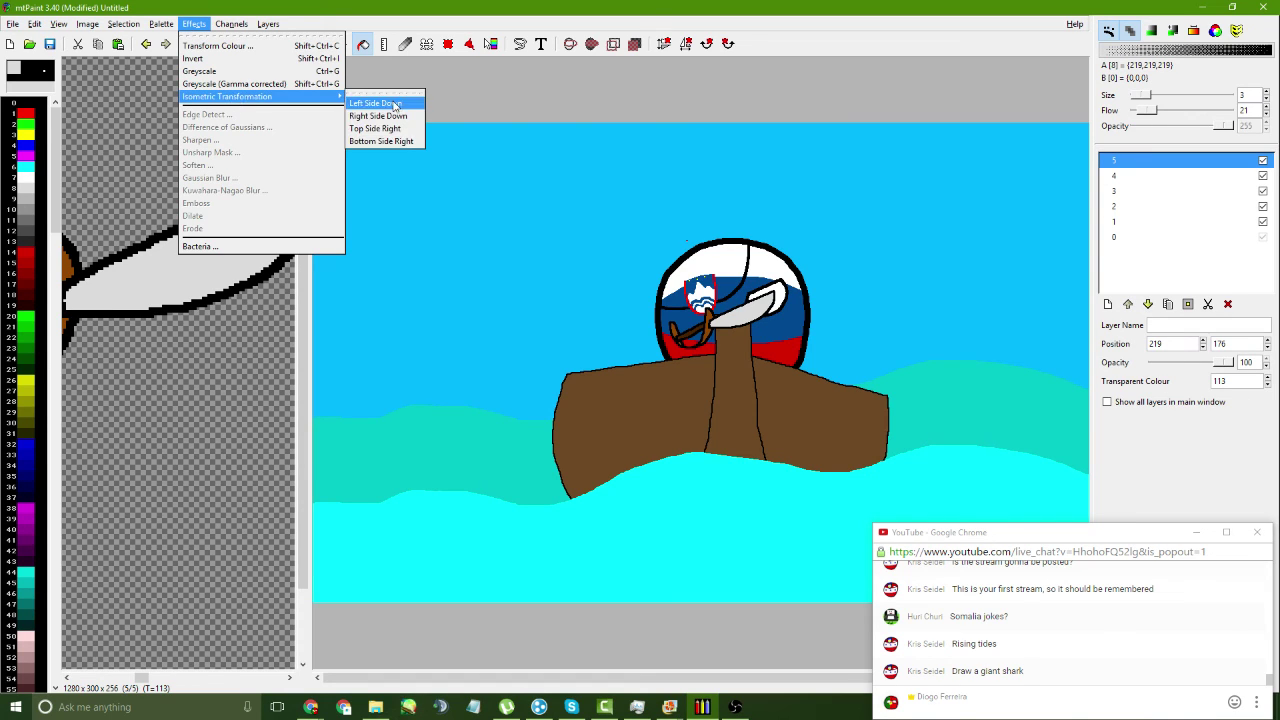
pyautogui.click(396, 118)
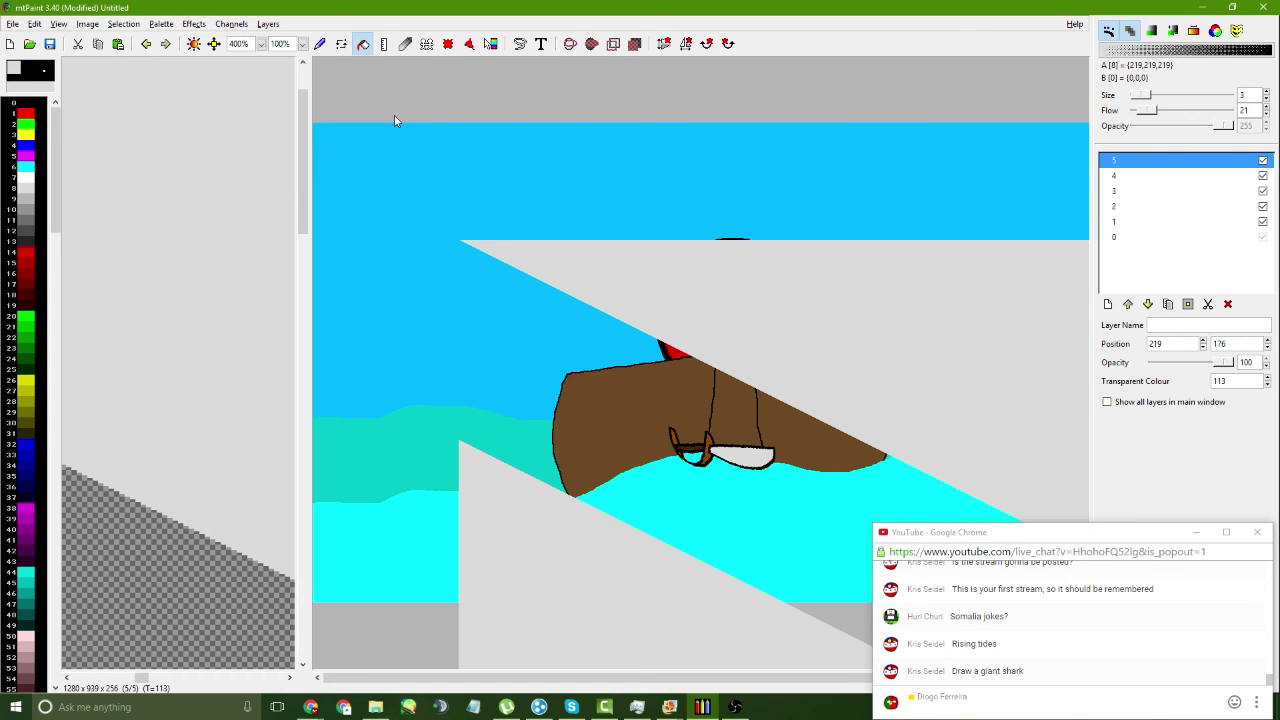
pyautogui.hotkey('ctrl', 'z')
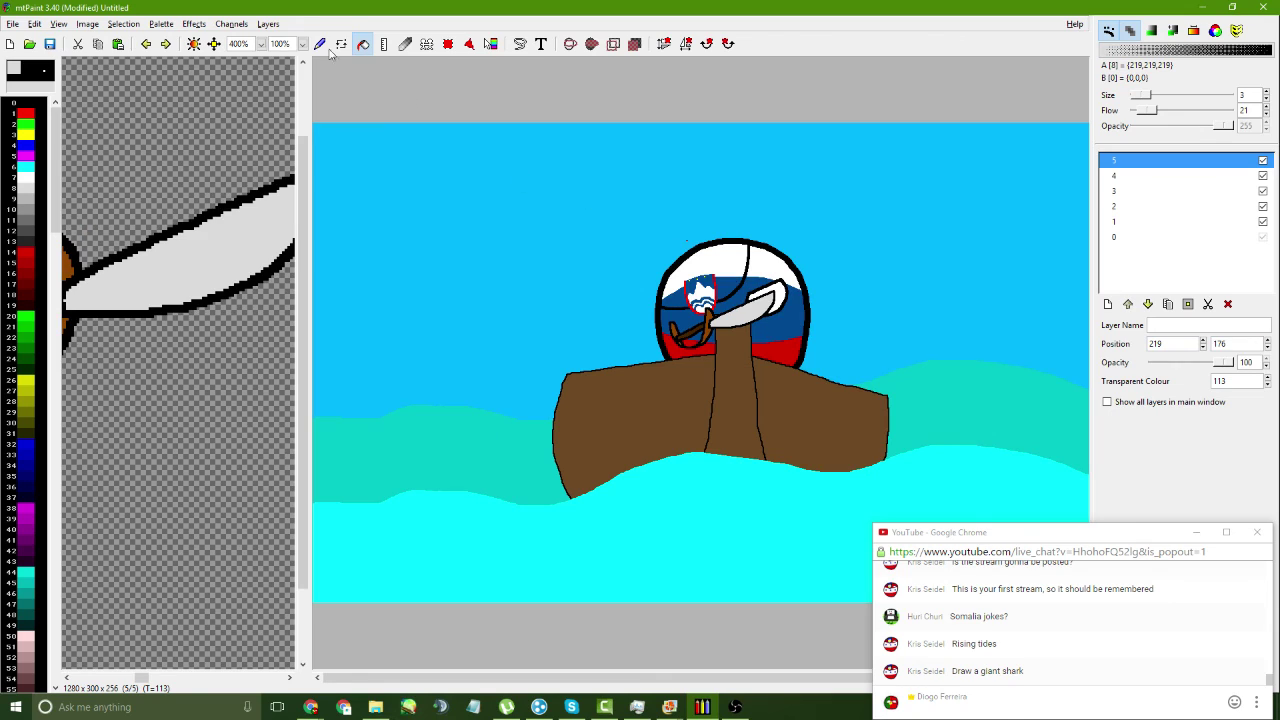
# - Try the Left Side Down isometric transformation on the sword layer and reposition the skewed sword over the ball
pyautogui.click(233, 24)
pyautogui.moveTo(201, 33)
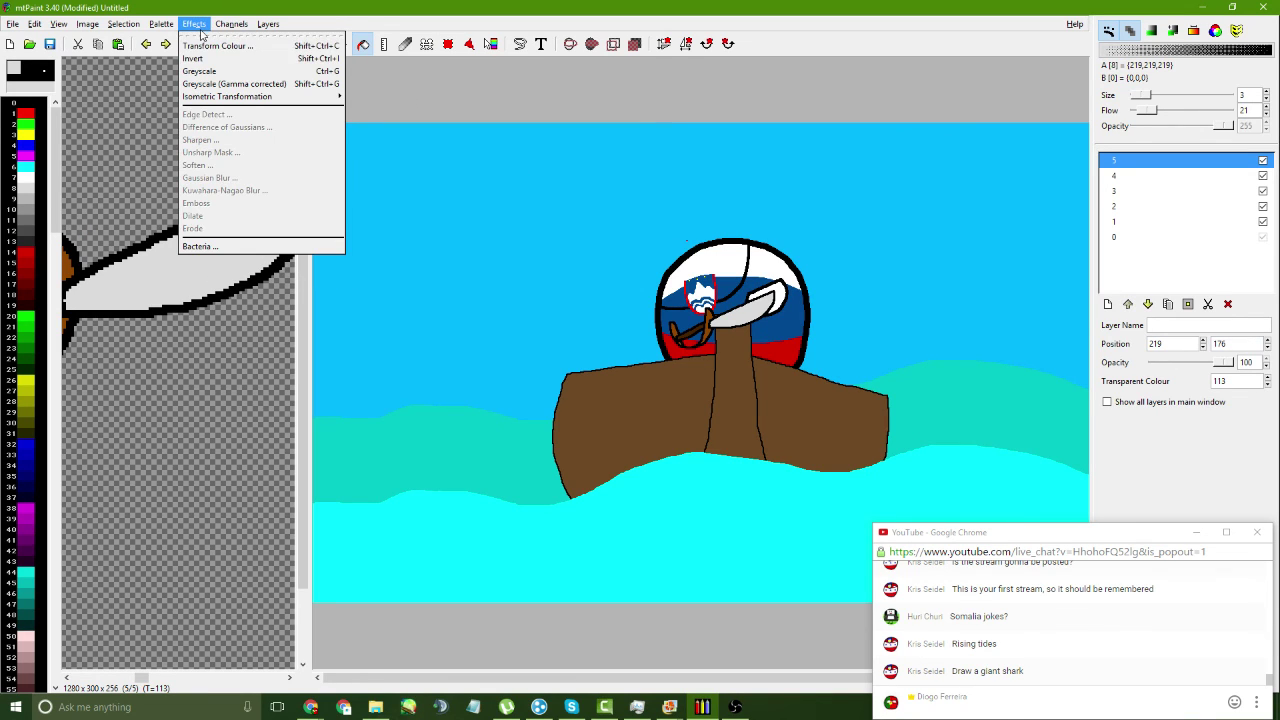
pyautogui.moveTo(238, 96)
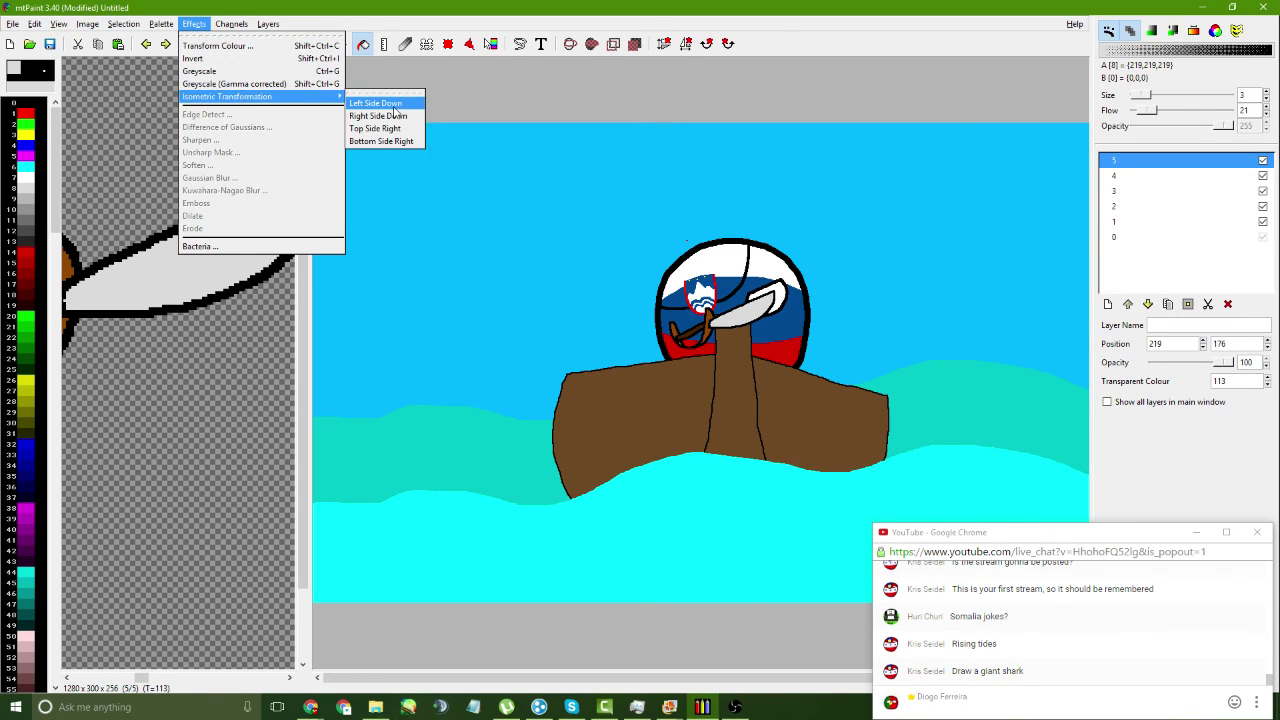
pyautogui.click(394, 106)
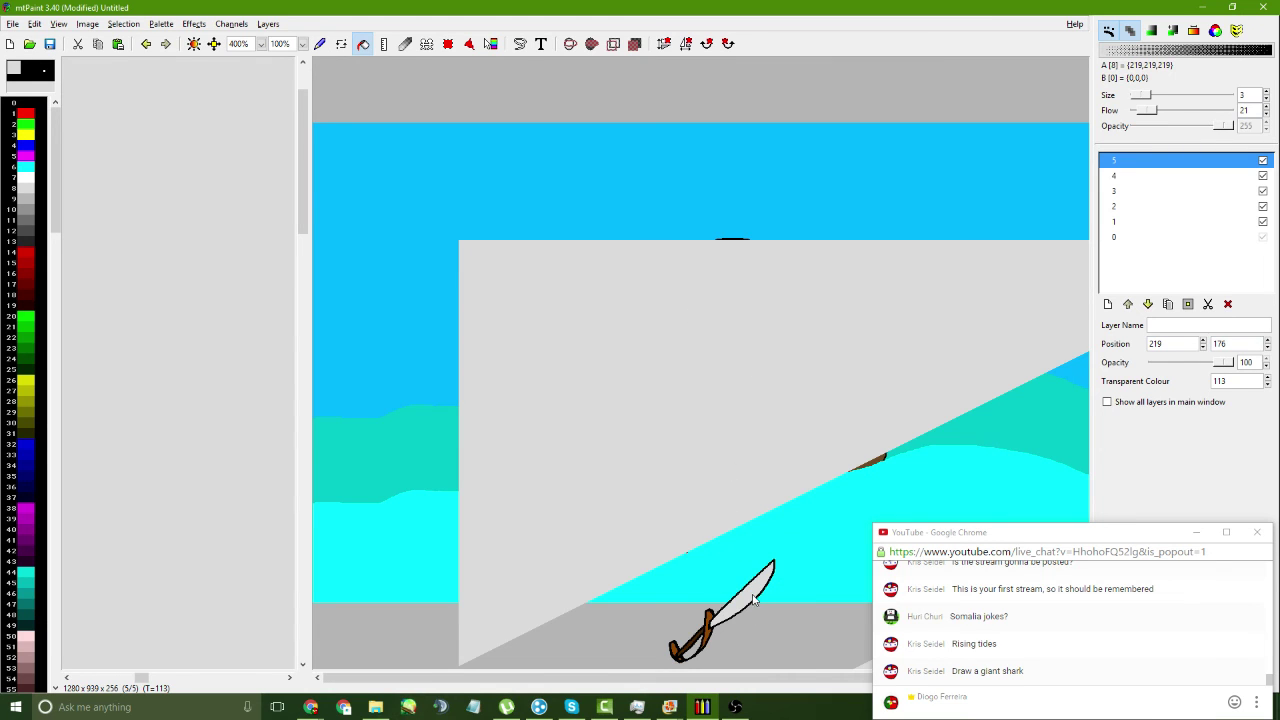
pyautogui.moveTo(754, 598); pyautogui.dragTo(756, 289)
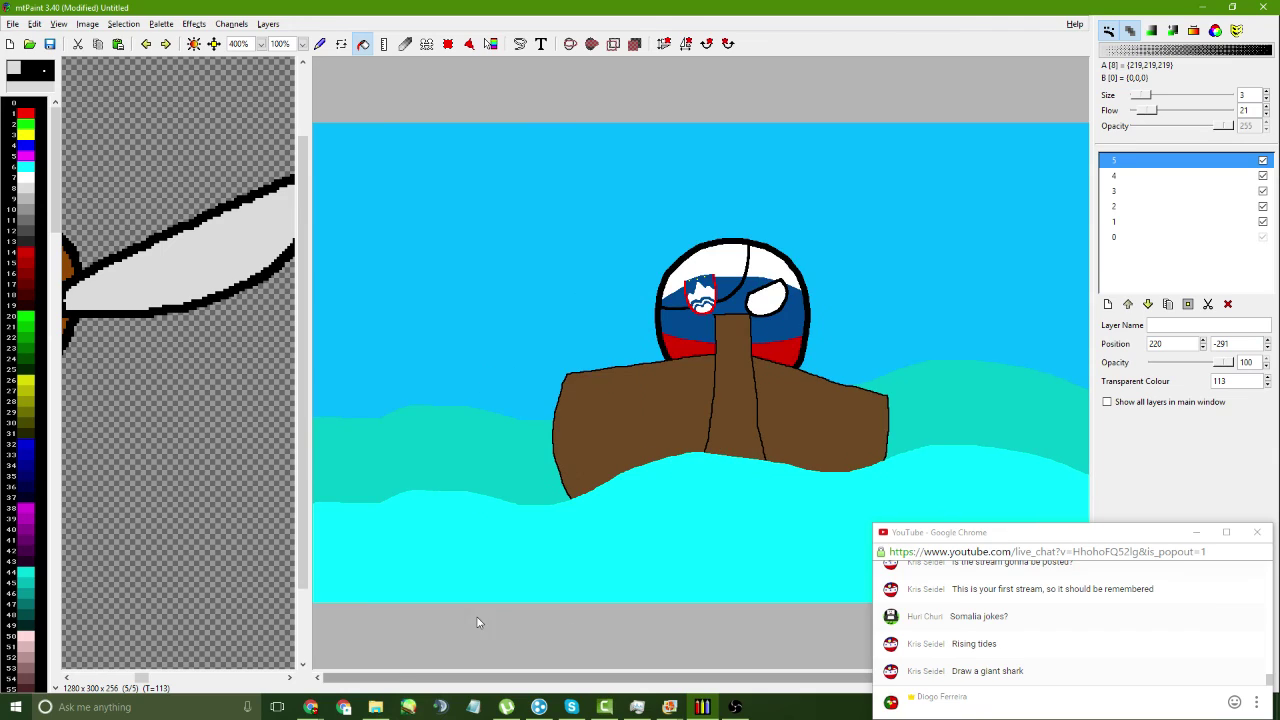
# - Bring the sword layer back down over the ball, to position 223, 156
pyautogui.press('F4')
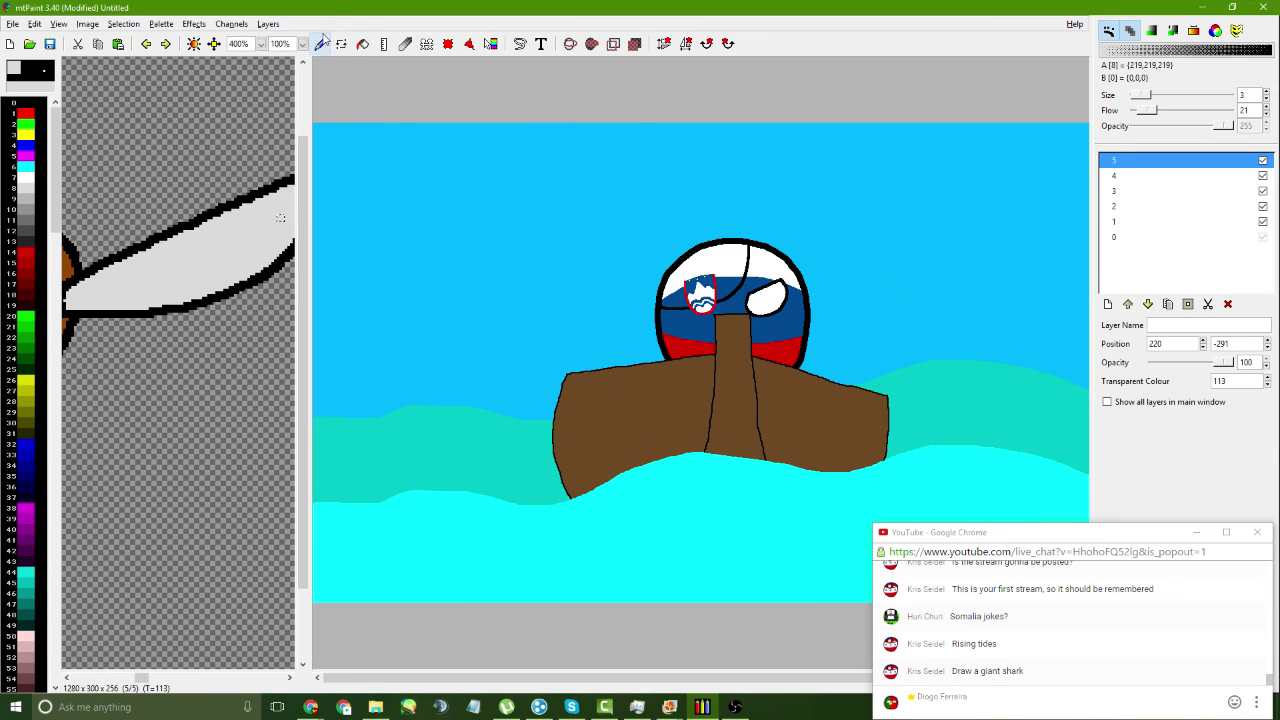
pyautogui.click(301, 43)
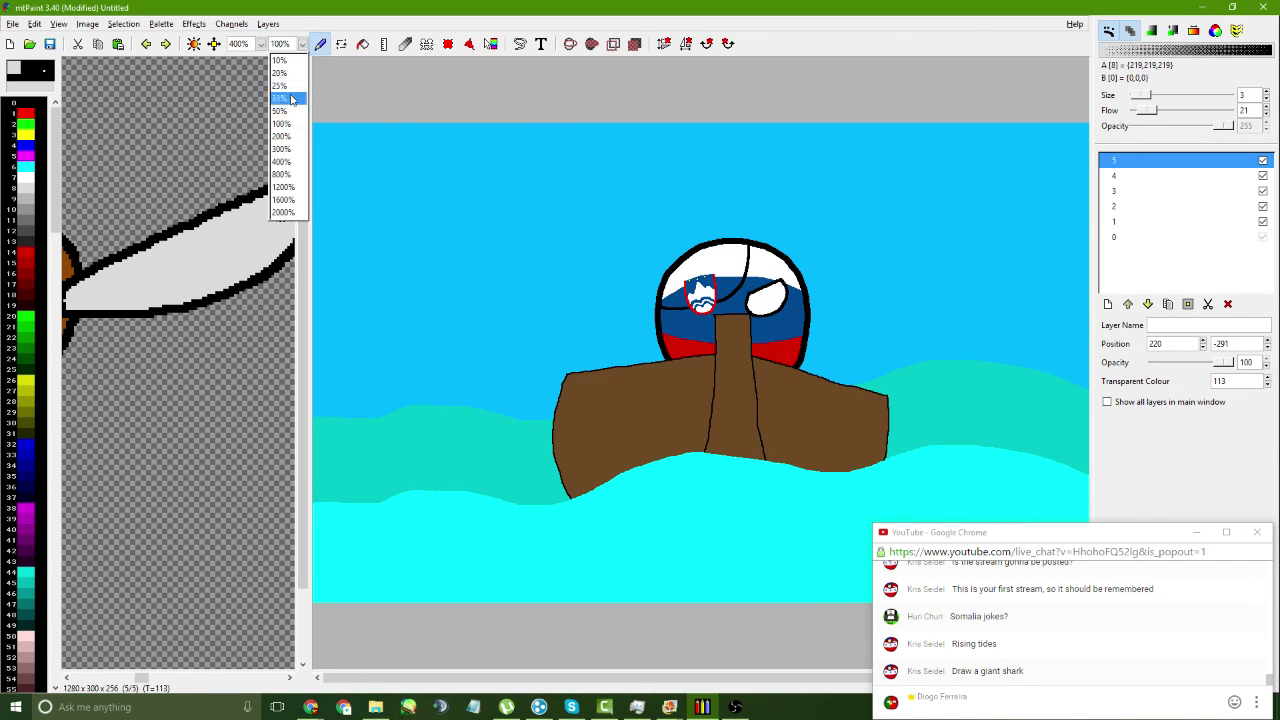
pyautogui.click(285, 96)
pyautogui.moveTo(702, 275); pyautogui.dragTo(704, 354)
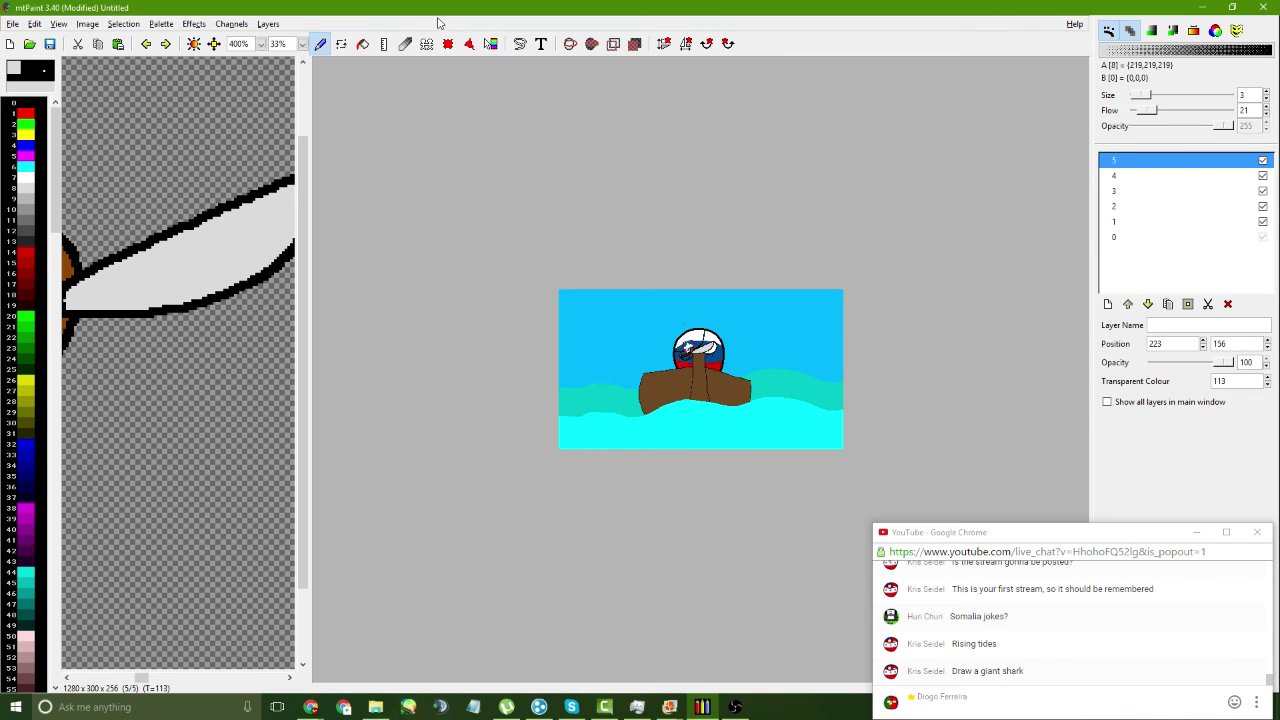
# - Shift the sword layer slightly down and sideways across the ball, to position 217, 170
pyautogui.click(301, 43)
pyautogui.click(298, 136)
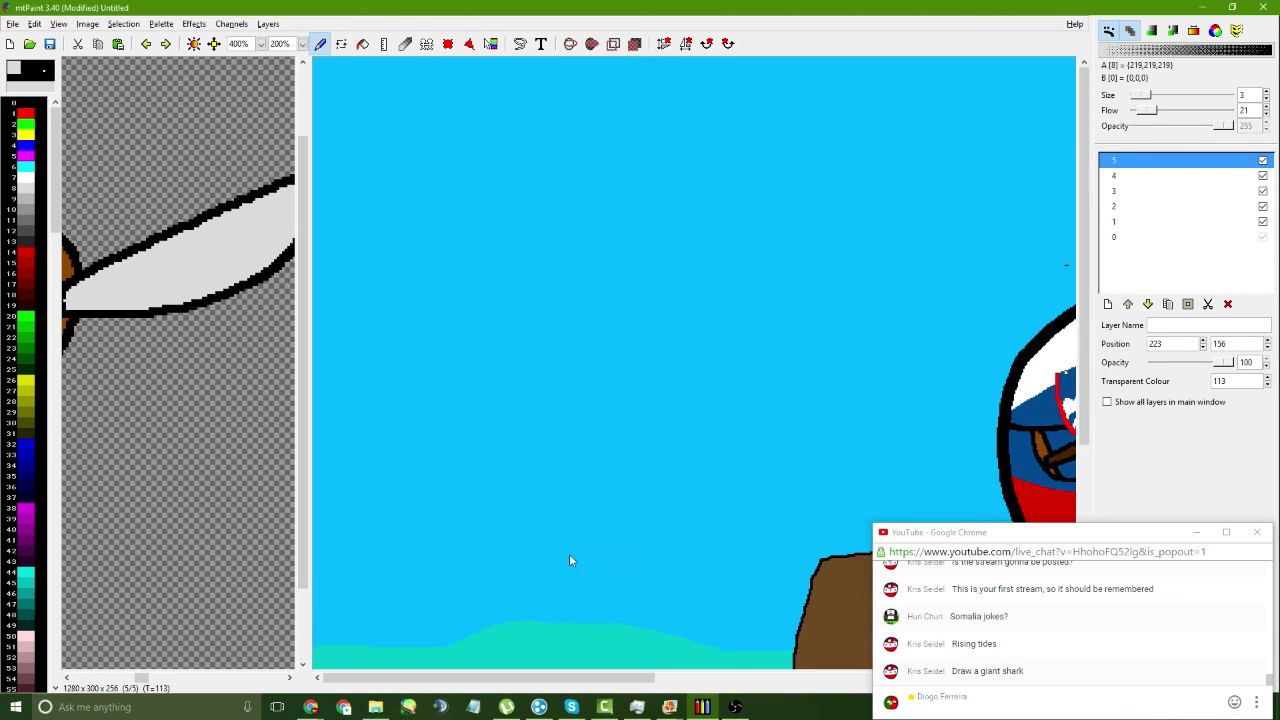
pyautogui.moveTo(620, 678); pyautogui.dragTo(831, 678)
pyautogui.scroll(-3, 658, 305)
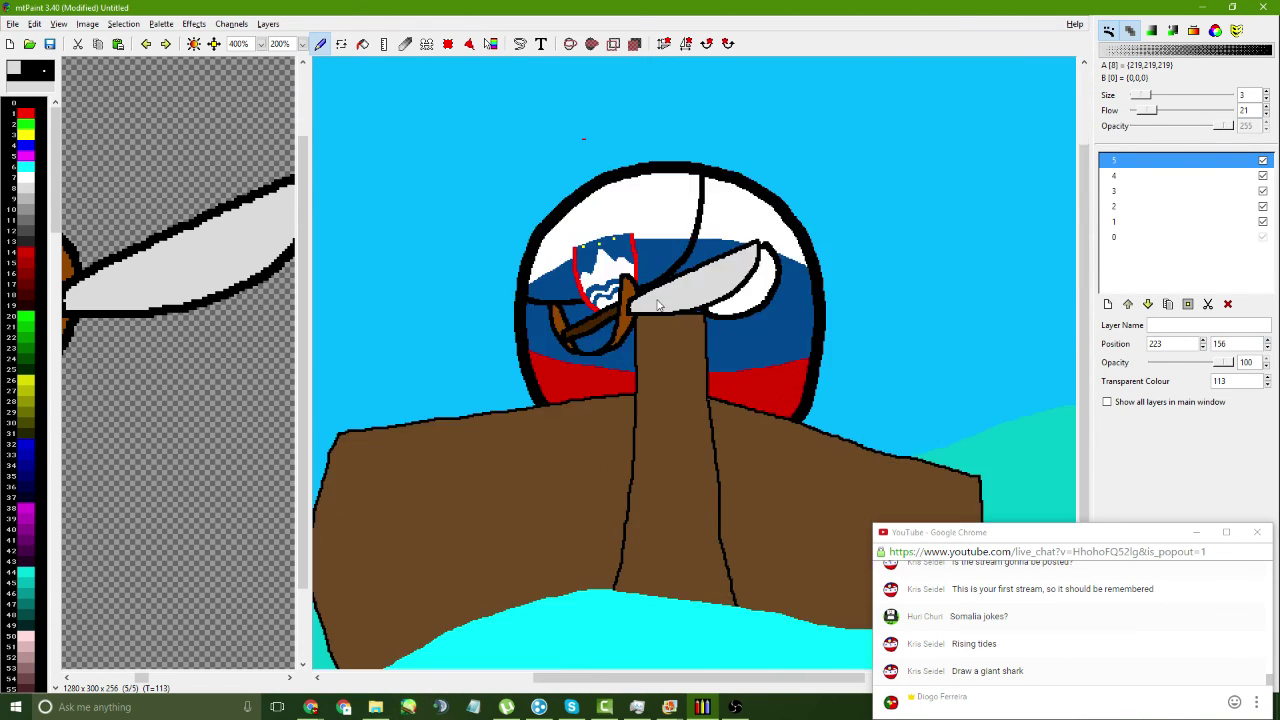
pyautogui.moveTo(690, 300); pyautogui.dragTo(684, 365)
pyautogui.keyDown('ctrl'); pyautogui.click(684, 365); pyautogui.keyUp('ctrl')
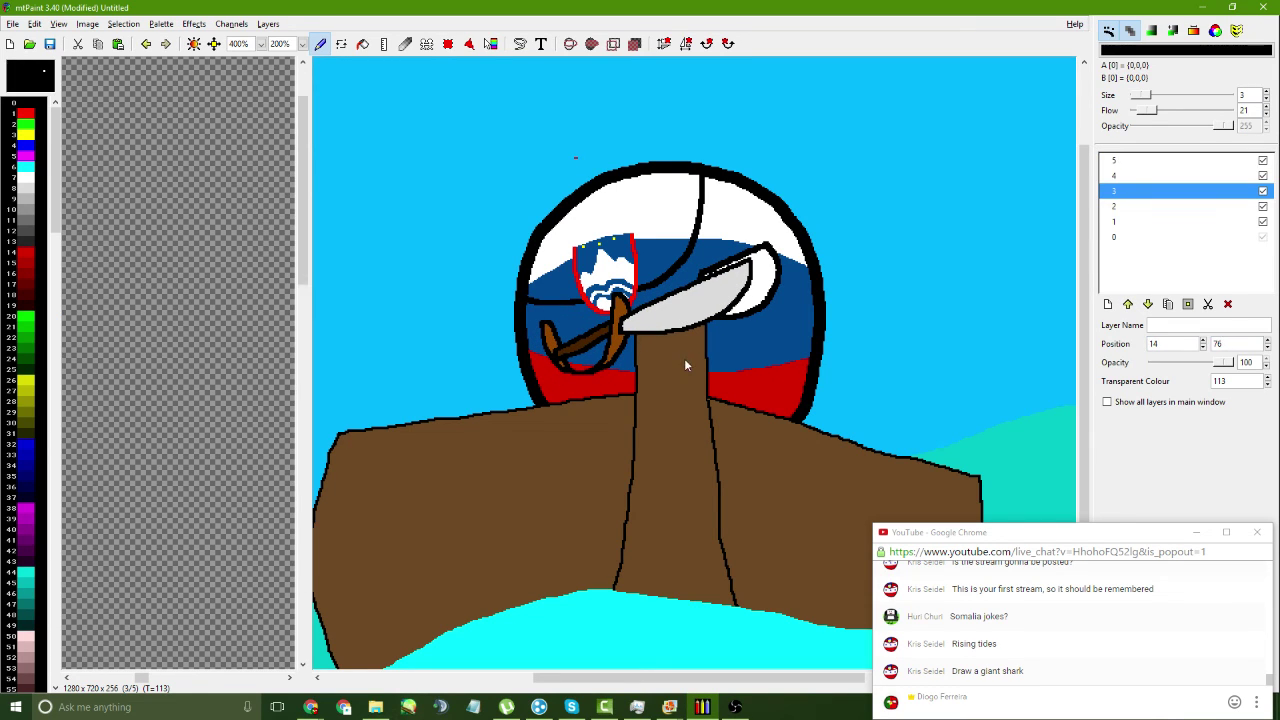
# - Lower the sword layer two places in the stack so it sits behind the boat, and shift it to position 214, 177
pyautogui.click(1126, 176)
pyautogui.click(1125, 161)
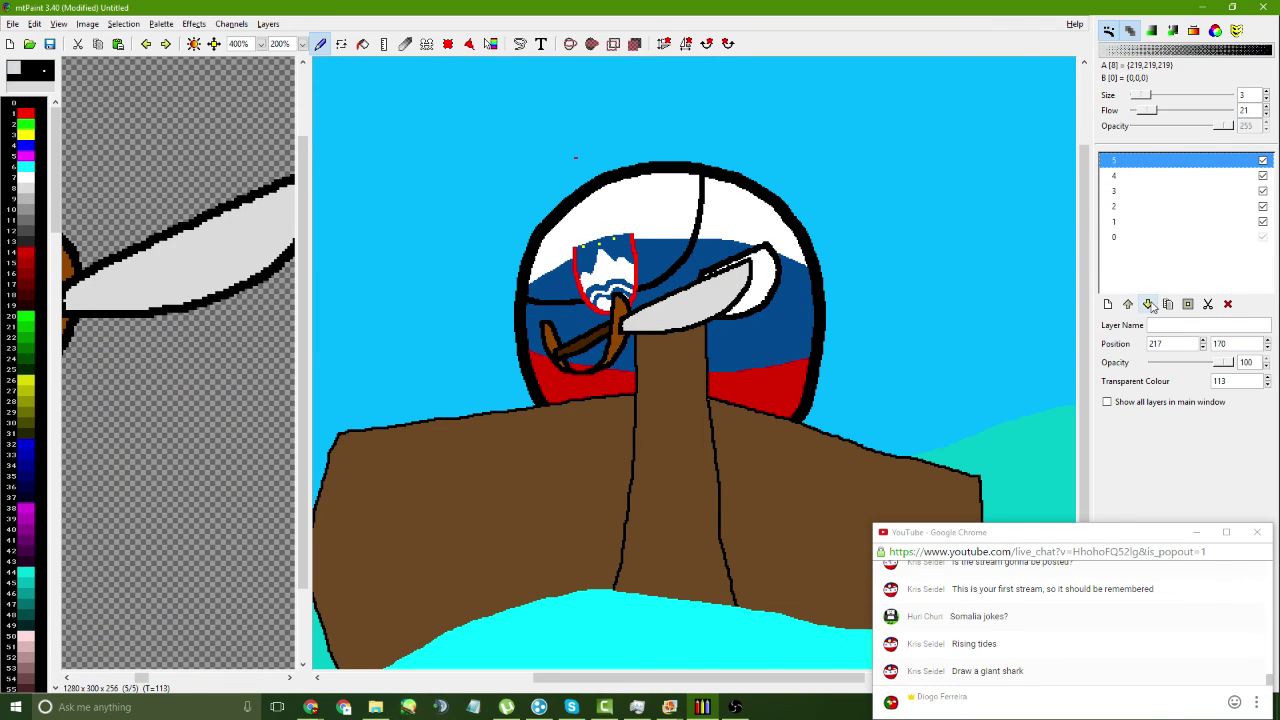
pyautogui.click(1149, 304)
pyautogui.click(1149, 304)
pyautogui.moveTo(710, 300); pyautogui.dragTo(704, 308)
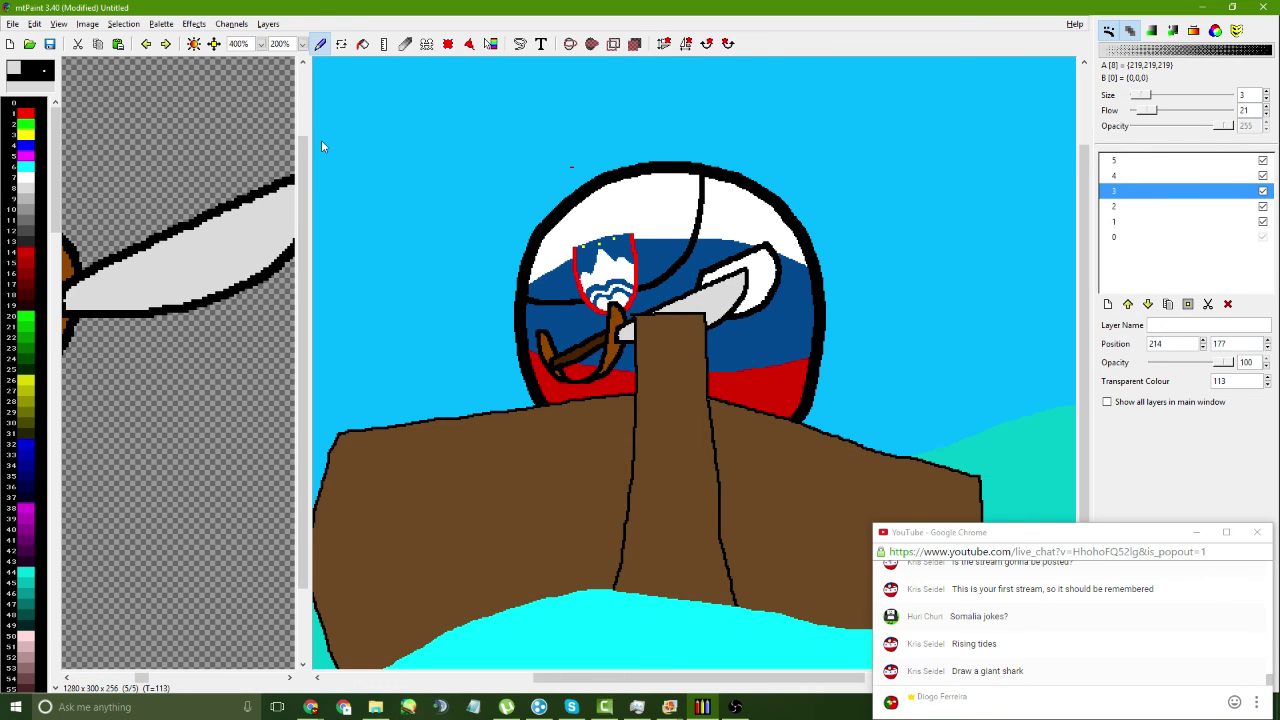
# - Widen the editing view and add a new 1280 x 300 indexed-palette layer with 256 colours
pyautogui.moveTo(308, 146); pyautogui.dragTo(812, 150)
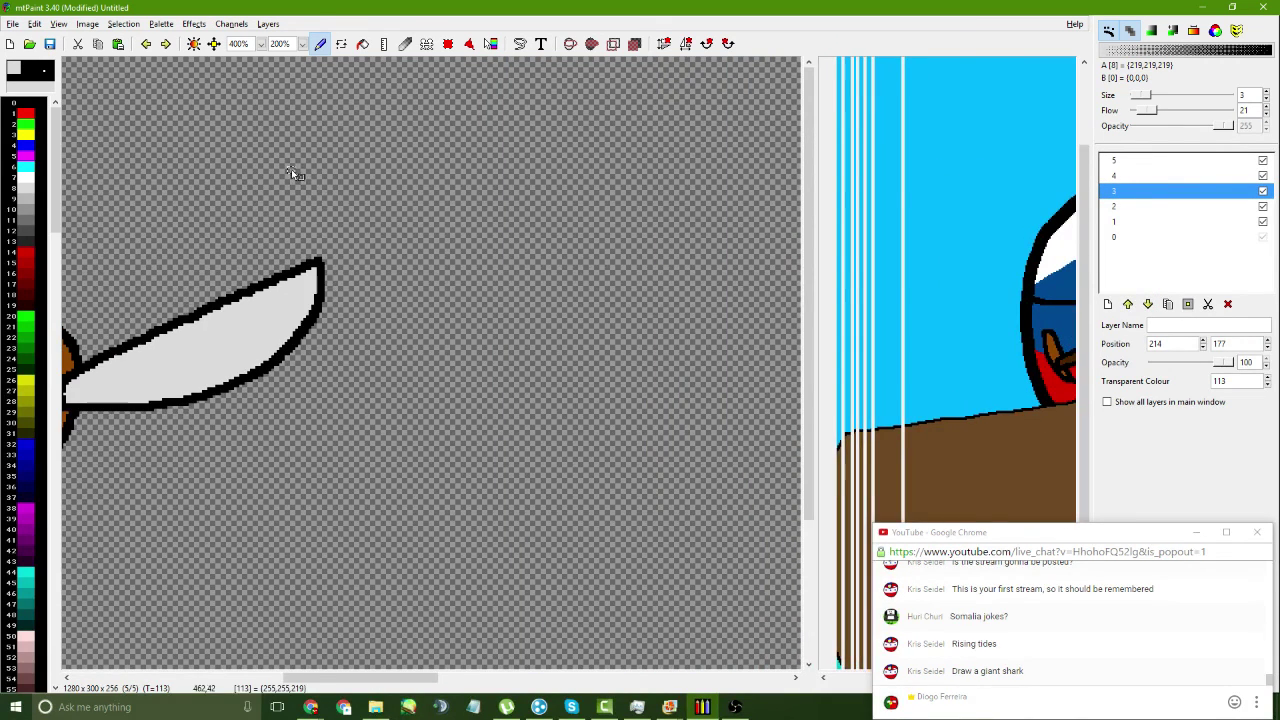
pyautogui.moveTo(430, 678); pyautogui.dragTo(352, 678)
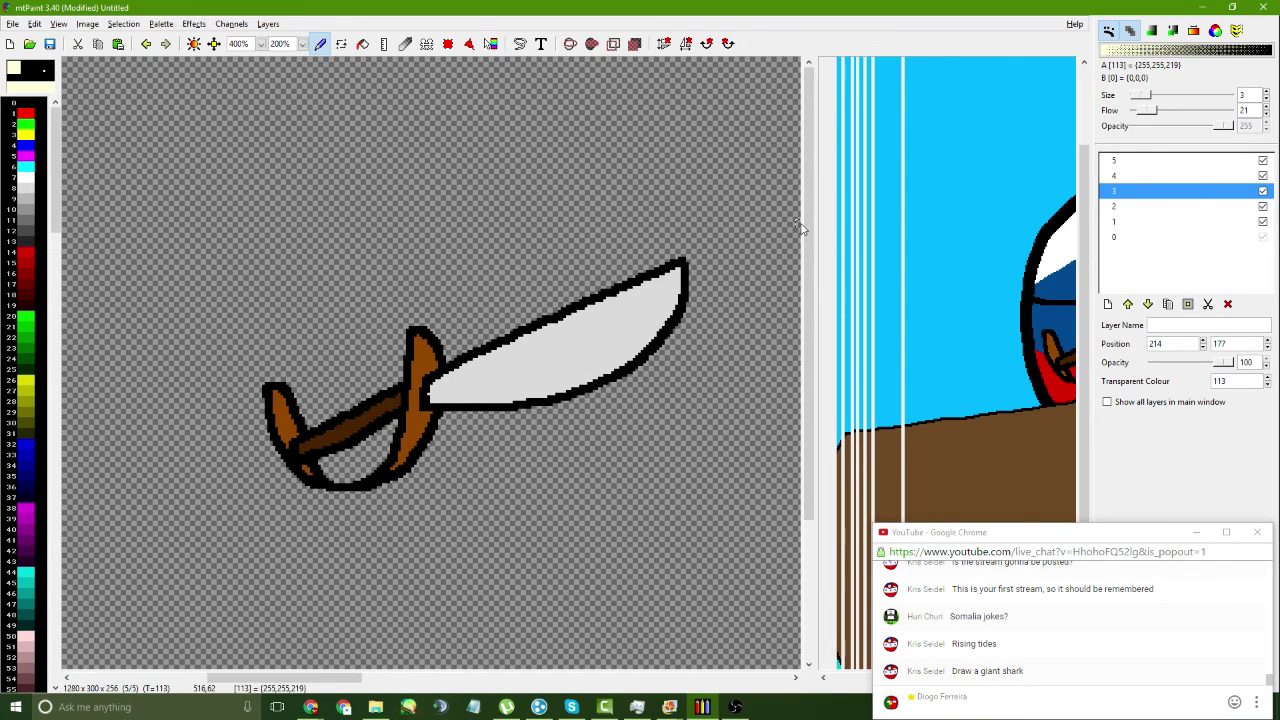
pyautogui.click(1107, 303)
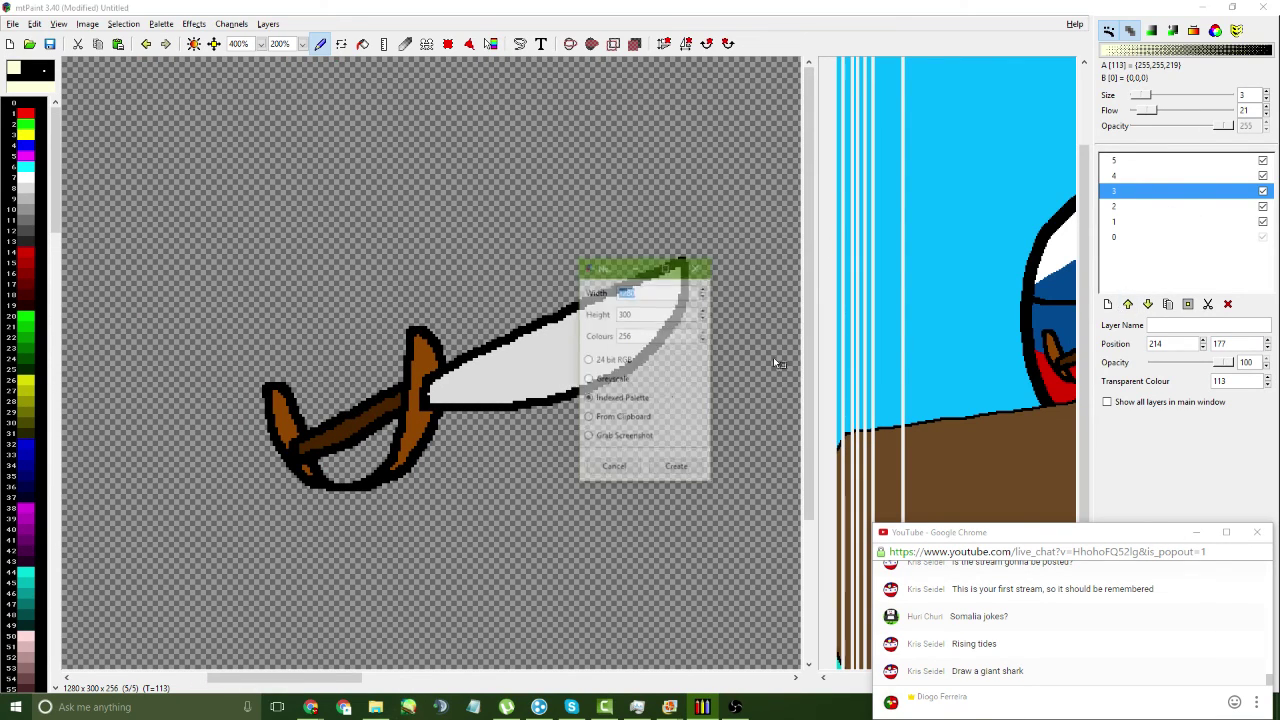
pyautogui.click(677, 470)
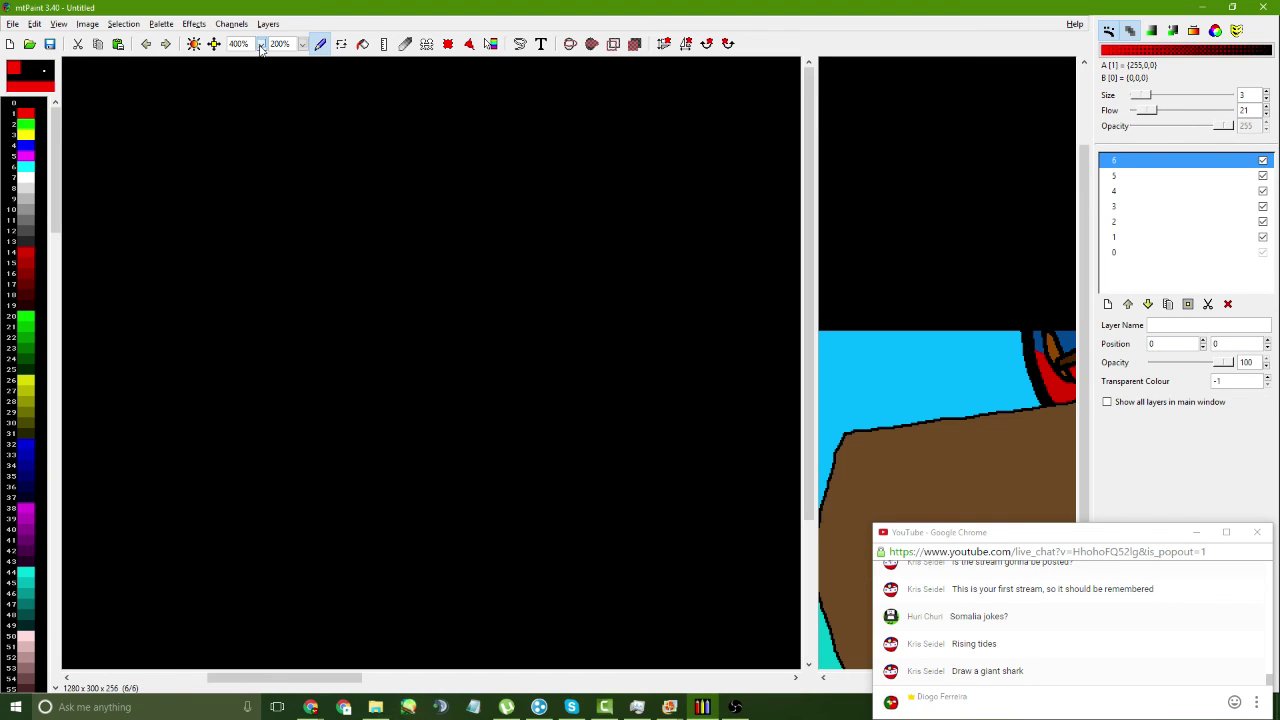
# - Flood fill the new layer with pale yellow (255,255,219) and set its transparent colour to 113
pyautogui.click(260, 44)
pyautogui.click(247, 122)
pyautogui.click(260, 44)
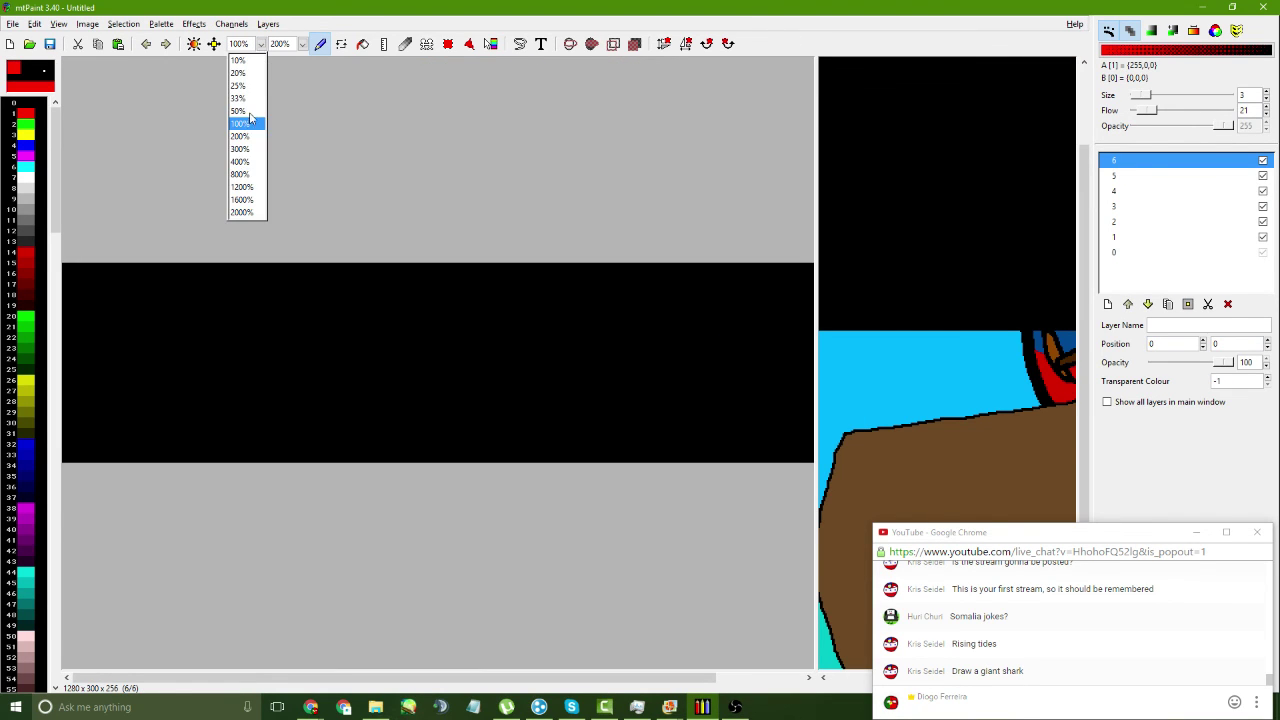
pyautogui.click(250, 113)
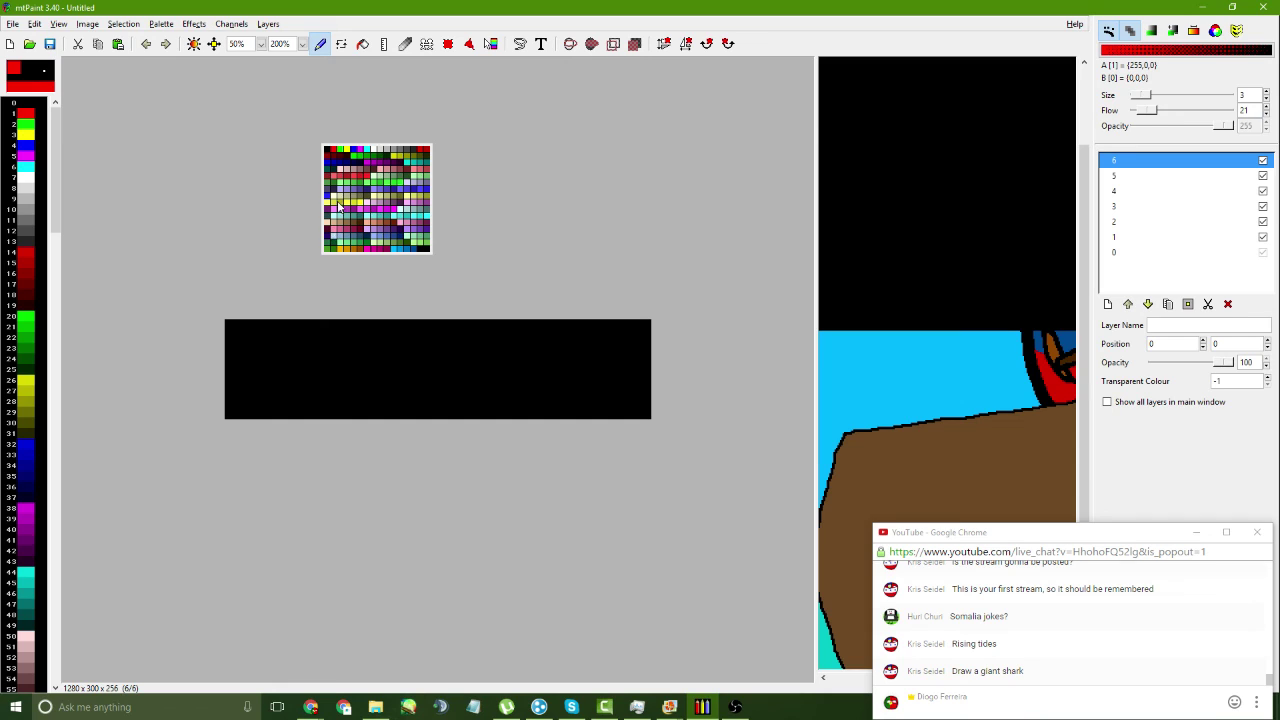
pyautogui.click(338, 200)
pyautogui.click(362, 44)
pyautogui.click(406, 325)
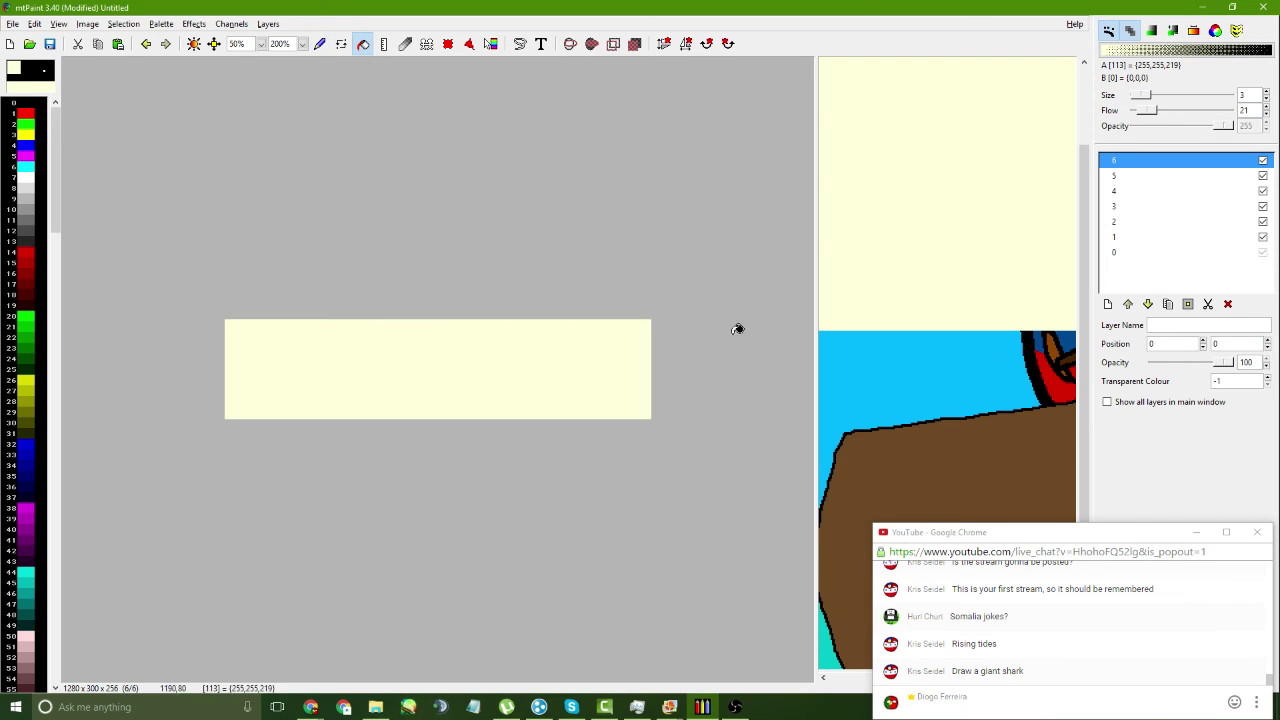
pyautogui.write('113')
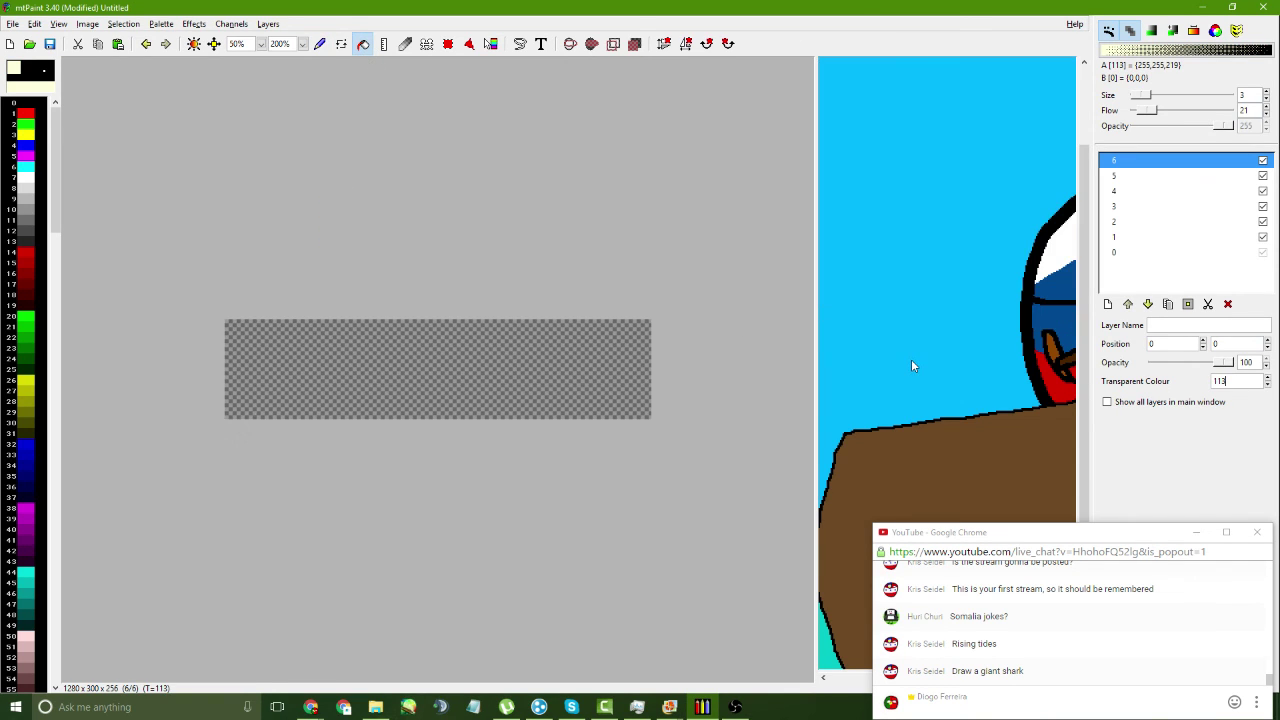
# - Set up the paint brush with dark grey (73,73,73) for drawing on the new transparent layer
pyautogui.click(320, 44)
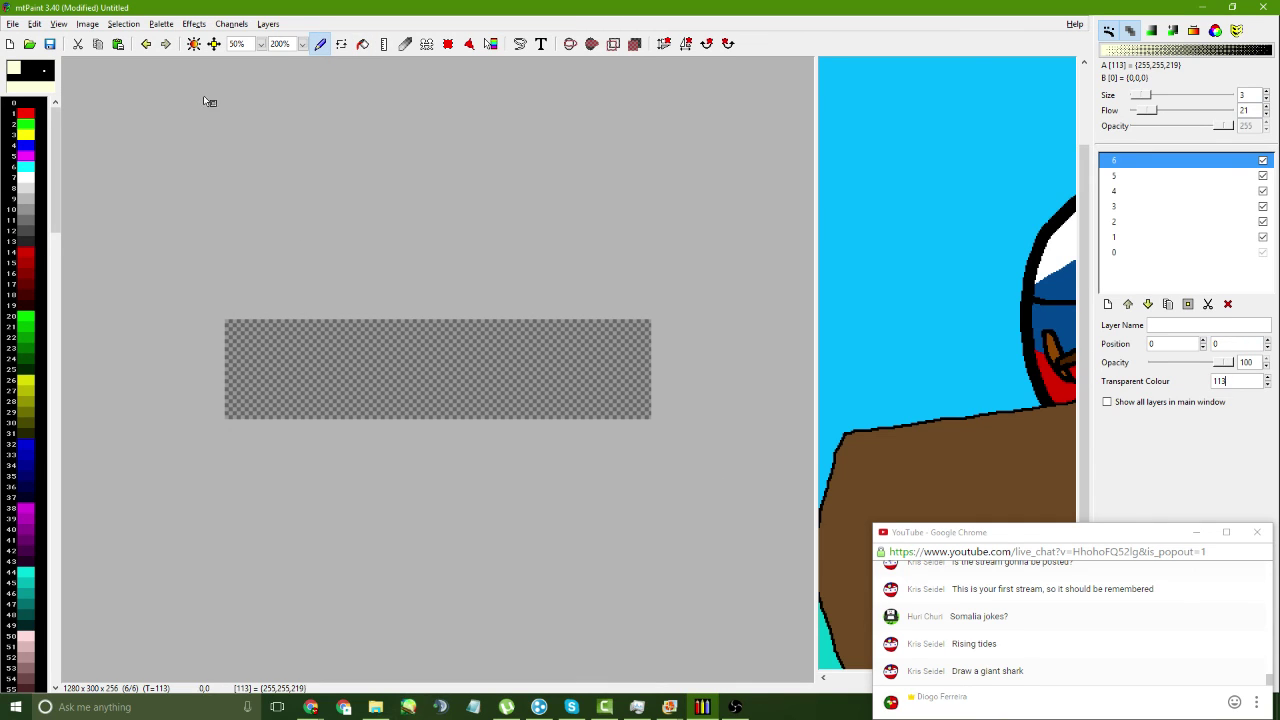
pyautogui.click(260, 44)
pyautogui.click(258, 125)
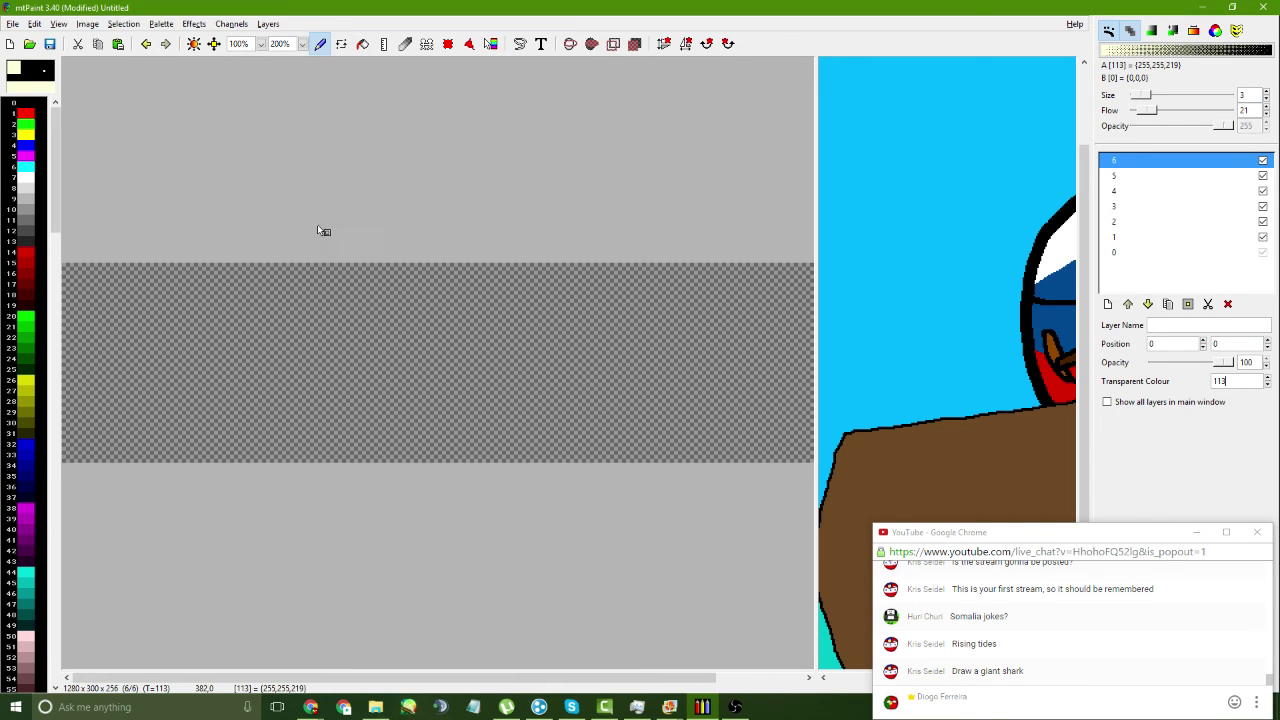
pyautogui.click(44, 82)
pyautogui.click(59, 125)
pyautogui.click(28, 212)
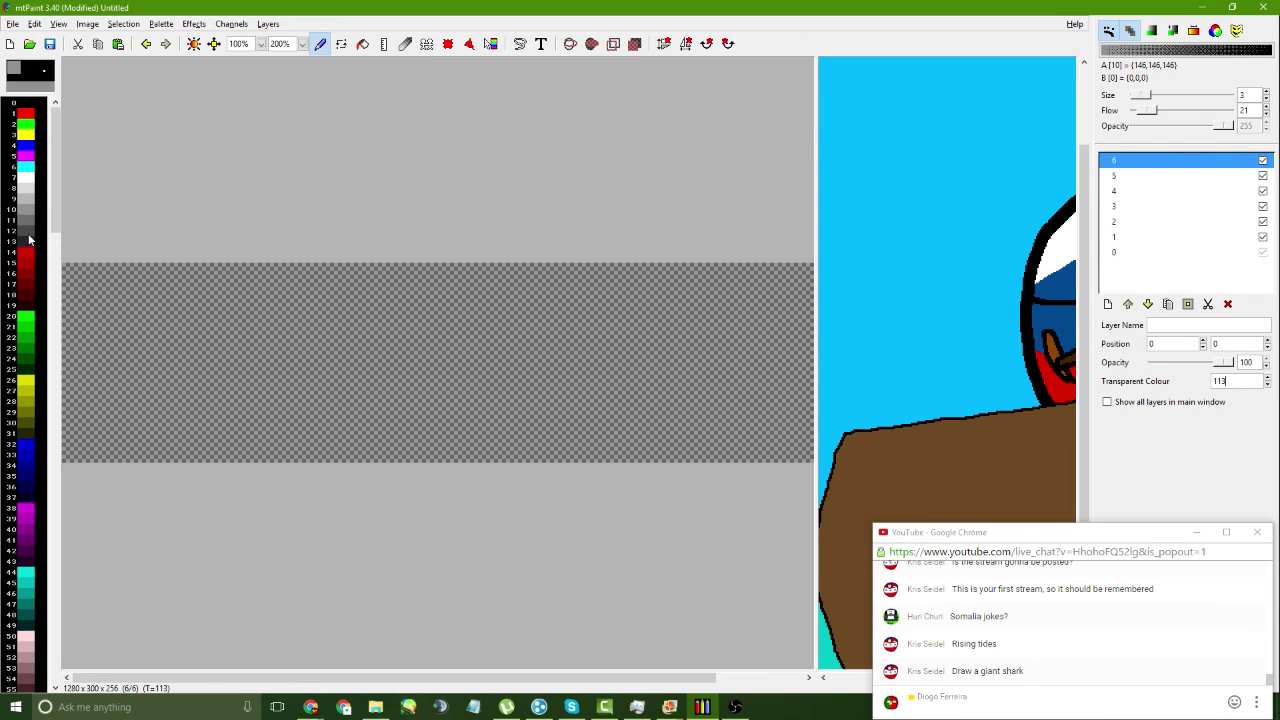
pyautogui.click(29, 232)
# - Try several dark grey curves for the edge of a shark's dorsal fin on the new layer
pyautogui.moveTo(349, 345)
pyautogui.mouseDown()
pyautogui.moveTo(500, 314)
pyautogui.moveTo(515, 348)
pyautogui.mouseUp()
pyautogui.hotkey('ctrl', 'z')
pyautogui.moveTo(437, 293); pyautogui.dragTo(506, 358)
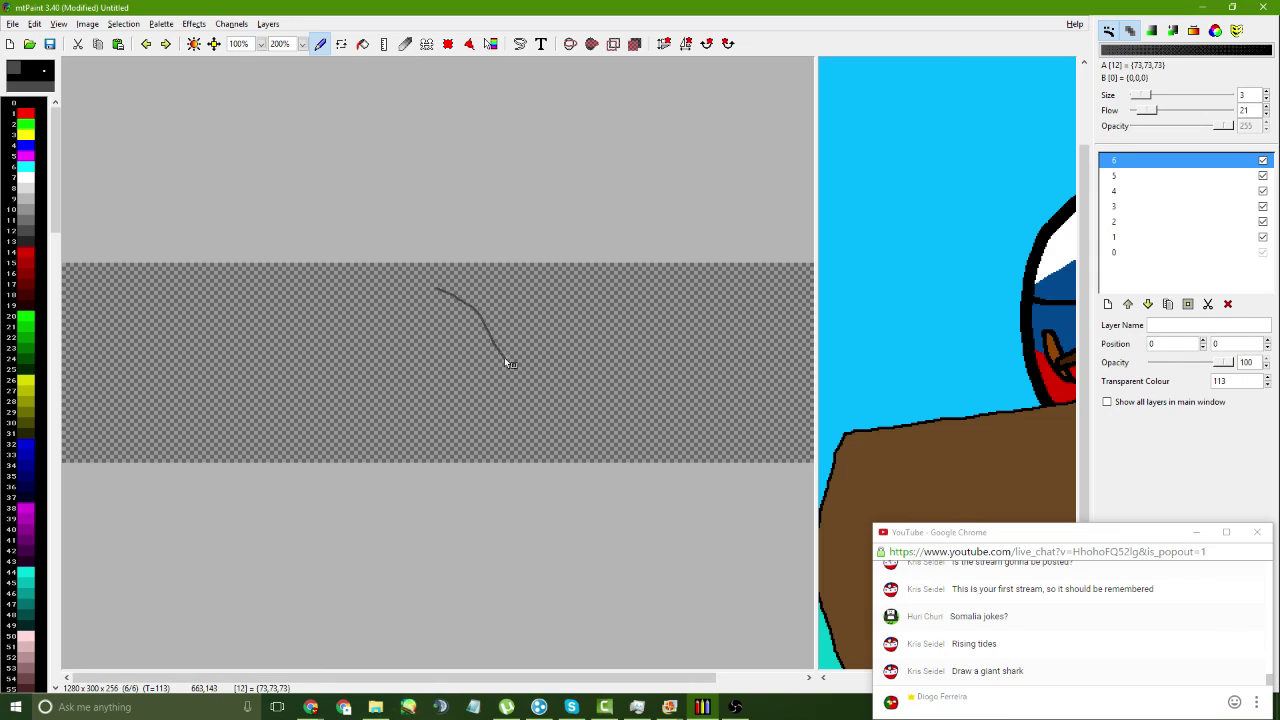
pyautogui.hotkey('ctrl', 'z')
pyautogui.moveTo(458, 292); pyautogui.dragTo(487, 373)
pyautogui.moveTo(457, 294)
pyautogui.mouseDown()
pyautogui.moveTo(444, 343)
pyautogui.moveTo(482, 298)
pyautogui.mouseUp()
pyautogui.hotkey('ctrl', 'z')
pyautogui.hotkey('ctrl', 'z')
pyautogui.moveTo(525, 362); pyautogui.dragTo(525, 362)
pyautogui.moveTo(457, 298); pyautogui.dragTo(468, 358)
pyautogui.hotkey('ctrl', 'z')
pyautogui.hotkey('ctrl', 'z')
pyautogui.moveTo(472, 282)
pyautogui.mouseDown()
pyautogui.moveTo(497, 295)
pyautogui.moveTo(525, 370)
pyautogui.mouseUp()
pyautogui.moveTo(310, 707)
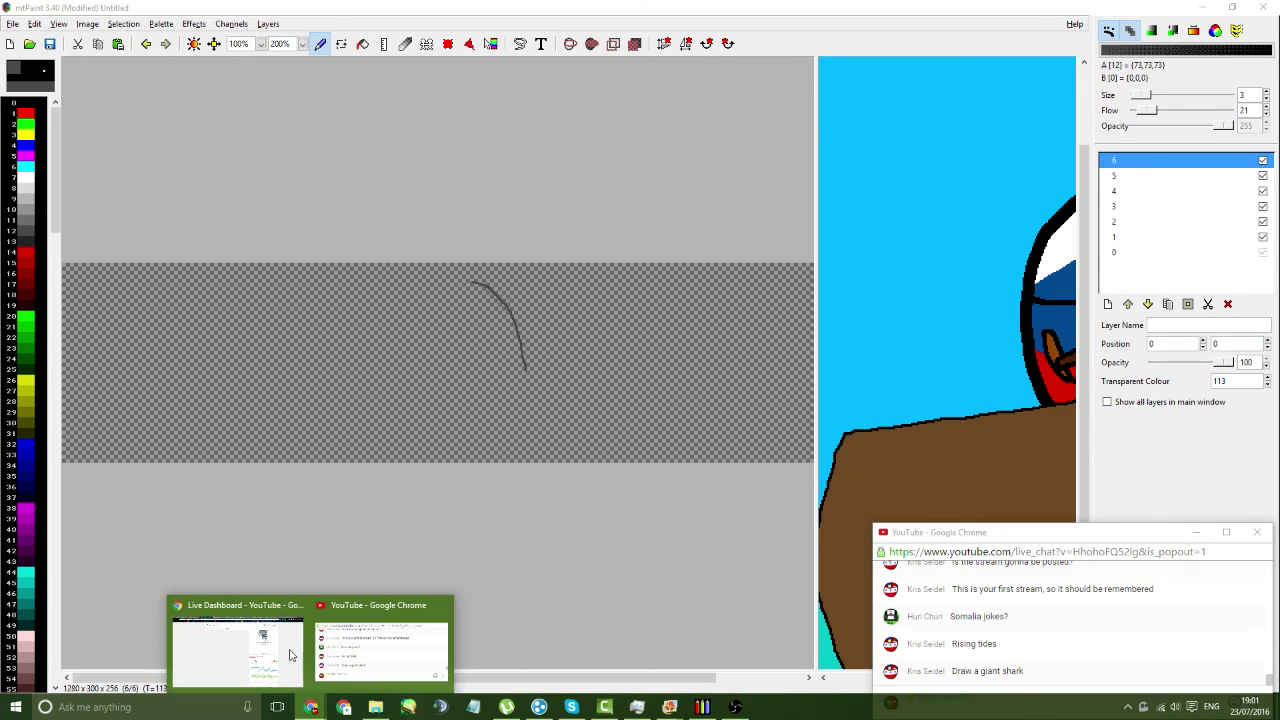
pyautogui.click(272, 665)
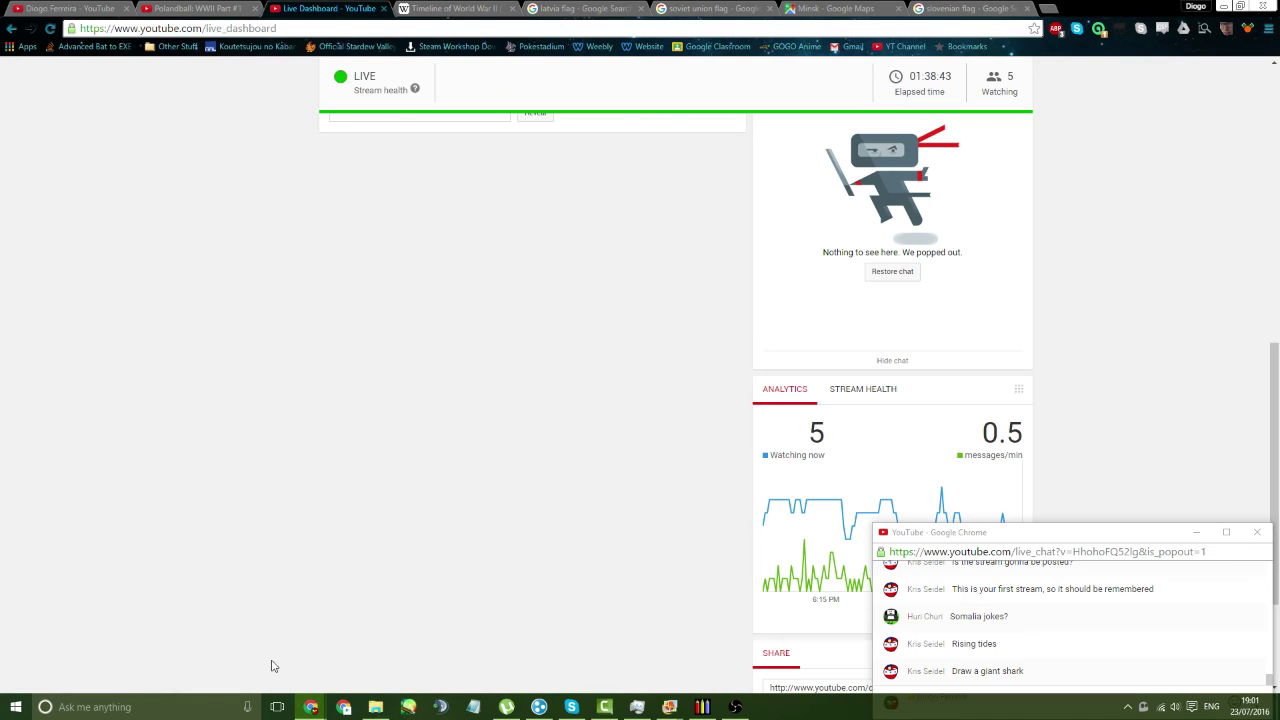
pyautogui.click(702, 707)
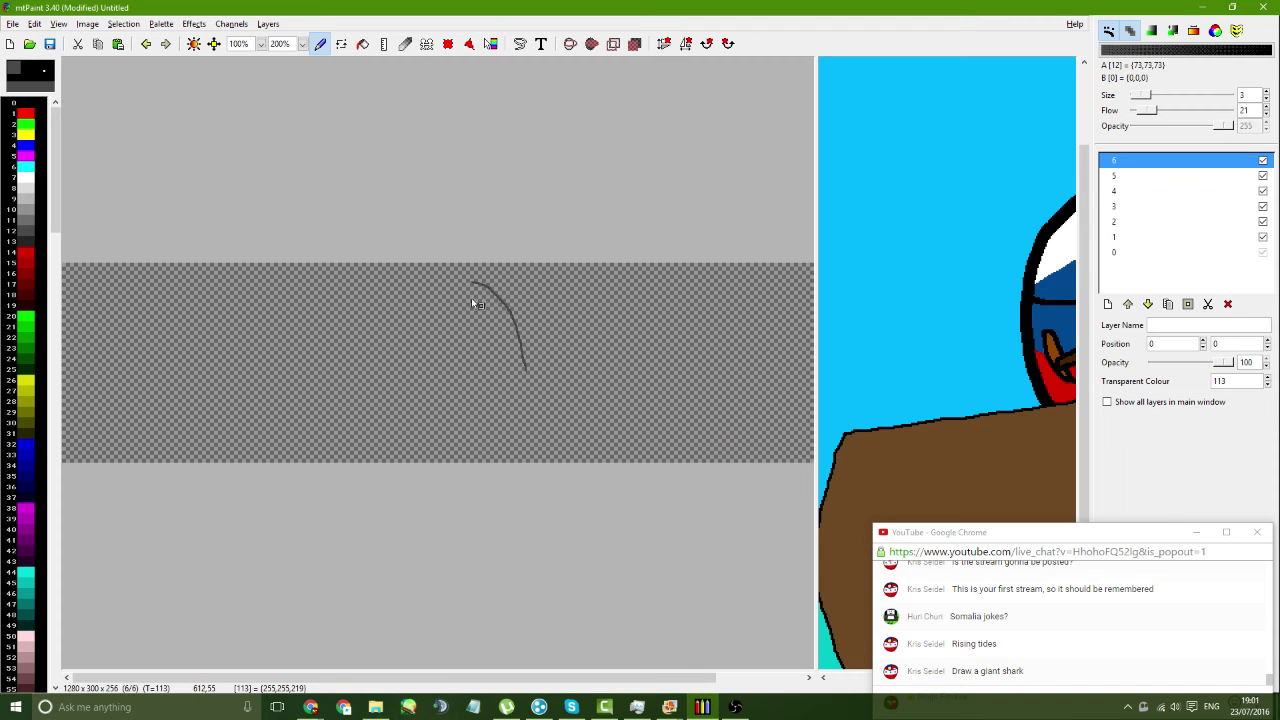
# - Try further fin and back outlines for the shark with new dark grey strokes, undoing the rejected ones
pyautogui.moveTo(463, 286)
pyautogui.mouseDown()
pyautogui.moveTo(520, 330)
pyautogui.moveTo(532, 359)
pyautogui.mouseUp()
pyautogui.moveTo(461, 285); pyautogui.dragTo(474, 348)
pyautogui.hotkey('ctrl', 'z')
pyautogui.moveTo(462, 288)
pyautogui.mouseDown()
pyautogui.moveTo(474, 356)
pyautogui.moveTo(601, 351)
pyautogui.moveTo(698, 404)
pyautogui.mouseUp()
pyautogui.hotkey('ctrl', 'z')
pyautogui.moveTo(624, 387); pyautogui.dragTo(645, 404)
pyautogui.hotkey('ctrl', 'z')
pyautogui.hotkey('ctrl', 'z')
pyautogui.hotkey('ctrl', 'z')
pyautogui.moveTo(521, 314); pyautogui.dragTo(537, 340)
pyautogui.moveTo(465, 287); pyautogui.dragTo(491, 333)
pyautogui.hotkey('ctrl', 'z')
pyautogui.hotkey('ctrl', 'z')
pyautogui.hotkey('ctrl', 'z')
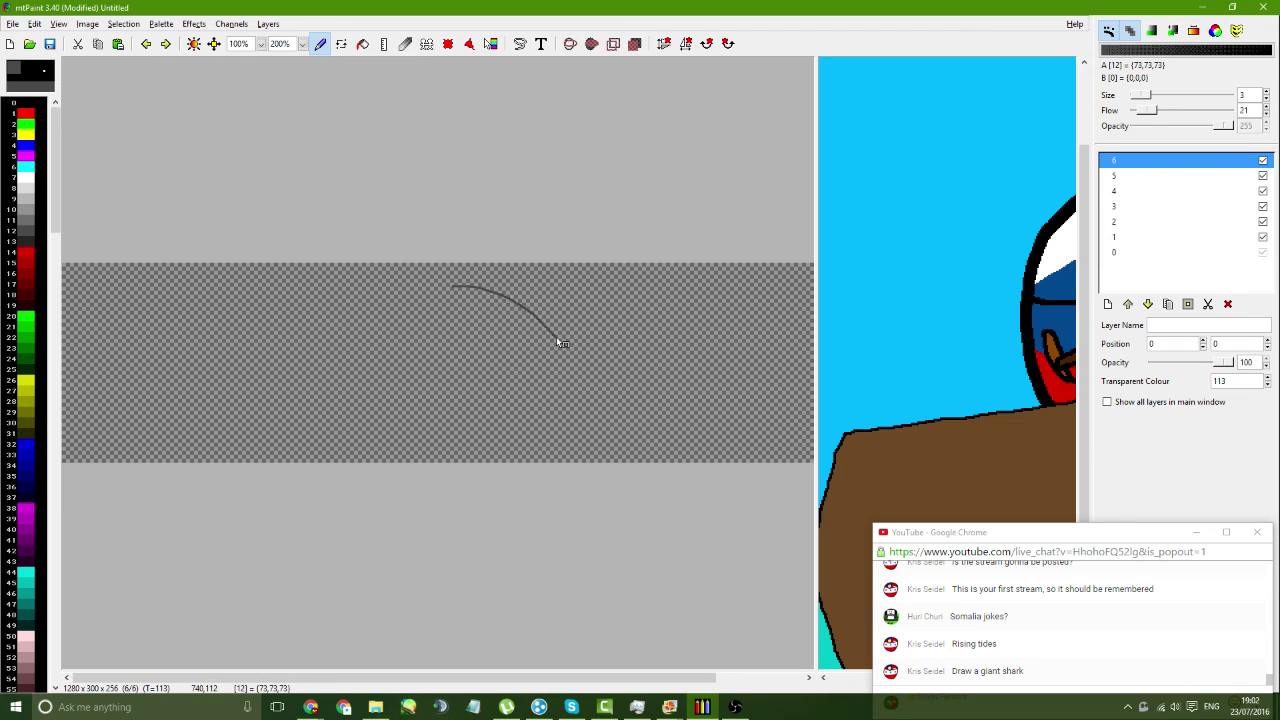
# - Clear the leftover trial strokes and draw the shark's round-tipped dorsal fin in dark grey in the upper middle of the layer
pyautogui.hotkey('ctrl', 'z')
pyautogui.hotkey('ctrl', 'z')
pyautogui.moveTo(444, 297)
pyautogui.mouseDown()
pyautogui.moveTo(495, 312)
pyautogui.moveTo(541, 363)
pyautogui.moveTo(442, 317)
pyautogui.moveTo(460, 356)
pyautogui.mouseUp()
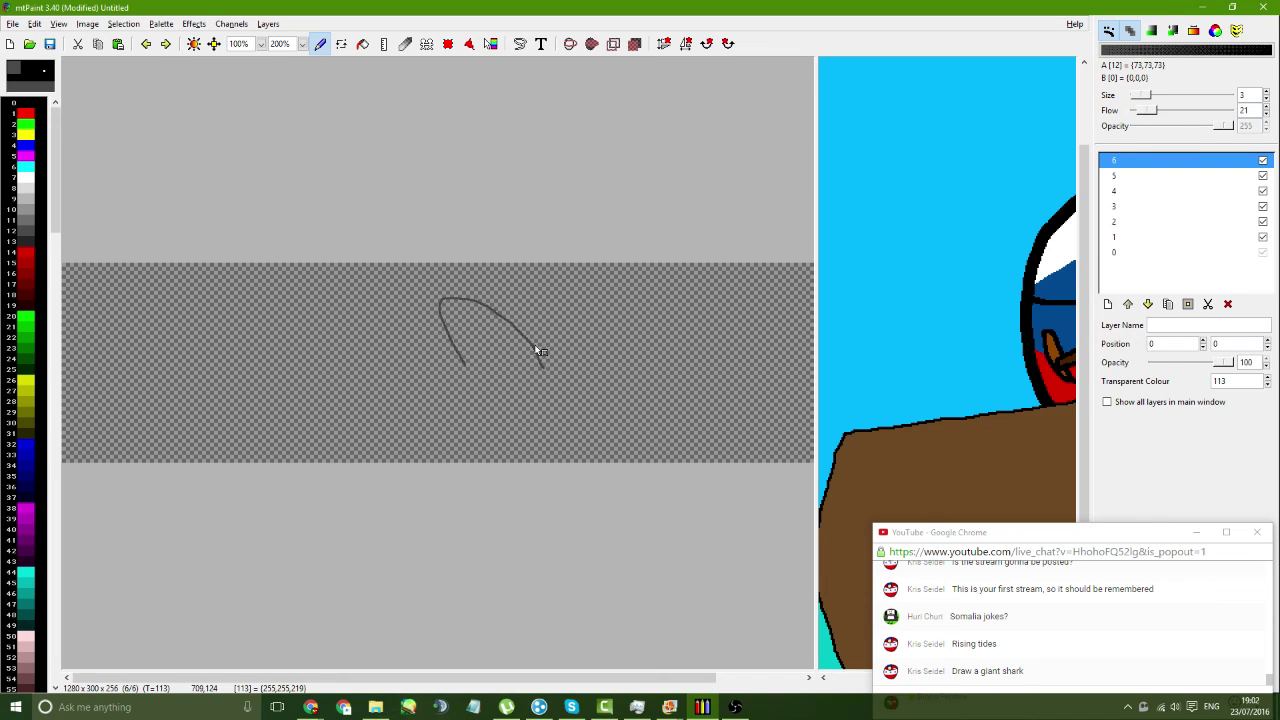
# - Try a curve for the shark's back running forward from the base of the dorsal fin
pyautogui.moveTo(538, 350); pyautogui.dragTo(640, 326)
pyautogui.hotkey('ctrl', 'z')
pyautogui.hotkey('ctrl', 'z')
pyautogui.moveTo(516, 333); pyautogui.dragTo(657, 298)
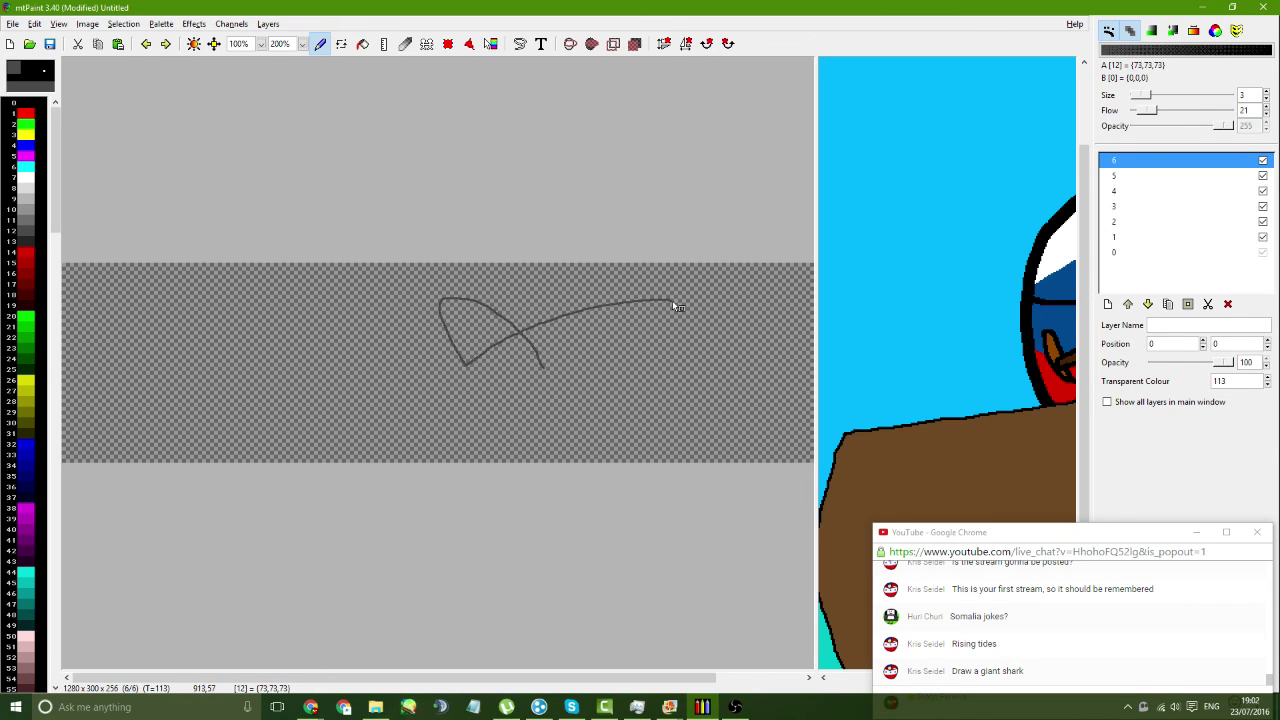
pyautogui.moveTo(690, 318); pyautogui.dragTo(656, 333)
pyautogui.hotkey('ctrl', 'z')
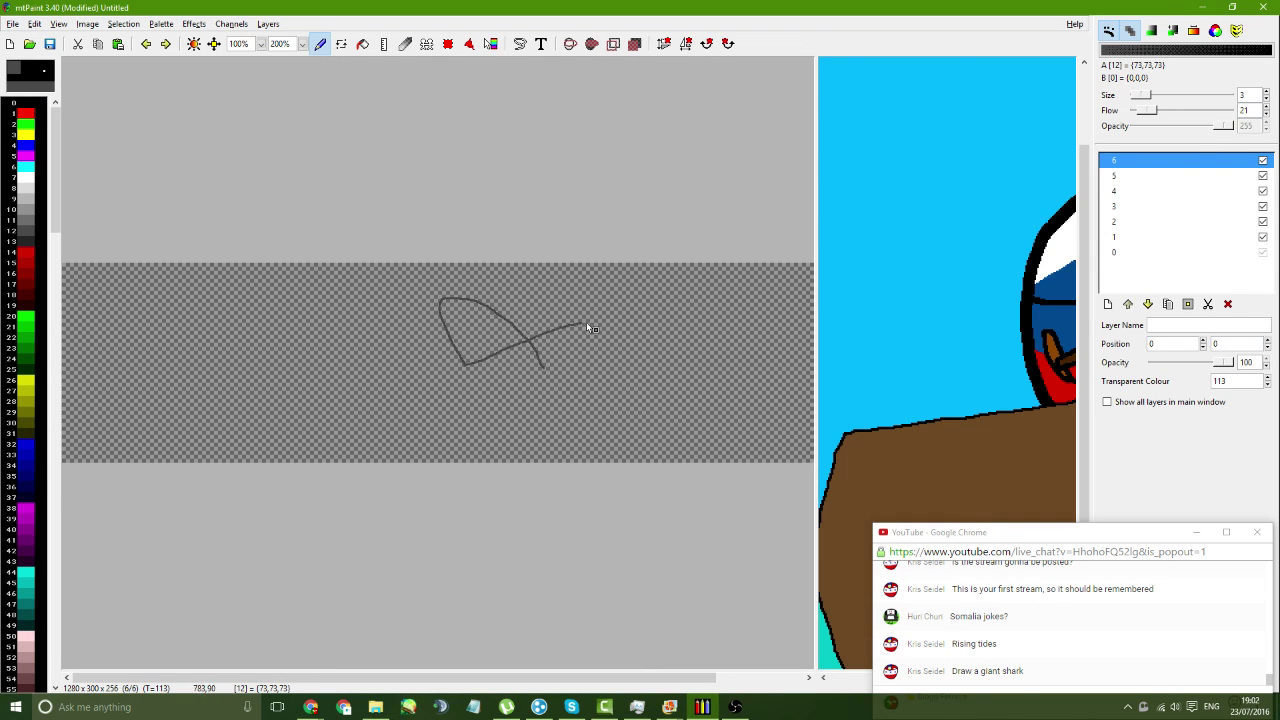
# - Draw the shark's arched back, rounded head, open mouth, lower jaw and tail around the dorsal fin in dark grey
pyautogui.moveTo(588, 327)
pyautogui.mouseDown()
pyautogui.moveTo(688, 342)
pyautogui.moveTo(737, 394)
pyautogui.moveTo(716, 412)
pyautogui.mouseUp()
pyautogui.moveTo(668, 458); pyautogui.dragTo(646, 458)
pyautogui.moveTo(465, 364)
pyautogui.mouseDown()
pyautogui.moveTo(353, 441)
pyautogui.moveTo(291, 428)
pyautogui.mouseUp()
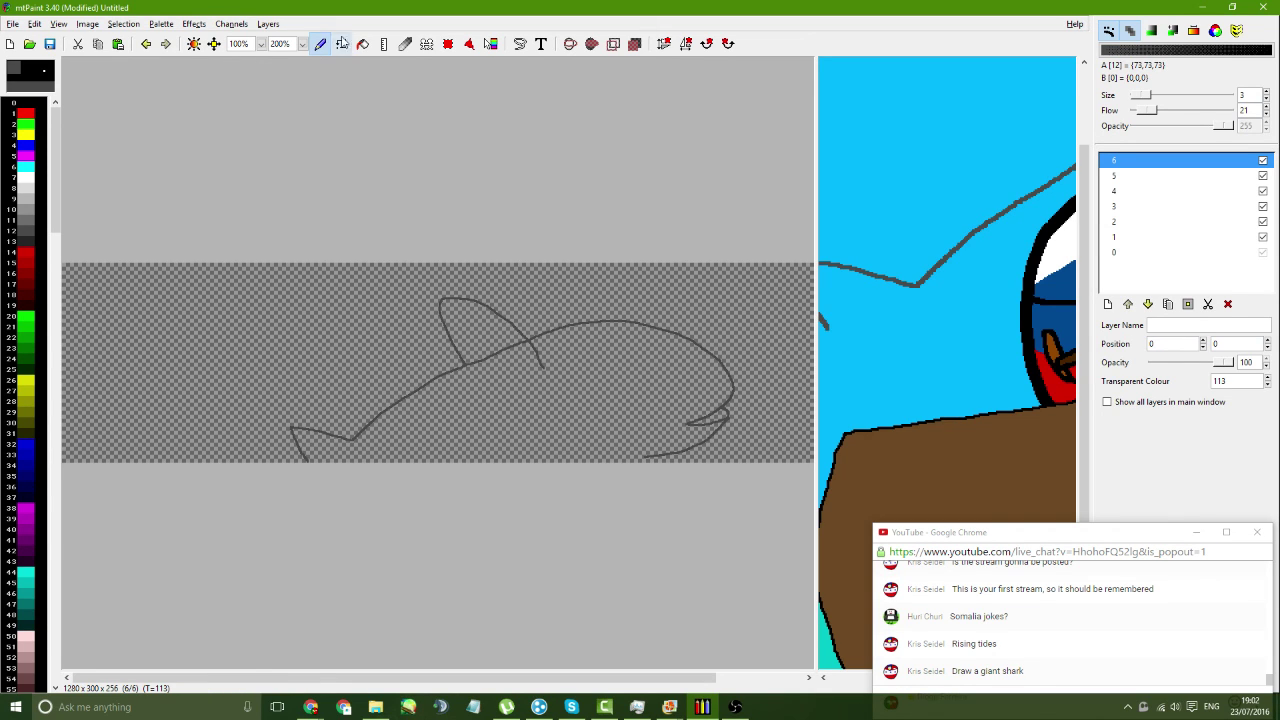
# - Try flood filling the shark's body with dark grey (73,73,73)
pyautogui.click(362, 43)
pyautogui.click(520, 366)
pyautogui.hotkey('ctrl', 'z')
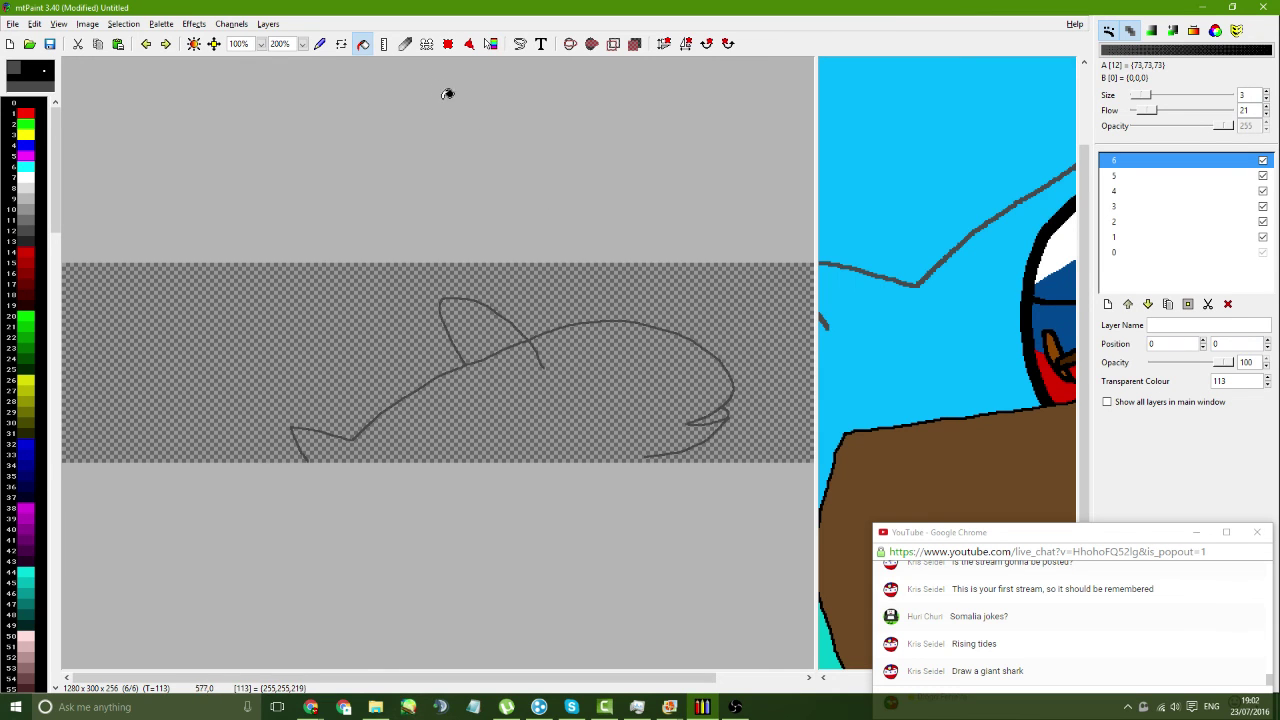
# - Extend the shark's lower jaw line with the brush until it meets the lower edge of the layer
pyautogui.click(319, 44)
pyautogui.click(316, 45)
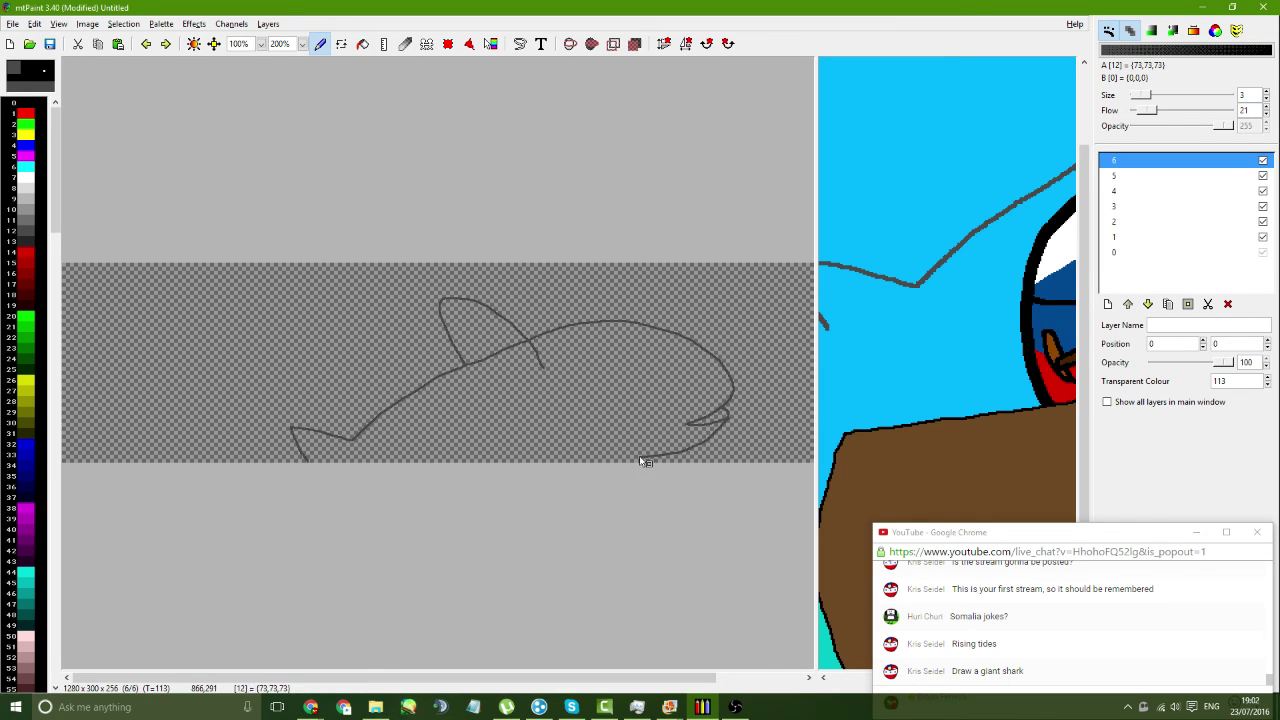
pyautogui.moveTo(645, 461); pyautogui.dragTo(586, 462)
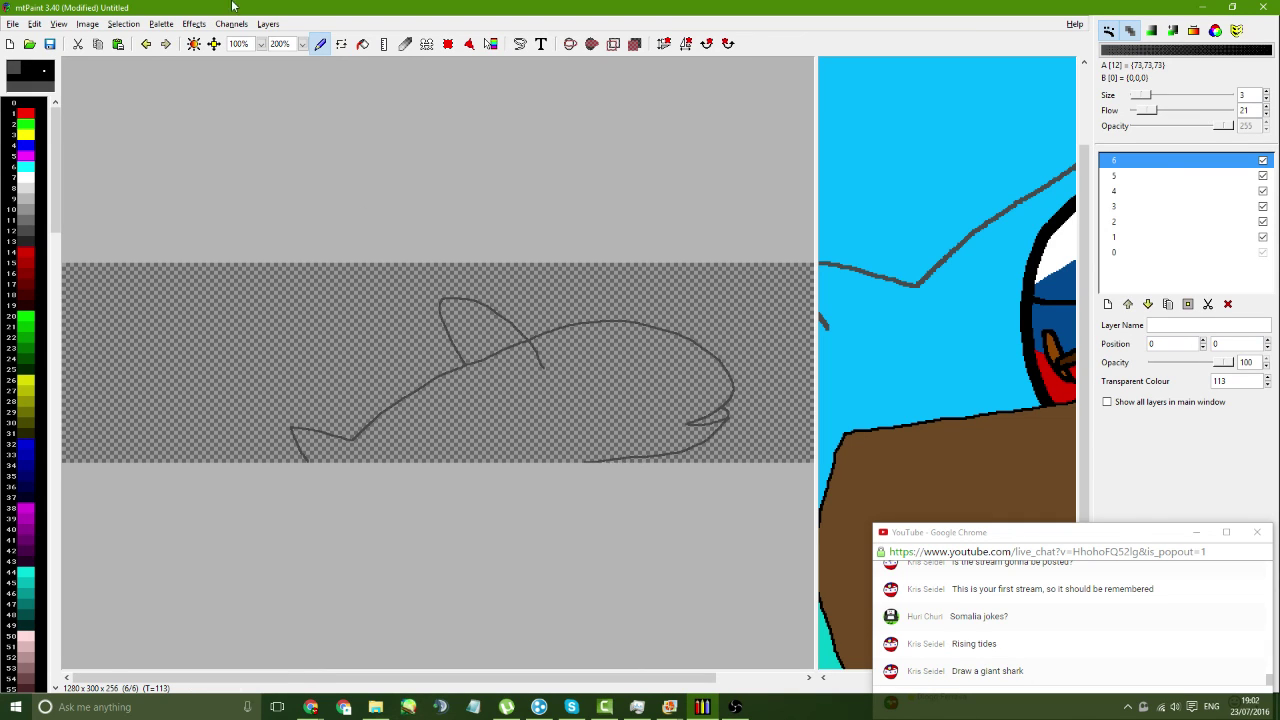
# - Flood fill the shark's body and dorsal fin with dark grey (73,73,73)
pyautogui.click(363, 44)
pyautogui.click(523, 374)
pyautogui.click(500, 327)
# - Undo the dark grey fill of the shark's mouth and fill the mouth with near-black grey (36,36,36) instead
pyautogui.click(720, 410)
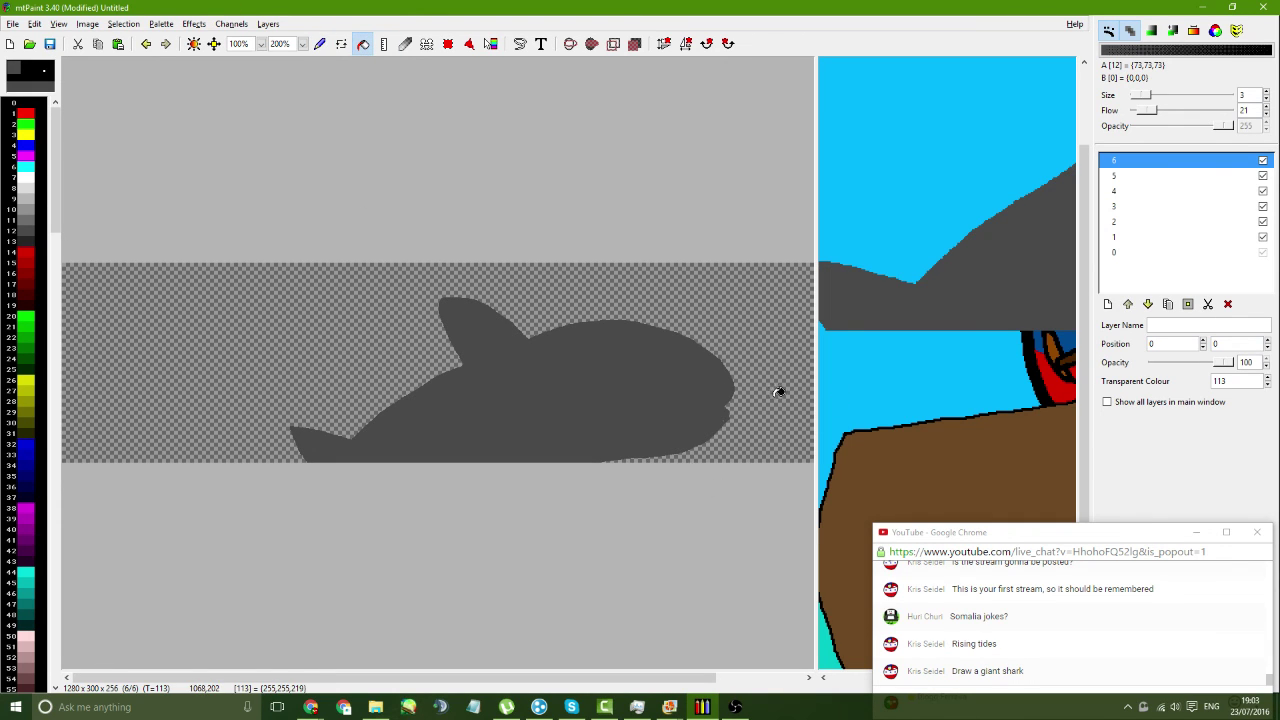
pyautogui.hotkey('ctrl', 'z')
pyautogui.click(27, 224)
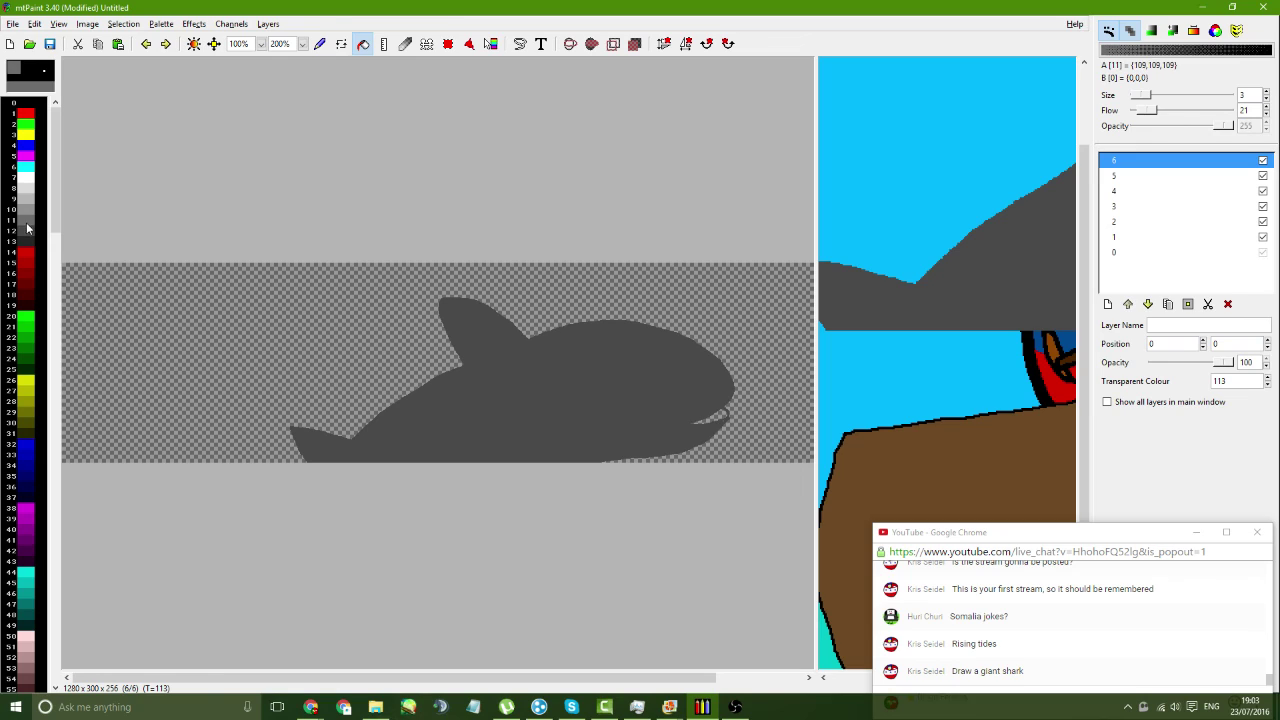
pyautogui.click(30, 233)
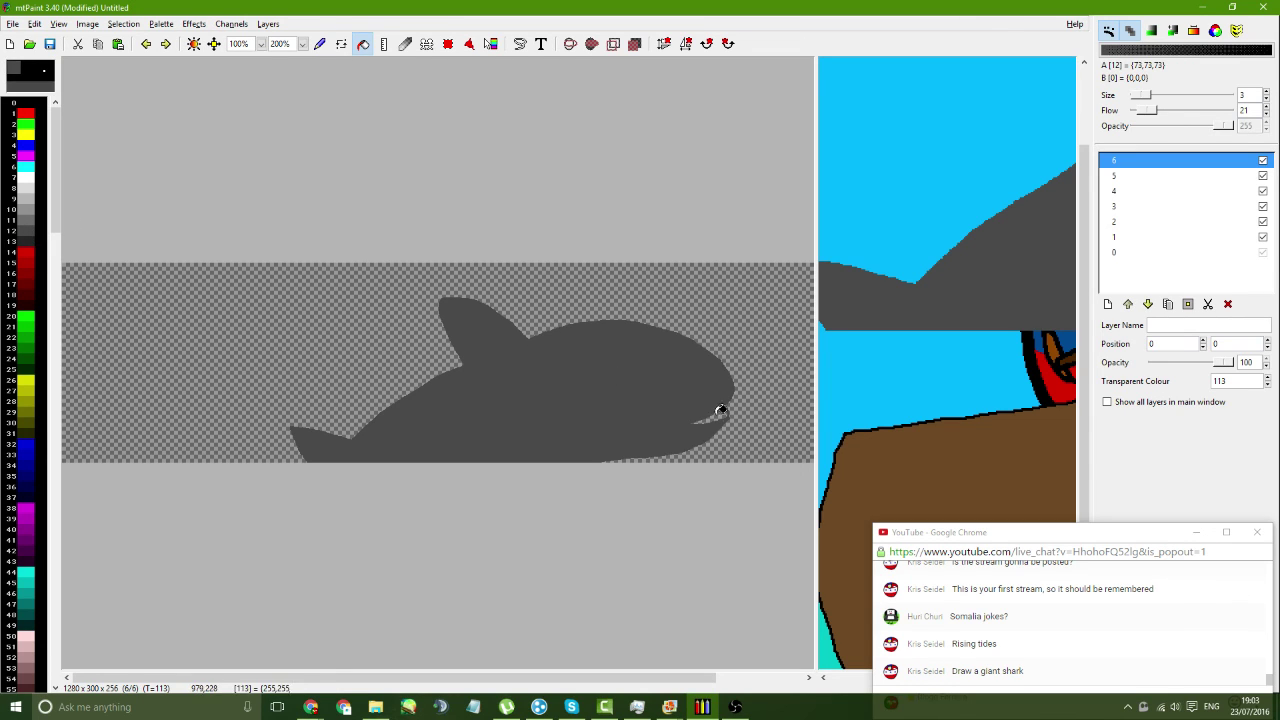
pyautogui.click(30, 243)
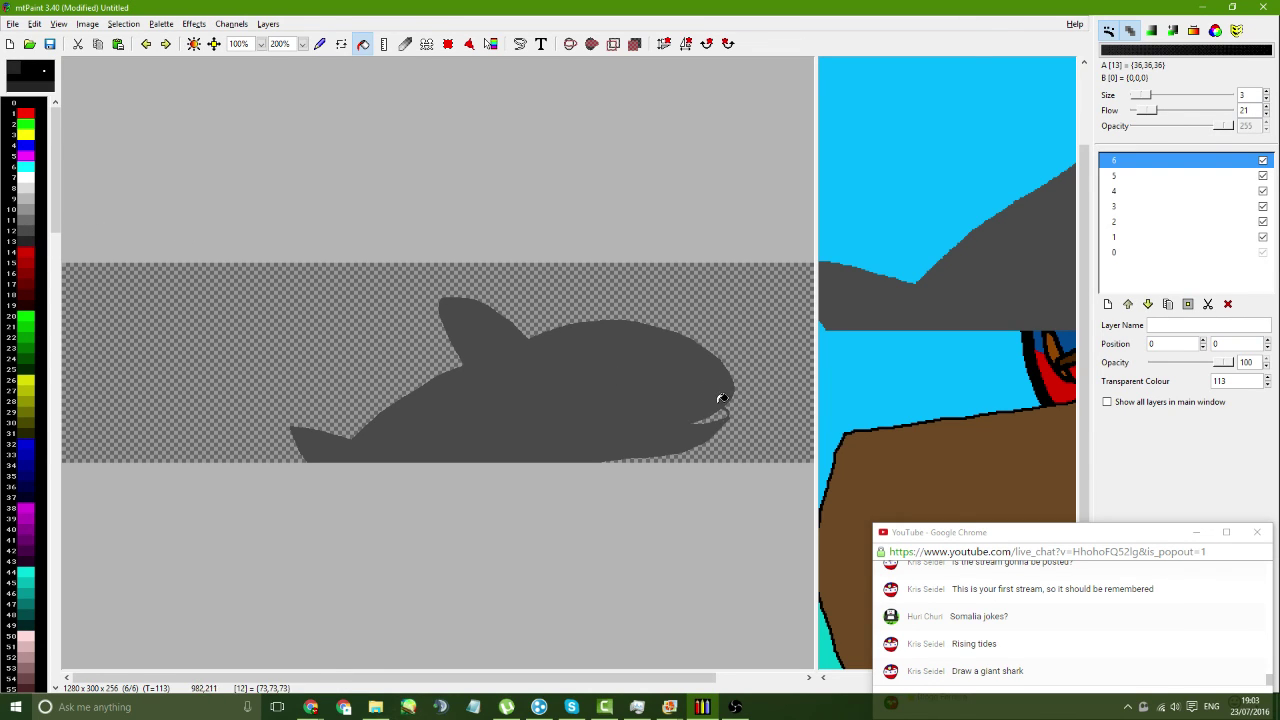
pyautogui.click(722, 410)
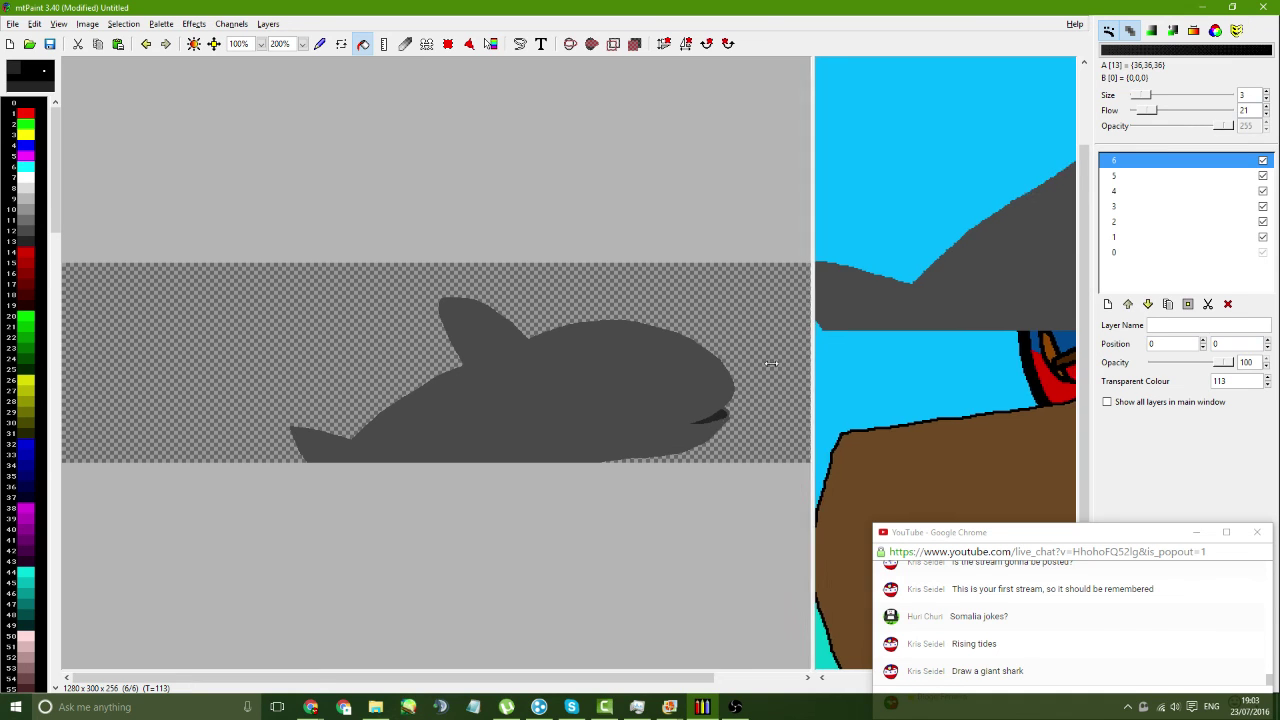
# - Lower the shark layer four places in the stack and shift it behind the boat to position -91, 356, viewing the scene at 50%
pyautogui.moveTo(819, 366); pyautogui.dragTo(77, 366)
pyautogui.moveTo(668, 223); pyautogui.dragTo(728, 436)
pyautogui.click(260, 44)
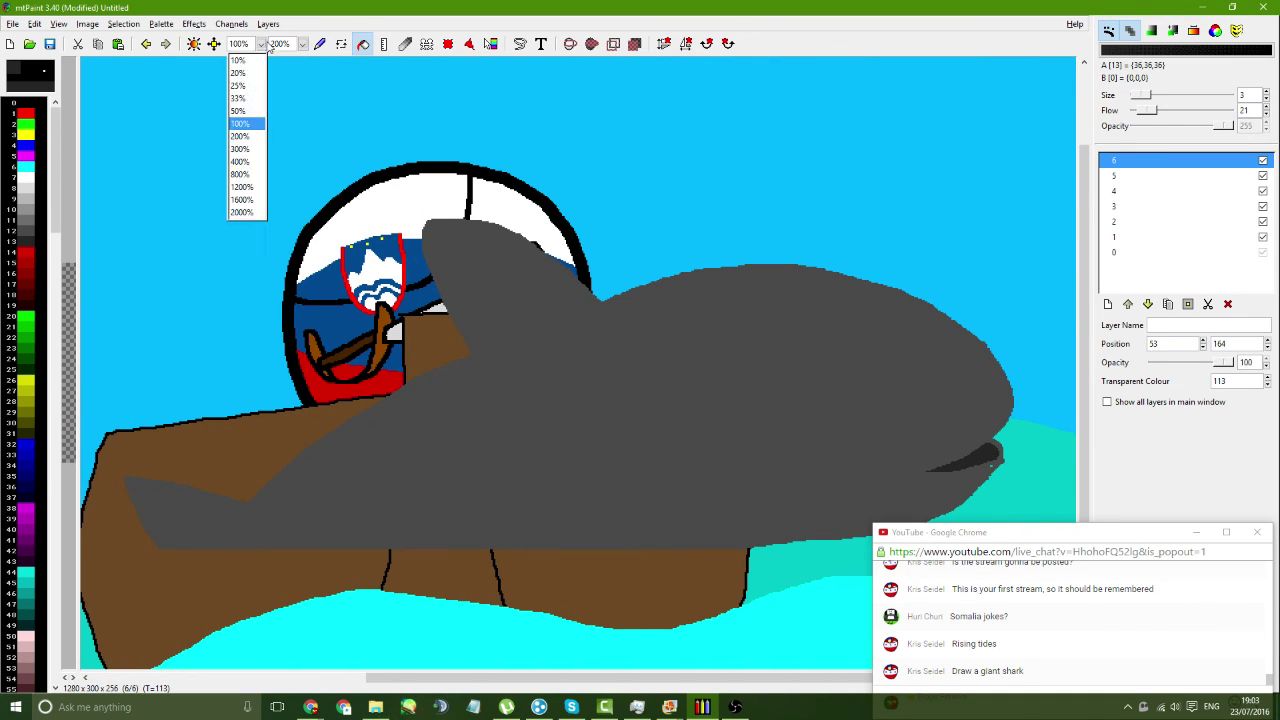
pyautogui.click(240, 111)
pyautogui.click(302, 44)
pyautogui.click(285, 112)
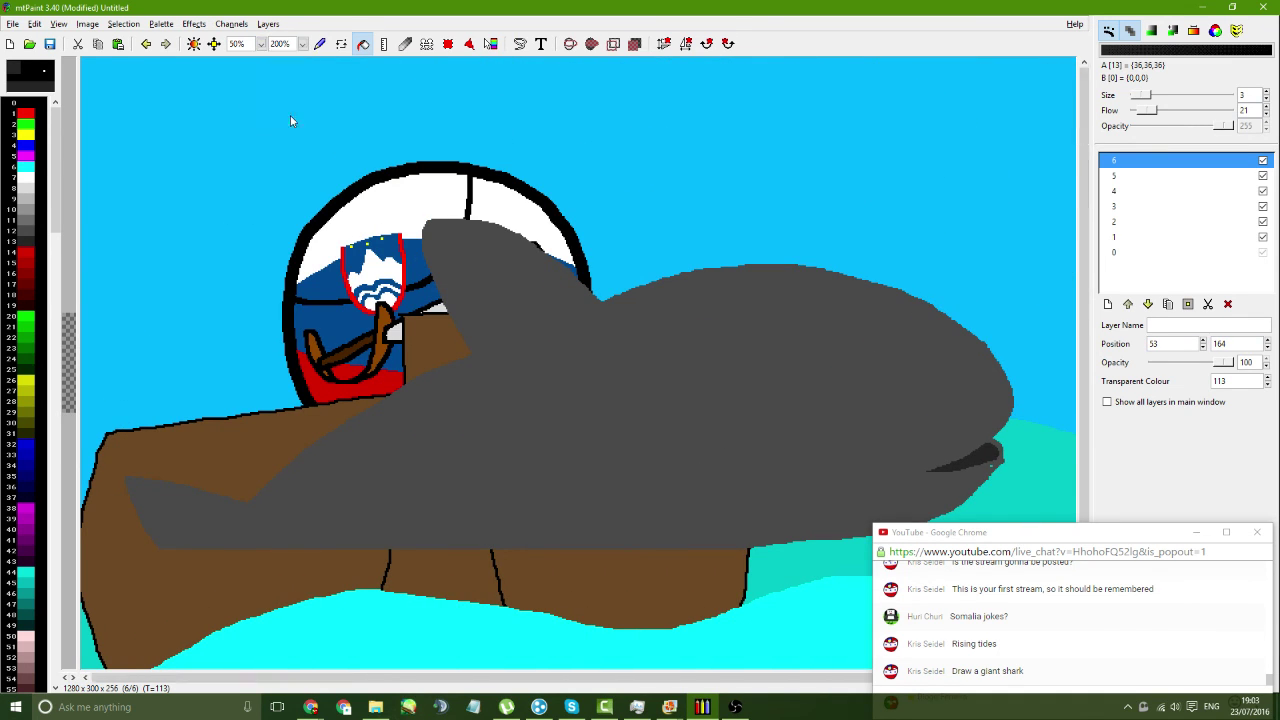
pyautogui.click(1148, 304)
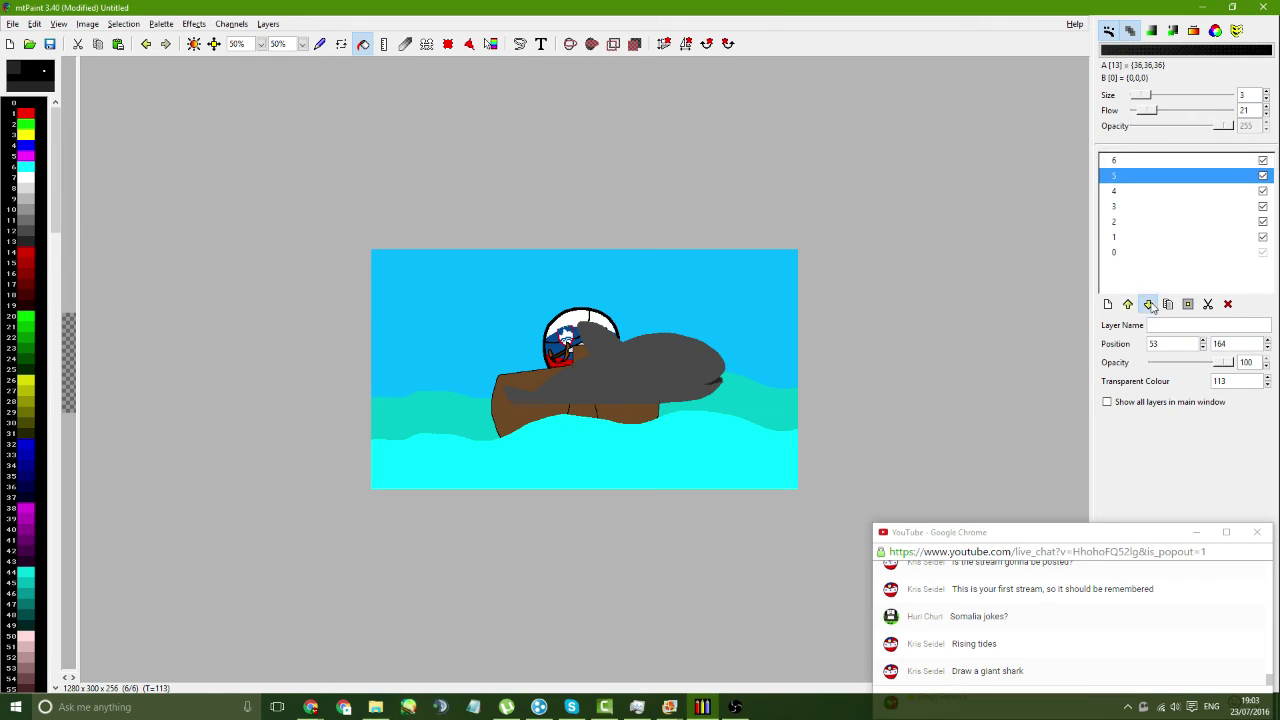
pyautogui.click(1148, 304)
pyautogui.click(1148, 304)
pyautogui.click(1148, 304)
pyautogui.moveTo(654, 354); pyautogui.dragTo(742, 418)
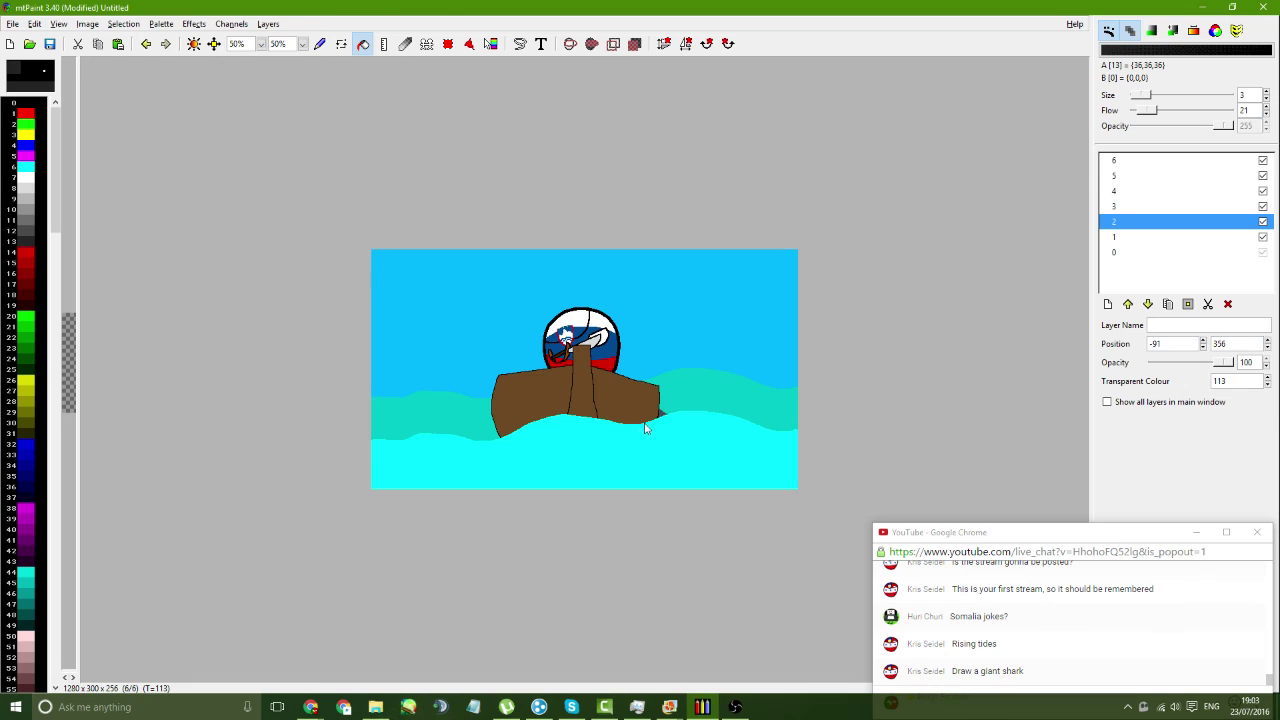
# - Raise the shark layer three places so it sits in front of the boat, and move it left to position -321, 308
pyautogui.click(1128, 304)
pyautogui.click(1128, 304)
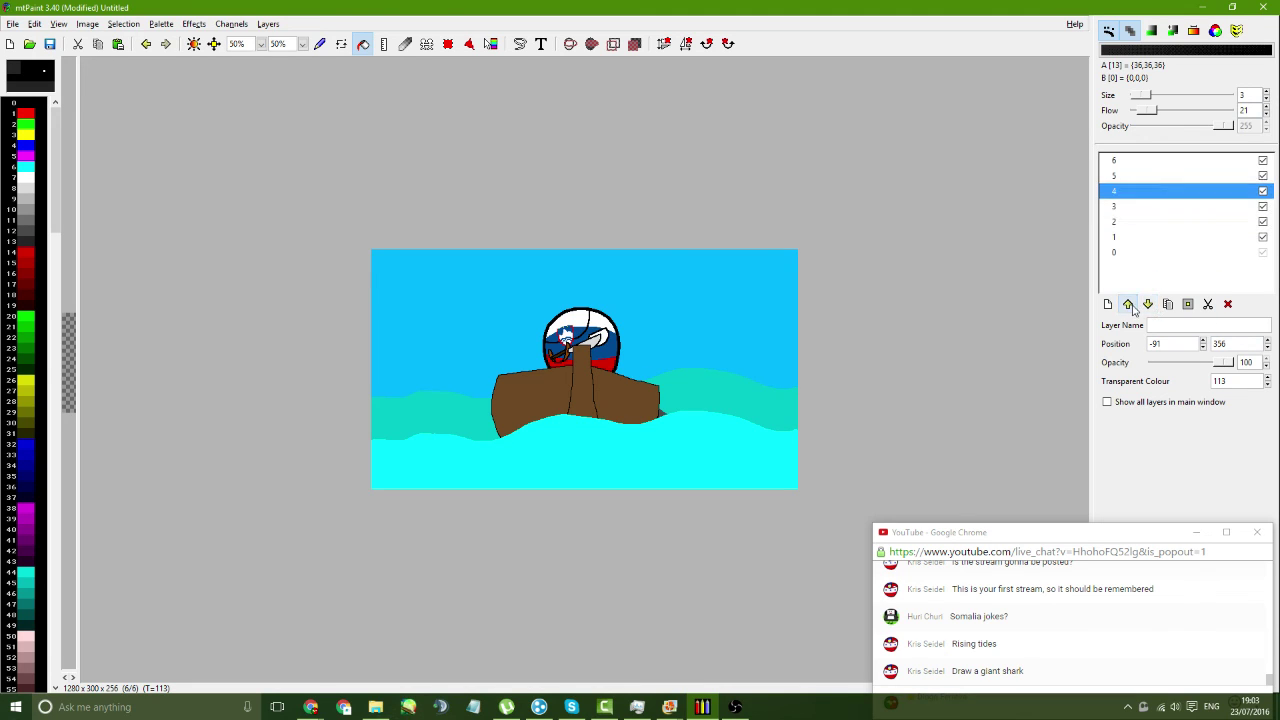
pyautogui.click(1128, 304)
pyautogui.moveTo(626, 395); pyautogui.dragTo(548, 398)
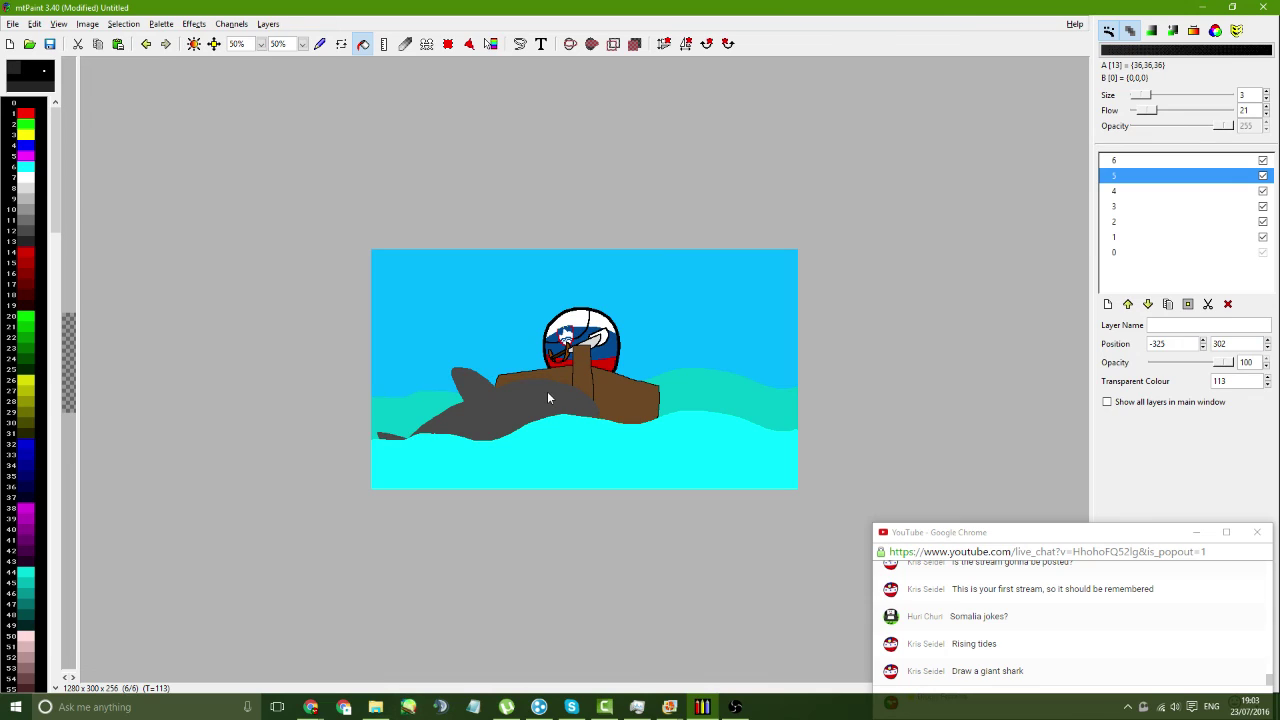
pyautogui.moveTo(548, 393); pyautogui.dragTo(549, 395)
# - Recolour the shark's body light grey (146,146,146) and its mouth dark grey (73,73,73), undoing a stray background fill
pyautogui.moveTo(78, 332); pyautogui.dragTo(700, 398)
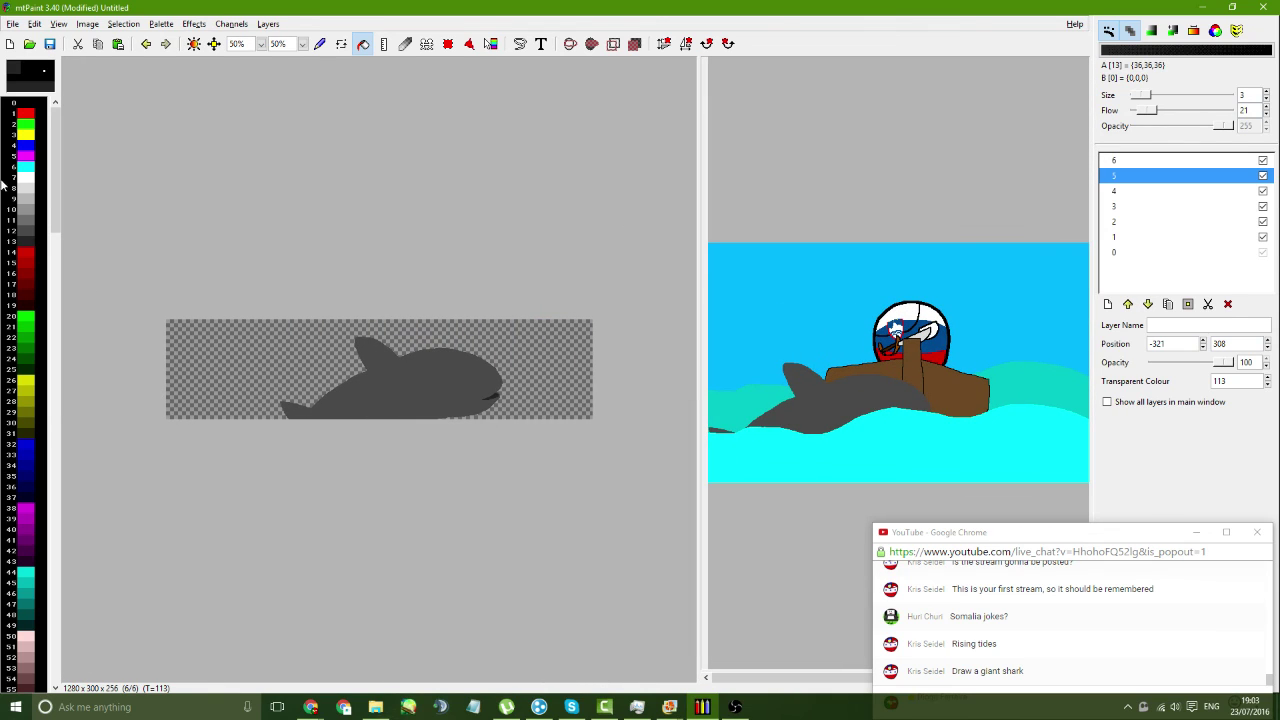
pyautogui.click(28, 214)
pyautogui.hotkey('ctrl', 'z')
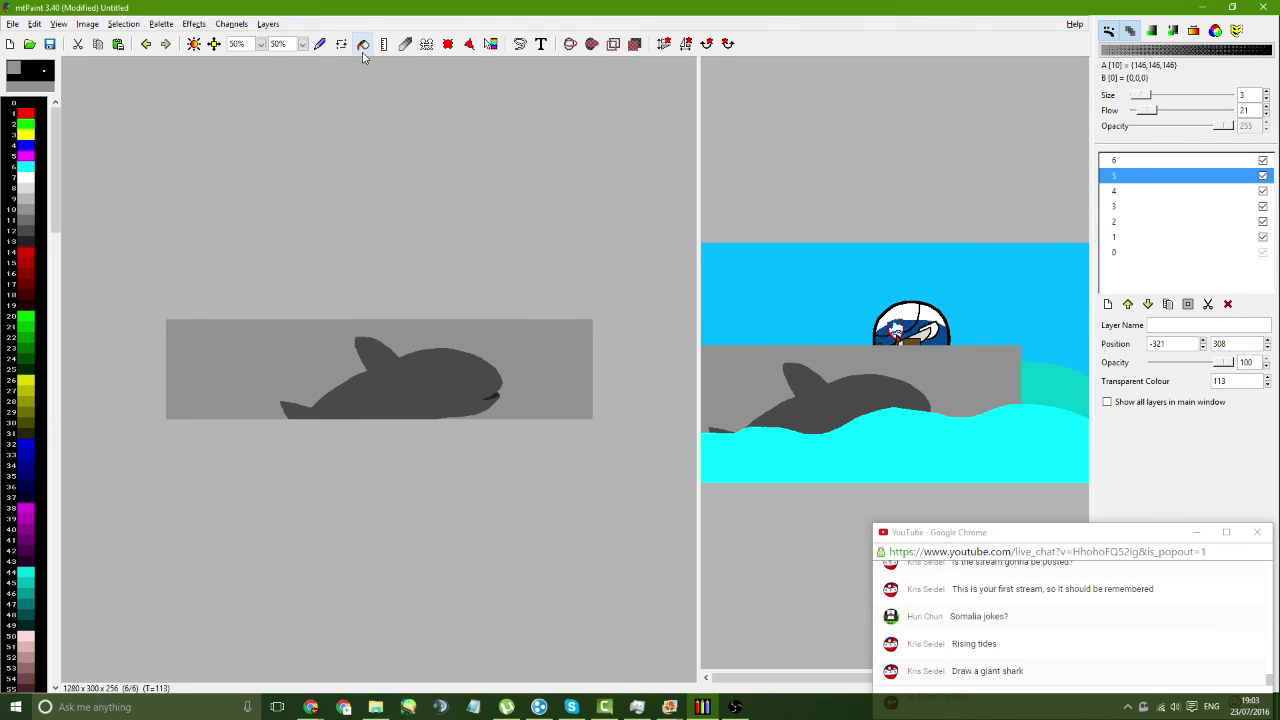
pyautogui.click(363, 50)
pyautogui.click(495, 378)
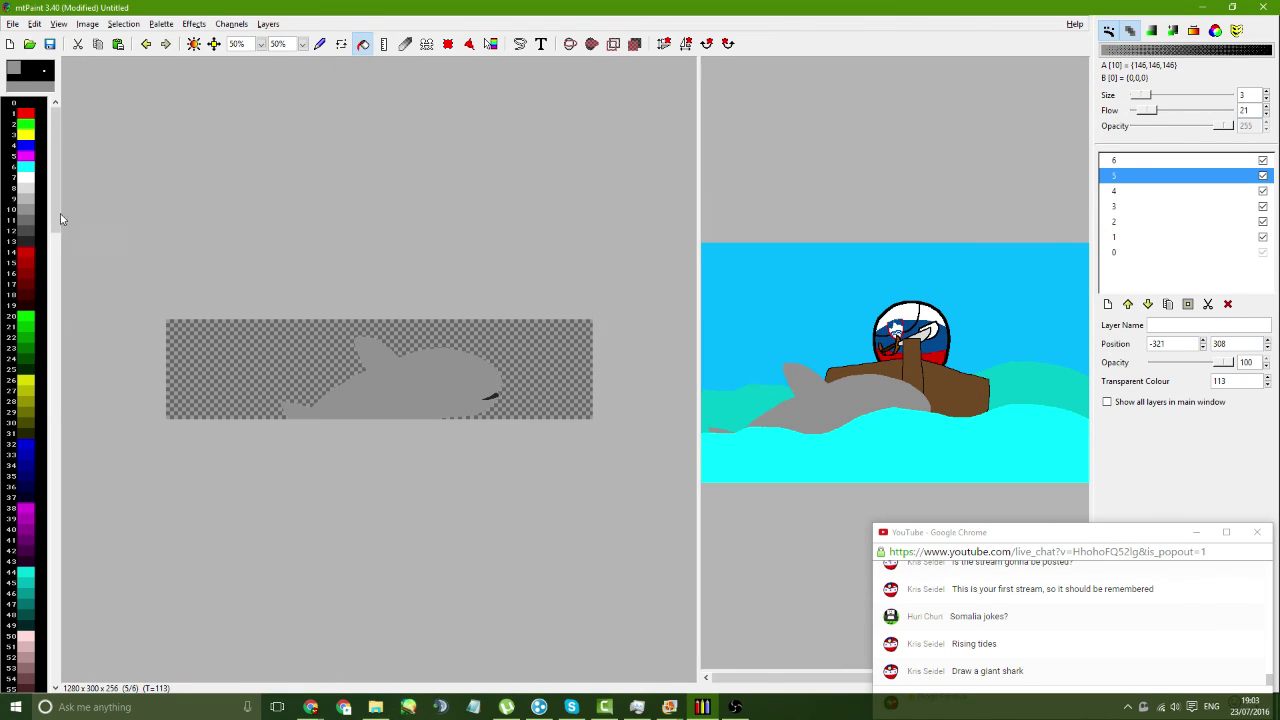
pyautogui.click(30, 232)
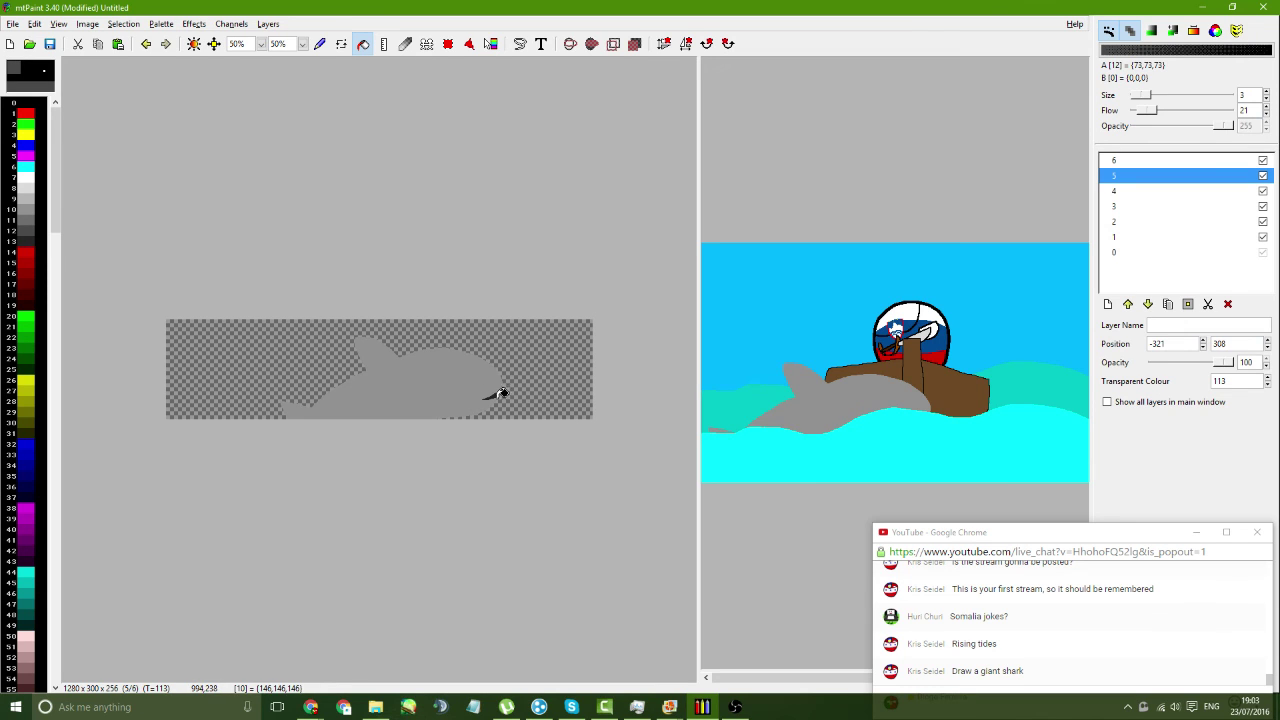
# - Move the shark layer higher out of the waves to position -309, 264
pyautogui.moveTo(698, 368); pyautogui.dragTo(491, 370)
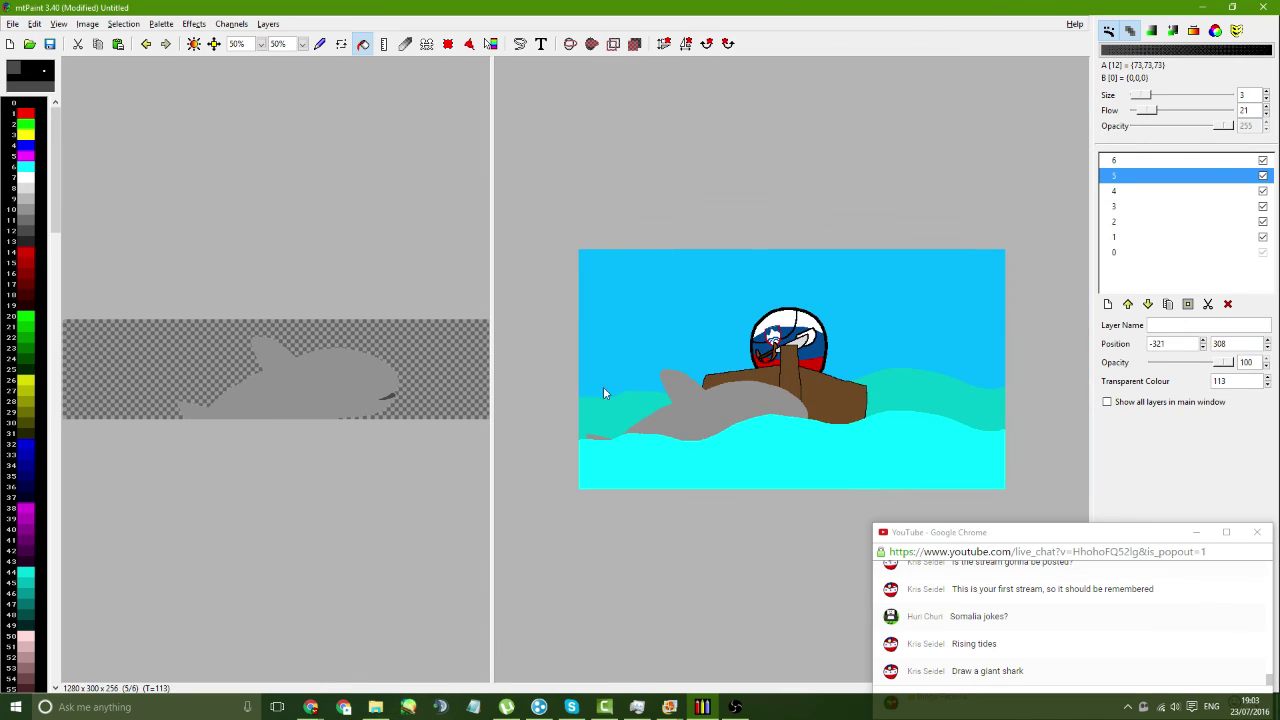
pyautogui.moveTo(713, 415); pyautogui.dragTo(718, 396)
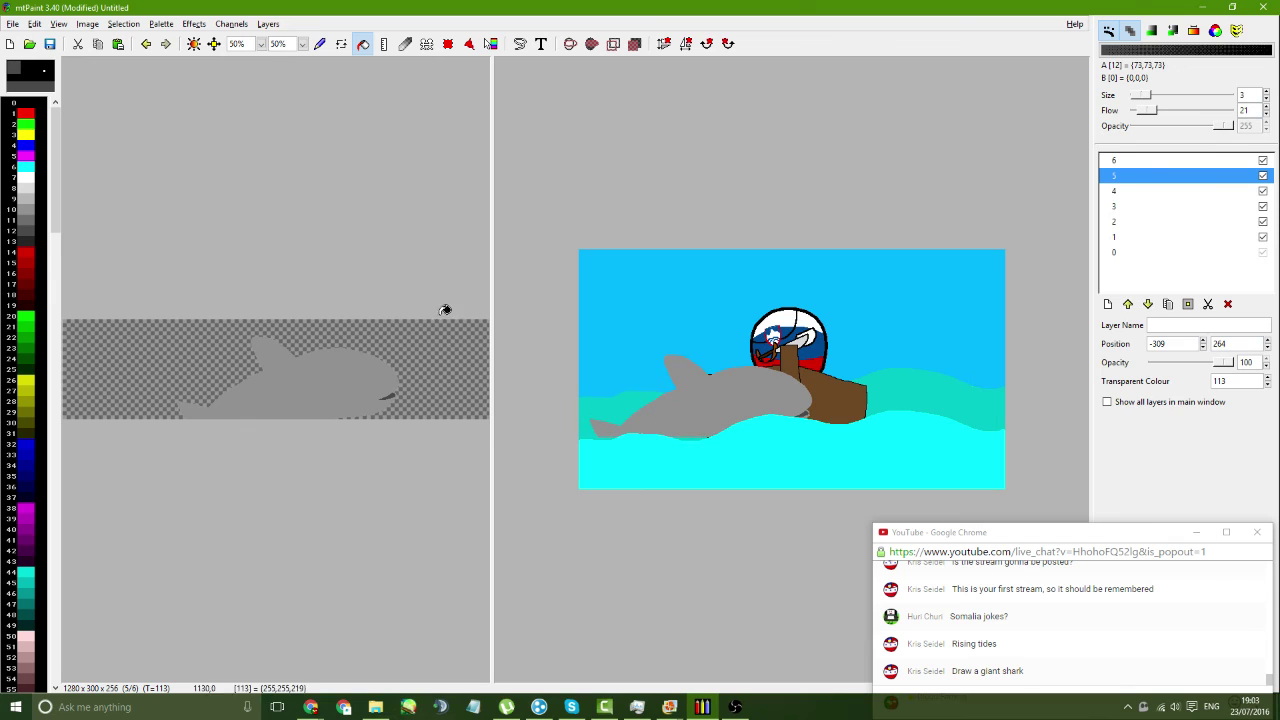
# - Resize the shark layer's canvas to 1280 x 600 without fixed aspect ratio, and fill the added area with transparent colour 113
pyautogui.moveTo(493, 283); pyautogui.dragTo(757, 295)
pyautogui.click(319, 44)
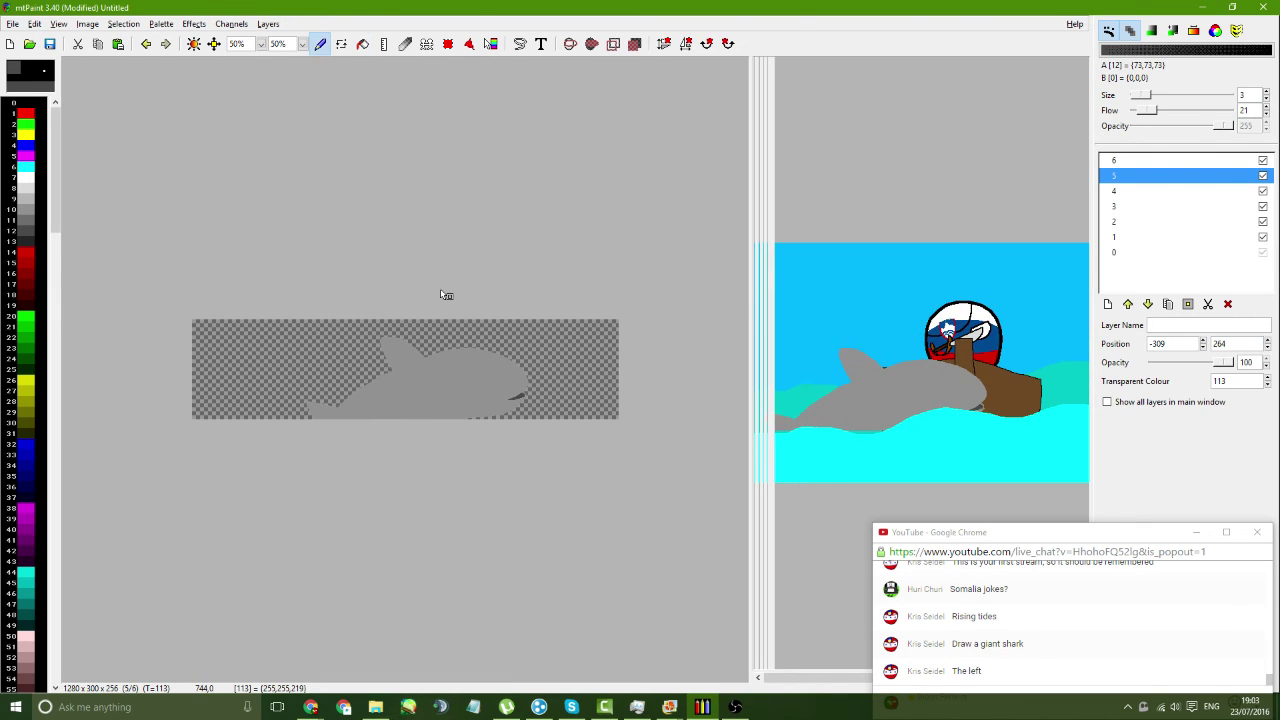
pyautogui.press('pagedown')
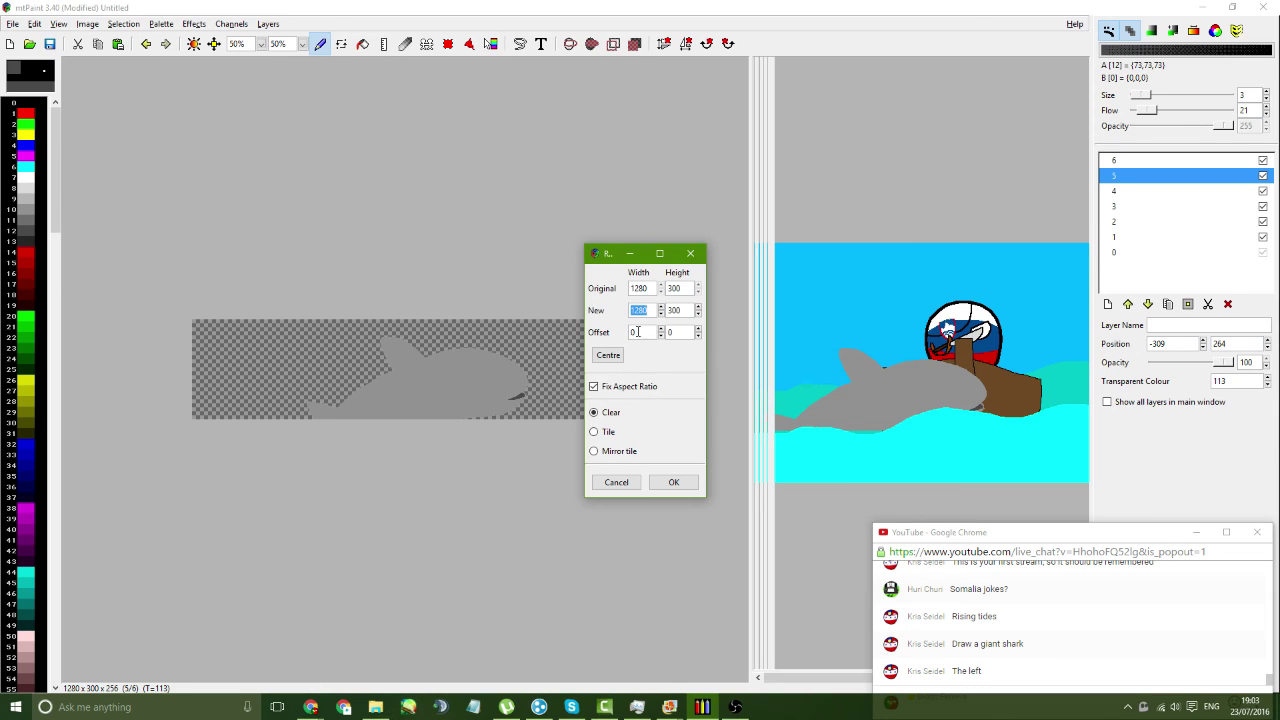
pyautogui.click(617, 391)
pyautogui.click(660, 308)
pyautogui.write('600')
pyautogui.press('Return')
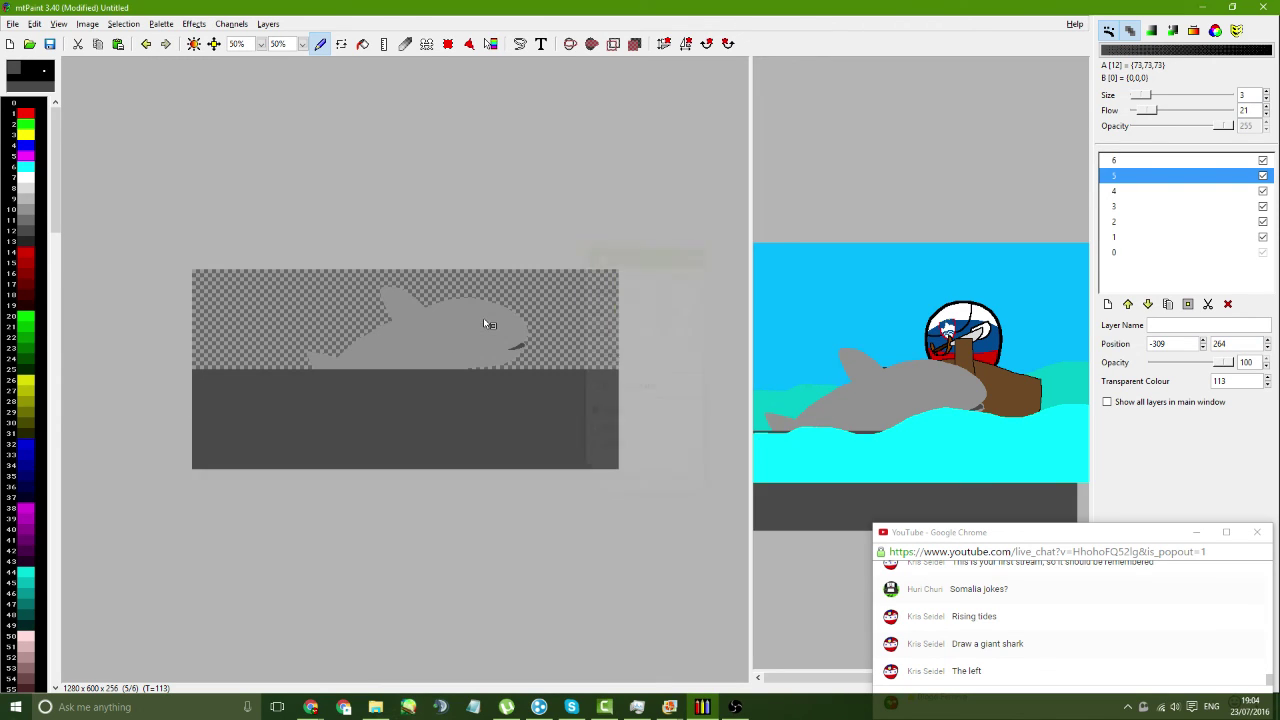
pyautogui.click(362, 43)
pyautogui.keyDown('ctrl'); pyautogui.click(579, 351); pyautogui.keyUp('ctrl')
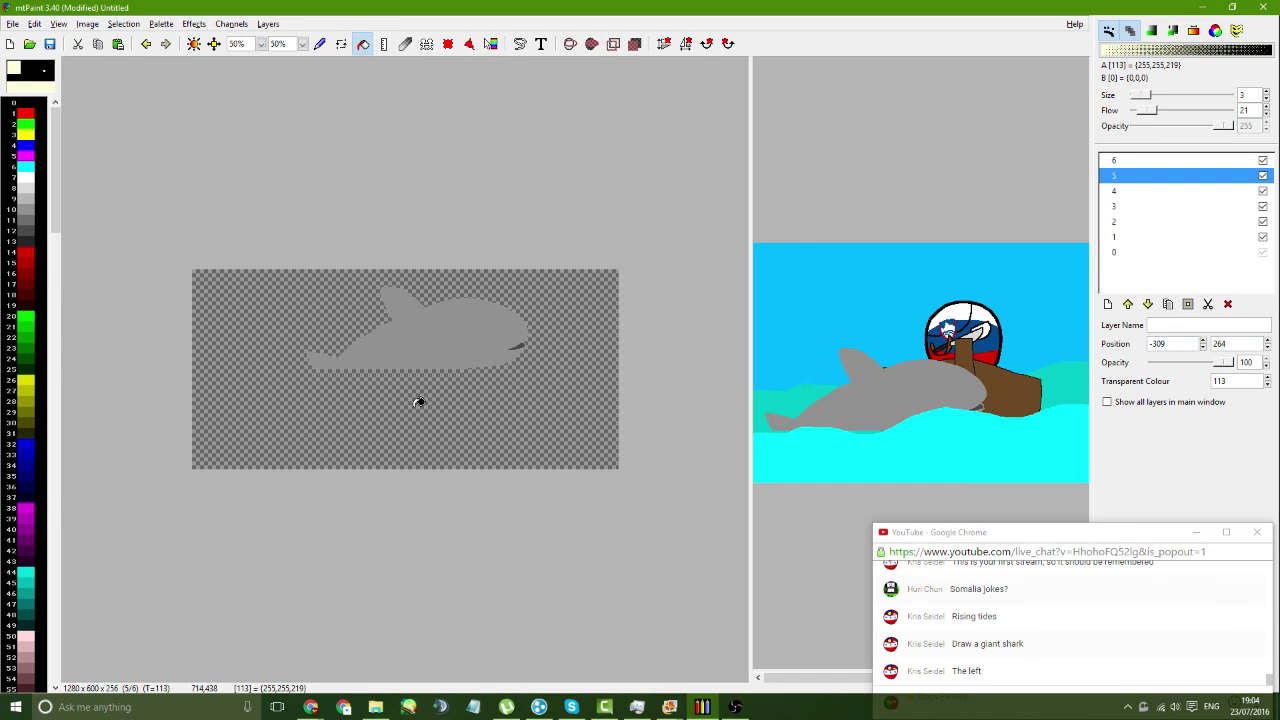
# - Draw the V-shaped lower lobe of the shark's tail below the body in the body's grey (146,146,146)
pyautogui.click(320, 43)
pyautogui.click(261, 45)
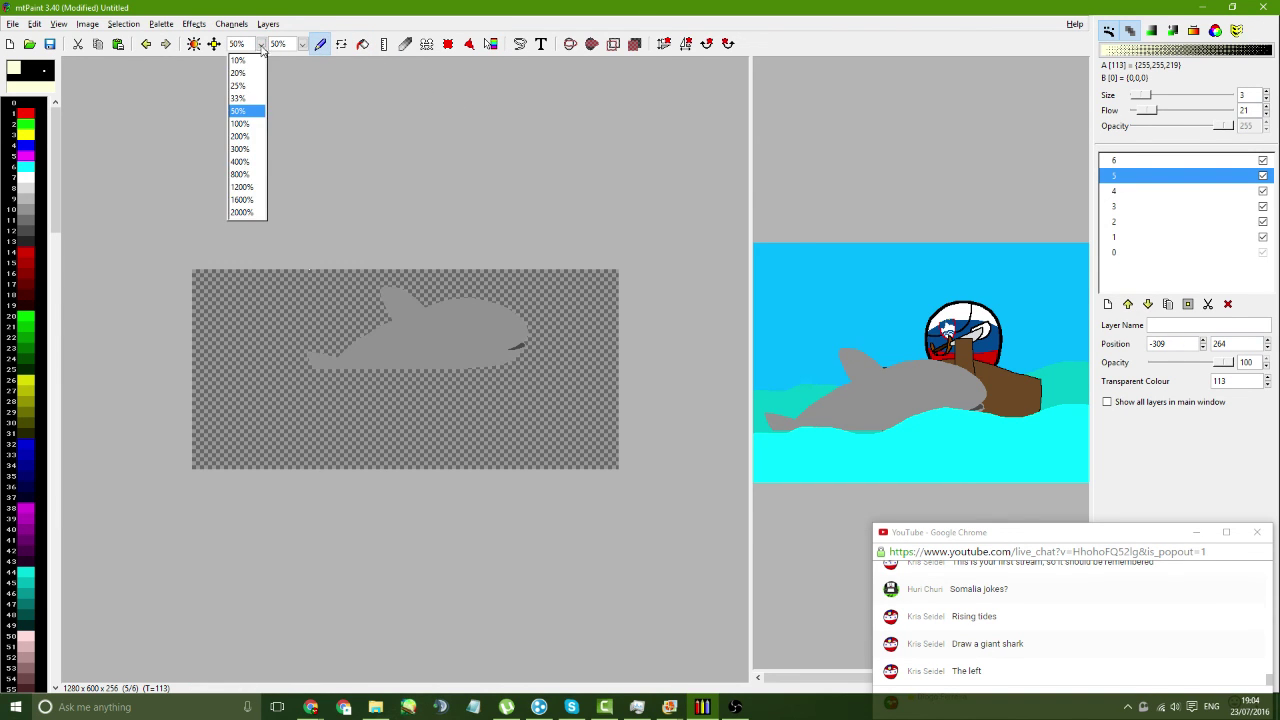
pyautogui.click(242, 136)
pyautogui.keyDown('ctrl'); pyautogui.click(343, 356); pyautogui.keyUp('ctrl')
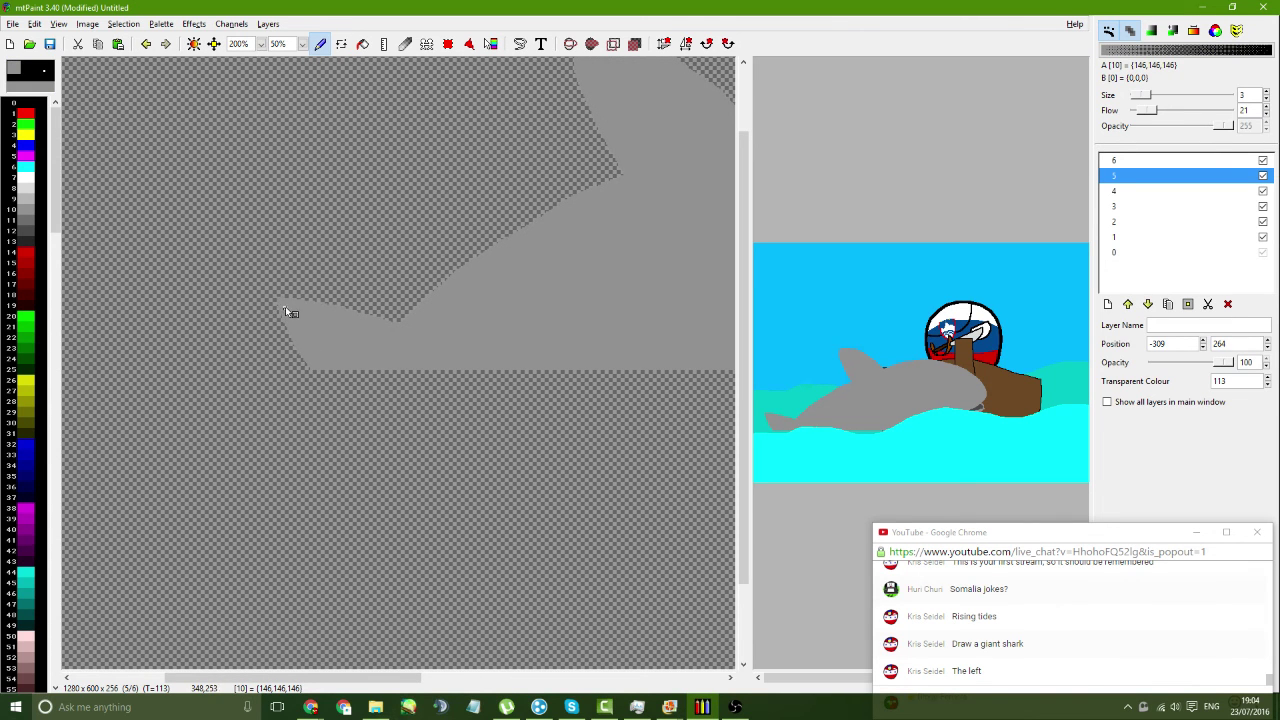
pyautogui.hotkey('ctrl', 'z')
pyautogui.moveTo(320, 404); pyautogui.dragTo(396, 536)
# - Outline the shark's lower jaw and belly in the body grey, running from the mouth back to the tail's lower lobe
pyautogui.hscroll(5, 425, 458)
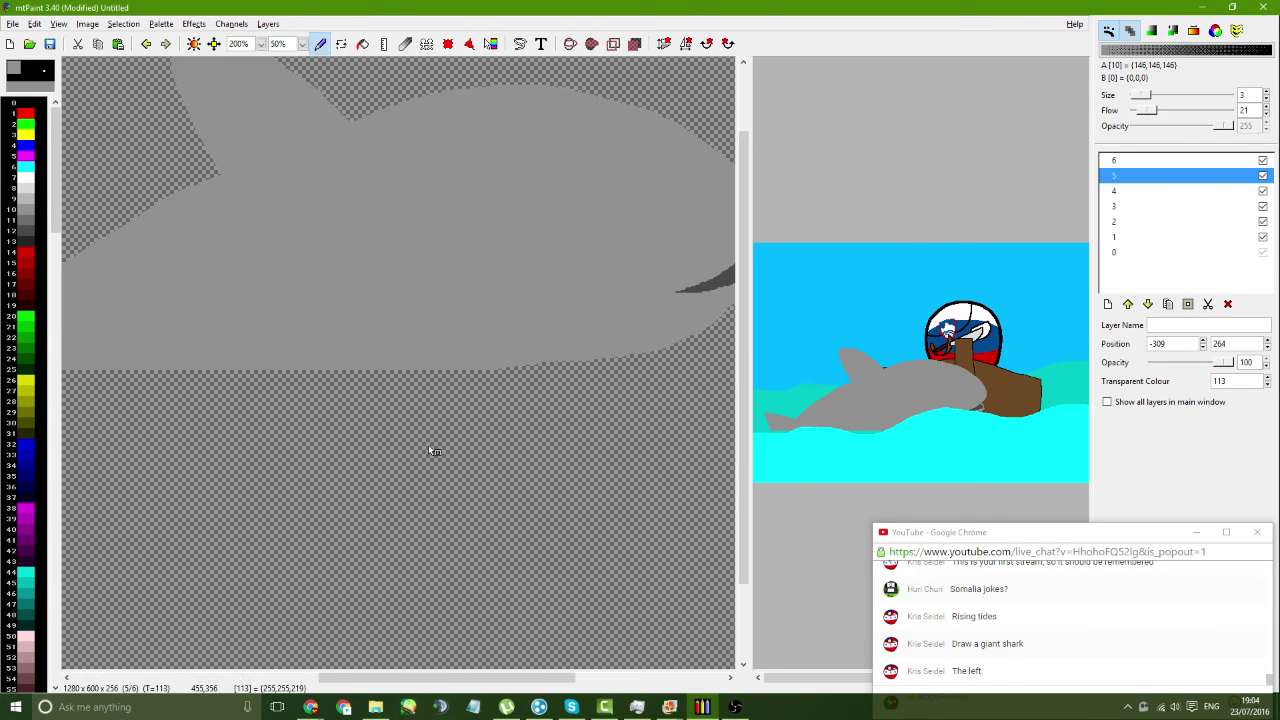
pyautogui.hscroll(2, 690, 328)
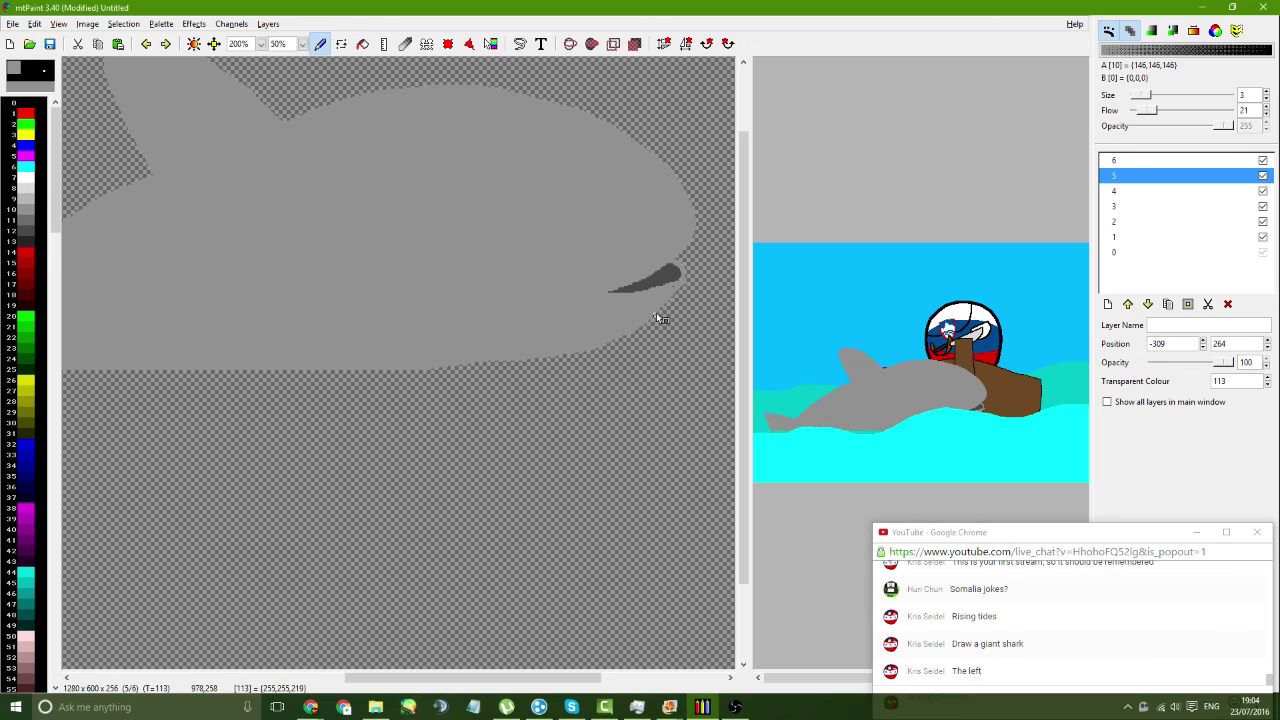
pyautogui.moveTo(683, 290)
pyautogui.mouseDown()
pyautogui.moveTo(577, 408)
pyautogui.moveTo(457, 471)
pyautogui.mouseUp()
pyautogui.hscroll(-2, 440, 475)
pyautogui.hscroll(-4, 428, 479)
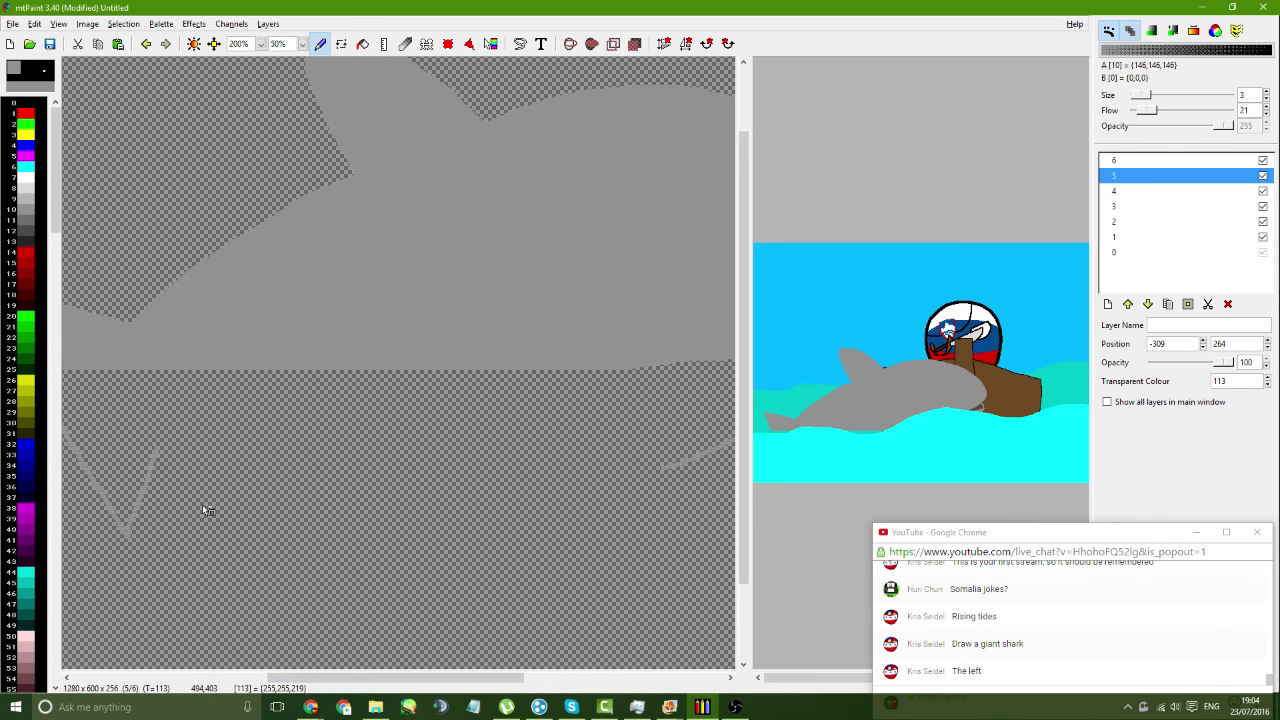
pyautogui.moveTo(169, 456); pyautogui.dragTo(391, 473)
pyautogui.hotkey('ctrl', 'z')
pyautogui.moveTo(686, 466); pyautogui.dragTo(285, 470)
# - Fill the outlined belly with the body grey and move the shark layer above the scene to position -225, -480
pyautogui.click(362, 43)
pyautogui.click(420, 416)
pyautogui.hscroll(5, 351, 414)
pyautogui.moveTo(826, 471); pyautogui.dragTo(917, 155)
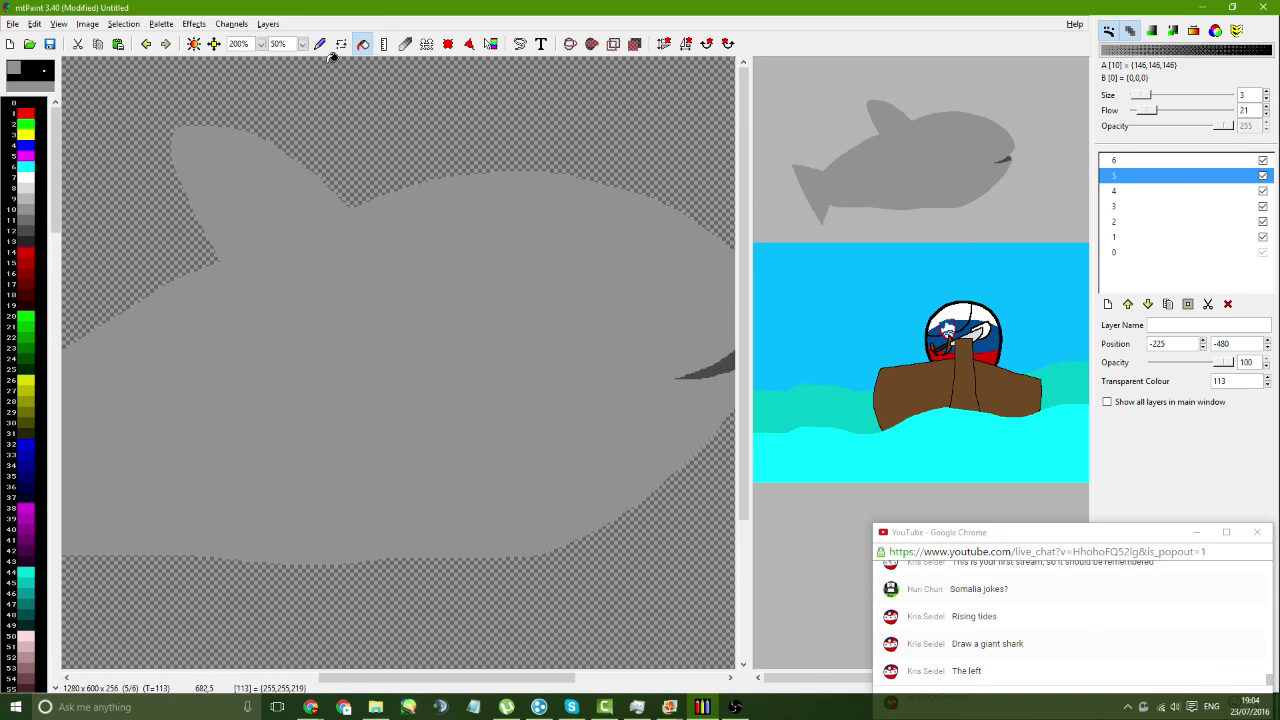
# - Draw a pointed side fin on the shark's lower body in mid grey (109,109,109) and fill it
pyautogui.click(320, 44)
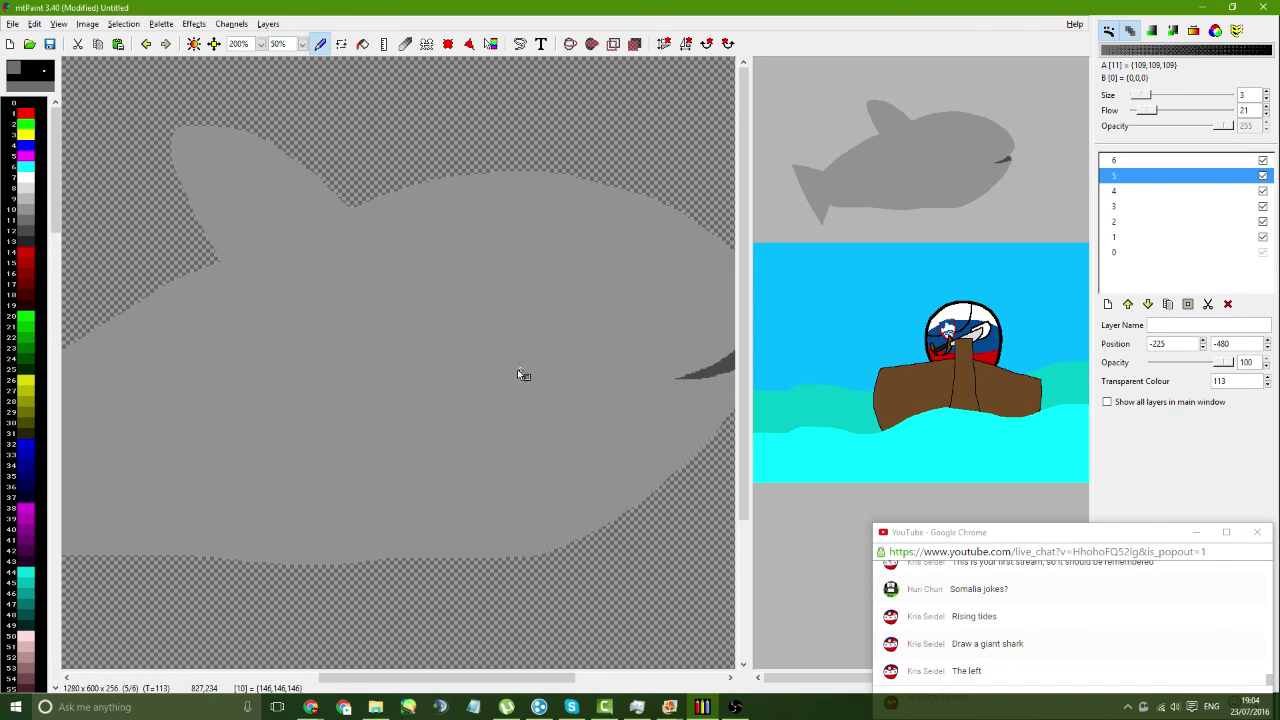
pyautogui.moveTo(485, 390)
pyautogui.mouseDown()
pyautogui.moveTo(383, 432)
pyautogui.moveTo(207, 473)
pyautogui.moveTo(241, 409)
pyautogui.moveTo(290, 402)
pyautogui.mouseUp()
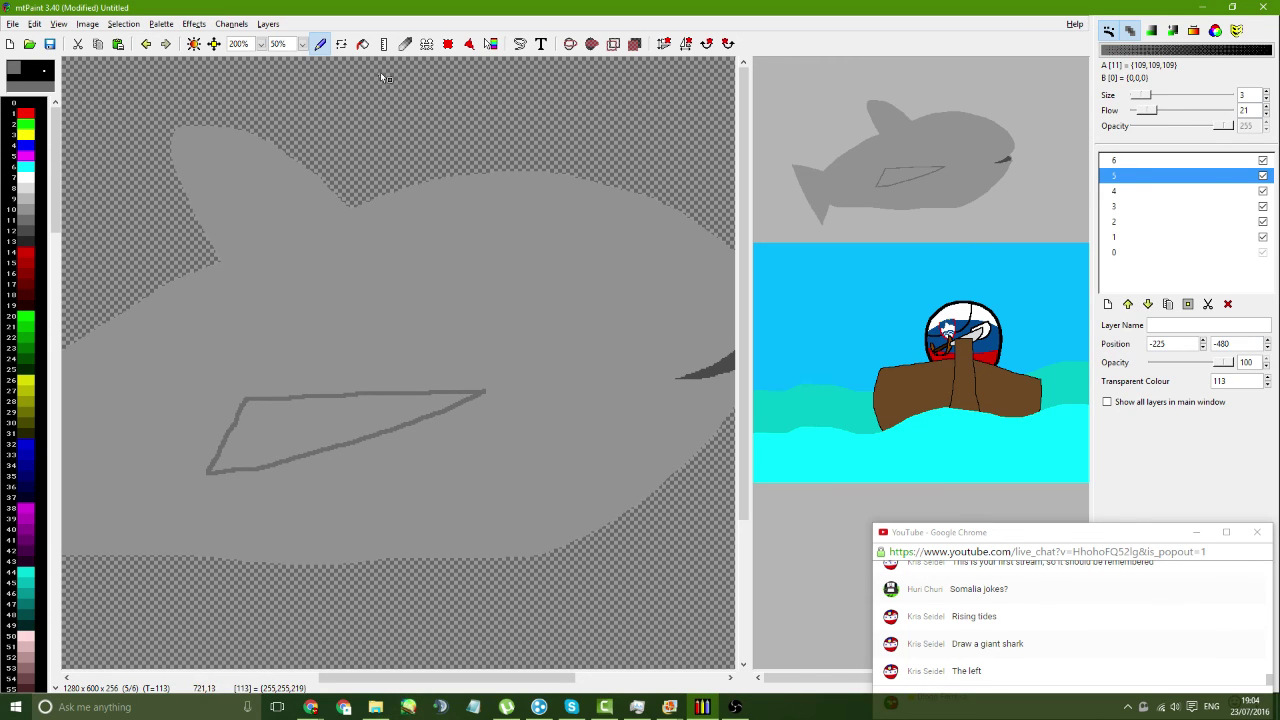
pyautogui.click(363, 43)
pyautogui.click(385, 417)
# - Lengthen the shark's mouth backward by outlining a longer, wider shape in dark grey (73,73,73) and filling it
pyautogui.hscroll(3, 426, 339)
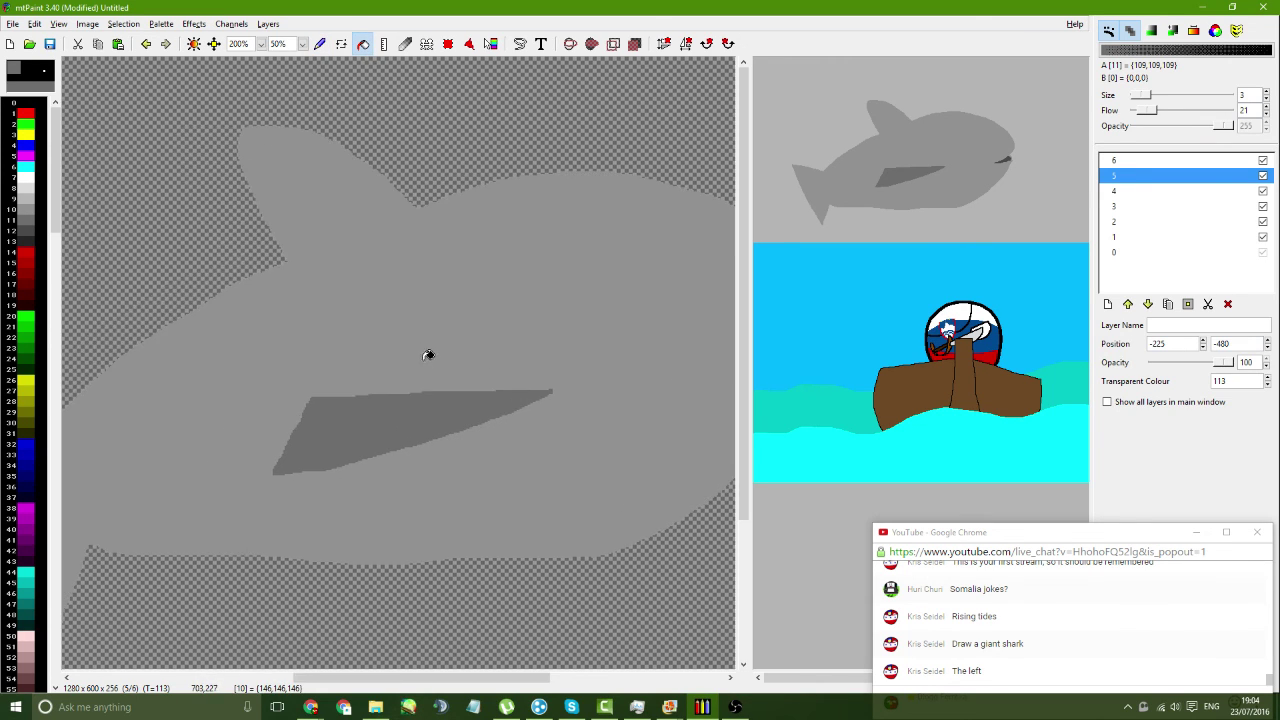
pyautogui.click(320, 43)
pyautogui.hscroll(6, 428, 320)
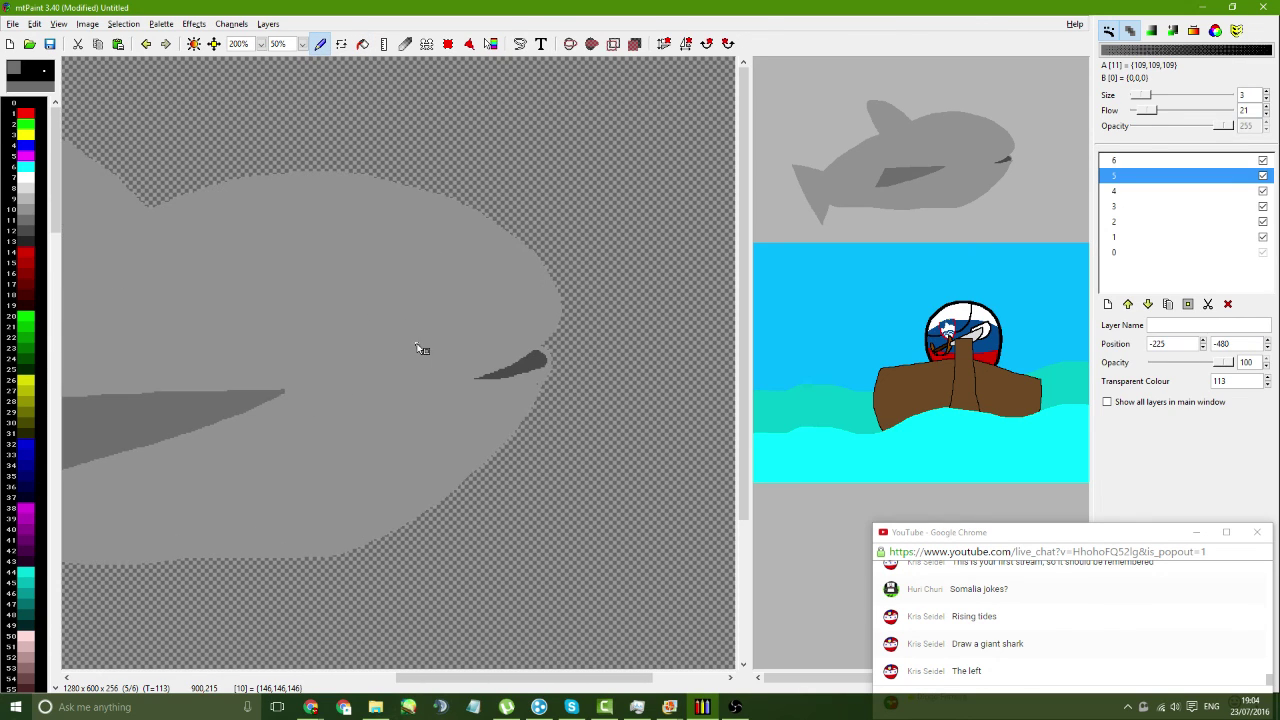
pyautogui.keyDown('ctrl'); pyautogui.click(519, 371); pyautogui.keyUp('ctrl')
pyautogui.moveTo(543, 355)
pyautogui.mouseDown()
pyautogui.moveTo(513, 386)
pyautogui.moveTo(543, 367)
pyautogui.mouseUp()
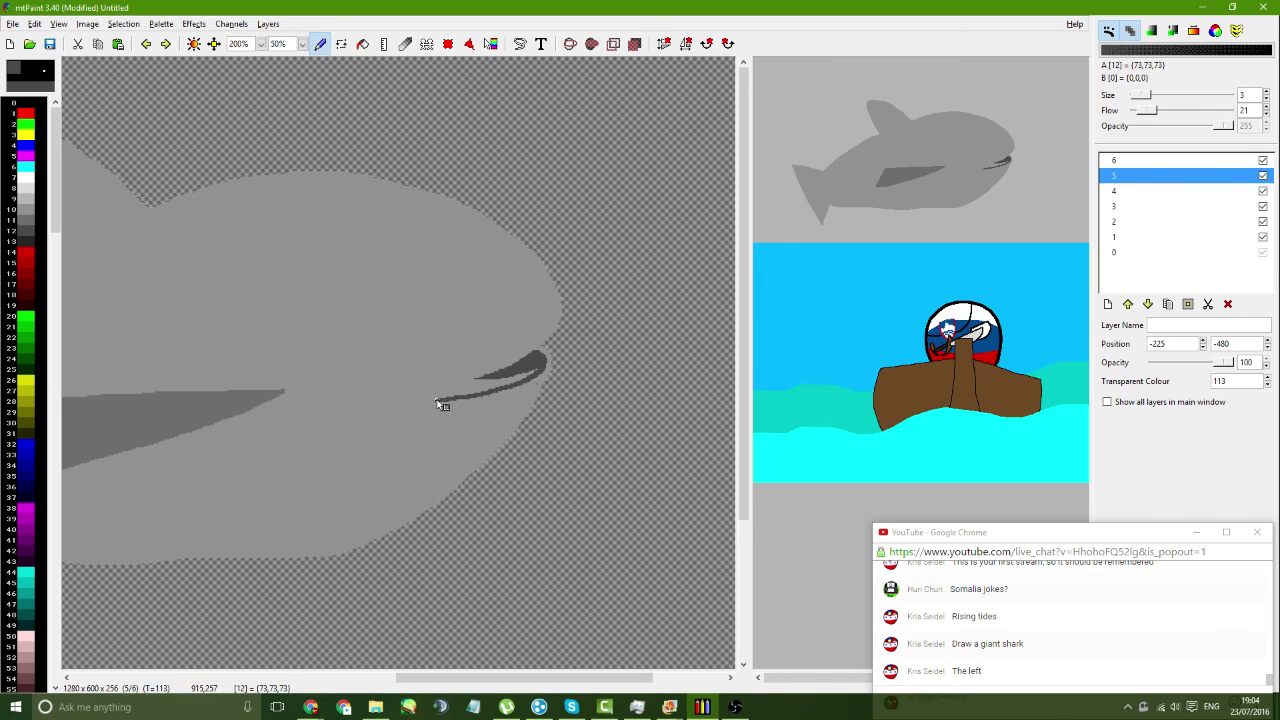
pyautogui.moveTo(437, 402)
pyautogui.mouseDown()
pyautogui.moveTo(401, 406)
pyautogui.moveTo(479, 359)
pyautogui.moveTo(497, 371)
pyautogui.moveTo(525, 383)
pyautogui.mouseUp()
pyautogui.hotkey('ctrl', 'z')
pyautogui.moveTo(437, 410)
pyautogui.mouseDown()
pyautogui.moveTo(398, 410)
pyautogui.moveTo(511, 367)
pyautogui.mouseUp()
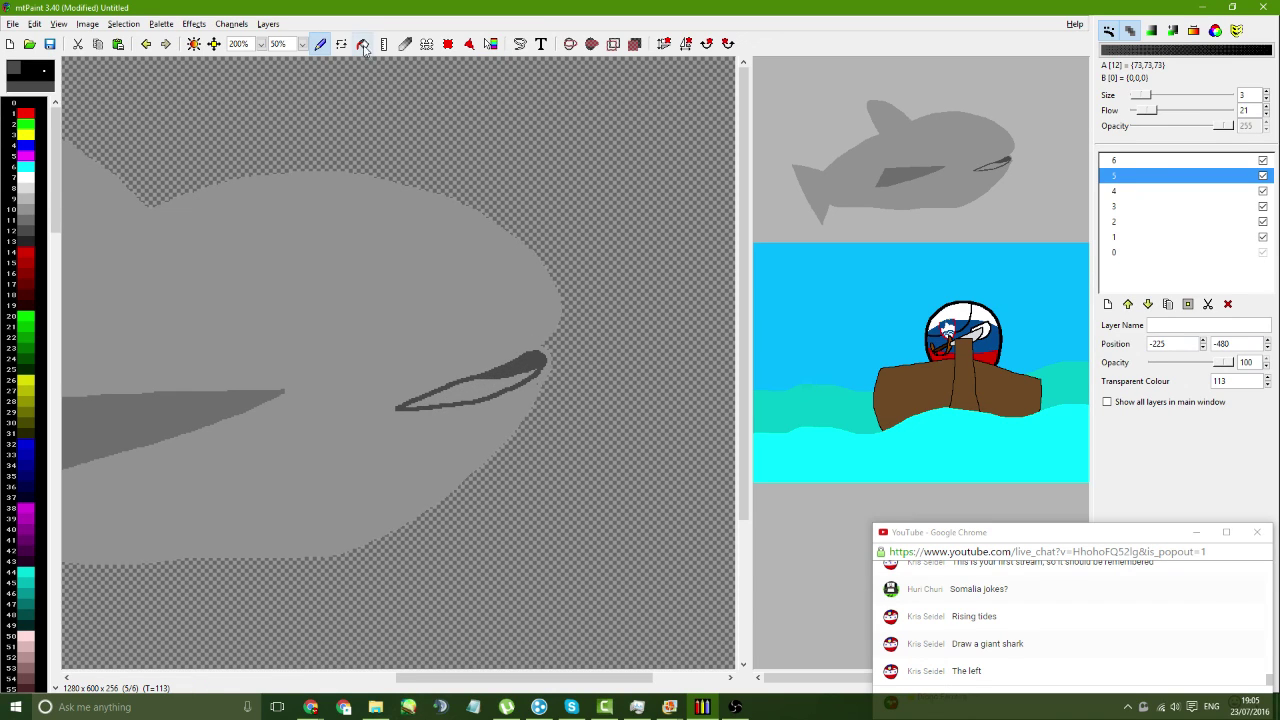
pyautogui.click(363, 43)
pyautogui.click(491, 377)
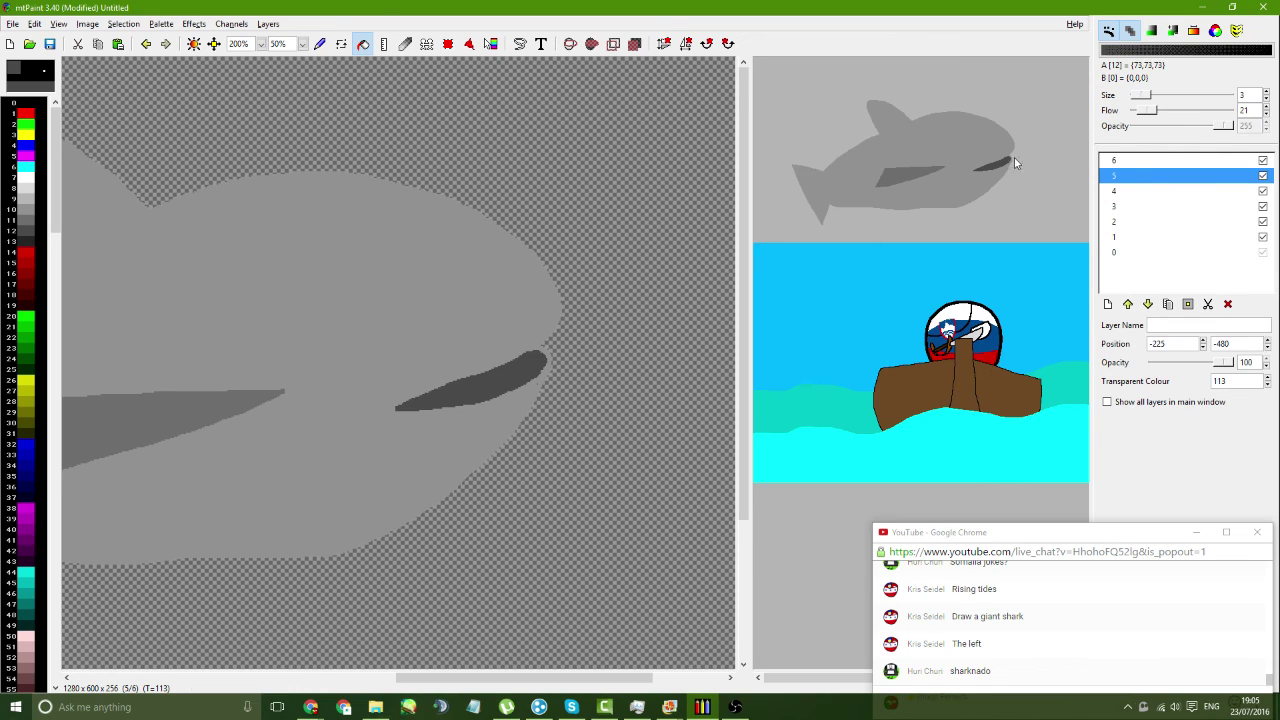
# - Move the shark layer down into the sky beside the ball, to position -343, -176
pyautogui.moveTo(1014, 157); pyautogui.dragTo(979, 262)
pyautogui.click(320, 44)
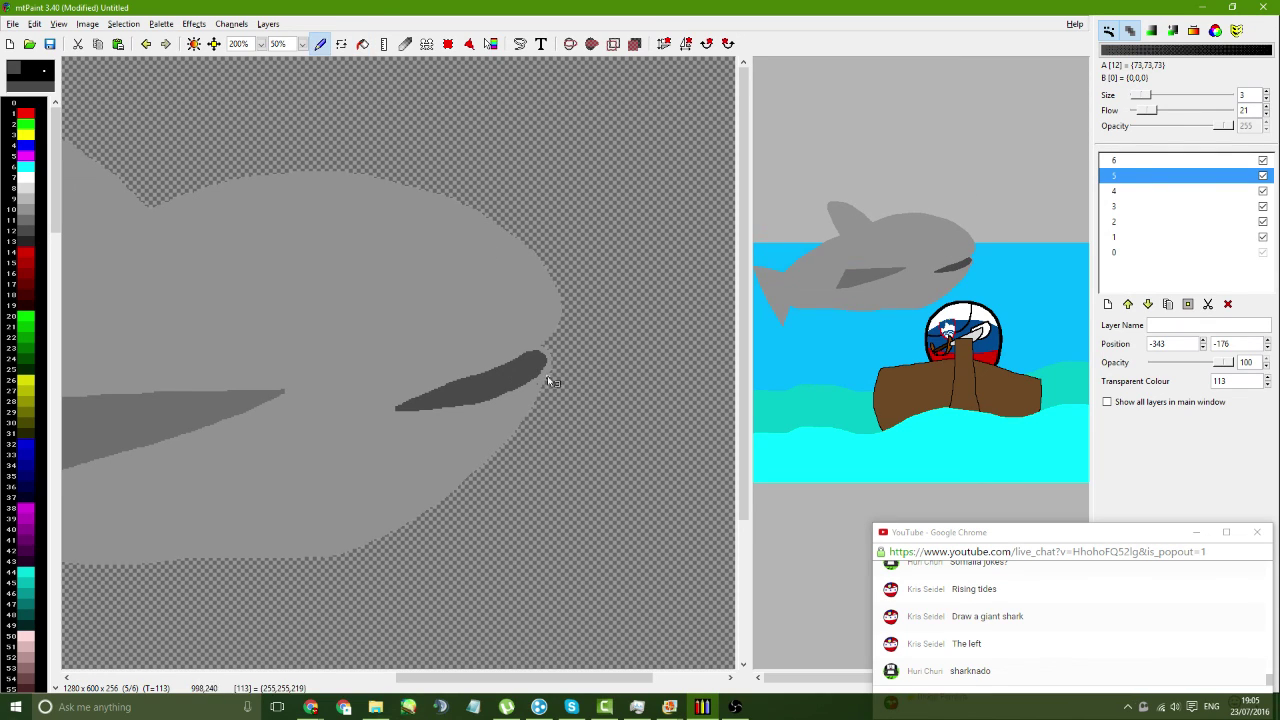
# - Extend the front end of the shark's mouth out to the snout edge in dark grey (73,73,73)
pyautogui.moveTo(400, 413); pyautogui.dragTo(479, 405)
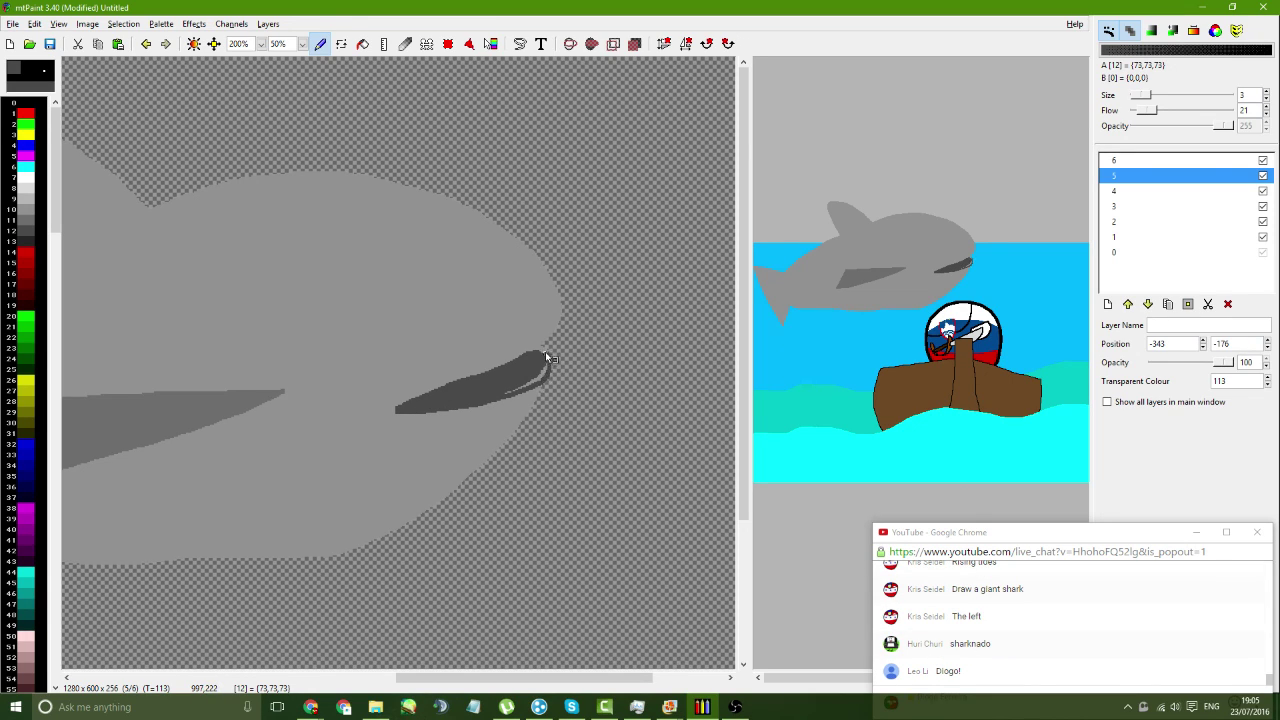
pyautogui.moveTo(543, 354)
pyautogui.mouseDown()
pyautogui.moveTo(530, 352)
pyautogui.moveTo(548, 384)
pyautogui.mouseUp()
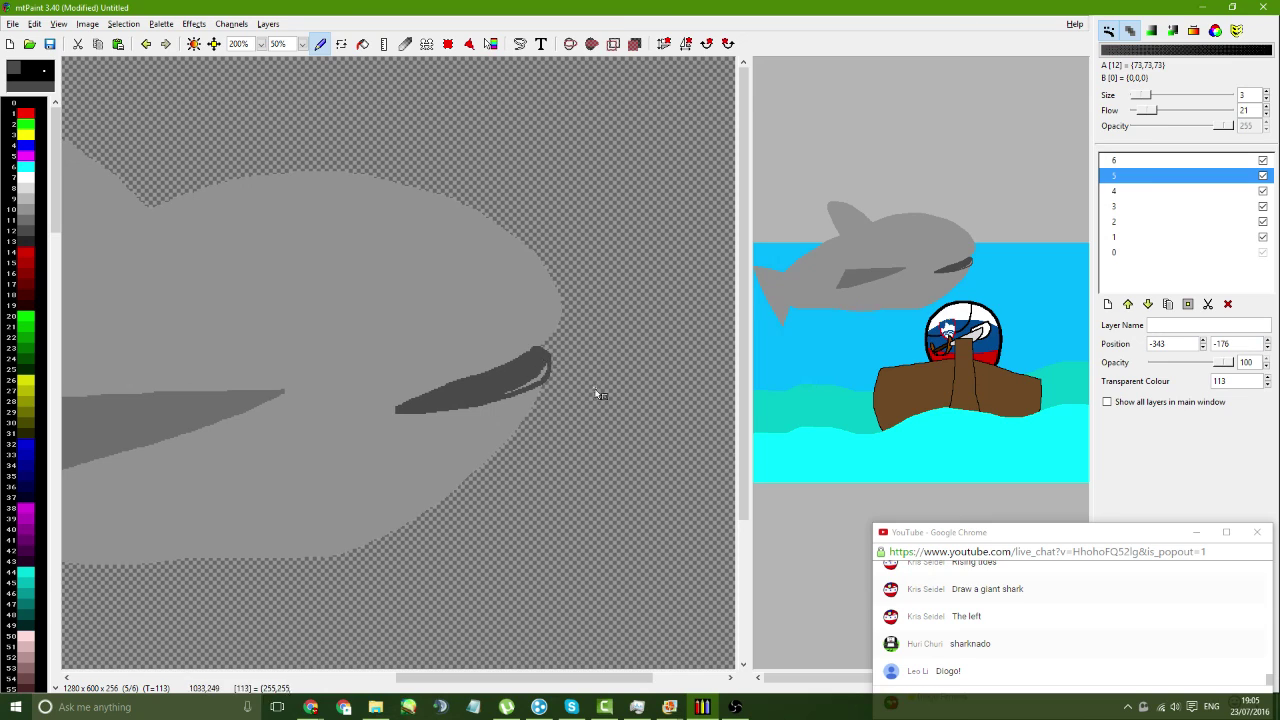
pyautogui.click(973, 540)
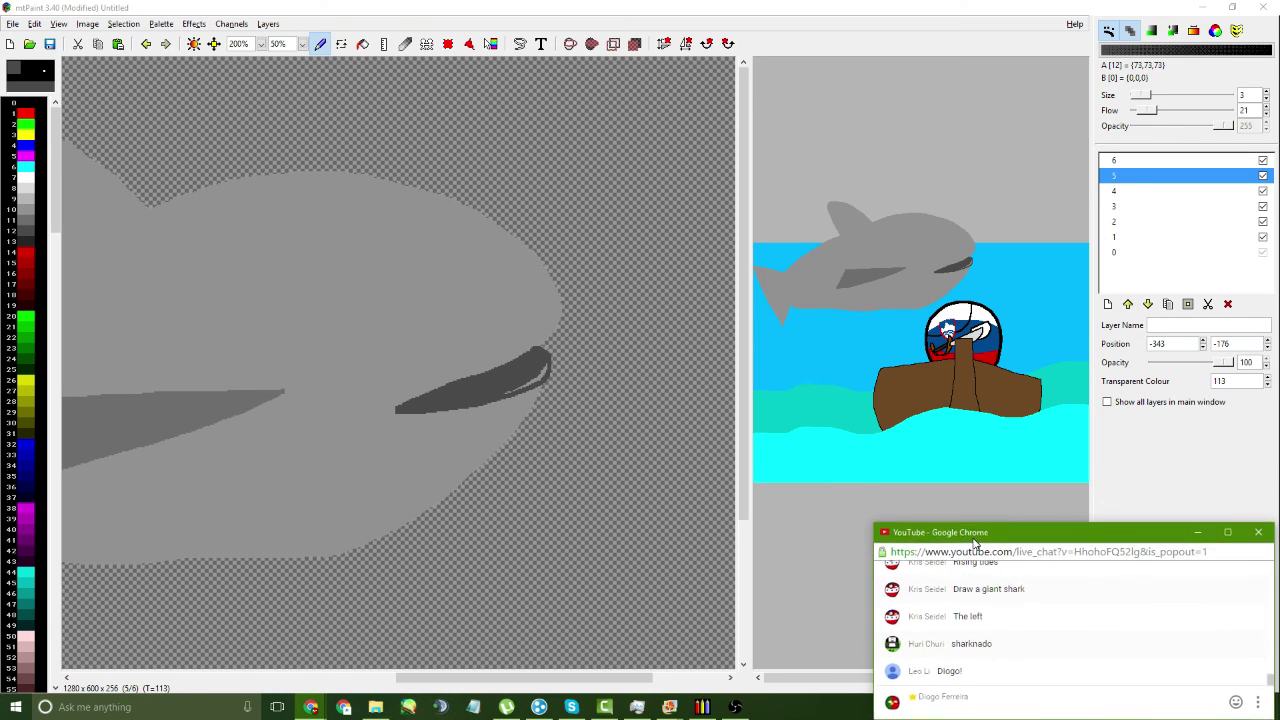
pyautogui.moveTo(973, 543); pyautogui.dragTo(977, 559)
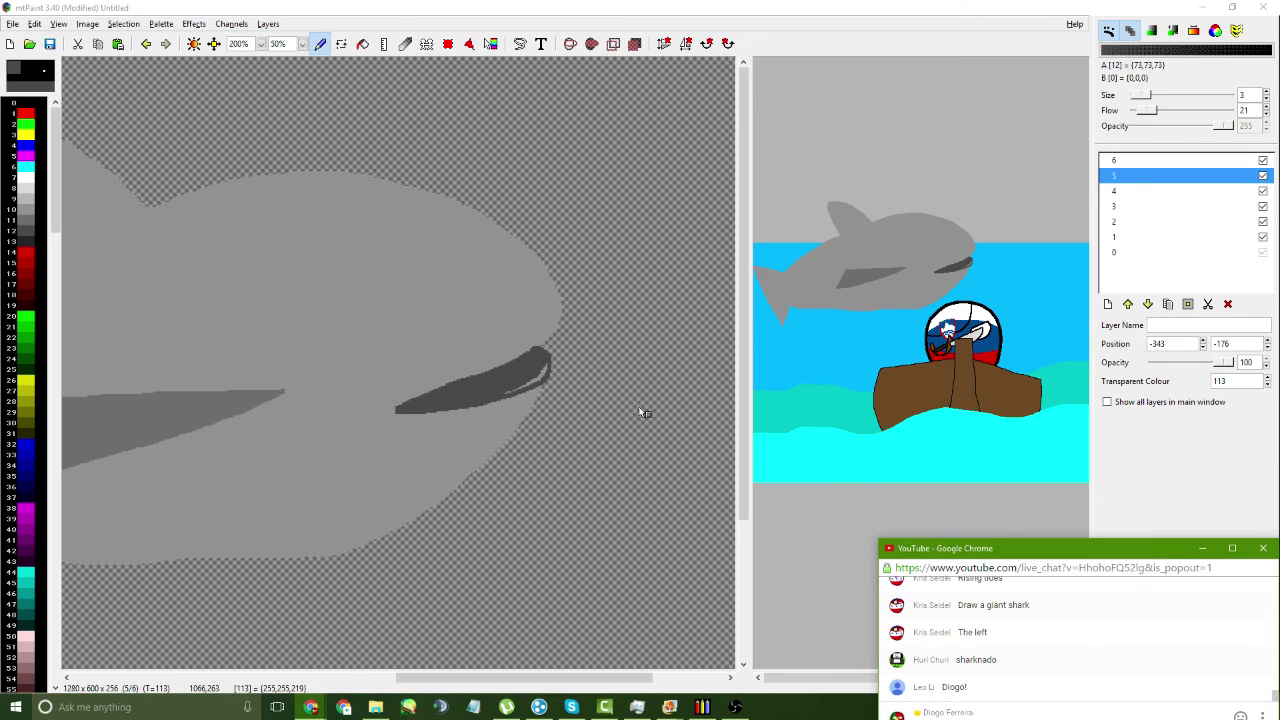
pyautogui.click(551, 371)
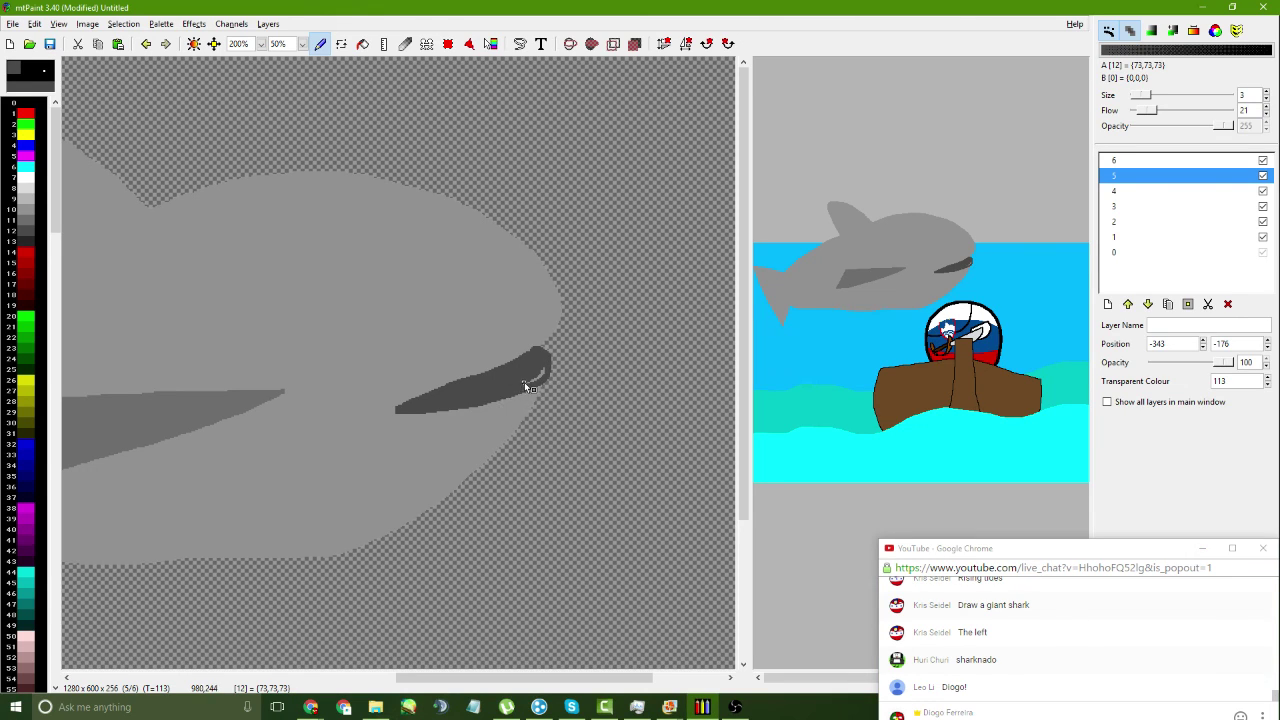
# - Clean up the edges around the mouth's front end with body grey (146,146,146) and the transparent colour (255,255,219)
pyautogui.keyDown('ctrl'); pyautogui.click(540, 390); pyautogui.keyUp('ctrl')
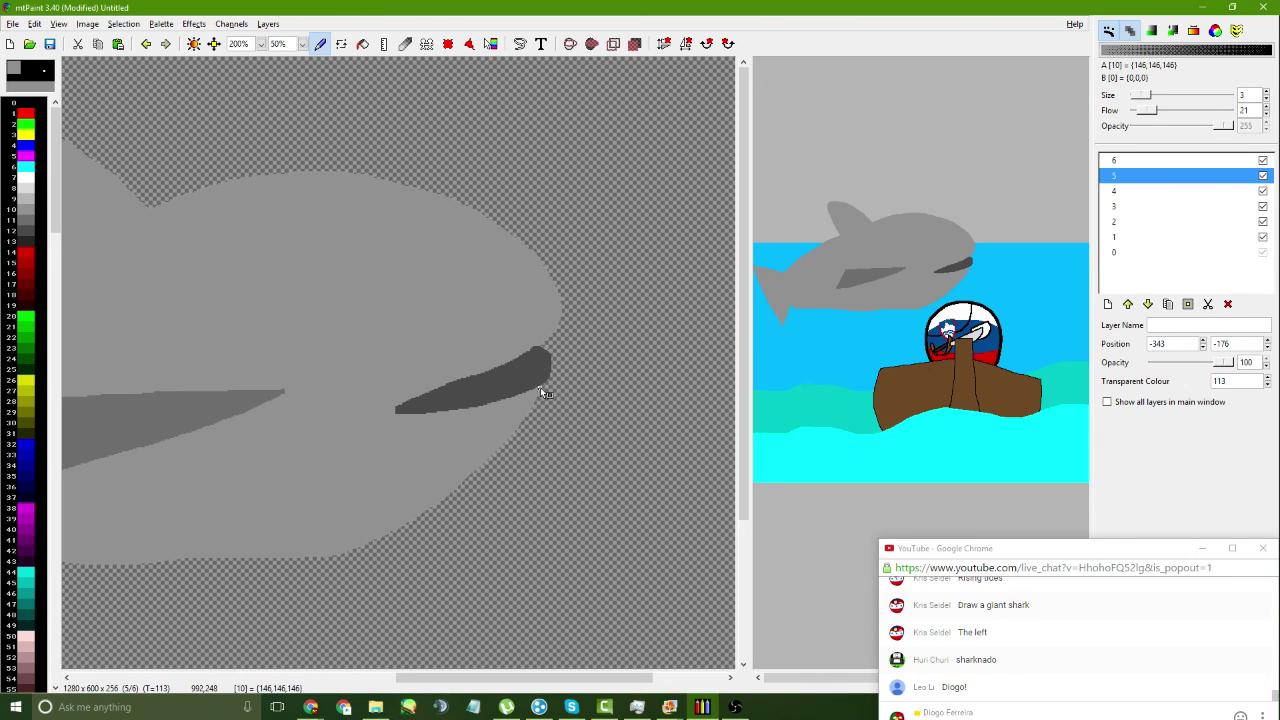
pyautogui.keyDown('ctrl'); pyautogui.click(553, 397); pyautogui.keyUp('ctrl')
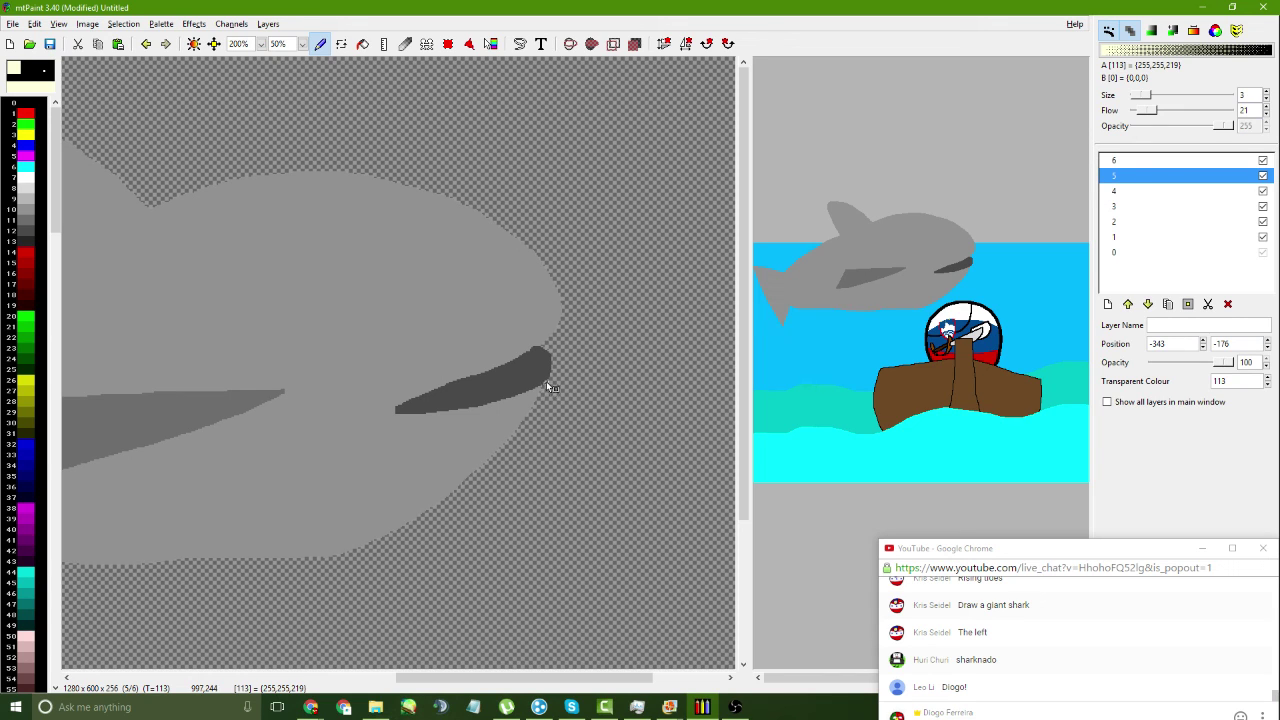
pyautogui.moveTo(311, 707)
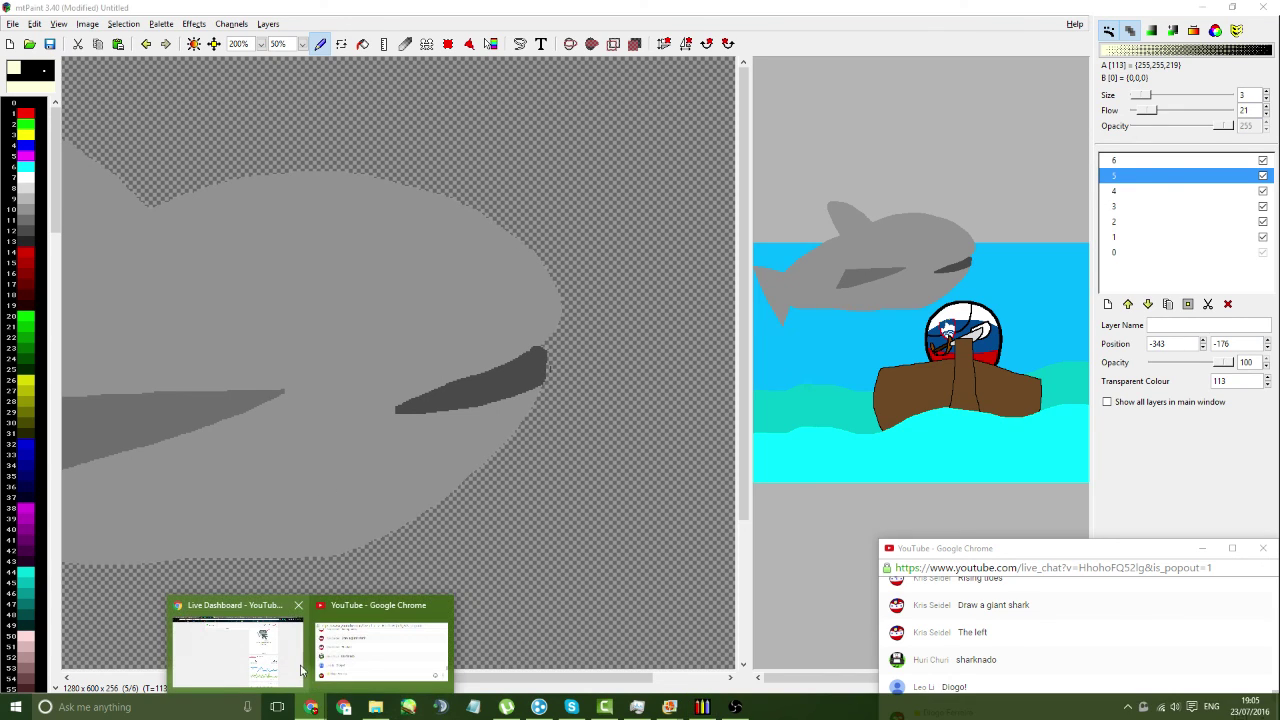
pyautogui.moveTo(296, 667)
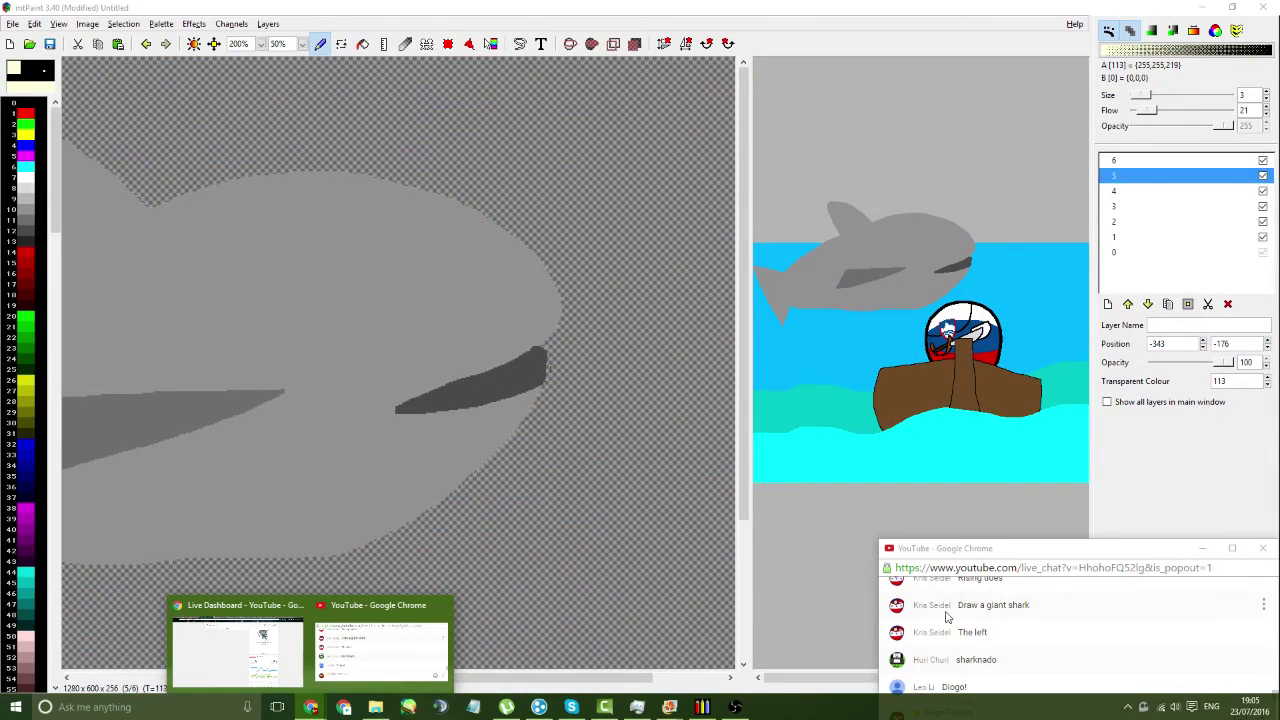
pyautogui.keyDown('ctrl'); pyautogui.click(541, 345); pyautogui.keyUp('ctrl')
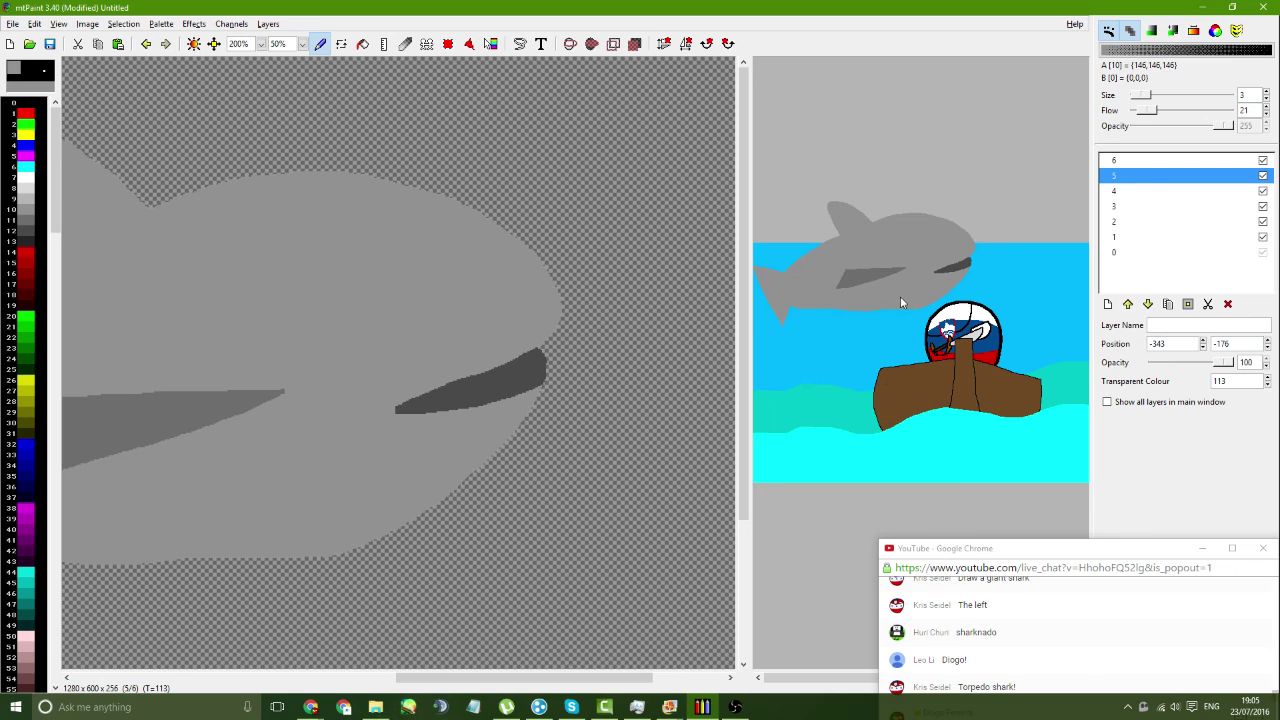
# - Move the shark layer down to the waves beside the boat, to position -455, 254
pyautogui.moveTo(900, 302); pyautogui.dragTo(907, 436)
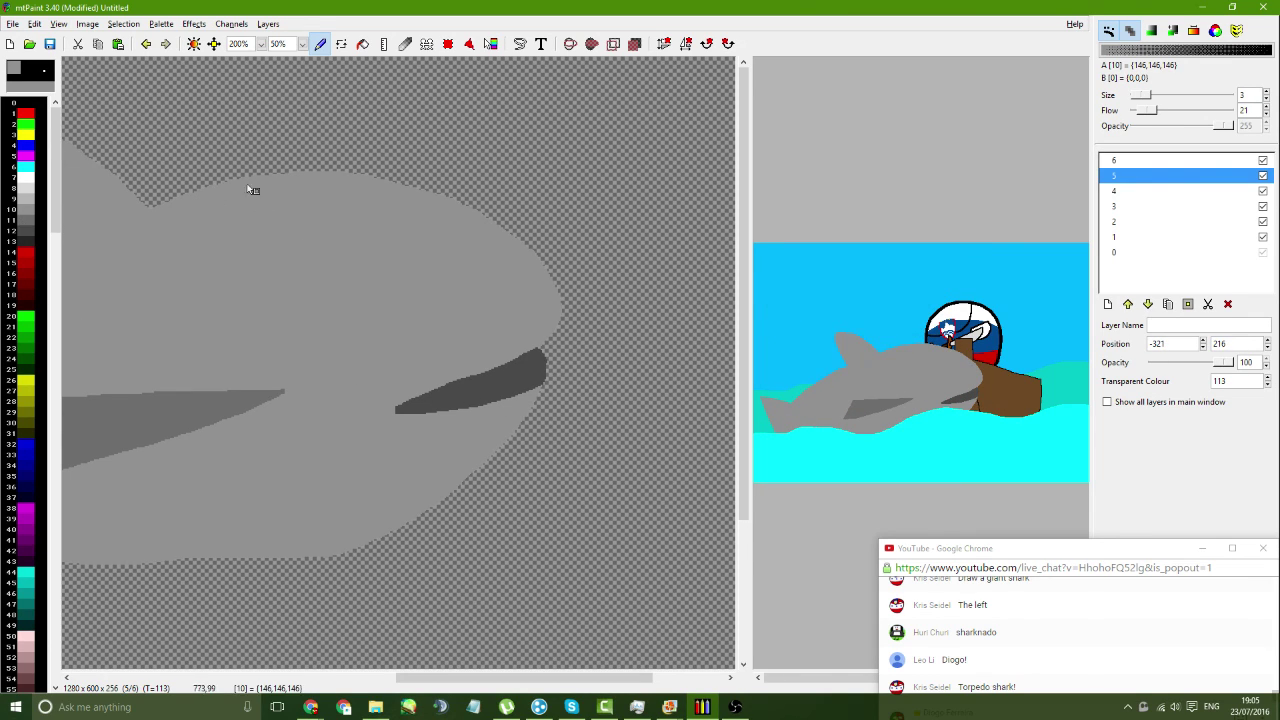
pyautogui.click(28, 220)
pyautogui.click(362, 43)
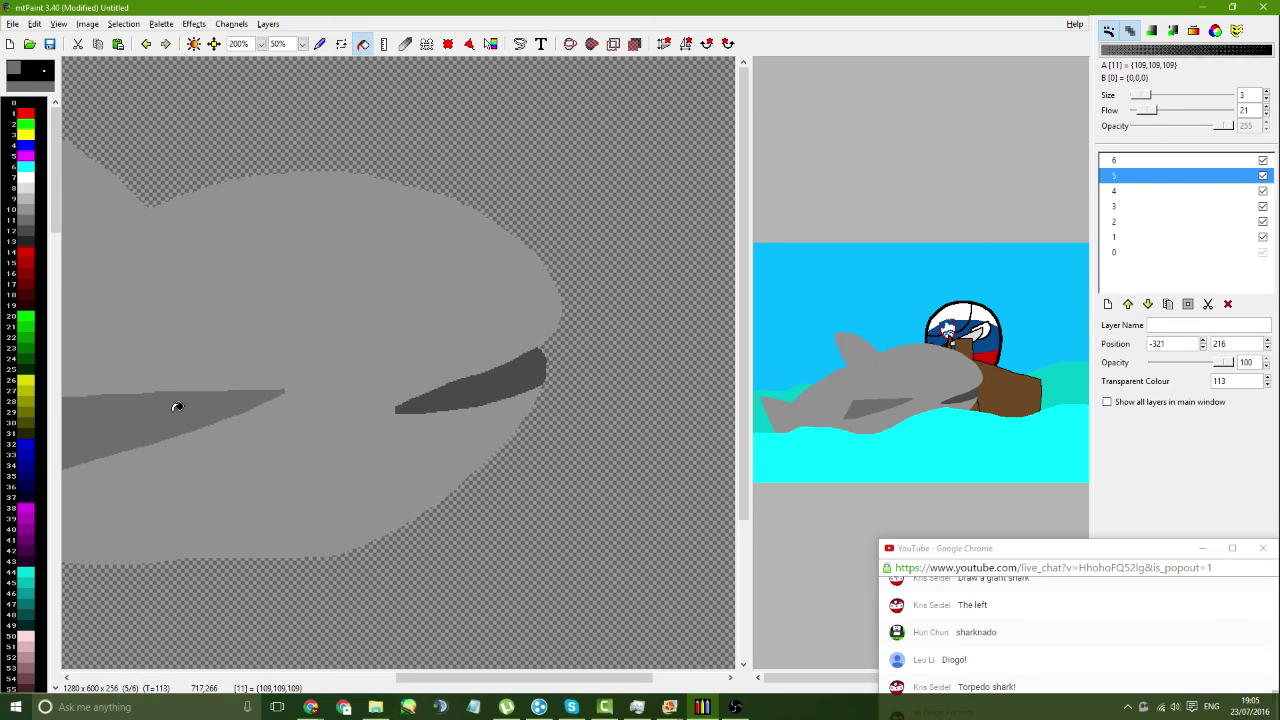
pyautogui.moveTo(872, 389); pyautogui.dragTo(538, 336)
pyautogui.moveTo(710, 384); pyautogui.dragTo(702, 414)
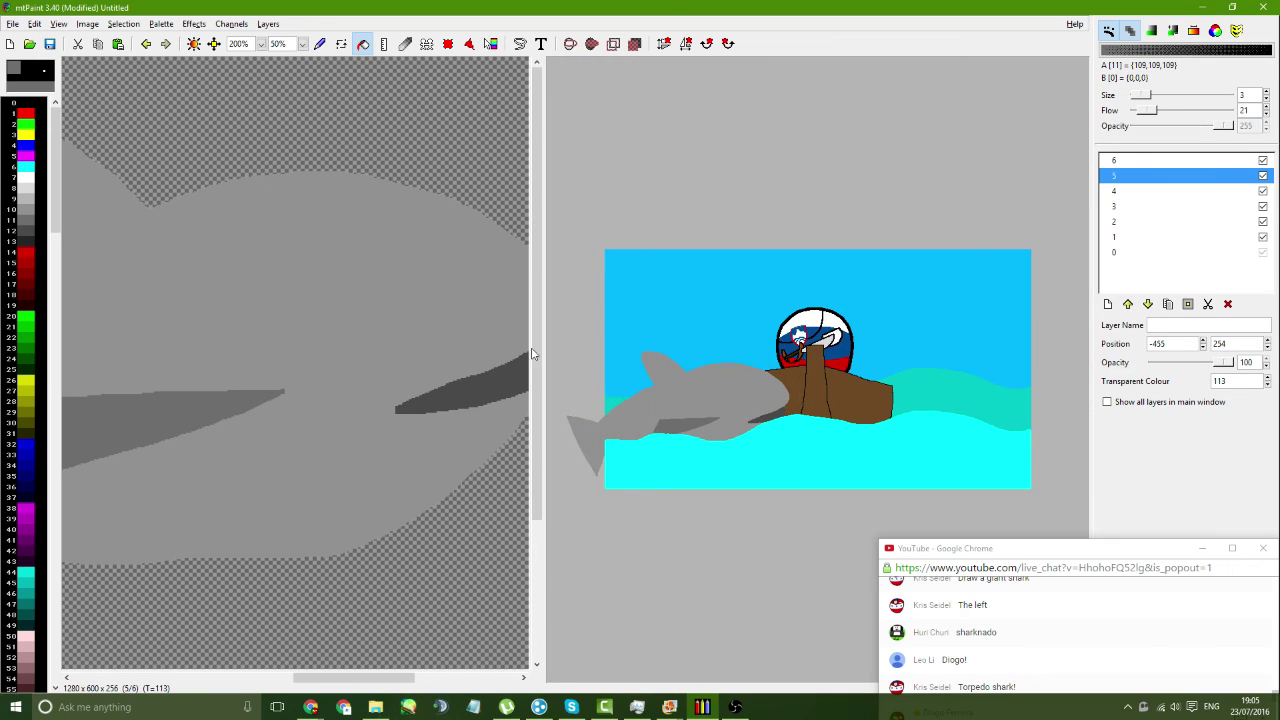
pyautogui.moveTo(544, 344); pyautogui.dragTo(1034, 344)
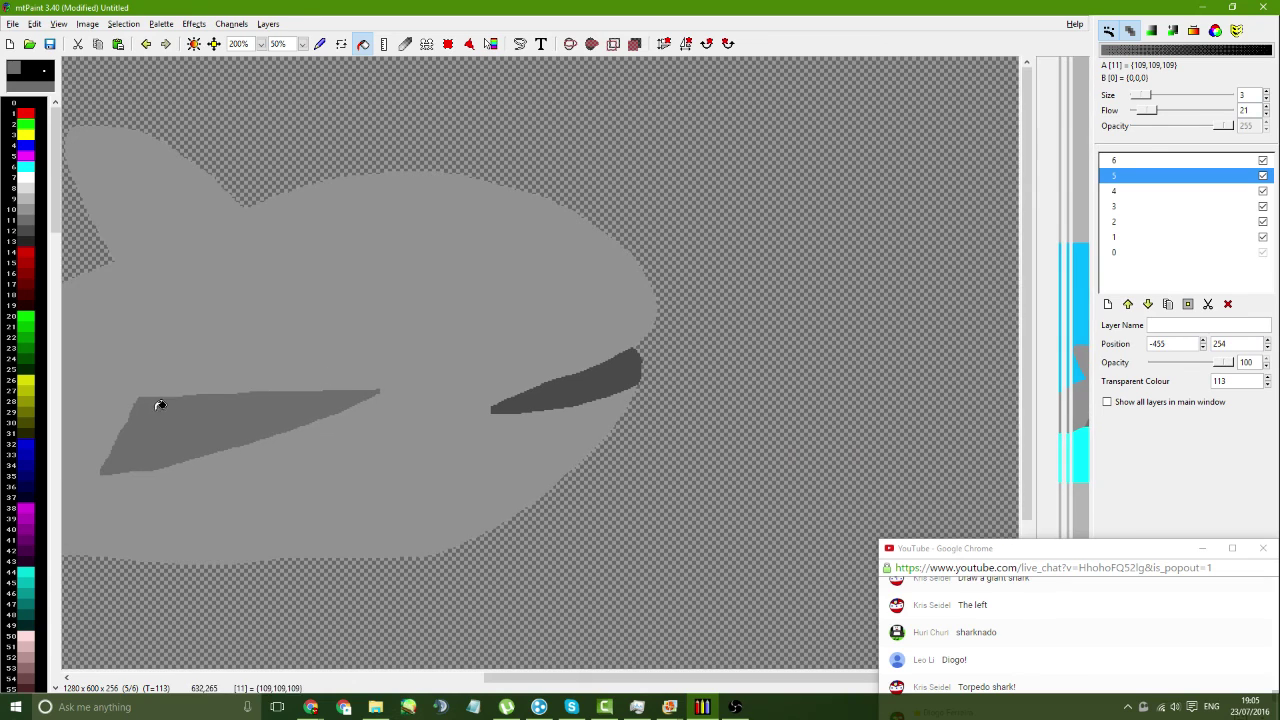
pyautogui.click(321, 47)
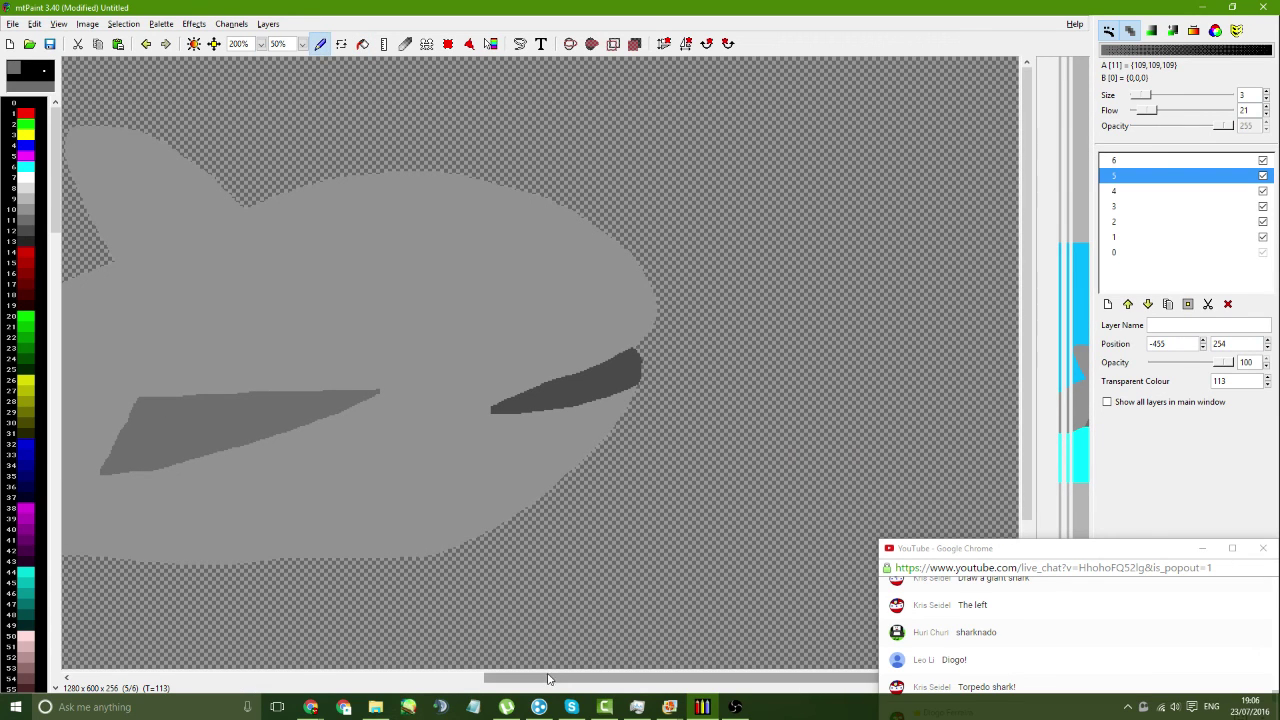
pyautogui.moveTo(552, 678); pyautogui.dragTo(386, 684)
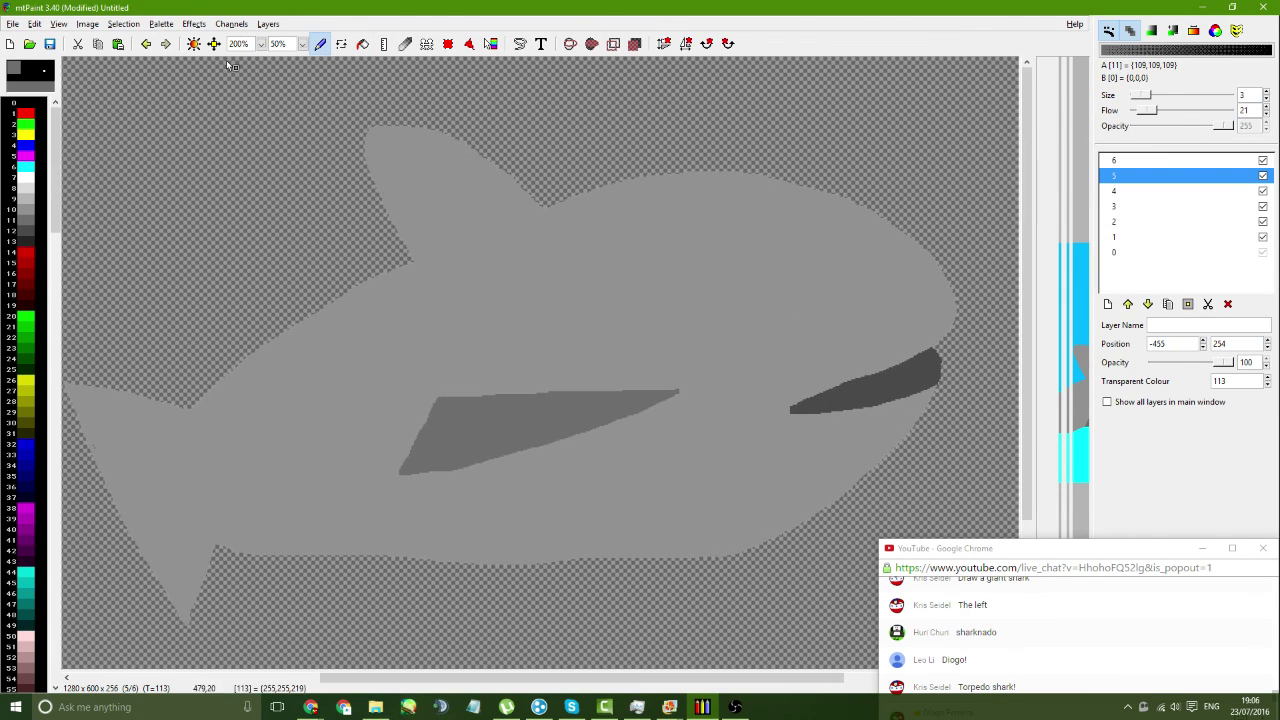
pyautogui.click(26, 188)
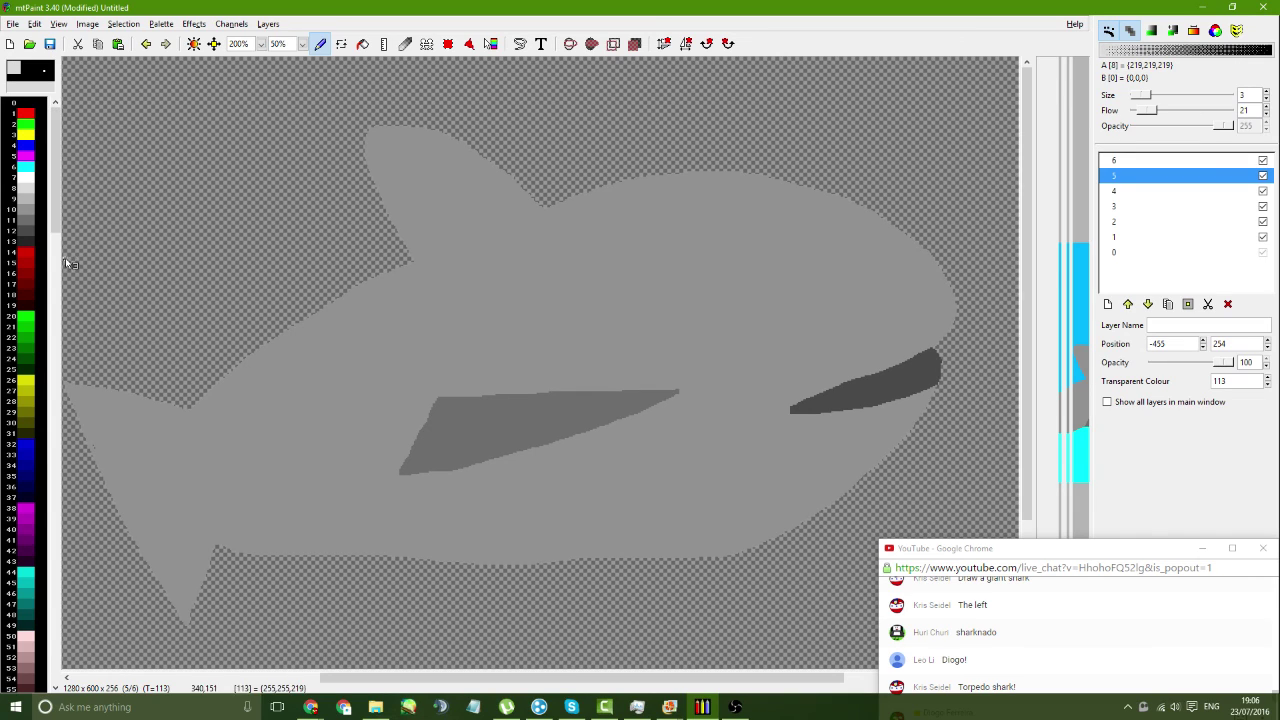
pyautogui.scroll(-10, 36, 273)
pyautogui.scroll(-1, 36, 373)
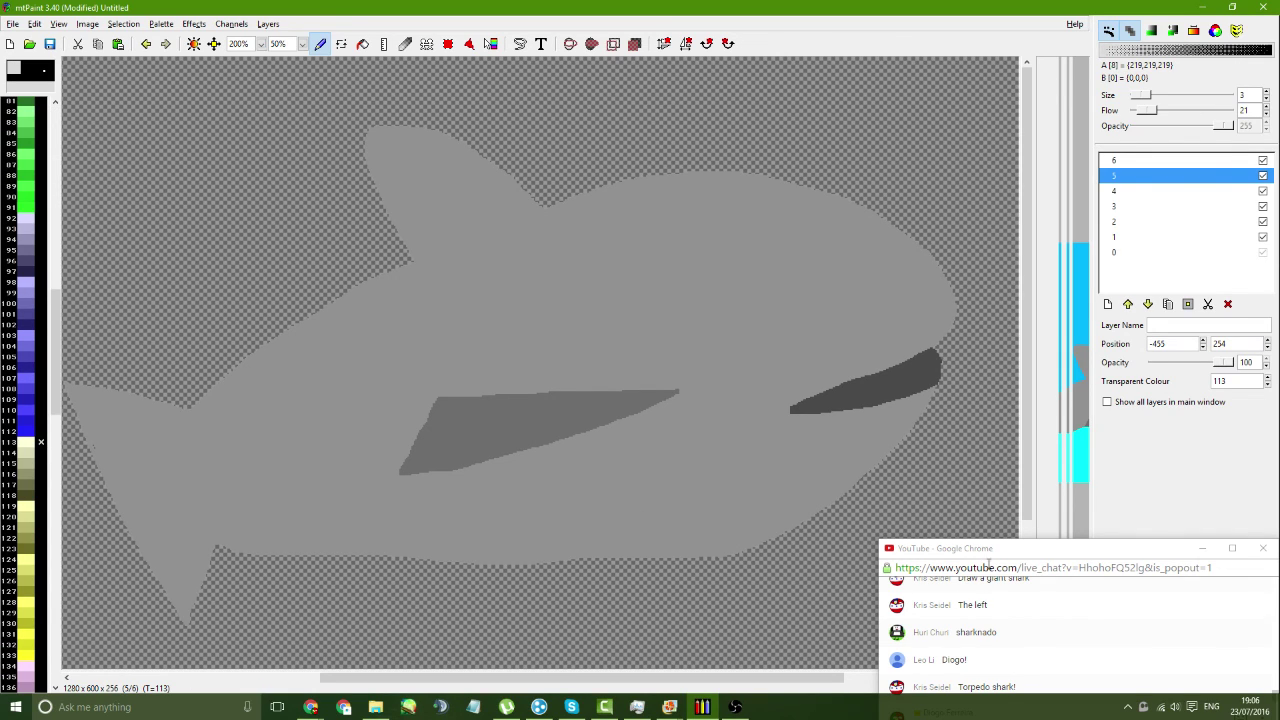
pyautogui.moveTo(990, 556); pyautogui.dragTo(998, 544)
pyautogui.moveTo(820, 512)
pyautogui.mouseDown()
pyautogui.moveTo(636, 504)
pyautogui.moveTo(428, 551)
pyautogui.mouseUp()
pyautogui.hotkey('ctrl', 'z')
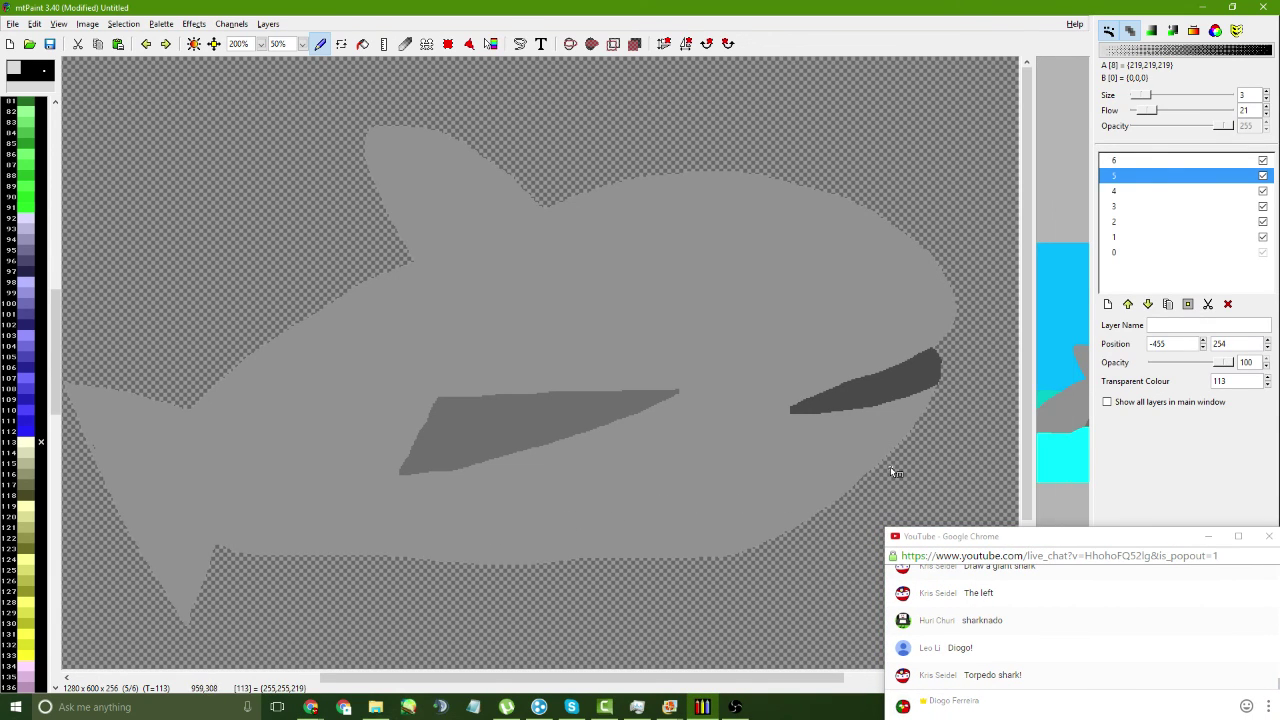
pyautogui.moveTo(875, 467); pyautogui.dragTo(749, 480)
pyautogui.hotkey('ctrl', 'z')
pyautogui.moveTo(852, 469)
pyautogui.mouseDown()
pyautogui.moveTo(770, 519)
pyautogui.moveTo(694, 543)
pyautogui.mouseUp()
pyautogui.hotkey('ctrl', 'z')
pyautogui.moveTo(857, 467); pyautogui.dragTo(703, 524)
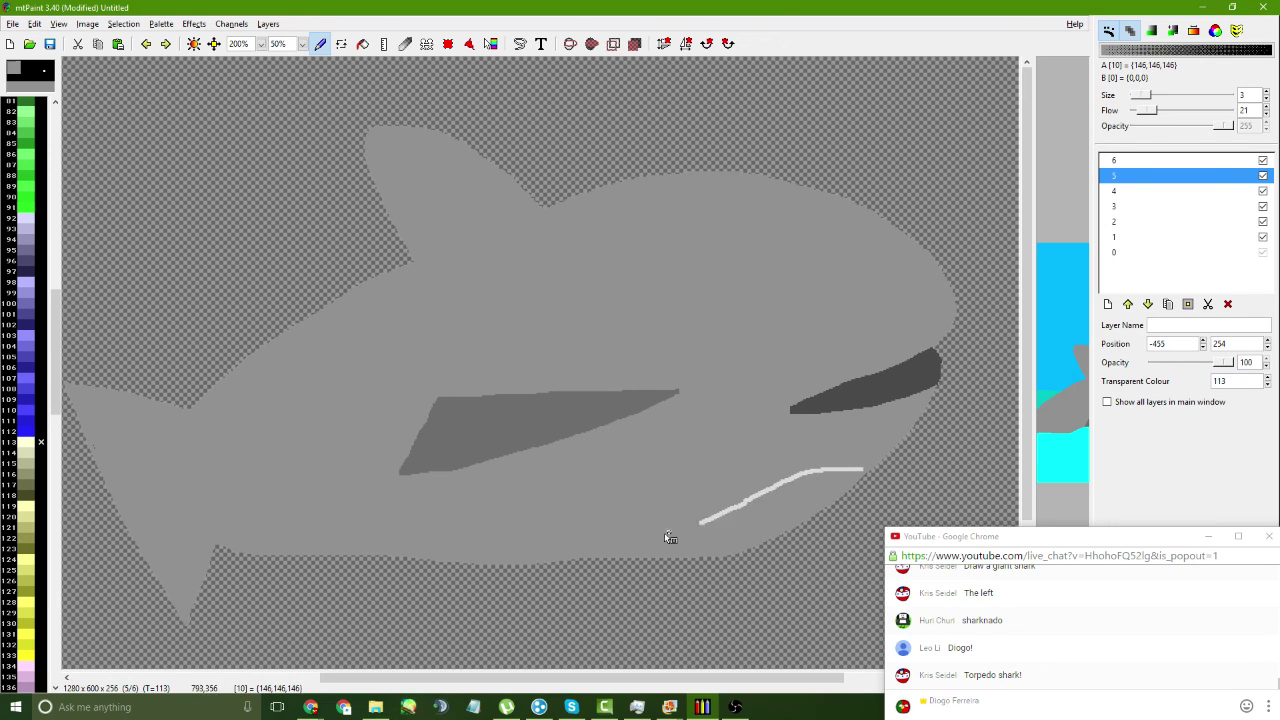
pyautogui.hotkey('ctrl', 'z')
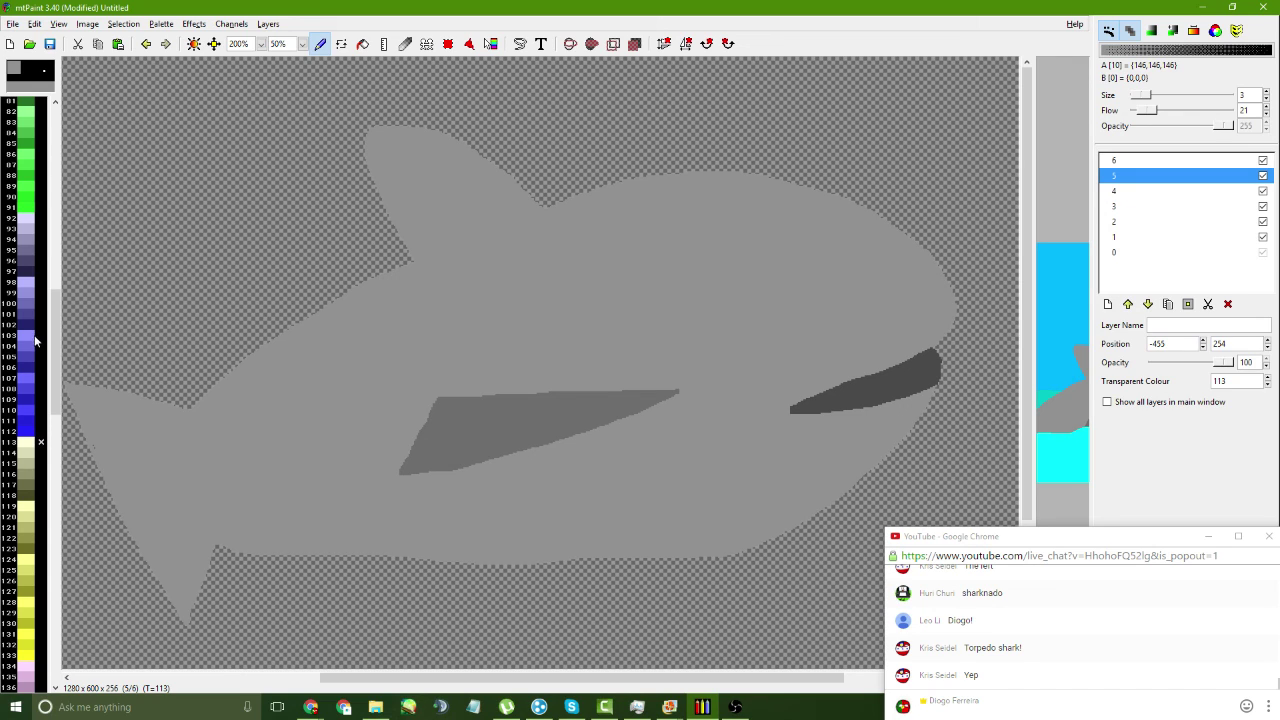
# - Try a tall belly patch reaching toward the jaw, outlined and filled in light grey (219,219,219), and undo it
pyautogui.scroll(4, 30, 300)
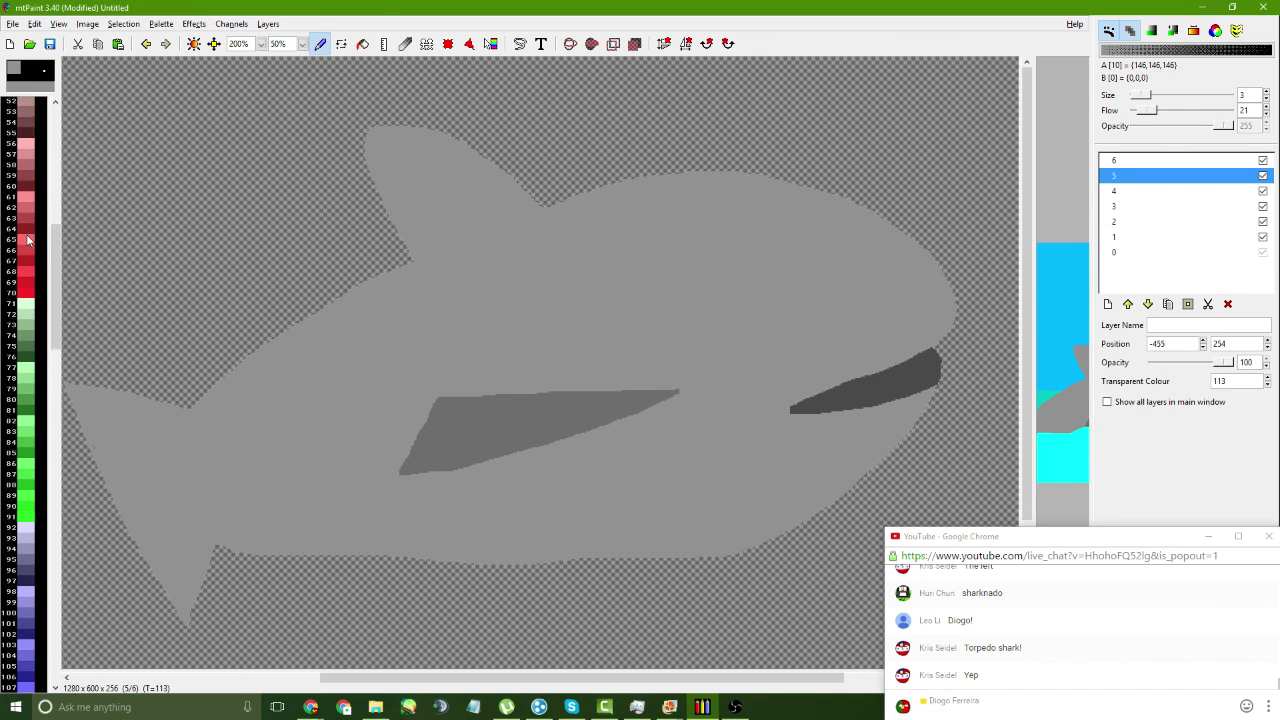
pyautogui.scroll(4, 28, 240)
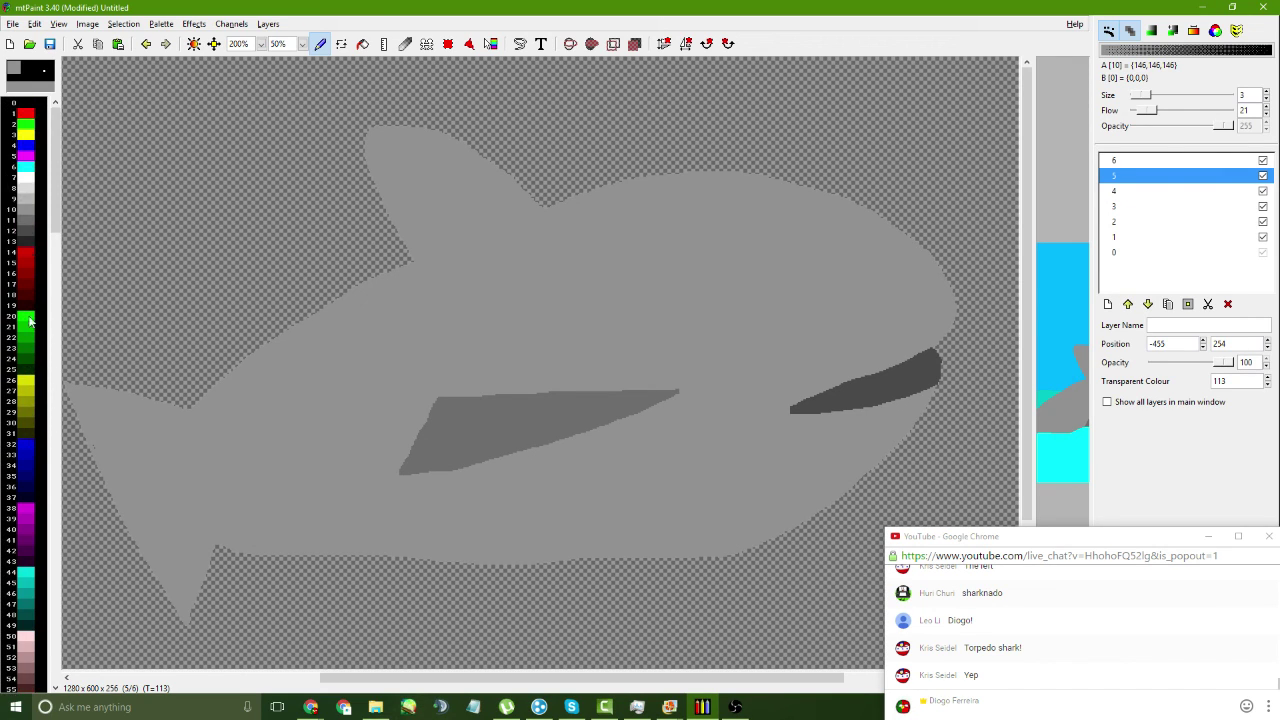
pyautogui.click(26, 193)
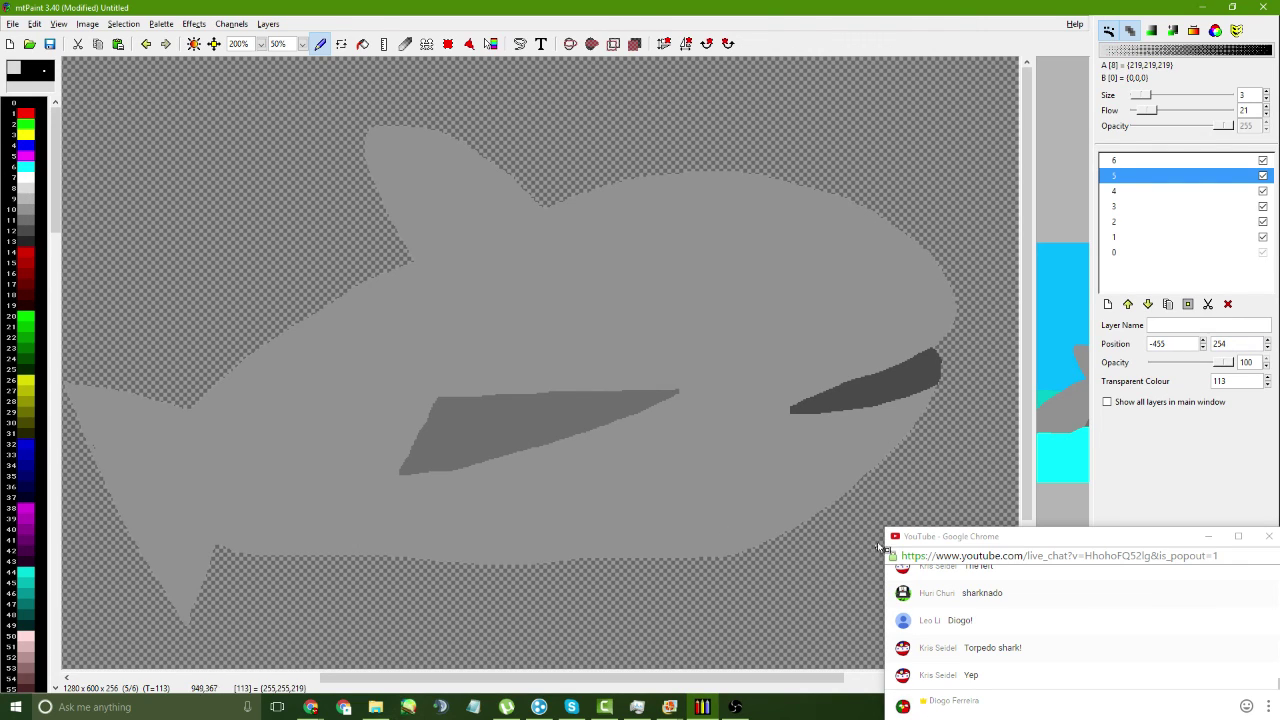
pyautogui.moveTo(857, 478)
pyautogui.mouseDown()
pyautogui.moveTo(832, 470)
pyautogui.moveTo(722, 502)
pyautogui.mouseUp()
pyautogui.moveTo(642, 516)
pyautogui.mouseDown()
pyautogui.moveTo(512, 516)
pyautogui.moveTo(449, 540)
pyautogui.moveTo(434, 571)
pyautogui.mouseUp()
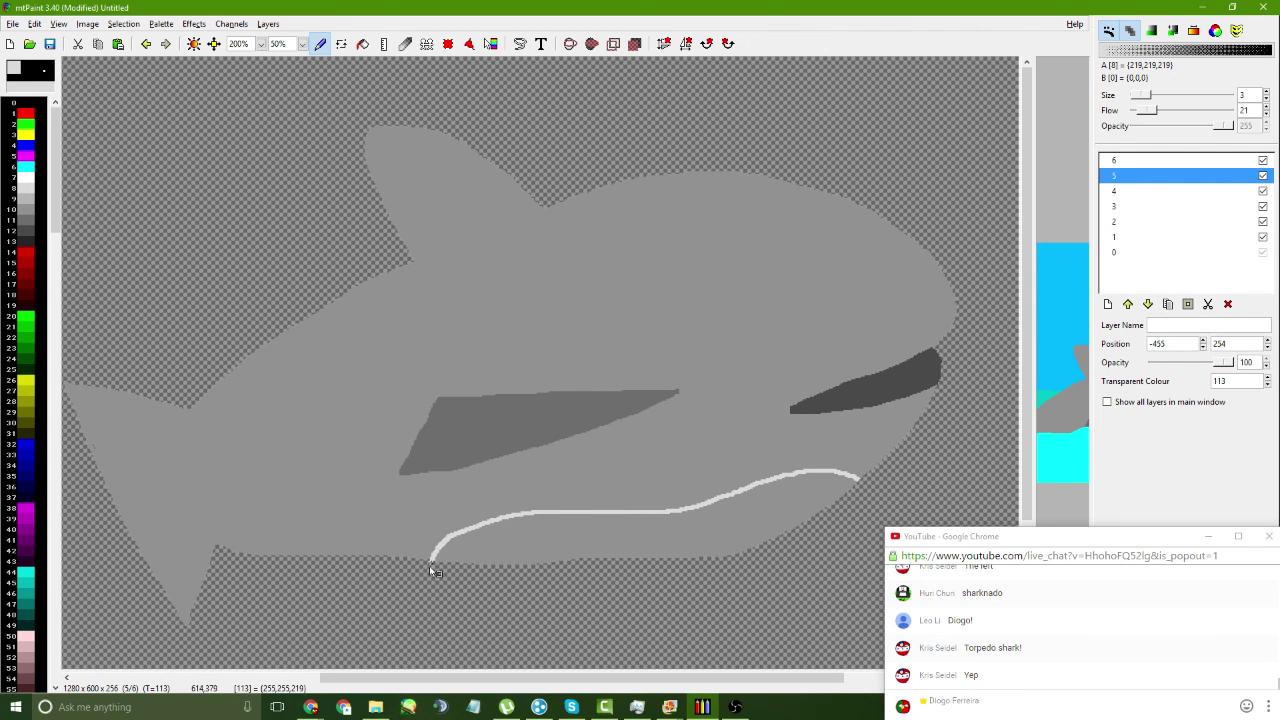
pyautogui.click(363, 43)
pyautogui.click(707, 530)
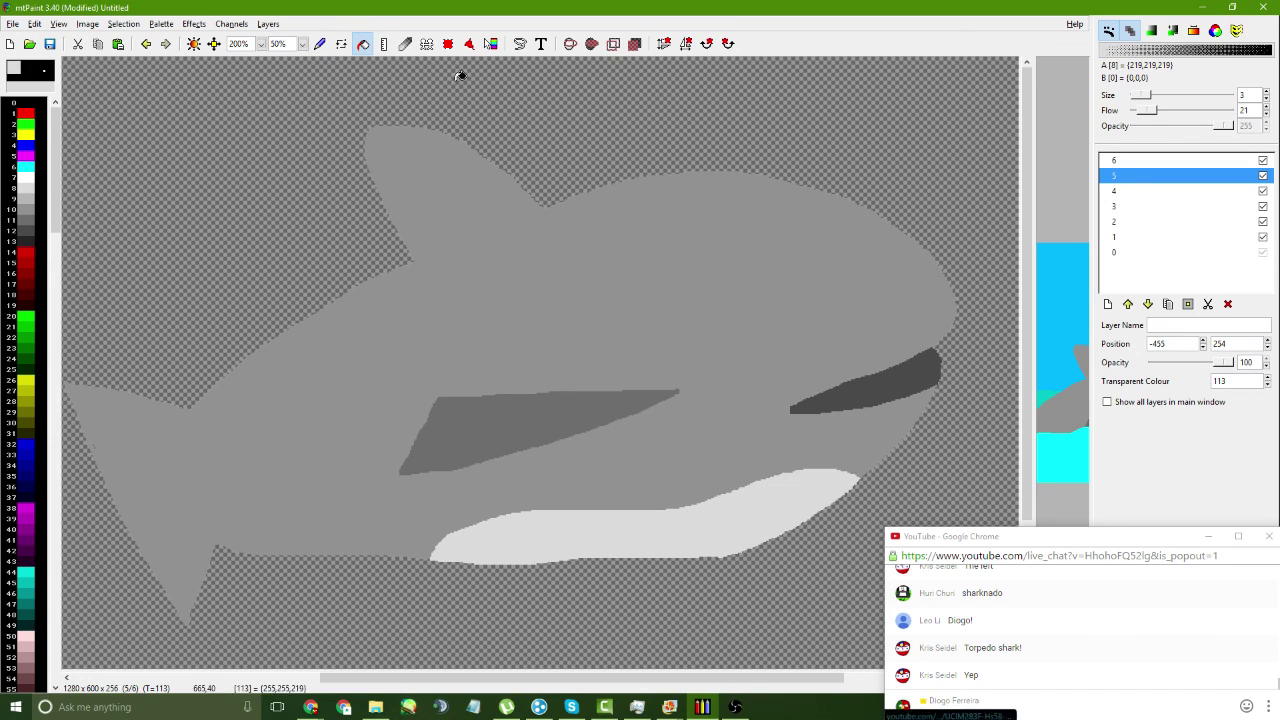
pyautogui.click(320, 43)
pyautogui.hotkey('ctrl', 'z')
pyautogui.hotkey('ctrl', 'z')
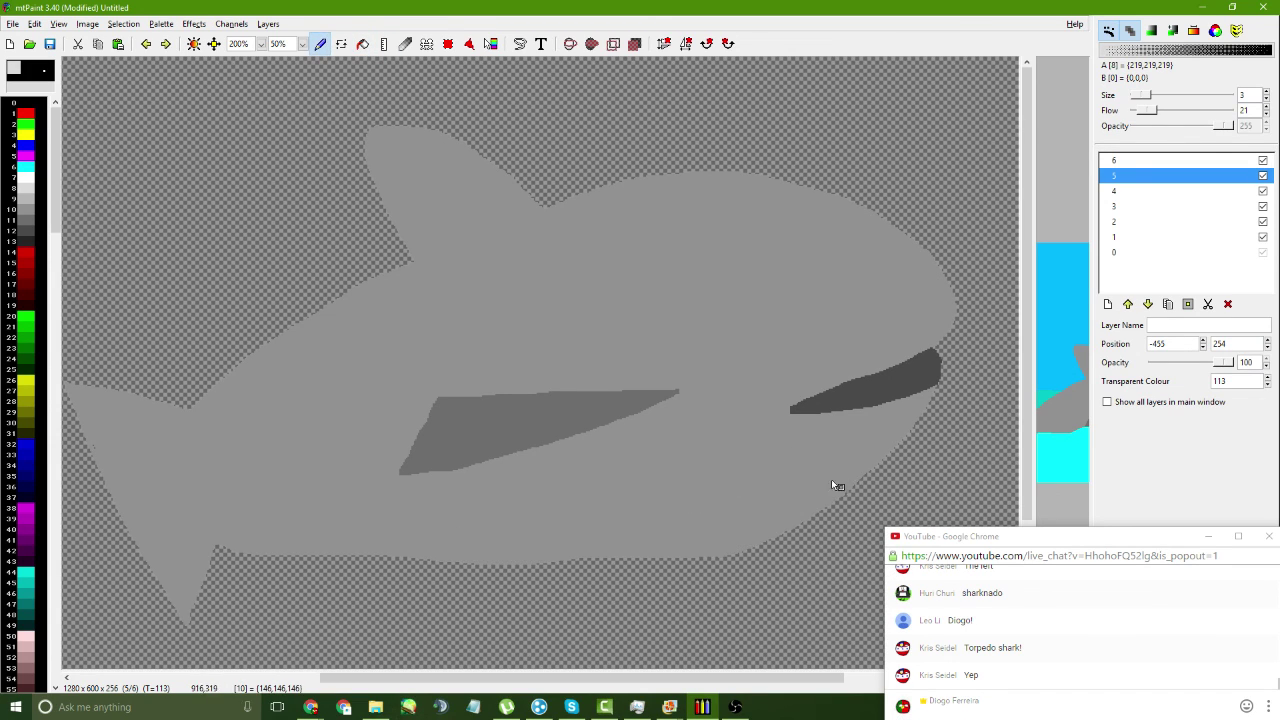
pyautogui.moveTo(844, 473); pyautogui.dragTo(822, 494)
pyautogui.moveTo(755, 533); pyautogui.dragTo(530, 548)
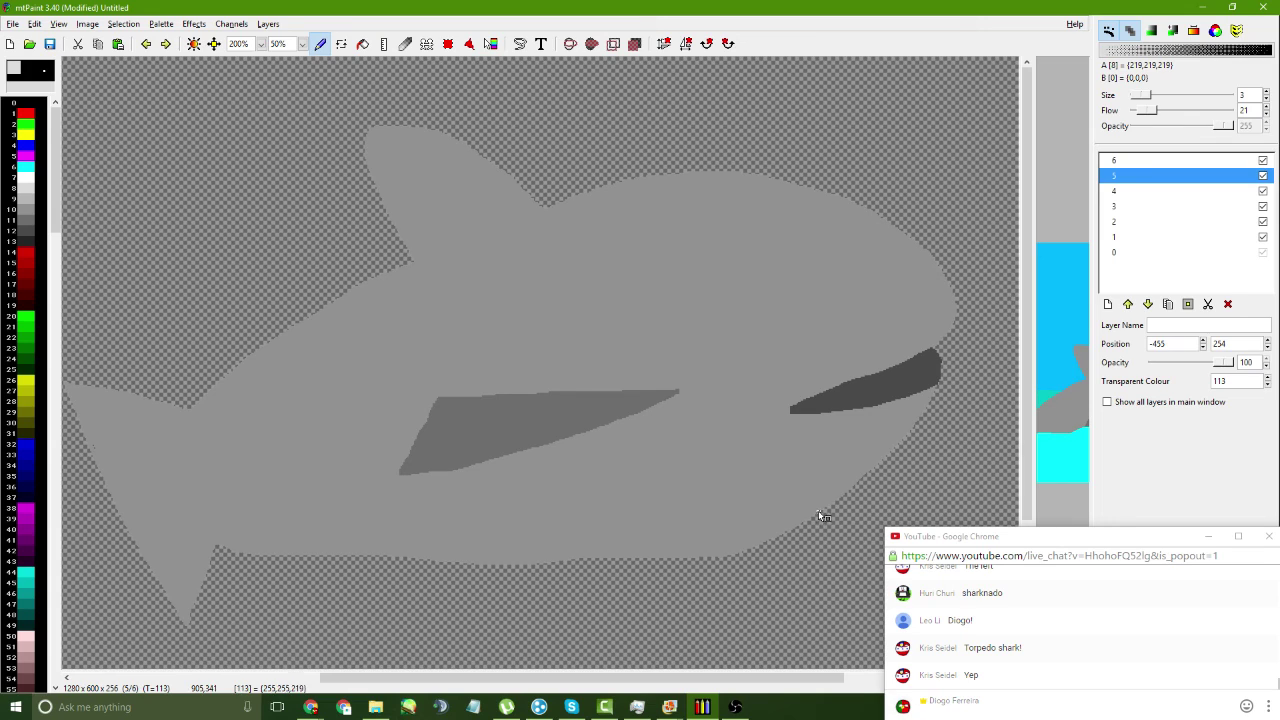
pyautogui.moveTo(820, 500)
pyautogui.mouseDown()
pyautogui.moveTo(745, 465)
pyautogui.moveTo(607, 495)
pyautogui.moveTo(537, 488)
pyautogui.moveTo(567, 493)
pyautogui.moveTo(504, 497)
pyautogui.moveTo(429, 553)
pyautogui.moveTo(389, 551)
pyautogui.moveTo(606, 537)
pyautogui.moveTo(468, 543)
pyautogui.moveTo(588, 533)
pyautogui.mouseUp()
pyautogui.hotkey('ctrl', 'z')
pyautogui.hotkey('ctrl', 'z')
pyautogui.hotkey('ctrl', 'z')
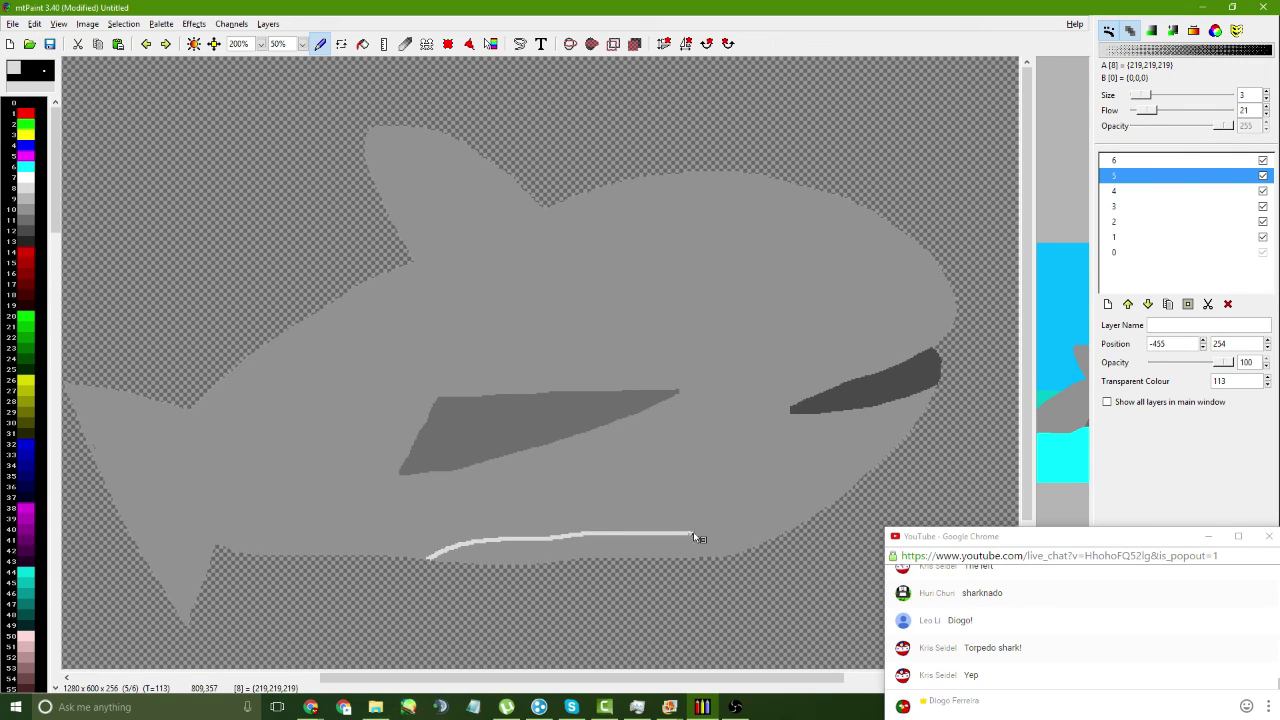
# - Outline a shallow belly patch along the shark's underside in light grey (219,219,219) and fill it
pyautogui.moveTo(697, 537)
pyautogui.mouseDown()
pyautogui.moveTo(765, 510)
pyautogui.moveTo(822, 507)
pyautogui.mouseUp()
pyautogui.click(363, 43)
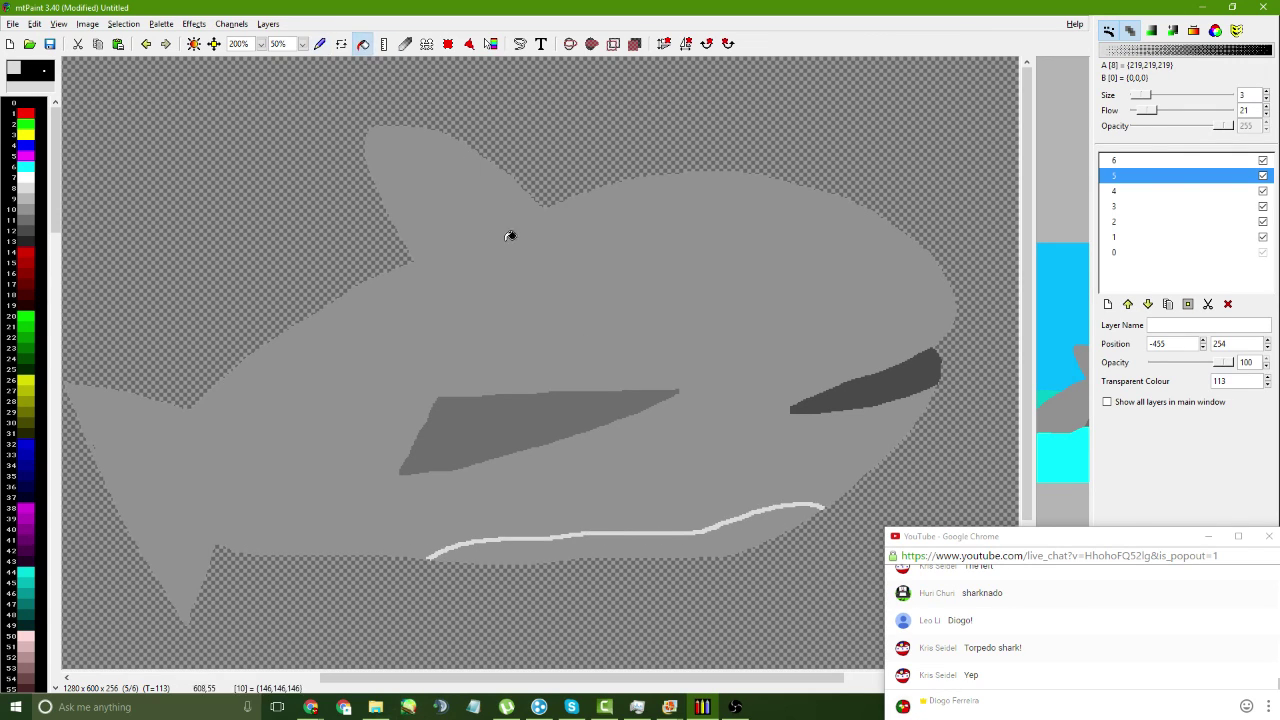
pyautogui.click(668, 530)
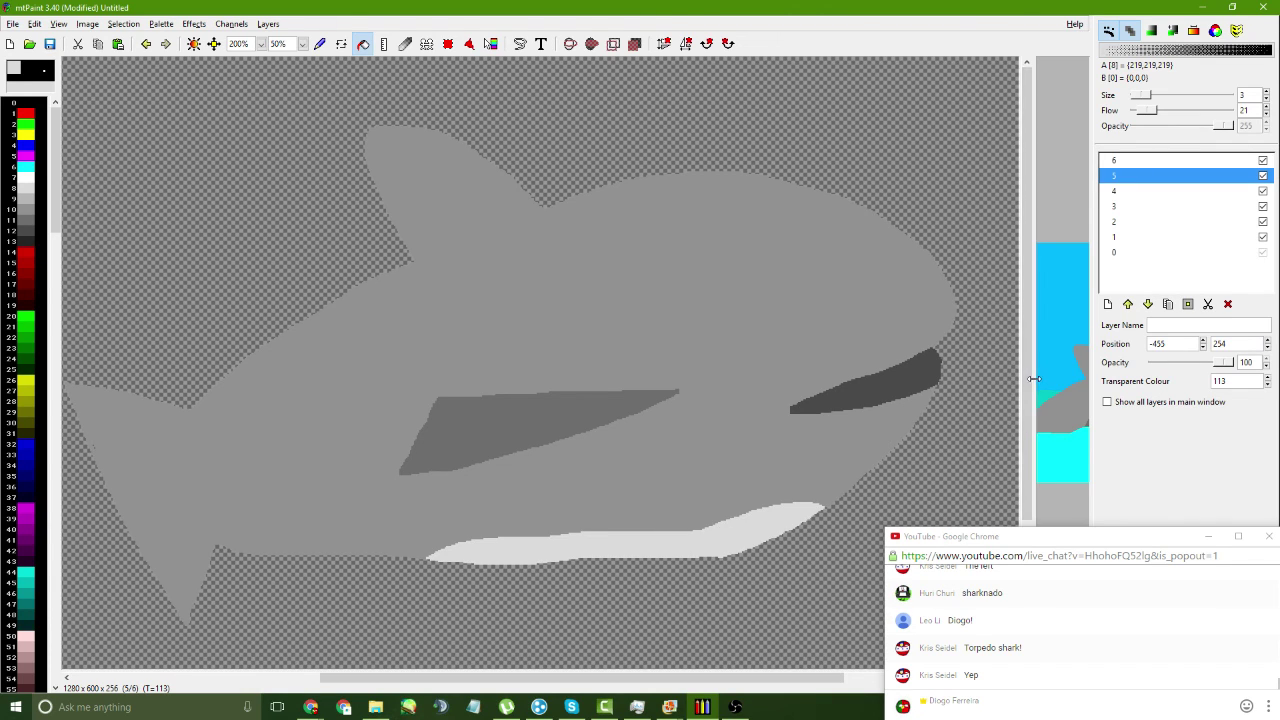
# - Reposition the shark layer in the waves beside the boat at -459, 252
pyautogui.moveTo(1034, 378); pyautogui.dragTo(614, 378)
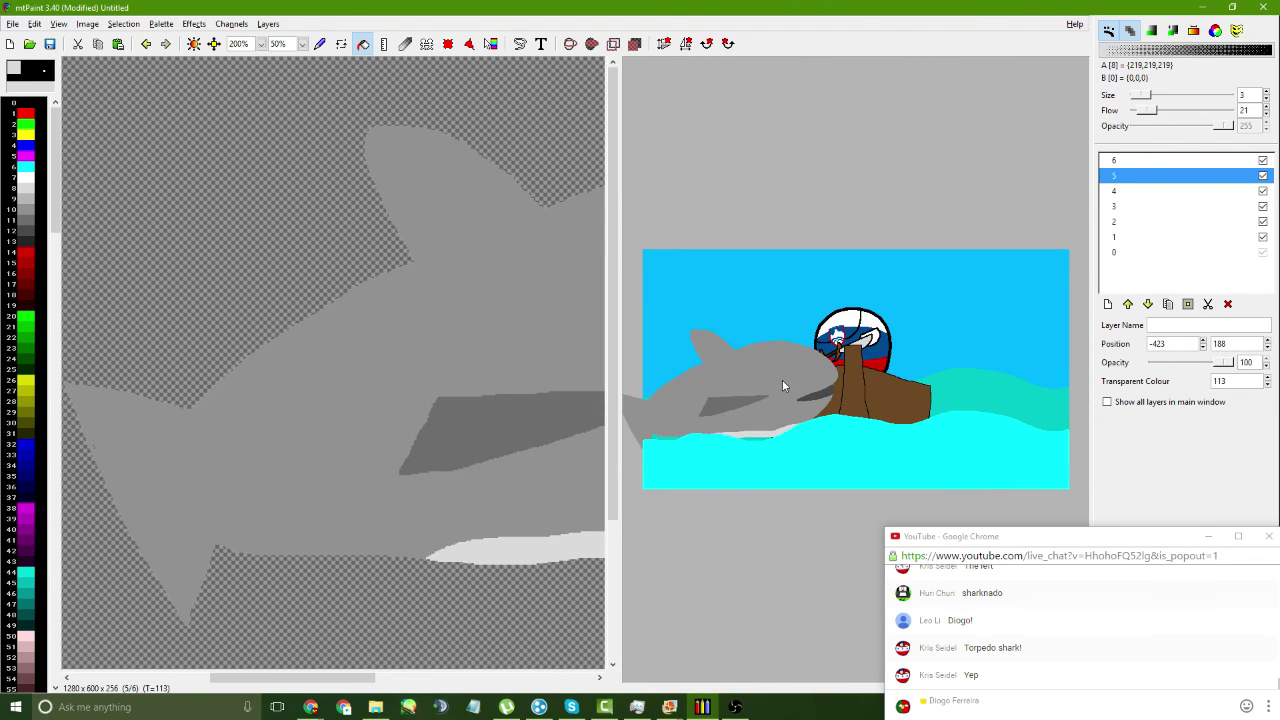
pyautogui.moveTo(782, 379); pyautogui.dragTo(771, 403)
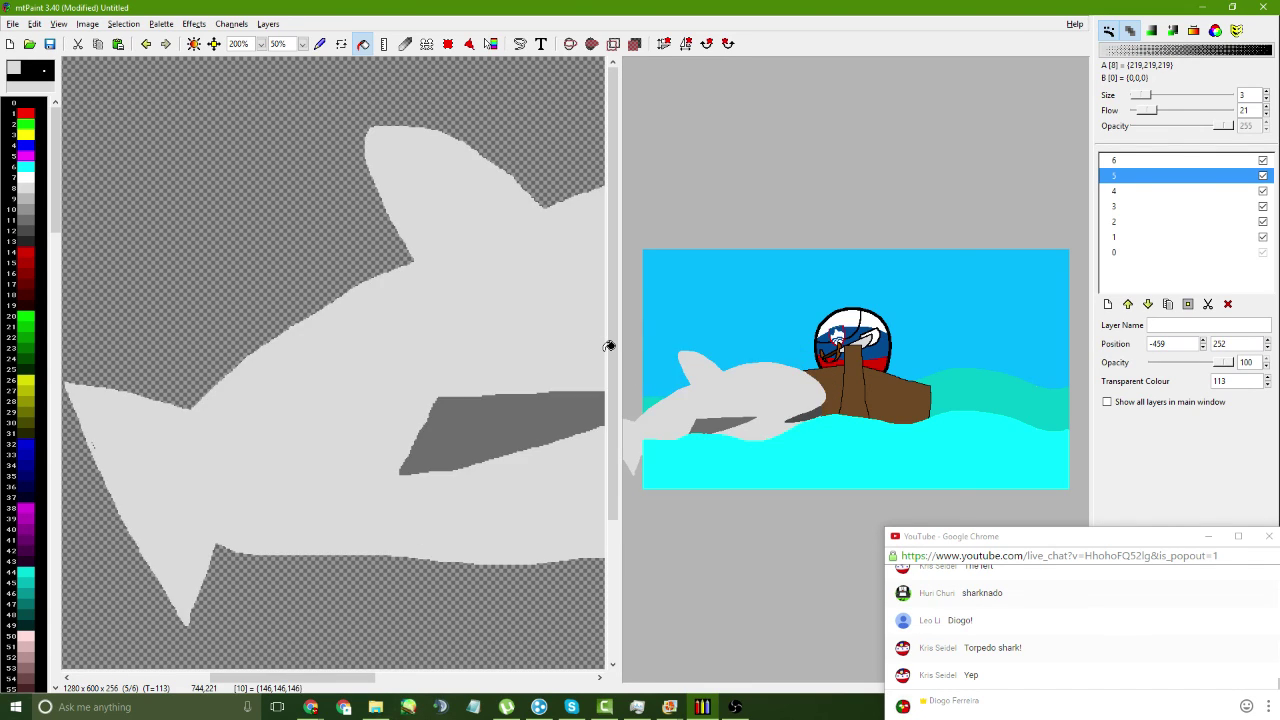
# - Try outlining an eye in white (255,255,255) on the shark's head and undo the strokes
pyautogui.moveTo(609, 345); pyautogui.dragTo(1080, 340)
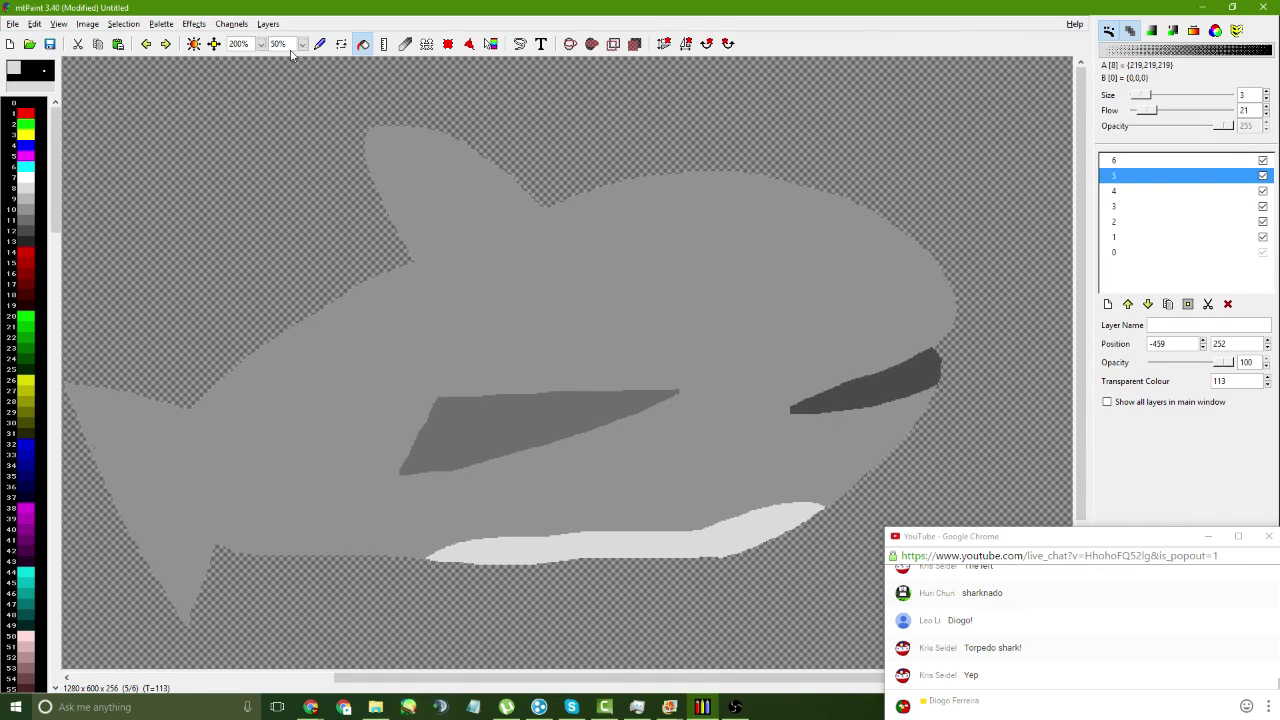
pyautogui.click(320, 43)
pyautogui.click(28, 177)
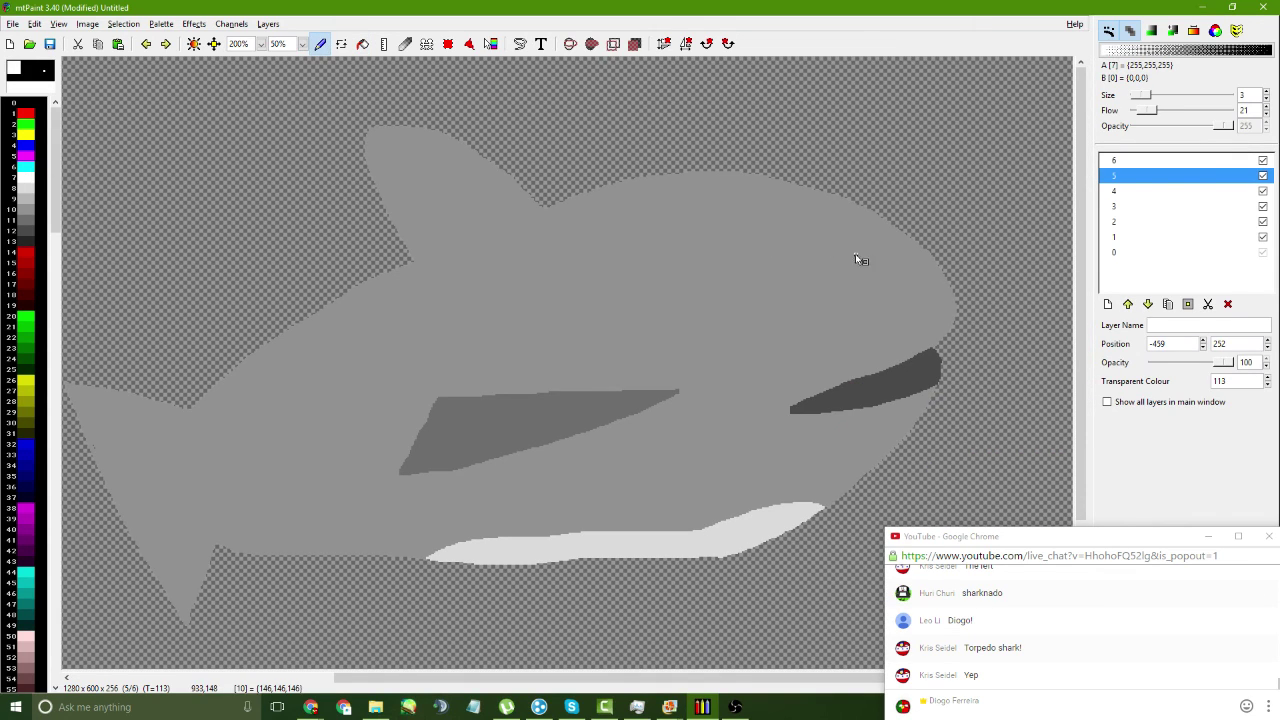
pyautogui.moveTo(857, 258)
pyautogui.mouseDown()
pyautogui.moveTo(791, 236)
pyautogui.moveTo(824, 305)
pyautogui.mouseUp()
pyautogui.hotkey('ctrl', 'z')
pyautogui.hotkey('ctrl', 'z')
pyautogui.moveTo(777, 240)
pyautogui.mouseDown()
pyautogui.moveTo(773, 289)
pyautogui.moveTo(816, 276)
pyautogui.moveTo(801, 247)
pyautogui.moveTo(769, 236)
pyautogui.moveTo(825, 220)
pyautogui.moveTo(877, 236)
pyautogui.moveTo(904, 292)
pyautogui.moveTo(884, 304)
pyautogui.moveTo(840, 290)
pyautogui.moveTo(810, 224)
pyautogui.moveTo(758, 251)
pyautogui.moveTo(771, 328)
pyautogui.moveTo(801, 341)
pyautogui.moveTo(824, 309)
pyautogui.moveTo(783, 255)
pyautogui.mouseUp()
pyautogui.hotkey('ctrl', 'z')
pyautogui.hotkey('ctrl', 'z')
pyautogui.hotkey('ctrl', 'z')
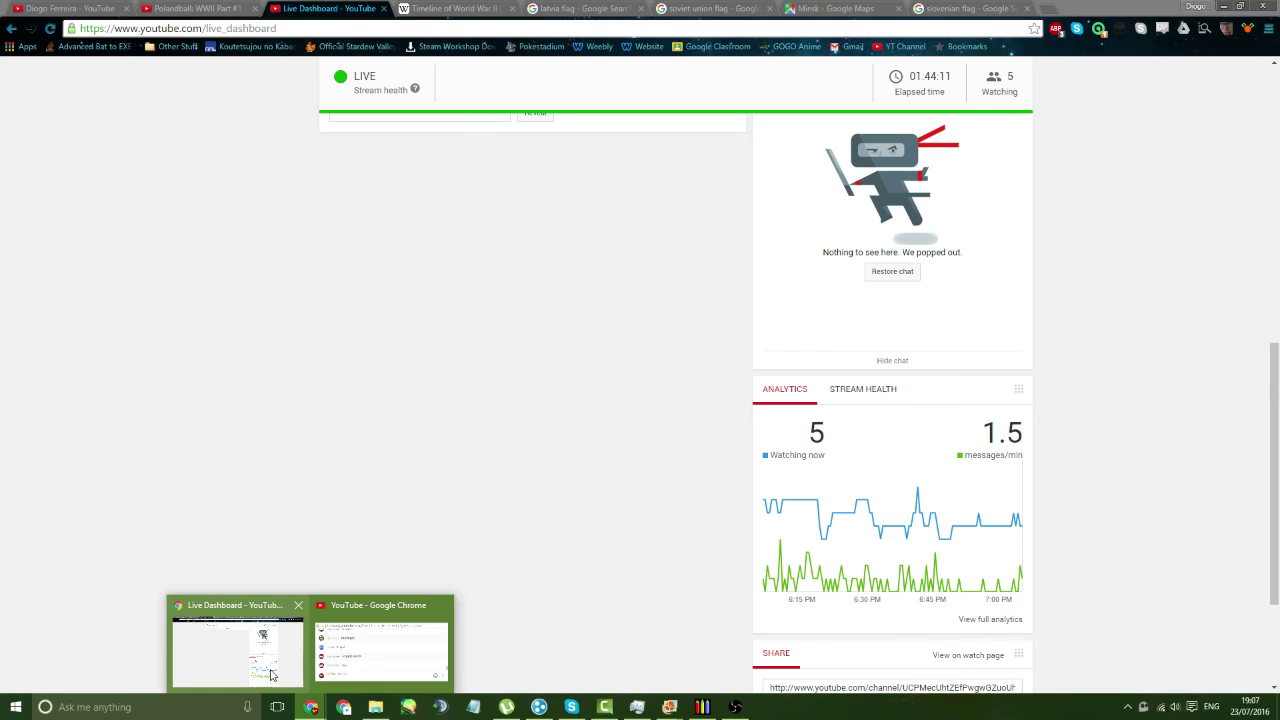
# - Switch to Chrome and search Google Images for "sharks from nemo" as a drawing reference
pyautogui.click(266, 672)
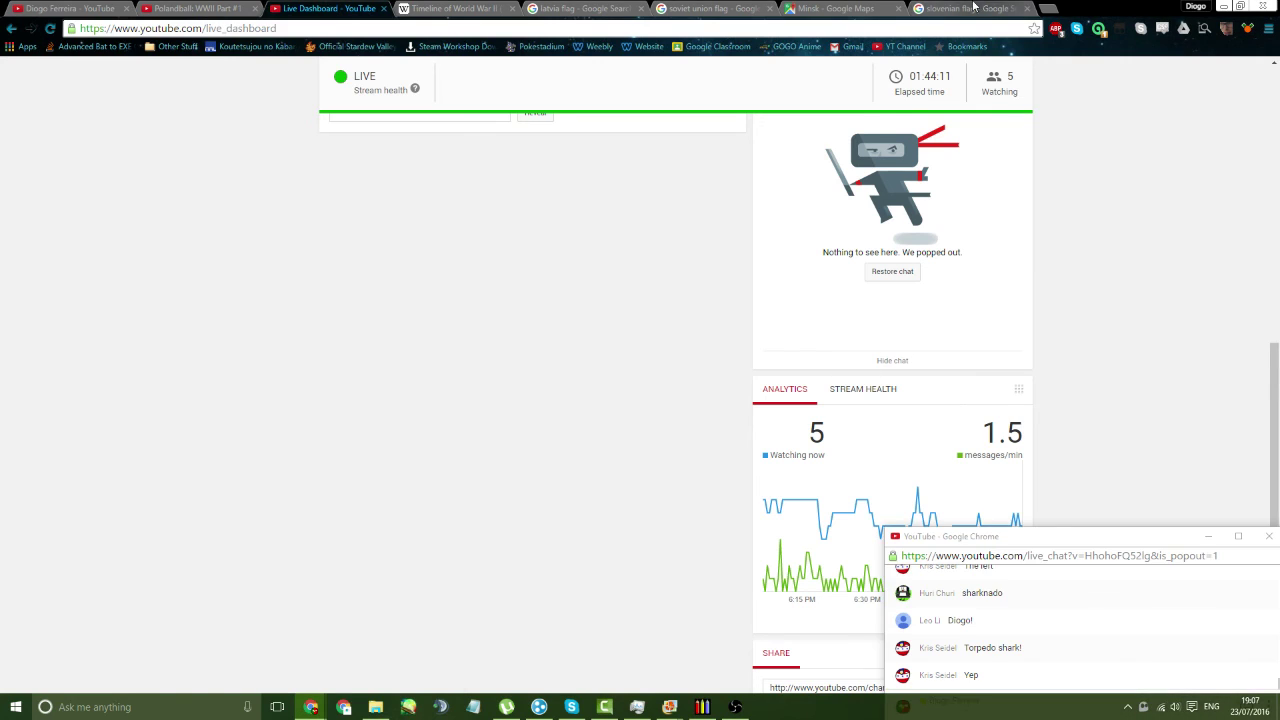
pyautogui.hotkey('ctrl', '9')
pyautogui.click(692, 28)
pyautogui.write('sharks')
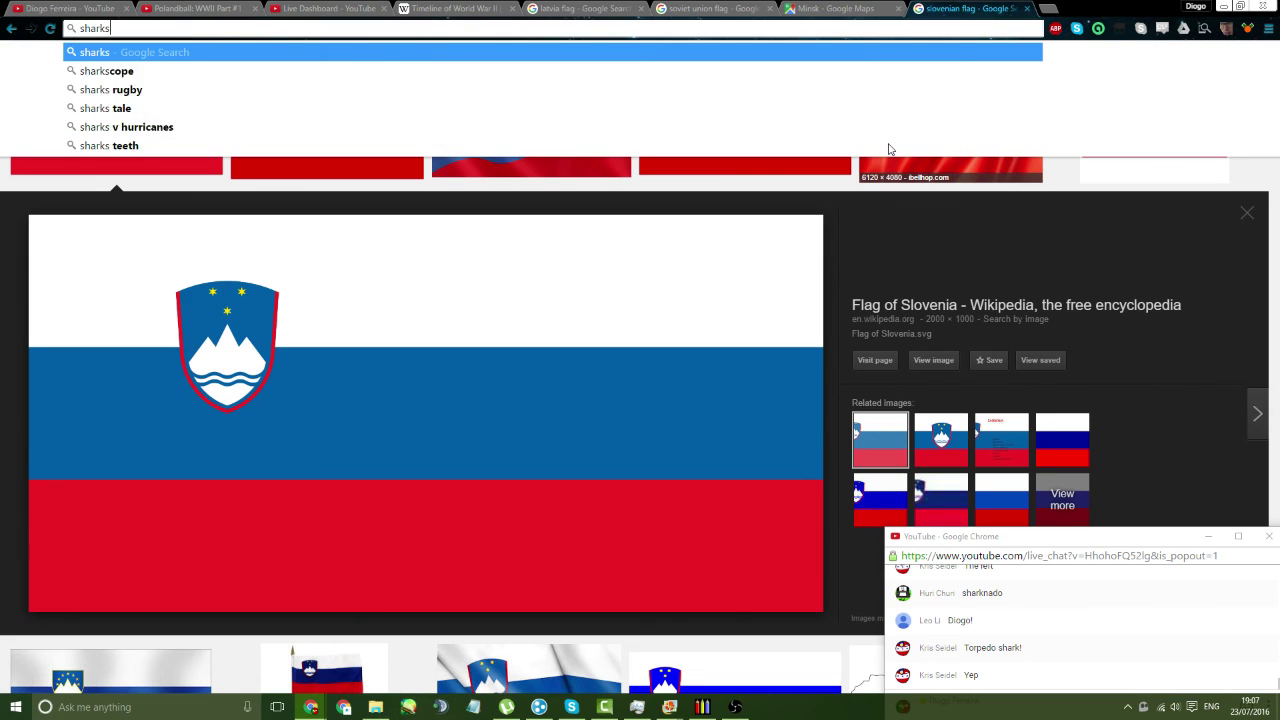
pyautogui.write(' from')
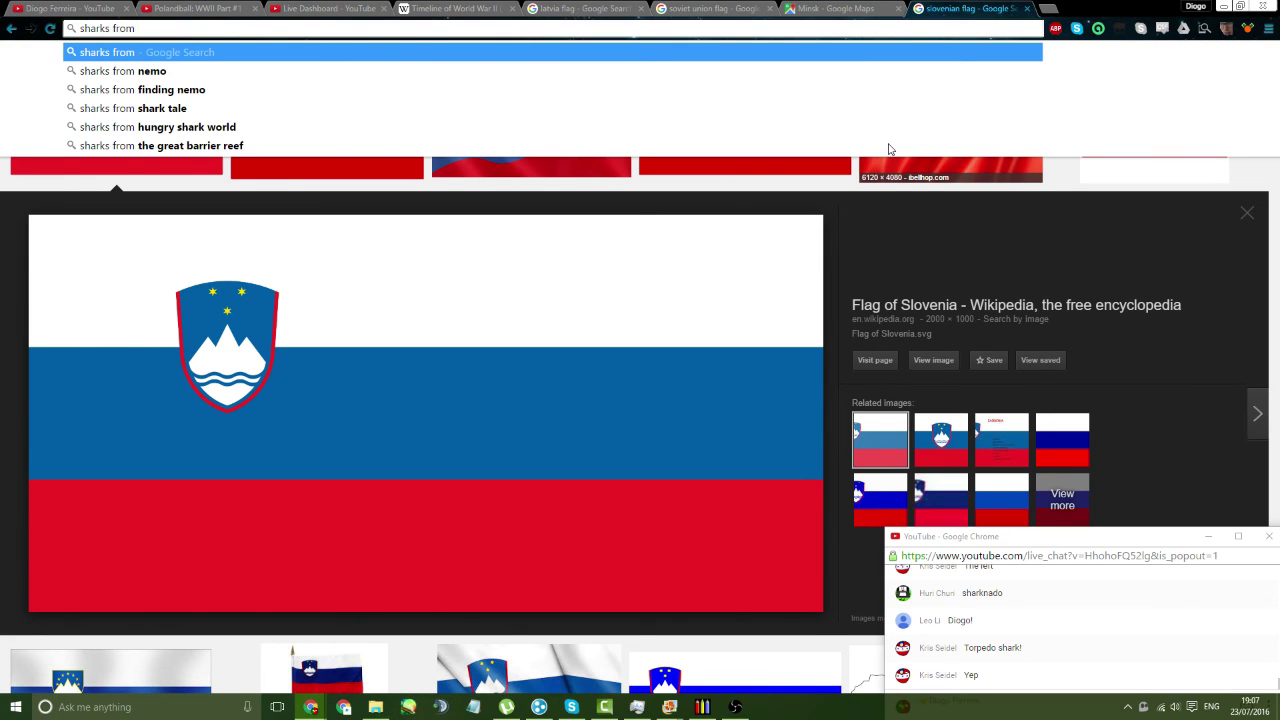
pyautogui.write(' nemo')
pyautogui.press('Return')
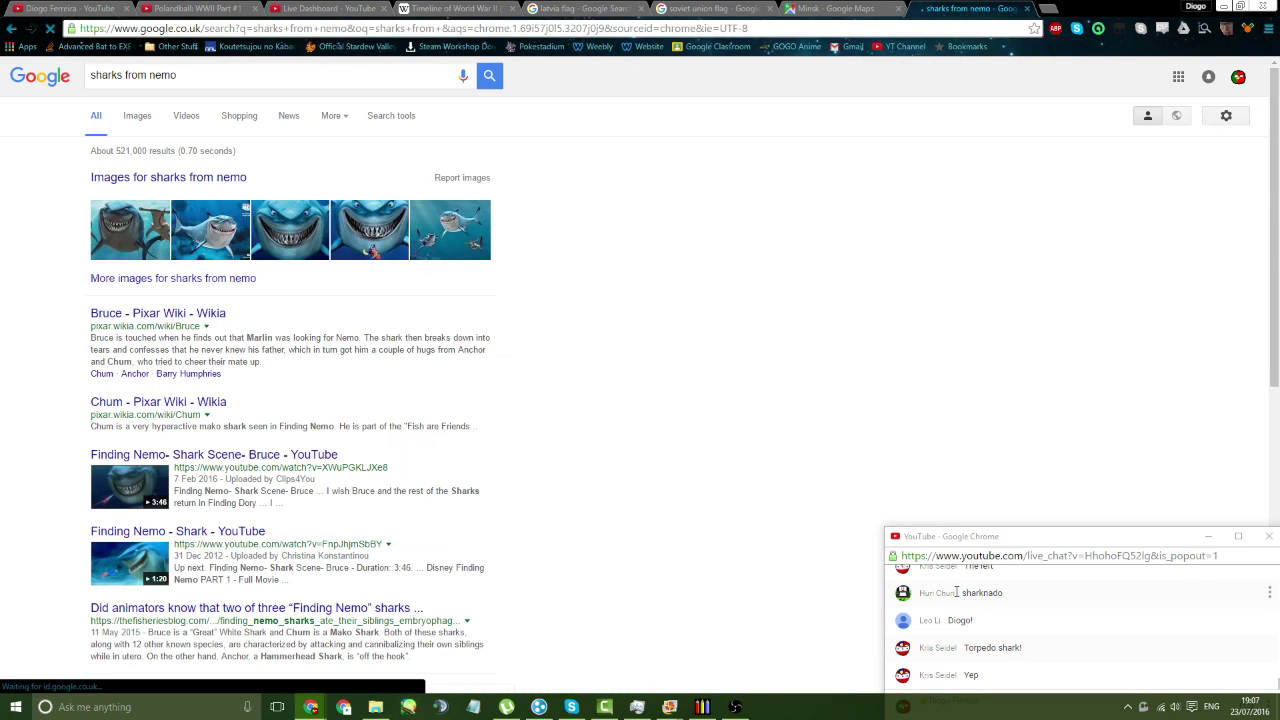
pyautogui.click(140, 120)
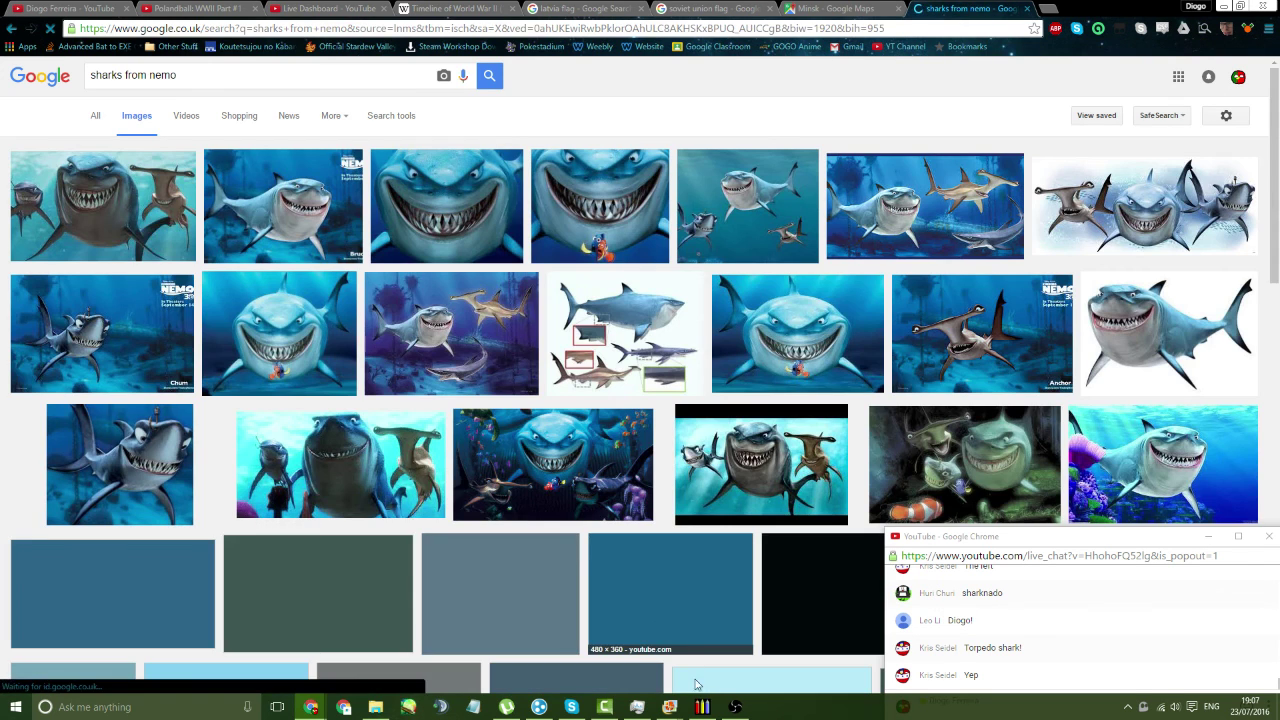
# - Switch back to mtPaint and draw an angry brow line across the shark's upper head in grey (109,109,109), undoing the unsuitable attempts
pyautogui.click(703, 707)
pyautogui.keyDown('ctrl'); pyautogui.click(557, 420); pyautogui.keyUp('ctrl')
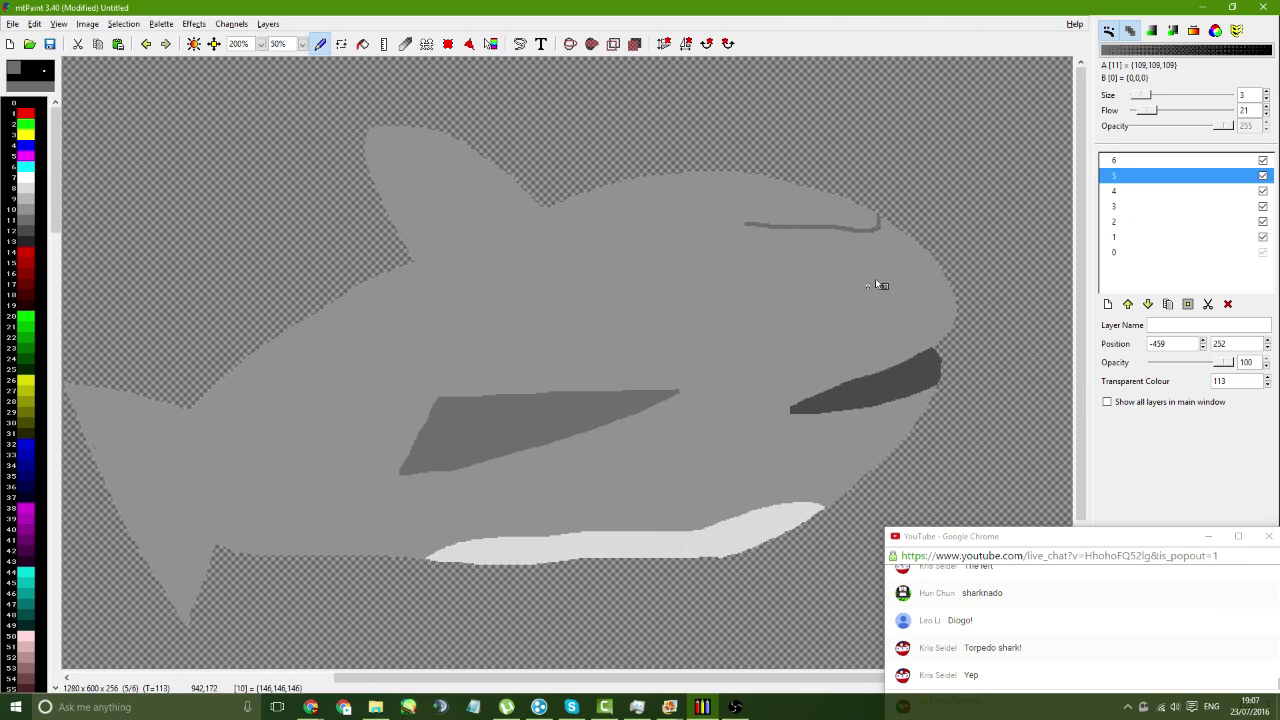
pyautogui.hotkey('ctrl', 'z')
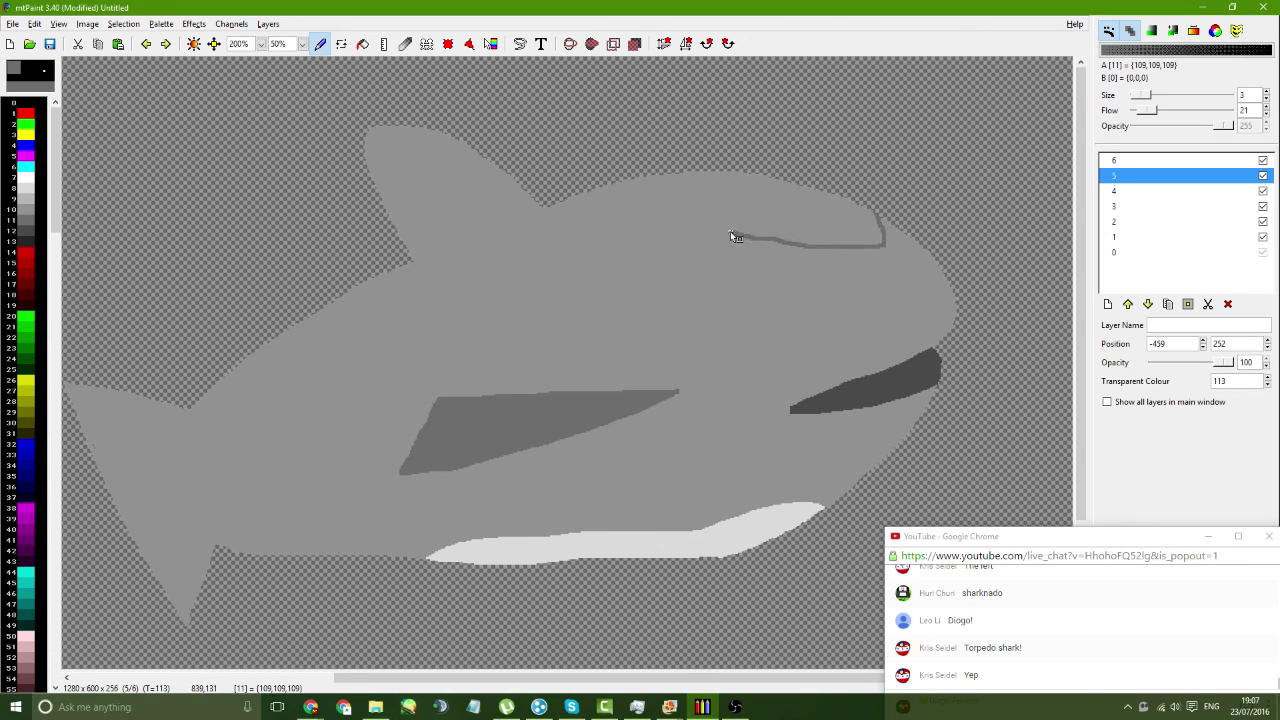
pyautogui.hotkey('ctrl', 'z')
pyautogui.moveTo(851, 198)
pyautogui.mouseDown()
pyautogui.moveTo(882, 237)
pyautogui.moveTo(719, 259)
pyautogui.mouseUp()
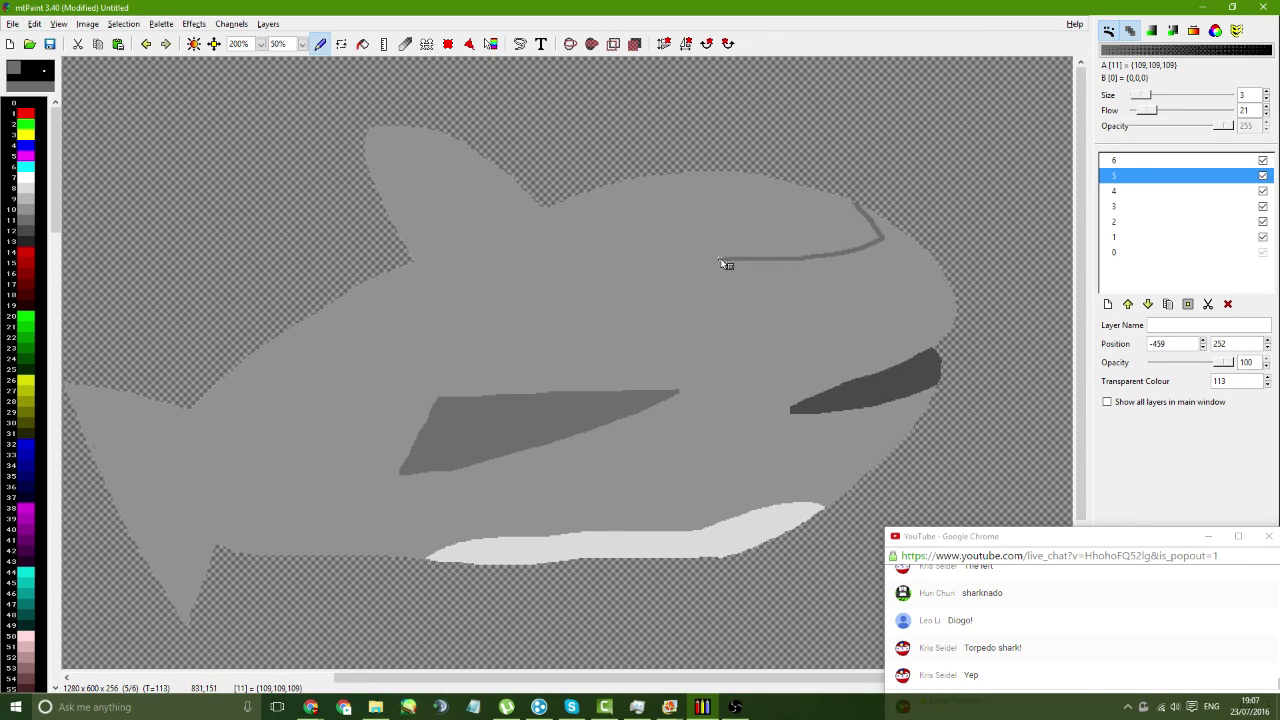
# - Outline a large eye under the brow and a small far eye at the head's edge in white (255,255,255), and fill both
pyautogui.click(25, 178)
pyautogui.moveTo(787, 265); pyautogui.dragTo(826, 336)
pyautogui.hotkey('ctrl', 'z')
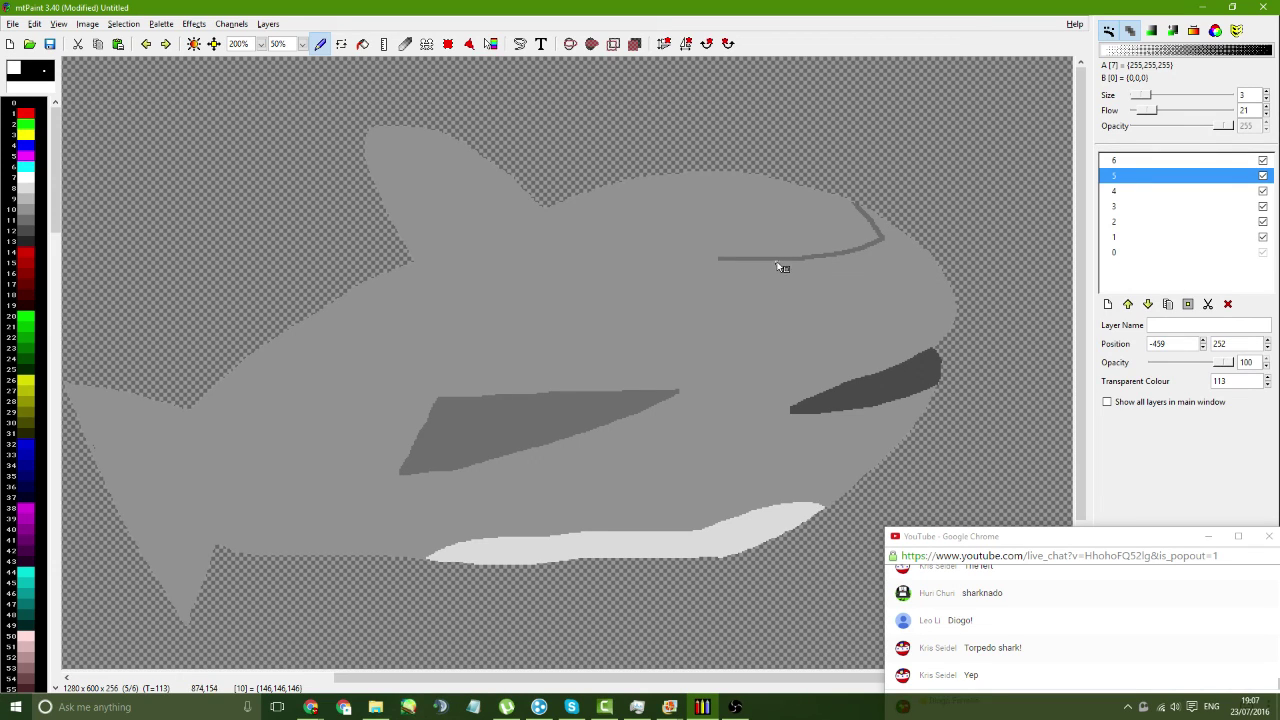
pyautogui.moveTo(776, 266)
pyautogui.mouseDown()
pyautogui.moveTo(774, 313)
pyautogui.moveTo(803, 333)
pyautogui.moveTo(857, 321)
pyautogui.moveTo(856, 254)
pyautogui.moveTo(893, 226)
pyautogui.mouseUp()
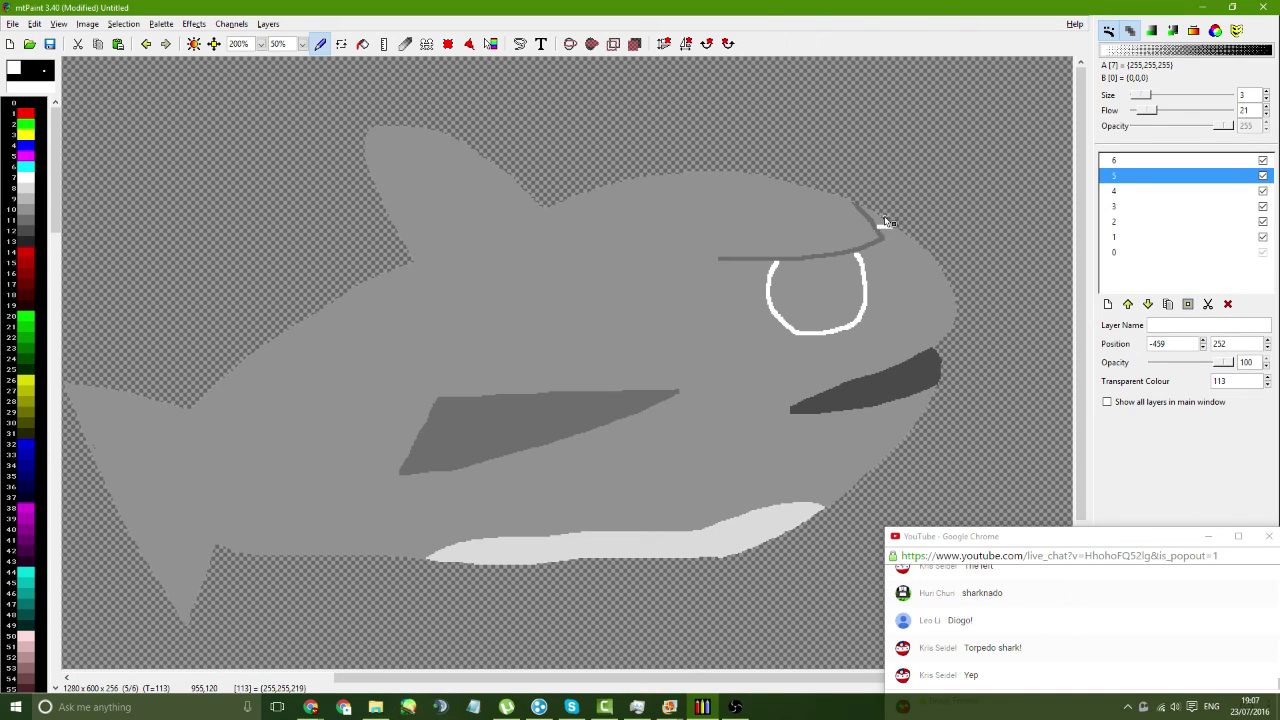
pyautogui.click(866, 209)
pyautogui.click(362, 43)
pyautogui.click(781, 290)
pyautogui.click(874, 209)
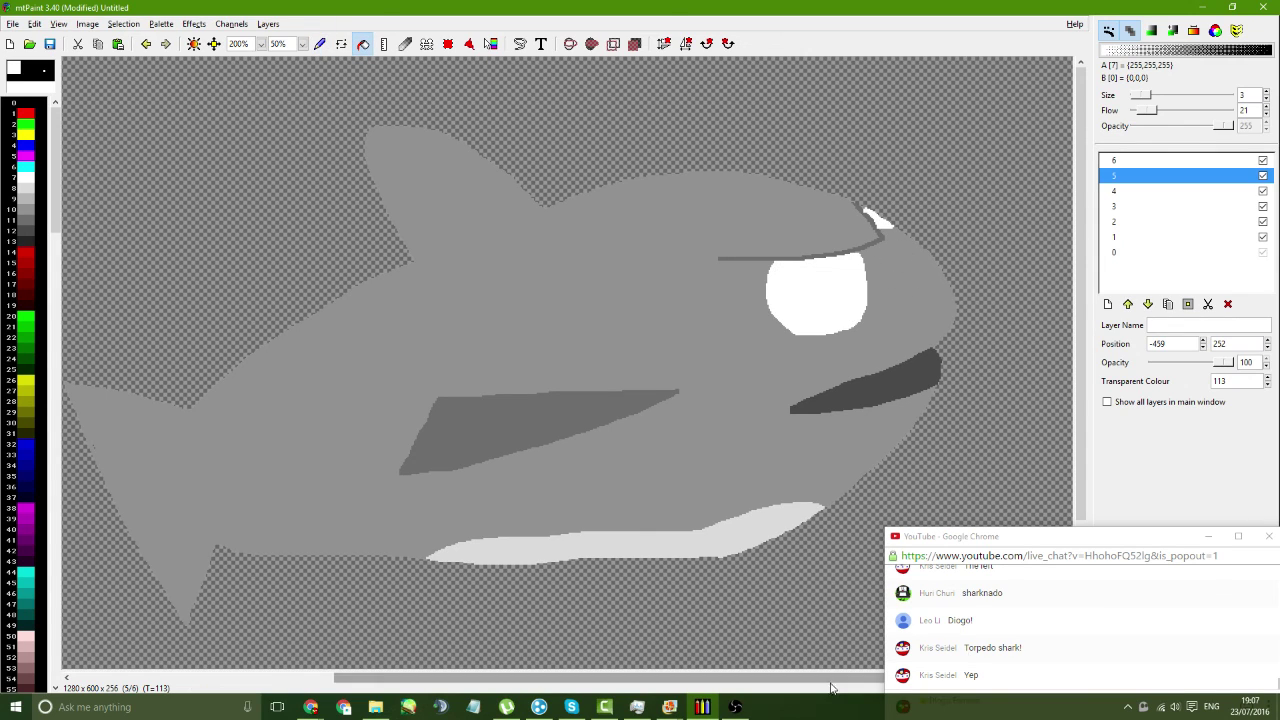
# - Draw a small round black (0,0,0) pupil near the front edge of the shark's large eye and fill it
pyautogui.click(321, 42)
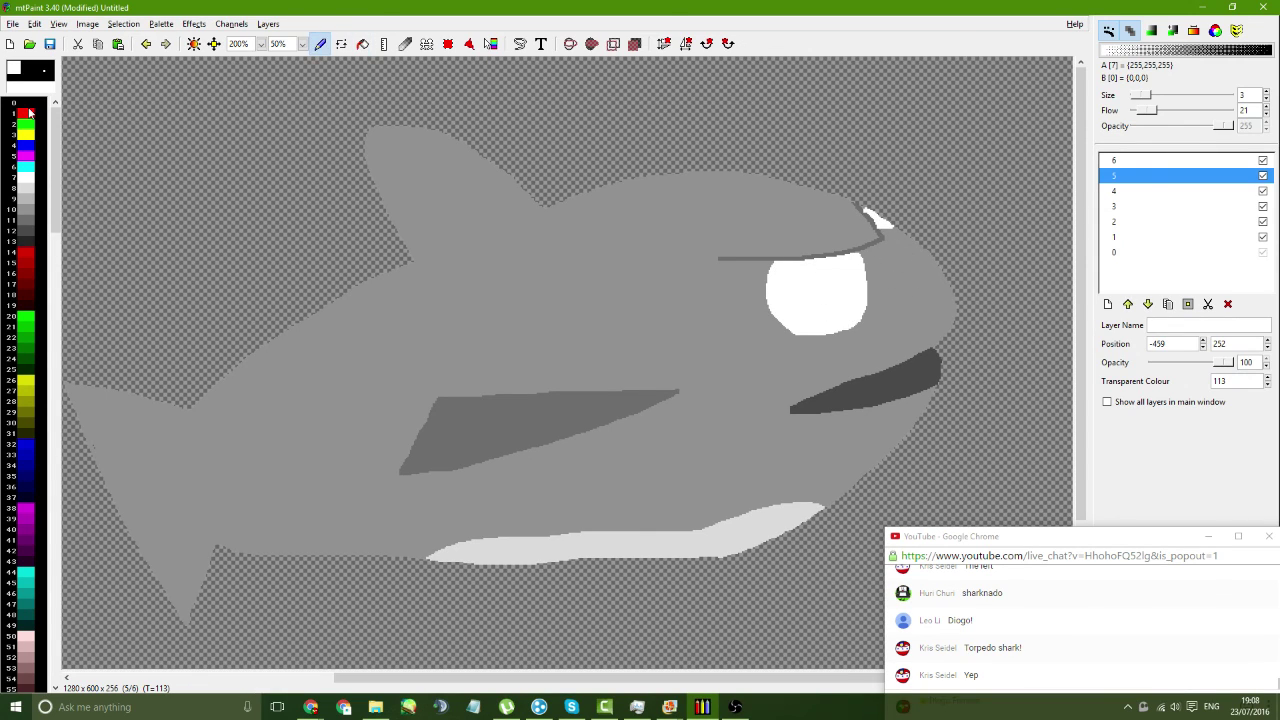
pyautogui.click(25, 103)
pyautogui.moveTo(840, 287)
pyautogui.mouseDown()
pyautogui.moveTo(843, 300)
pyautogui.moveTo(862, 298)
pyautogui.moveTo(838, 302)
pyautogui.moveTo(862, 302)
pyautogui.moveTo(856, 312)
pyautogui.moveTo(860, 285)
pyautogui.moveTo(846, 283)
pyautogui.moveTo(840, 312)
pyautogui.mouseUp()
pyautogui.hotkey('ctrl', 'z')
pyautogui.hotkey('ctrl', 'z')
pyautogui.hotkey('ctrl', 'z')
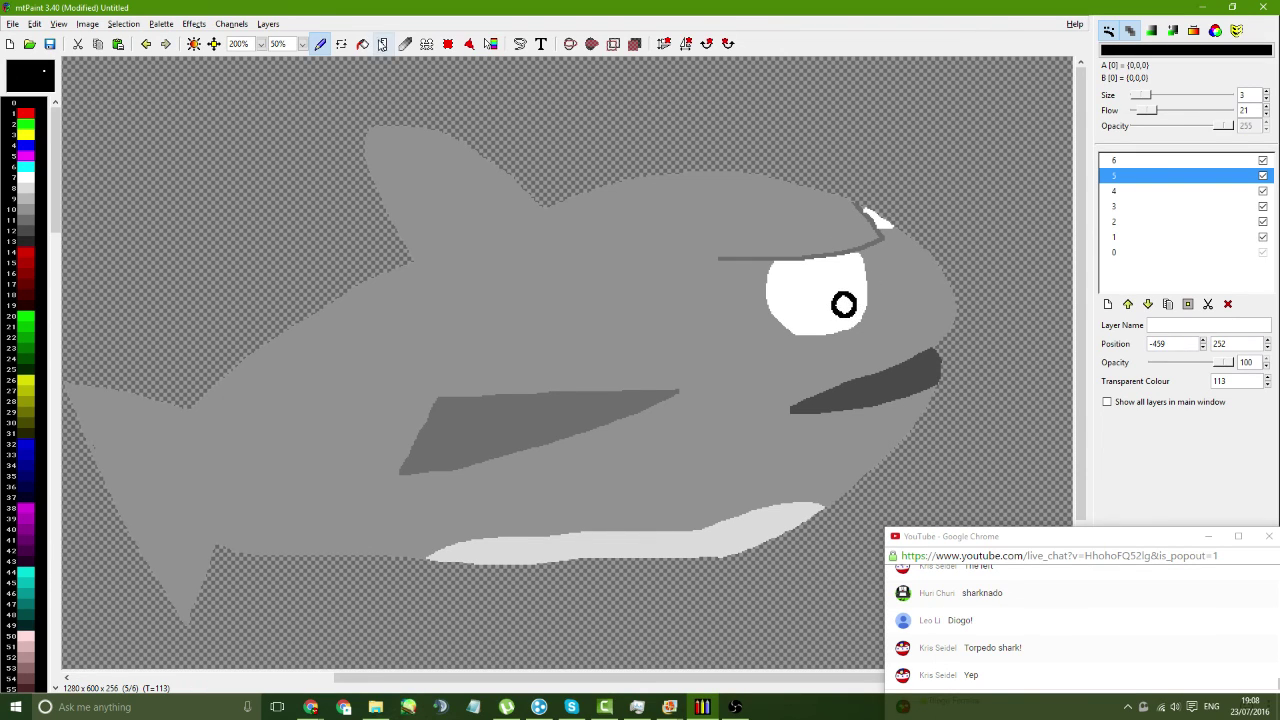
pyautogui.click(362, 43)
pyautogui.click(843, 303)
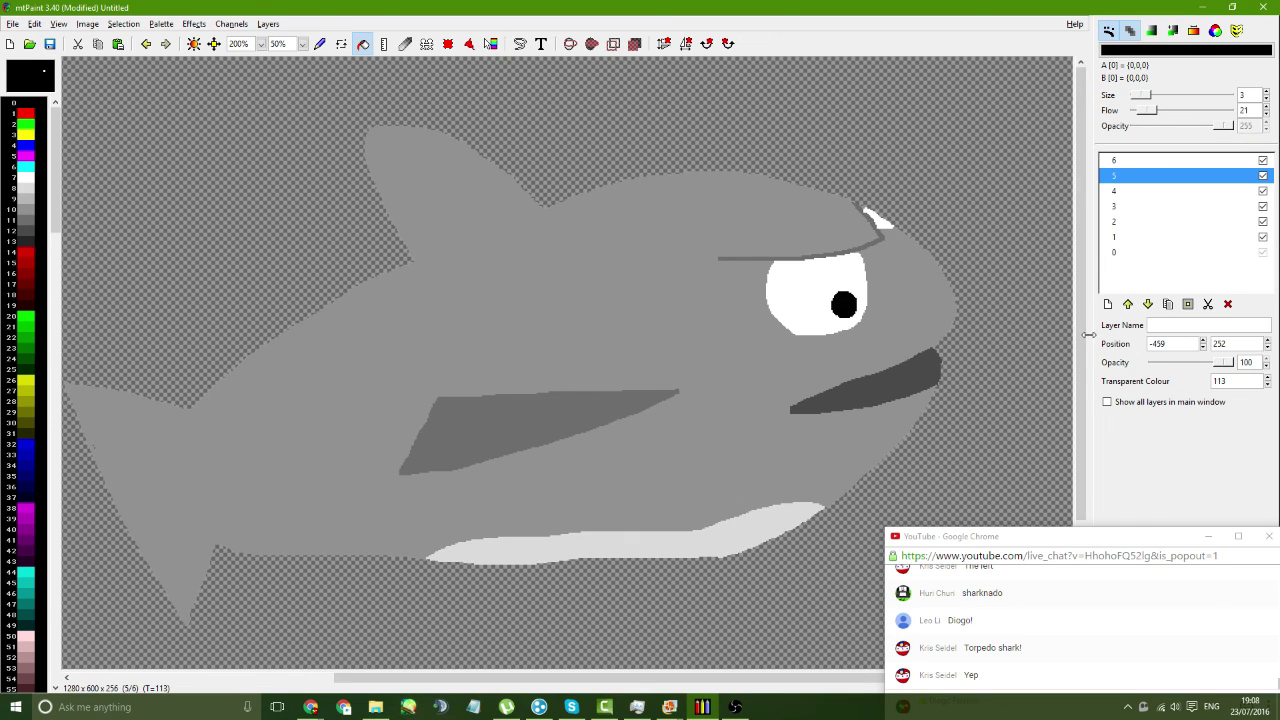
# - Show the full scene and move the shark layer away from the boat to position -493, 256
pyautogui.press('v')
pyautogui.moveTo(595, 404); pyautogui.dragTo(581, 403)
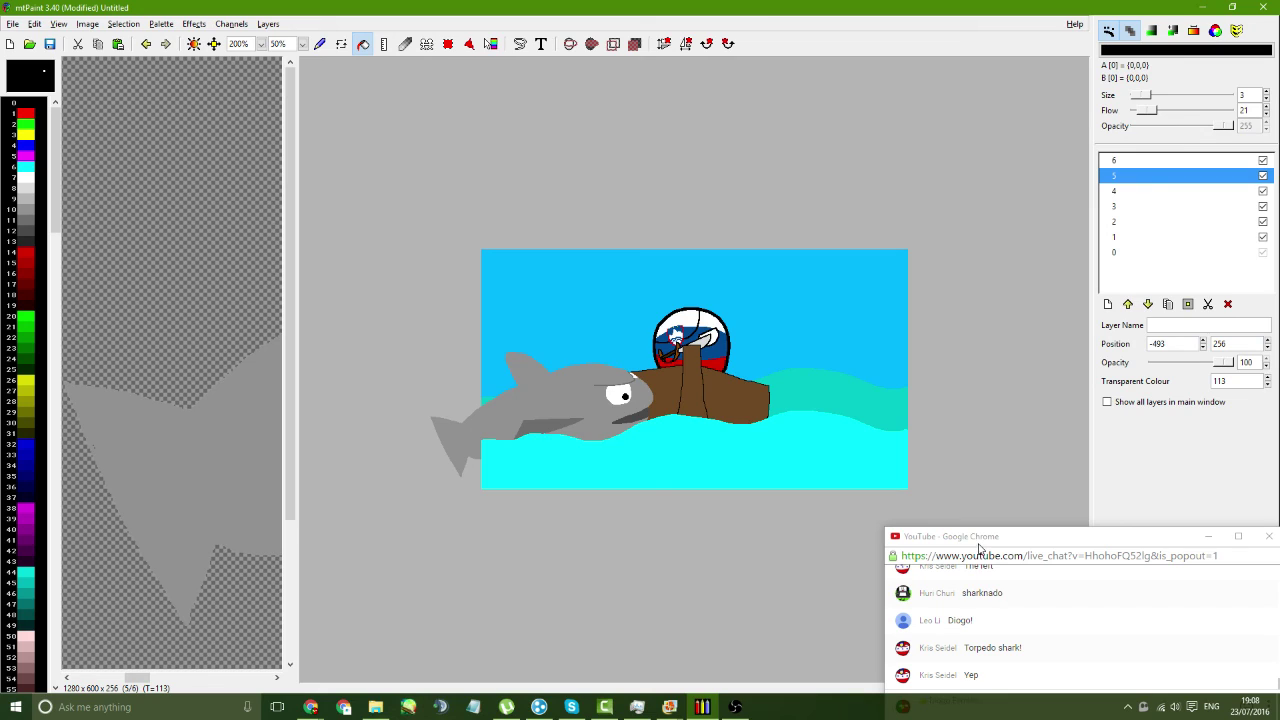
# - Read back through the live chat messages for drawing requests and return to the newest ones, shifting the chat window slightly
pyautogui.scroll(1, 1049, 653)
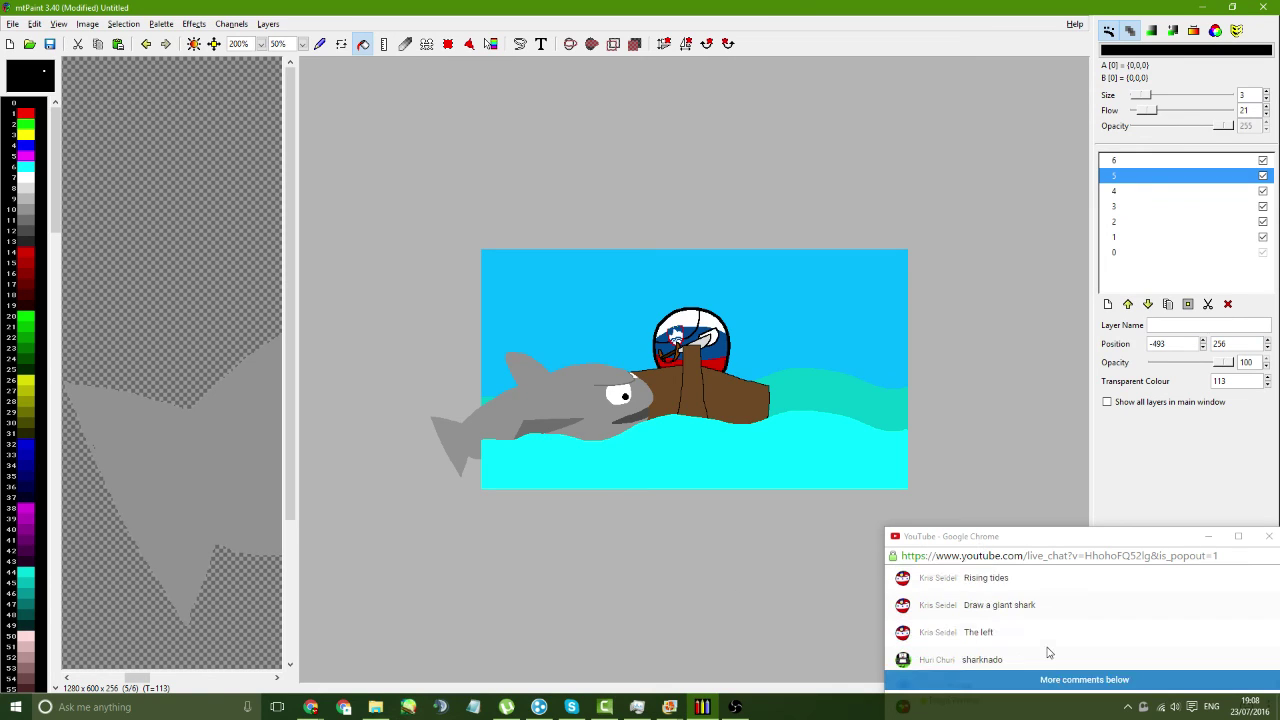
pyautogui.scroll(3, 1075, 651)
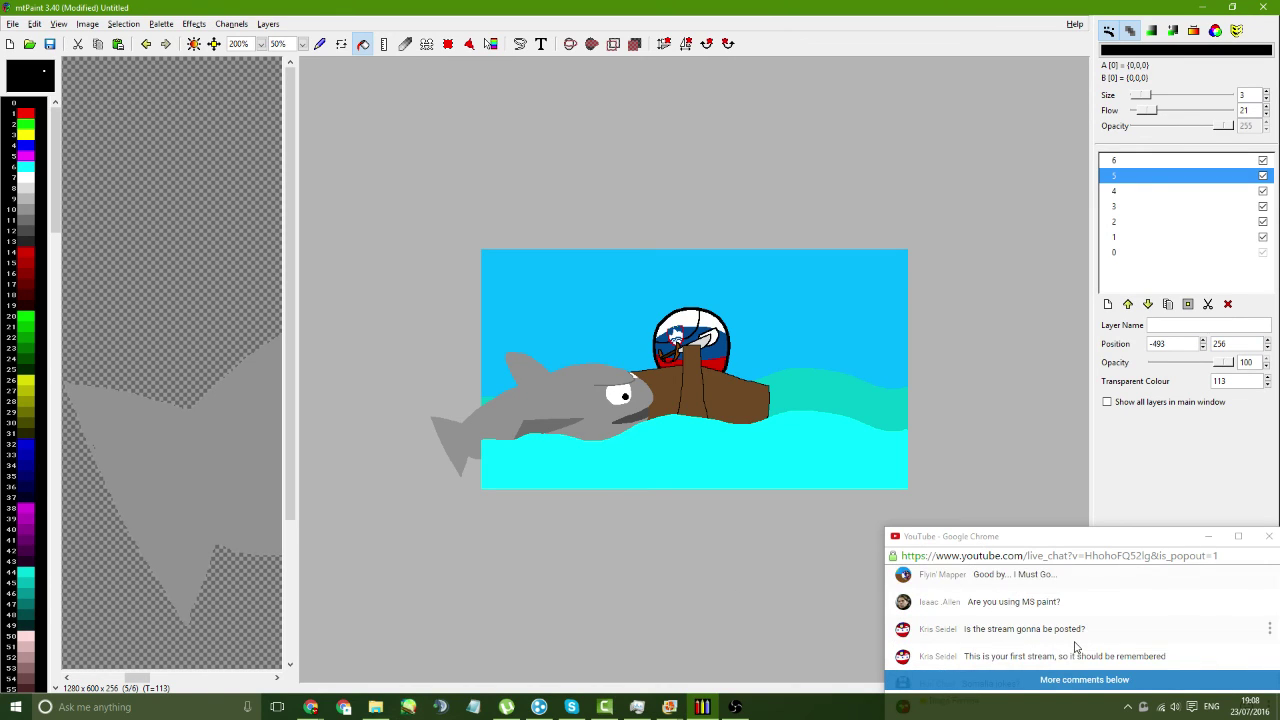
pyautogui.scroll(5, 1076, 648)
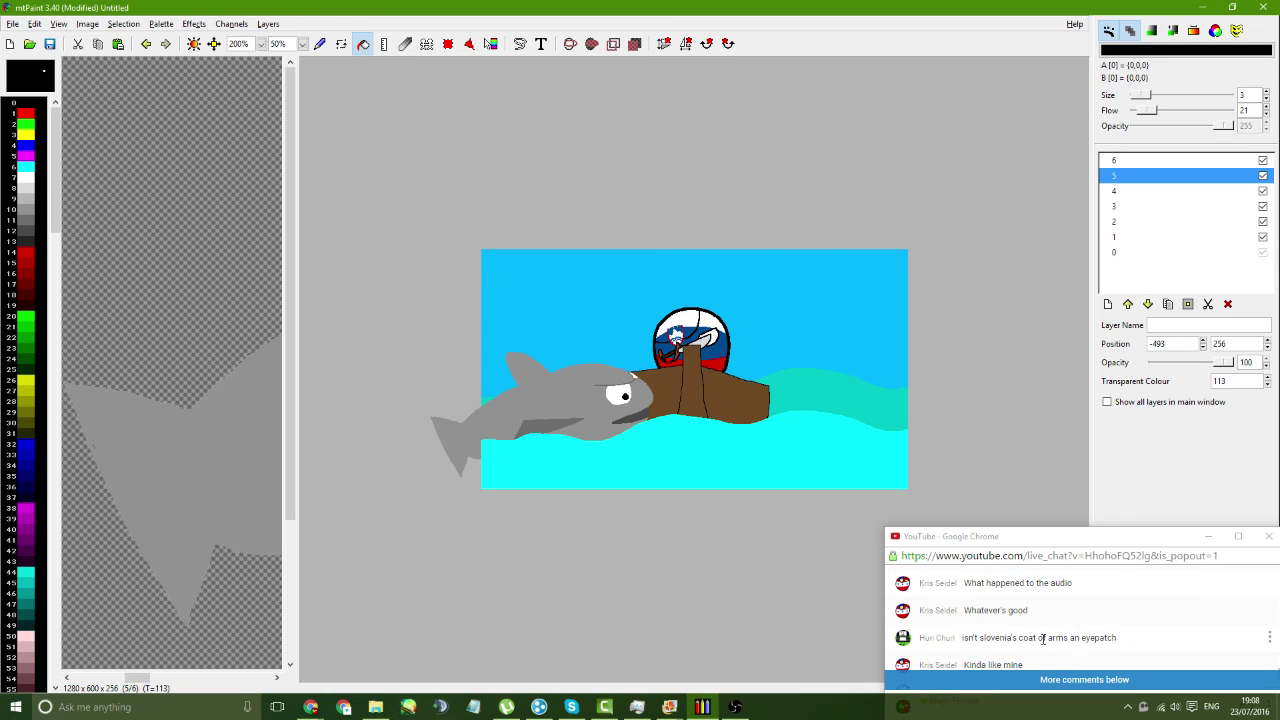
pyautogui.scroll(2, 1043, 642)
pyautogui.scroll(-2, 1008, 624)
pyautogui.scroll(2, 1000, 616)
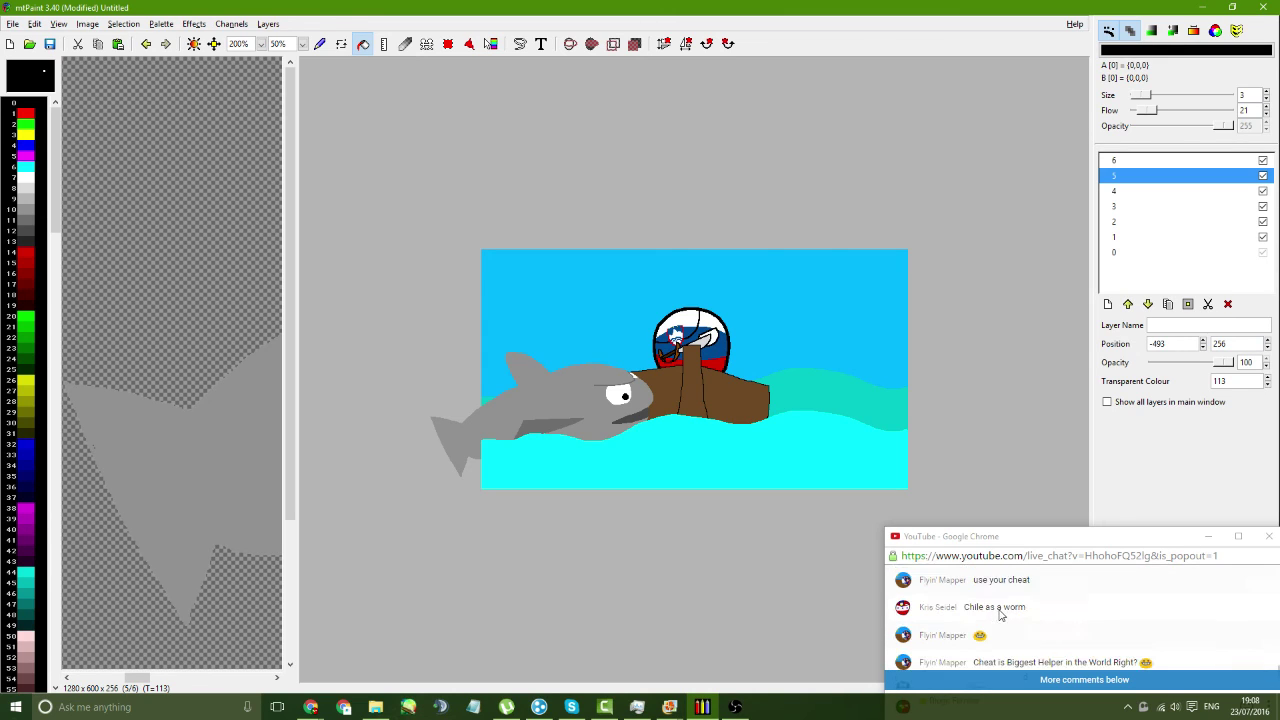
pyautogui.scroll(3, 1005, 626)
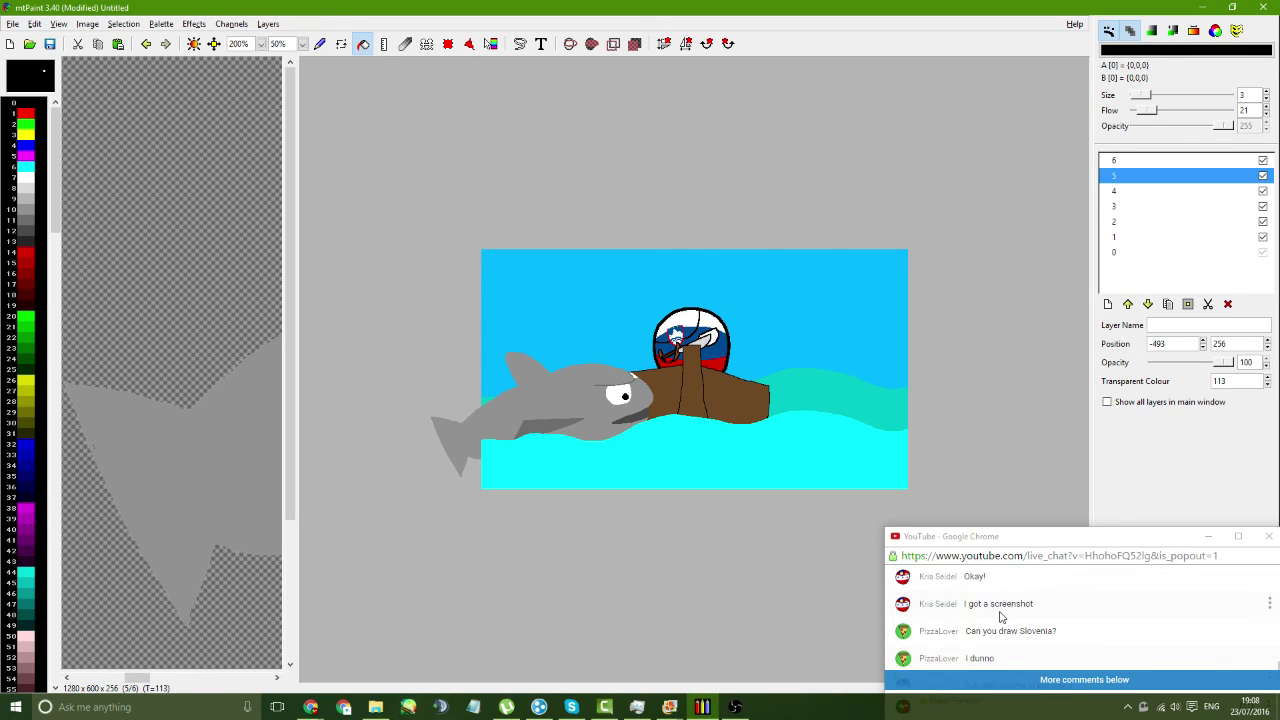
pyautogui.scroll(-10, 1122, 632)
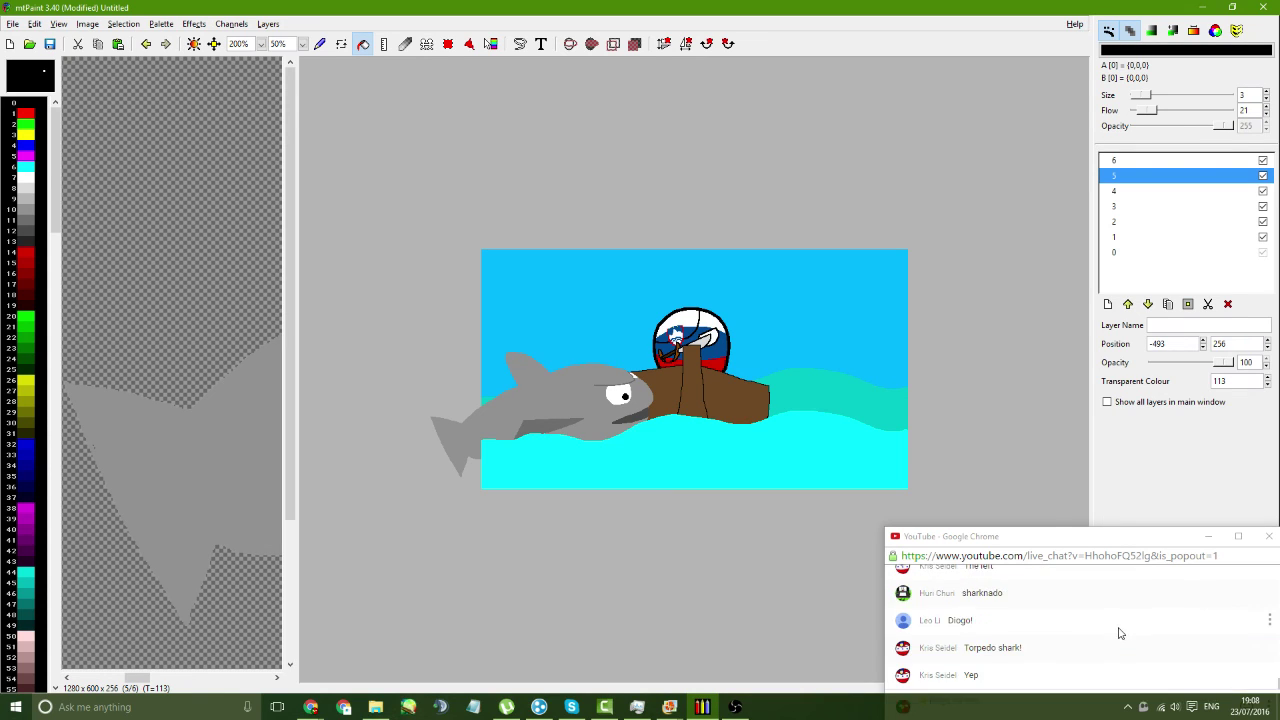
pyautogui.scroll(6, 1062, 636)
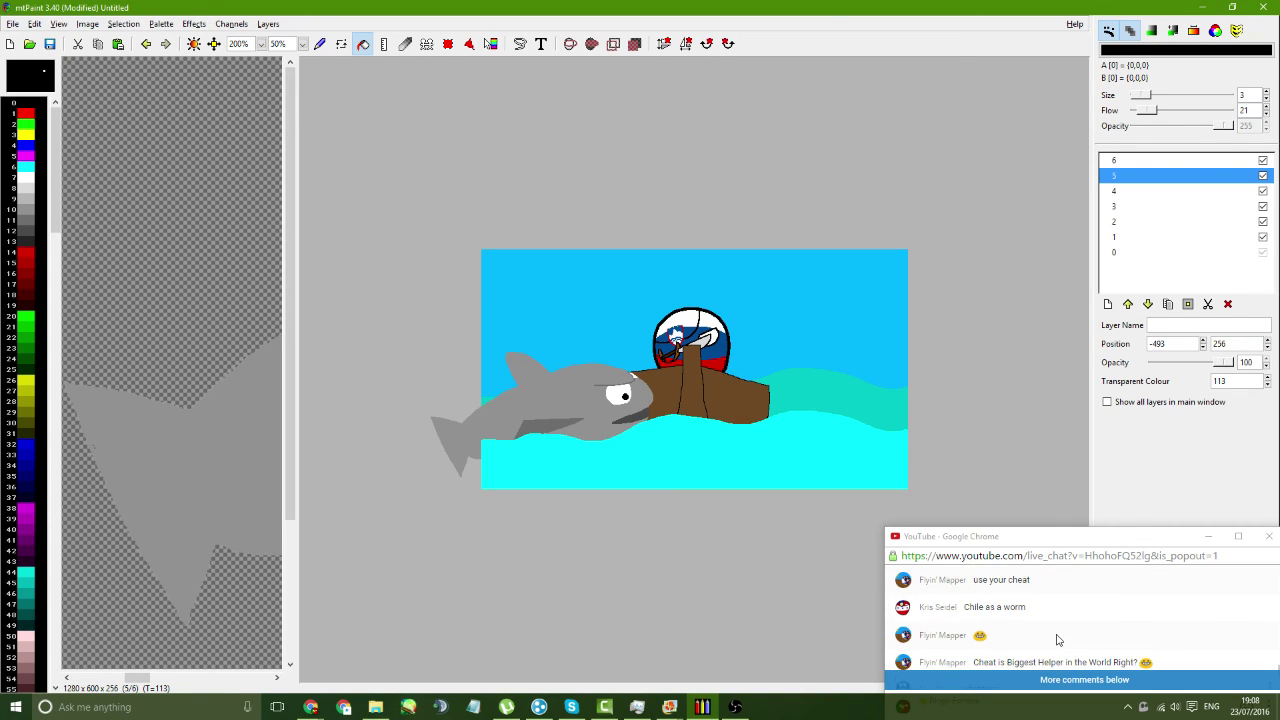
pyautogui.scroll(-5, 975, 600)
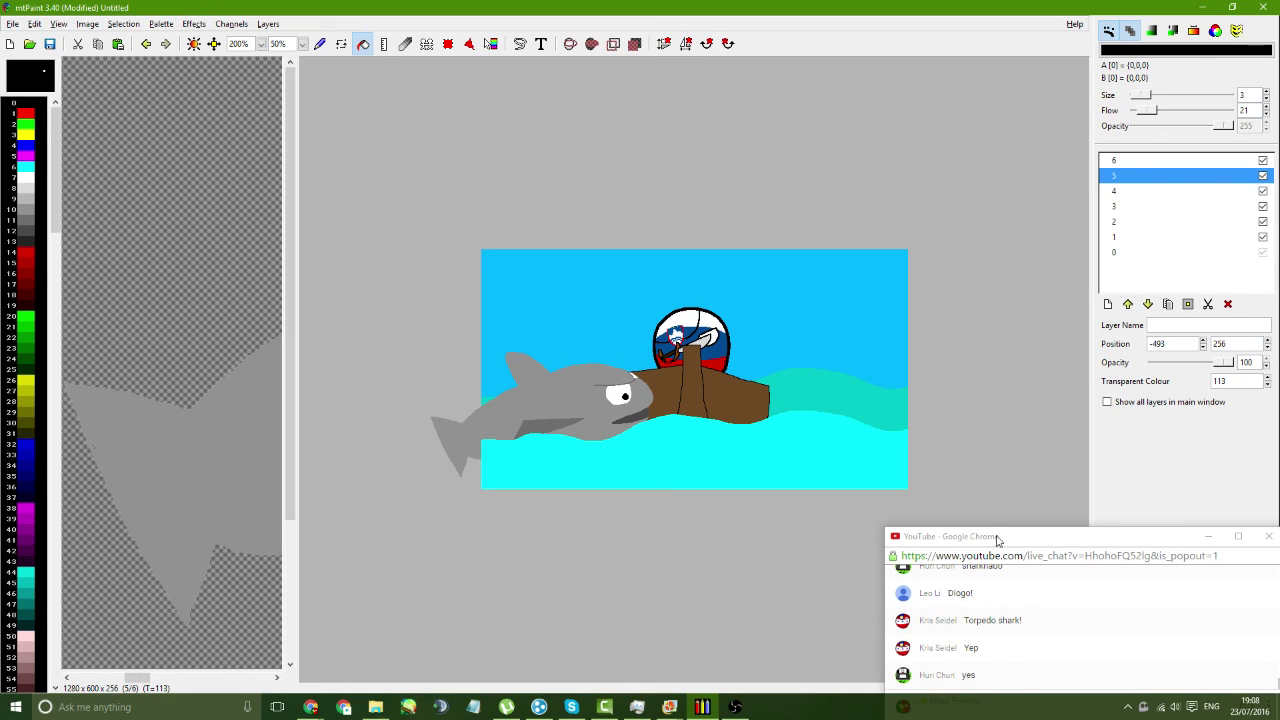
pyautogui.moveTo(997, 540); pyautogui.dragTo(988, 536)
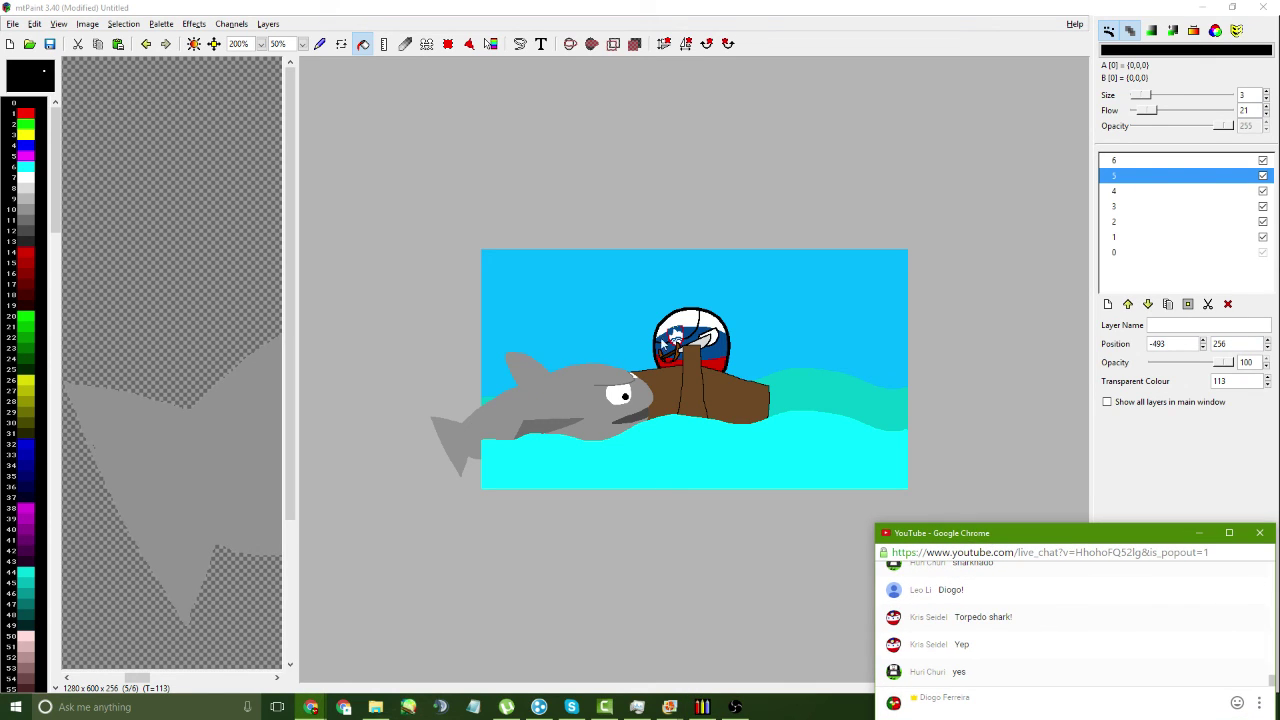
# - Nudge the shark layer toward the boat and lower into the waves, to position -473, 266
pyautogui.click(588, 405)
pyautogui.hotkey('ctrl', 'Right')
pyautogui.hotkey('ctrl', 'Right')
pyautogui.hotkey('ctrl', 'Right')
pyautogui.hotkey('ctrl', 'Right')
pyautogui.hotkey('ctrl', 'Right')
pyautogui.hotkey('ctrl', 'Right')
pyautogui.hotkey('ctrl', 'Right')
pyautogui.hotkey('ctrl', 'Right')
pyautogui.hotkey('ctrl', 'Right')
pyautogui.hotkey('ctrl', 'Right')
pyautogui.hotkey('ctrl', 'Right')
pyautogui.hotkey('ctrl', 'Right')
pyautogui.hotkey('ctrl', 'Right')
pyautogui.hotkey('ctrl', 'Right')
pyautogui.hotkey('ctrl', 'Right')
pyautogui.hotkey('ctrl', 'Right')
pyautogui.hotkey('ctrl', 'Right')
pyautogui.hotkey('ctrl', 'Right')
pyautogui.hotkey('ctrl', 'Right')
pyautogui.hotkey('ctrl', 'Right')
pyautogui.hotkey('ctrl', 'Down')
pyautogui.hotkey('ctrl', 'Down')
pyautogui.hotkey('ctrl', 'Down')
pyautogui.hotkey('ctrl', 'Down')
pyautogui.hotkey('ctrl', 'Down')
pyautogui.hotkey('ctrl', 'Down')
pyautogui.hotkey('ctrl', 'Down')
pyautogui.hotkey('ctrl', 'Down')
pyautogui.hotkey('ctrl', 'Down')
pyautogui.hotkey('ctrl', 'Down')
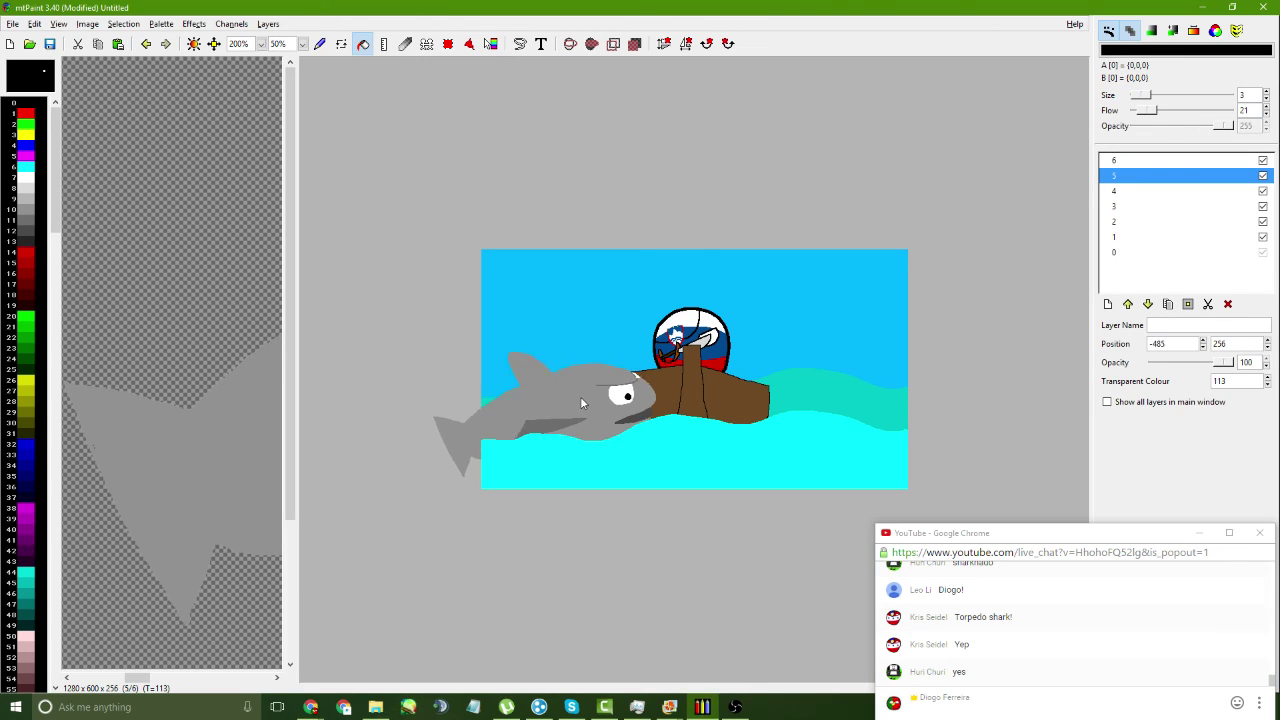
# - Set the scene view's zoom to 100% and raise the countryball and sword layers slightly behind the boat, with layer 3 at 211, 170
pyautogui.click(261, 44)
pyautogui.click(302, 44)
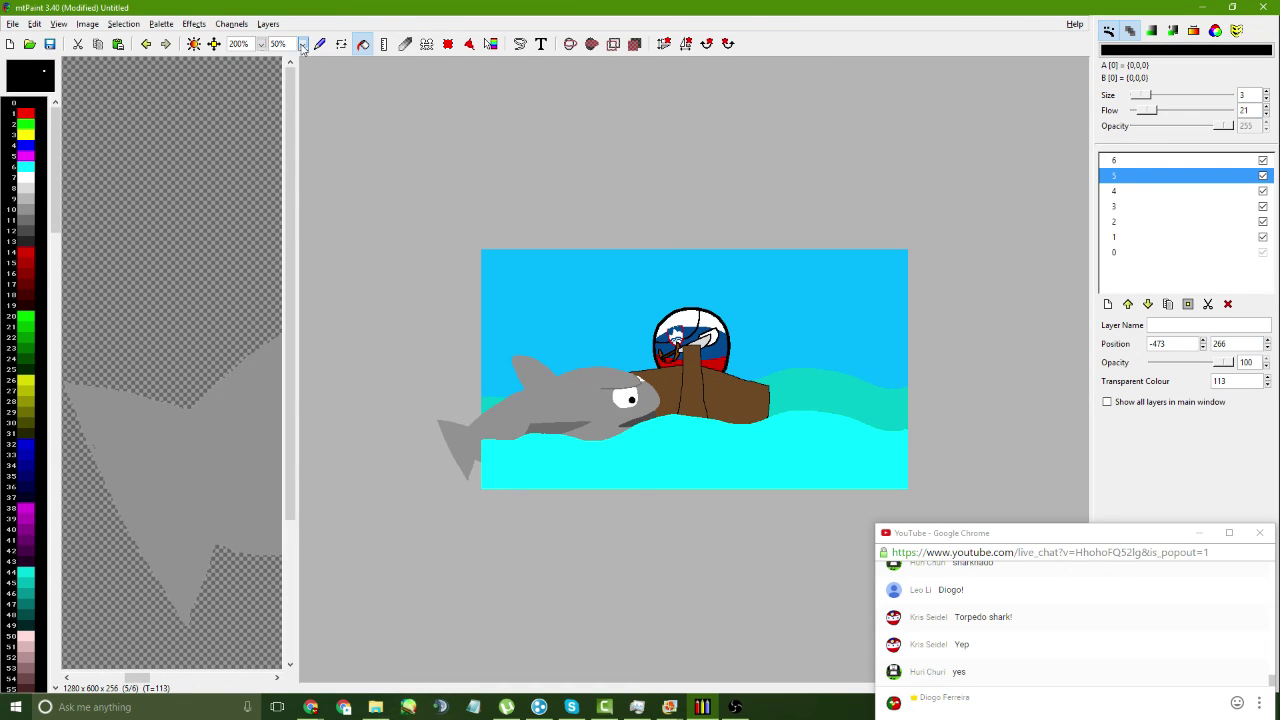
pyautogui.click(302, 44)
pyautogui.click(285, 123)
pyautogui.click(750, 268)
pyautogui.moveTo(750, 268); pyautogui.dragTo(744, 258)
pyautogui.moveTo(740, 310)
pyautogui.mouseDown()
pyautogui.moveTo(713, 272)
pyautogui.moveTo(640, 264)
pyautogui.moveTo(834, 280)
pyautogui.moveTo(838, 292)
pyautogui.moveTo(722, 284)
pyautogui.moveTo(741, 301)
pyautogui.mouseUp()
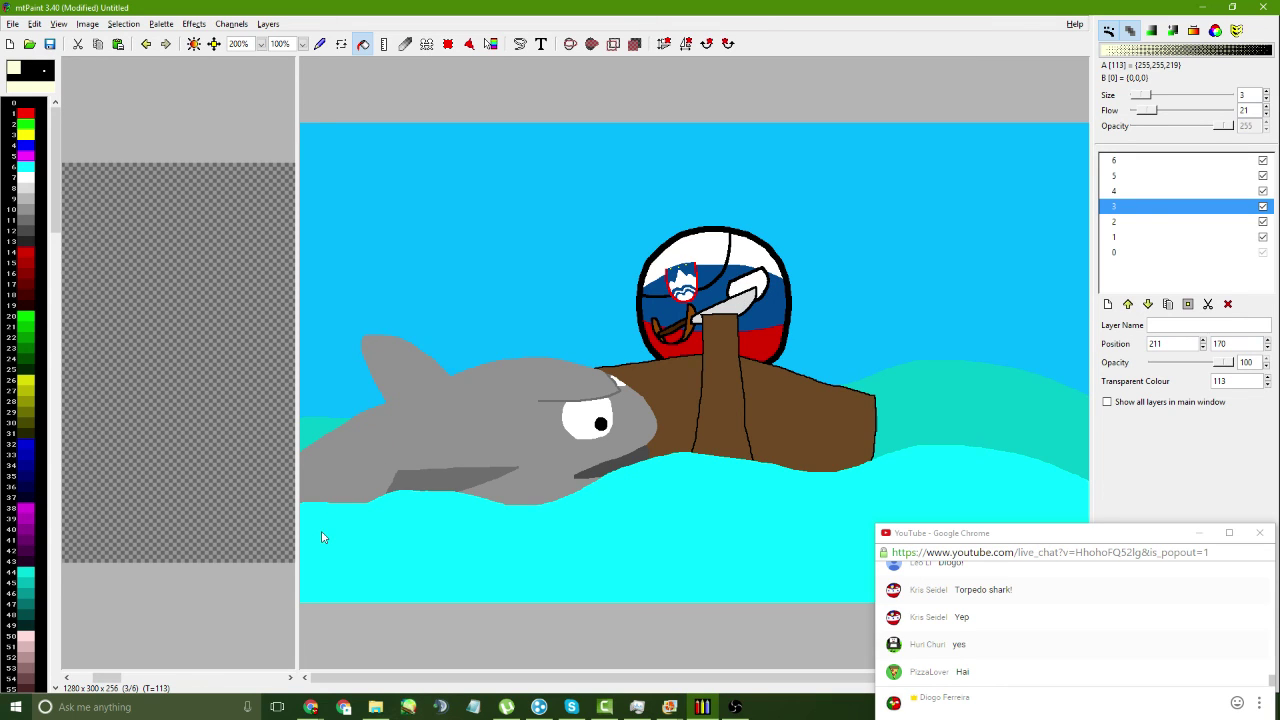
# - Switch to File Explorer and browse the Polandball folders to open the Belarus folder inside Full Drawings
pyautogui.click(375, 707)
pyautogui.click(538, 157)
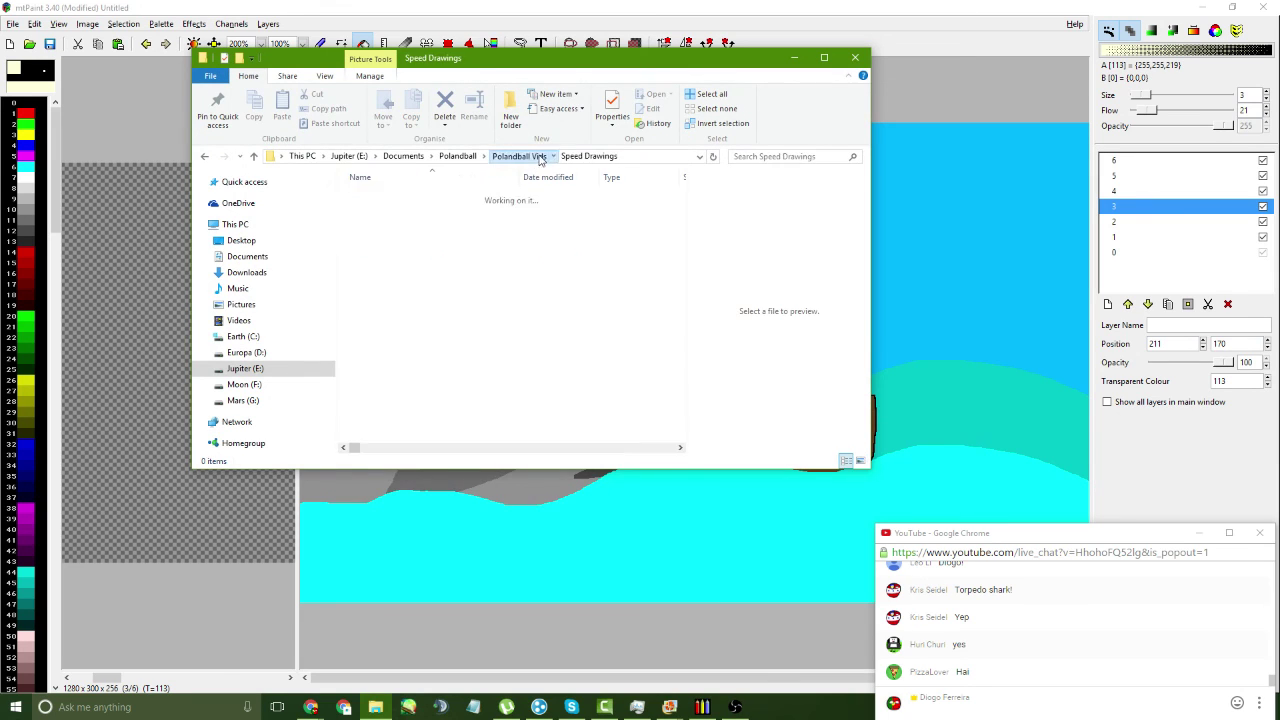
pyautogui.click(466, 157)
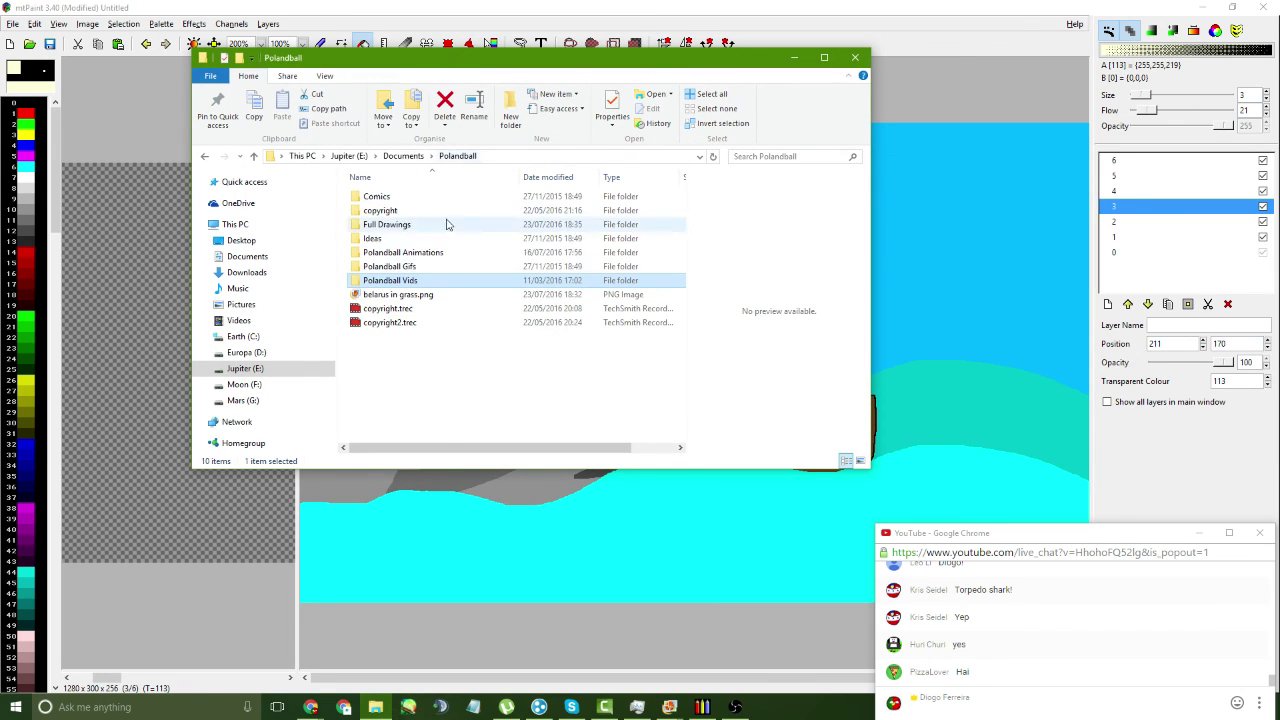
pyautogui.doubleClick(430, 252)
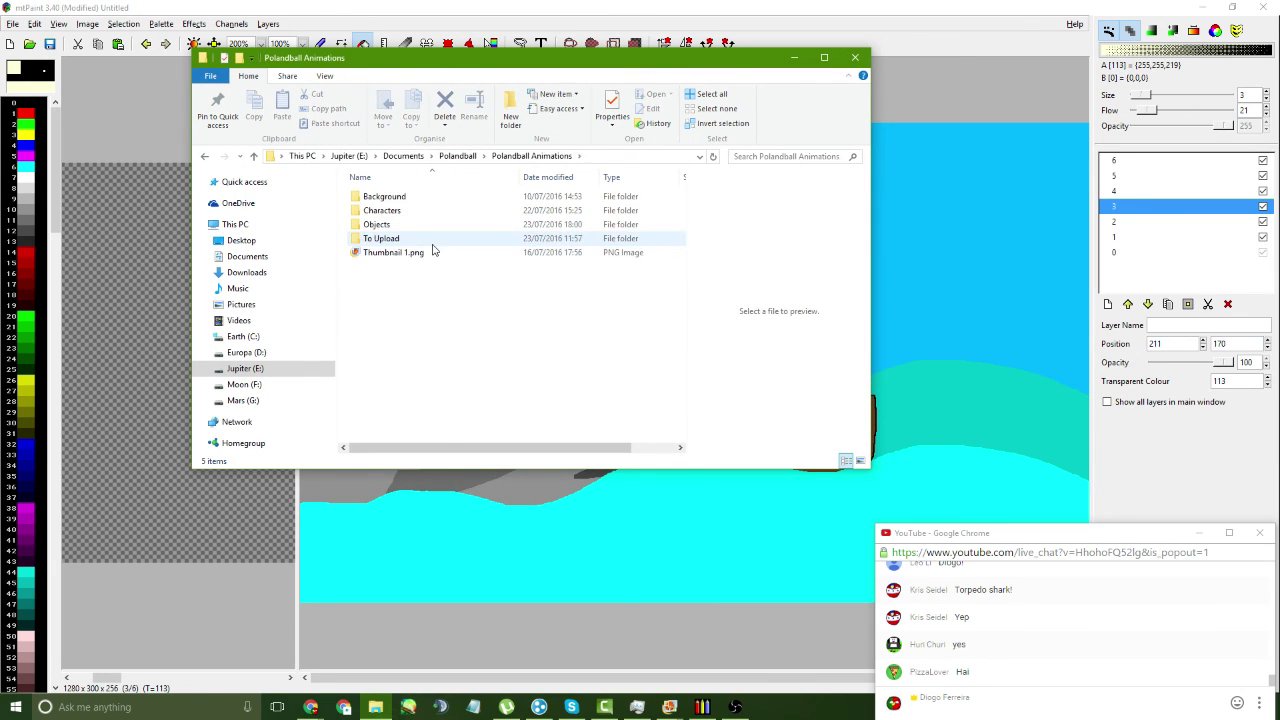
pyautogui.hotkey('alt', 'Left')
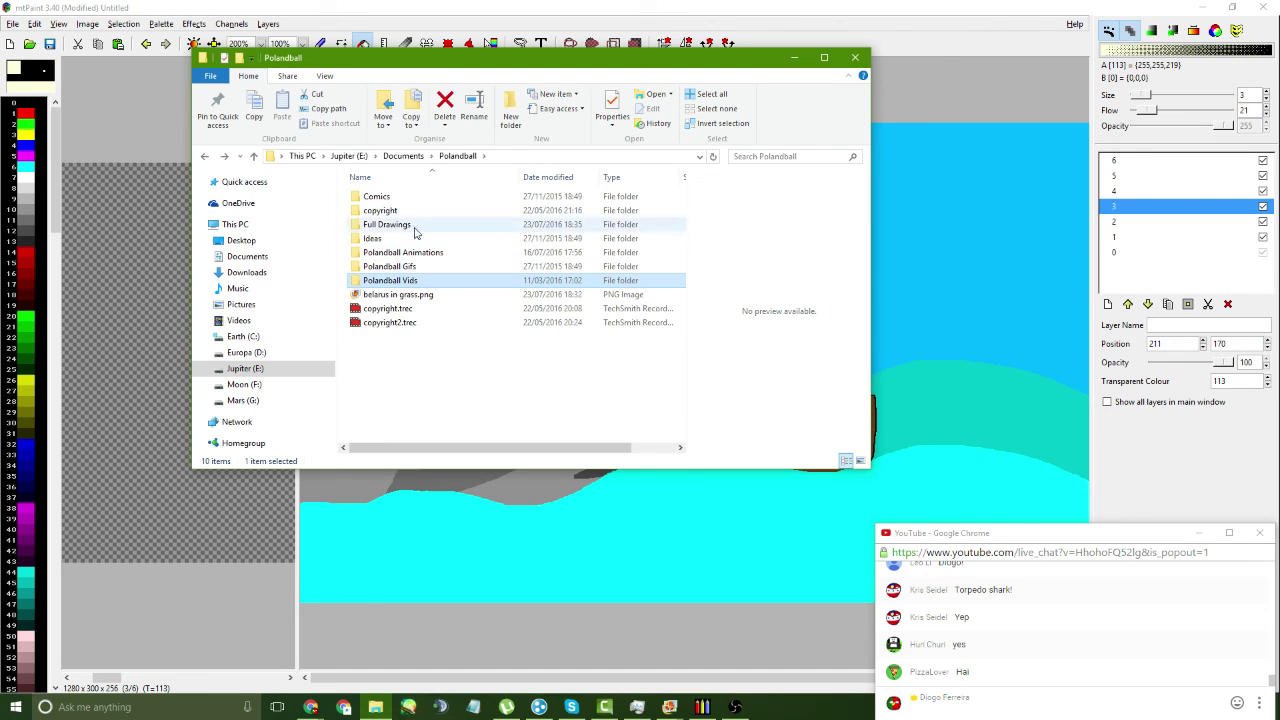
pyautogui.doubleClick(414, 228)
pyautogui.doubleClick(403, 198)
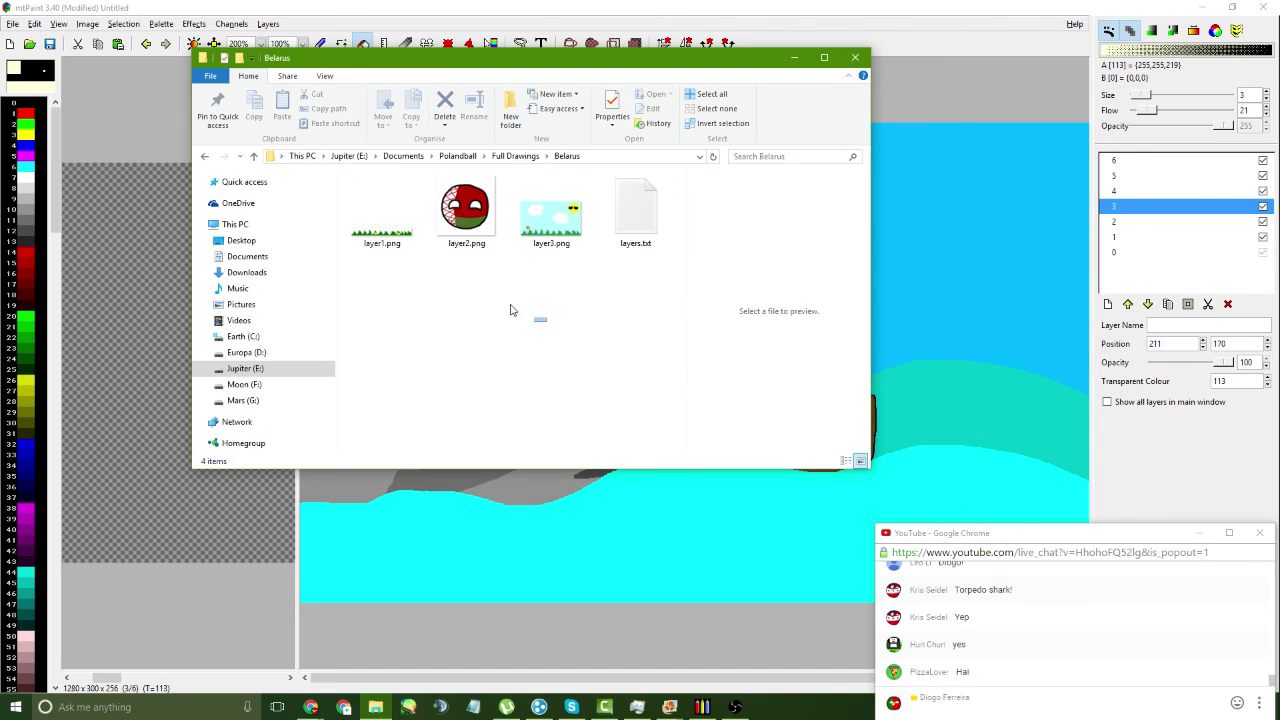
# - Go back up to the Polandball folder and browse Polandball Animations and Characters to the Soviet Union folder
pyautogui.click(529, 243)
pyautogui.click(622, 274)
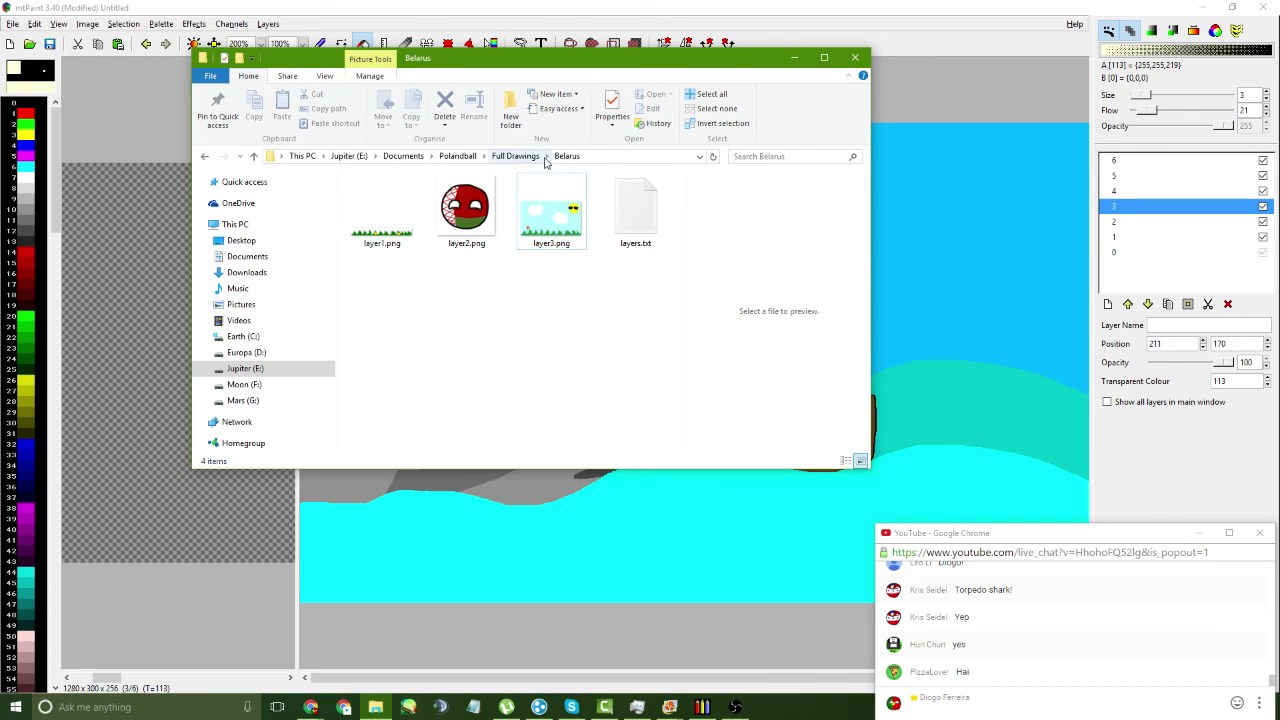
pyautogui.click(515, 156)
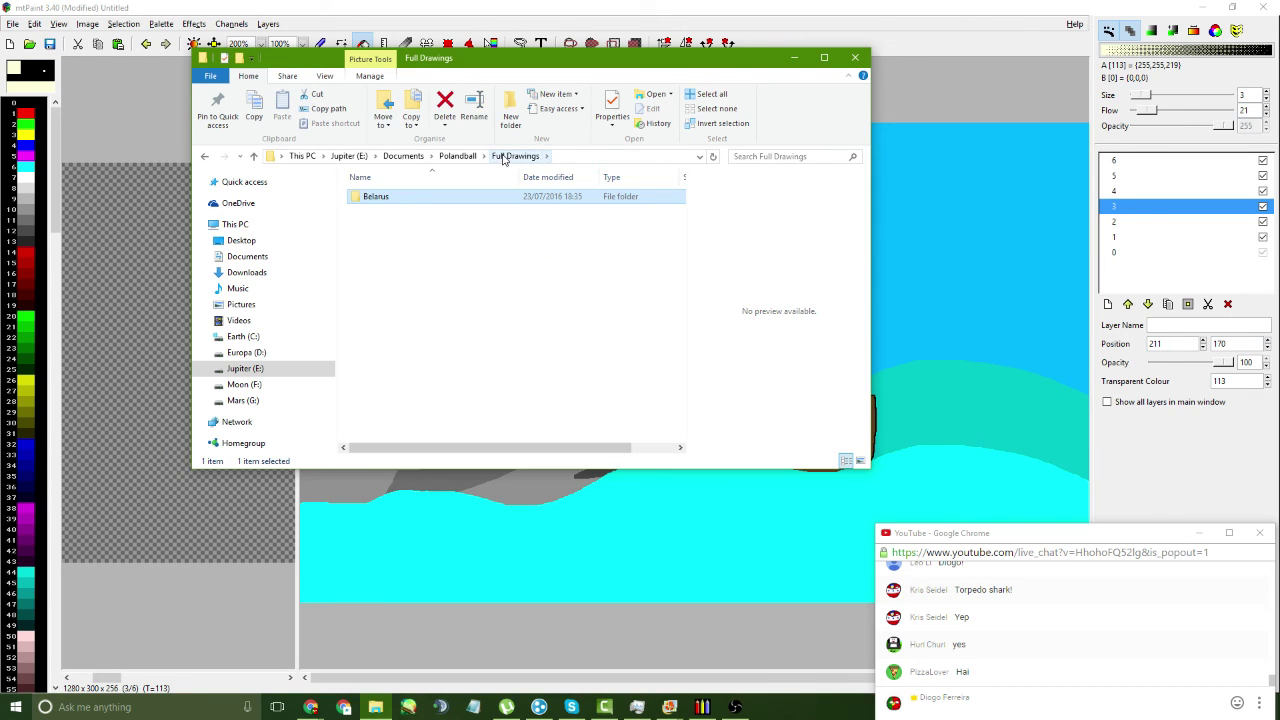
pyautogui.click(456, 157)
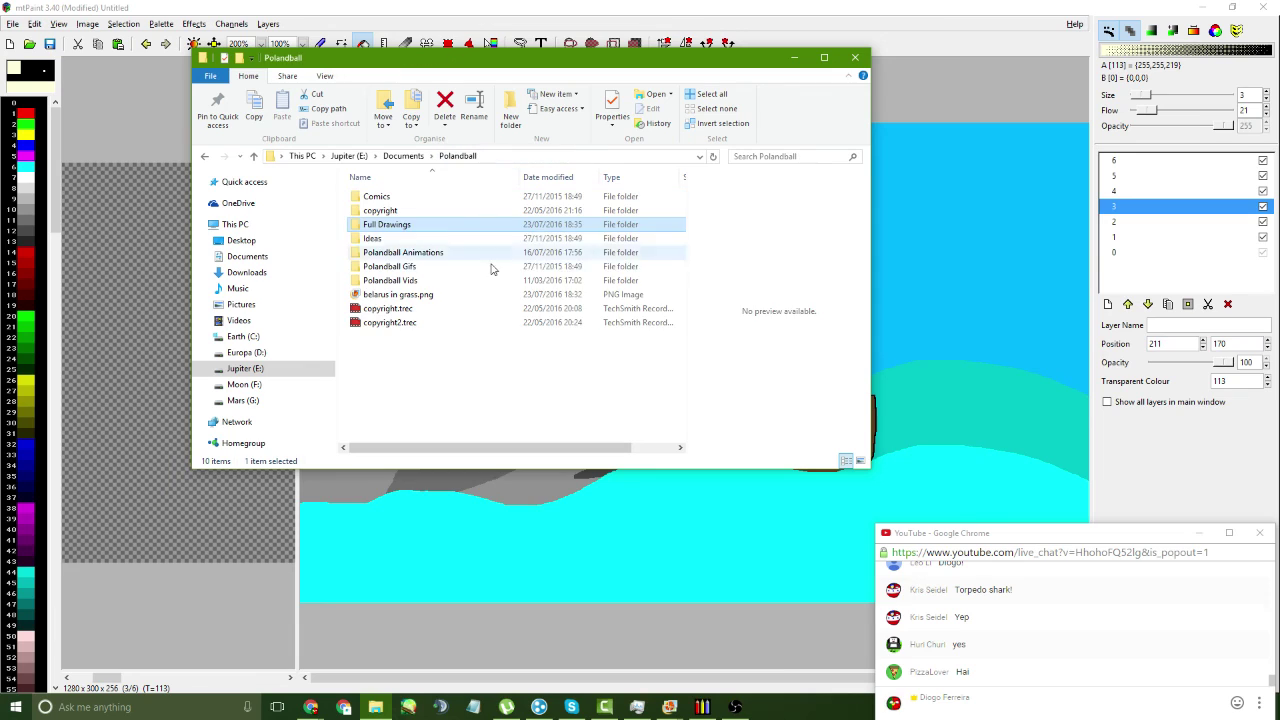
pyautogui.doubleClick(437, 253)
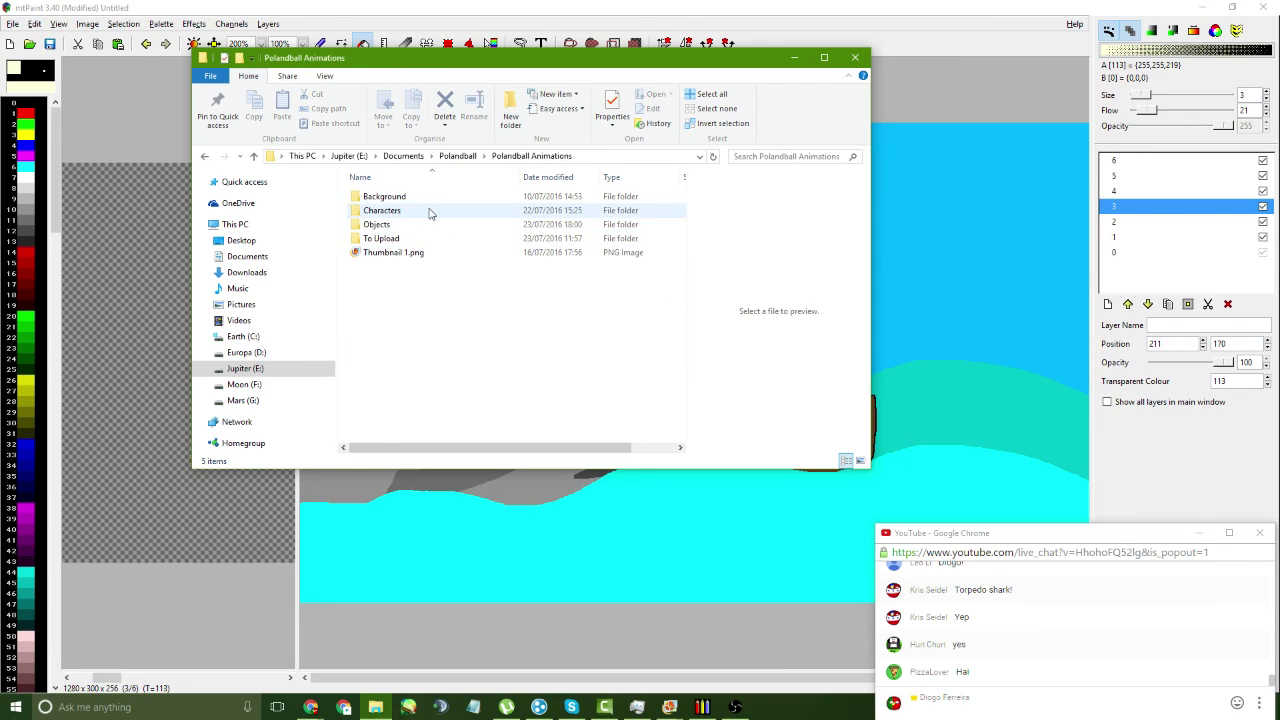
pyautogui.doubleClick(425, 211)
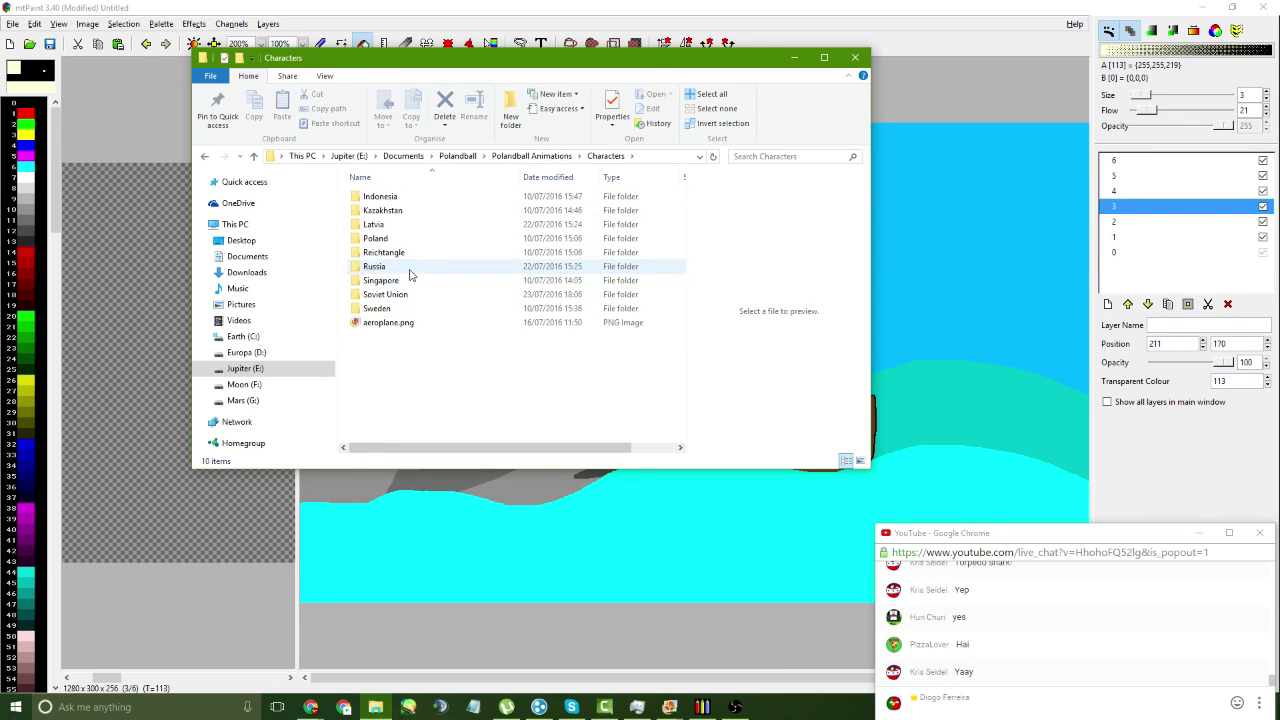
pyautogui.click(400, 281)
pyautogui.doubleClick(409, 295)
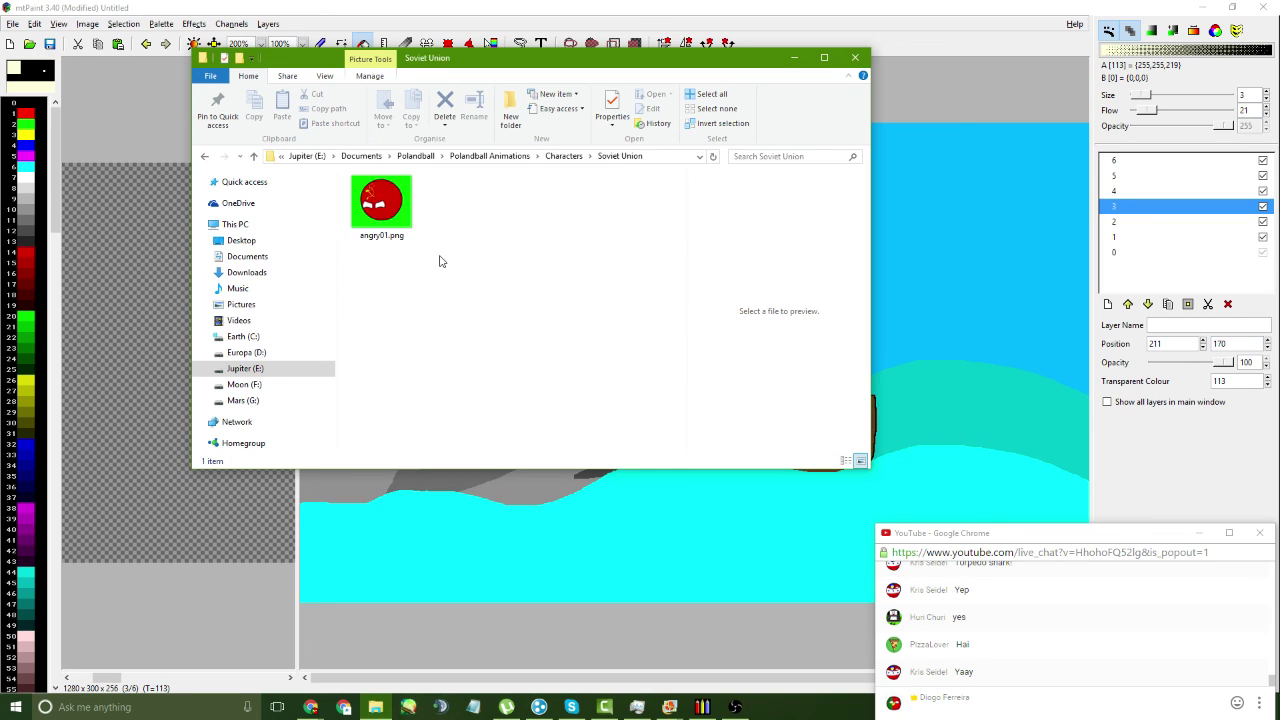
# - Check the Objects and To Upload folders of Polandball Animations and return to the Polandball folder
pyautogui.hotkey('alt', 'Left')
pyautogui.hotkey('alt', 'Left')
pyautogui.click(391, 237)
pyautogui.doubleClick(397, 225)
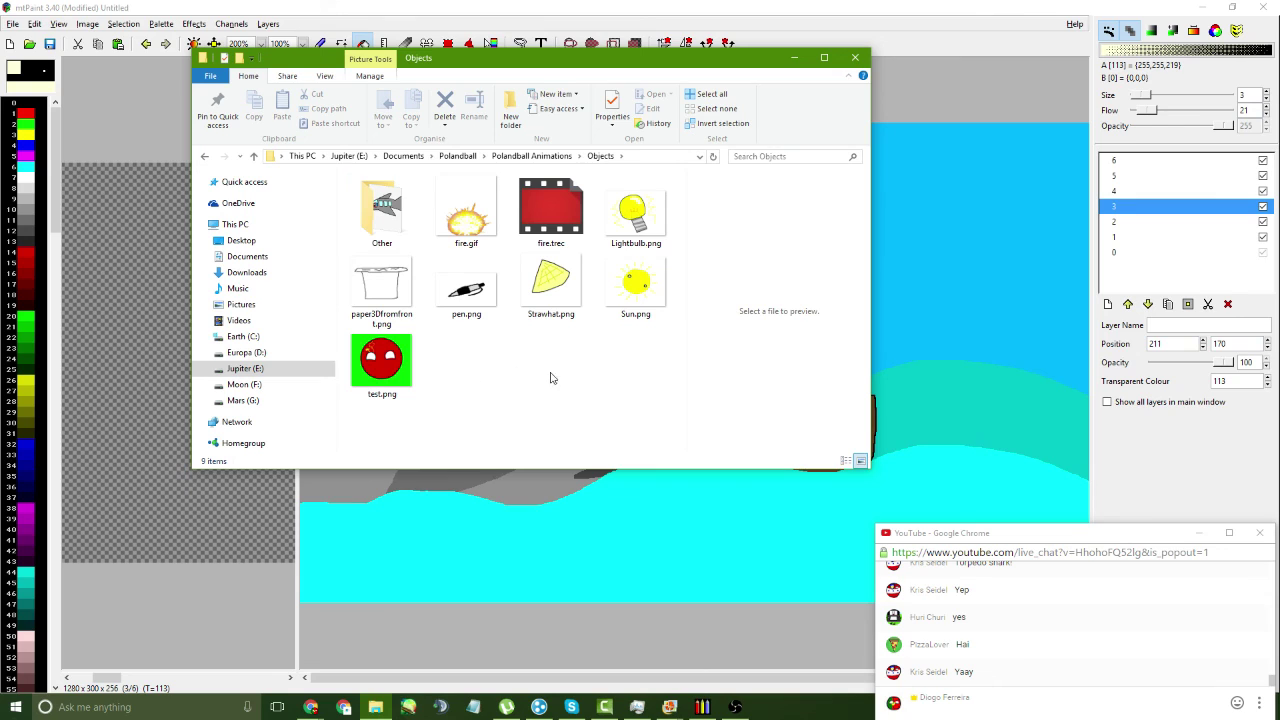
pyautogui.hotkey('alt', 'Left')
pyautogui.doubleClick(405, 245)
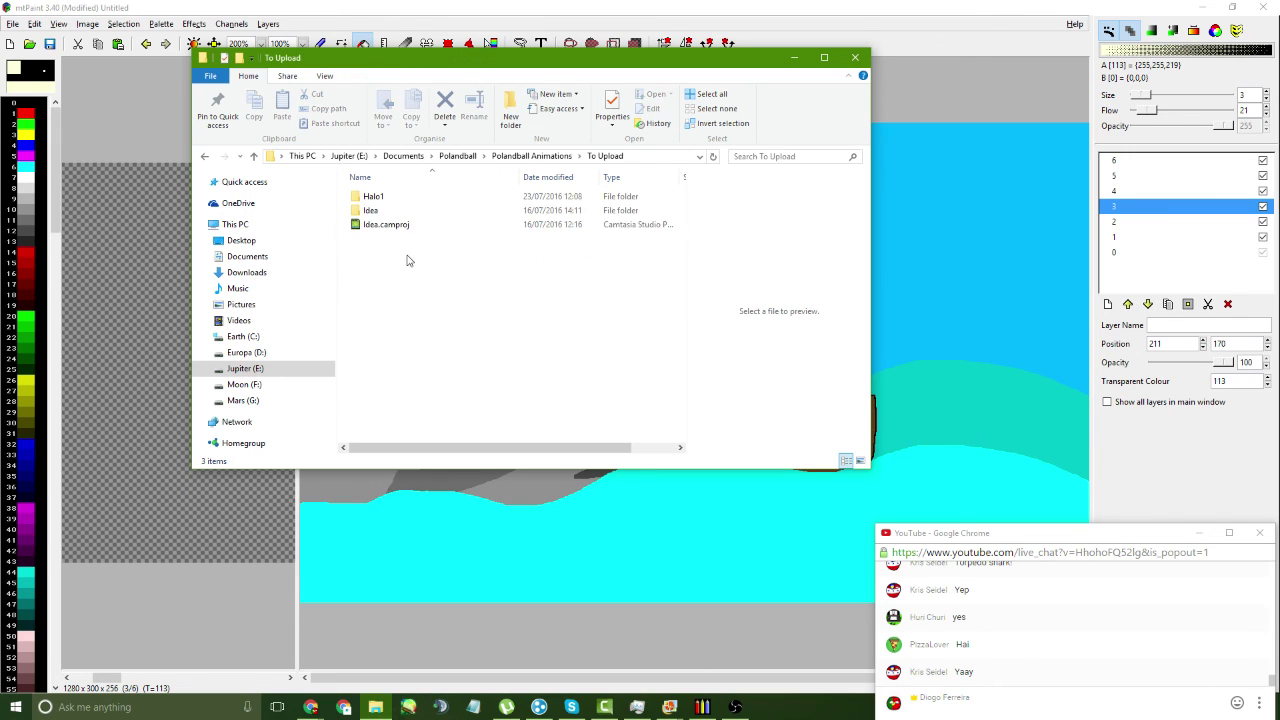
pyautogui.hotkey('alt', 'Left')
pyautogui.hotkey('alt', 'Left')
# - Search the Polandball folder for belarus, open the file location of belarus in grass.png, and minimise the File Explorer window
pyautogui.click(754, 156)
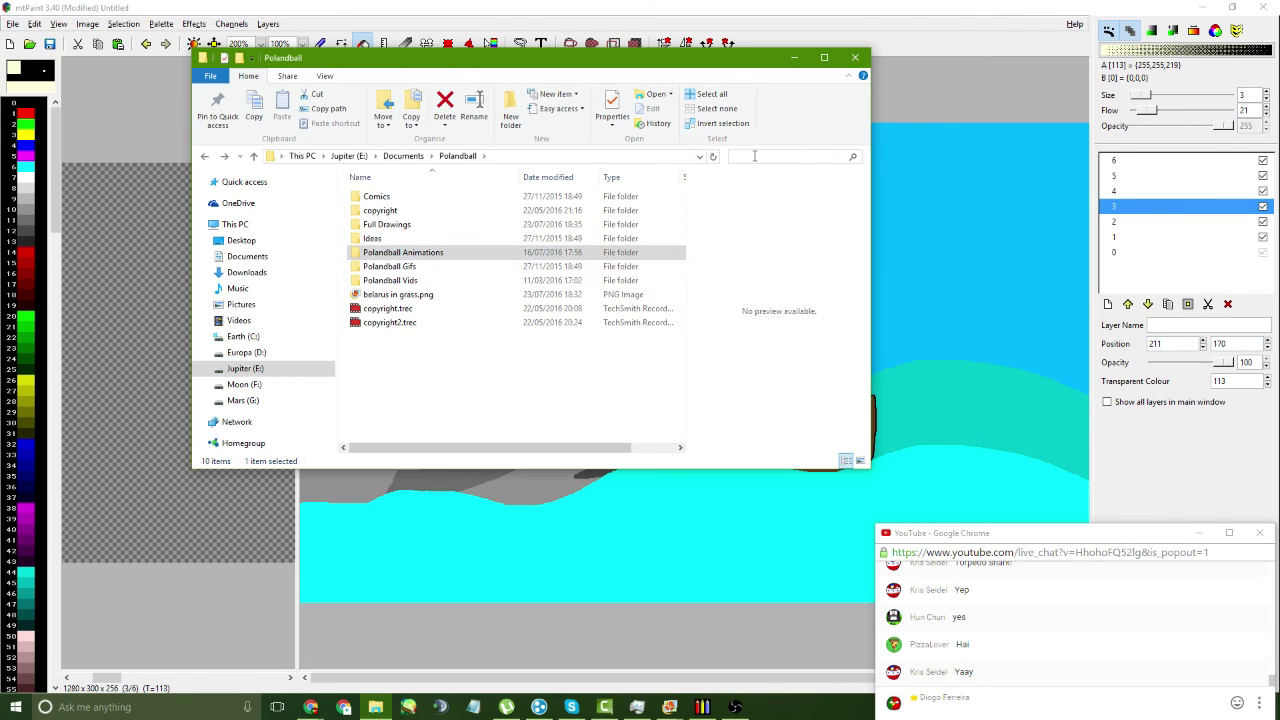
pyautogui.write('belar')
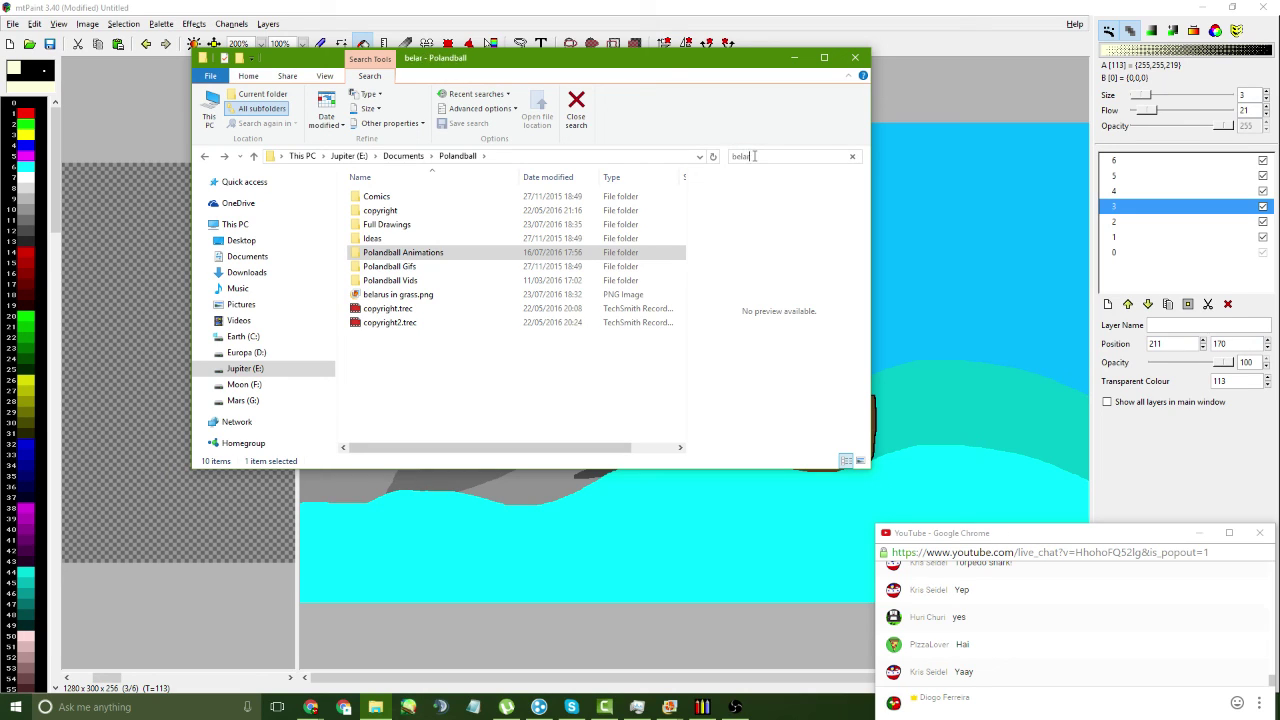
pyautogui.write('us')
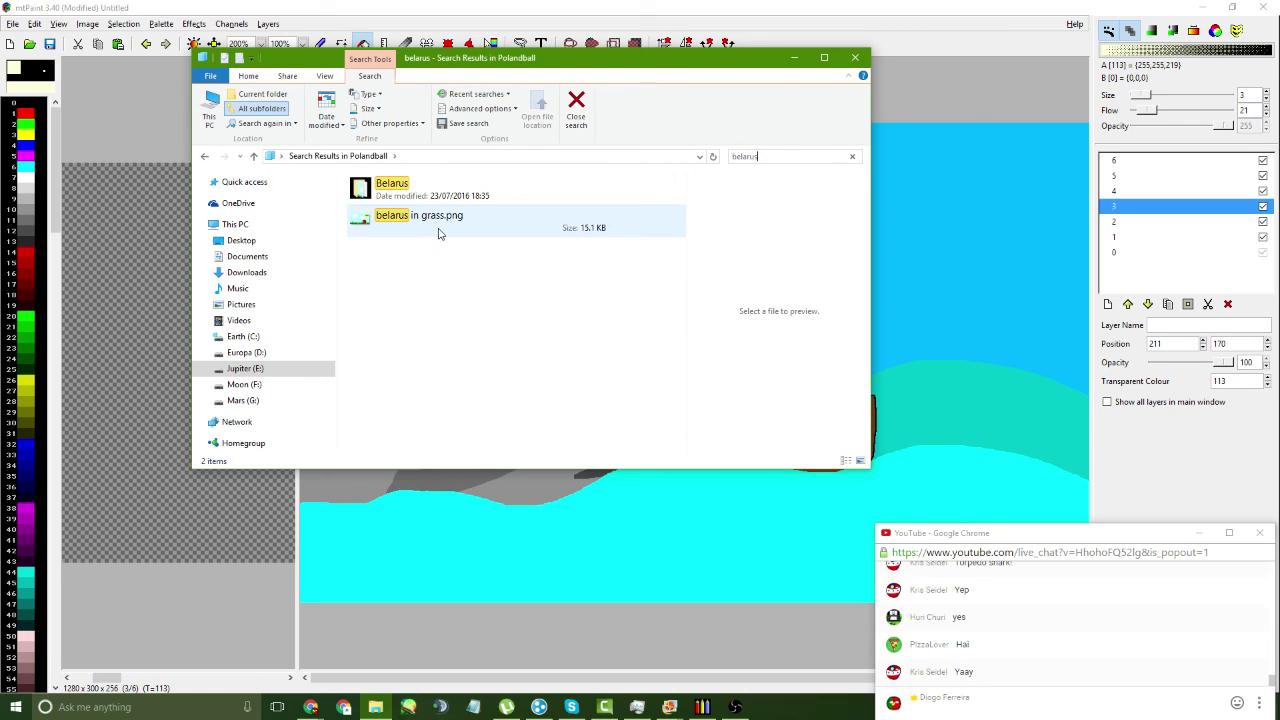
pyautogui.click(438, 233)
pyautogui.rightClick(477, 228)
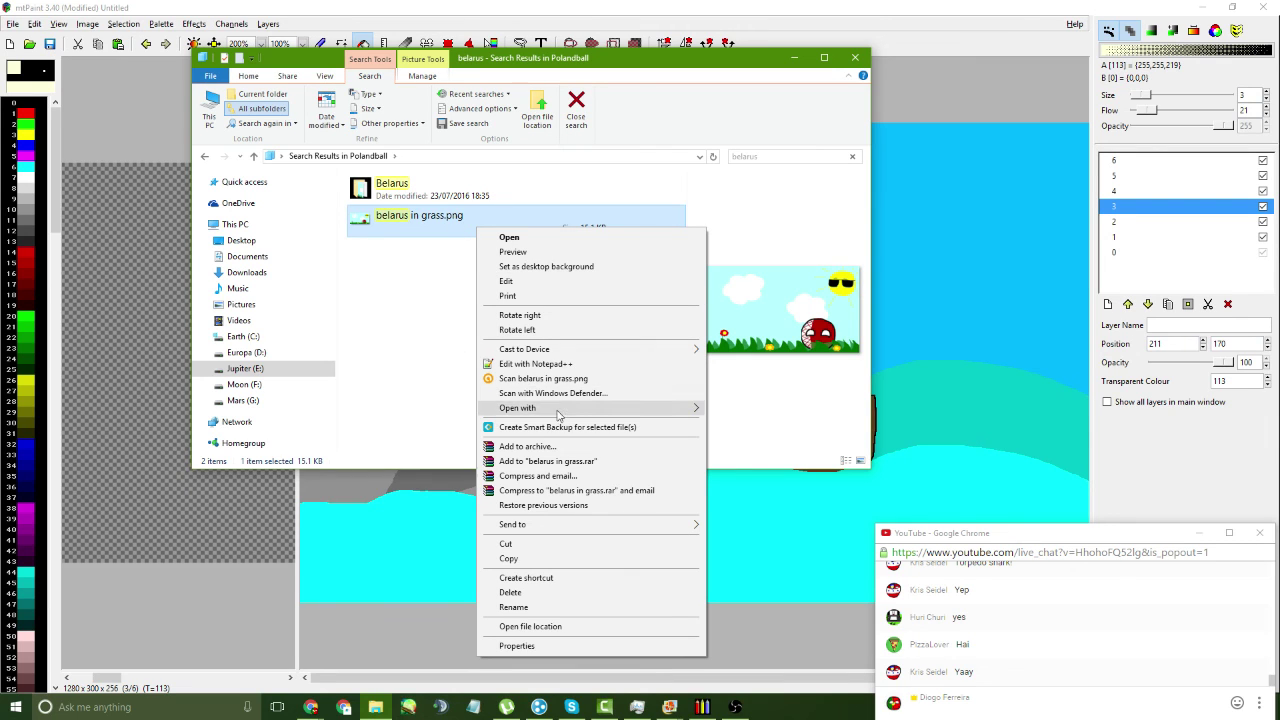
pyautogui.click(548, 626)
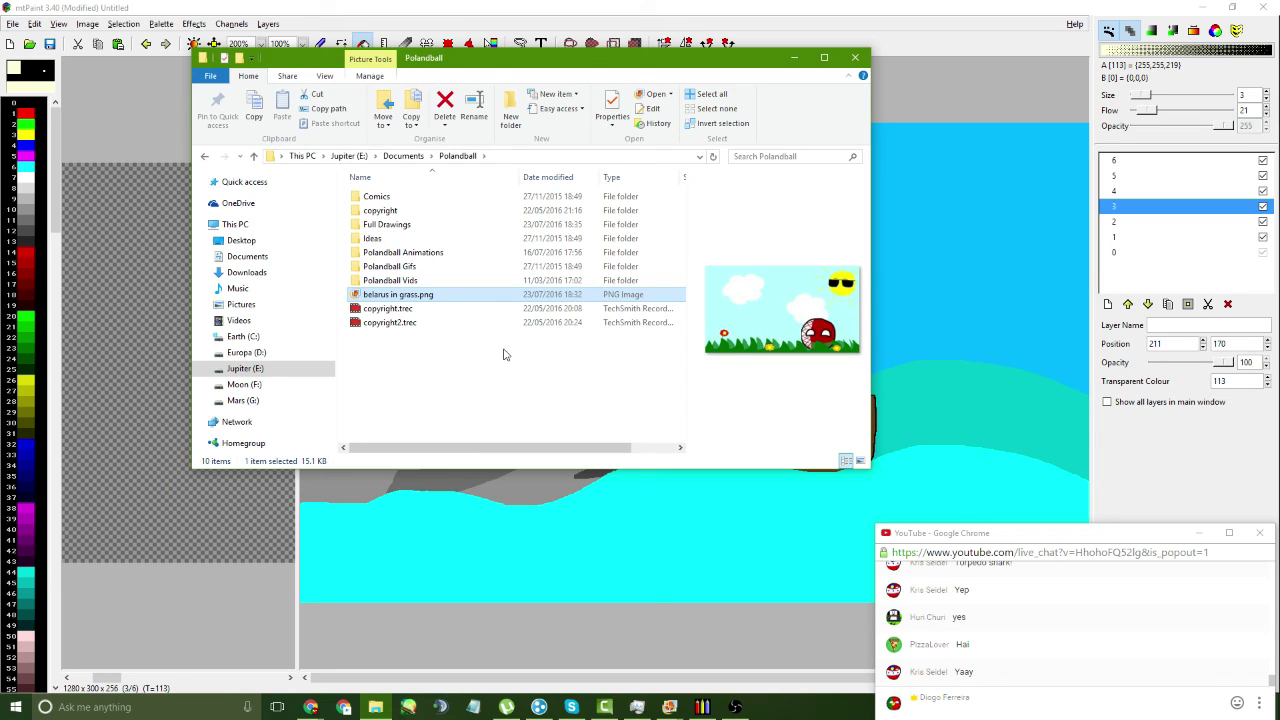
pyautogui.click(796, 57)
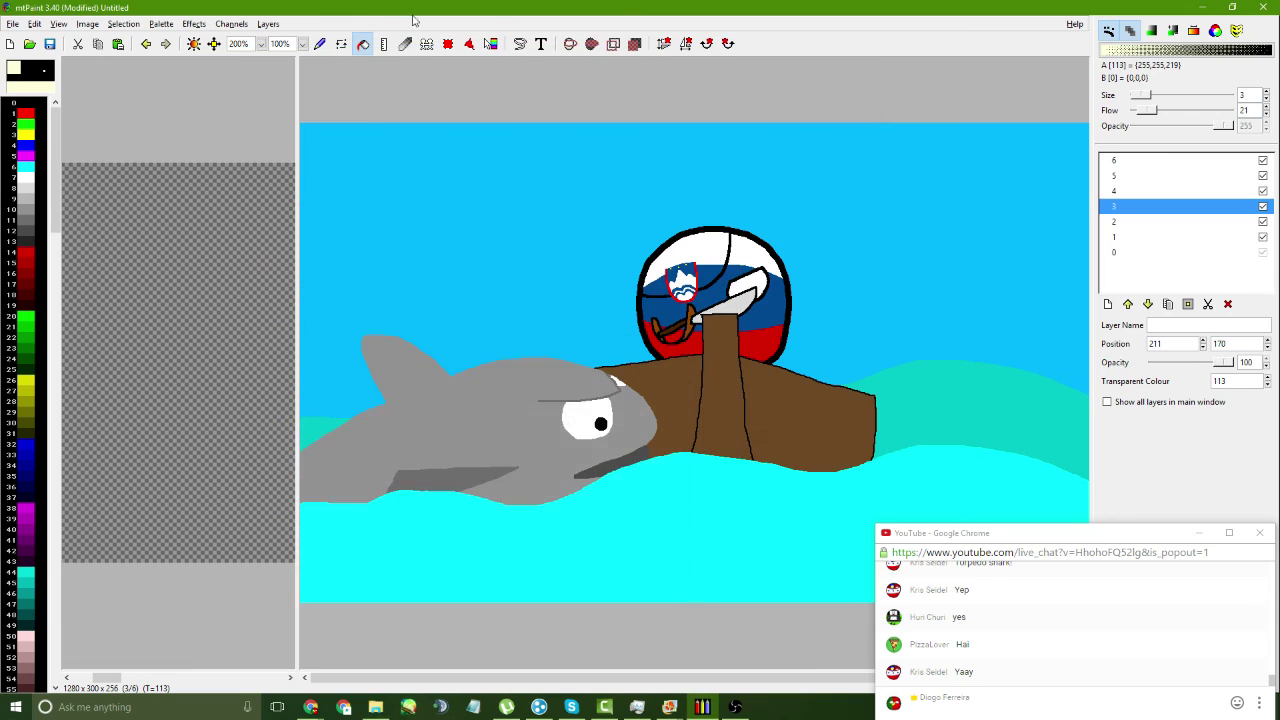
# - Save the layered scene as a composite PNG image named shark in the E:\Documents\Polandball folder
pyautogui.click(268, 24)
pyautogui.click(302, 86)
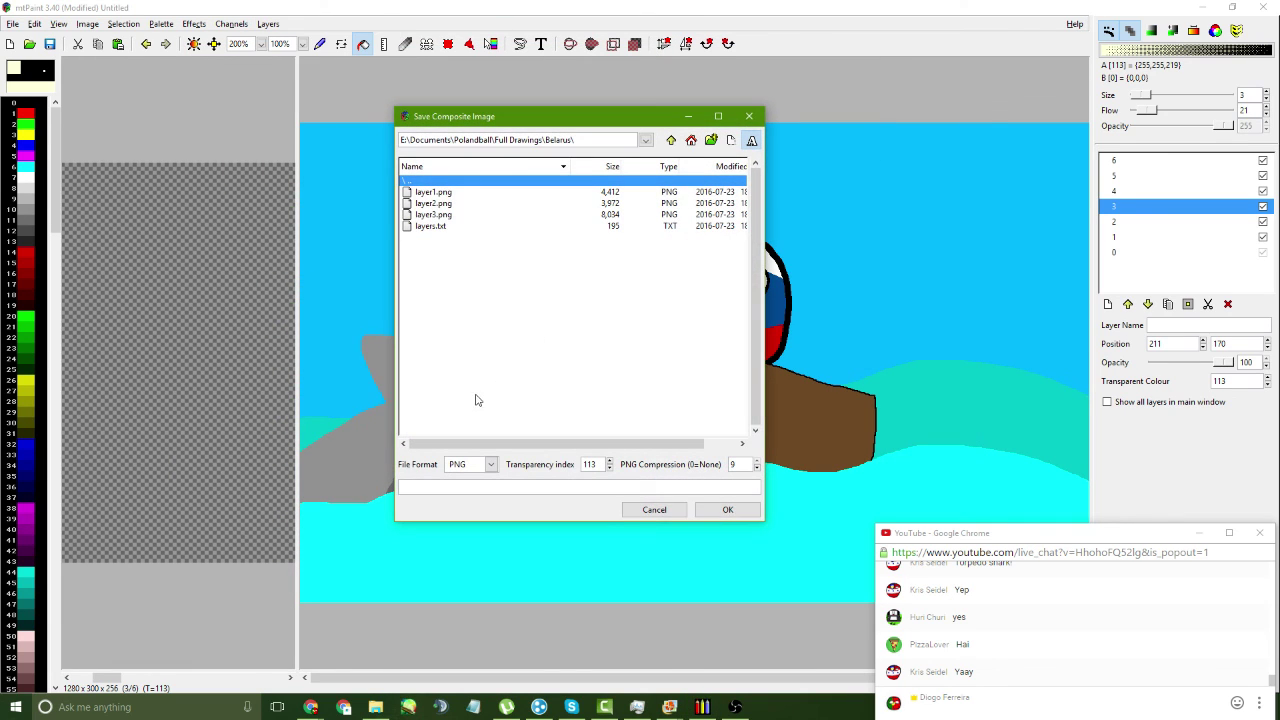
pyautogui.click(671, 140)
pyautogui.click(671, 140)
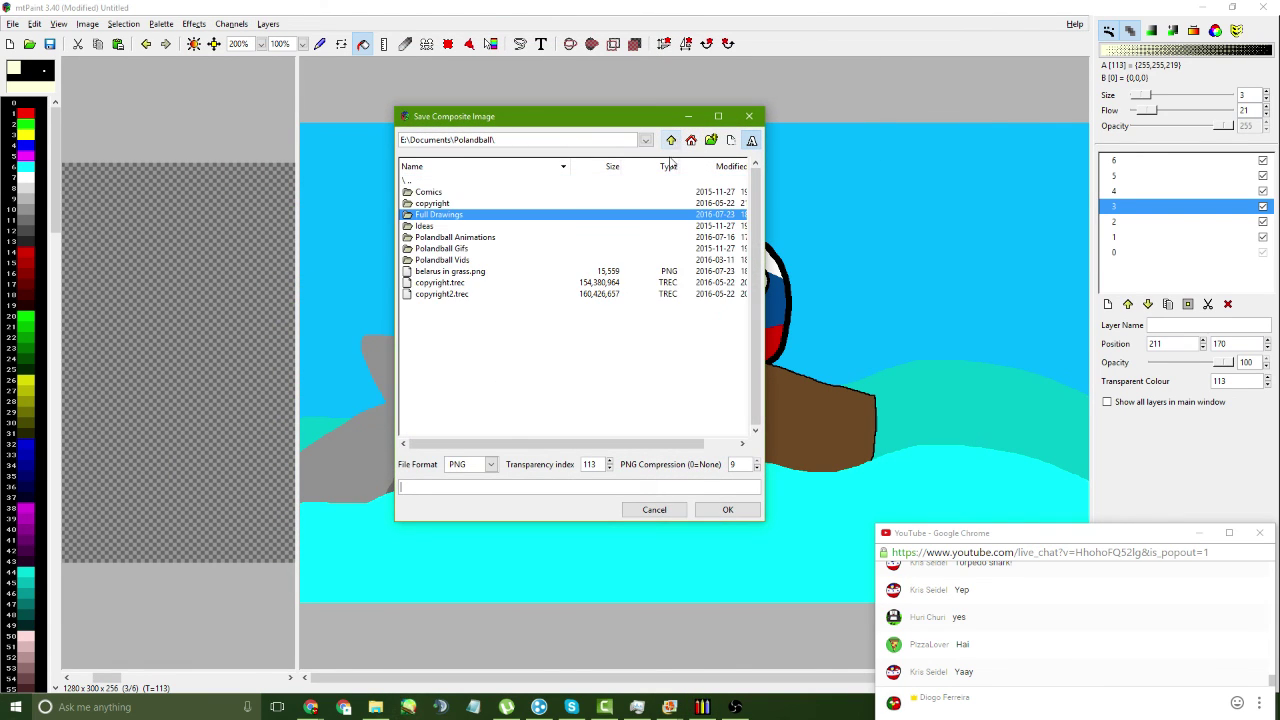
pyautogui.click(453, 486)
pyautogui.write('shar')
pyautogui.press('BackSpace')
pyautogui.press('BackSpace')
pyautogui.press('BackSpace')
pyautogui.write('shark')
pyautogui.click(728, 510)
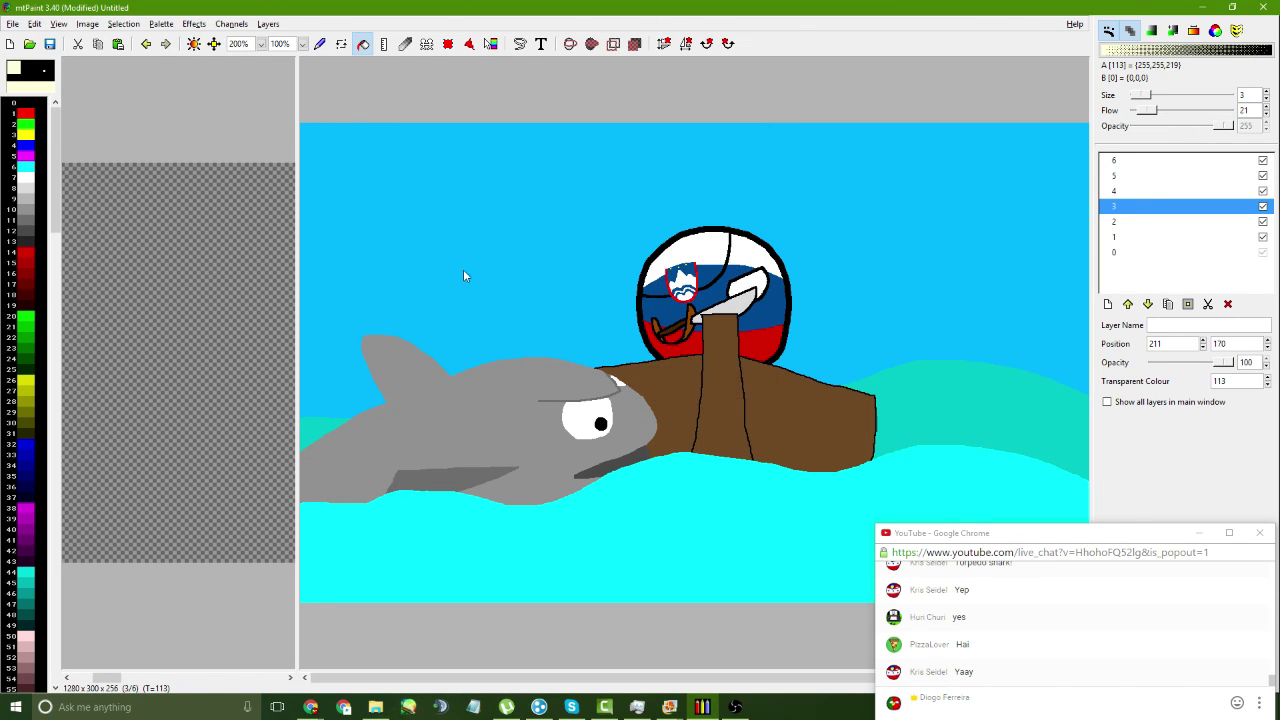
# - Select background layer 0 as the active layer
pyautogui.click(266, 24)
pyautogui.click(282, 26)
pyautogui.click(1141, 253)
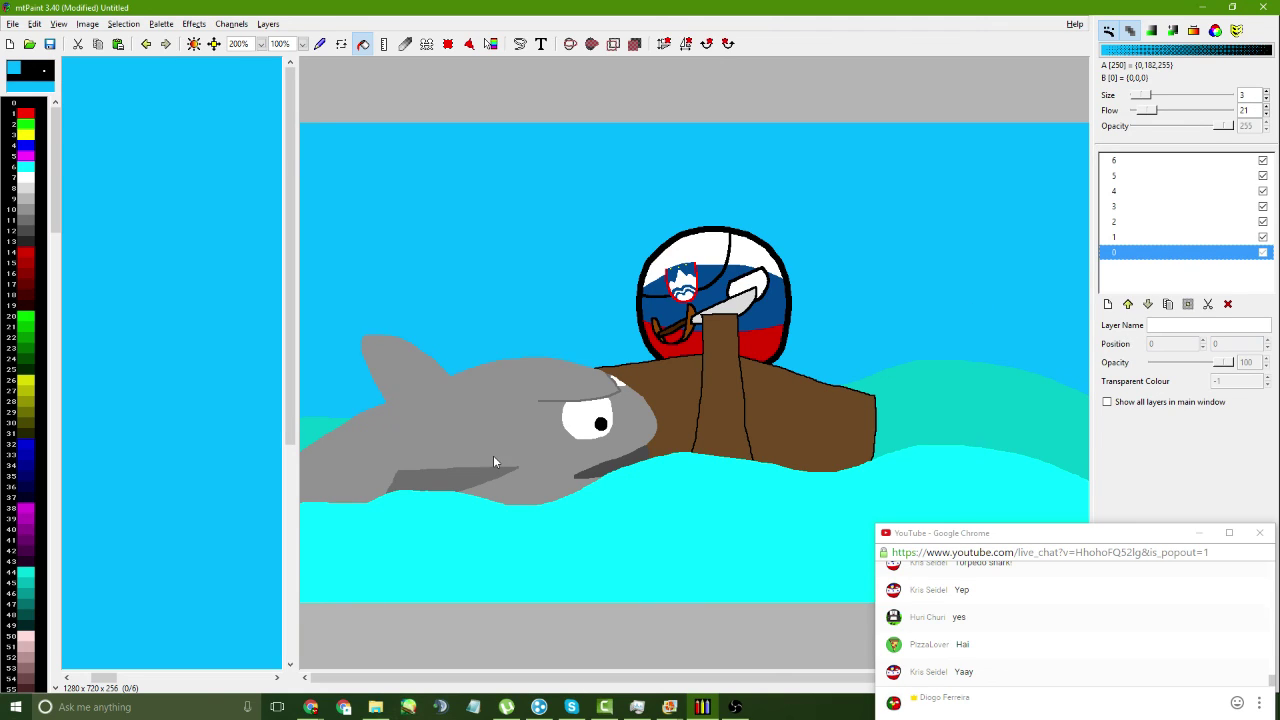
# - Switch to the YouTube Live Dashboard in Chrome and review the stream's viewer analytics, preview and stream options
pyautogui.moveTo(311, 705)
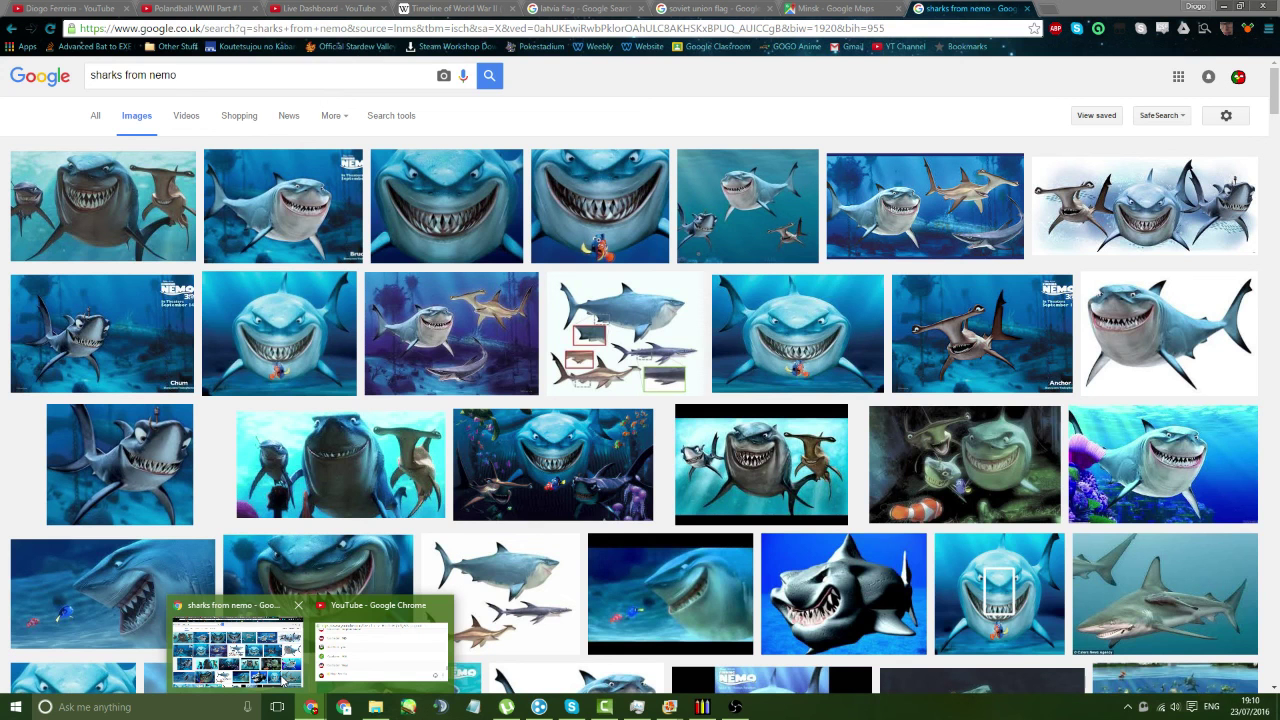
pyautogui.click(285, 680)
pyautogui.click(325, 8)
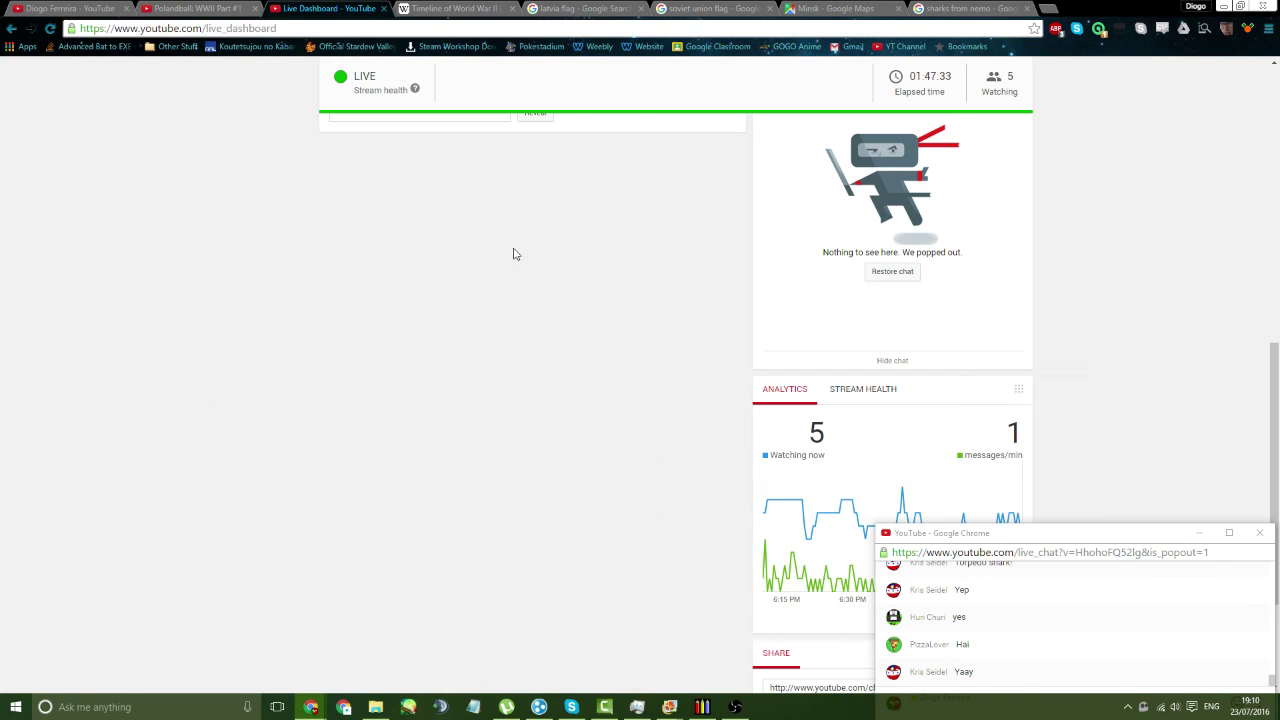
pyautogui.scroll(-3, 739, 485)
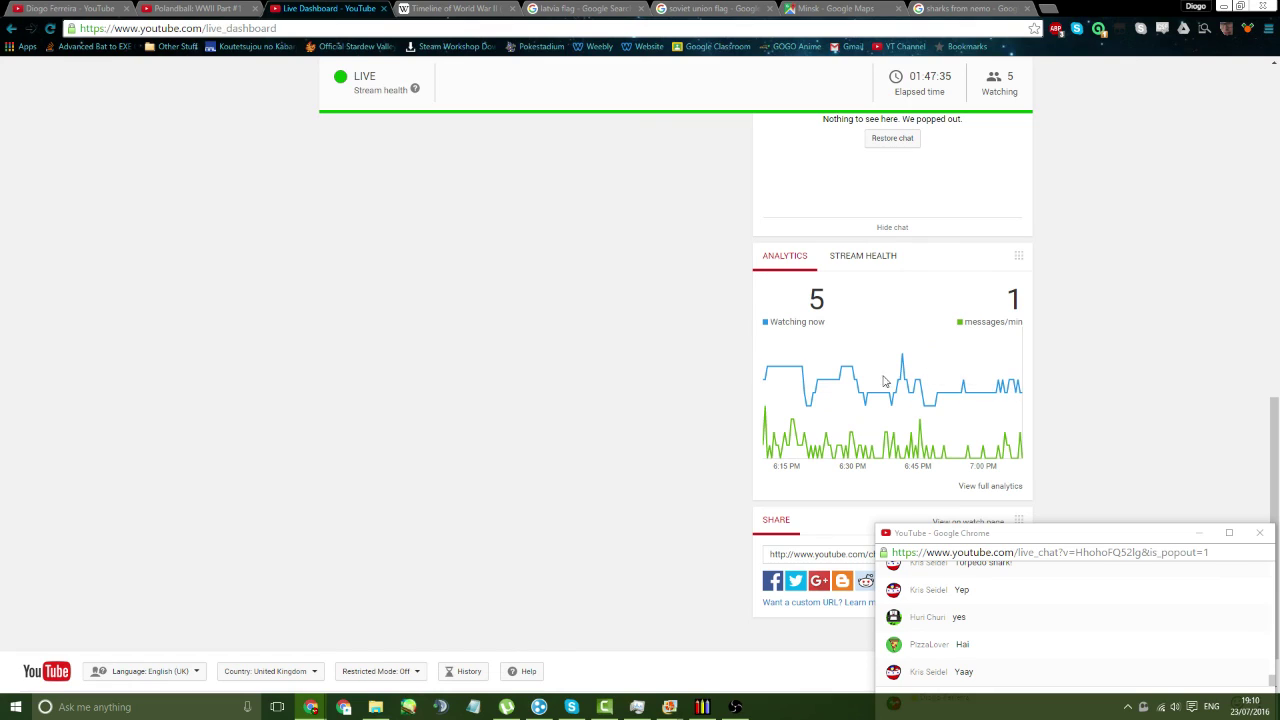
pyautogui.moveTo(902, 357)
pyautogui.scroll(3, 478, 362)
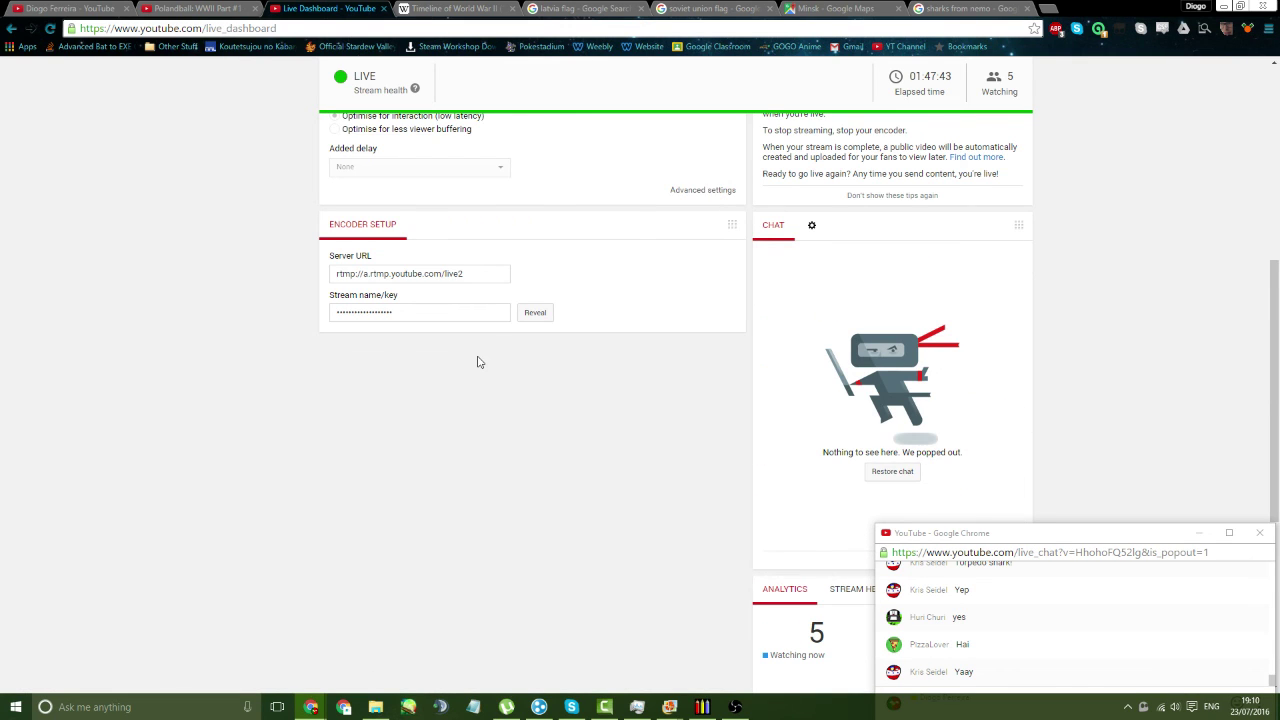
pyautogui.scroll(3, 400, 445)
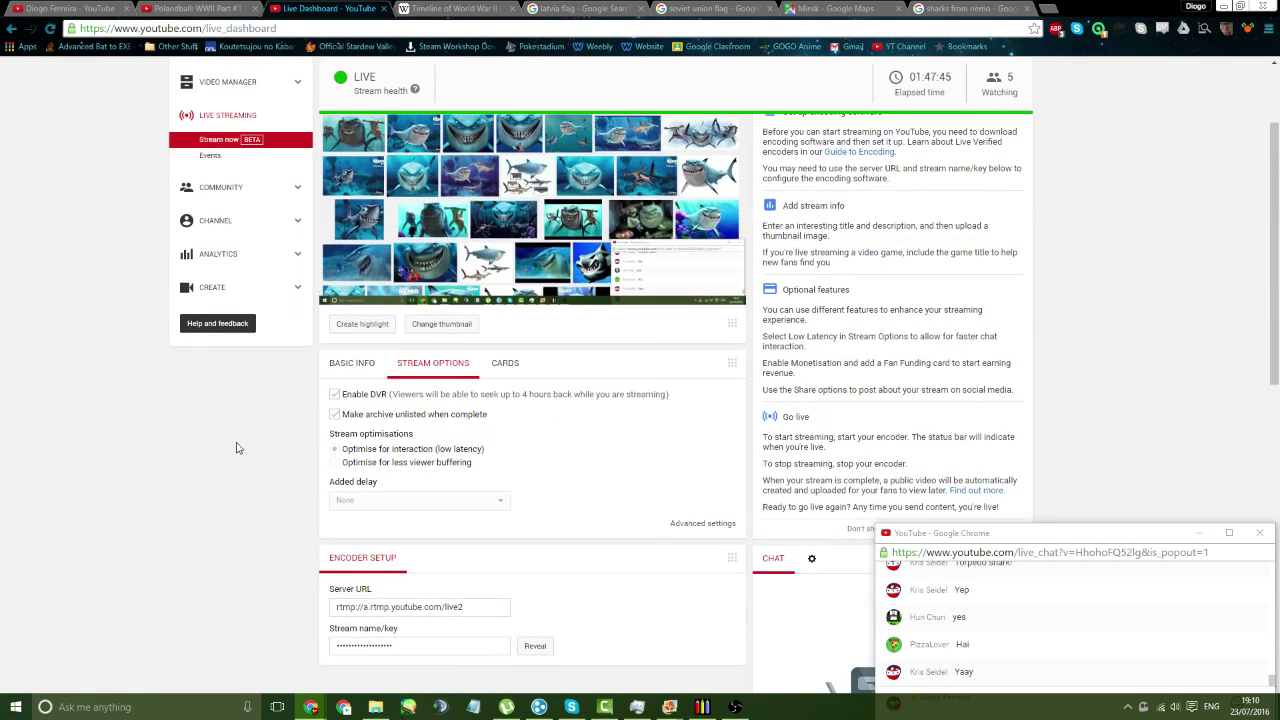
pyautogui.scroll(1, 236, 448)
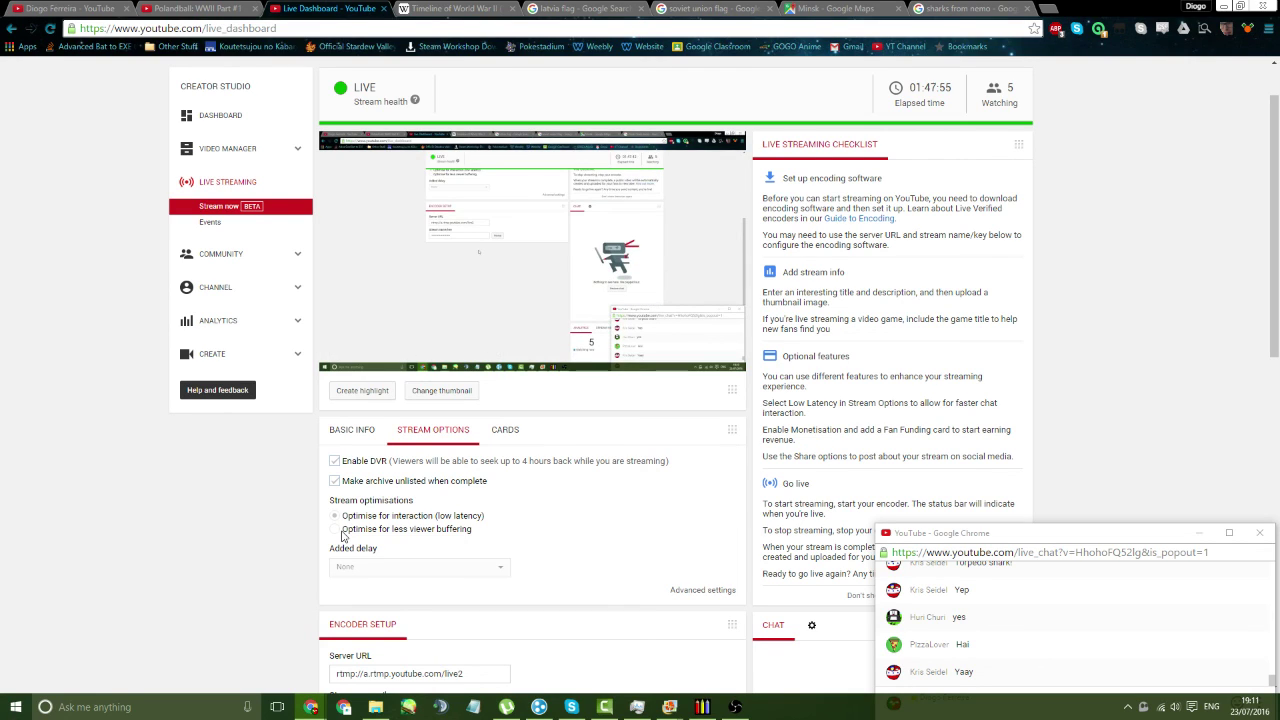
pyautogui.scroll(-5, 715, 498)
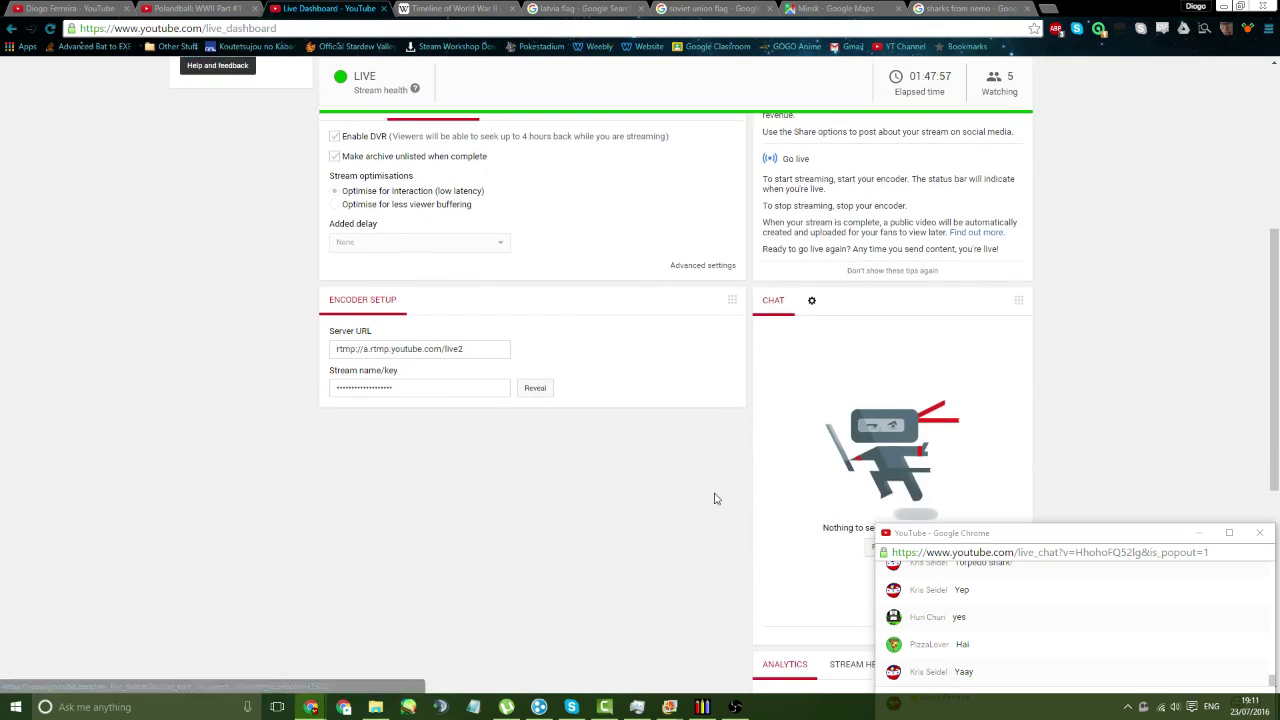
pyautogui.scroll(-3, 715, 498)
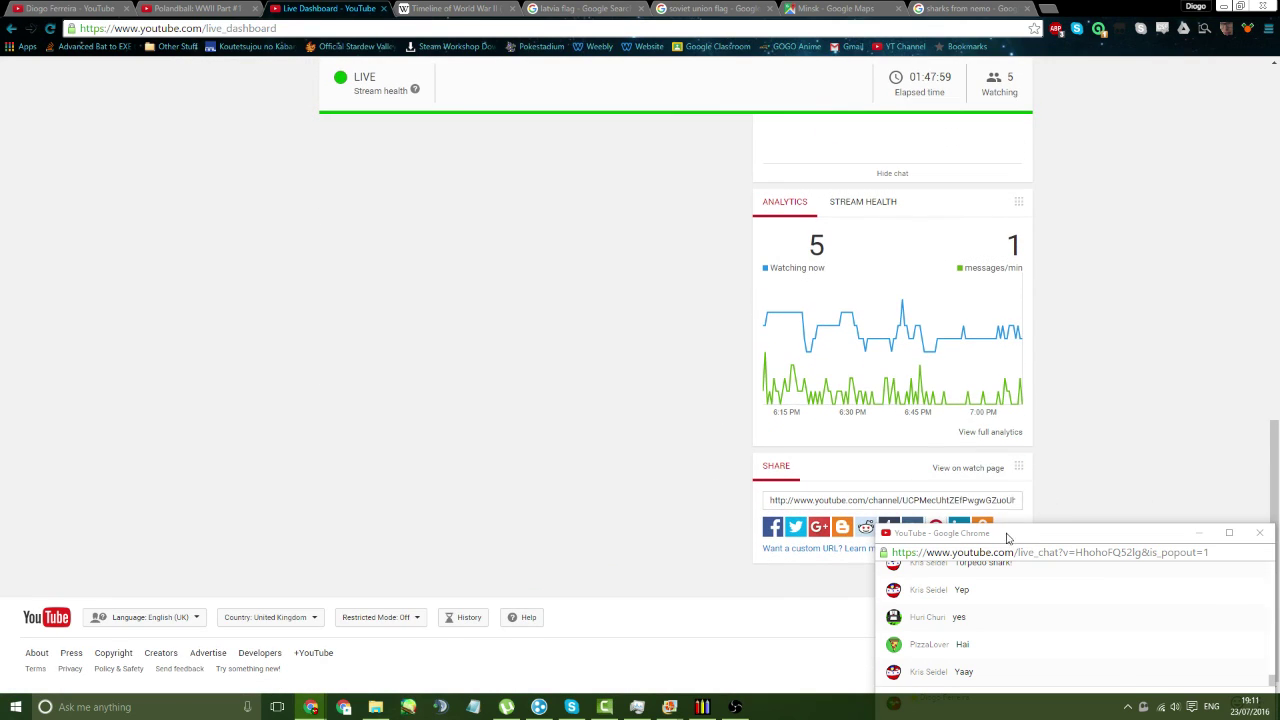
# - Send the farewell messages "seeya" and "everyone!" in the live chat, repositioning the chat window around them
pyautogui.click(1137, 497)
pyautogui.click(908, 612)
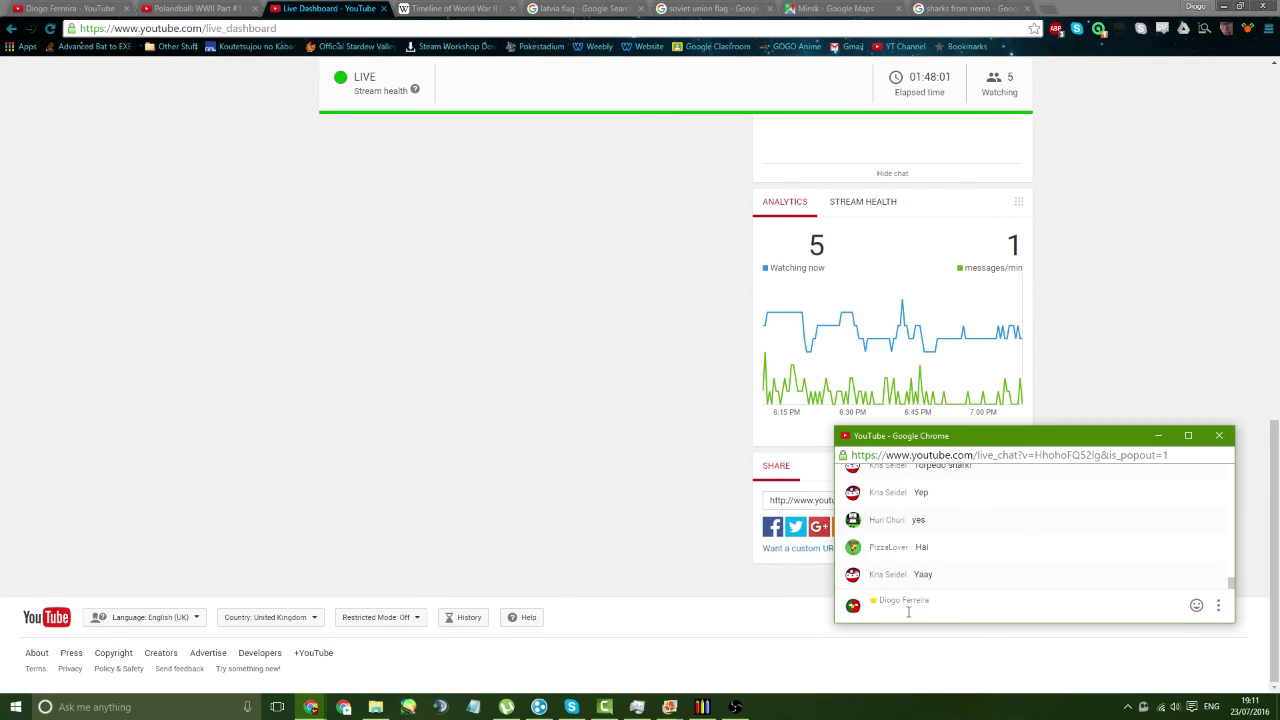
pyautogui.write('seeya')
pyautogui.press('Return')
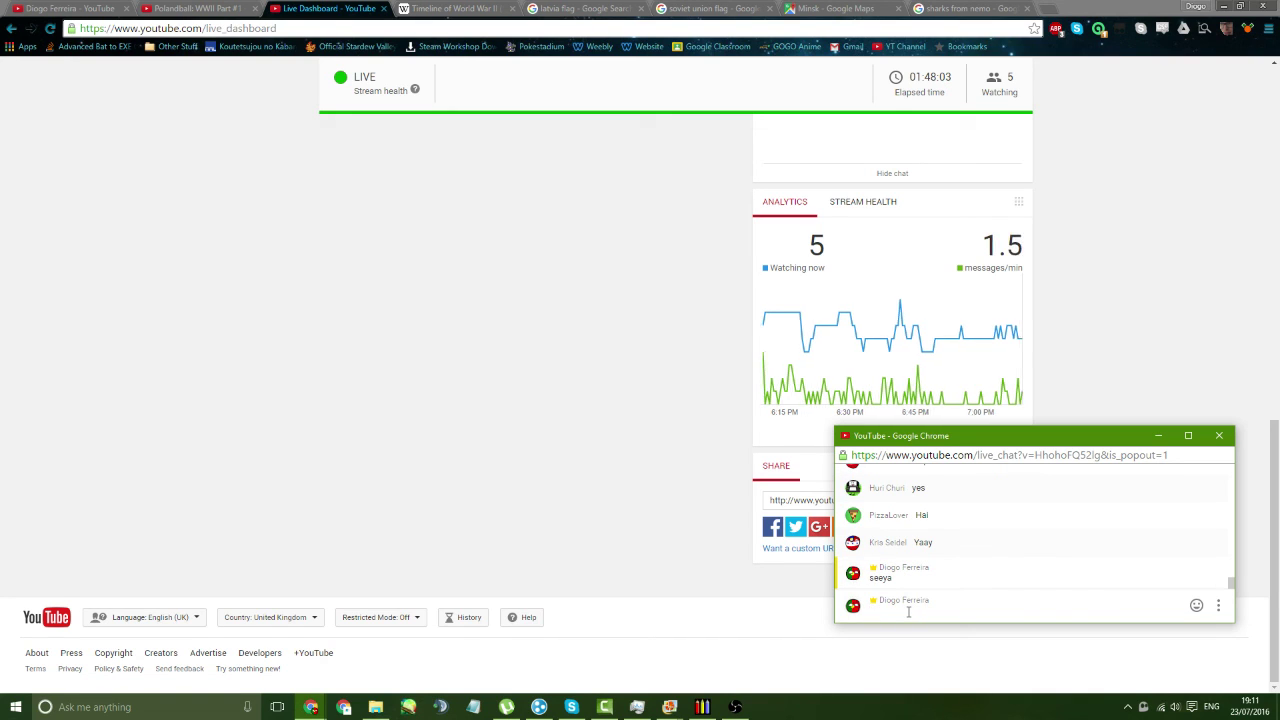
pyautogui.write('everyone!')
pyautogui.press('Return')
pyautogui.moveTo(981, 442); pyautogui.dragTo(1016, 510)
# - Look over the live dashboard once more, switch back to mtPaint and check the newest replies in the live chat
pyautogui.scroll(4, 670, 425)
pyautogui.scroll(3, 671, 440)
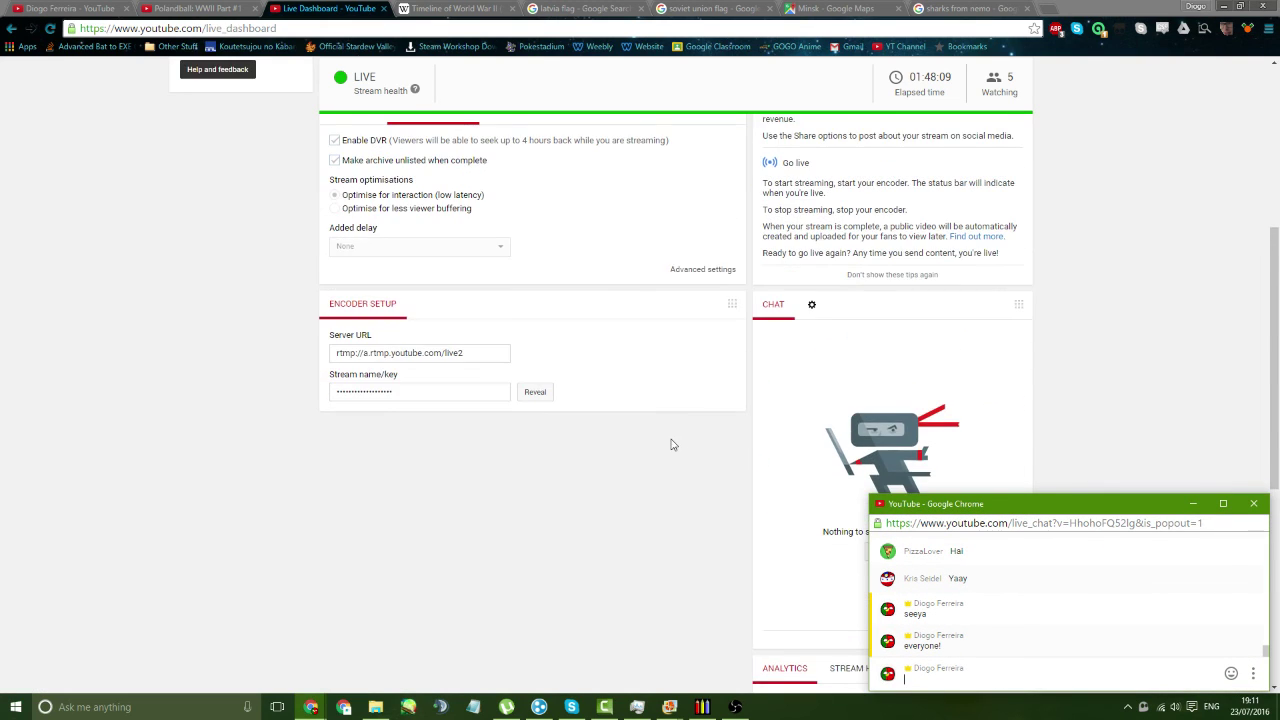
pyautogui.scroll(-3, 680, 455)
pyautogui.scroll(-2, 720, 475)
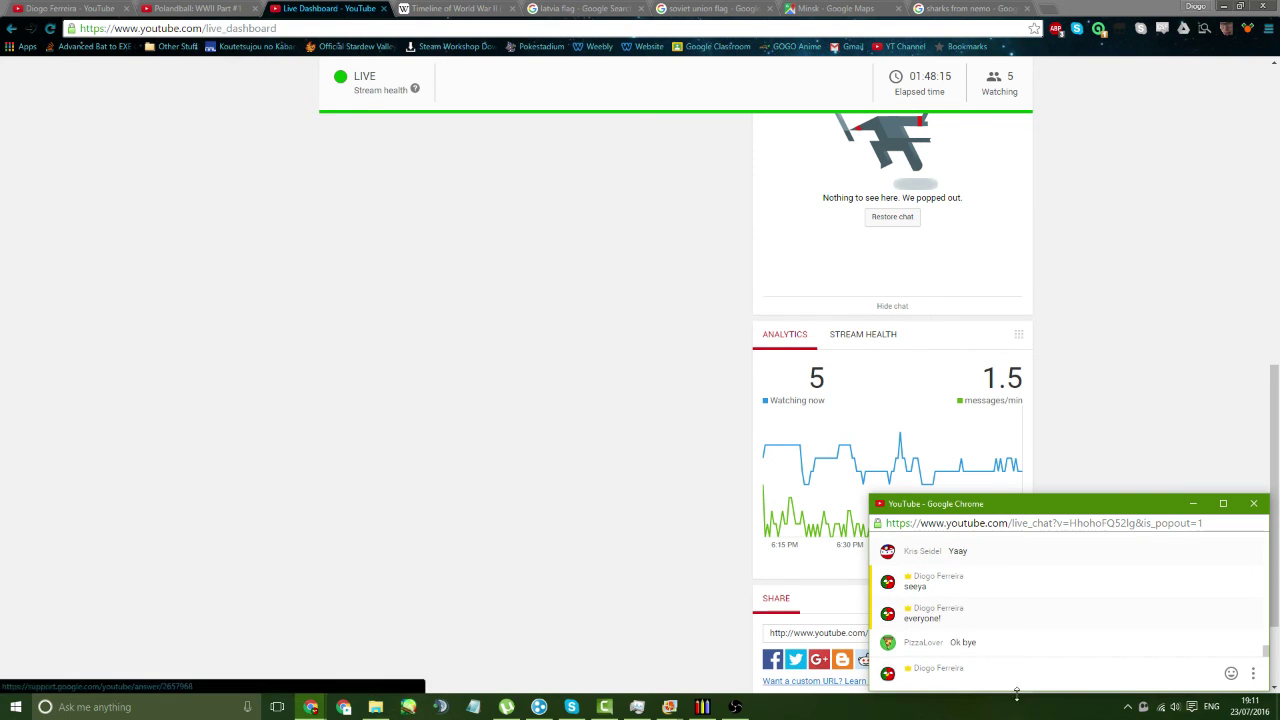
pyautogui.click(701, 708)
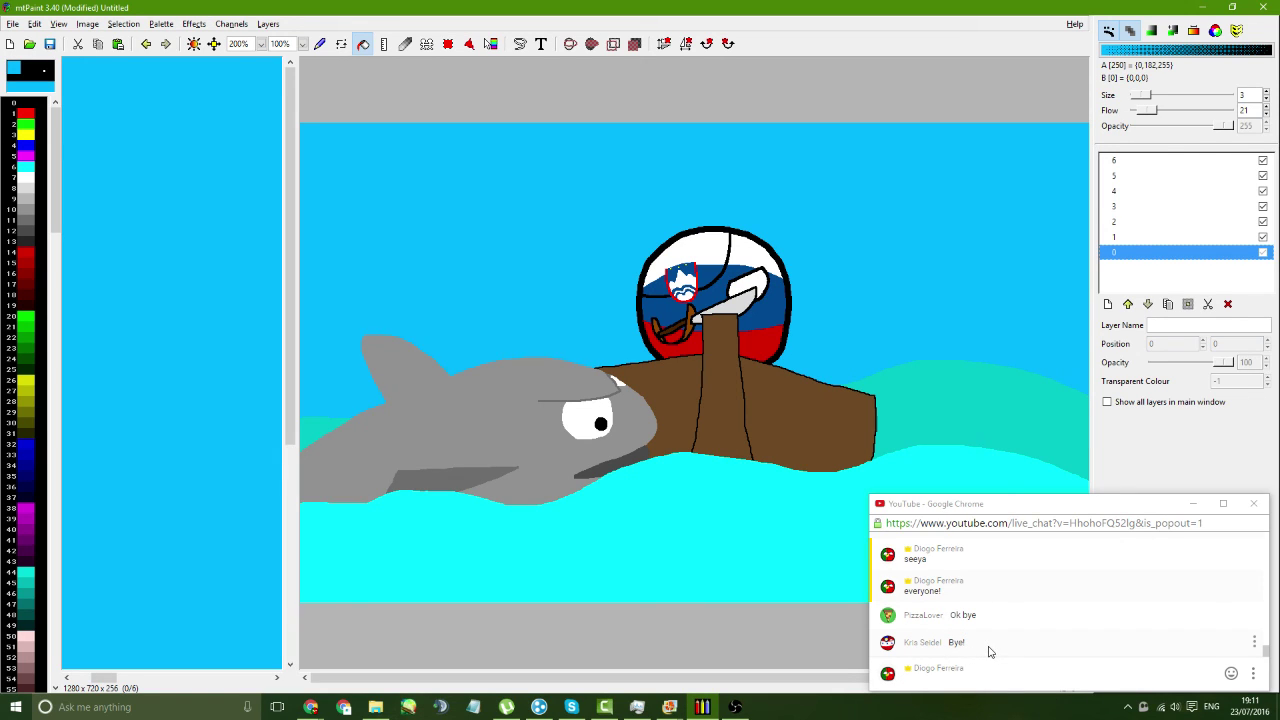
pyautogui.click(1267, 656)
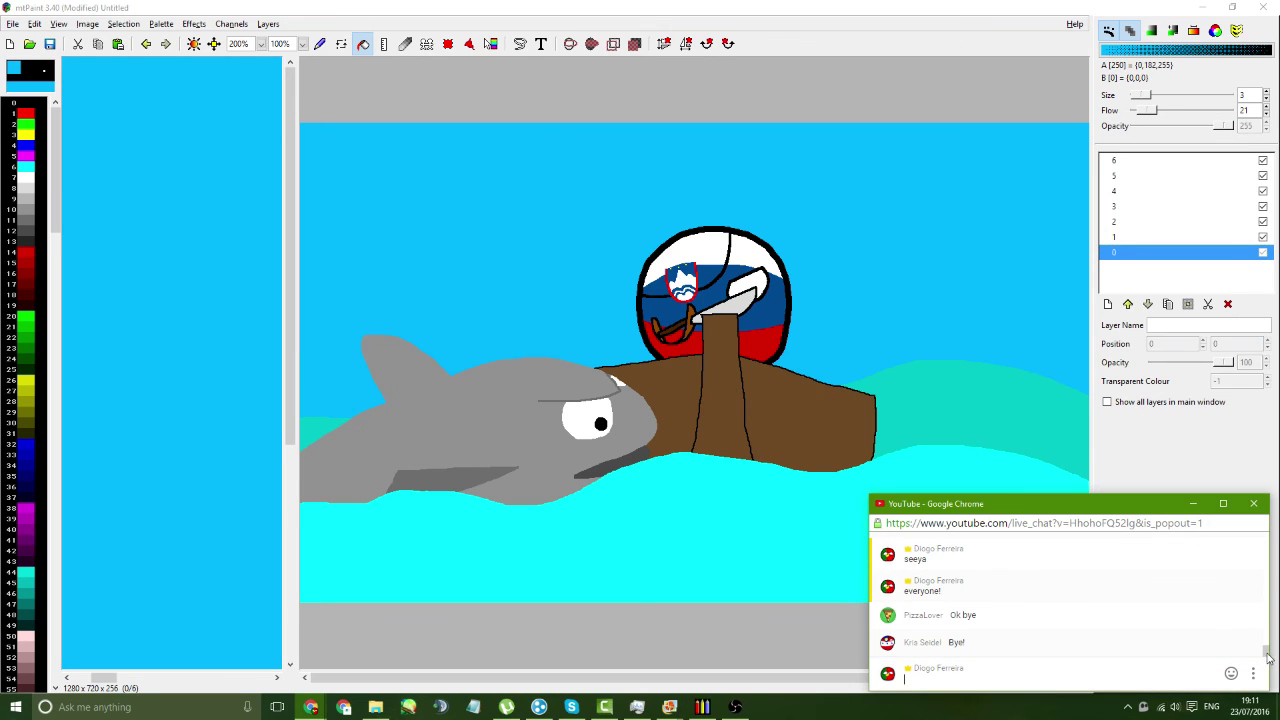
pyautogui.moveTo(1267, 656)
pyautogui.mouseDown()
pyautogui.moveTo(1270, 625)
pyautogui.moveTo(1270, 662)
pyautogui.mouseUp()
# - Switch to Open Broadcaster Software and move its window over the middle of the drawing
pyautogui.click(735, 707)
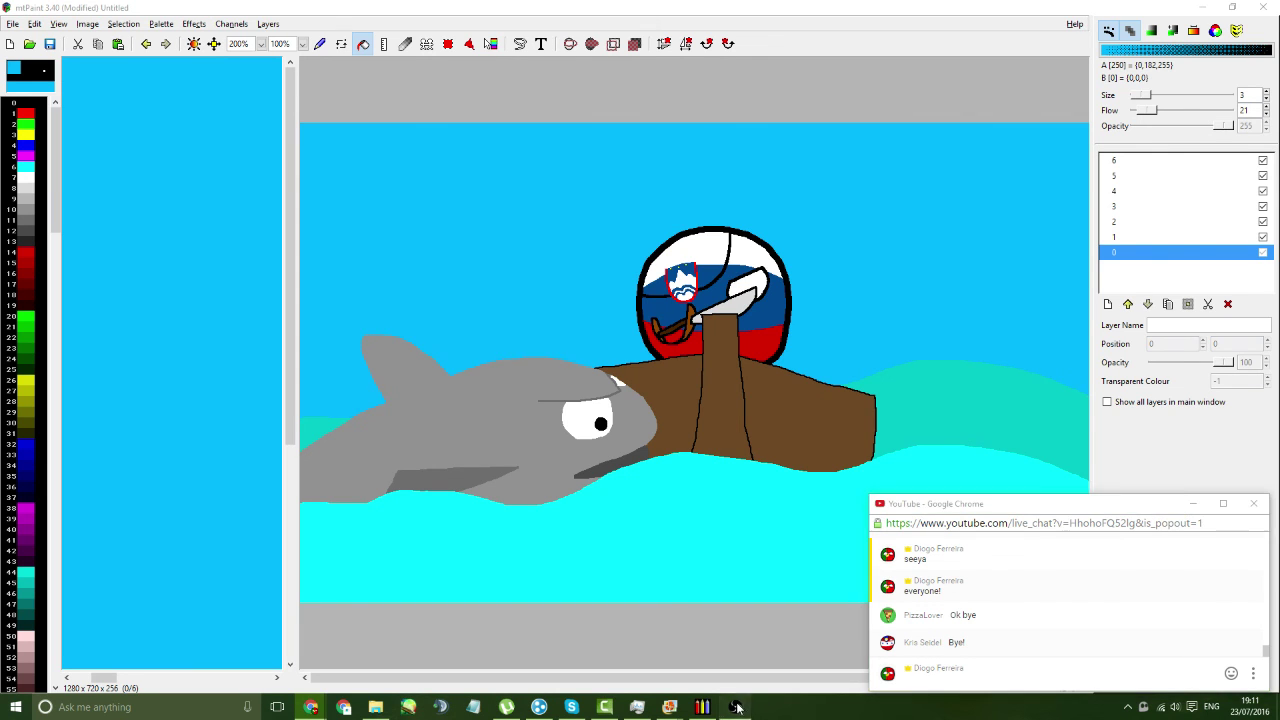
pyautogui.moveTo(991, 82); pyautogui.dragTo(667, 90)
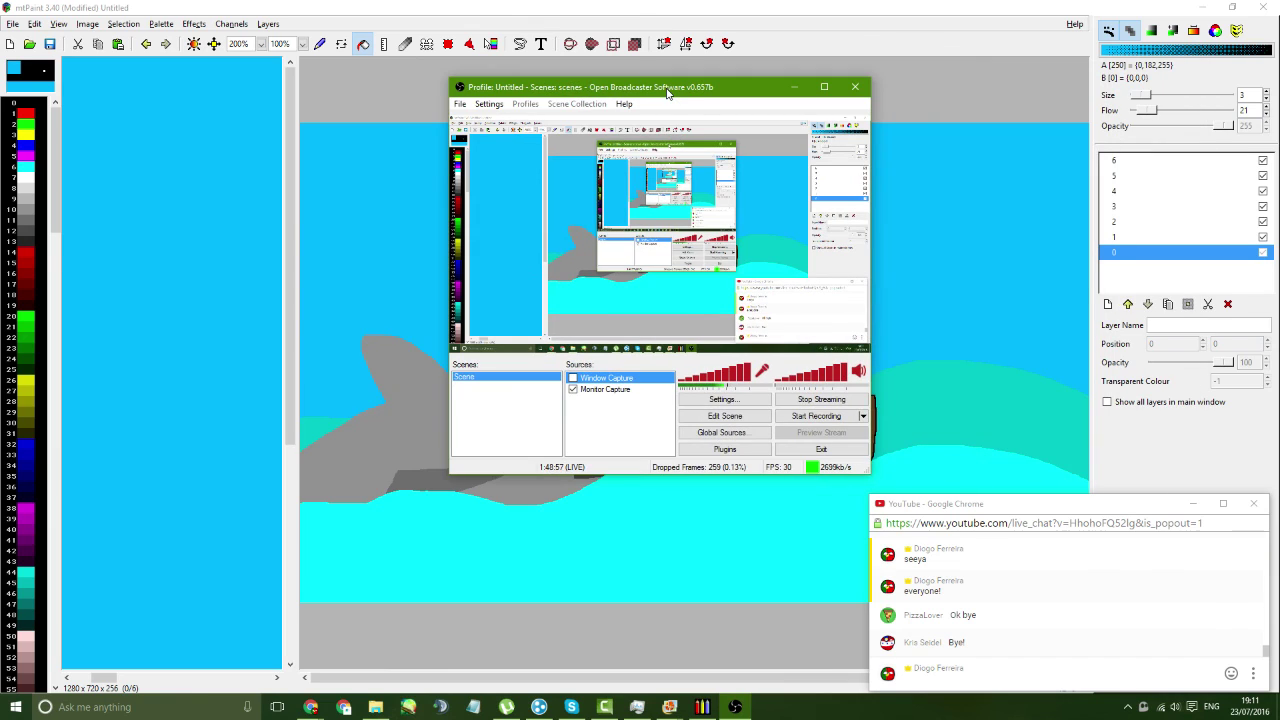